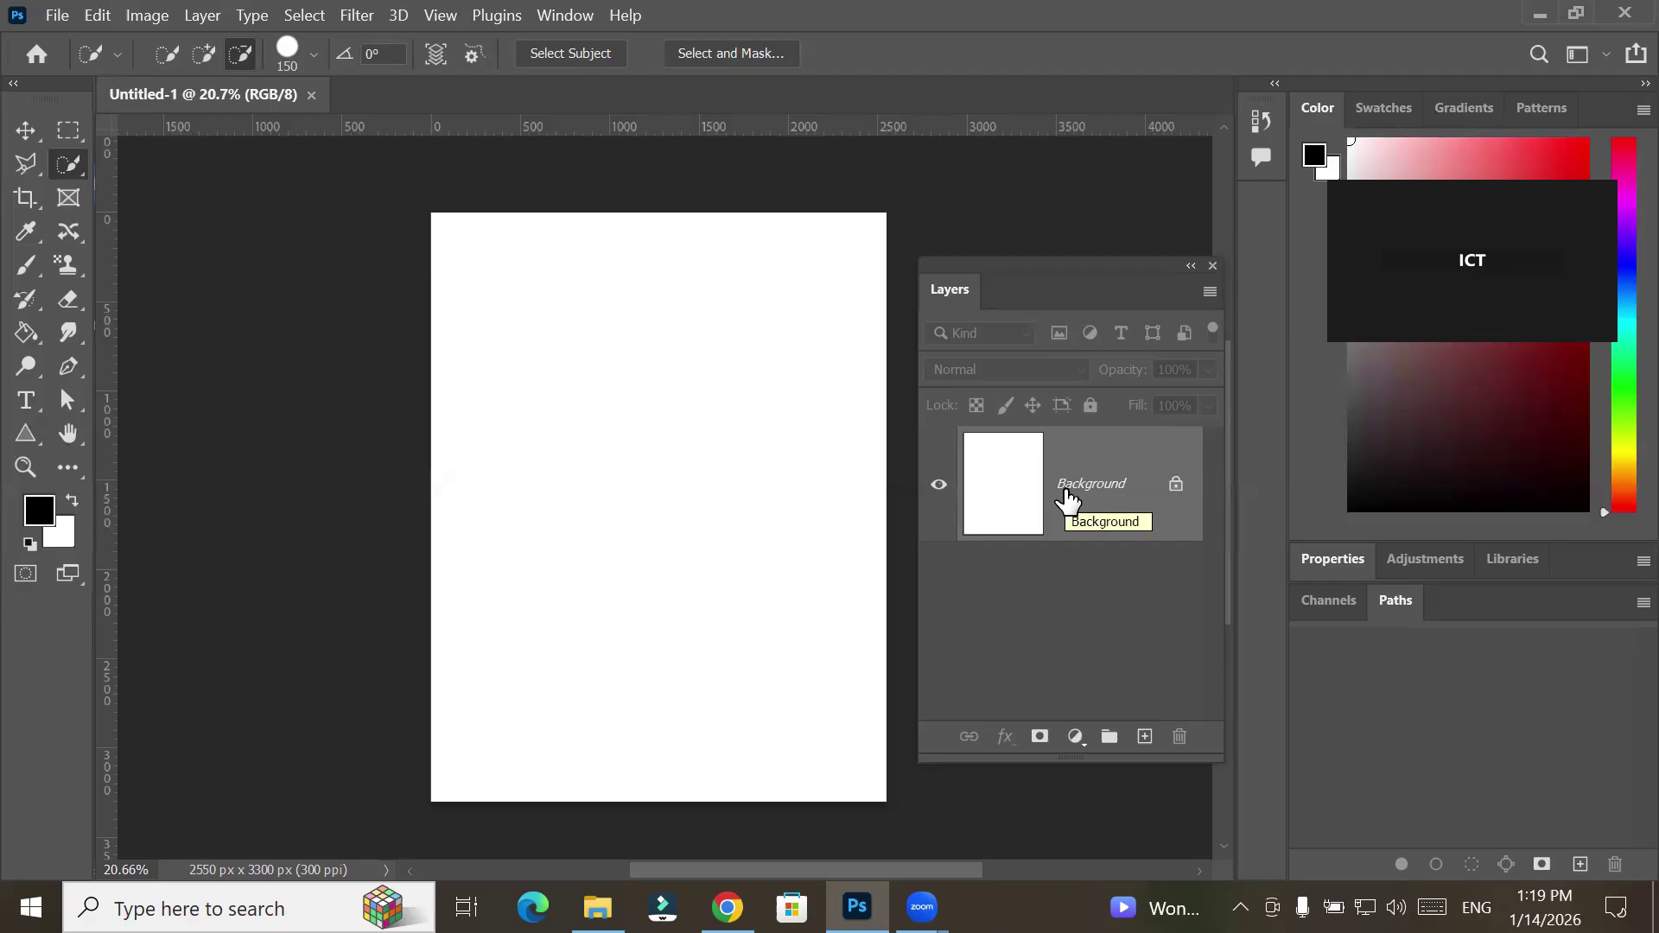
# Unlock the Background layer to make it a regular layer, and toggle its full lock on and off
pyautogui.click(1174, 486)
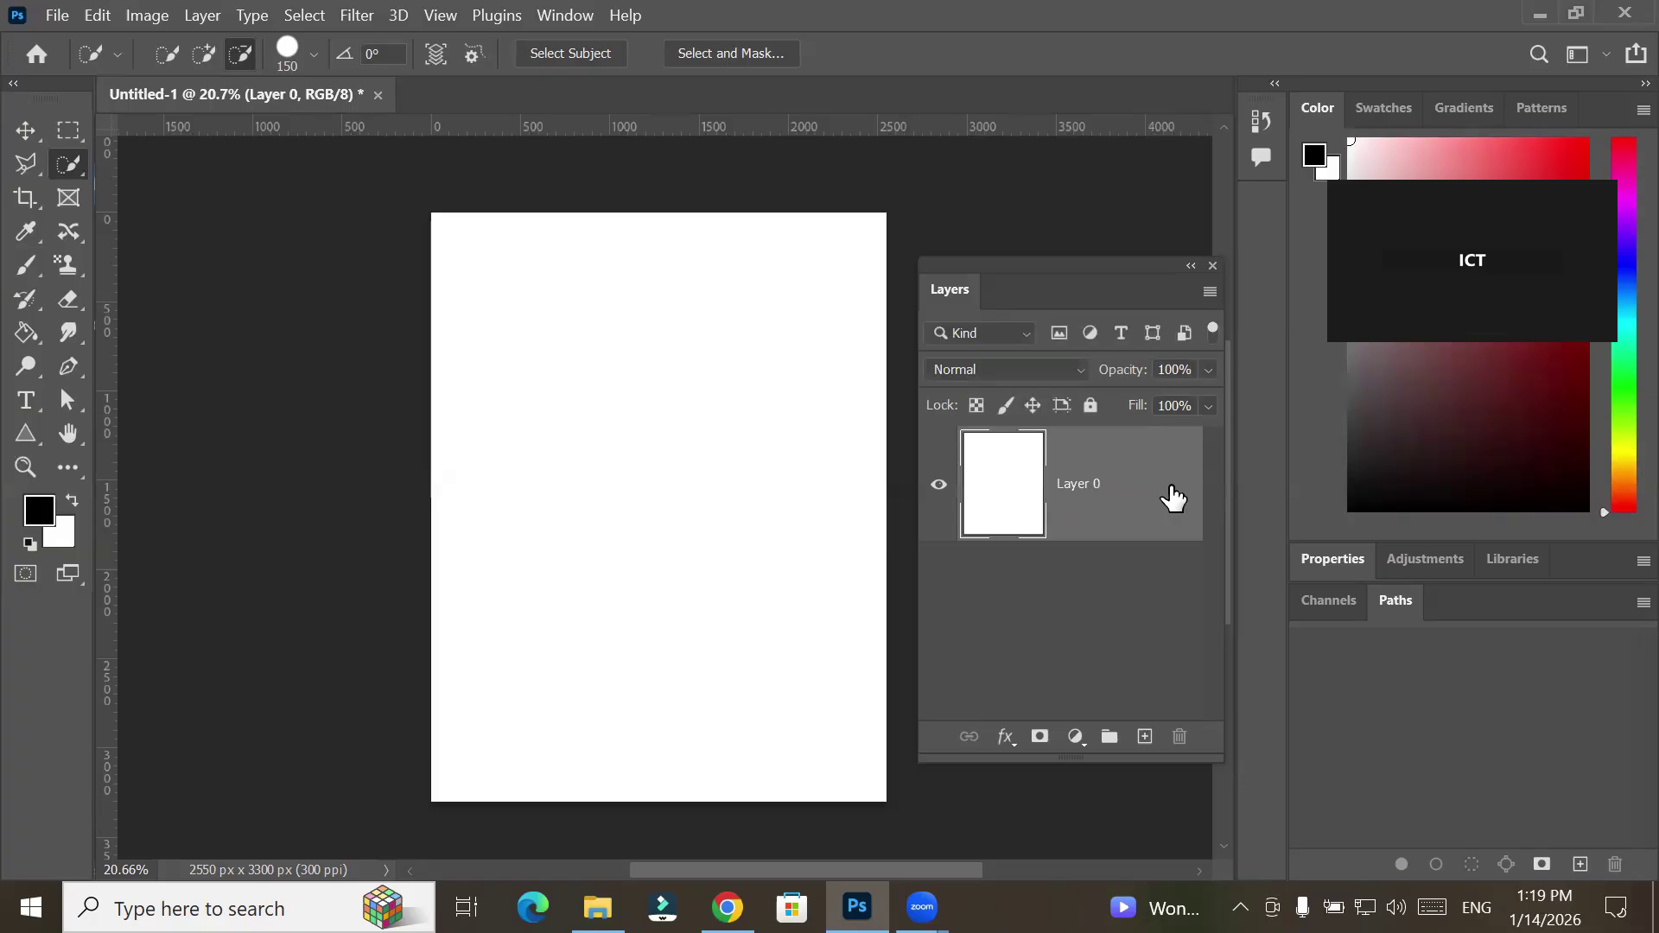
pyautogui.click(999, 409)
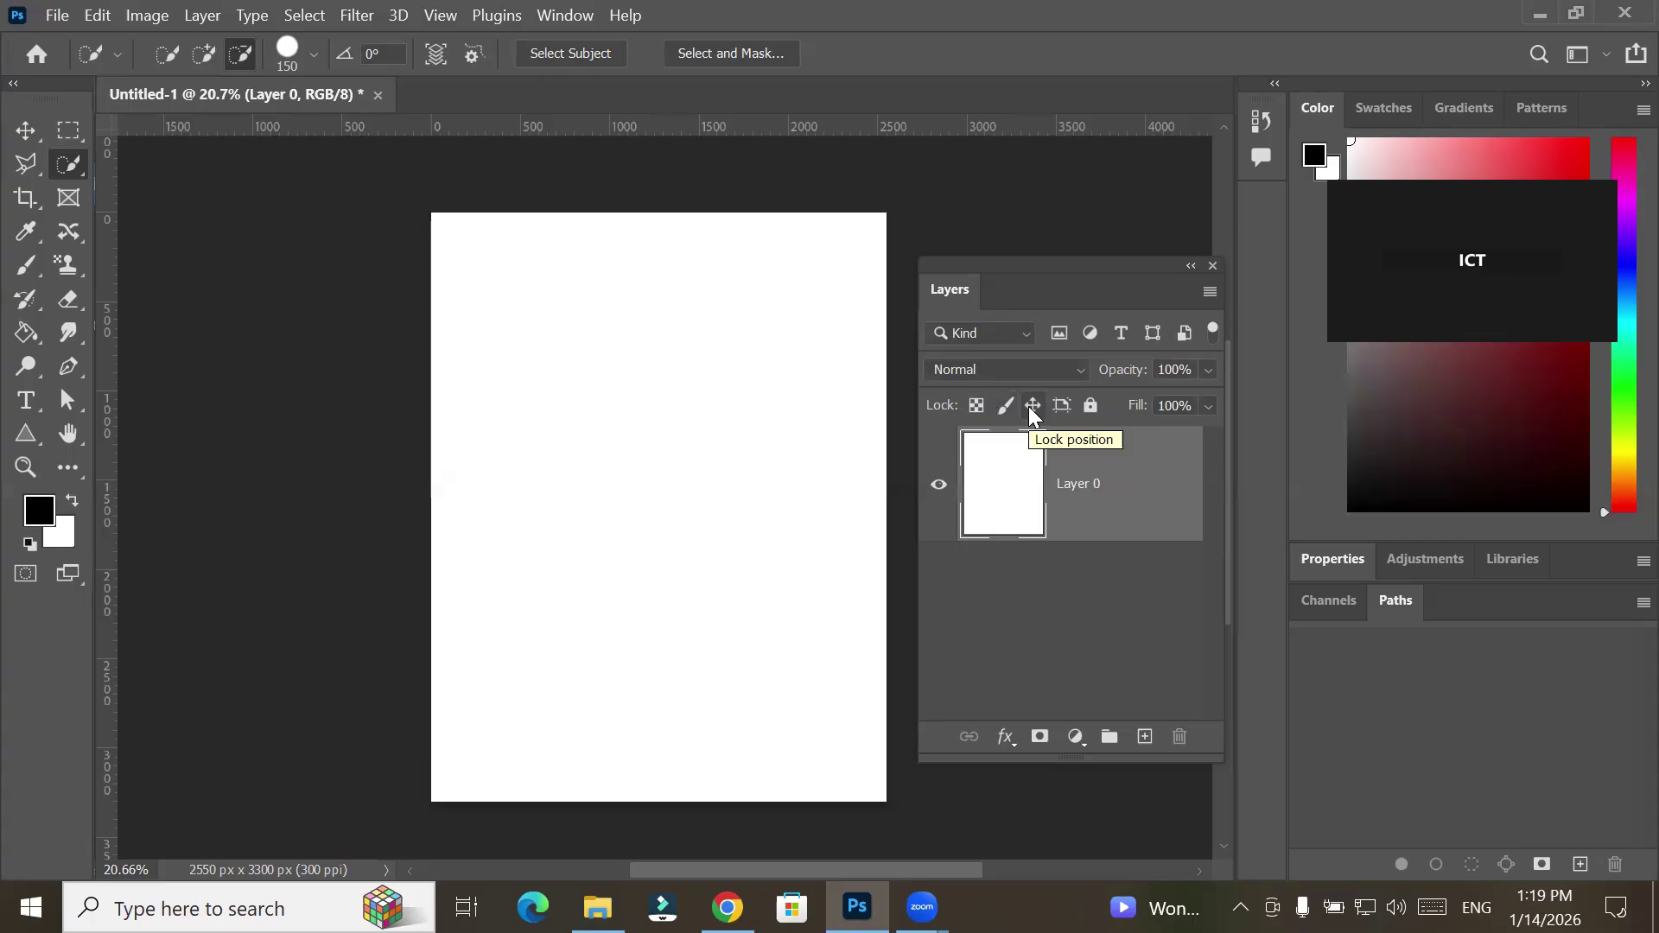
pyautogui.click(1090, 405)
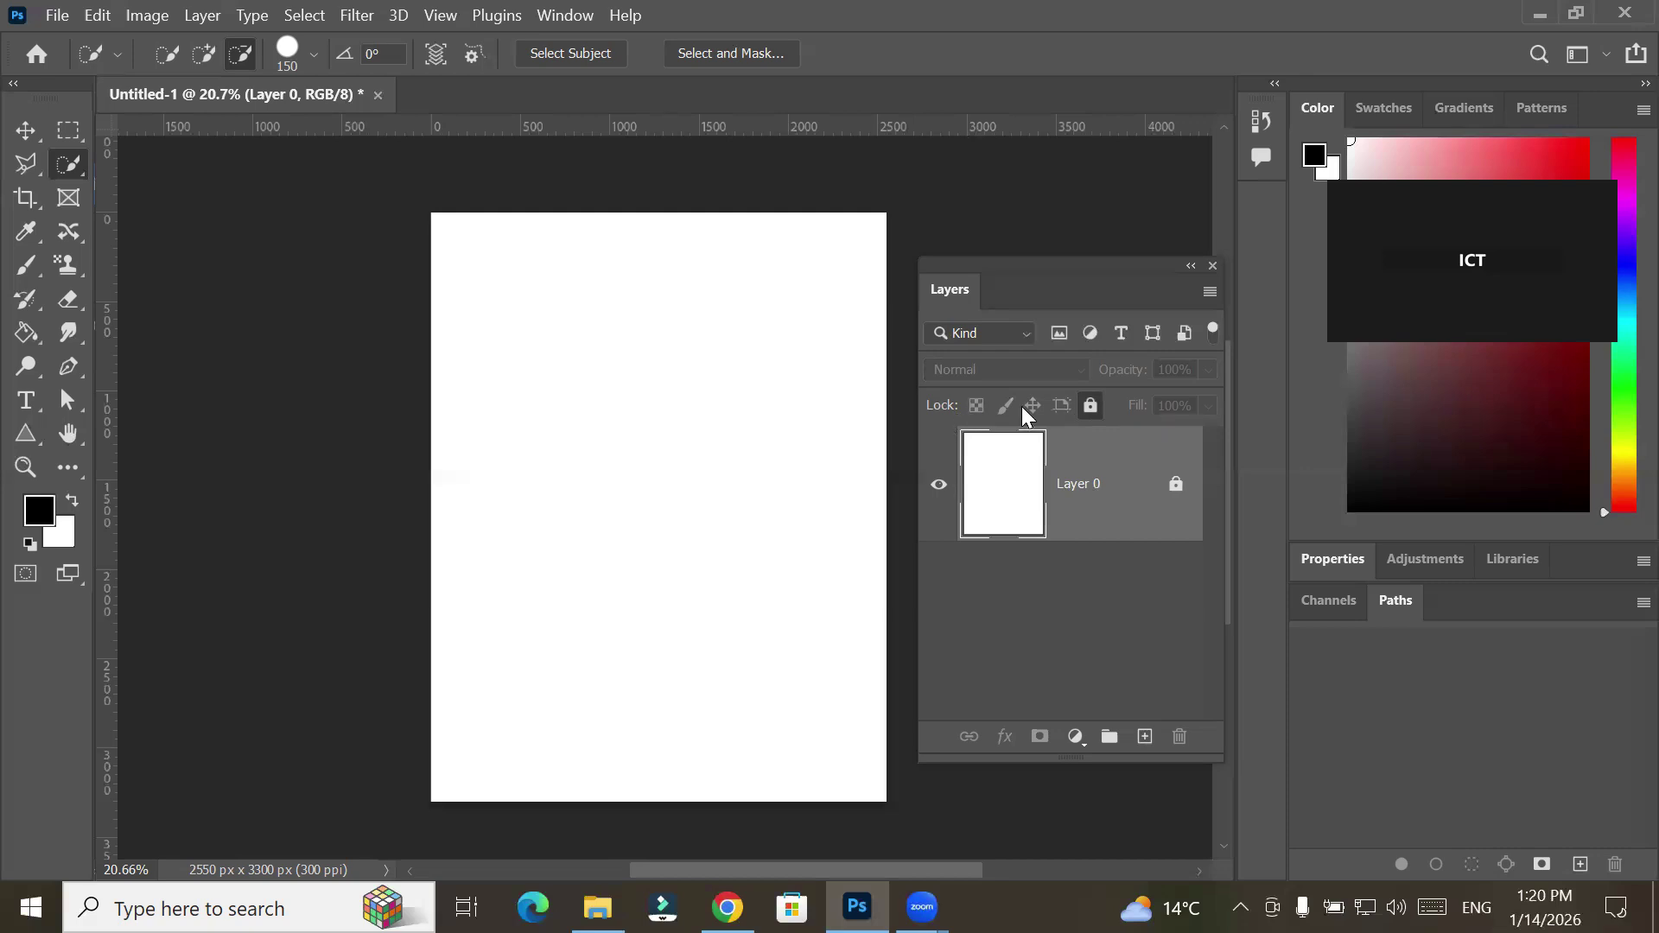
pyautogui.click(1091, 403)
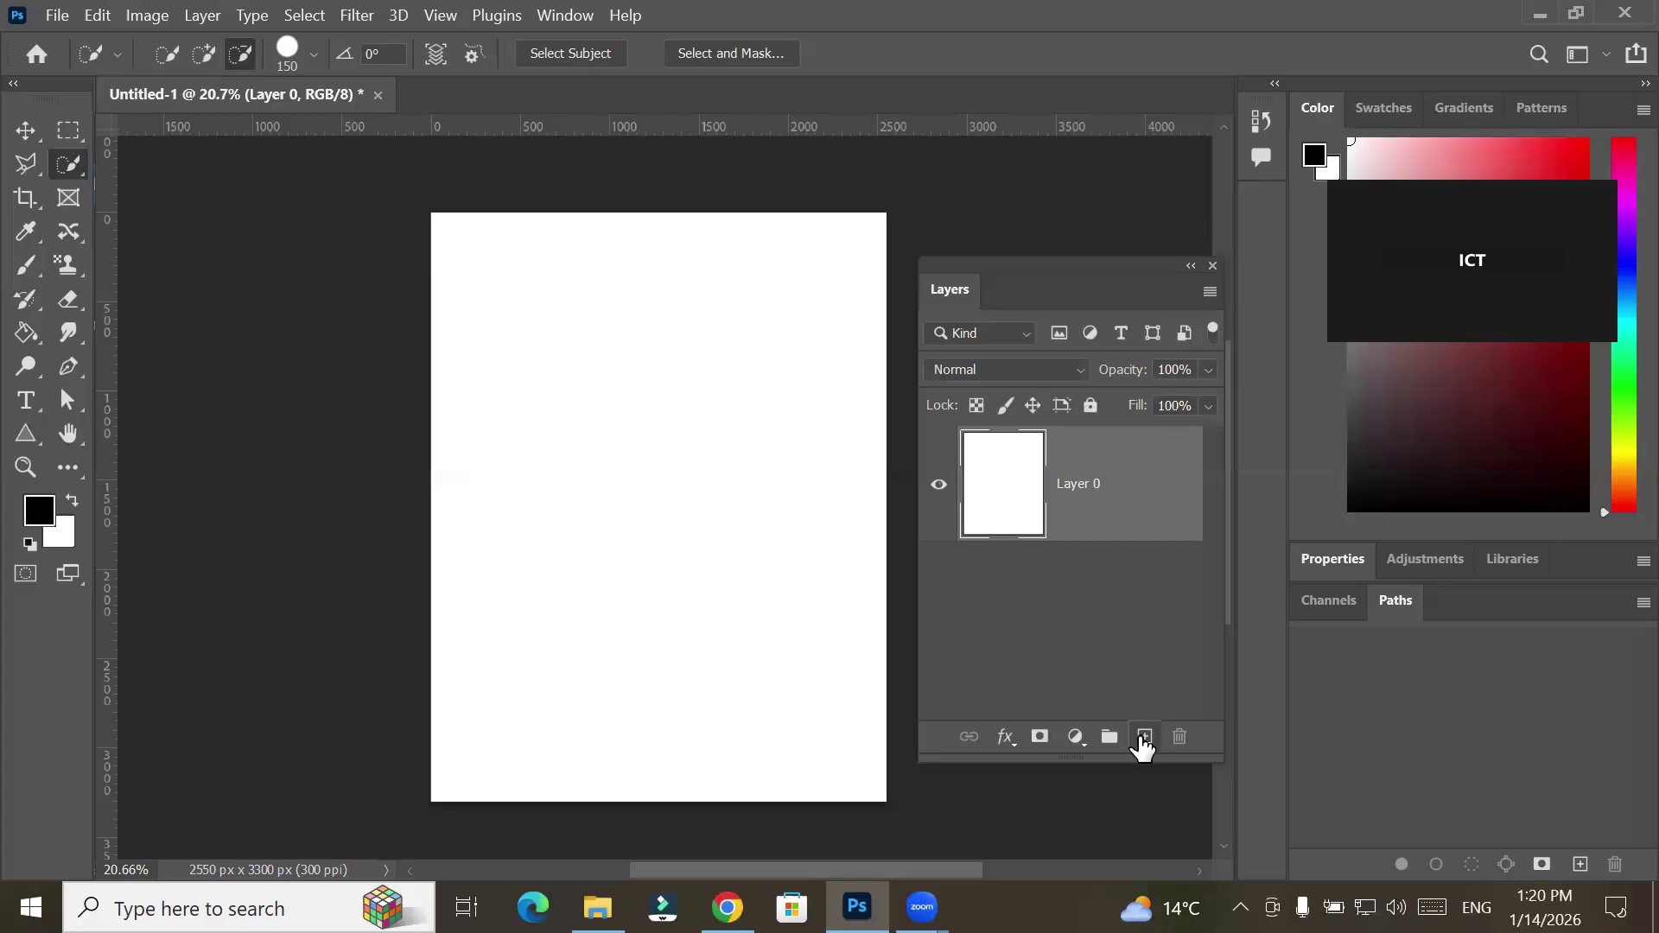
# Add a new empty layer and set up the Brush tool with a dark red foreground colour
pyautogui.click(1144, 736)
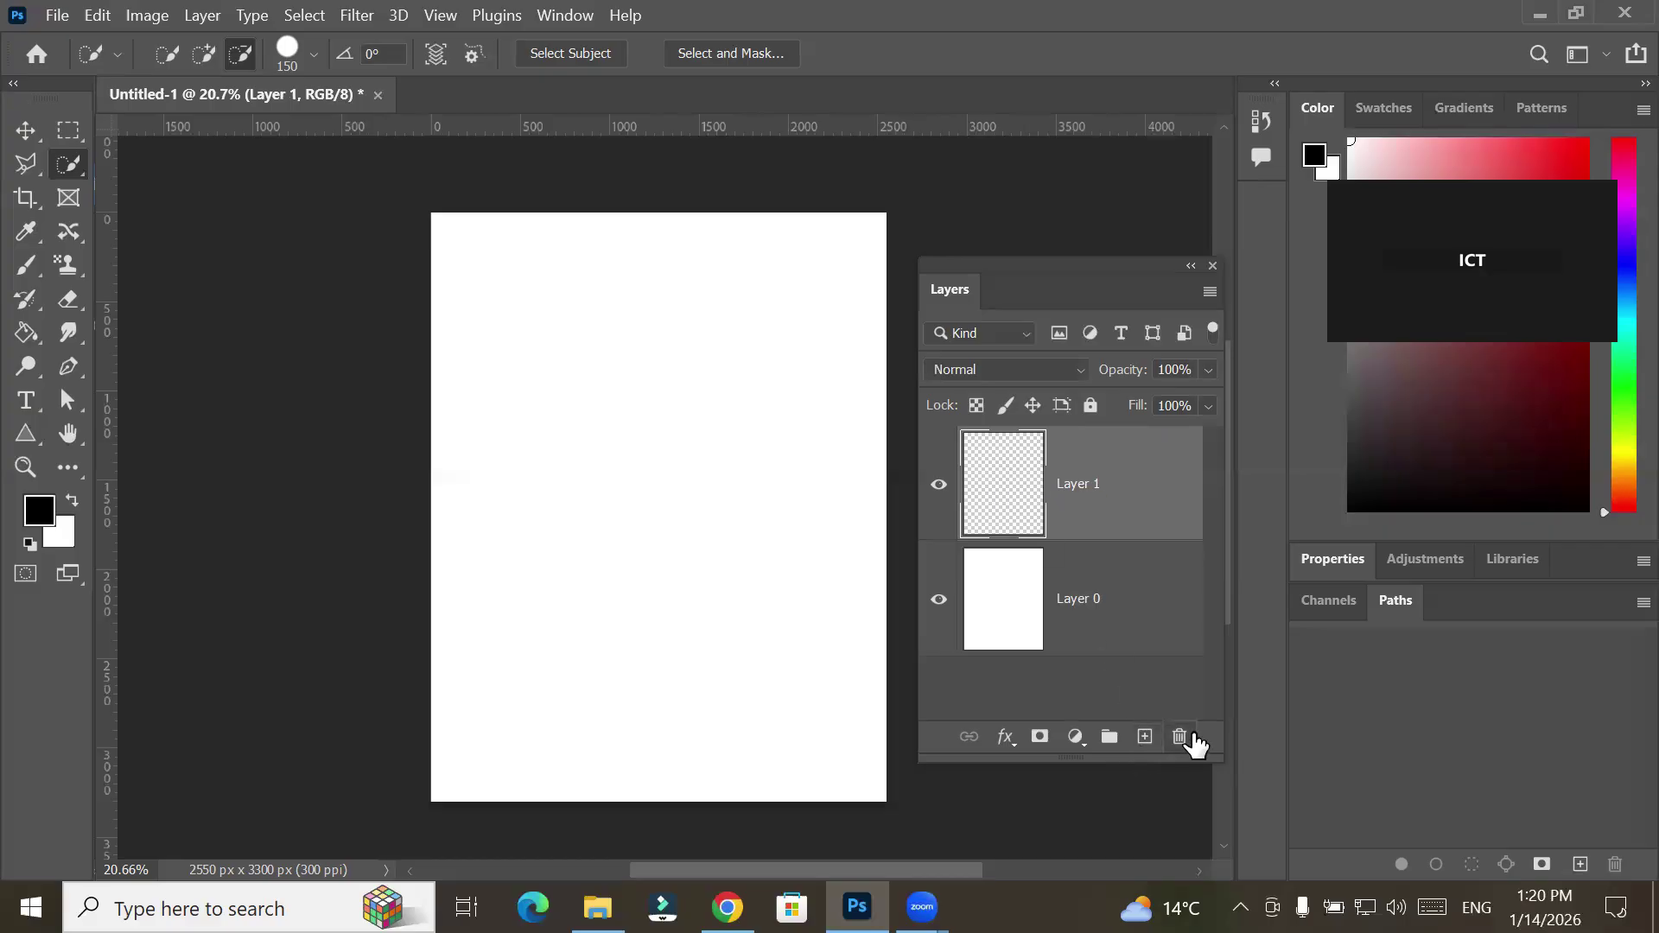
pyautogui.click(28, 268)
pyautogui.rightClick(27, 268)
pyautogui.click(138, 264)
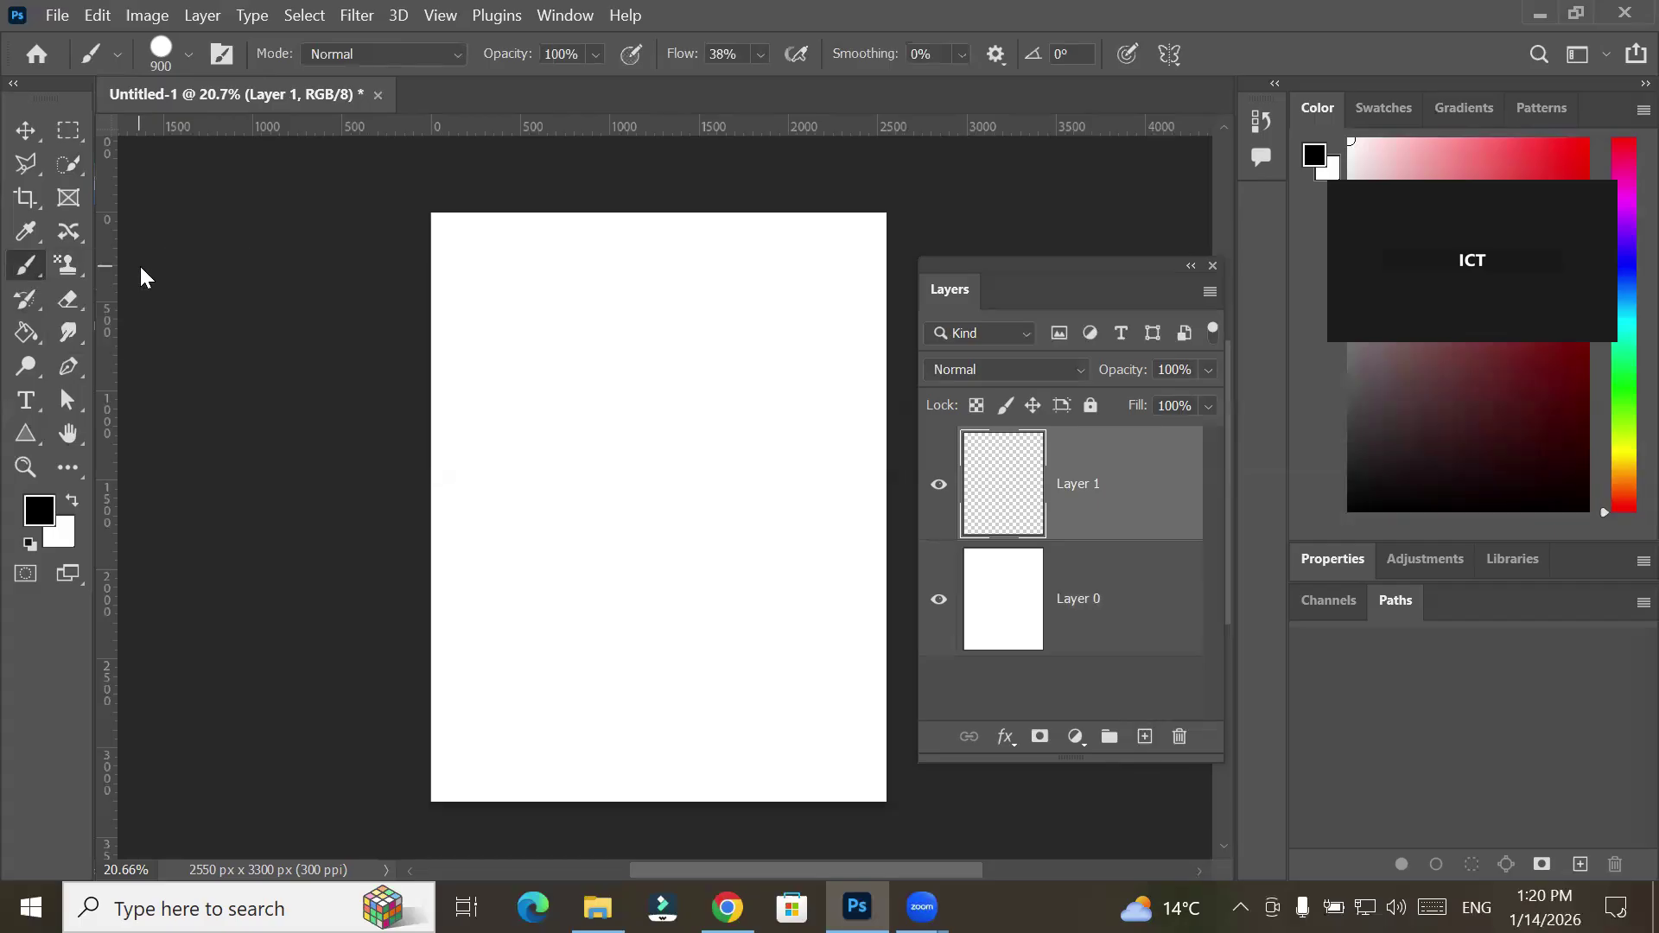
pyautogui.click(184, 53)
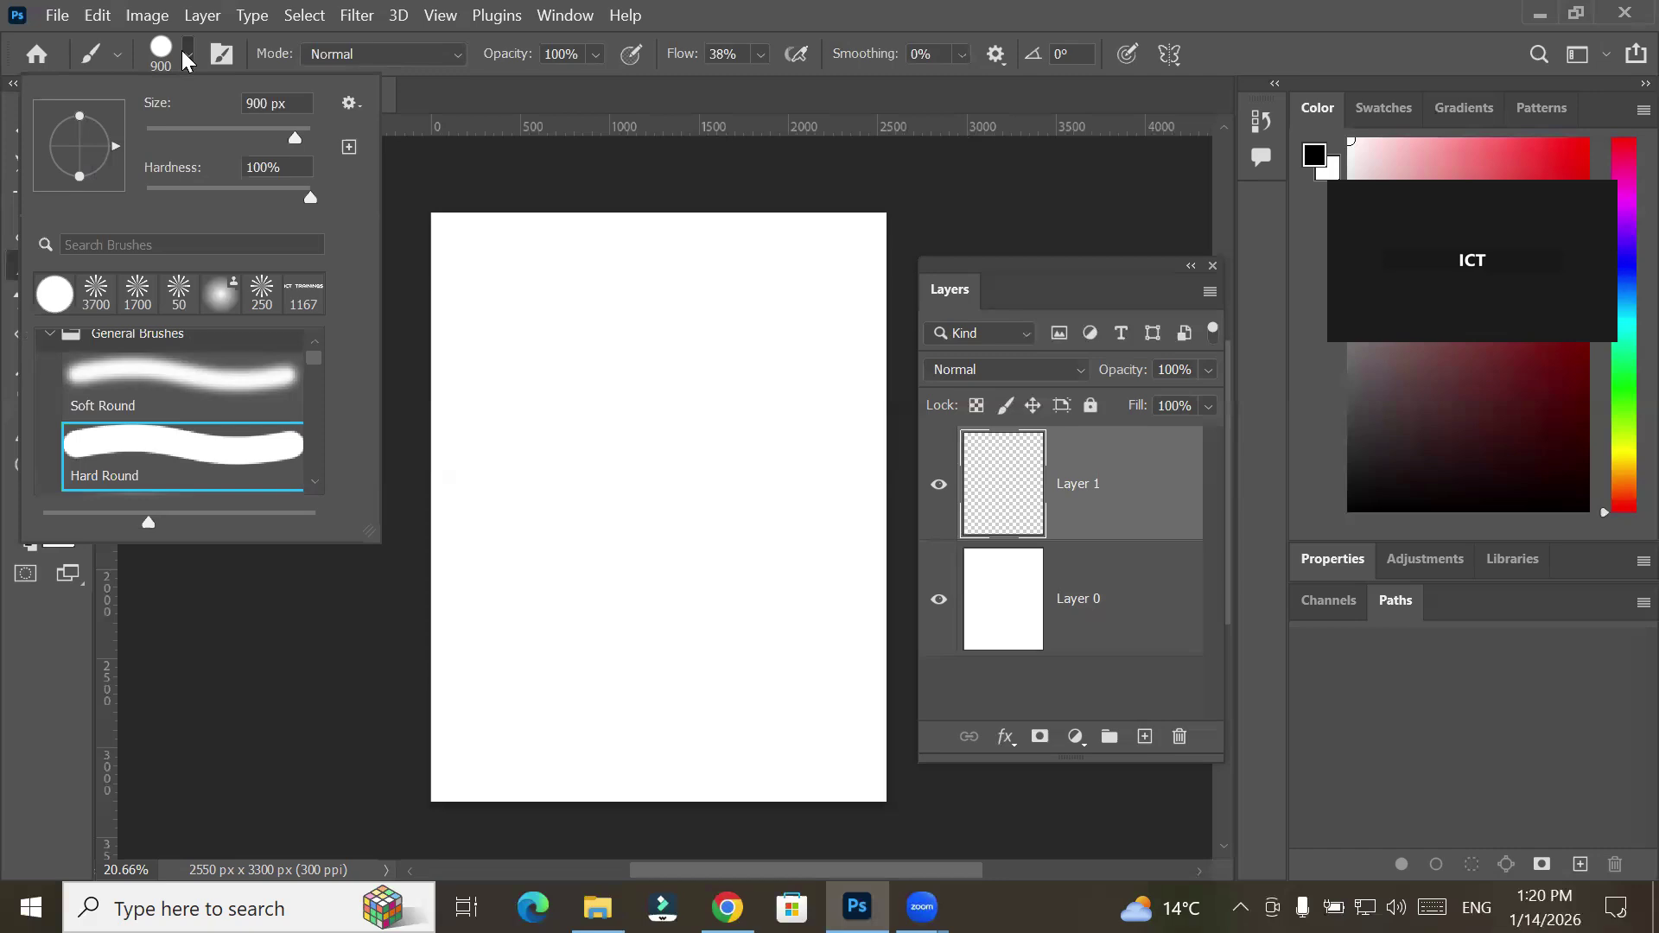
pyautogui.click(185, 57)
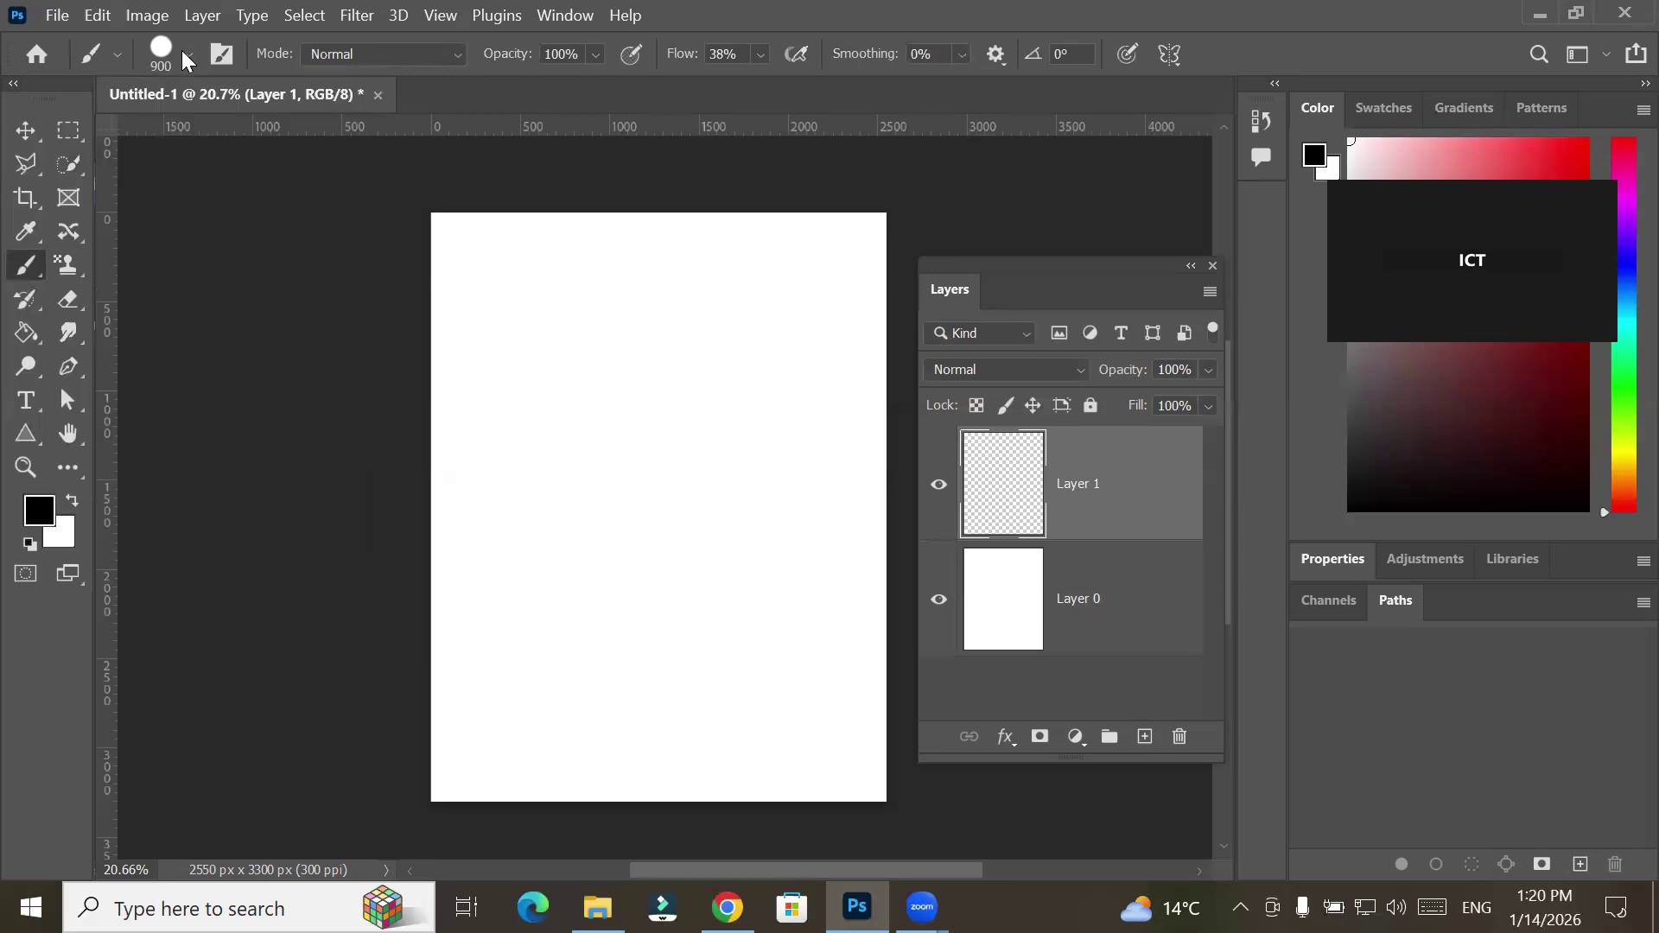
pyautogui.click(35, 509)
pyautogui.click(733, 353)
pyautogui.click(1002, 271)
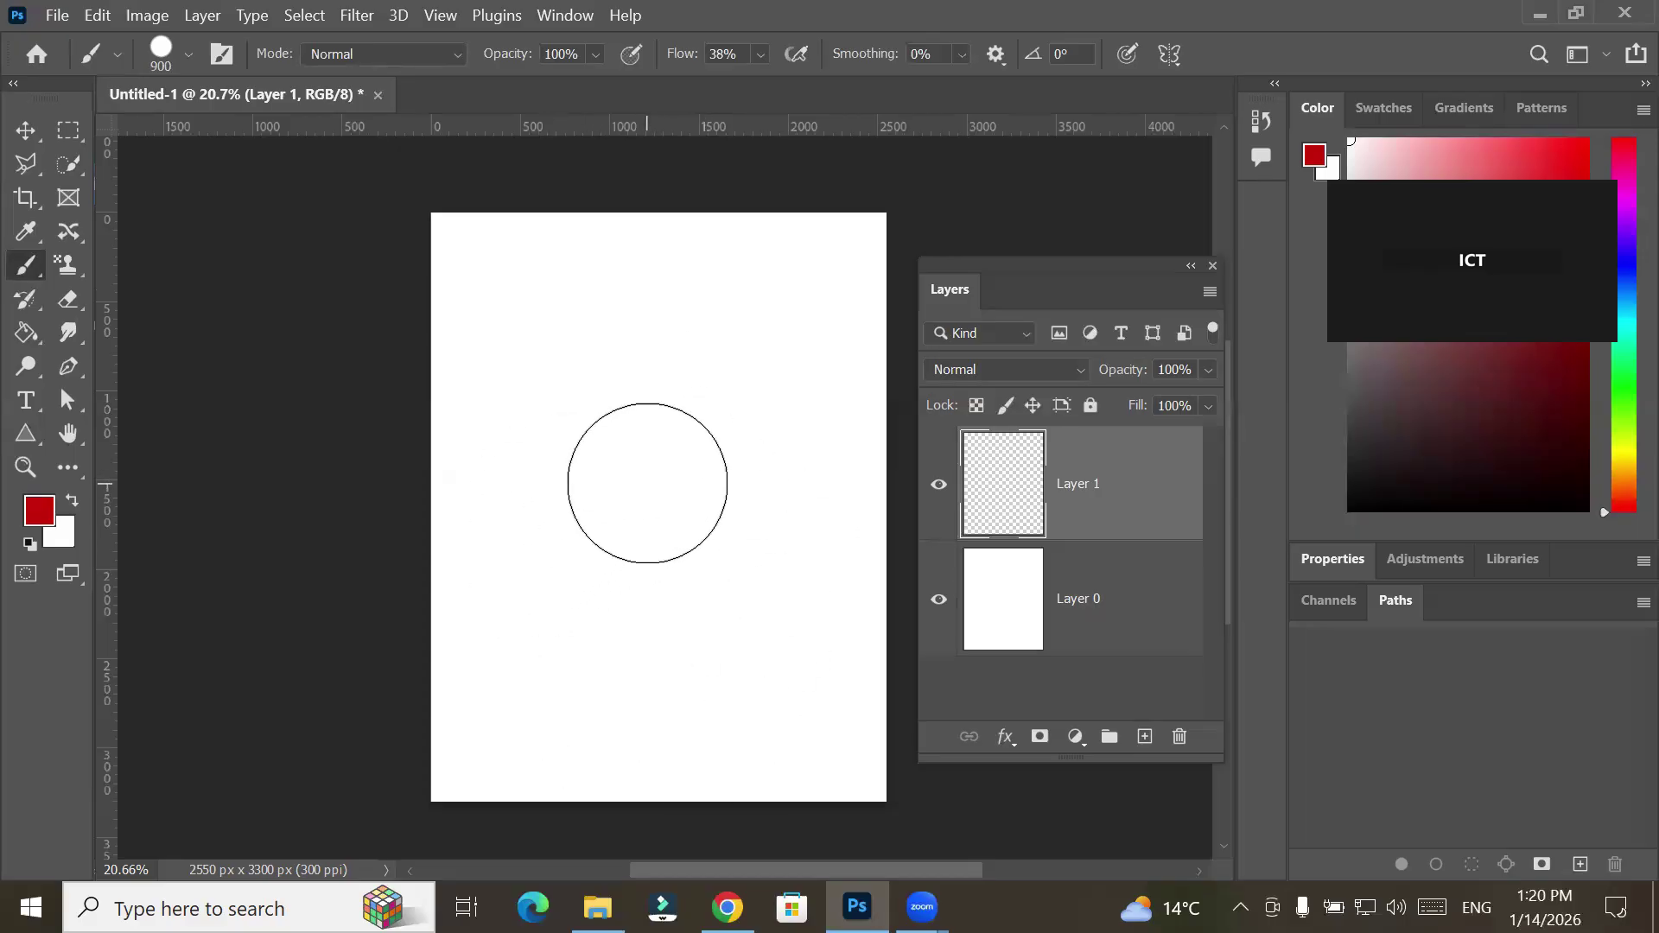
# Toggle the image-pixel lock of Layer 1 on and off twice to demonstrate it
pyautogui.click(1009, 413)
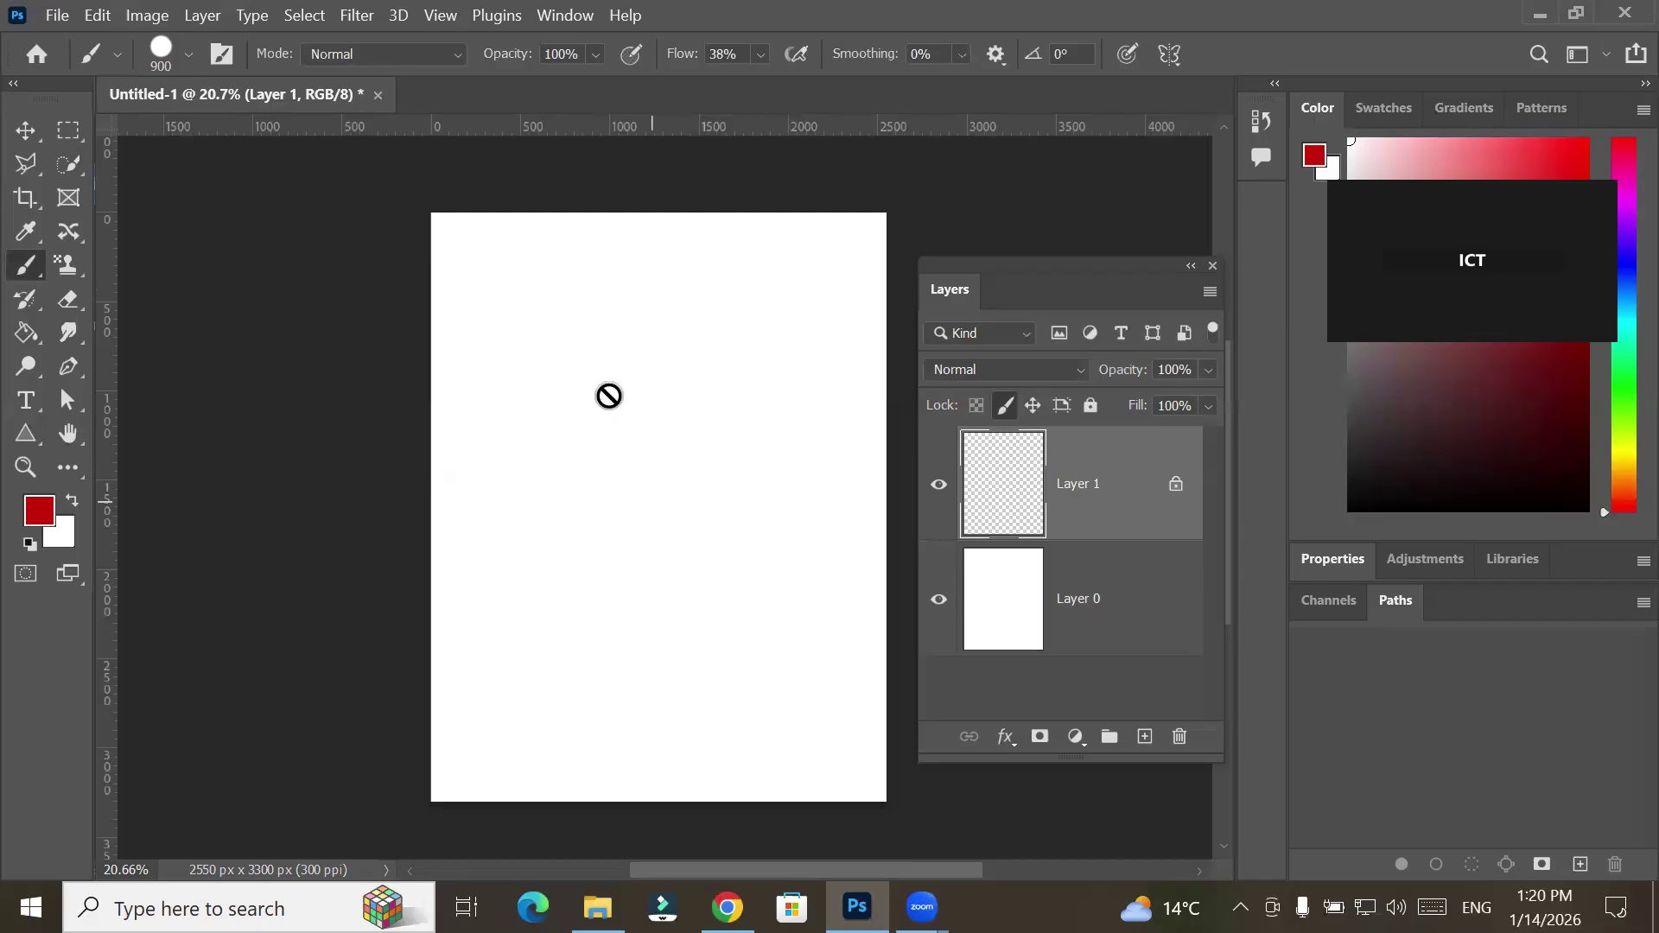
pyautogui.click(1005, 405)
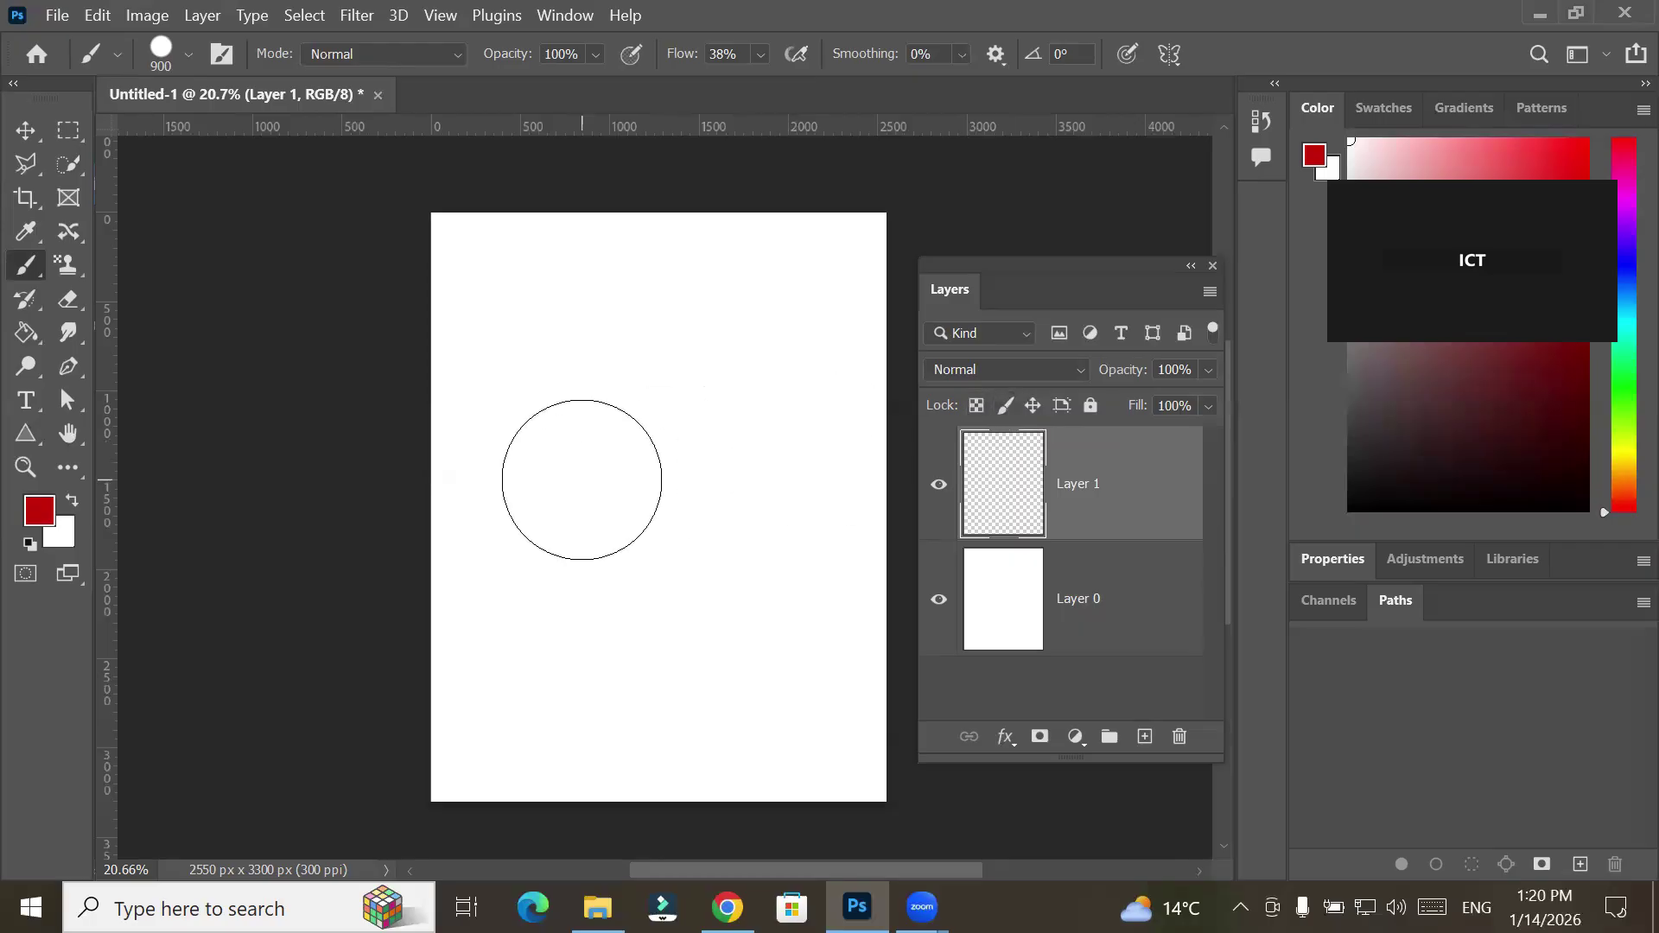
pyautogui.click(1003, 405)
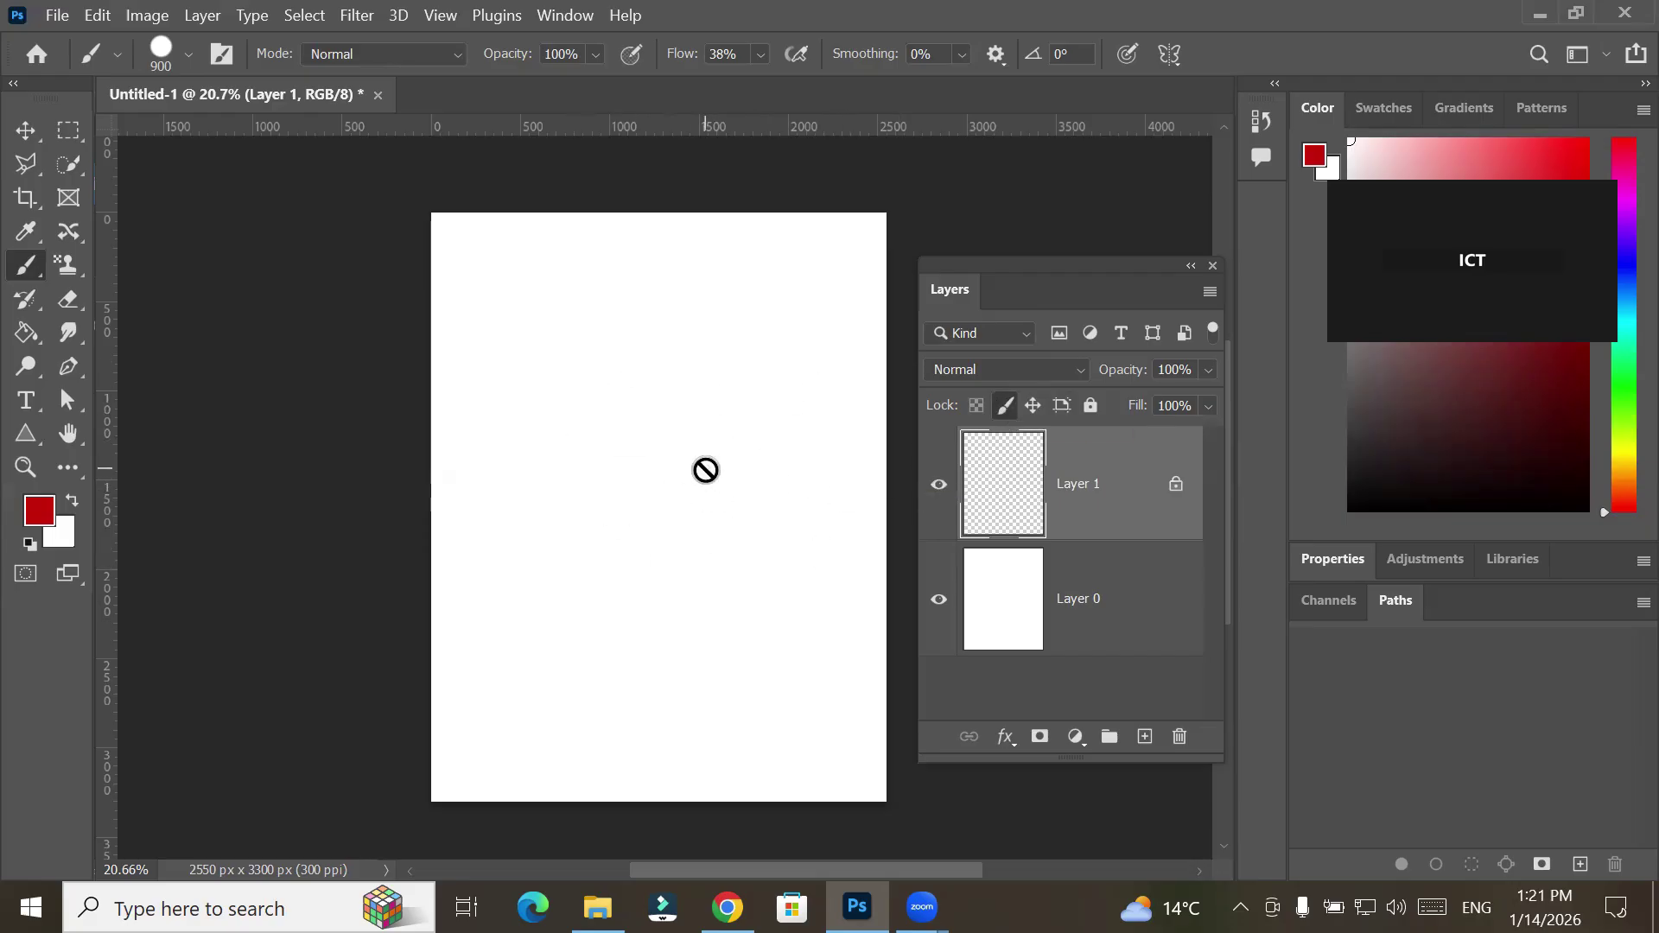
pyautogui.click(1002, 406)
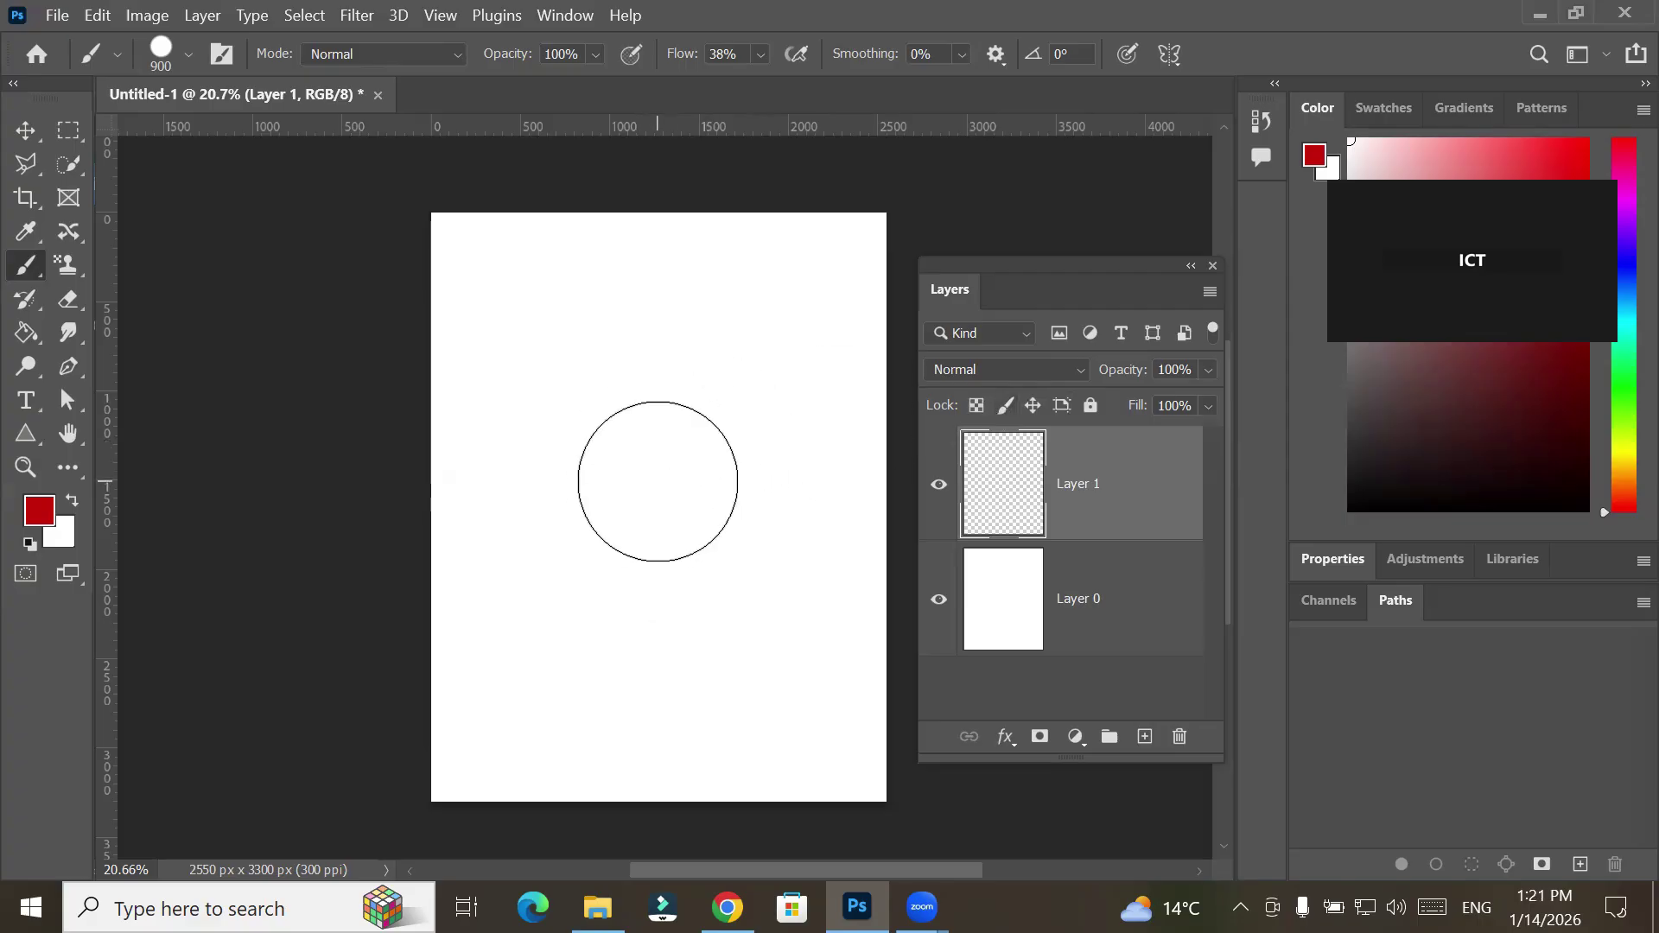
# Paint five round 900 px brush dots on Layer 1, one in the page centre and one near each corner
pyautogui.click(657, 480)
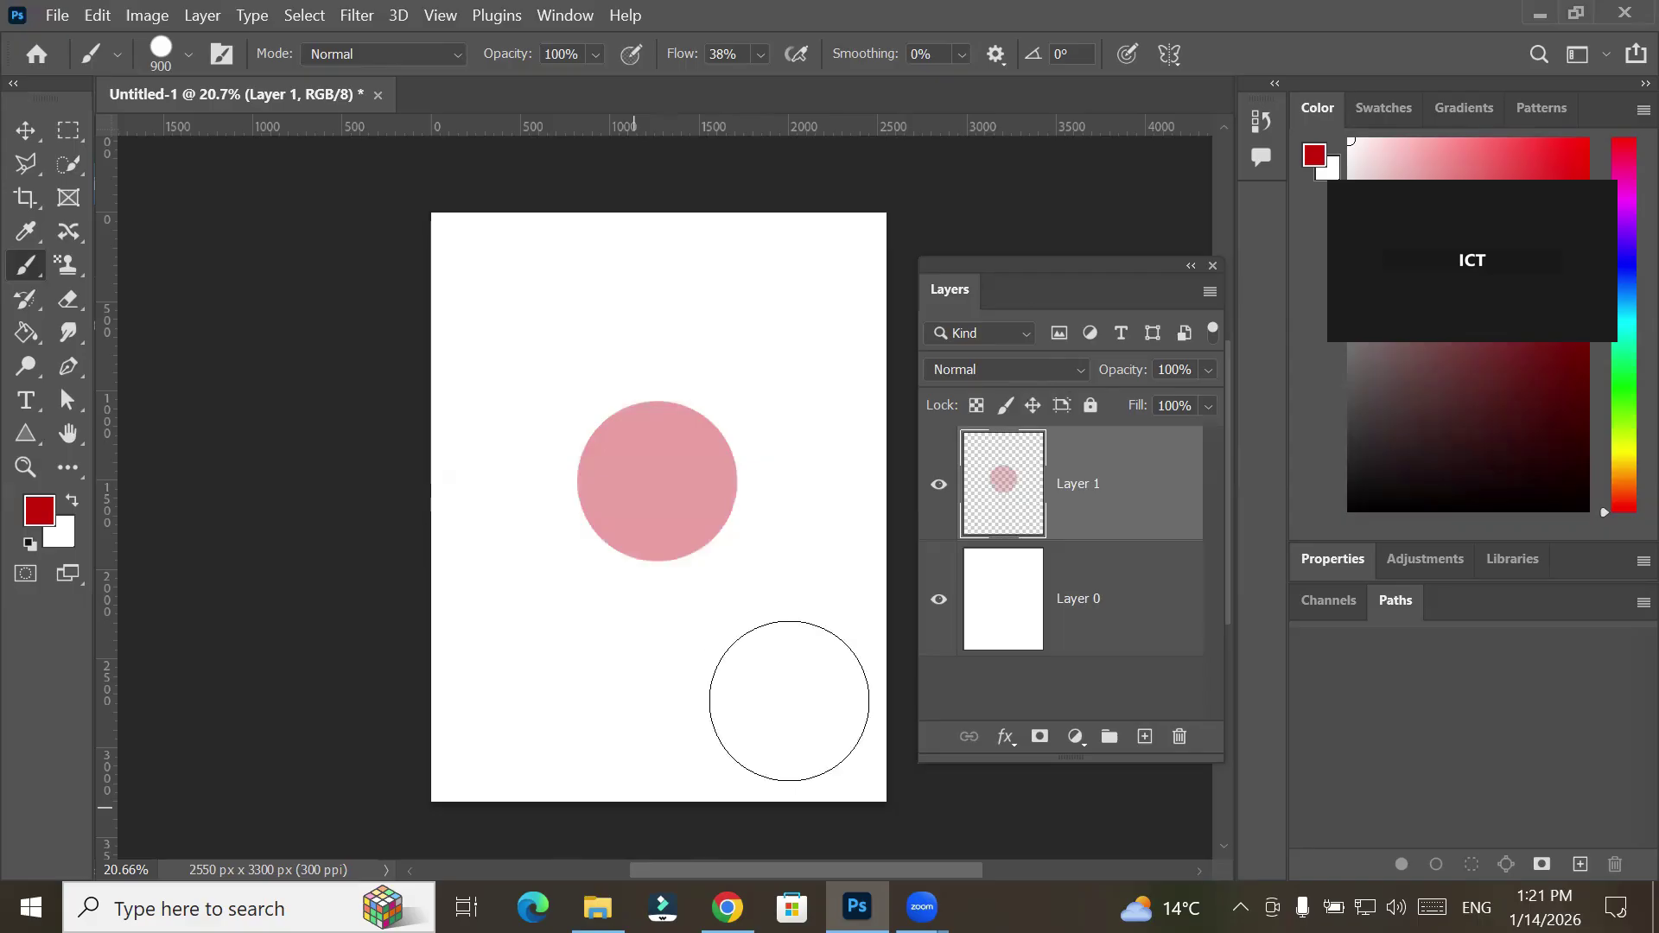
pyautogui.click(789, 701)
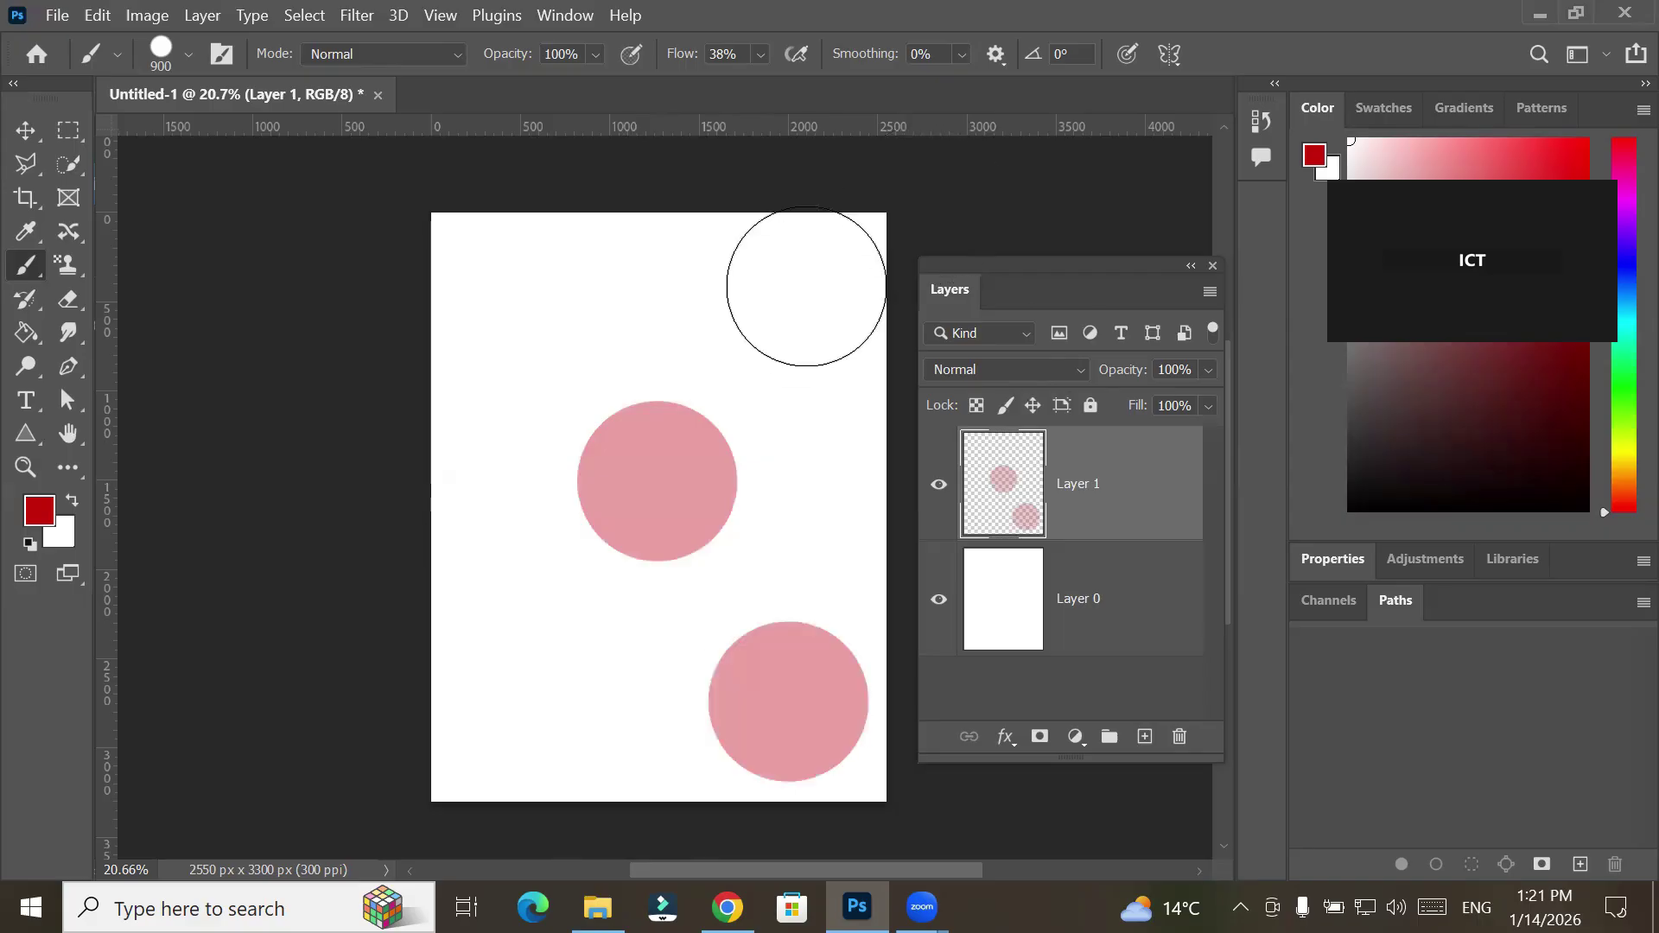
pyautogui.click(793, 322)
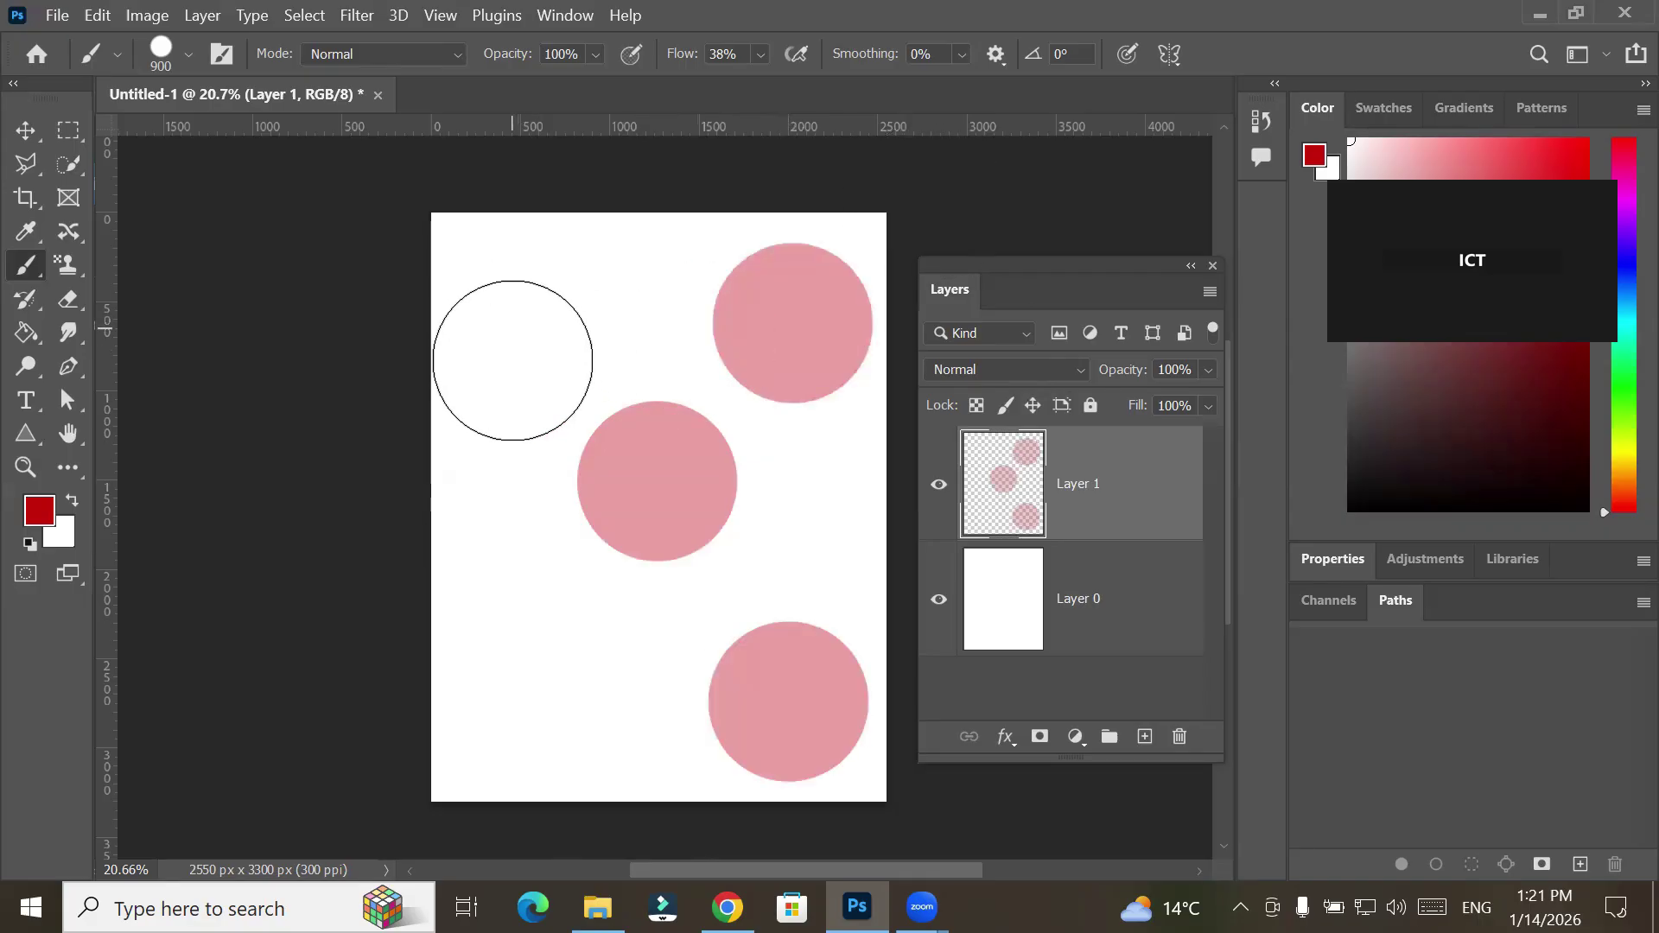
pyautogui.click(509, 310)
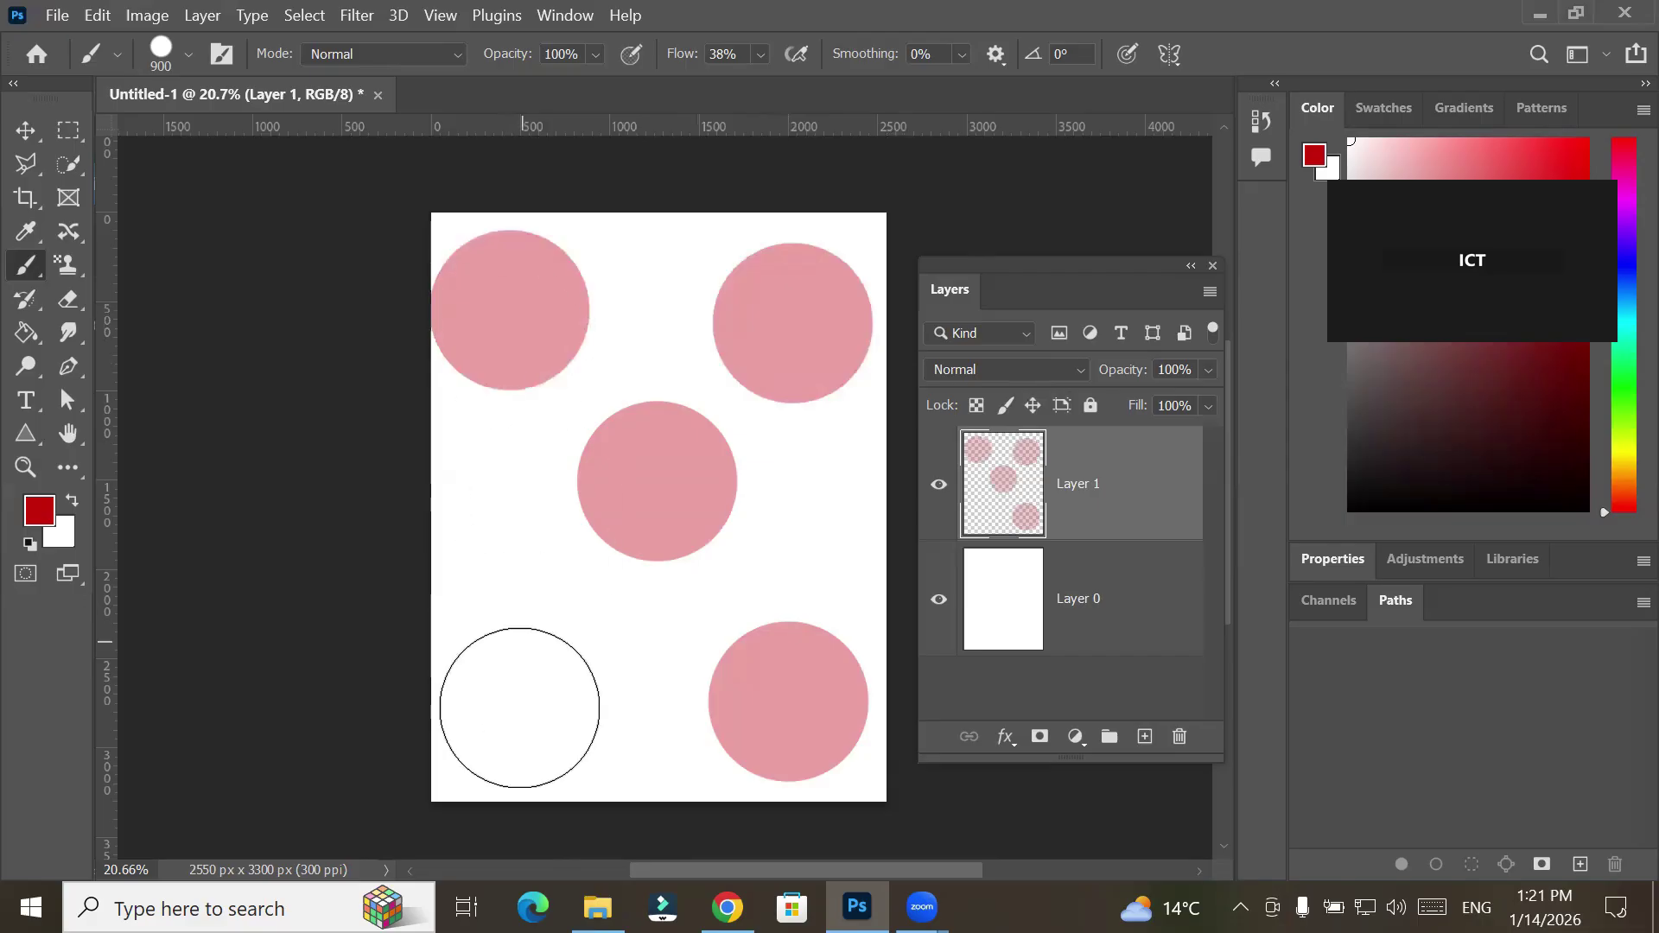
pyautogui.click(521, 708)
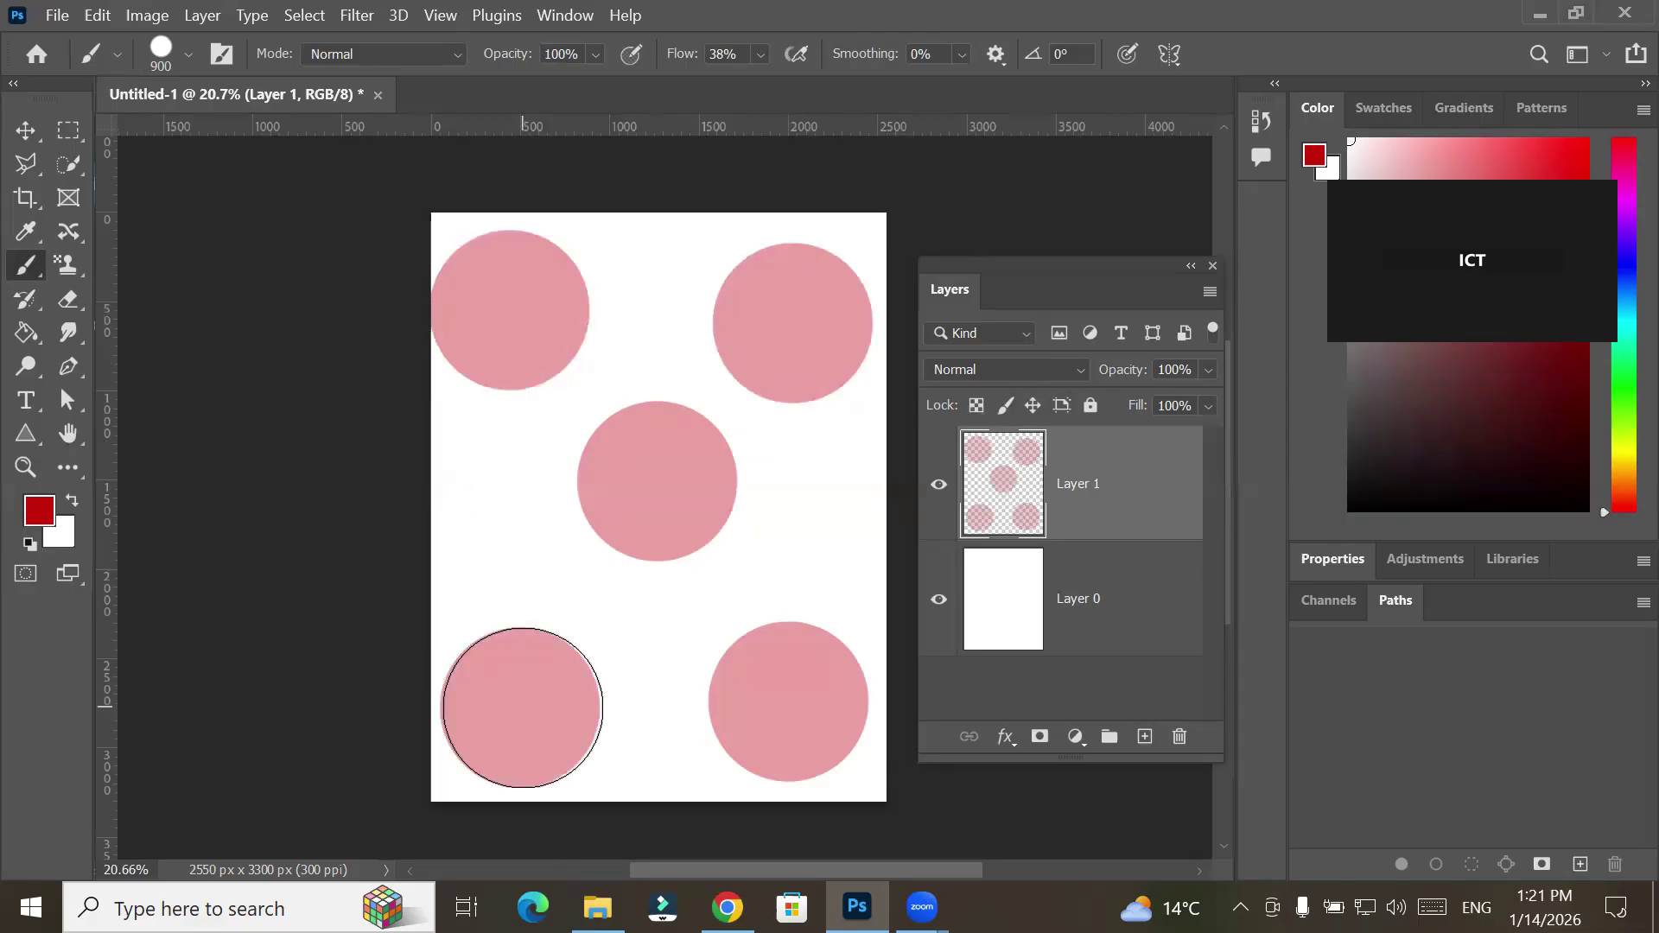
# Lock the image pixels of Layer 1 and try to paint over the upper-right dot
pyautogui.click(1007, 406)
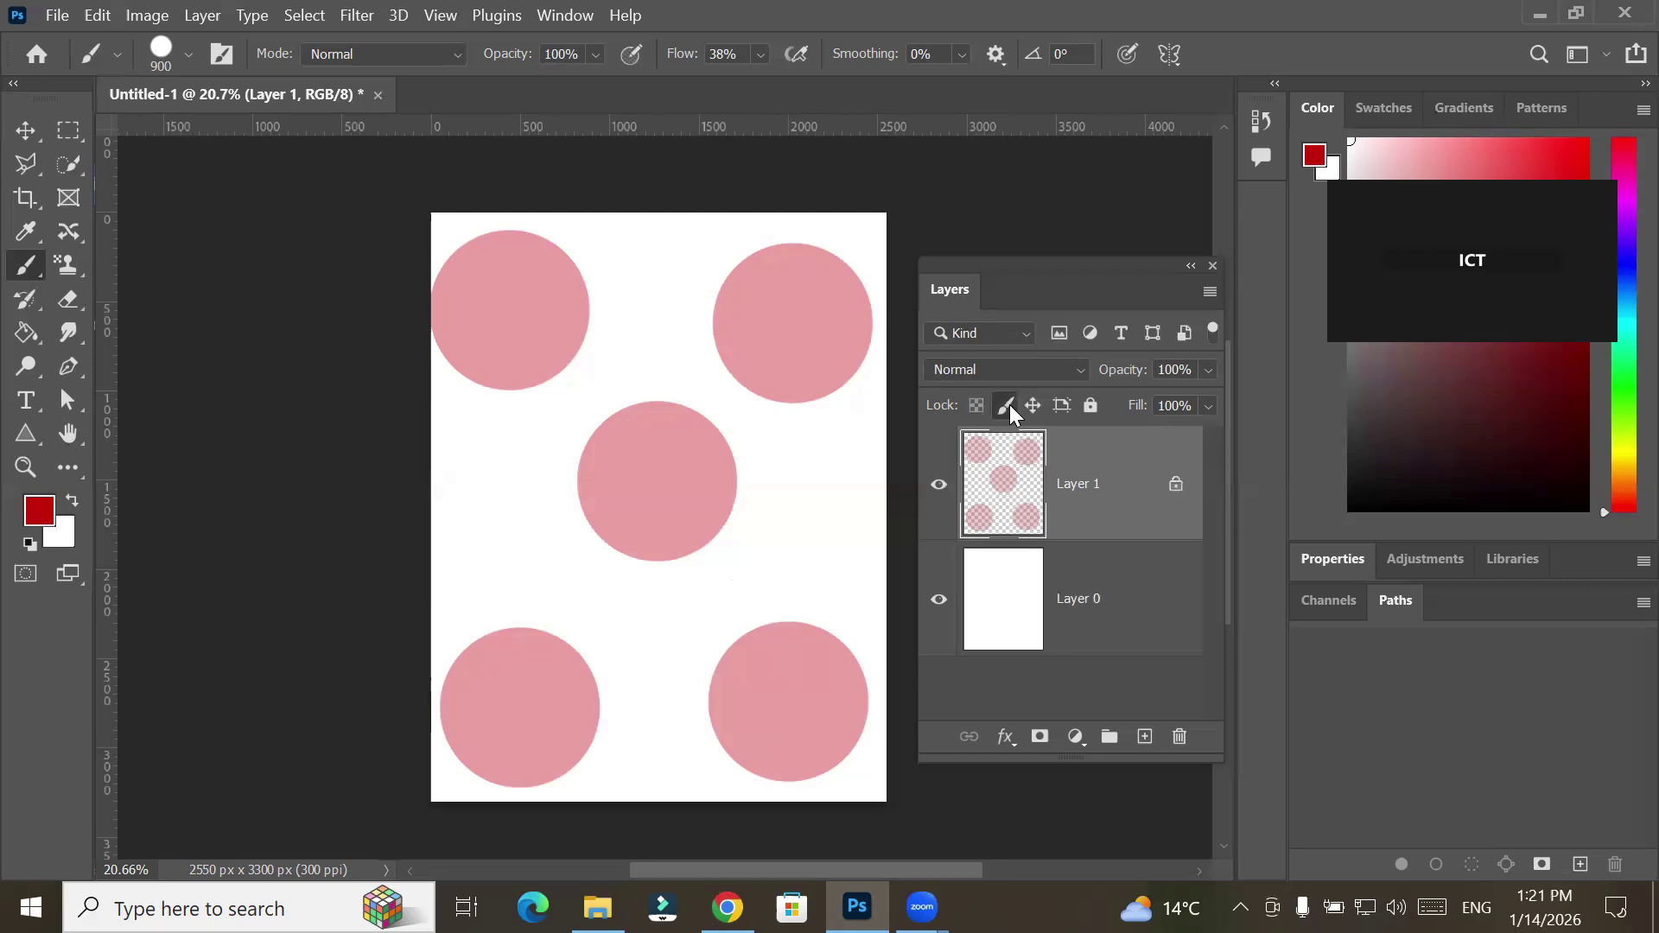
pyautogui.click(763, 315)
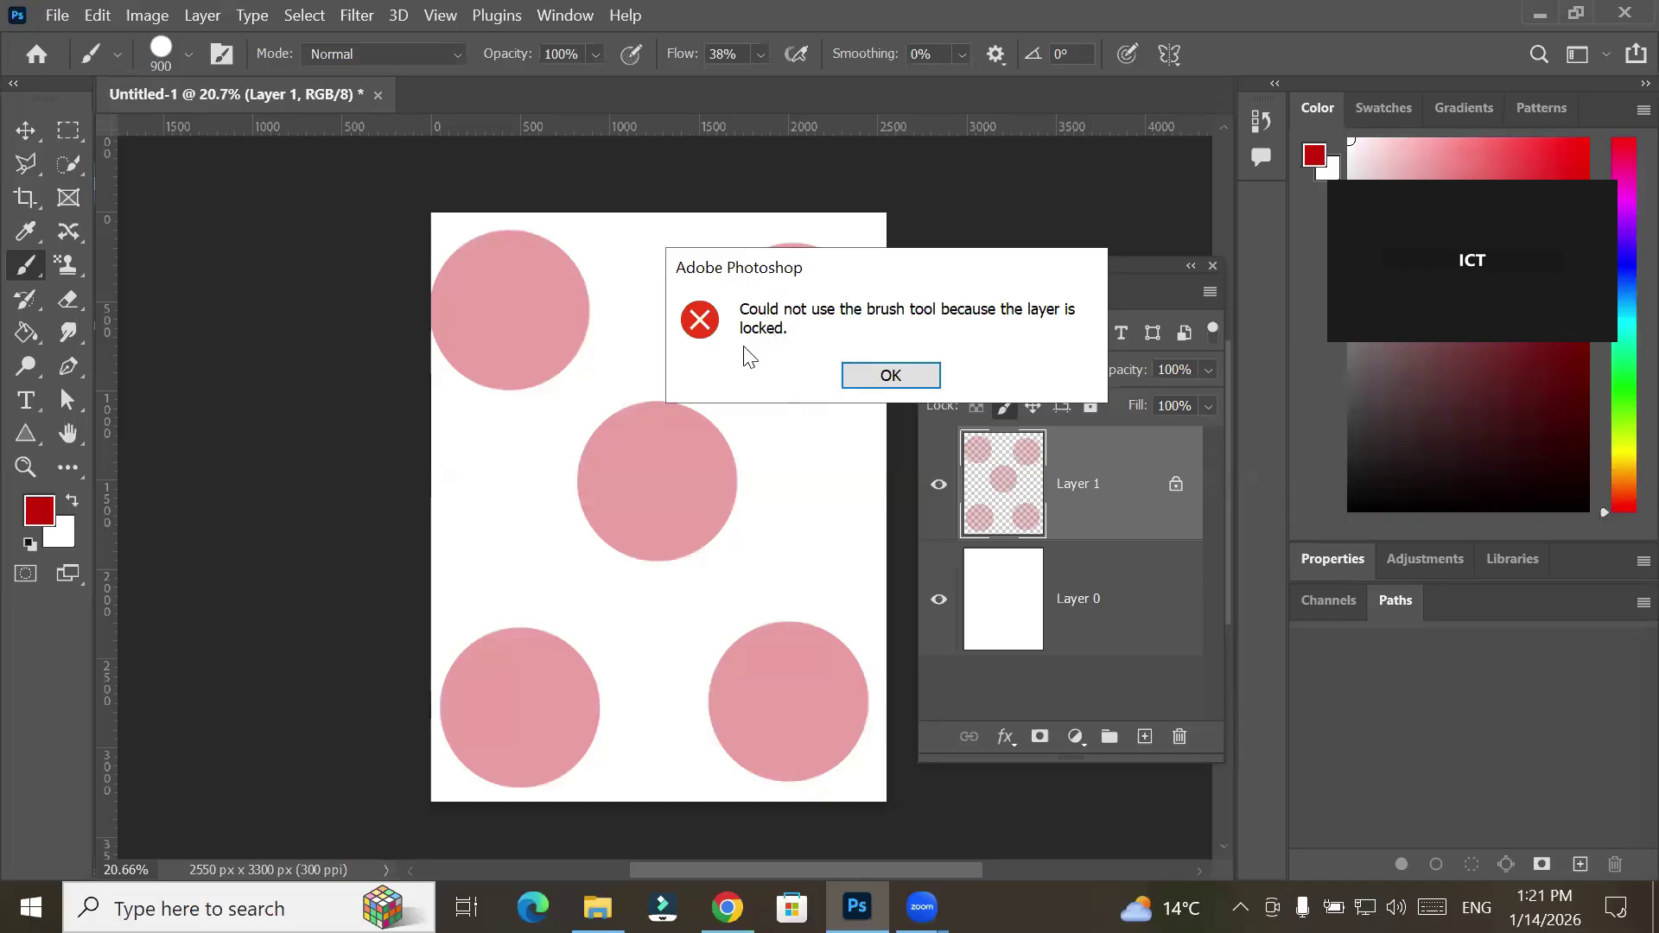
pyautogui.click(889, 375)
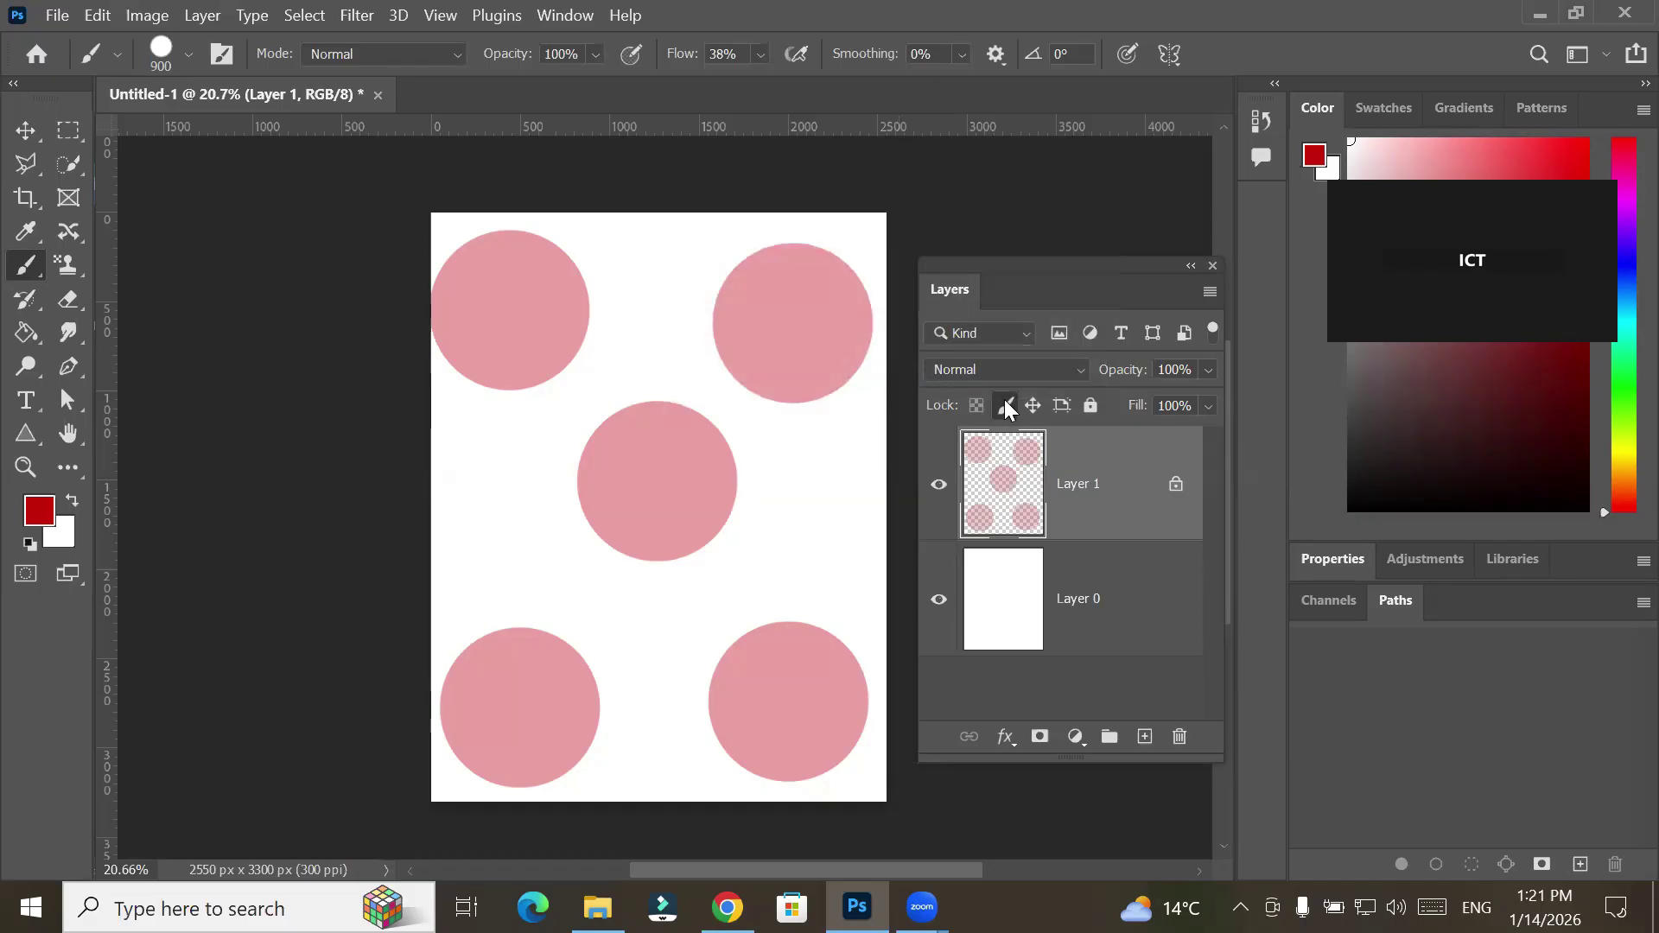
# Move the dots on Layer 1 slightly down and to the right with the Move tool, and undo a further move
pyautogui.click(26, 131)
pyautogui.moveTo(667, 419); pyautogui.dragTo(662, 490)
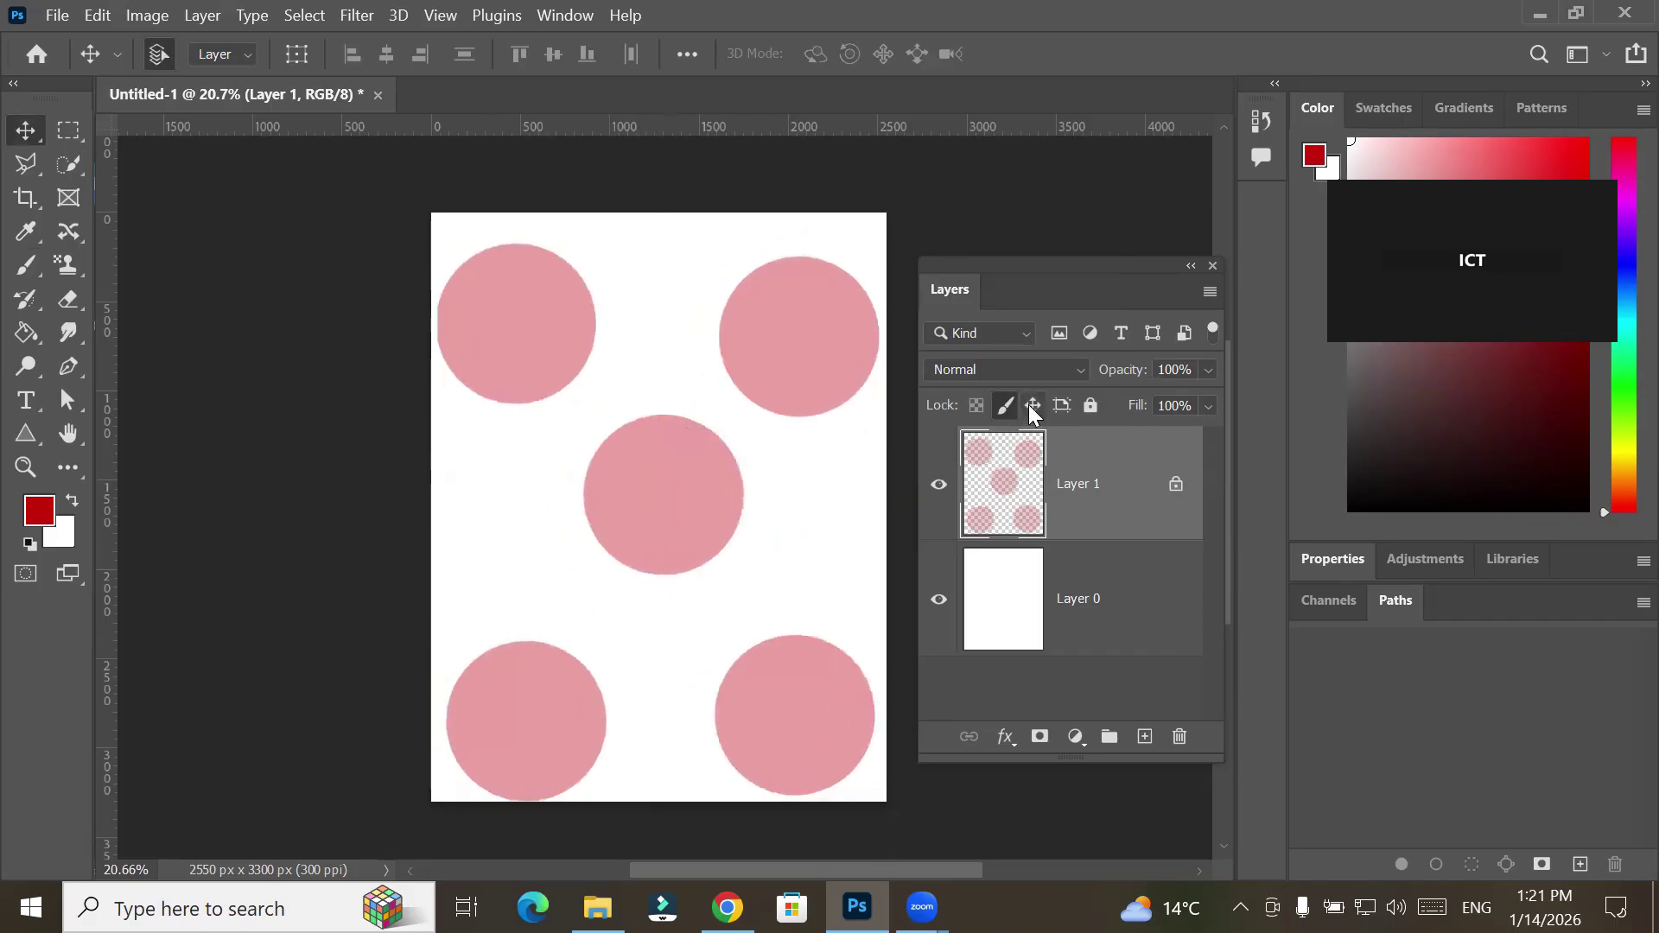
pyautogui.moveTo(634, 499); pyautogui.dragTo(715, 478)
pyautogui.hotkey('ctrl', 'z')
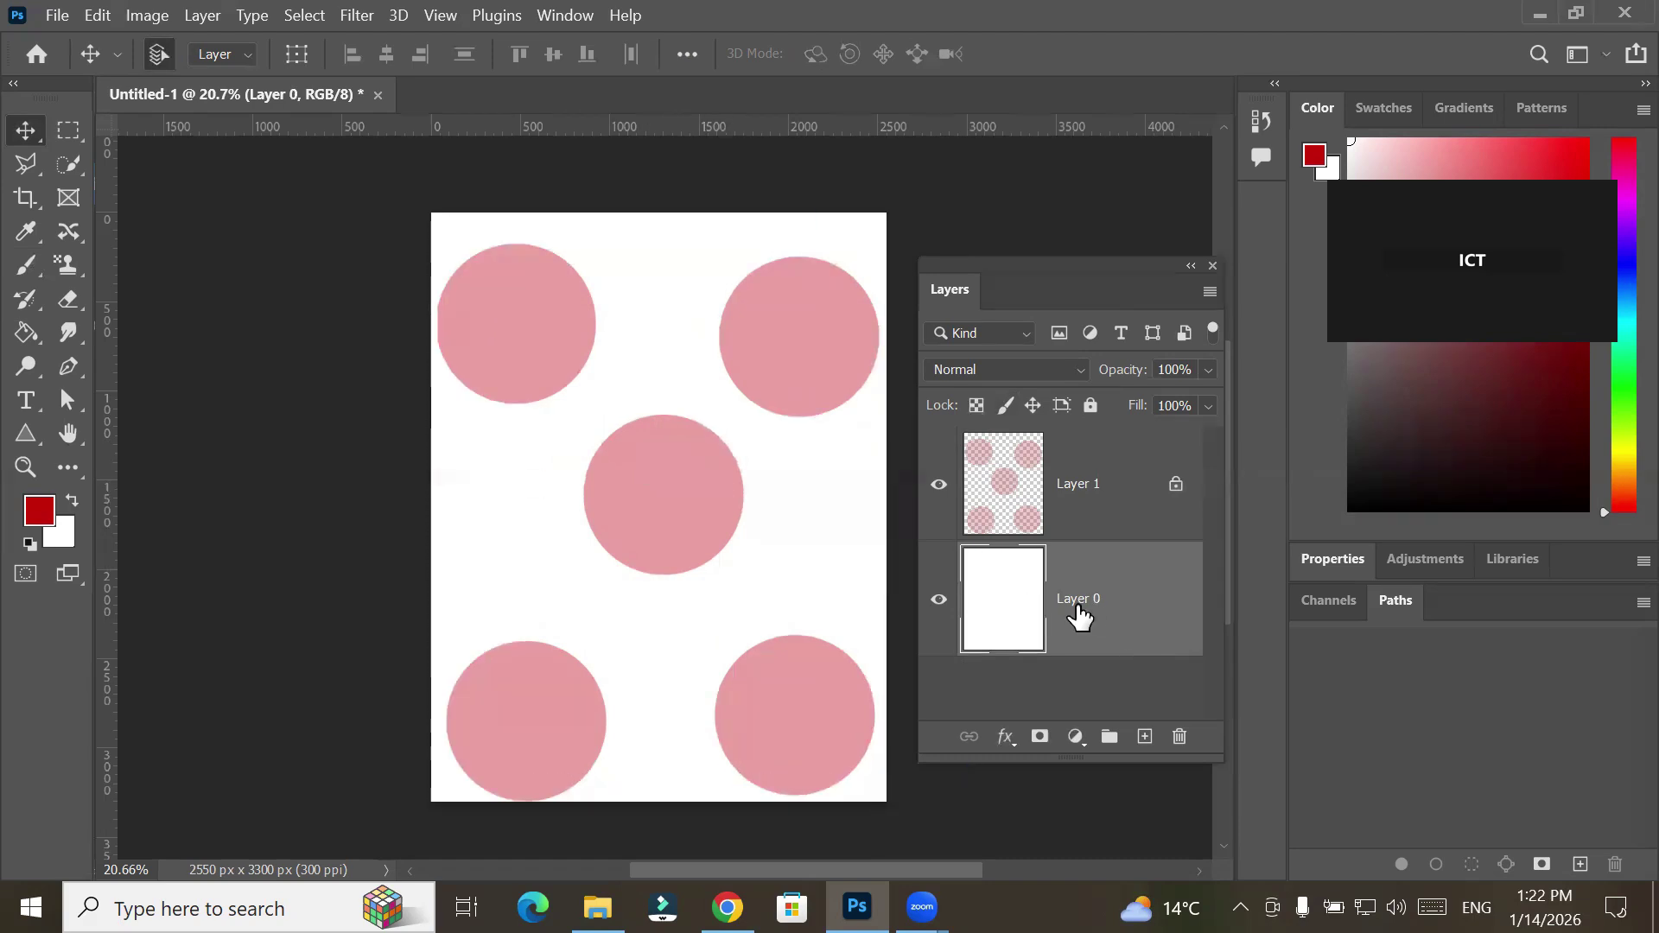
# Lock the position of Layer 0 and try to move it with the Move tool
pyautogui.click(1032, 406)
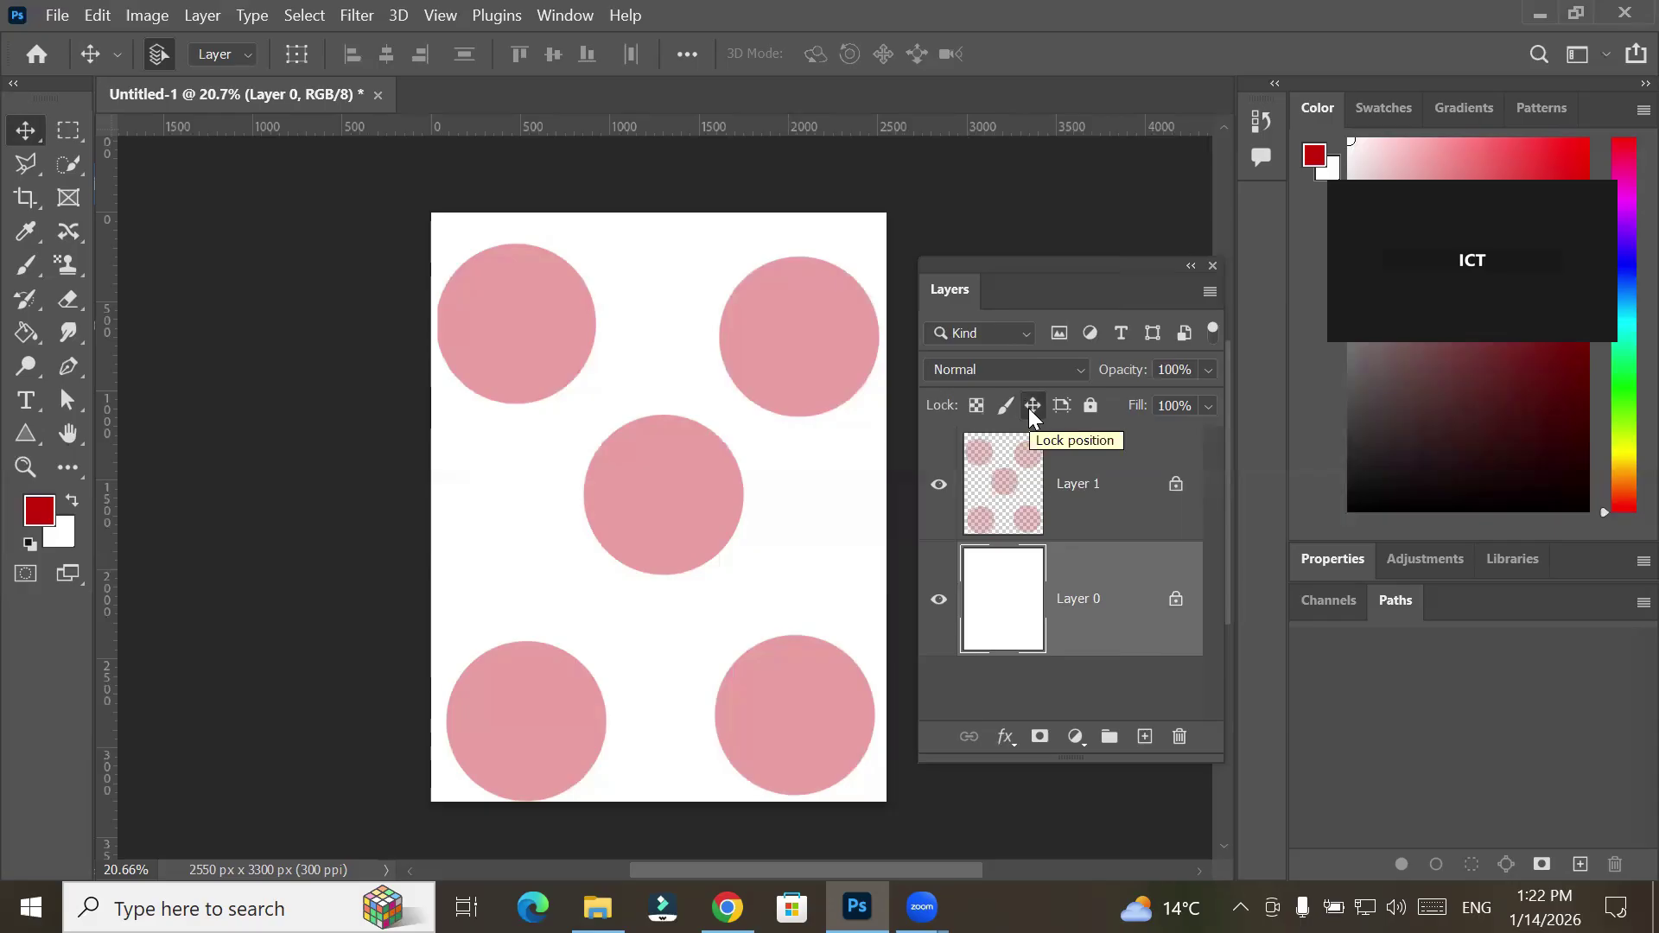
pyautogui.moveTo(722, 574); pyautogui.dragTo(730, 619)
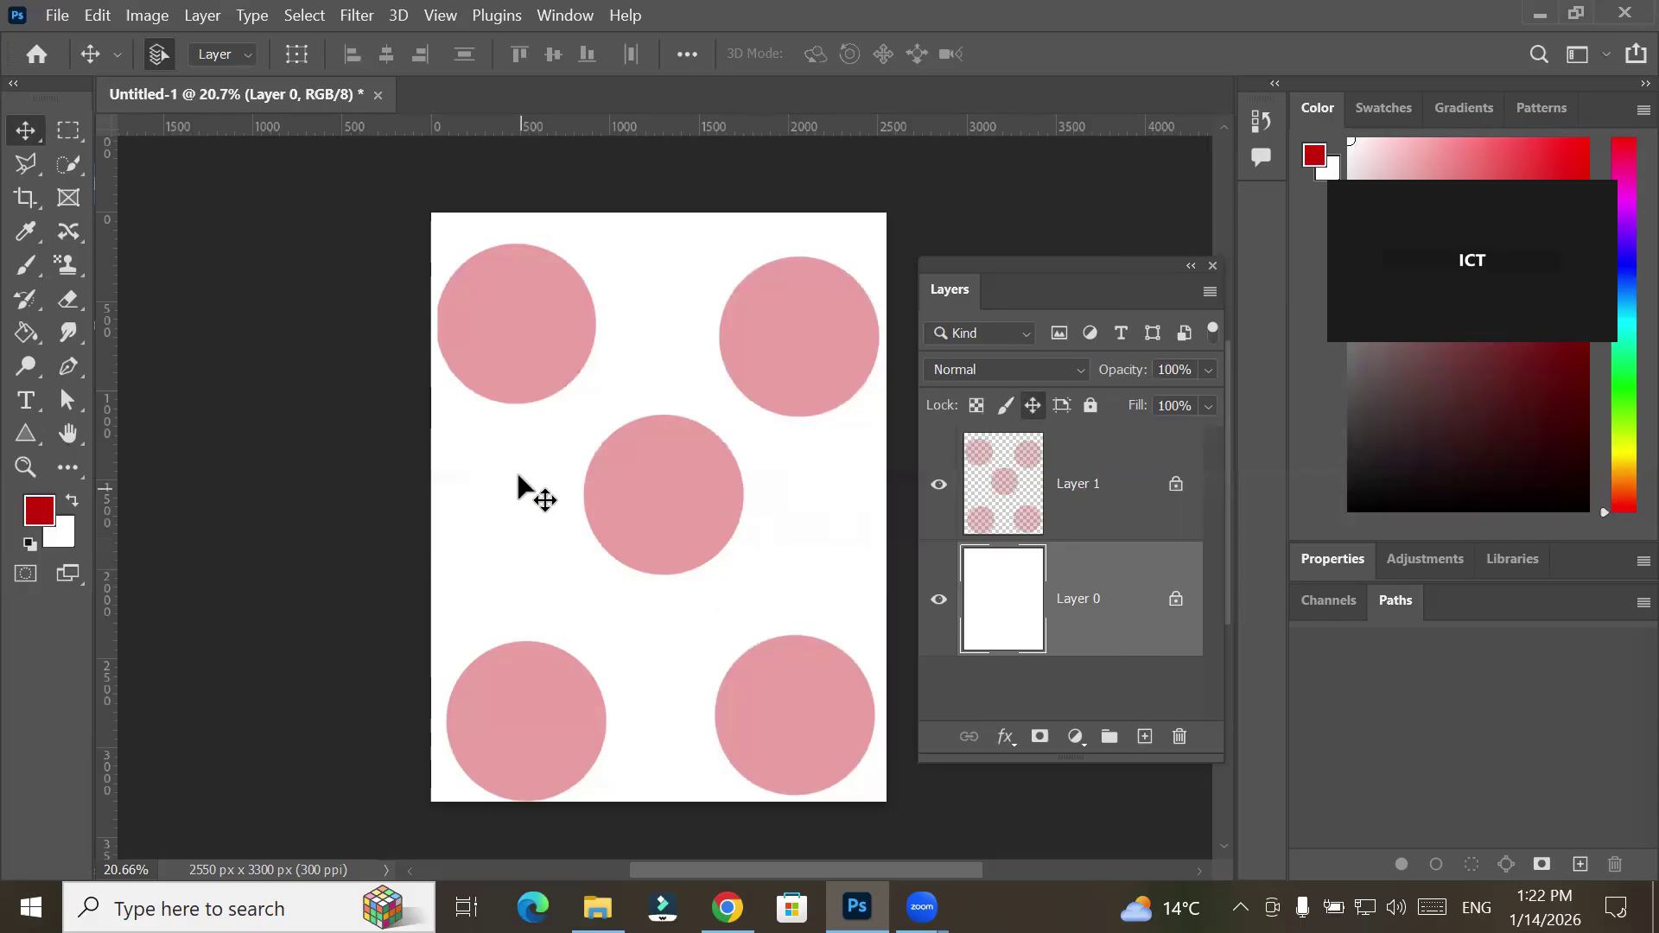
pyautogui.click(28, 134)
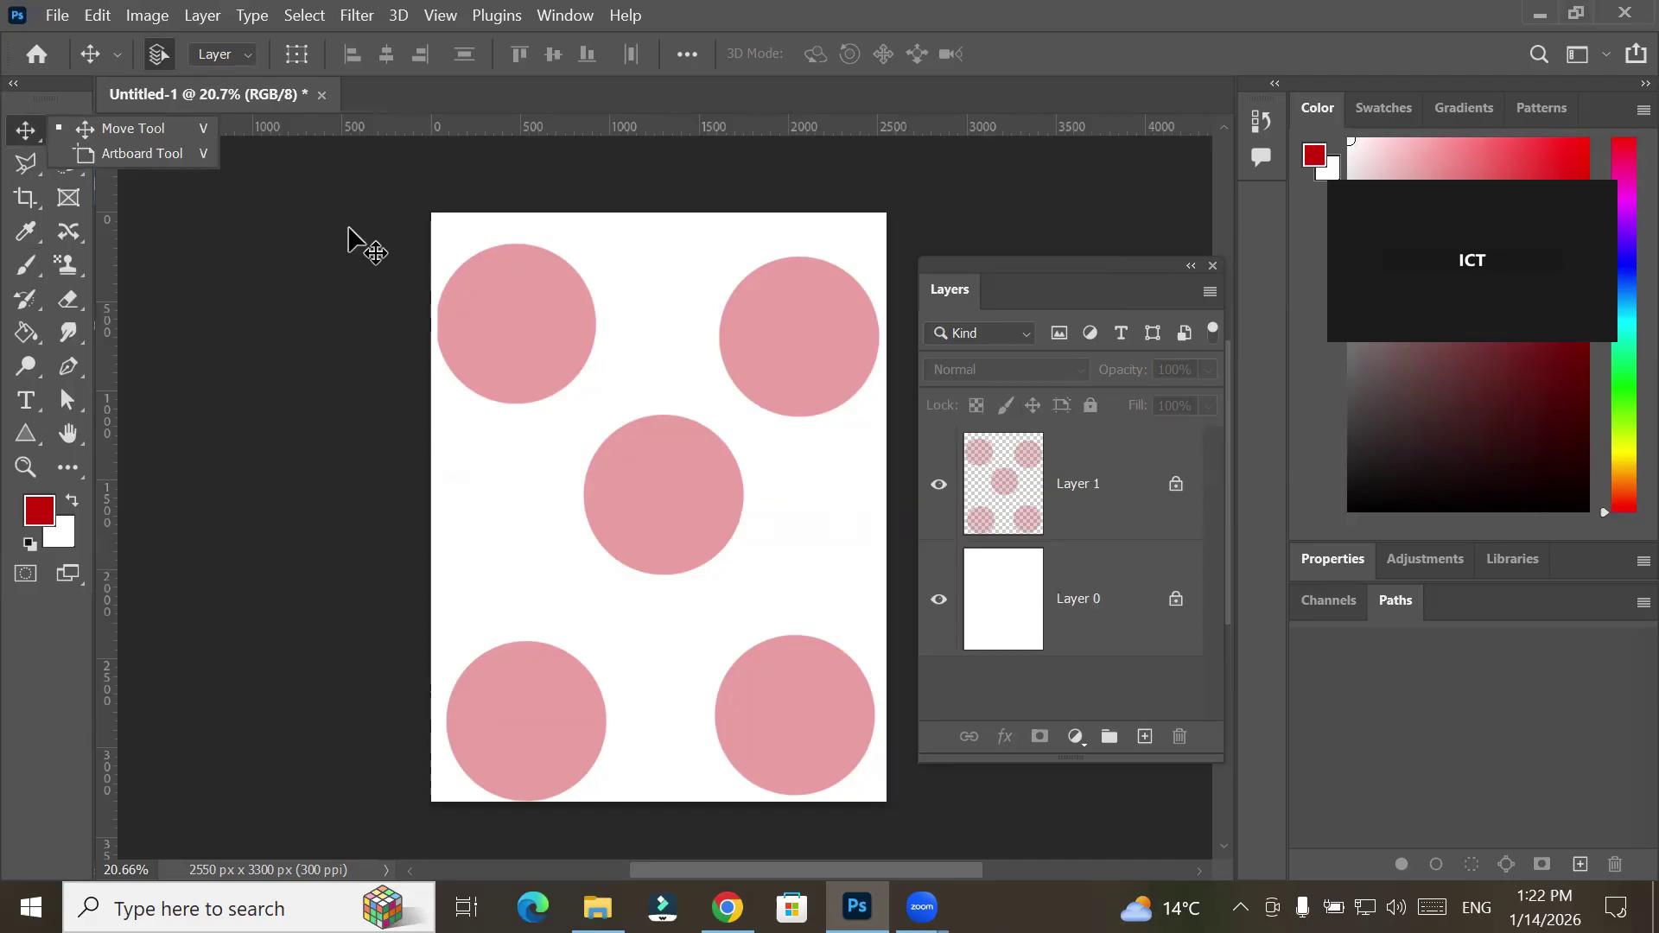
# Leave only the image-pixel lock on for Layer 1 and move its dots right to the page edge
pyautogui.click(1002, 481)
pyautogui.click(1030, 644)
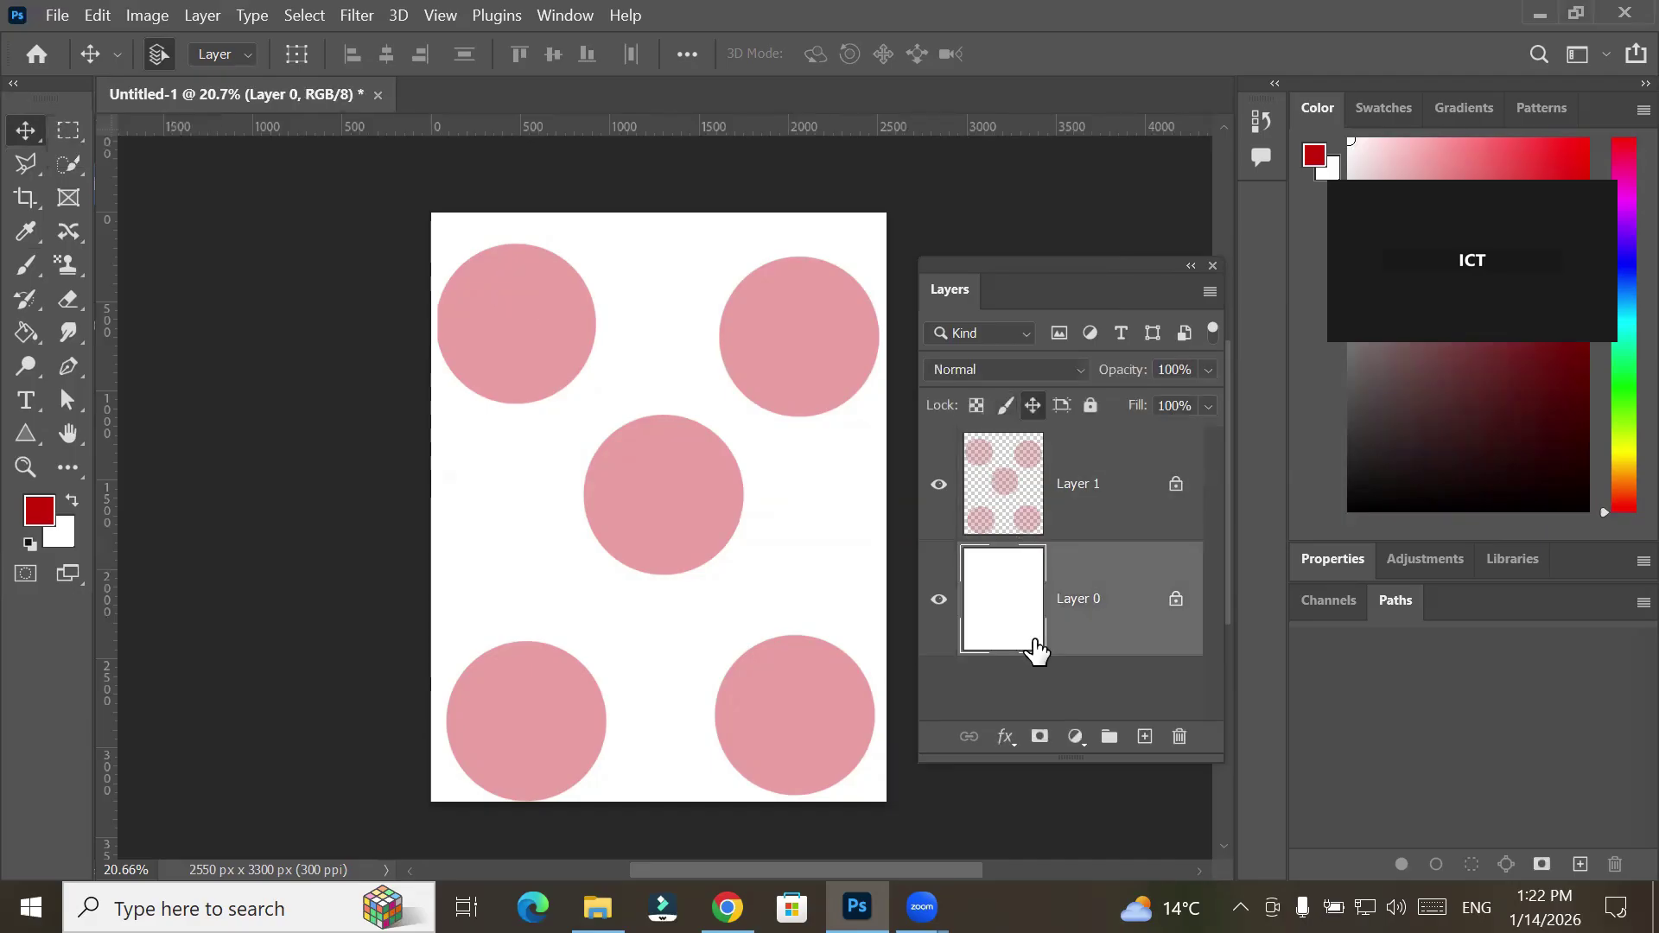
pyautogui.click(1015, 480)
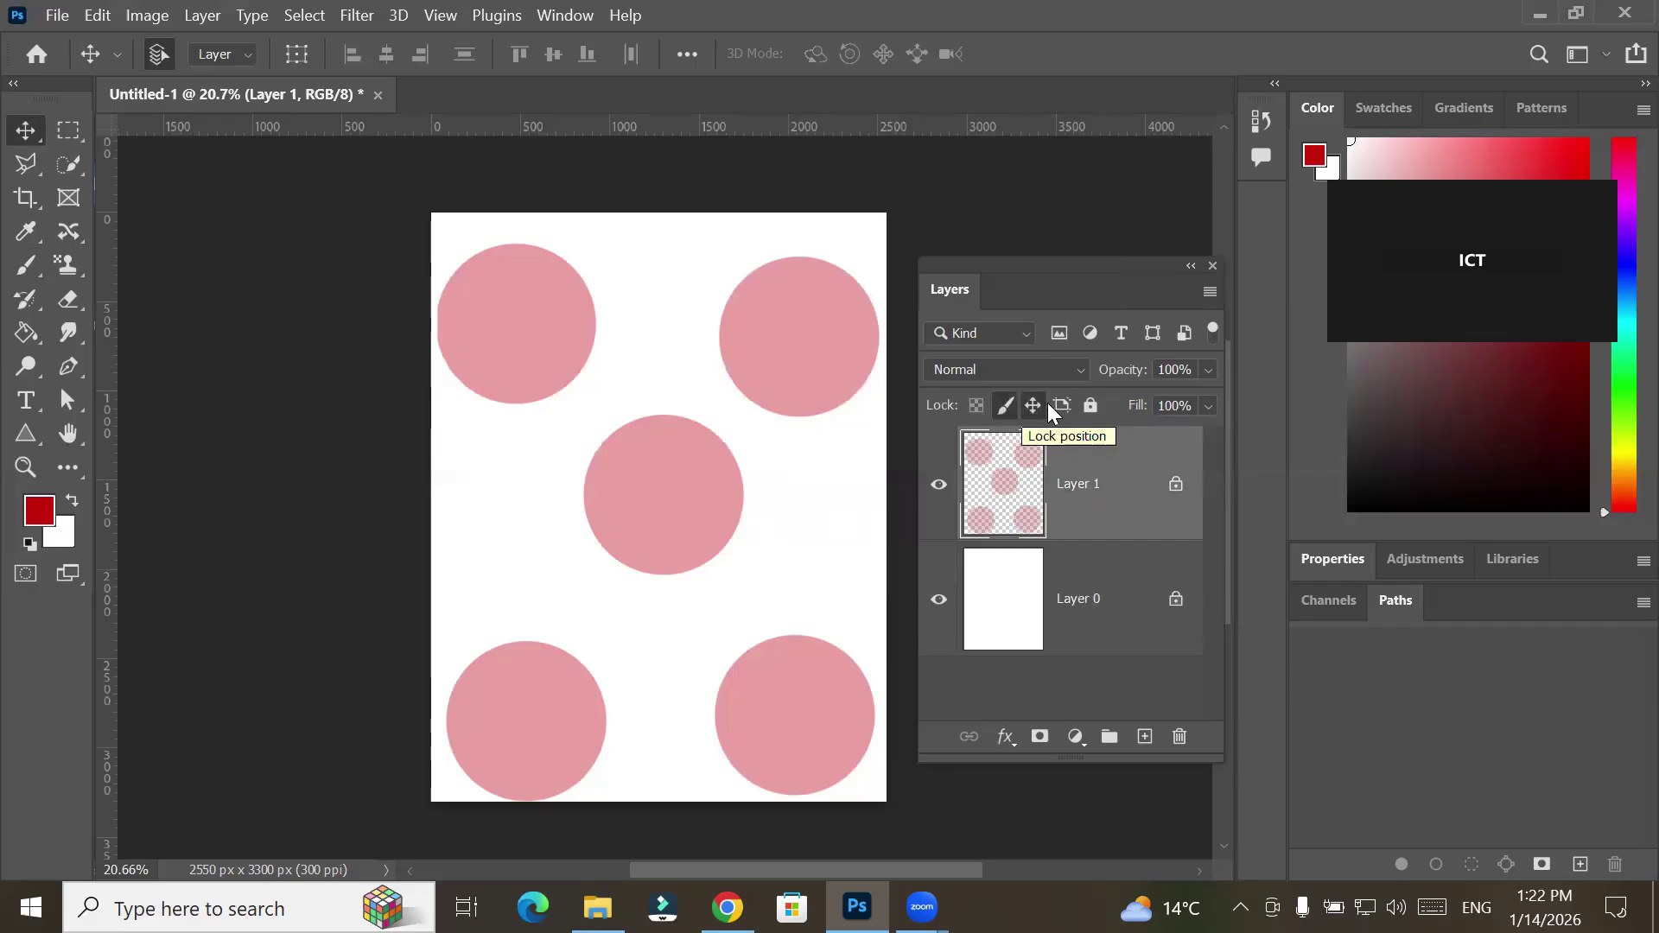
pyautogui.click(1004, 410)
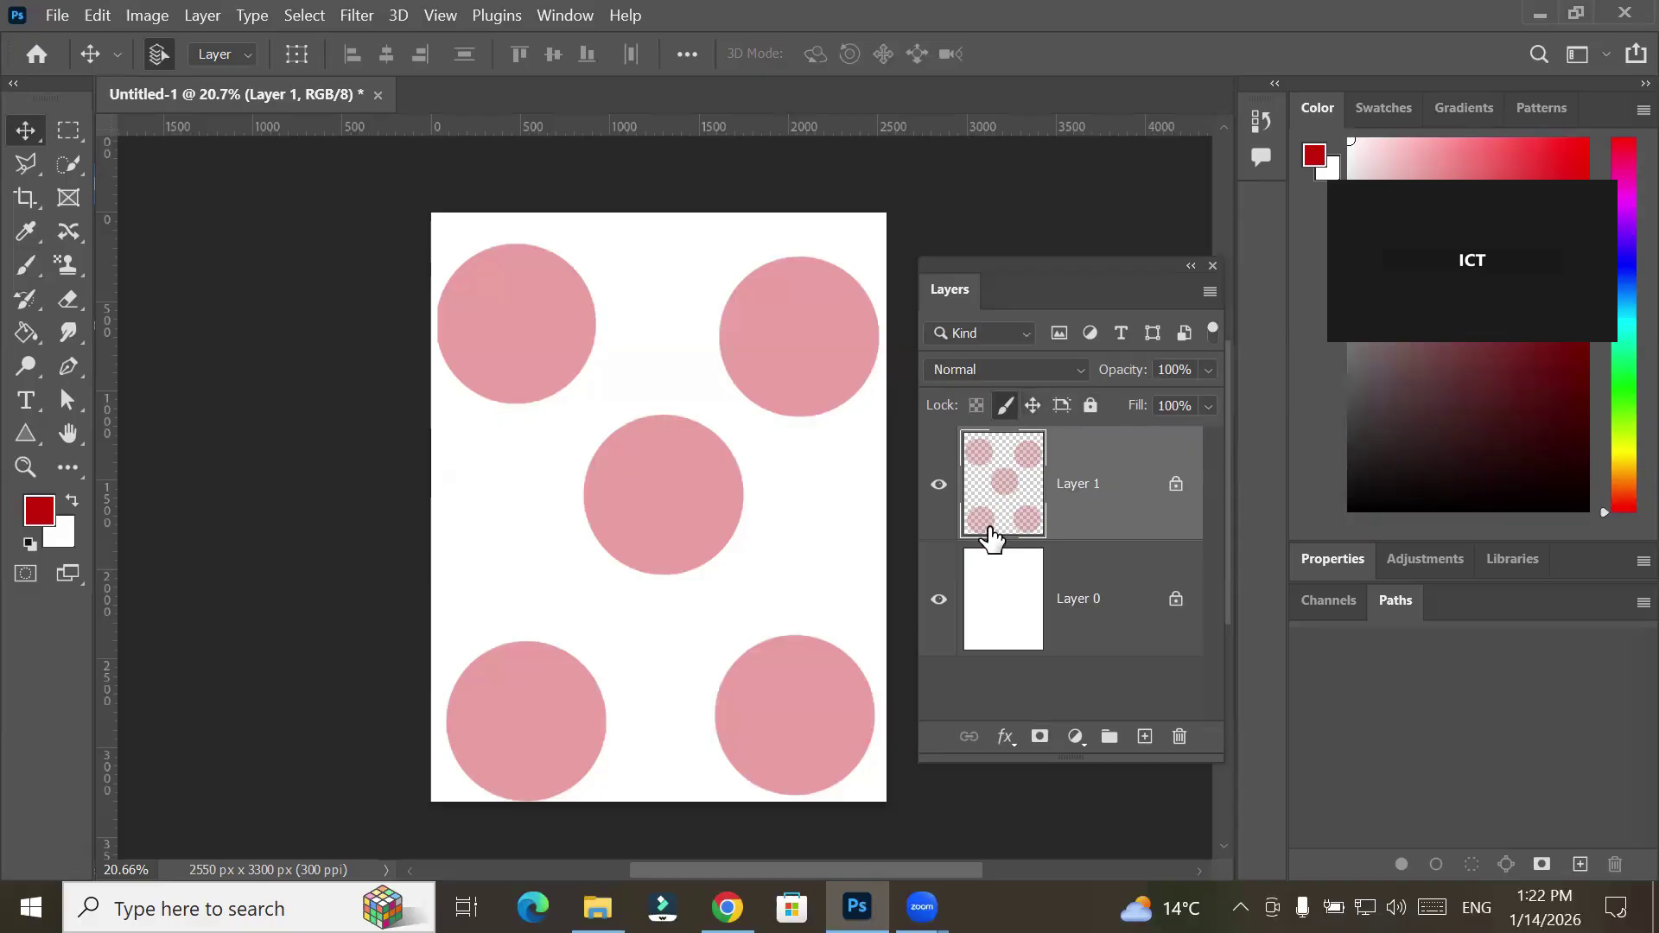
pyautogui.moveTo(744, 423); pyautogui.dragTo(770, 329)
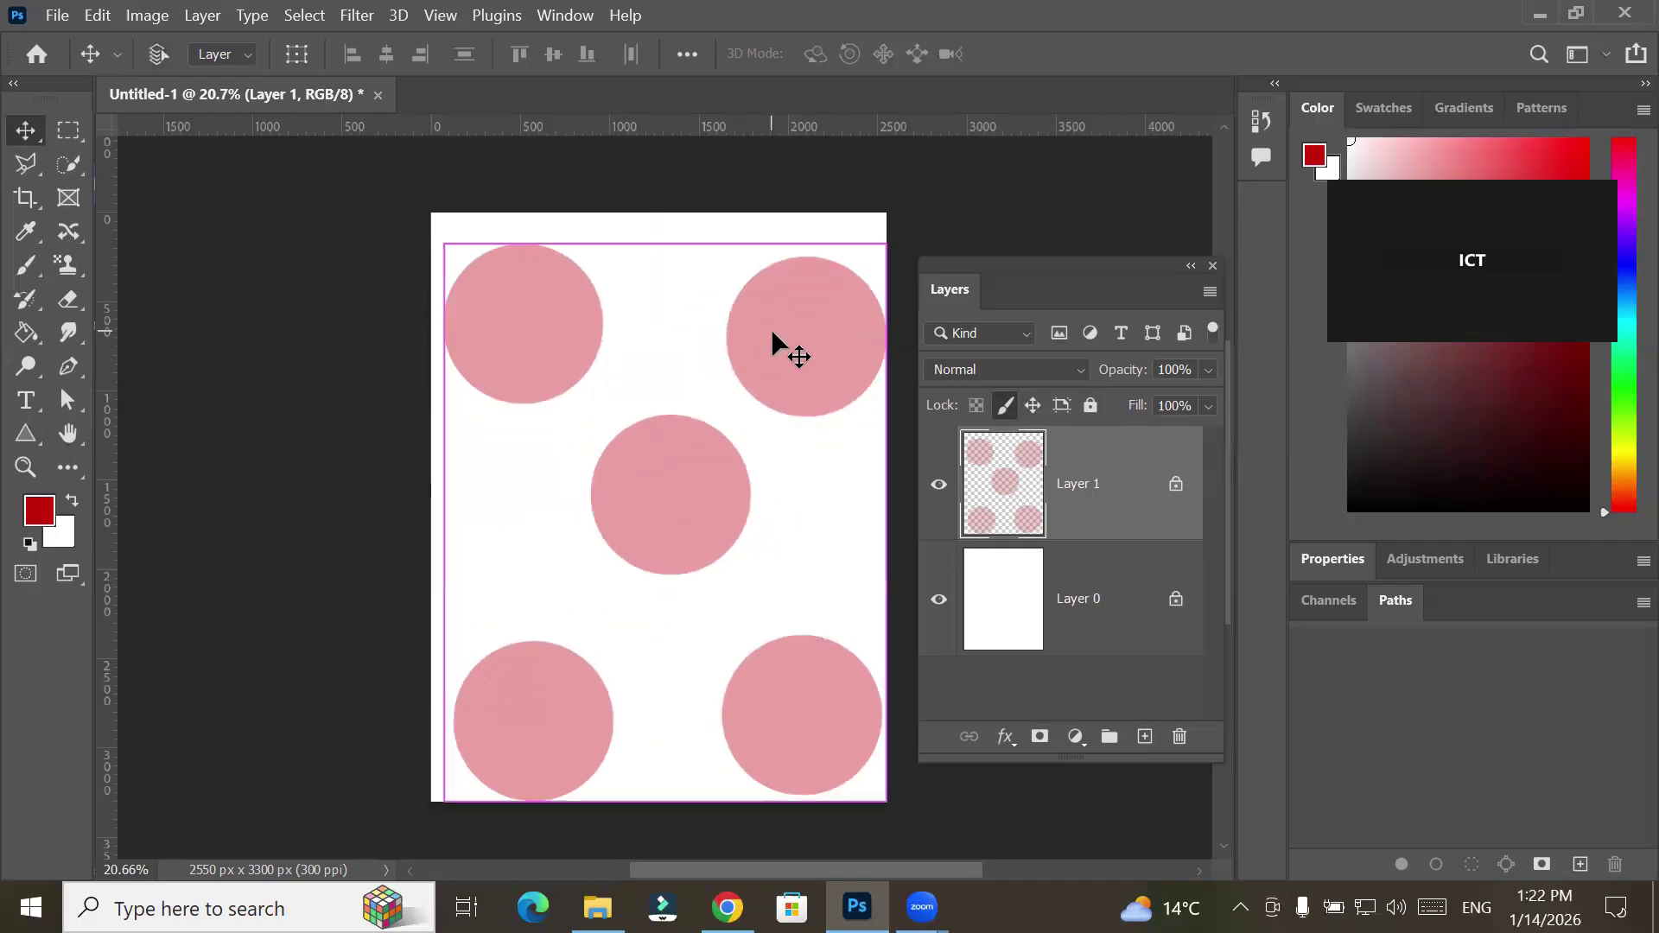
# Free-transform the dots on Layer 1 to about 31% of their size and move them to the middle of the page
pyautogui.hotkey('ctrl', 't')
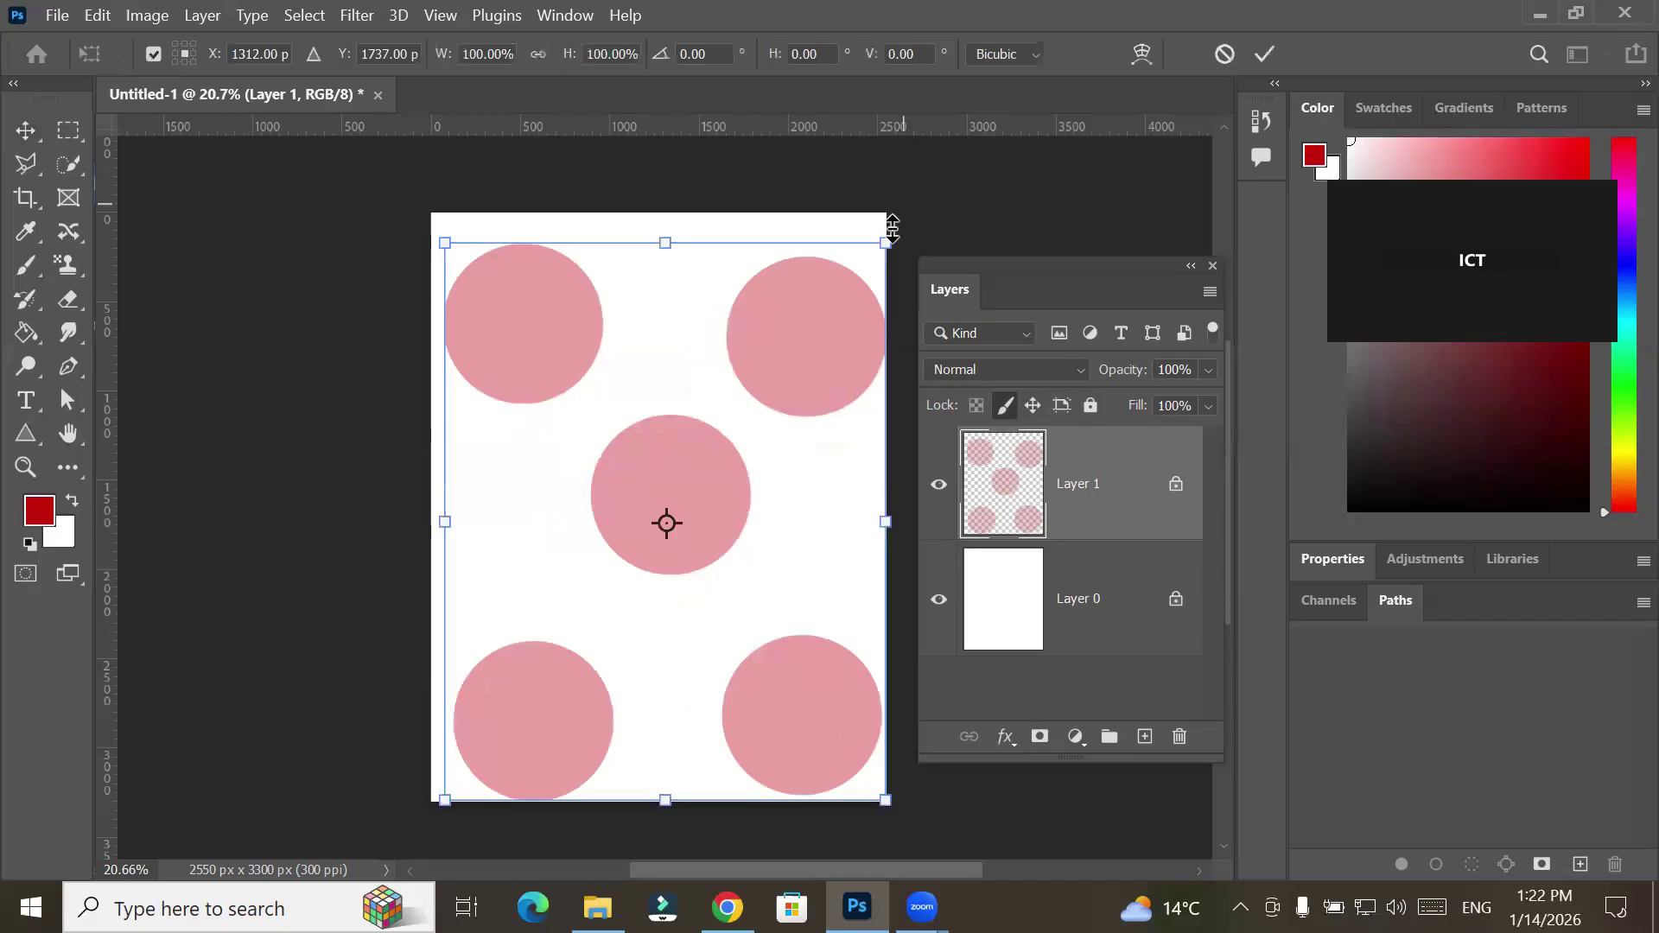
pyautogui.moveTo(885, 242); pyautogui.dragTo(580, 632)
pyautogui.click(519, 701)
pyautogui.moveTo(611, 560); pyautogui.dragTo(614, 535)
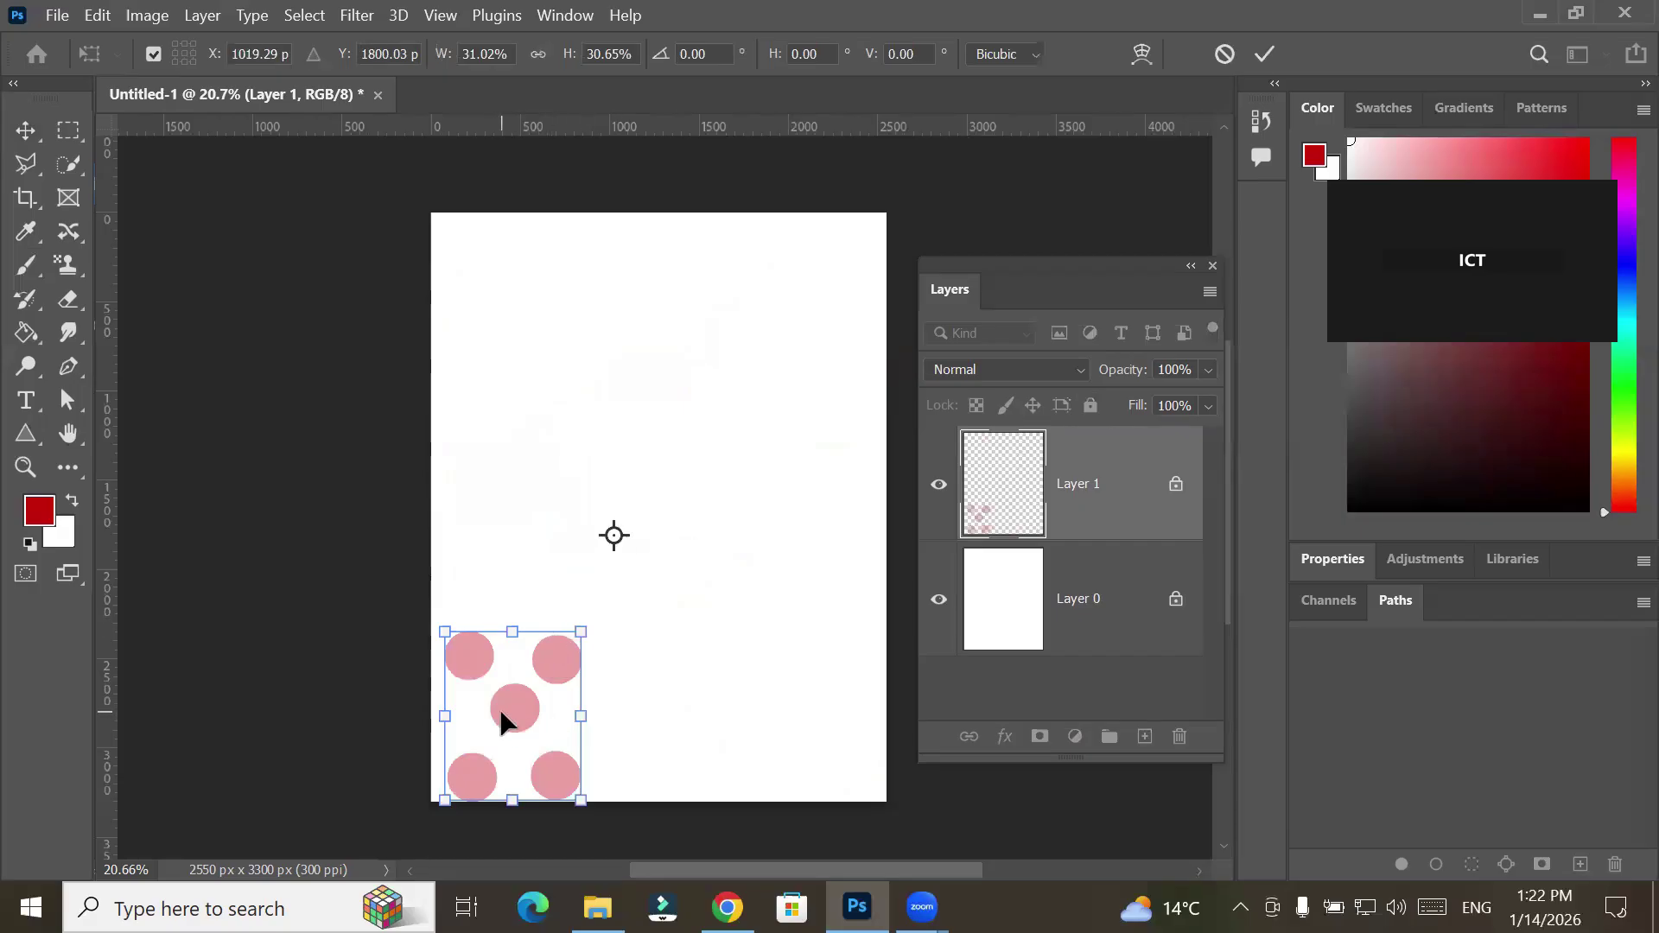
pyautogui.moveTo(505, 712); pyautogui.dragTo(646, 498)
# Rotate the dots on Layer 1 around a relocated reference point, bring them to about 19.44°, and apply the transform
pyautogui.moveTo(740, 400); pyautogui.dragTo(669, 256)
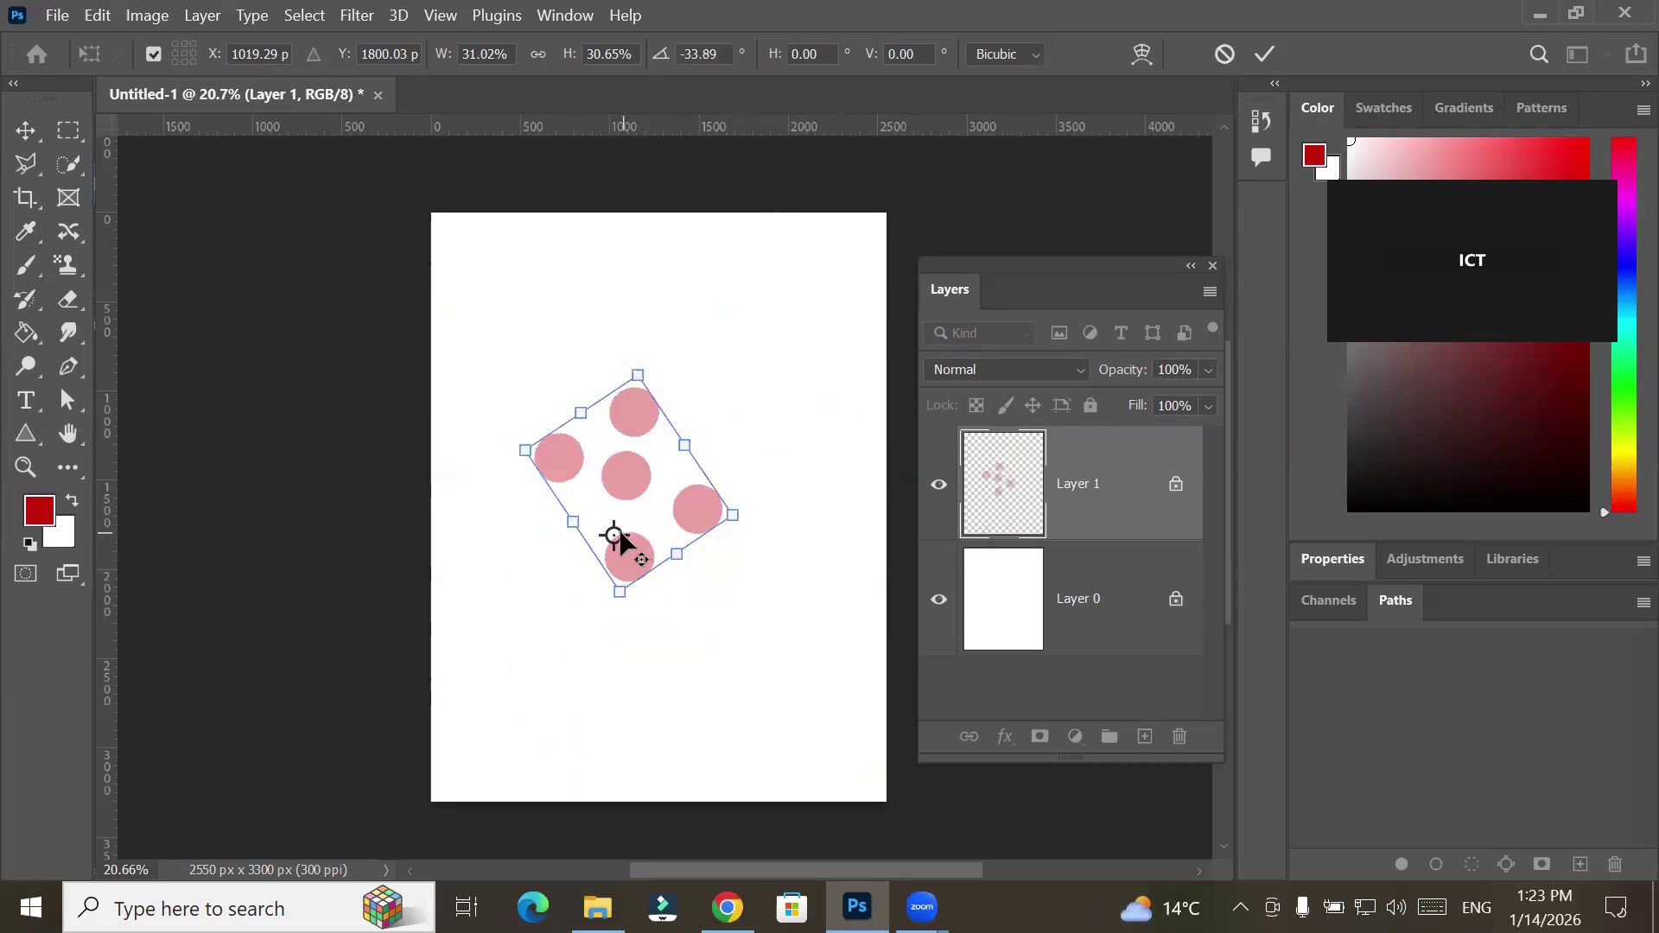
pyautogui.moveTo(615, 537); pyautogui.dragTo(644, 334)
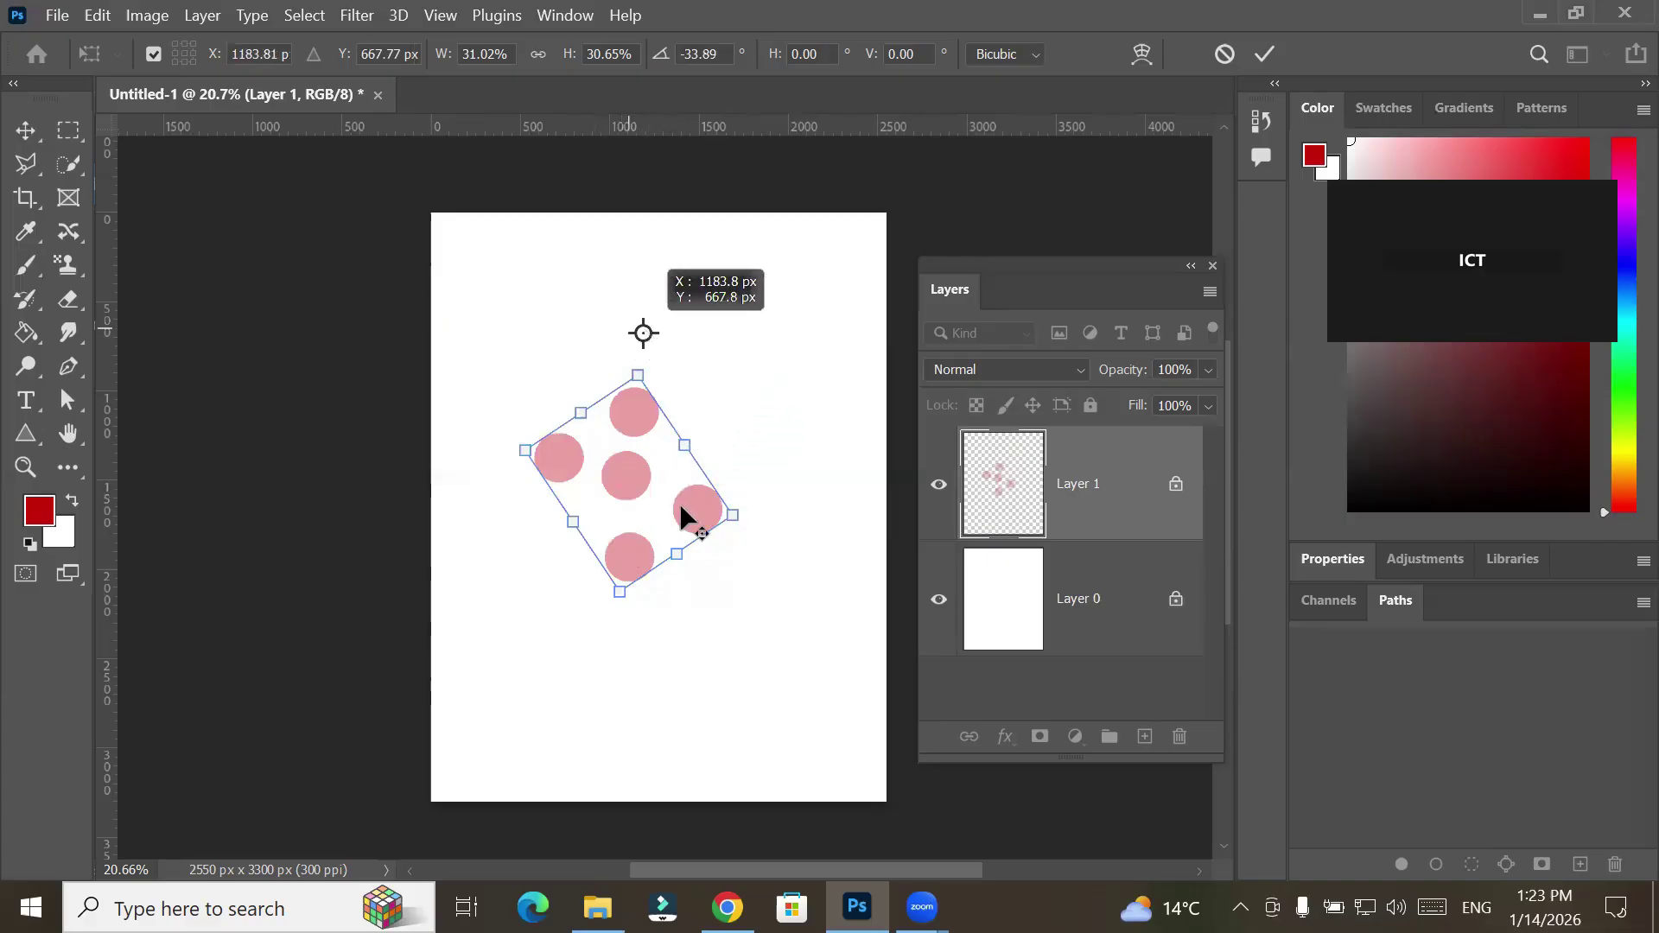
pyautogui.moveTo(759, 519); pyautogui.dragTo(662, 395)
pyautogui.moveTo(645, 335); pyautogui.dragTo(595, 478)
pyautogui.moveTo(641, 351); pyautogui.dragTo(900, 306)
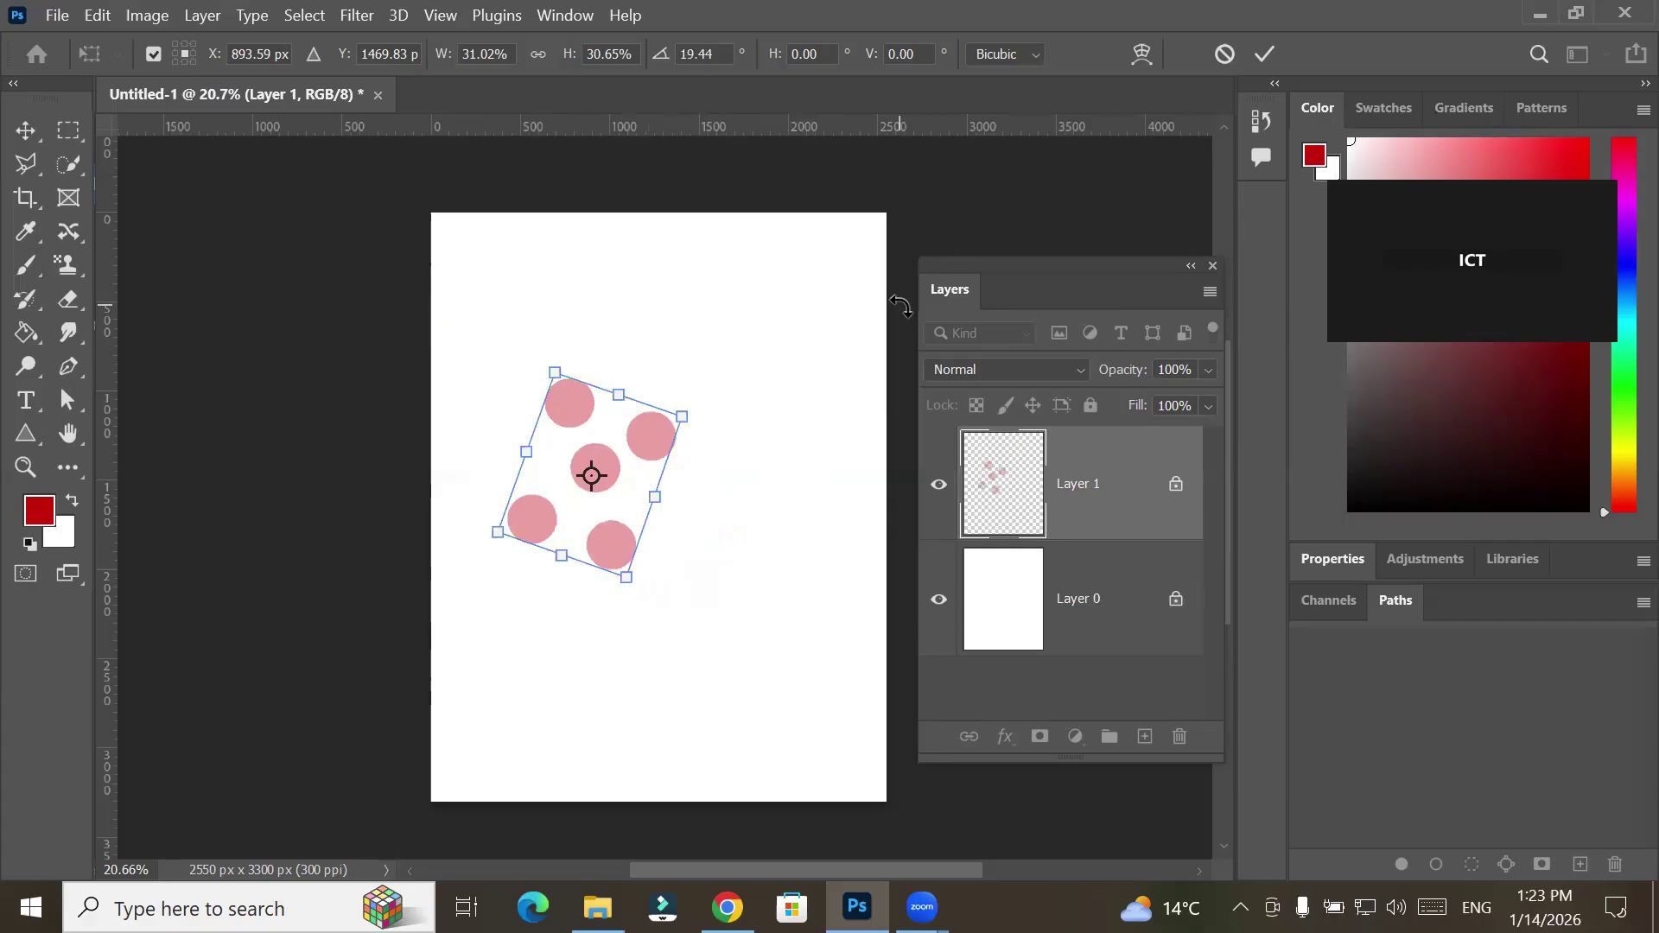
pyautogui.click(1092, 484)
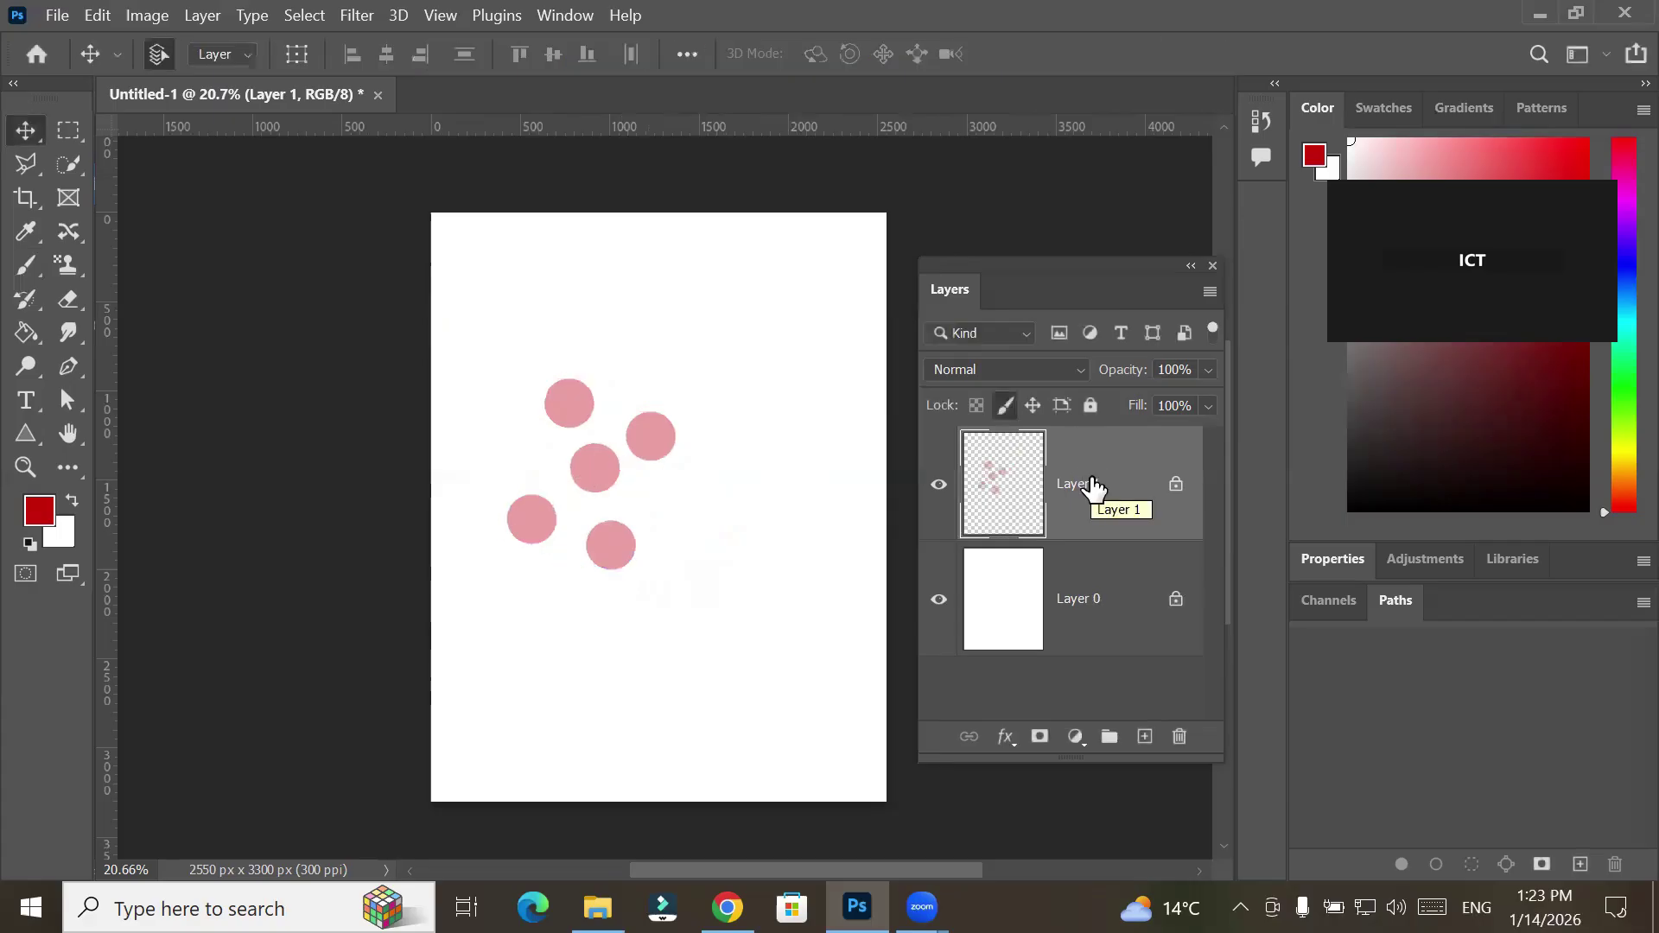
# Lock the position of Layer 1 and delete the layer
pyautogui.click(1032, 406)
pyautogui.click(1180, 741)
pyautogui.click(762, 379)
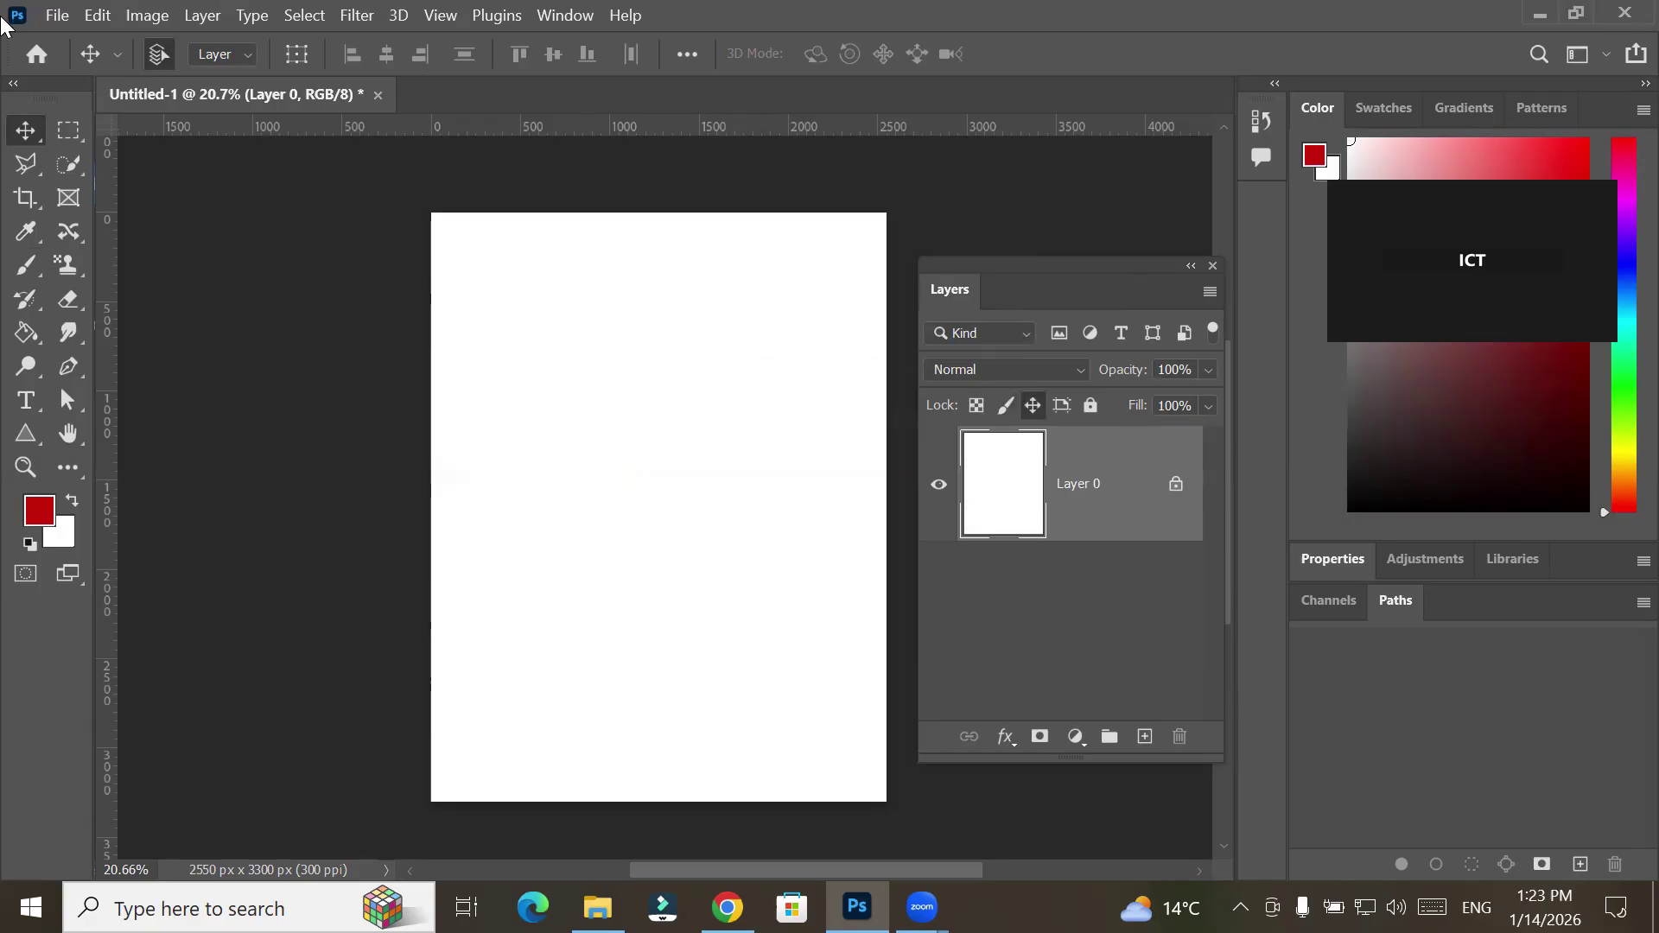
# Place the photo of the cyclist between yellow taxis from the Models folder as an embedded image, scaled to about 9.58%
pyautogui.click(59, 16)
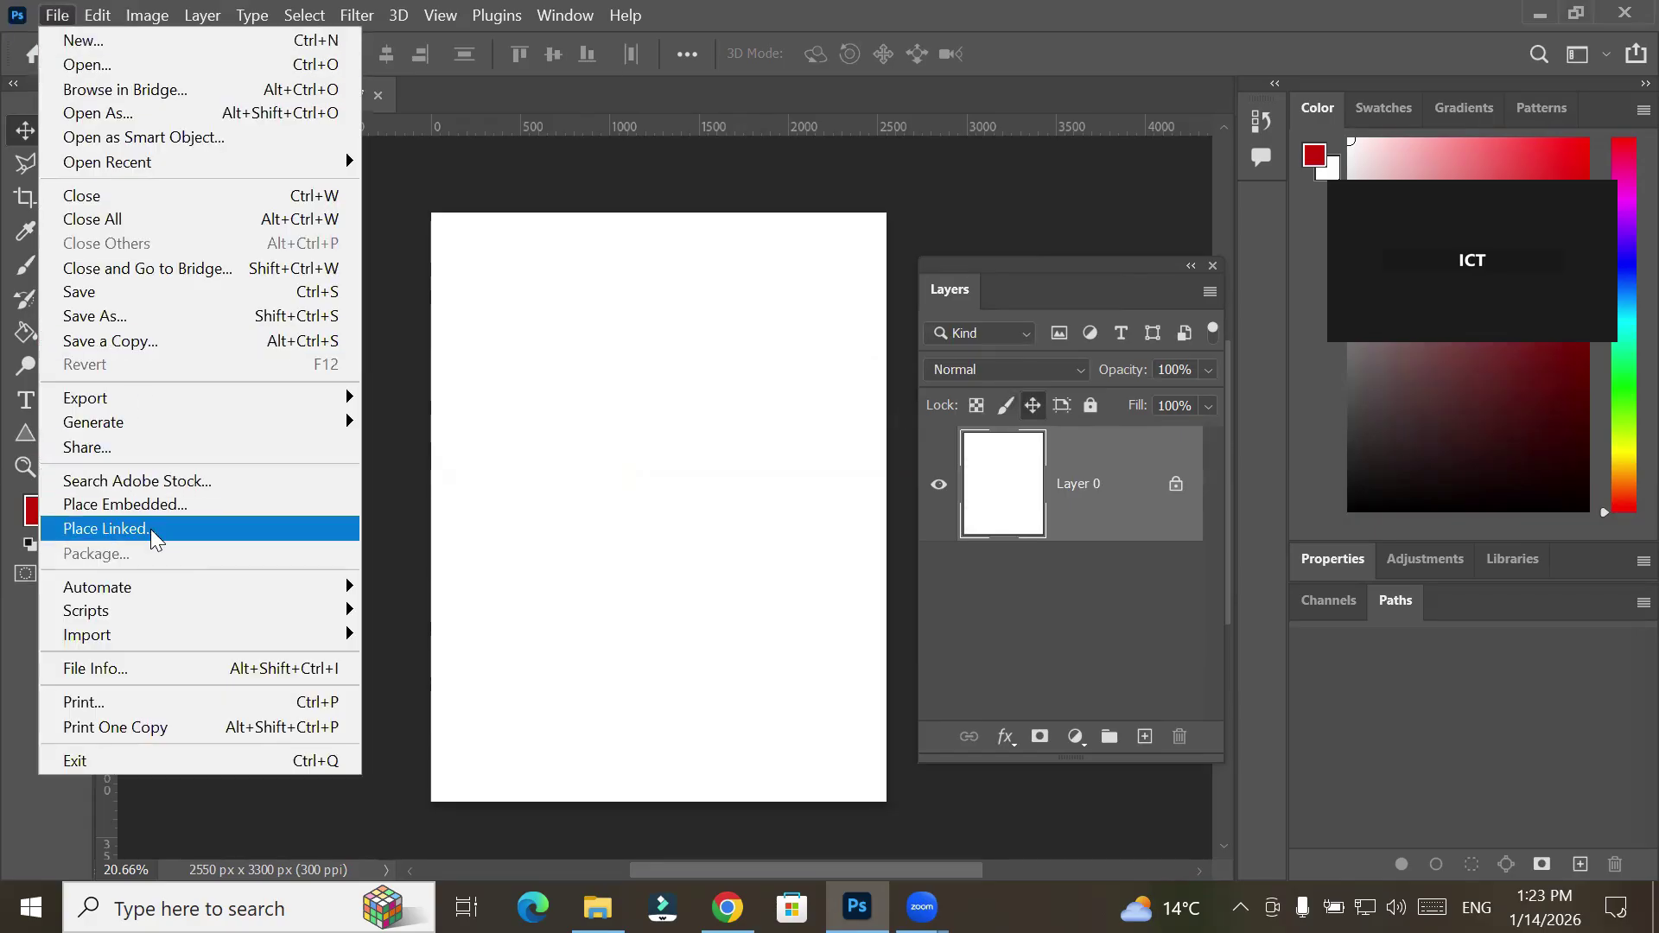
pyautogui.click(157, 506)
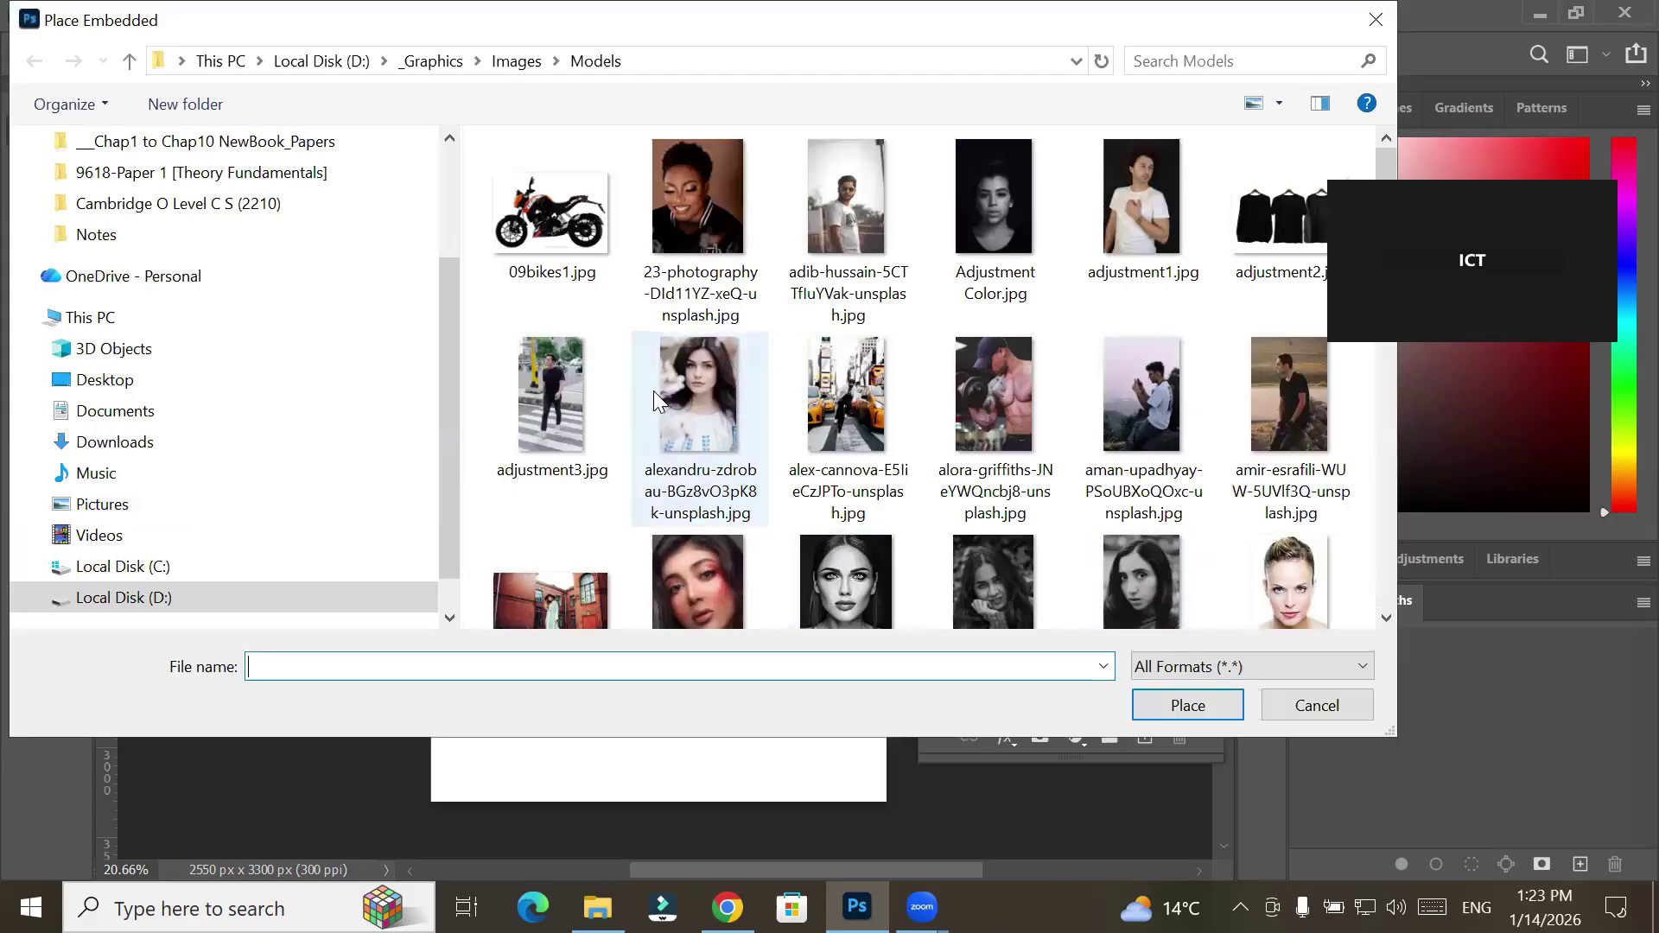
pyautogui.click(872, 397)
pyautogui.click(1185, 706)
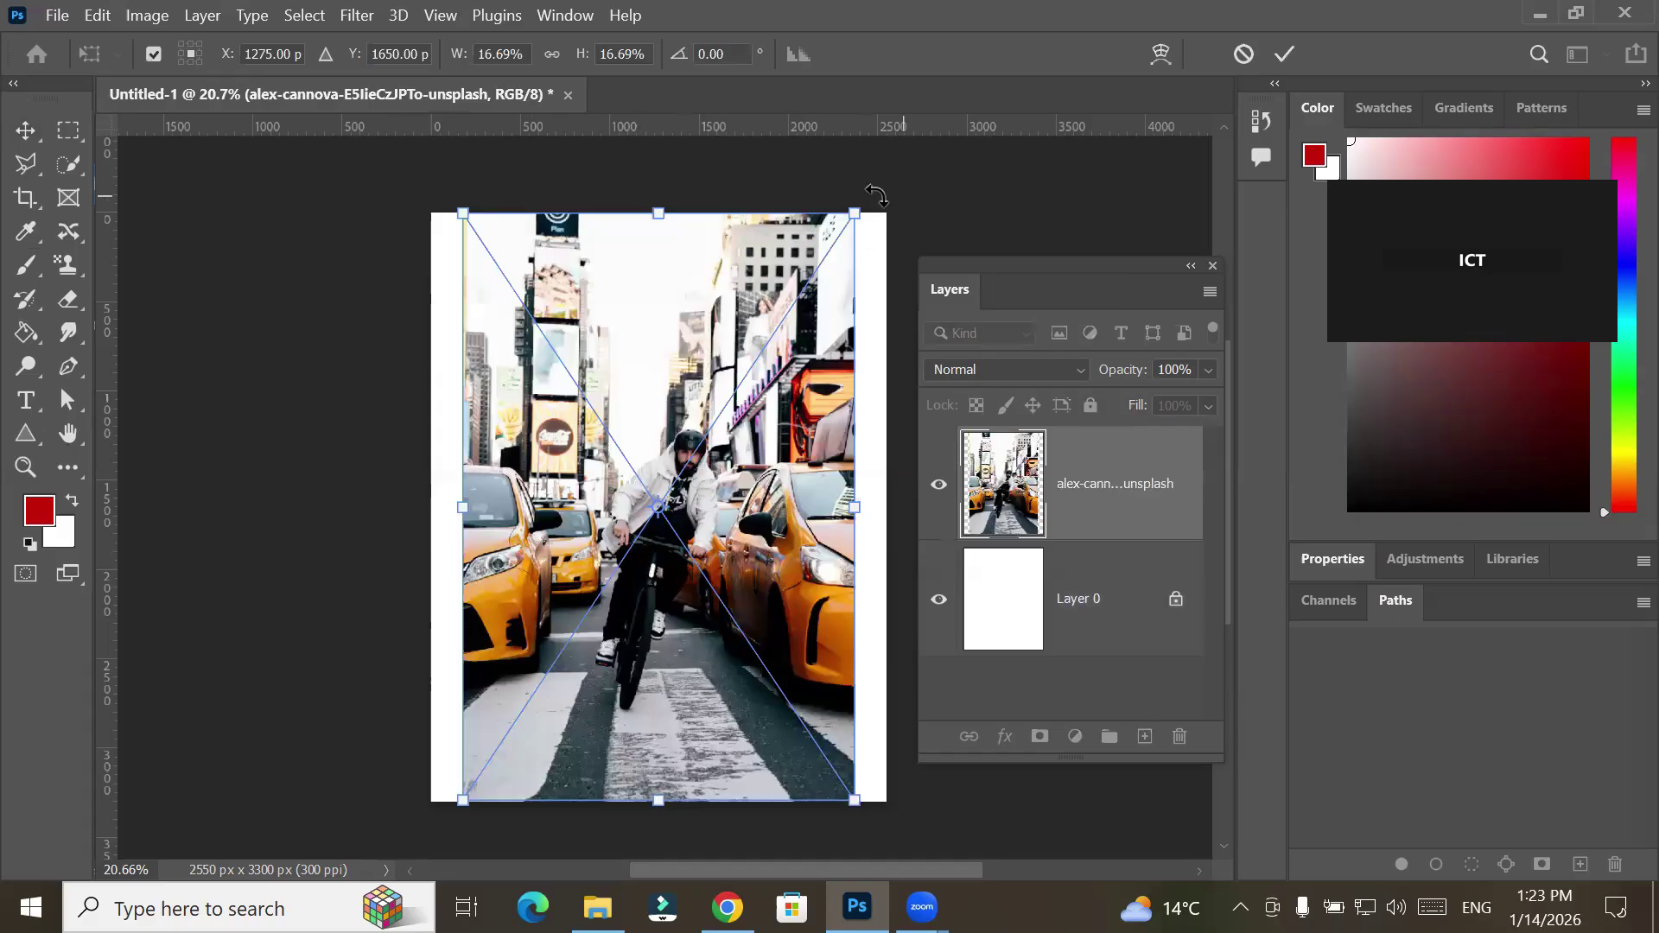
pyautogui.moveTo(858, 207); pyautogui.dragTo(786, 344)
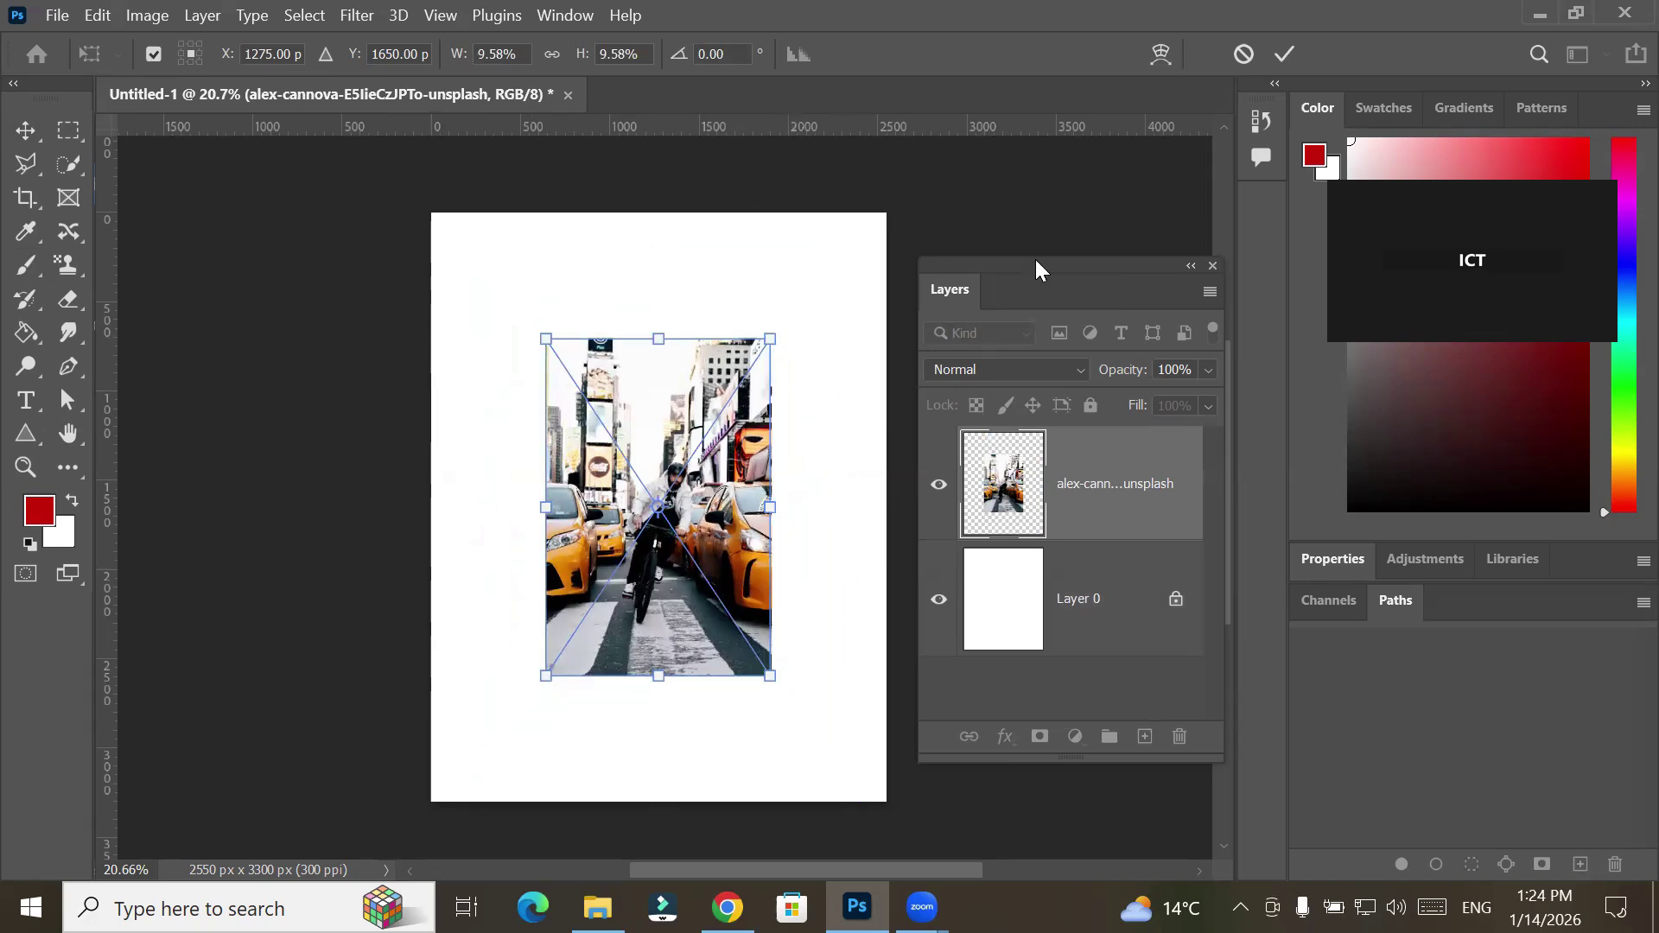
pyautogui.click(1285, 54)
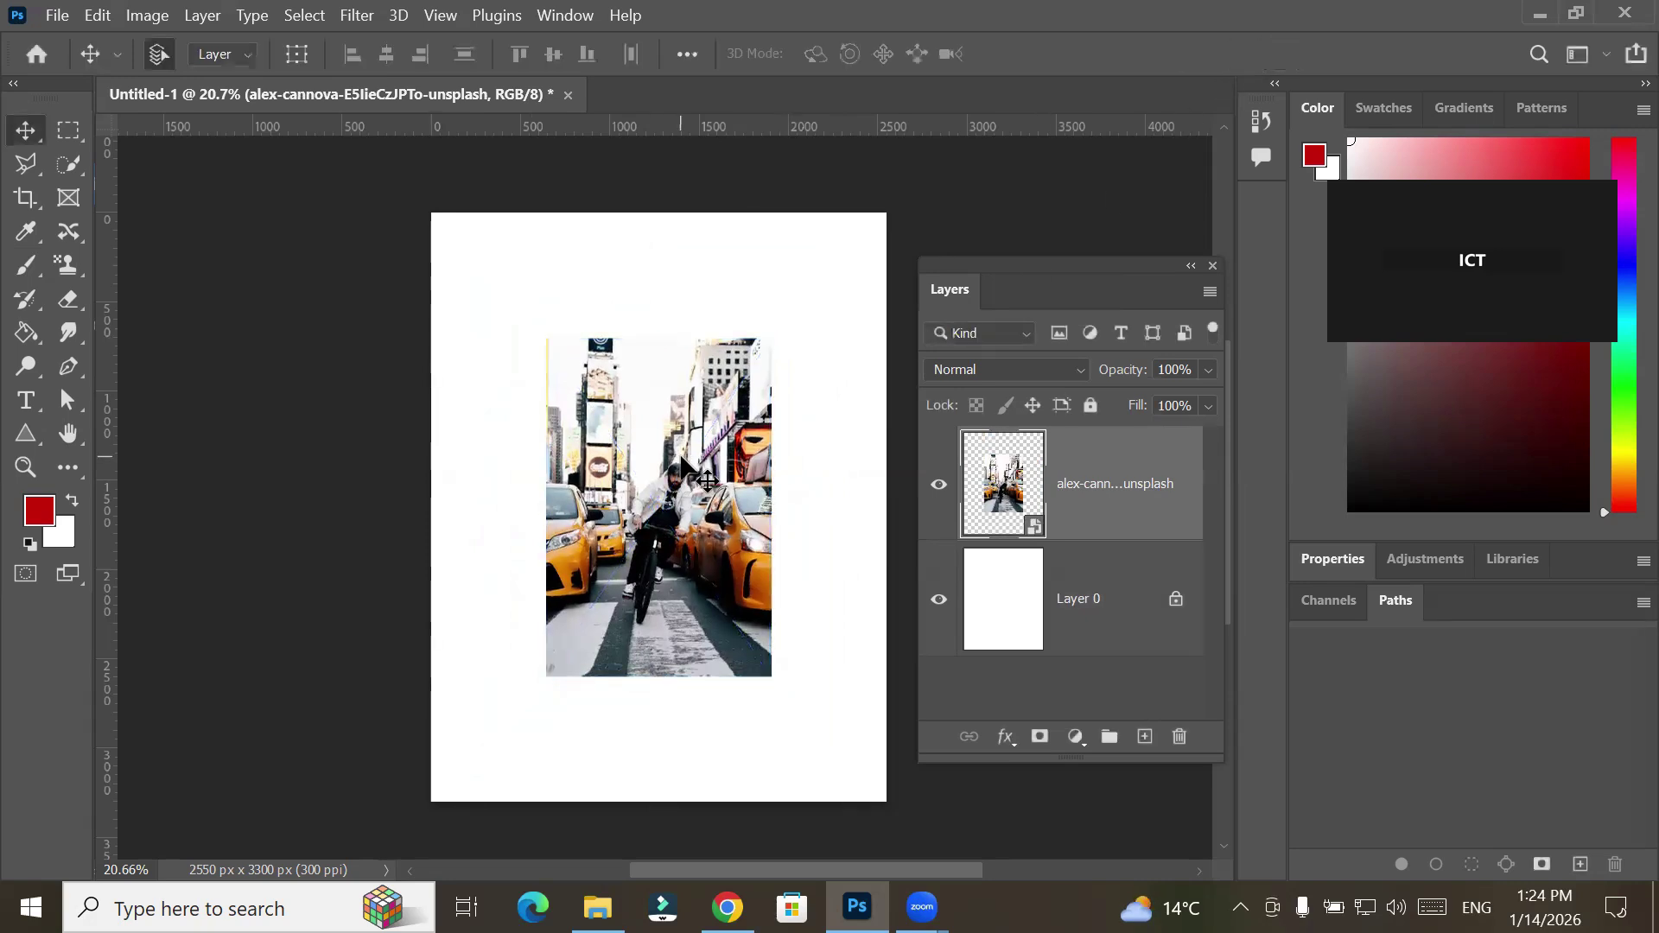
# Try to move the photo with the Move tool while its position is locked, and remove the position lock
pyautogui.scroll(1, 689, 538)
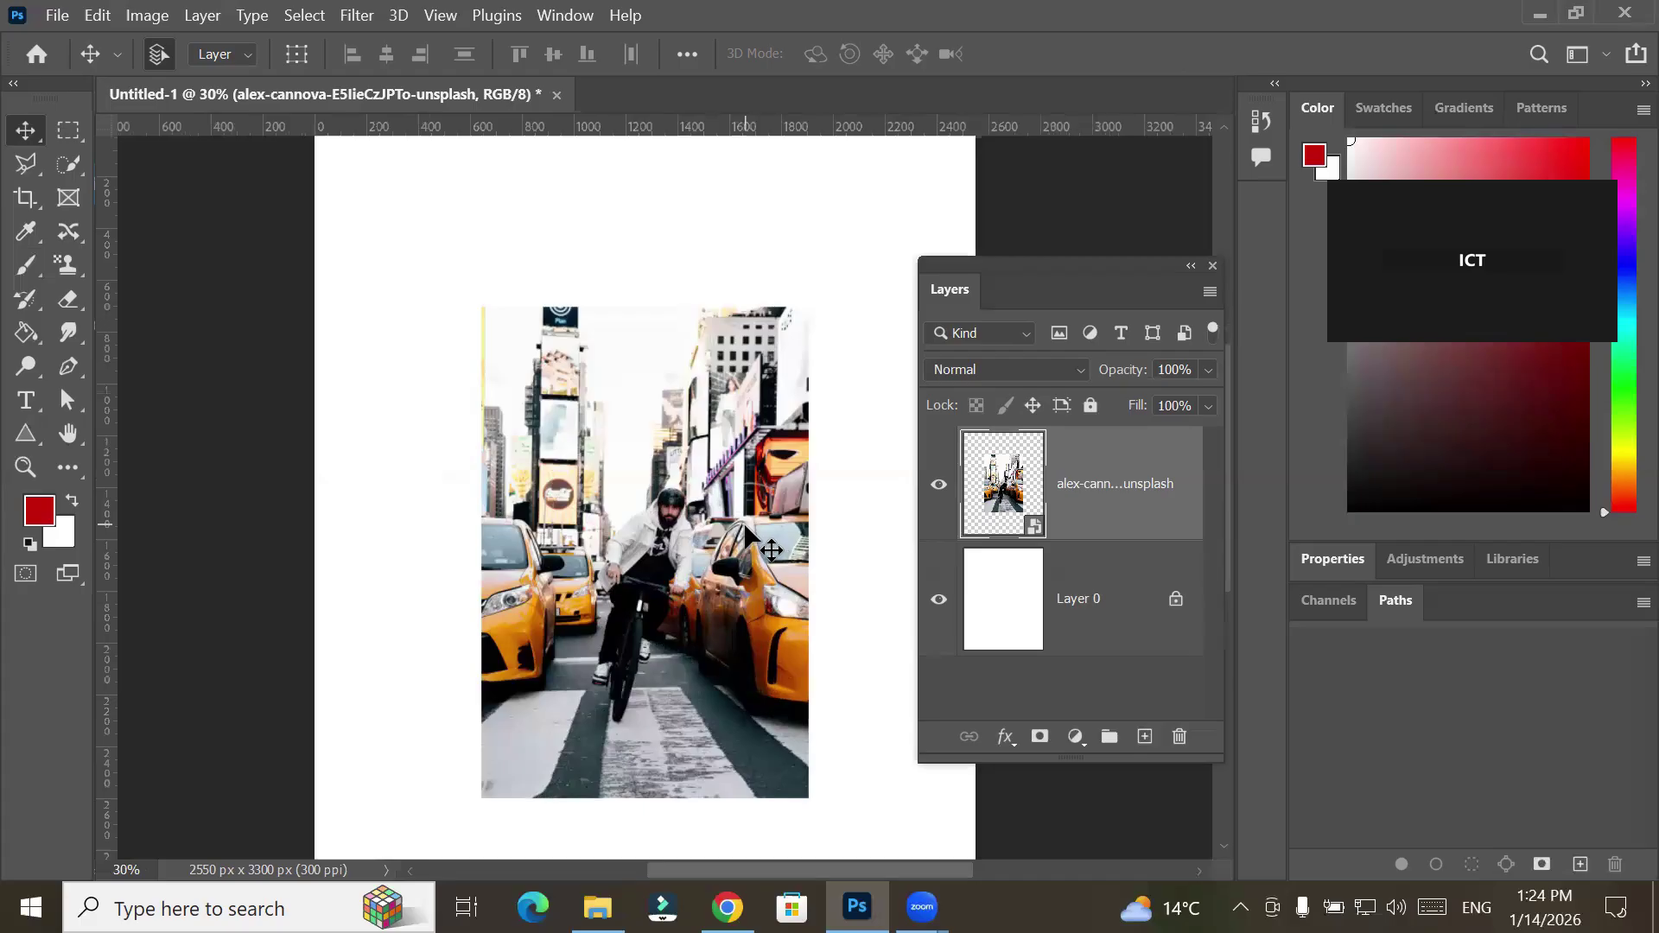
pyautogui.click(1034, 405)
pyautogui.moveTo(730, 442); pyautogui.dragTo(574, 462)
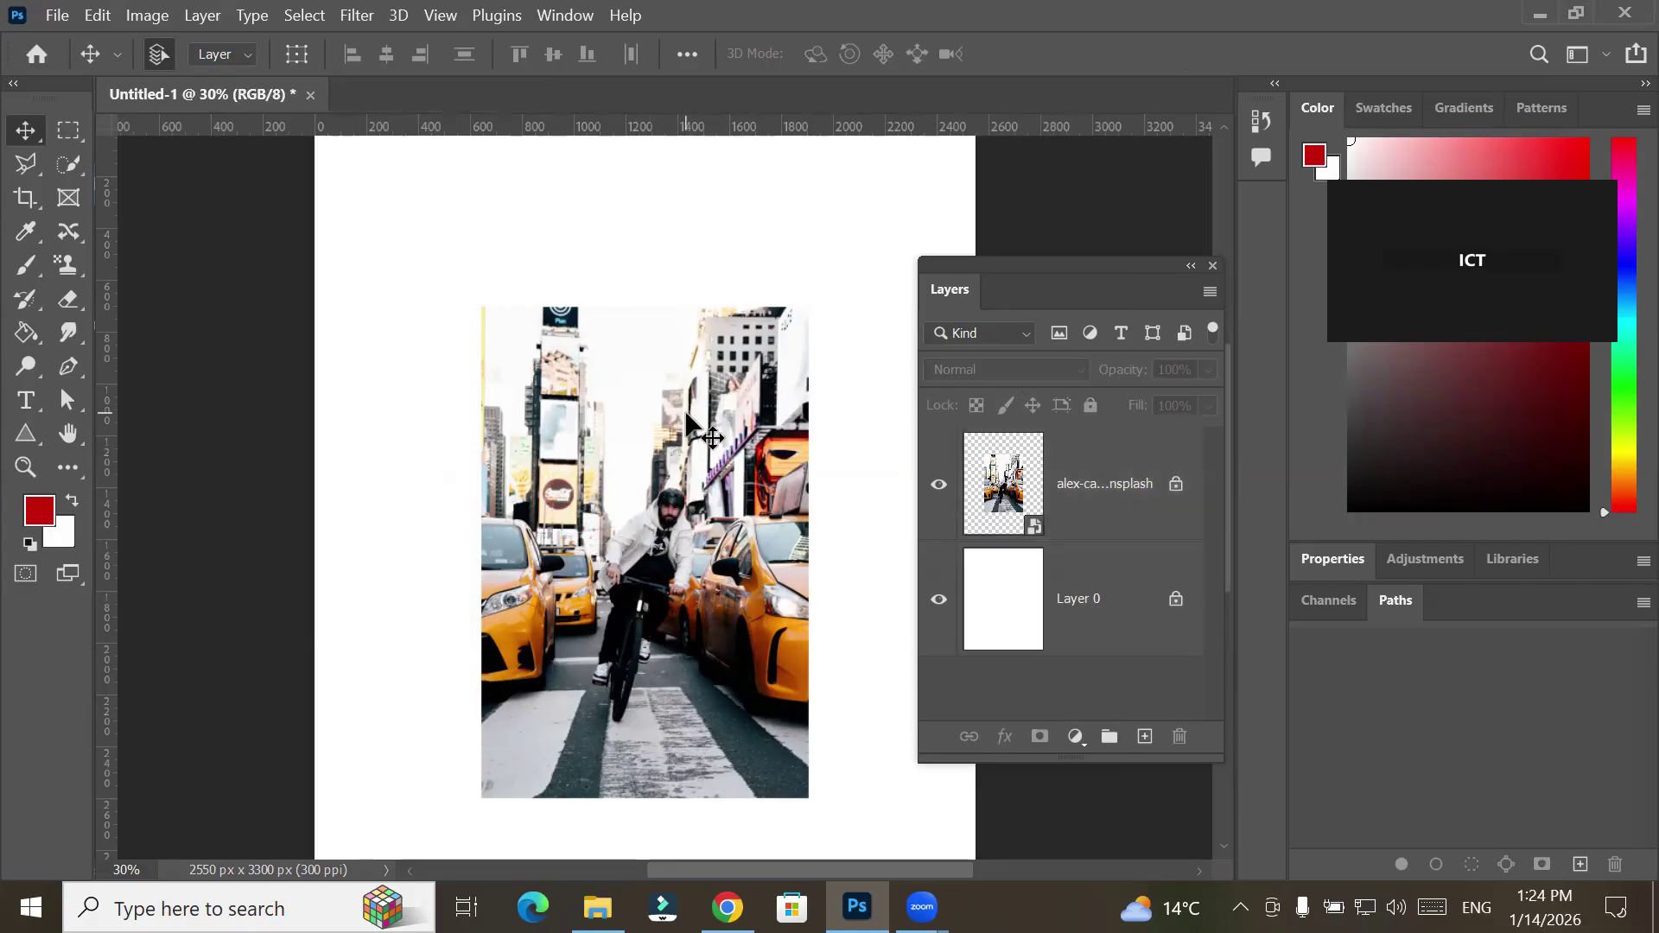
pyautogui.click(1068, 481)
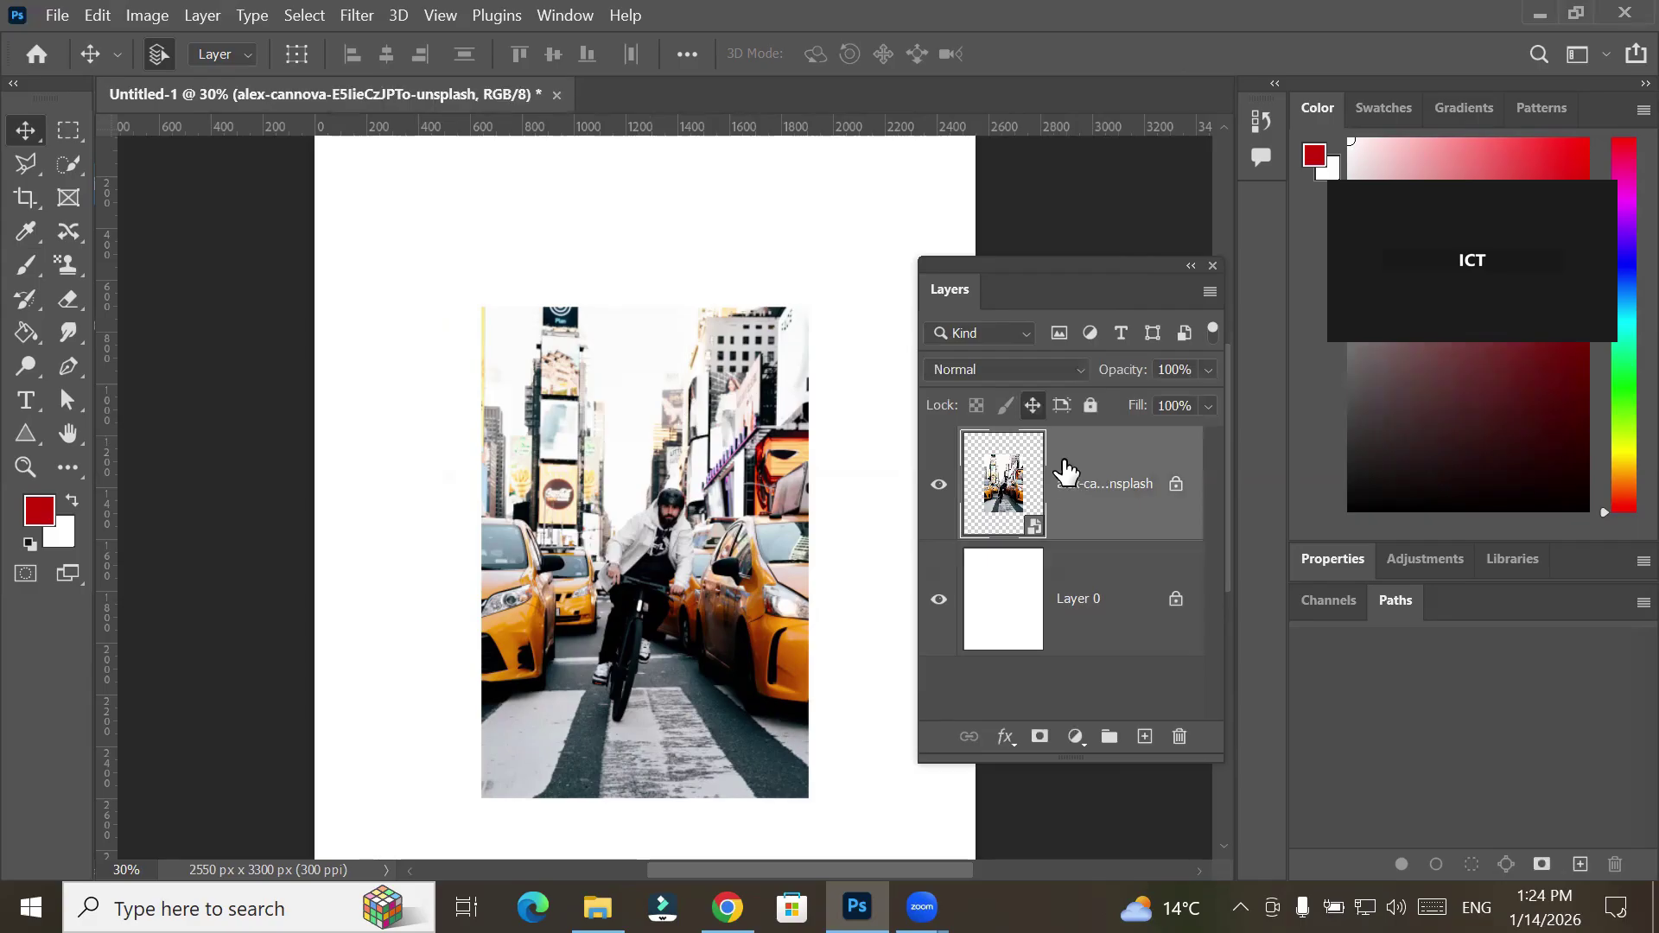
pyautogui.click(1031, 406)
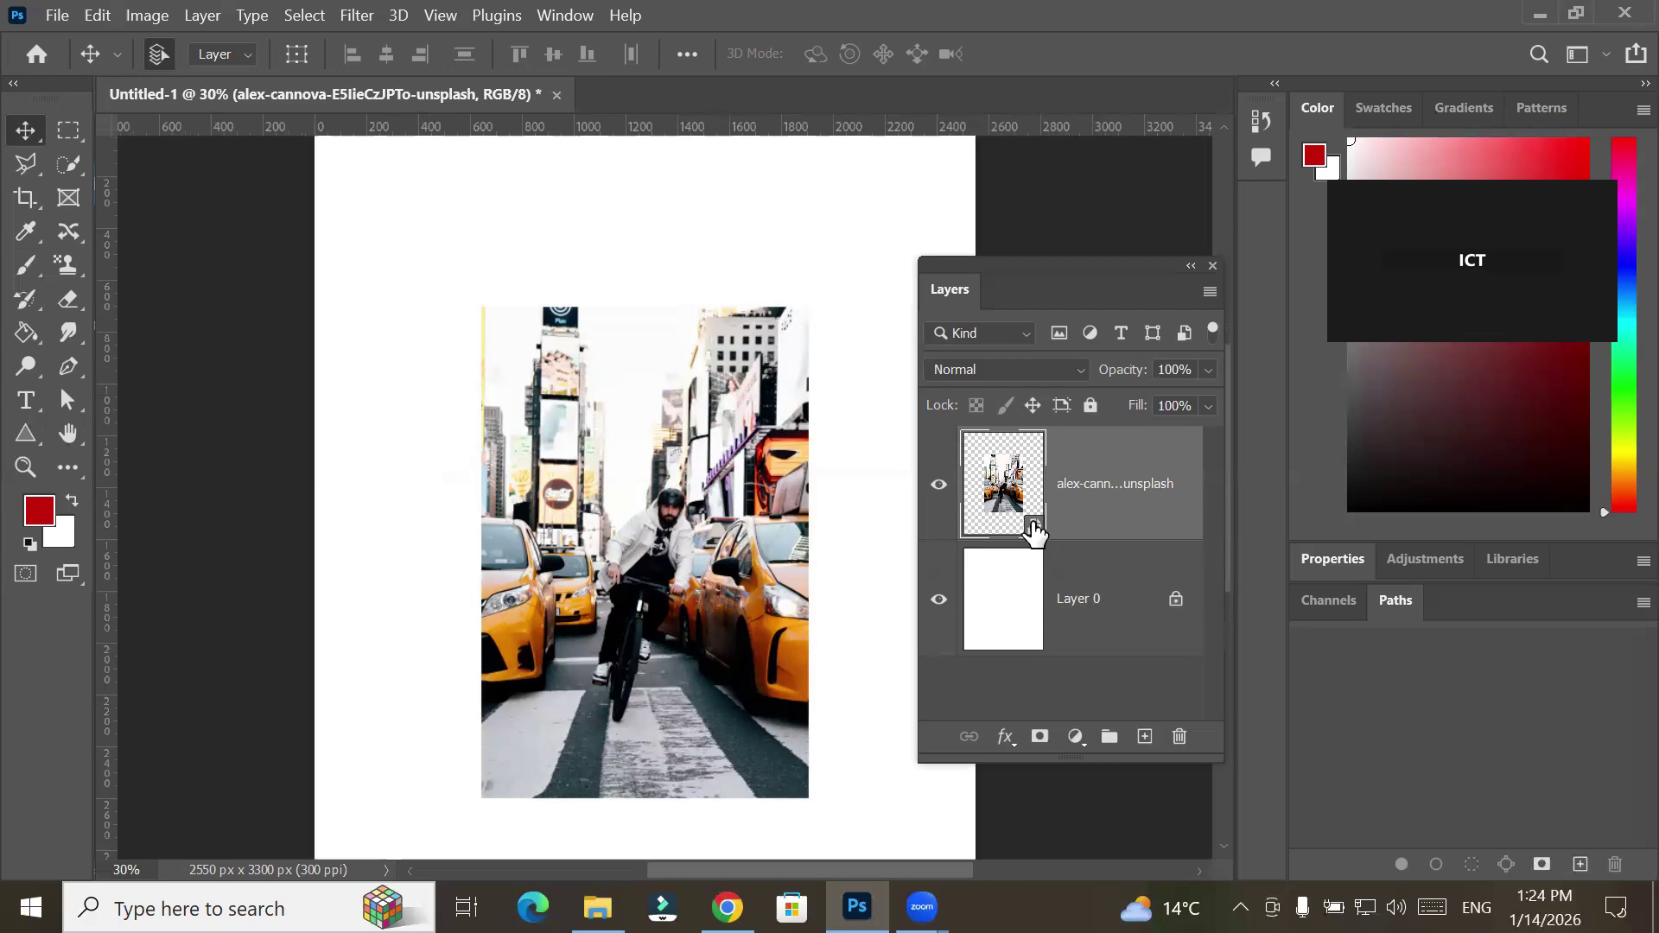
# Rasterize the photo's smart object layer
pyautogui.rightClick(1087, 489)
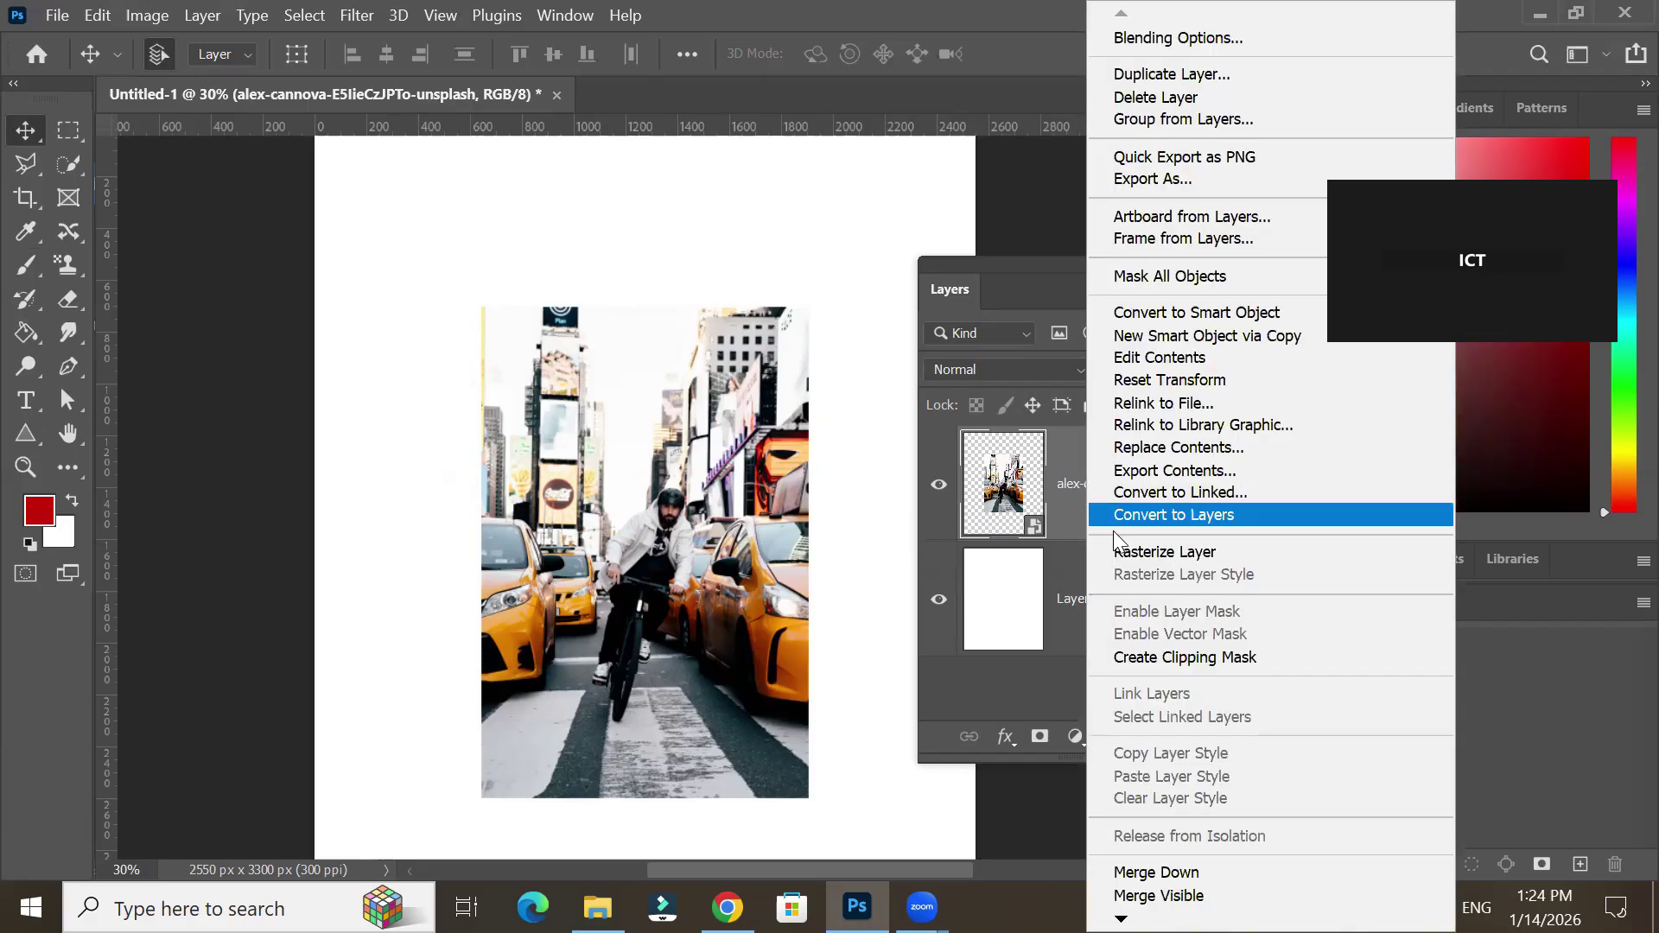
pyautogui.click(1152, 553)
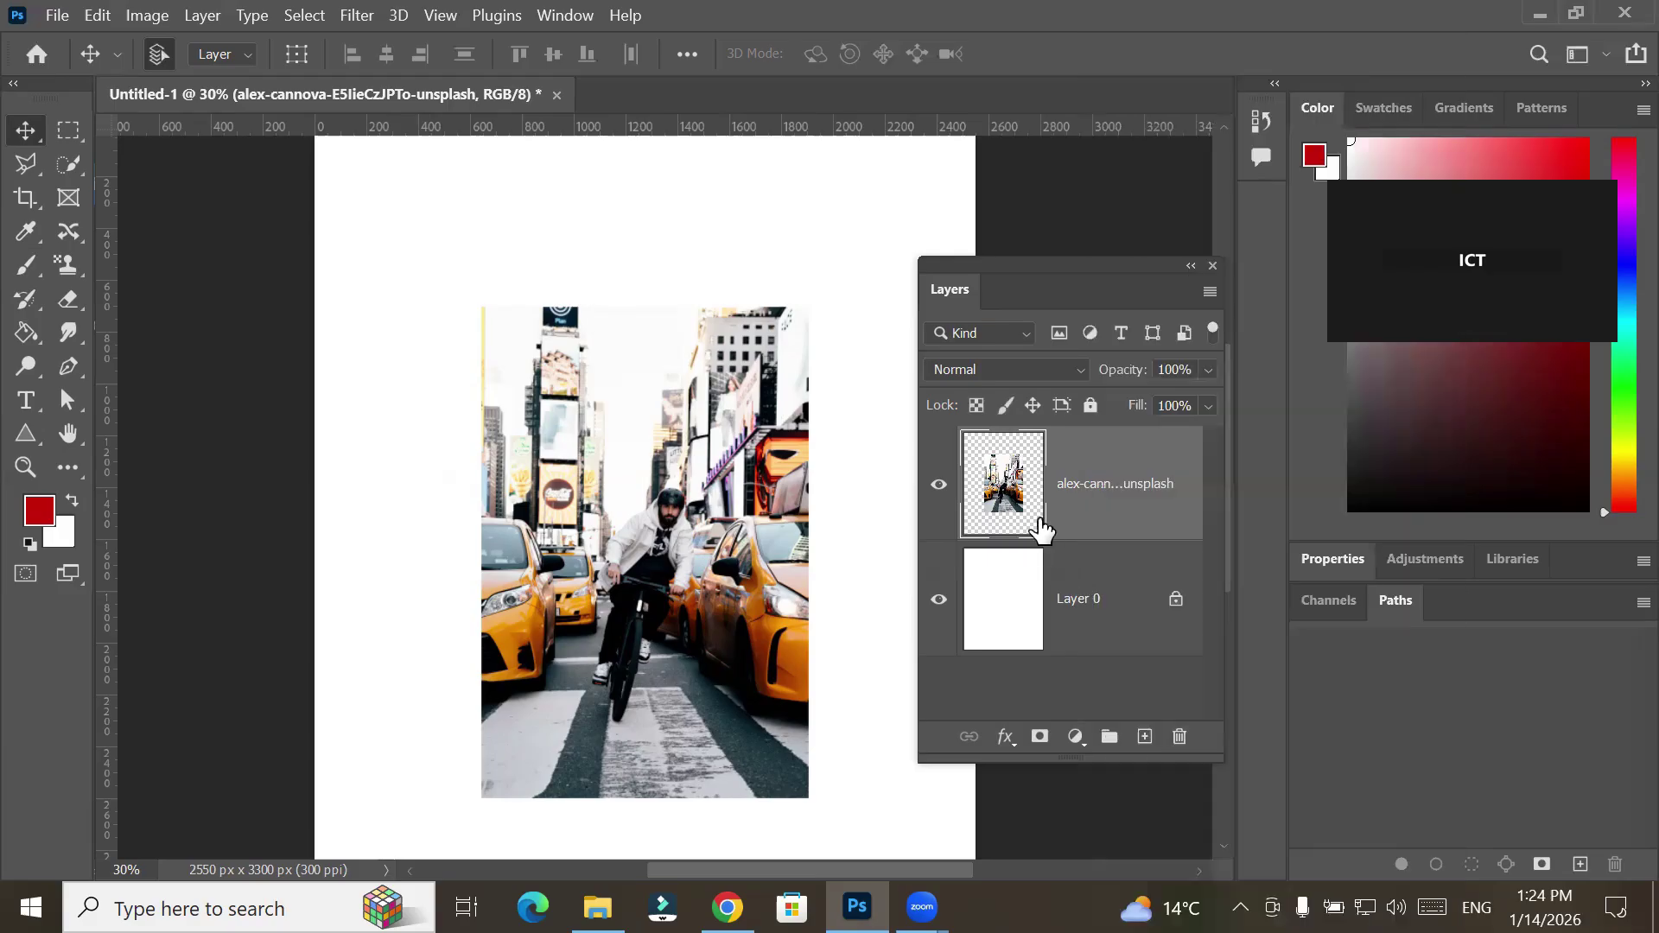
# Test the Brush tool on the photo layer by locking and unlocking its image pixels, and undo a broad red stroke painted over it
pyautogui.click(1011, 403)
pyautogui.click(1002, 410)
pyautogui.click(26, 265)
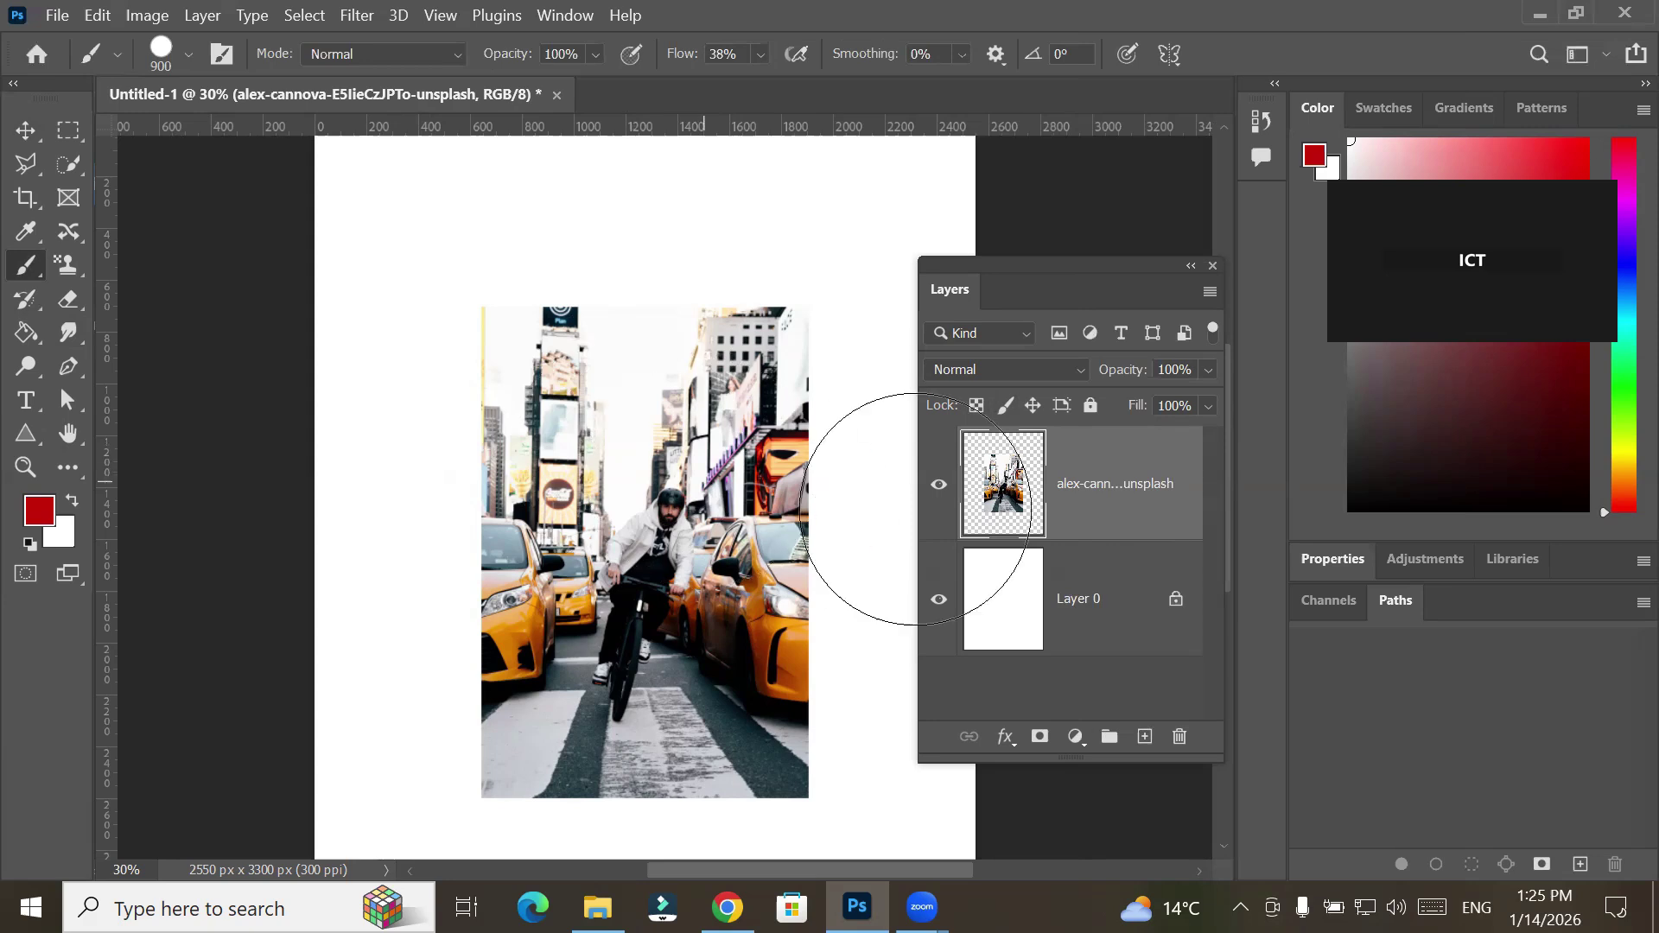
pyautogui.click(1008, 407)
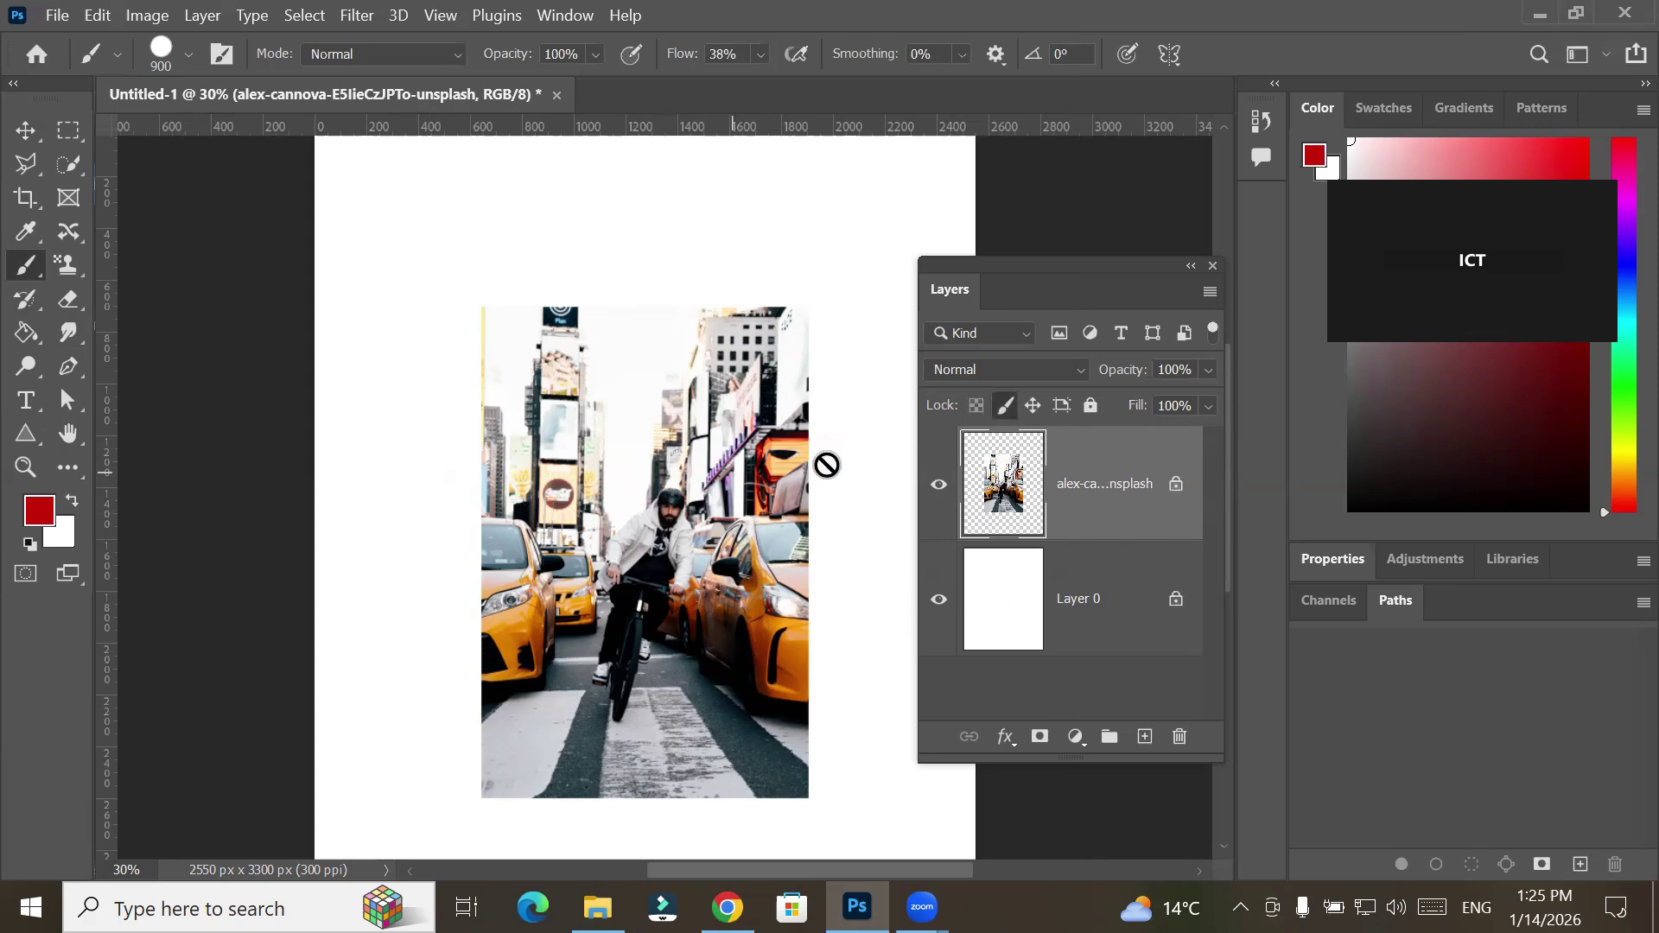
pyautogui.click(1006, 406)
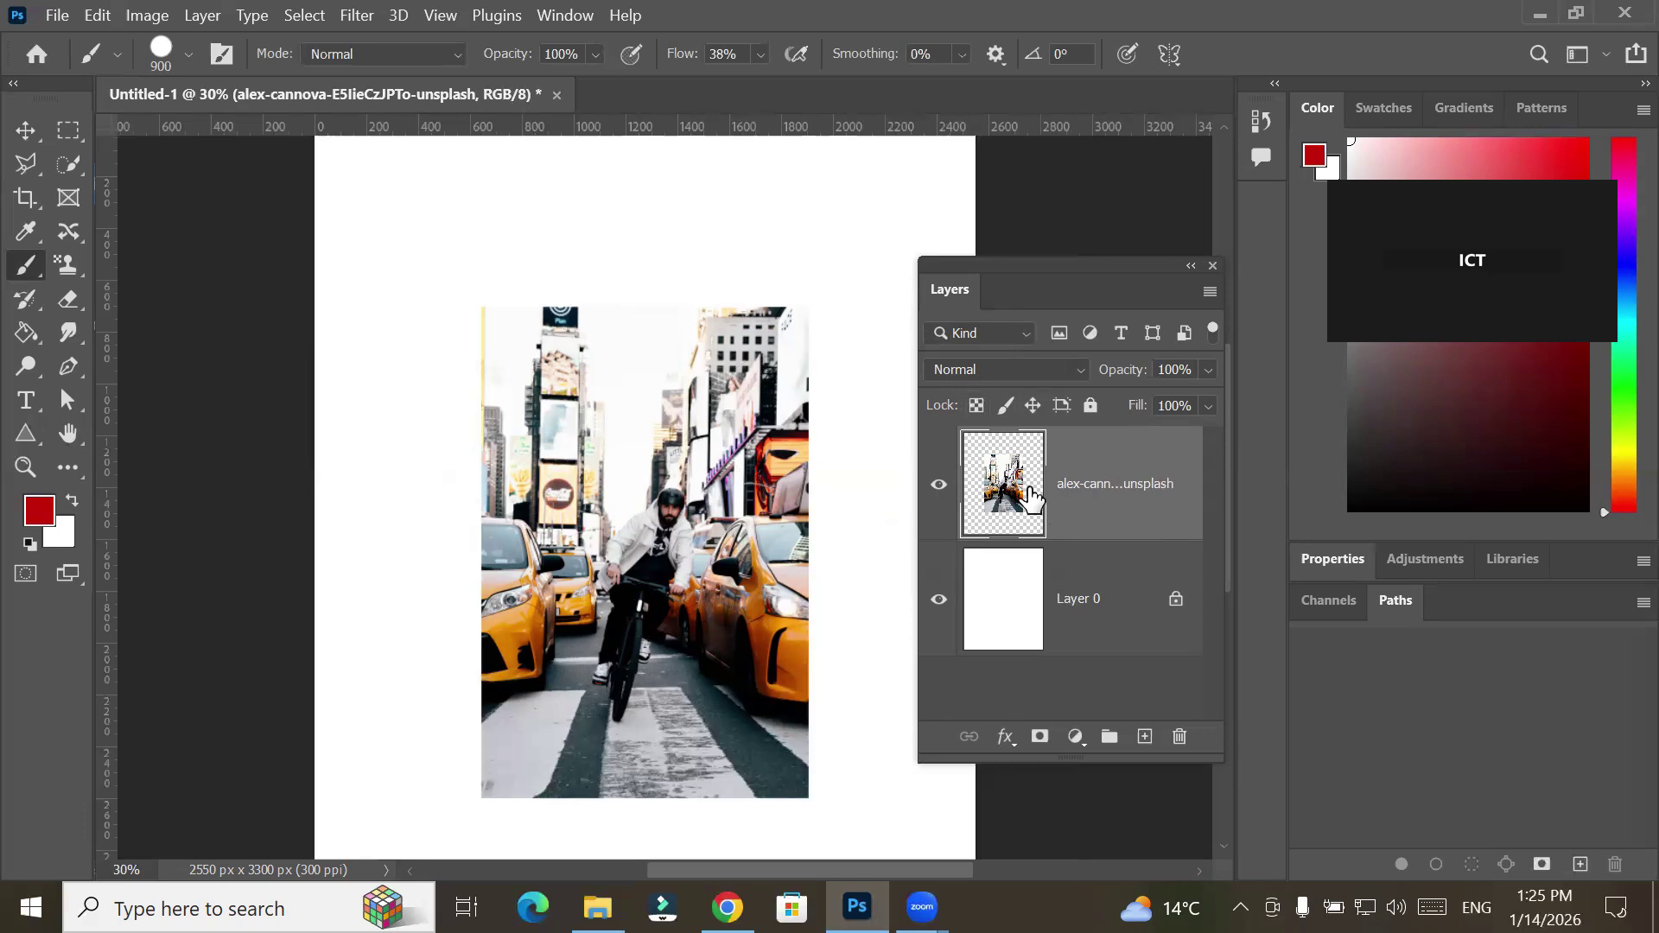
pyautogui.moveTo(858, 257)
pyautogui.mouseDown()
pyautogui.moveTo(503, 271)
pyautogui.moveTo(377, 493)
pyautogui.moveTo(678, 644)
pyautogui.moveTo(492, 804)
pyautogui.moveTo(864, 856)
pyautogui.mouseUp()
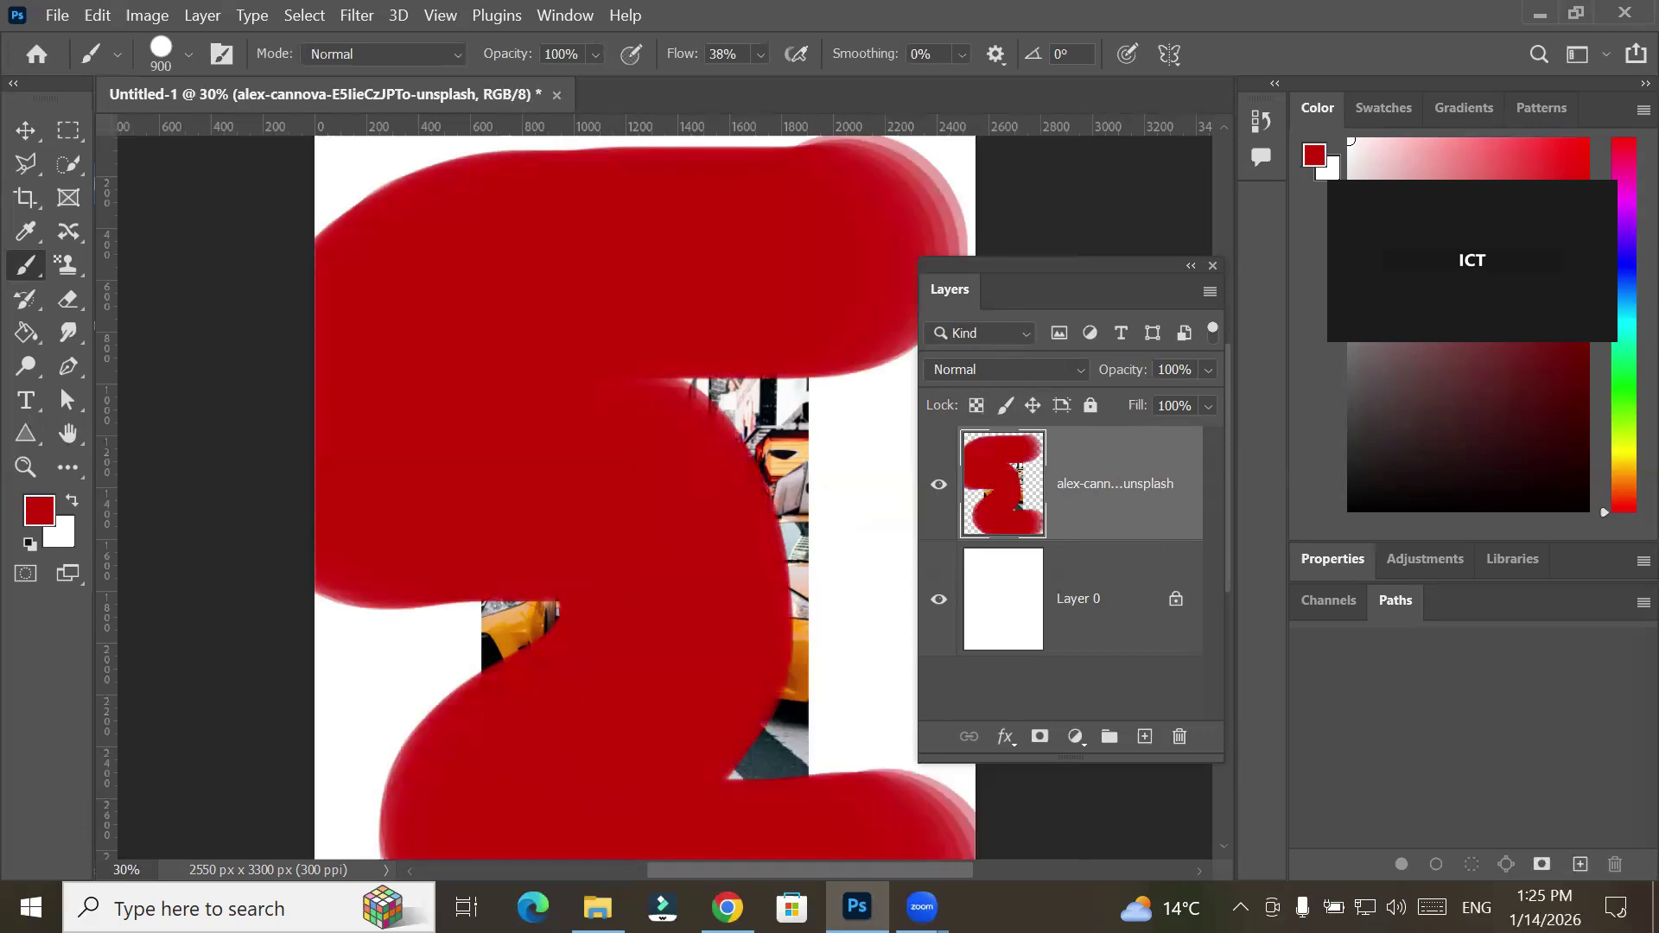
pyautogui.hotkey('ctrl', 'z')
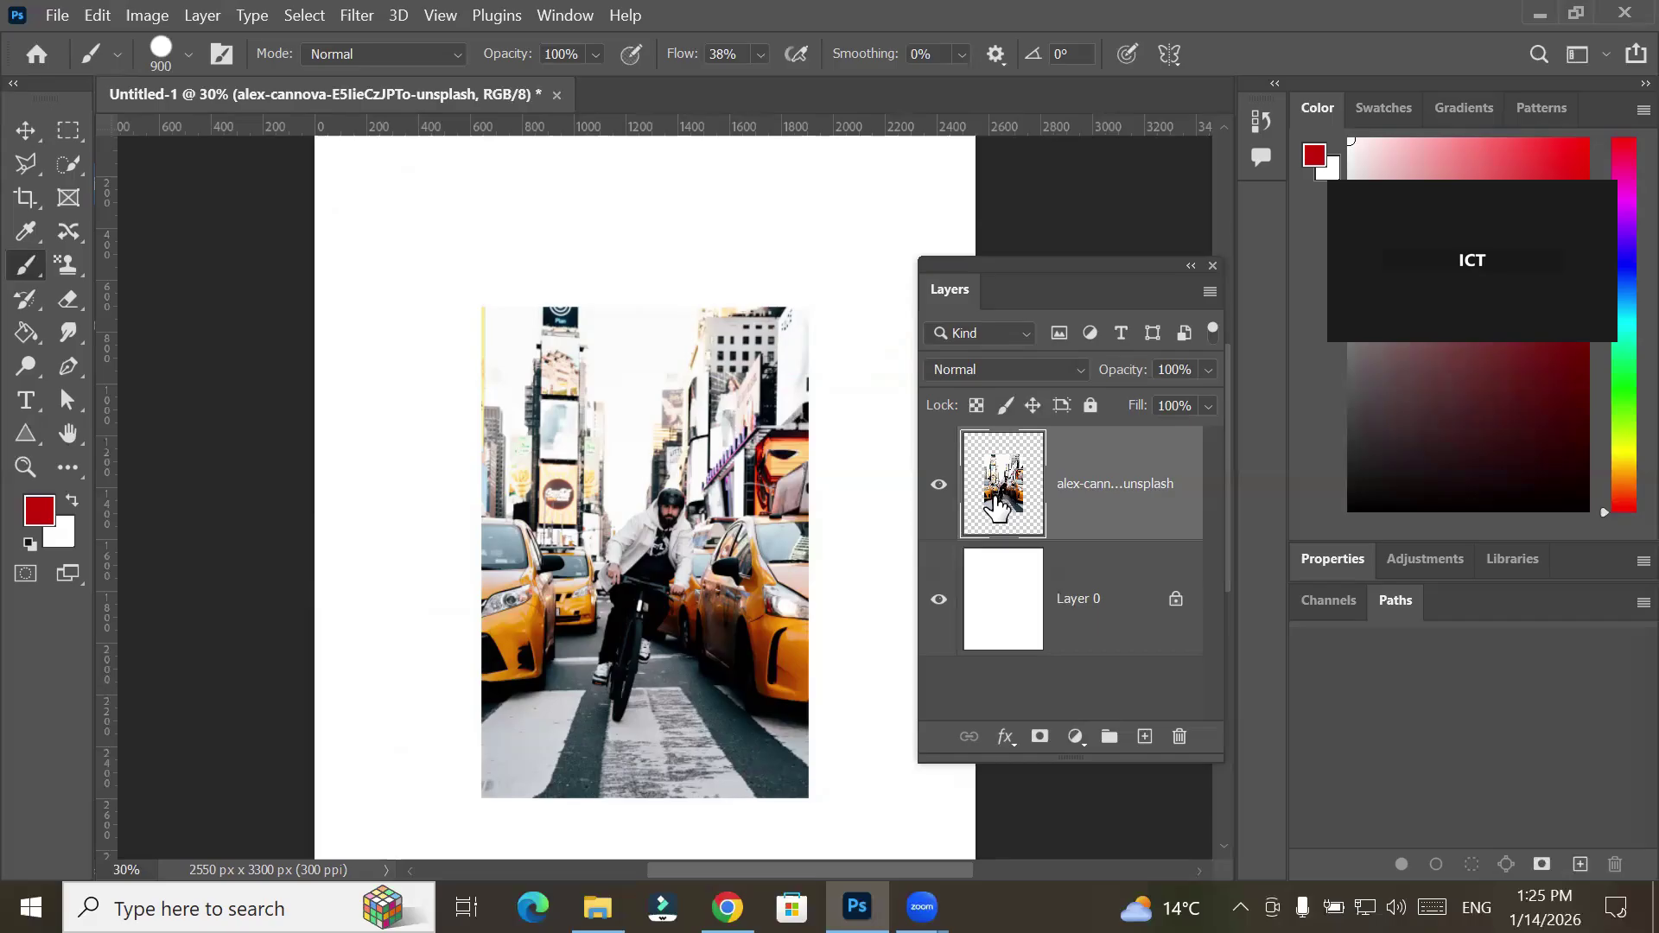
# Lock the photo layer's transparent pixels and paint red 900 px brush dabs over both upper corners and all four edges of the photo
pyautogui.click(973, 405)
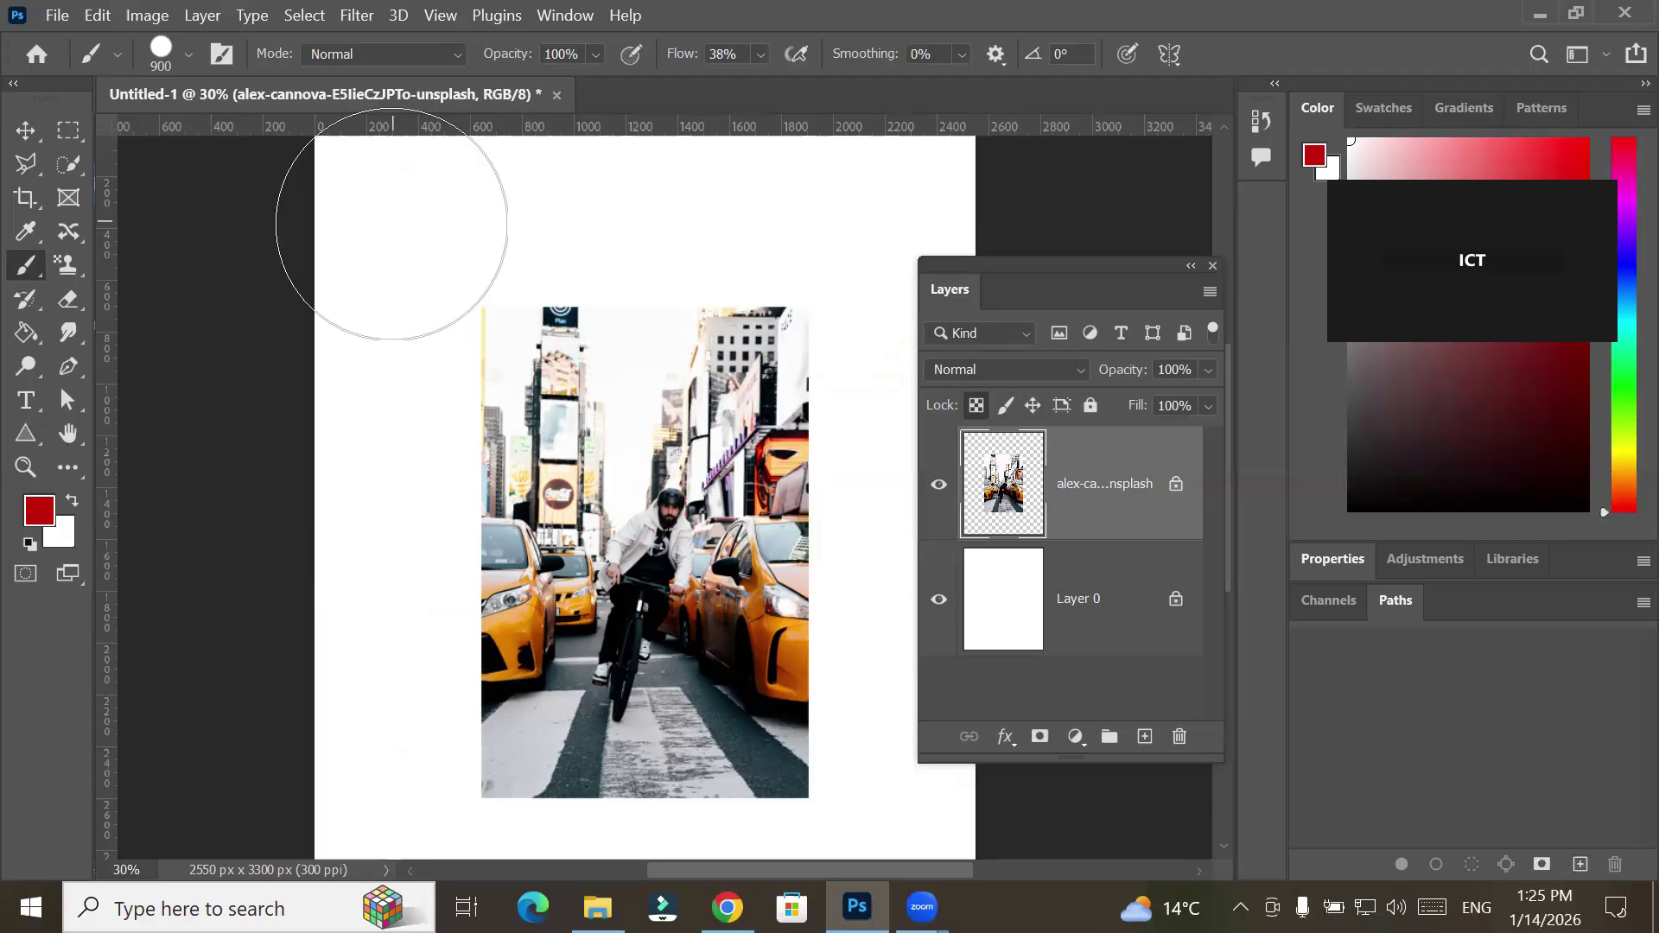
pyautogui.moveTo(419, 268); pyautogui.dragTo(421, 269)
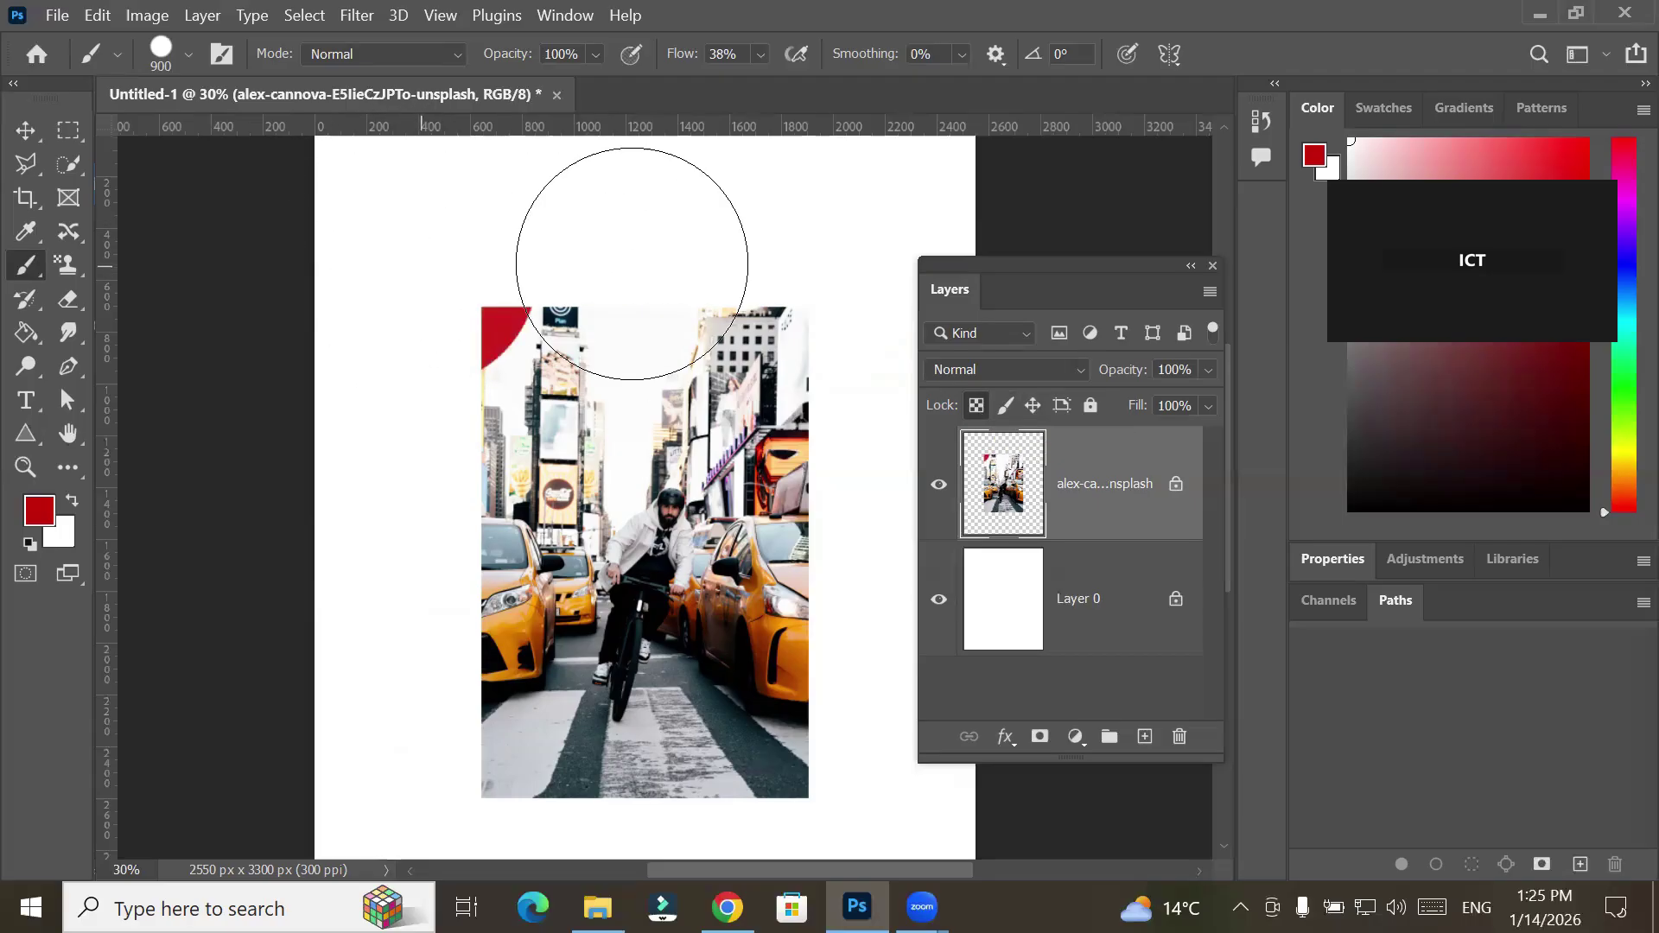
pyautogui.moveTo(873, 278); pyautogui.dragTo(873, 278)
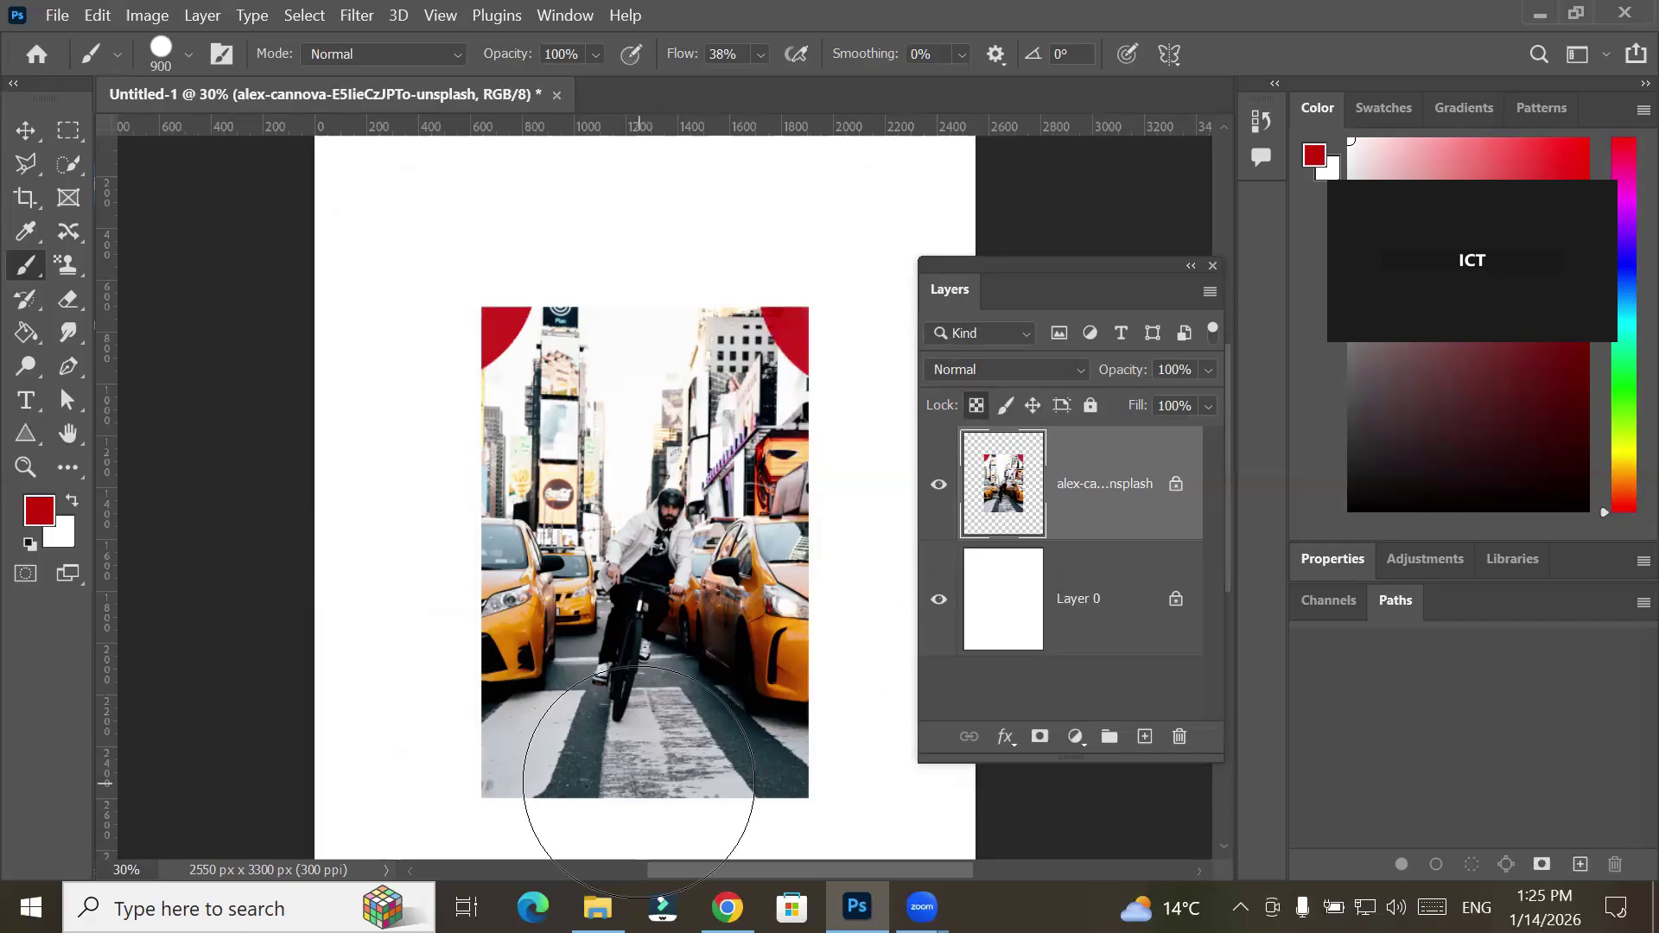
pyautogui.moveTo(643, 779); pyautogui.dragTo(644, 779)
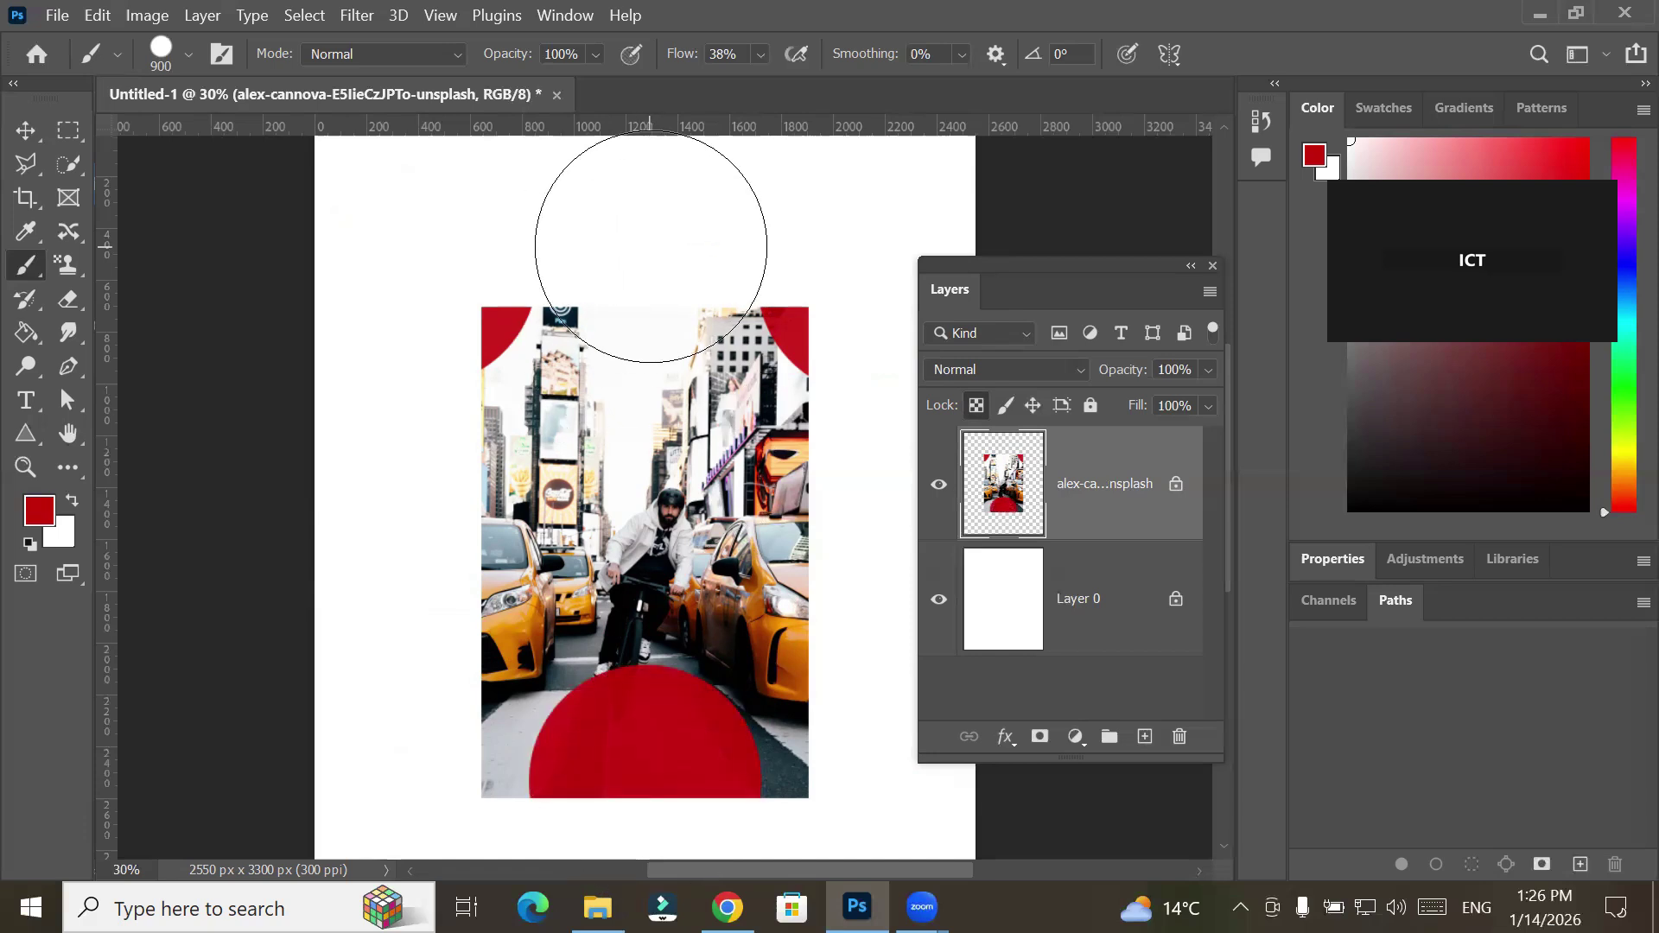
pyautogui.moveTo(654, 243); pyautogui.dragTo(654, 242)
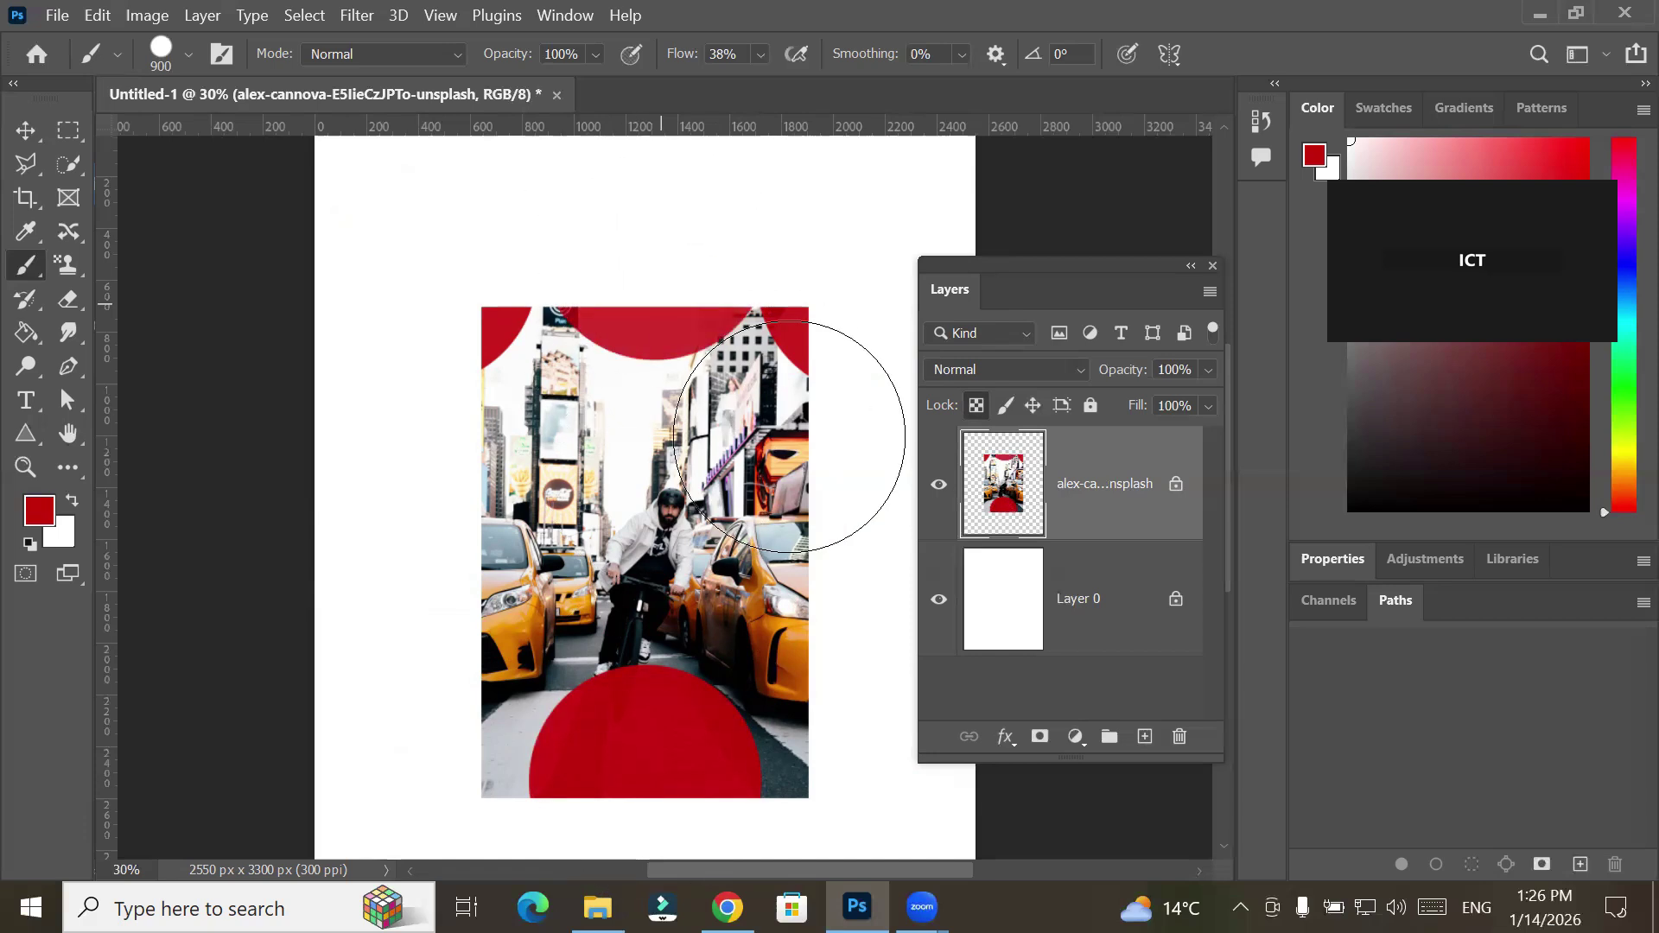
pyautogui.click(836, 553)
pyautogui.moveTo(836, 554); pyautogui.dragTo(837, 554)
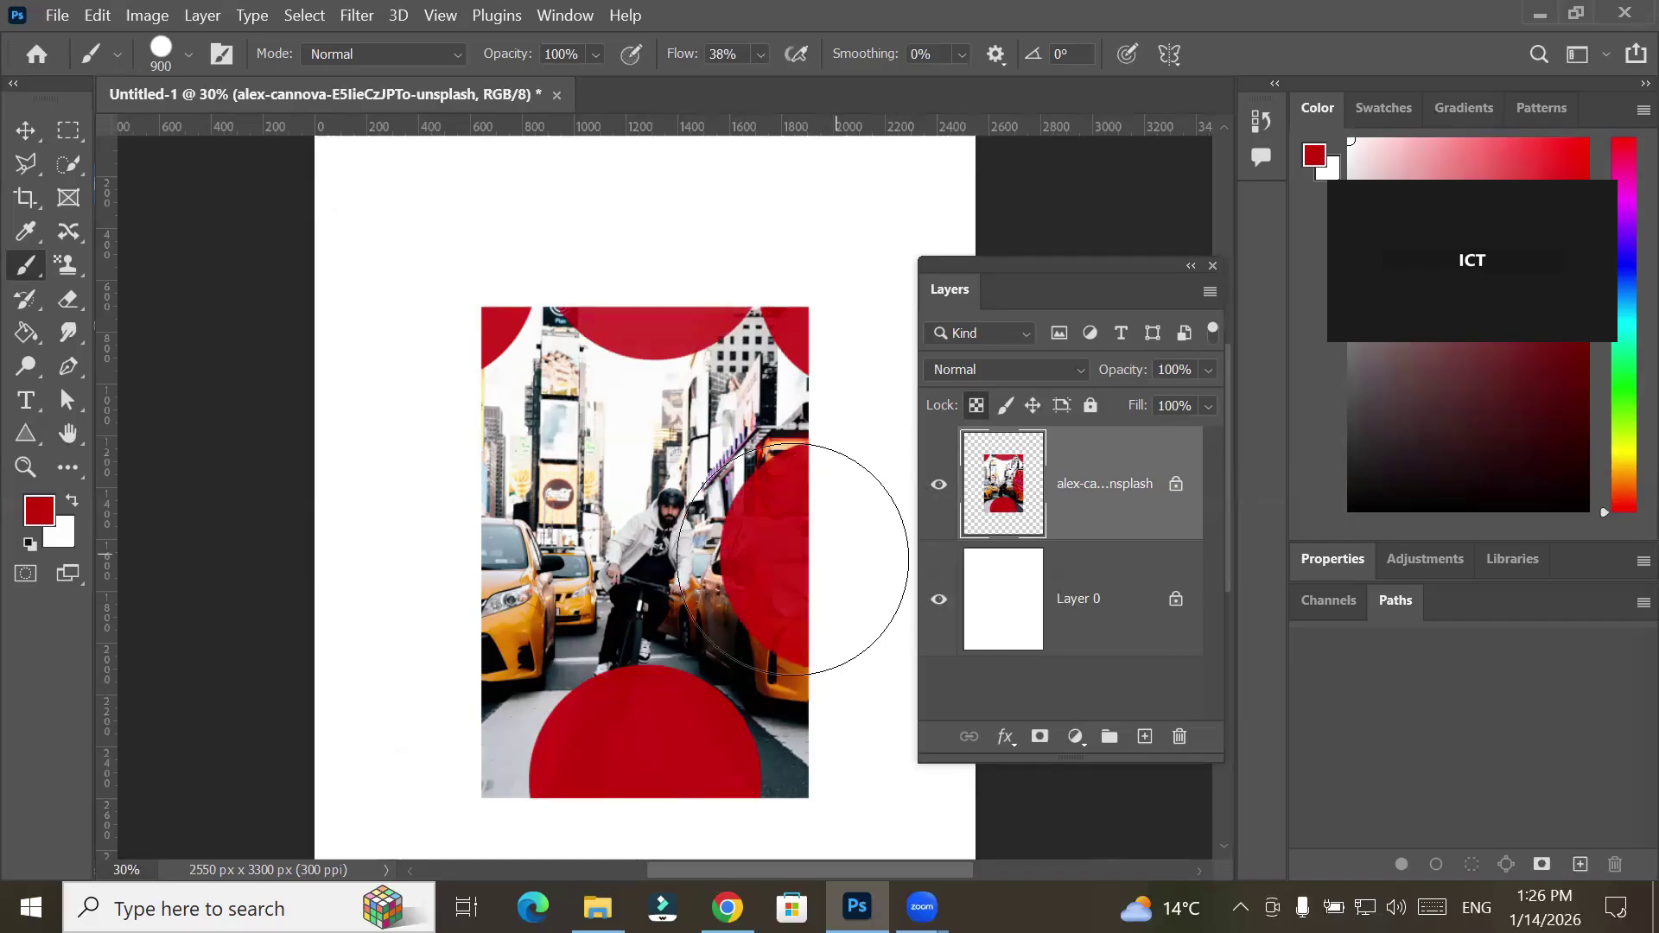
pyautogui.moveTo(451, 555); pyautogui.dragTo(451, 556)
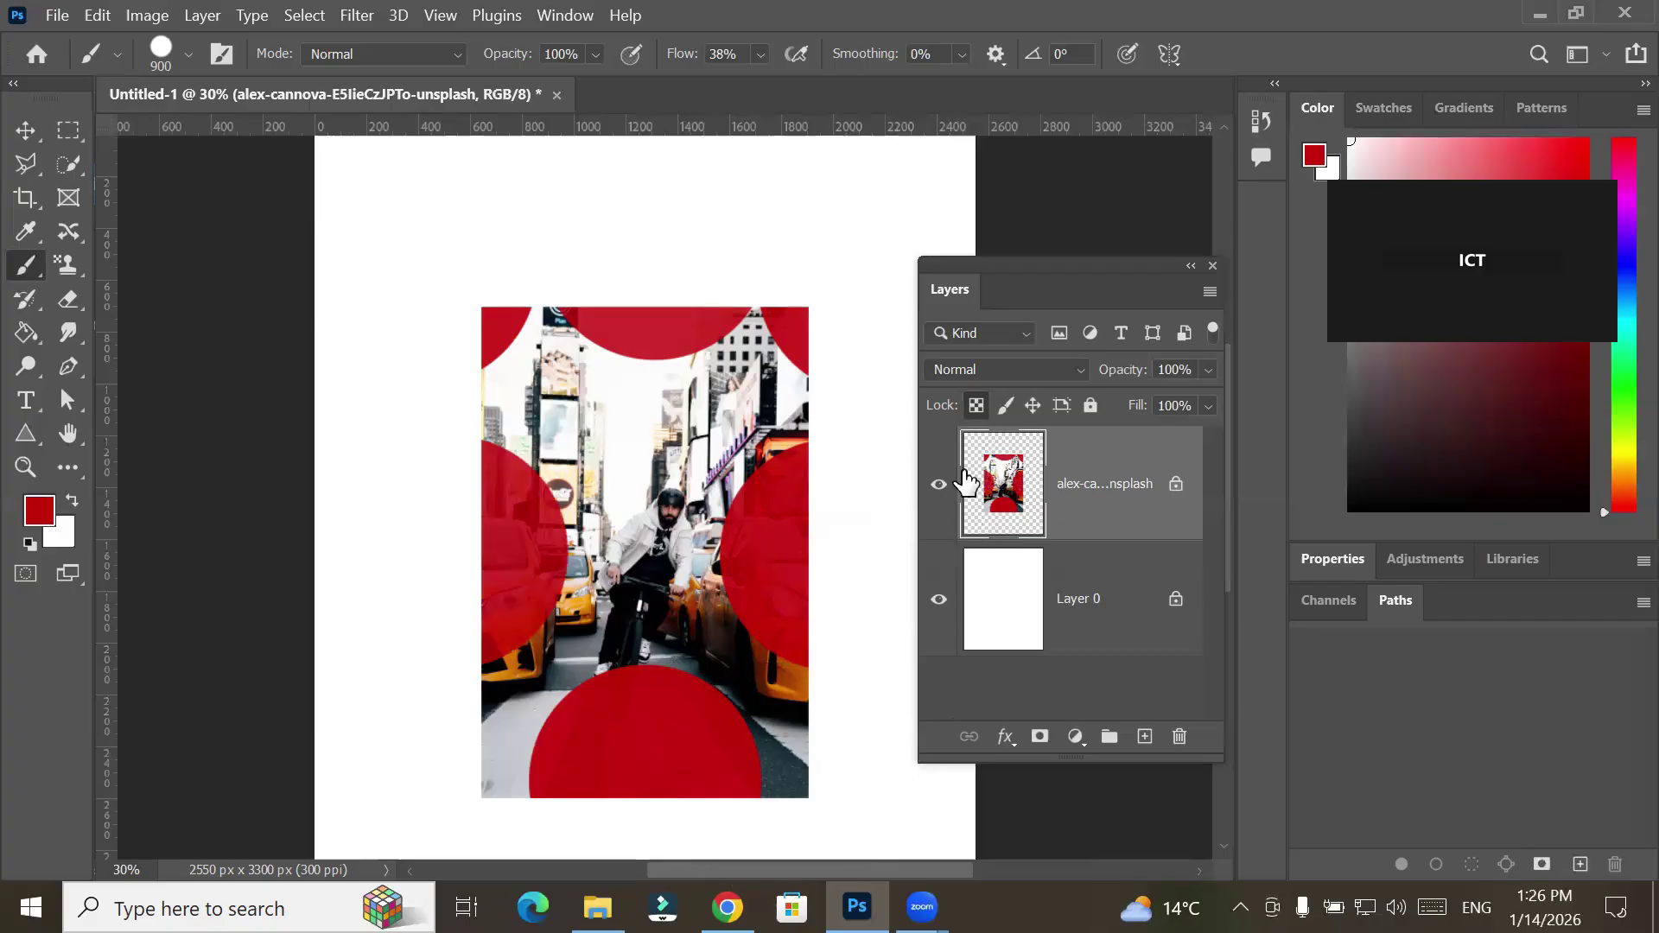
# Move the painted photo slightly to the right with the Move tool
pyautogui.click(975, 405)
pyautogui.click(26, 130)
pyautogui.moveTo(577, 447); pyautogui.dragTo(646, 494)
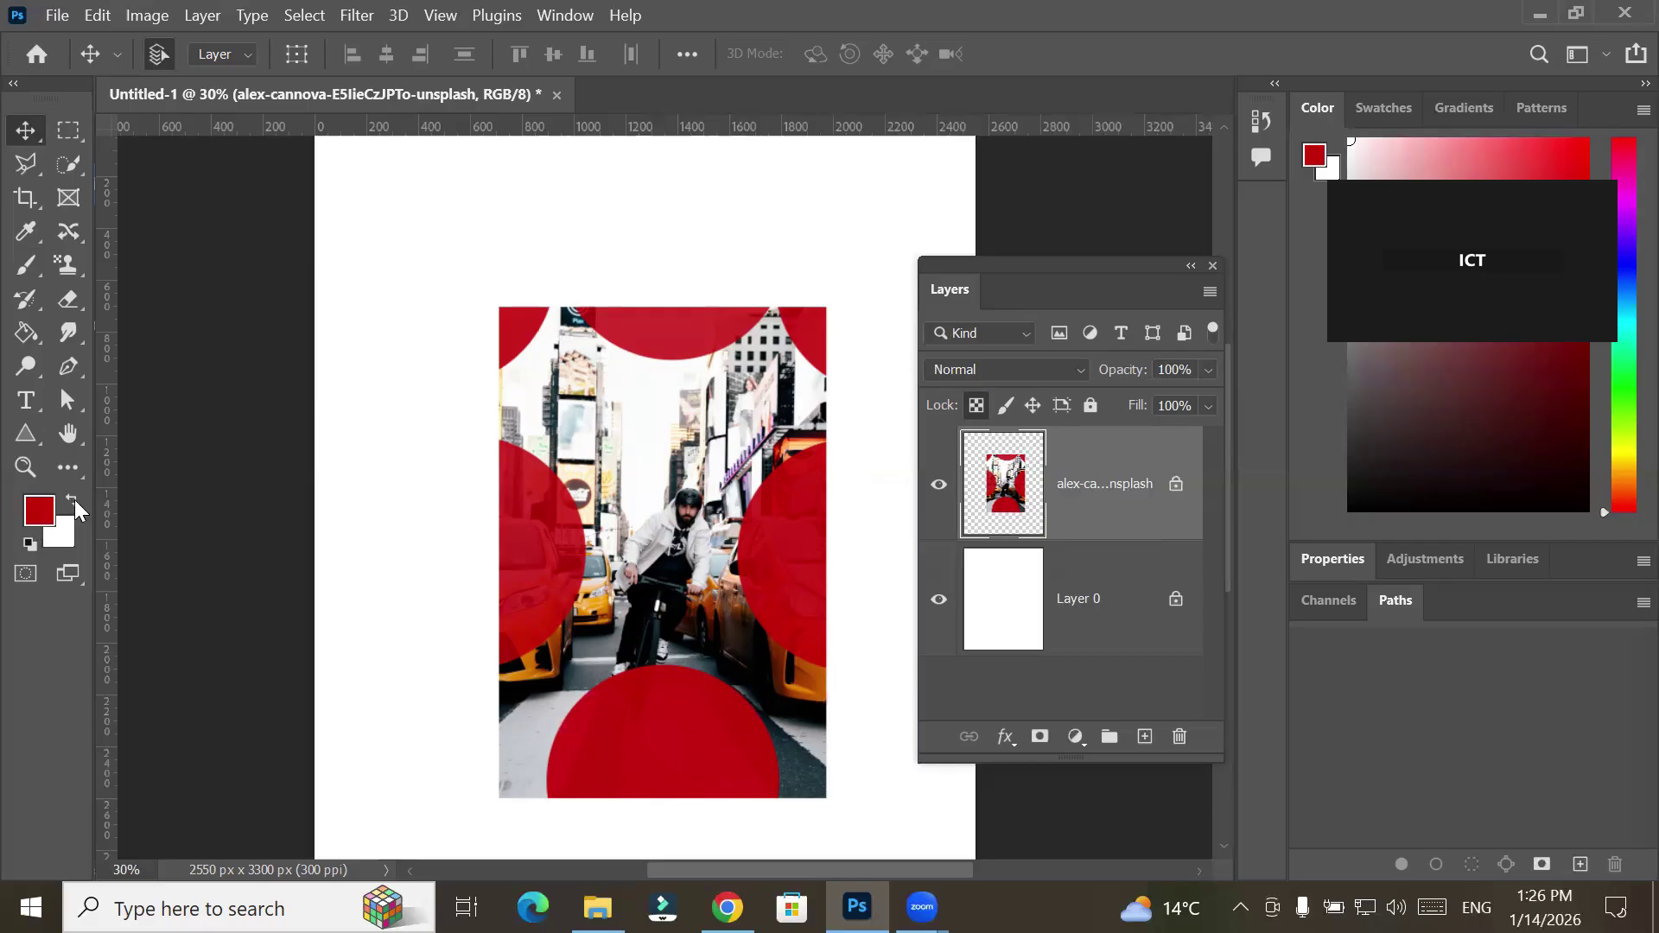
# Change the foreground color from the color picker to a saturated blue
pyautogui.click(39, 509)
pyautogui.click(776, 394)
pyautogui.click(730, 297)
pyautogui.click(1049, 271)
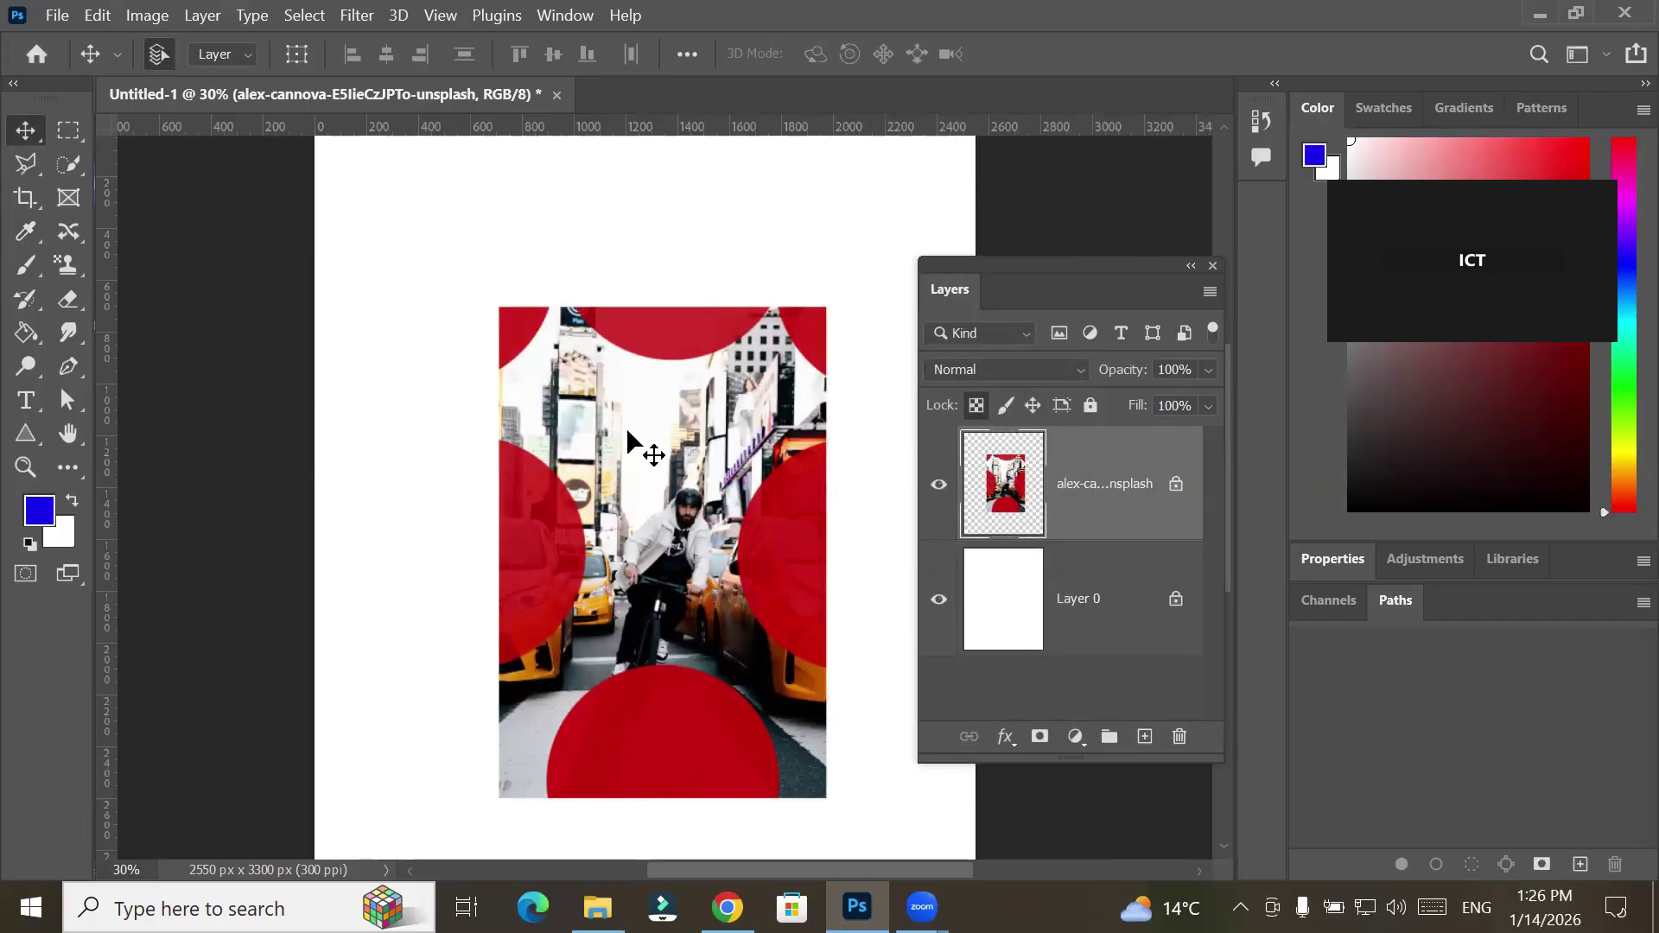
# Paint blue brush dabs over the red ones on the photo's left, right and upper edges
pyautogui.click(19, 263)
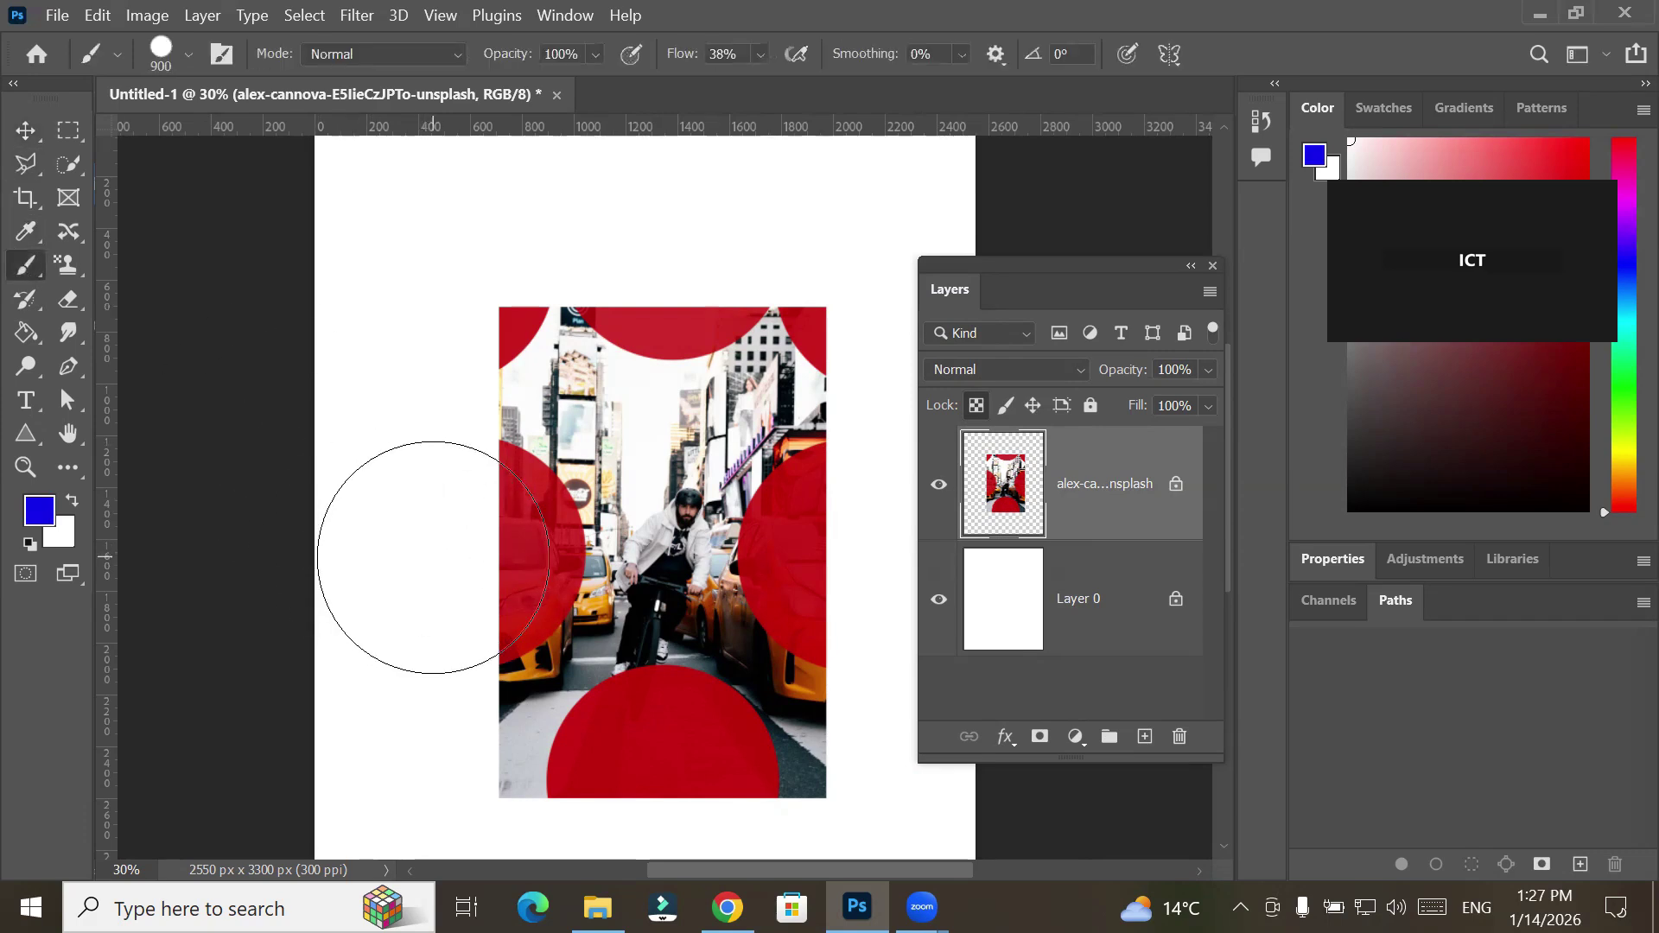
pyautogui.moveTo(427, 556); pyautogui.dragTo(433, 557)
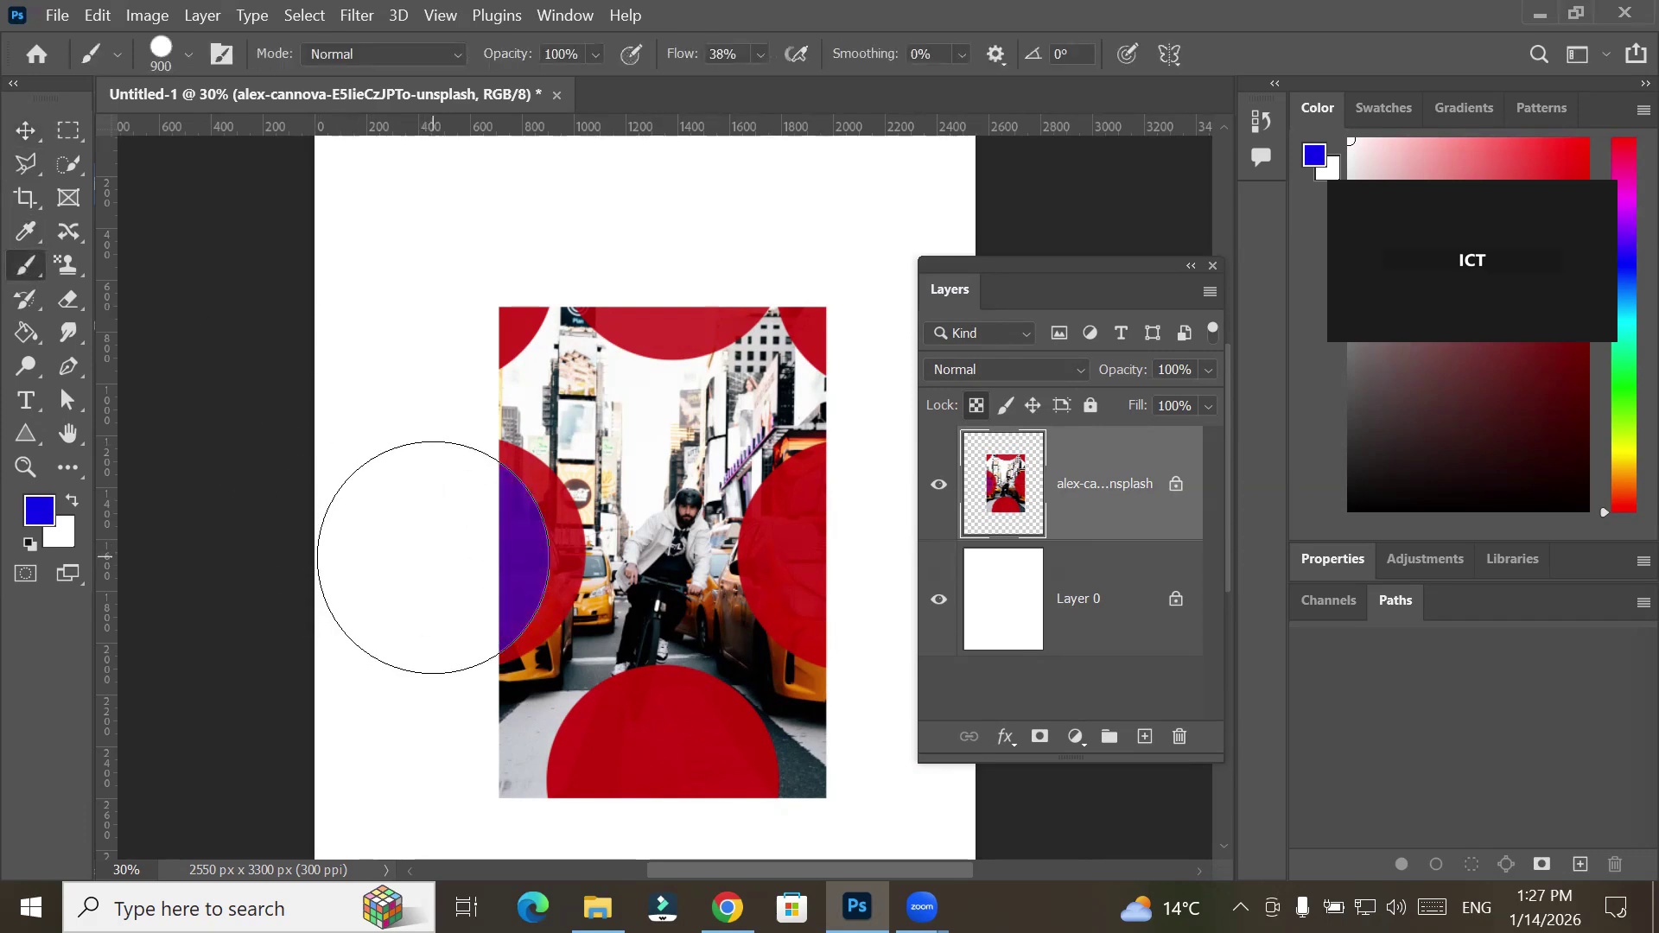
pyautogui.click(870, 559)
pyautogui.click(864, 560)
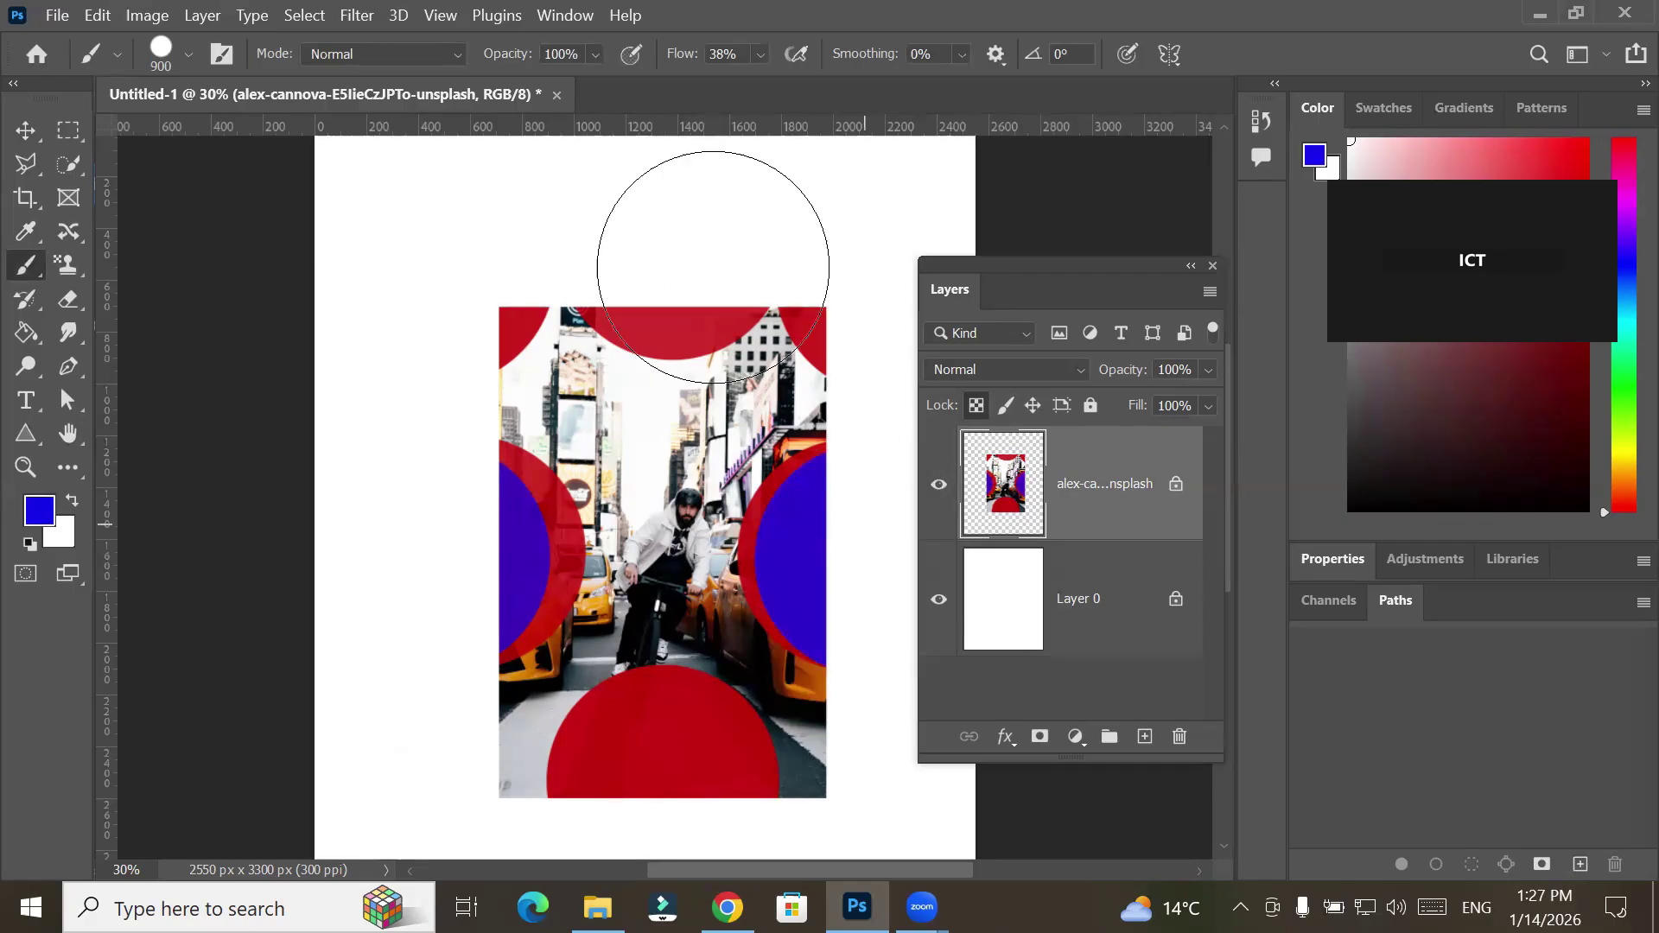
pyautogui.click(670, 206)
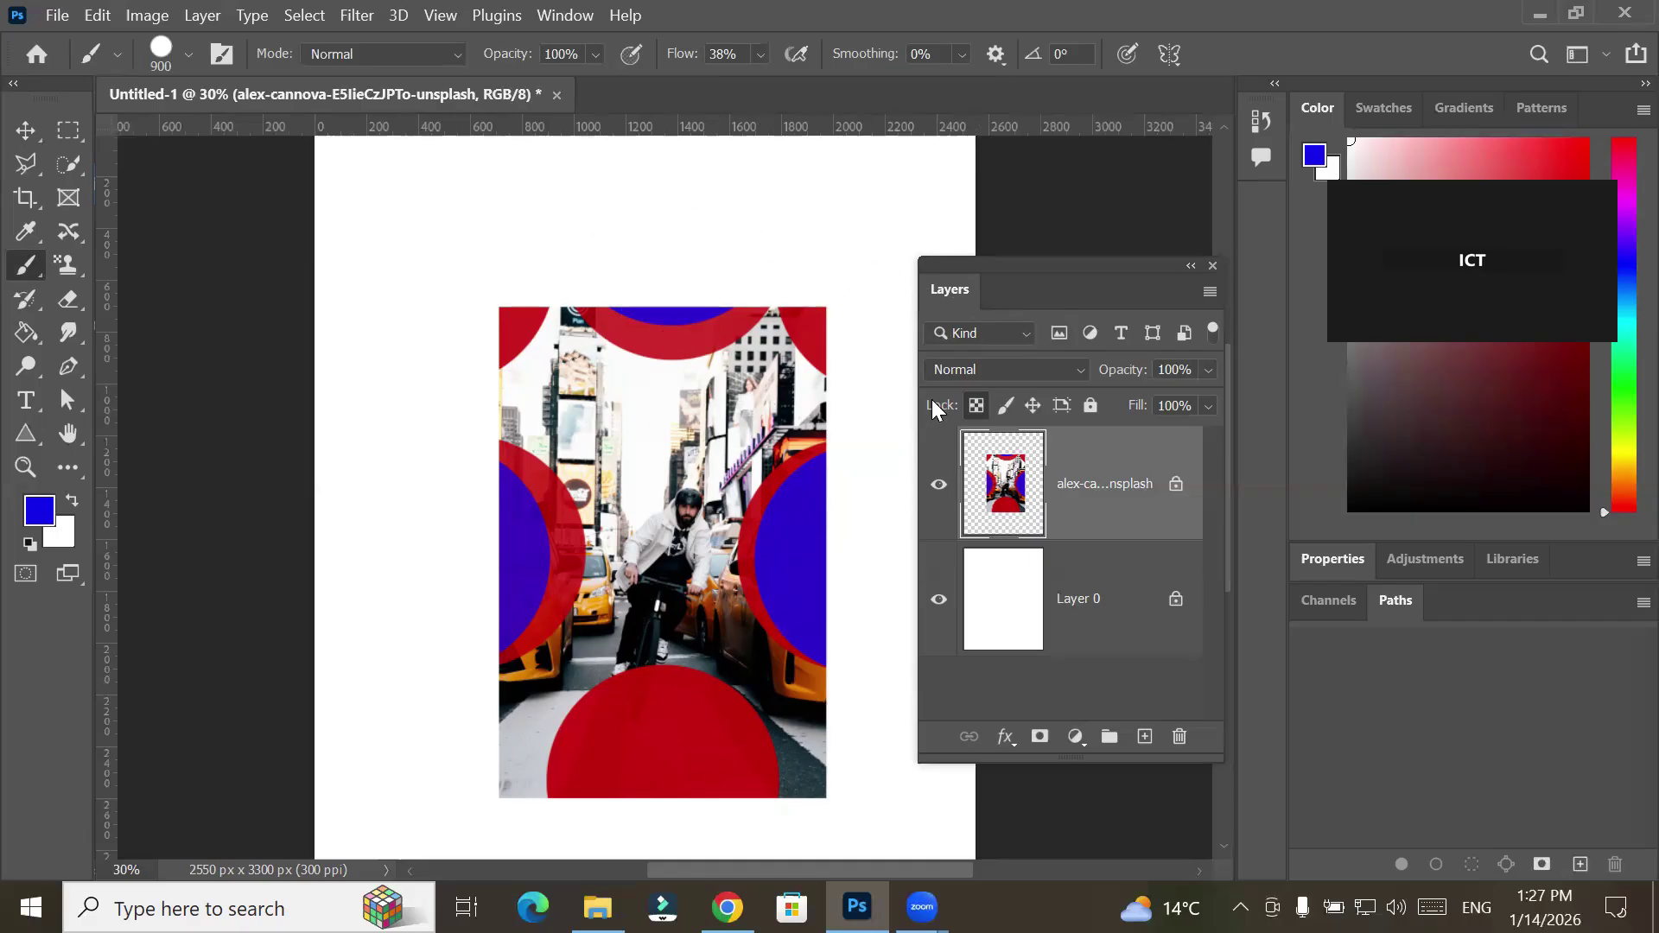
# Unlock the photo layer's transparent pixels and reduce the brush size to 250
pyautogui.click(976, 406)
pyautogui.press('[')
pyautogui.press('[')
pyautogui.press('[')
pyautogui.press('[')
pyautogui.press('[')
pyautogui.press('[')
pyautogui.press('[')
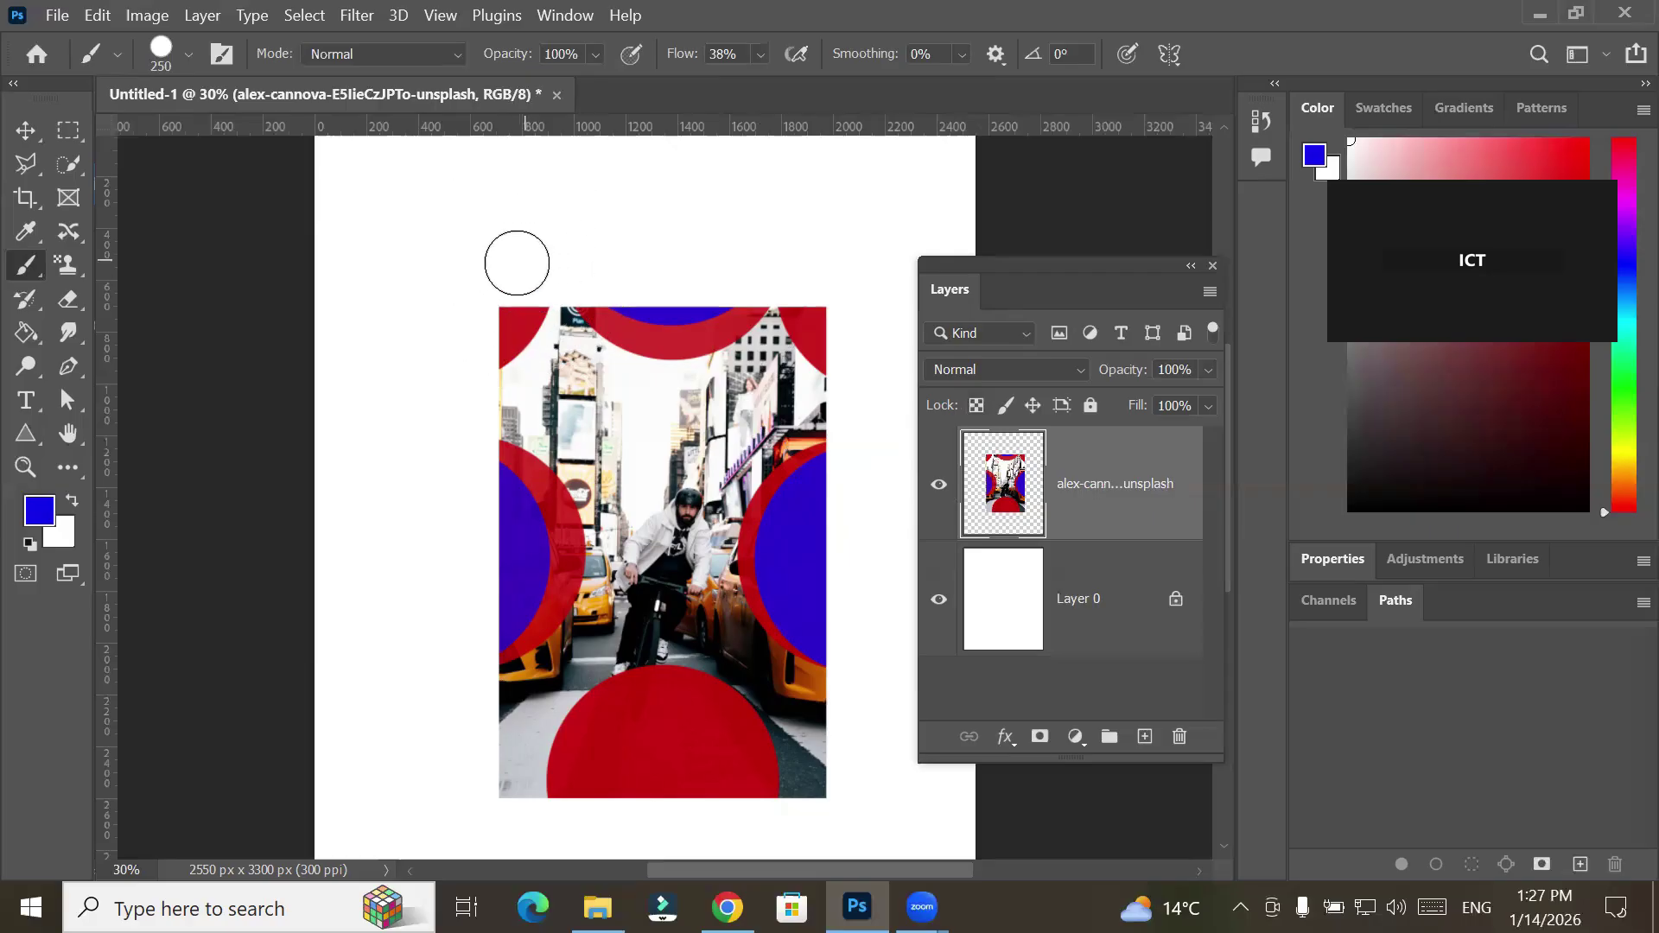
# Paint a closed frame of connected straight blue brush strokes on the photo layer, extending over the transparent area around the photo
pyautogui.click(517, 262)
pyautogui.keyDown('shift'); pyautogui.click(814, 257); pyautogui.keyUp('shift')
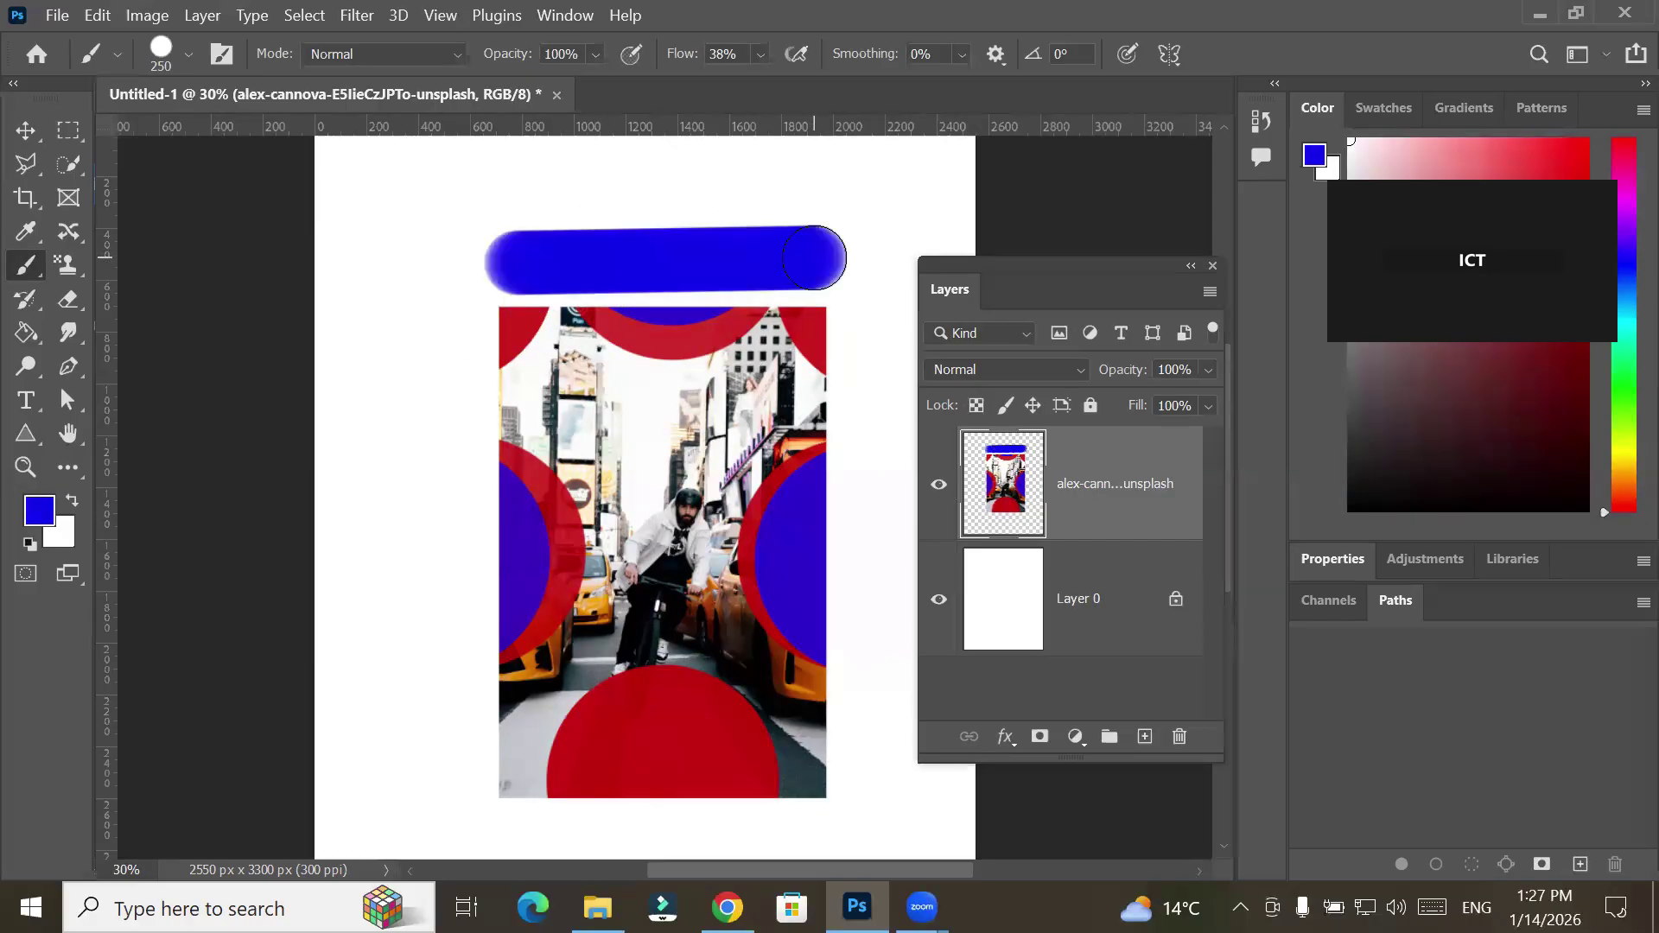
pyautogui.keyDown('shift'); pyautogui.click(908, 810); pyautogui.keyUp('shift')
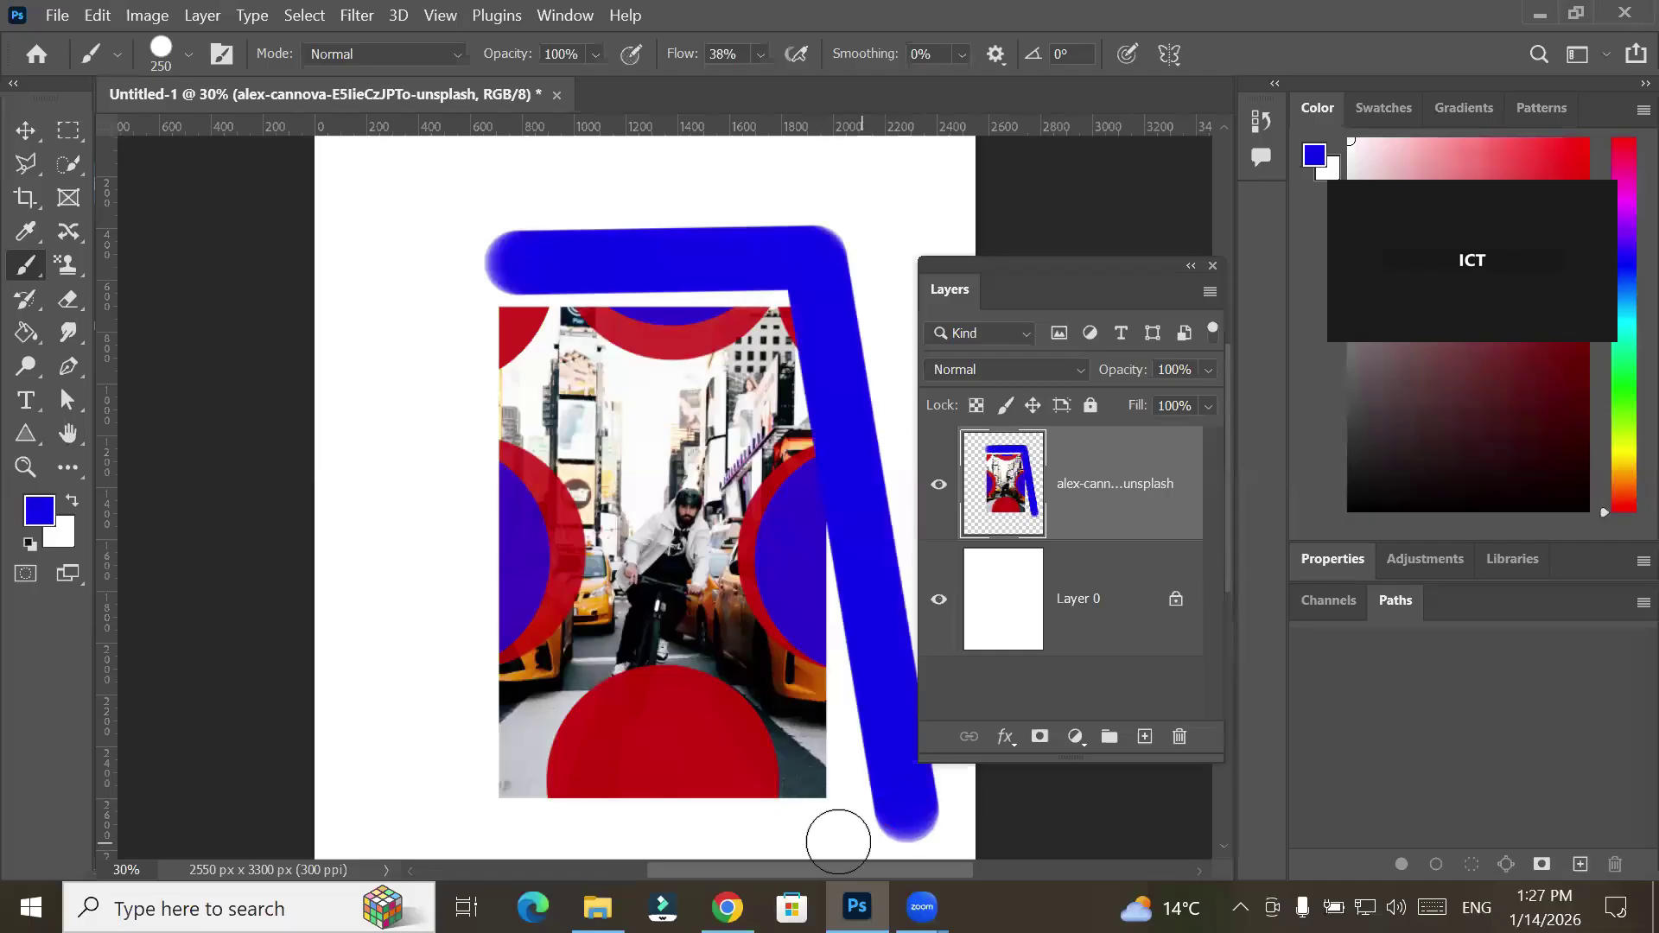
pyautogui.keyDown('shift'); pyautogui.click(394, 796); pyautogui.keyUp('shift')
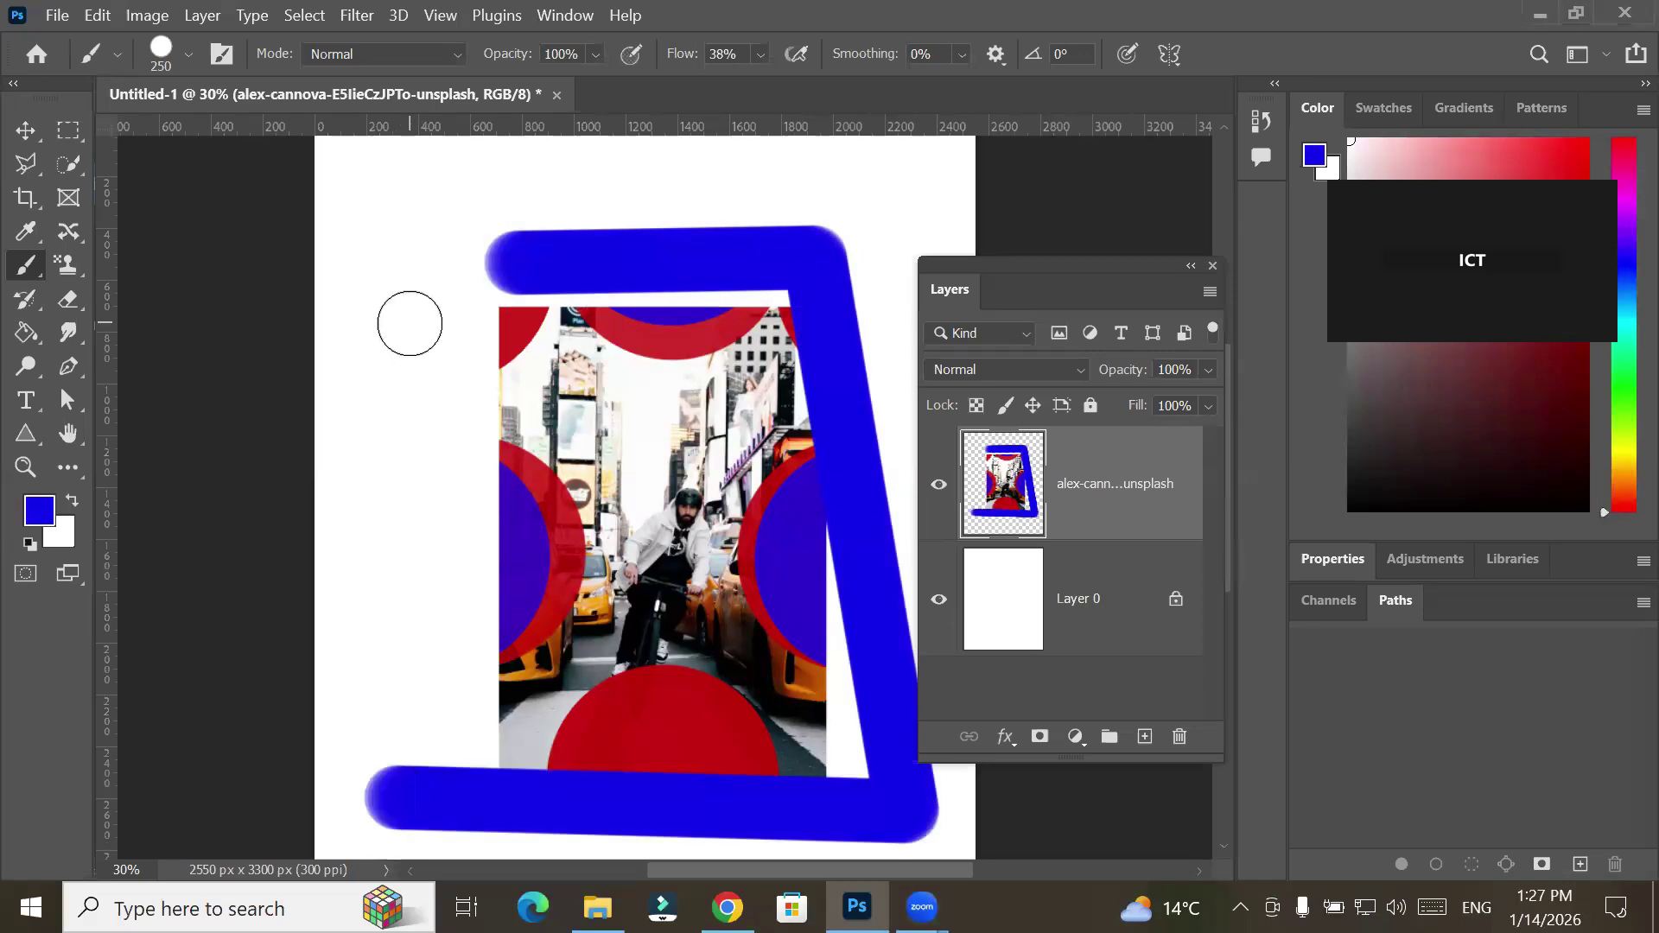
pyautogui.keyDown('shift'); pyautogui.click(367, 235); pyautogui.keyUp('shift')
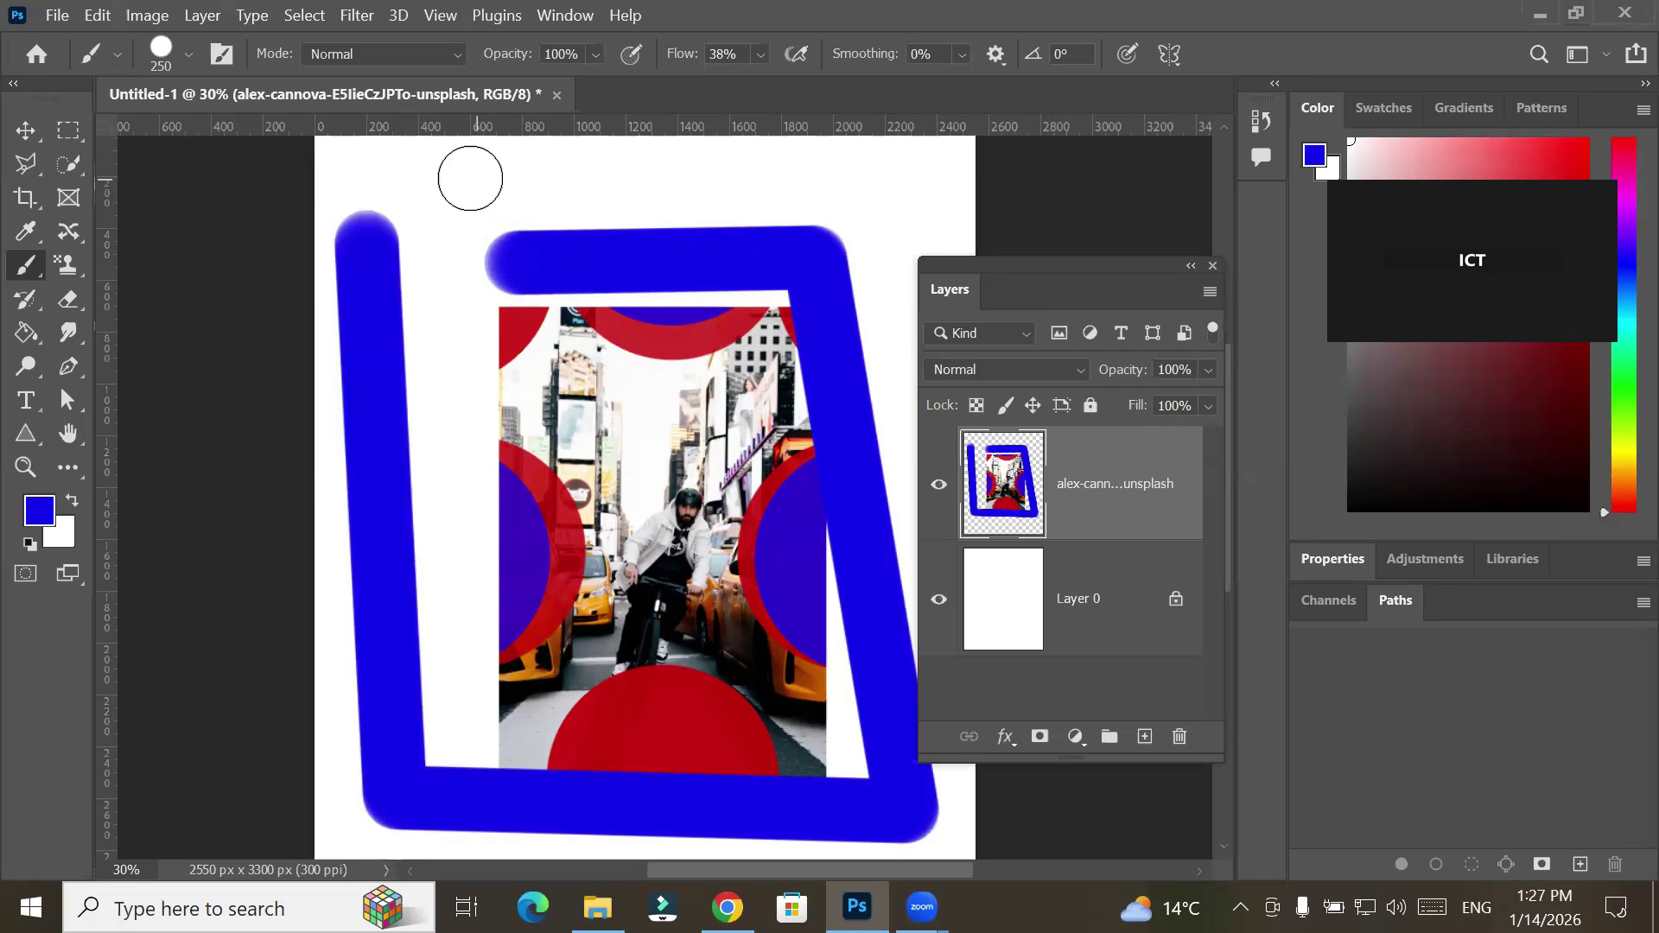
pyautogui.keyDown('shift'); pyautogui.click(485, 241); pyautogui.keyUp('shift')
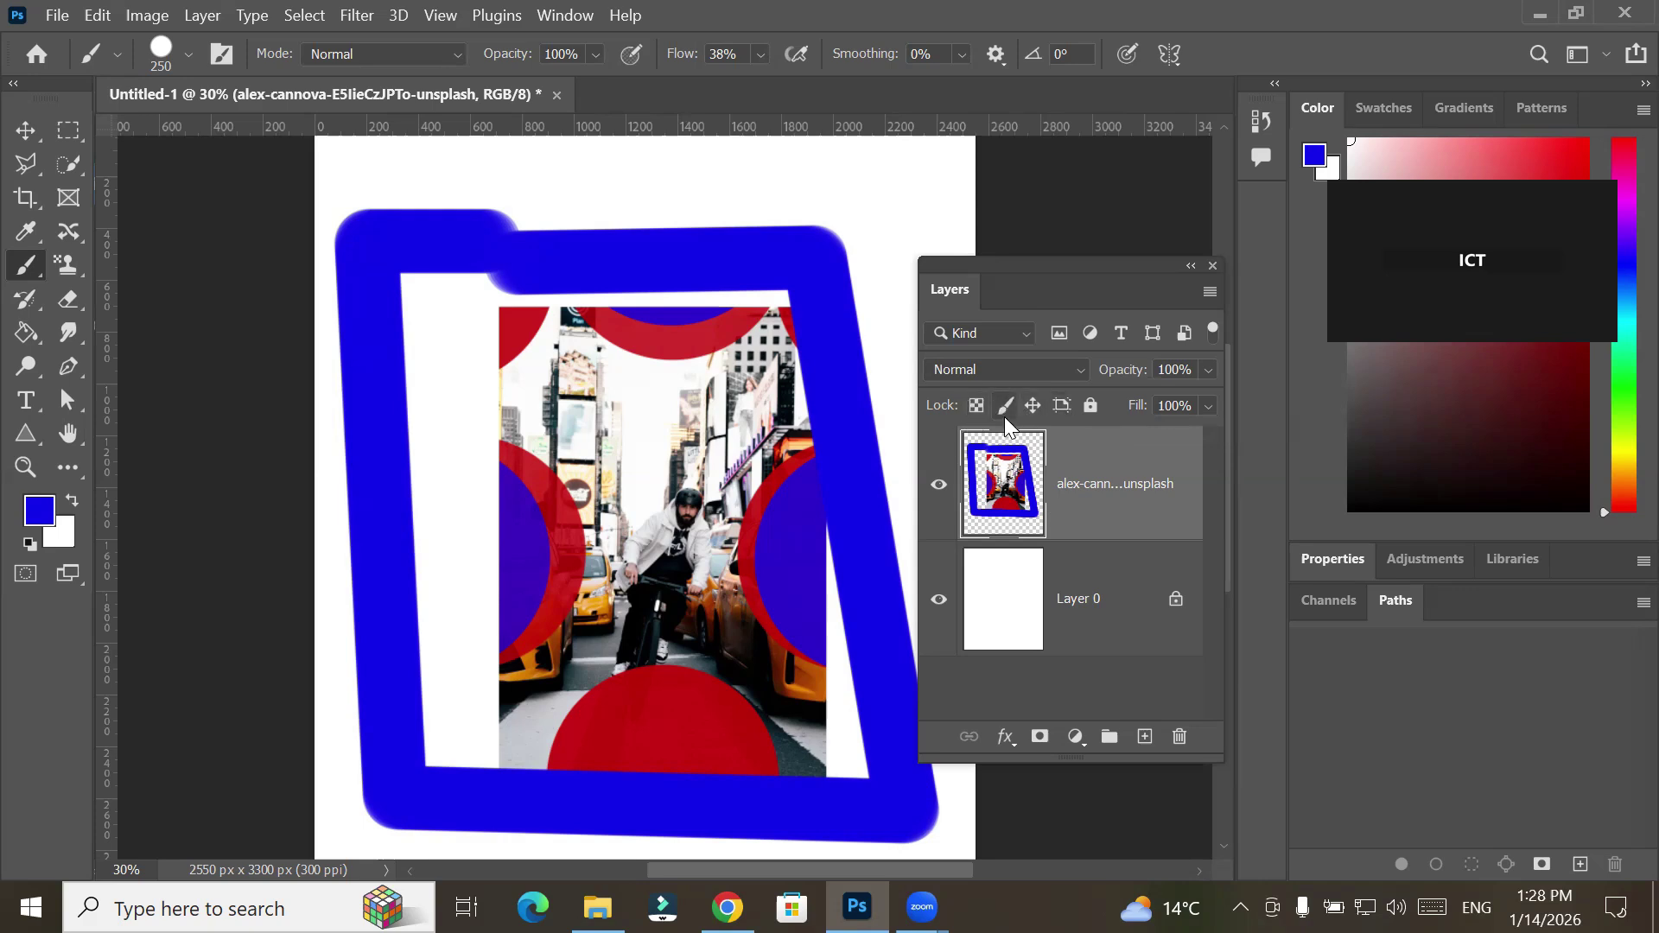
# Lock the photo layer completely and release the lock again
pyautogui.click(1090, 404)
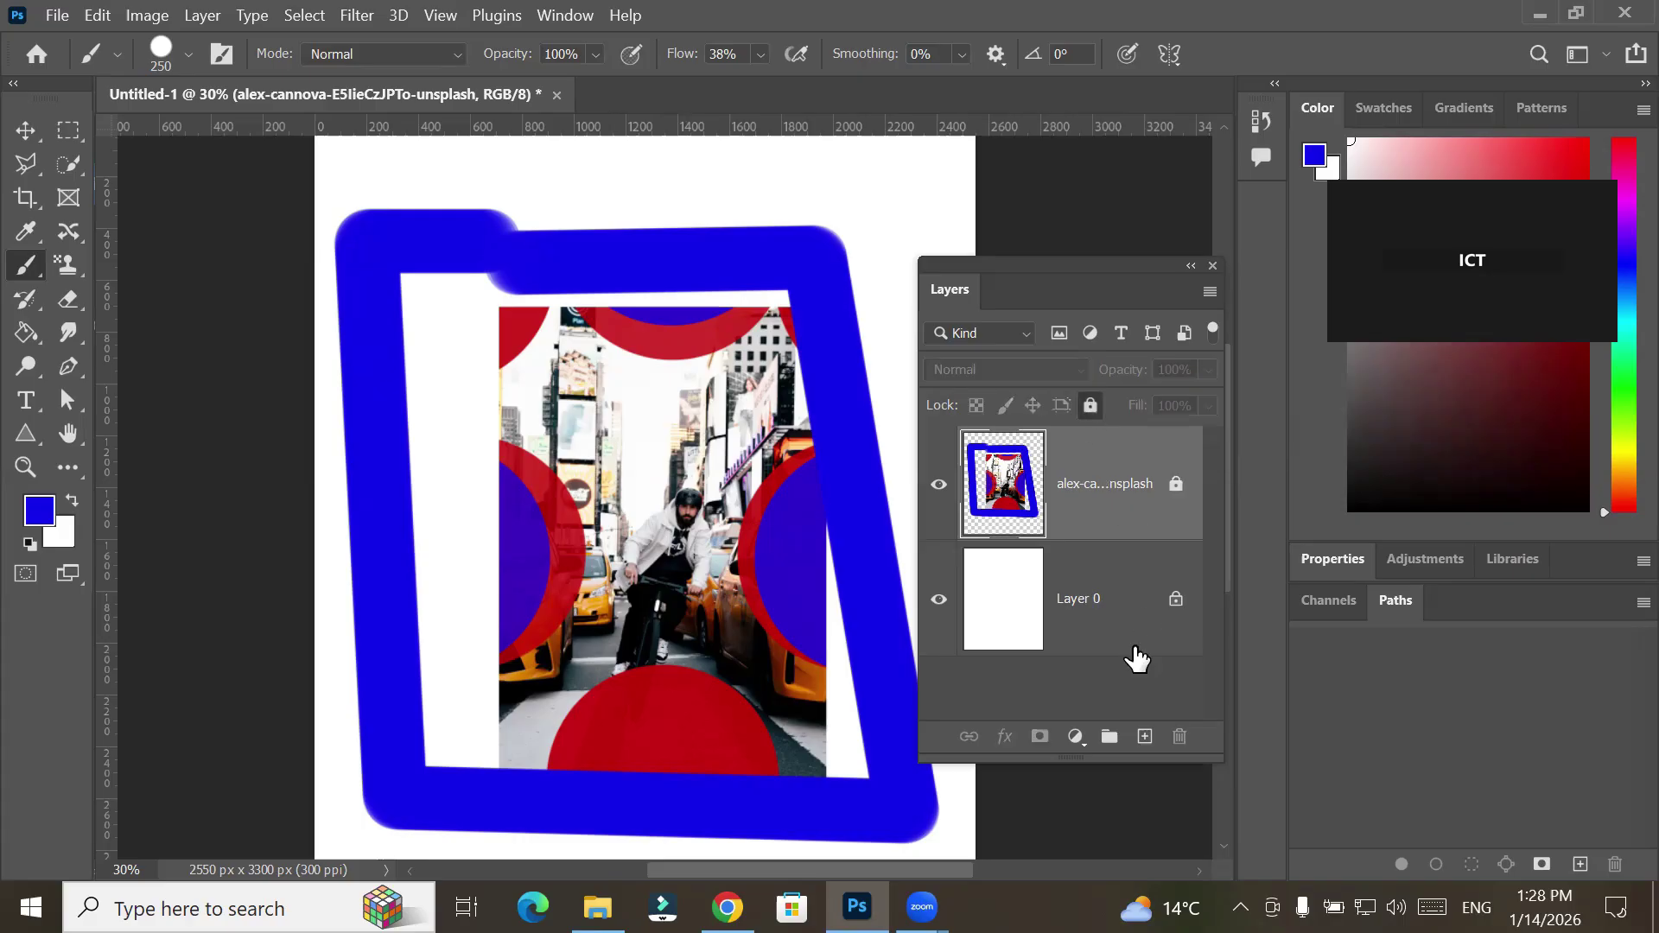
pyautogui.click(1094, 404)
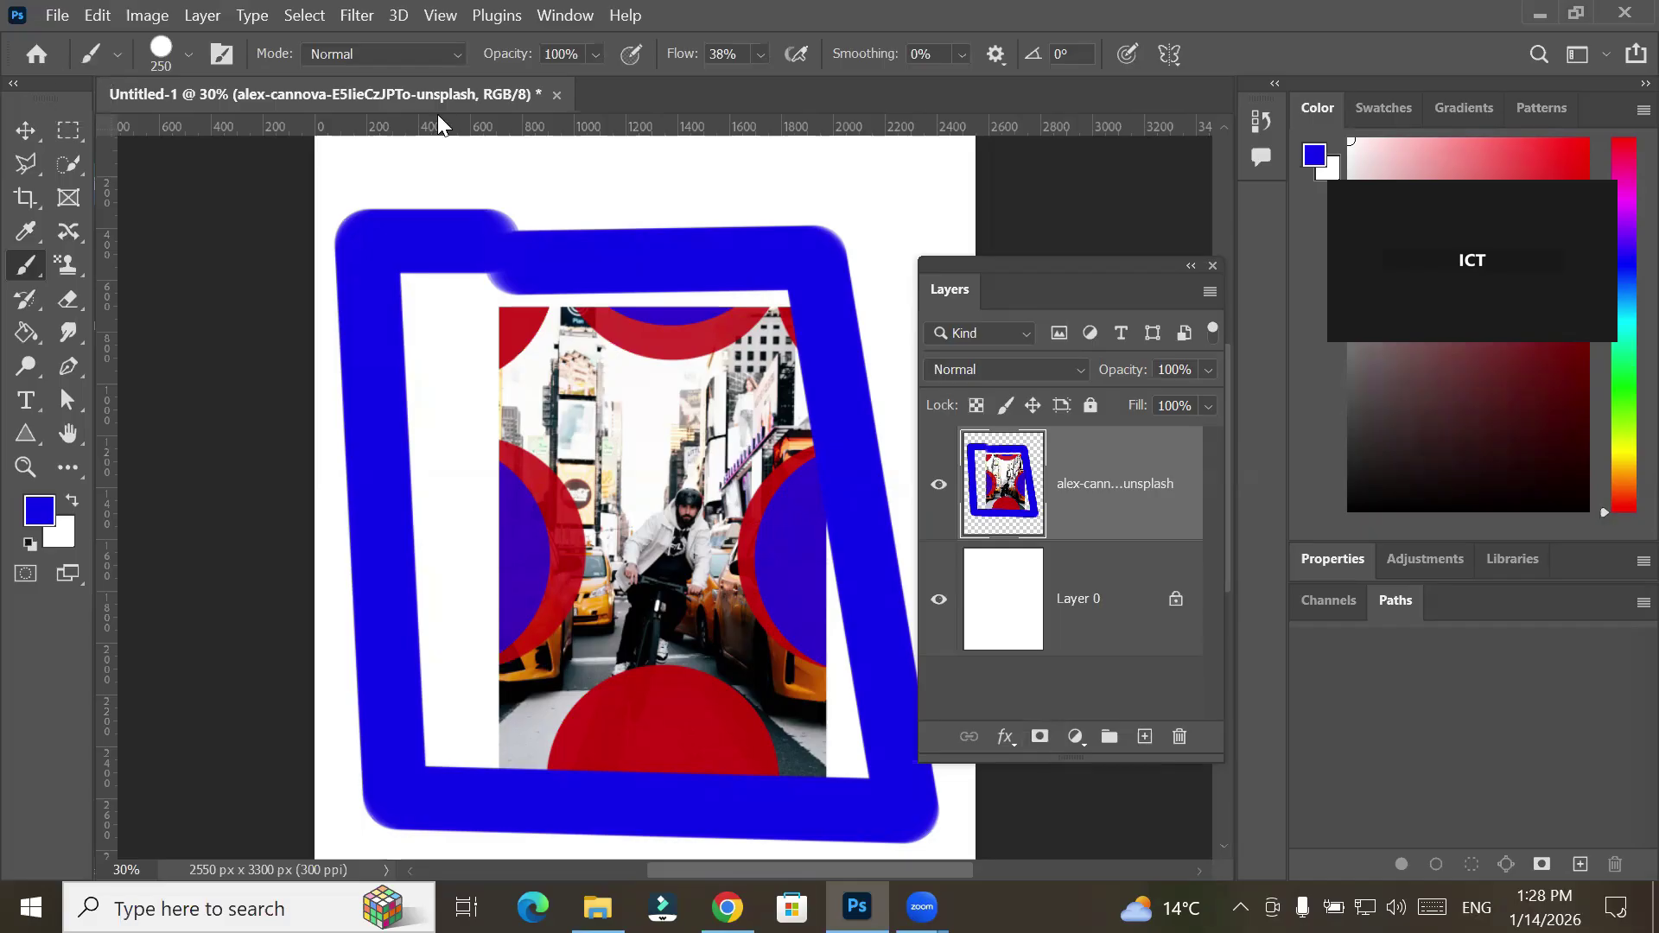
# Close the untitled document without saving and open WeddingWramp.jpg from the recent files
pyautogui.hotkey('ctrl', 'w')
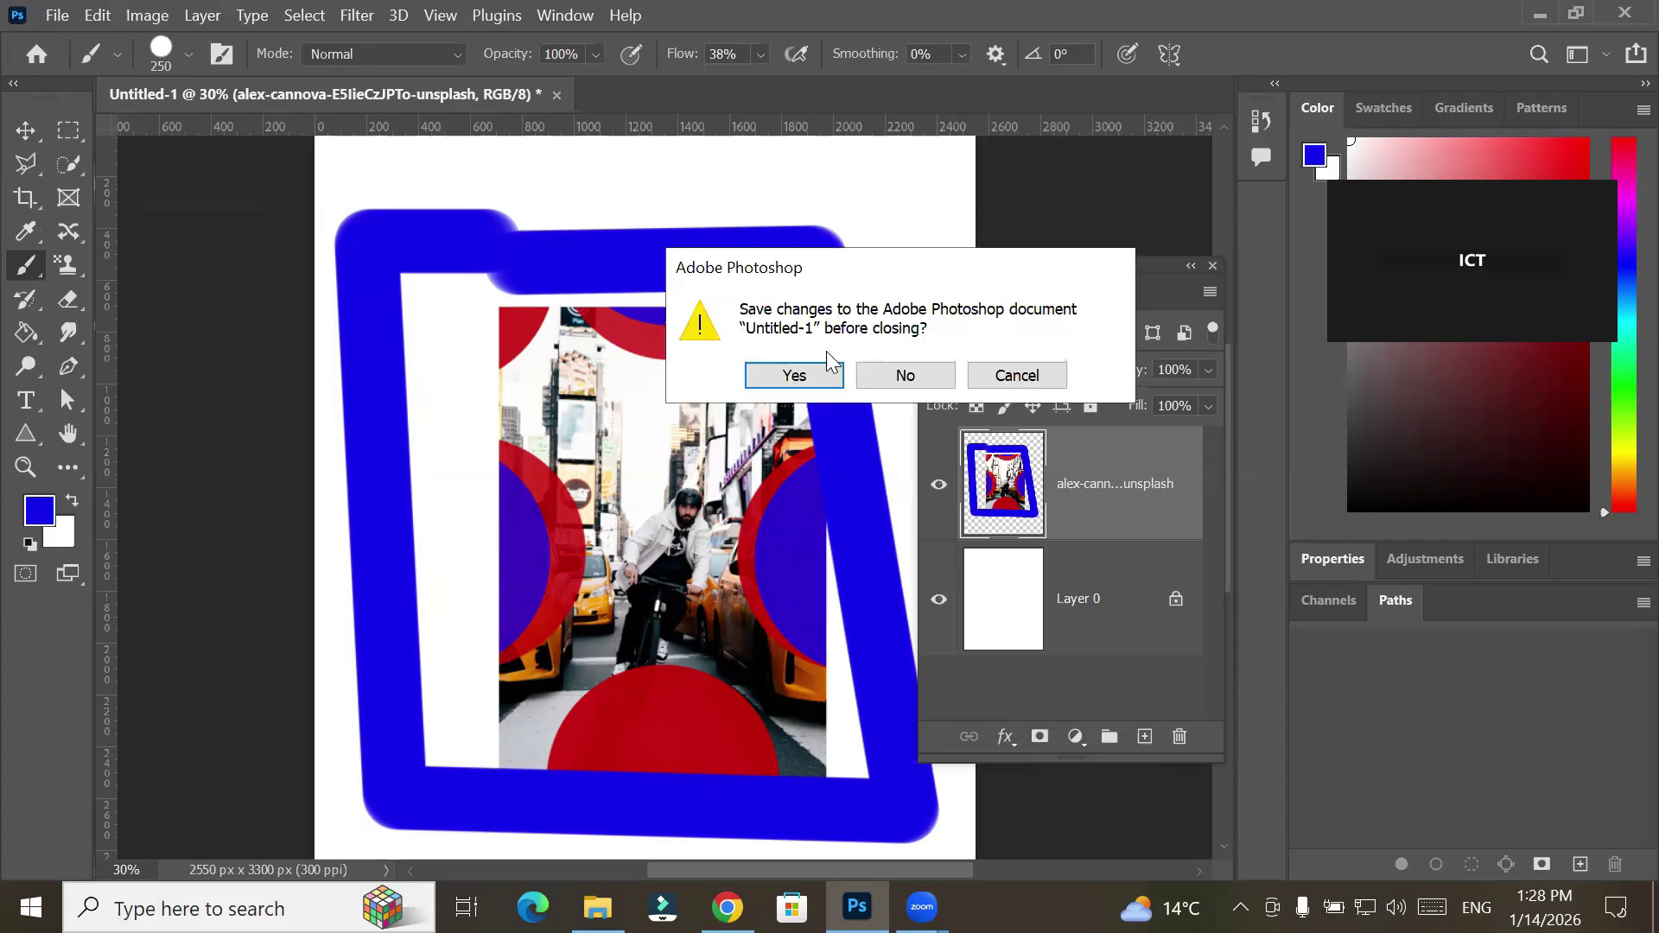
pyautogui.click(876, 368)
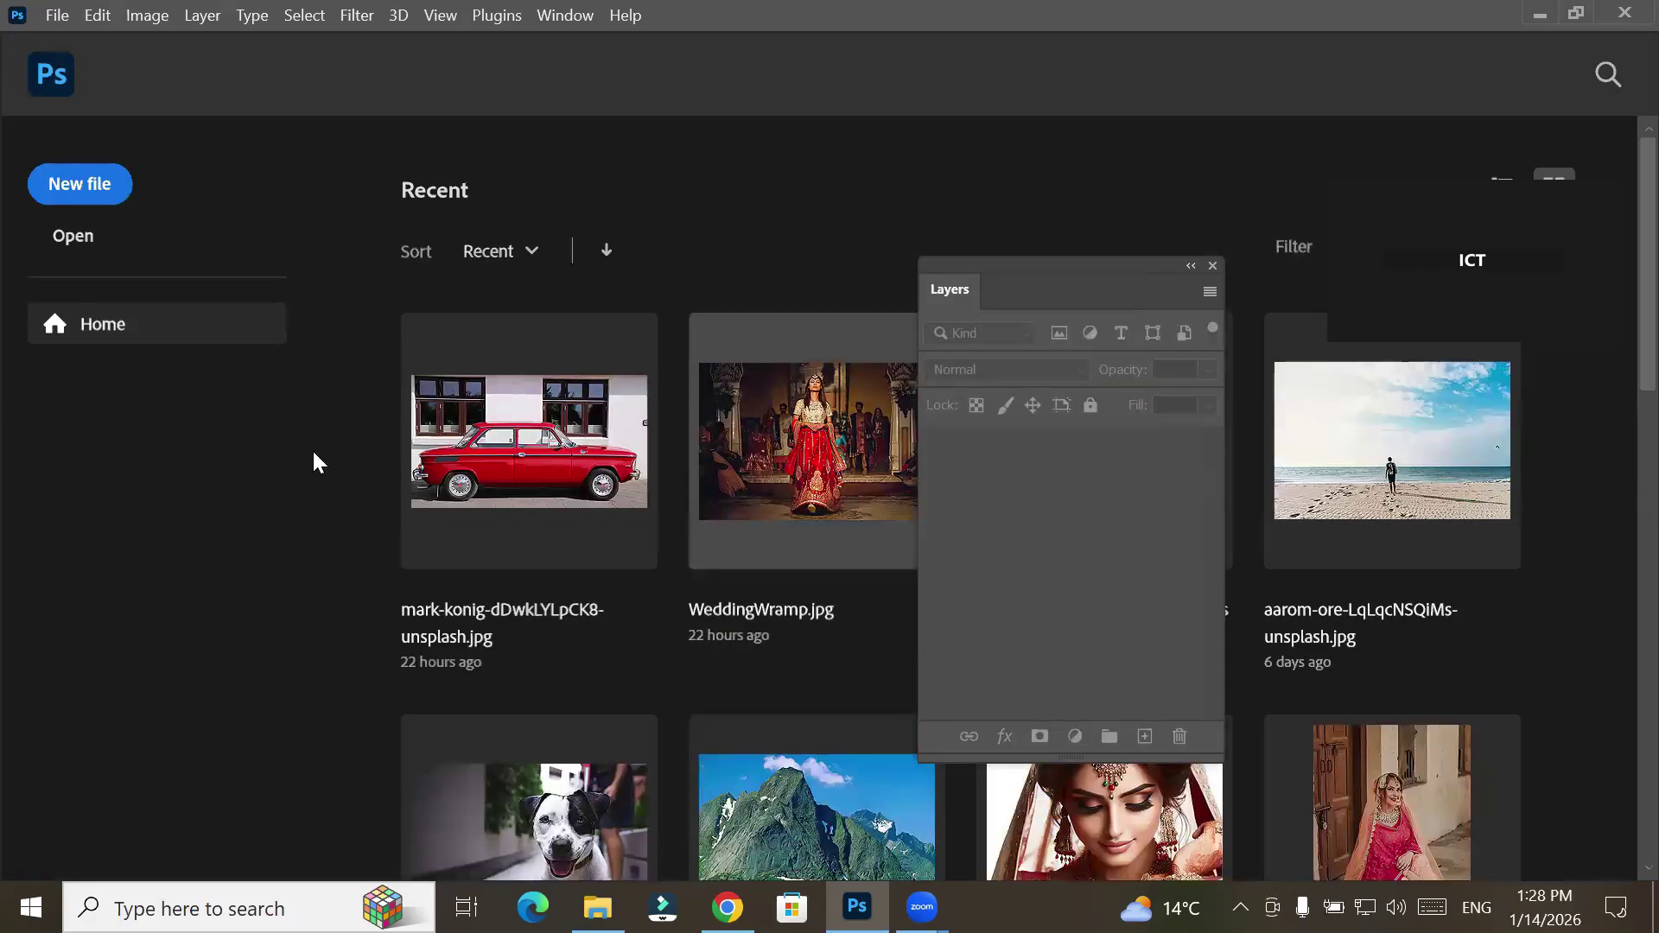
pyautogui.click(857, 465)
pyautogui.moveTo(1071, 263); pyautogui.dragTo(1114, 265)
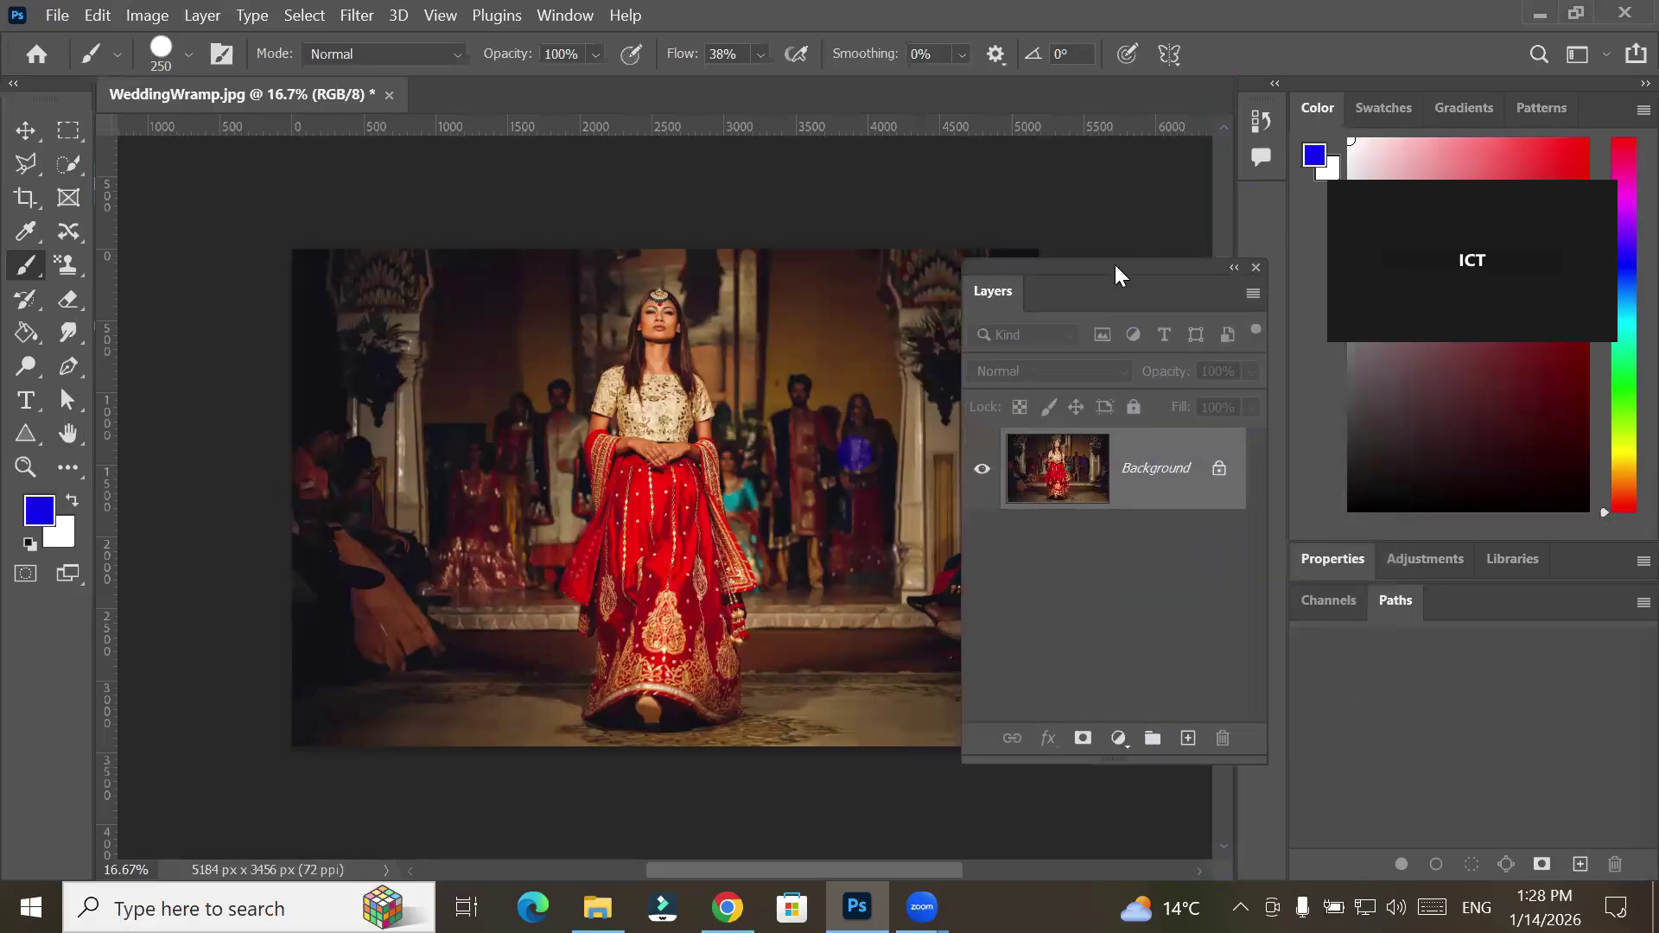
# Unlock the Background to turn it into a regular layer and add a white layer mask to it
pyautogui.click(1218, 468)
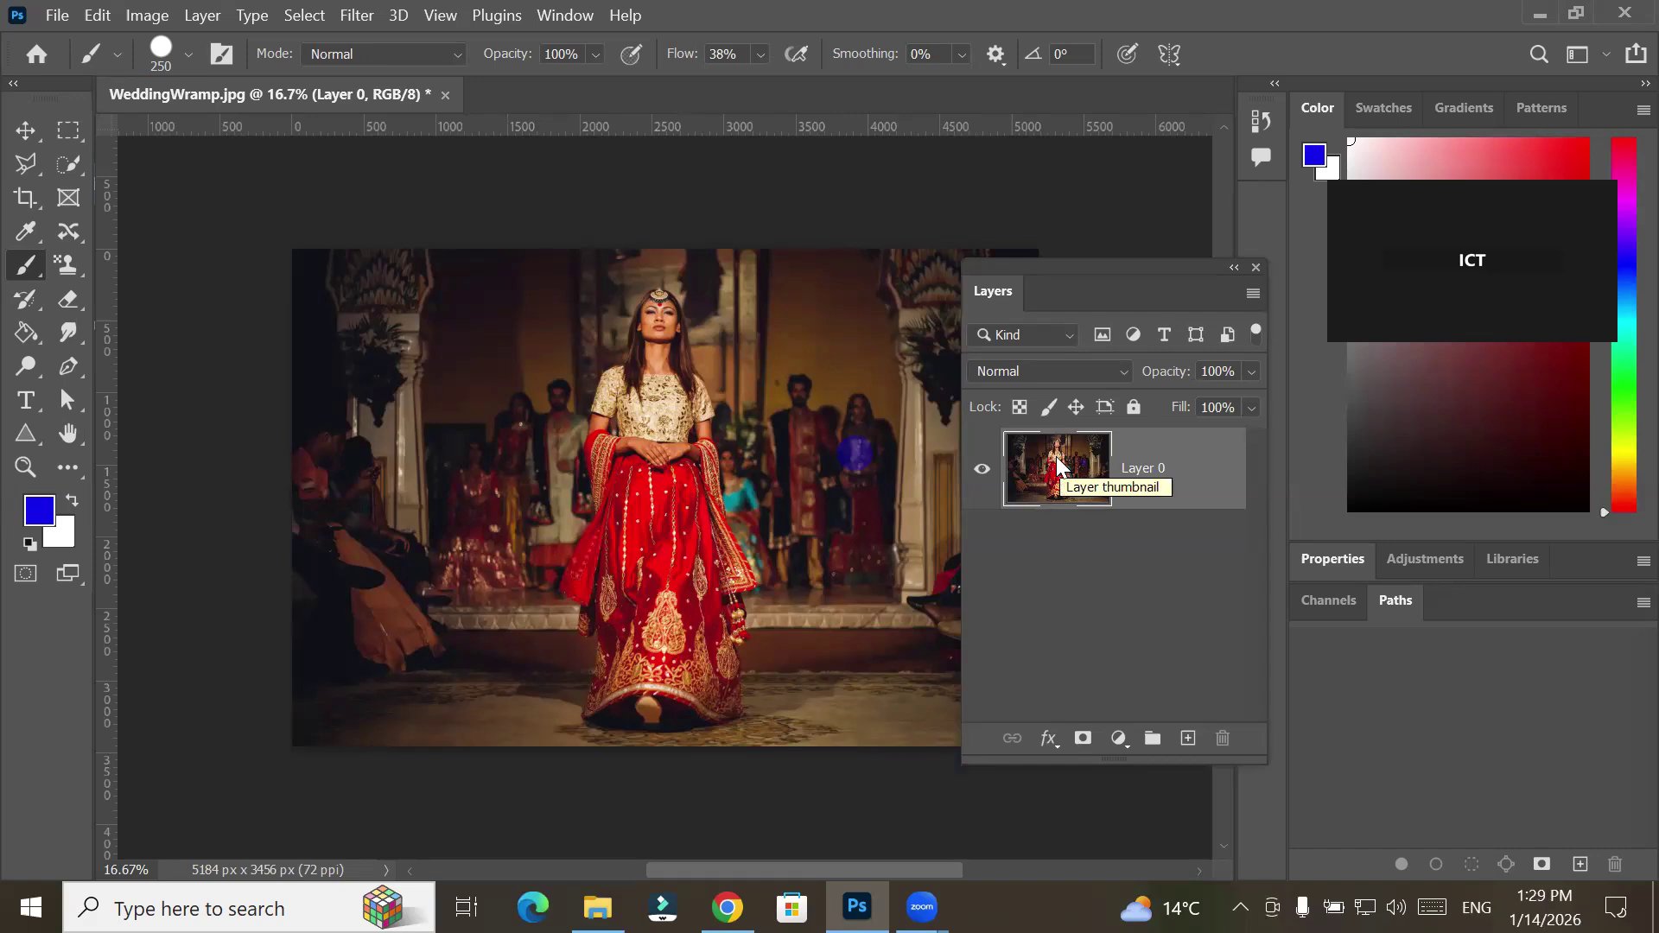
pyautogui.click(1083, 740)
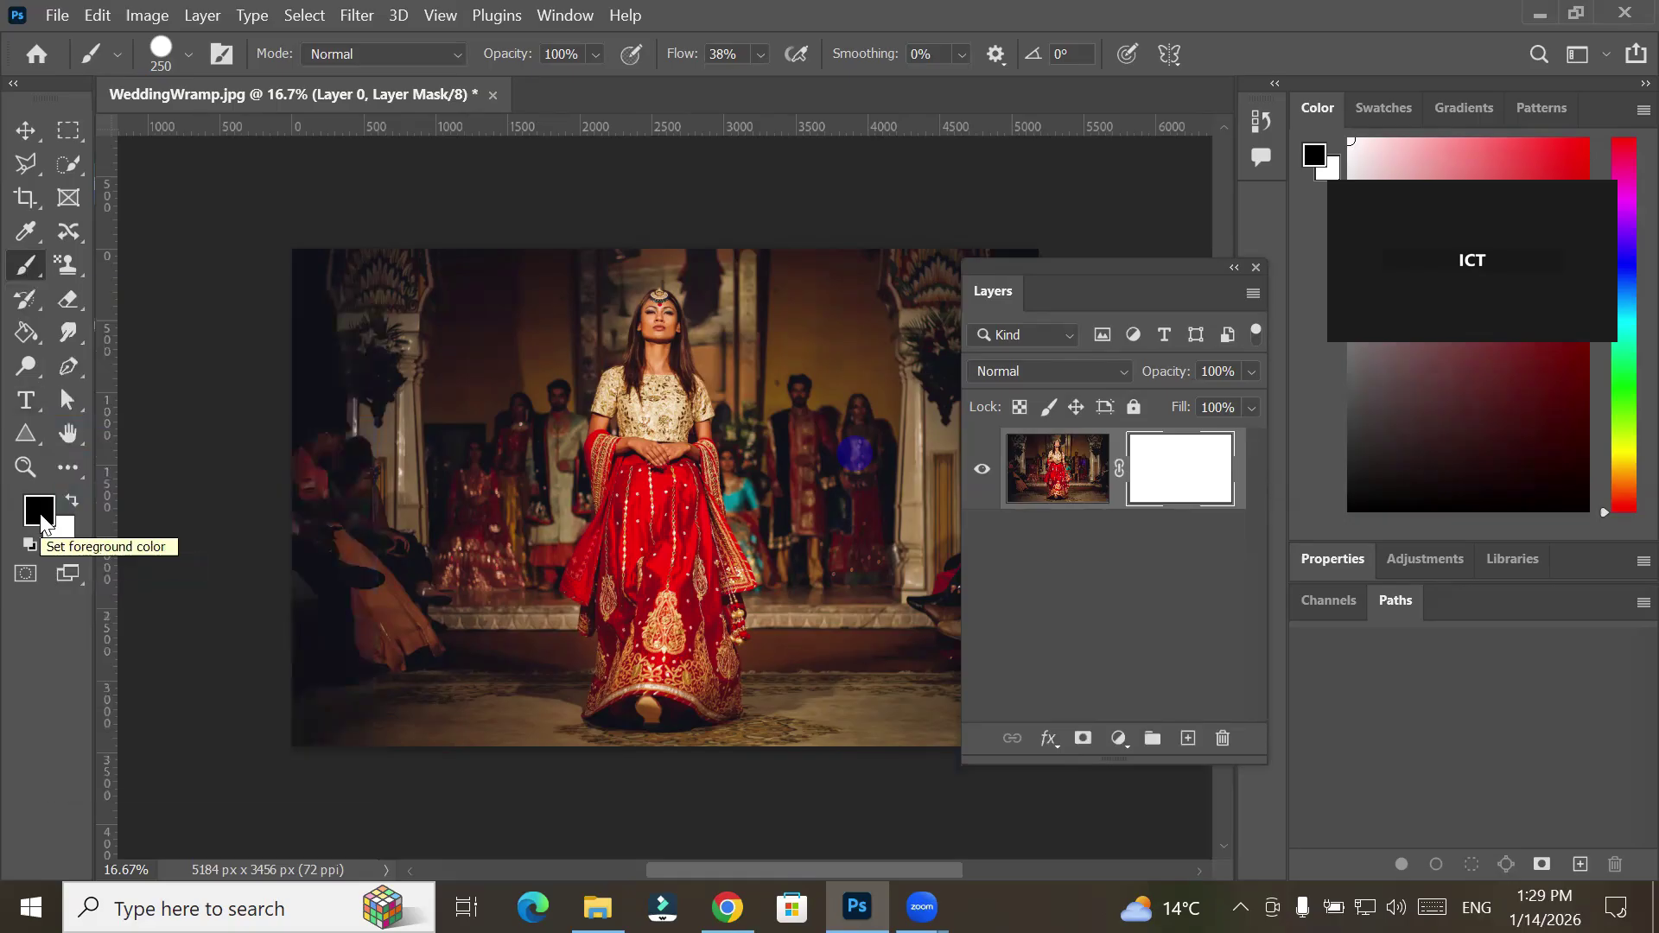
# Enlarge the brush to 1400 and paint black on the mask to hide both sides of the wedding photo
pyautogui.press(']')
pyautogui.press(']')
pyautogui.press(']')
pyautogui.press(']')
pyautogui.press(']')
pyautogui.press(']')
pyautogui.press(']')
pyautogui.press(']')
pyautogui.press(']')
pyautogui.press(']')
pyautogui.press(']')
pyautogui.press(']')
pyautogui.moveTo(346, 292)
pyautogui.mouseDown()
pyautogui.moveTo(387, 729)
pyautogui.moveTo(418, 794)
pyautogui.mouseUp()
pyautogui.moveTo(901, 231)
pyautogui.mouseDown()
pyautogui.moveTo(947, 632)
pyautogui.moveTo(919, 806)
pyautogui.mouseUp()
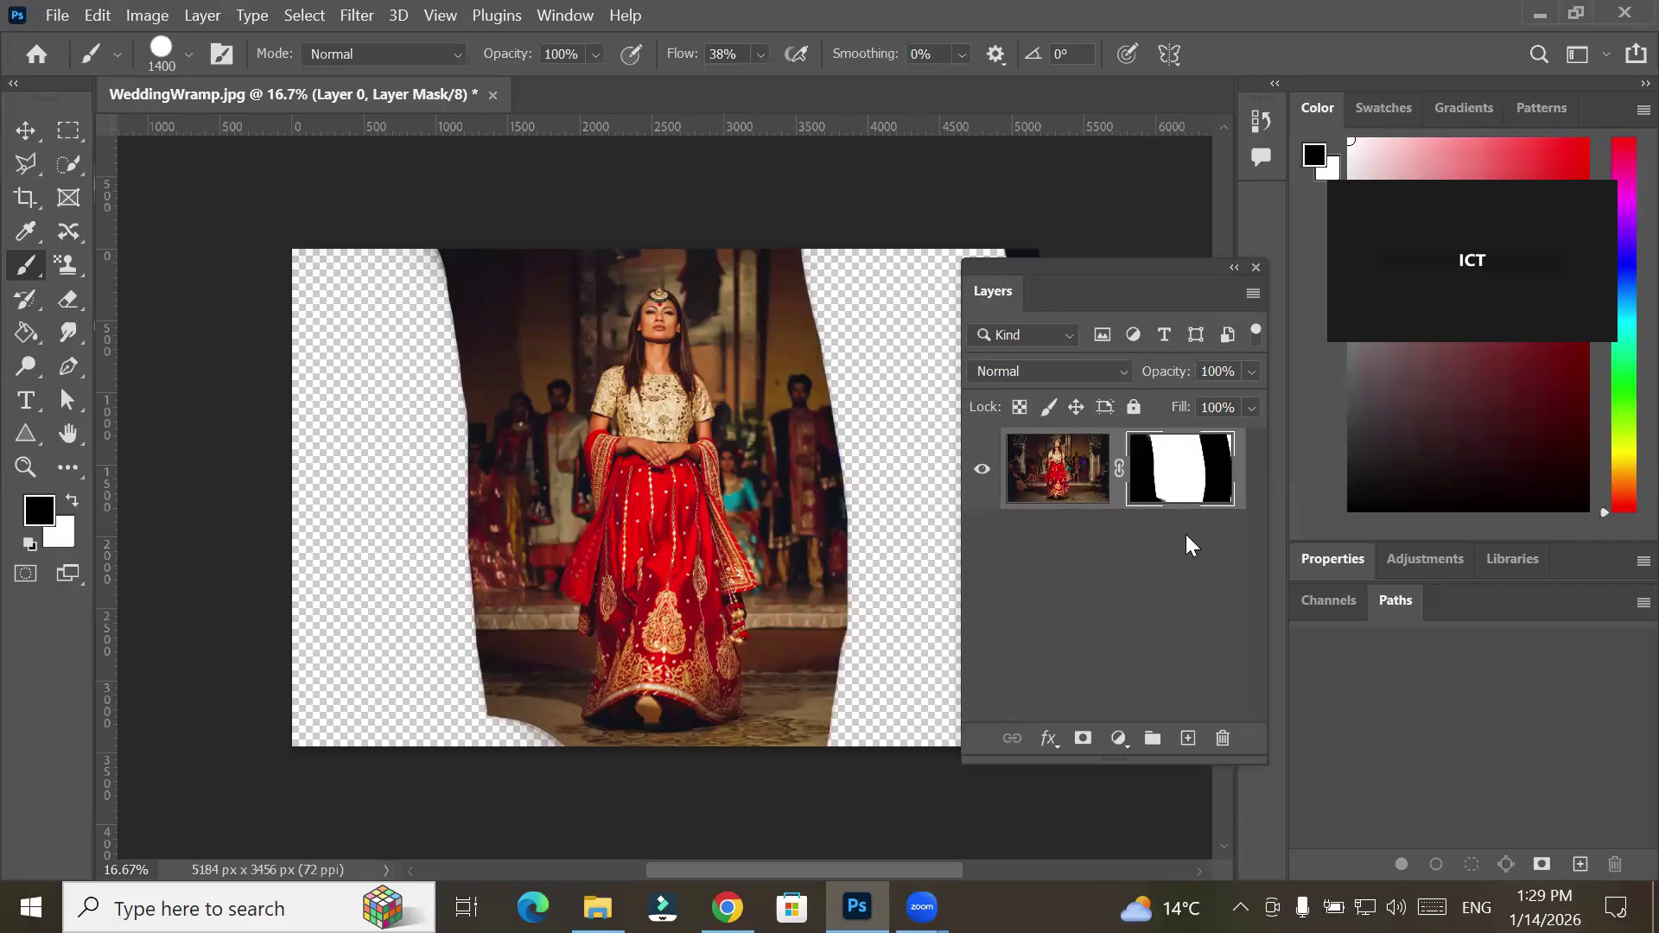
# Fill the layer mask with white to clear the painted areas and make the photo itself the active target
pyautogui.hotkey('ctrl', 'BackSpace')
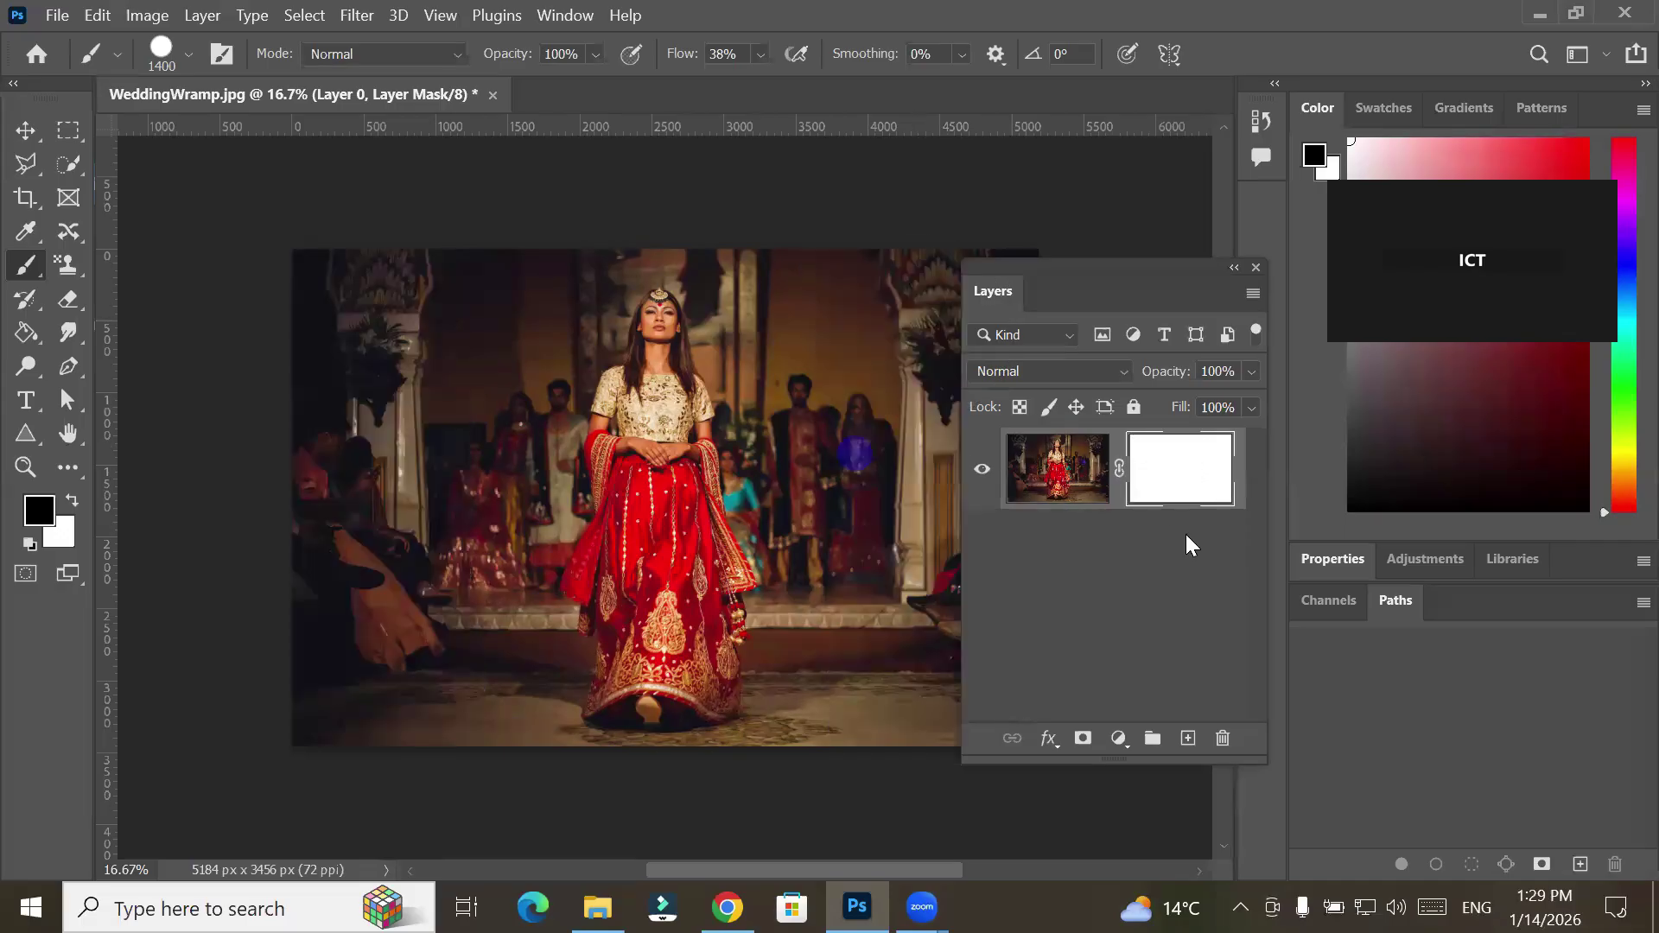
pyautogui.click(1058, 471)
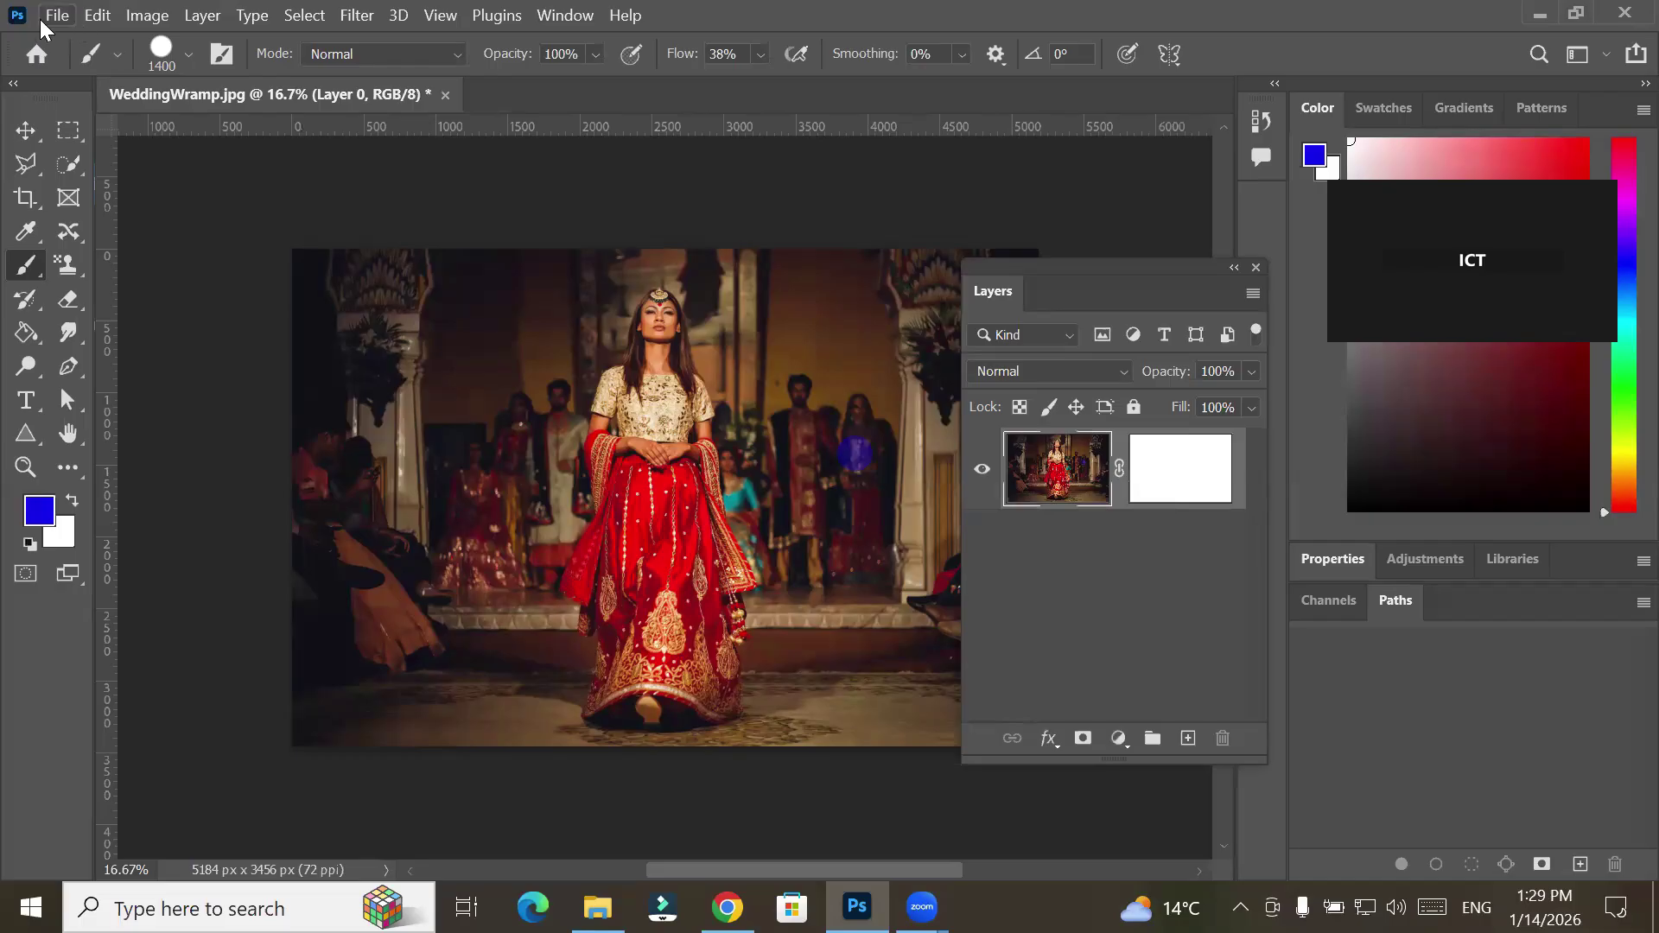
# Place guy-stevens-dEGu-oCuB1Y-unsplash.jpg from the Models folder as an embedded image
pyautogui.click(48, 19)
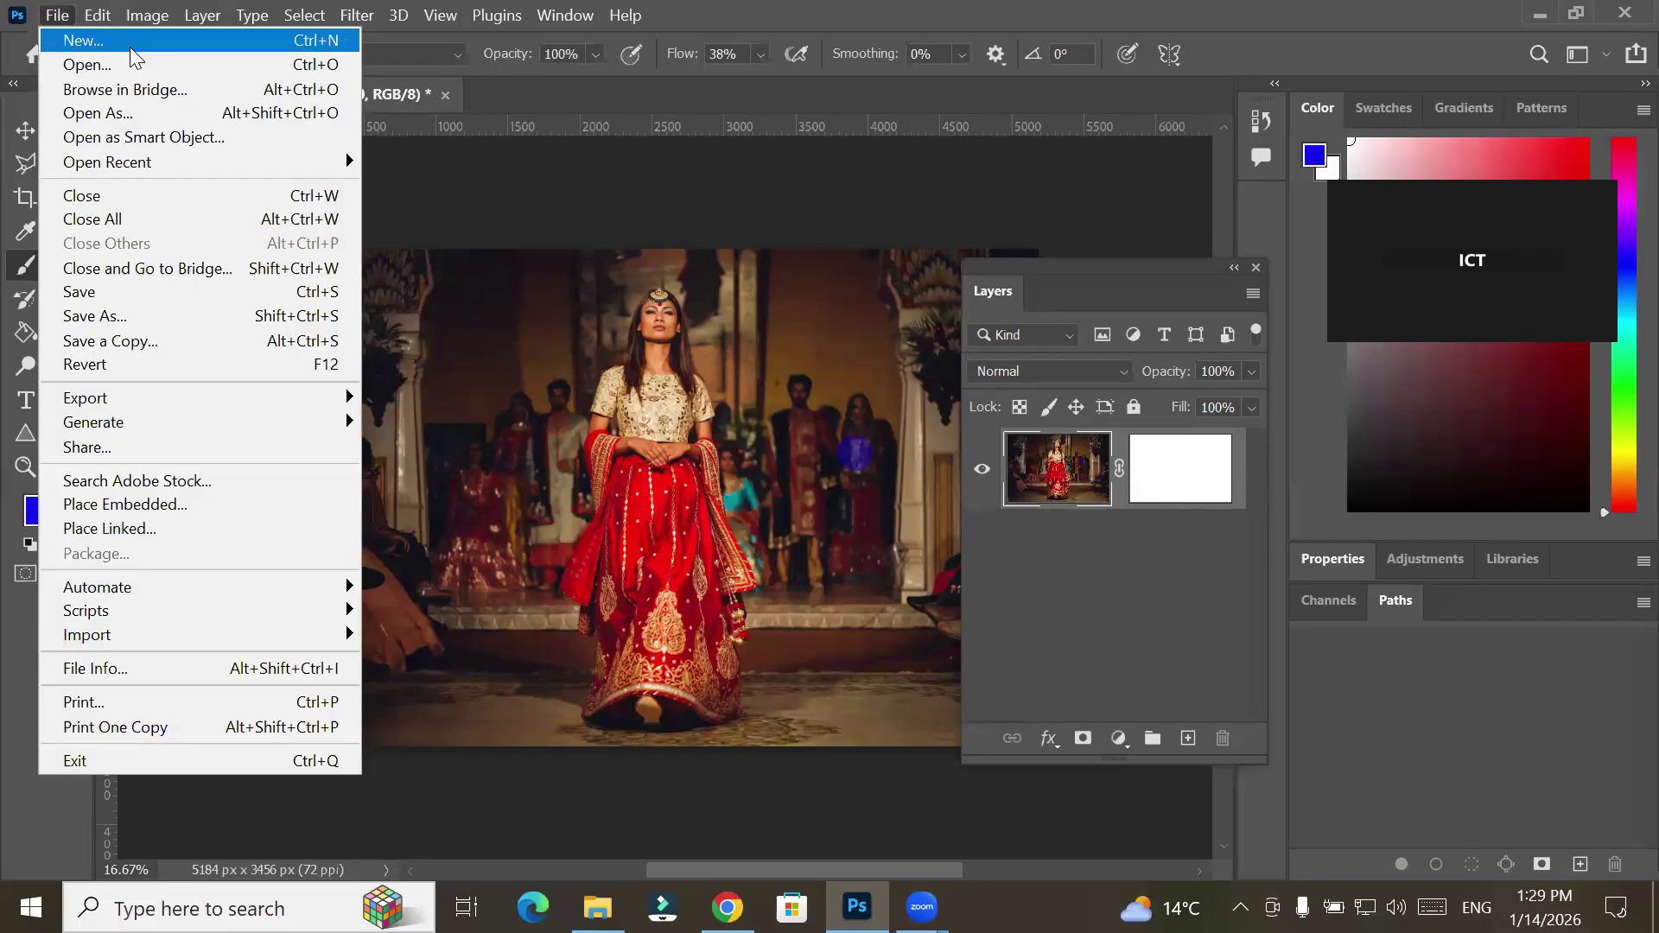
pyautogui.click(205, 505)
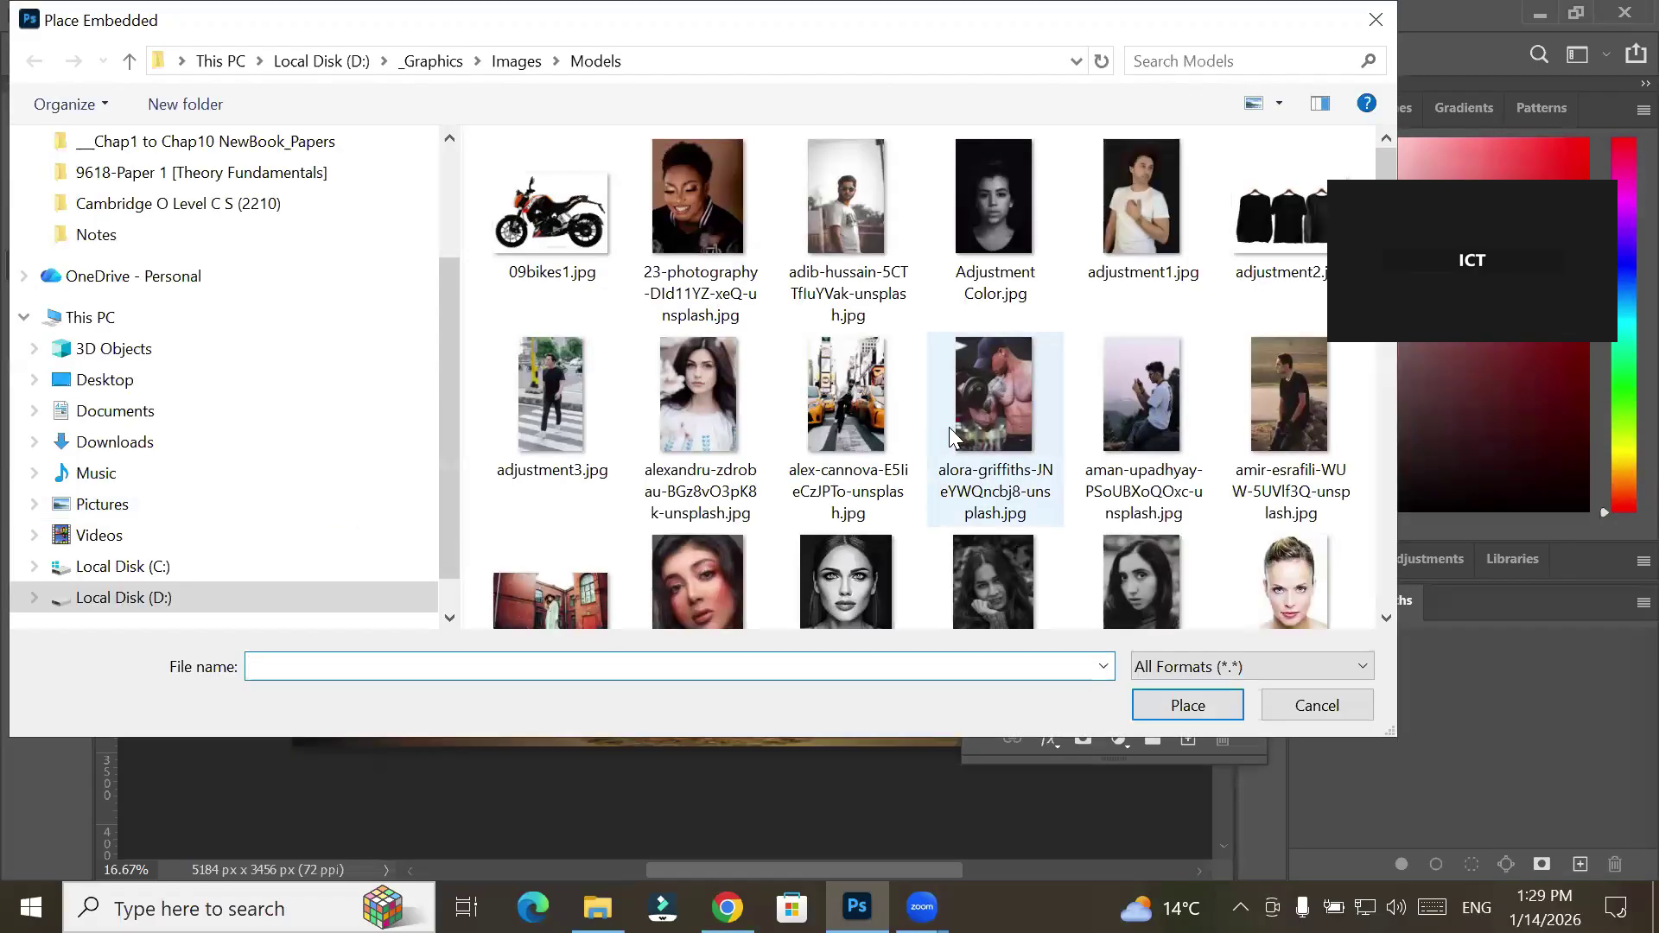
pyautogui.scroll(-3, 951, 437)
pyautogui.scroll(-2, 951, 436)
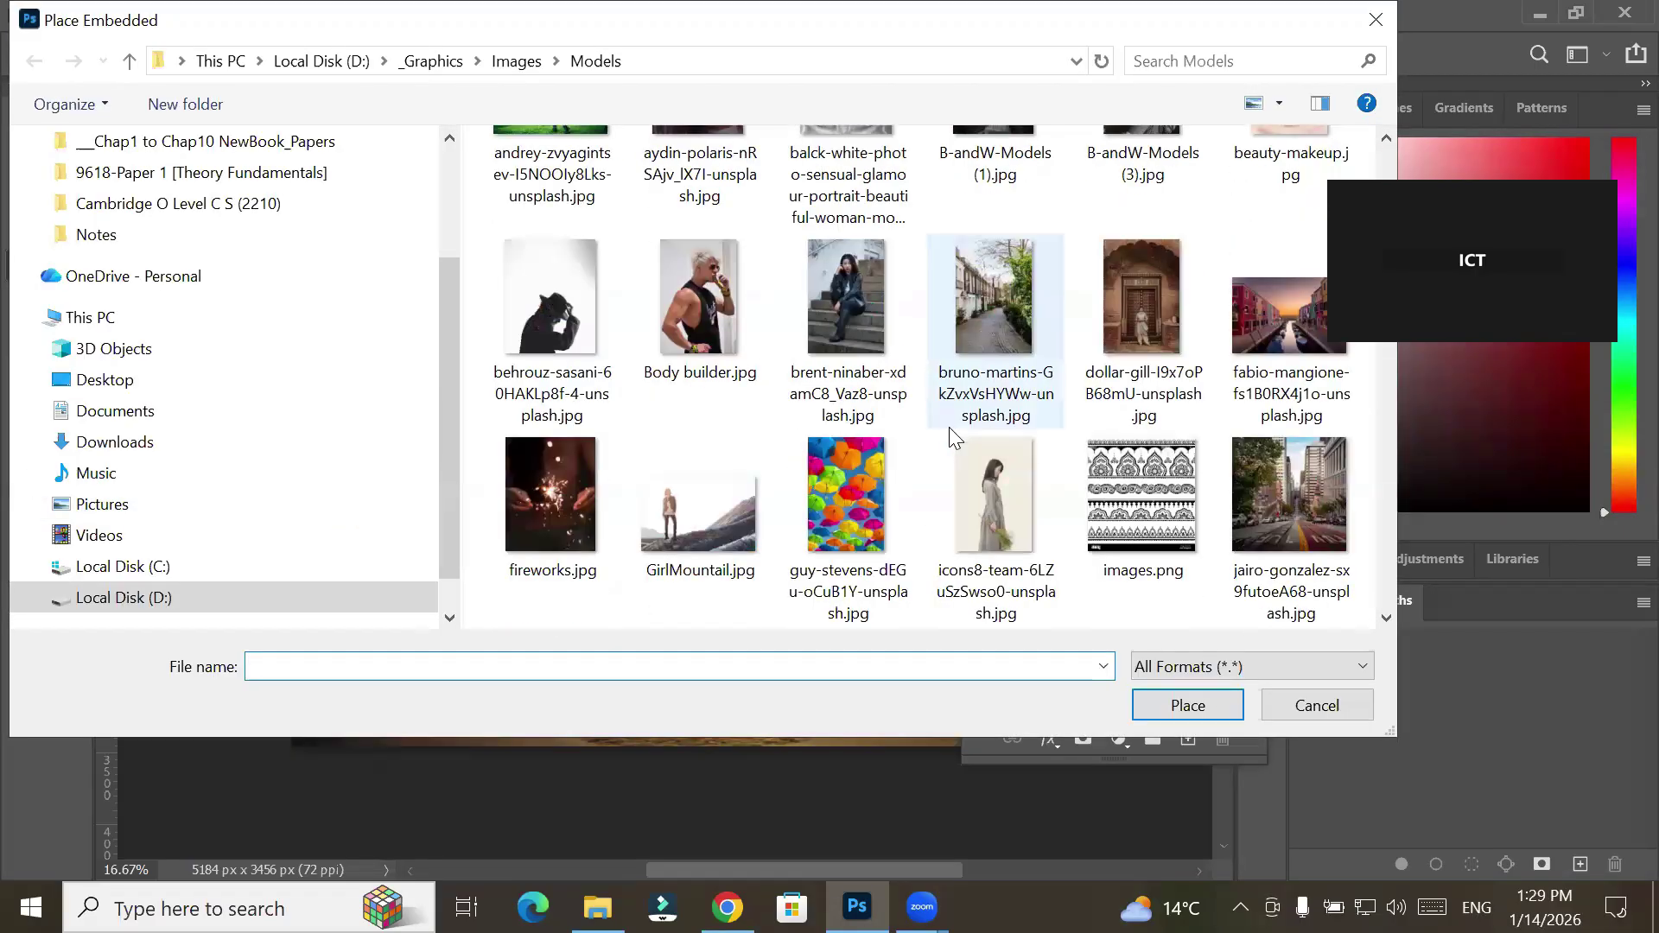
pyautogui.click(793, 441)
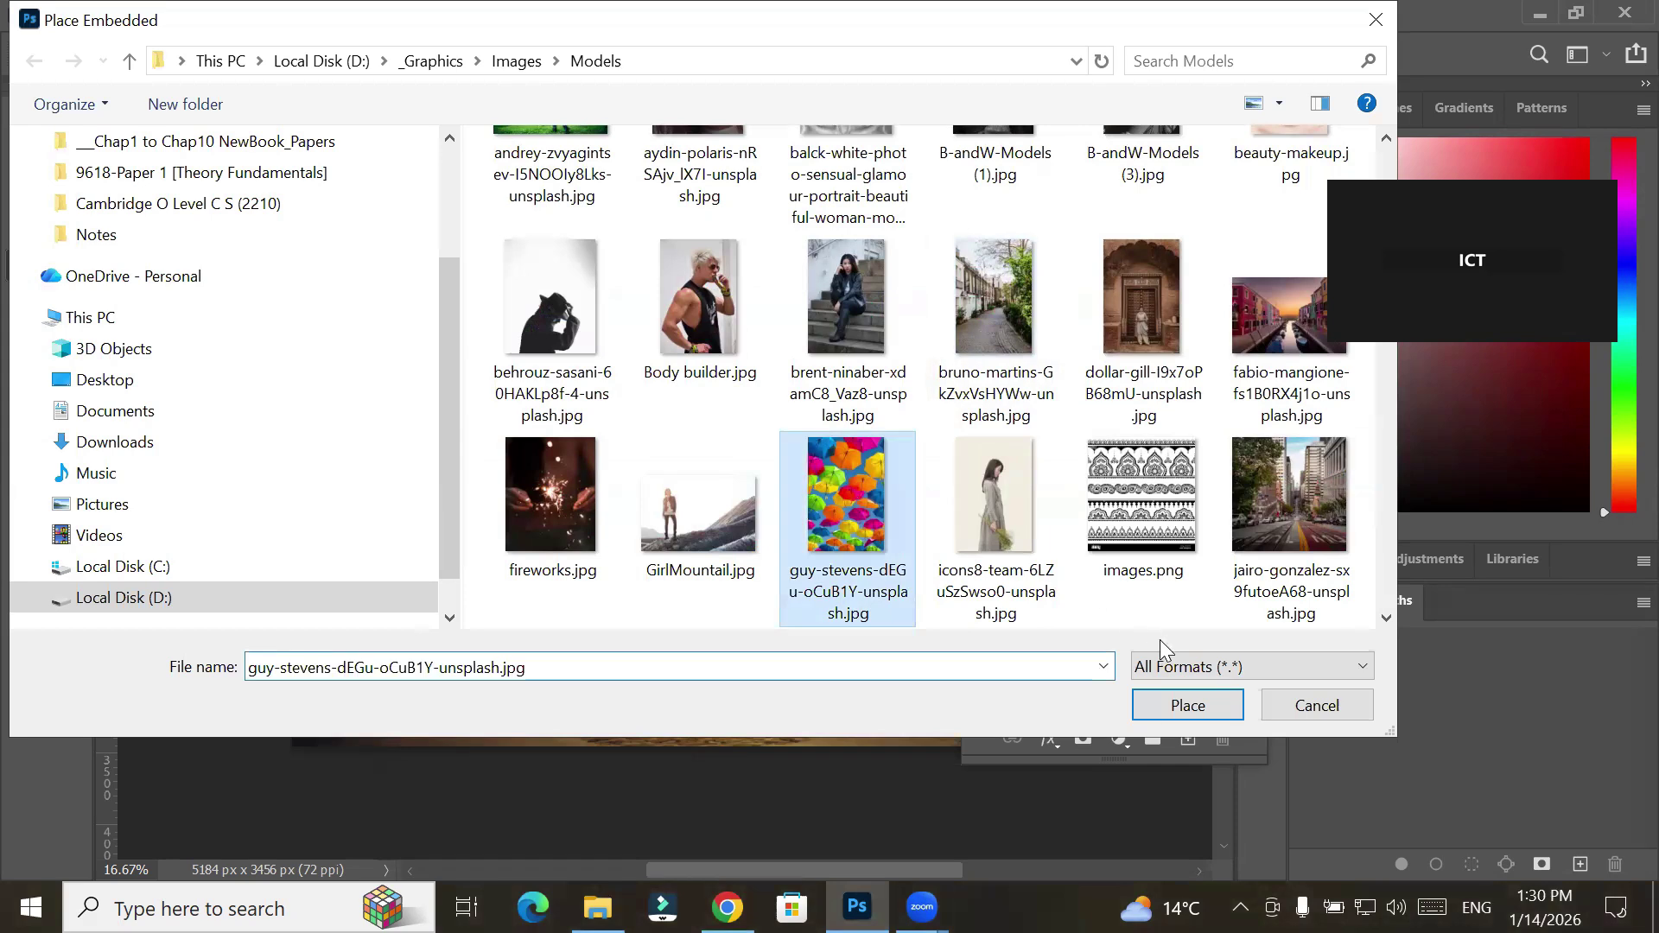
pyautogui.click(1187, 705)
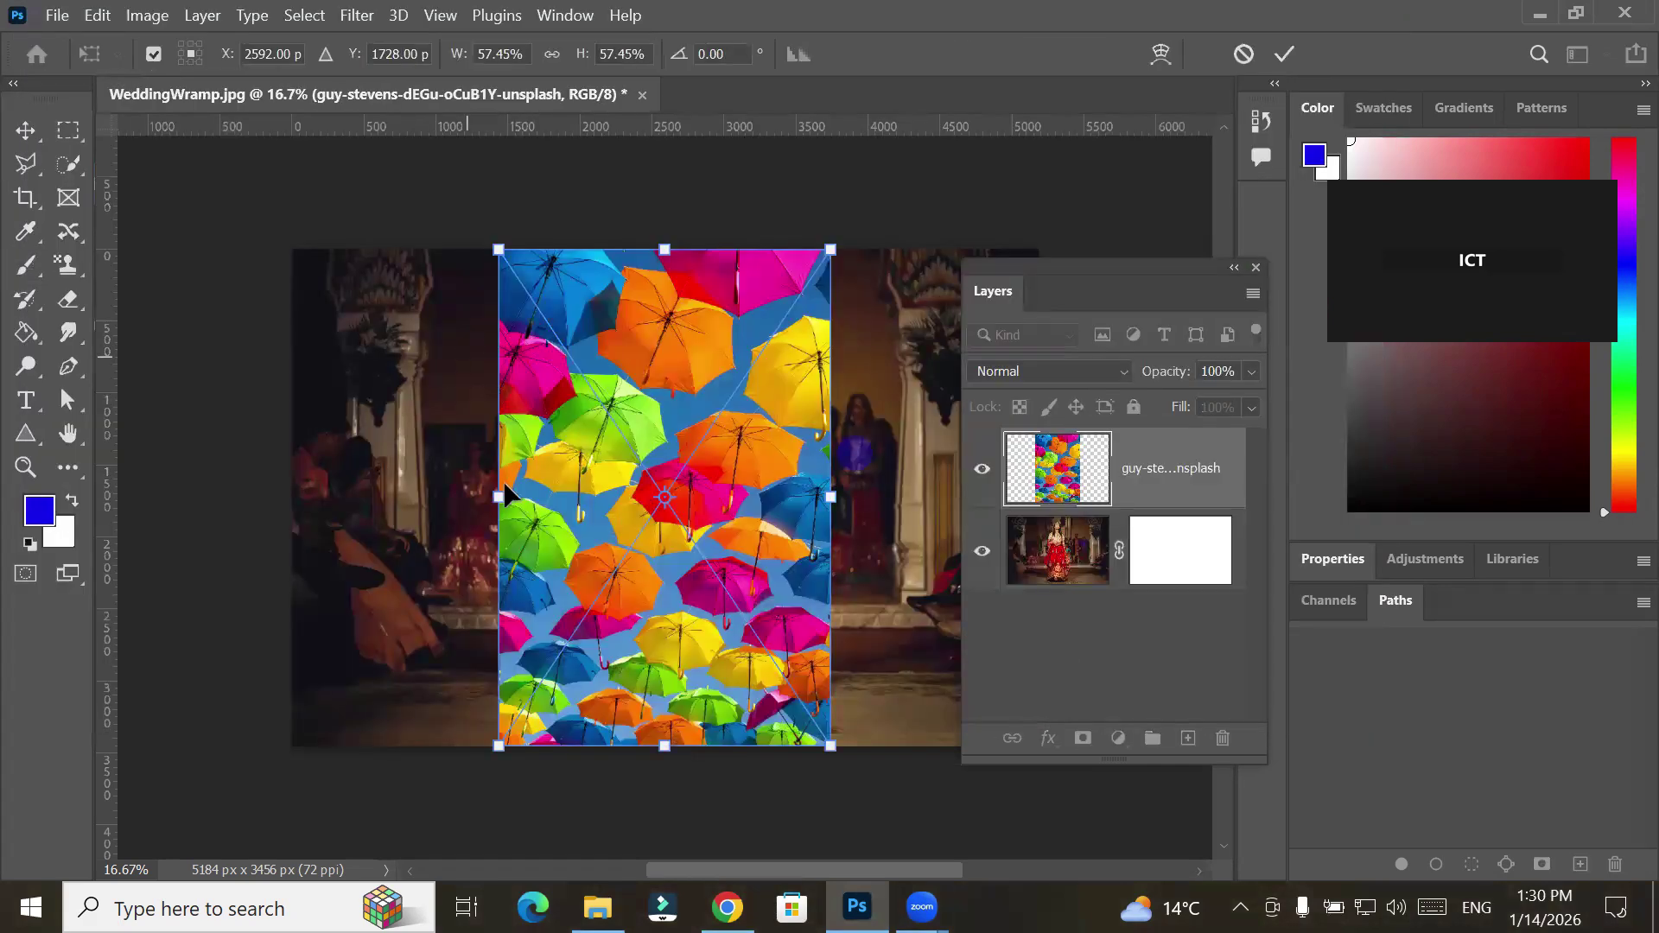
# Stretch the placed umbrella image horizontally to about 129% width to cover the canvas and move its layer beneath the wedding photo
pyautogui.moveTo(500, 496); pyautogui.dragTo(298, 488)
pyautogui.moveTo(830, 496); pyautogui.dragTo(1056, 497)
pyautogui.click(1283, 54)
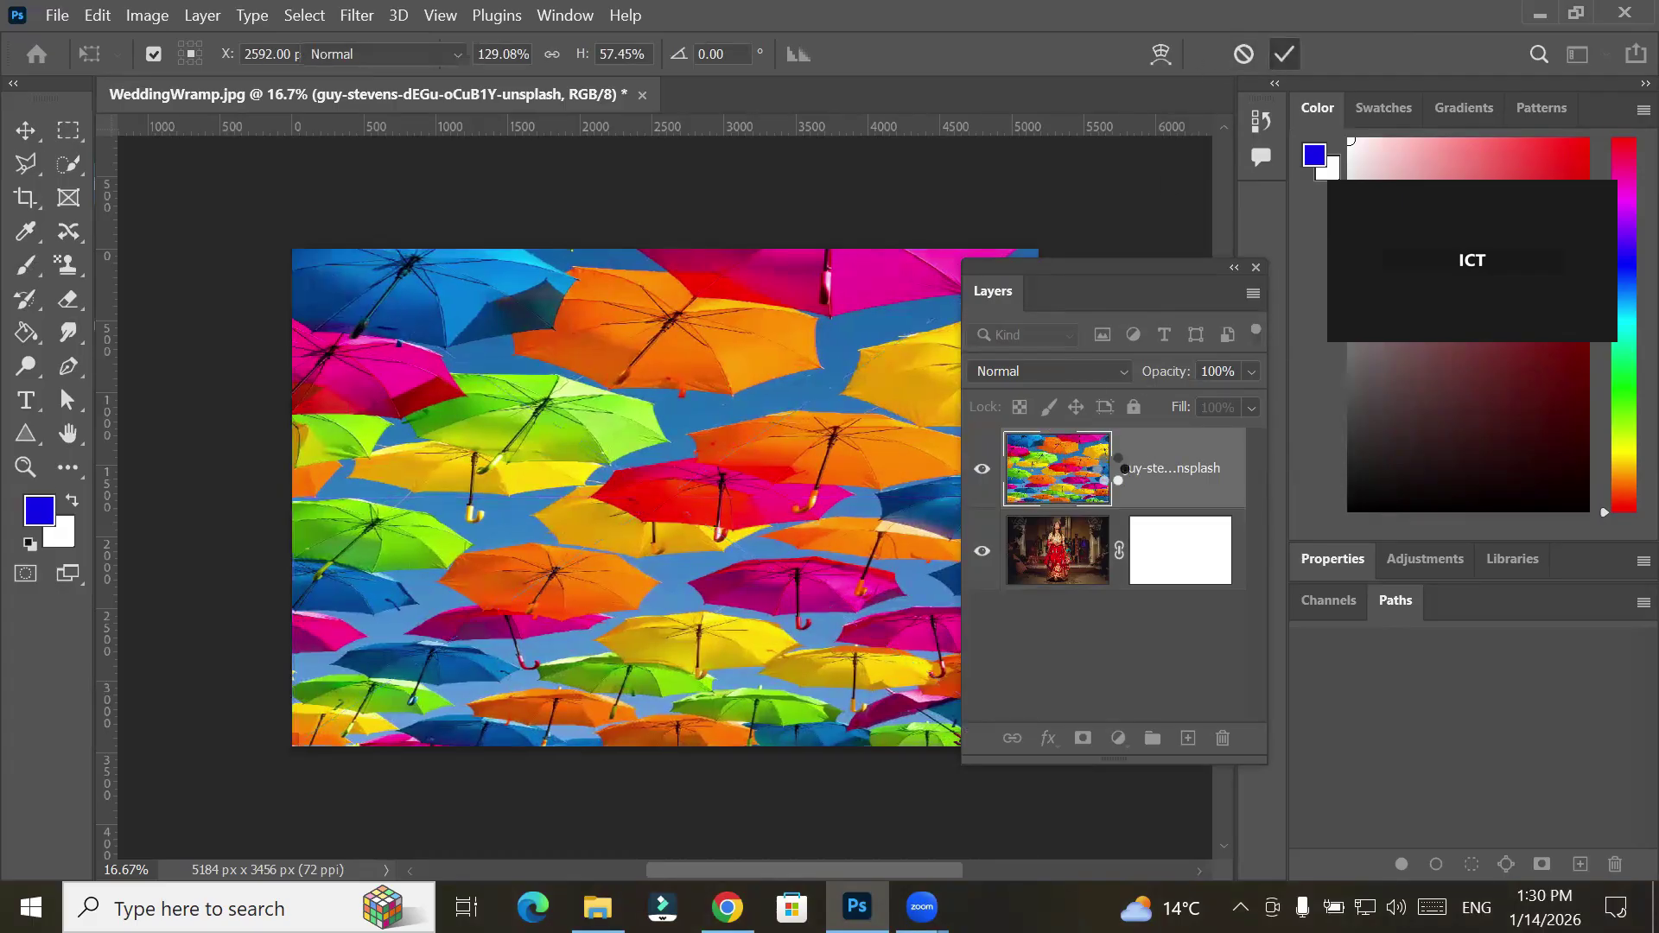
pyautogui.press('b')
pyautogui.moveTo(1089, 510); pyautogui.dragTo(1087, 618)
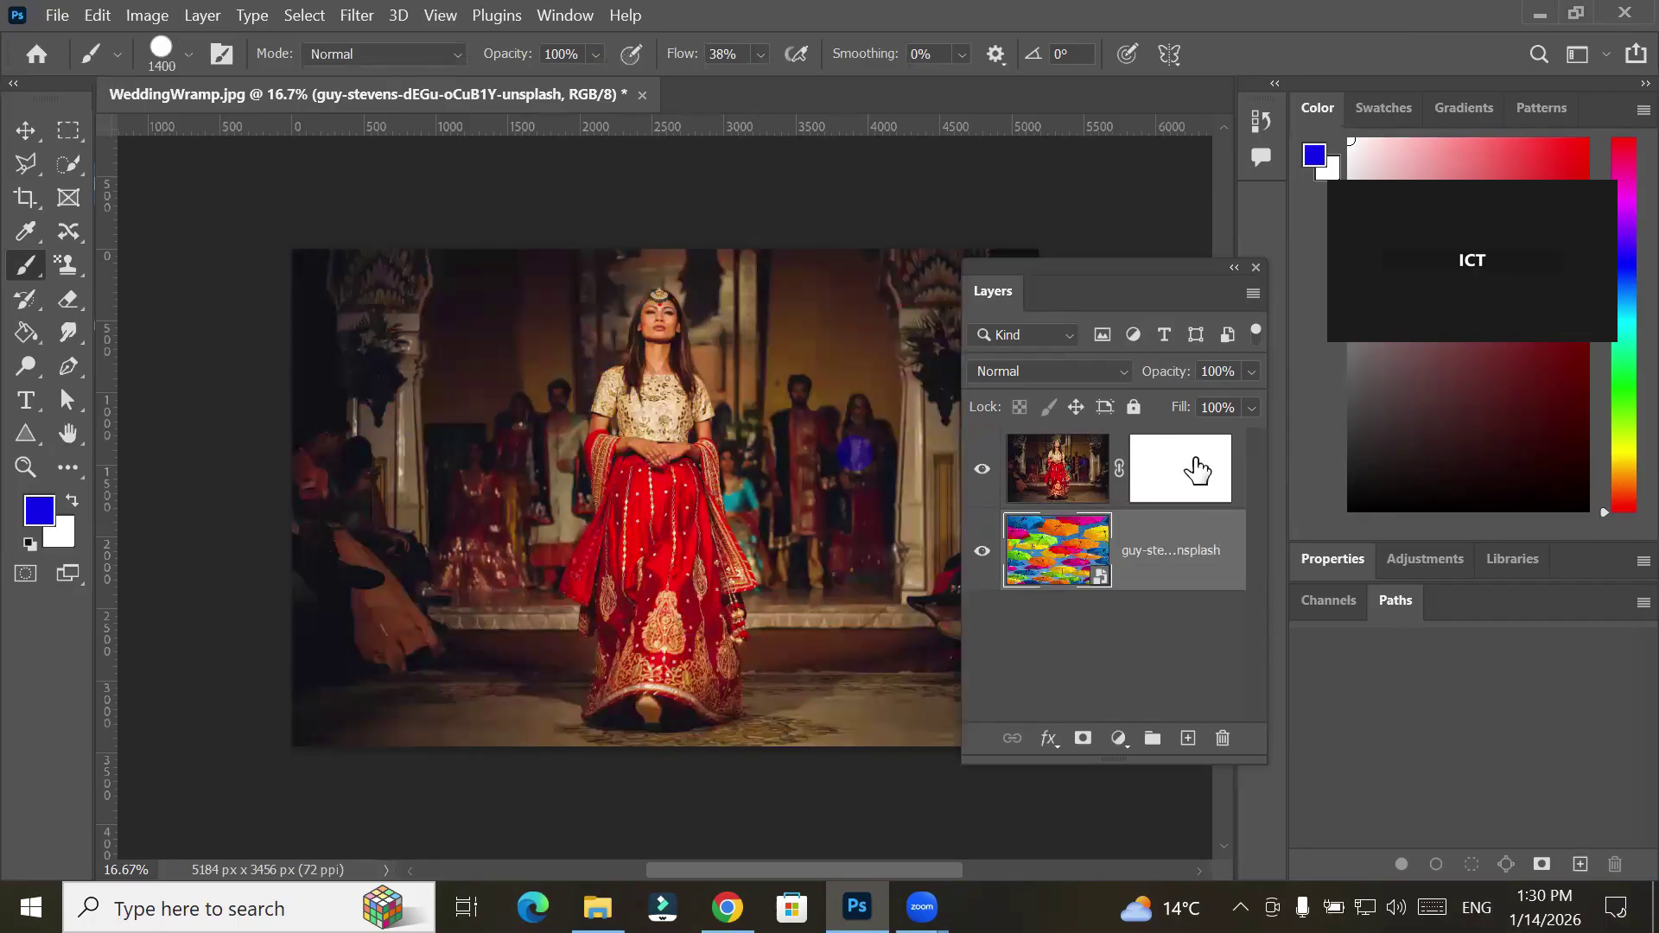
# Paint black on the wedding photo's mask along the left, right and lower areas to reveal the umbrellas
pyautogui.click(1197, 471)
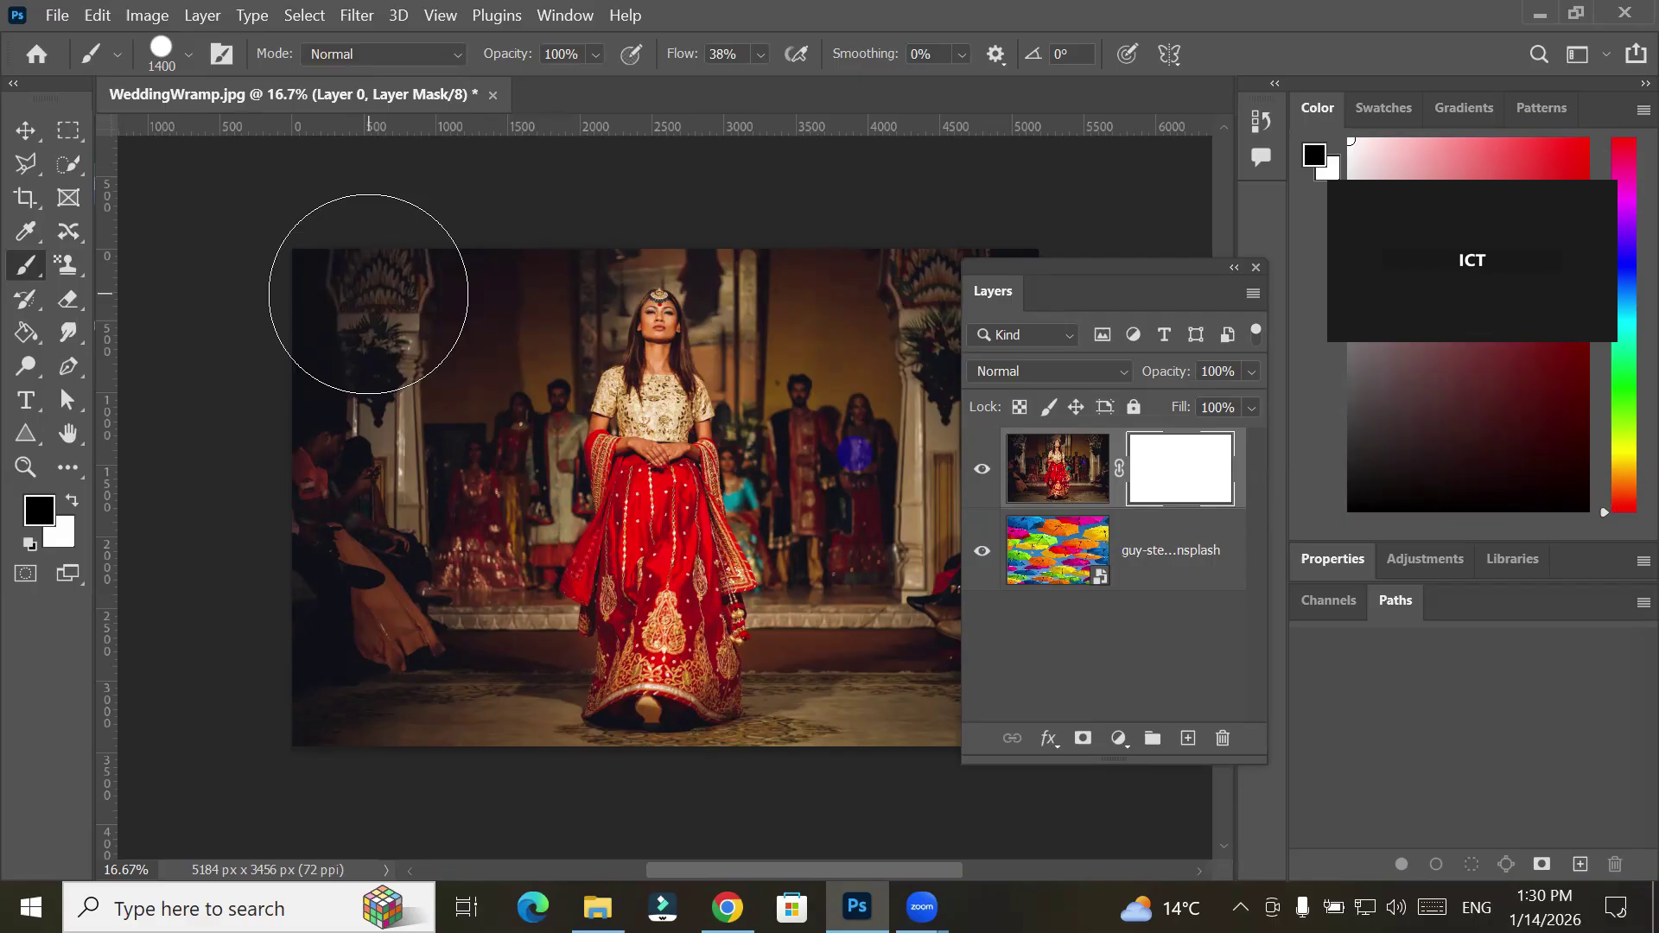
pyautogui.moveTo(369, 294)
pyautogui.mouseDown()
pyautogui.moveTo(363, 559)
pyautogui.moveTo(407, 802)
pyautogui.mouseUp()
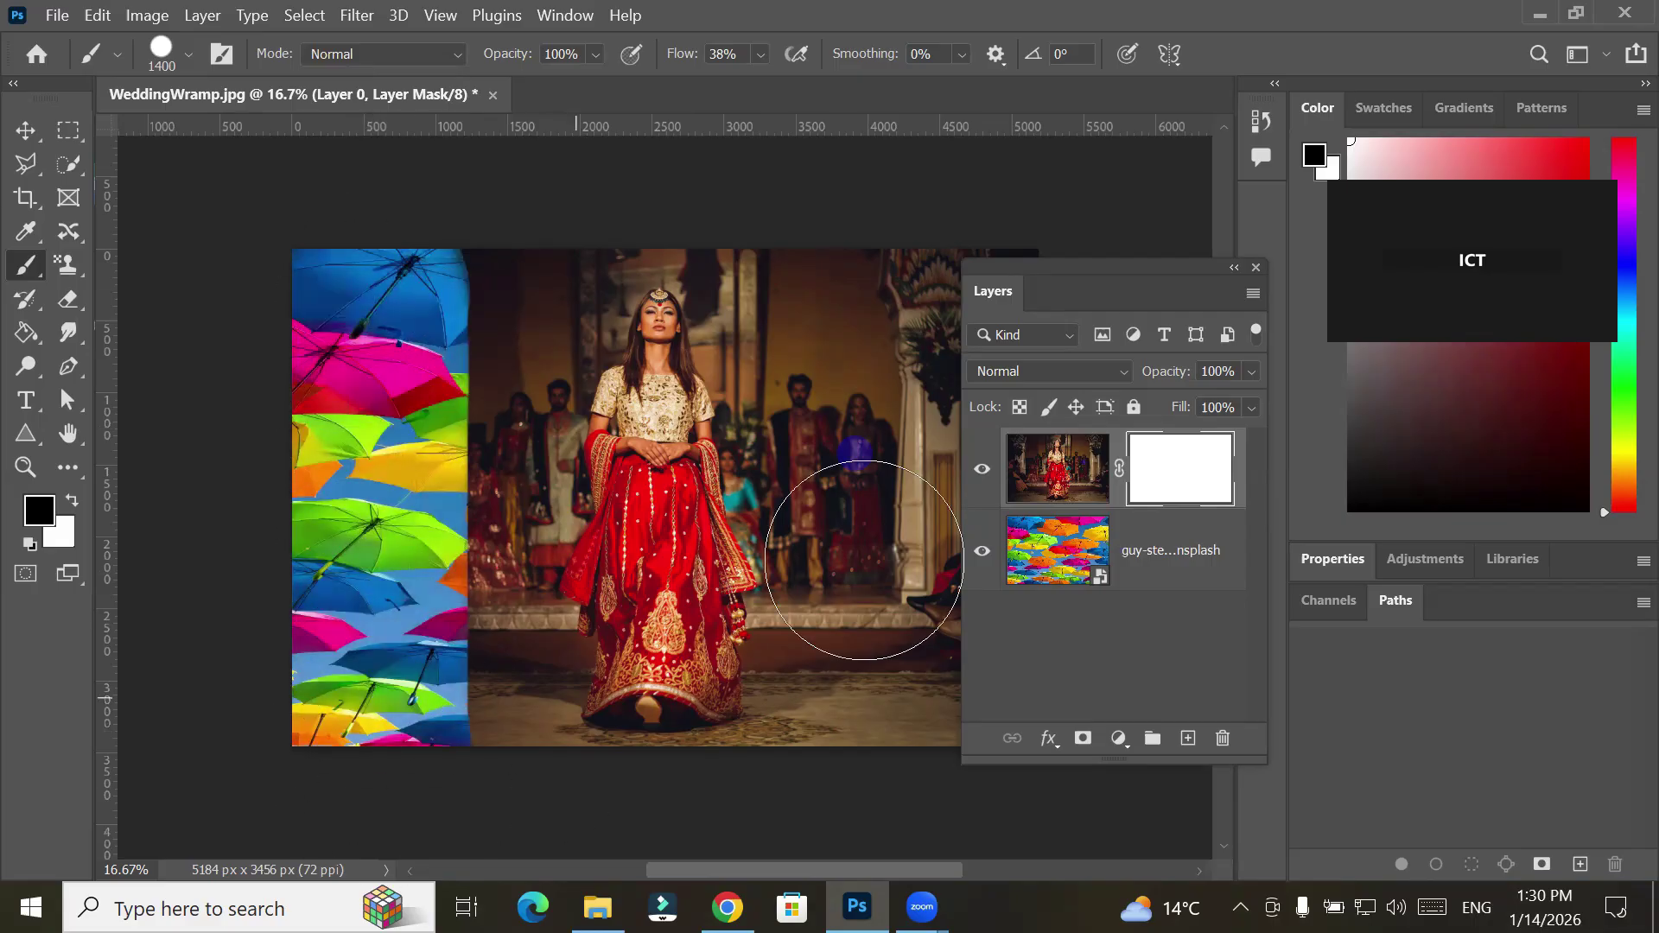
pyautogui.moveTo(970, 241); pyautogui.dragTo(983, 821)
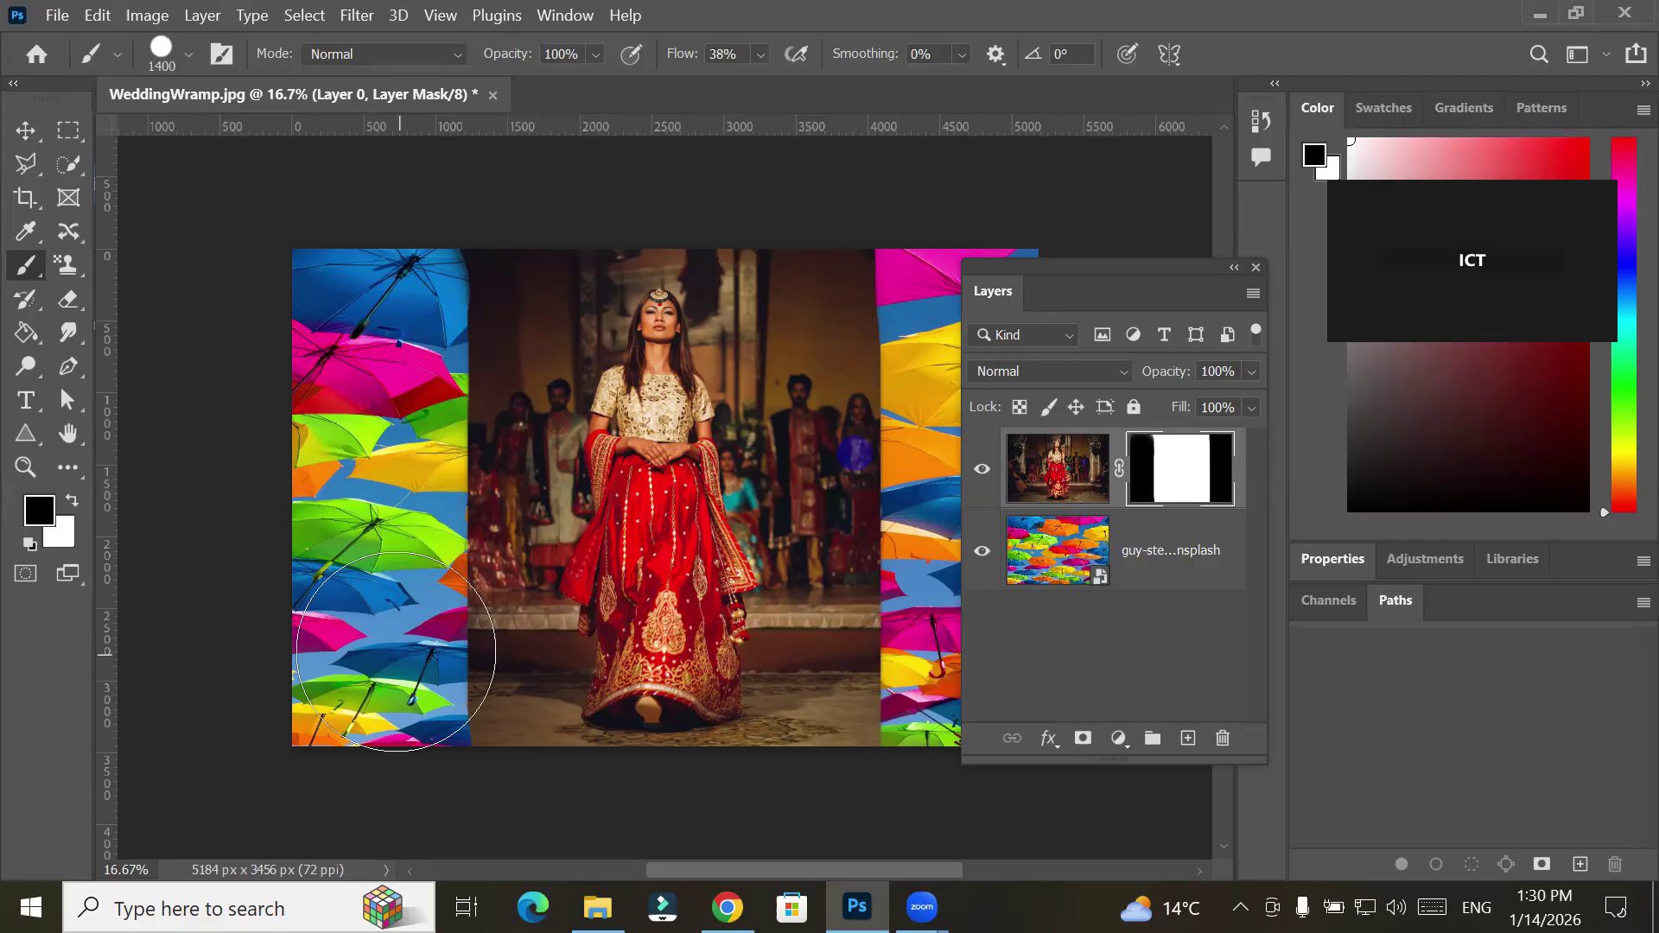
pyautogui.moveTo(470, 648); pyautogui.dragTo(1370, 740)
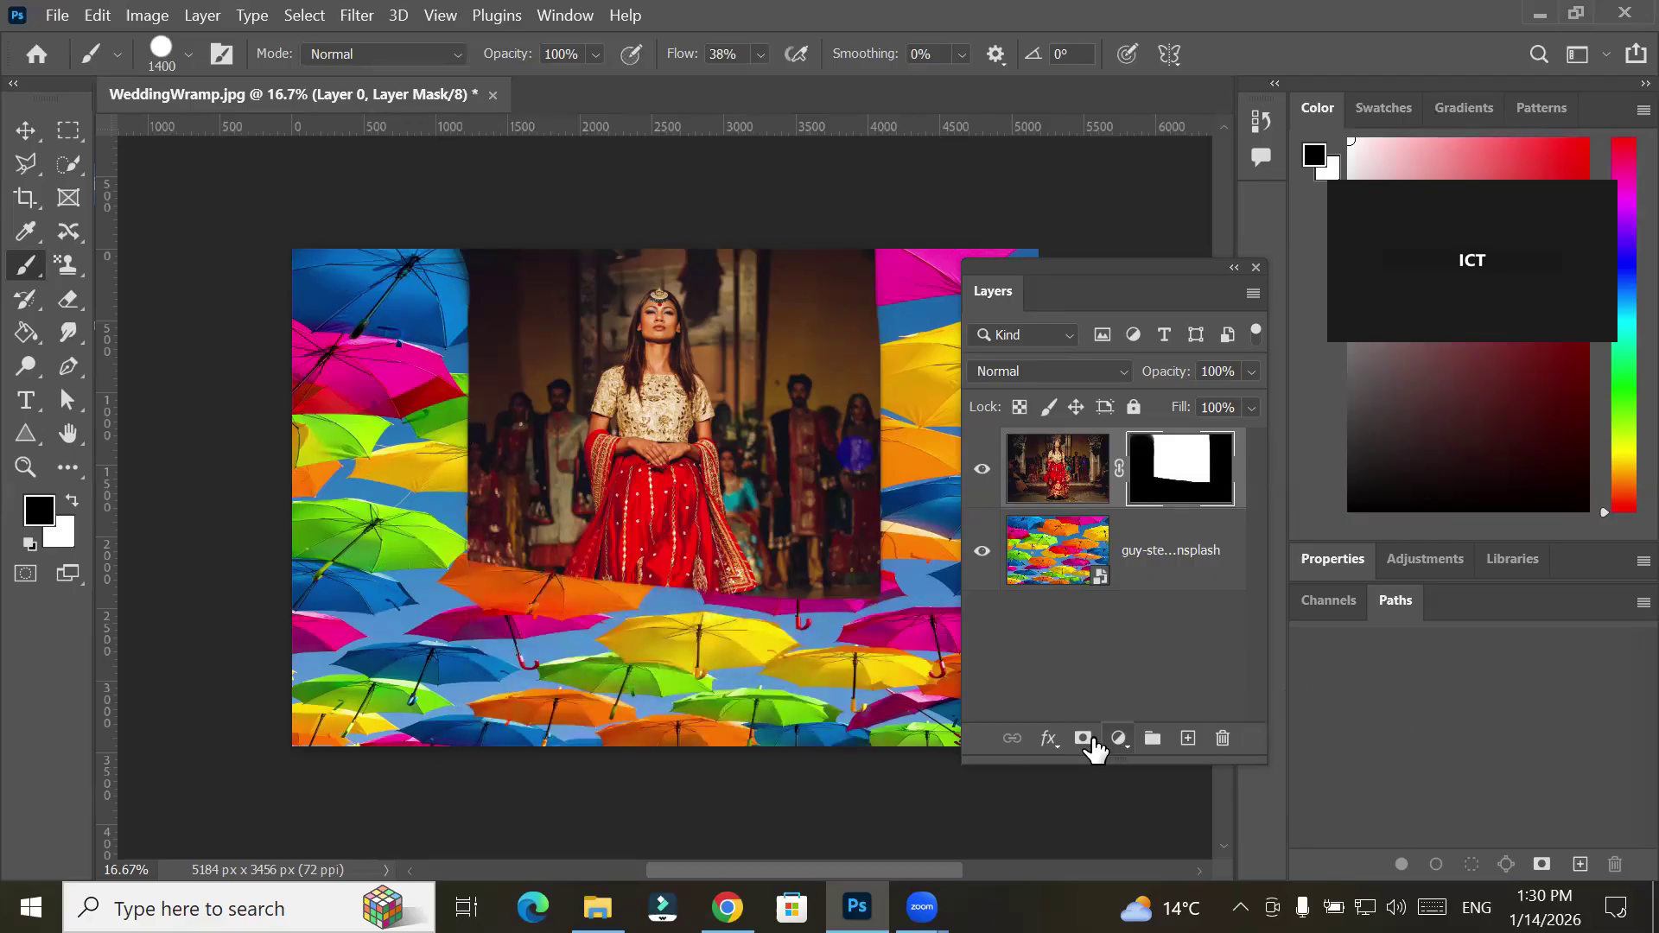
# Switch the foreground color to white and paint the hidden areas of the wedding photo back in on its mask
pyautogui.click(71, 499)
pyautogui.moveTo(233, 630)
pyautogui.mouseDown()
pyautogui.moveTo(630, 703)
pyautogui.moveTo(1184, 722)
pyautogui.moveTo(433, 640)
pyautogui.moveTo(362, 510)
pyautogui.mouseUp()
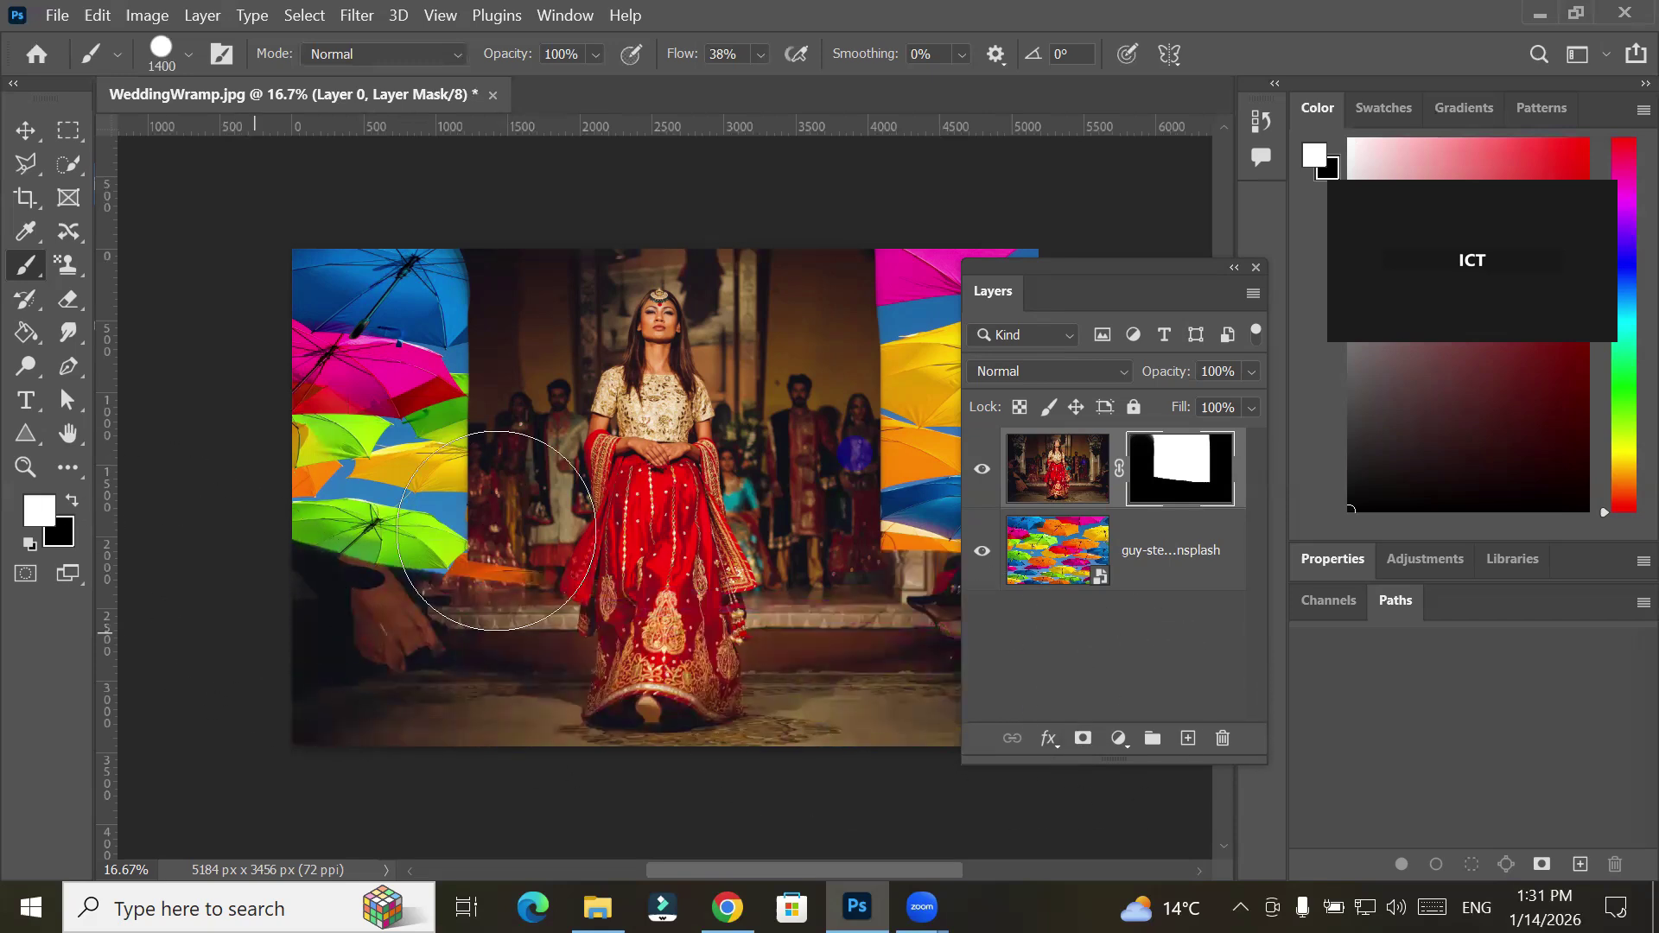
pyautogui.moveTo(935, 278); pyautogui.dragTo(916, 414)
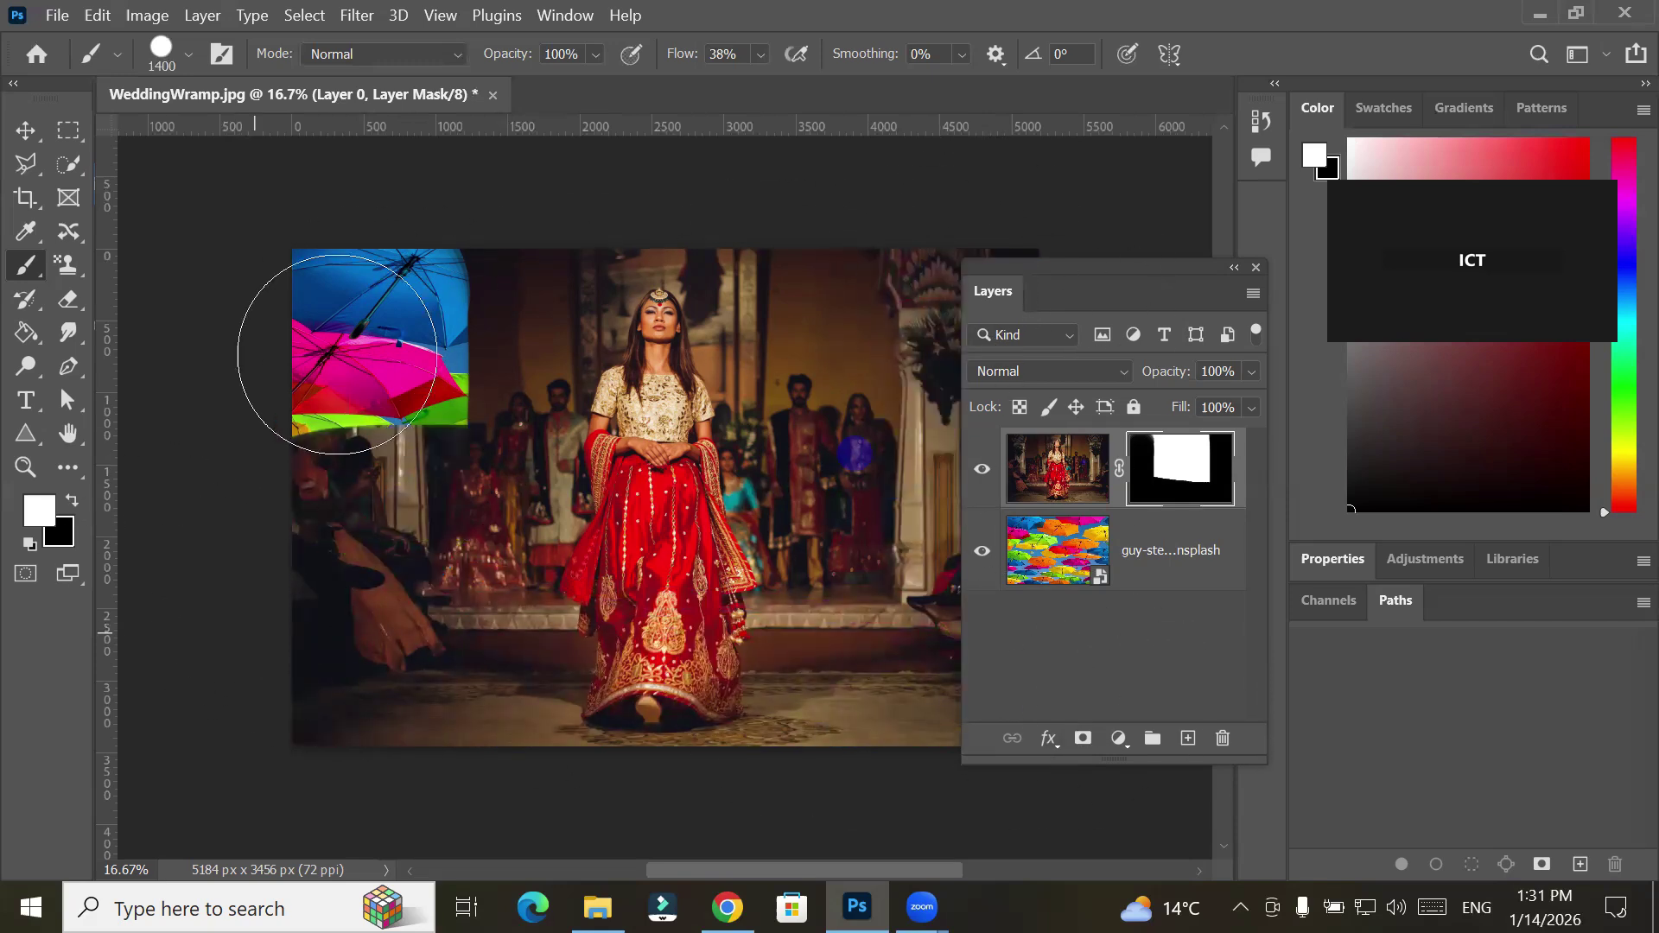
pyautogui.moveTo(362, 370)
pyautogui.mouseDown()
pyautogui.moveTo(396, 325)
pyautogui.moveTo(337, 357)
pyautogui.moveTo(459, 420)
pyautogui.mouseUp()
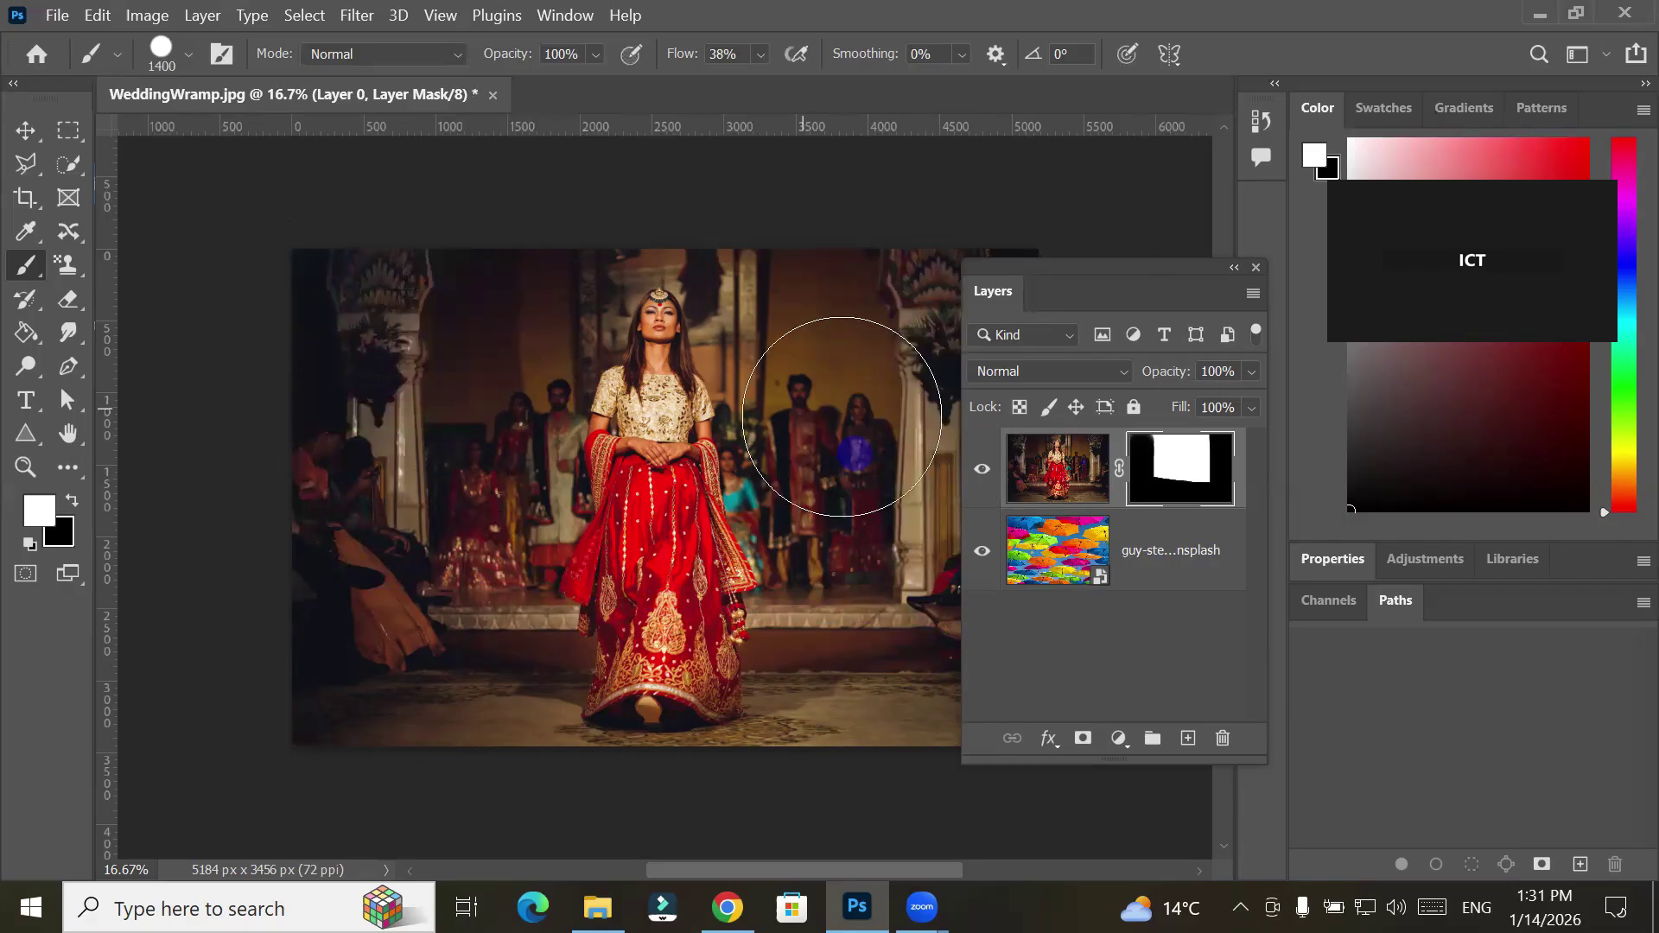
# Delete the wedding photo's layer mask without applying it
pyautogui.moveTo(1061, 263); pyautogui.dragTo(1135, 285)
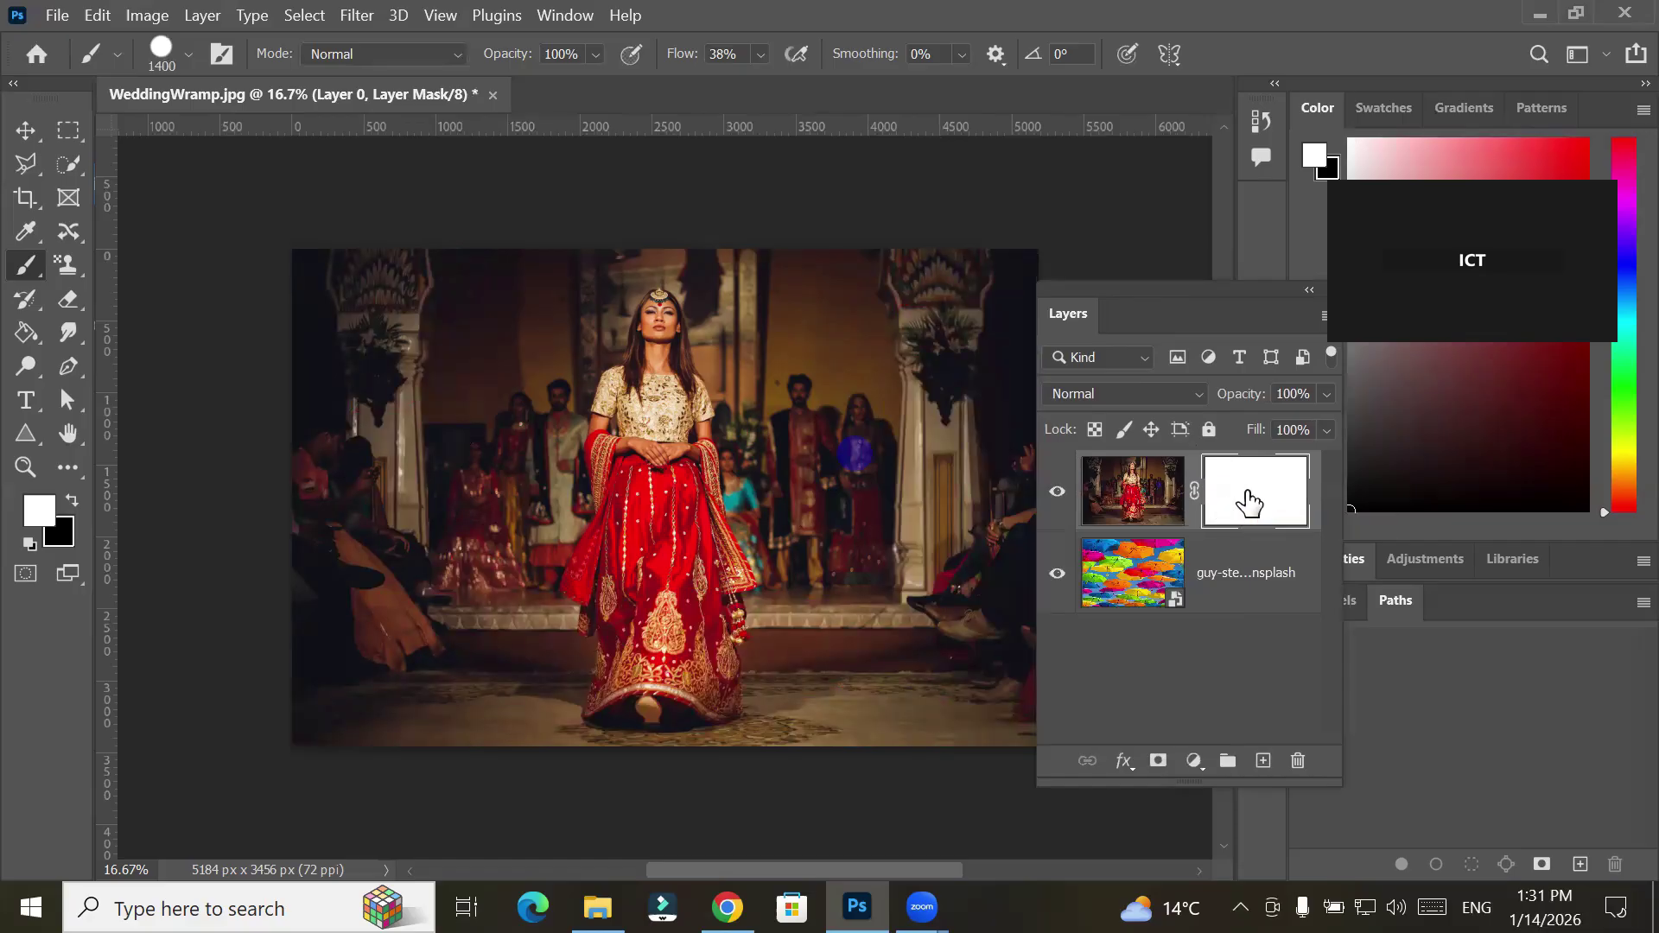
pyautogui.click(1298, 760)
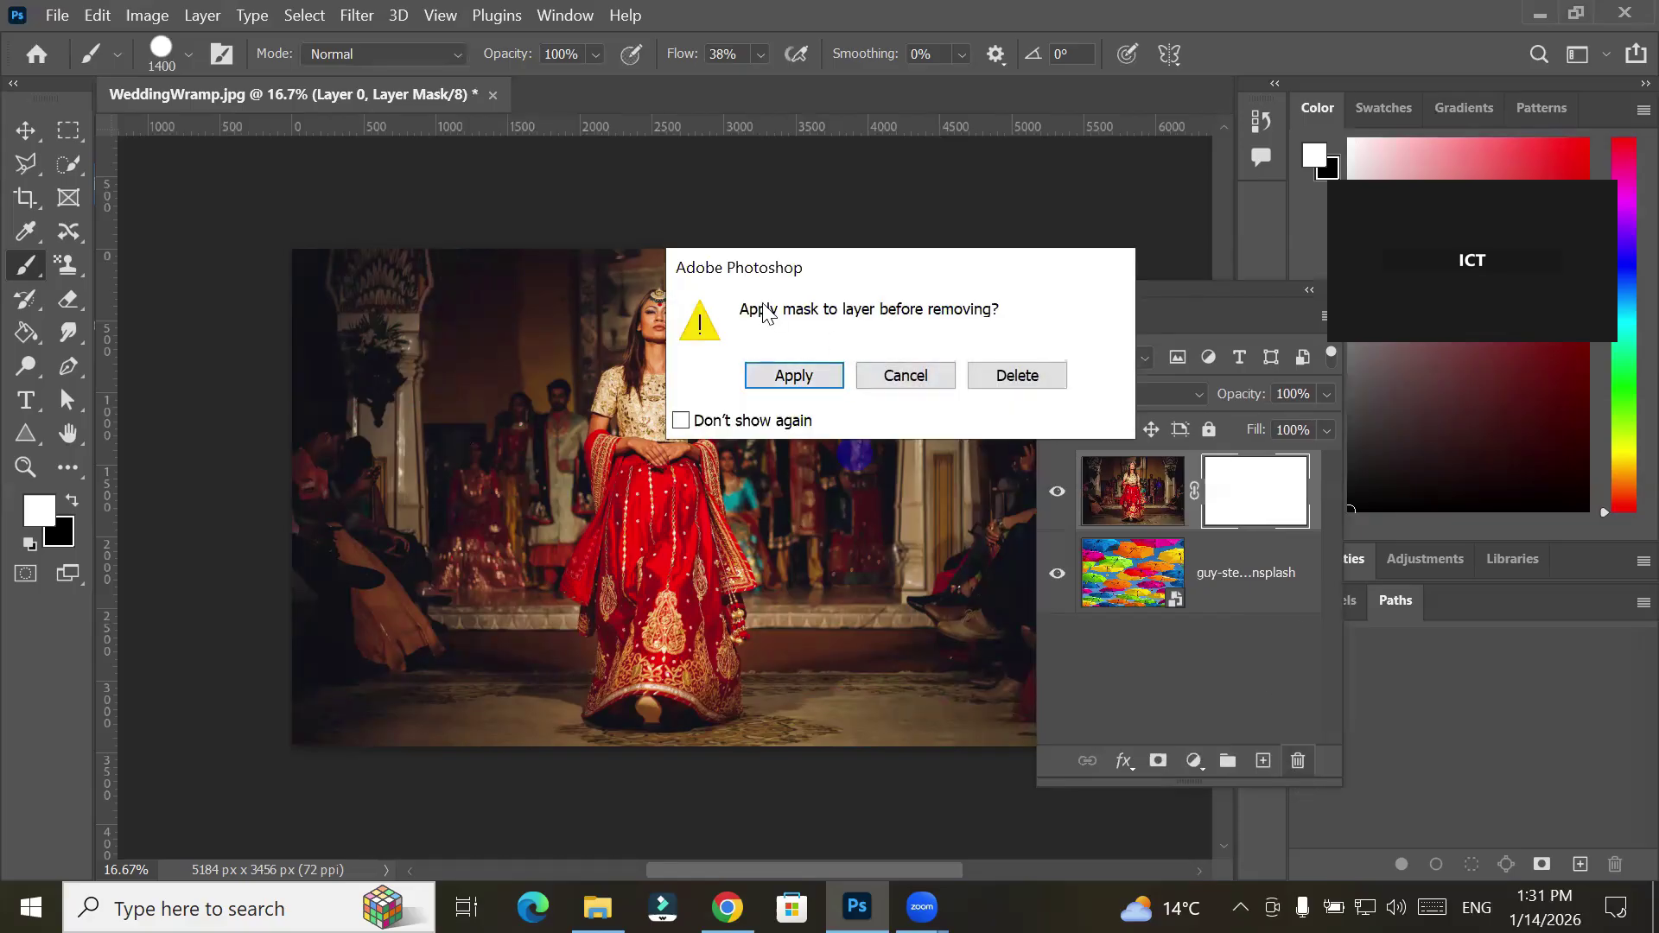
pyautogui.click(1013, 387)
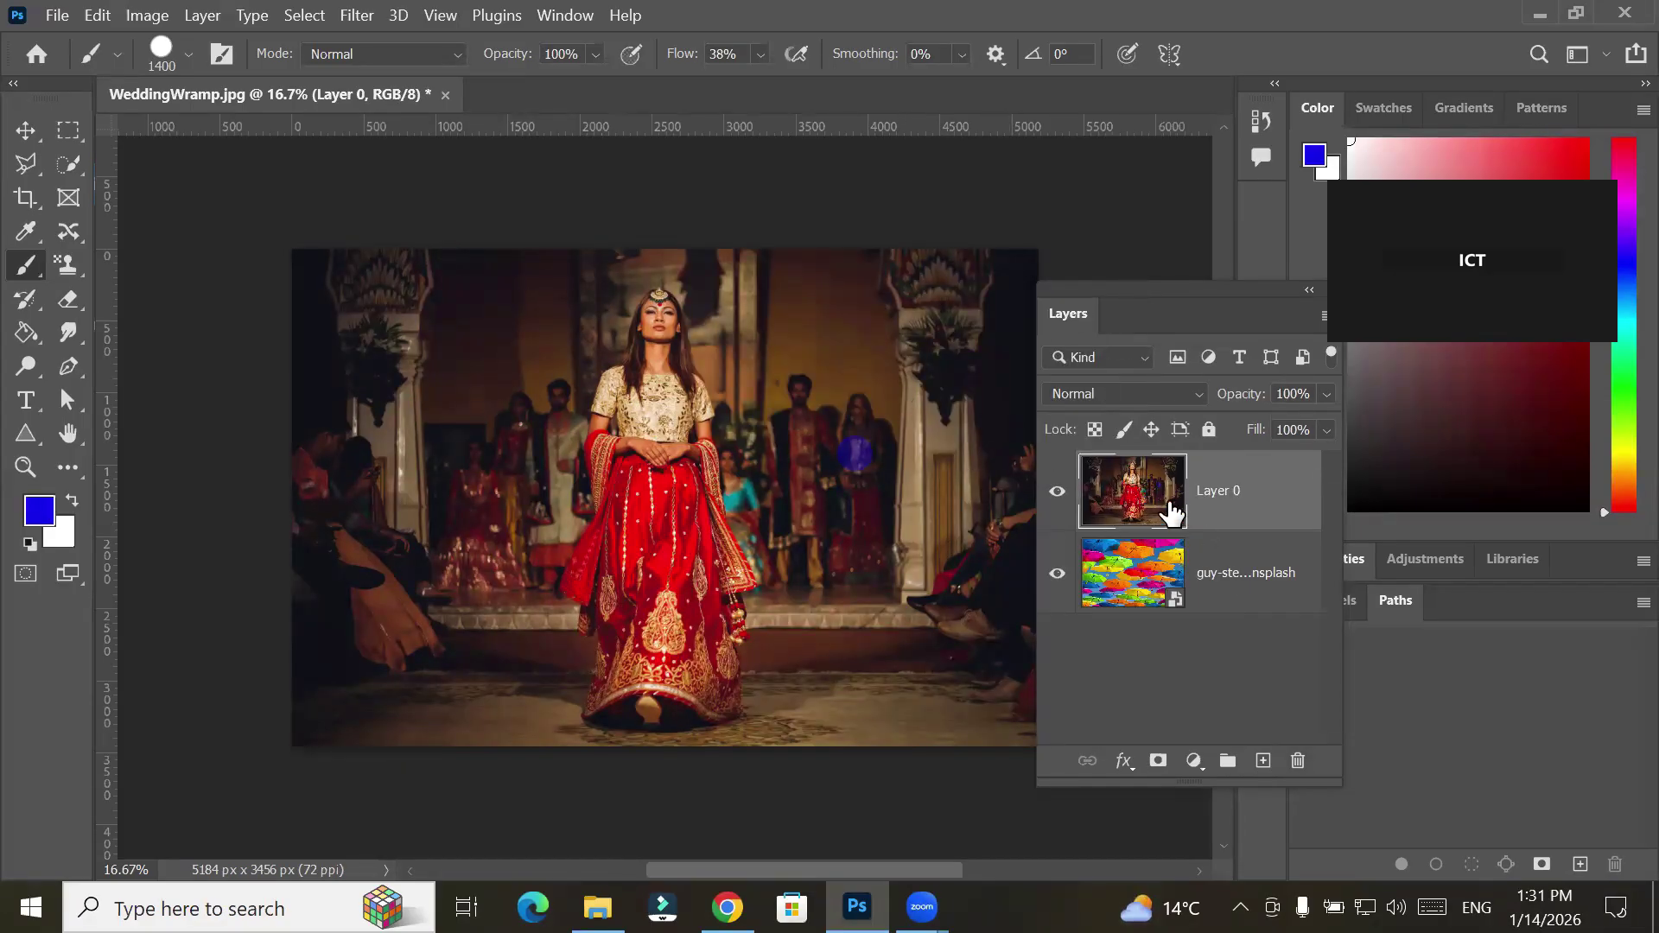
# Give the wedding photo layer a black mask that hides it entirely and make the photo itself the active target
pyautogui.click(1159, 763)
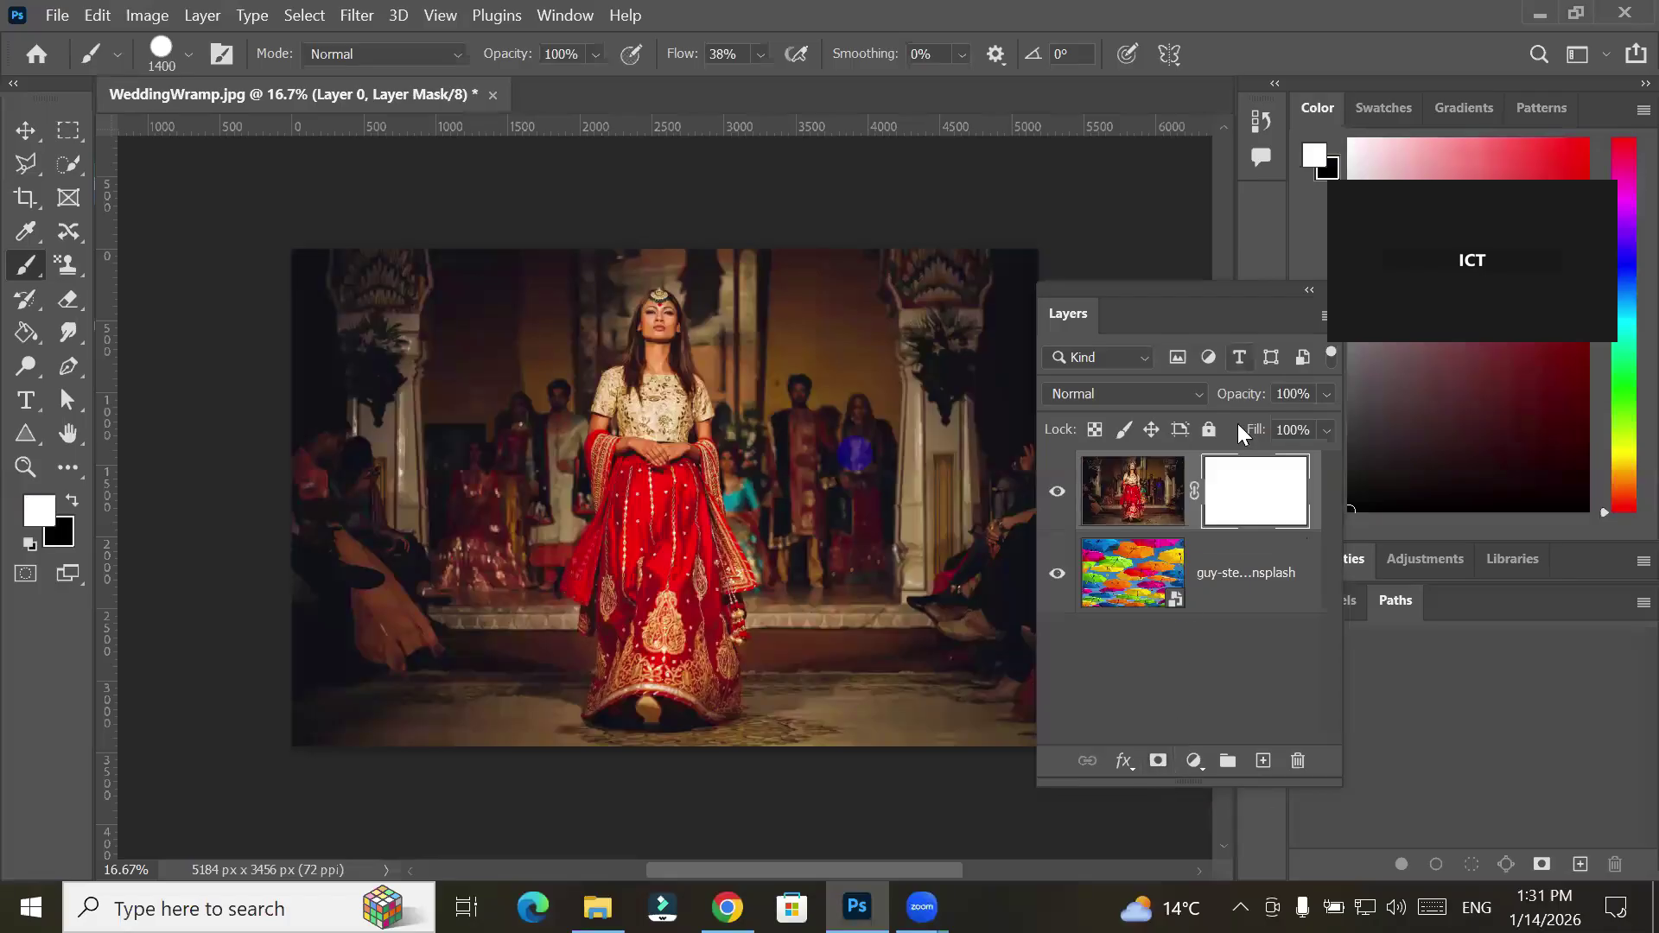
pyautogui.keyDown('alt'); pyautogui.click(1160, 762); pyautogui.keyUp('alt')
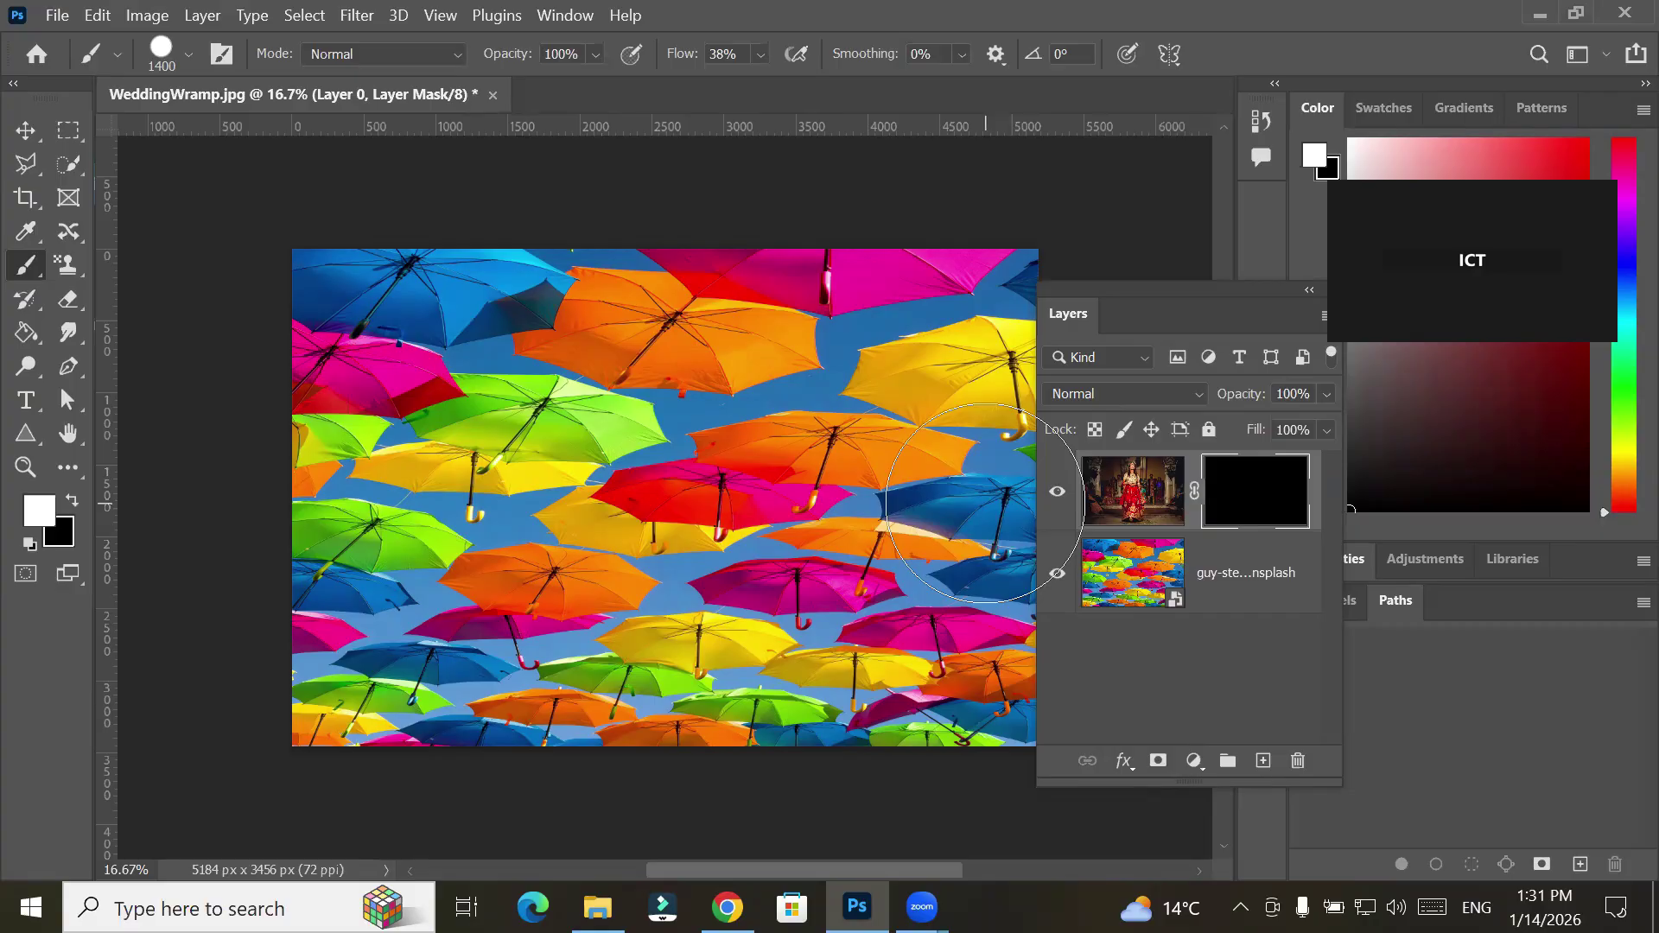
pyautogui.click(1123, 502)
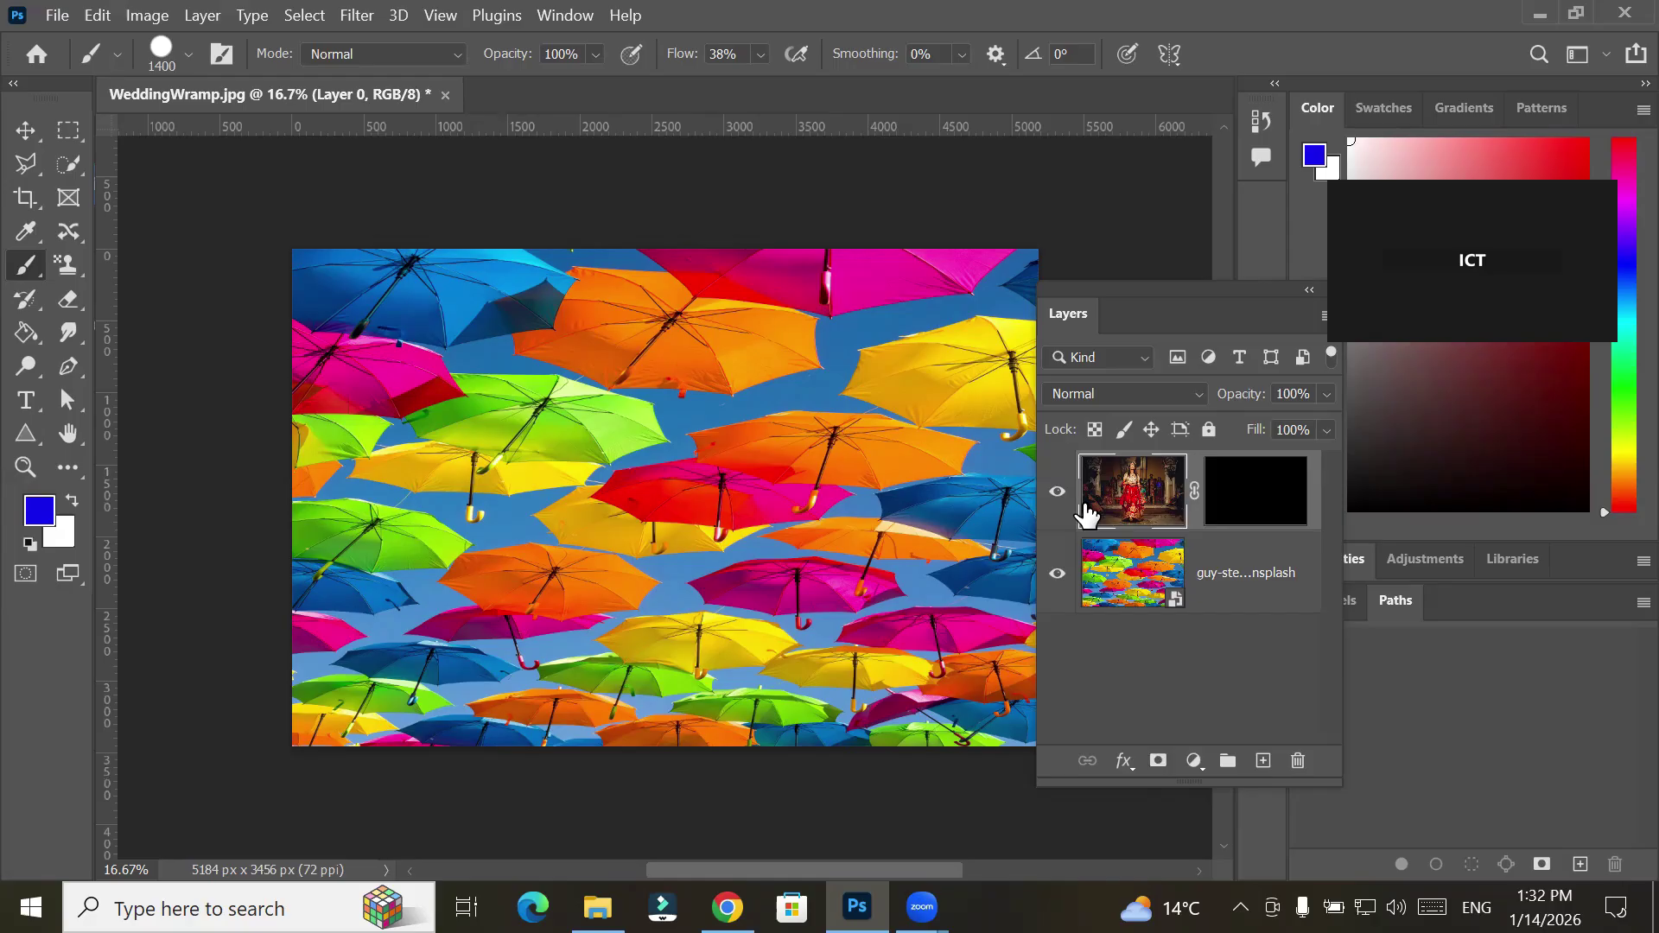
# Set the foreground color to white with black as background, and enlarge the brush to 3100 px
pyautogui.click(31, 542)
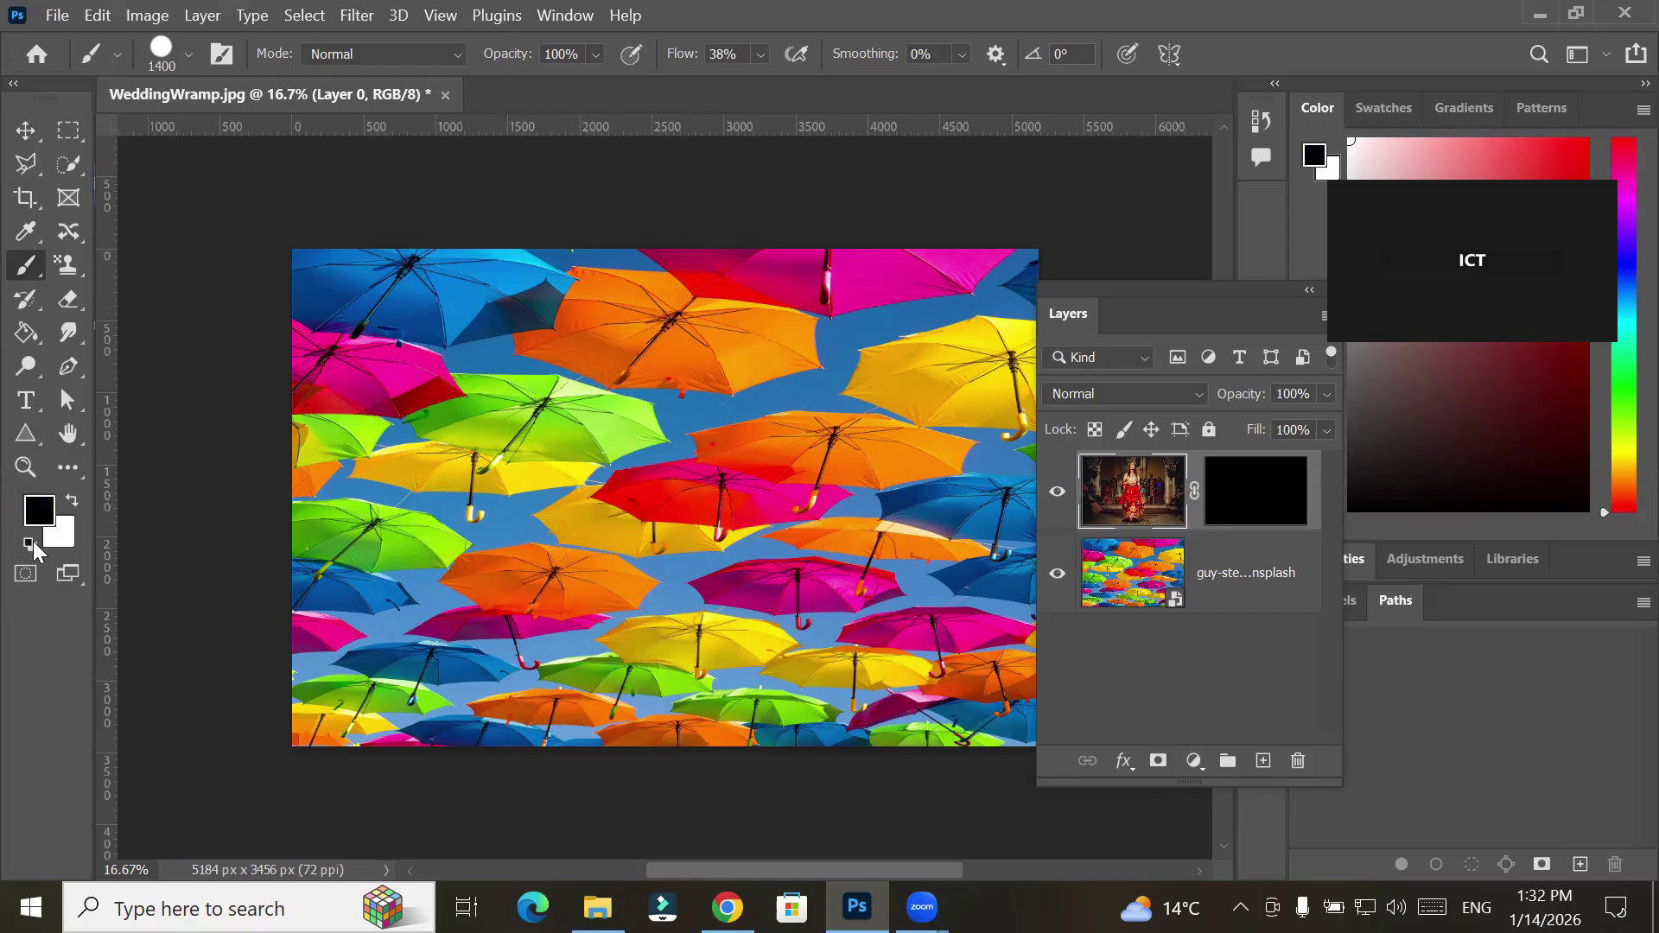
pyautogui.click(73, 502)
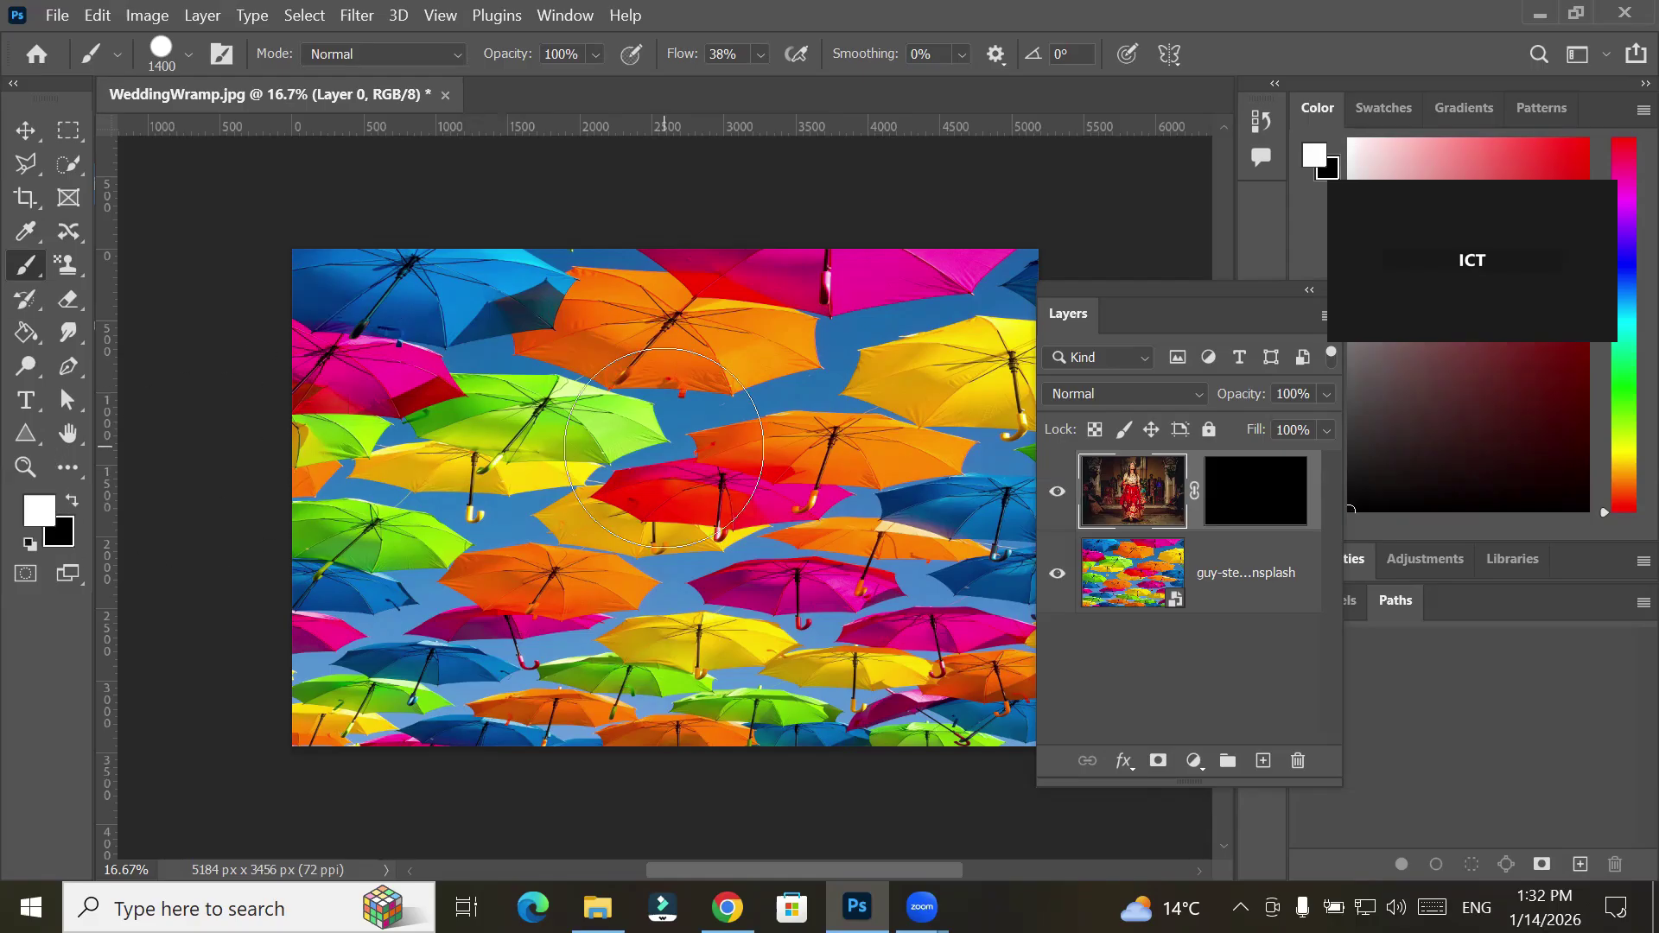
pyautogui.press(']')
pyautogui.press(']')
pyautogui.press(']')
pyautogui.press(']')
pyautogui.press(']')
pyautogui.press(']')
pyautogui.press(']')
pyautogui.press(']')
pyautogui.press(']')
pyautogui.press(']')
pyautogui.press(']')
pyautogui.press(']')
pyautogui.press(']')
pyautogui.press(']')
pyautogui.press(']')
pyautogui.press(']')
pyautogui.press(']')
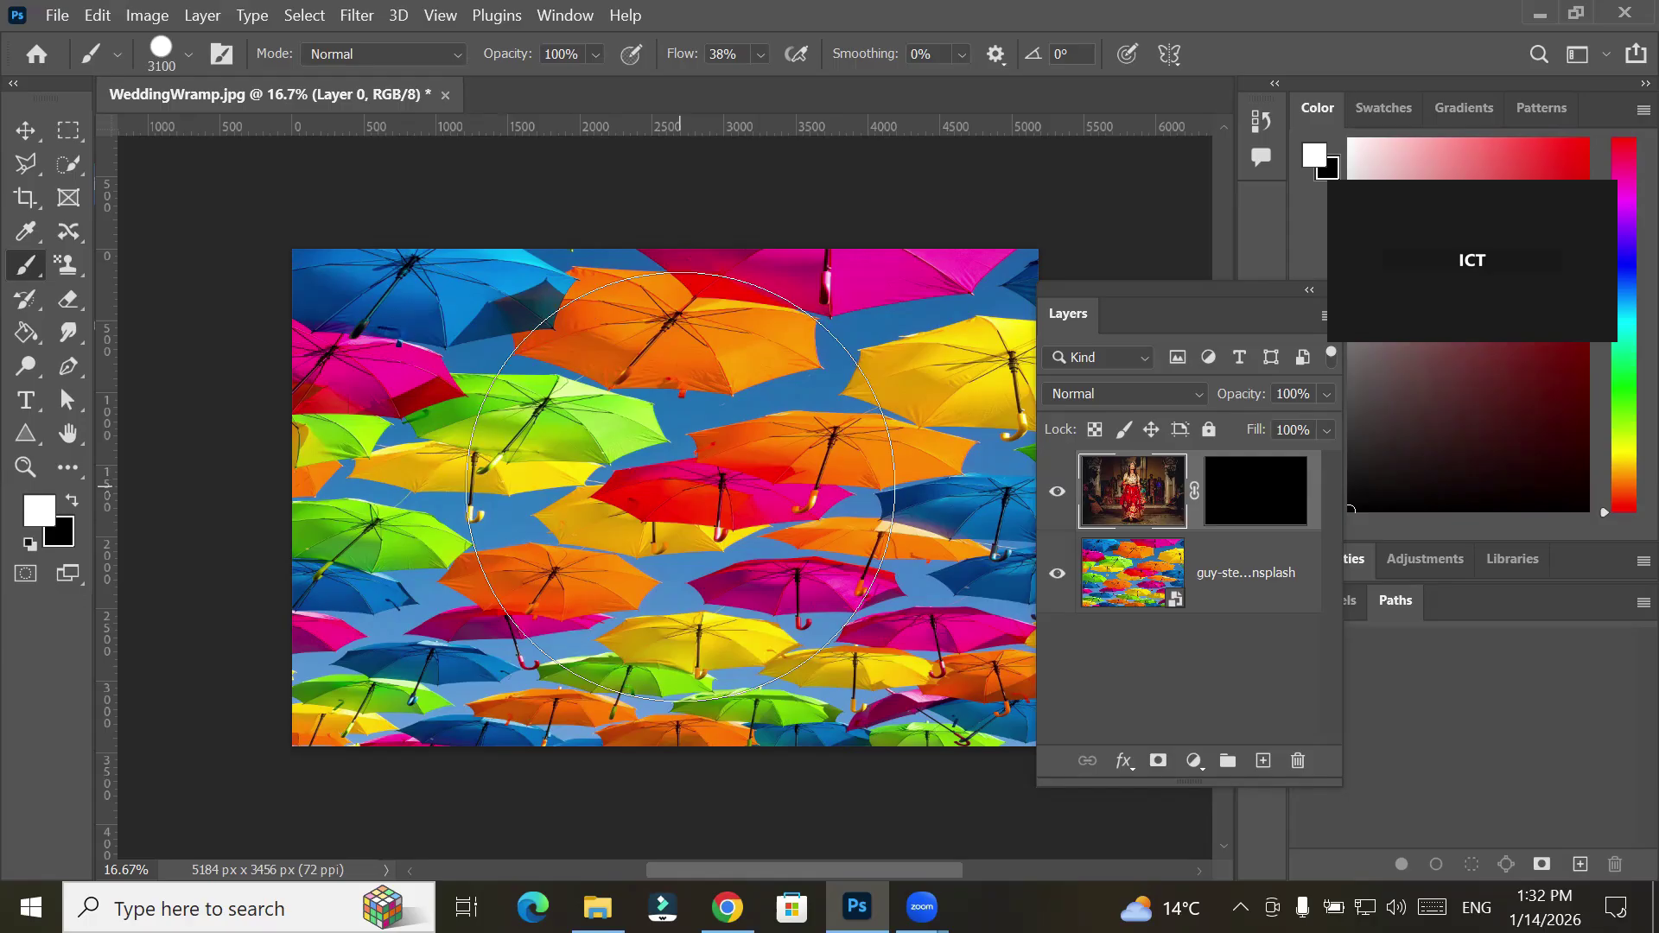
pyautogui.click(680, 486)
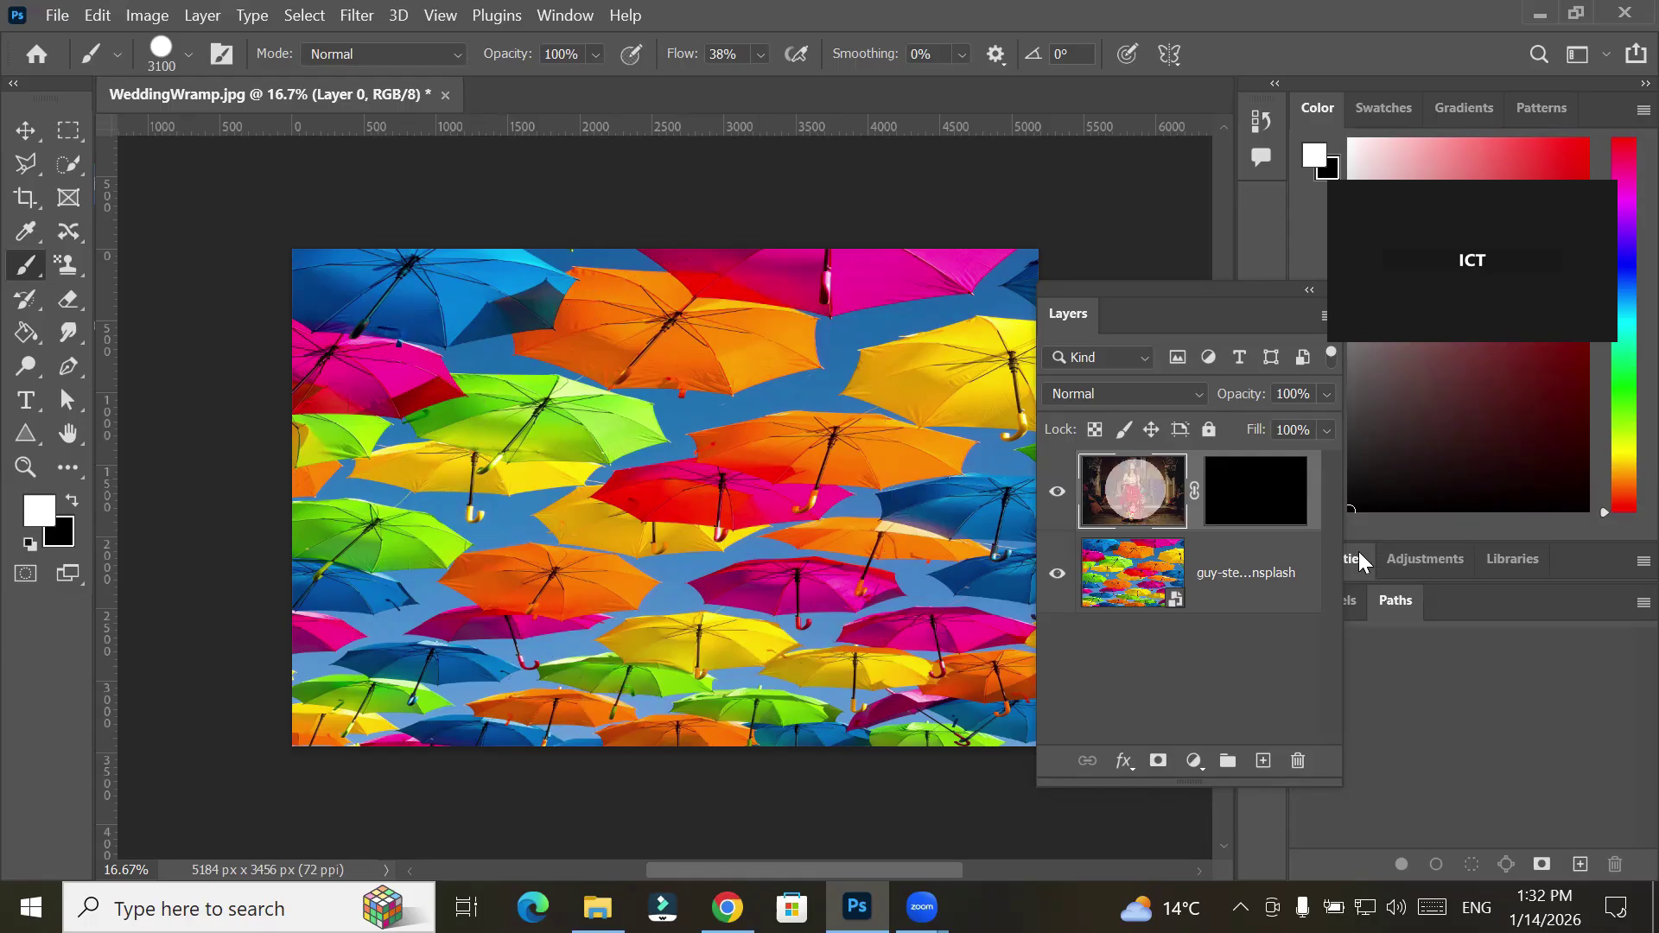
pyautogui.hotkey('ctrl', 'z')
pyautogui.hotkey('ctrl', 'z')
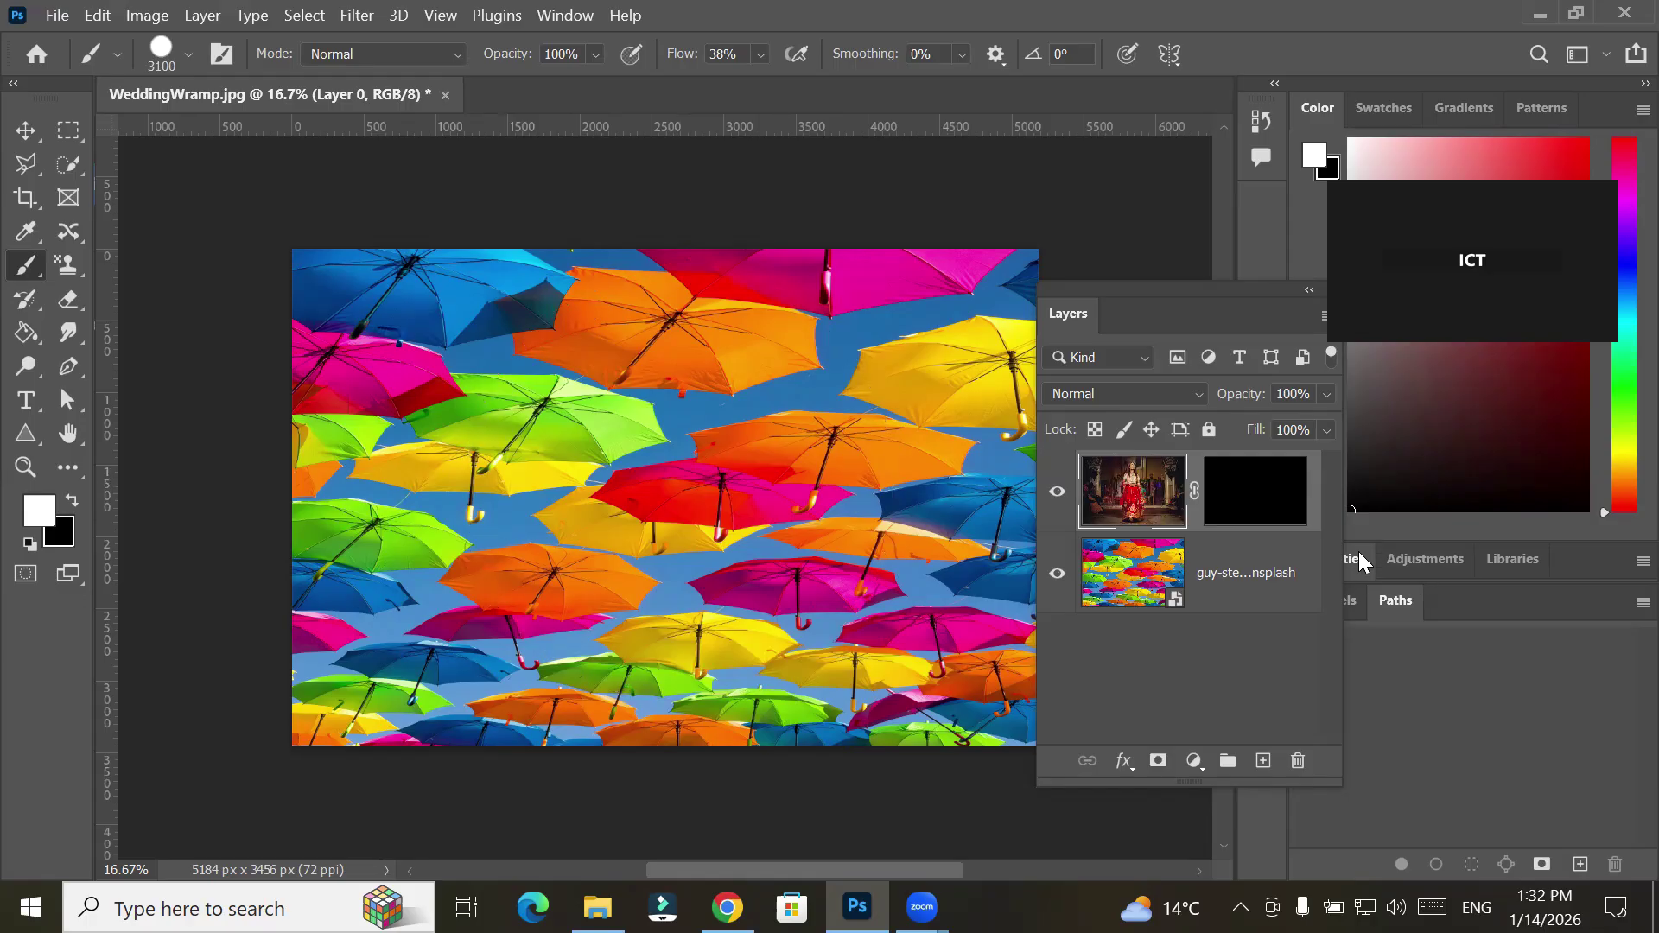
# Target the wedding photo's black mask and stamp a solid white circle at its center with the 3100 px brush
pyautogui.click(1268, 503)
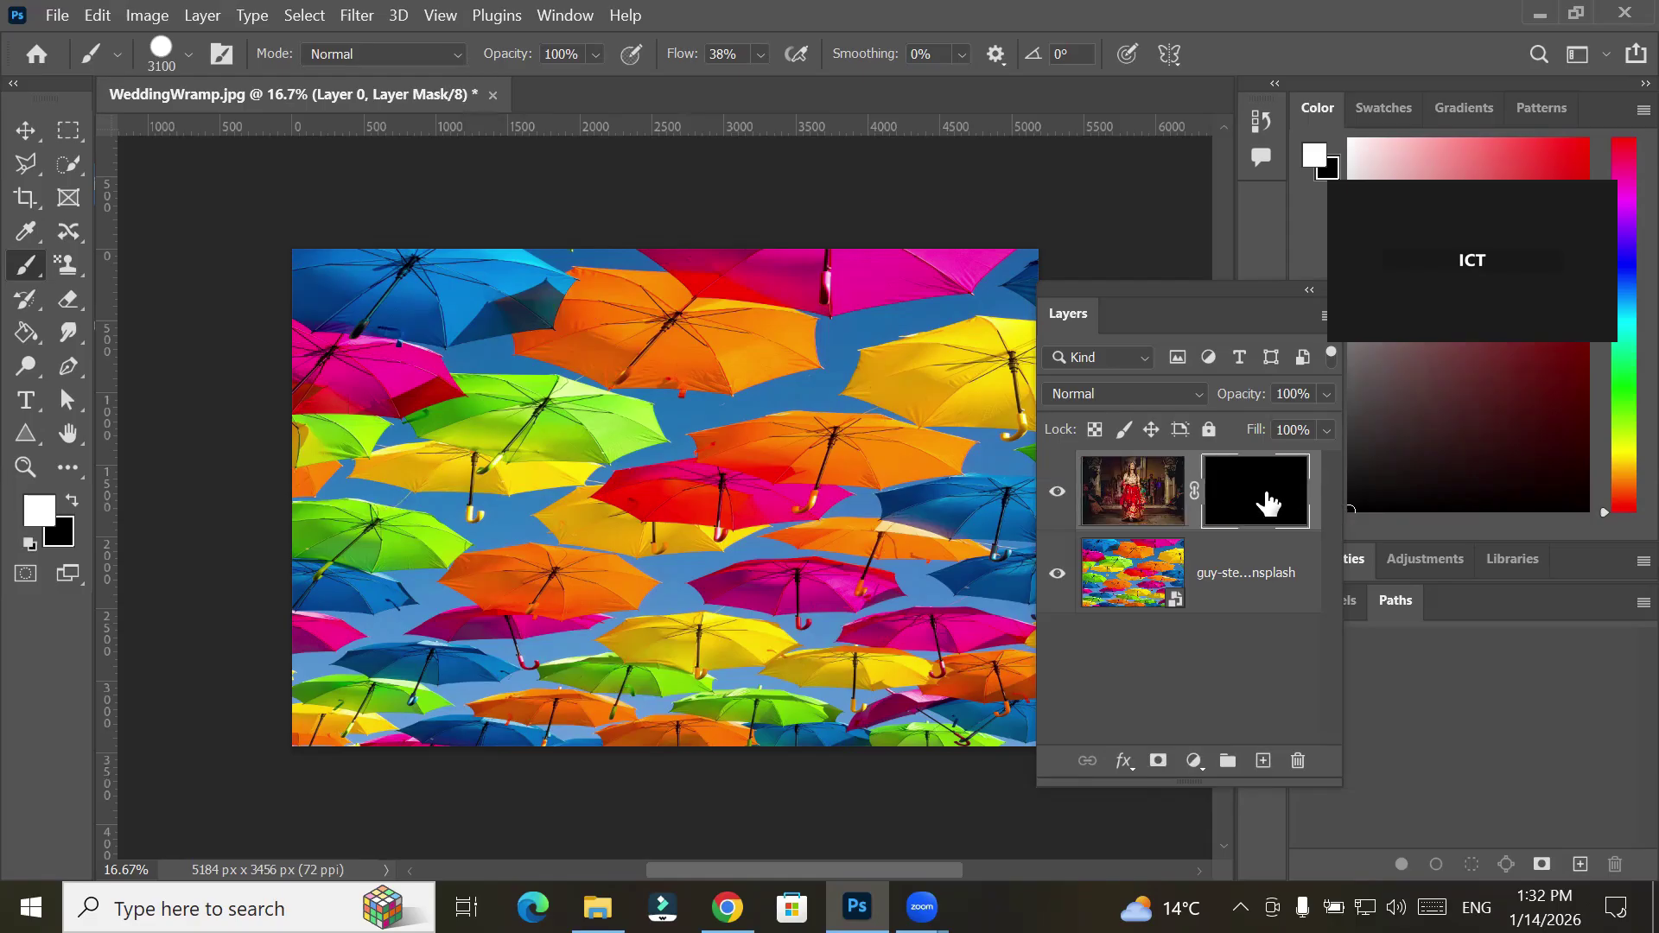
pyautogui.click(708, 500)
pyautogui.click(710, 500)
pyautogui.click(709, 500)
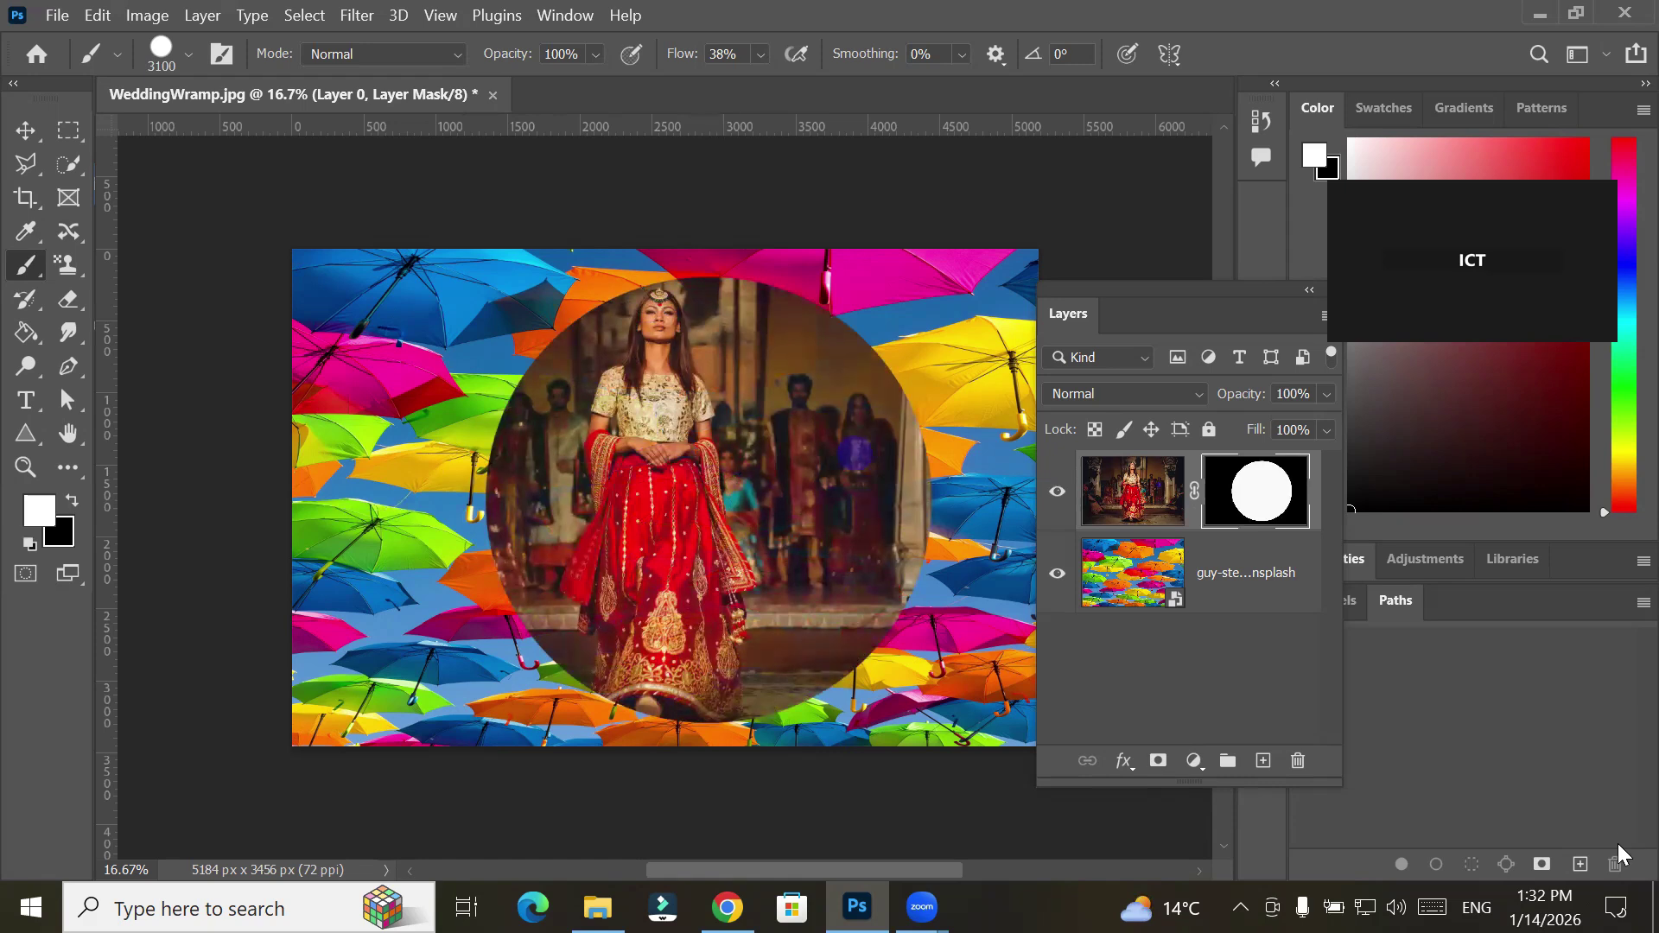
# Reduce the brush to 1800 px and stamp a black circle inside the white one on the wedding photo's mask
pyautogui.press('[')
pyautogui.press('[')
pyautogui.press('[')
pyautogui.press('[')
pyautogui.press('[')
pyautogui.press('[')
pyautogui.press('[')
pyautogui.press('[')
pyautogui.press('[')
pyautogui.press('[')
pyautogui.press('[')
pyautogui.press('[')
pyautogui.press('[')
pyautogui.click(73, 498)
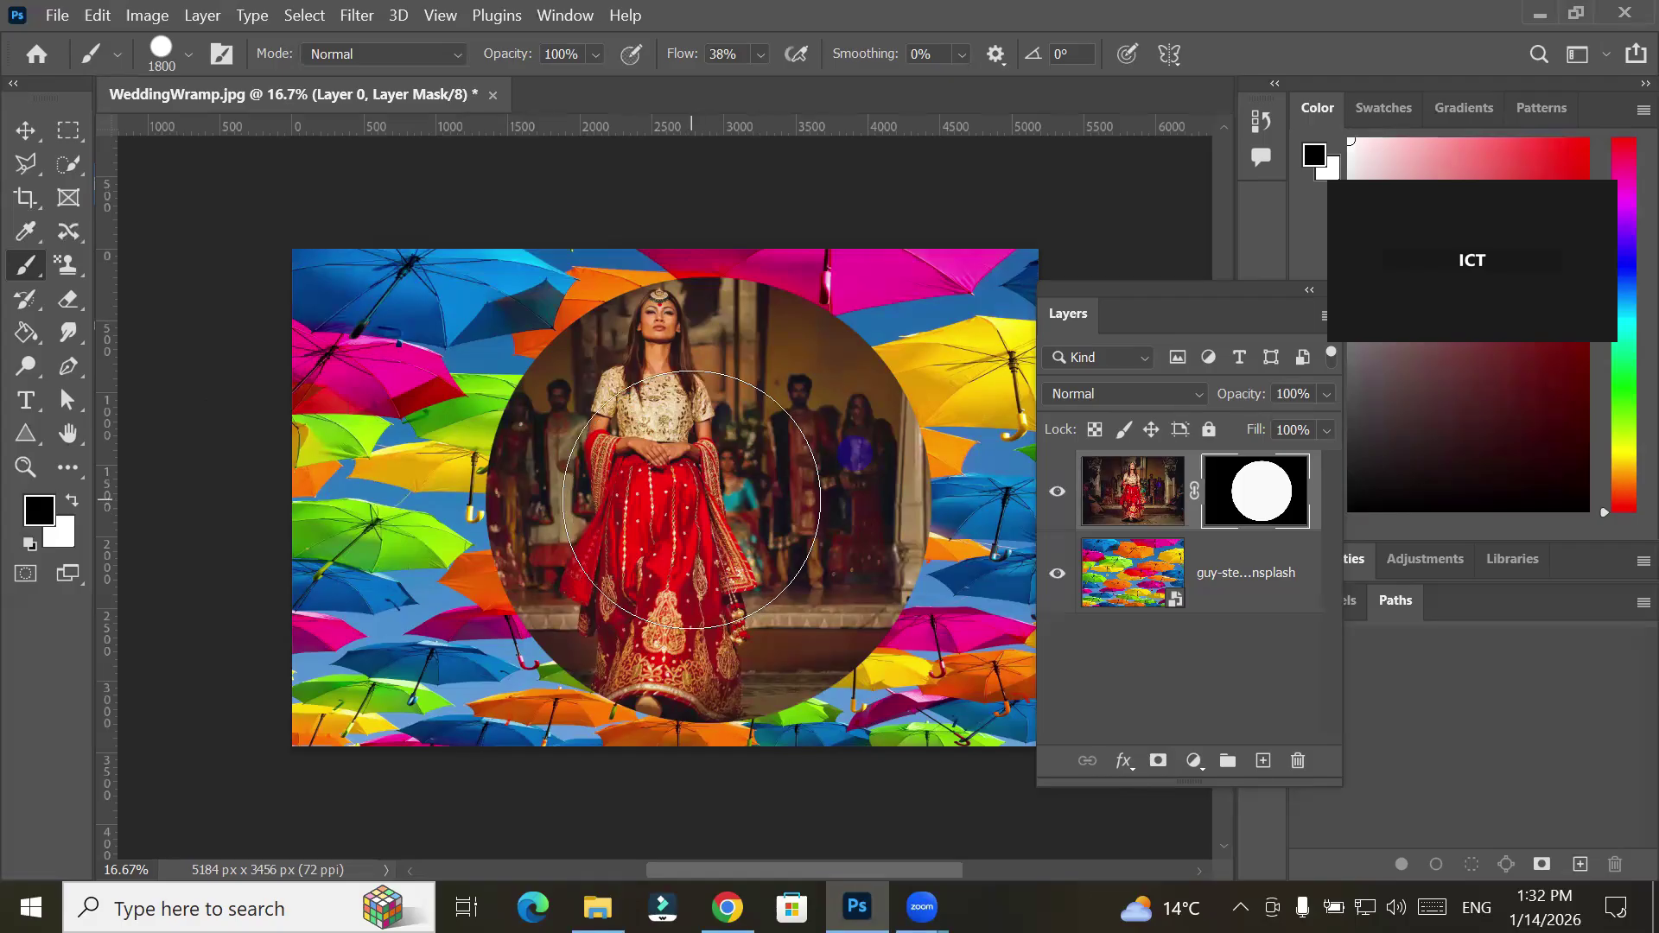
pyautogui.click(705, 495)
pyautogui.click(704, 494)
pyautogui.click(704, 494)
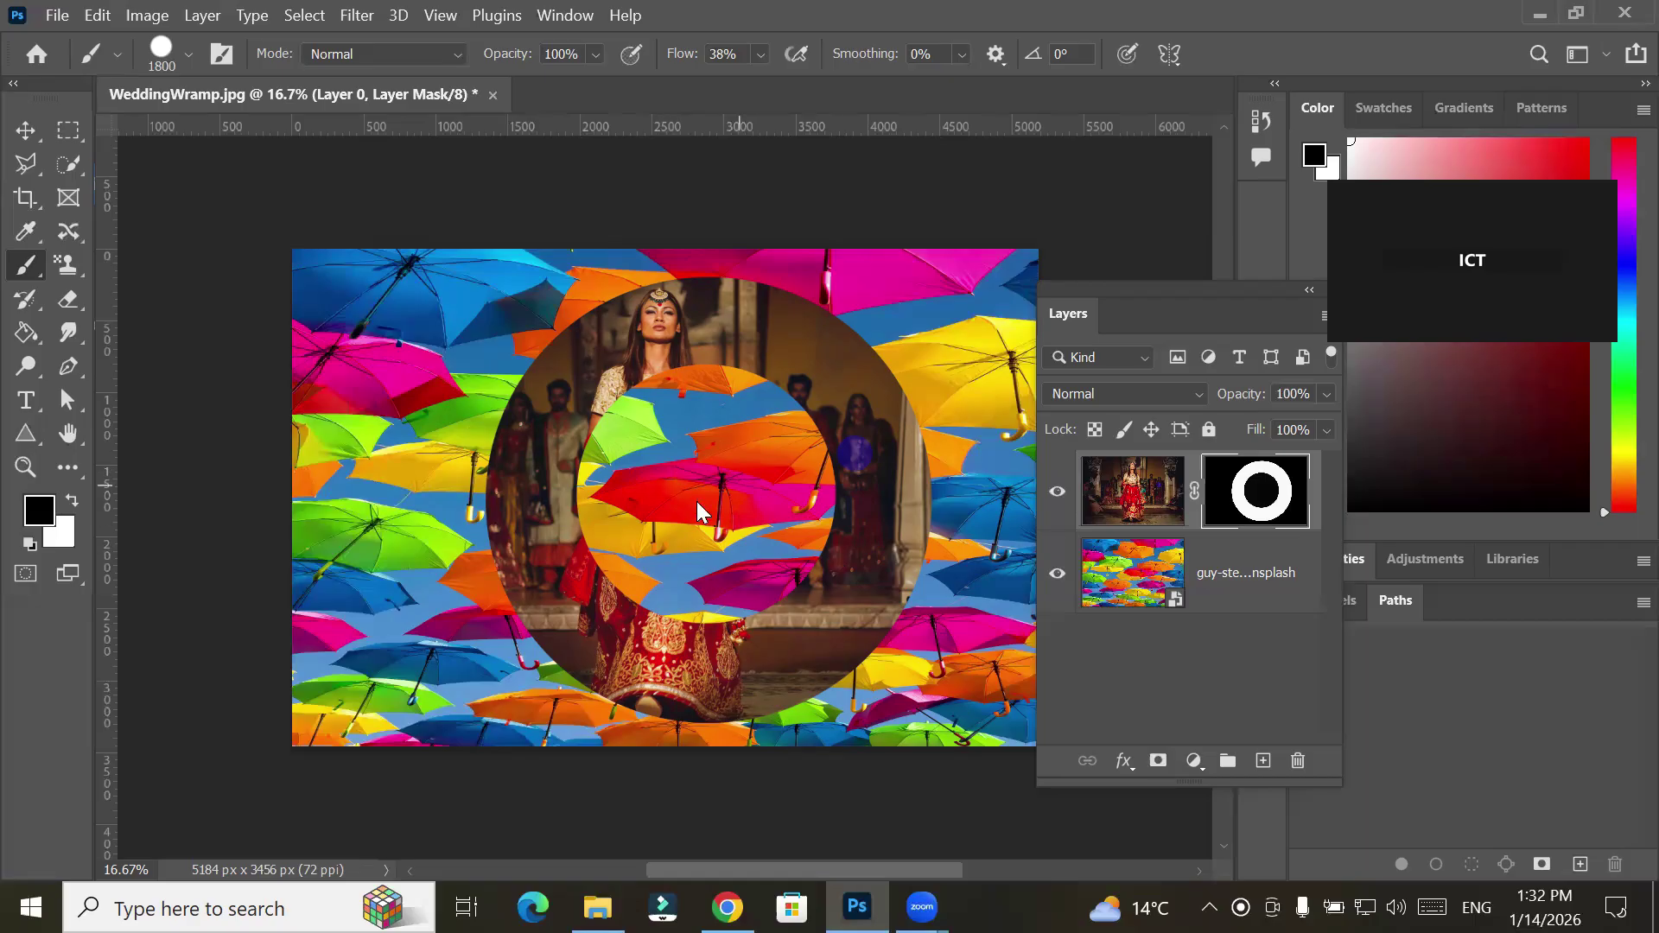
# Switch the foreground to white, reduce the brush to 1100 px, and stamp a white circle at the center of the mask's black circle
pyautogui.click(74, 499)
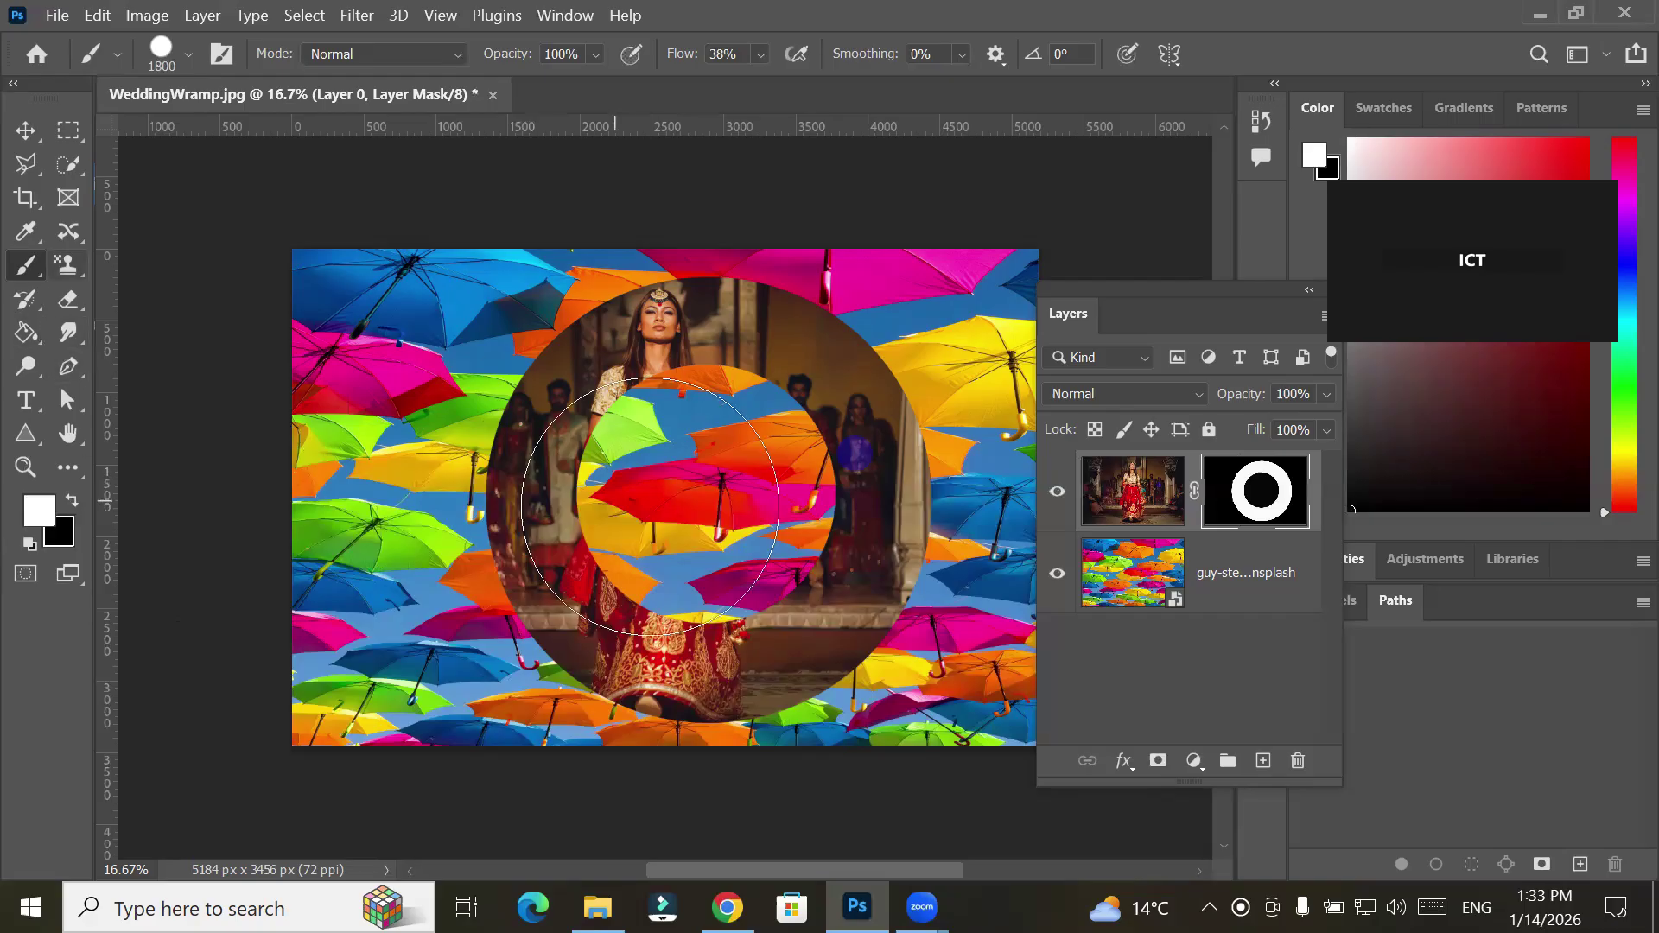
pyautogui.press('[')
pyautogui.press('[')
pyautogui.press('[')
pyautogui.press('[')
pyautogui.press('[')
pyautogui.press('[')
pyautogui.press('[')
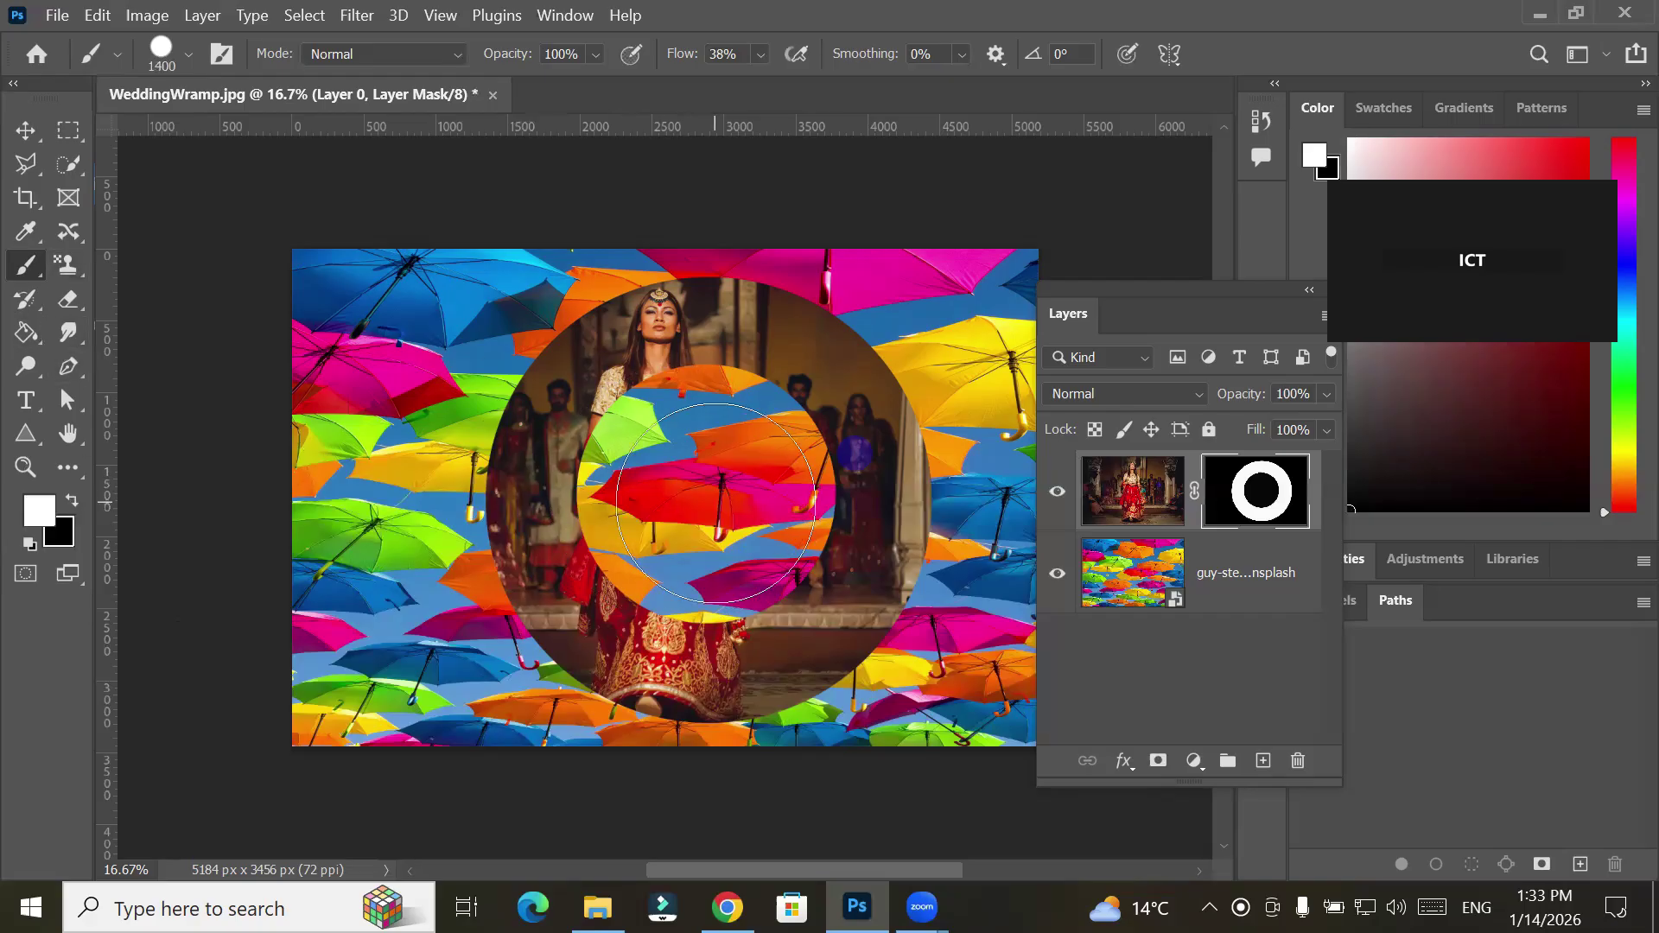
pyautogui.moveTo(710, 491); pyautogui.dragTo(713, 489)
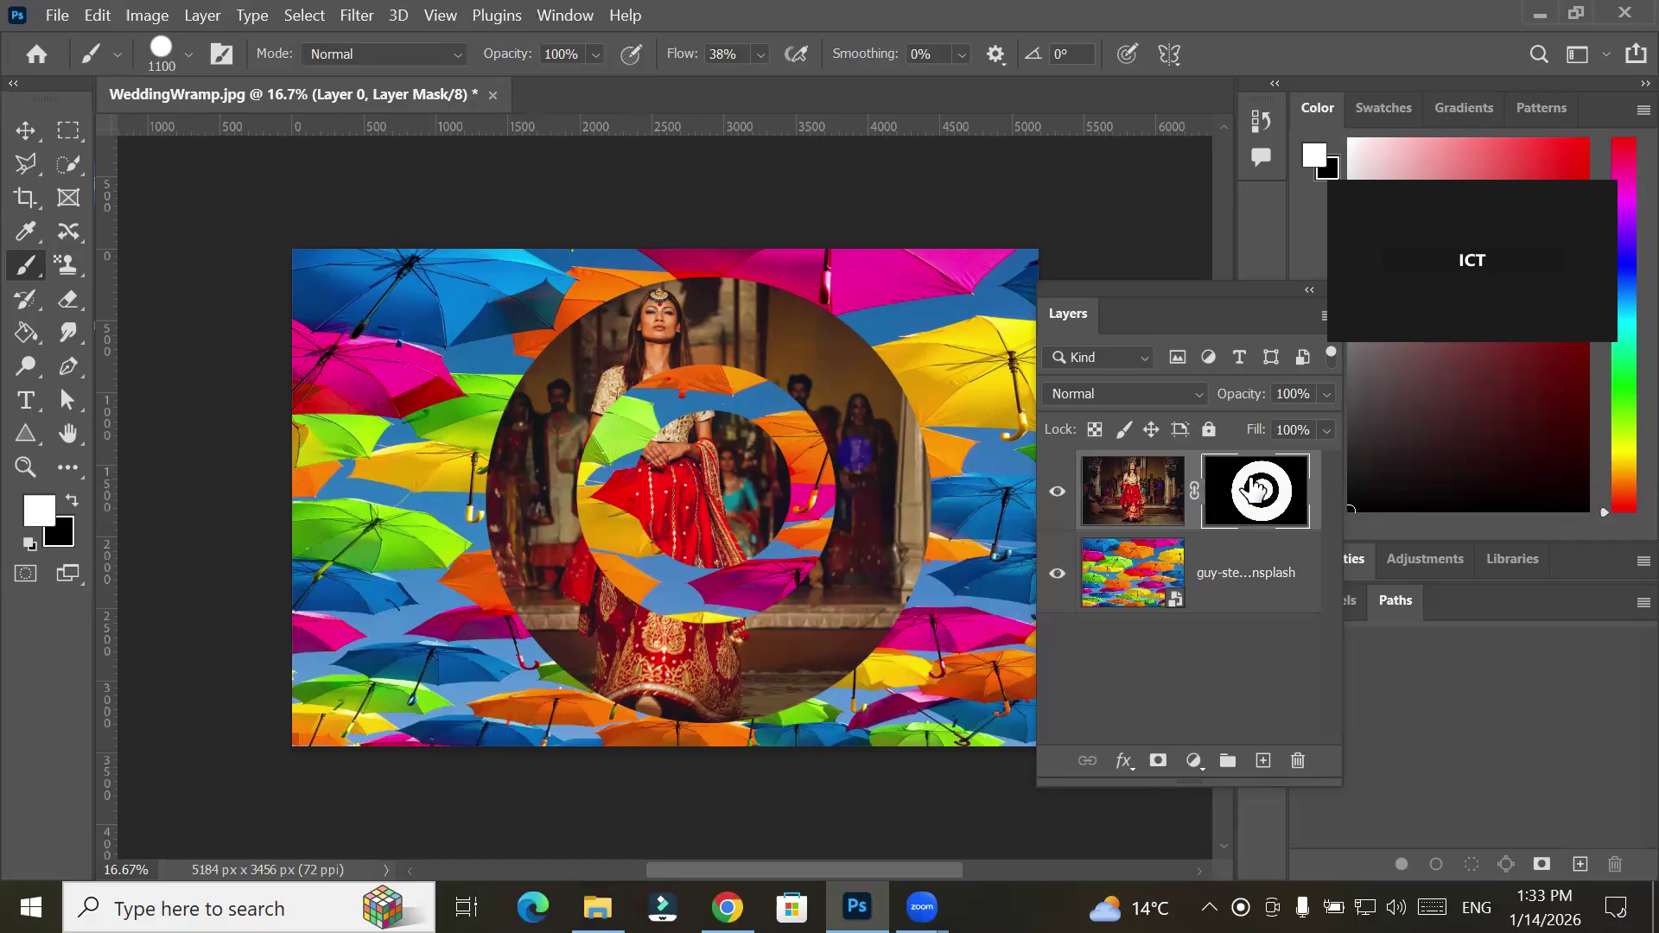
# Disable and re-enable the wedding photo's layer mask several times to compare the full photo with the masked result
pyautogui.keyDown('shift'); pyautogui.click(1254, 489); pyautogui.keyUp('shift')
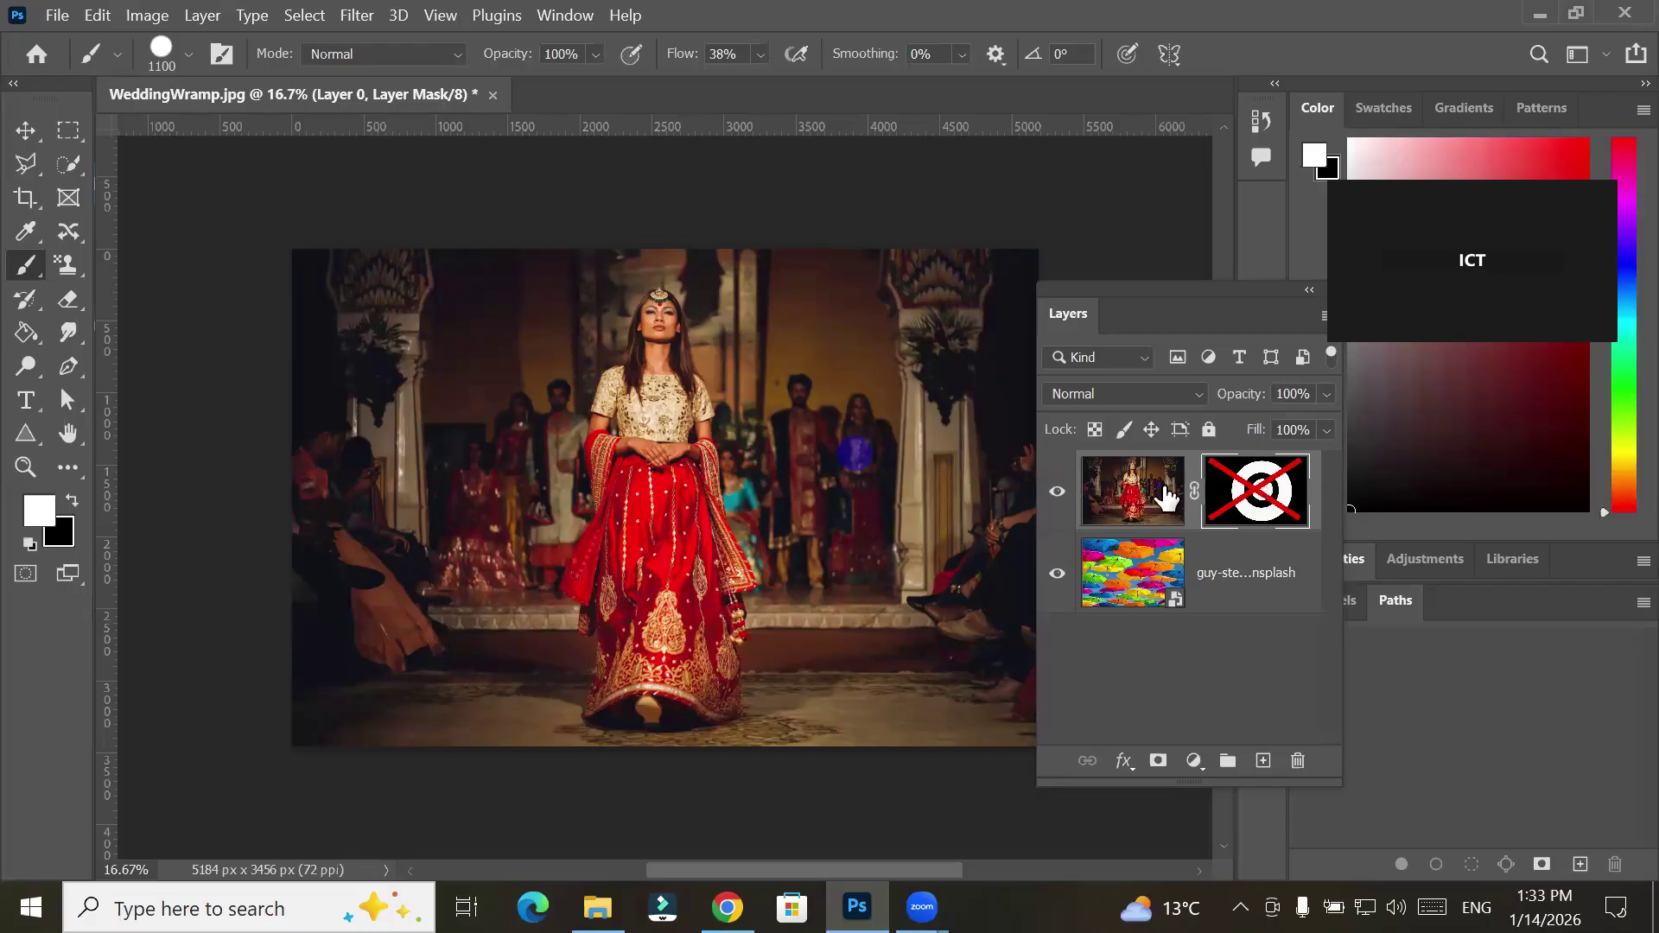
pyautogui.keyDown('shift'); pyautogui.click(1254, 504); pyautogui.keyUp('shift')
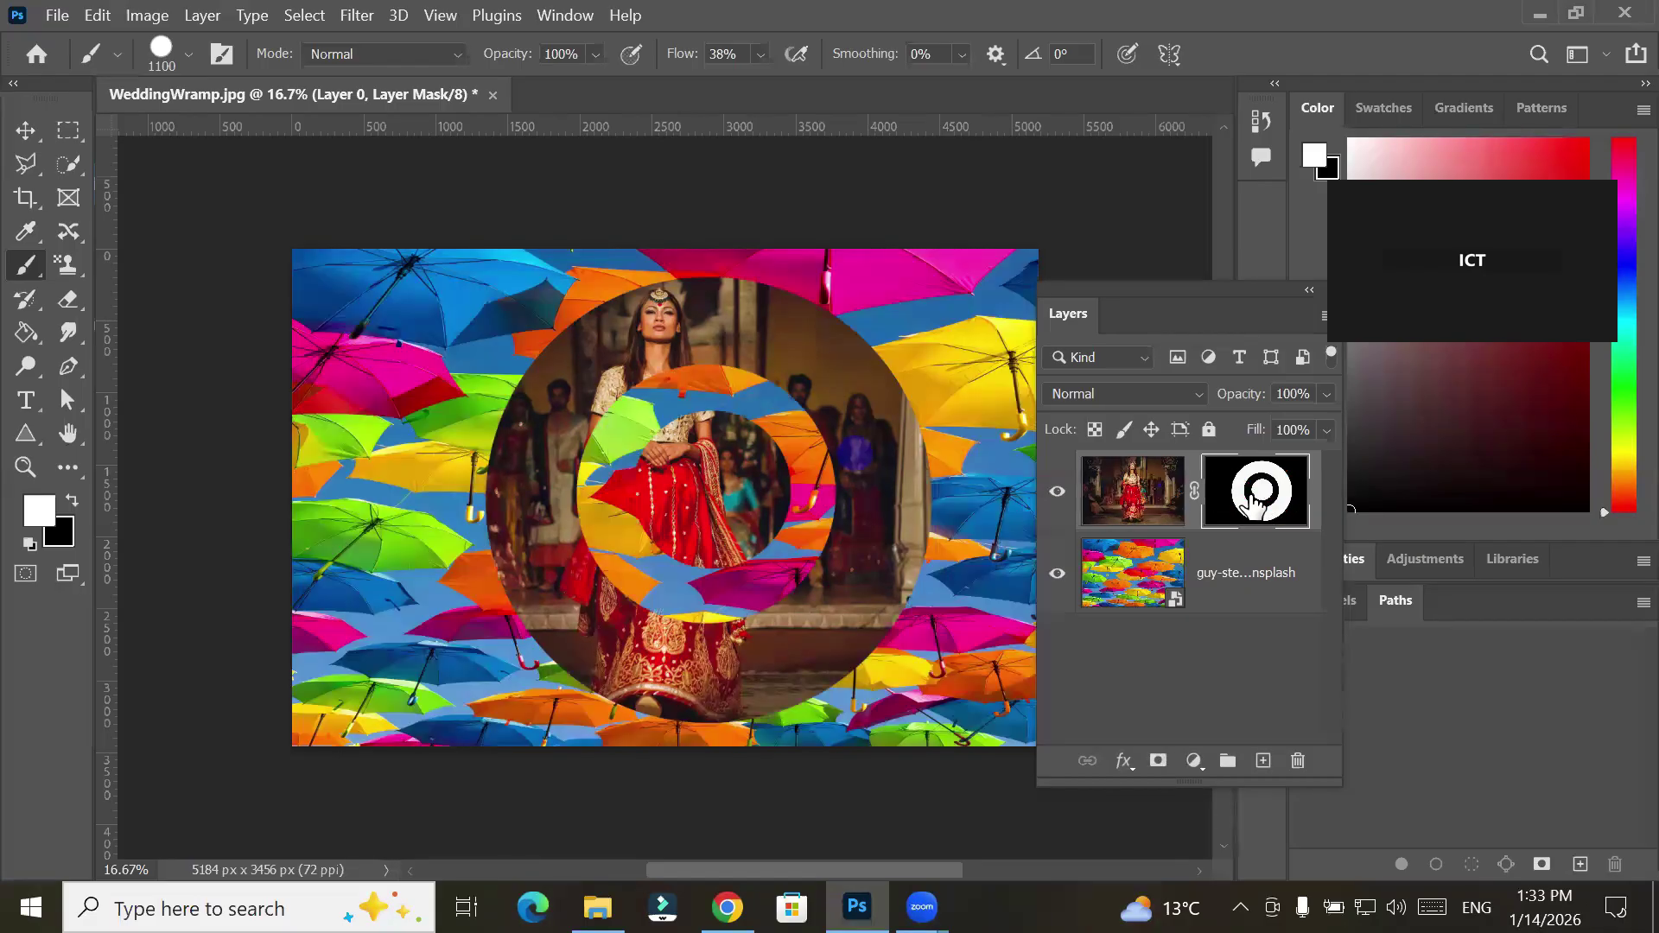
pyautogui.keyDown('shift'); pyautogui.click(1254, 505); pyautogui.keyUp('shift')
pyautogui.keyDown('shift'); pyautogui.click(1254, 505); pyautogui.keyUp('shift')
pyautogui.keyDown('shift'); pyautogui.click(1255, 504); pyautogui.keyUp('shift')
pyautogui.keyDown('shift'); pyautogui.click(1253, 505); pyautogui.keyUp('shift')
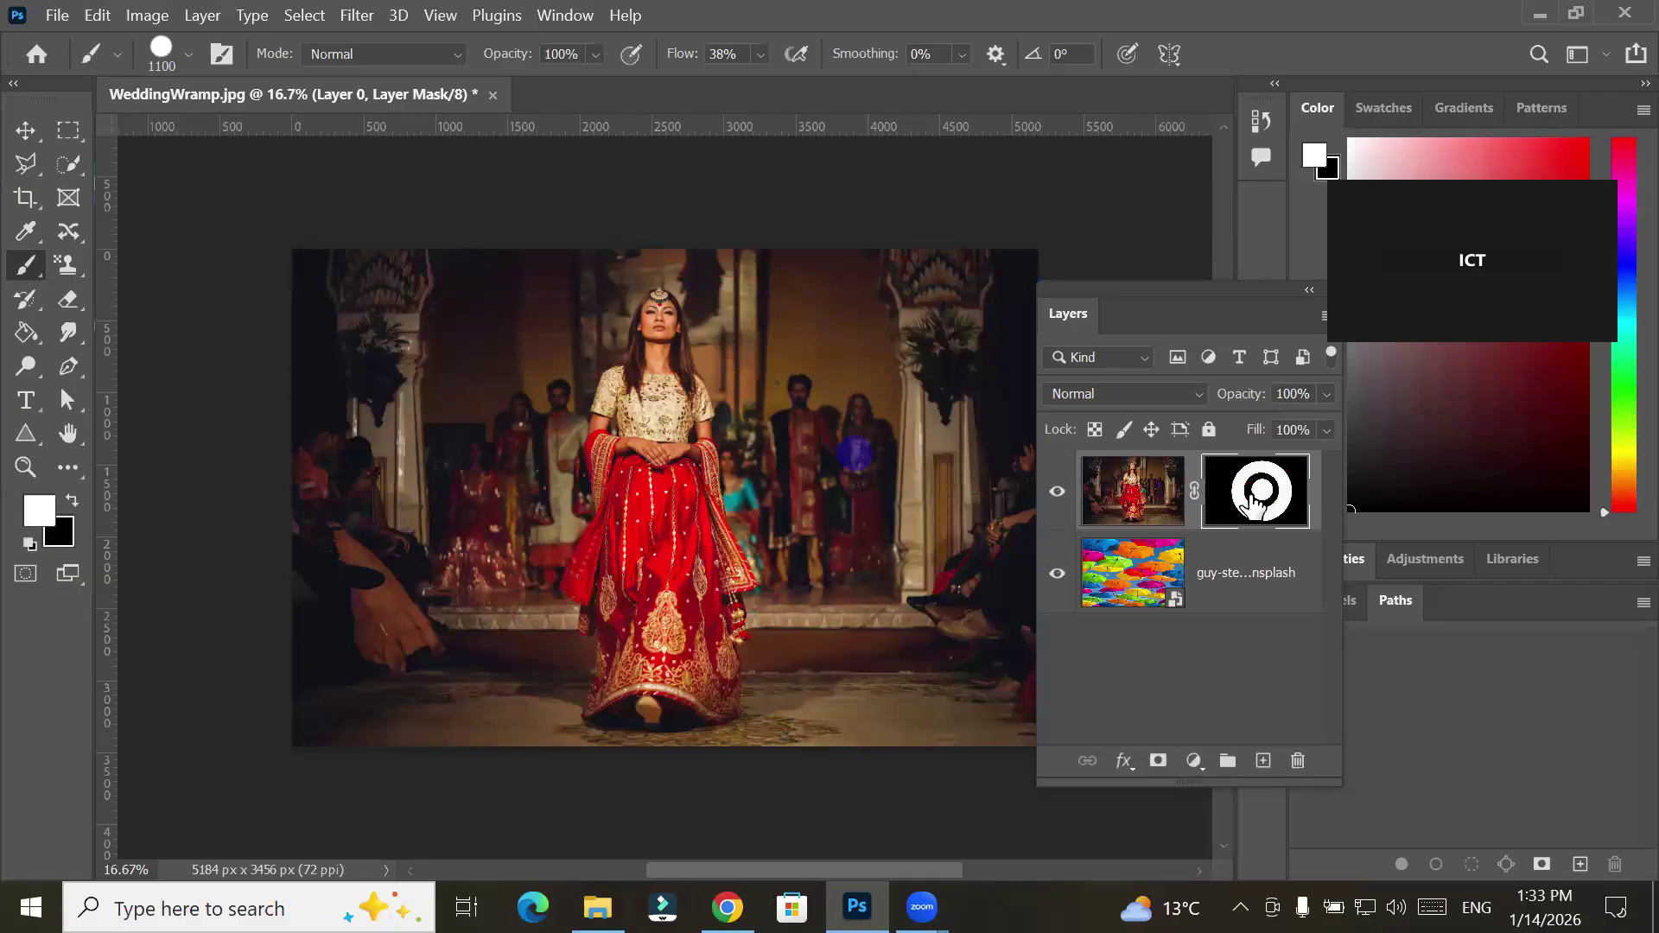
pyautogui.keyDown('shift'); pyautogui.click(1253, 505); pyautogui.keyUp('shift')
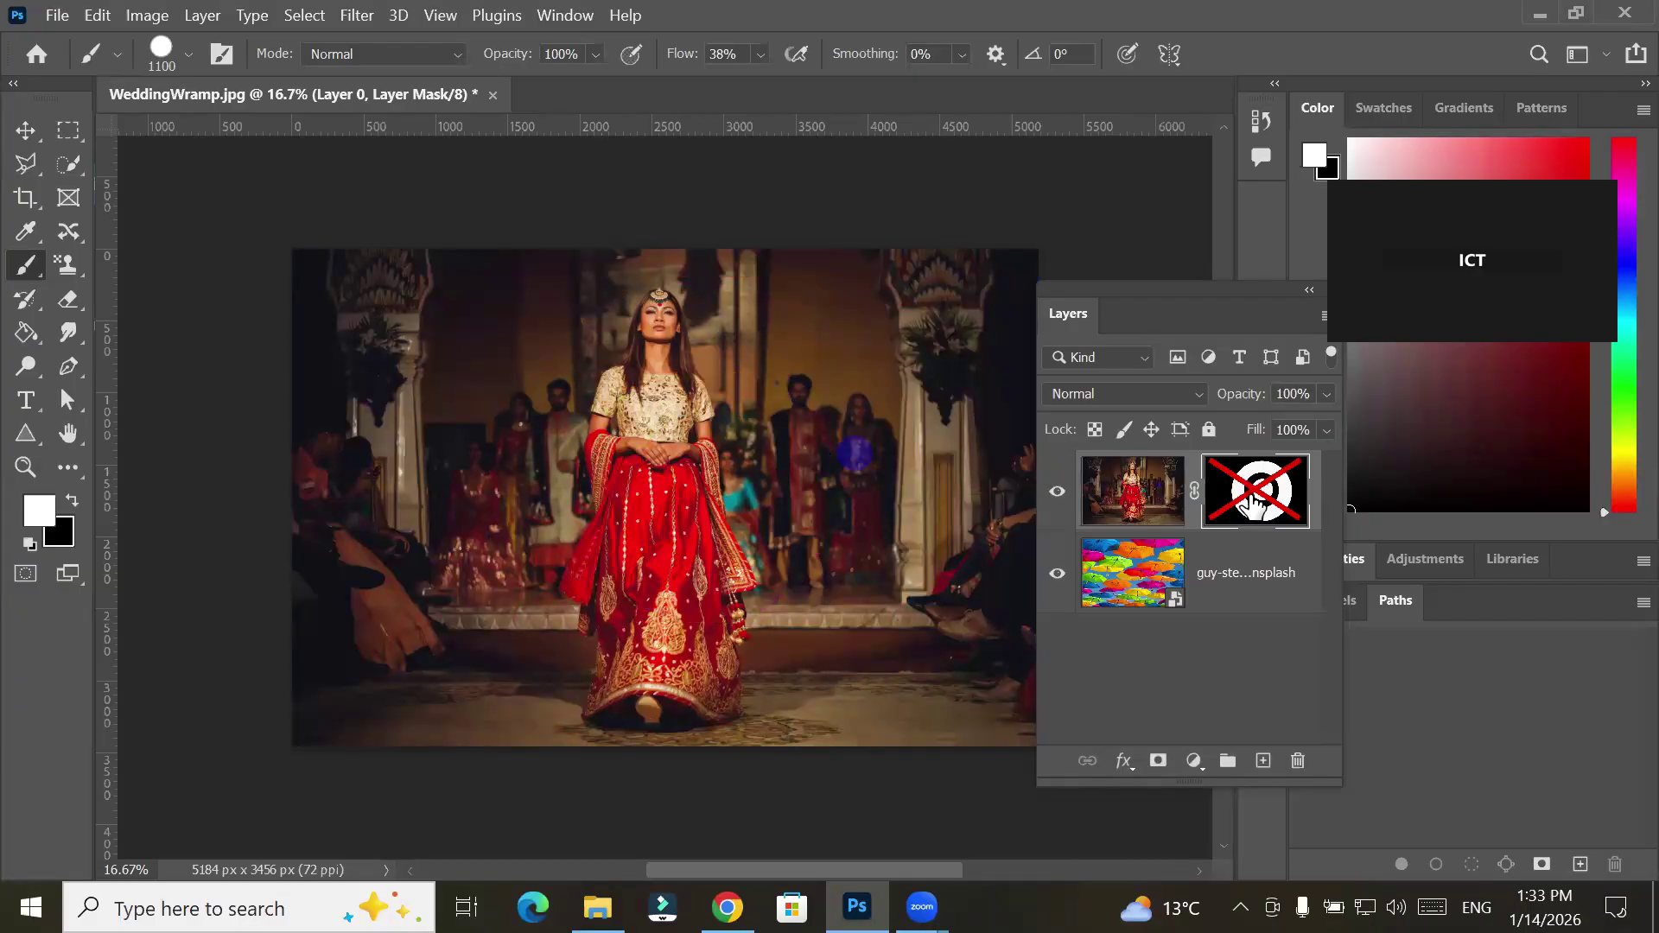
pyautogui.keyDown('shift'); pyautogui.click(1255, 504); pyautogui.keyUp('shift')
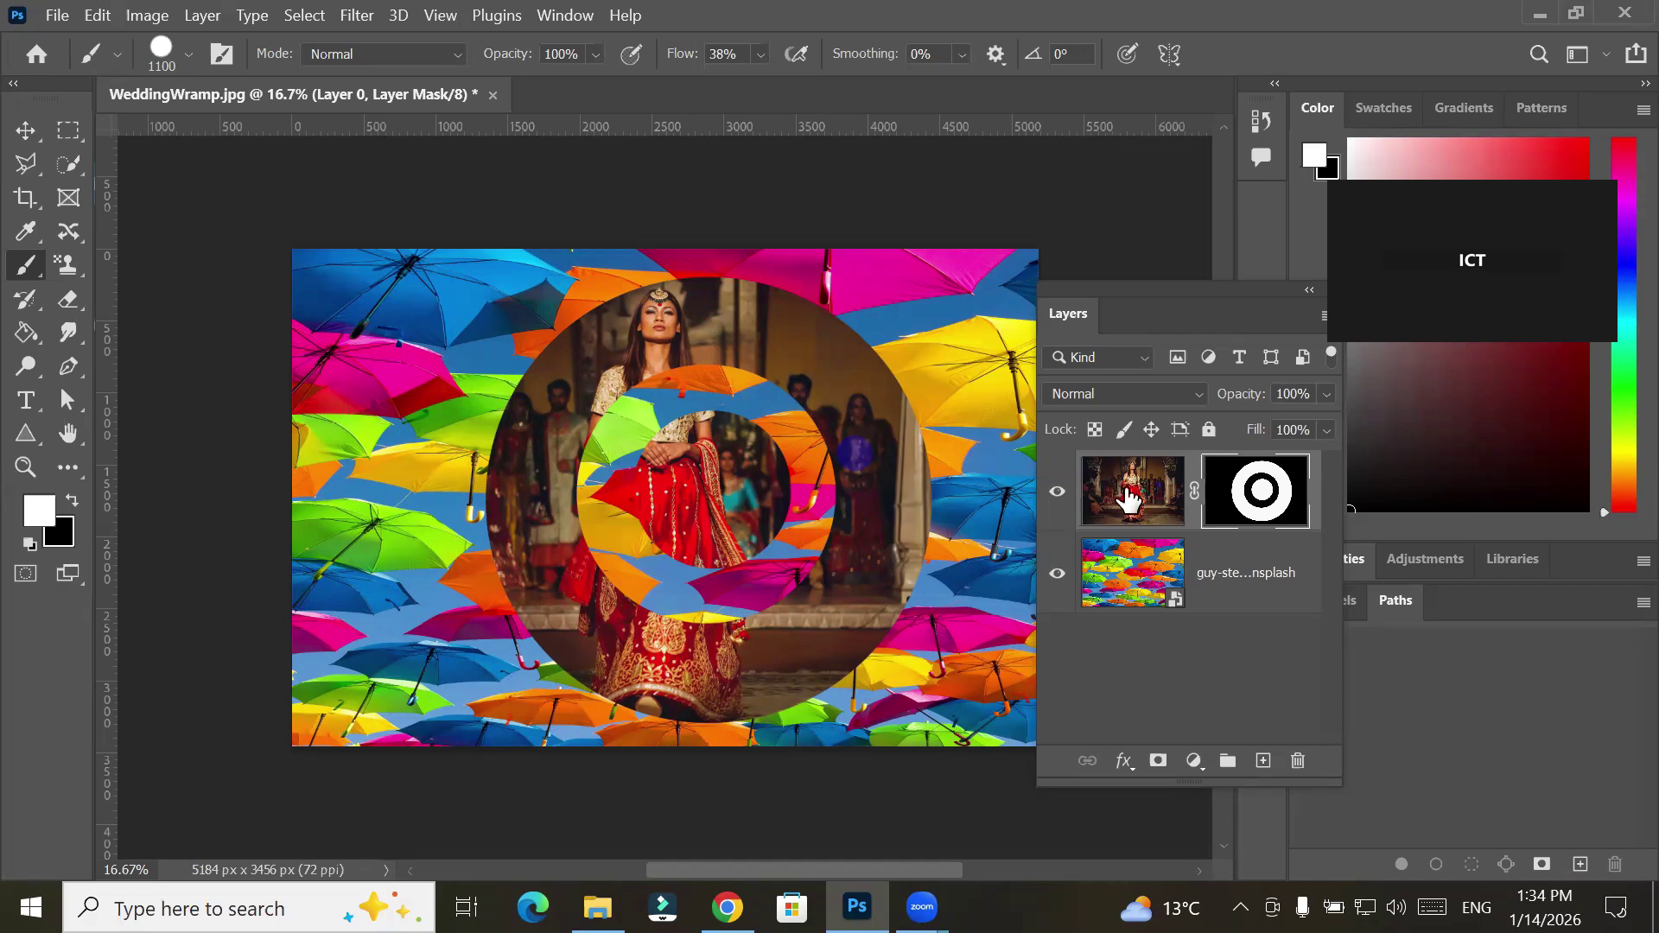
pyautogui.keyDown('shift'); pyautogui.click(1268, 495); pyautogui.keyUp('shift')
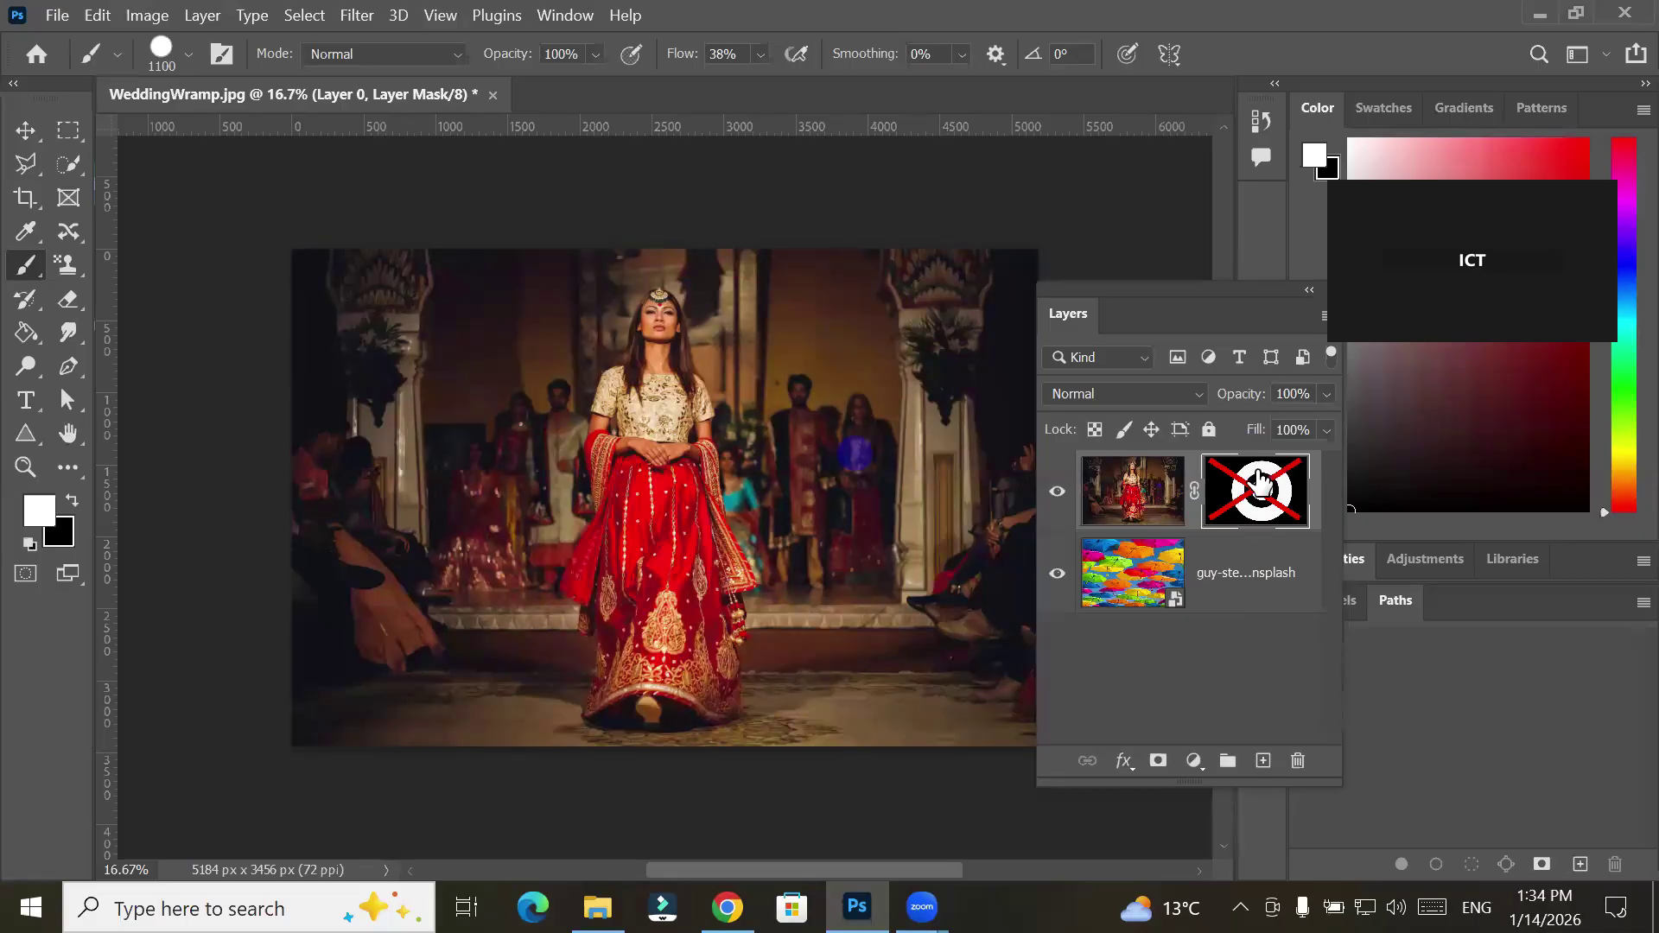
pyautogui.keyDown('shift'); pyautogui.click(1261, 481); pyautogui.keyUp('shift')
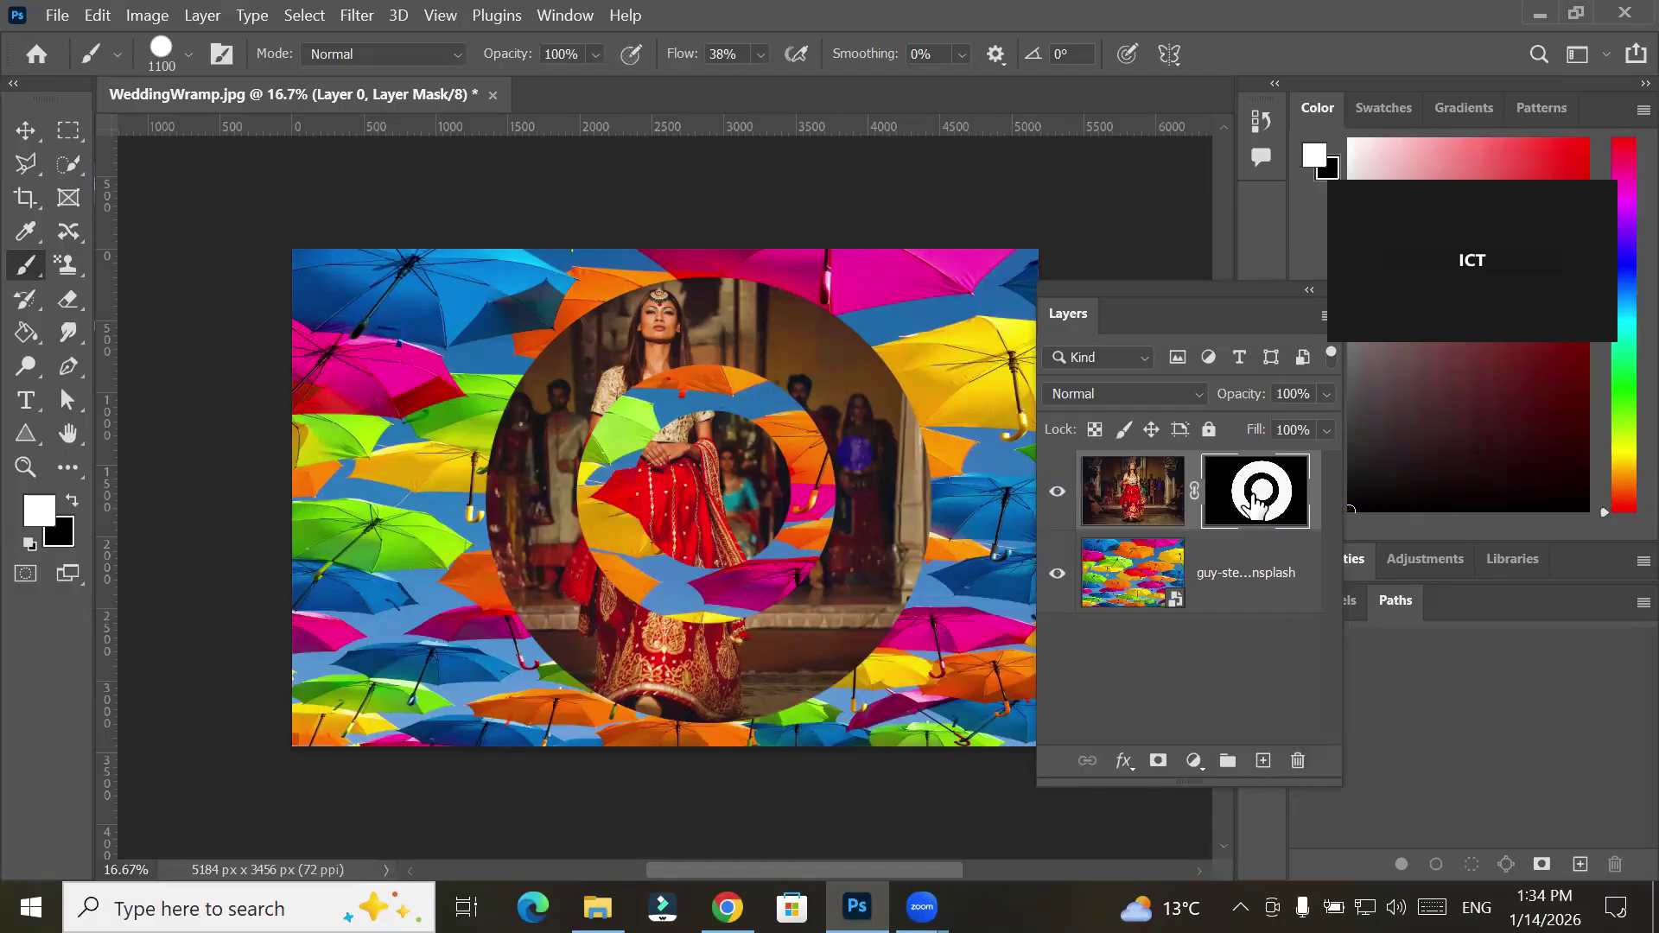
# Toggle the link between the wedding photo and its mask off and on, and activate the Move tool
pyautogui.click(1194, 489)
pyautogui.click(1193, 488)
pyautogui.click(1194, 489)
pyautogui.click(1193, 489)
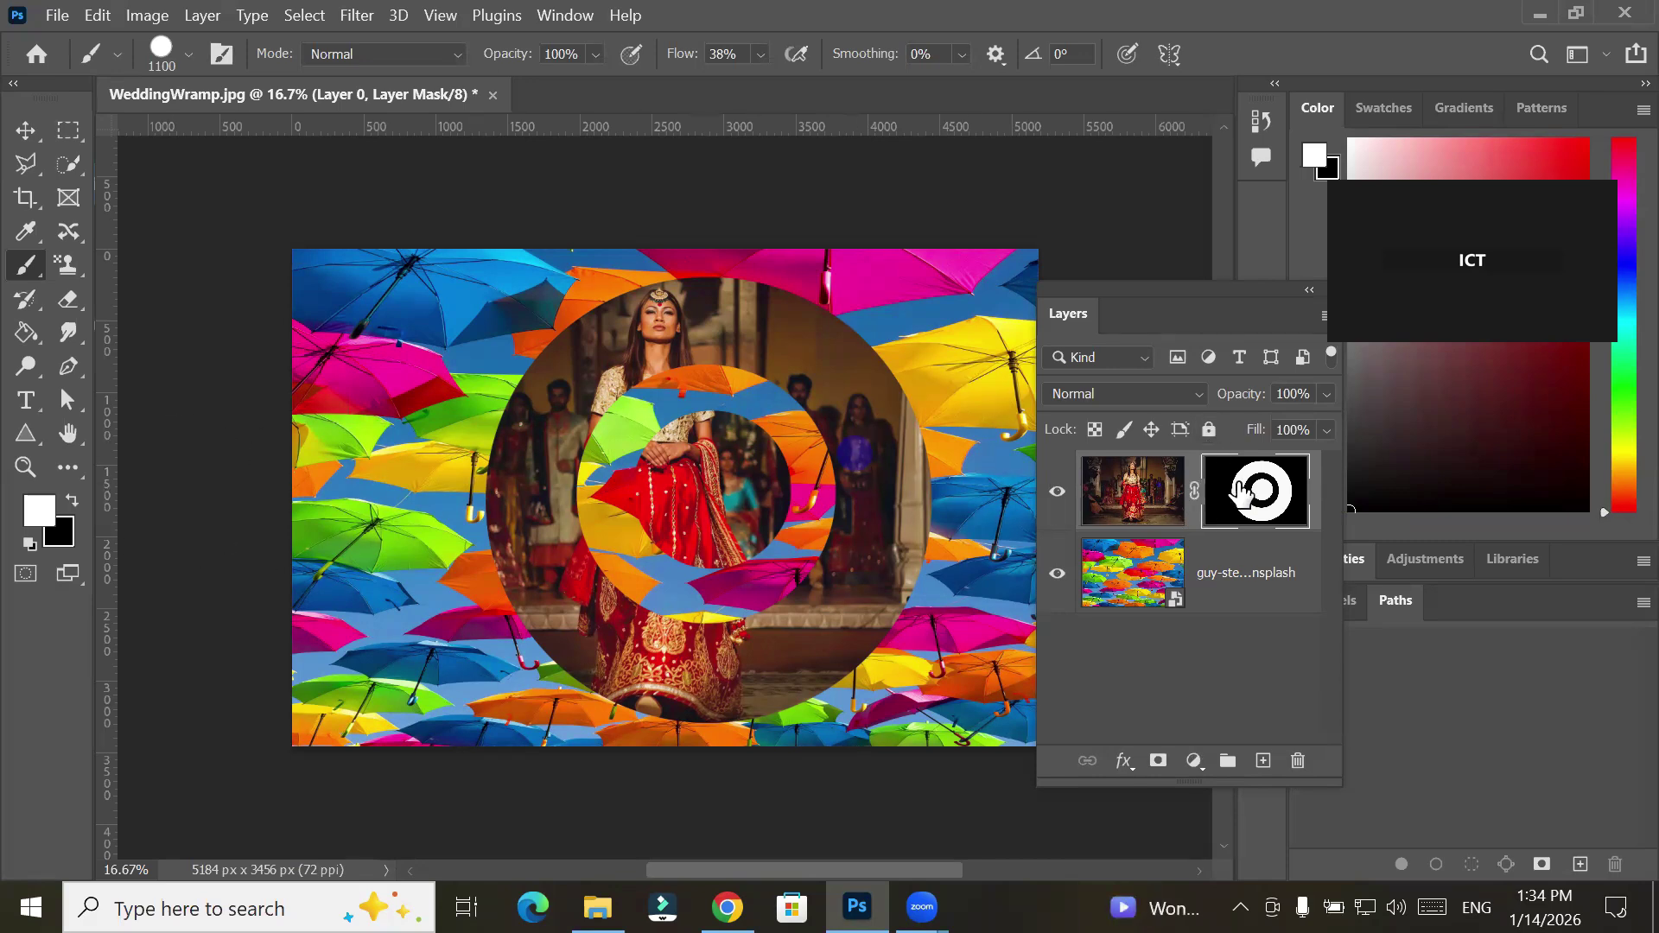
pyautogui.click(25, 130)
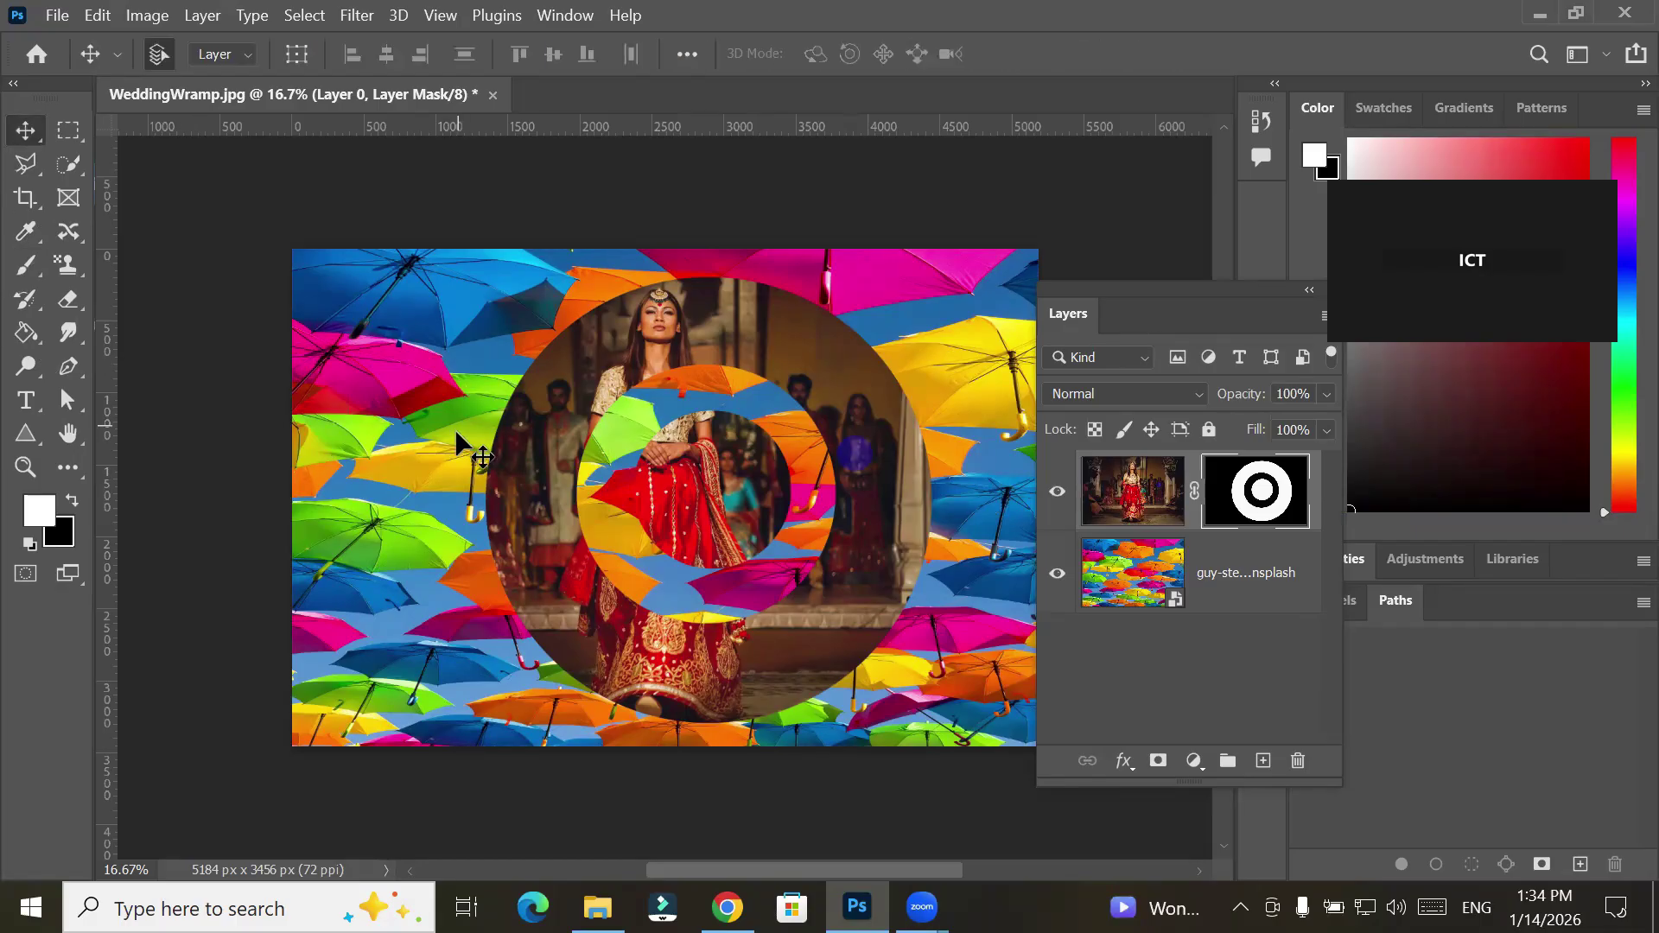
pyautogui.click(423, 446)
pyautogui.moveTo(423, 447); pyautogui.dragTo(454, 423)
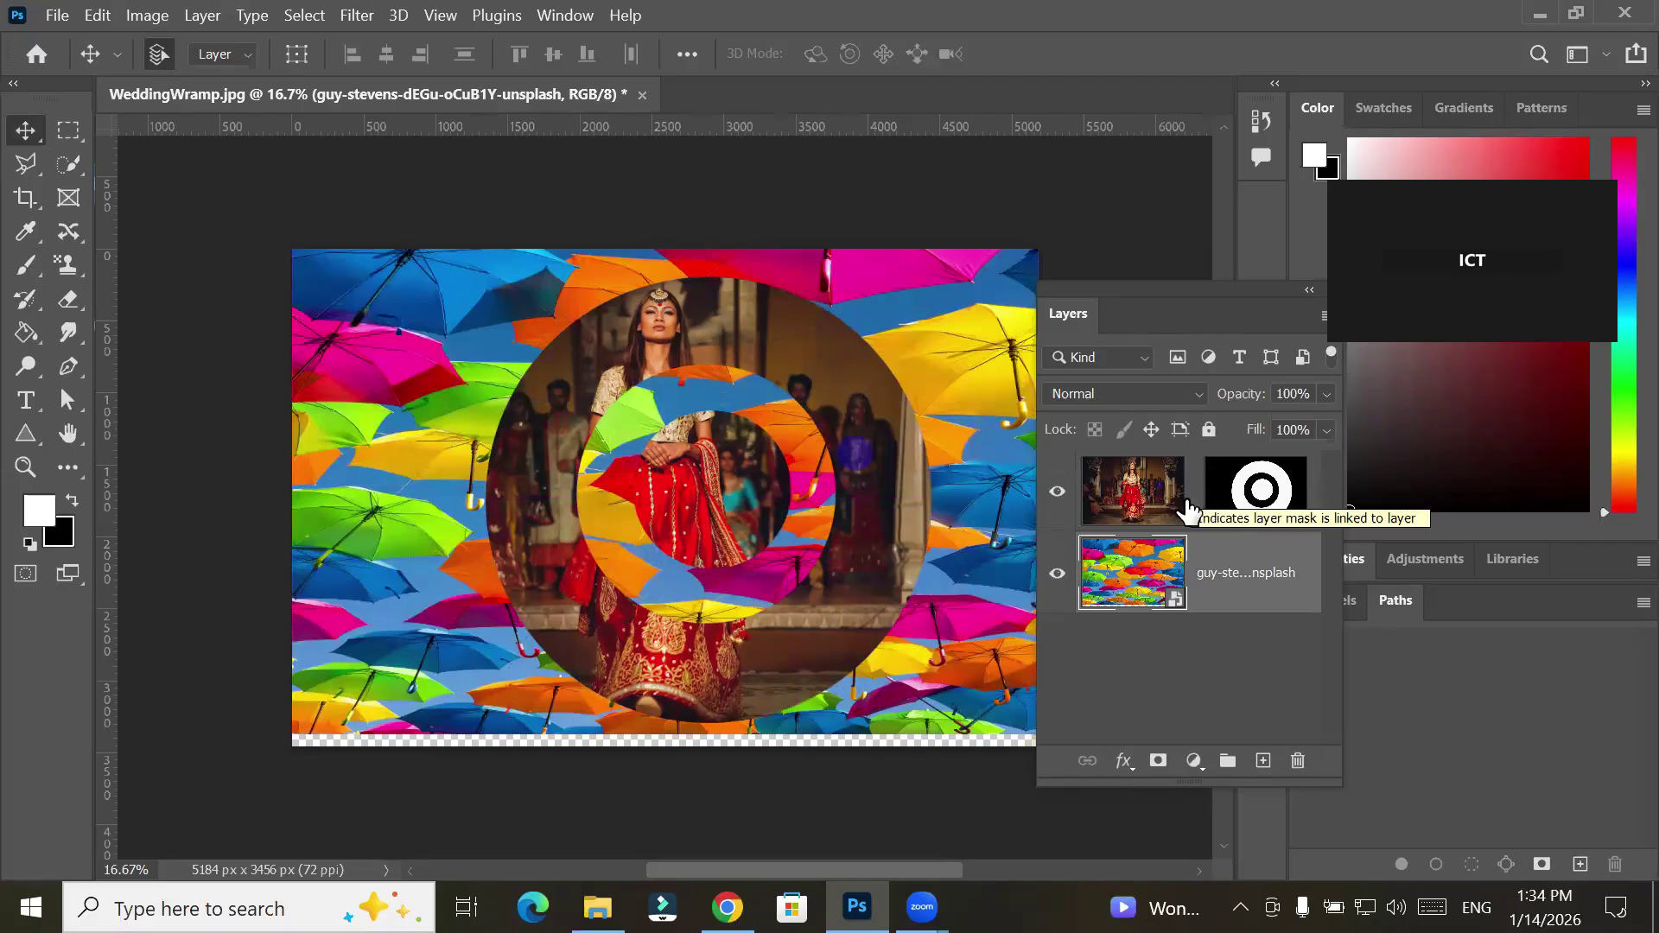
pyautogui.click(1300, 510)
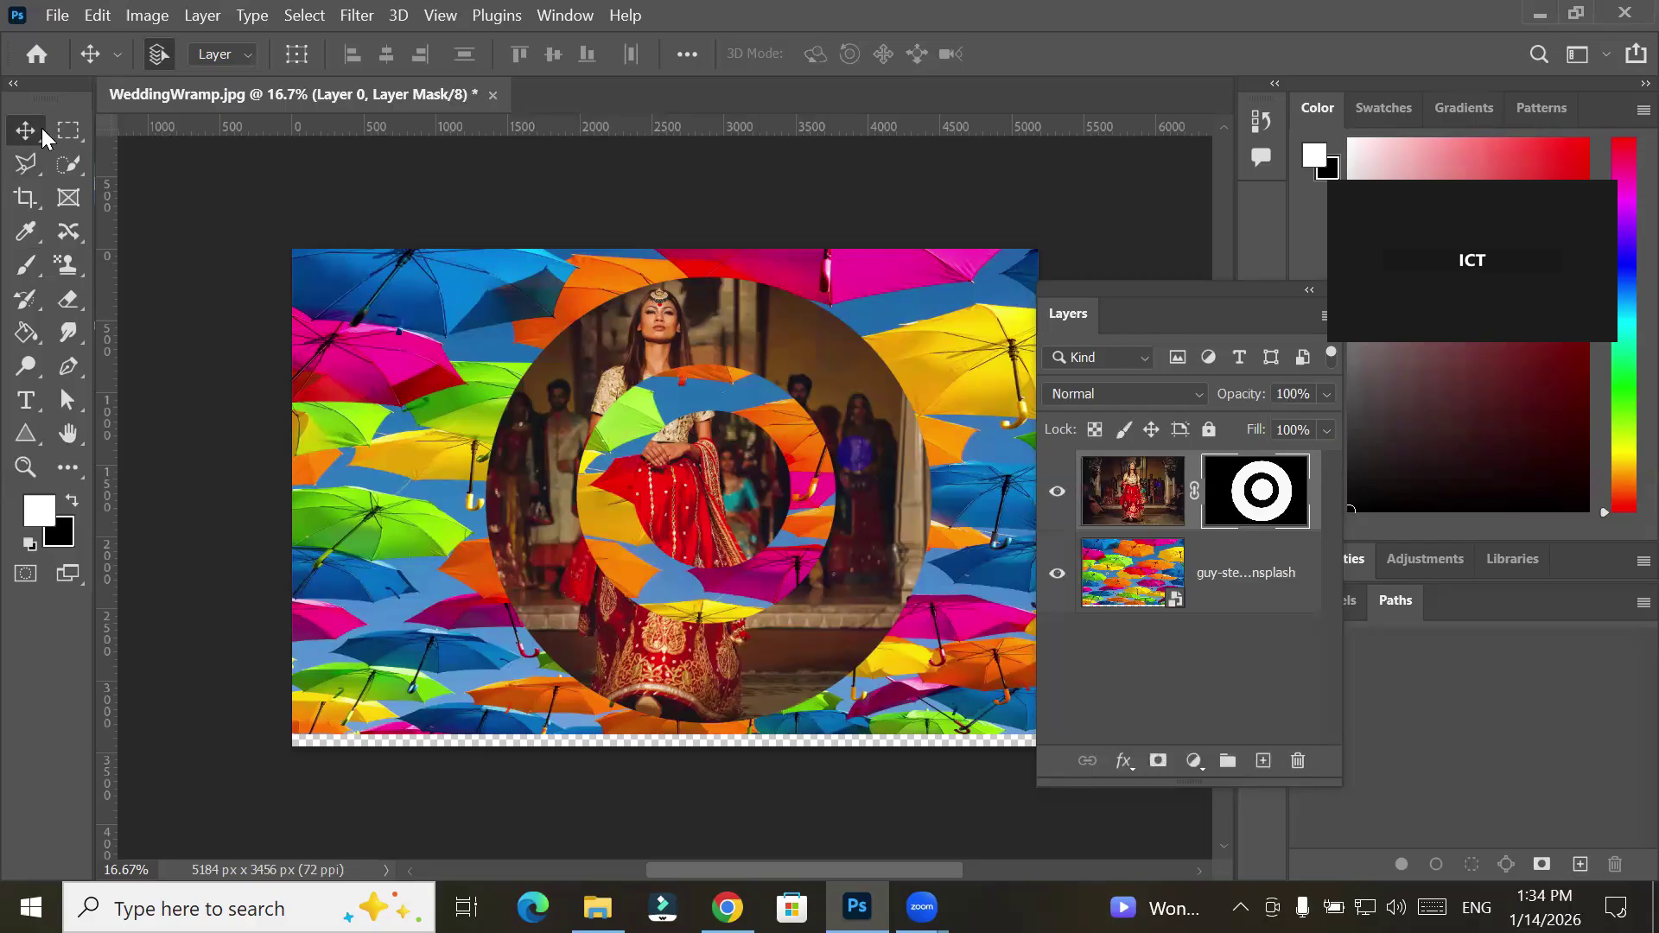
pyautogui.moveTo(484, 471)
pyautogui.mouseDown()
pyautogui.moveTo(371, 462)
pyautogui.moveTo(341, 406)
pyautogui.moveTo(615, 557)
pyautogui.moveTo(484, 449)
pyautogui.moveTo(708, 406)
pyautogui.moveTo(803, 484)
pyautogui.moveTo(398, 393)
pyautogui.moveTo(449, 371)
pyautogui.moveTo(536, 432)
pyautogui.moveTo(471, 481)
pyautogui.mouseUp()
# Unlink the wedding photo from its mask, shift only the photo to the right inside the rings, and link them again
pyautogui.click(1194, 489)
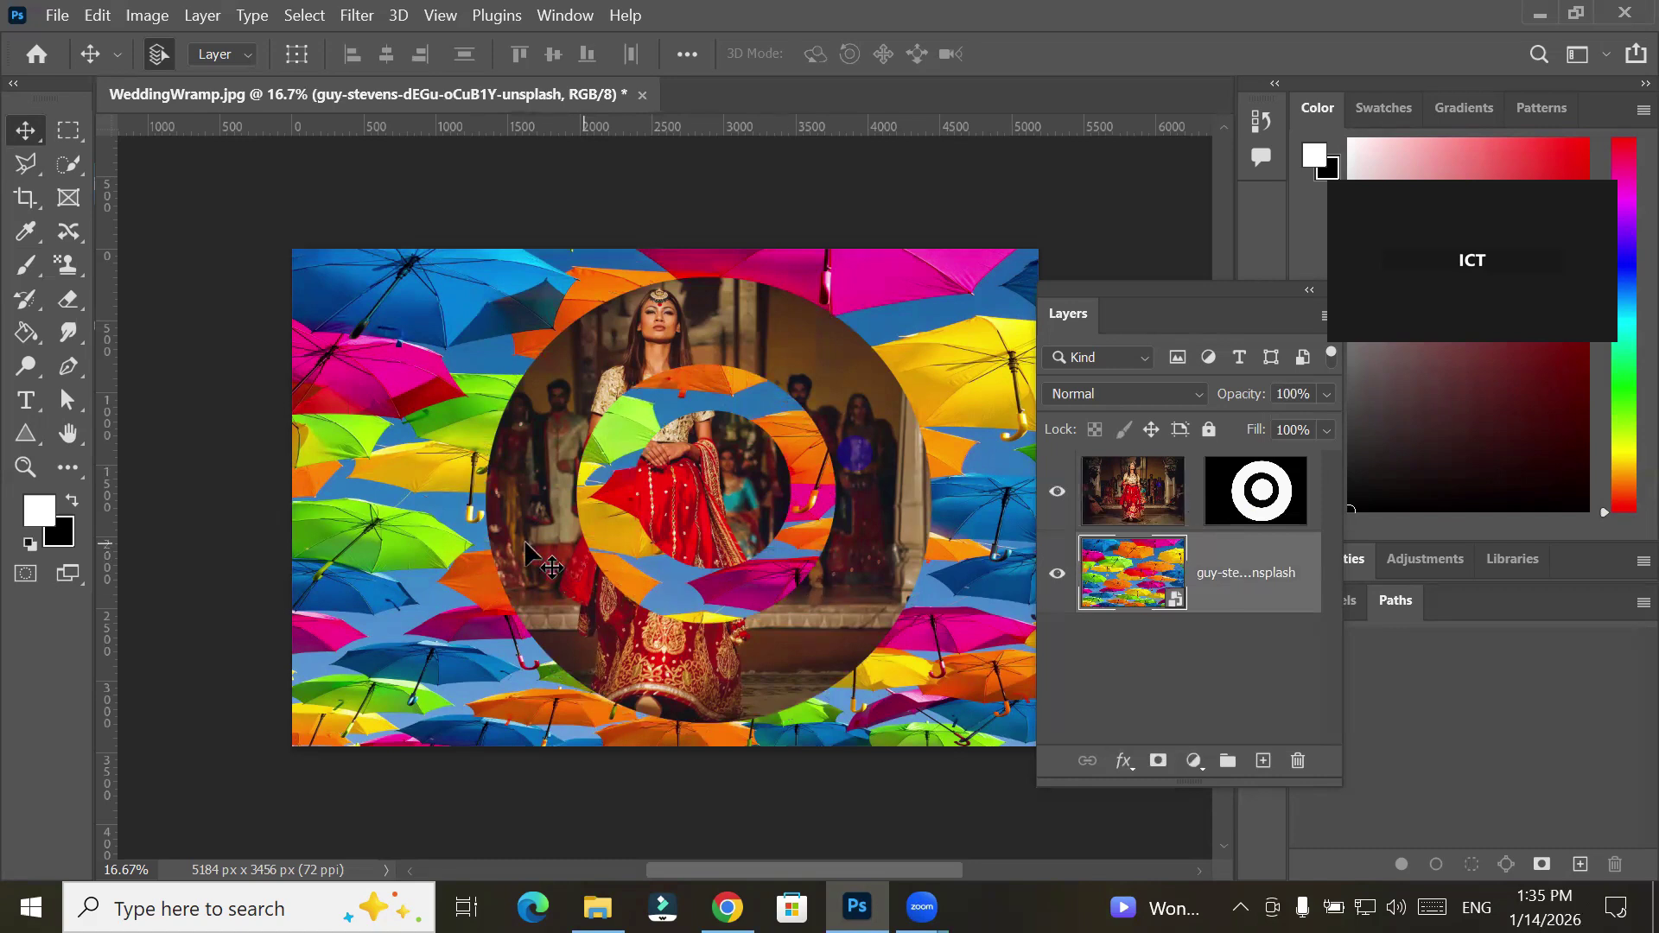
pyautogui.moveTo(525, 545); pyautogui.dragTo(672, 546)
pyautogui.click(1193, 490)
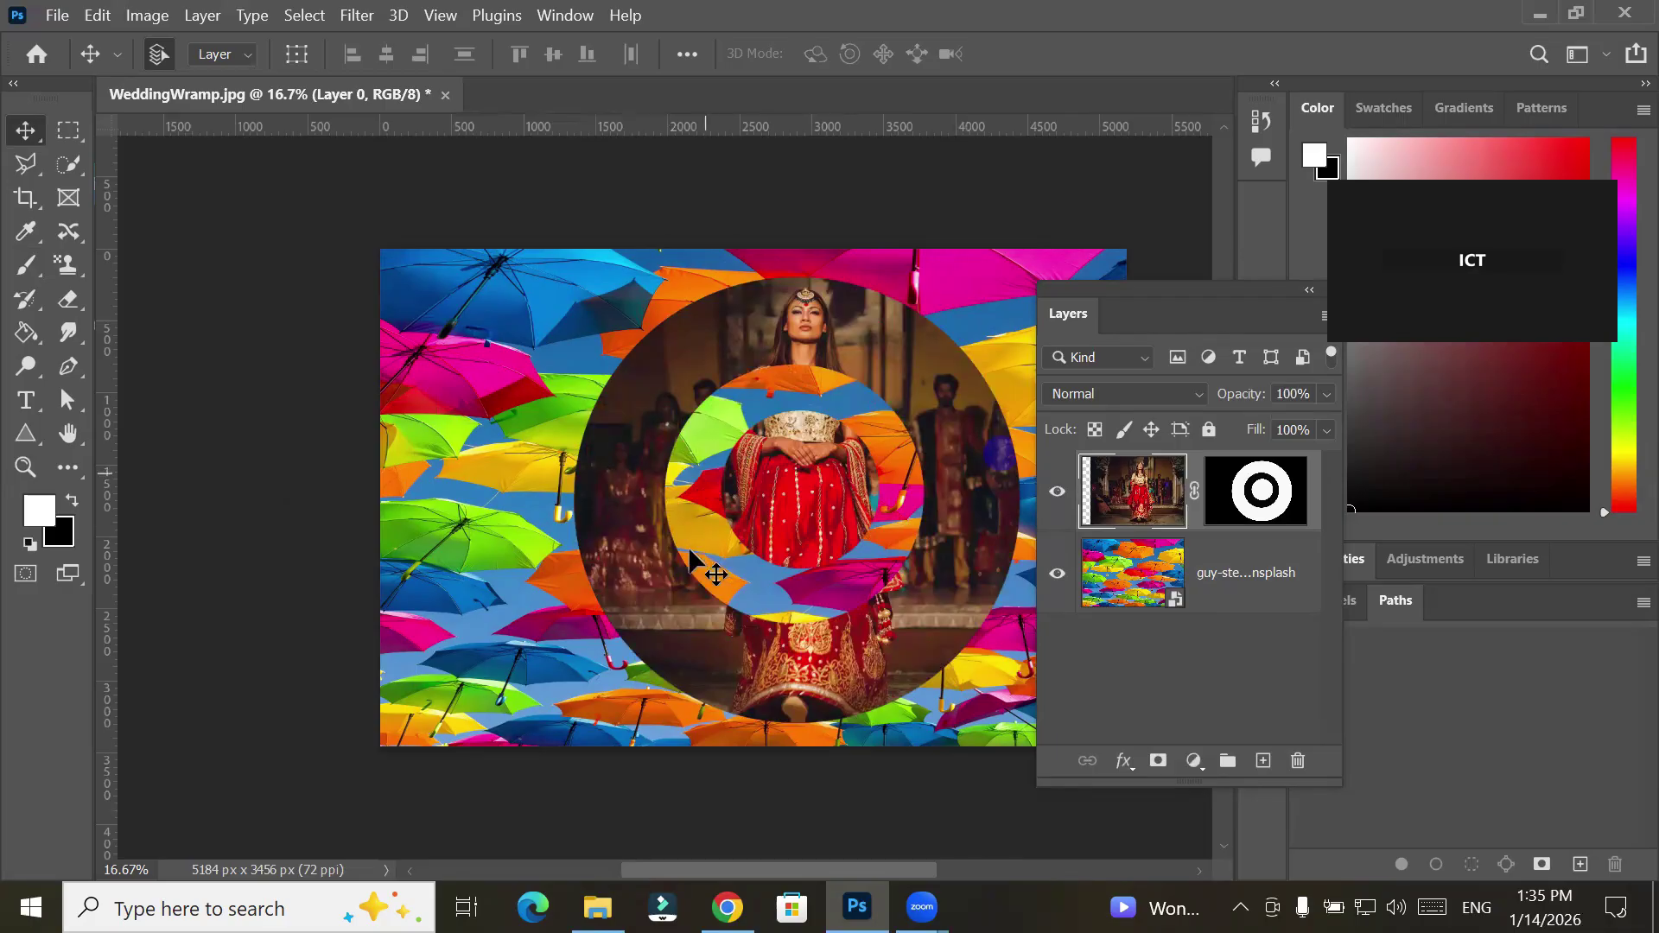
pyautogui.moveTo(701, 553)
pyautogui.mouseDown()
pyautogui.moveTo(774, 553)
pyautogui.moveTo(840, 601)
pyautogui.moveTo(512, 536)
pyautogui.moveTo(761, 516)
pyautogui.moveTo(752, 571)
pyautogui.moveTo(519, 553)
pyautogui.moveTo(657, 505)
pyautogui.moveTo(717, 537)
pyautogui.moveTo(717, 519)
pyautogui.moveTo(704, 572)
pyautogui.mouseUp()
# Select the wedding photo itself as the active target and disable its layer mask
pyautogui.click(1277, 510)
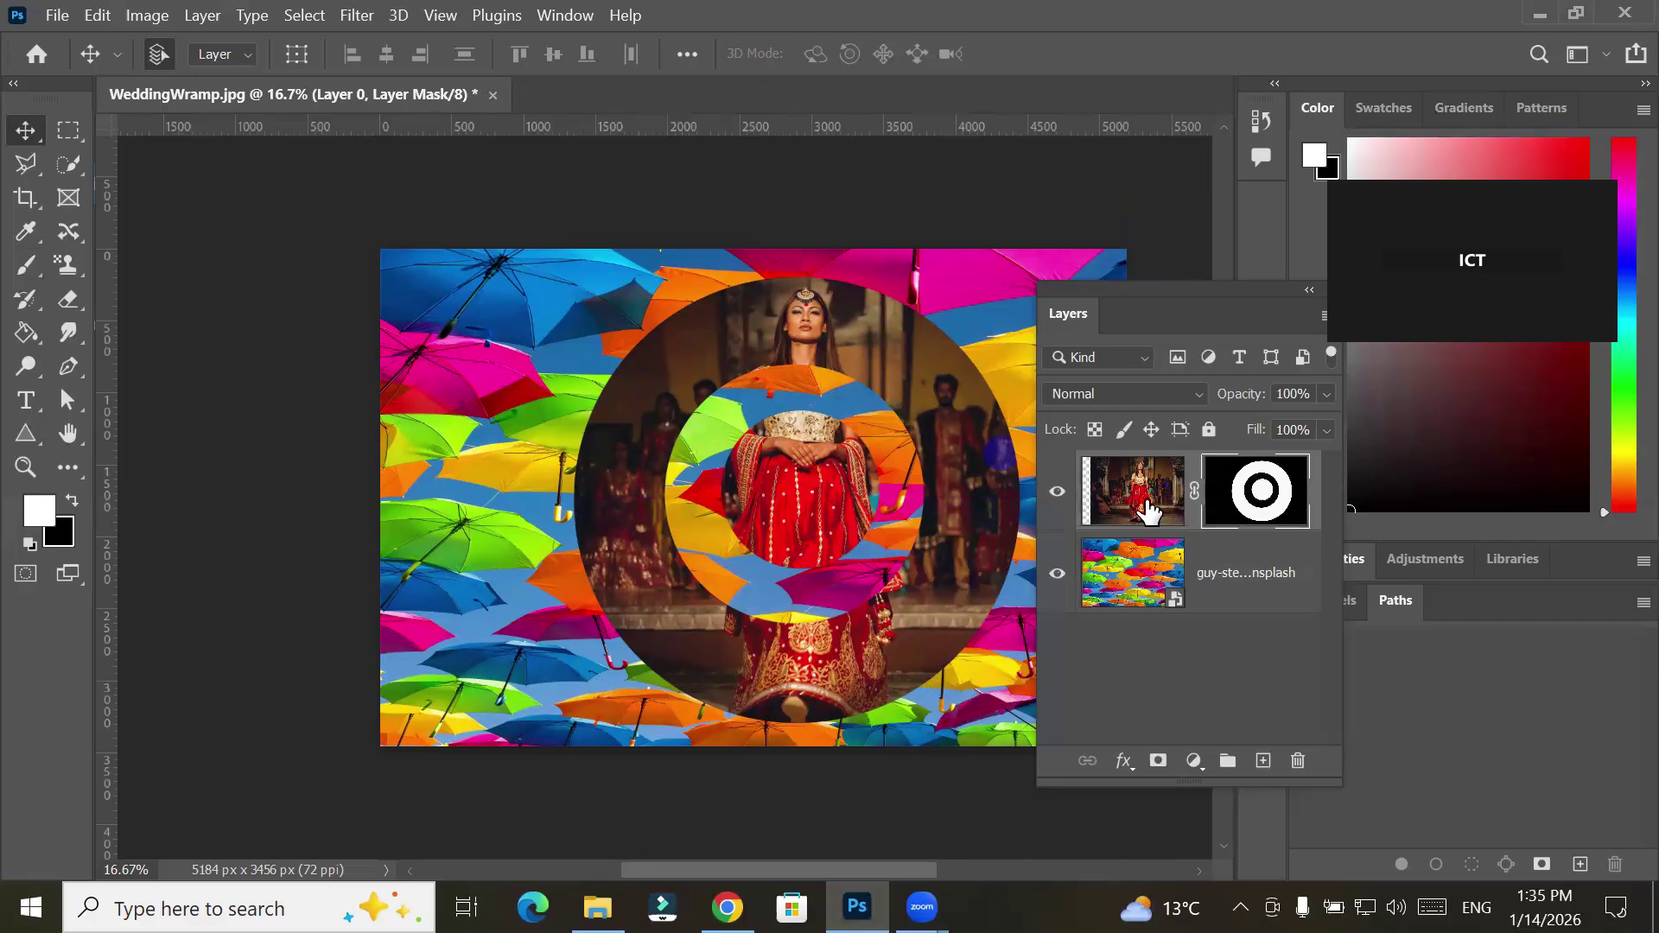
pyautogui.click(1151, 501)
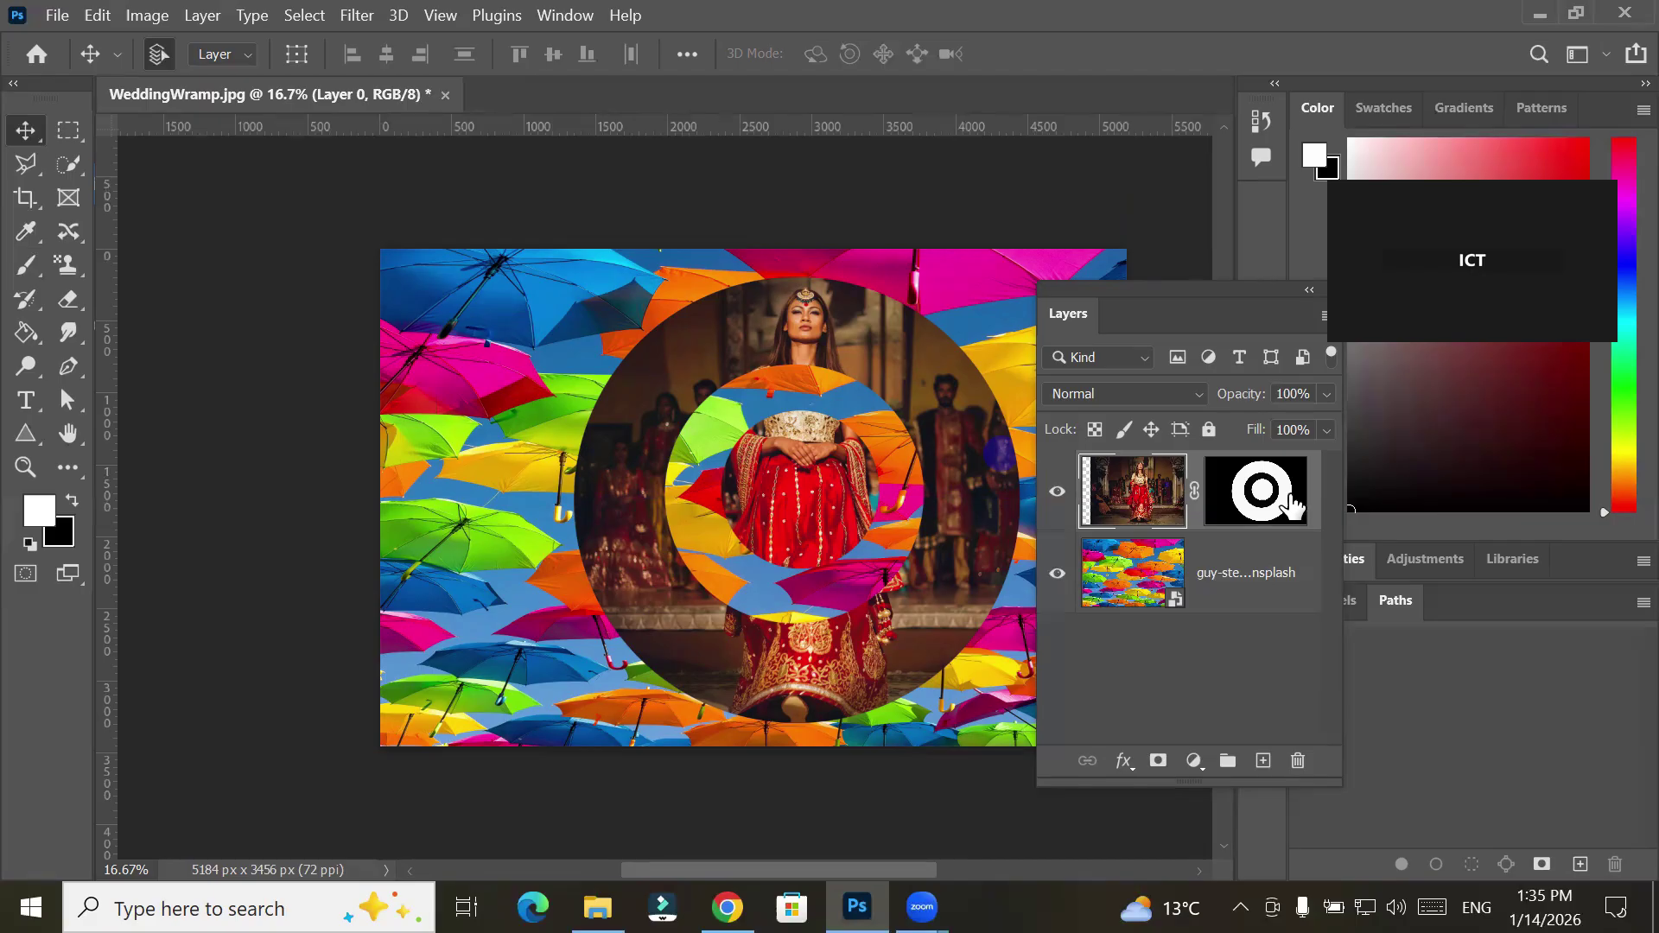
pyautogui.keyDown('shift'); pyautogui.click(1276, 501); pyautogui.keyUp('shift')
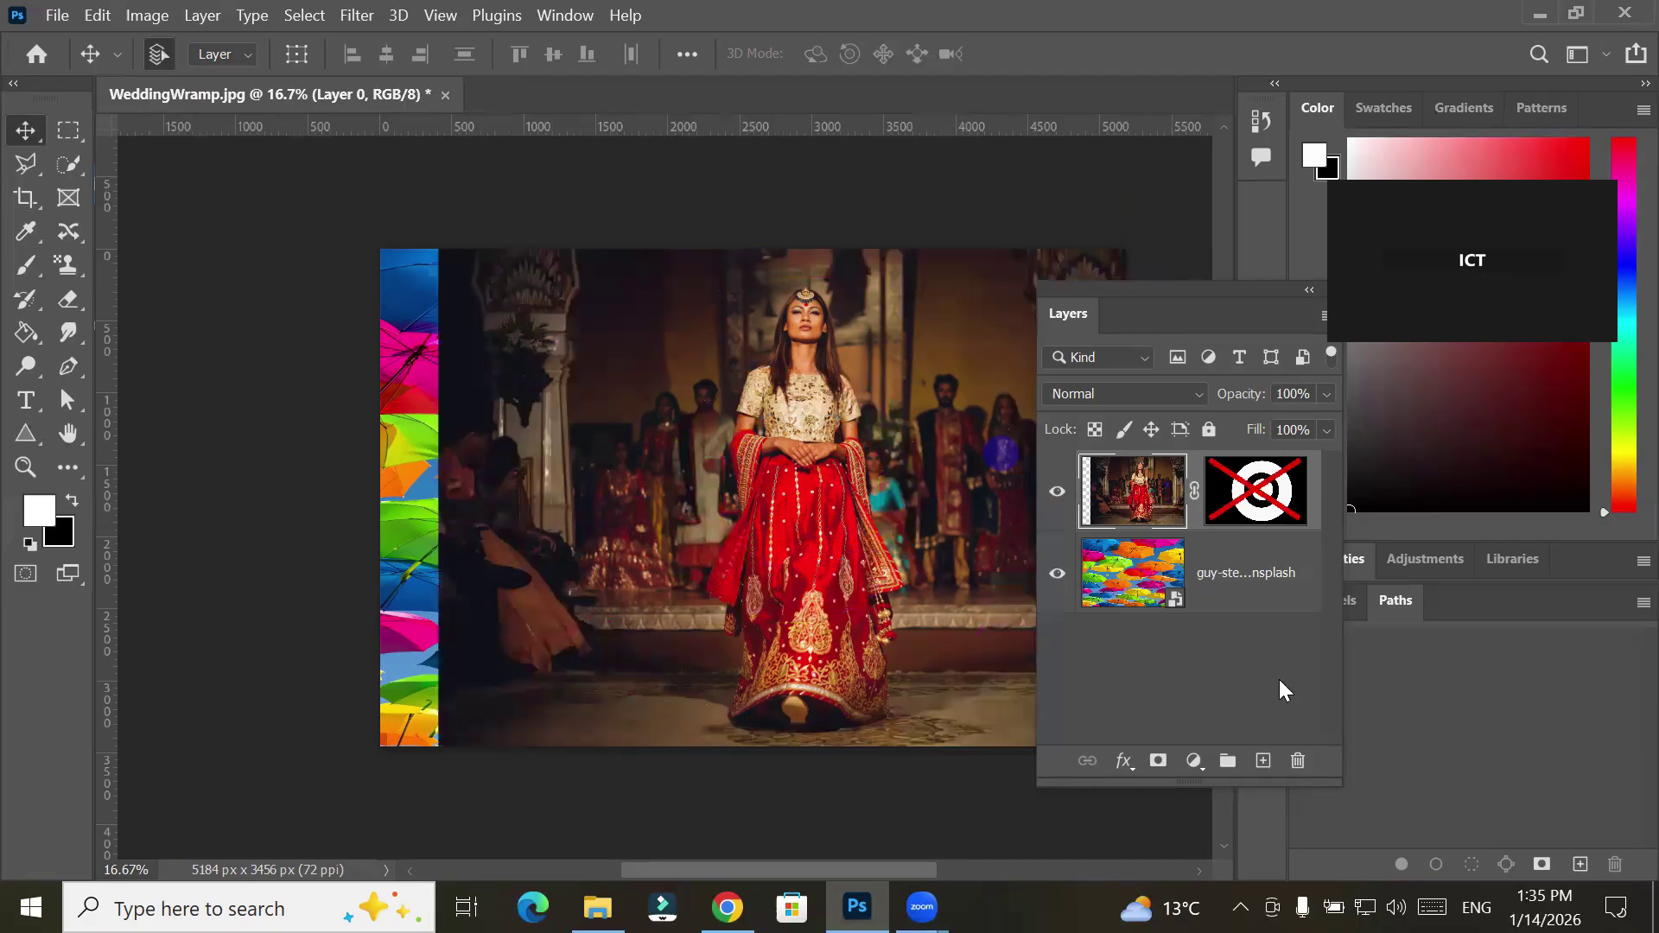
# Create a blank white 2550 × 3300 px document at 300 ppi
pyautogui.click(67, 19)
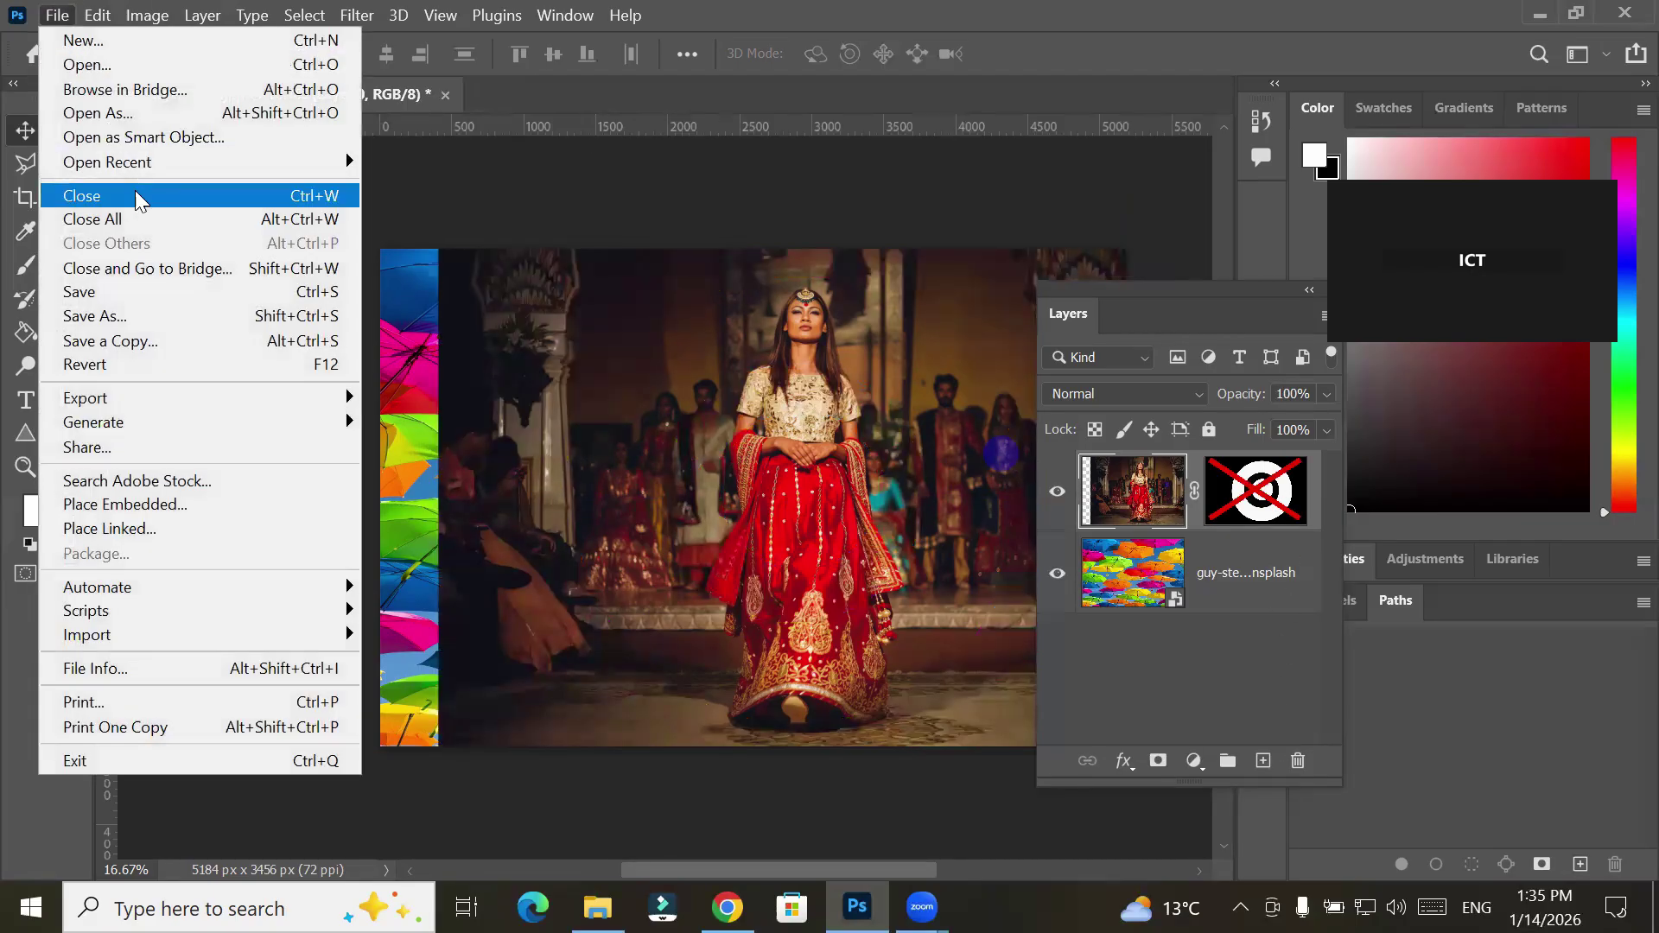
pyautogui.click(78, 41)
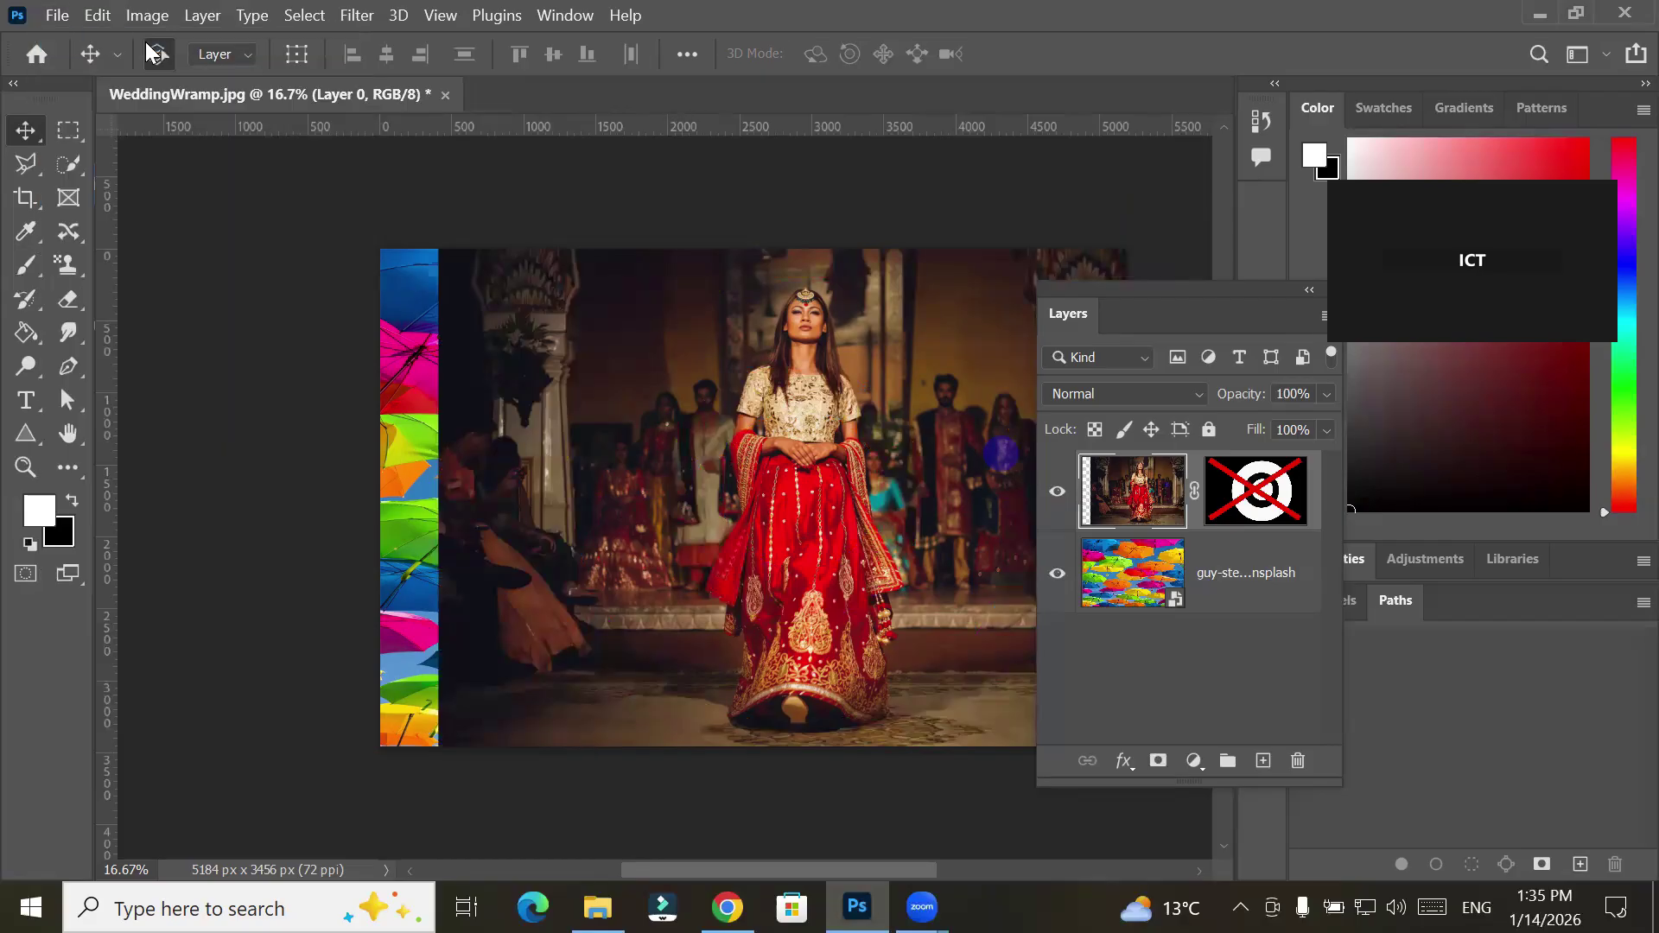
pyautogui.doubleClick(208, 285)
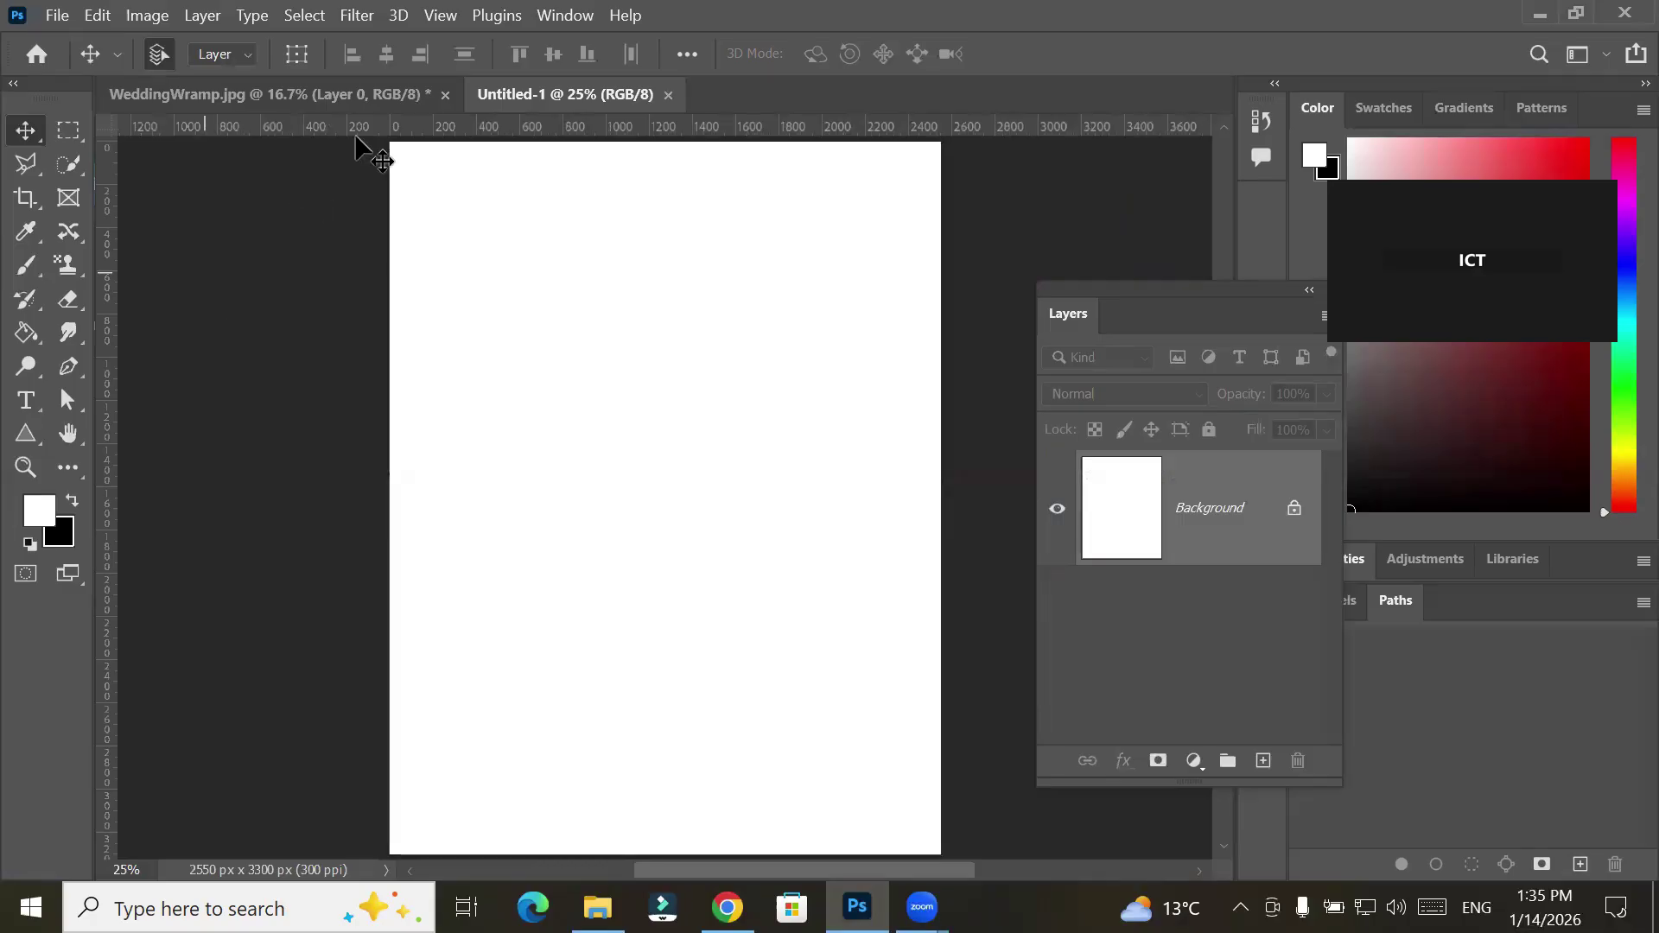
# Return to the WeddingWramp.jpg document and close it without saving
pyautogui.click(423, 94)
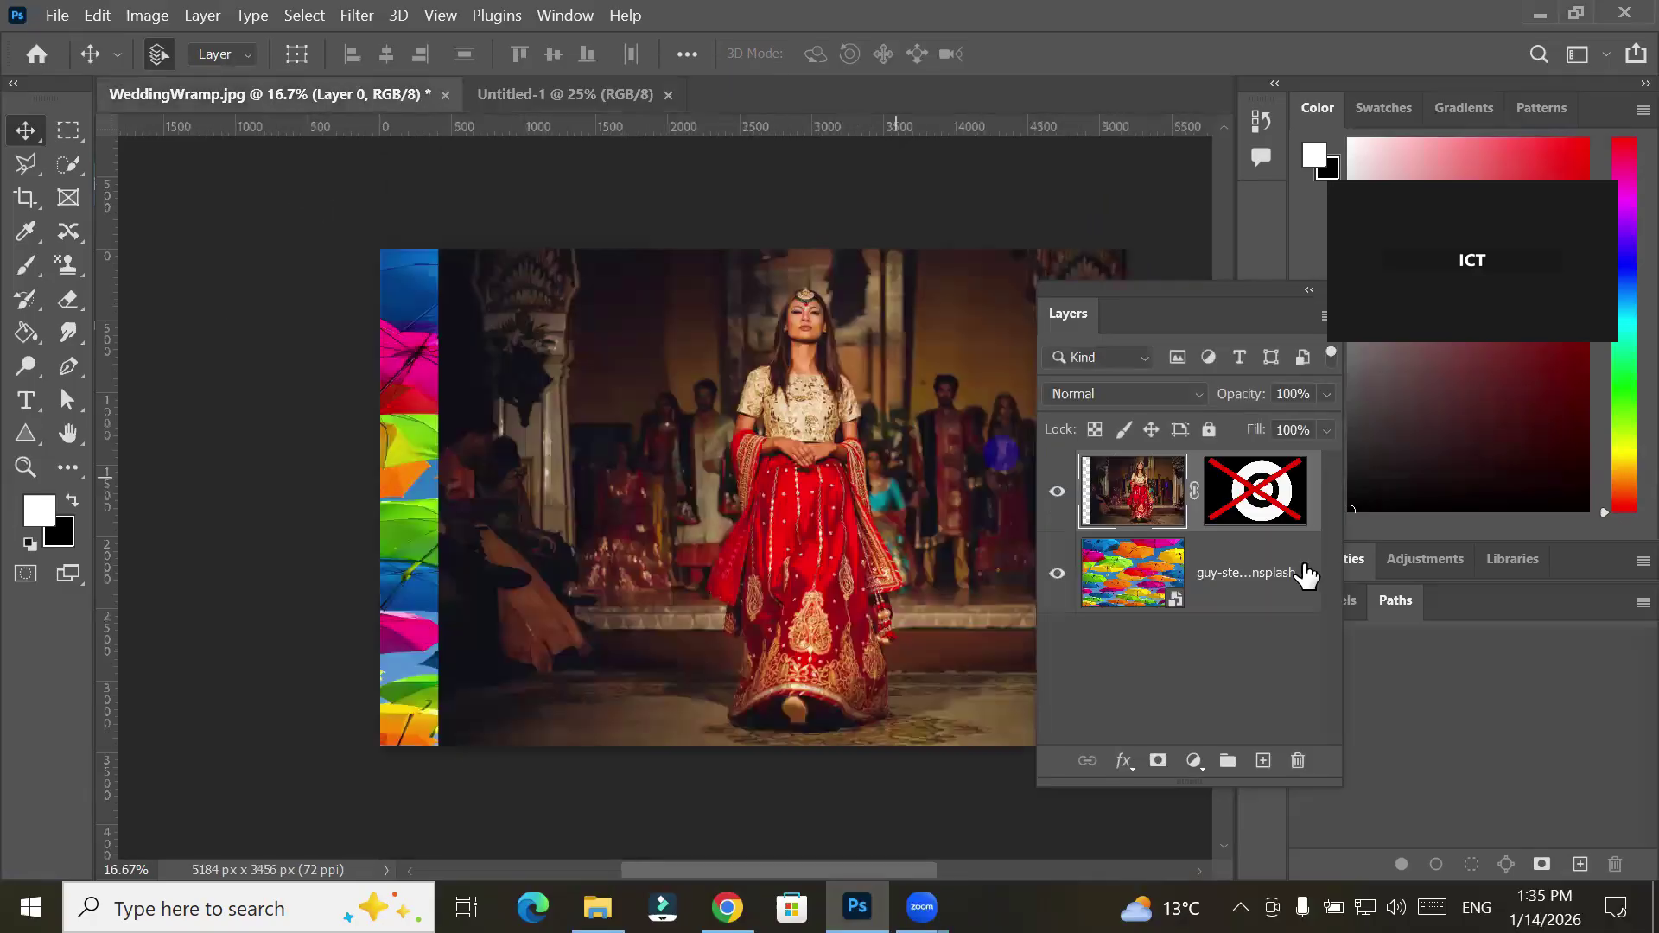
pyautogui.click(444, 95)
pyautogui.click(904, 375)
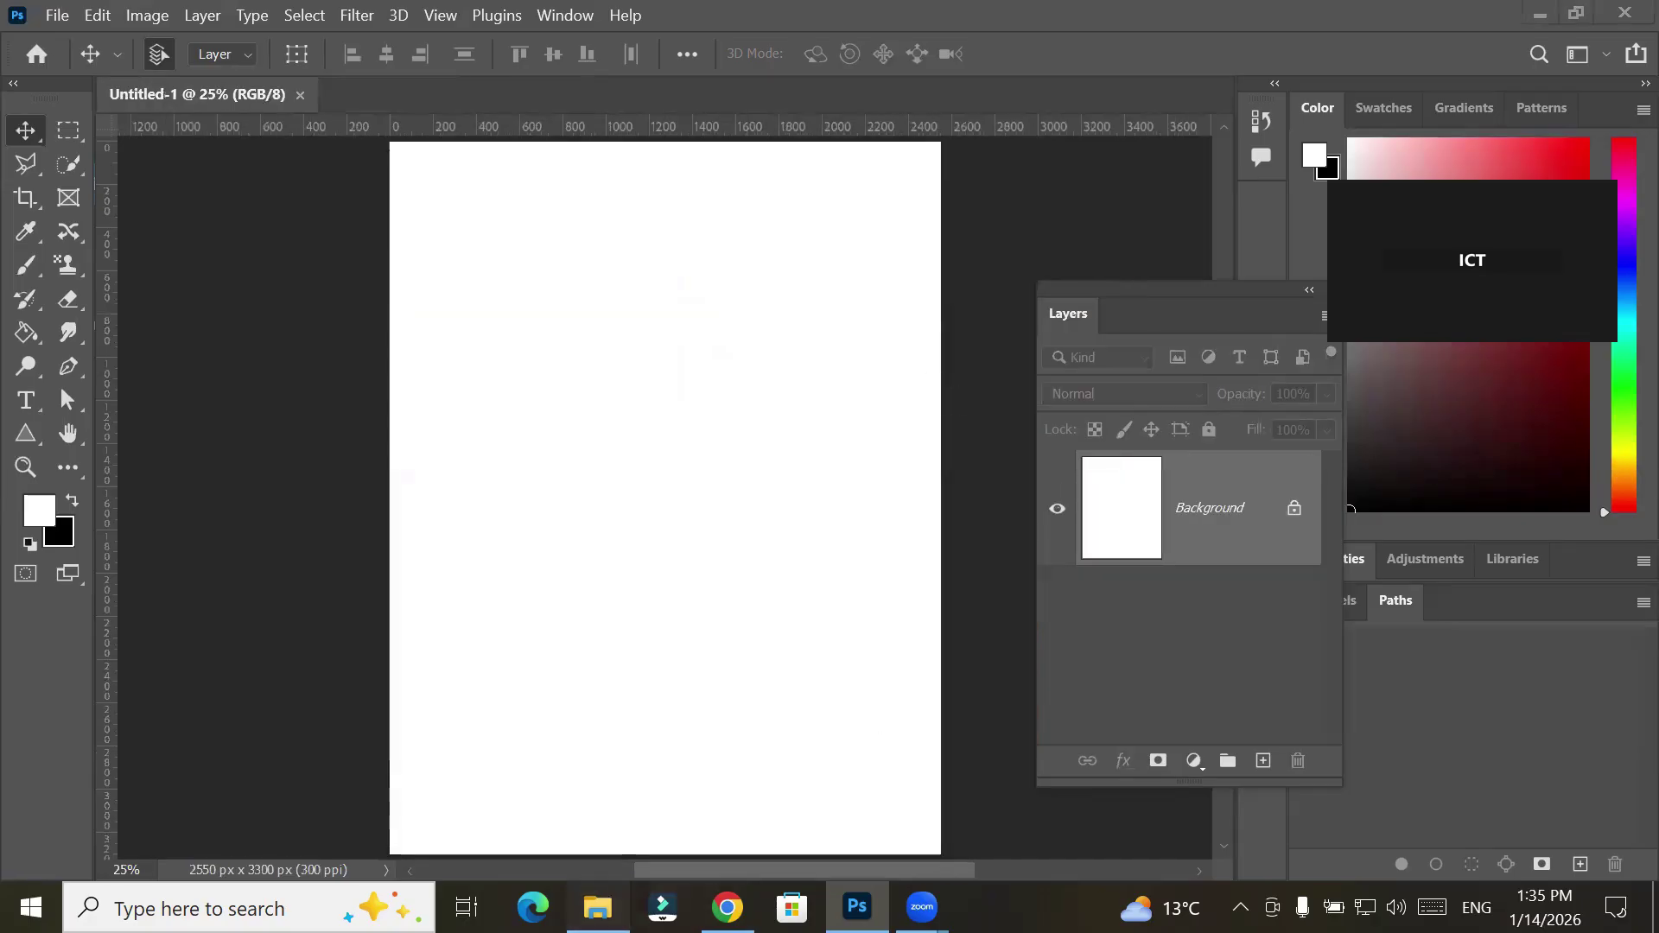
# Switch to File Explorer and open the Images folder inside _Graphics on Local Disk (D:)
pyautogui.hotkey('alt', 'Tab')
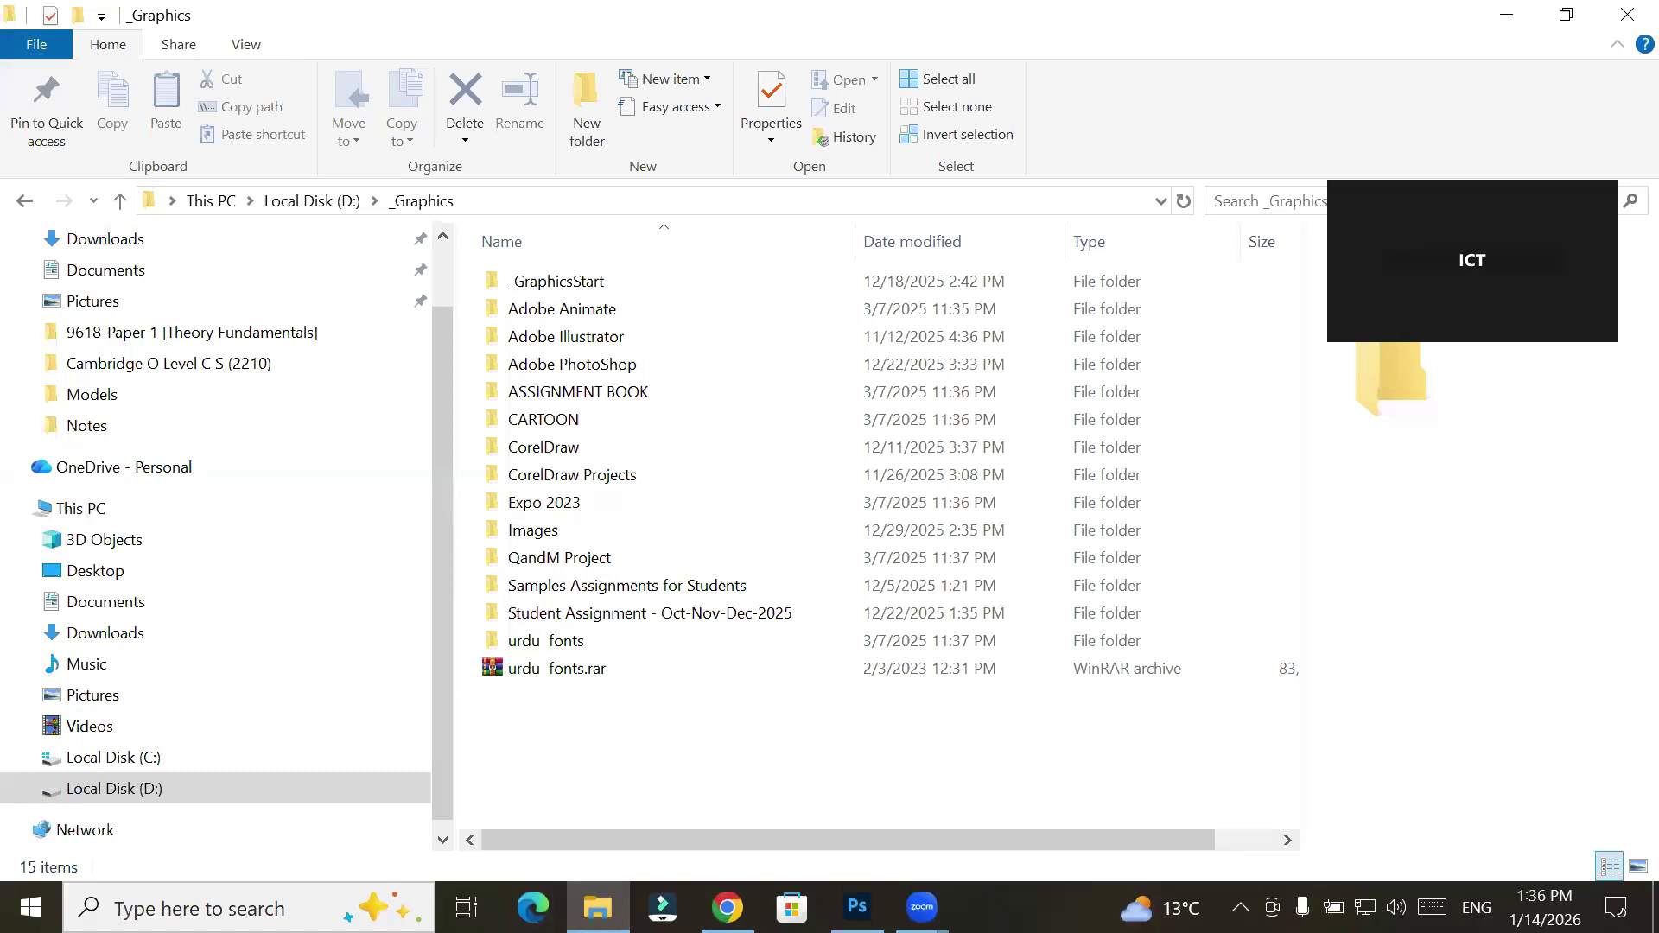
pyautogui.click(122, 515)
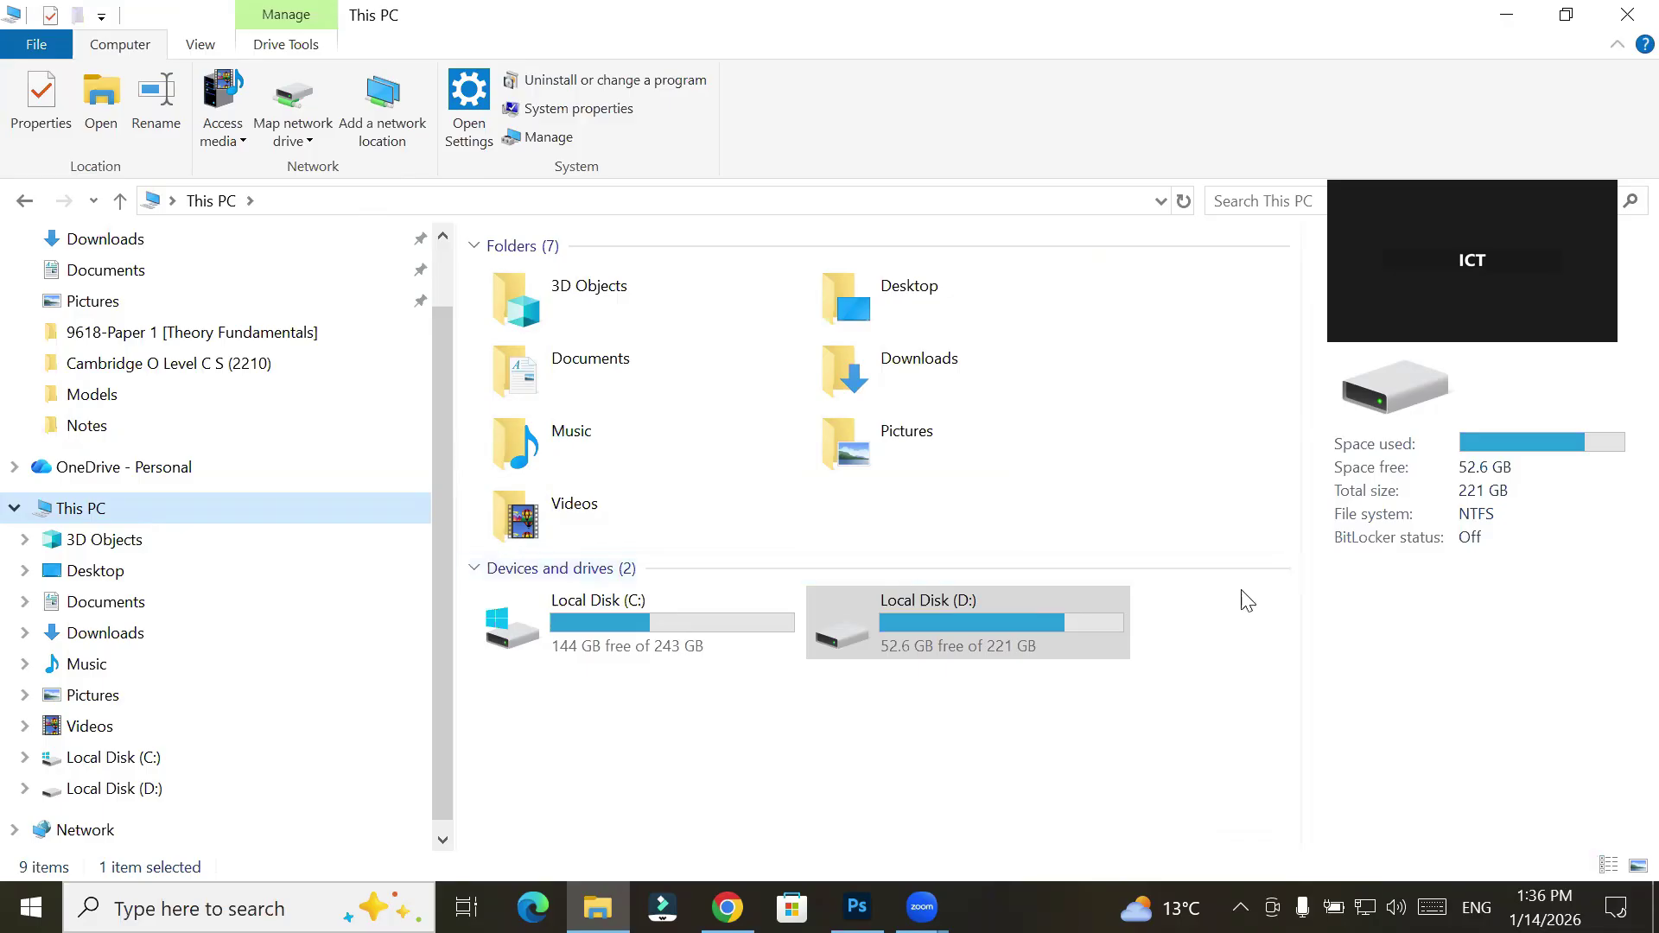
pyautogui.doubleClick(914, 634)
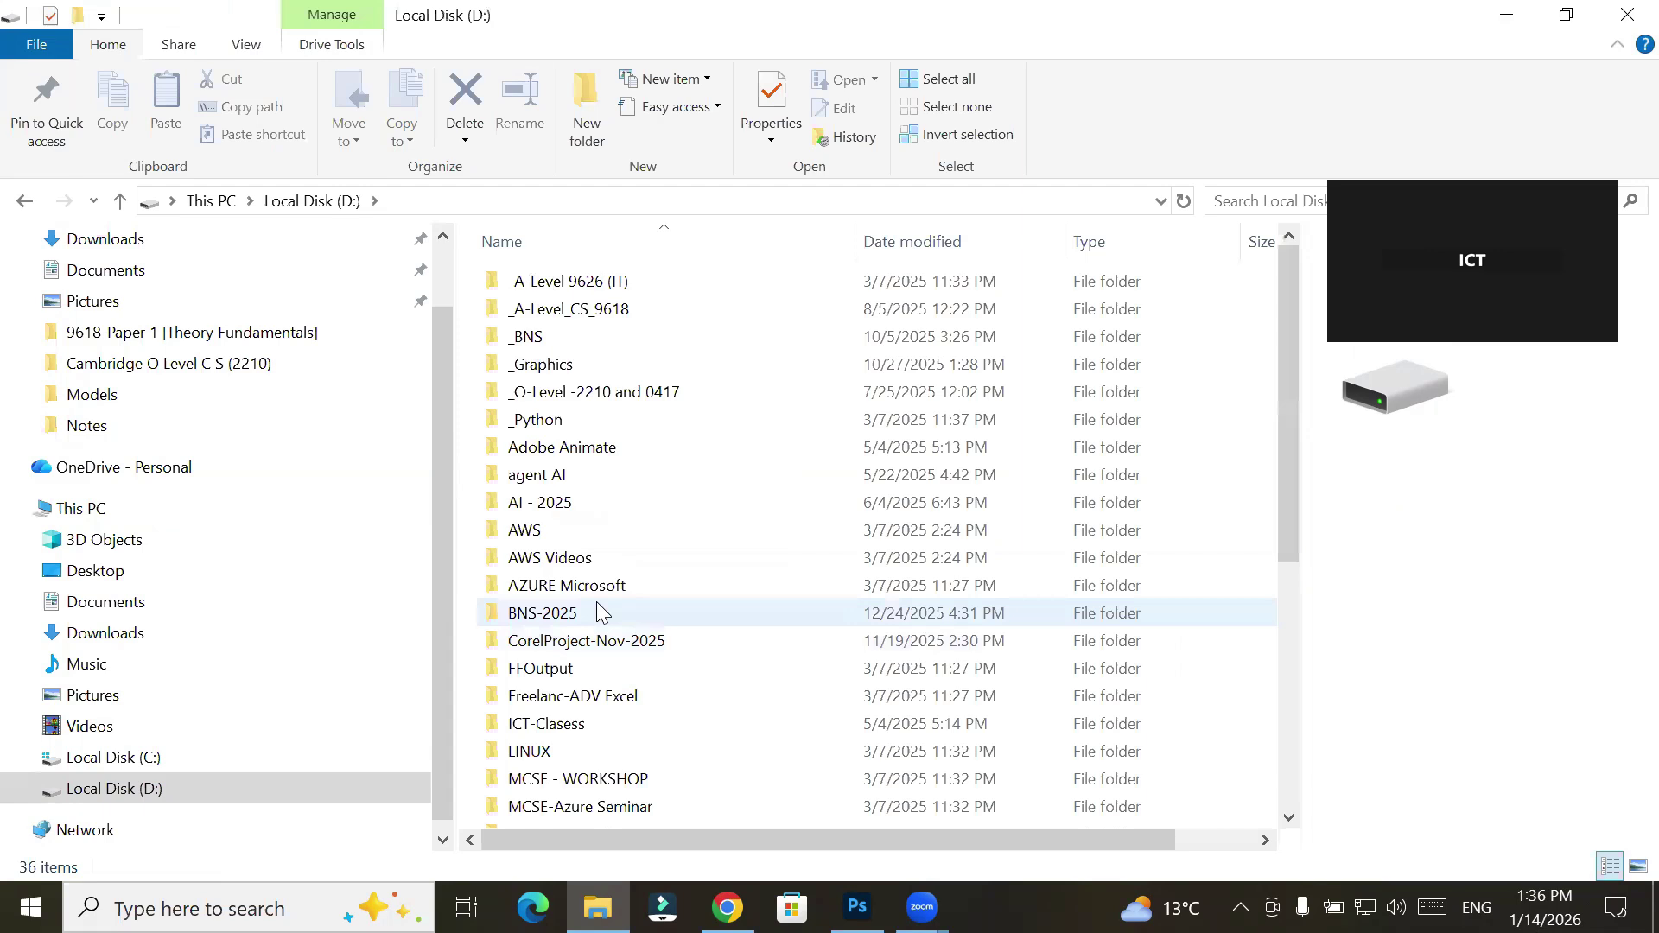
pyautogui.doubleClick(655, 366)
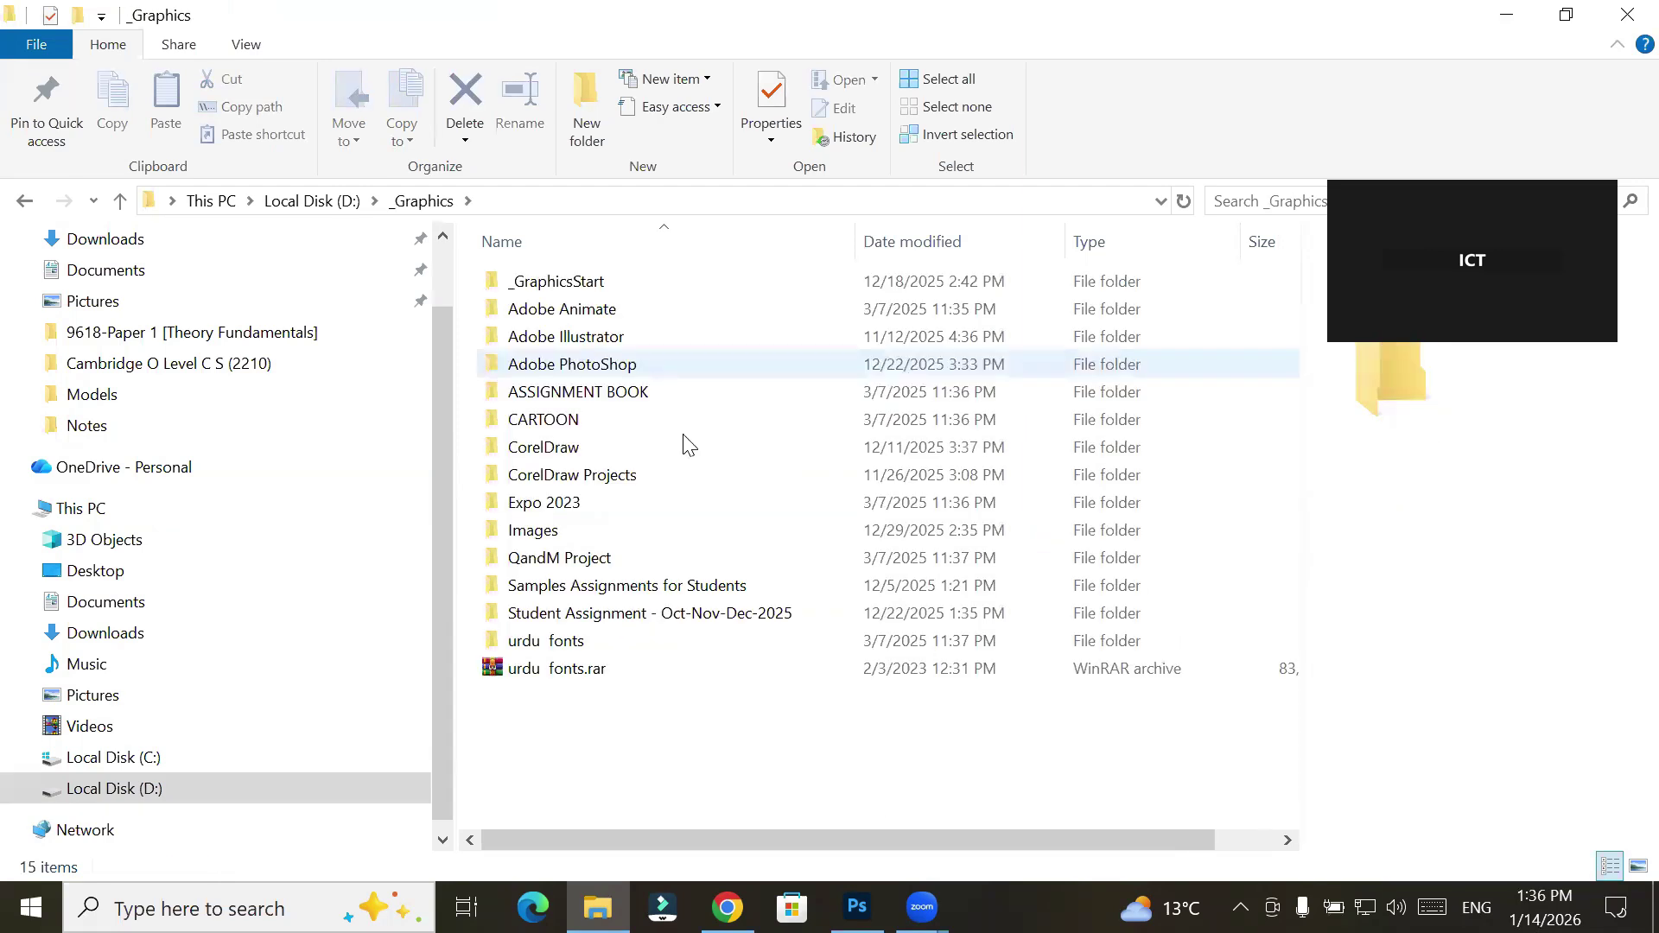
pyautogui.doubleClick(567, 530)
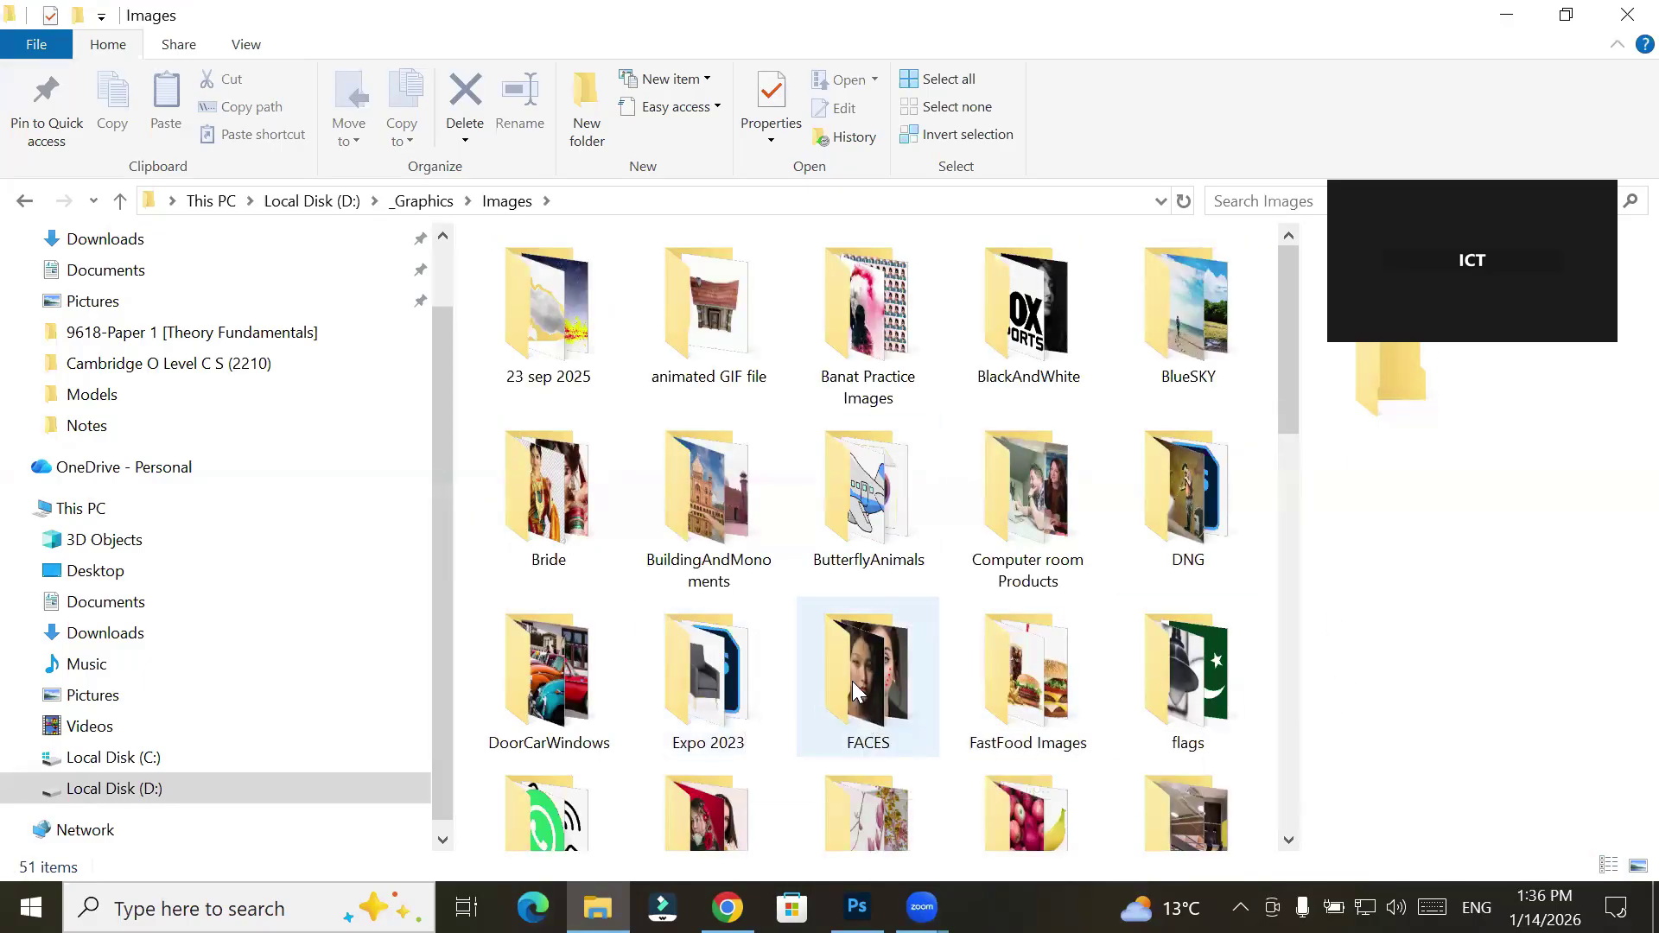
# Find the Models folder among the image folders and open it
pyautogui.scroll(-10, 850, 679)
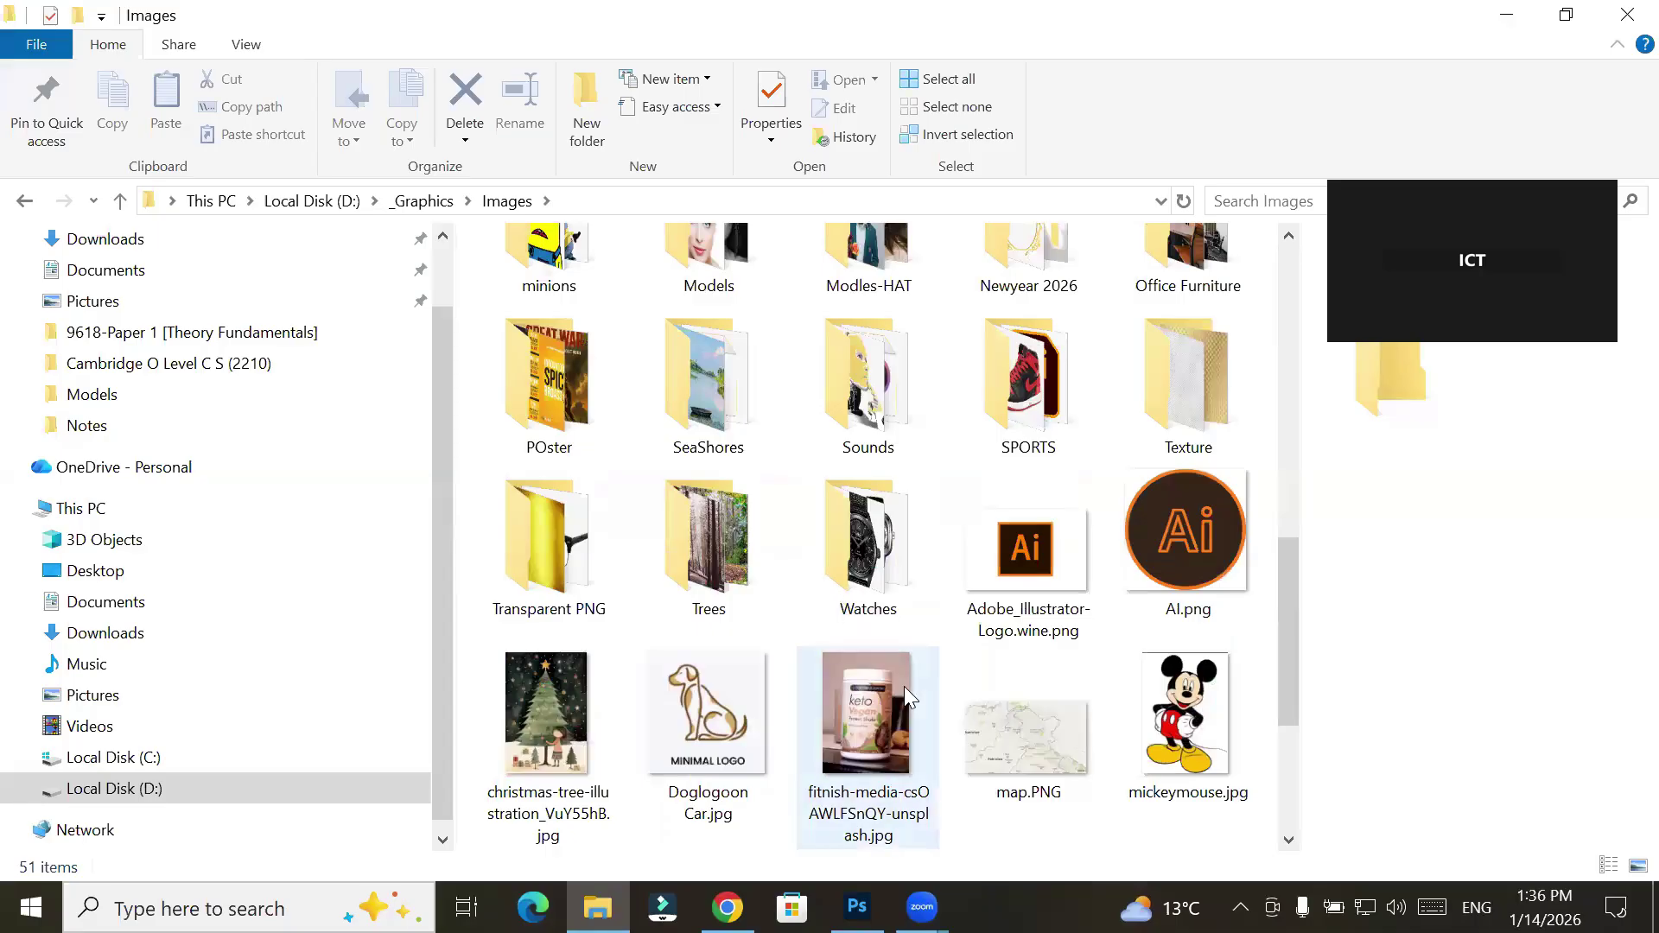
pyautogui.scroll(3, 903, 686)
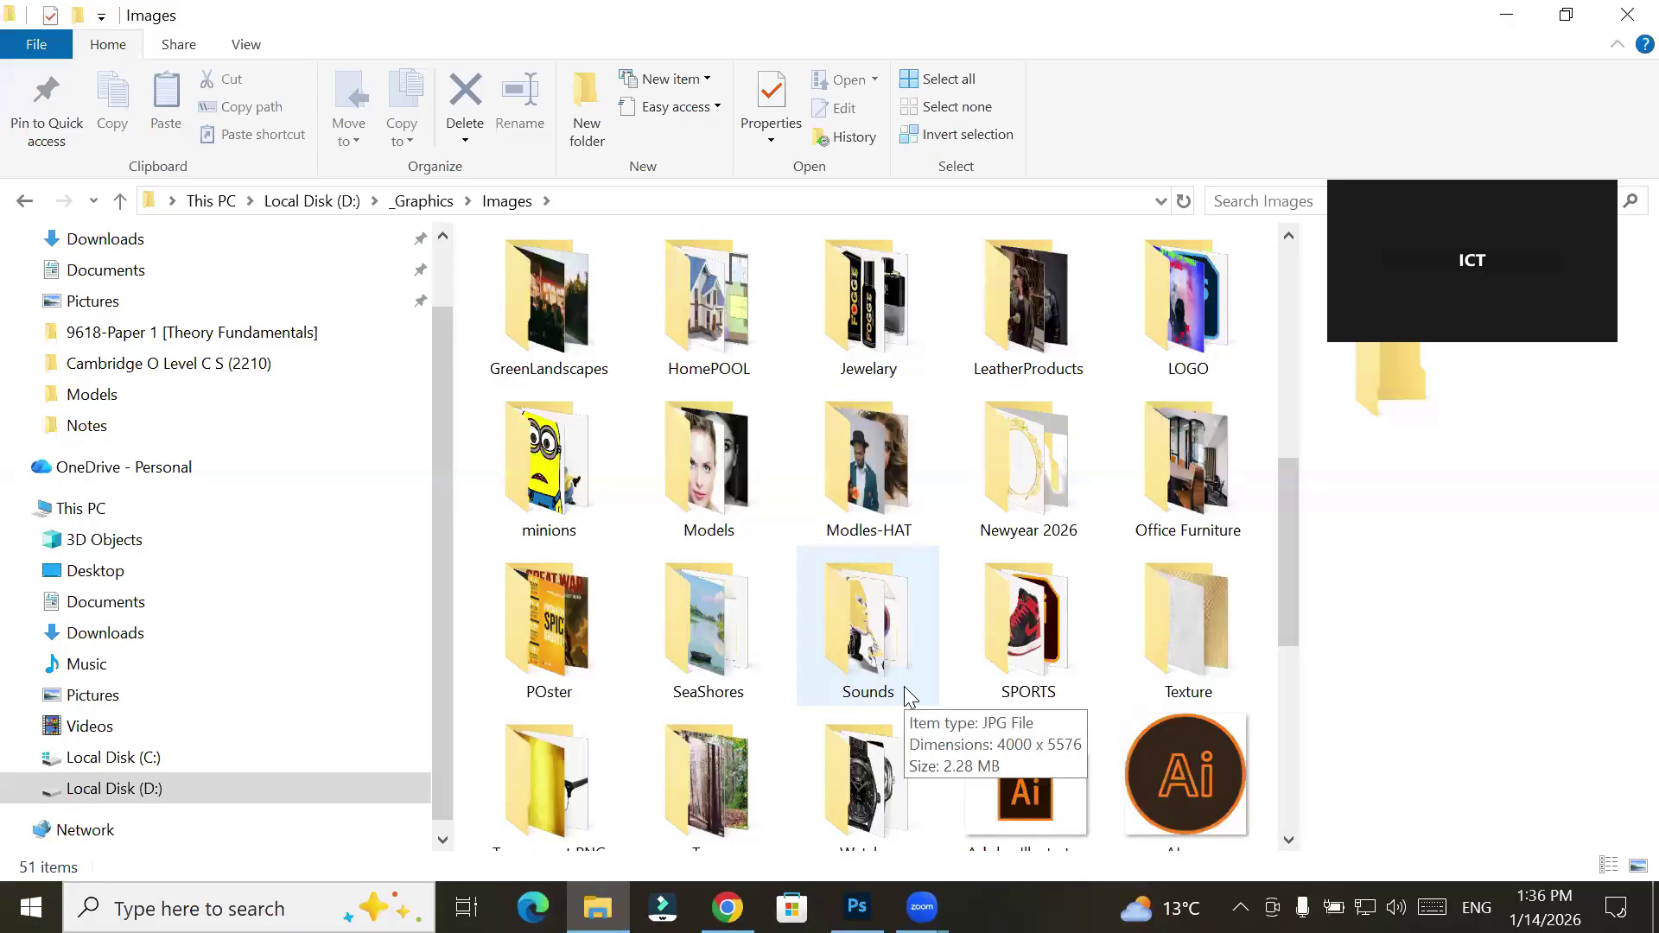
pyautogui.scroll(4, 903, 686)
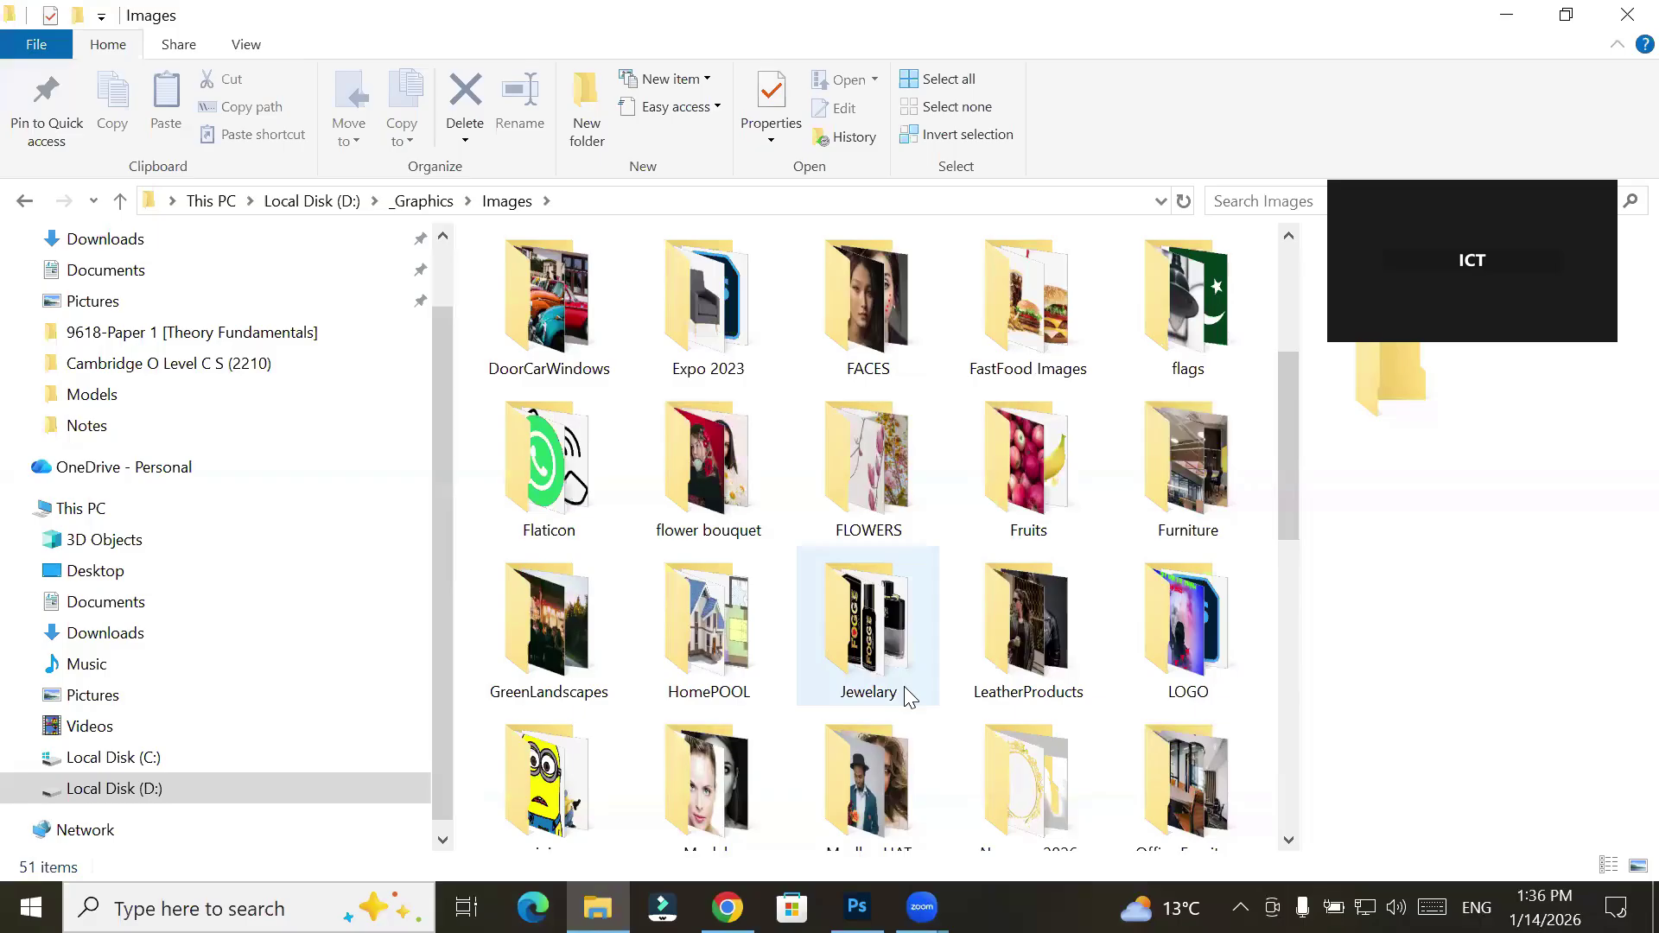
pyautogui.click(752, 632)
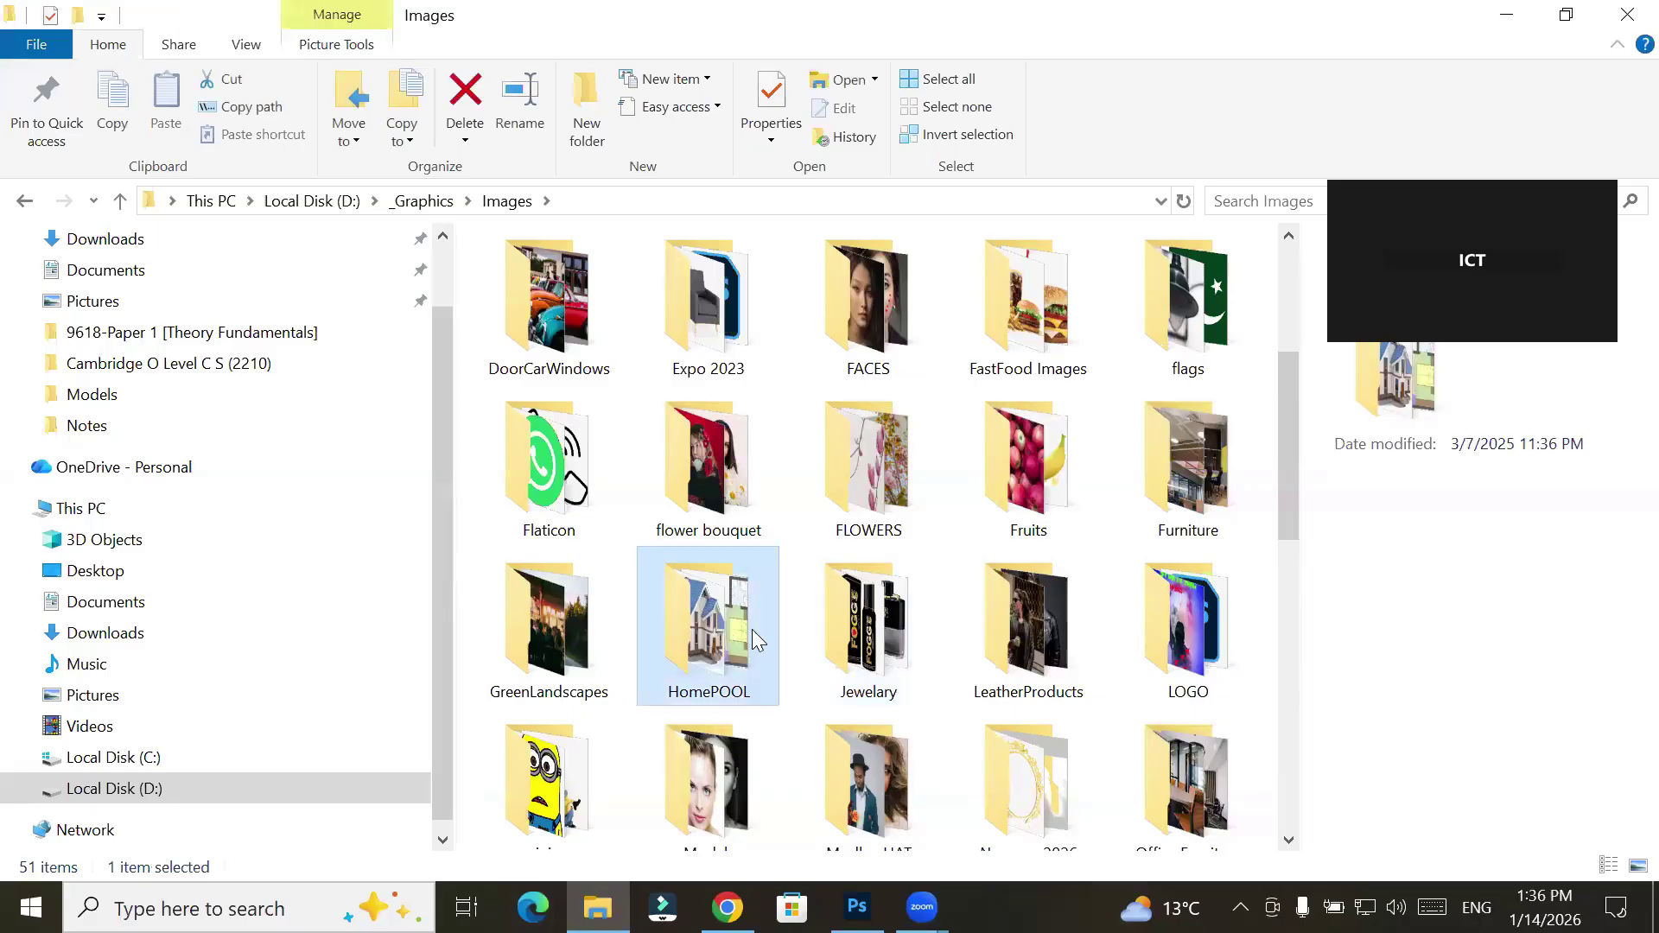
pyautogui.press('m')
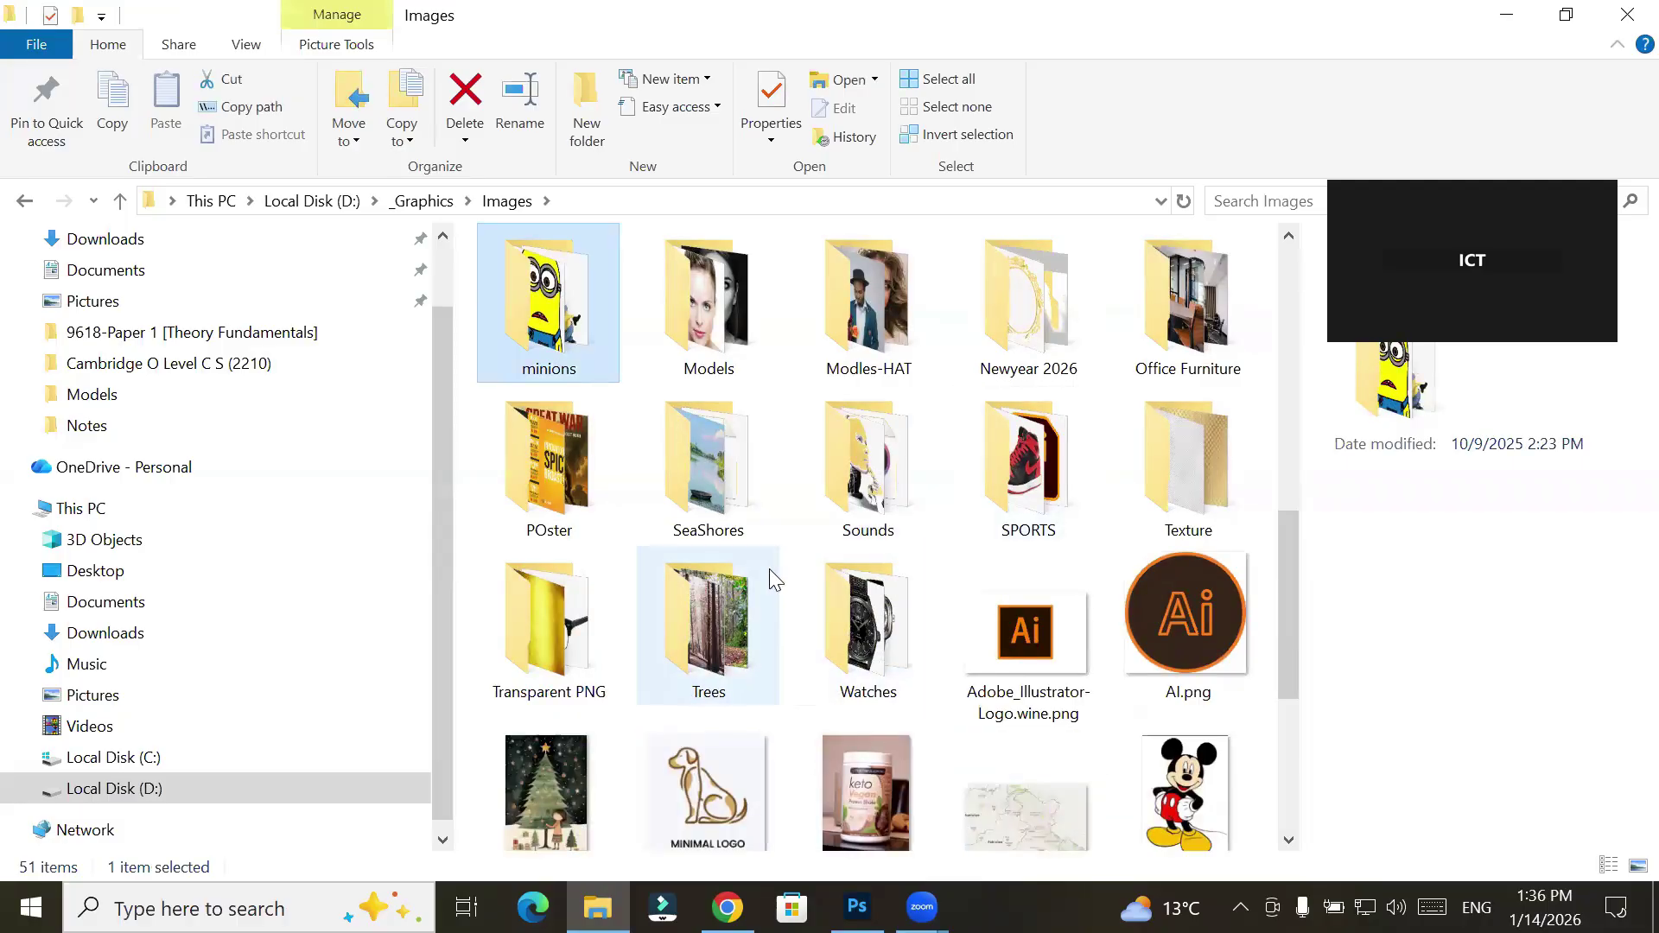
pyautogui.doubleClick(727, 350)
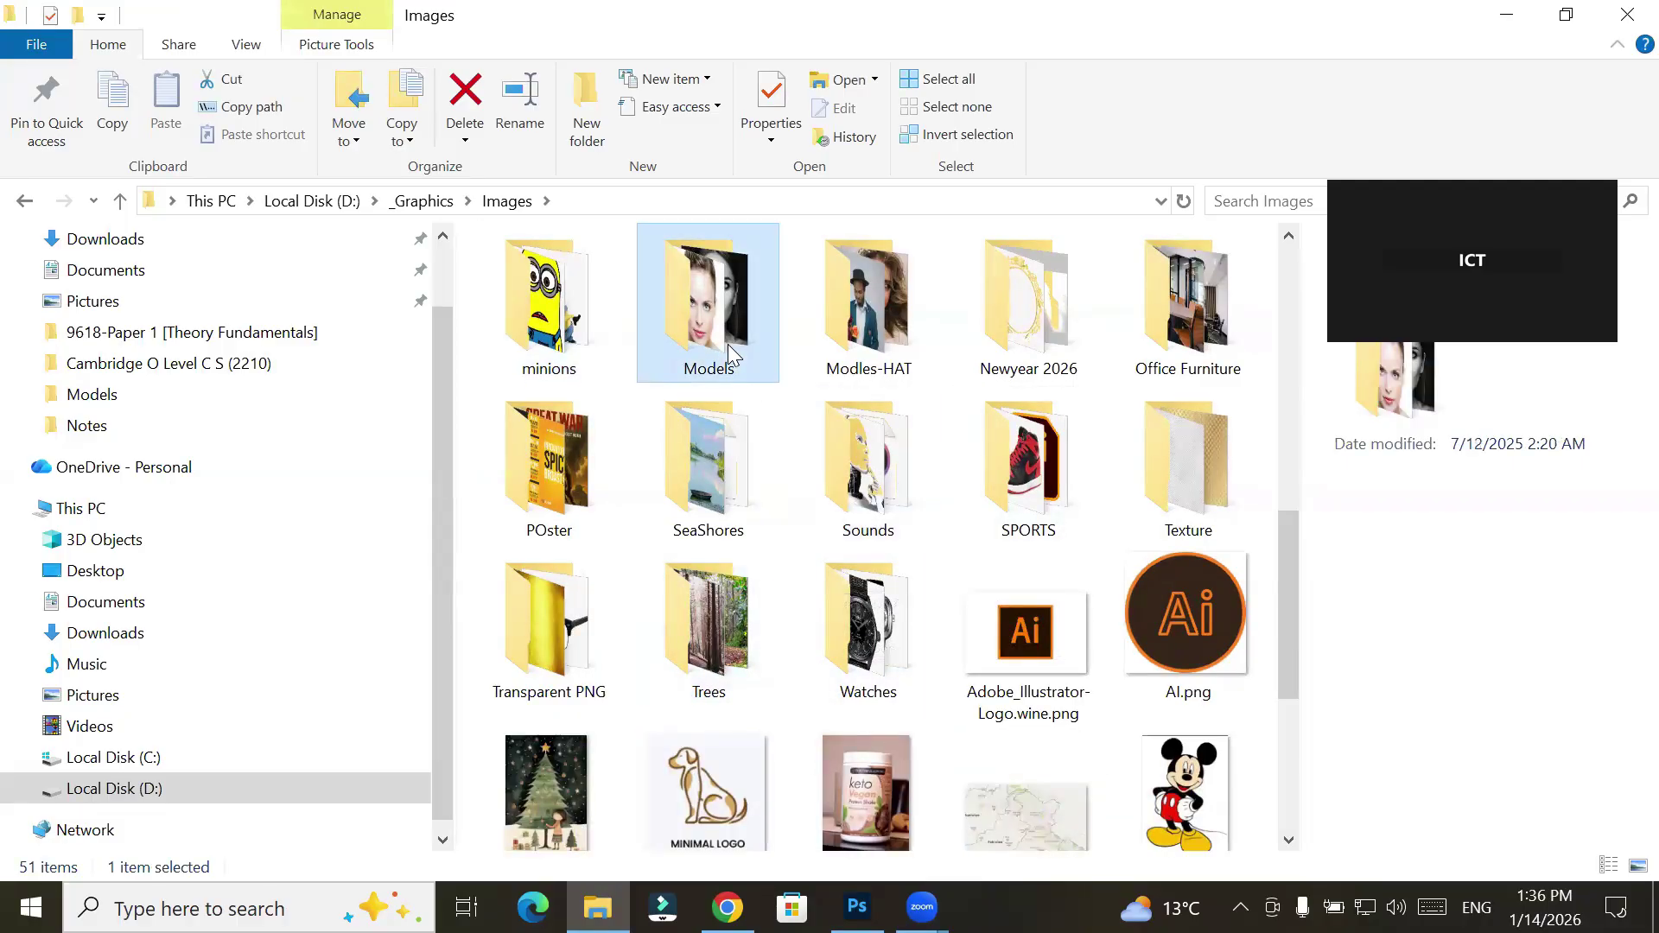
# Open the photo of the man walking on a tree-lined road as its own Photoshop document and unlock its Background layer
pyautogui.scroll(-5, 1167, 590)
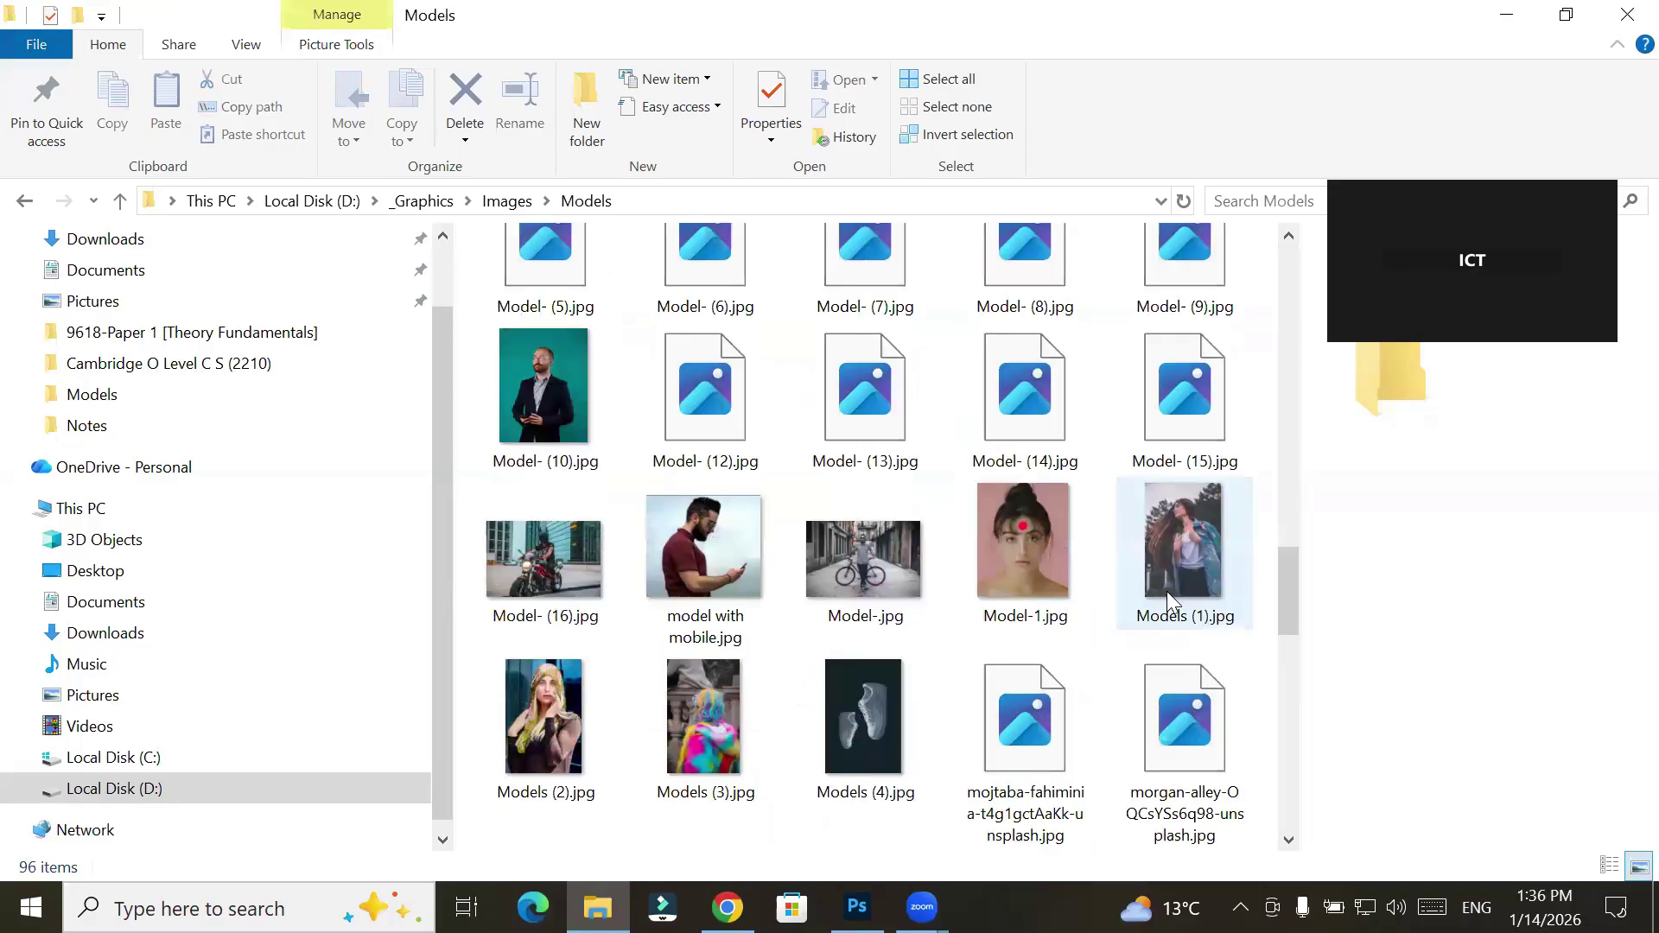
pyautogui.scroll(-10, 1168, 596)
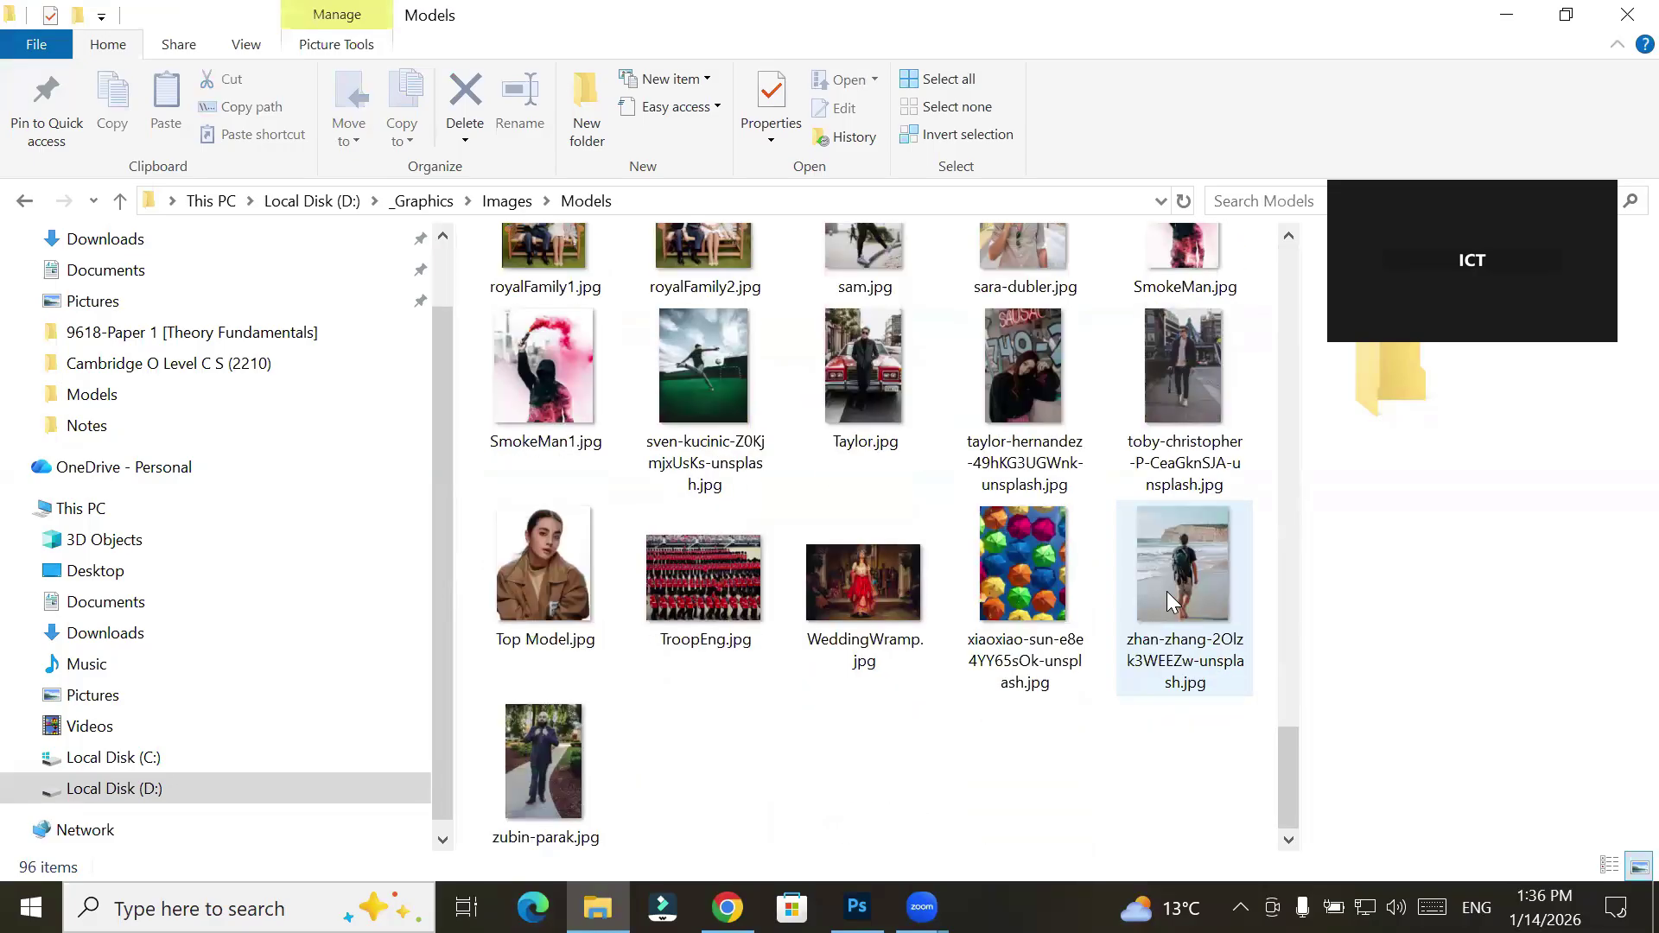
pyautogui.scroll(6, 1168, 600)
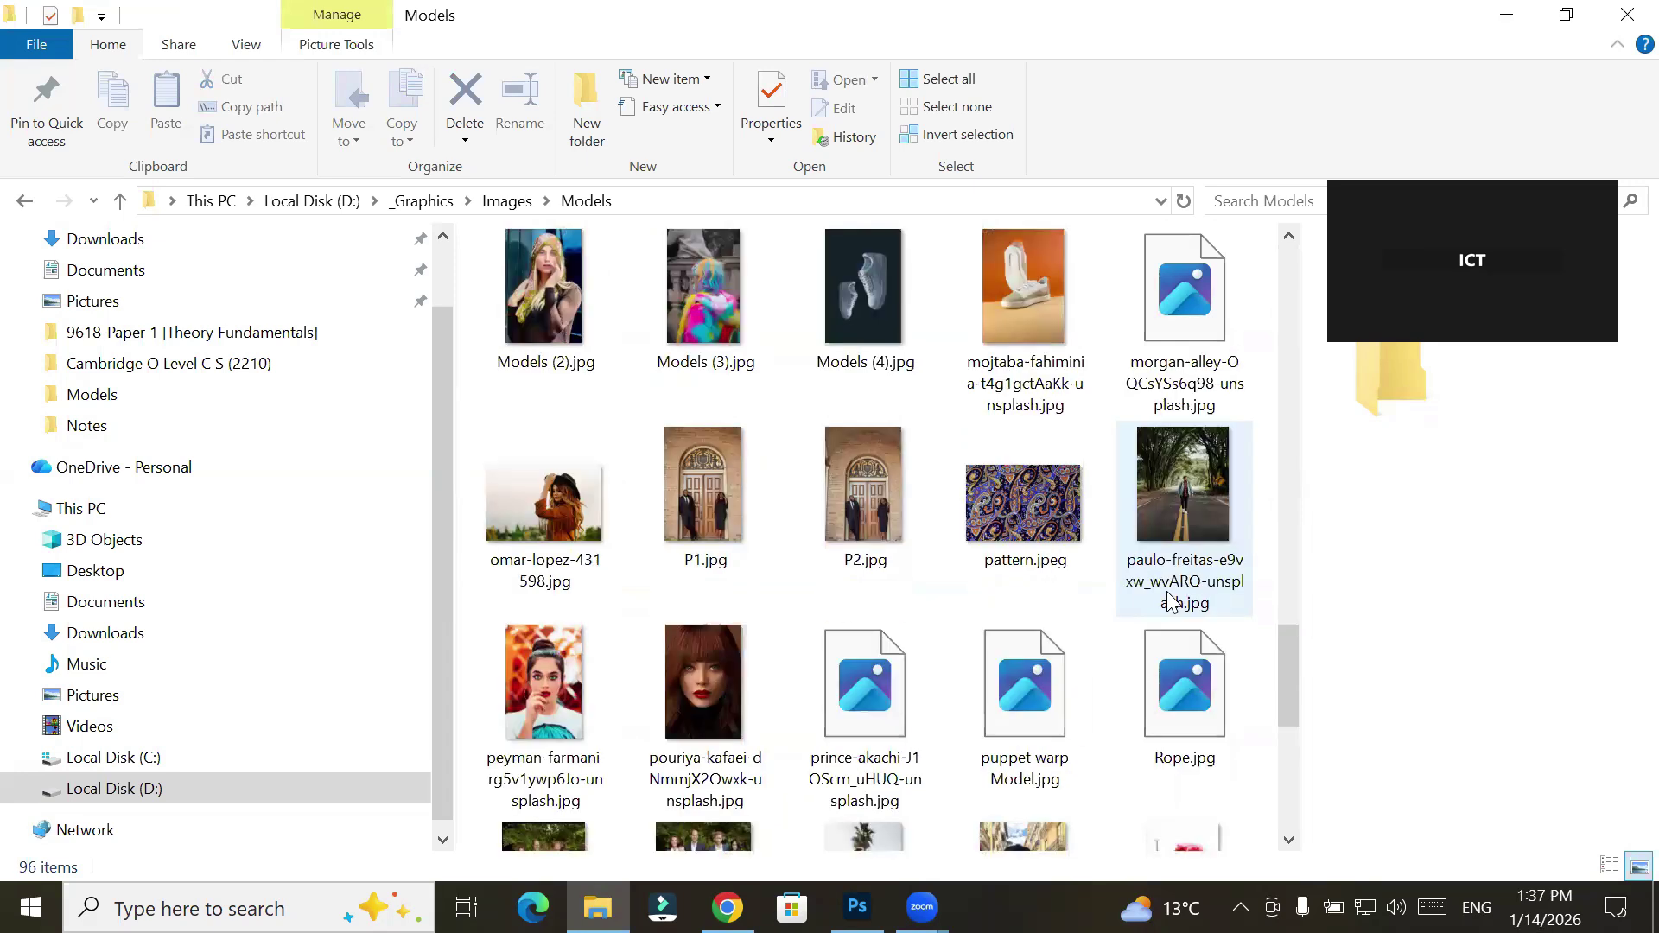
pyautogui.click(1193, 489)
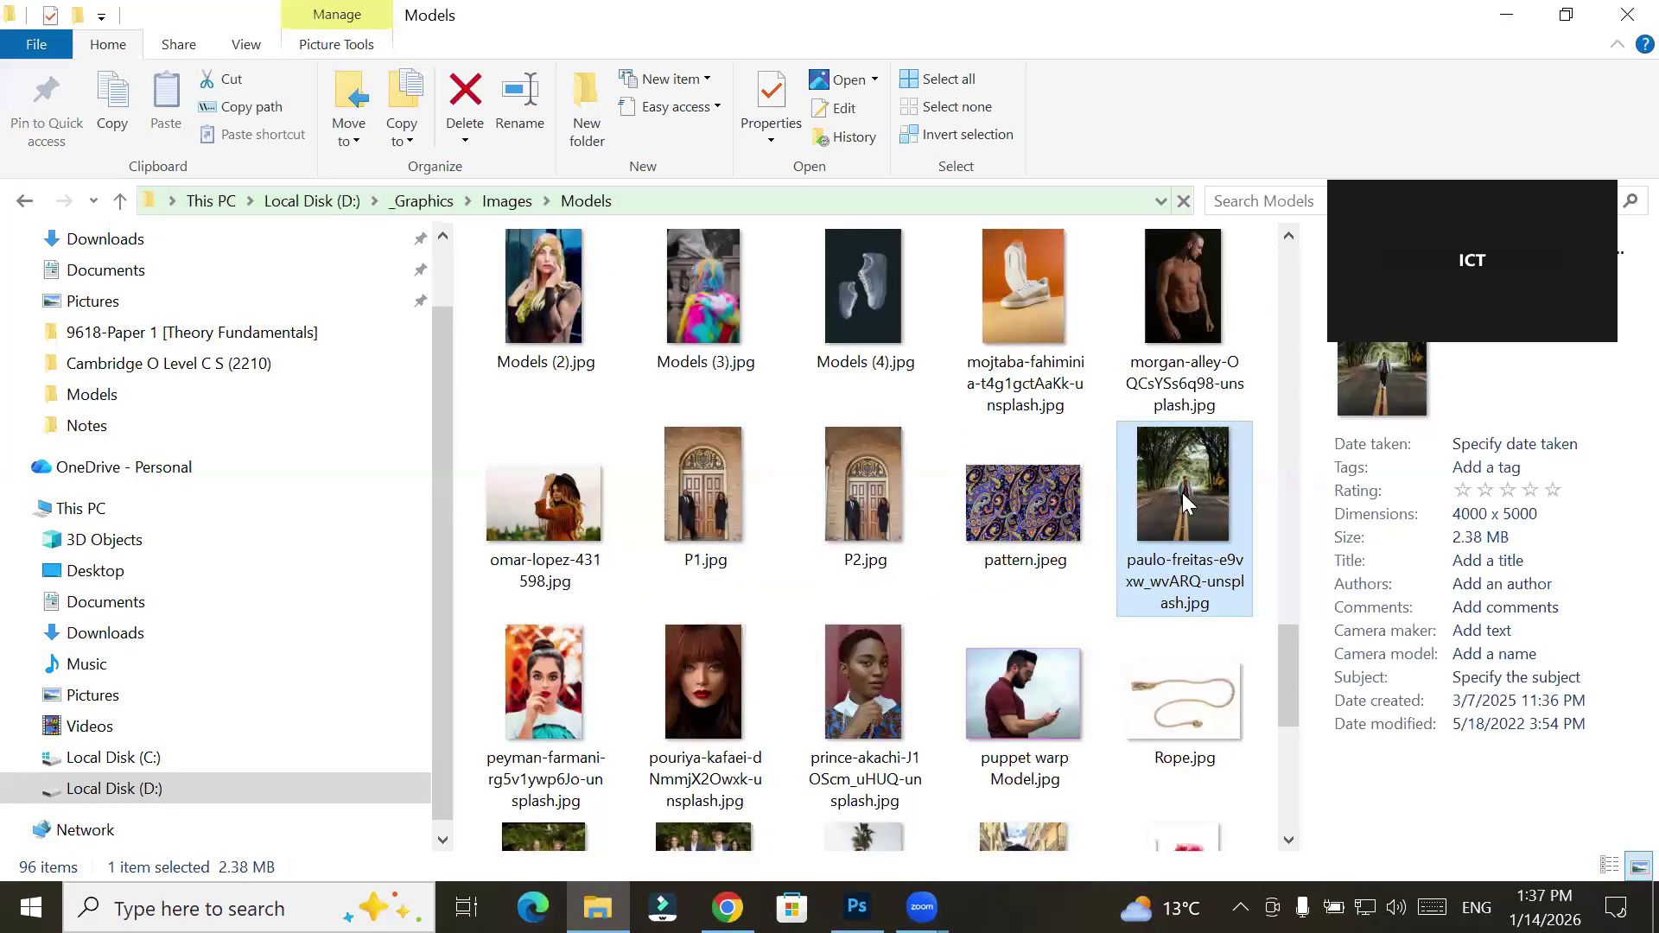
pyautogui.moveTo(1154, 525); pyautogui.dragTo(448, 86)
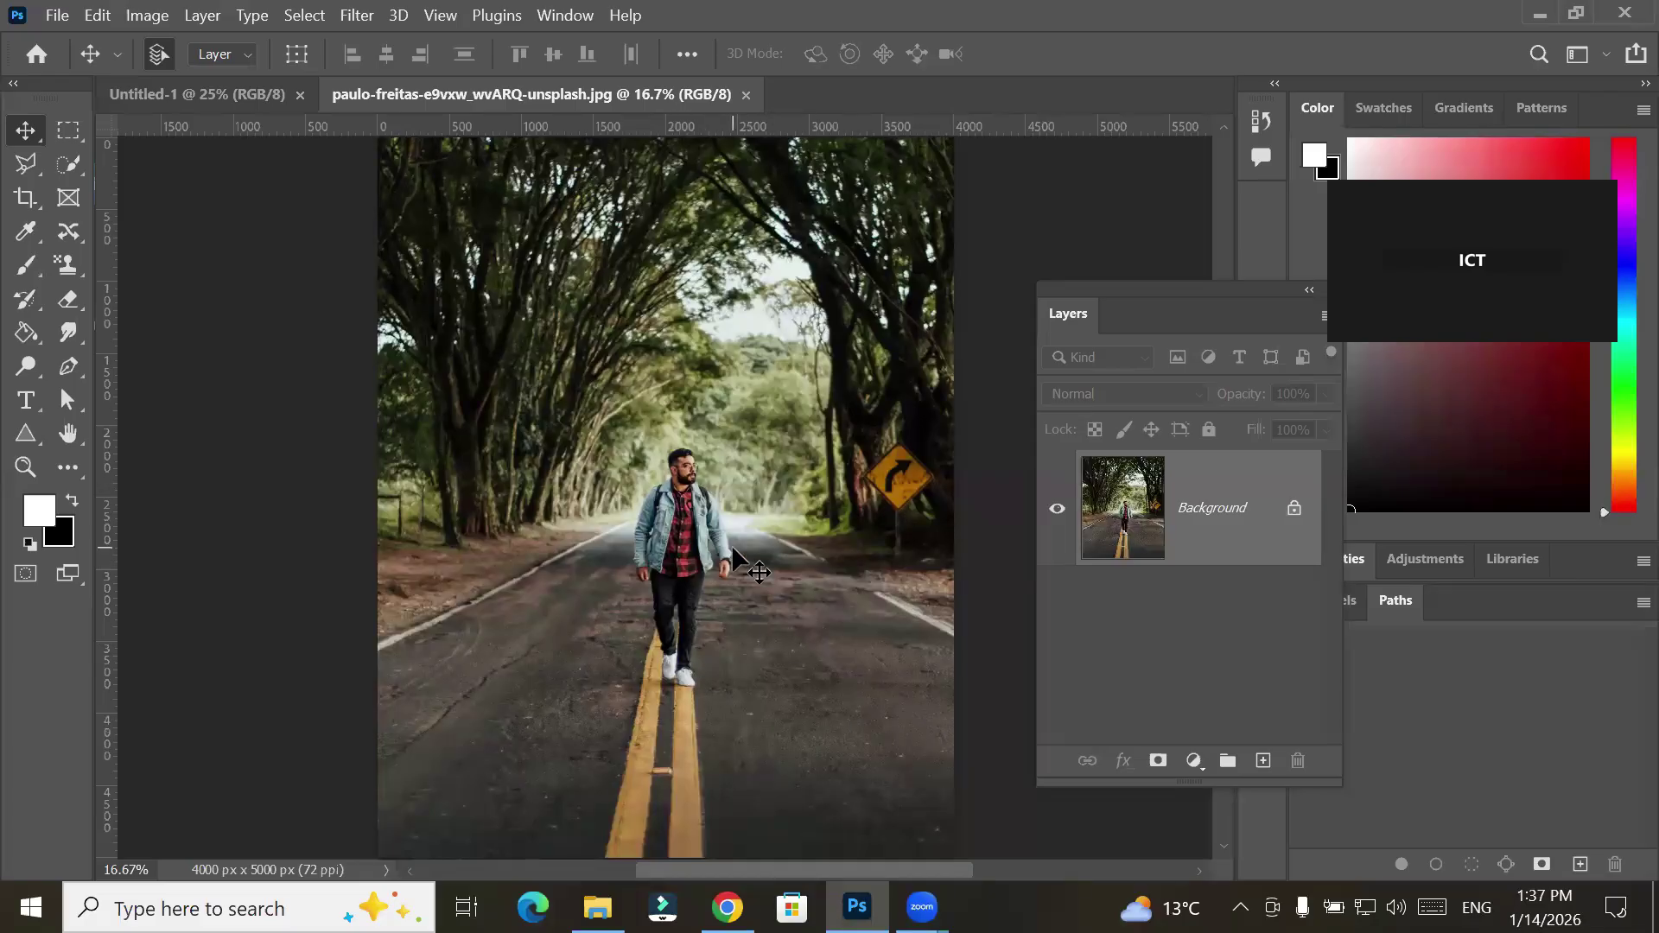
pyautogui.scroll(3, 732, 550)
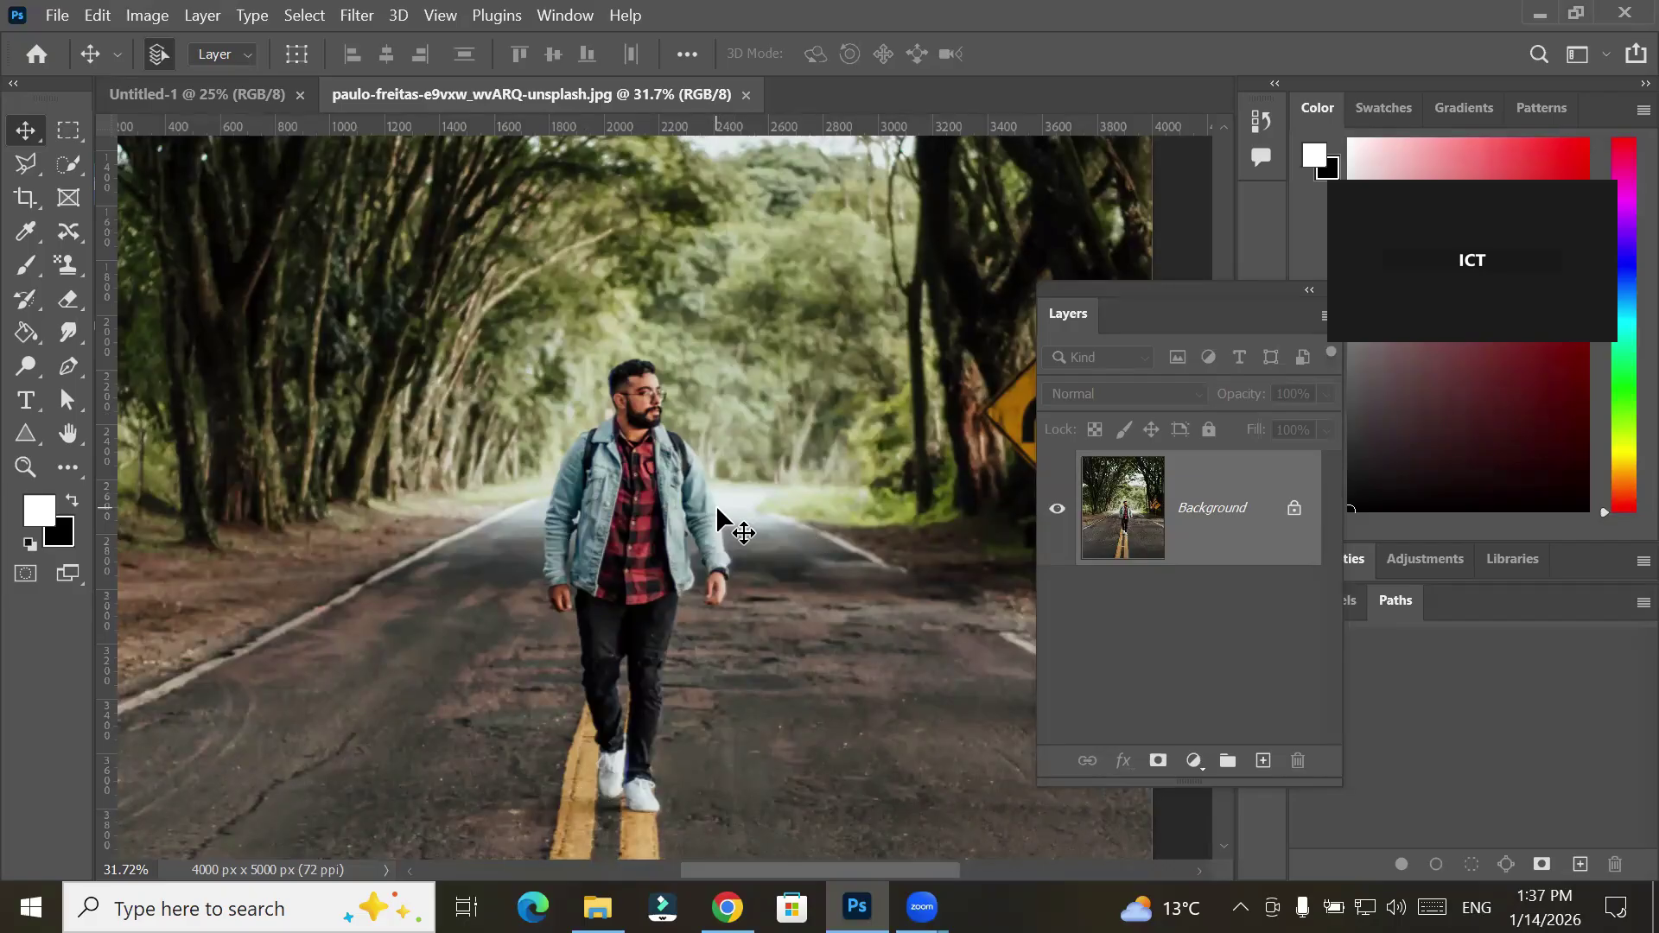
pyautogui.click(1293, 510)
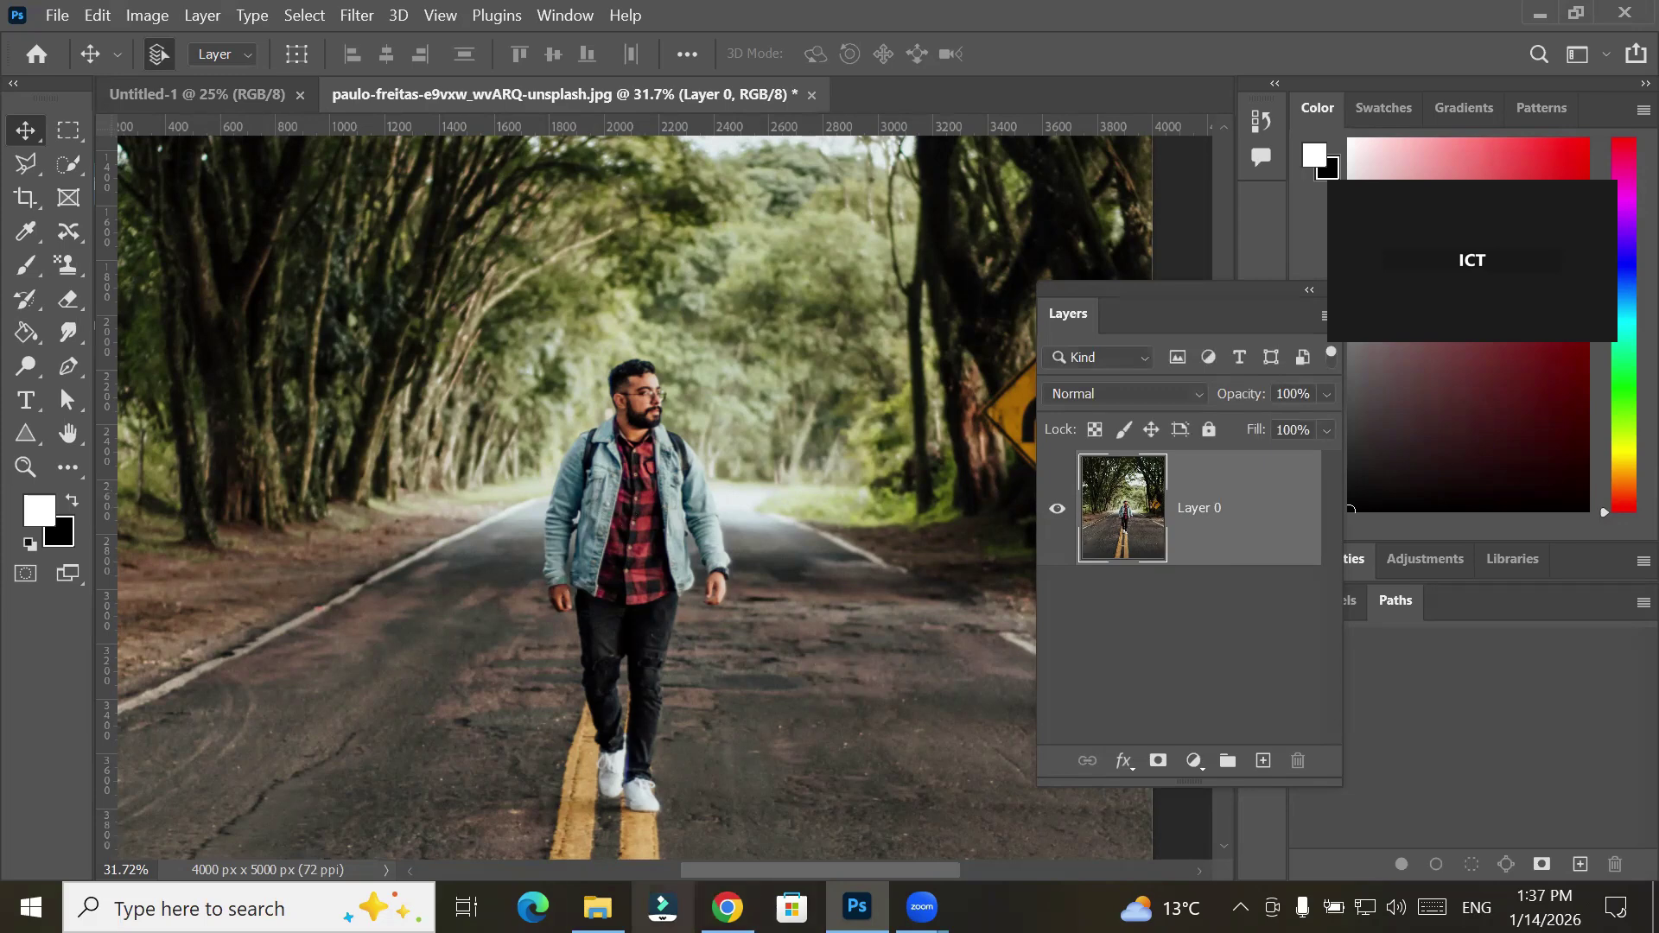
# Switch back to File Explorer, return to the Images folder and open its SeaShores folder
pyautogui.moveTo(597, 907)
pyautogui.click(603, 803)
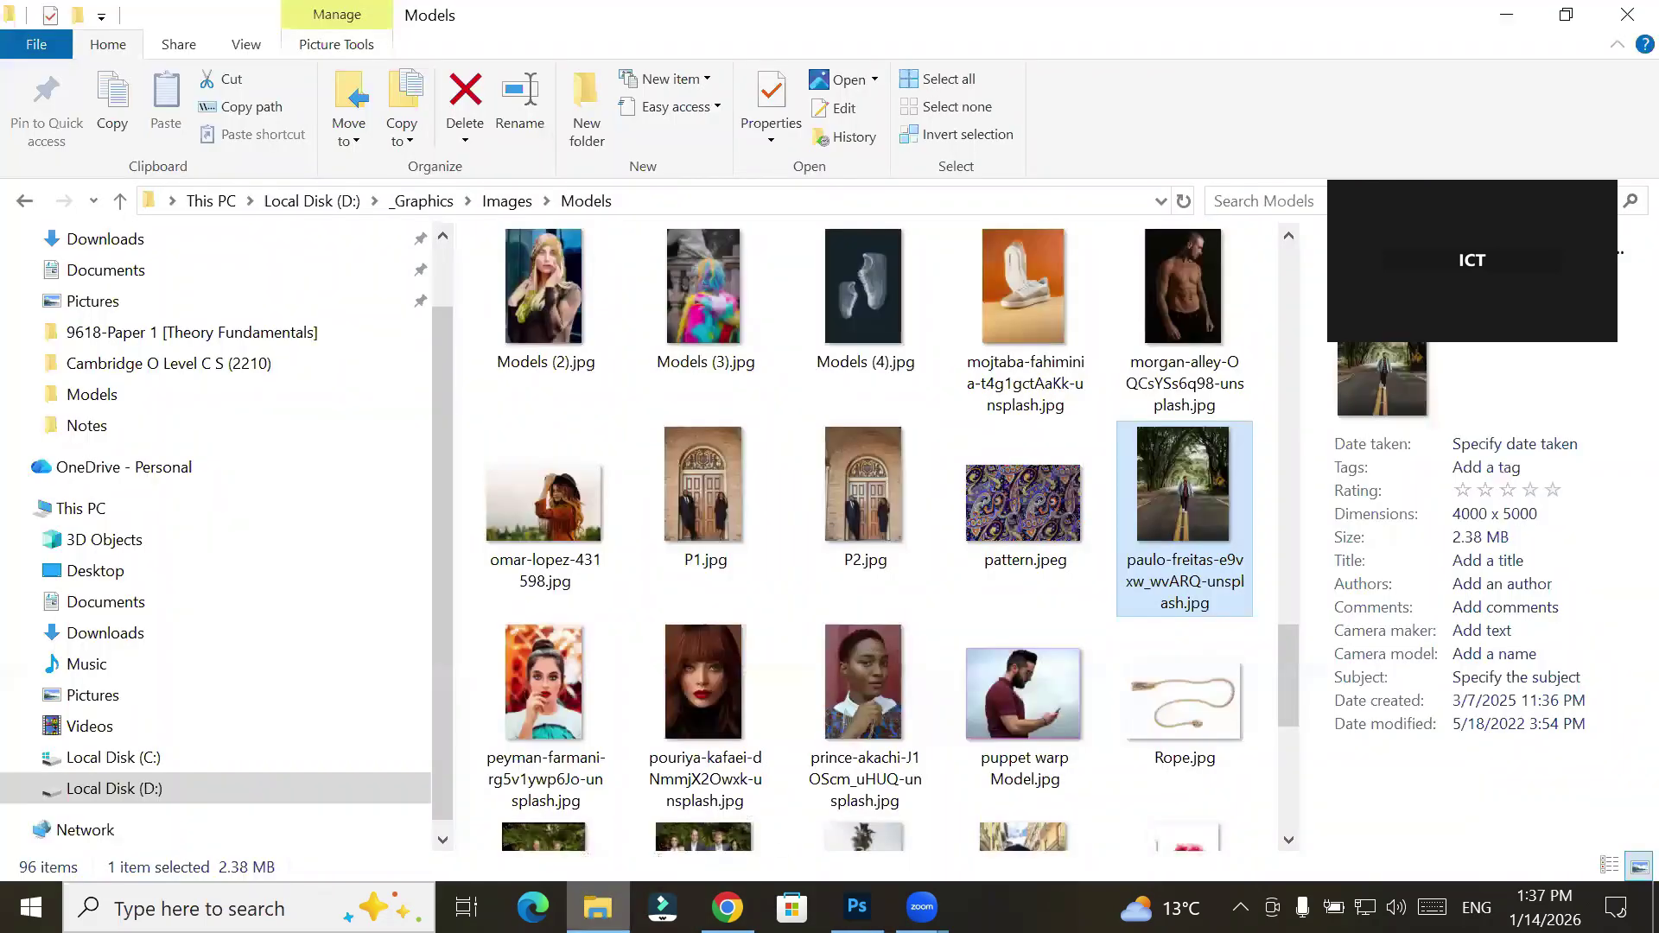
pyautogui.click(516, 201)
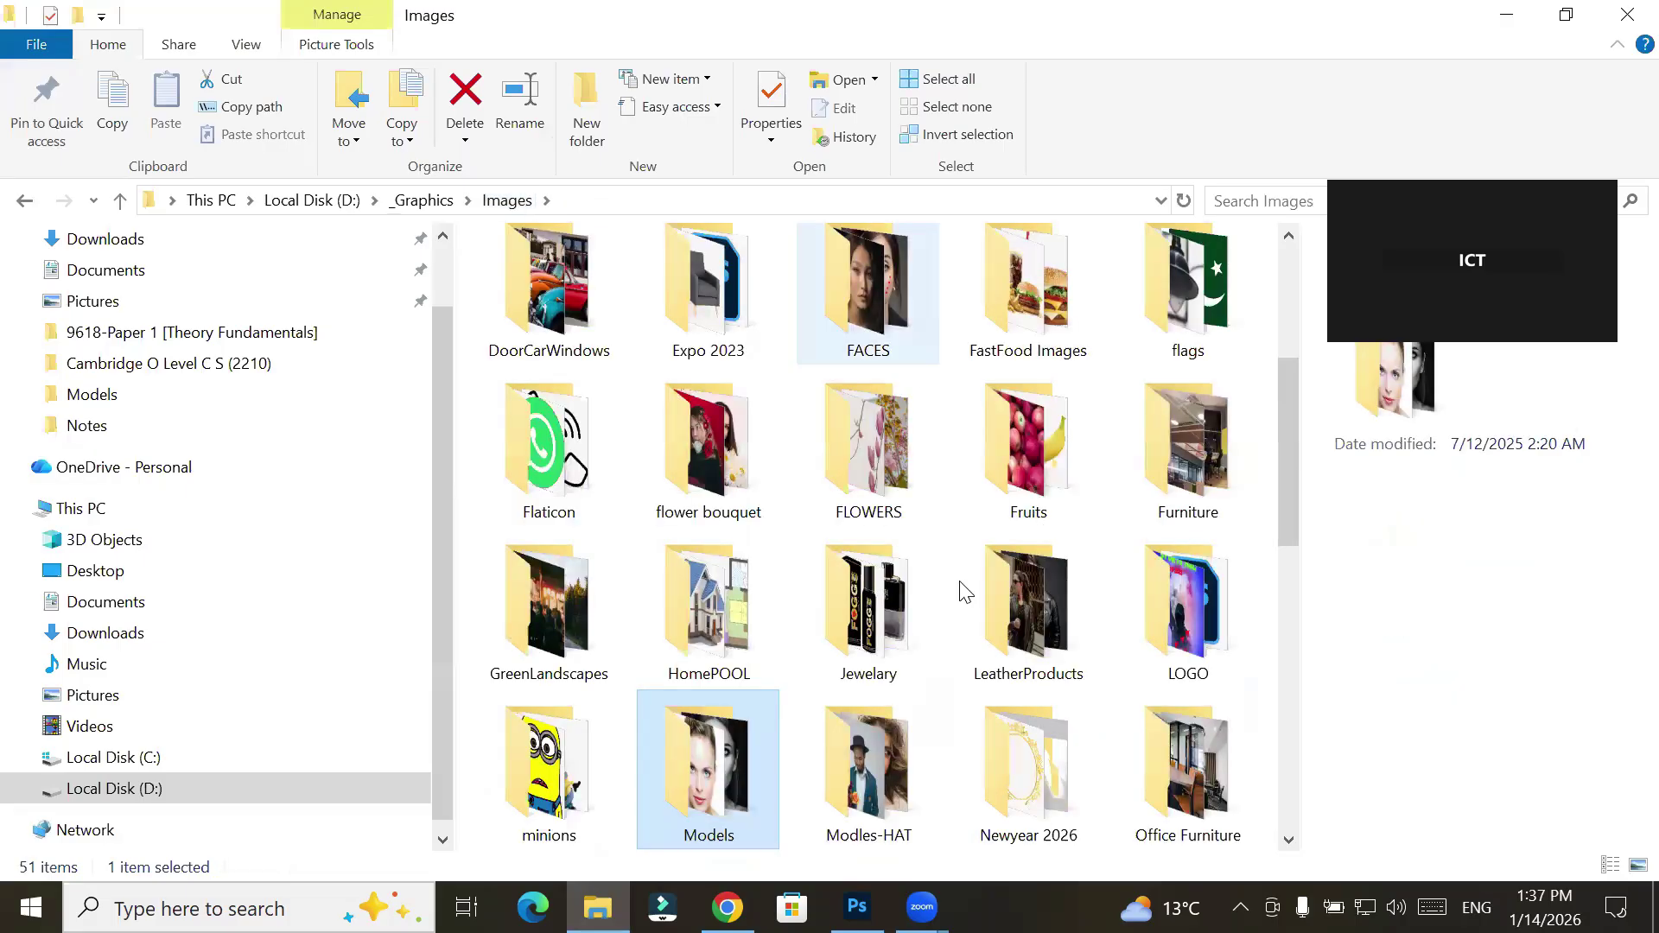
pyautogui.scroll(-5, 961, 584)
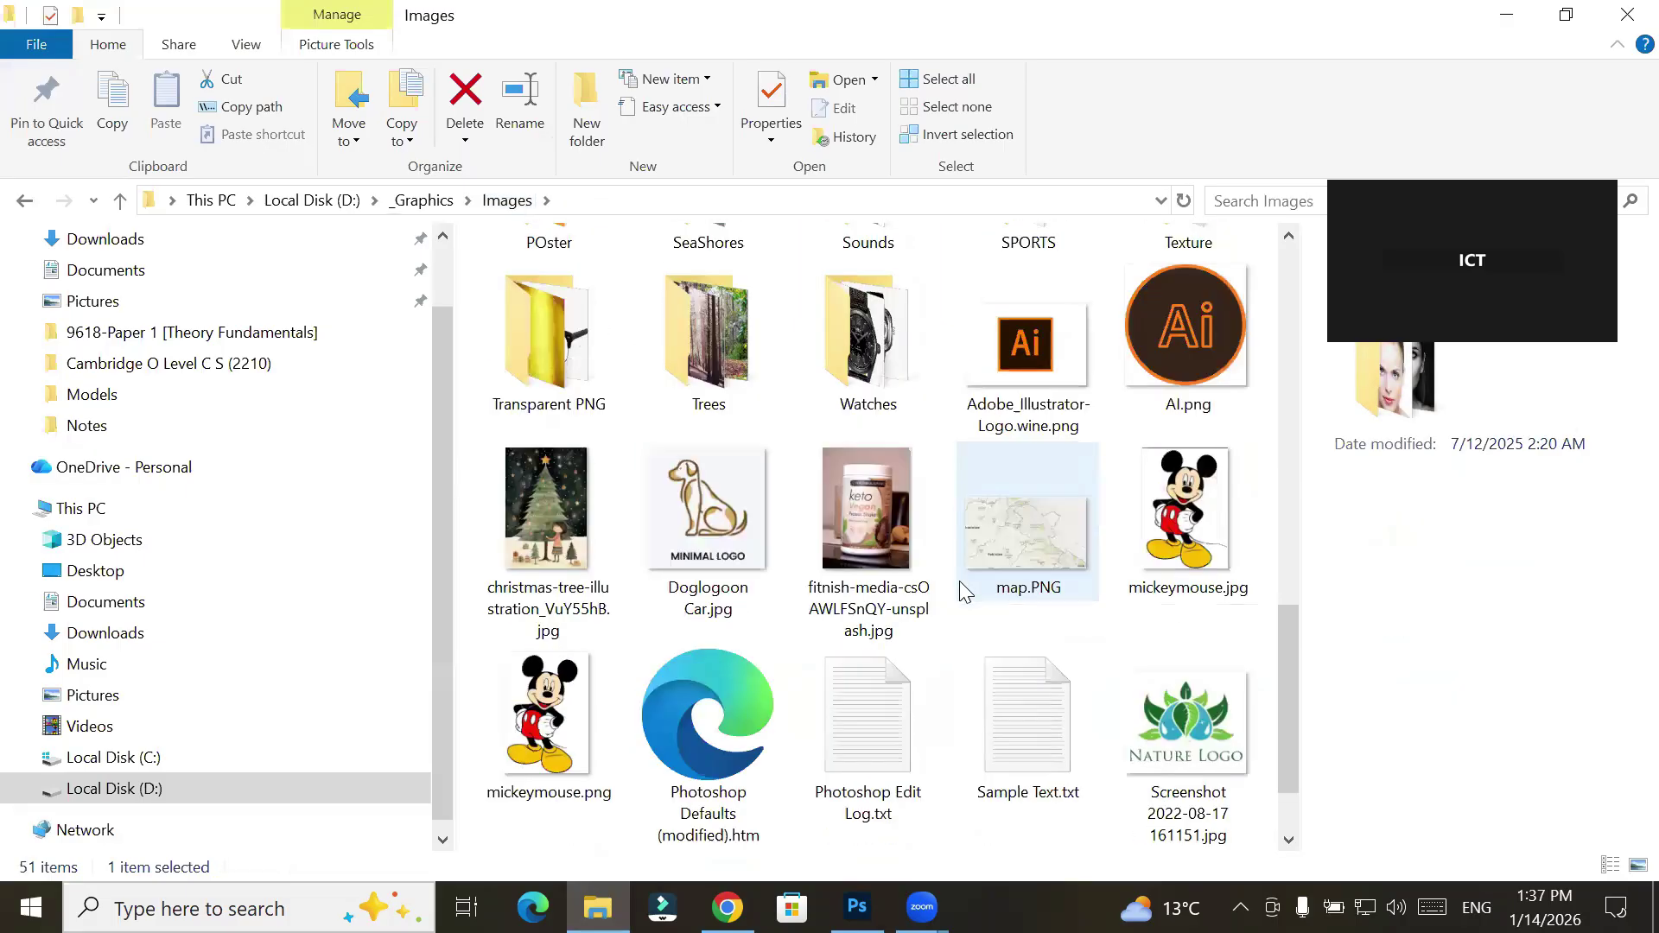
pyautogui.scroll(3, 965, 593)
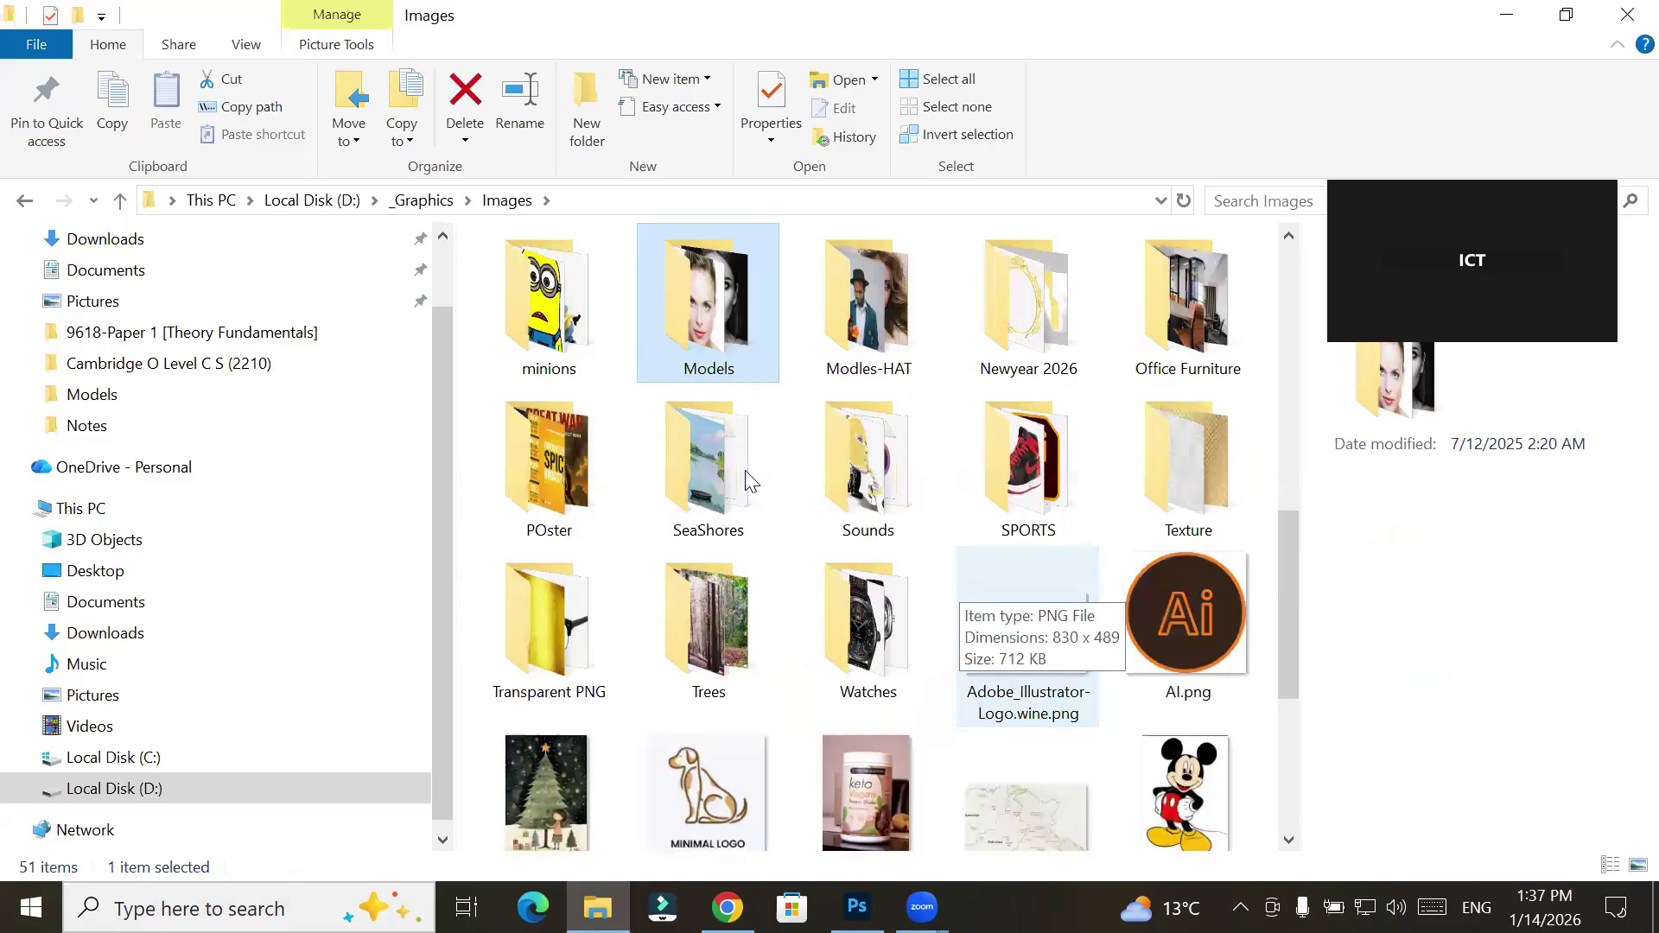
pyautogui.click(744, 470)
pyautogui.doubleClick(745, 470)
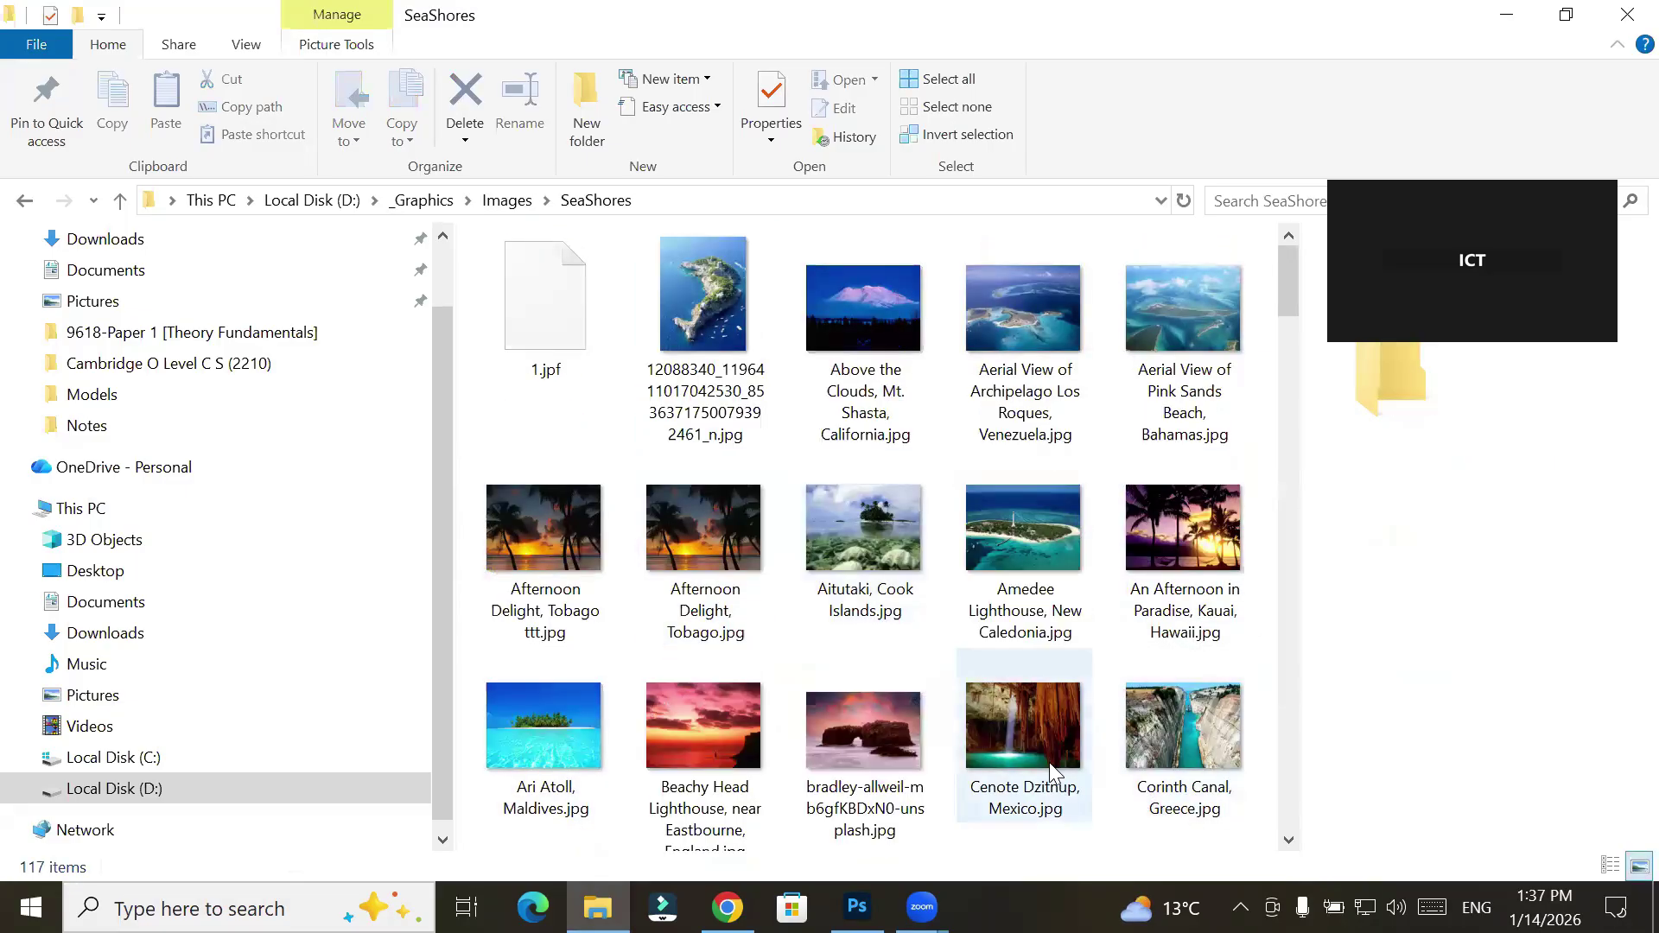
# Find Quiet Paradise, Thailand.jpg in the SeaShores folder and place it into the road photo document in Photoshop
pyautogui.scroll(-3, 1035, 631)
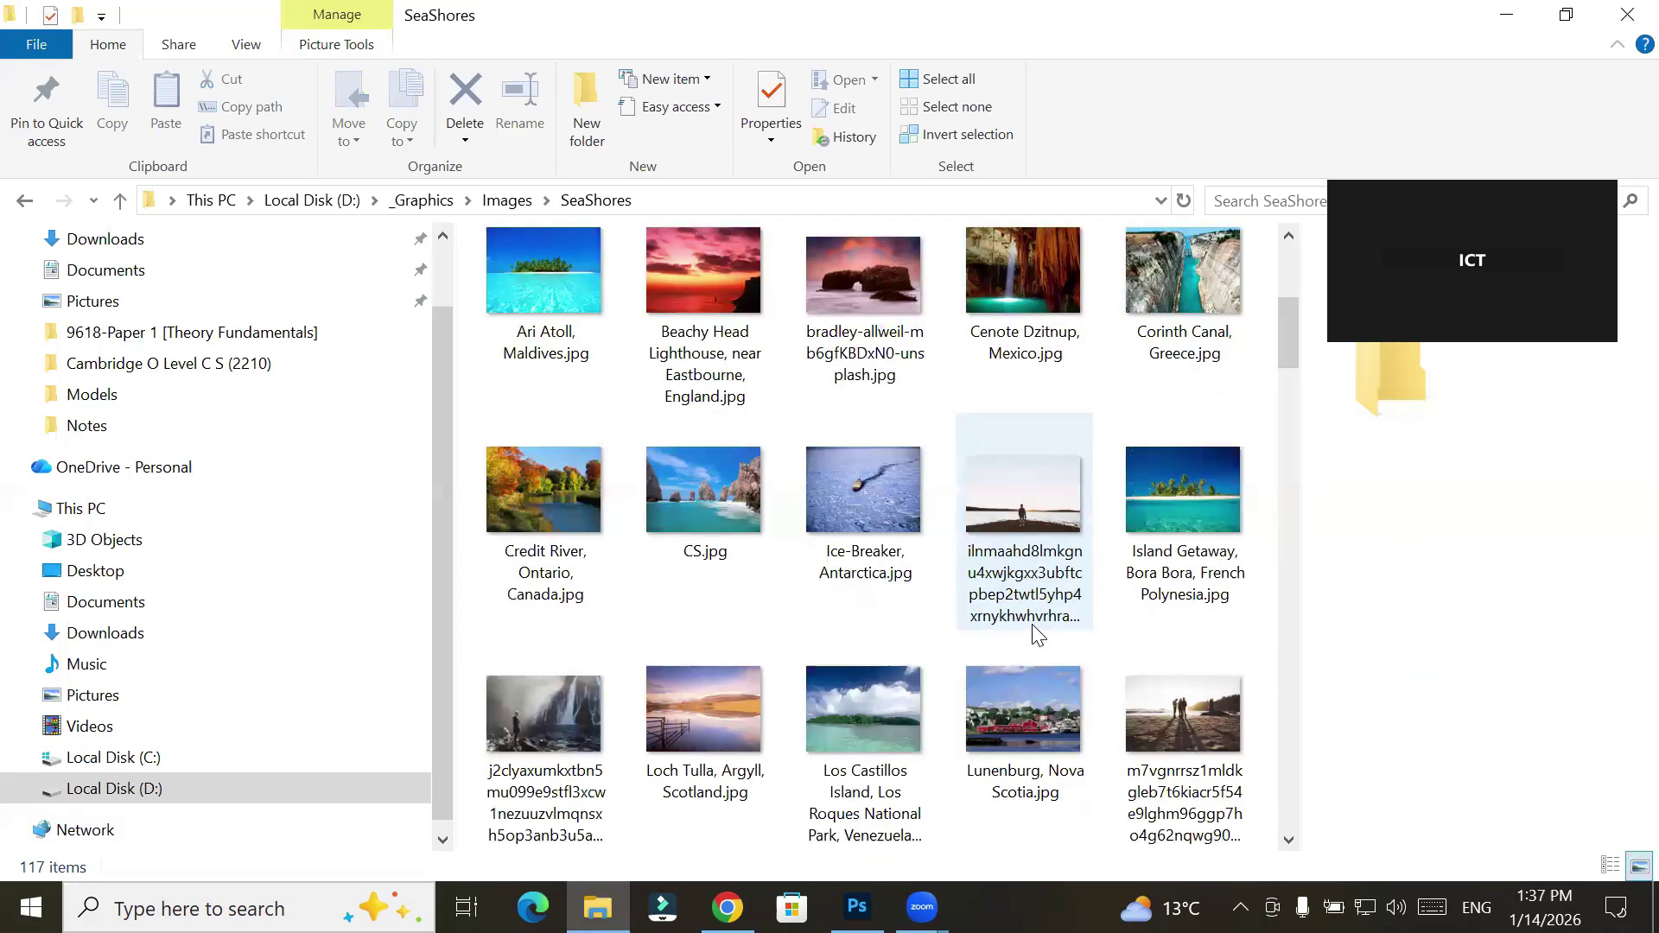
pyautogui.scroll(-3, 1031, 623)
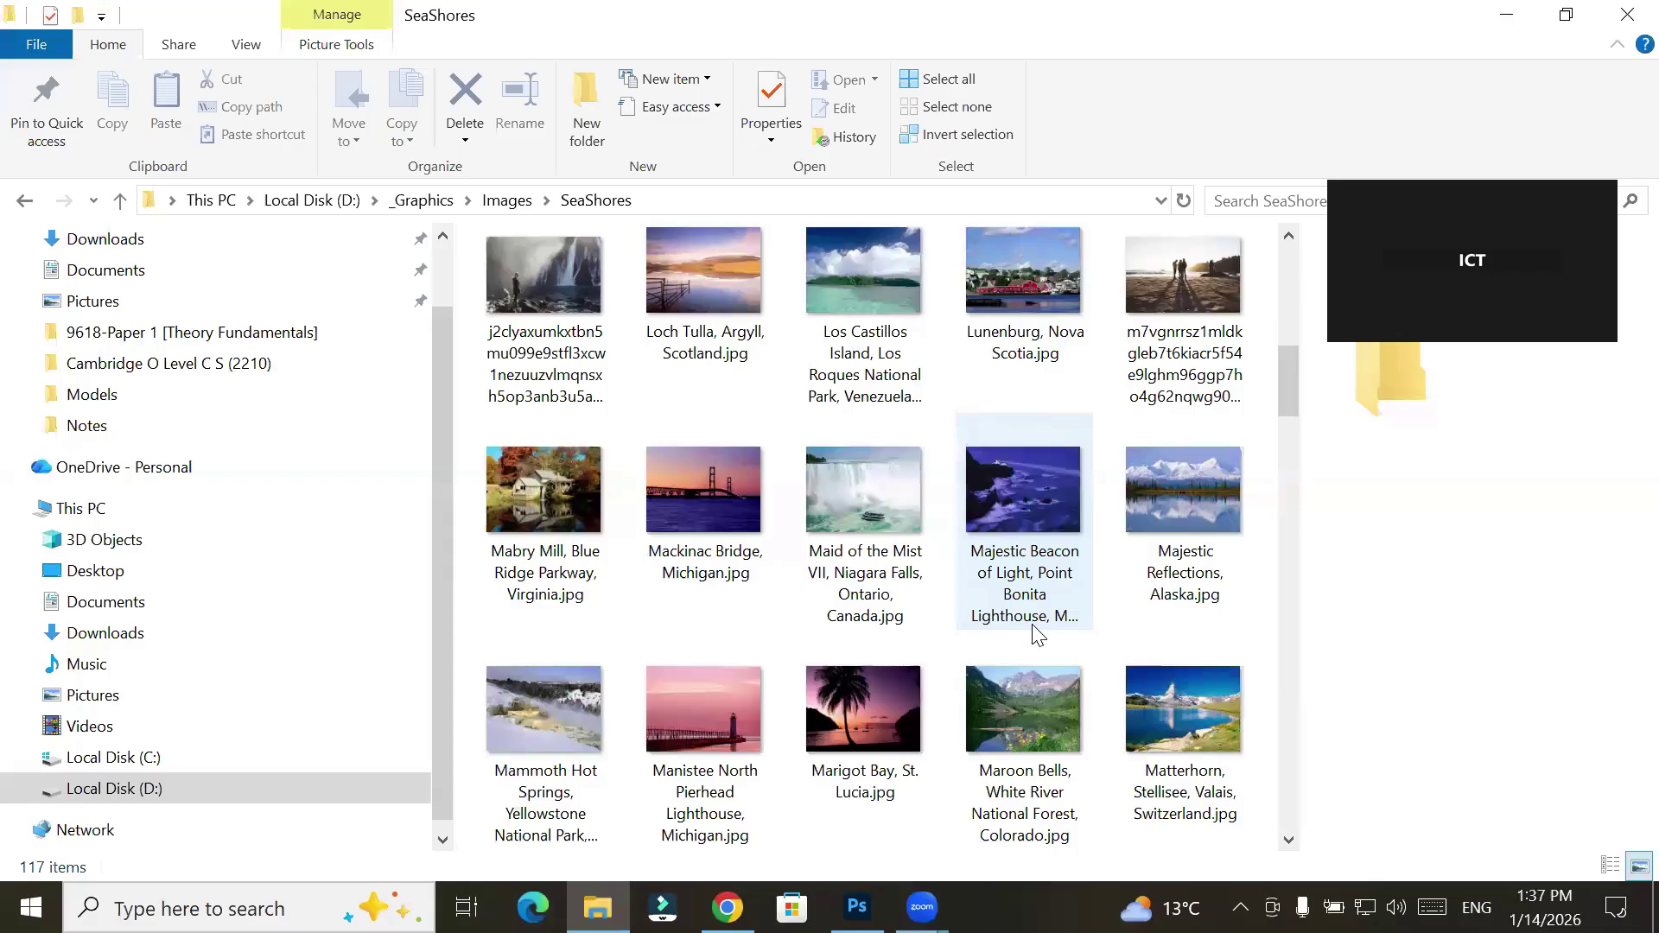
pyautogui.scroll(-3, 1037, 635)
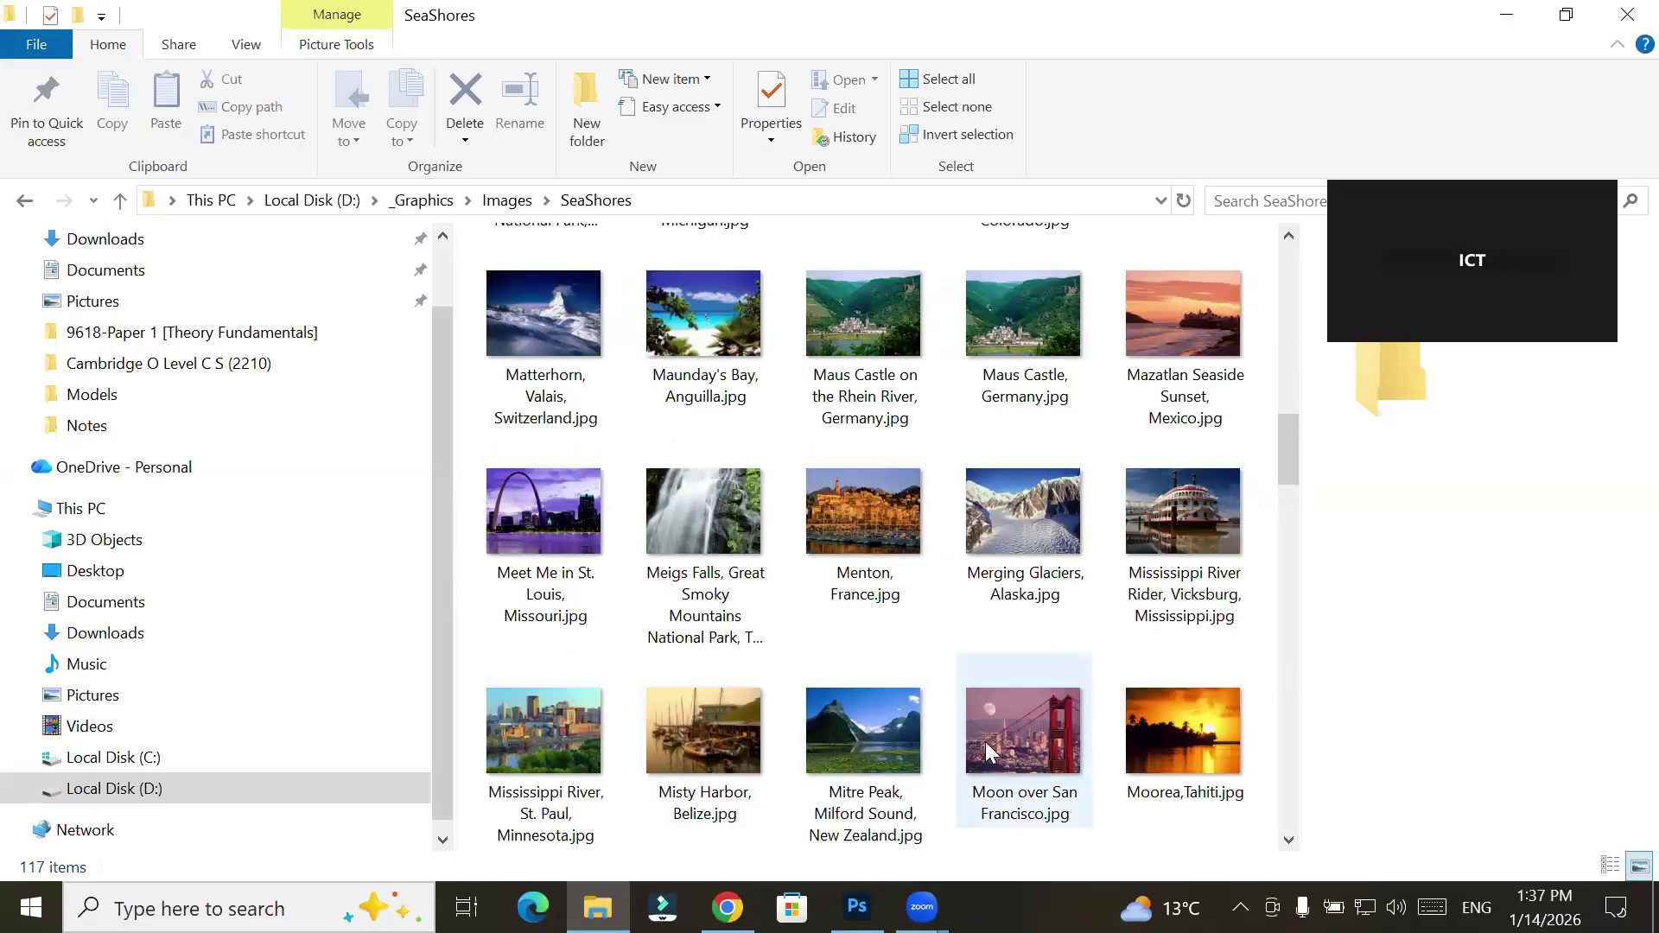
pyautogui.scroll(-5, 831, 684)
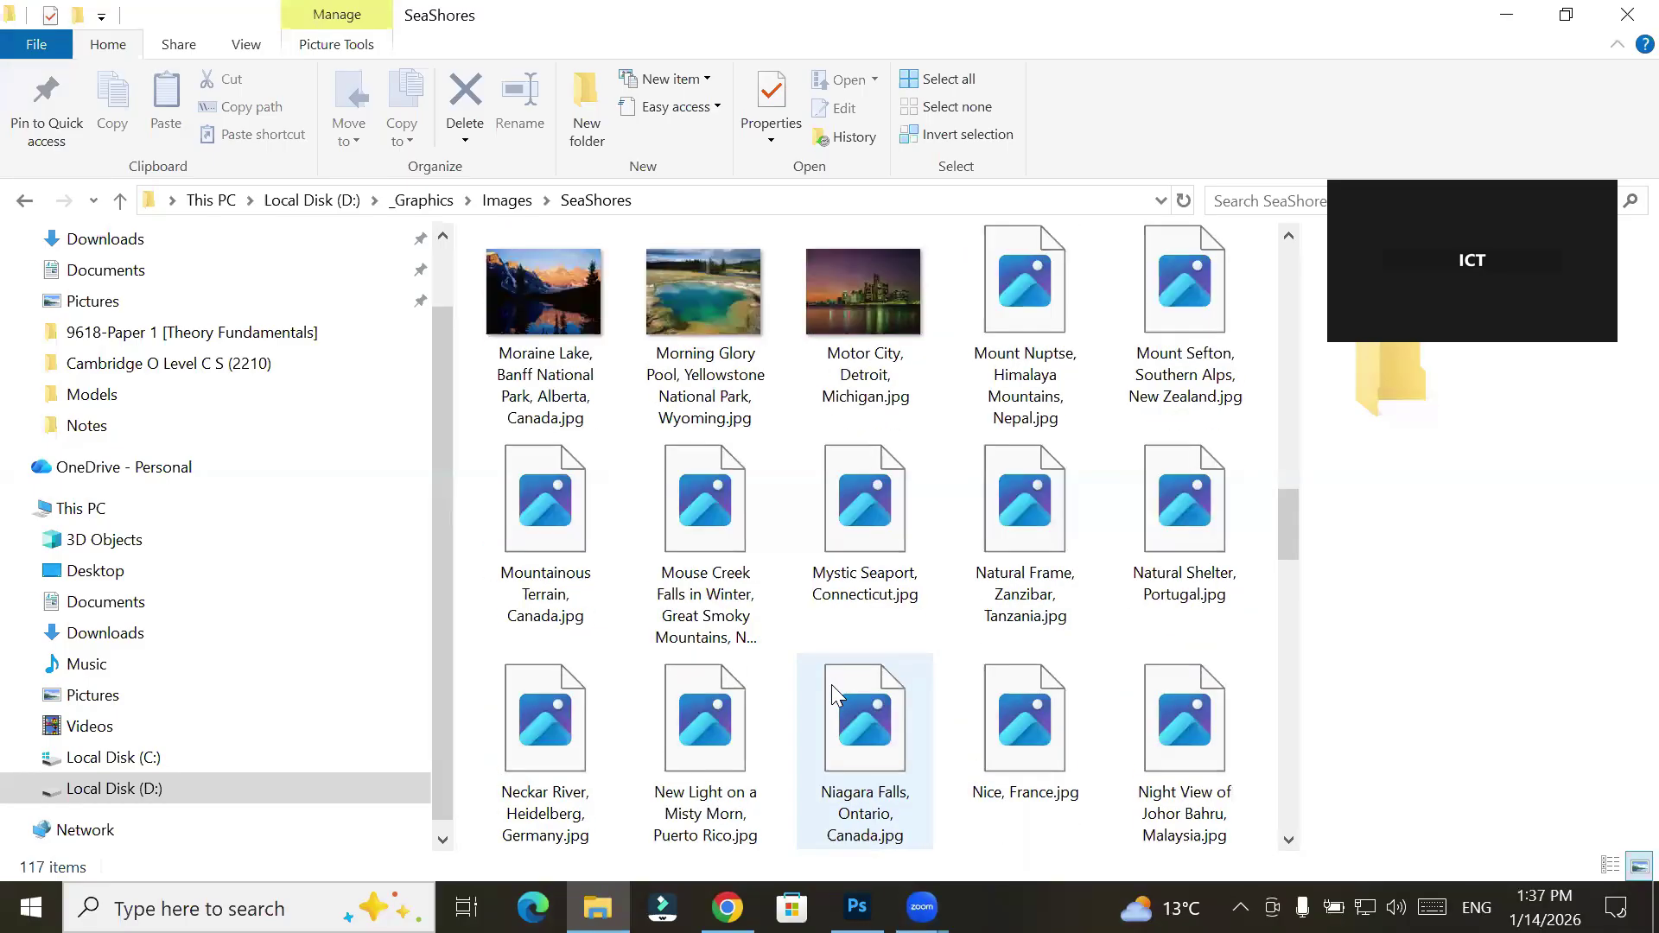
pyautogui.scroll(-5, 1071, 729)
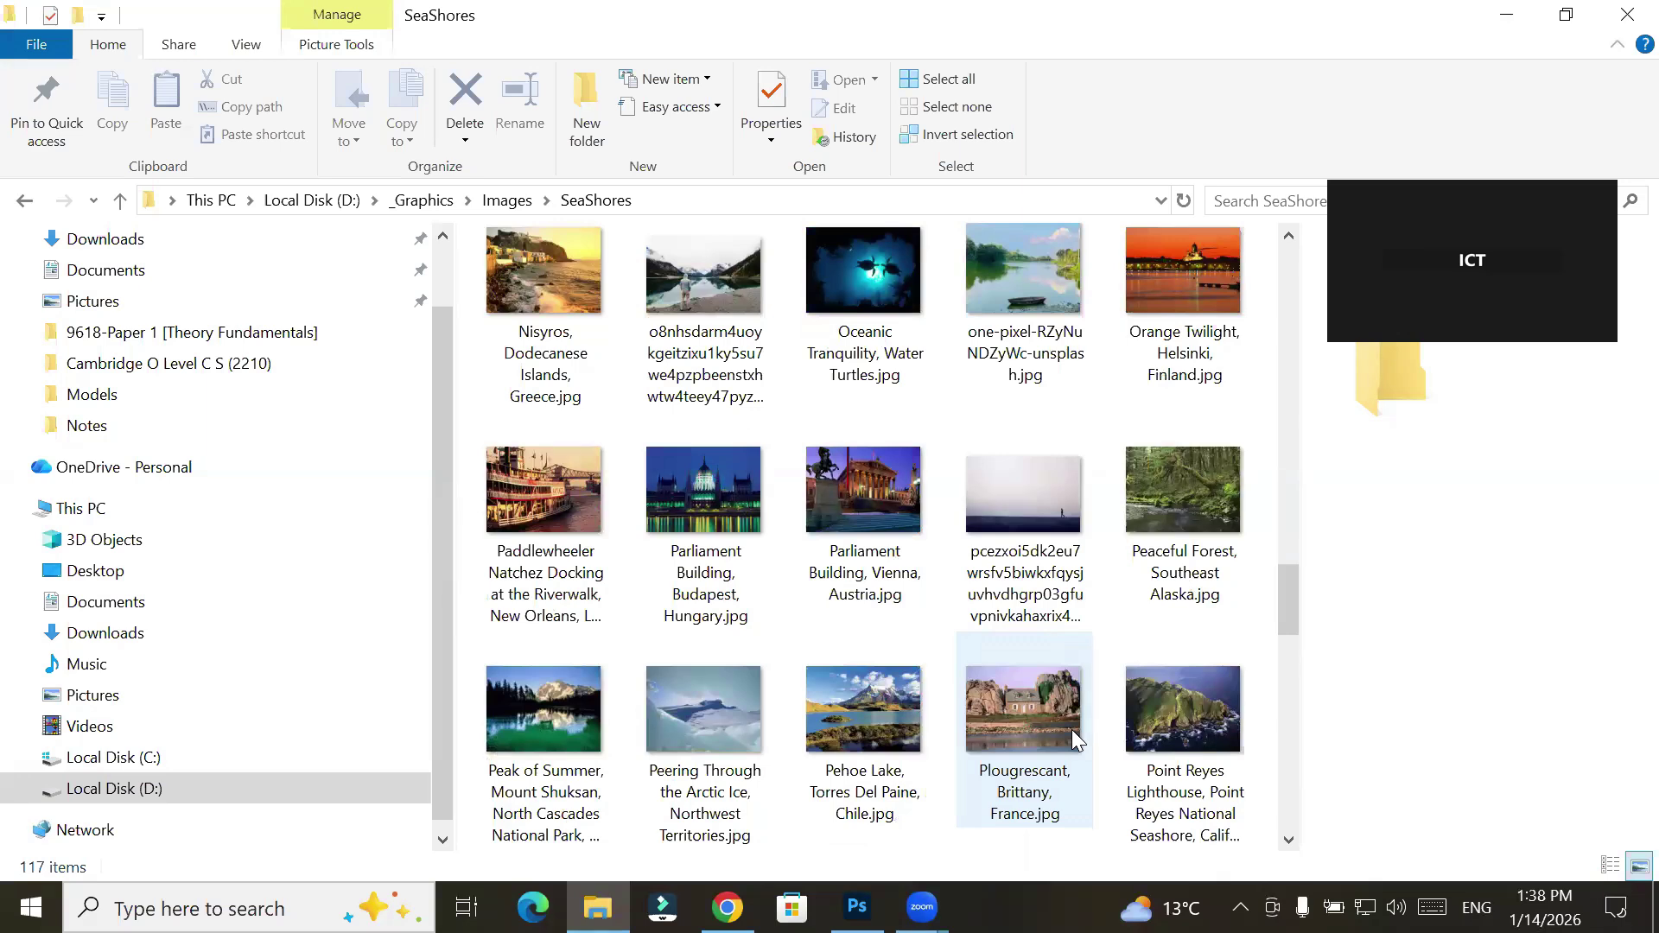
pyautogui.scroll(-3, 1041, 726)
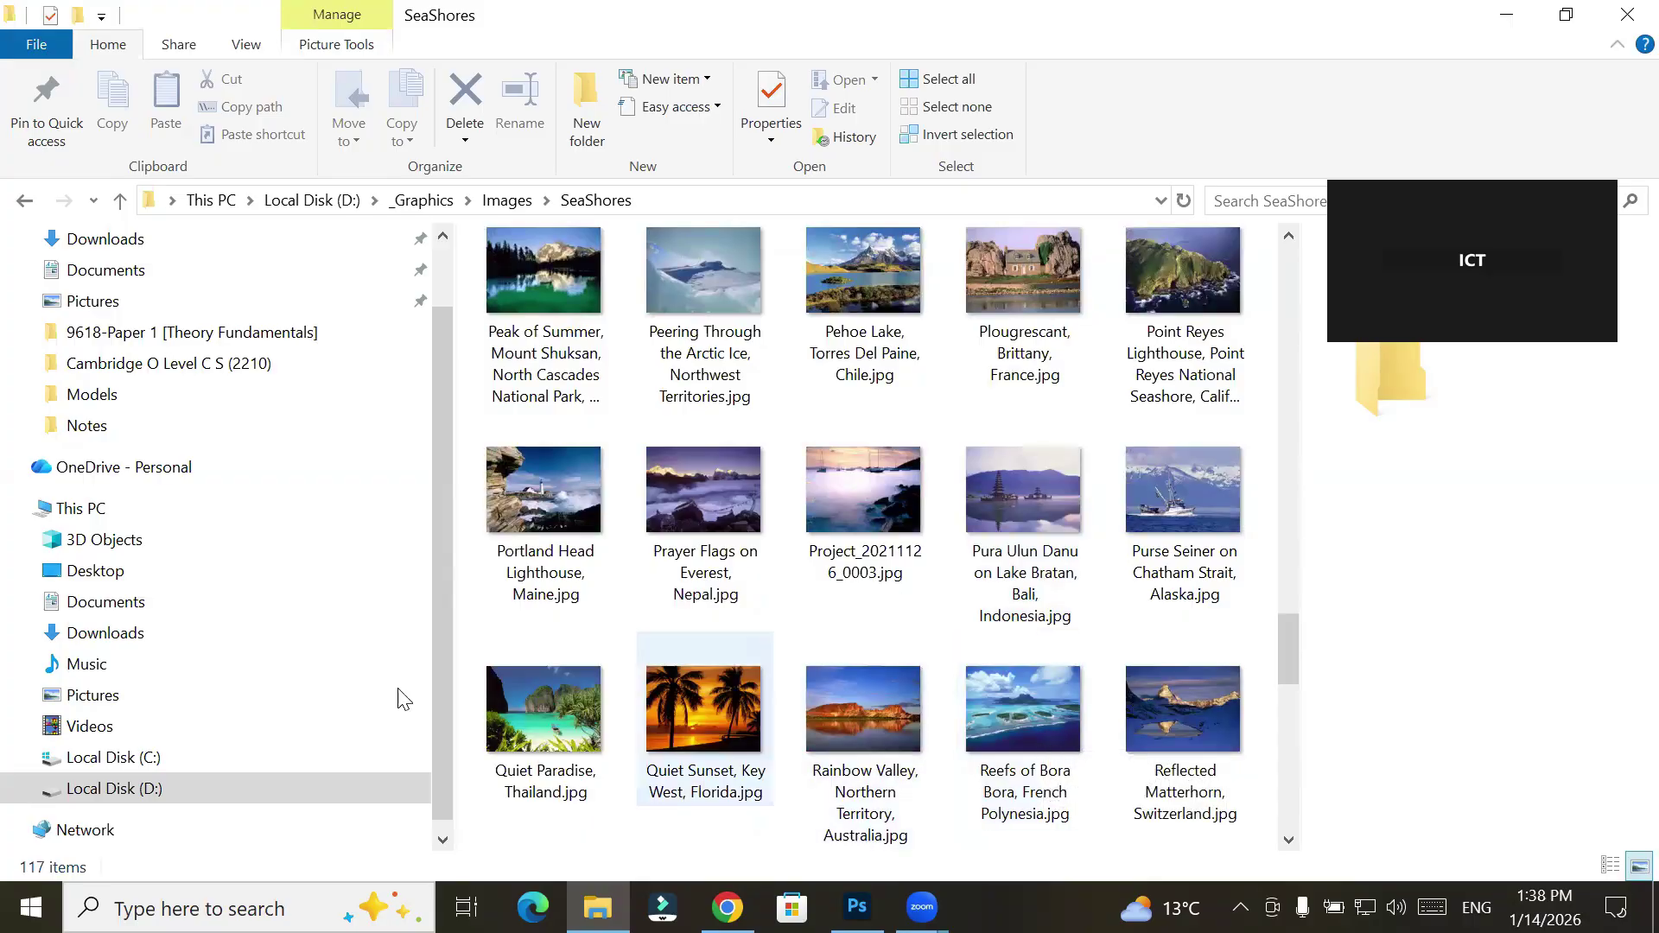
pyautogui.click(558, 712)
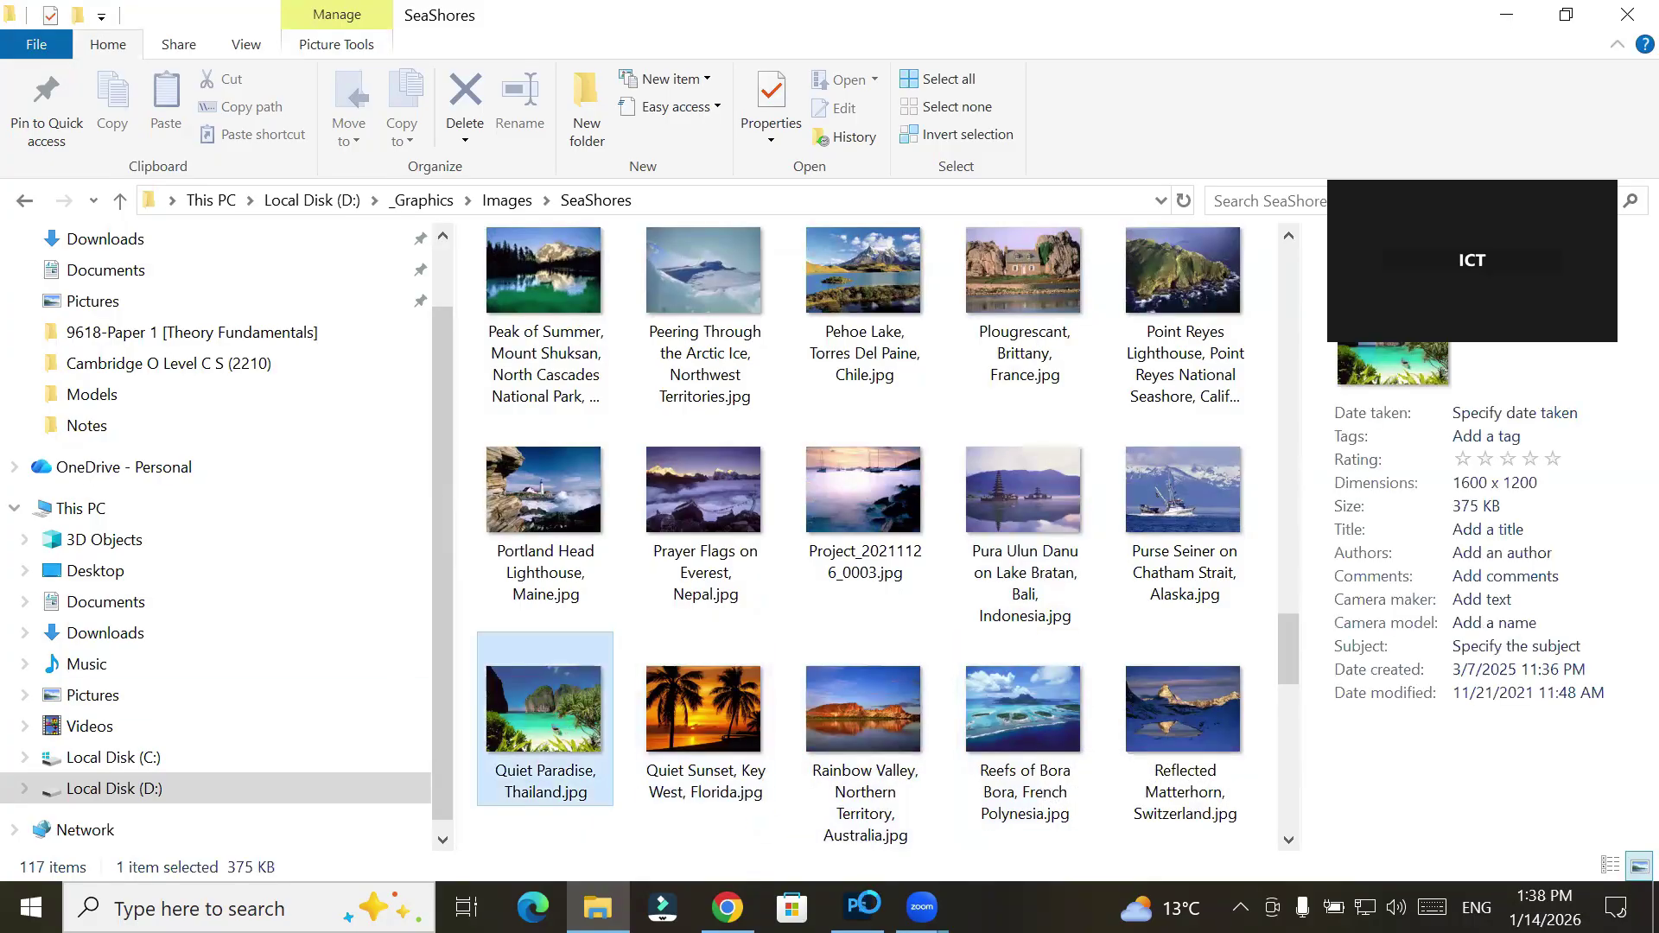
pyautogui.moveTo(861, 906); pyautogui.dragTo(622, 522)
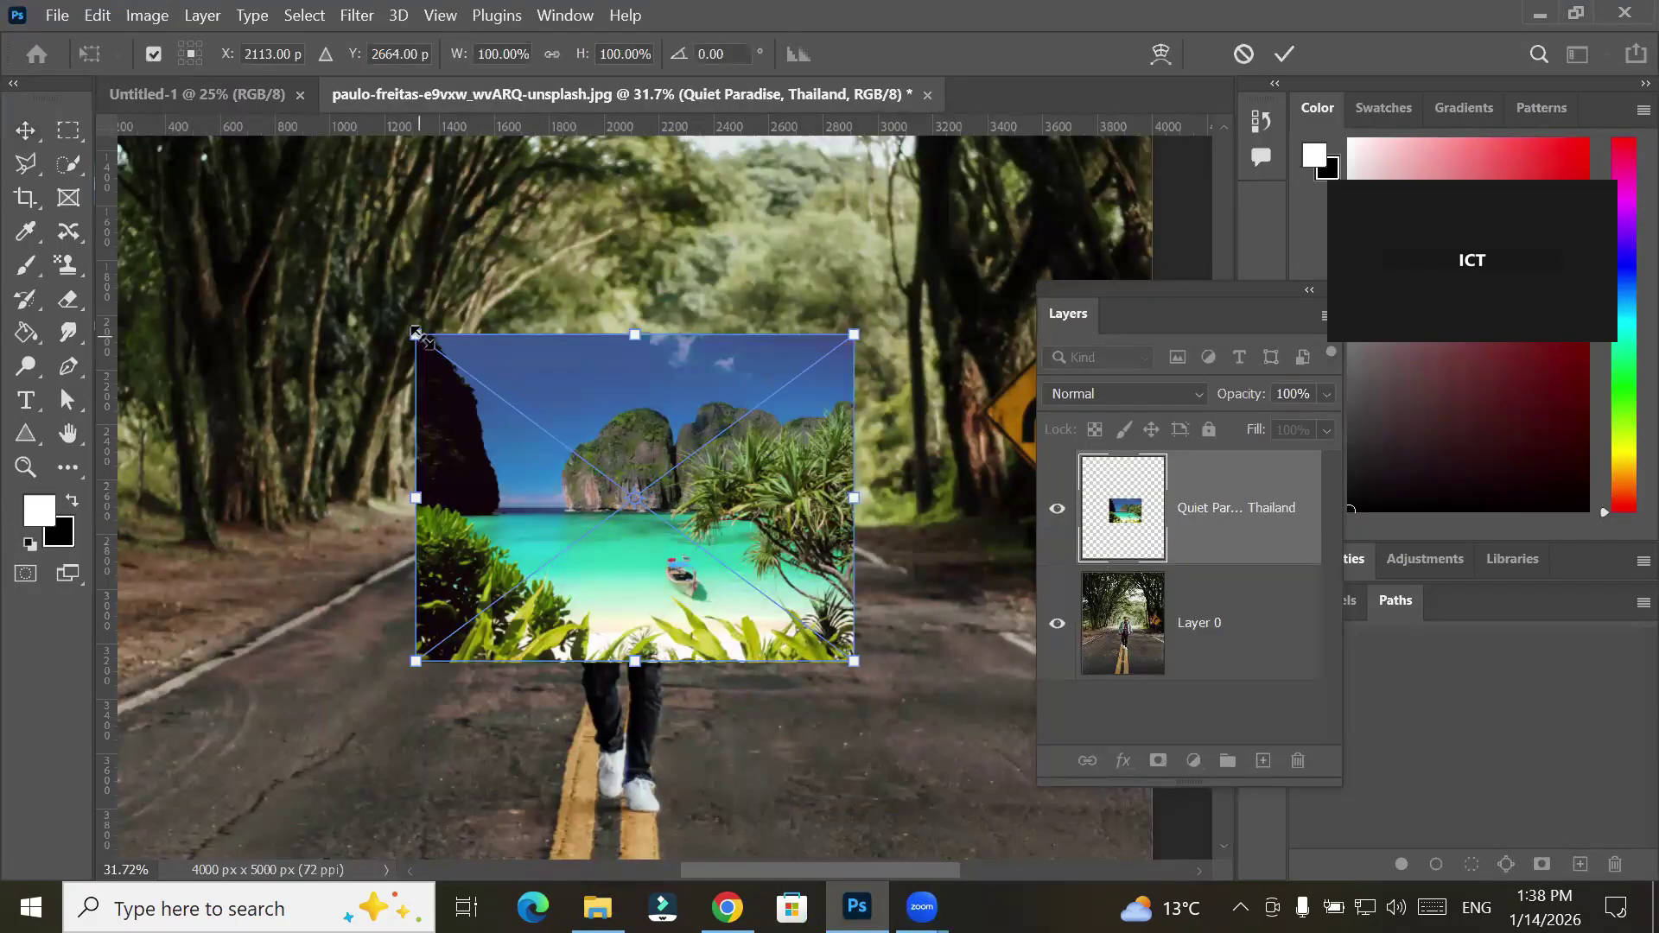
# Stretch the placed beach image to 250% width and 416.67% height so it covers the whole canvas, and commit the transform
pyautogui.scroll(-2, 445, 368)
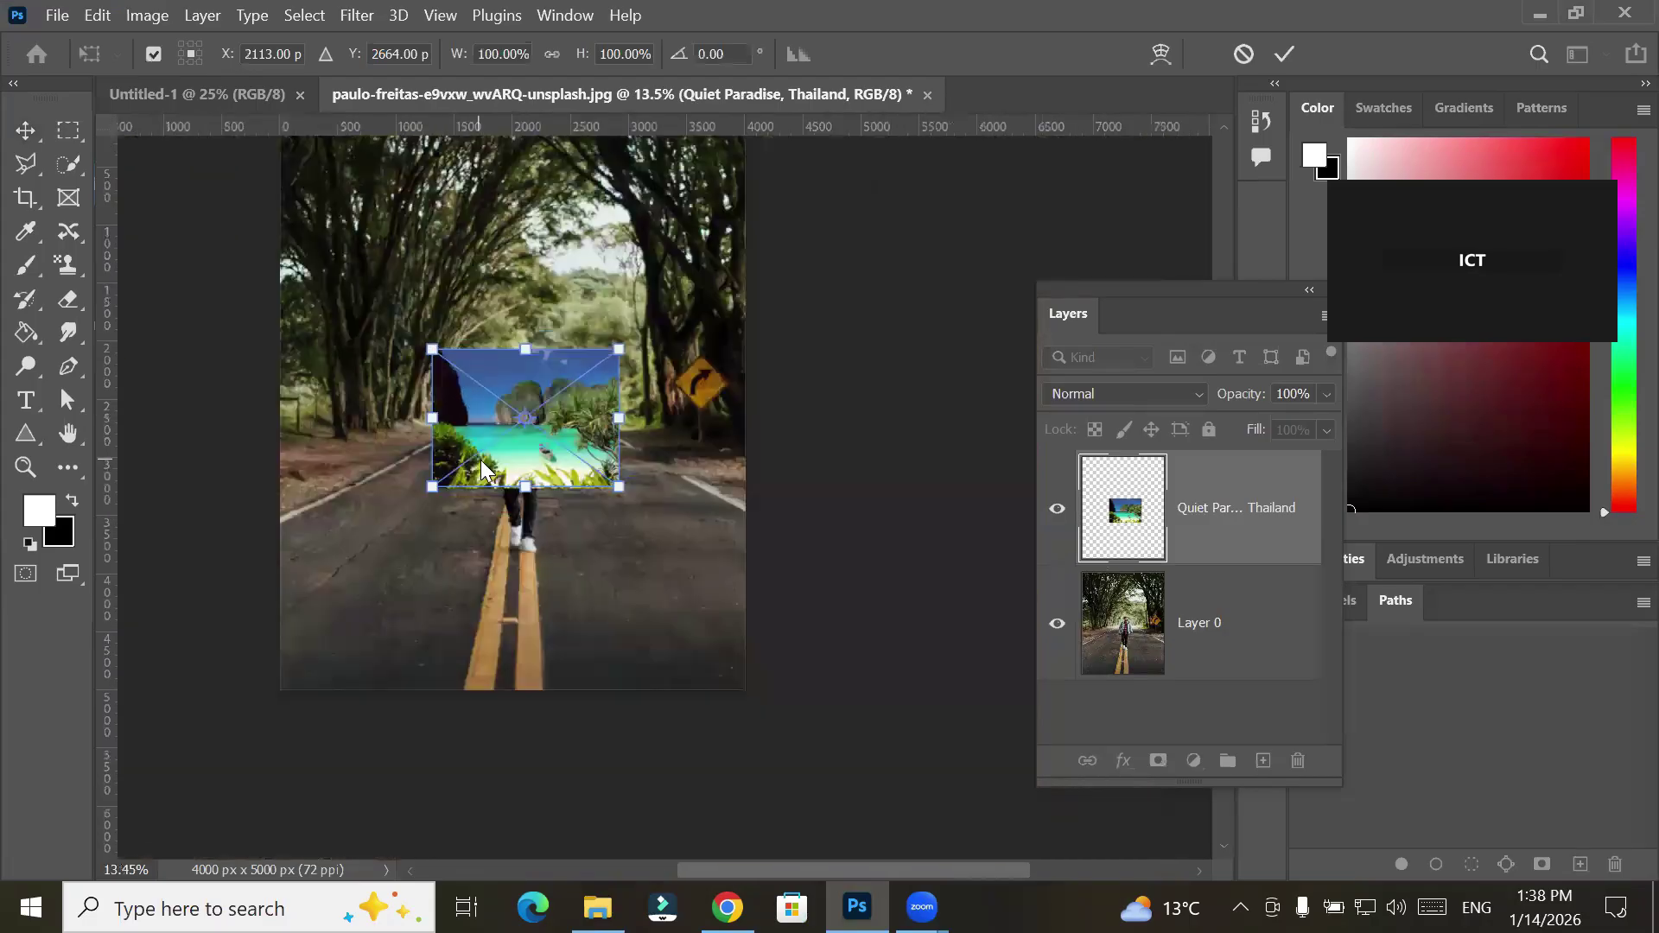
pyautogui.hotkey('alt', 'space')
pyautogui.press('Escape')
pyautogui.moveTo(611, 423); pyautogui.dragTo(640, 555)
pyautogui.moveTo(562, 482); pyautogui.dragTo(596, 234)
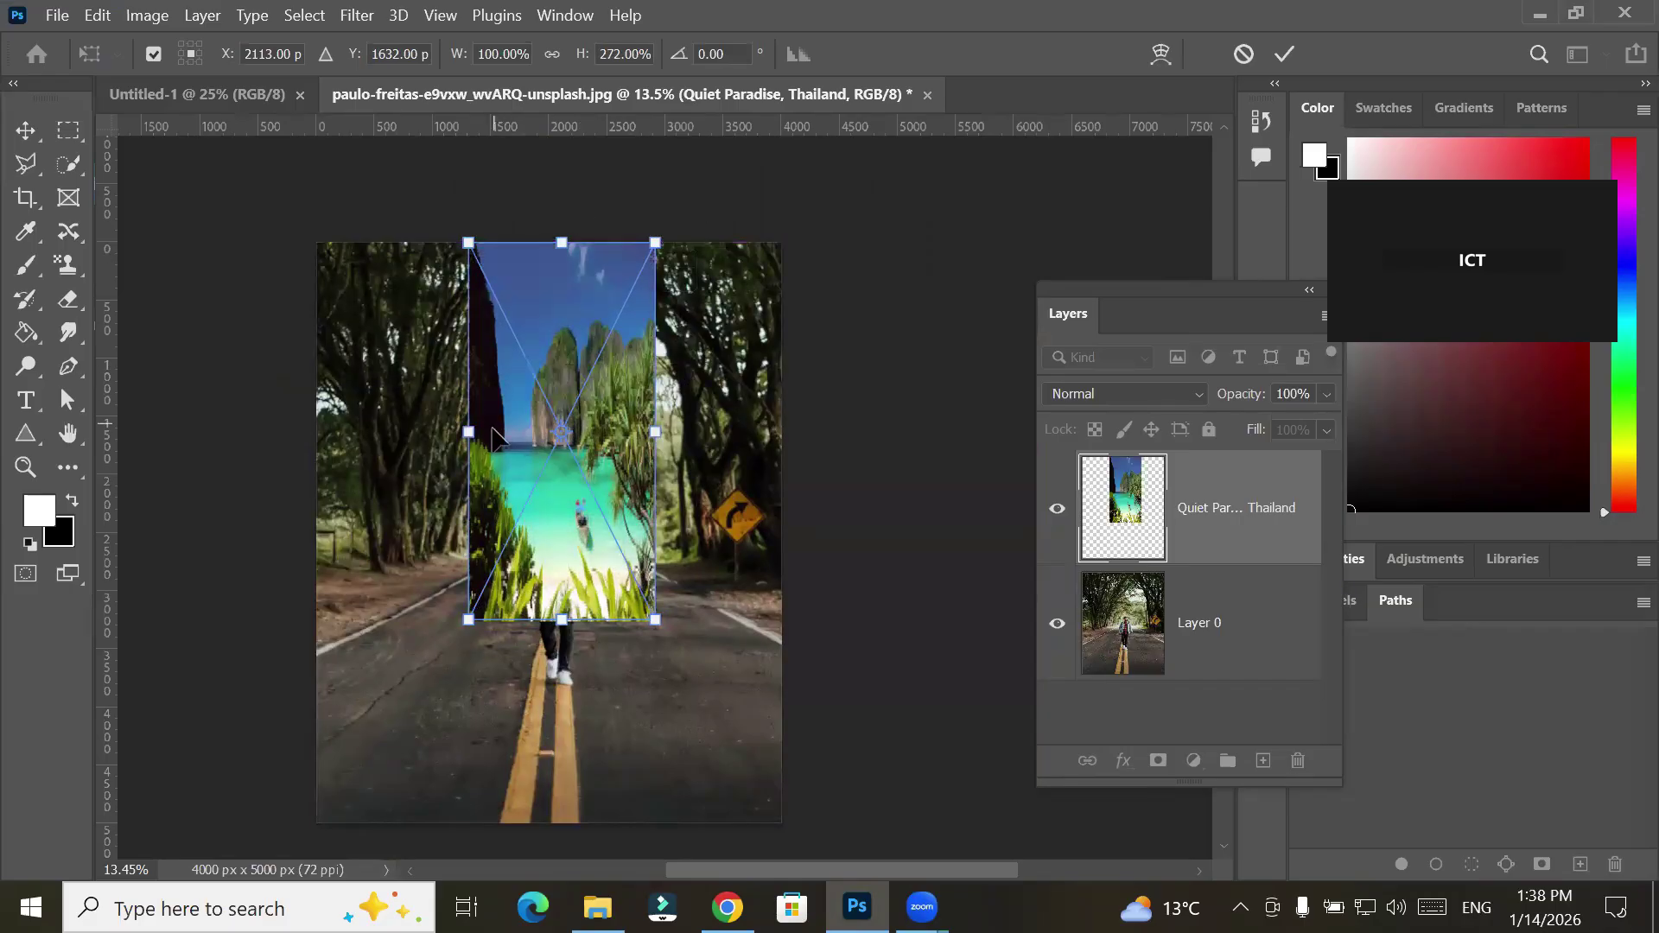
pyautogui.moveTo(468, 431); pyautogui.dragTo(316, 433)
pyautogui.moveTo(657, 437); pyautogui.dragTo(781, 434)
pyautogui.moveTo(548, 619); pyautogui.dragTo(570, 831)
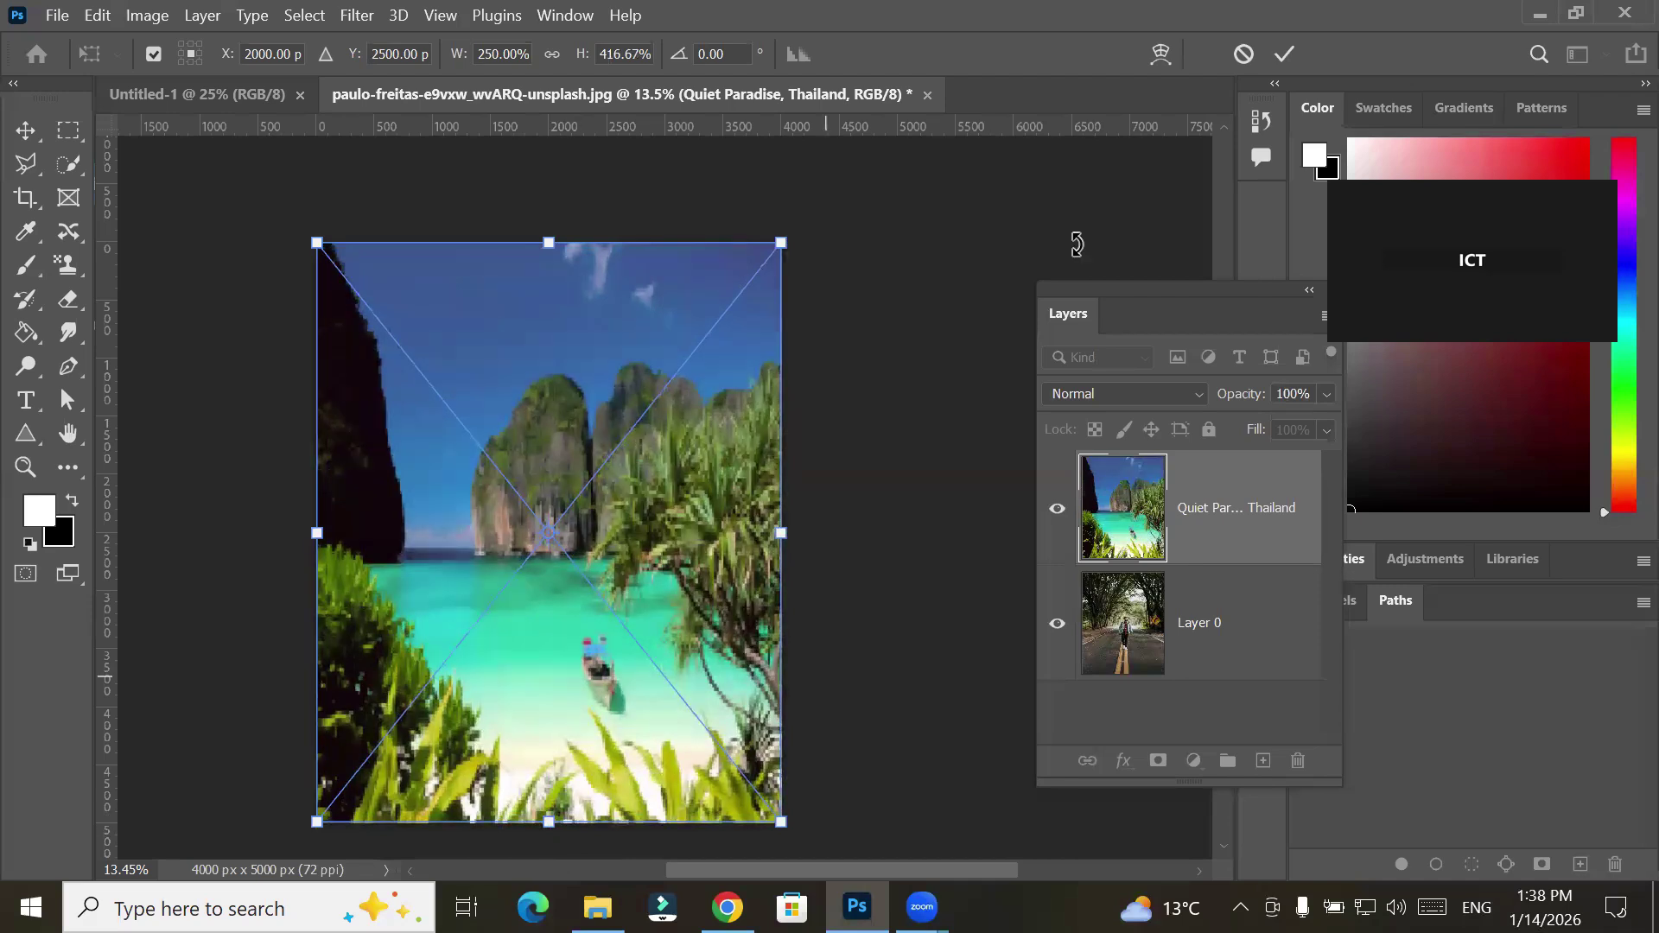
pyautogui.click(1286, 54)
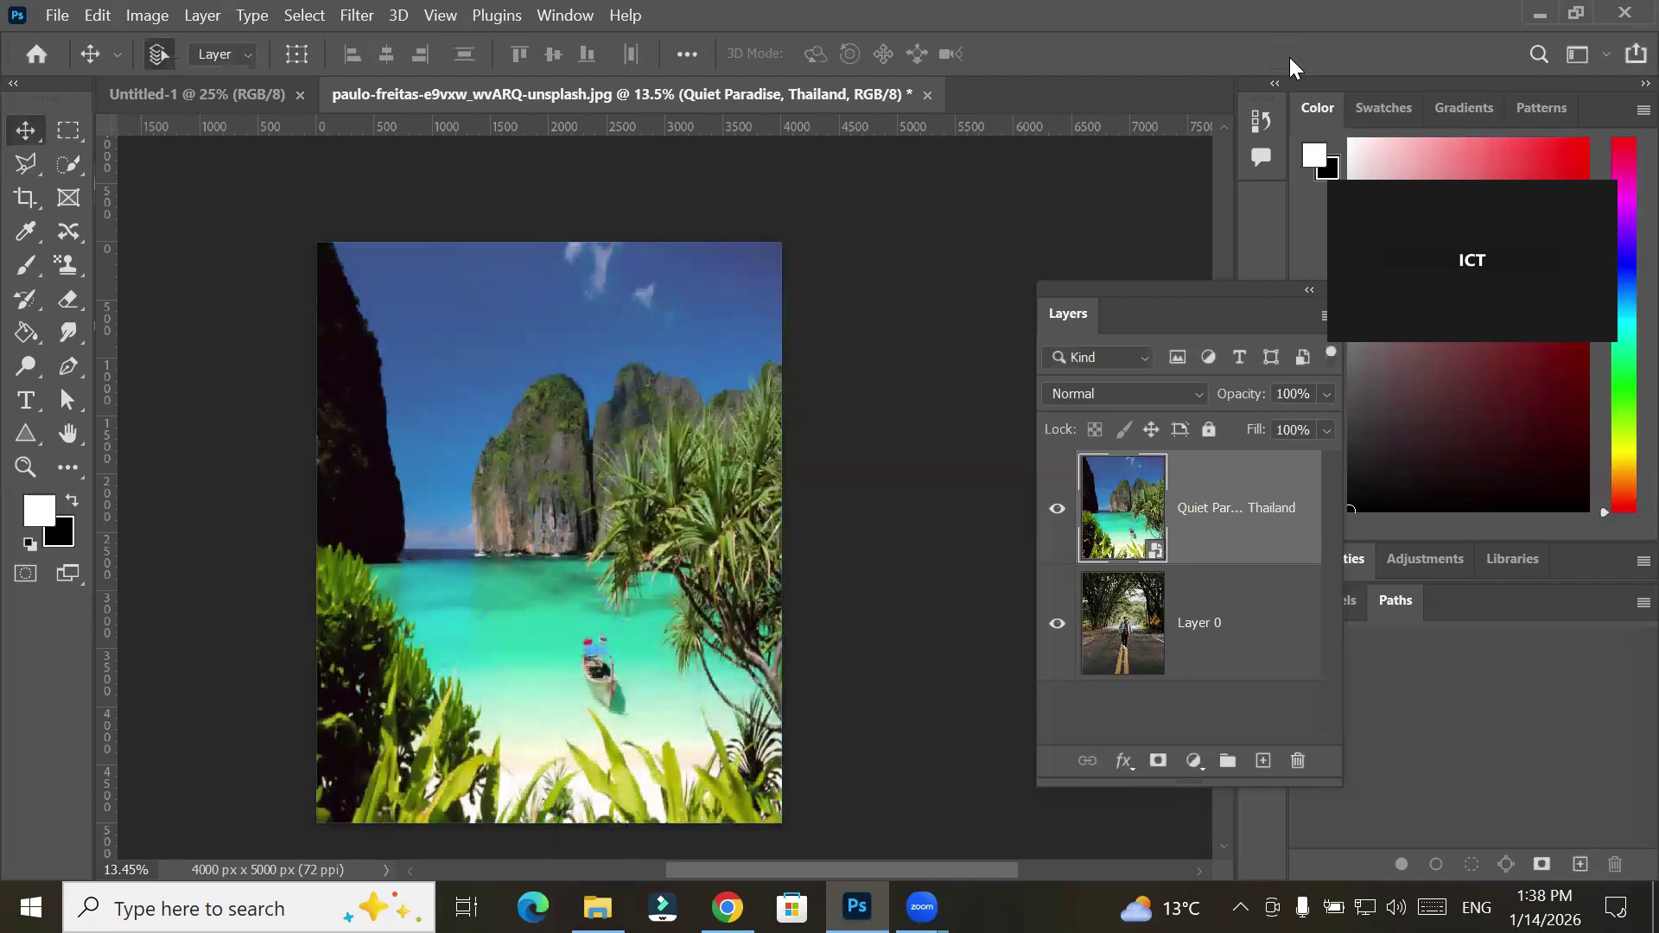
# Move the Quiet Paradise beach layer below Layer 0 and make the road photo the active layer
pyautogui.moveTo(1170, 525); pyautogui.dragTo(1166, 651)
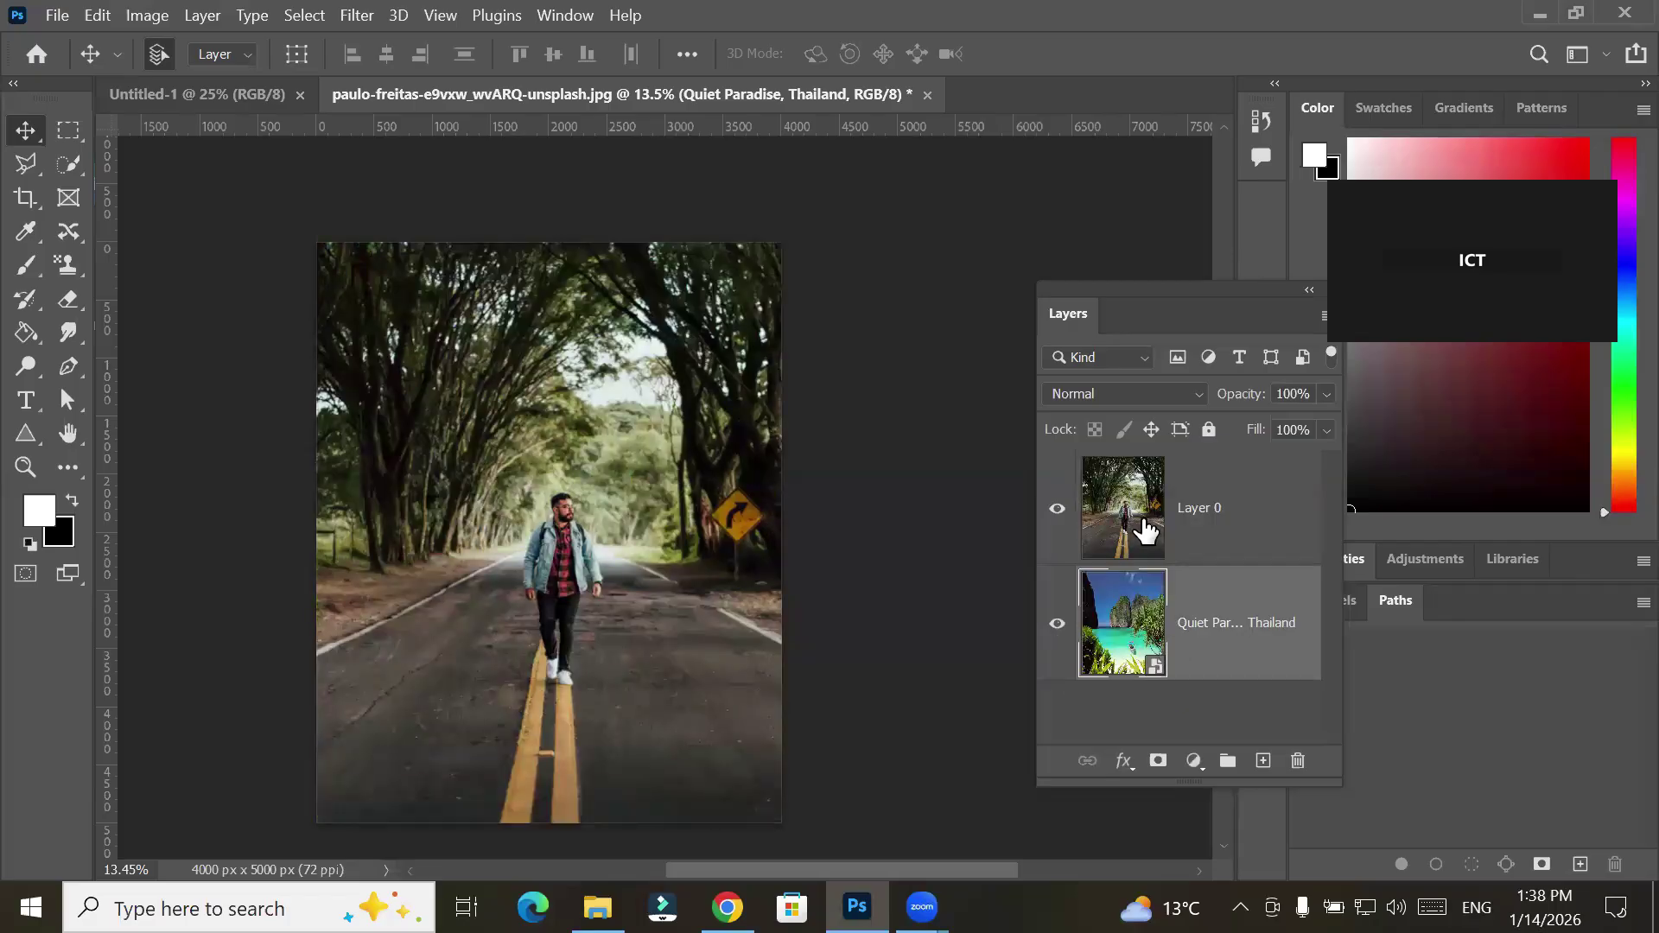
pyautogui.click(1057, 509)
pyautogui.click(1058, 509)
pyautogui.click(1057, 509)
pyautogui.click(1125, 489)
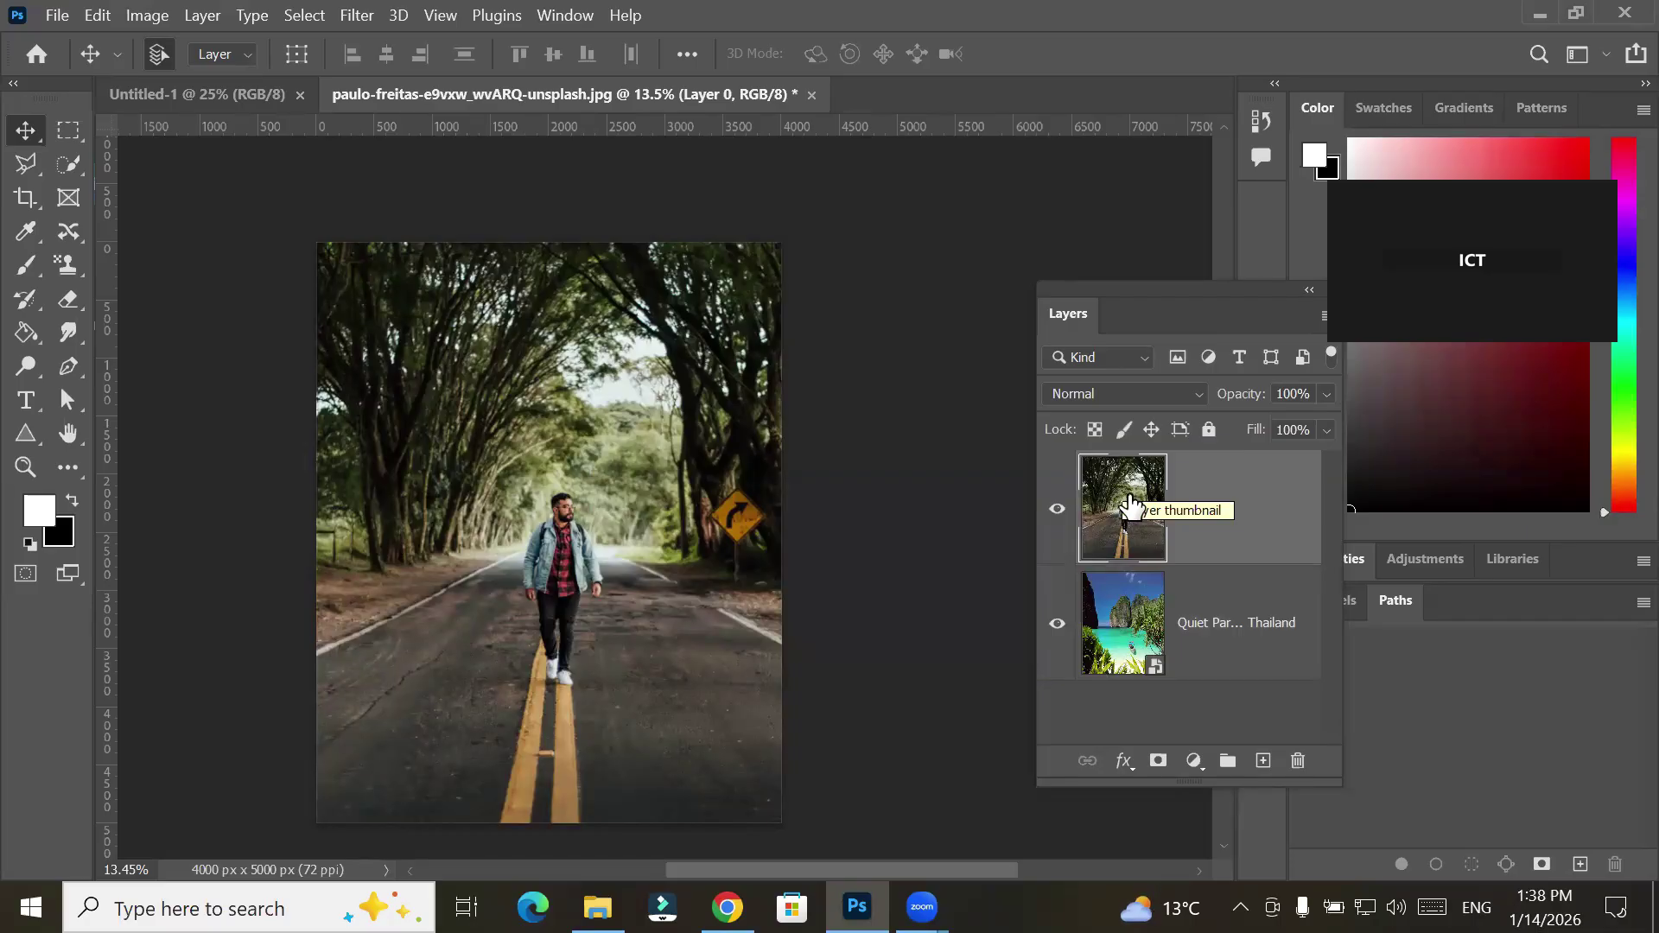
# Select the walking man on Layer 0 with the Object Selection tool and dismiss the workspace tip
pyautogui.click(66, 164)
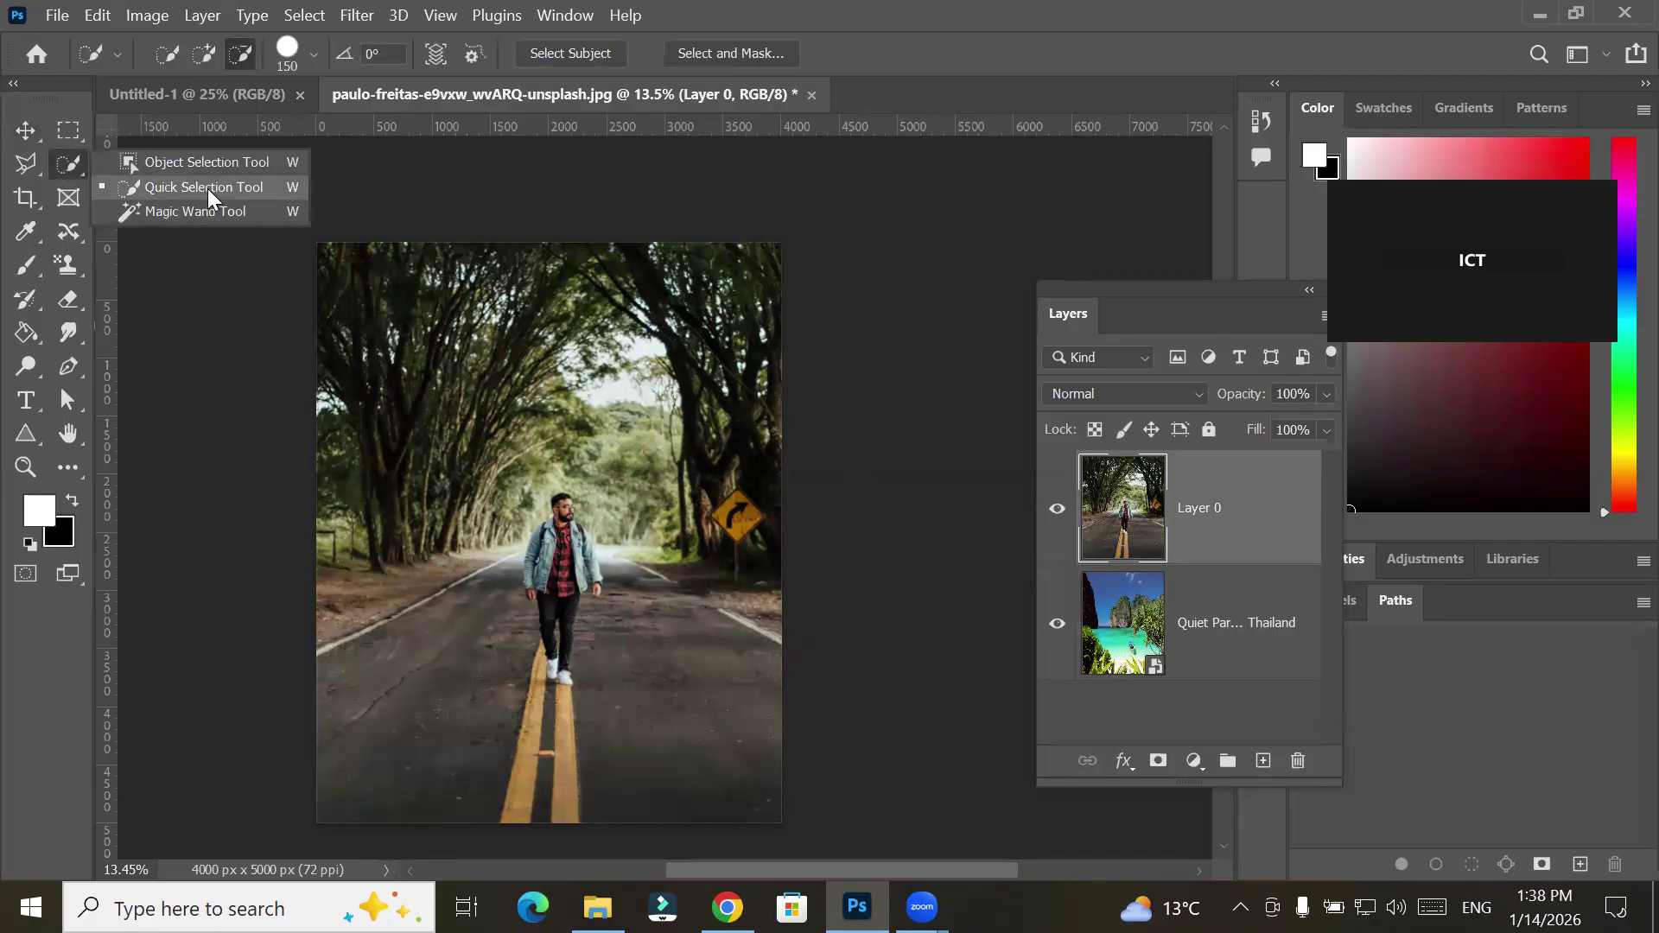
pyautogui.click(584, 59)
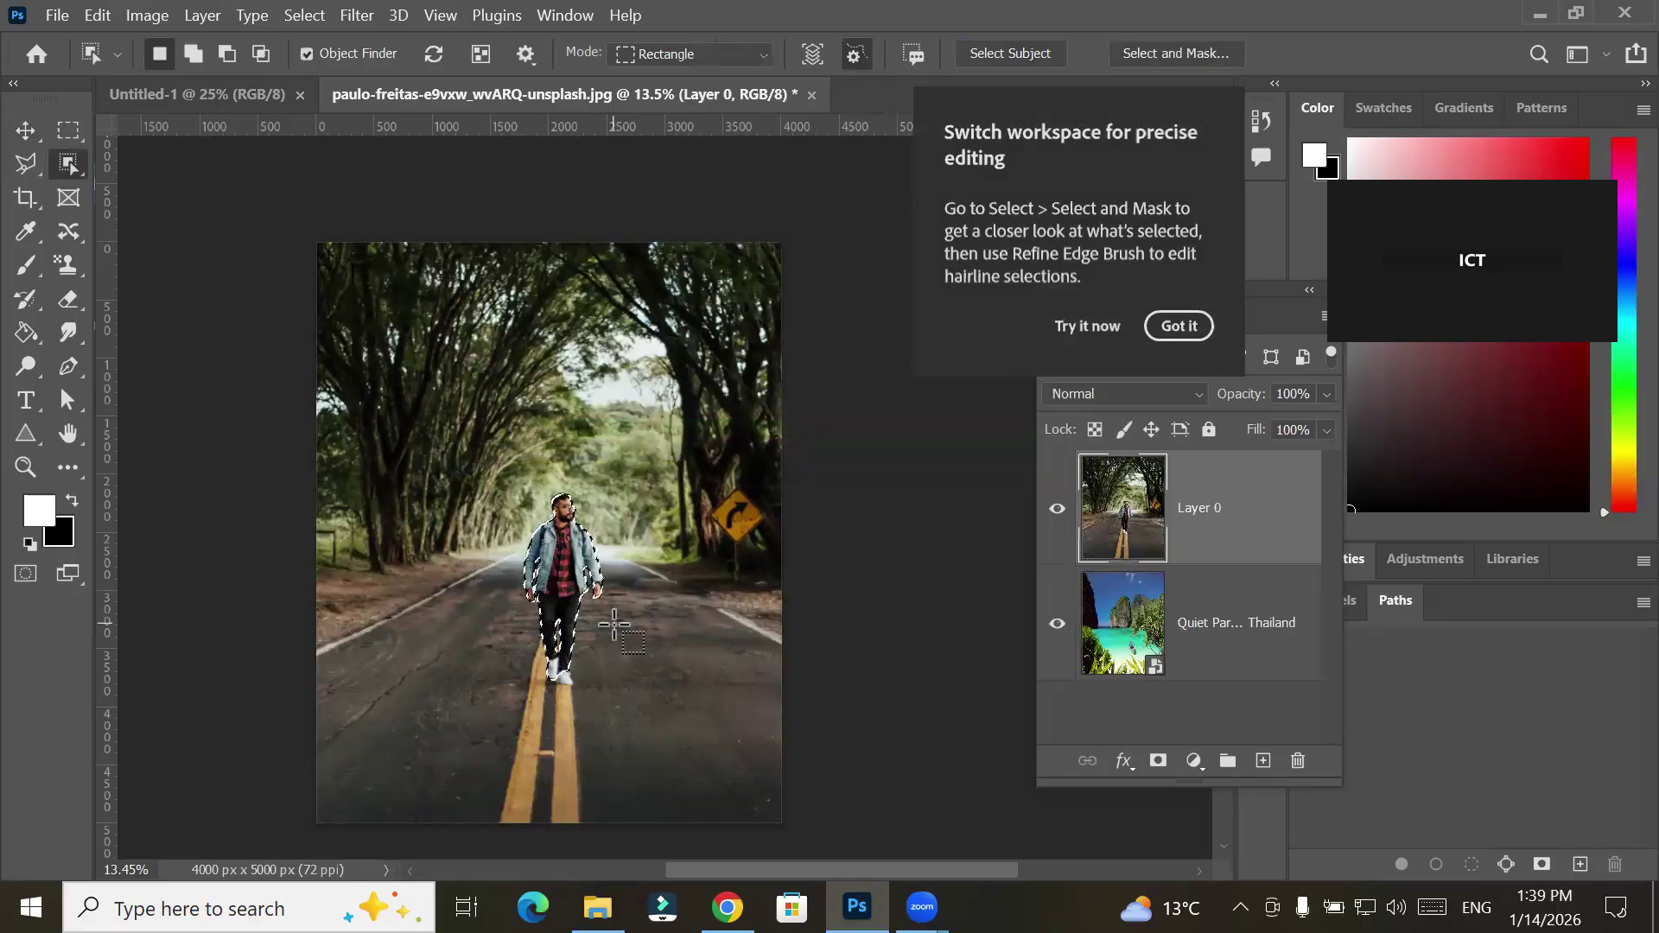
pyautogui.click(1187, 328)
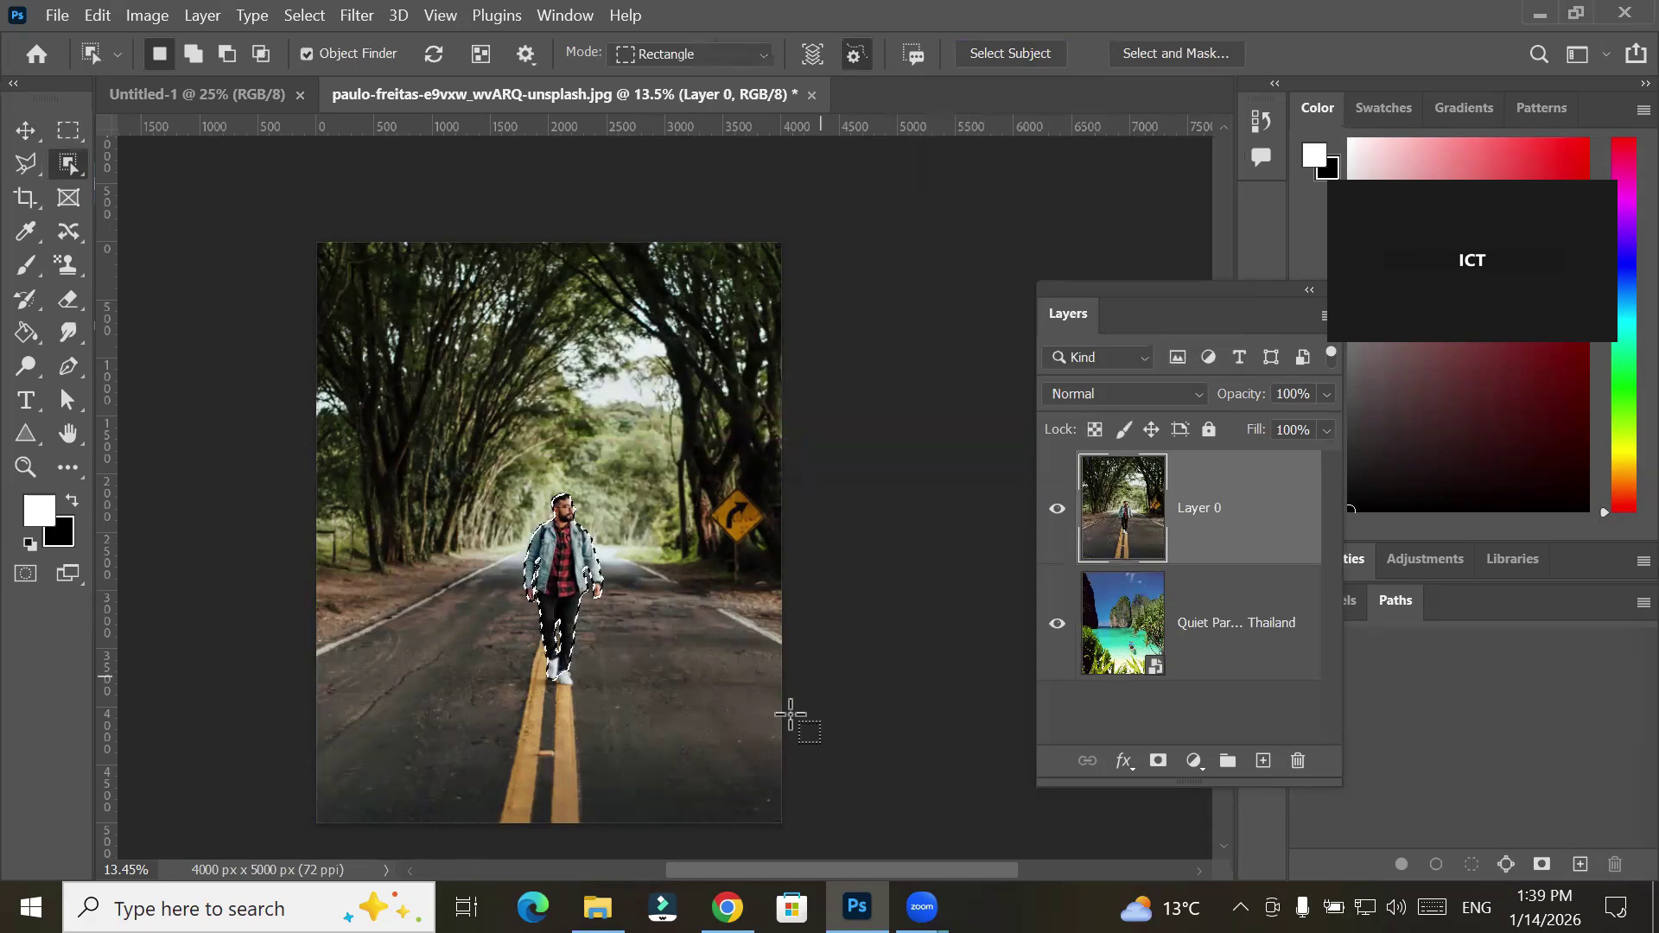
# Try inverting the man's selection and masking Layer 0 with it, and undo the mask
pyautogui.rightClick(563, 553)
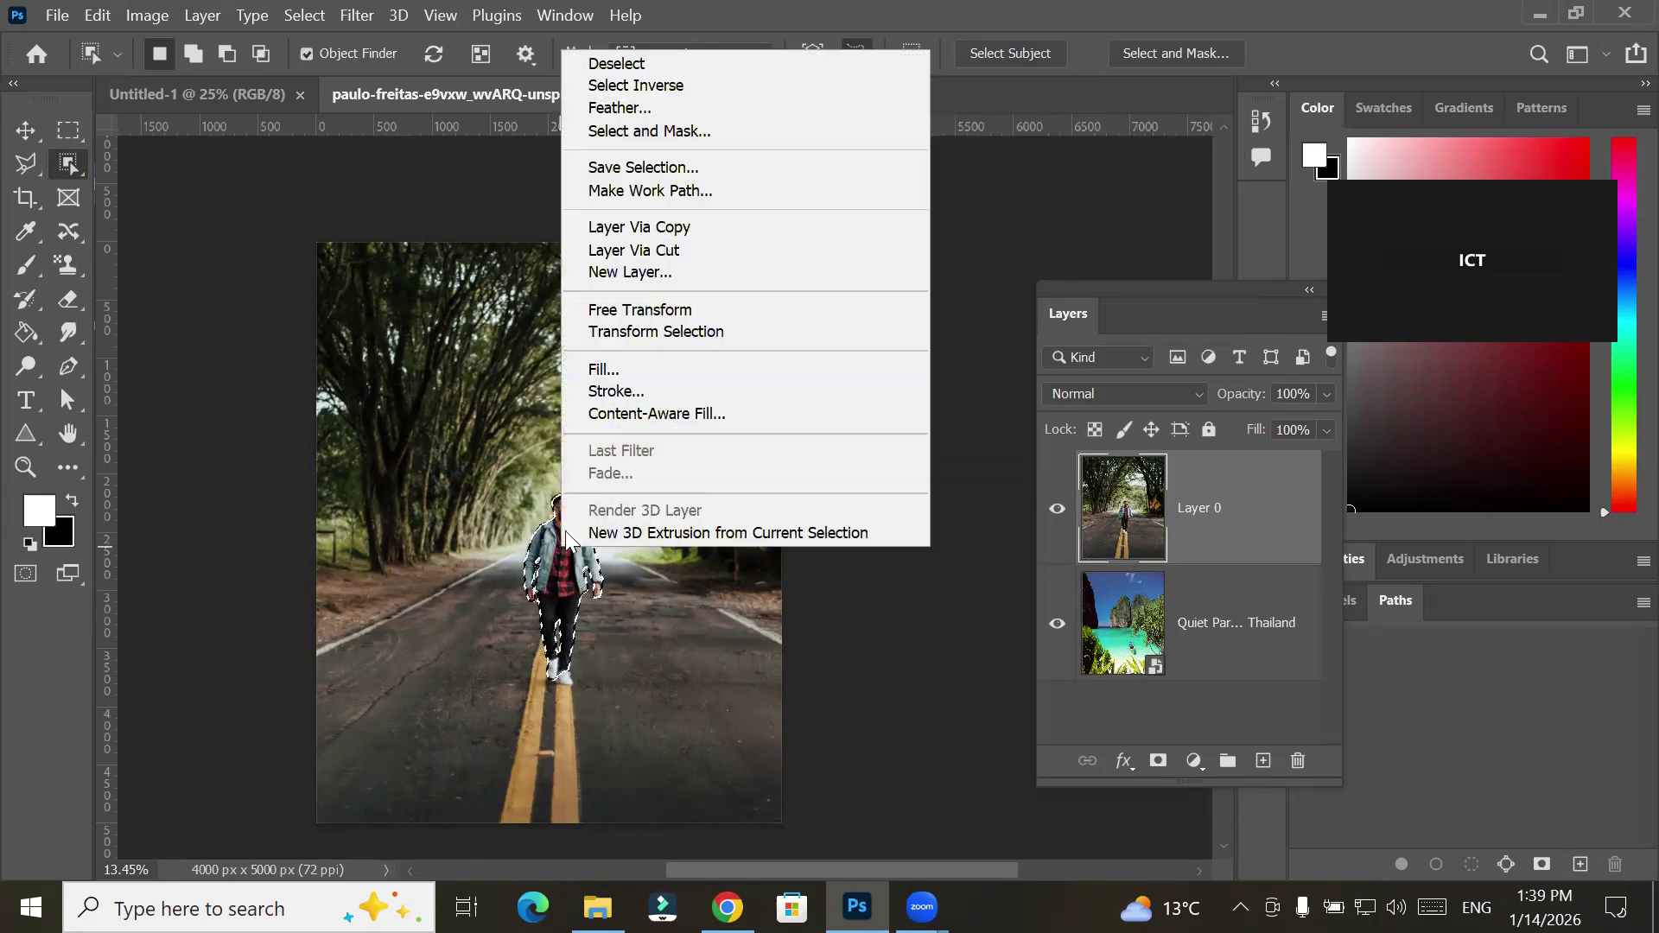
pyautogui.click(672, 84)
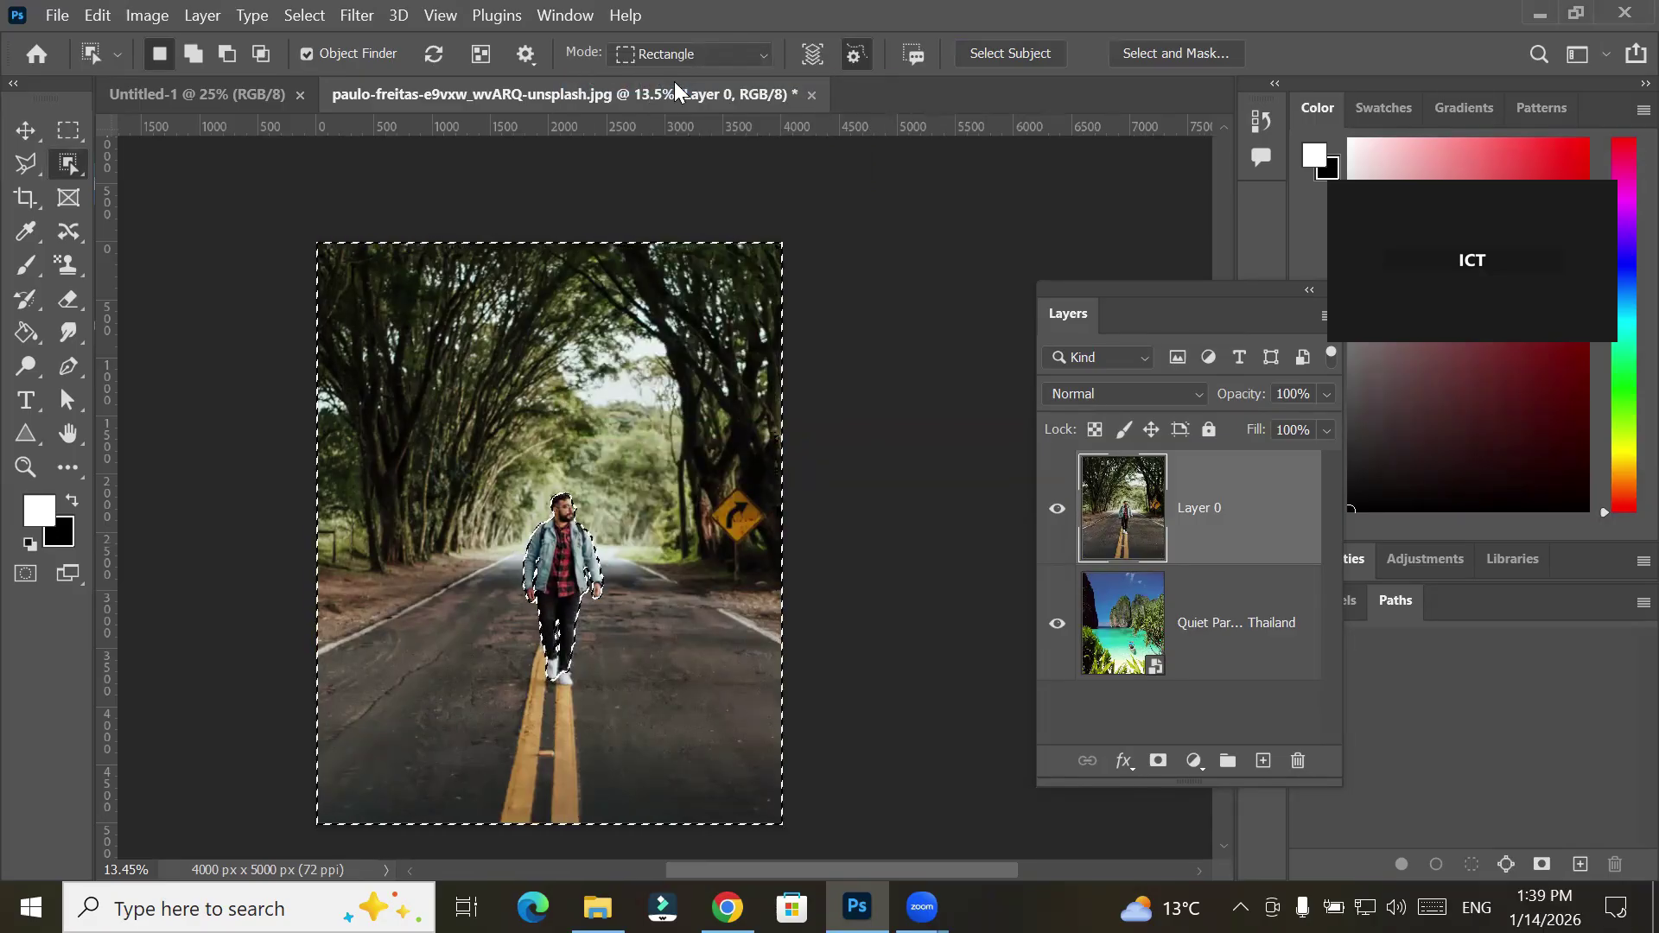
pyautogui.click(1158, 760)
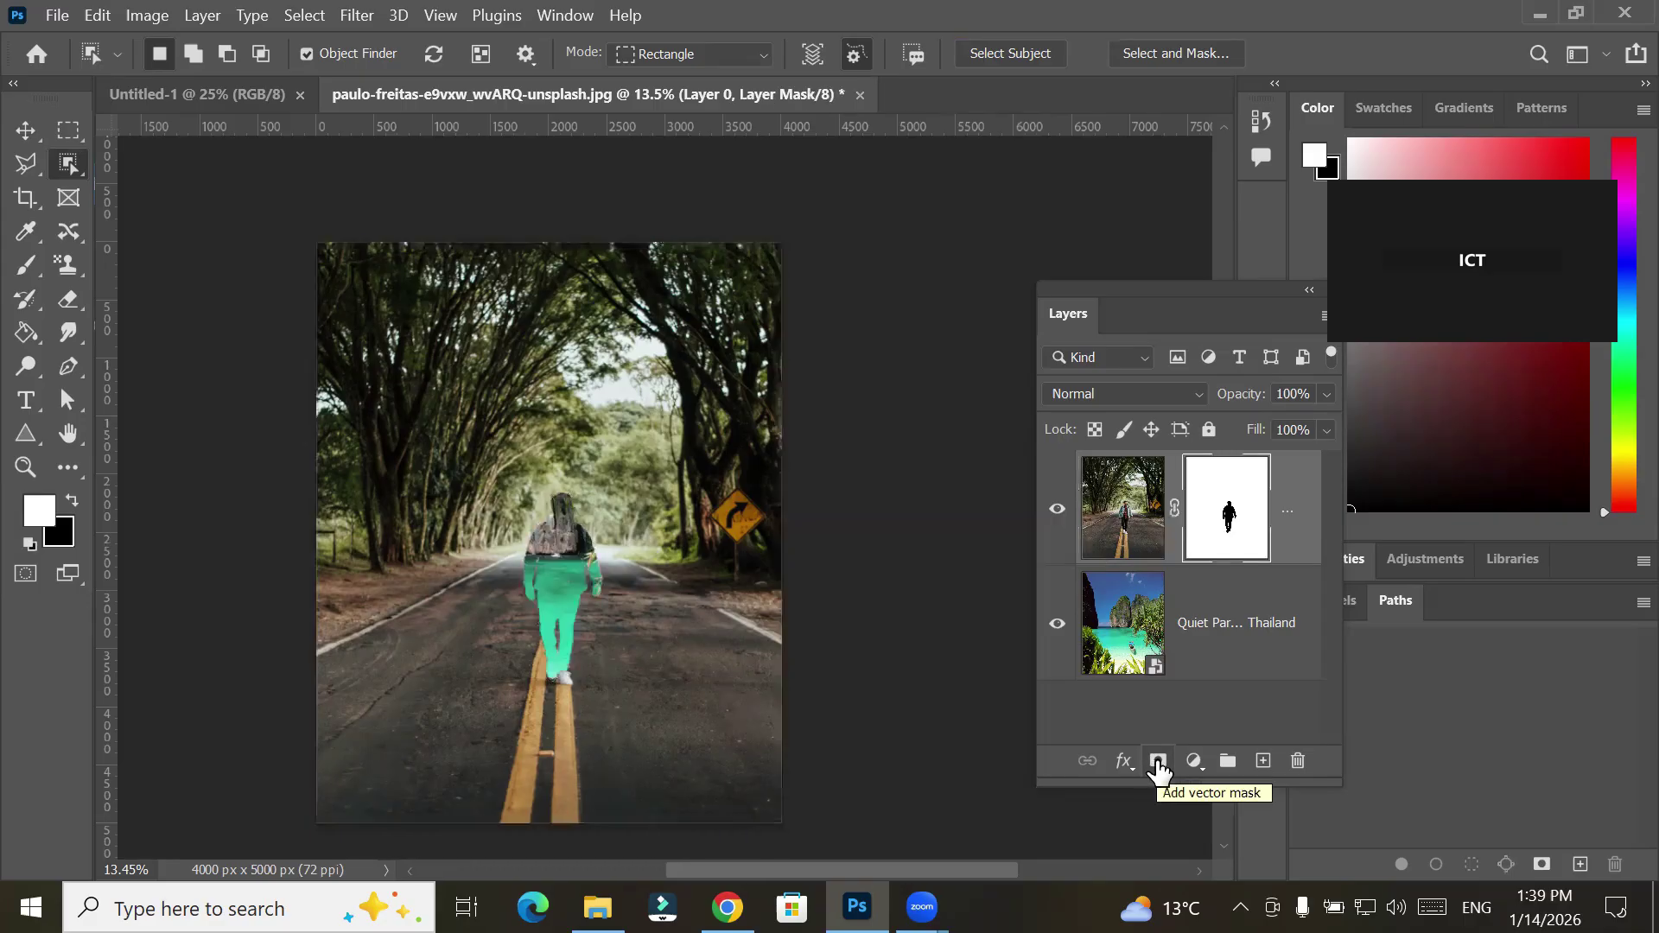
pyautogui.hotkey('ctrl', 'z')
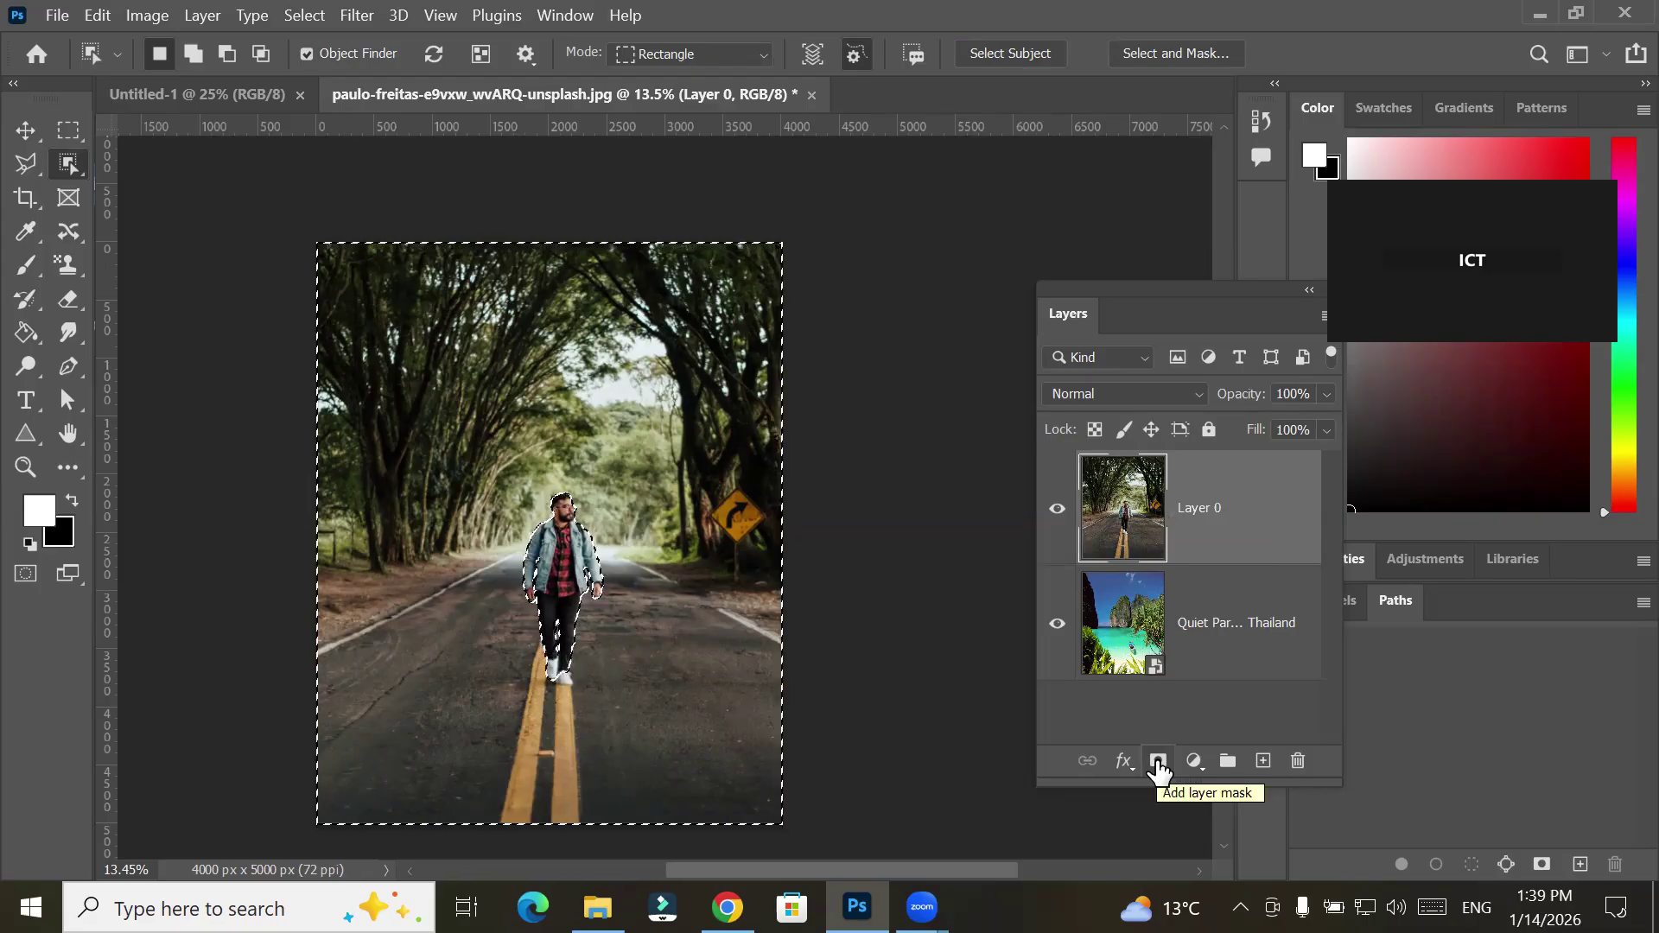
# Add a layer mask to Layer 0 that keeps only the walking man over the beach scene
pyautogui.click(1157, 762)
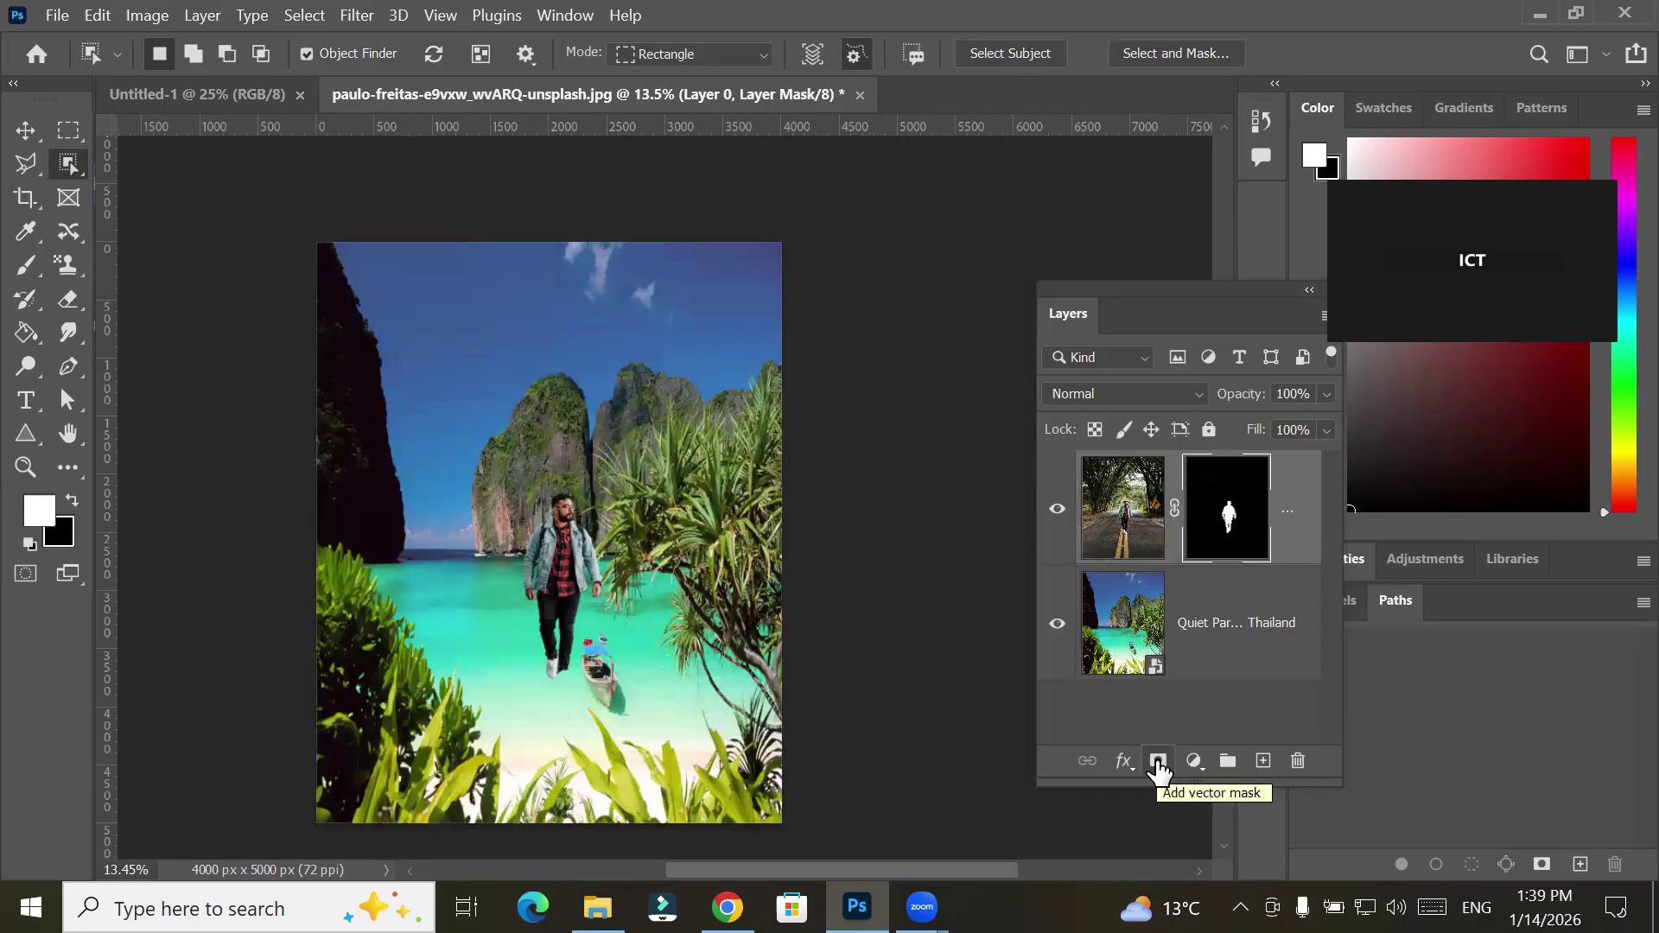
pyautogui.scroll(2, 734, 696)
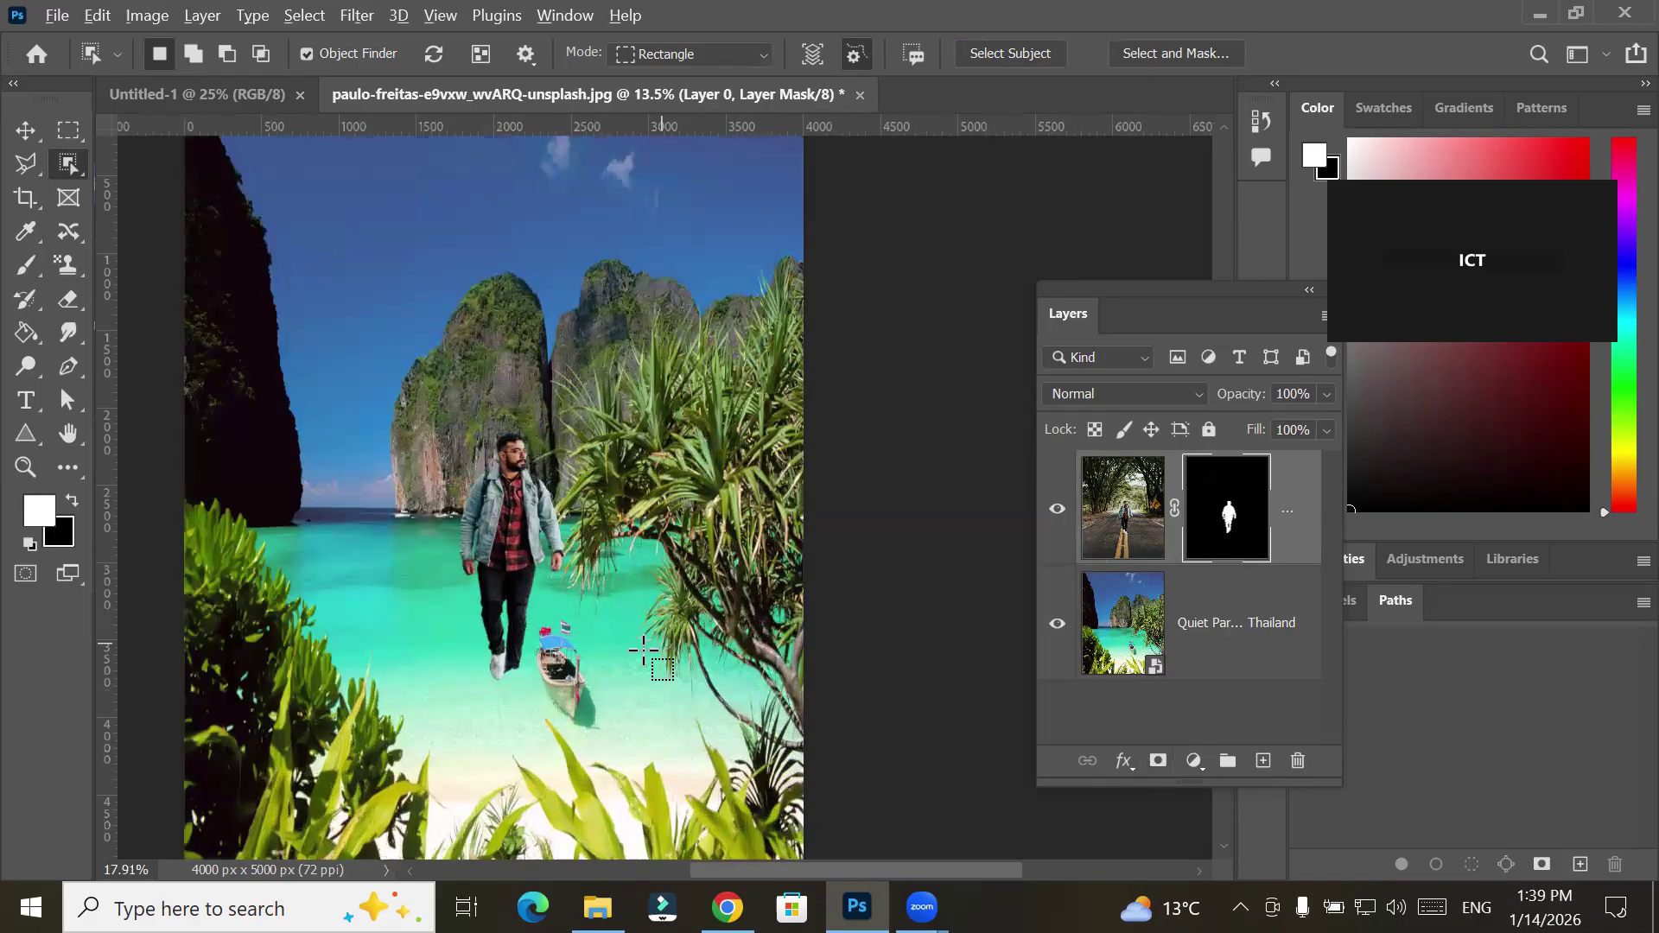
pyautogui.scroll(2, 587, 605)
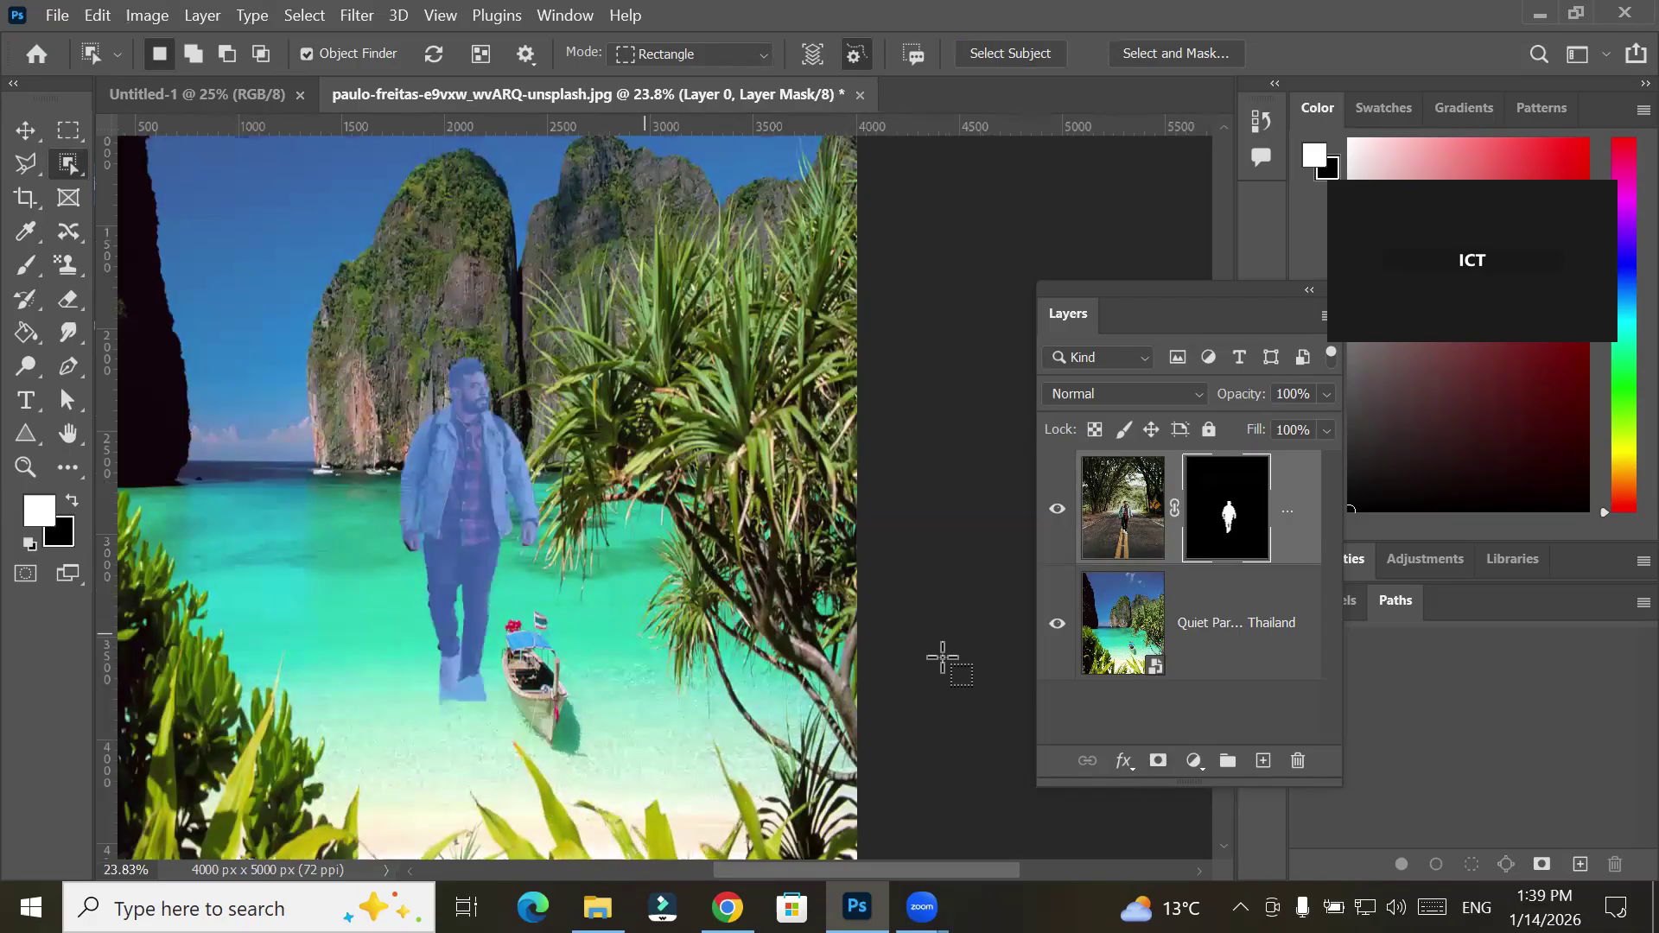
# Switch Layer 0's mask off and on repeatedly to compare the road and beach backgrounds, leaving it disabled
pyautogui.keyDown('shift'); pyautogui.click(1255, 524); pyautogui.keyUp('shift')
pyautogui.keyDown('shift'); pyautogui.click(1255, 524); pyautogui.keyUp('shift')
pyautogui.keyDown('shift'); pyautogui.click(1255, 524); pyautogui.keyUp('shift')
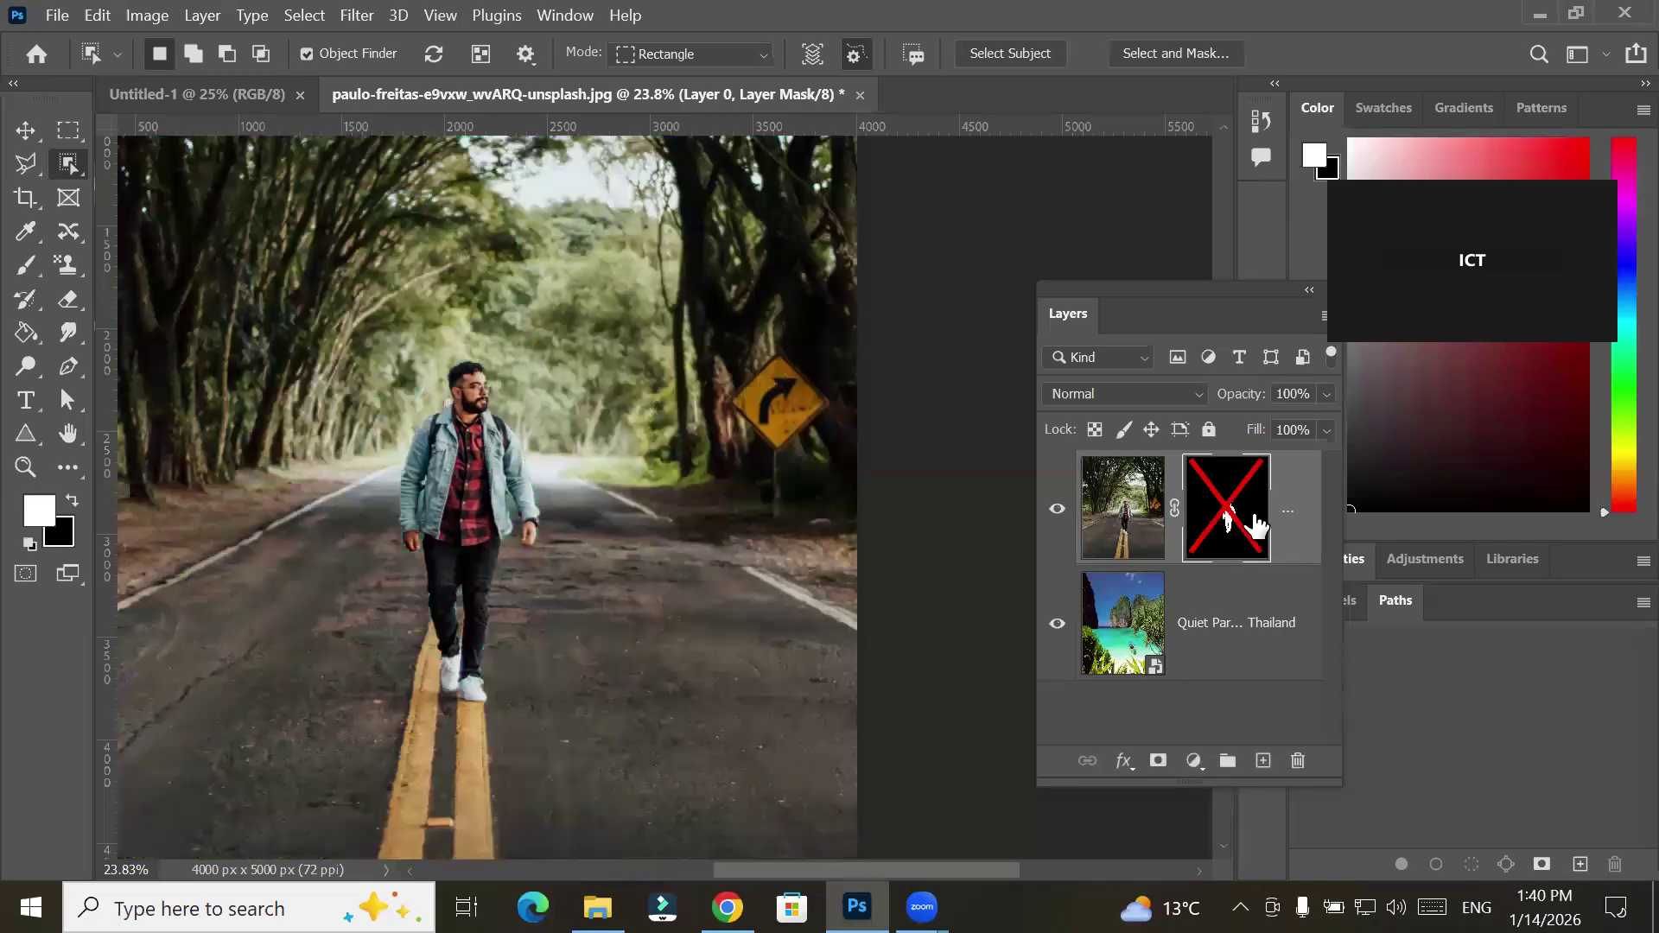
pyautogui.keyDown('shift'); pyautogui.click(1255, 525); pyautogui.keyUp('shift')
pyautogui.keyDown('shift'); pyautogui.click(1255, 524); pyautogui.keyUp('shift')
pyautogui.keyDown('shift'); pyautogui.click(1255, 525); pyautogui.keyUp('shift')
pyautogui.keyDown('shift'); pyautogui.click(1255, 524); pyautogui.keyUp('shift')
pyautogui.keyDown('shift'); pyautogui.click(1255, 524); pyautogui.keyUp('shift')
pyautogui.keyDown('shift'); pyautogui.click(1255, 525); pyautogui.keyUp('shift')
pyautogui.keyDown('shift'); pyautogui.click(1256, 525); pyautogui.keyUp('shift')
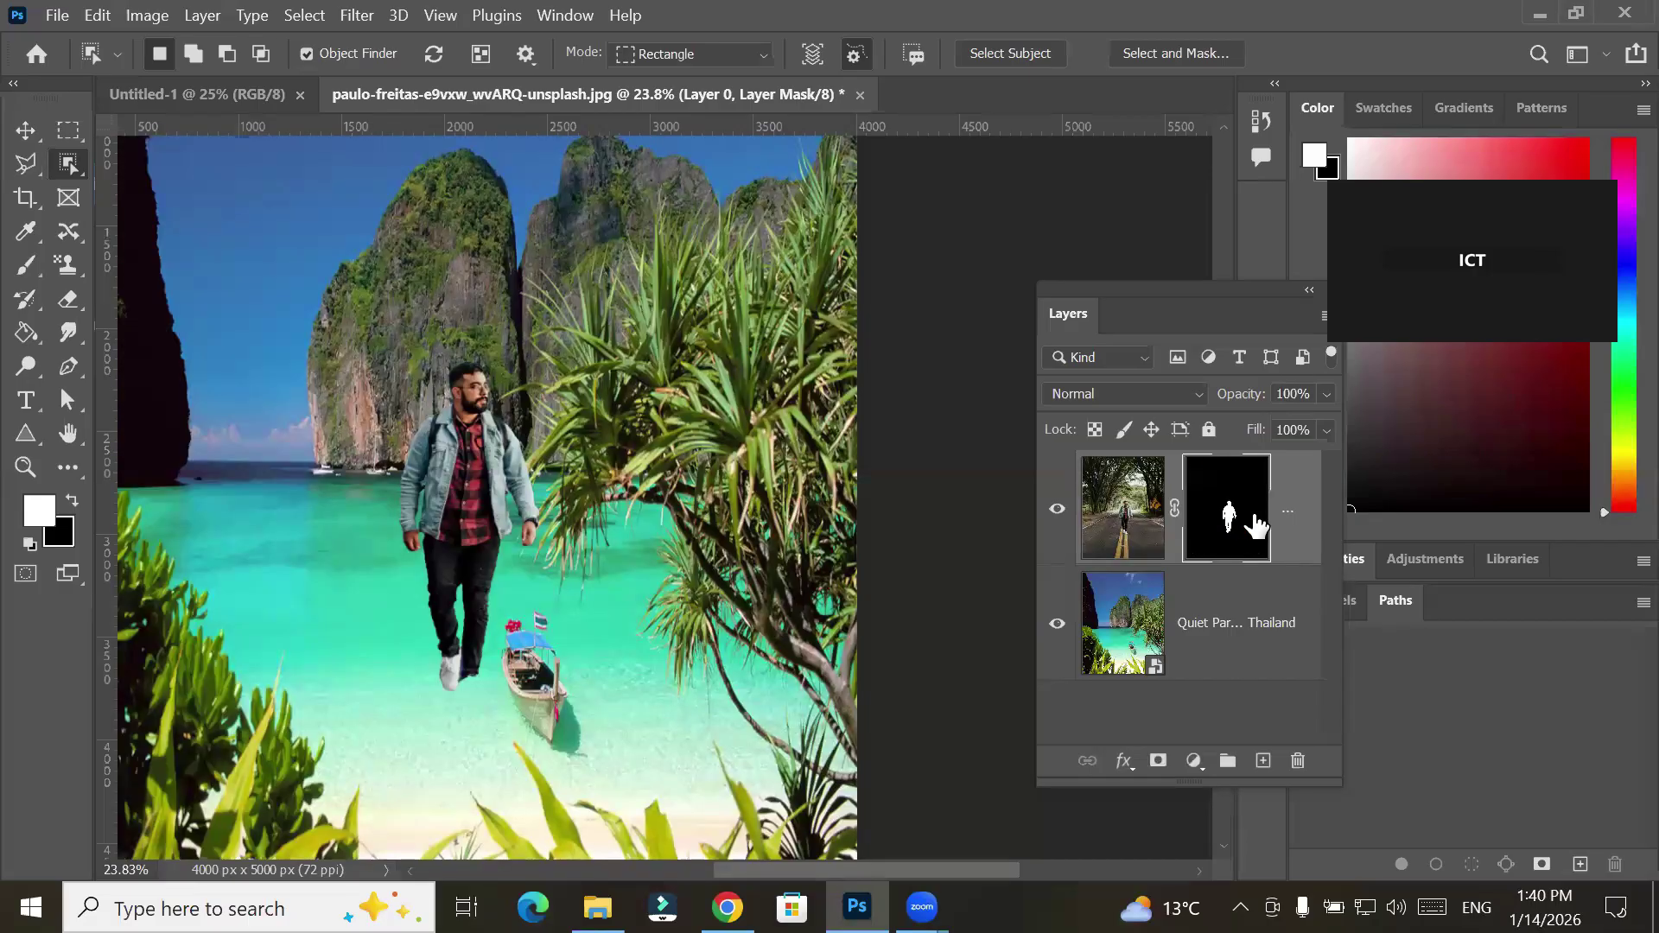
pyautogui.keyDown('shift'); pyautogui.click(1255, 525); pyautogui.keyUp('shift')
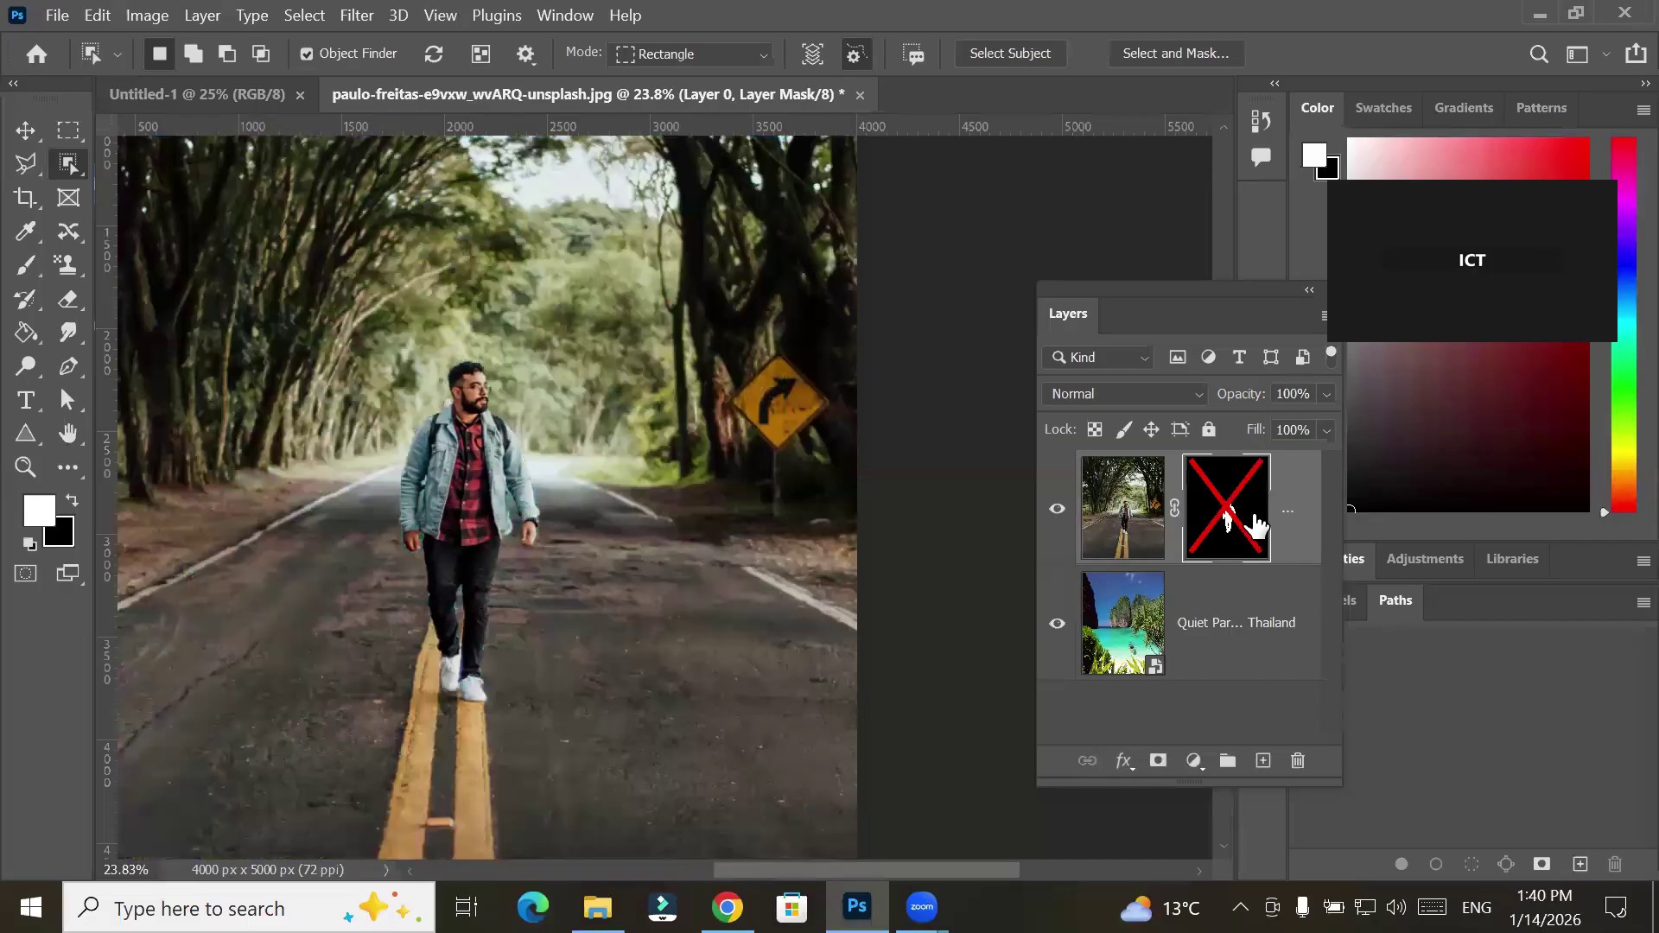
pyautogui.keyDown('shift'); pyautogui.click(1255, 525); pyautogui.keyUp('shift')
# Find Walkway to Paradise, Tiputa, Rangiroa, French Polynesia.jpg in File Explorer's SeaShores folder and place it into the road photo document in Photoshop
pyautogui.hotkey('alt', 'Tab')
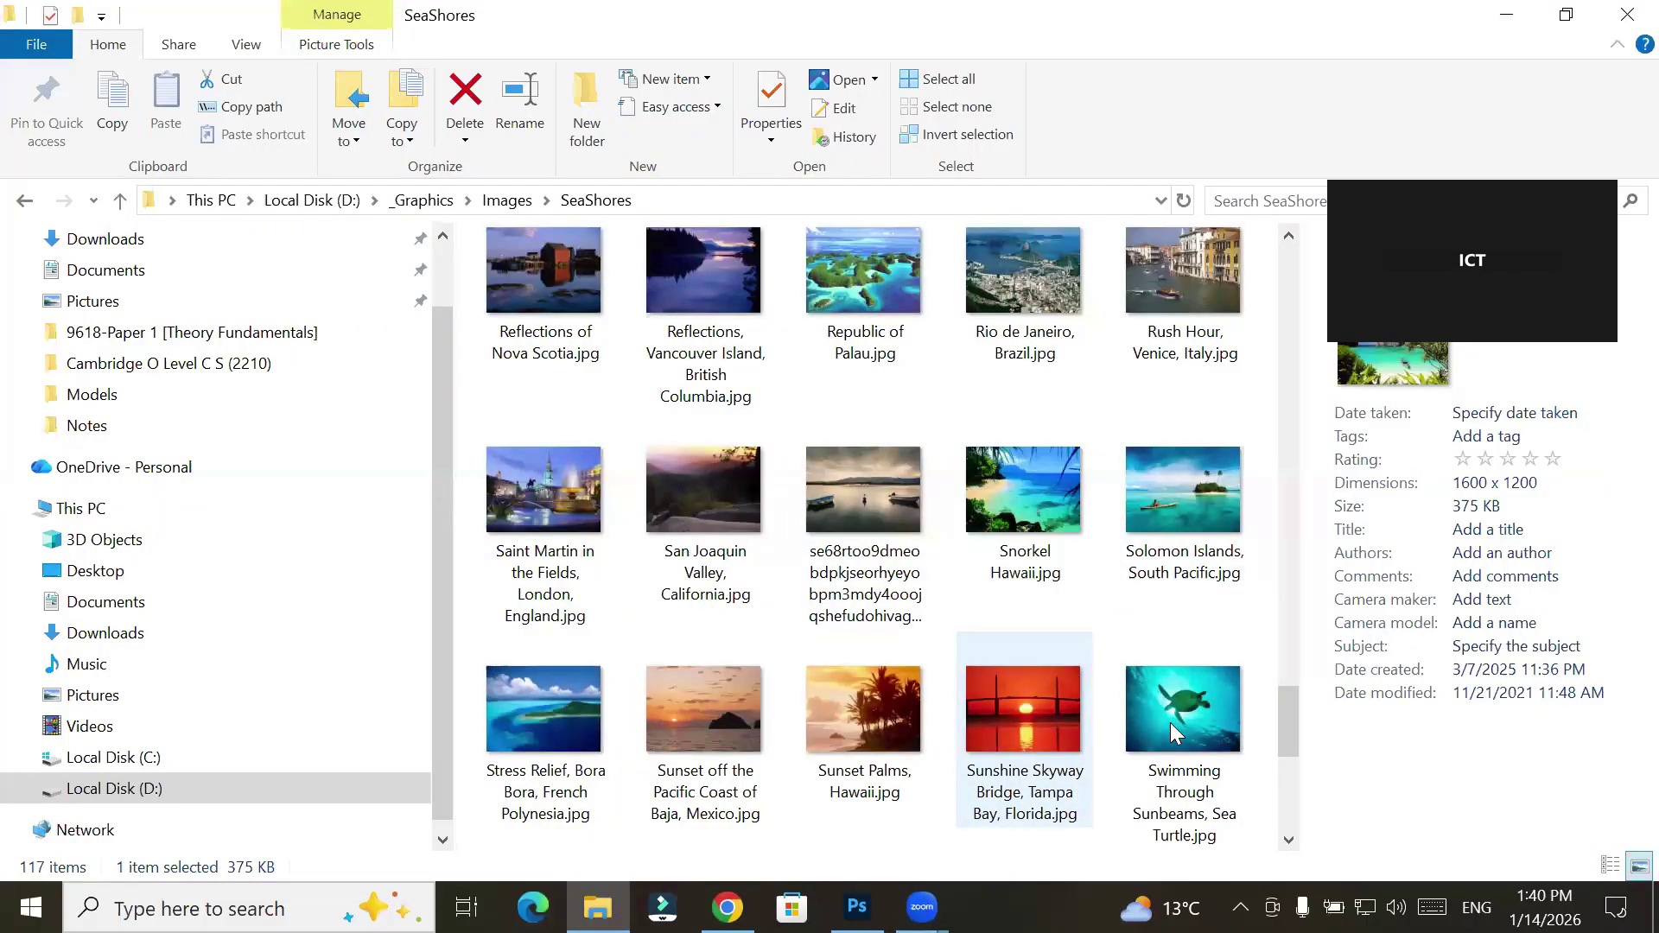
pyautogui.scroll(-5, 1192, 730)
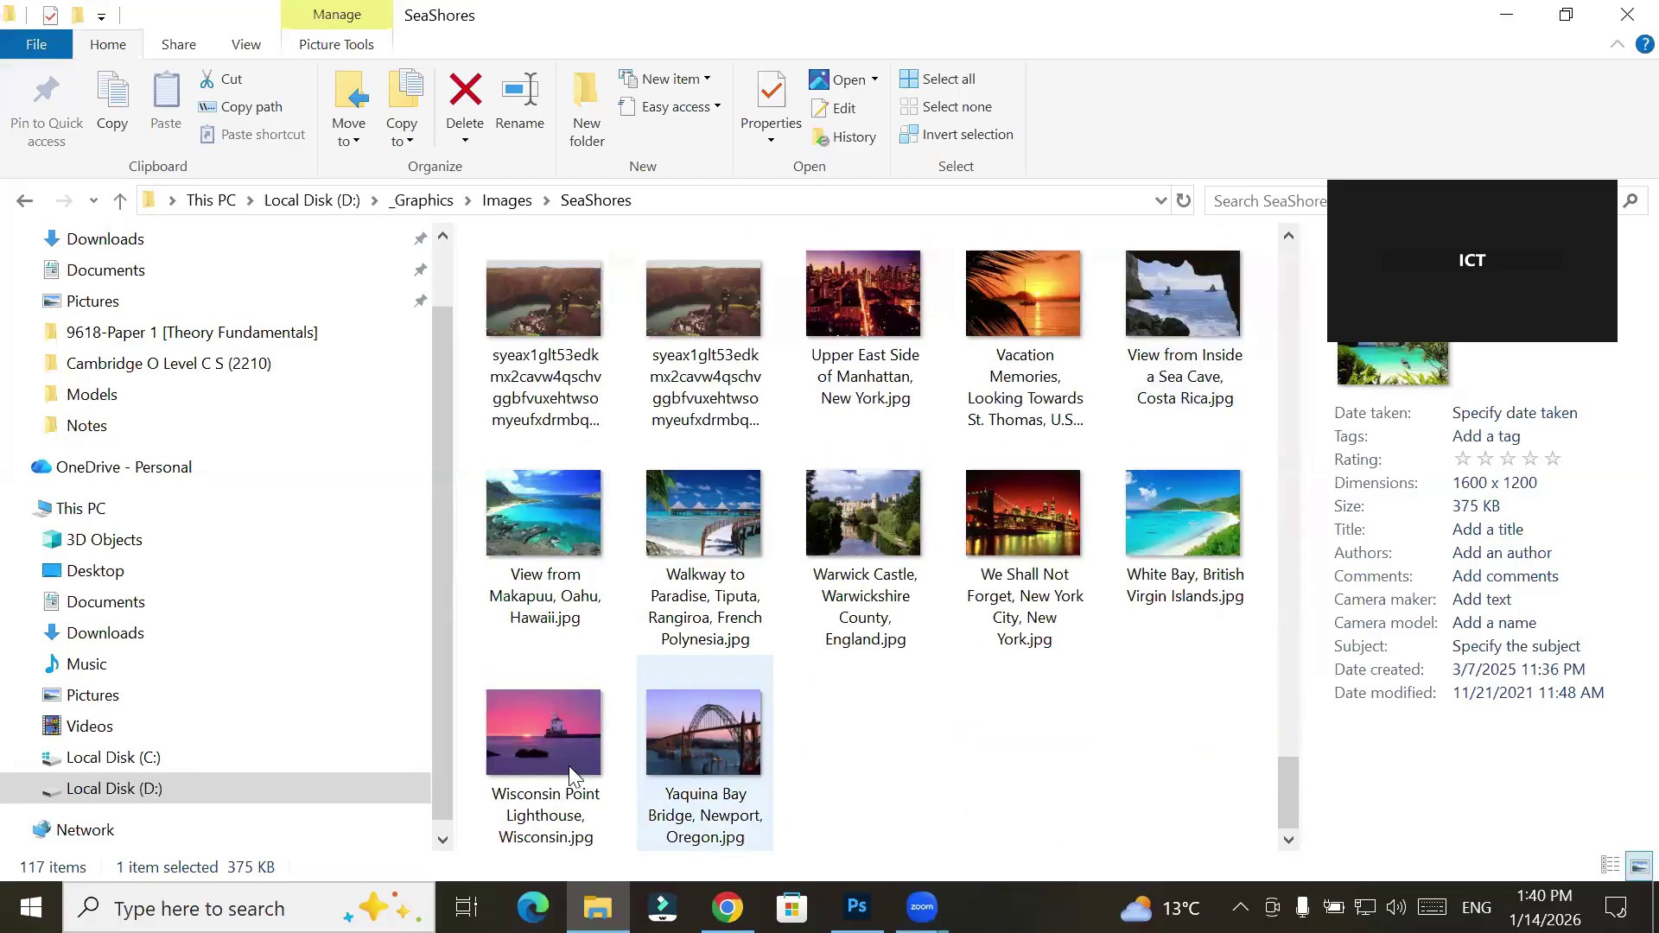
pyautogui.click(702, 540)
pyautogui.moveTo(702, 539); pyautogui.dragTo(480, 560)
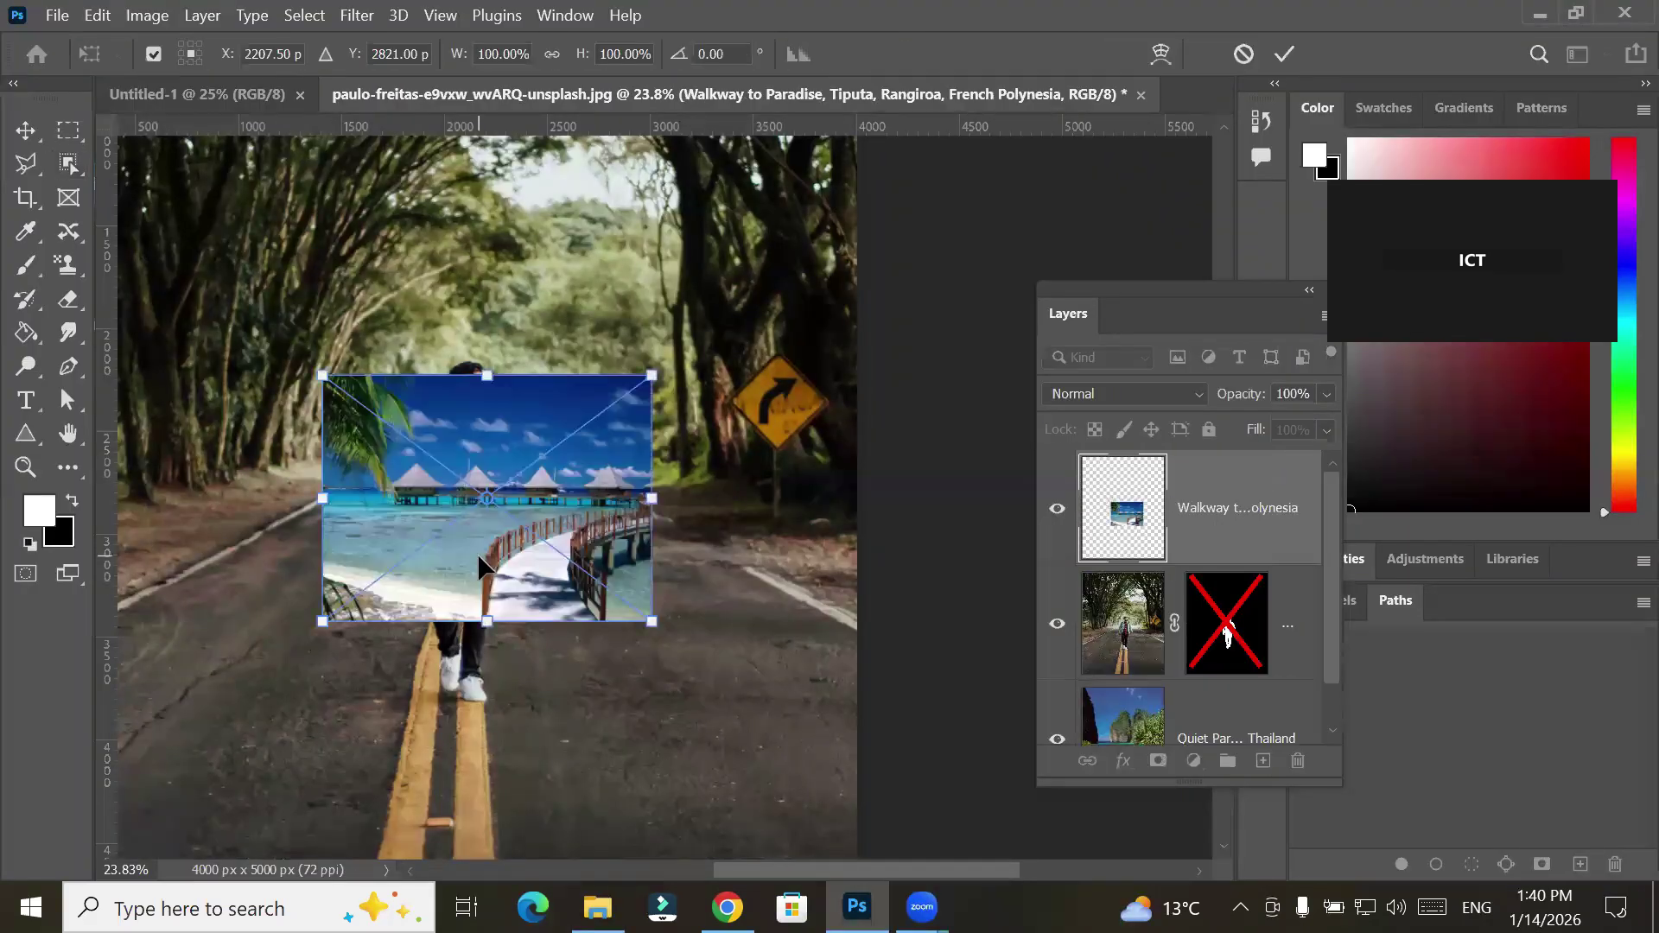
# Stretch the placed walkway image to 250% width and the full canvas height, and commit the transform
pyautogui.moveTo(494, 631); pyautogui.dragTo(467, 825)
pyautogui.scroll(-5, 505, 667)
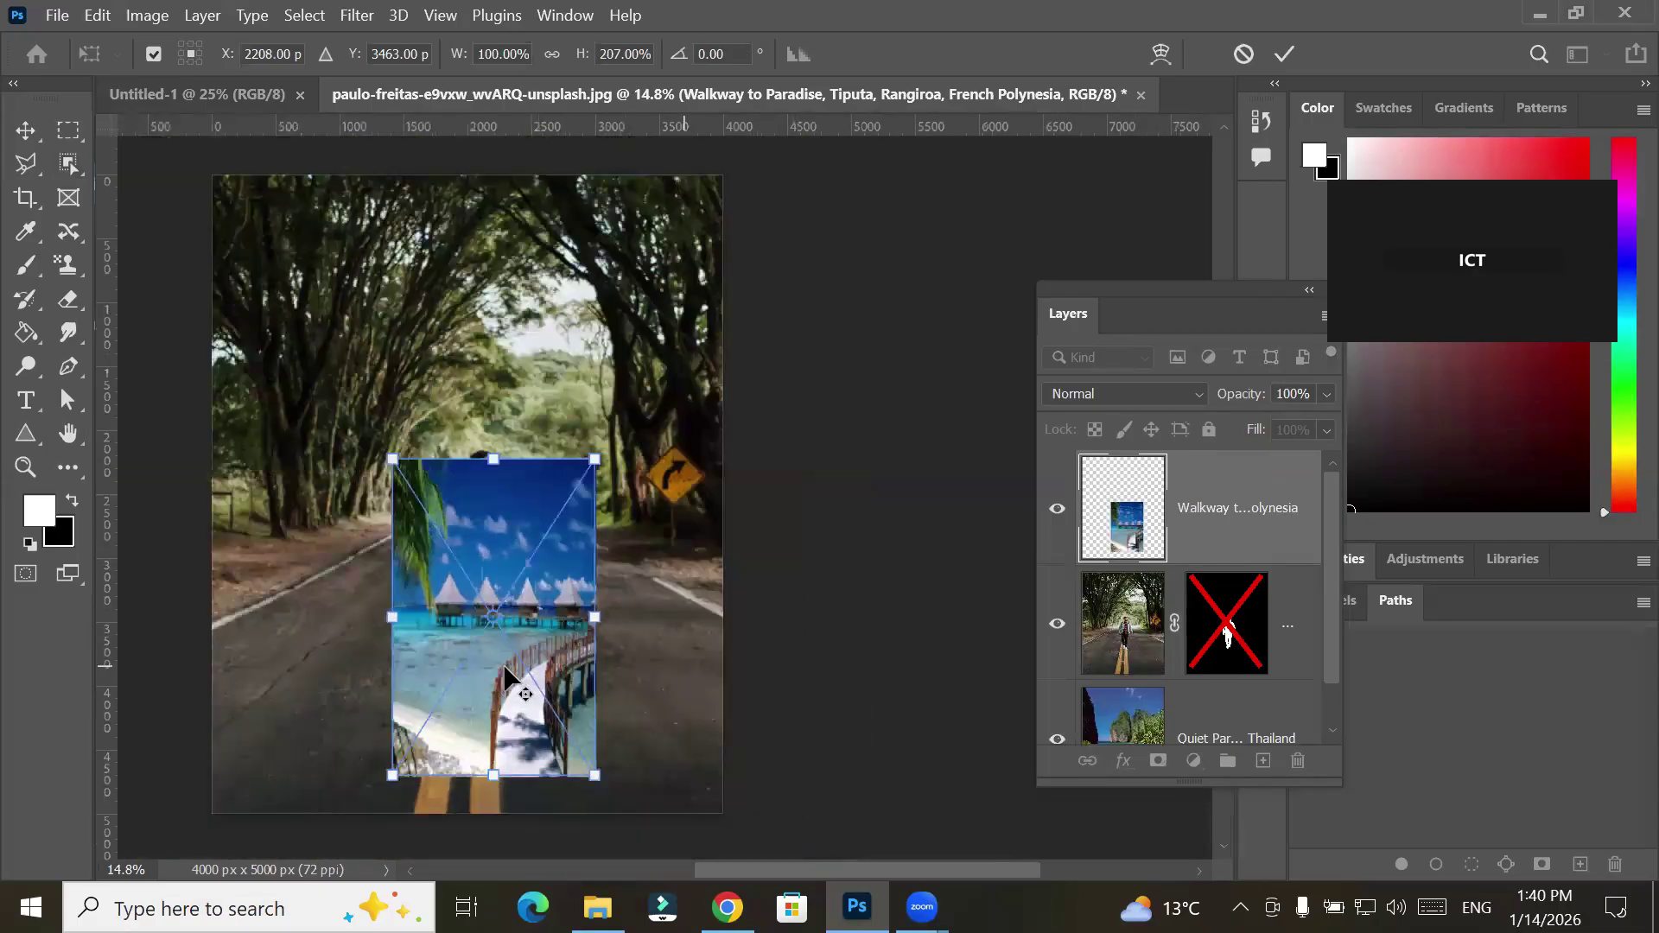
pyautogui.moveTo(503, 578); pyautogui.dragTo(519, 459)
pyautogui.moveTo(458, 585); pyautogui.dragTo(380, 602)
pyautogui.moveTo(544, 587); pyautogui.dragTo(612, 593)
pyautogui.moveTo(489, 710); pyautogui.dragTo(489, 729)
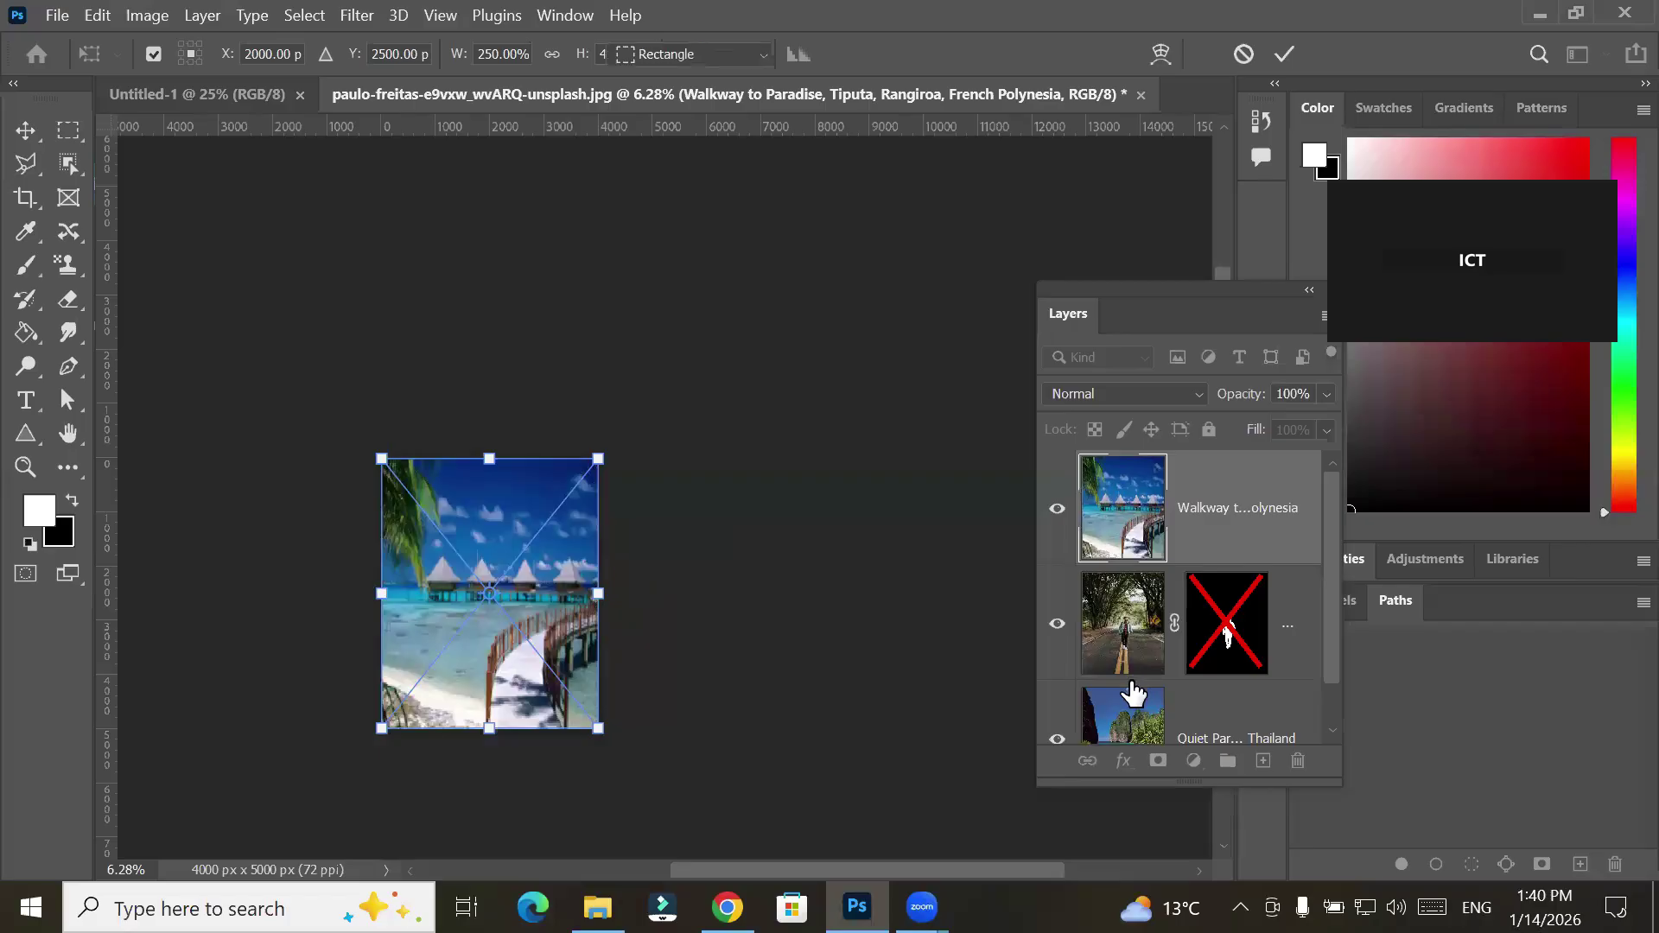
pyautogui.press('Return')
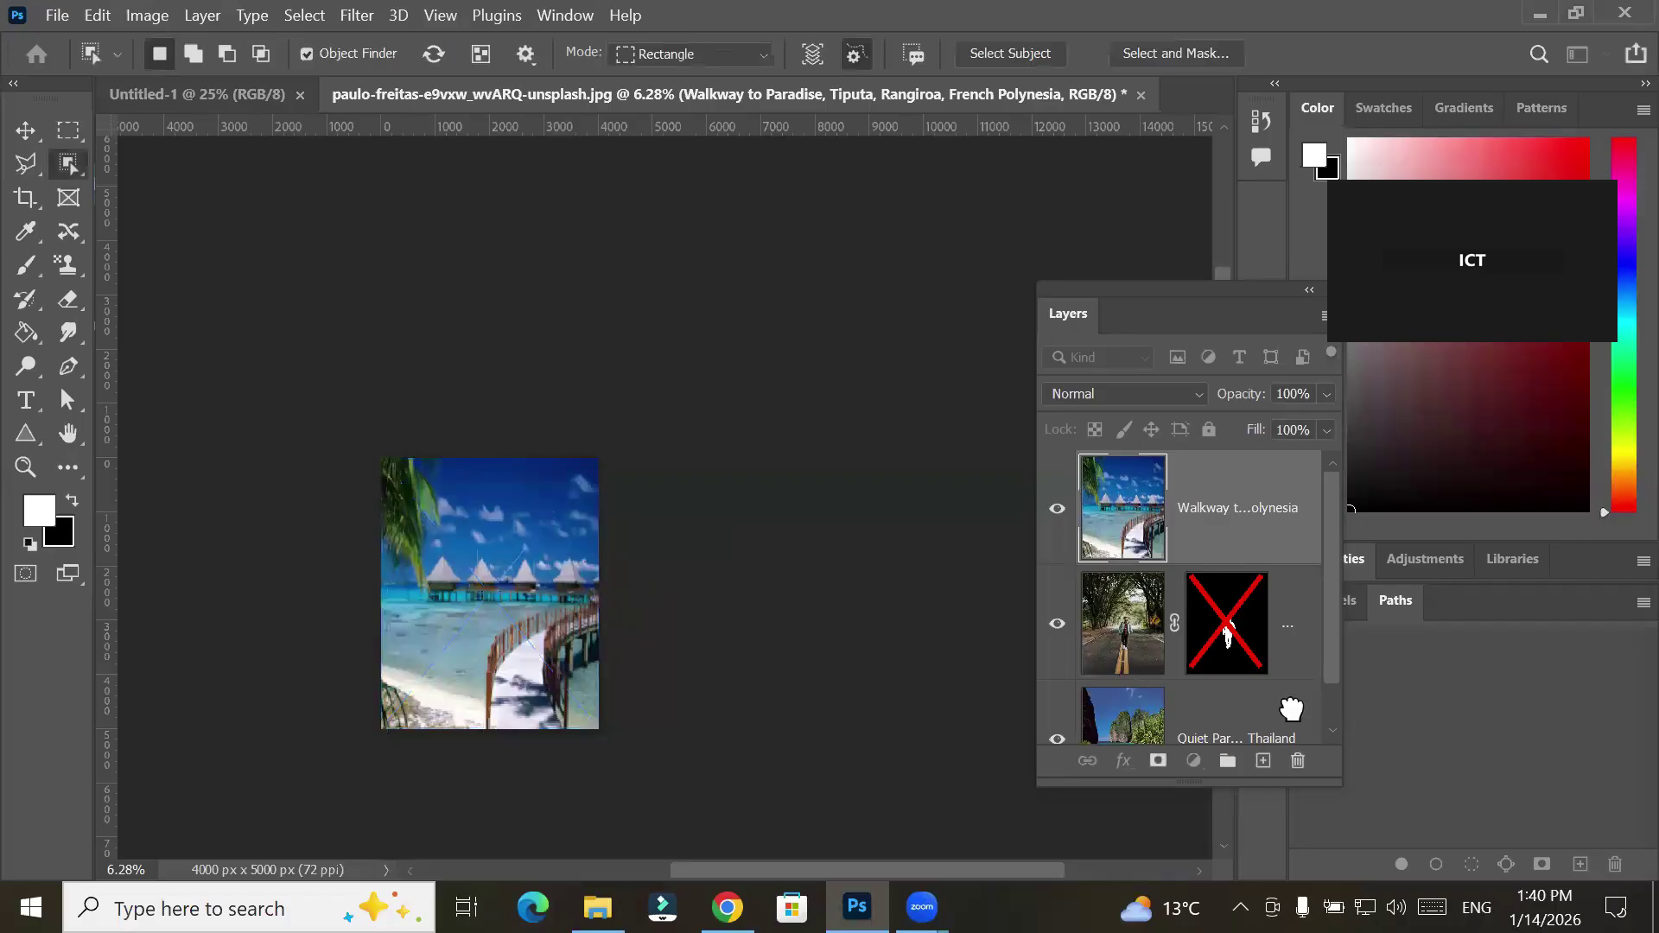
# Move the walkway layer below Layer 0 and re-enable Layer 0's mask
pyautogui.hotkey('ctrl', '[')
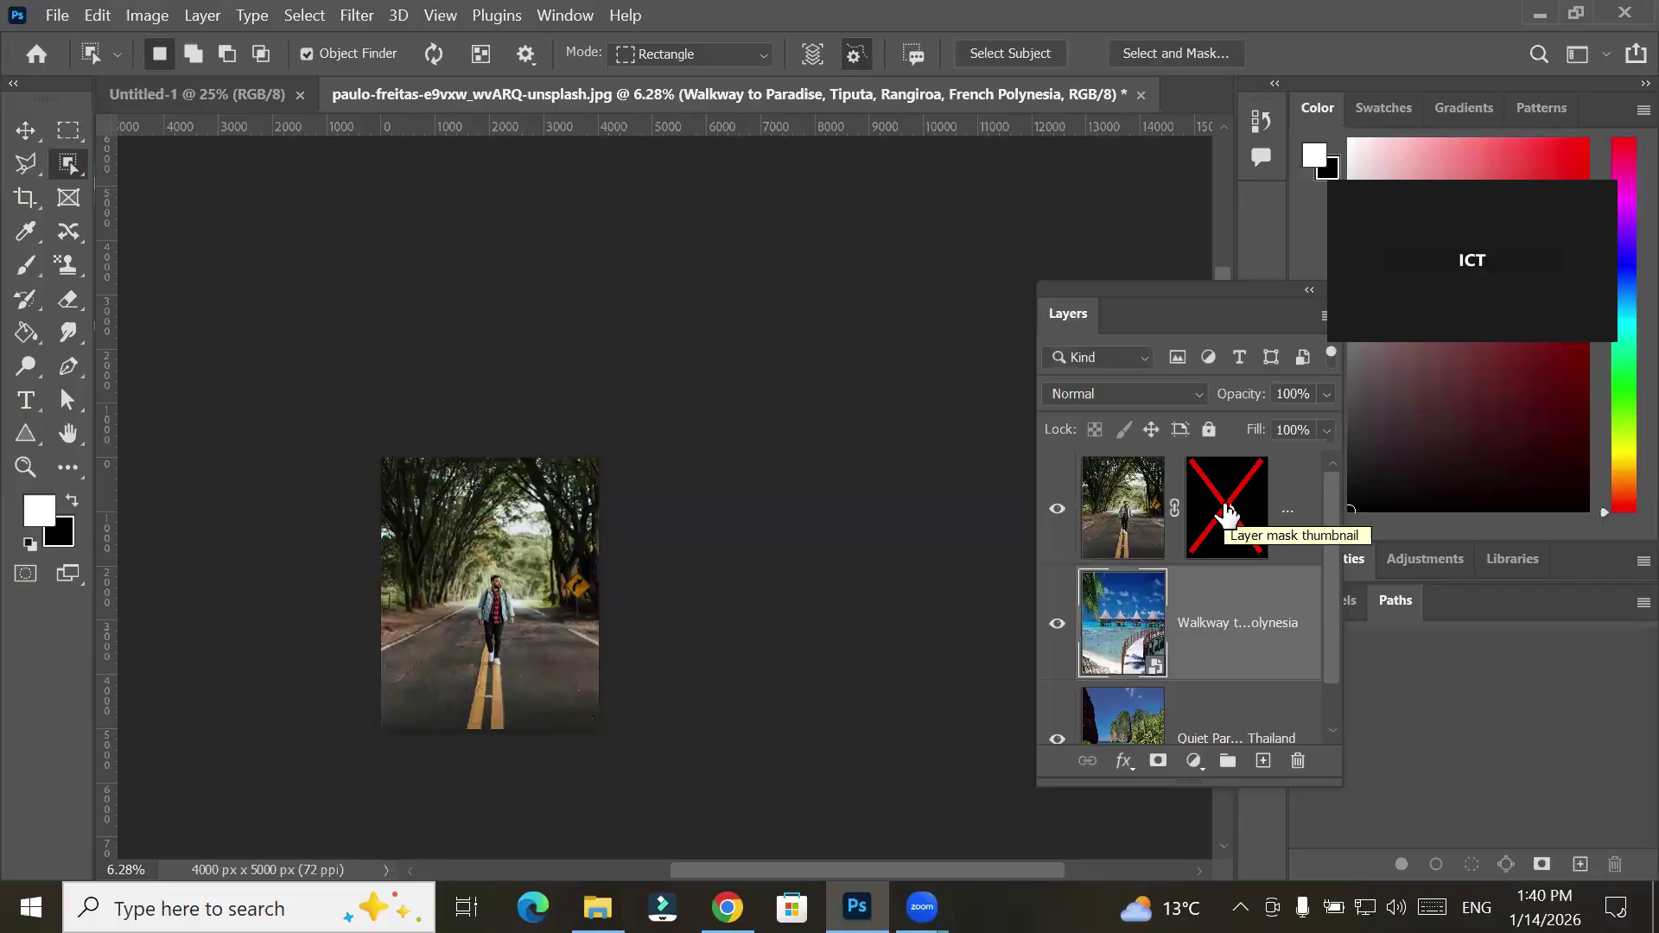
pyautogui.keyDown('shift'); pyautogui.click(1227, 512); pyautogui.keyUp('shift')
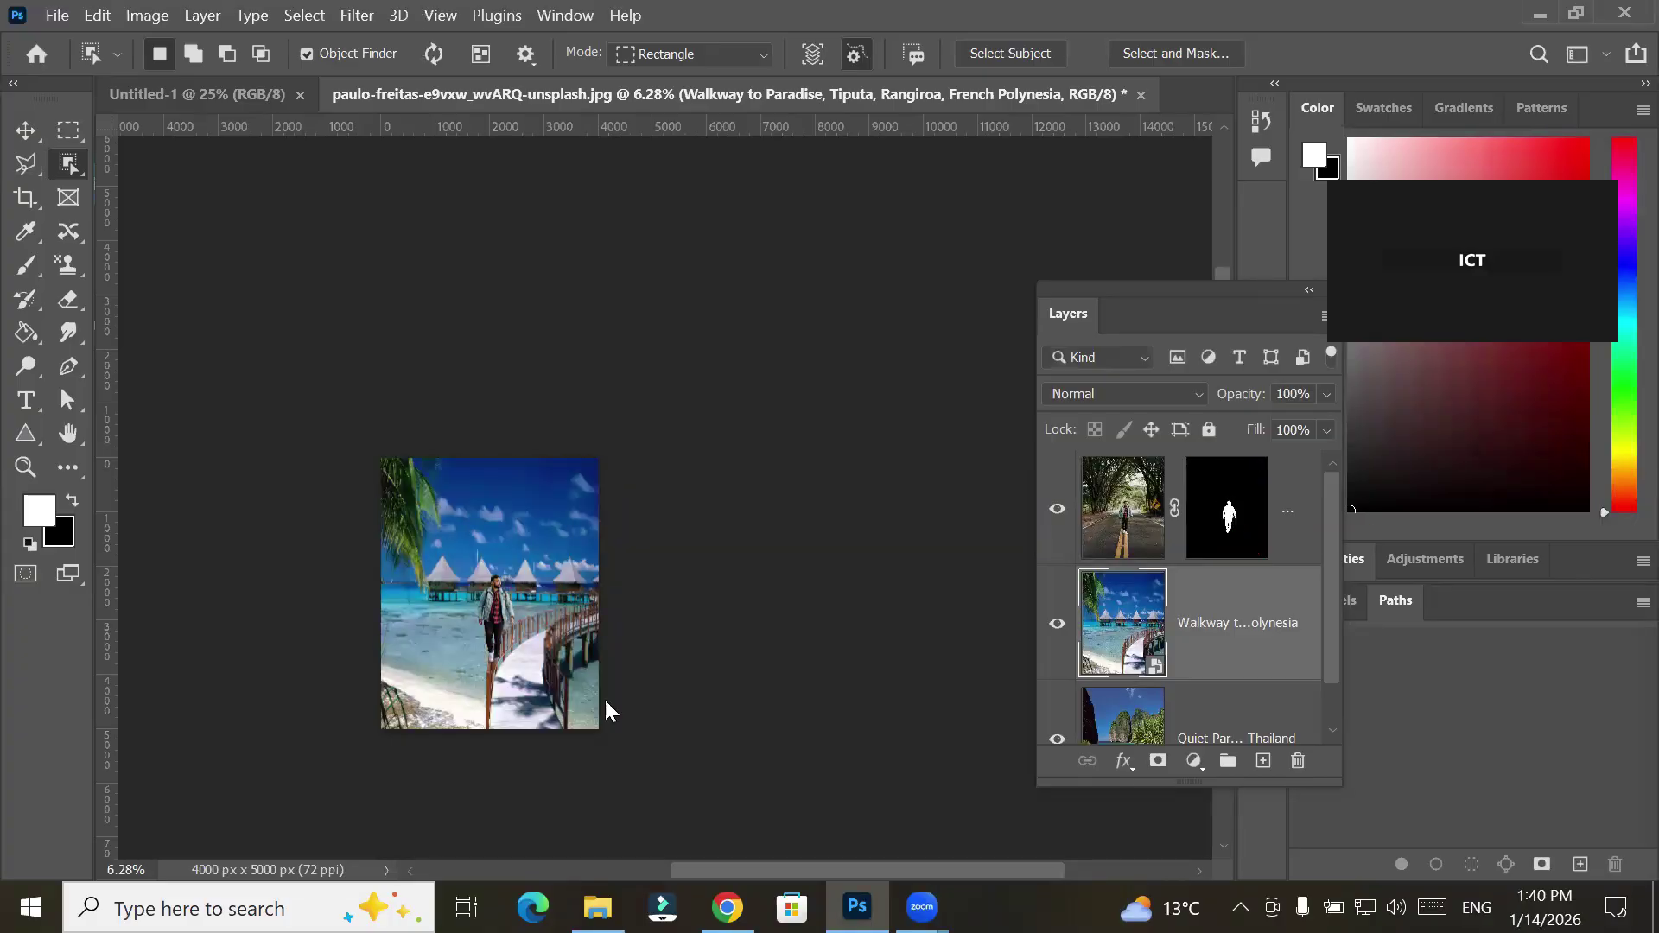
pyautogui.scroll(4, 520, 590)
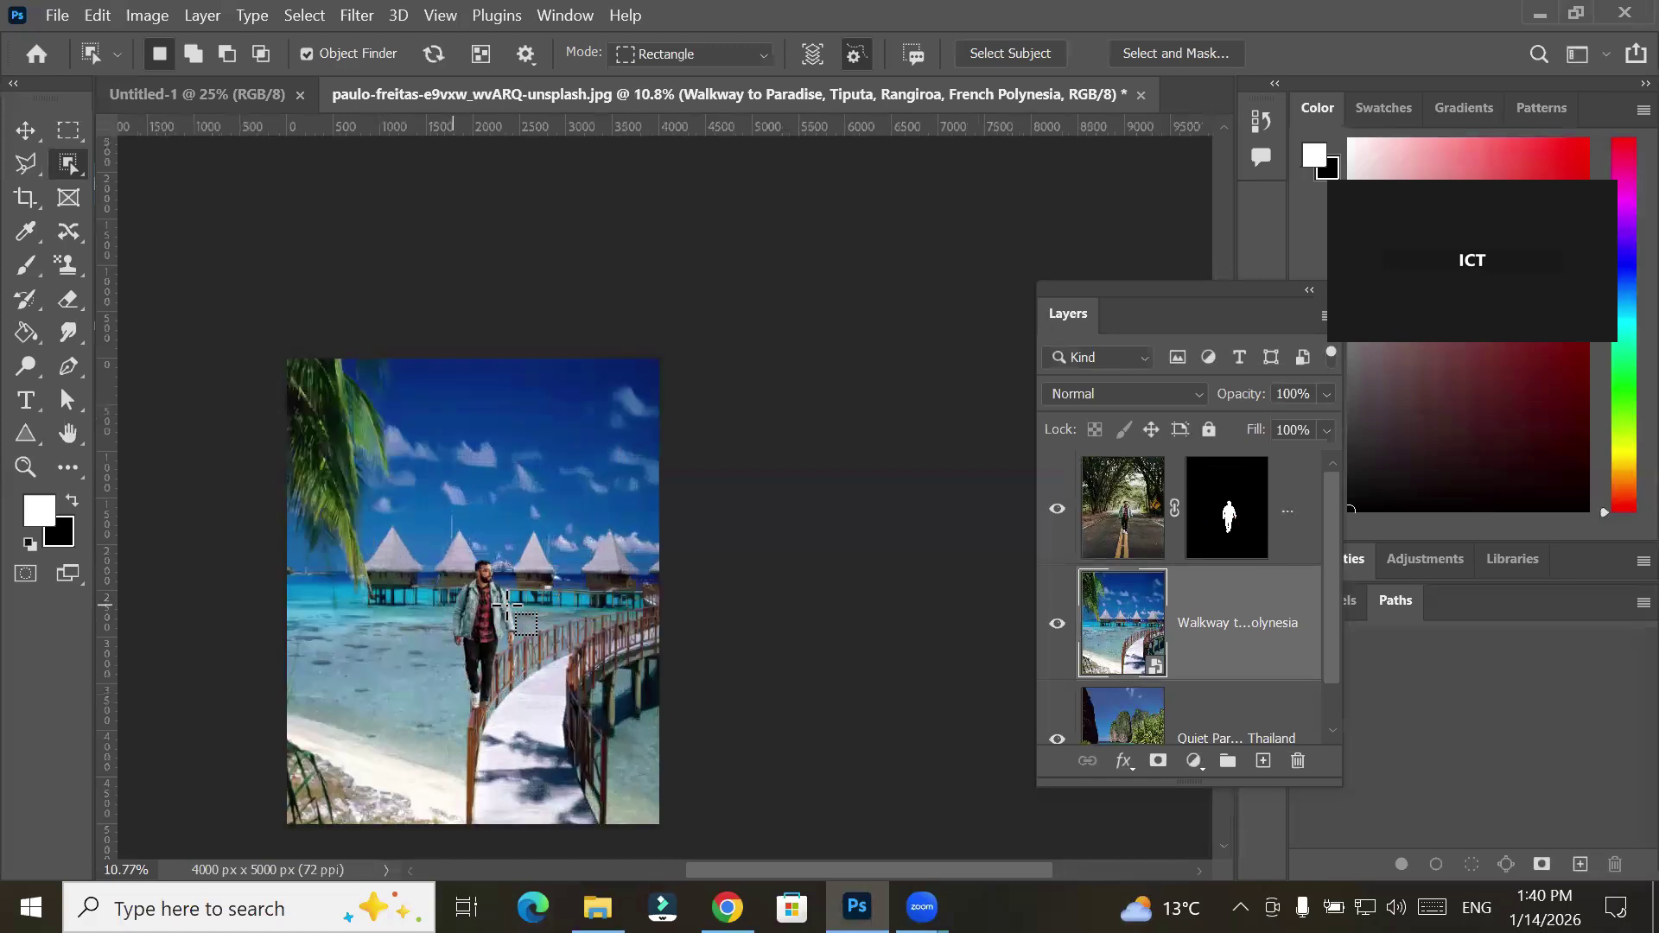
pyautogui.scroll(1, 510, 605)
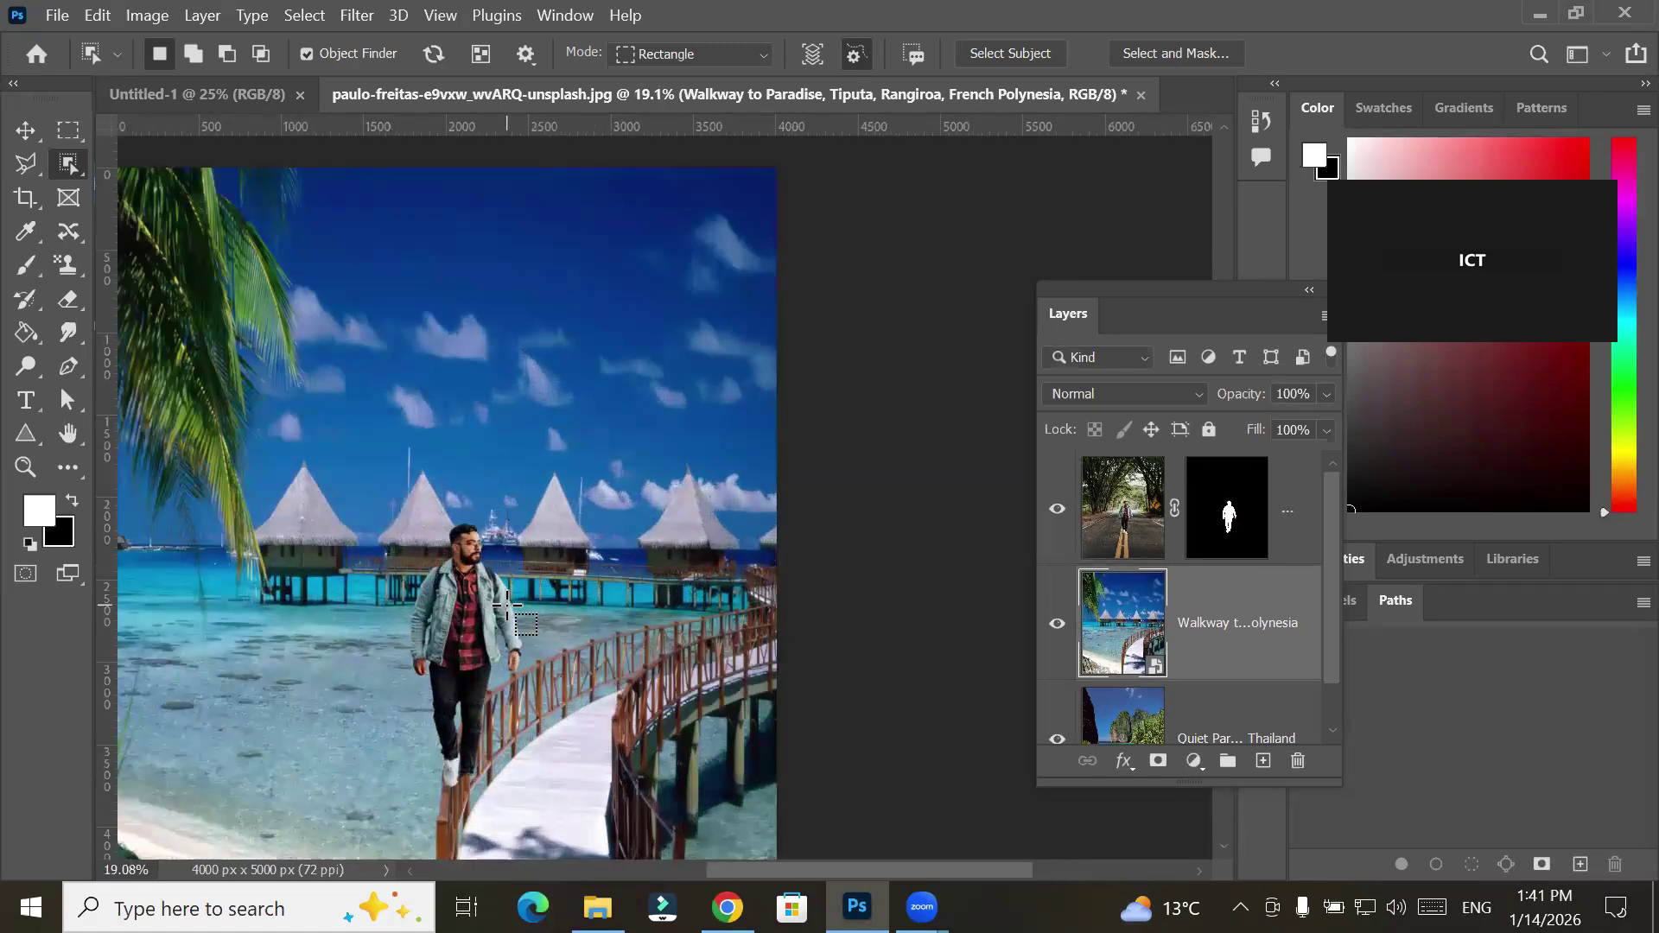
pyautogui.scroll(1, 508, 608)
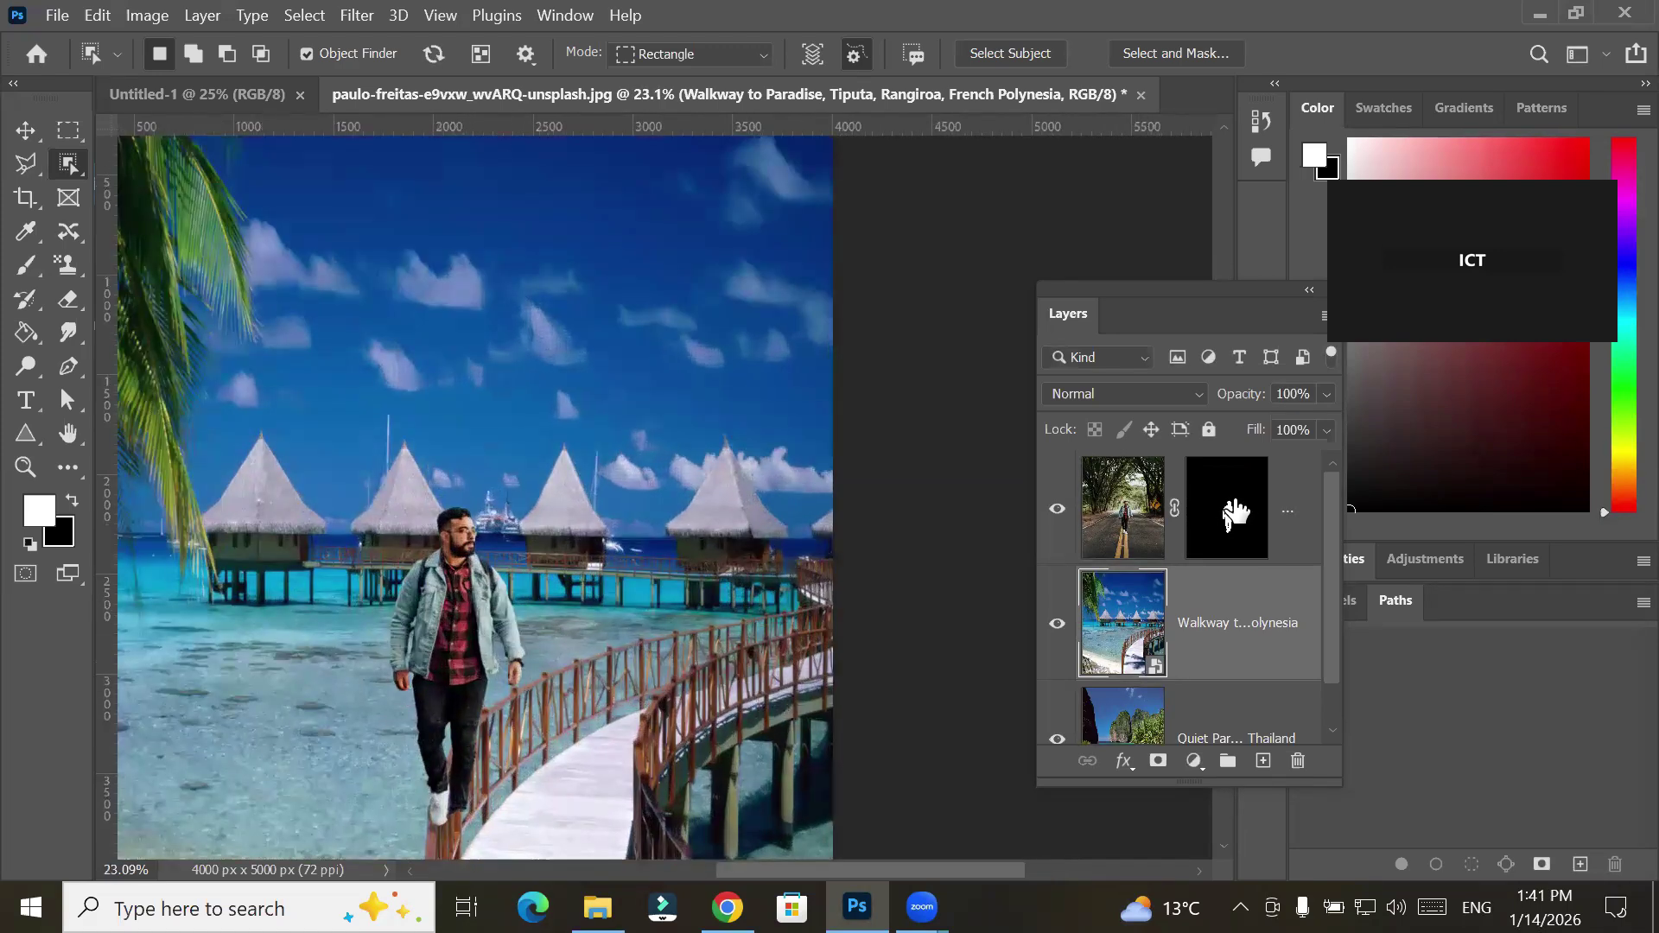
# Toggle Layer 0's mask to compare the original road photo with the man over the walkway scene
pyautogui.keyDown('shift'); pyautogui.click(1235, 511); pyautogui.keyUp('shift')
pyautogui.keyDown('shift'); pyautogui.click(1236, 510); pyautogui.keyUp('shift')
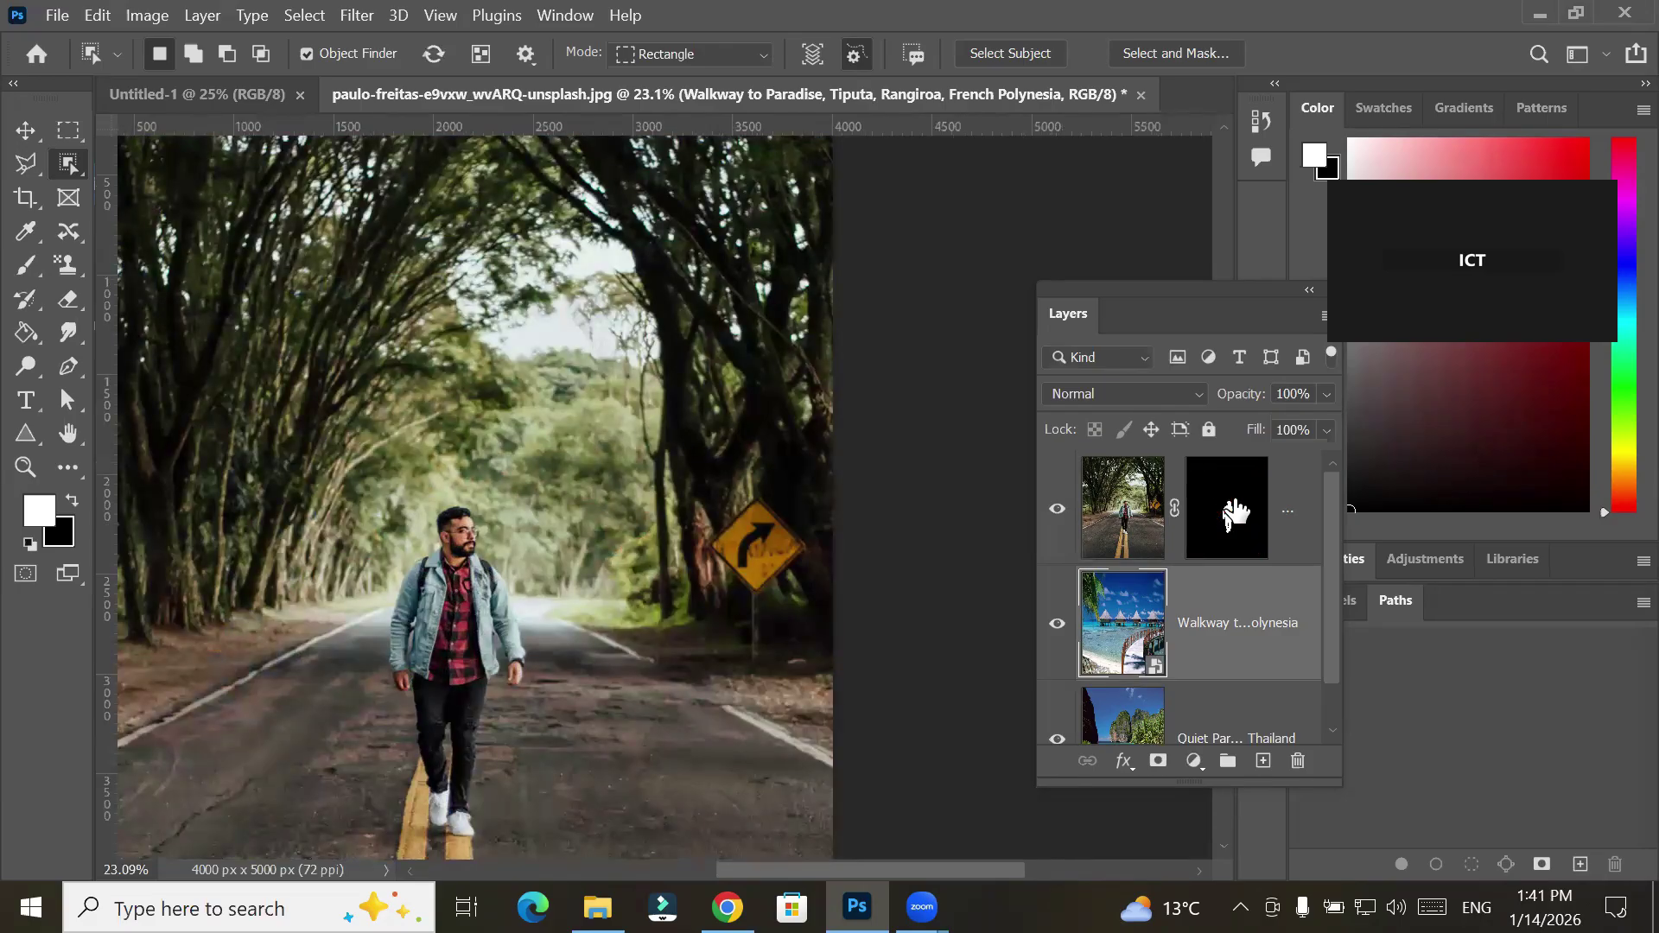
pyautogui.keyDown('shift'); pyautogui.click(1236, 511); pyautogui.keyUp('shift')
pyautogui.keyDown('shift'); pyautogui.click(1235, 511); pyautogui.keyUp('shift')
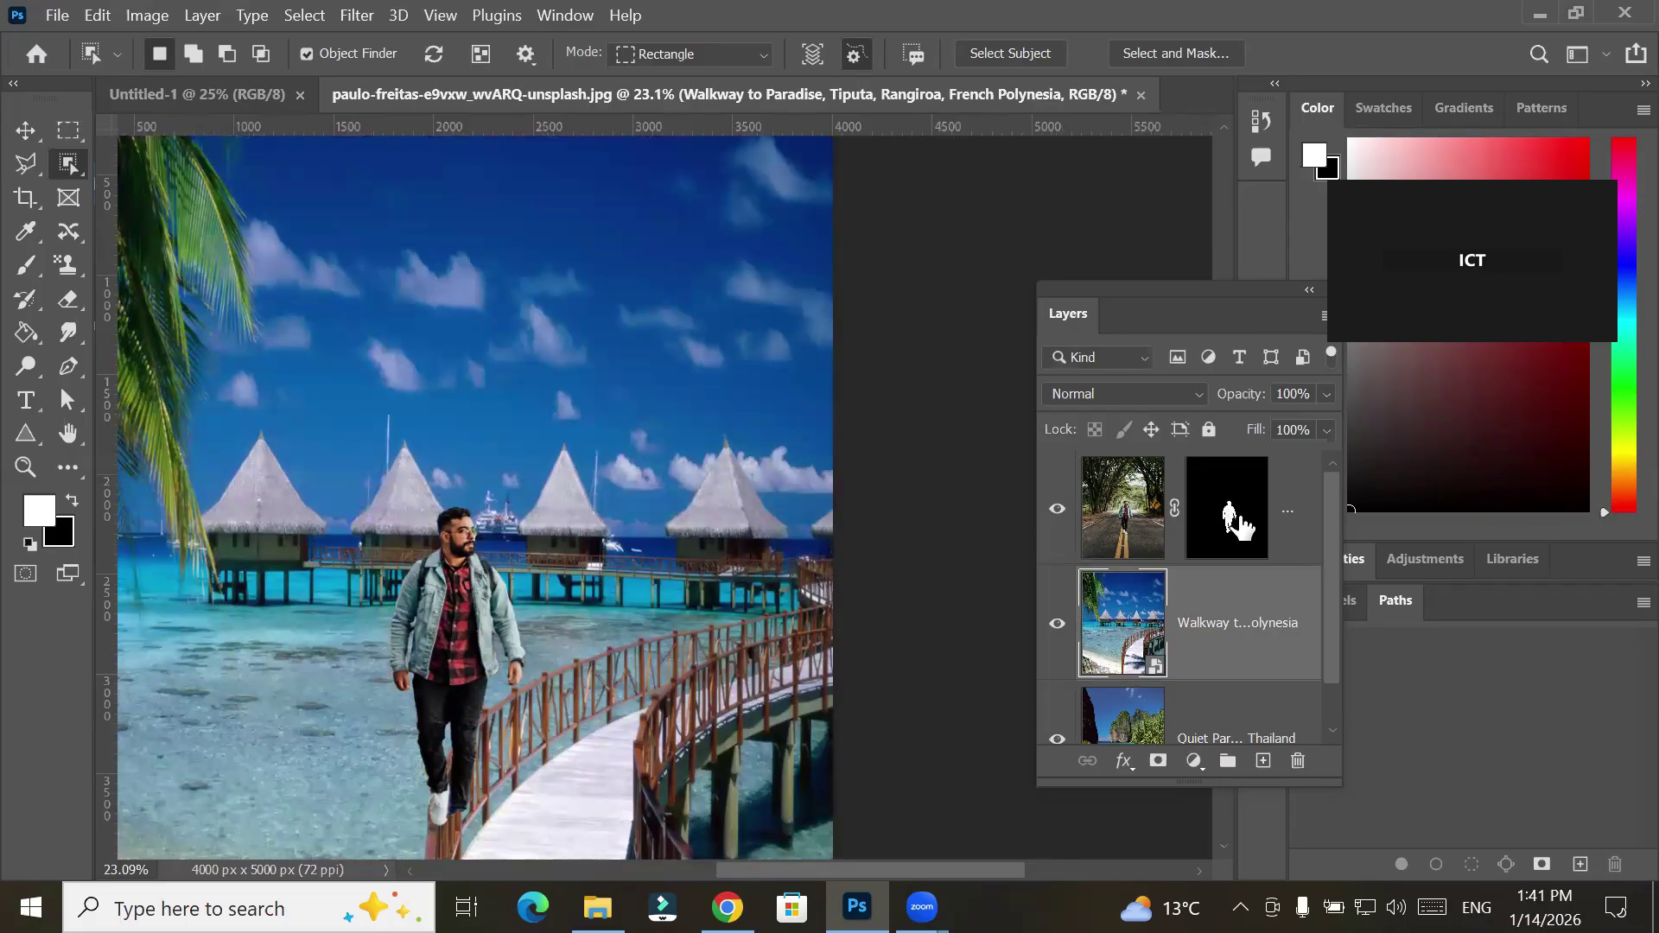
# Move the man on Layer 0 so that he stands on the wooden walkway
pyautogui.click(1115, 516)
pyautogui.click(24, 132)
pyautogui.moveTo(485, 692); pyautogui.dragTo(567, 707)
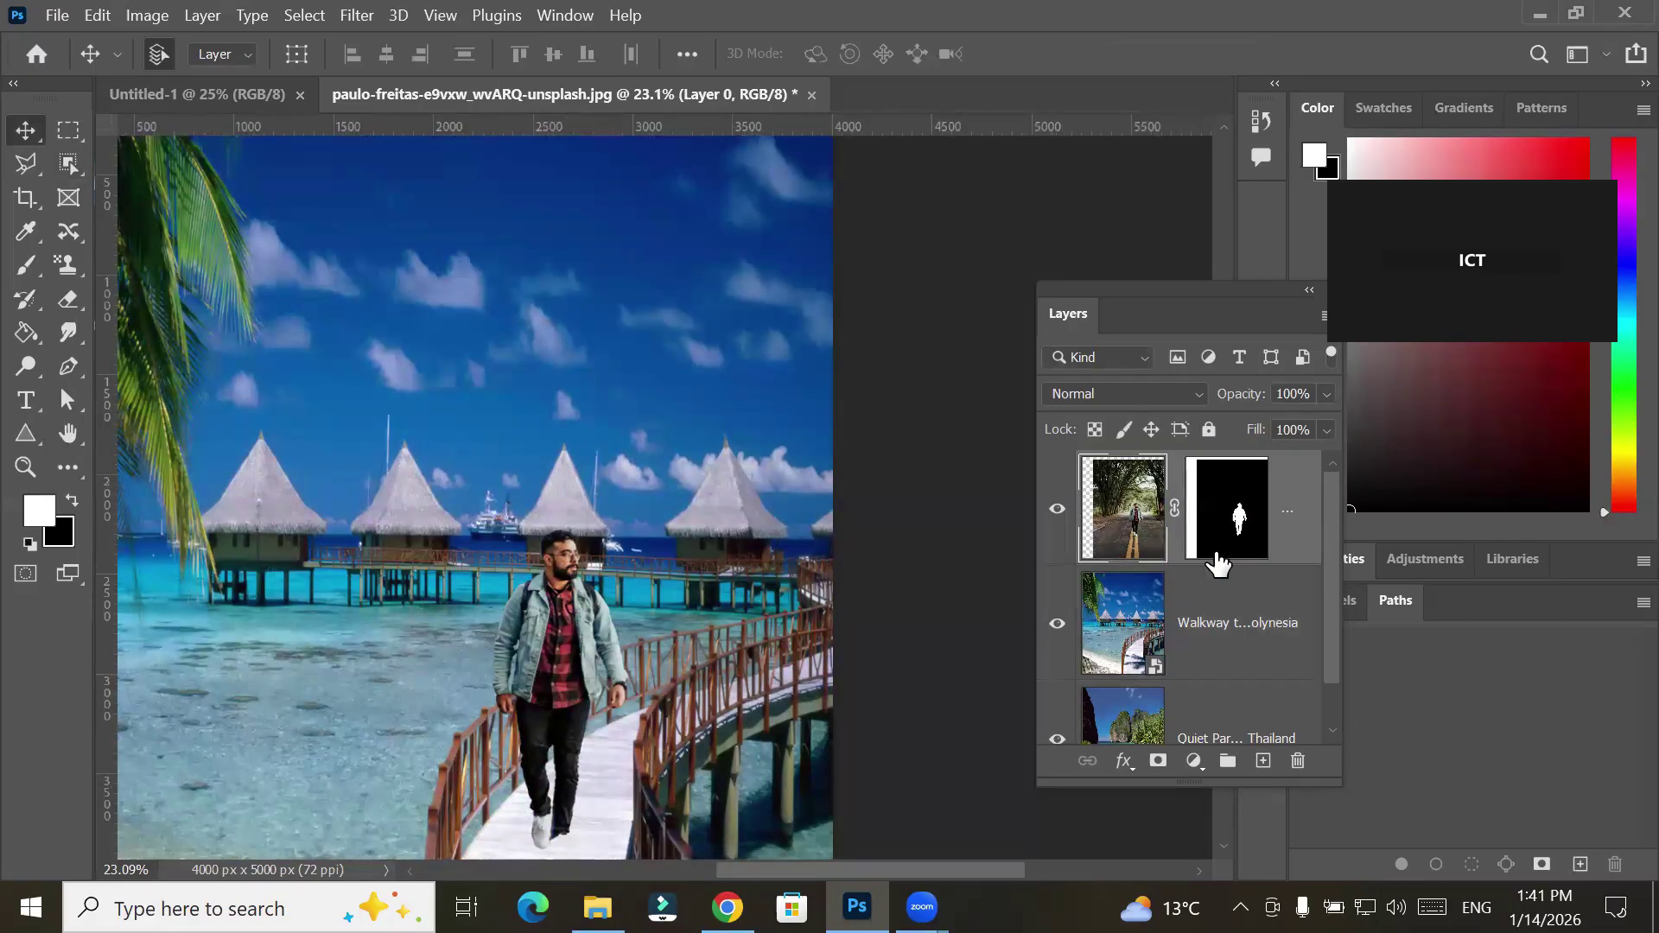
# Toggle the moved man's layer mask several times to compare the repositioned cutout with the full road photo, leaving it disabled
pyautogui.keyDown('shift'); pyautogui.click(1241, 529); pyautogui.keyUp('shift')
pyautogui.keyDown('shift'); pyautogui.click(1241, 529); pyautogui.keyUp('shift')
pyautogui.keyDown('shift'); pyautogui.click(1242, 528); pyautogui.keyUp('shift')
pyautogui.keyDown('shift'); pyautogui.click(1241, 528); pyautogui.keyUp('shift')
pyautogui.keyDown('shift'); pyautogui.click(1242, 528); pyautogui.keyUp('shift')
pyautogui.keyDown('shift'); pyautogui.click(1241, 529); pyautogui.keyUp('shift')
pyautogui.keyDown('shift'); pyautogui.click(1242, 529); pyautogui.keyUp('shift')
# Hide the walkway layer and toggle Layer 0's mask to compare the road photo with the man over Quiet Paradise
pyautogui.click(1057, 624)
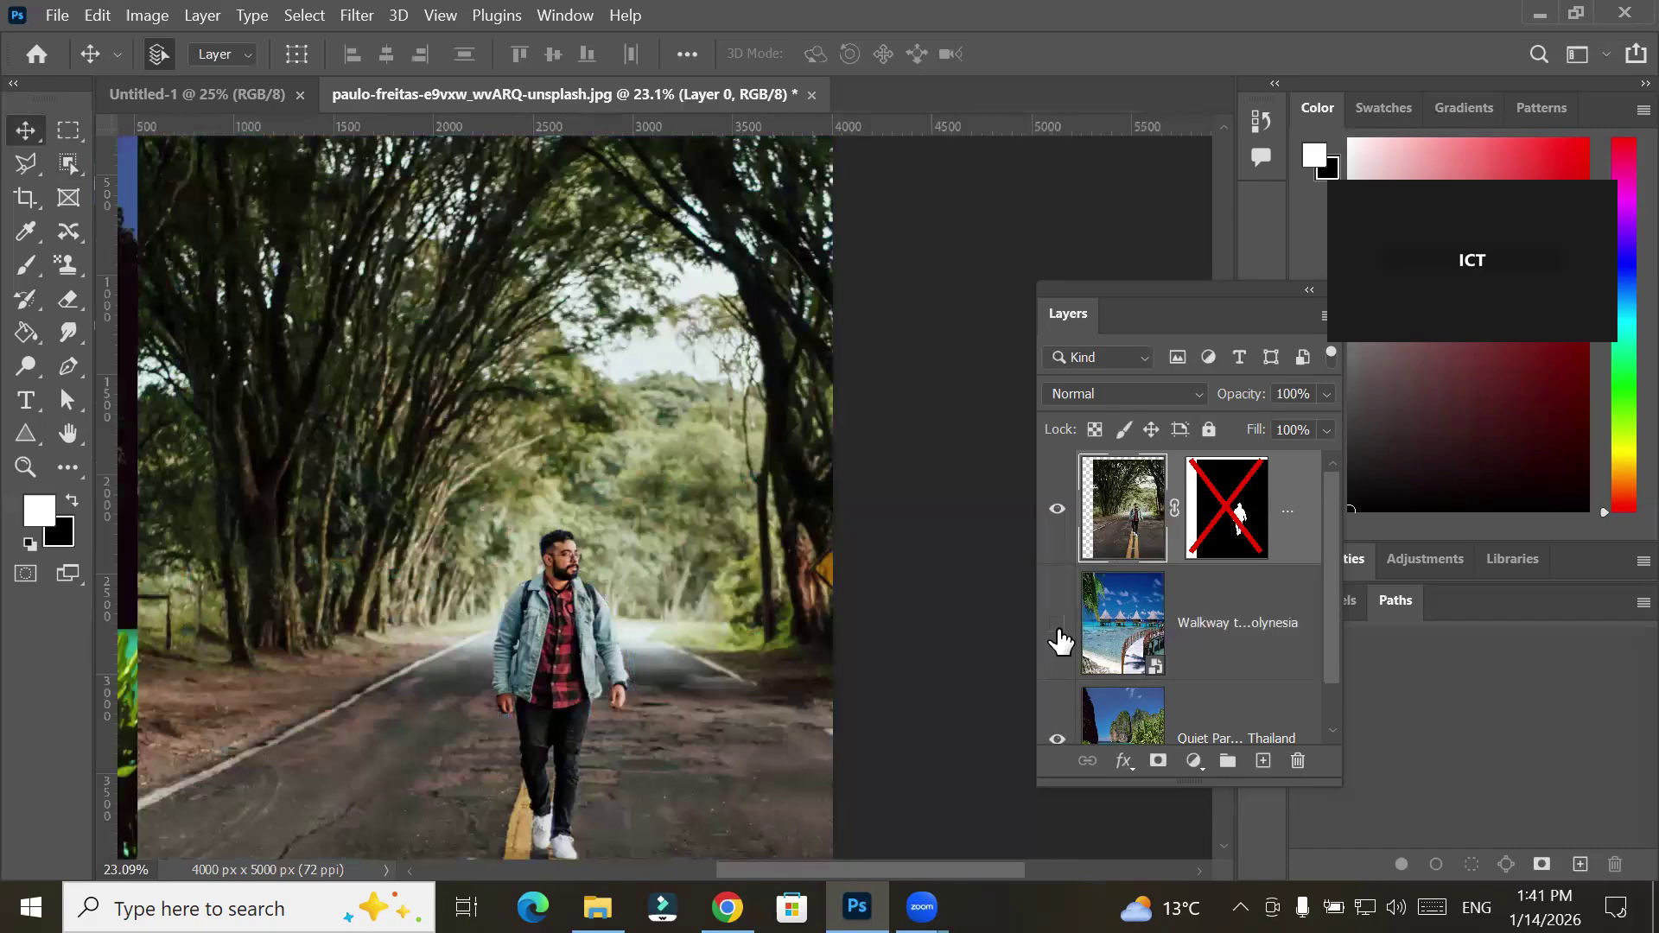
pyautogui.keyDown('shift'); pyautogui.click(1236, 513); pyautogui.keyUp('shift')
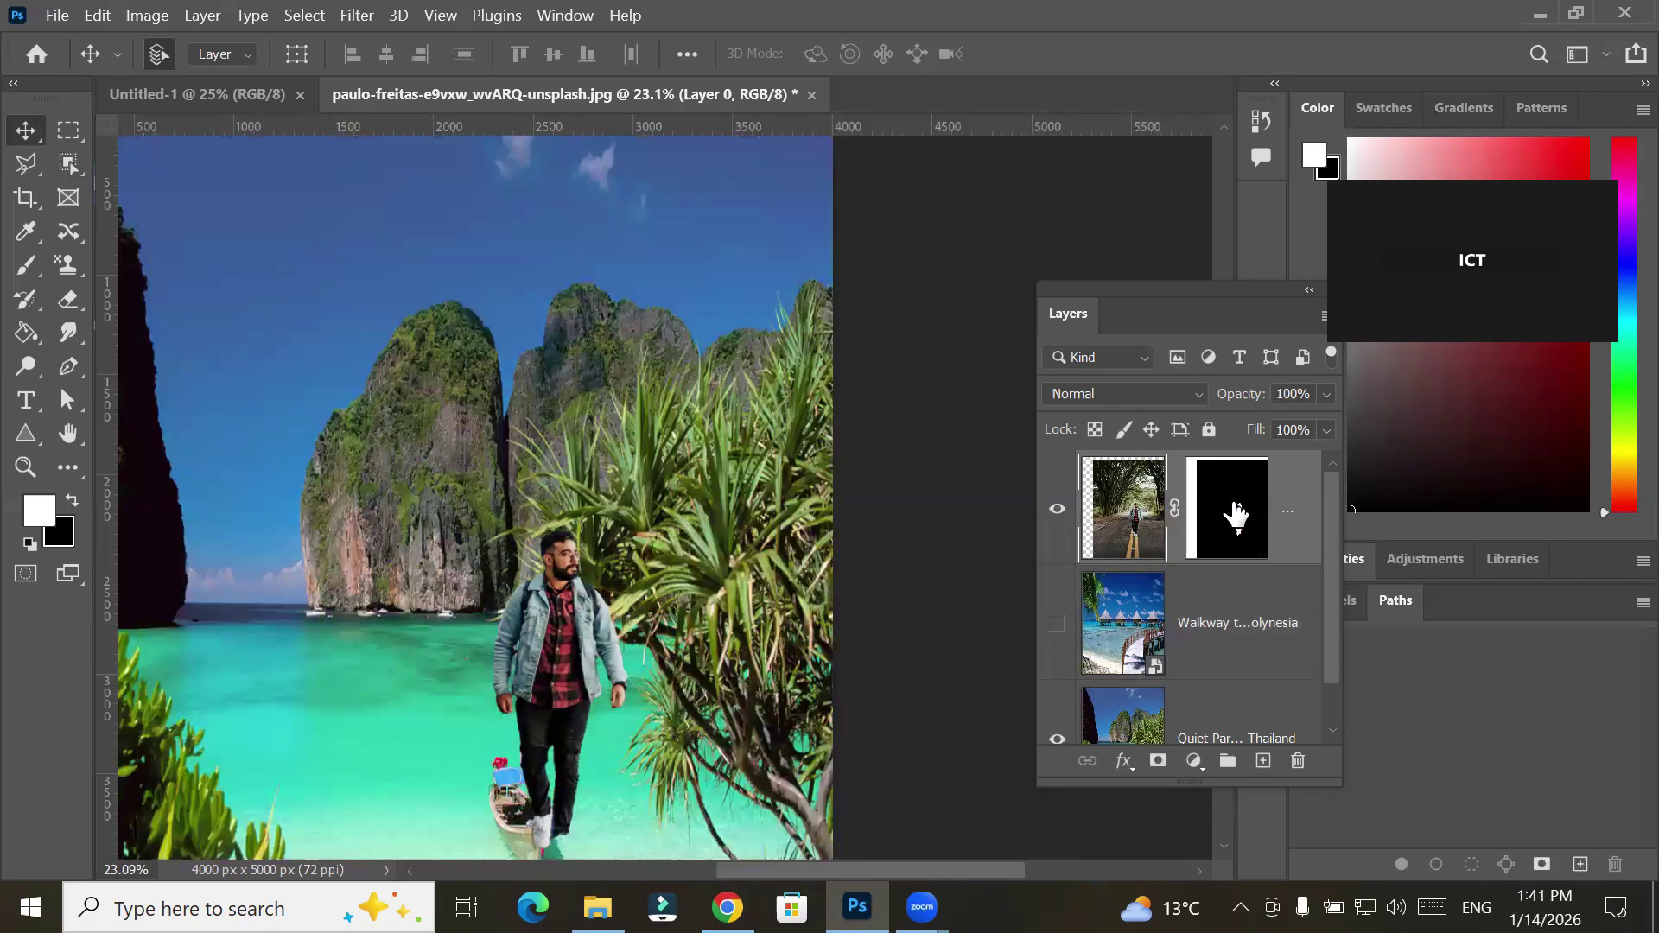
pyautogui.keyDown('shift'); pyautogui.click(1236, 514); pyautogui.keyUp('shift')
pyautogui.keyDown('shift'); pyautogui.click(1235, 514); pyautogui.keyUp('shift')
pyautogui.keyDown('shift'); pyautogui.click(1235, 514); pyautogui.keyUp('shift')
pyautogui.keyDown('shift'); pyautogui.click(1236, 514); pyautogui.keyUp('shift')
pyautogui.keyDown('shift'); pyautogui.click(1236, 513); pyautogui.keyUp('shift')
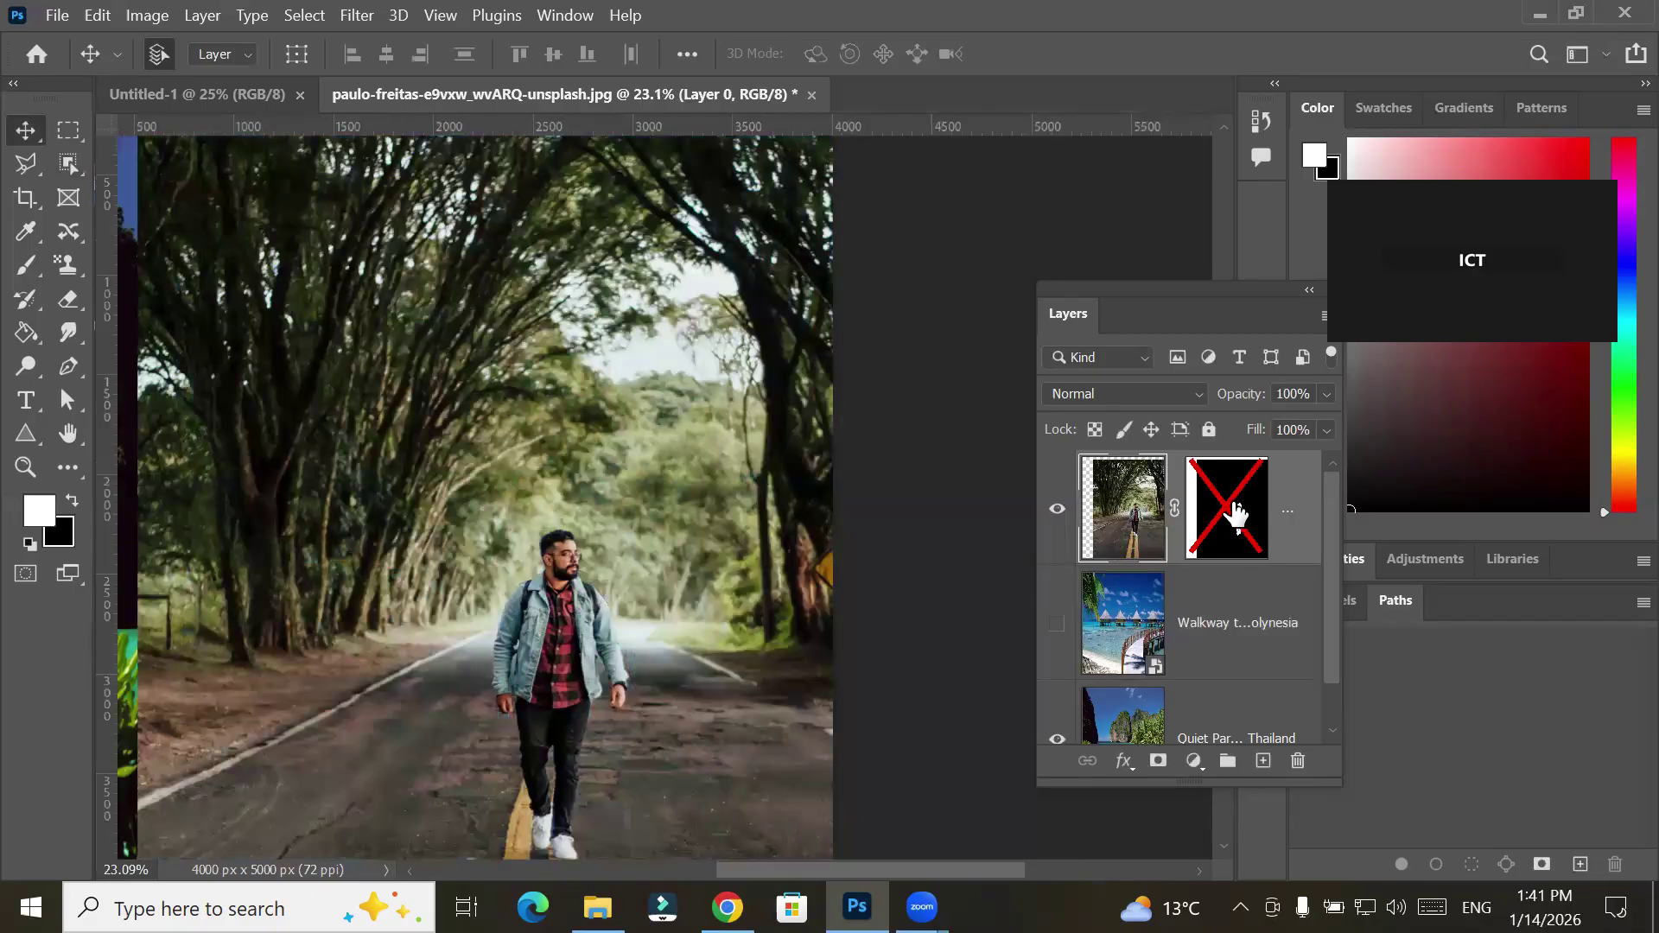
# Hide the Quiet Paradise layer and restore the walkway background with Layer 0's mask enabled
pyautogui.click(1056, 739)
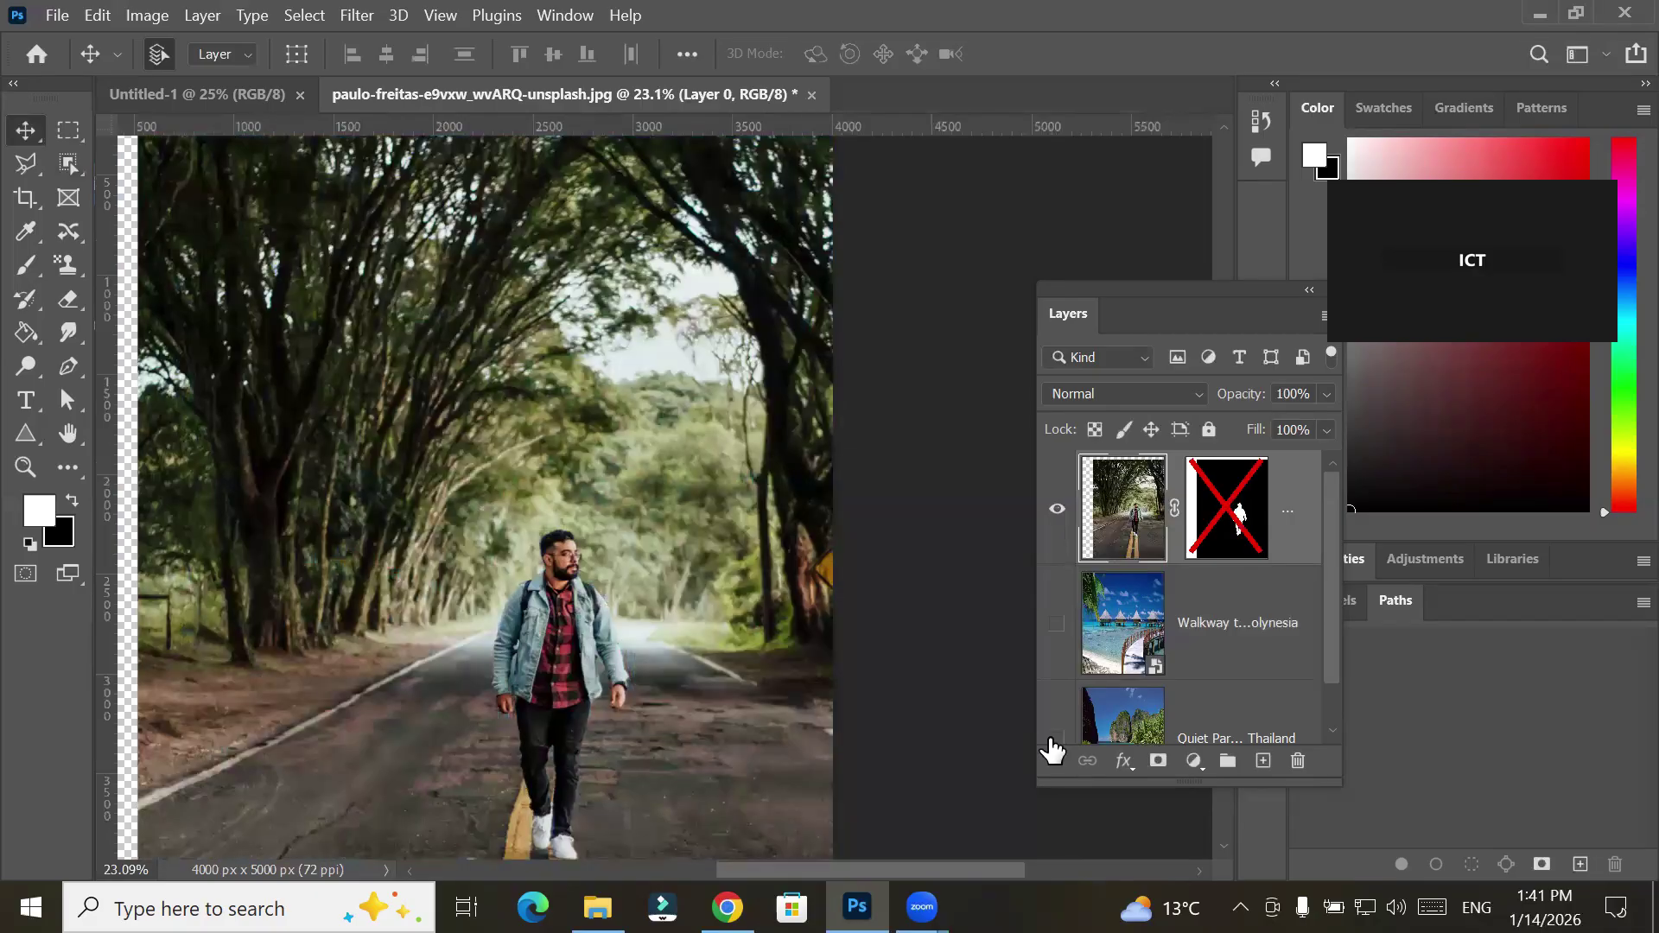
pyautogui.click(1056, 623)
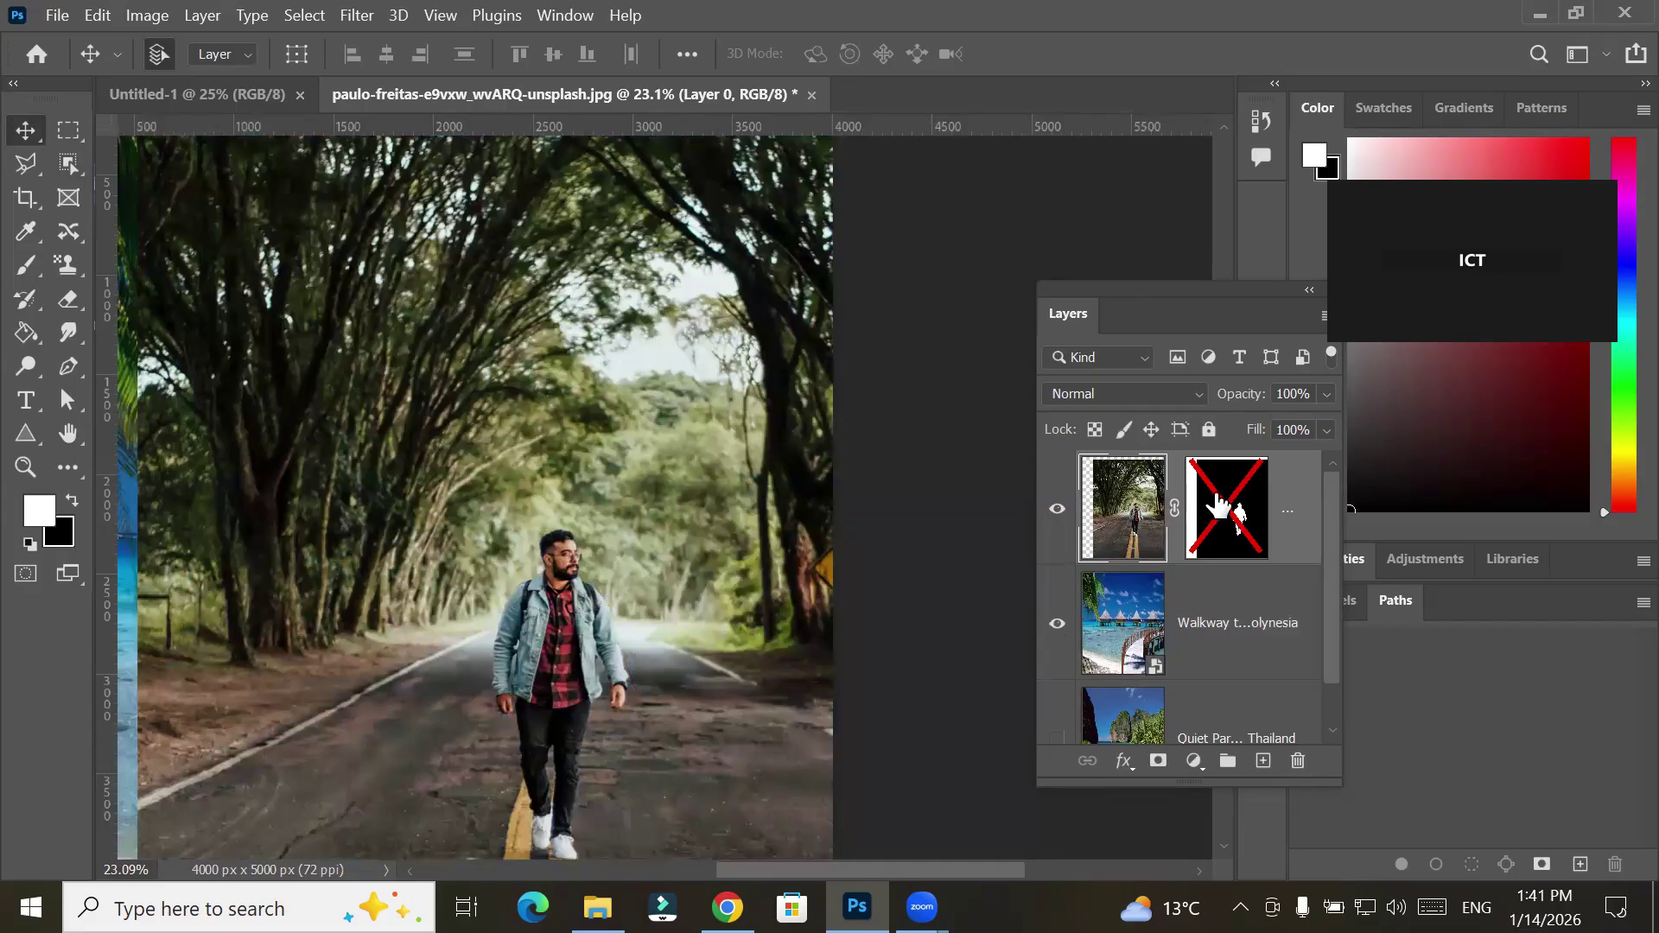
pyautogui.keyDown('shift'); pyautogui.click(1218, 506); pyautogui.keyUp('shift')
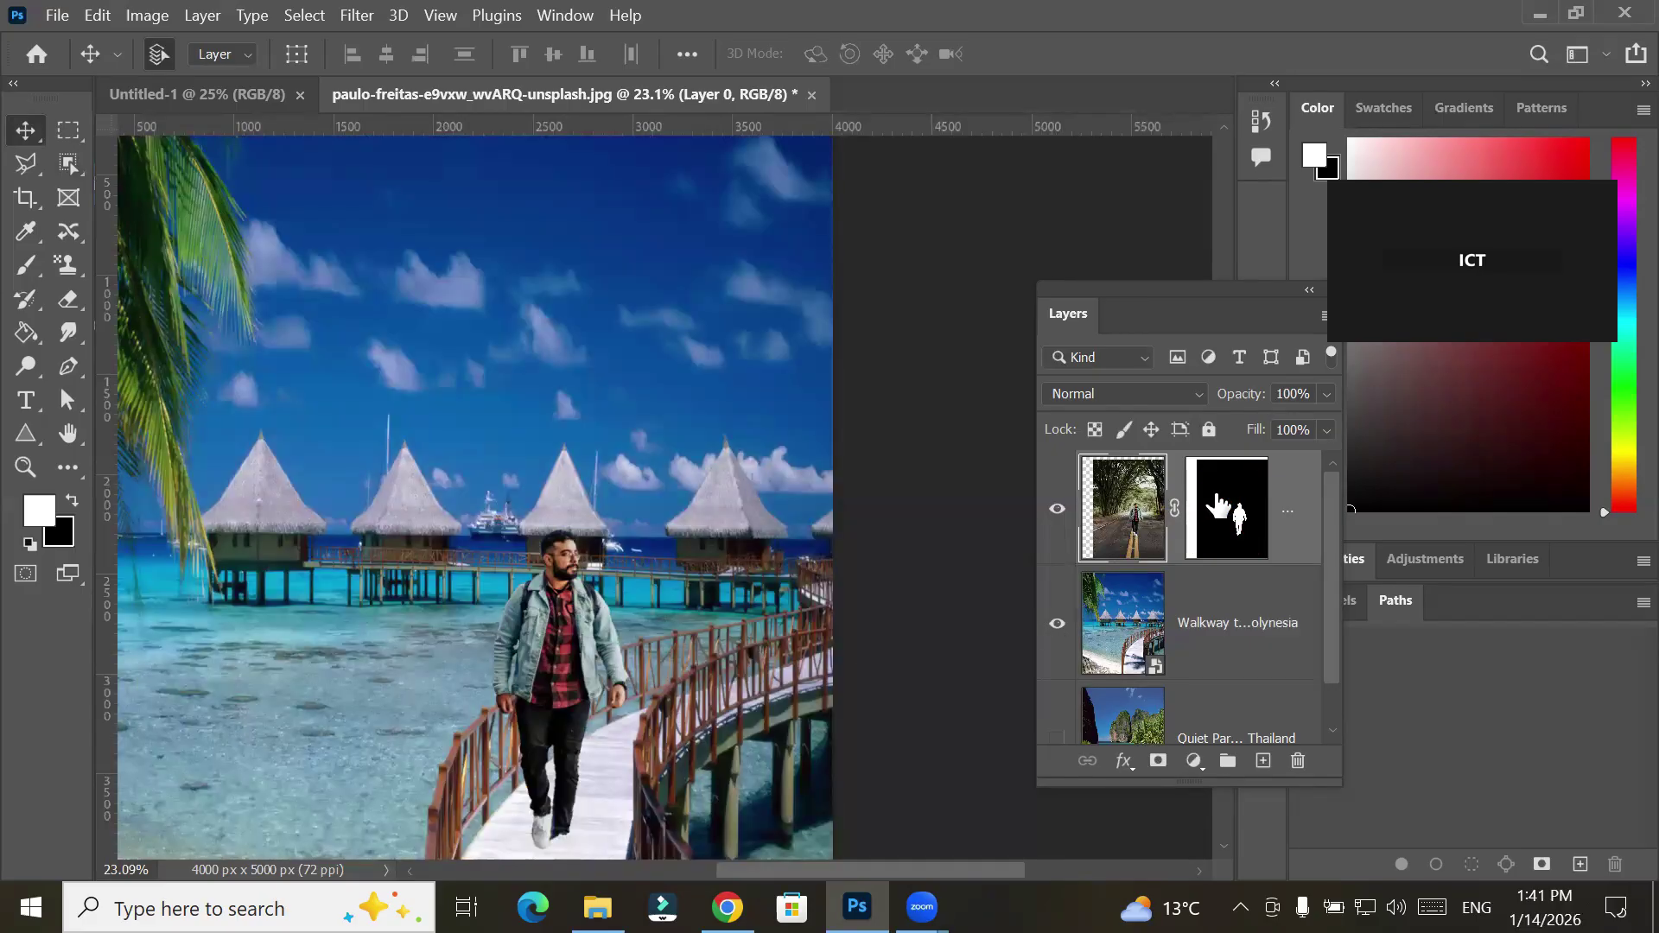
# Place the orange Beetle car photo from the Images > DoorCarWindows folder into the walkway composite
pyautogui.scroll(-2, 819, 614)
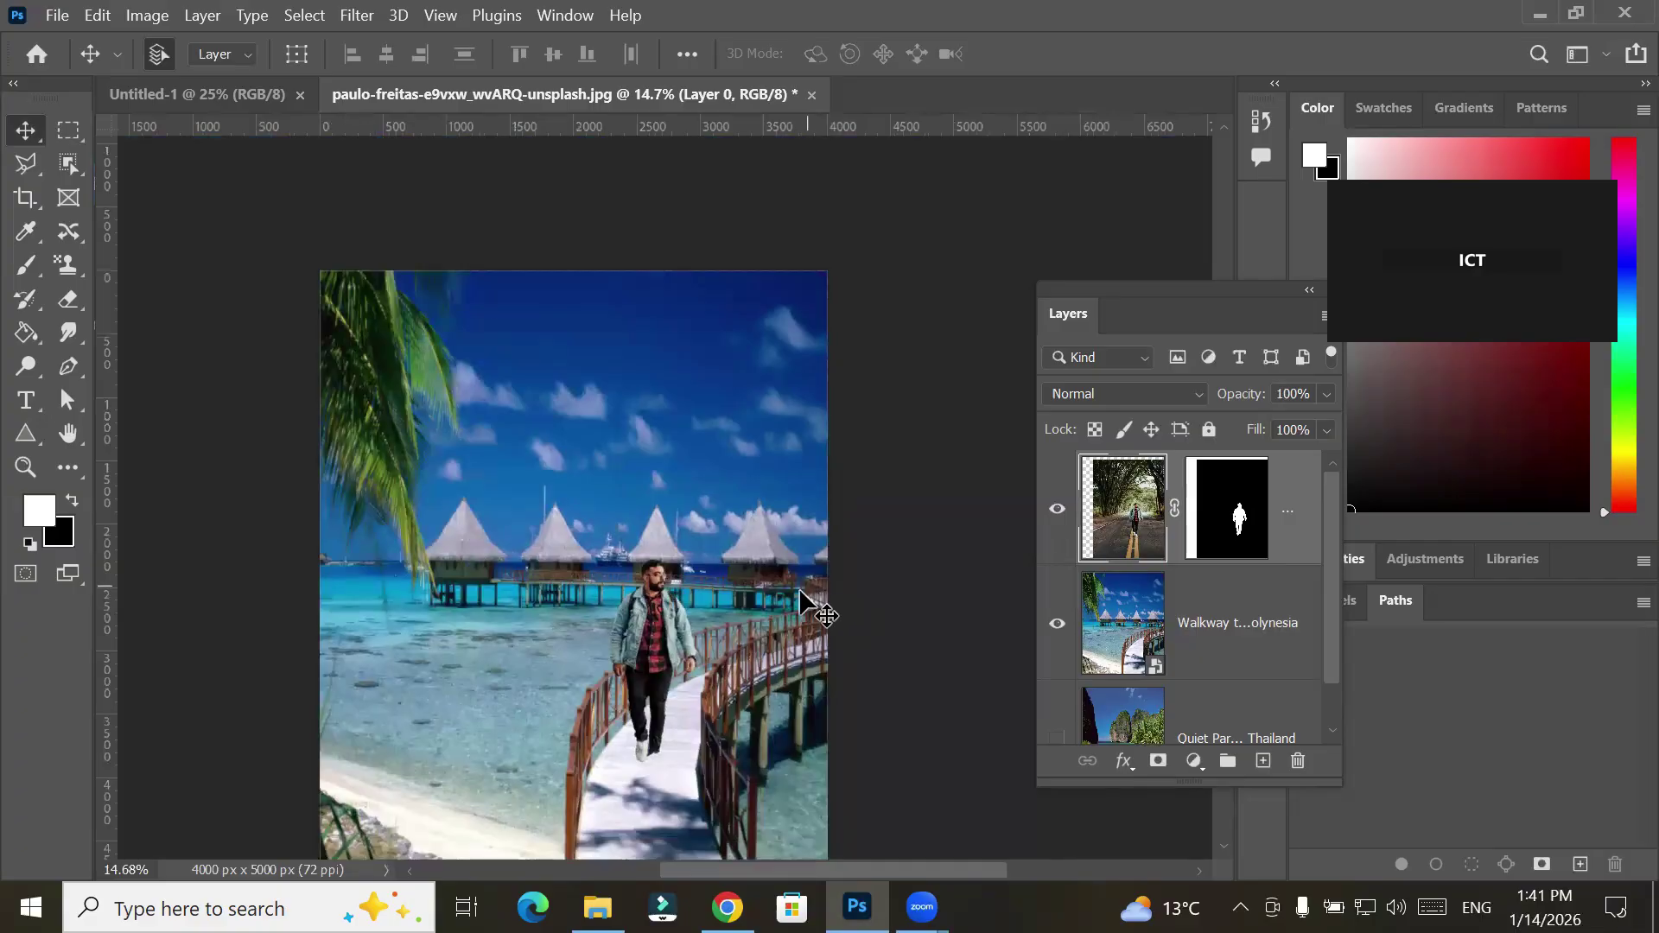
pyautogui.moveTo(759, 585); pyautogui.dragTo(739, 488)
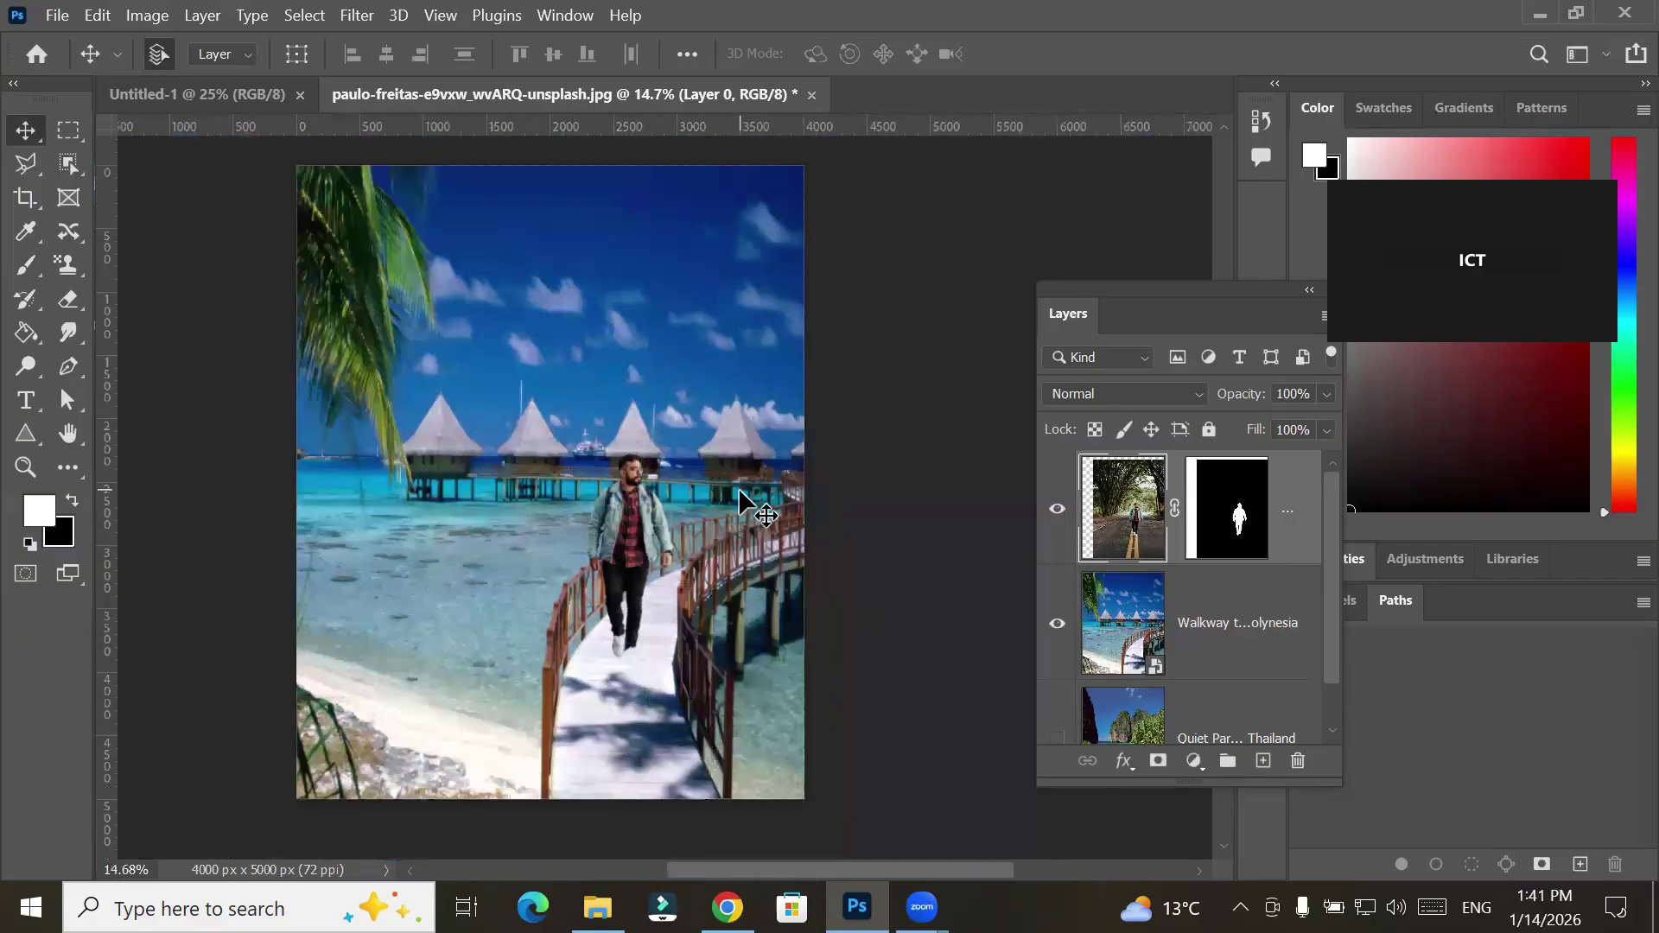
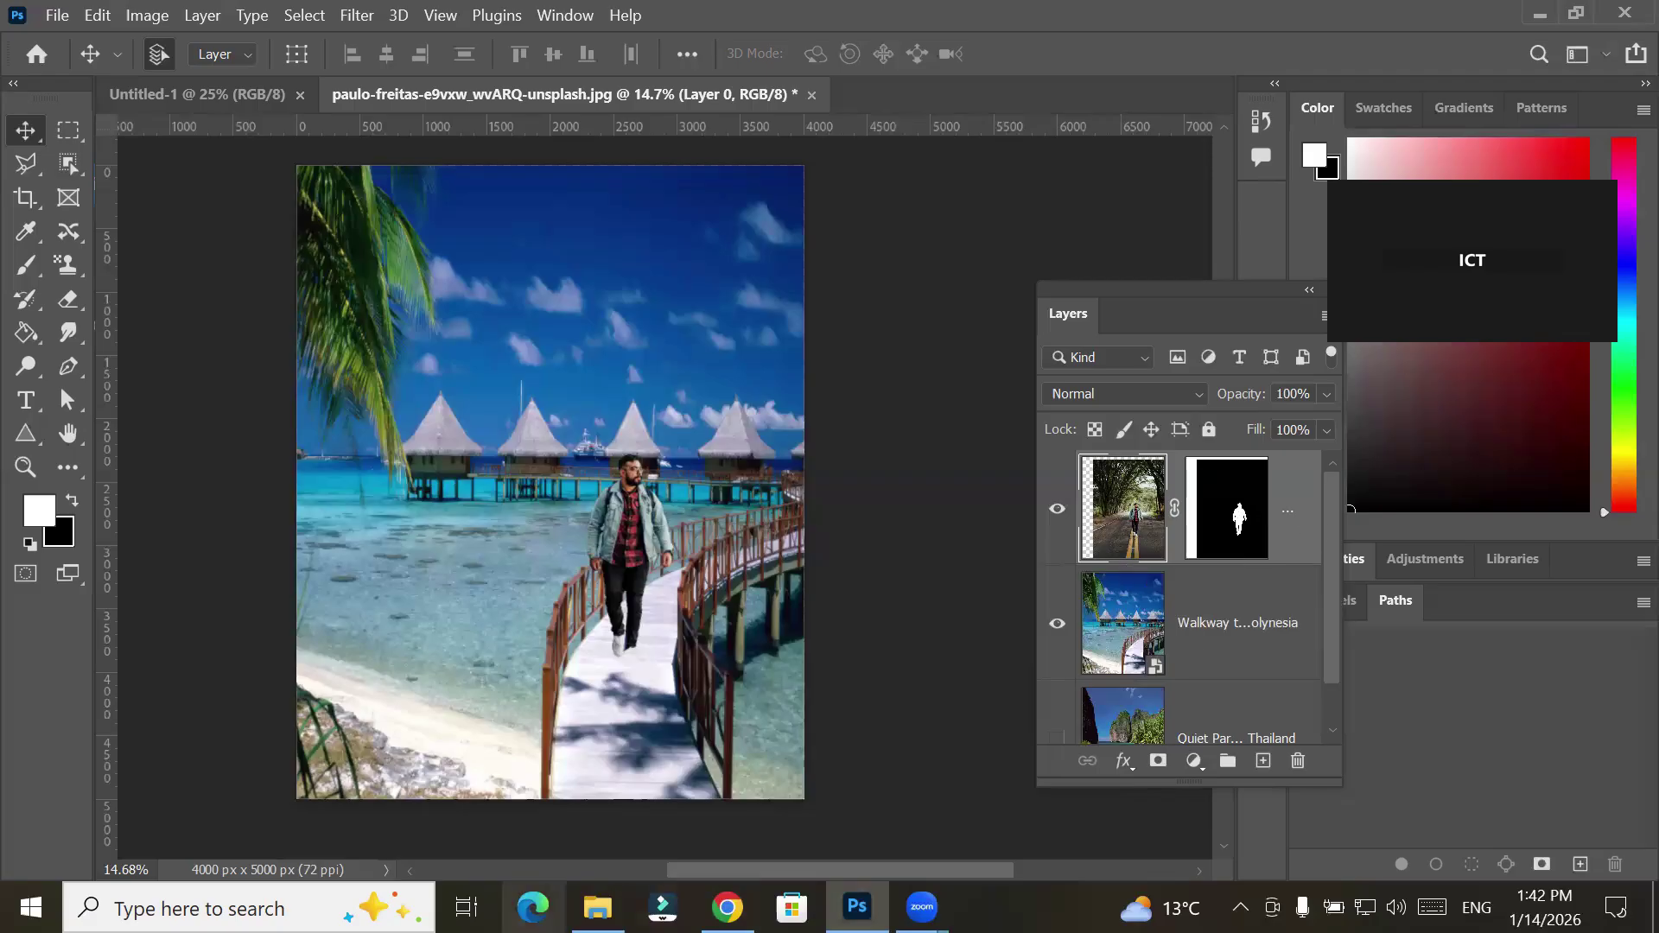
pyautogui.click(598, 907)
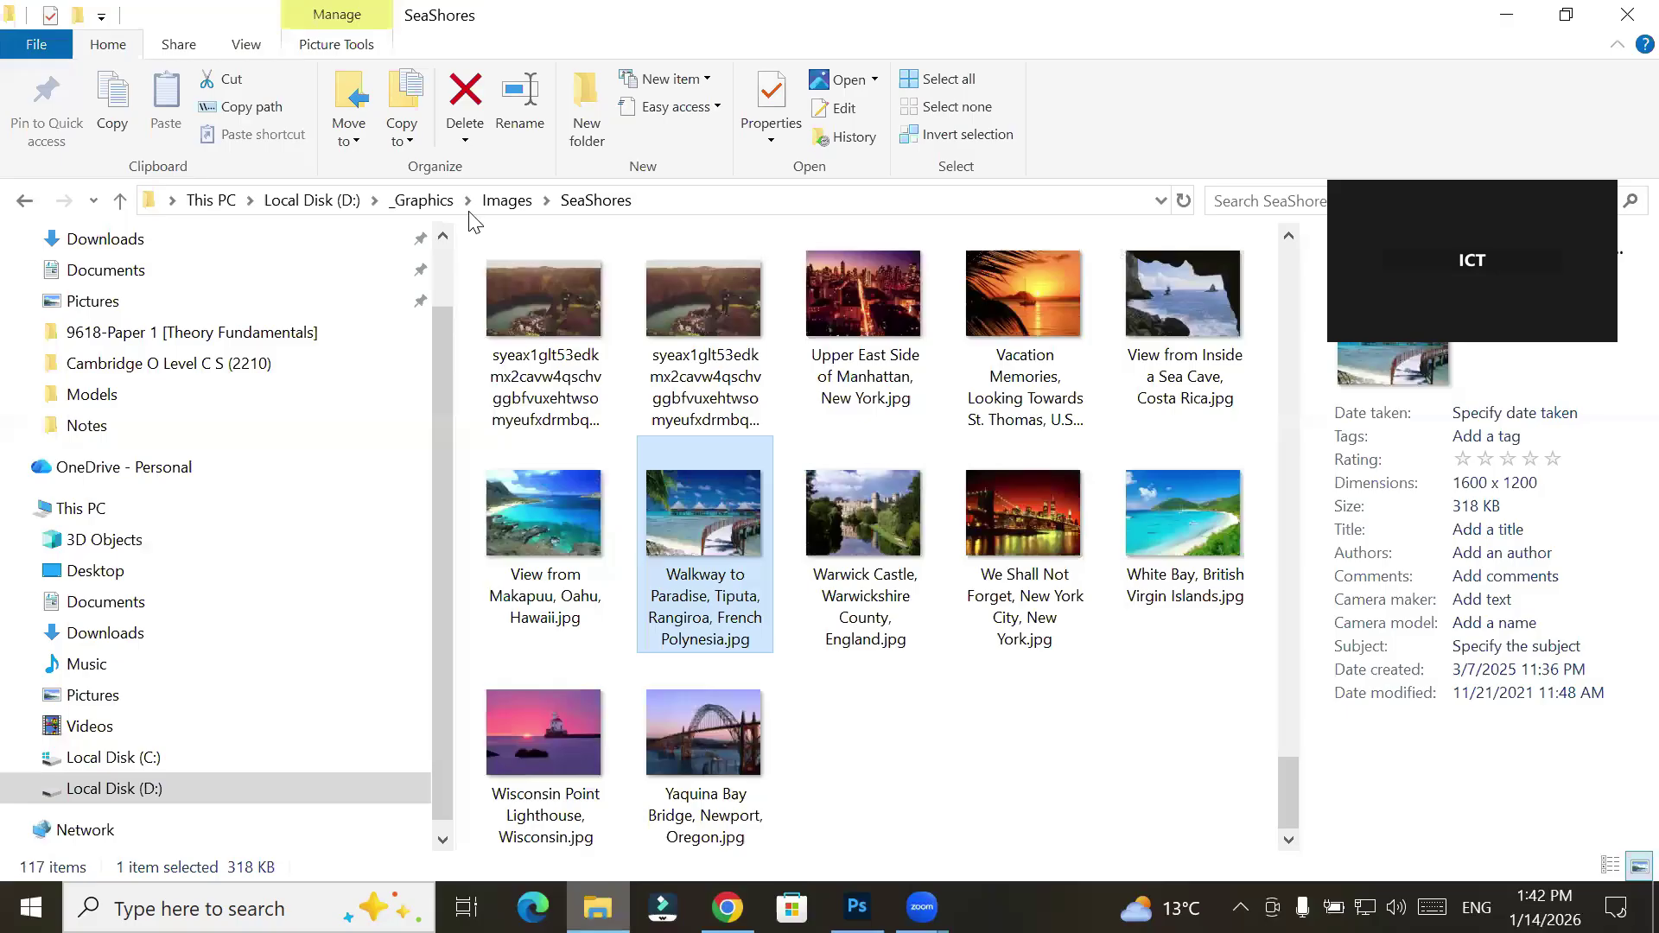
pyautogui.hotkey('alt', 'Up')
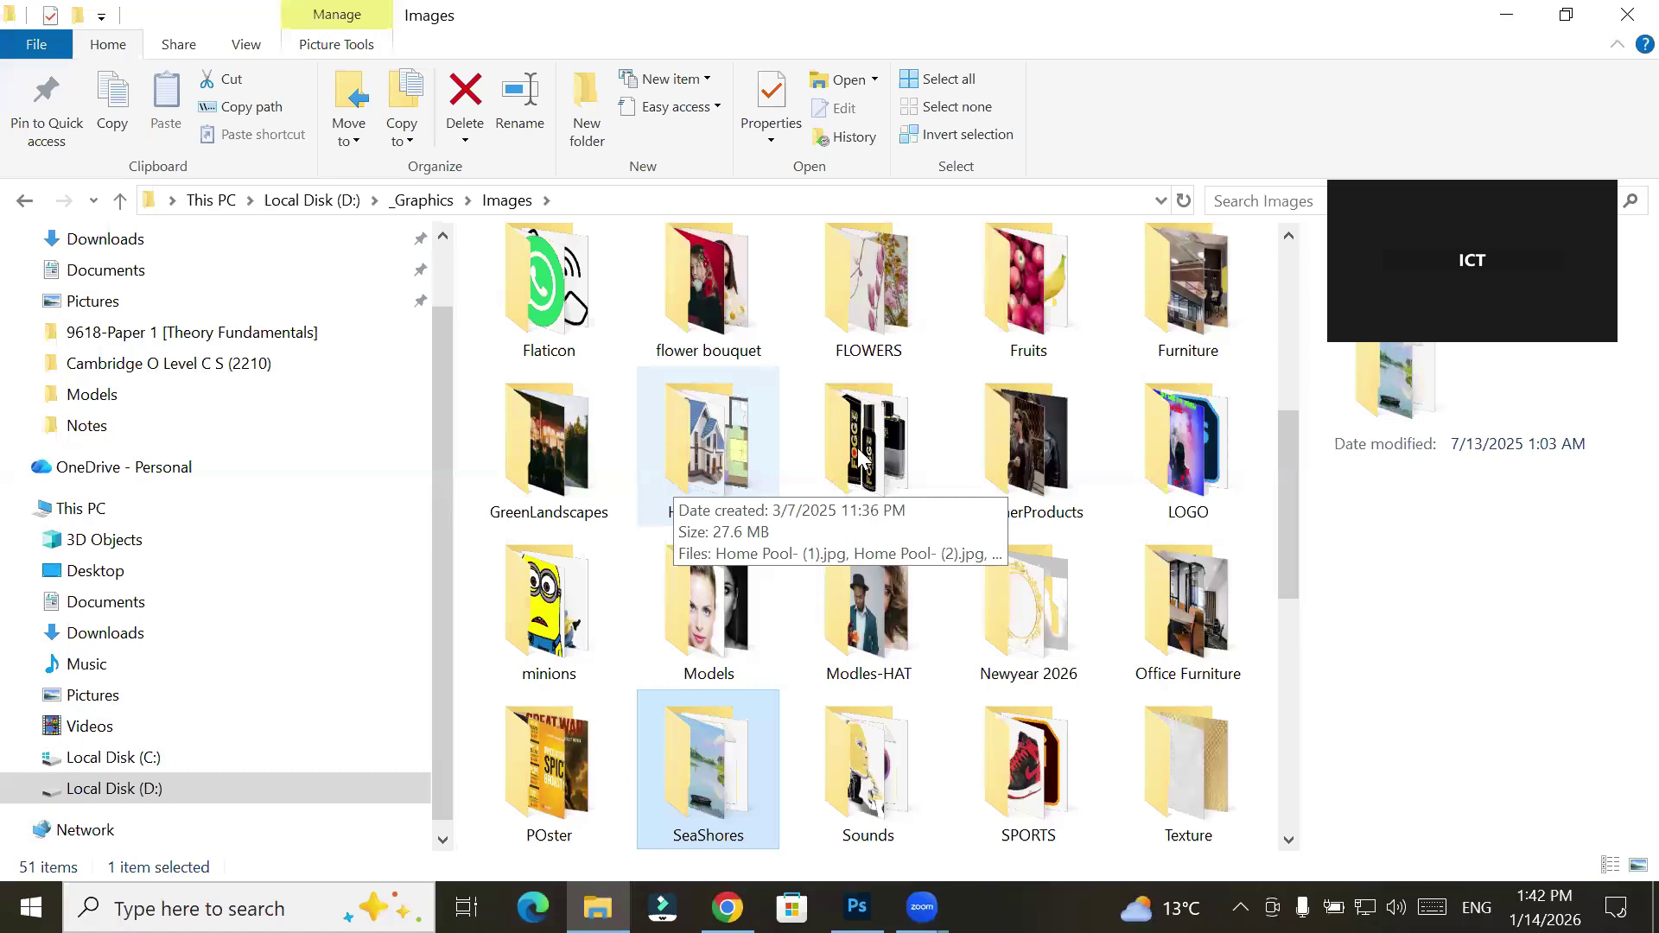
pyautogui.scroll(5, 868, 449)
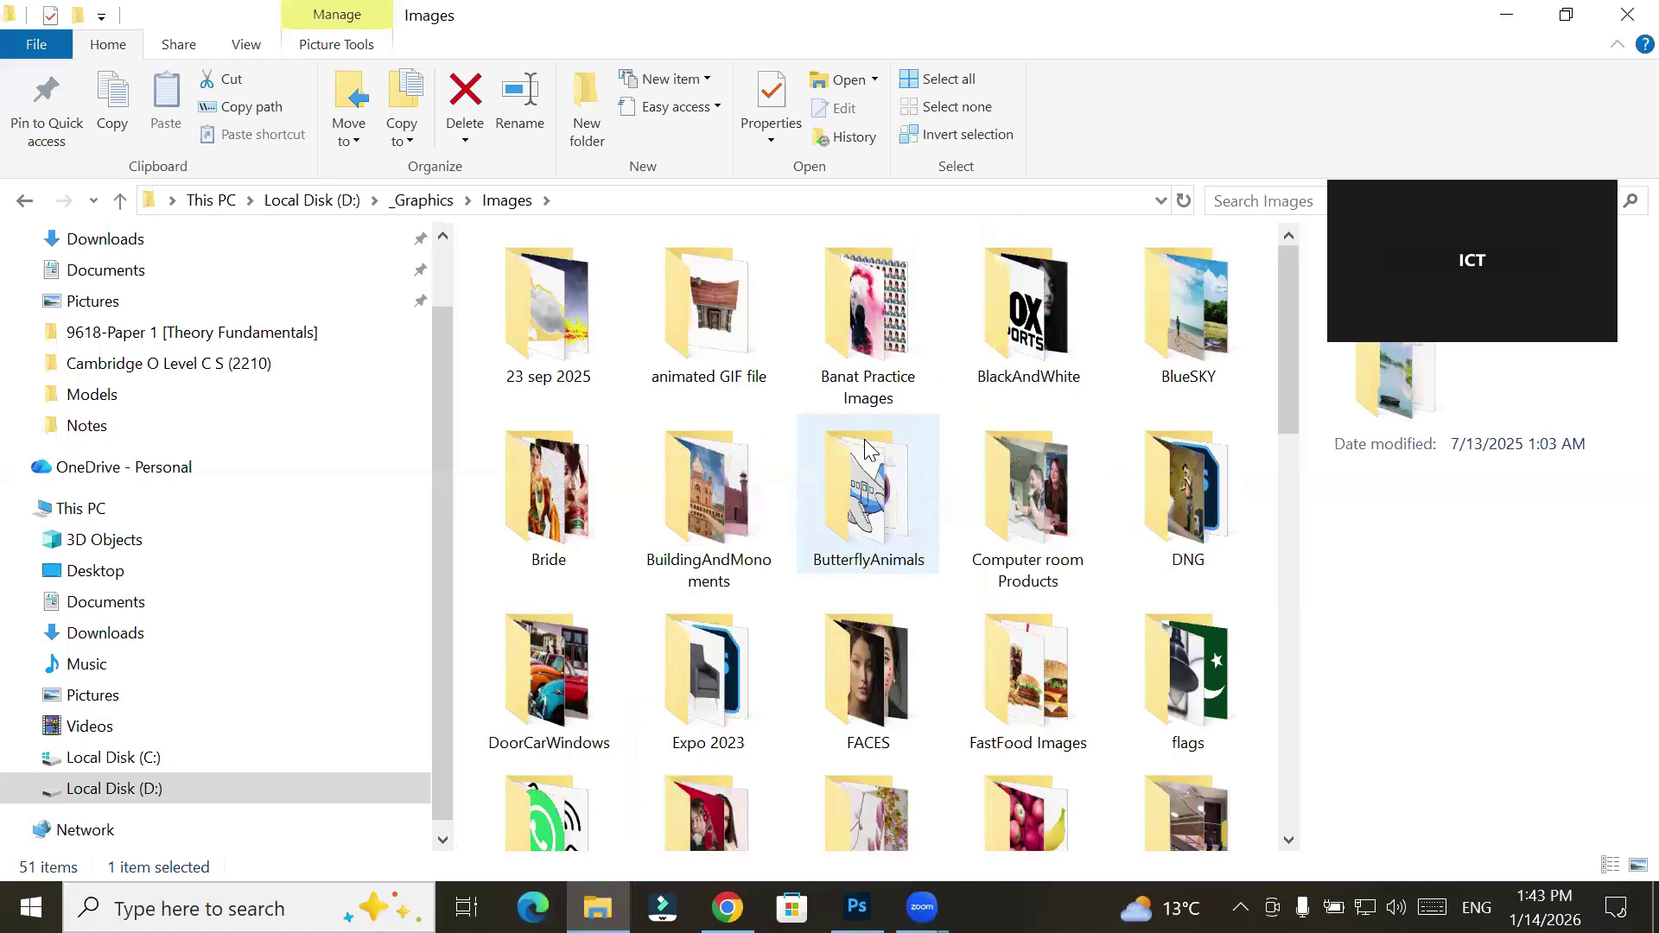
pyautogui.doubleClick(539, 684)
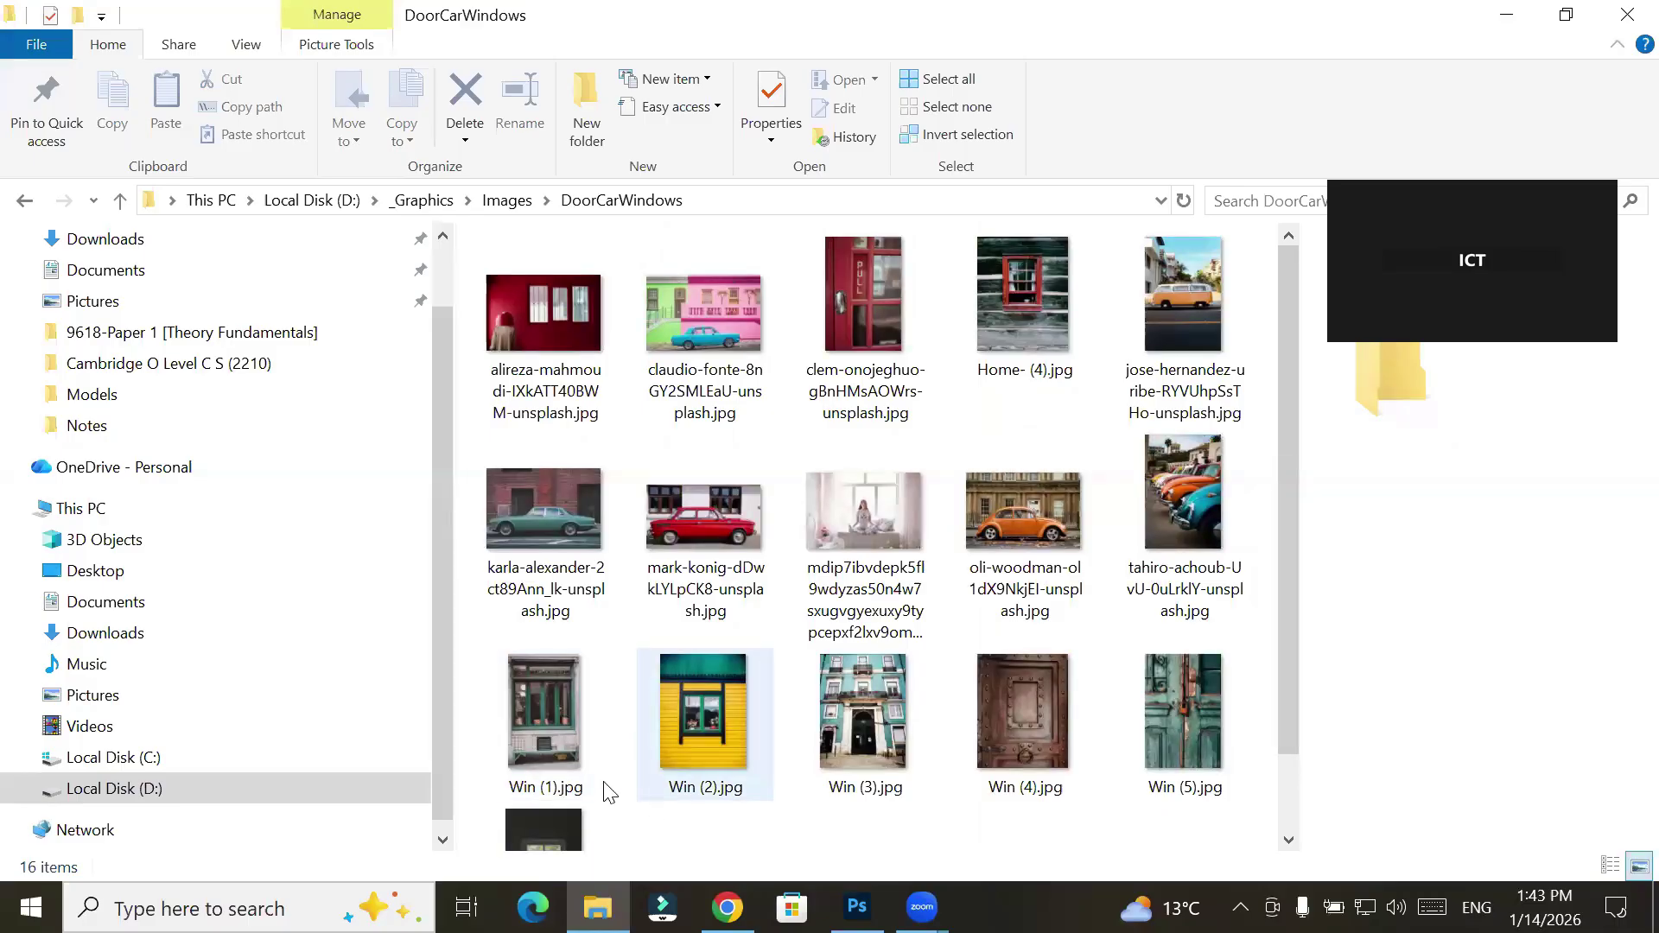
pyautogui.click(994, 513)
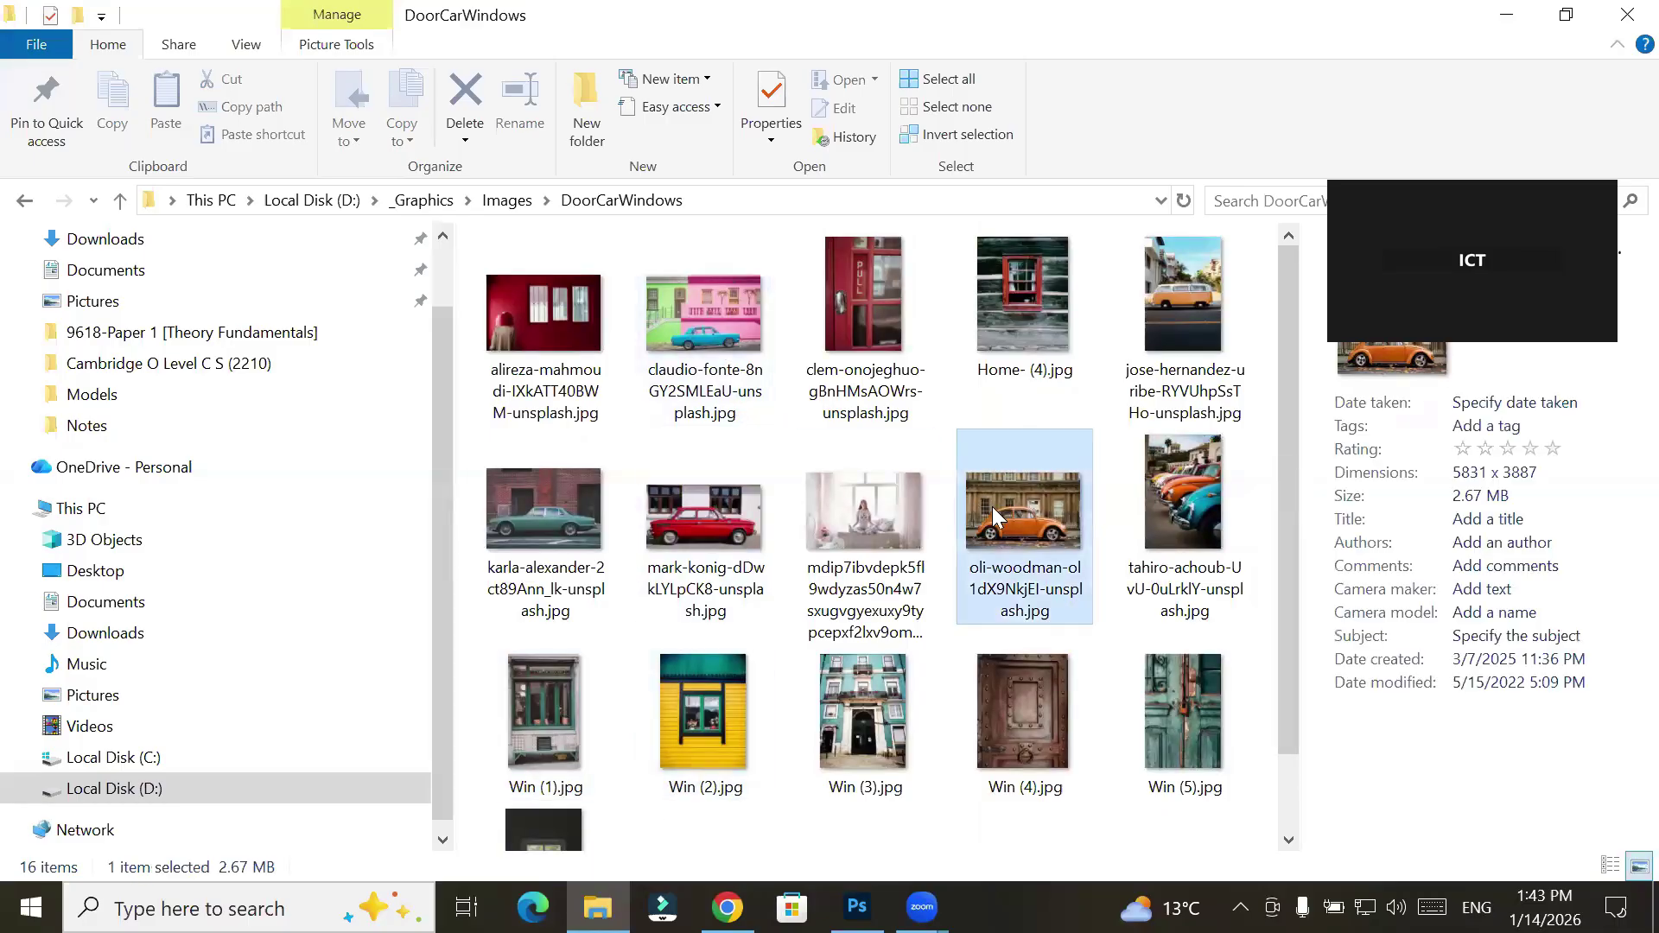
pyautogui.moveTo(996, 508); pyautogui.dragTo(482, 442)
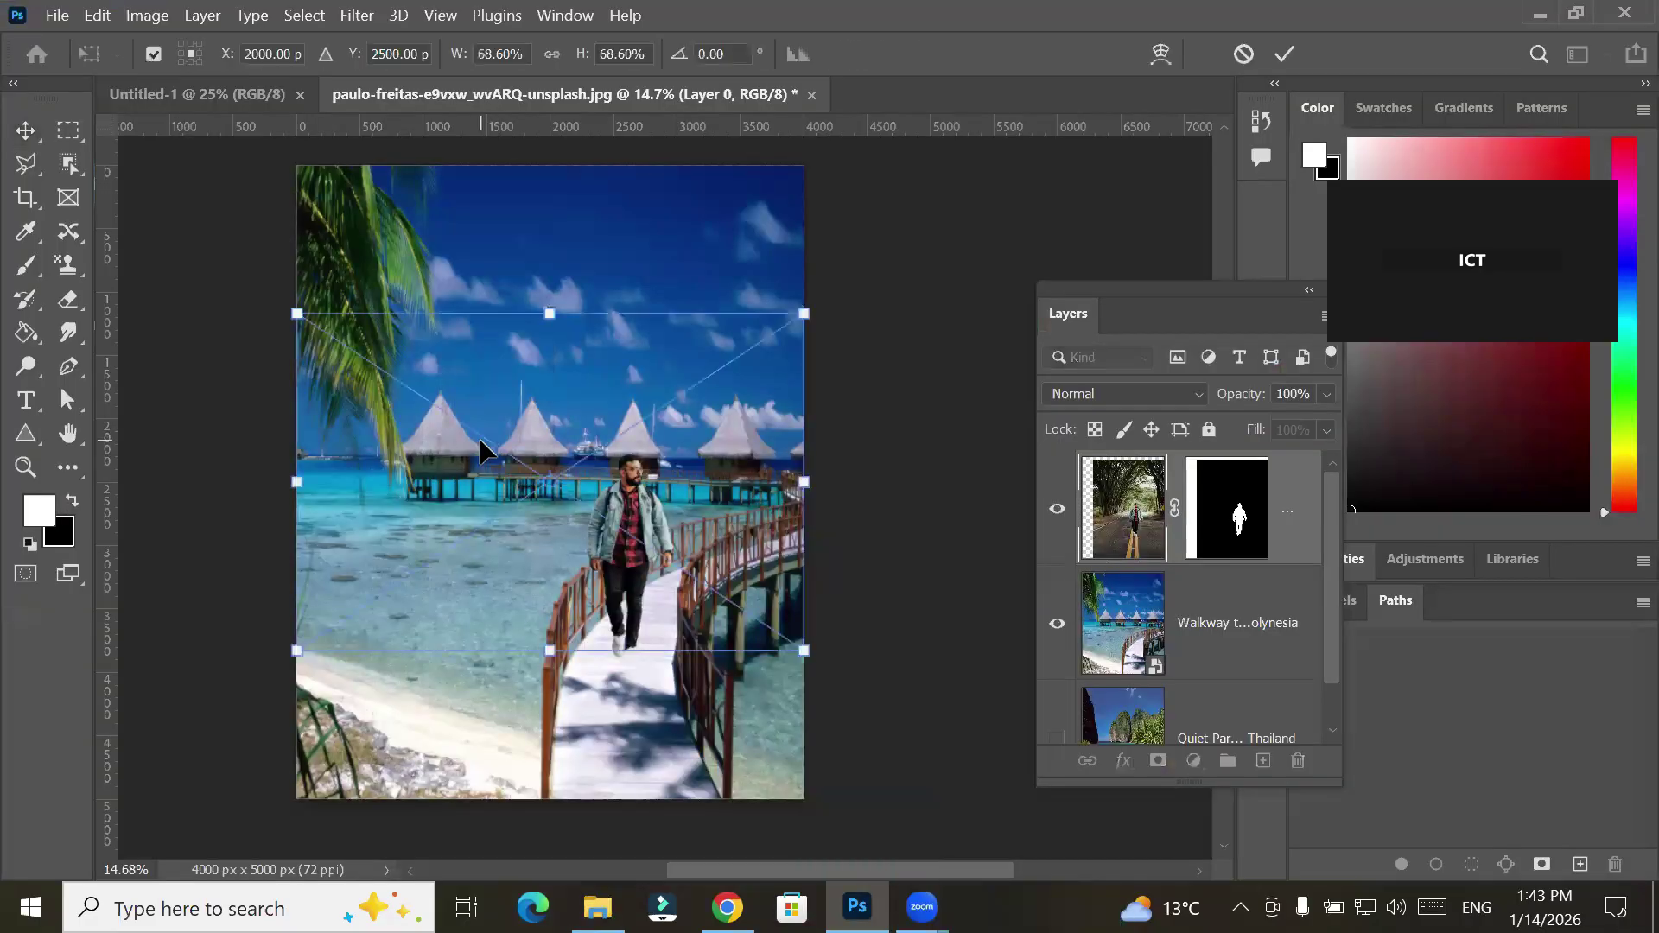
# Scale the placed car photo to about 43% width and 51% height in the canvas's lower-left corner, and rasterize its layer
pyautogui.moveTo(549, 650)
pyautogui.mouseDown()
pyautogui.moveTo(549, 812)
pyautogui.moveTo(553, 670)
pyautogui.mouseUp()
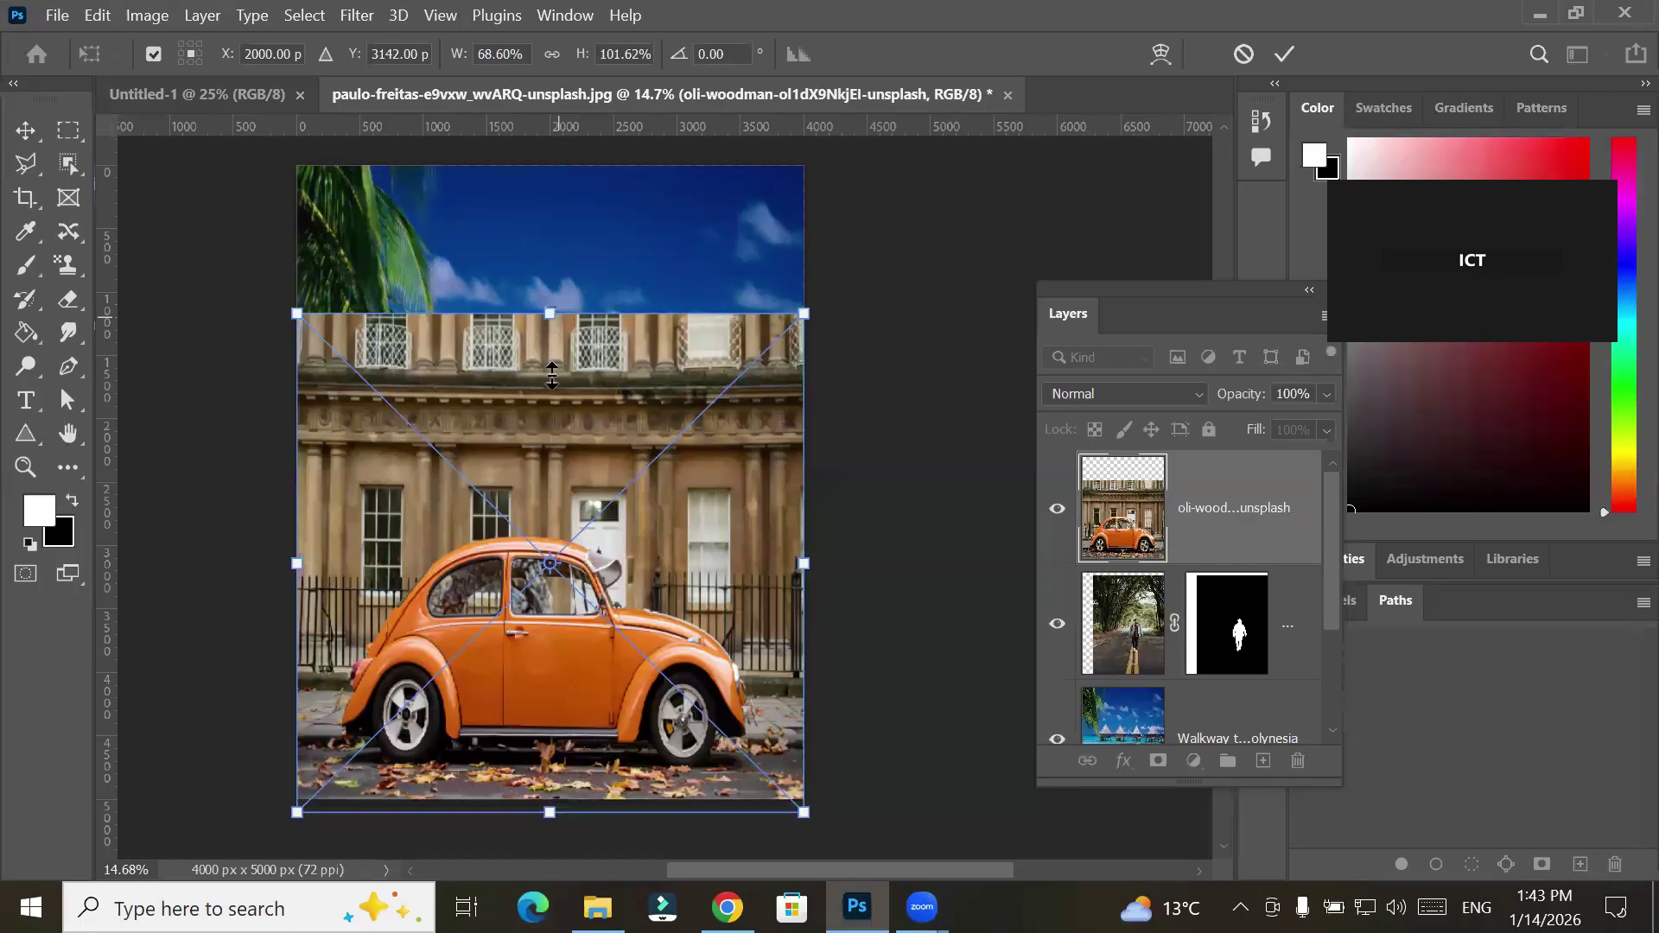
pyautogui.moveTo(547, 562); pyautogui.dragTo(550, 563)
pyautogui.moveTo(804, 687); pyautogui.dragTo(617, 689)
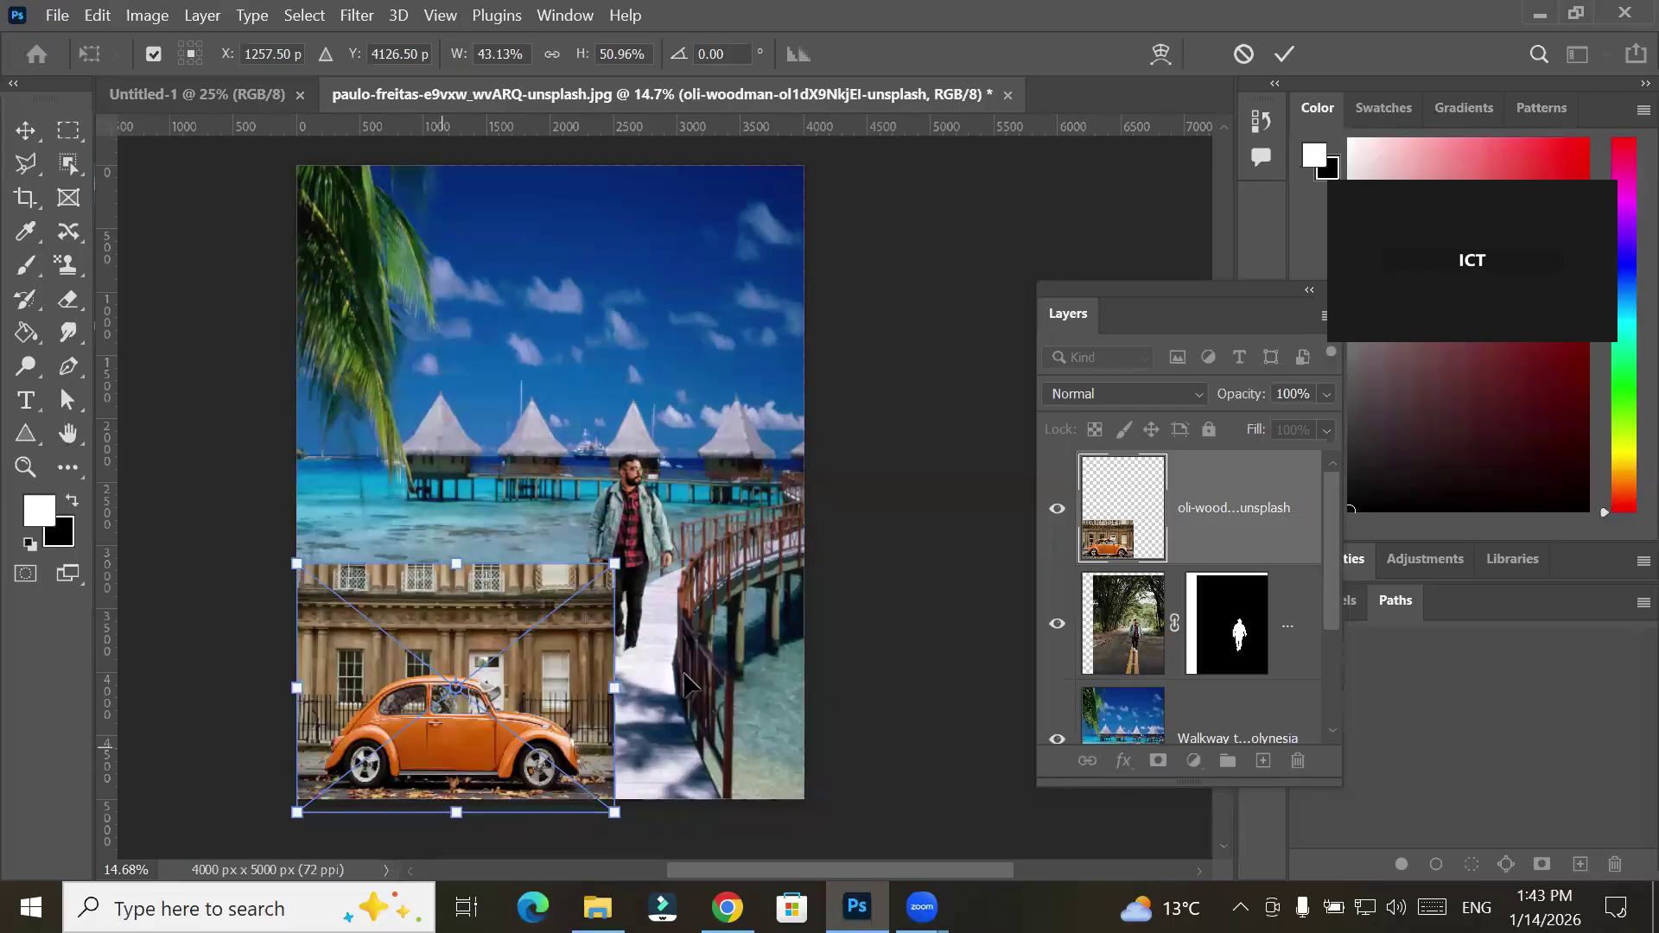
pyautogui.click(1132, 540)
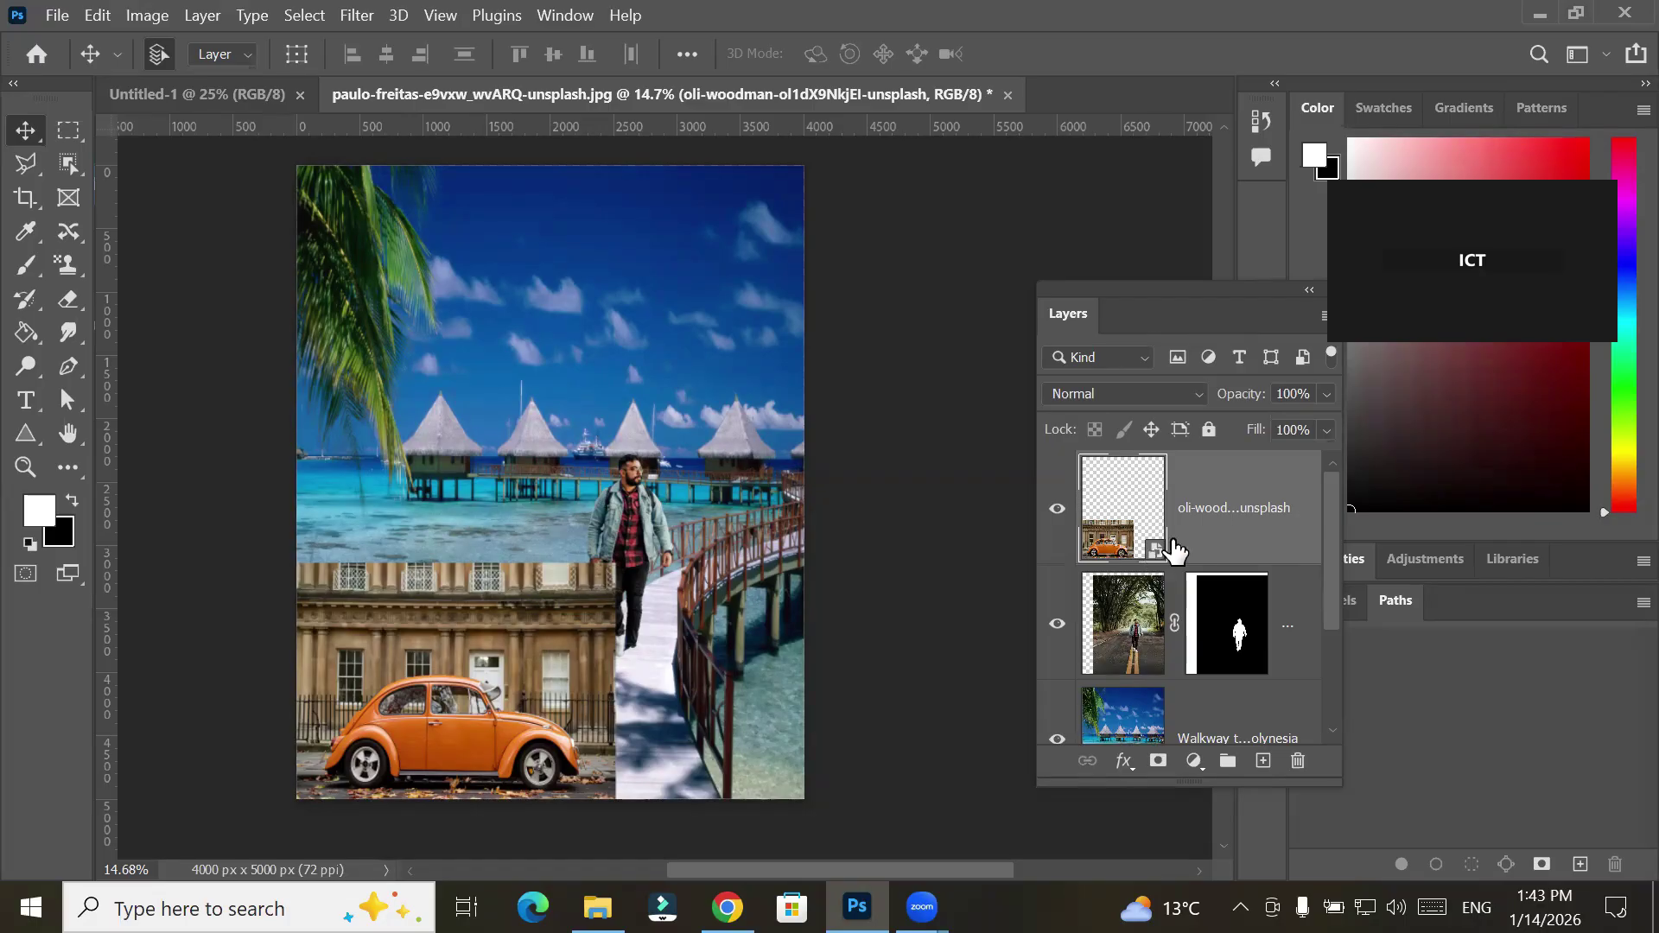
pyautogui.rightClick(1211, 503)
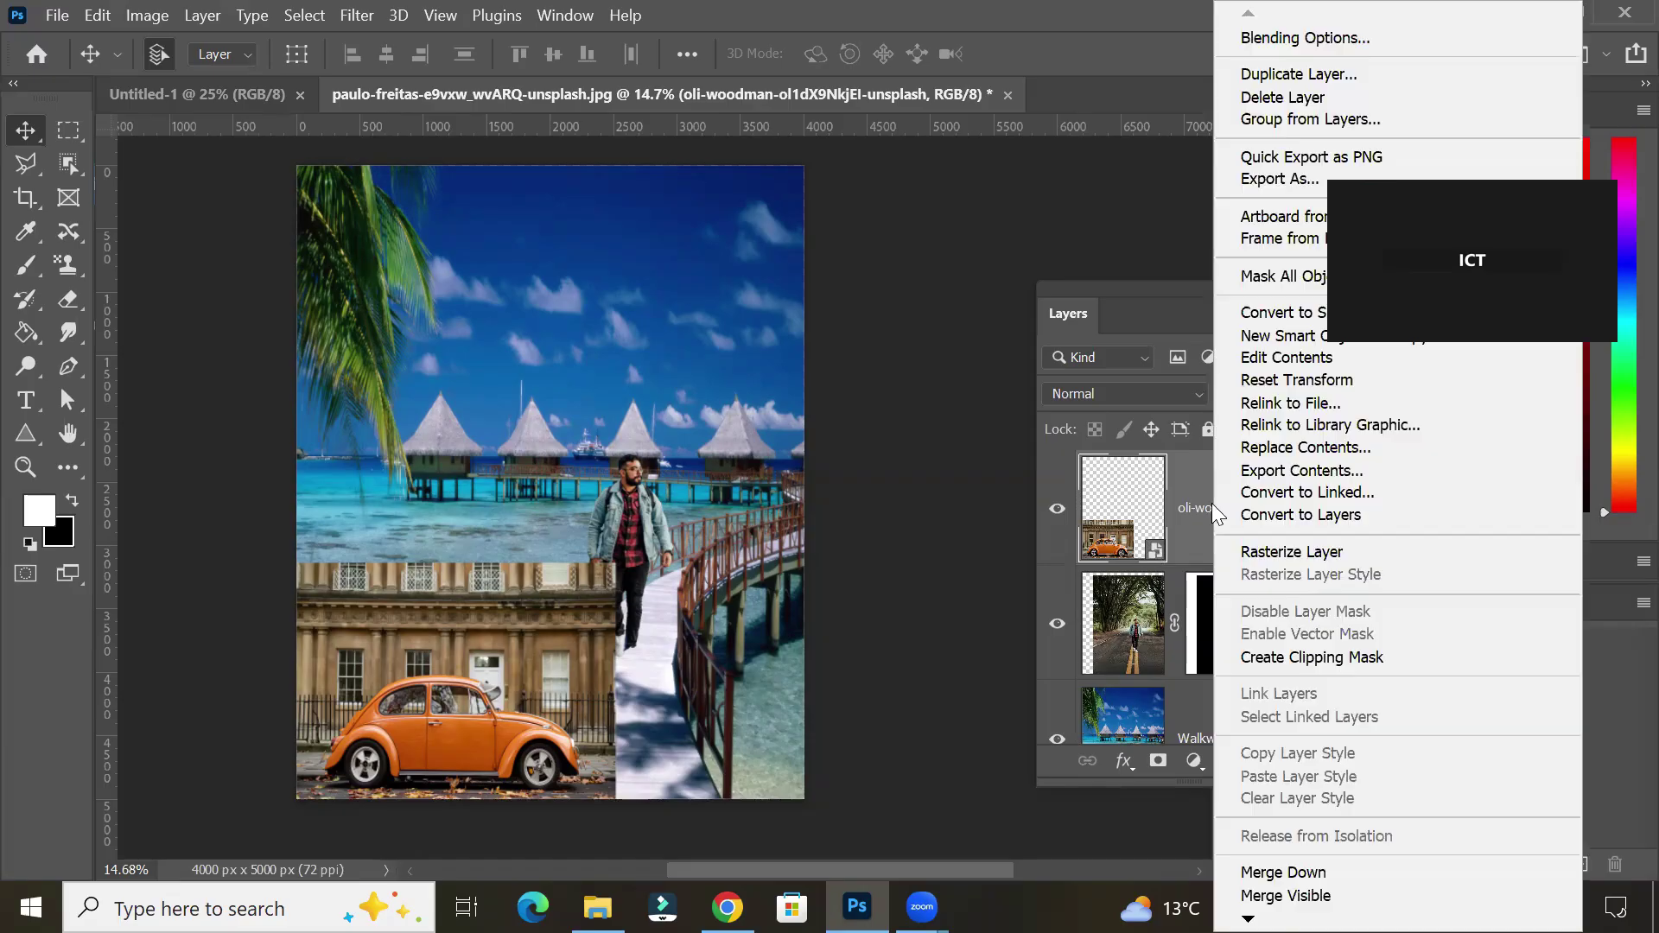
pyautogui.click(1291, 553)
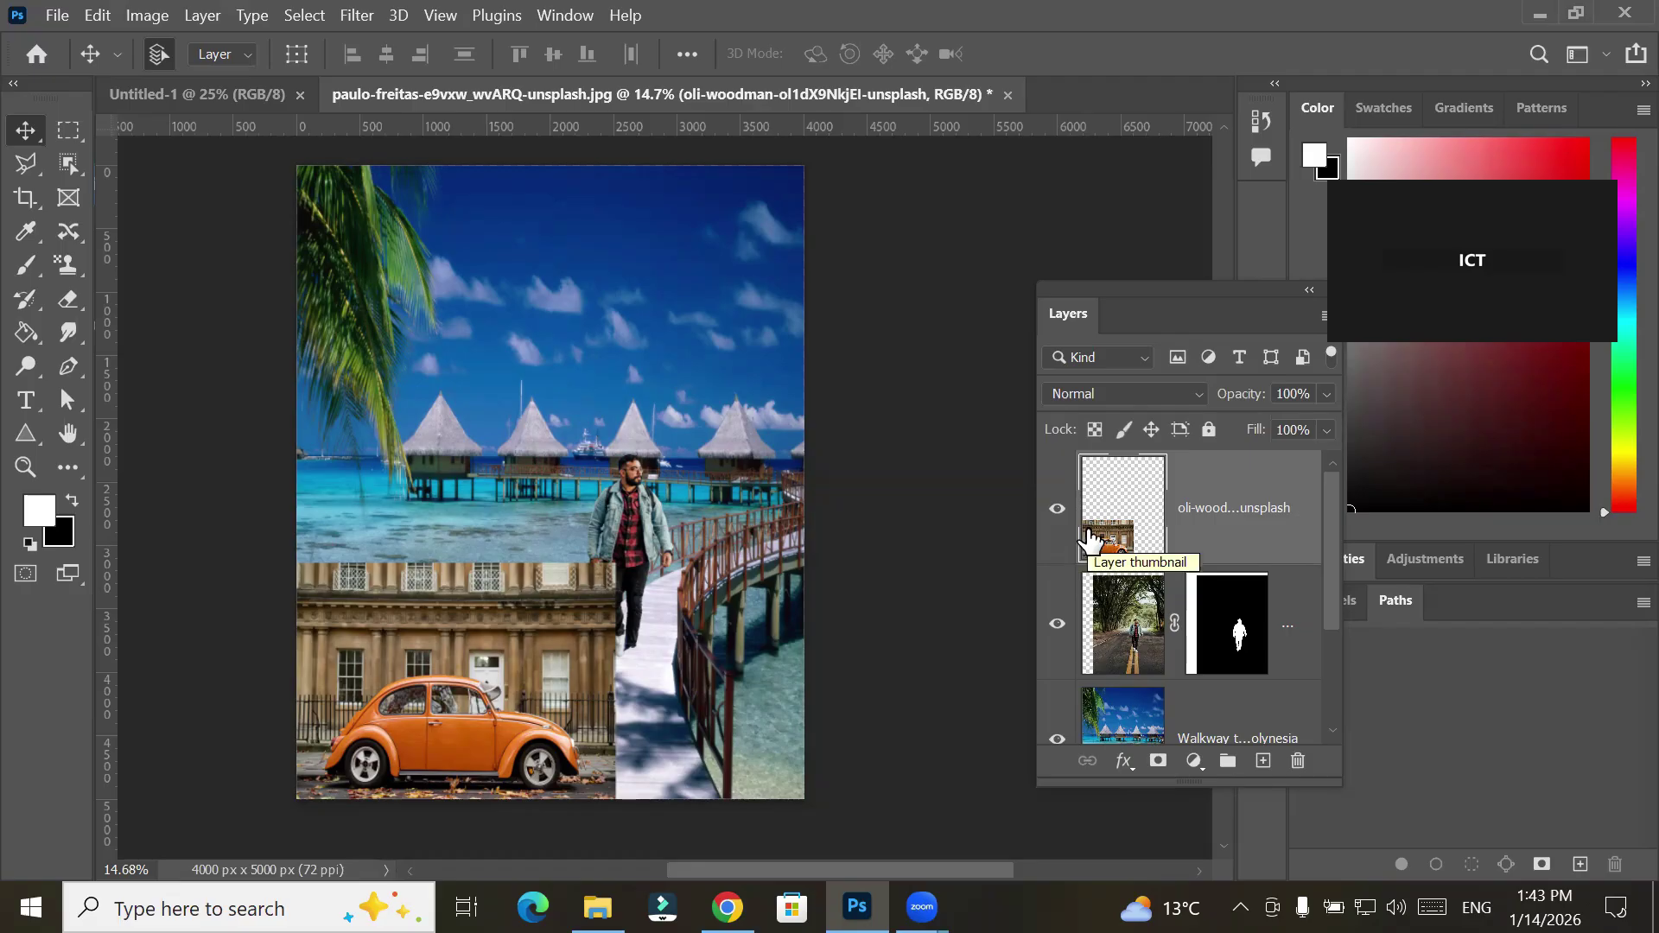
# Select the car with Select Subject, invert the selection, and add a layer mask that hides the building and street around the car
pyautogui.click(307, 15)
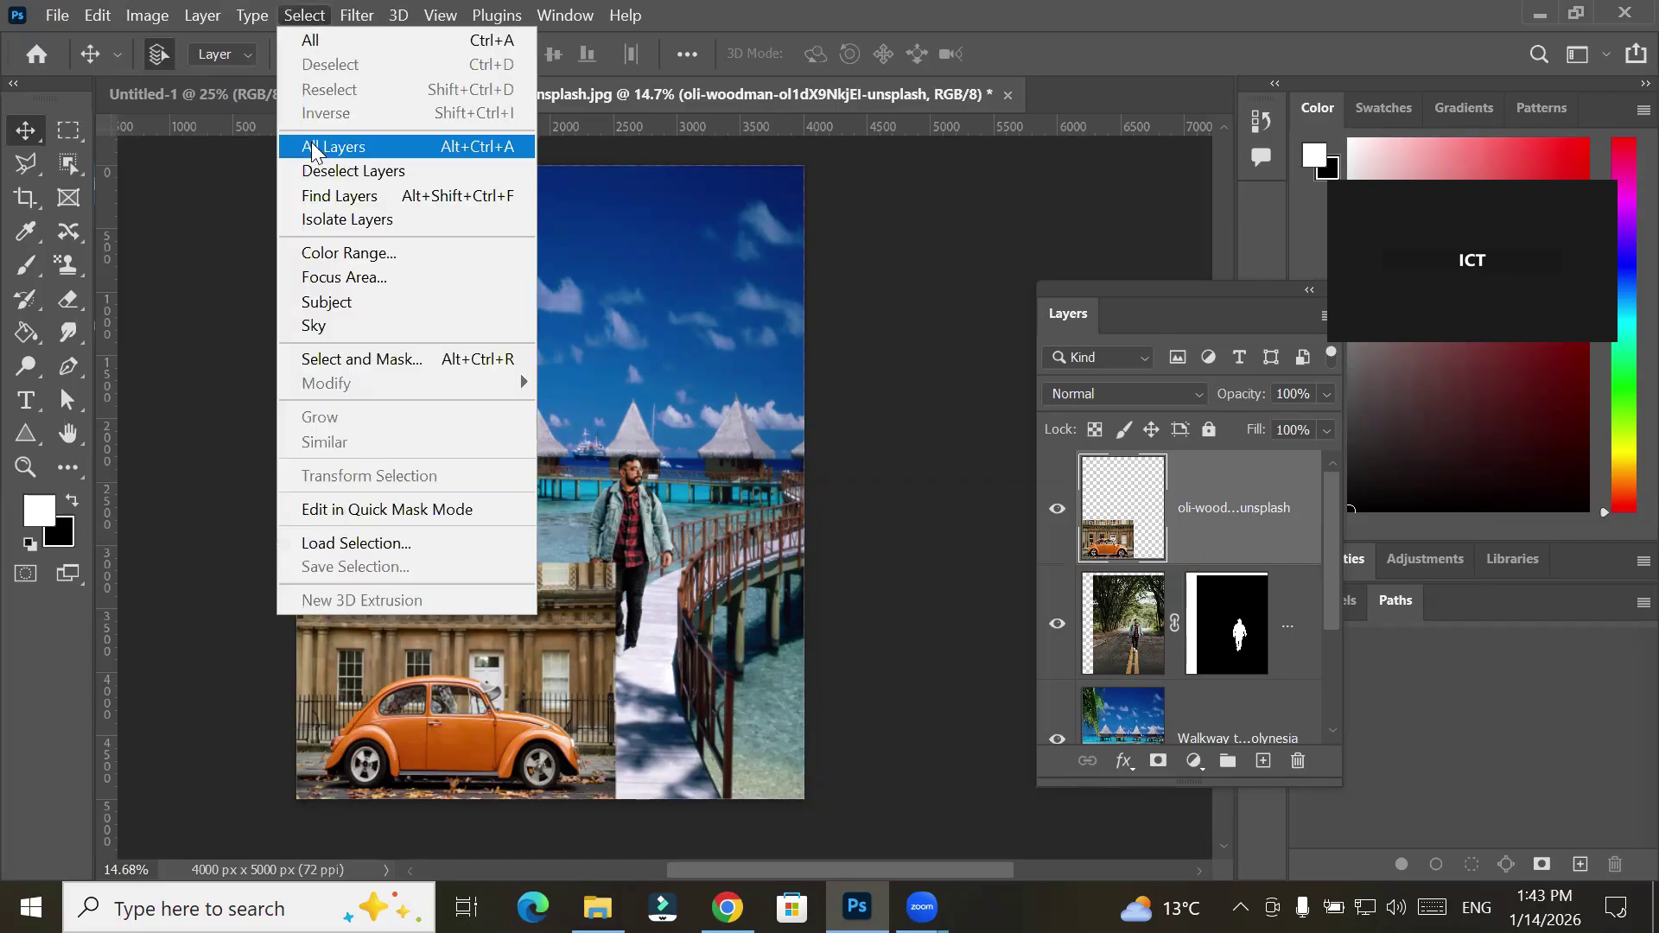
pyautogui.click(381, 307)
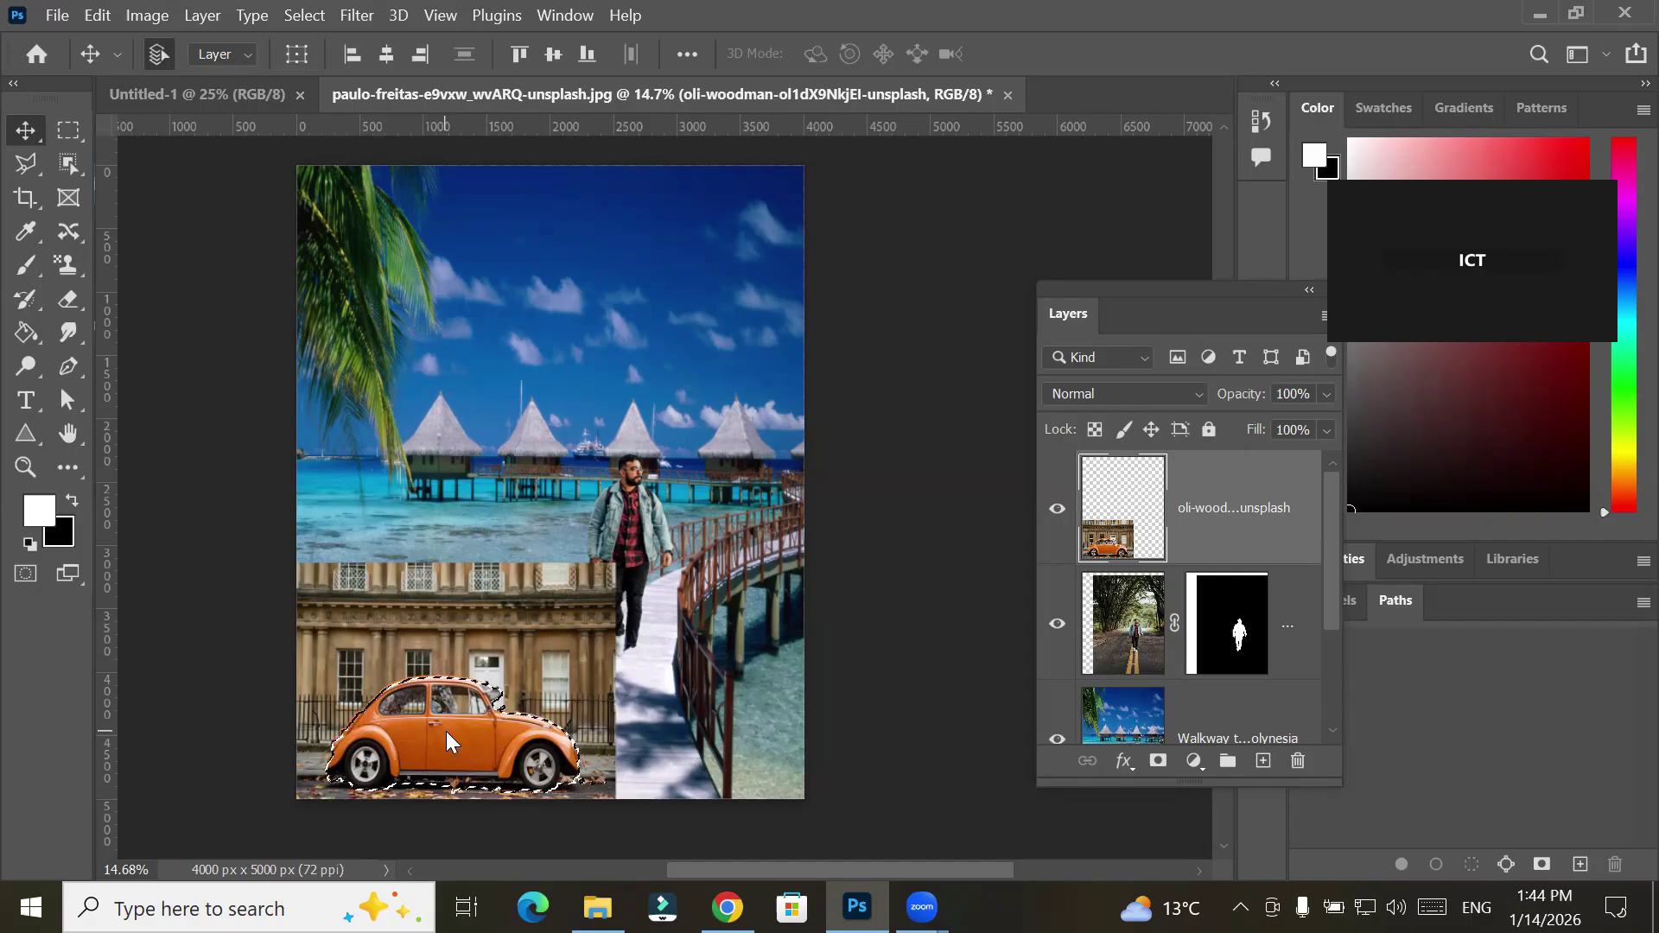
pyautogui.click(68, 130)
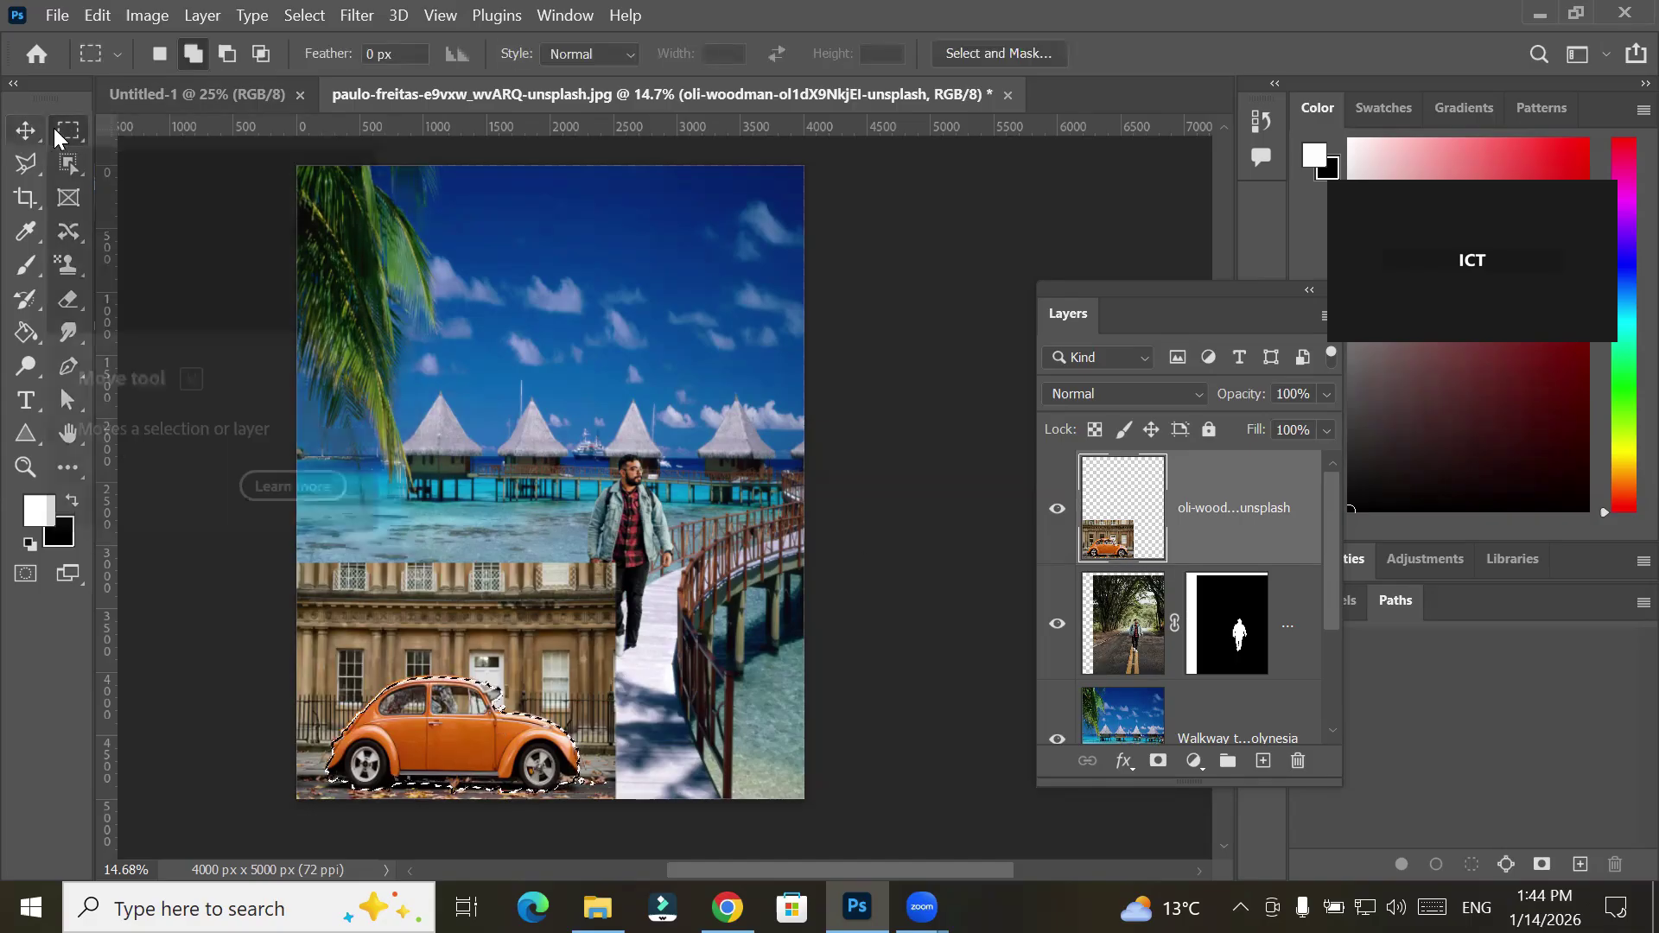
pyautogui.rightClick(422, 752)
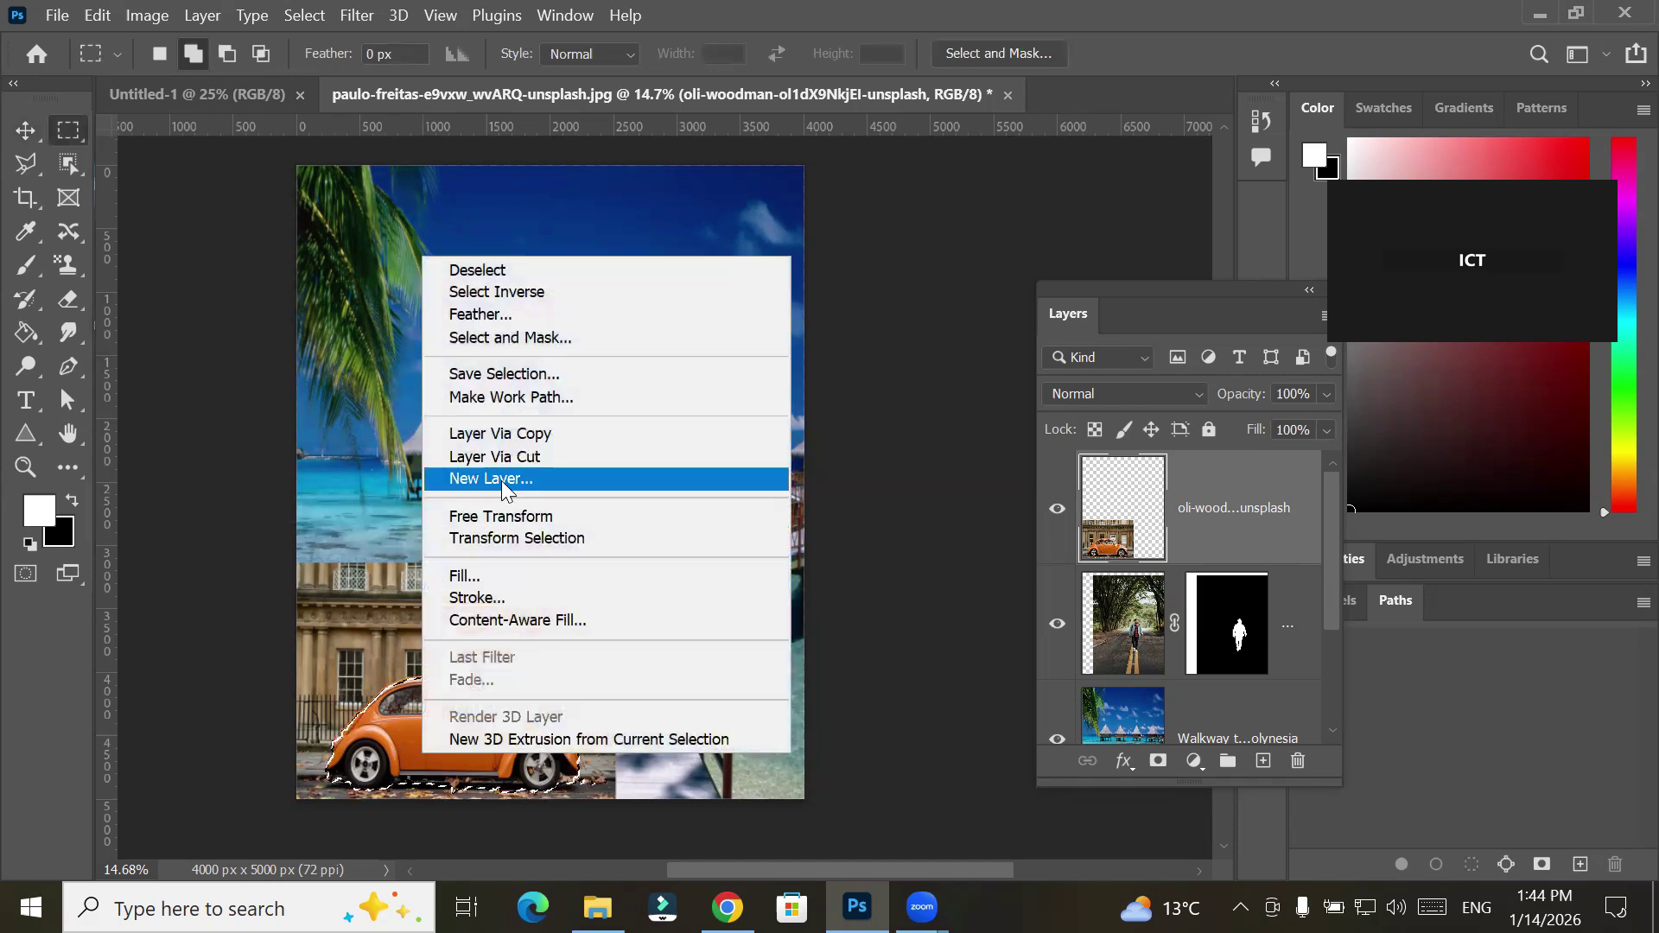
pyautogui.click(287, 12)
pyautogui.click(304, 14)
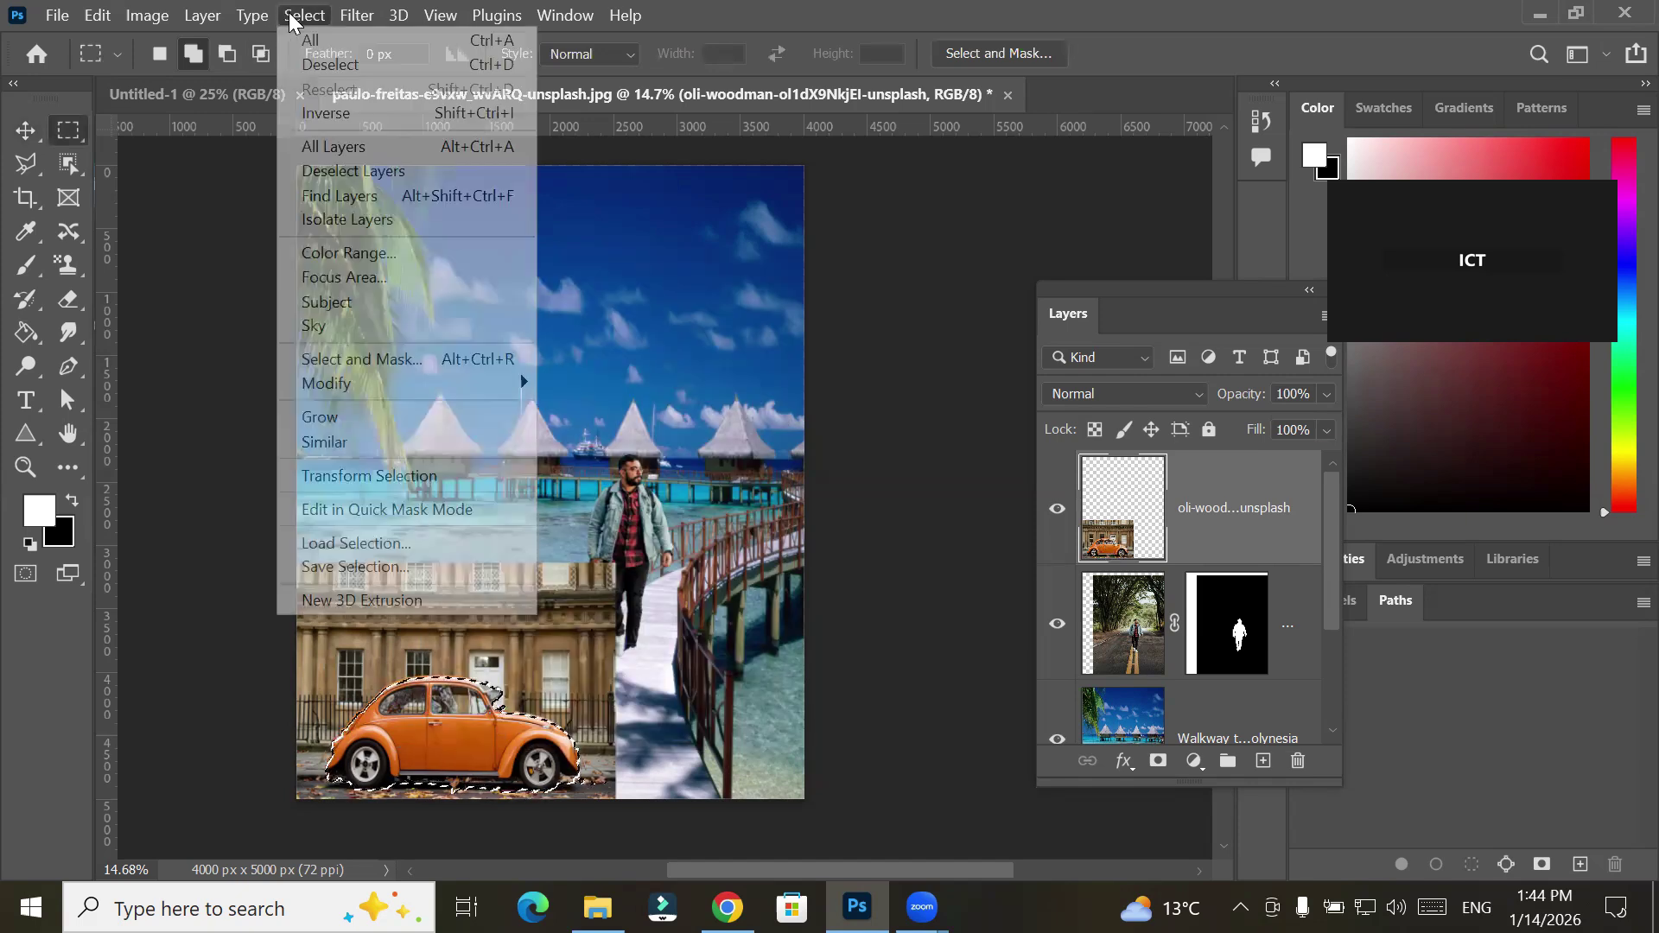
pyautogui.click(337, 113)
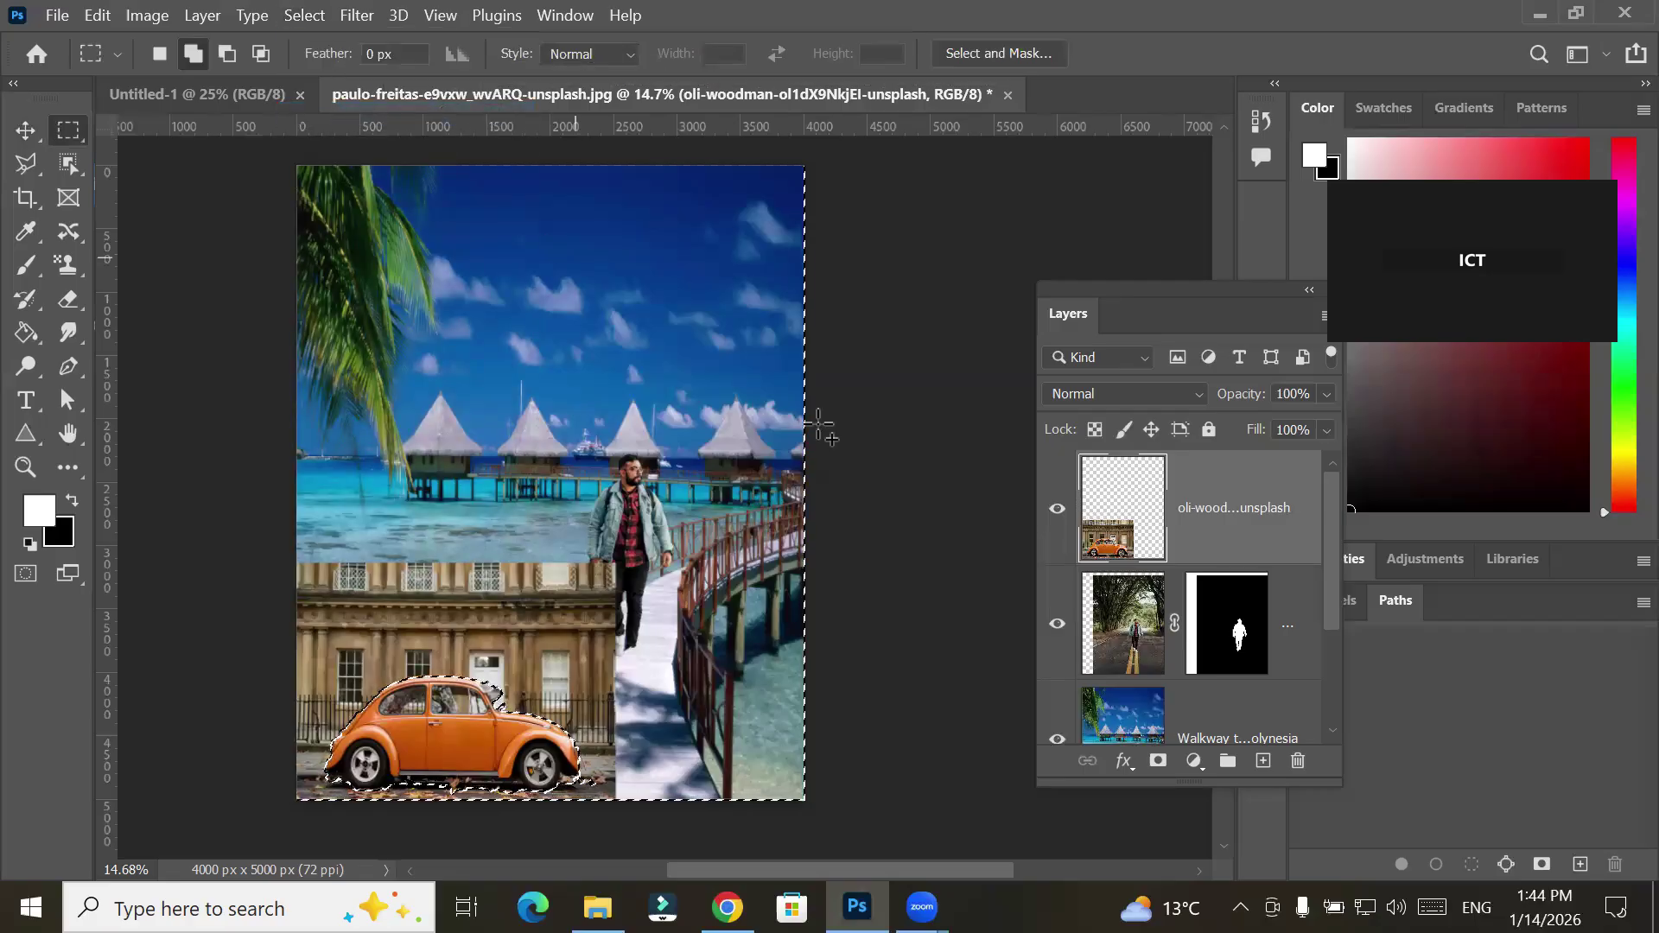
pyautogui.click(1157, 764)
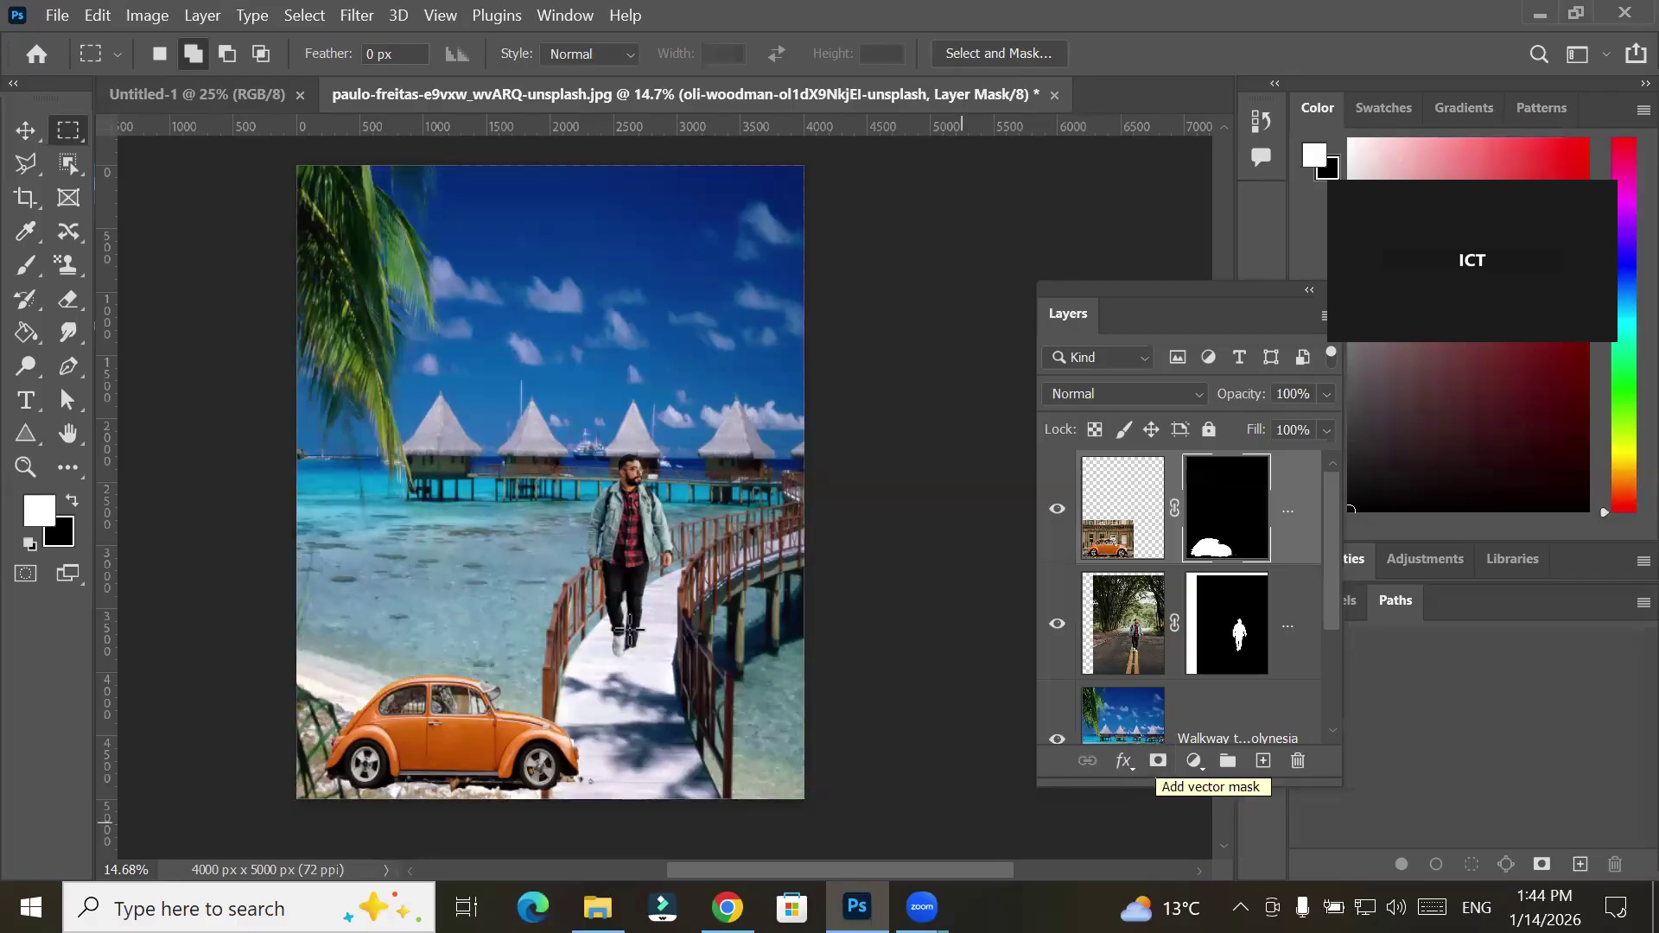
pyautogui.scroll(-2, 629, 629)
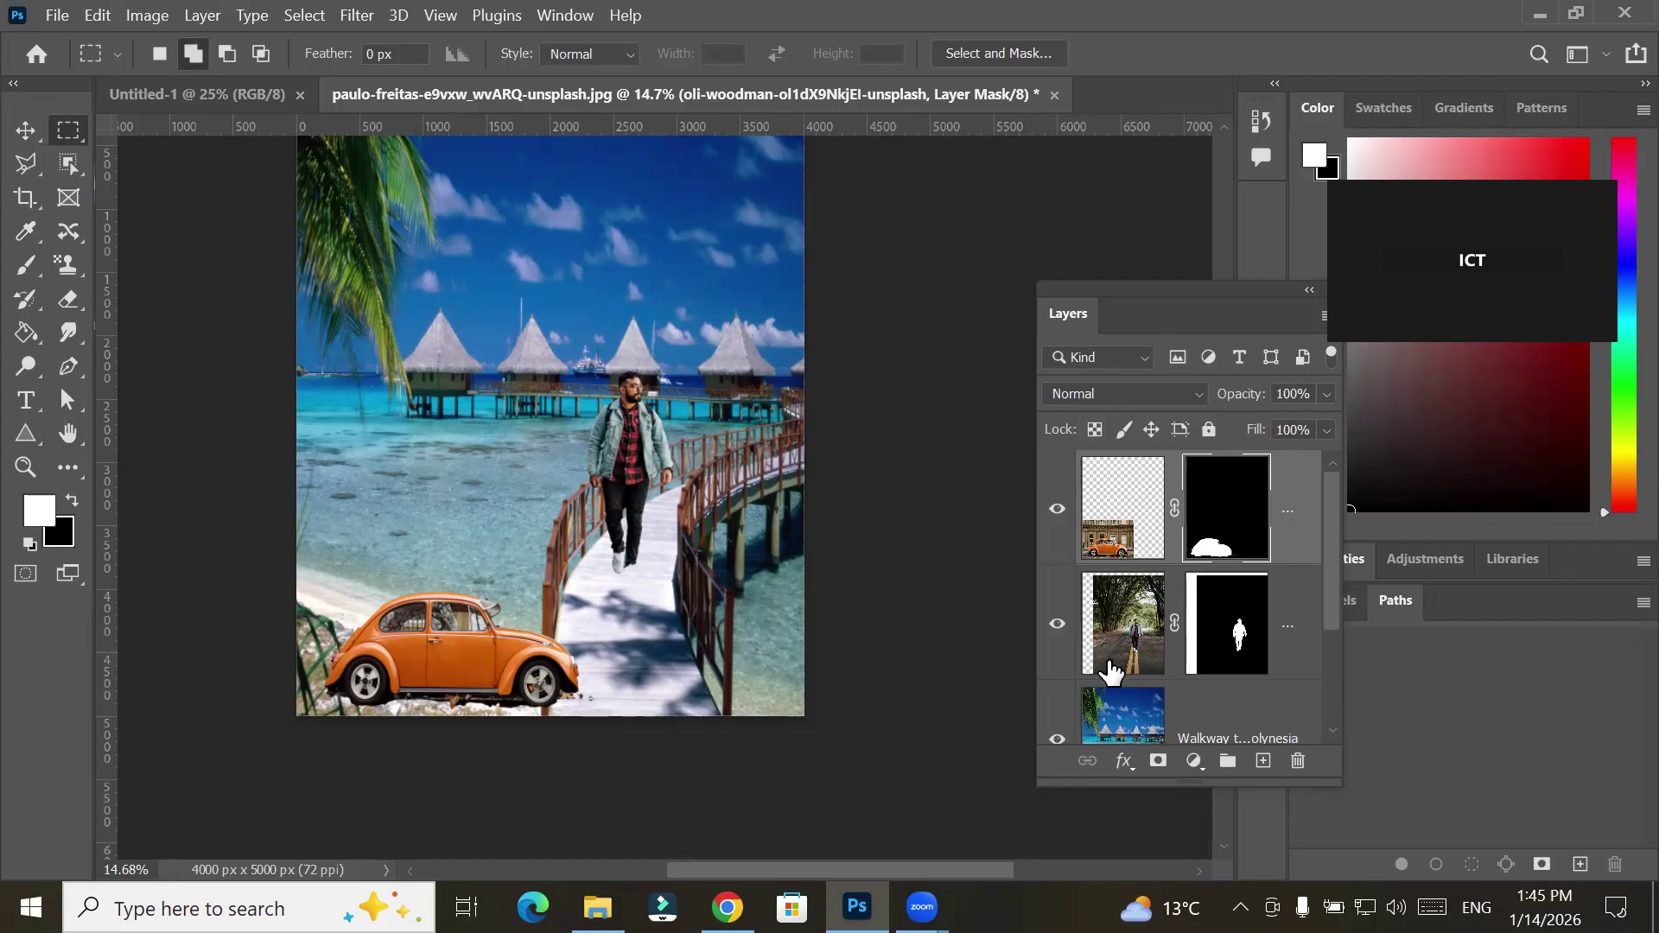
# Delete the car layer together with its mask, without applying the mask
pyautogui.click(1126, 529)
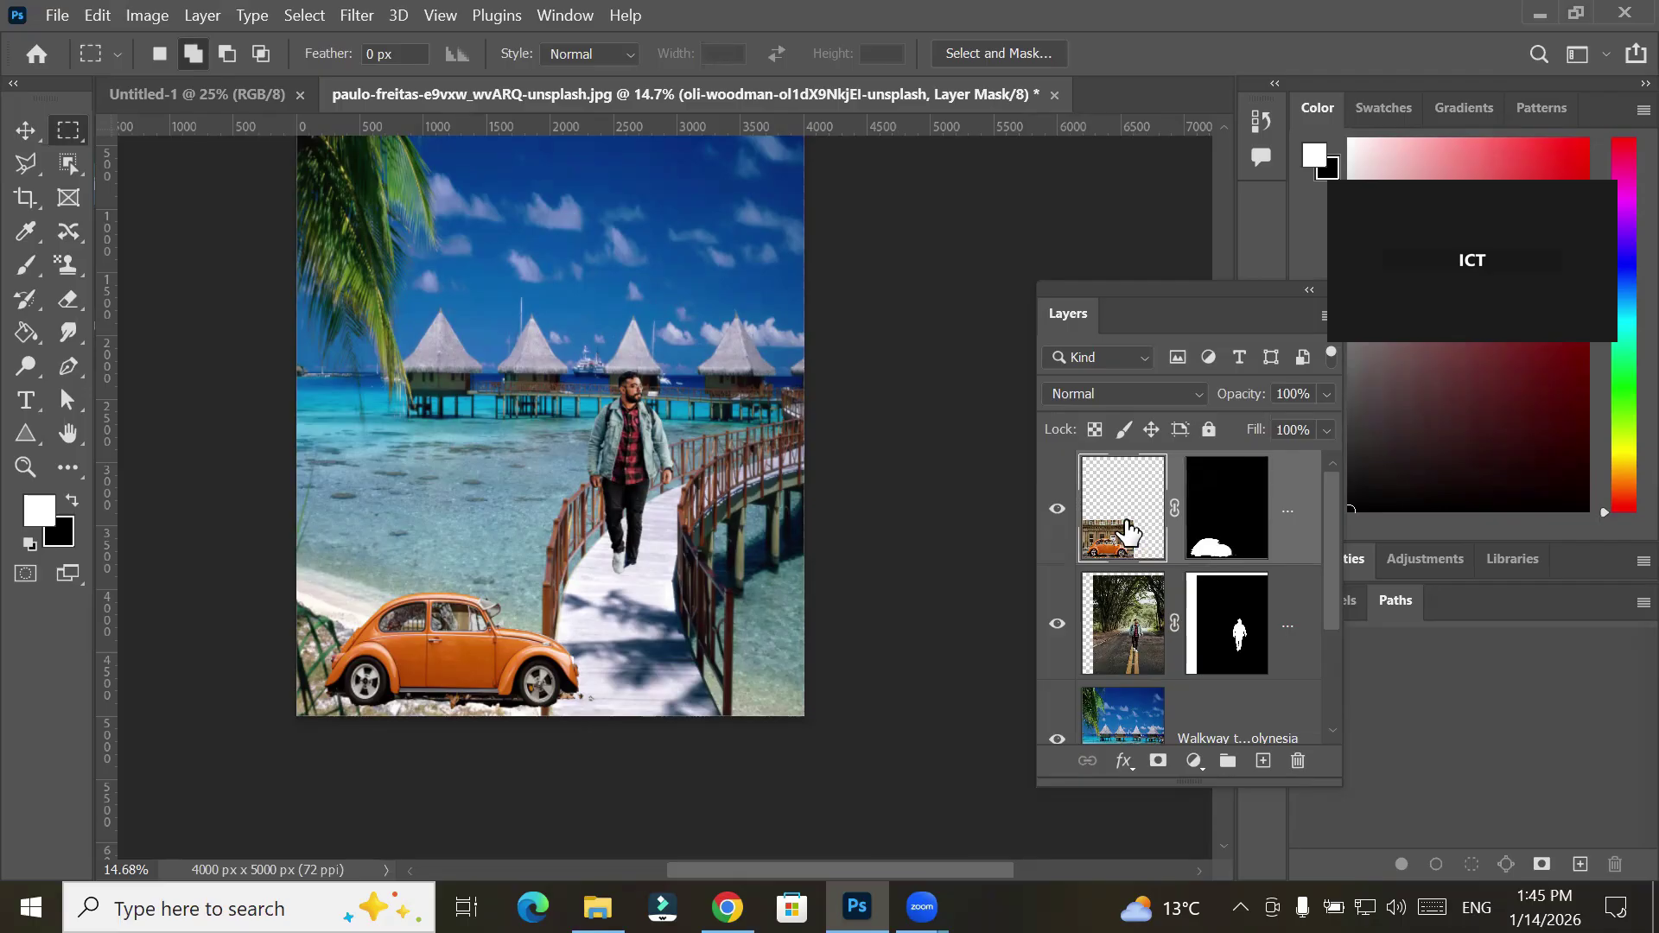
pyautogui.click(1228, 533)
pyautogui.click(1297, 761)
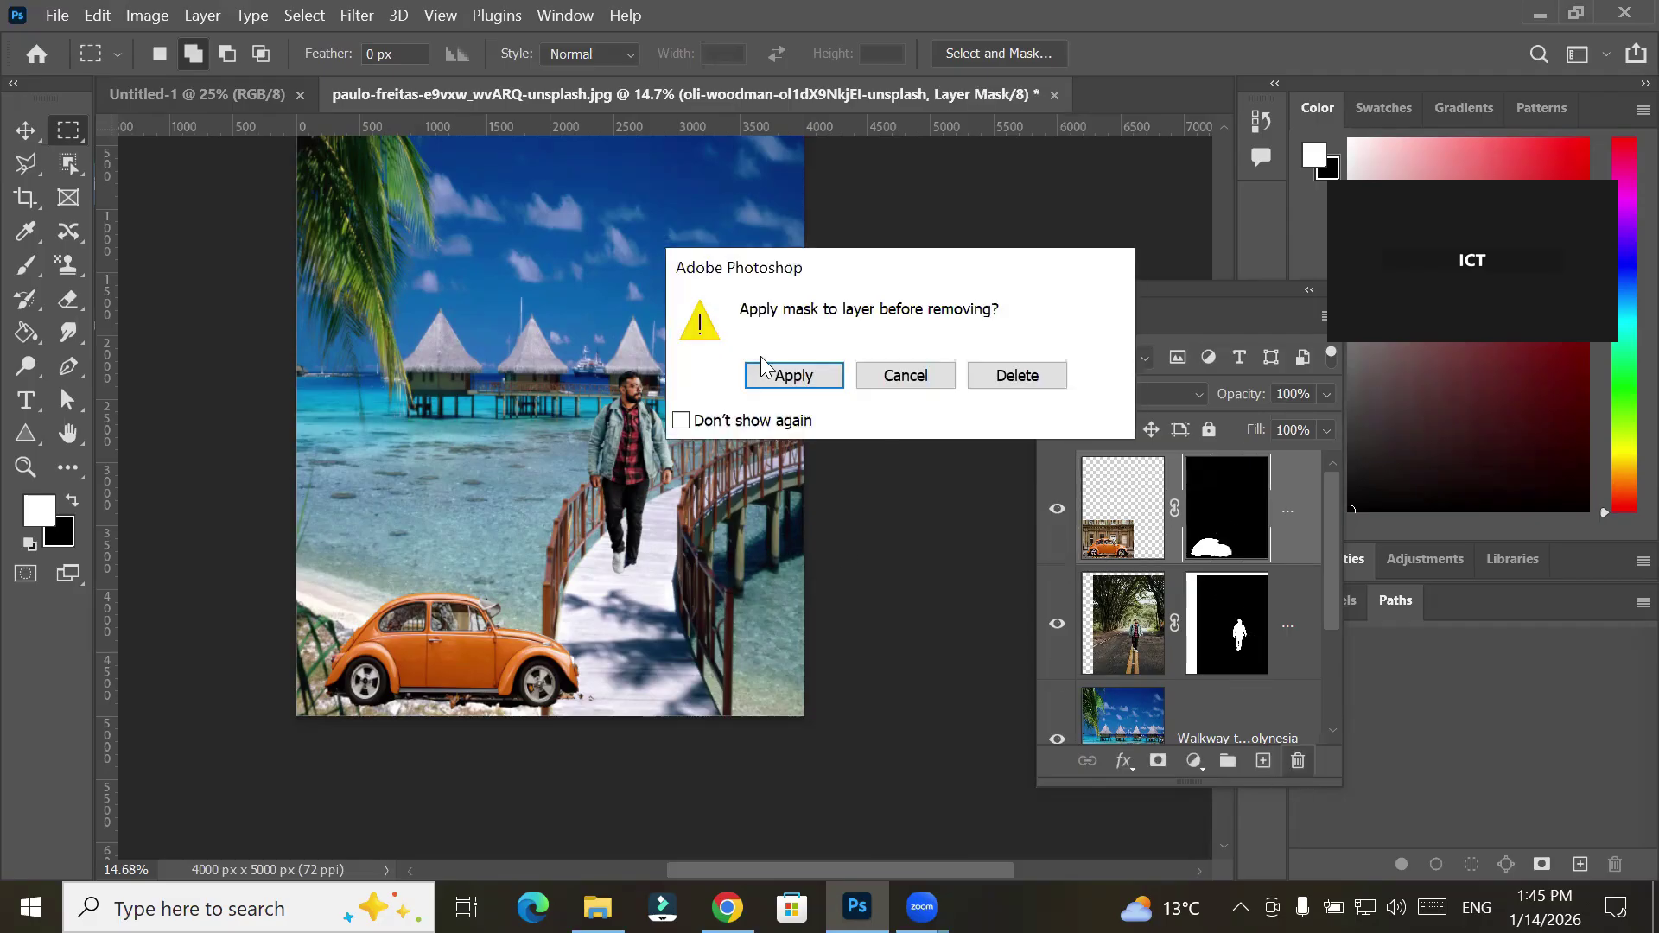
pyautogui.click(905, 375)
pyautogui.click(1115, 540)
pyautogui.click(1298, 763)
pyautogui.click(812, 378)
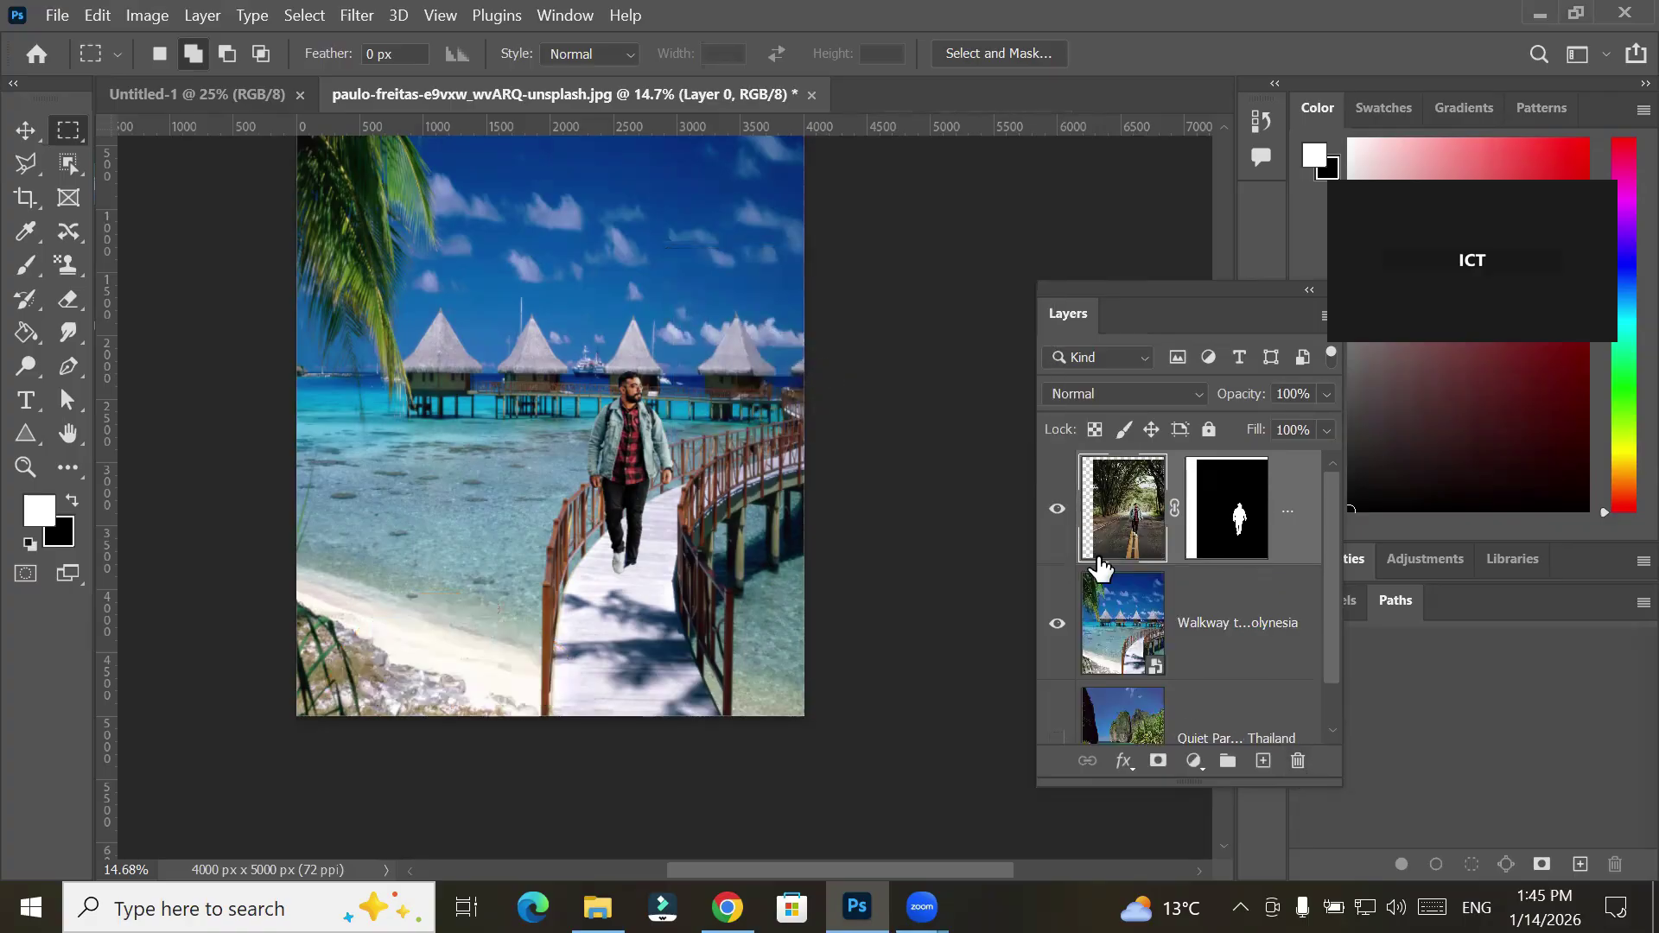
# Delete Layer 0's mask without applying it, and move the road photo left to cover the whole canvas
pyautogui.click(1119, 636)
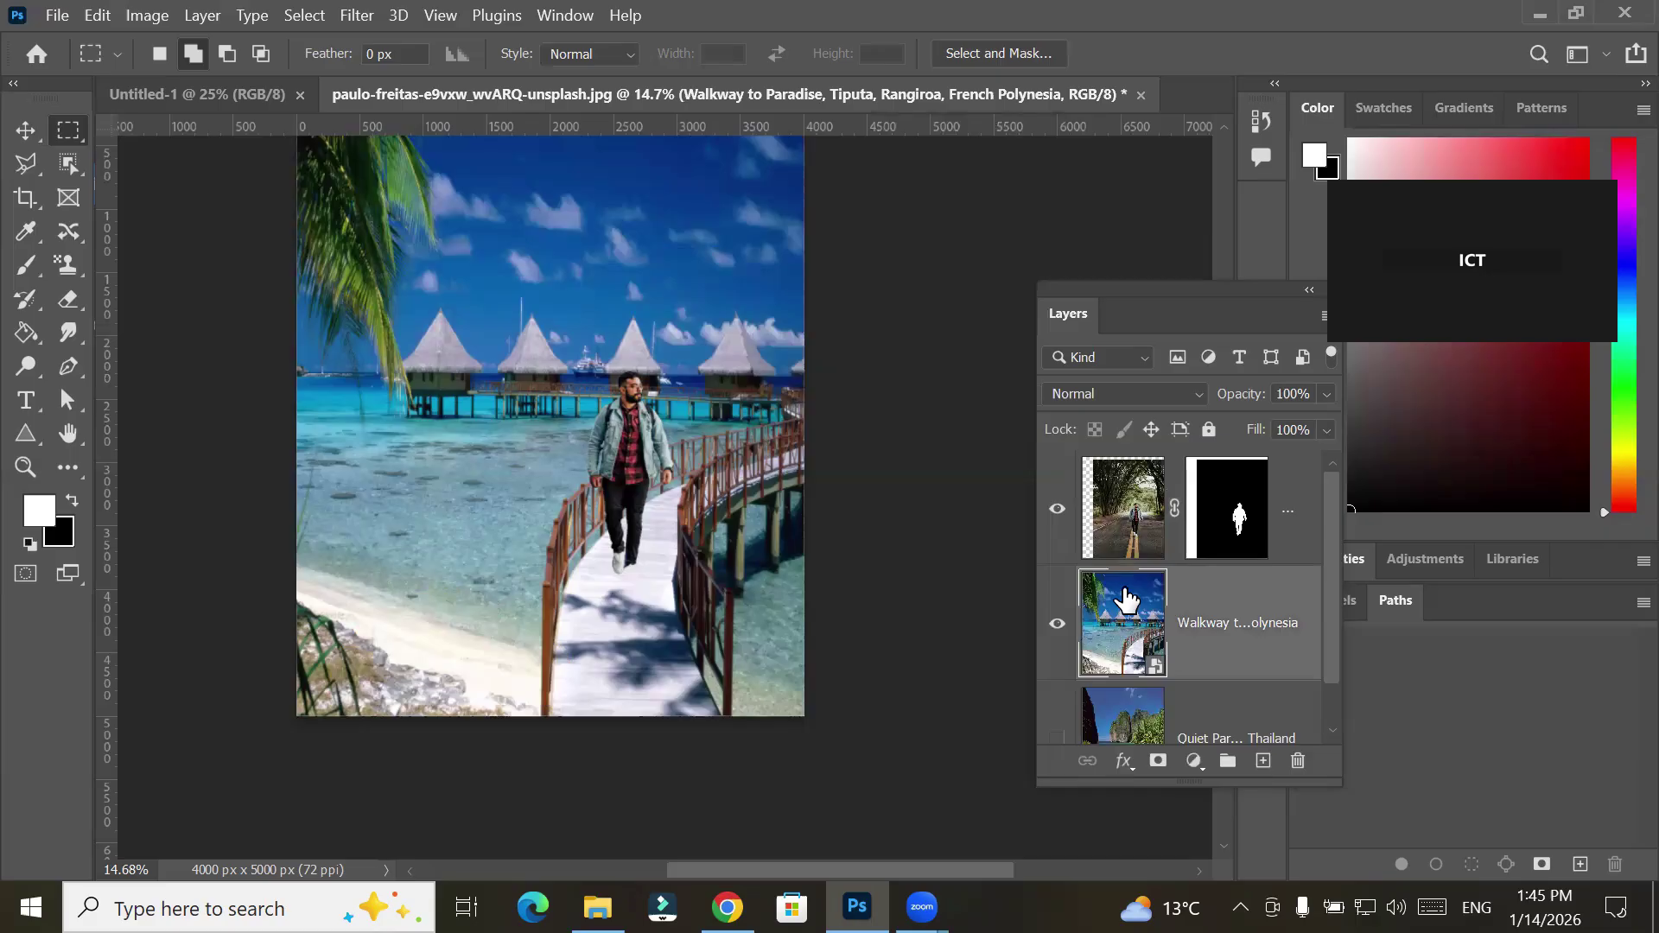
pyautogui.click(1239, 529)
pyautogui.click(1297, 762)
pyautogui.click(1016, 376)
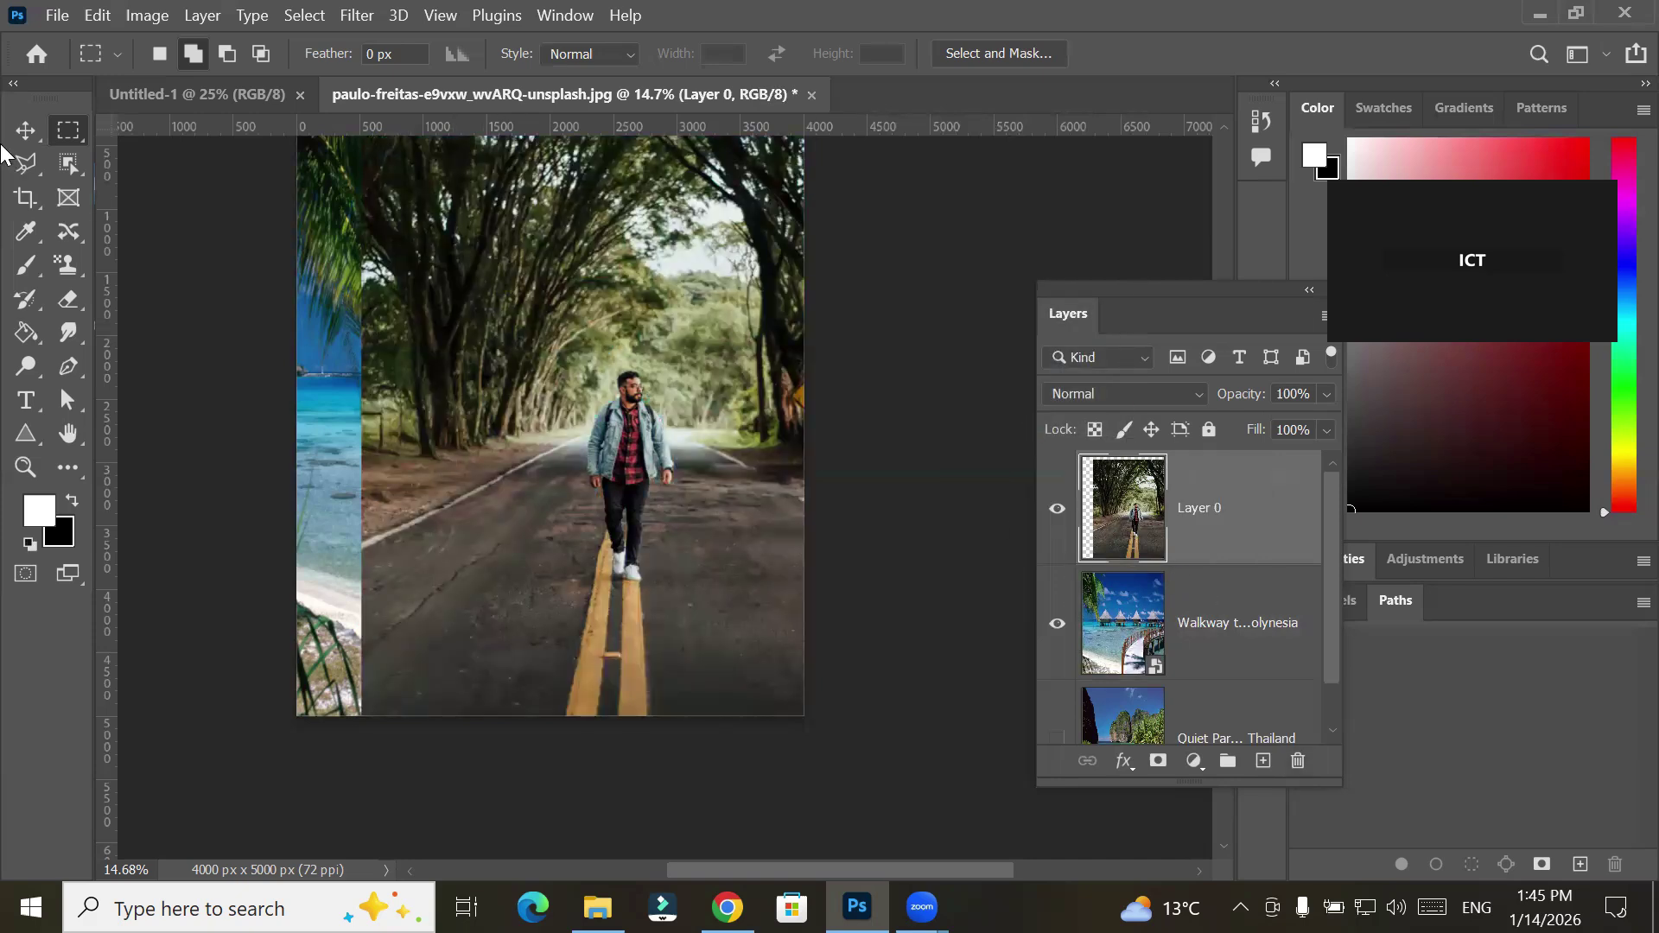
pyautogui.click(25, 129)
pyautogui.moveTo(483, 413); pyautogui.dragTo(421, 413)
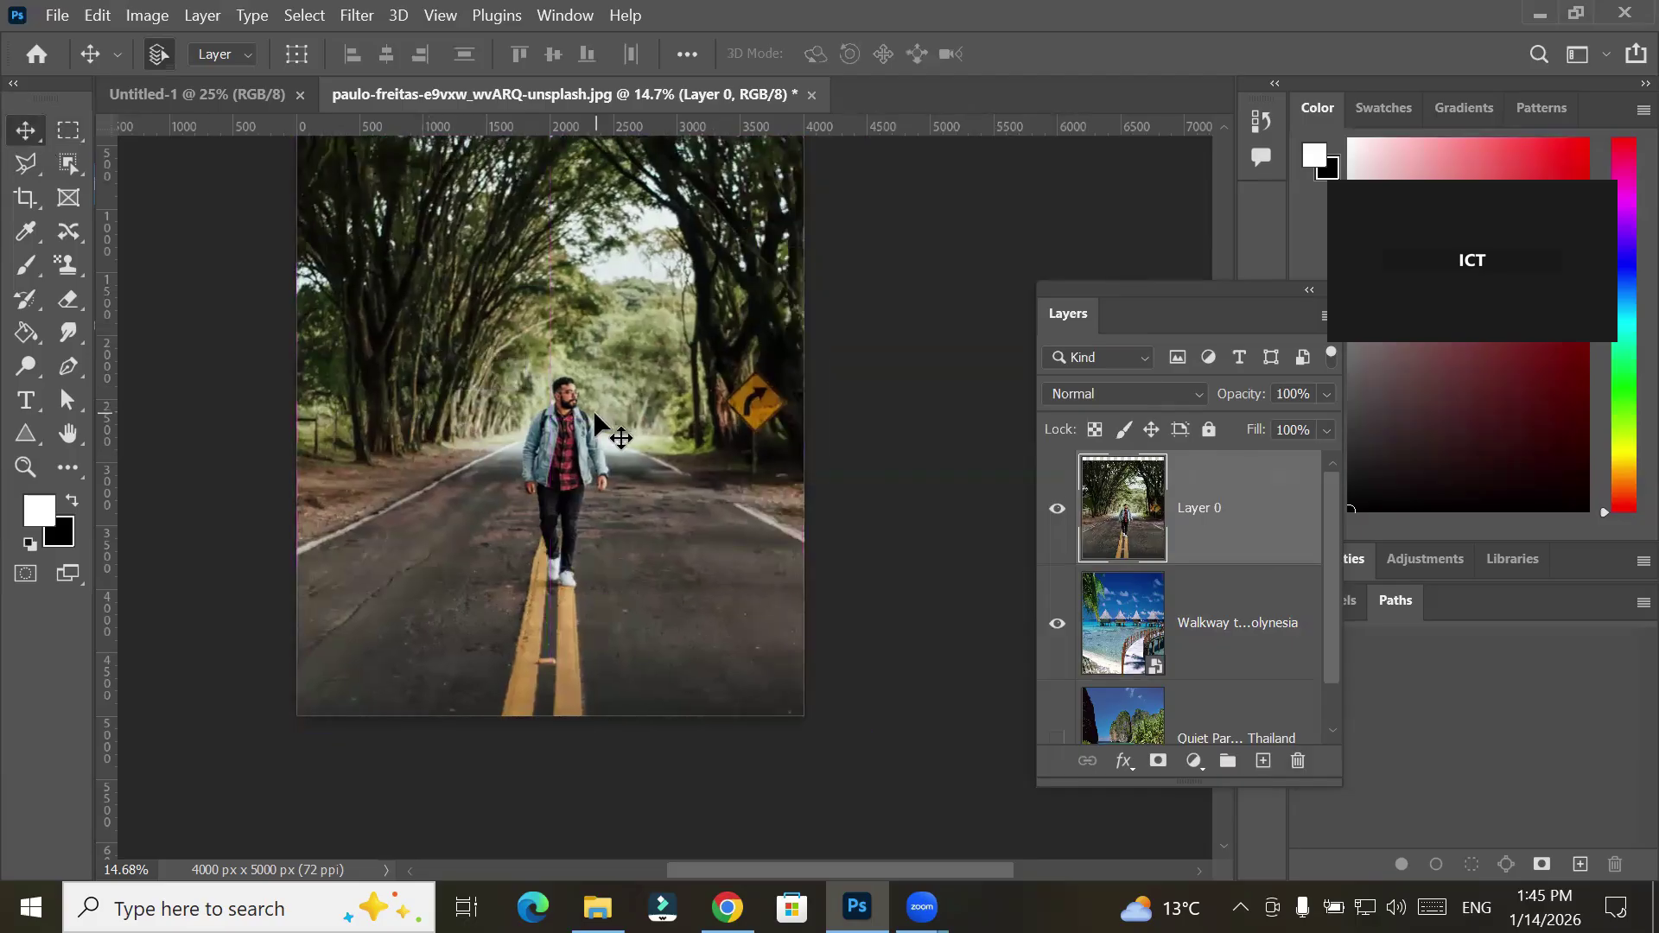
# Toggle Quick Mask mode on Layer 0 several times to compare it with standard mode, leaving it off
pyautogui.scroll(6, 579, 443)
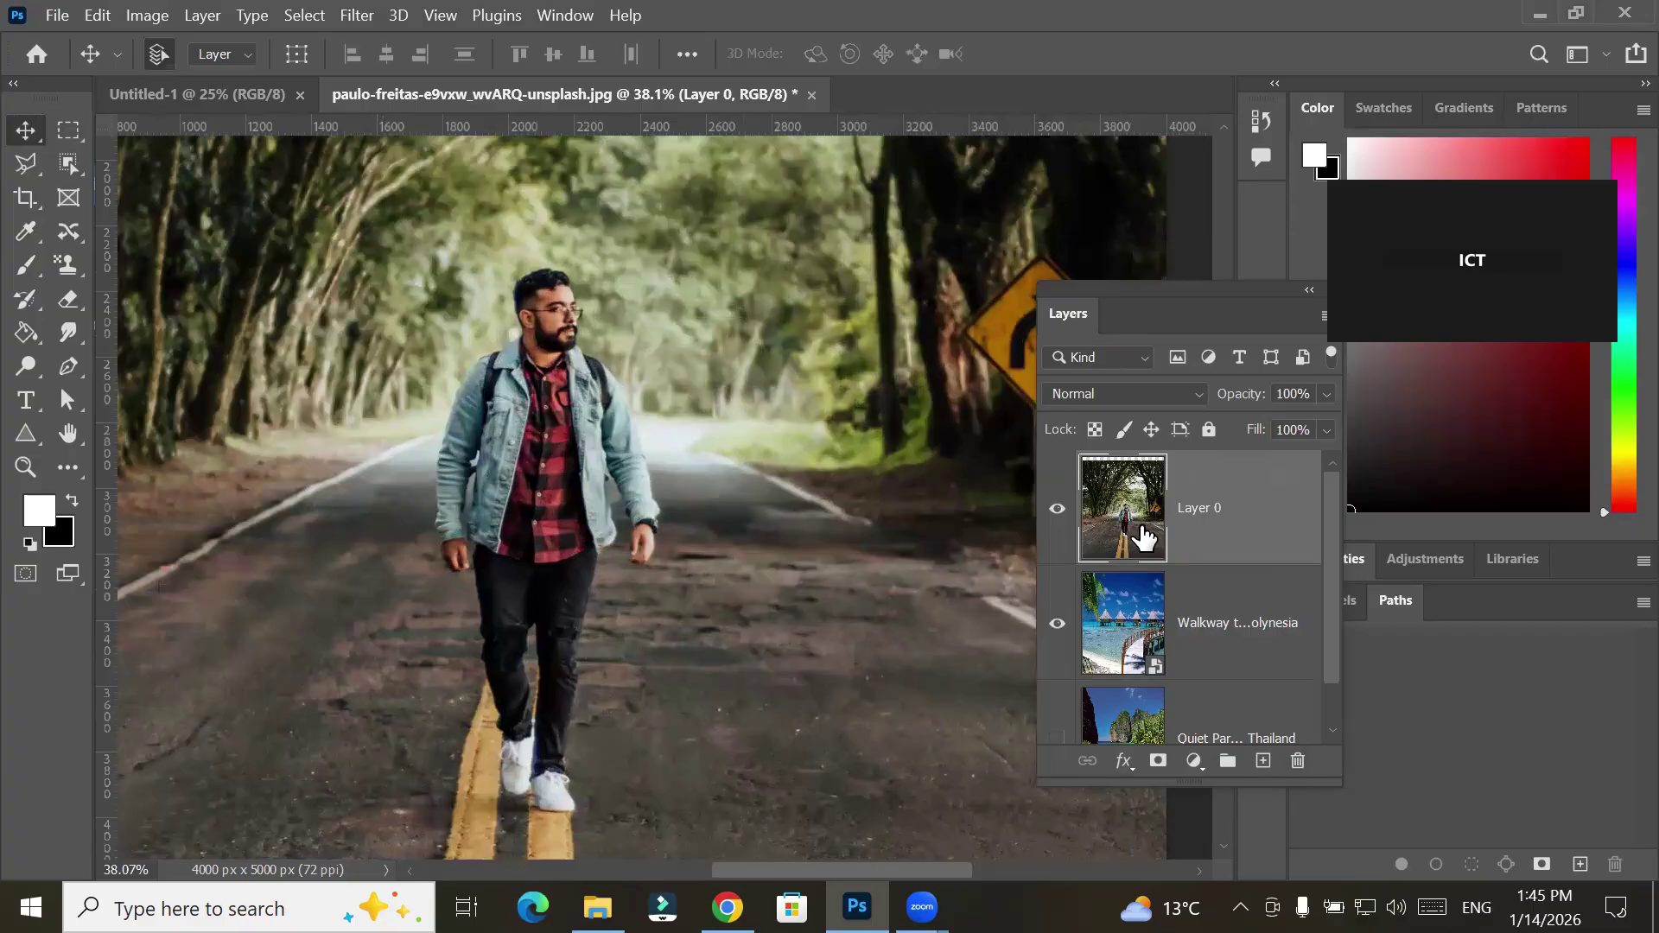
pyautogui.click(24, 573)
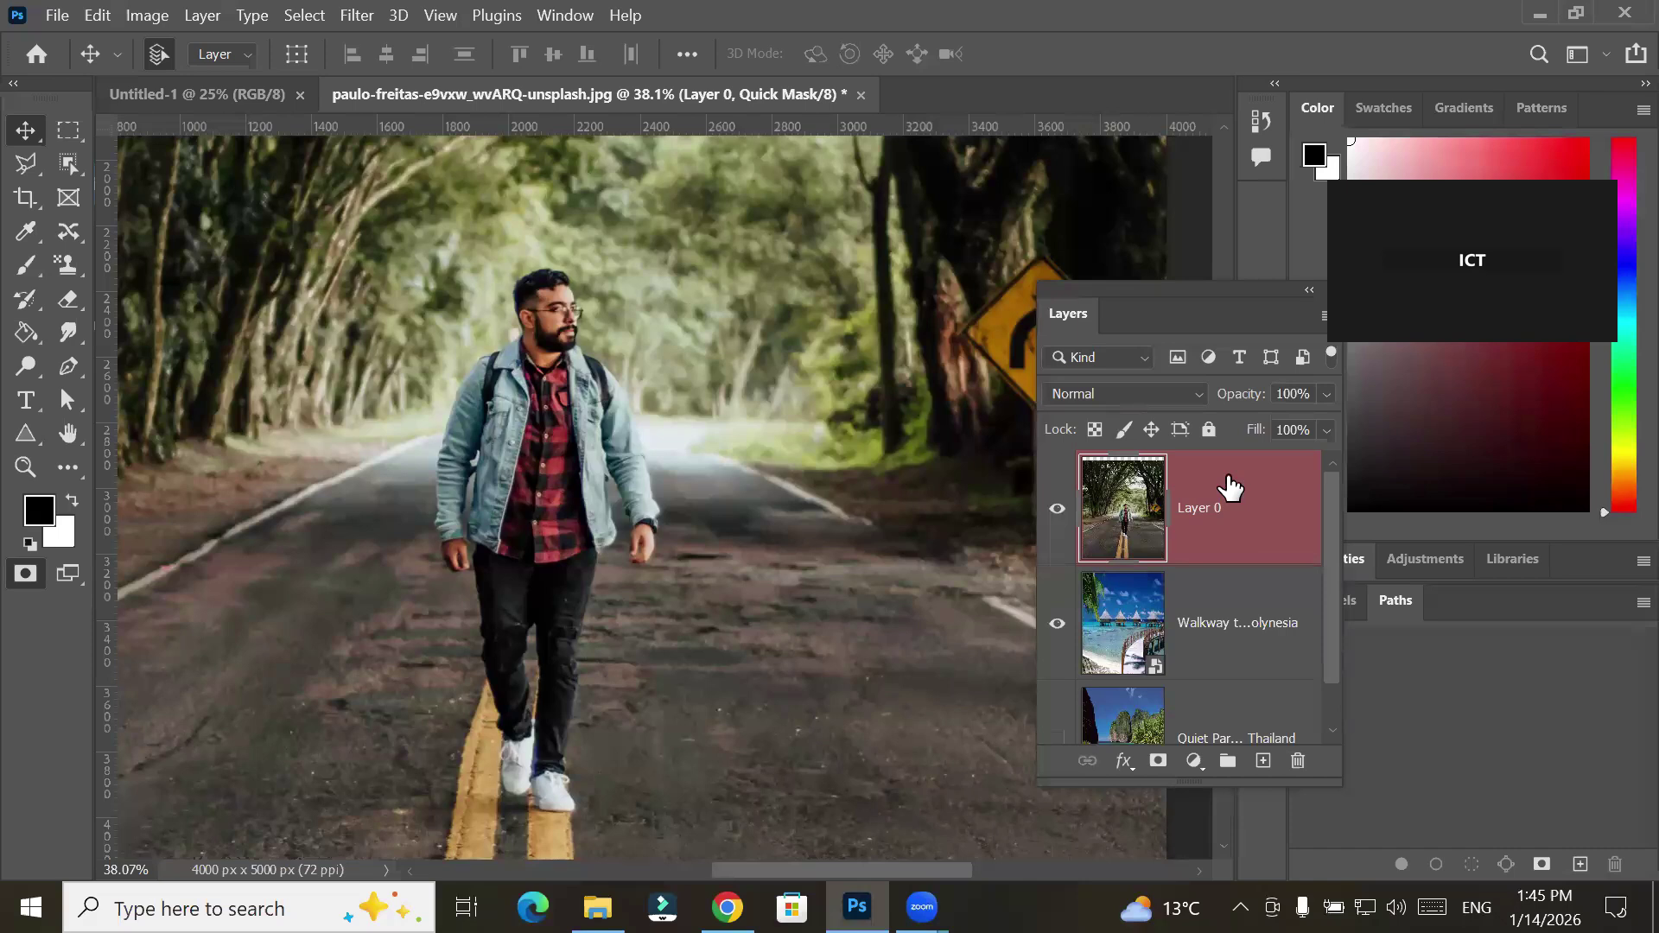
pyautogui.click(19, 577)
pyautogui.click(19, 577)
pyautogui.click(19, 577)
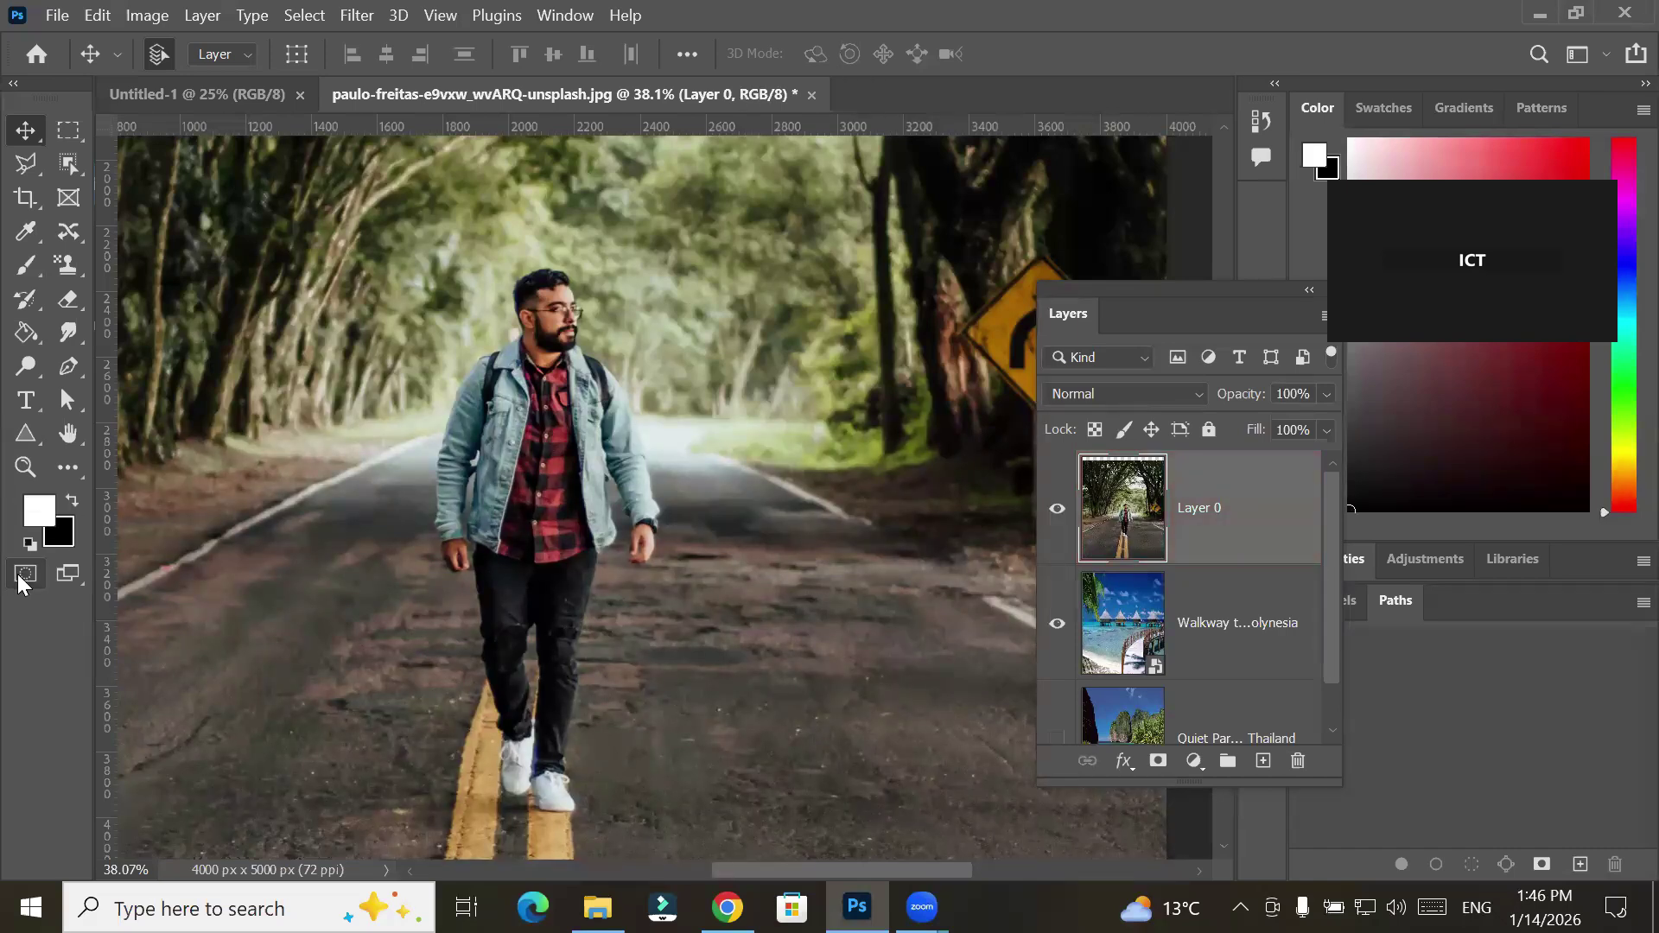
pyautogui.click(19, 577)
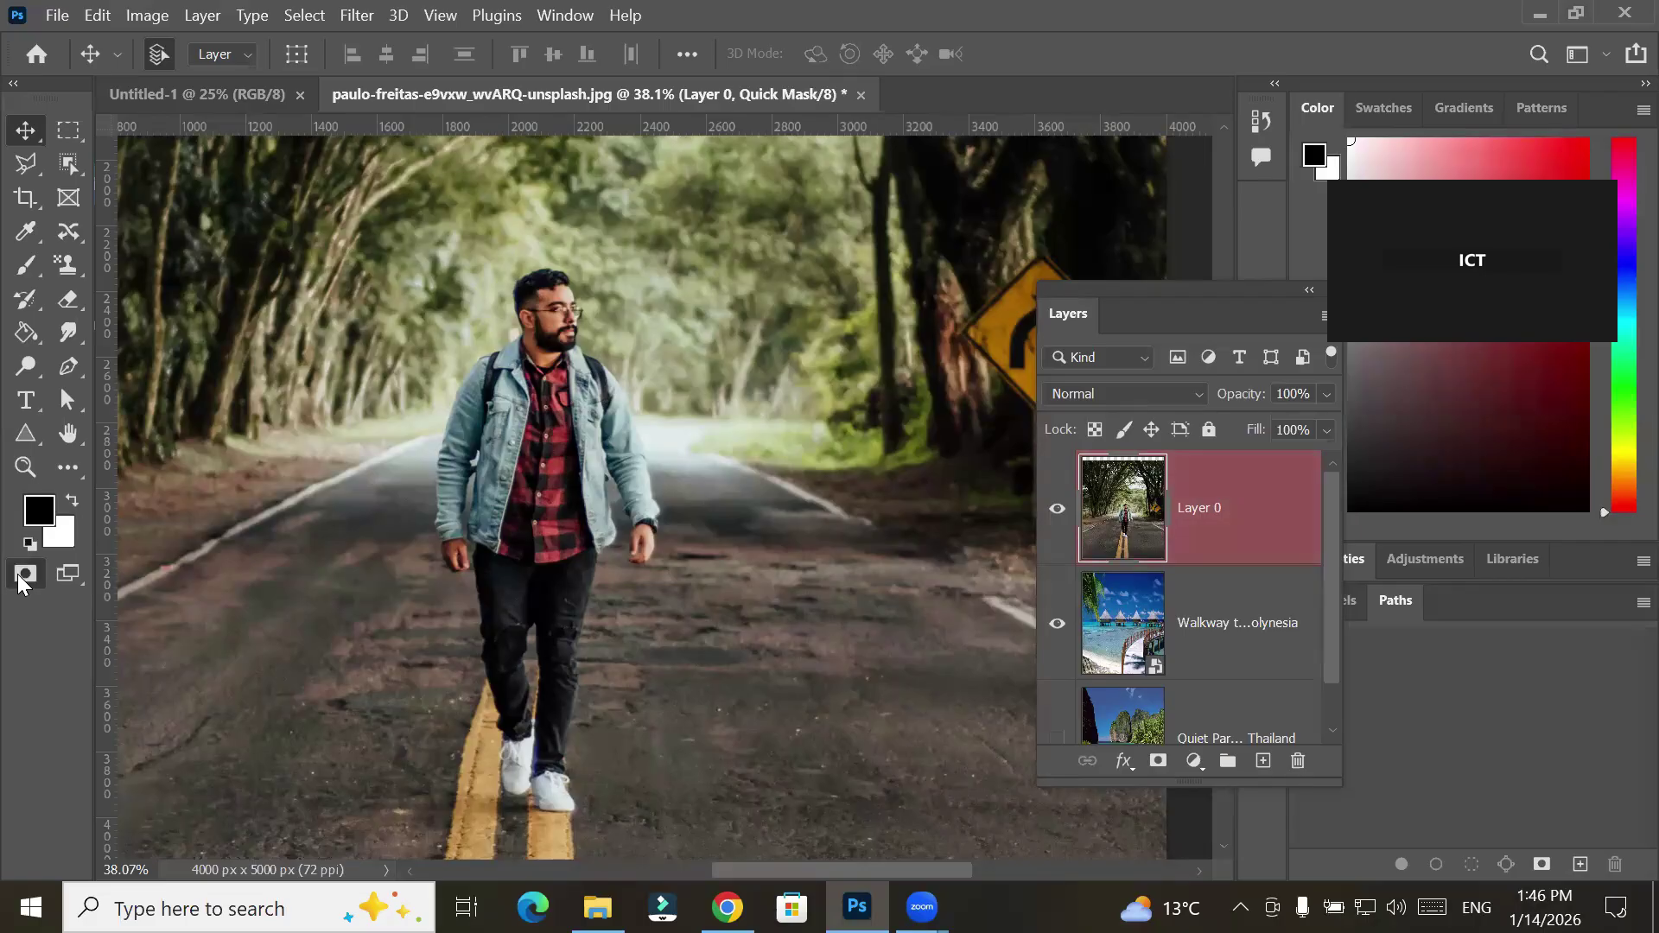
pyautogui.click(19, 577)
pyautogui.click(19, 577)
pyautogui.click(19, 577)
pyautogui.click(19, 577)
pyautogui.click(19, 577)
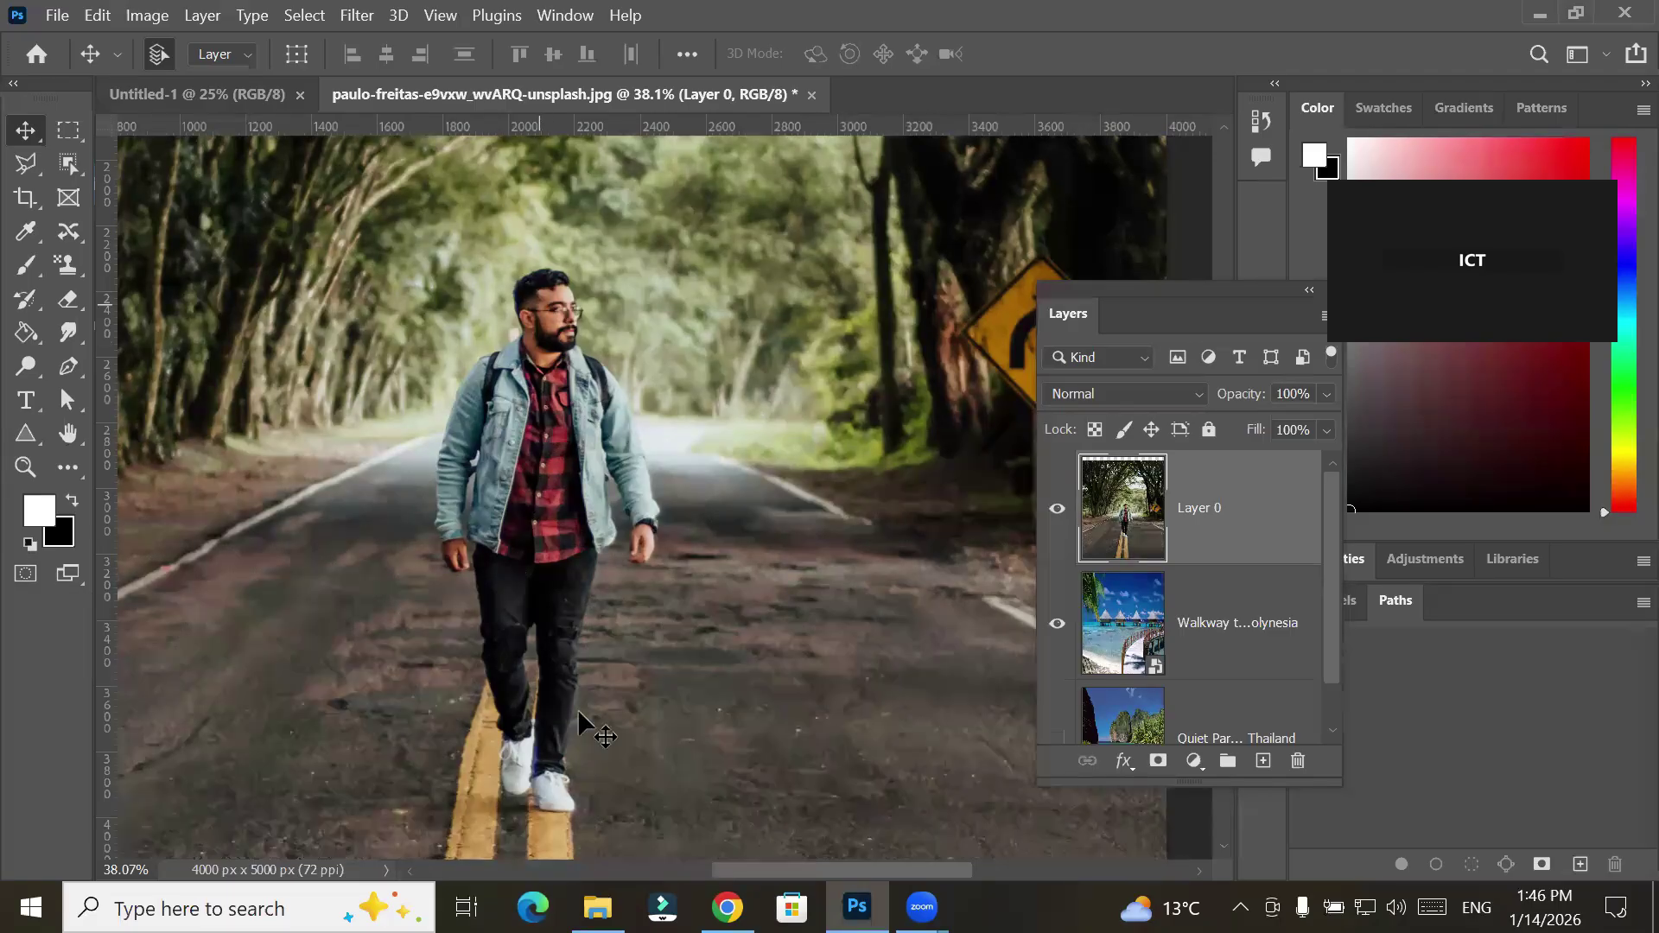
# Choose the Brush tool, reduce its size to 300, and swap the colours so black is the foreground colour
pyautogui.click(21, 275)
pyautogui.rightClick(21, 275)
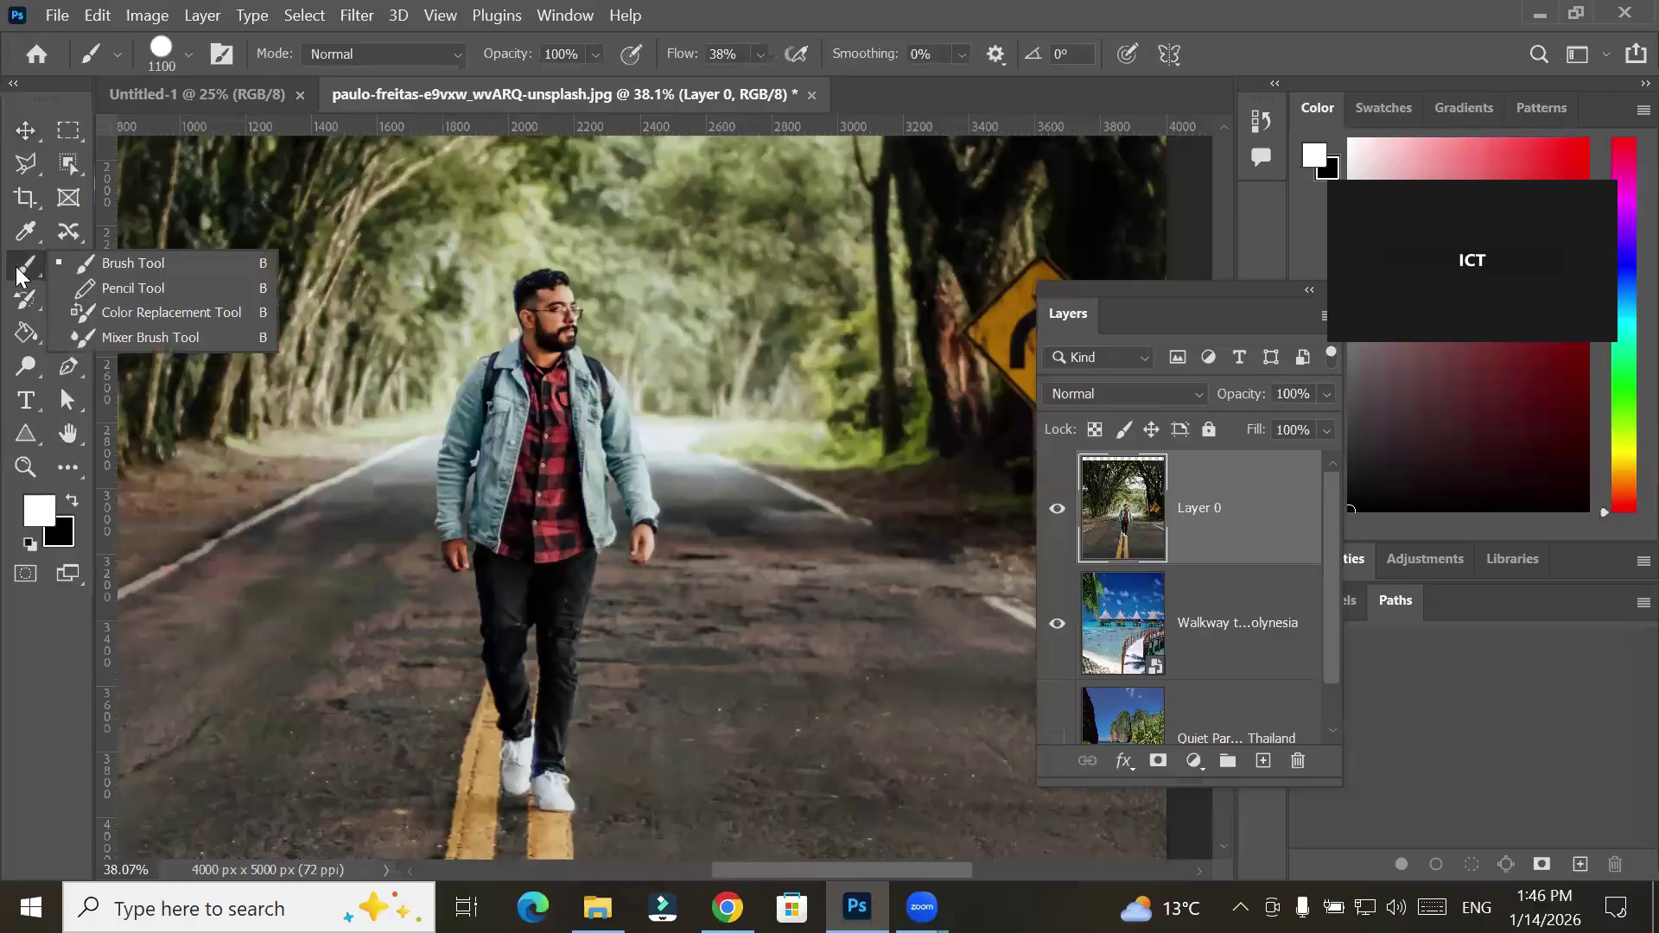
pyautogui.click(135, 262)
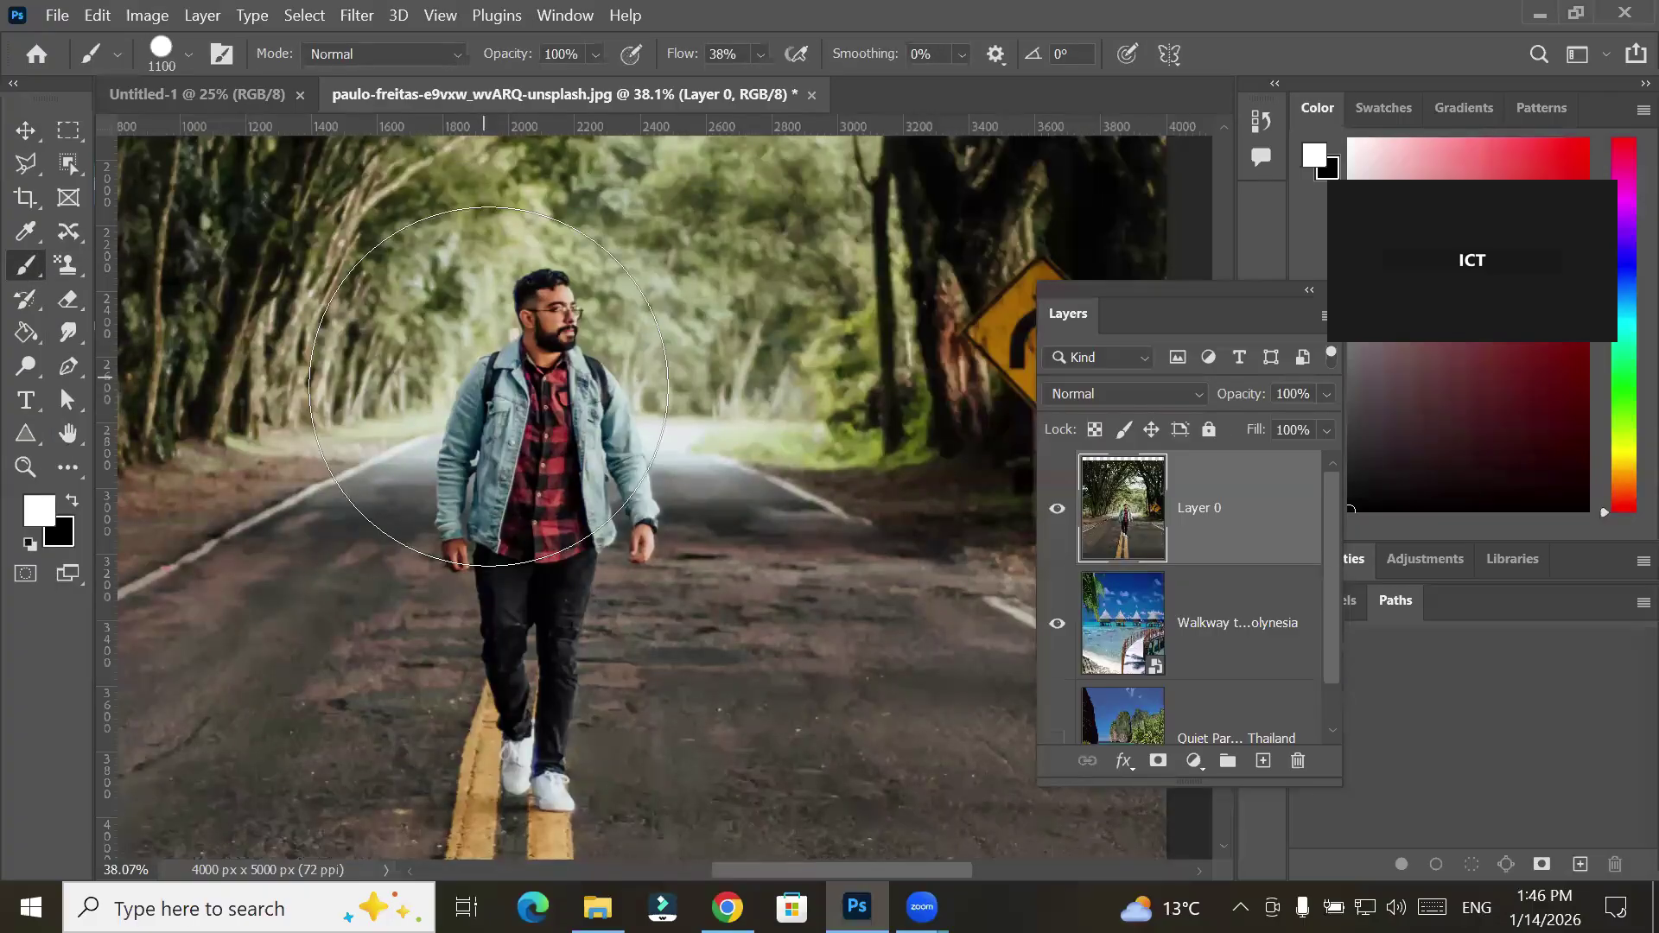
pyautogui.press('[')
pyautogui.press('[')
pyautogui.press('[')
pyautogui.press('[')
pyautogui.press('[')
pyautogui.press('[')
pyautogui.press('[')
pyautogui.press('[')
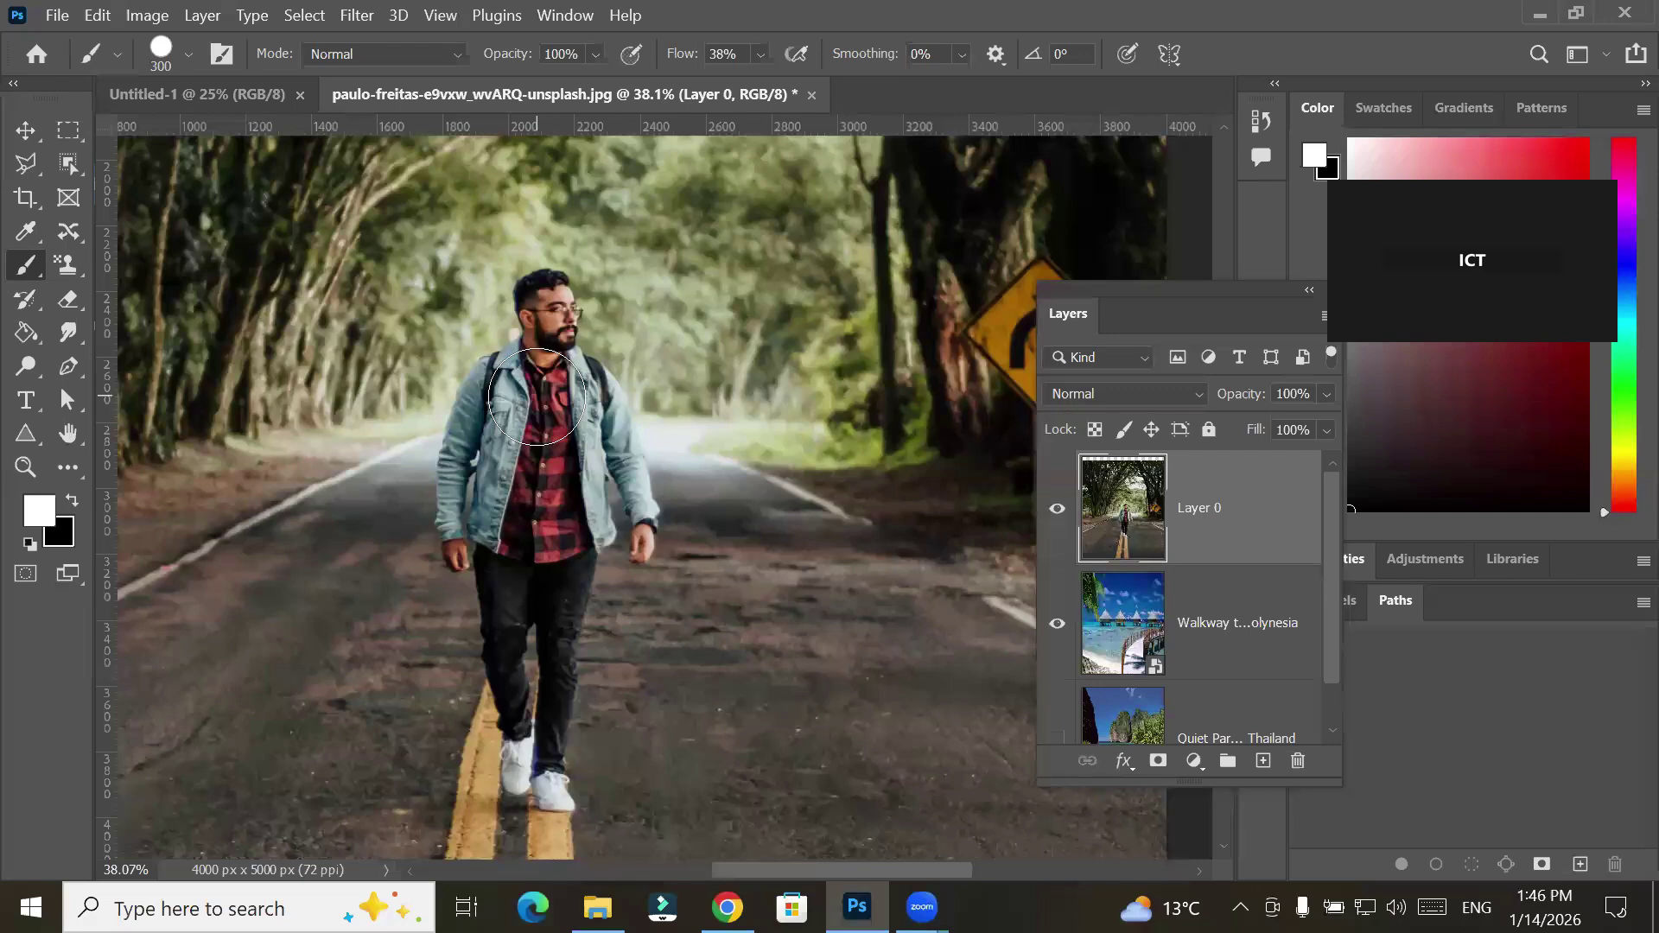
pyautogui.click(71, 502)
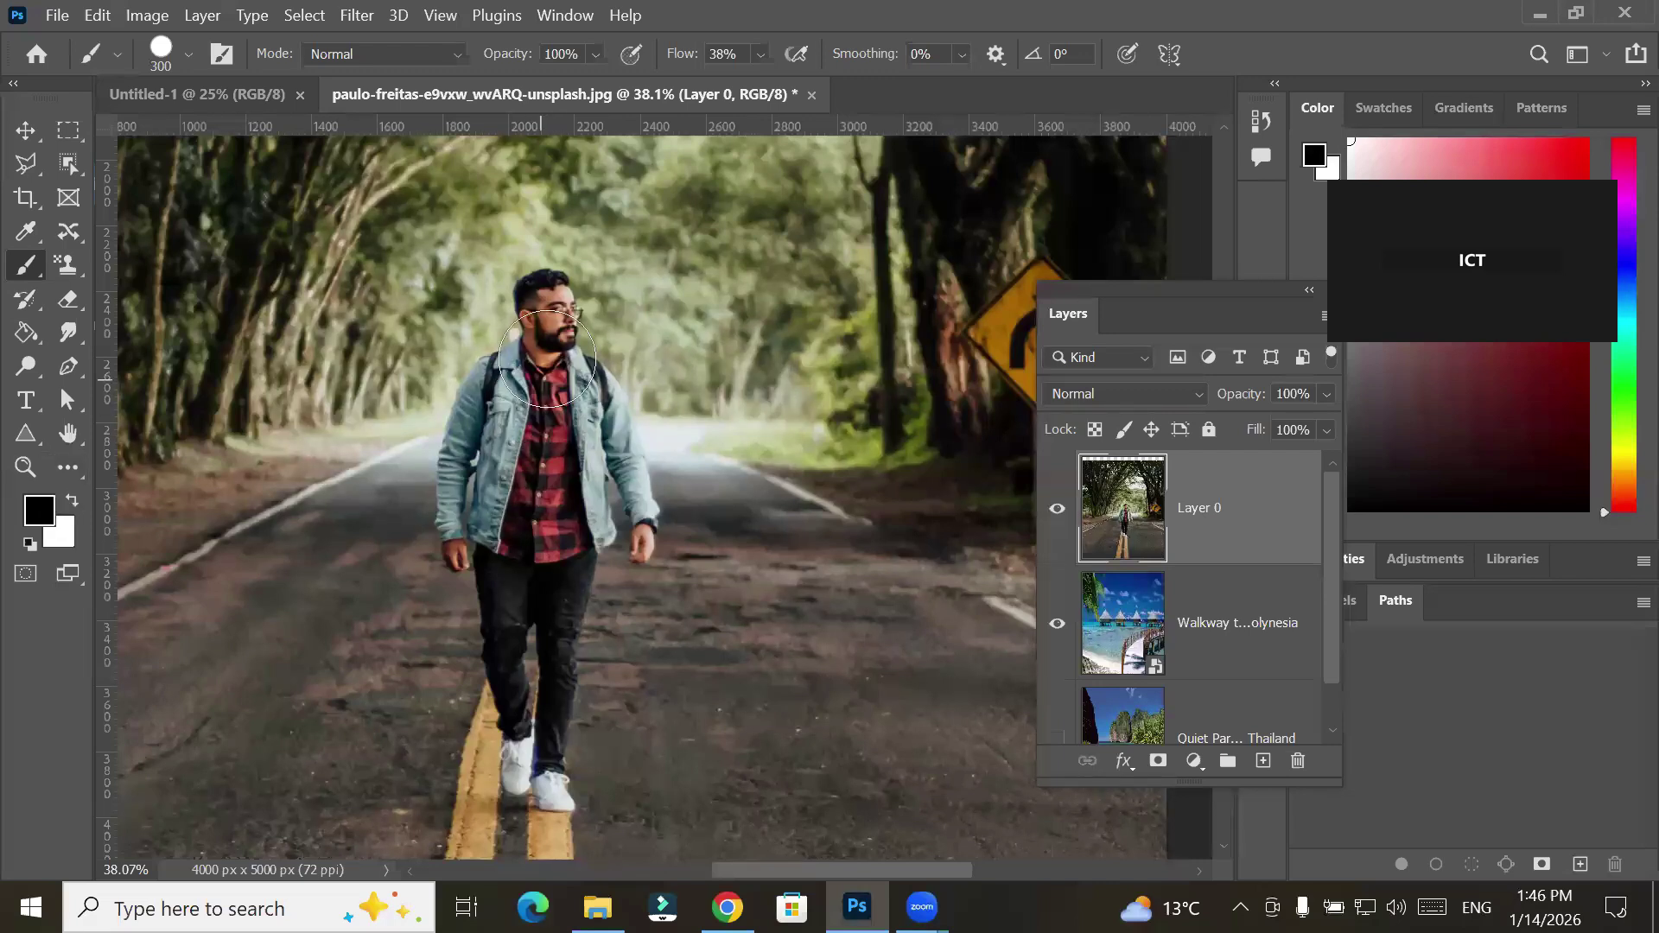
# Paint black over the man directly on Layer 0, toggle Quick Mask mode to compare, and undo the painting
pyautogui.moveTo(553, 321)
pyautogui.mouseDown()
pyautogui.moveTo(554, 408)
pyautogui.moveTo(478, 475)
pyautogui.moveTo(473, 534)
pyautogui.moveTo(498, 386)
pyautogui.moveTo(567, 412)
pyautogui.moveTo(630, 480)
pyautogui.moveTo(639, 552)
pyautogui.moveTo(545, 513)
pyautogui.moveTo(540, 787)
pyautogui.mouseUp()
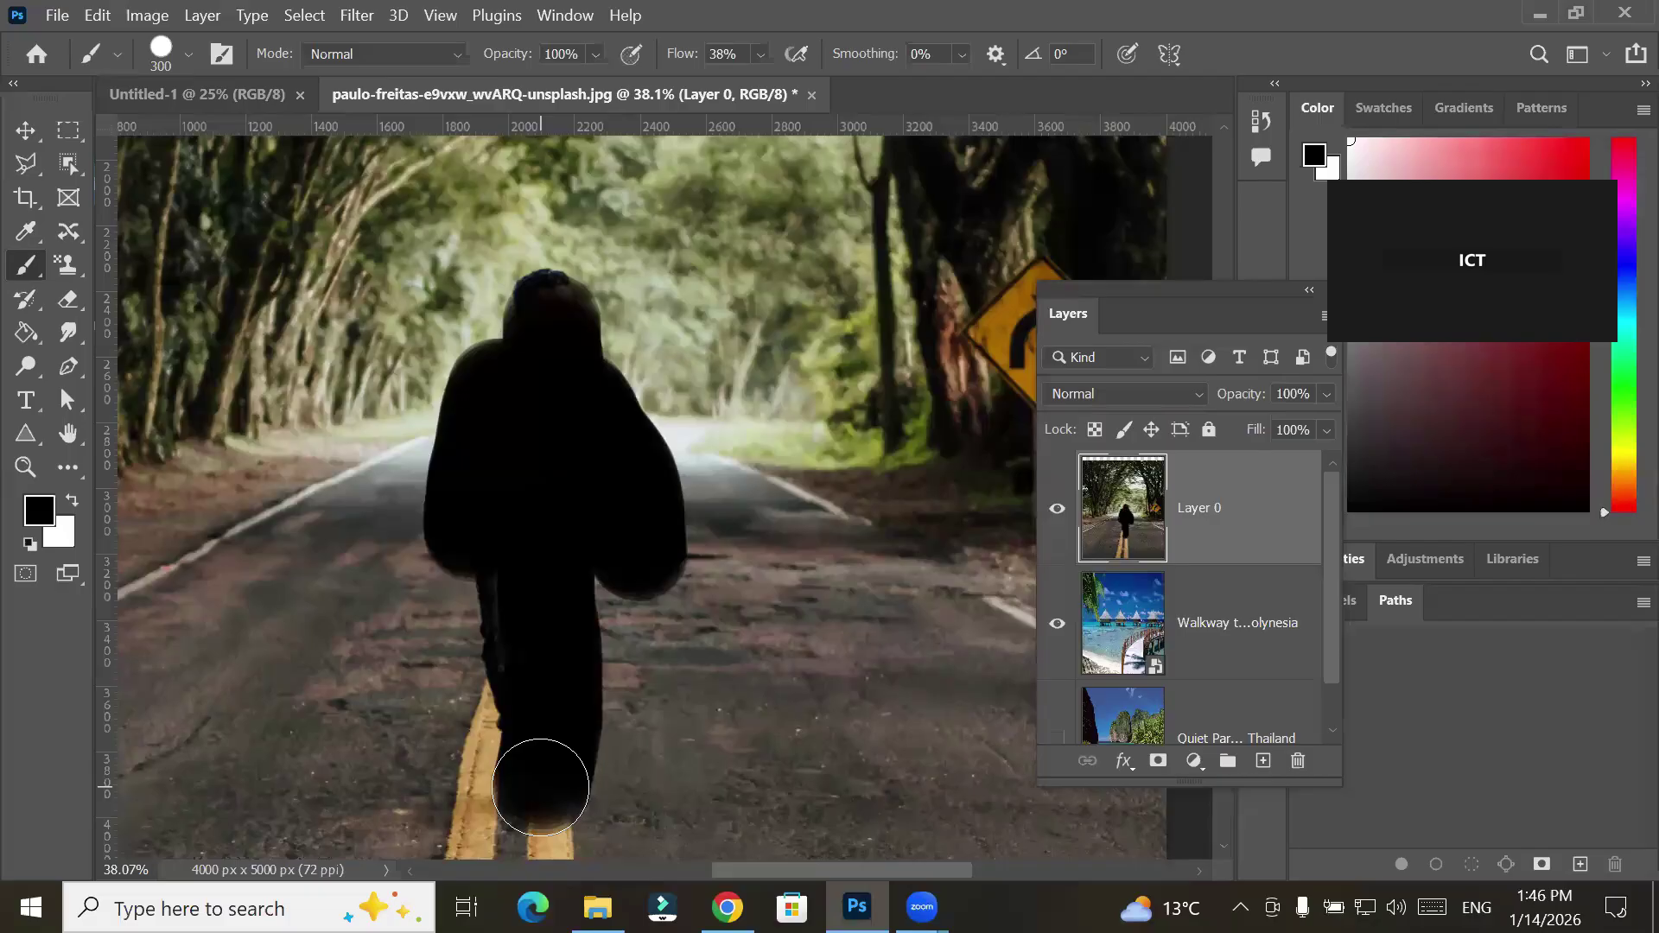
pyautogui.click(25, 574)
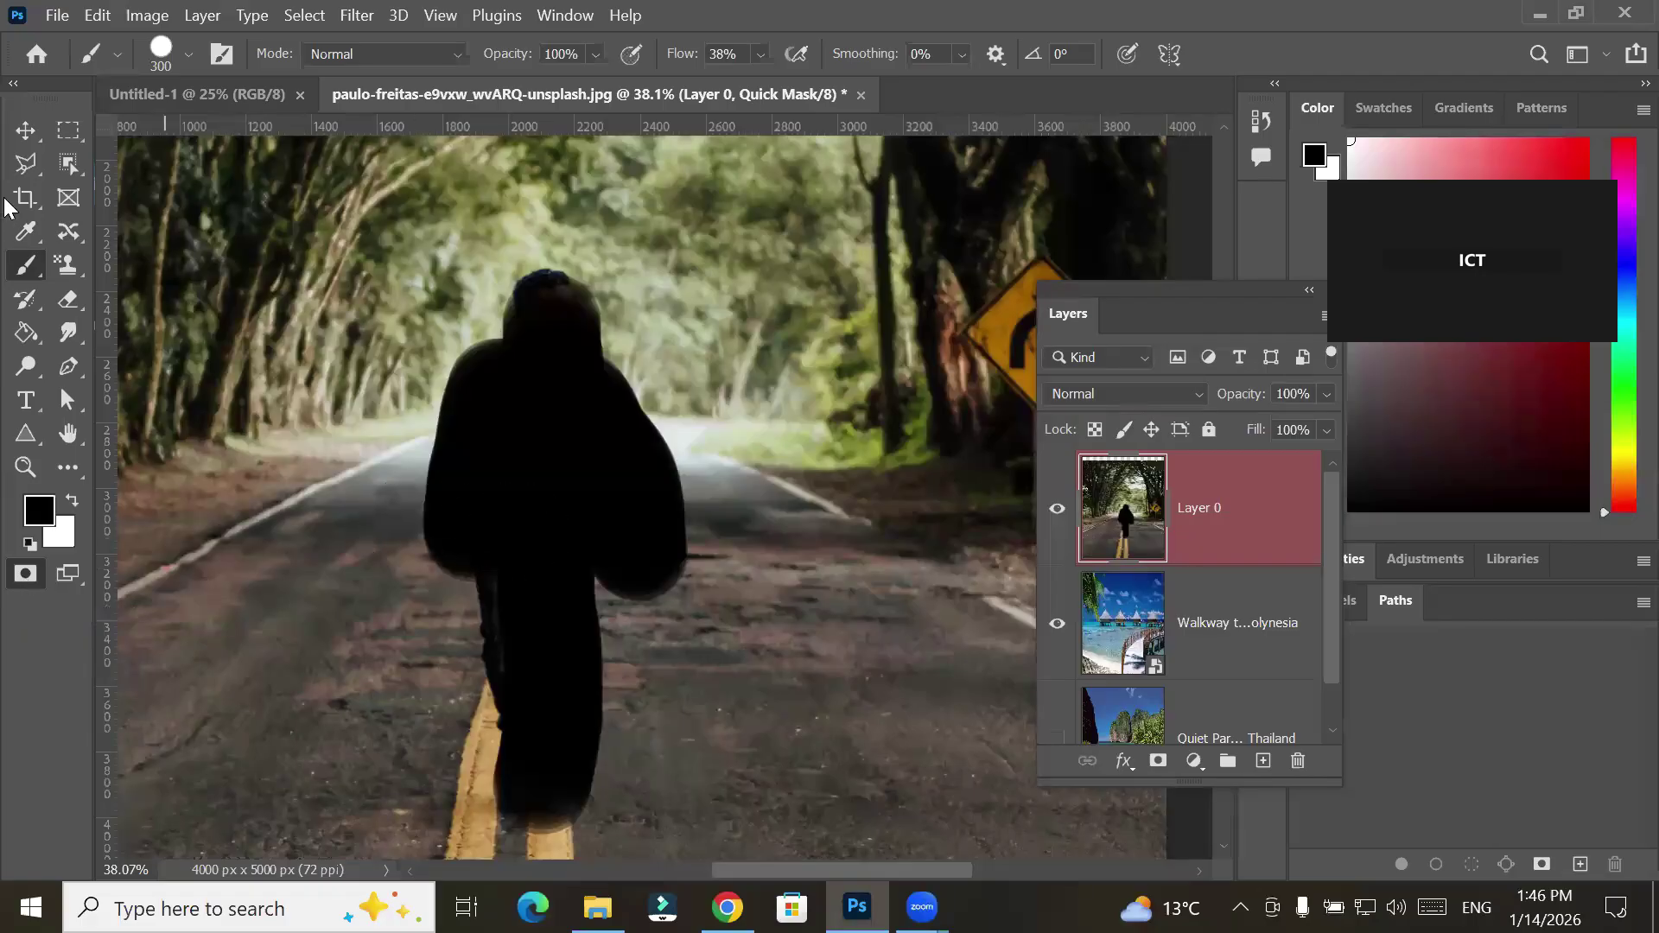
pyautogui.click(76, 122)
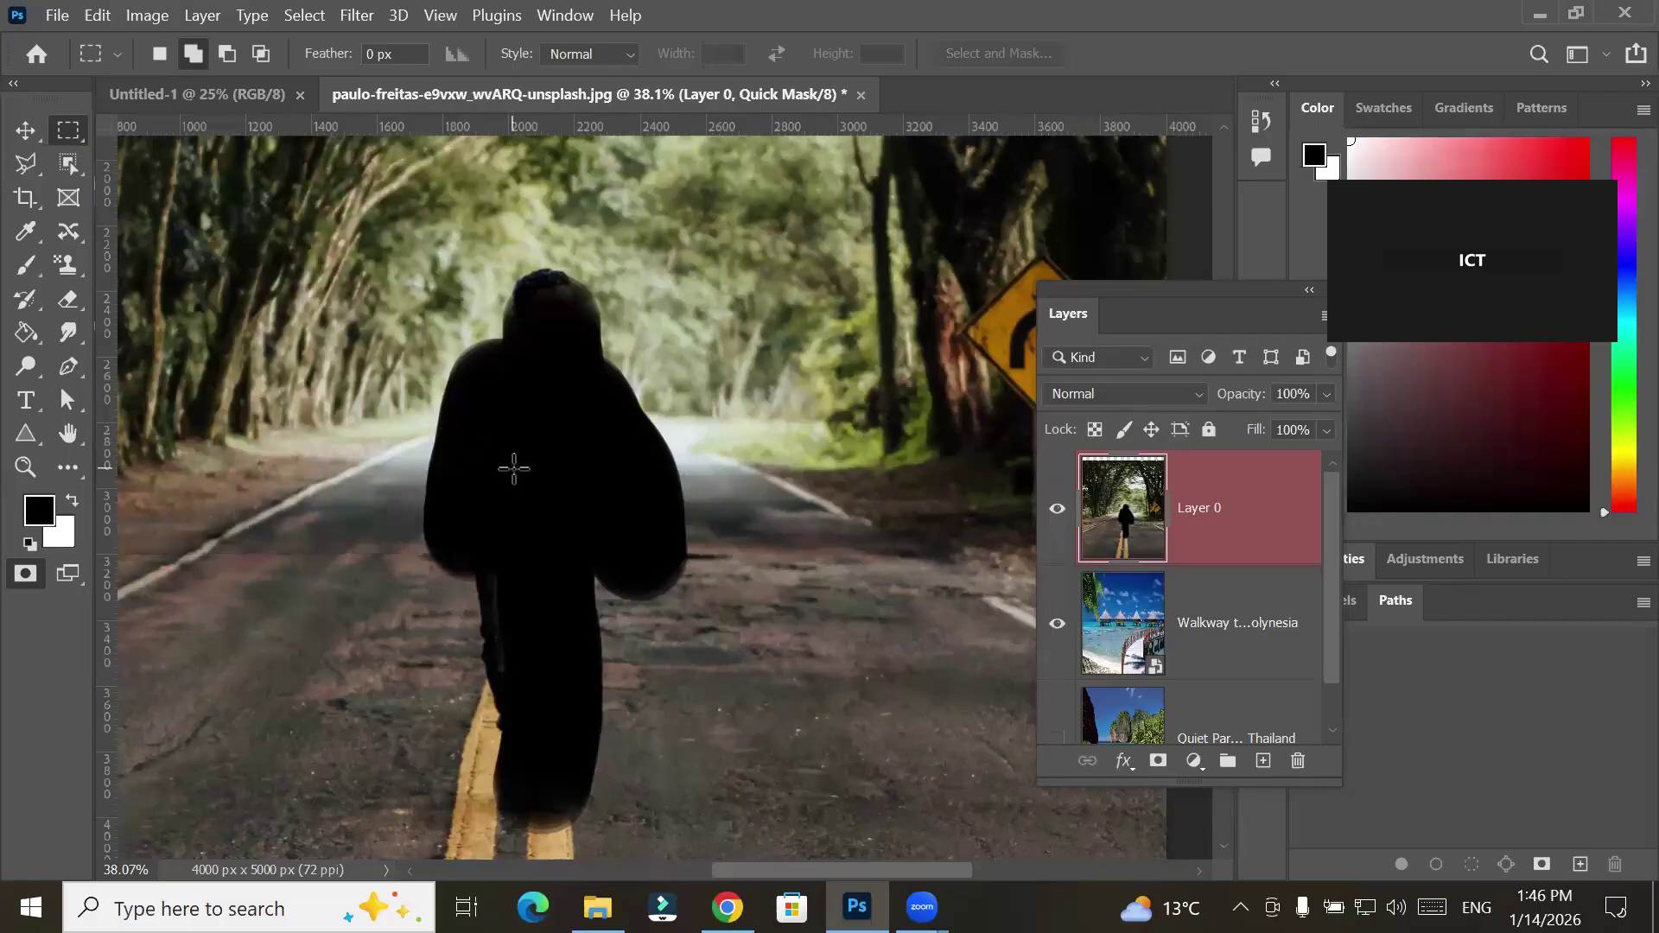
pyautogui.press('q')
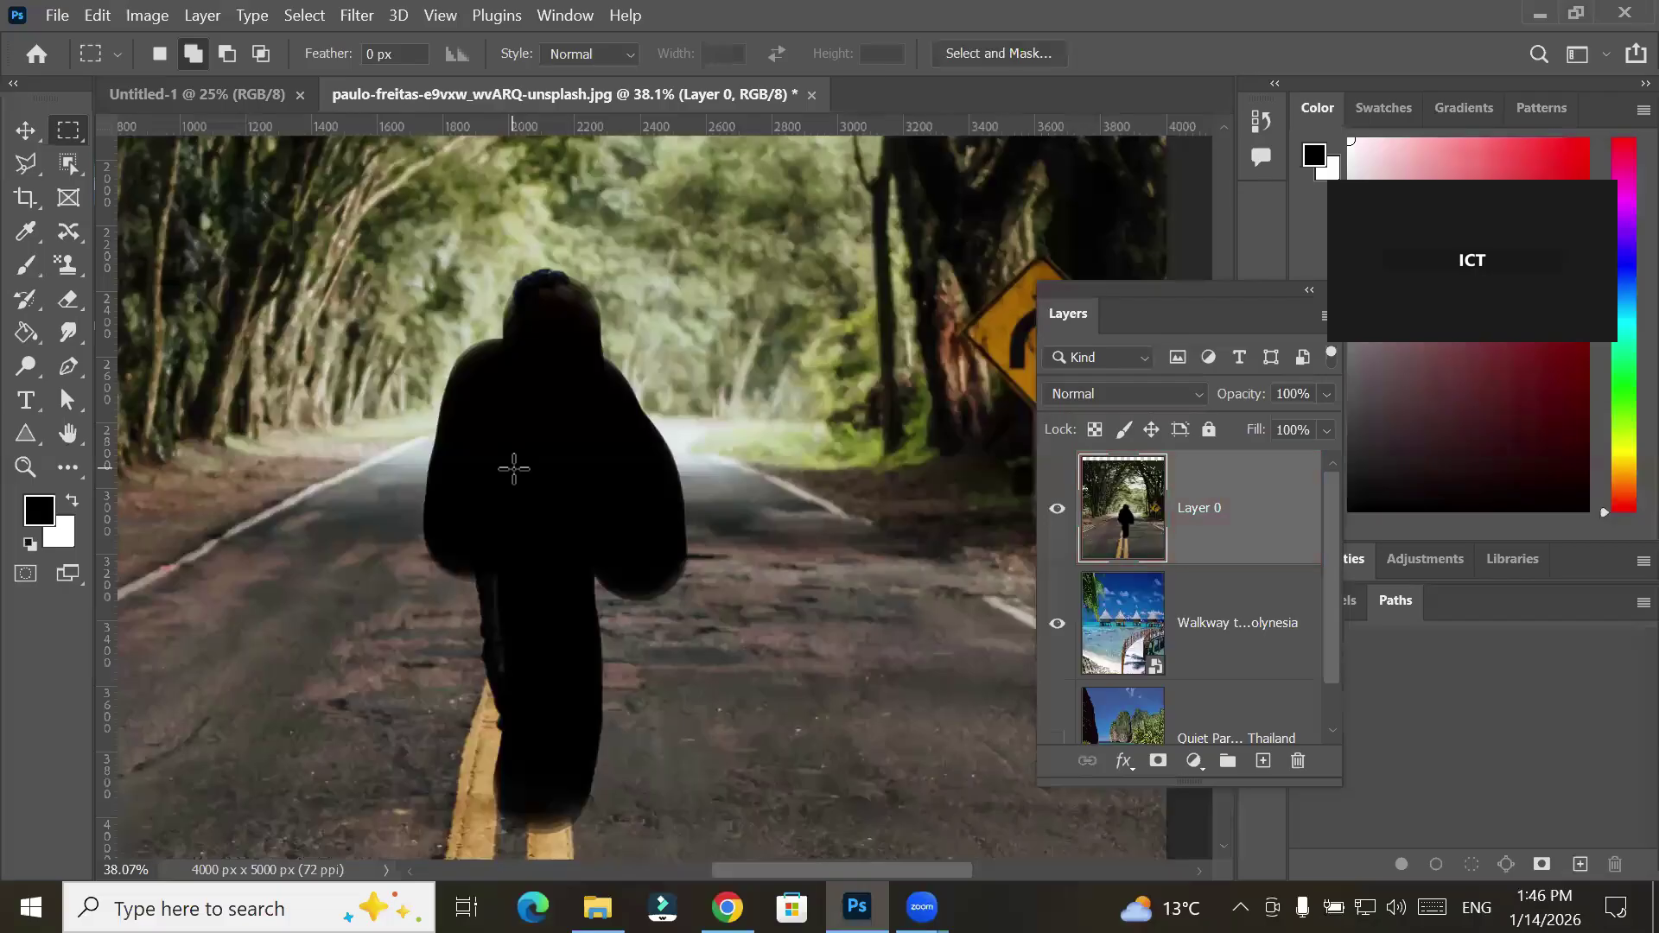
pyautogui.press('q')
pyautogui.press('q')
pyautogui.press('q')
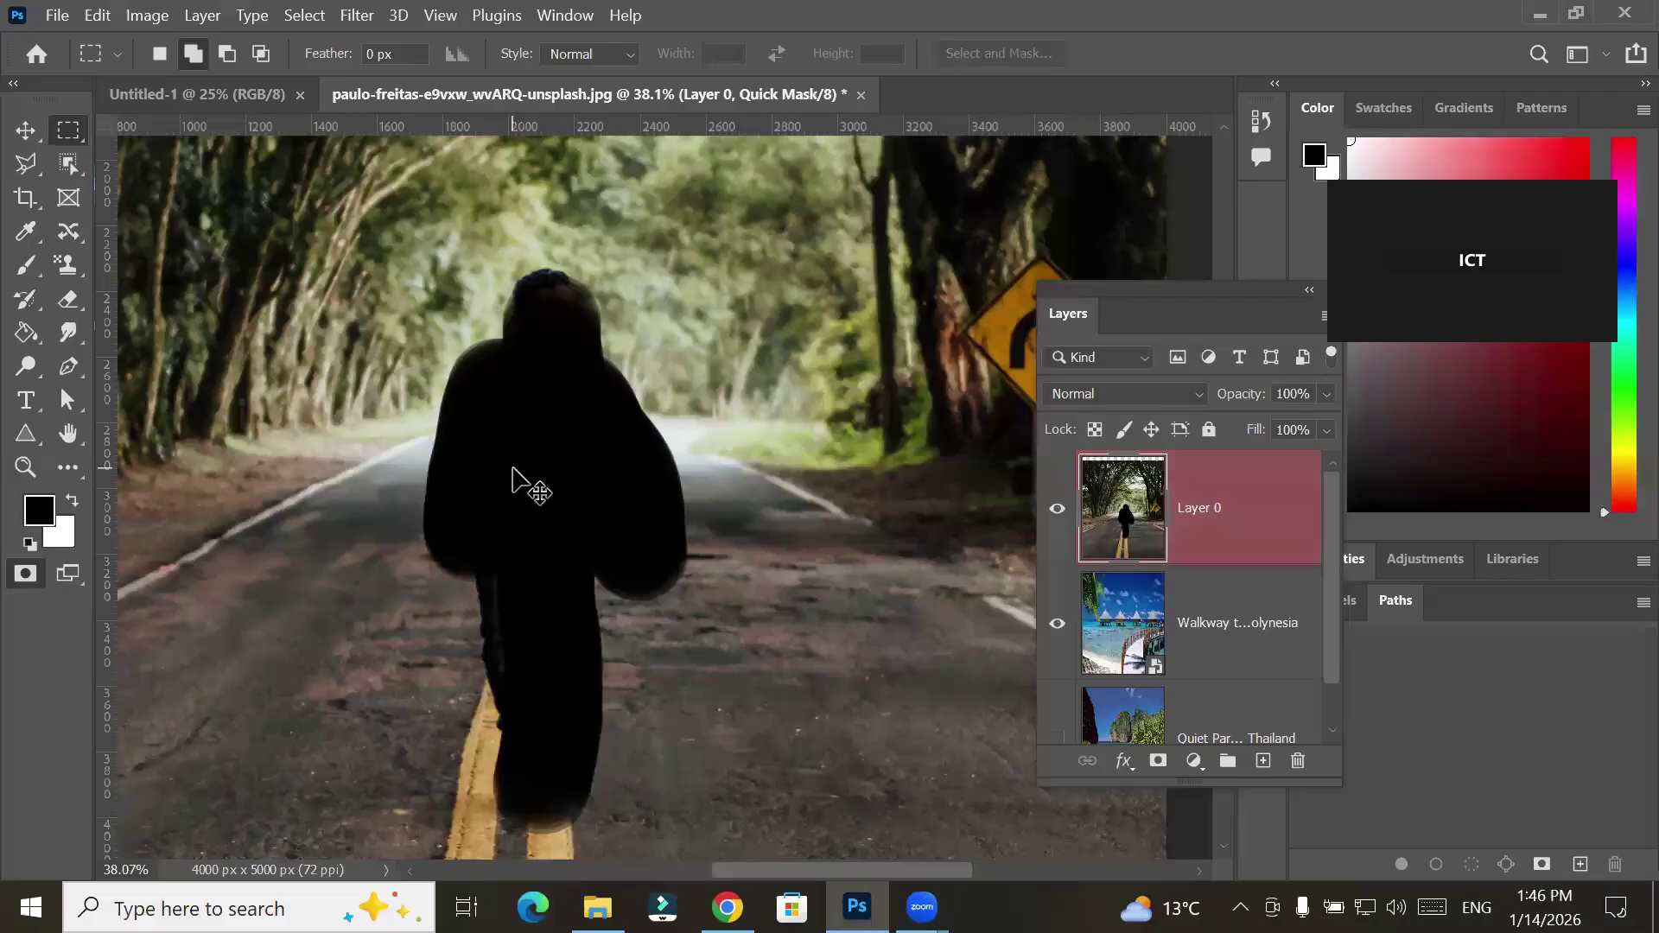
pyautogui.press('q')
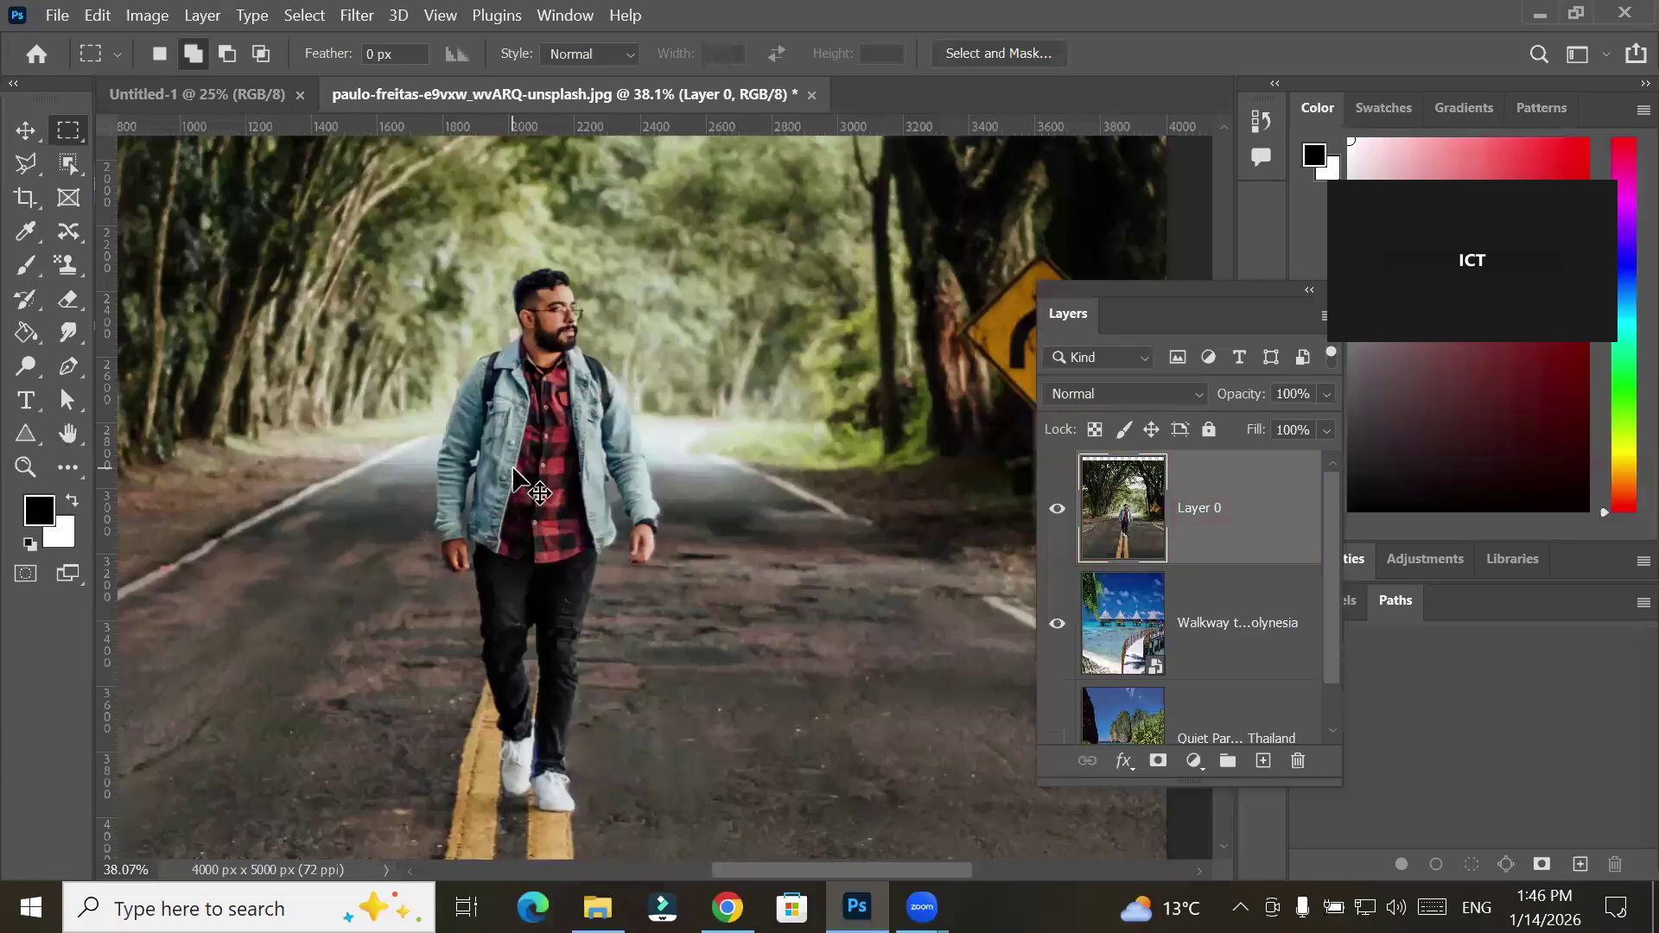
# In Quick Mask mode, brush over the whole man with black, and return to standard mode to get a selection
pyautogui.press('q')
pyautogui.press('q')
pyautogui.click(25, 576)
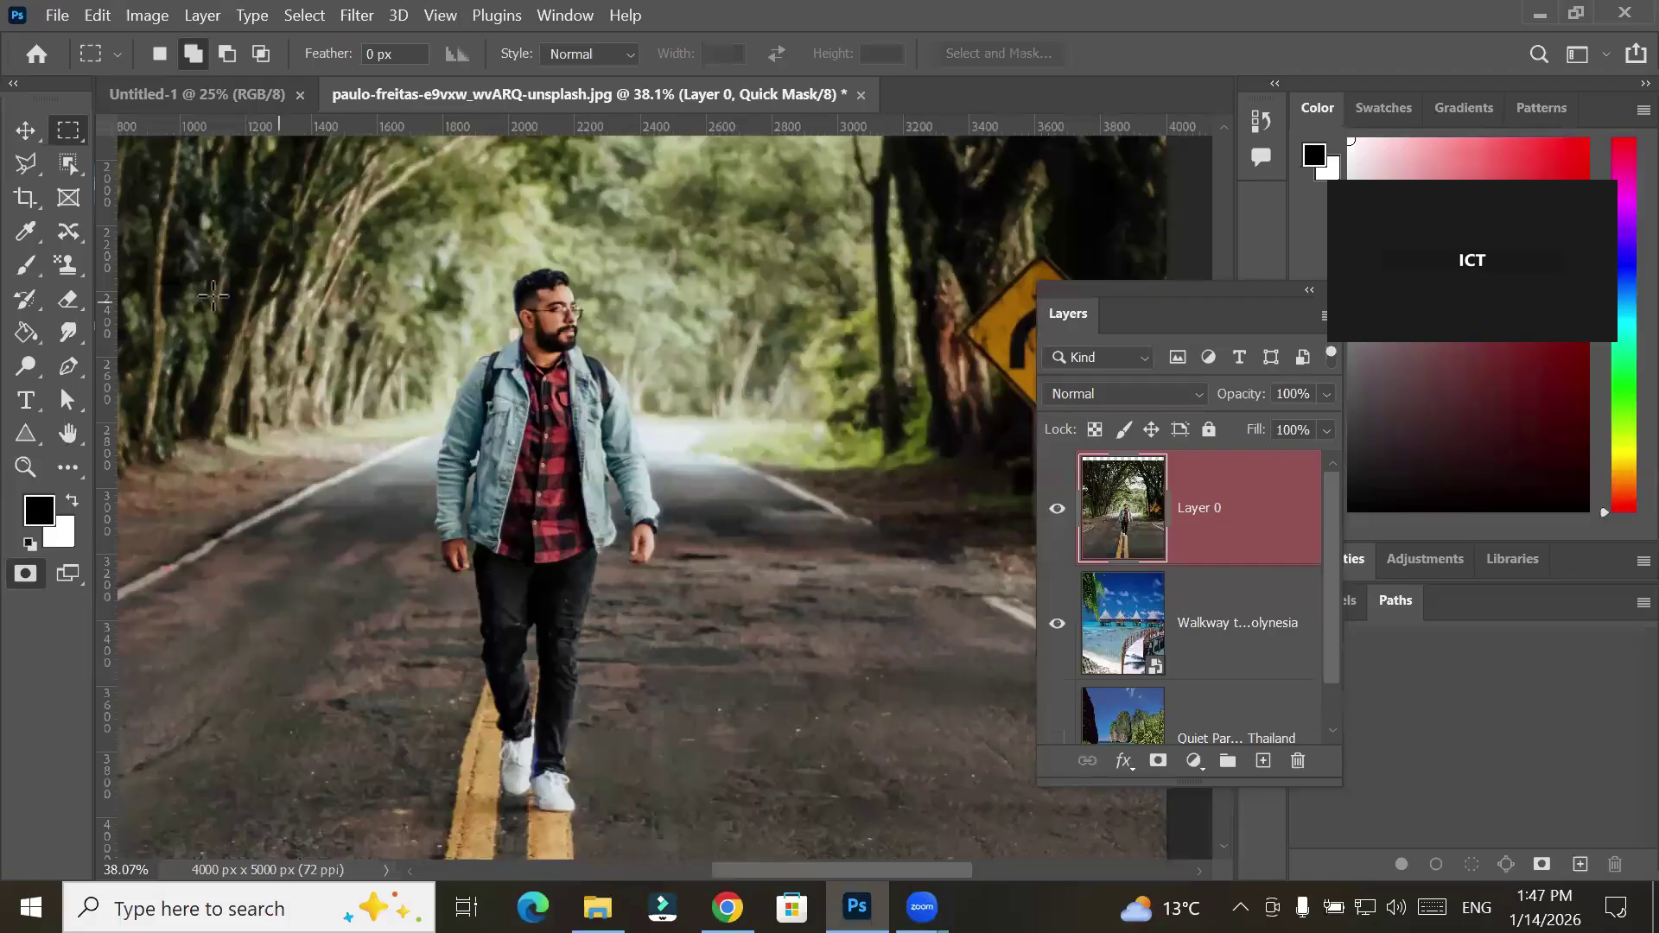
pyautogui.click(25, 265)
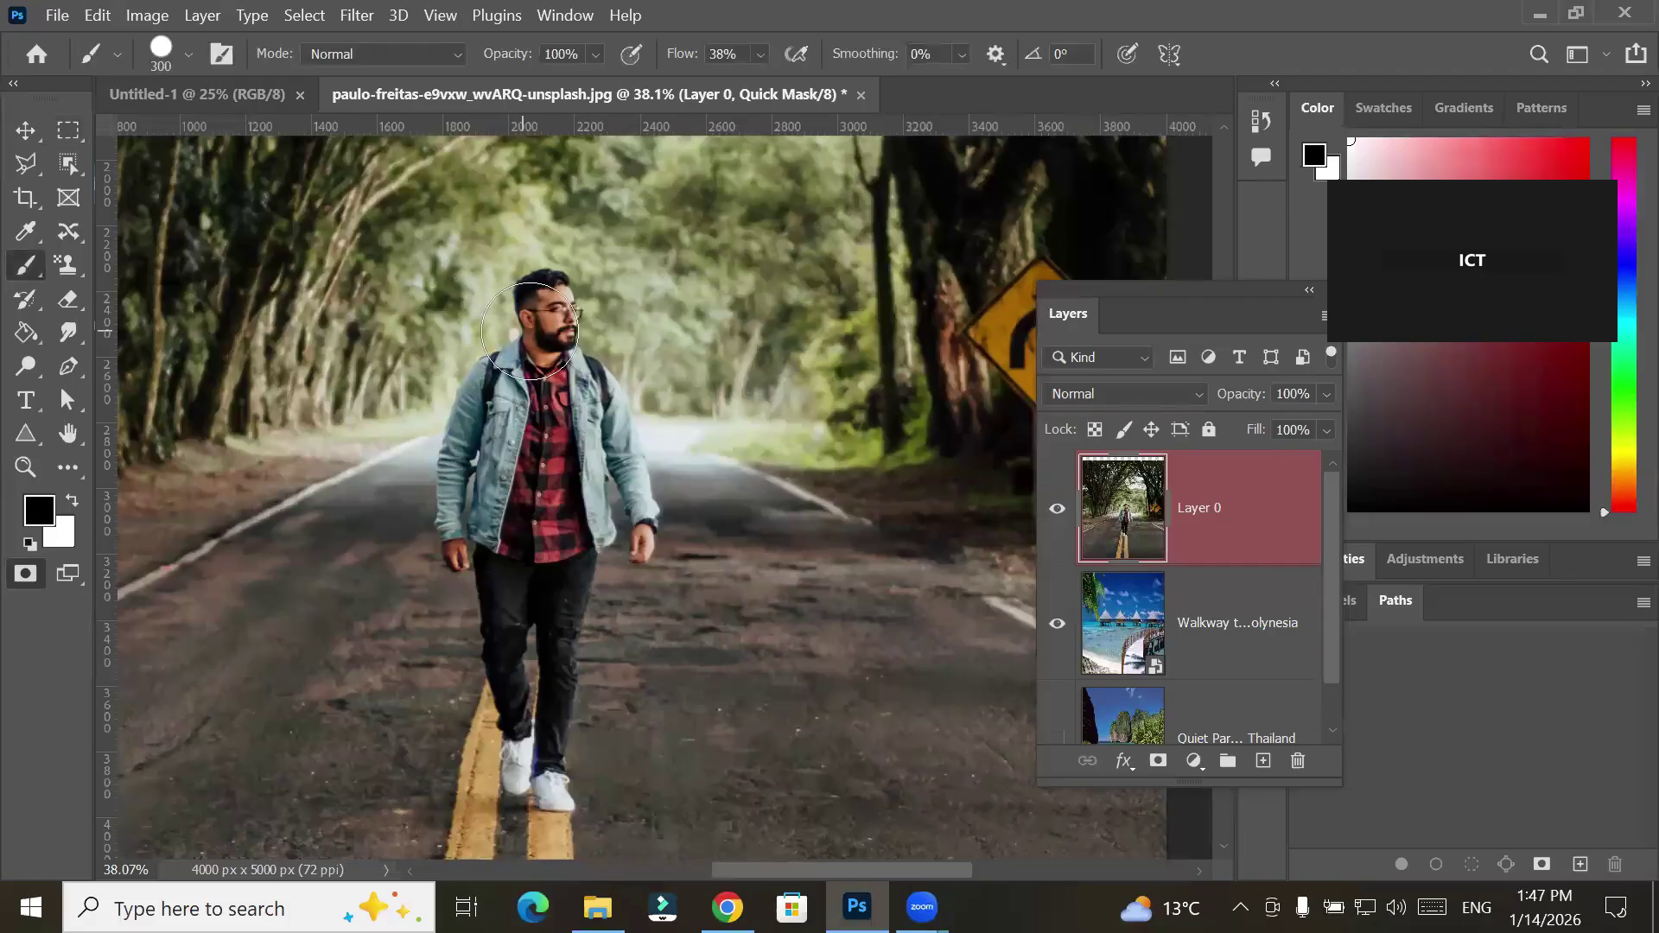
pyautogui.moveTo(546, 307)
pyautogui.mouseDown()
pyautogui.moveTo(482, 500)
pyautogui.moveTo(496, 565)
pyautogui.moveTo(574, 416)
pyautogui.moveTo(622, 483)
pyautogui.moveTo(571, 561)
pyautogui.moveTo(538, 777)
pyautogui.moveTo(500, 522)
pyautogui.moveTo(564, 468)
pyautogui.moveTo(664, 512)
pyautogui.mouseUp()
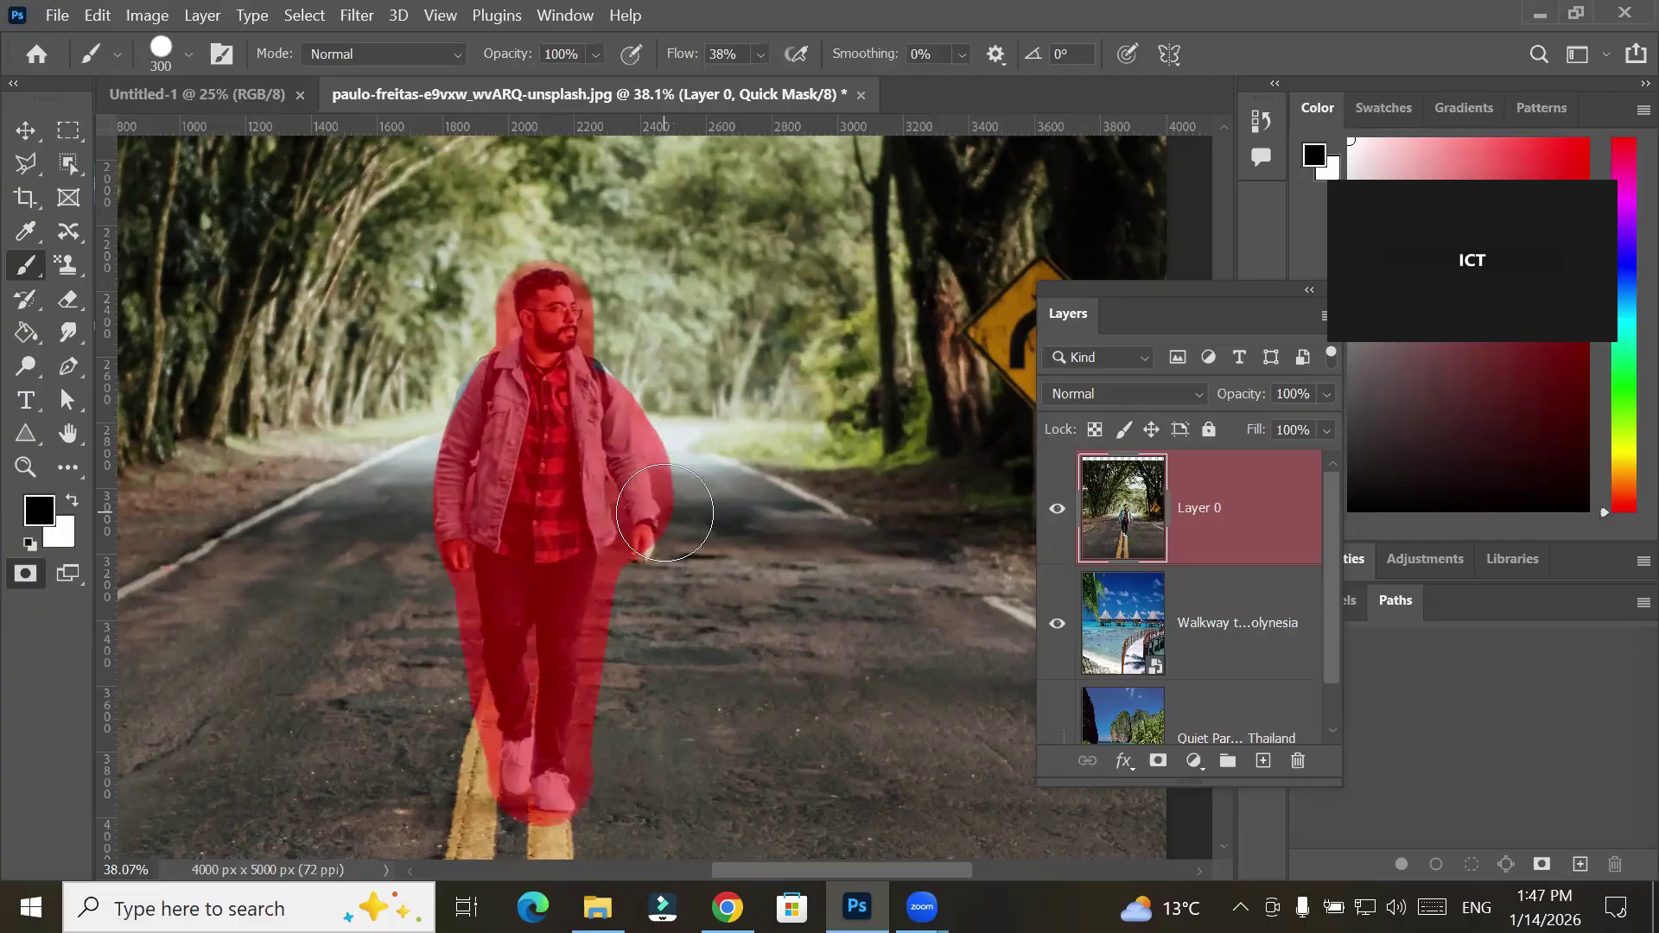
pyautogui.press('q')
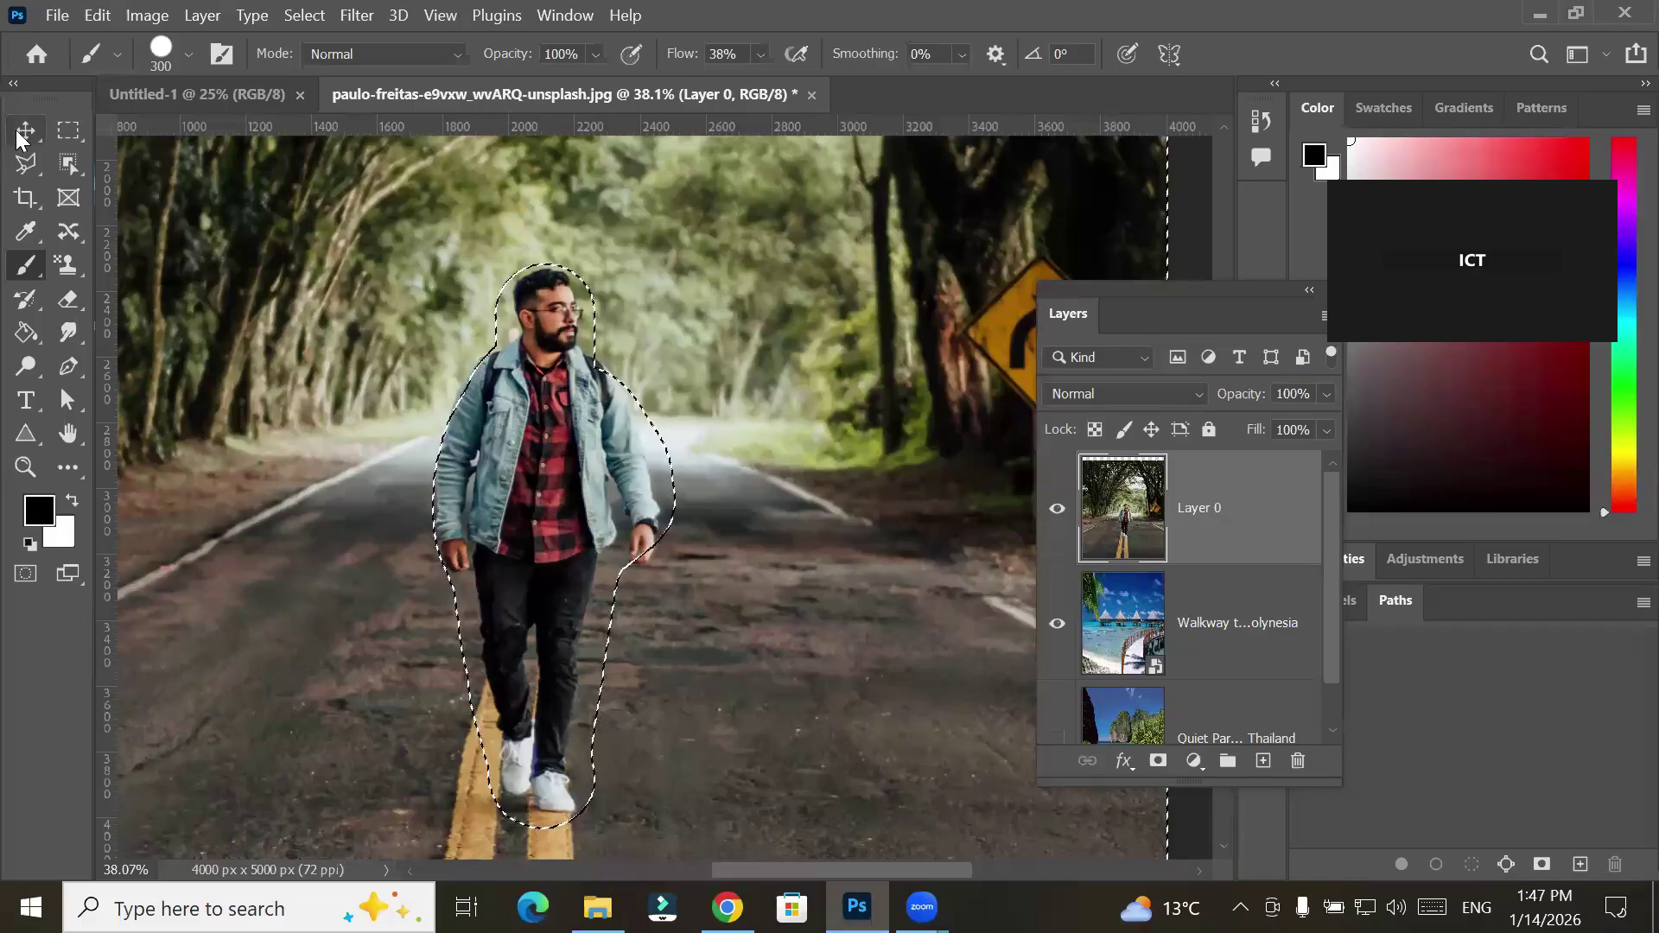
# Try moving the selected content on Layer 0, undo that move, and shift it only slightly to the right
pyautogui.press('v')
pyautogui.moveTo(624, 469); pyautogui.dragTo(812, 493)
pyautogui.hotkey('ctrl', 'z')
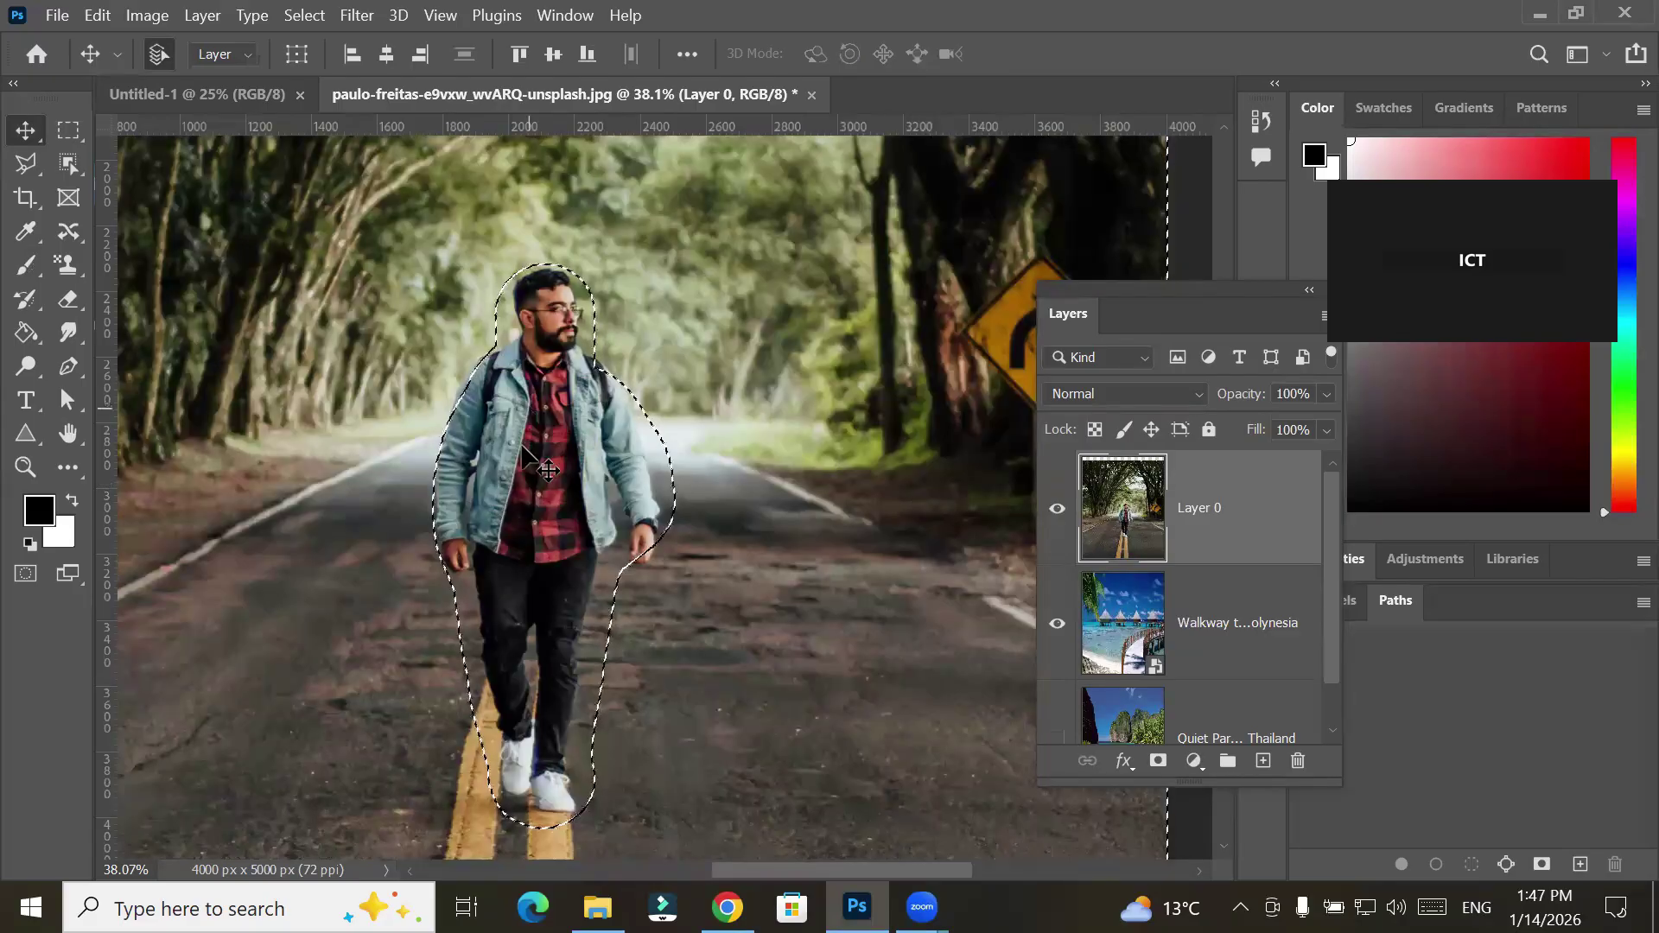
pyautogui.moveTo(522, 454)
pyautogui.mouseDown()
pyautogui.moveTo(459, 459)
pyautogui.moveTo(547, 464)
pyautogui.mouseUp()
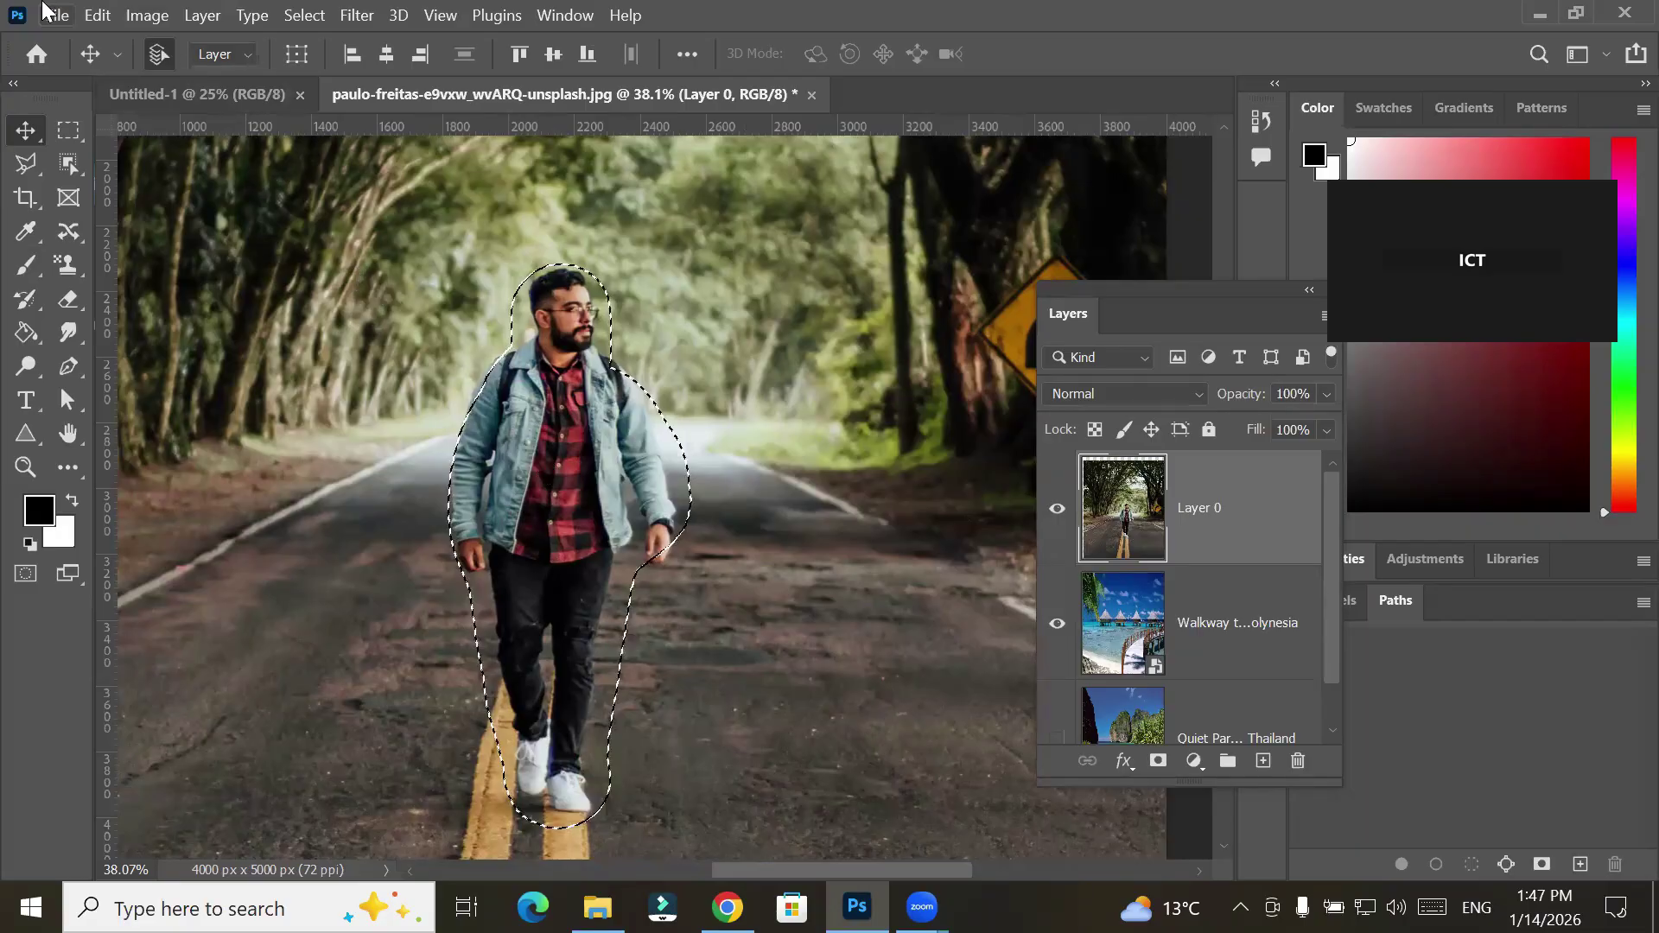
# Cut the selected road scenery around the man out of Layer 0, and undo the cut
pyautogui.click(102, 17)
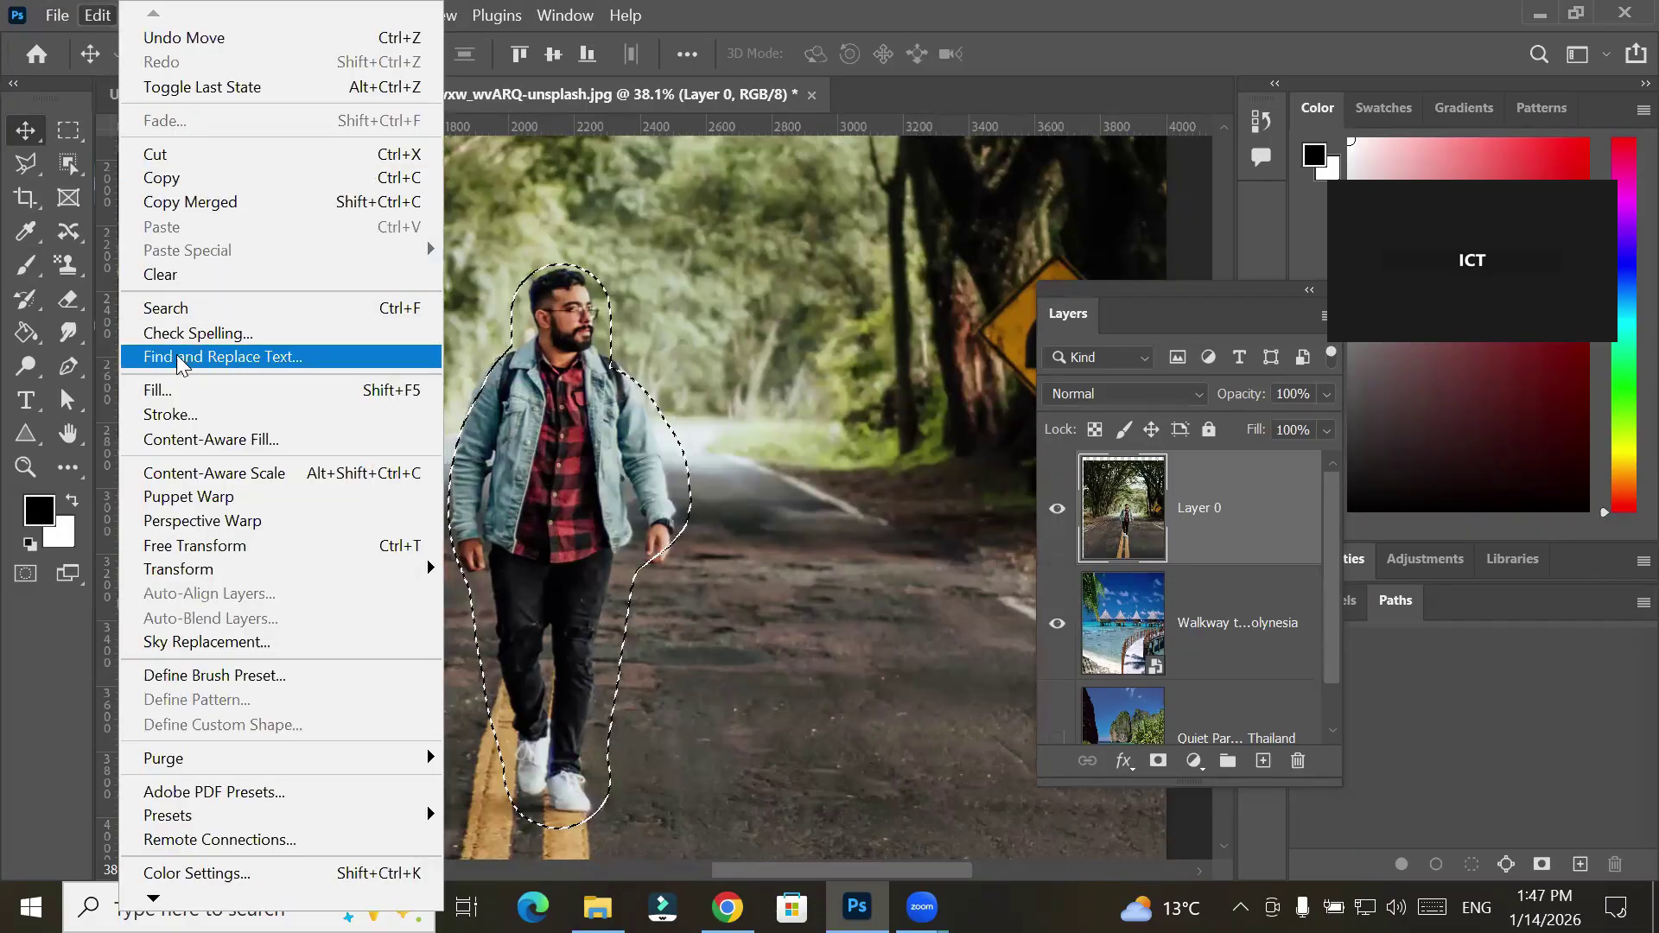
pyautogui.click(233, 167)
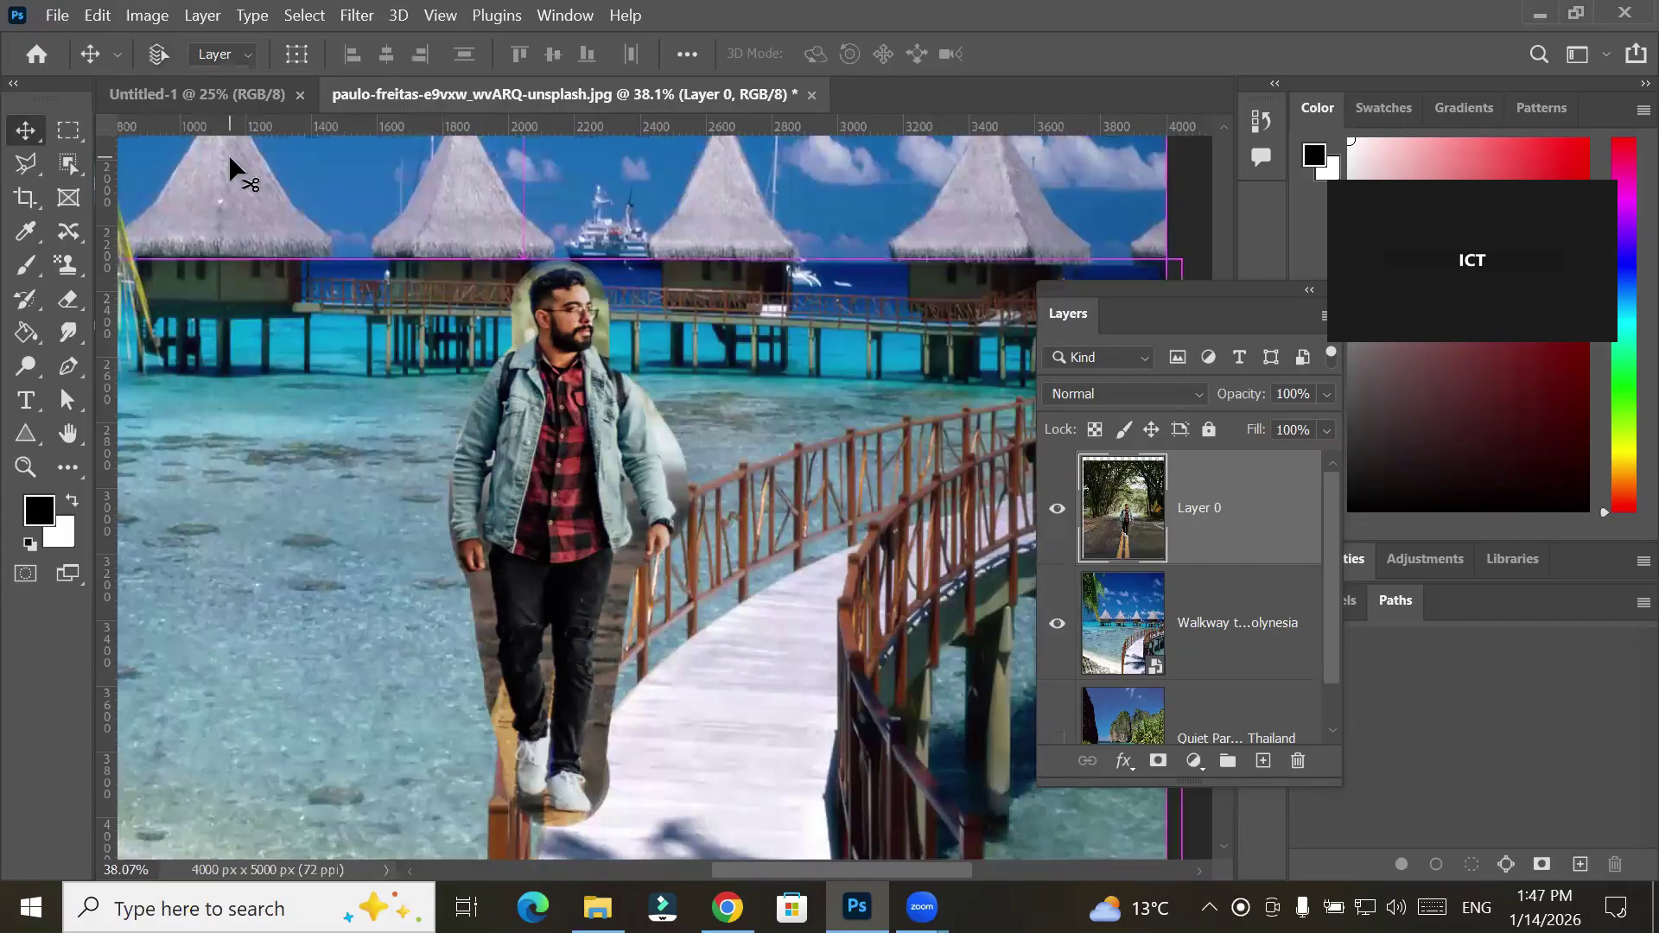
pyautogui.hotkey('ctrl', 'z')
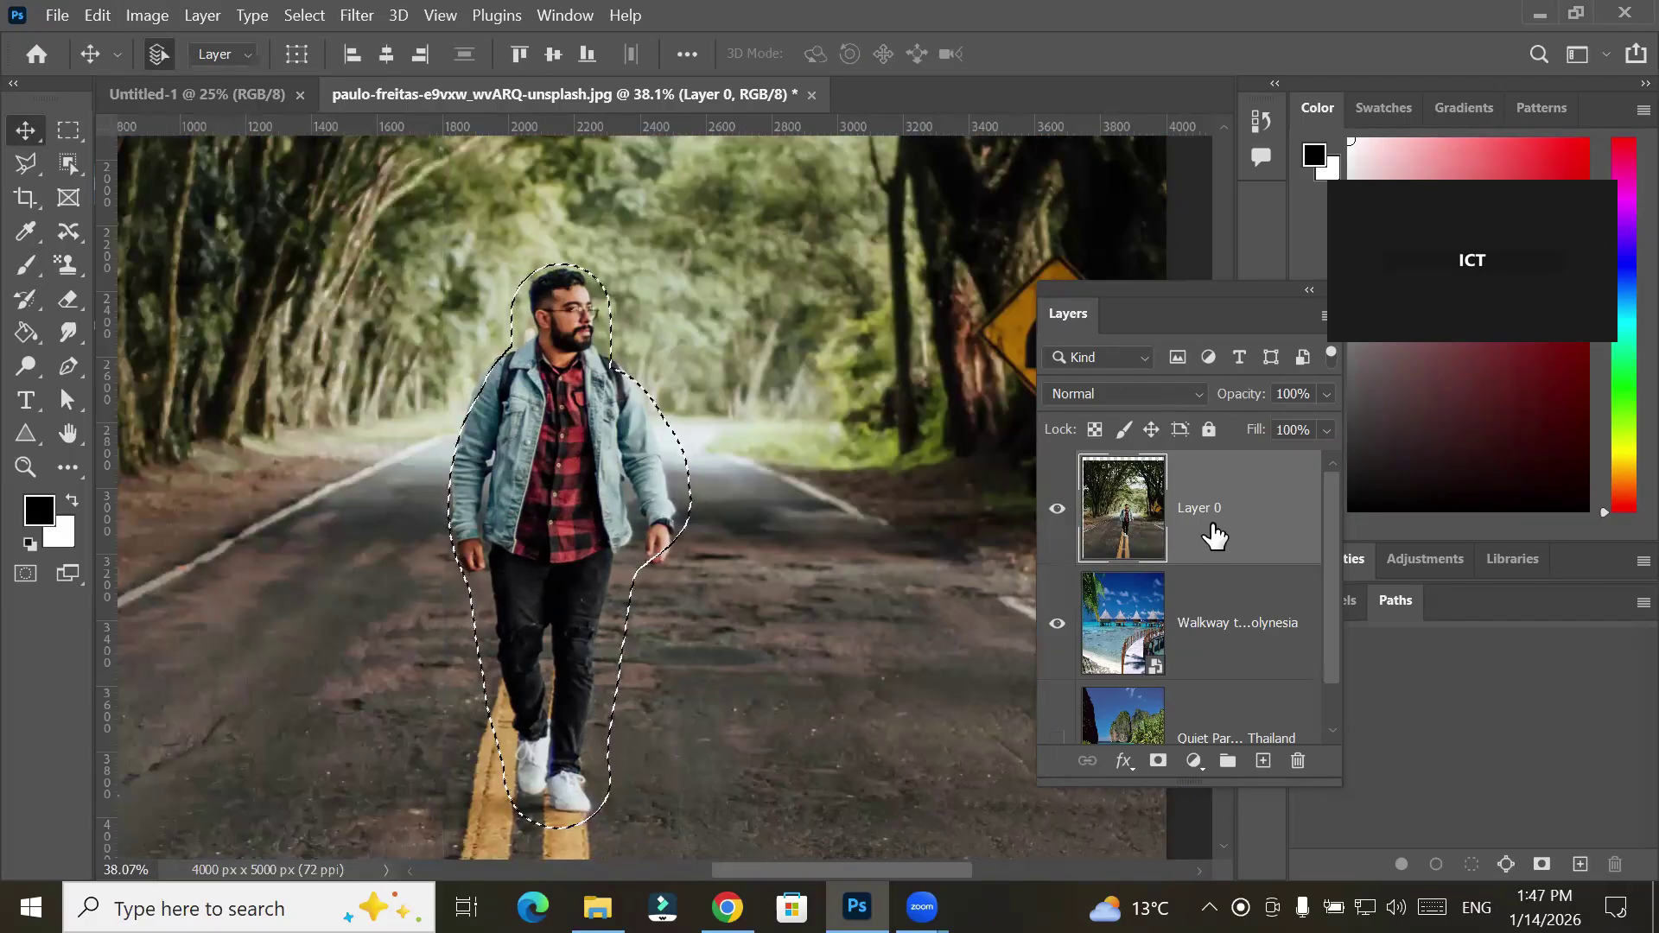
# Make the Thailand background layer visible, and use the inverted selection to mask the man out of Layer 0
pyautogui.click(1058, 734)
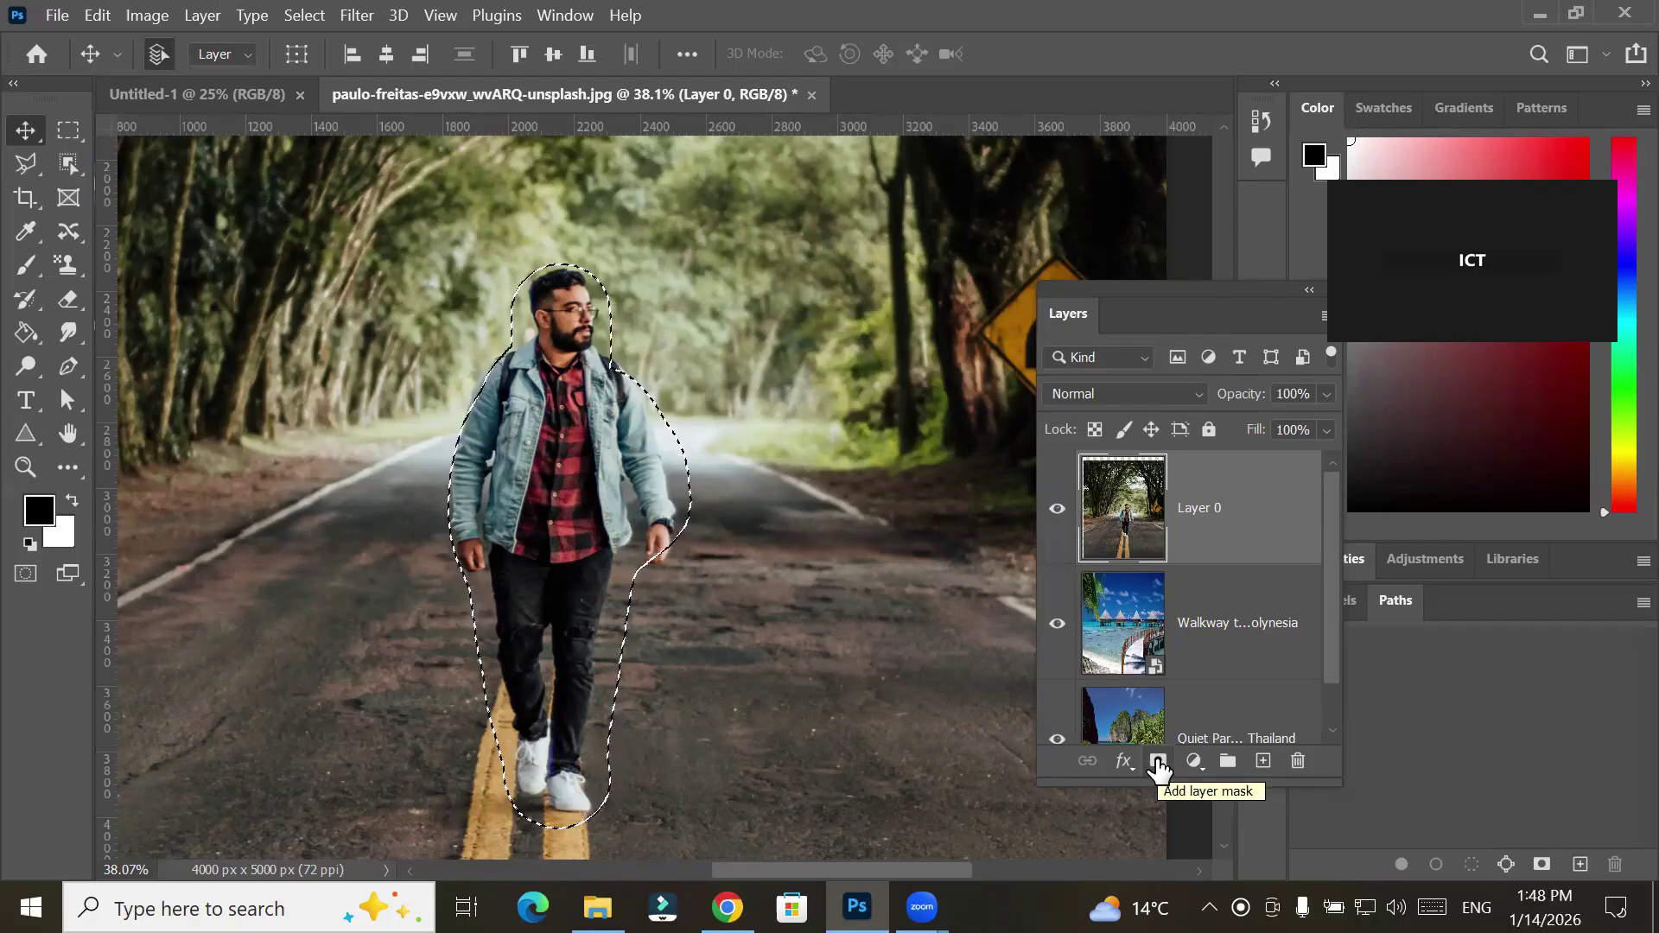
pyautogui.click(73, 132)
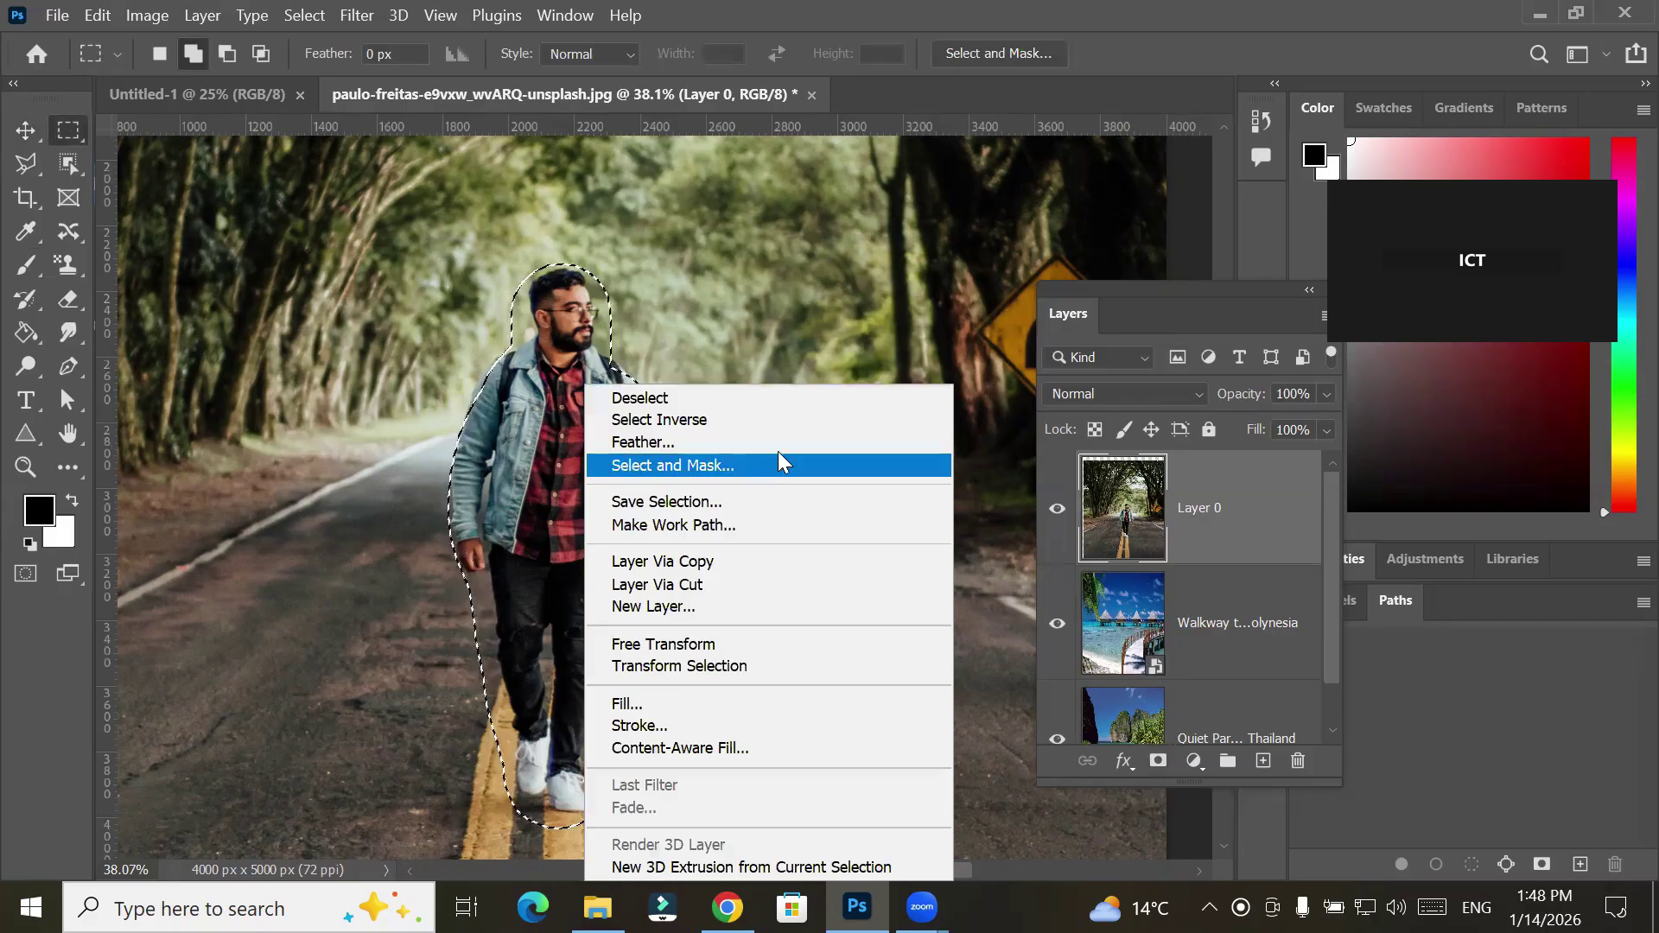
pyautogui.click(782, 428)
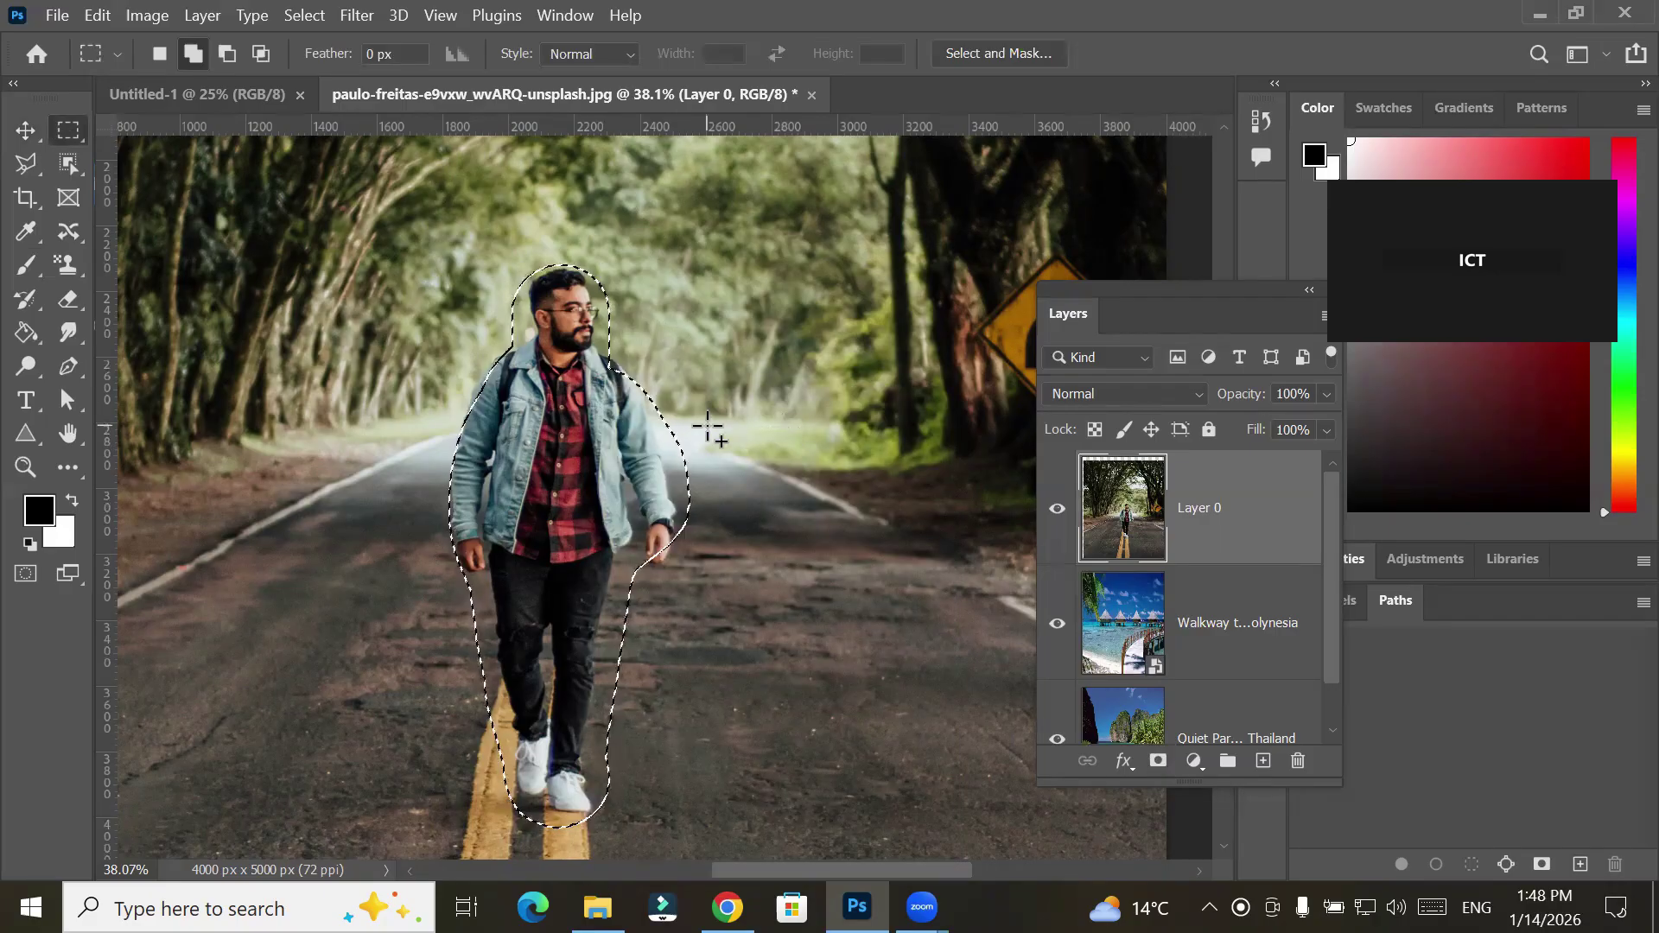
pyautogui.scroll(-3, 706, 426)
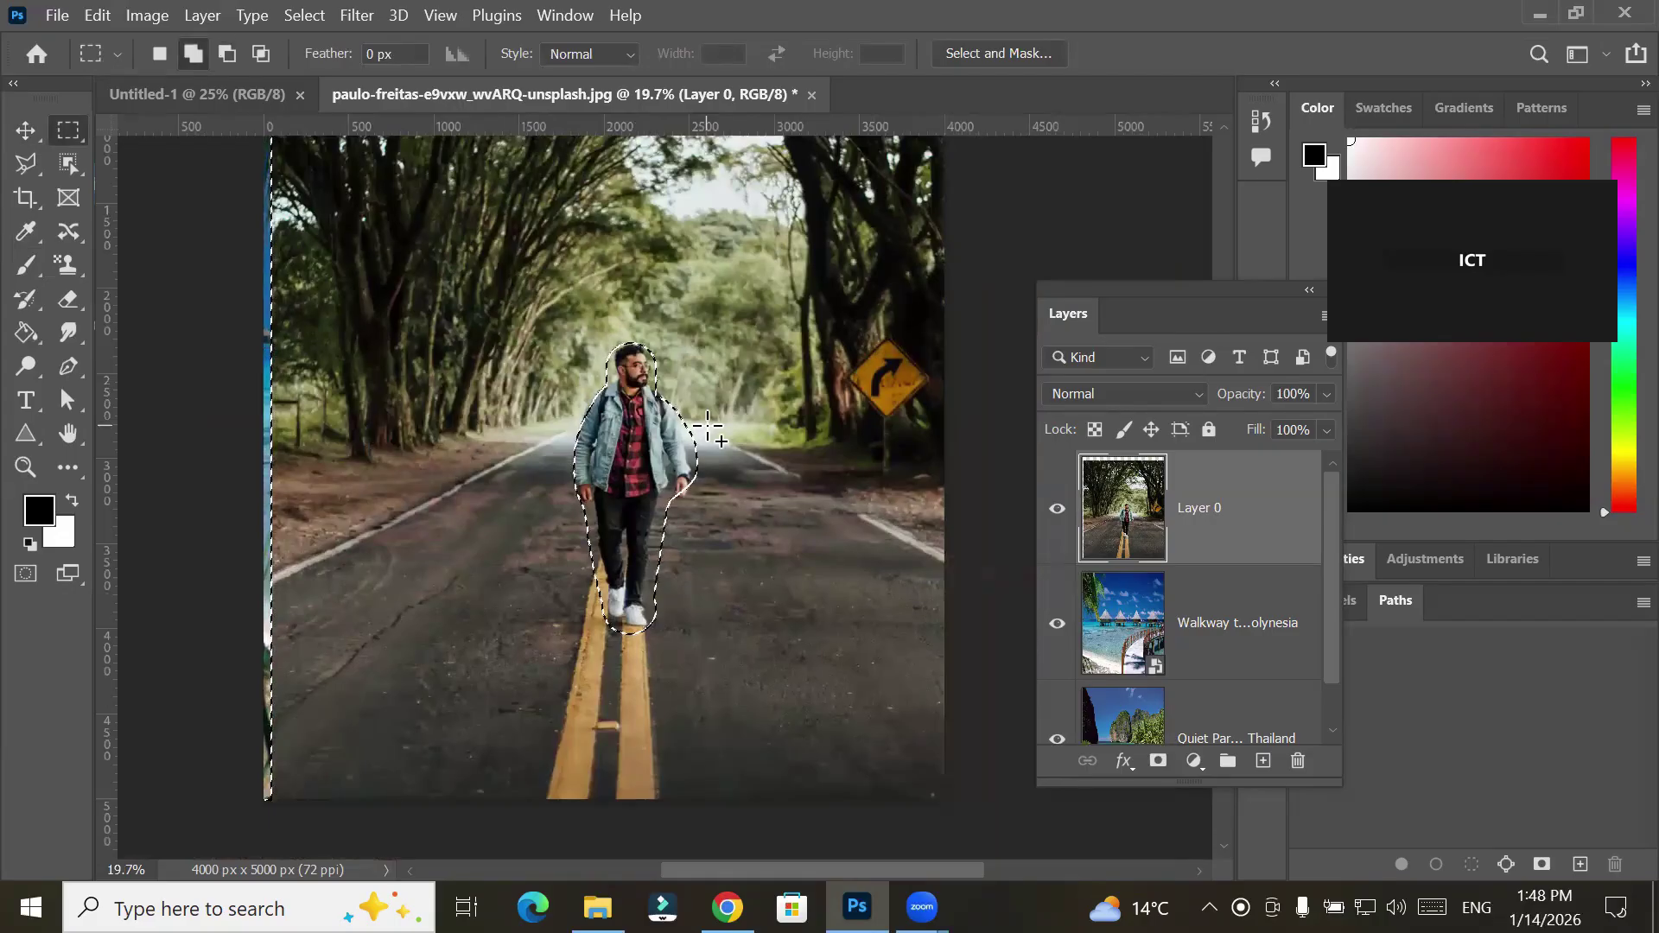
pyautogui.keyDown('alt'); pyautogui.click(1157, 761); pyautogui.keyUp('alt')
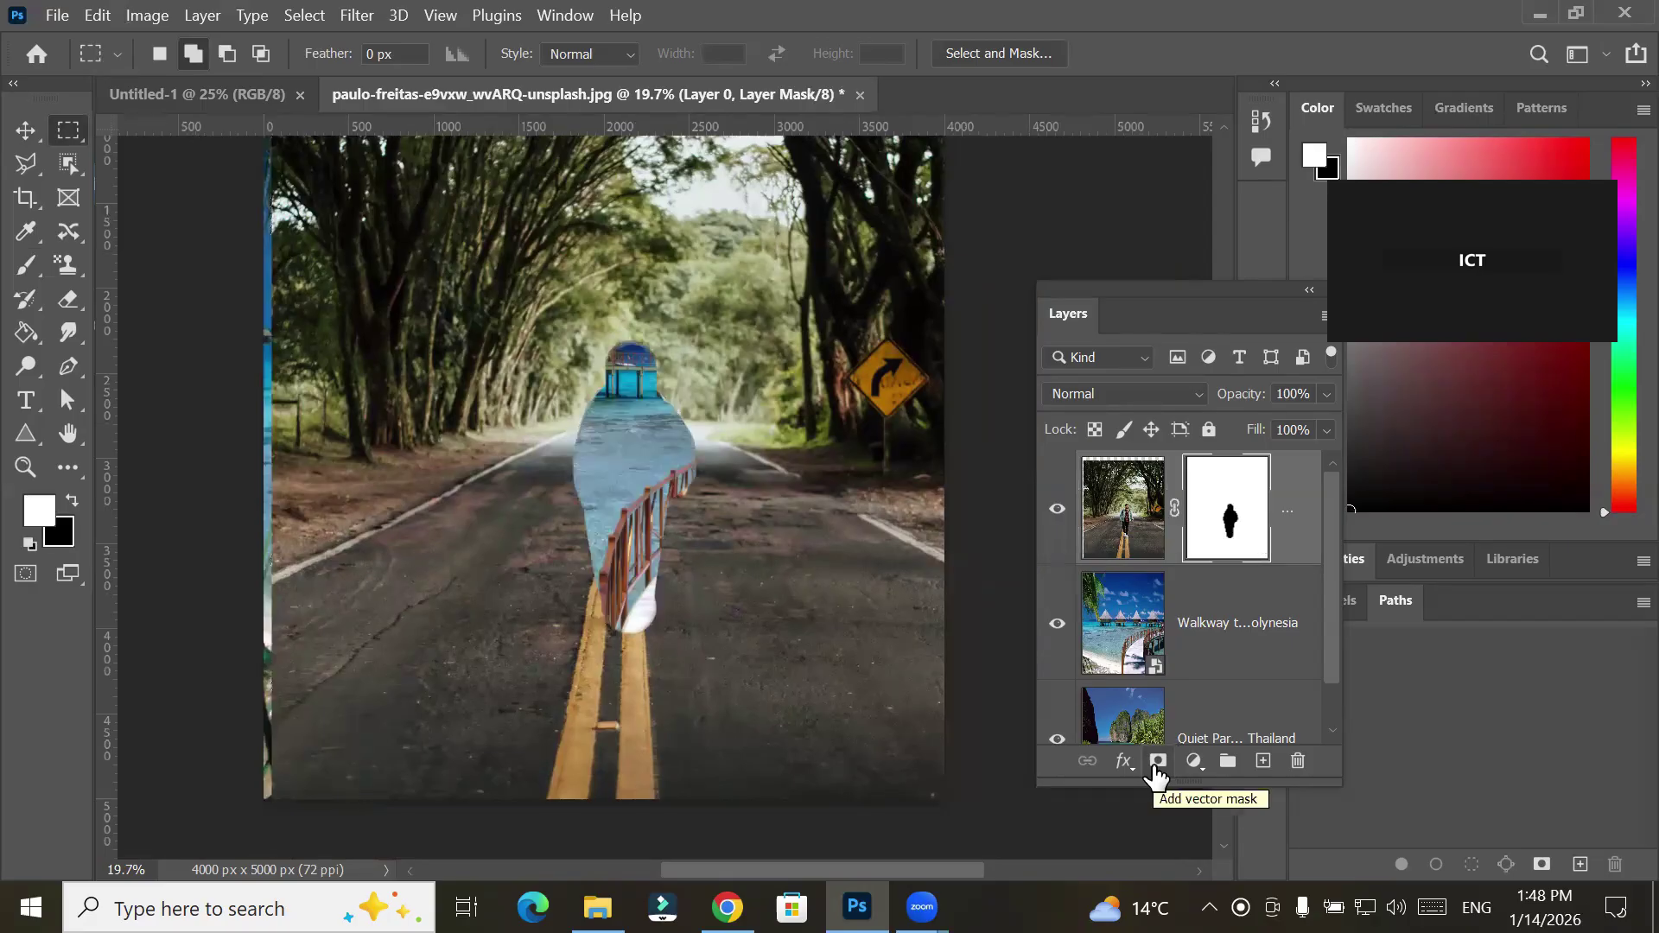
# Undo the layer mask on Layer 0 without saving the file, and clear the selection
pyautogui.hotkey('ctrl', 's')
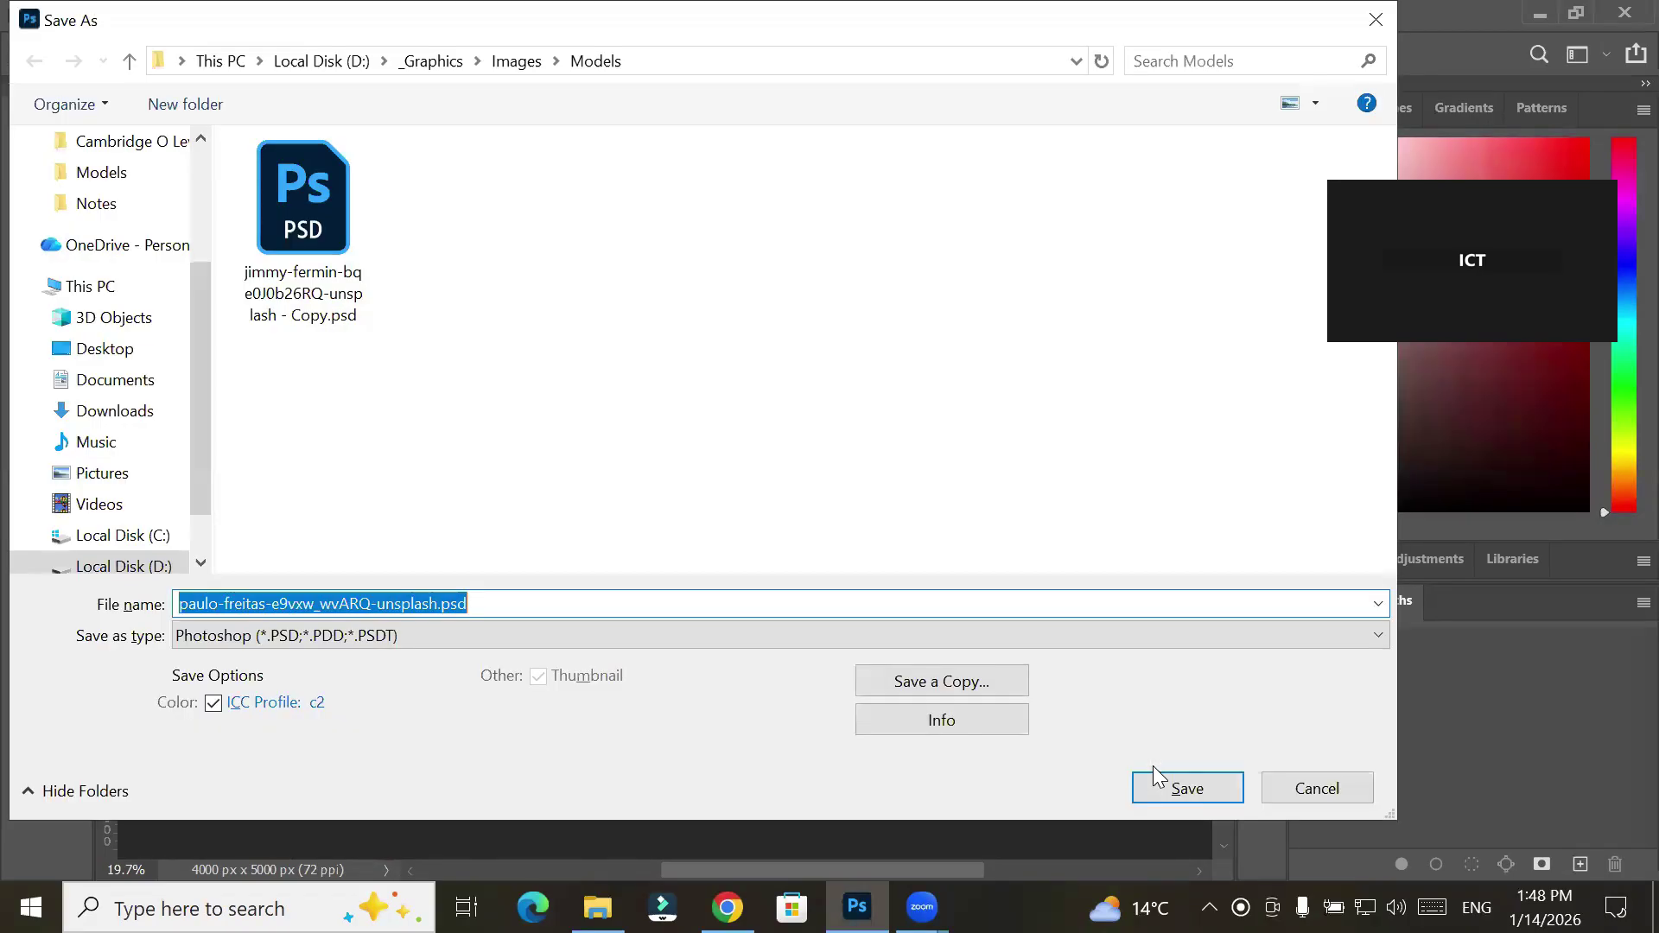
pyautogui.click(1156, 776)
pyautogui.hotkey('ctrl', 'z')
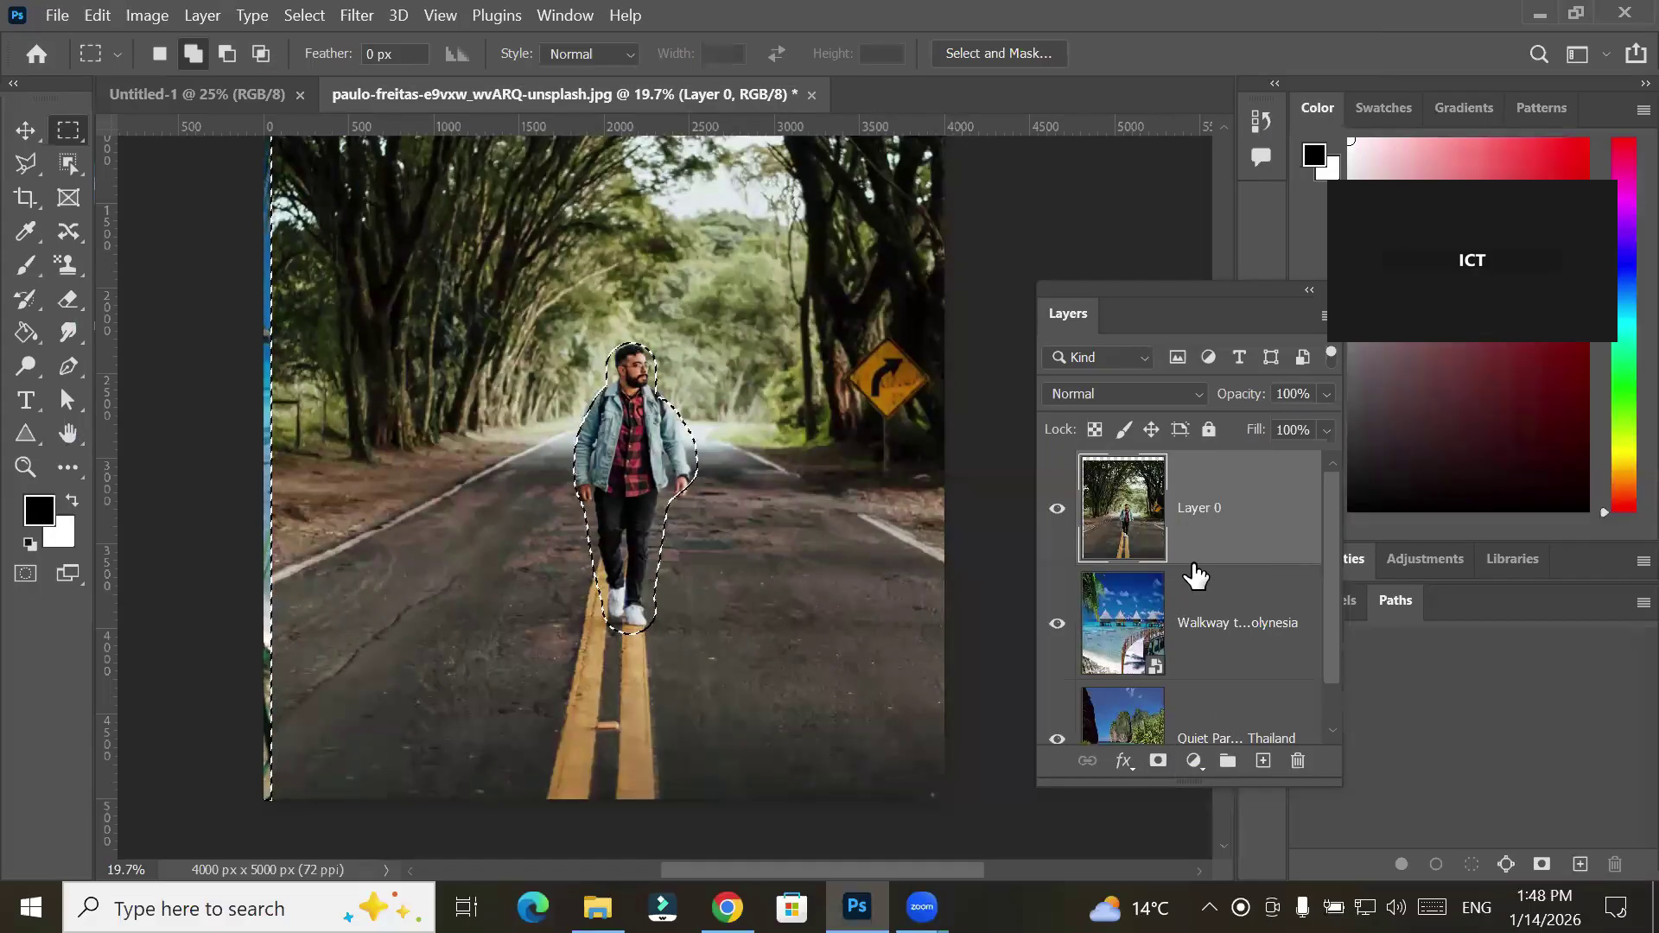
pyautogui.hotkey('ctrl', 'd')
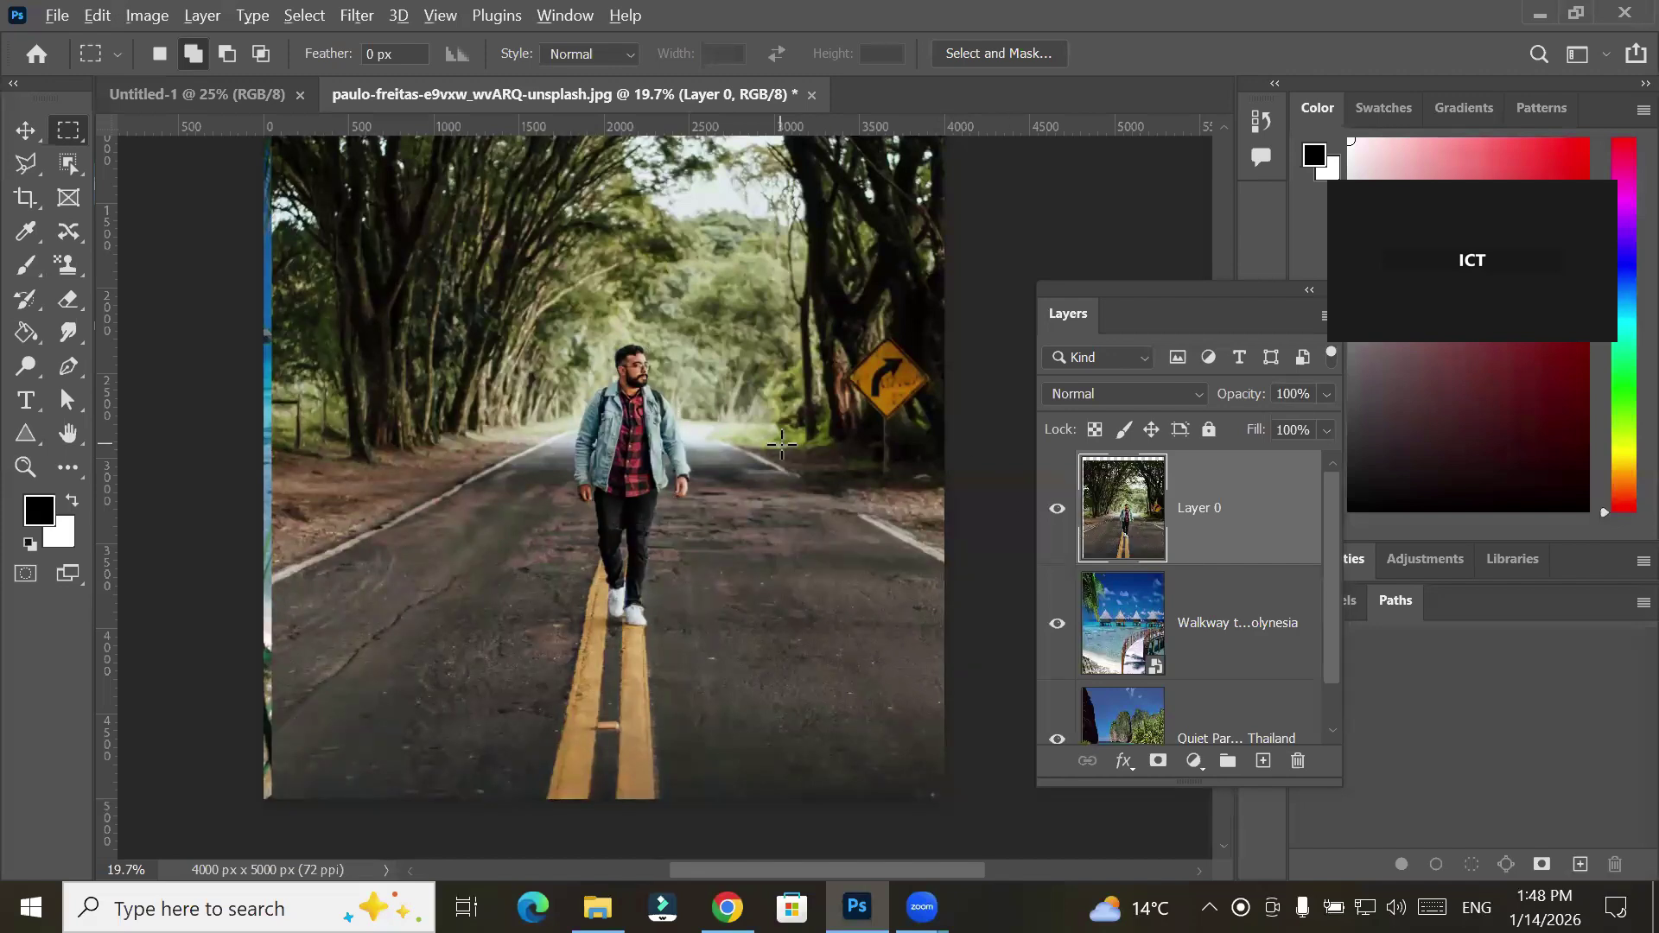
pyautogui.scroll(2, 799, 442)
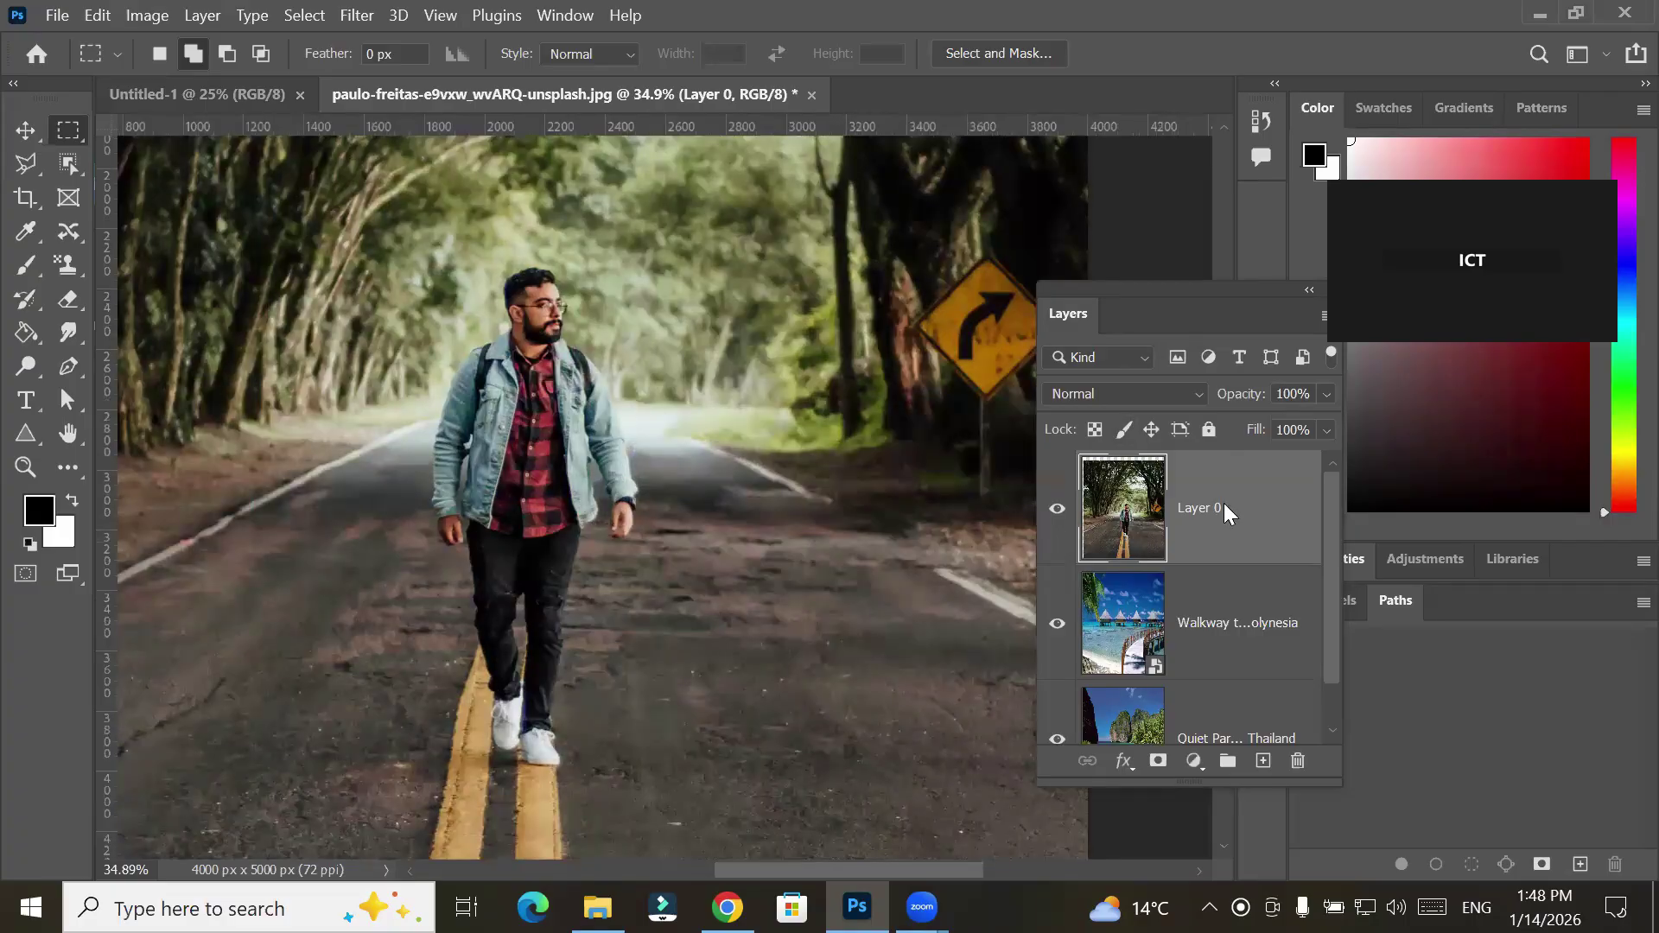
pyautogui.rightClick(1225, 509)
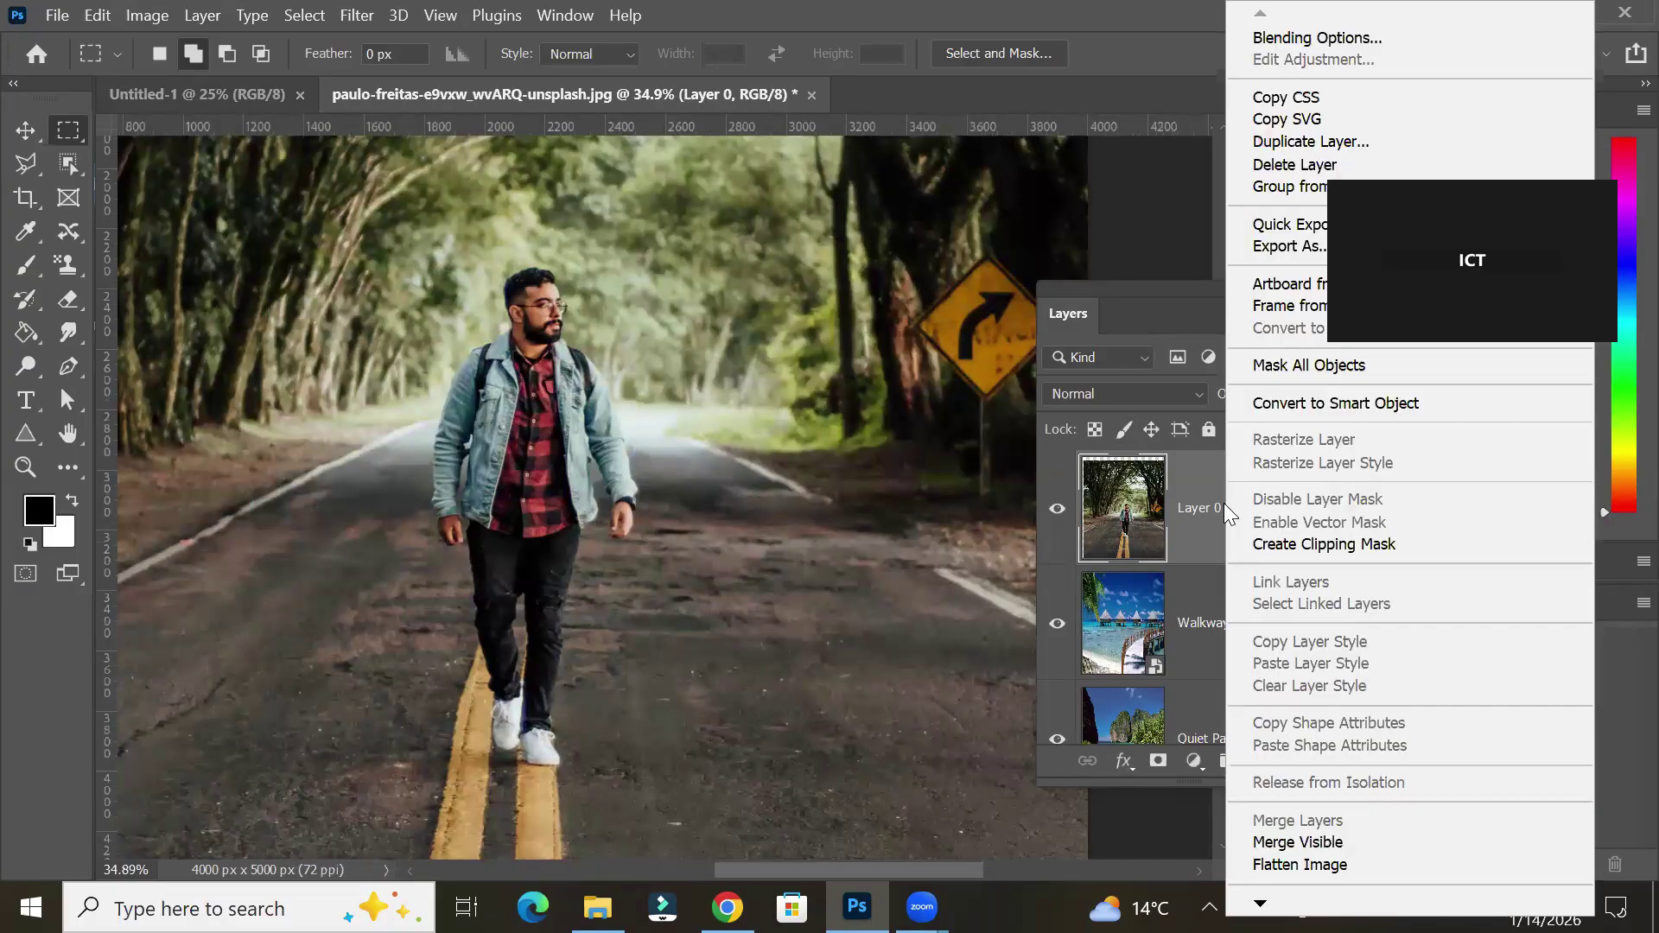
pyautogui.click(1194, 495)
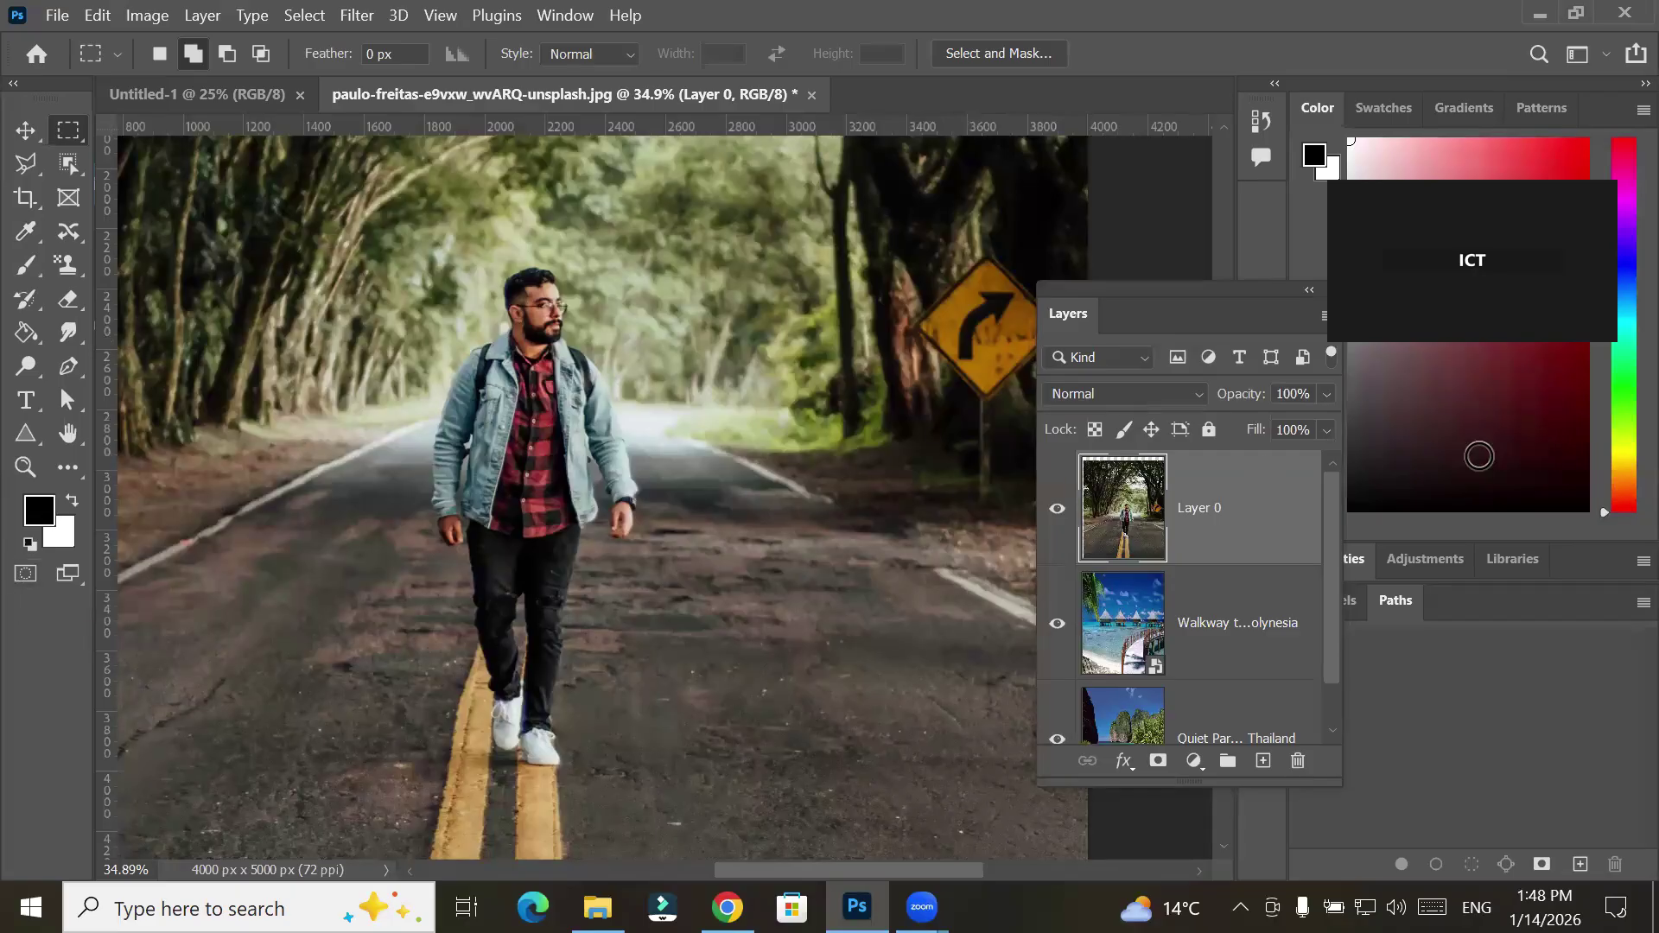
# Enter Quick Mask mode on Layer 0 and brush over the man from head to feet with black
pyautogui.click(25, 580)
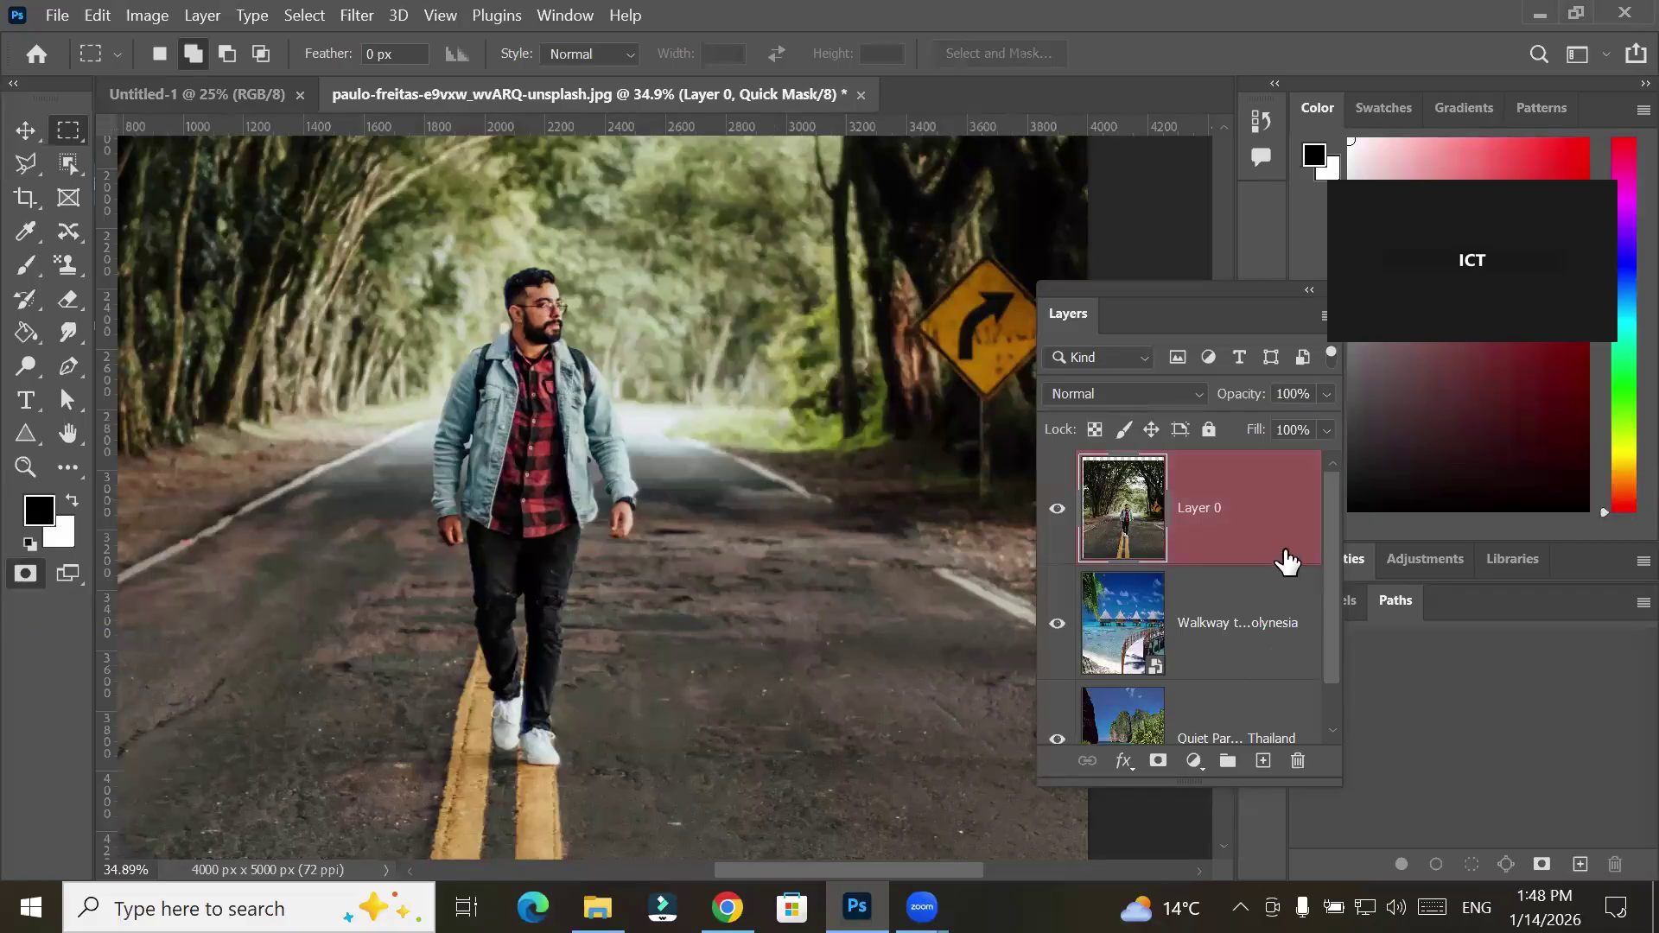
pyautogui.click(17, 269)
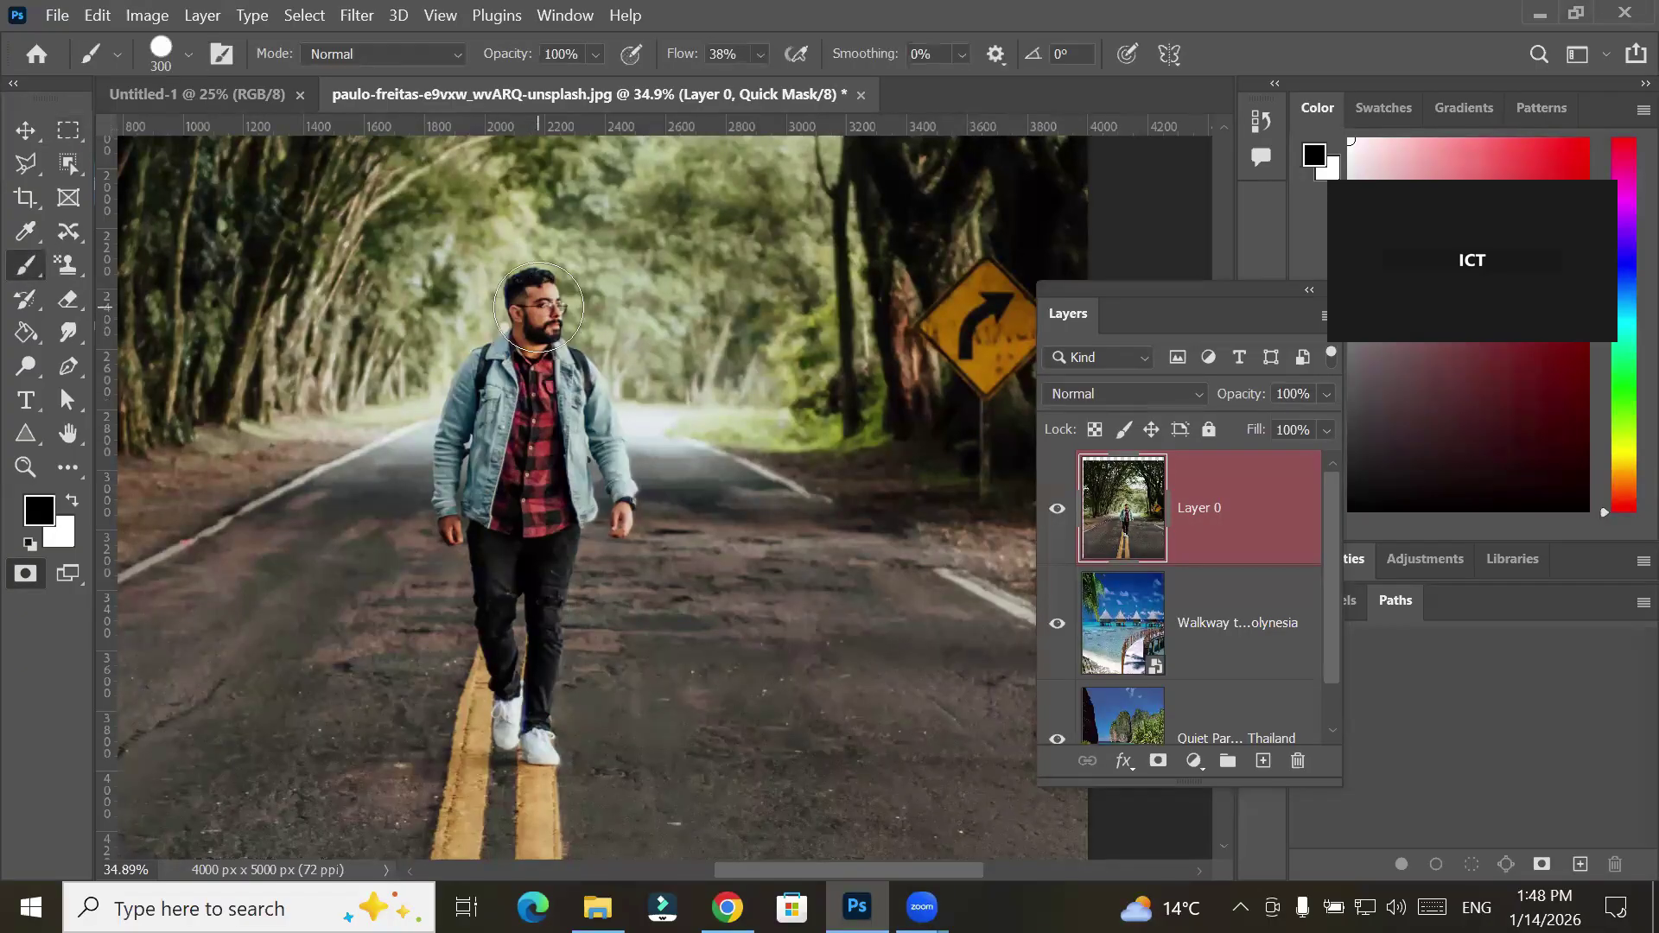
pyautogui.moveTo(539, 307)
pyautogui.mouseDown()
pyautogui.moveTo(475, 423)
pyautogui.moveTo(530, 729)
pyautogui.moveTo(568, 552)
pyautogui.moveTo(618, 458)
pyautogui.moveTo(596, 372)
pyautogui.moveTo(566, 341)
pyautogui.moveTo(625, 506)
pyautogui.moveTo(574, 557)
pyautogui.mouseUp()
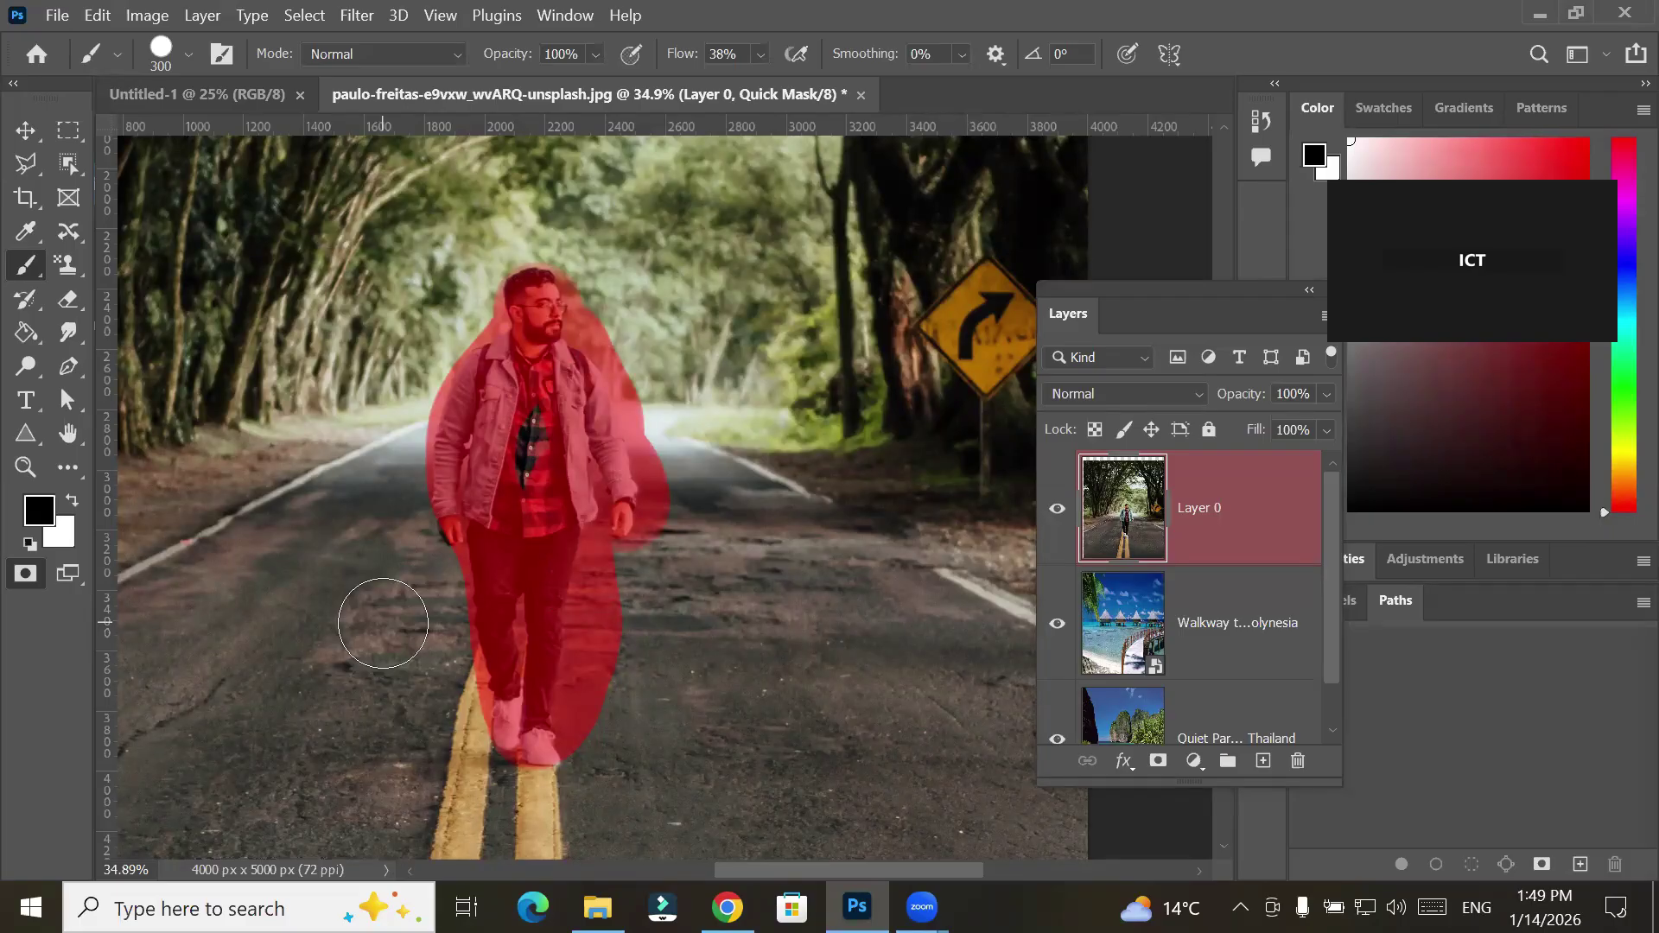
# Check the mask as a selection, return to Quick Mask mode, and paint over the missed patch on the man's shirt
pyautogui.click(26, 573)
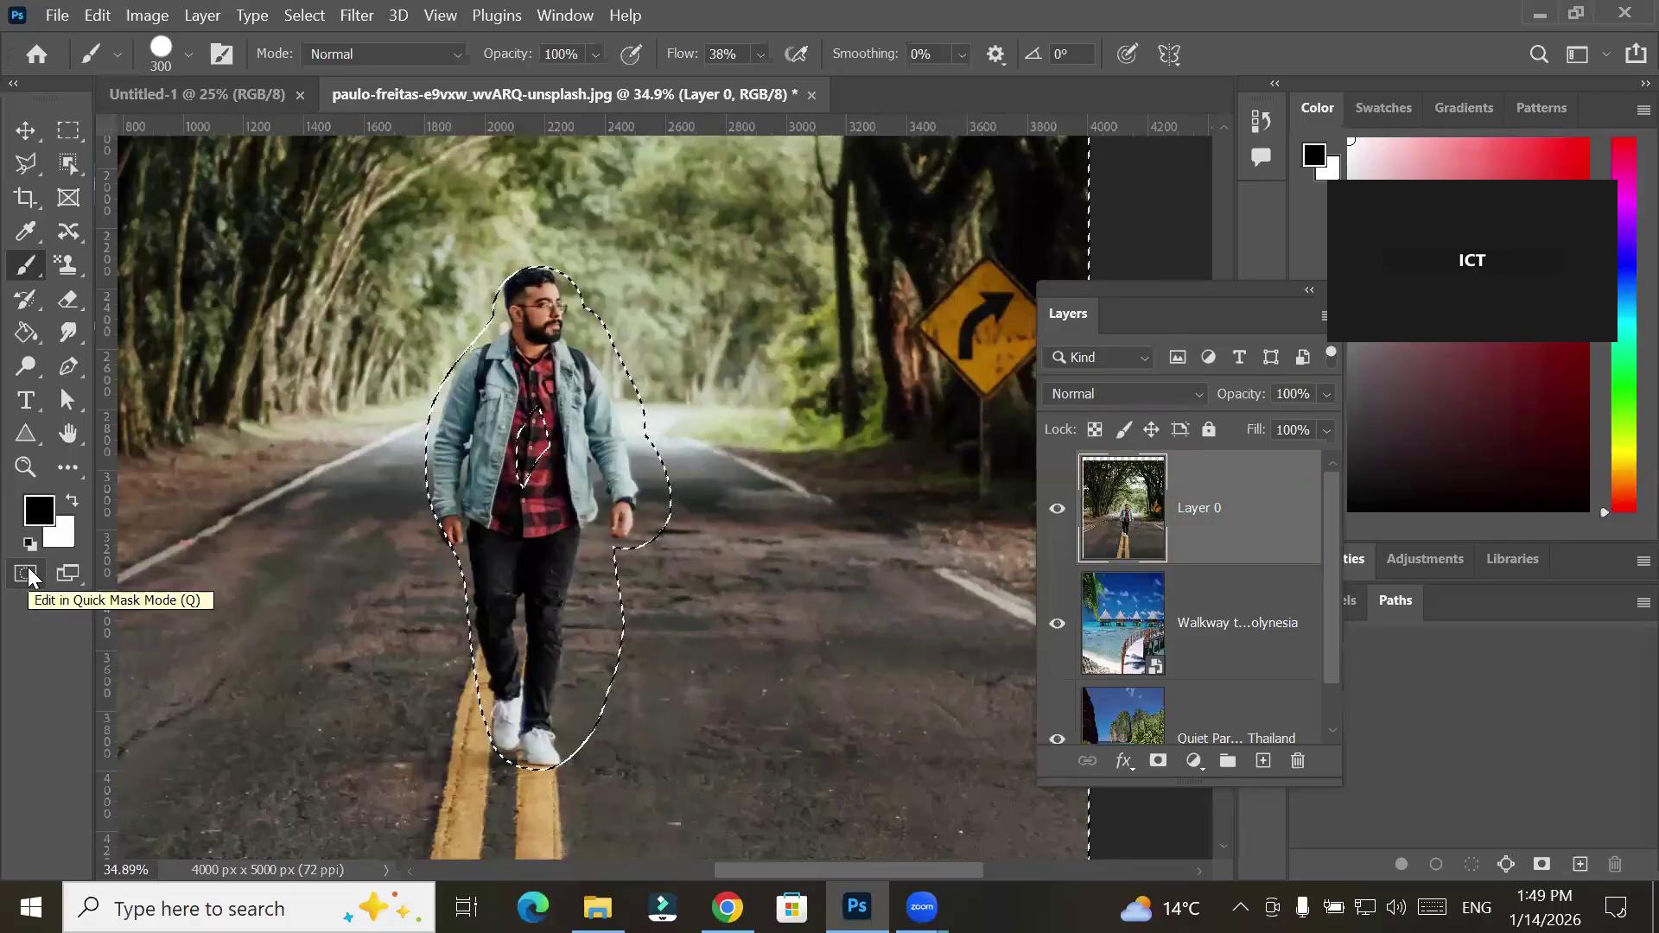
pyautogui.click(26, 574)
pyautogui.moveTo(419, 524)
pyautogui.mouseDown()
pyautogui.moveTo(547, 412)
pyautogui.moveTo(558, 535)
pyautogui.moveTo(538, 411)
pyautogui.moveTo(524, 526)
pyautogui.mouseUp()
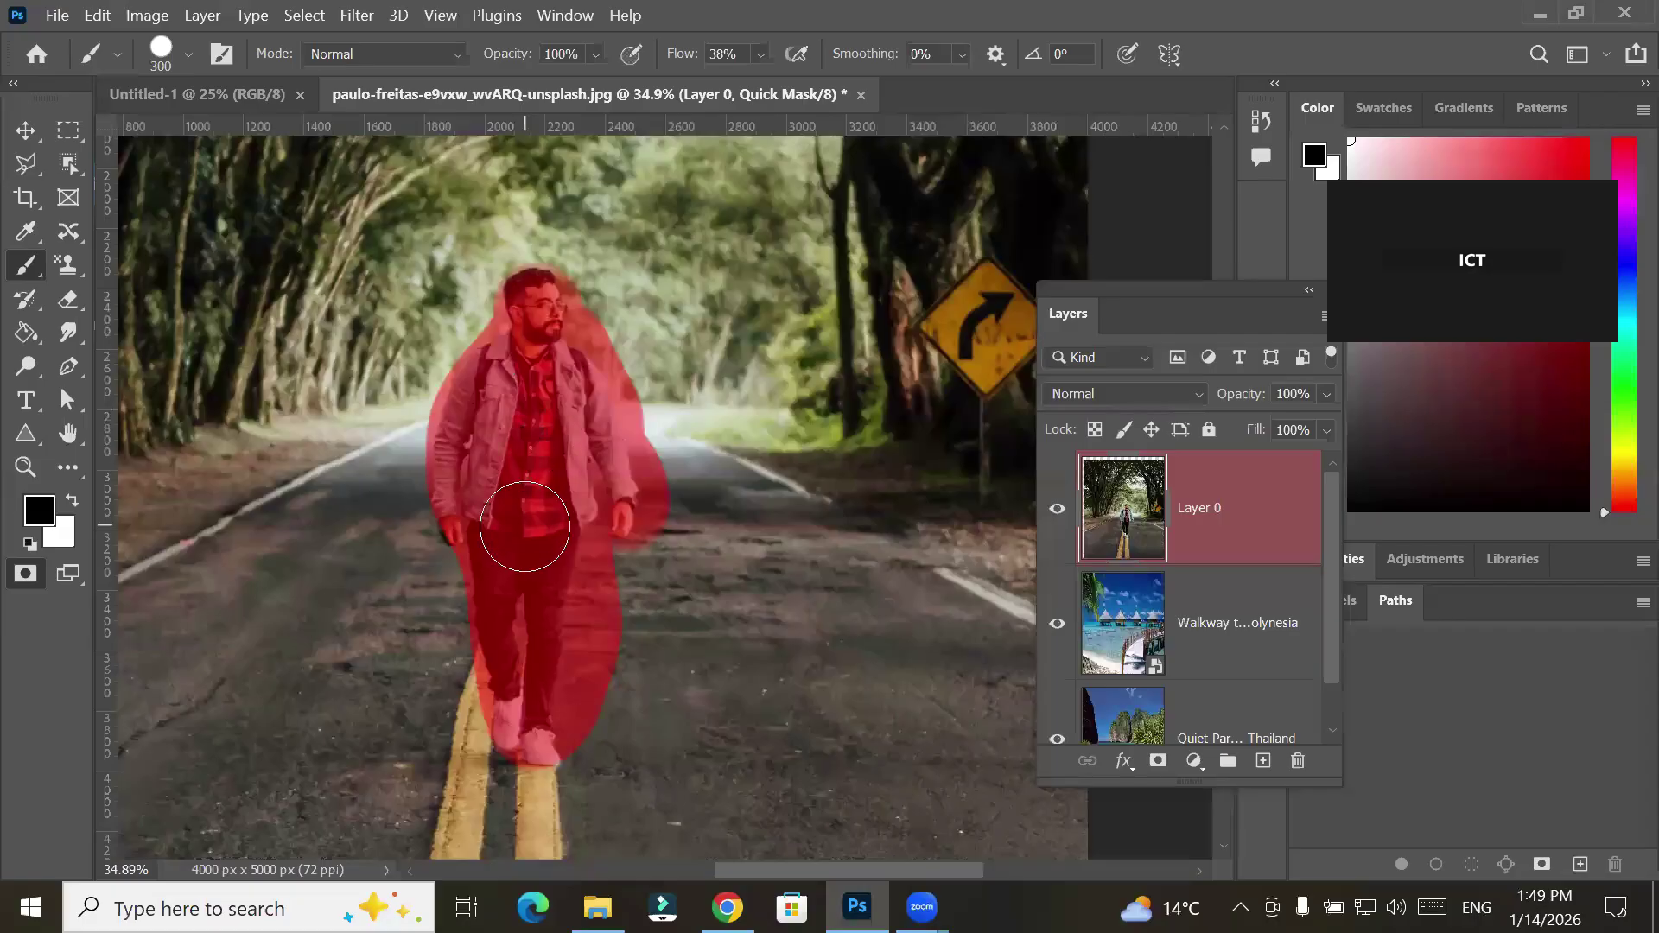
# Convert the painted Quick Mask around the man into a selection, and close the road photo document without saving
pyautogui.click(27, 574)
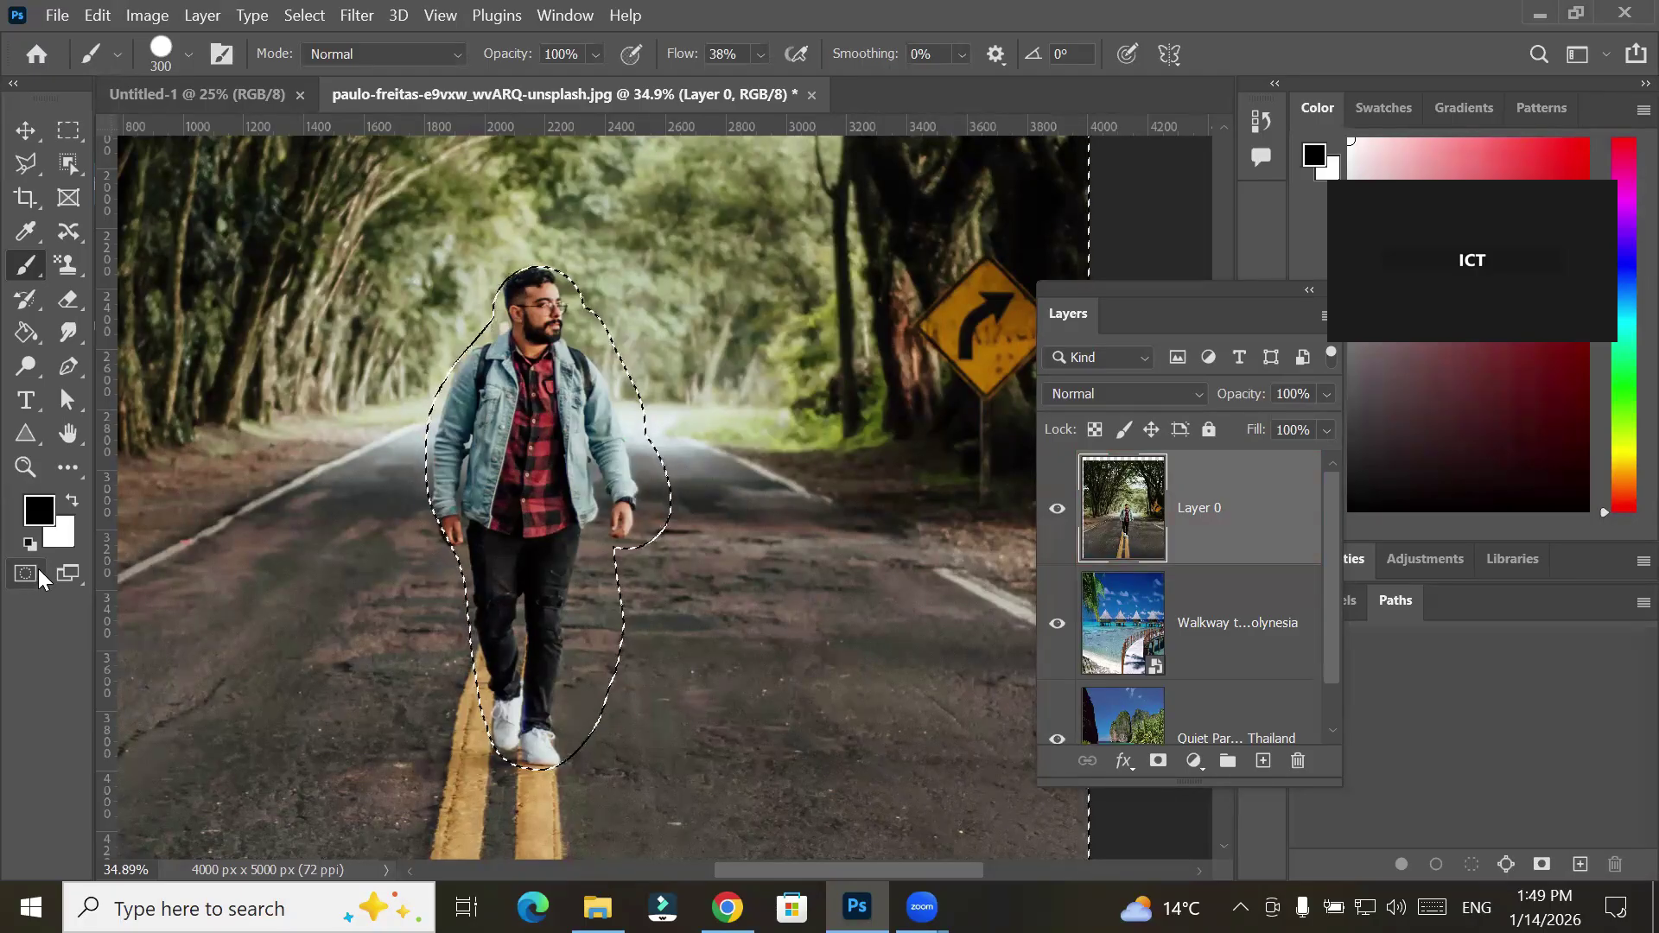
pyautogui.click(810, 95)
pyautogui.click(871, 366)
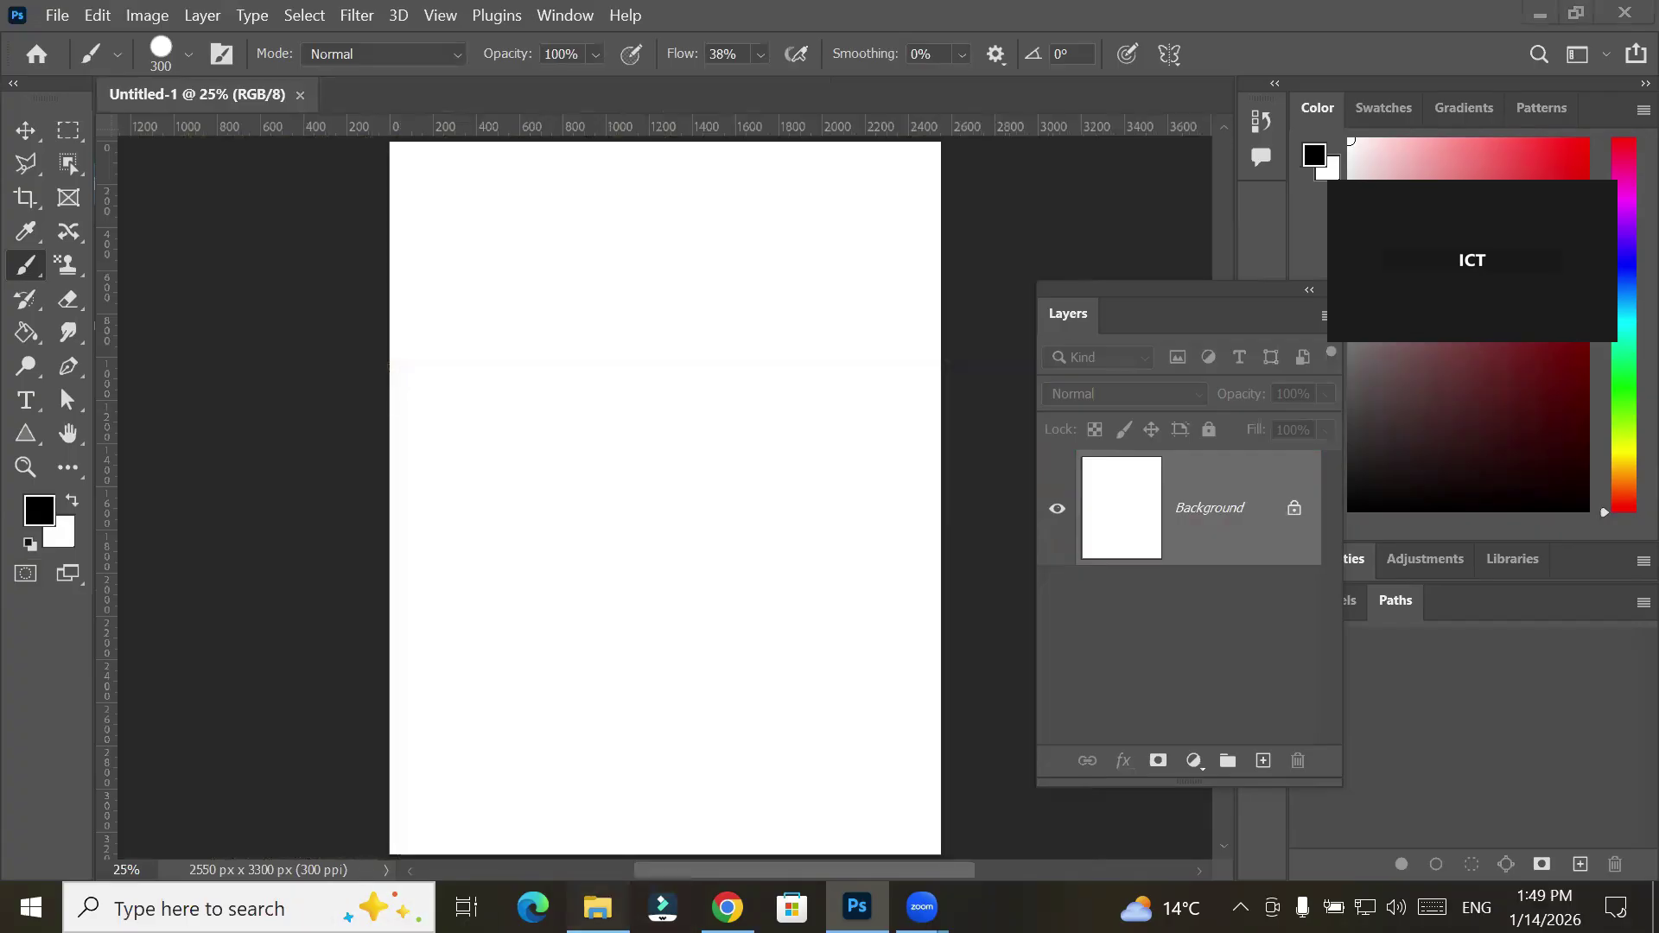
# Place the orange car photo from the DoorCarWindows folder into Untitled-1 at its default size, and rasterize its layer
pyautogui.click(597, 907)
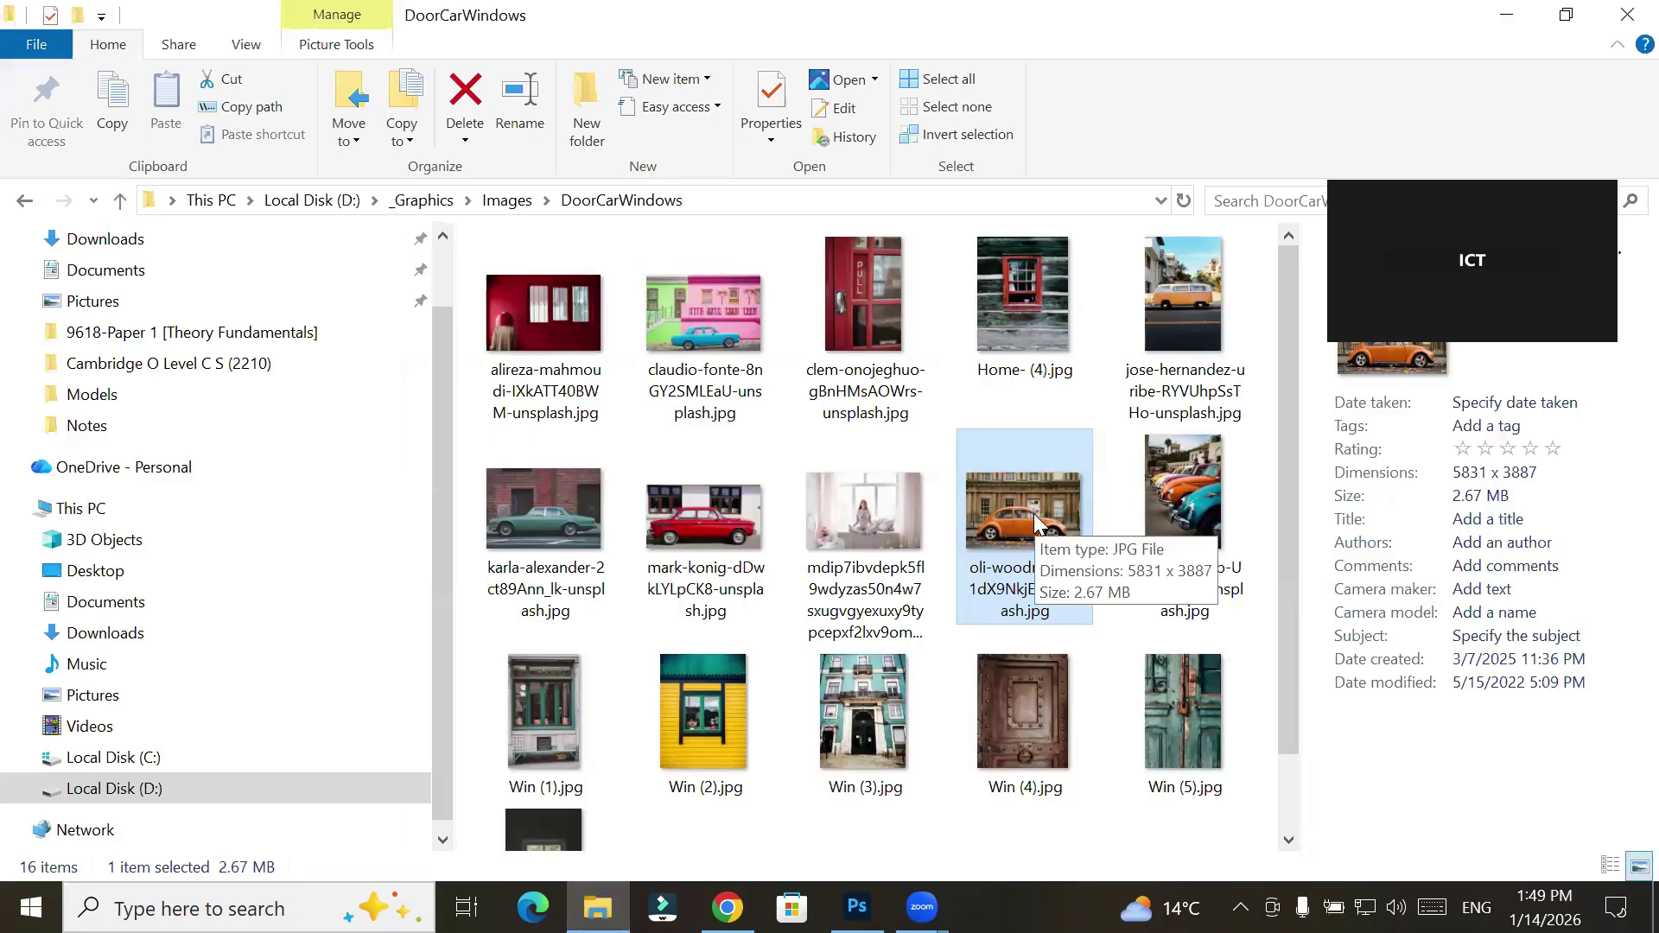
pyautogui.scroll(-1, 675, 539)
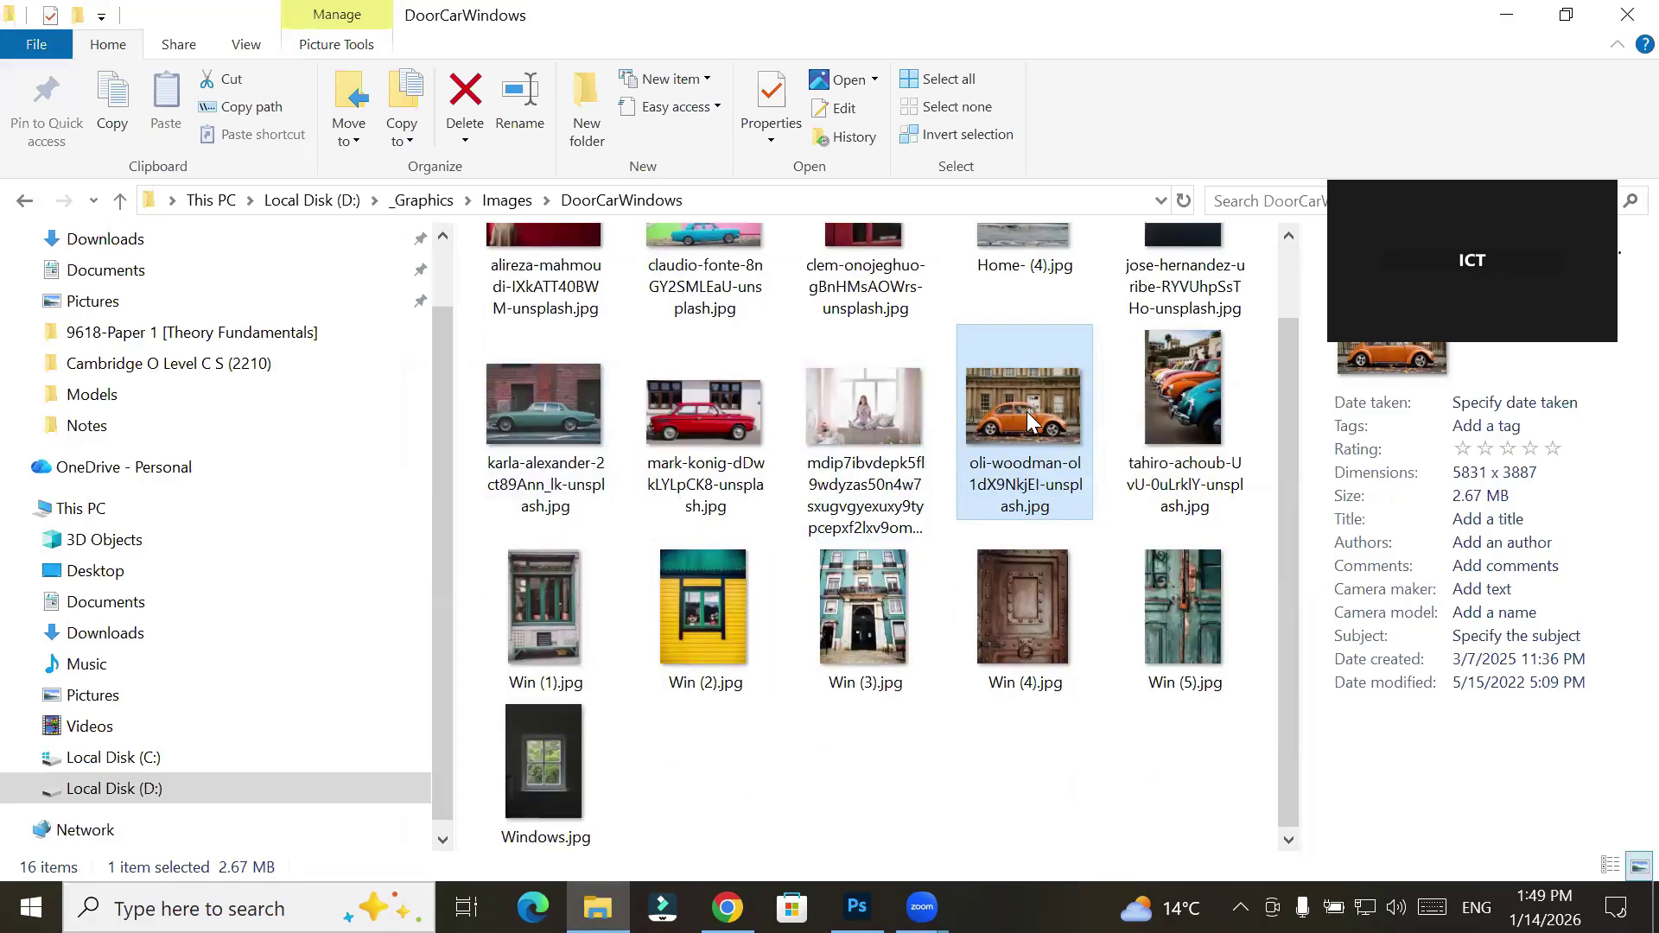
pyautogui.moveTo(1028, 413); pyautogui.dragTo(671, 461)
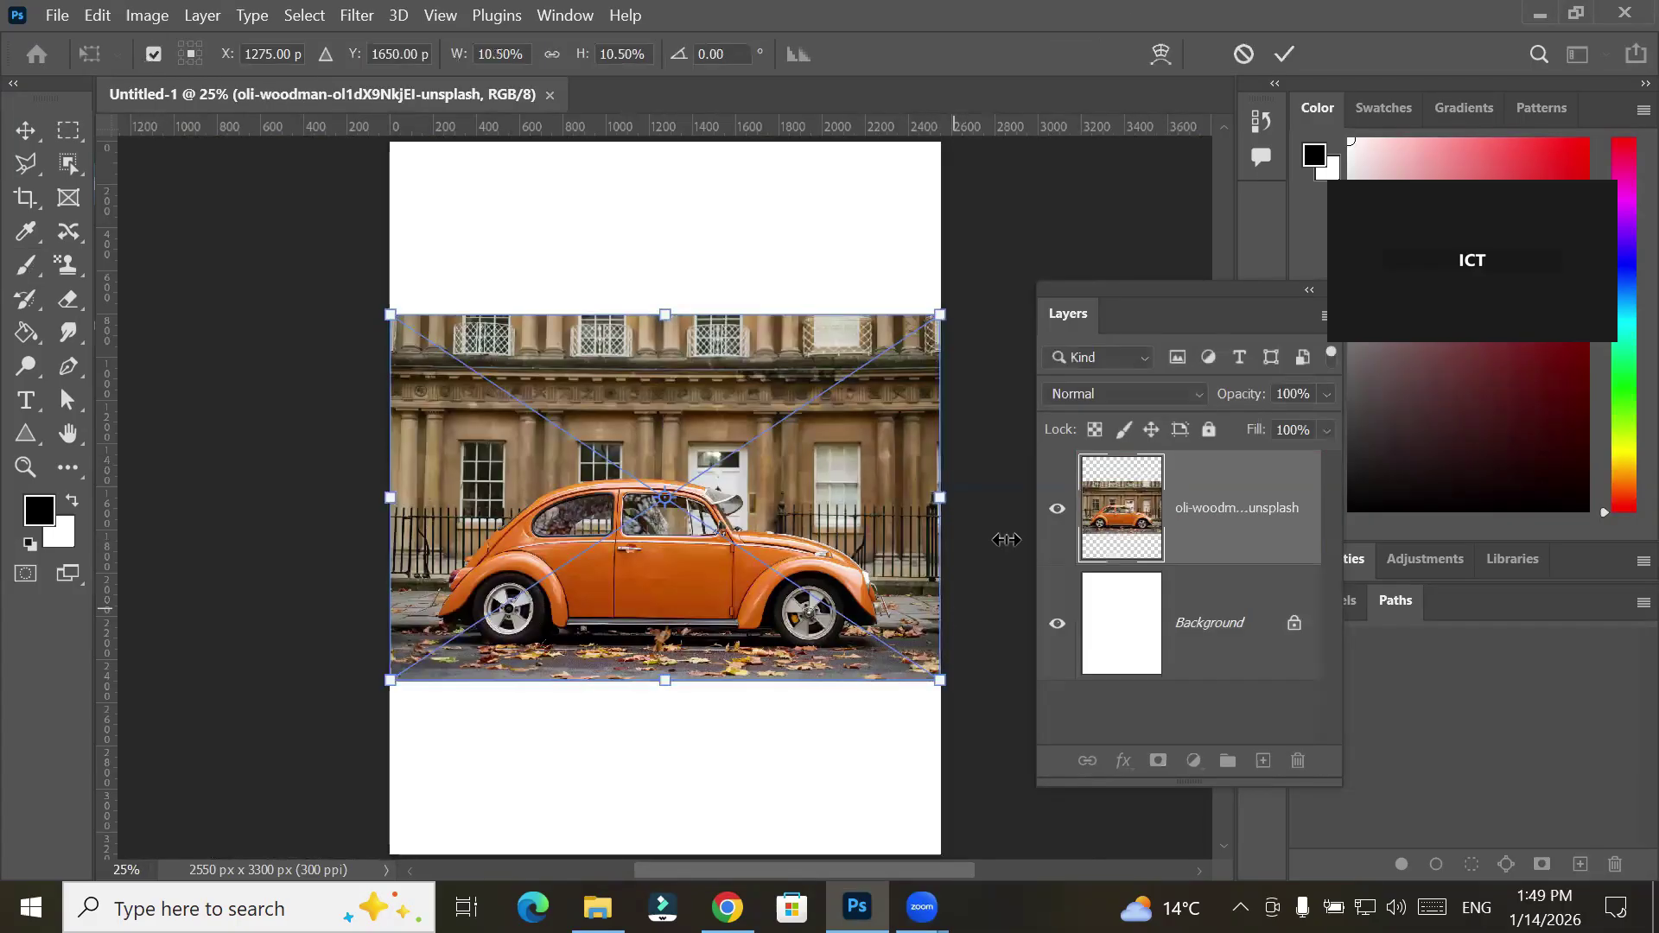
pyautogui.click(1283, 54)
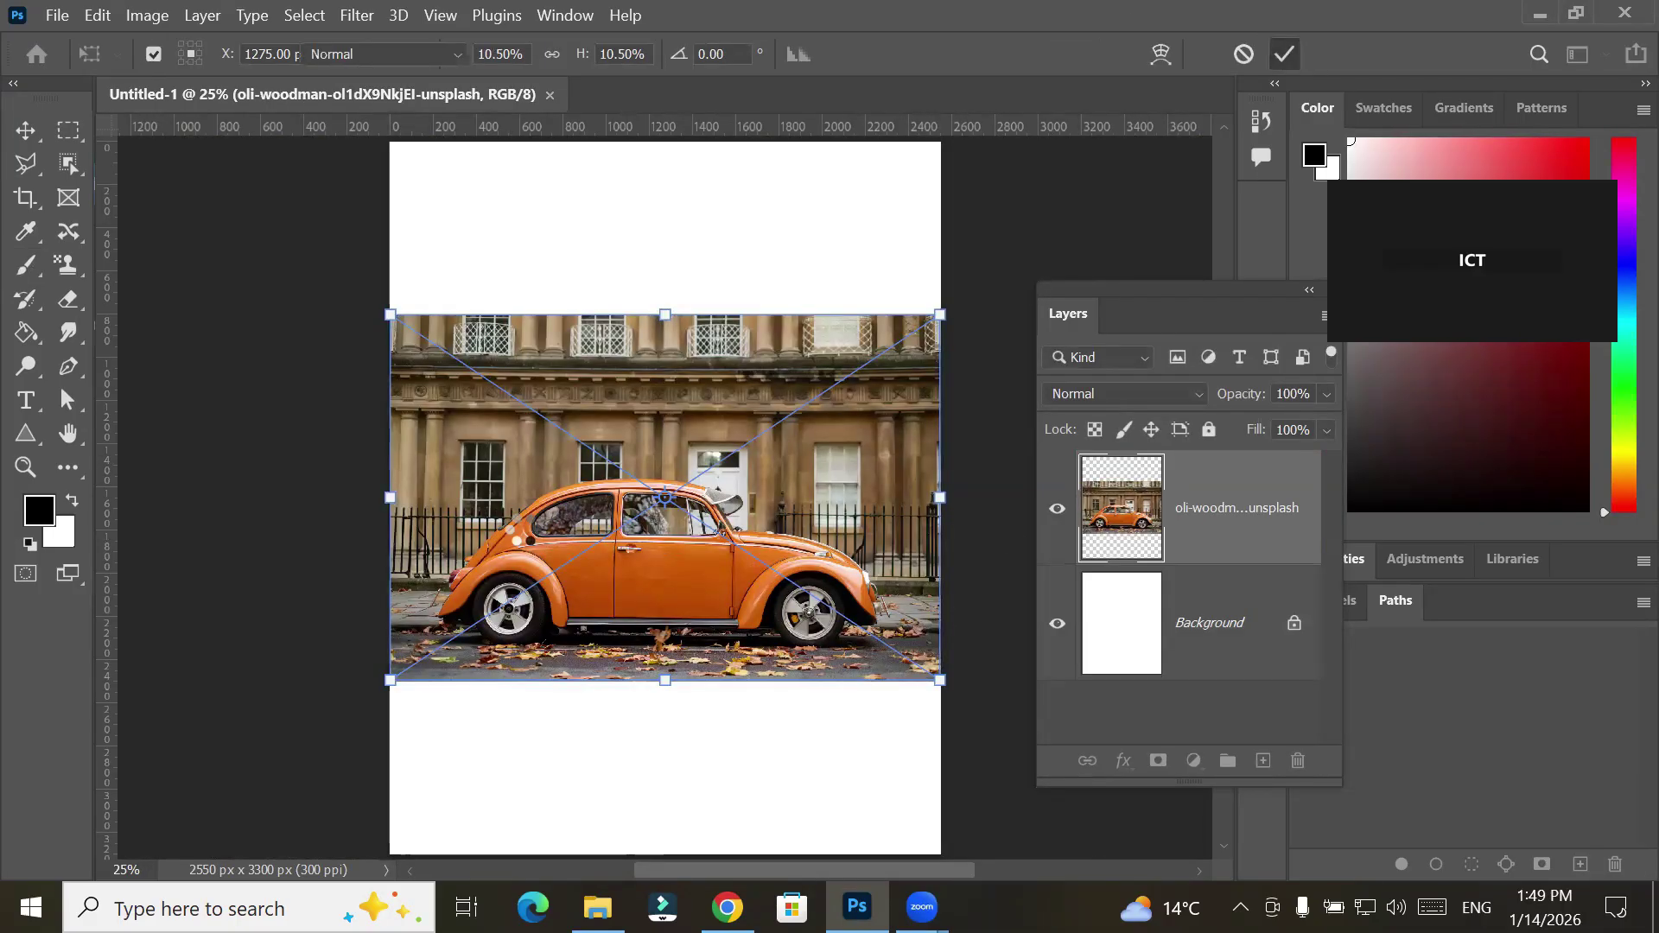
pyautogui.press('b')
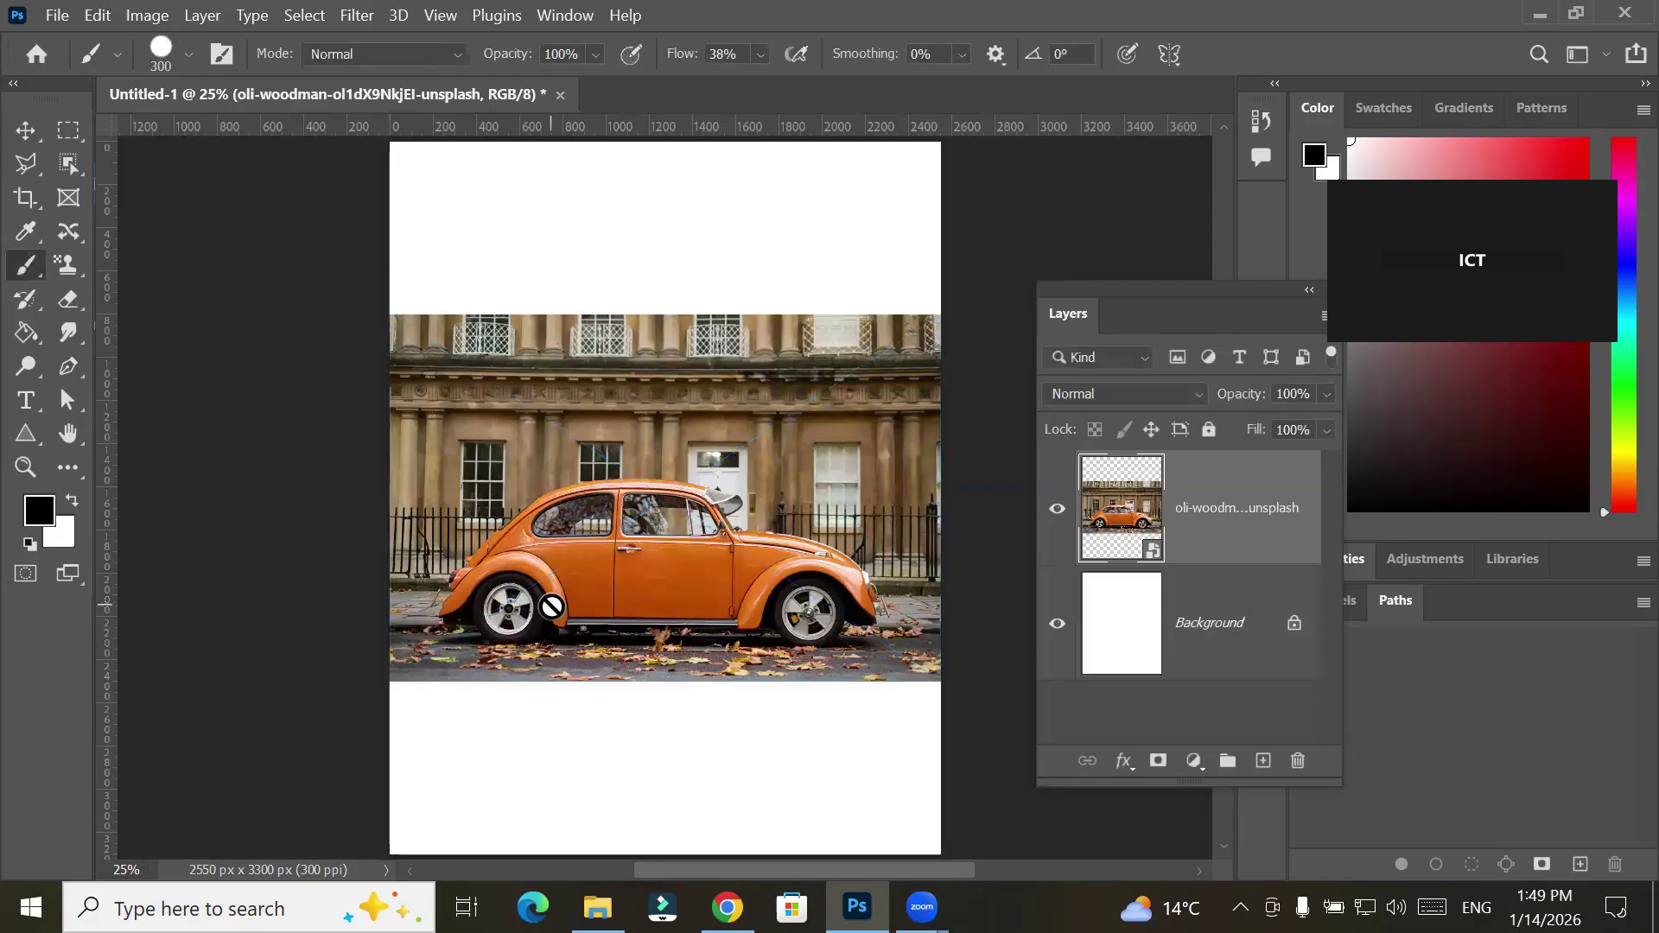
pyautogui.rightClick(1222, 513)
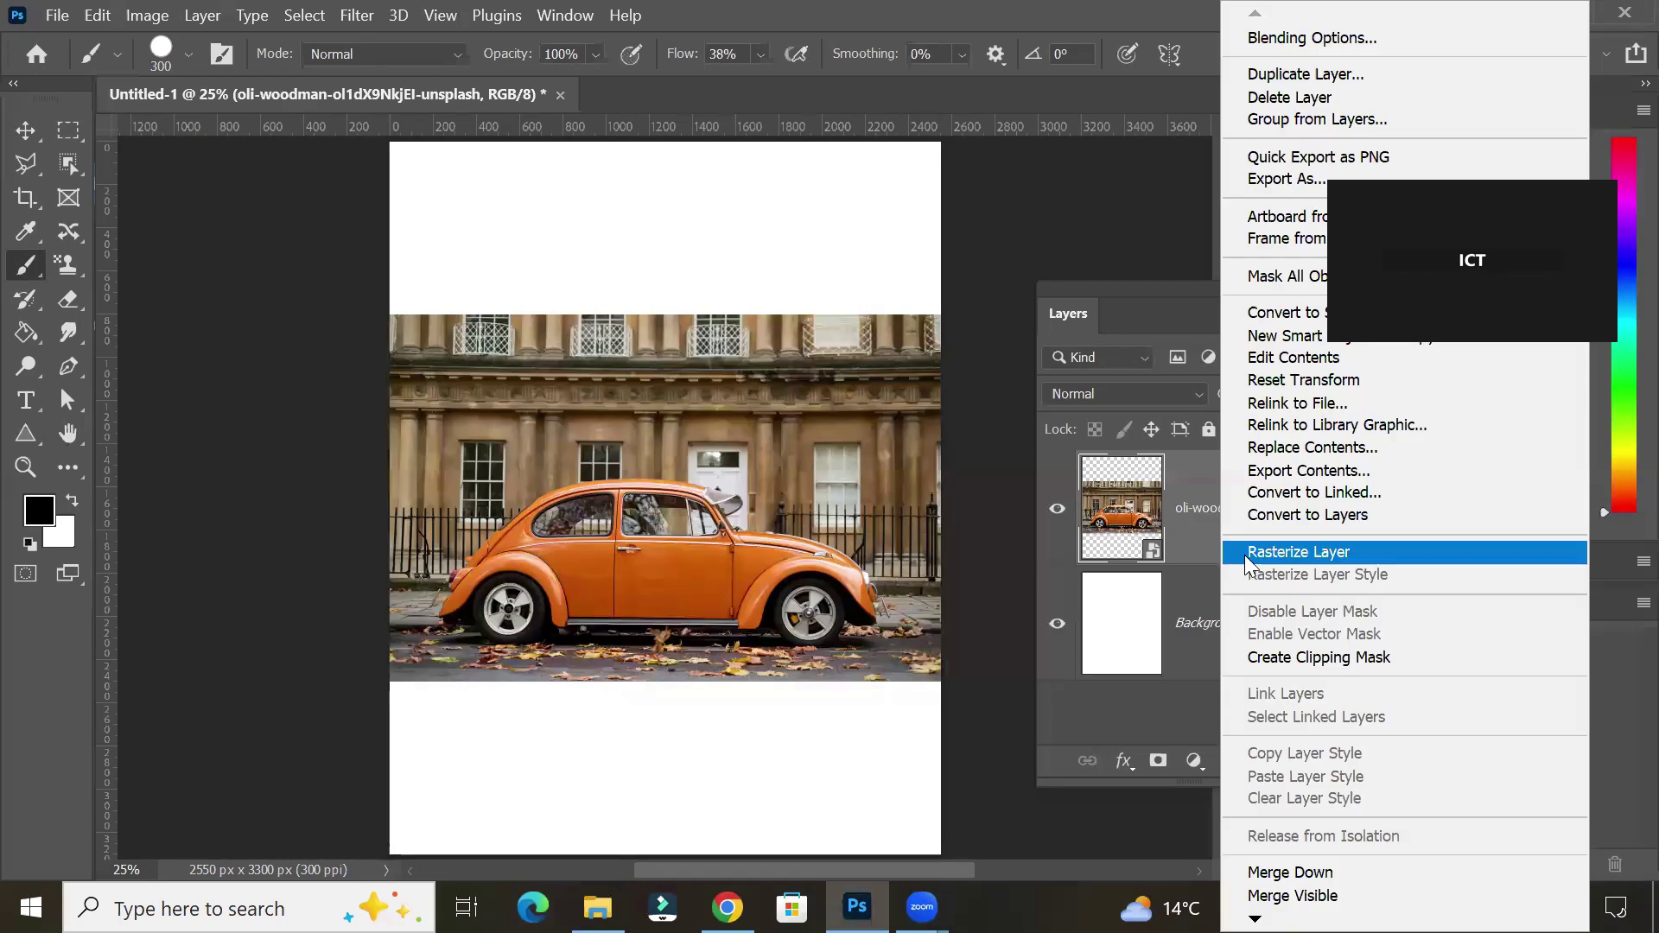
pyautogui.click(1284, 551)
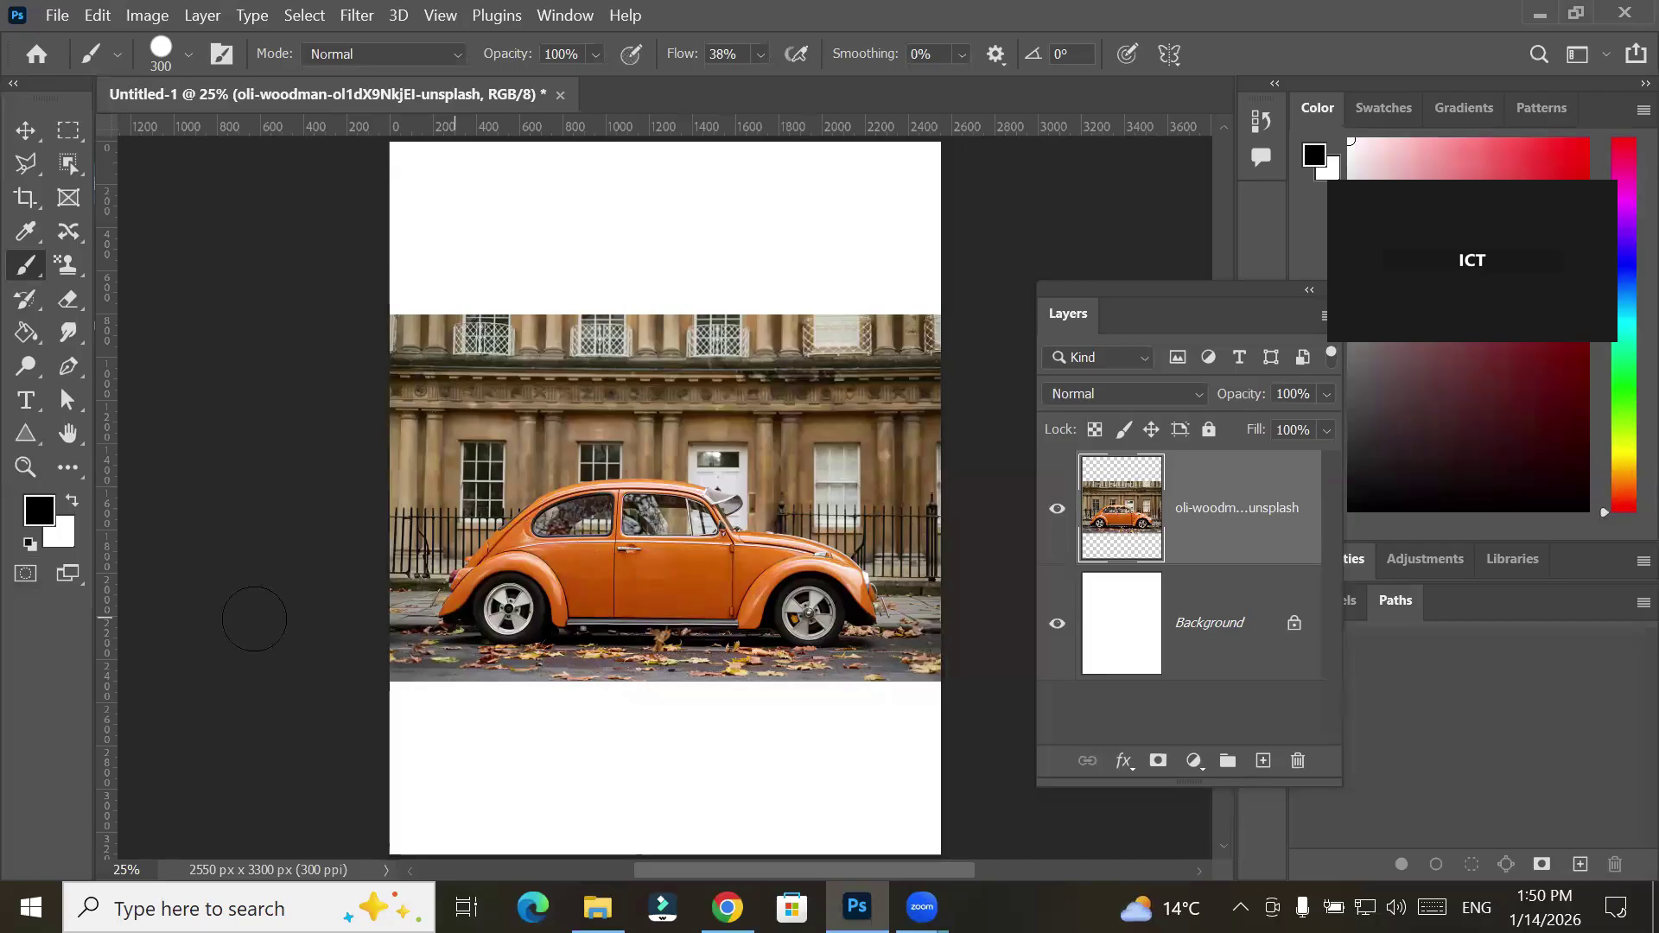
# Brush over the whole orange car with black in Quick Mask mode, and convert the mask into a selection
pyautogui.click(26, 577)
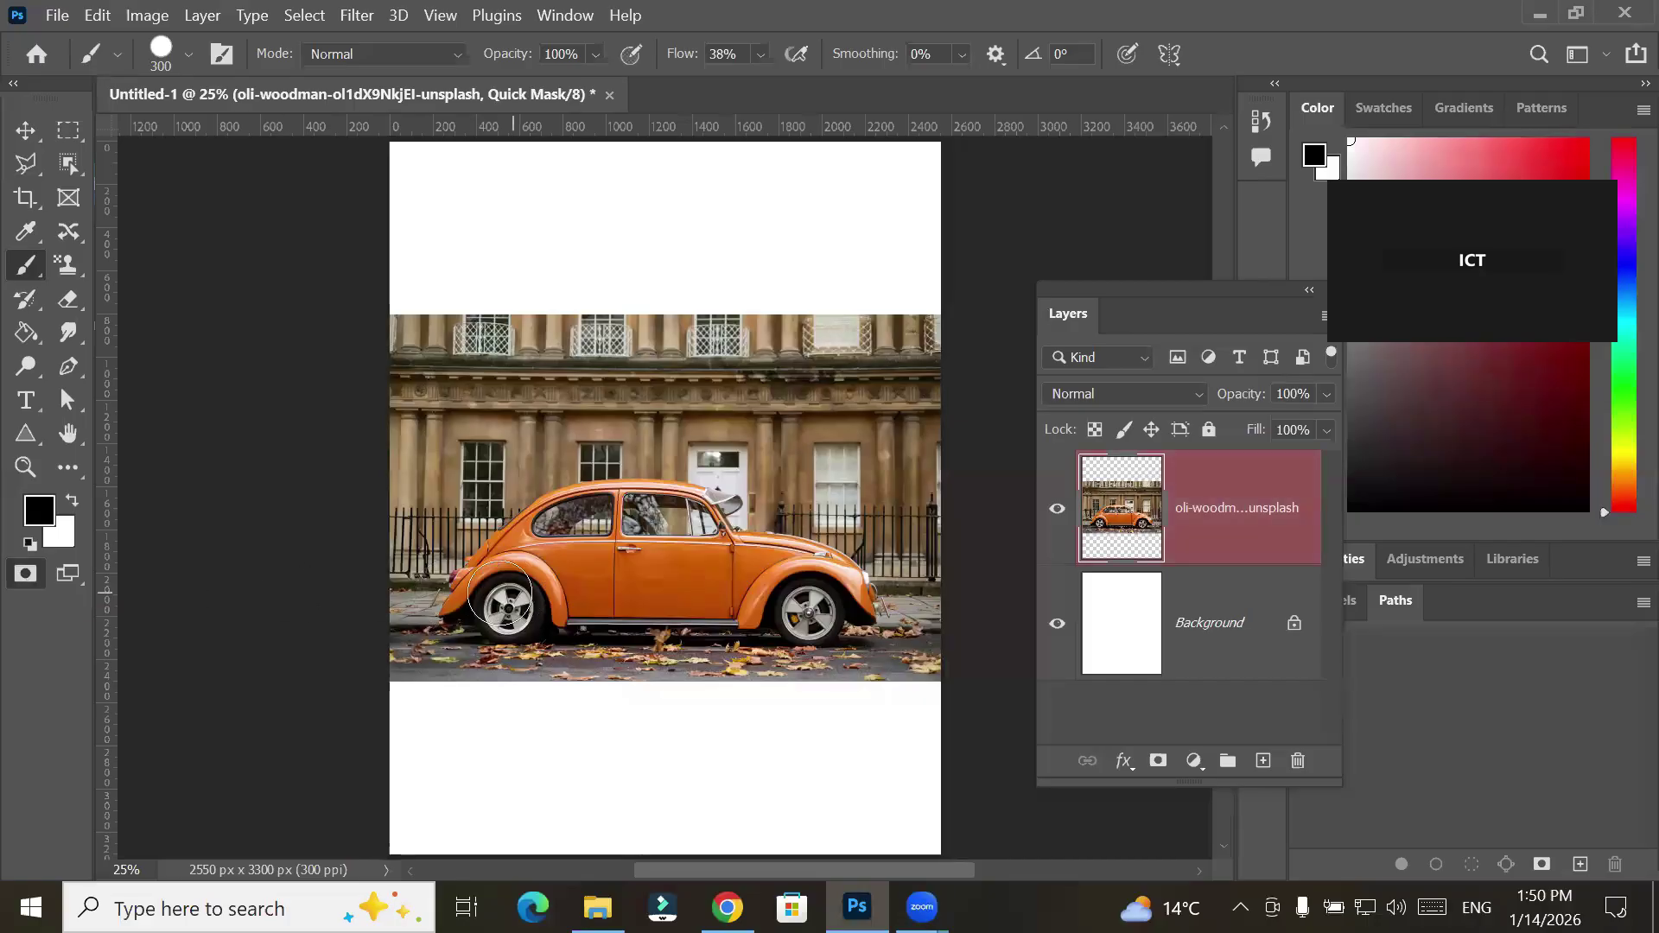
pyautogui.moveTo(467, 594)
pyautogui.mouseDown()
pyautogui.moveTo(546, 515)
pyautogui.moveTo(646, 505)
pyautogui.moveTo(857, 580)
pyautogui.moveTo(855, 596)
pyautogui.moveTo(801, 607)
pyautogui.moveTo(675, 582)
pyautogui.moveTo(493, 609)
pyautogui.moveTo(626, 544)
pyautogui.moveTo(719, 551)
pyautogui.moveTo(768, 587)
pyautogui.moveTo(653, 618)
pyautogui.mouseUp()
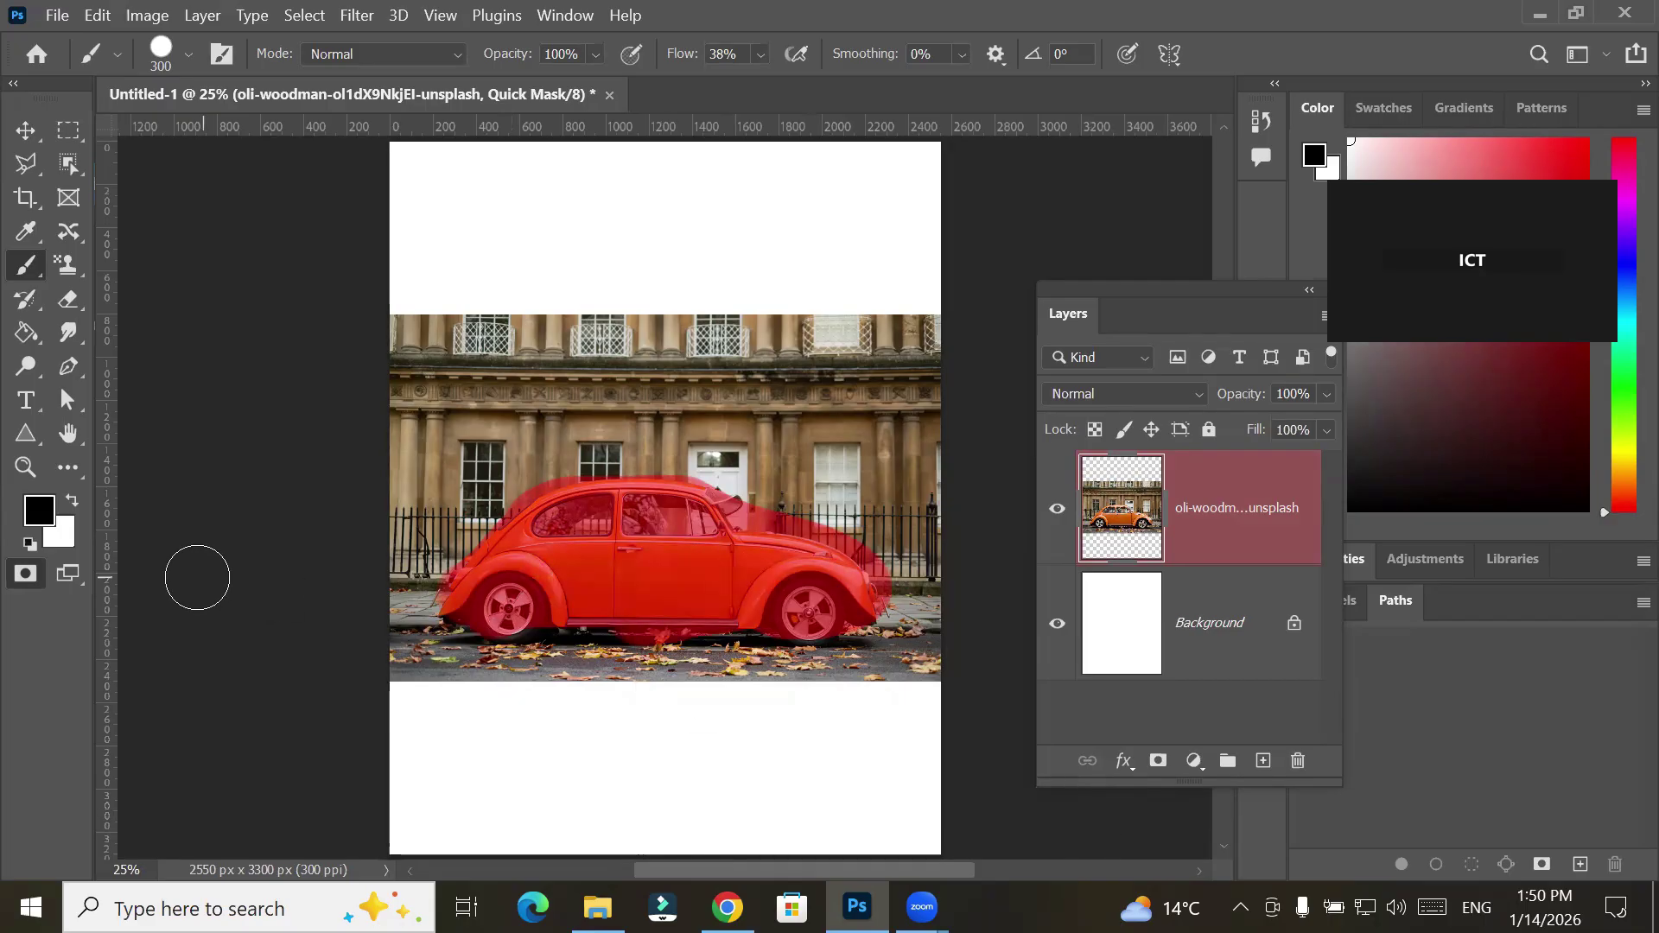
pyautogui.click(26, 575)
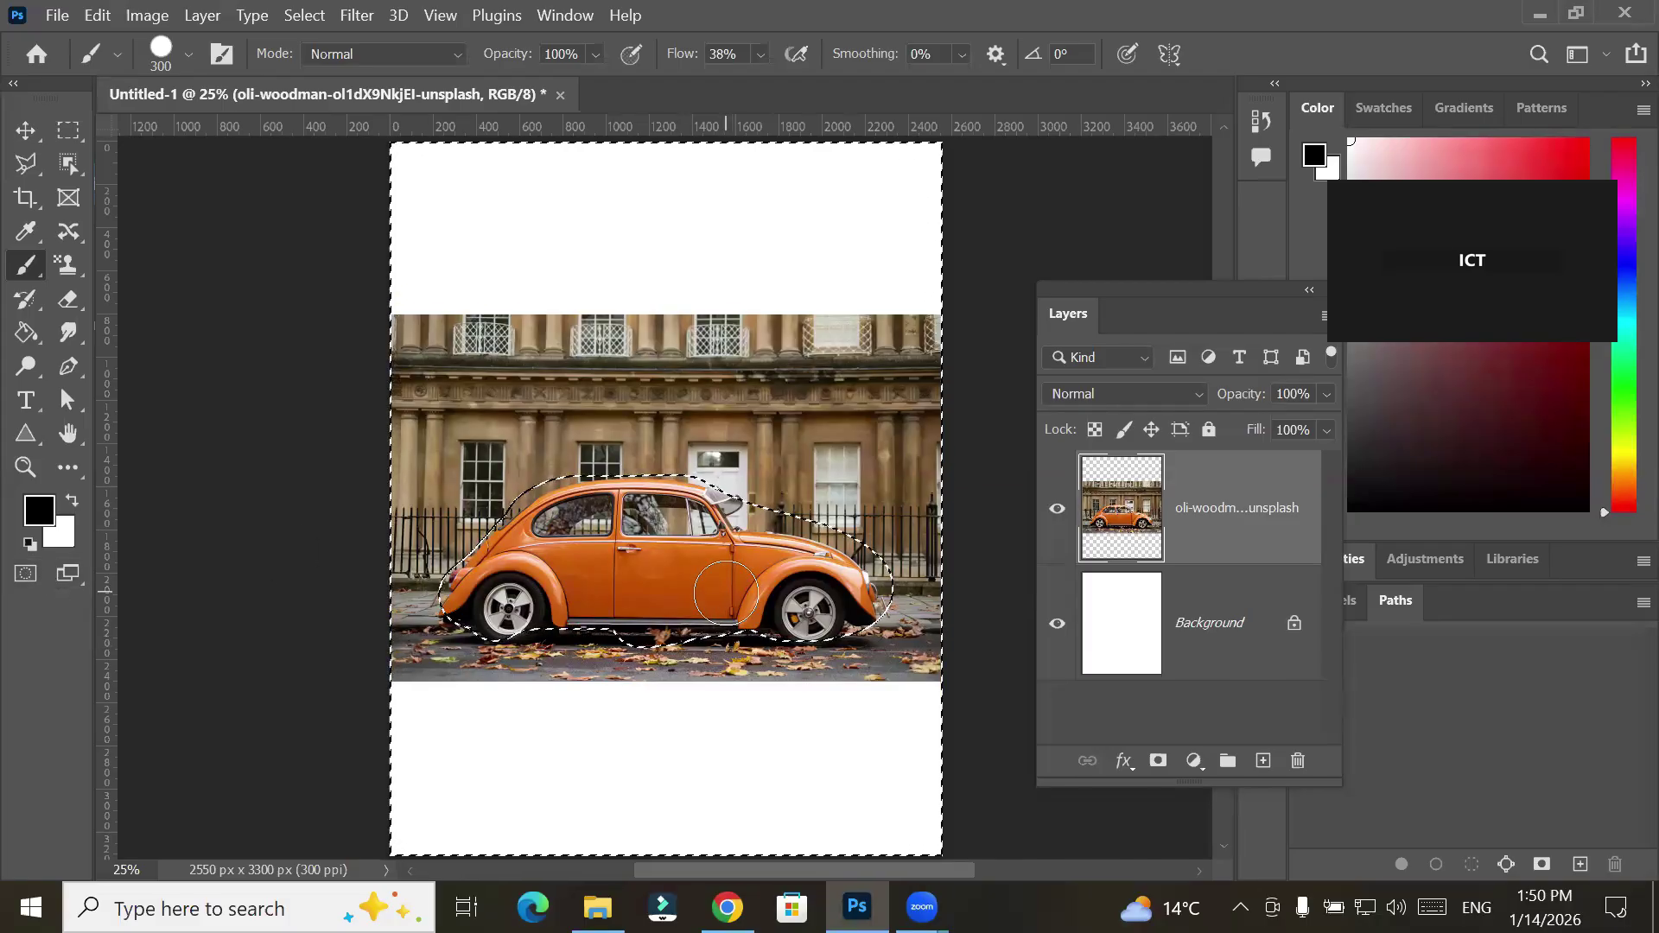
# Delete the selected surroundings of the car, undo the deletion, and clear the selection
pyautogui.press('Delete')
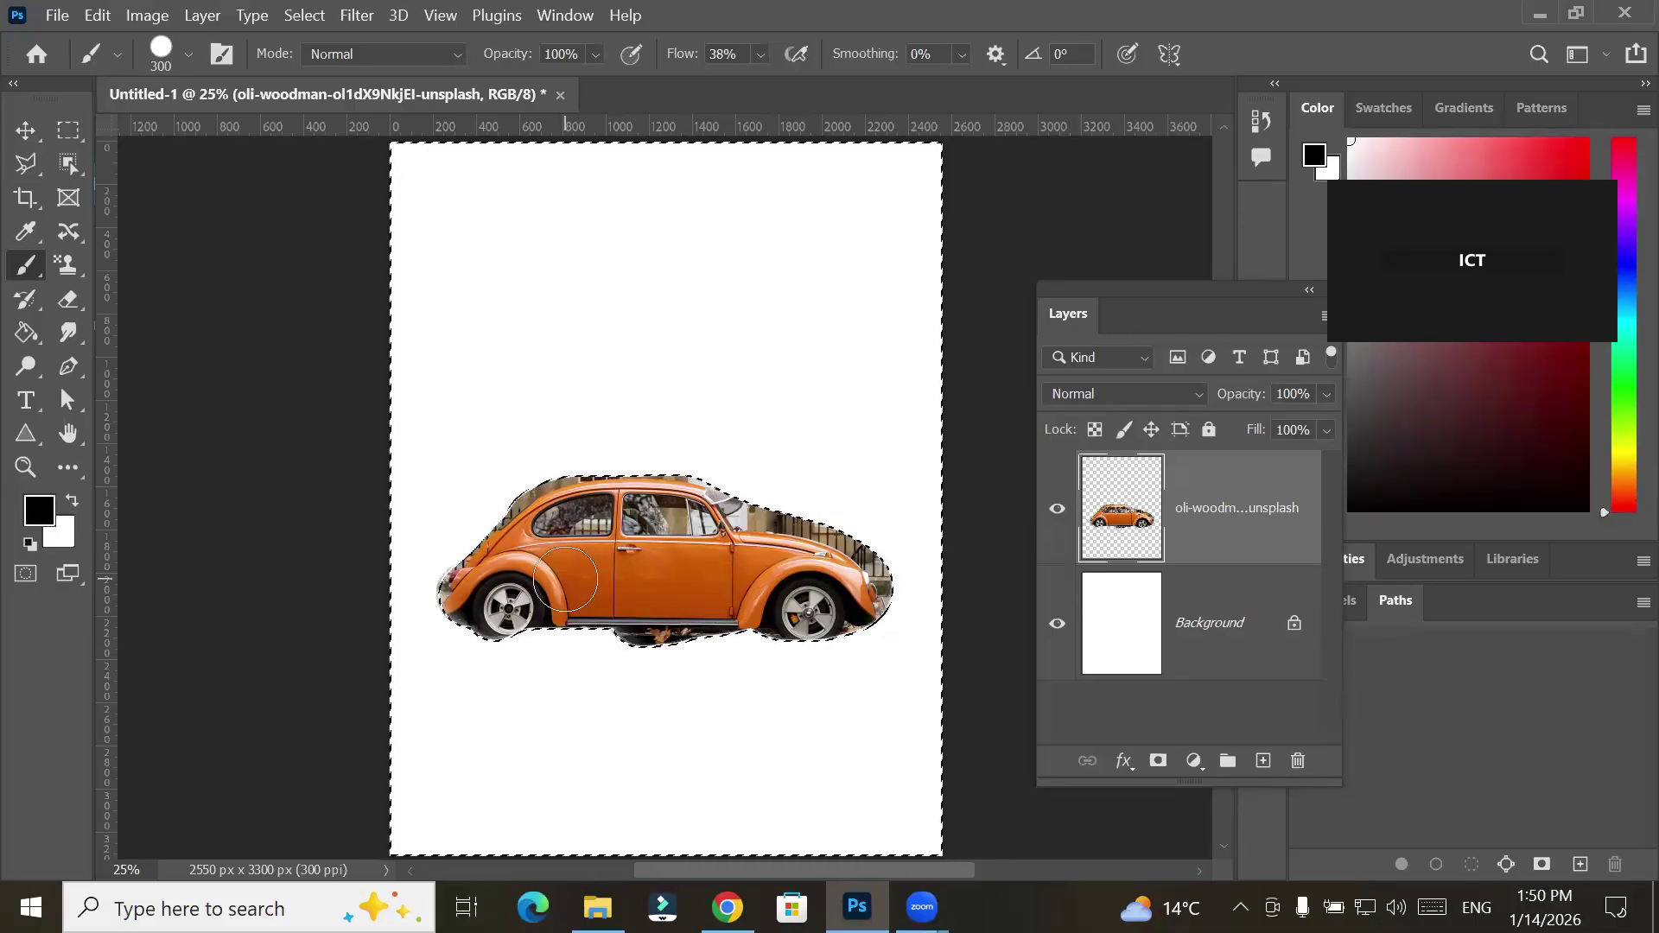
pyautogui.hotkey('ctrl', 'z')
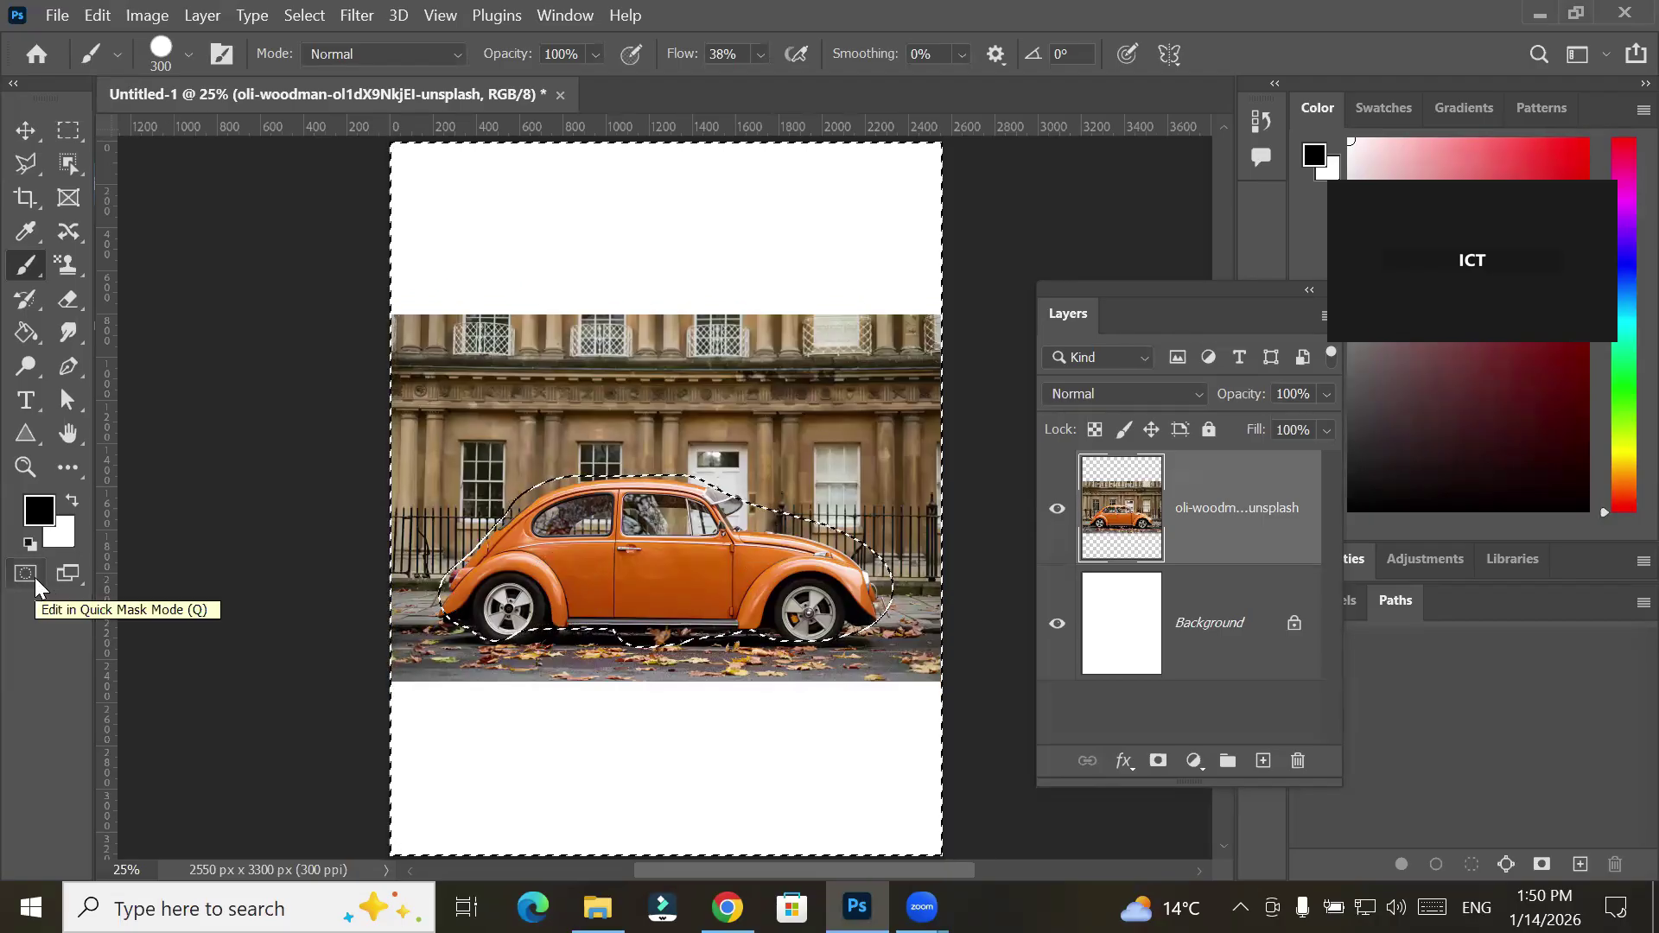
pyautogui.hotkey('ctrl', 'd')
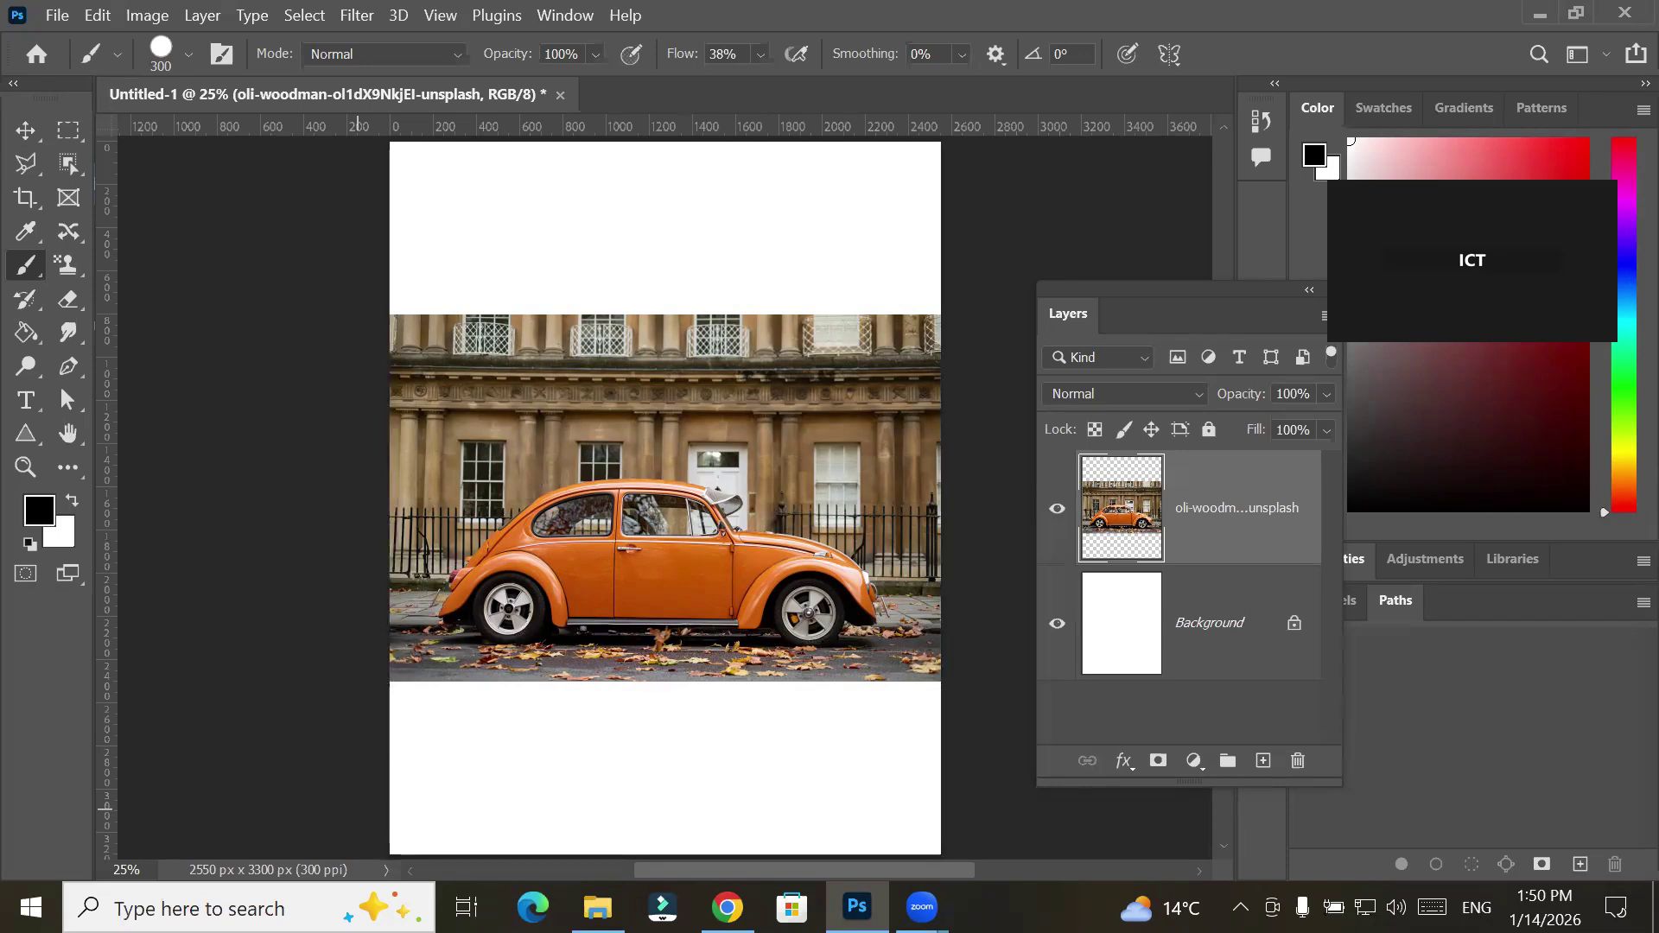
# Switch to File Explorer and open the presentation 3- PS Toolbox.pptx from the Adobe PhotoShop folder inside _Graphics
pyautogui.hotkey('alt', 'Tab')
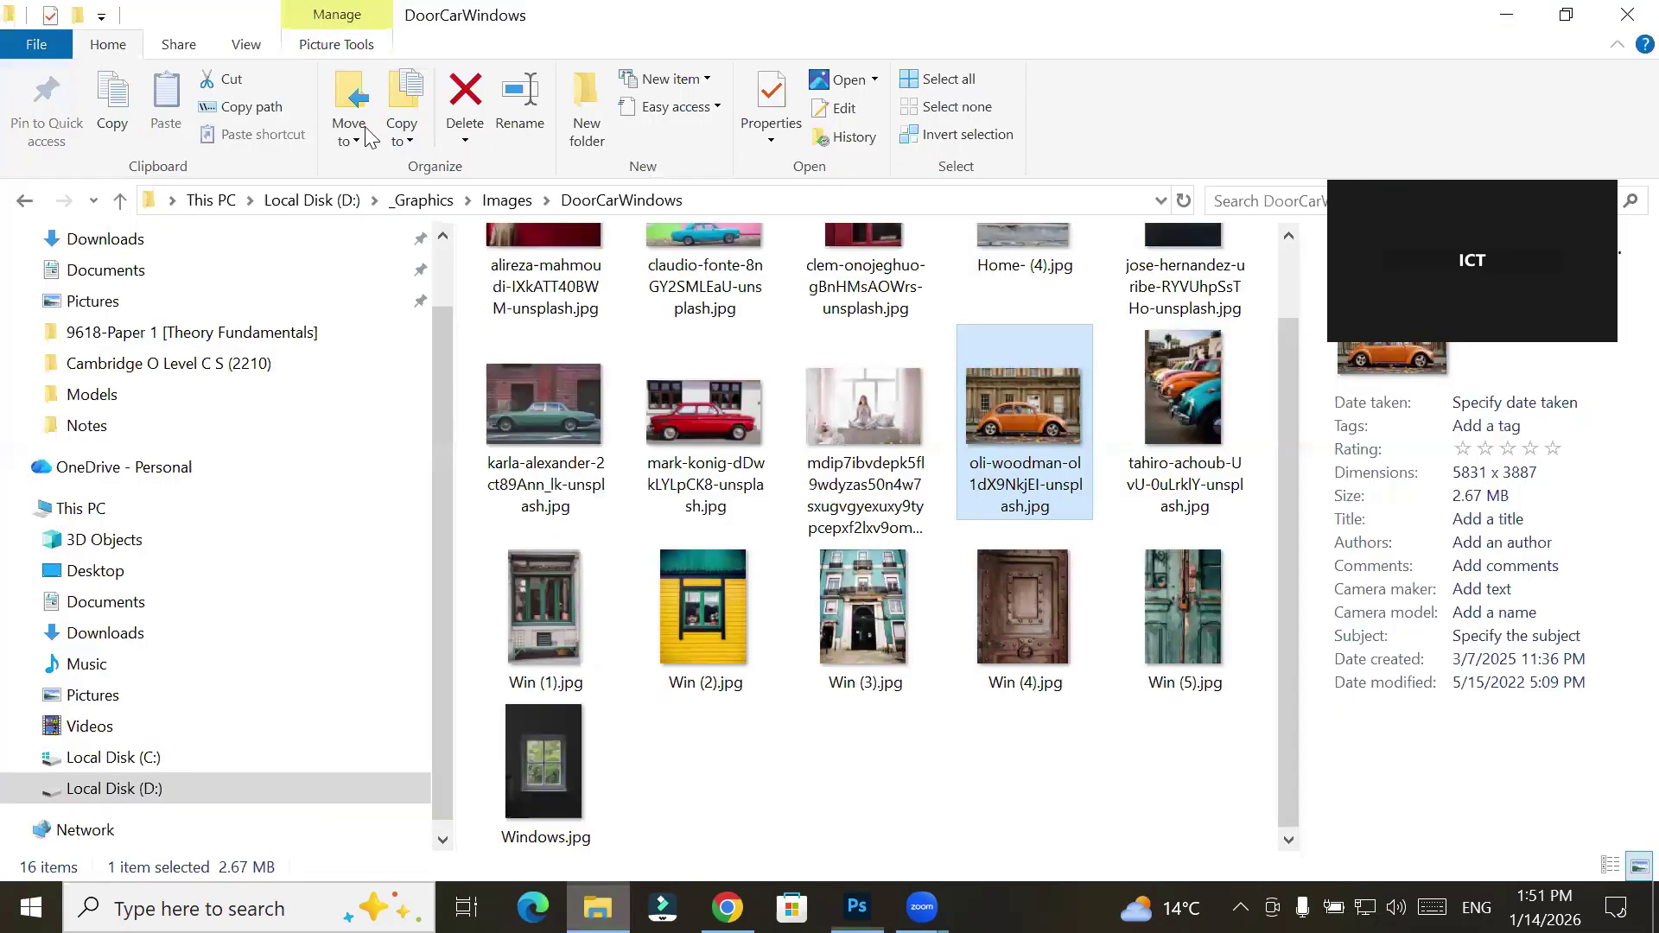
pyautogui.click(404, 203)
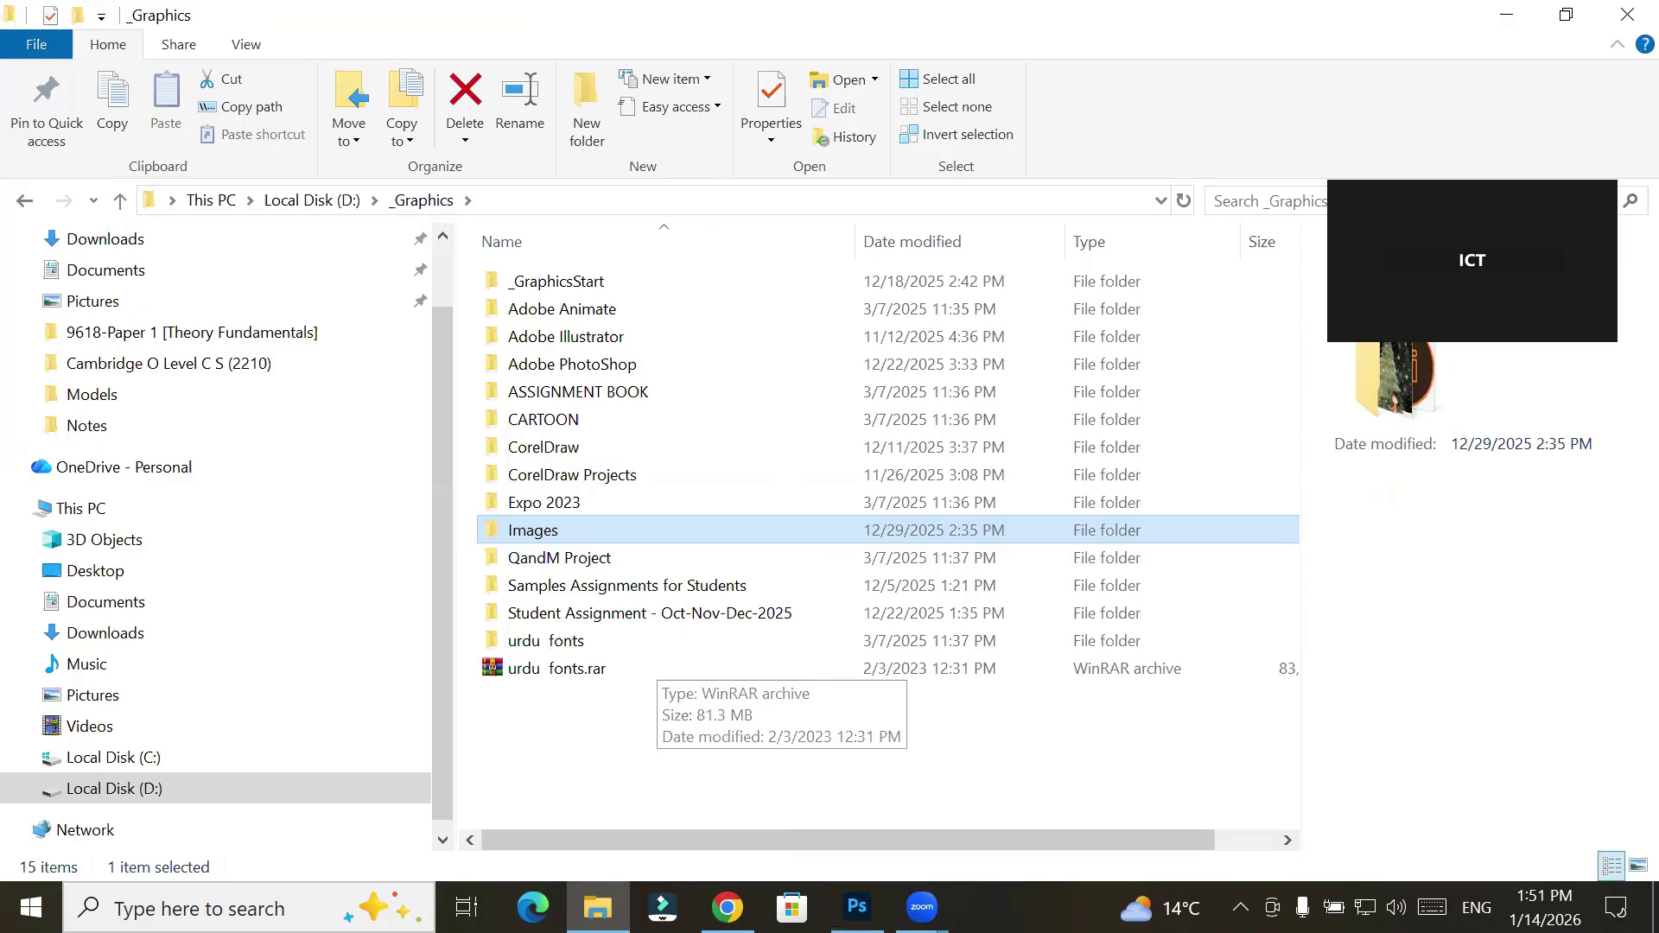
pyautogui.moveTo(727, 907)
pyautogui.moveTo(598, 907)
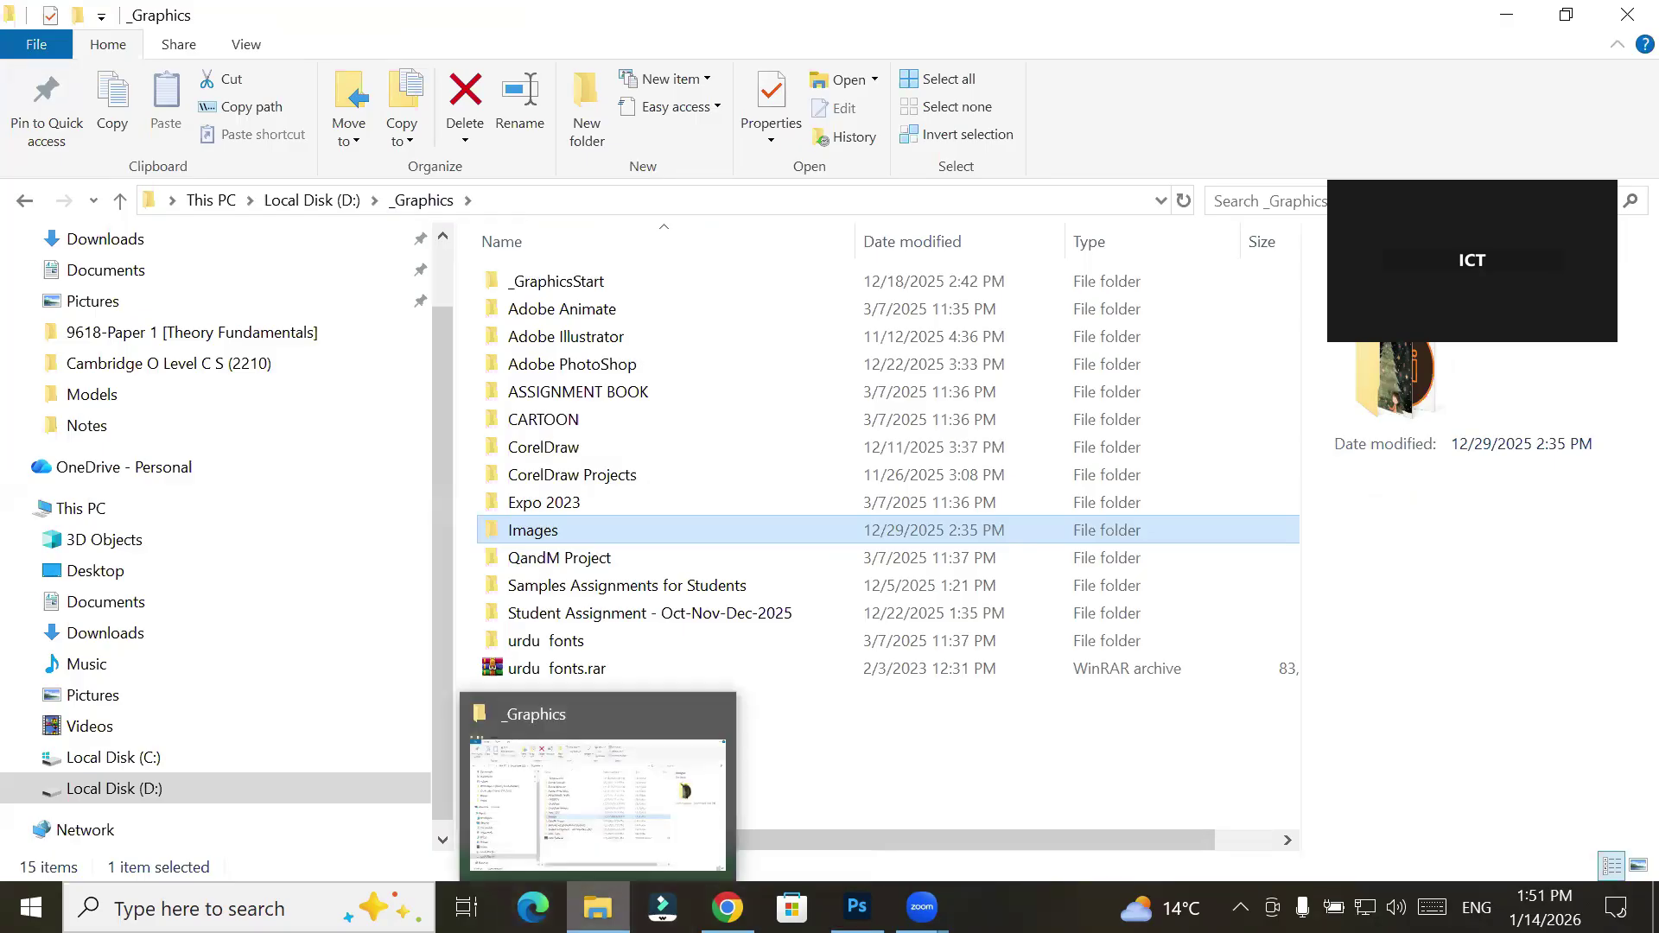
pyautogui.click(857, 907)
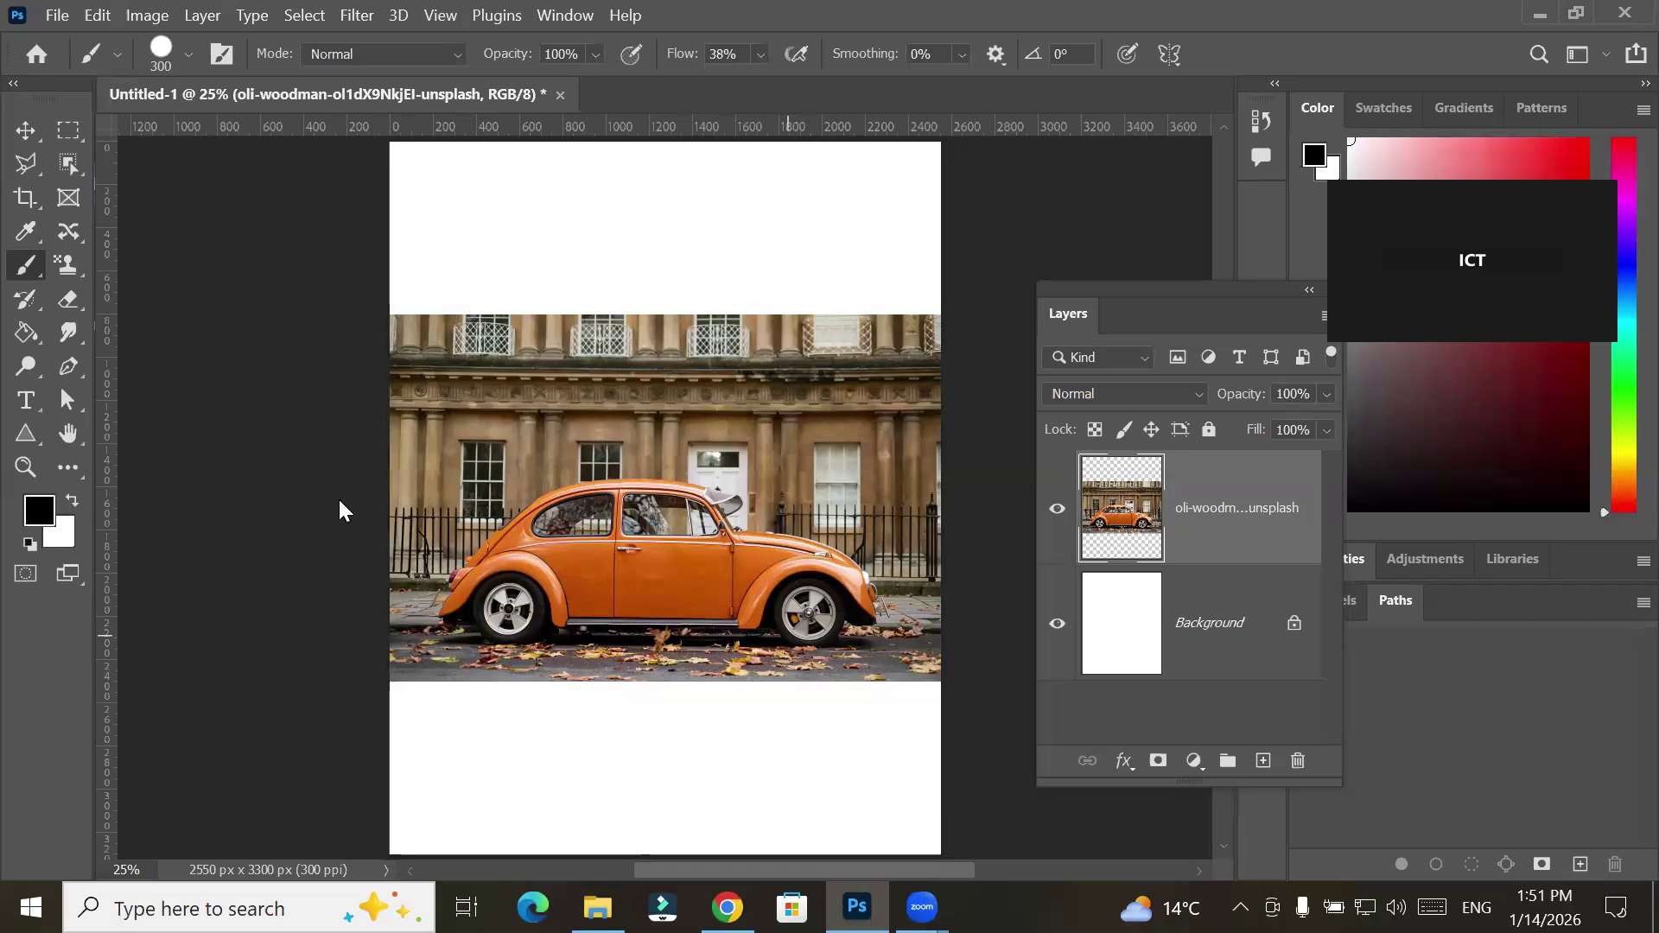
pyautogui.hotkey('alt', 'Tab')
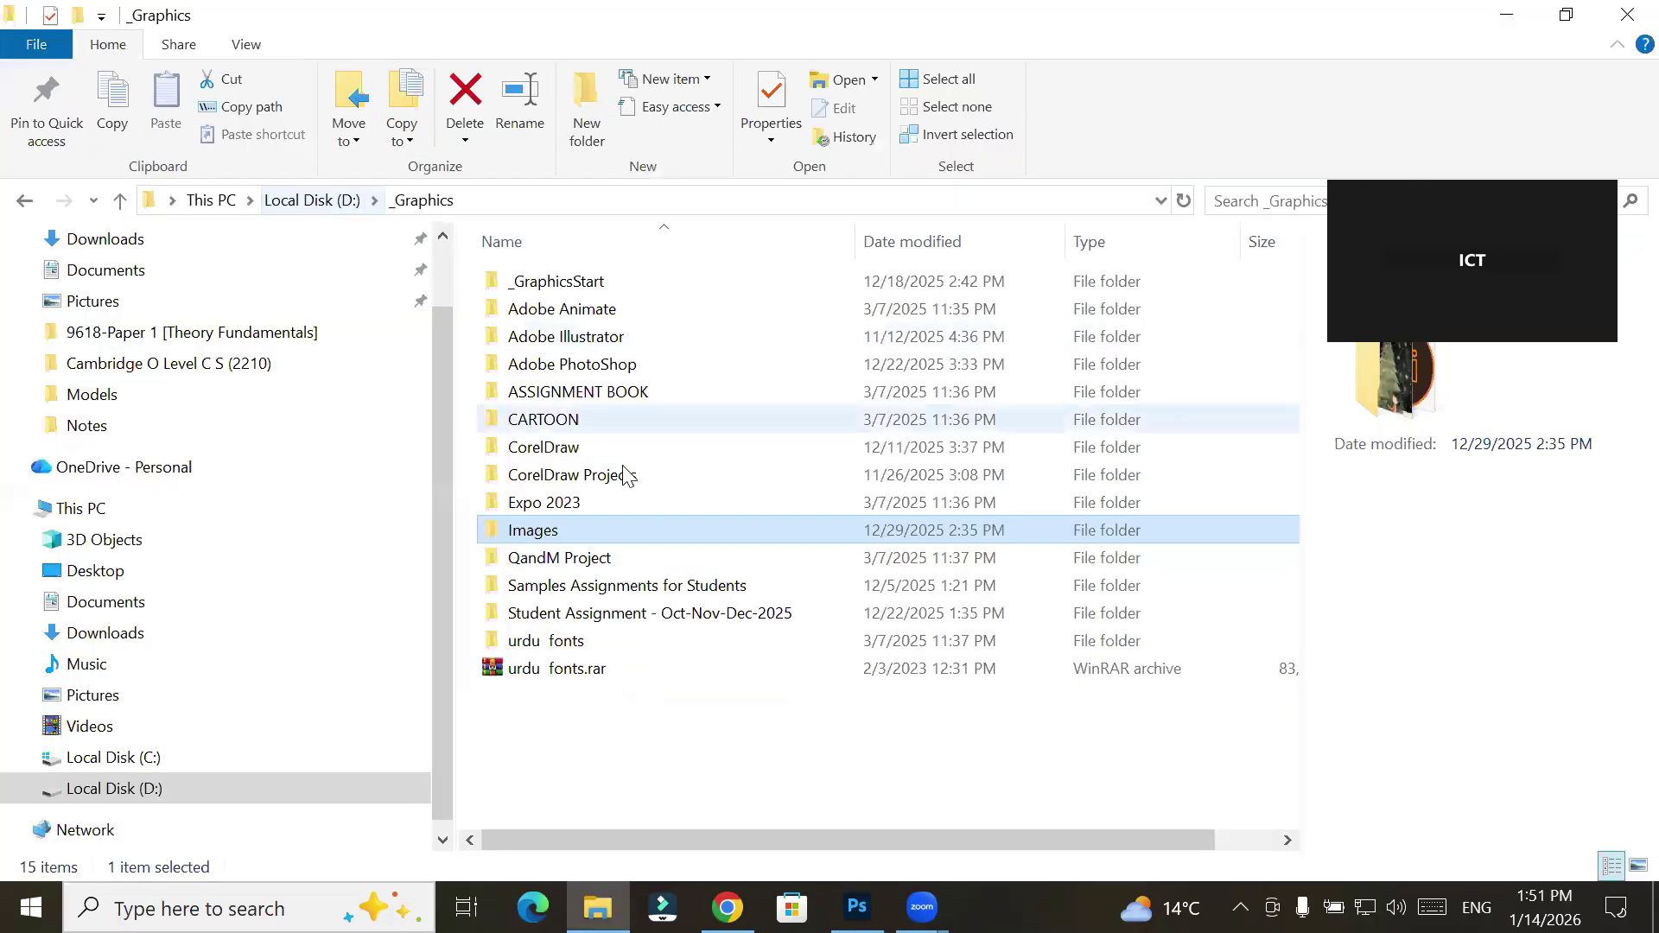
pyautogui.doubleClick(607, 366)
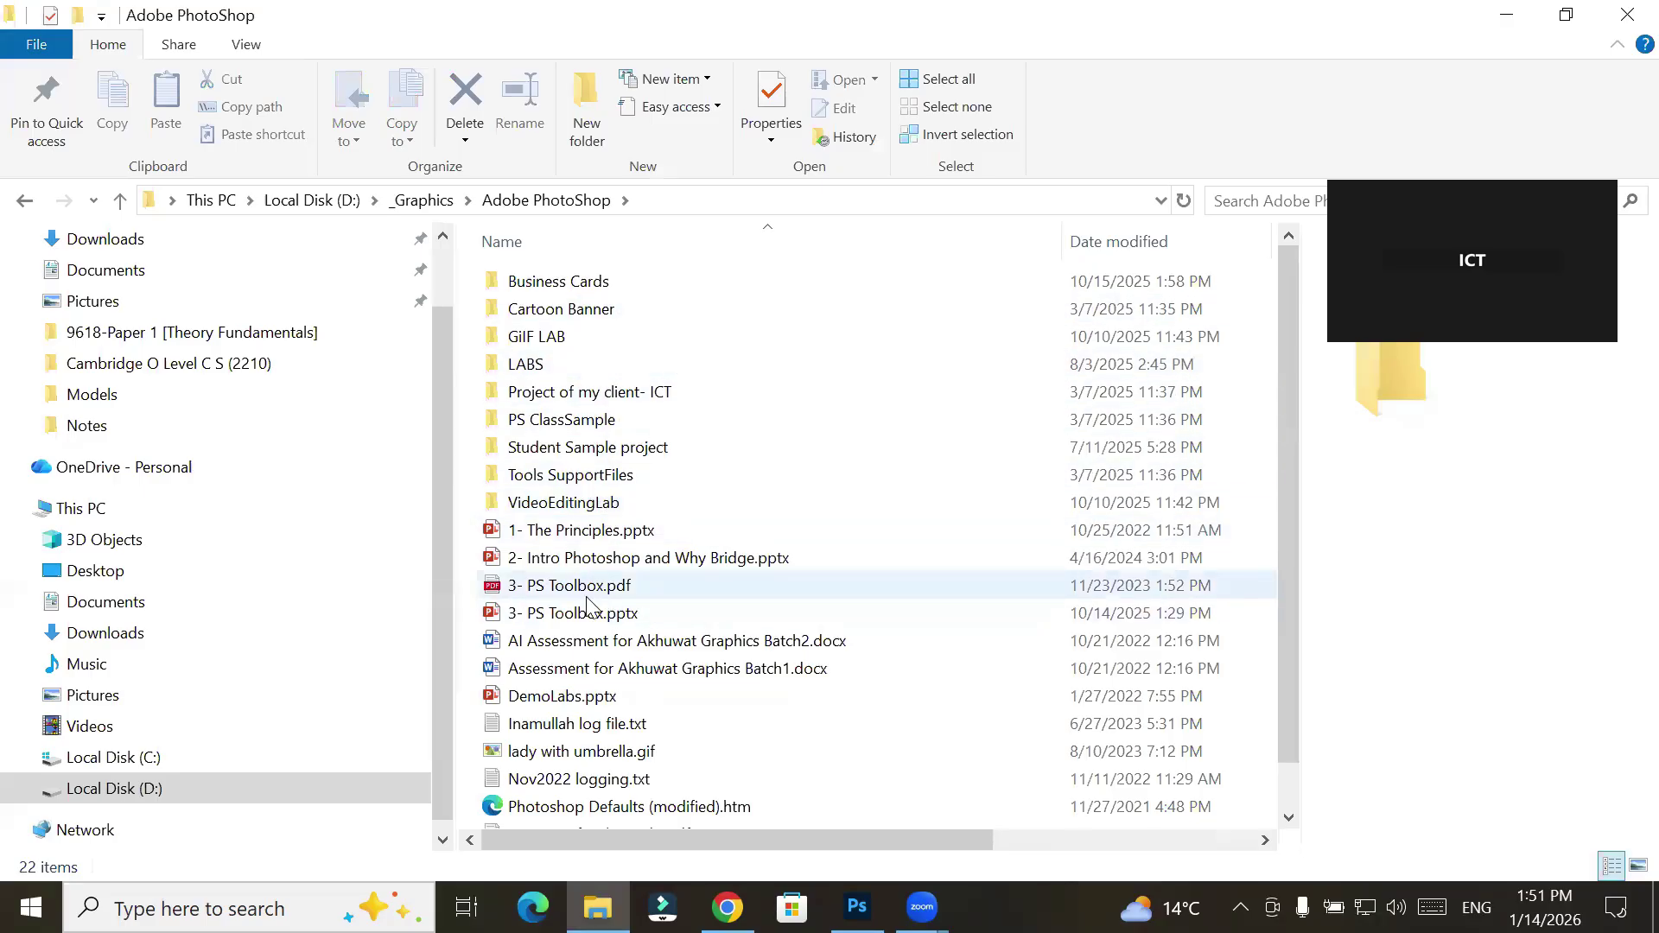
pyautogui.doubleClick(554, 615)
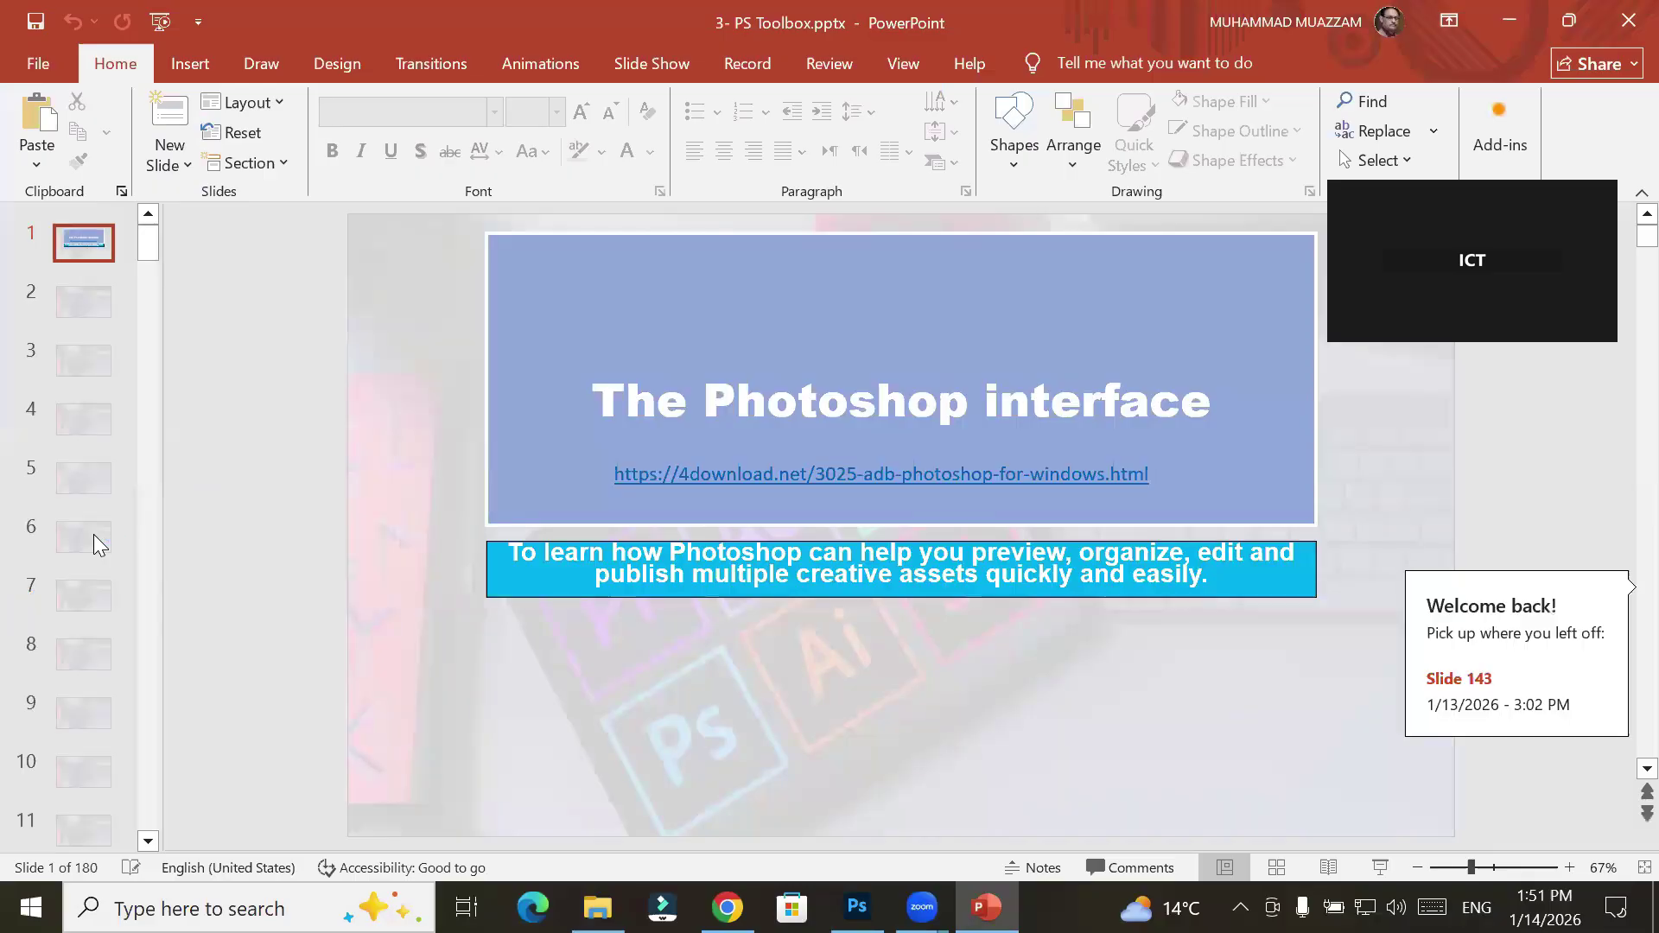
# Look through the toolbox presentation's slides as far as the demo on creating a photo frame
pyautogui.click(93, 536)
pyautogui.press('Down')
pyautogui.press('Down')
pyautogui.press('Down')
pyautogui.press('Down')
pyautogui.press('Down')
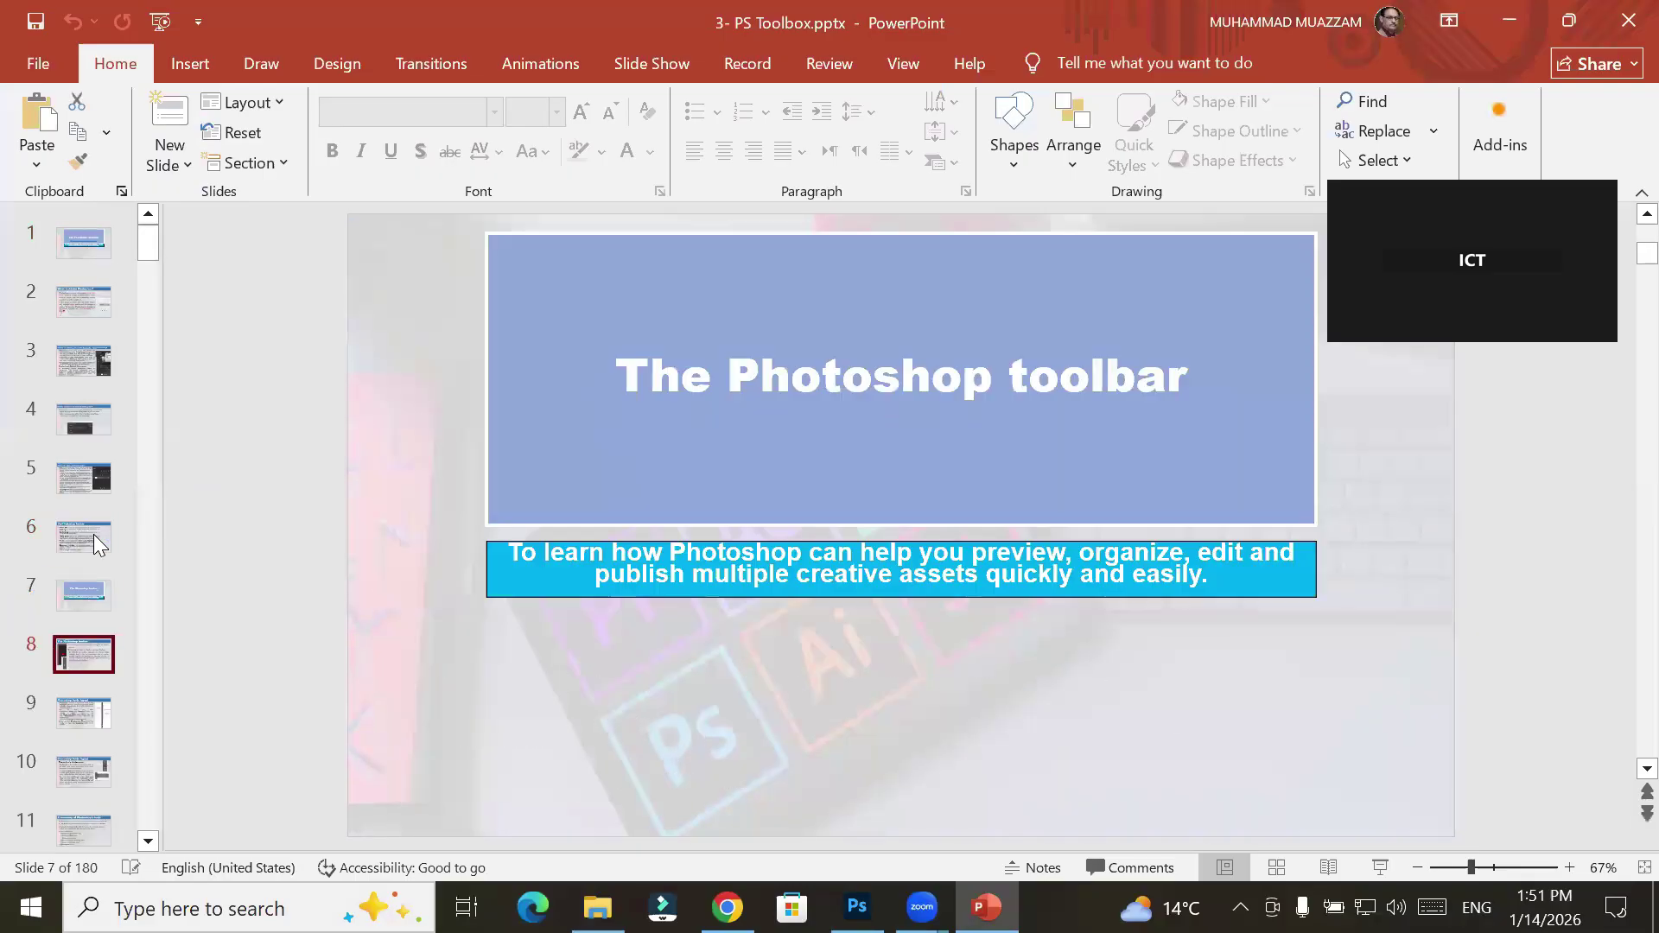
pyautogui.press('Down')
pyautogui.press('Down')
pyautogui.press('Down')
pyautogui.press('Down')
pyautogui.press('Down')
pyautogui.press('Down')
pyautogui.press('Down')
pyautogui.press('Down')
pyautogui.press('Down')
pyautogui.press('Down')
pyautogui.press('Down')
pyautogui.press('Down')
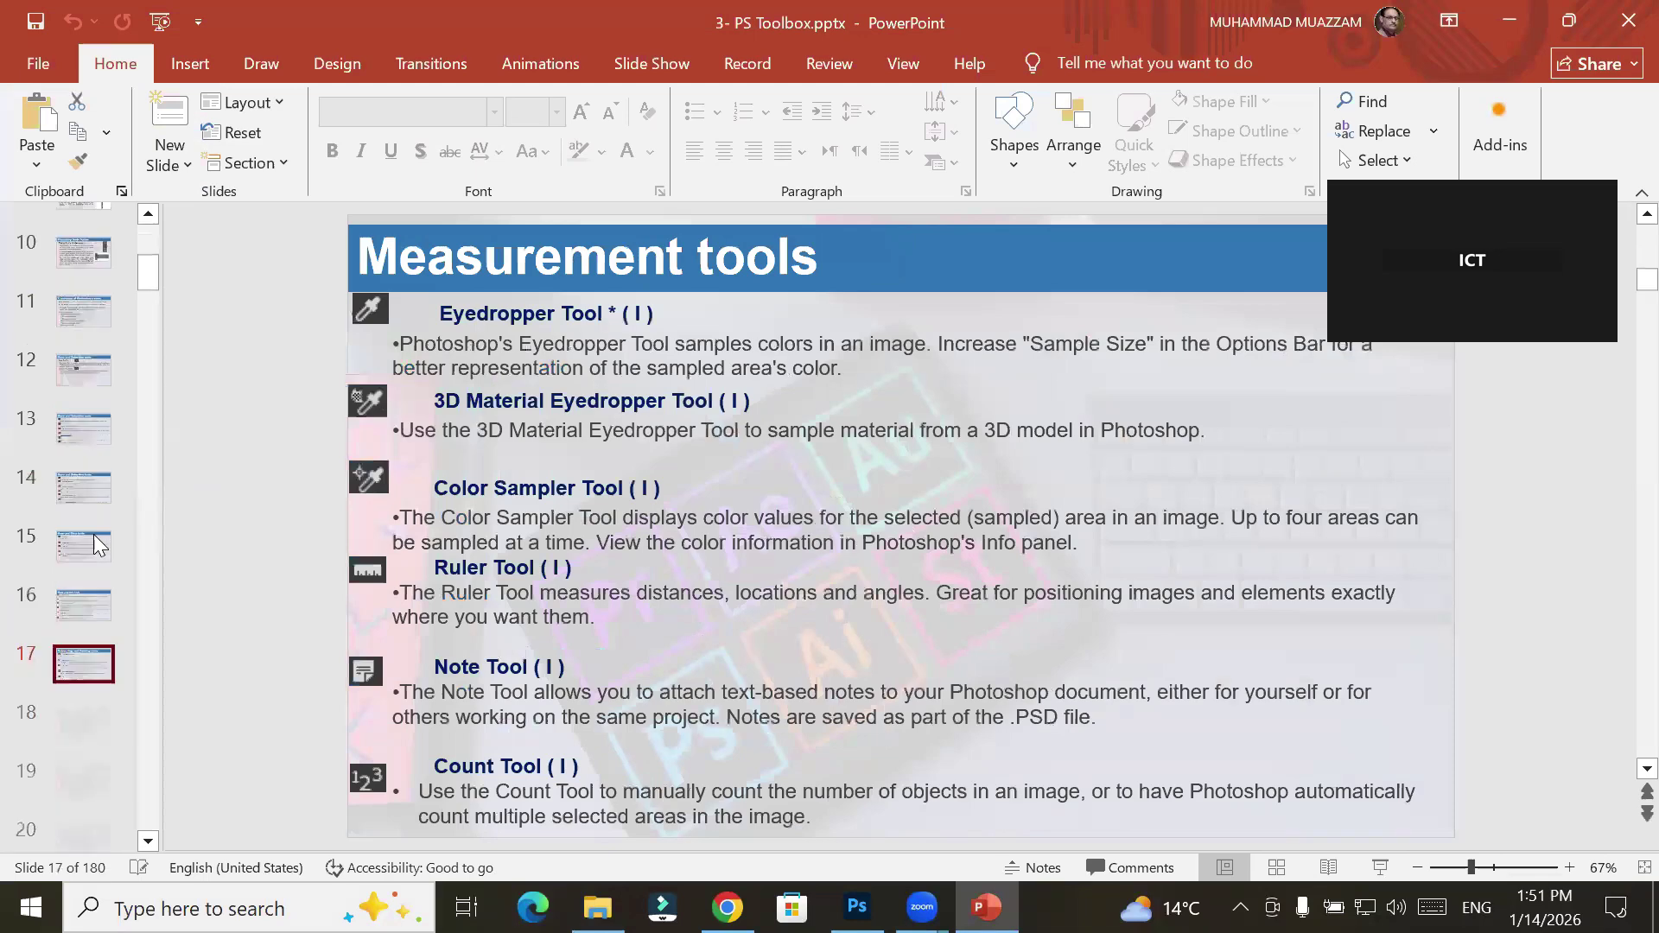
pyautogui.press('Down')
pyautogui.press('Down')
pyautogui.press('Down')
pyautogui.press('Down')
pyautogui.press('Down')
pyautogui.press('Down')
pyautogui.press('Down')
pyautogui.press('Down')
pyautogui.press('Down')
pyautogui.press('Down')
pyautogui.press('Down')
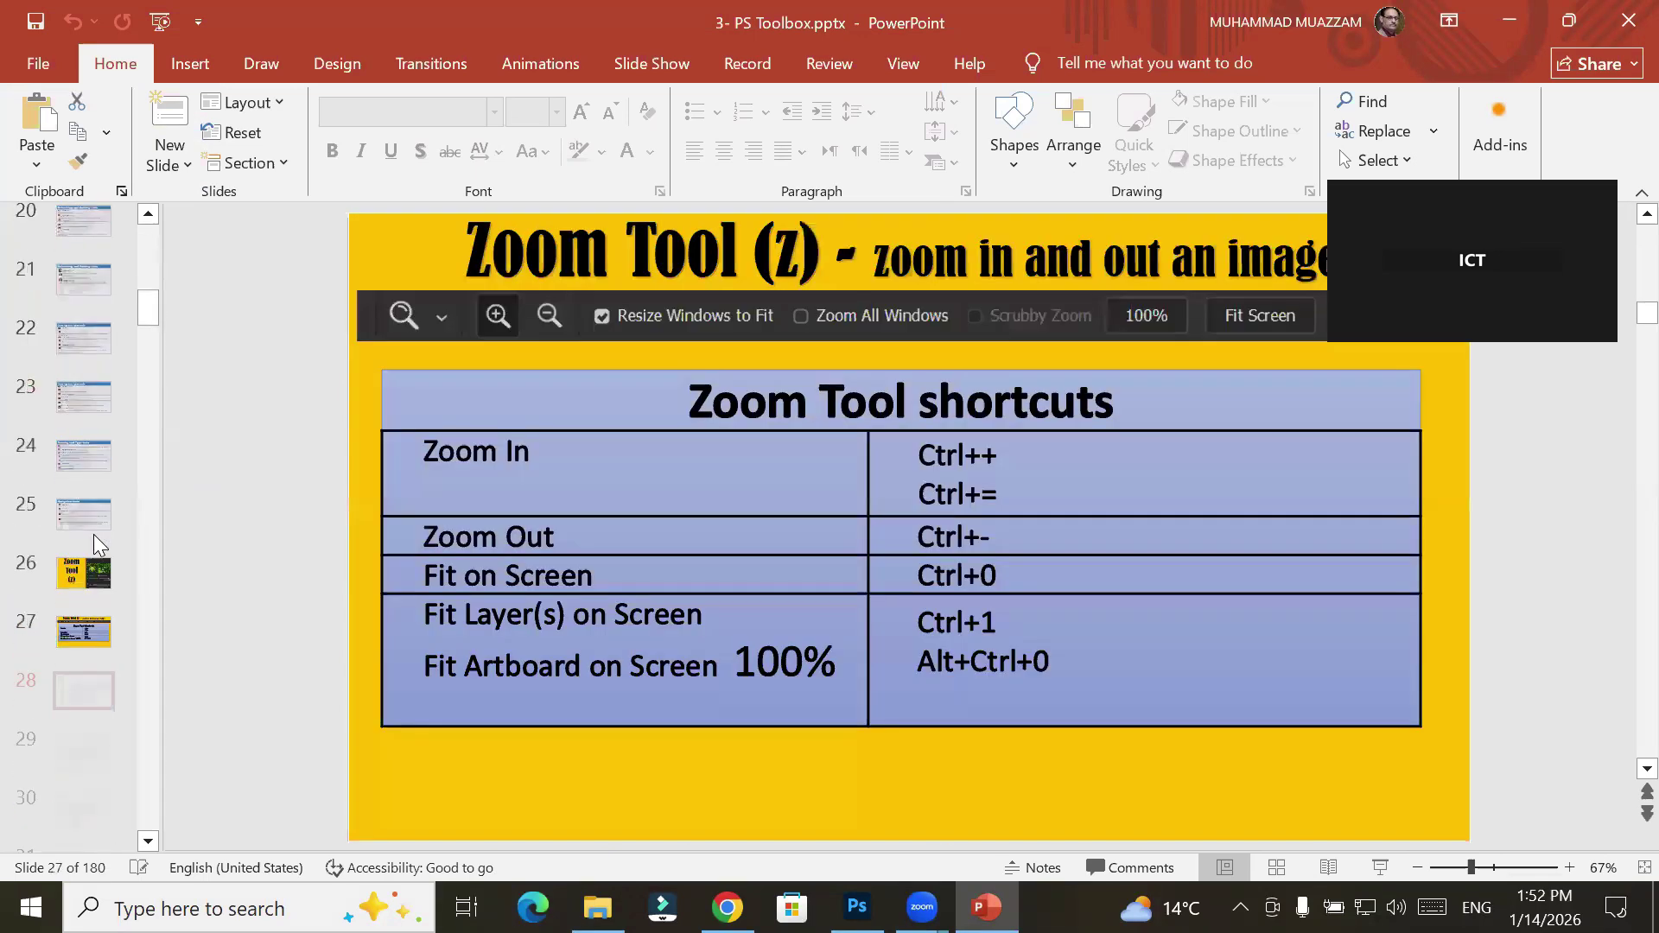
pyautogui.press('Down')
pyautogui.press('Down')
pyautogui.press('Down')
pyautogui.press('Down')
pyautogui.press('Down')
pyautogui.press('Down')
pyautogui.press('Down')
pyautogui.press('Down')
pyautogui.press('Down')
pyautogui.press('Down')
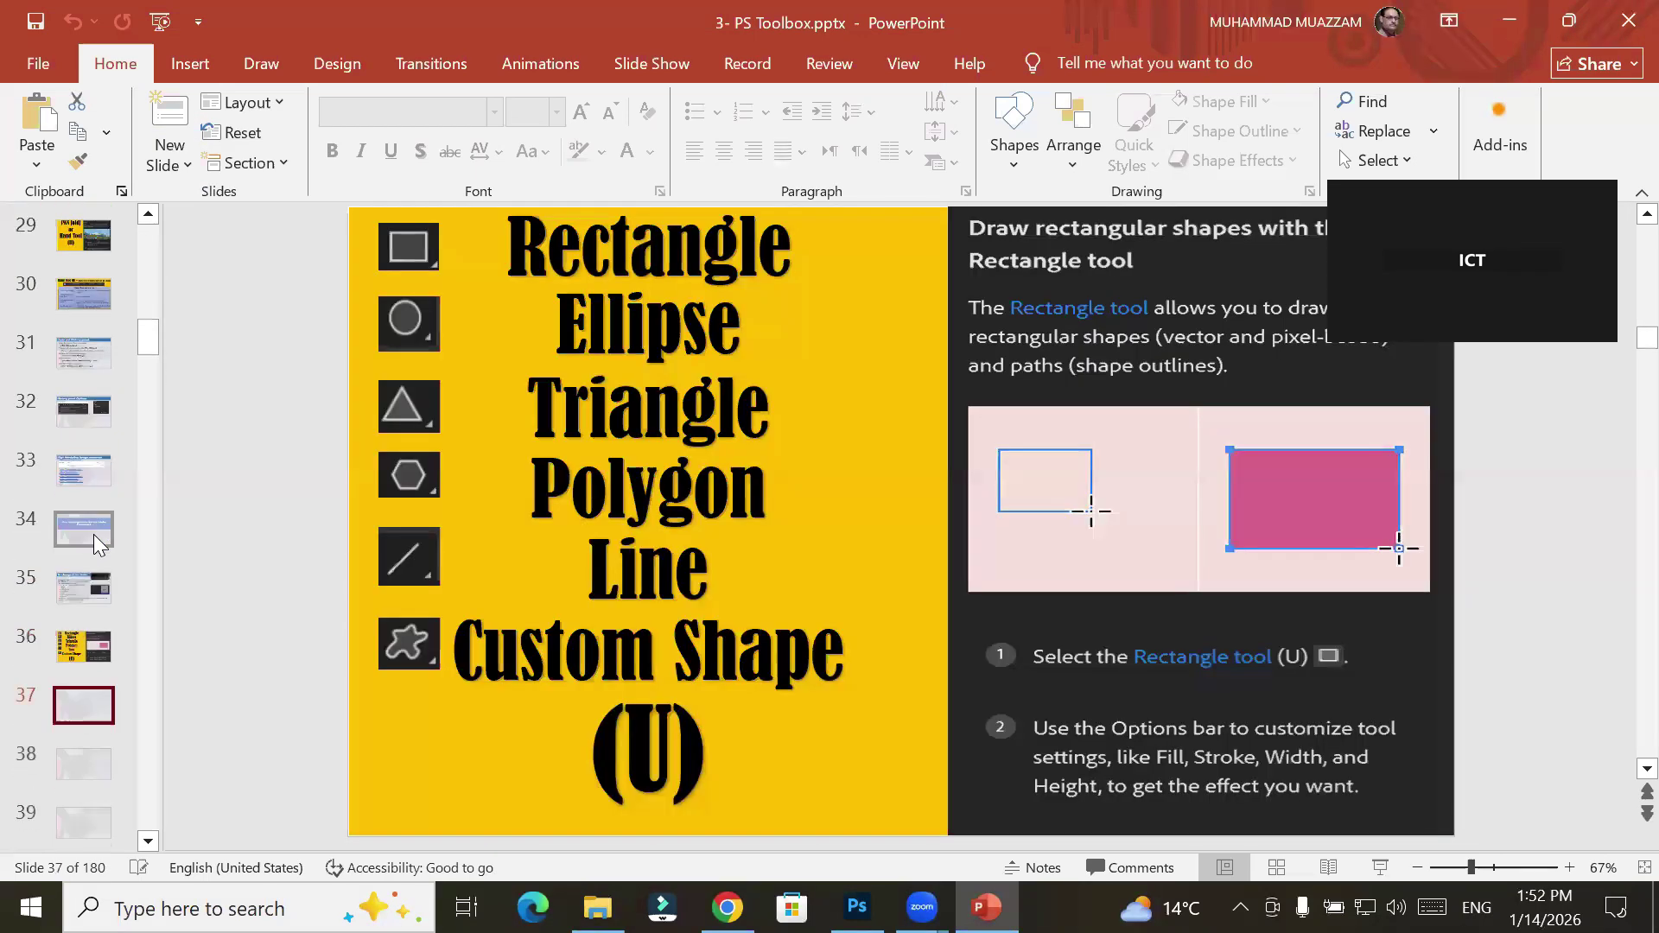
pyautogui.press('Down')
pyautogui.press('Down')
pyautogui.press('Down')
pyautogui.press('Down')
pyautogui.press('Down')
pyautogui.press('Down')
pyautogui.press('Down')
pyautogui.press('Down')
pyautogui.press('Down')
pyautogui.press('Down')
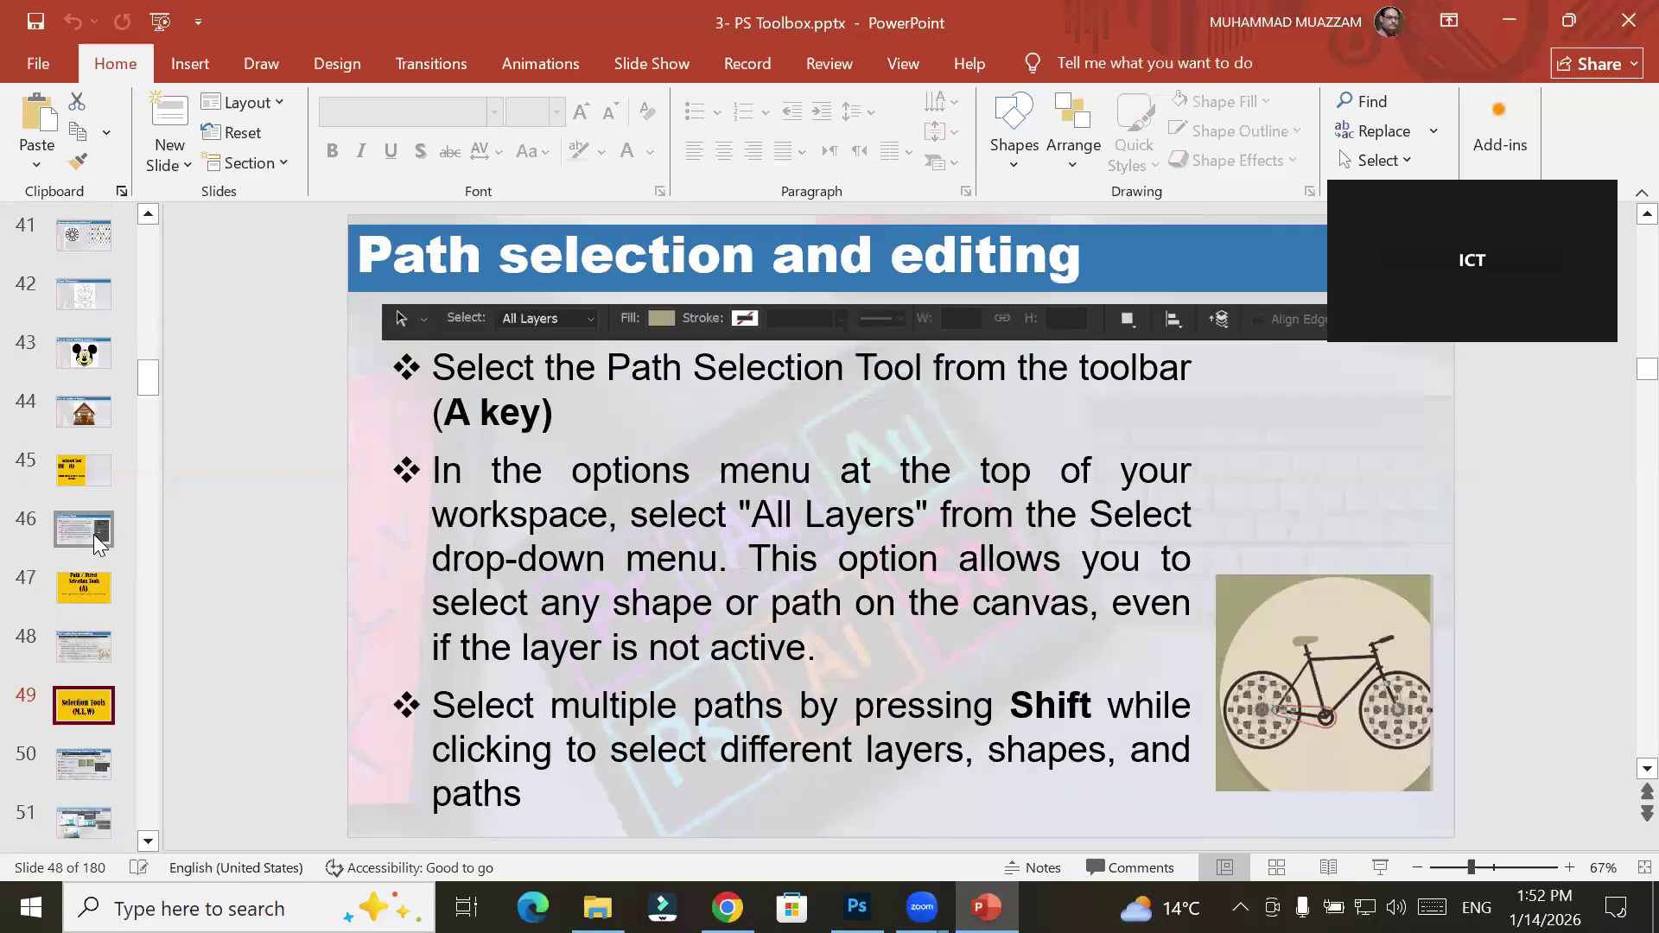
pyautogui.press('Down')
pyautogui.press('Down')
pyautogui.press('Down')
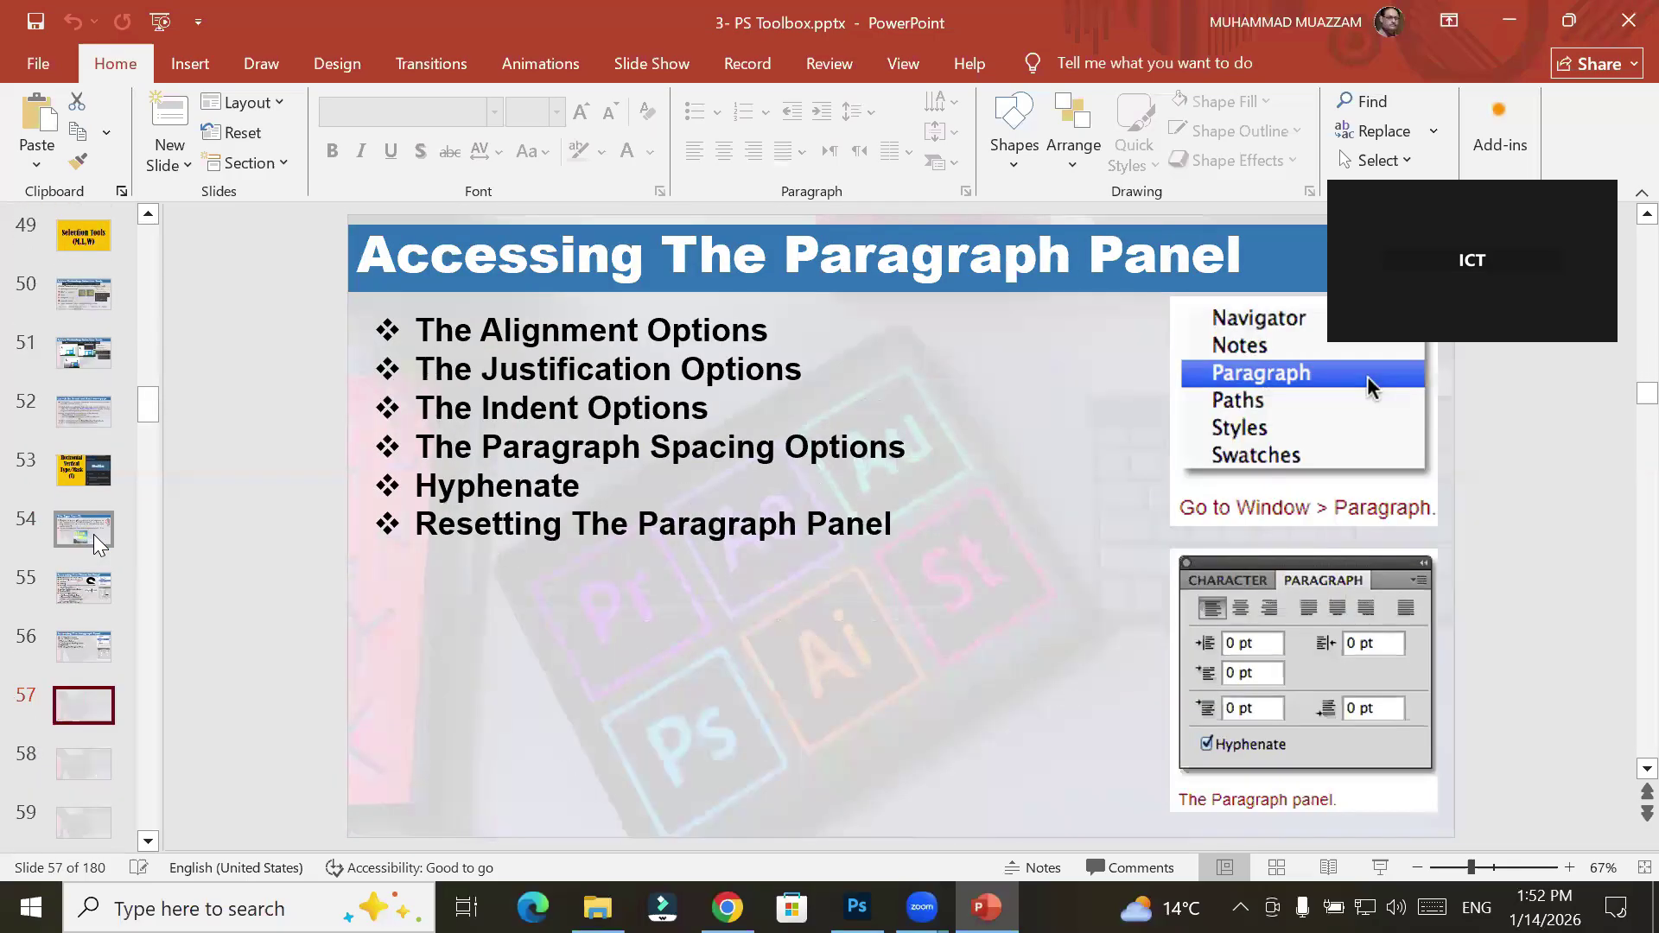
pyautogui.press('Down')
pyautogui.press('Down')
pyautogui.press('Down')
pyautogui.press('Down')
pyautogui.press('Down')
pyautogui.press('Down')
pyautogui.press('Down')
pyautogui.press('Down')
pyautogui.press('Down')
pyautogui.press('Down')
pyautogui.press('Down')
pyautogui.press('Down')
pyautogui.press('Down')
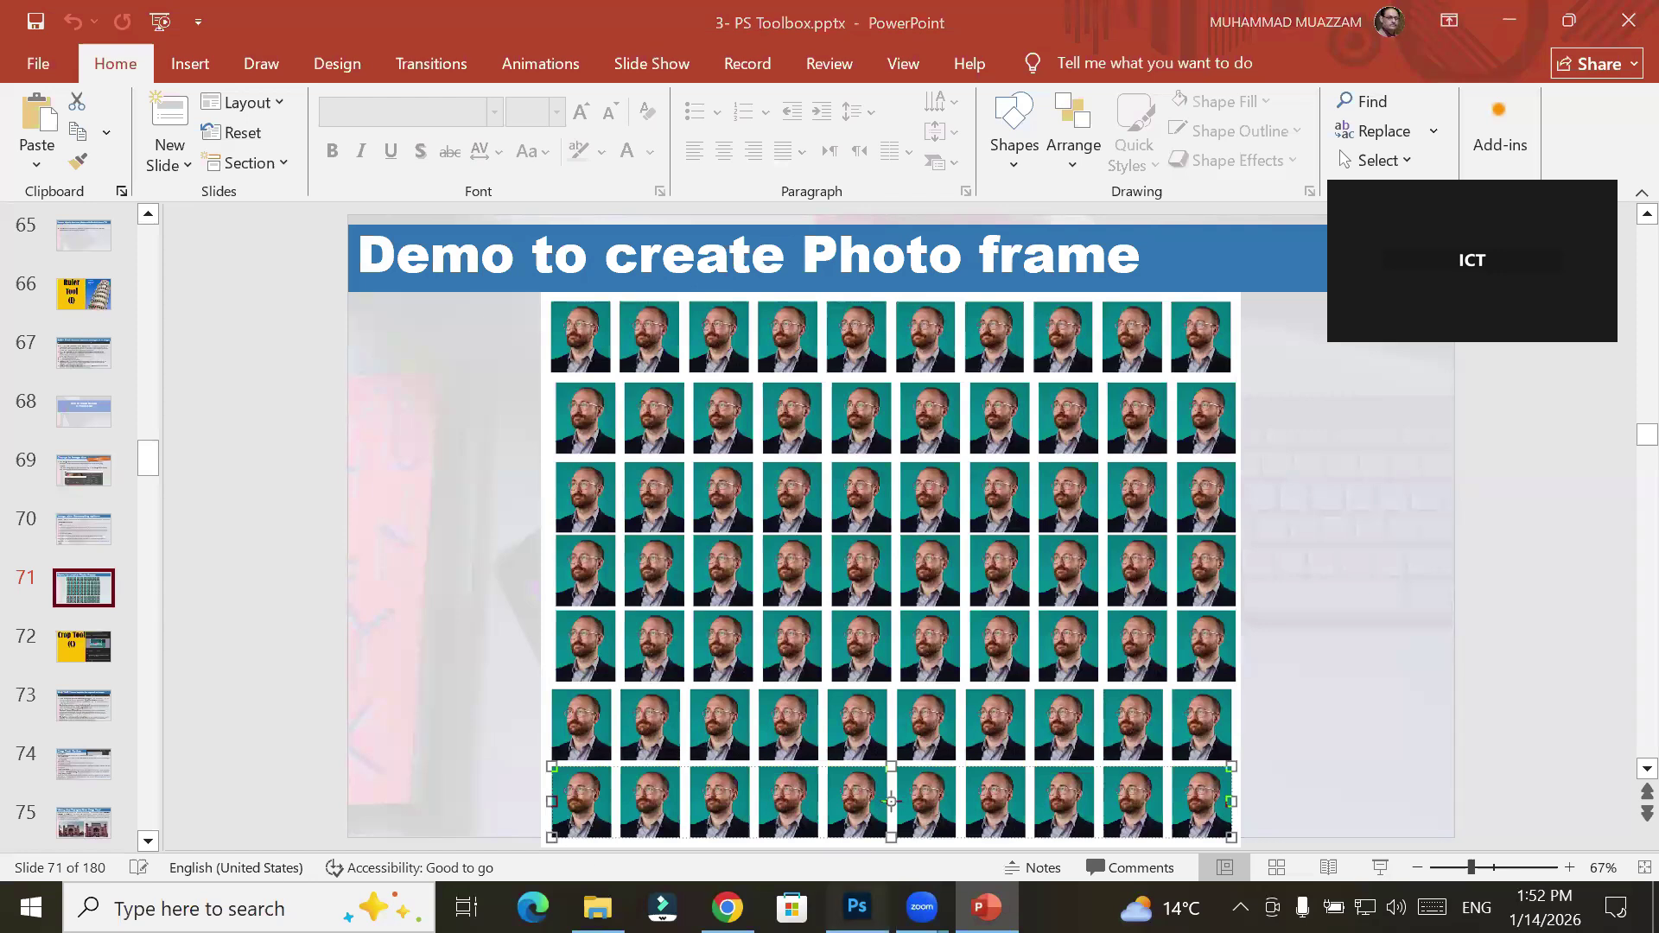
# Switch back to Photoshop and close the Untitled-1 document without saving
pyautogui.click(856, 906)
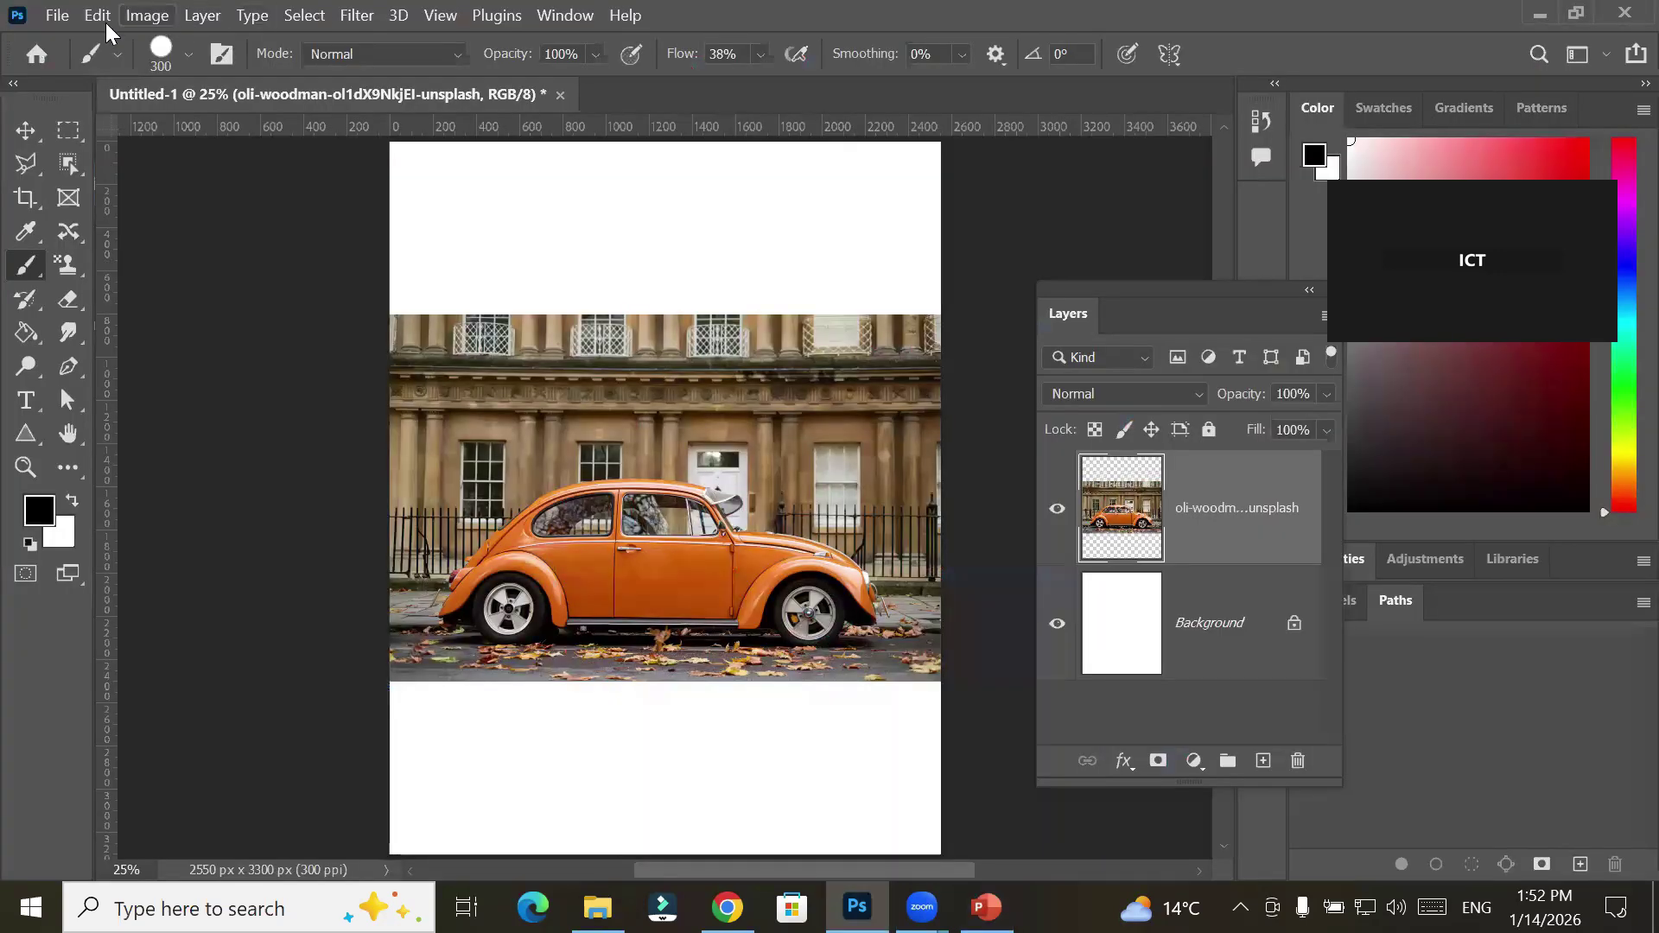
pyautogui.click(560, 95)
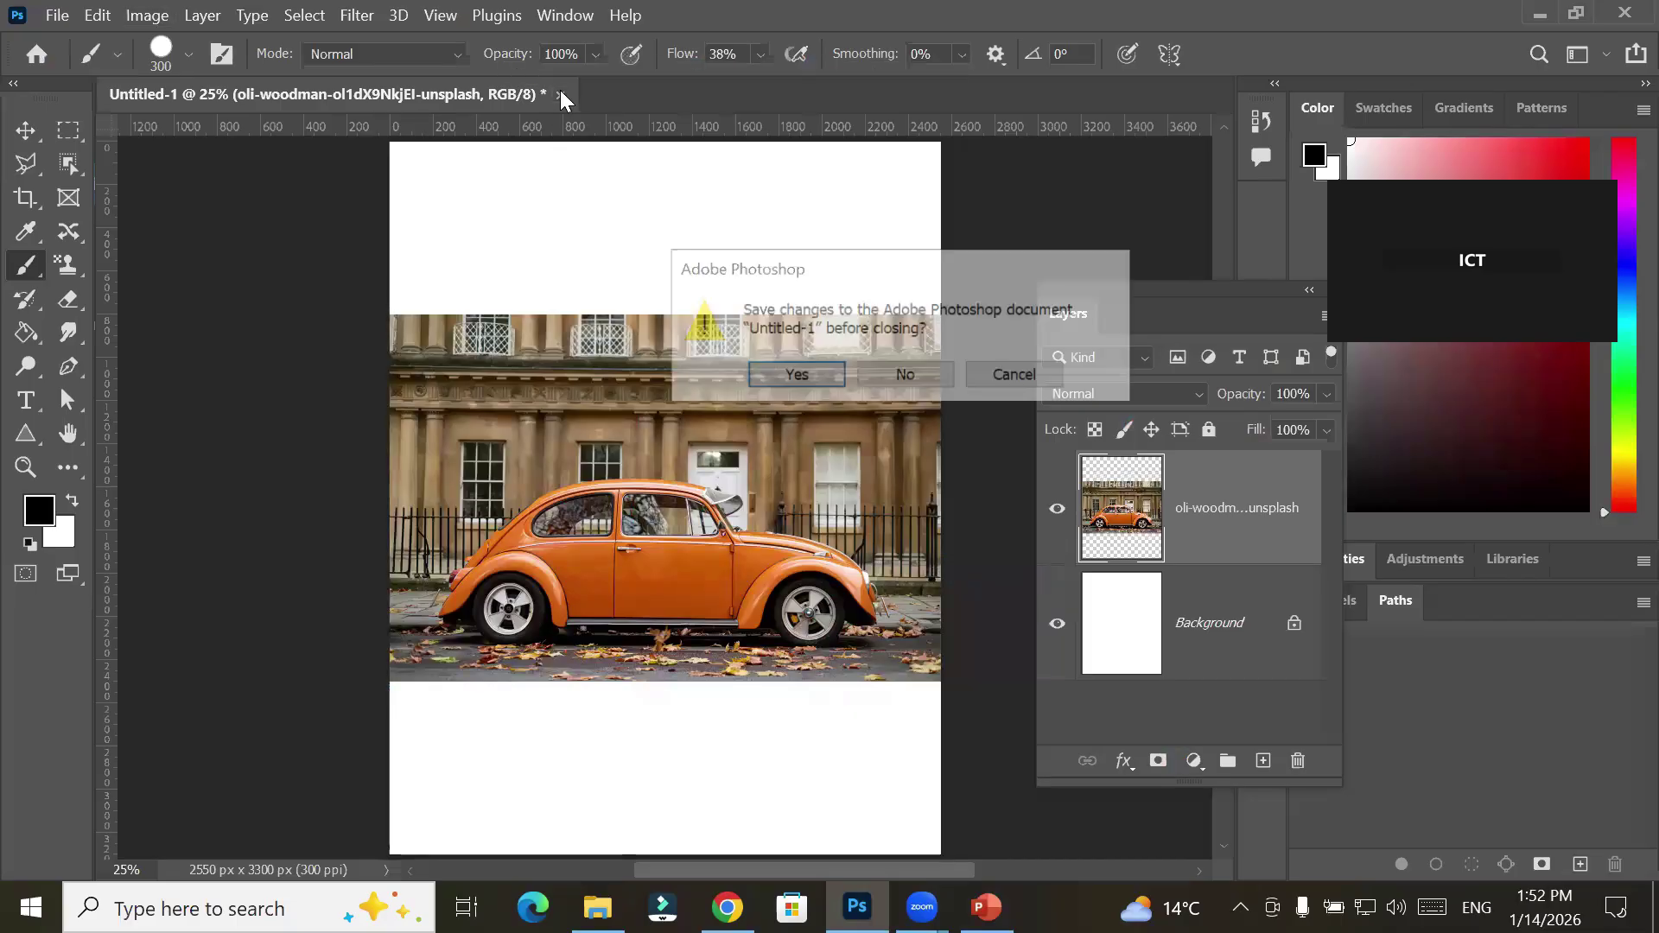
pyautogui.click(903, 376)
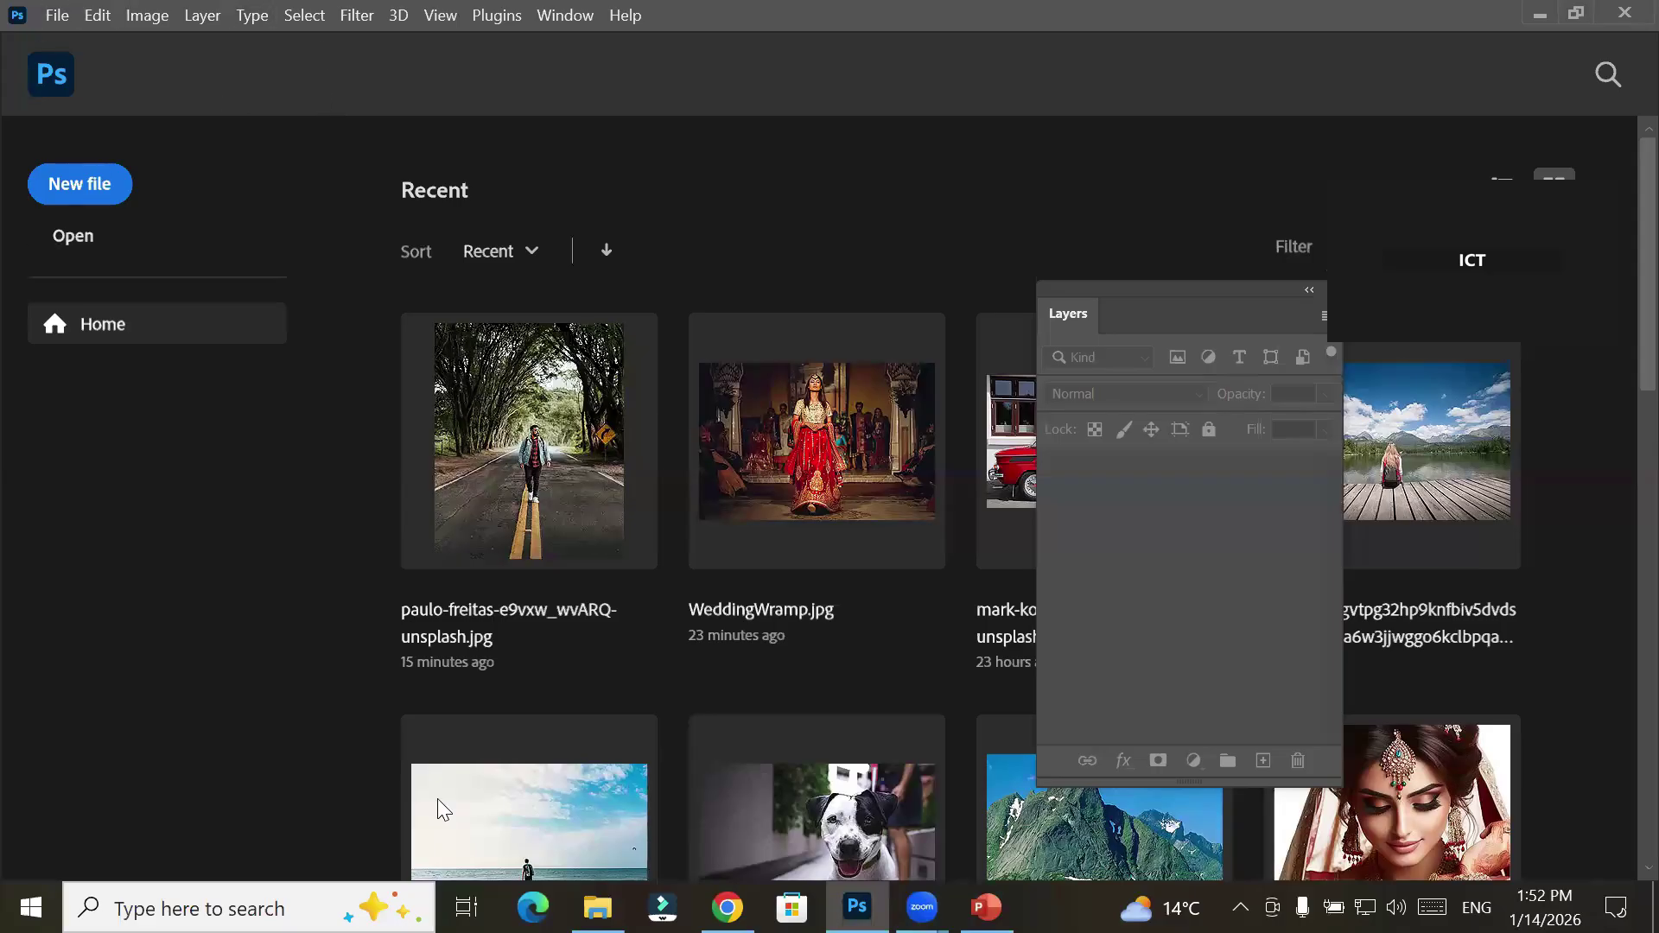
# Switch to File Explorer and open the Images folder inside _Graphics
pyautogui.hotkey('alt', 'Tab')
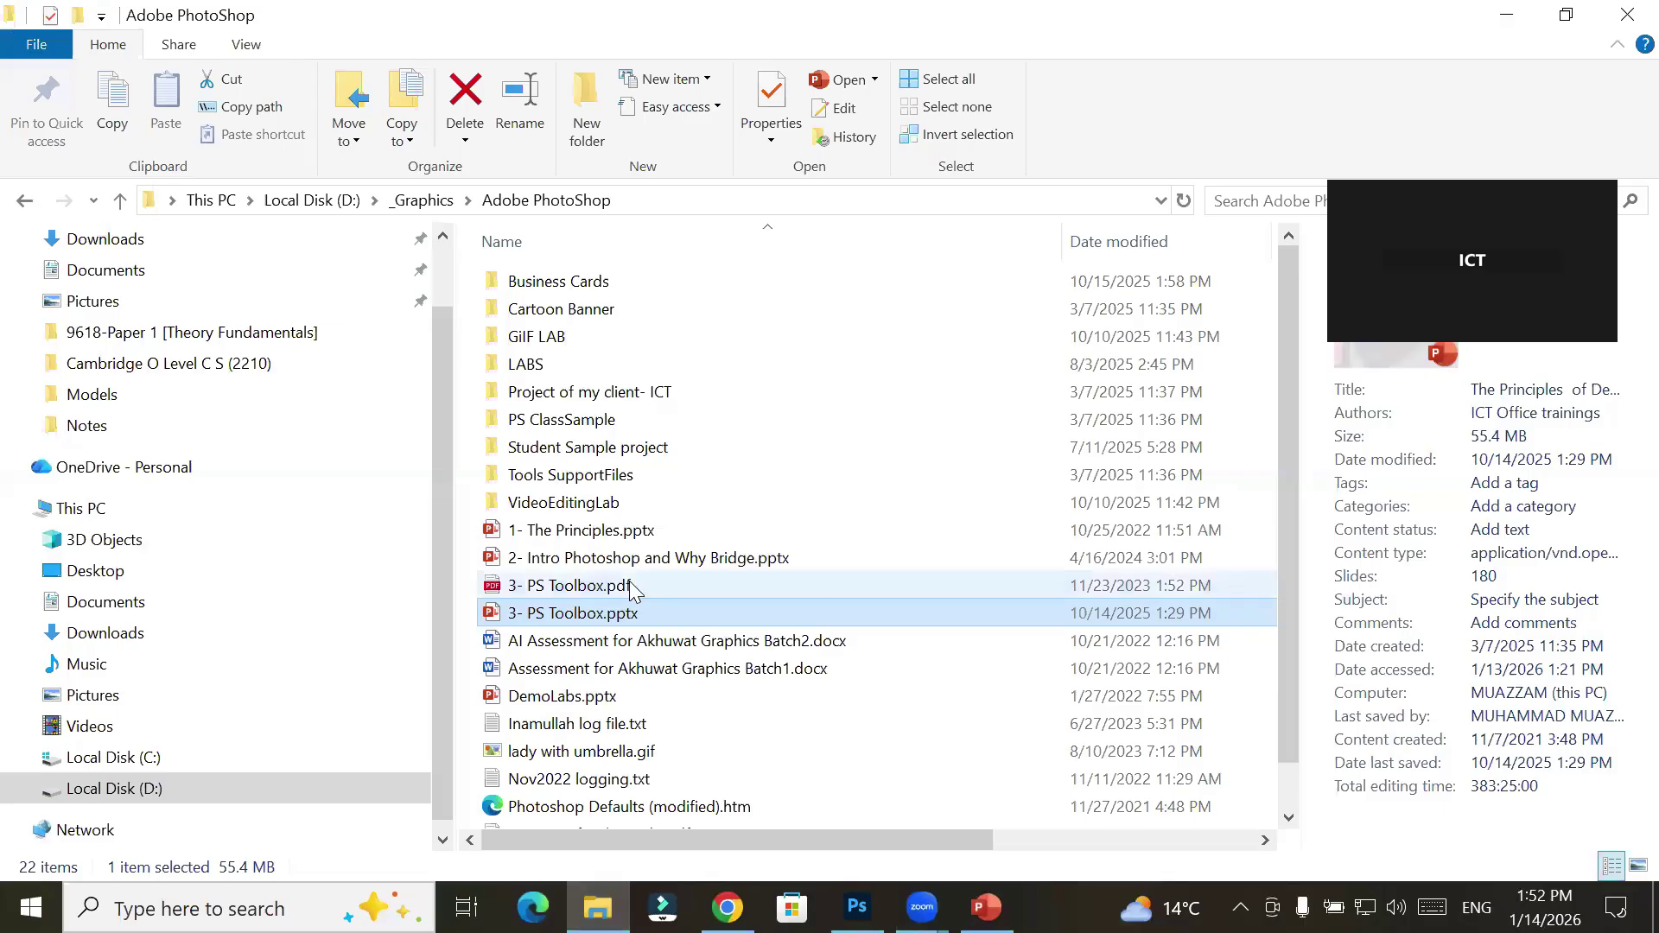
pyautogui.click(427, 190)
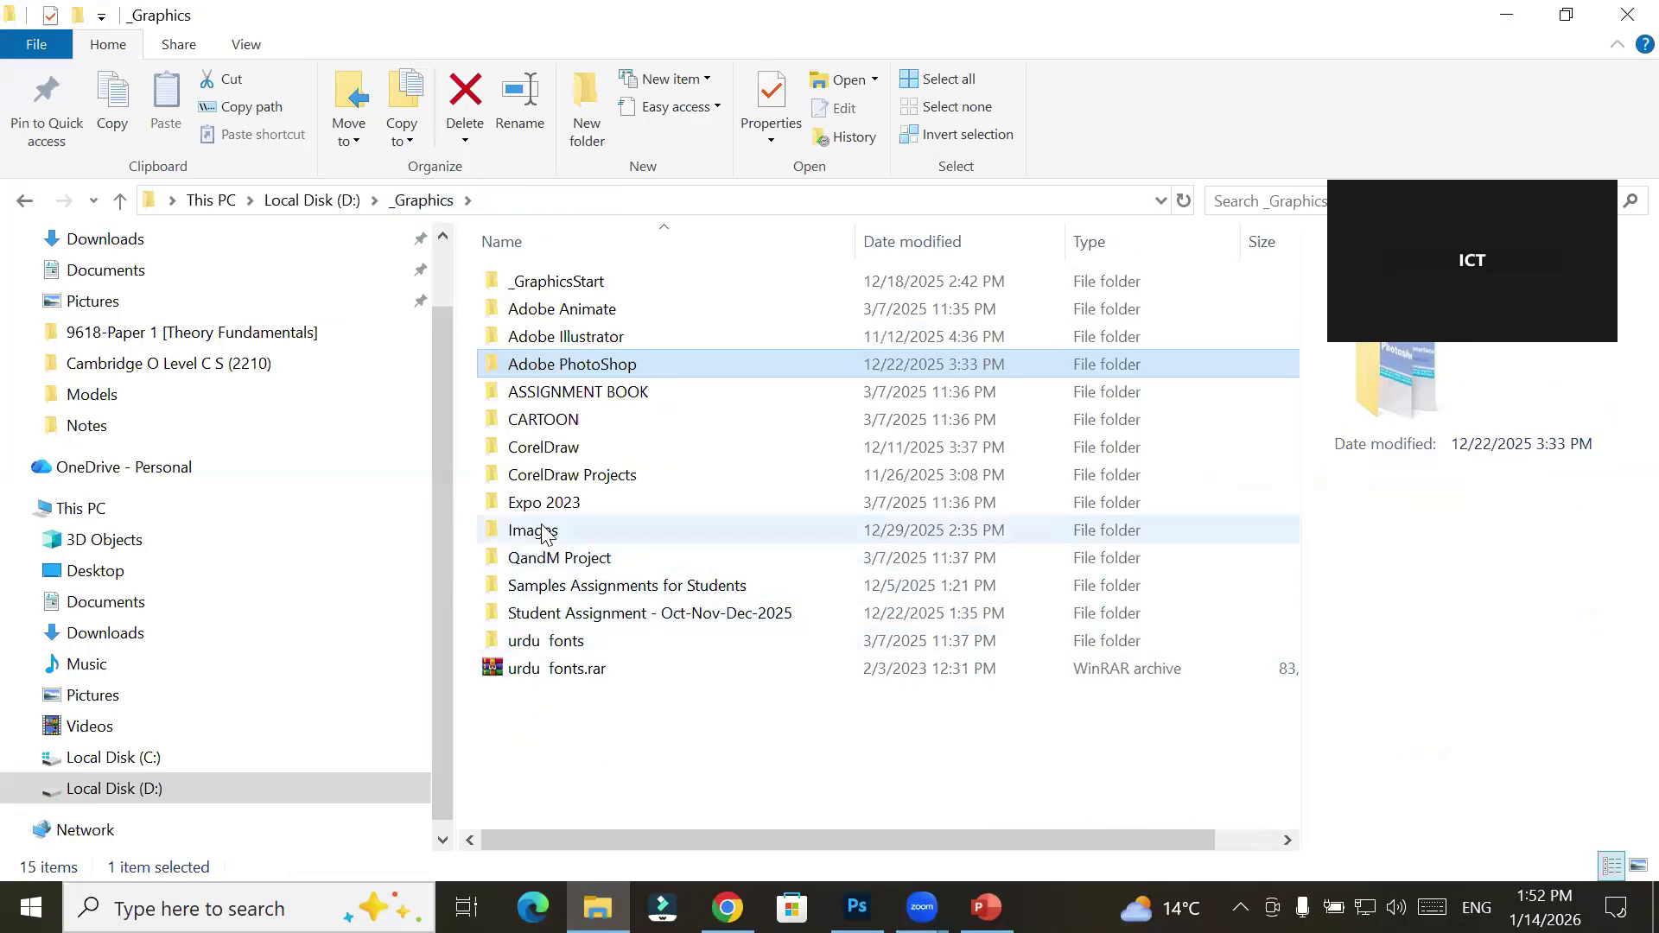
pyautogui.doubleClick(545, 530)
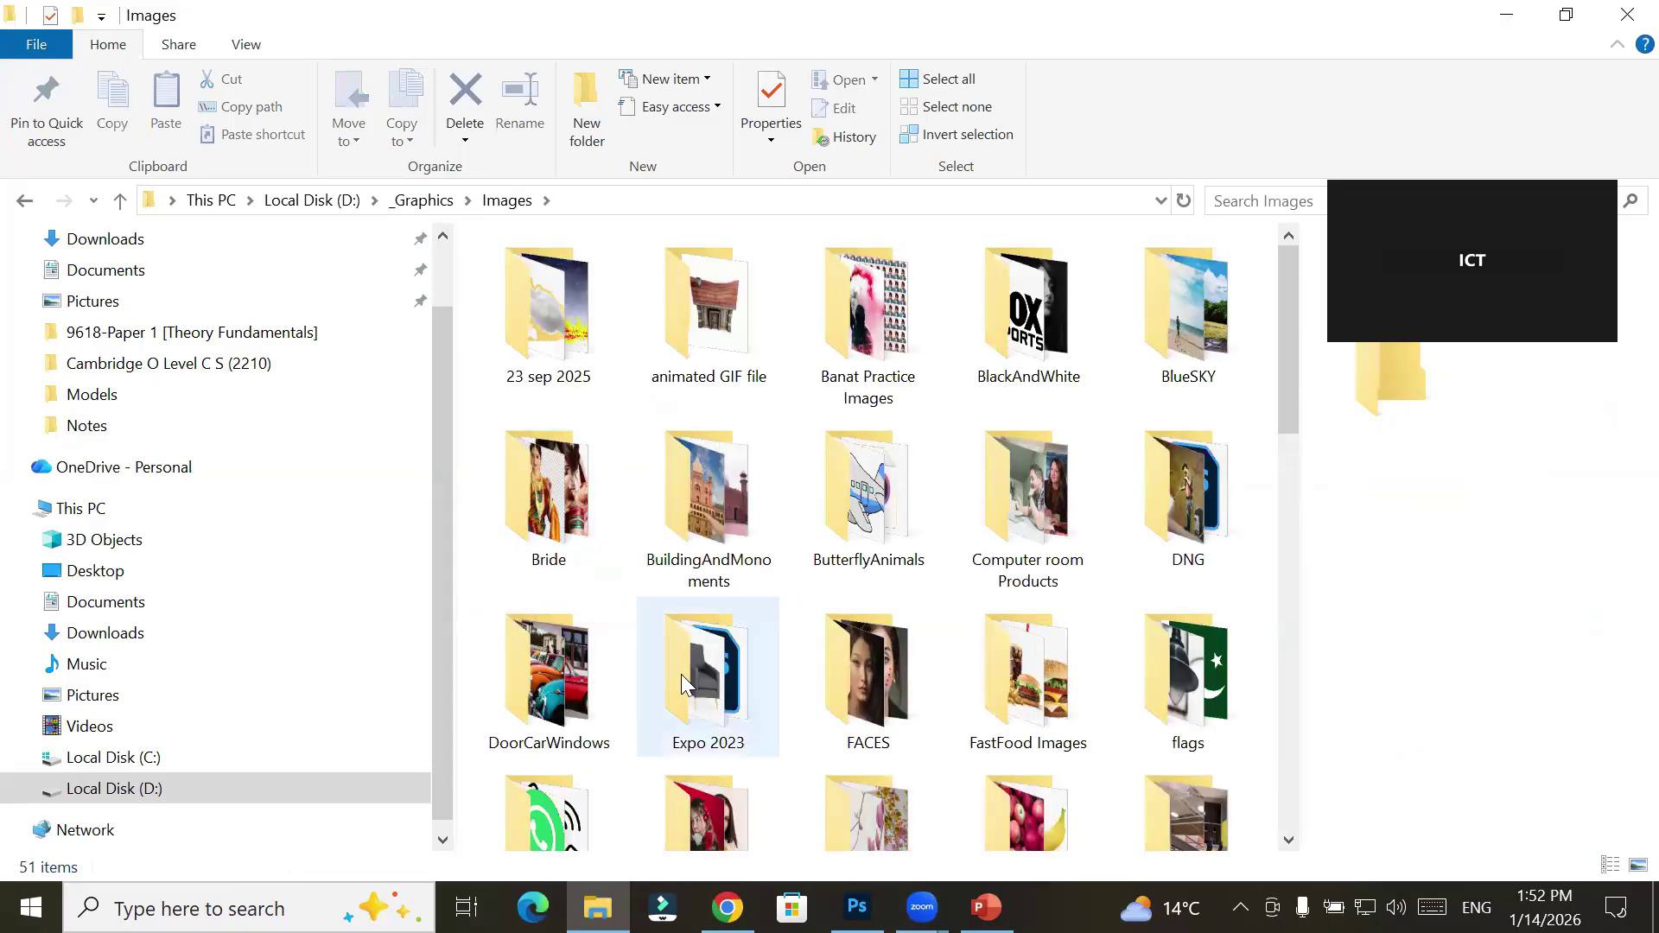
# Open the portrait of the woman in a denim jacket on a pink background from the Images > Models folder in Photoshop
pyautogui.scroll(-10, 681, 674)
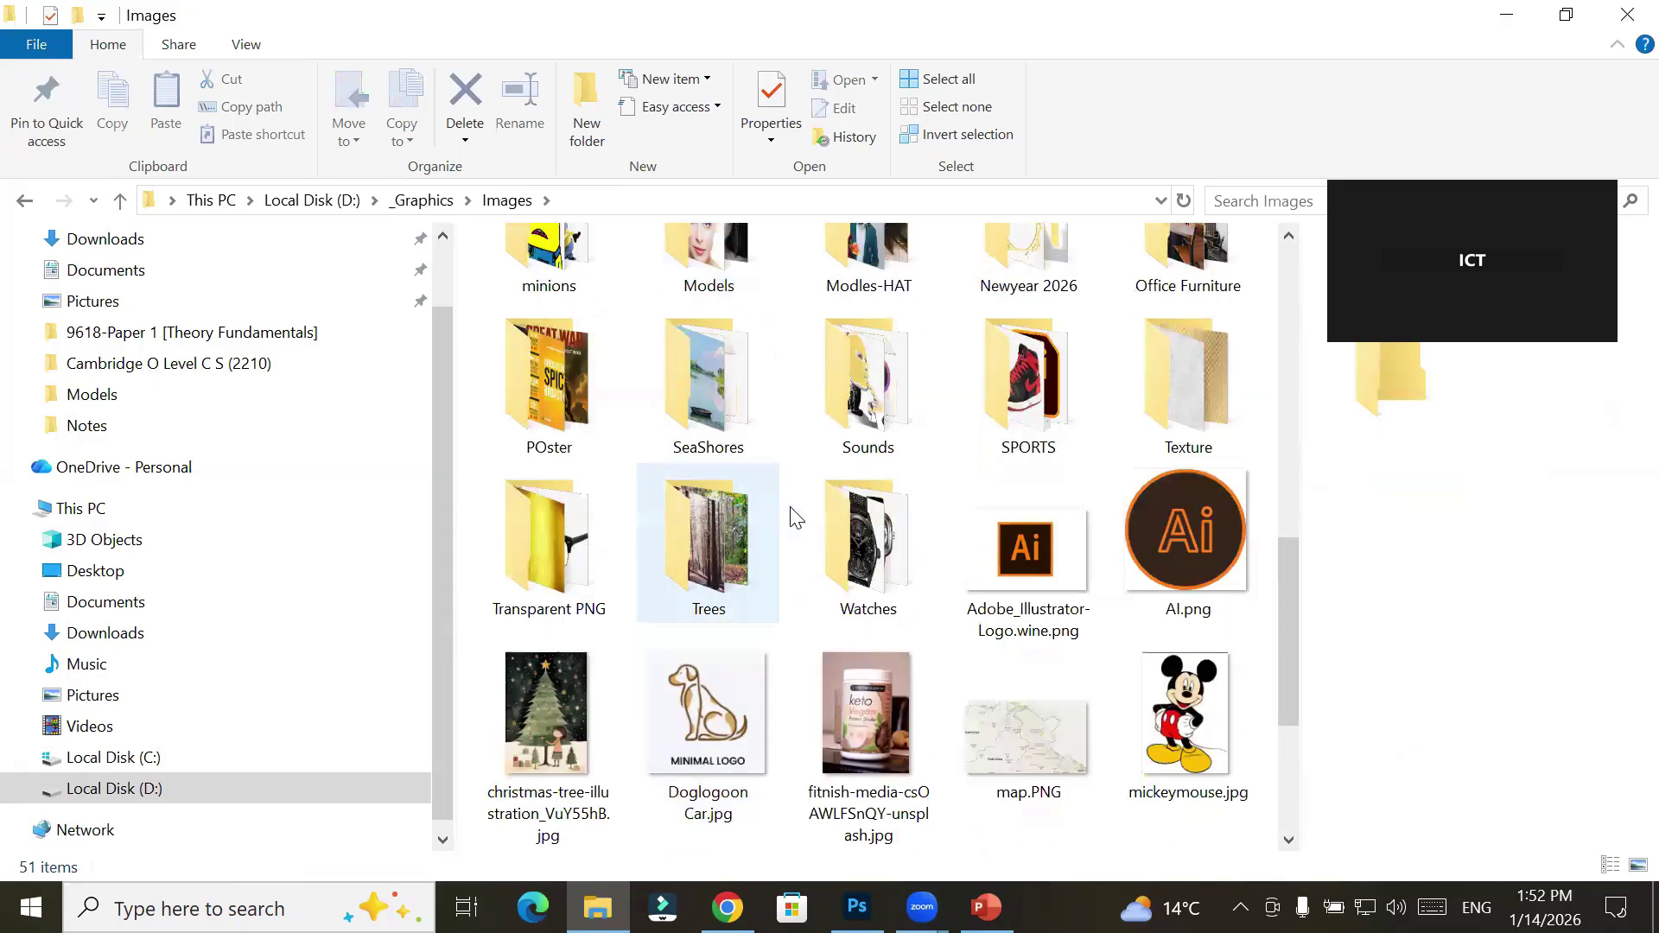
pyautogui.scroll(3, 817, 558)
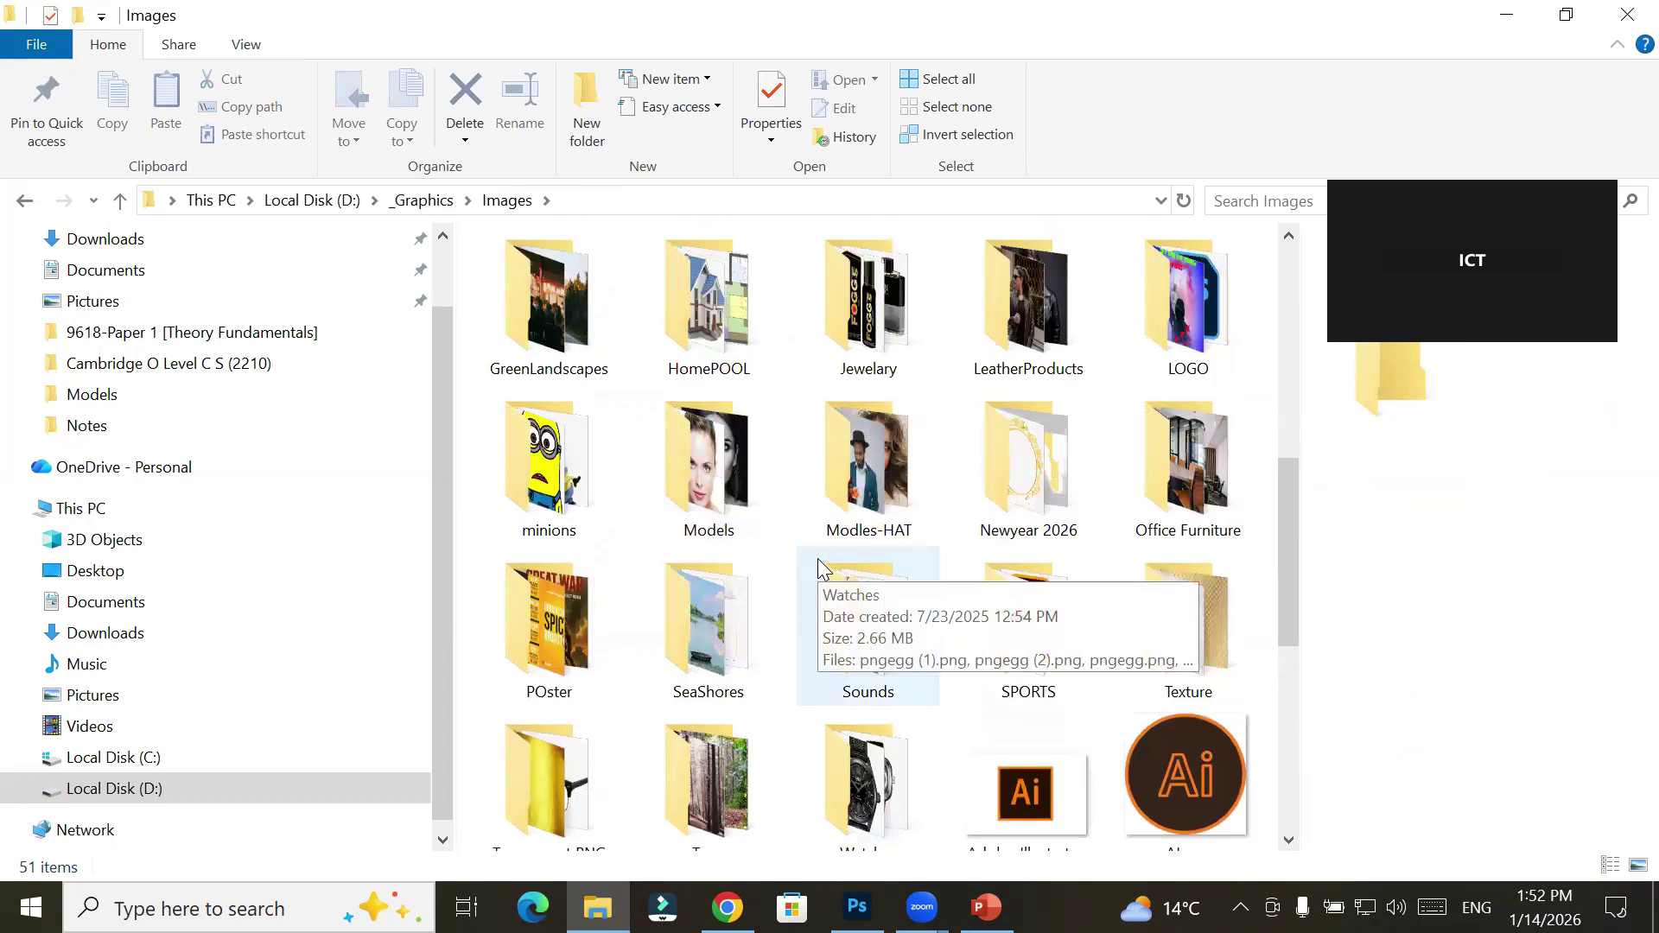
pyautogui.click(680, 486)
pyautogui.doubleClick(679, 487)
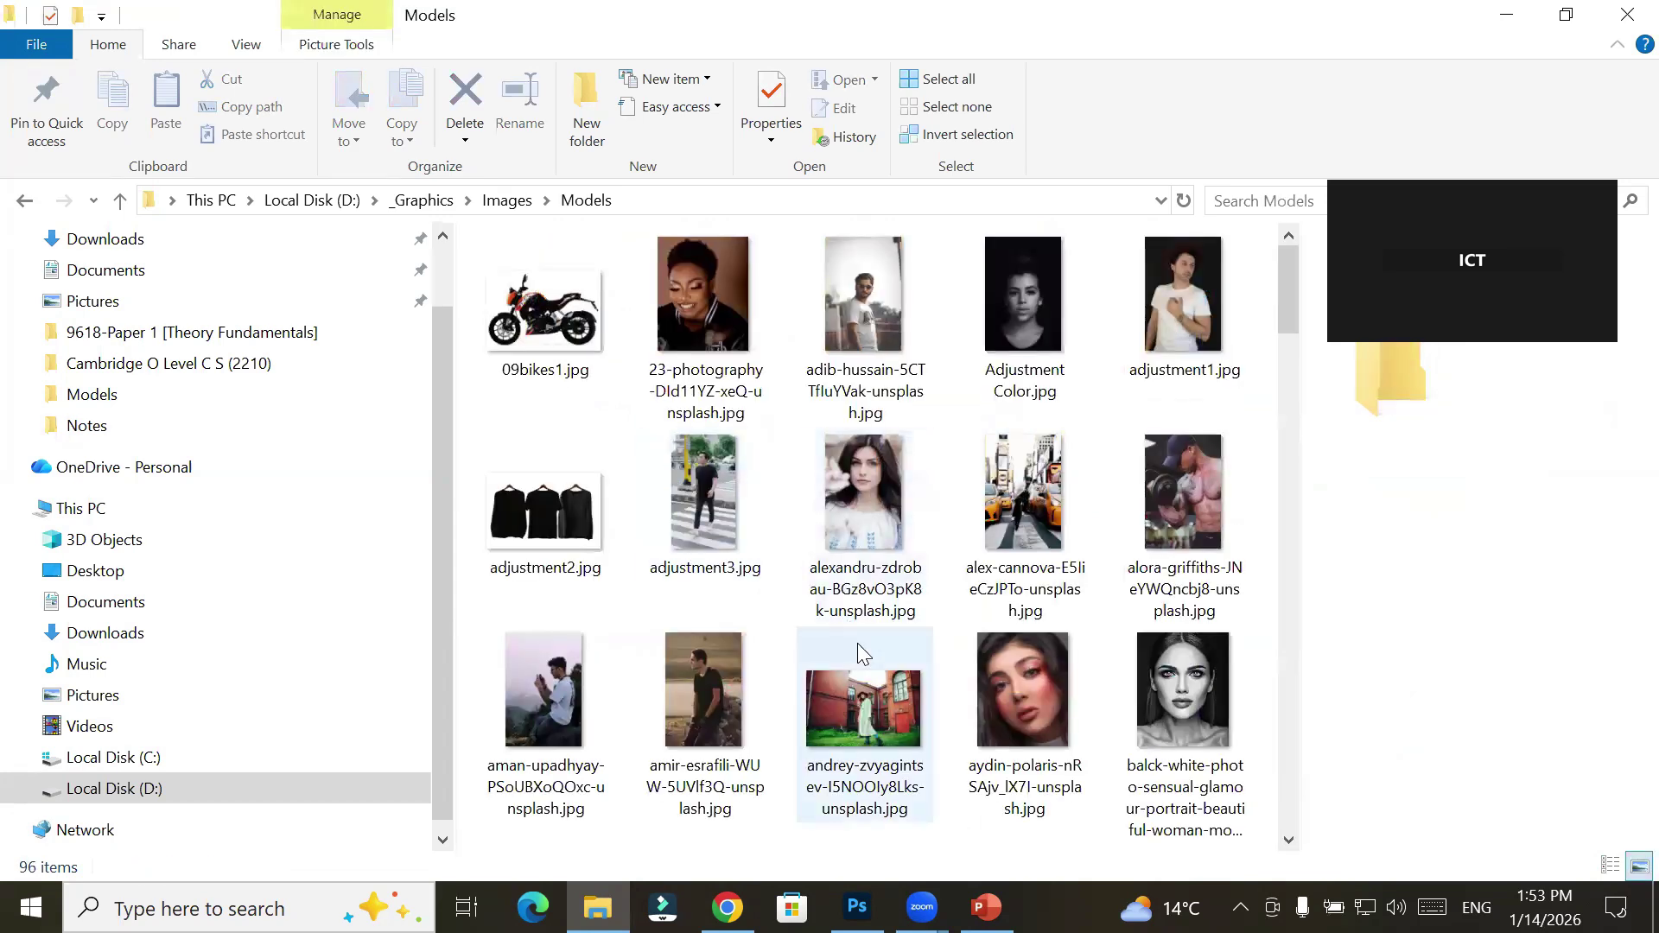
pyautogui.scroll(-10, 866, 664)
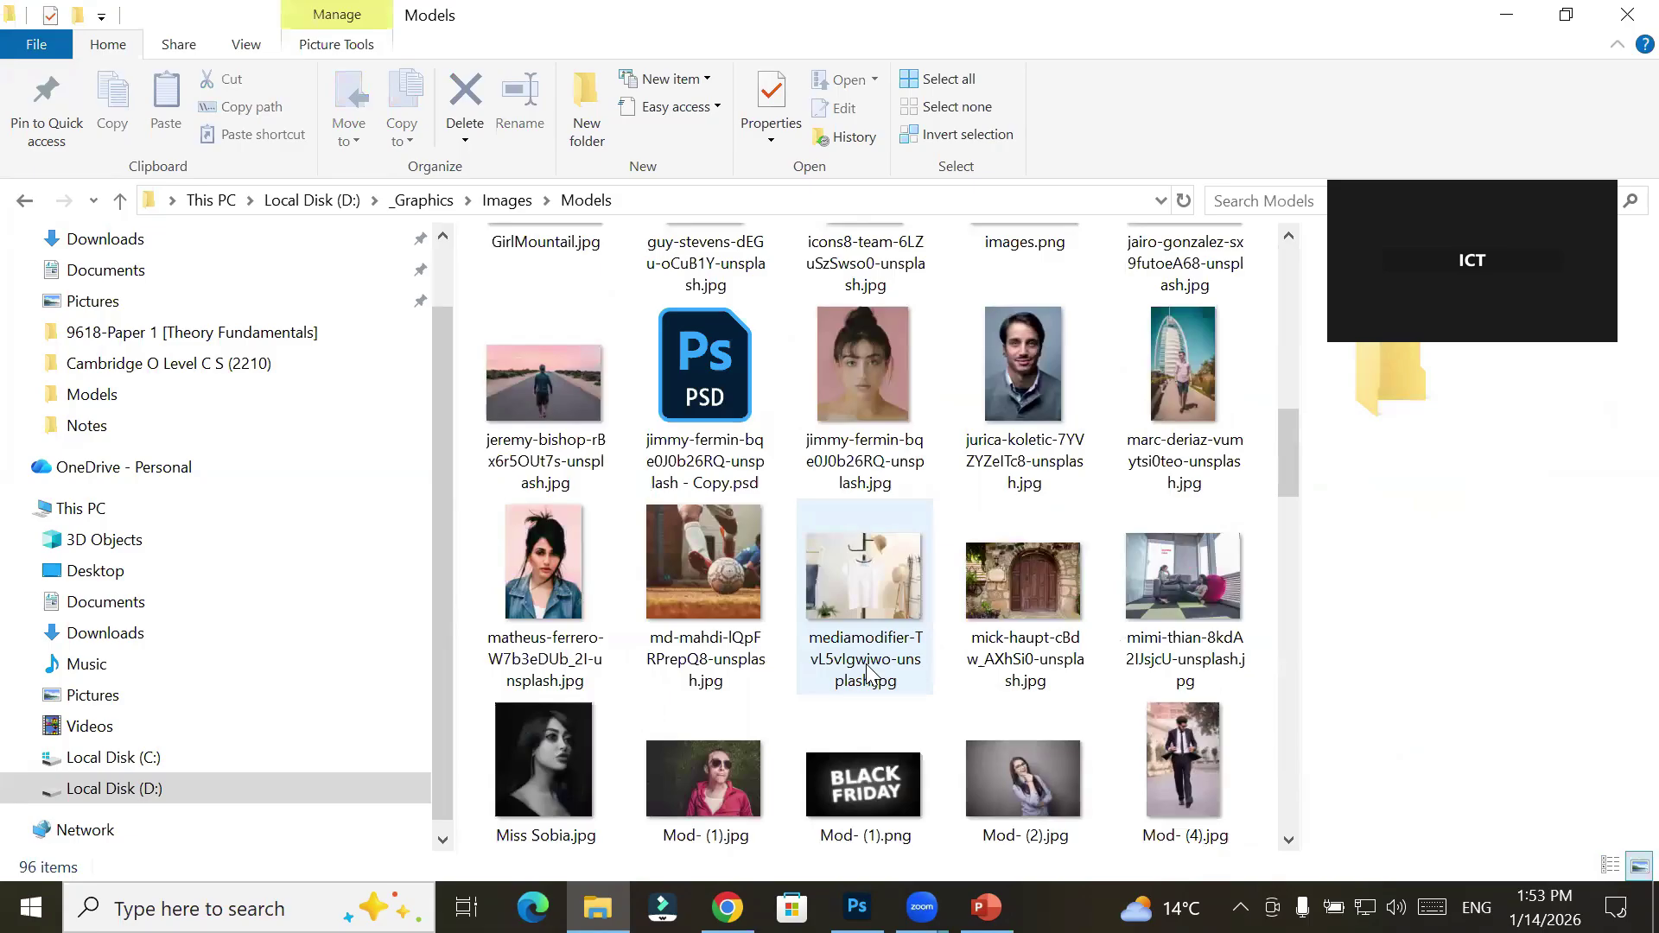
pyautogui.click(539, 566)
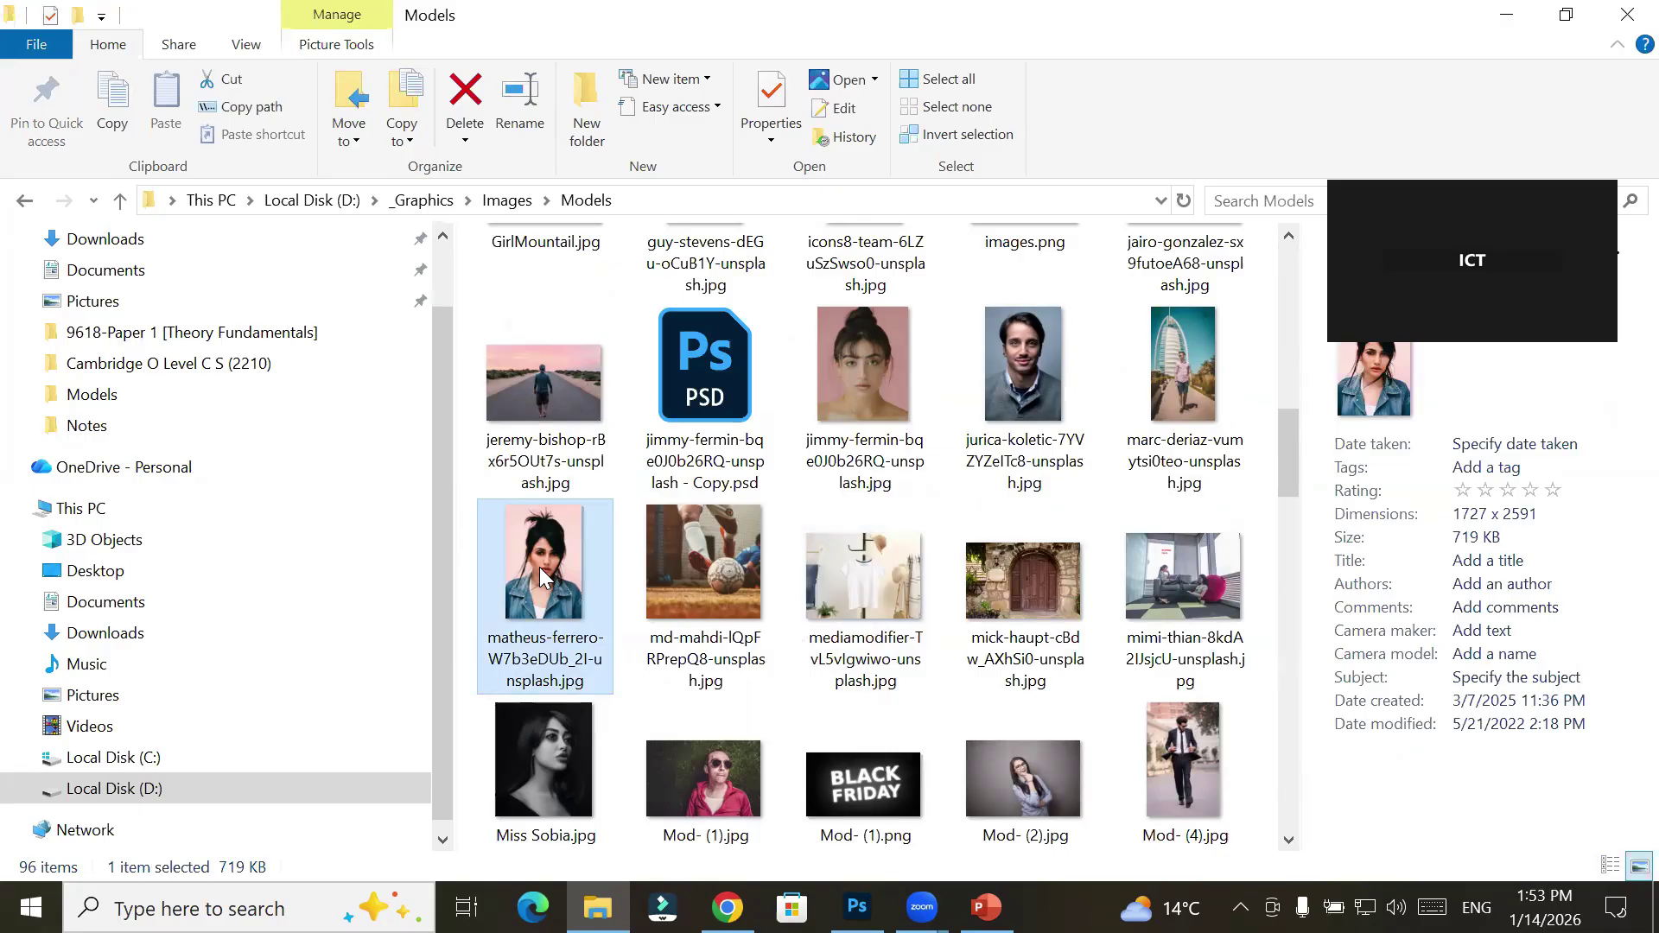
pyautogui.moveTo(539, 567); pyautogui.dragTo(619, 85)
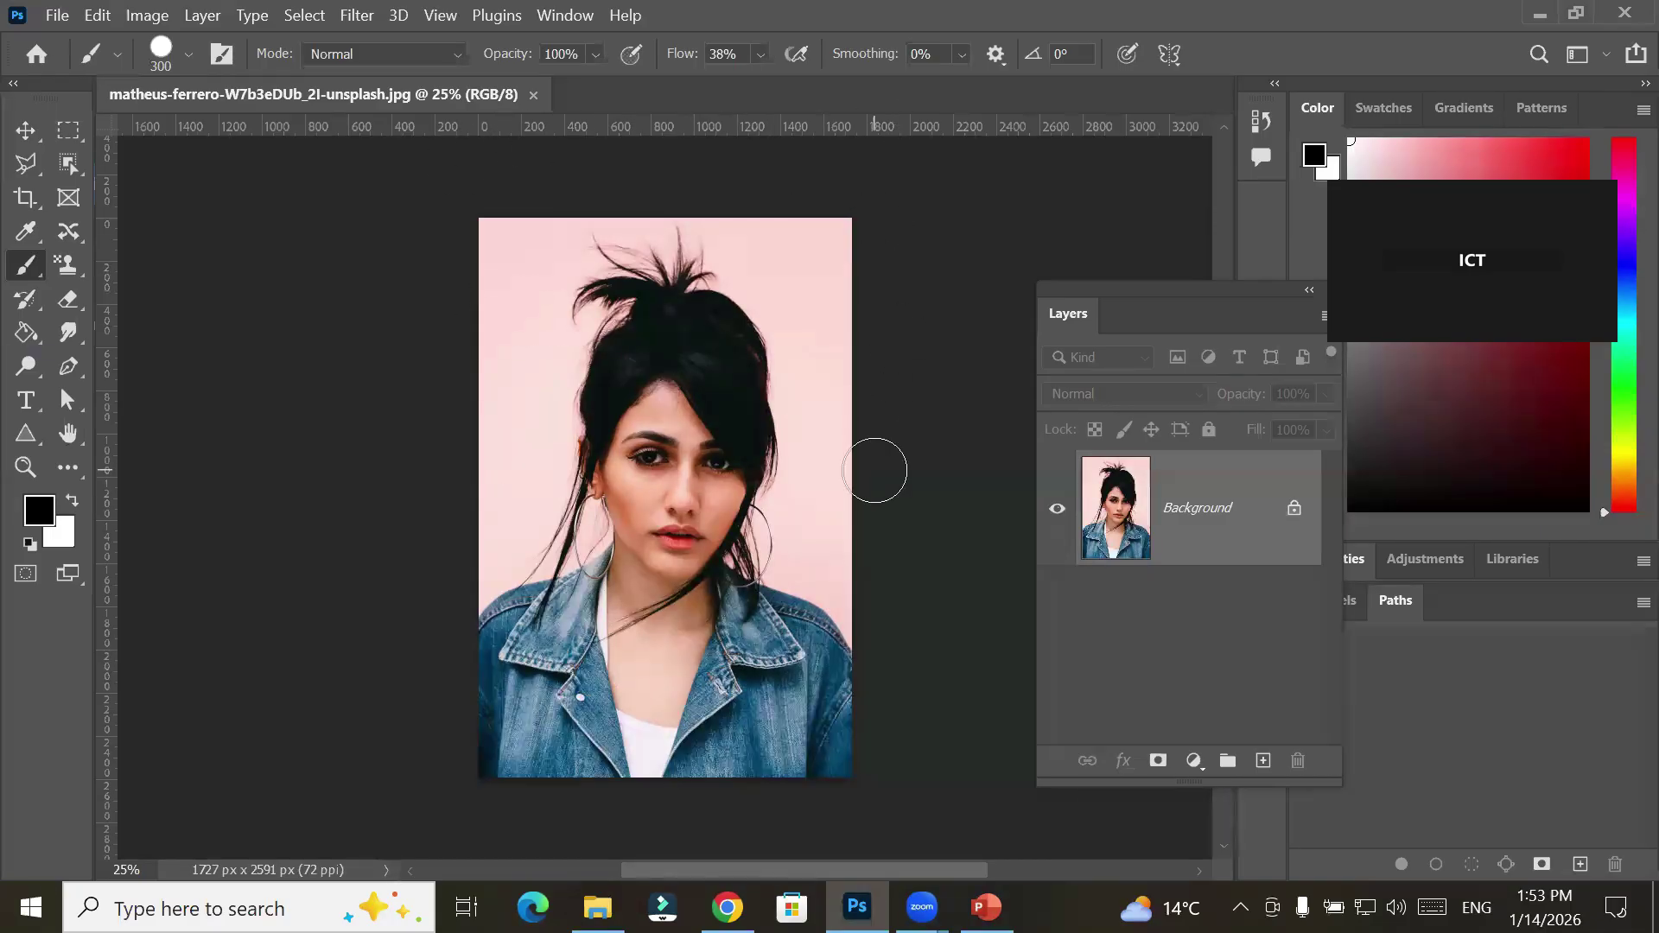
# Unlock the Background layer and delete the pink backdrop by inverting an Object Selection of the woman
pyautogui.click(1293, 508)
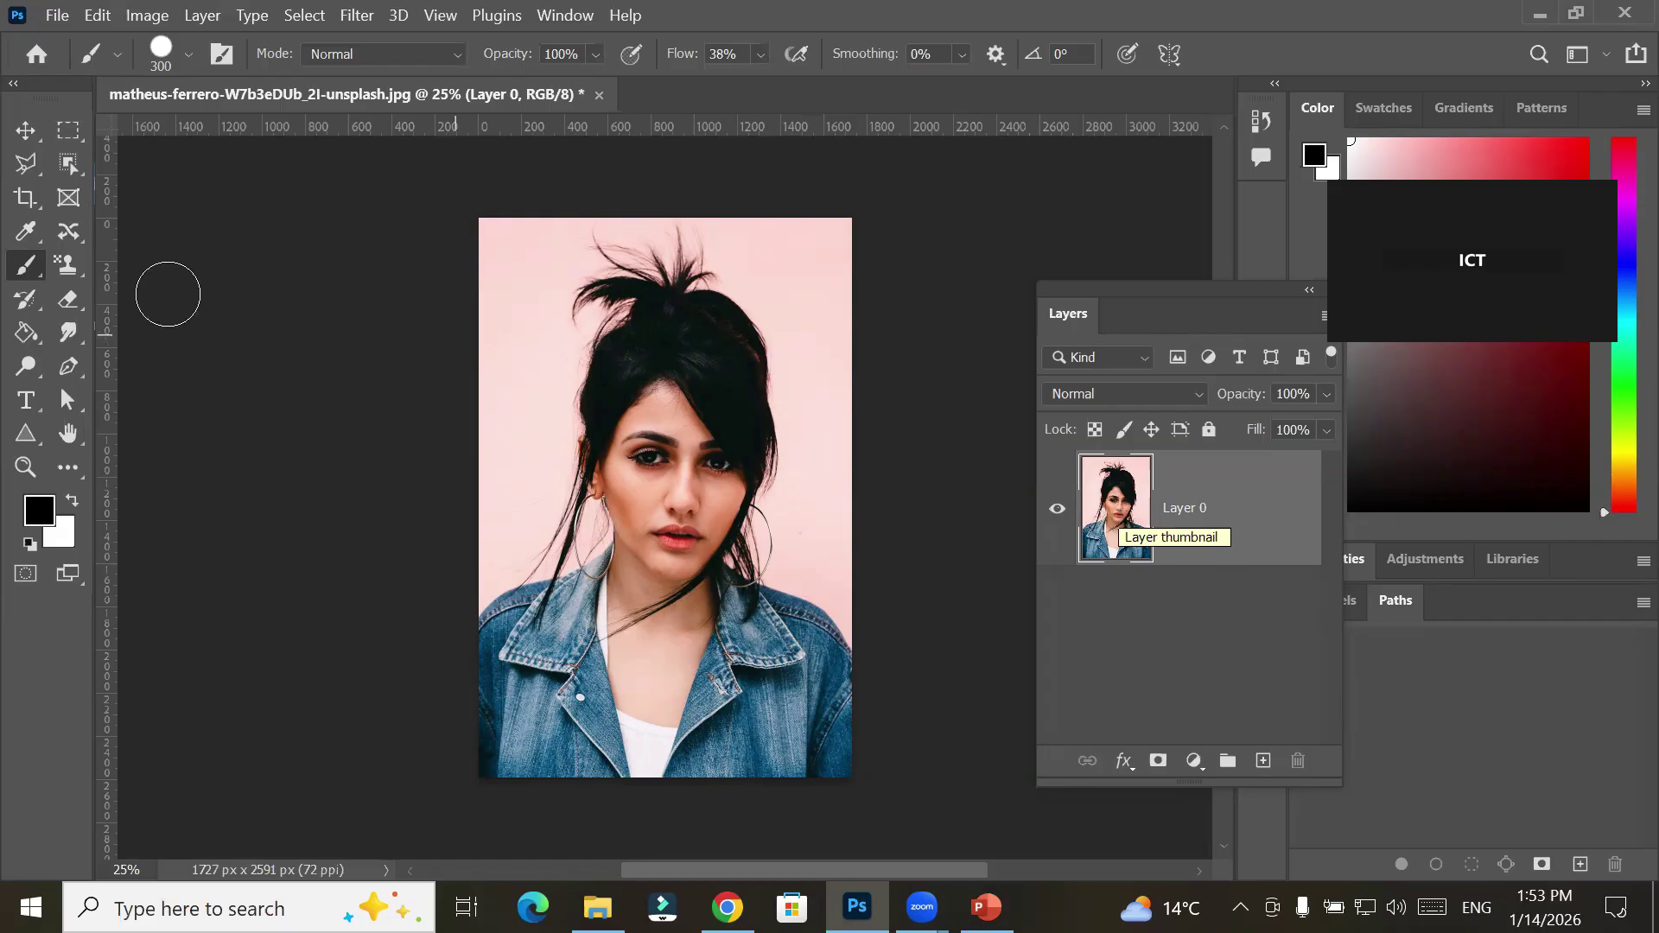
pyautogui.click(70, 161)
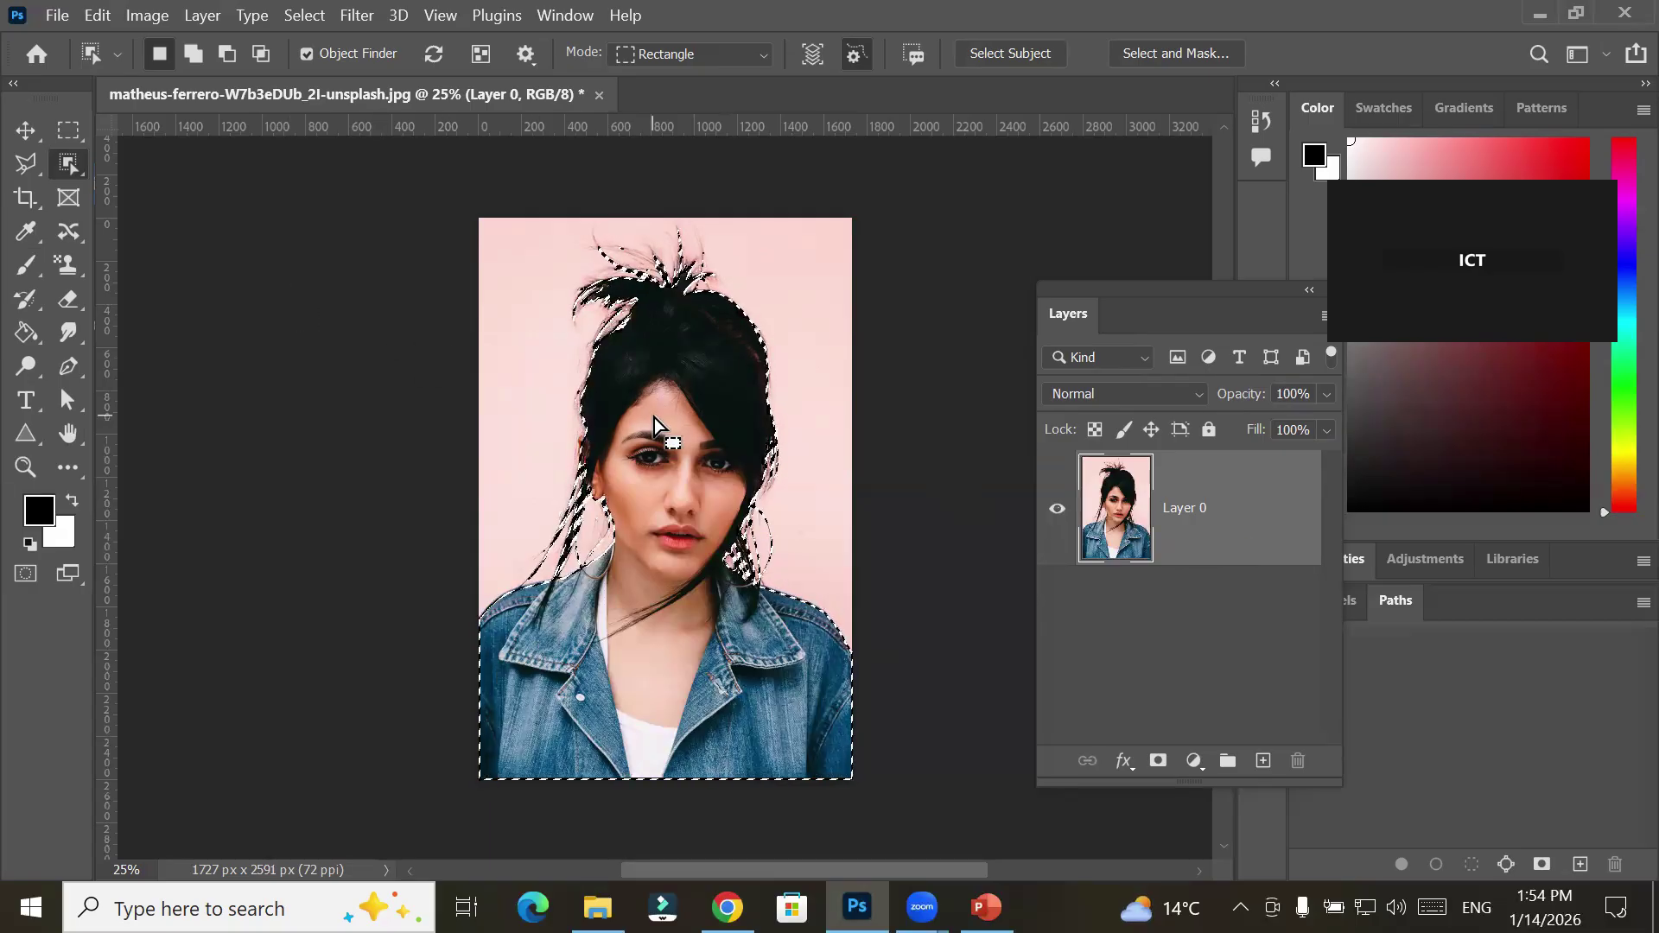
pyautogui.rightClick(629, 363)
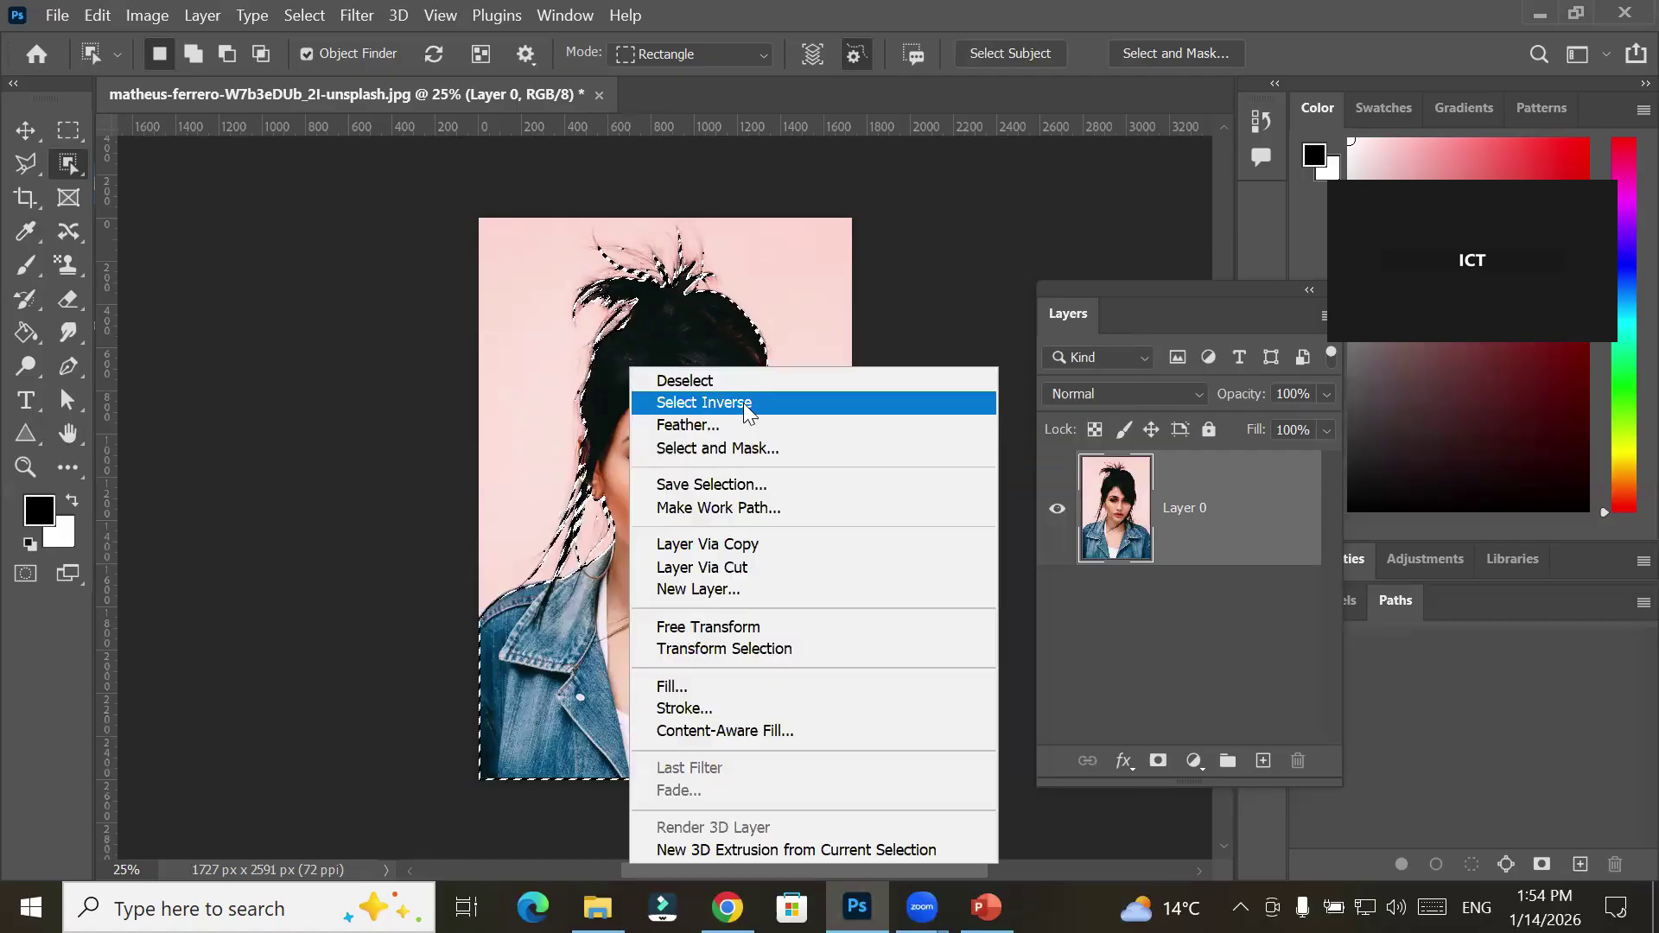
pyautogui.click(741, 404)
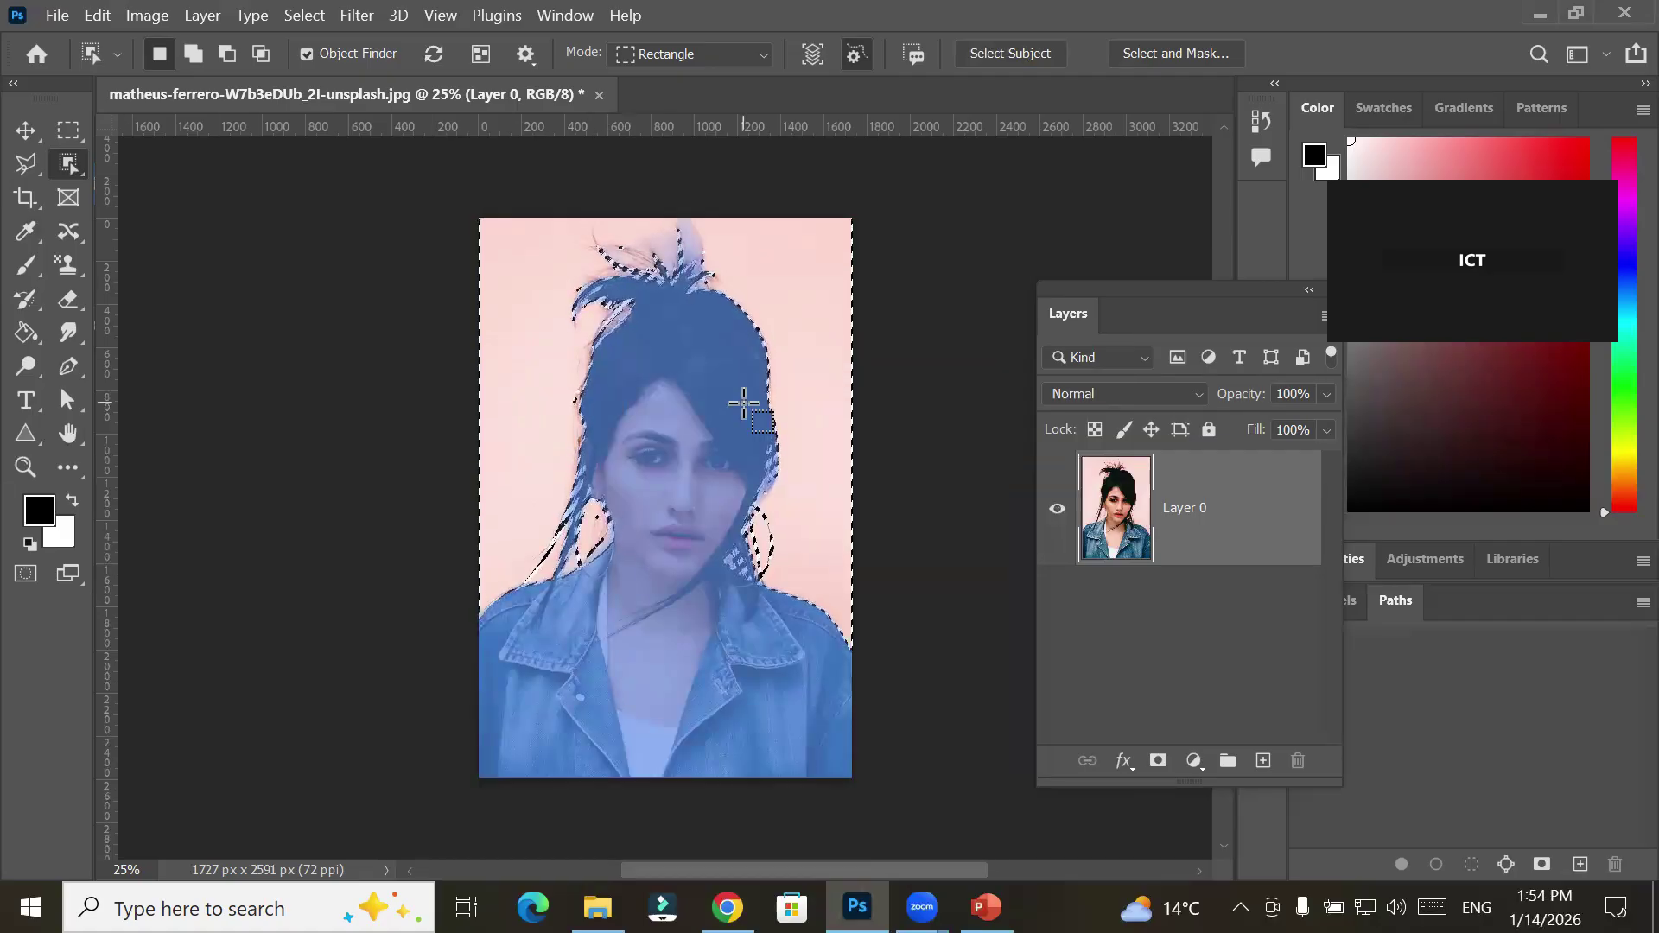
pyautogui.press('Delete')
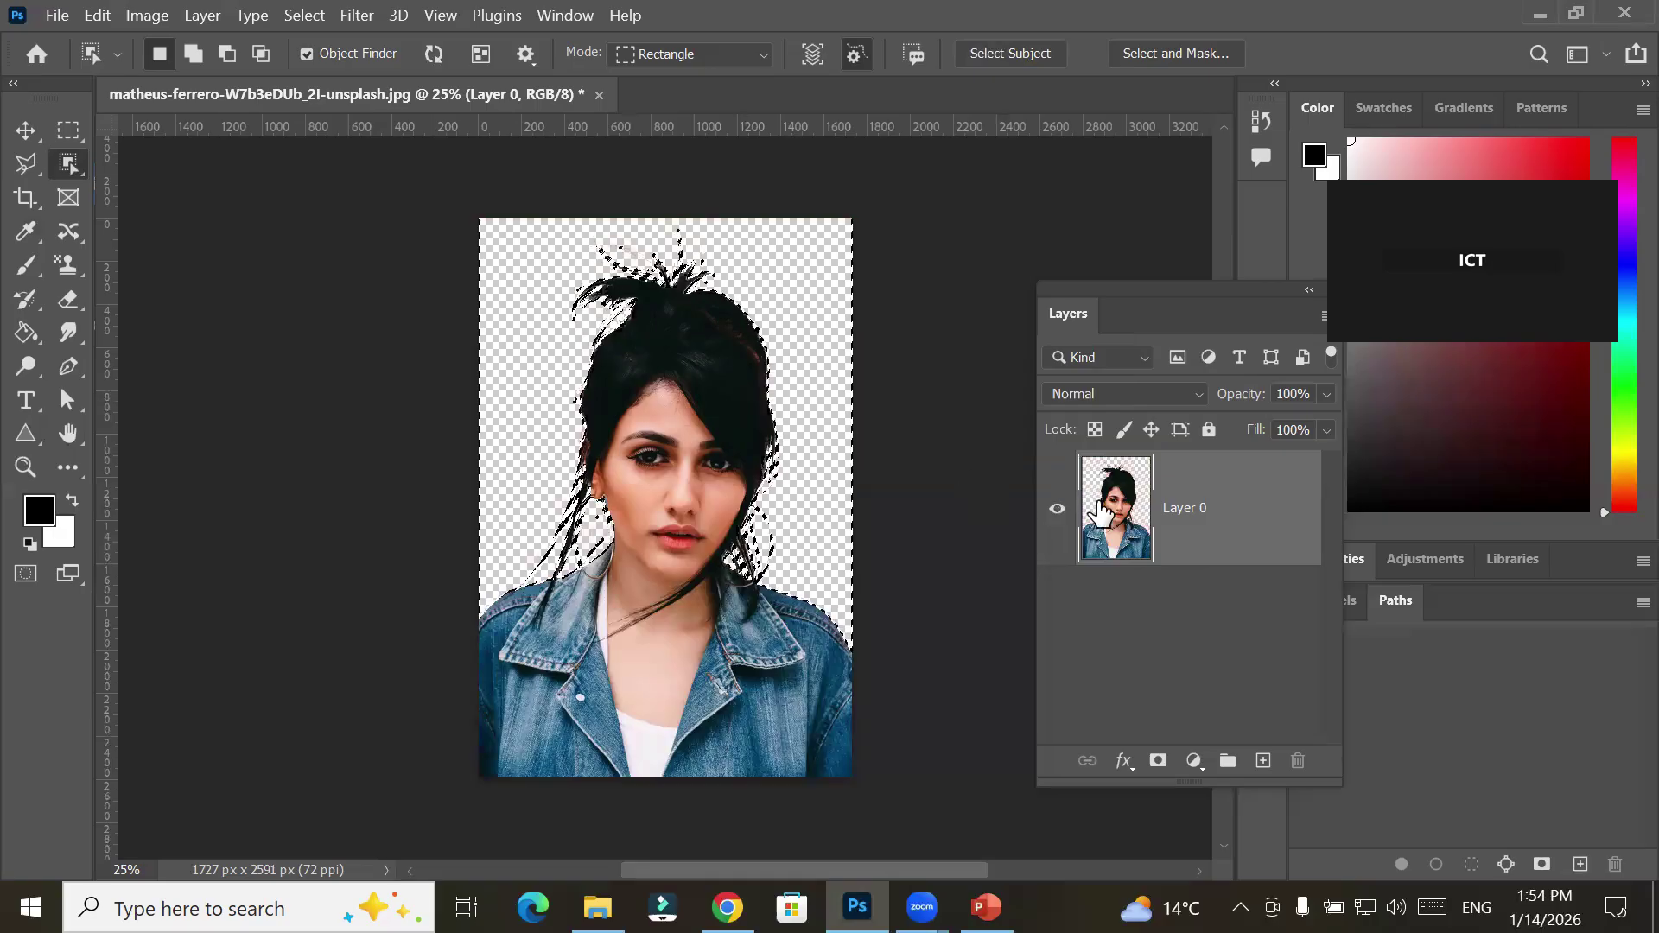
# Clear the selection and add a new empty layer beneath the cut-out portrait layer
pyautogui.click(1260, 761)
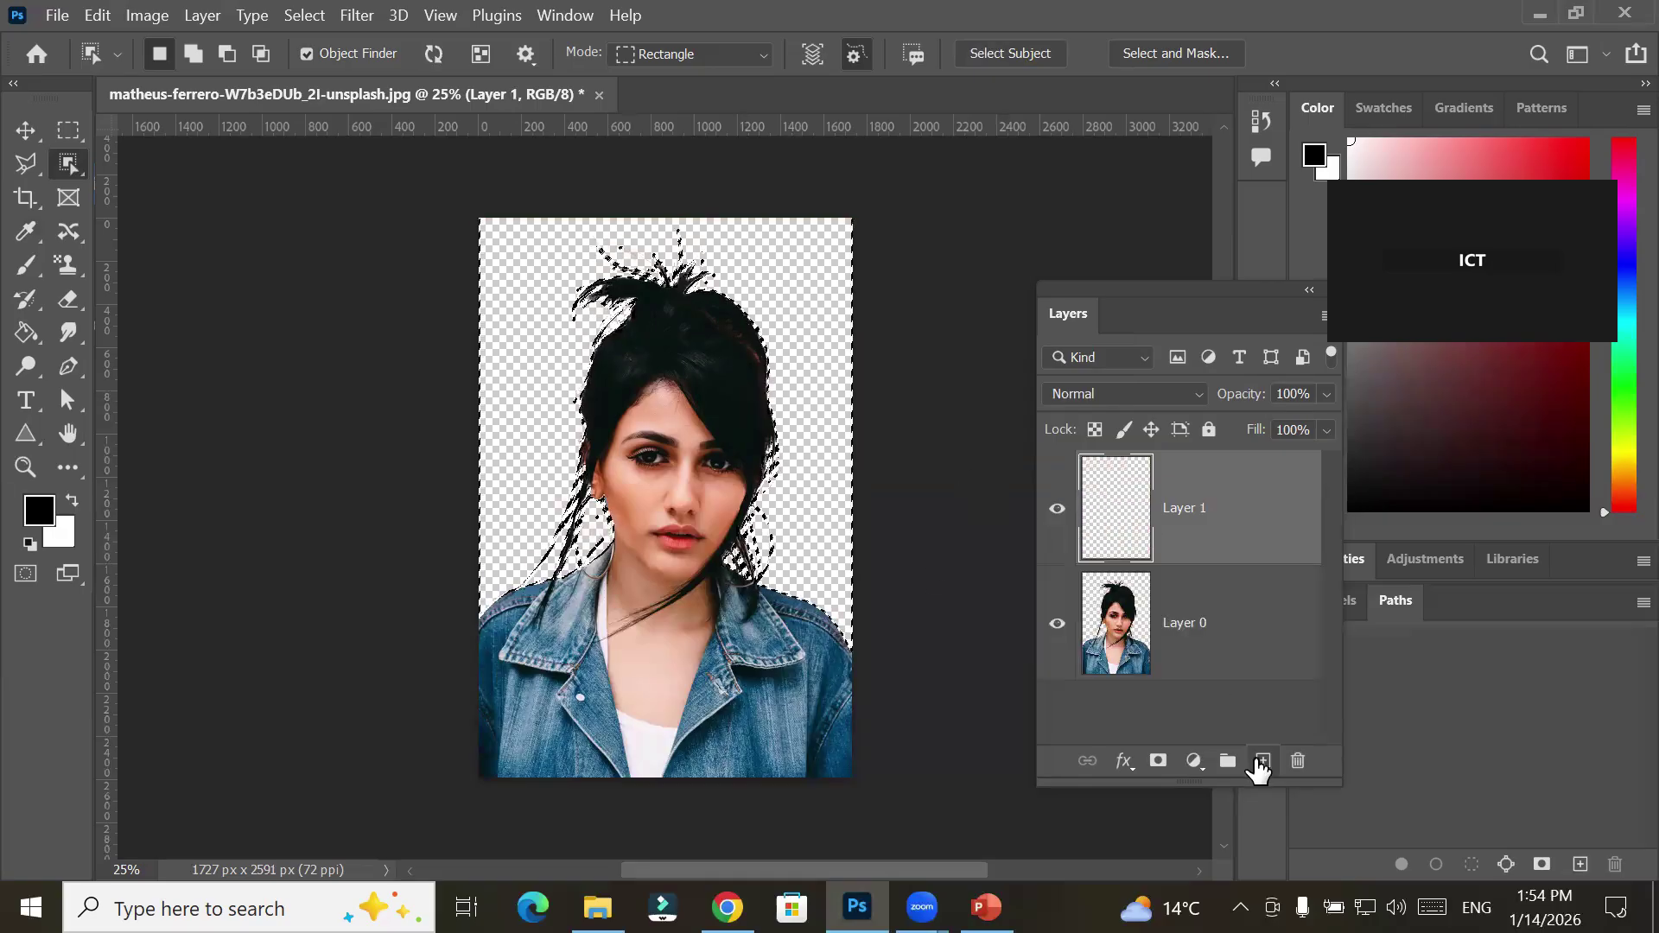
pyautogui.hotkey('ctrl', 'd')
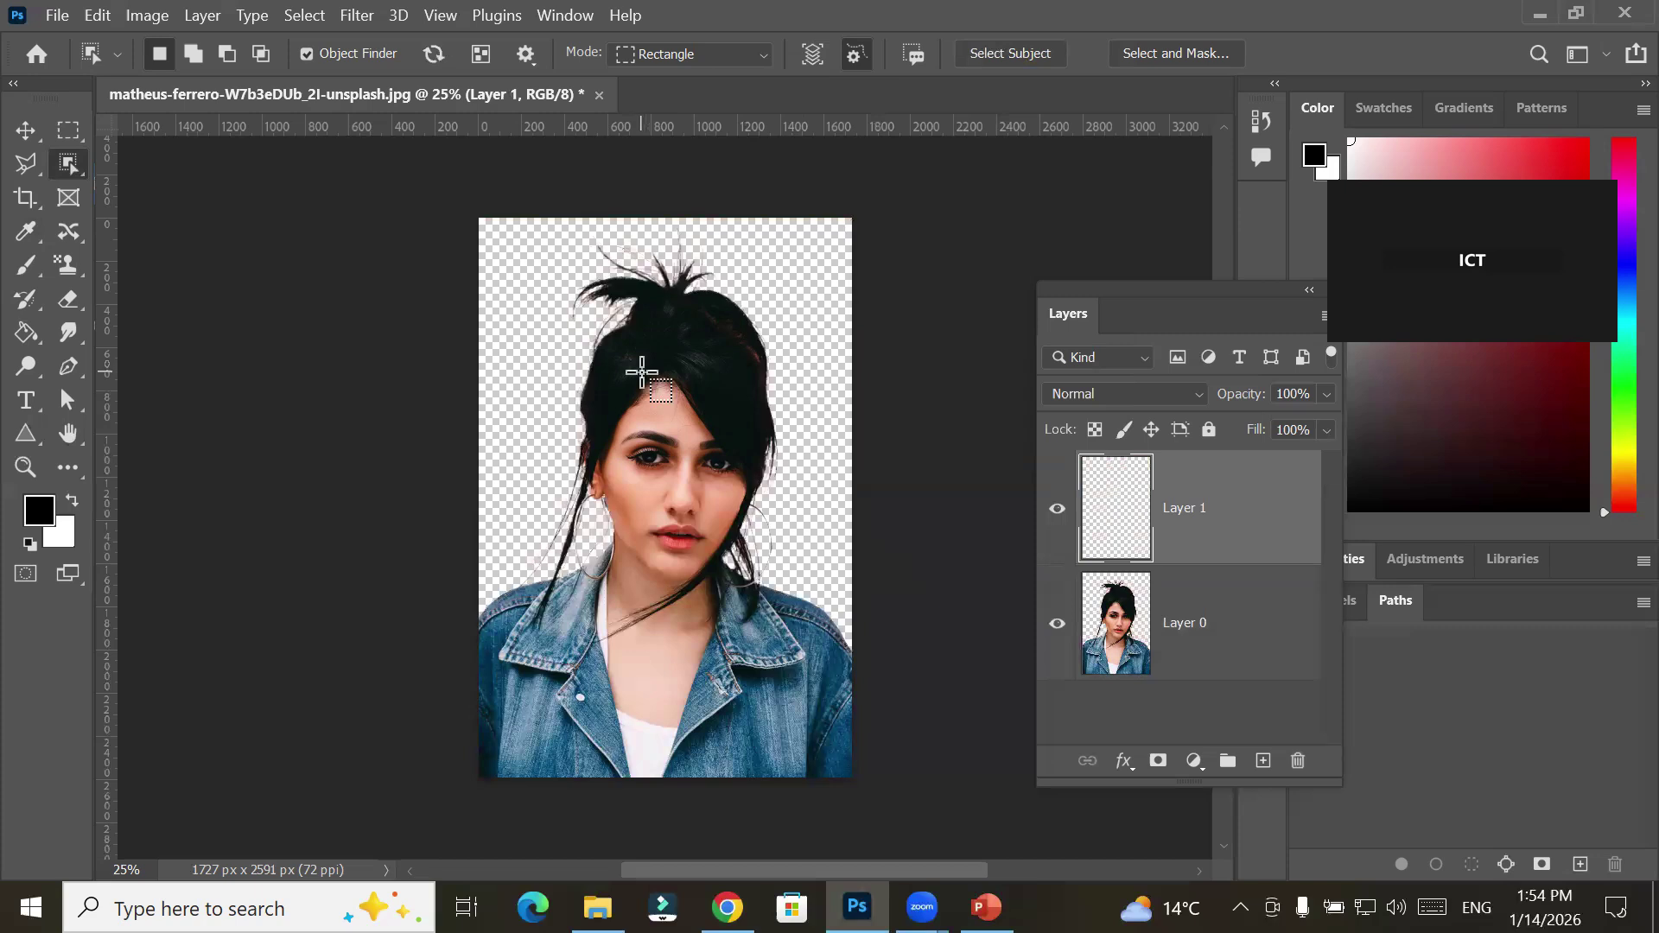
pyautogui.moveTo(1118, 501); pyautogui.dragTo(1118, 651)
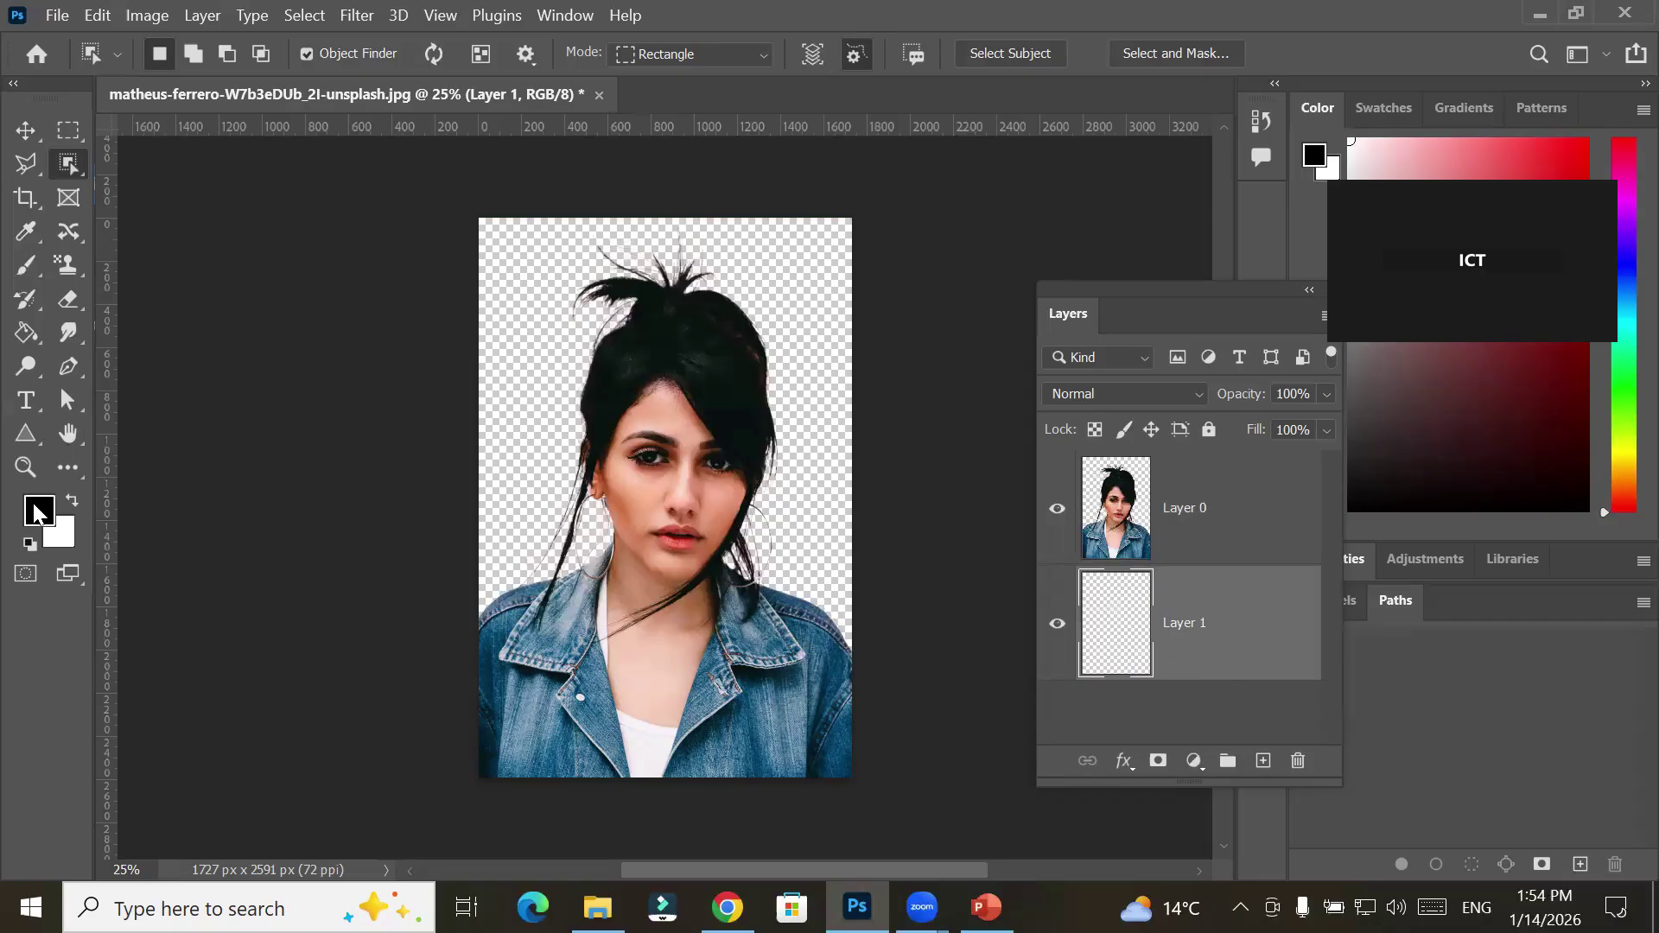
# Pick a bright cyan foreground color and fill the empty layer beneath the portrait with it
pyautogui.press('F6')
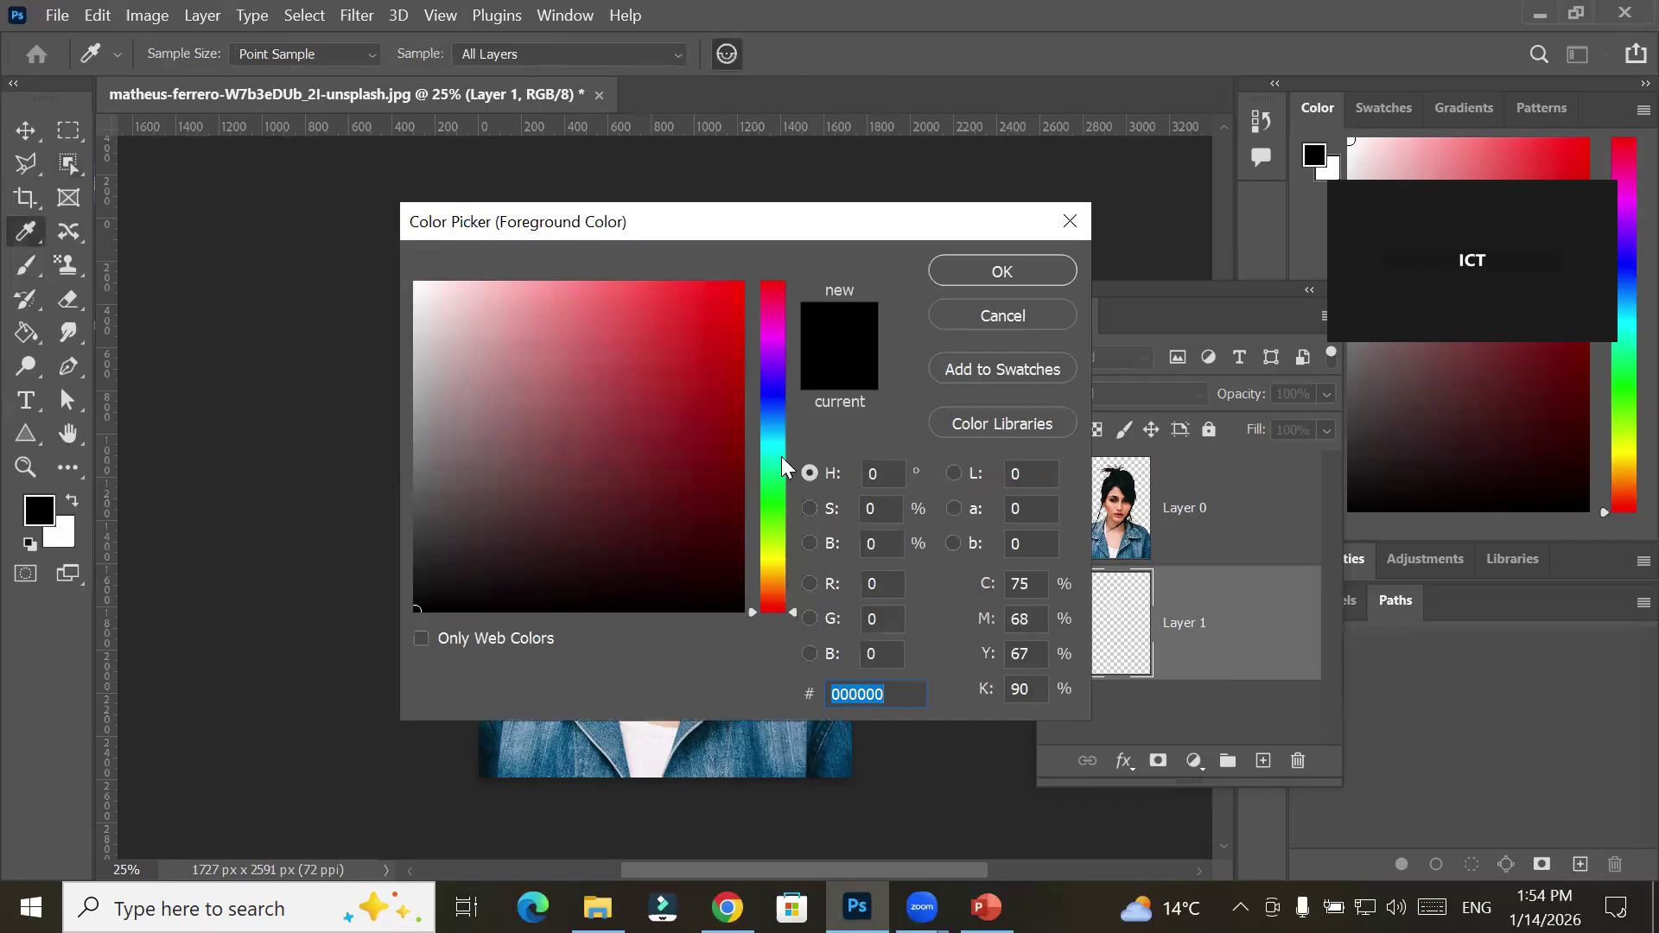
pyautogui.click(776, 442)
pyautogui.moveTo(730, 353); pyautogui.dragTo(726, 288)
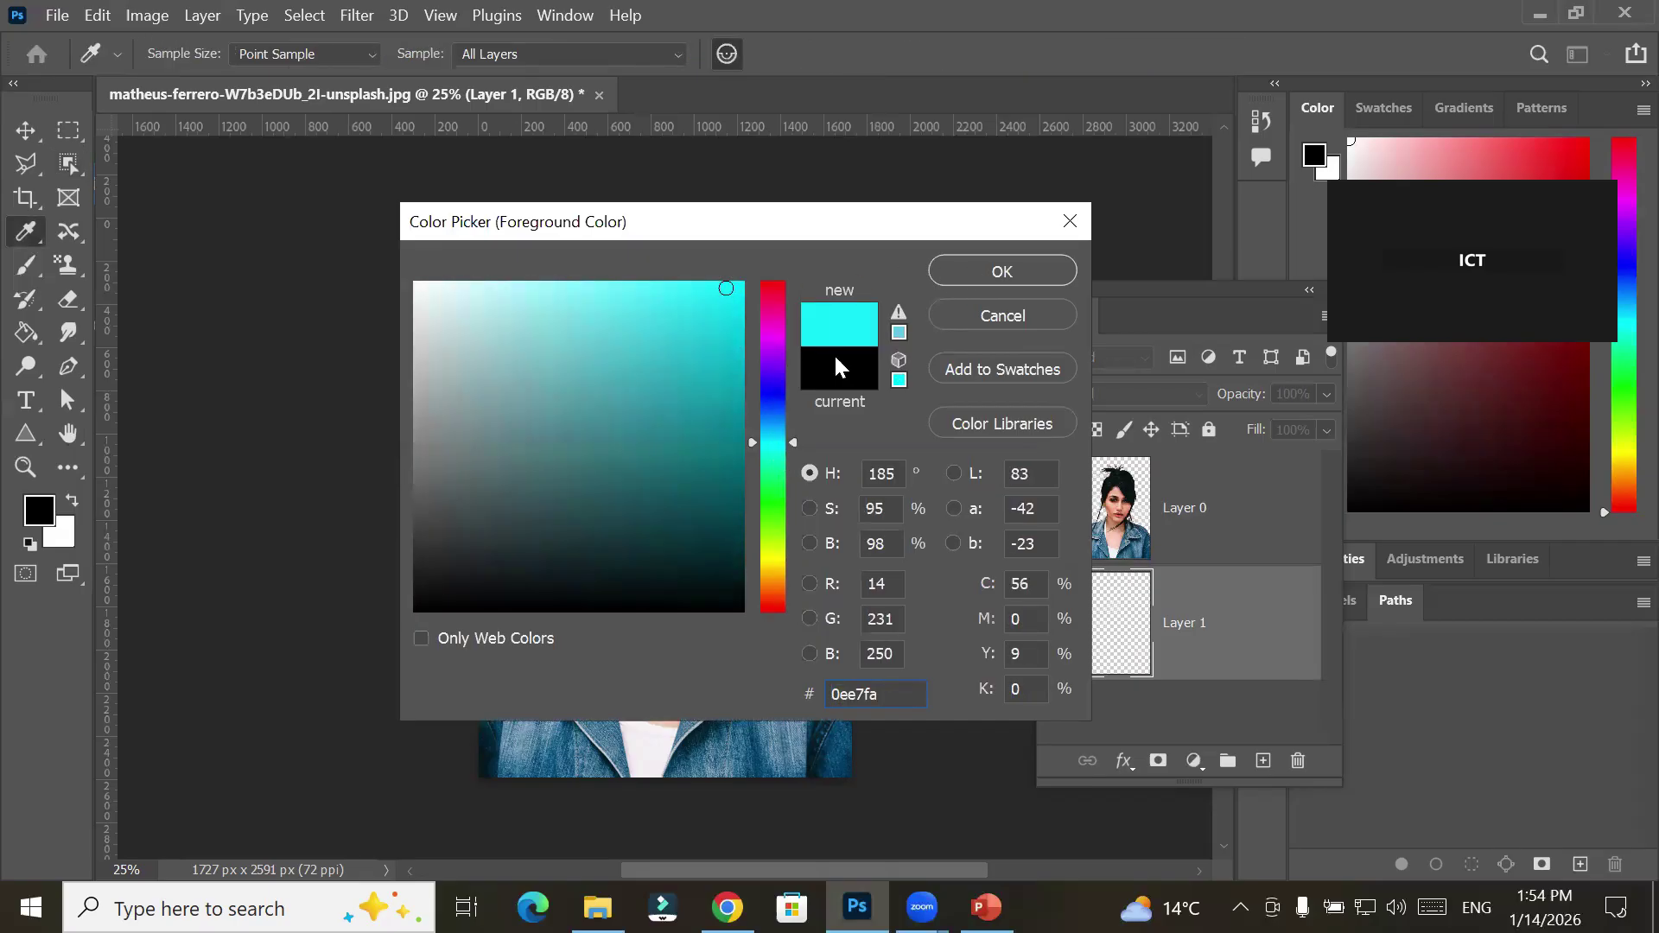
pyautogui.moveTo(770, 554); pyautogui.dragTo(772, 575)
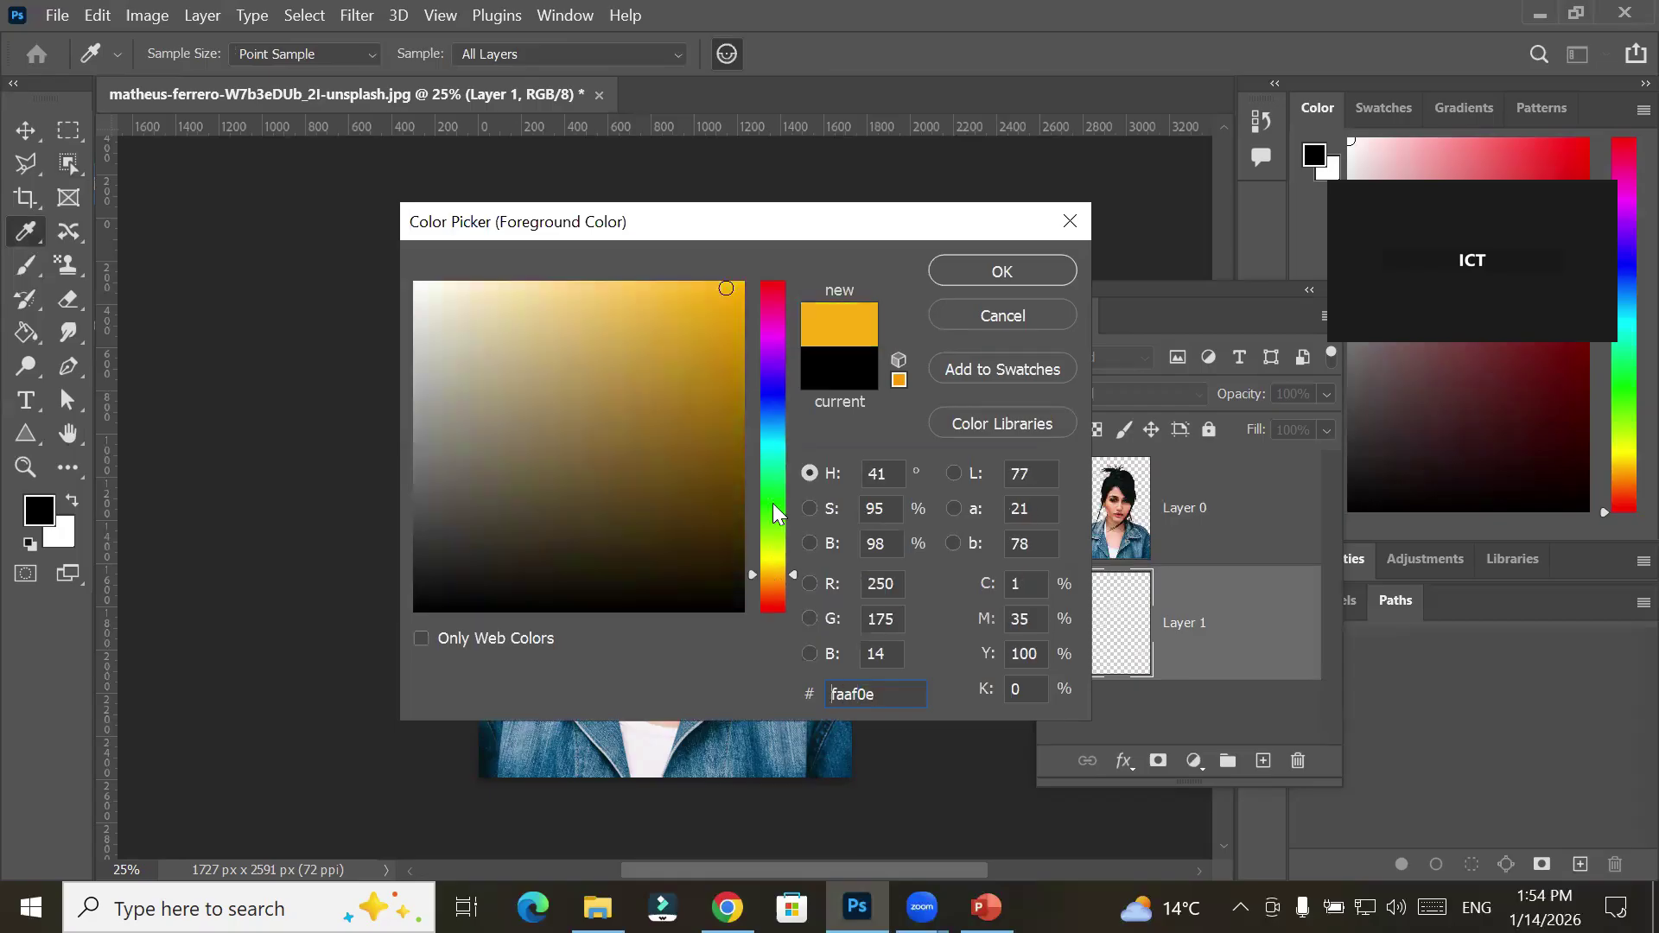
pyautogui.click(759, 350)
pyautogui.click(771, 443)
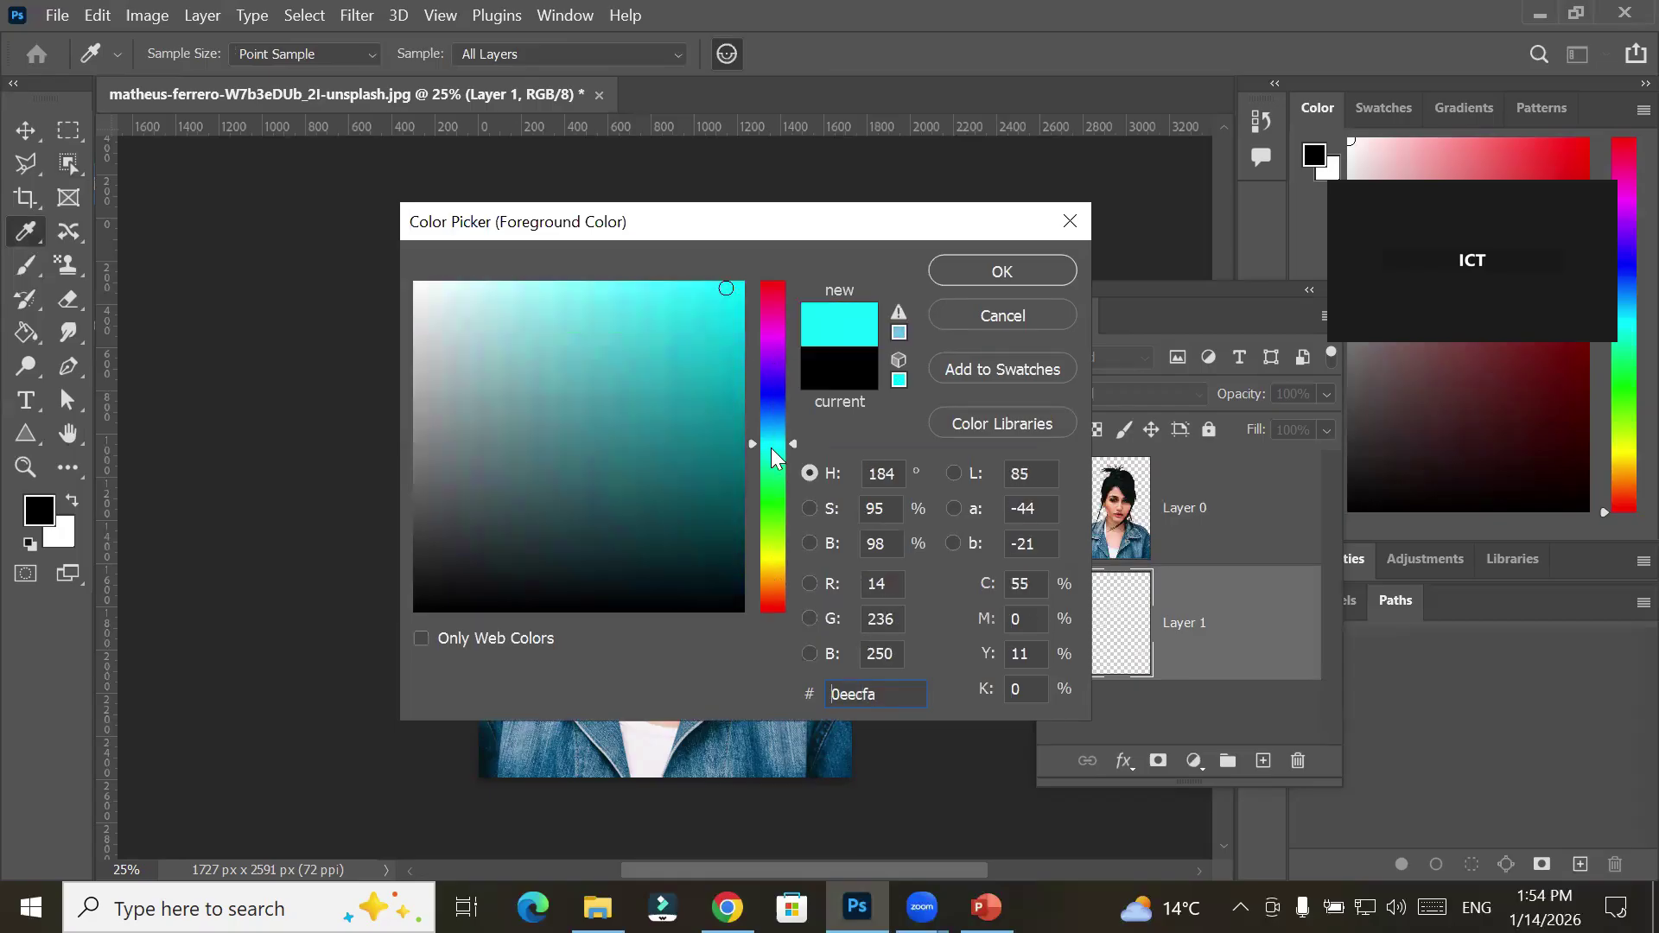
pyautogui.click(733, 309)
pyautogui.click(1025, 272)
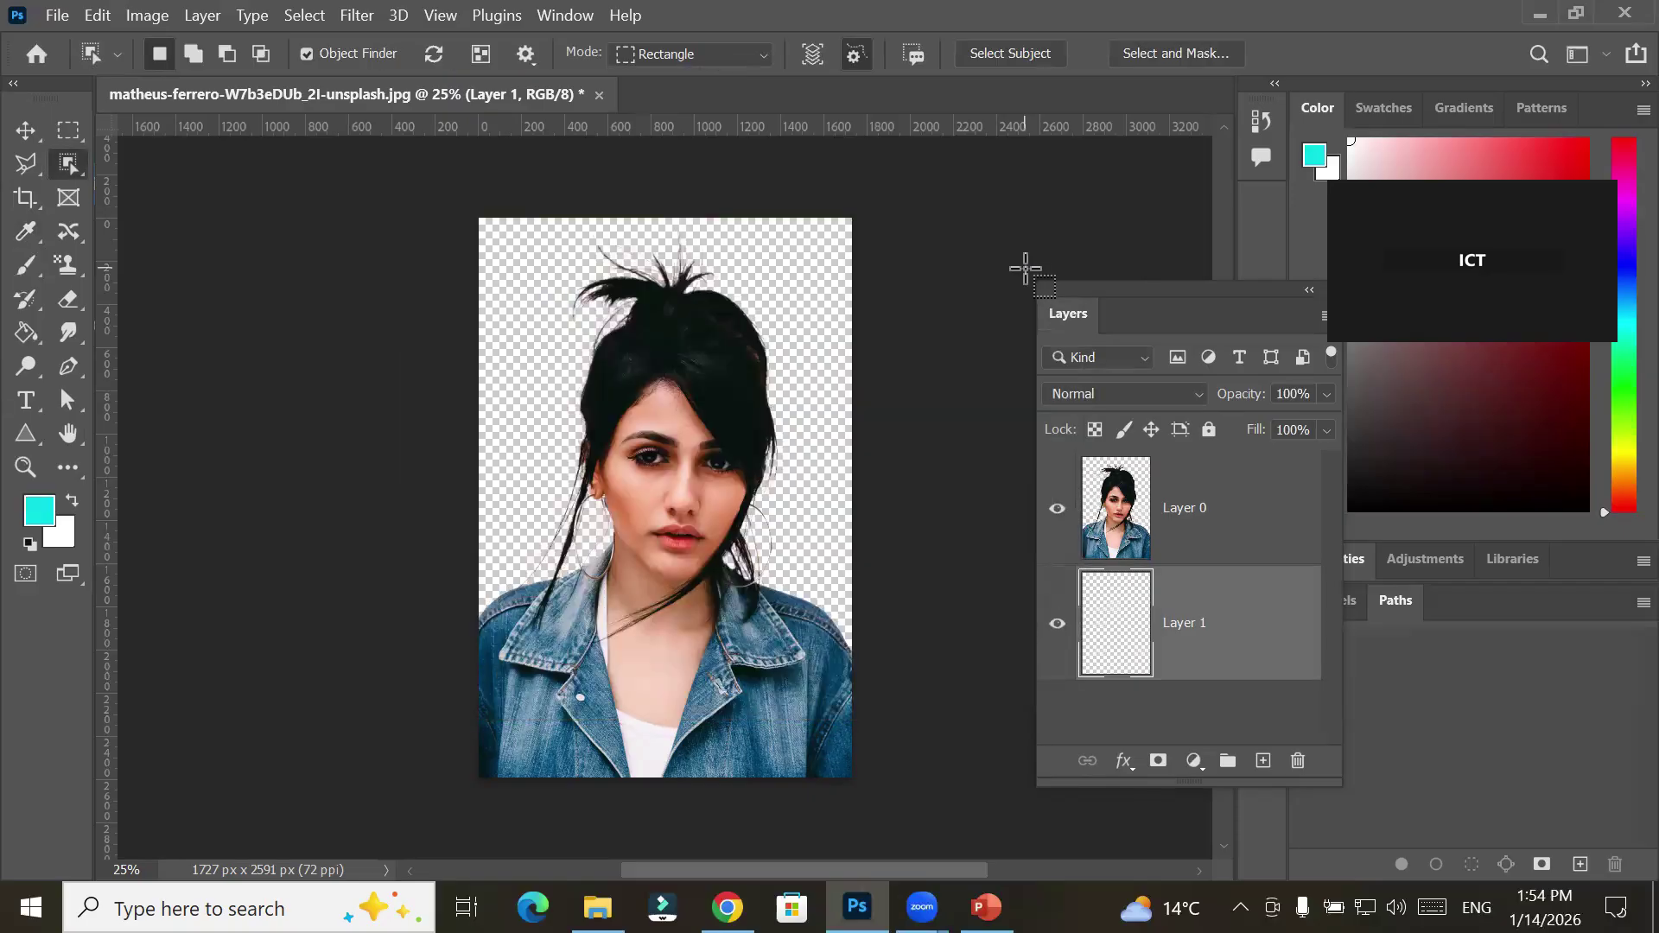
pyautogui.hotkey('alt', 'BackSpace')
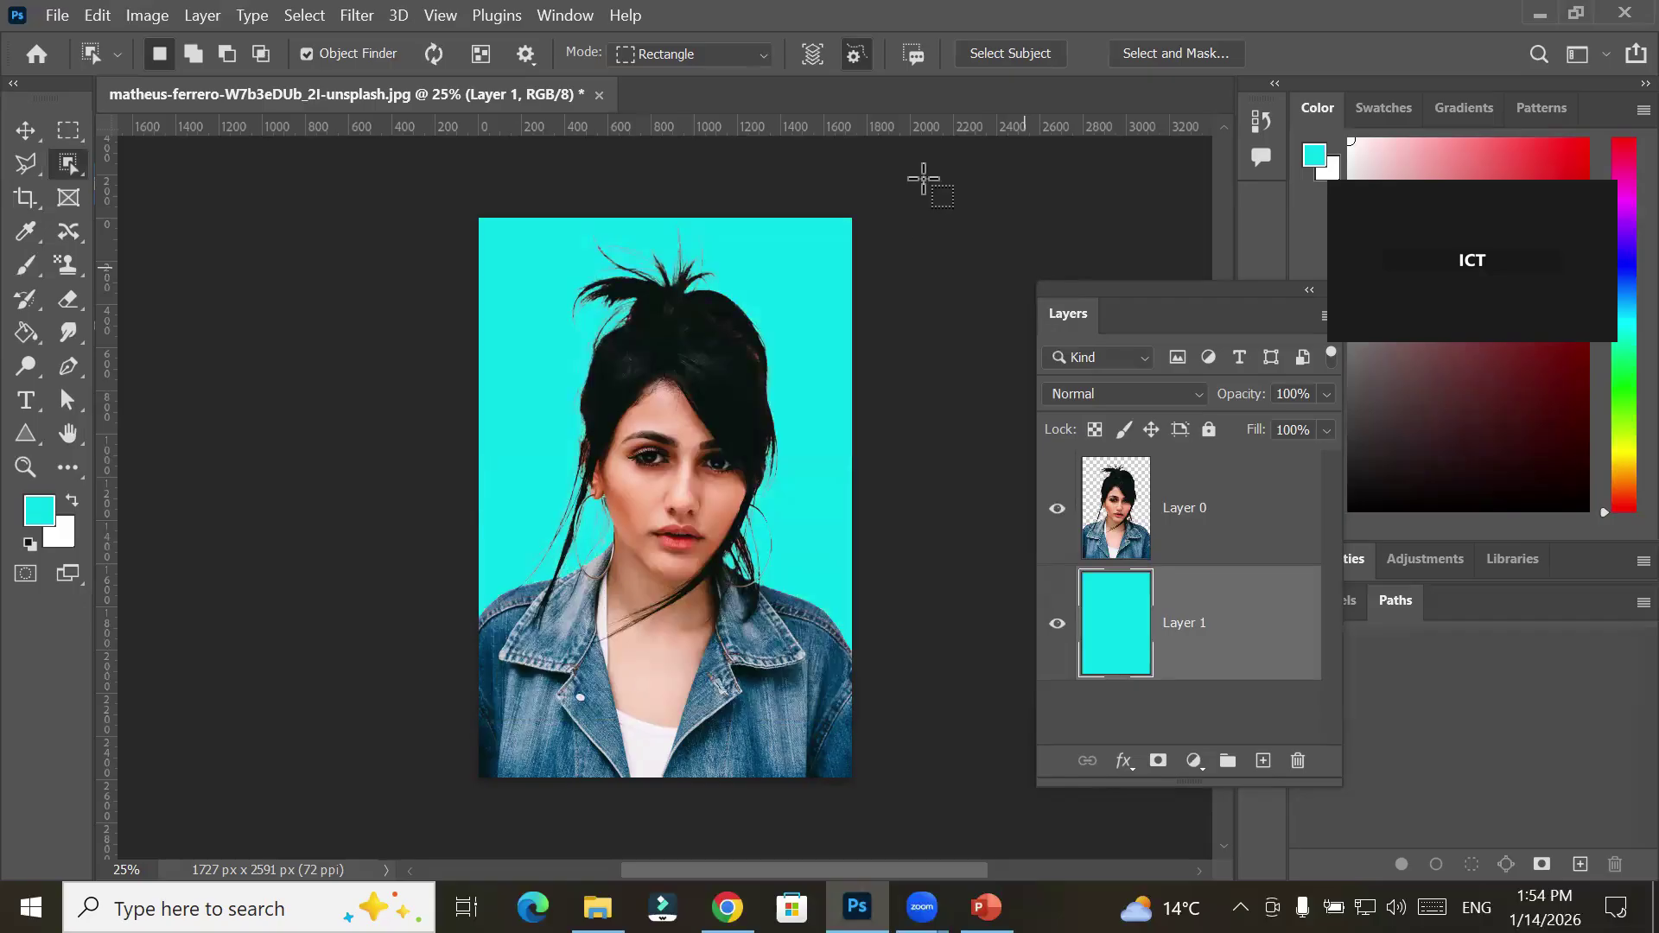
# Merge the portrait layer and the cyan background layer into one layer
pyautogui.click(1143, 542)
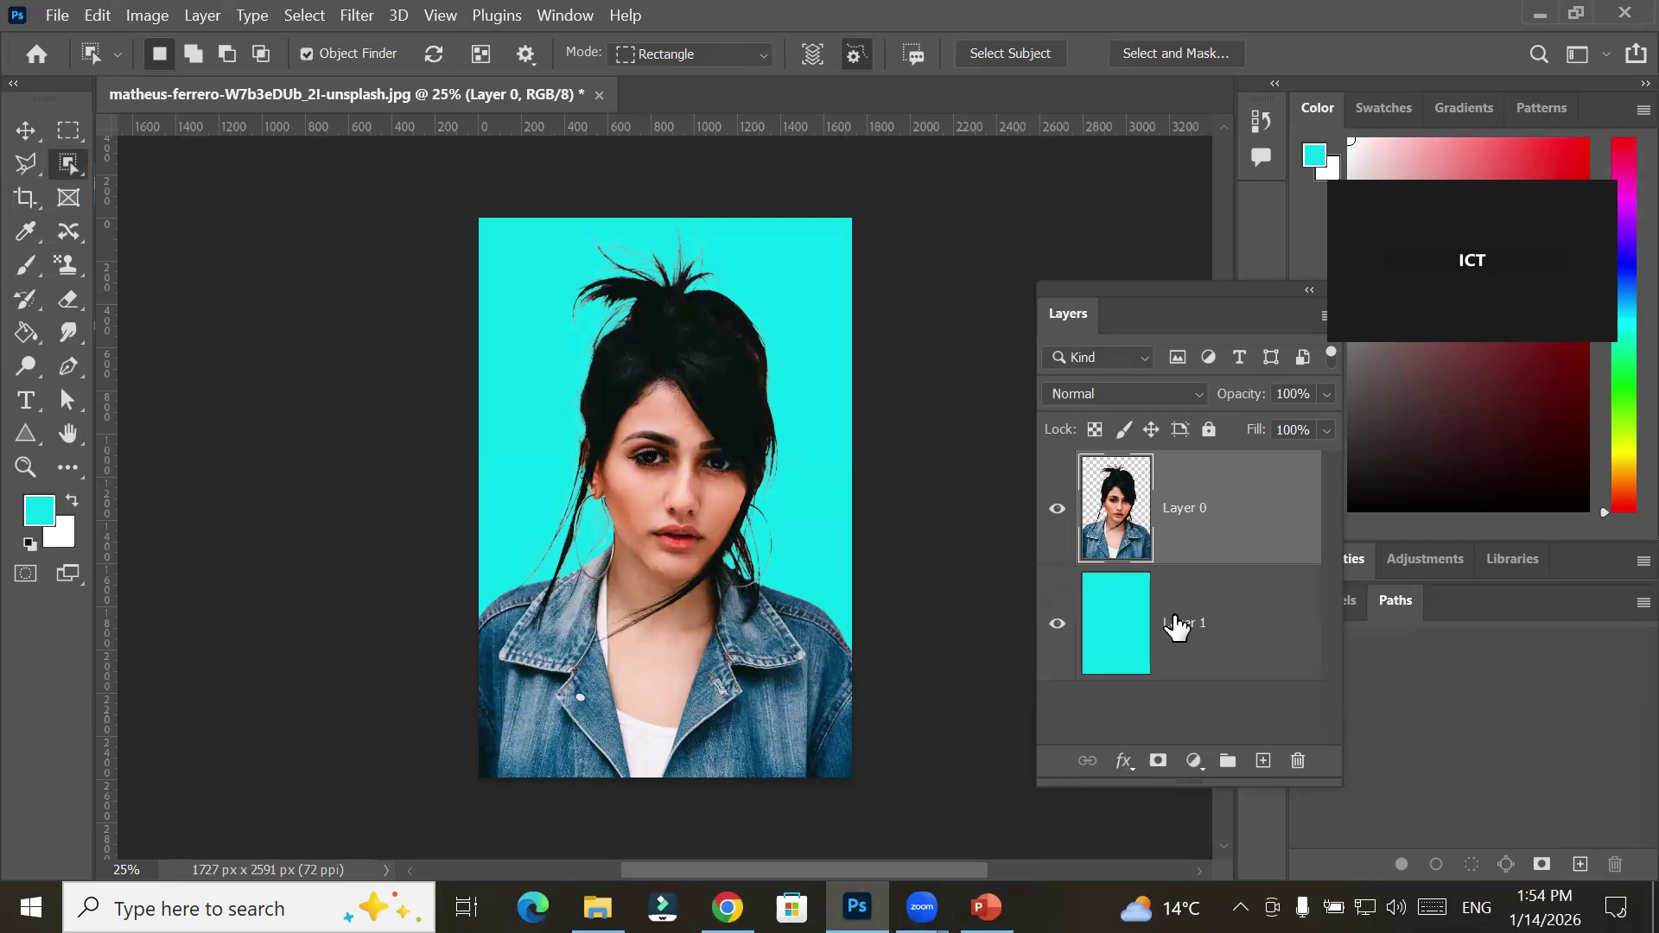
pyautogui.keyDown('shift'); pyautogui.click(1173, 624); pyautogui.keyUp('shift')
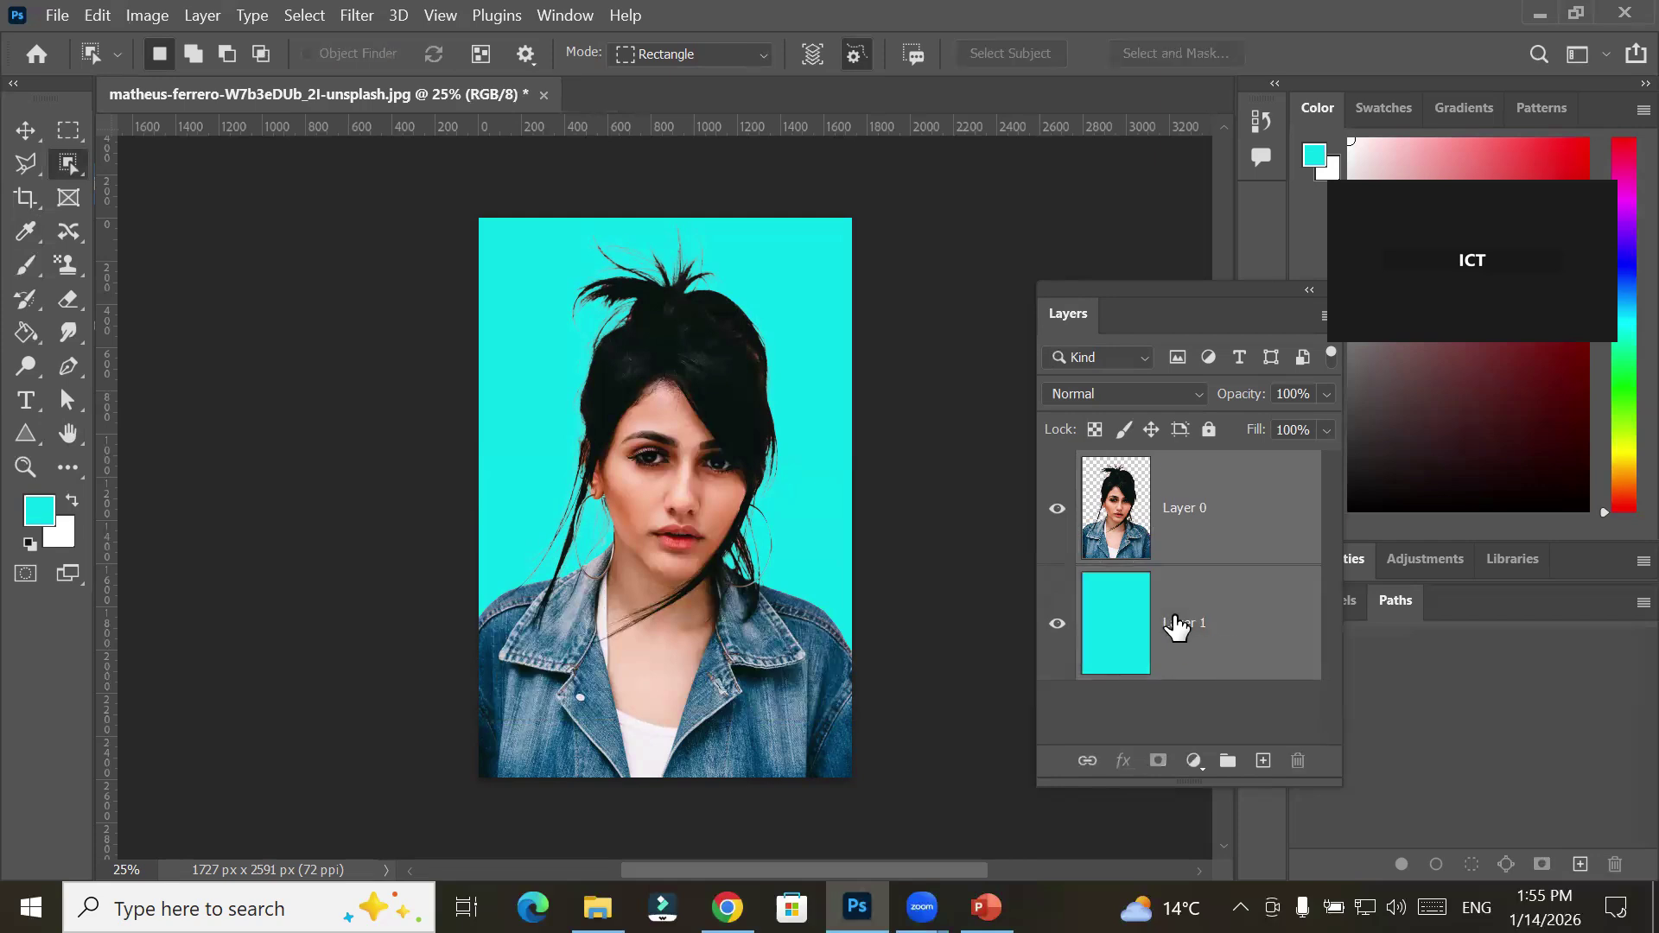
pyautogui.hotkey('ctrl', 'e')
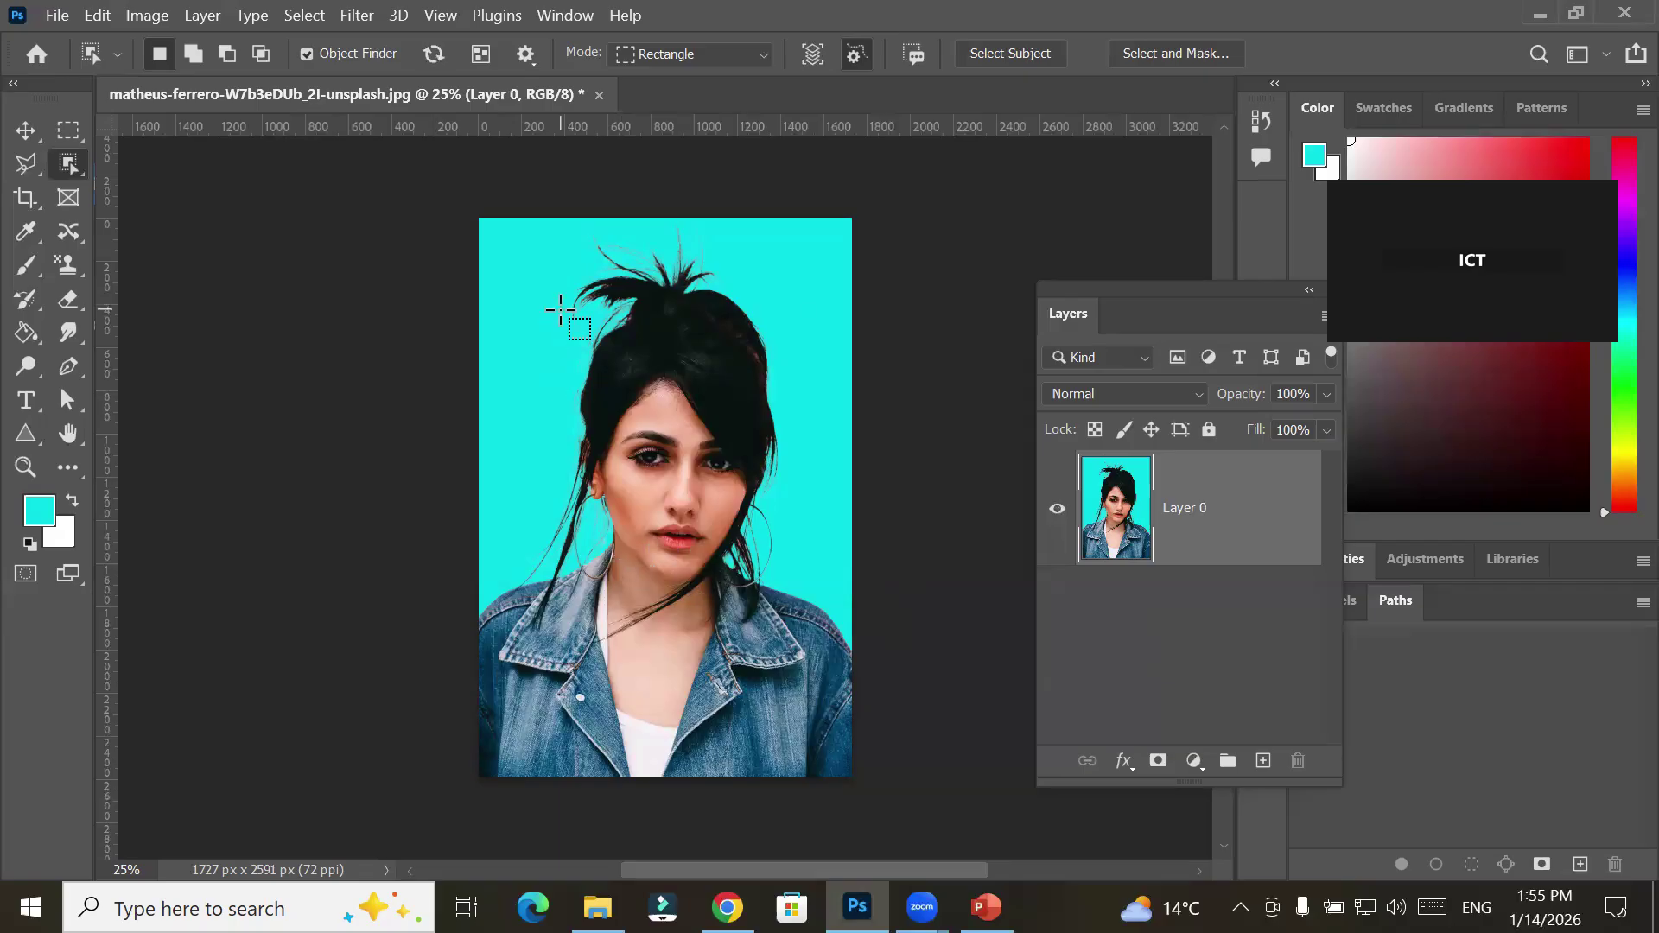
# Set the image resolution to 300 pixels/inch with resampling on and bring the whole image into view
pyautogui.click(141, 17)
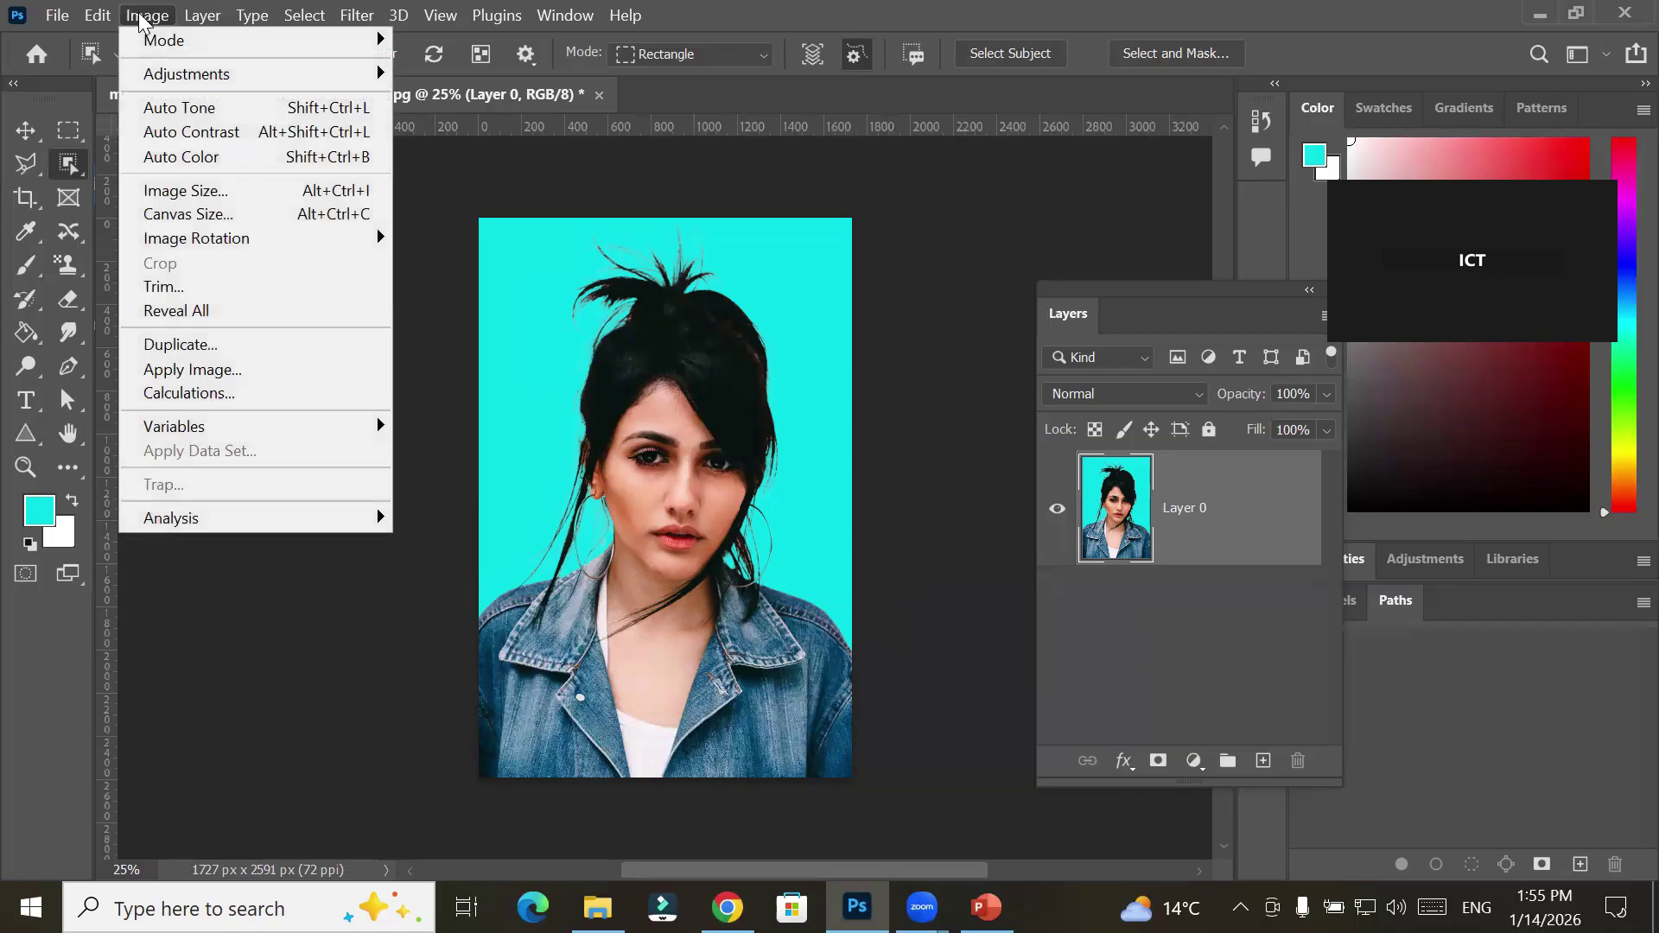
pyautogui.click(179, 194)
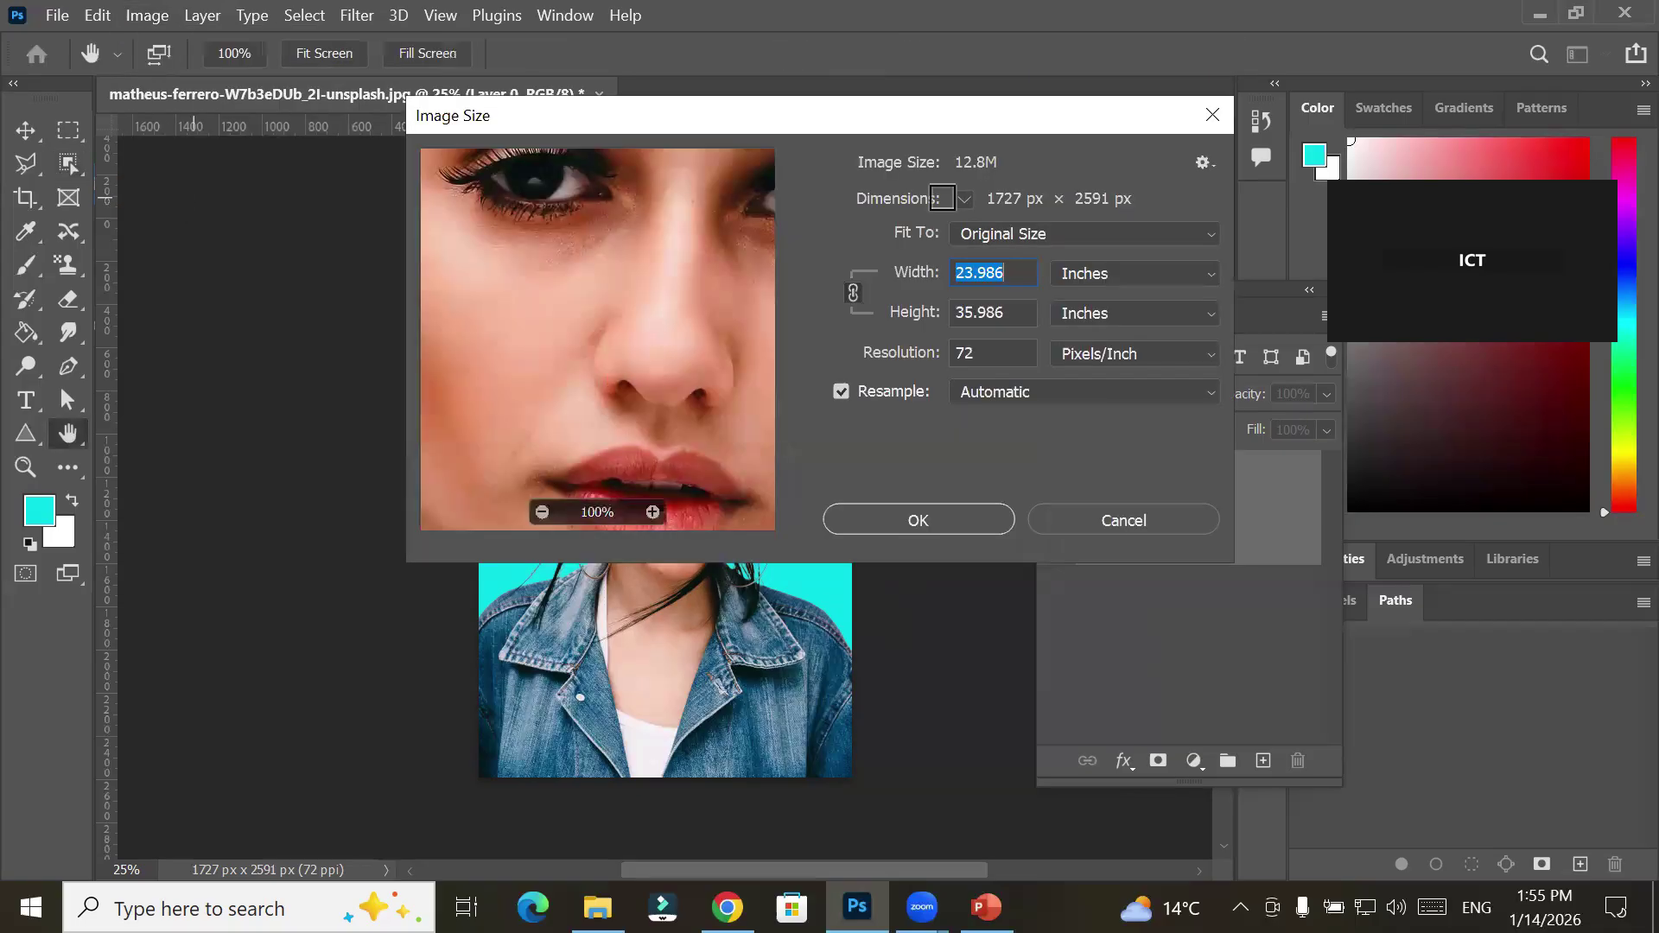
pyautogui.press('Right')
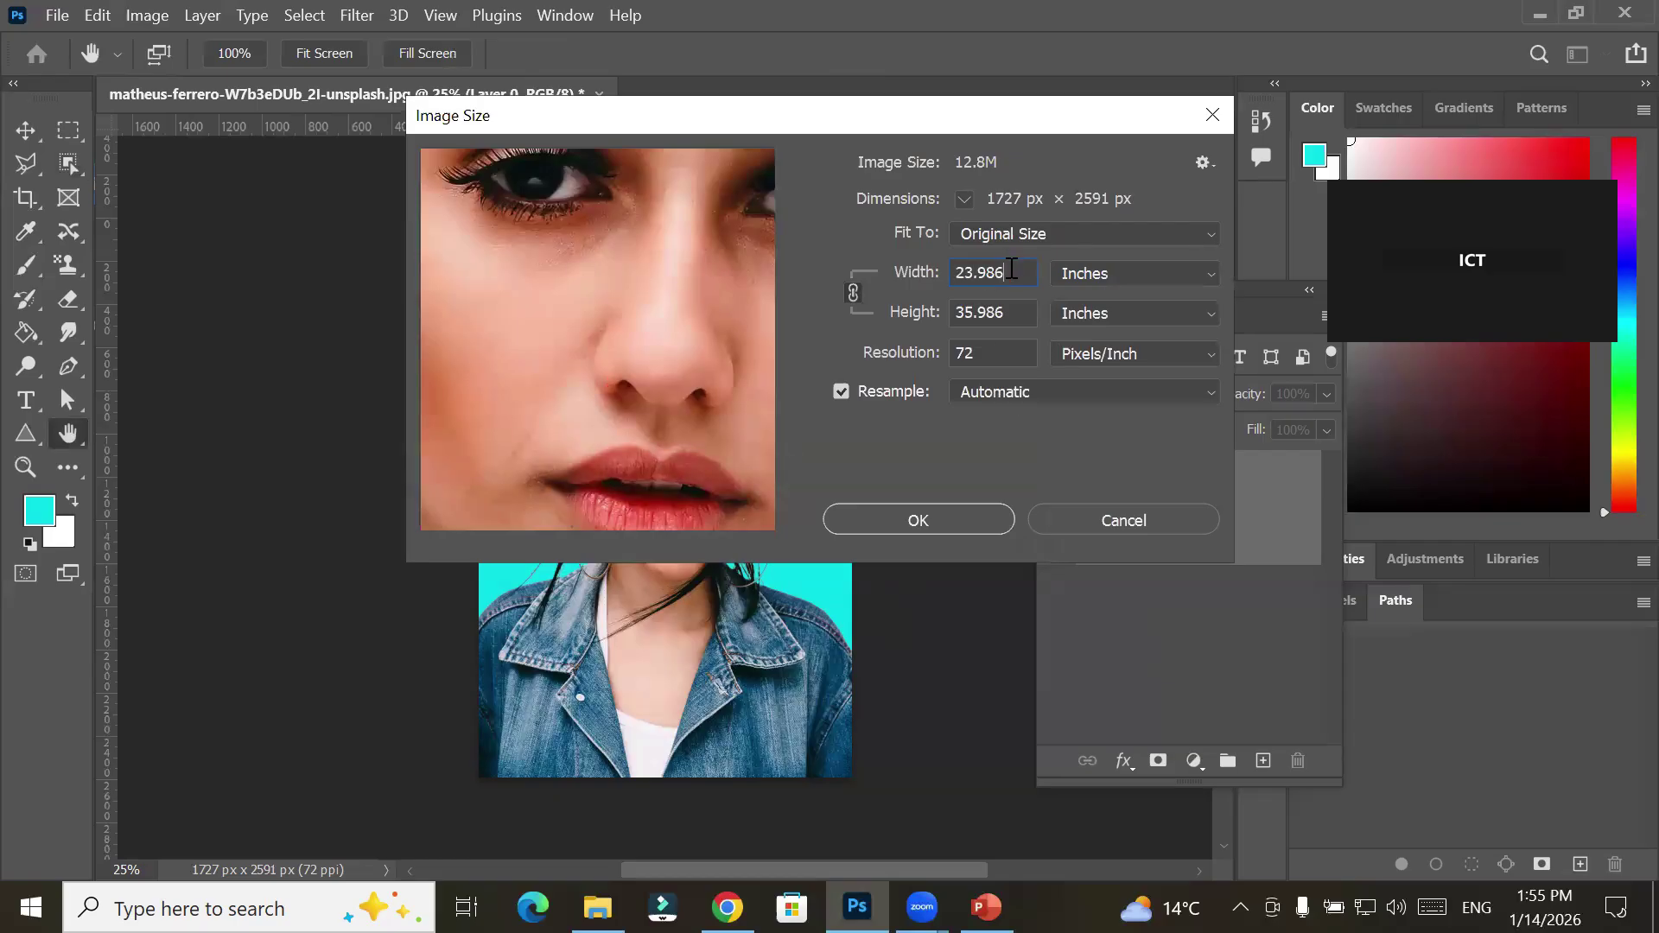
pyautogui.moveTo(991, 353); pyautogui.dragTo(840, 344)
pyautogui.write('300')
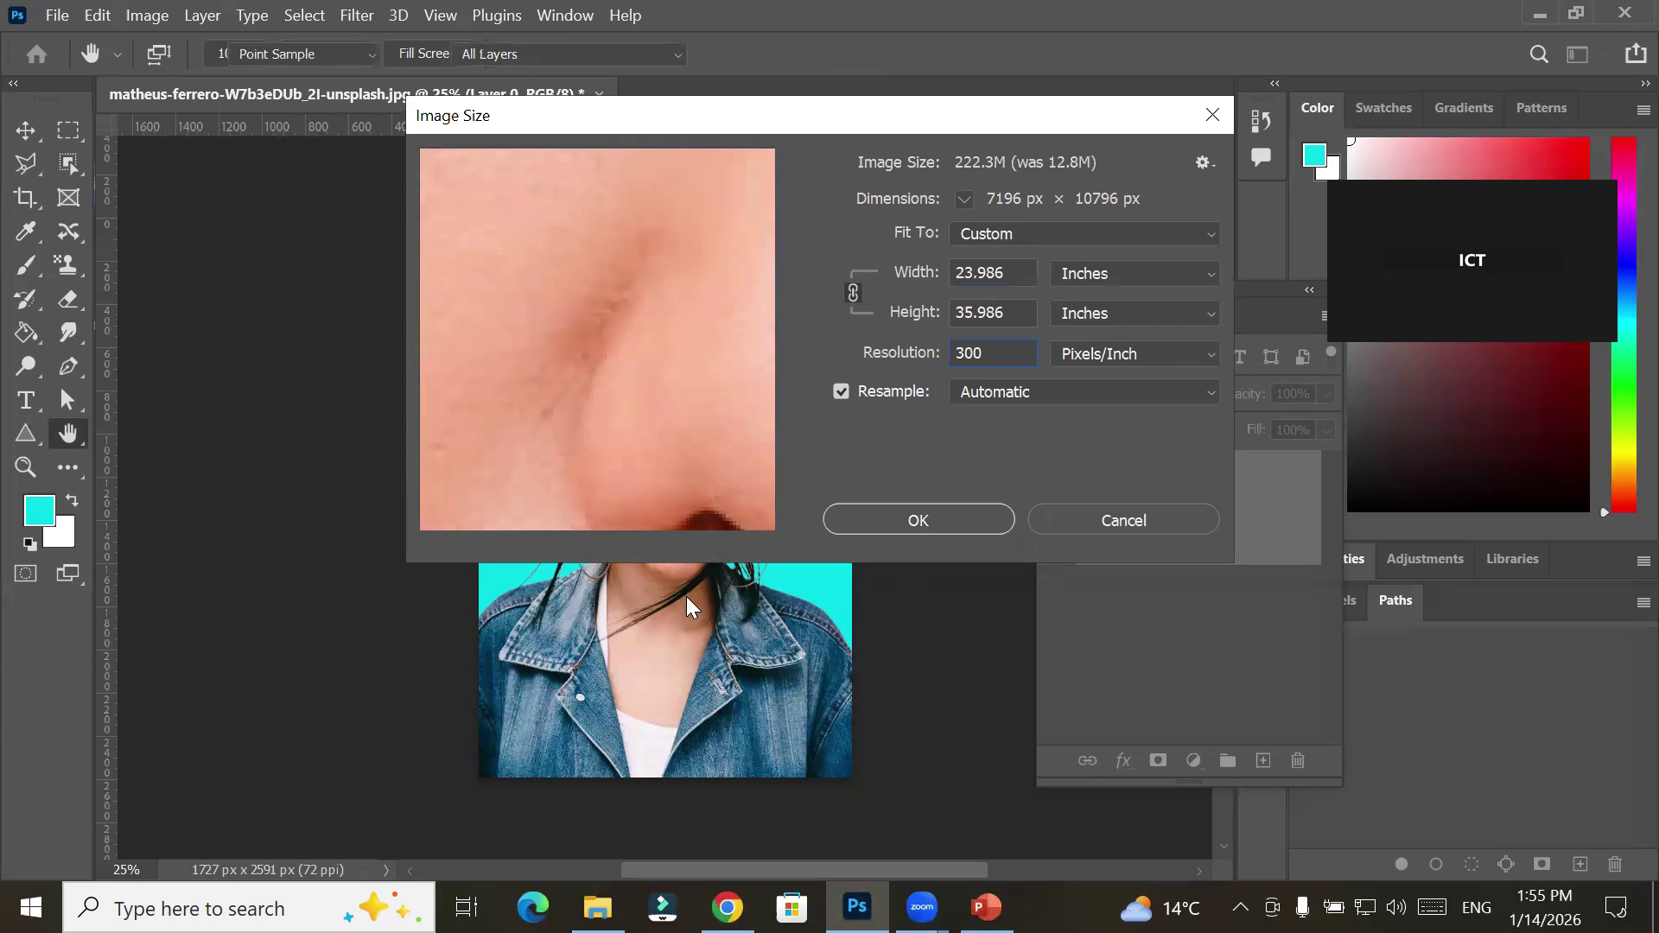
pyautogui.press('Return')
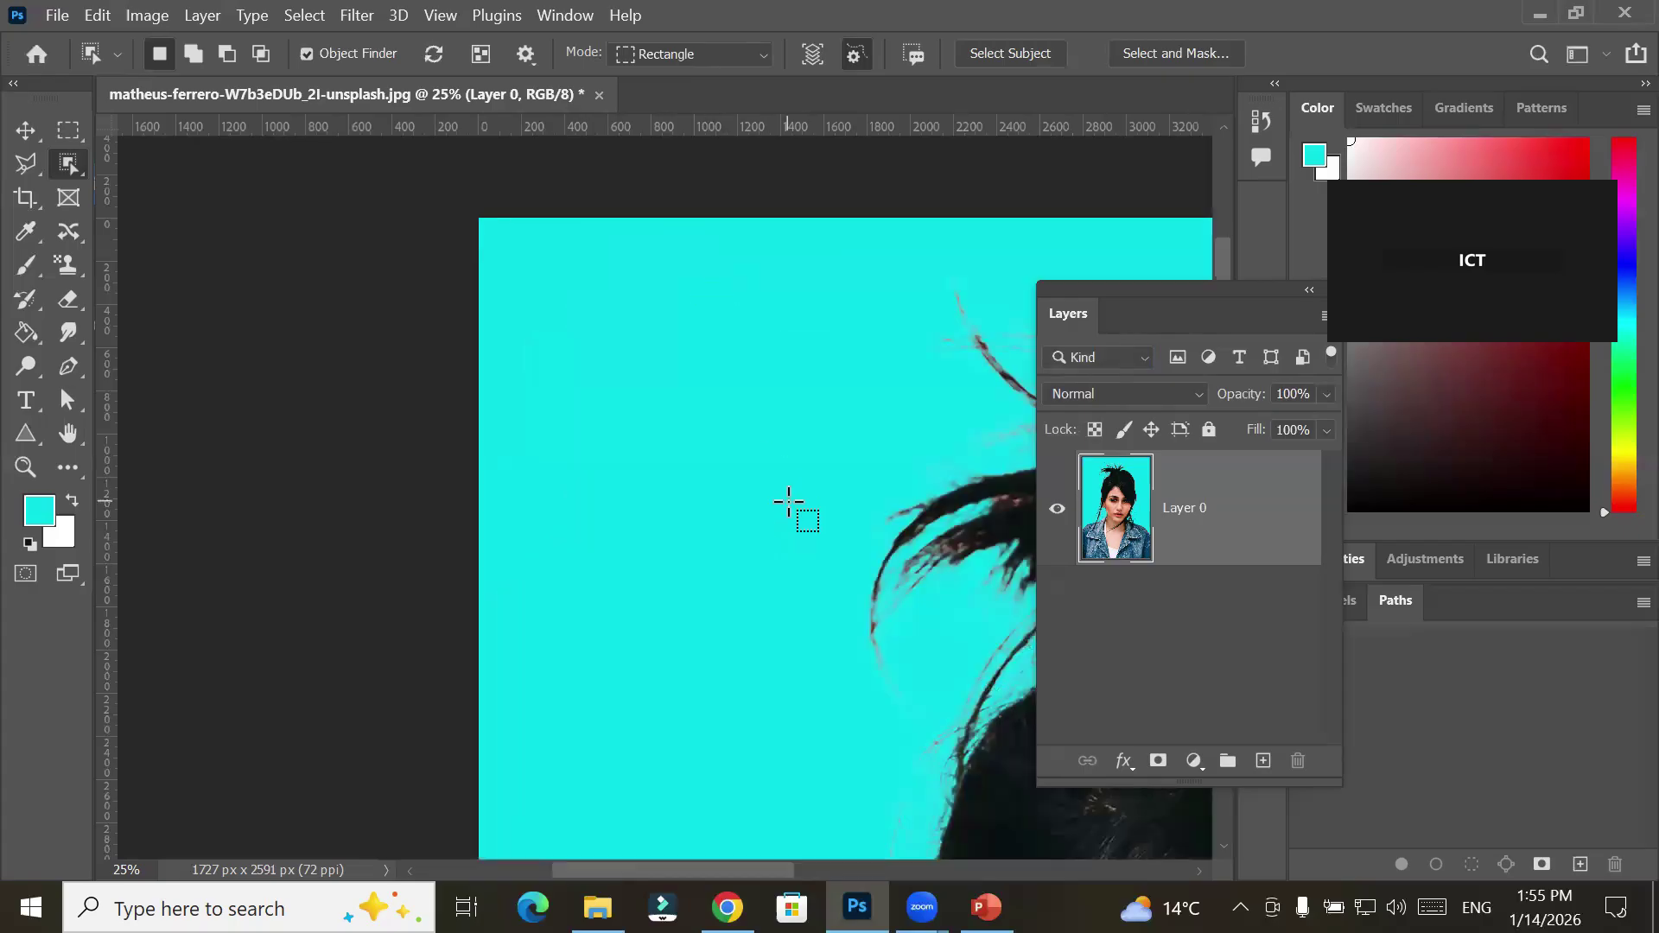
pyautogui.scroll(-6, 787, 502)
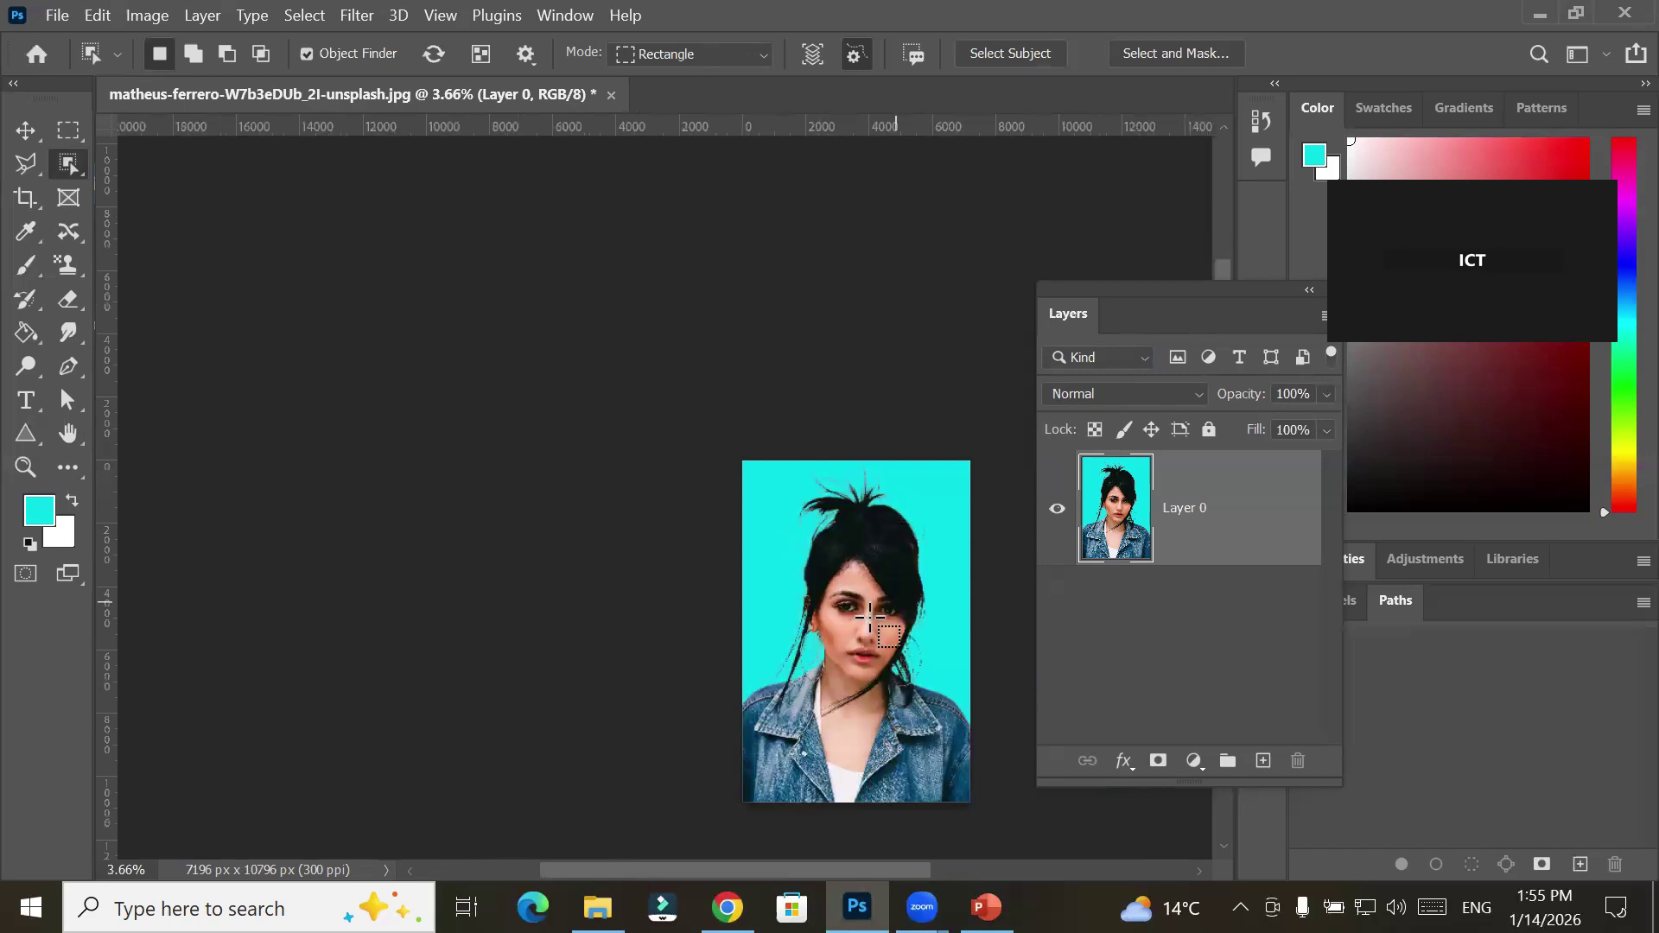
pyautogui.moveTo(862, 620); pyautogui.dragTo(548, 452)
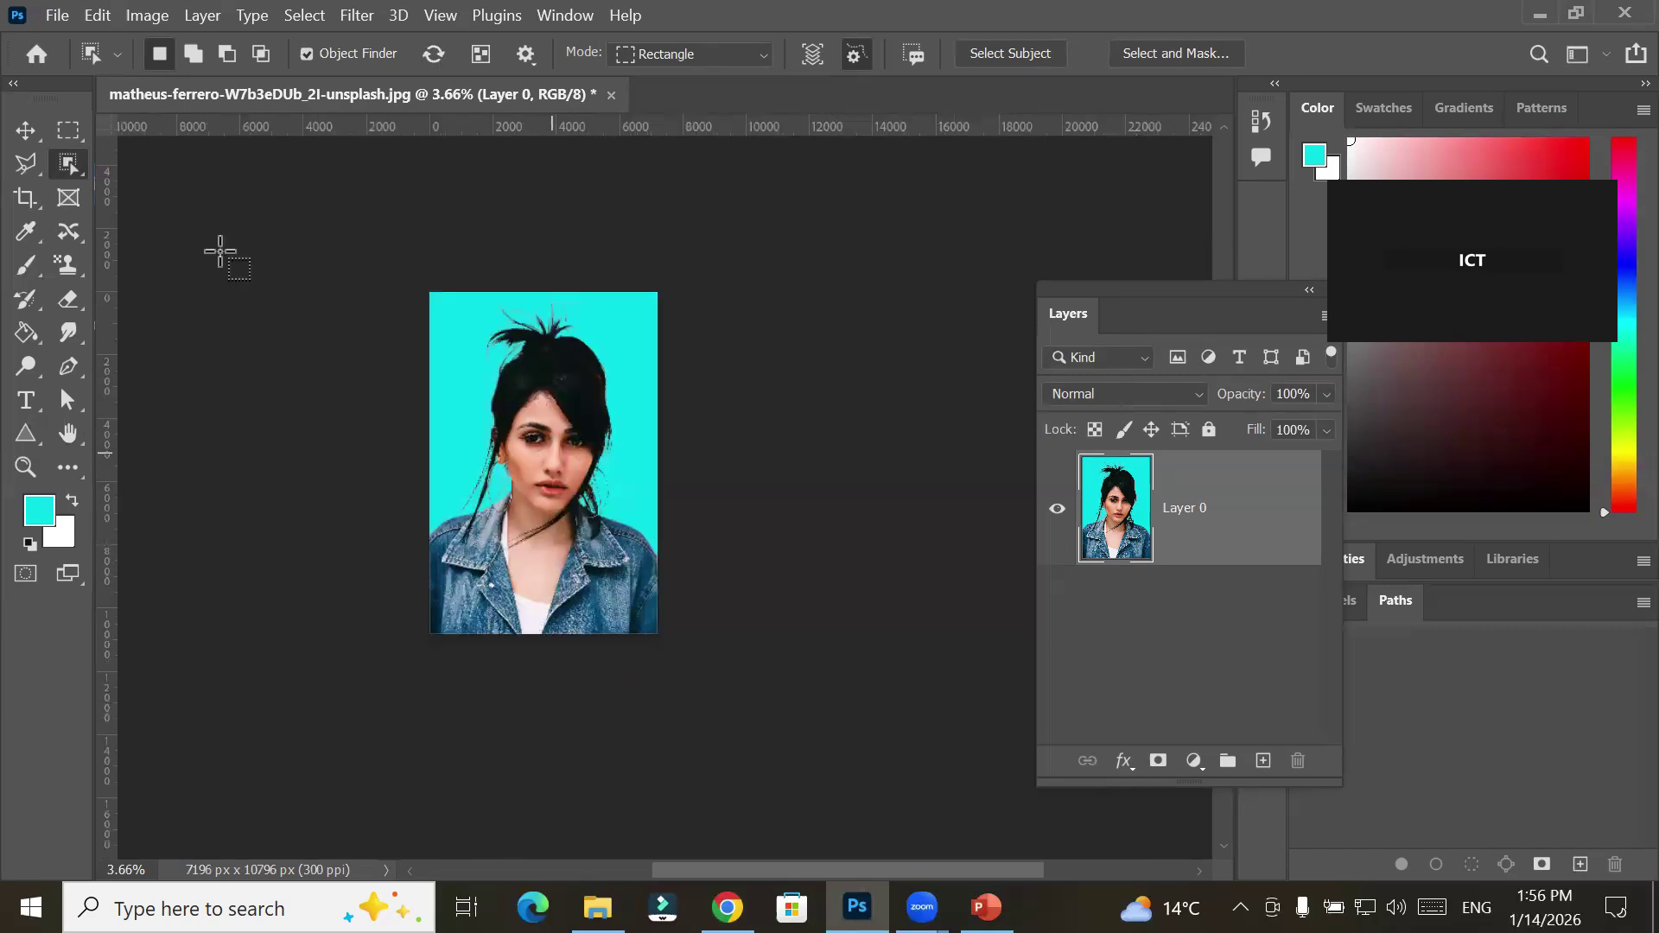
# Unlink the image proportions and resize the portrait to 2 inches wide by 3.5 inches high at 300 pixels/inch
pyautogui.click(149, 15)
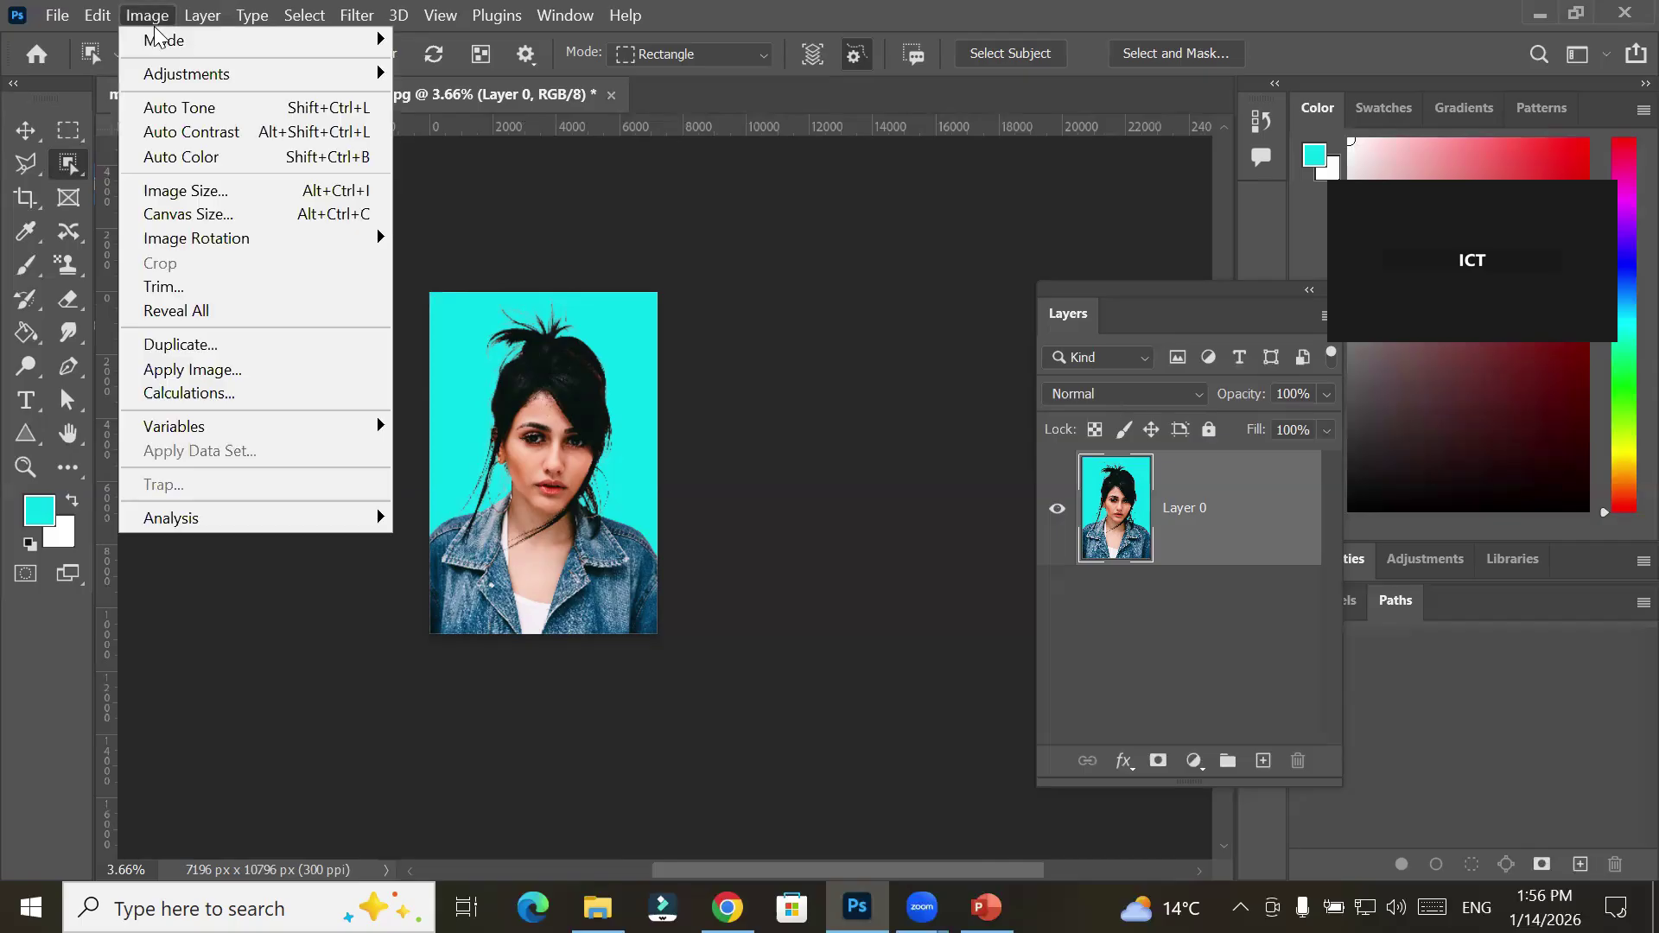
pyautogui.click(250, 190)
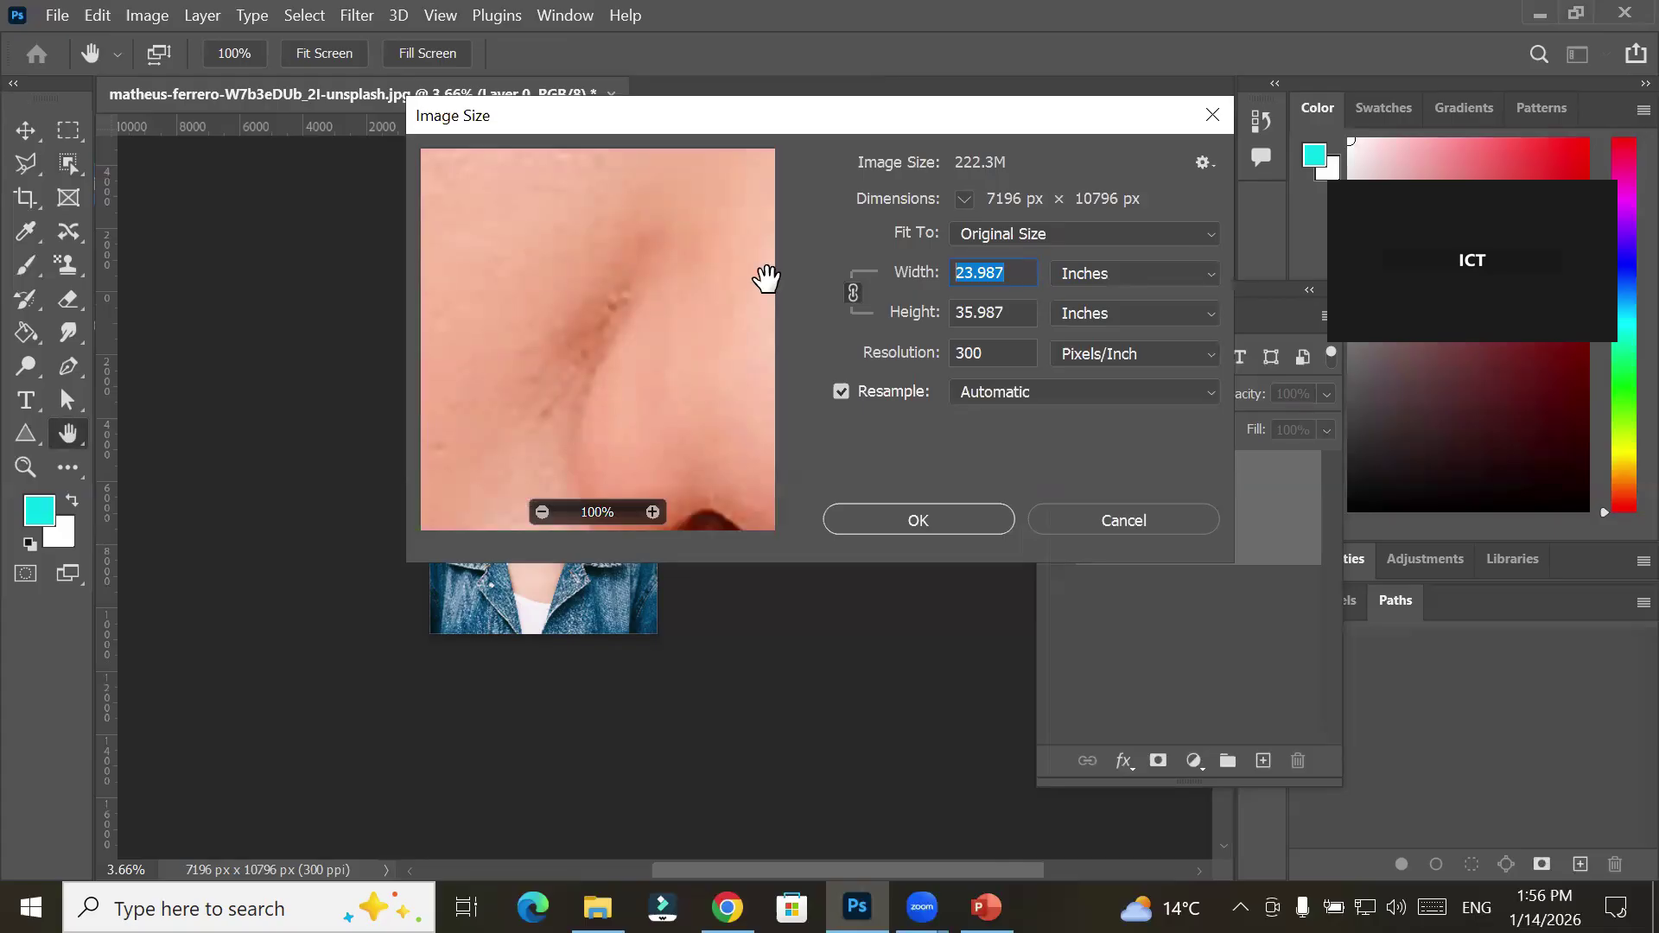
pyautogui.write('3.5')
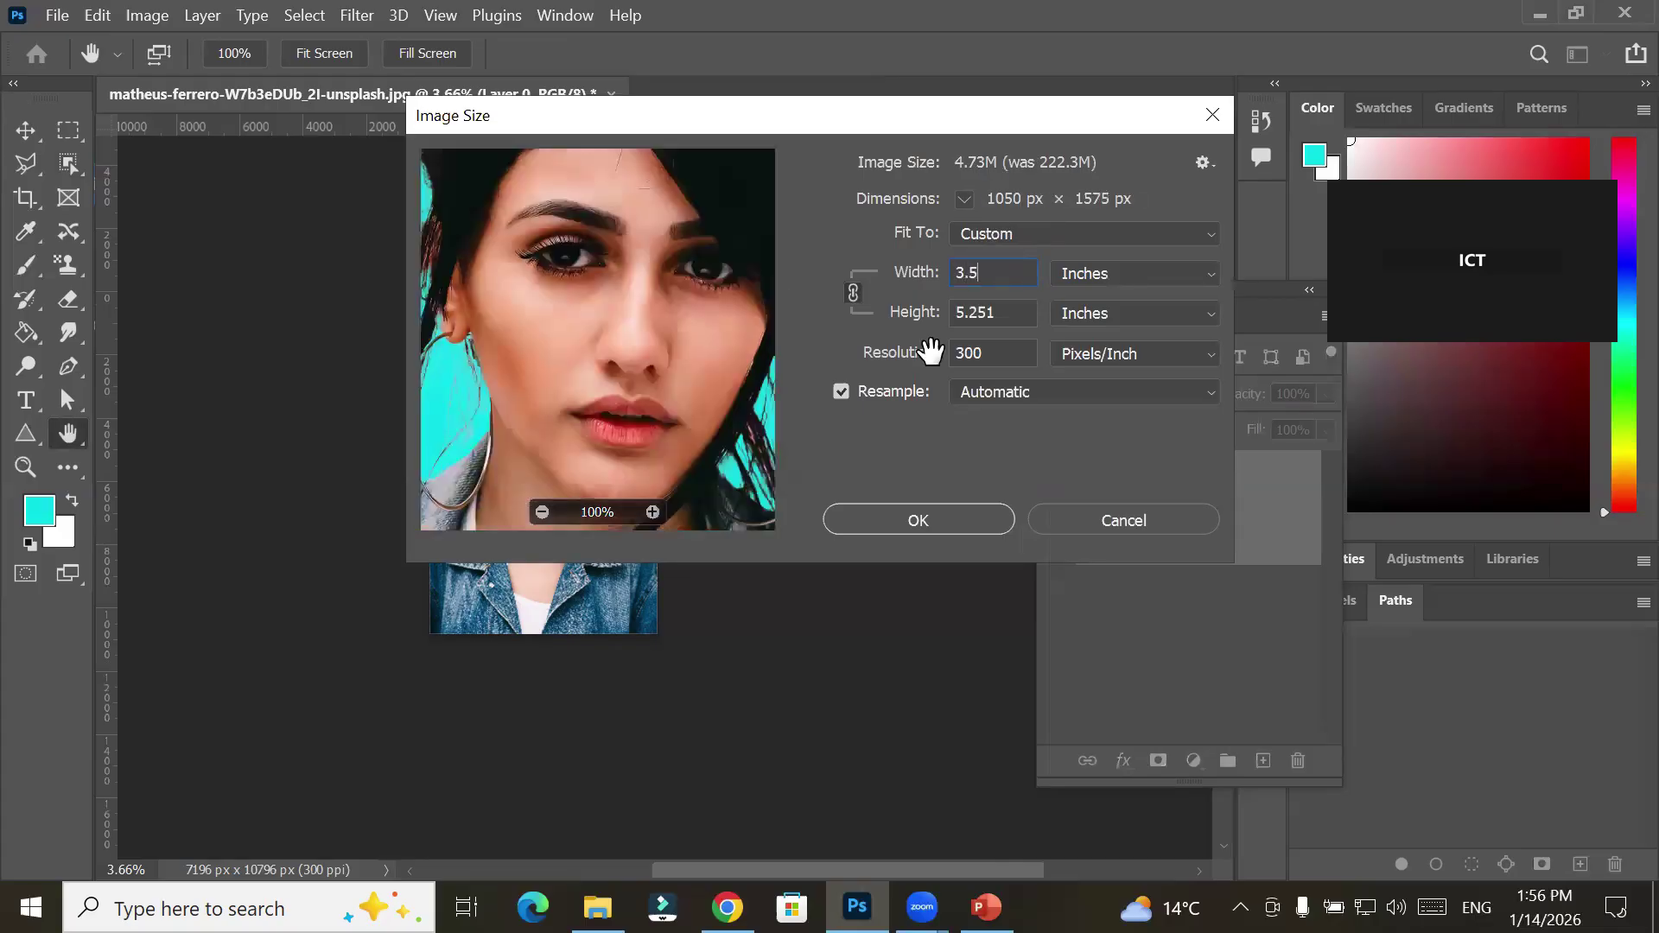
pyautogui.doubleClick(1023, 311)
pyautogui.write('2')
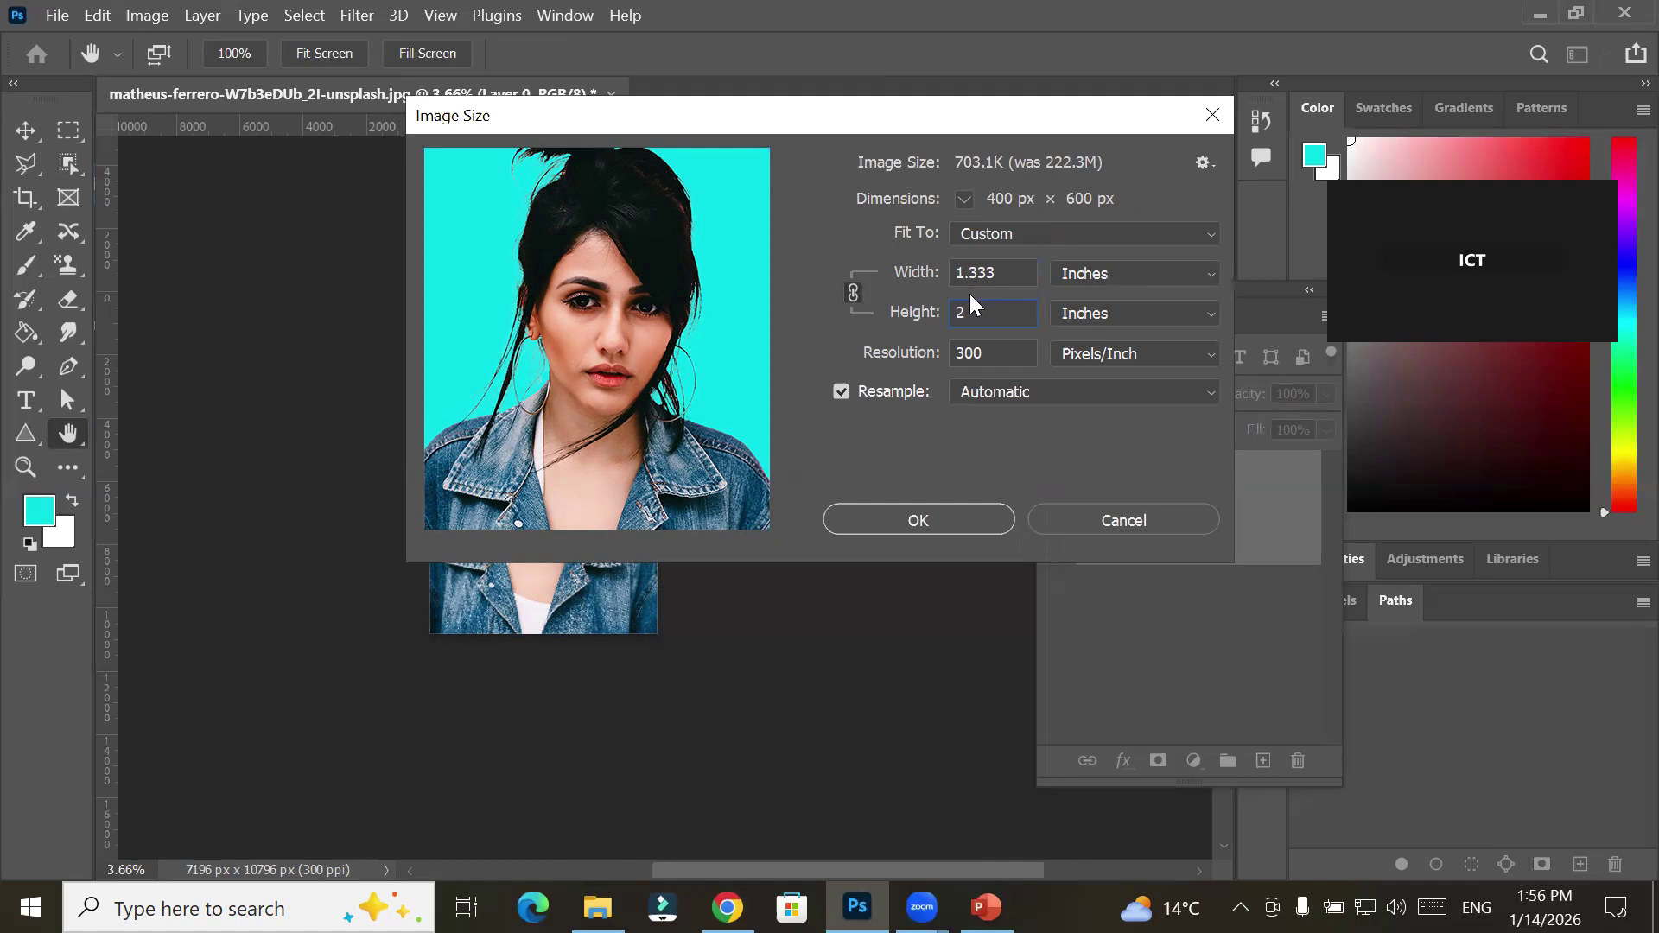
pyautogui.click(852, 294)
pyautogui.hotkey('shift', 'Tab')
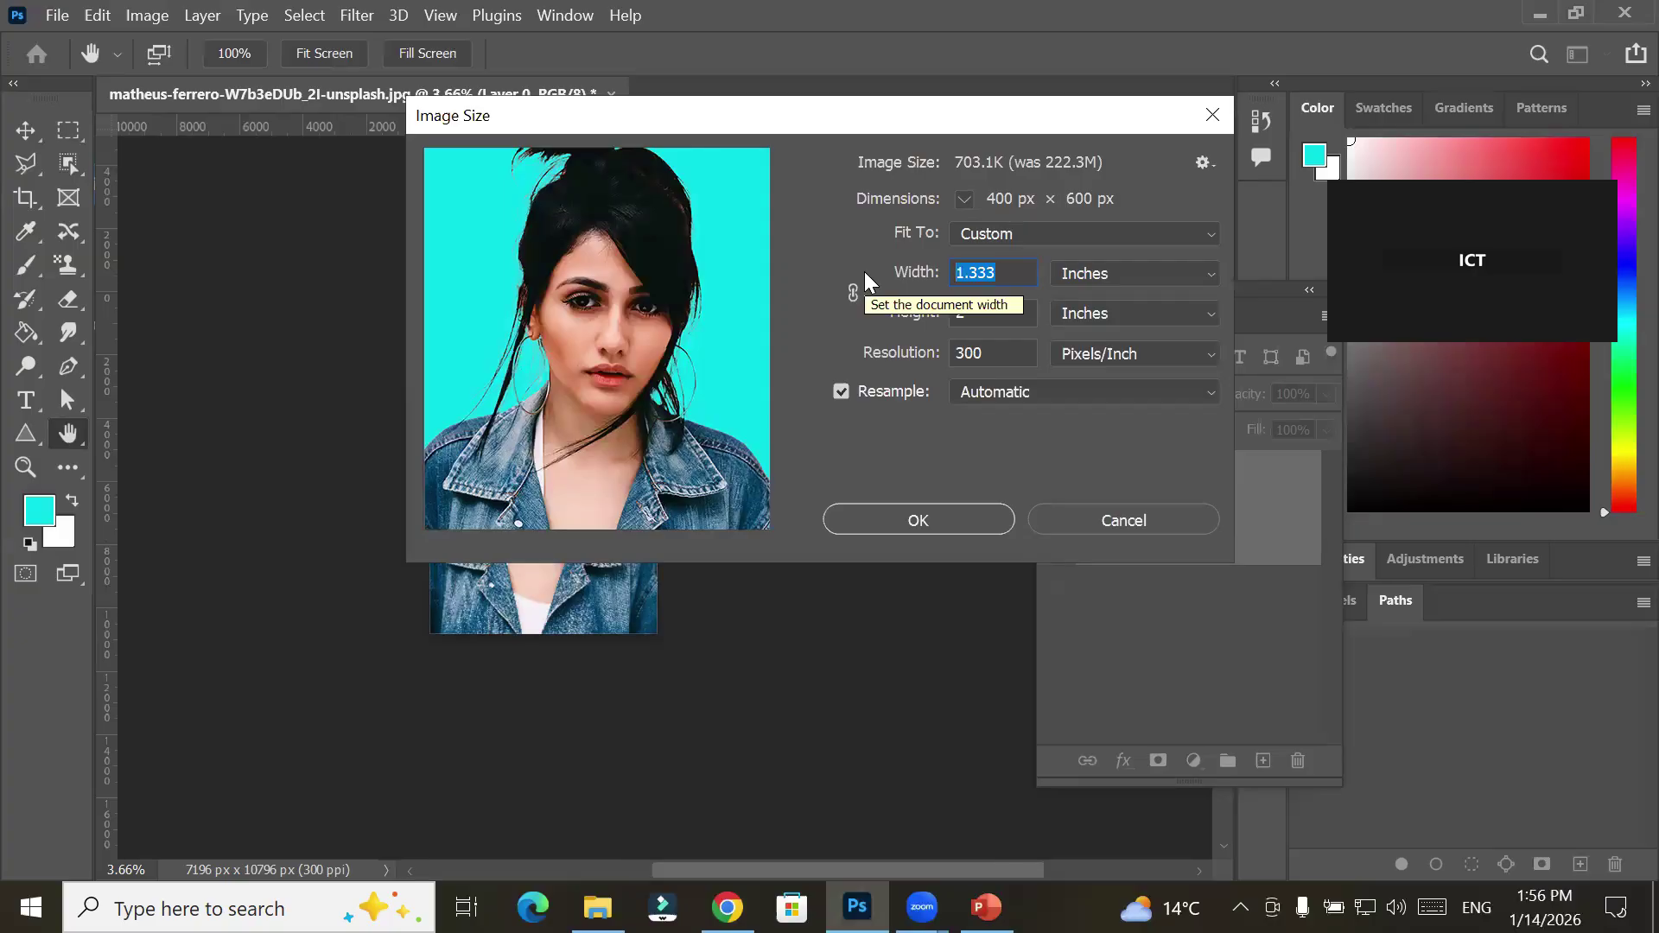
pyautogui.write('2')
pyautogui.click(992, 314)
pyautogui.moveTo(991, 315); pyautogui.dragTo(845, 297)
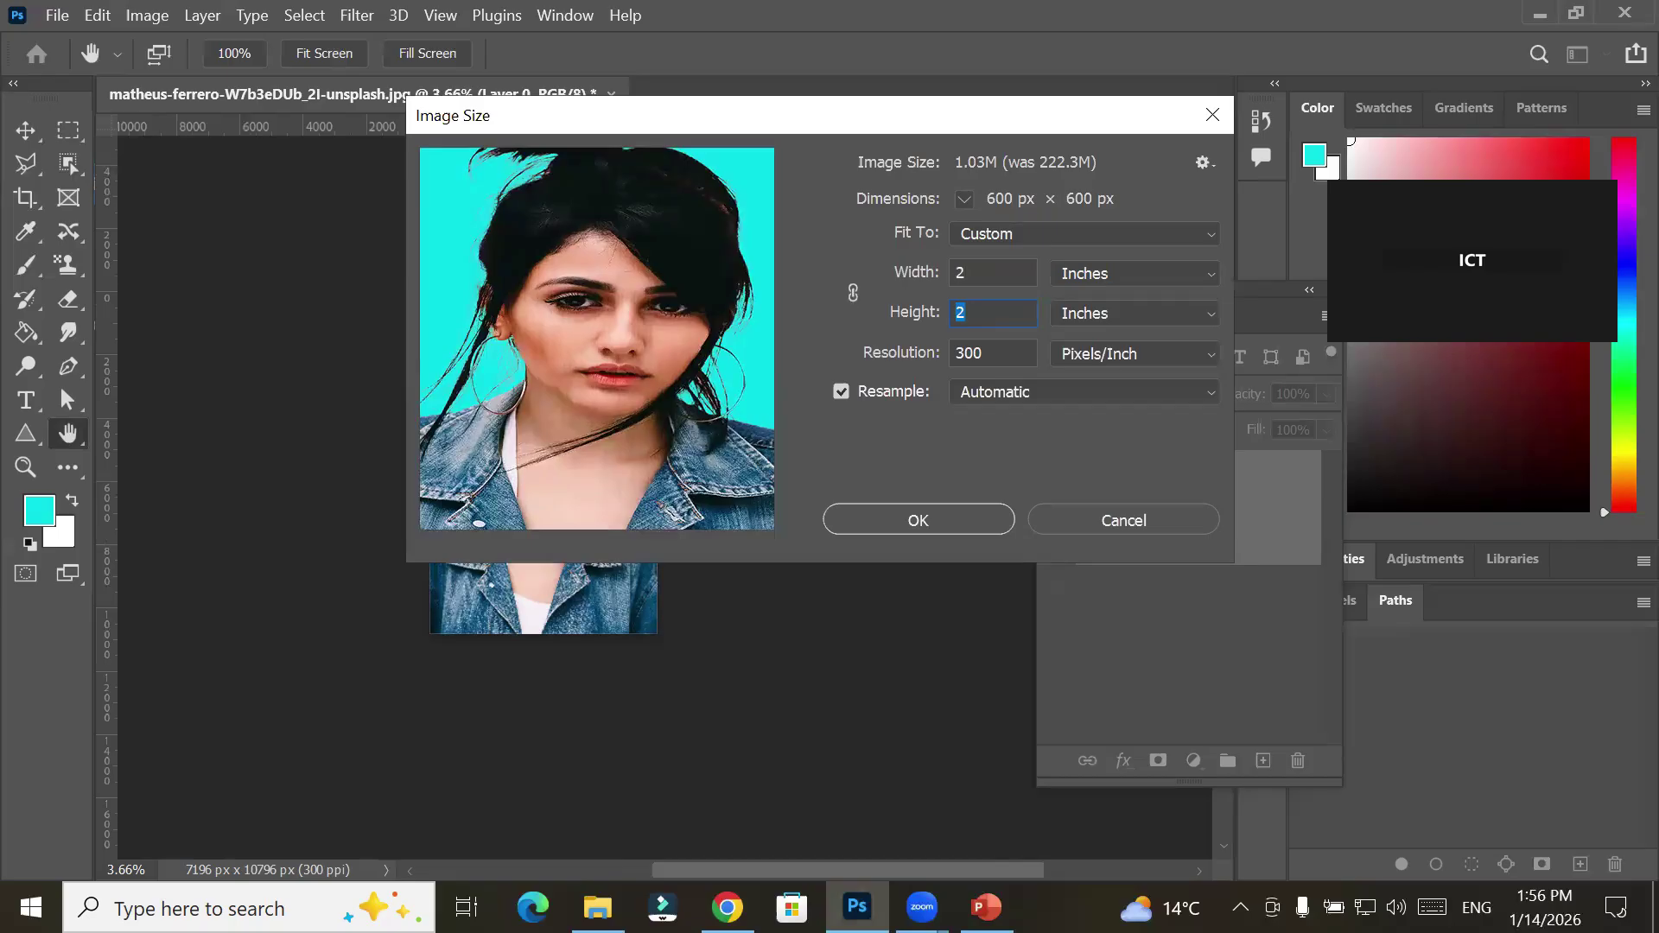
pyautogui.write('3.5')
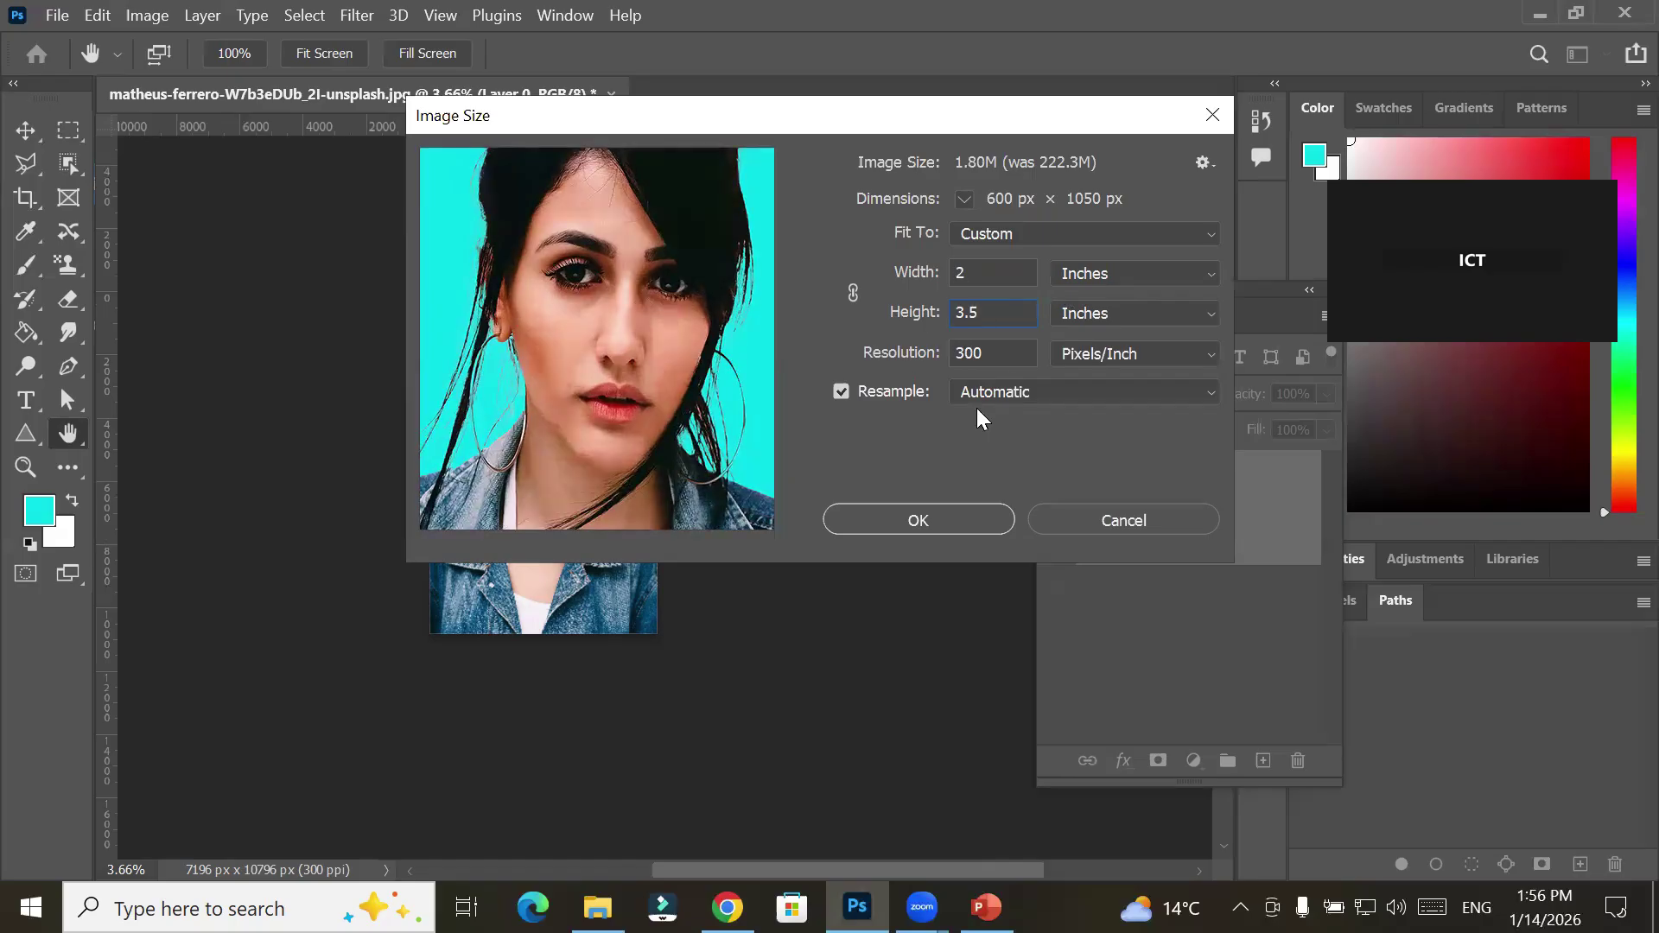
pyautogui.click(956, 513)
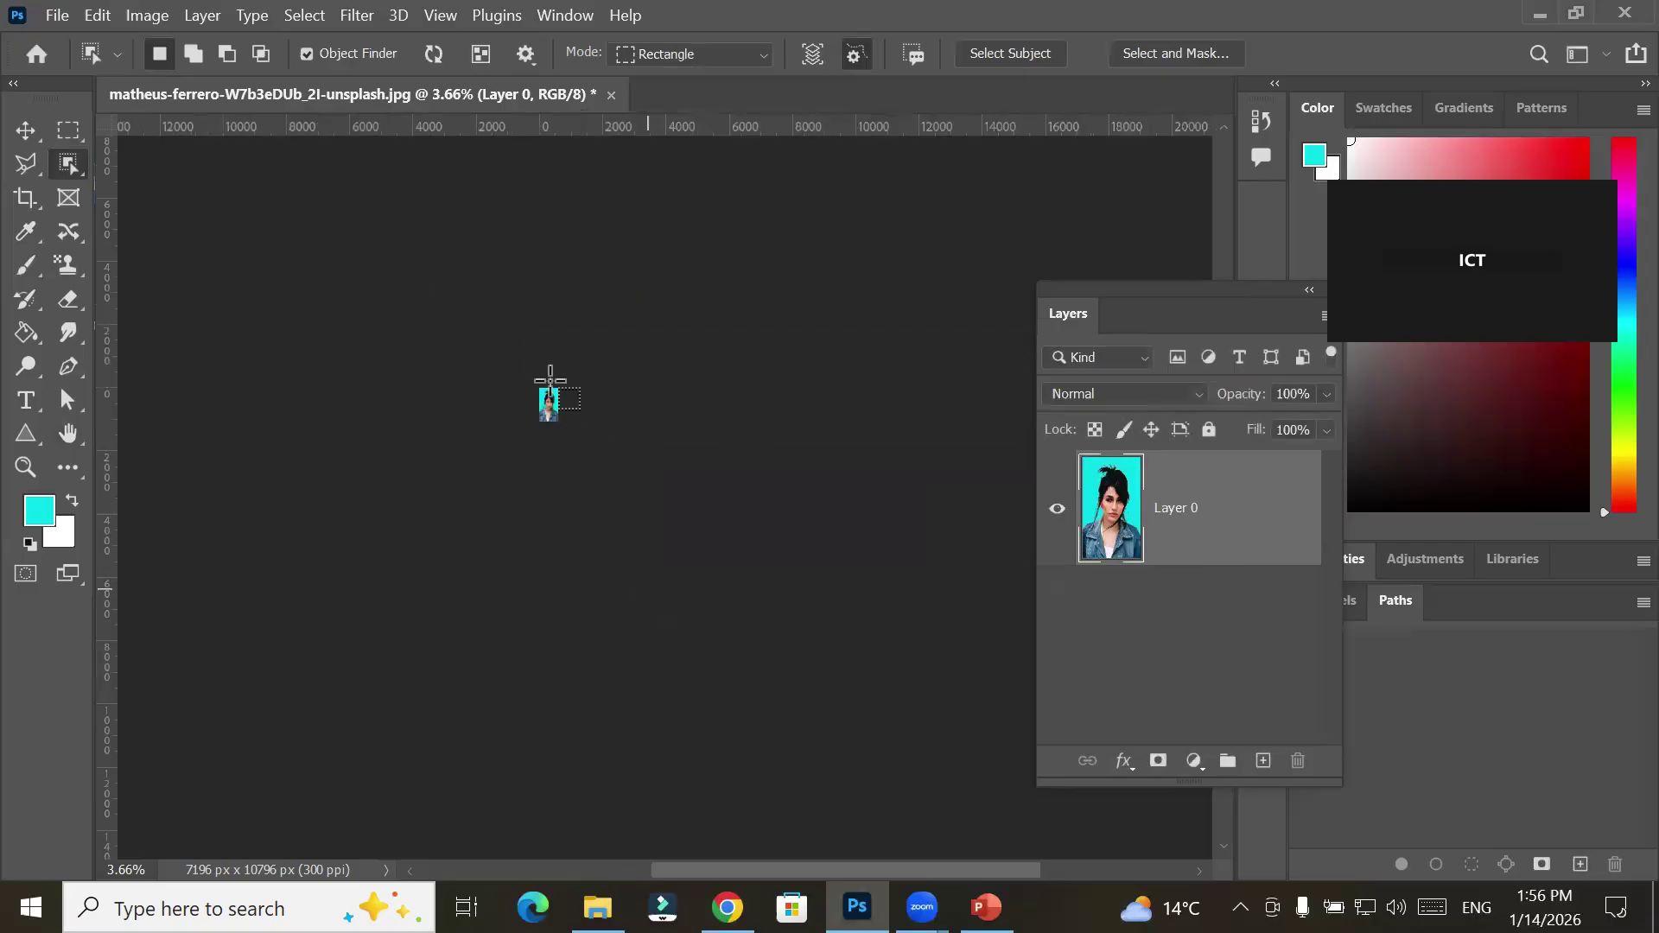
# Crop the portrait to about 600 × 796 px, trimming a thin strip off its top and a wider one off its bottom
pyautogui.scroll(10, 512, 460)
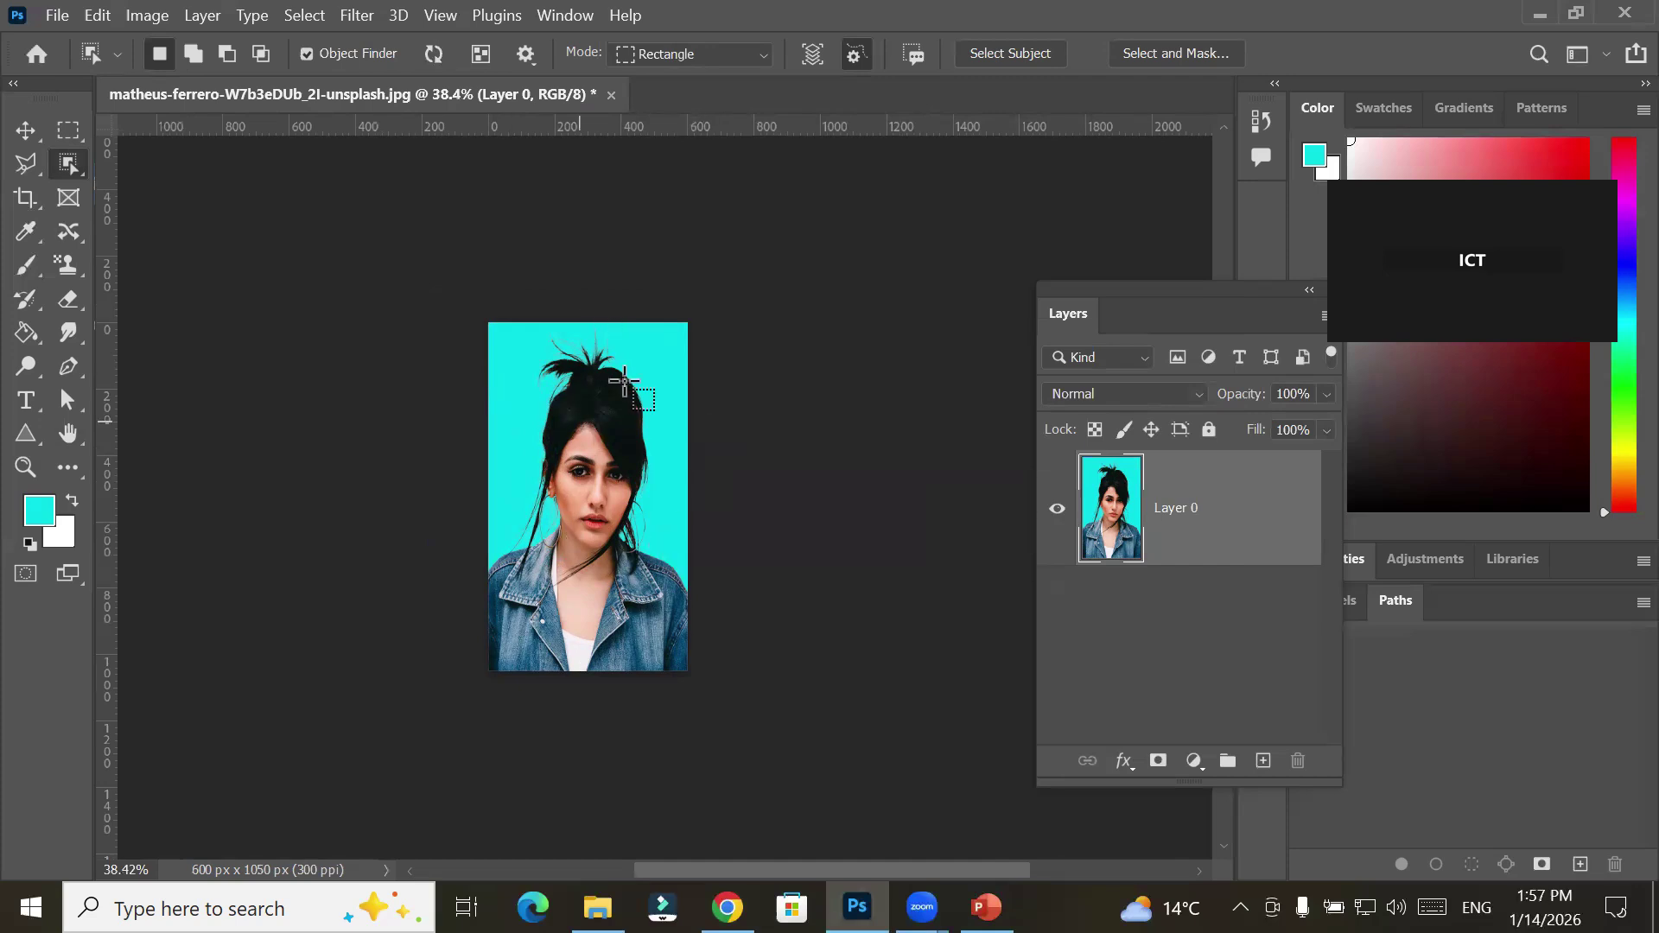
pyautogui.click(31, 197)
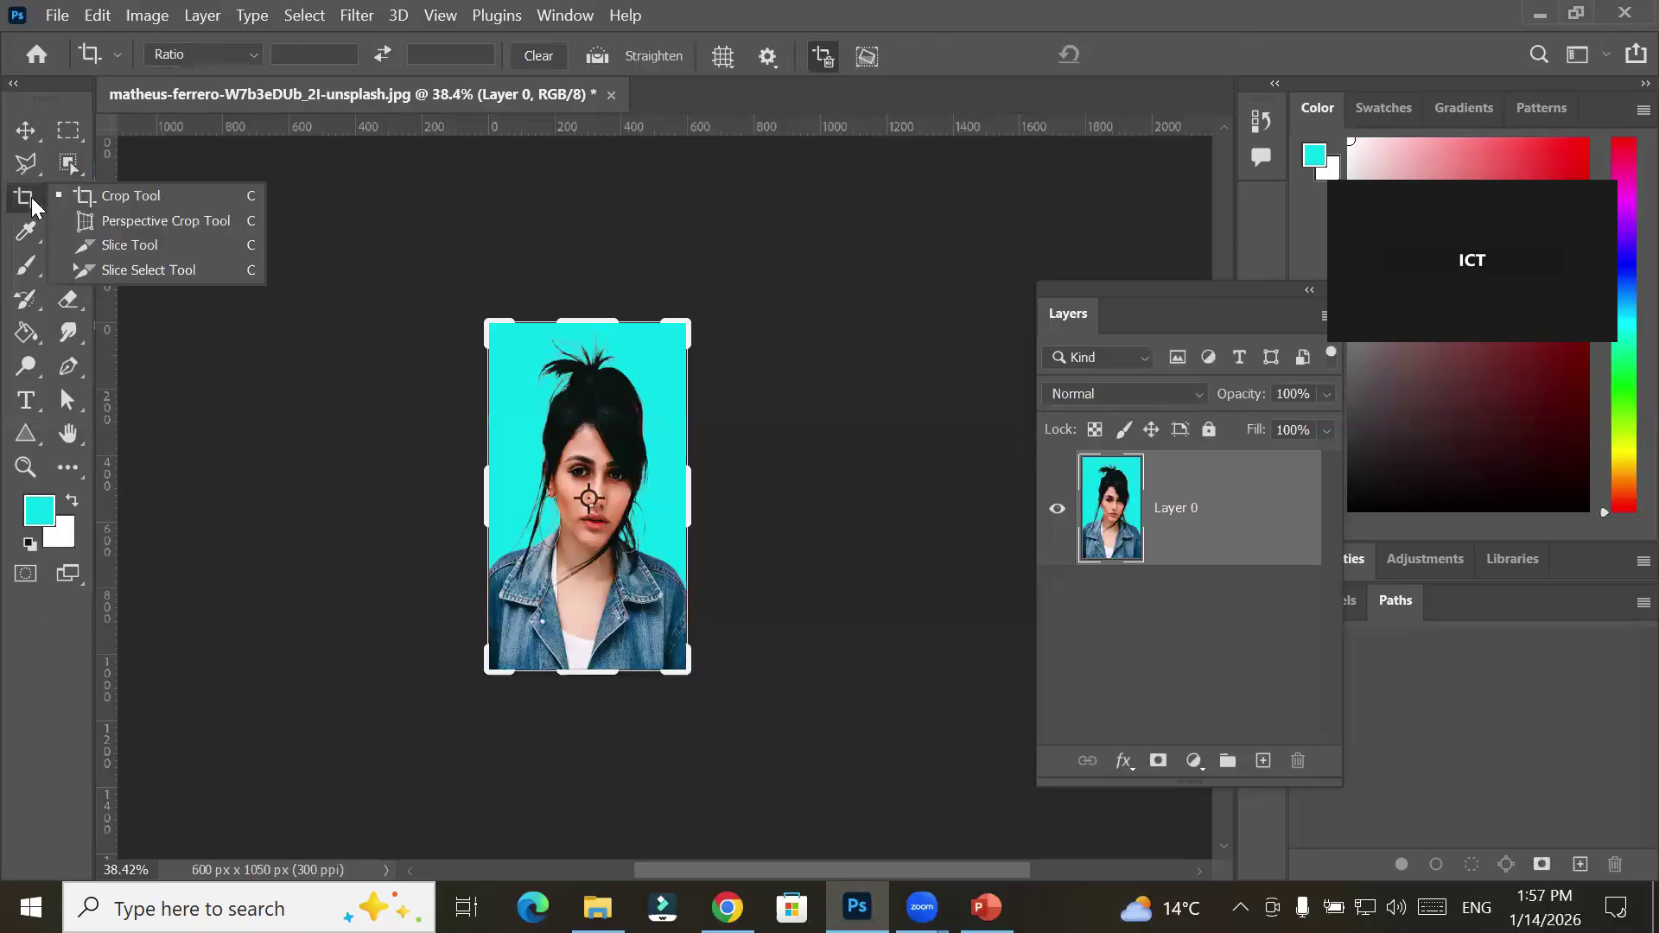
pyautogui.click(102, 197)
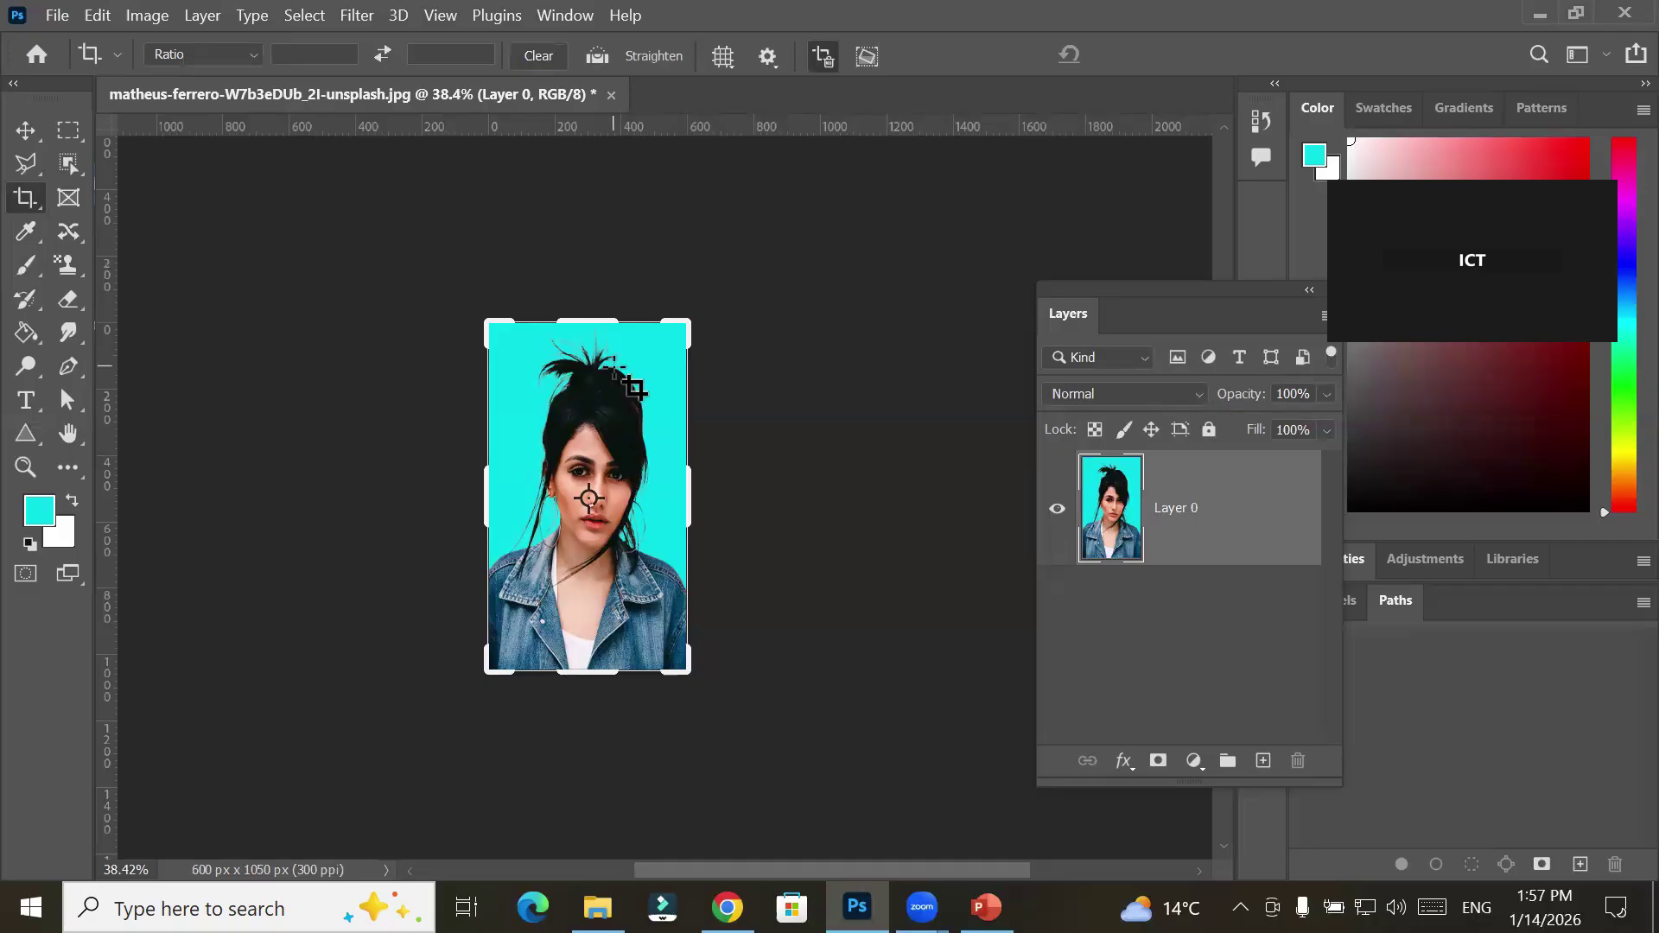
pyautogui.moveTo(589, 672); pyautogui.dragTo(598, 636)
pyautogui.moveTo(592, 345); pyautogui.dragTo(593, 363)
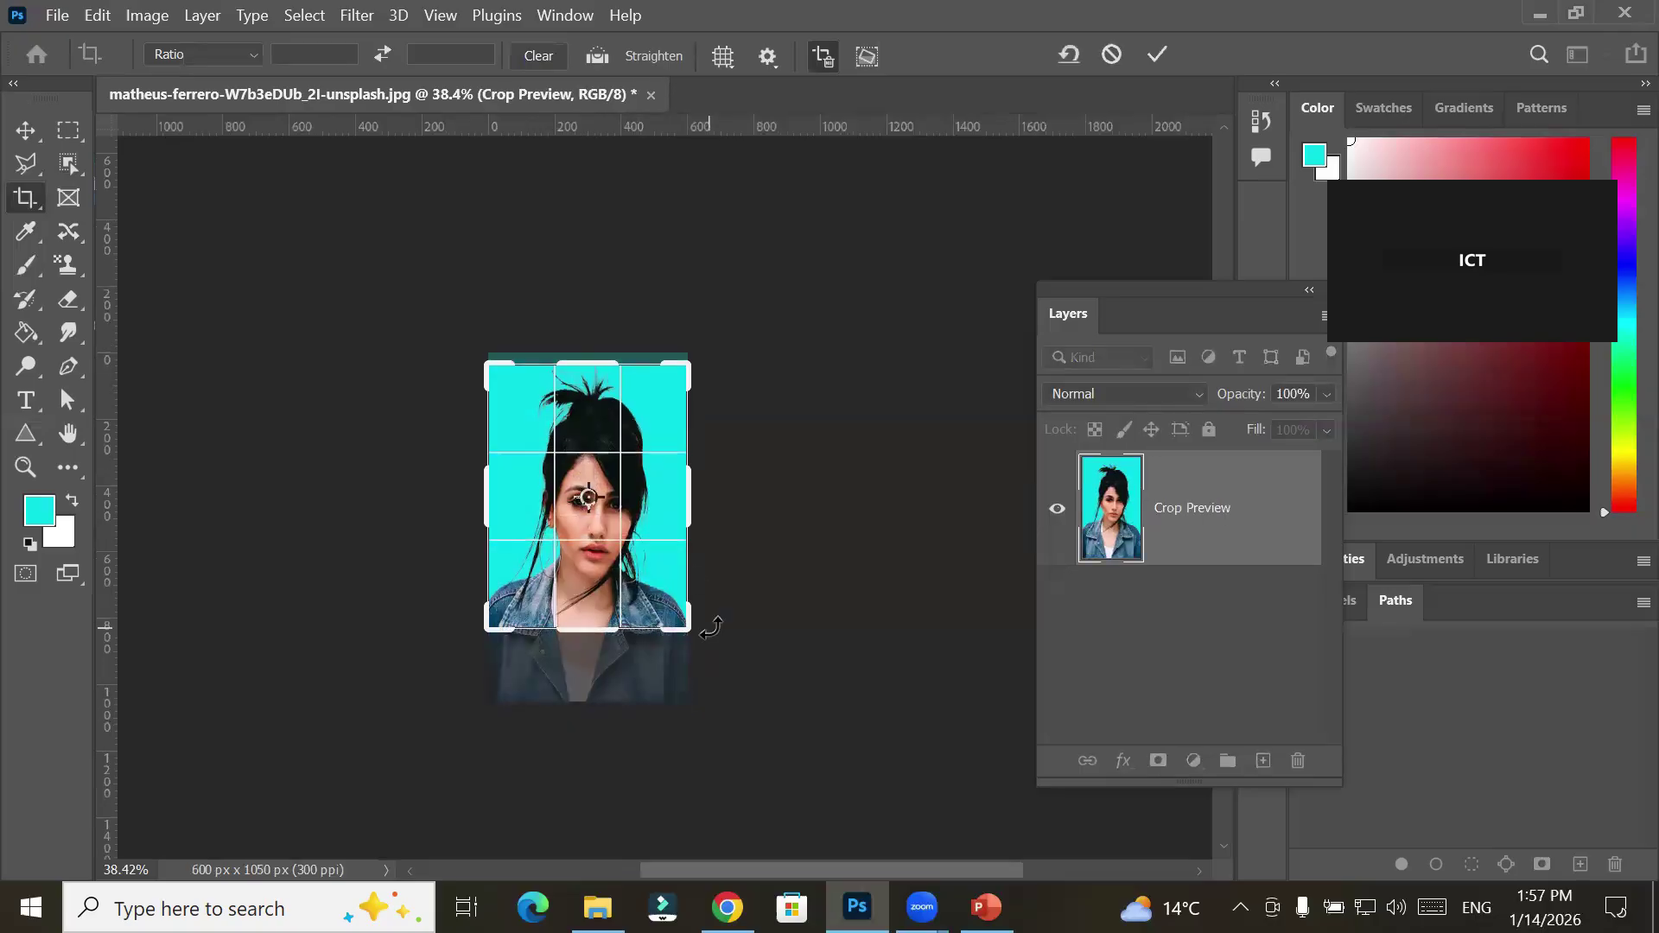
pyautogui.click(1156, 50)
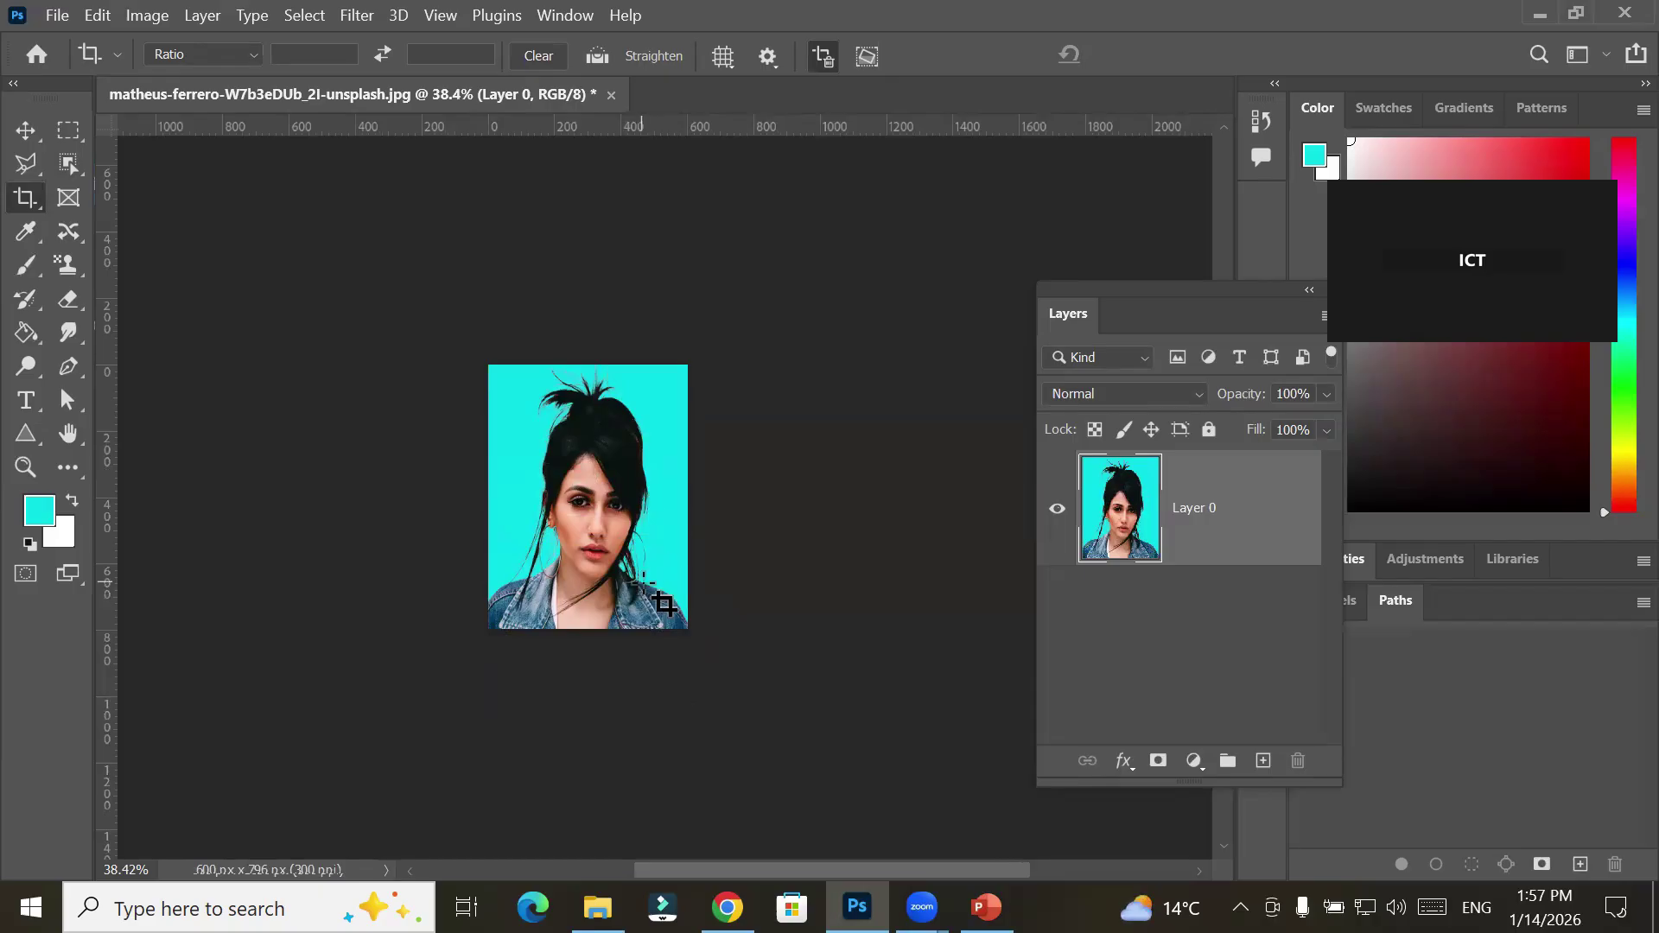
# Resize the cropped portrait to a height of 3 inches, keeping the width at 2 inches
pyautogui.click(136, 15)
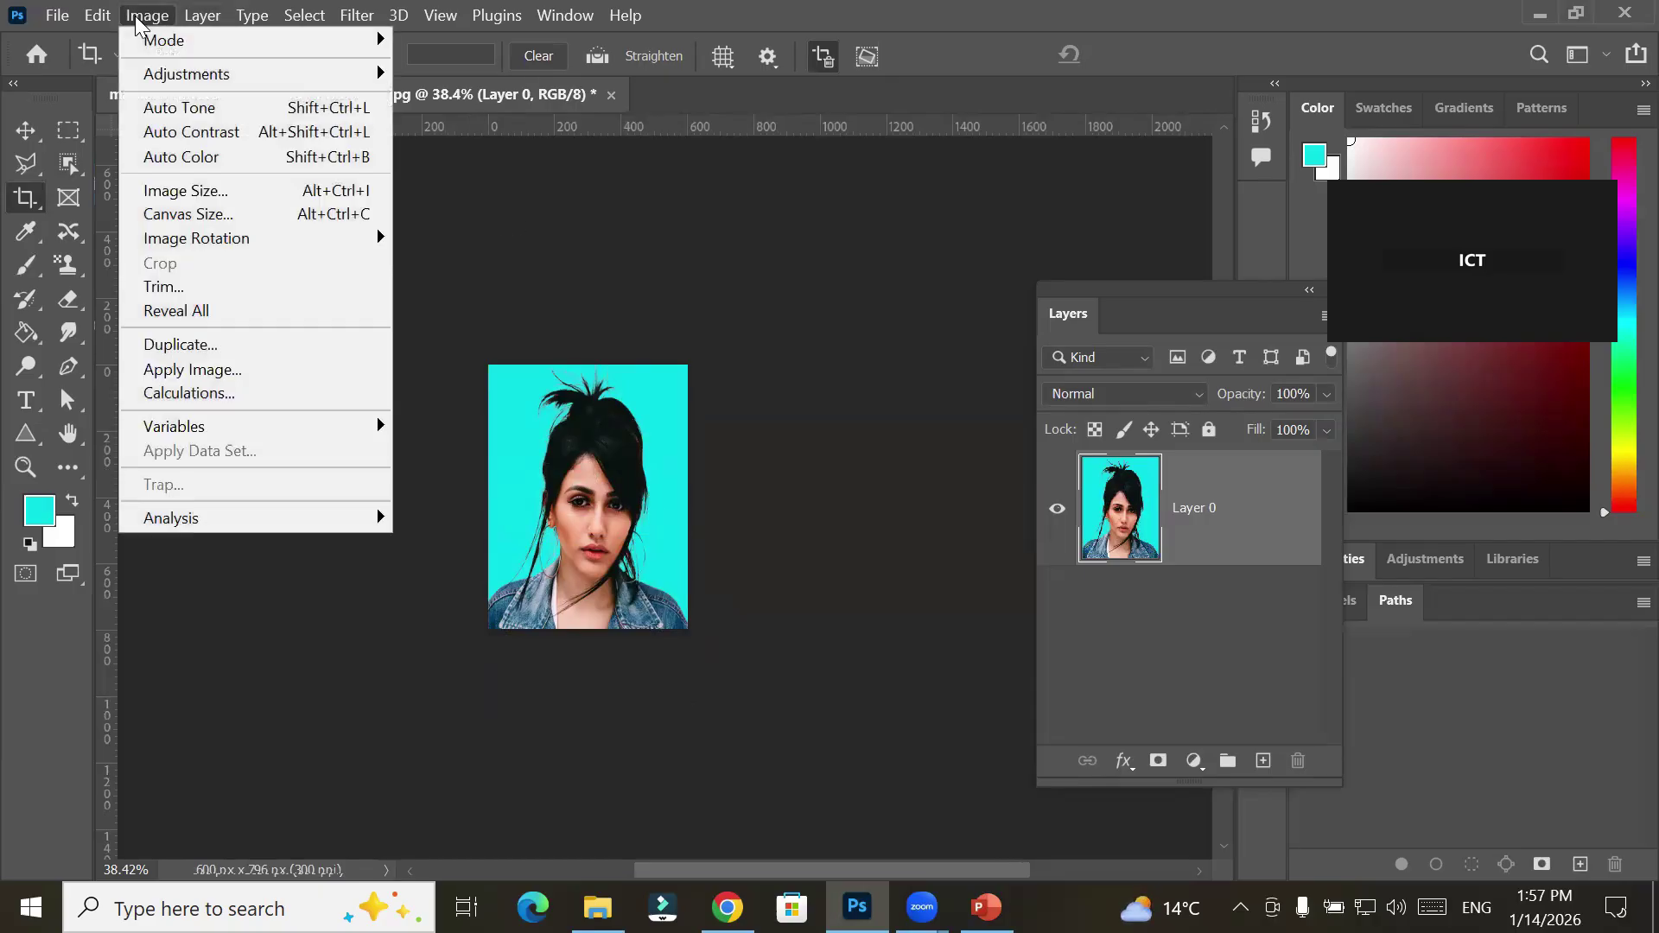
pyautogui.click(226, 191)
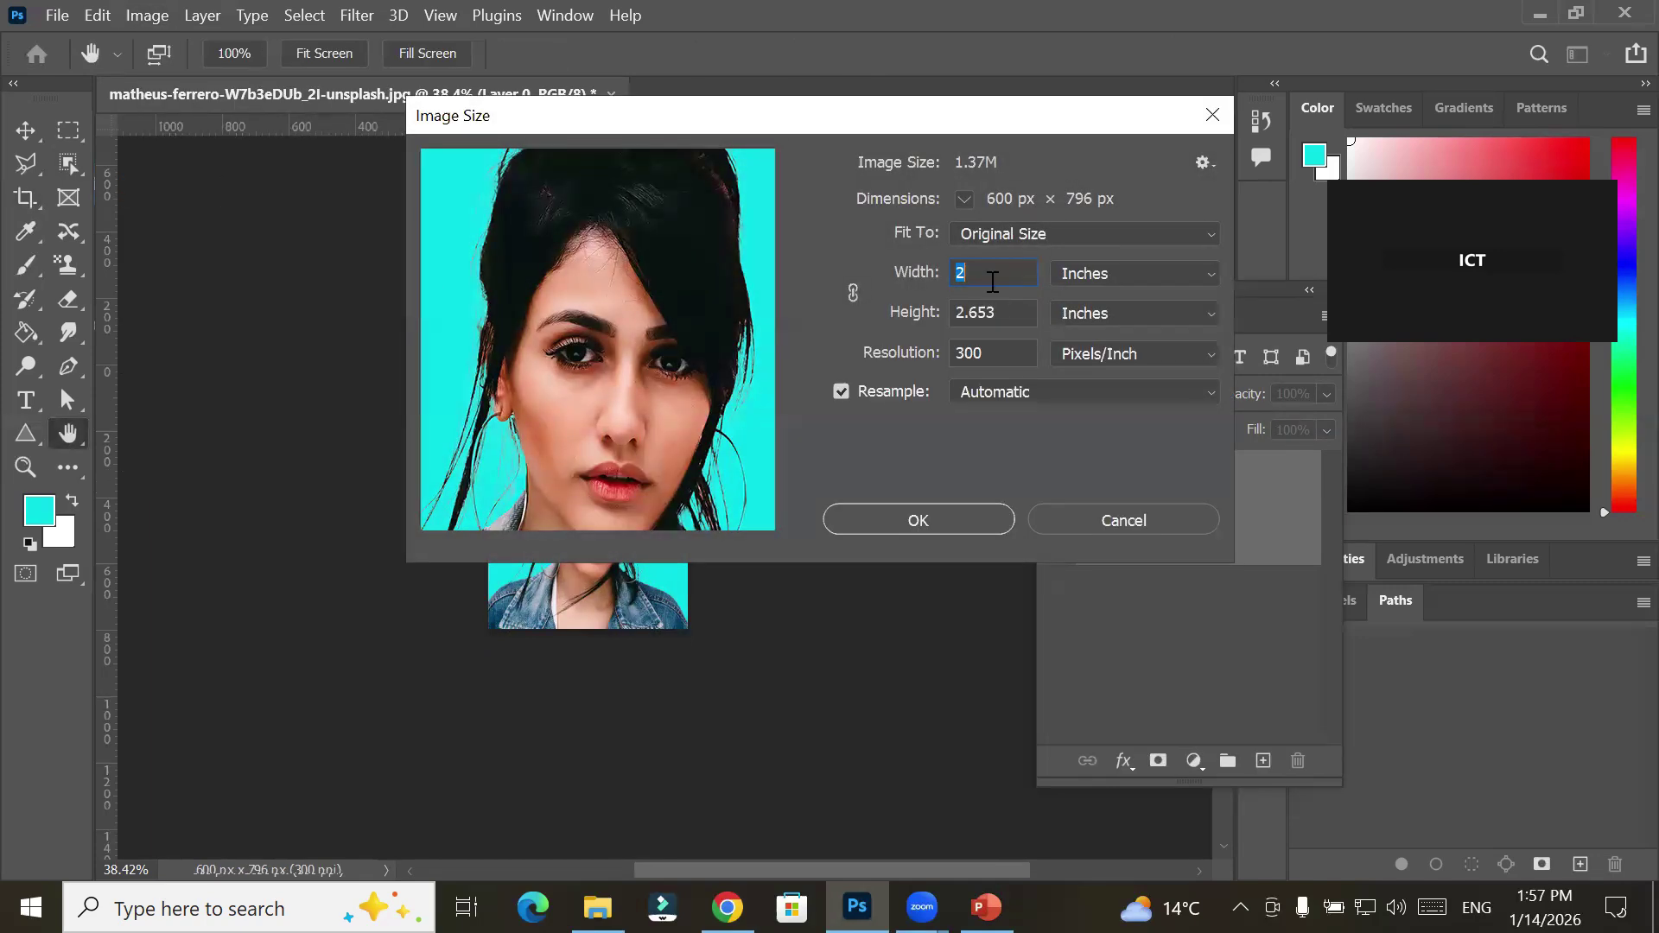
pyautogui.click(1010, 308)
pyautogui.write('3')
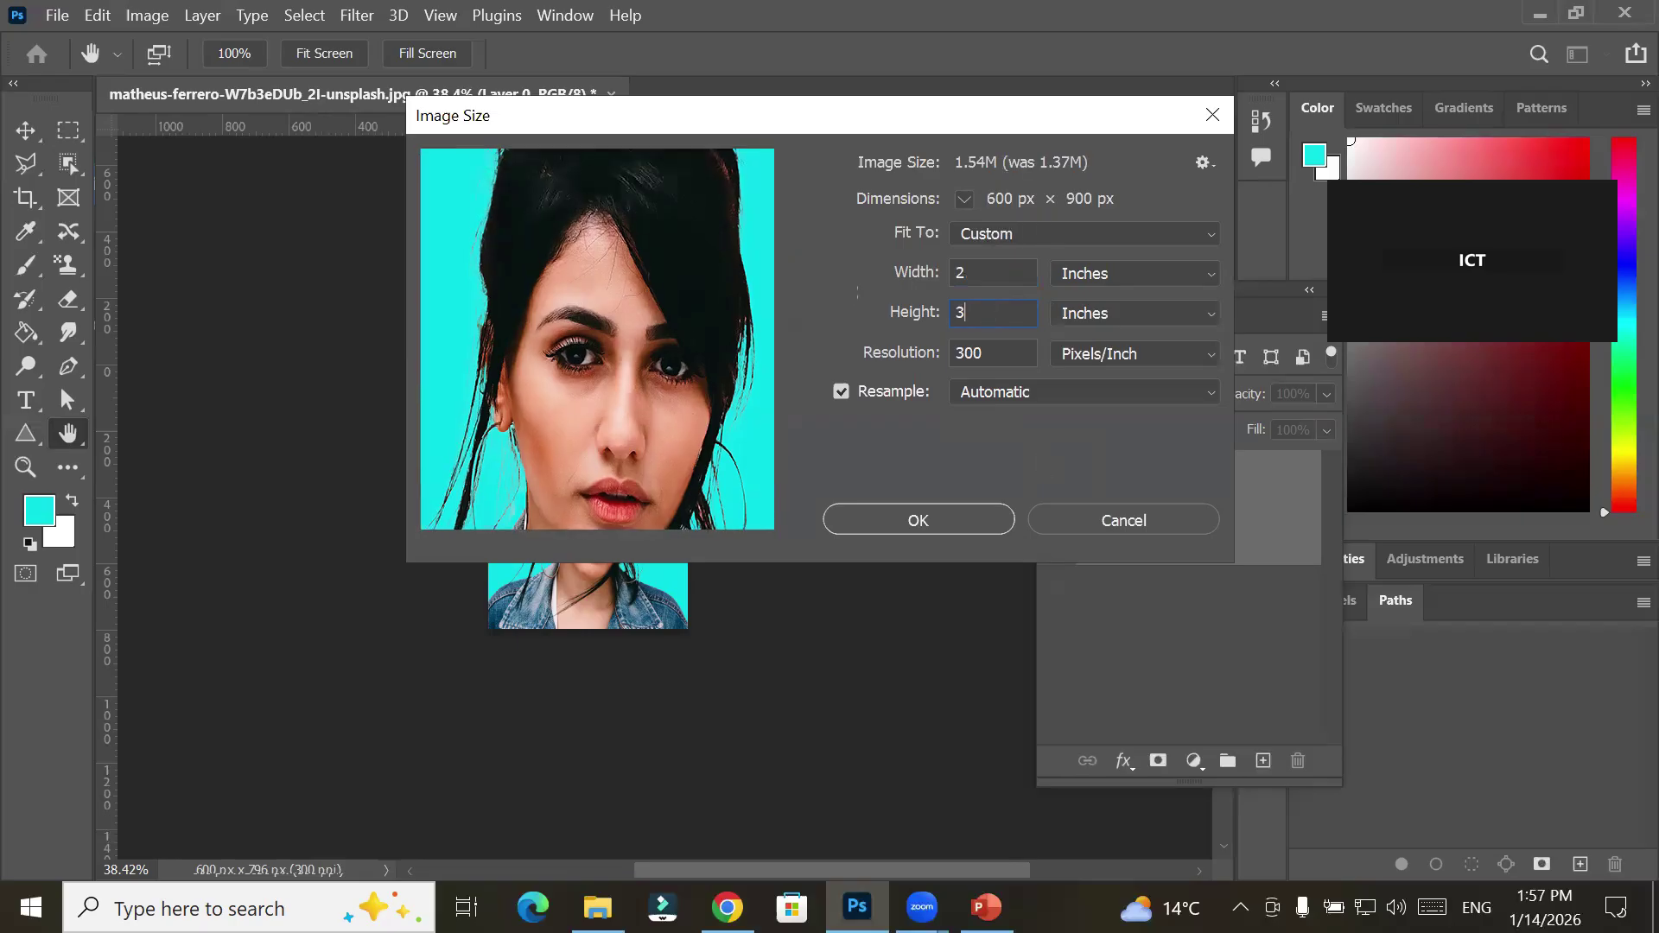
pyautogui.click(877, 519)
pyautogui.press('c')
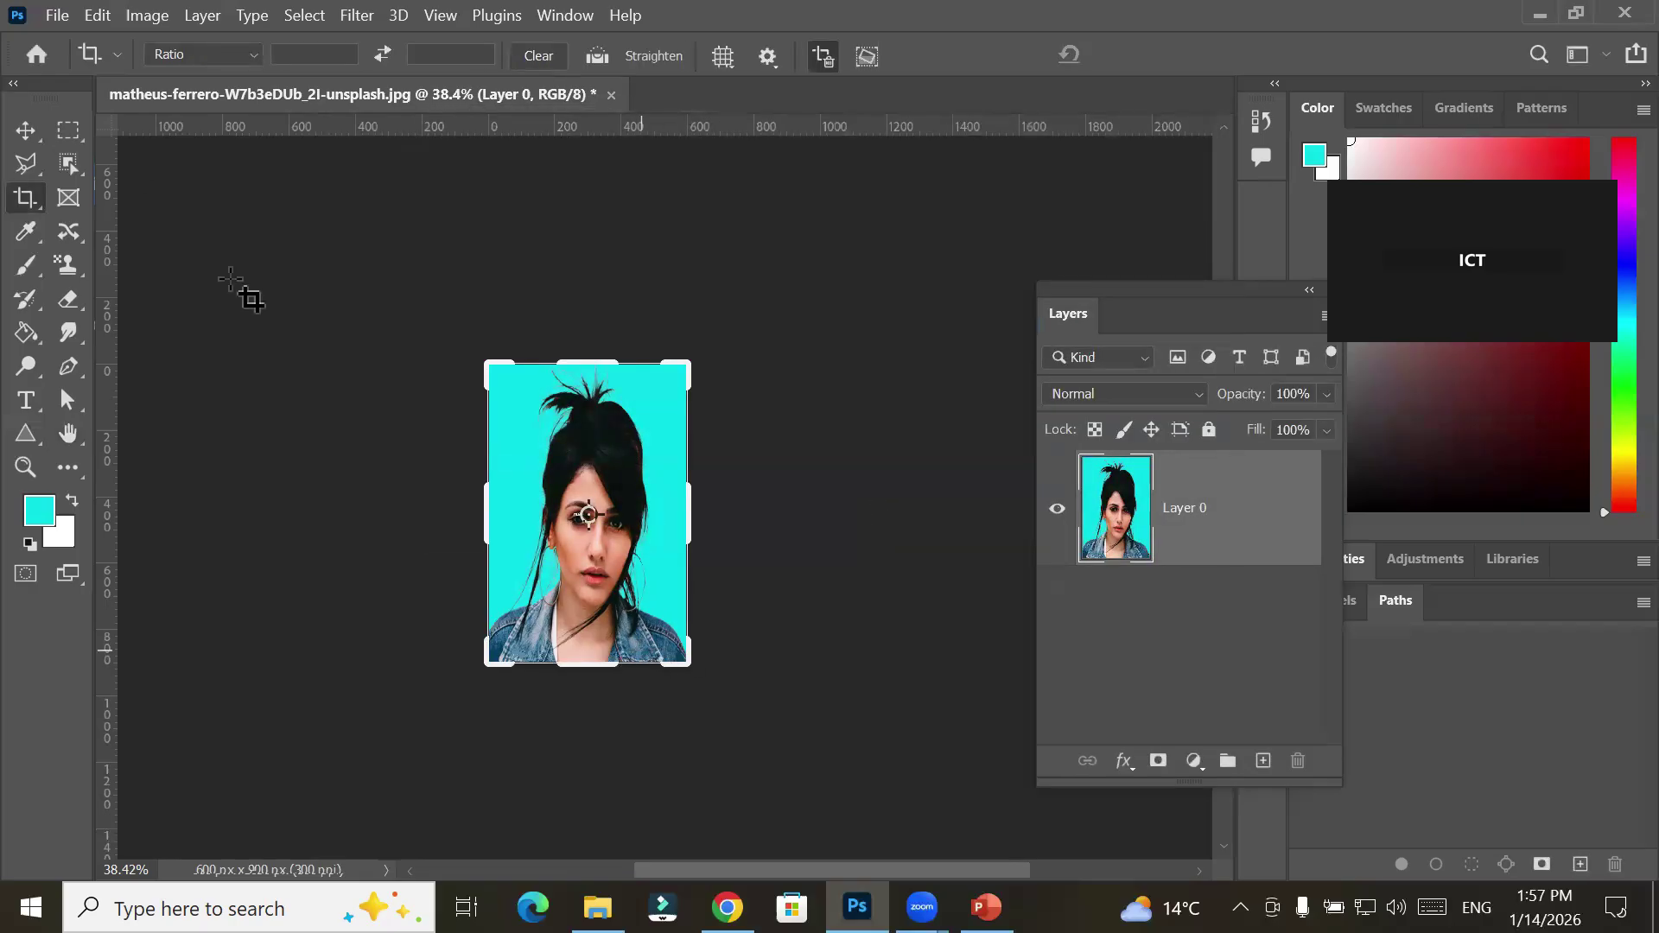
# Select the entire portrait canvas and copy it
pyautogui.click(98, 16)
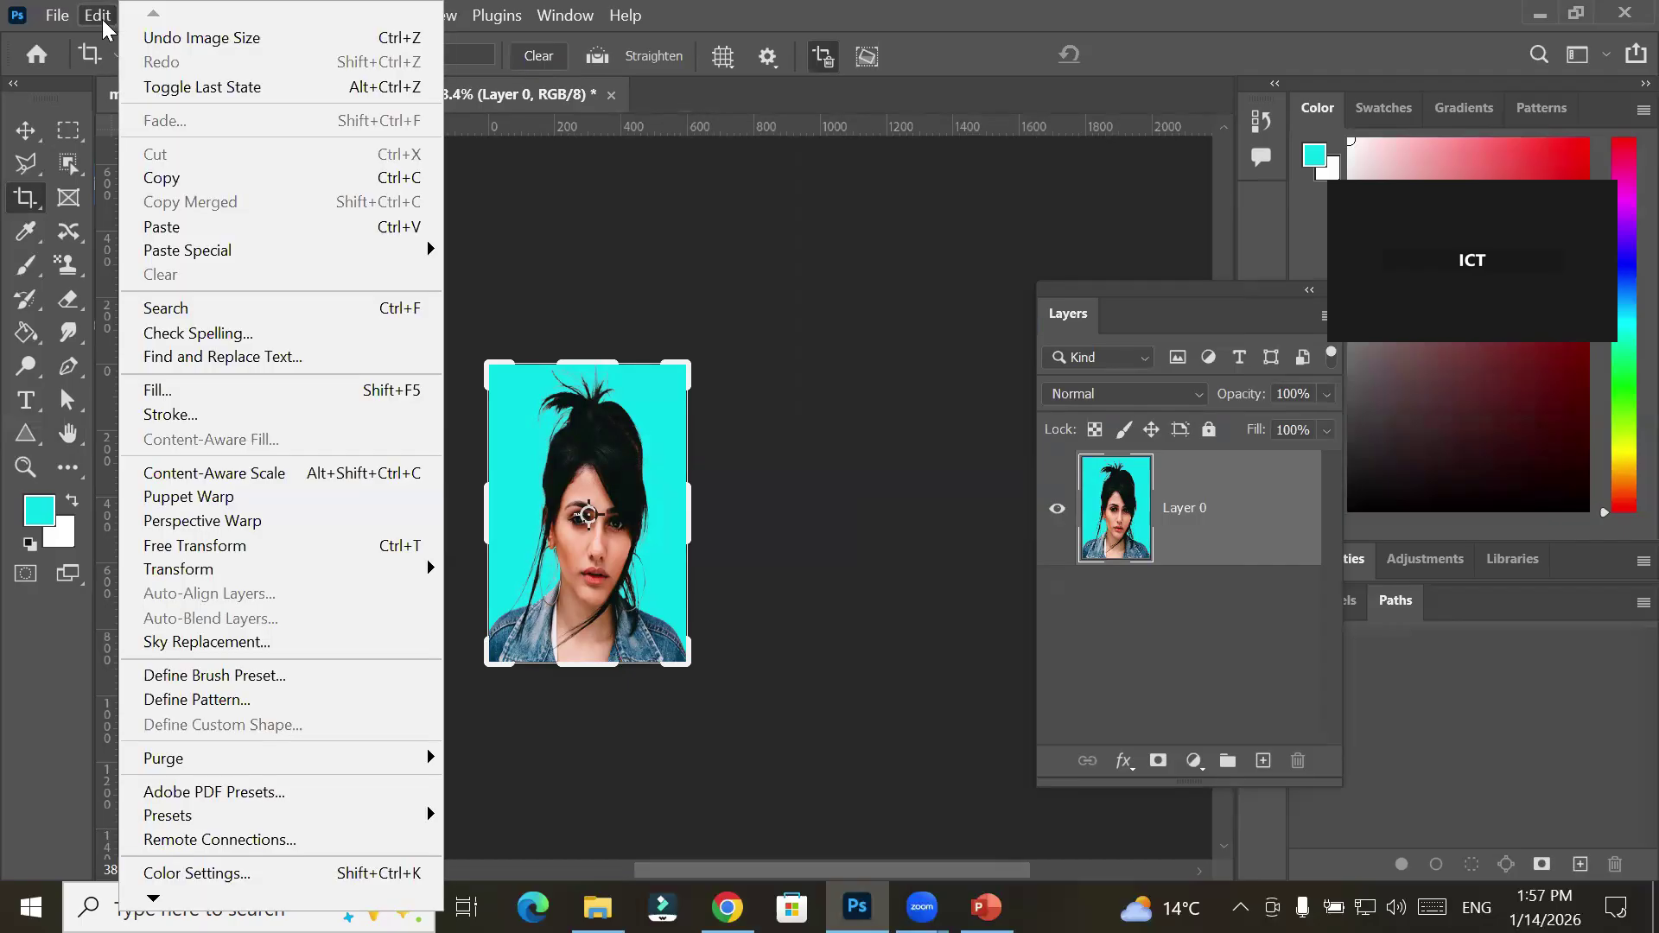
pyautogui.click(102, 19)
pyautogui.click(313, 21)
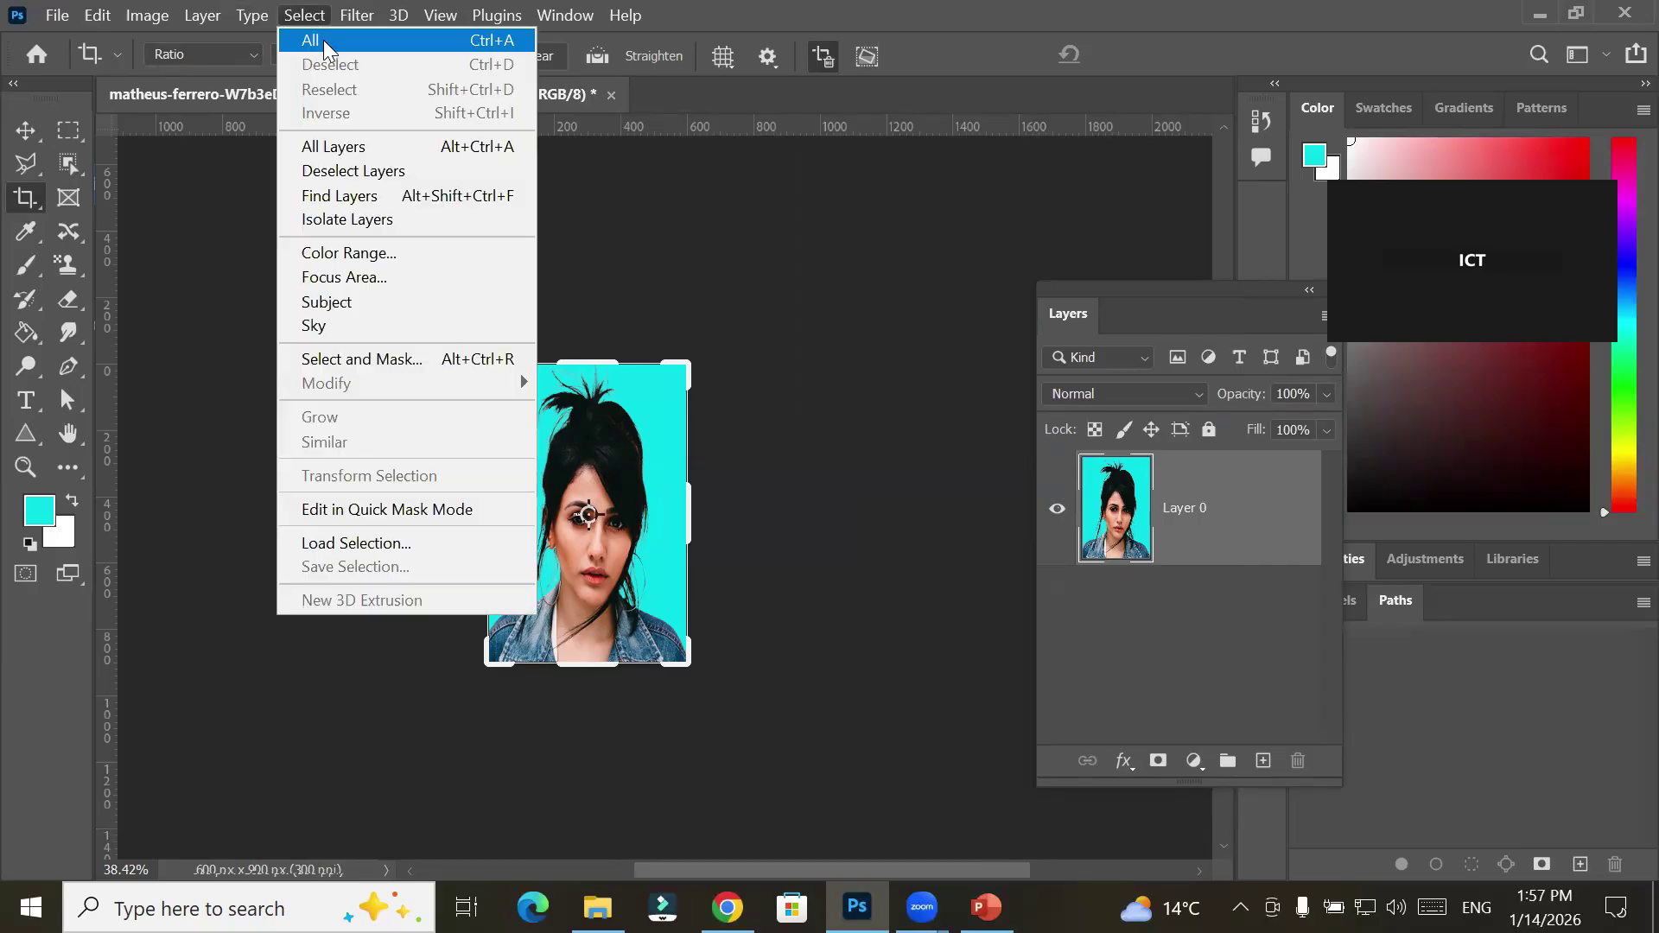
pyautogui.click(323, 39)
pyautogui.click(94, 15)
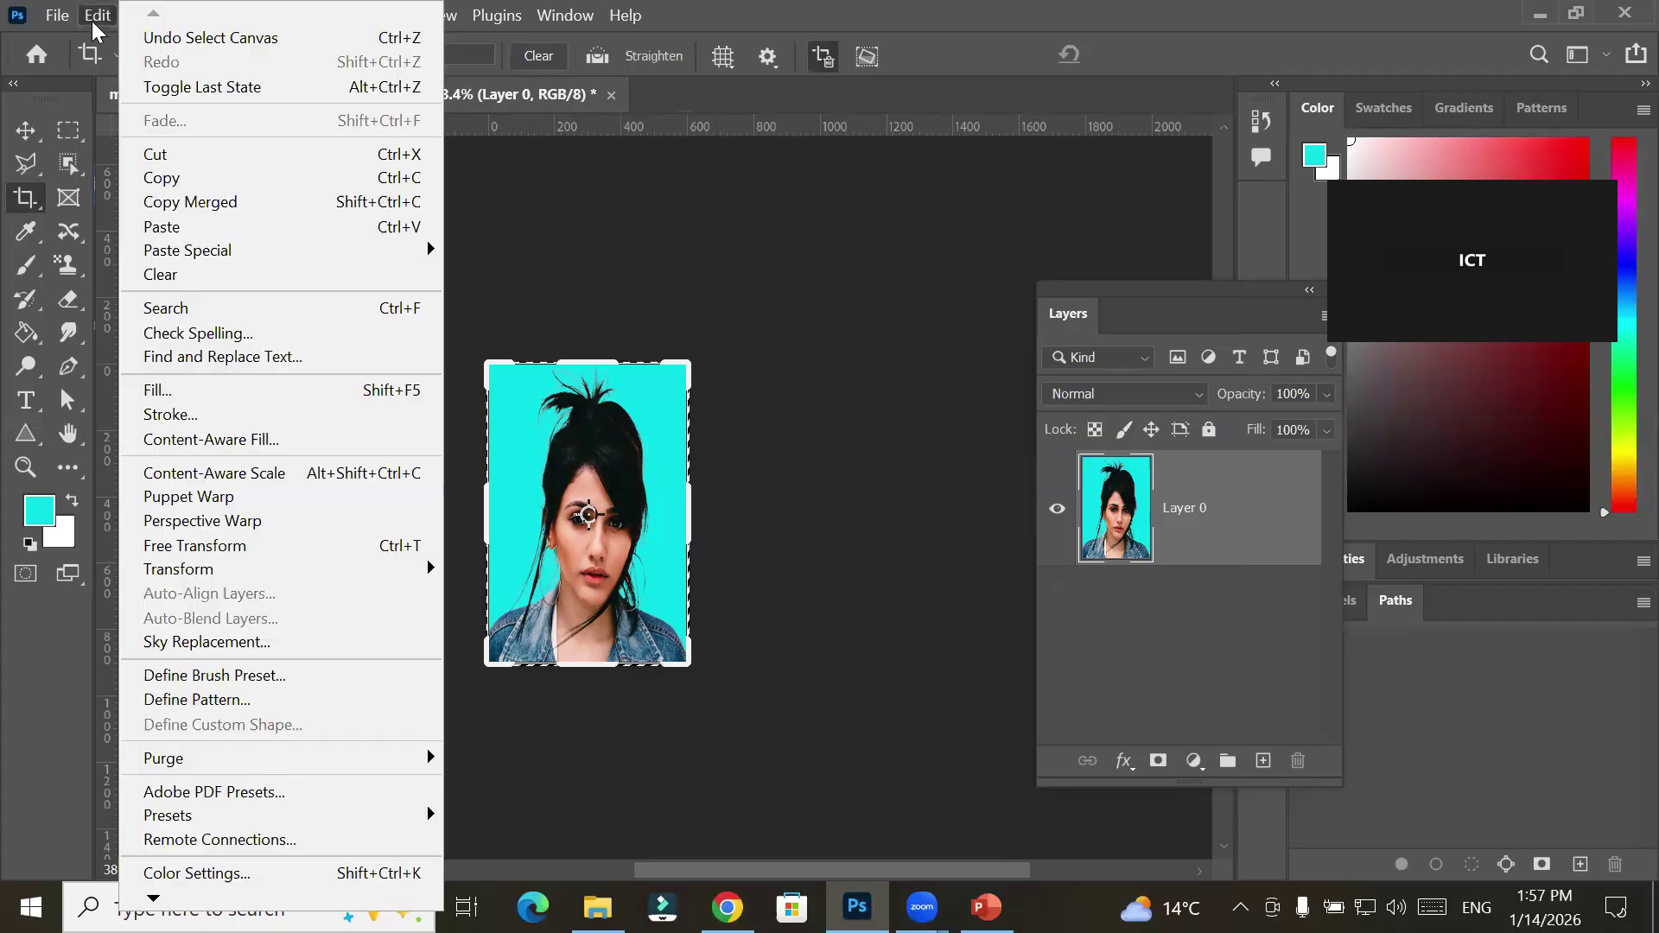
pyautogui.click(170, 177)
# Create a new blank document from the A4 print preset, 210 x 297 mm at 300 ppi
pyautogui.click(60, 16)
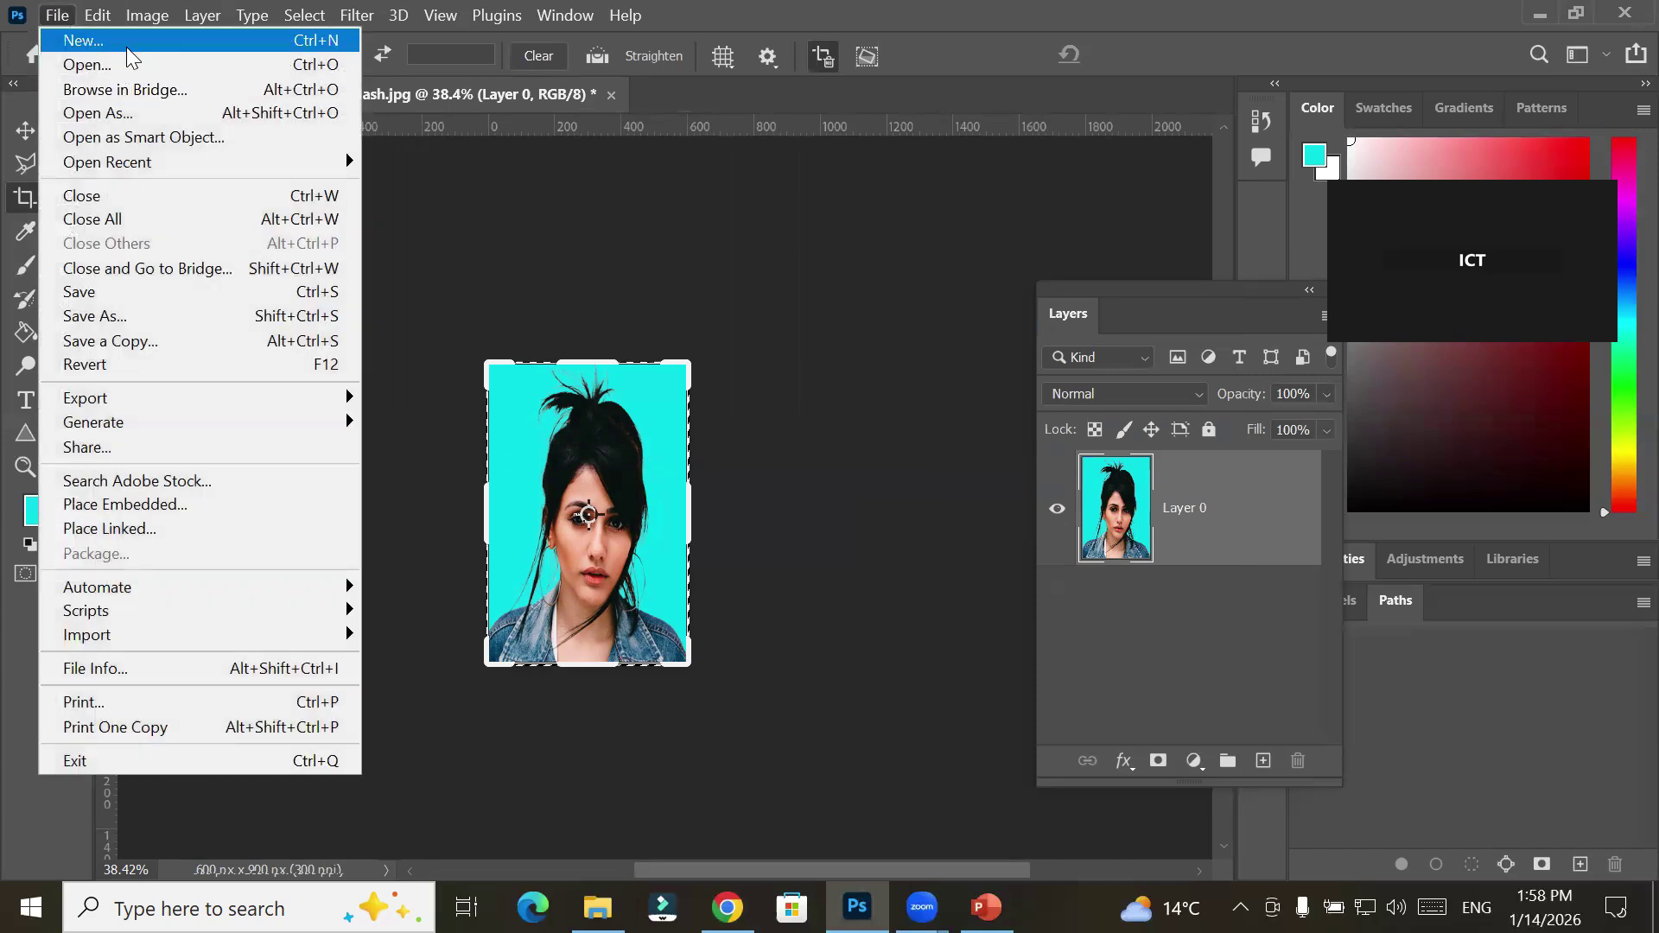
pyautogui.click(126, 43)
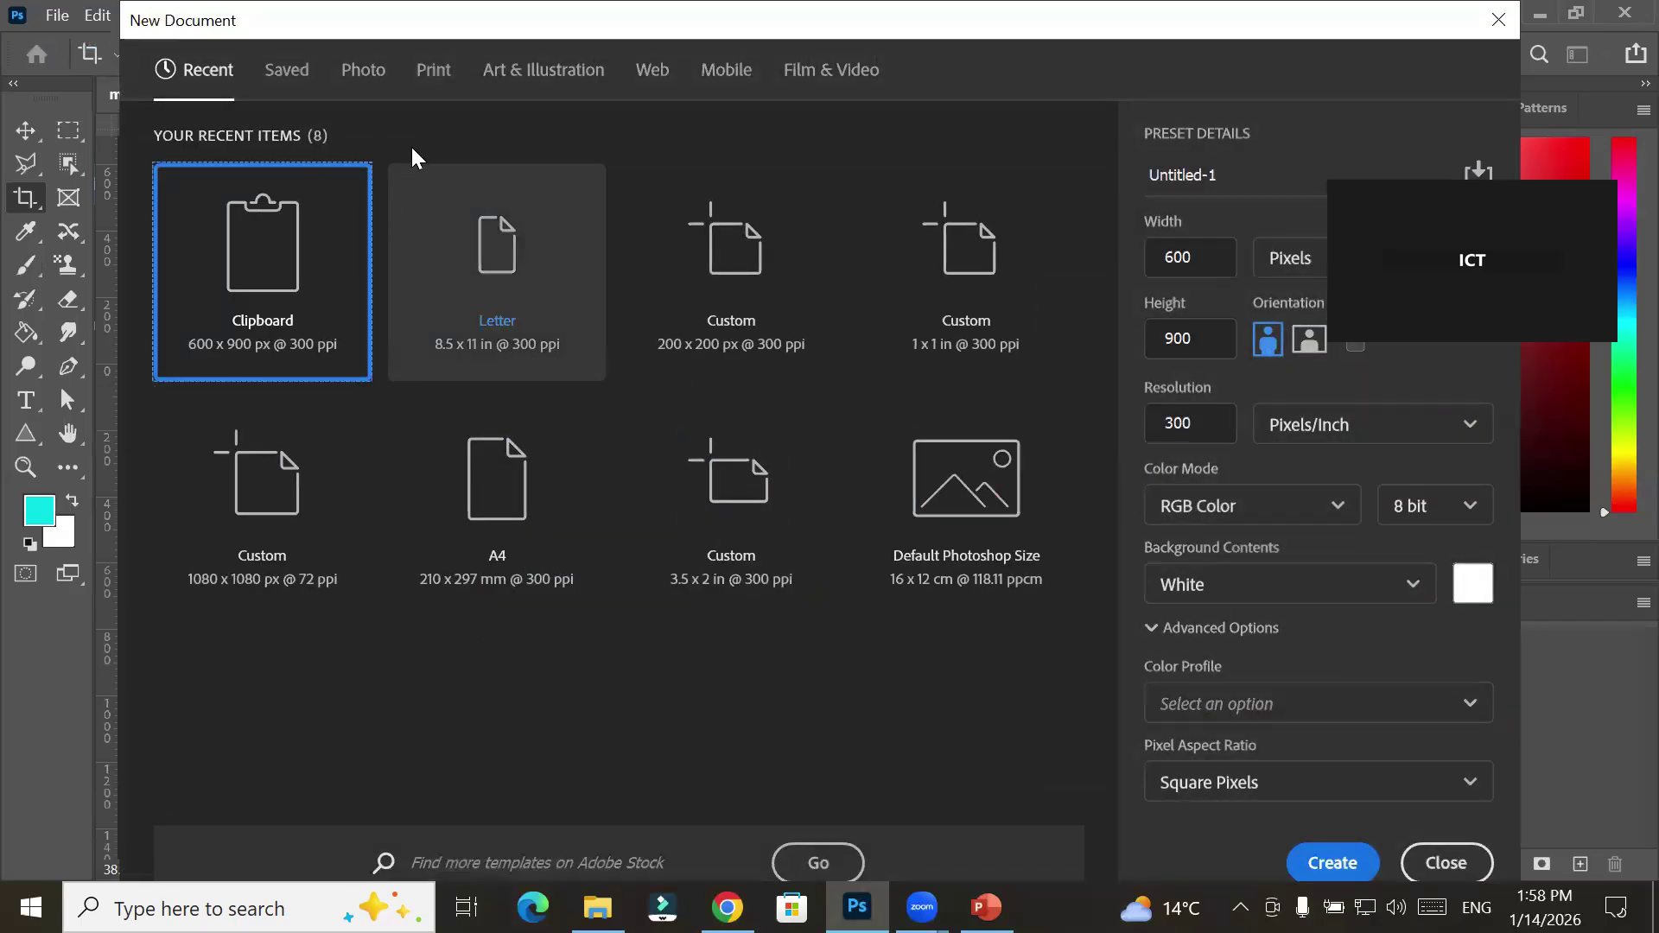
pyautogui.click(432, 73)
pyautogui.click(988, 245)
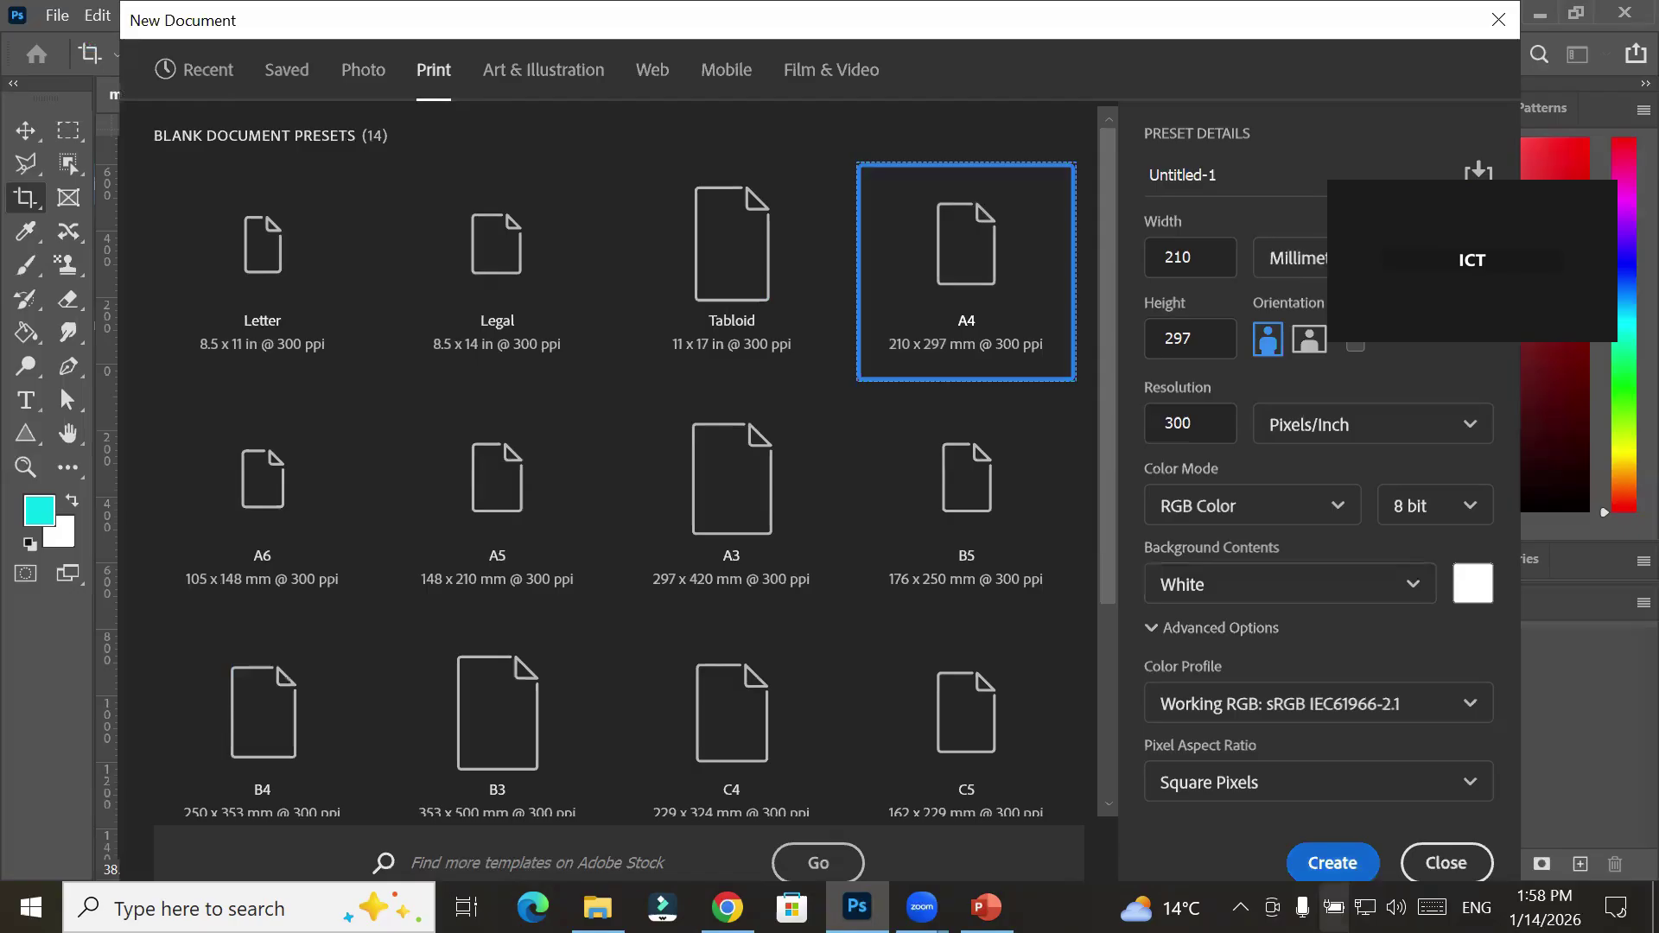
pyautogui.click(1322, 861)
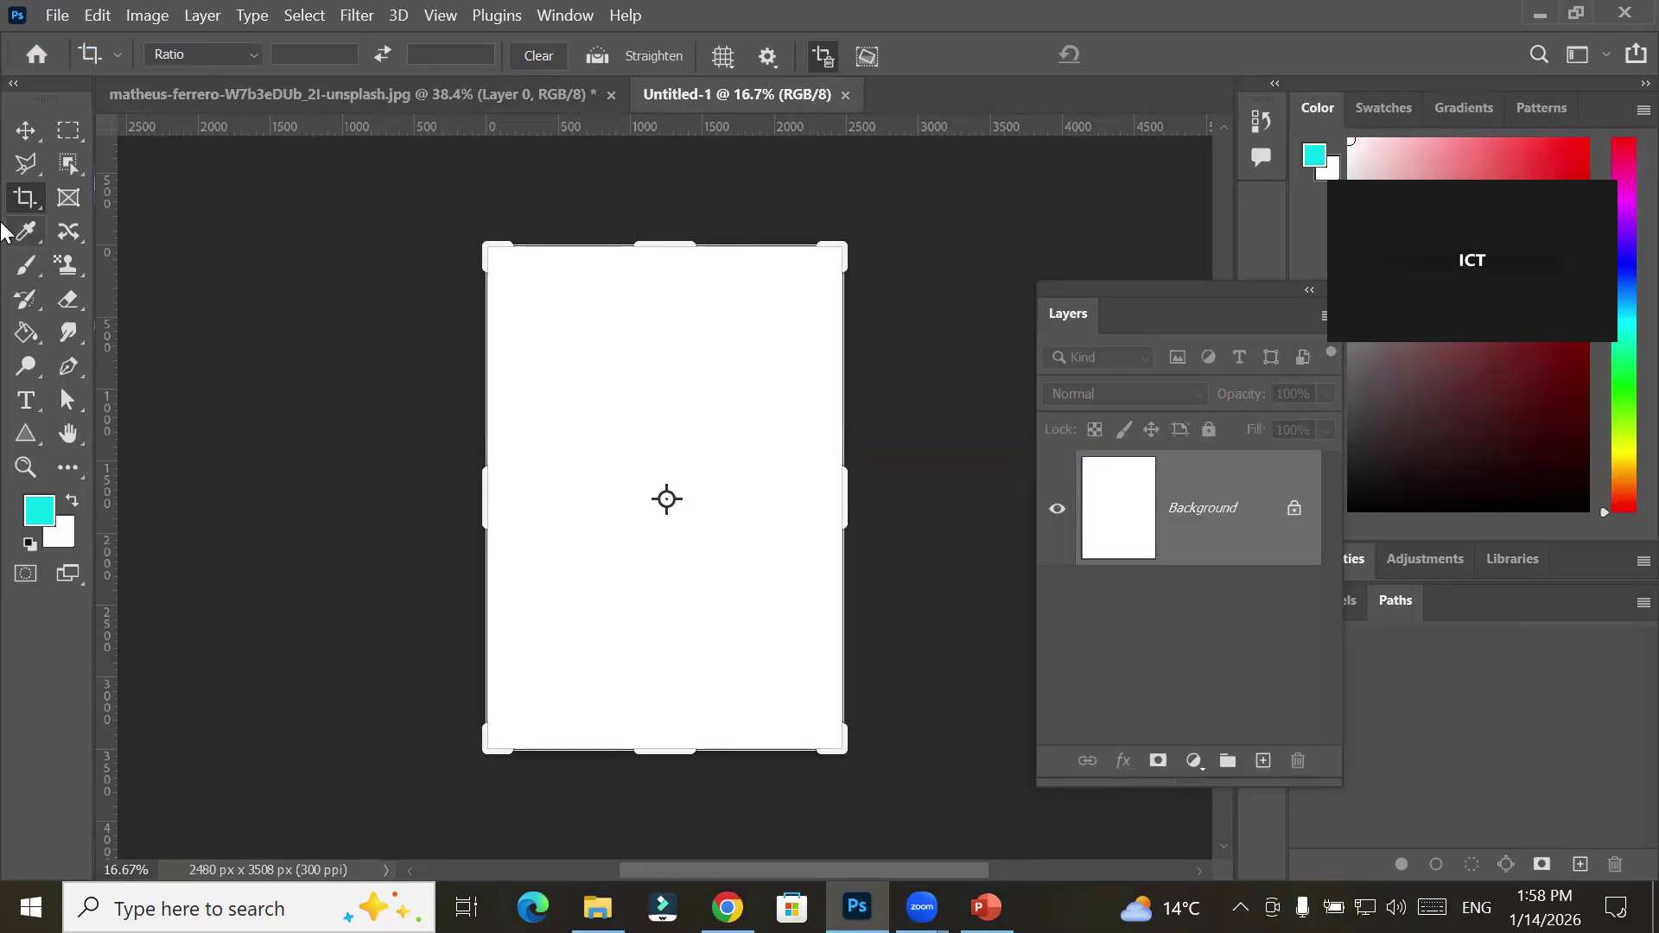
# Paste the copied portrait into the A4 page and move it flush into the page's top-left corner
pyautogui.click(25, 131)
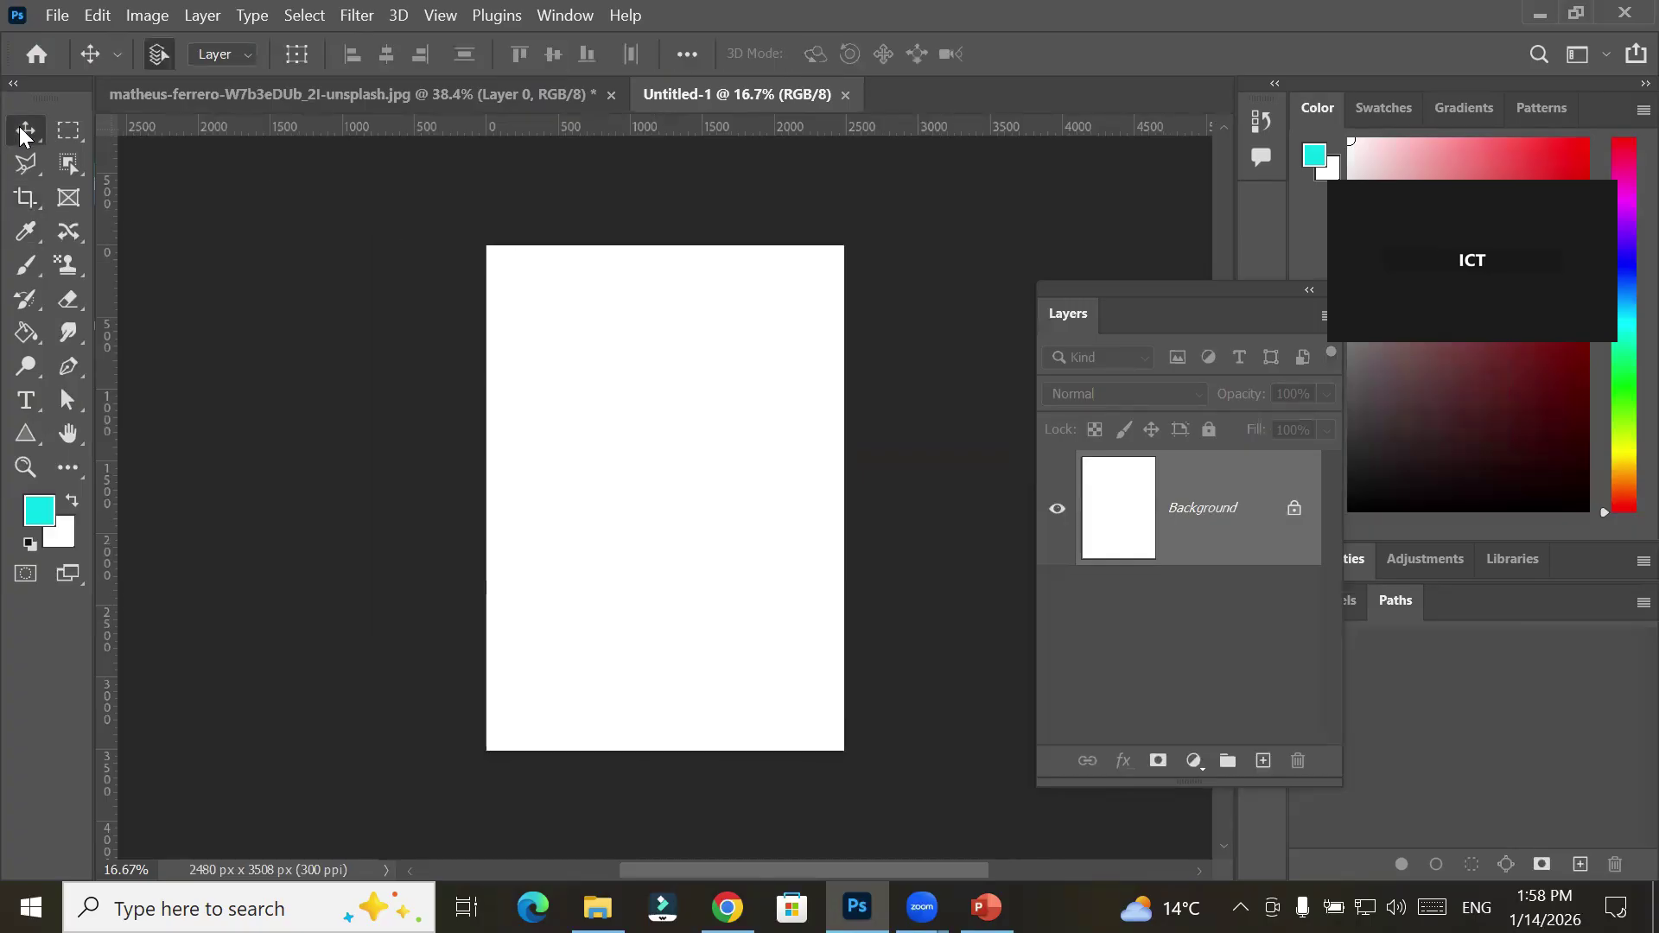
pyautogui.click(90, 15)
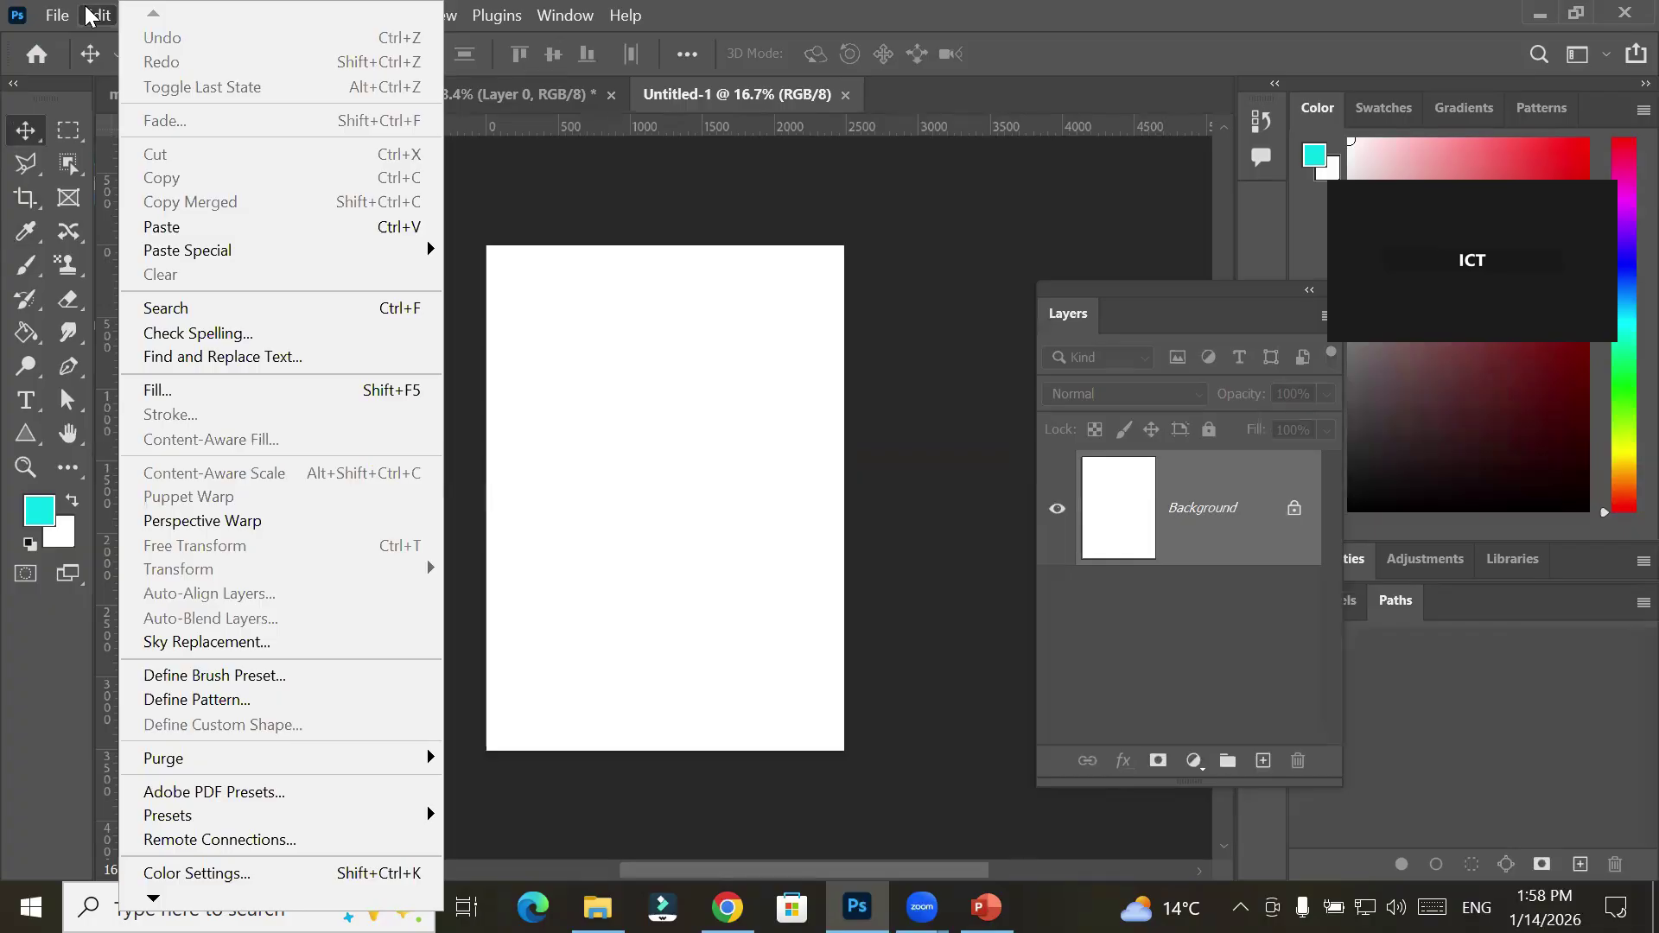
pyautogui.click(215, 226)
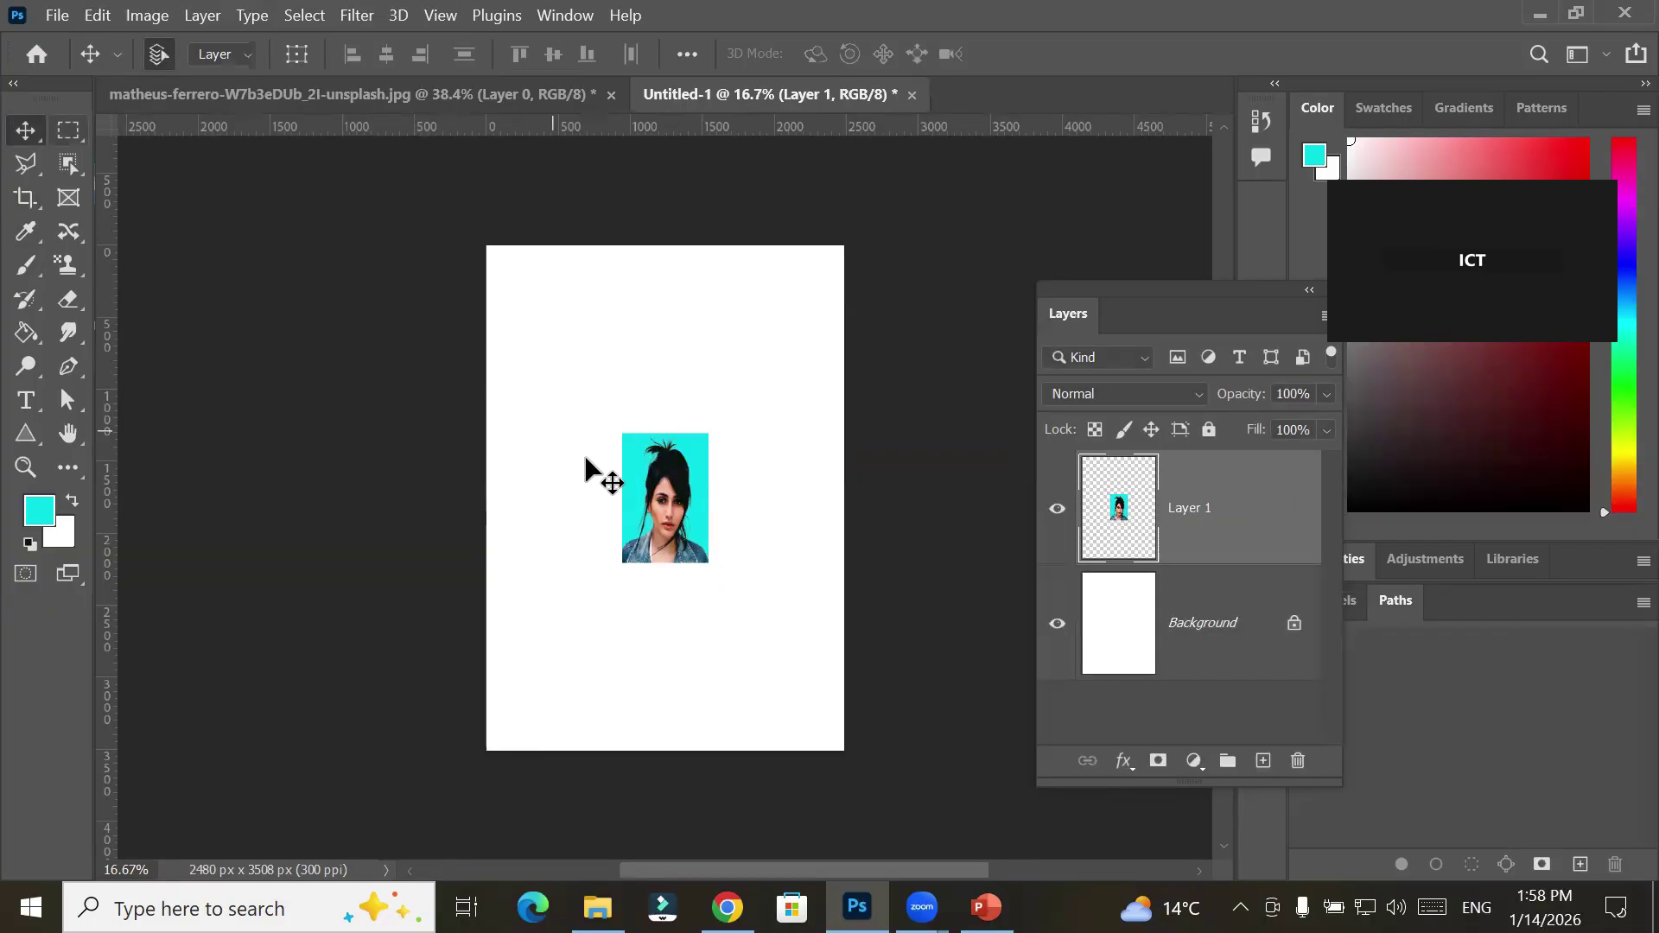
pyautogui.moveTo(650, 481); pyautogui.dragTo(515, 293)
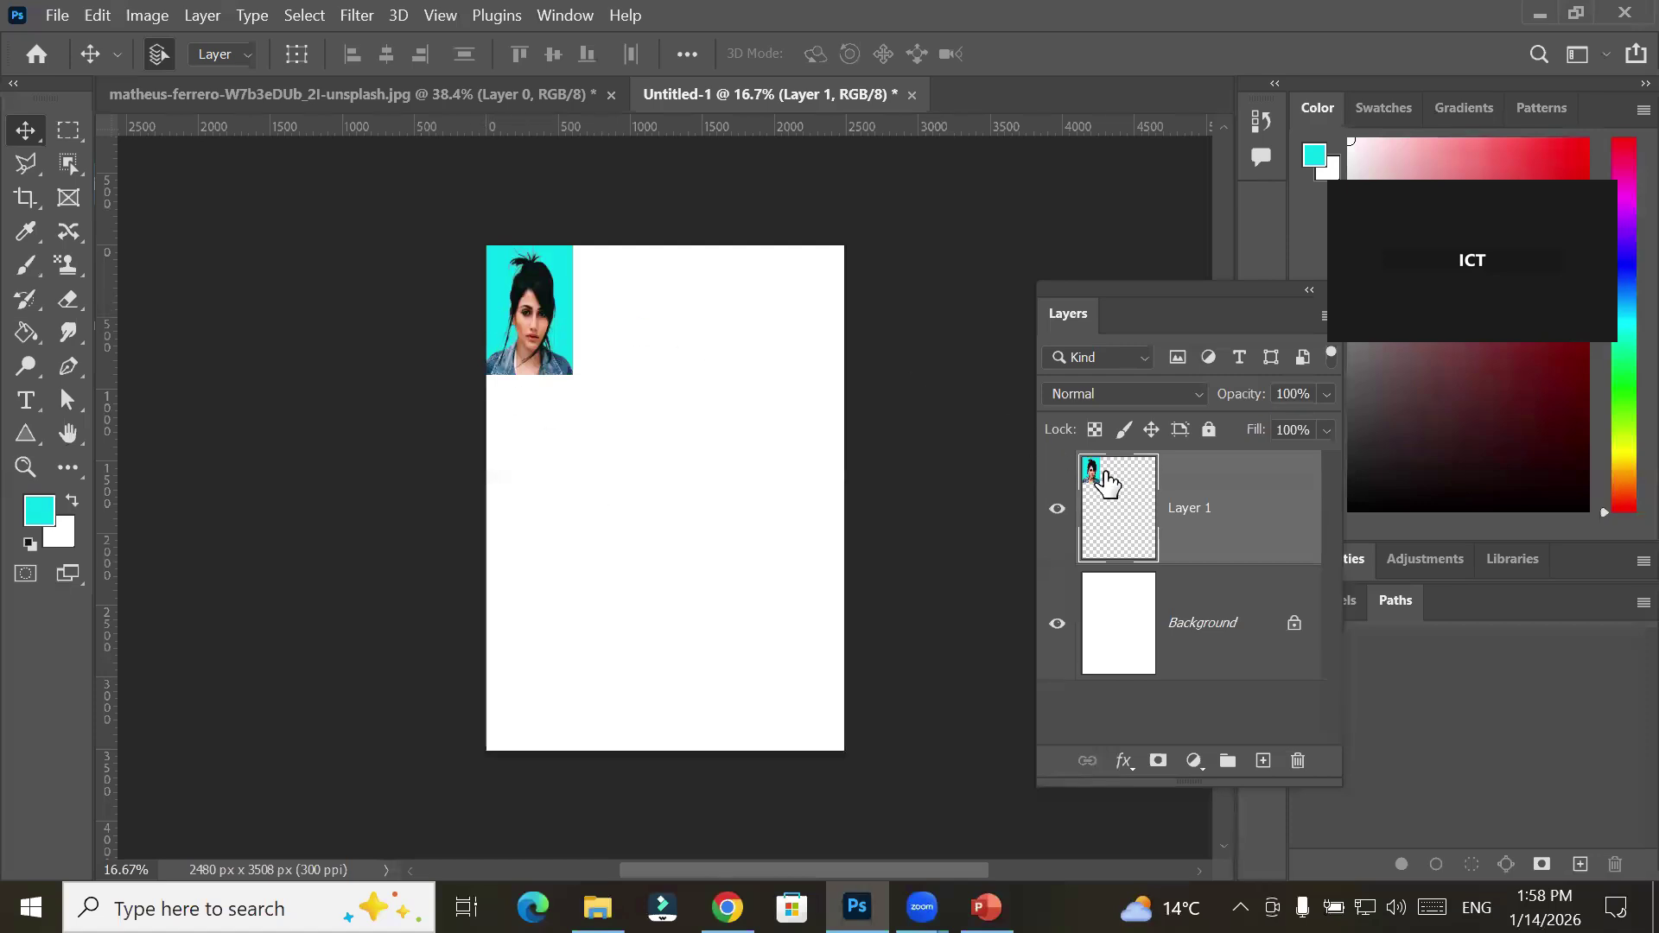
# Try placing a duplicate of the portrait directly beside the first one on the A4 page, and undo it
pyautogui.moveTo(557, 339); pyautogui.dragTo(629, 319)
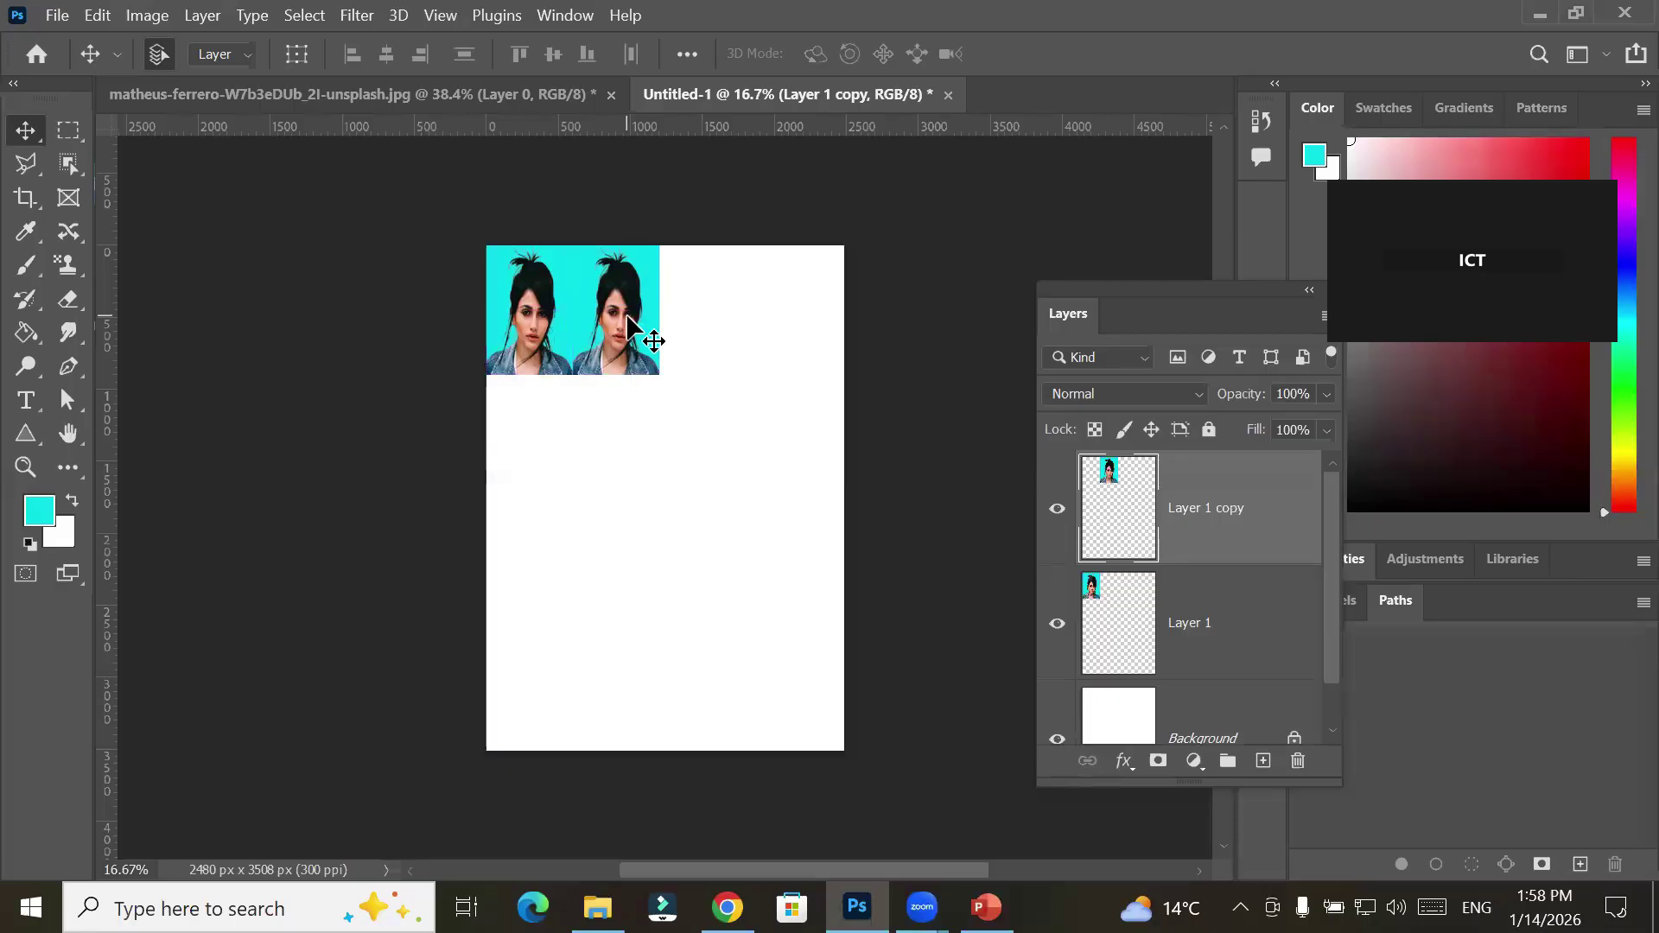
pyautogui.hotkey('ctrl', 'z')
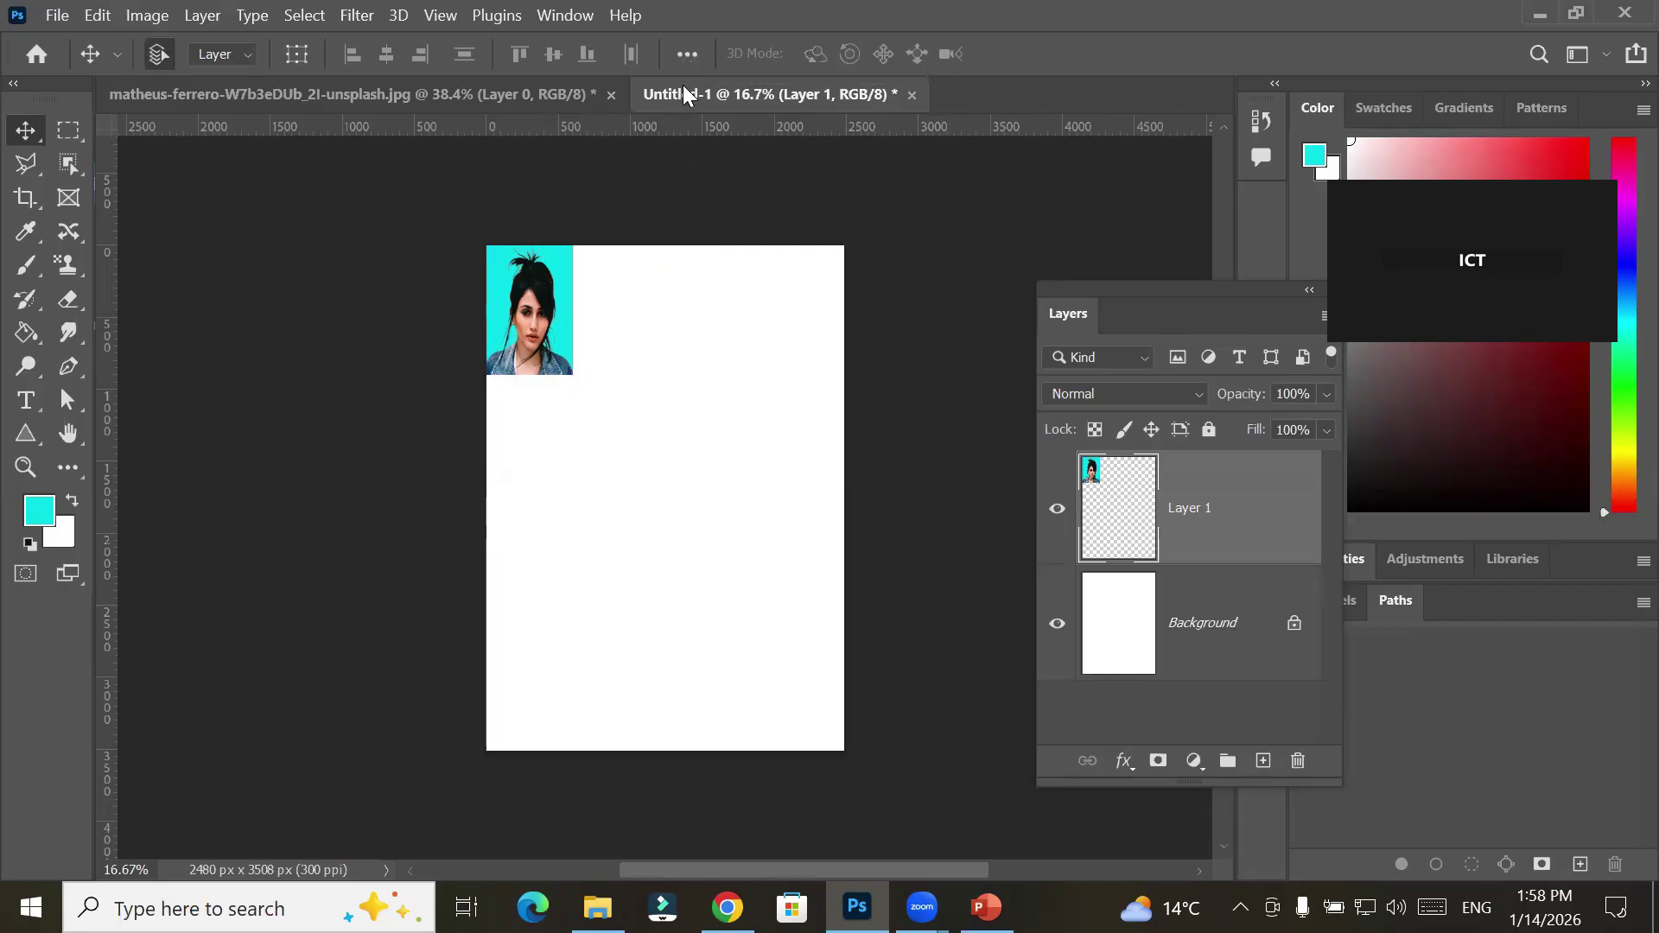
# In the portrait document, clear the selection and add an inside Stroke effect in black to the portrait layer
pyautogui.click(510, 95)
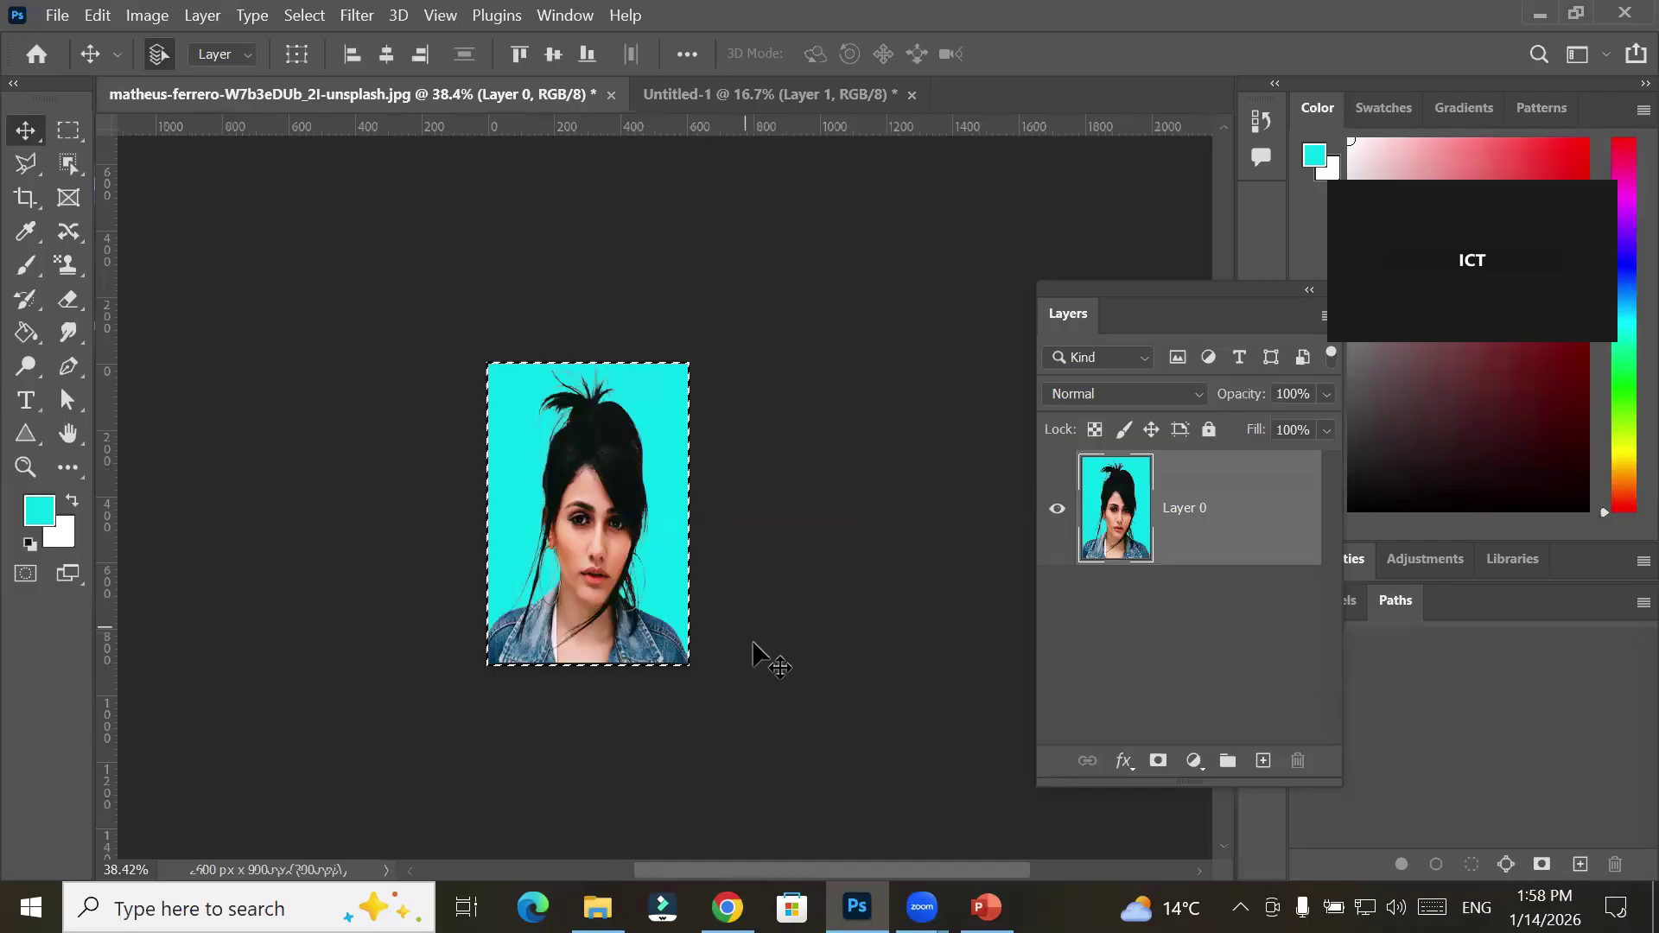
pyautogui.hotkey('ctrl', '+')
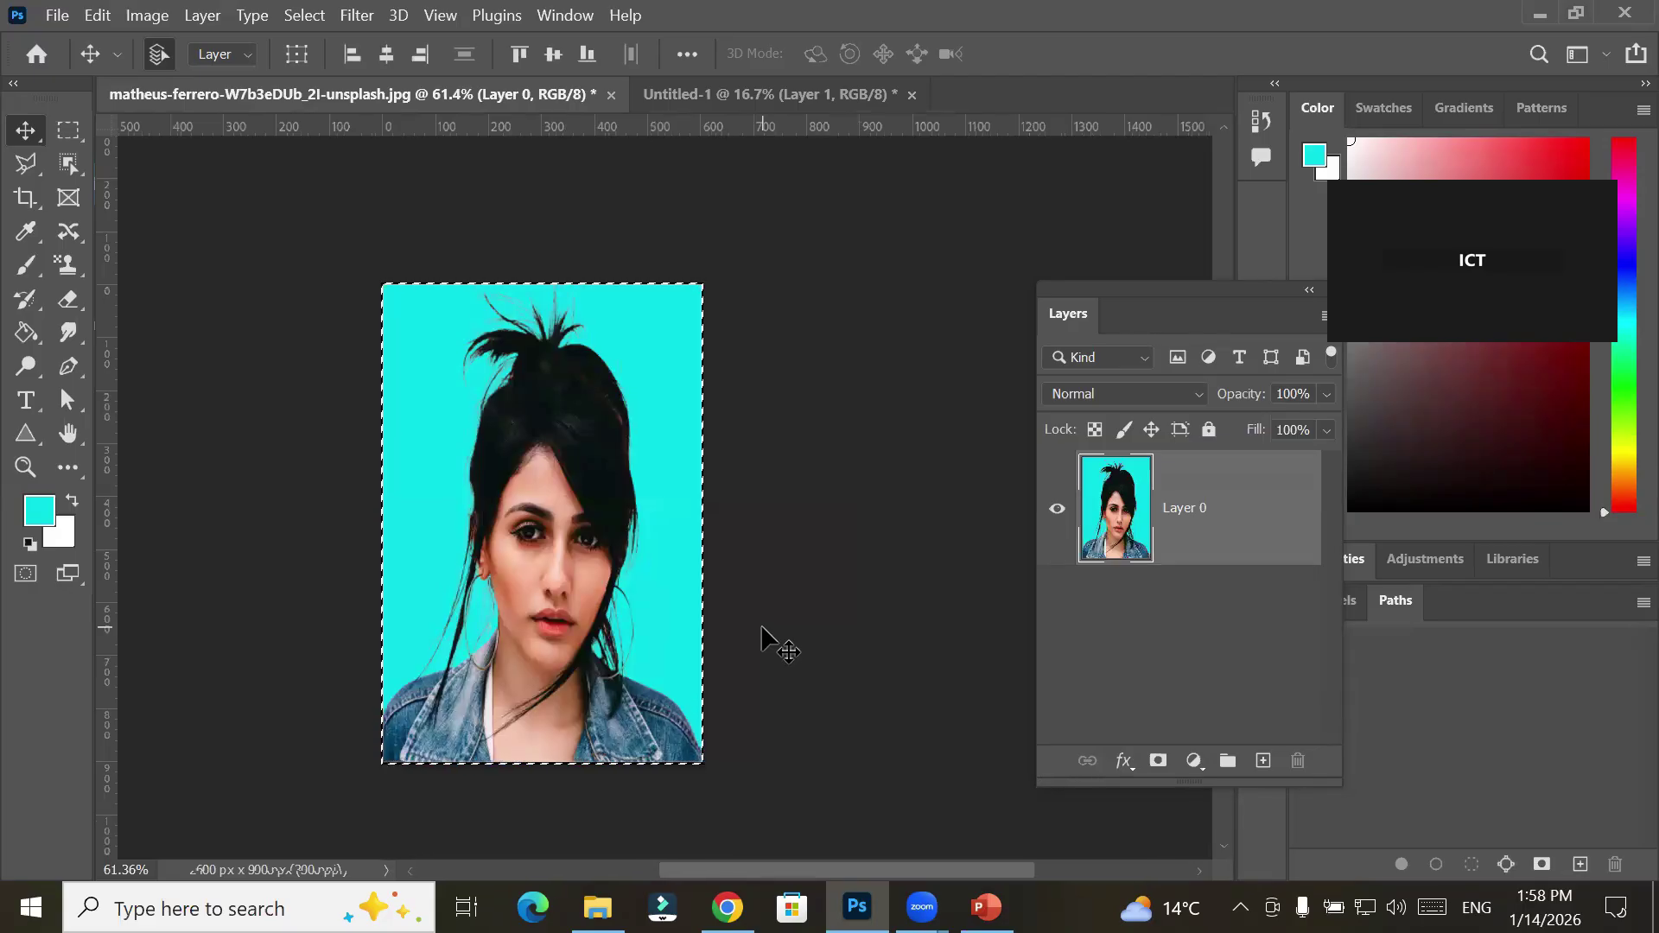
pyautogui.hotkey('ctrl', 'd')
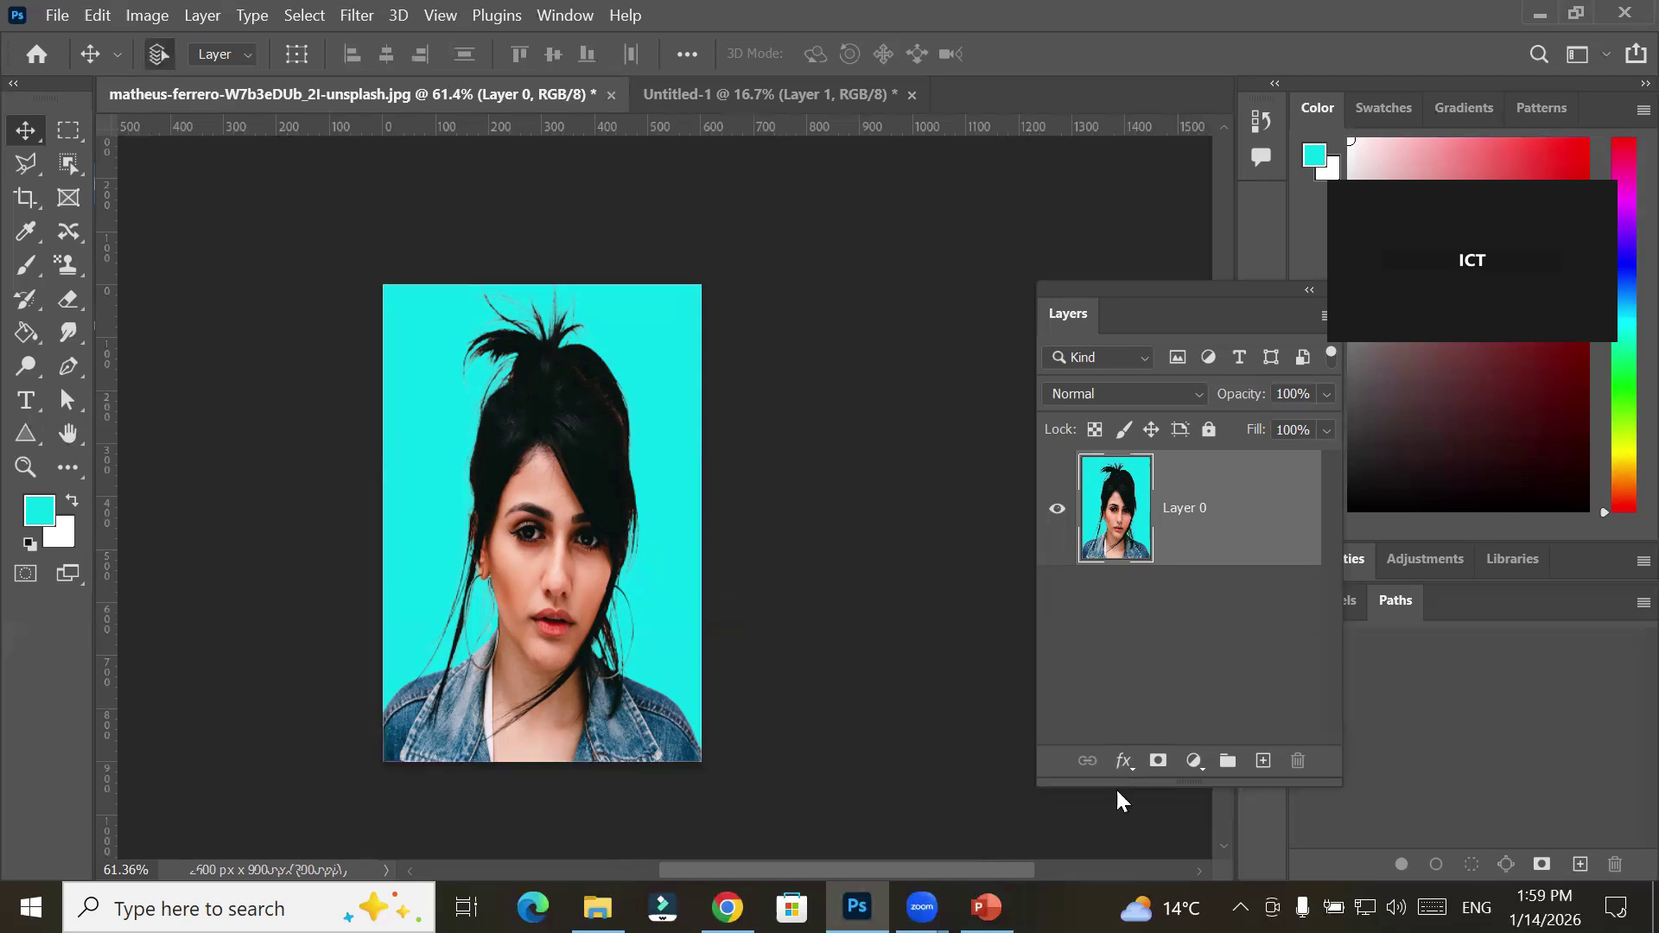
pyautogui.click(1123, 762)
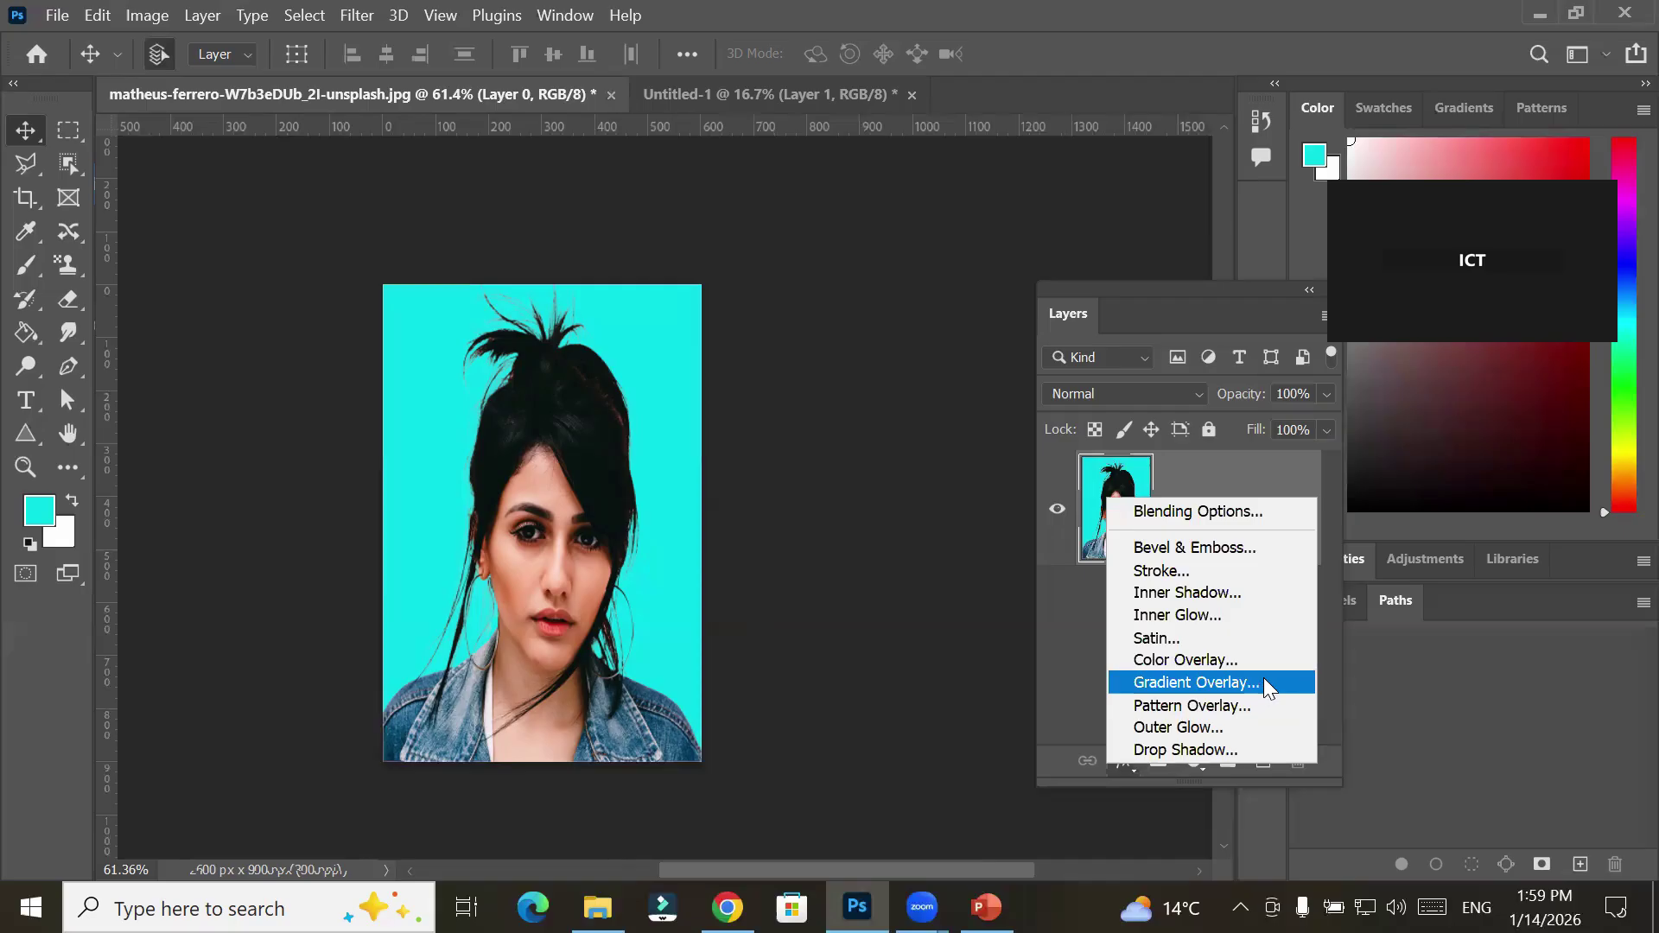
pyautogui.click(1197, 567)
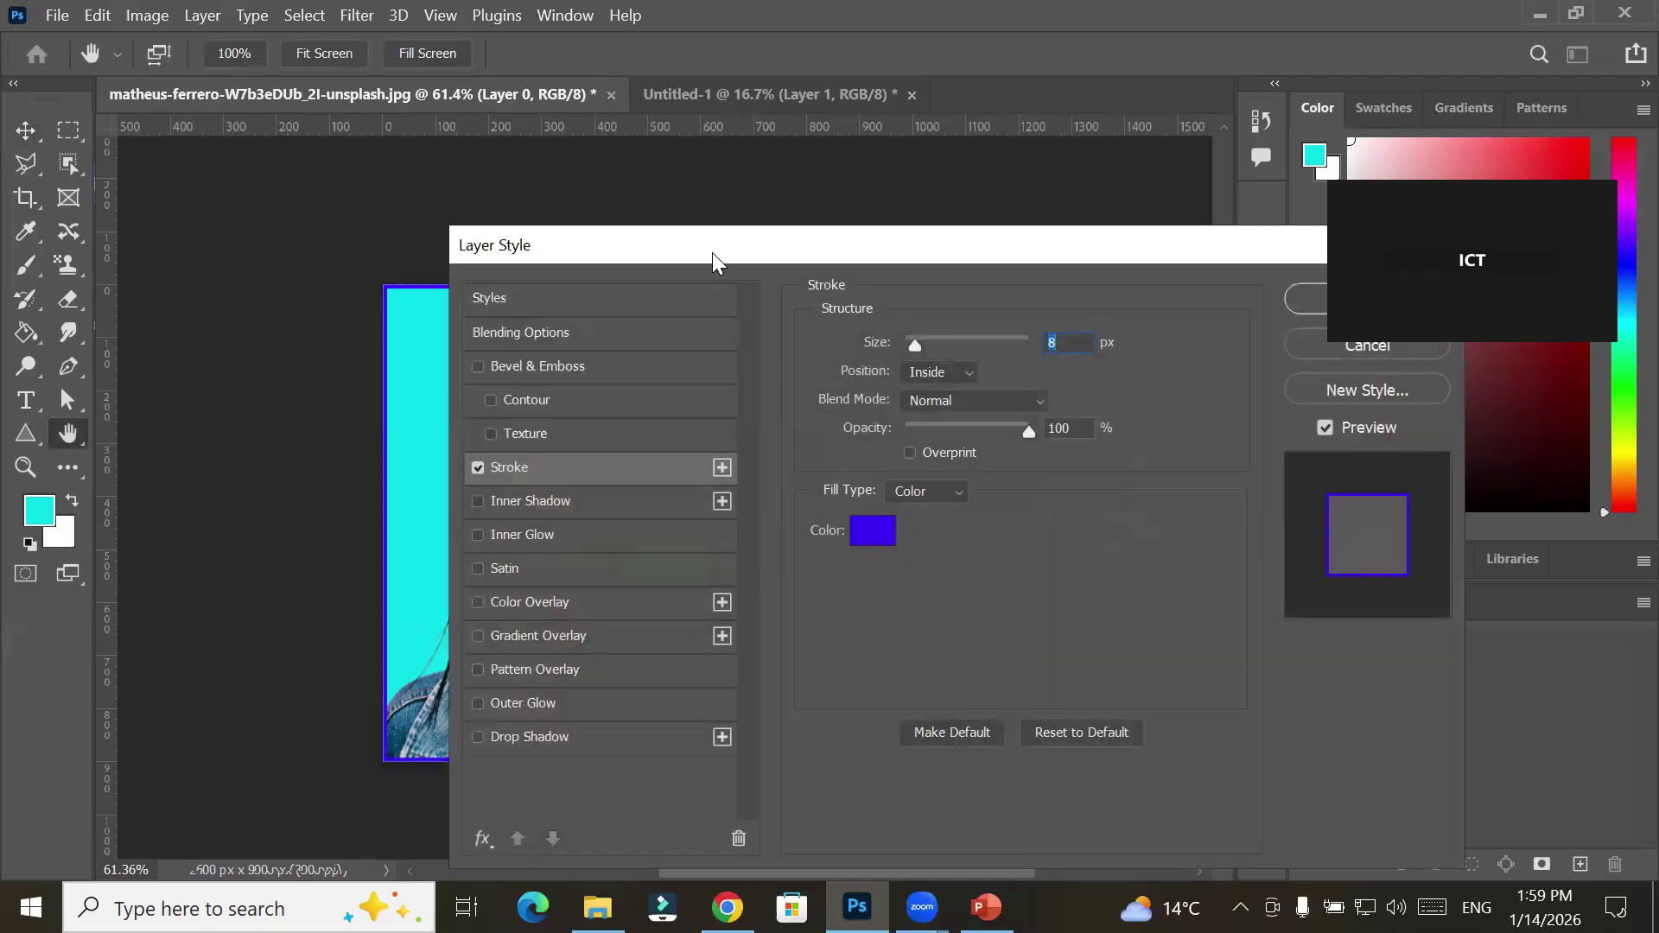
pyautogui.moveTo(712, 252); pyautogui.dragTo(891, 240)
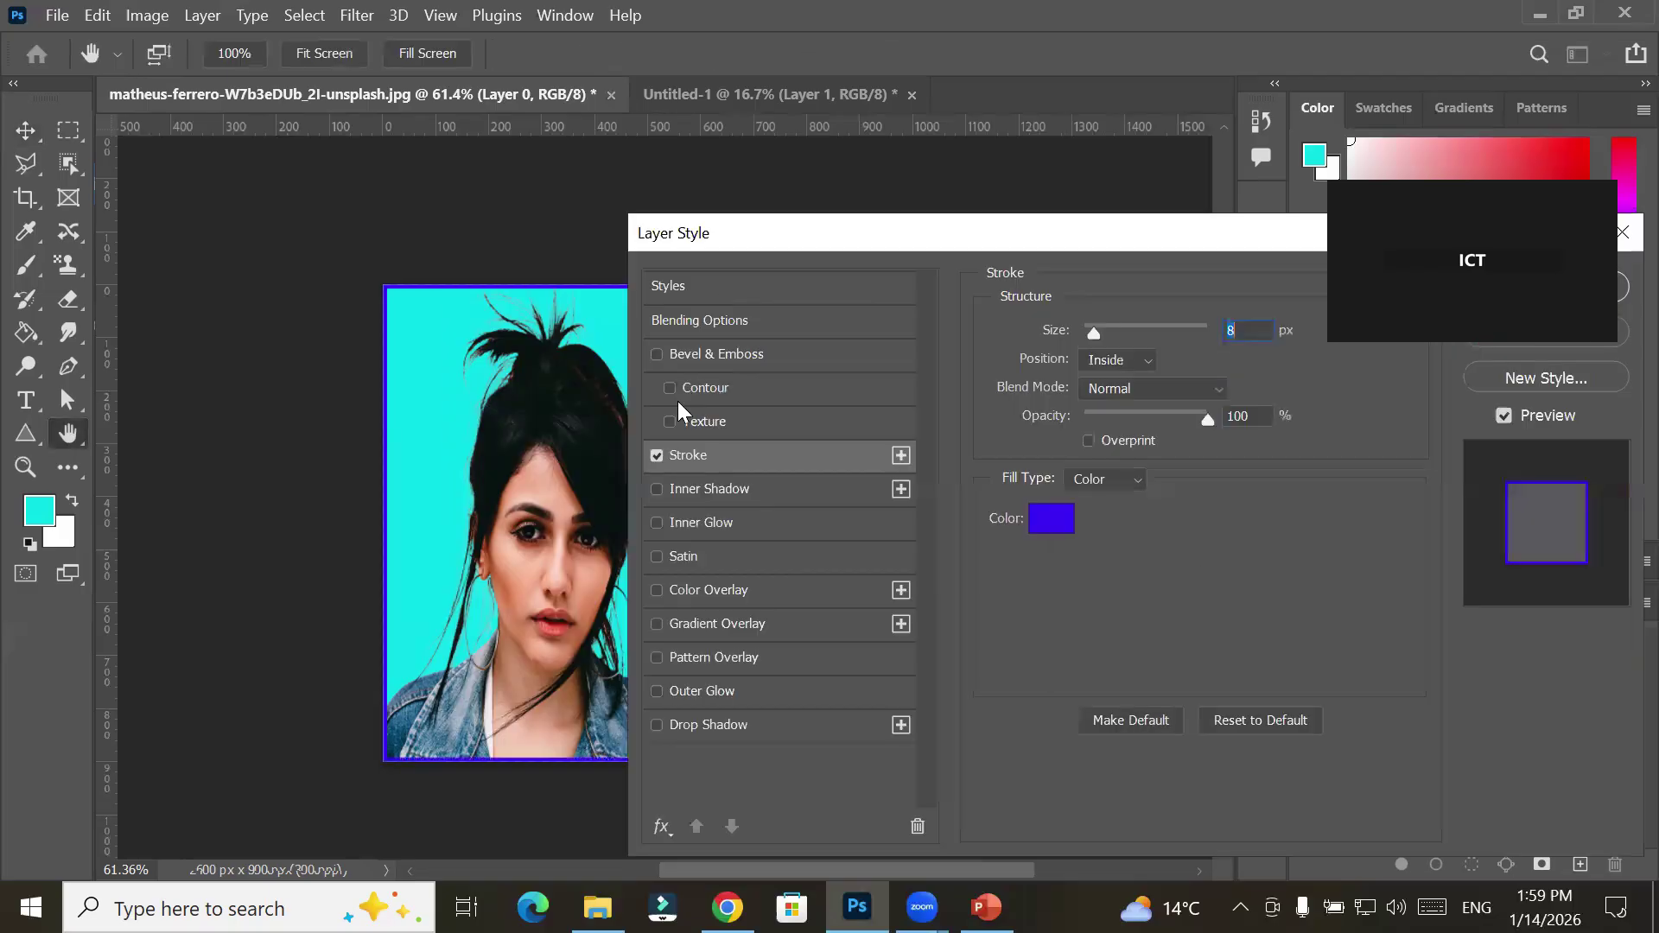
pyautogui.click(1051, 525)
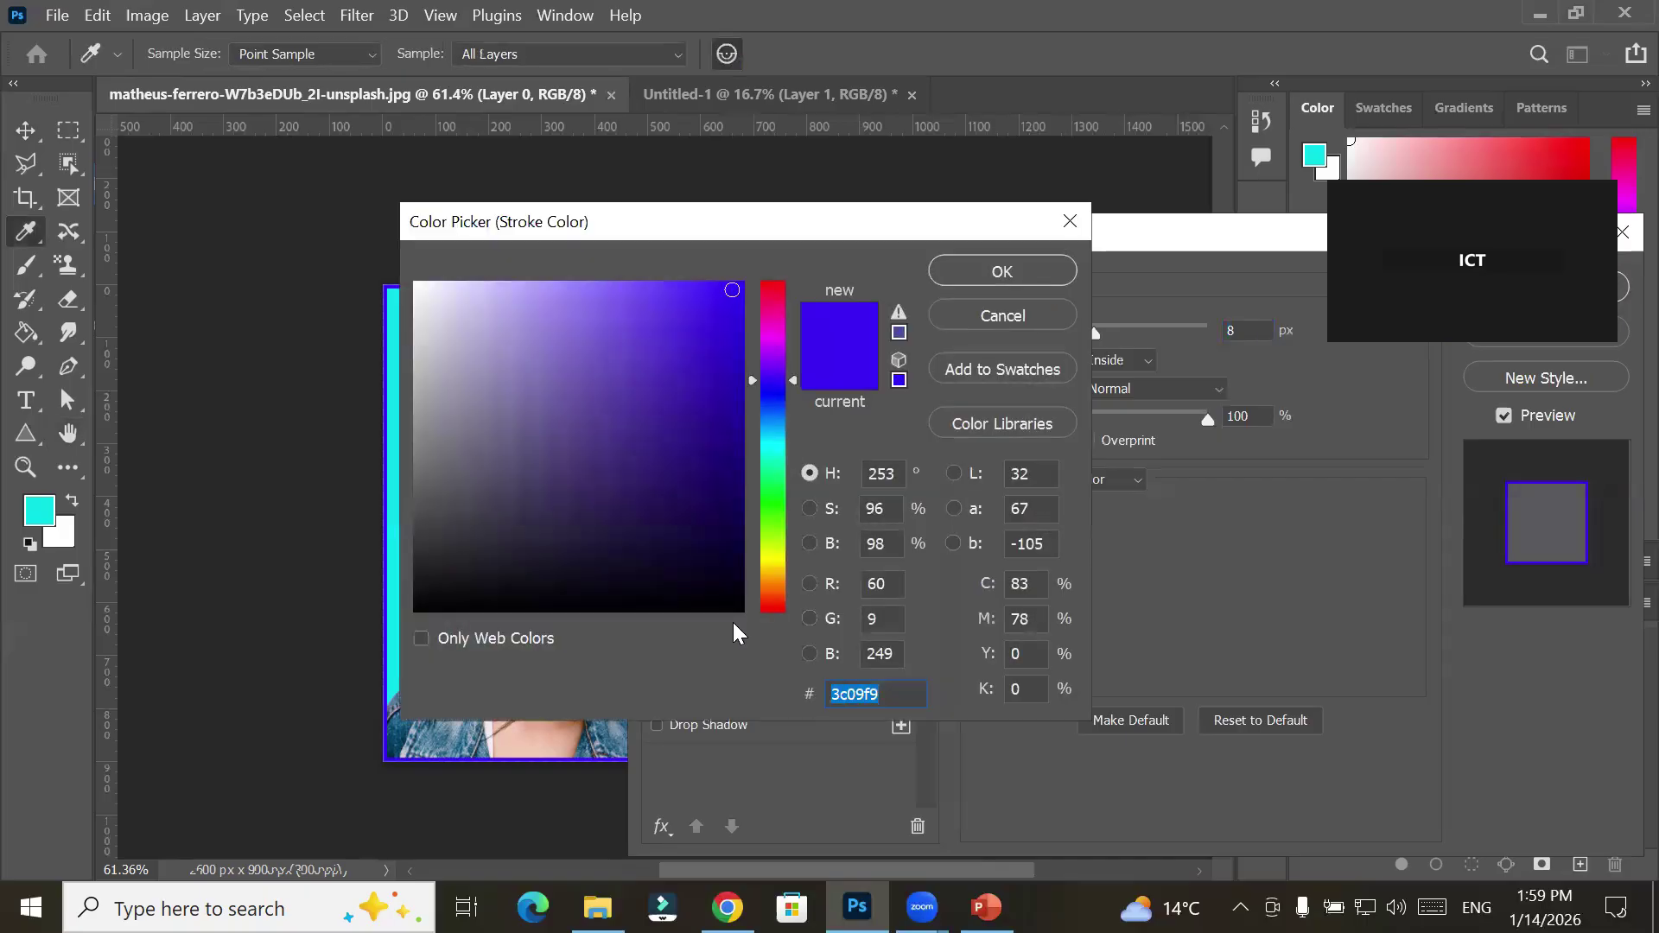
pyautogui.click(731, 601)
pyautogui.click(1000, 271)
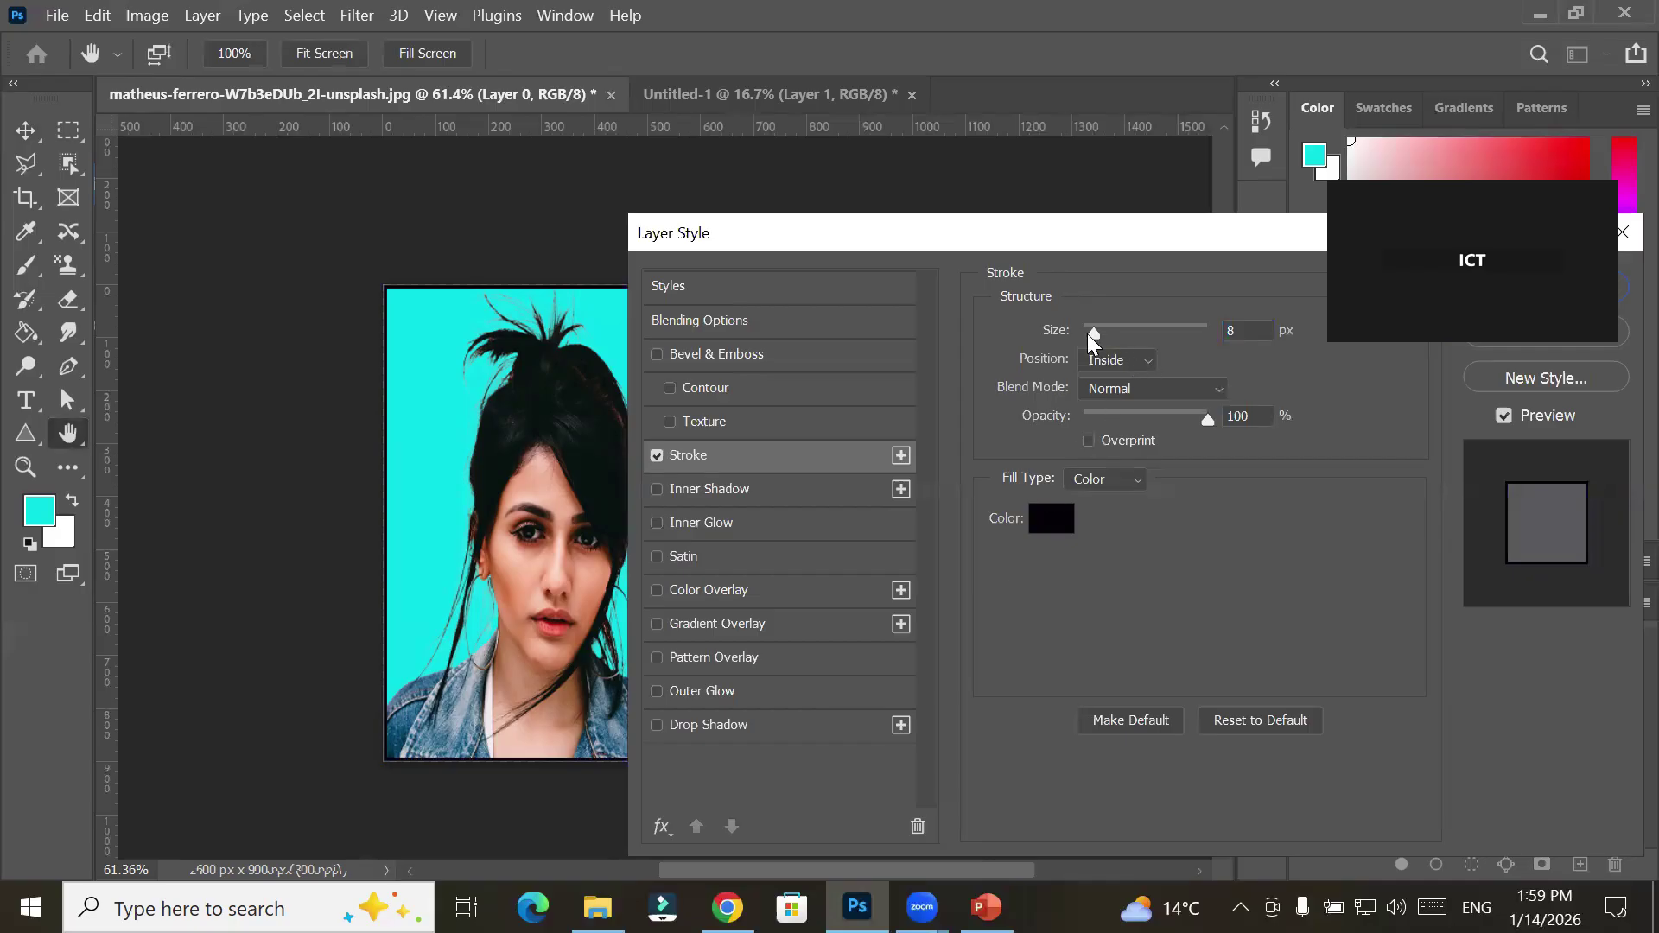
# Set the portrait's stroke size to 16 px and apply the layer style
pyautogui.moveTo(1093, 334); pyautogui.dragTo(1099, 332)
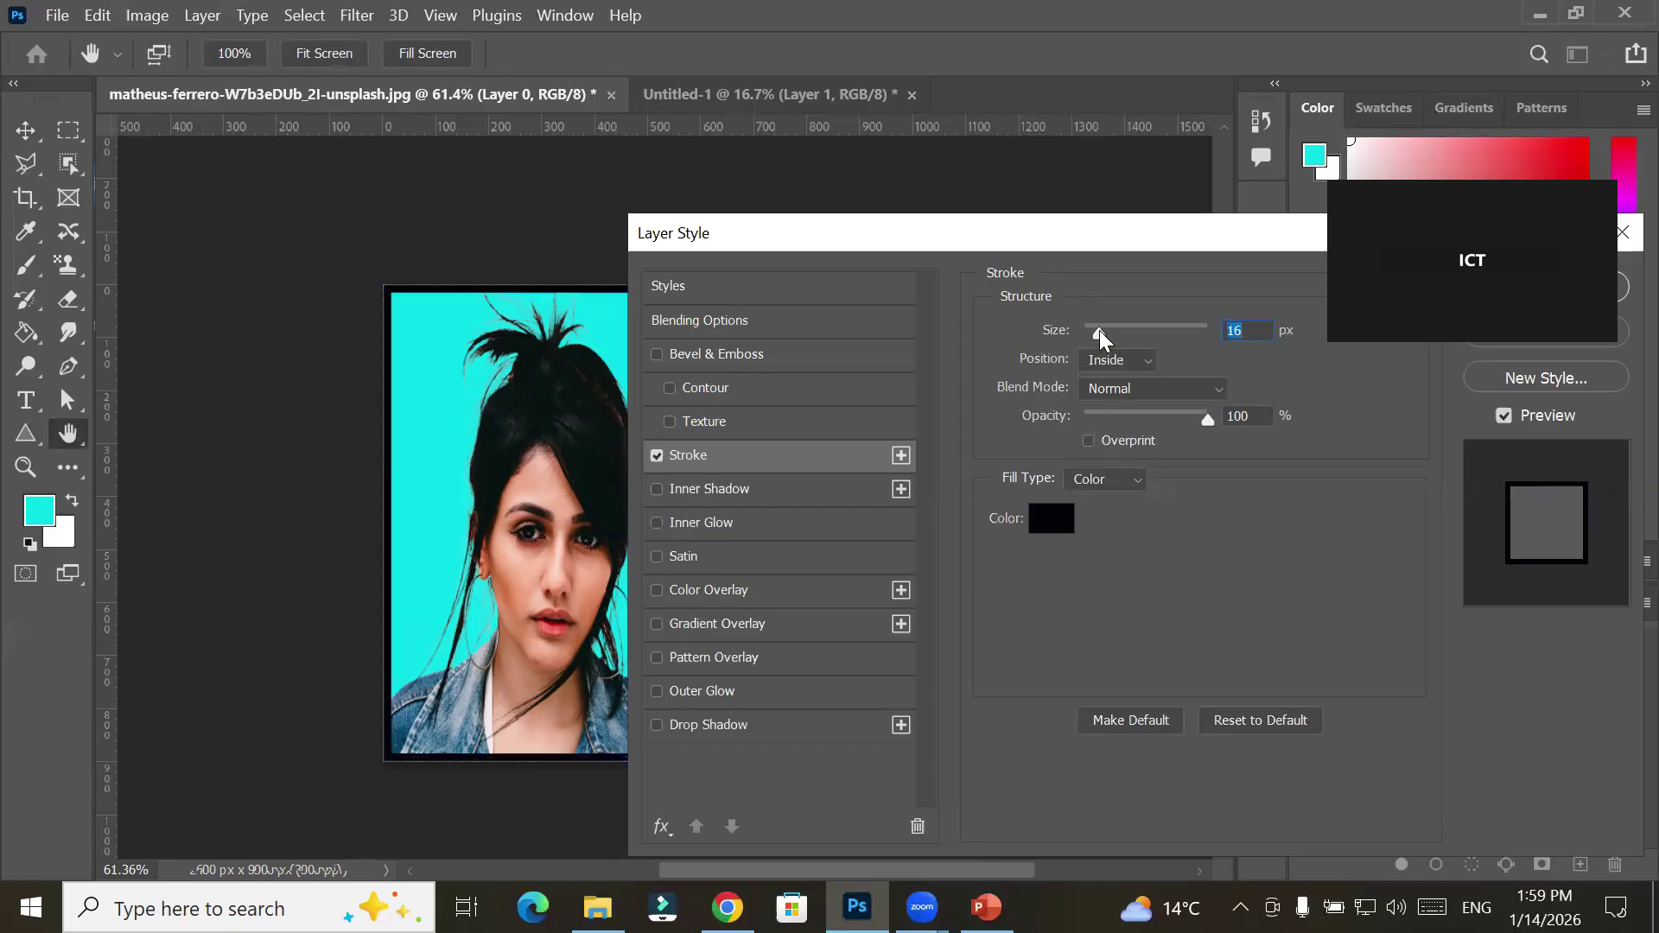
pyautogui.moveTo(1156, 238); pyautogui.dragTo(687, 261)
pyautogui.click(1085, 308)
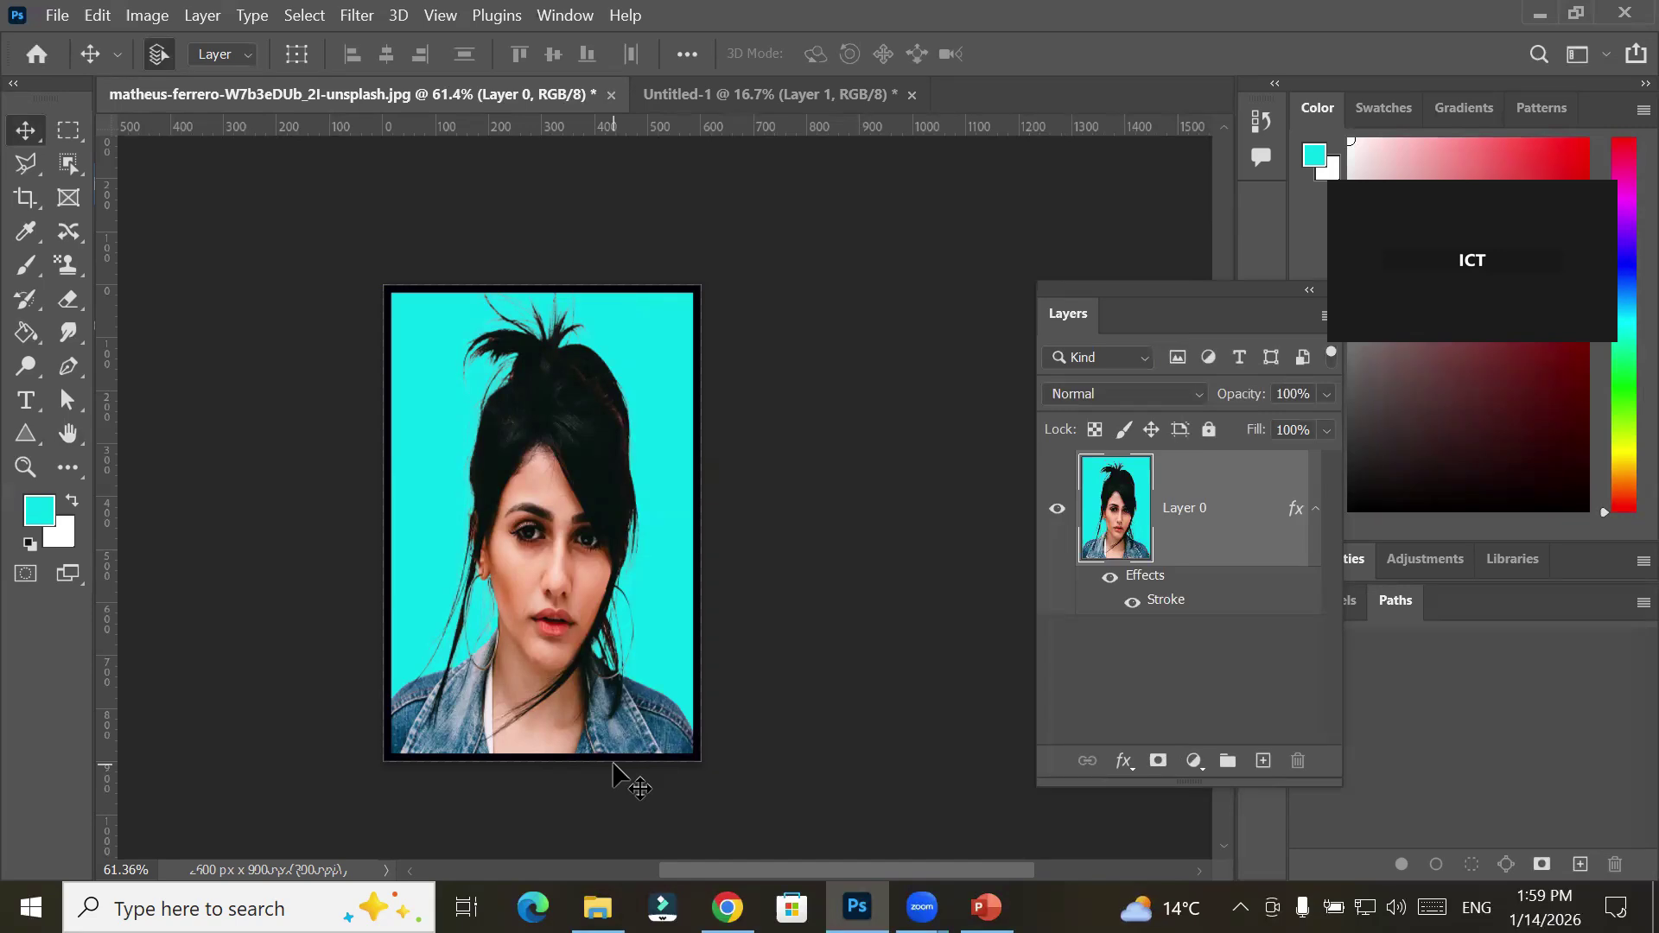
# Select the entire canvas of the bordered portrait and copy it
pyautogui.hotkey('ctrl', 'a')
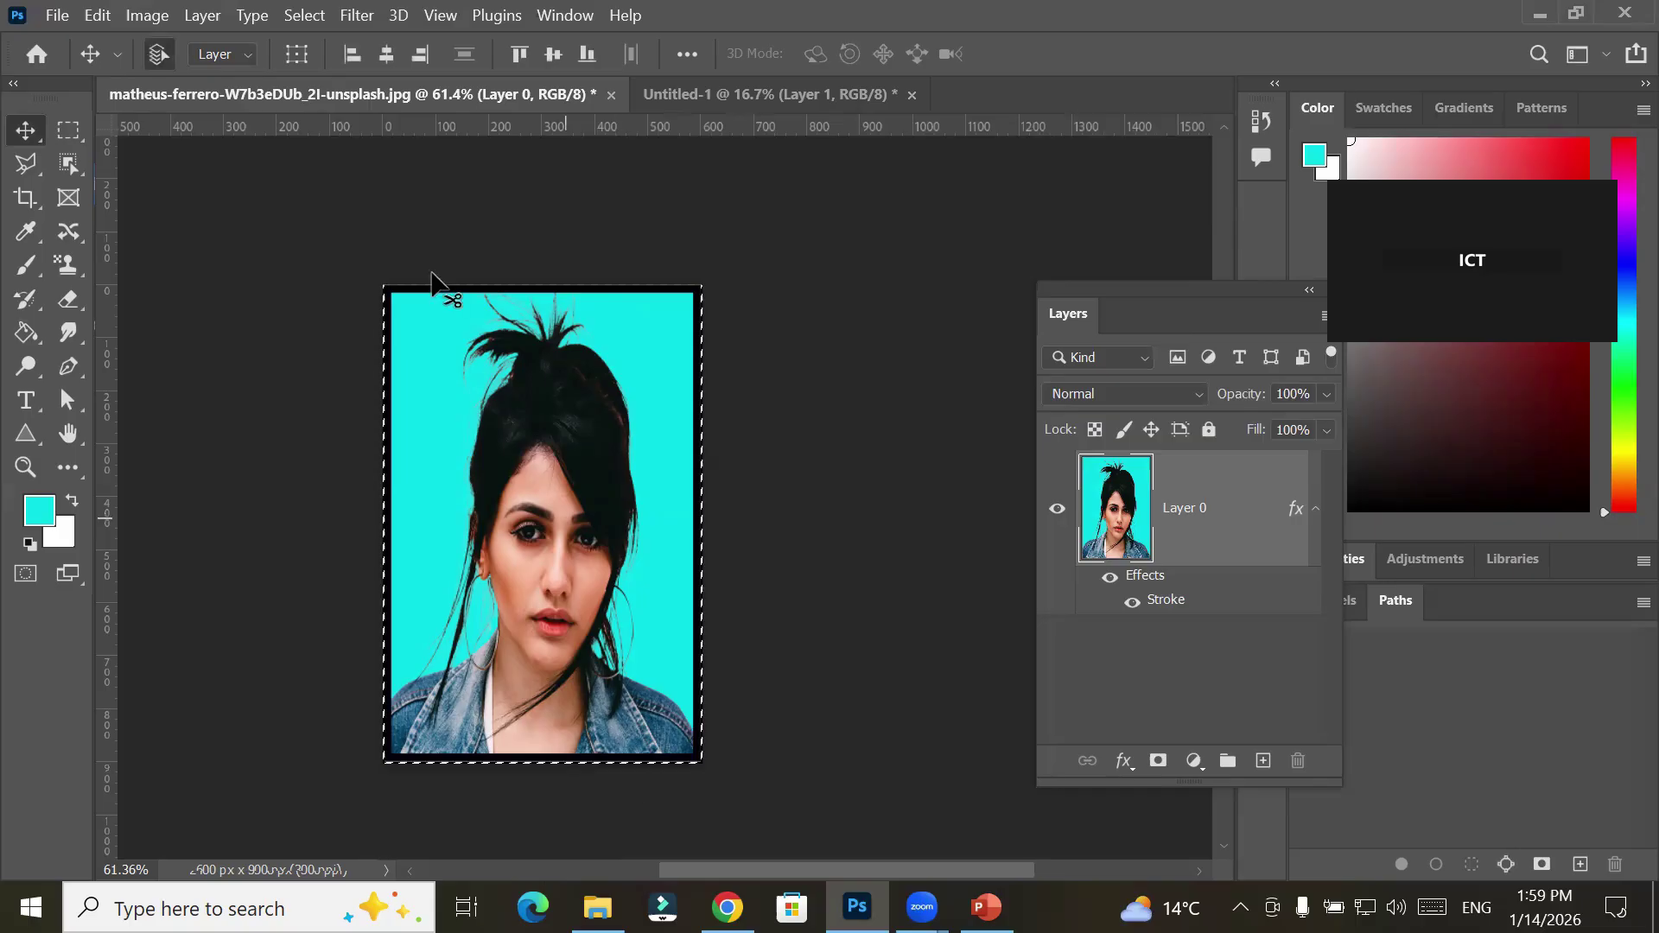
pyautogui.click(98, 16)
pyautogui.click(199, 183)
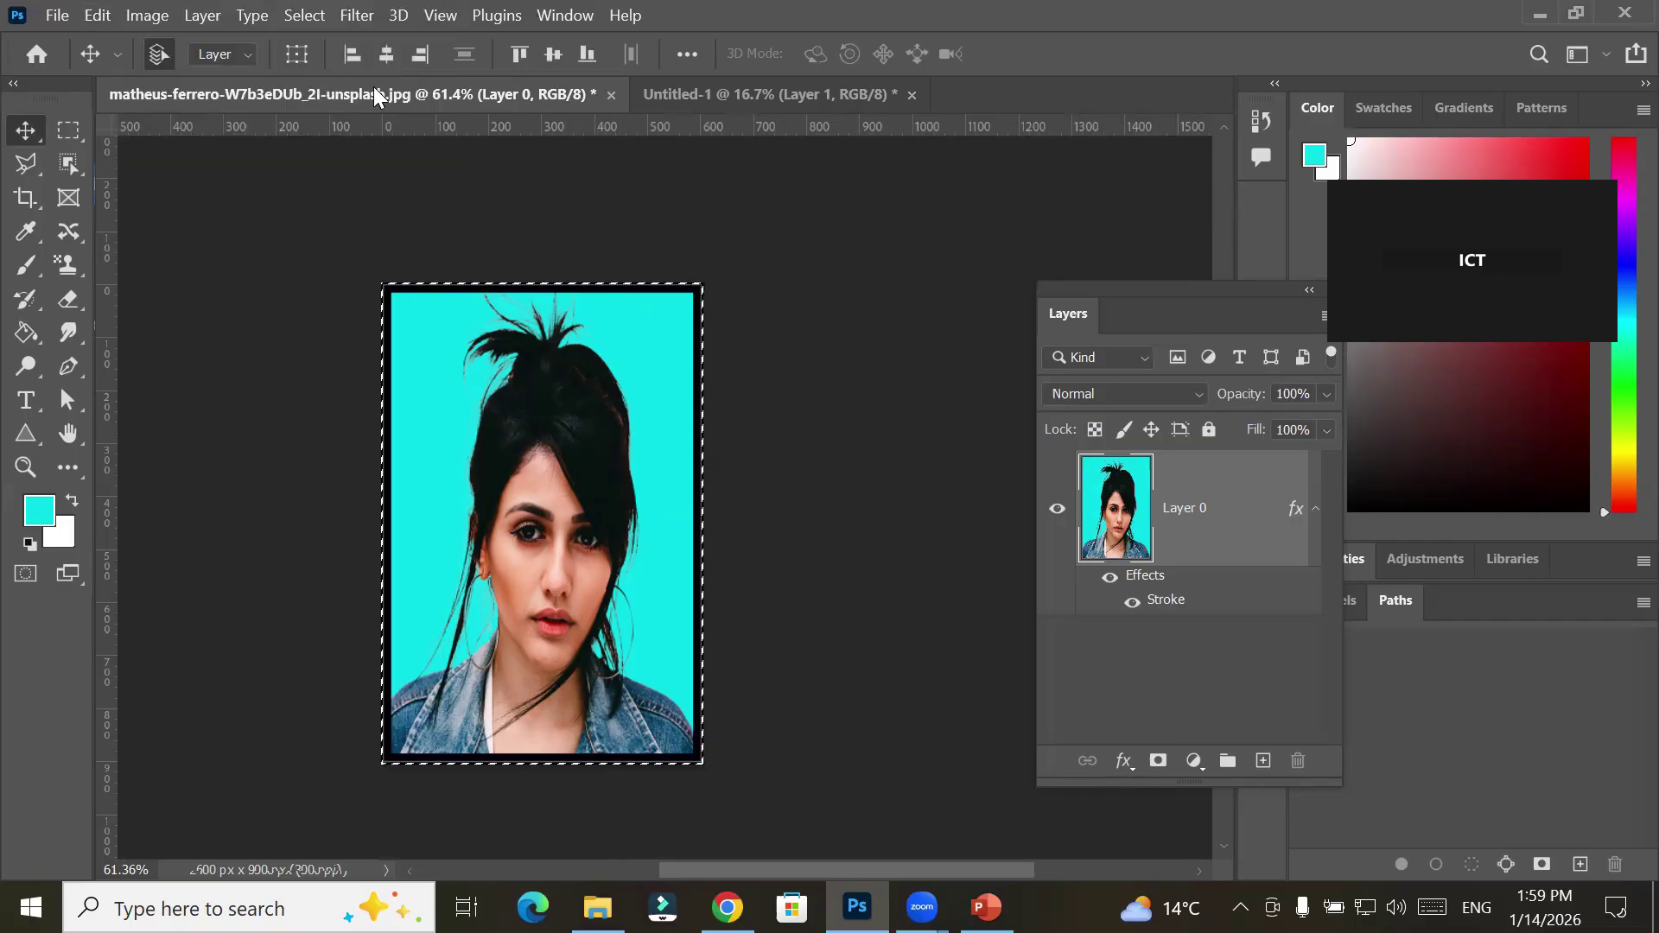
# Delete the unbordered portrait layer from the A4 document
pyautogui.click(722, 97)
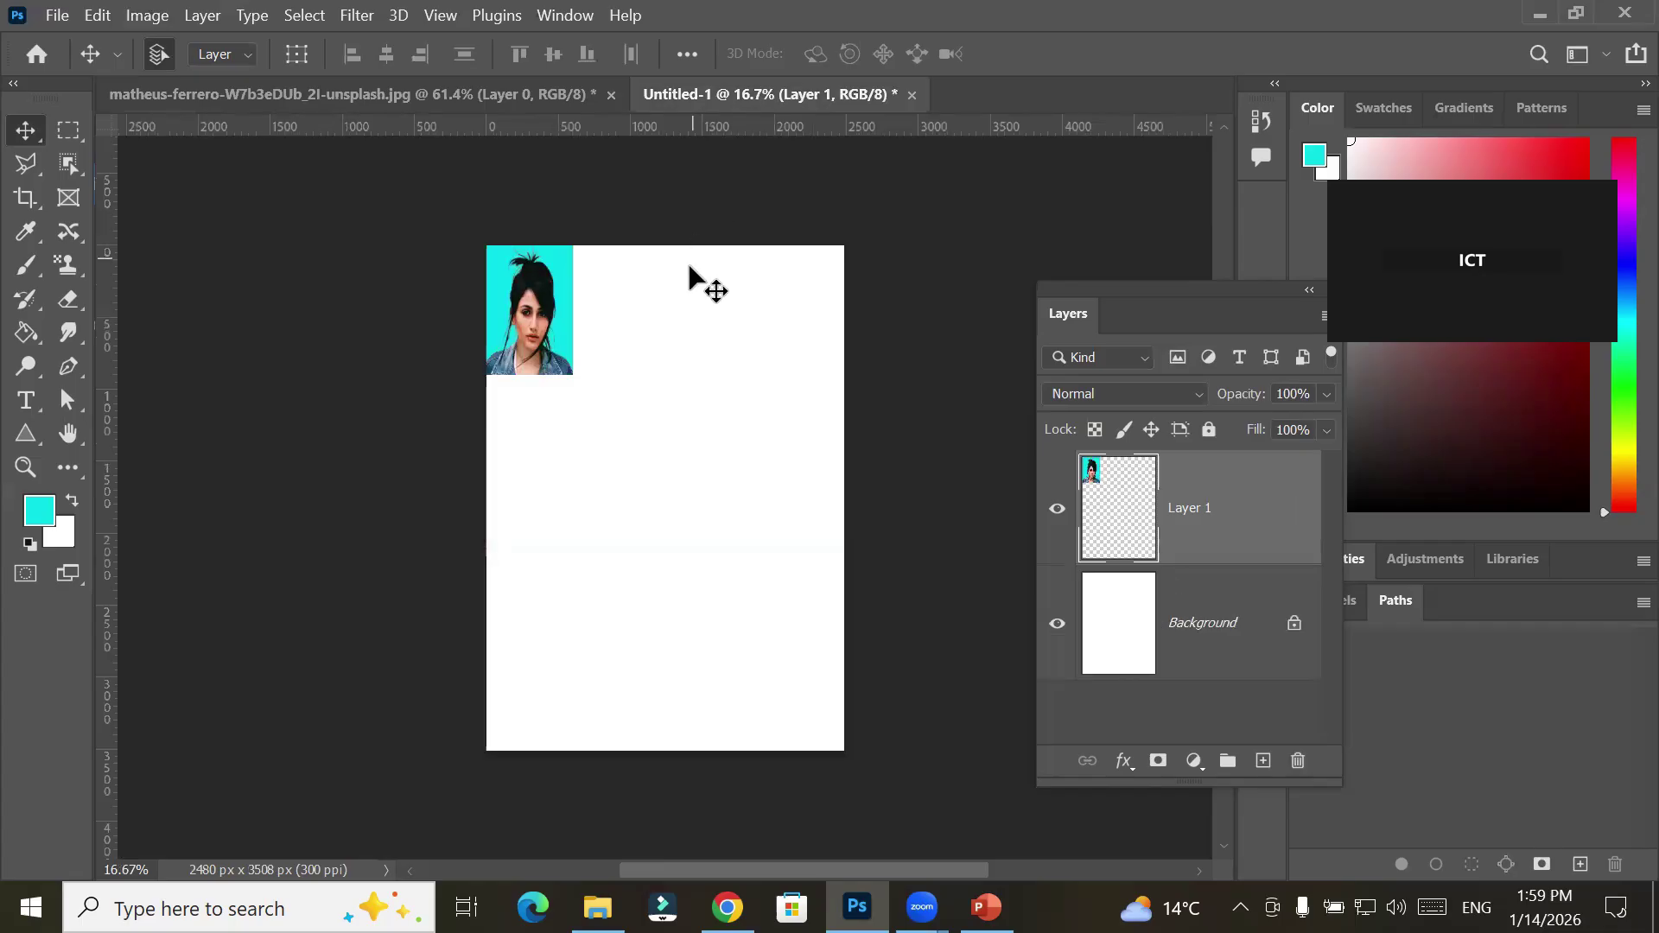
pyautogui.click(1288, 765)
pyautogui.click(790, 376)
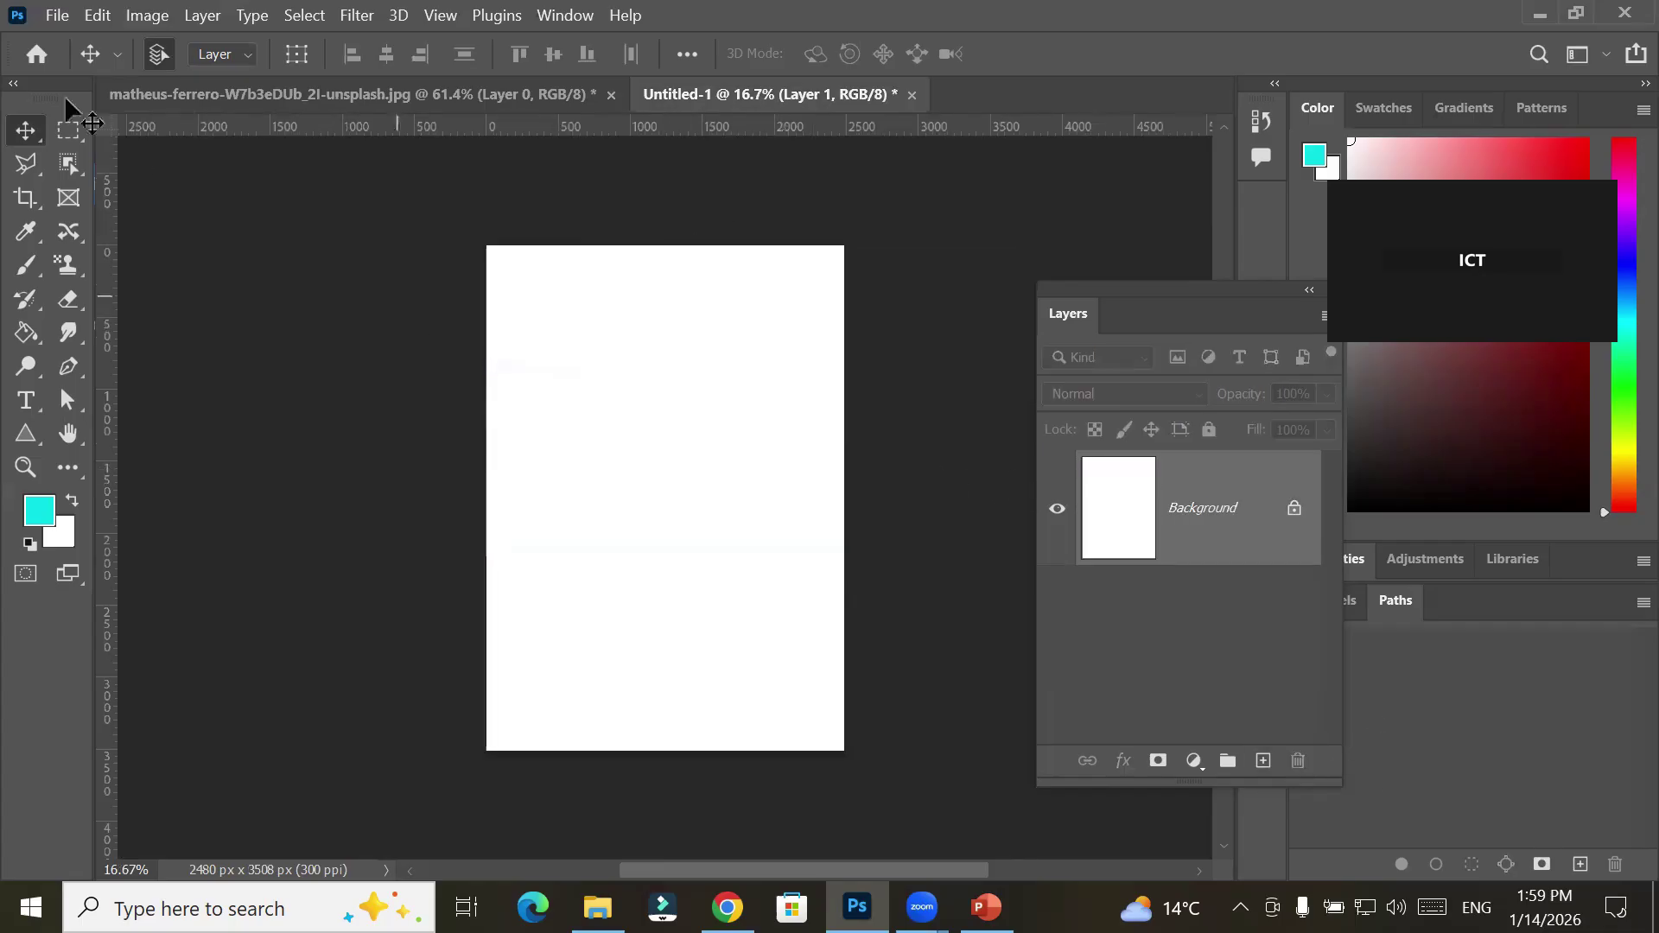
# Try pasting the copied portrait into the A4 page, inspect its edges up close, and delete the pasted layer
pyautogui.click(95, 15)
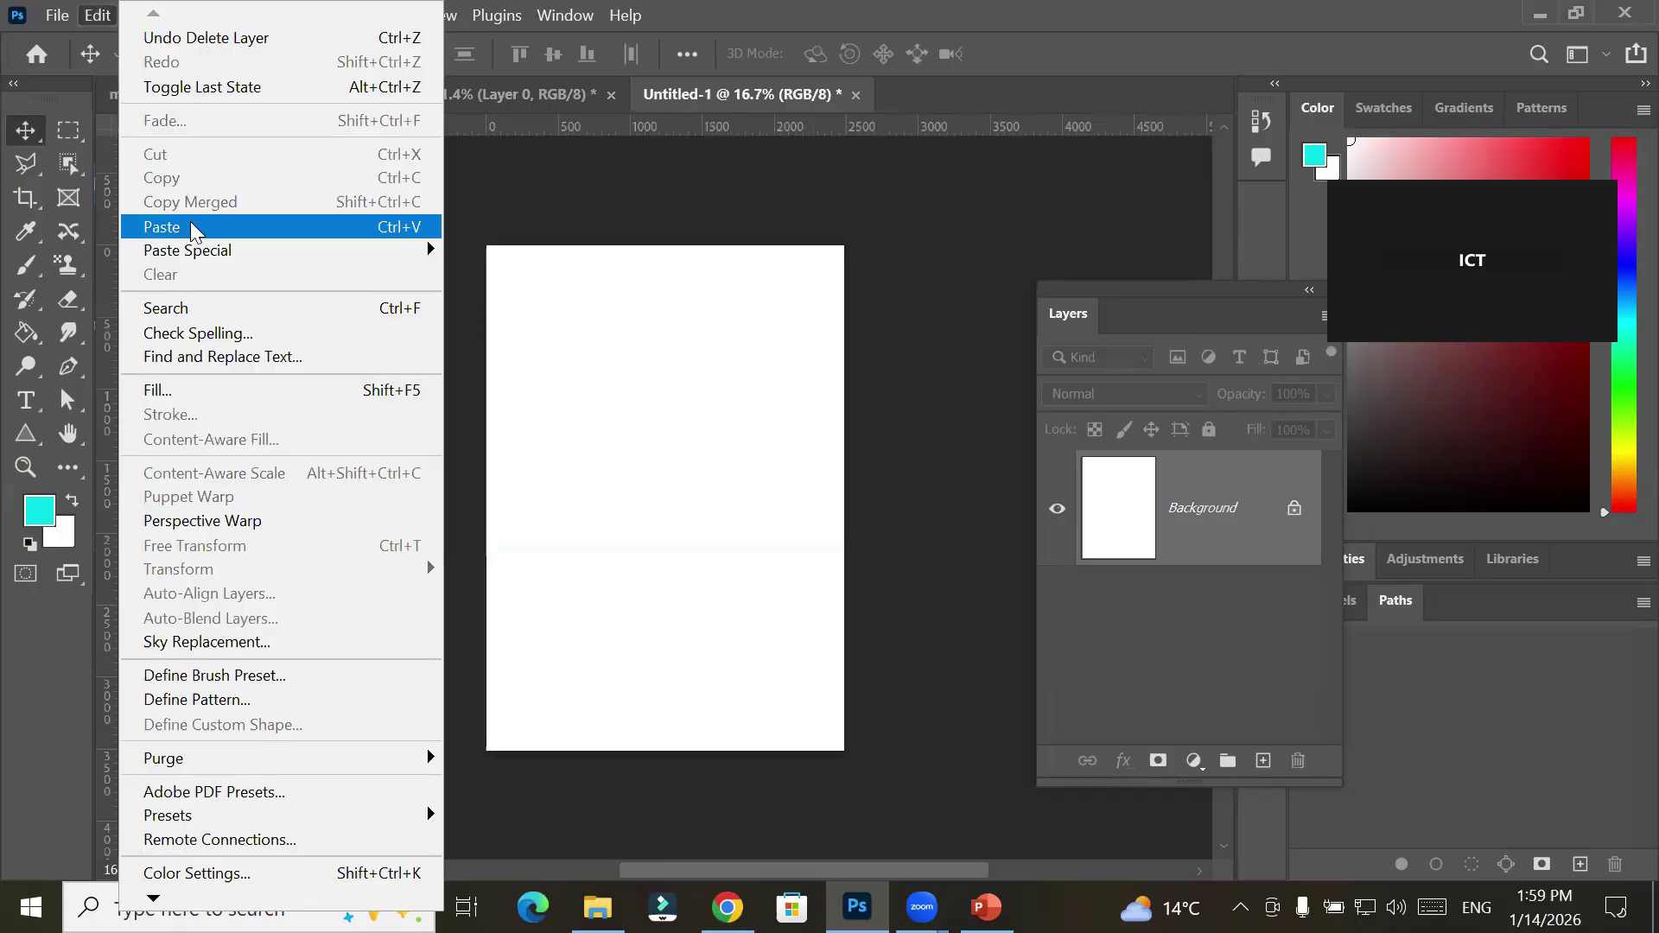
pyautogui.click(191, 228)
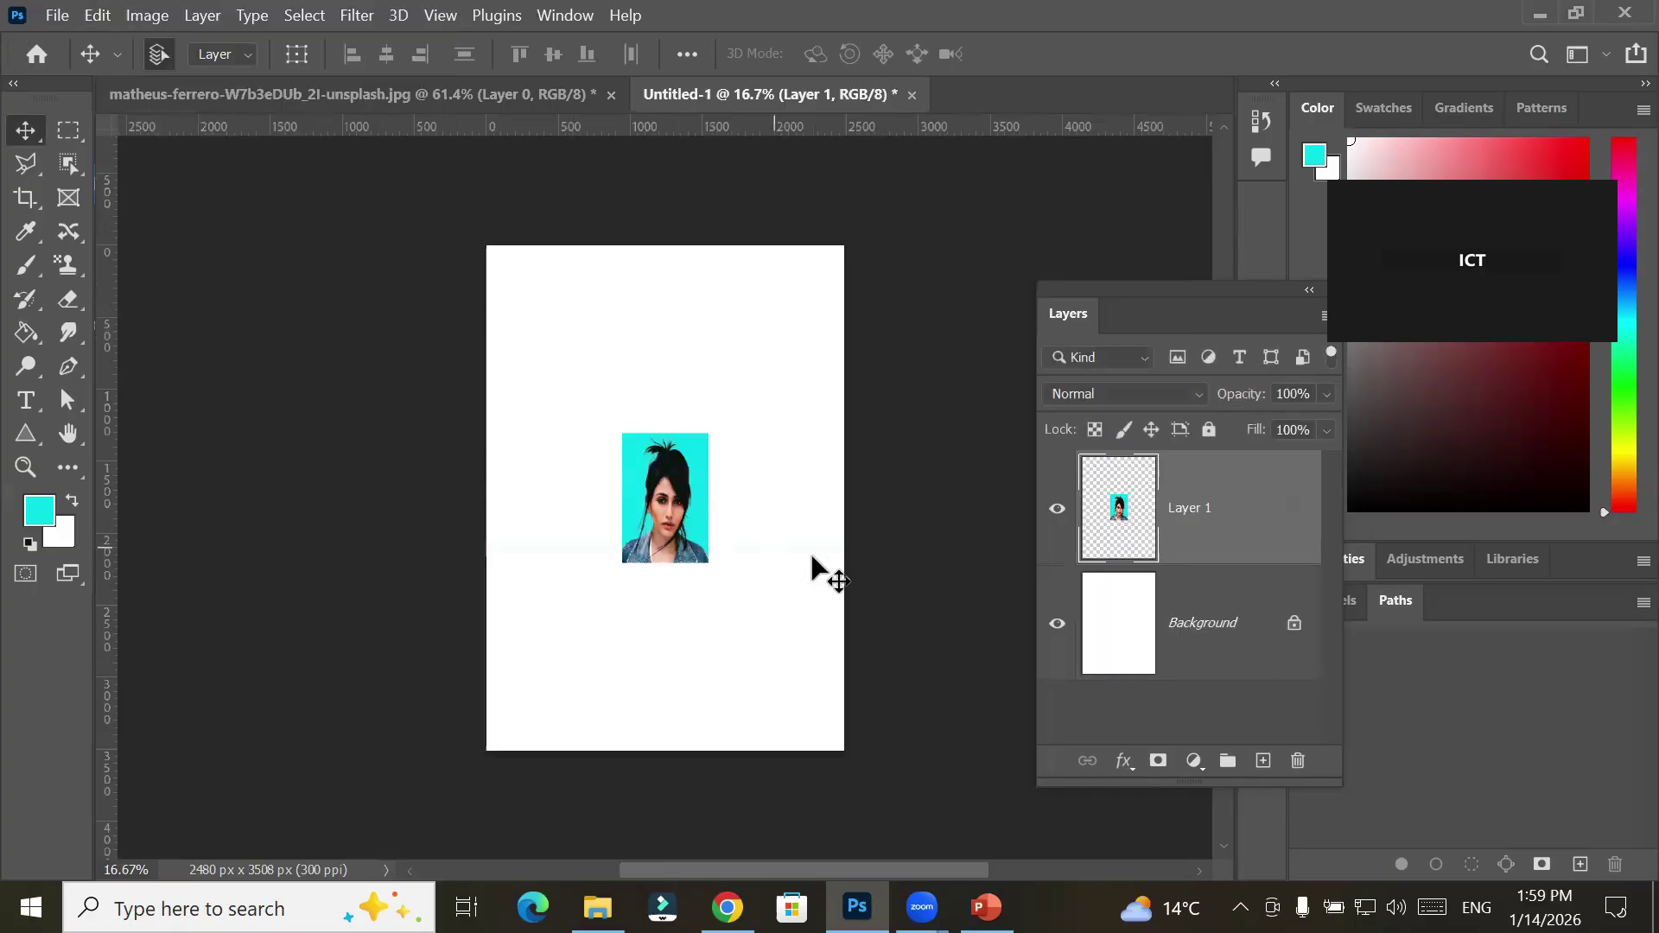
pyautogui.moveTo(687, 521); pyautogui.dragTo(688, 588)
pyautogui.scroll(5, 688, 587)
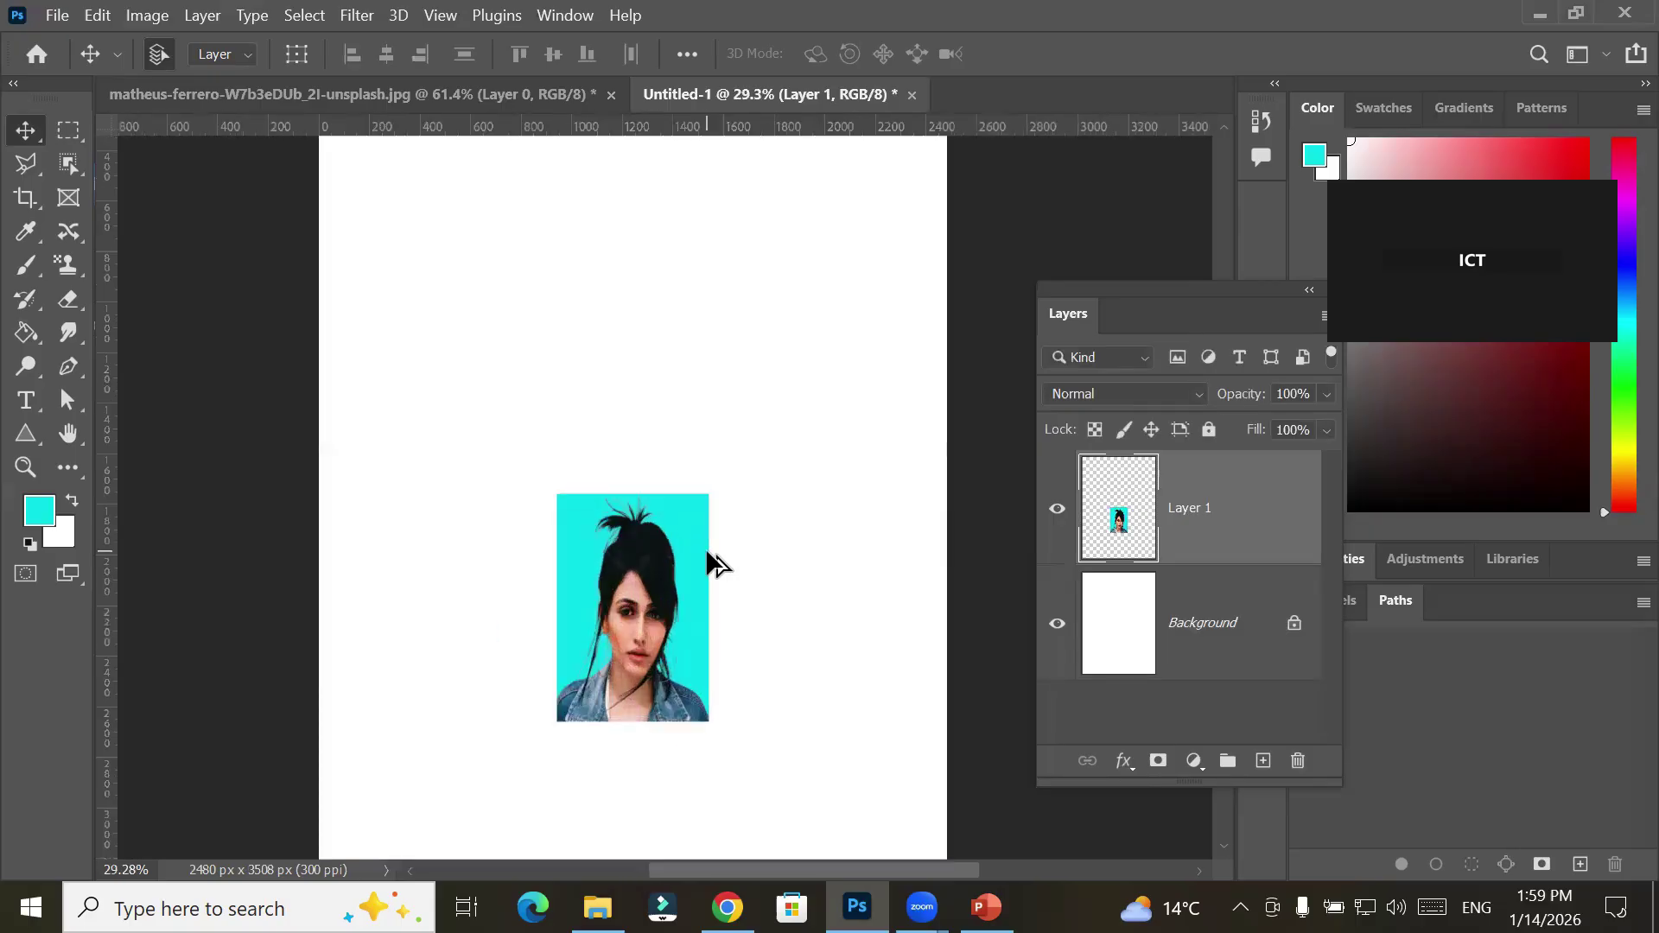
pyautogui.scroll(3, 710, 551)
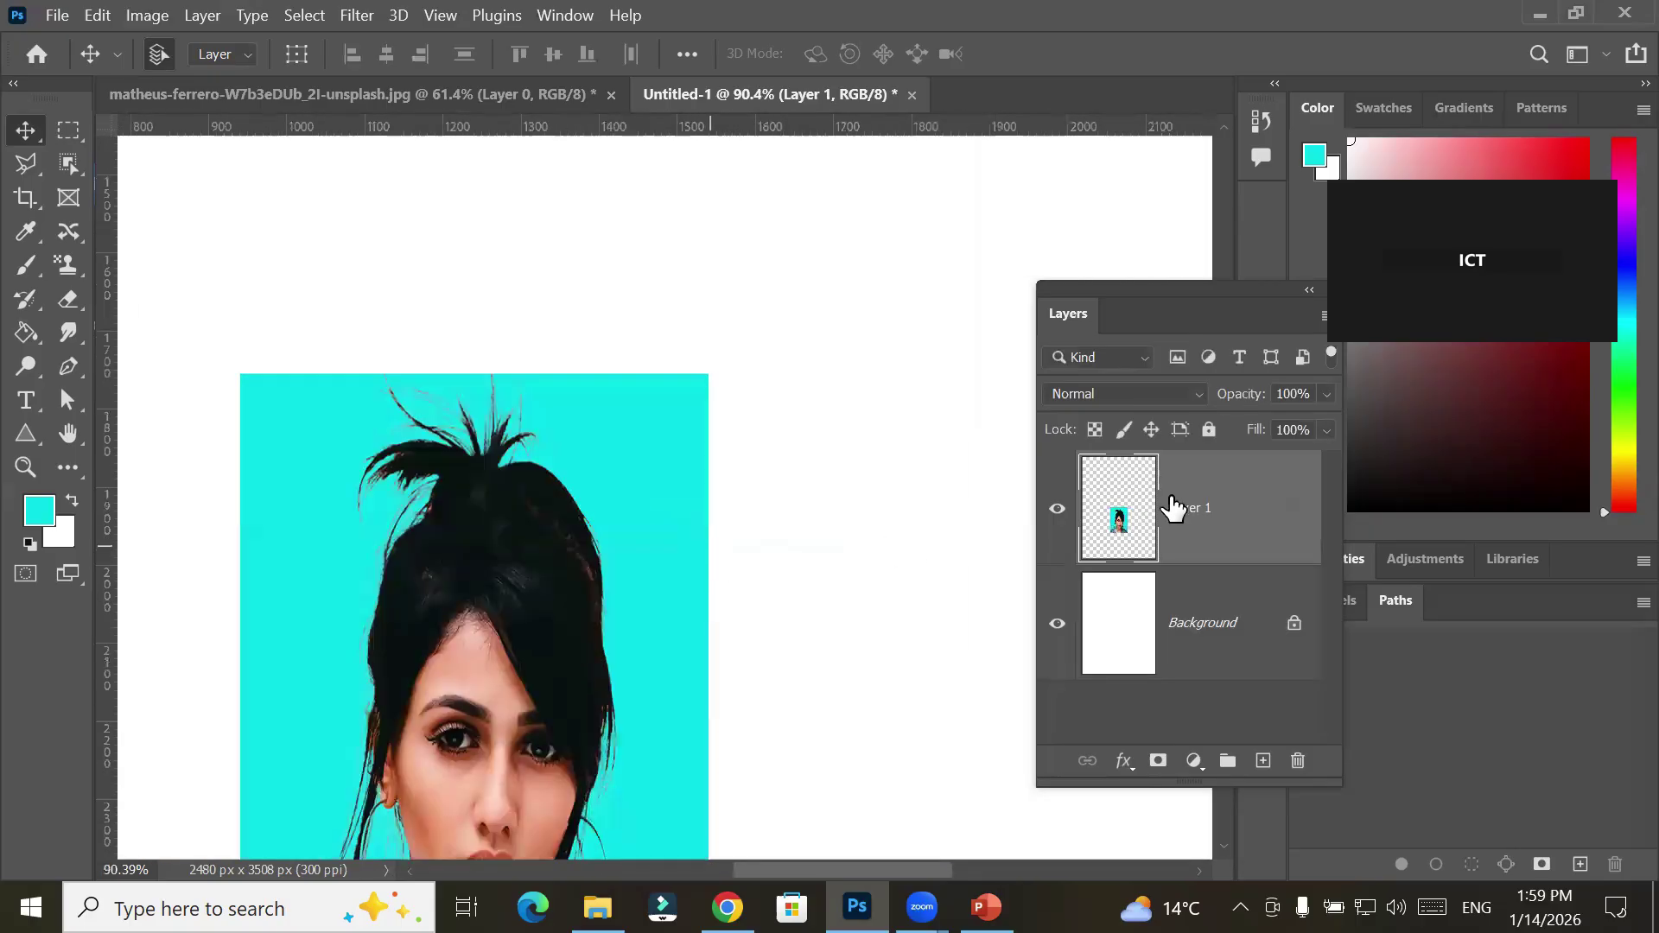
pyautogui.click(1296, 760)
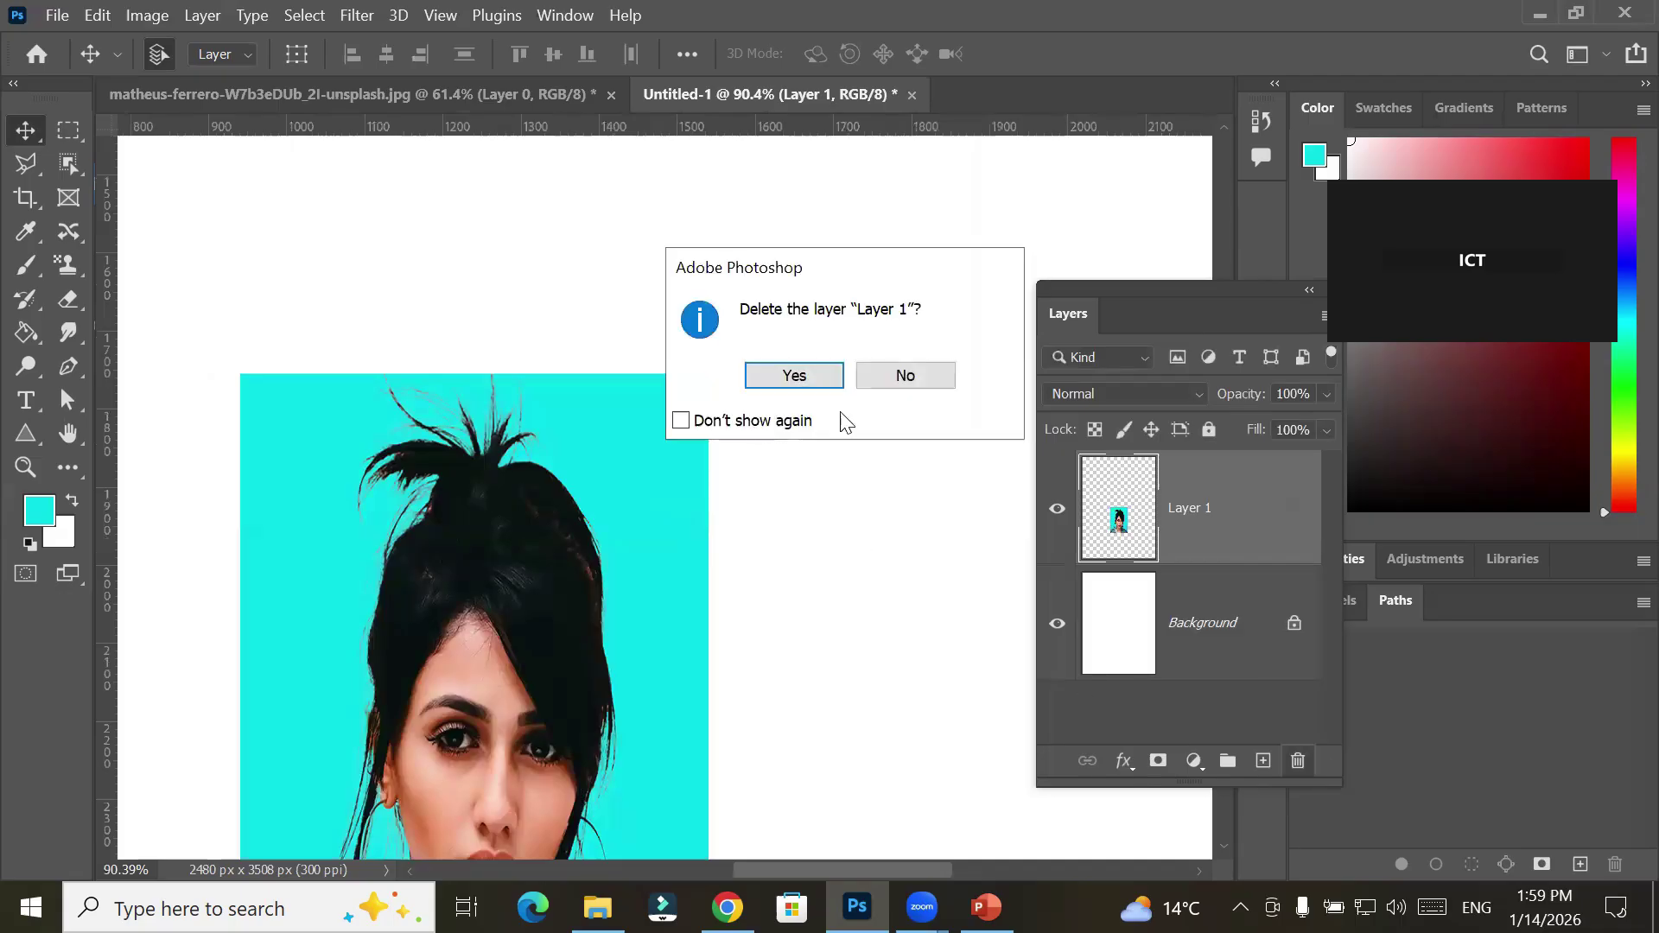
pyautogui.click(794, 376)
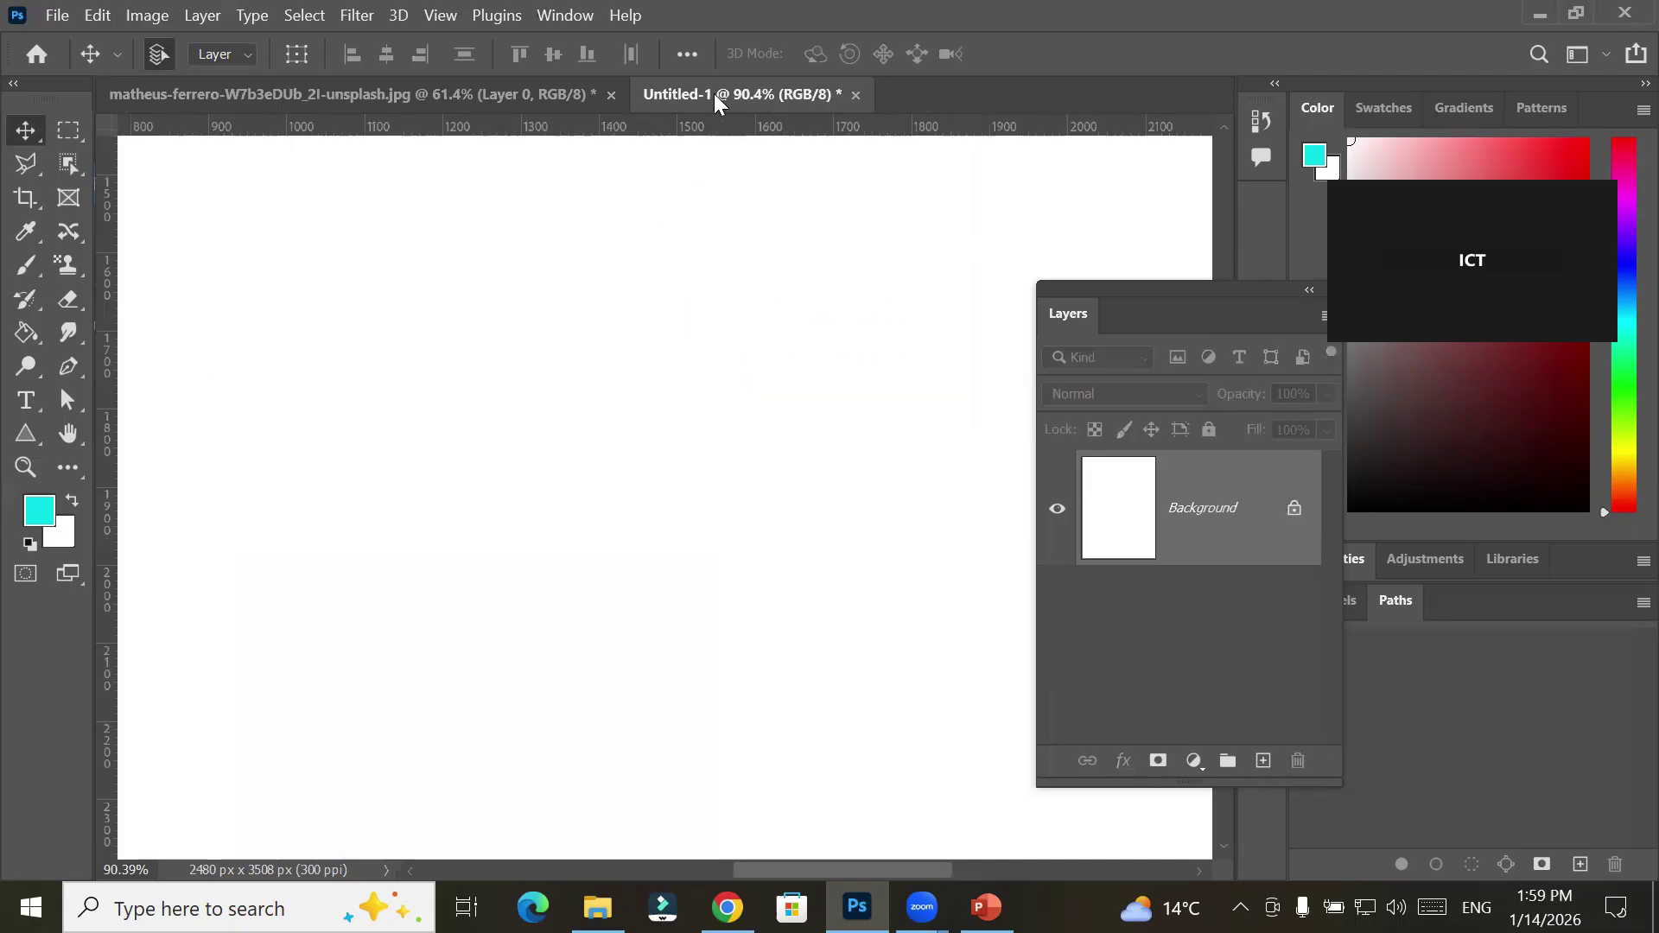
# Copy the bordered portrait again, try transferring it onto the A4 page, and undo the transfer
pyautogui.click(487, 95)
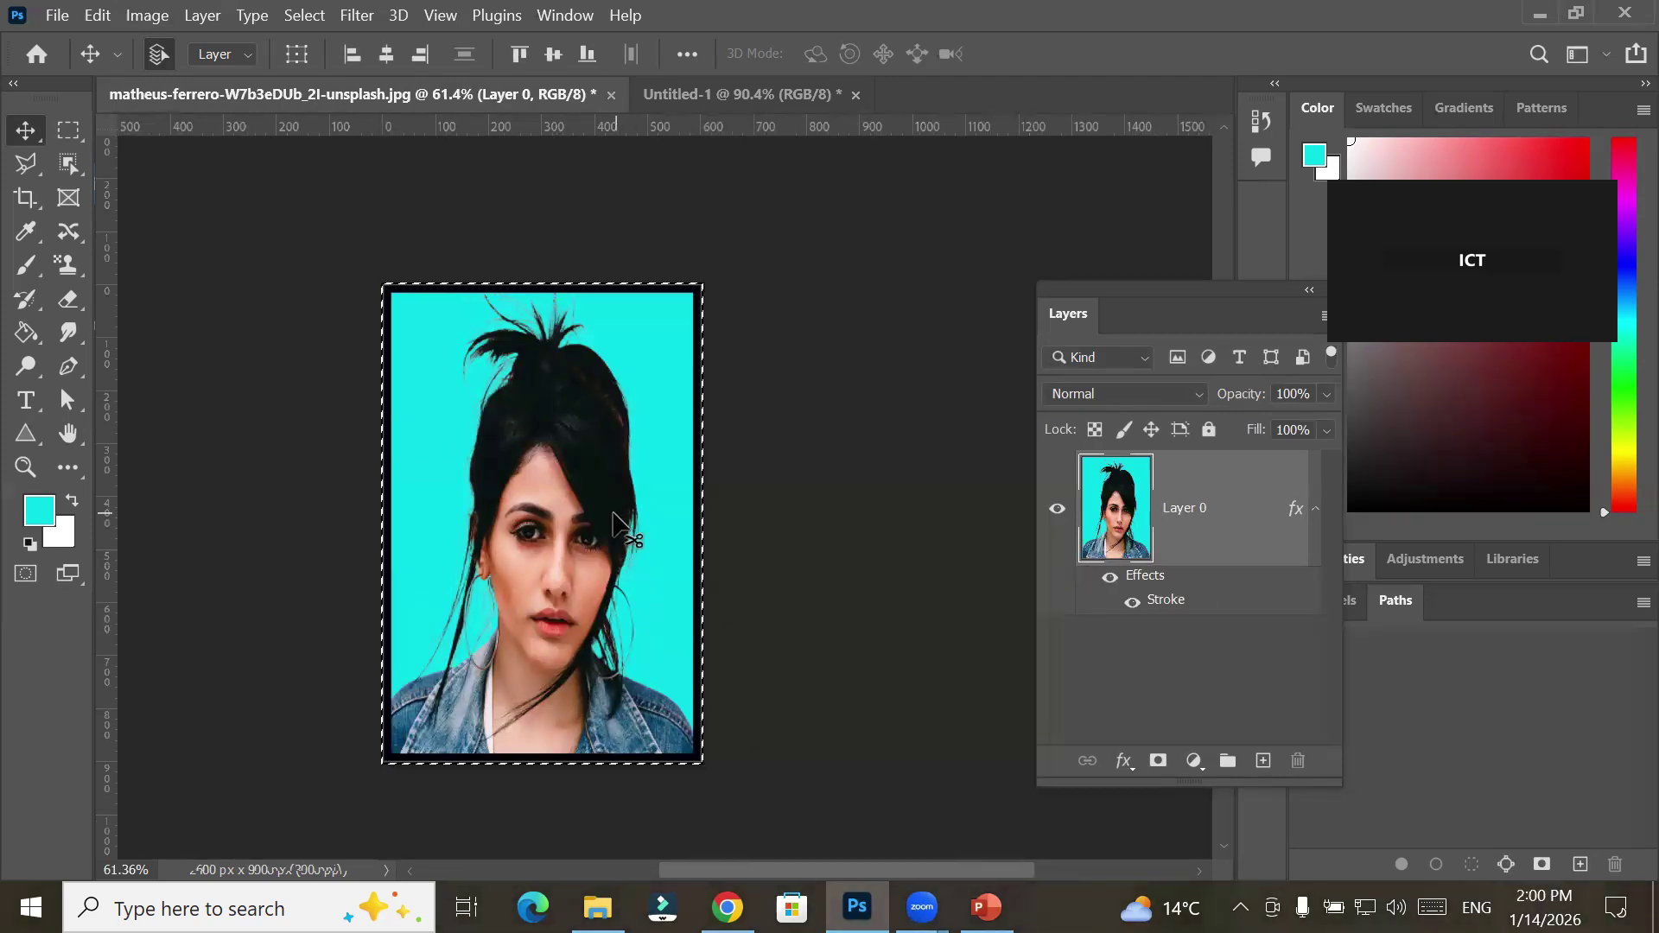
pyautogui.click(98, 21)
pyautogui.click(232, 177)
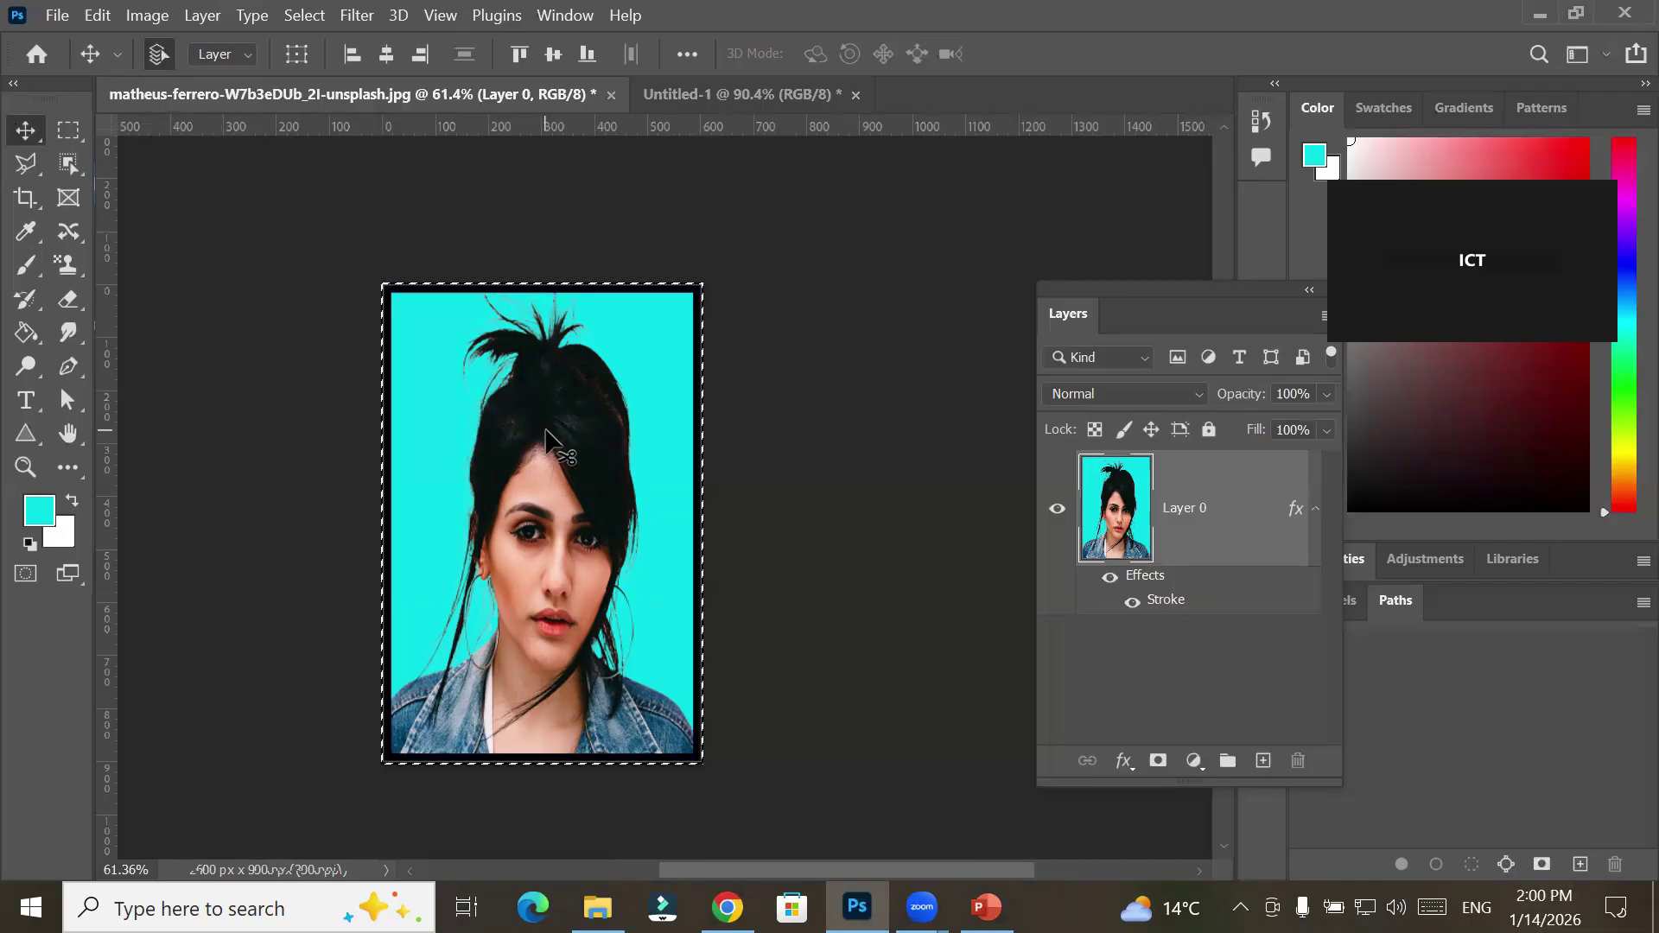
pyautogui.moveTo(546, 430); pyautogui.dragTo(544, 505)
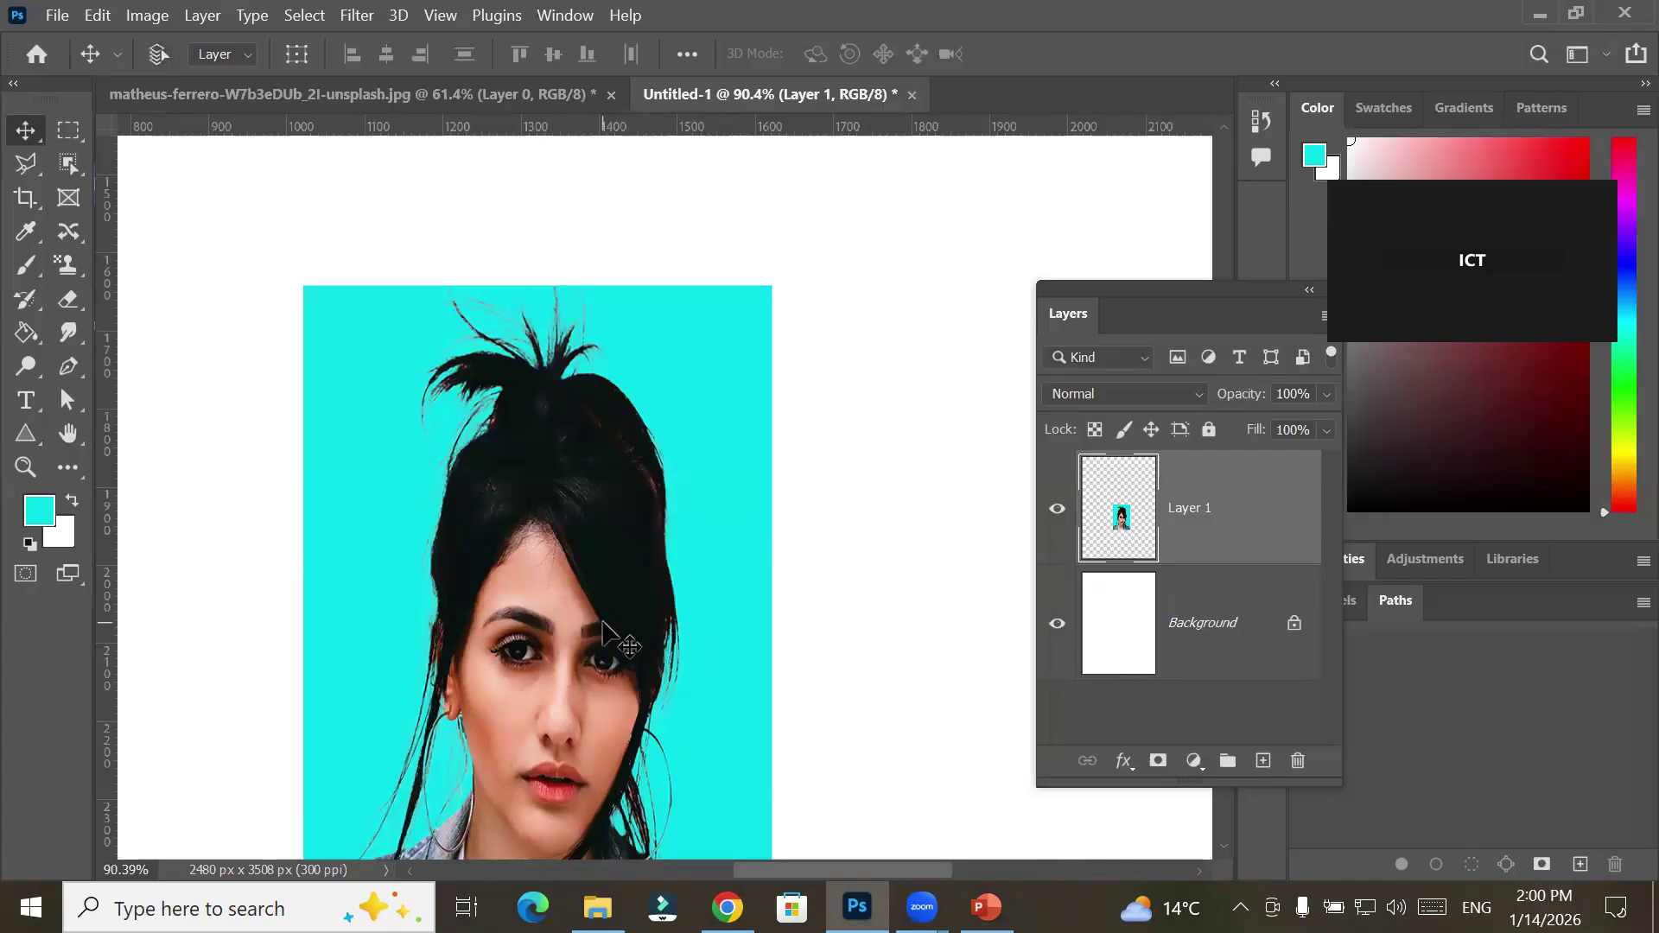
pyautogui.hotkey('ctrl', 'z')
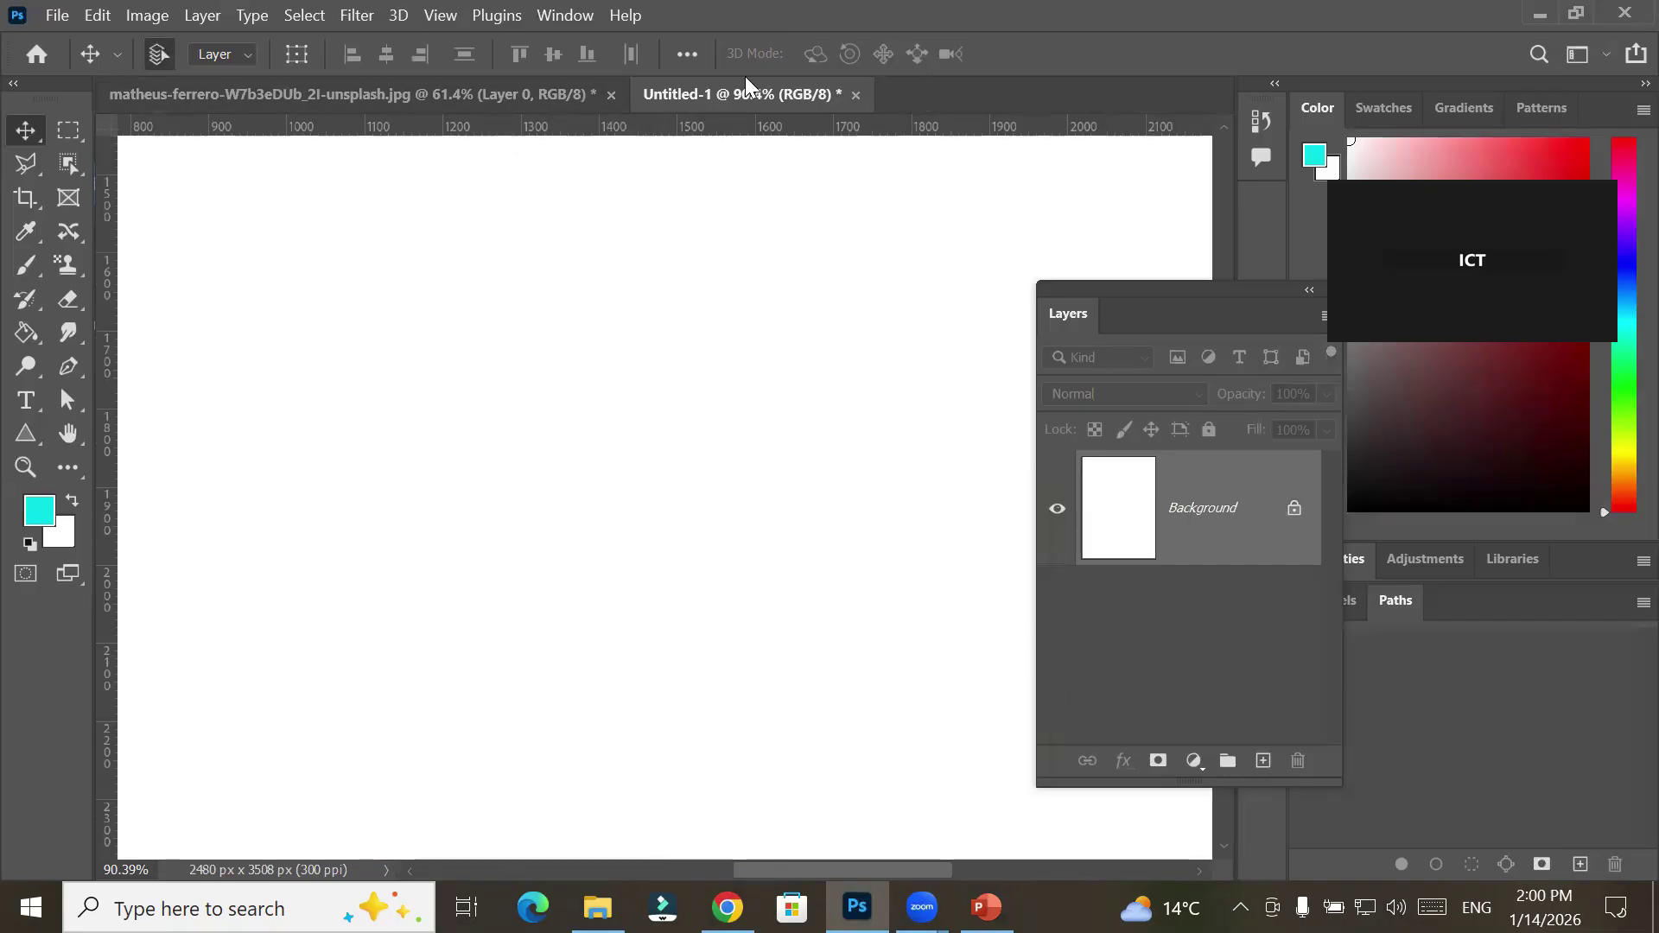
# Back in the portrait document, clear the selection and draw a rectangular marquee around the whole bordered portrait
pyautogui.click(503, 92)
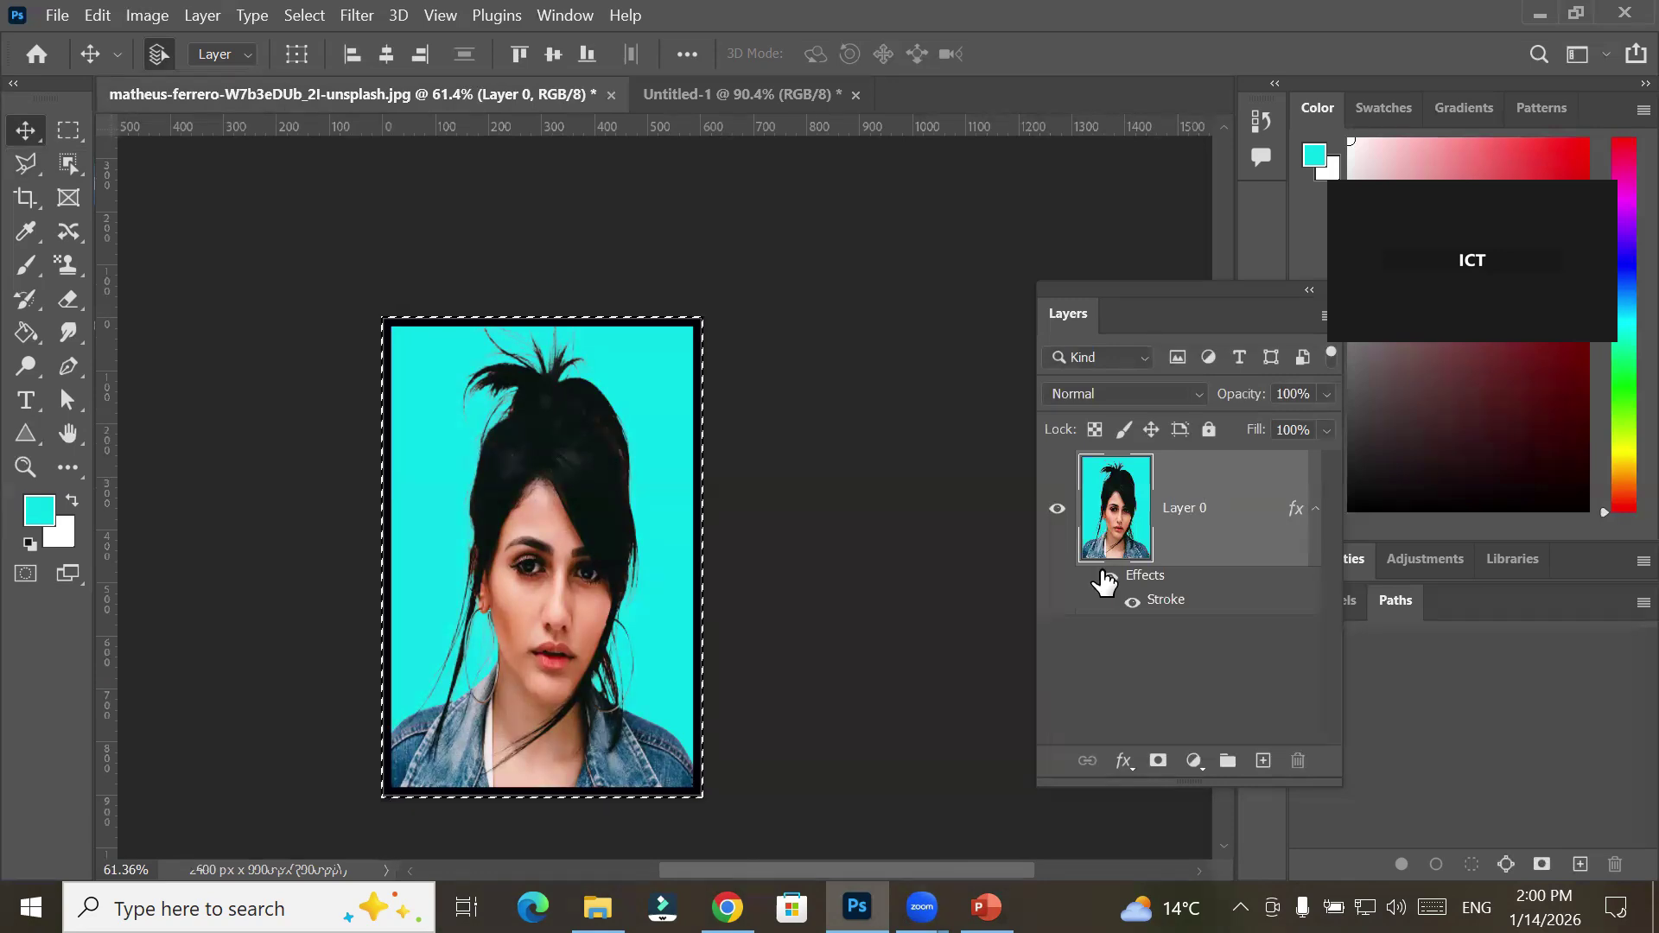
pyautogui.hotkey('ctrl', 'd')
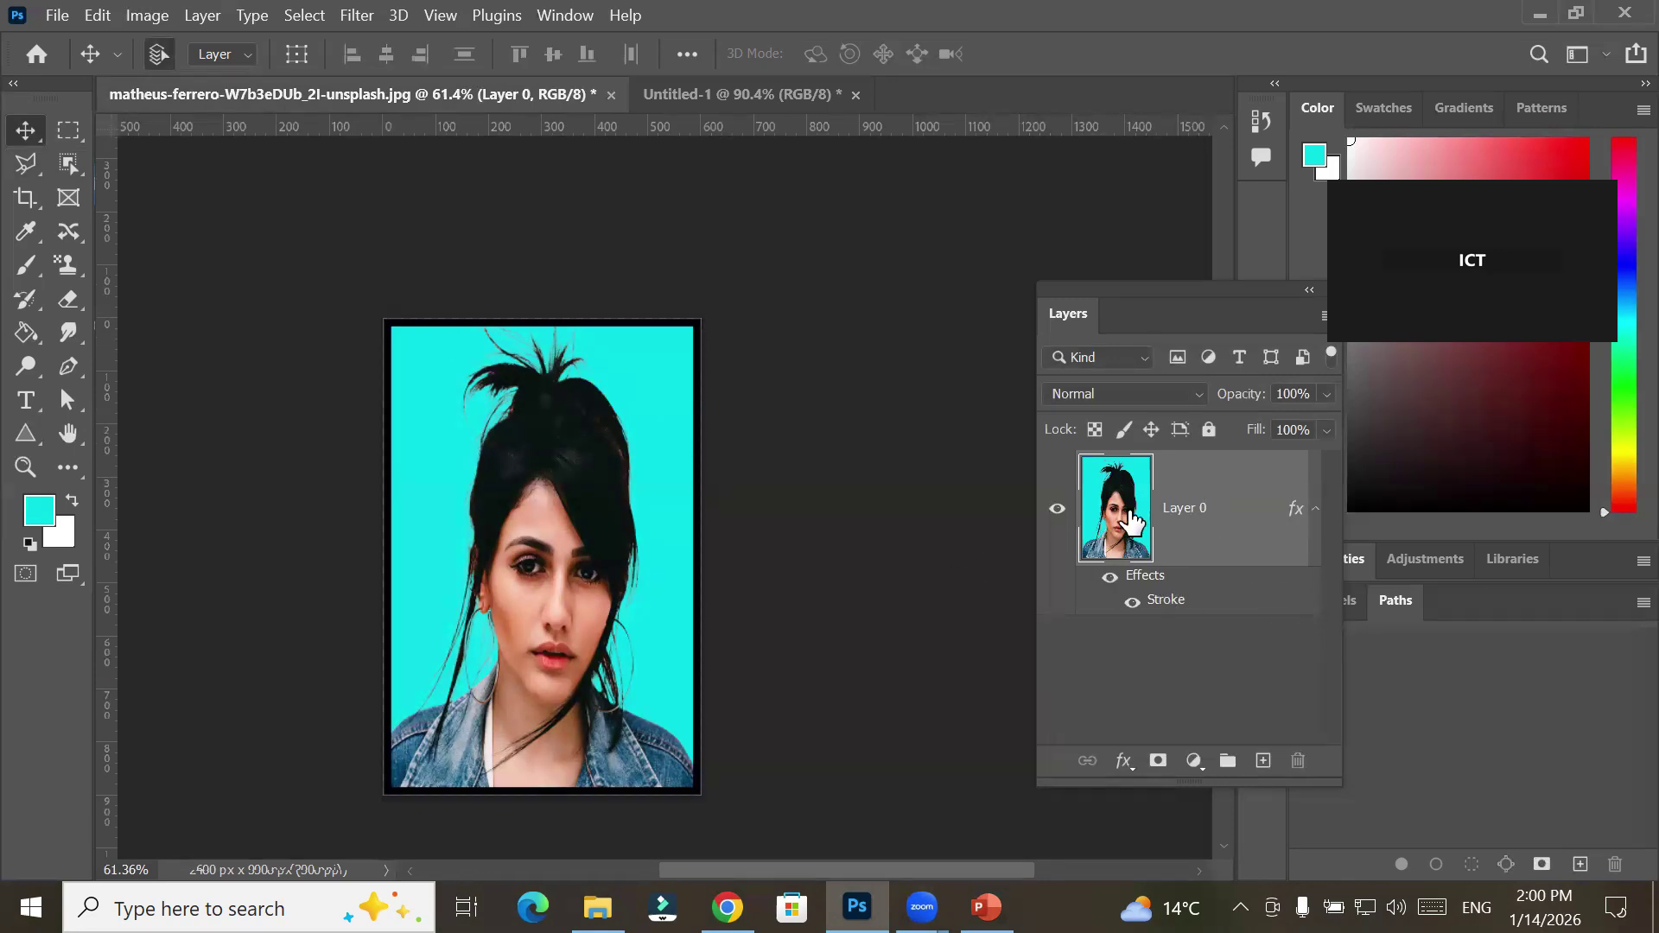
pyautogui.click(69, 130)
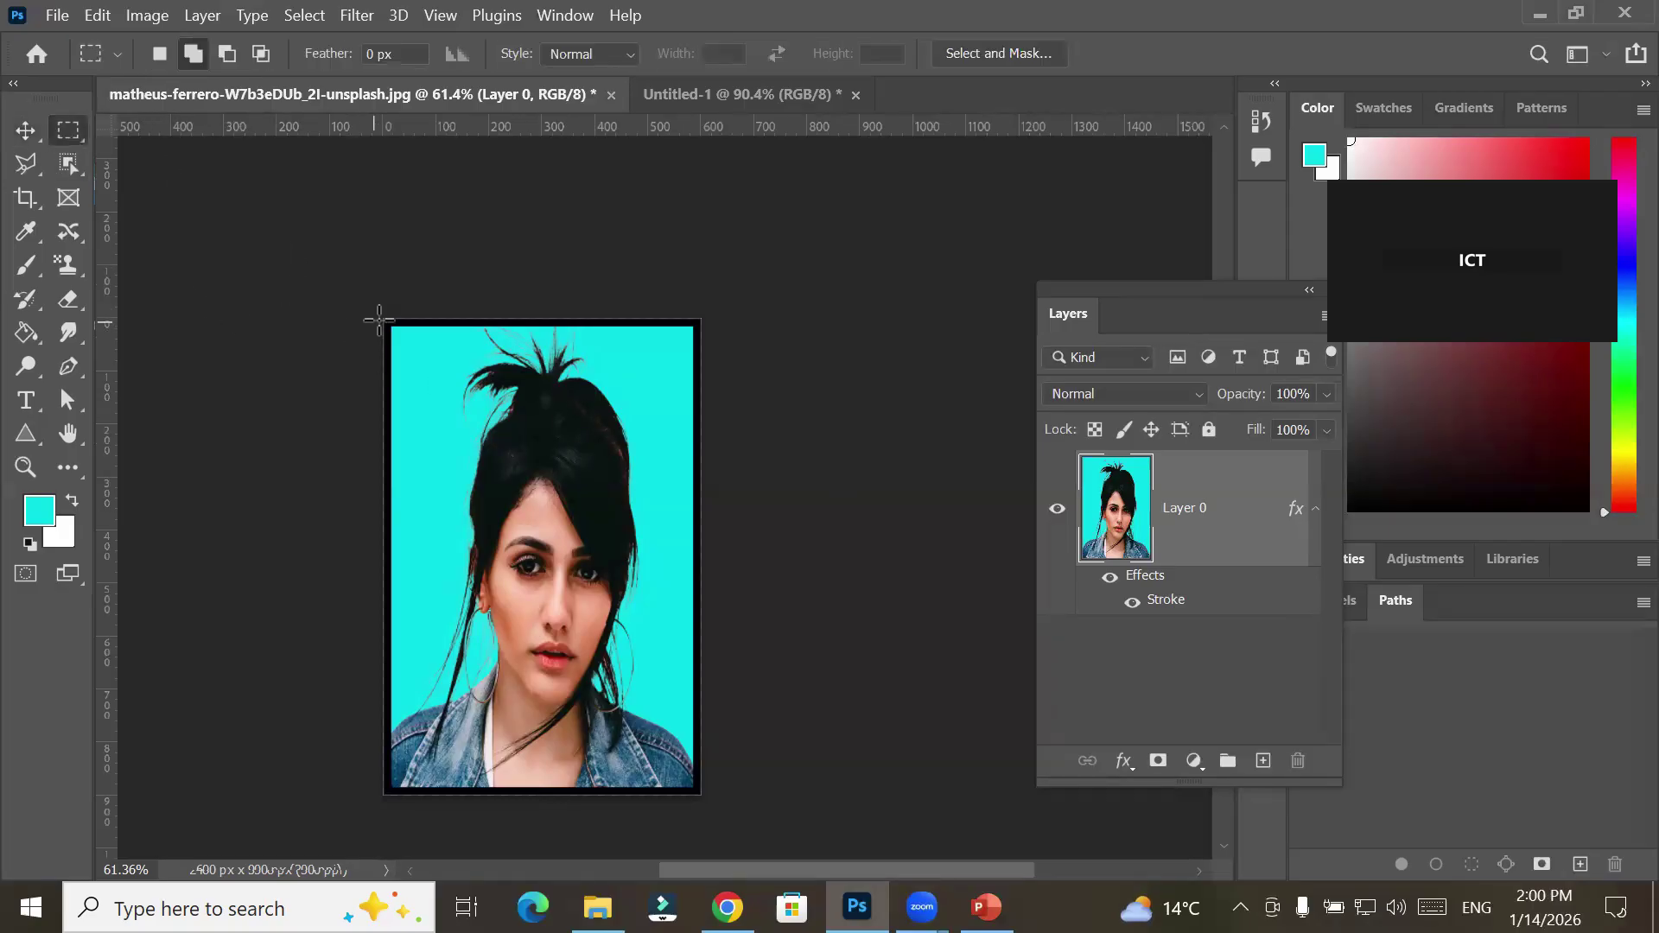
pyautogui.moveTo(386, 315); pyautogui.dragTo(698, 811)
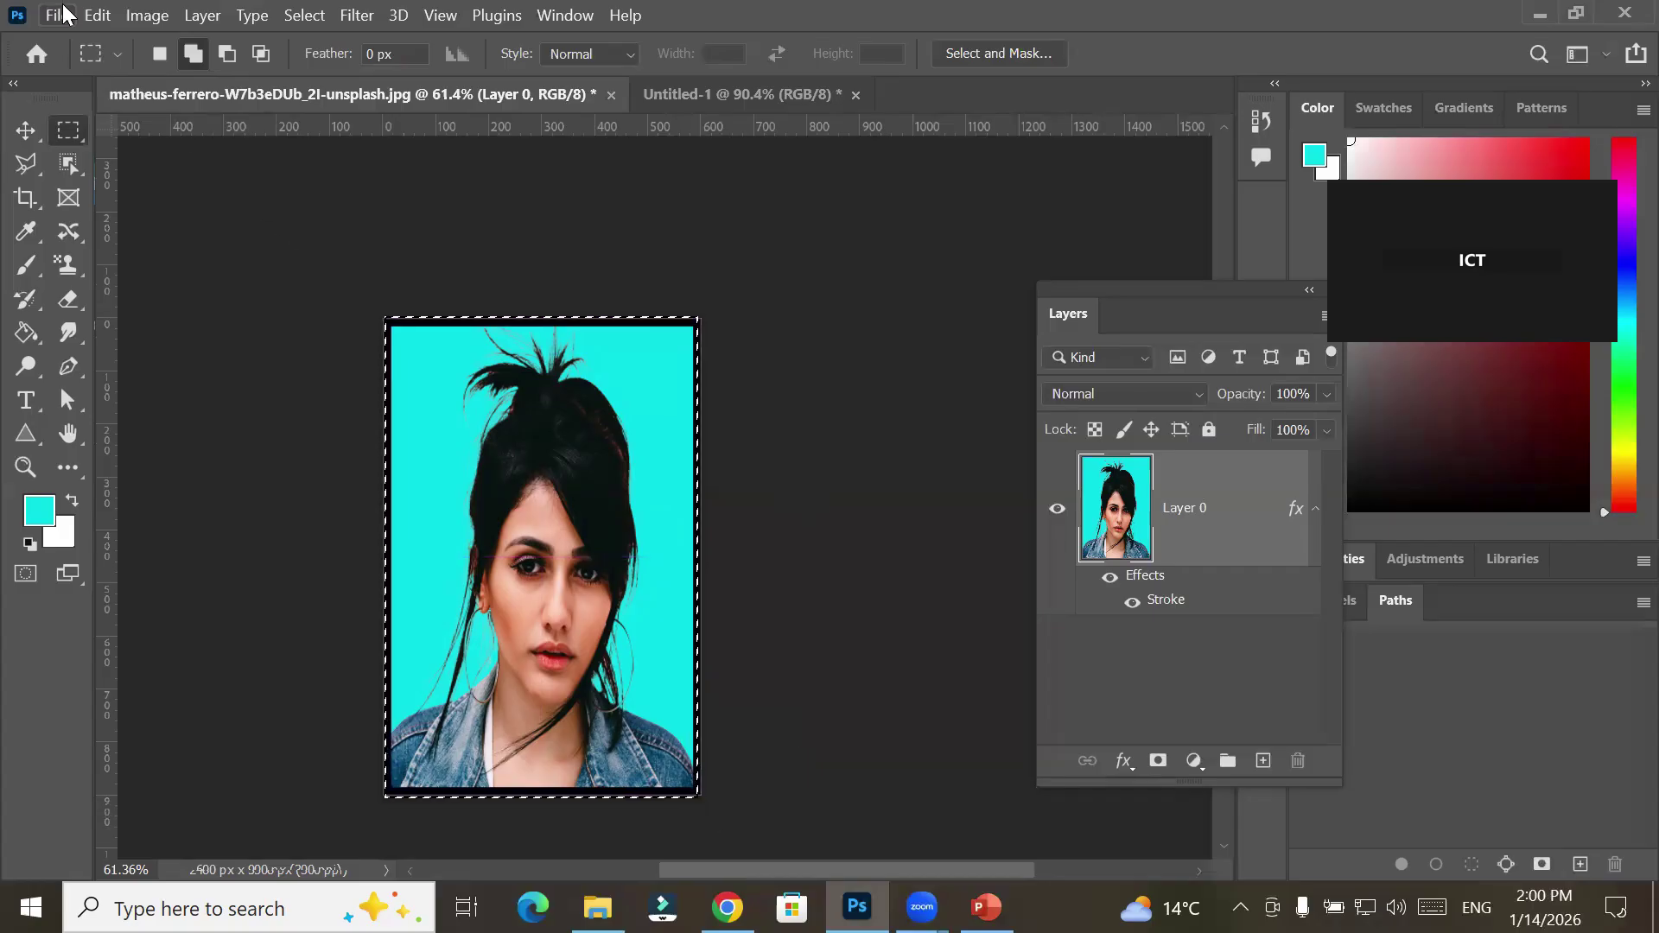
# Cut the marquee-selected portrait and paste it back into the same document as a separate layer
pyautogui.click(88, 17)
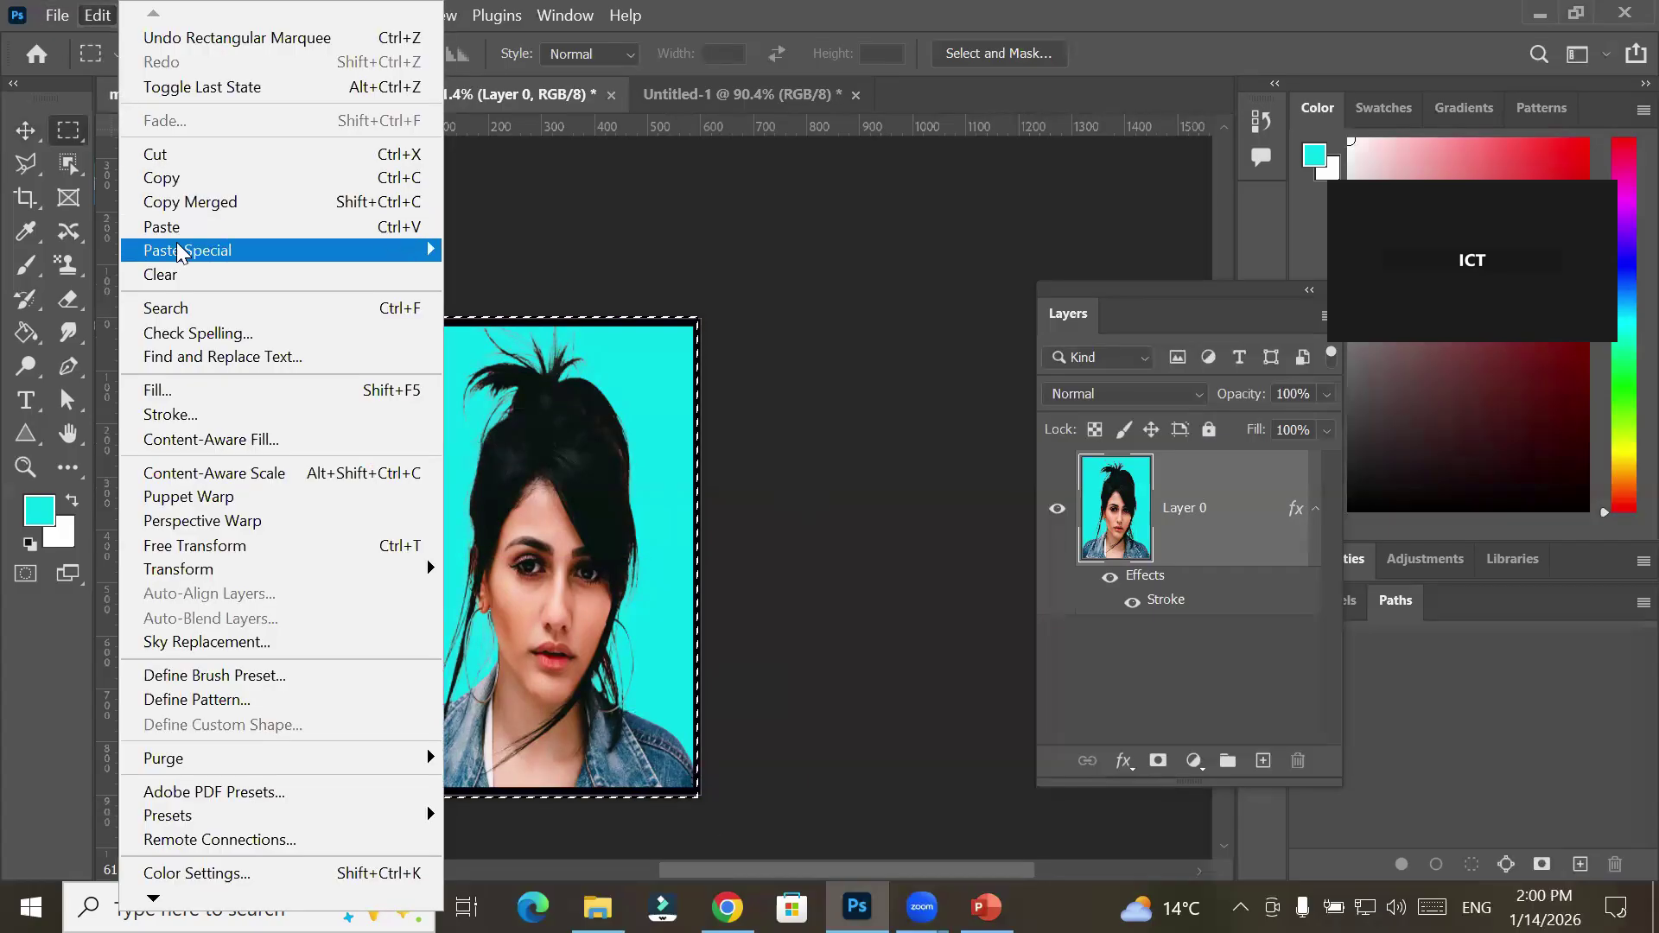
pyautogui.click(194, 151)
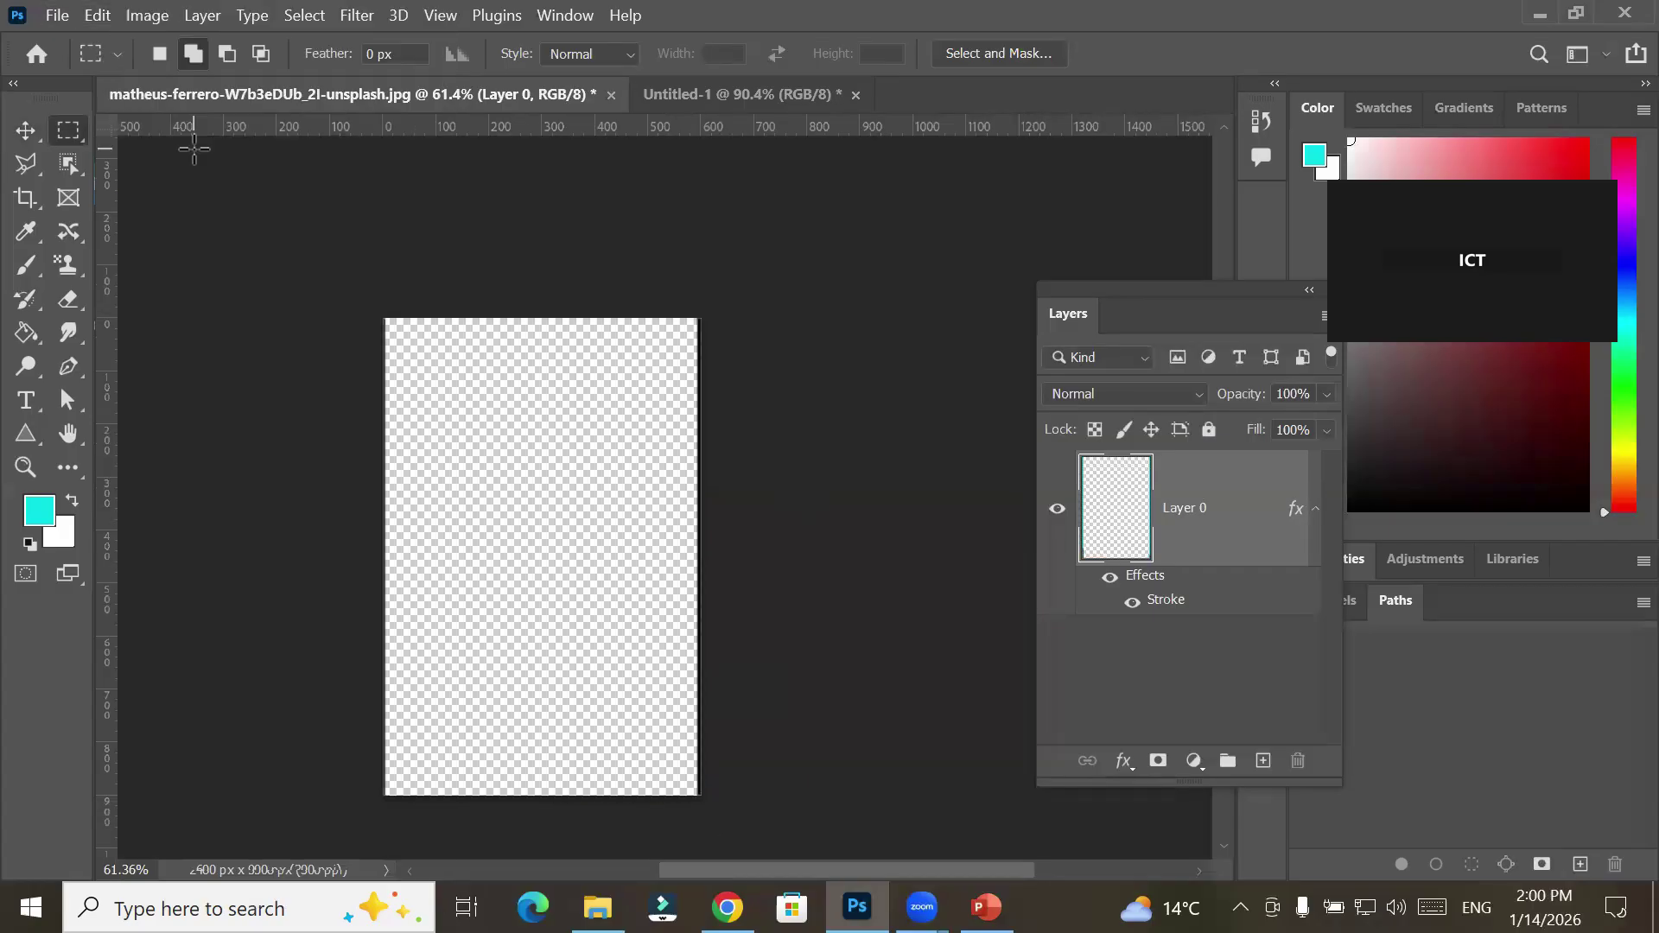
pyautogui.click(67, 13)
pyautogui.moveTo(102, 17)
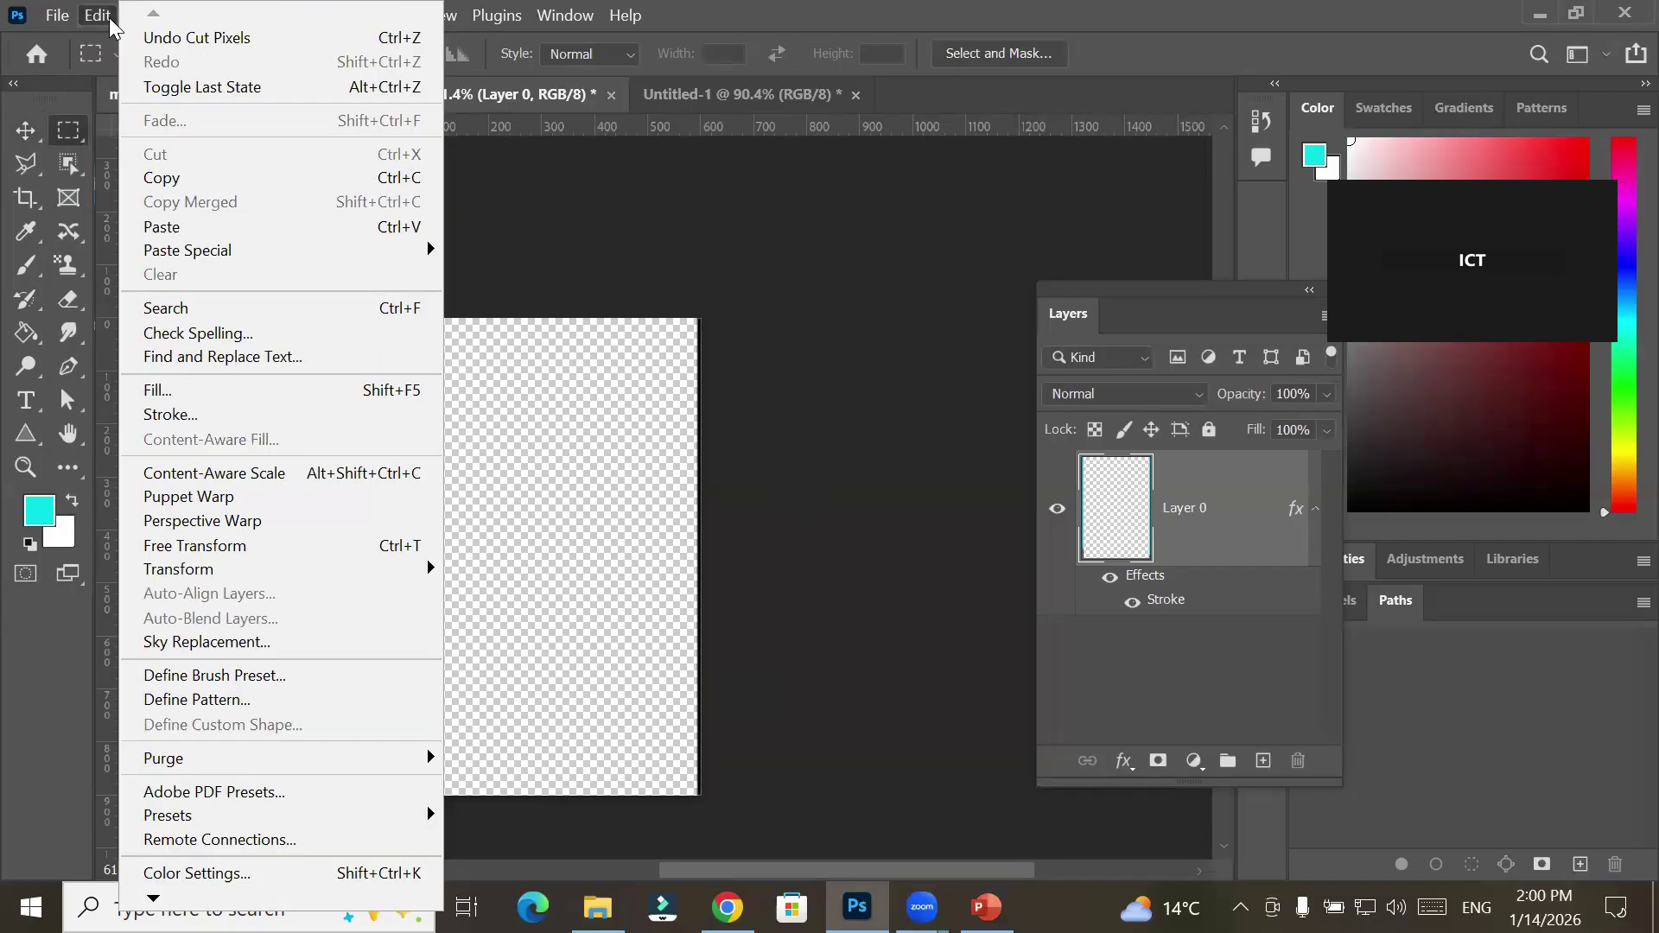
pyautogui.click(187, 227)
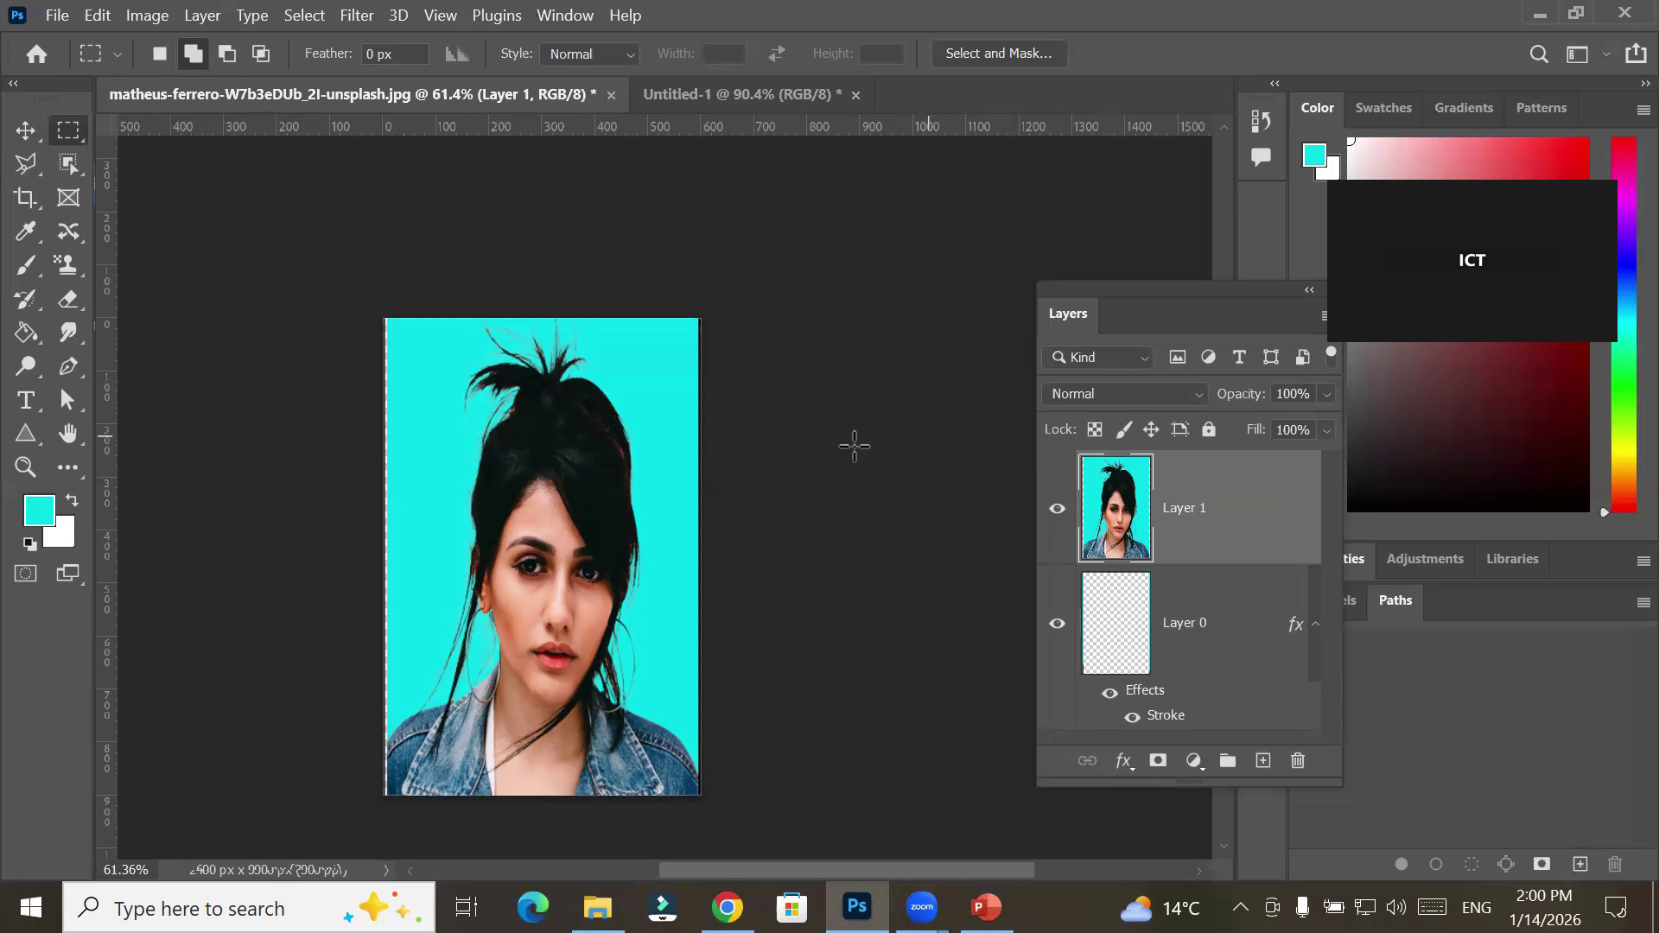
# In the portrait document, delete the emptied Layer 0 along with its stroke effect, keeping the pasted portrait layer
pyautogui.click(714, 95)
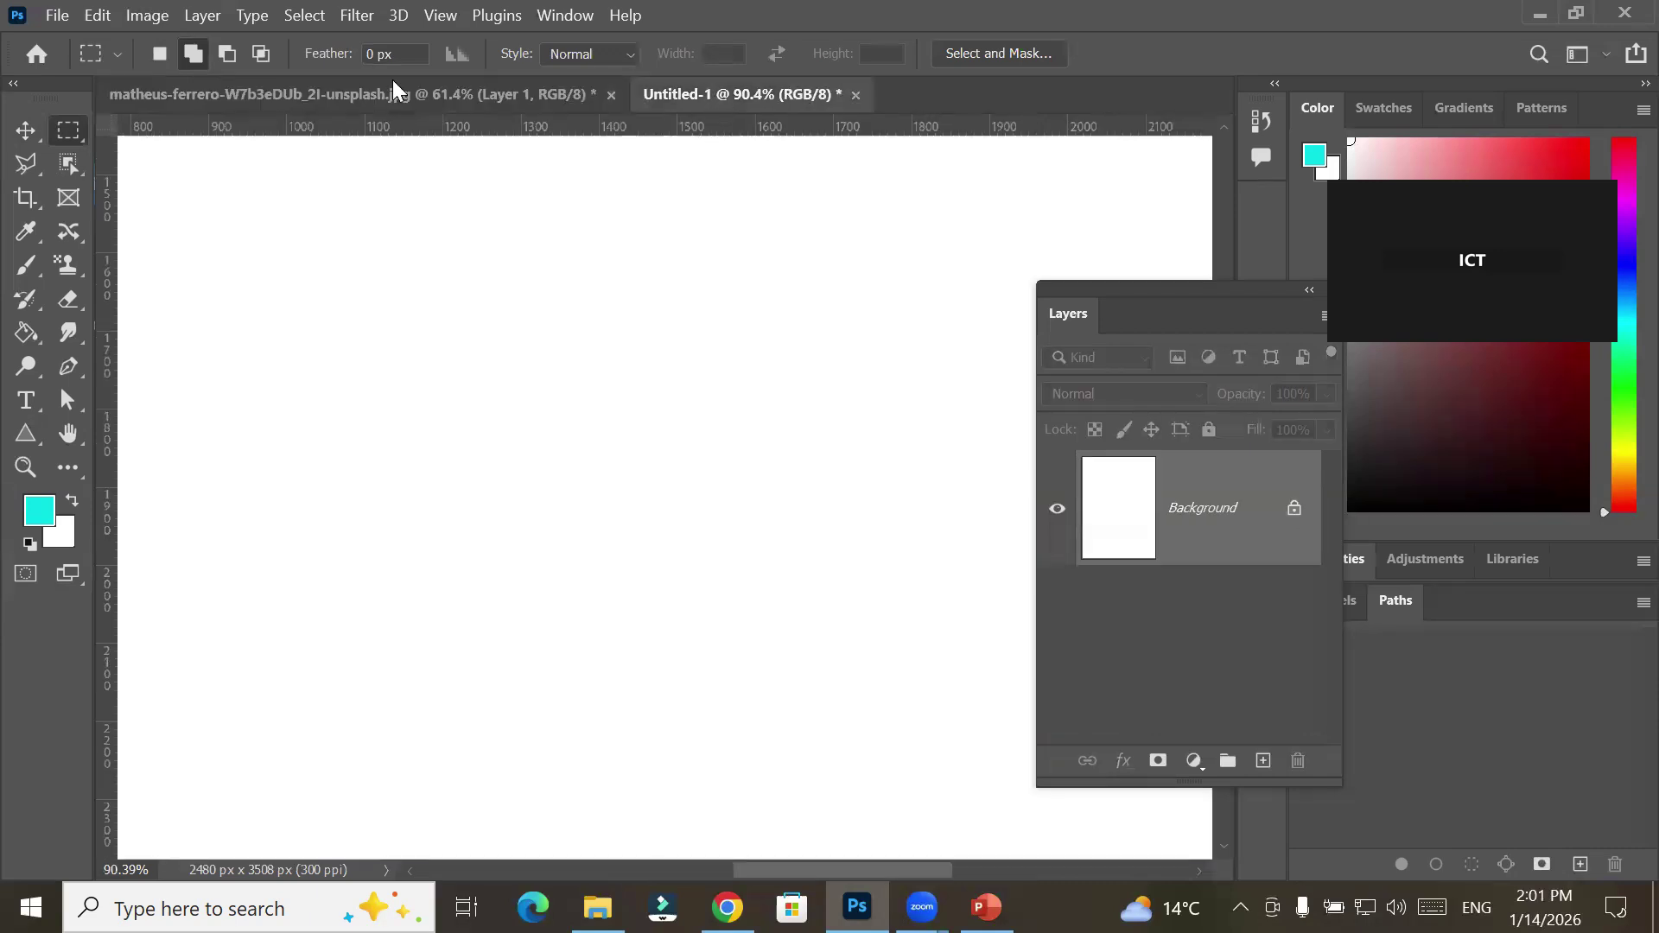
pyautogui.click(298, 87)
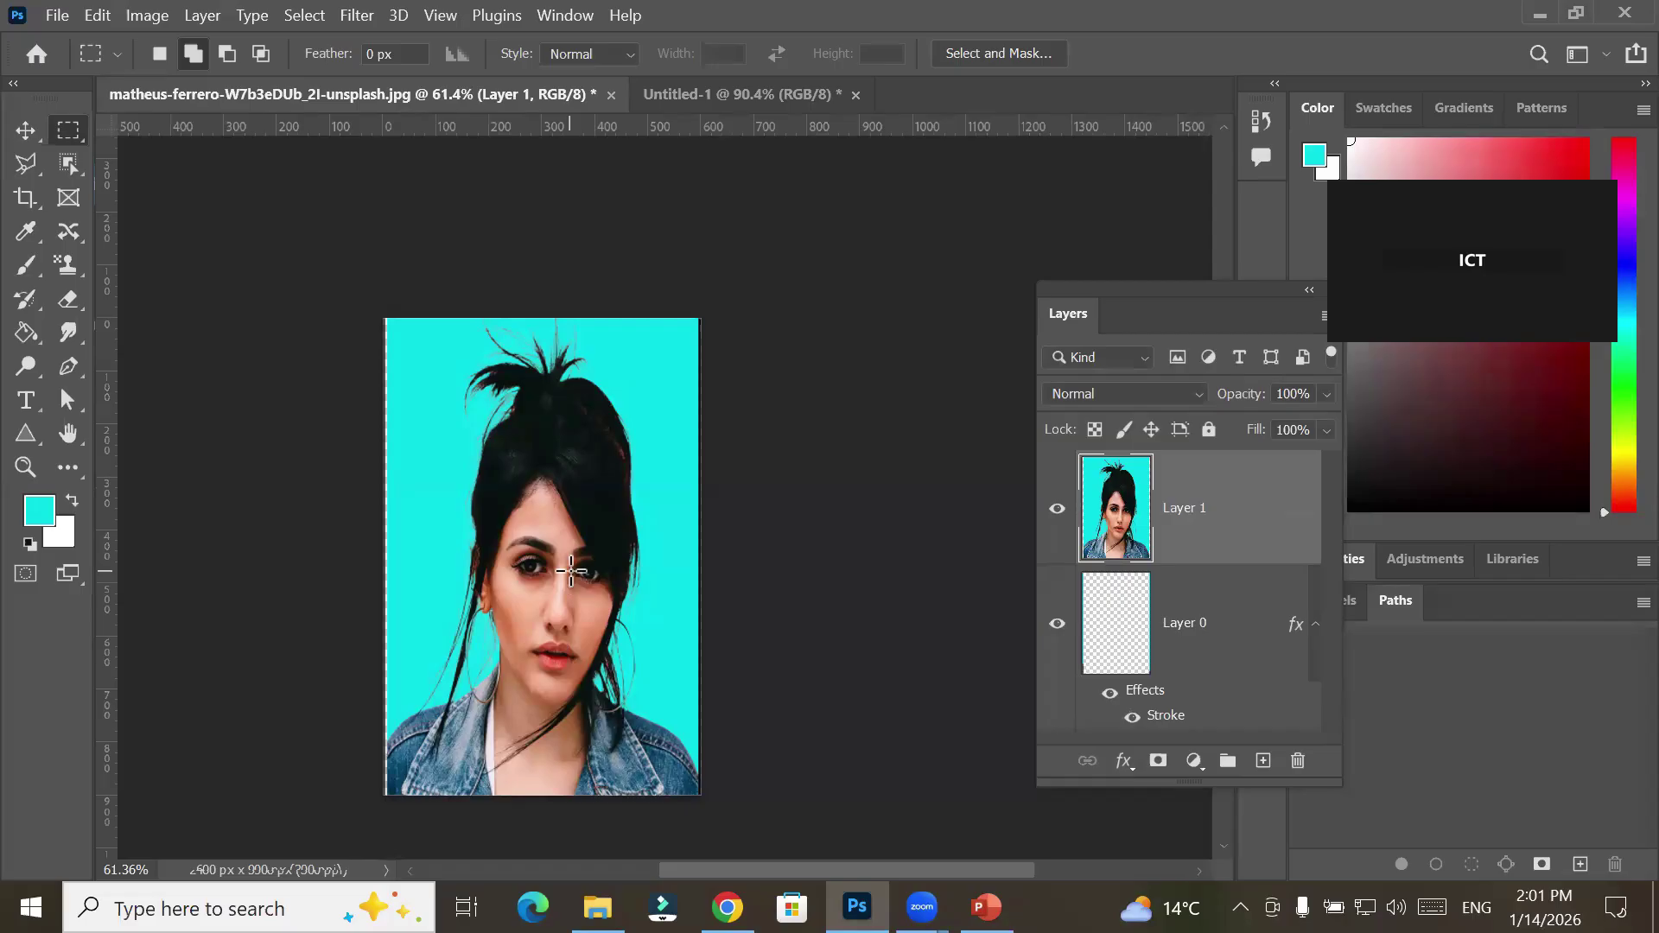
pyautogui.click(1112, 622)
pyautogui.click(1147, 508)
pyautogui.moveTo(1146, 507); pyautogui.dragTo(1147, 508)
pyautogui.click(1122, 630)
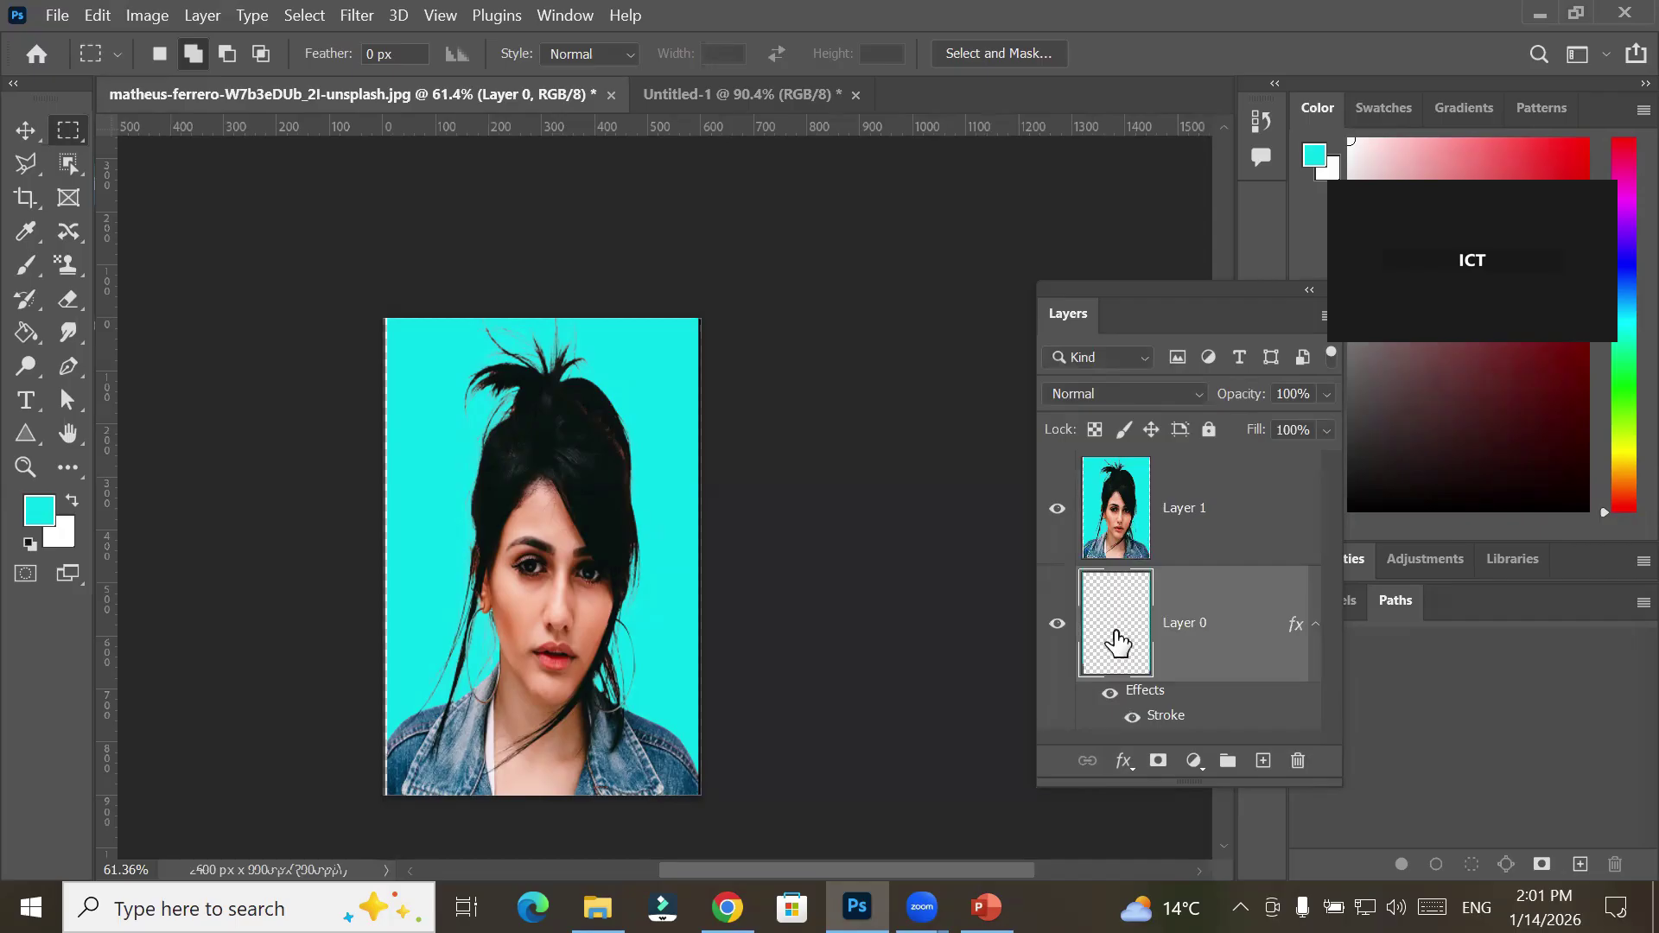
pyautogui.click(1298, 762)
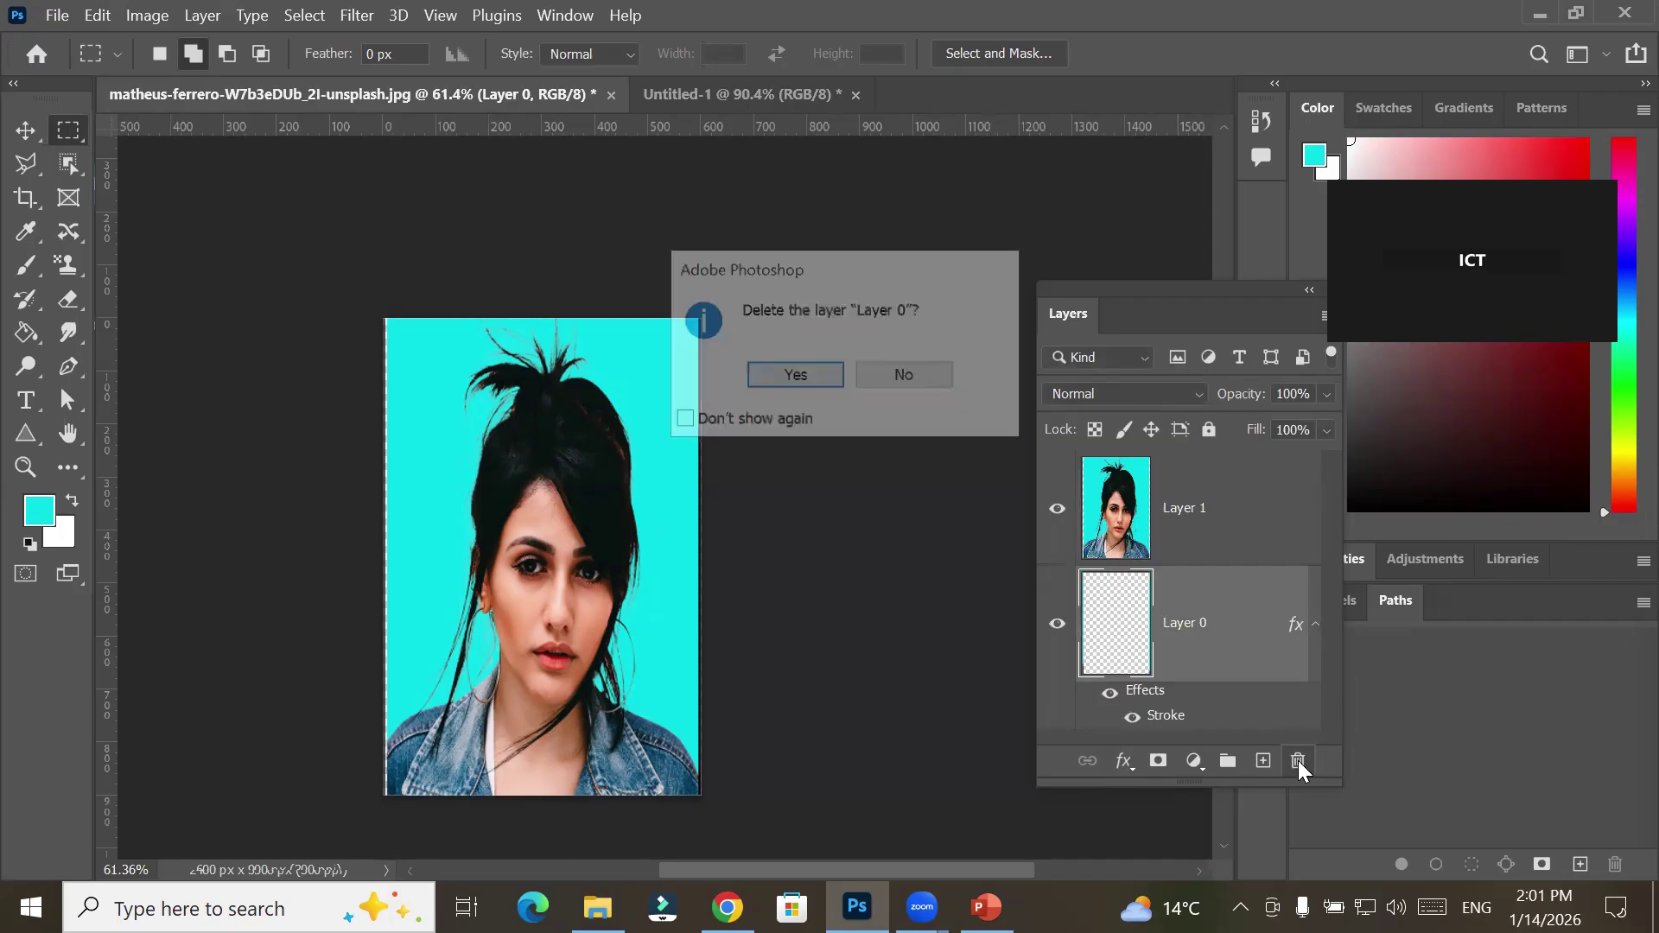
pyautogui.click(787, 374)
pyautogui.click(1132, 510)
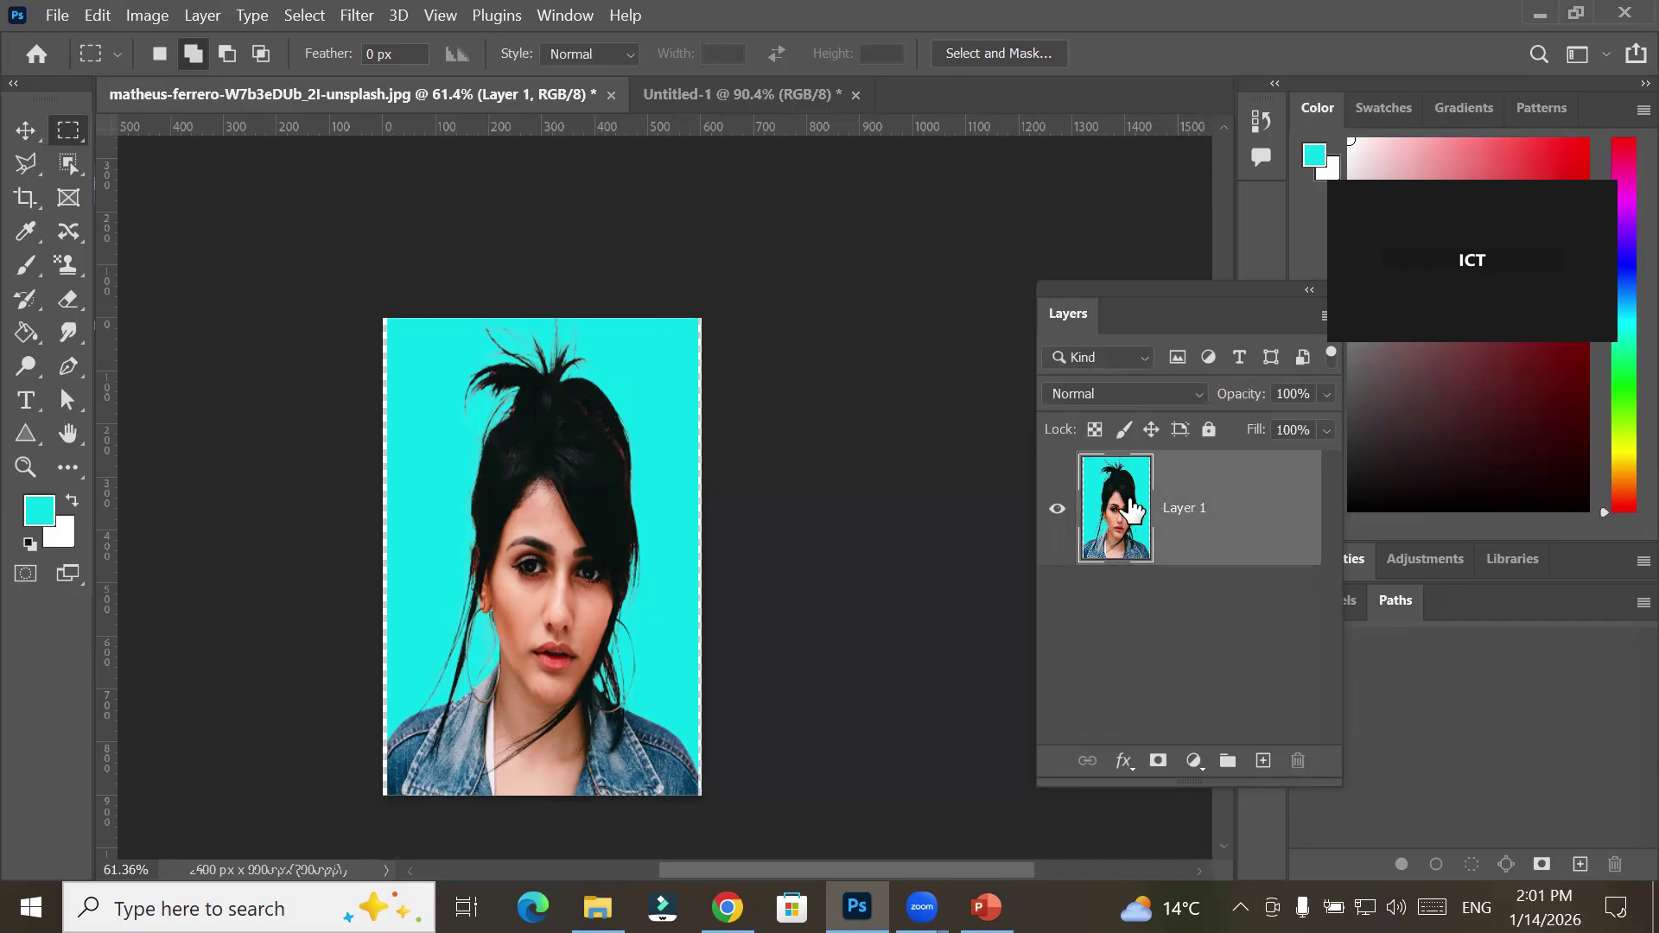
pyautogui.click(1124, 761)
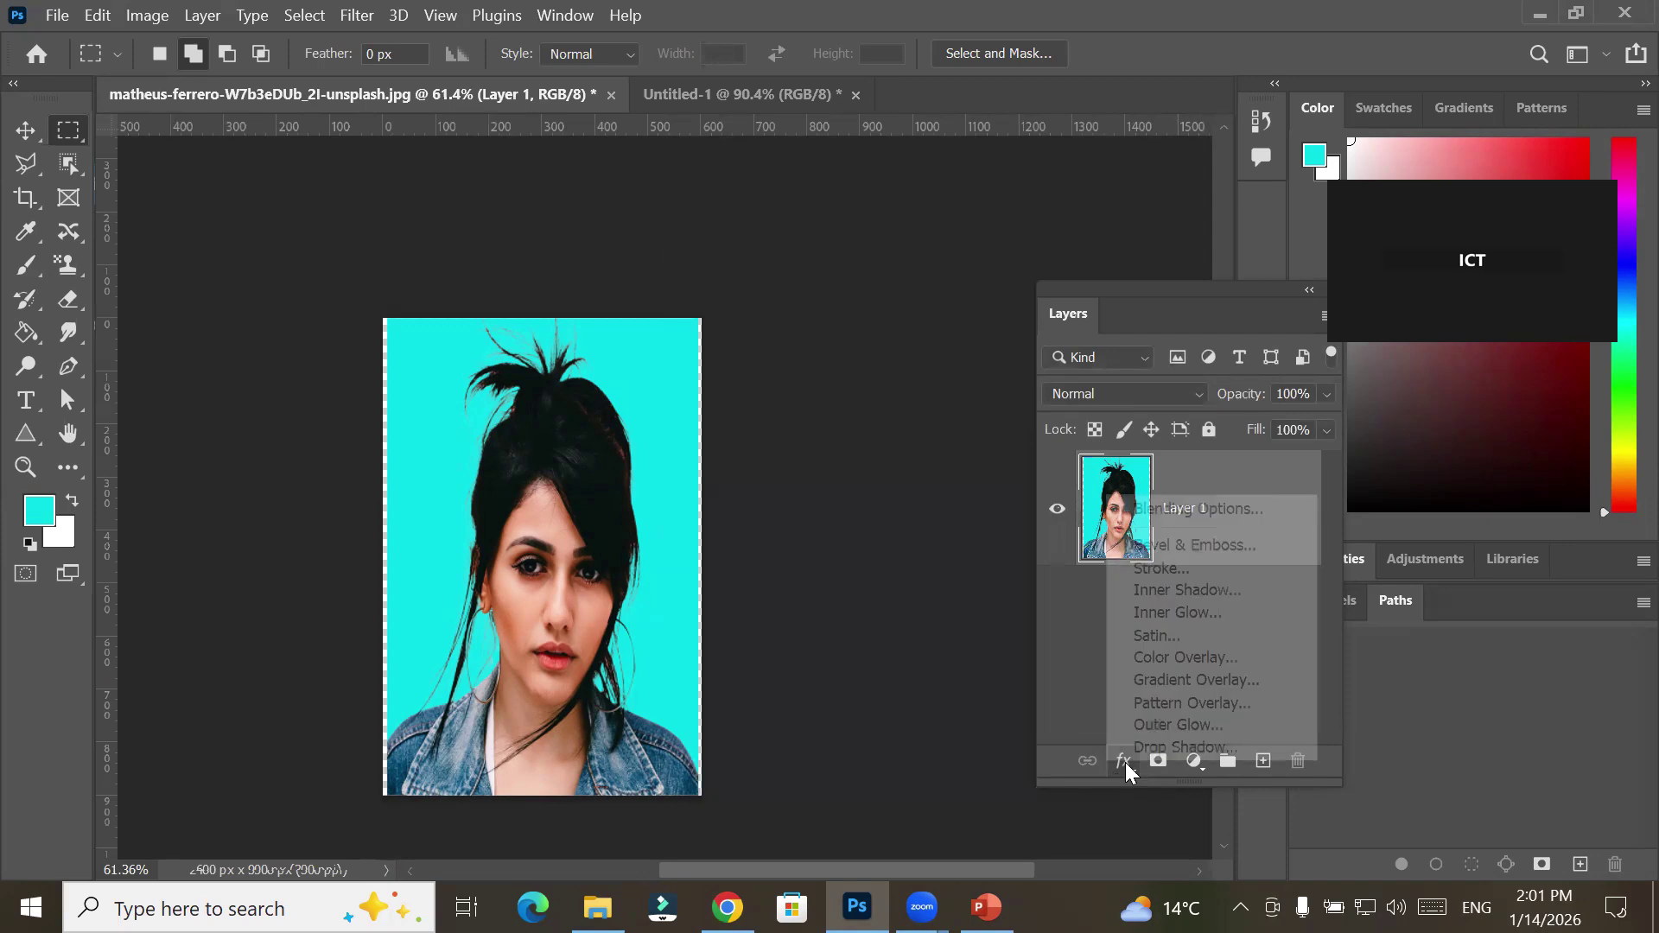
pyautogui.click(1201, 570)
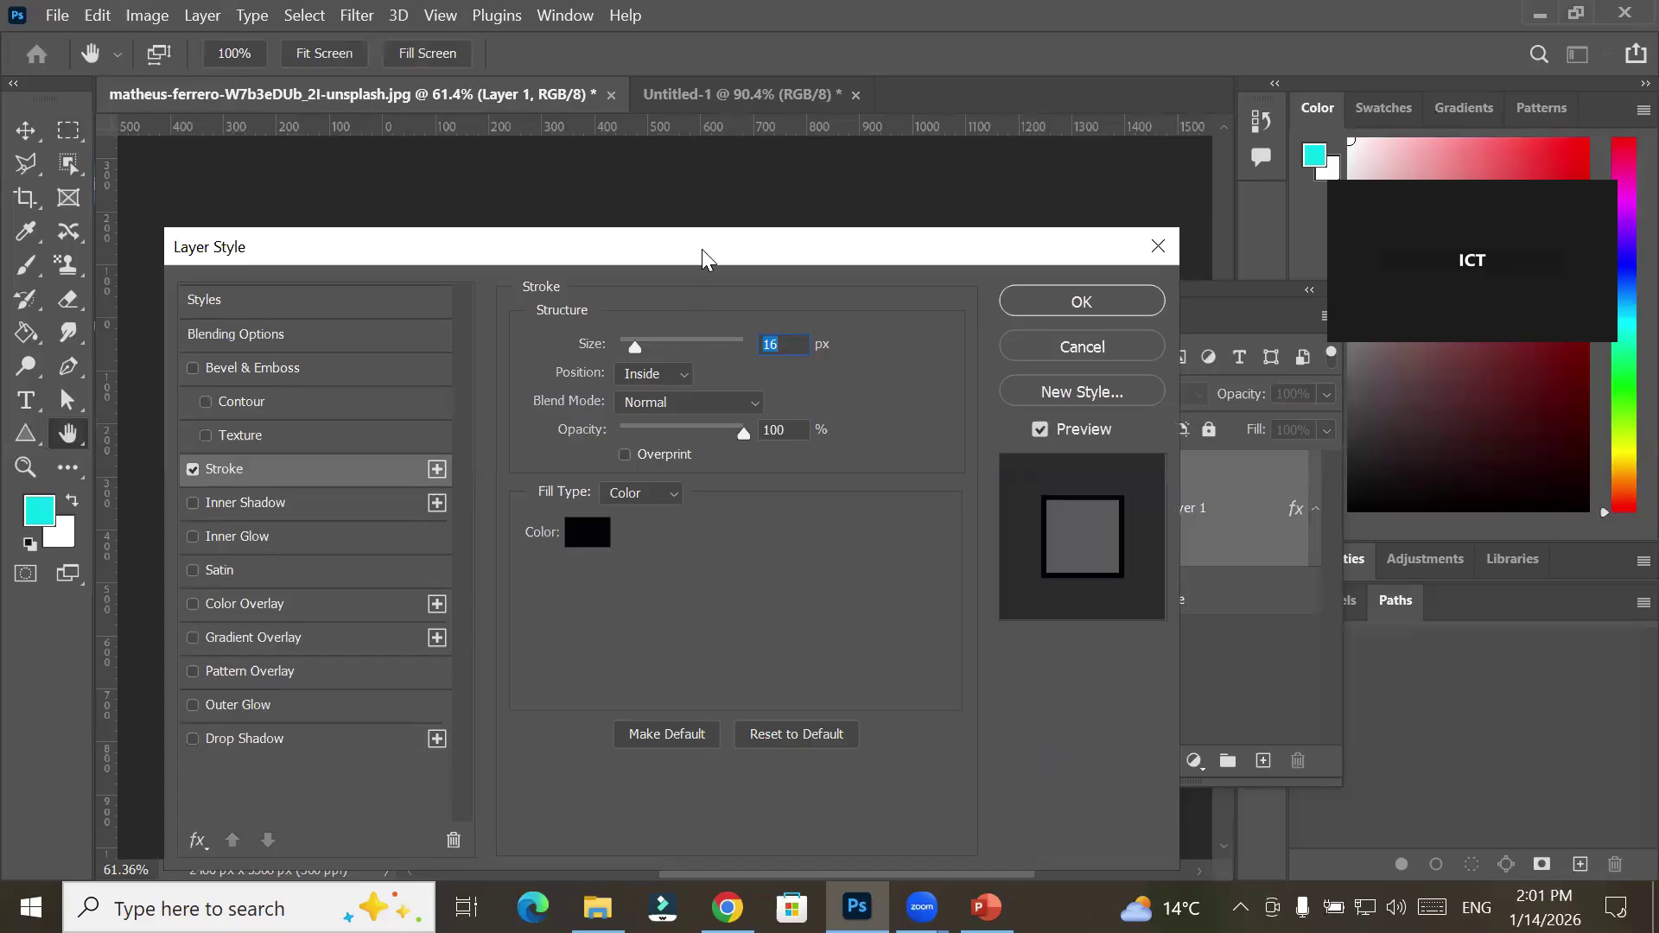
pyautogui.moveTo(707, 256); pyautogui.dragTo(828, 225)
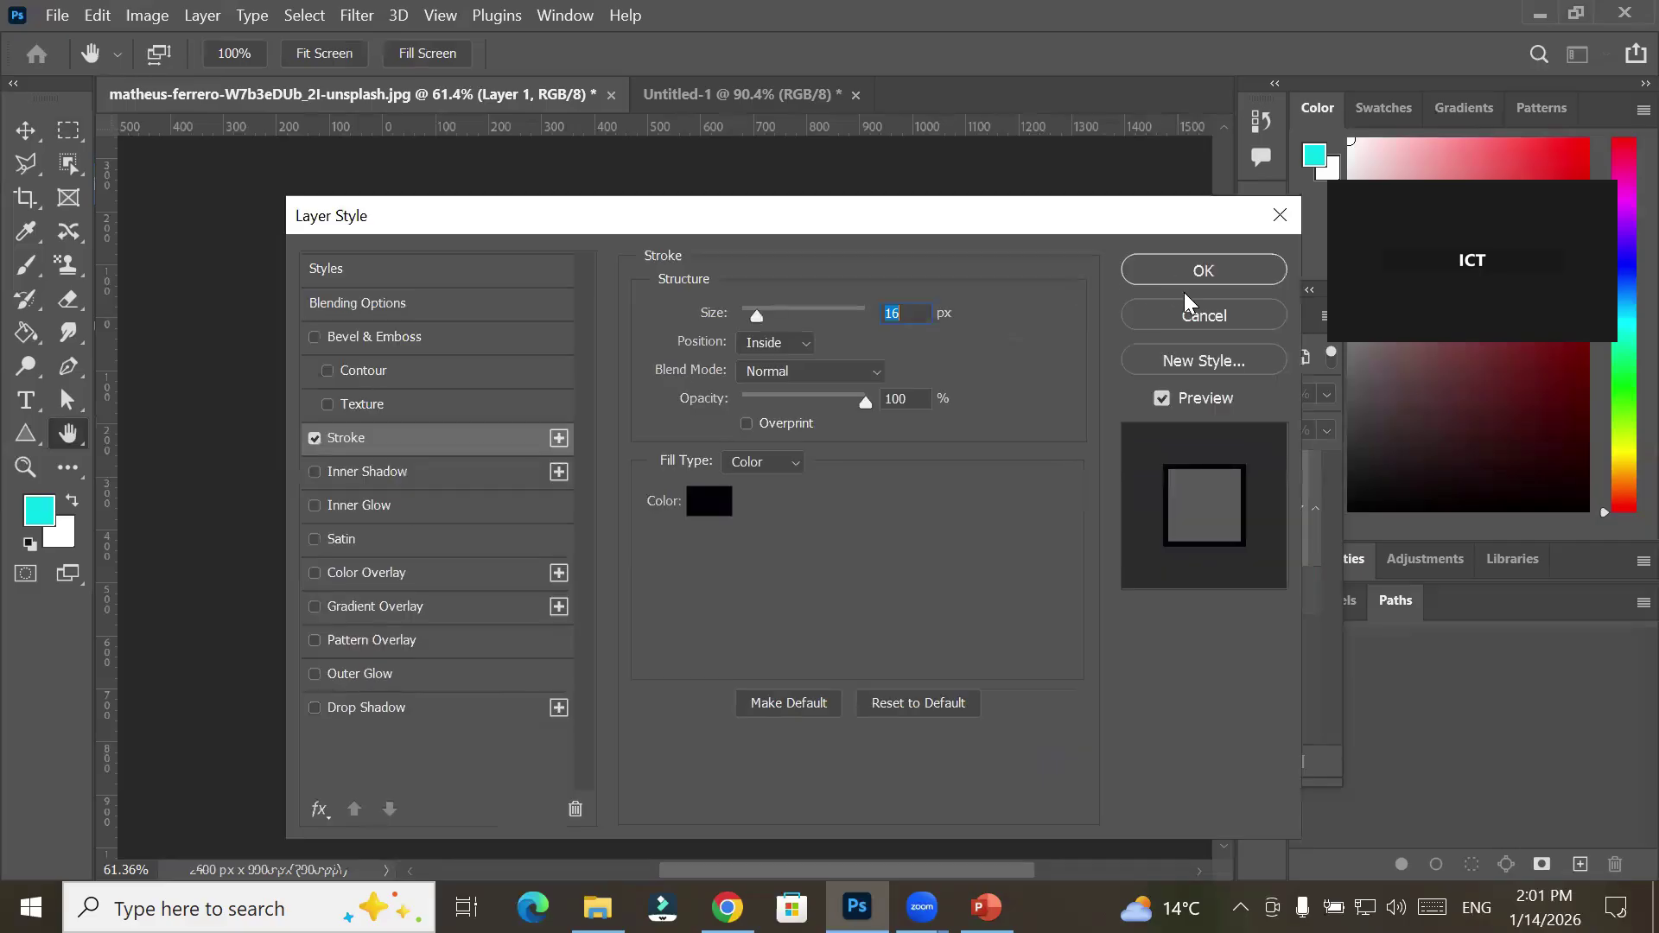
pyautogui.click(1210, 318)
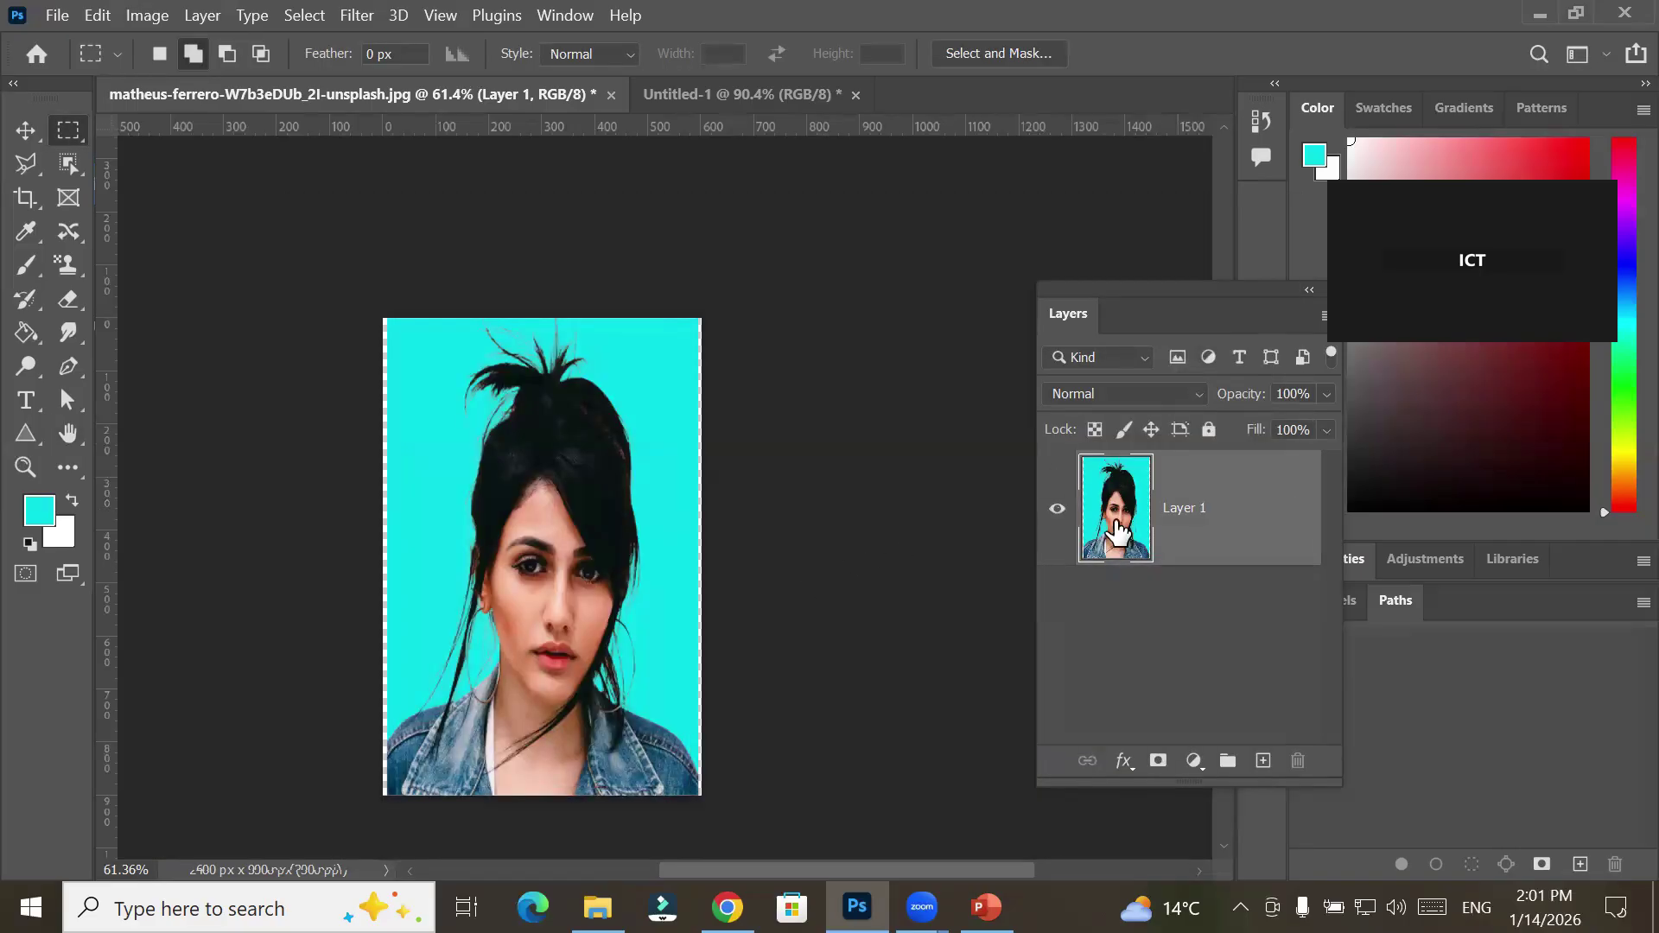
# Free-transform the portrait layer, stretching both sides outward to 102.39% width so it fills the whole canvas
pyautogui.hotkey('ctrl', 't')
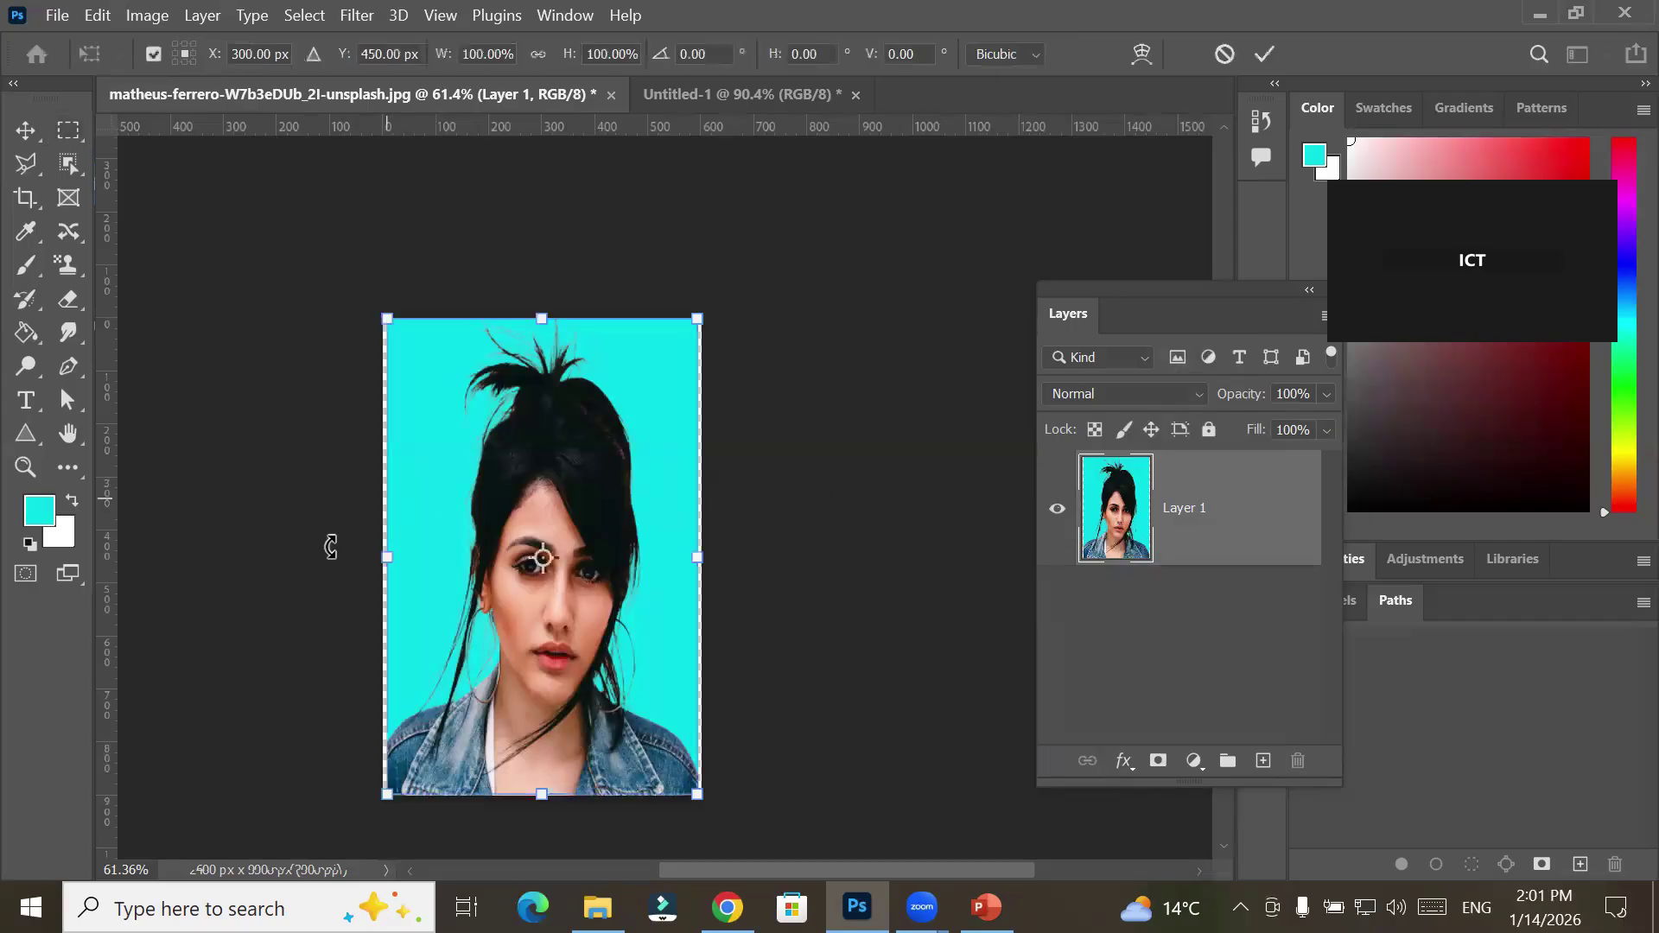
pyautogui.moveTo(386, 557); pyautogui.dragTo(383, 558)
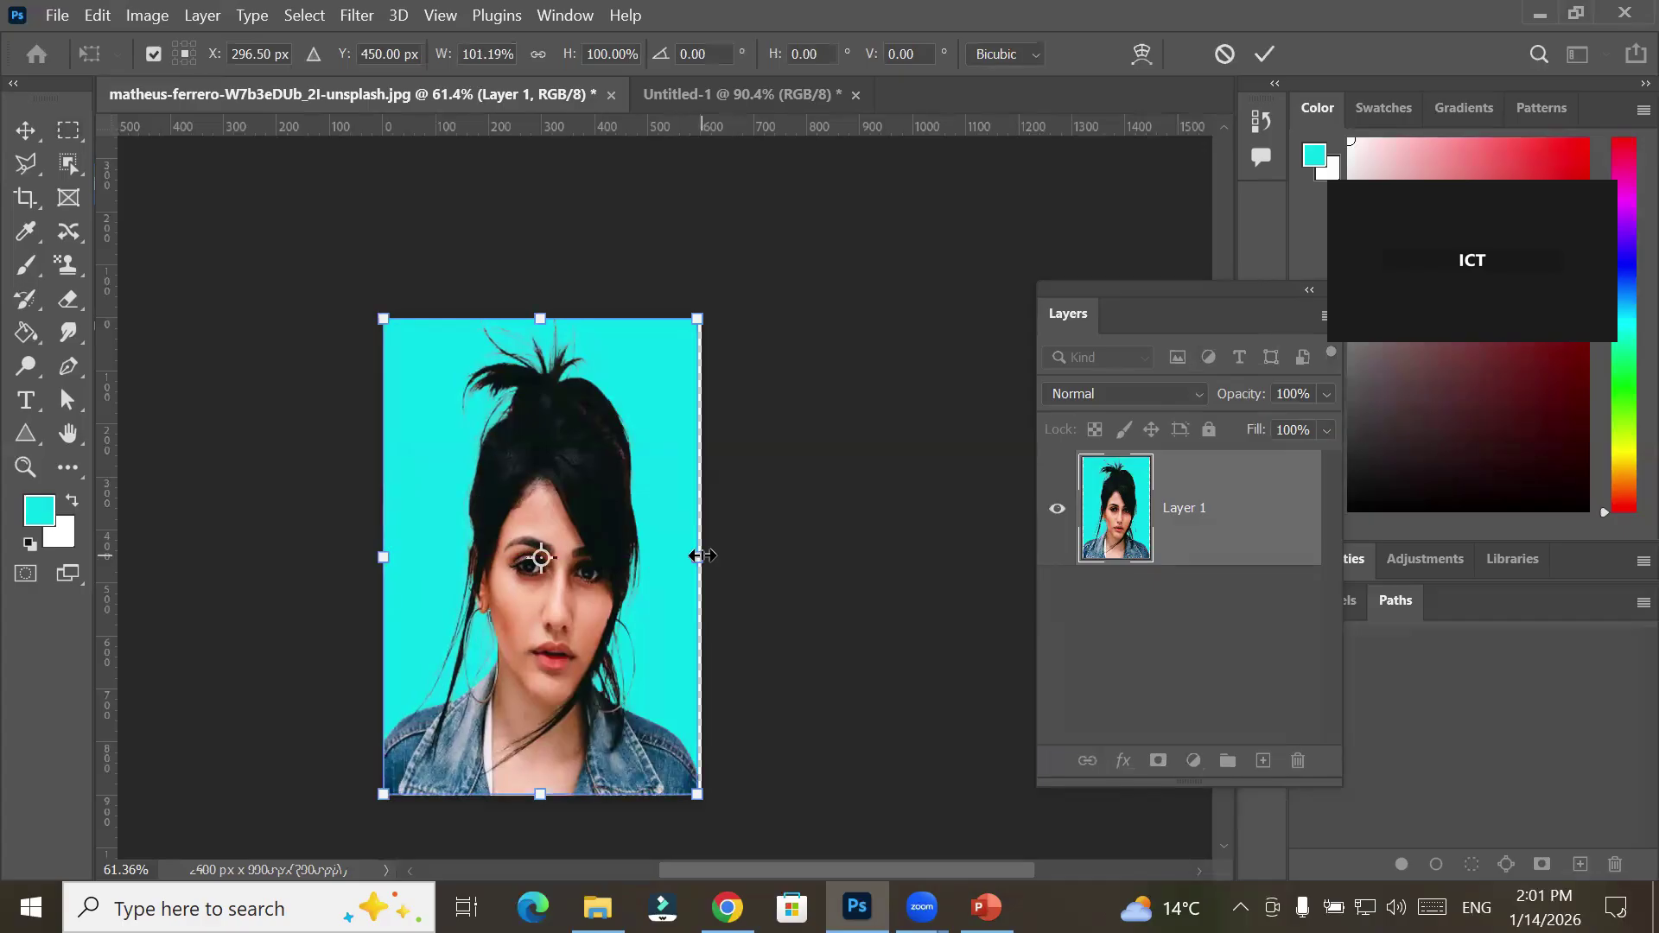
pyautogui.moveTo(707, 557); pyautogui.dragTo(710, 557)
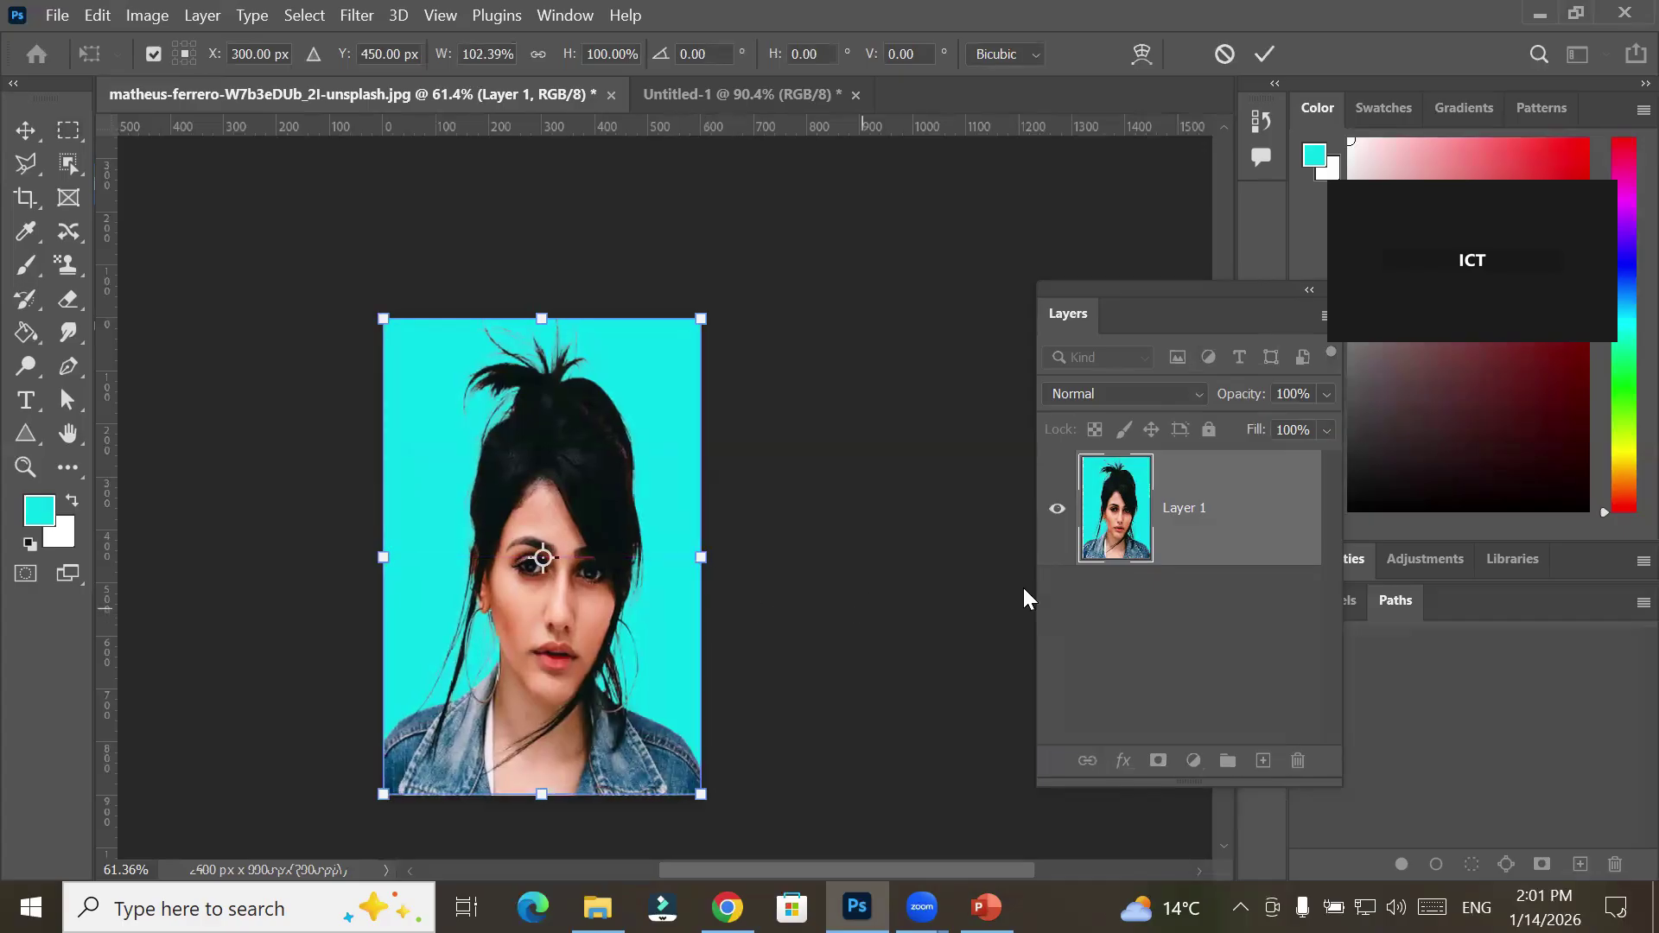
pyautogui.press('Return')
pyautogui.press('m')
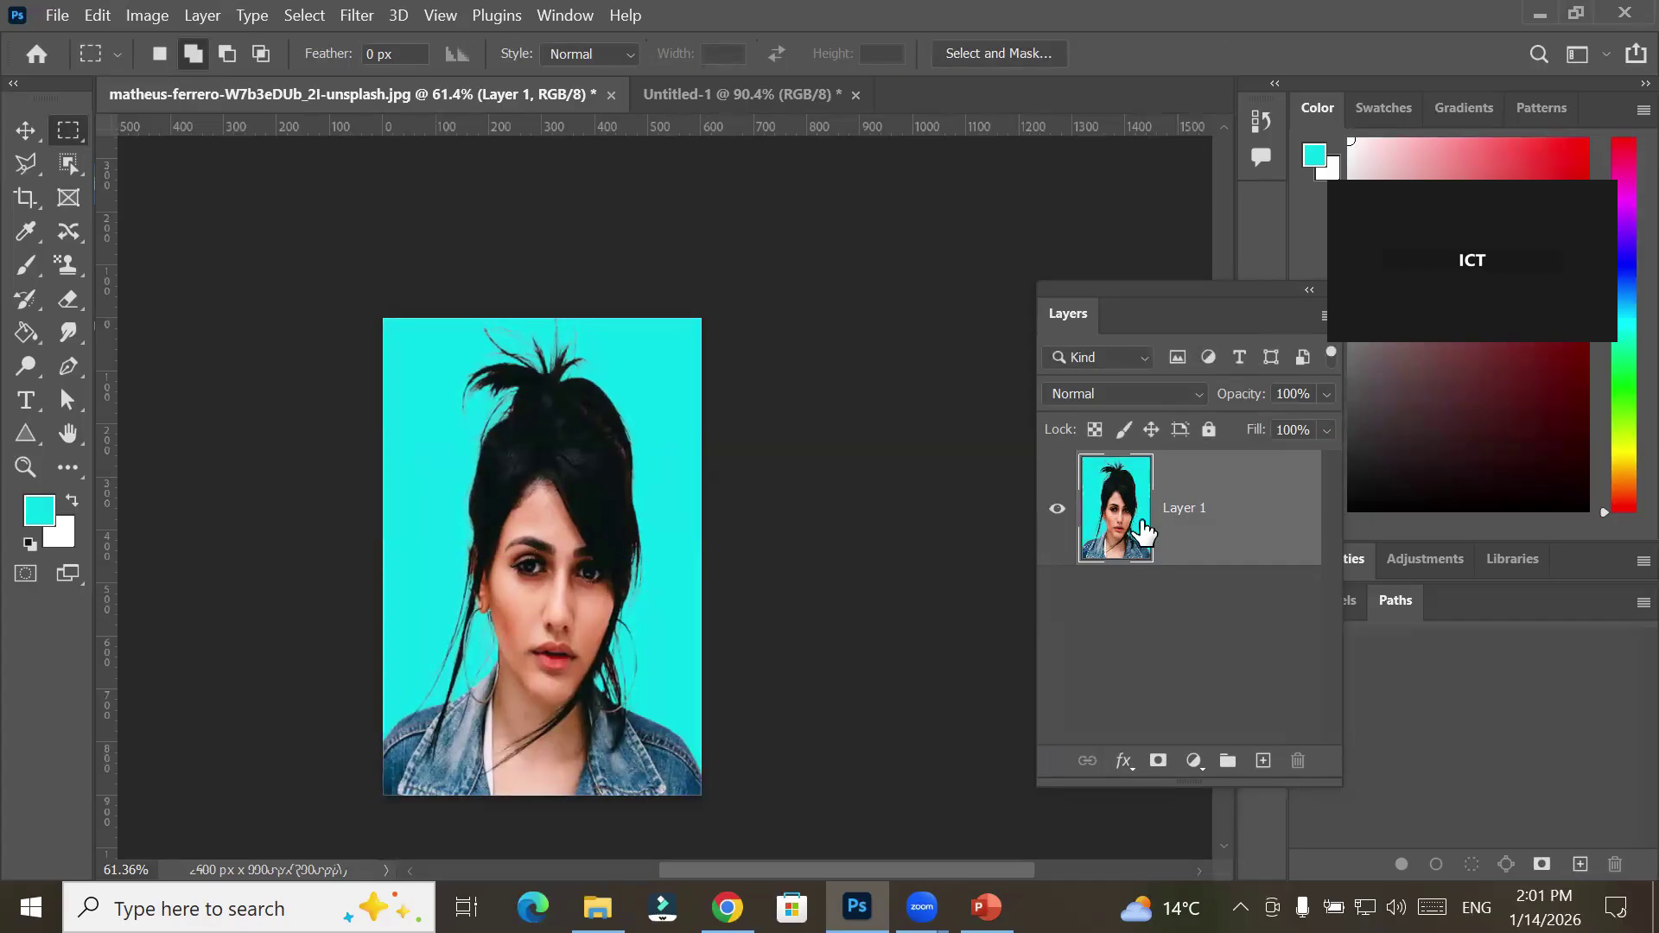
# Add a 16 px inside stroke to the portrait layer and set its color to red, fc0712
pyautogui.click(1123, 760)
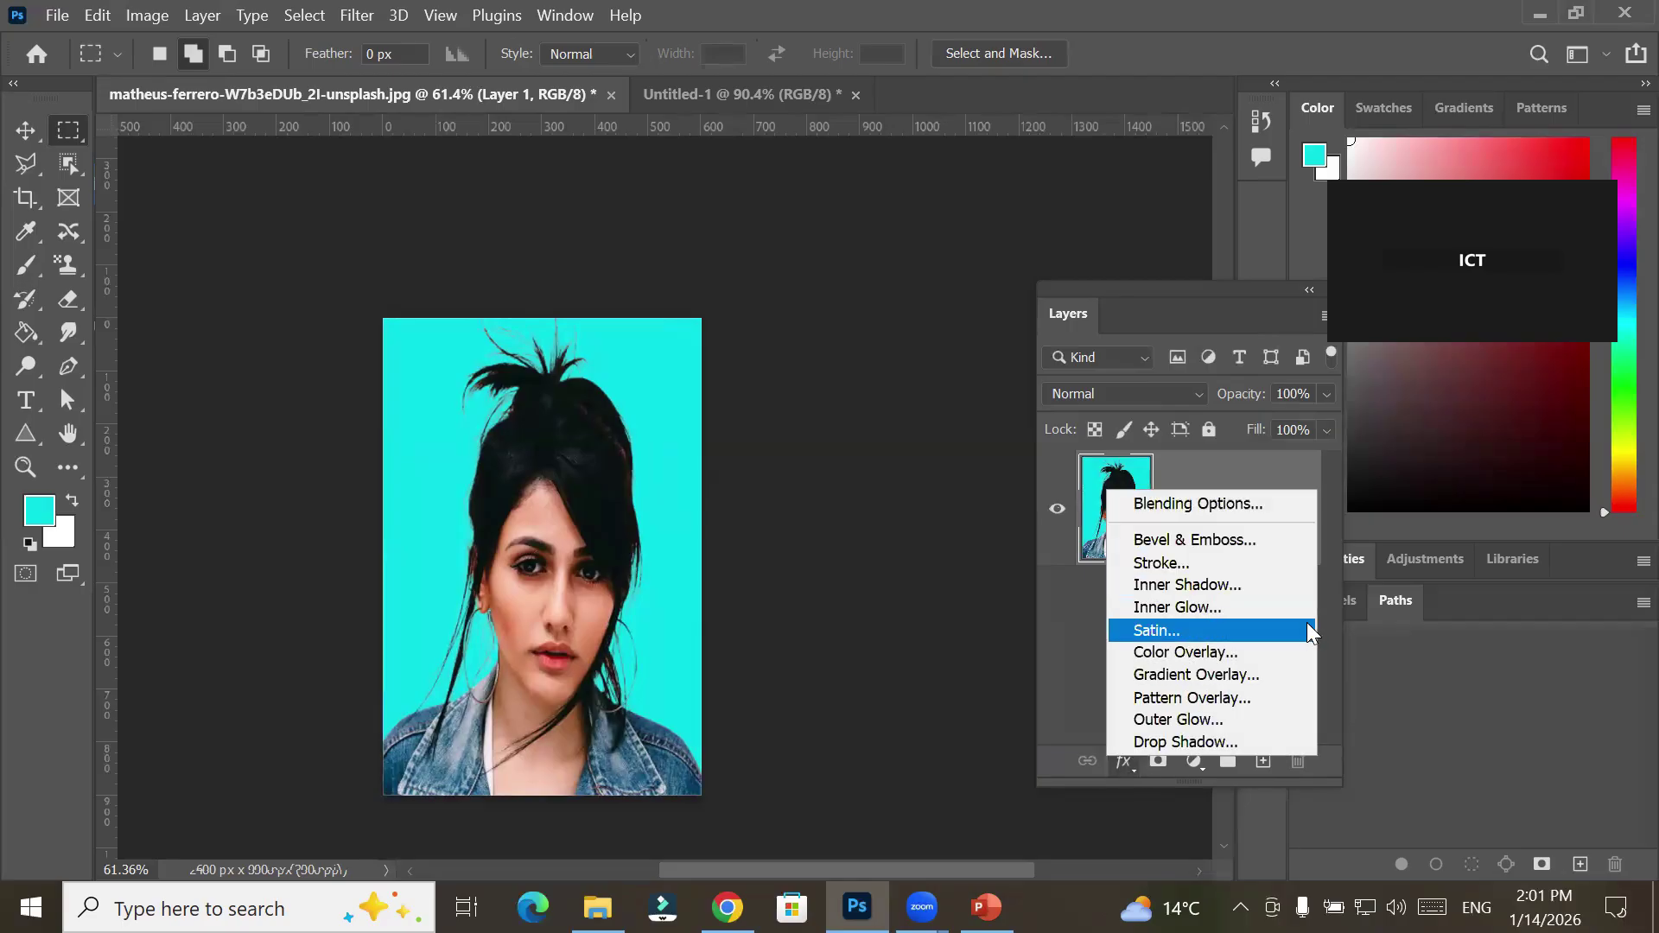
pyautogui.click(1263, 570)
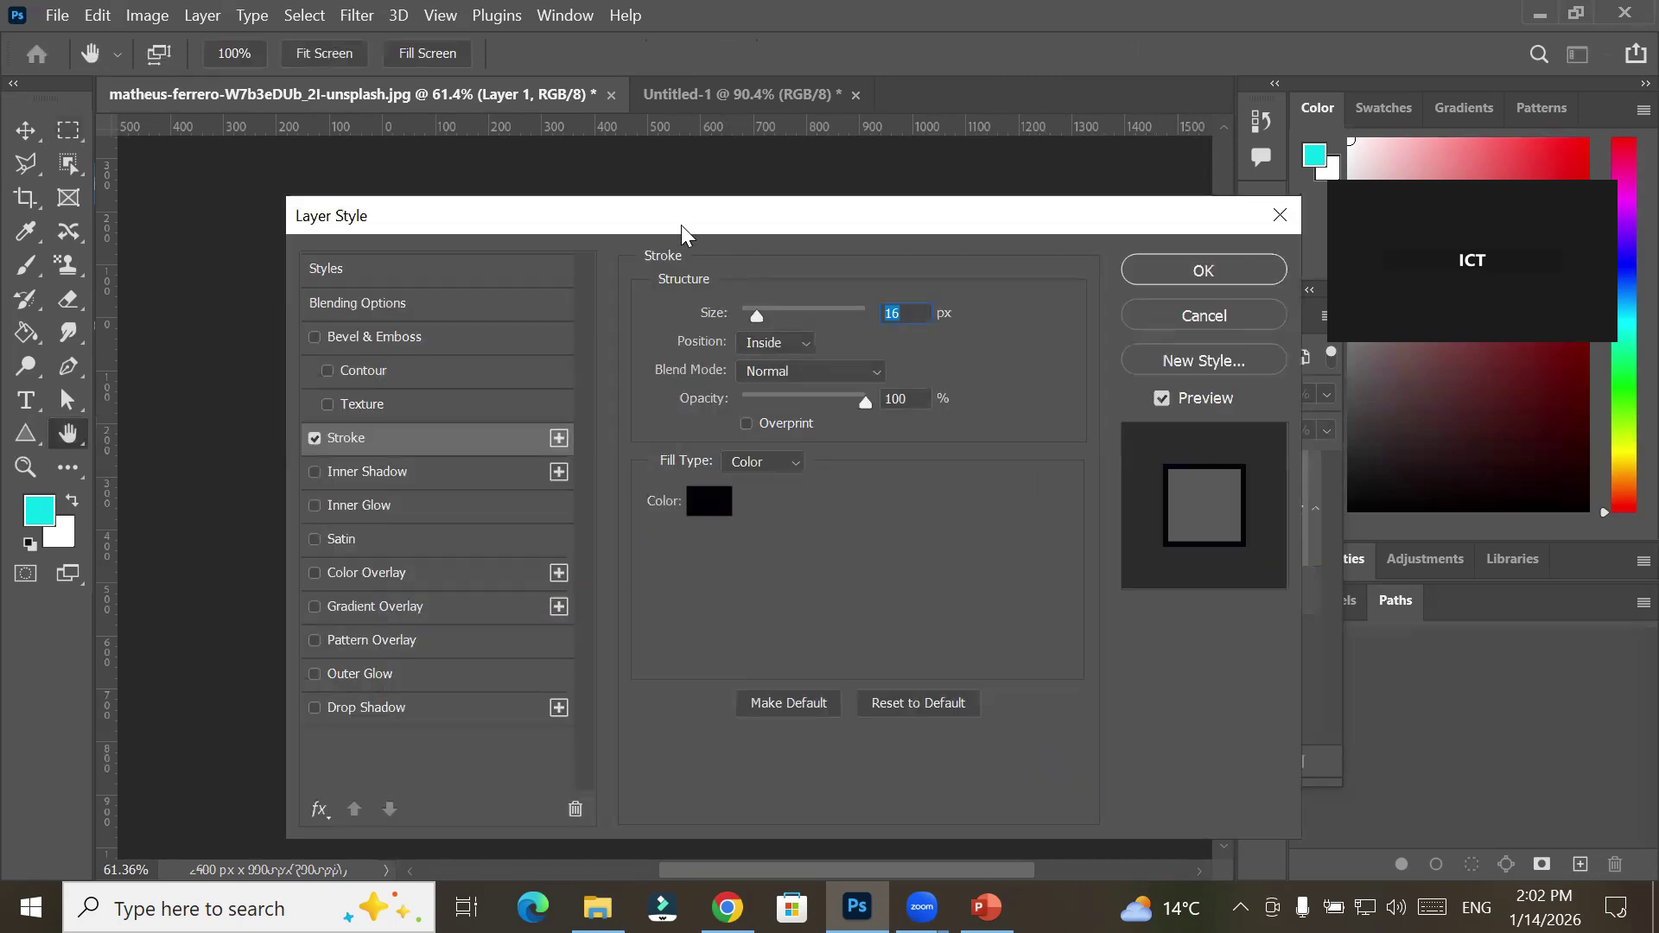
pyautogui.moveTo(681, 224); pyautogui.dragTo(936, 334)
pyautogui.click(955, 601)
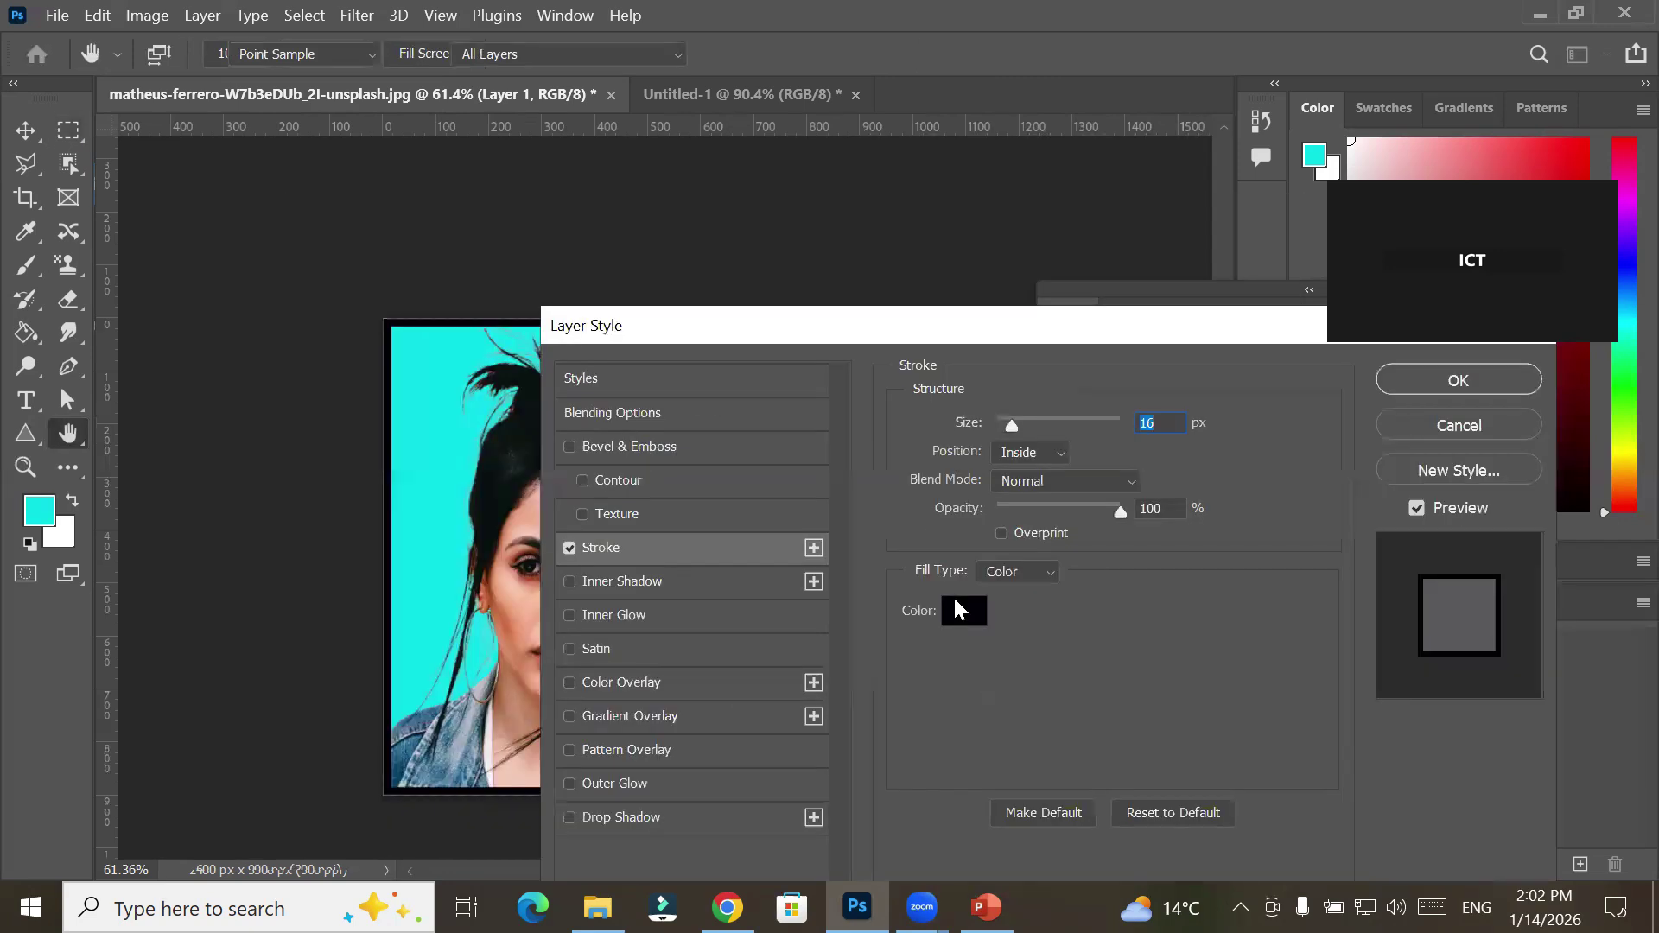
pyautogui.click(775, 286)
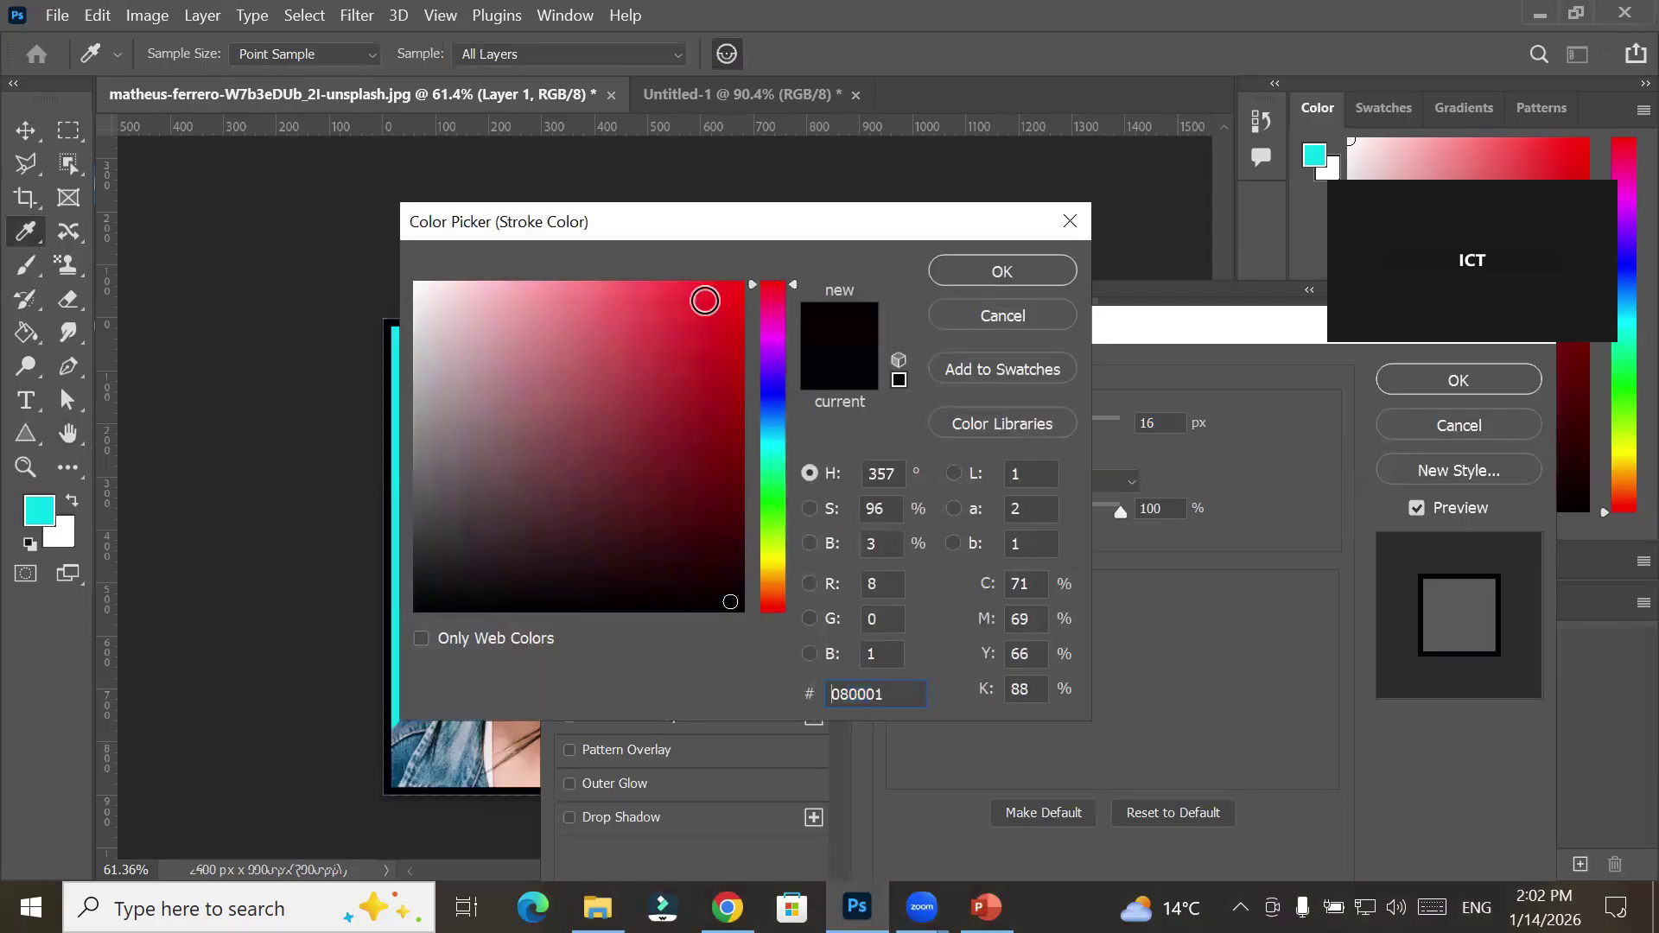
pyautogui.click(735, 285)
pyautogui.click(985, 271)
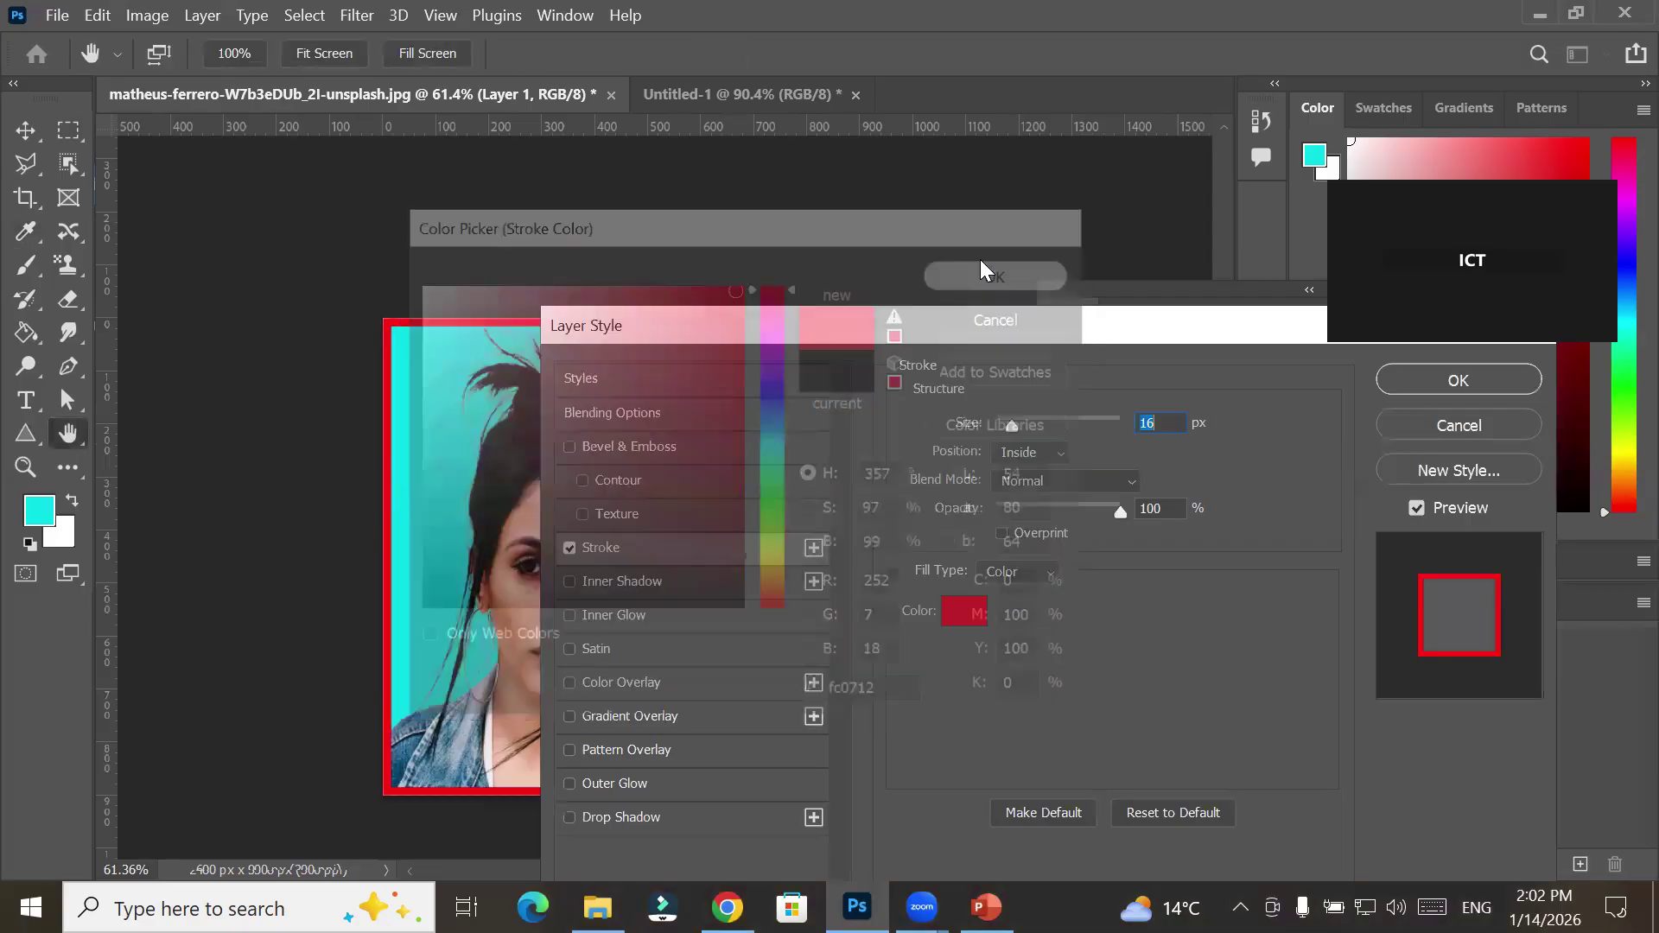
pyautogui.click(1428, 380)
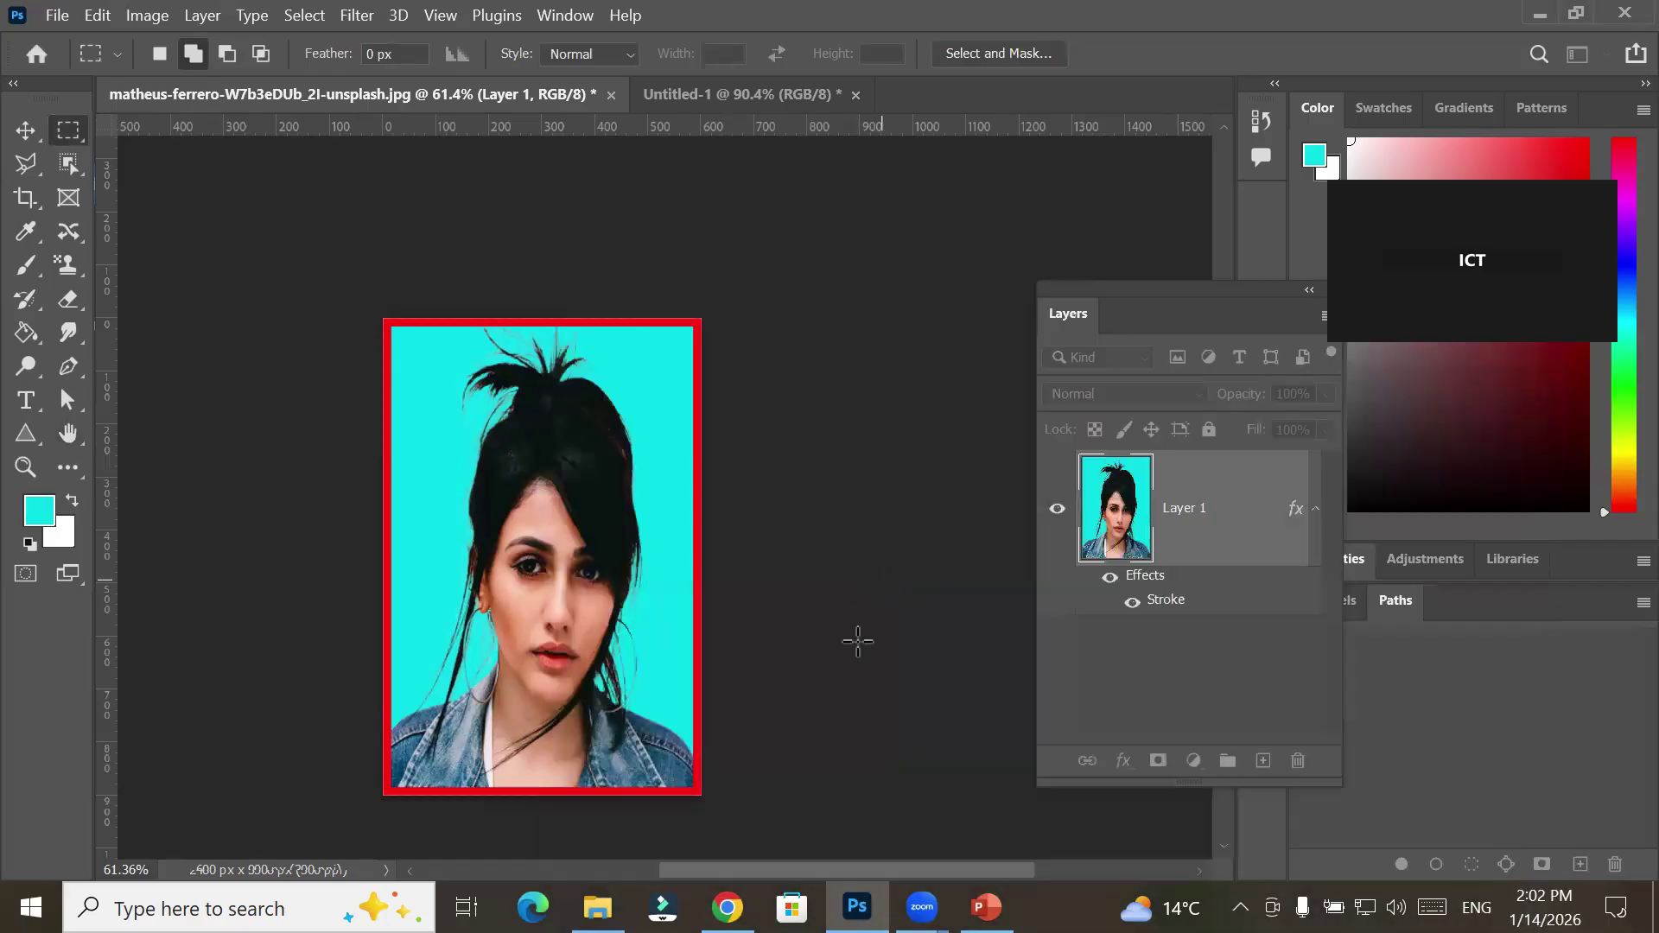
# Select the entire canvas of the red-bordered portrait and copy it
pyautogui.hotkey('ctrl', 'a')
pyautogui.click(59, 15)
pyautogui.moveTo(86, 16)
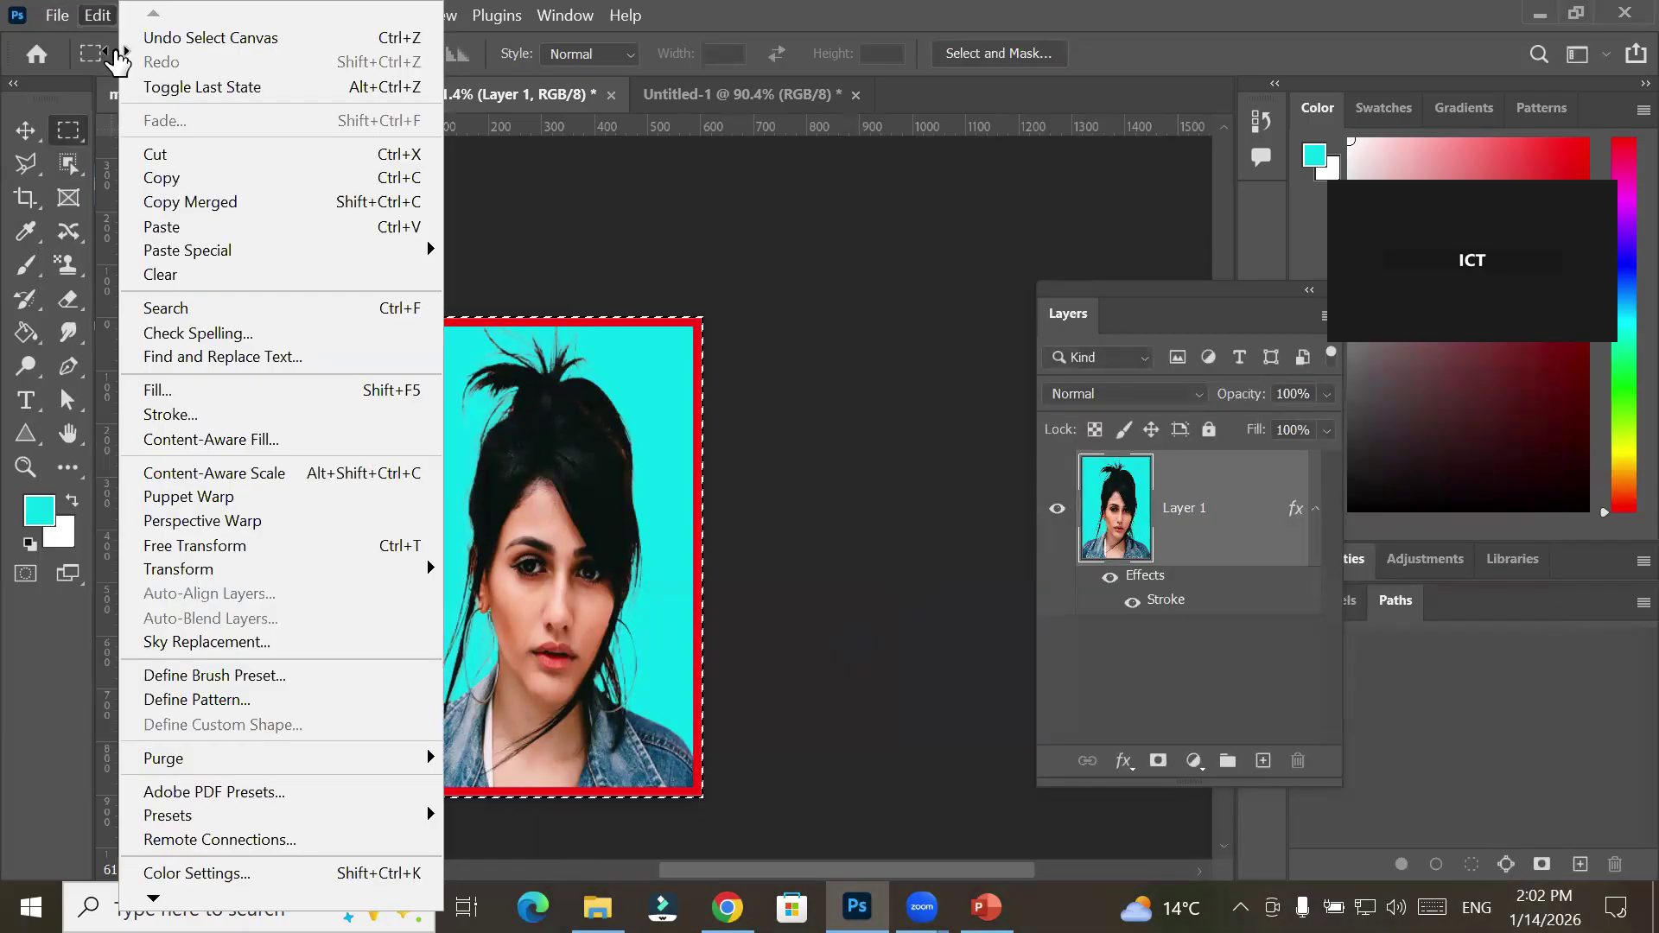
pyautogui.click(138, 174)
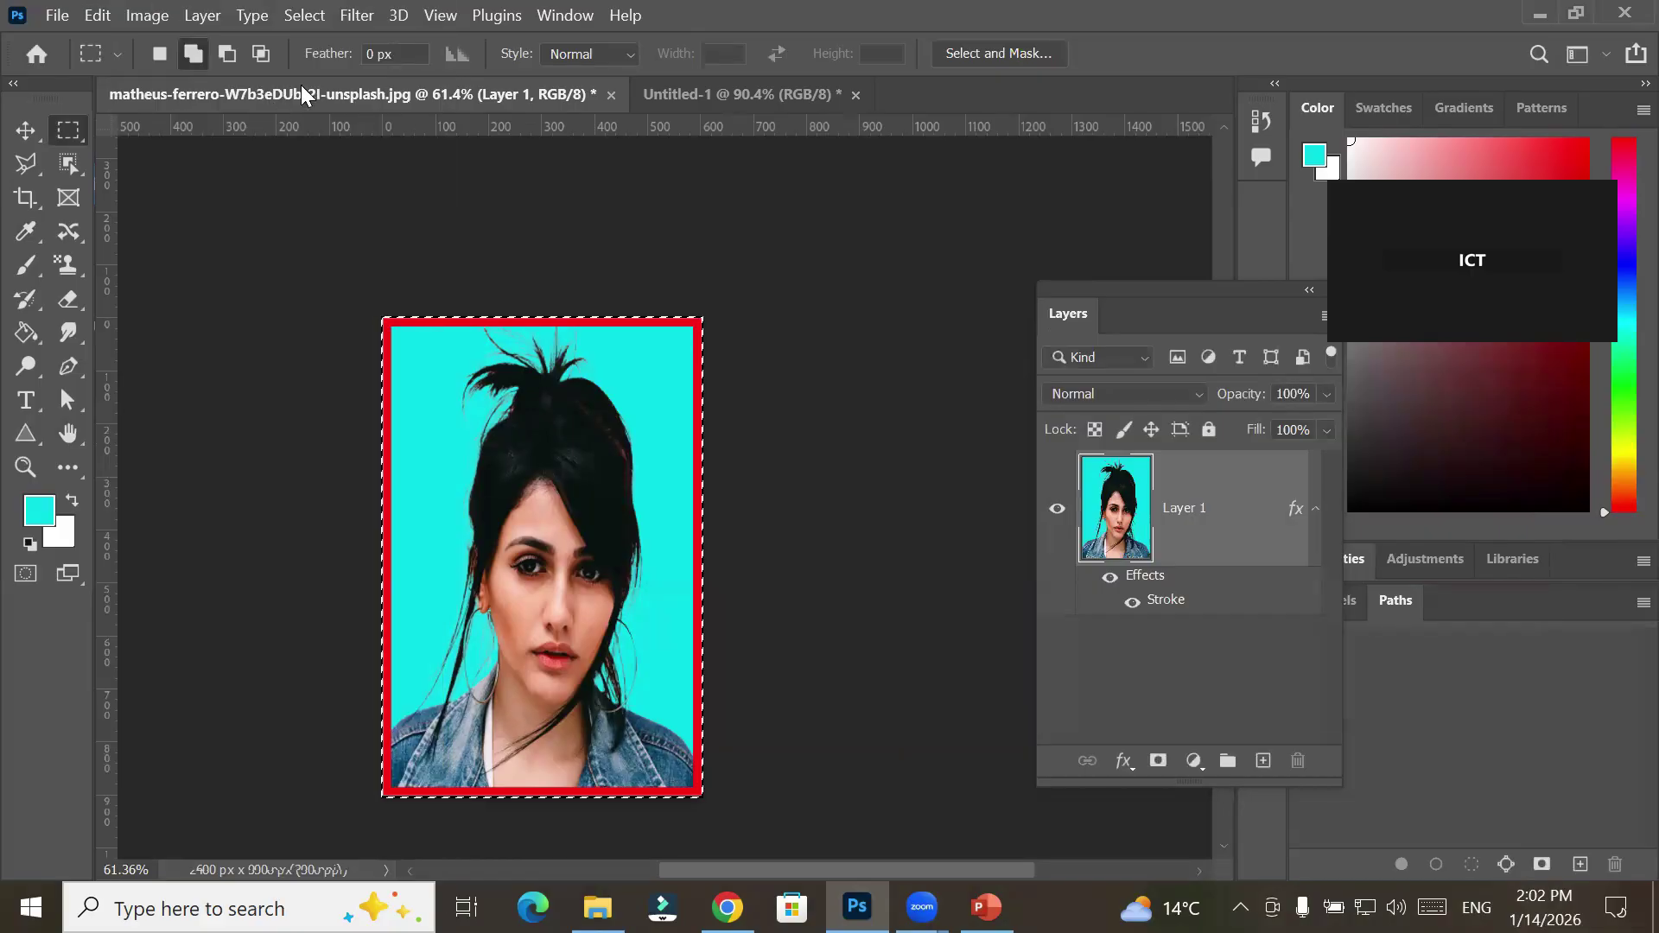
# Try pasting the copied portrait into the blank A4 page and inspect its edges up close
pyautogui.click(743, 92)
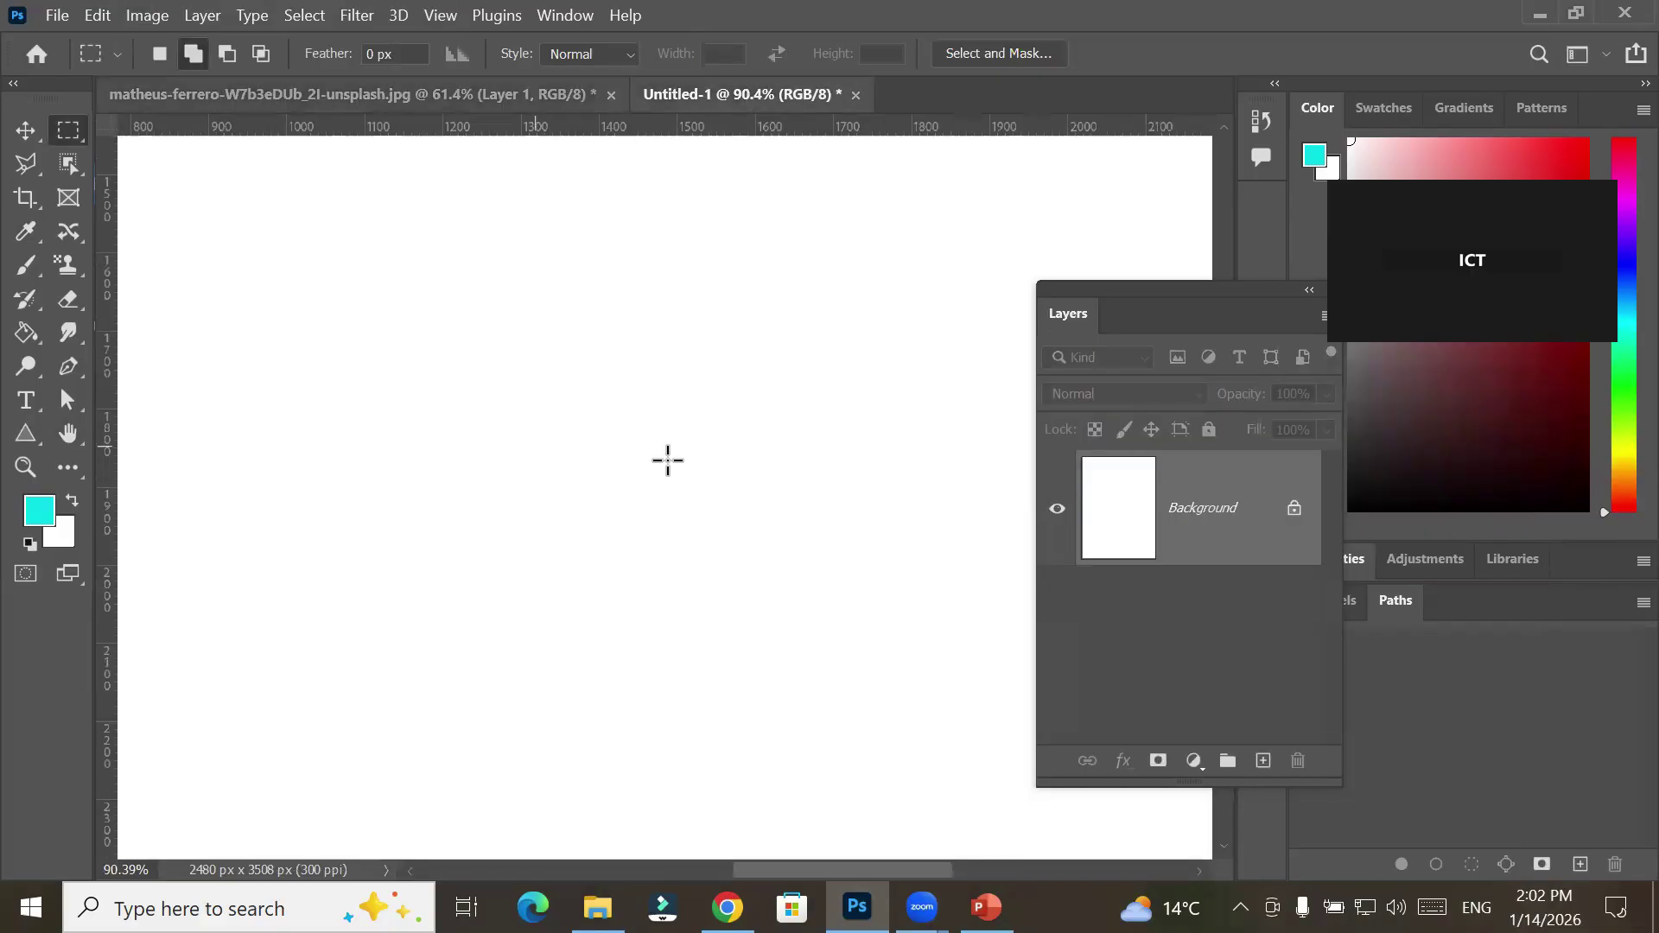
pyautogui.hotkey('ctrl', '0')
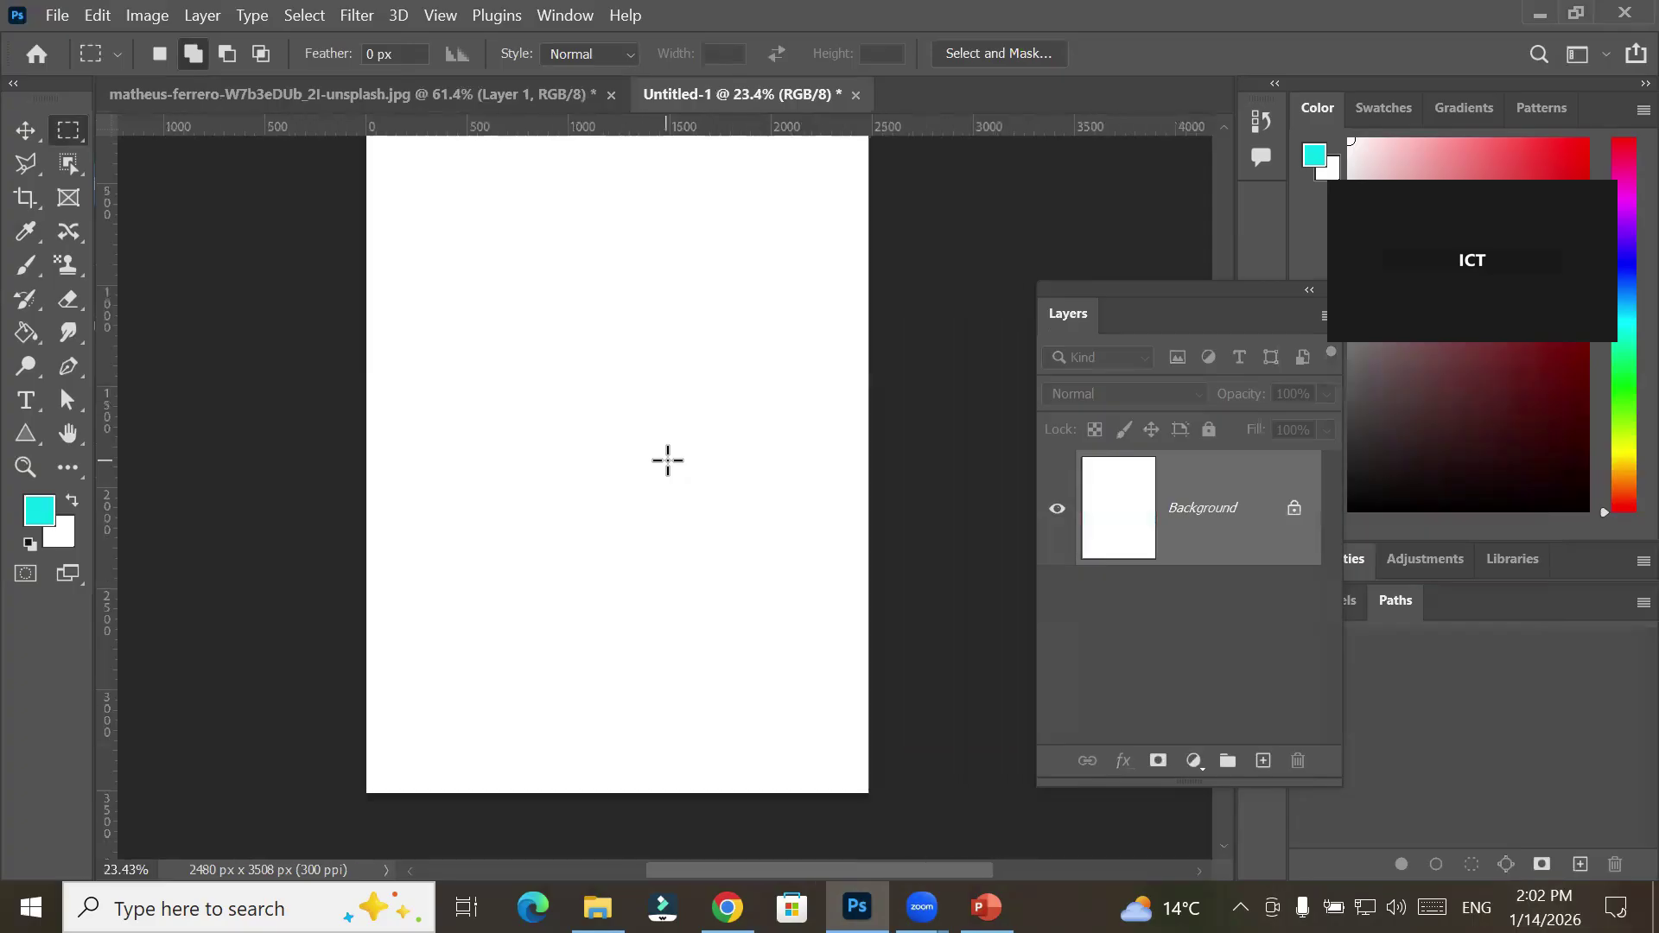
pyautogui.click(98, 15)
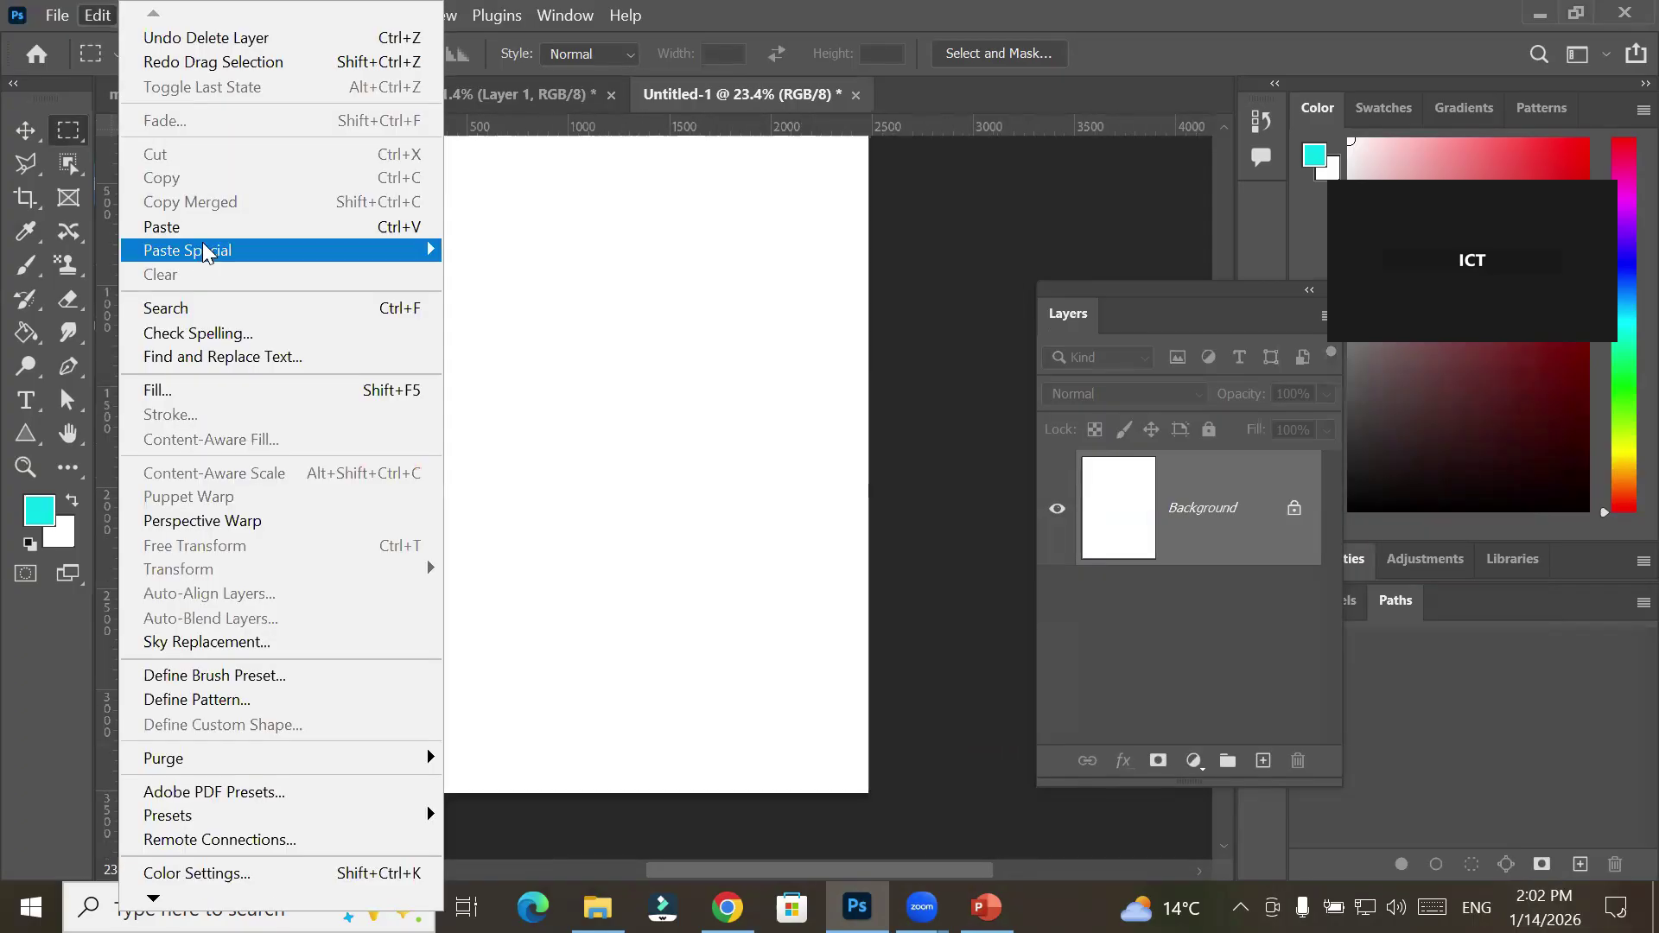
pyautogui.click(208, 222)
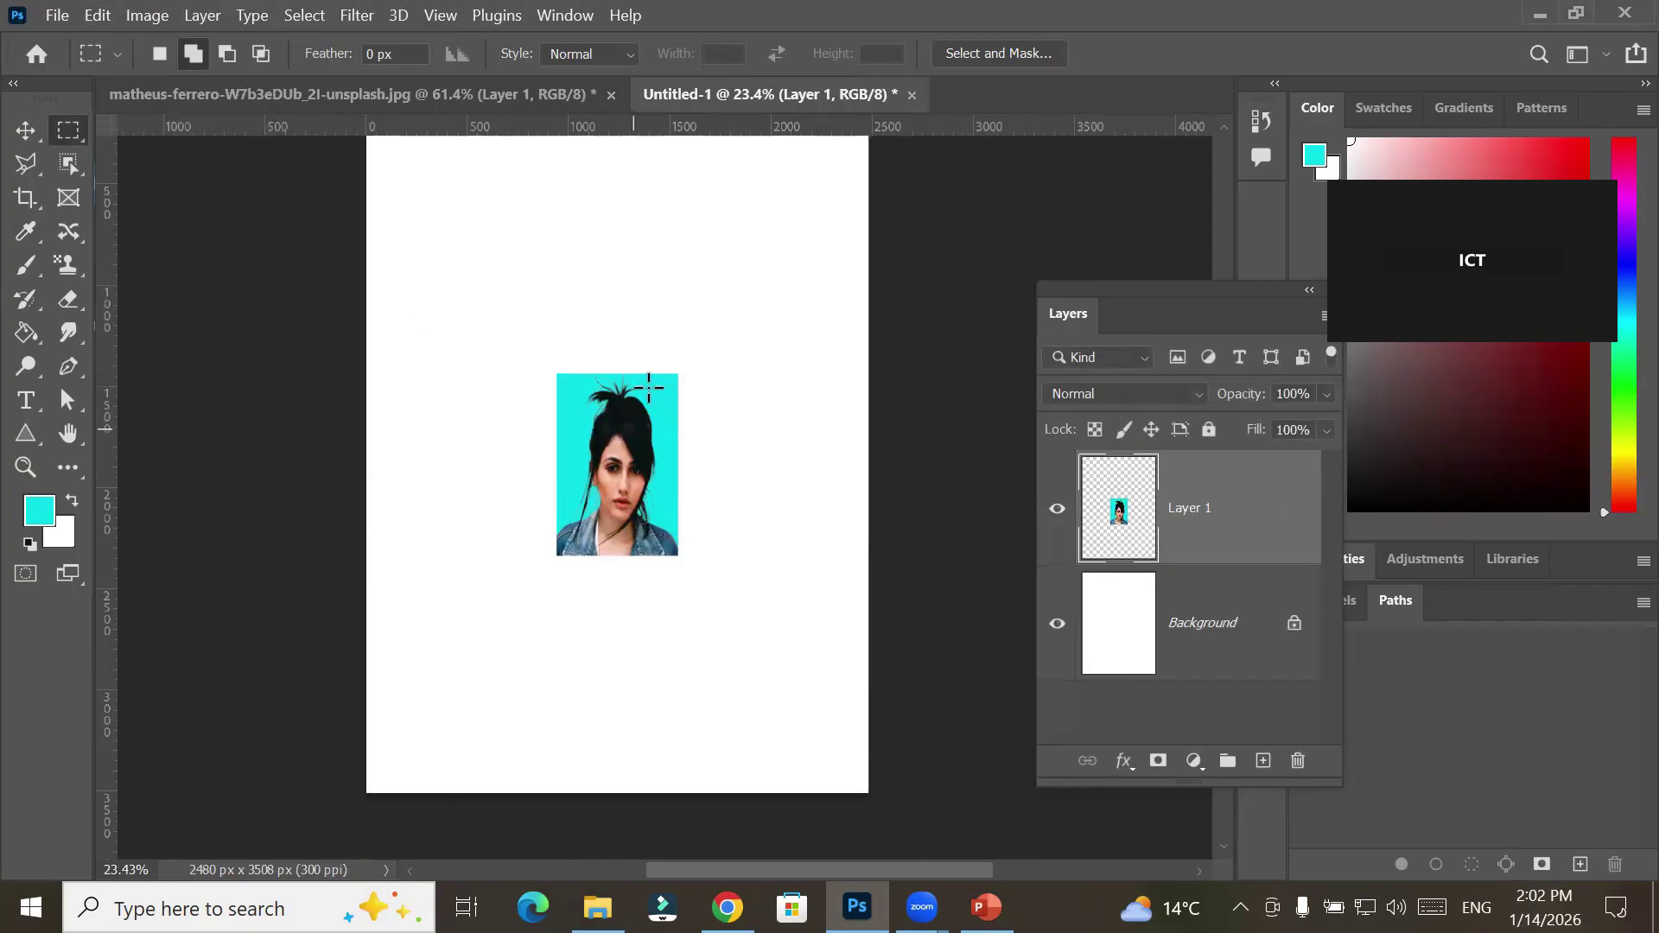
pyautogui.scroll(3, 652, 369)
pyautogui.scroll(1, 653, 369)
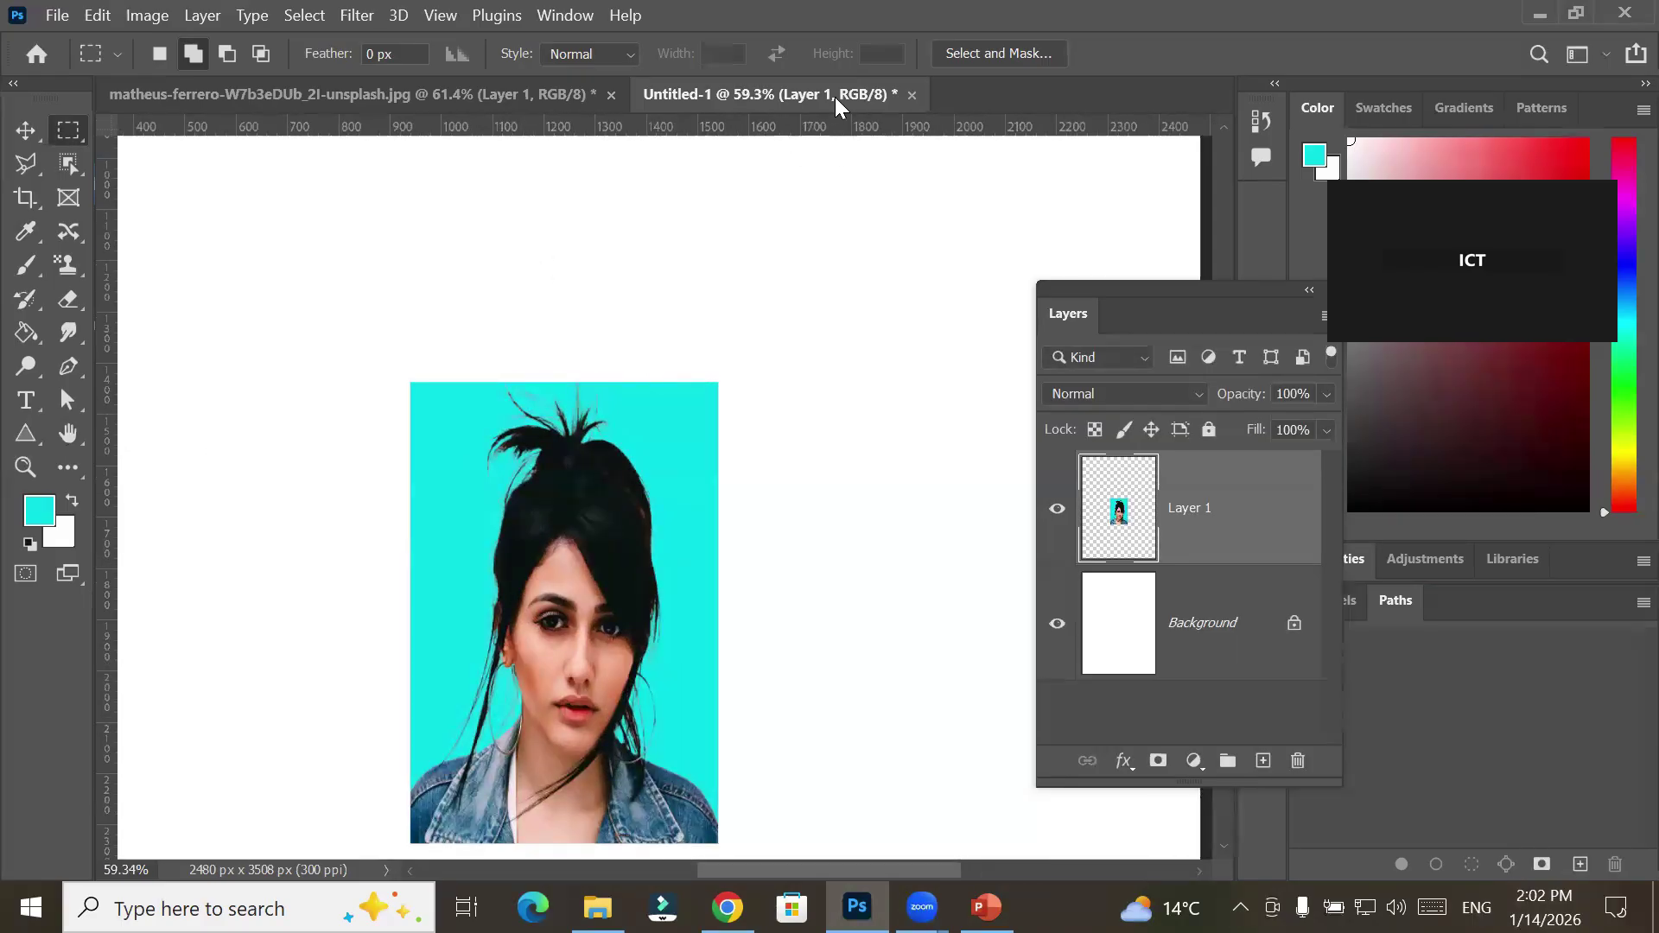
# Try moving the selected red-bordered portrait from its document onto the A4 page, and delete the transferred Layer 2
pyautogui.click(481, 93)
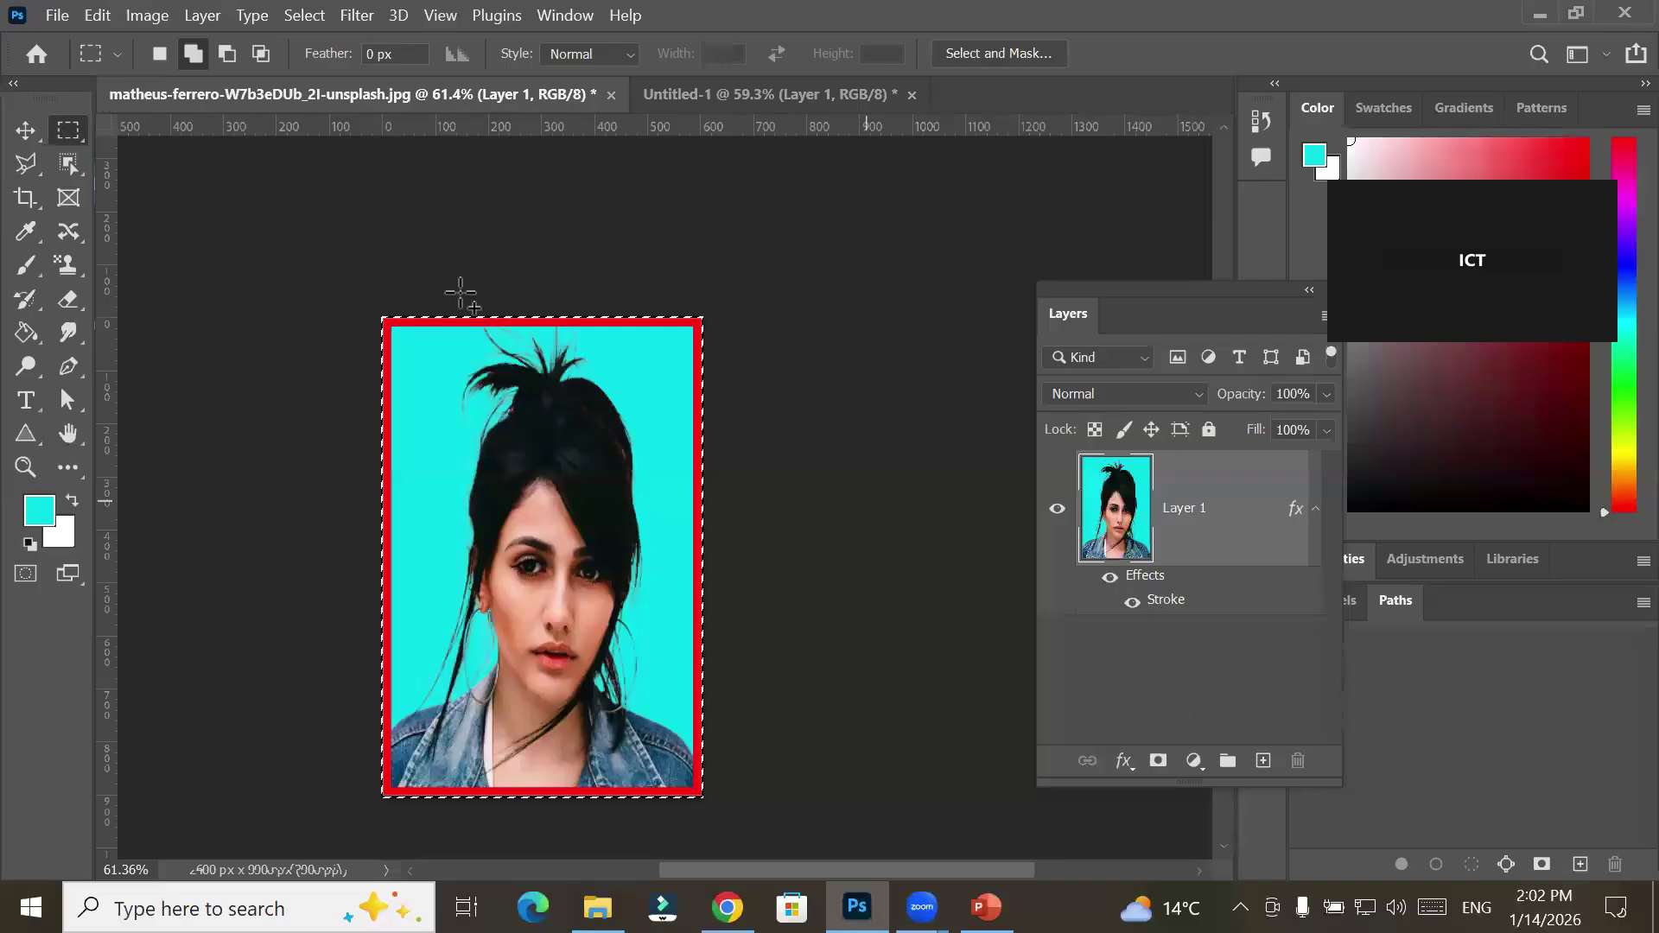
pyautogui.click(33, 123)
pyautogui.moveTo(592, 356); pyautogui.dragTo(463, 111)
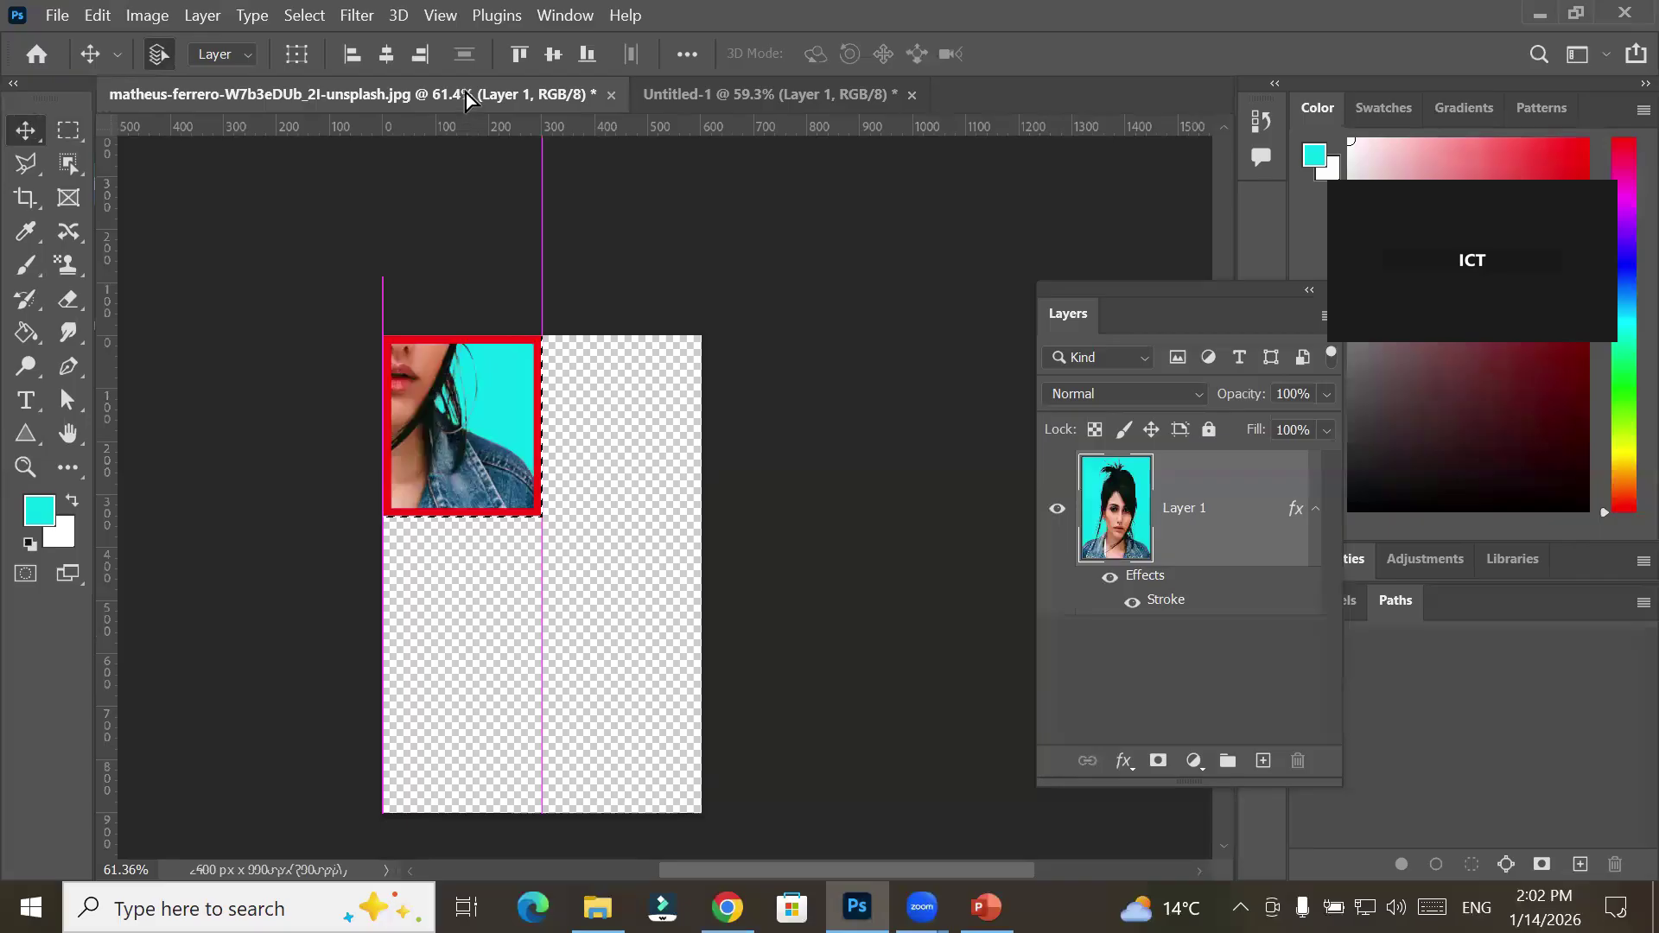
pyautogui.click(718, 95)
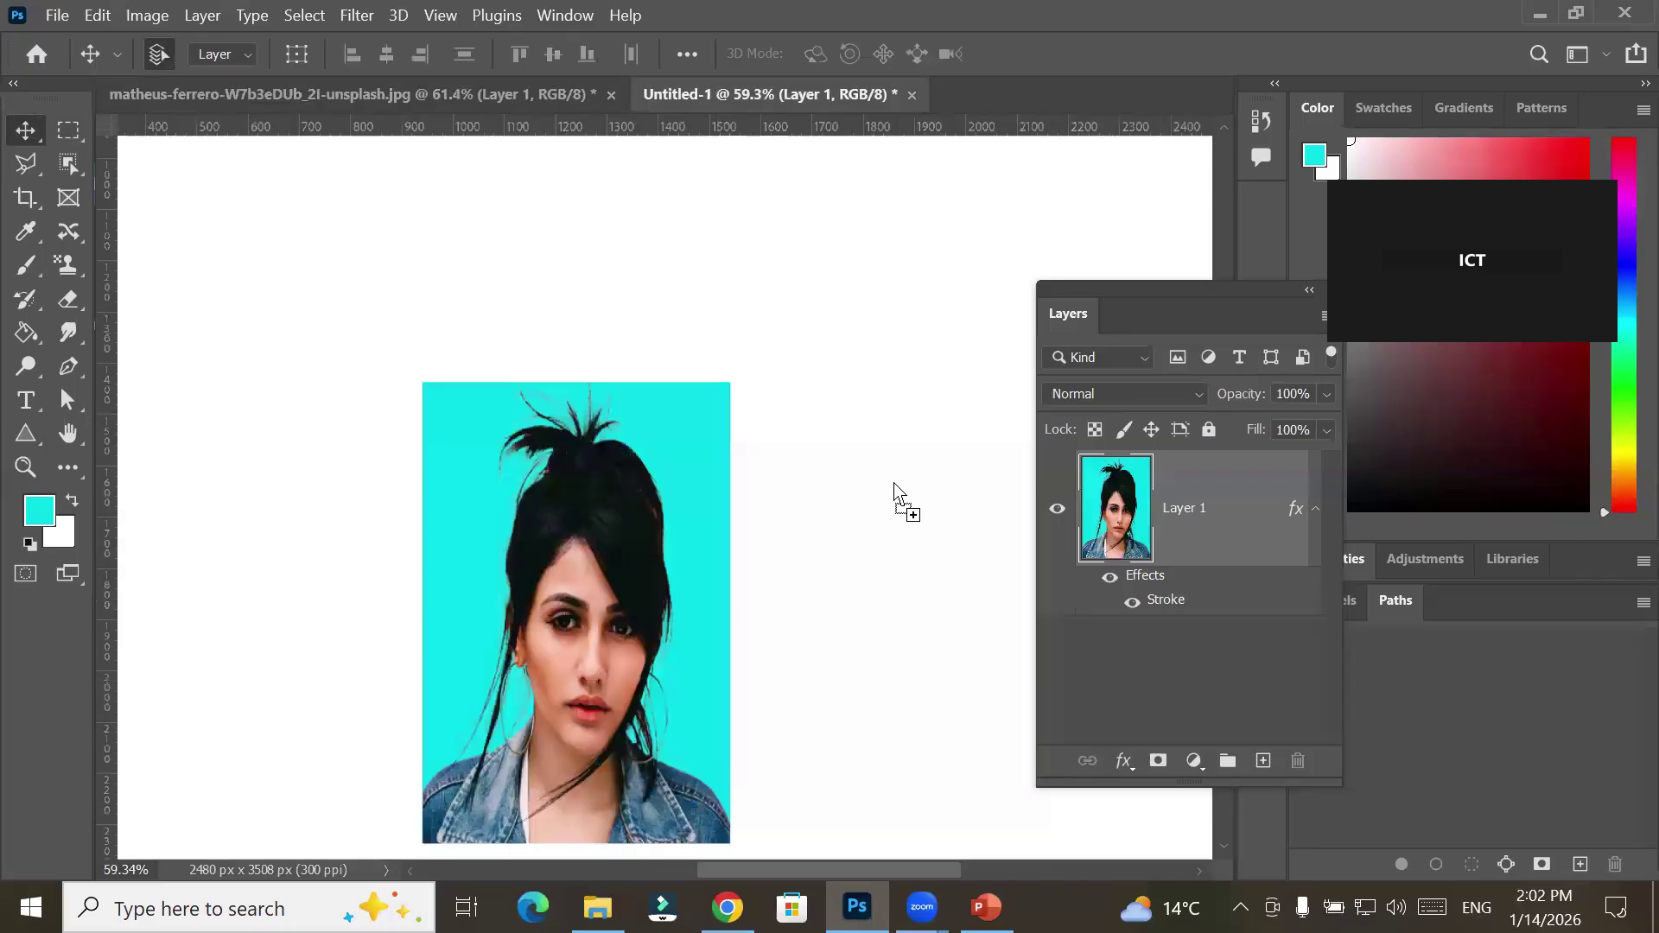
pyautogui.moveTo(895, 485); pyautogui.dragTo(895, 485)
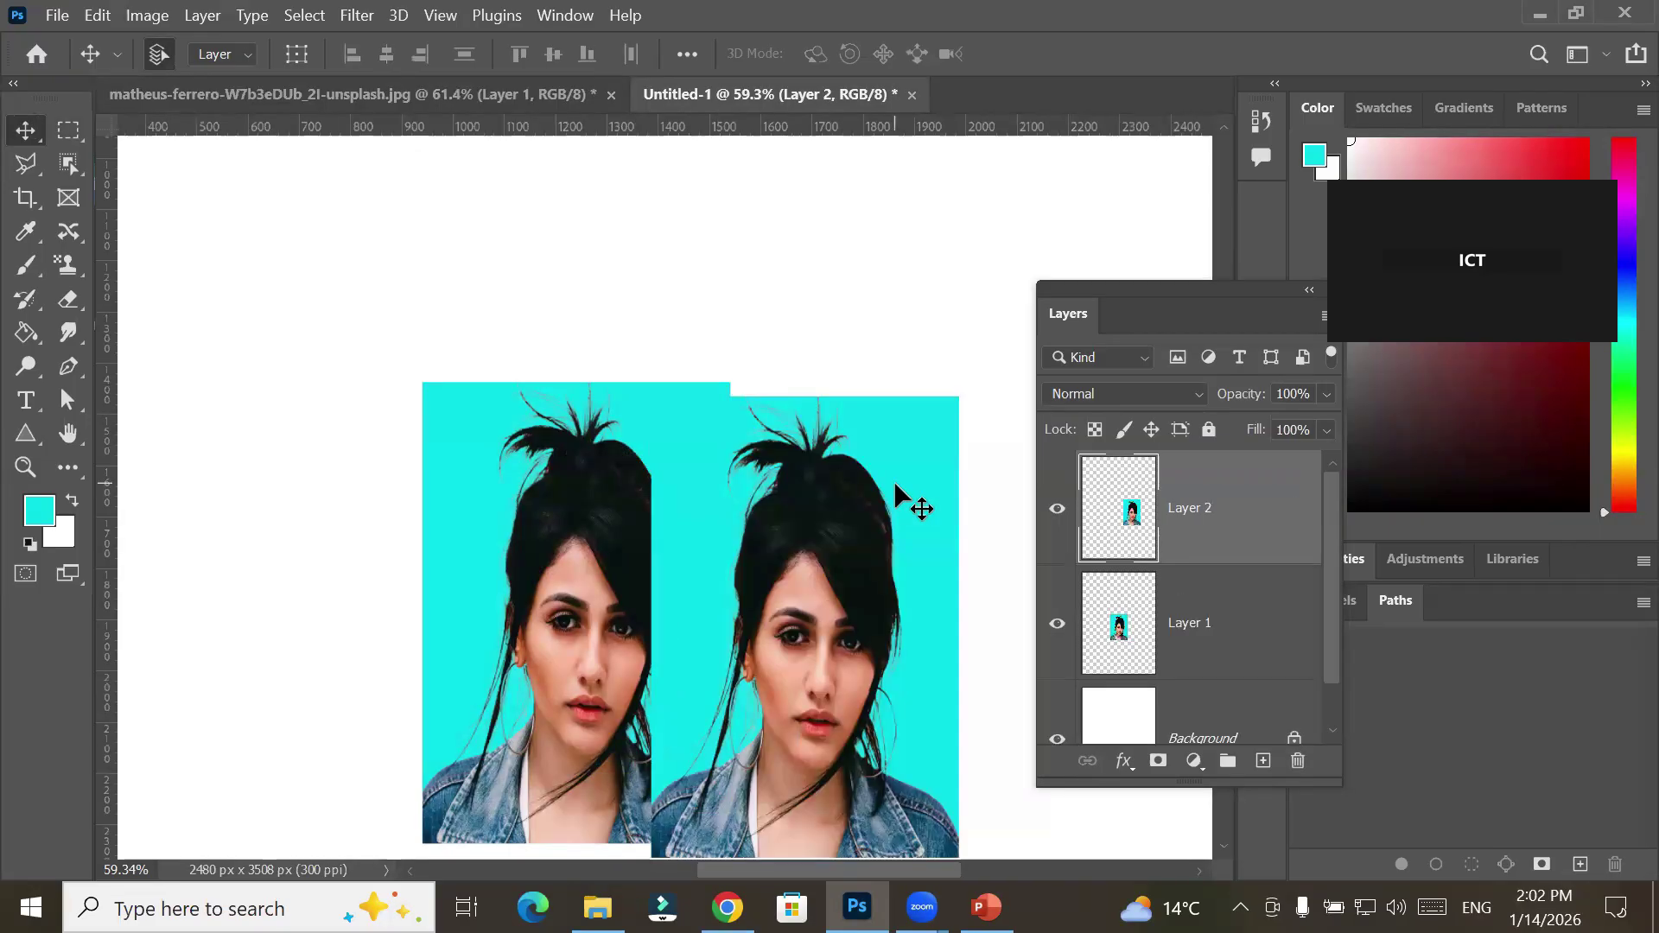
pyautogui.click(1298, 759)
pyautogui.click(789, 375)
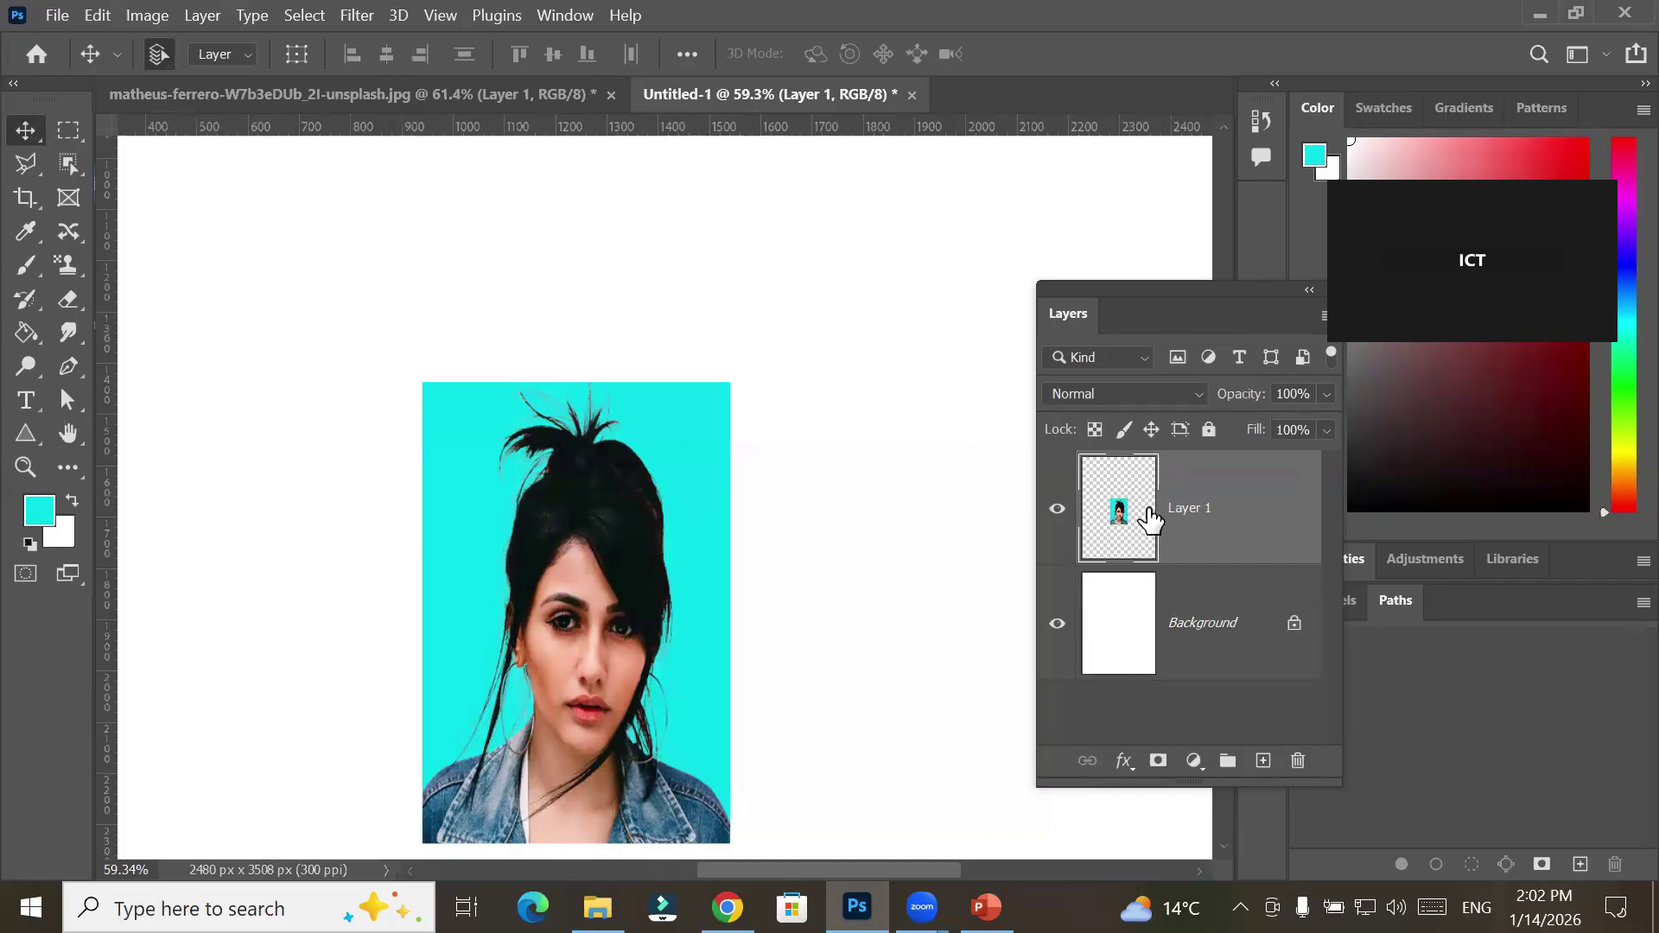
# Delete the remaining pasted portrait layer from the A4 page, leaving only the white background
pyautogui.click(1296, 762)
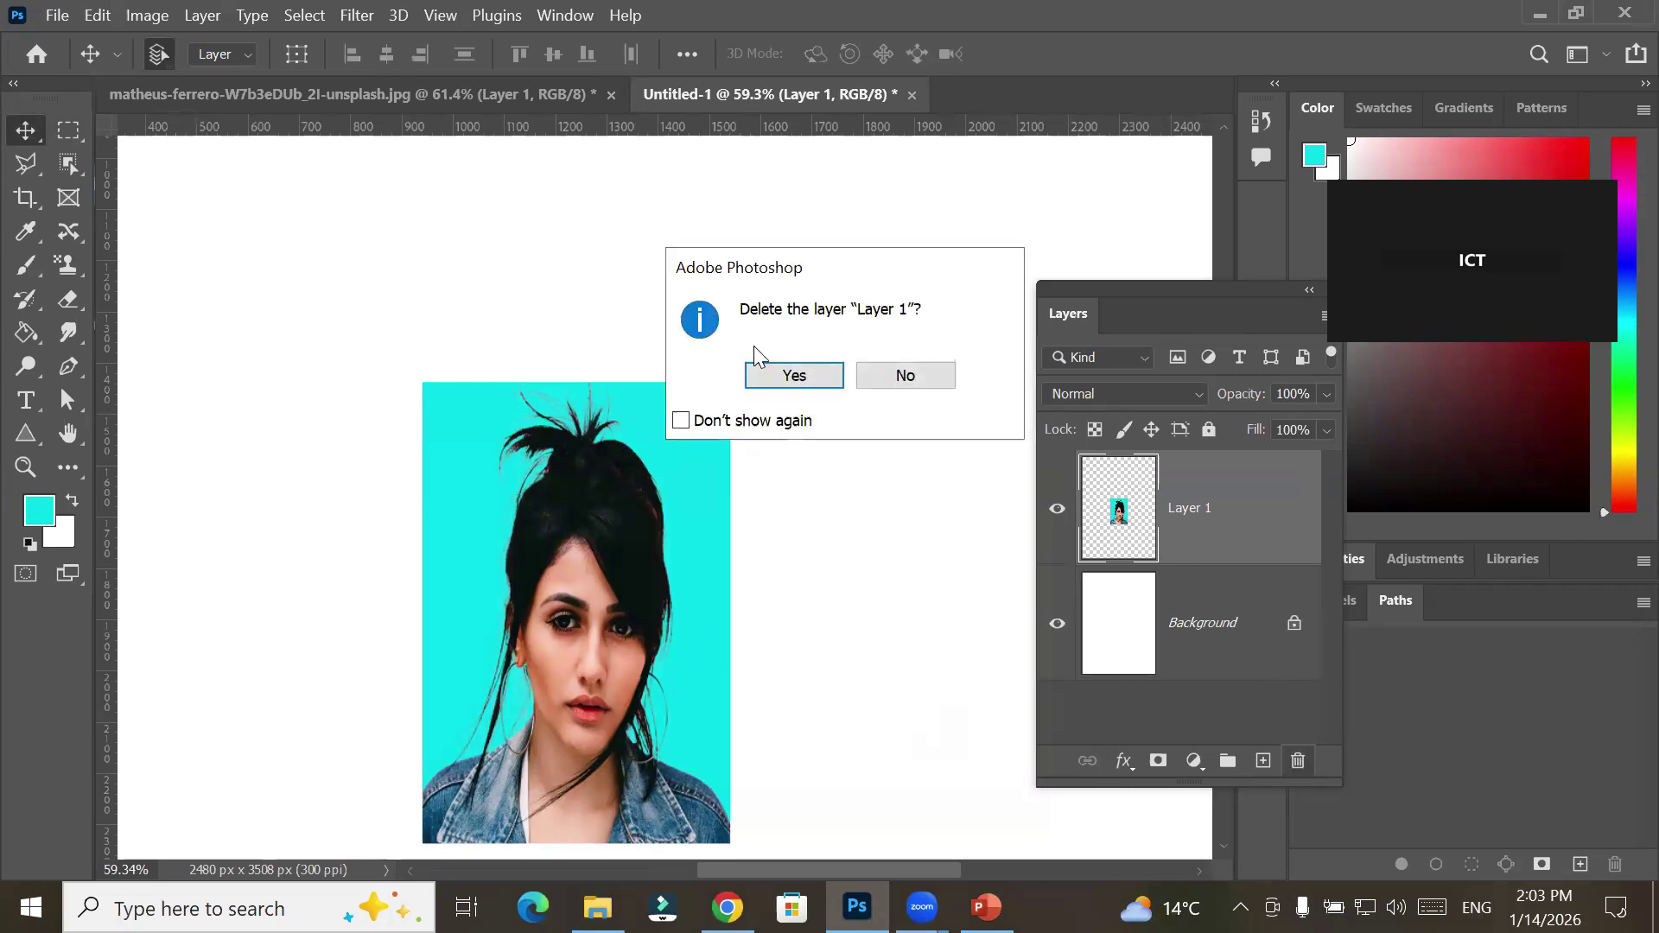
pyautogui.click(790, 374)
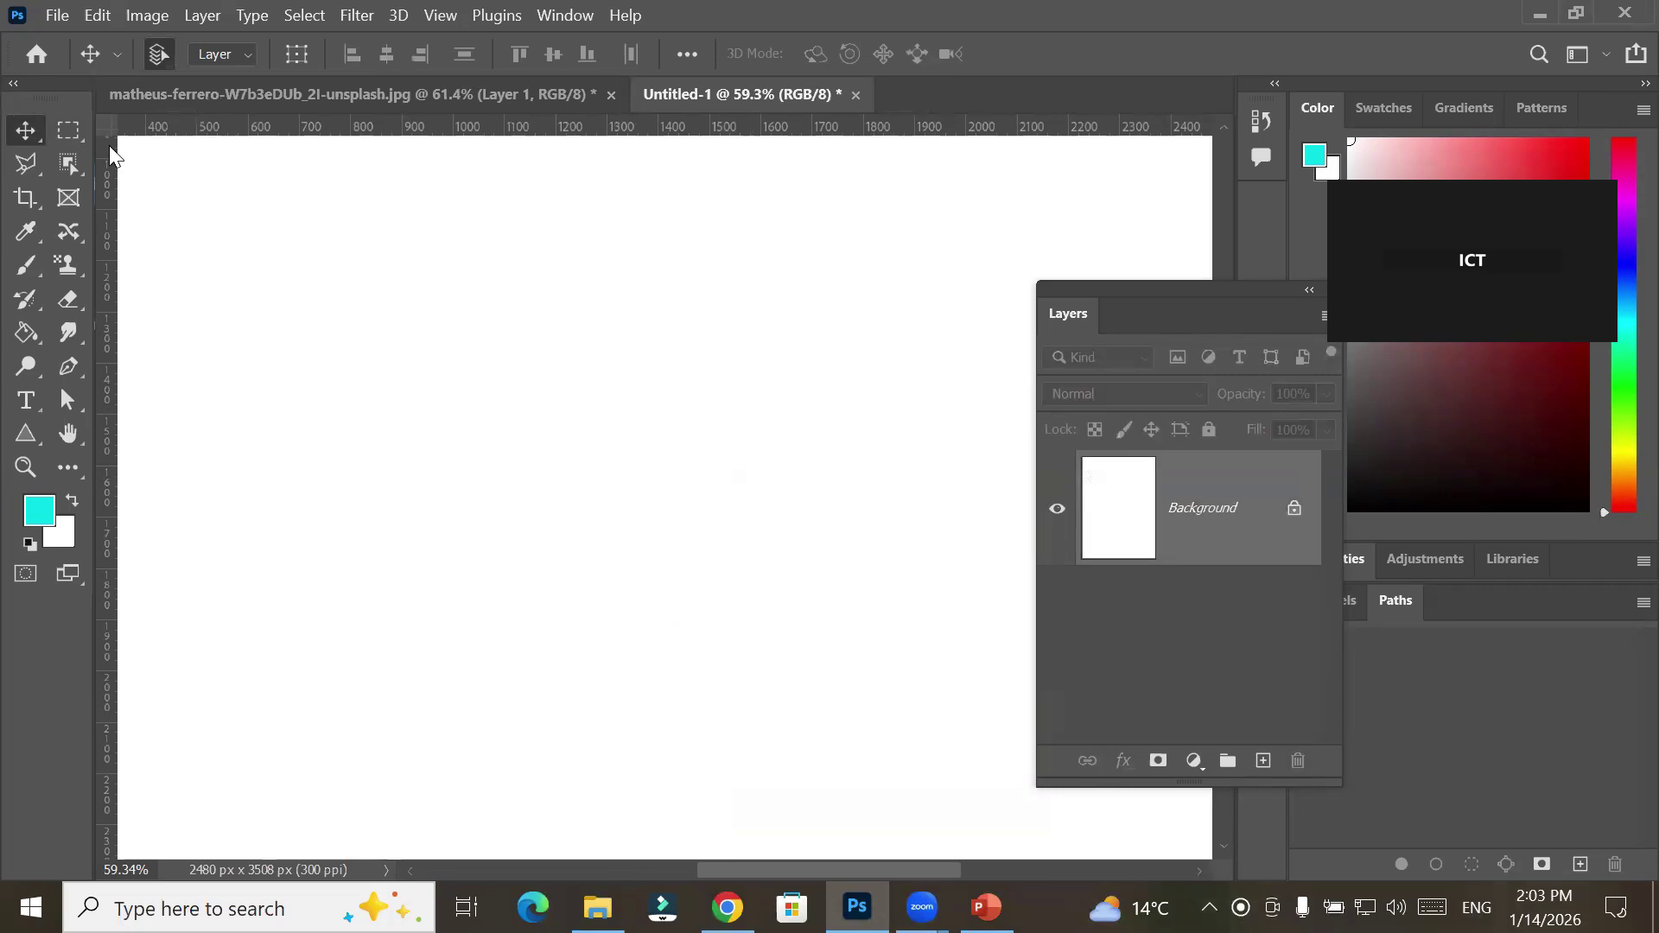
pyautogui.scroll(-6, 316, 358)
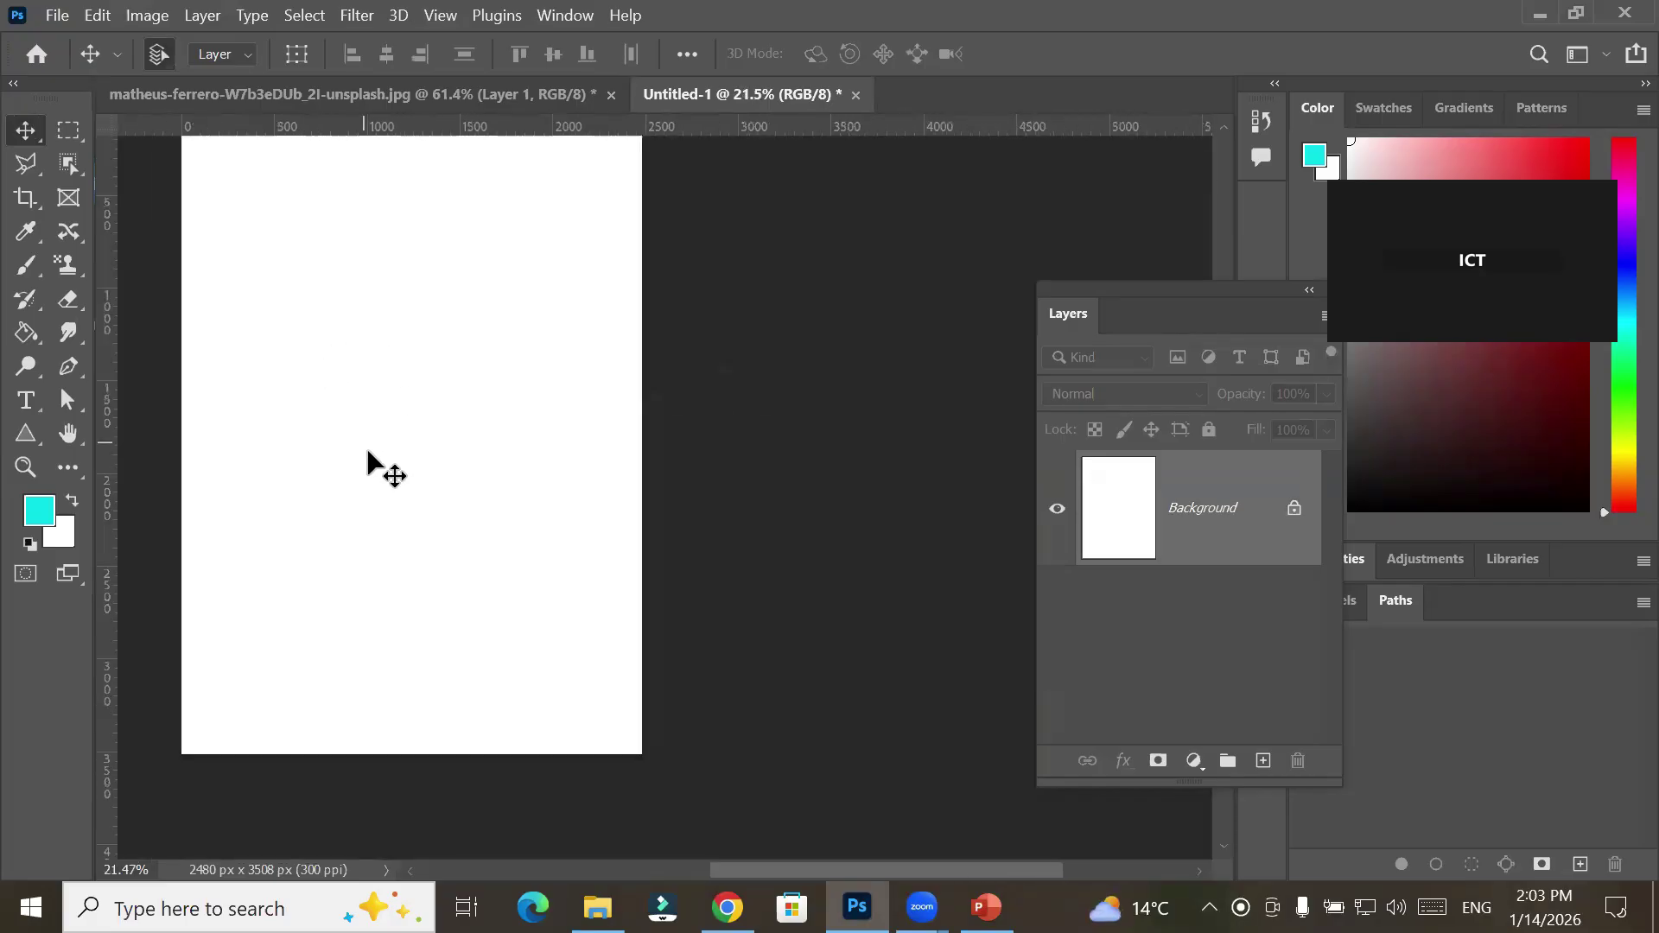
pyautogui.moveTo(363, 463); pyautogui.dragTo(466, 529)
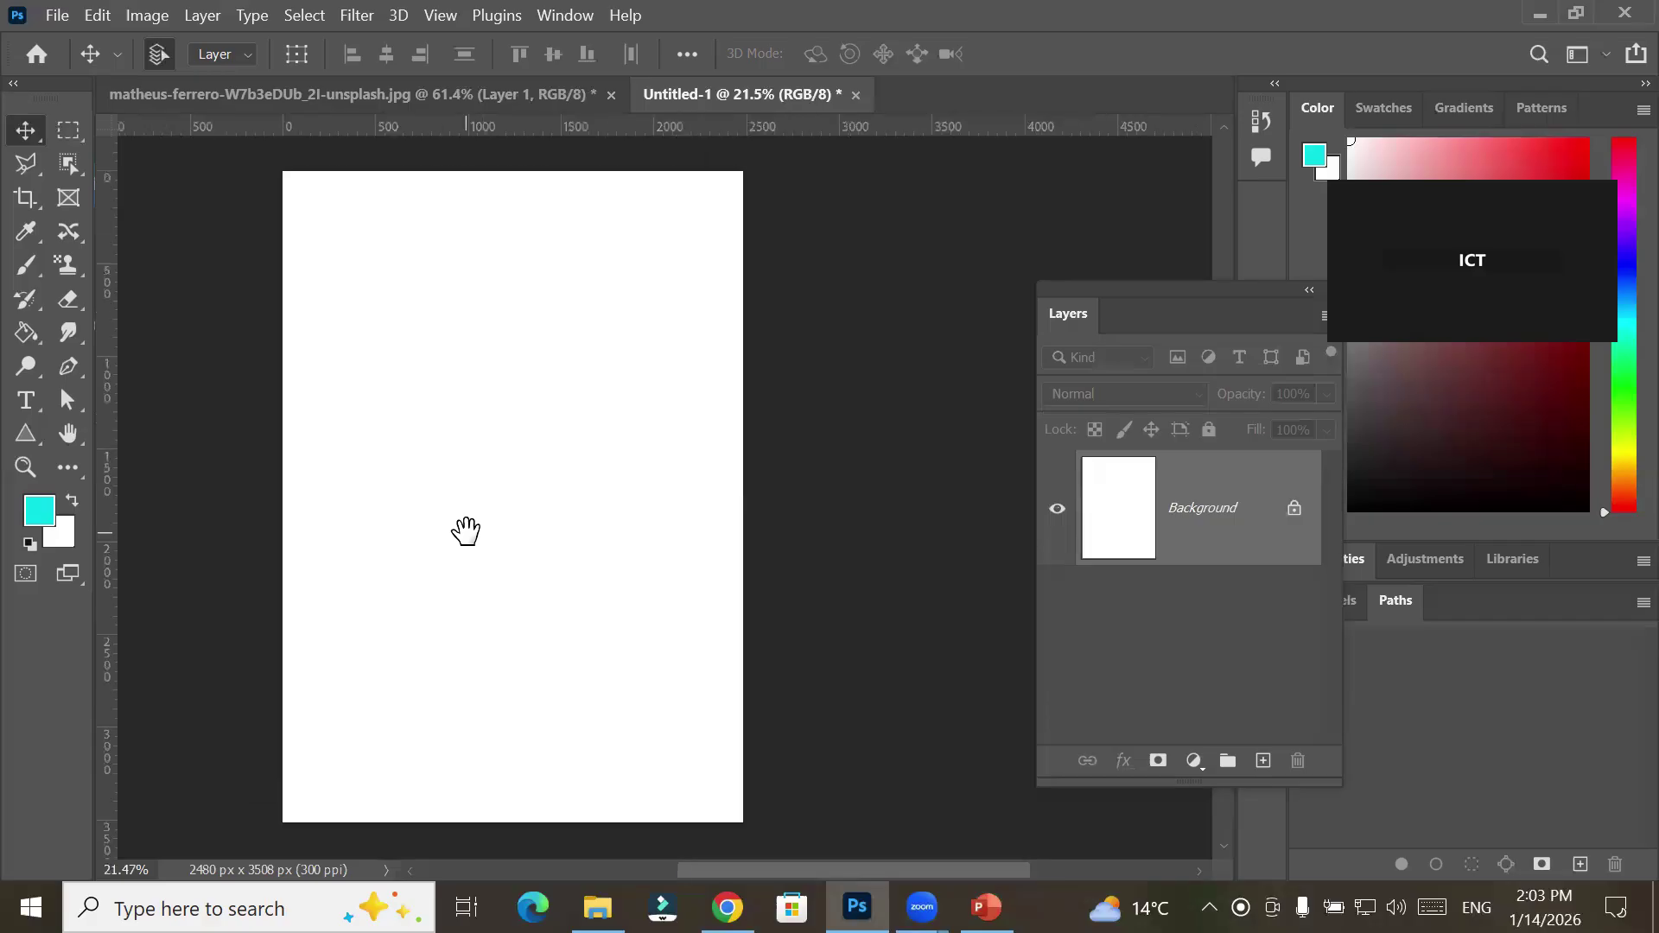
# Return to the red-bordered portrait document and copy the selected portrait
pyautogui.click(309, 90)
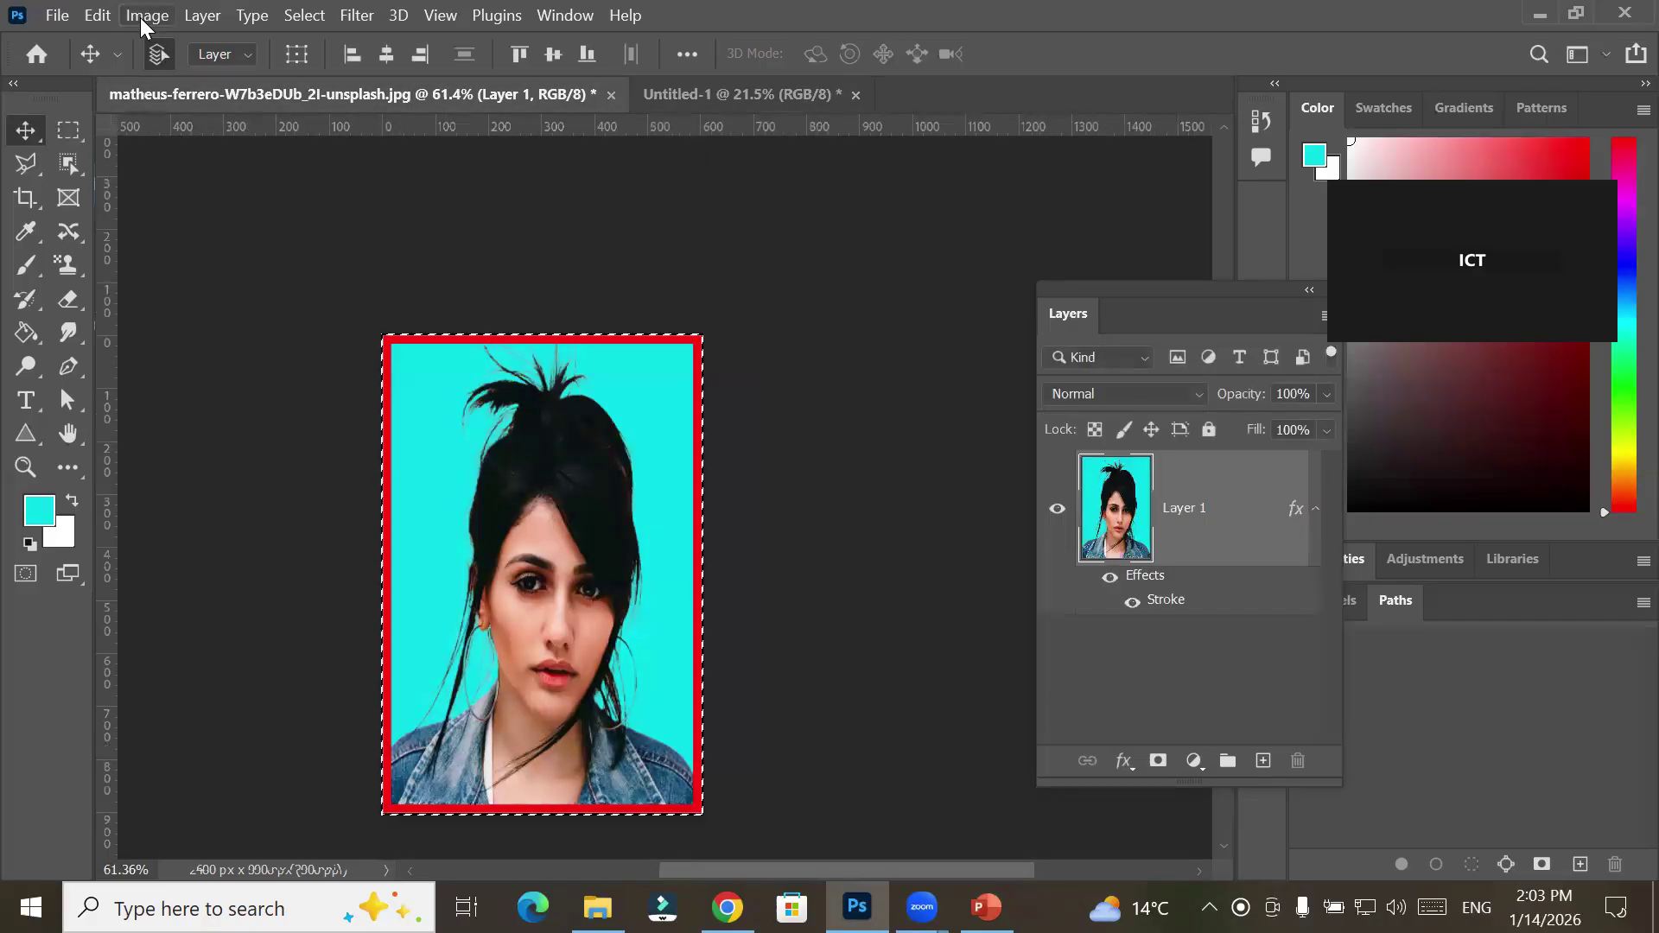
pyautogui.click(98, 15)
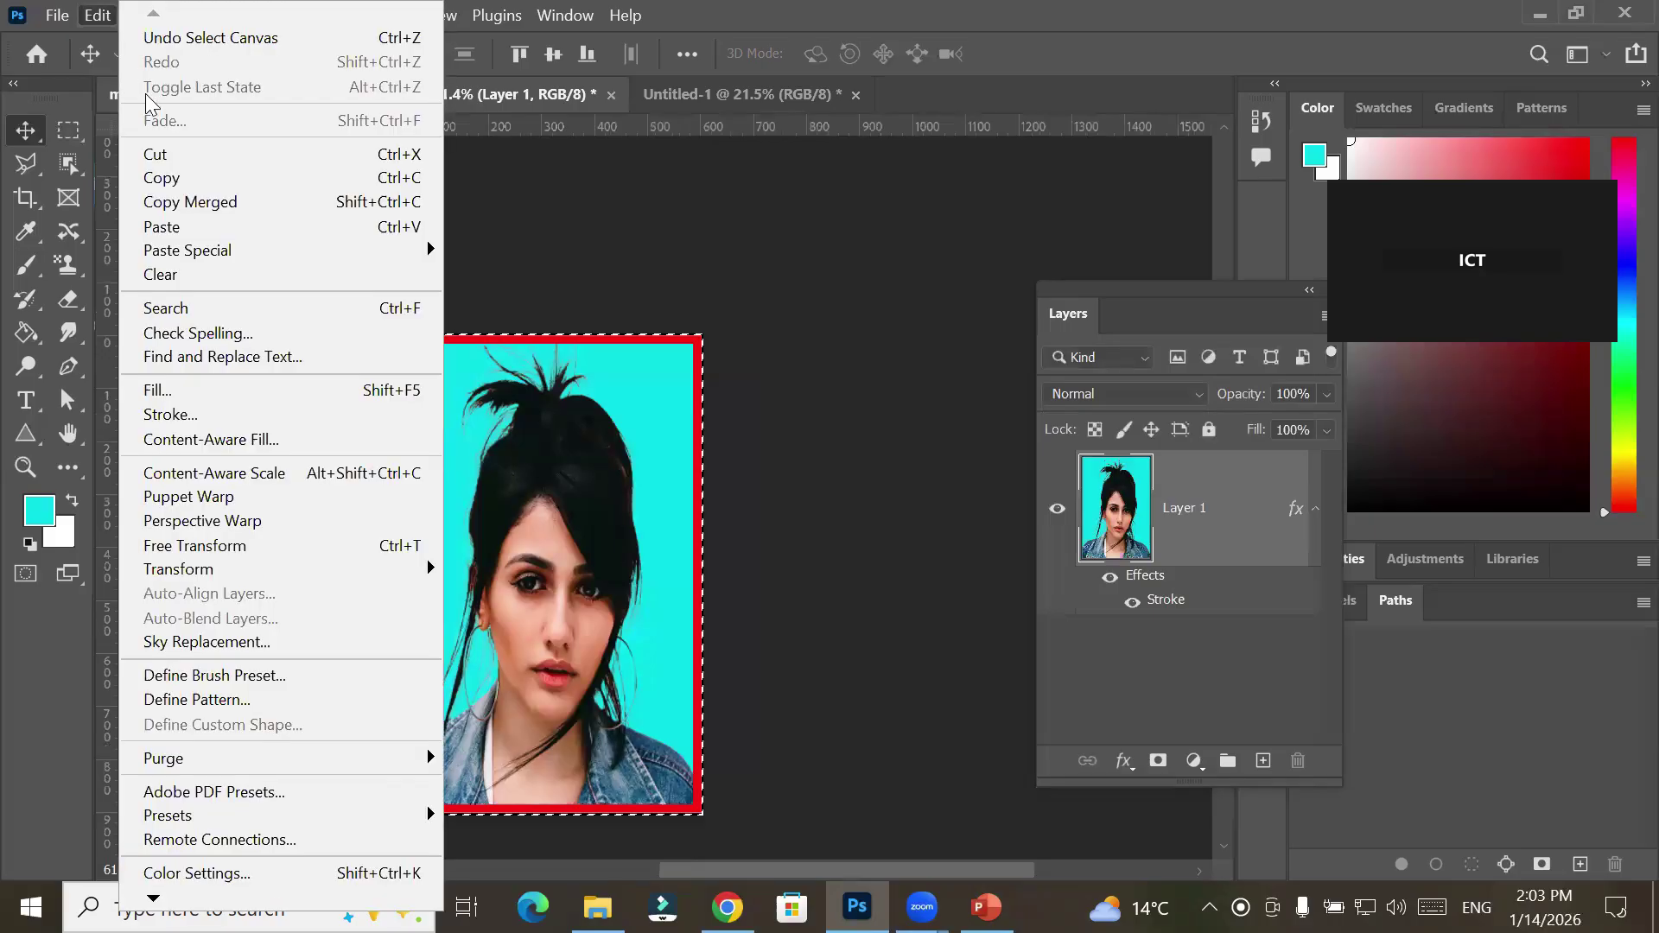
pyautogui.click(161, 178)
# Create a new 600 × 900 px document at 300 ppi from the clipboard preset and paste the portrait into it
pyautogui.click(57, 15)
pyautogui.click(69, 41)
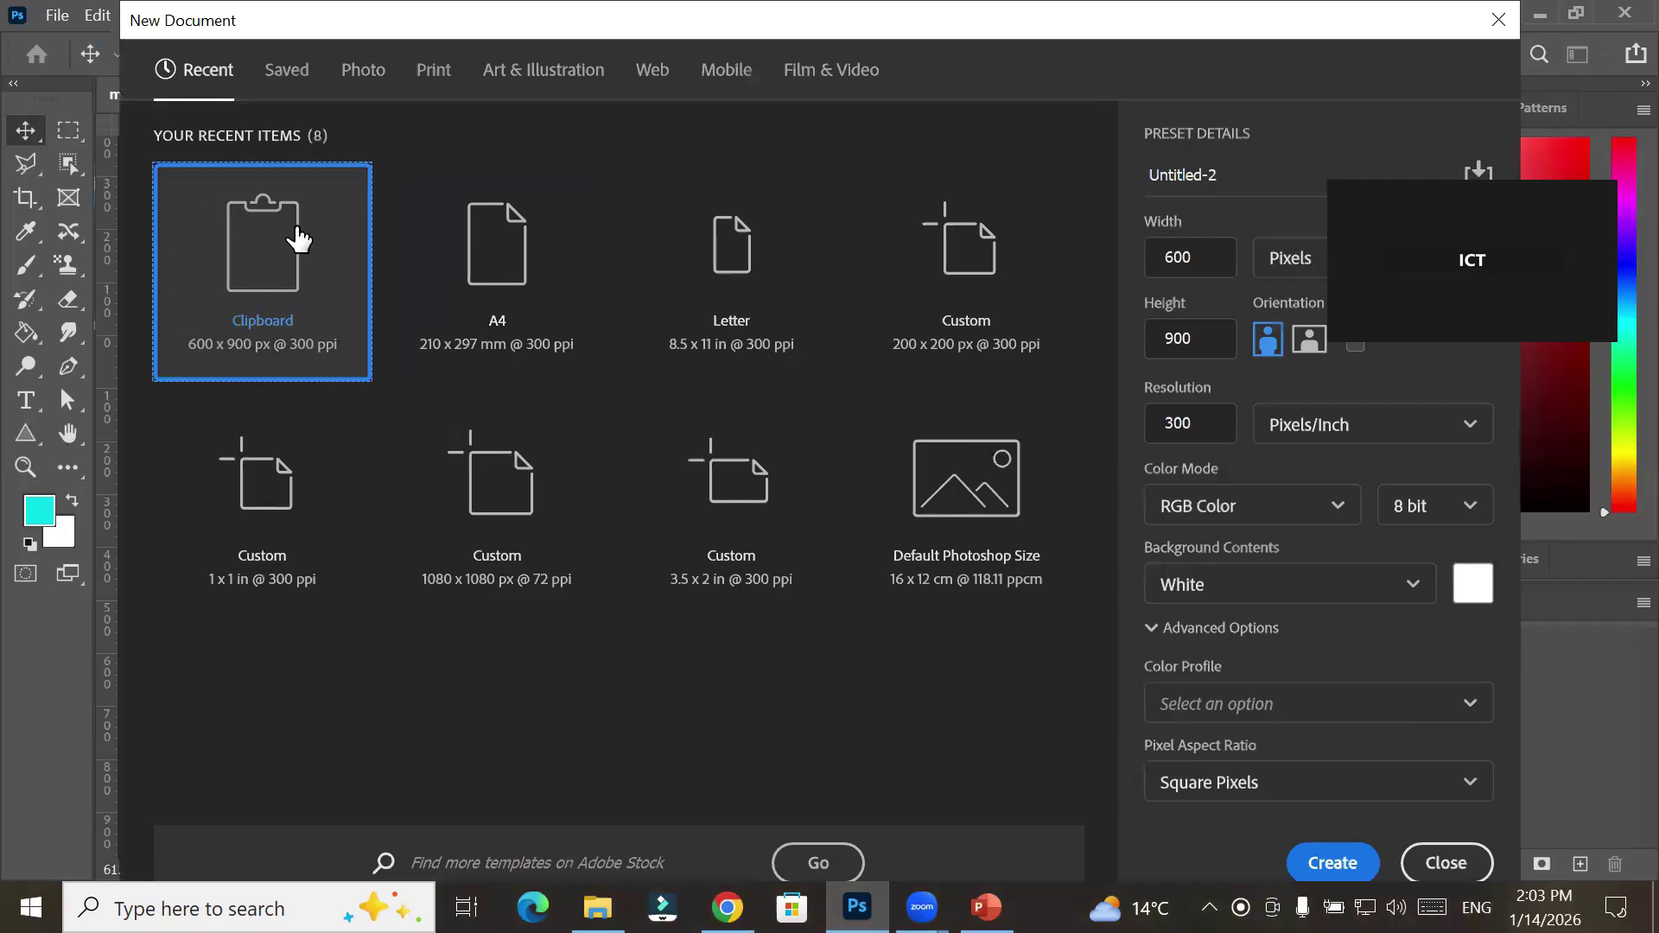
pyautogui.doubleClick(278, 279)
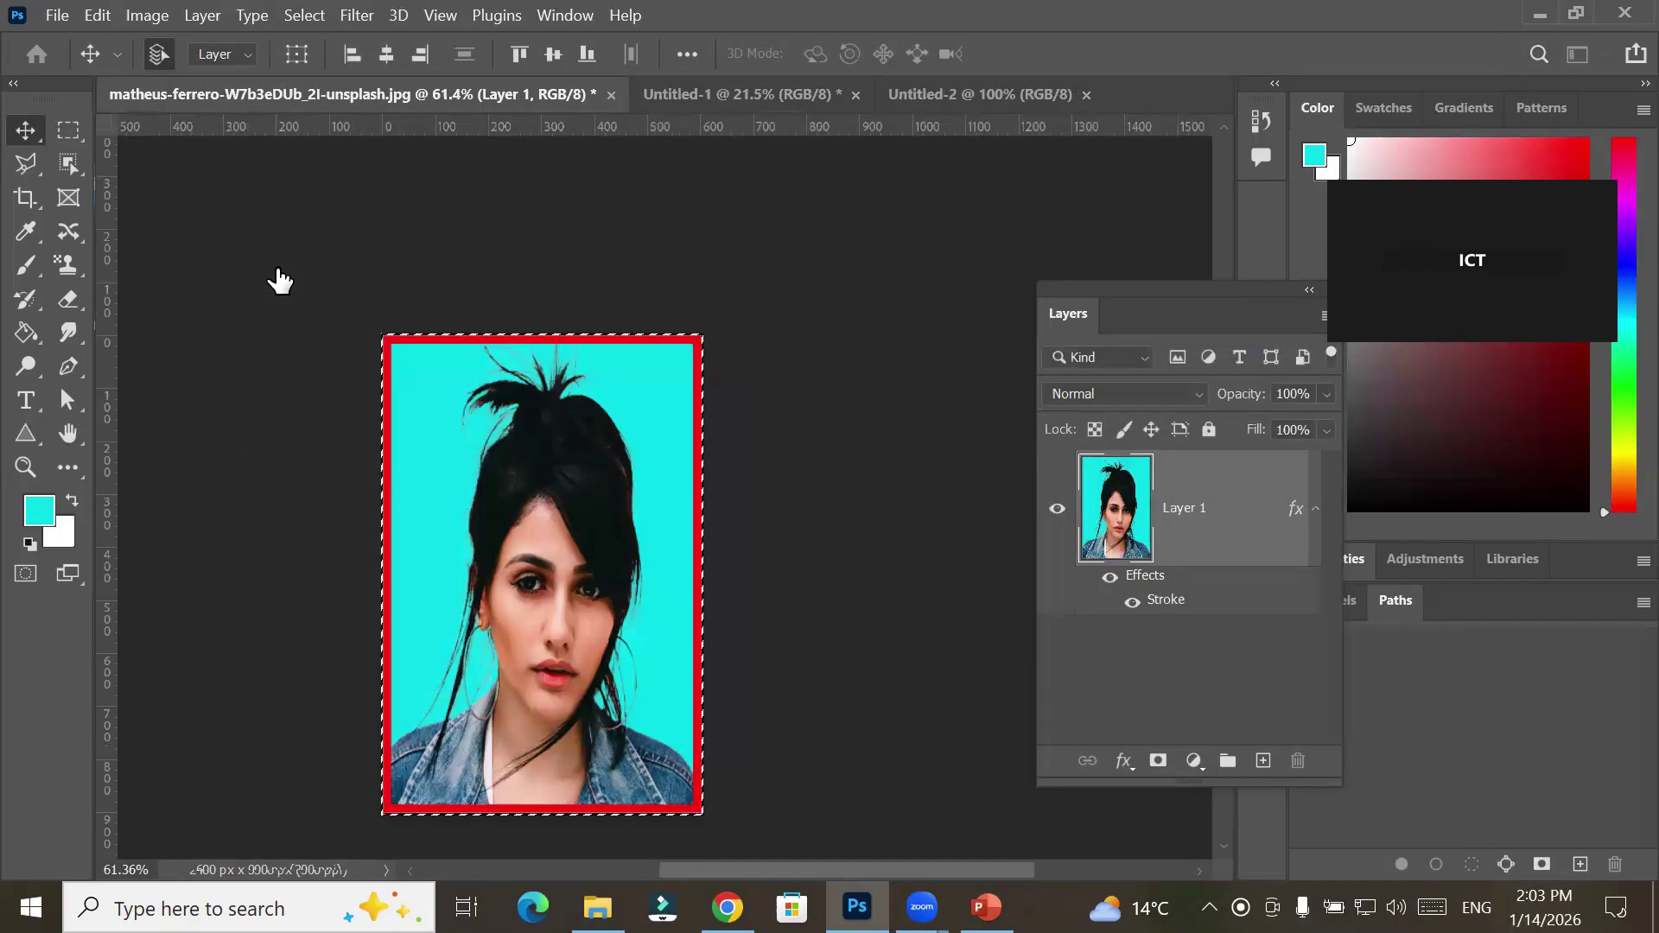
pyautogui.click(96, 15)
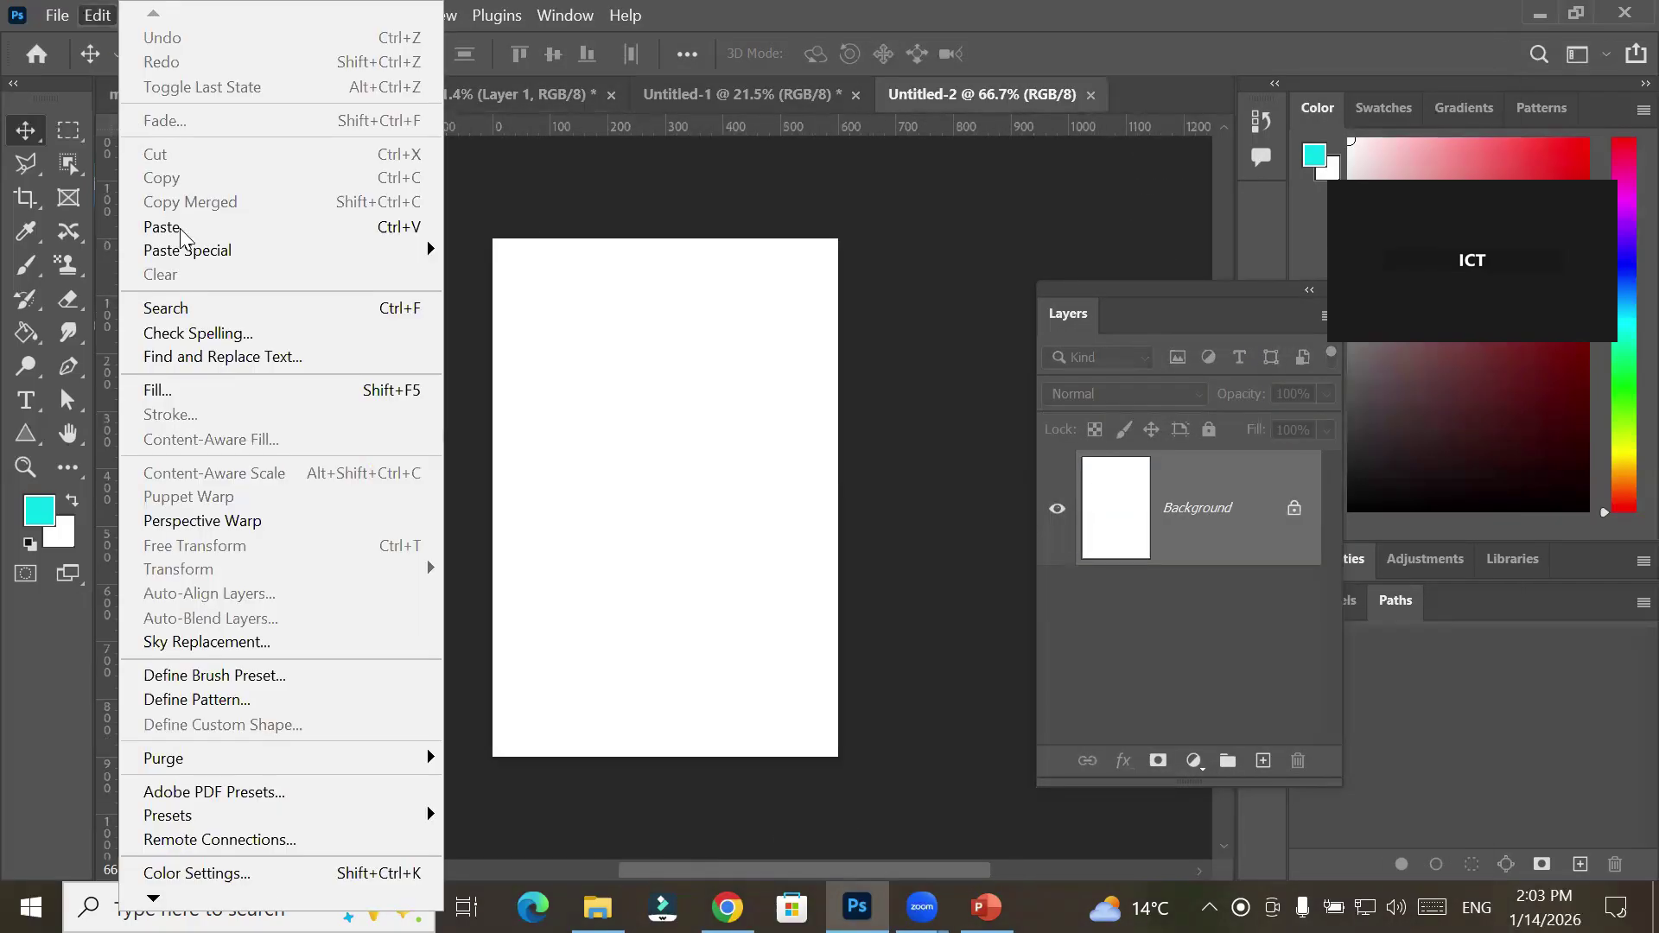
pyautogui.click(163, 227)
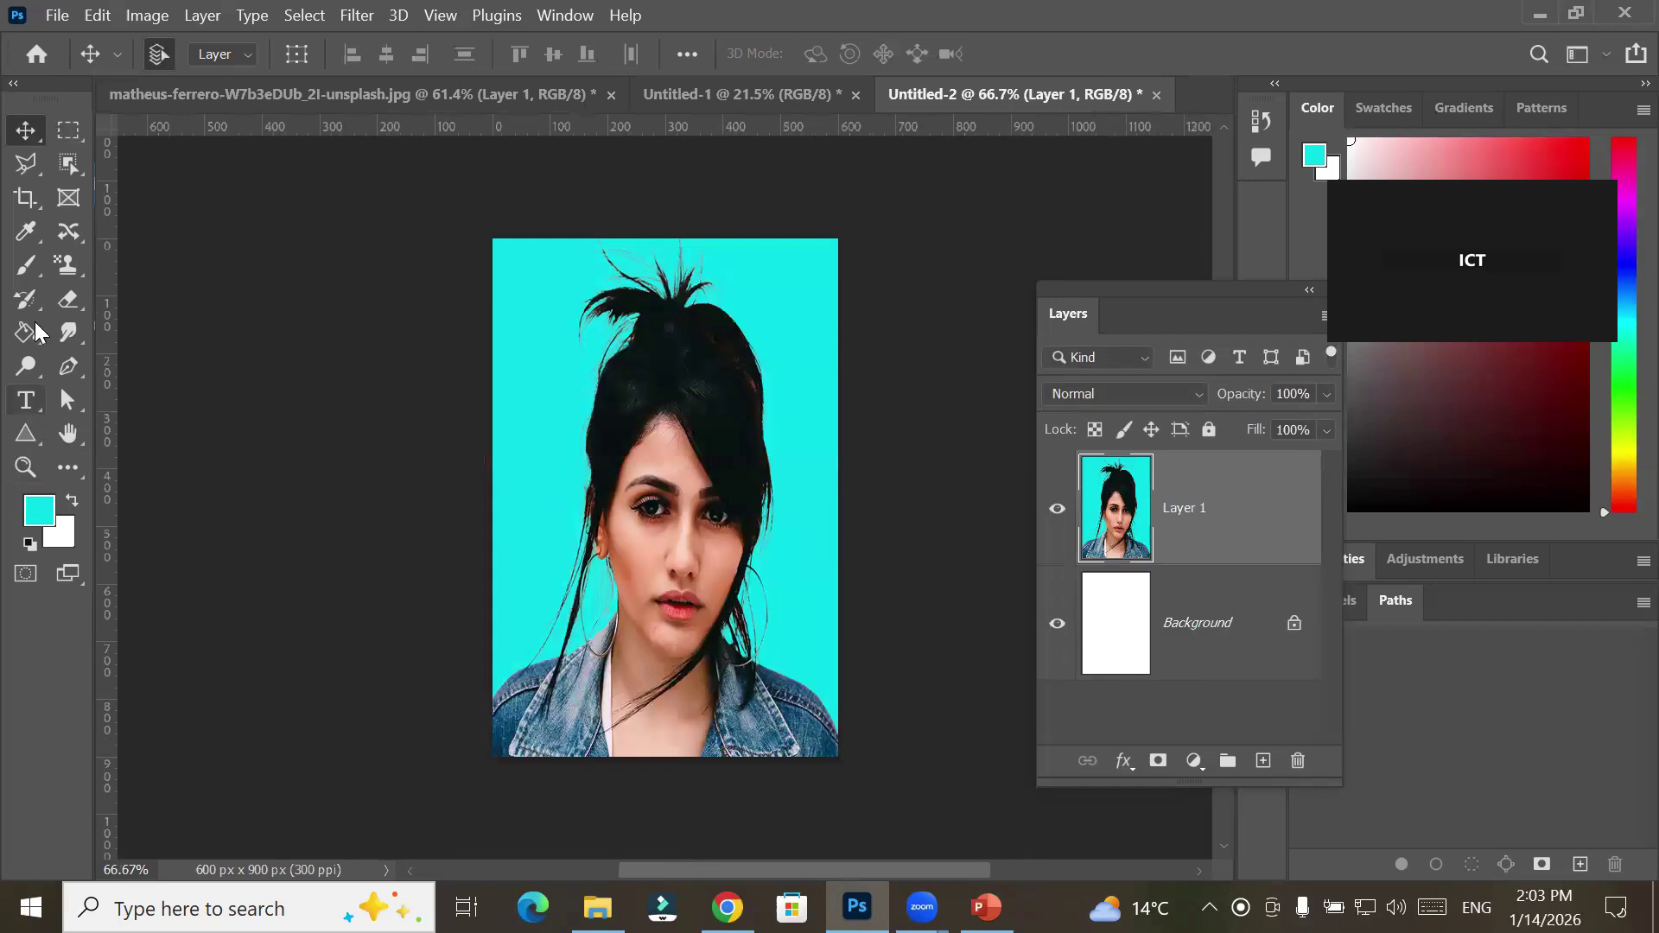
# Draw a rectangle of about 582 × 887 px over the portrait and set its fill to none
pyautogui.click(28, 439)
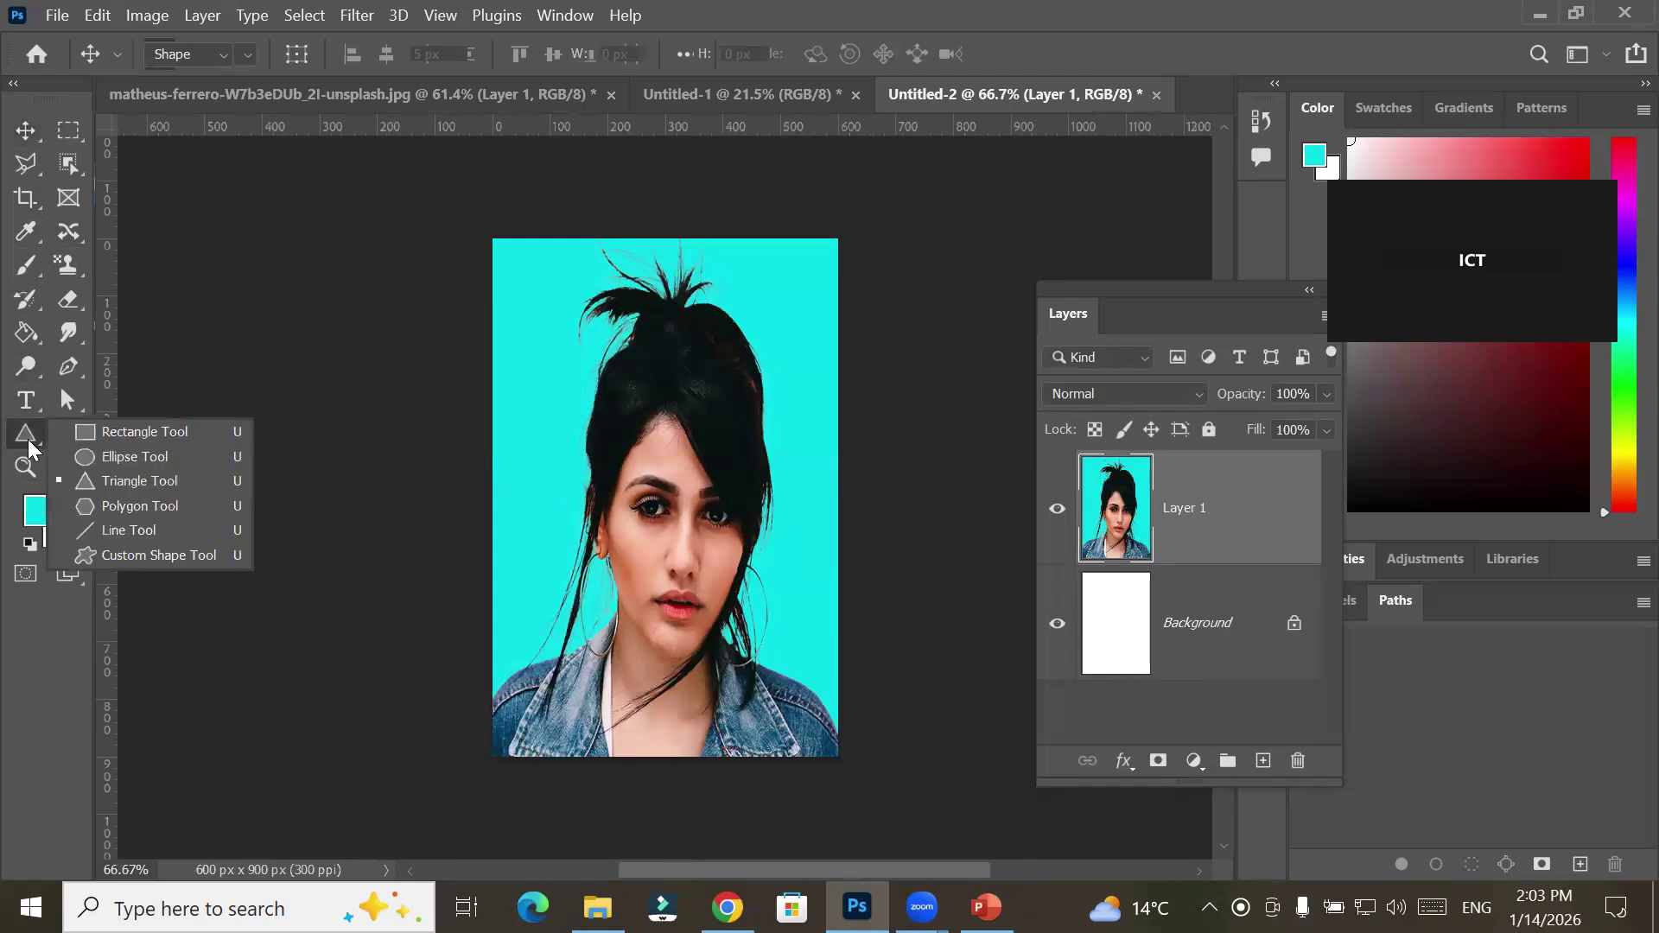
pyautogui.click(107, 435)
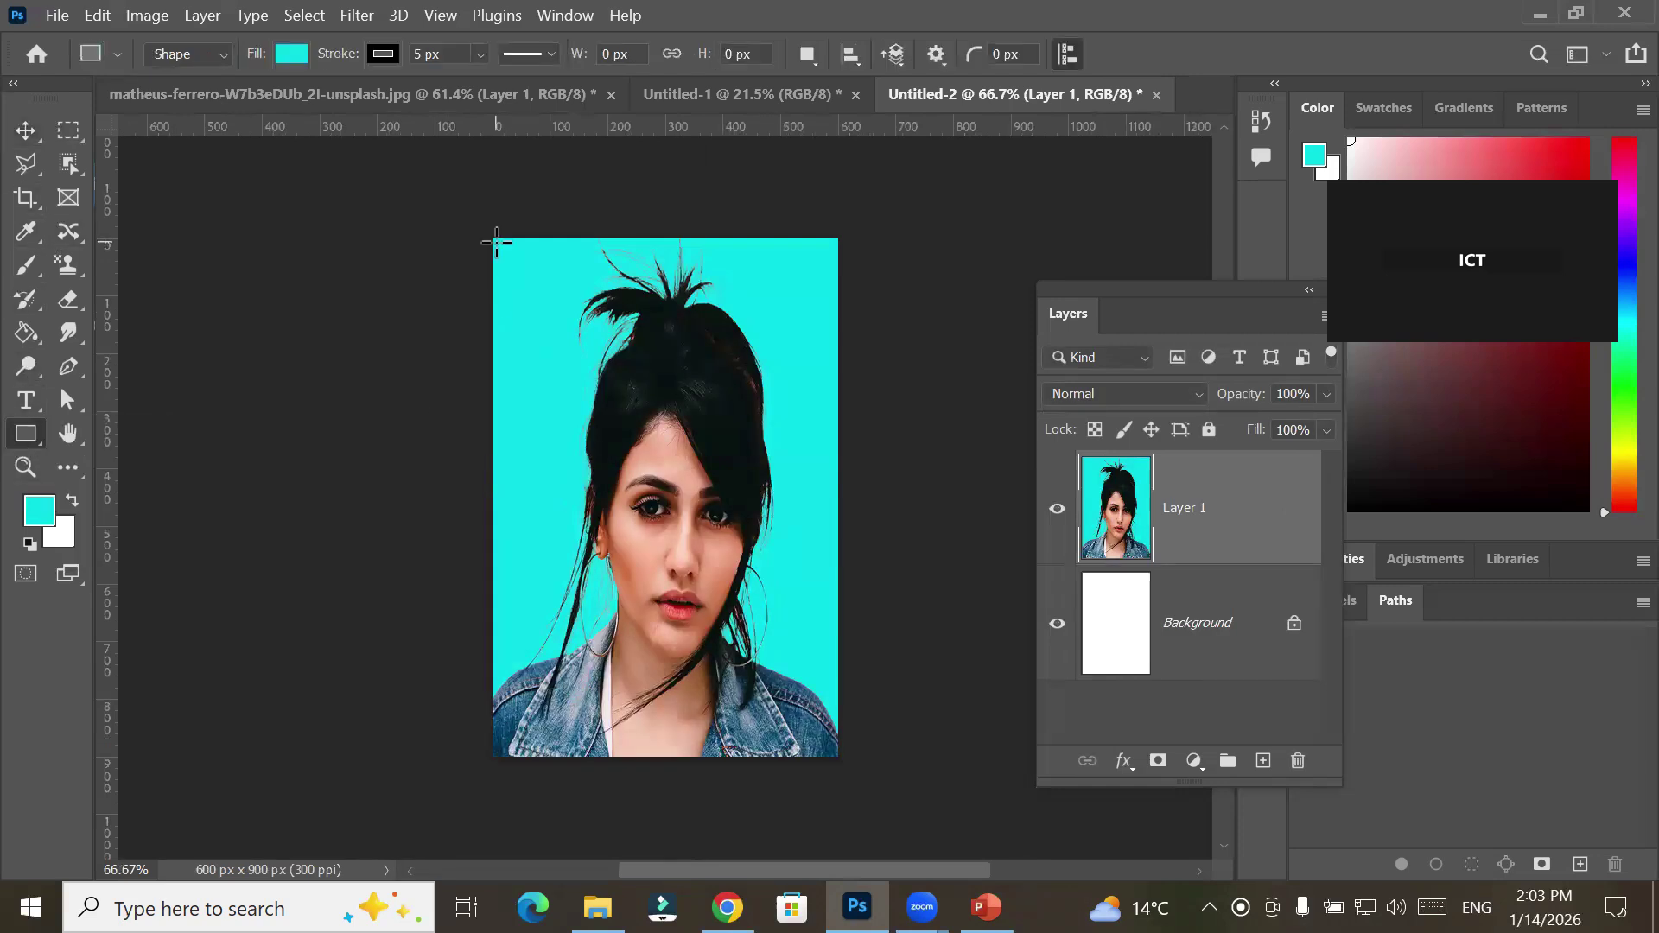
pyautogui.moveTo(498, 239); pyautogui.dragTo(834, 748)
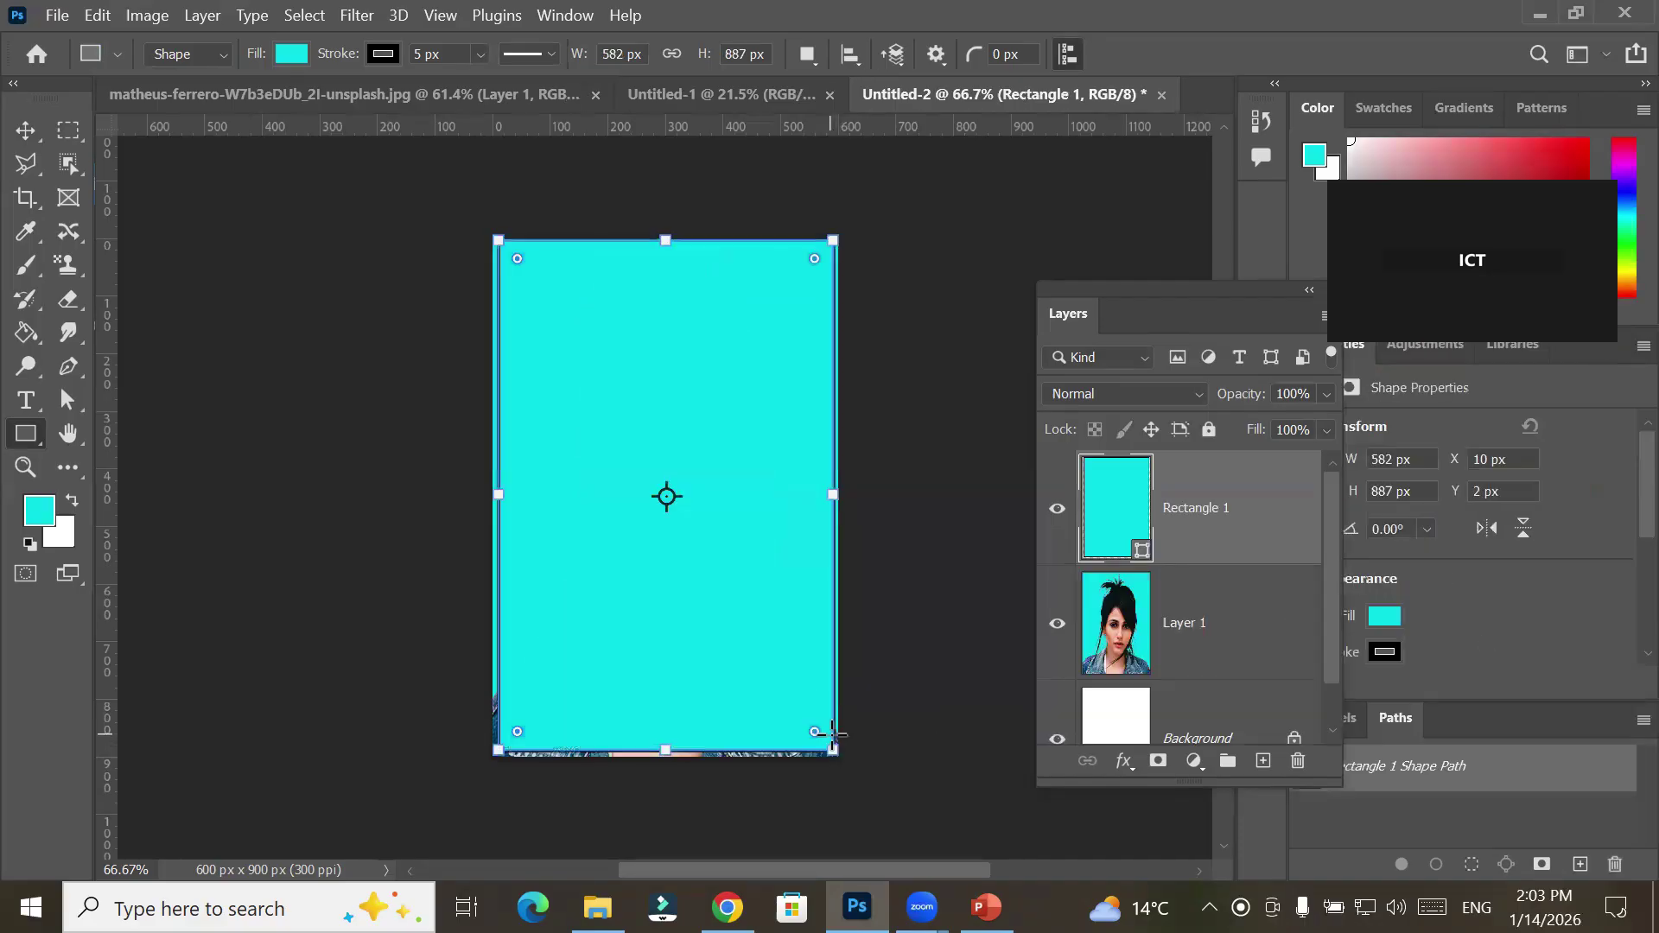
pyautogui.click(289, 53)
pyautogui.click(144, 102)
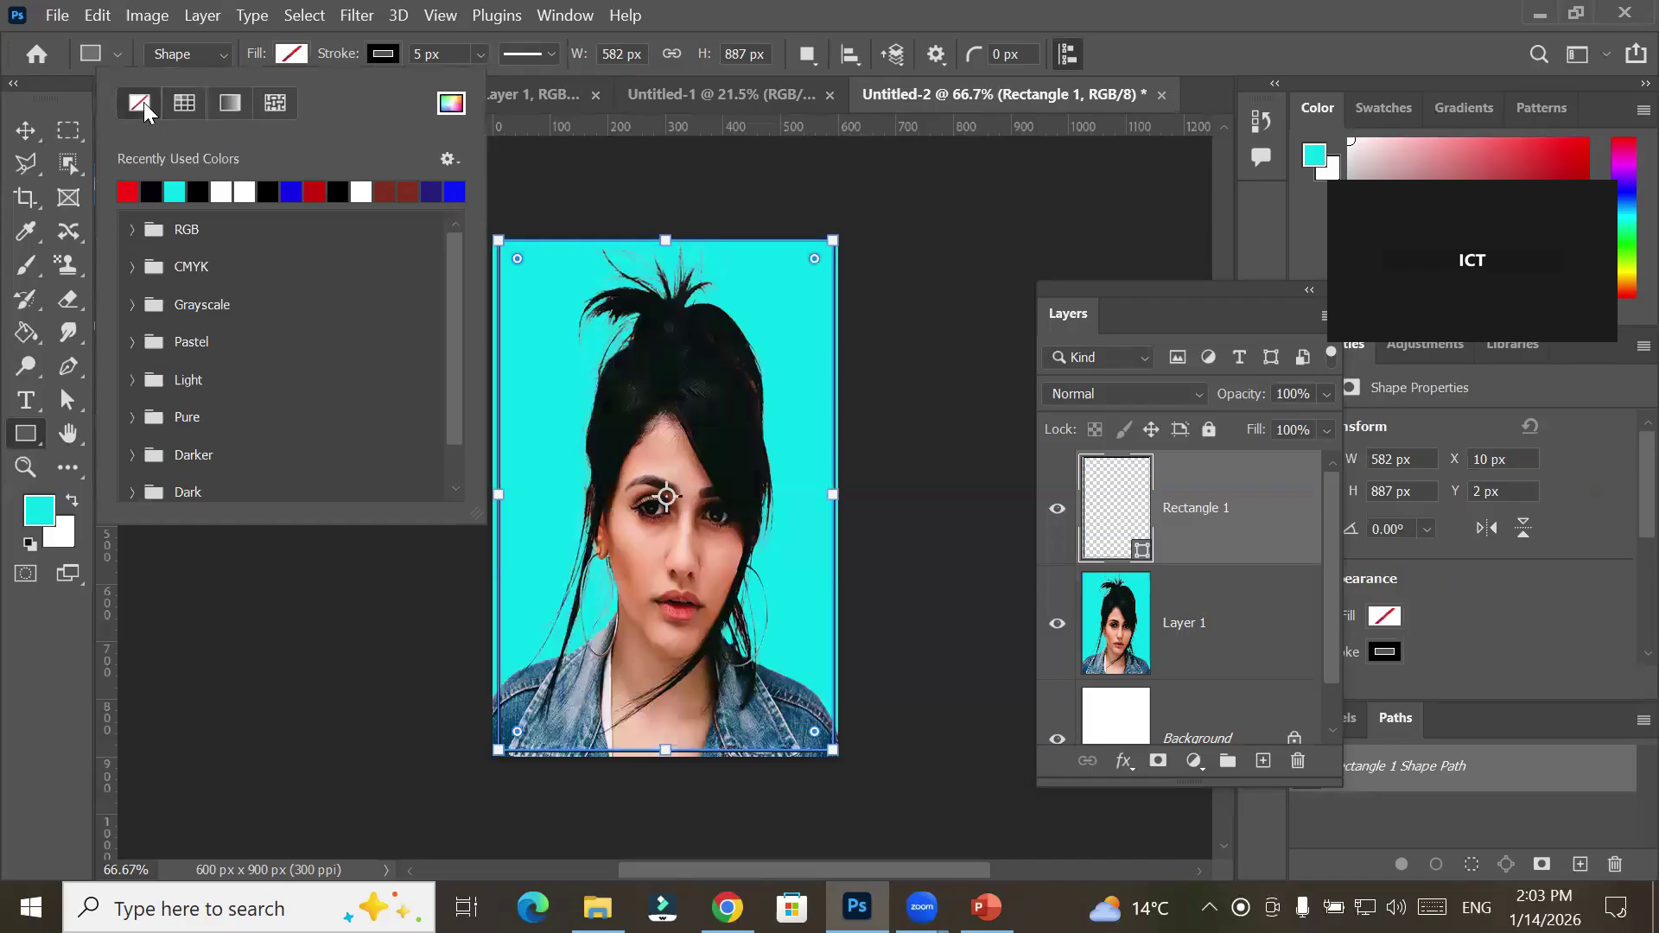
pyautogui.click(1112, 519)
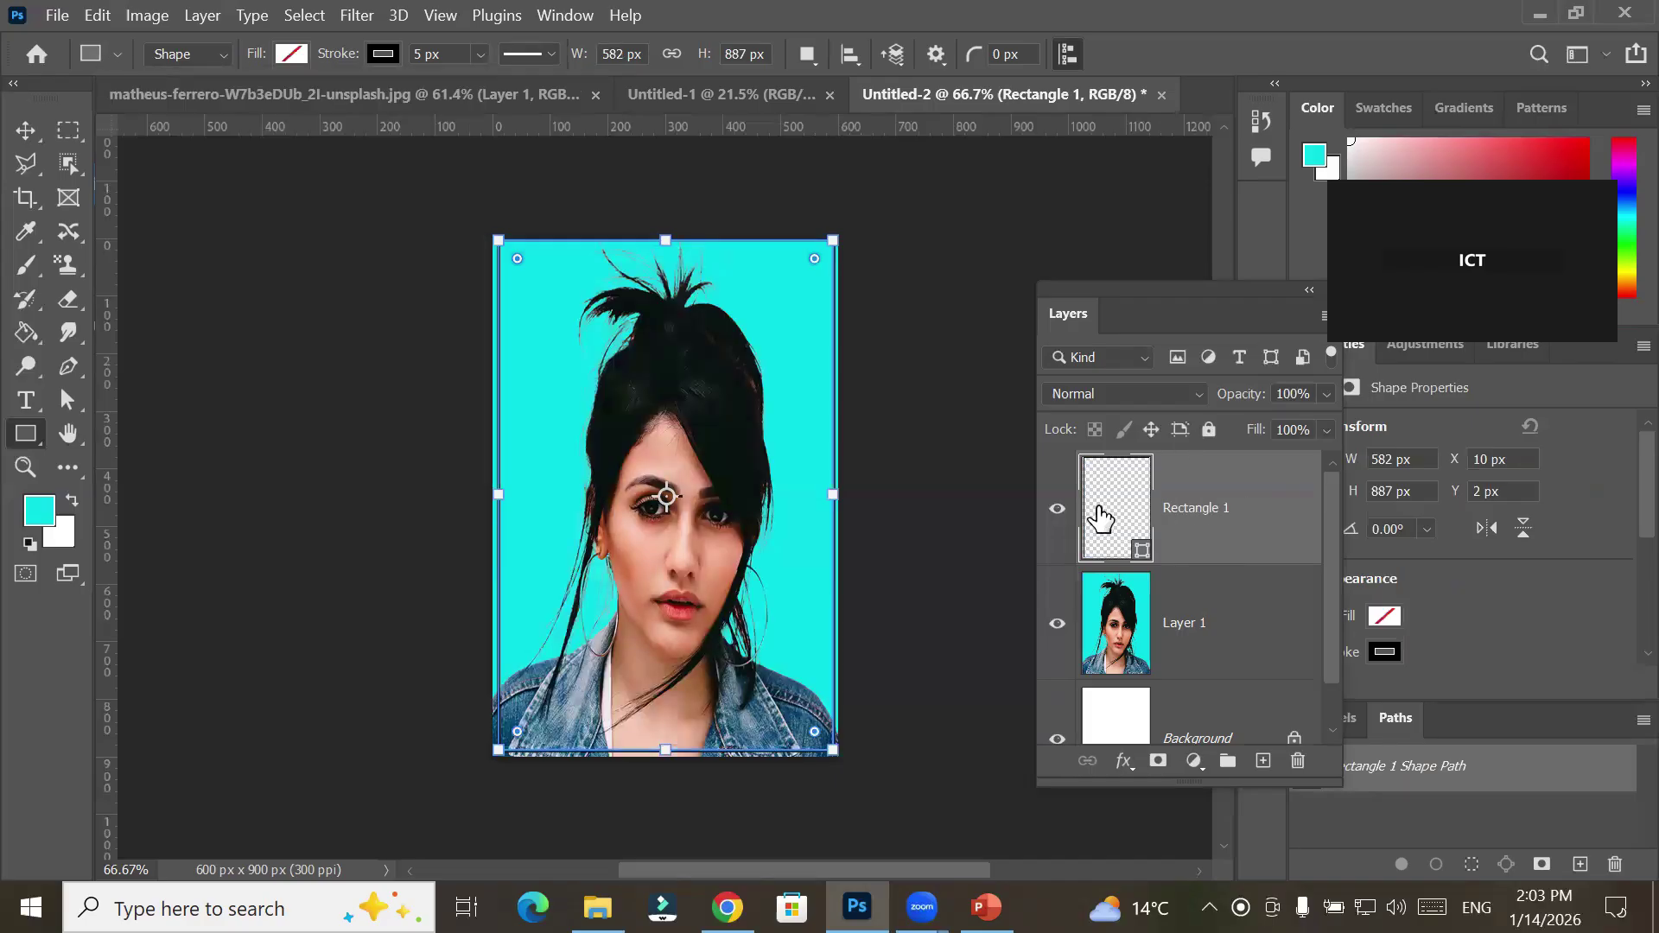
# Thicken the rectangle's black stroke to 23.79 px and shift the frame flush with the portrait's outer edges
pyautogui.click(480, 53)
pyautogui.moveTo(488, 86); pyautogui.dragTo(501, 83)
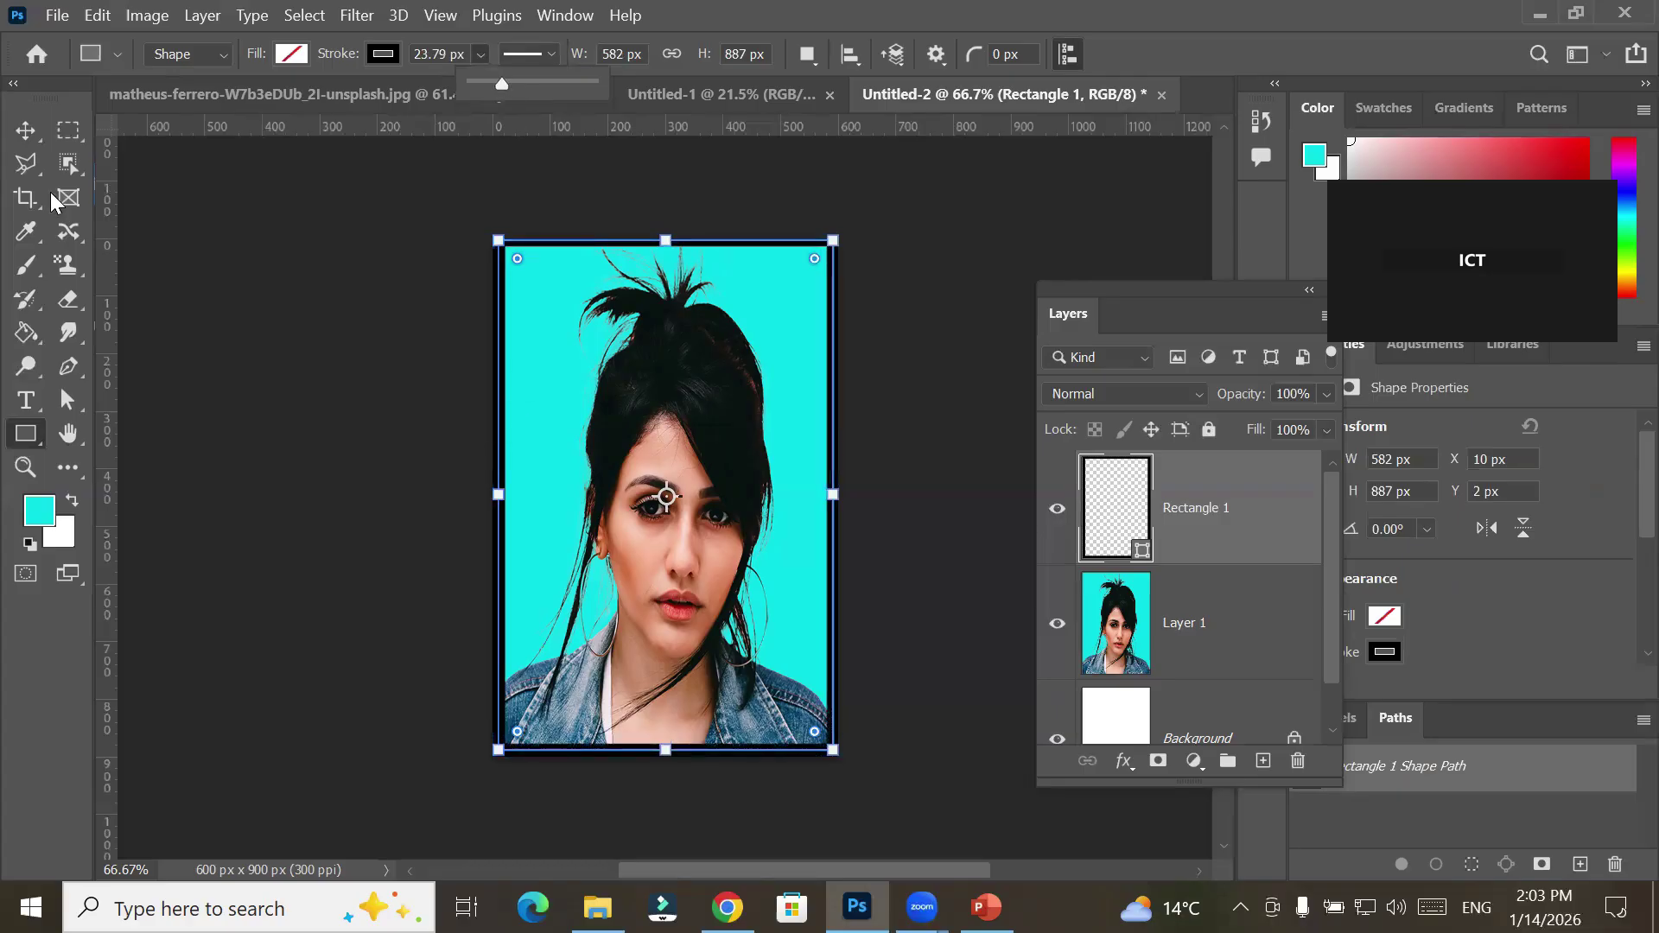
pyautogui.click(25, 130)
pyautogui.moveTo(500, 474); pyautogui.dragTo(501, 480)
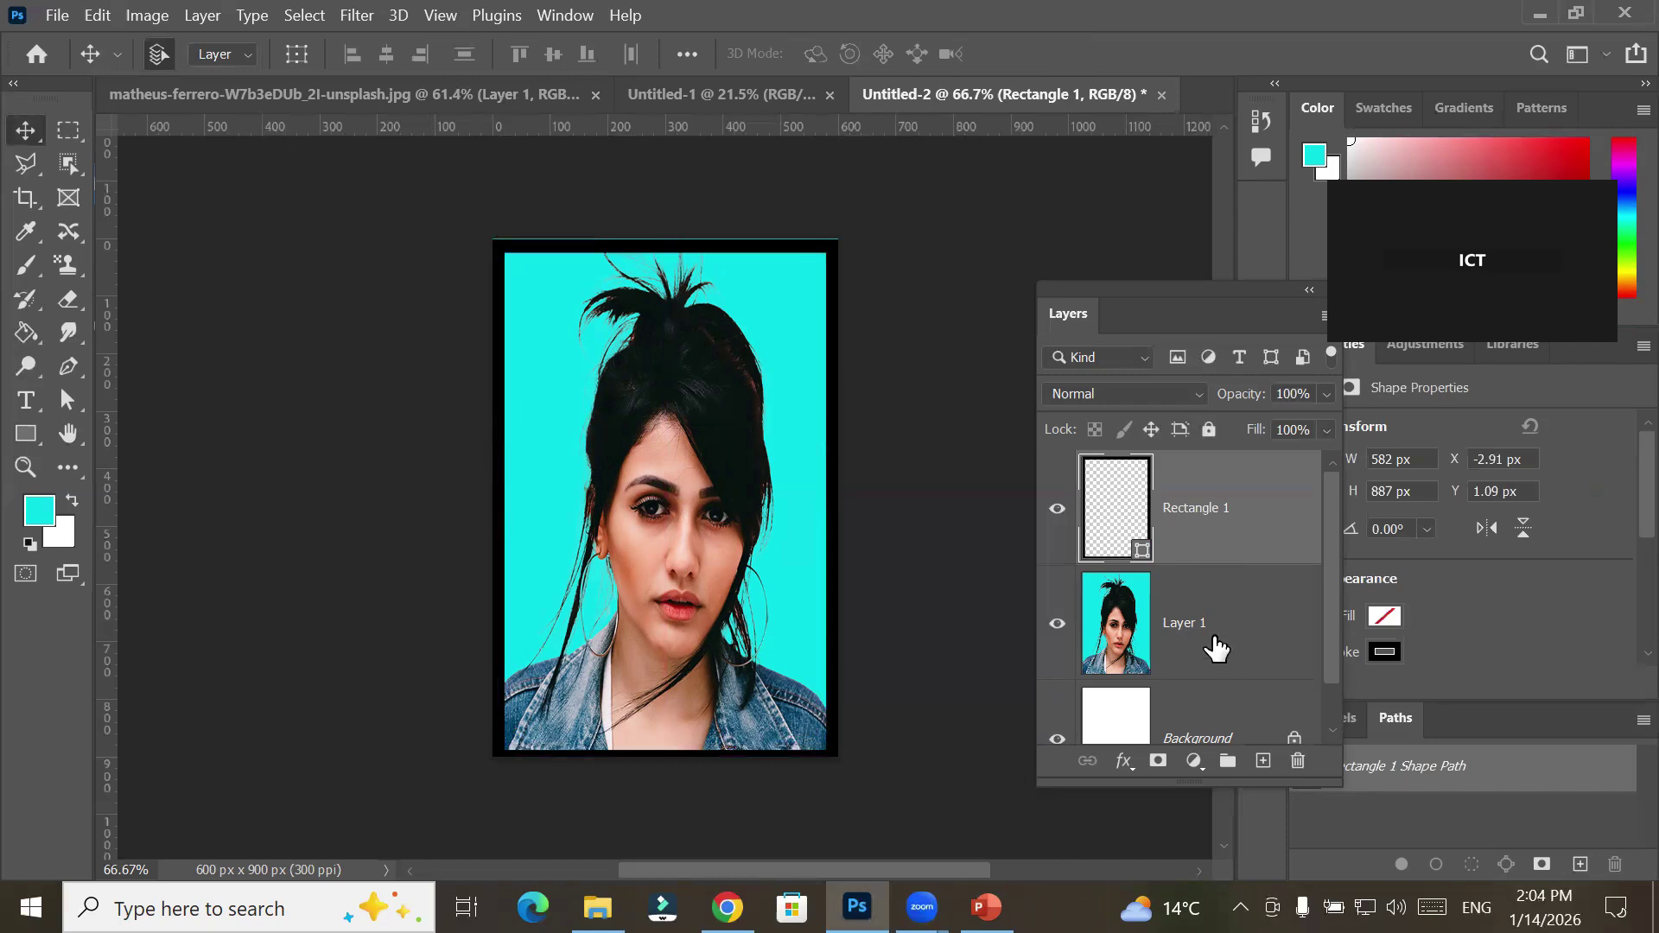
# Merge the frame, portrait and background layers into one, and copy the entire canvas
pyautogui.click(1166, 730)
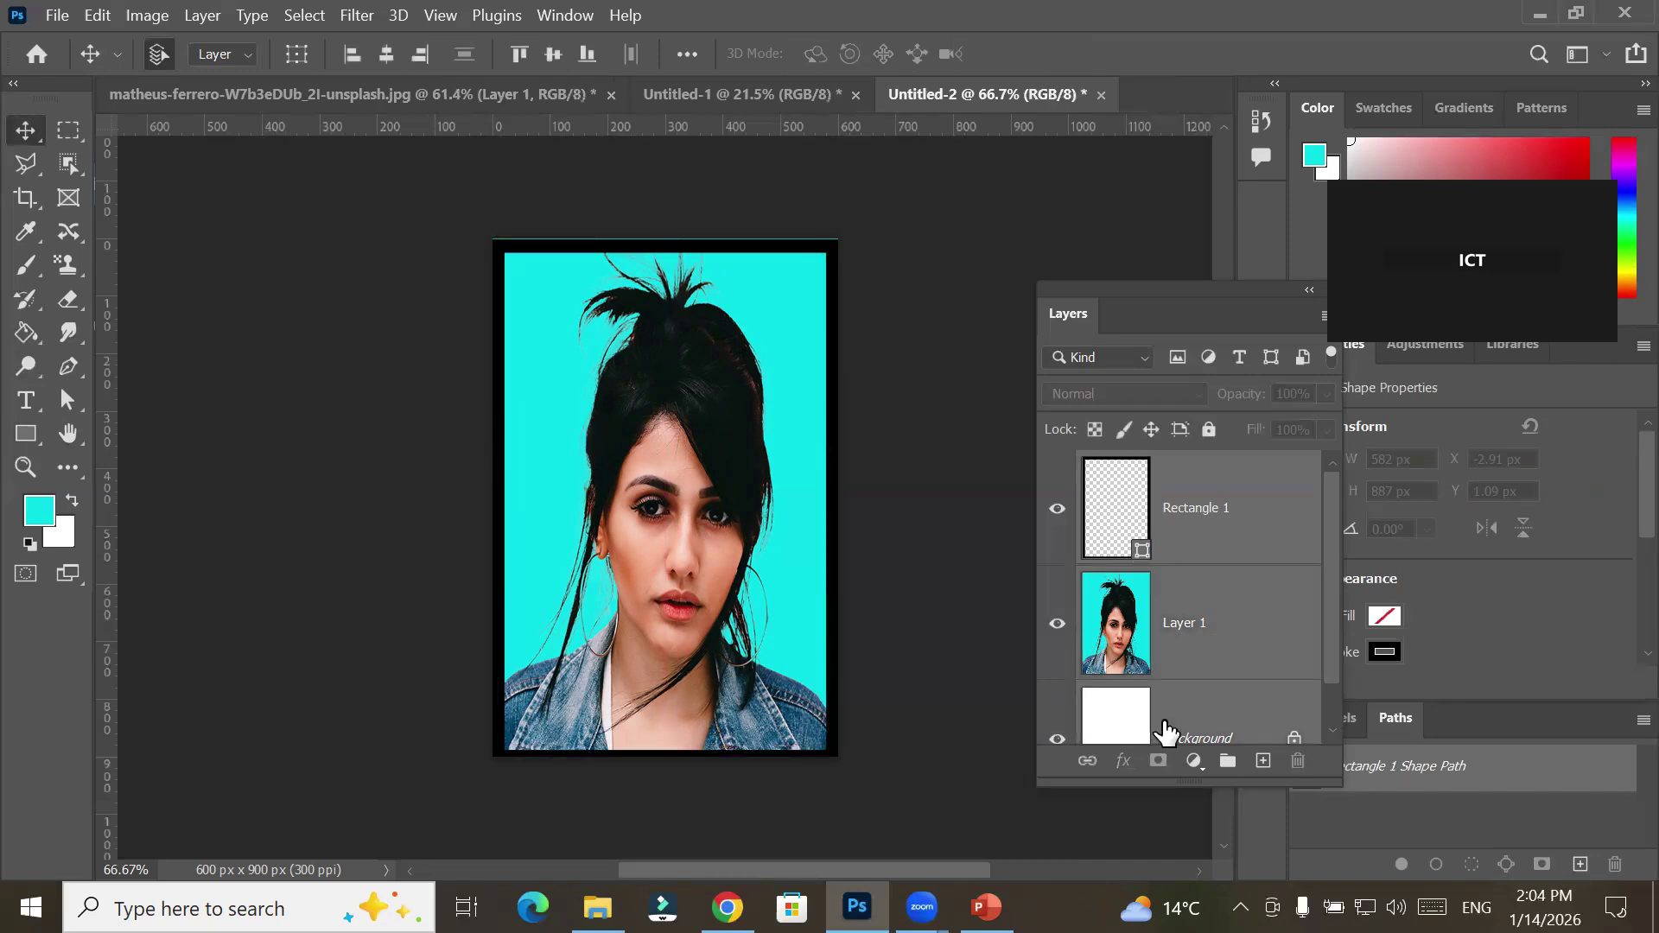
pyautogui.hotkey('ctrl', 'shift', 'e')
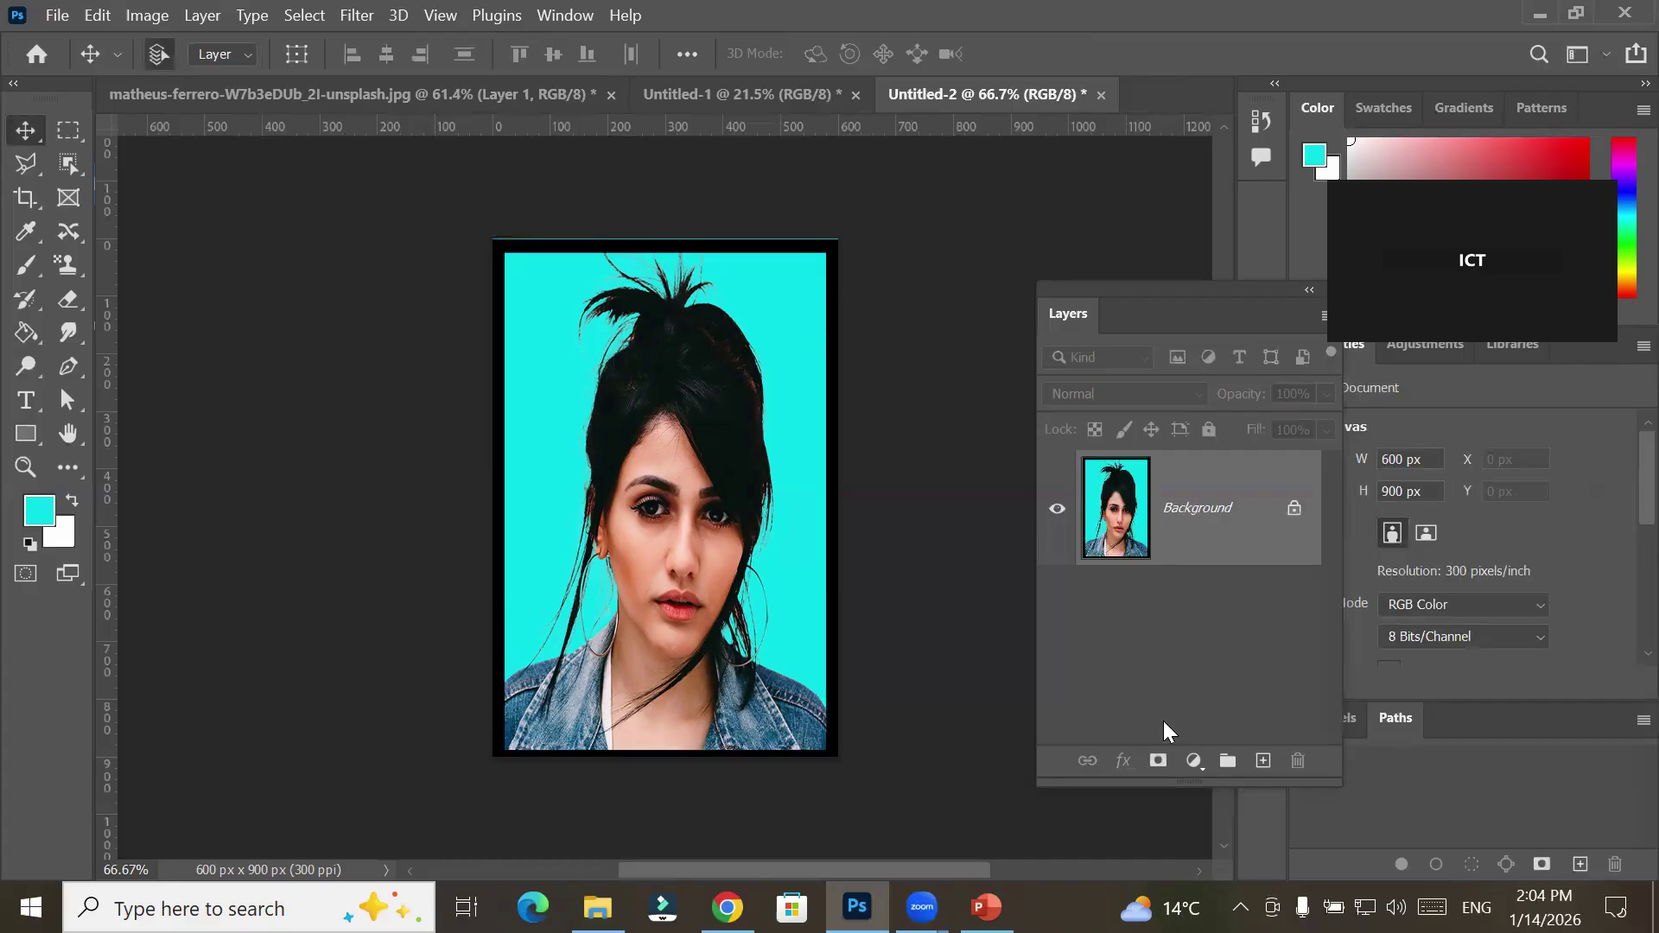
pyautogui.hotkey('ctrl', 'a')
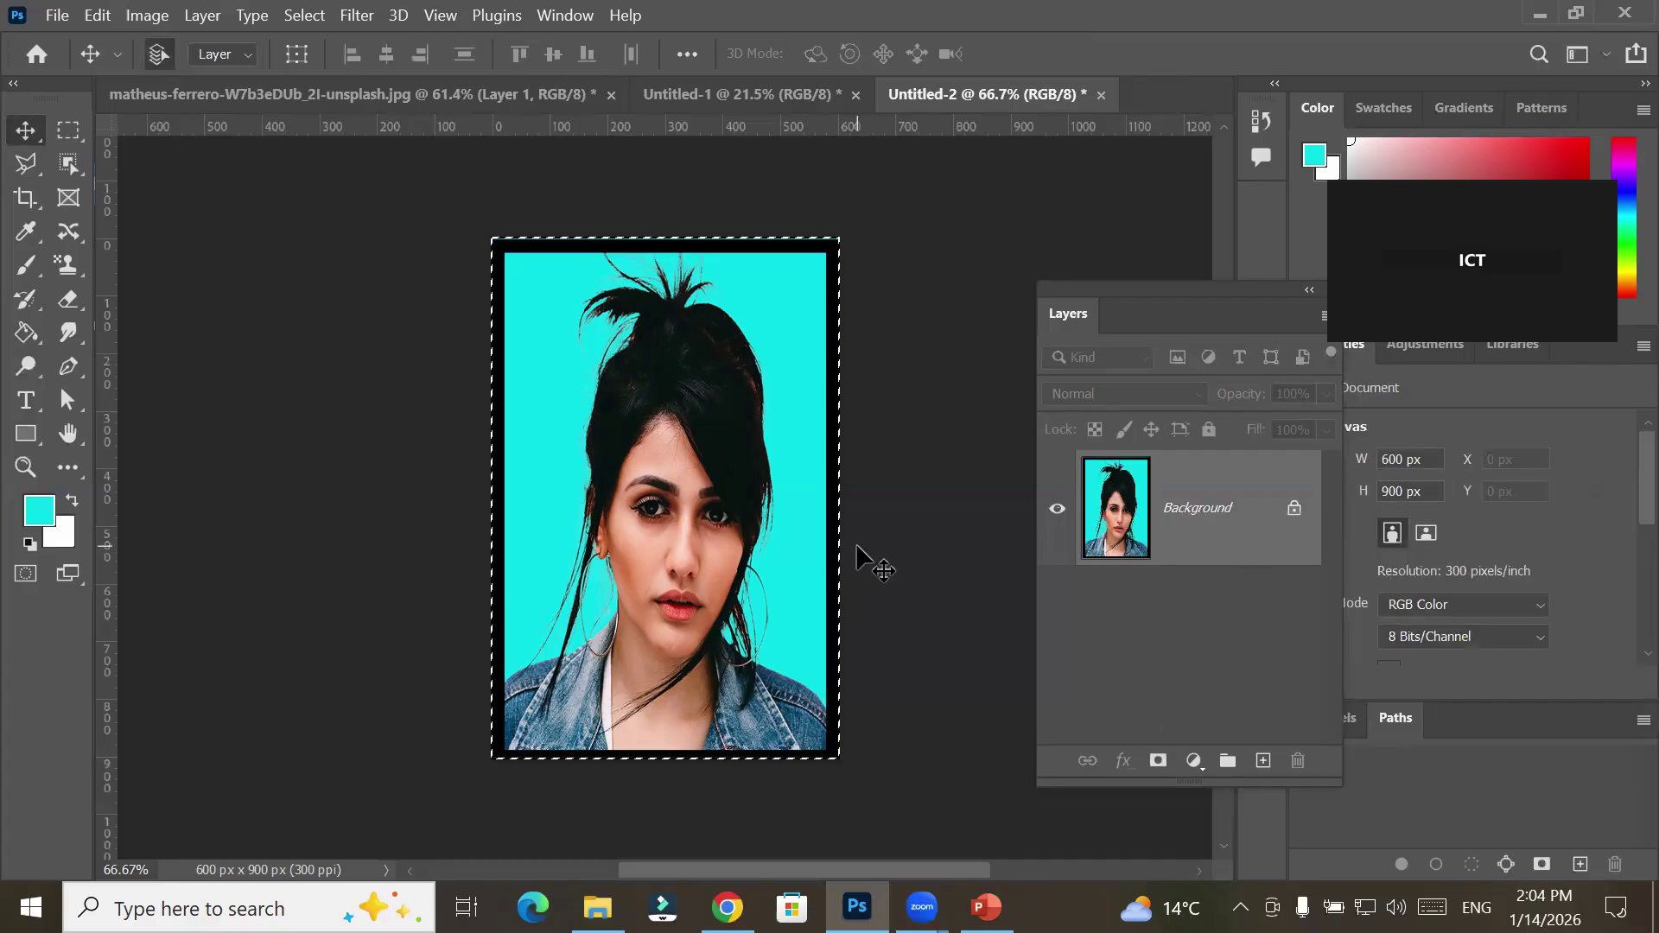
pyautogui.click(98, 14)
pyautogui.click(182, 182)
# Paste the black-bordered portrait into the A4 page and duplicate it into a row of four along the page's upper edge
pyautogui.click(716, 91)
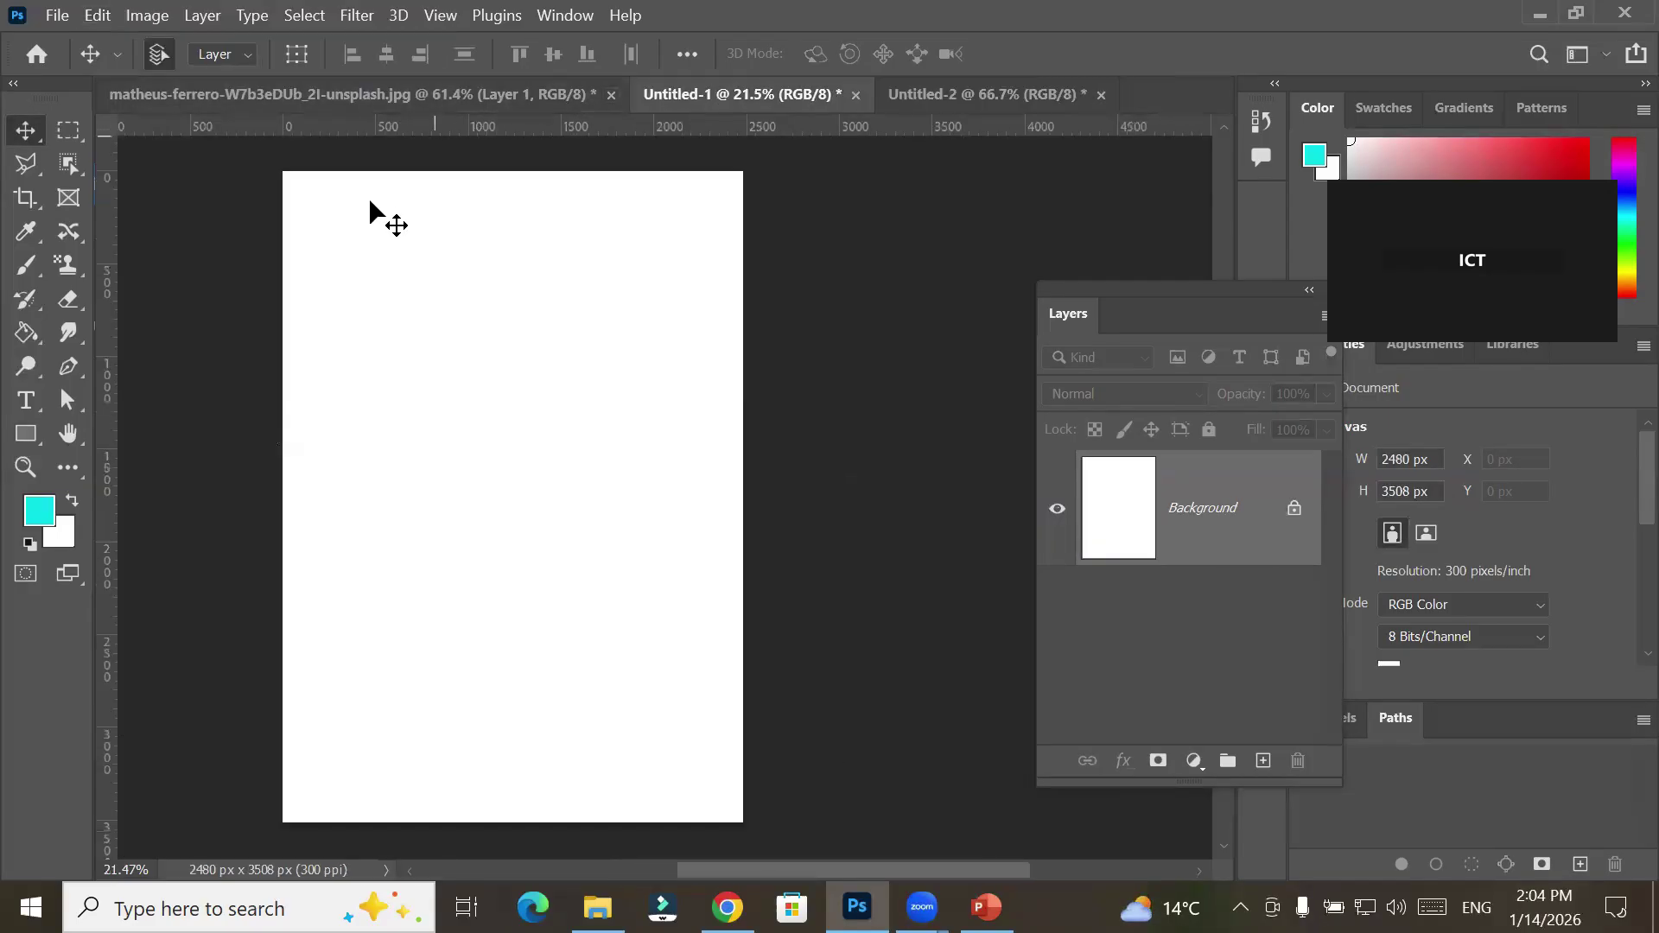
pyautogui.click(95, 14)
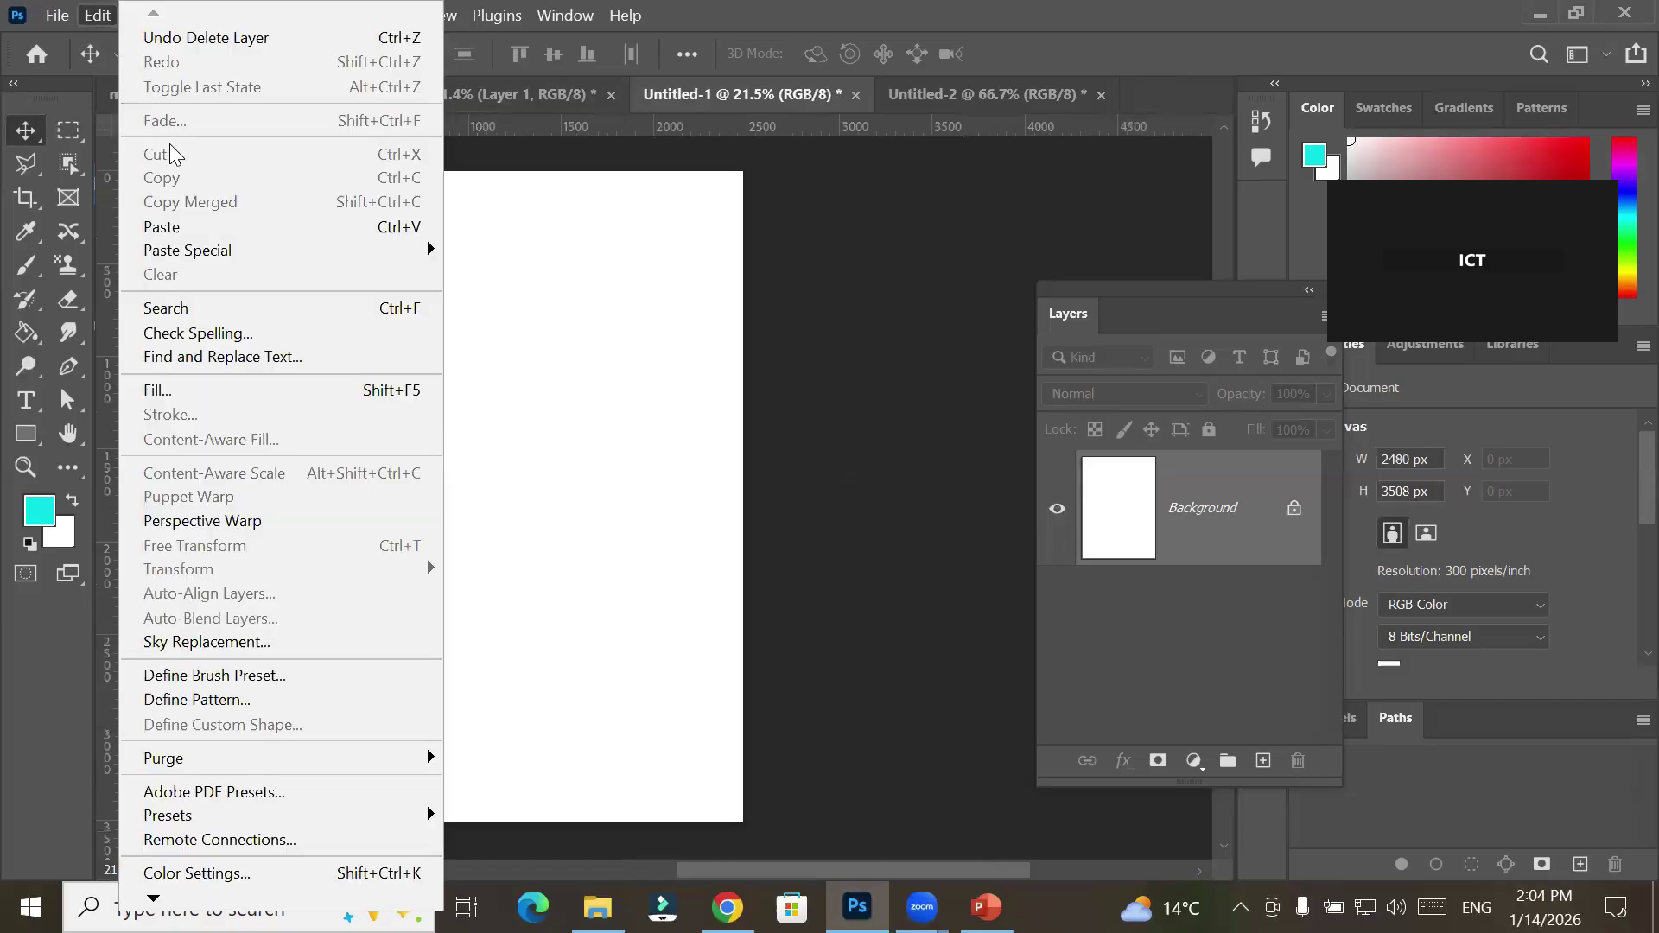
pyautogui.click(154, 229)
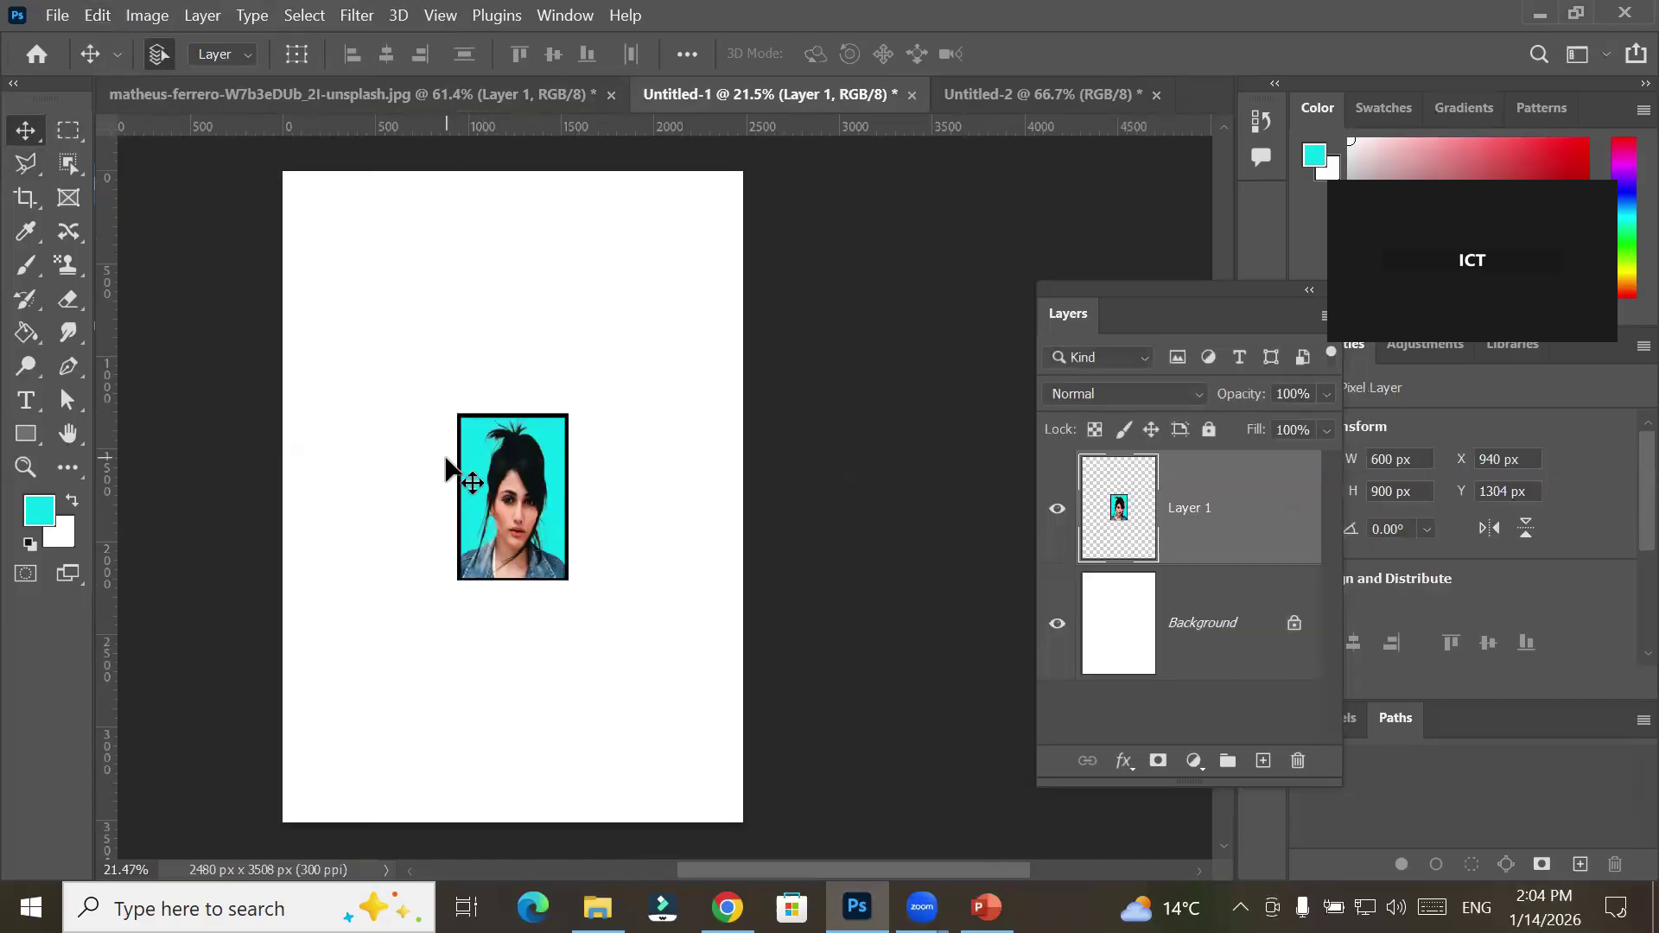
pyautogui.moveTo(492, 472); pyautogui.dragTo(594, 284)
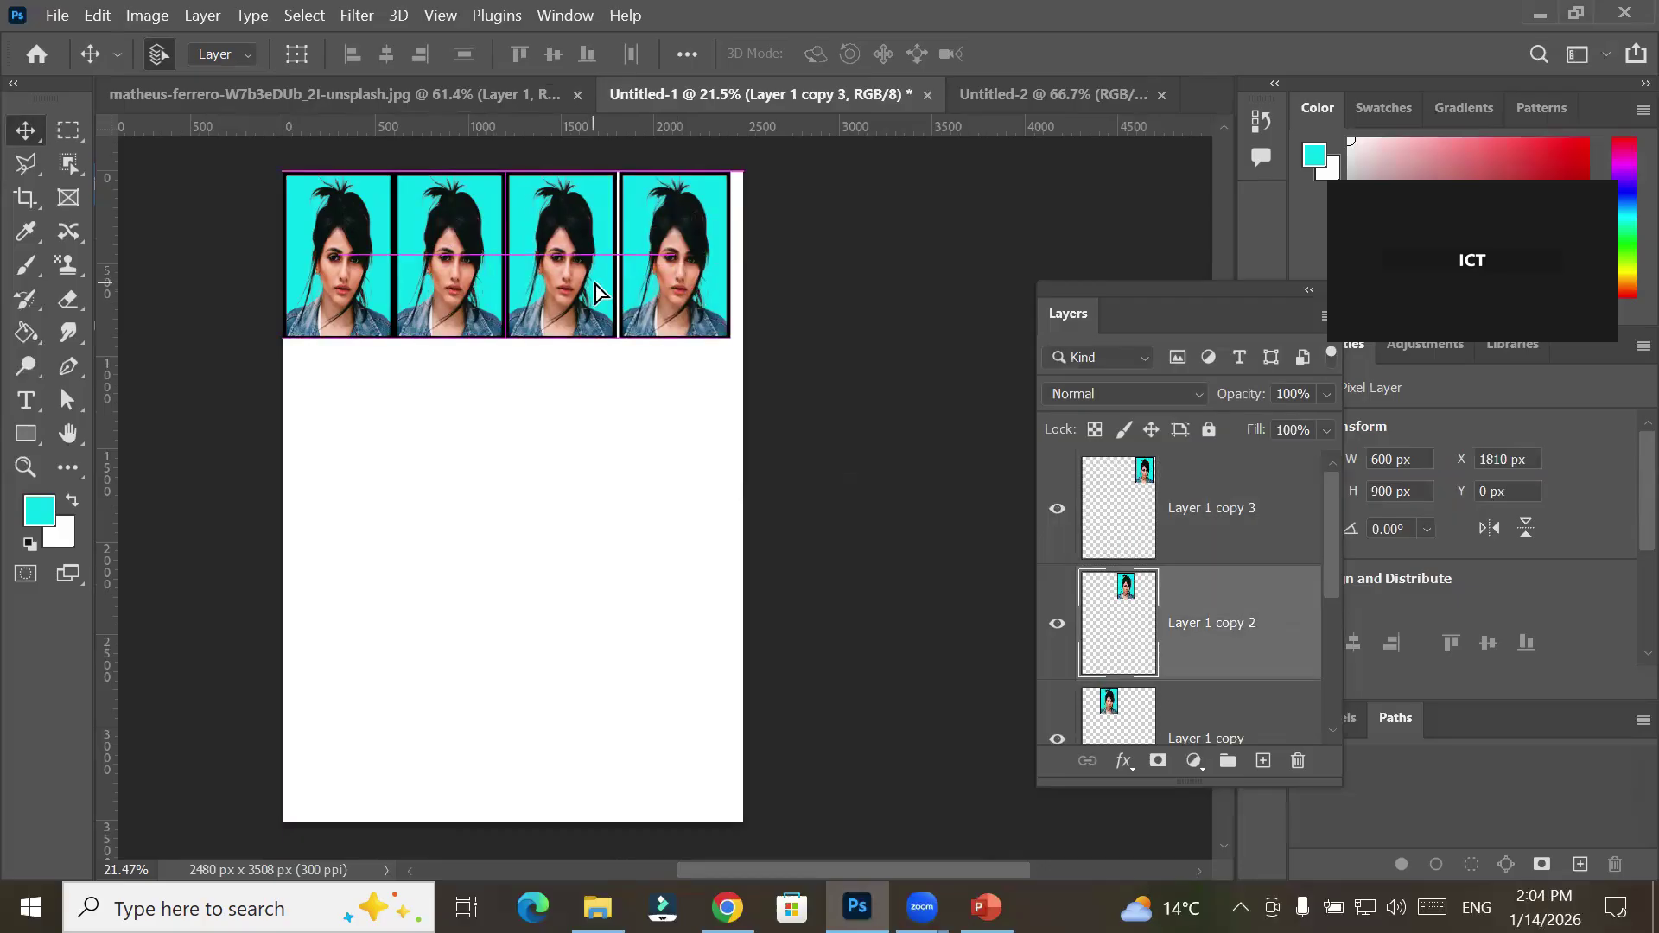
# Shift the second, third and fourth portraits sideways to leave small, even gaps between the four copies
pyautogui.click(481, 288)
pyautogui.click(553, 271)
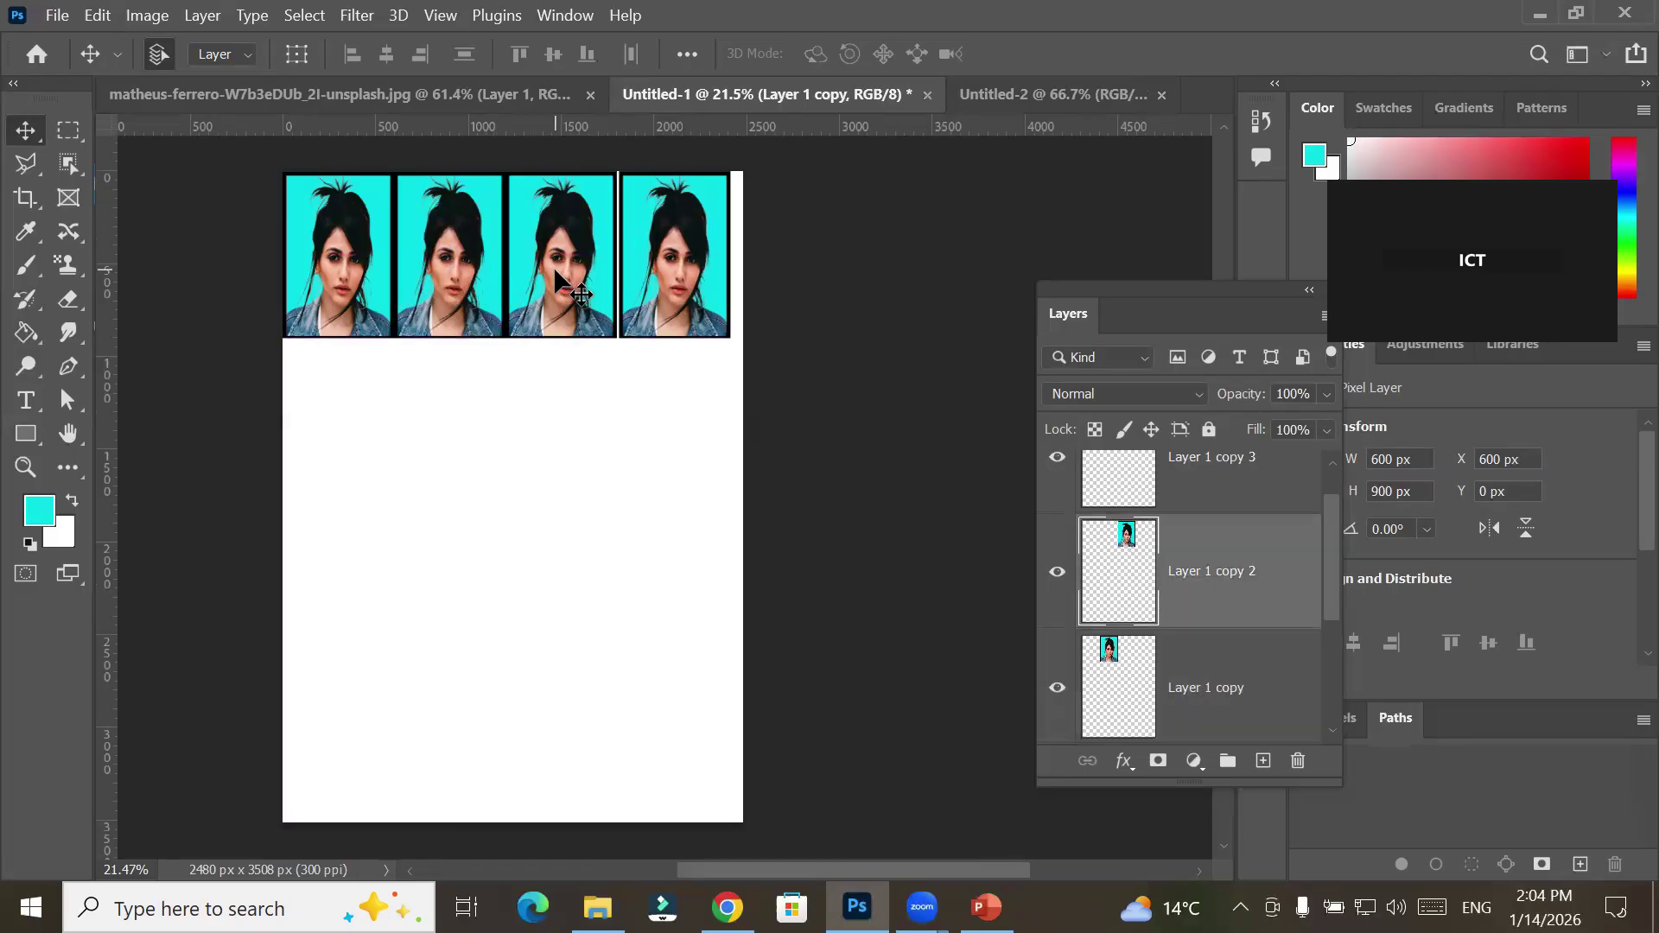
pyautogui.moveTo(553, 272); pyautogui.dragTo(547, 274)
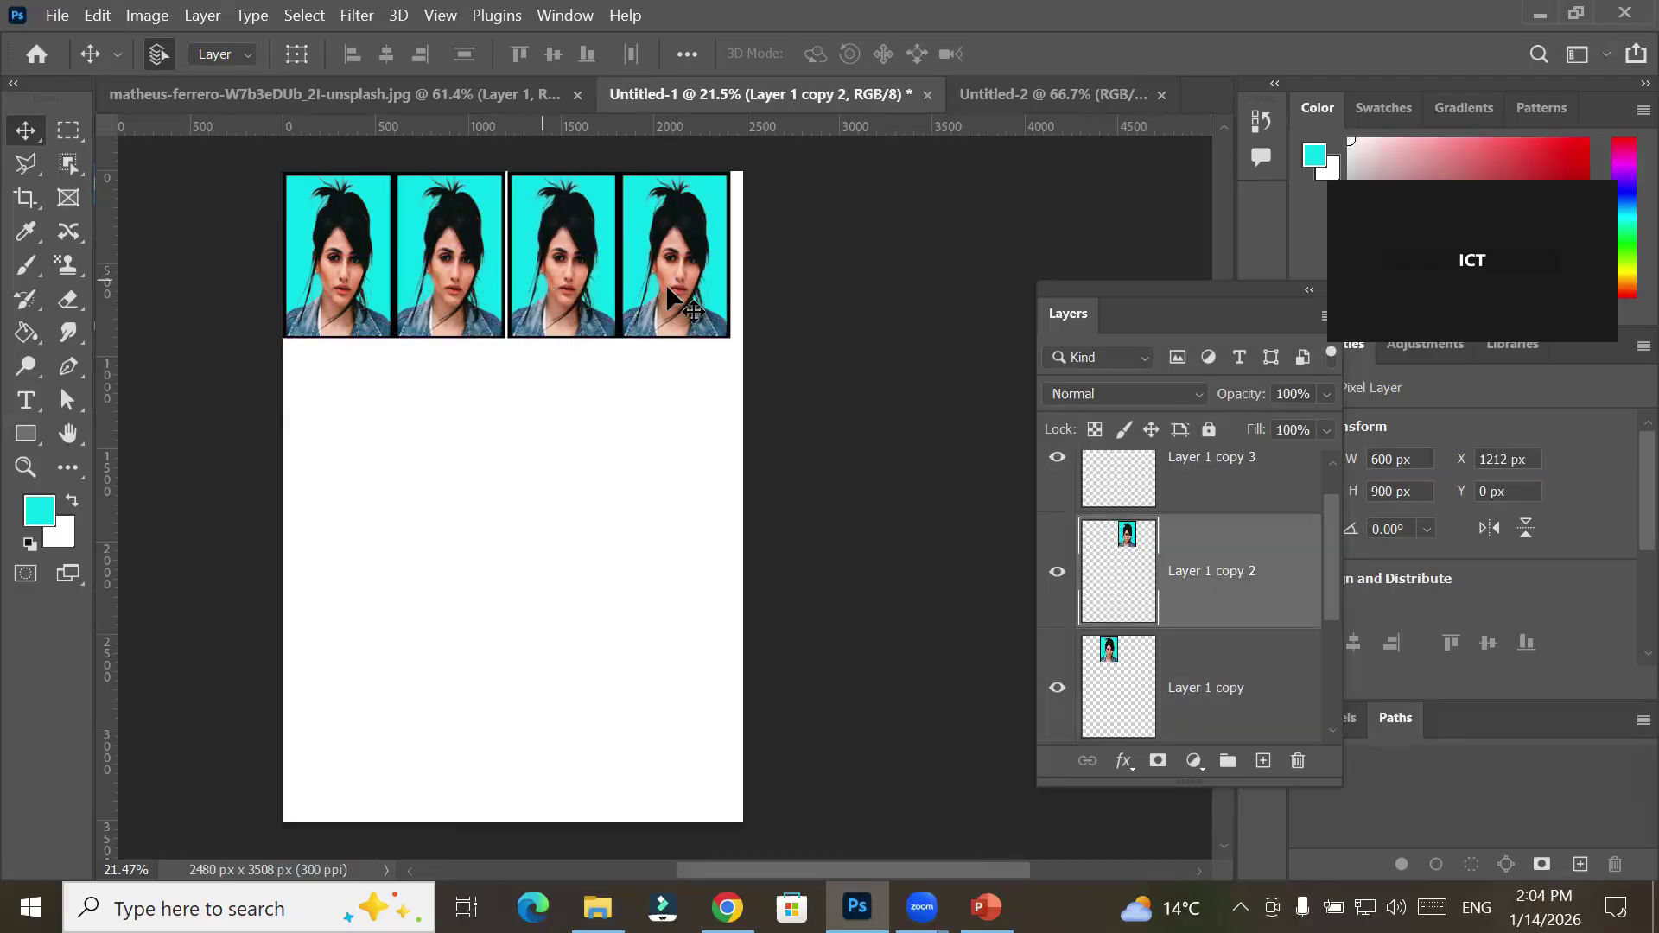
pyautogui.click(667, 283)
pyautogui.moveTo(675, 284); pyautogui.dragTo(711, 279)
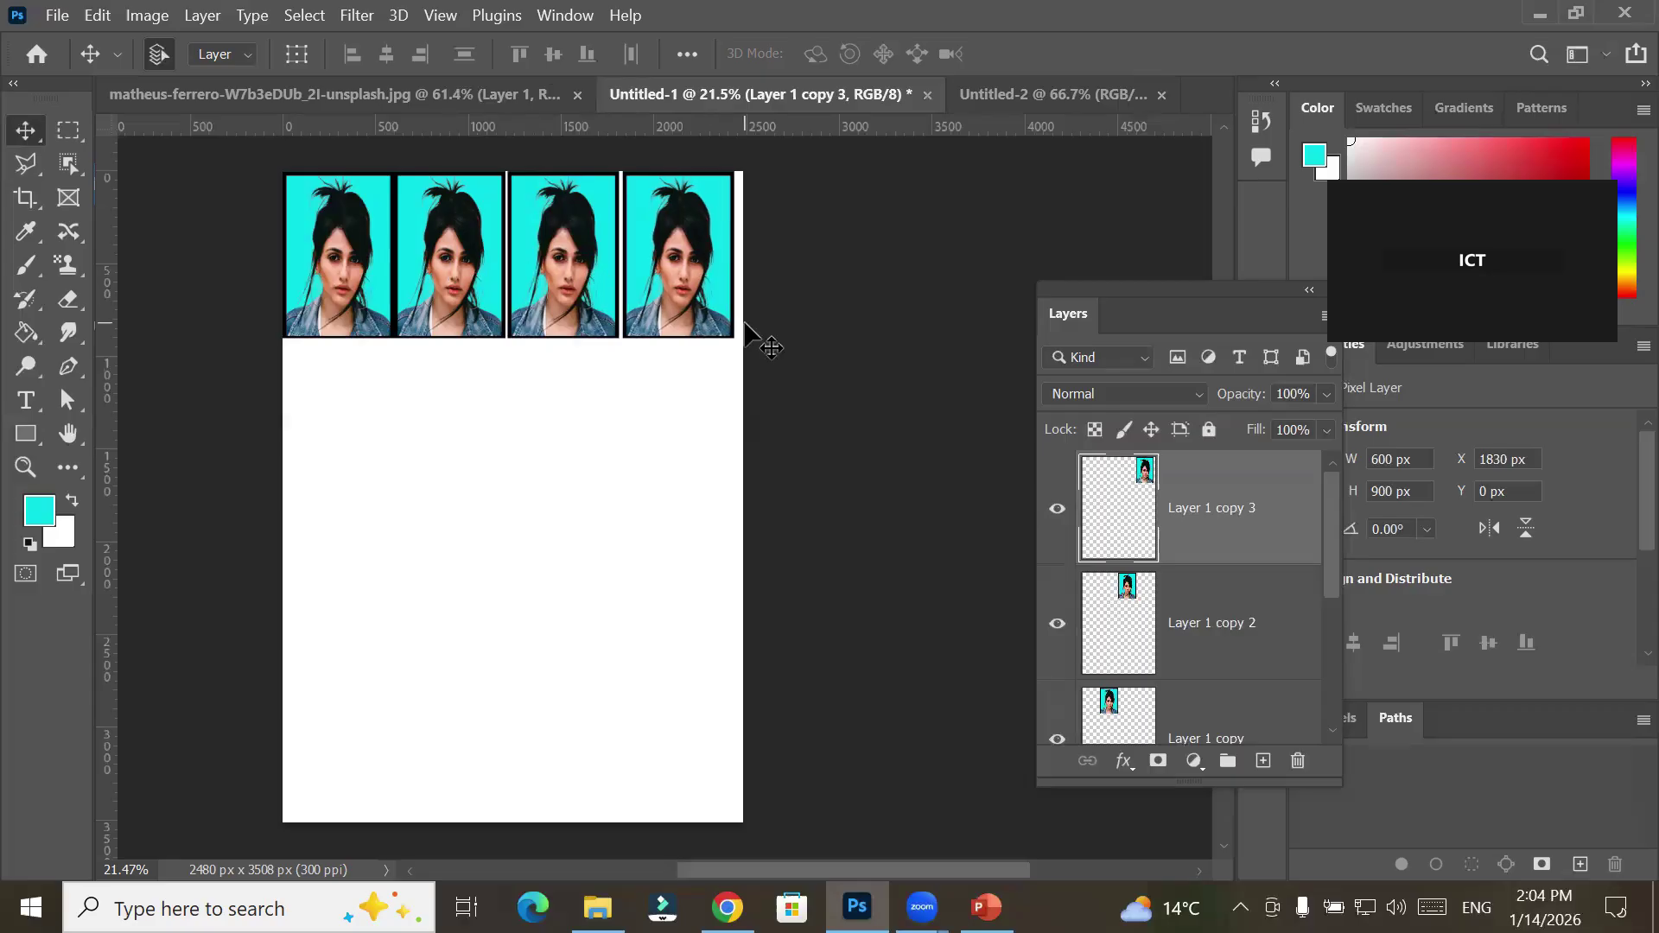
pyautogui.click(560, 268)
pyautogui.moveTo(575, 292); pyautogui.dragTo(577, 292)
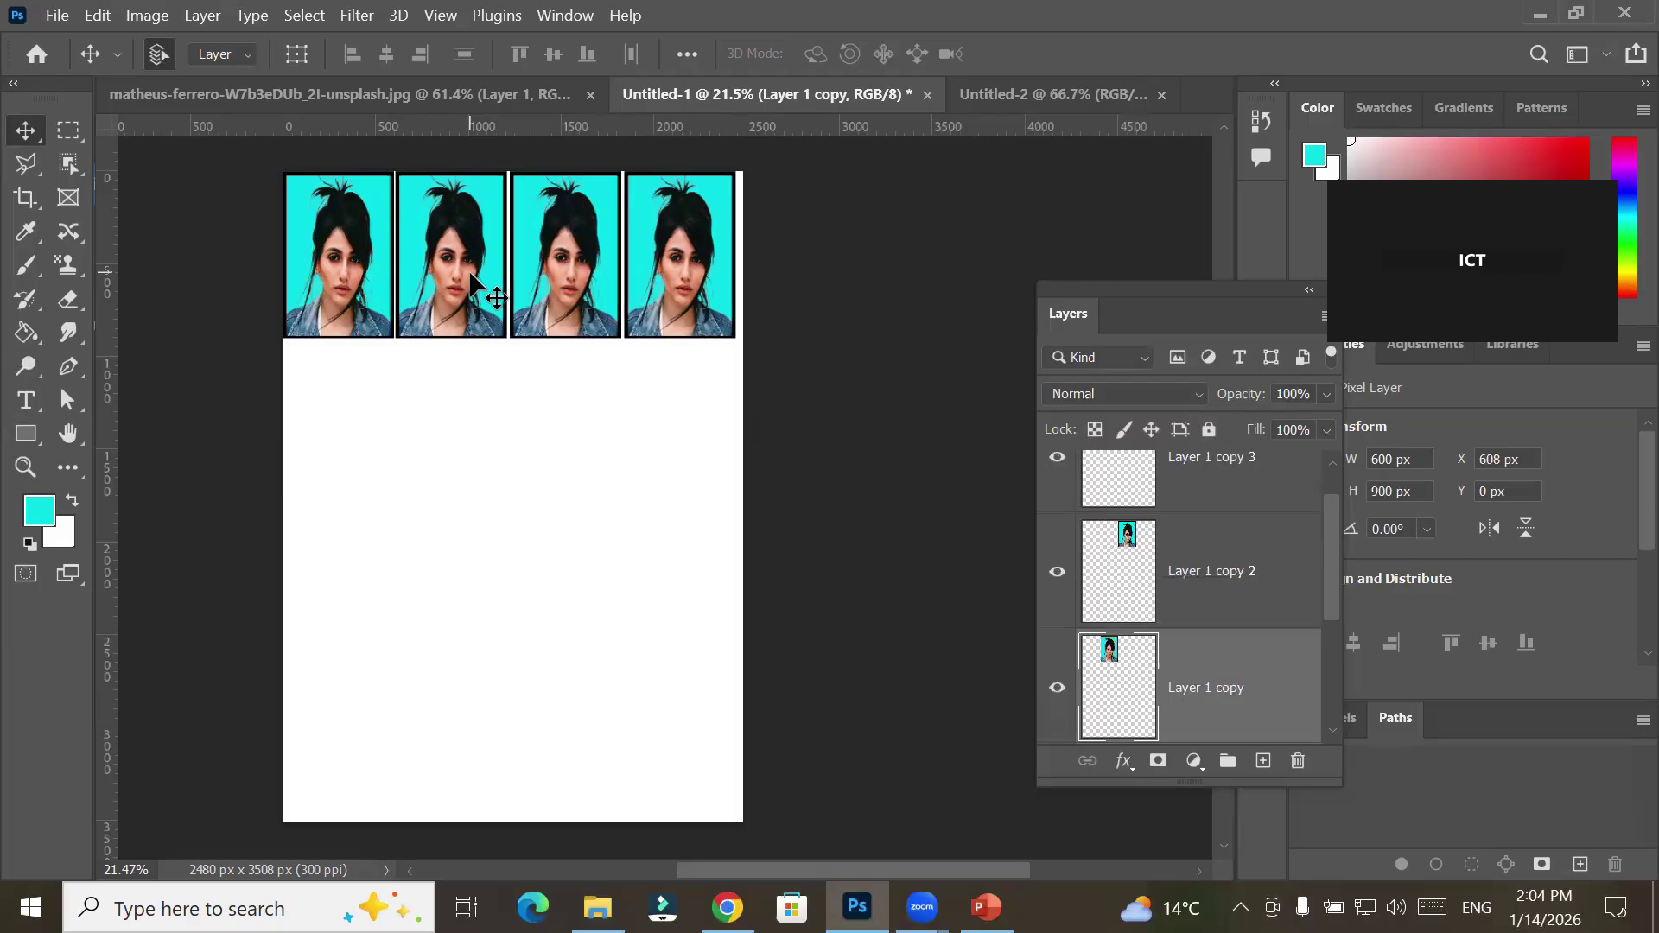
# Lower the row of four portraits slightly from the page's upper edge and duplicate it as a second row below
pyautogui.moveTo(224, 170); pyautogui.dragTo(815, 458)
pyautogui.moveTo(678, 287); pyautogui.dragTo(681, 489)
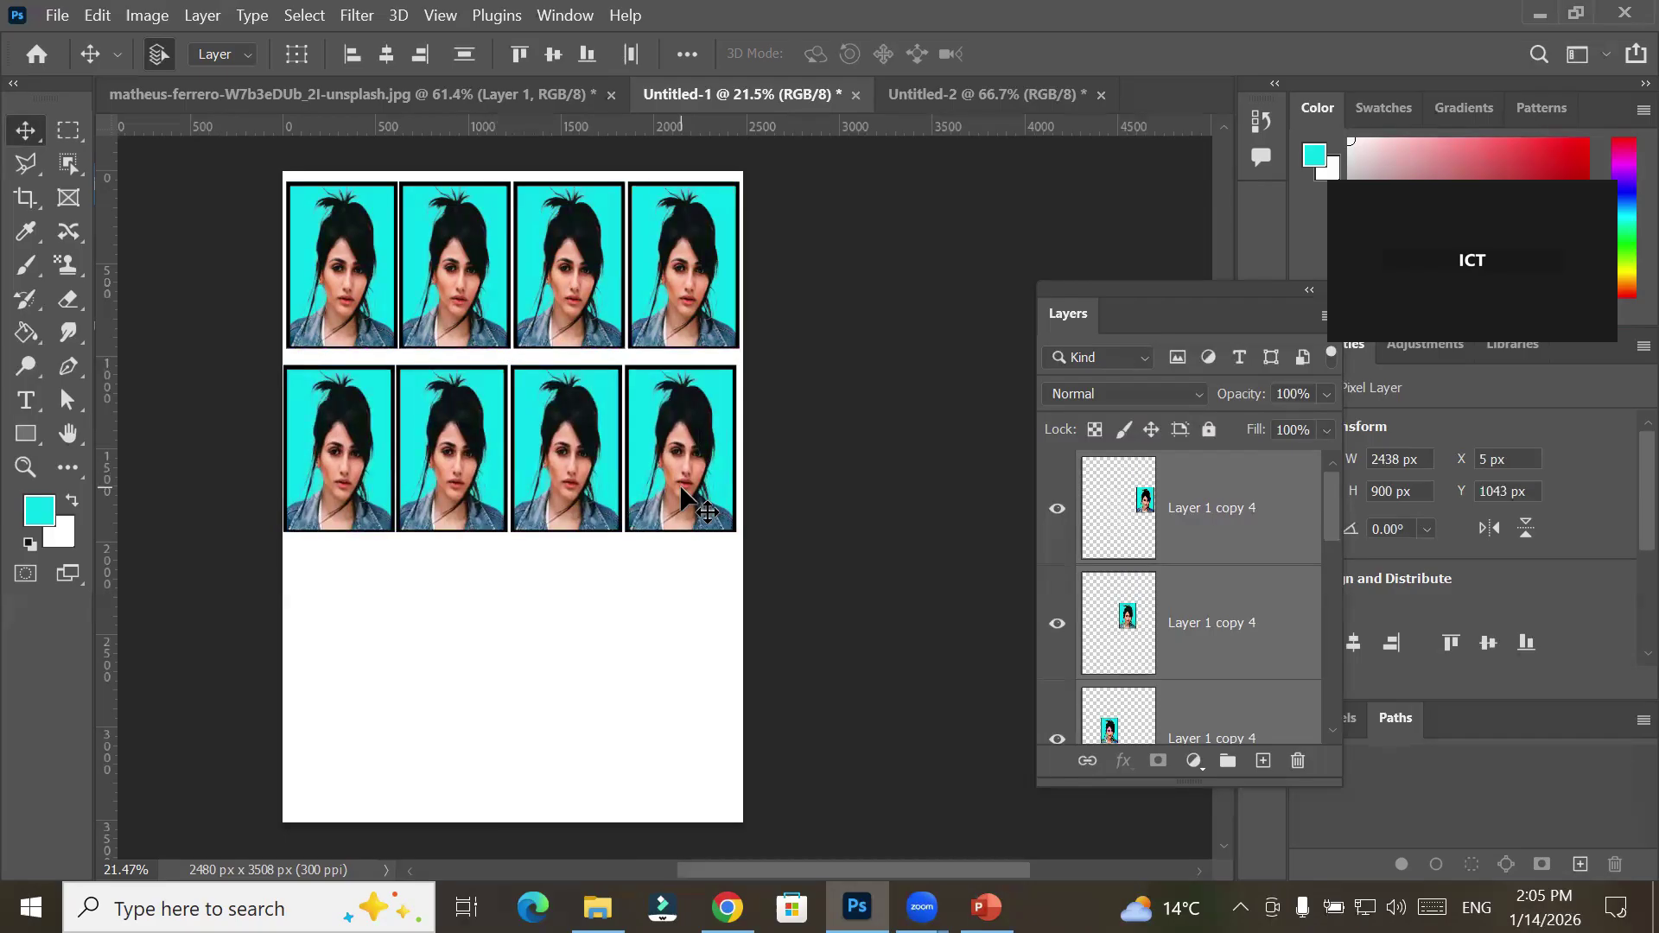
# Nudge the second row upward and sideways to X 13 px, Y 973 px, aligned closely beneath the first row
pyautogui.hotkey('shift', 'Up')
pyautogui.hotkey('shift', 'Up')
pyautogui.hotkey('shift', 'Up')
pyautogui.hotkey('shift', 'Up')
pyautogui.press('Up')
pyautogui.press('Up')
pyautogui.press('Up')
pyautogui.press('Up')
pyautogui.press('Up')
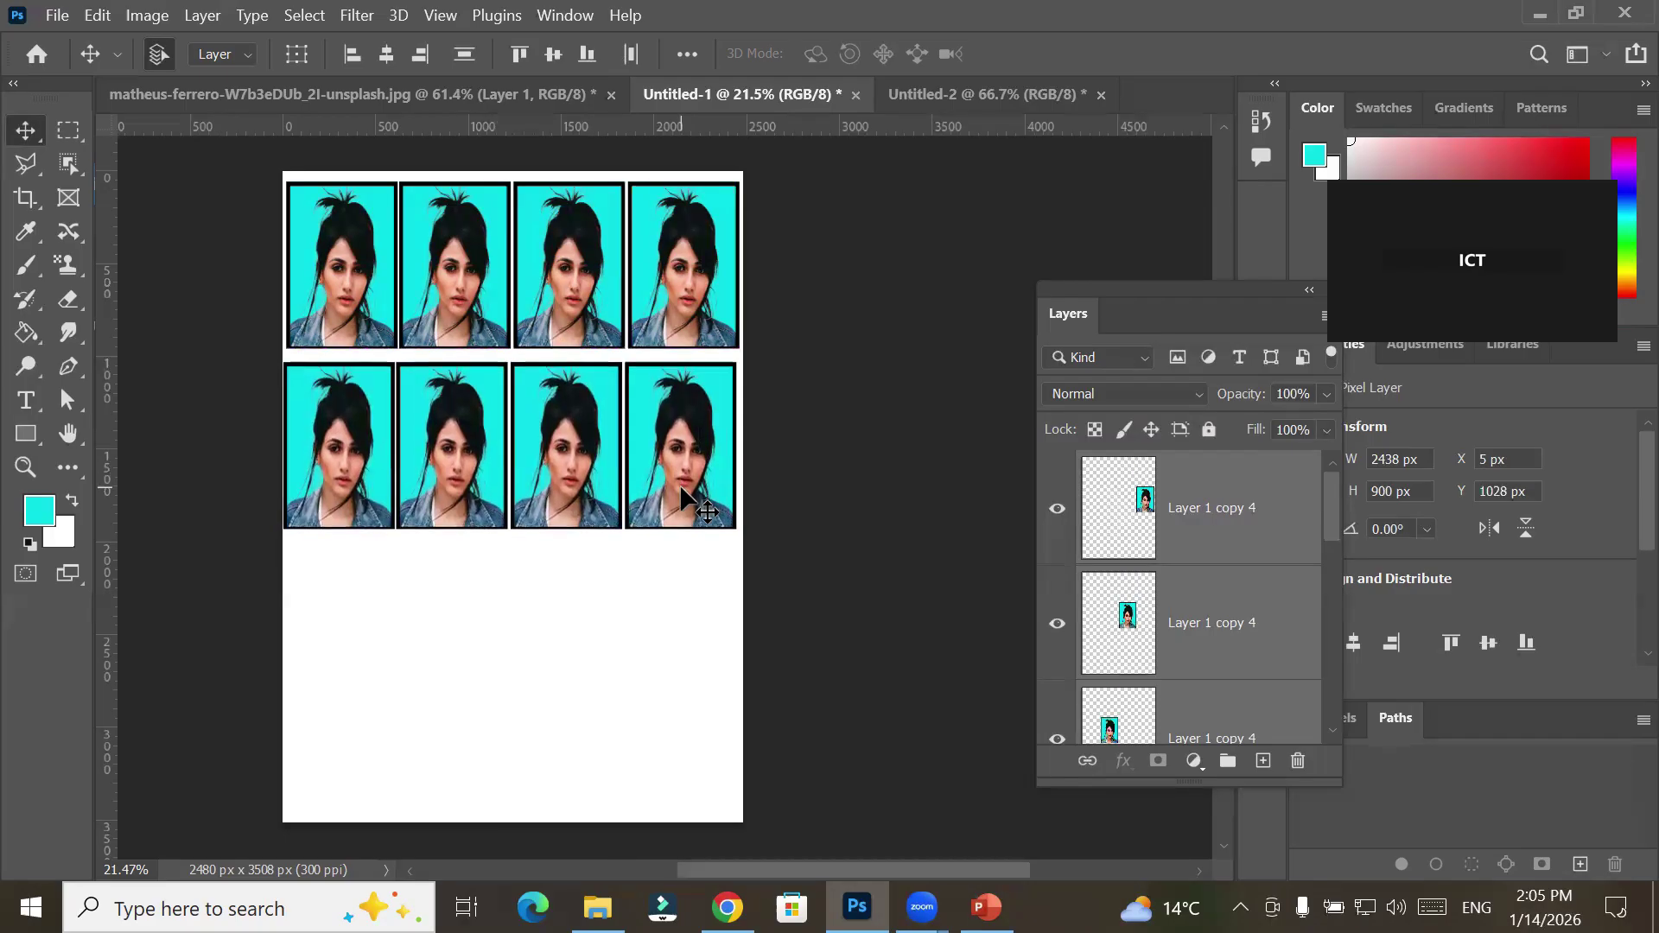
pyautogui.press('Right')
pyautogui.press('Right')
pyautogui.press('Right')
pyautogui.press('Right')
pyautogui.press('Right')
pyautogui.press('Right')
pyautogui.press('Right')
pyautogui.press('Right')
pyautogui.hotkey('shift', 'Up')
pyautogui.hotkey('shift', 'Up')
pyautogui.press('Up')
pyautogui.press('Up')
pyautogui.press('Up')
pyautogui.press('Up')
pyautogui.press('Up')
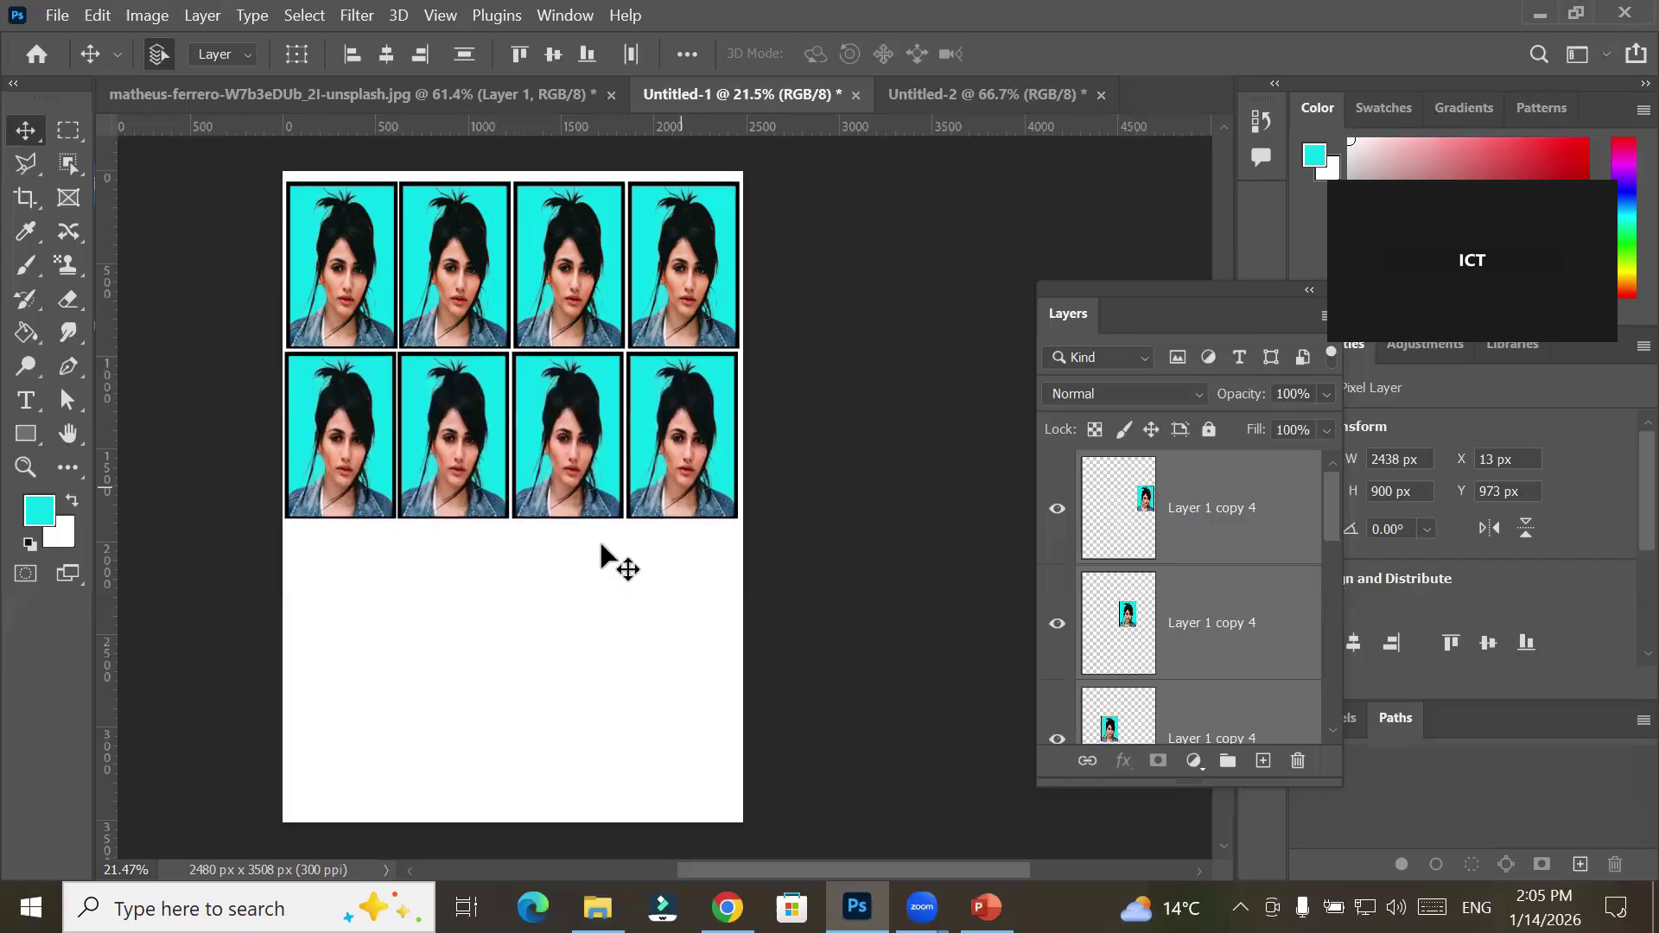
# Duplicate the second row as a third row below, and scale all twelve portraits to 91.33% of their height
pyautogui.moveTo(650, 447); pyautogui.dragTo(651, 636)
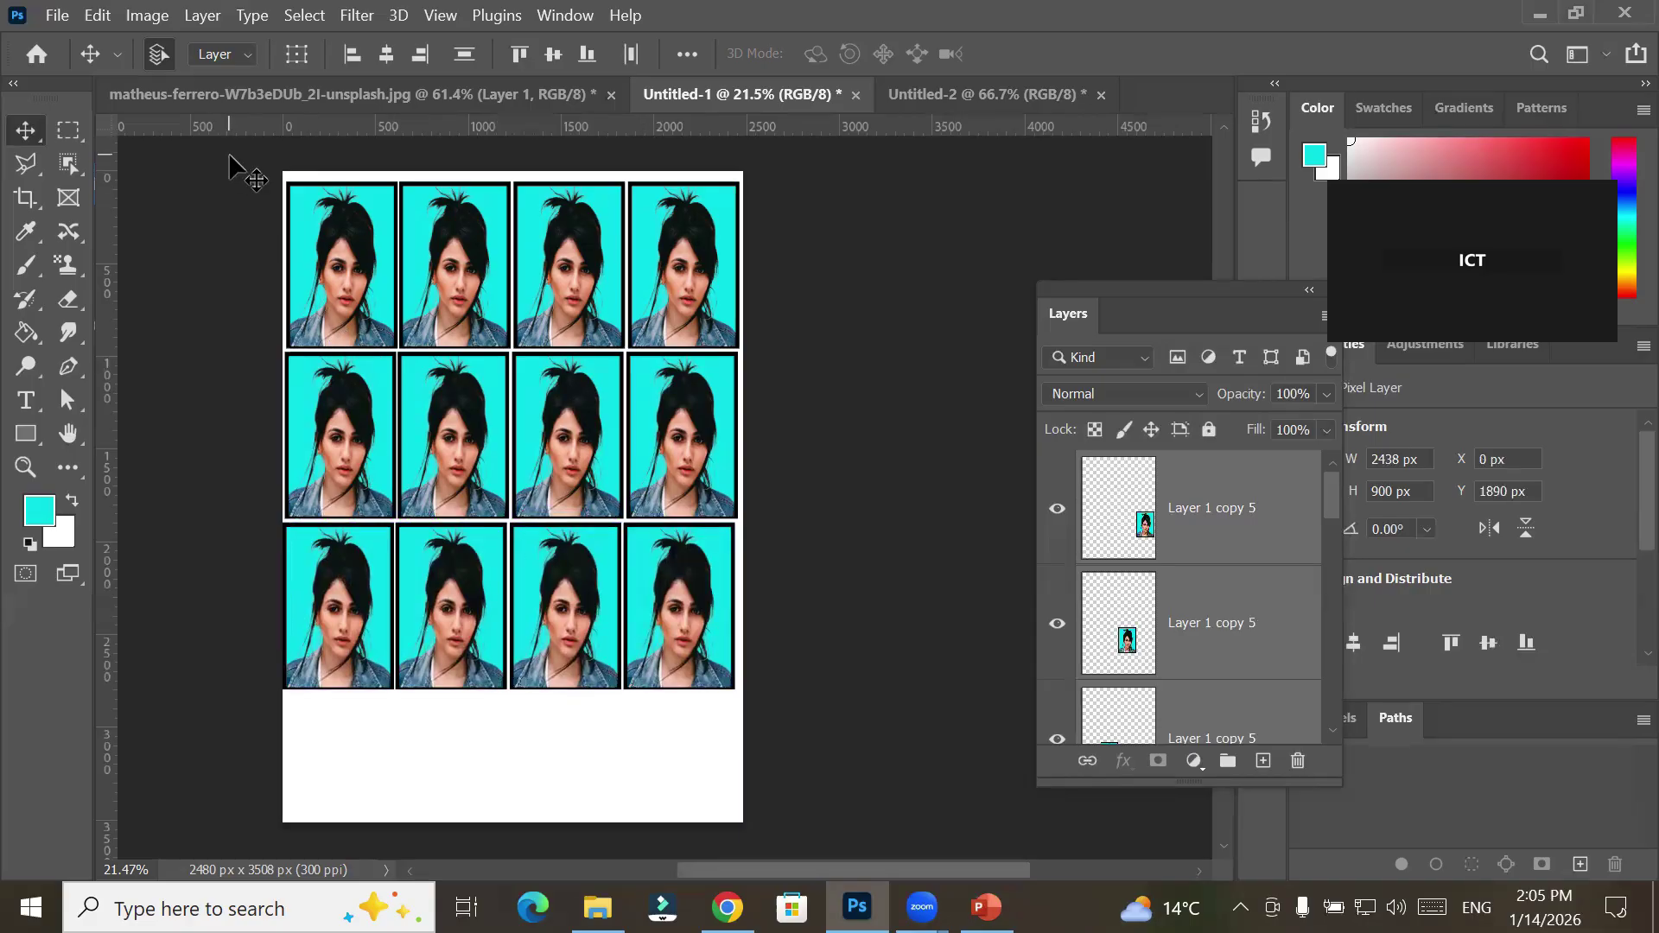
pyautogui.moveTo(228, 154); pyautogui.dragTo(803, 717)
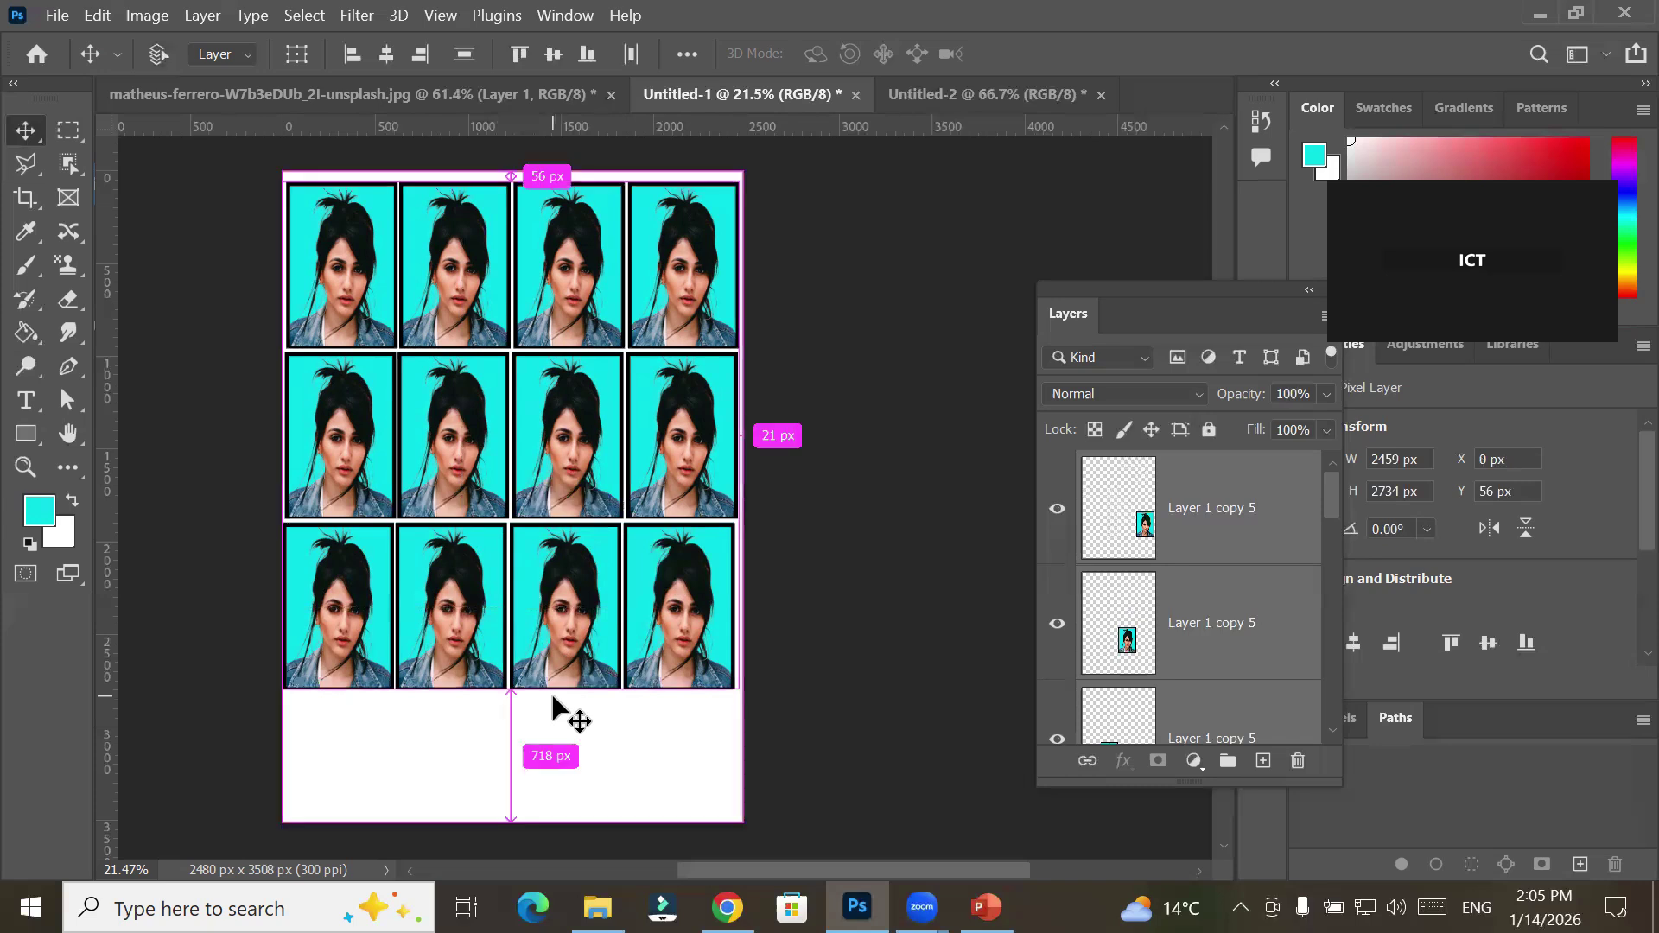
pyautogui.hotkey('ctrl', 't')
pyautogui.moveTo(520, 696); pyautogui.dragTo(521, 657)
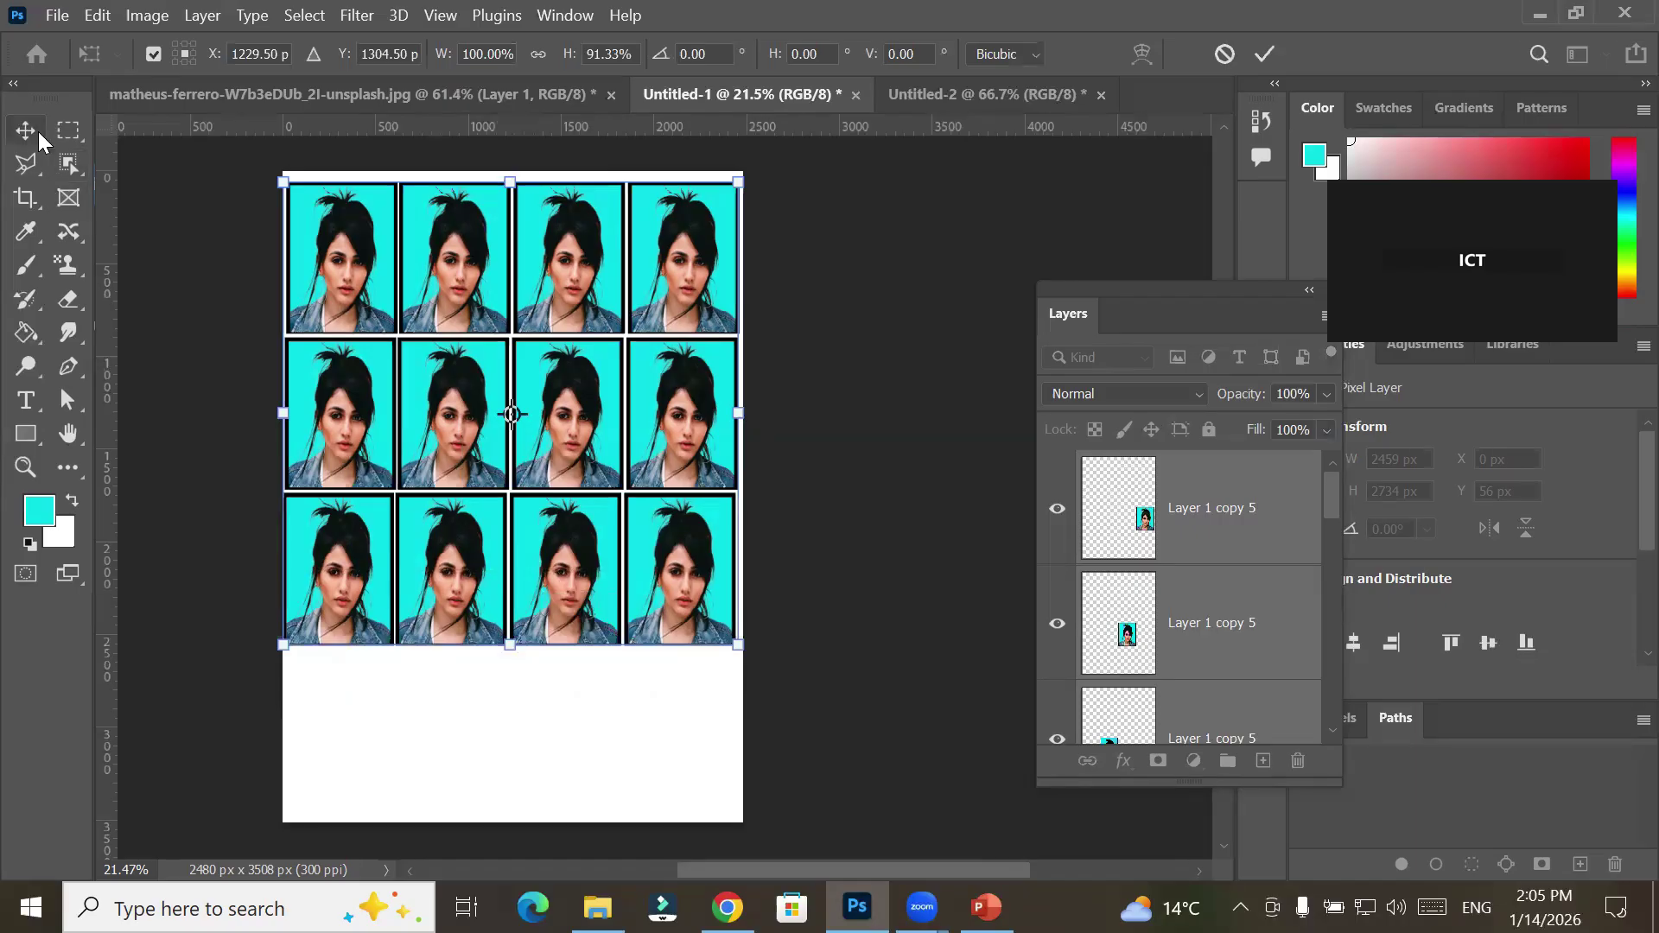
pyautogui.press('Return')
# Try duplicating the lower portrait rows into the empty space at the foot of the page, and undo the duplication
pyautogui.moveTo(220, 496); pyautogui.dragTo(809, 705)
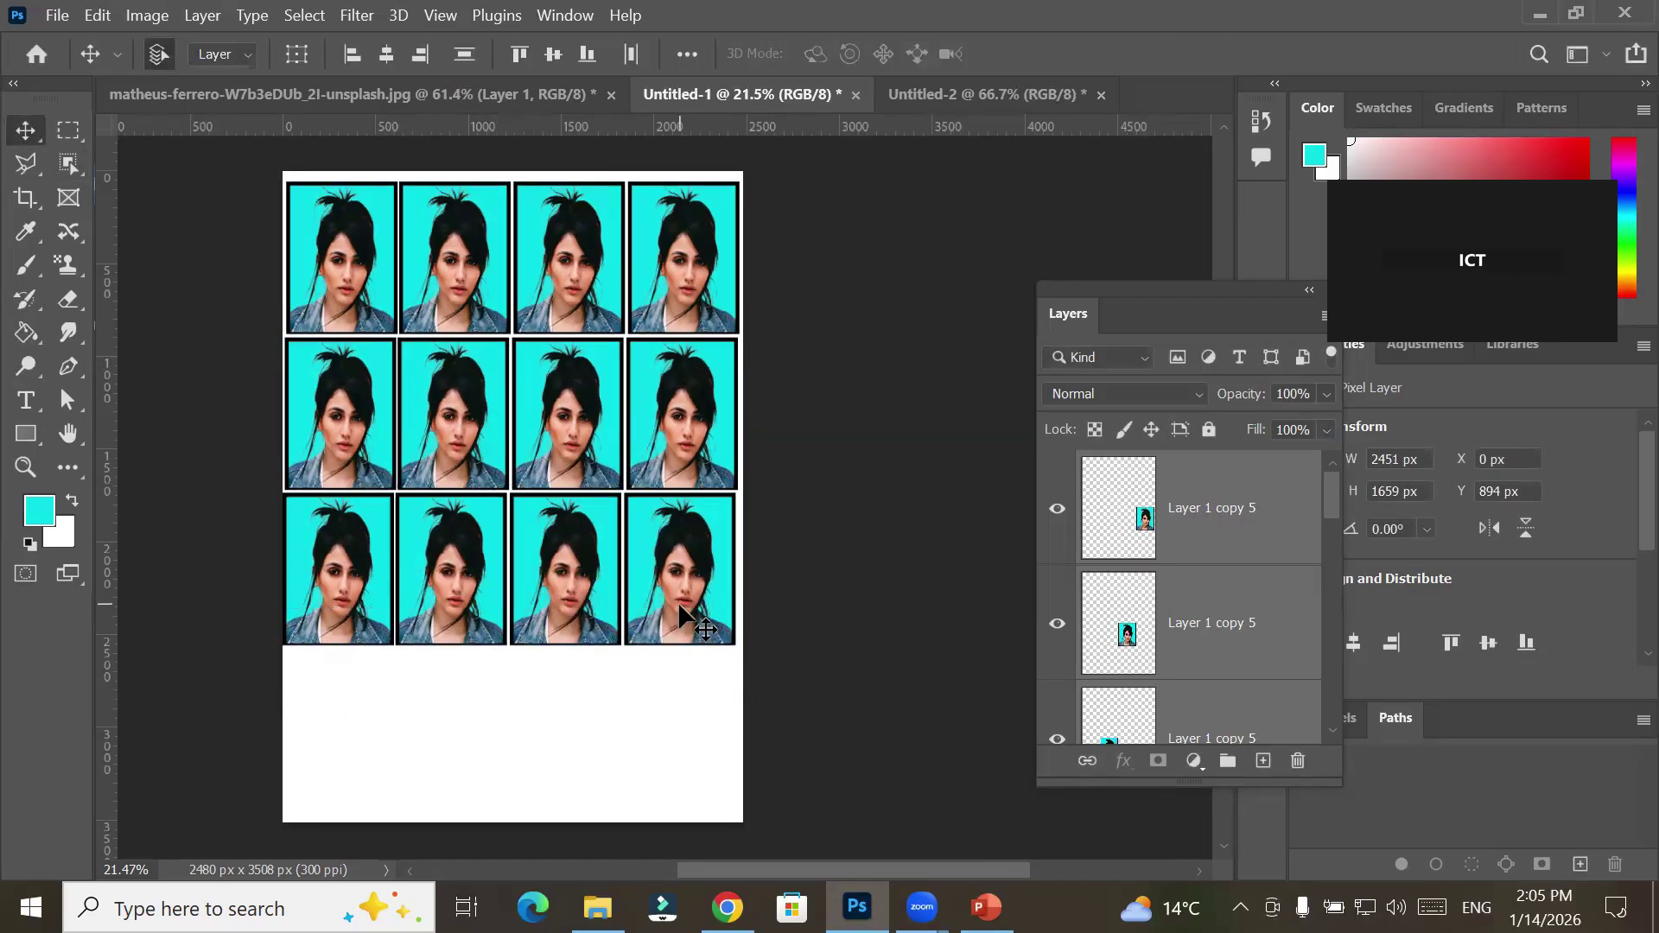
pyautogui.moveTo(681, 615); pyautogui.dragTo(677, 843)
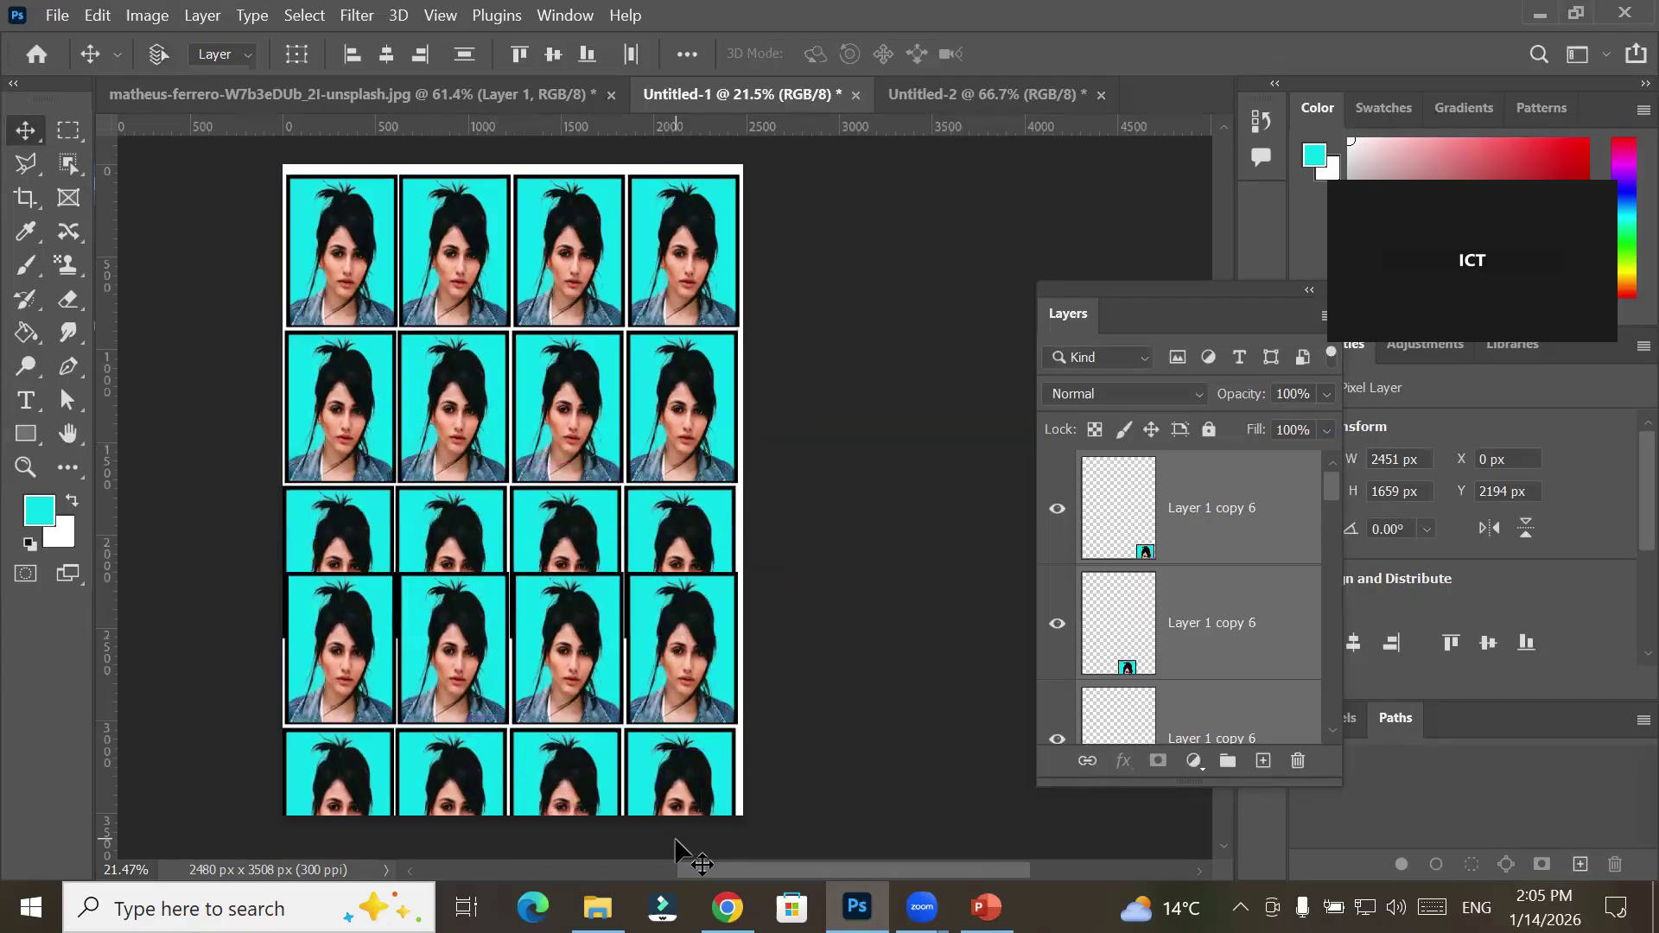
pyautogui.hotkey('ctrl', 'z')
# Select the four portrait layers of the third row and duplicate them as a fourth row directly below it
pyautogui.click(1185, 512)
pyautogui.scroll(-10, 1188, 515)
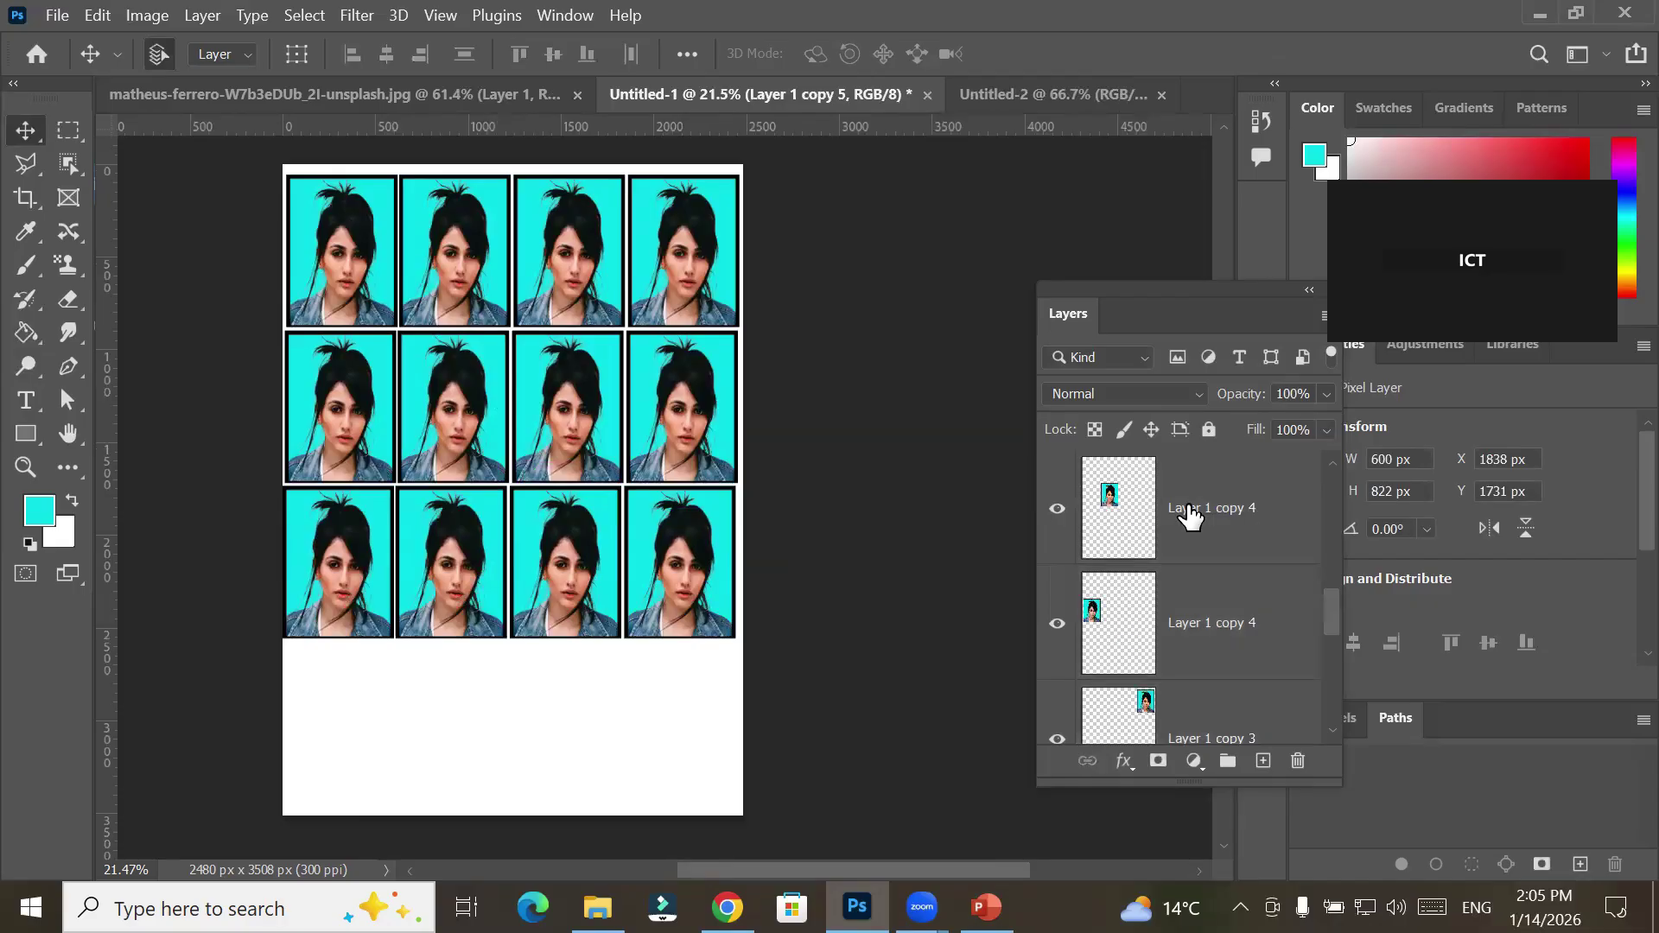
pyautogui.click(1123, 572)
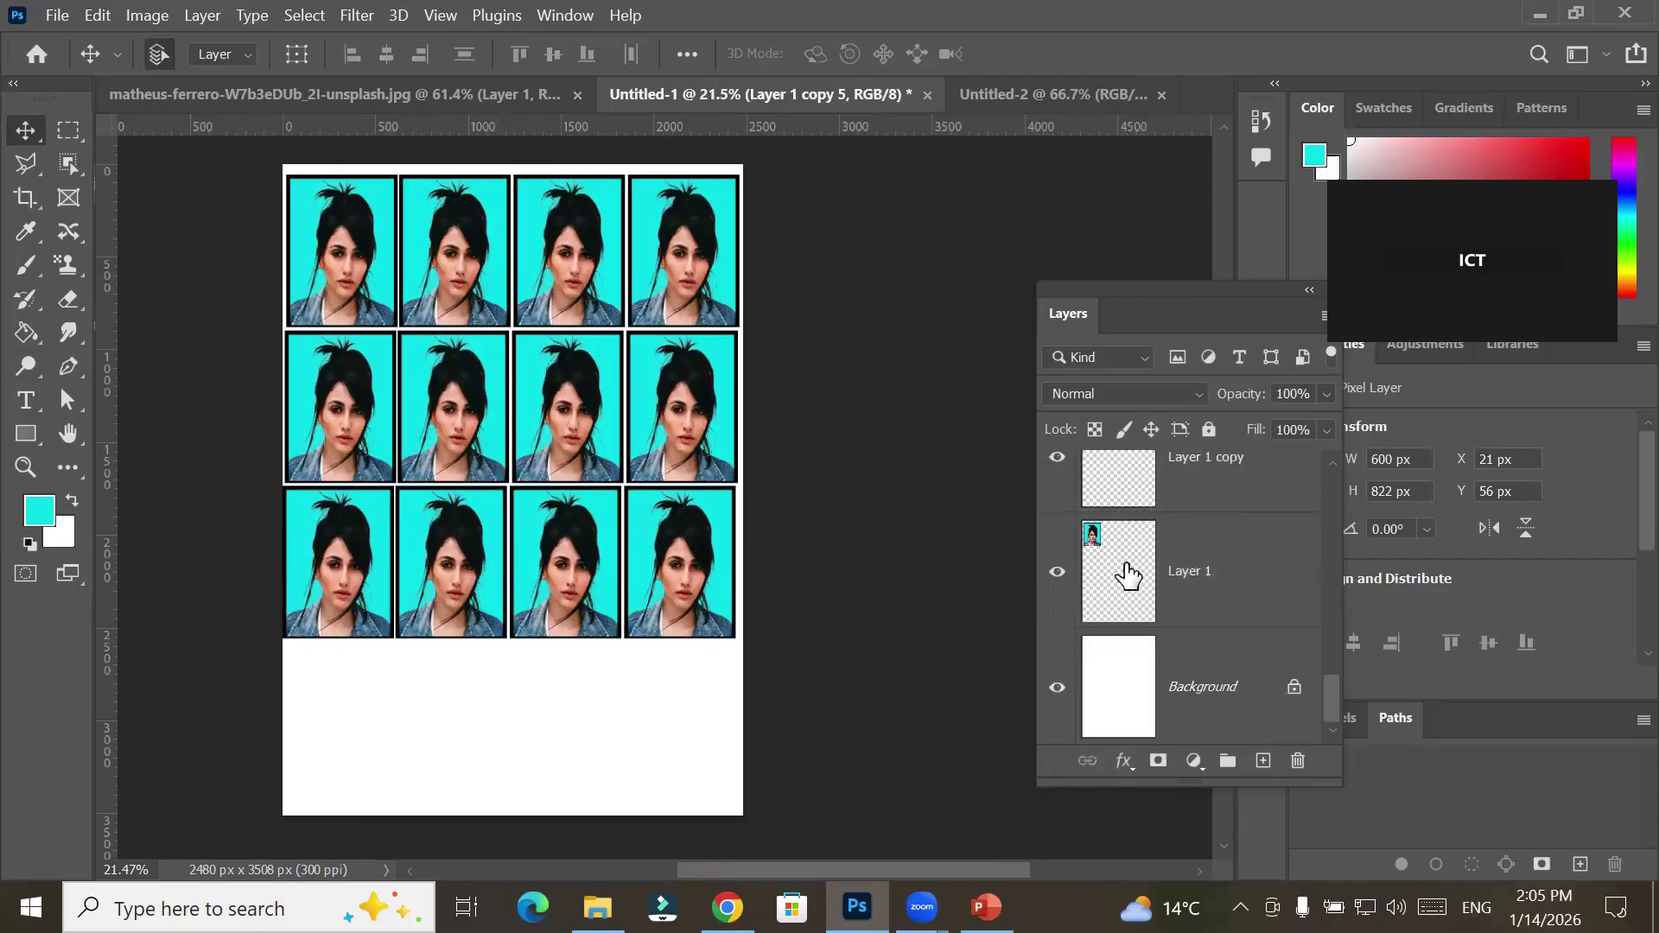
pyautogui.click(1124, 486)
pyautogui.scroll(10, 1124, 561)
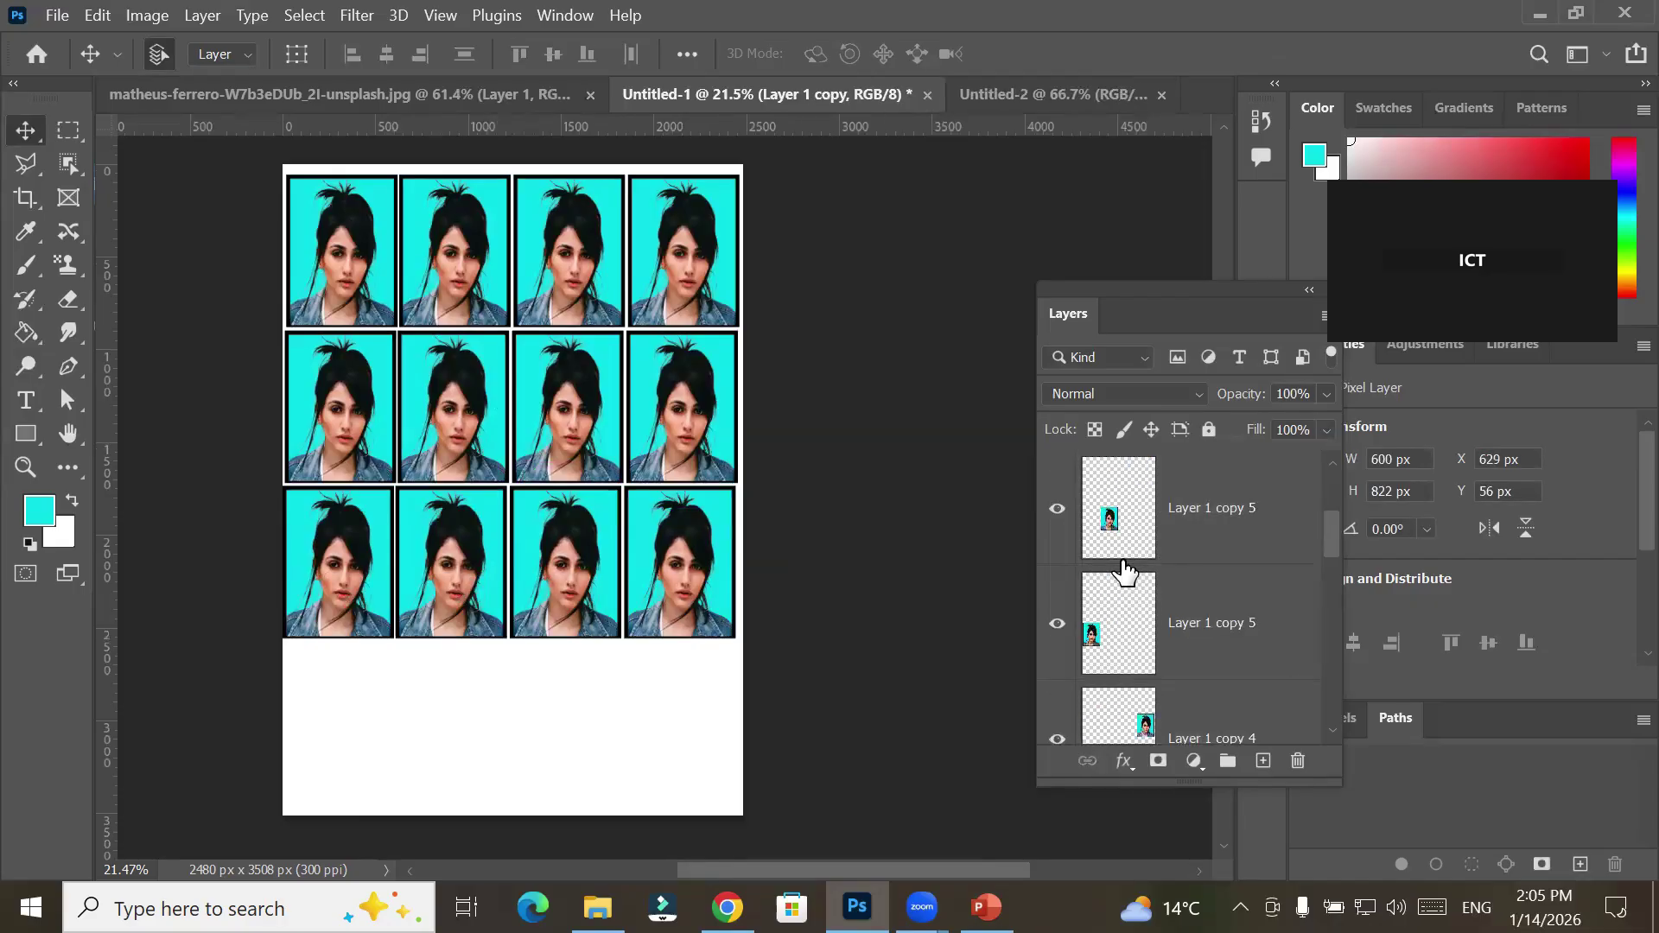
pyautogui.click(1115, 513)
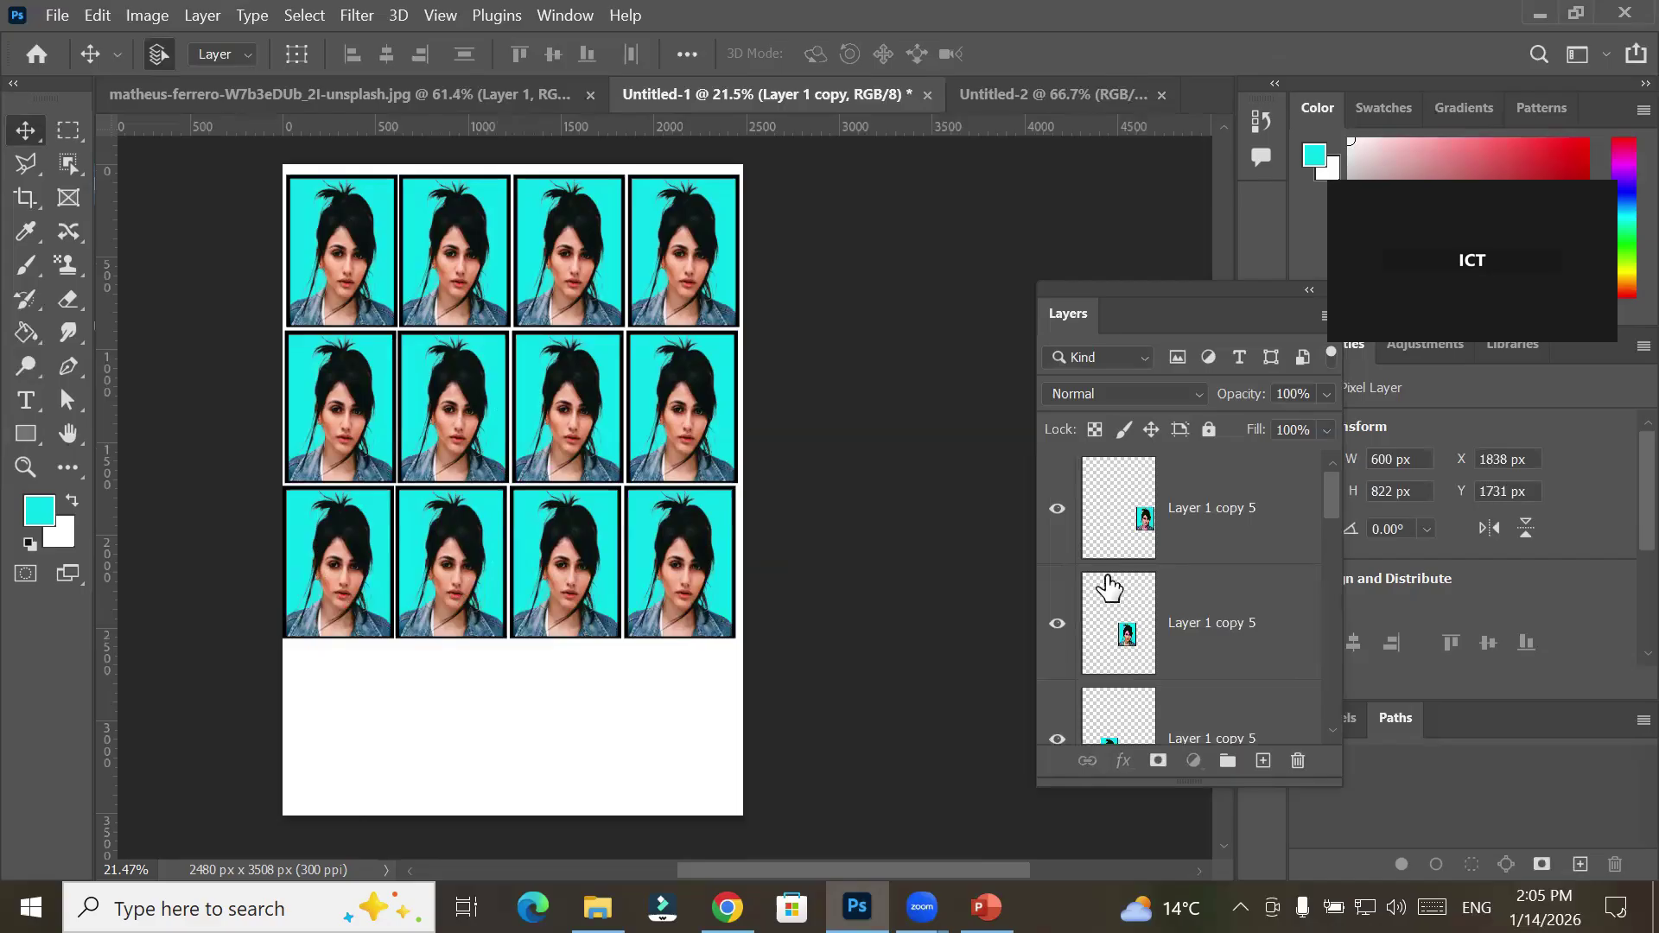
pyautogui.keyDown('shift'); pyautogui.click(1123, 620); pyautogui.keyUp('shift')
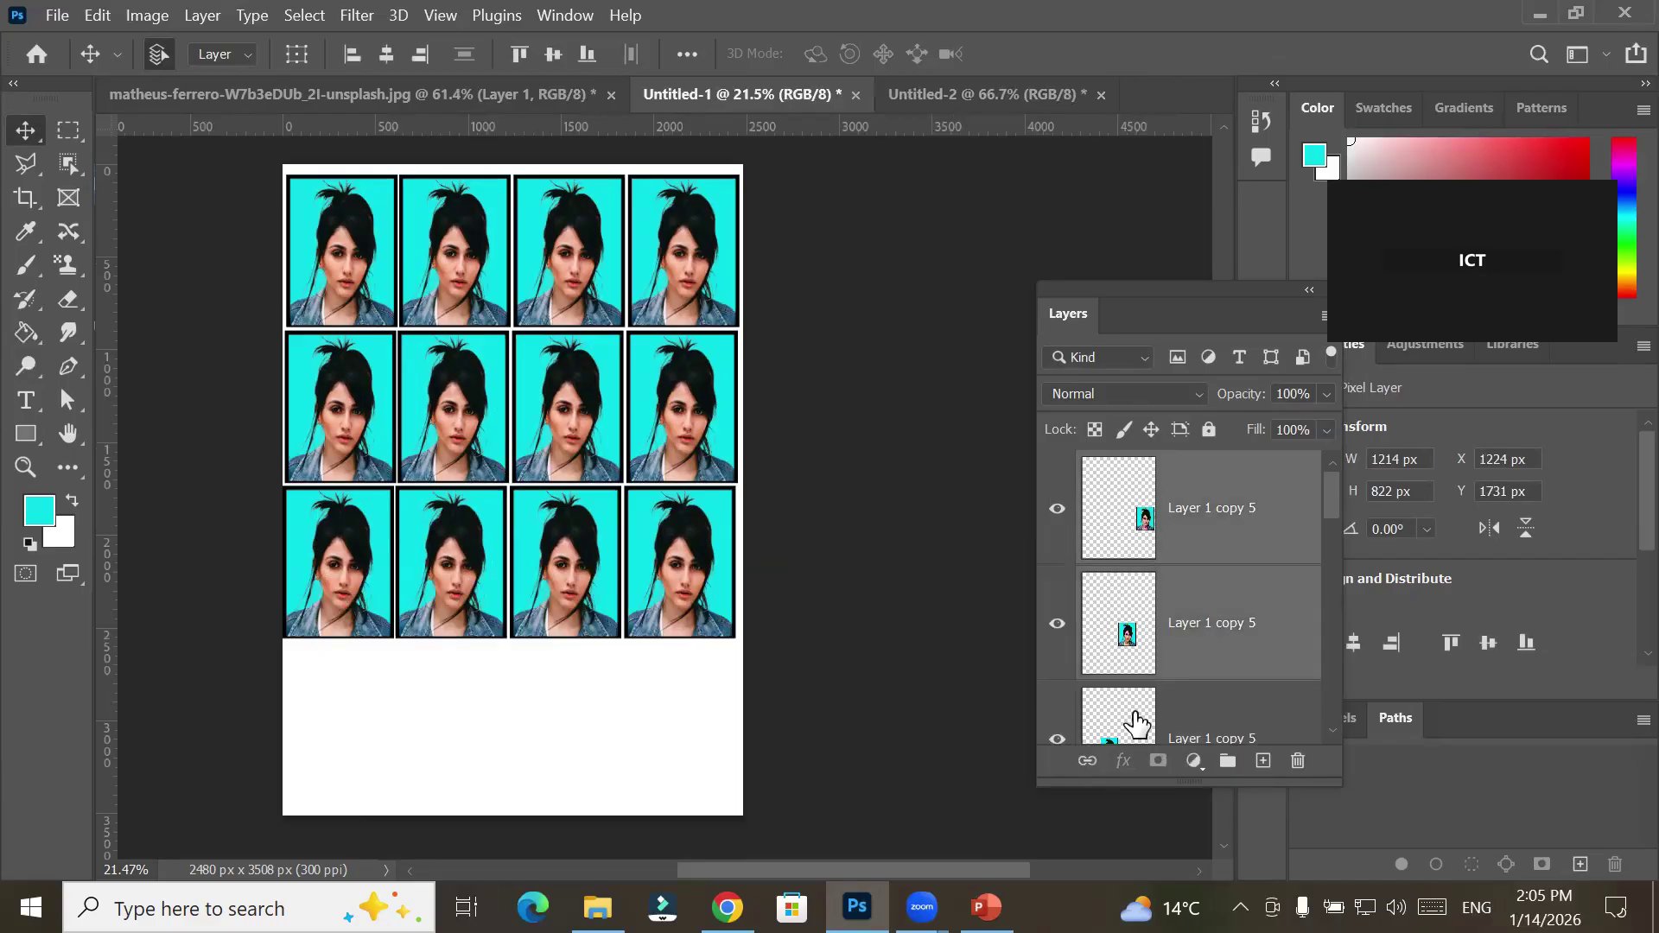
pyautogui.keyDown('shift'); pyautogui.click(1127, 717); pyautogui.keyUp('shift')
pyautogui.click(1332, 738)
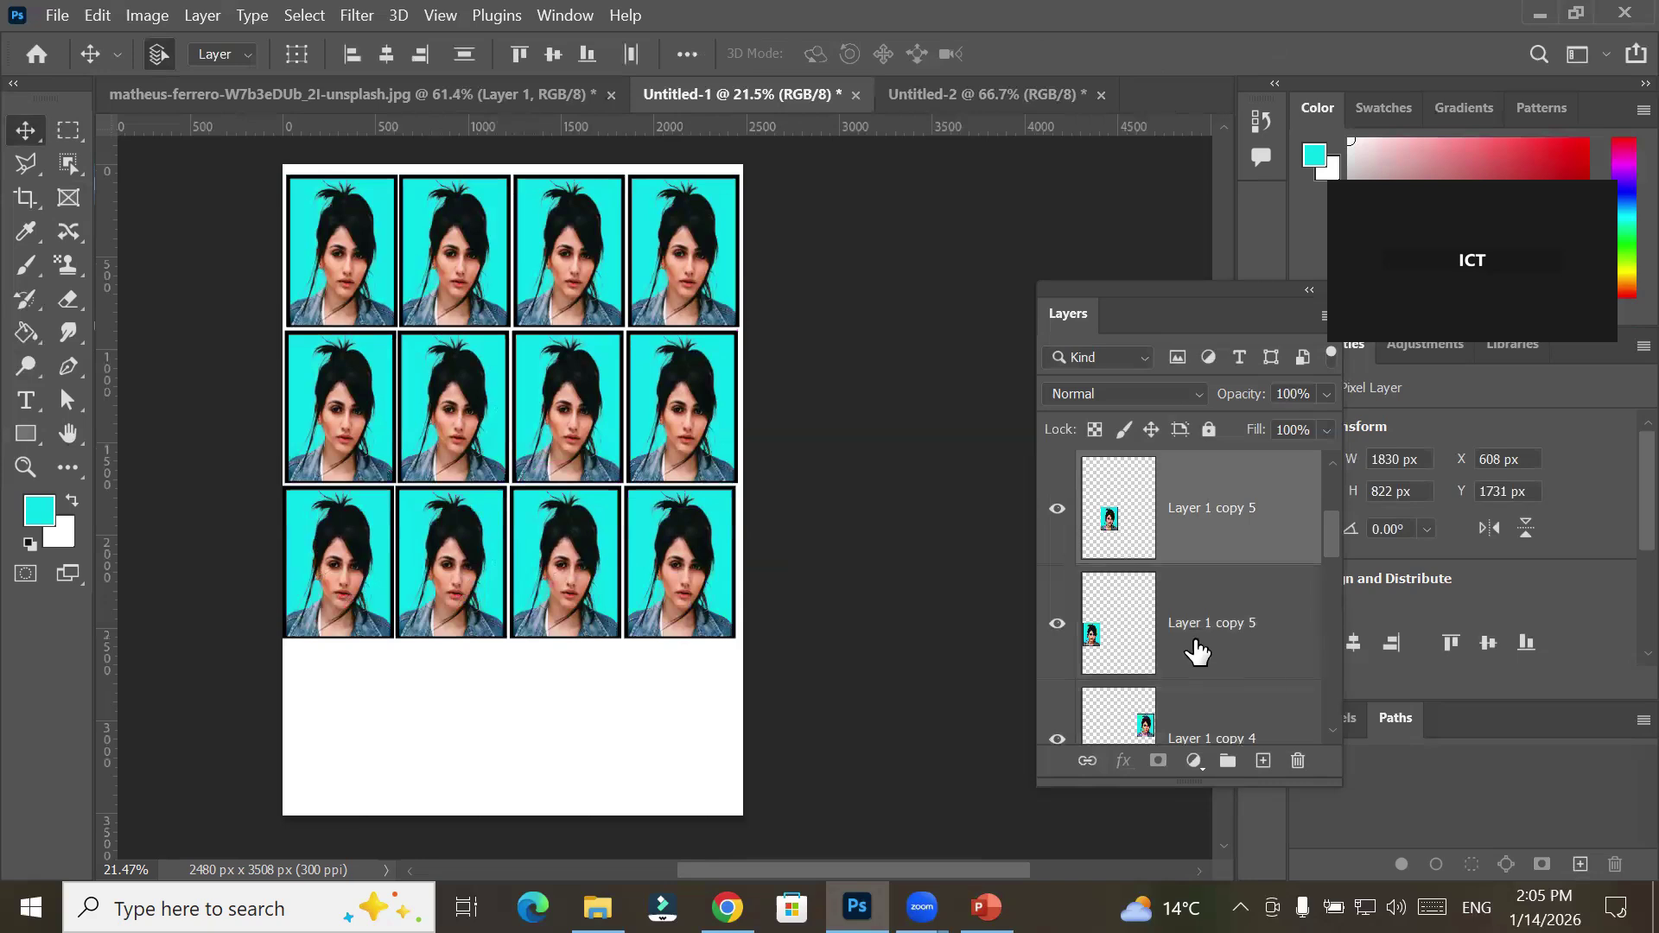
pyautogui.keyDown('shift'); pyautogui.click(1130, 623); pyautogui.keyUp('shift')
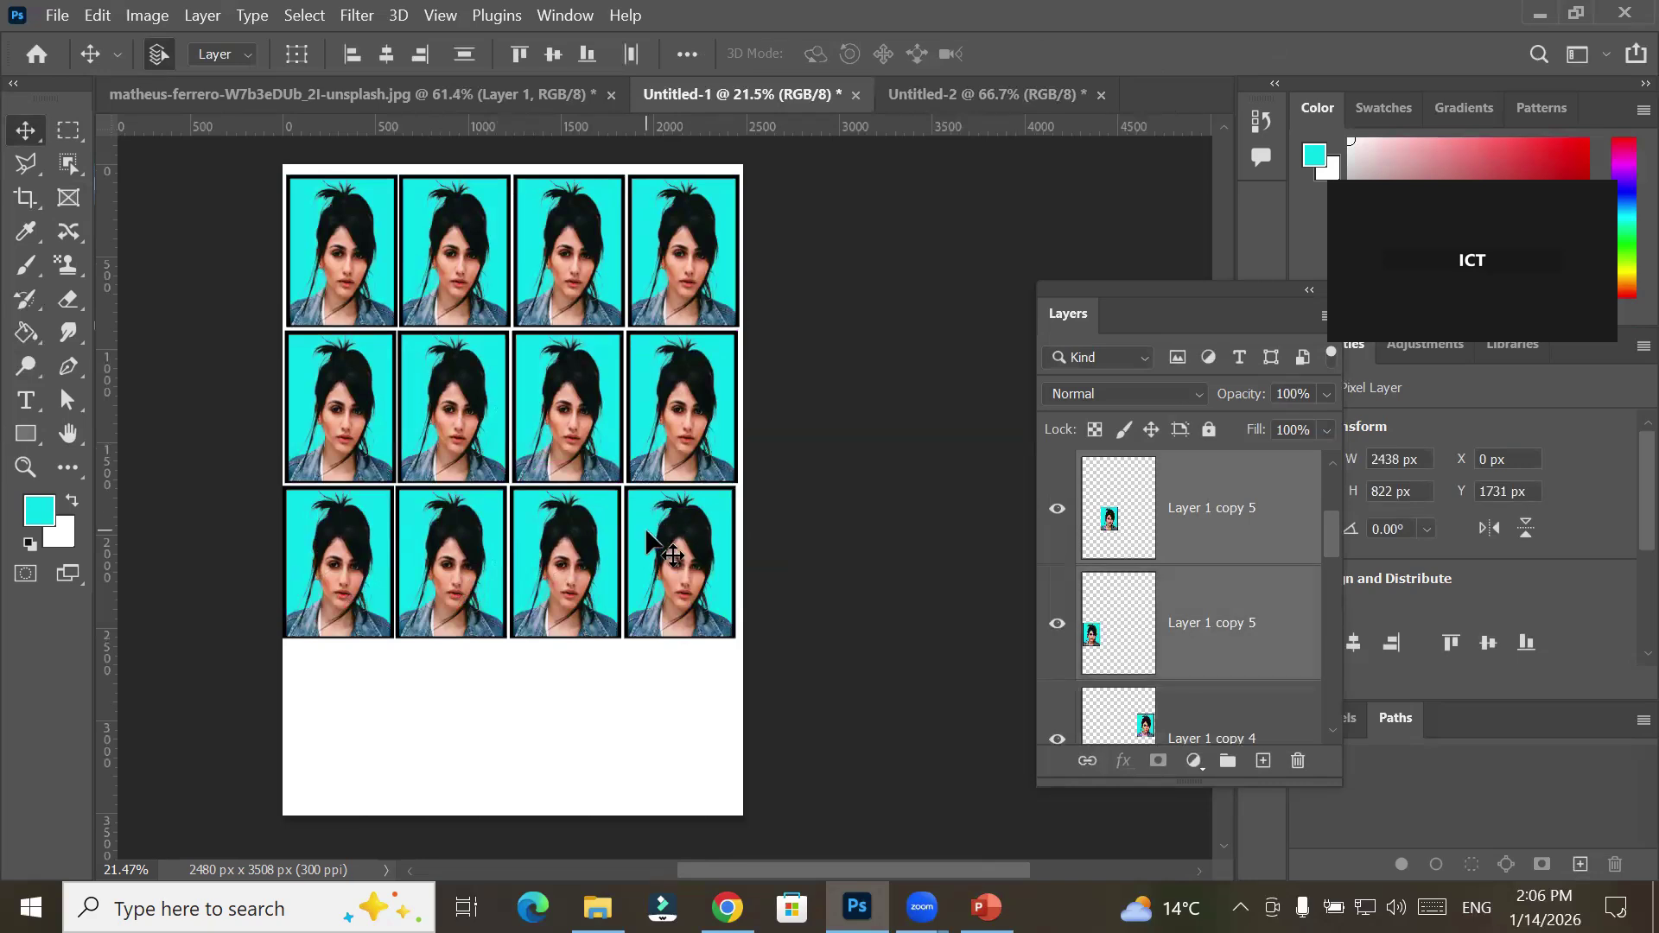
pyautogui.moveTo(647, 533); pyautogui.dragTo(665, 712)
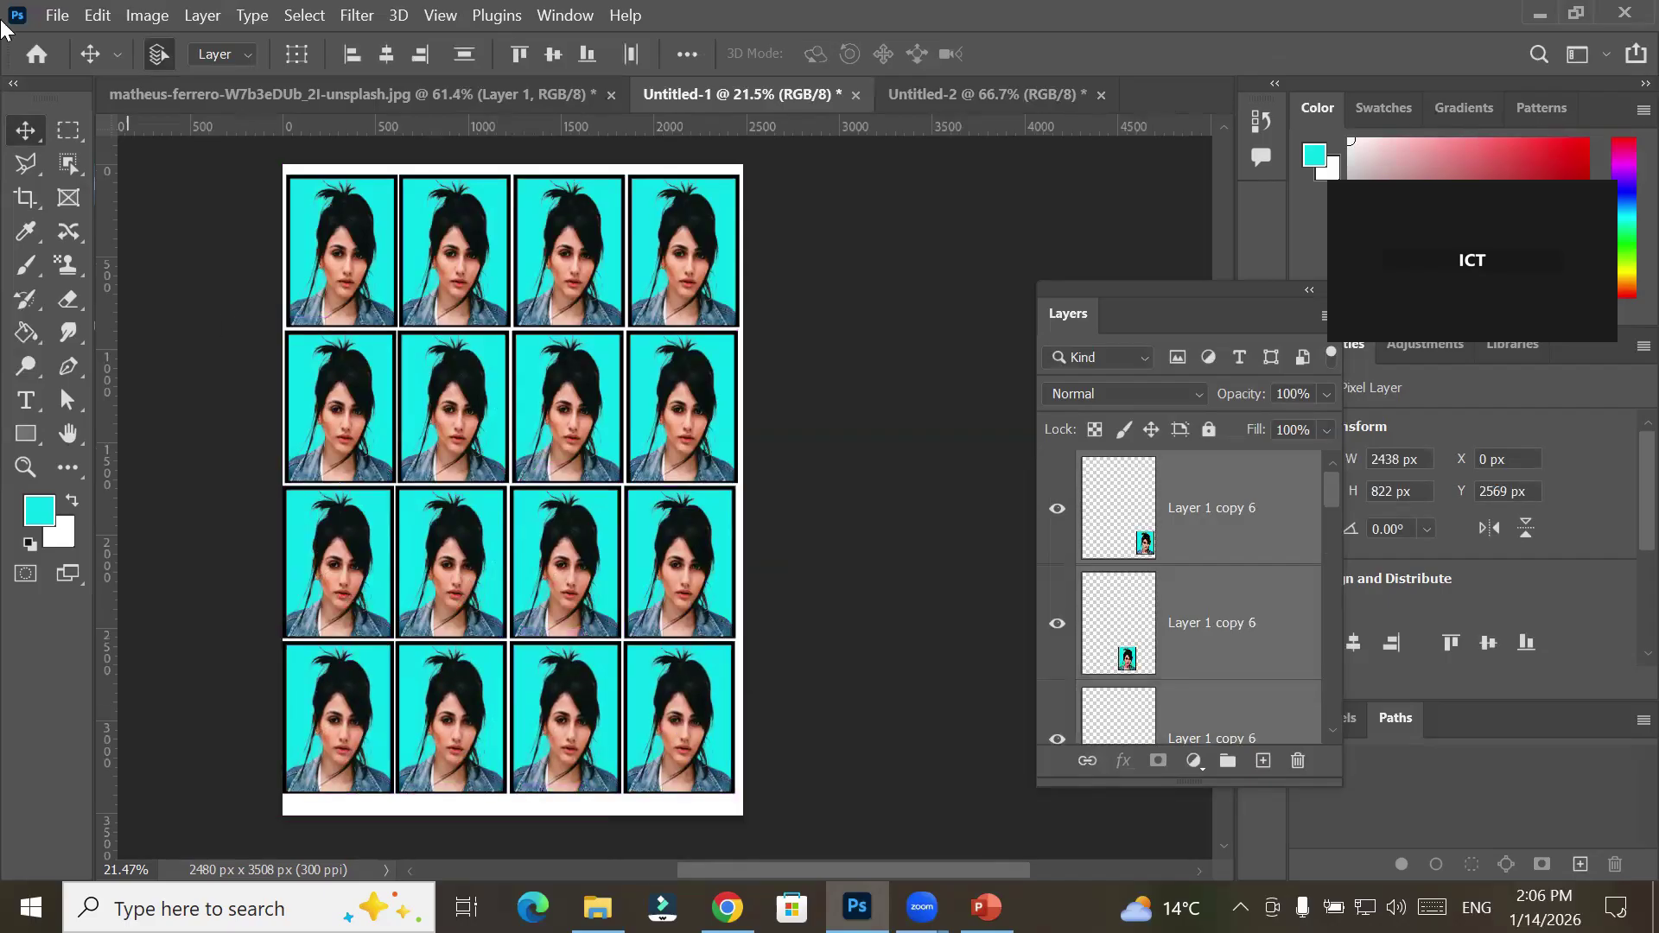
# Export the A4 portrait sheet as Untitled-1.jpg into the project folder on the Desktop
pyautogui.click(57, 15)
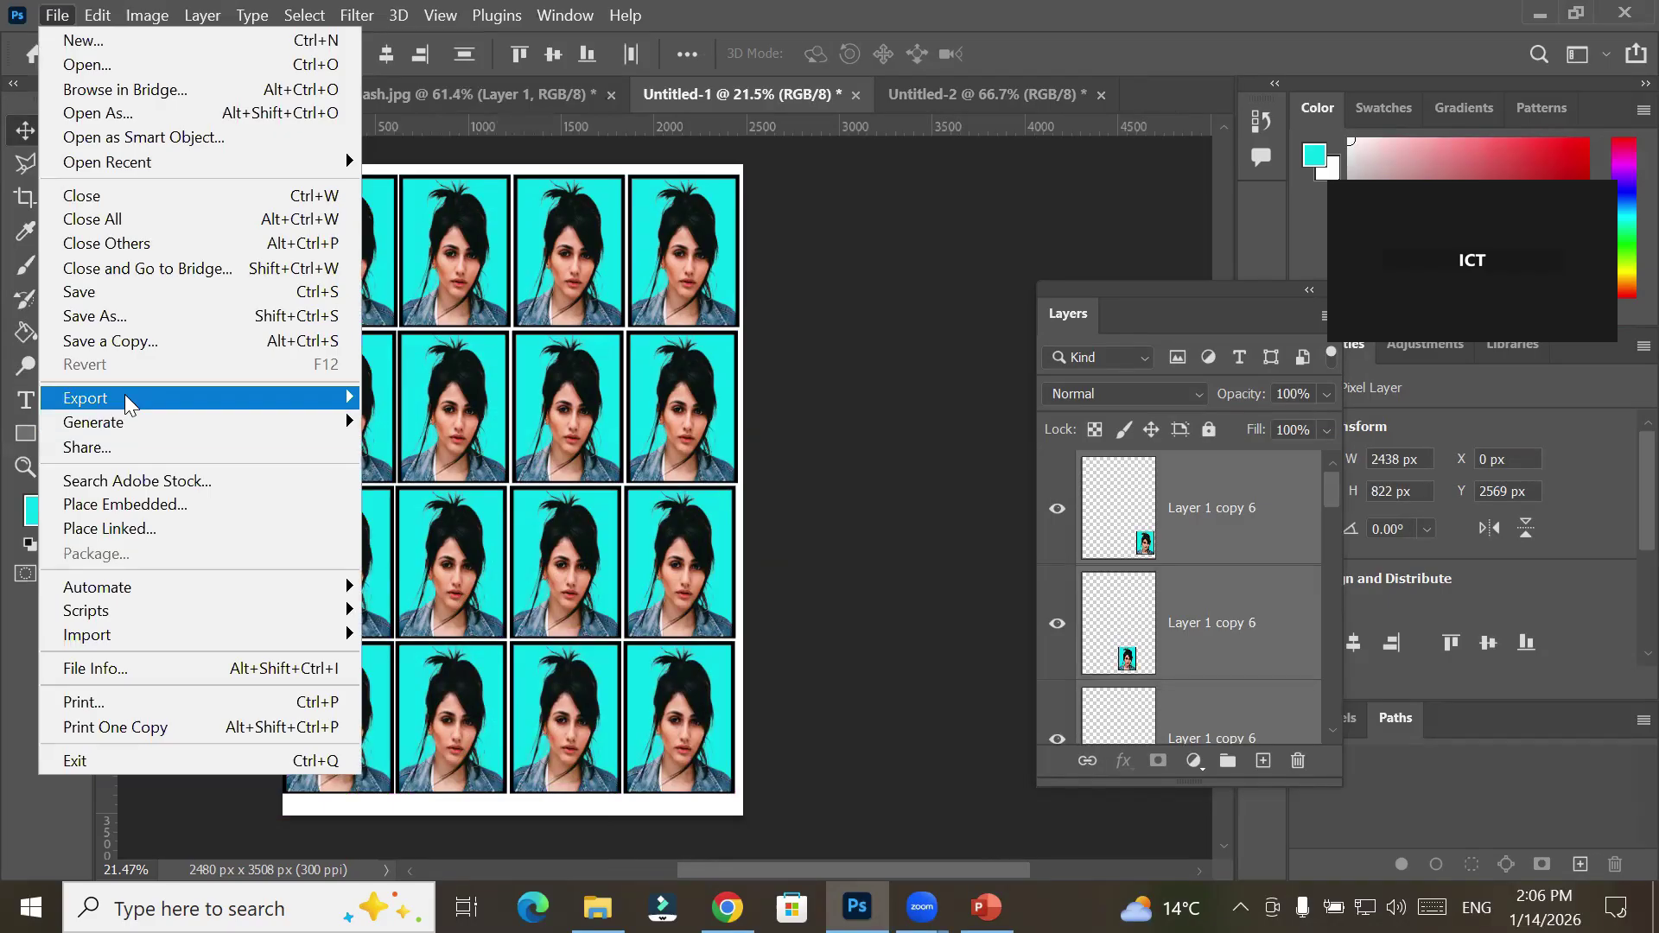
pyautogui.moveTo(127, 403)
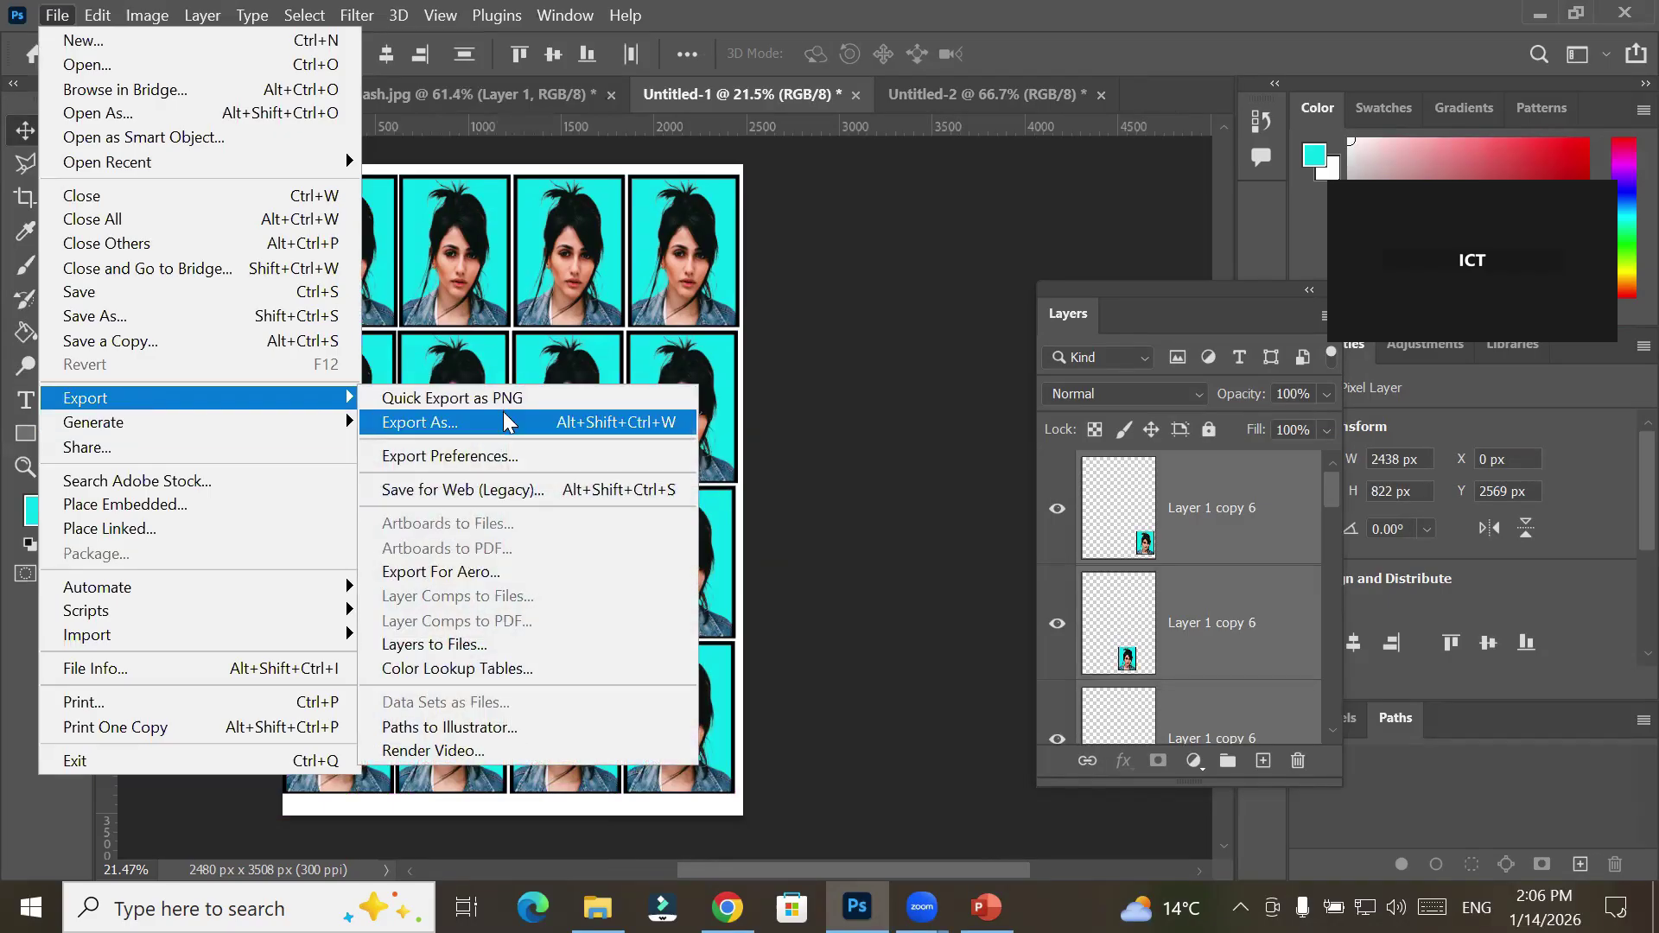
pyautogui.click(453, 425)
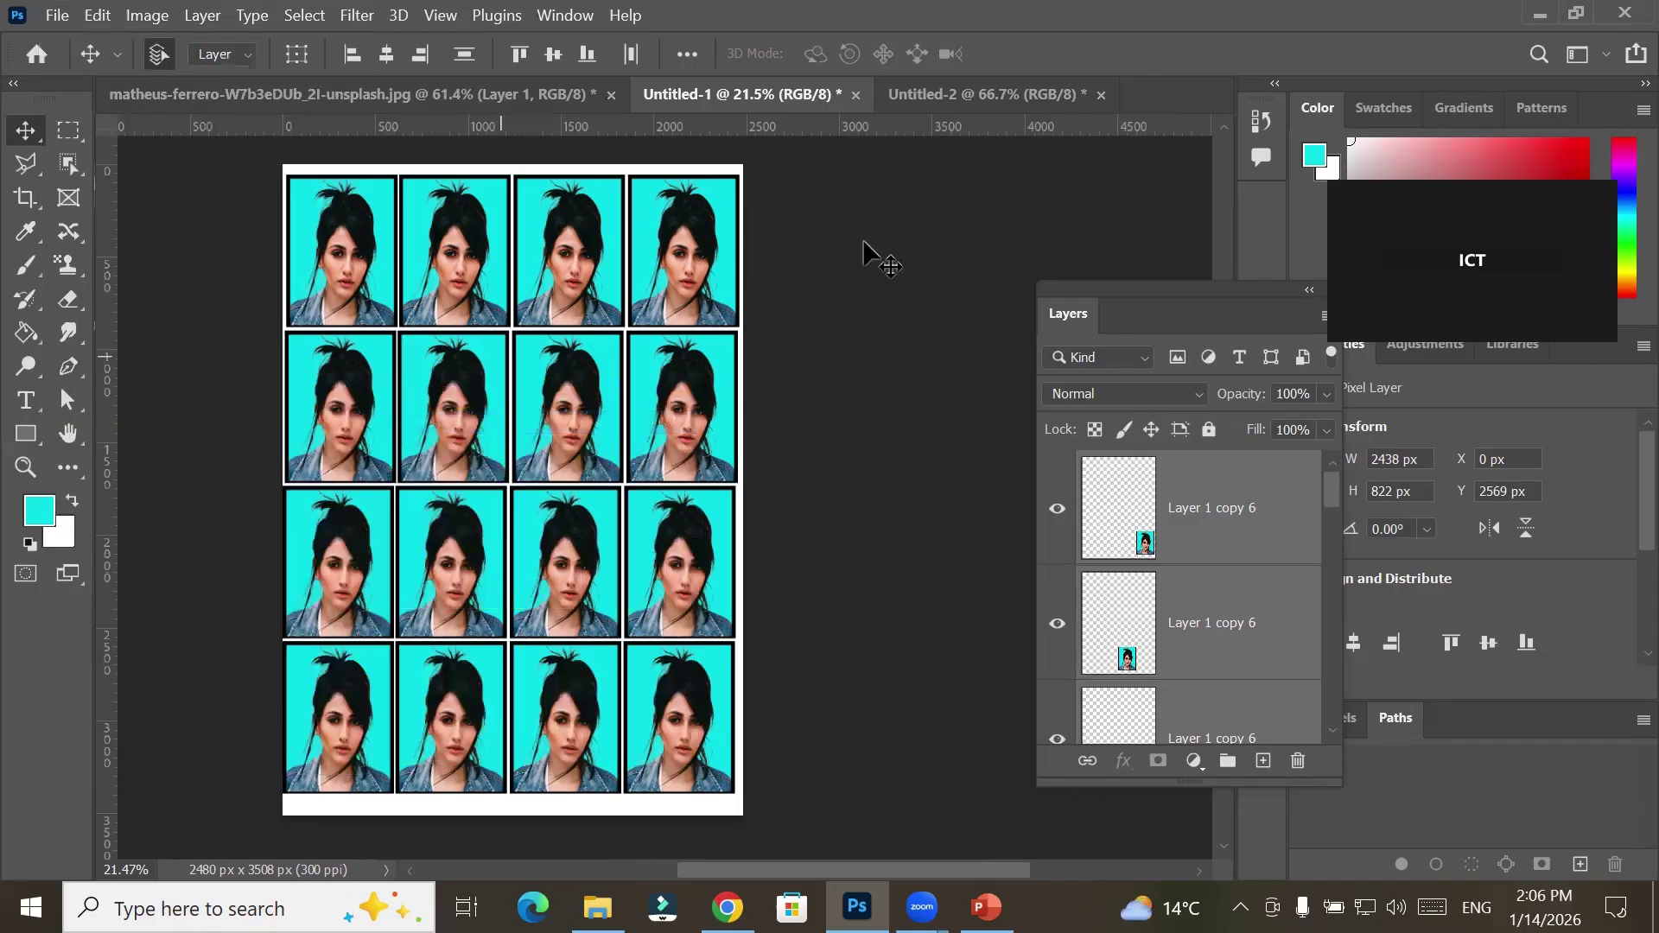
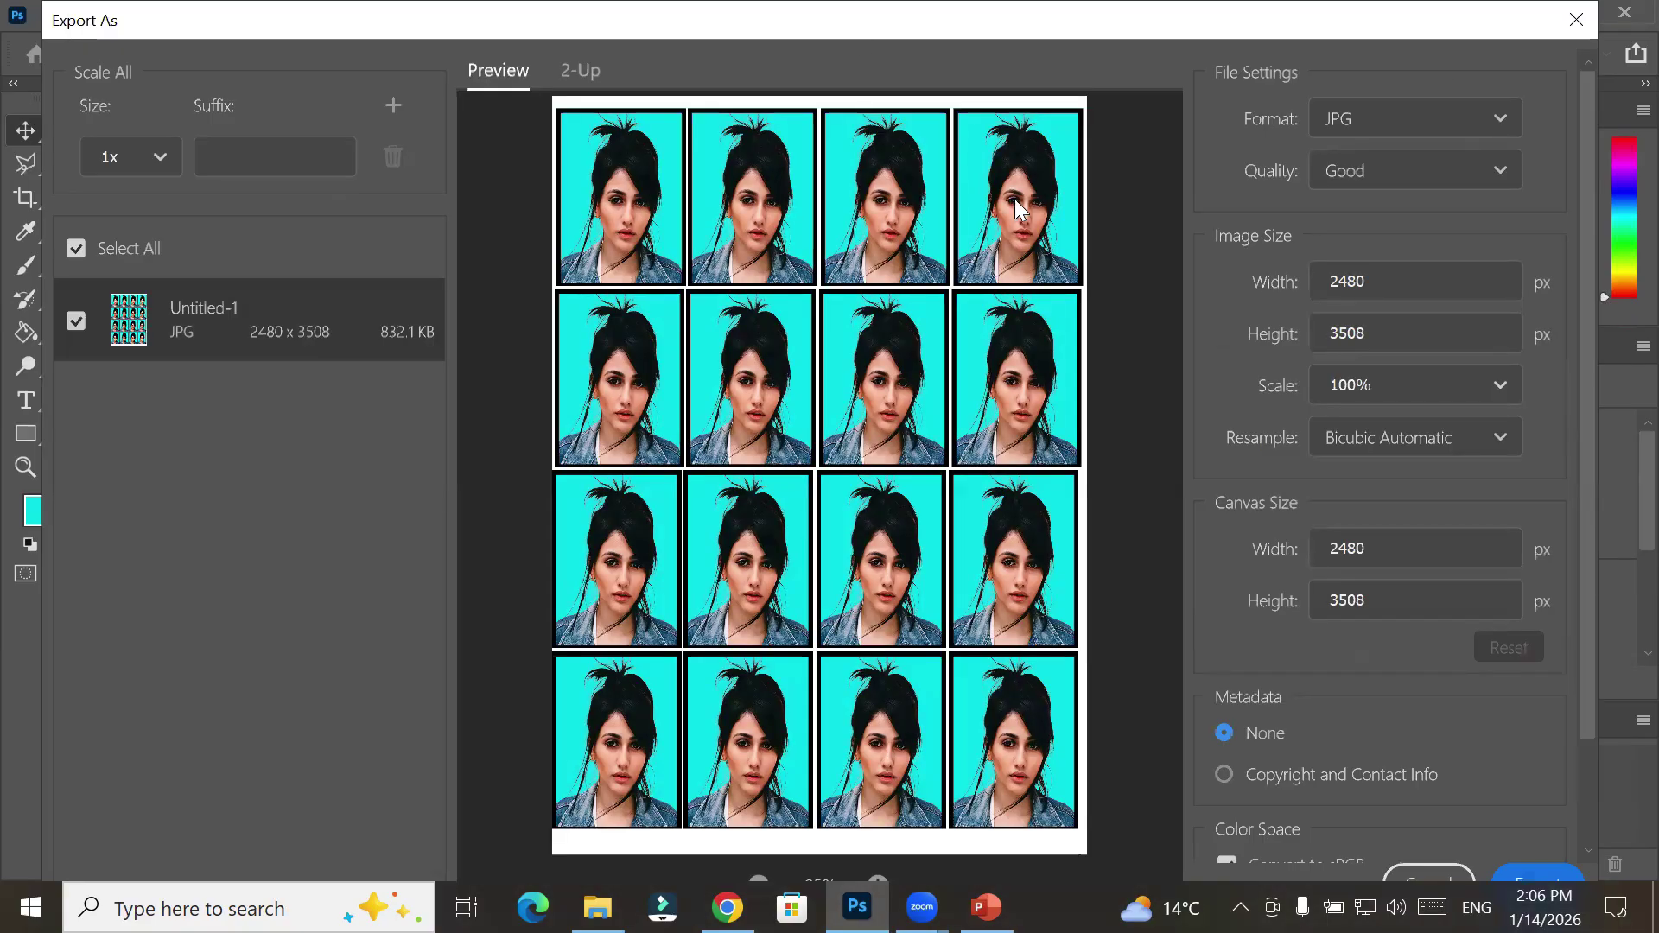
pyautogui.click(1534, 875)
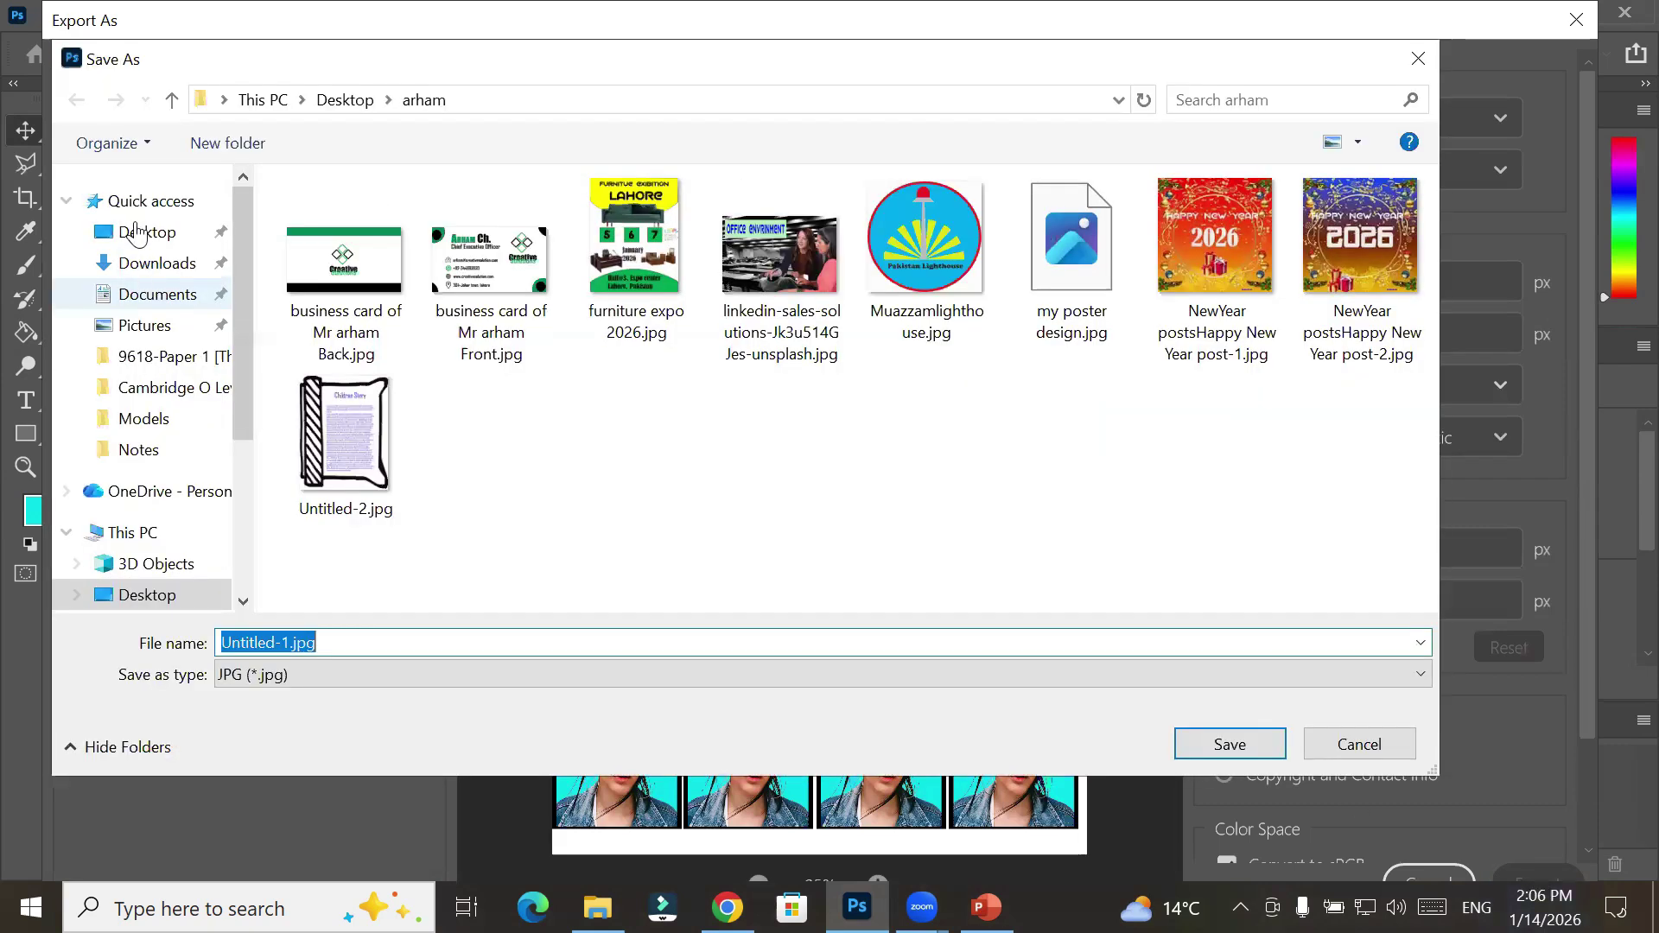
pyautogui.click(135, 232)
pyautogui.click(363, 258)
pyautogui.click(1189, 748)
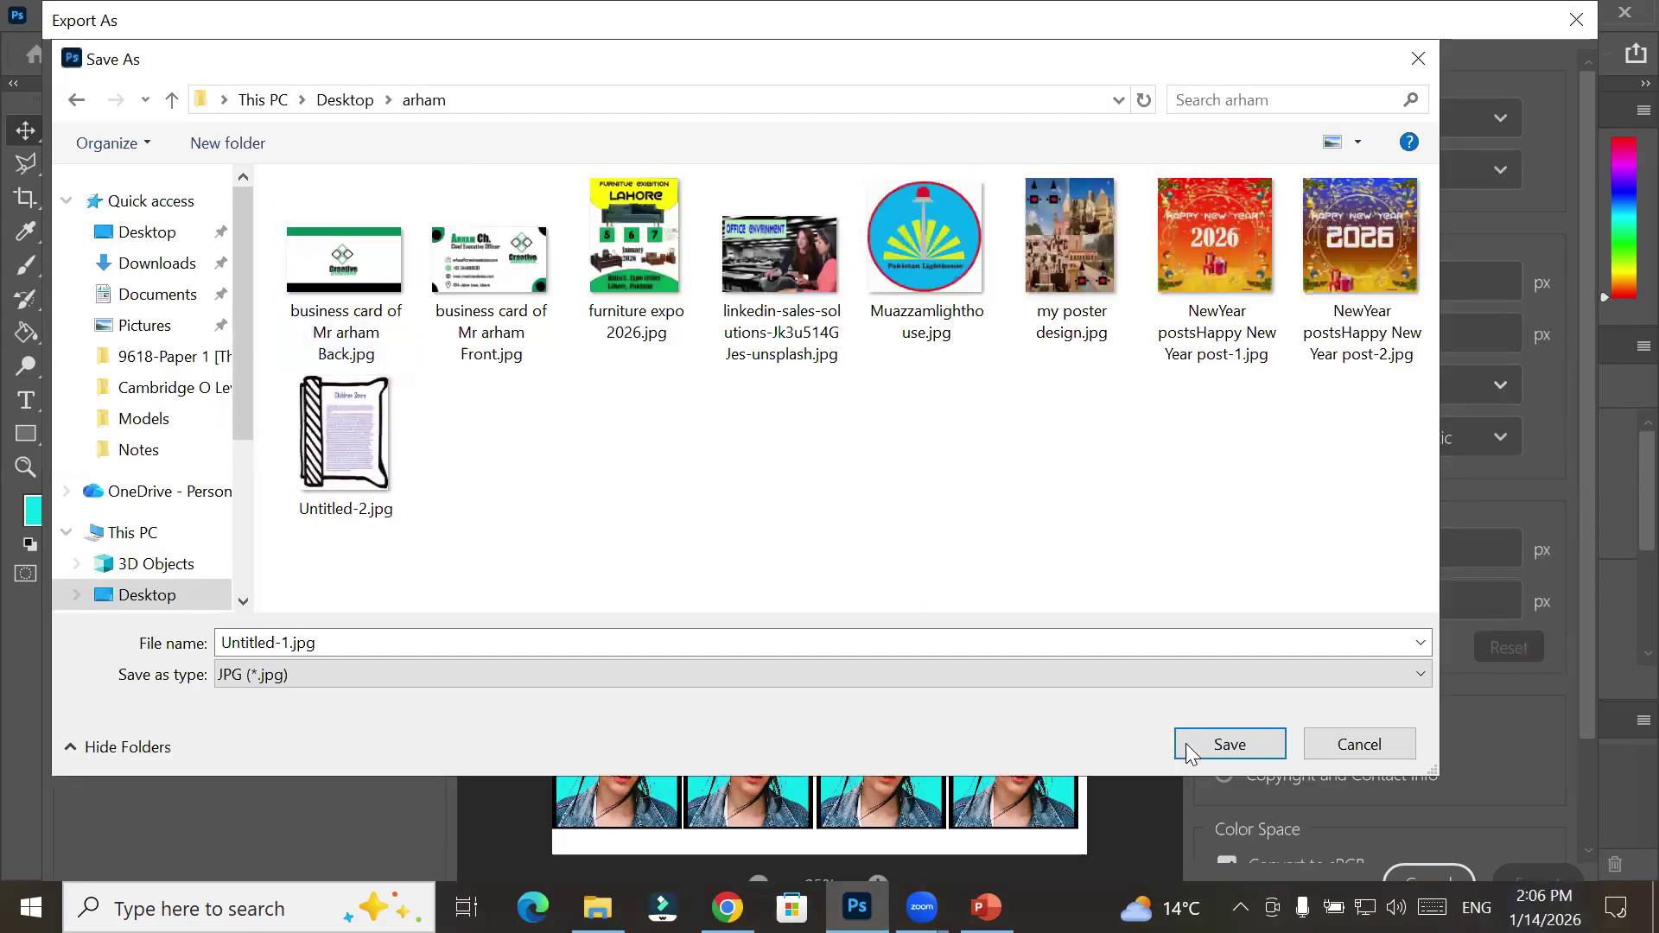
pyautogui.click(1257, 740)
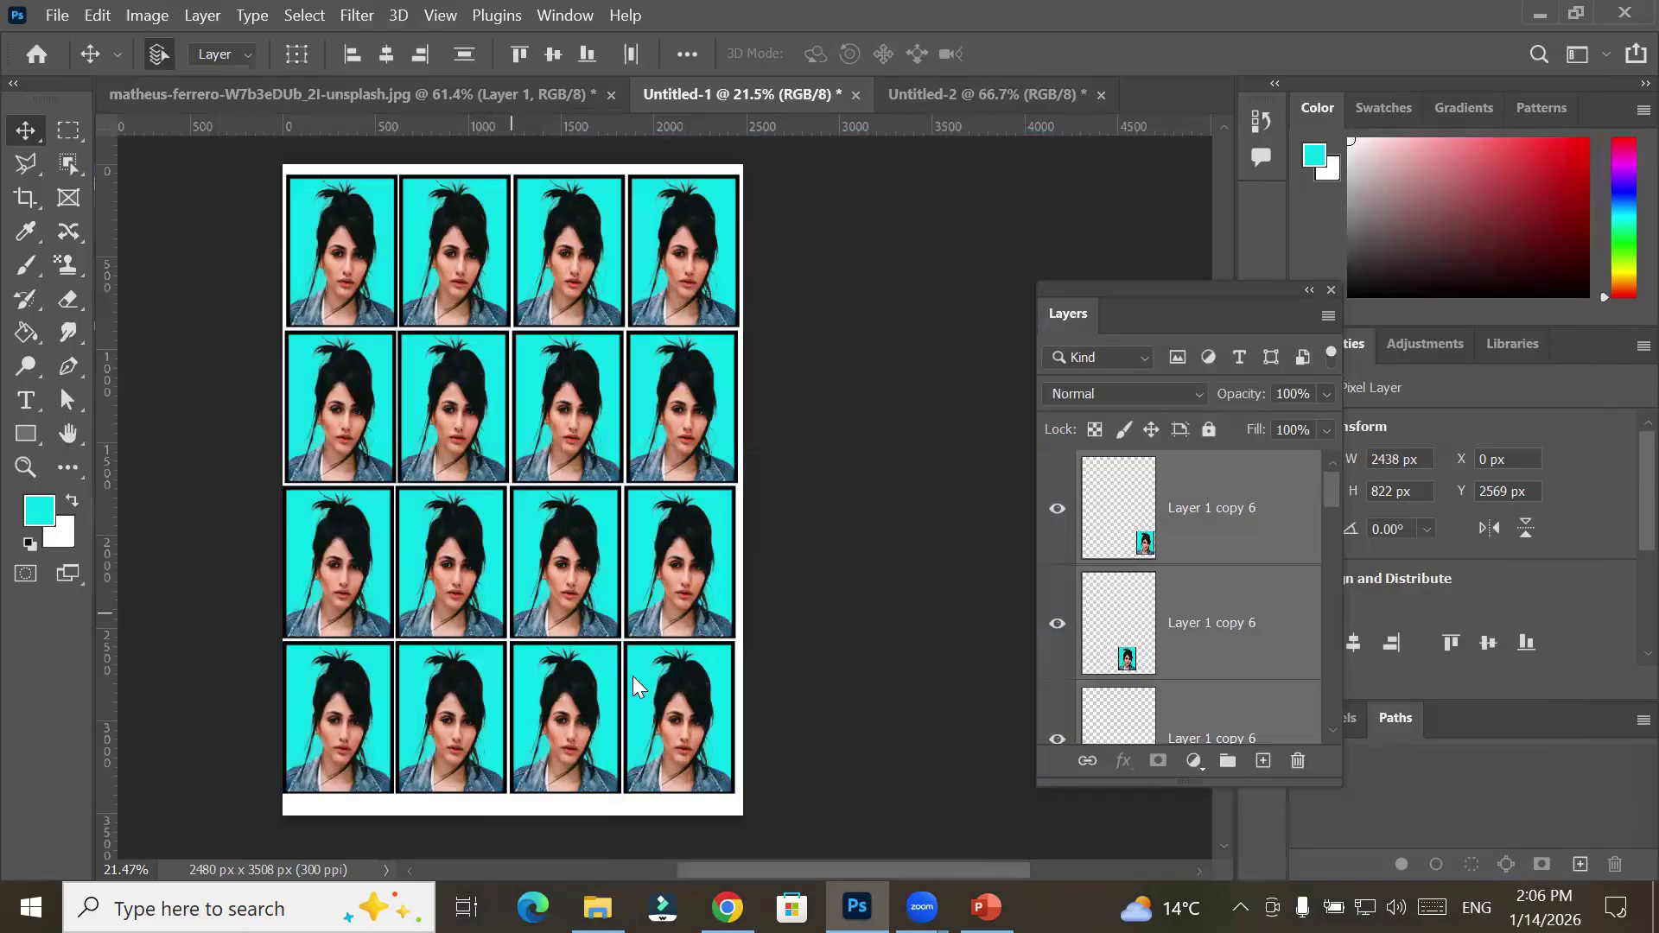
# Switch to File Explorer, find the exported Untitled-1.jpg in the Desktop project folder, and inspect it maximized in the image viewer
pyautogui.hotkey('alt', 'Tab')
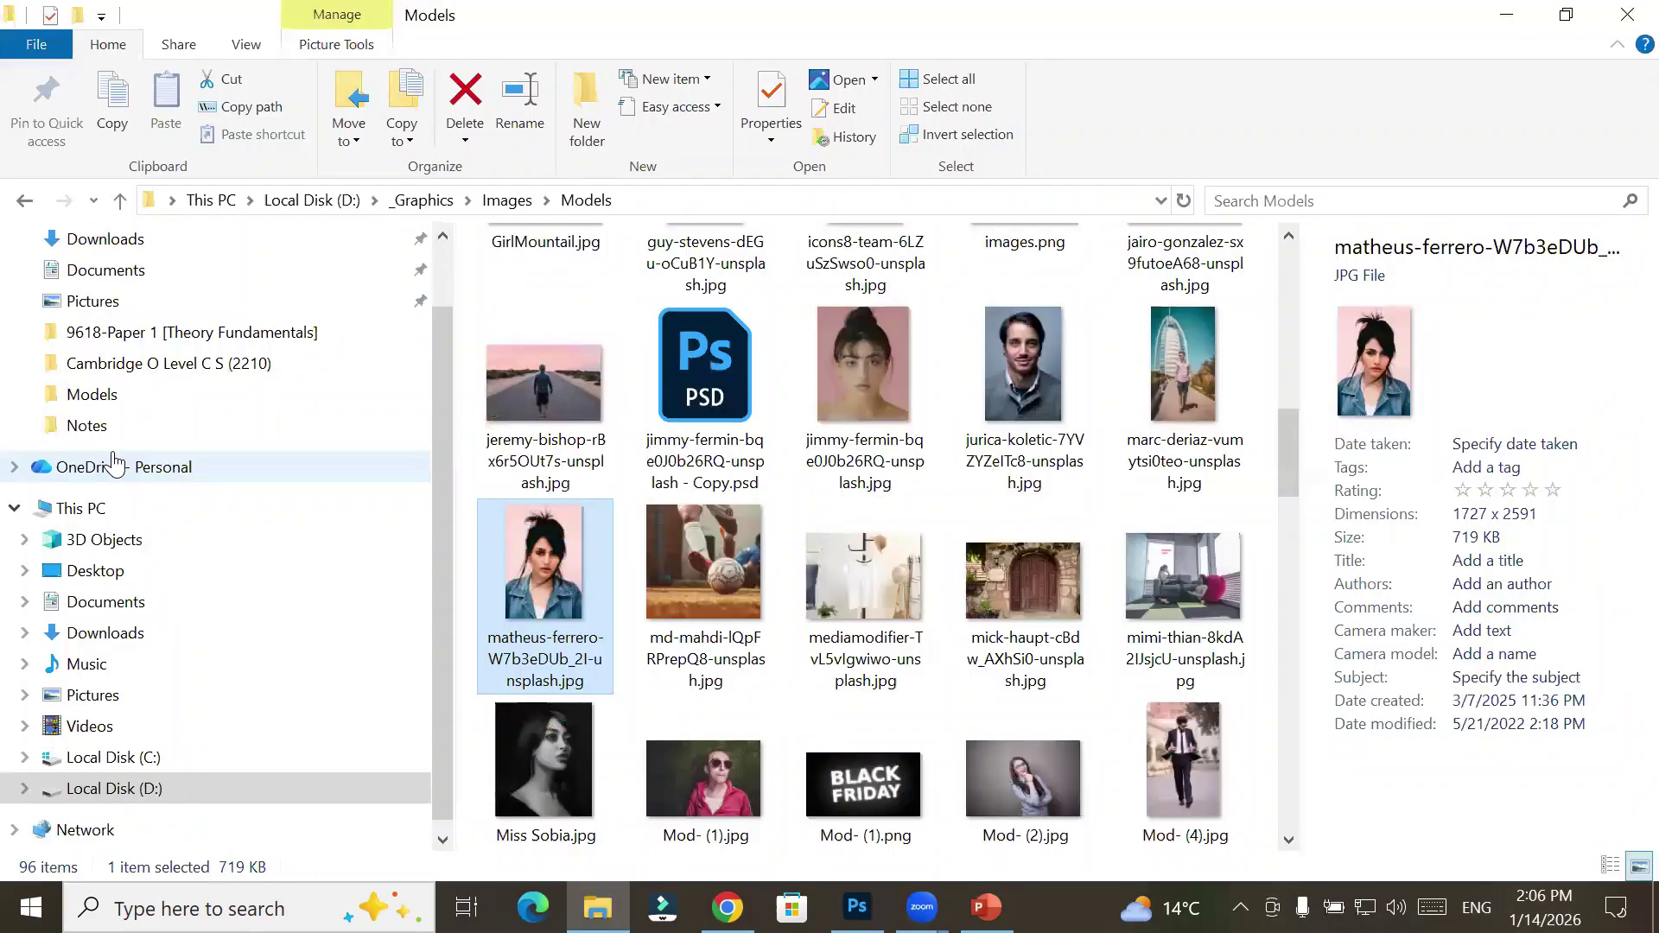
pyautogui.click(140, 577)
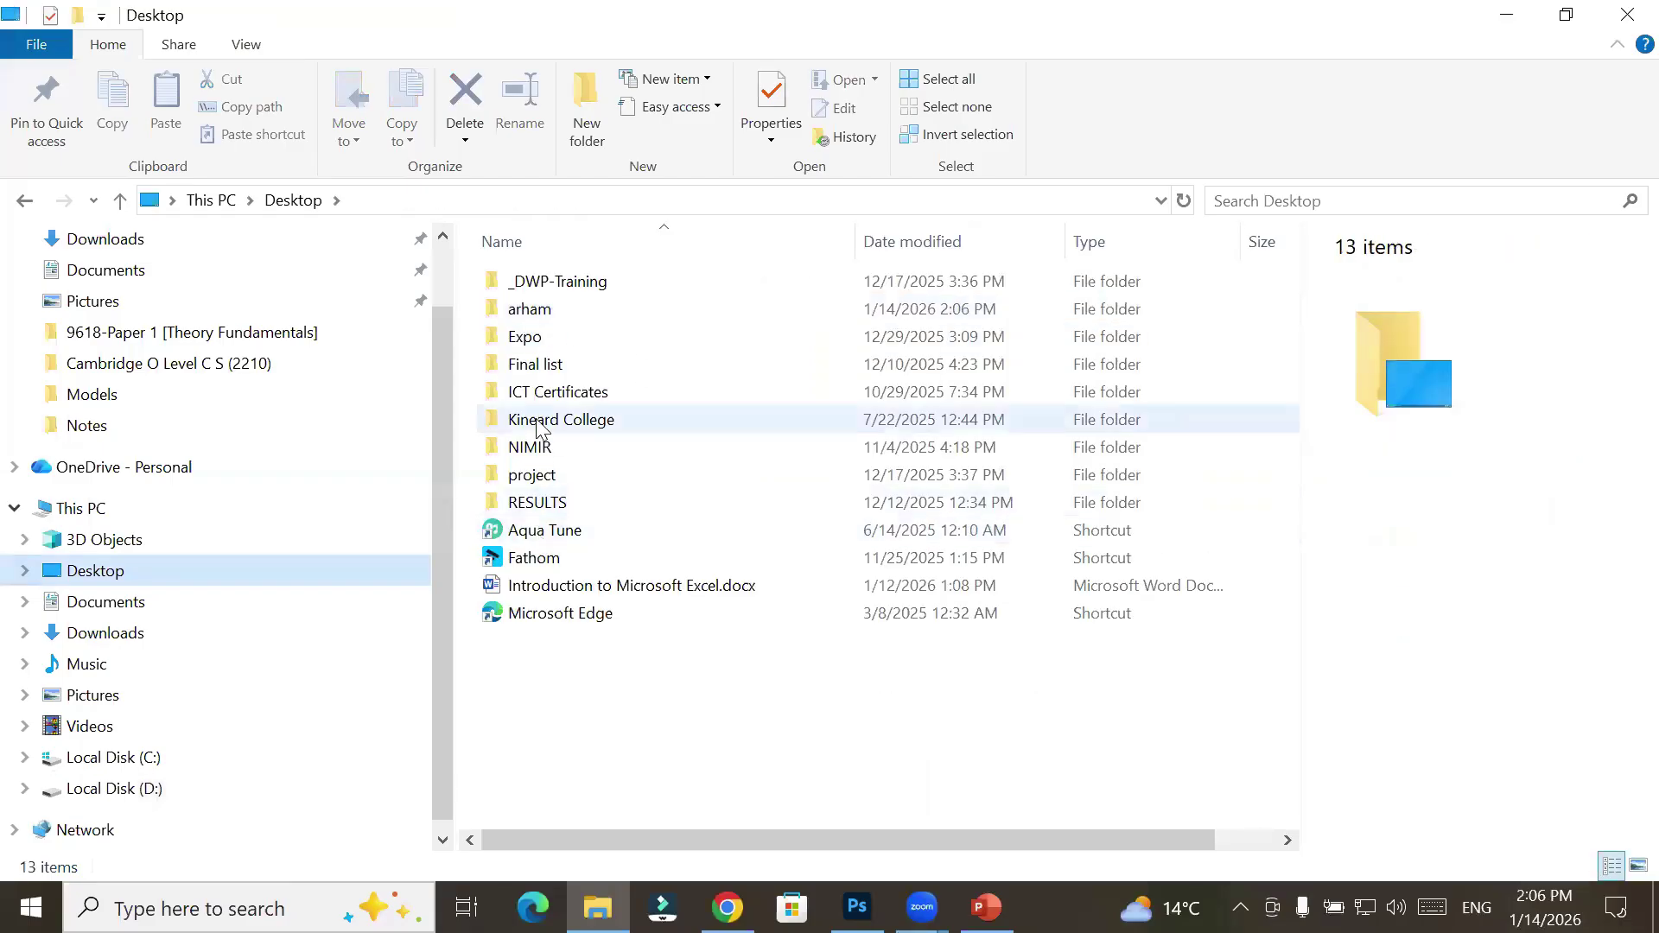
pyautogui.click(553, 316)
pyautogui.doubleClick(554, 313)
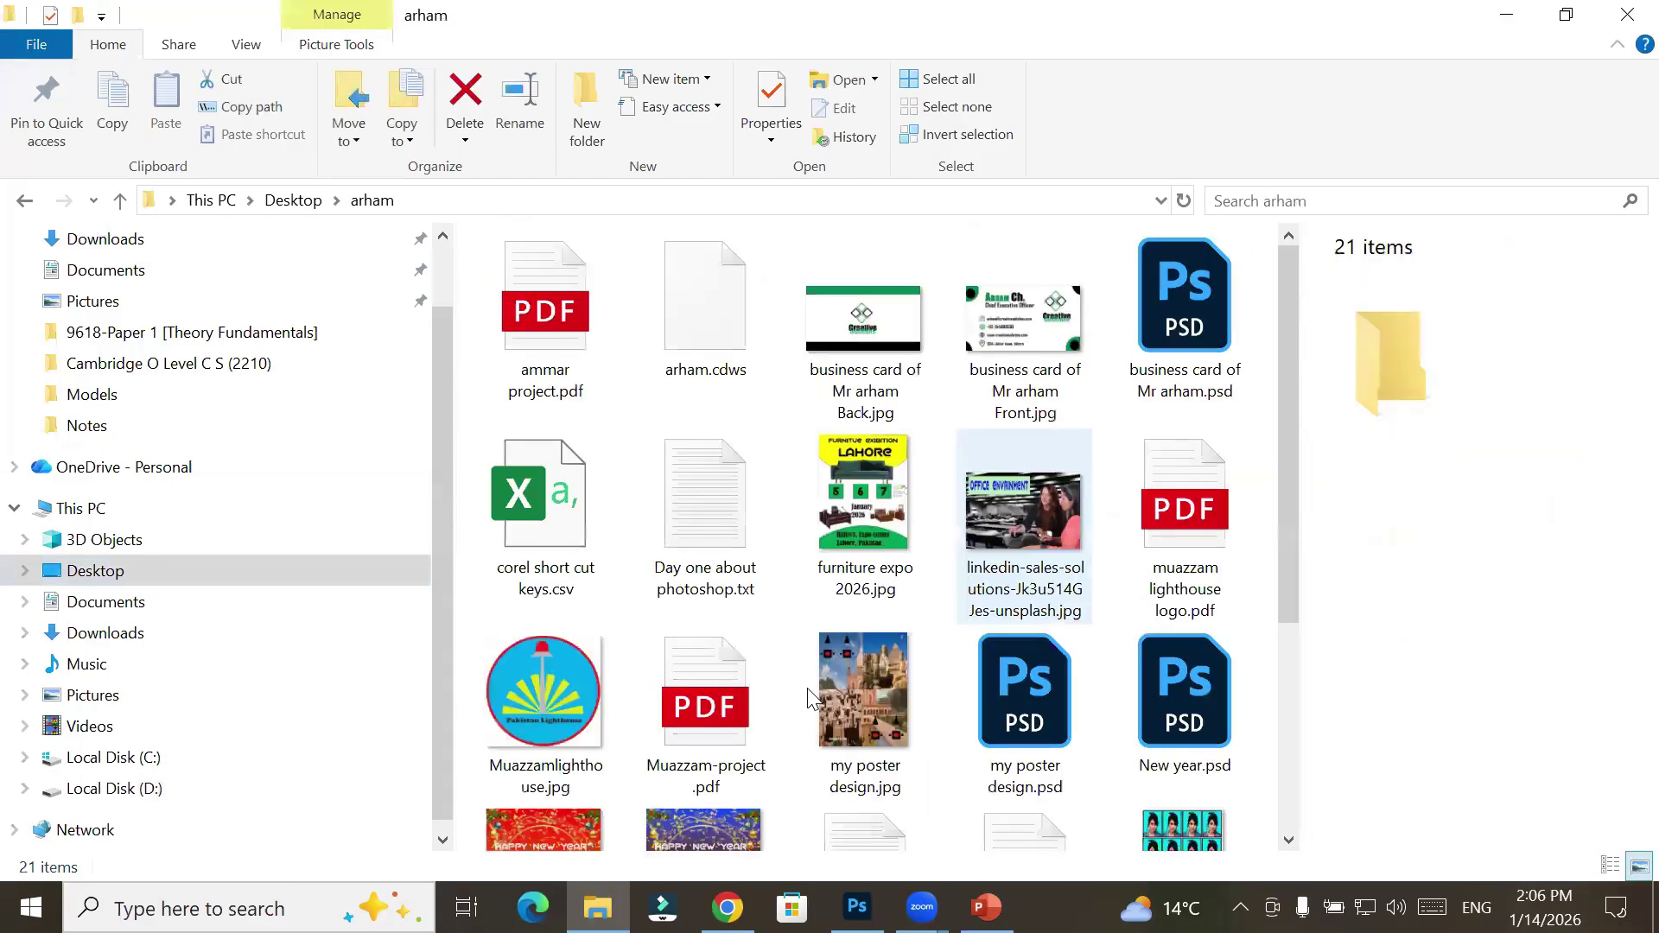
pyautogui.click(1187, 844)
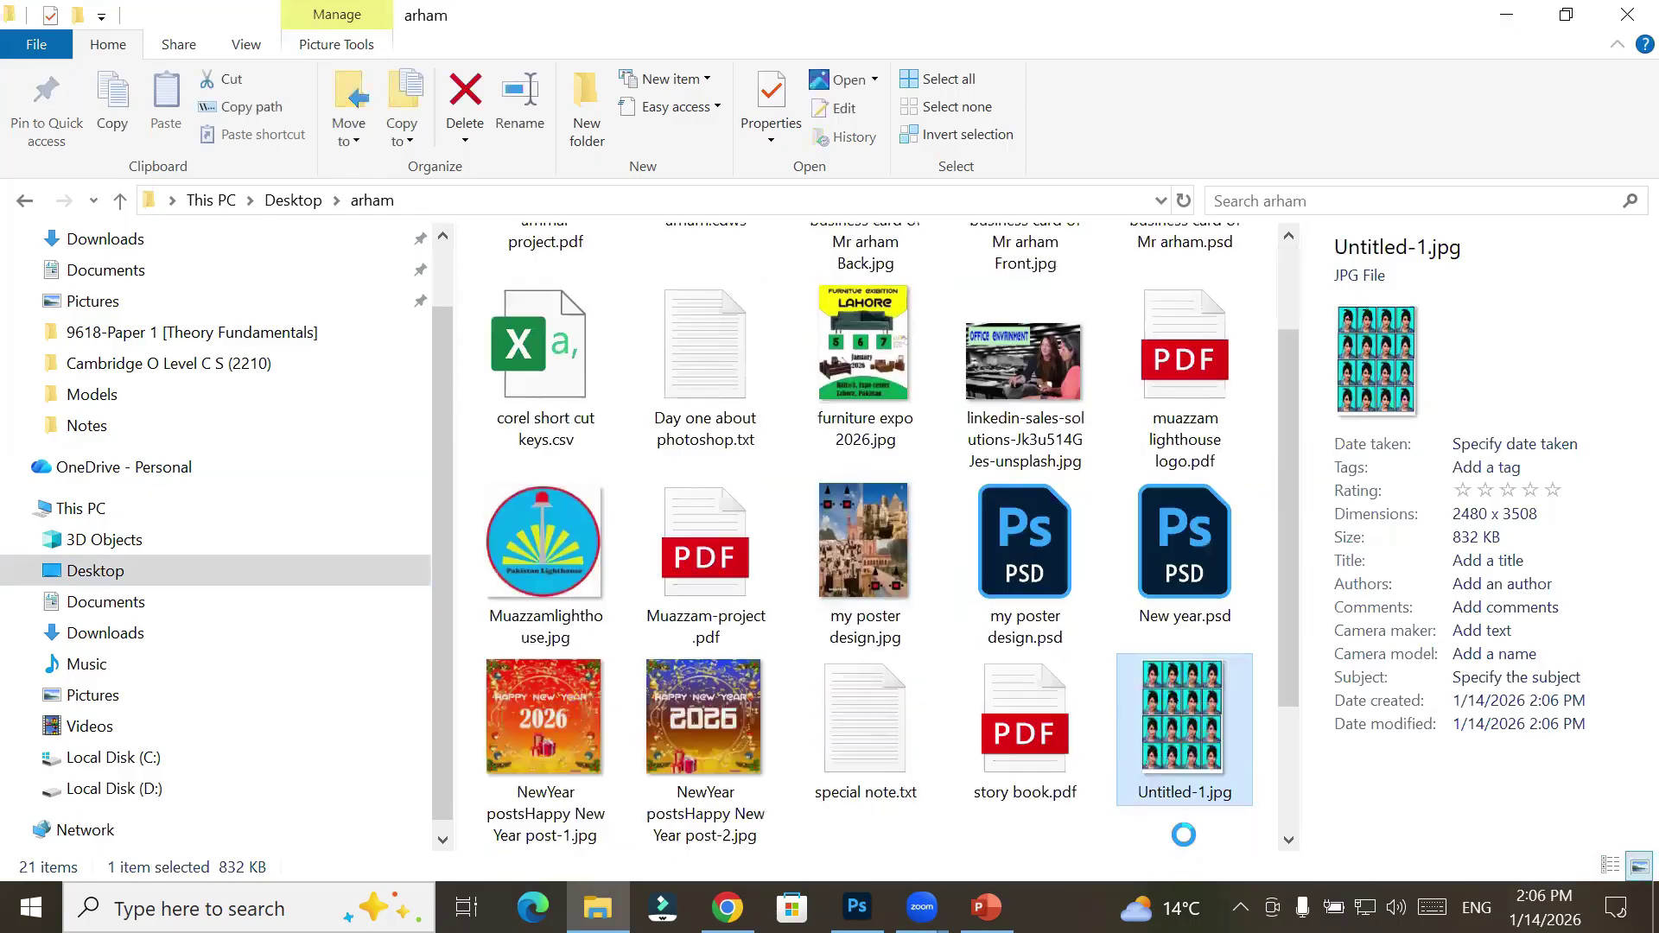
pyautogui.click(1184, 835)
pyautogui.click(1174, 719)
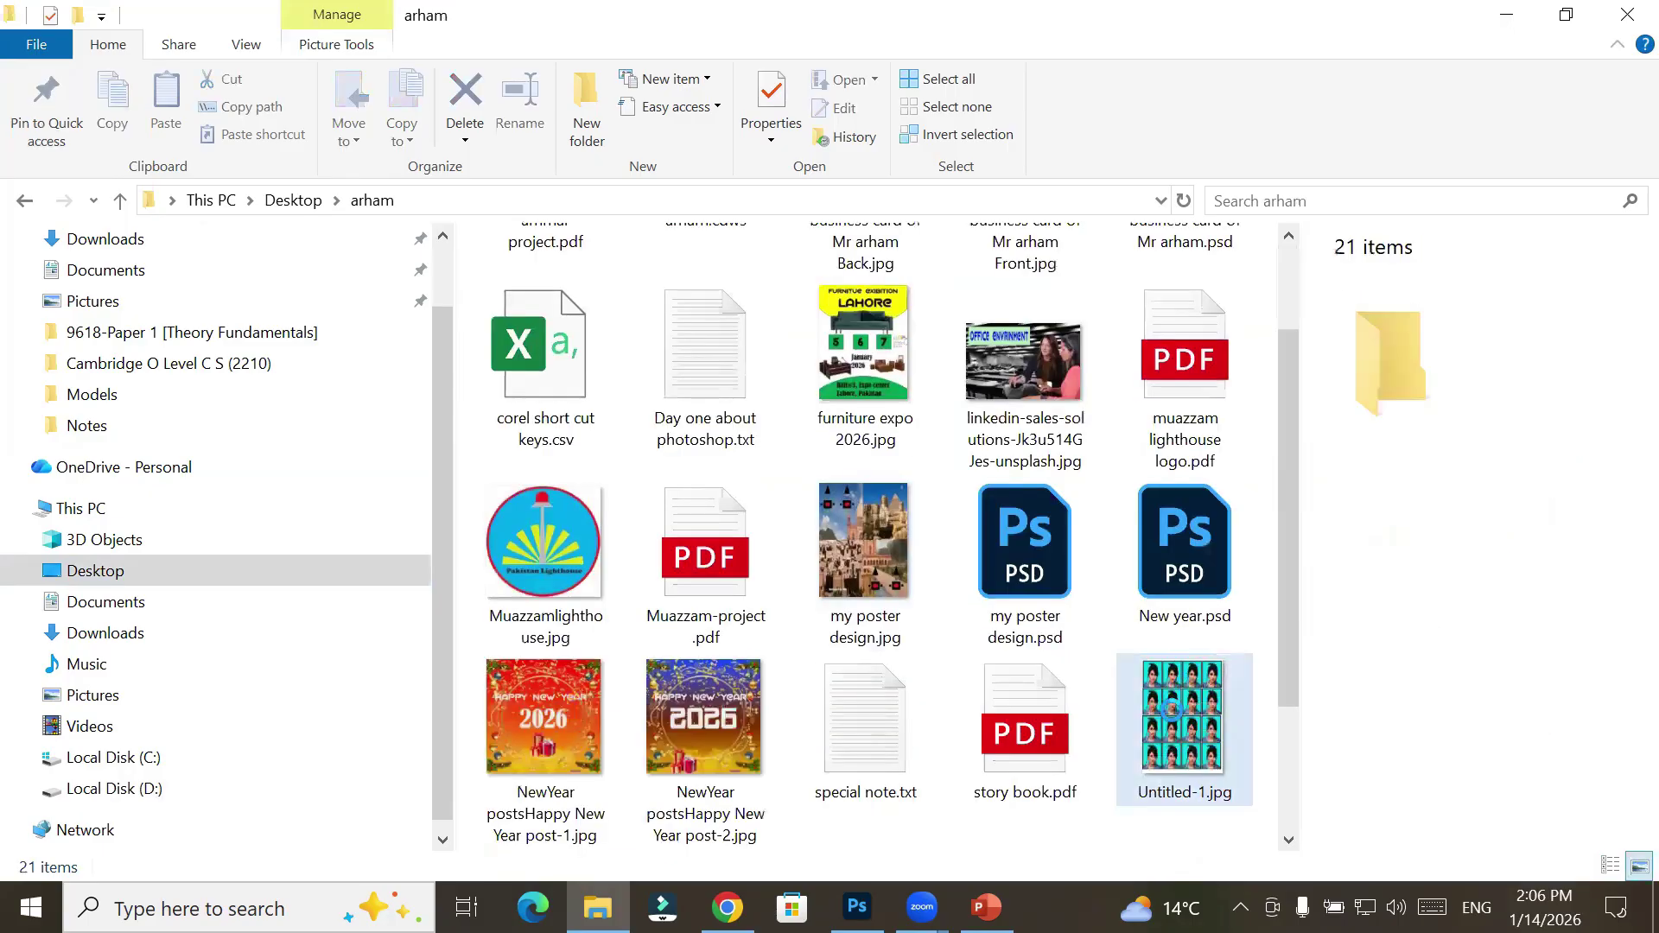
pyautogui.doubleClick(1175, 719)
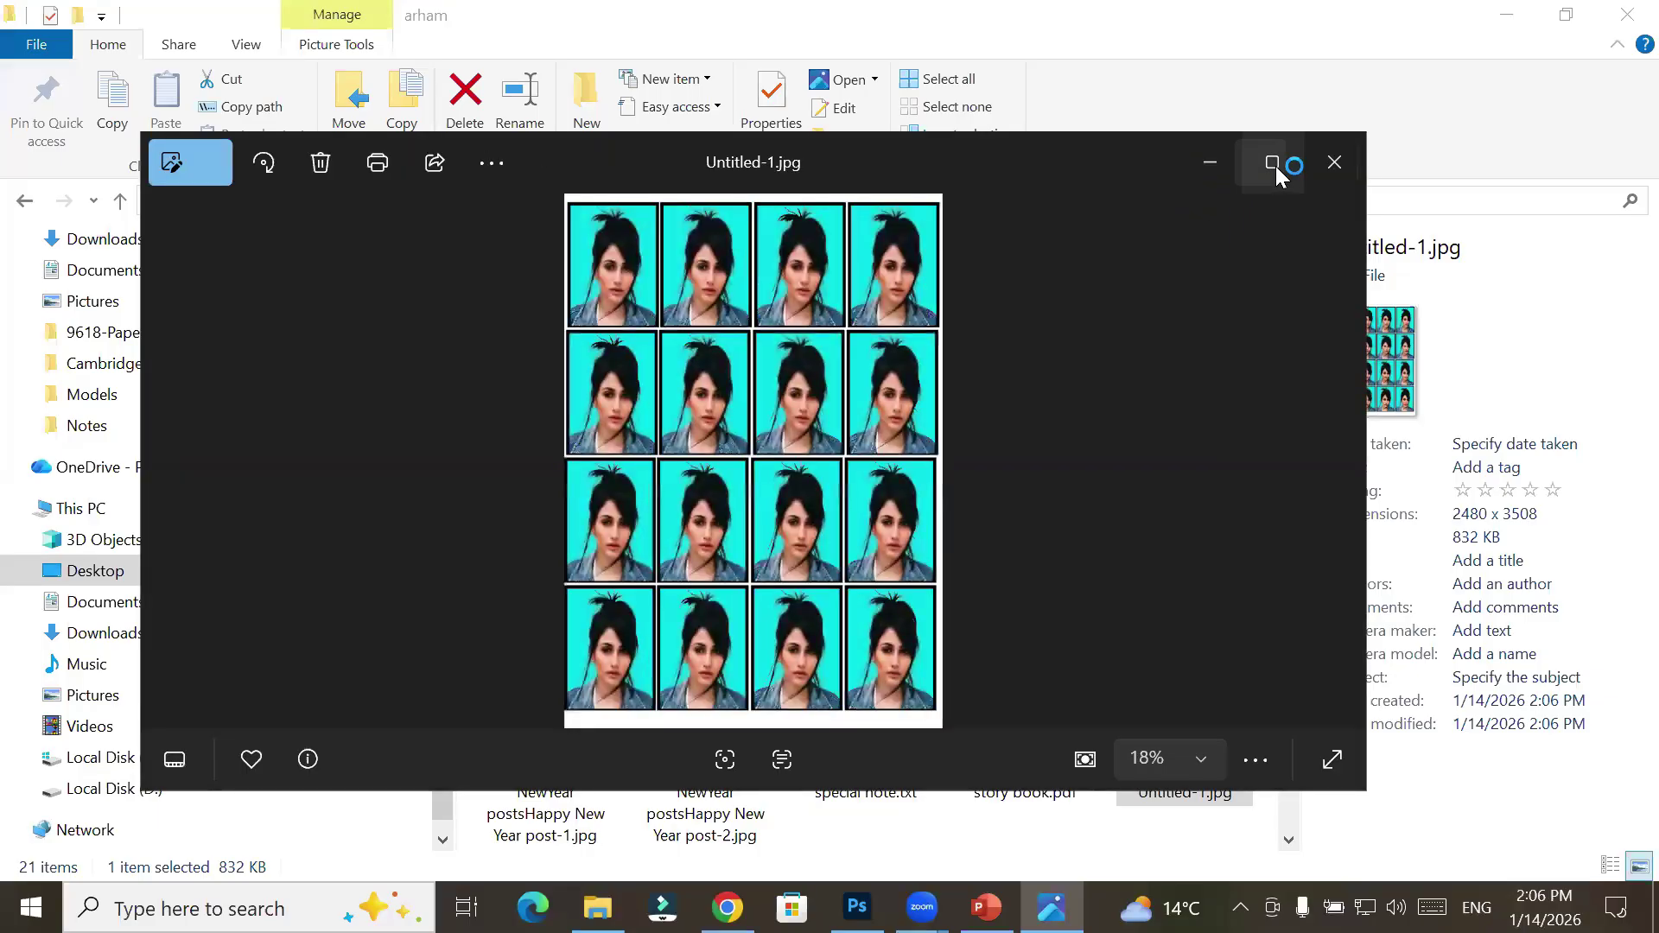
pyautogui.click(1273, 164)
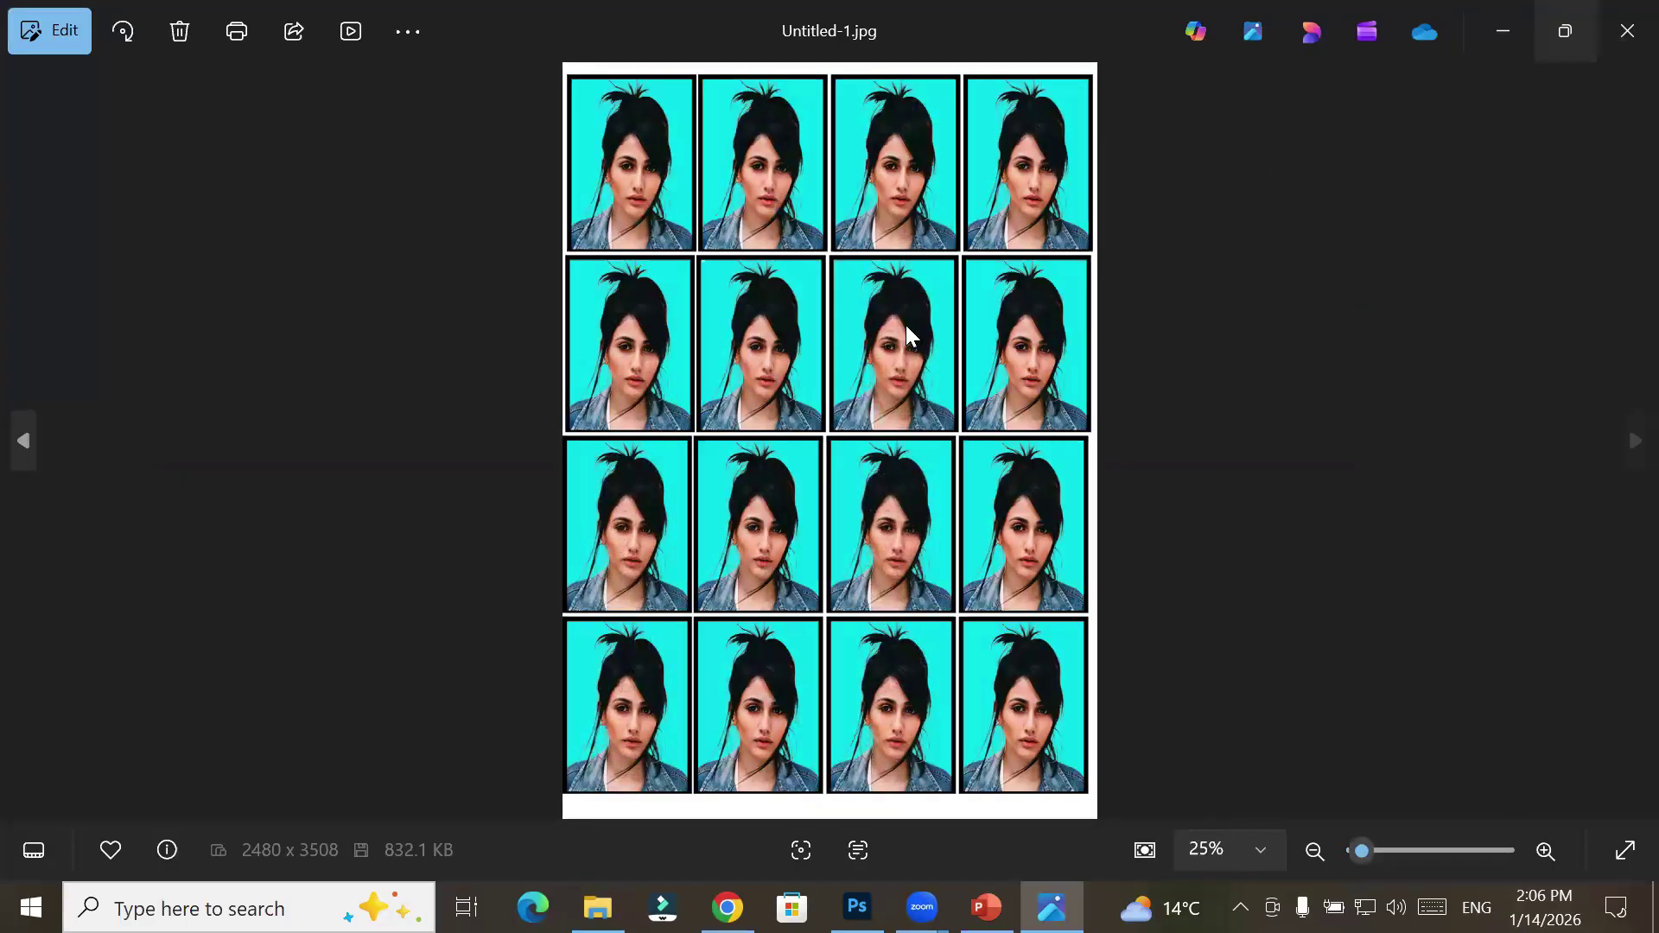
pyautogui.hotkey('alt', 'F4')
# Return to Photoshop and close all open documents without saving their changes
pyautogui.click(857, 907)
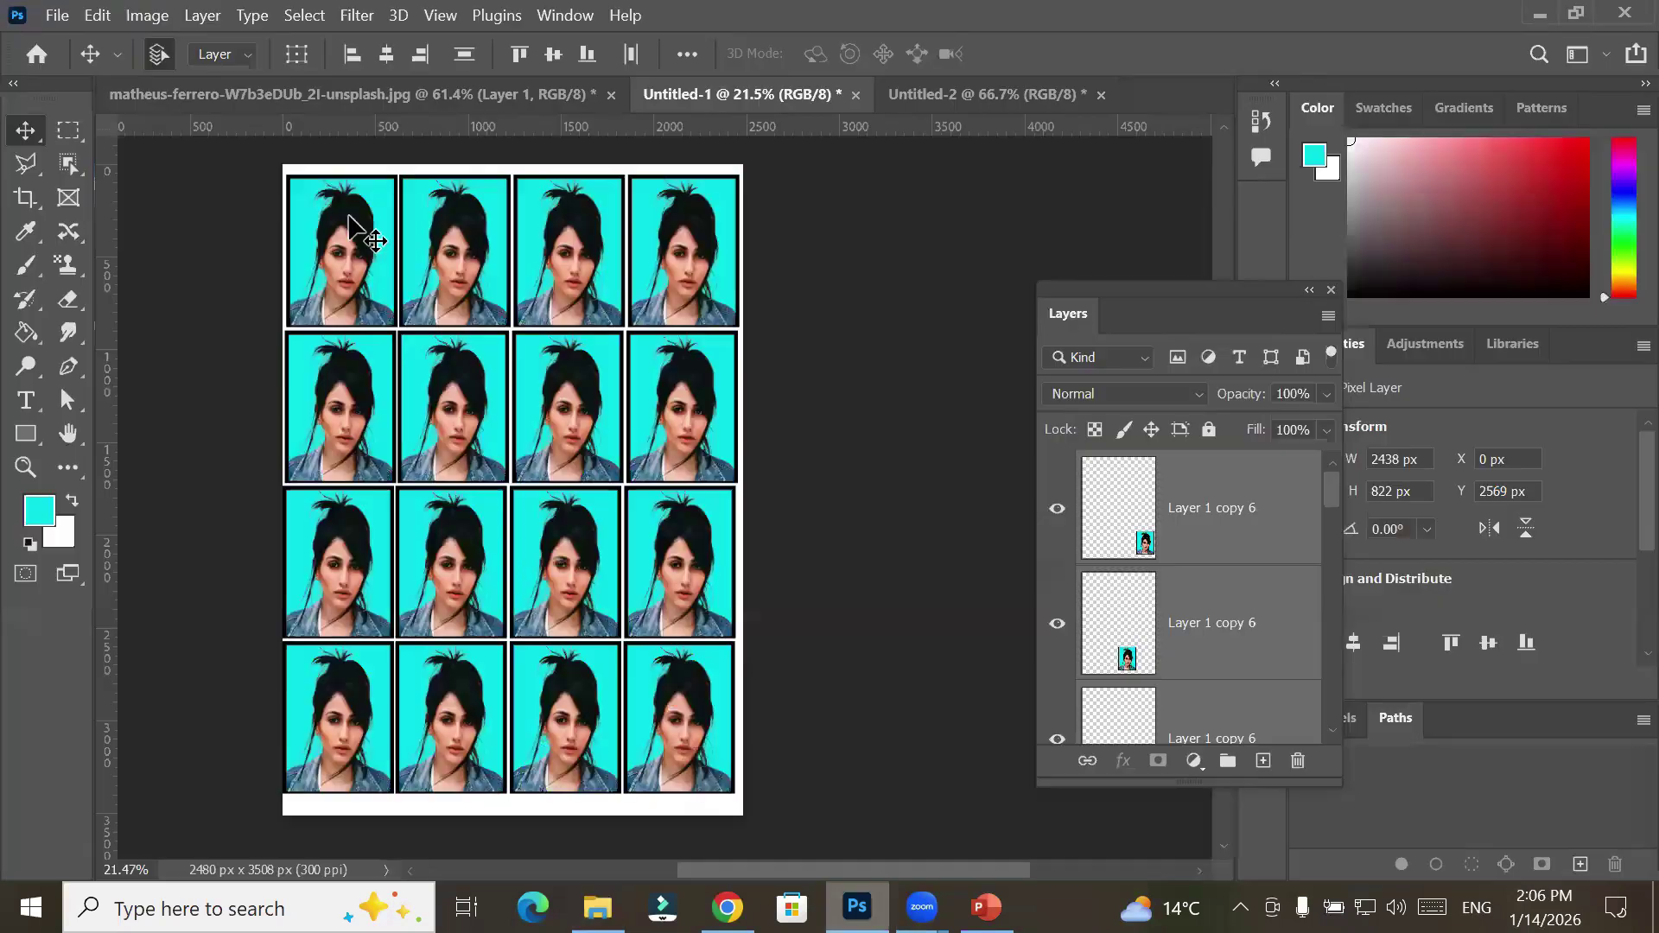
pyautogui.click(55, 17)
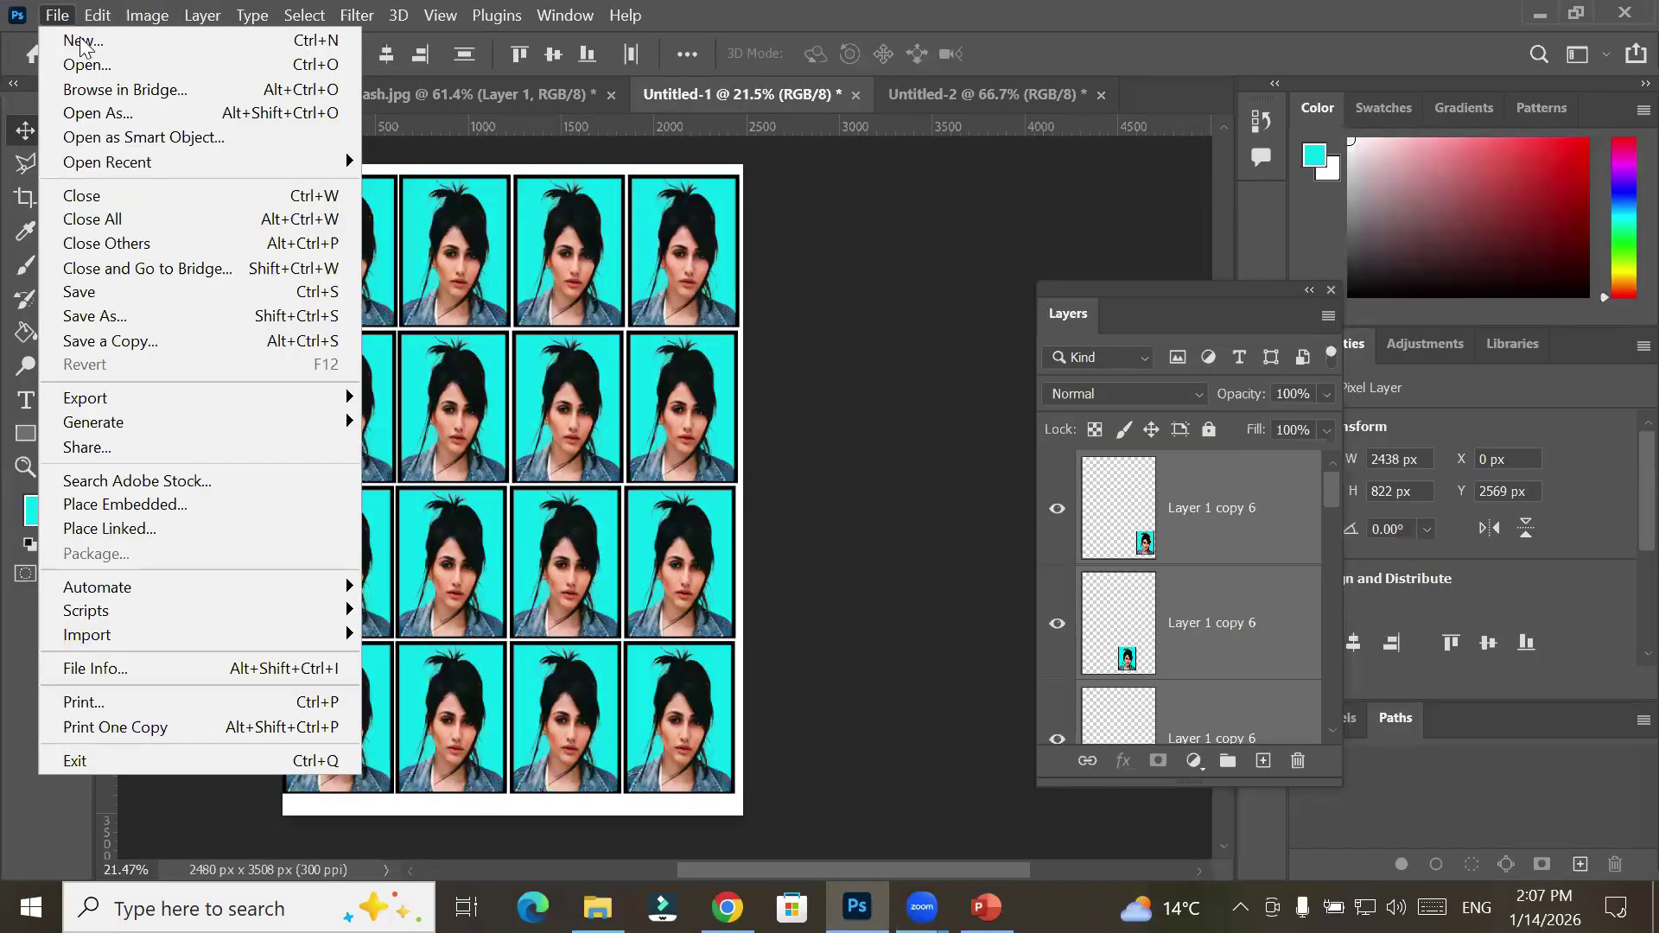
pyautogui.click(93, 219)
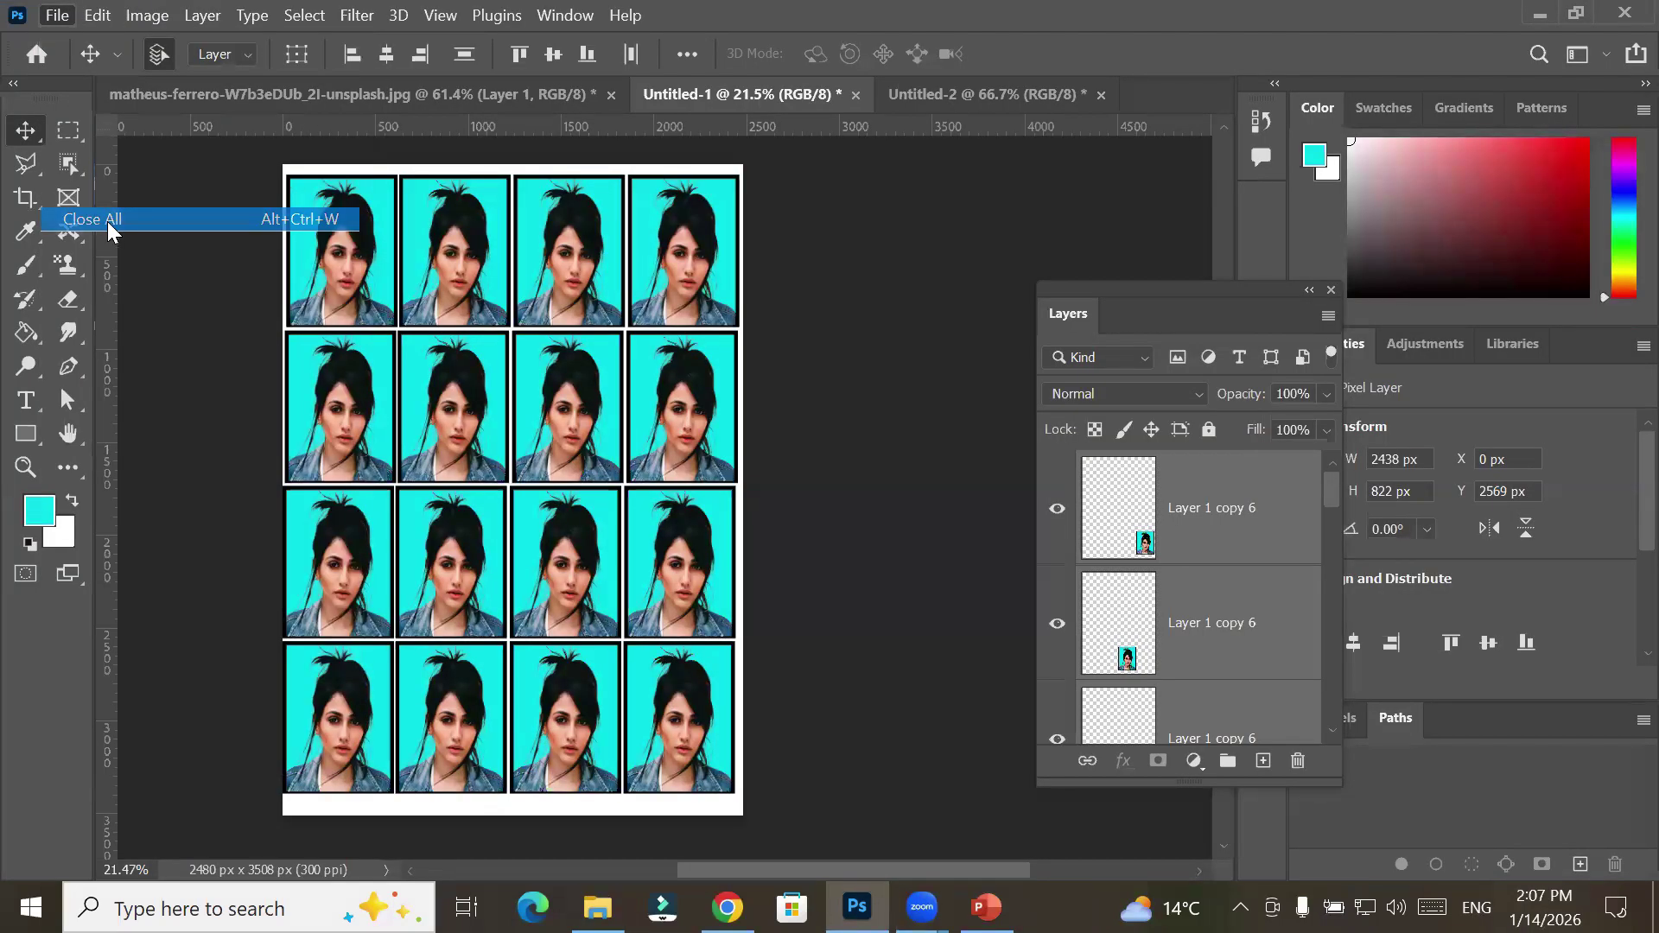
pyautogui.click(917, 375)
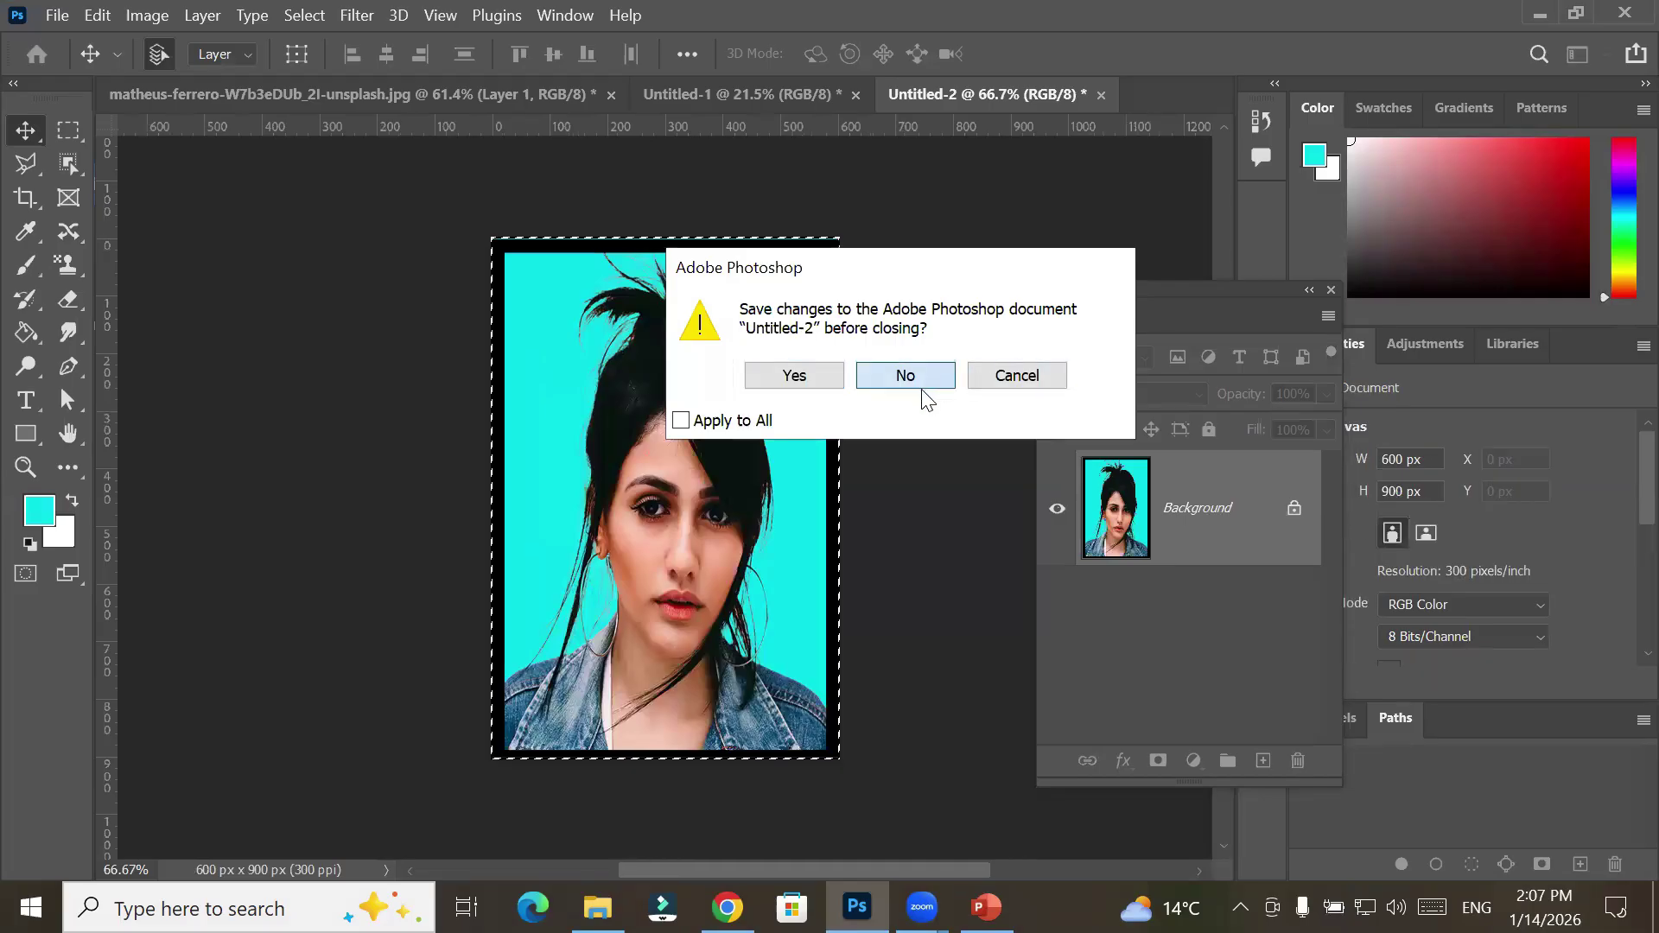
pyautogui.click(906, 374)
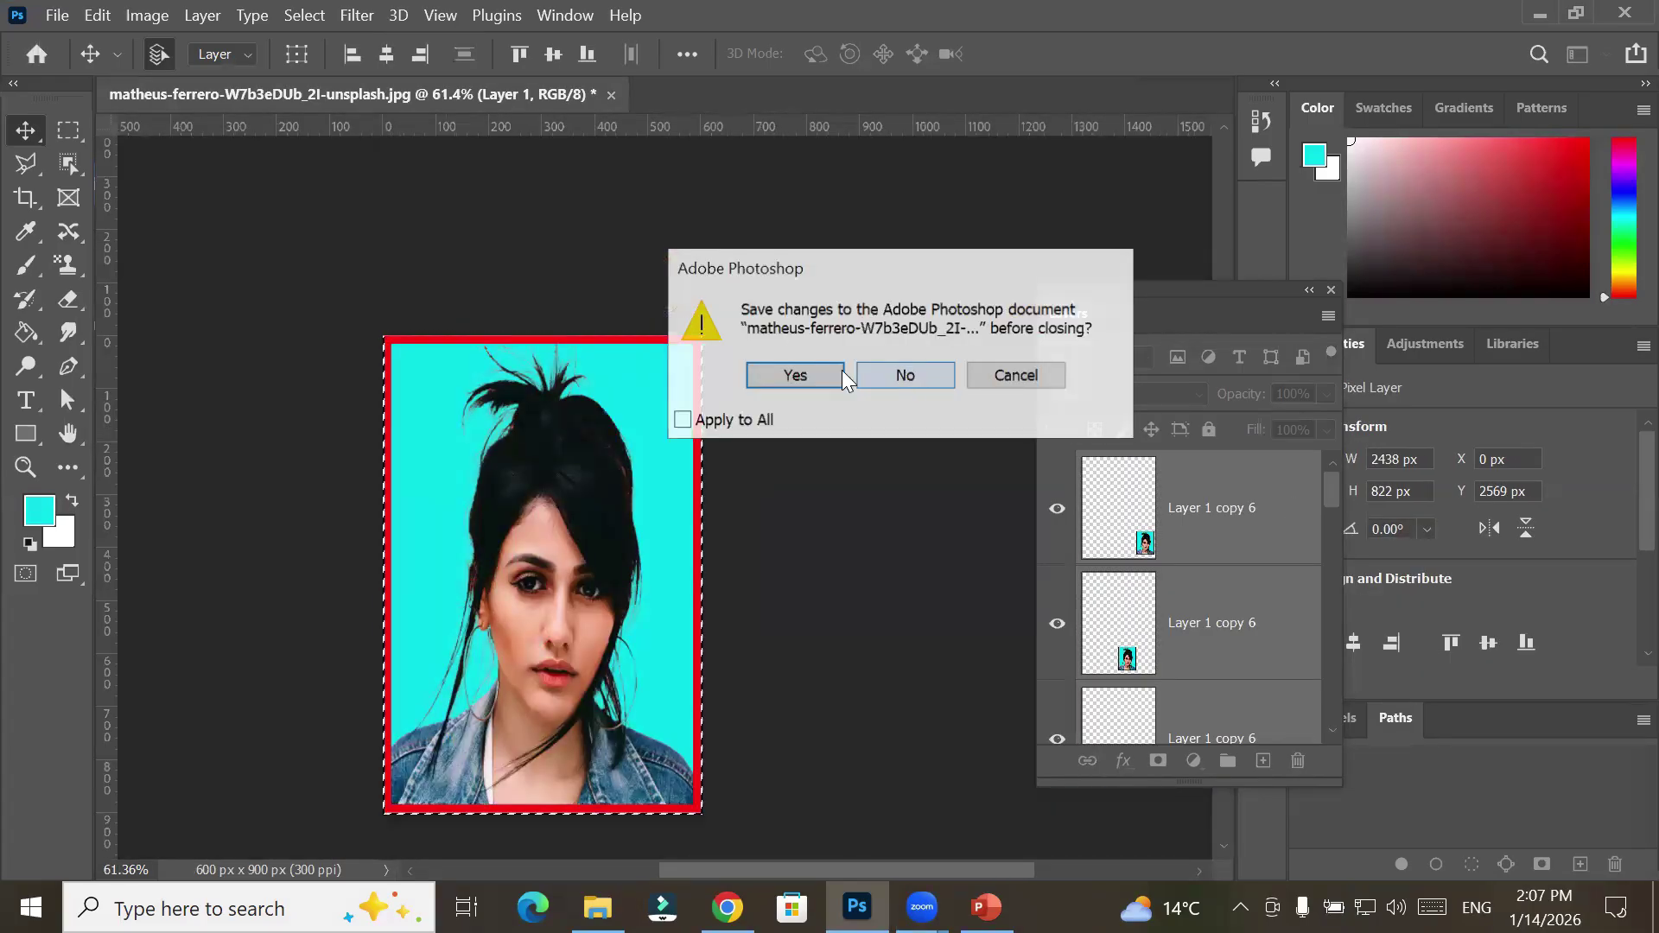
pyautogui.click(859, 372)
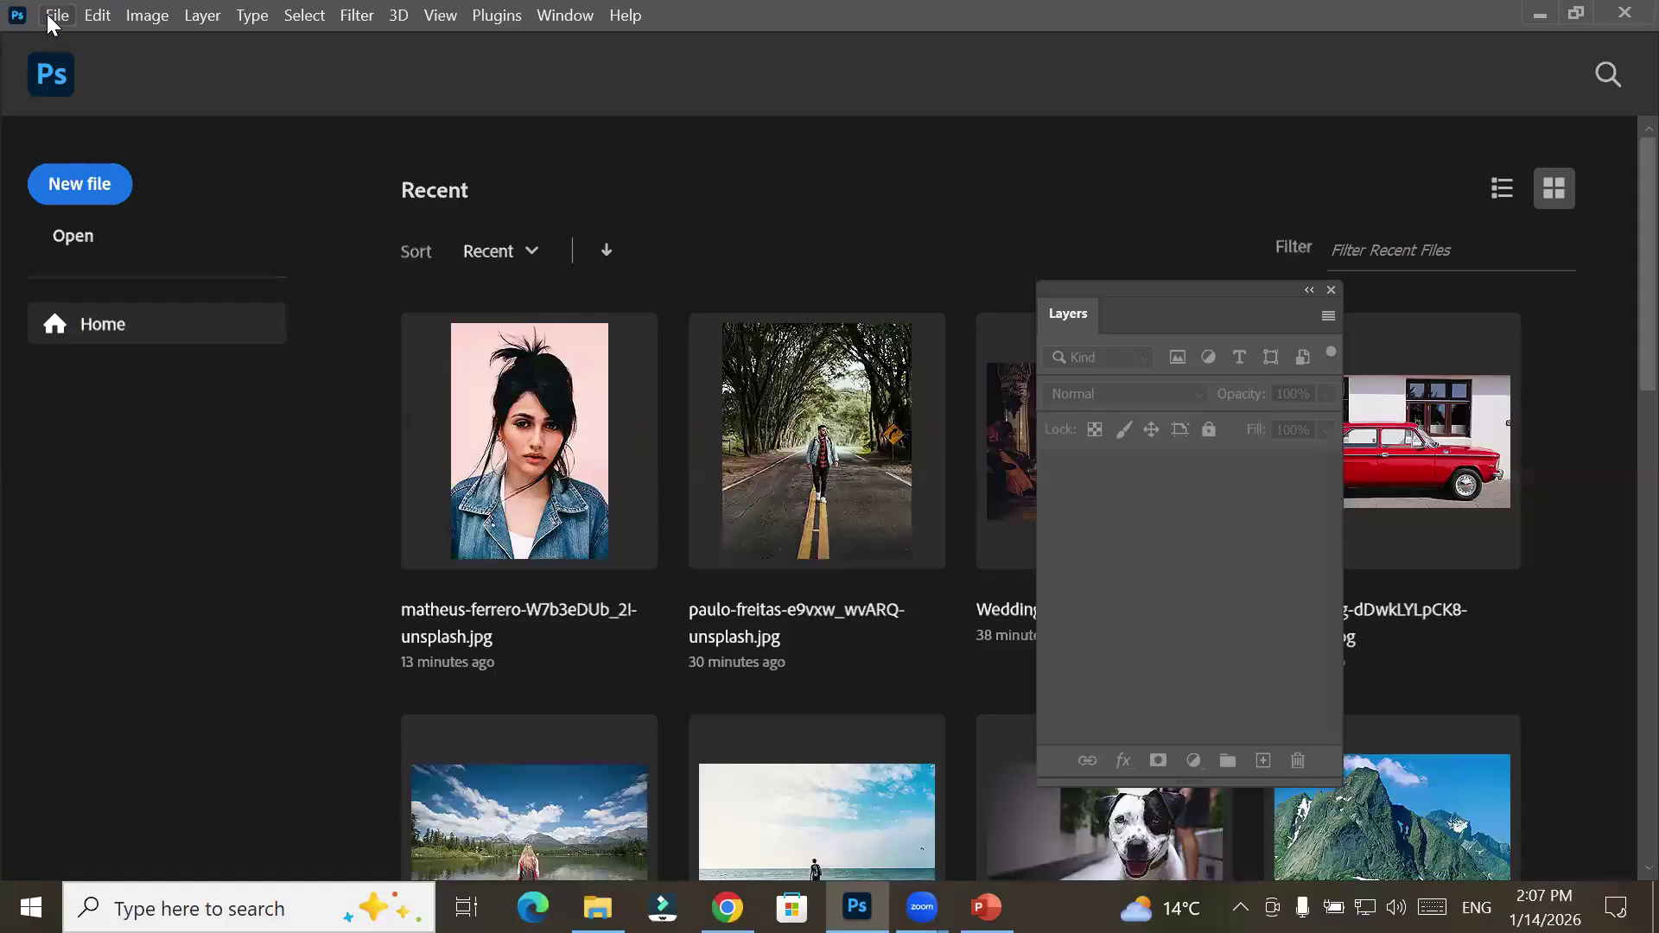
# Create a new document from the recent A4 preset, 210 x 297 mm at 300 ppi
pyautogui.click(54, 17)
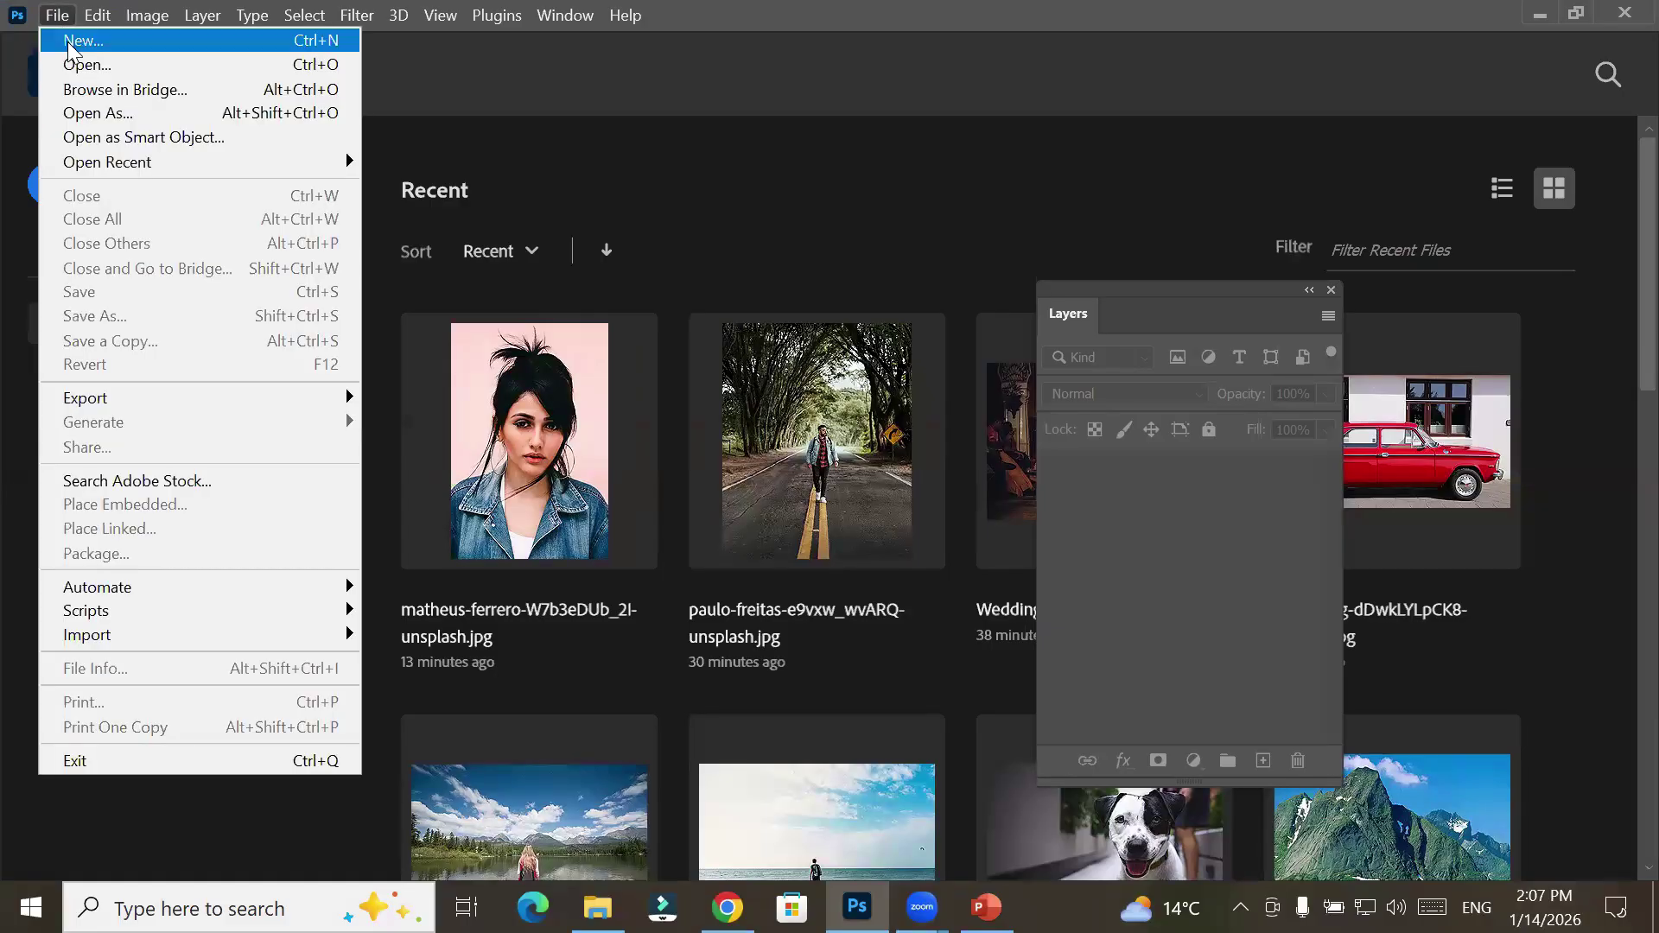
pyautogui.click(69, 44)
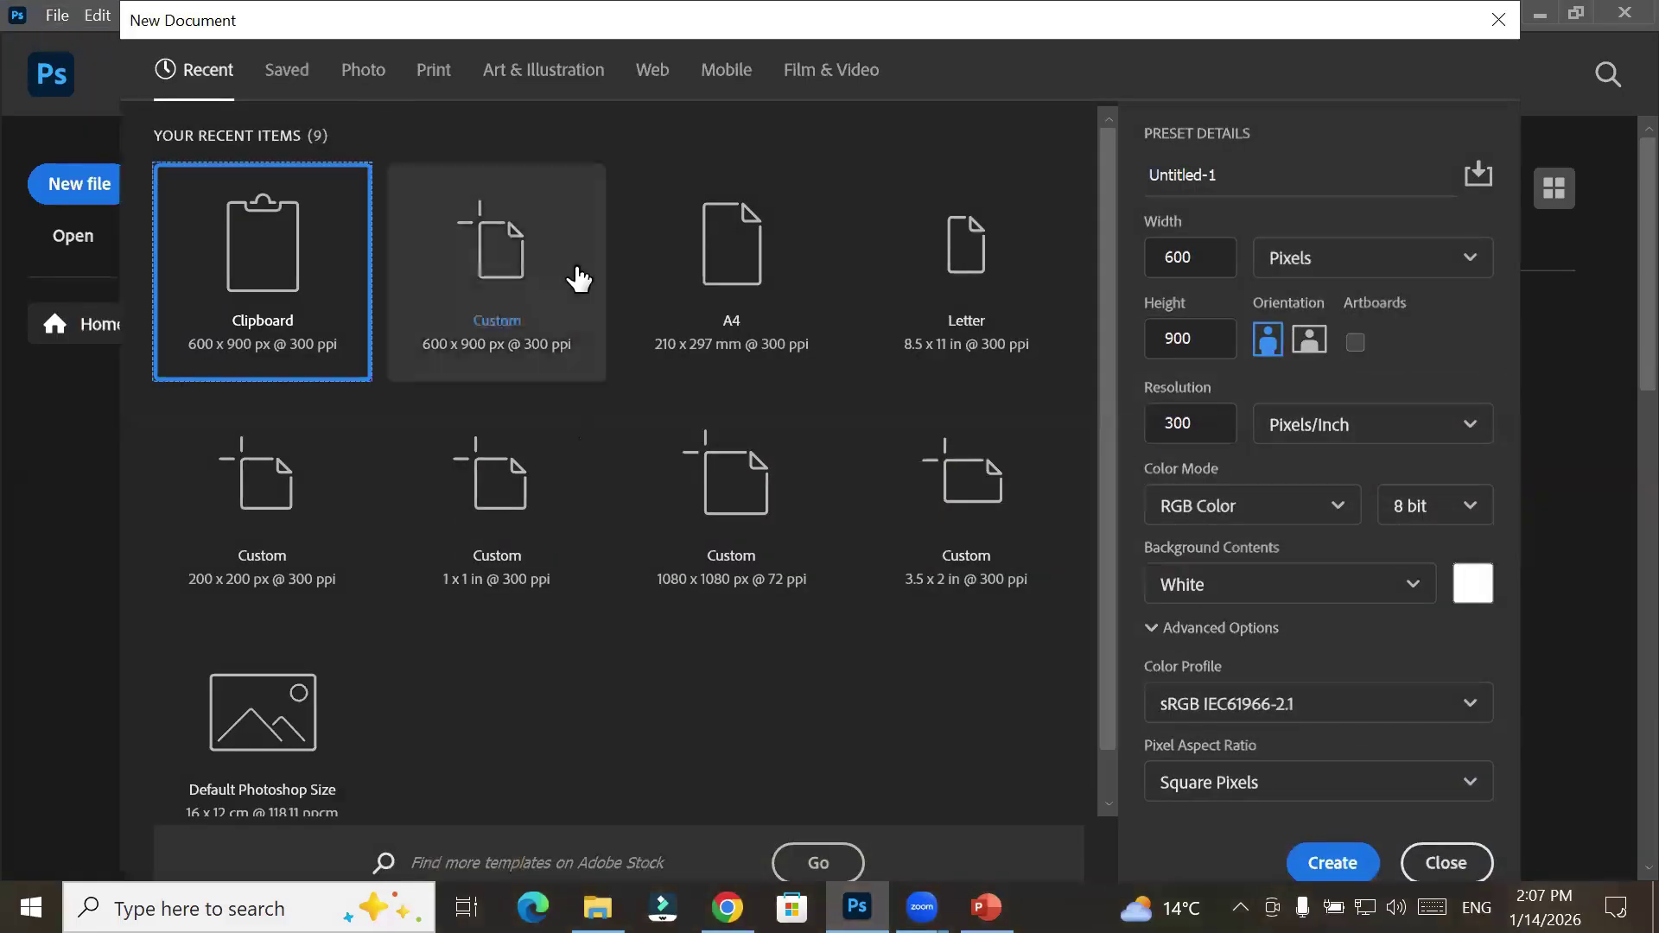
pyautogui.doubleClick(737, 292)
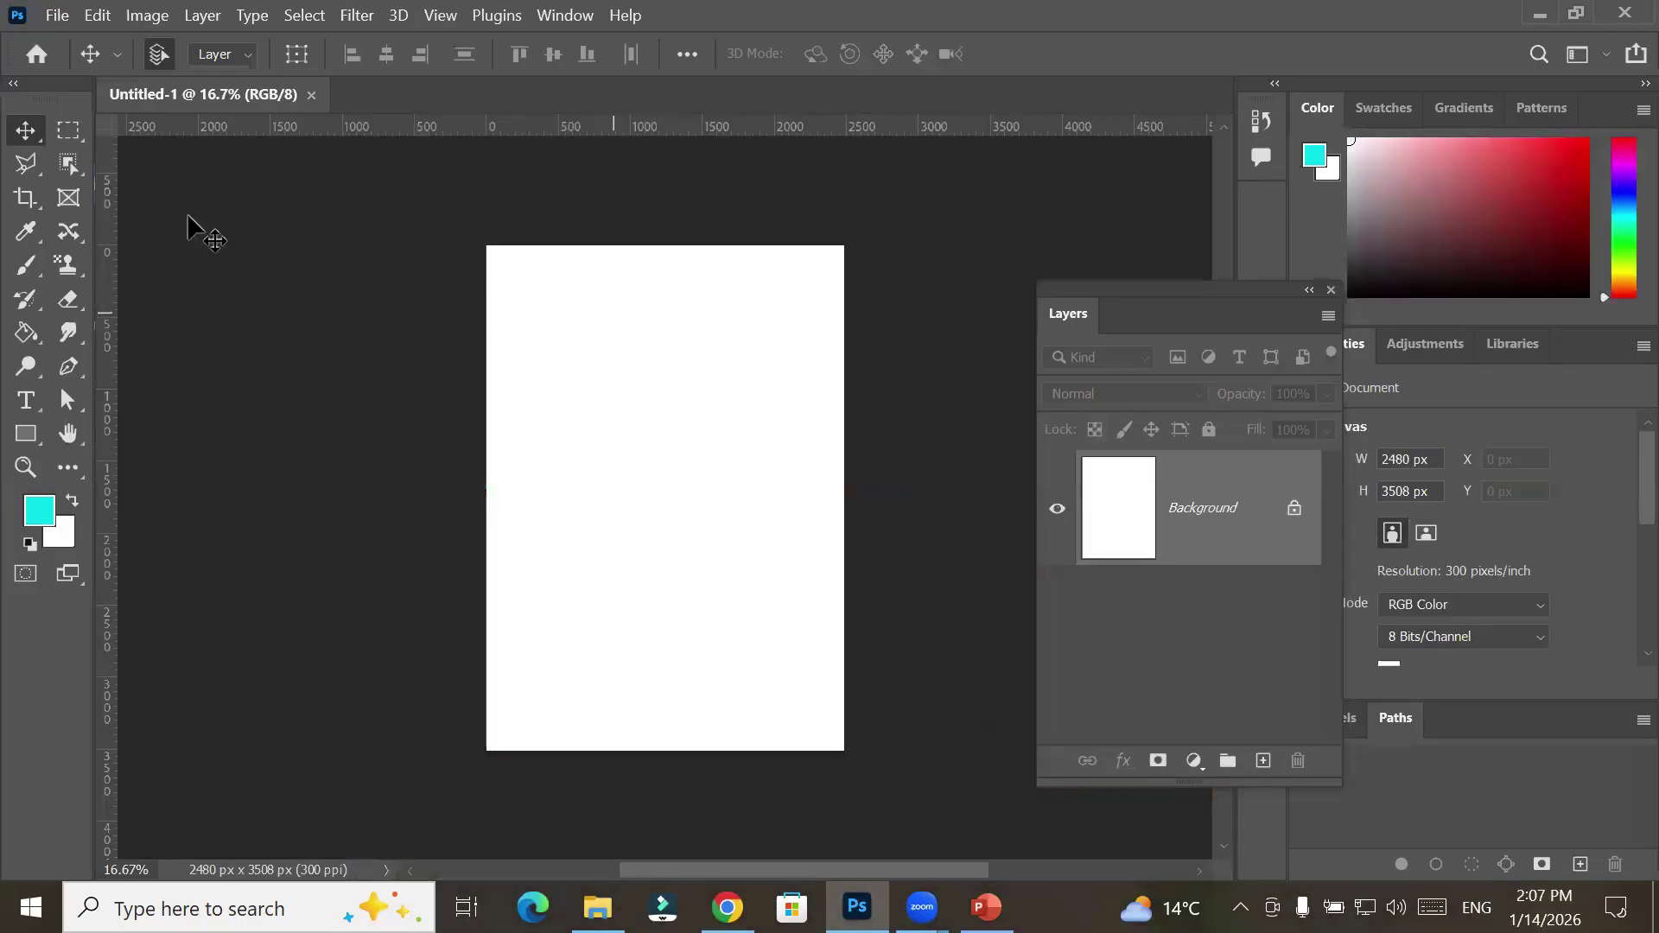
# Set up the Rectangular Marquee tool with the Fixed Size style, 2 in wide and 3 in high
pyautogui.click(67, 132)
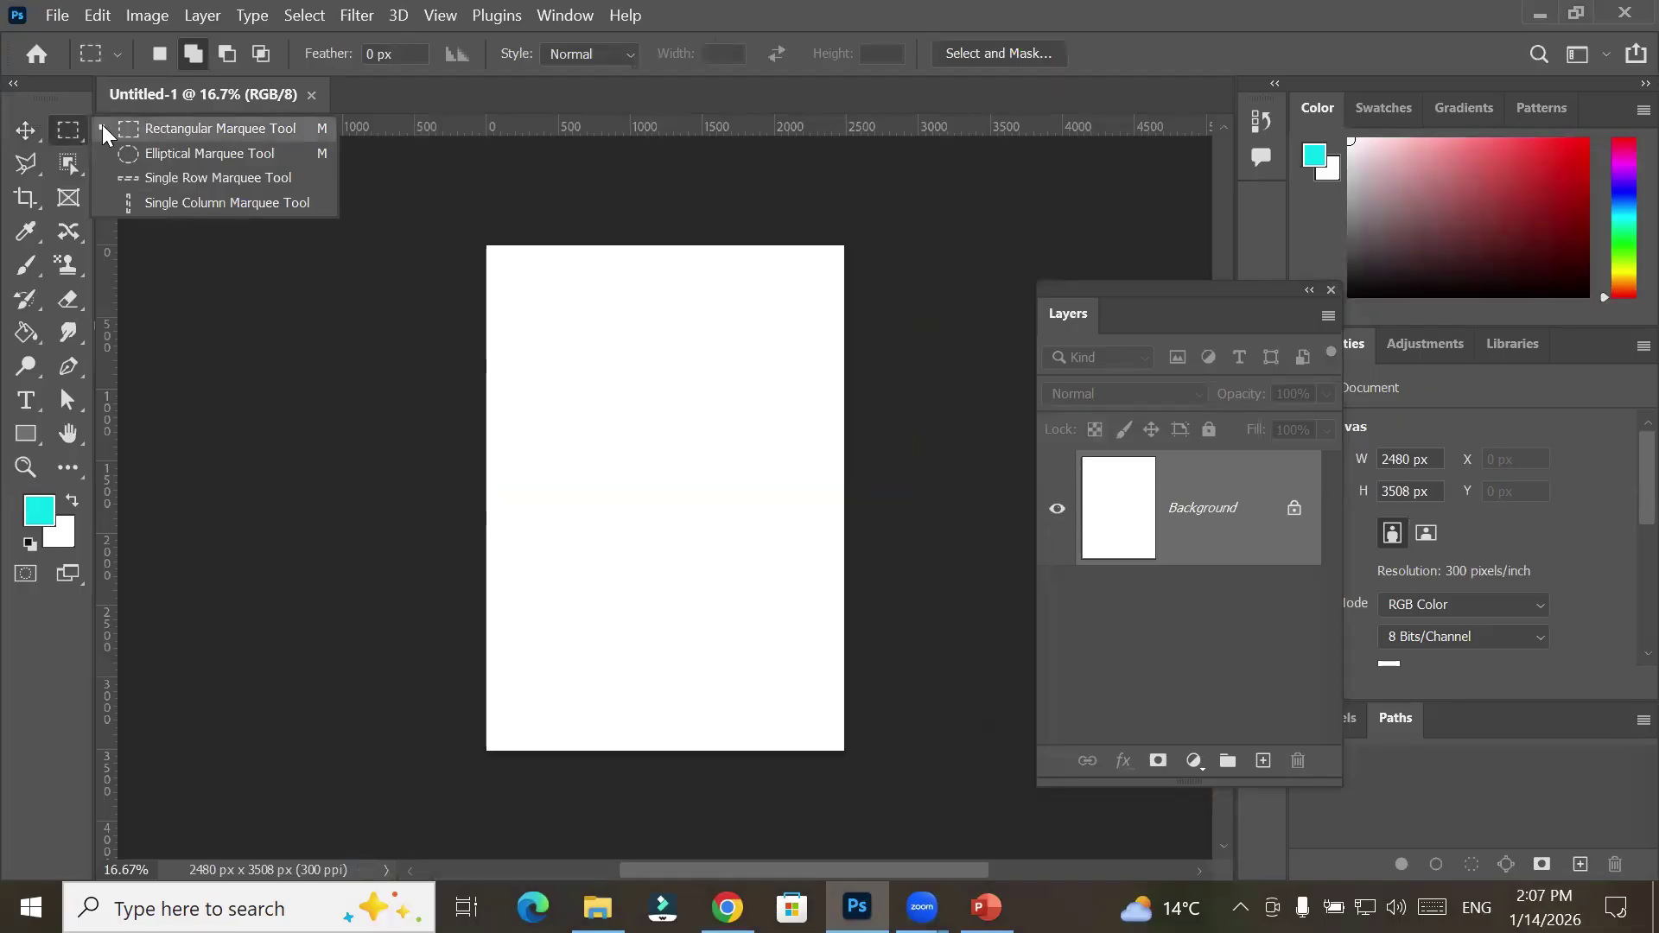
pyautogui.click(159, 129)
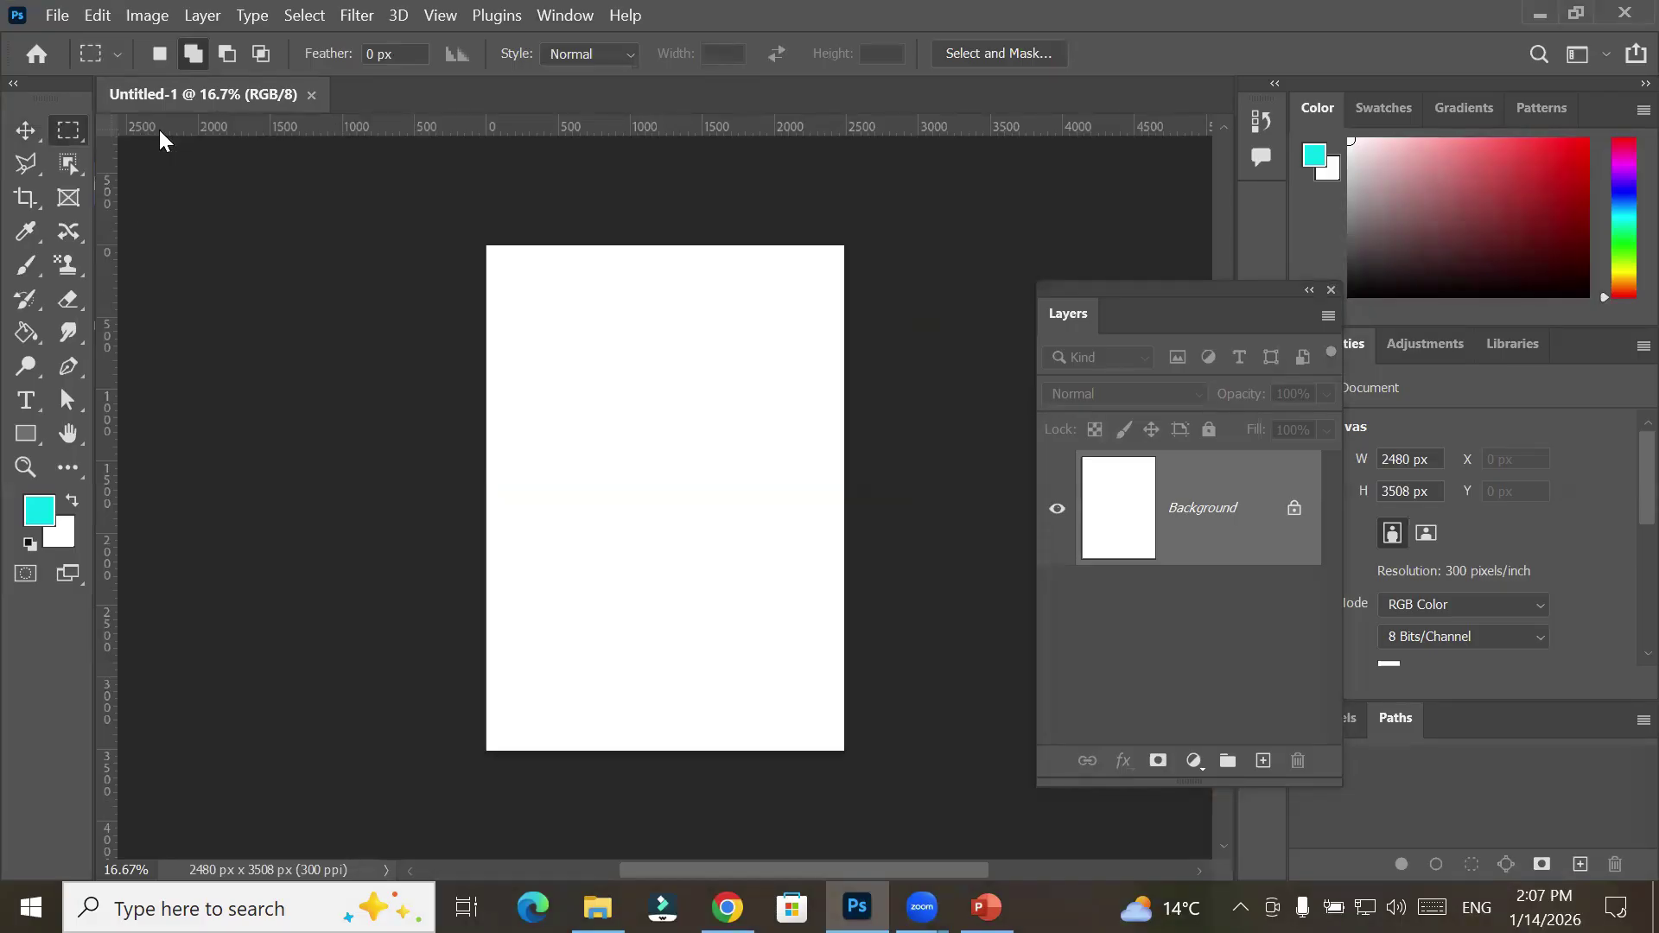
pyautogui.moveTo(493, 251); pyautogui.dragTo(570, 356)
pyautogui.click(624, 51)
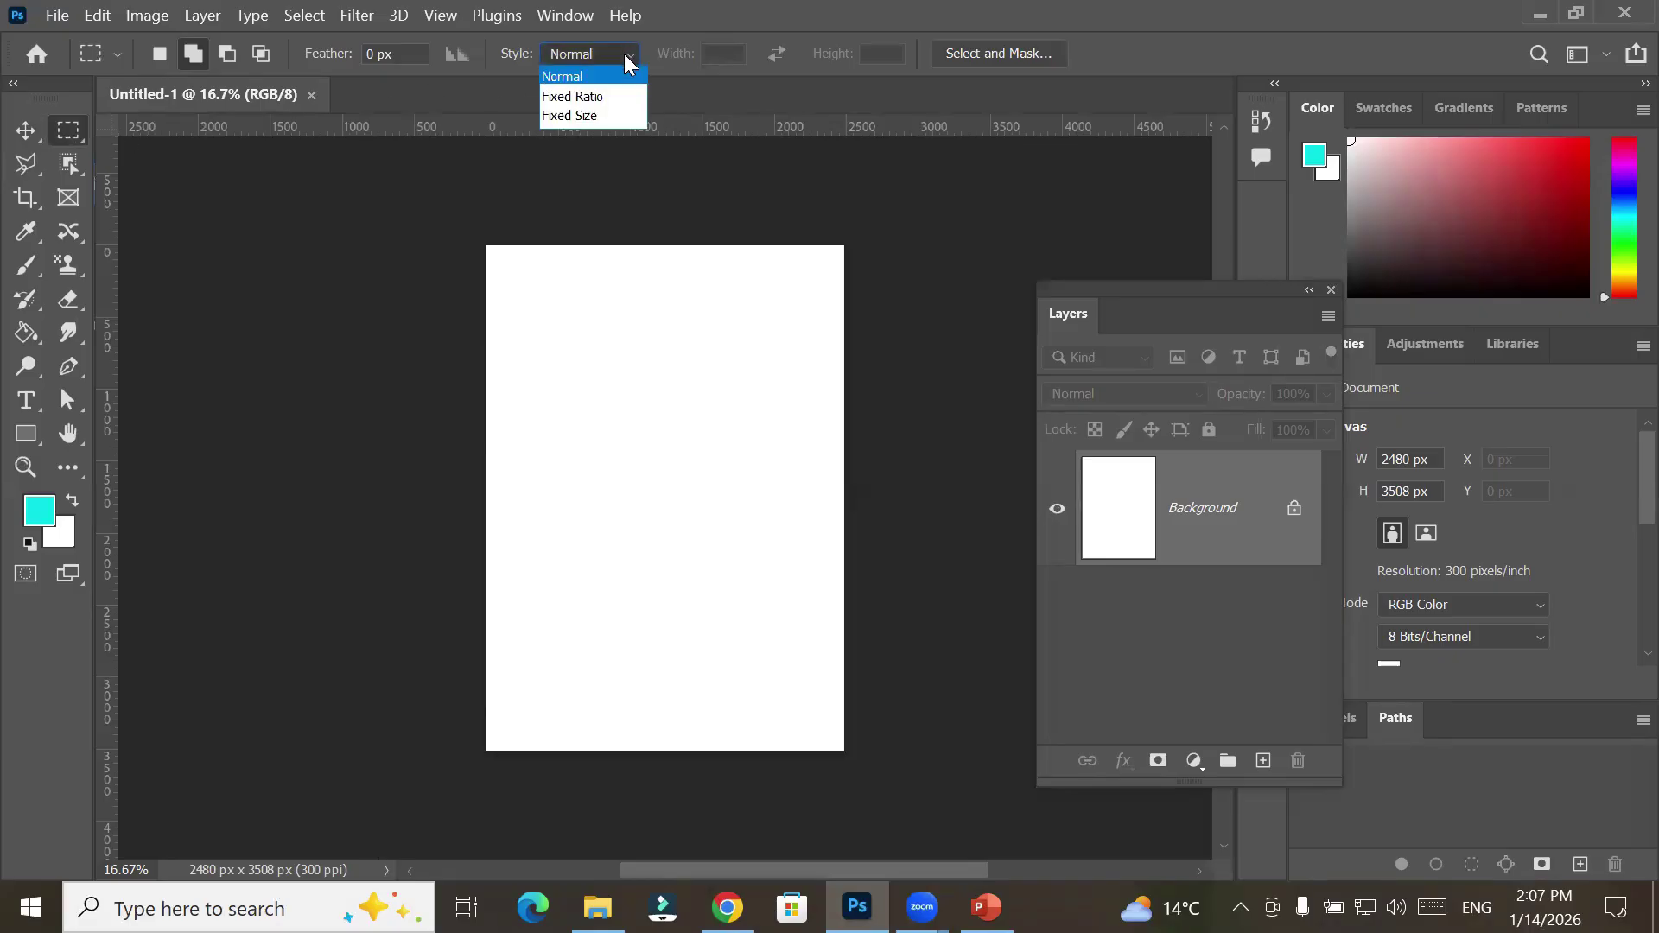
pyautogui.click(615, 116)
pyautogui.doubleClick(723, 53)
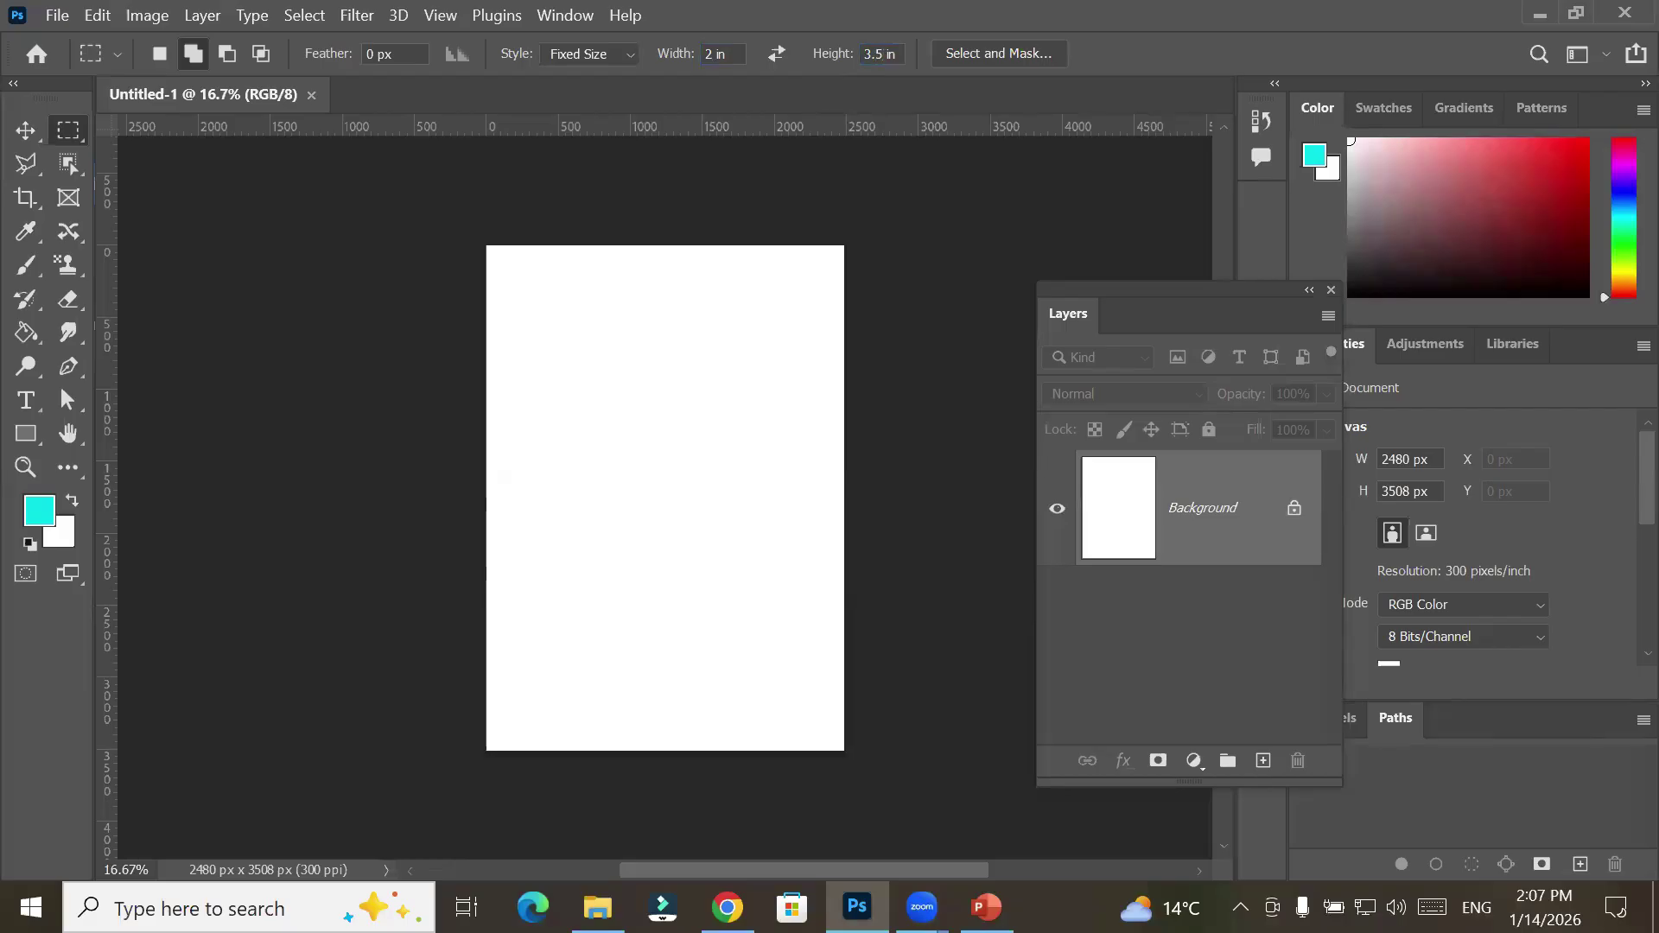
pyautogui.click(491, 250)
pyautogui.hotkey('ctrl', 'd')
pyautogui.moveTo(881, 54); pyautogui.dragTo(862, 53)
pyautogui.write('3')
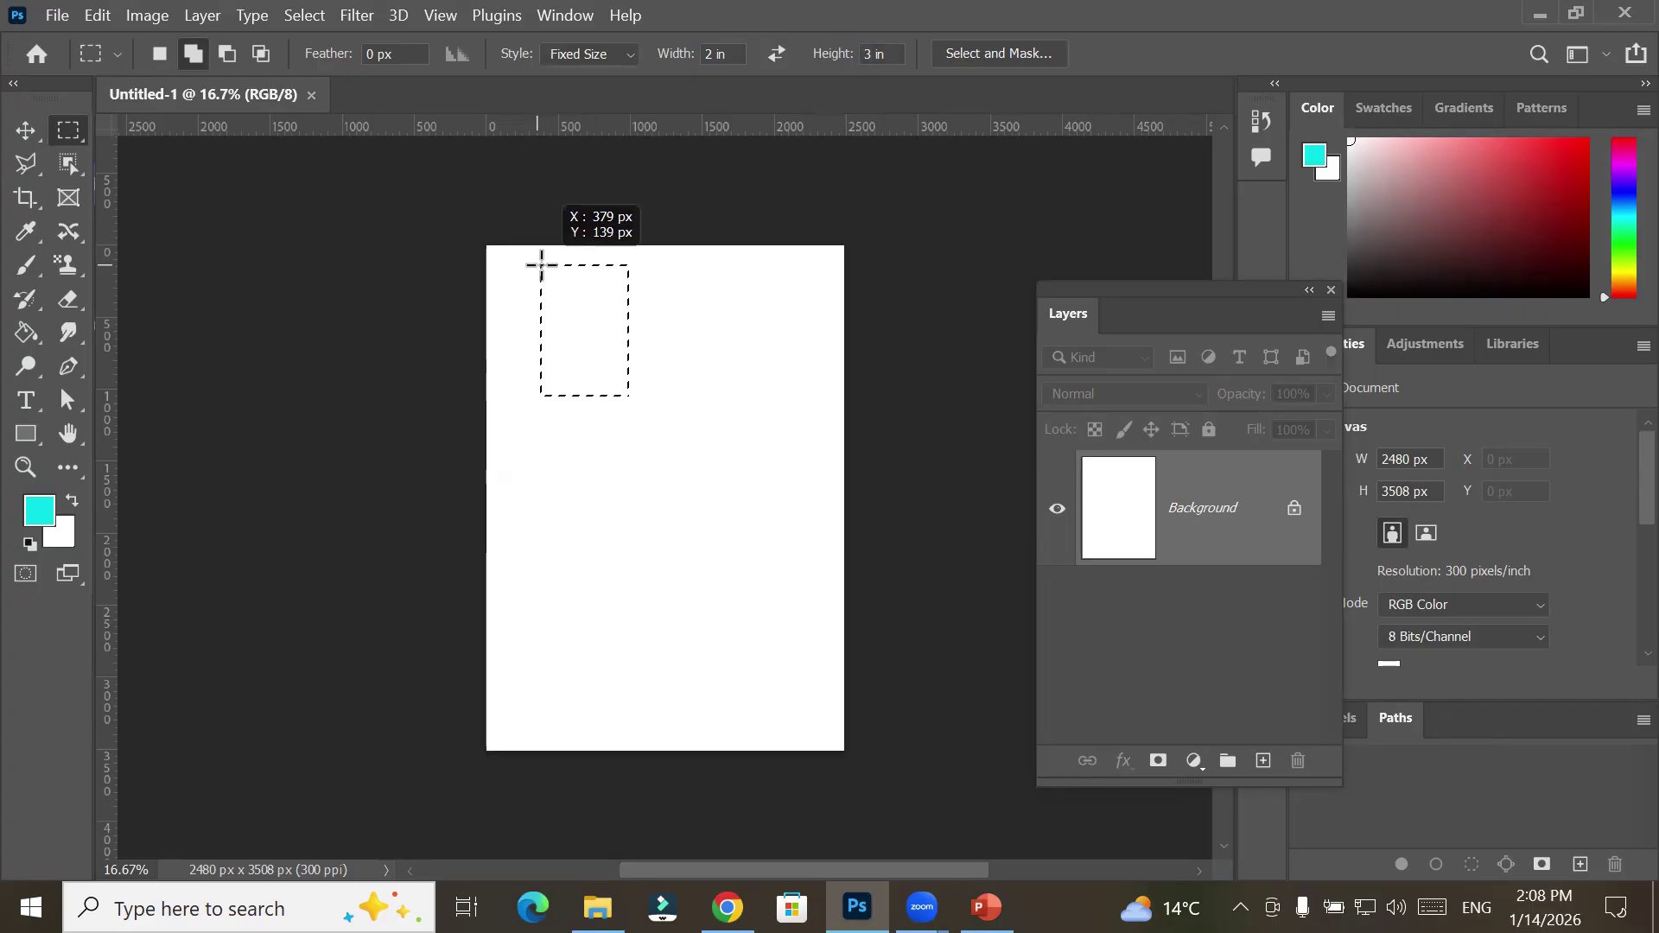
# Place the 2 x 3 in selection near the page's upper-left corner and unlock the Background layer
pyautogui.moveTo(522, 255); pyautogui.dragTo(500, 250)
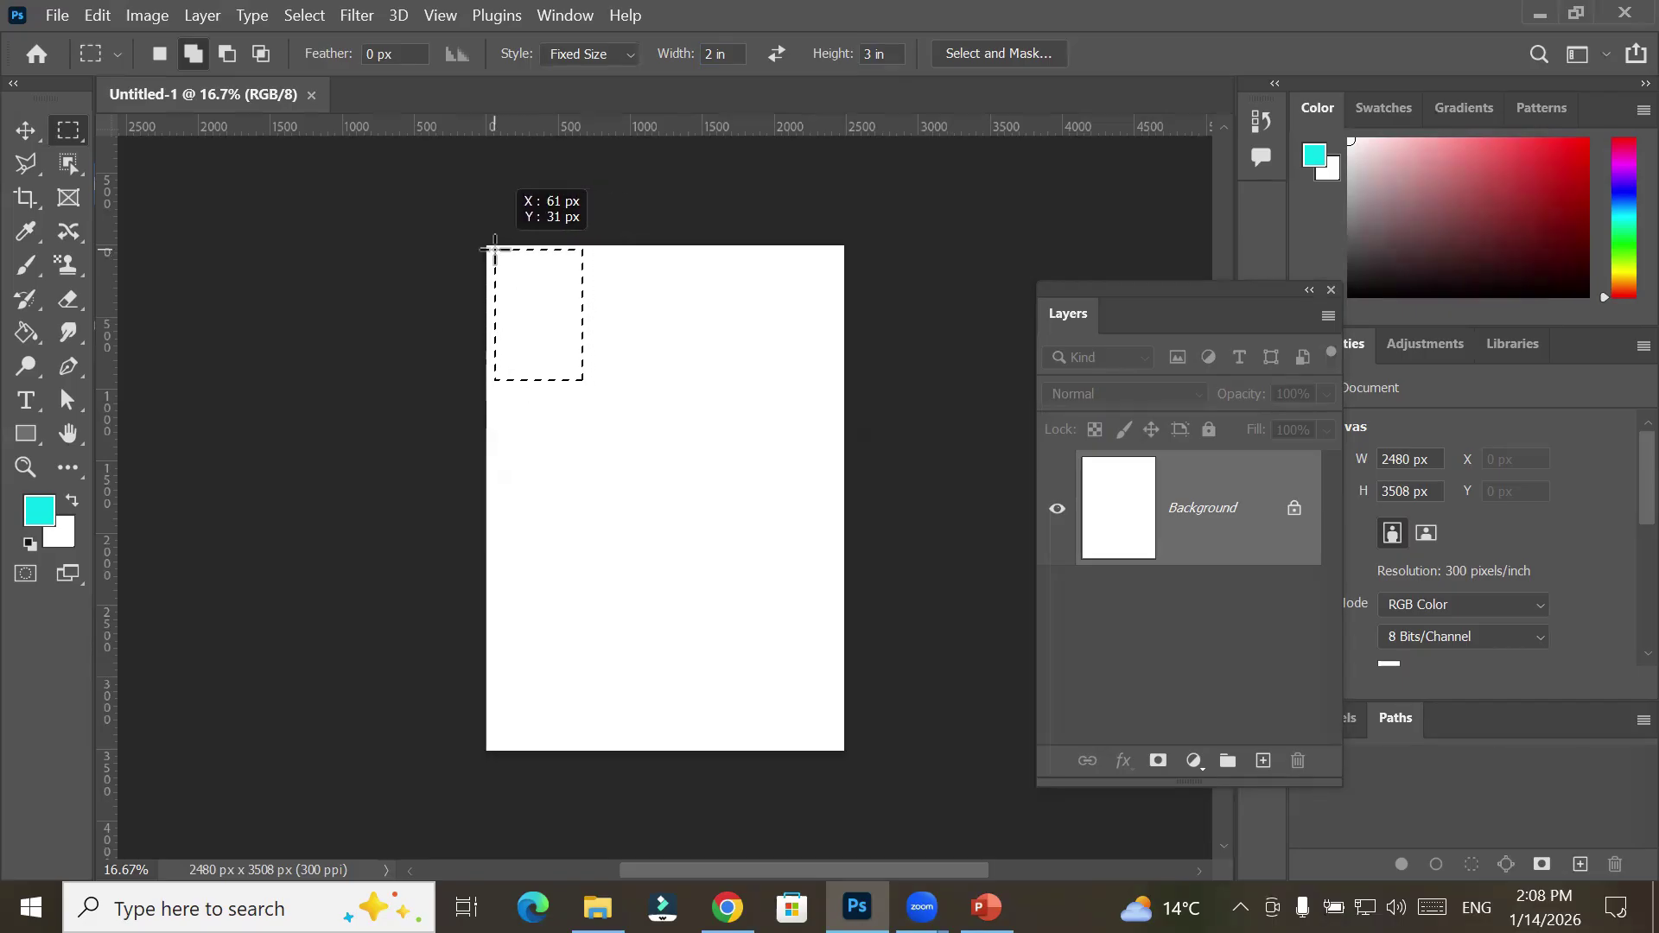
pyautogui.moveTo(495, 249); pyautogui.dragTo(495, 249)
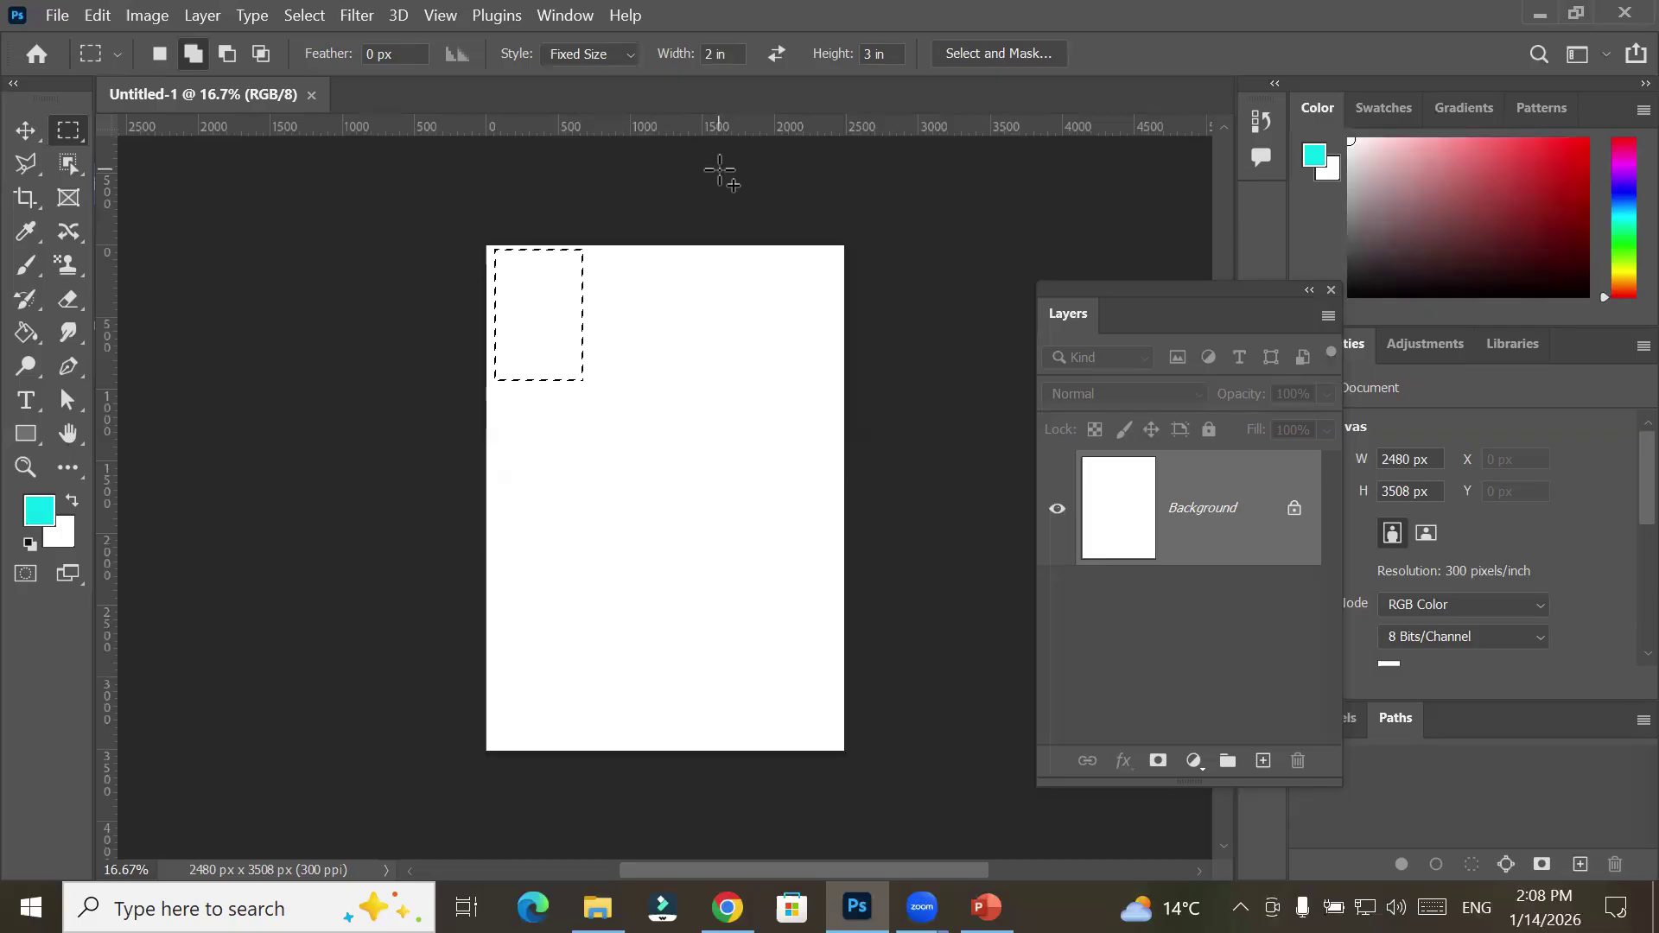
pyautogui.click(1294, 508)
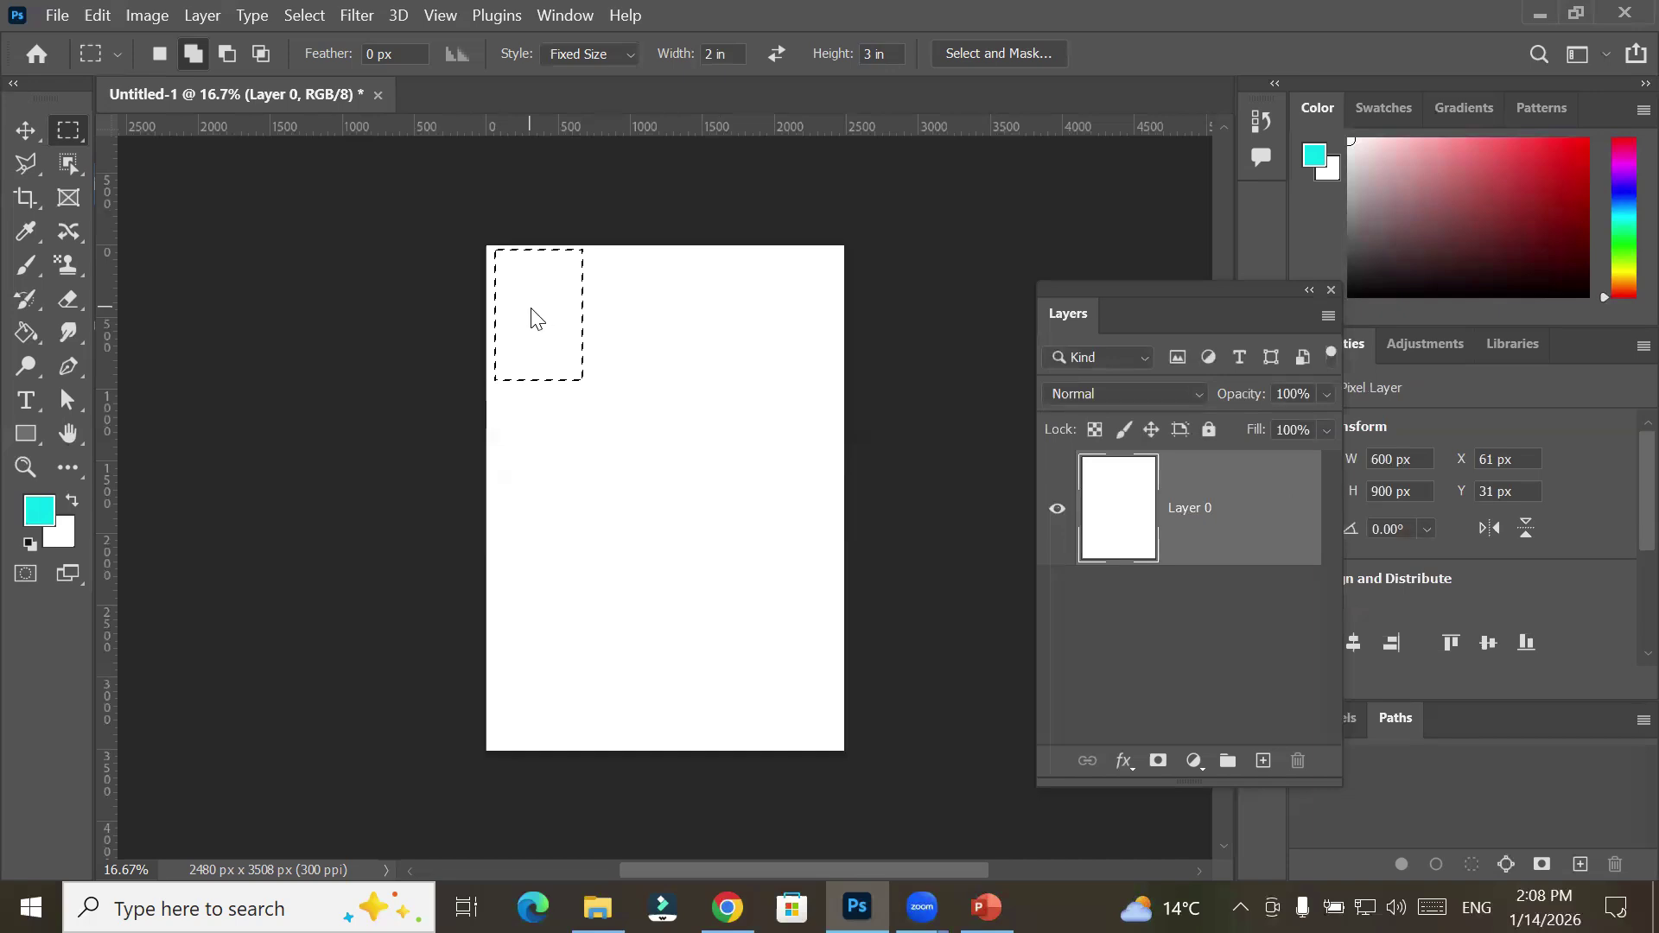
# Stroke the selection with a 4 px border in dark colour 021718, located inside the selection
pyautogui.rightClick(532, 311)
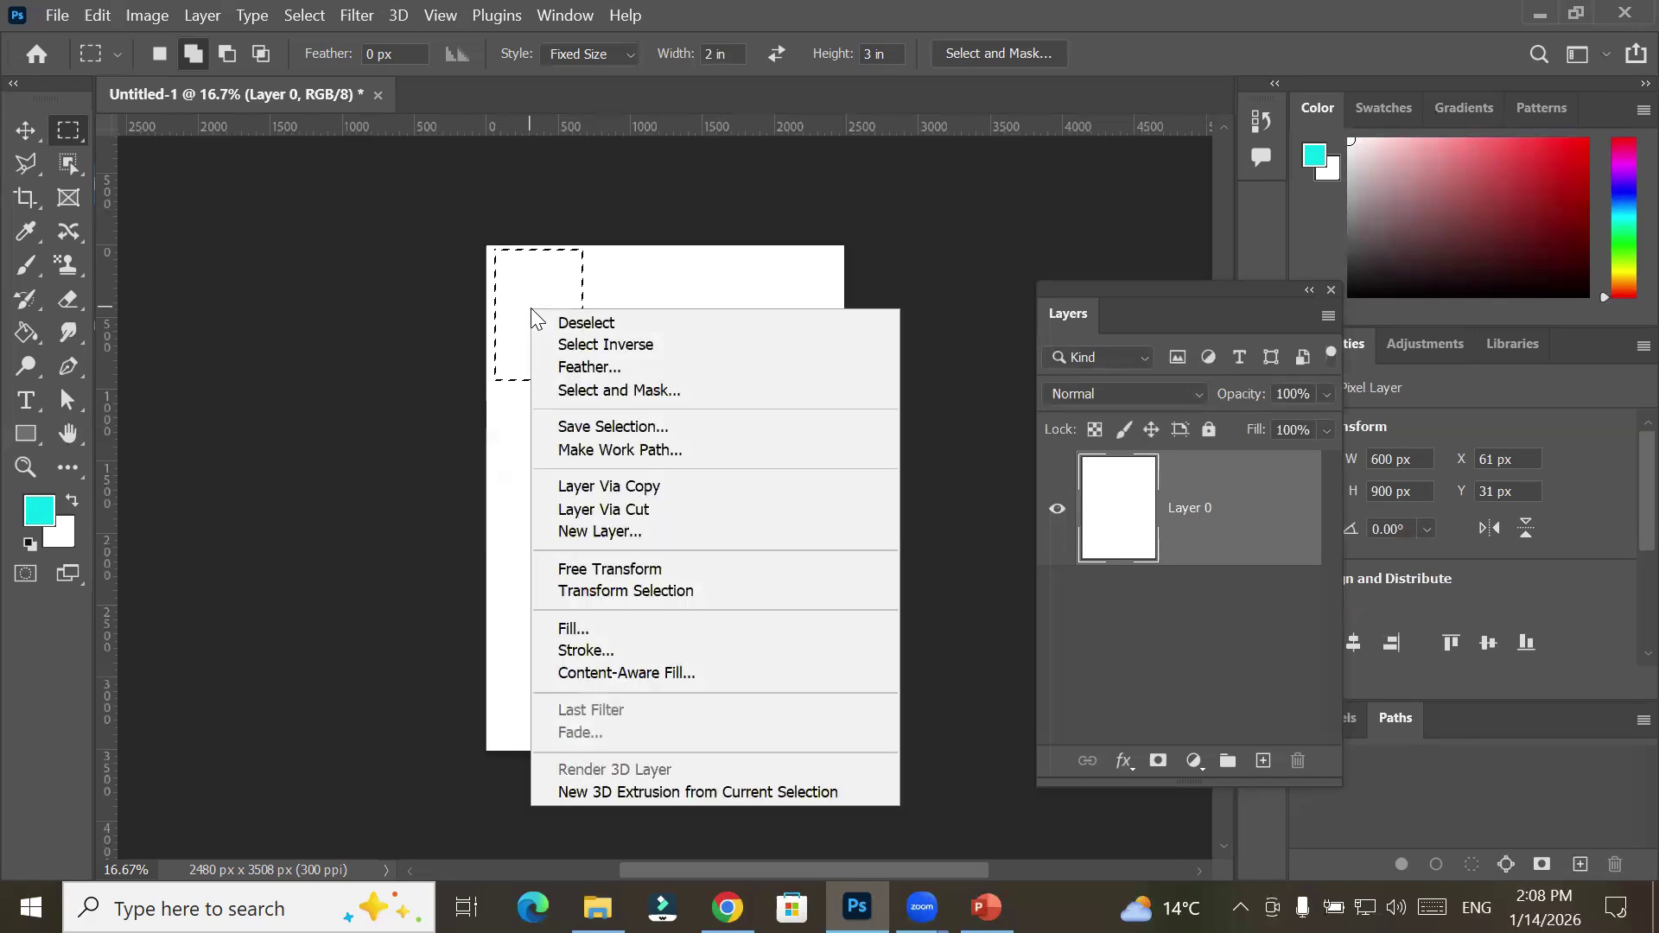
pyautogui.click(626, 648)
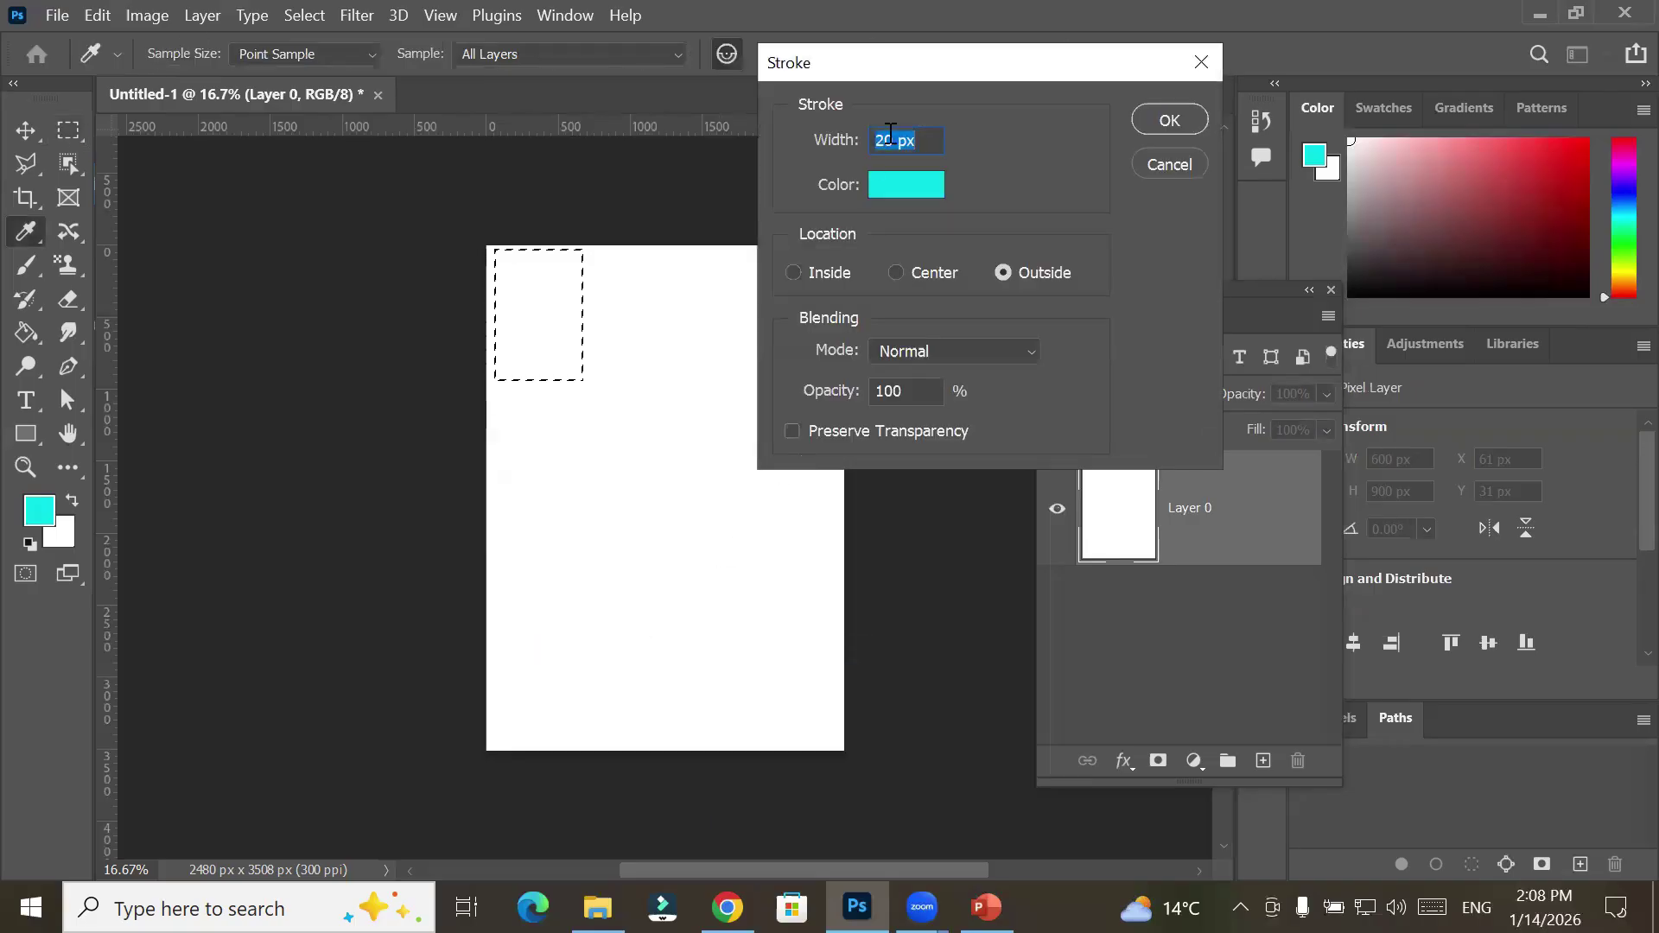
pyautogui.moveTo(890, 138); pyautogui.dragTo(855, 145)
pyautogui.write('4')
pyautogui.click(929, 195)
pyautogui.click(723, 581)
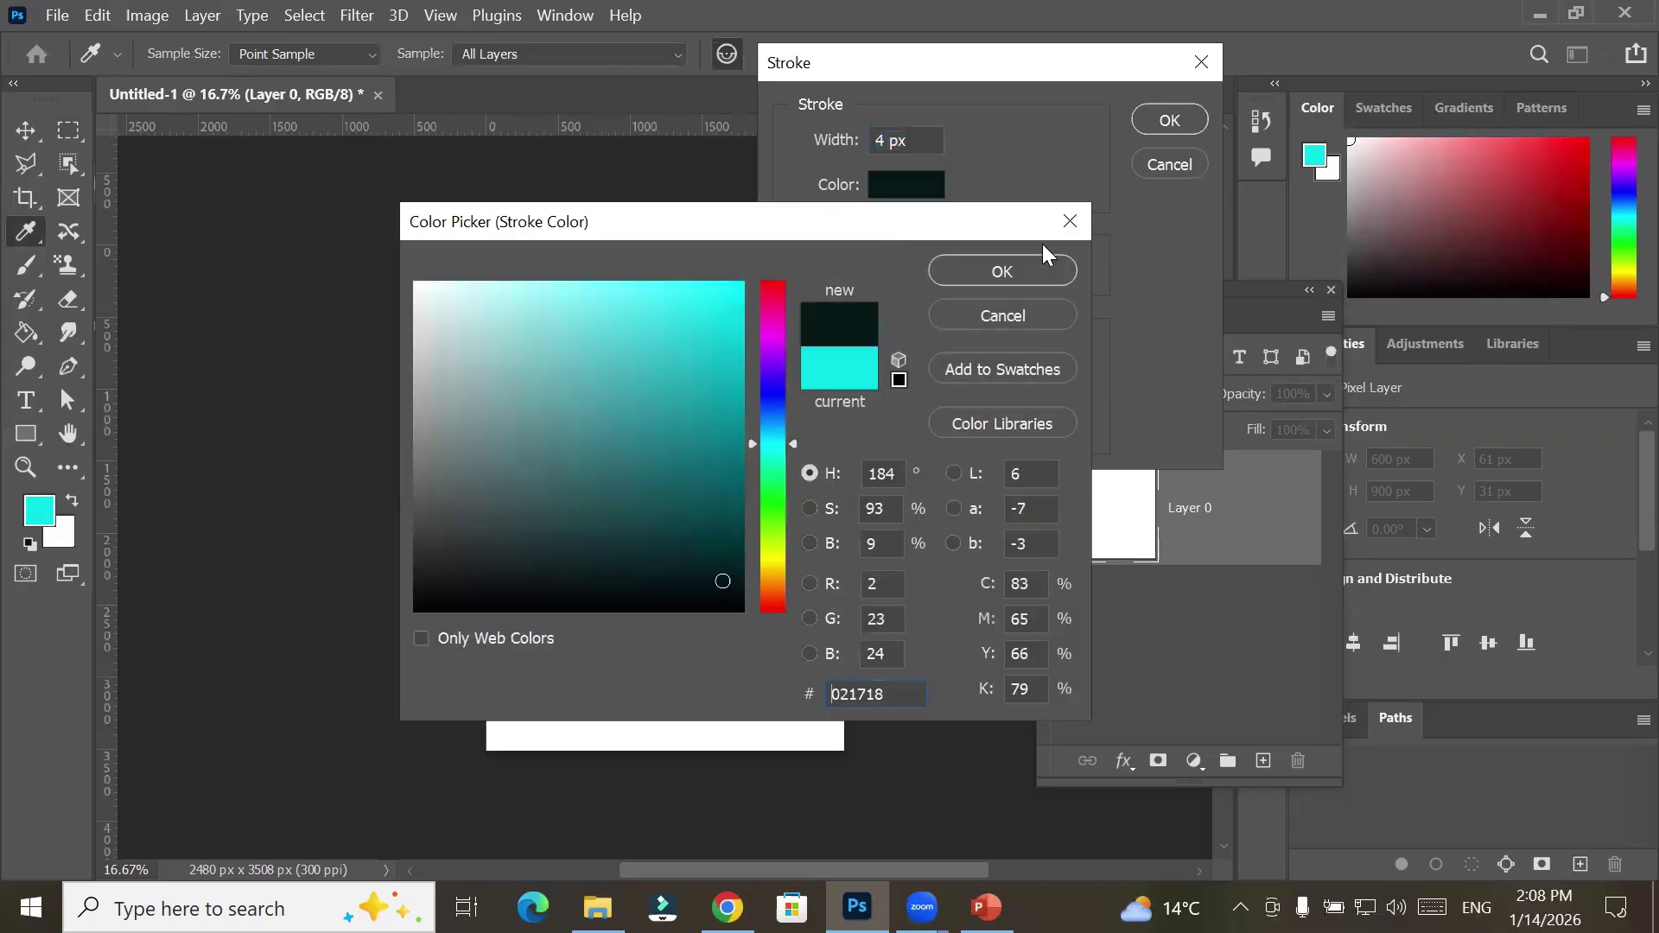
pyautogui.click(975, 273)
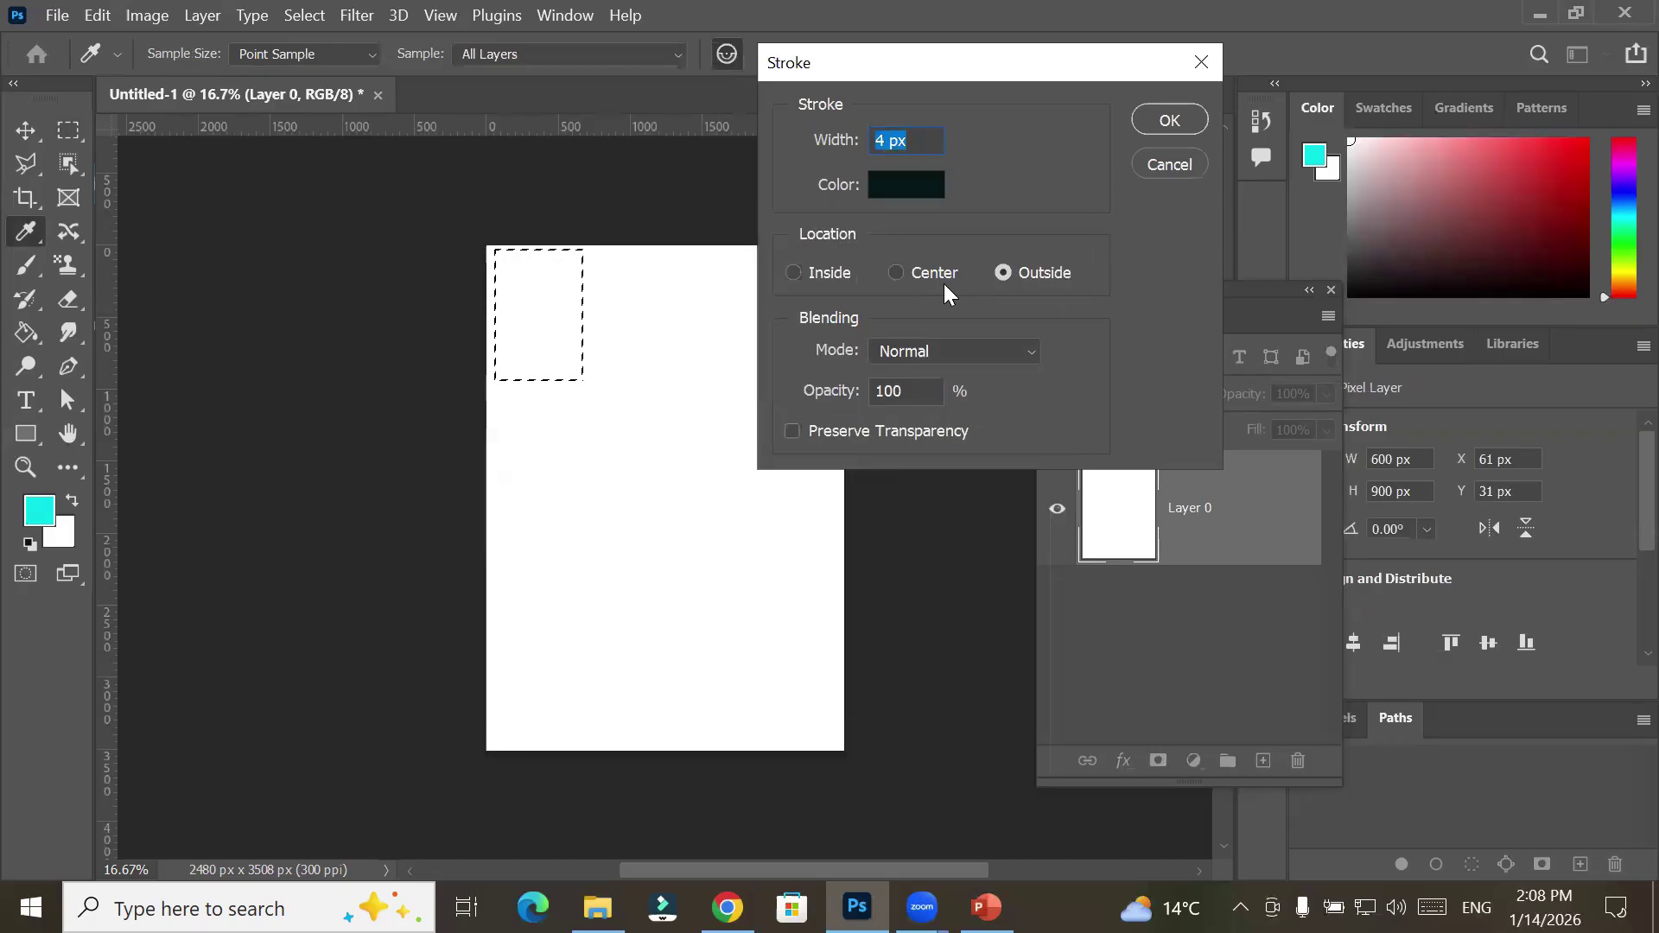
pyautogui.click(793, 273)
pyautogui.click(1168, 120)
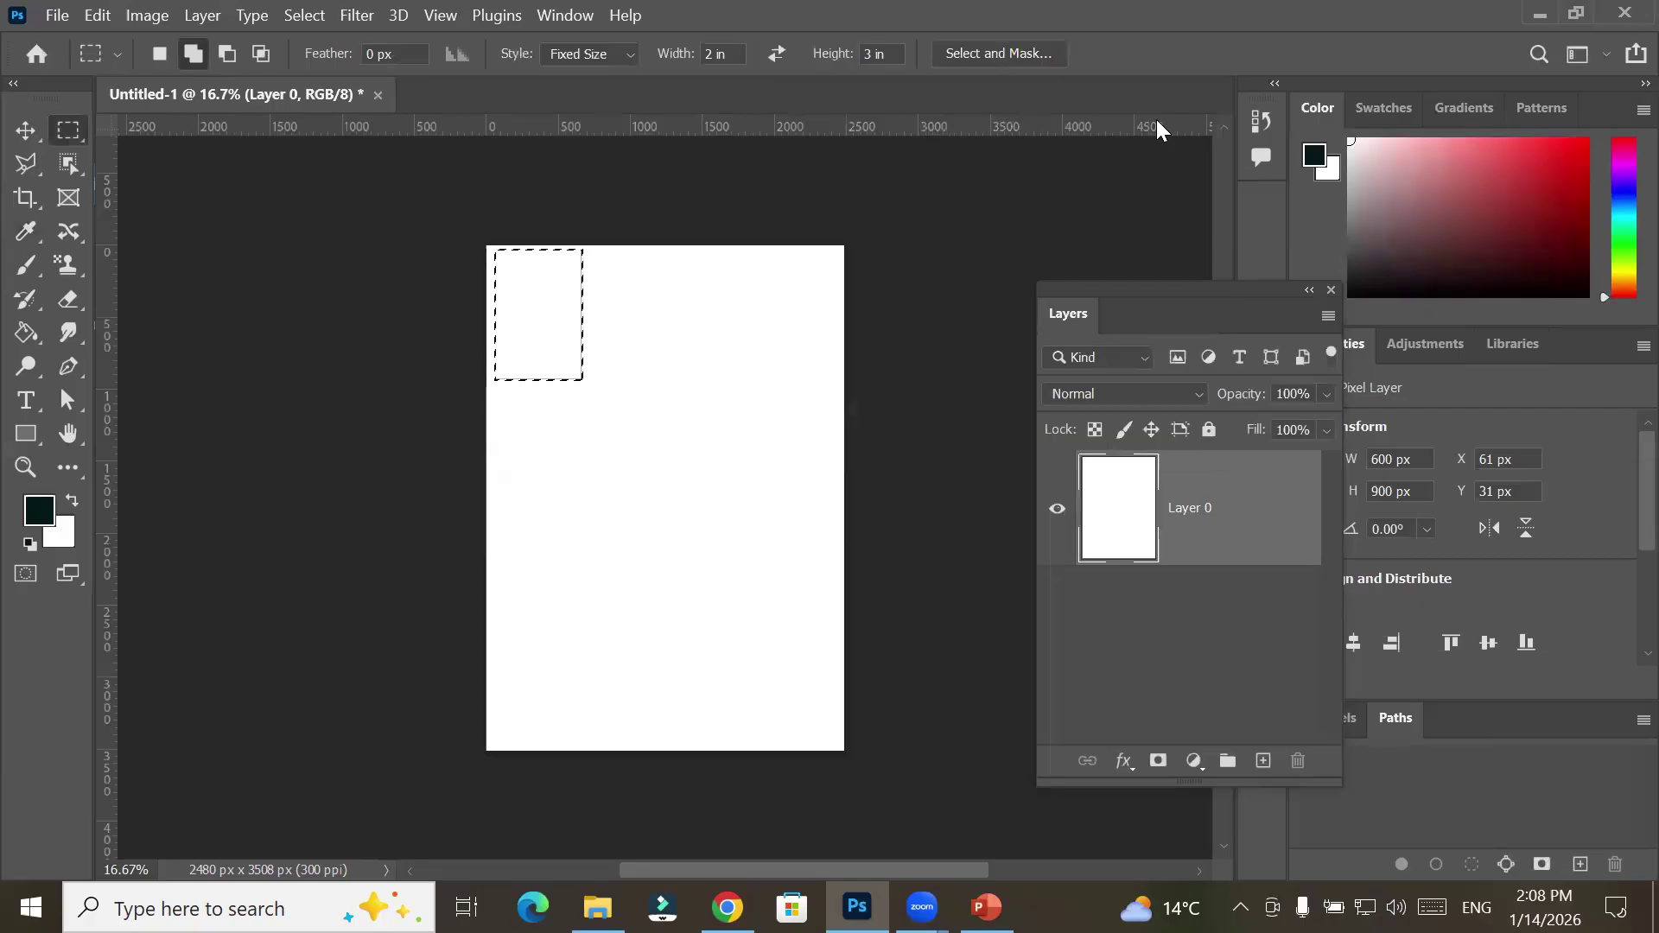
# Undo the stroke, the Background layer unlock and the marquee selection
pyautogui.scroll(6, 607, 282)
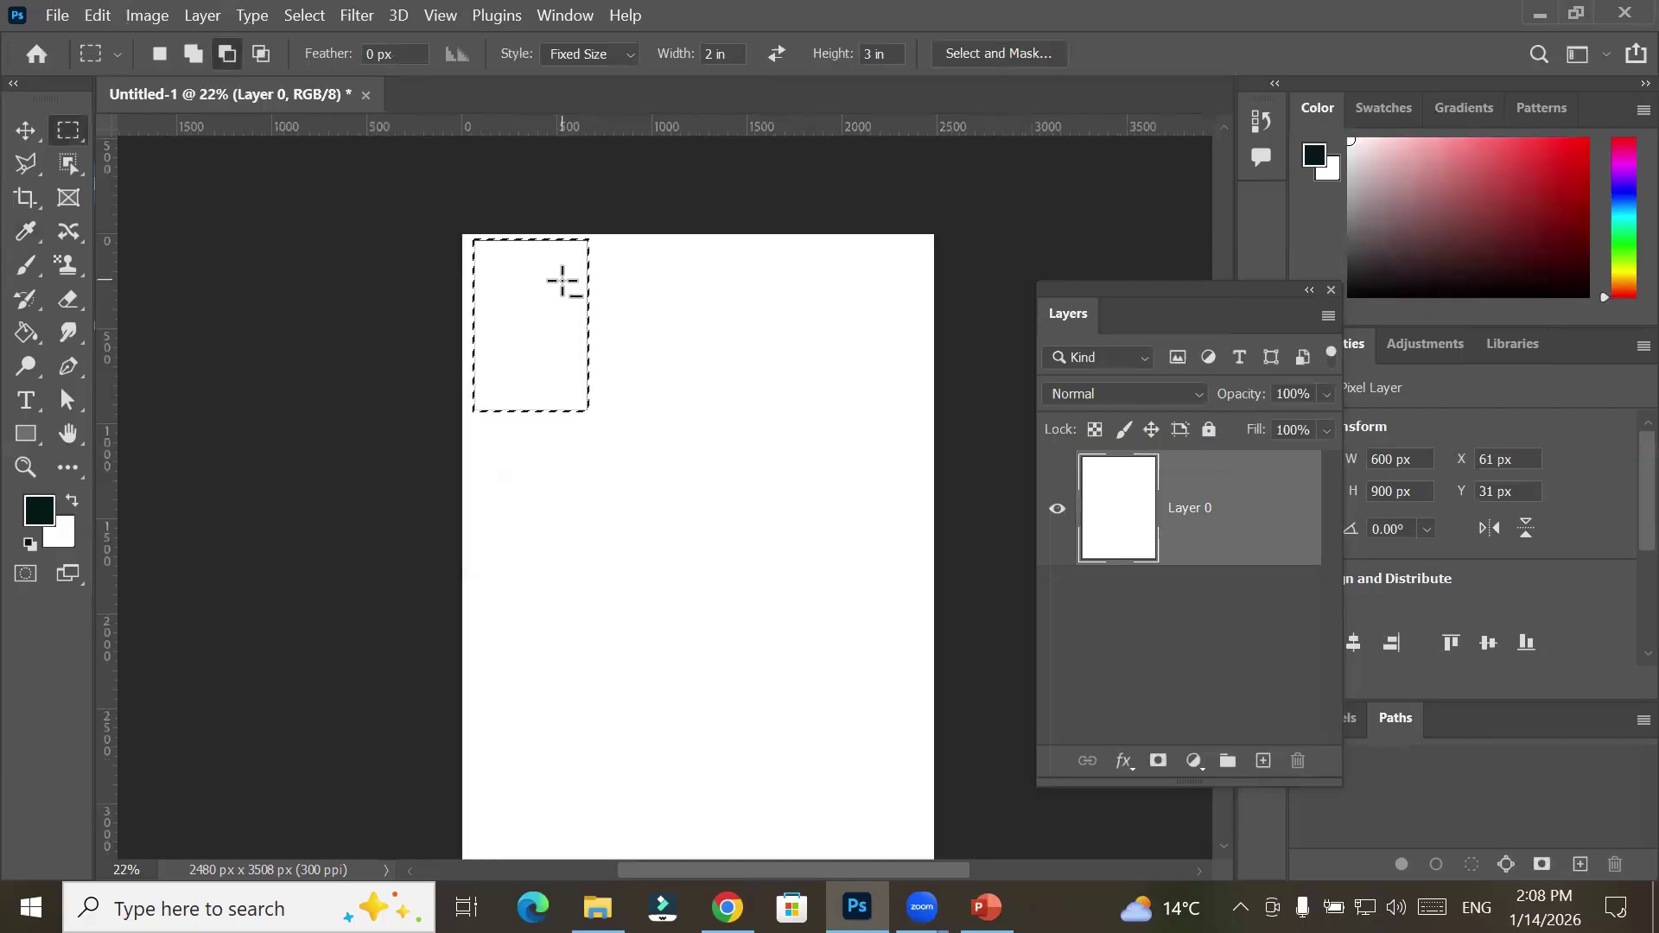
pyautogui.scroll(2, 622, 345)
pyautogui.scroll(-6, 622, 345)
pyautogui.scroll(-1, 622, 346)
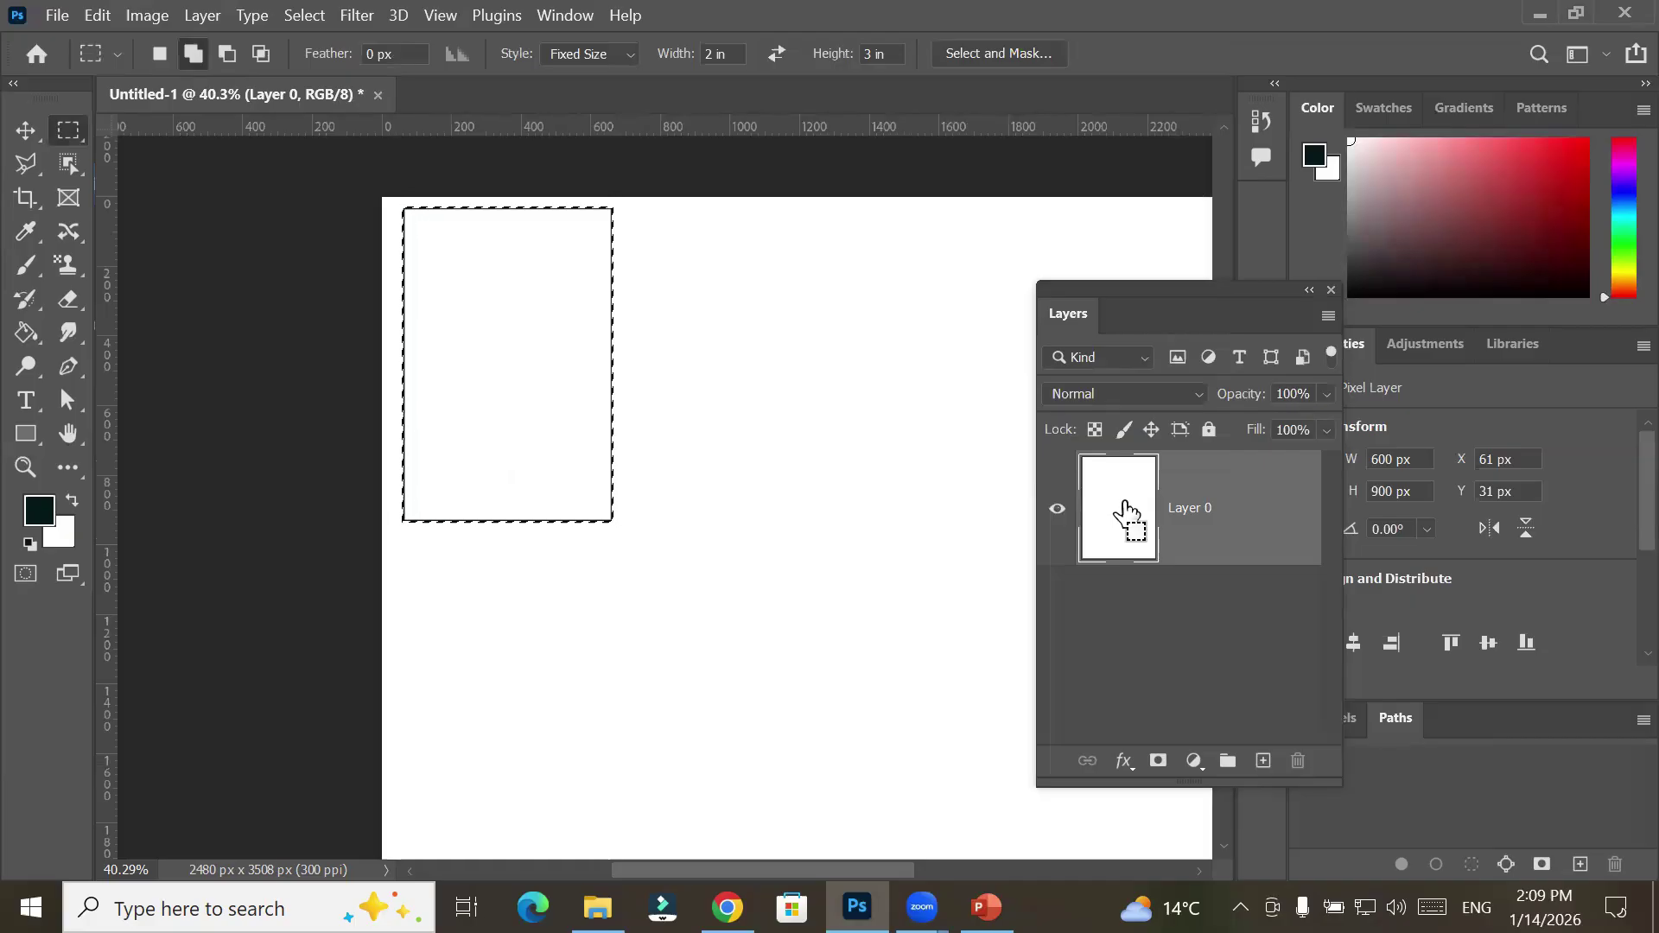
pyautogui.hotkey('ctrl', 'z')
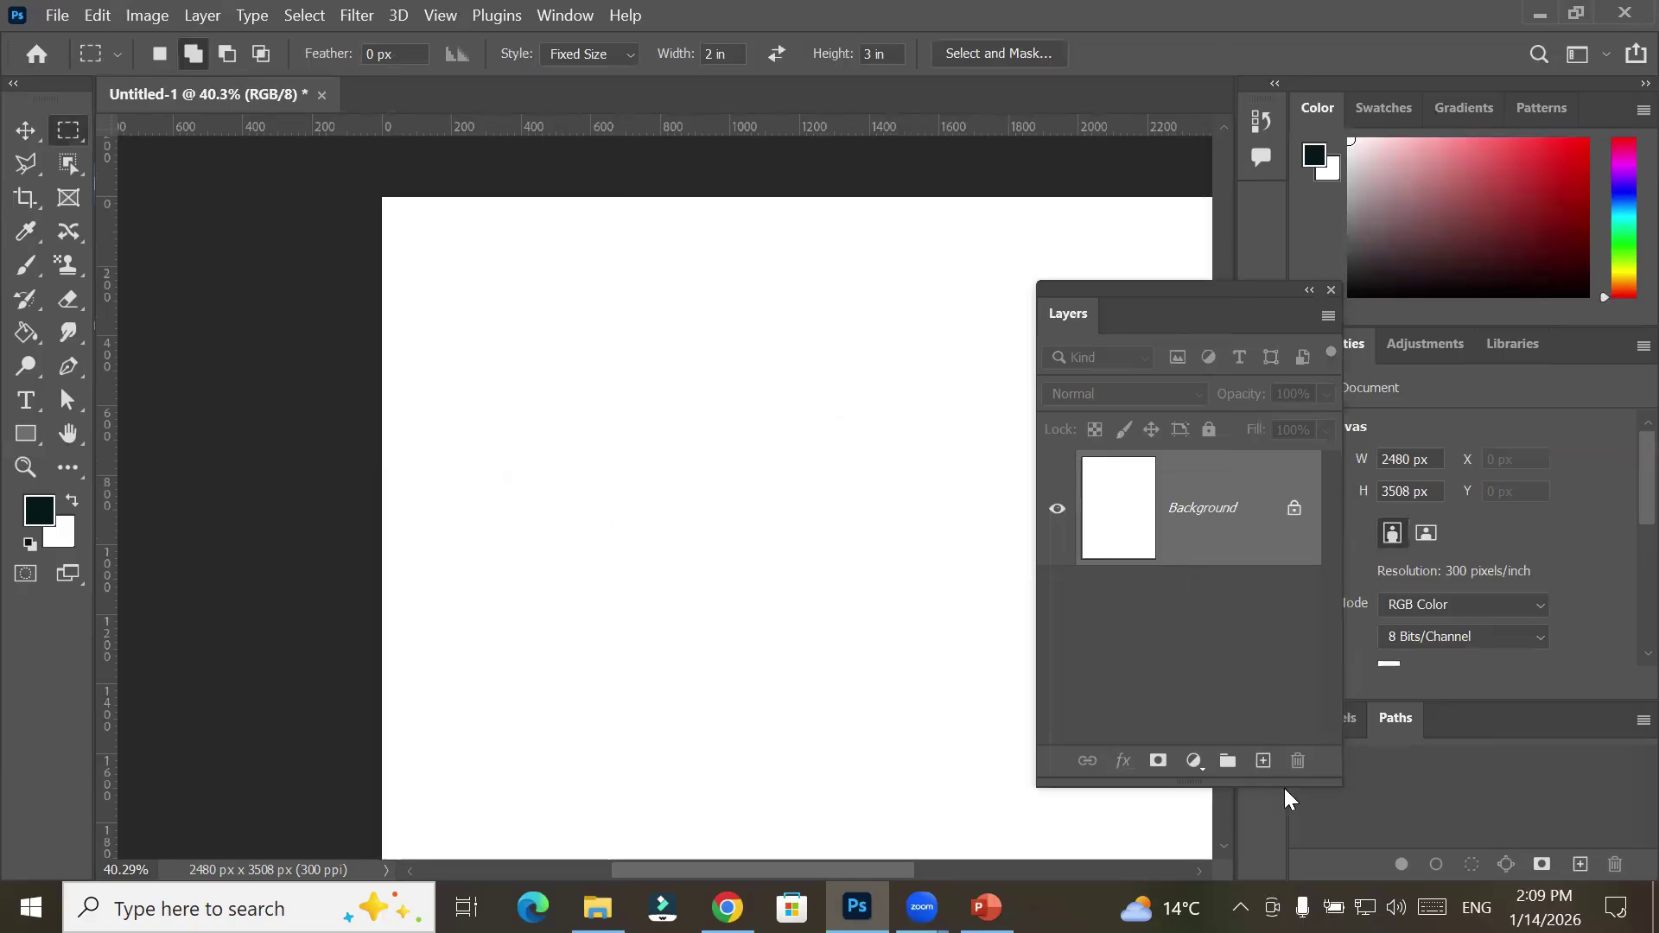
# On a new layer, stroke a 2 x 3 in selection at the page's upper-left corner with a 4 px dark inside border
pyautogui.click(1263, 760)
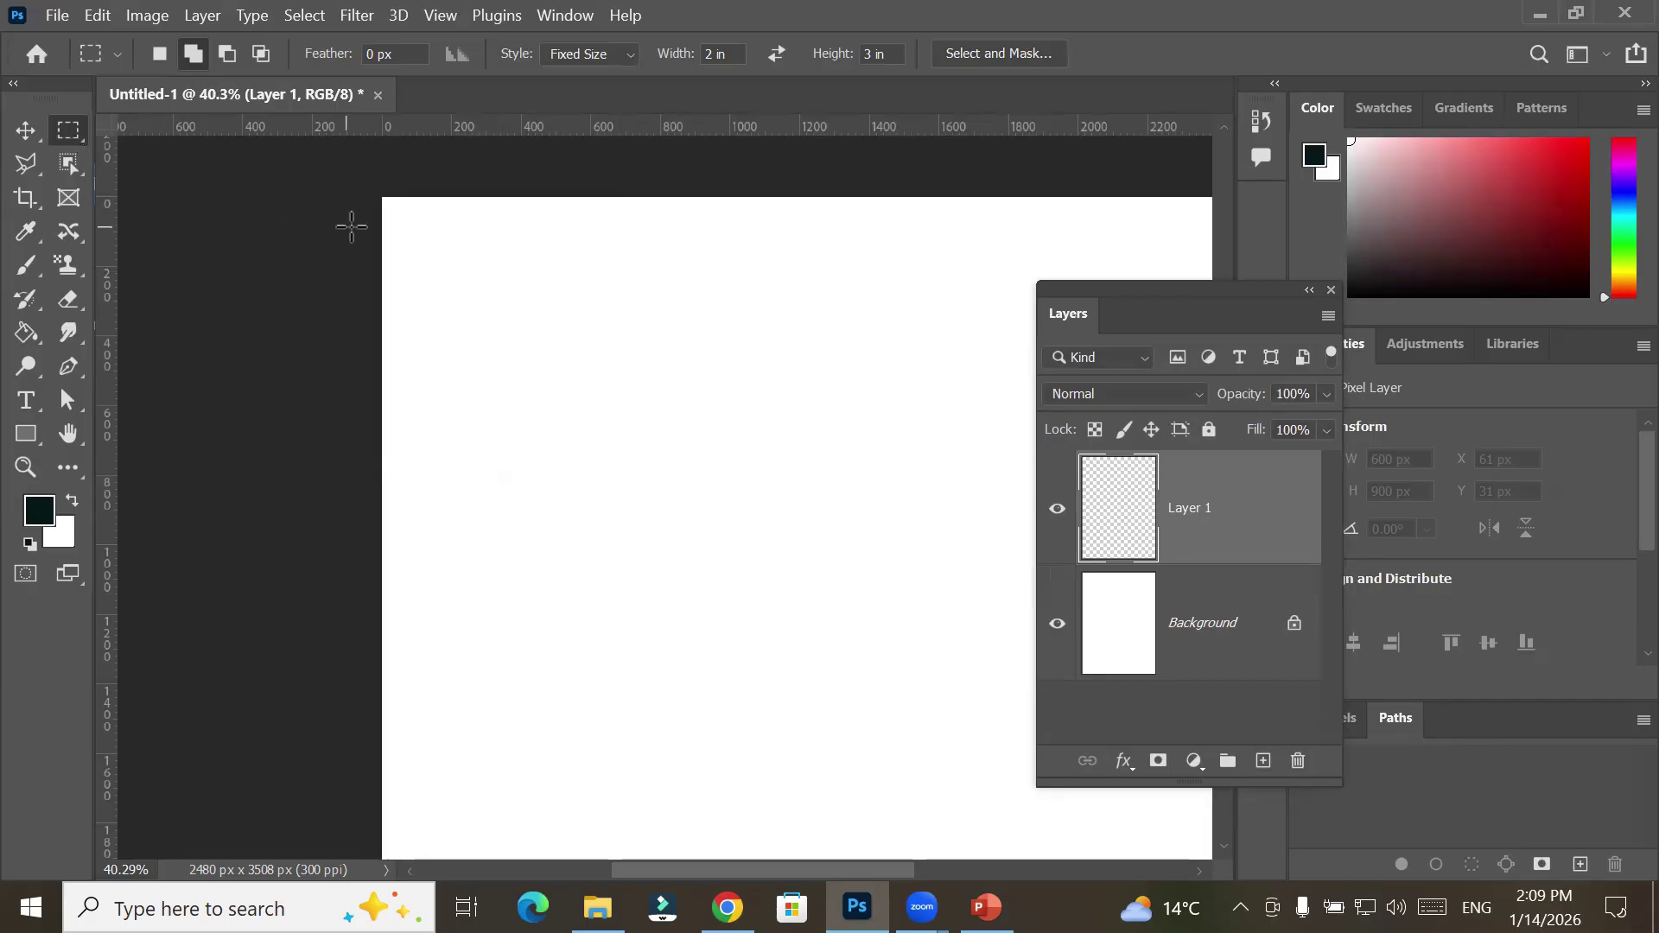
pyautogui.click(393, 203)
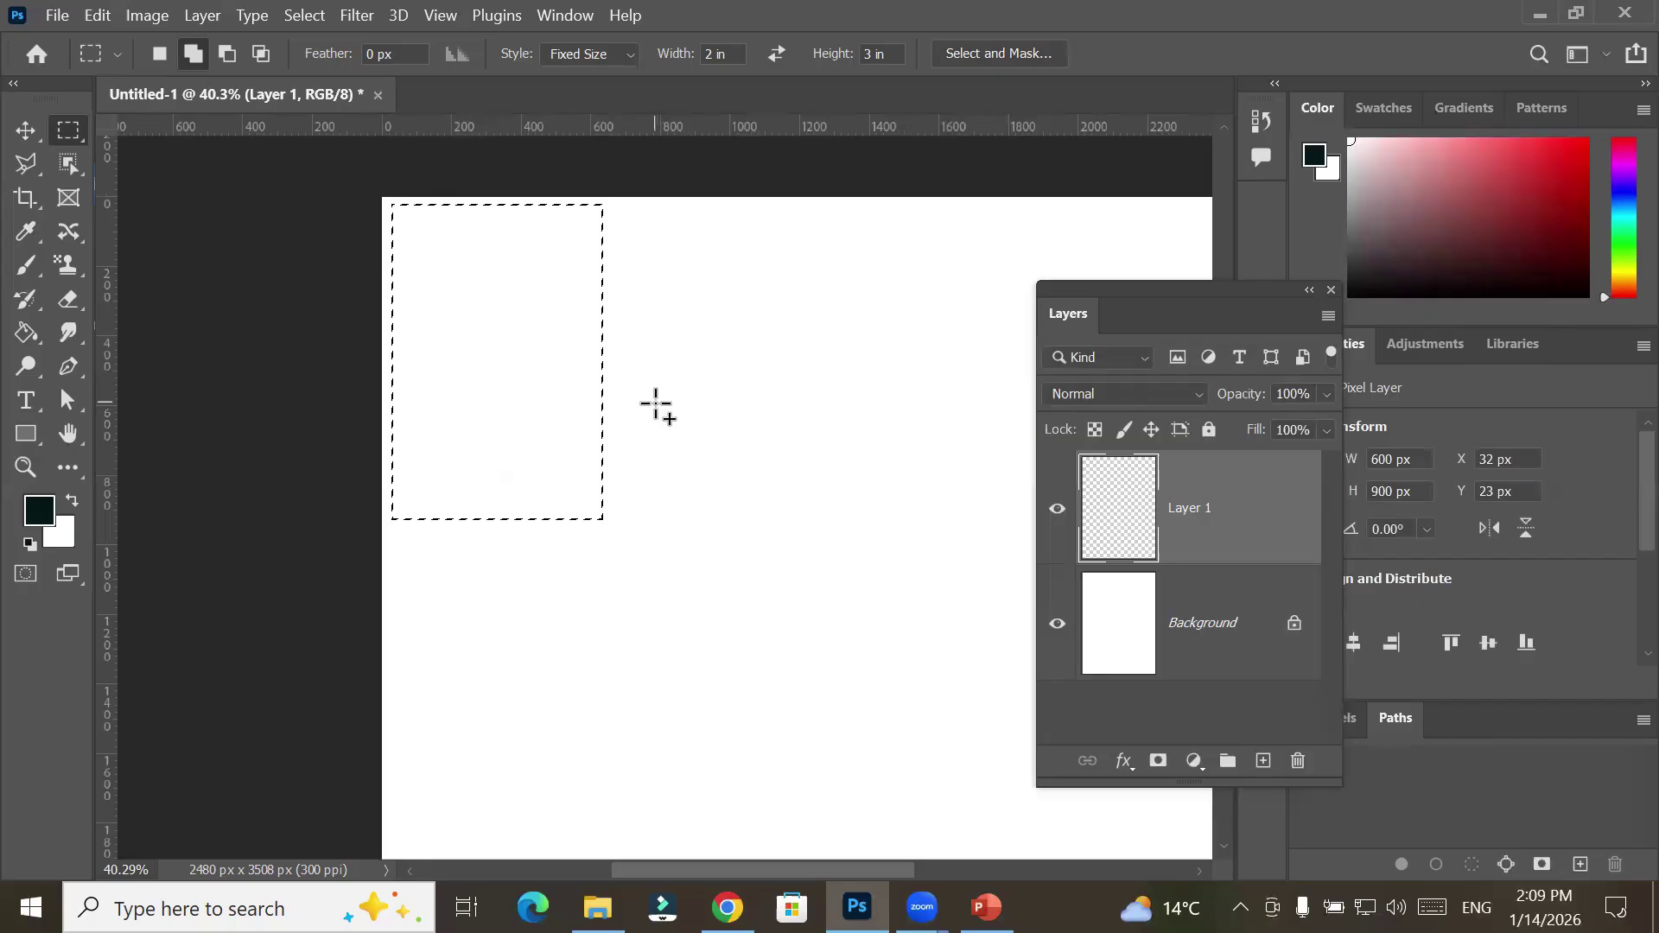
pyautogui.rightClick(479, 337)
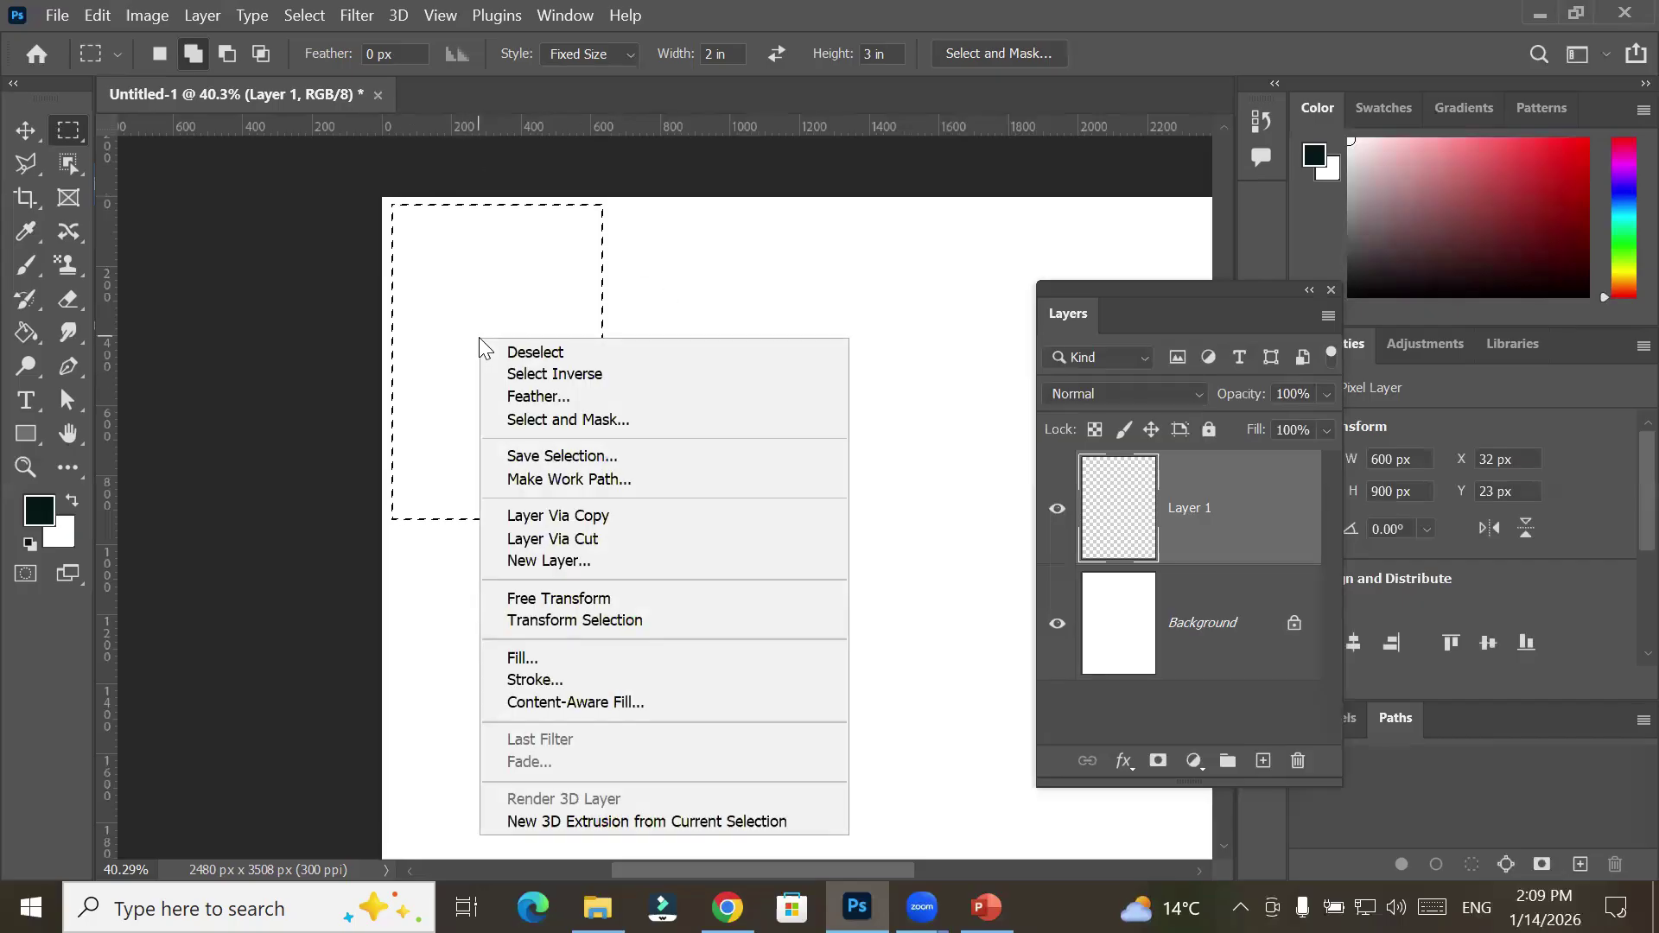
pyautogui.click(567, 679)
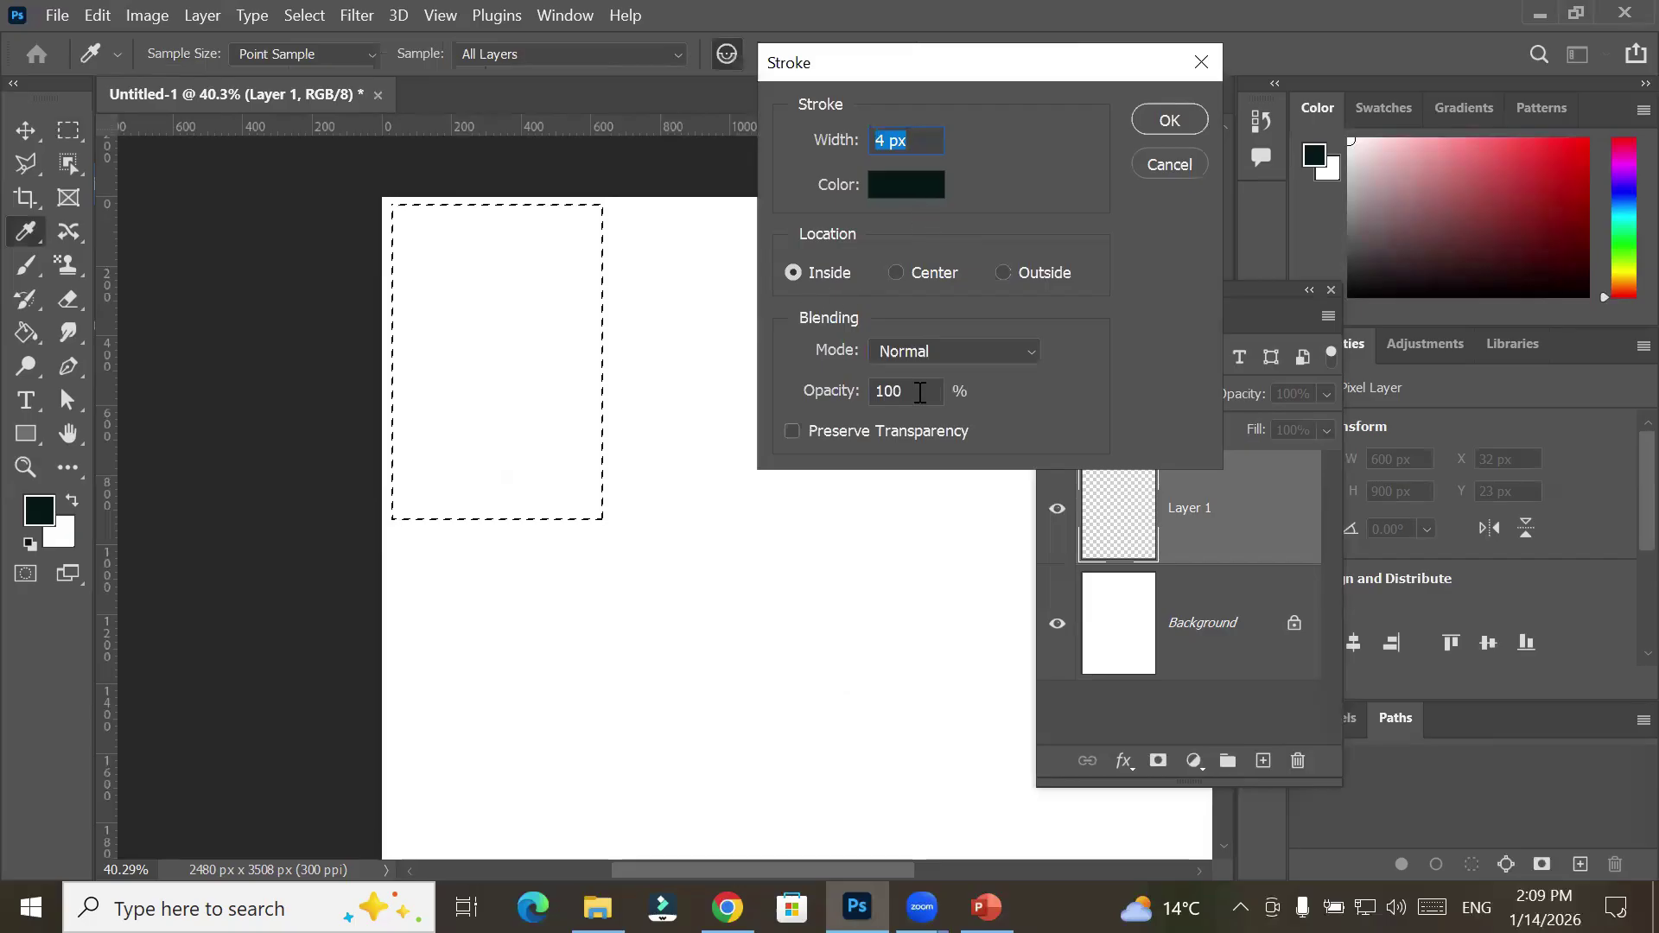
pyautogui.click(1169, 120)
pyautogui.press('m')
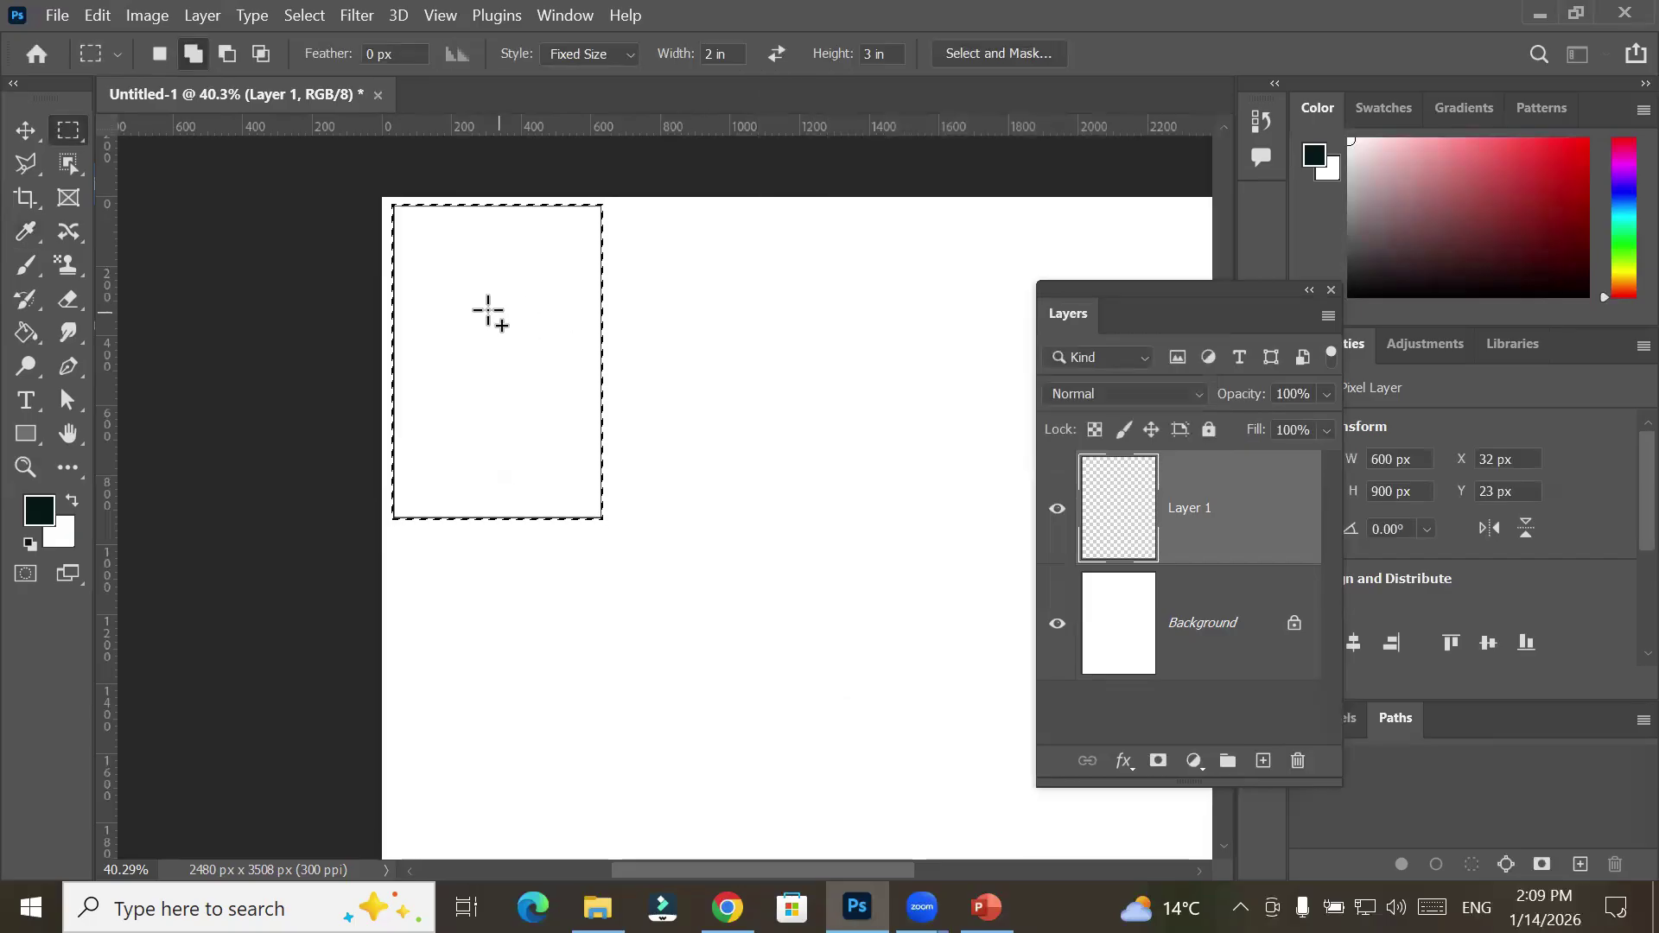
# Fill the selection with the cyan colour 09e2f5 in Normal mode at 100% opacity
pyautogui.rightClick(493, 321)
pyautogui.click(591, 630)
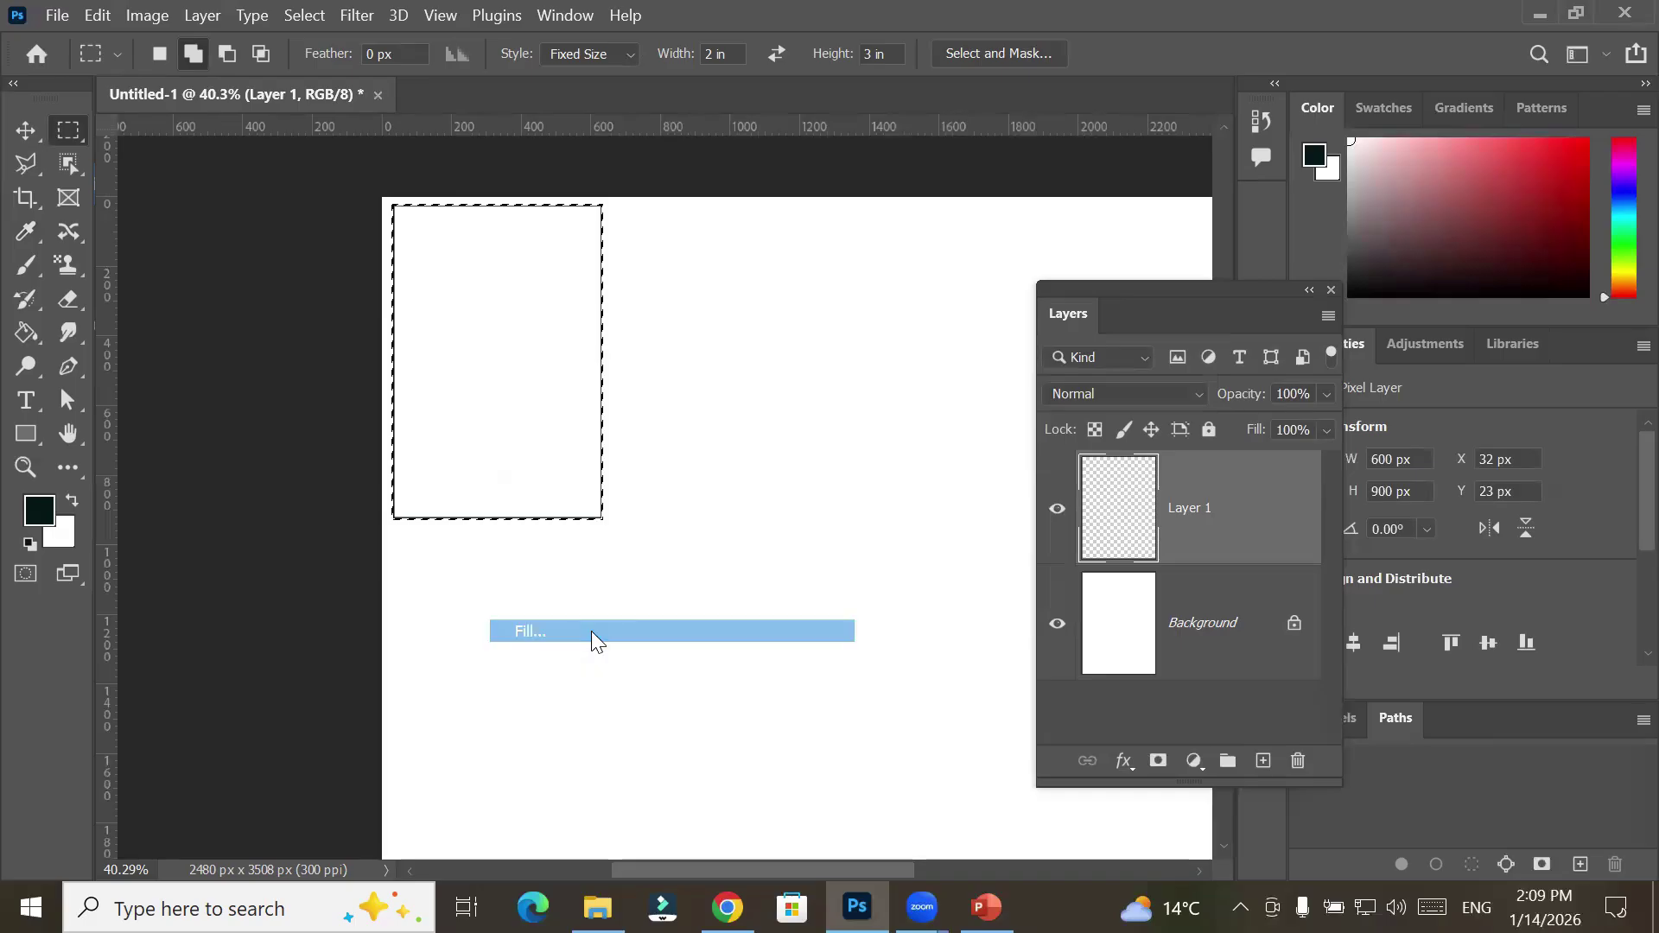
pyautogui.click(372, 202)
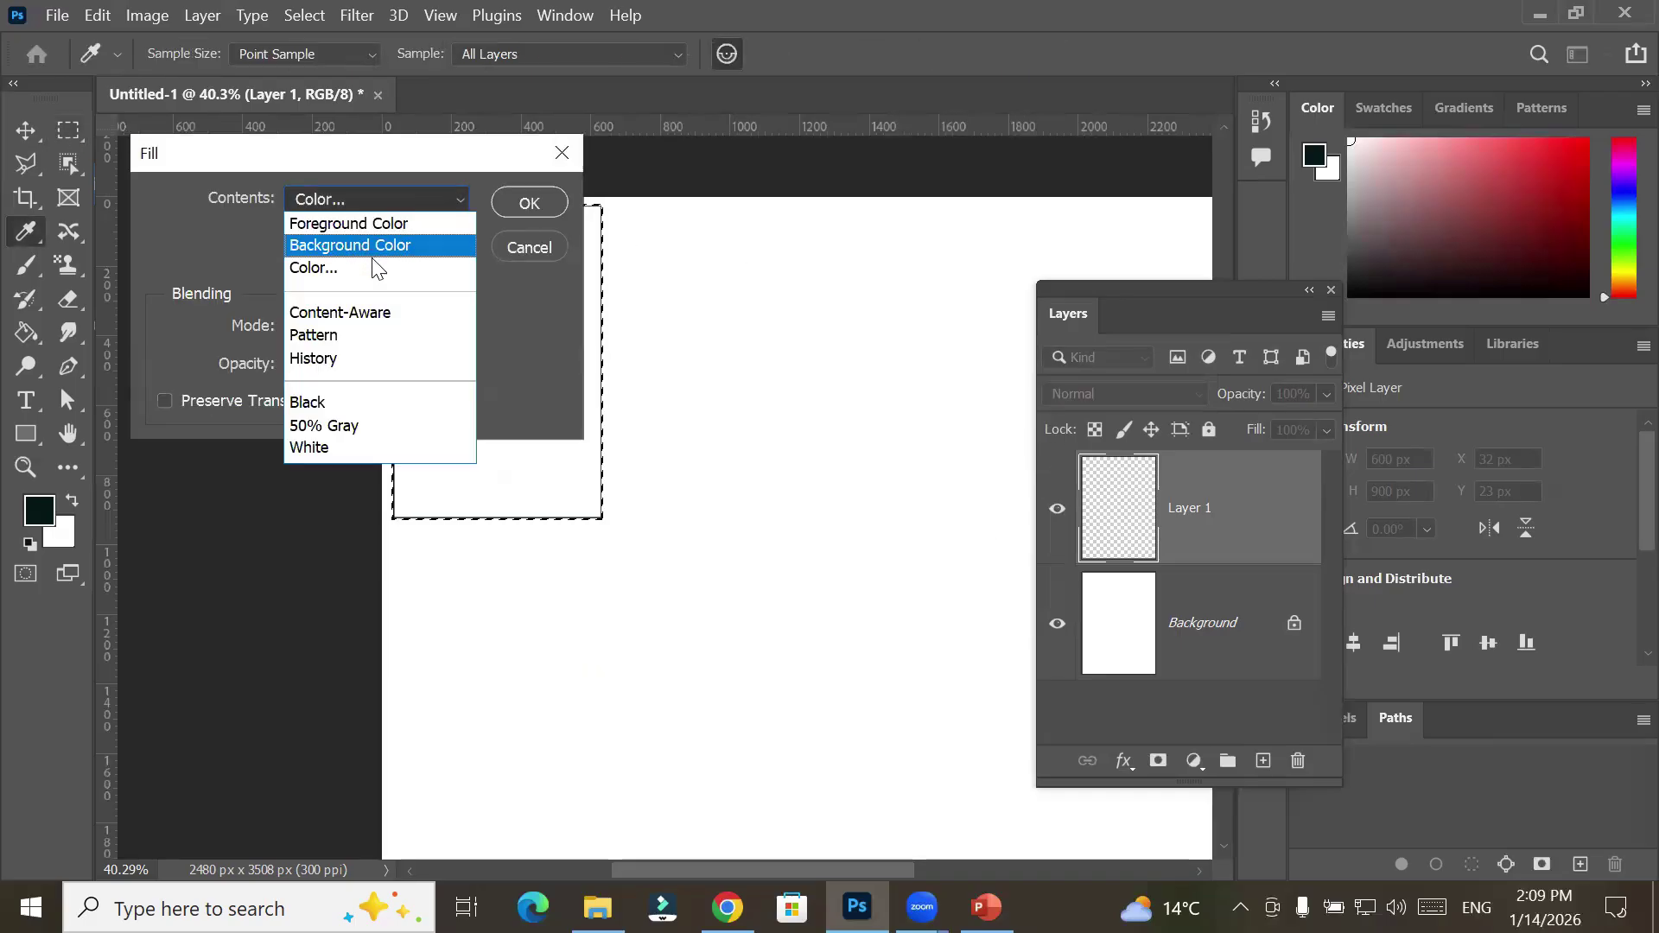
pyautogui.click(372, 266)
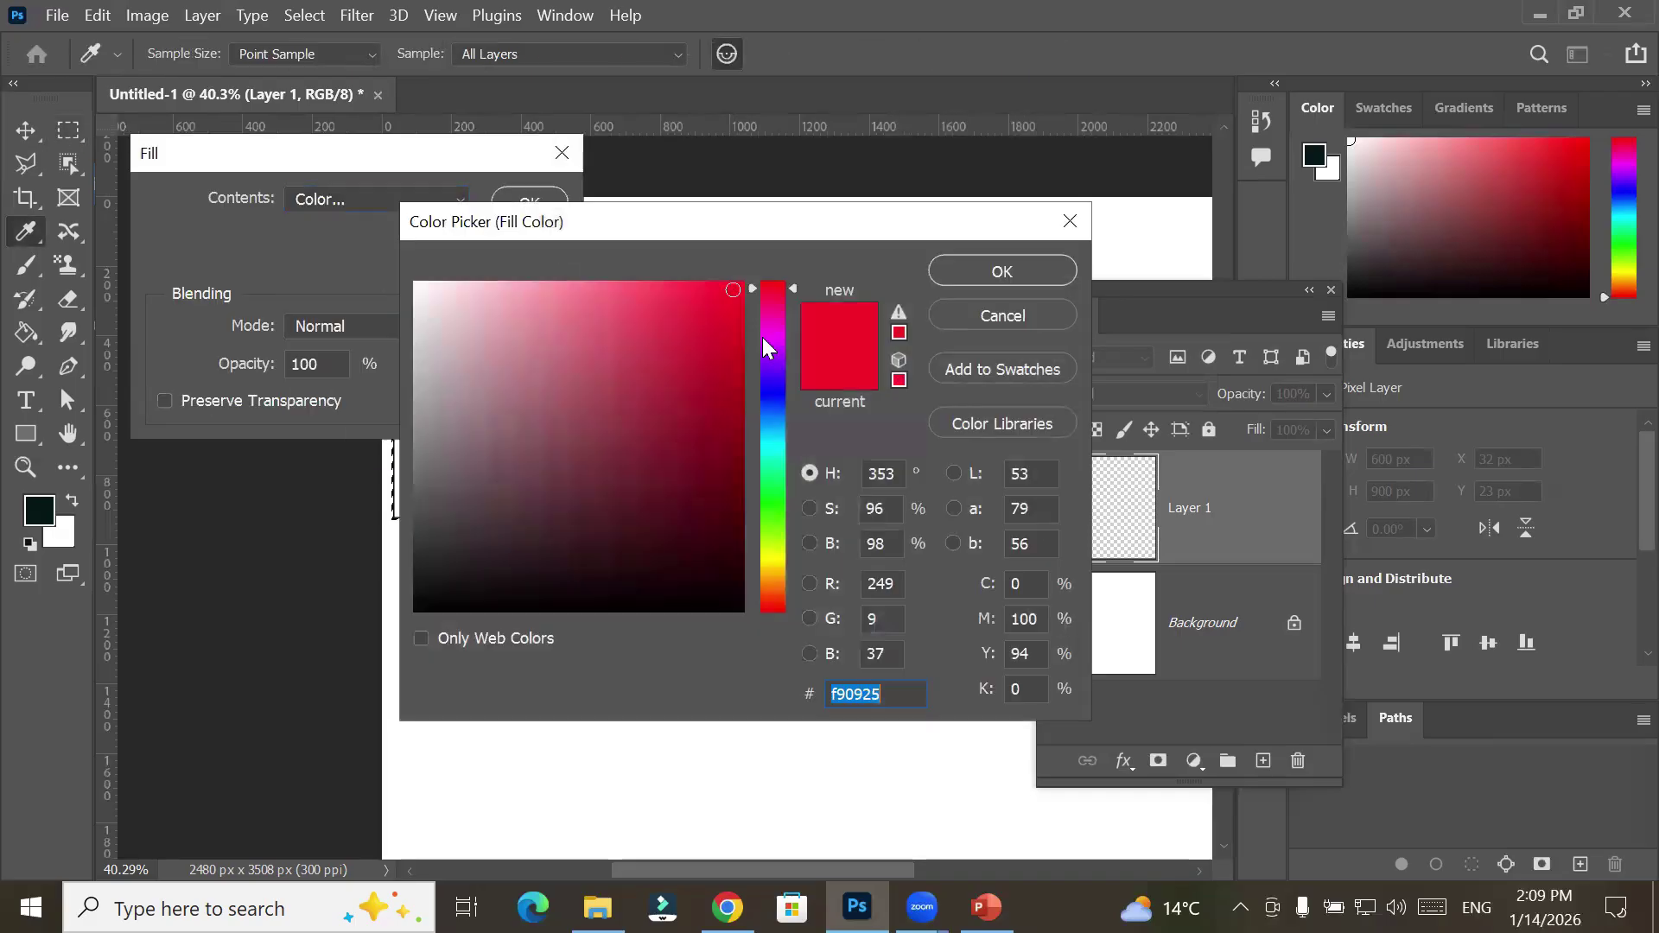
pyautogui.click(772, 441)
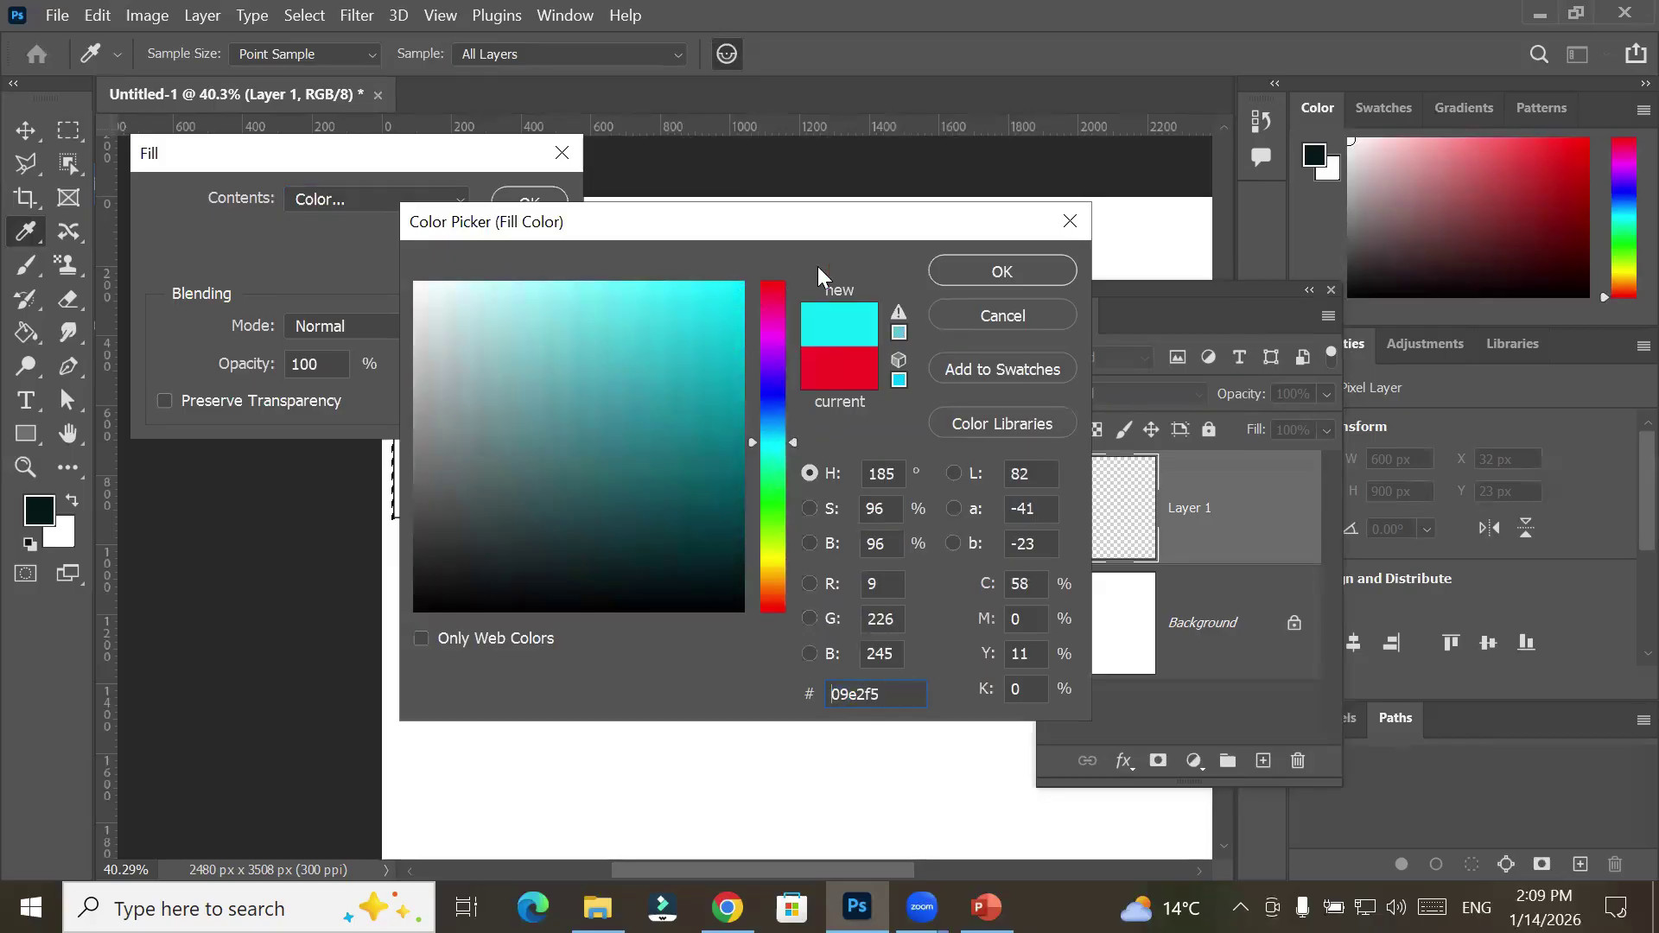
pyautogui.click(959, 271)
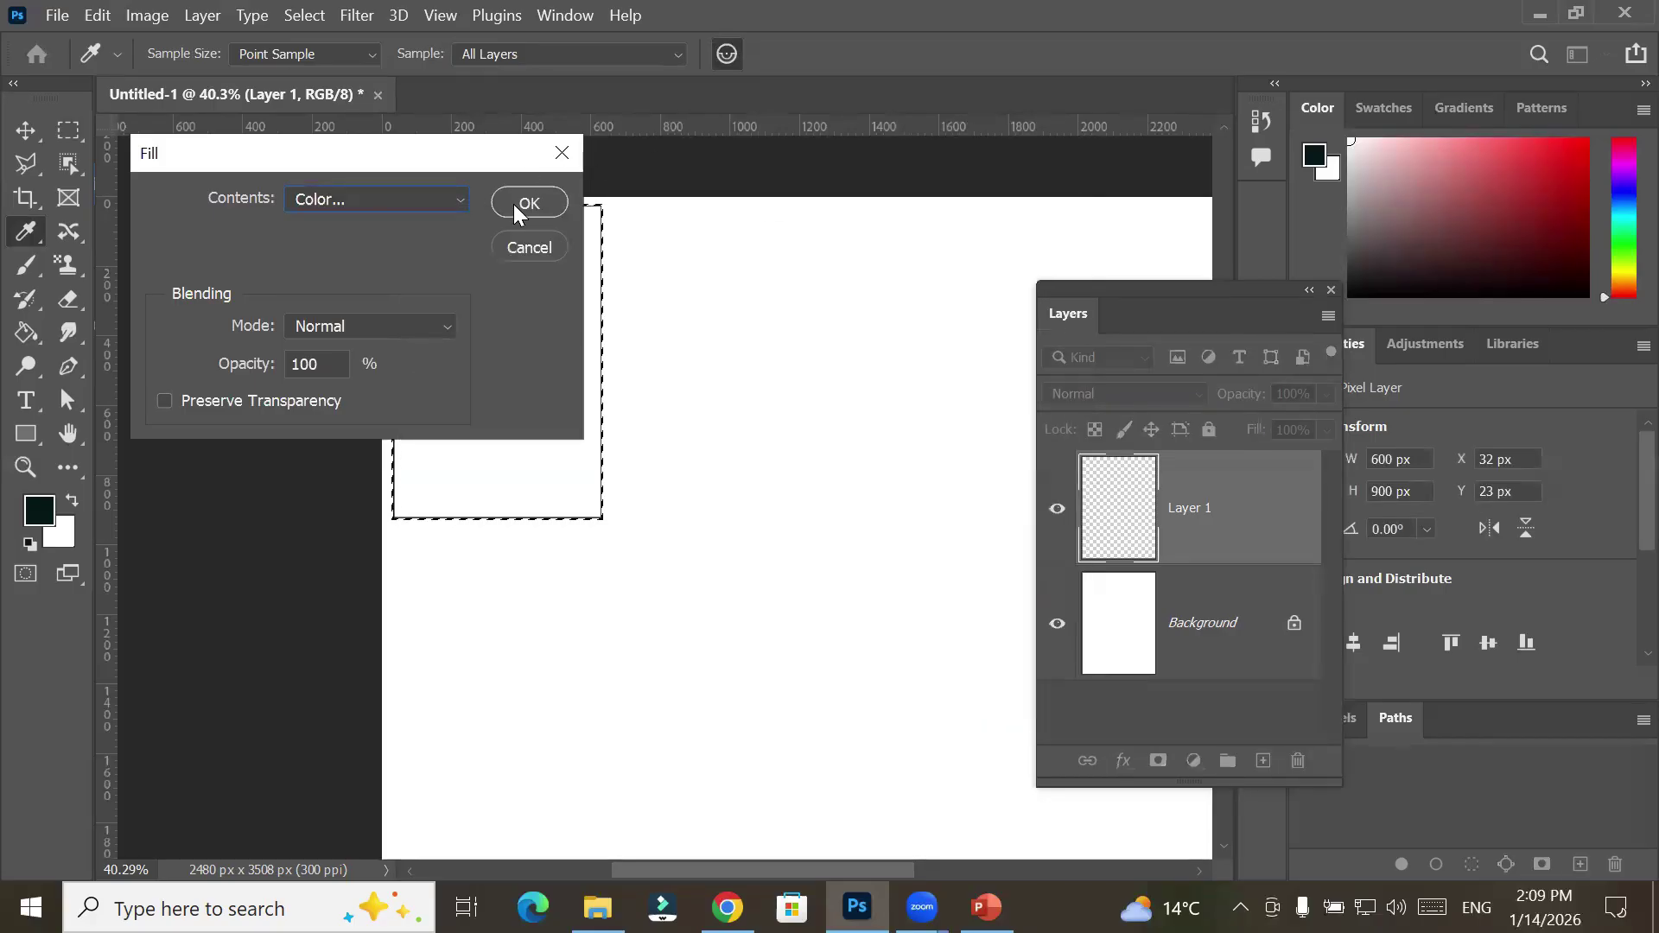
pyautogui.click(529, 202)
pyautogui.press('m')
# Convert the cyan rectangle's layer to a smart object and duplicate it twice into an evenly spaced row of three
pyautogui.scroll(-1, 659, 328)
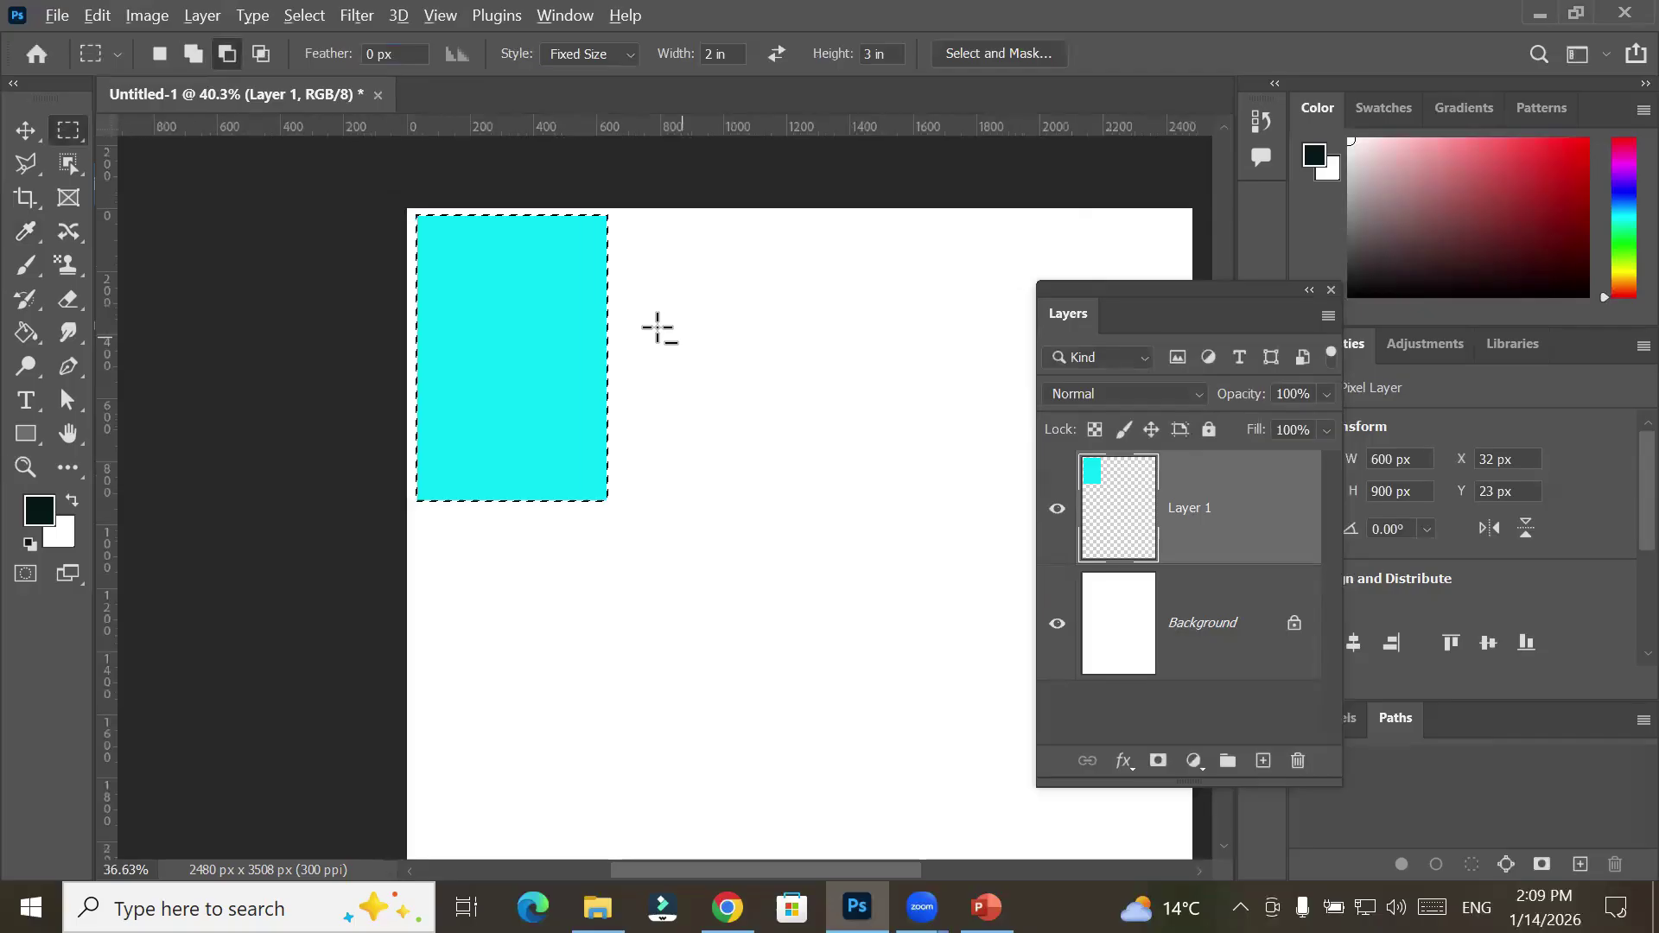
pyautogui.scroll(-7, 659, 329)
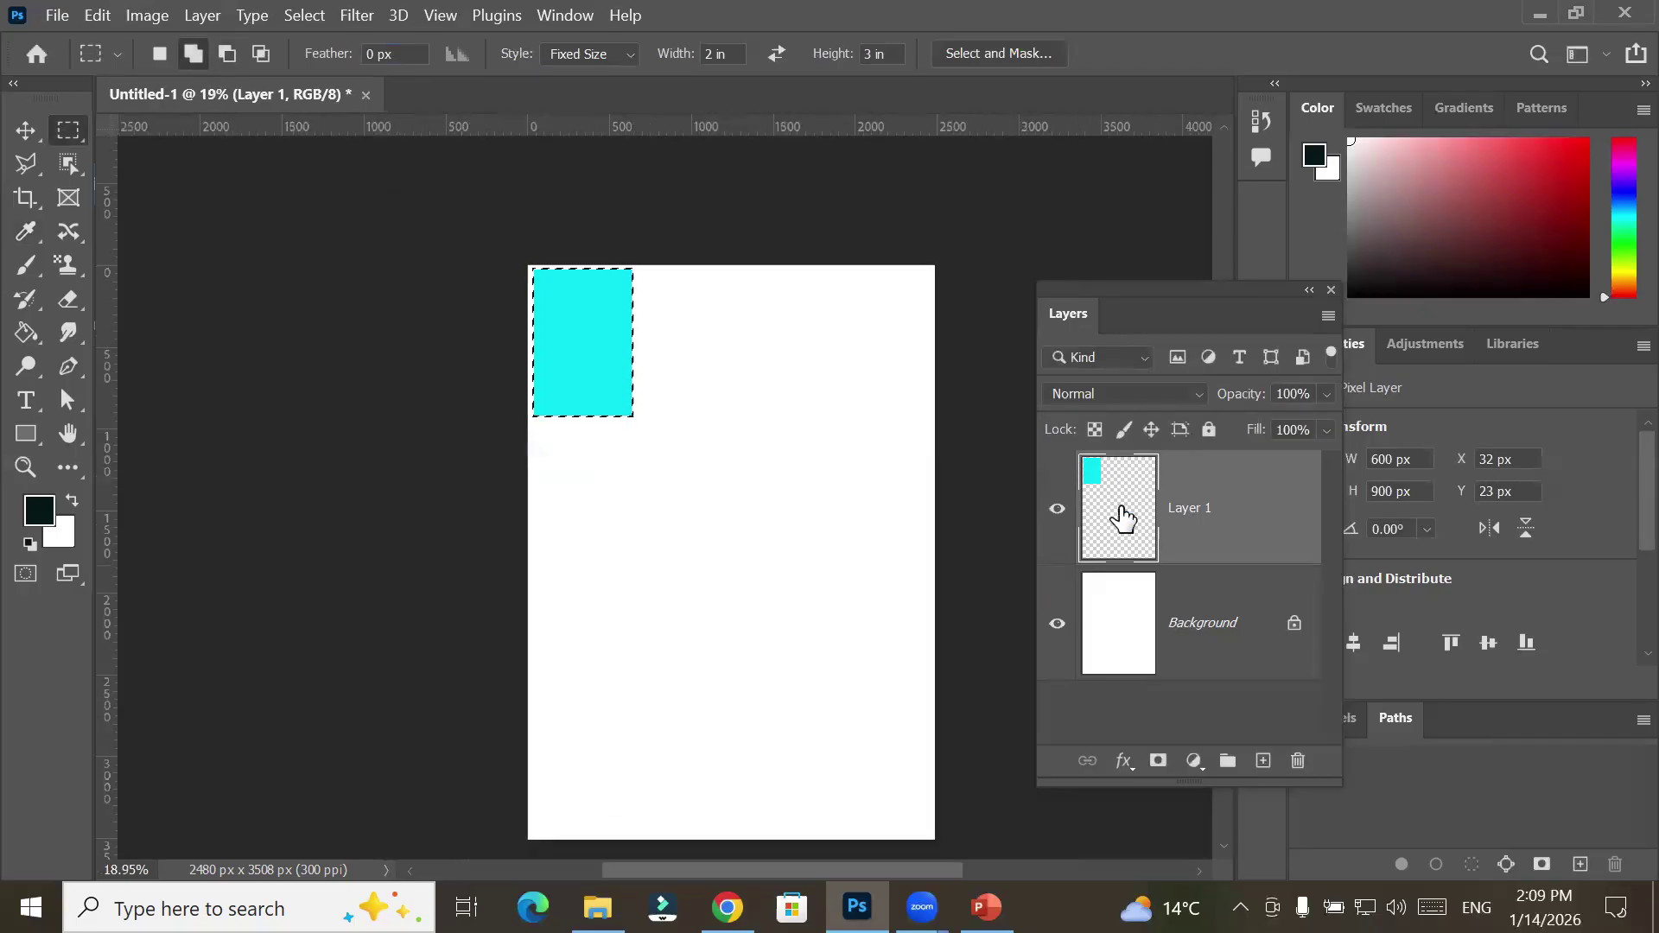
pyautogui.rightClick(1177, 505)
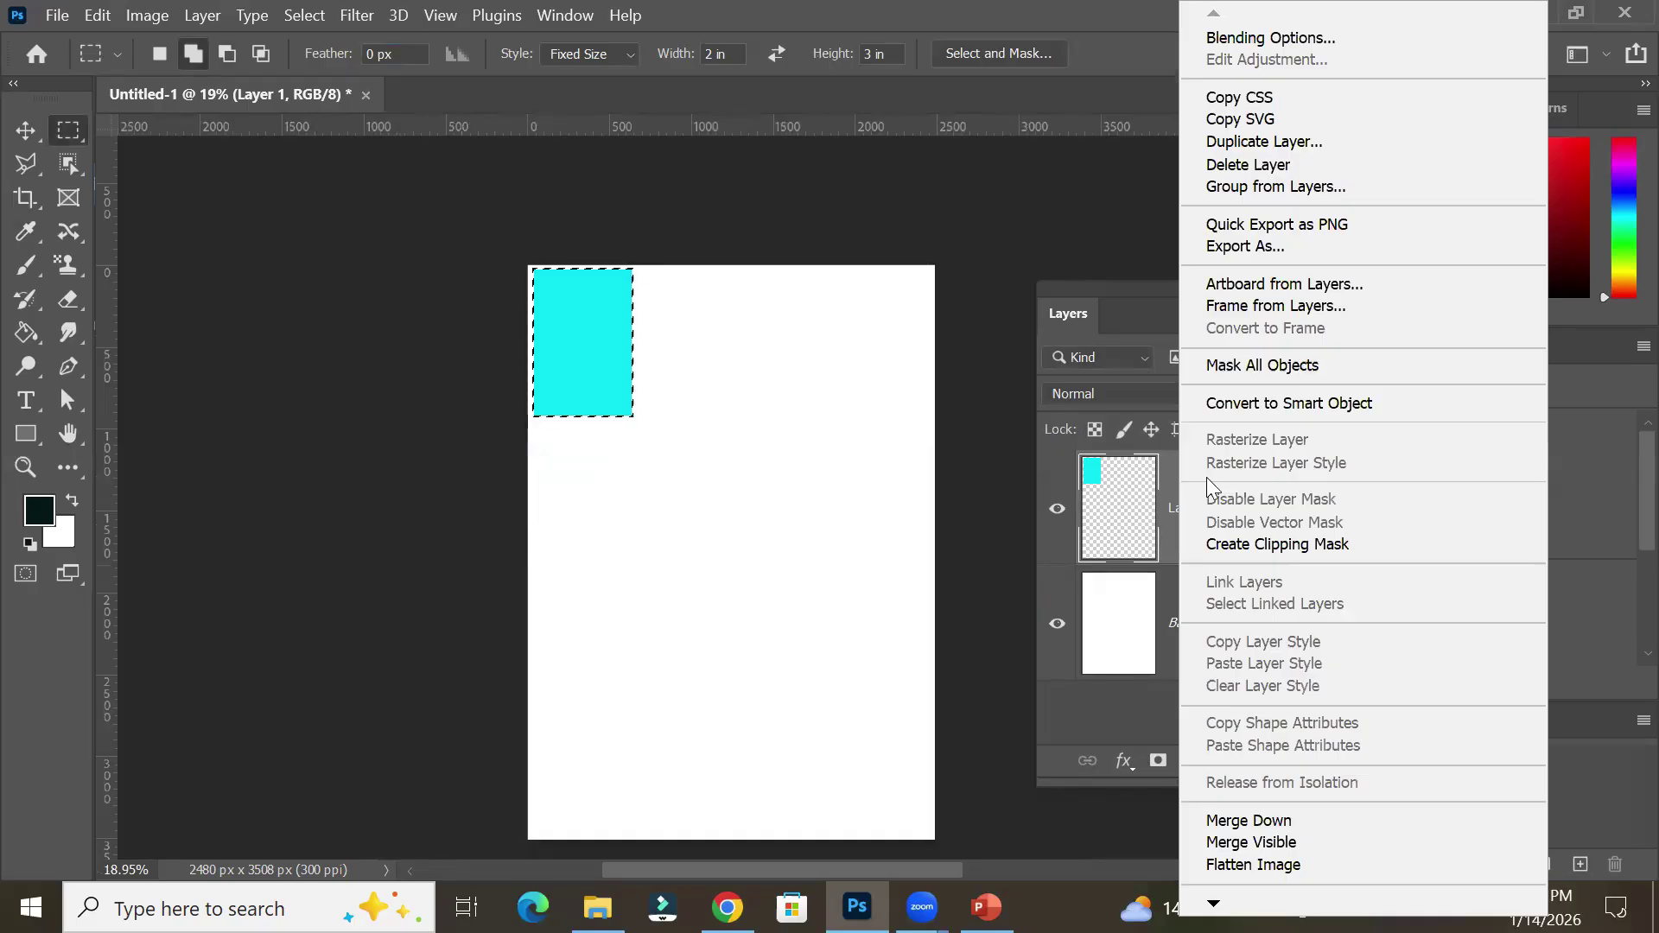
pyautogui.click(1286, 404)
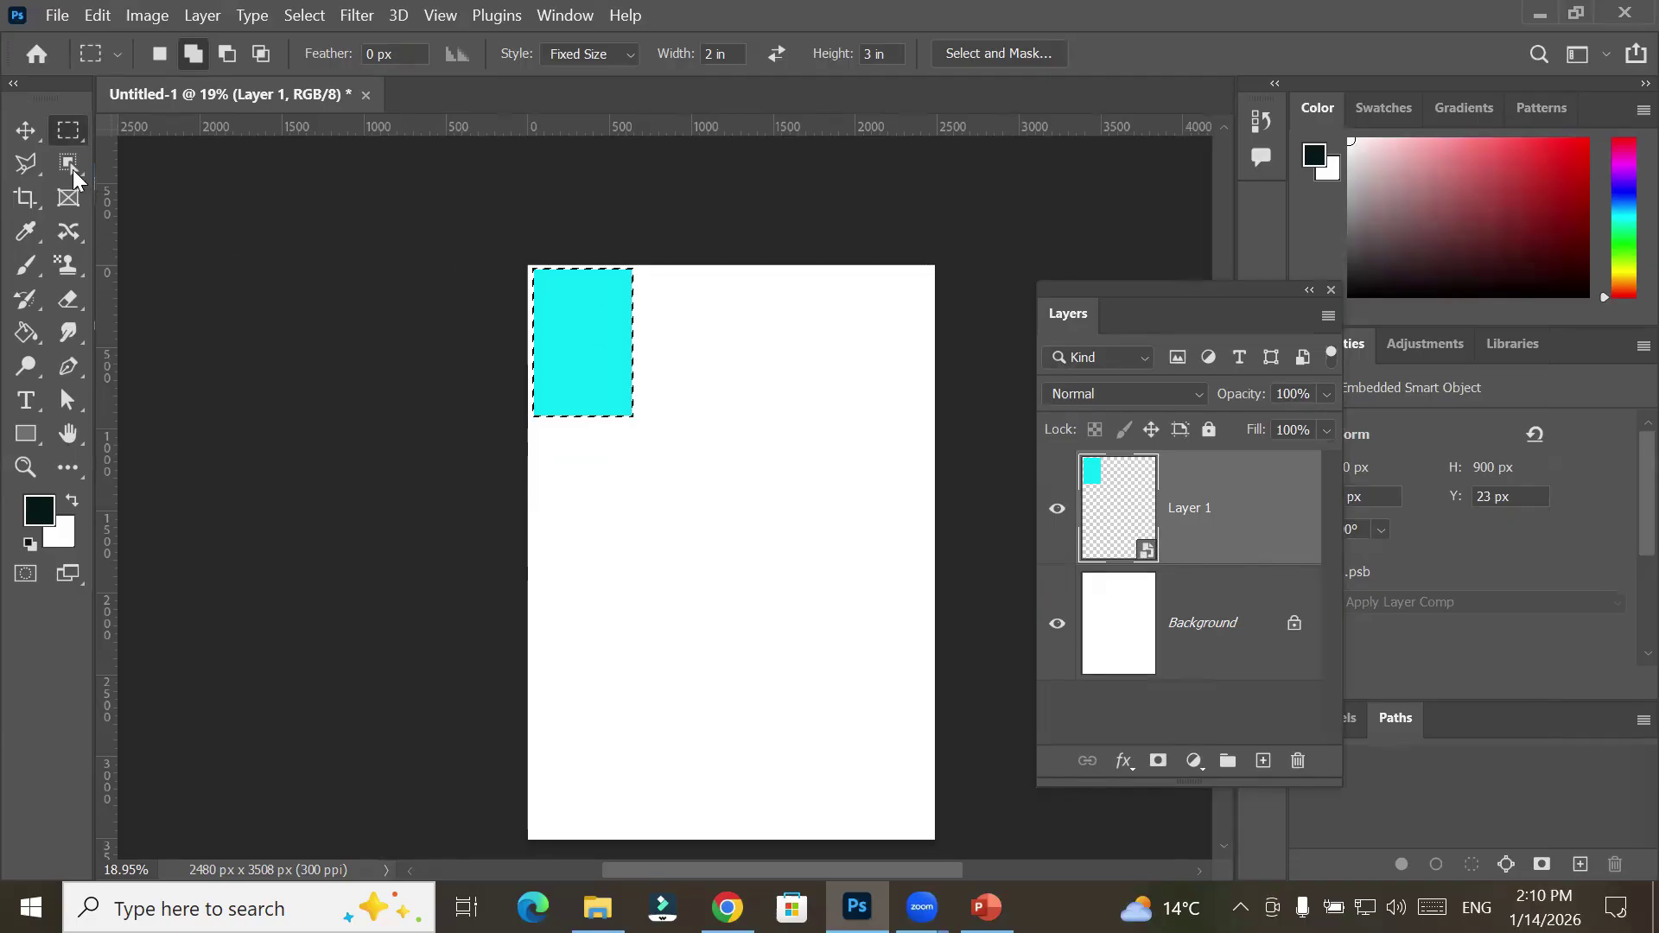
pyautogui.click(19, 132)
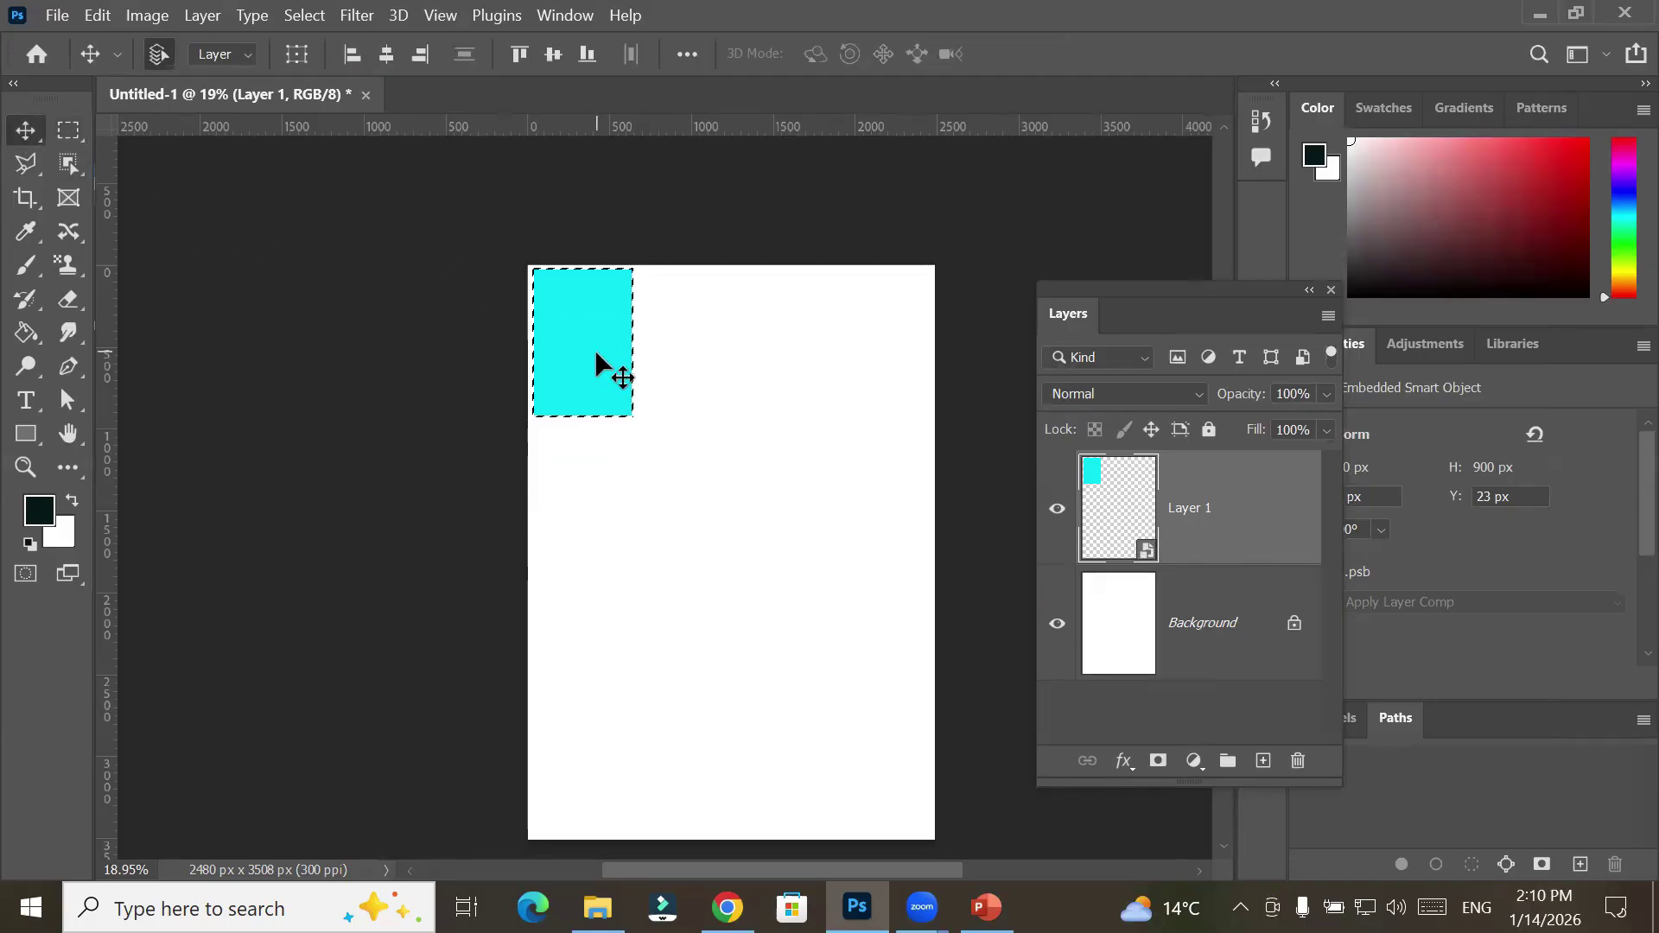
pyautogui.moveTo(596, 354); pyautogui.dragTo(815, 360)
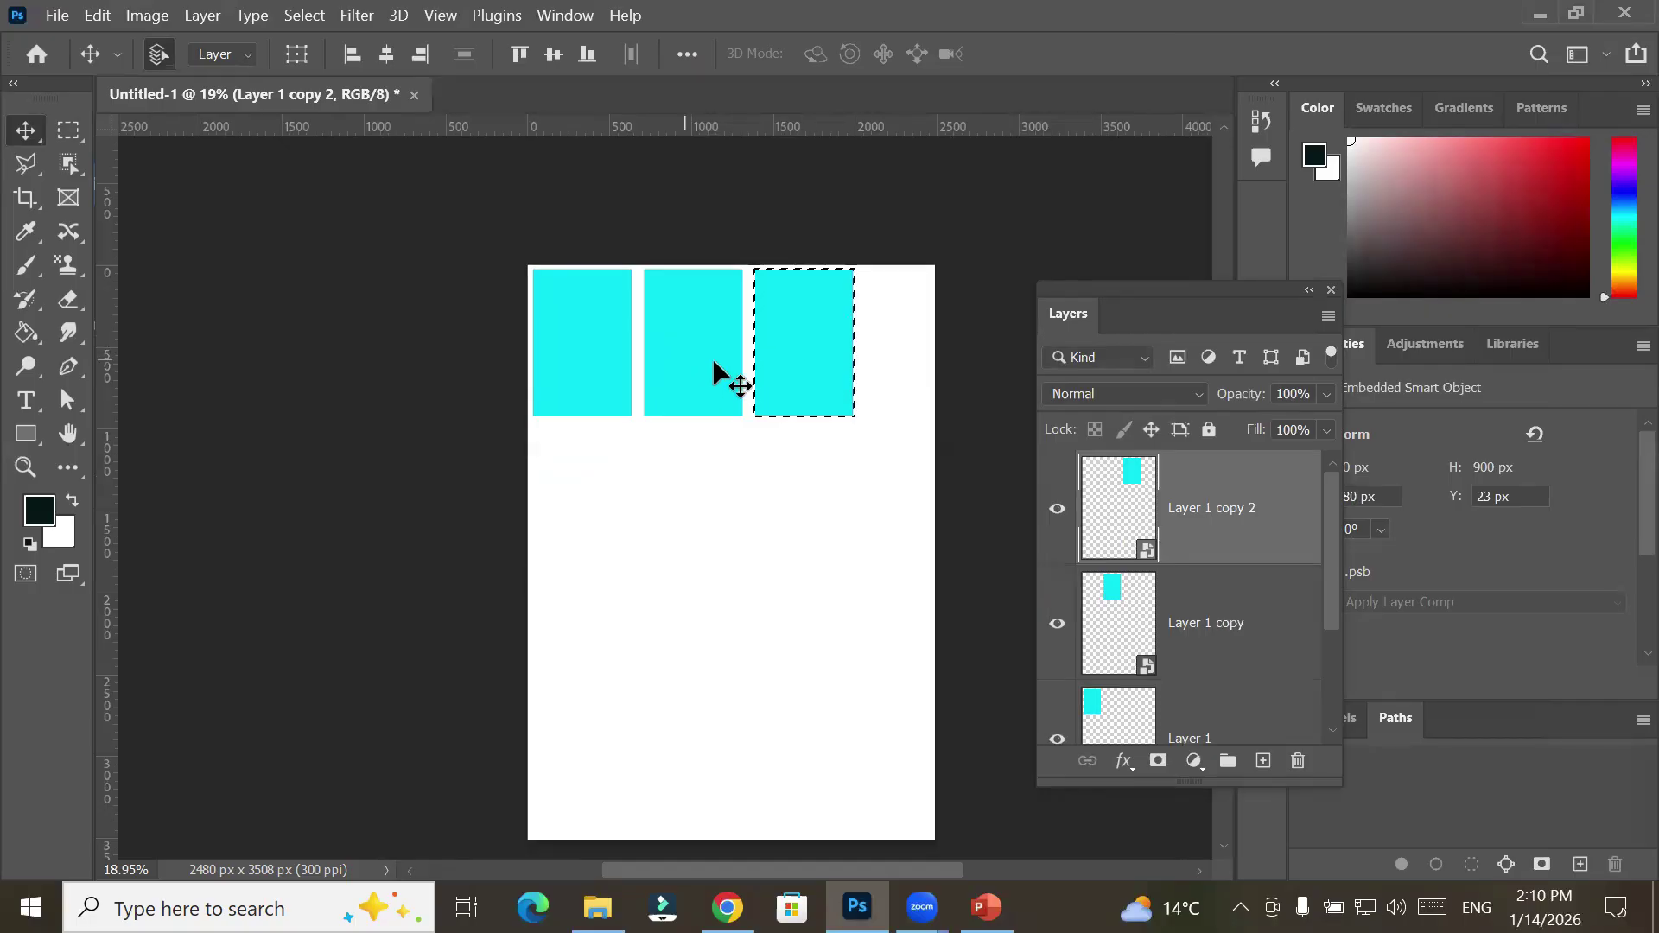
# Shift the row of three rectangles to centre it on the page and copy it twice downward into a 3 x 3 grid
pyautogui.moveTo(453, 229); pyautogui.dragTo(888, 452)
pyautogui.moveTo(834, 367); pyautogui.dragTo(868, 372)
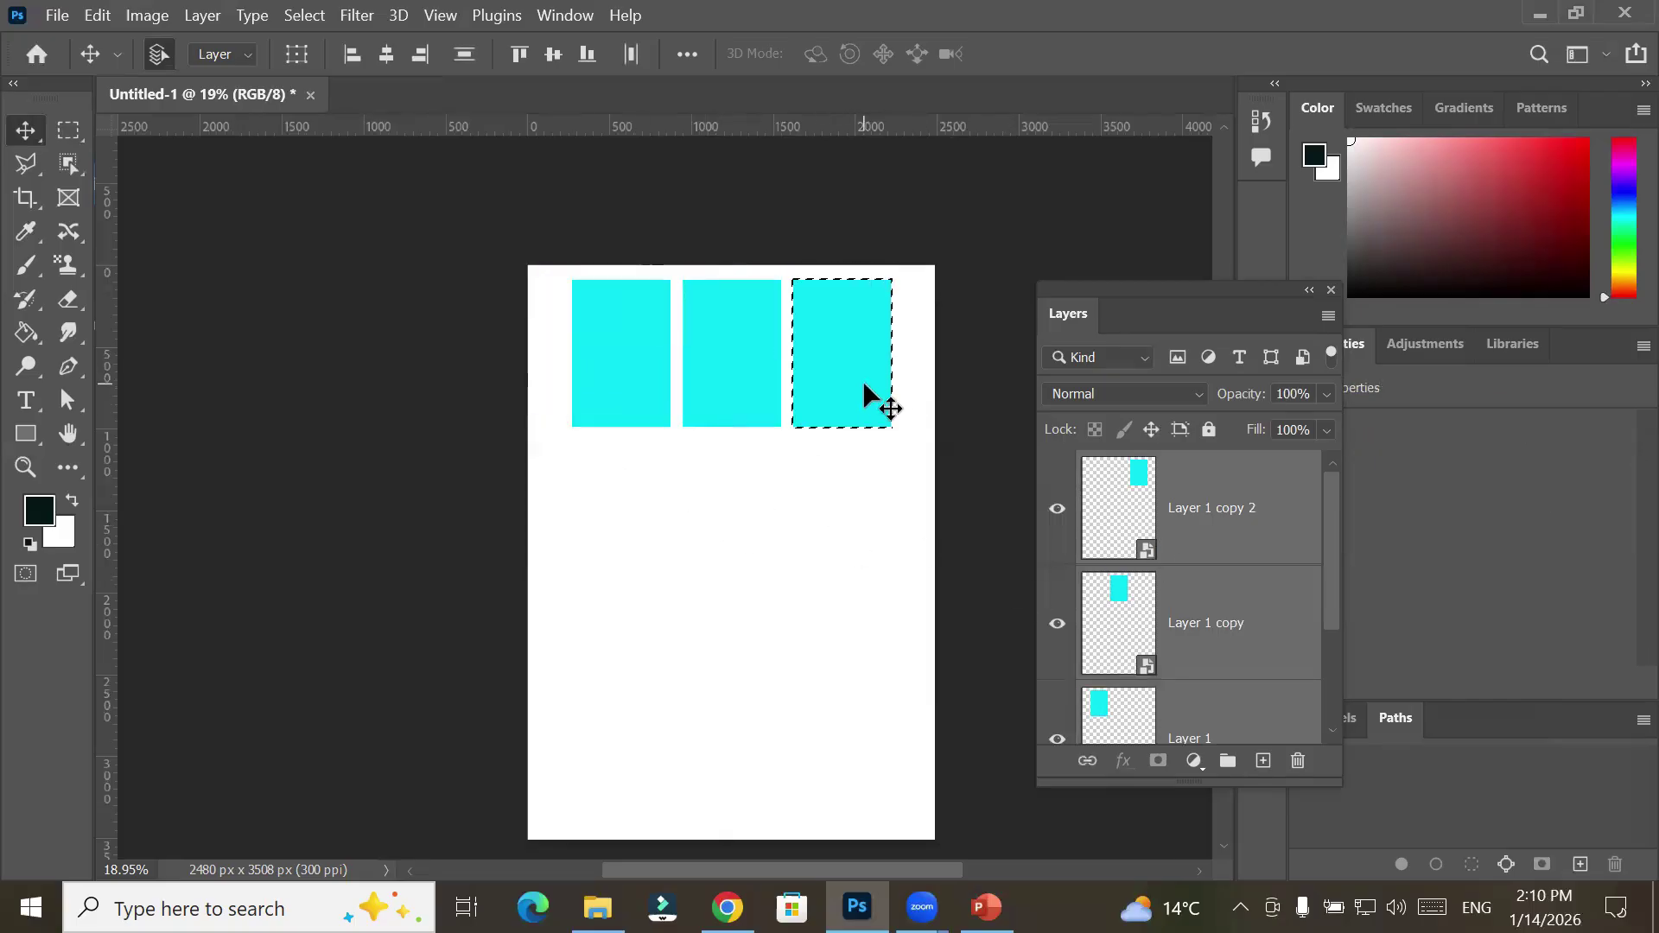
pyautogui.moveTo(861, 380); pyautogui.dragTo(859, 721)
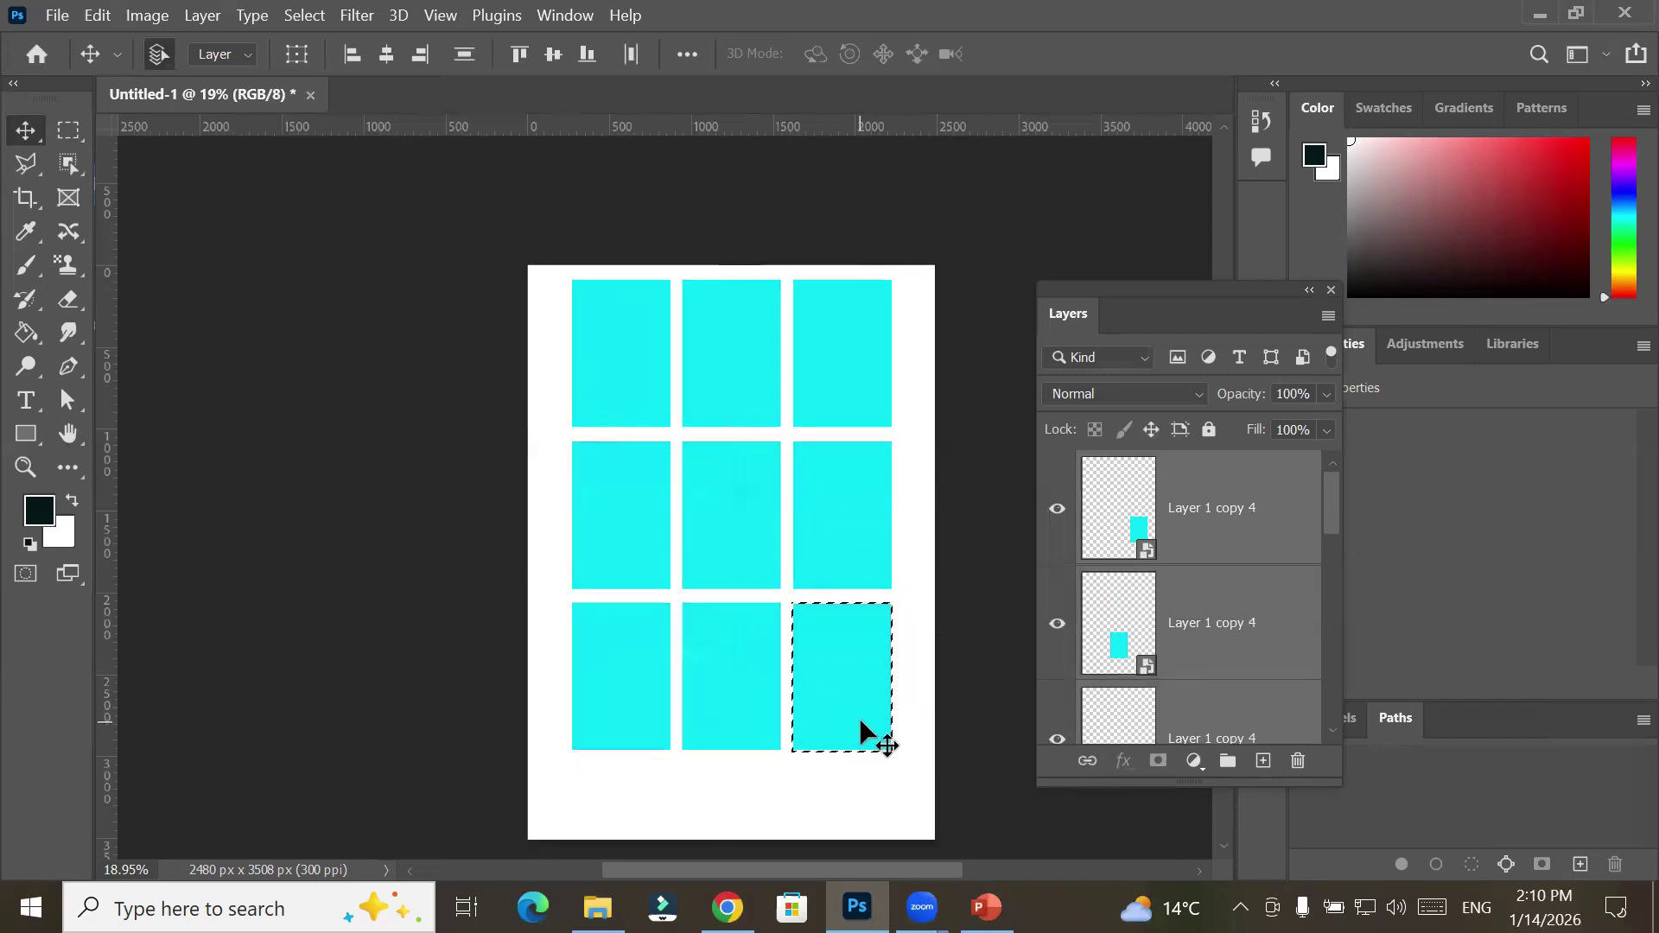
pyautogui.scroll(-1, 1338, 591)
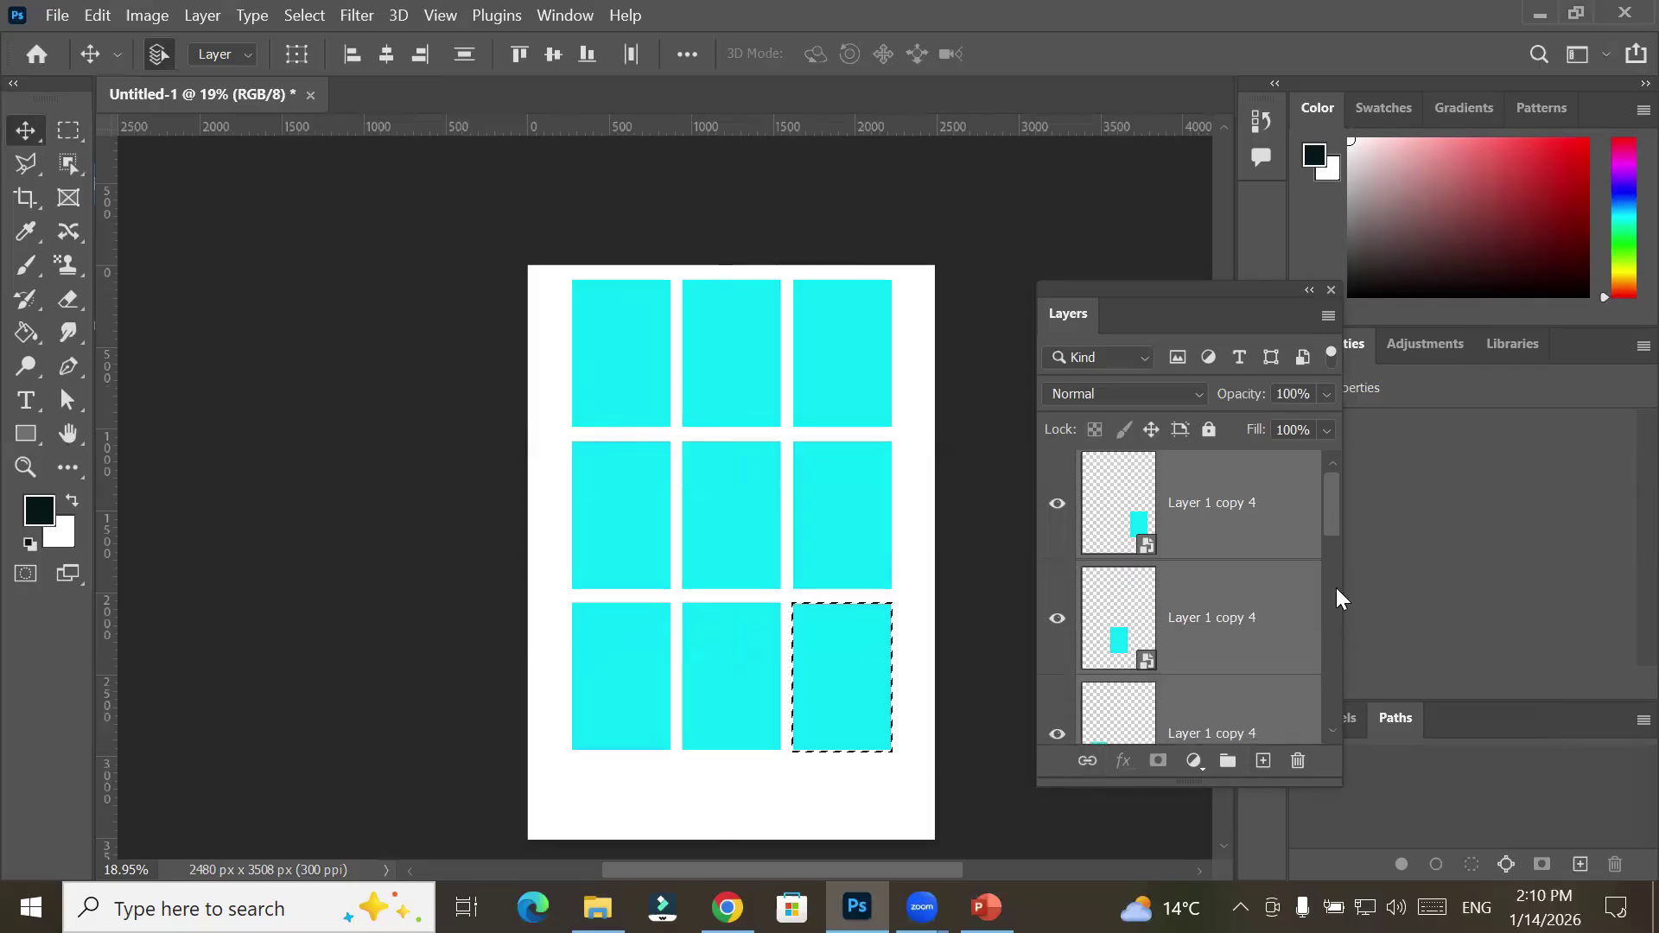
# Open the contents of the smart object Layer 1, the grid's upper-left cyan placeholder, for editing
pyautogui.scroll(-10, 1337, 605)
pyautogui.click(1134, 576)
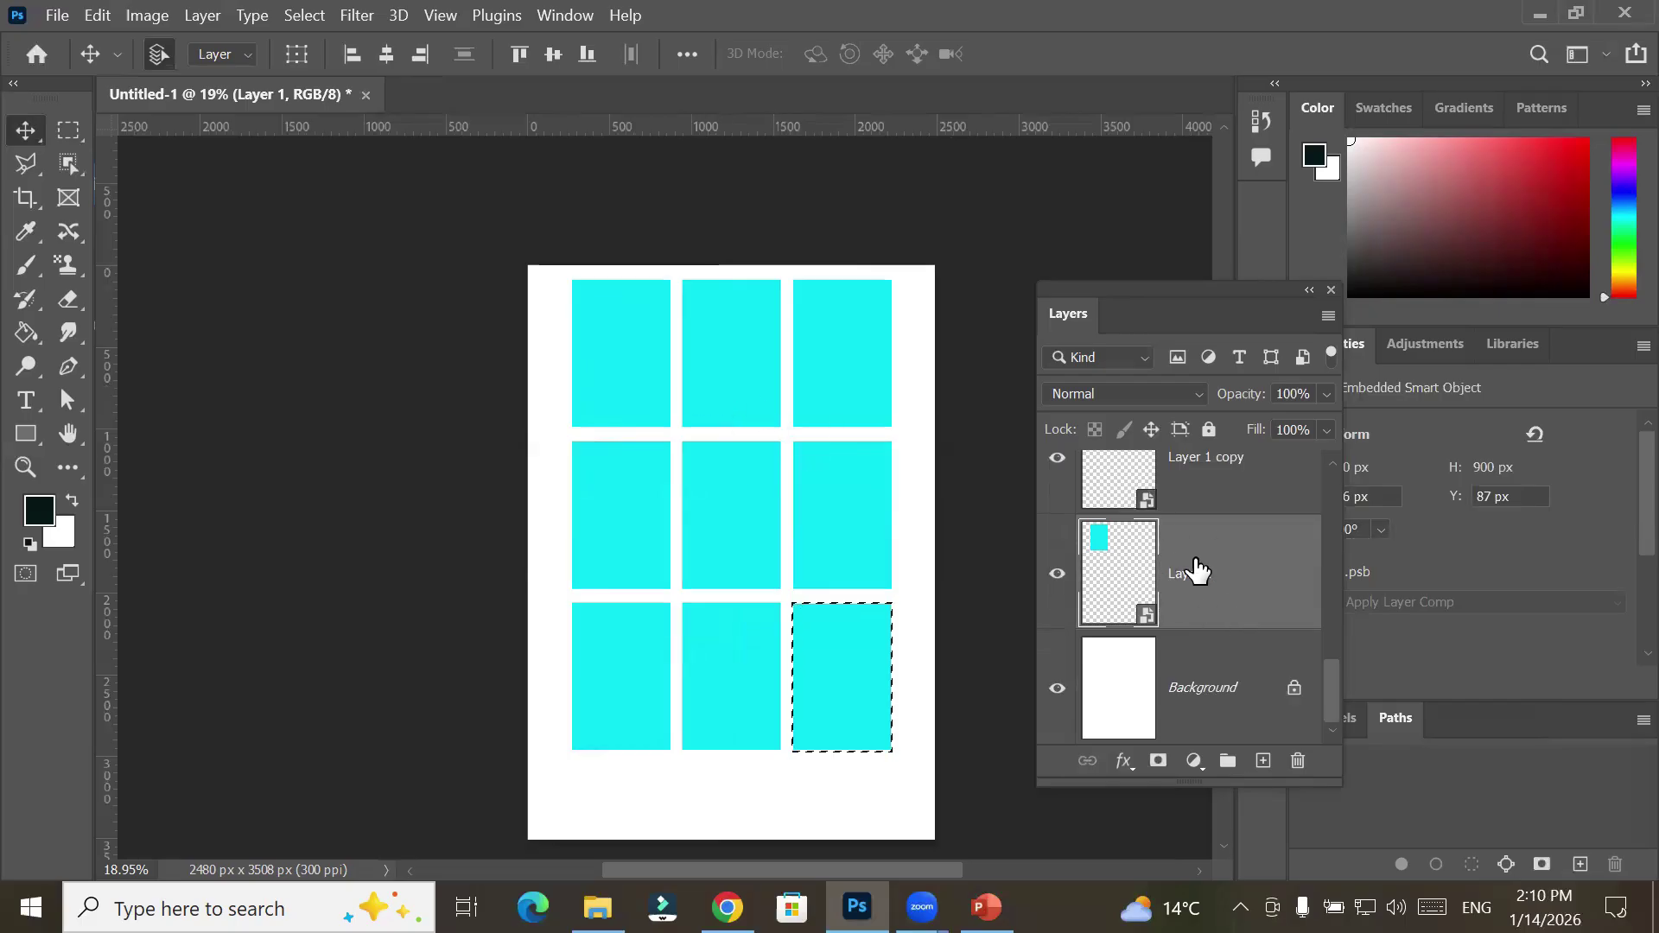
pyautogui.doubleClick(1129, 590)
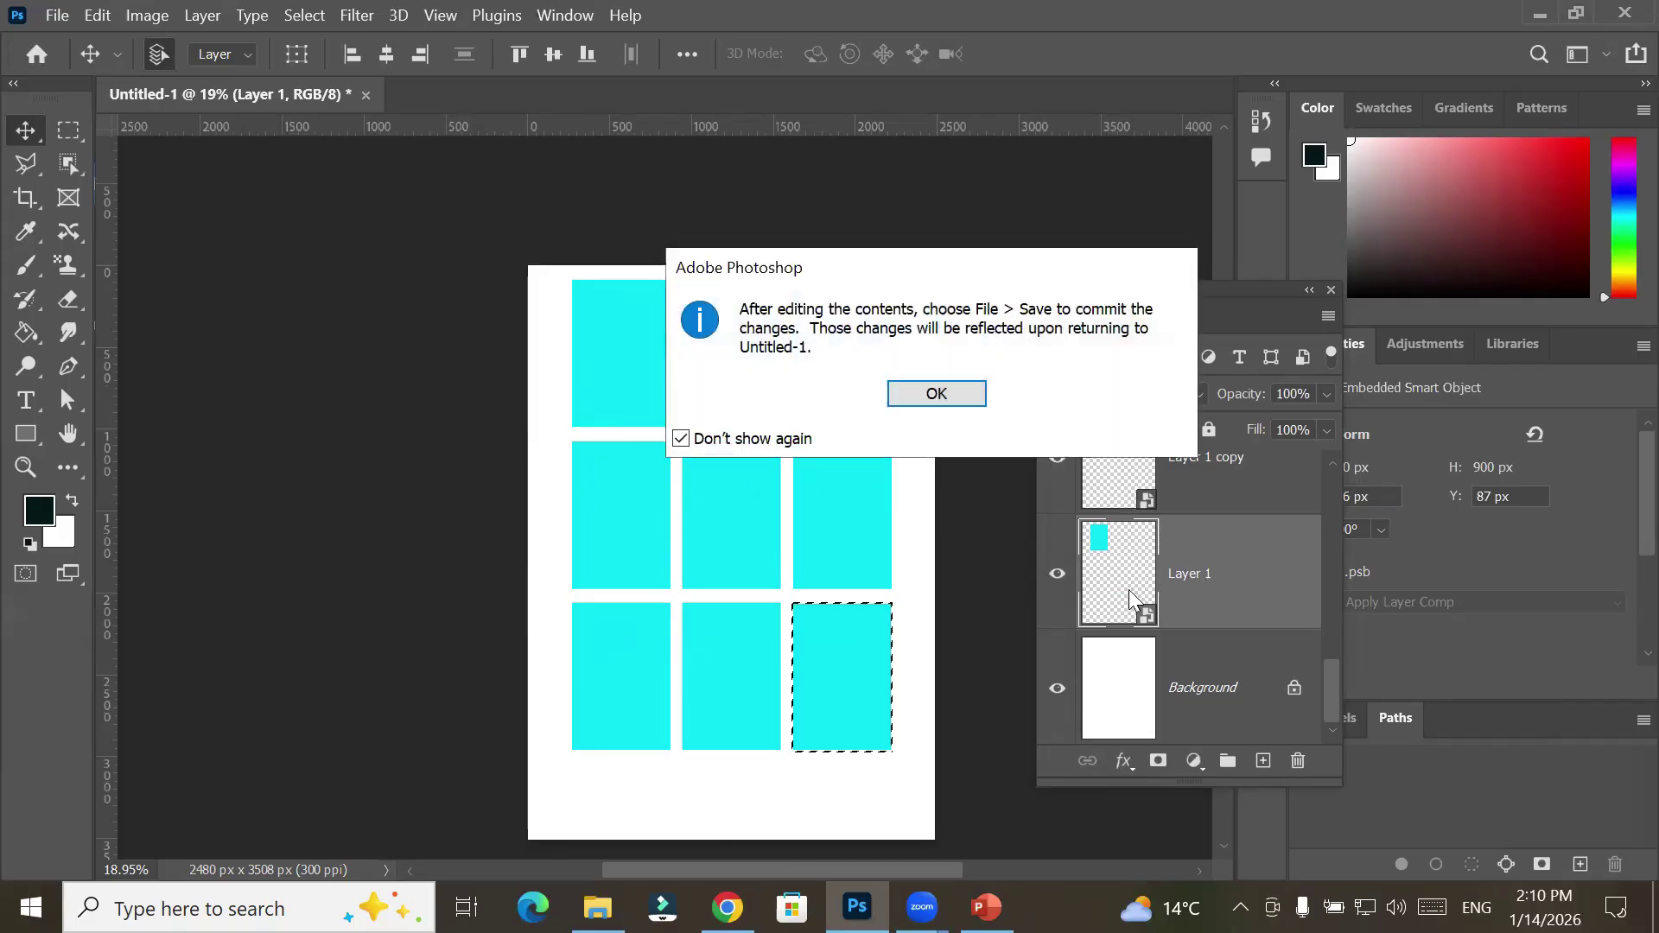
pyautogui.click(929, 396)
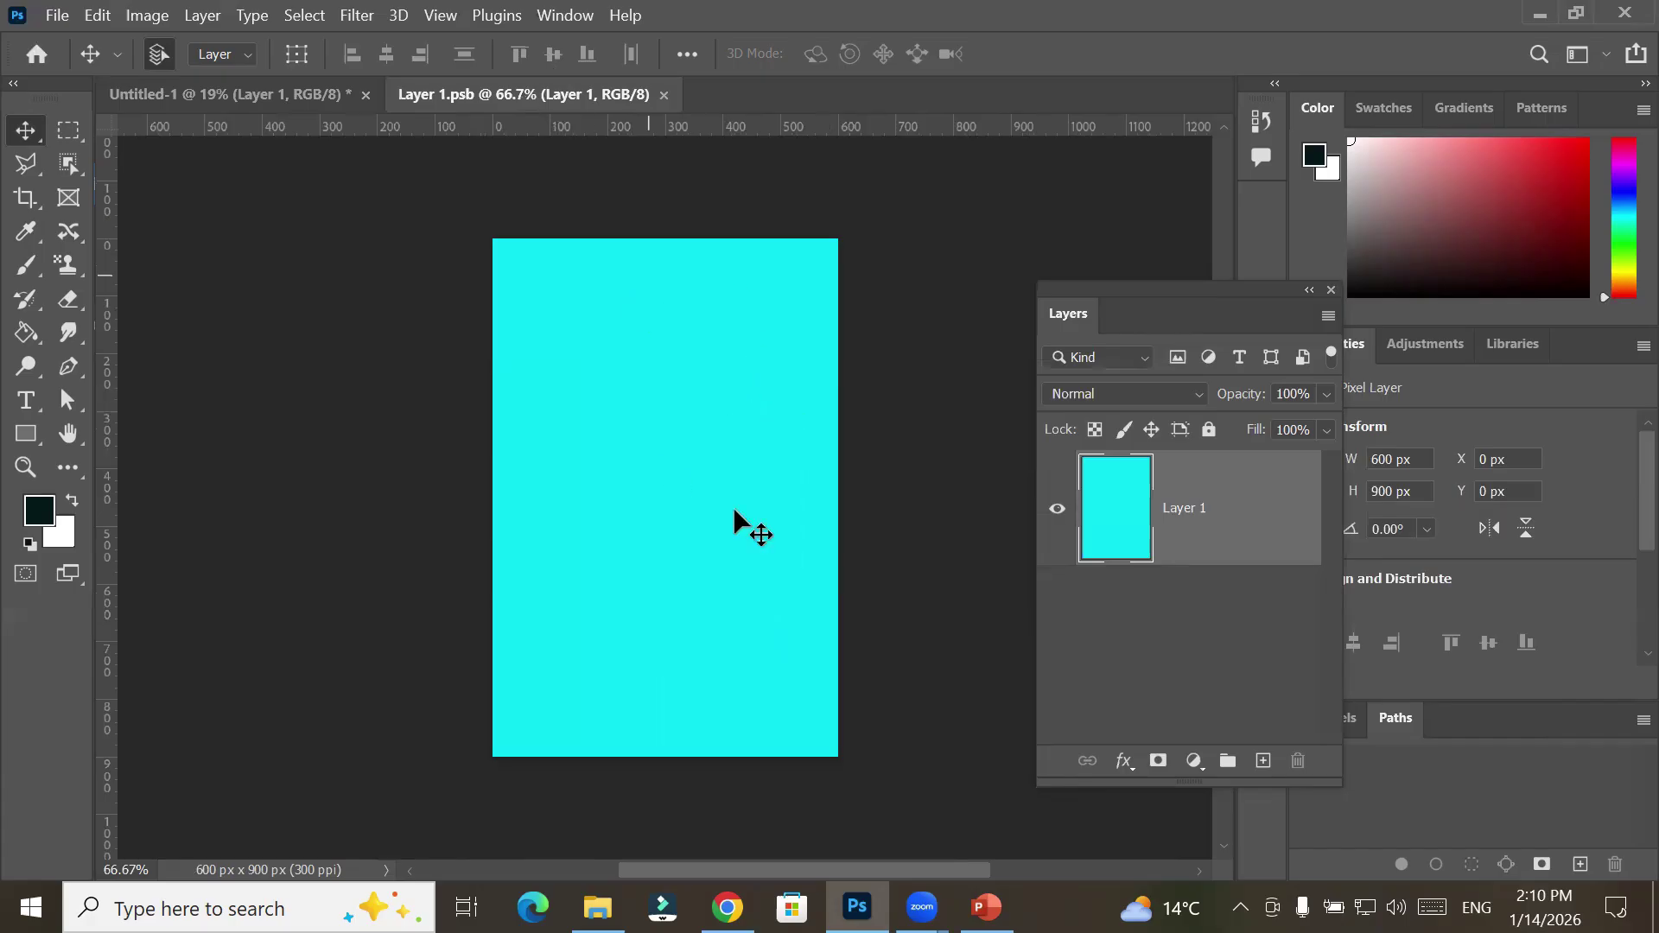
pyautogui.click(212, 85)
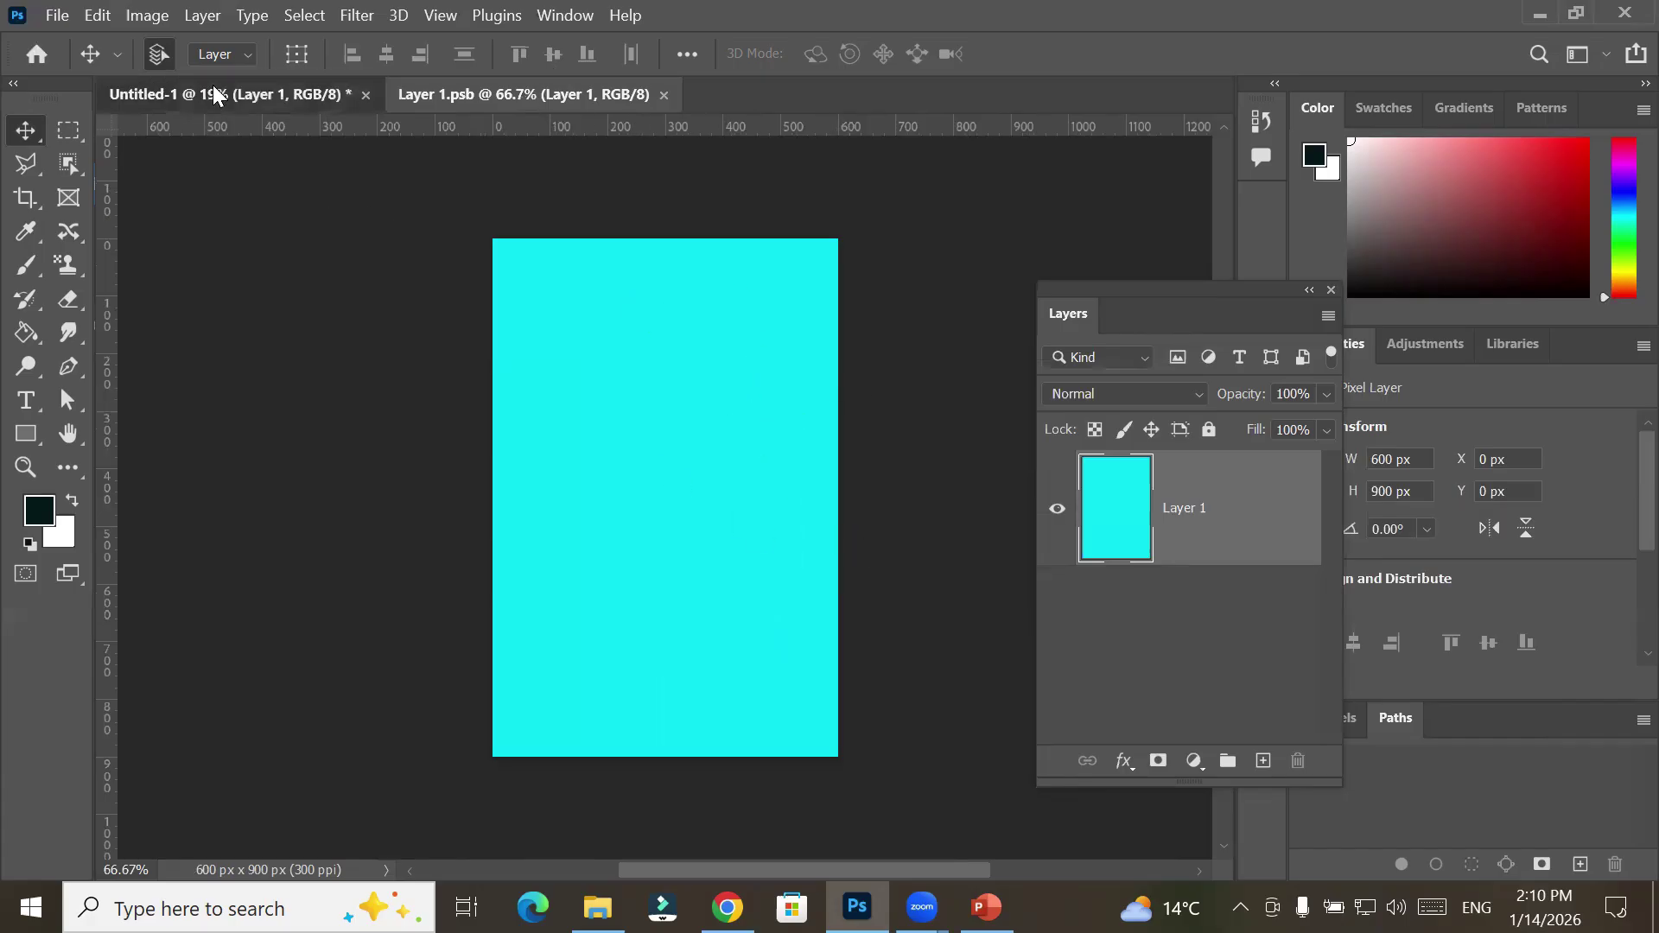
pyautogui.click(501, 98)
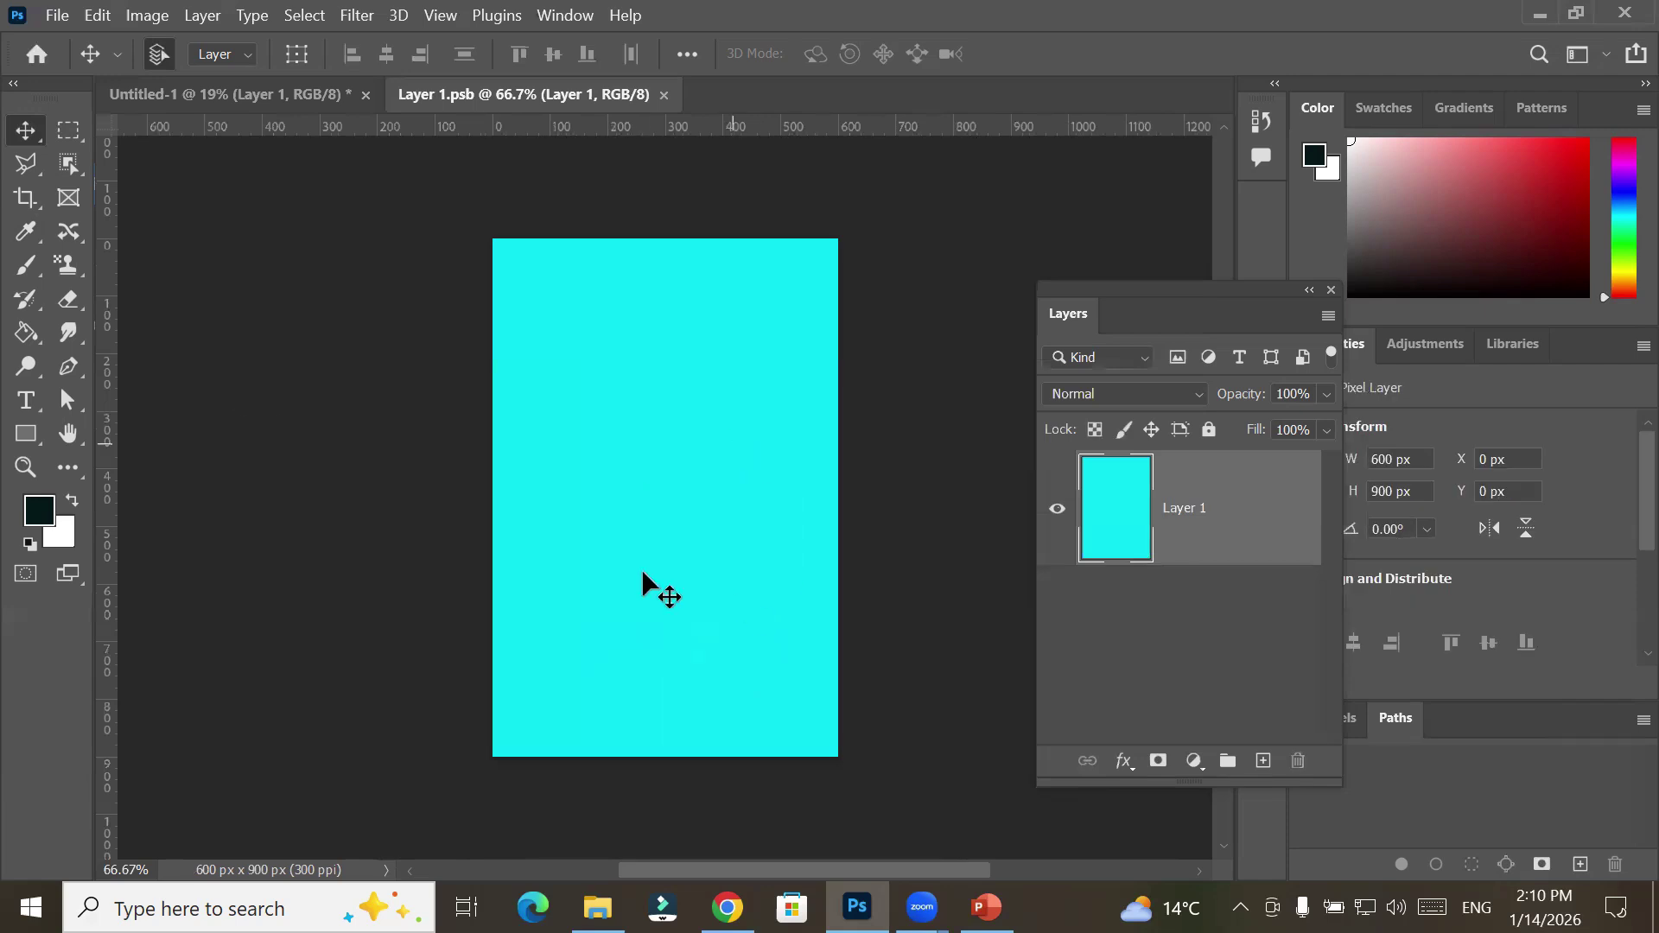
# Place the portrait of the dark-haired woman in a denim jacket as an embedded image, then save and close the smart object's contents
pyautogui.click(57, 14)
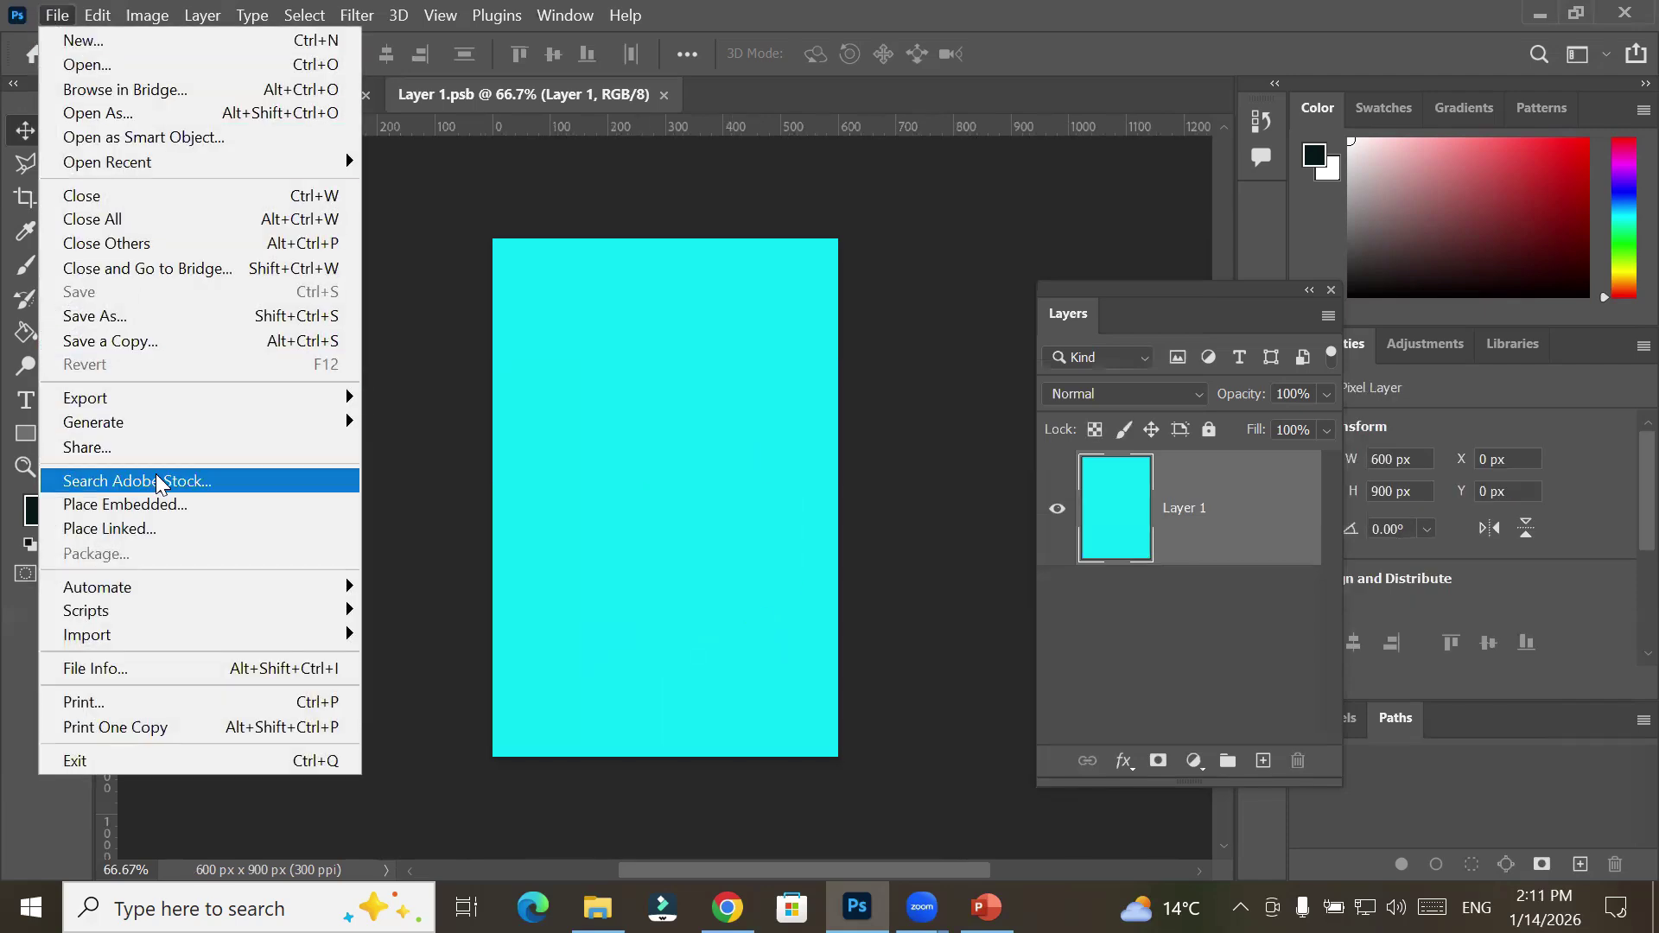
pyautogui.click(159, 505)
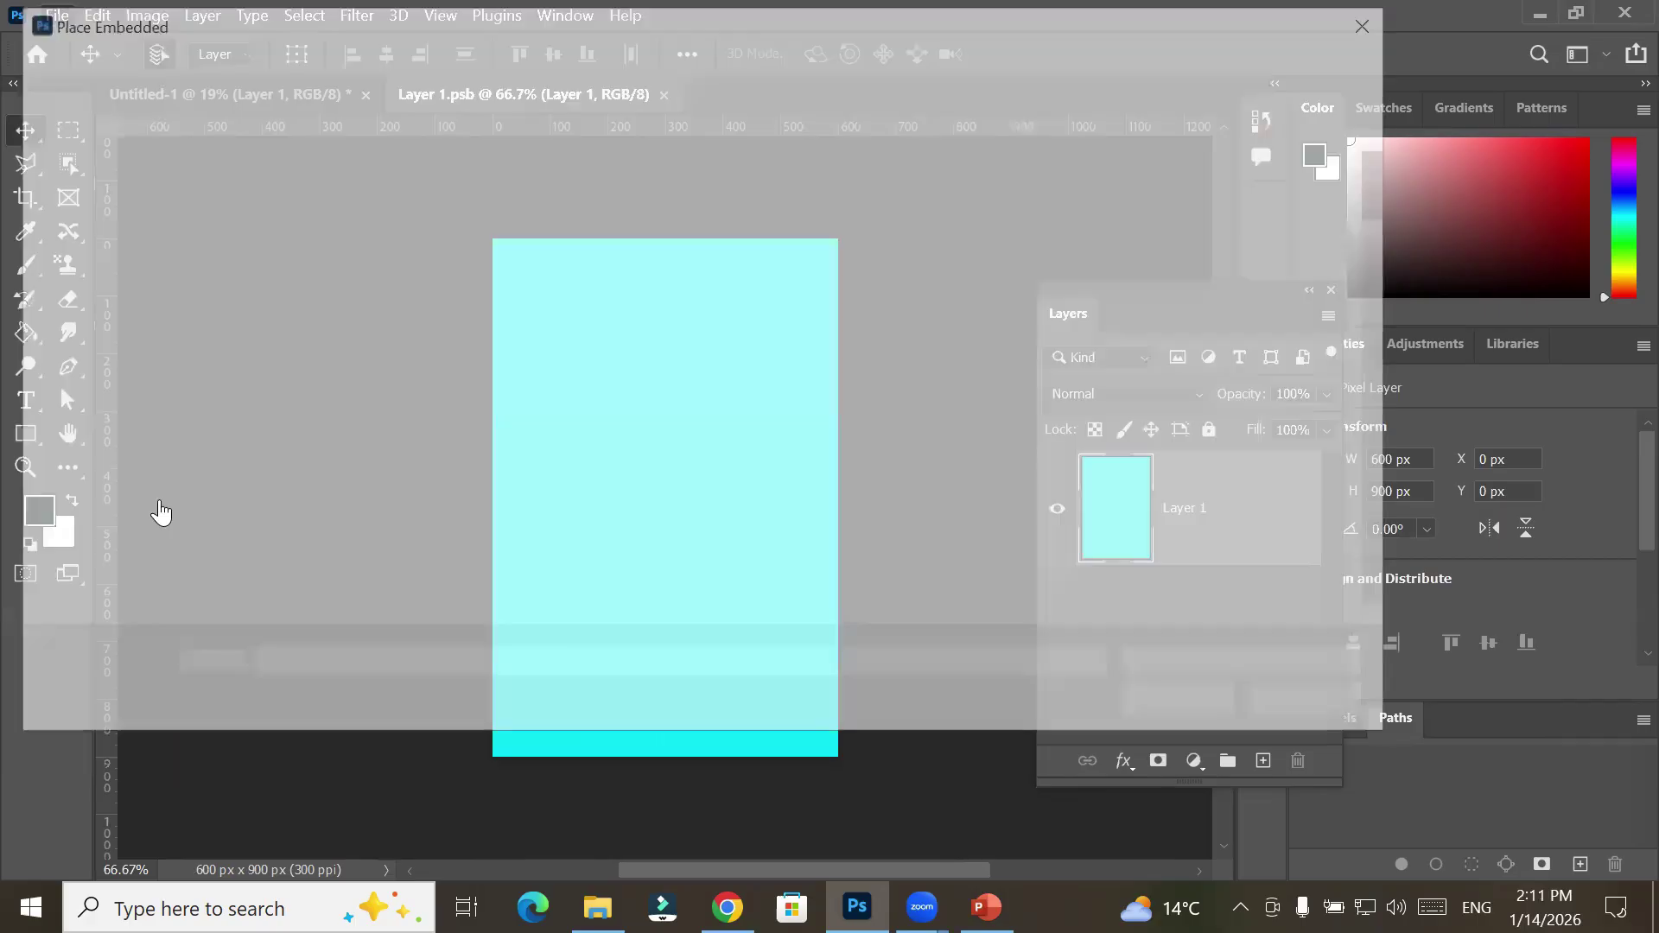
pyautogui.scroll(-5, 812, 396)
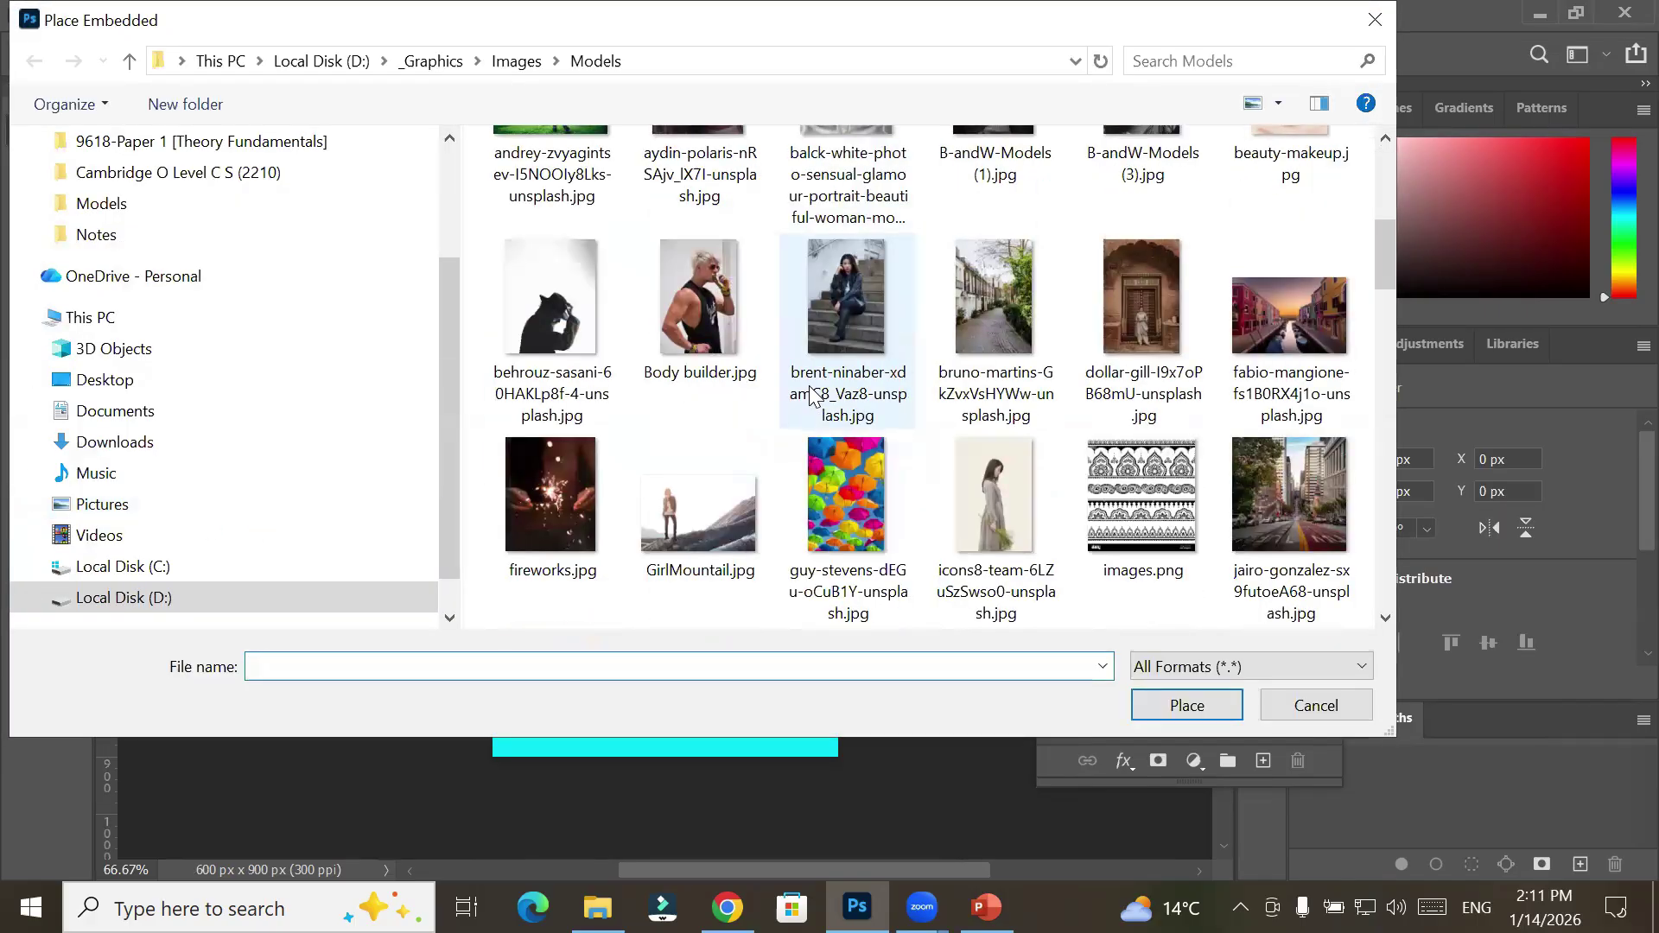
pyautogui.scroll(-3, 812, 396)
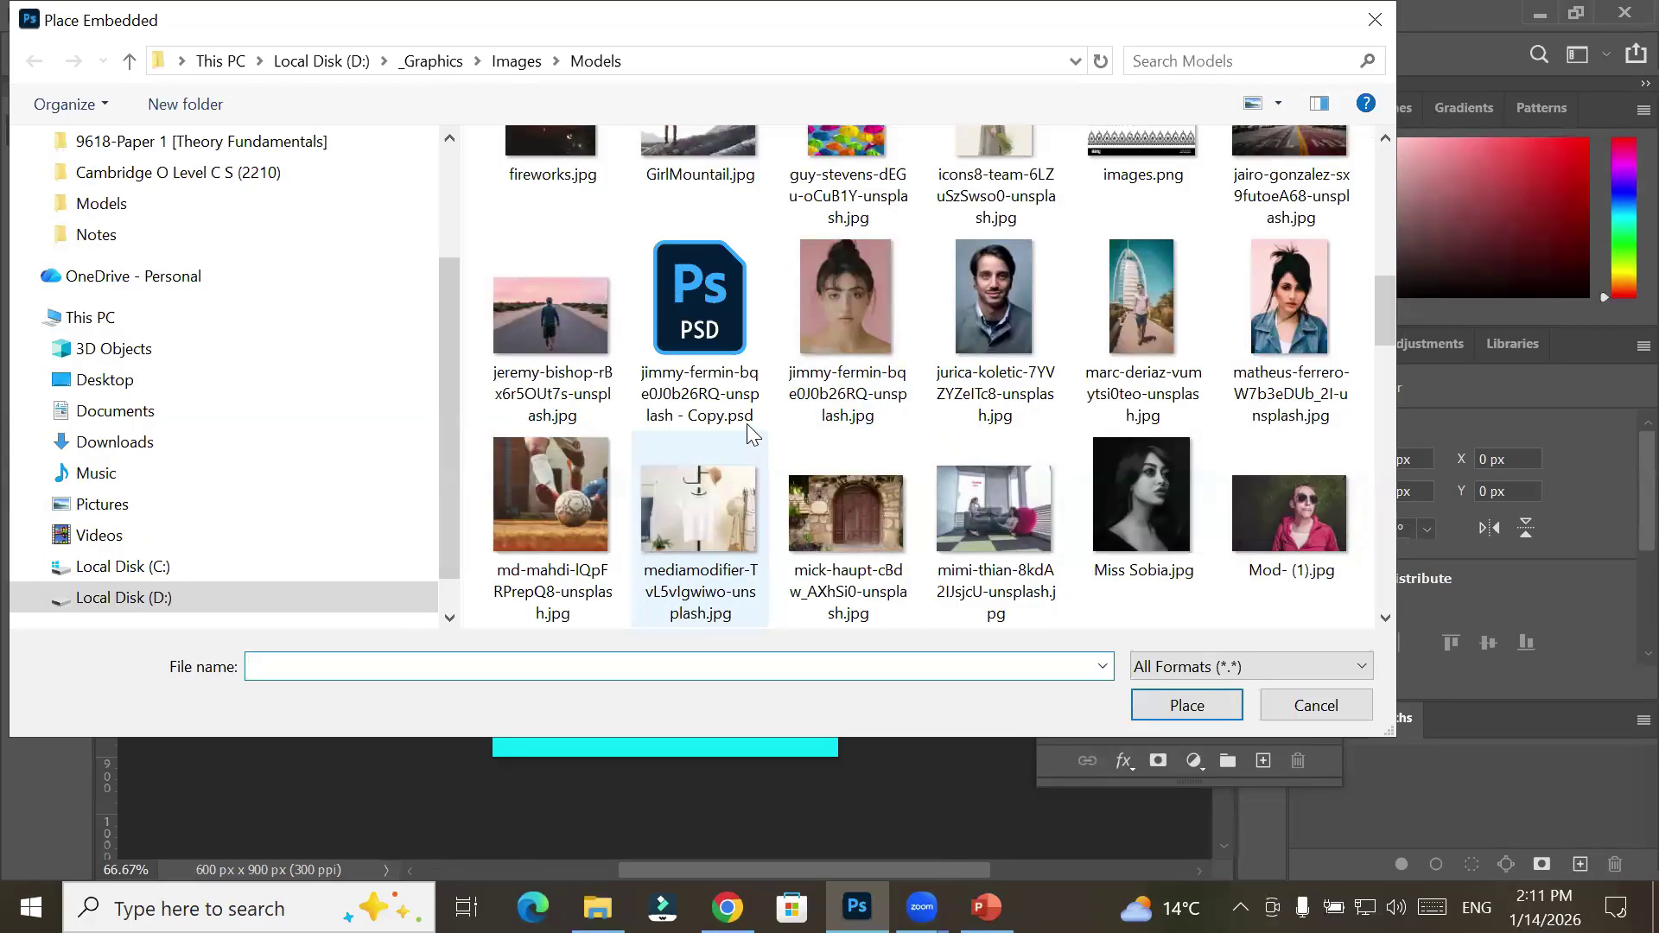
pyautogui.click(1261, 318)
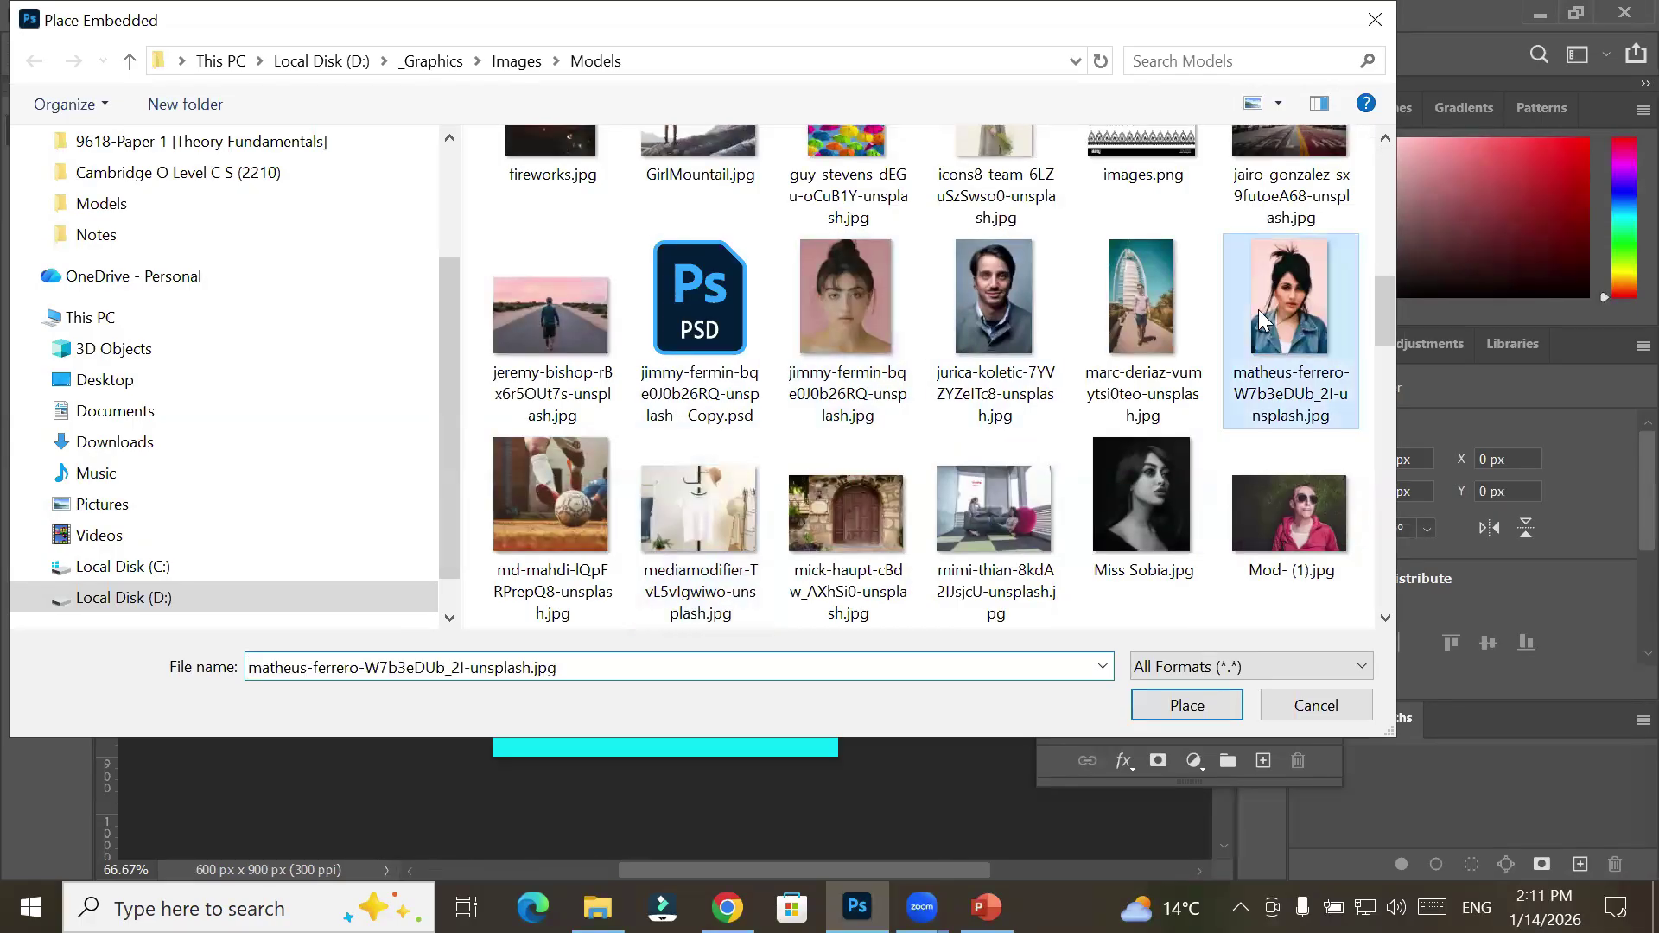
pyautogui.click(1162, 700)
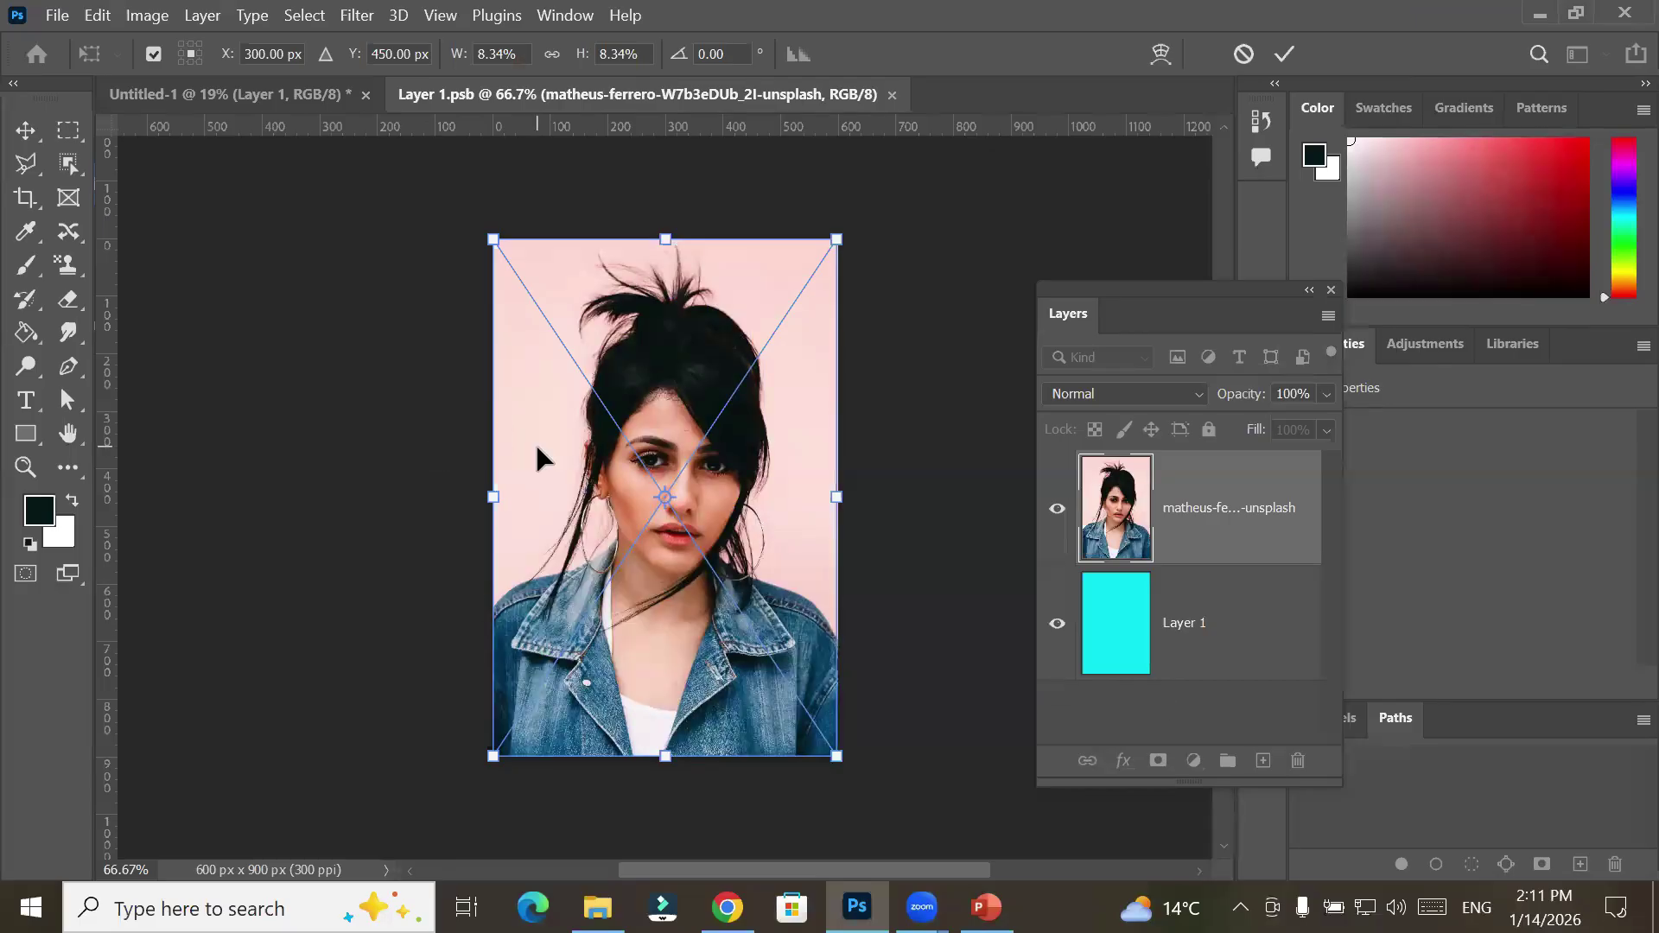
pyautogui.click(1287, 54)
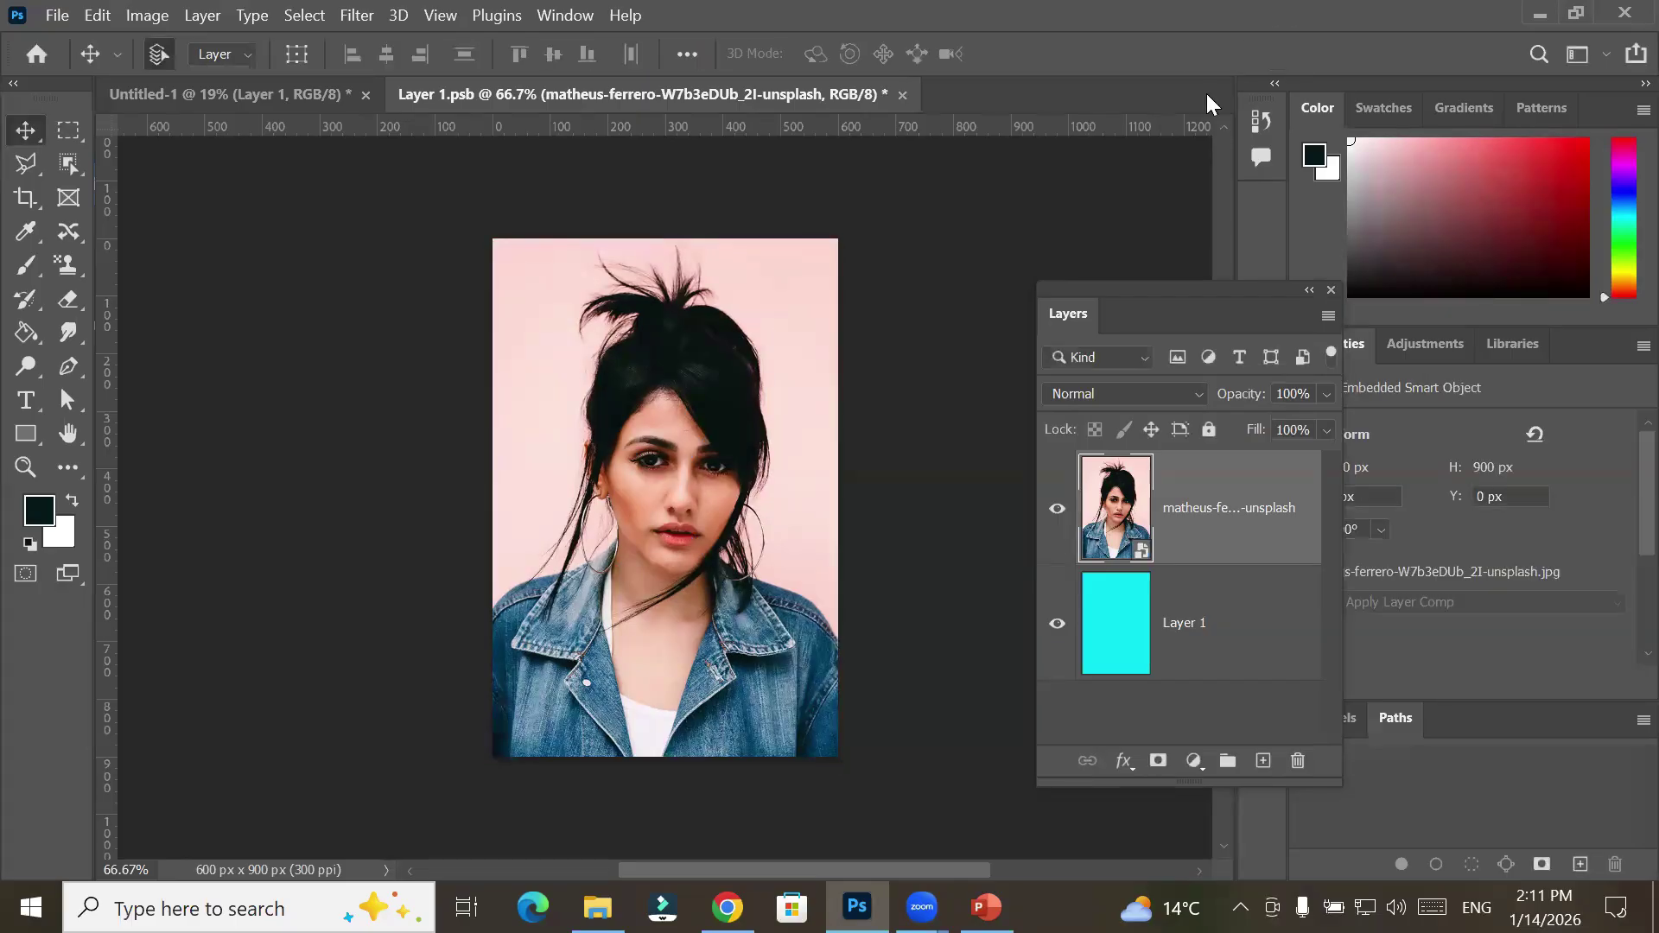
pyautogui.click(901, 95)
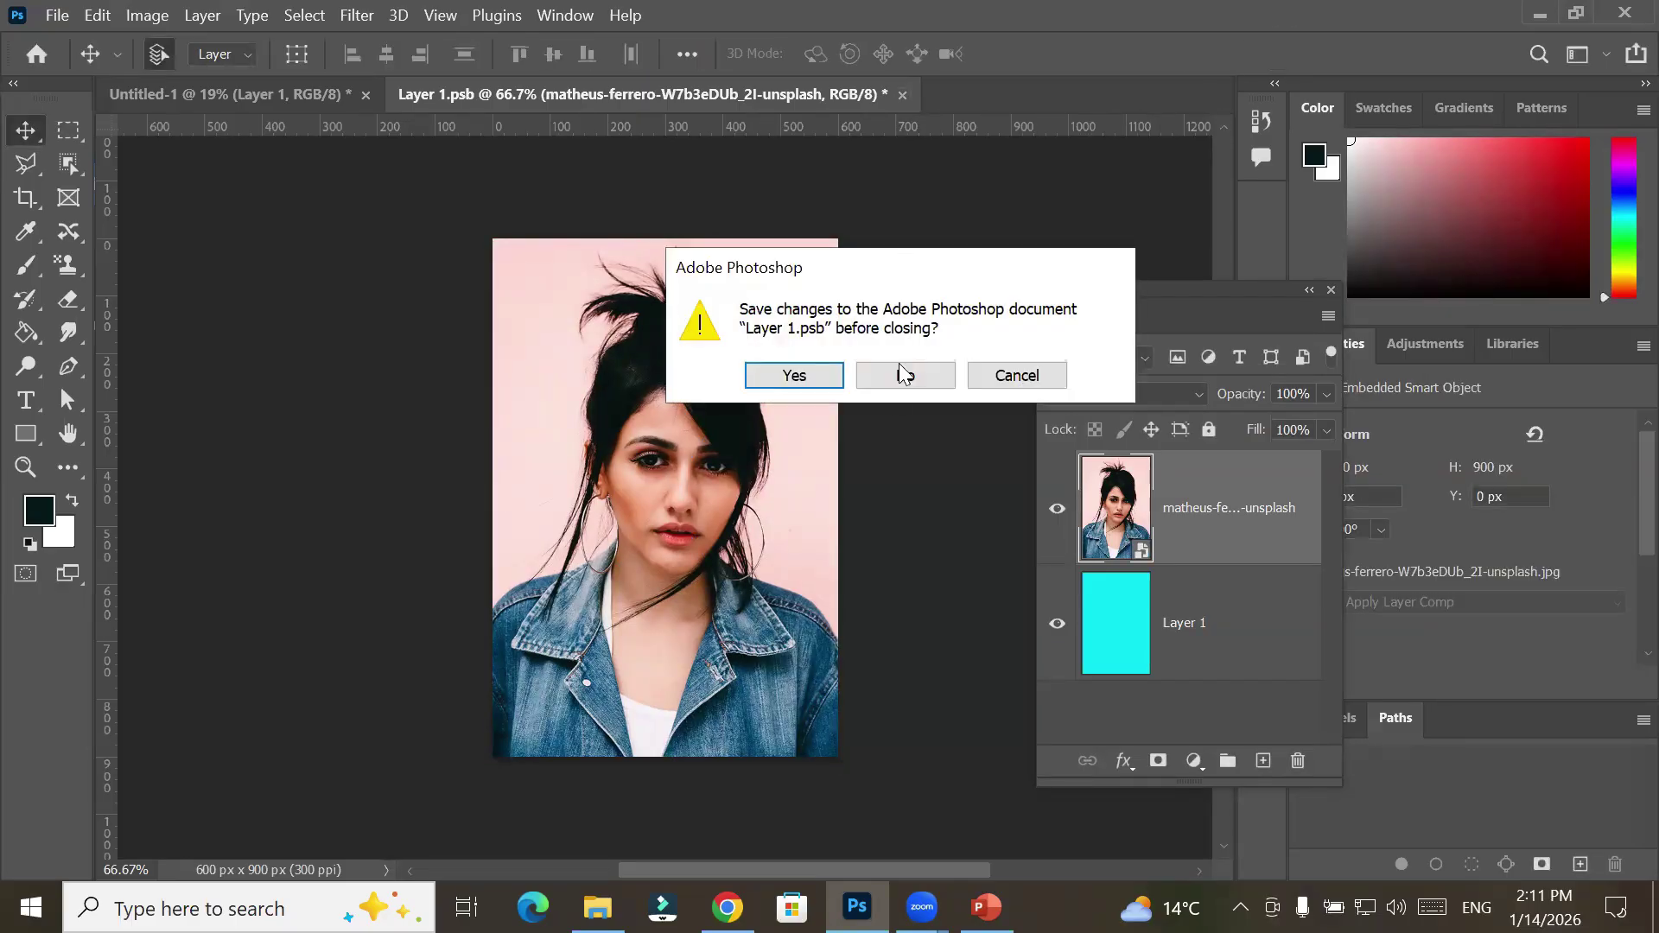
pyautogui.click(788, 377)
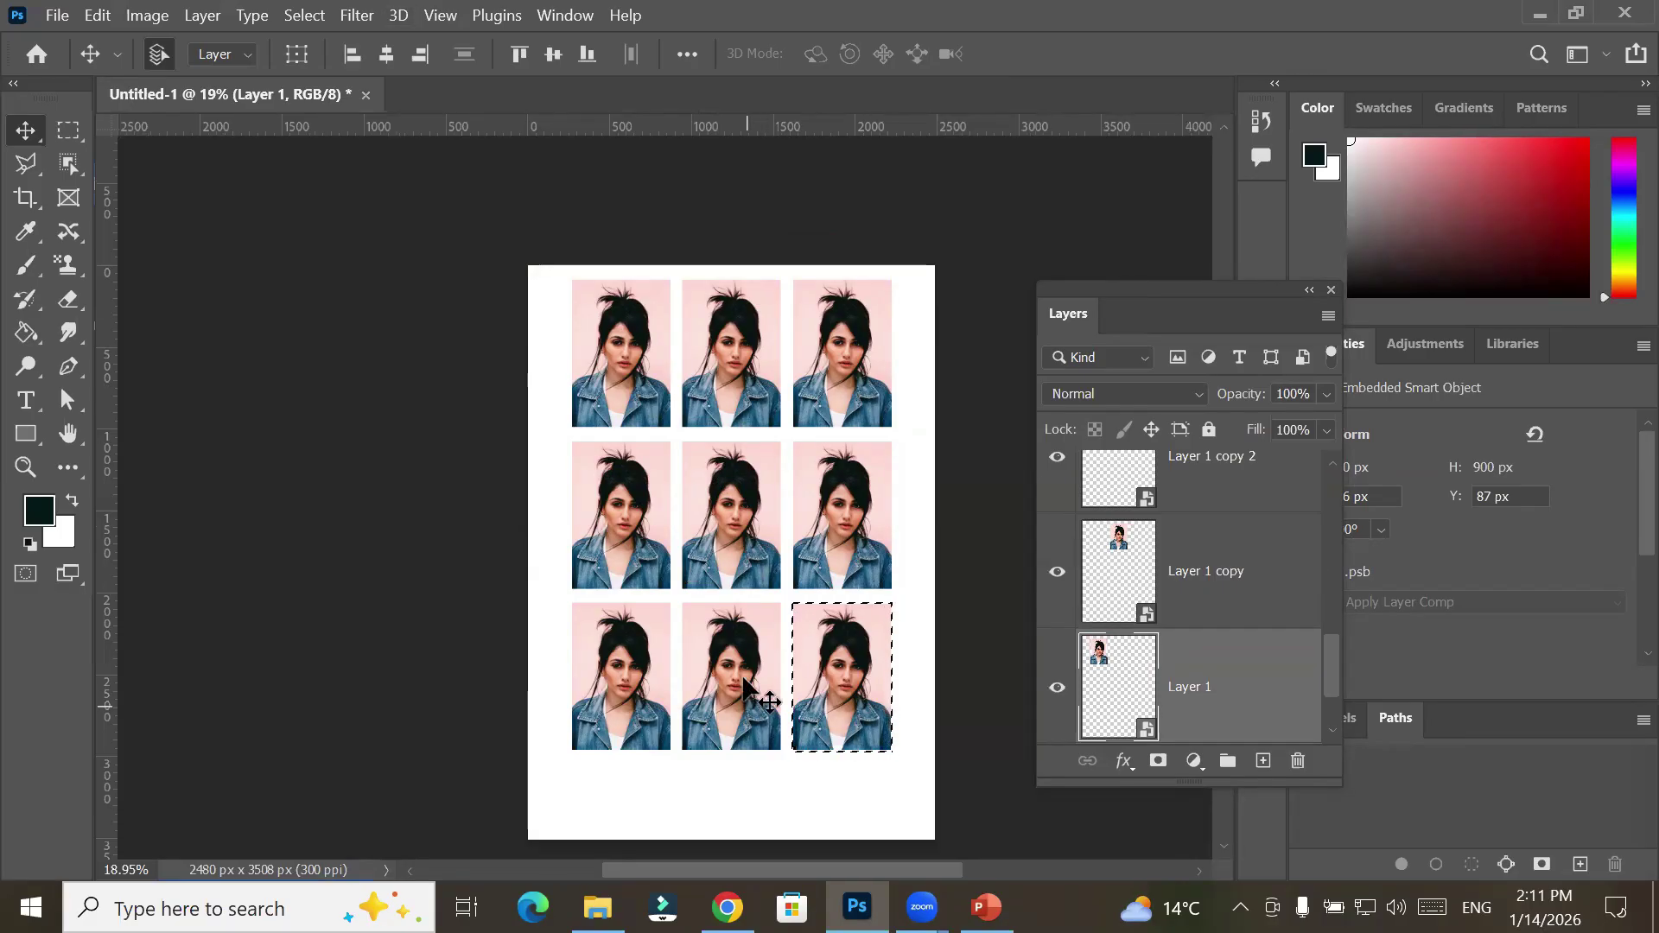
pyautogui.scroll(-1, 1203, 685)
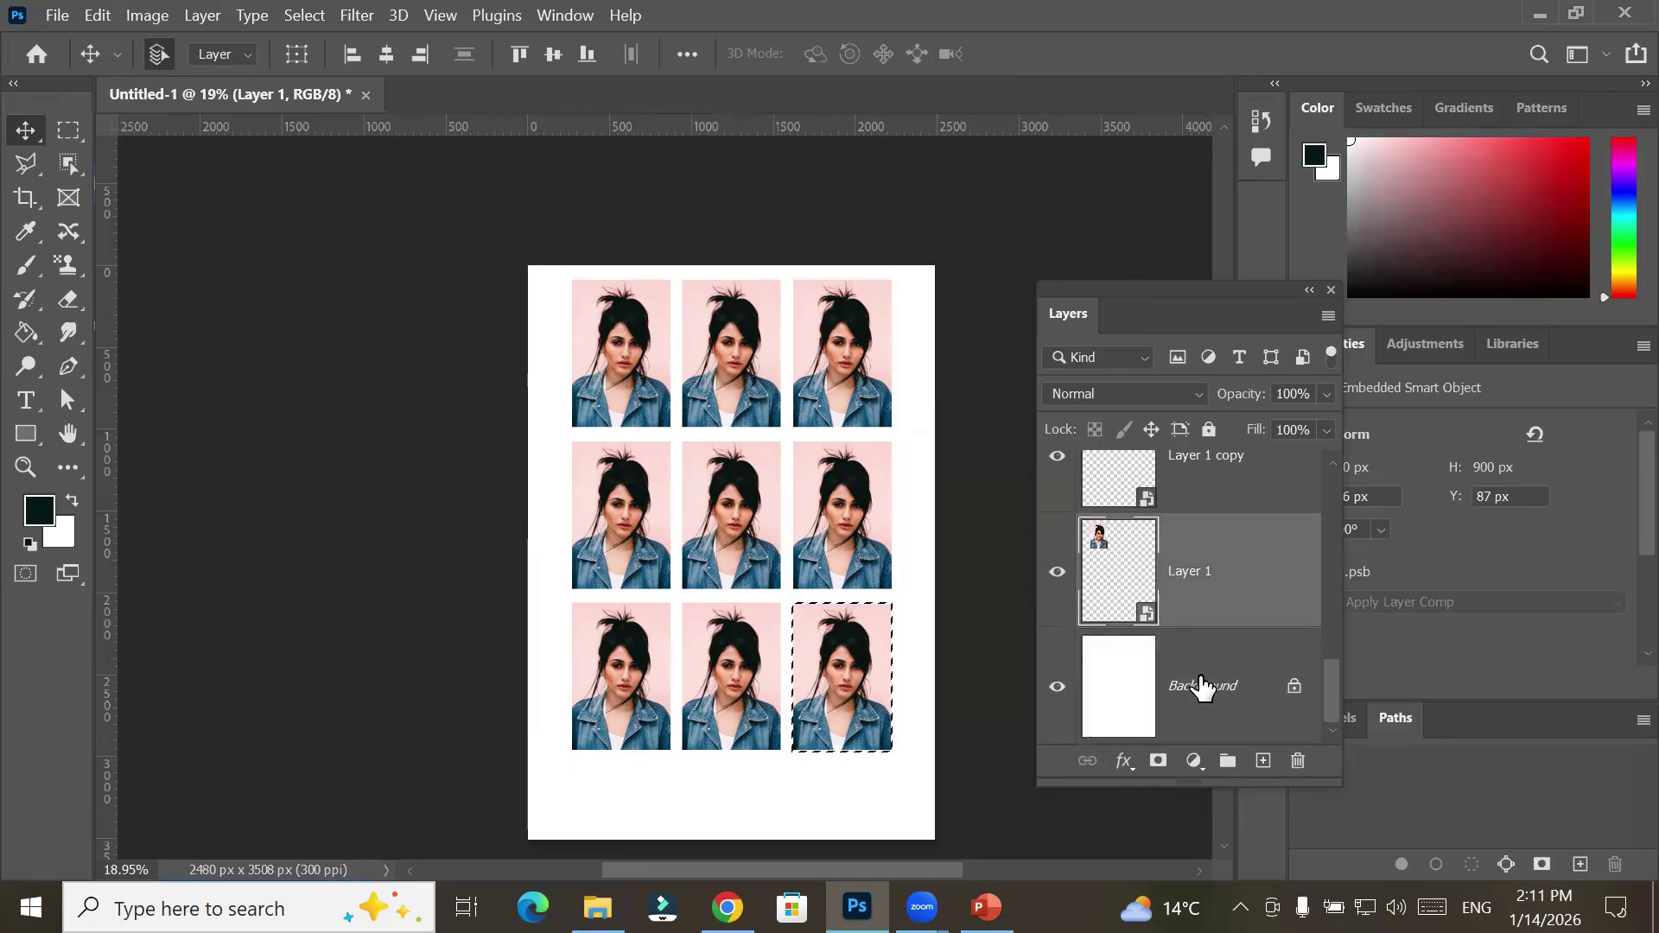
pyautogui.doubleClick(1189, 566)
pyautogui.click(1189, 541)
pyautogui.doubleClick(1189, 542)
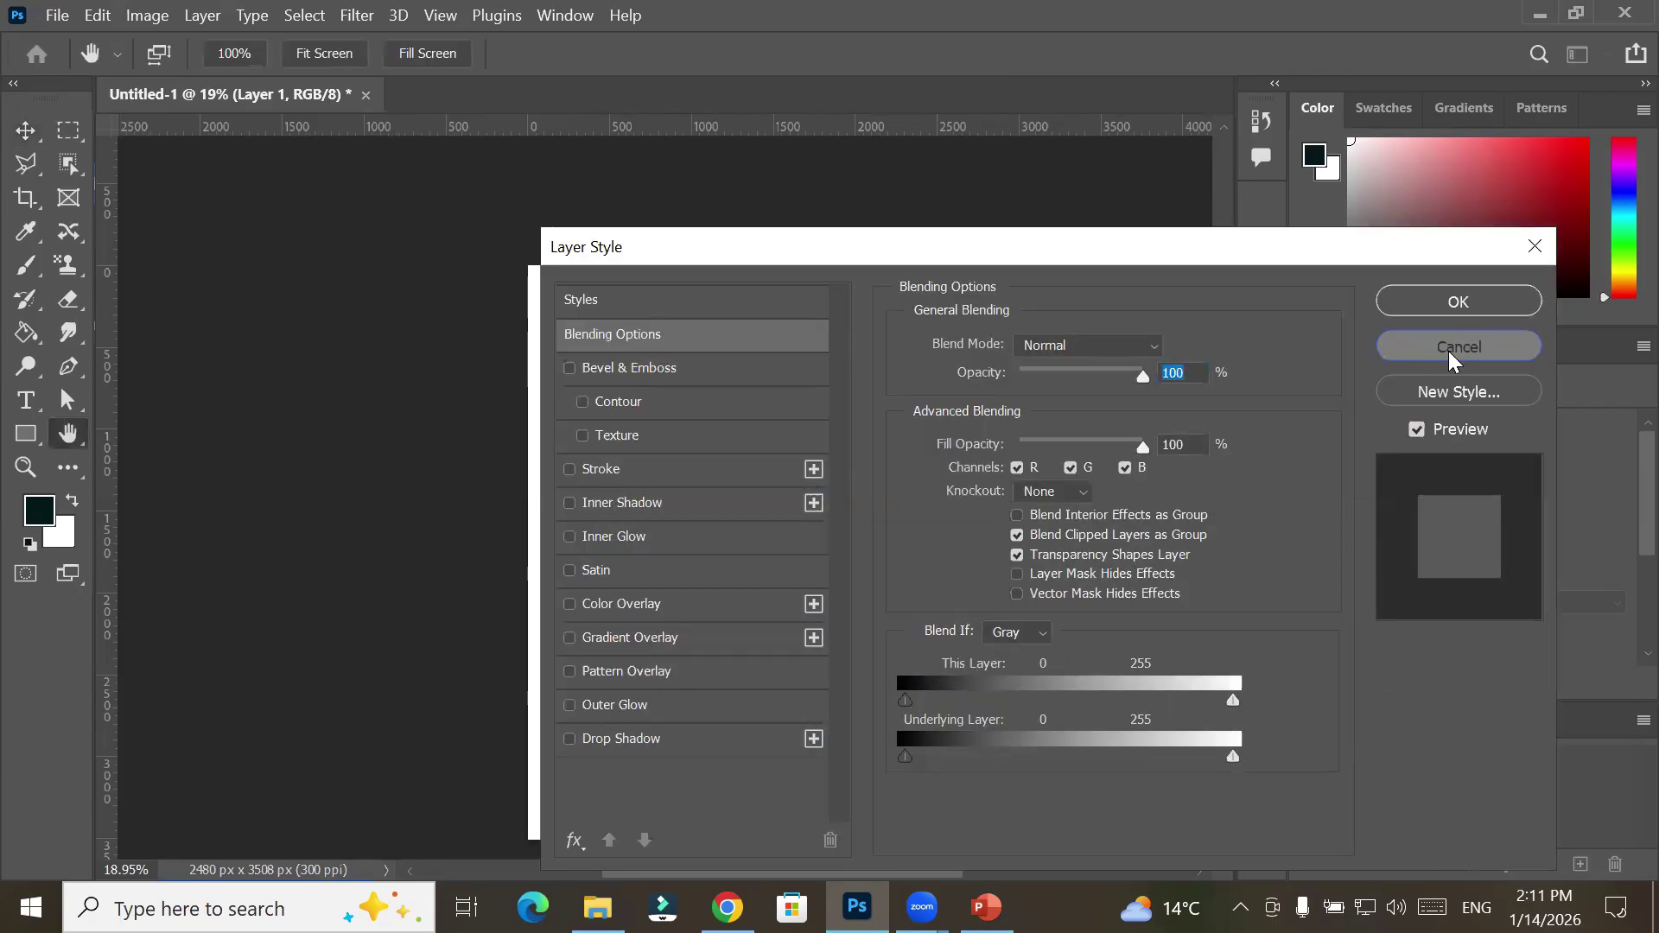
pyautogui.click(1460, 346)
# Reopen the contents of the smart object Layer 1 and delete the denim-jacket portrait layer
pyautogui.doubleClick(1110, 564)
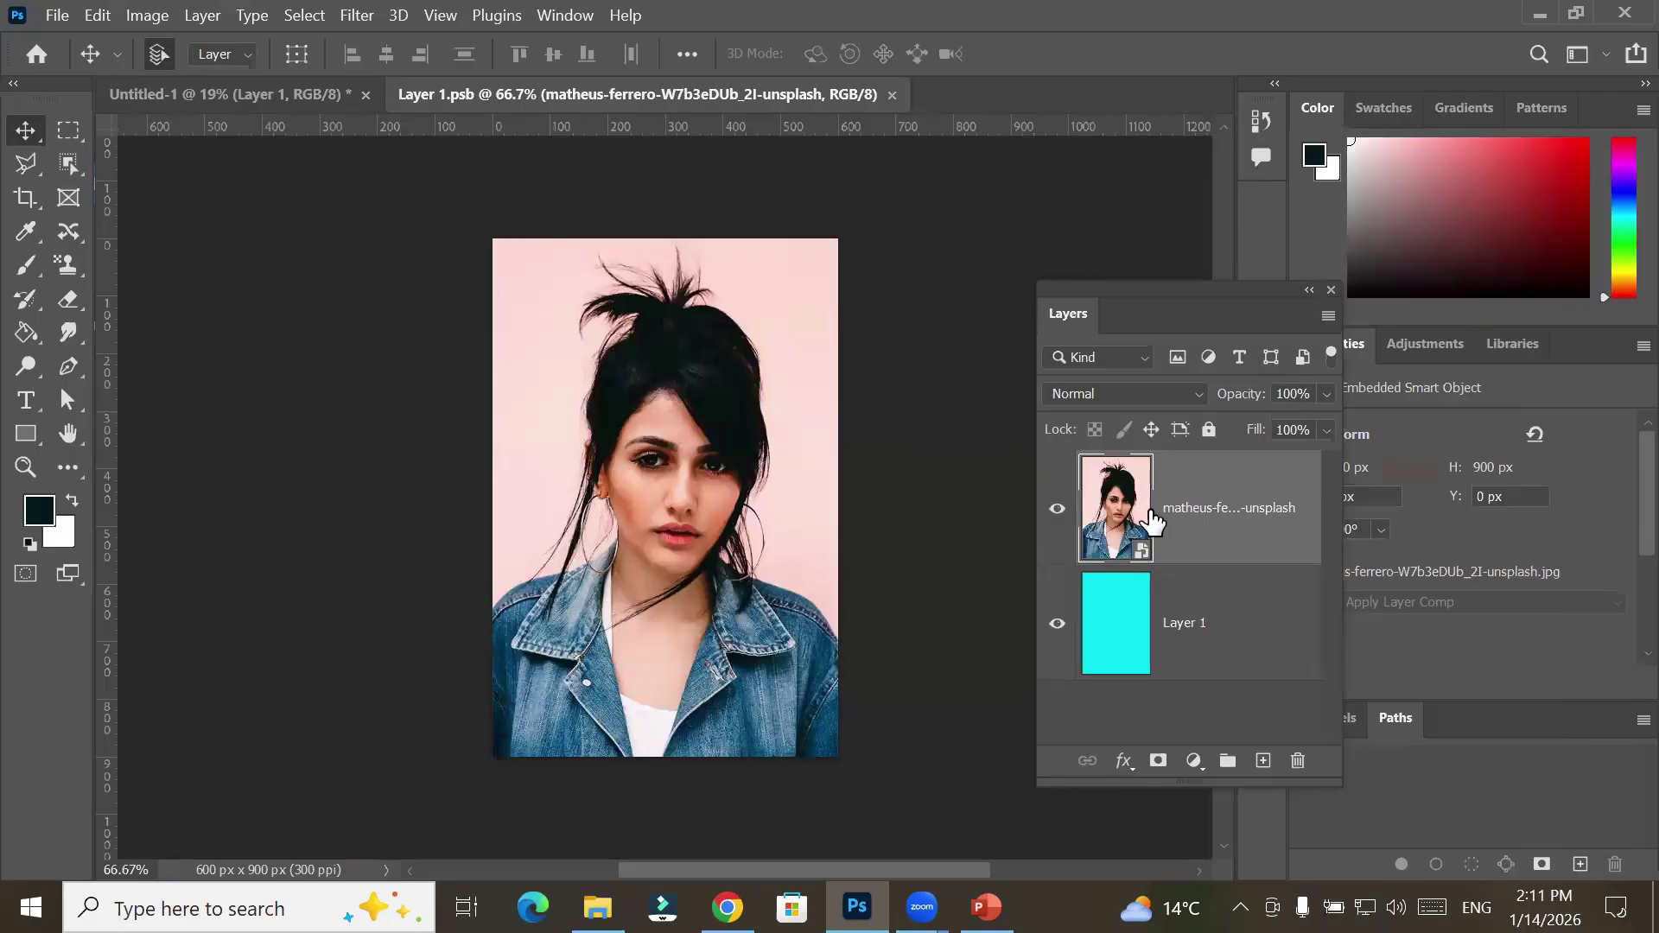
pyautogui.click(1298, 762)
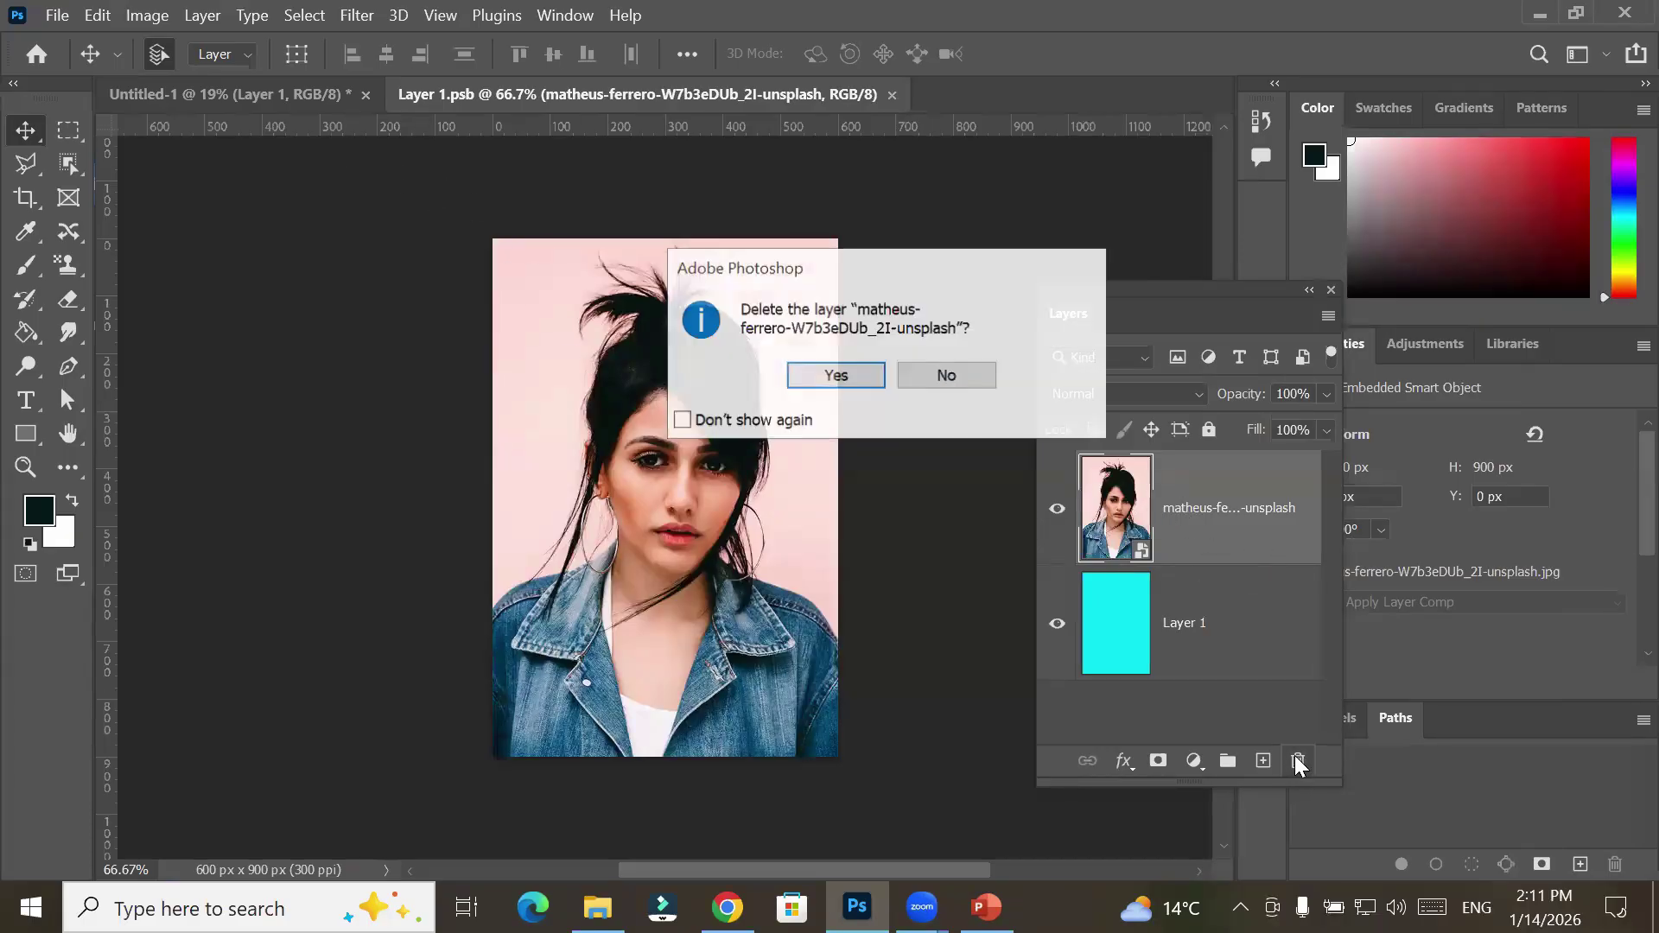
pyautogui.click(819, 377)
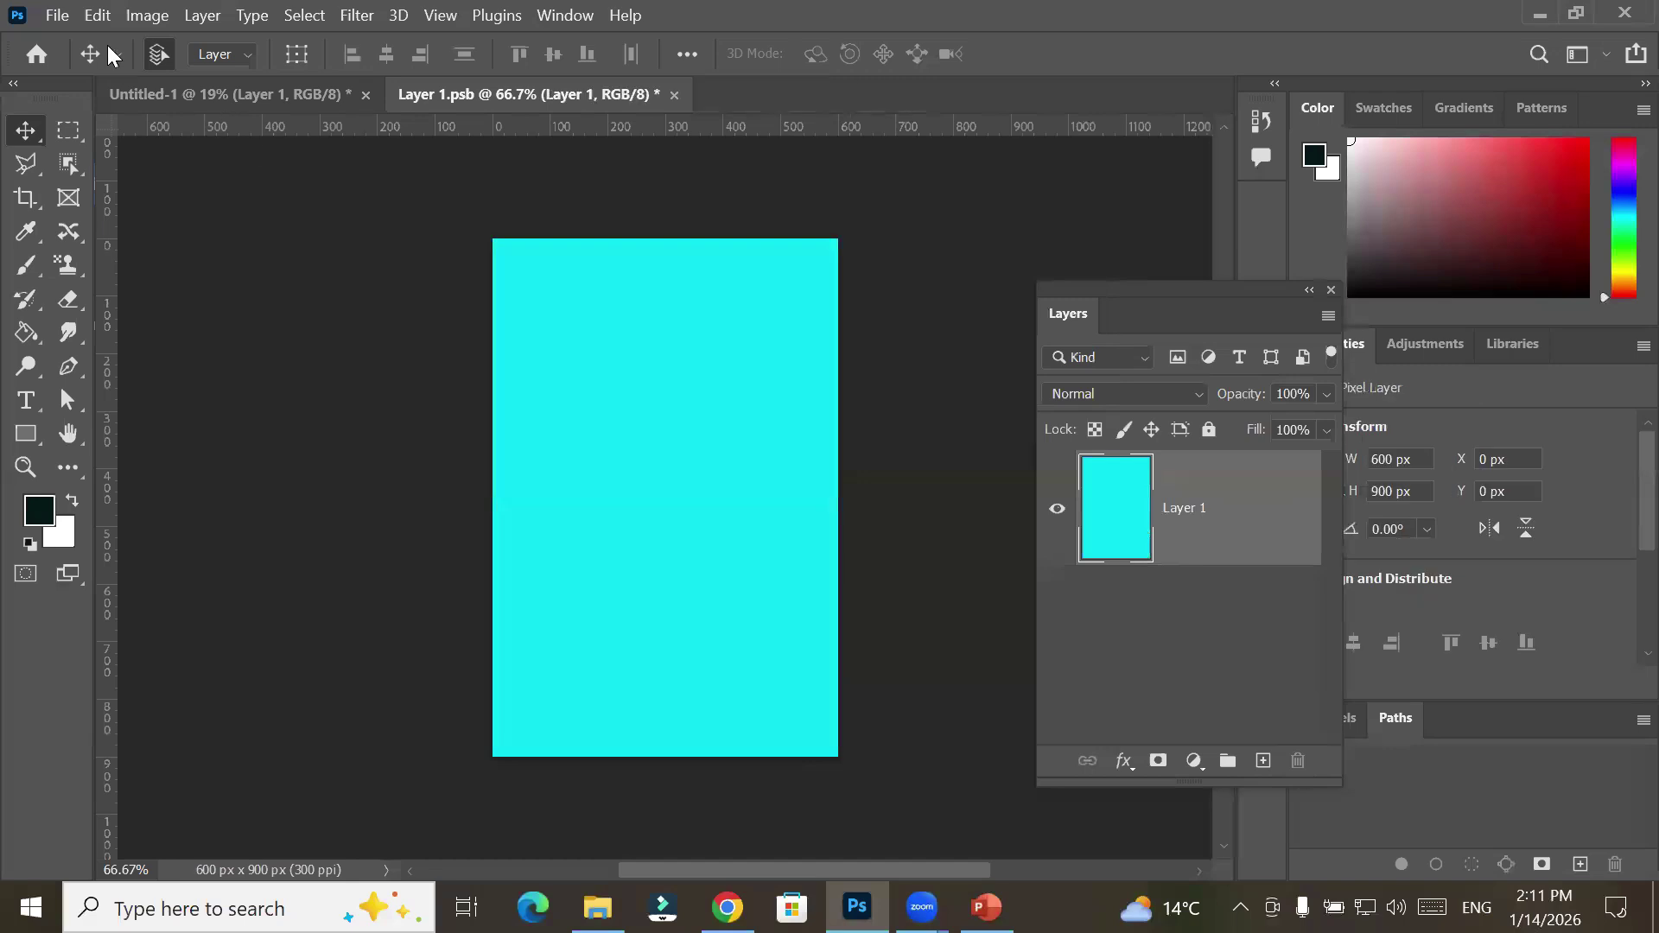
# Place Body builder.jpg from the Models folder as an embedded image, then save and close the smart object's contents
pyautogui.click(57, 16)
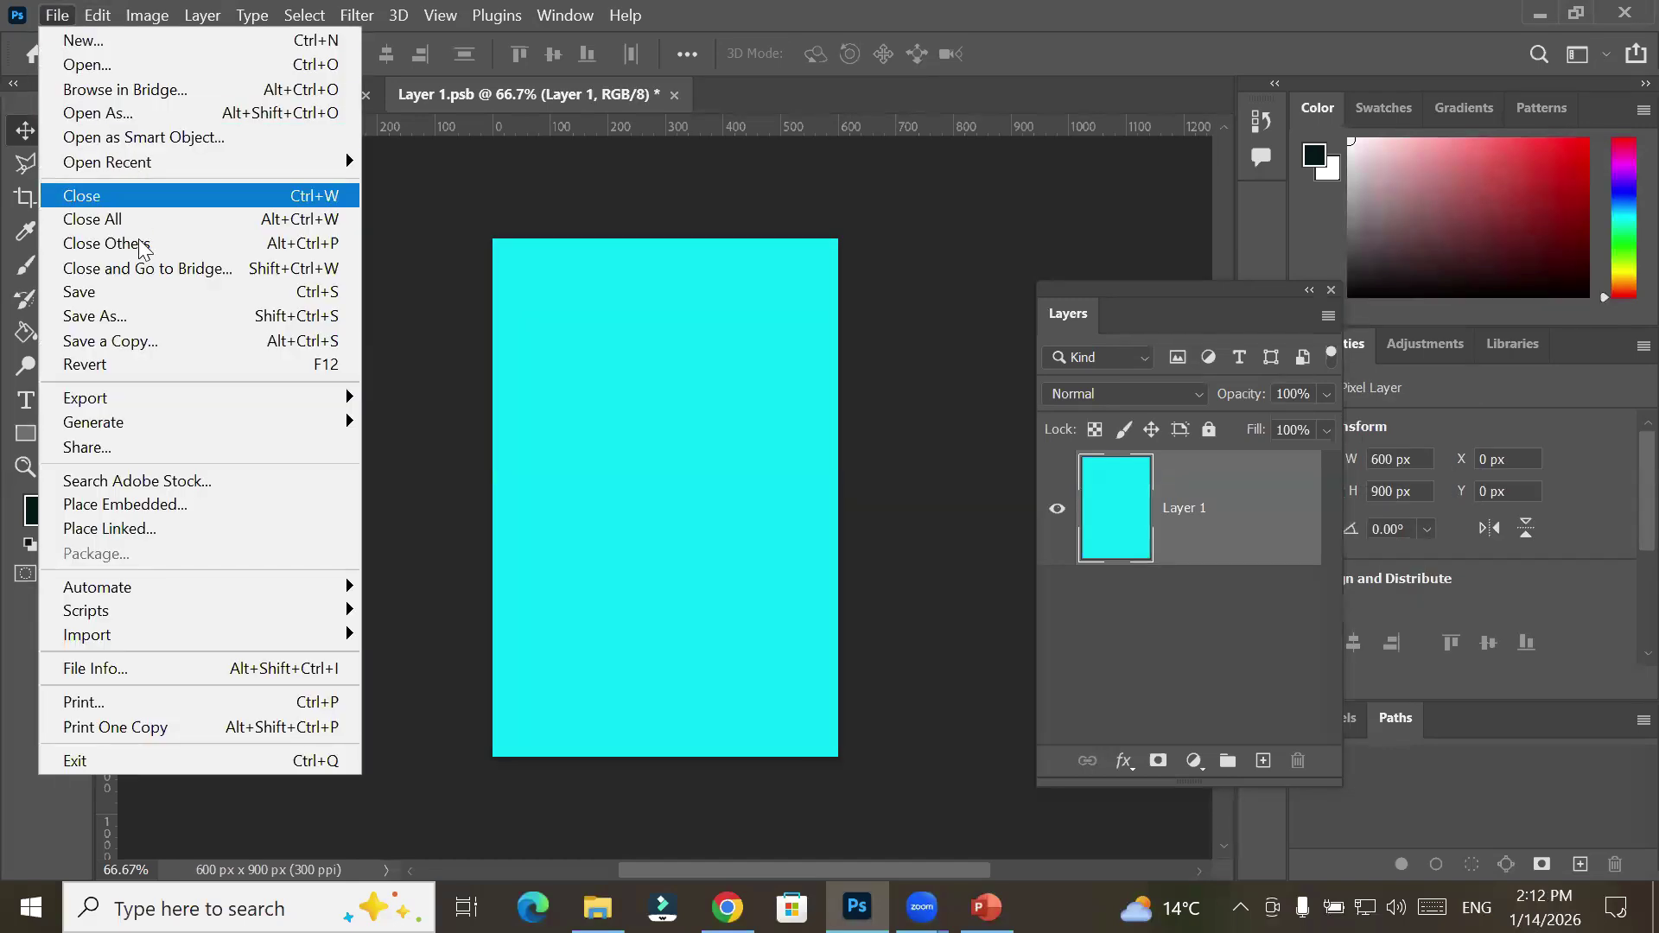
pyautogui.click(223, 500)
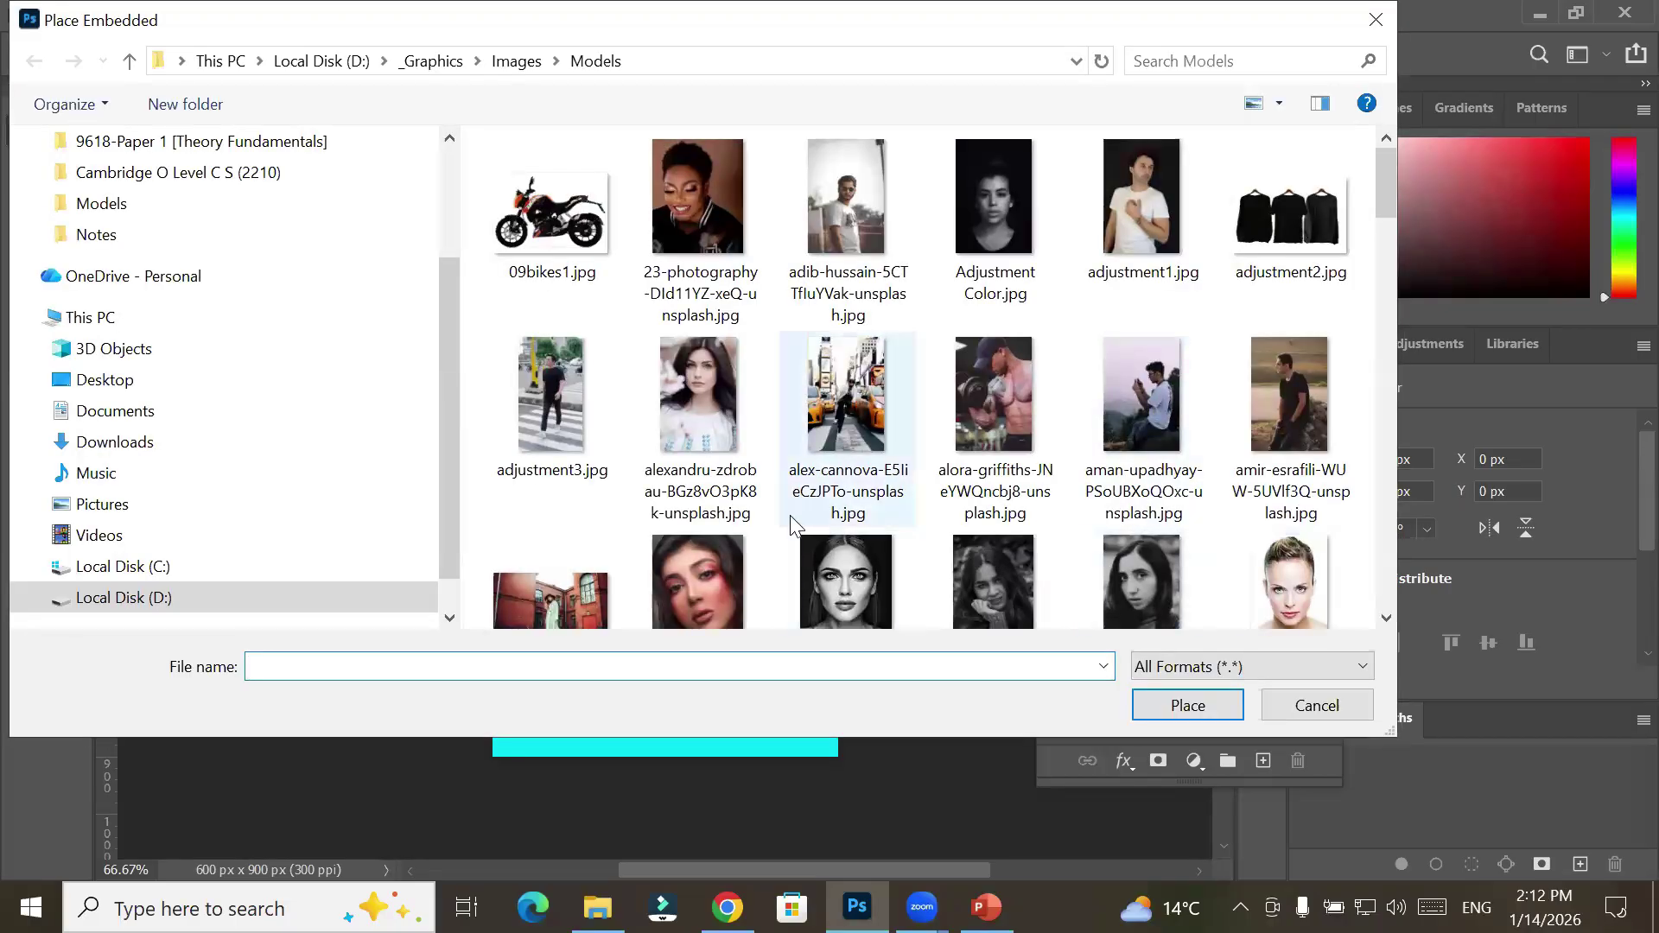
pyautogui.scroll(-5, 790, 509)
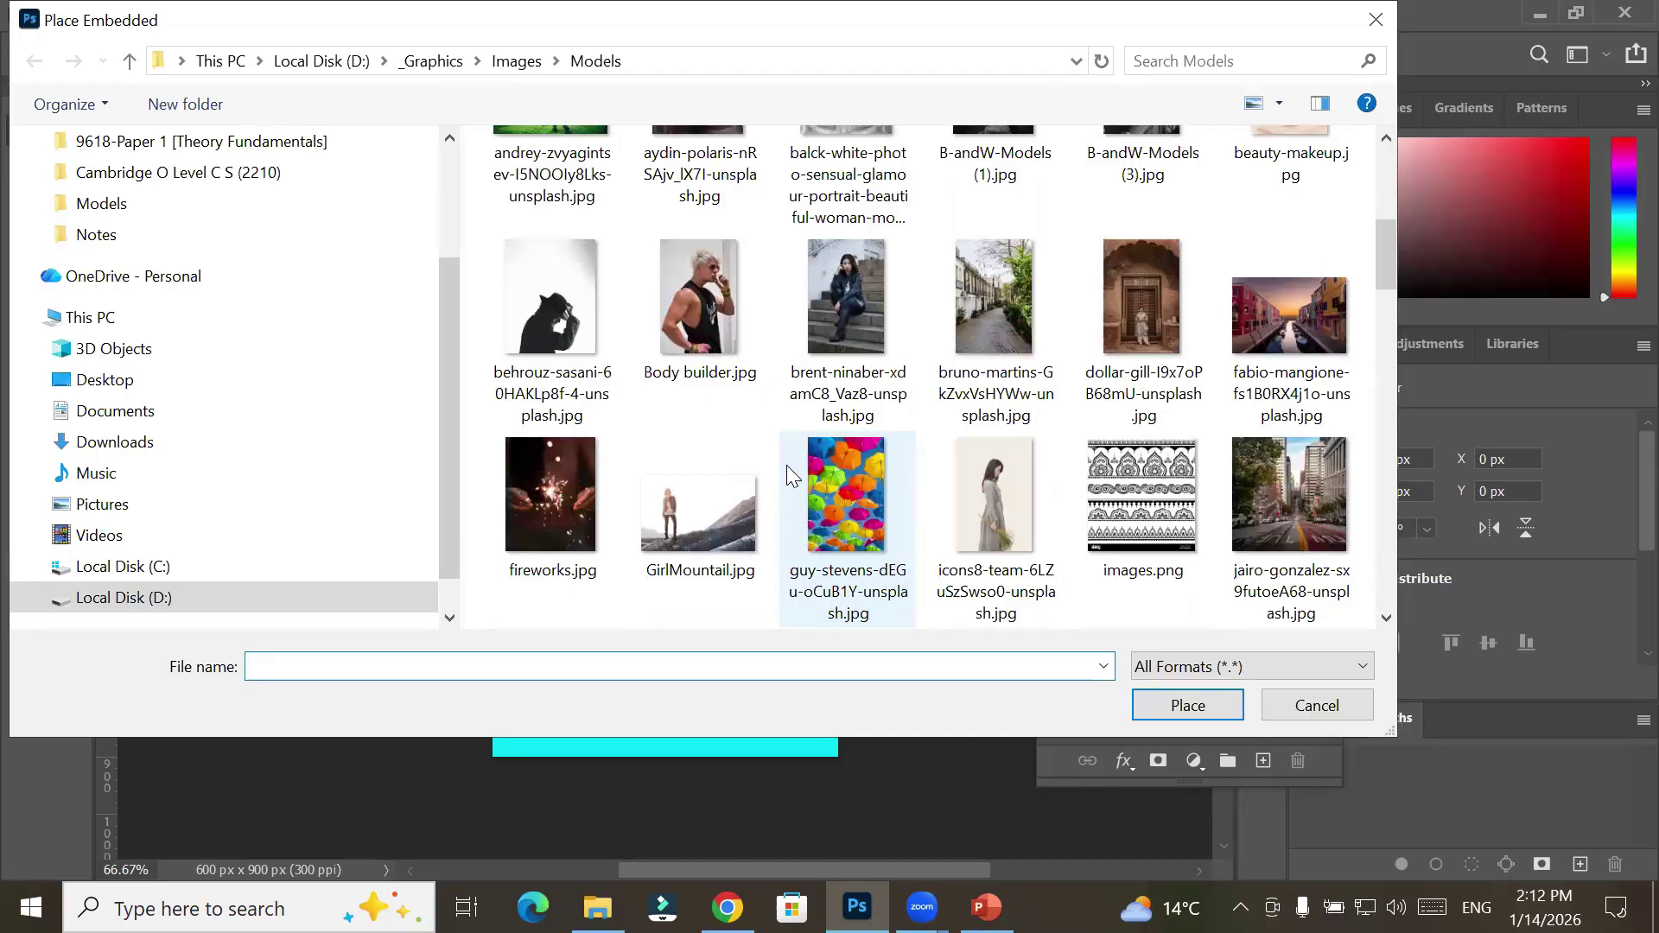
pyautogui.click(744, 356)
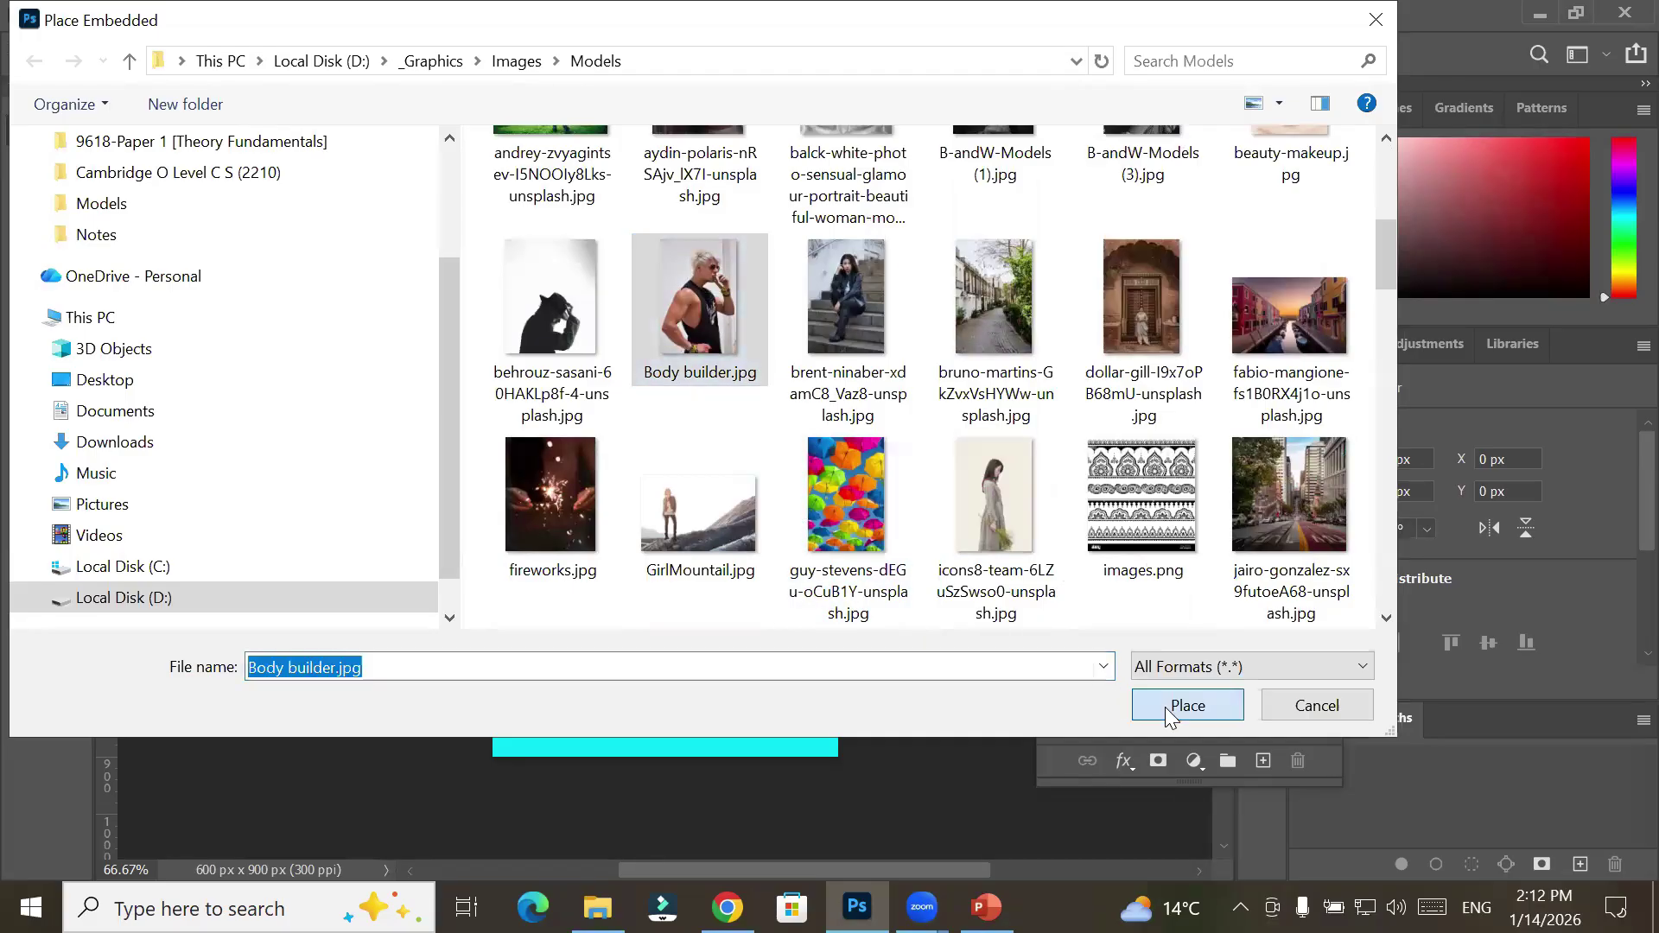
pyautogui.click(1164, 707)
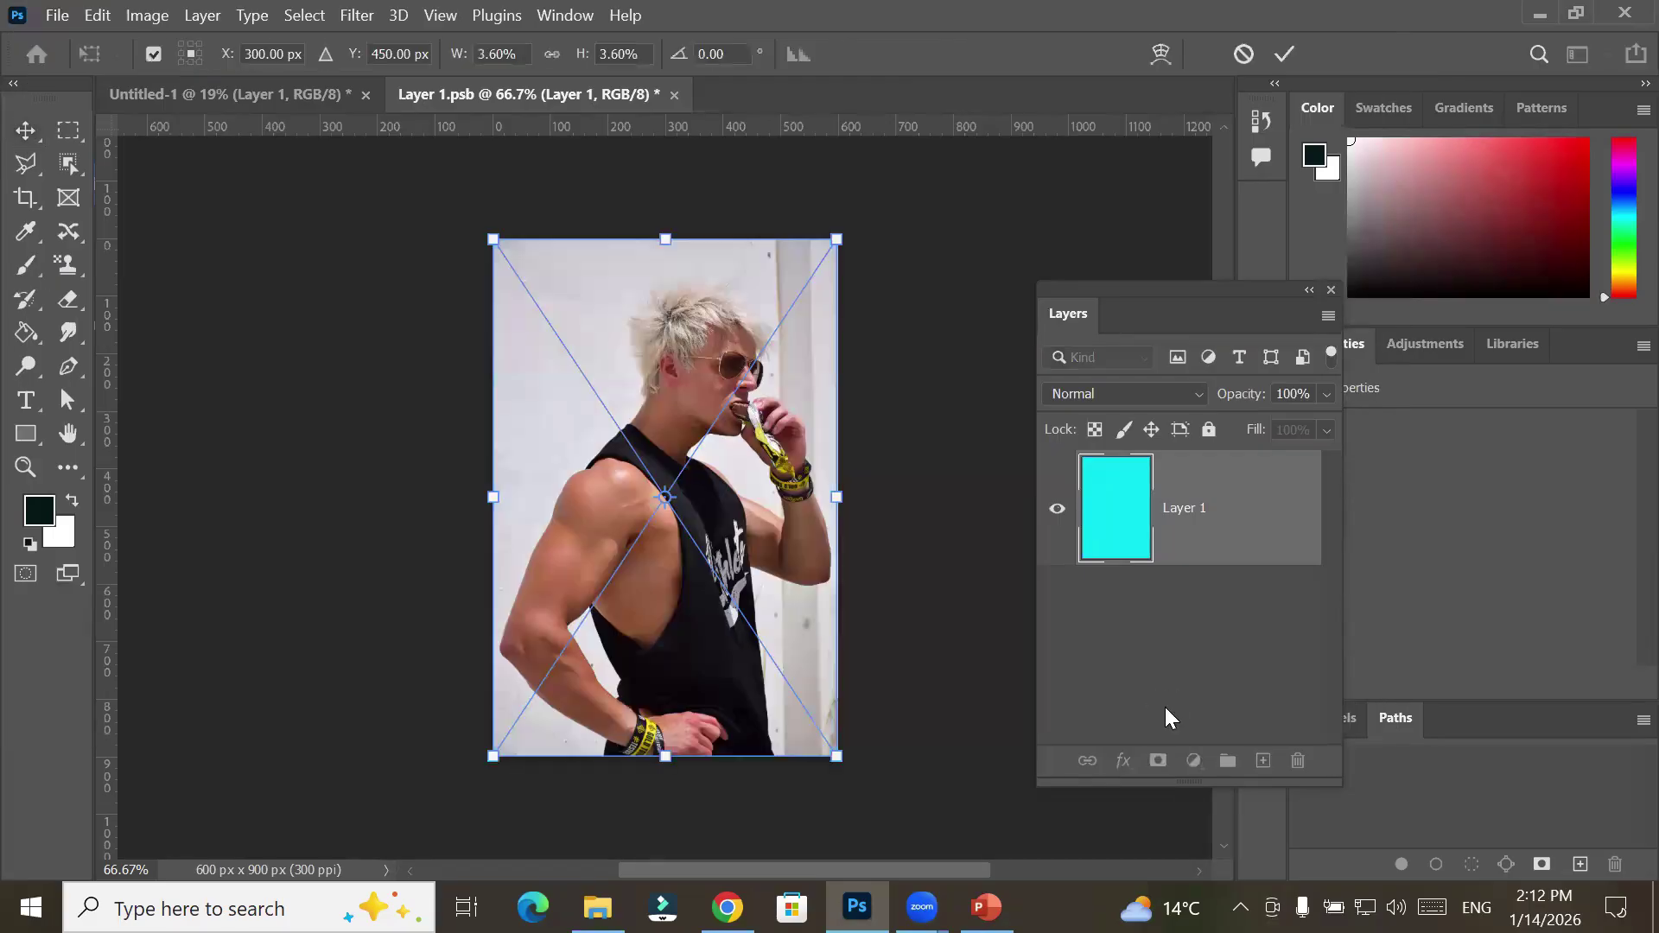
pyautogui.click(1284, 56)
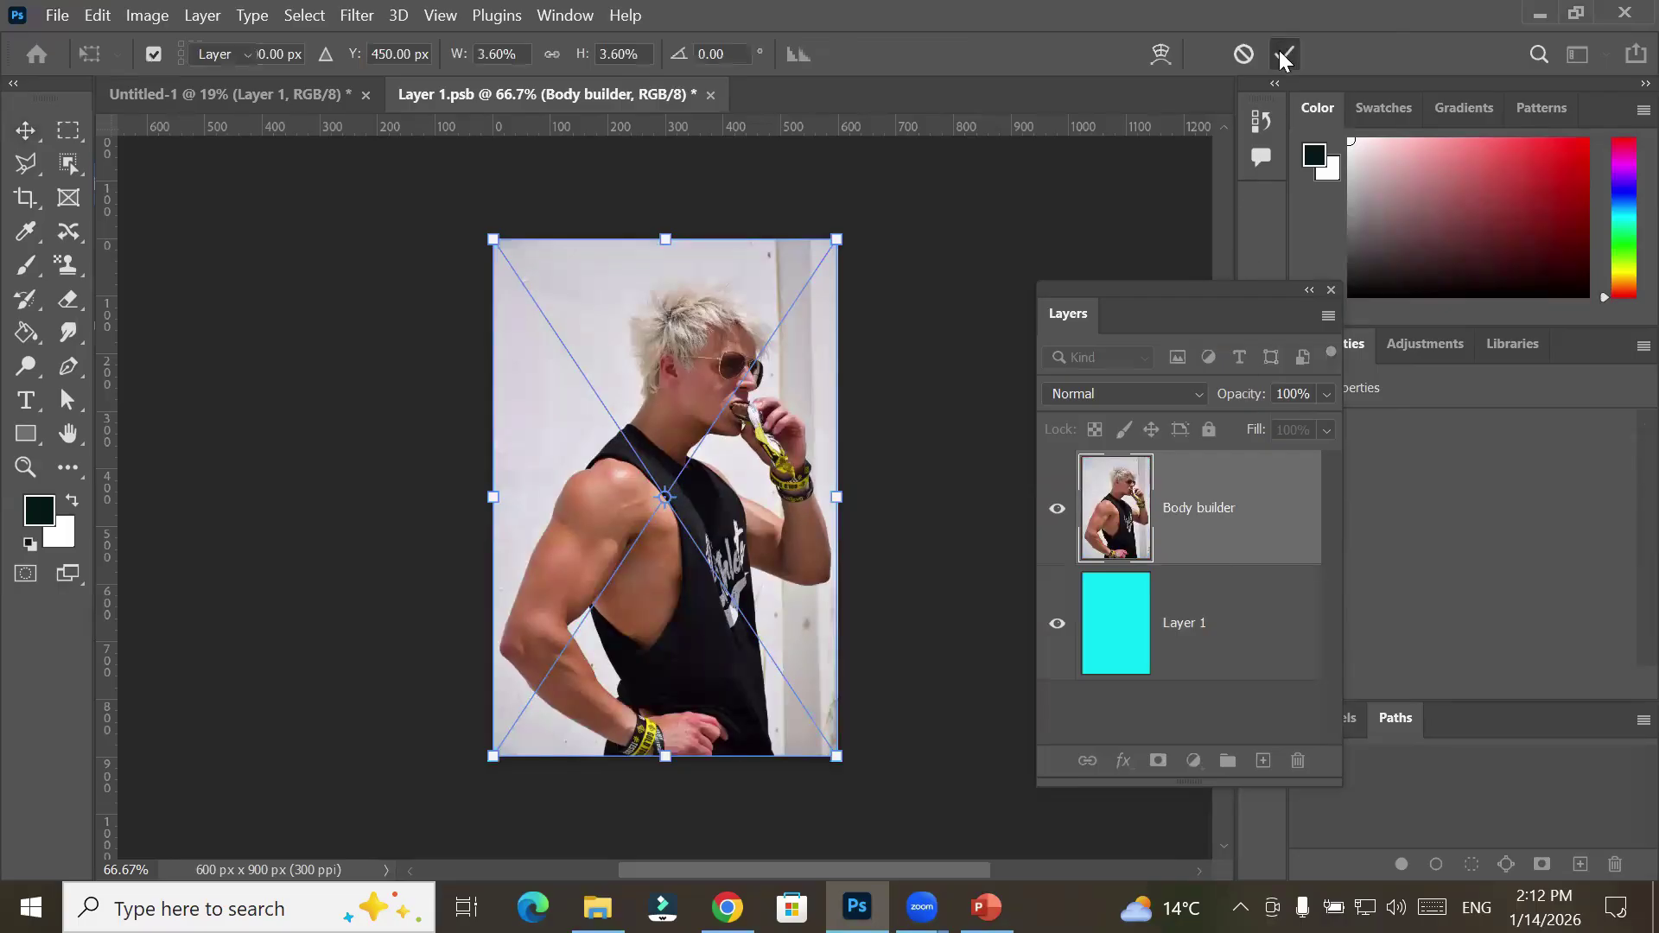
pyautogui.click(710, 94)
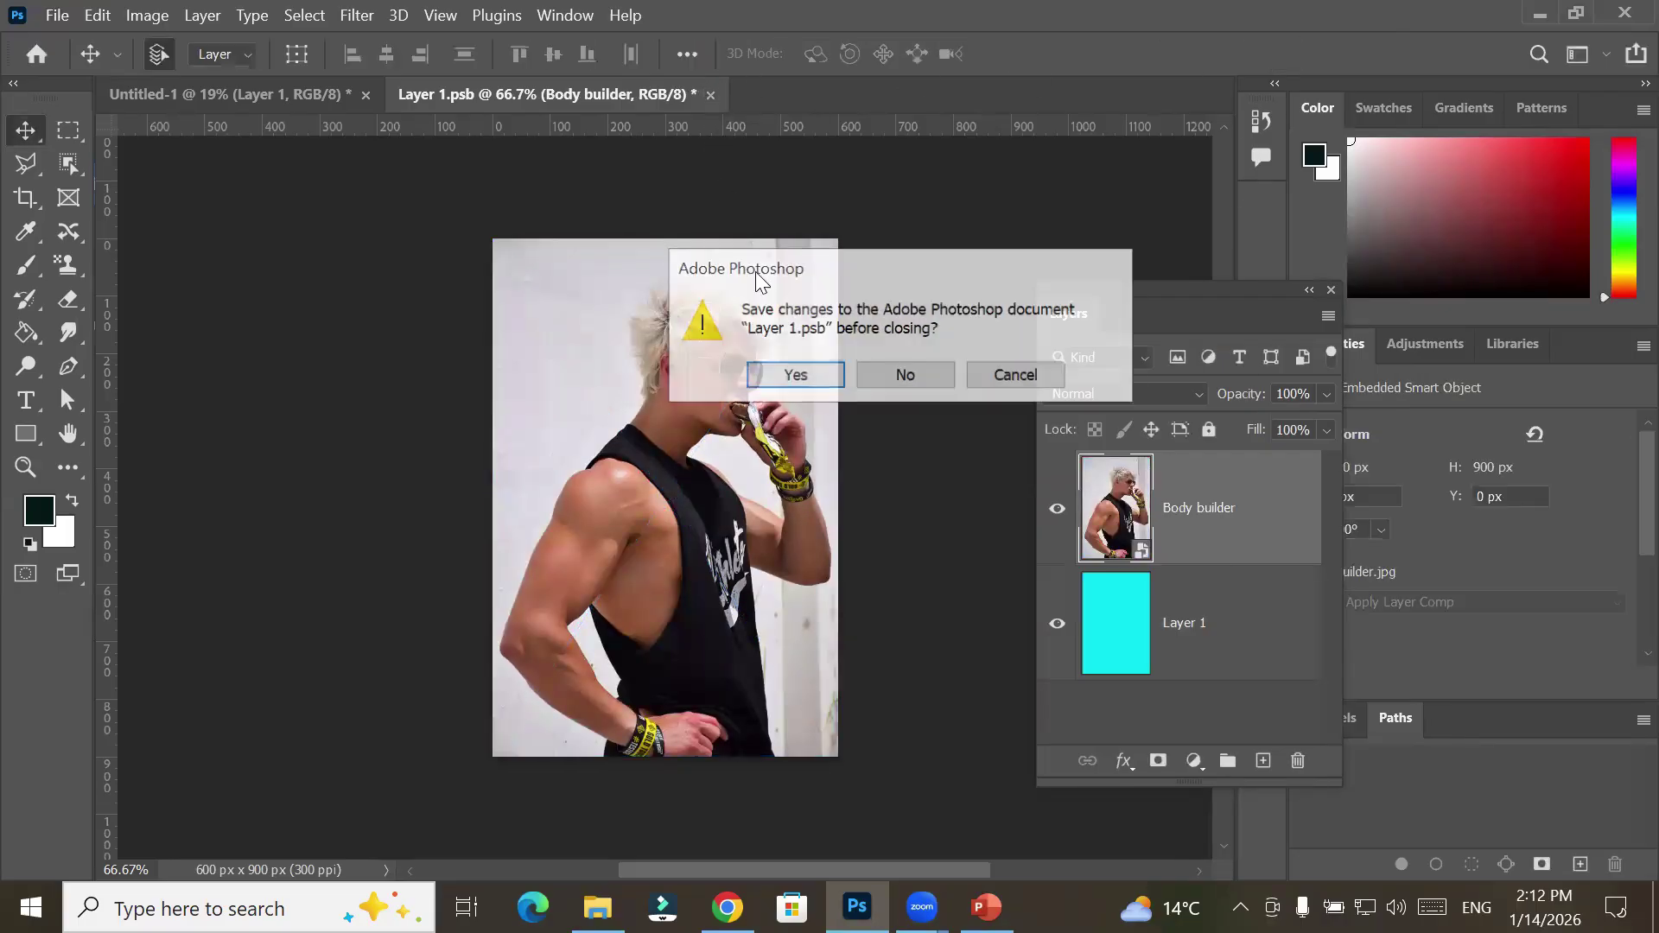
pyautogui.click(812, 377)
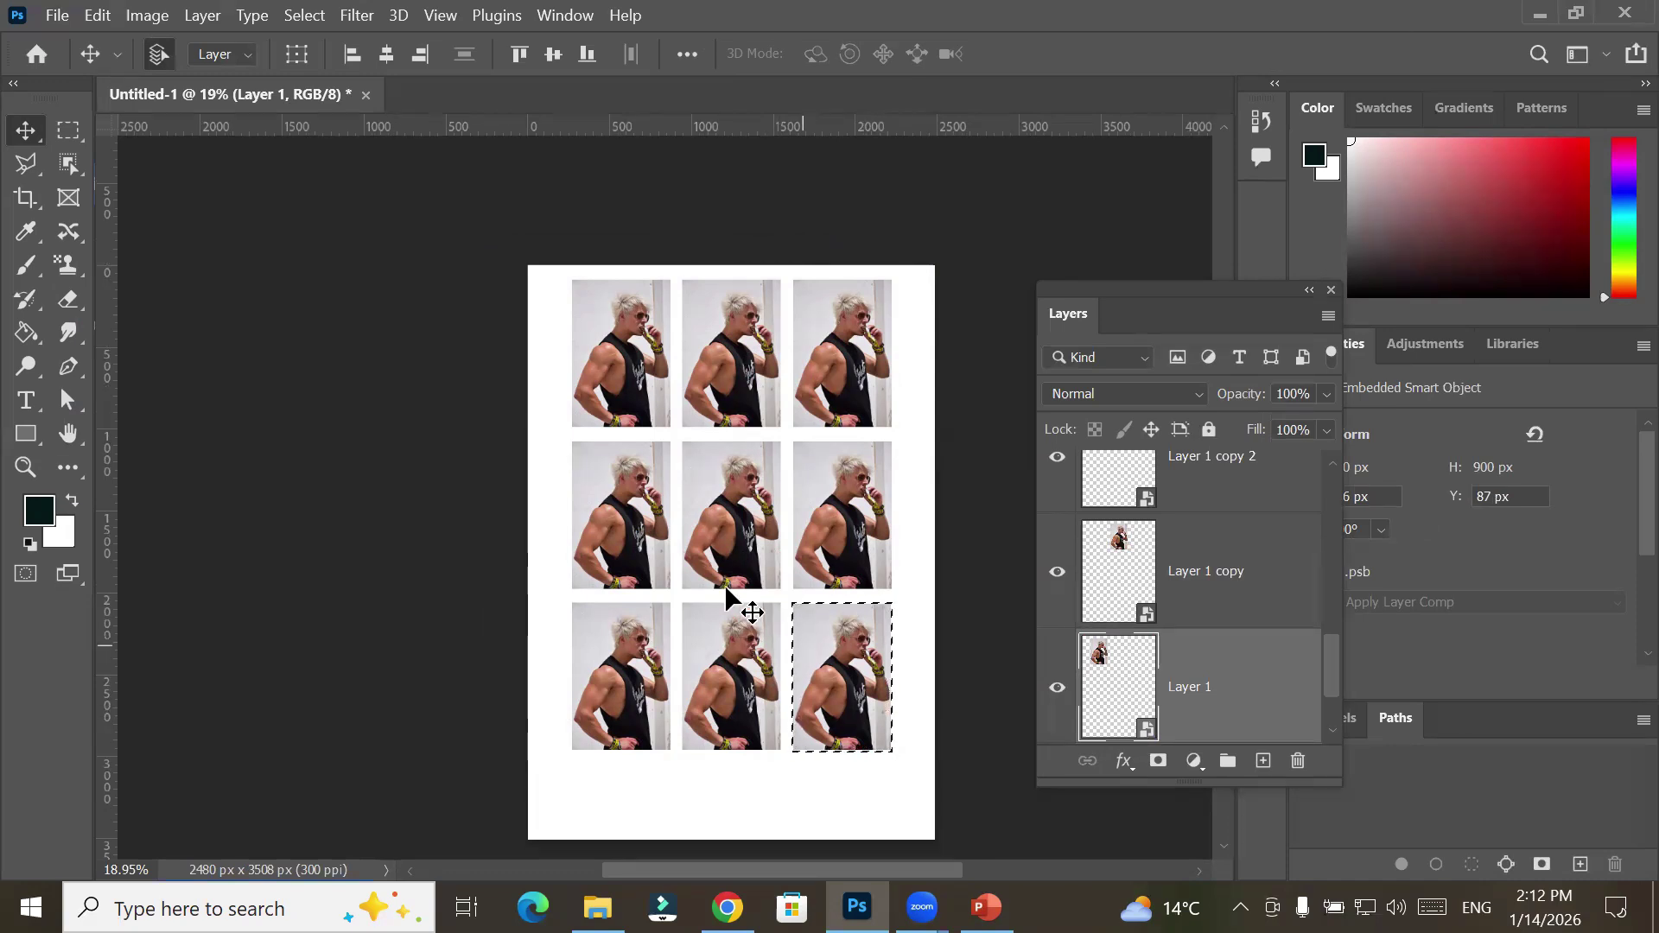
# Reopen the contents of the smart object Layer 1 and delete the Body builder layer
pyautogui.scroll(-1, 1162, 685)
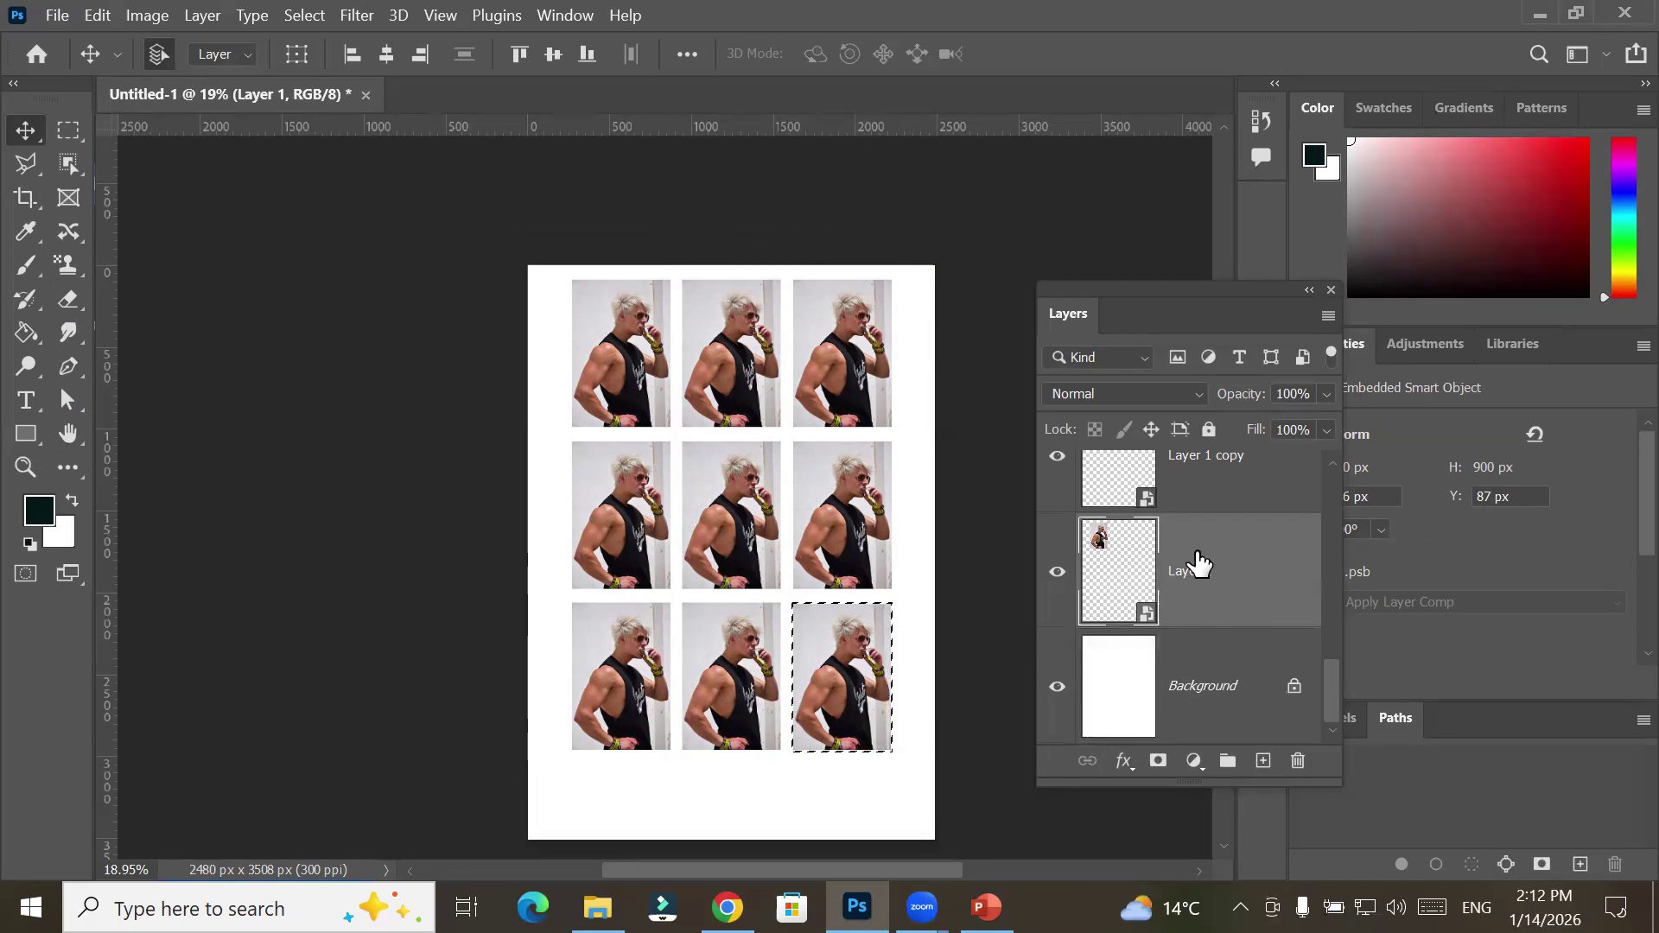
pyautogui.doubleClick(1117, 568)
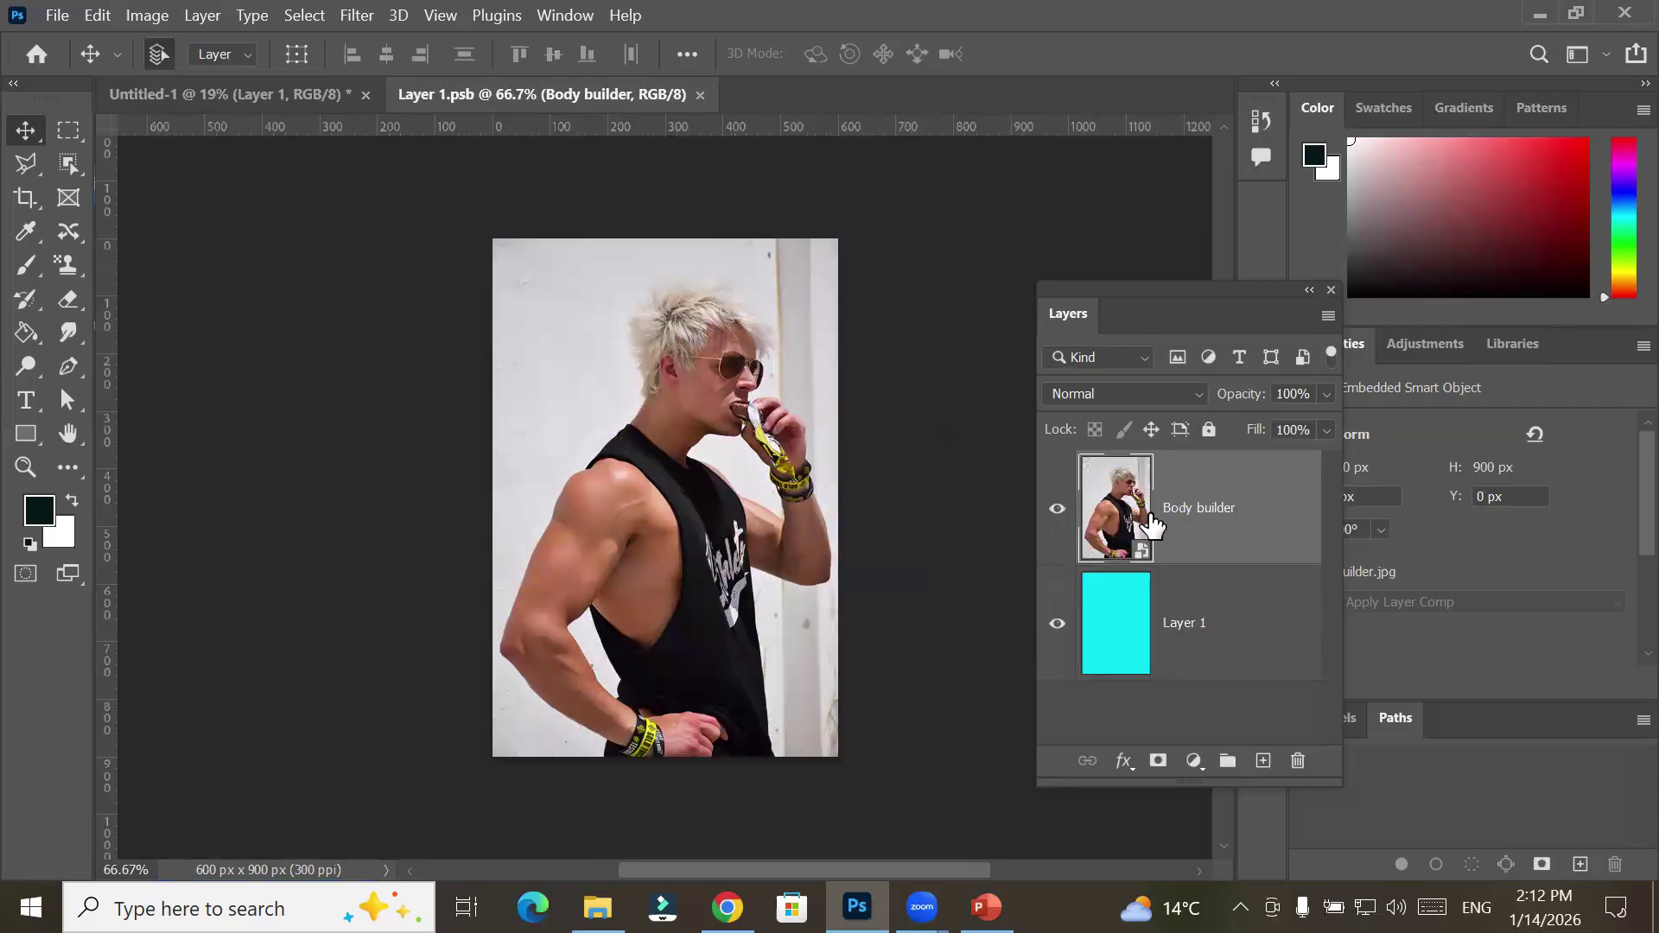
pyautogui.click(1298, 761)
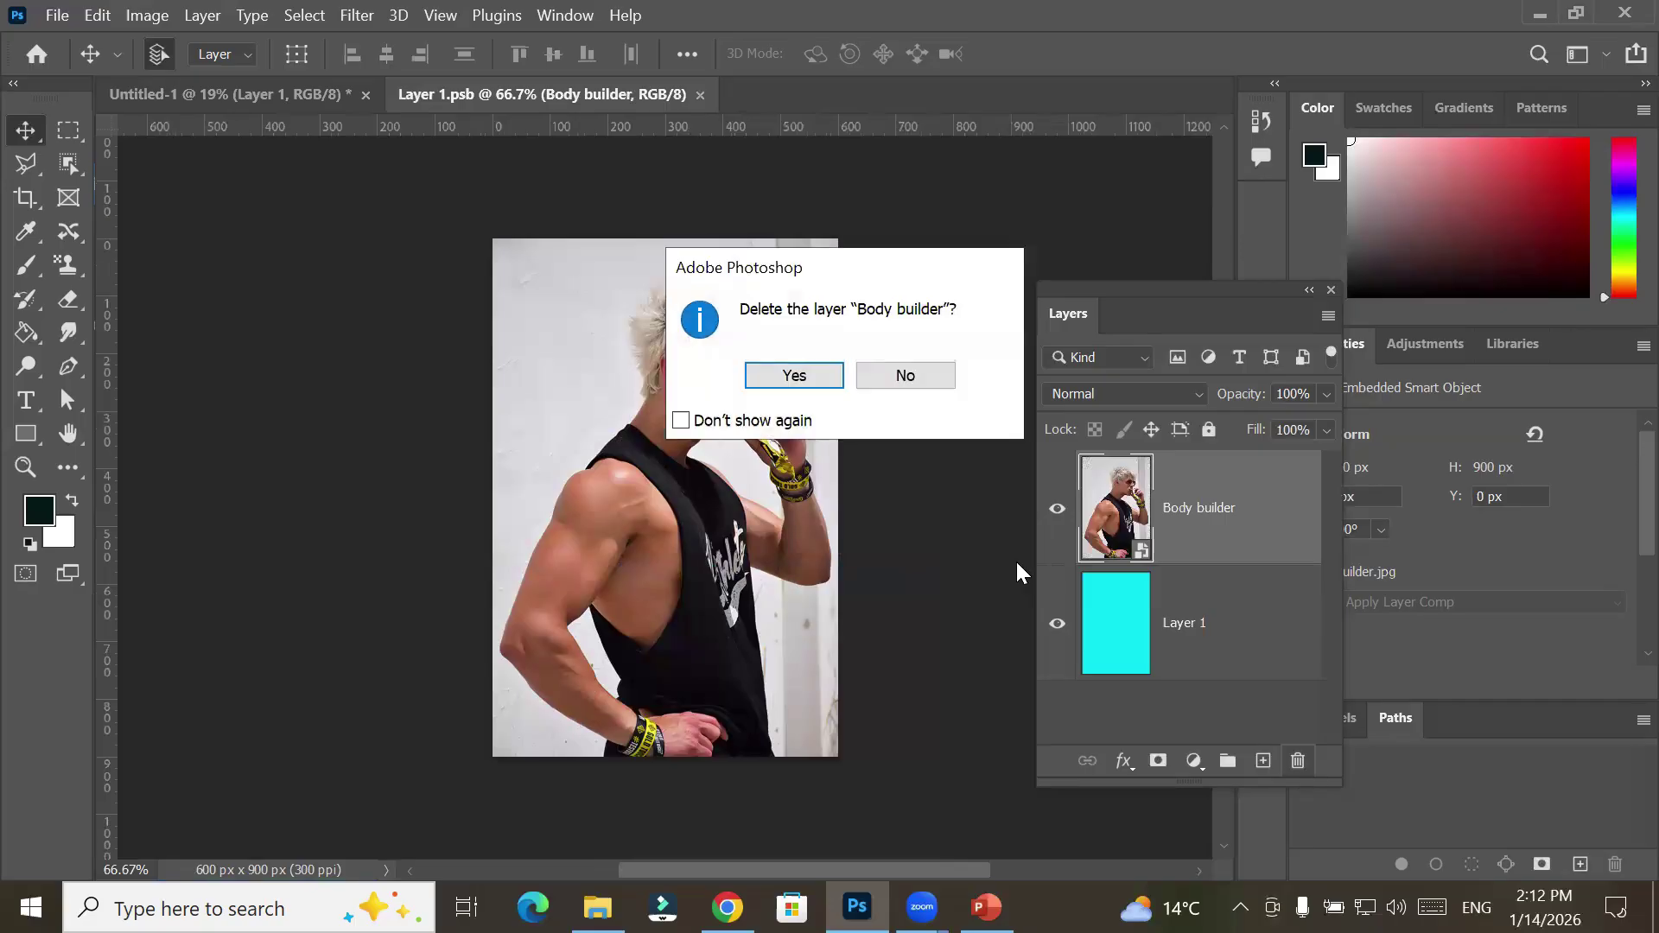
pyautogui.click(791, 374)
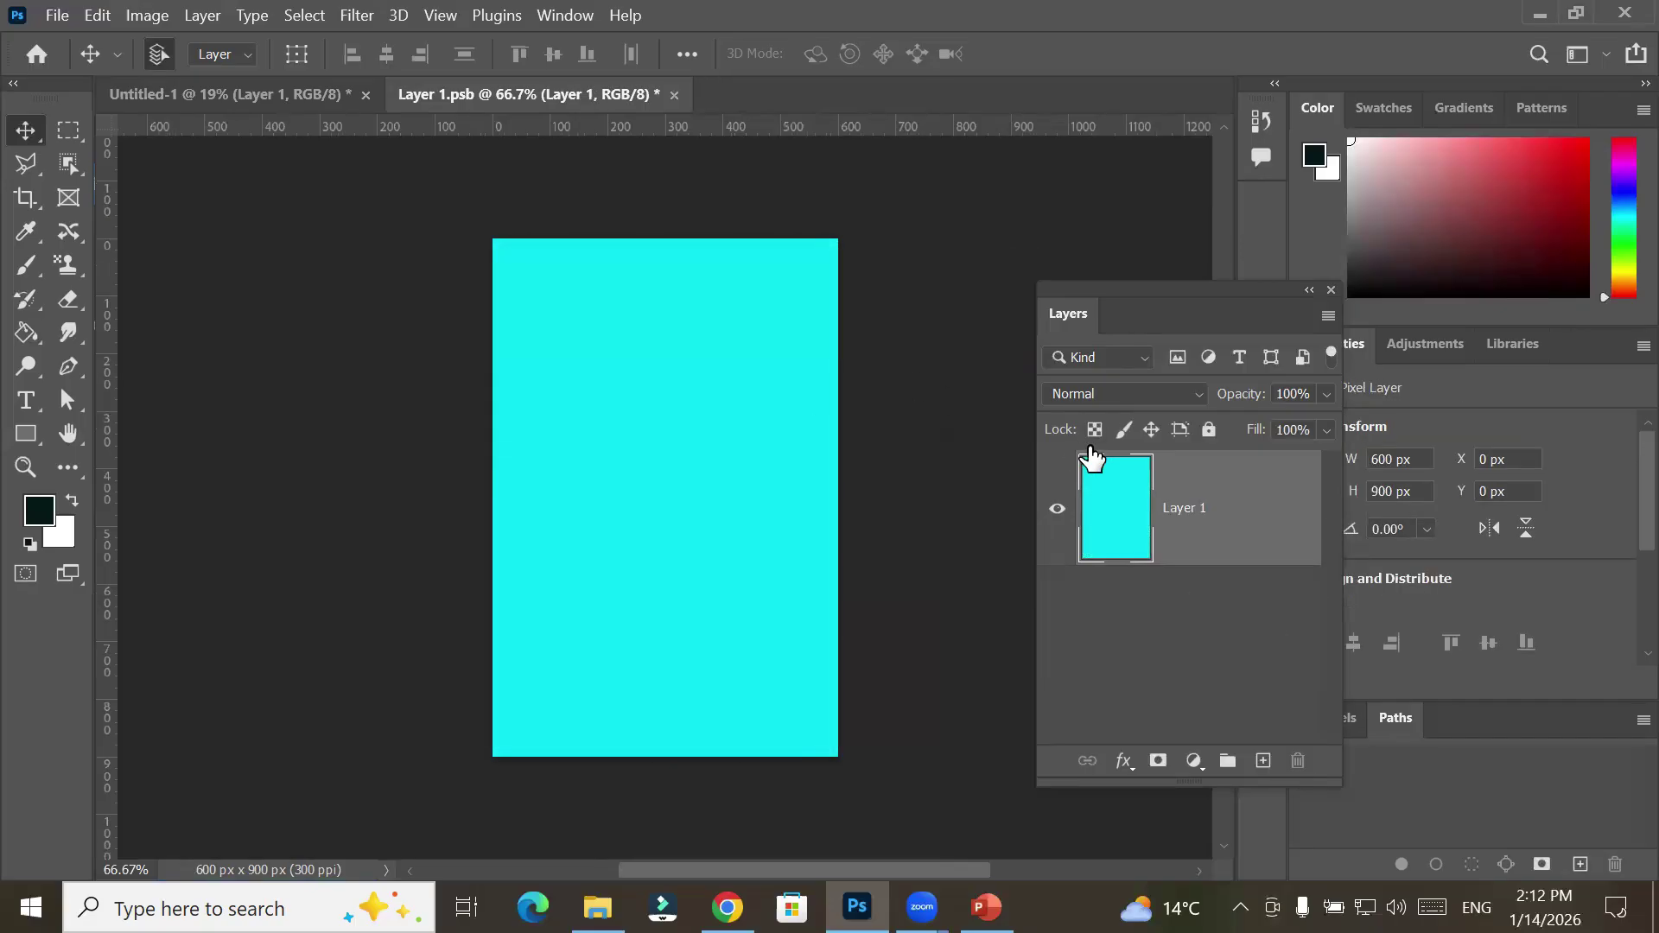
# Place the portrait of the red-haired woman as an embedded image, scaled to about 323 x 450 px in the canvas's lower-left corner
pyautogui.click(59, 16)
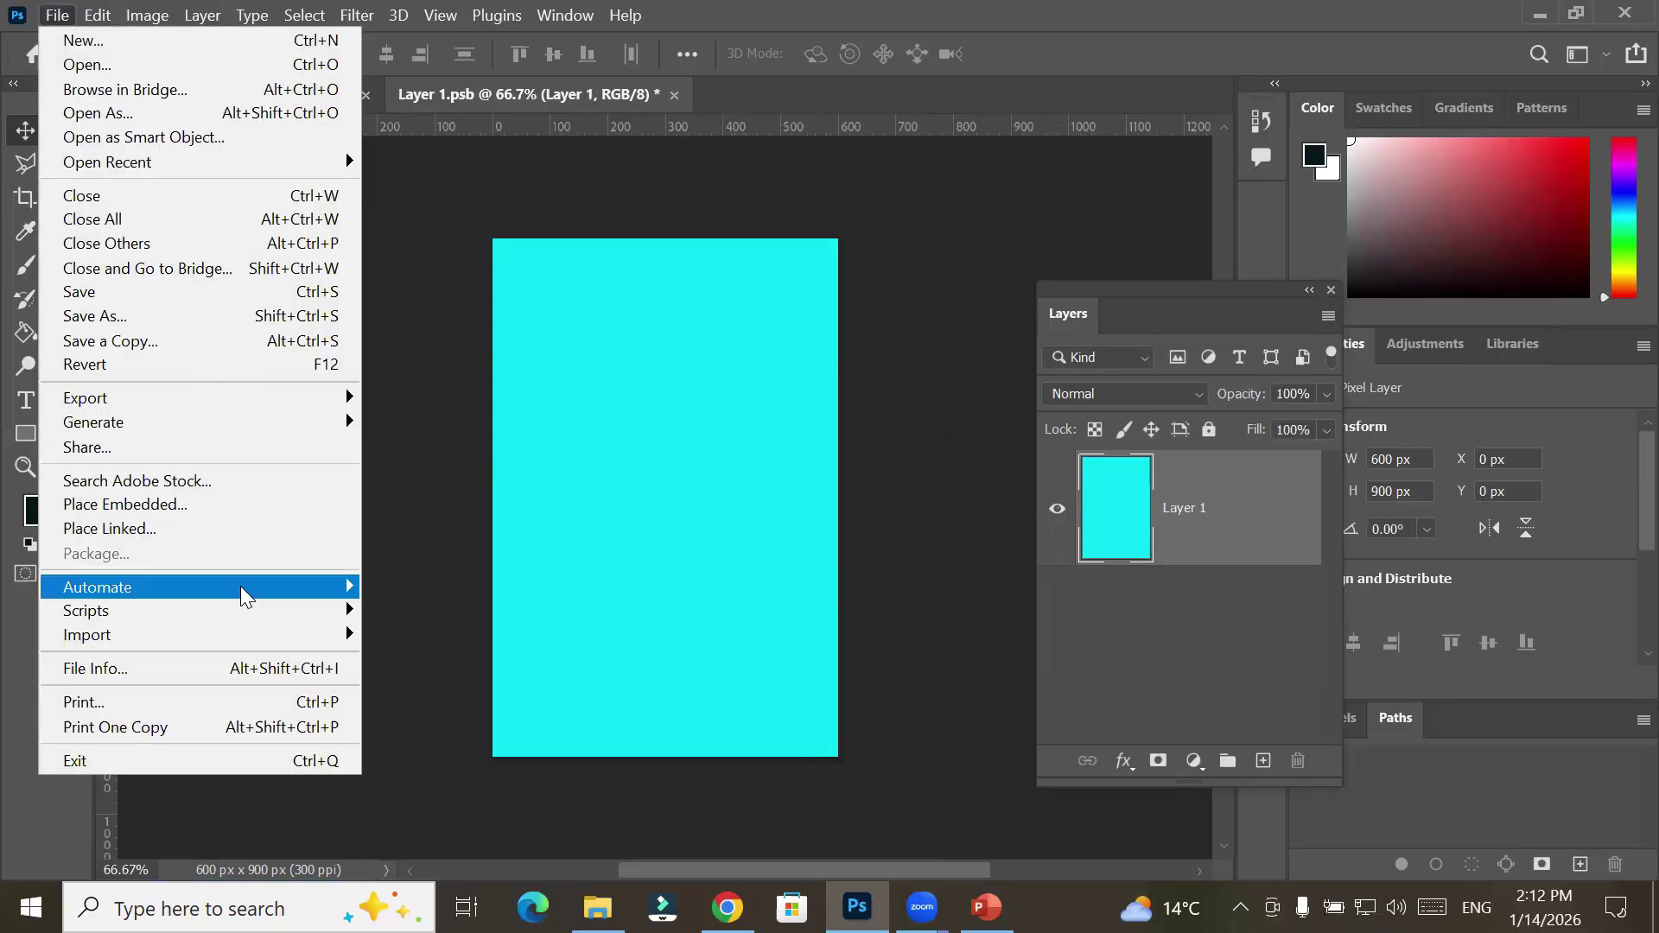
pyautogui.click(268, 510)
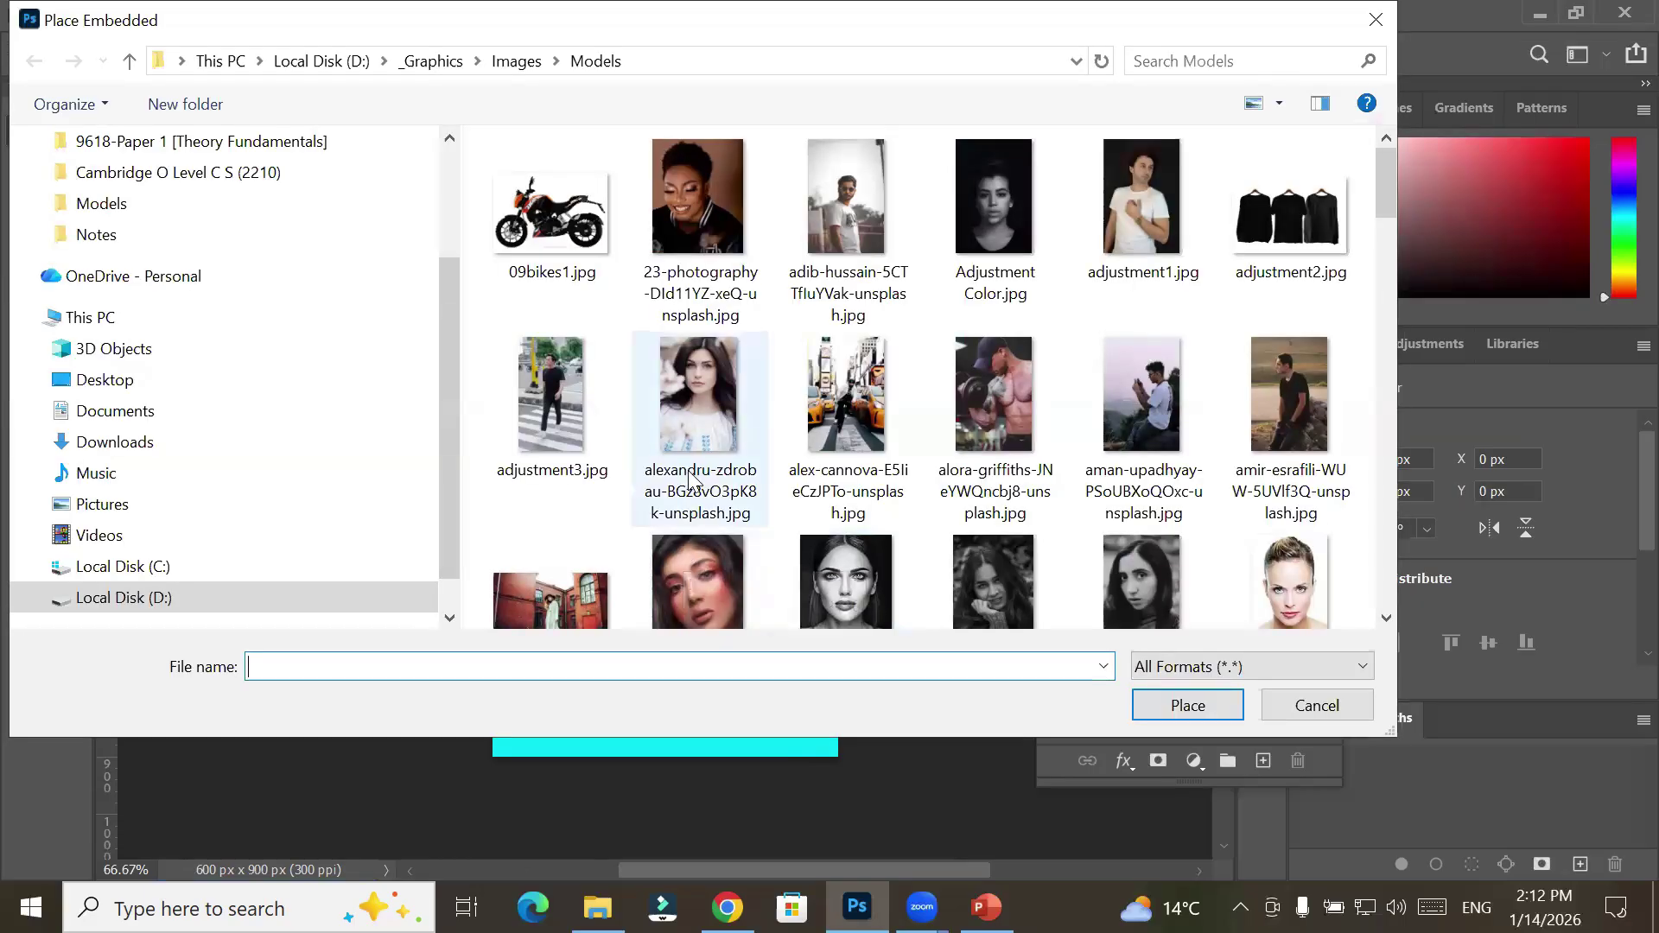
pyautogui.scroll(-3, 778, 451)
pyautogui.scroll(-8, 778, 451)
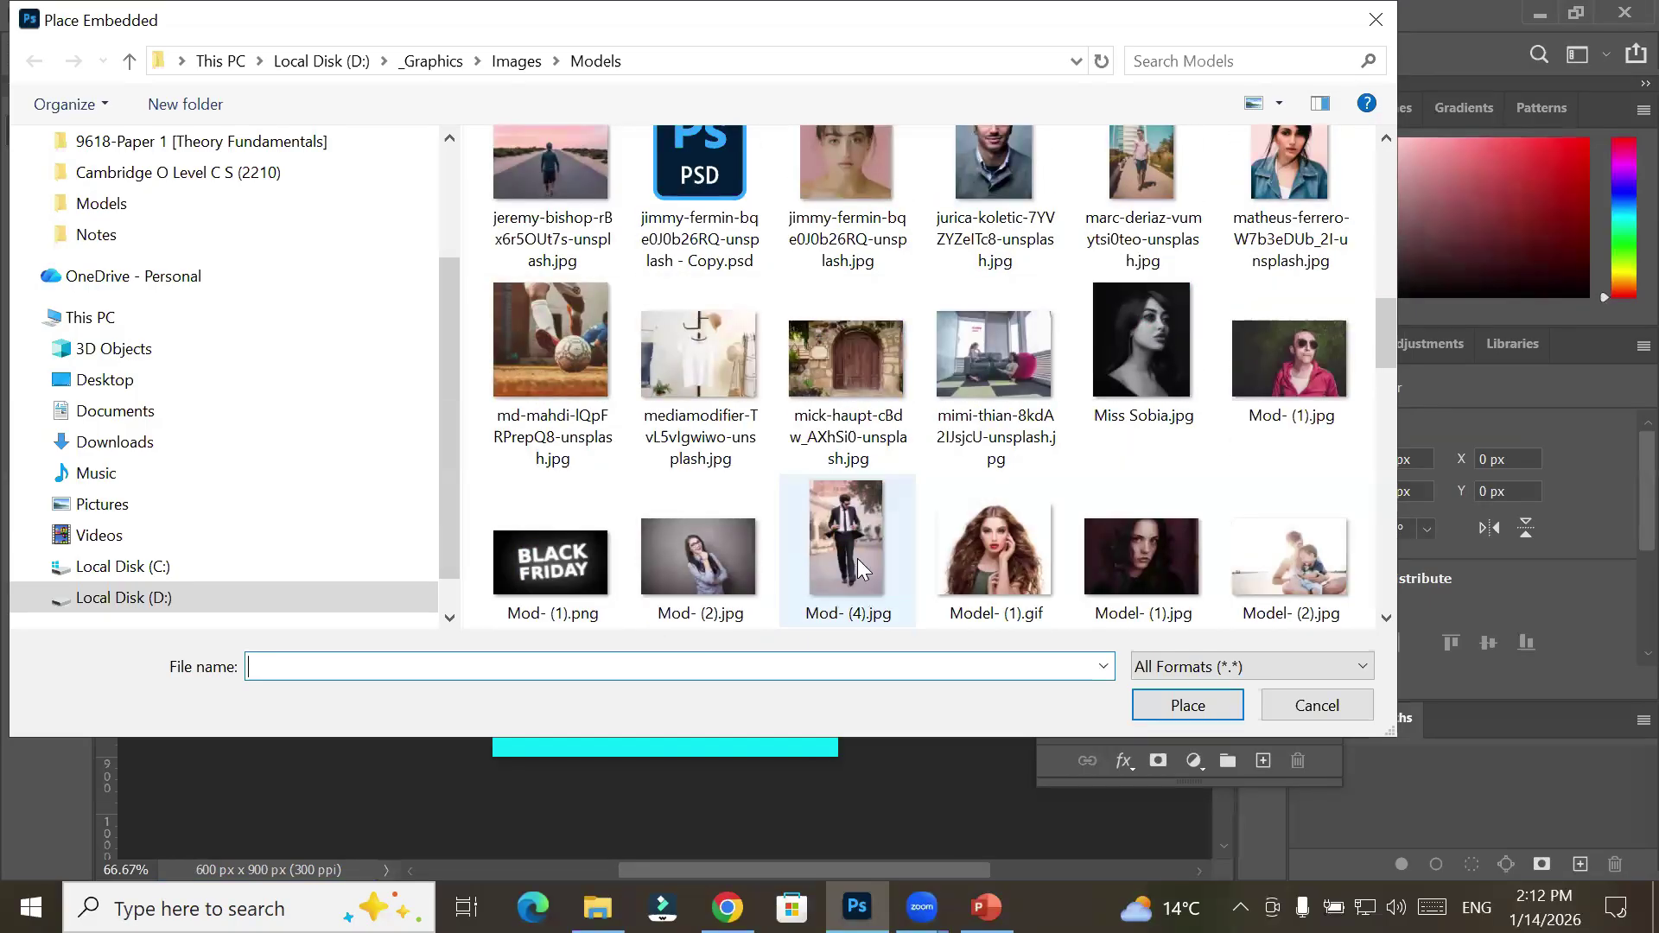
pyautogui.click(857, 558)
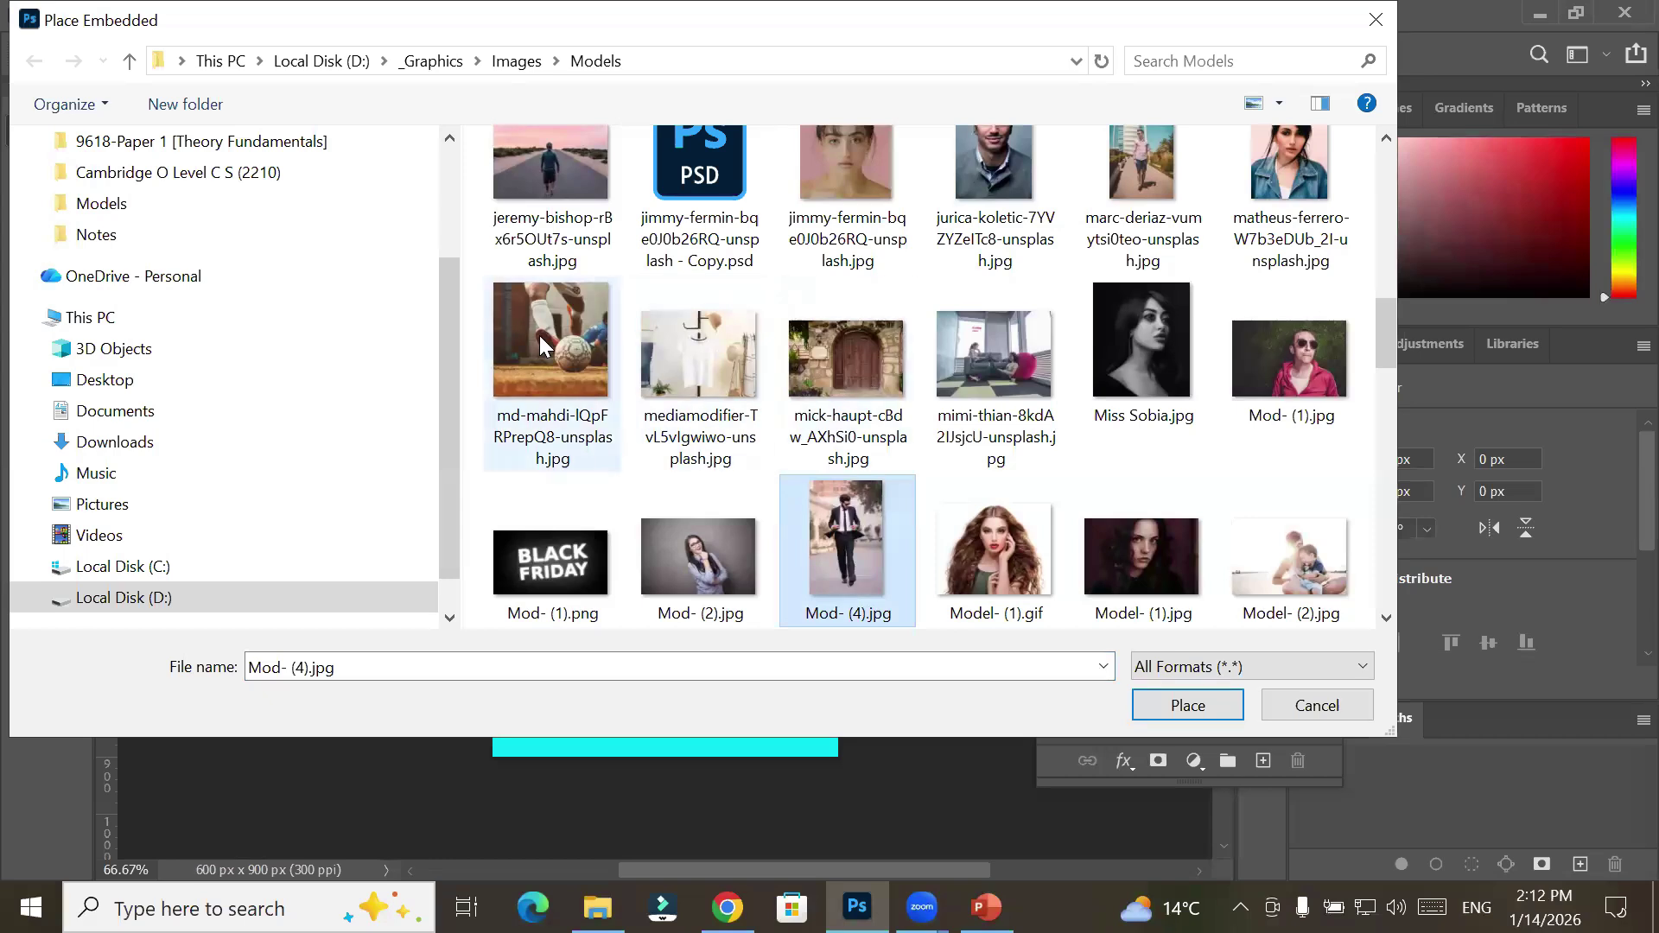
pyautogui.scroll(-8, 895, 363)
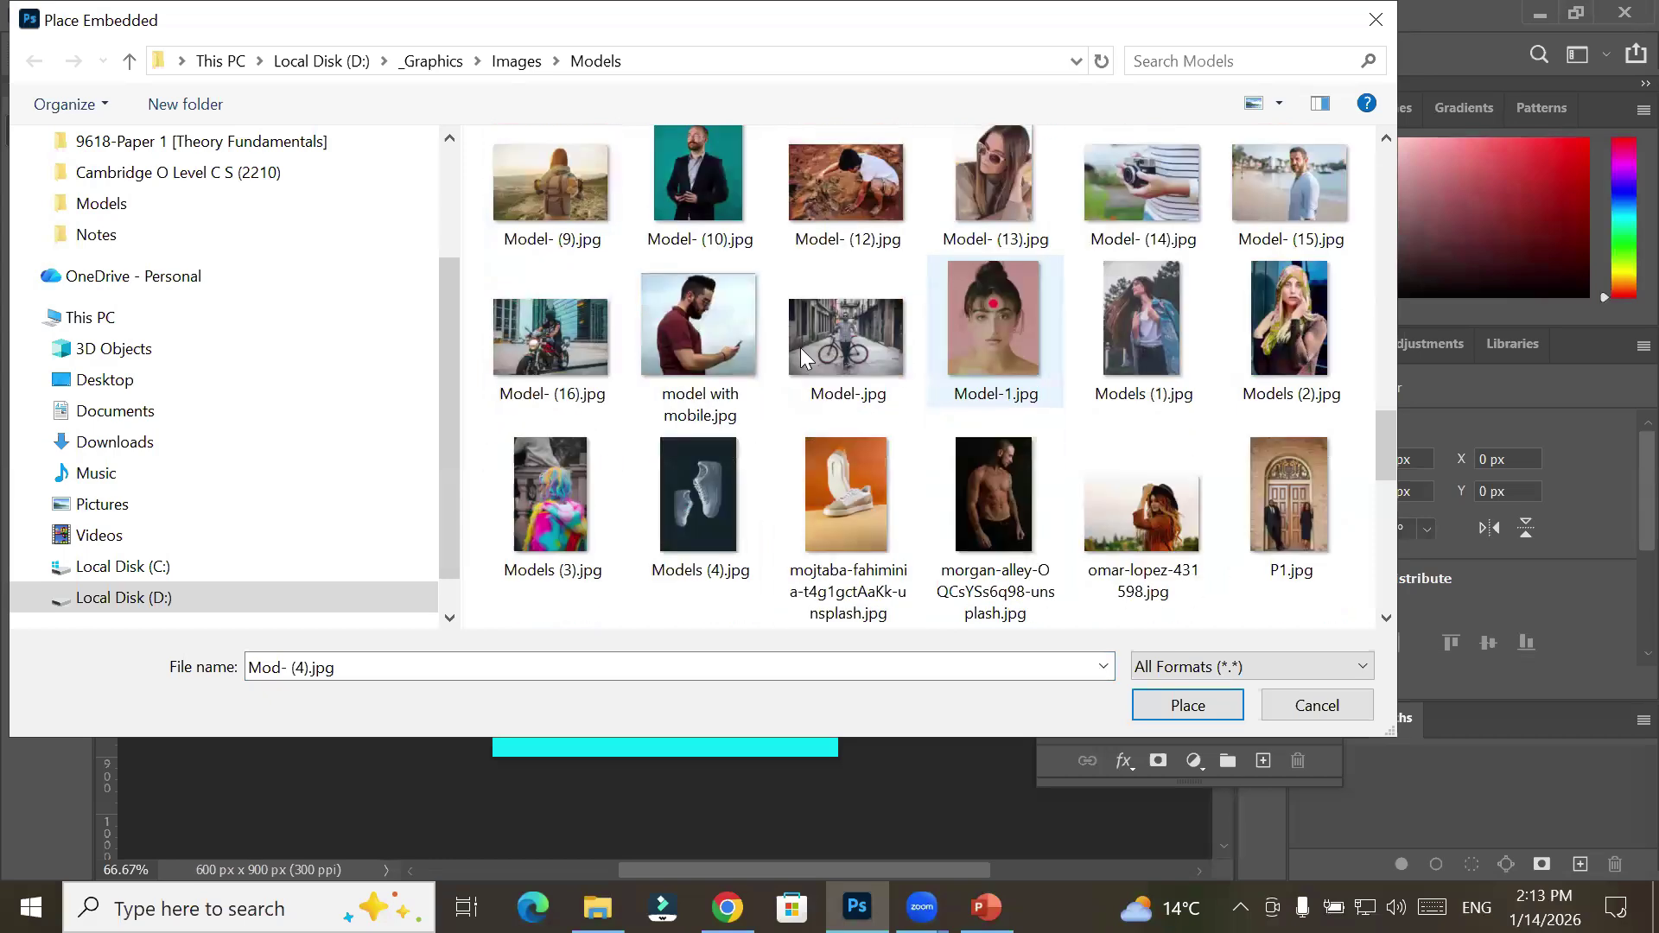
pyautogui.click(1161, 306)
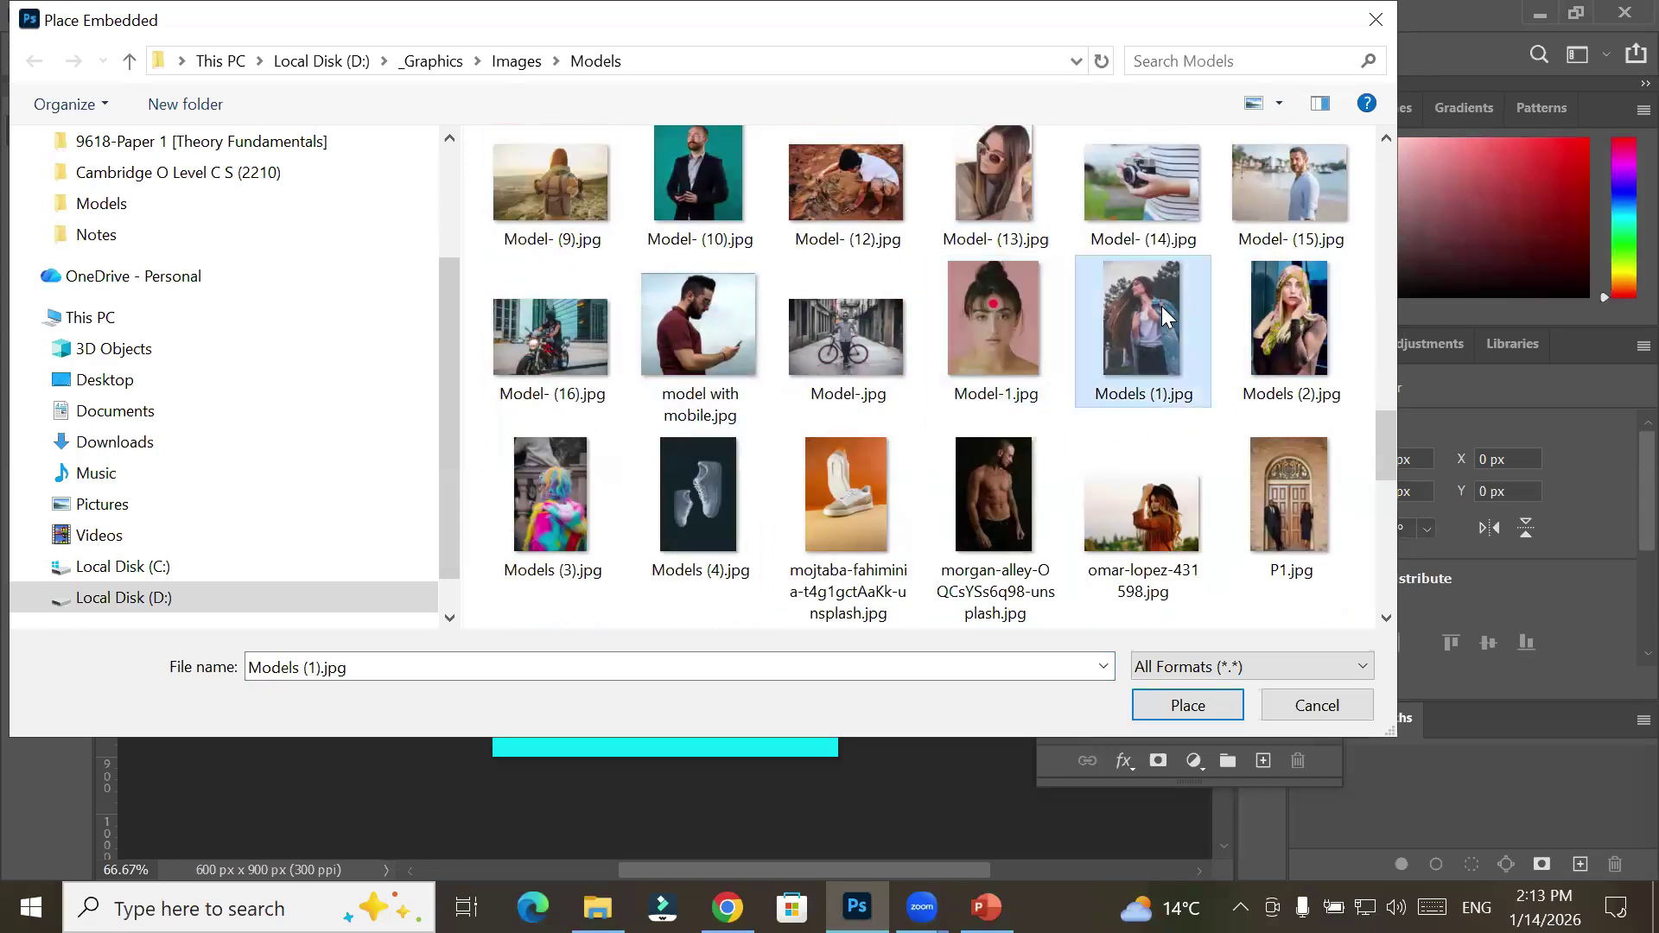
pyautogui.click(1290, 330)
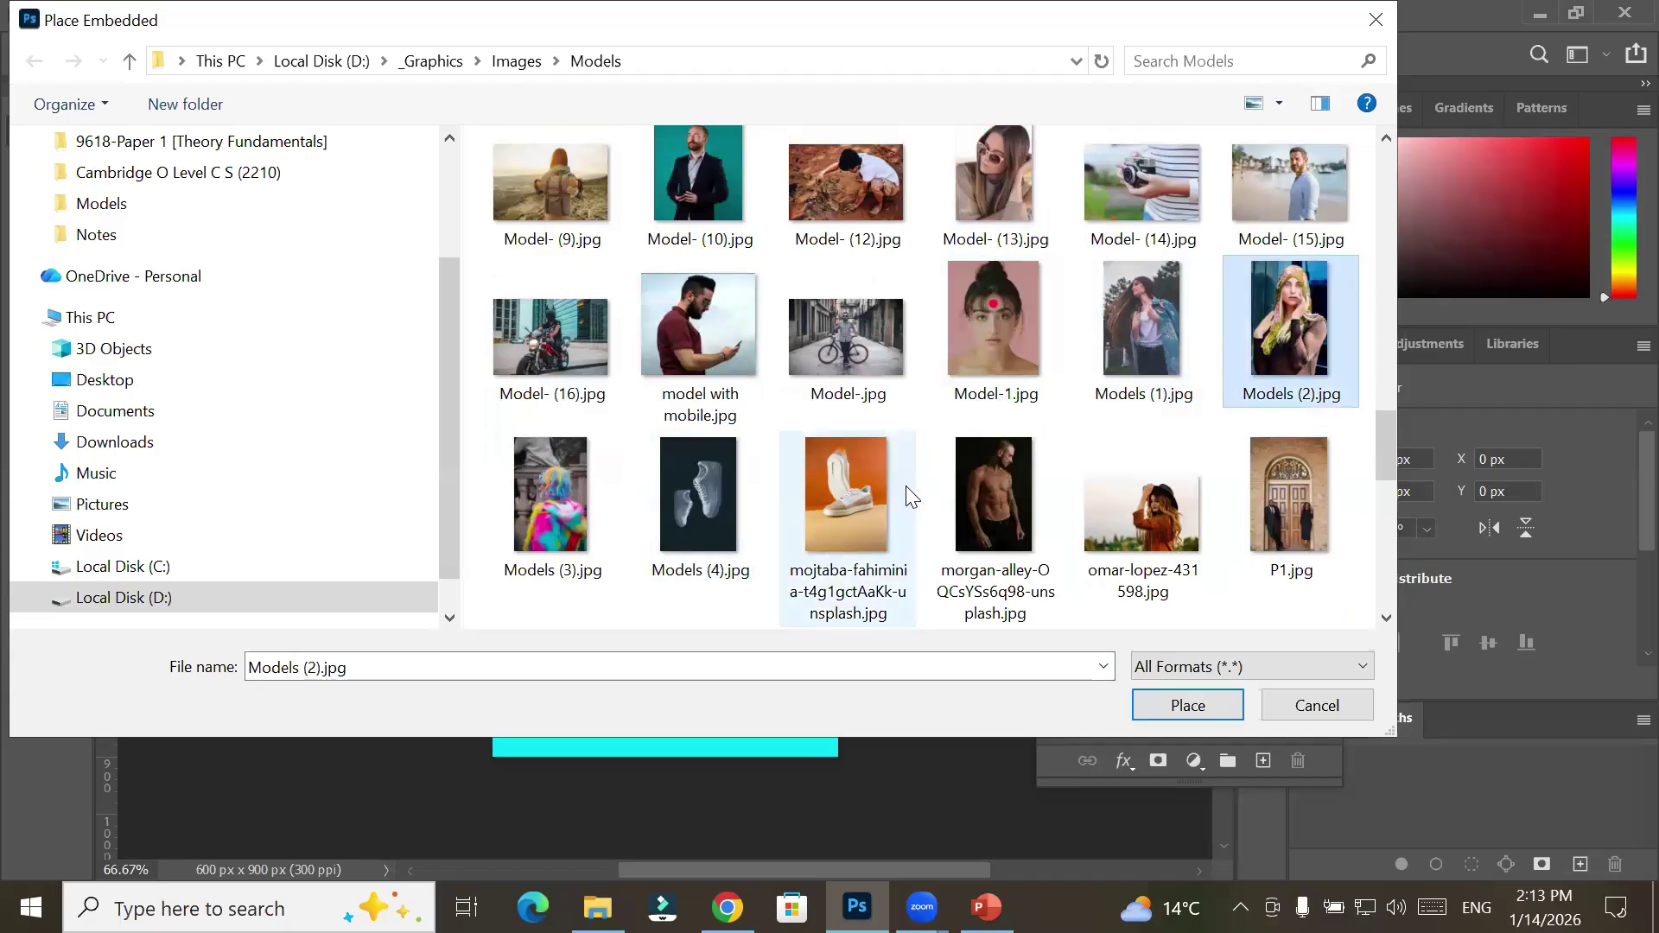
pyautogui.scroll(-2, 905, 486)
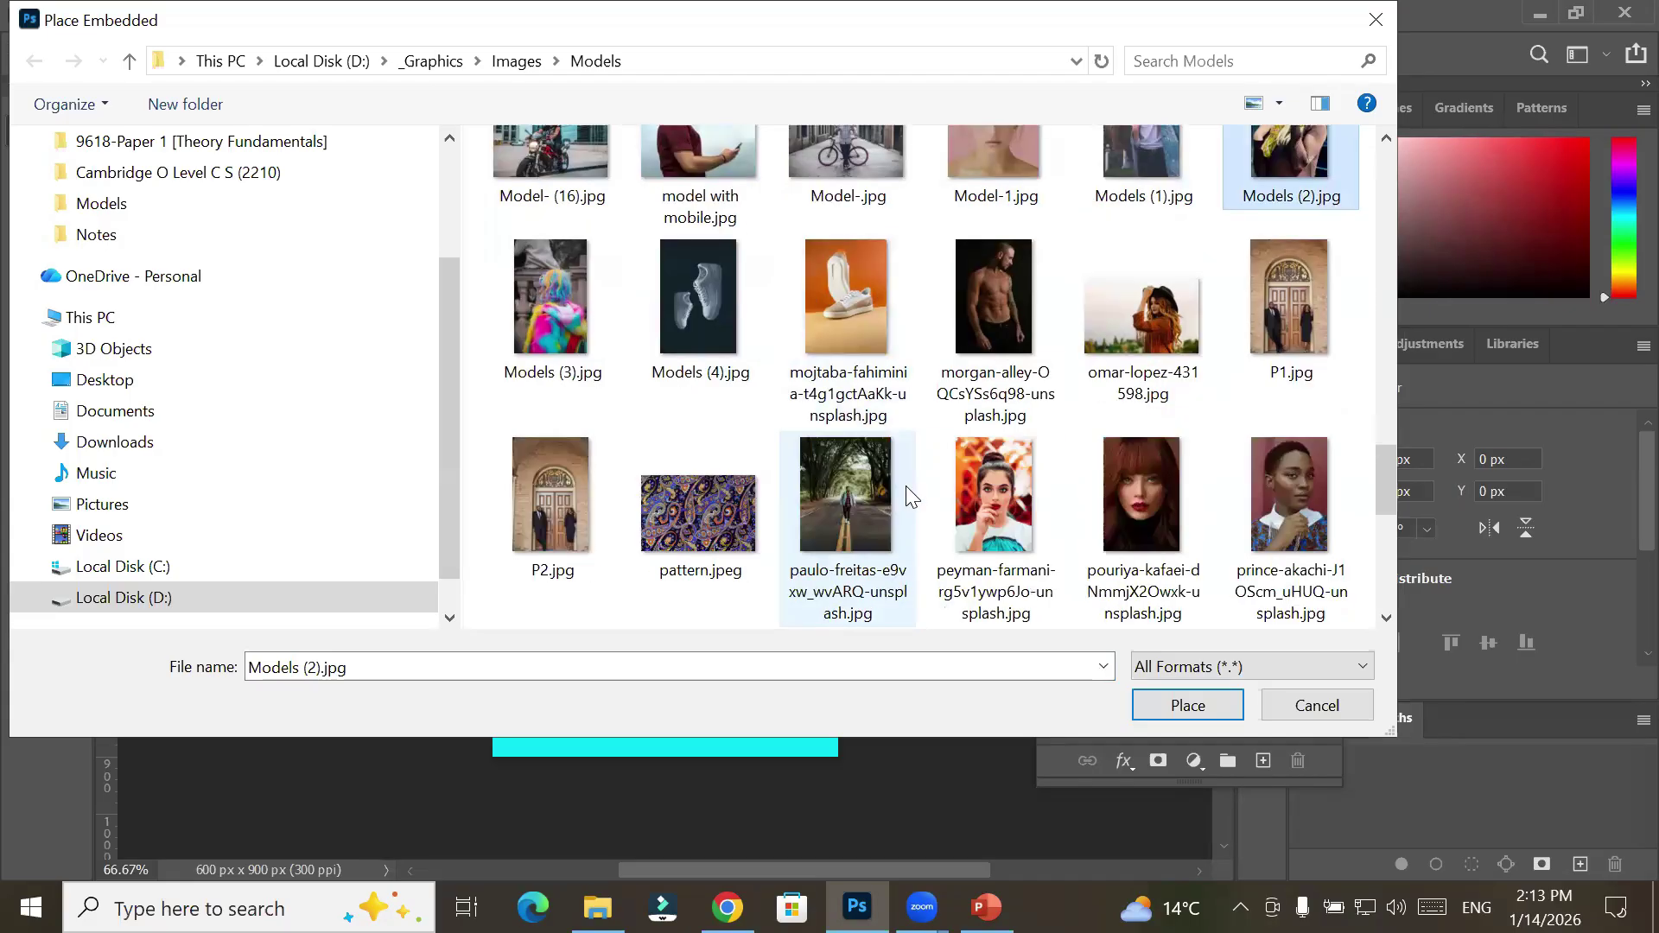
pyautogui.click(1149, 512)
pyautogui.click(1175, 709)
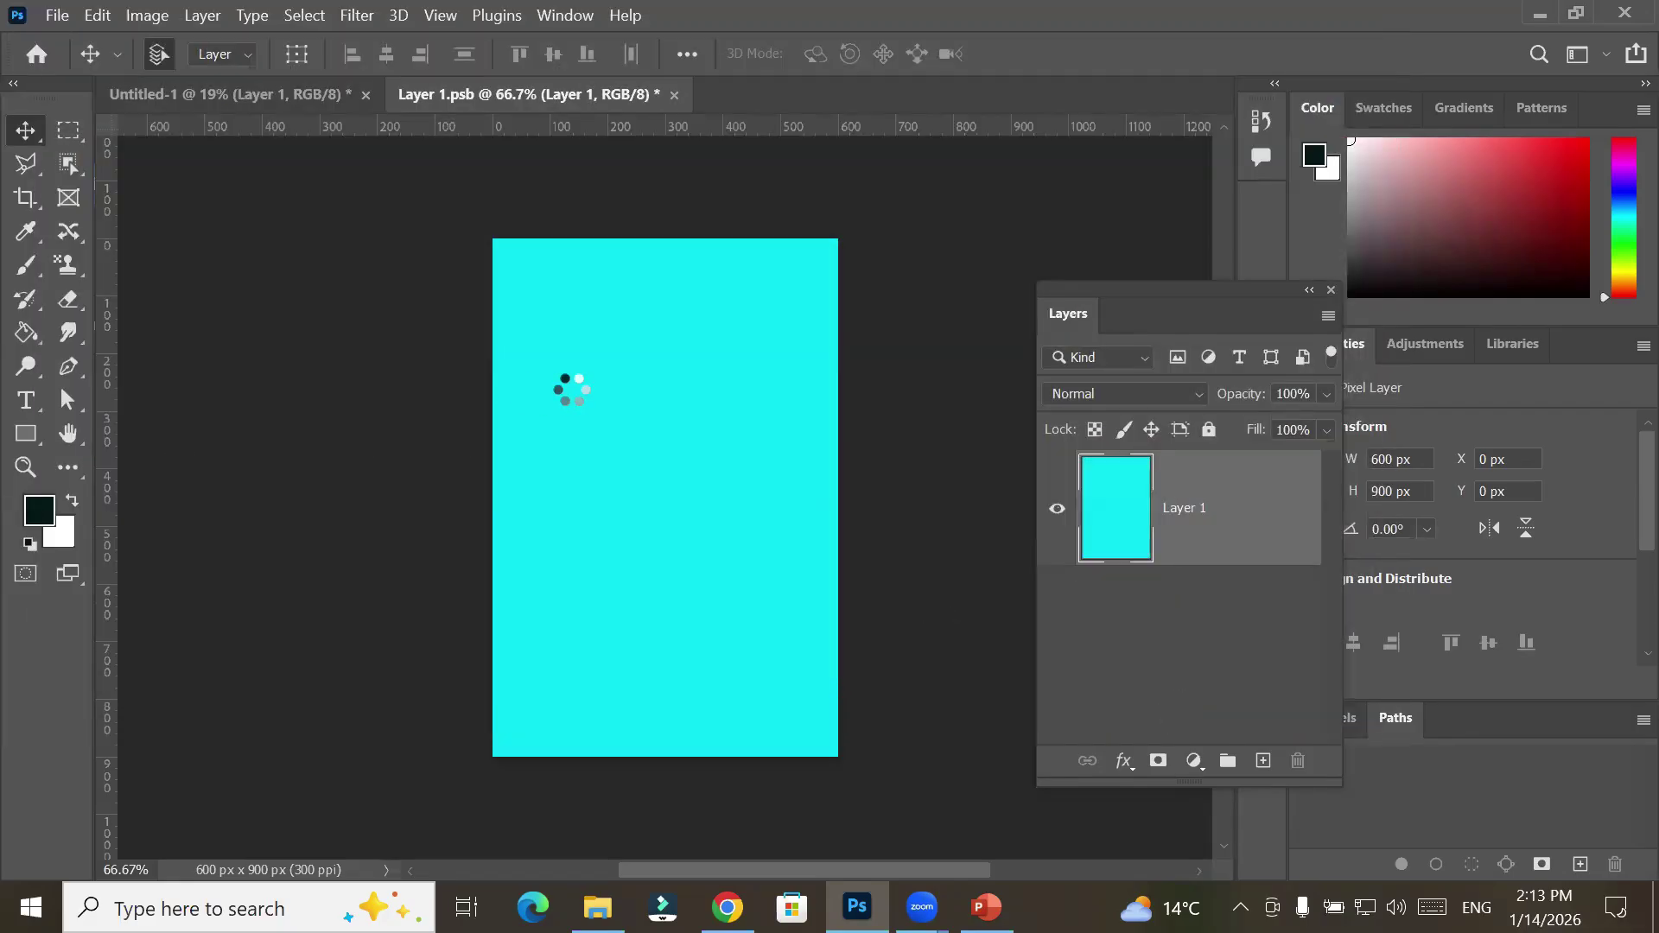
pyautogui.moveTo(830, 235); pyautogui.dragTo(673, 502)
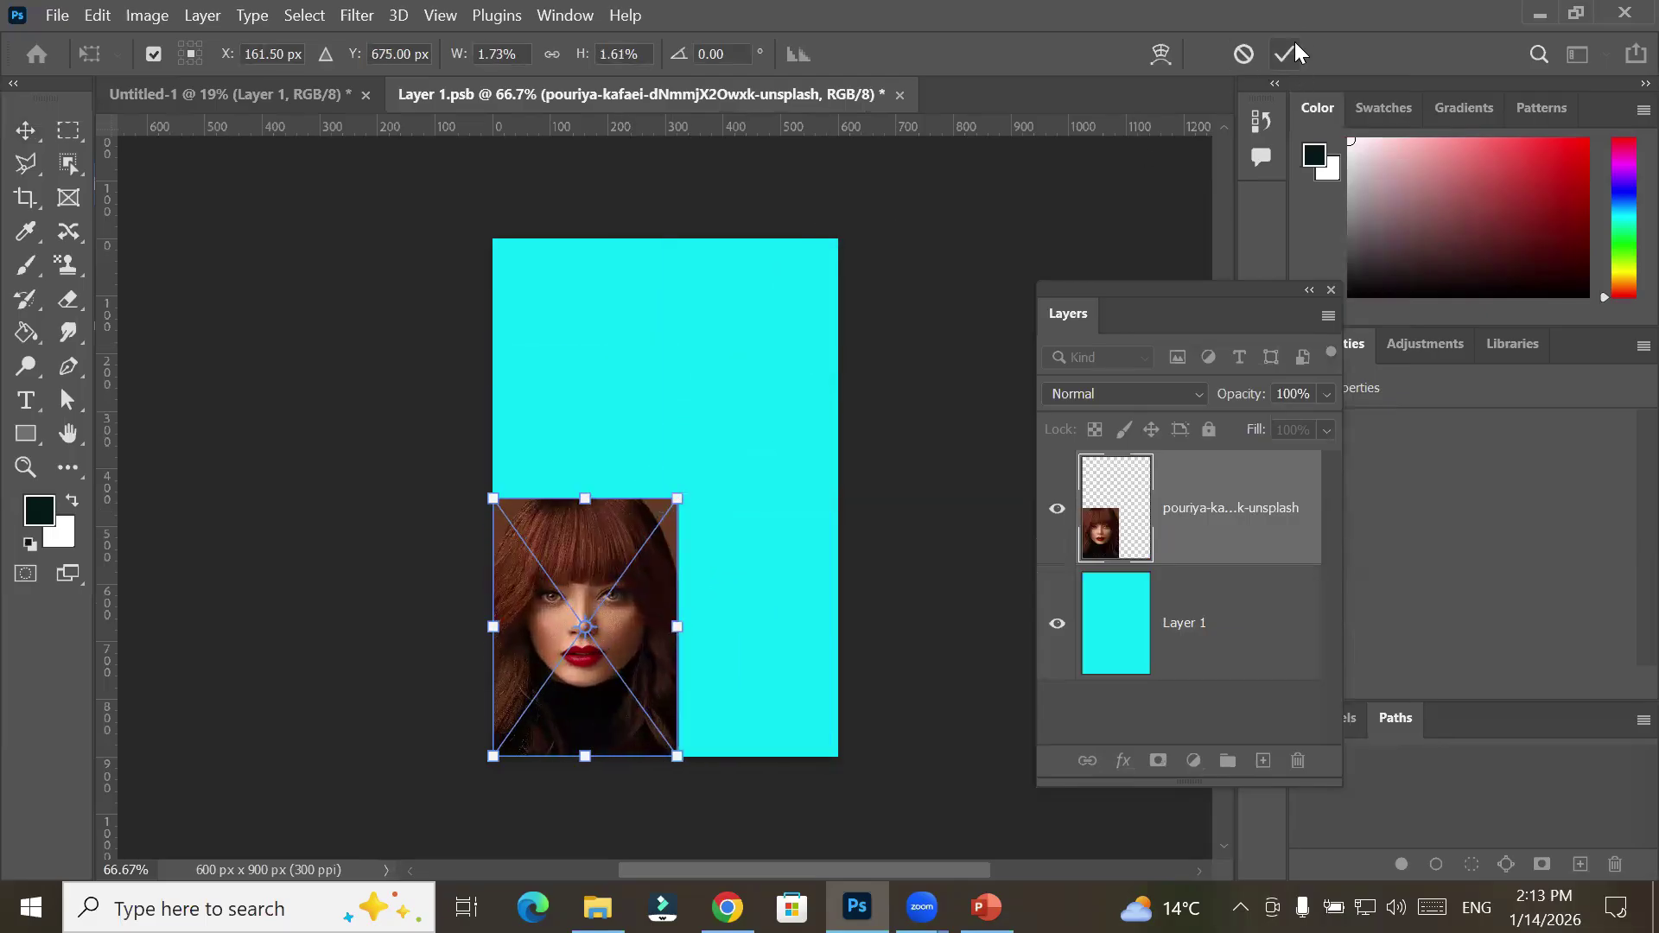
pyautogui.click(1284, 54)
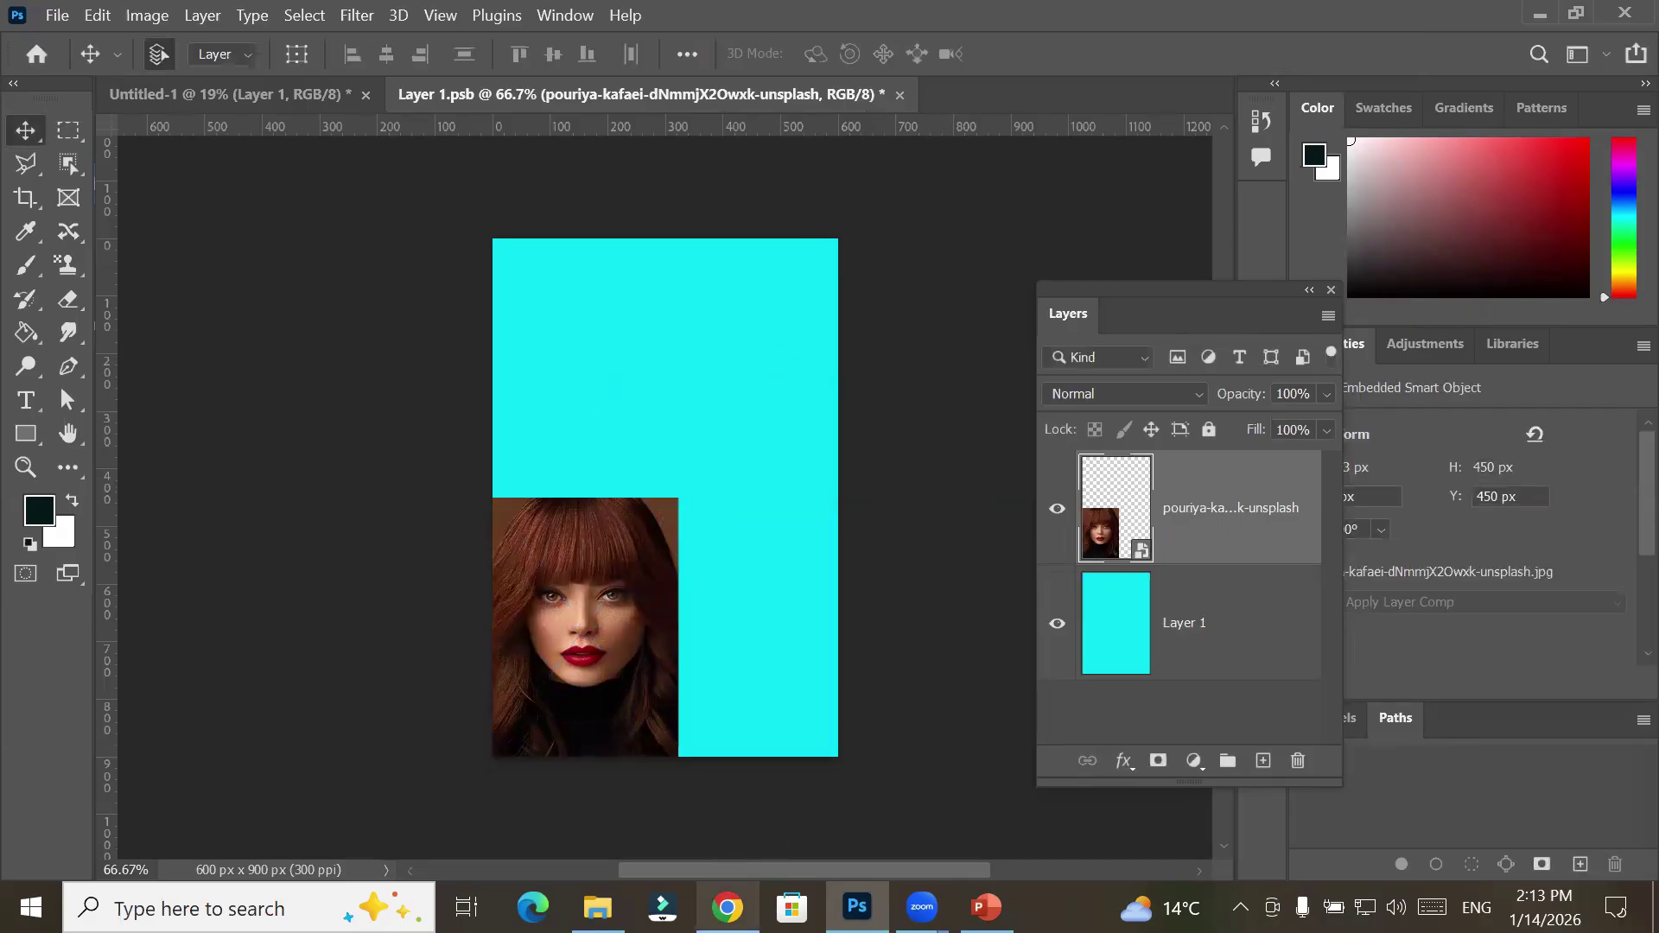
# Place the portrait of the woman with a hair bun on pink as an embedded image, scaled to about 323 x 416 px in the canvas's upper-left corner
pyautogui.click(56, 17)
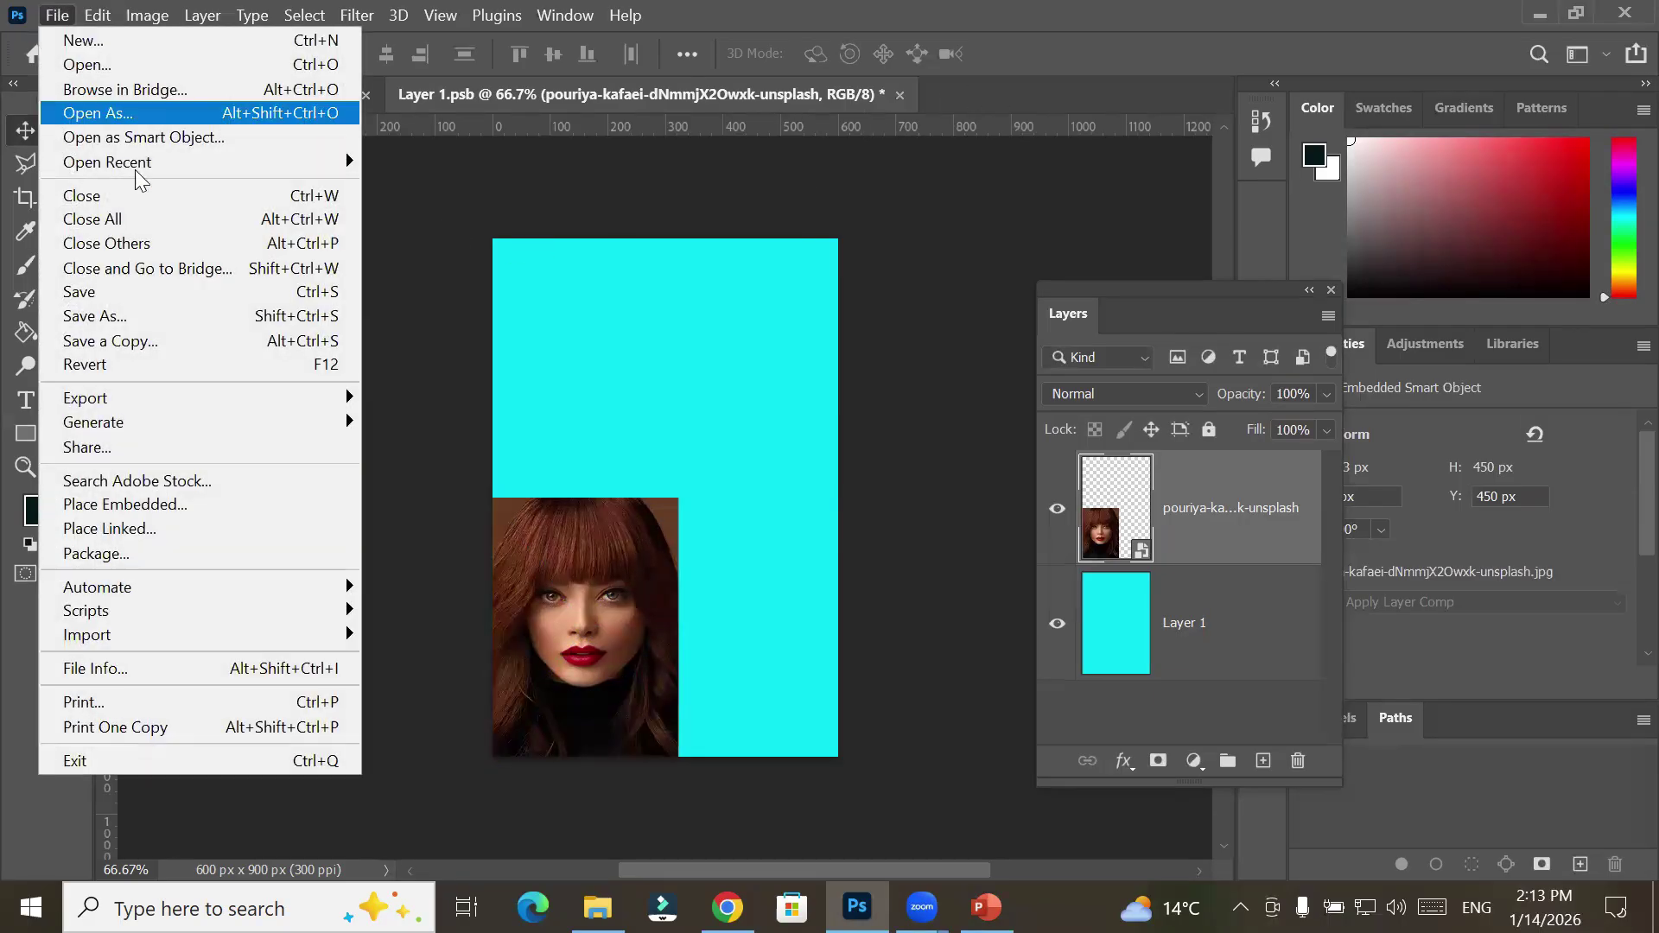
pyautogui.click(191, 506)
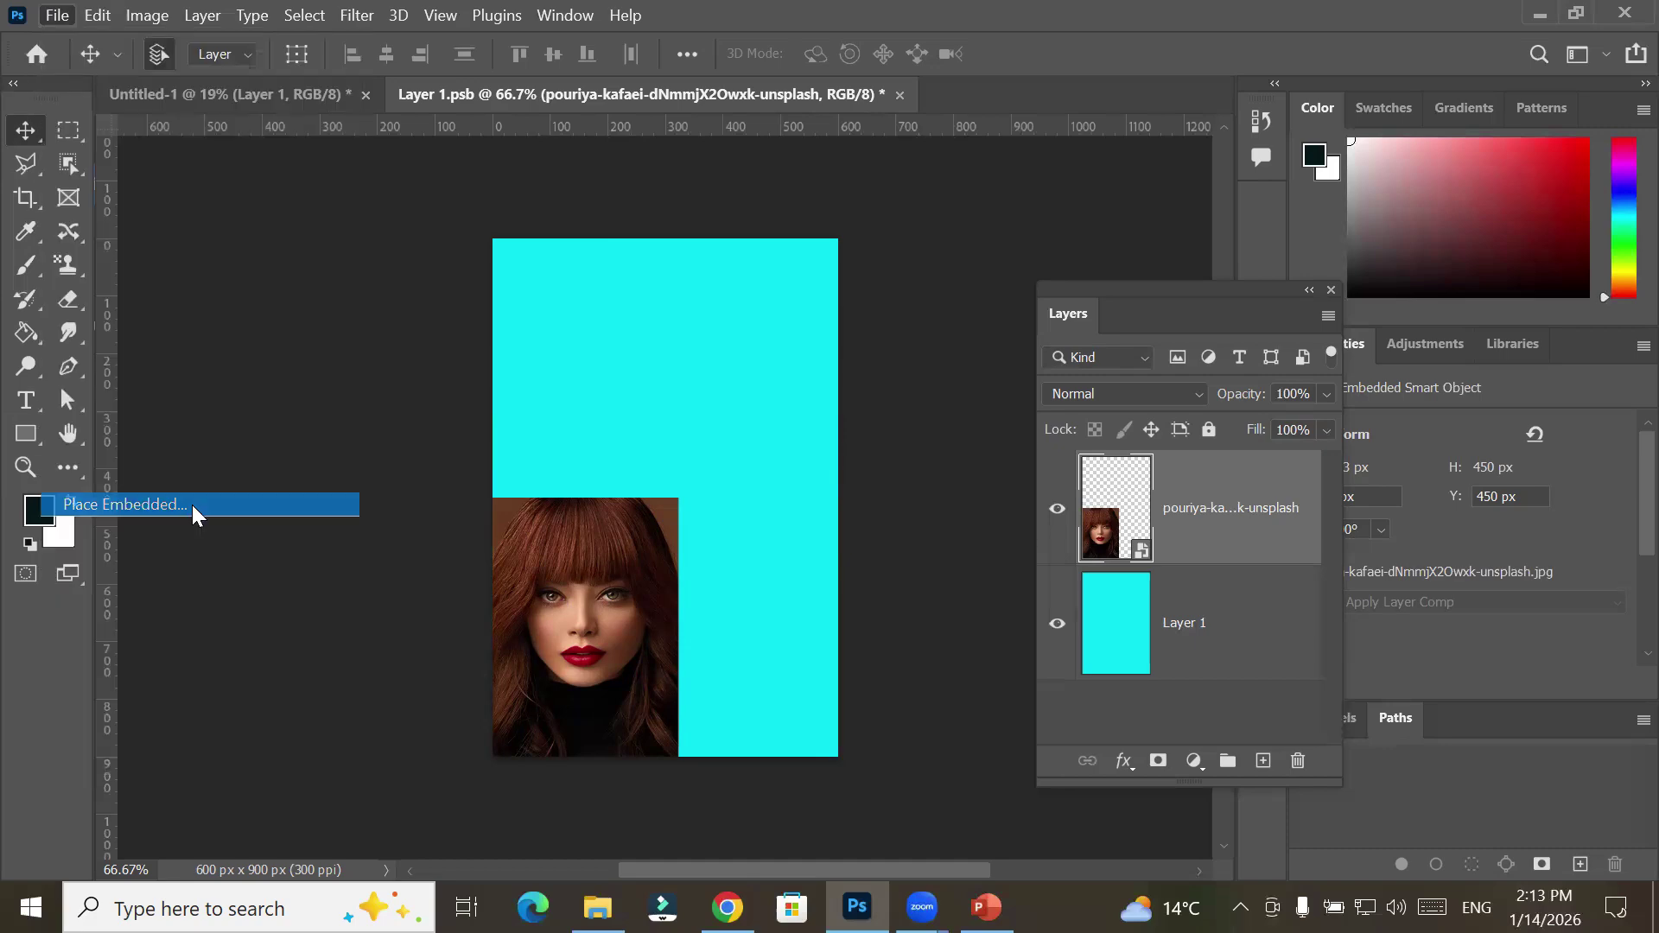
pyautogui.scroll(-5, 940, 553)
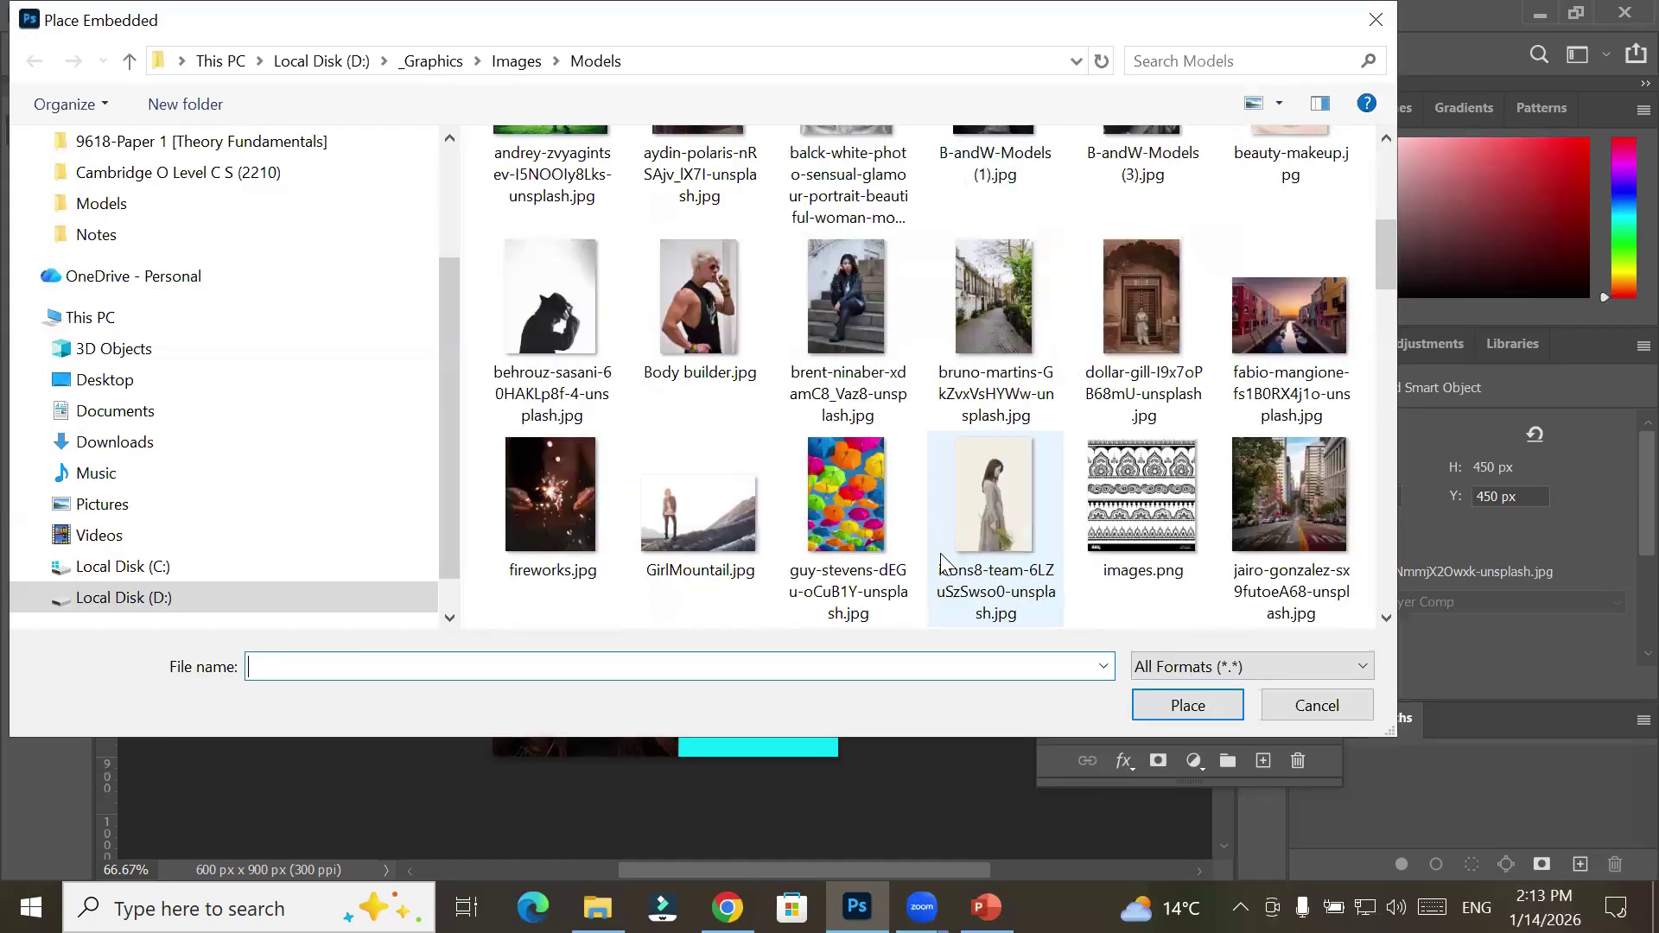
pyautogui.scroll(-3, 940, 553)
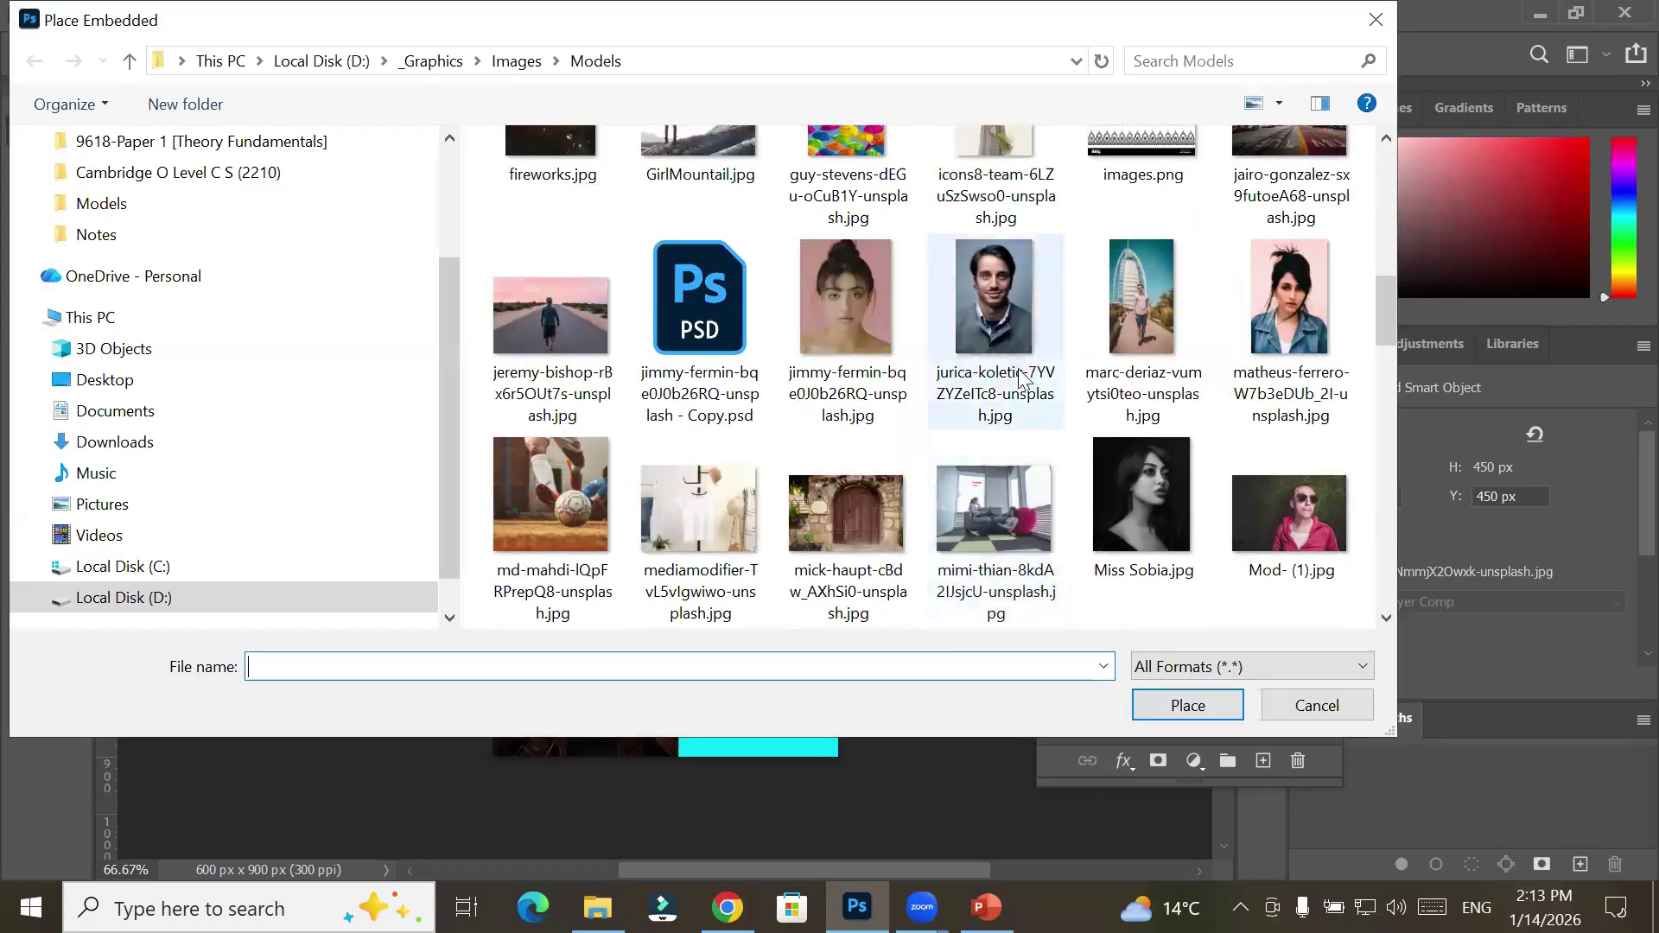
pyautogui.click(786, 304)
pyautogui.click(1180, 707)
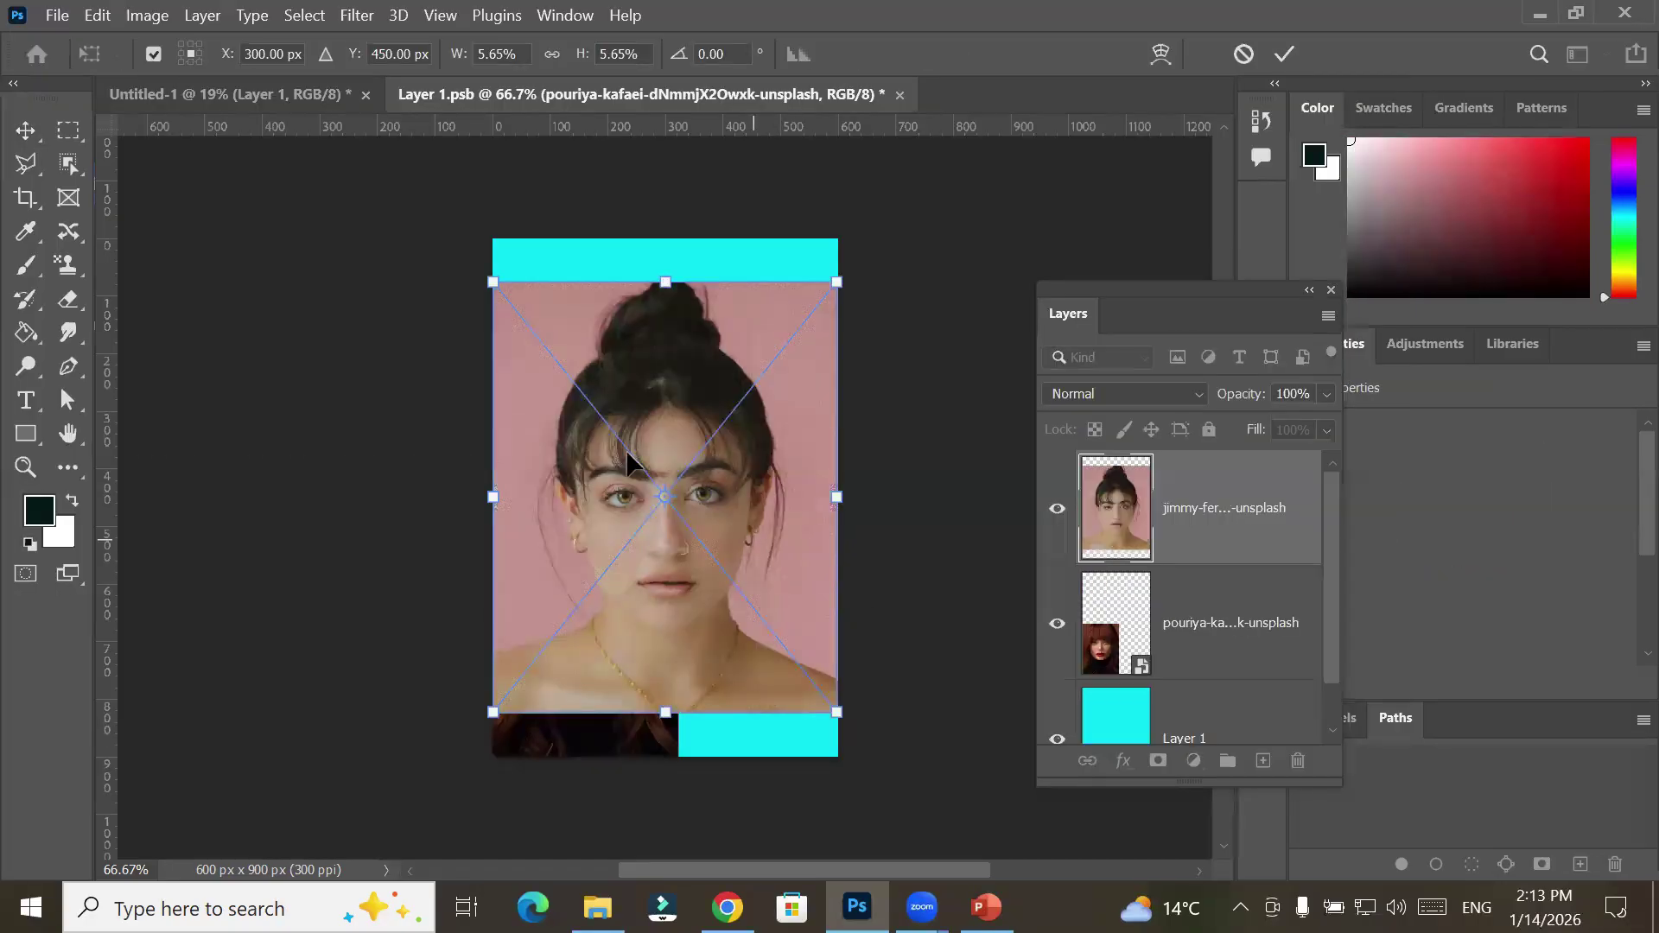
pyautogui.moveTo(831, 710); pyautogui.dragTo(681, 525)
pyautogui.moveTo(648, 444); pyautogui.dragTo(650, 423)
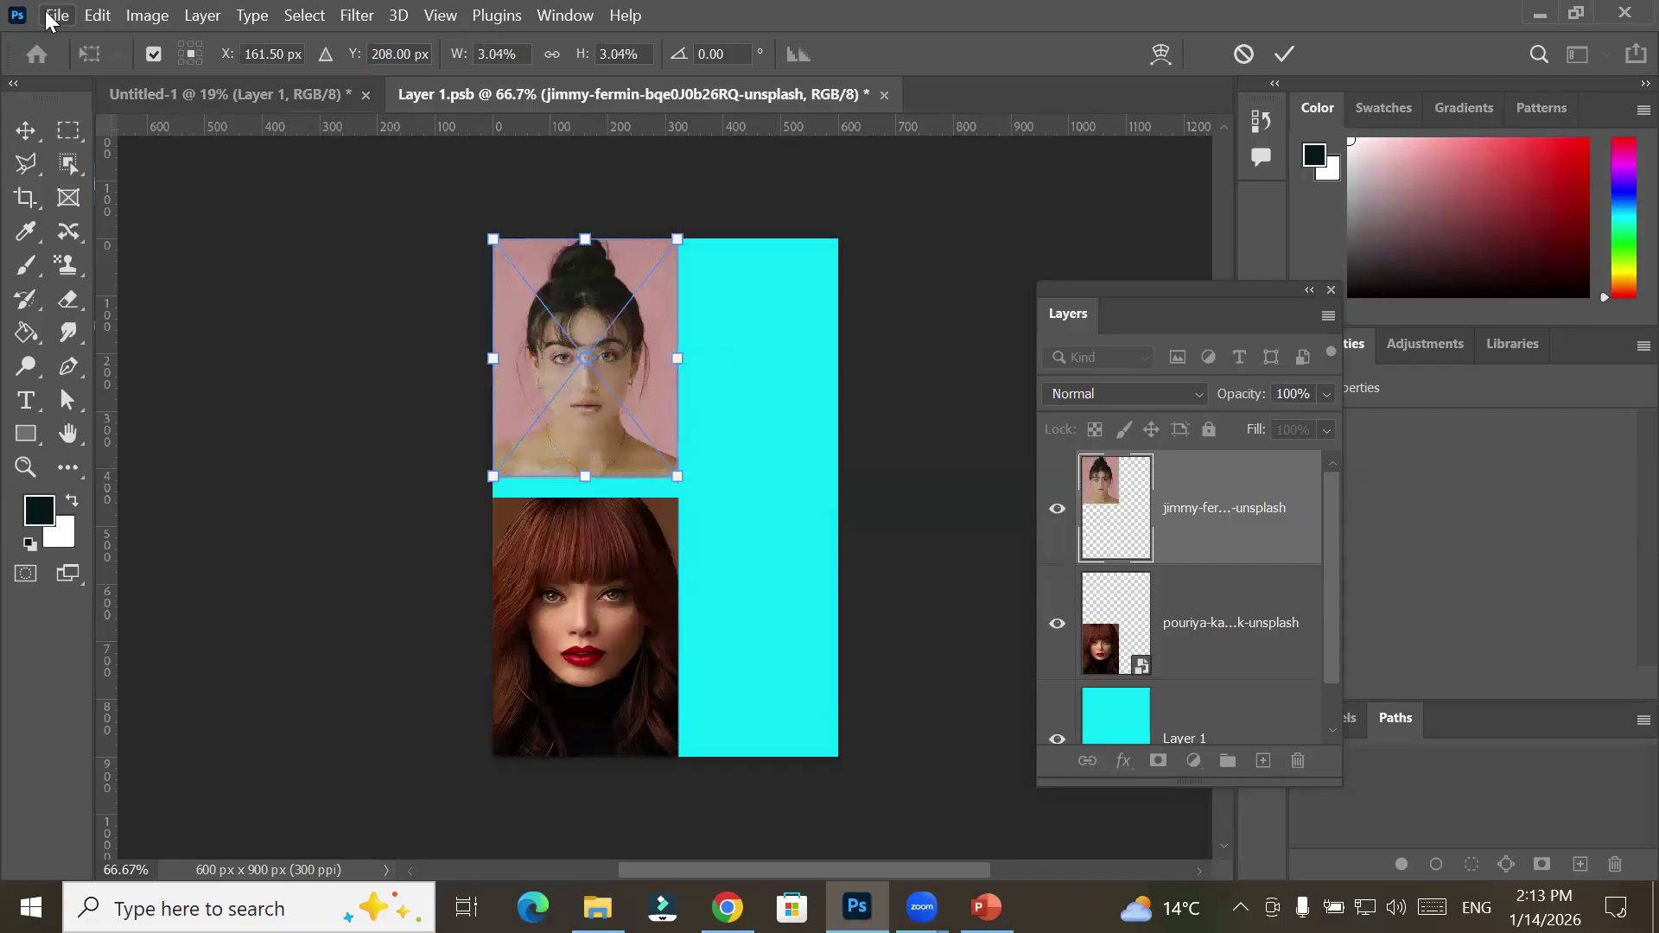
# Switch to File Explorer and open the BuildingAndMonoments folder inside _Graphics > Images on Local Disk (D:)
pyautogui.click(54, 15)
pyautogui.click(598, 907)
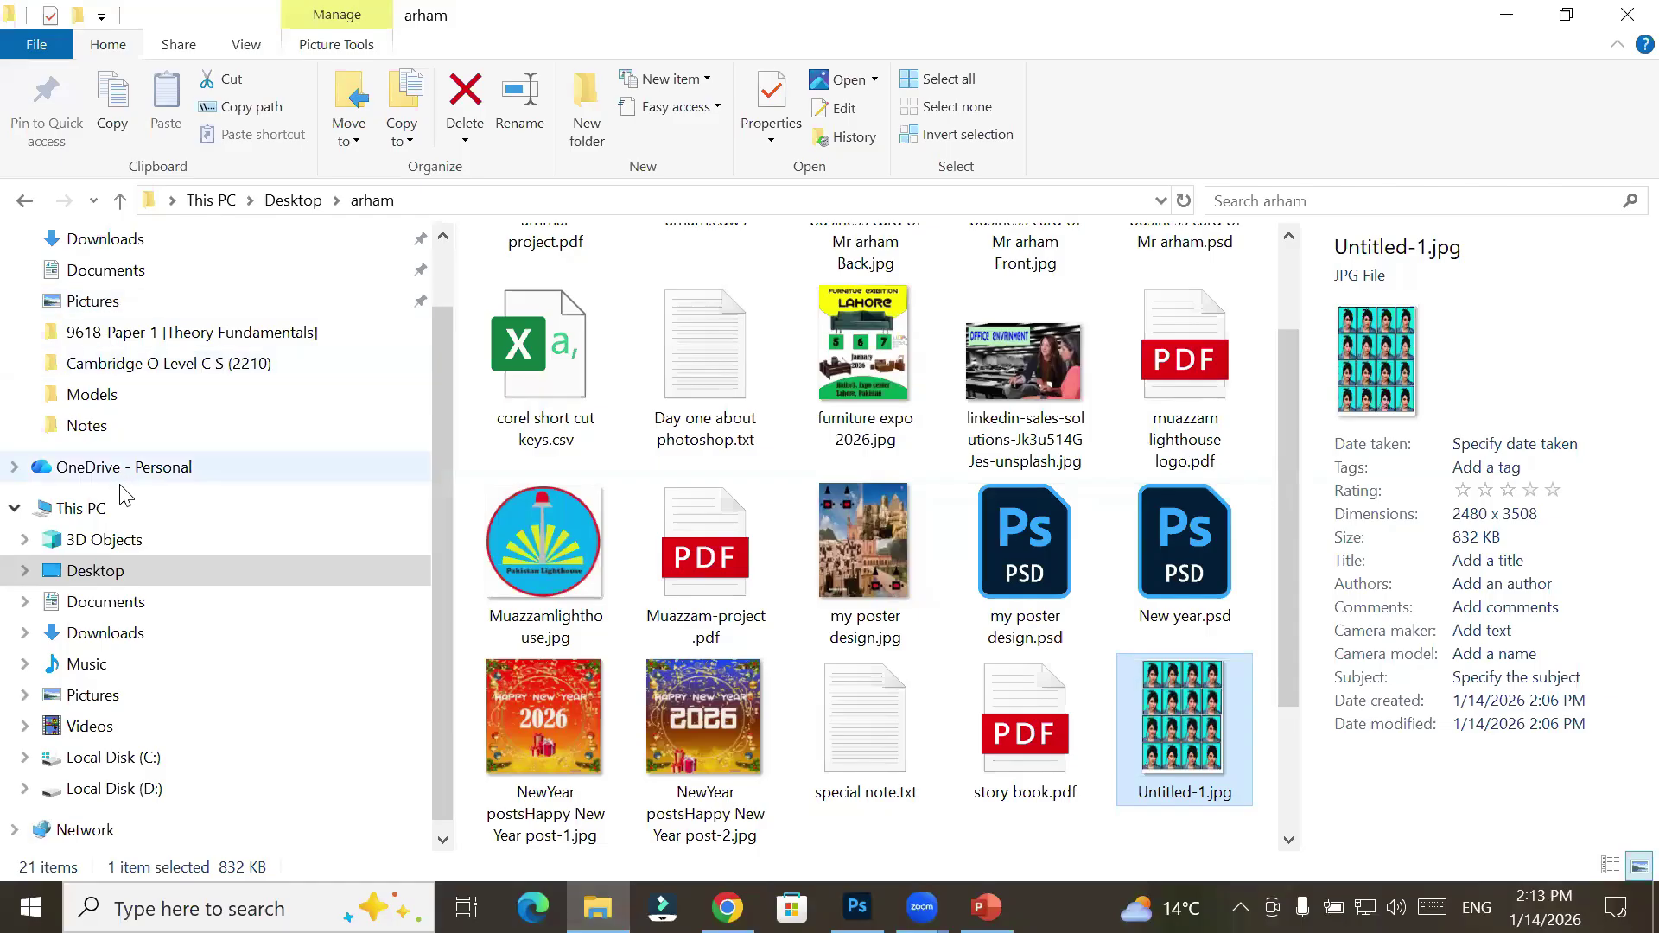
pyautogui.click(143, 786)
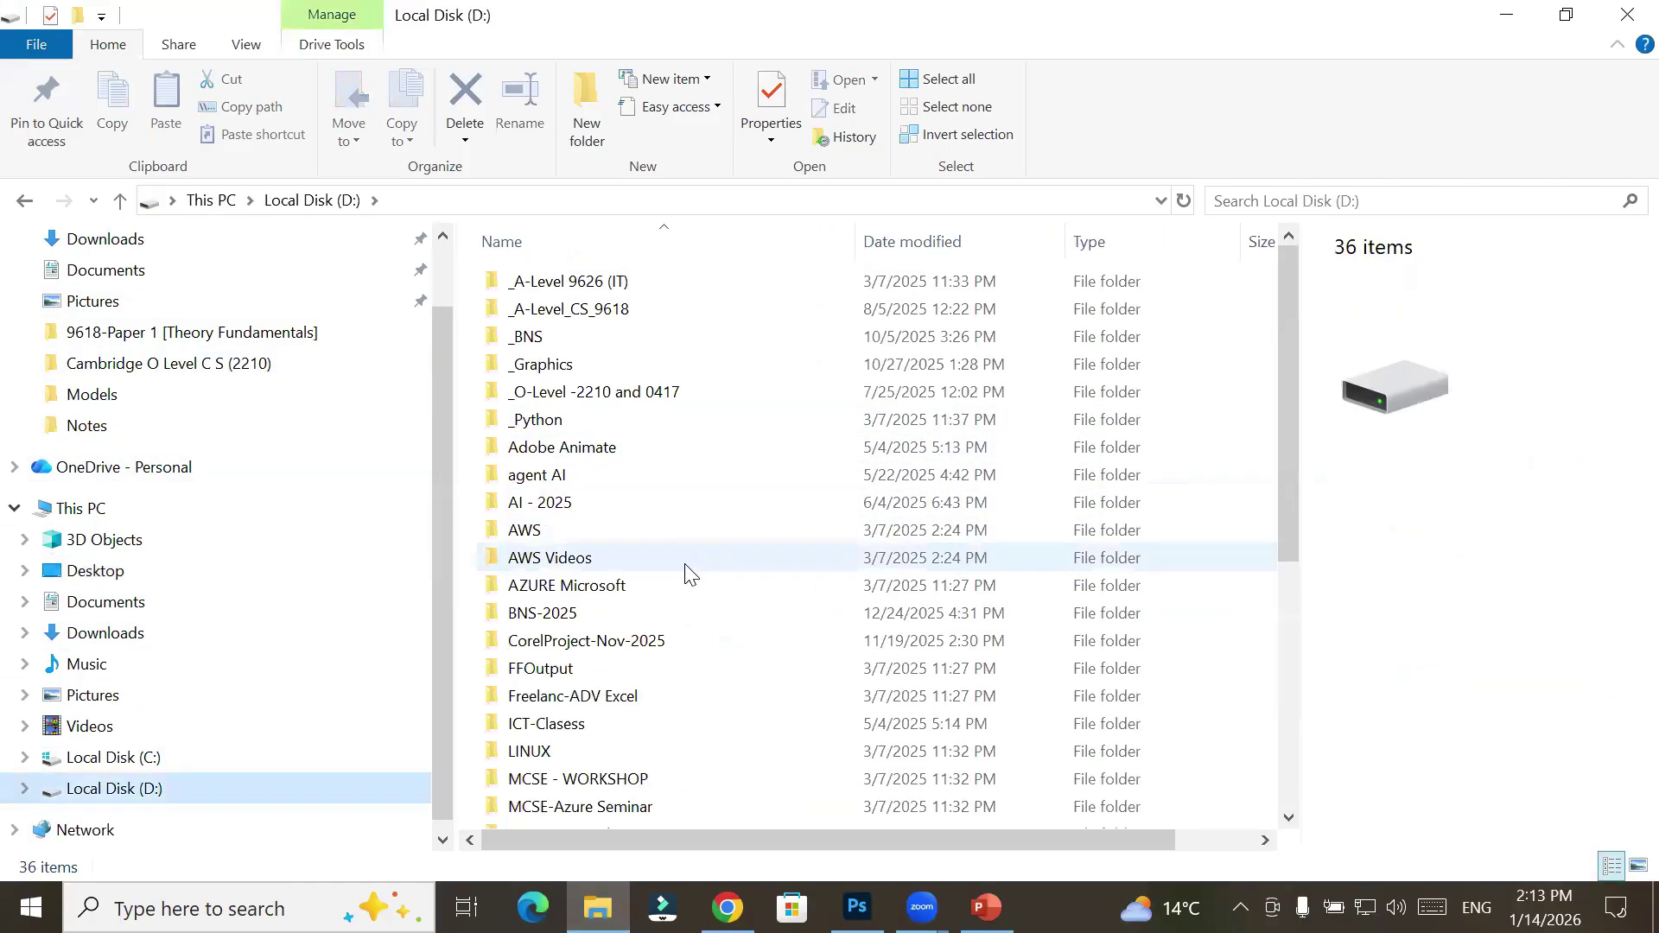
pyautogui.doubleClick(737, 366)
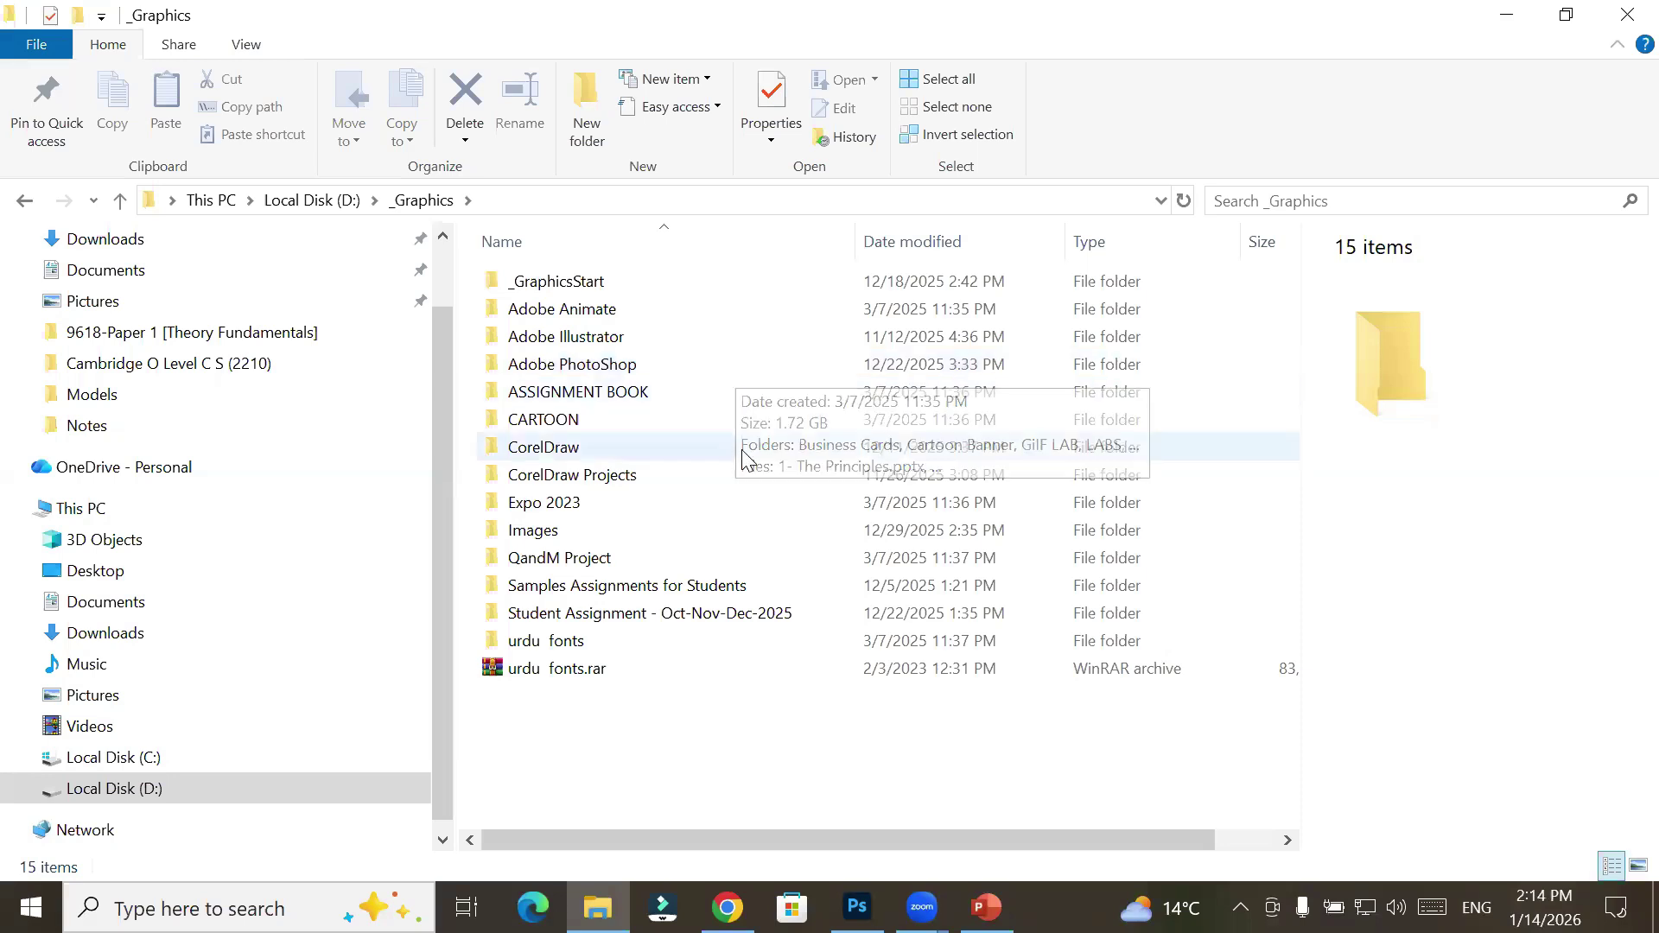
pyautogui.doubleClick(684, 530)
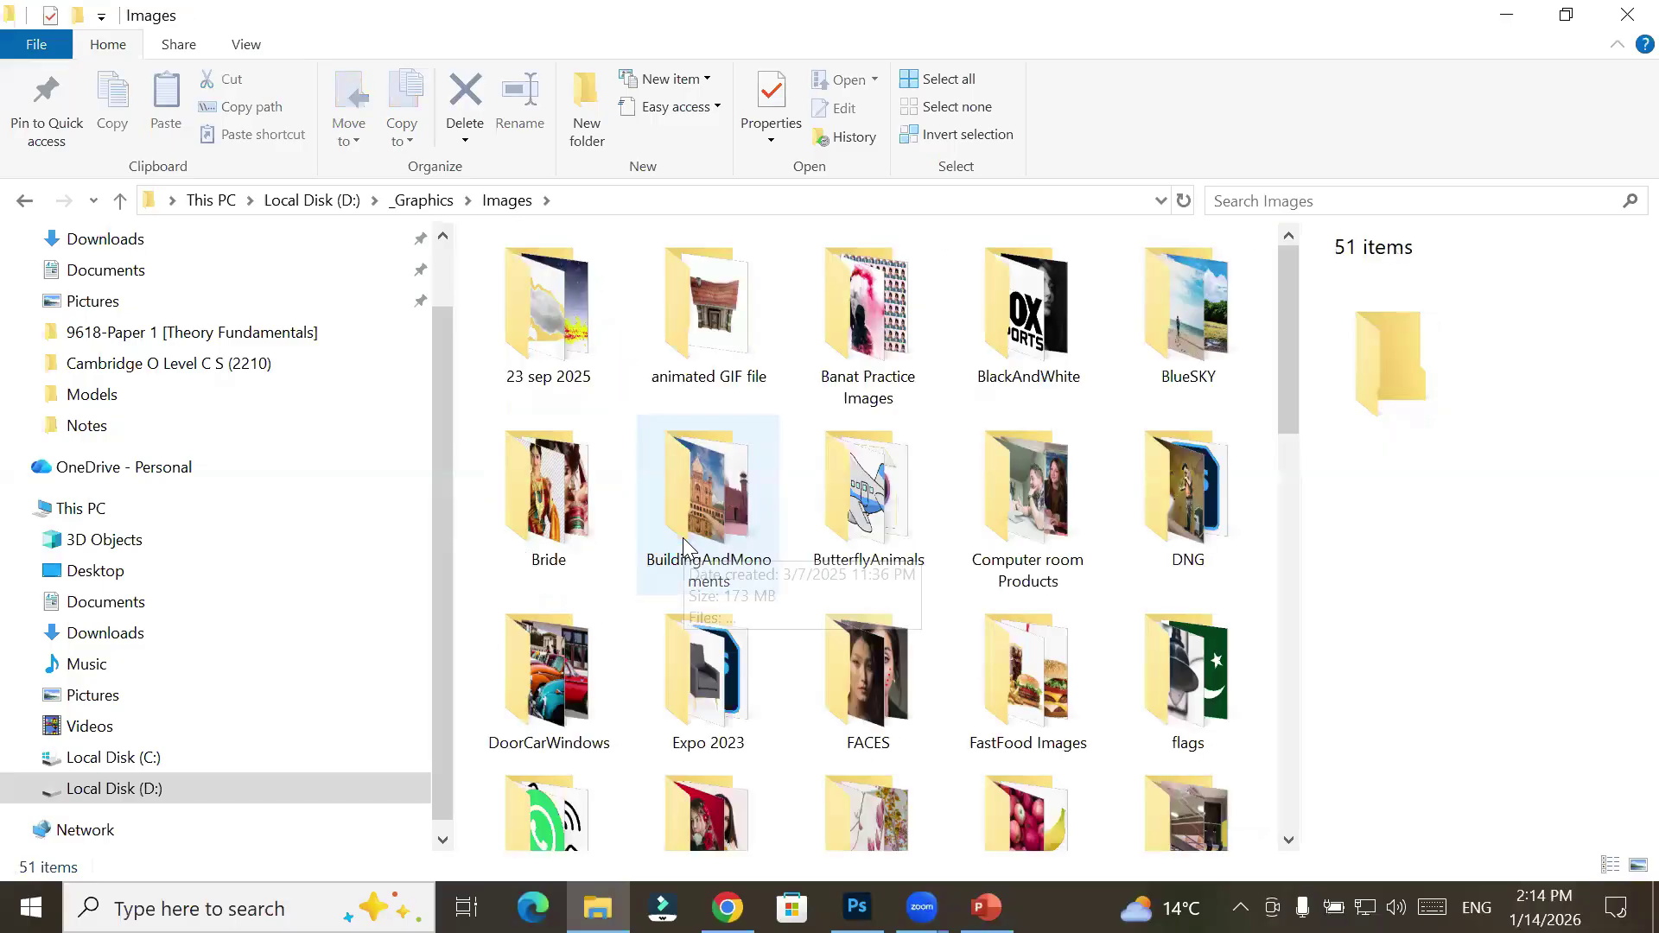
pyautogui.click(715, 490)
pyautogui.doubleClick(715, 491)
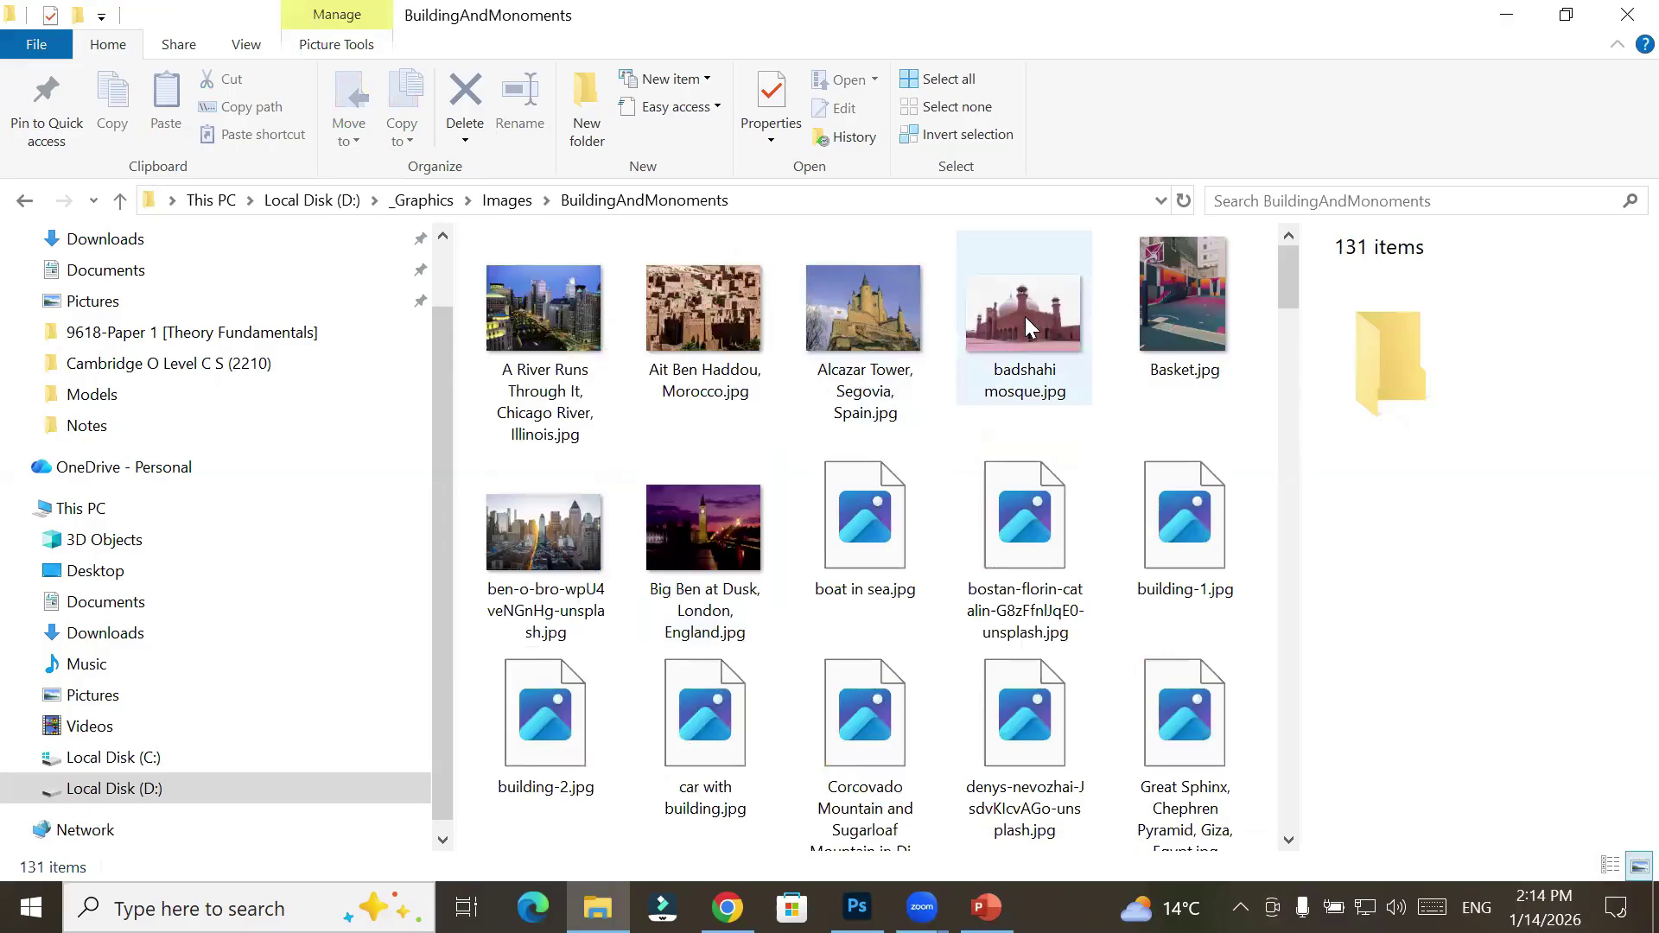
# Bring badshahi mosque.jpg and Jahangir tomp.PNG together into the Layer 1.psb document in Photoshop, committing the pending portrait placement first
pyautogui.click(1024, 317)
pyautogui.scroll(-5, 879, 632)
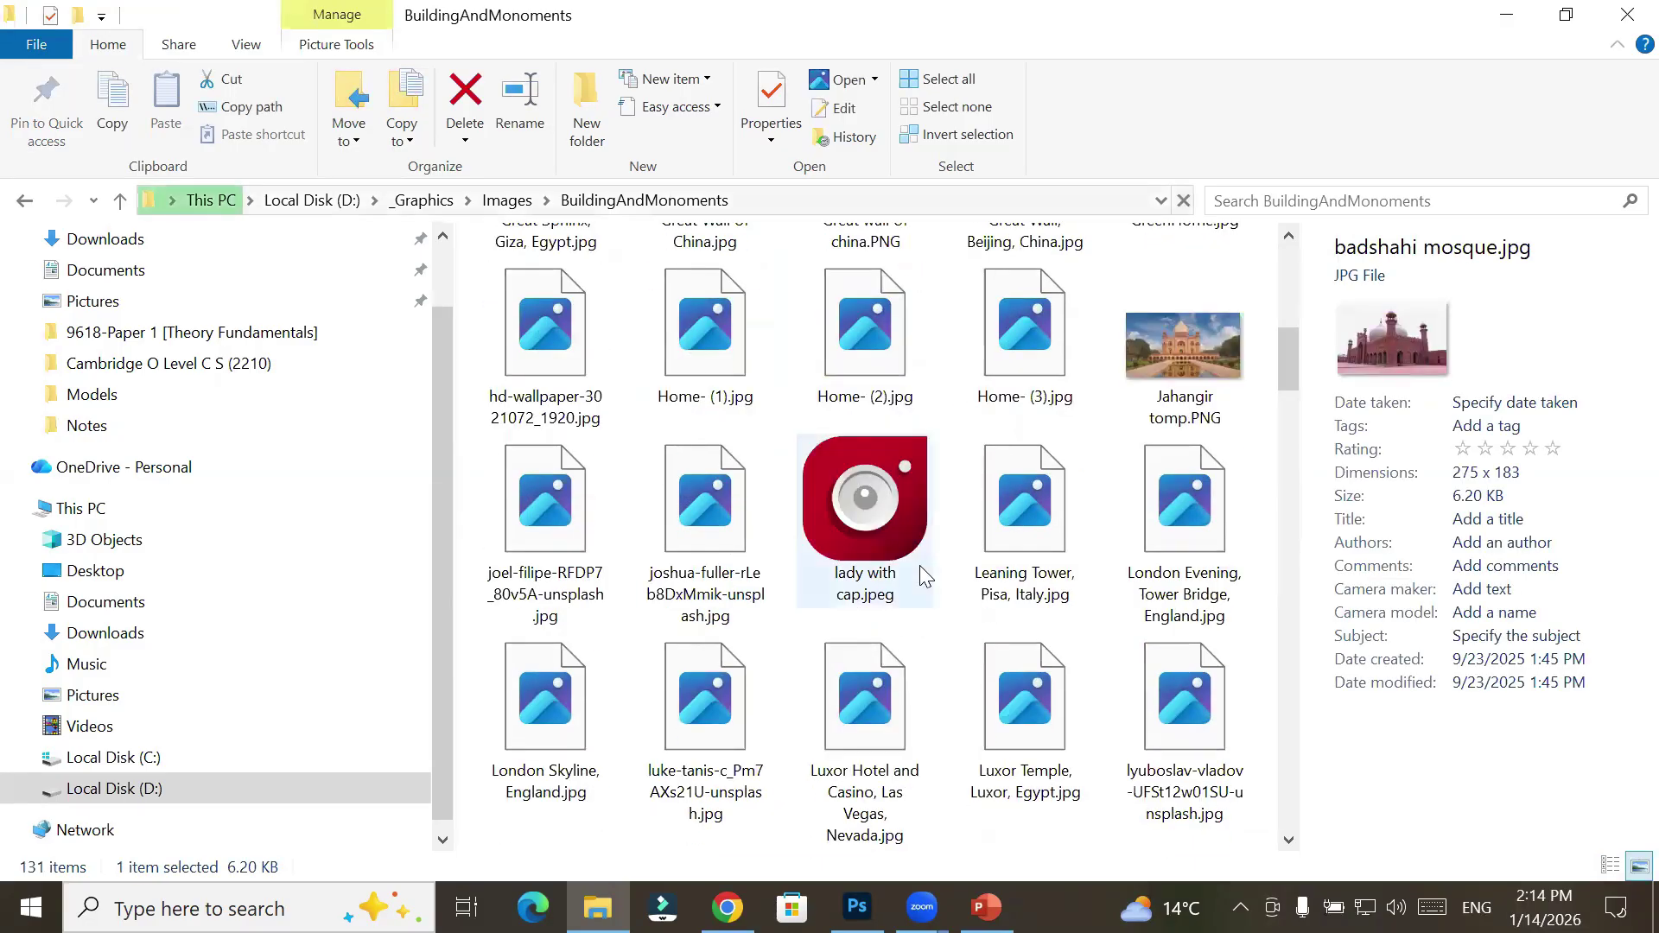
pyautogui.keyDown('ctrl'); pyautogui.click(1218, 349); pyautogui.keyUp('ctrl')
pyautogui.moveTo(1218, 349); pyautogui.dragTo(855, 903)
pyautogui.moveTo(781, 639); pyautogui.dragTo(740, 409)
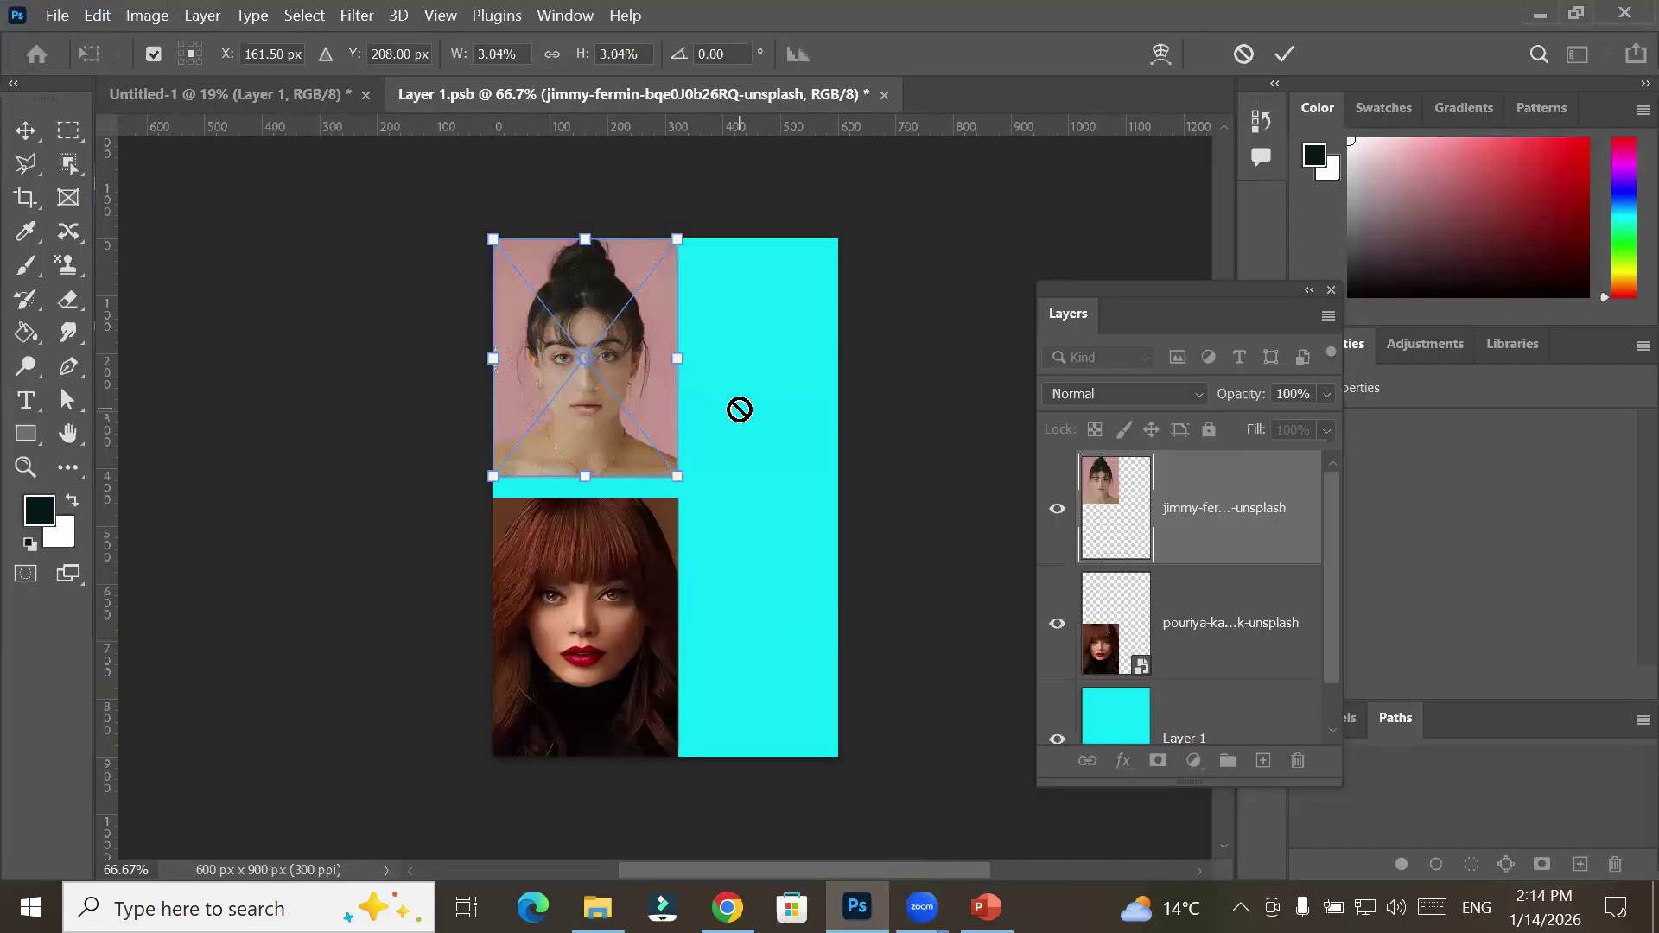
pyautogui.click(1282, 55)
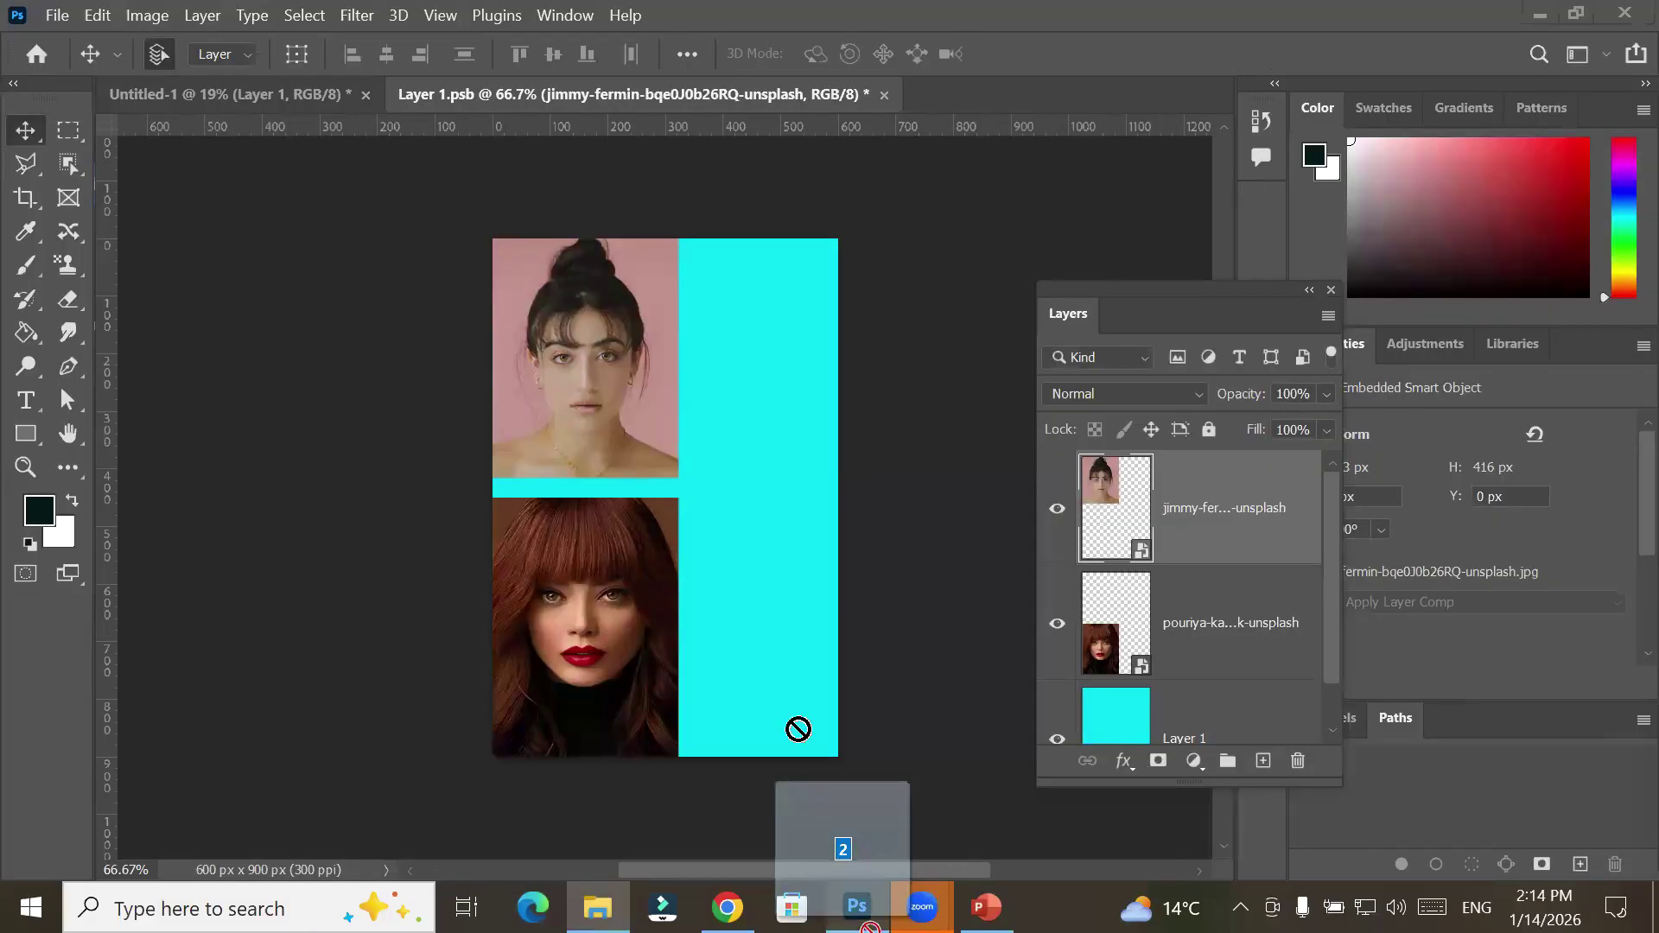
pyautogui.moveTo(789, 703); pyautogui.dragTo(753, 418)
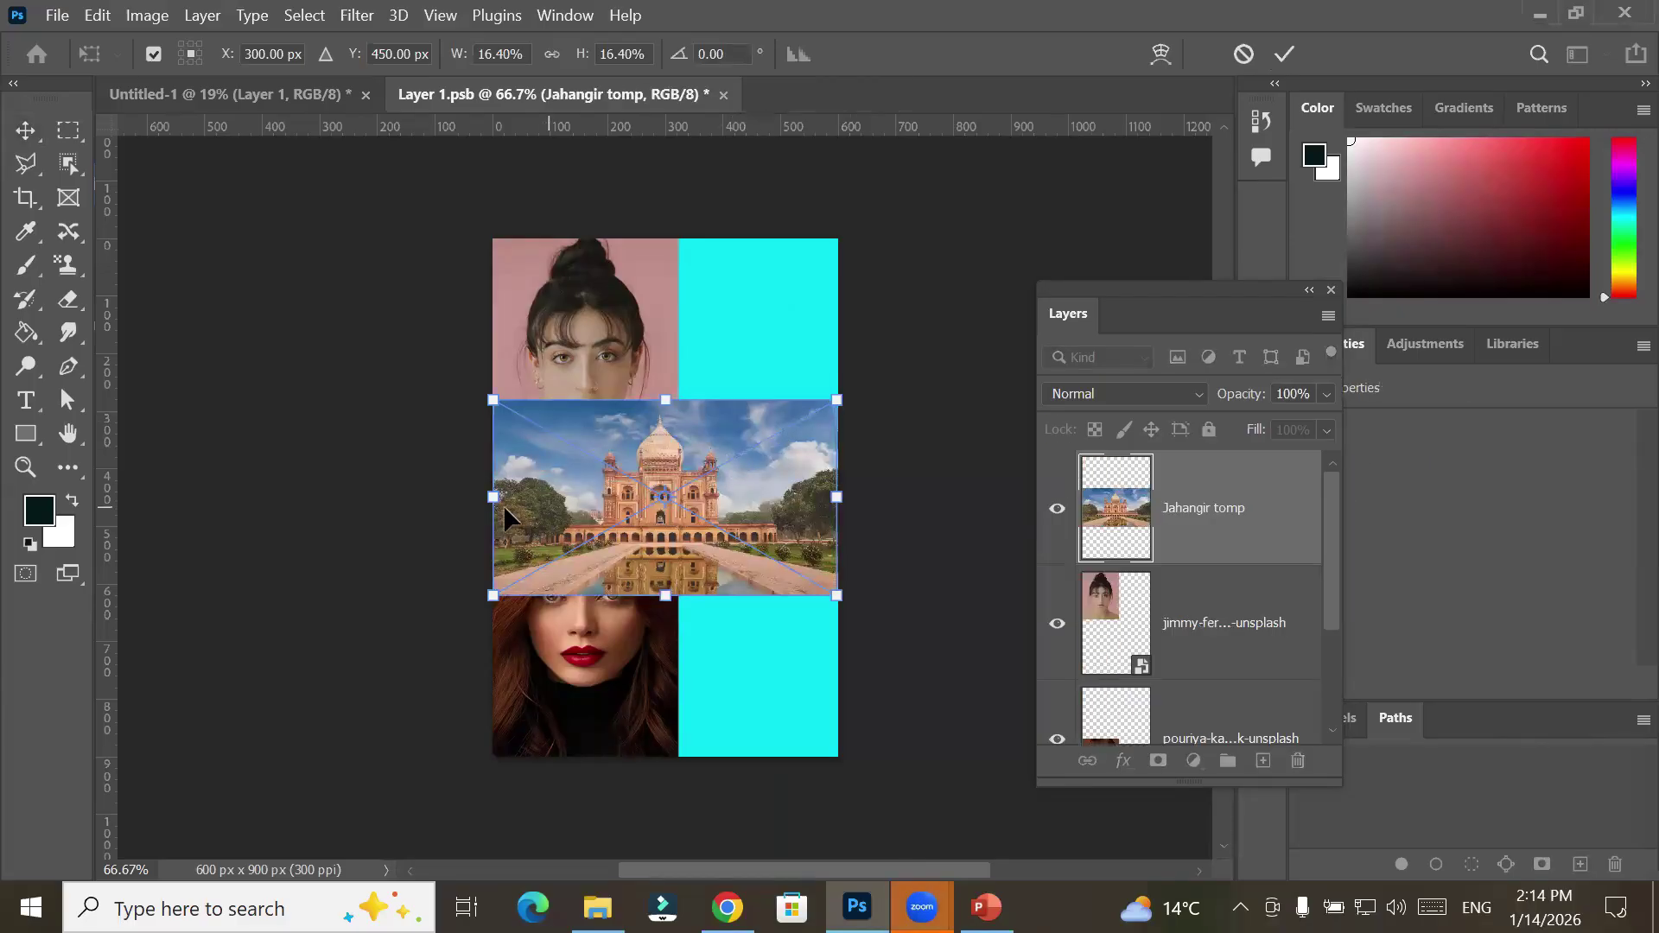
# Narrow and stretch the Jahangir tomp image to fill the canvas's upper-right area beside the hair-bun portrait, and commit it
pyautogui.moveTo(665, 505); pyautogui.dragTo(667, 505)
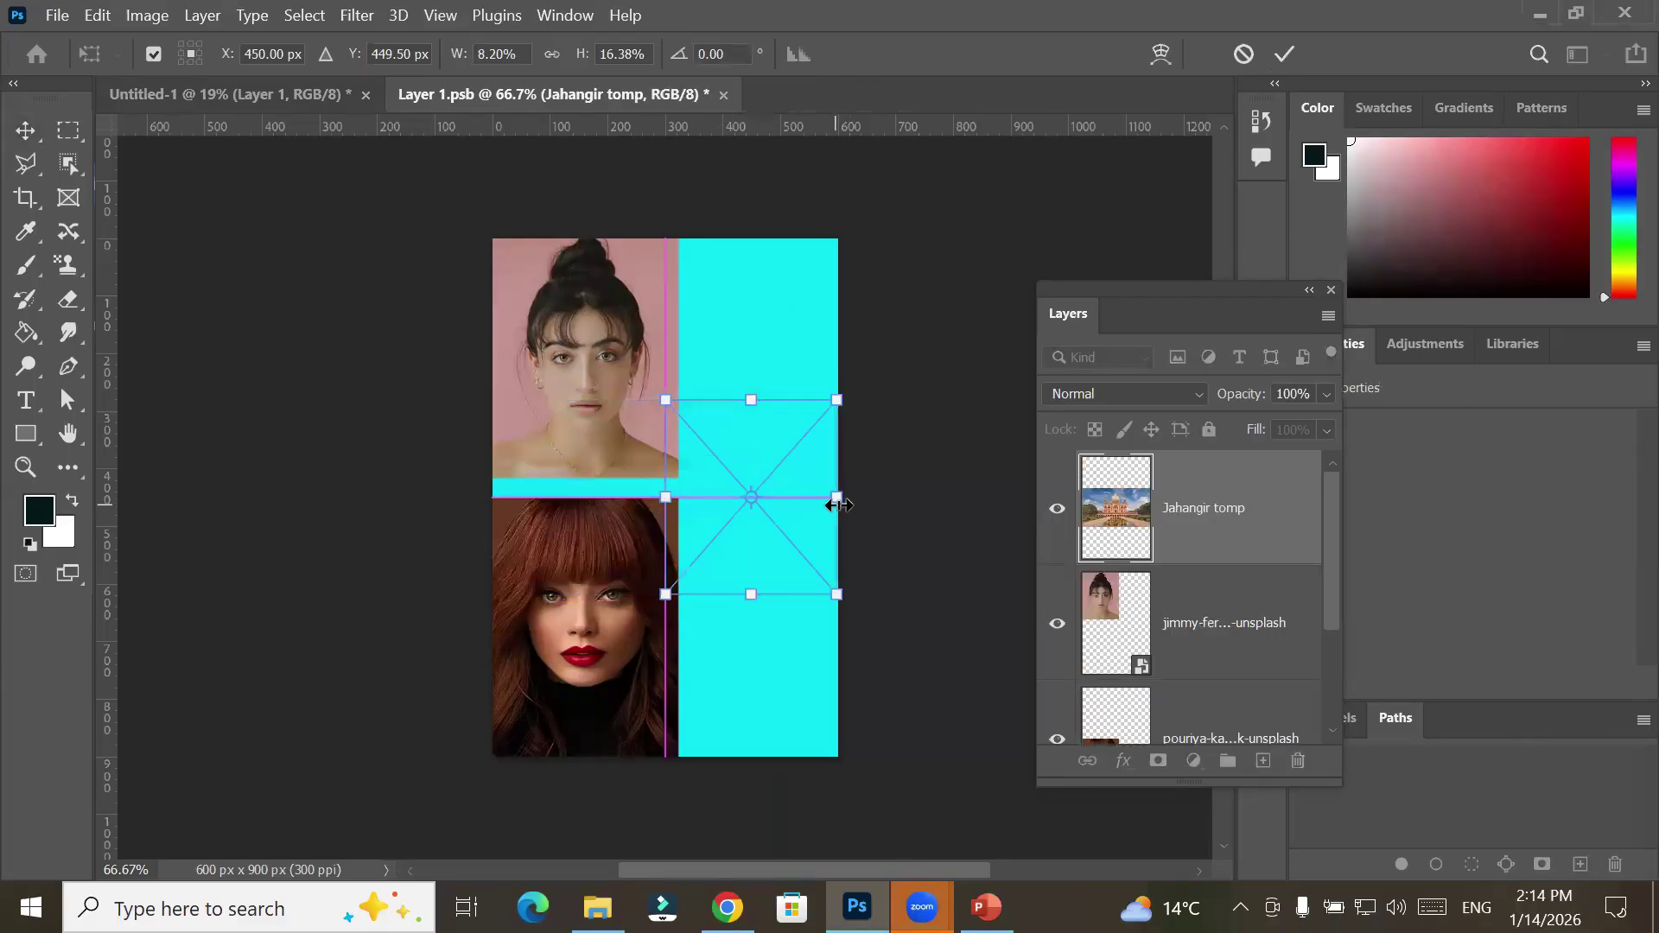
pyautogui.moveTo(794, 469); pyautogui.dragTo(808, 301)
pyautogui.moveTo(764, 436); pyautogui.dragTo(764, 476)
pyautogui.click(1284, 54)
# Fit the badshahi mosque image into the canvas's lower-right area beside the red-haired portrait, about 450 px tall, and commit it
pyautogui.moveTo(640, 500); pyautogui.dragTo(655, 654)
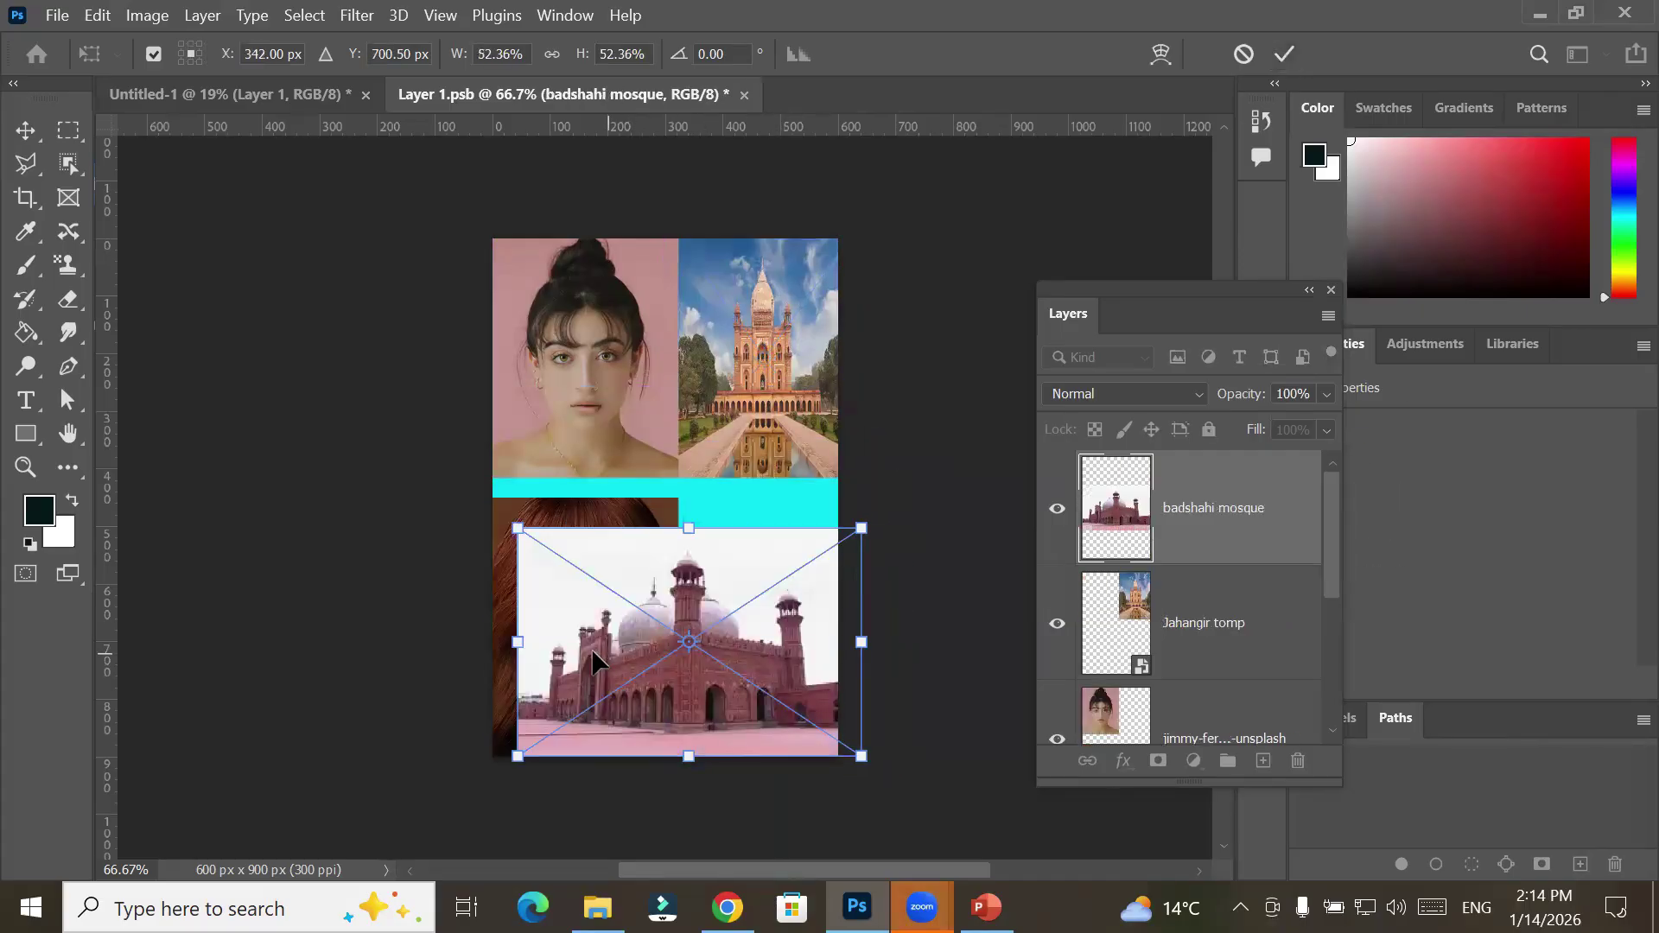
pyautogui.moveTo(503, 653); pyautogui.dragTo(662, 652)
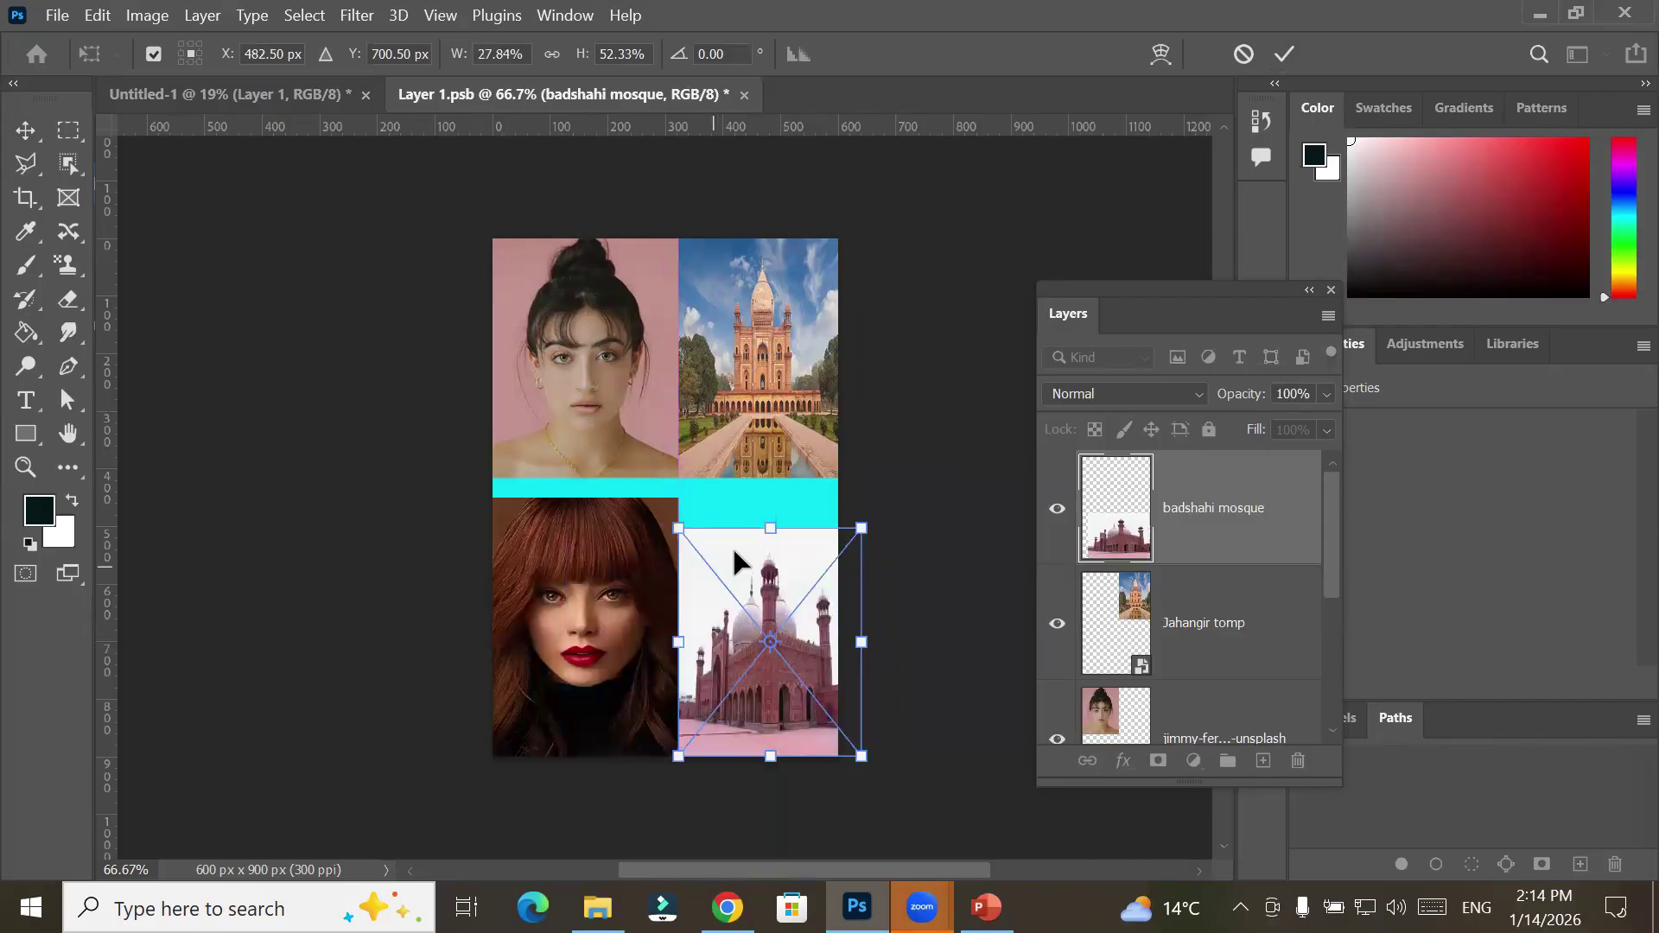
pyautogui.moveTo(772, 510); pyautogui.dragTo(772, 502)
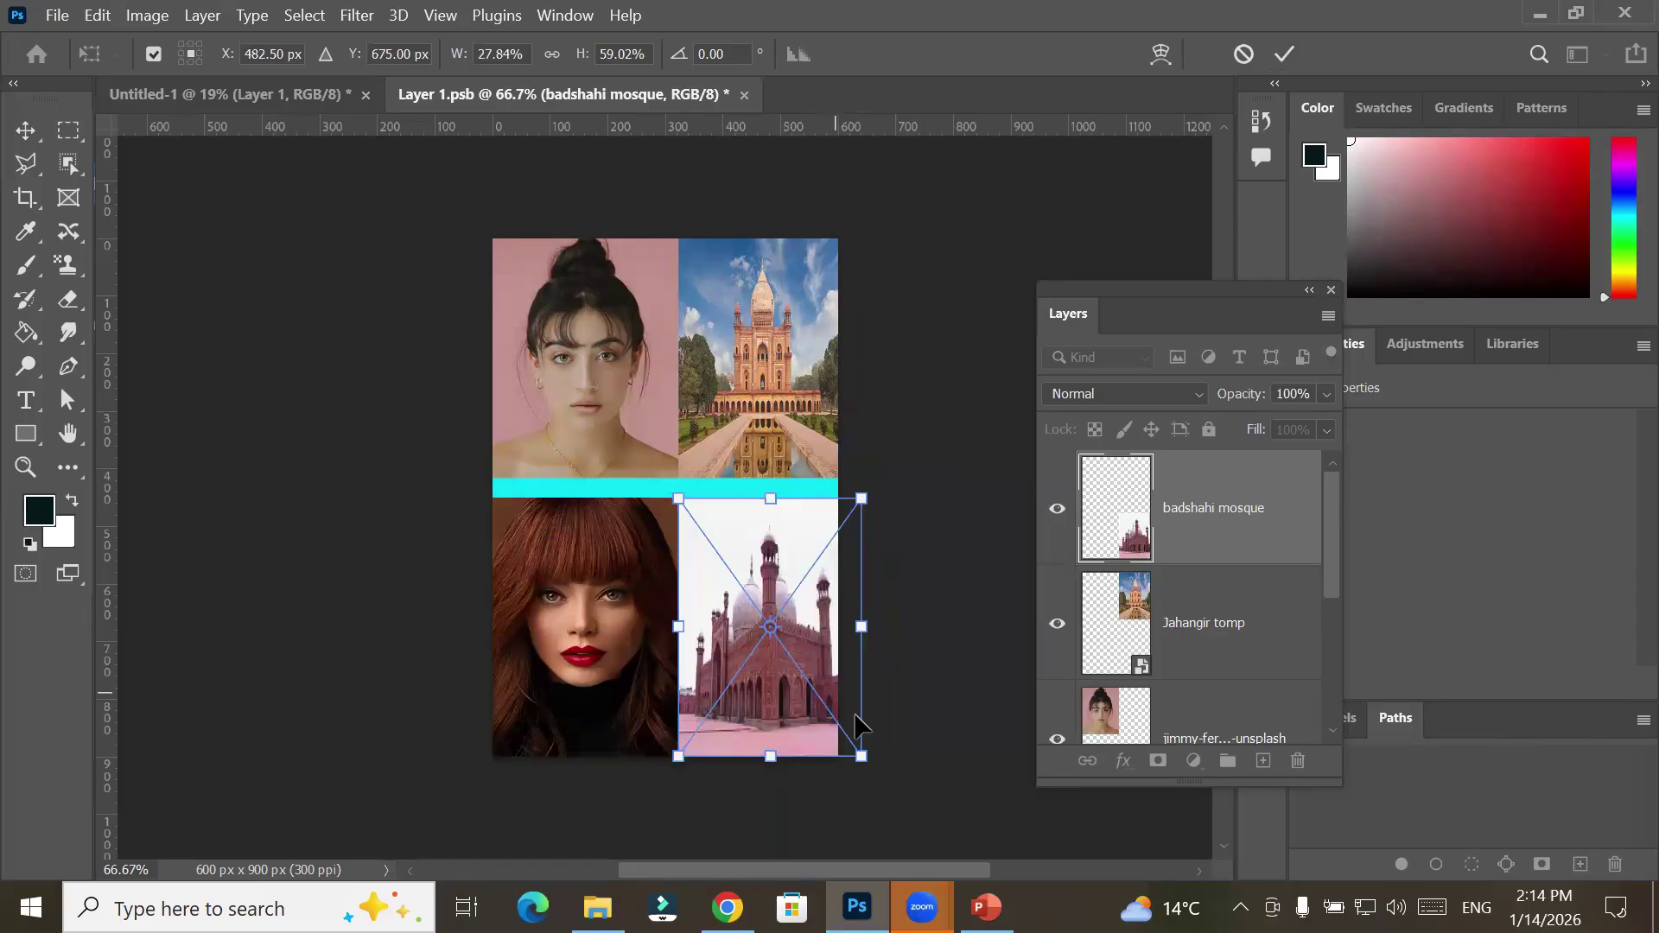
pyautogui.click(1285, 52)
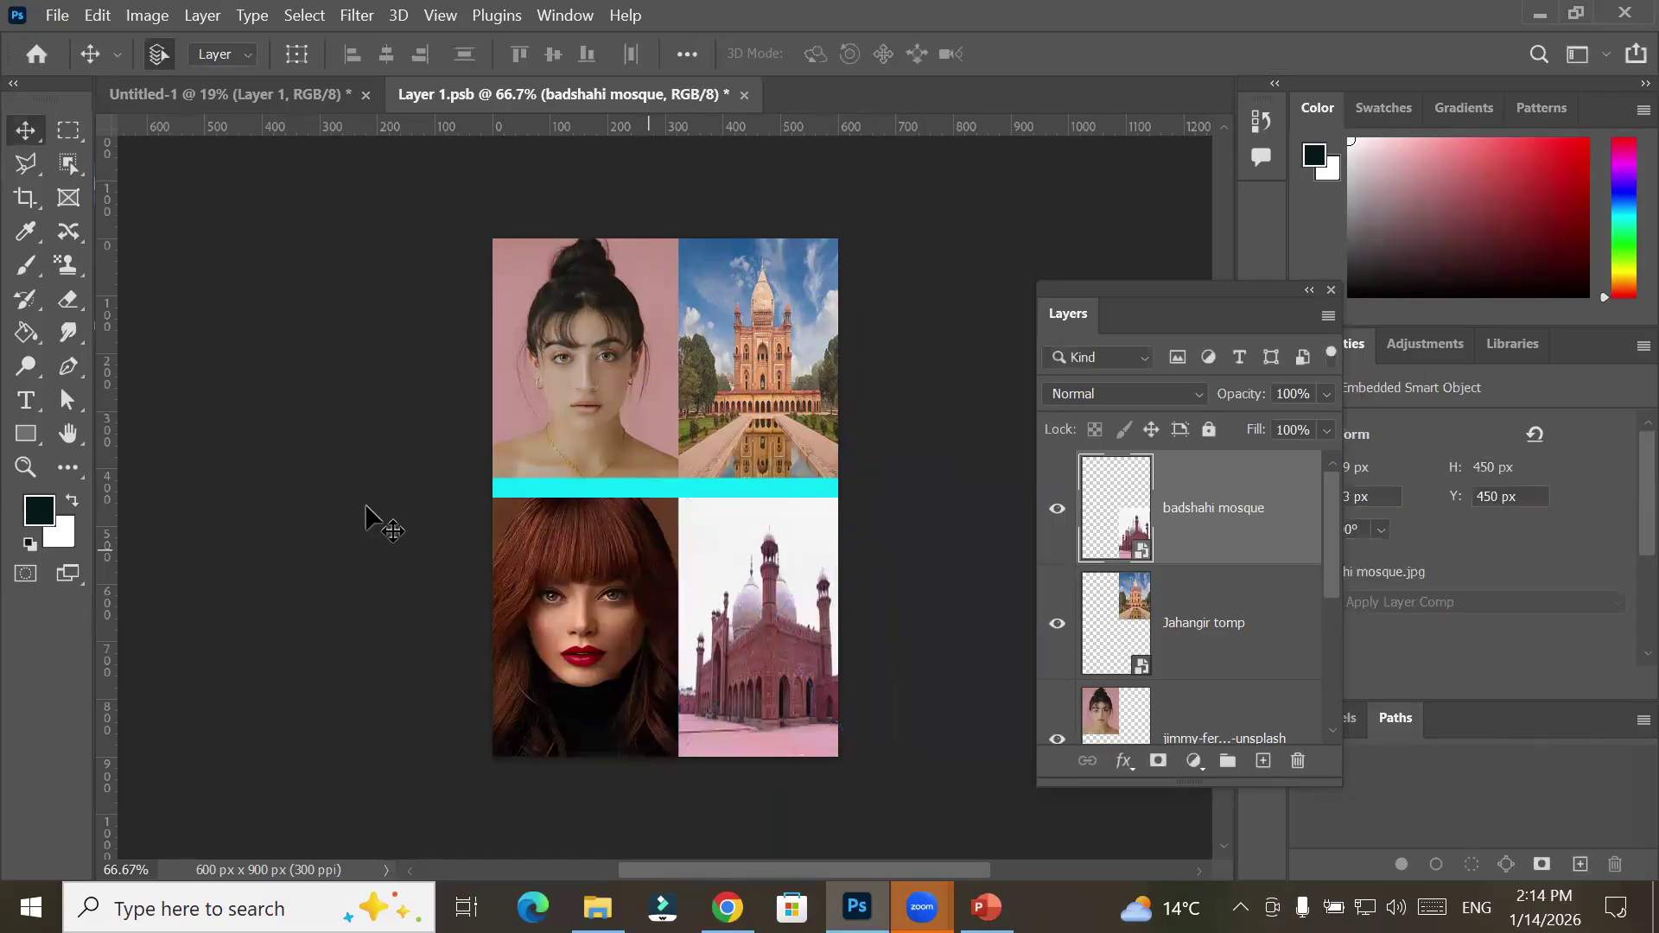
# Draw a dark rectangle about 551 x 194 px across the middle of the four images
pyautogui.click(30, 439)
pyautogui.moveTo(501, 437); pyautogui.dragTo(818, 549)
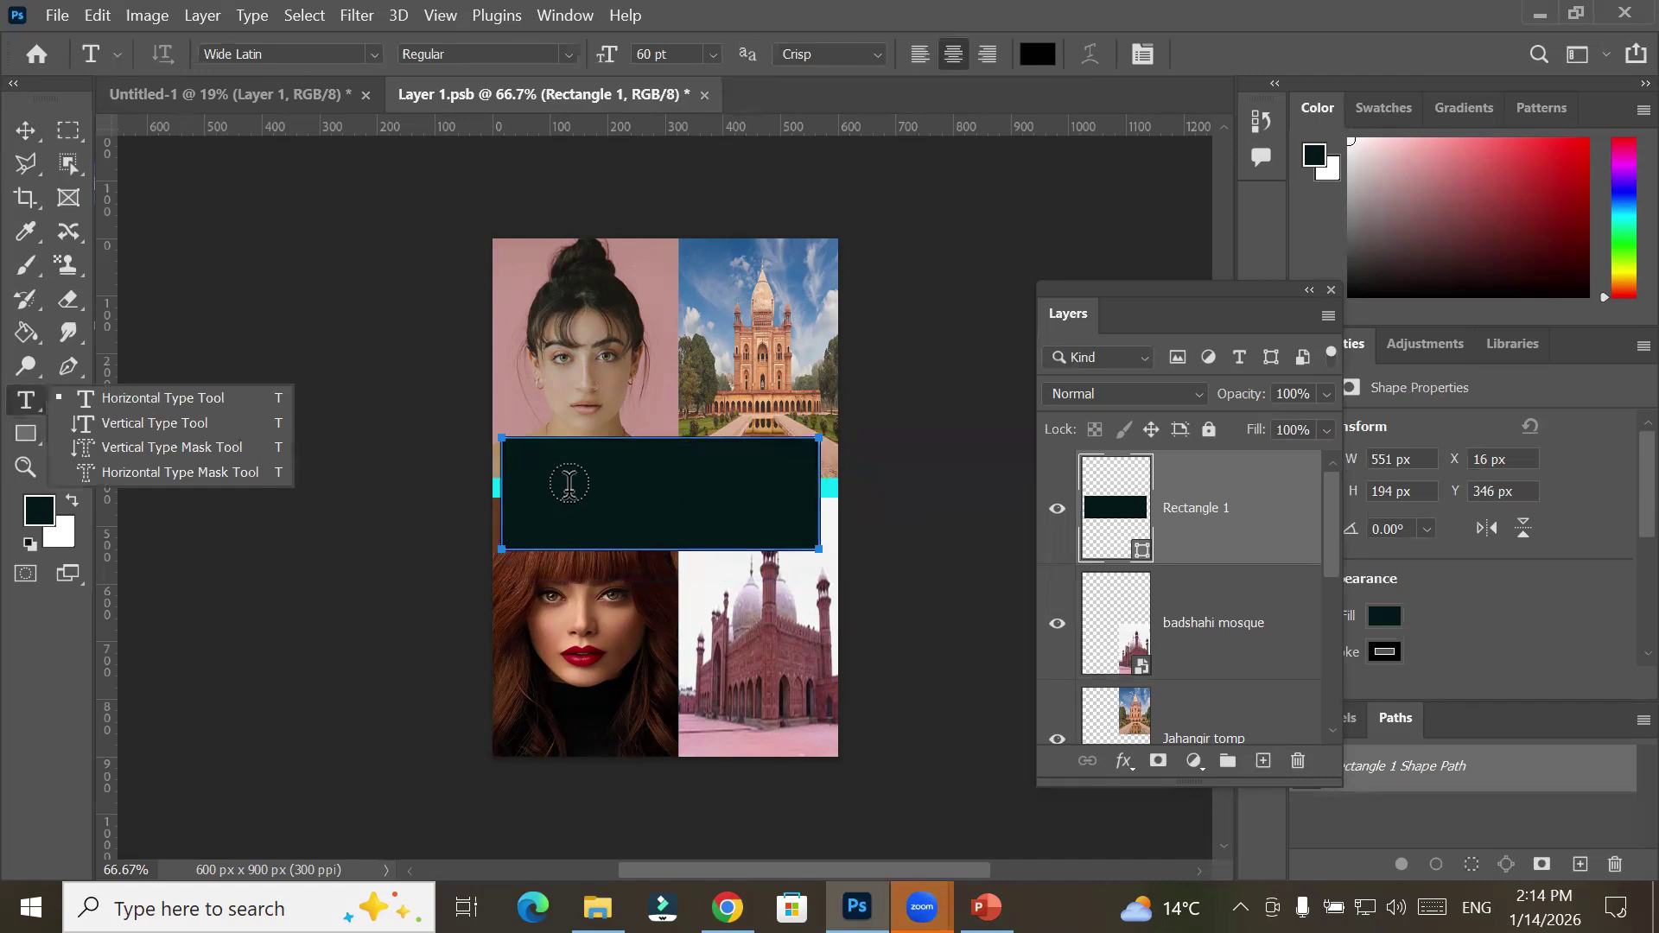
# Add the two-line caption "Beutiful Places" in 12 pt Wide Latin over the hair-bun portrait
pyautogui.click(596, 351)
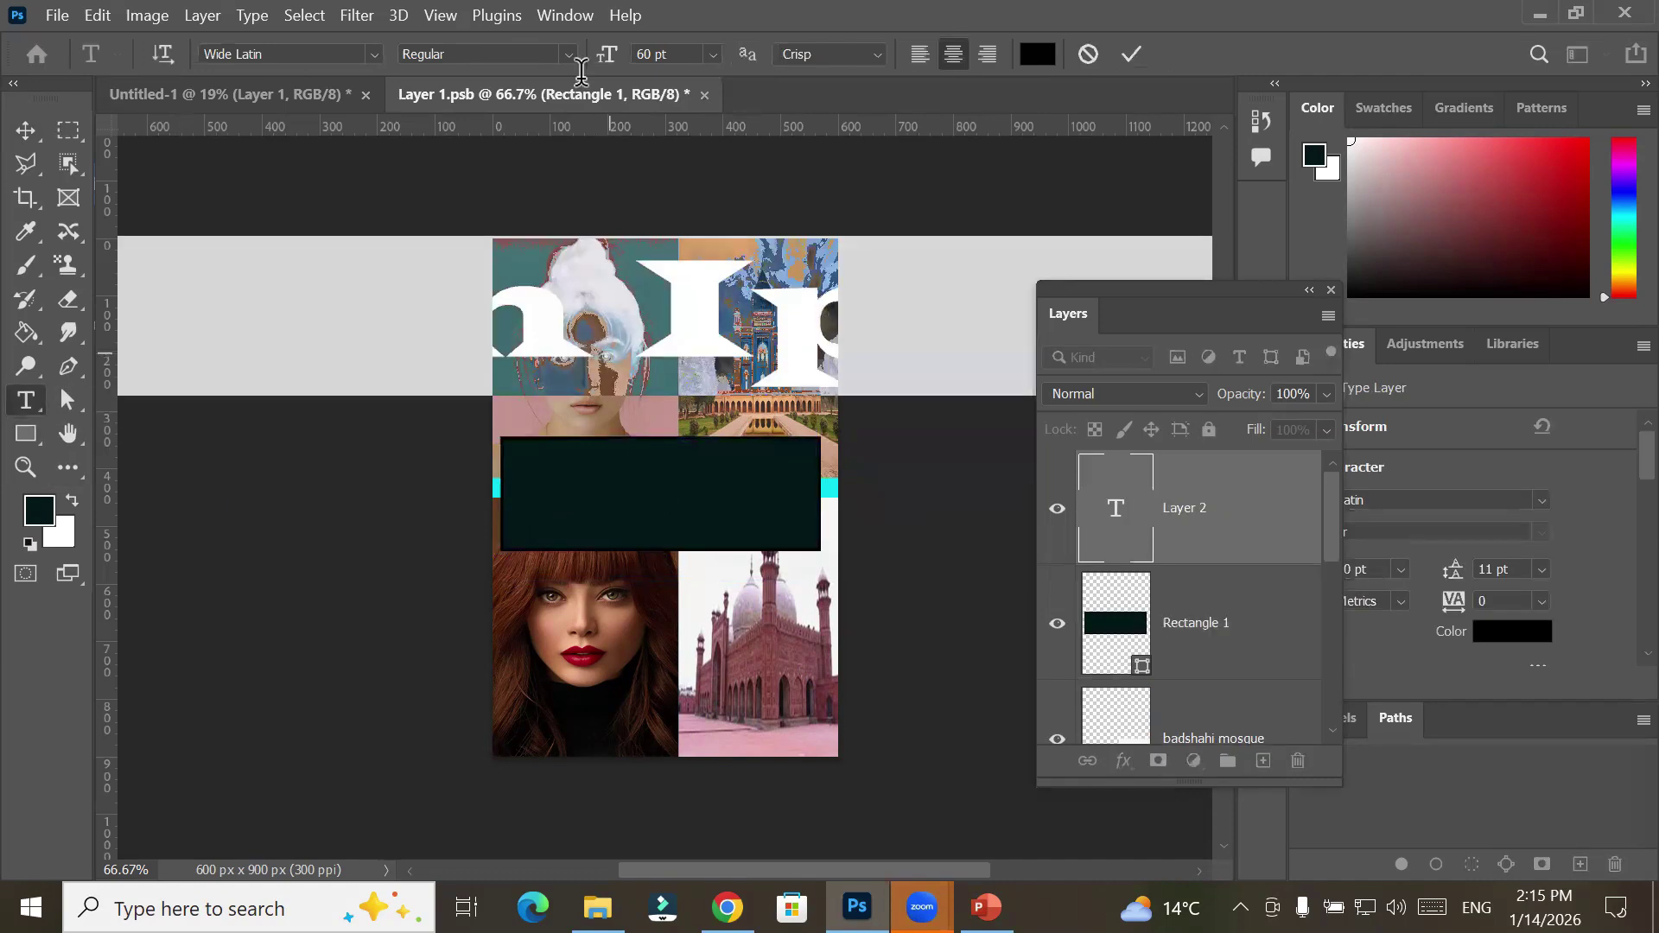
pyautogui.click(710, 54)
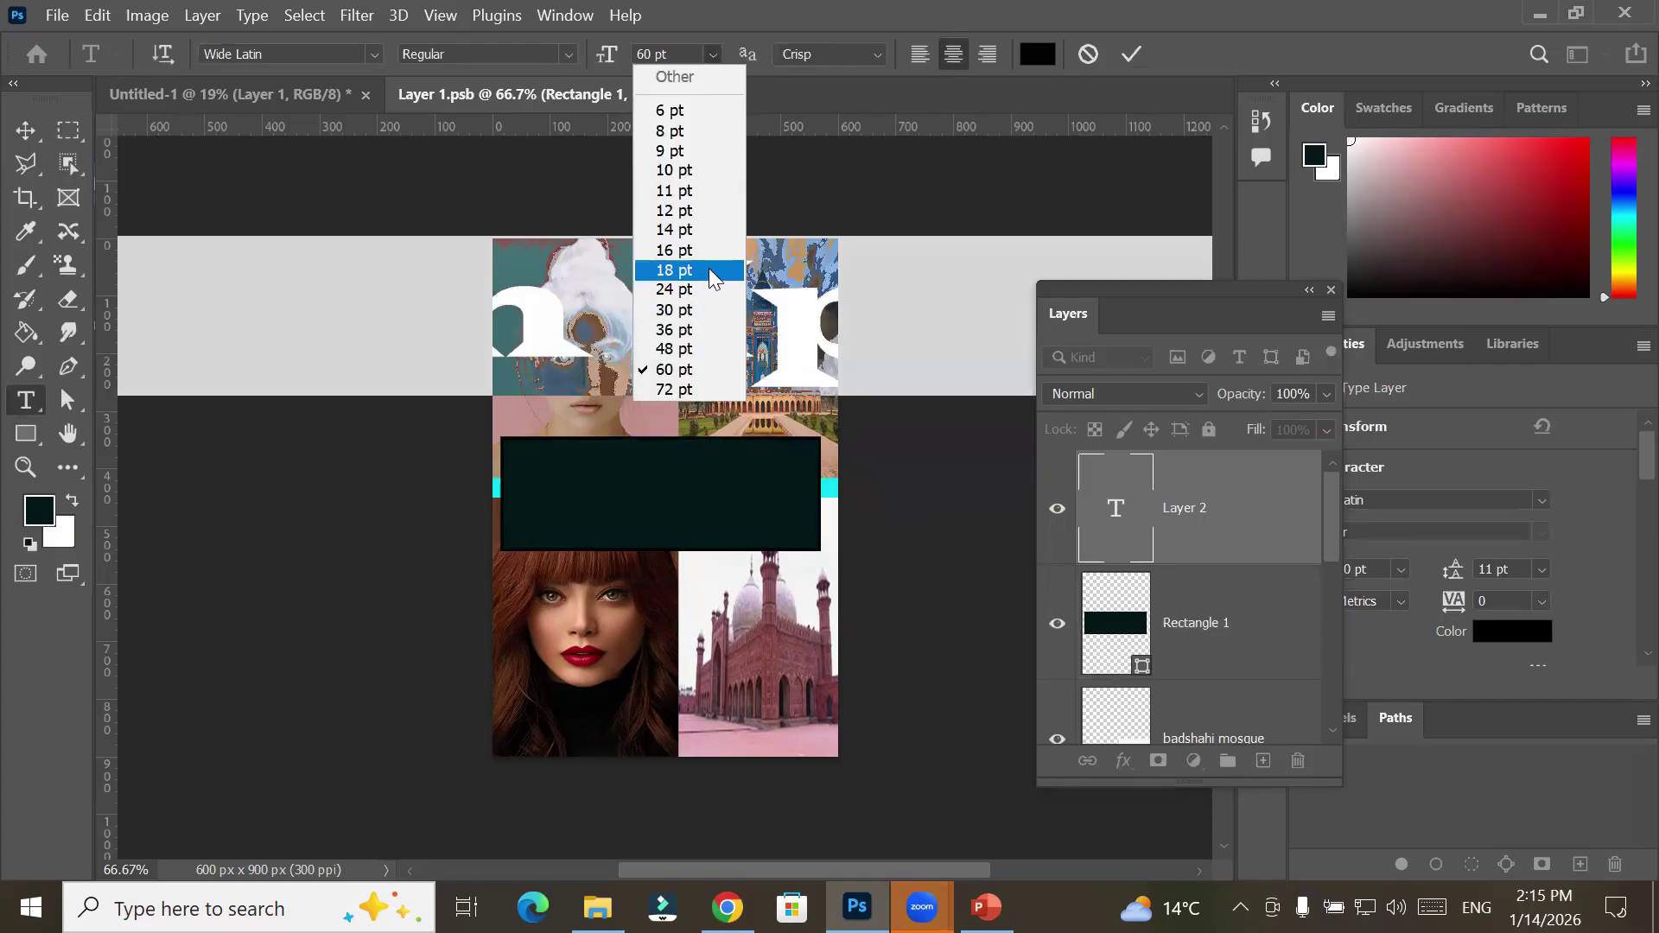
pyautogui.click(732, 207)
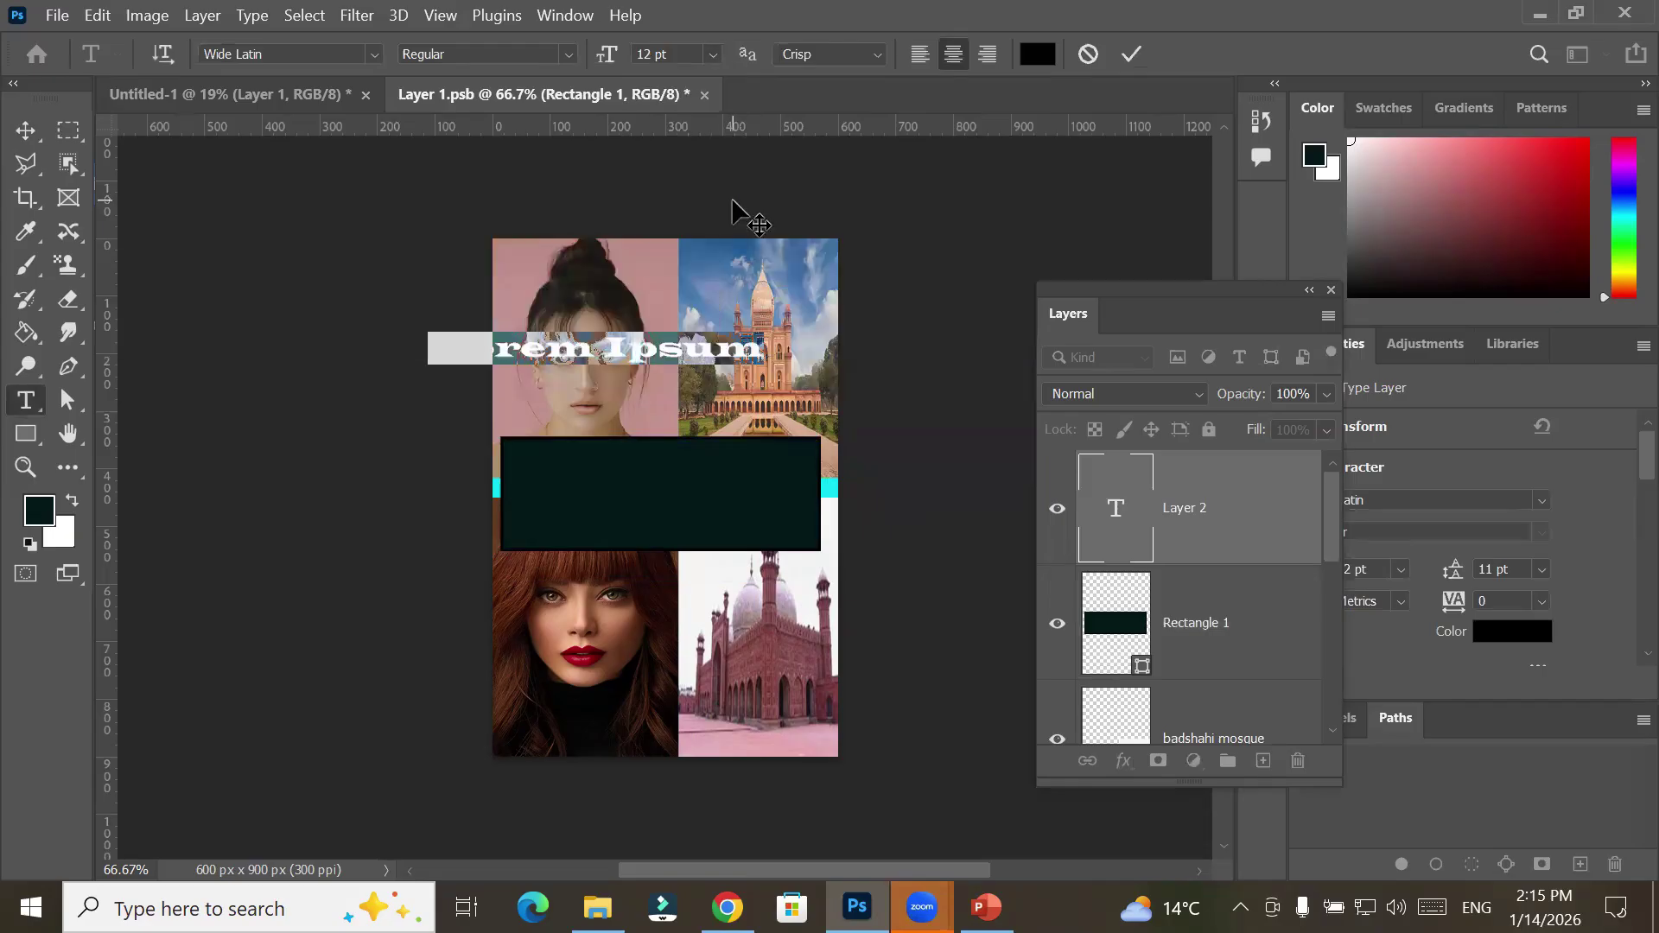
pyautogui.write('Beu')
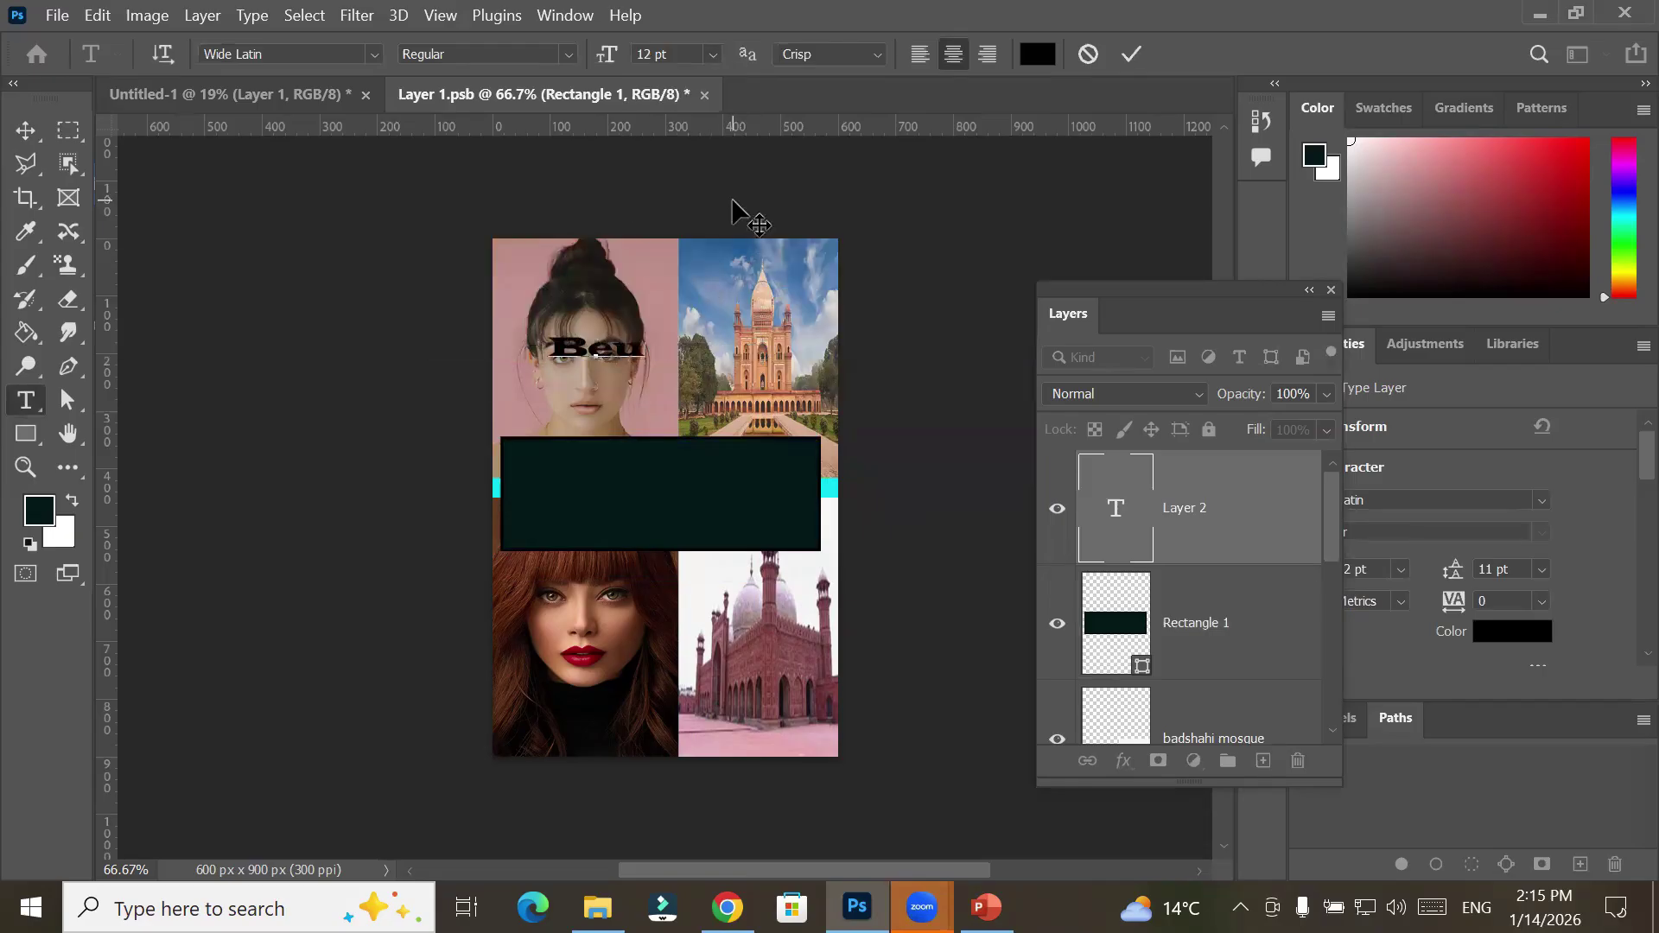
pyautogui.write('tiful')
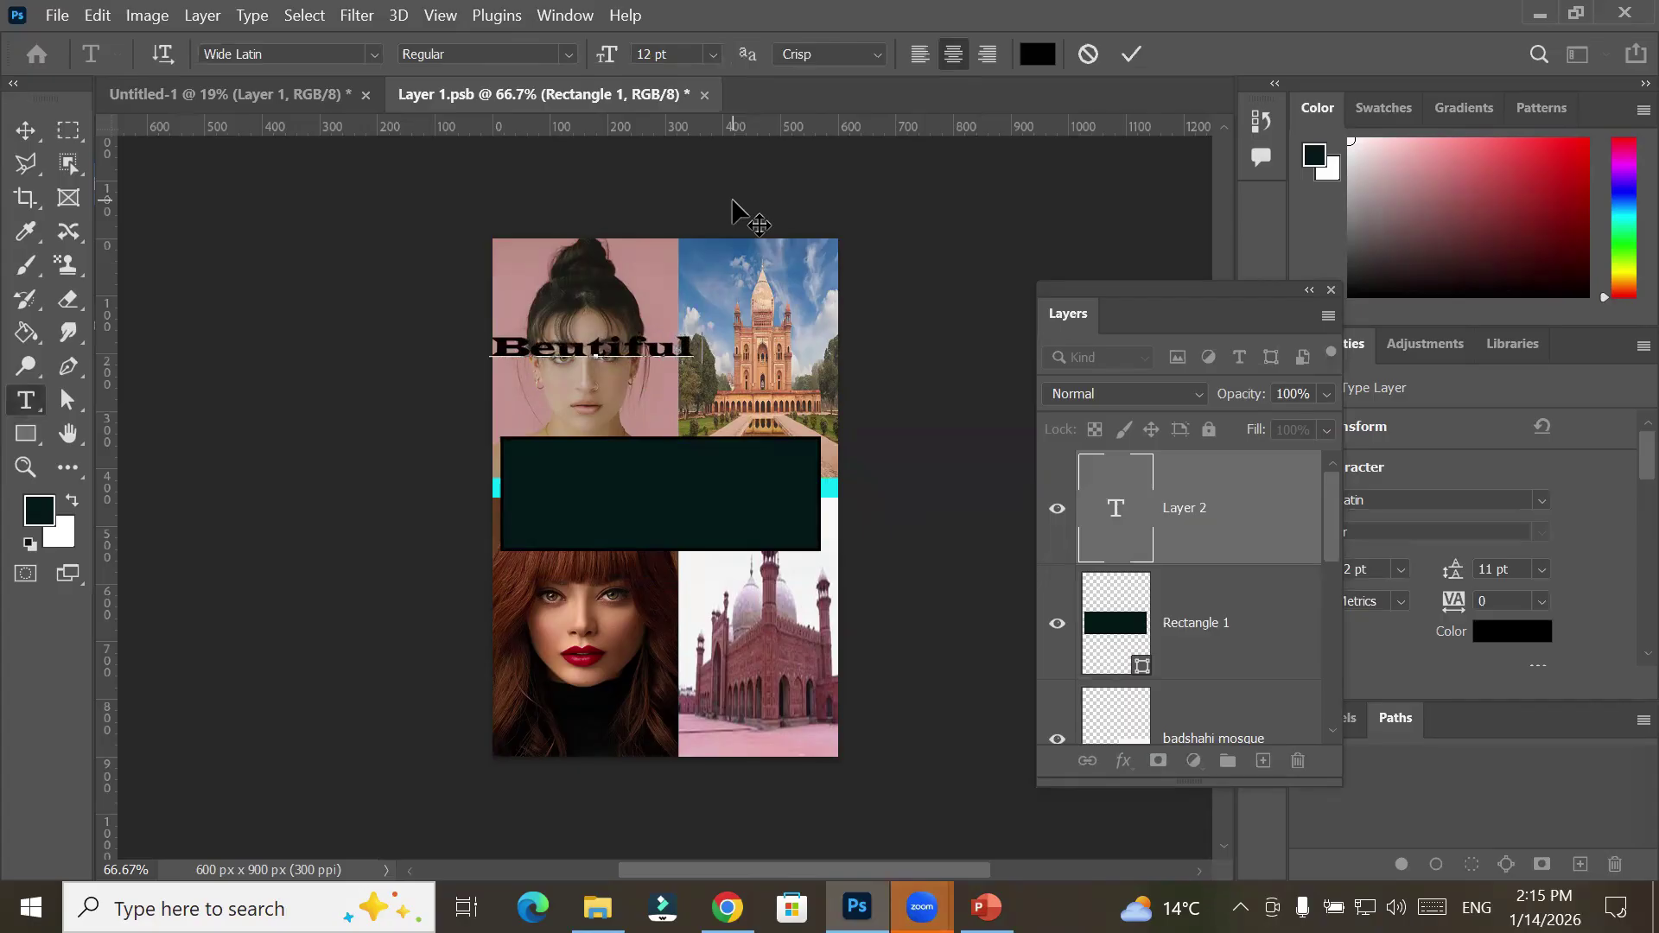
pyautogui.press('Return')
pyautogui.write('Places')
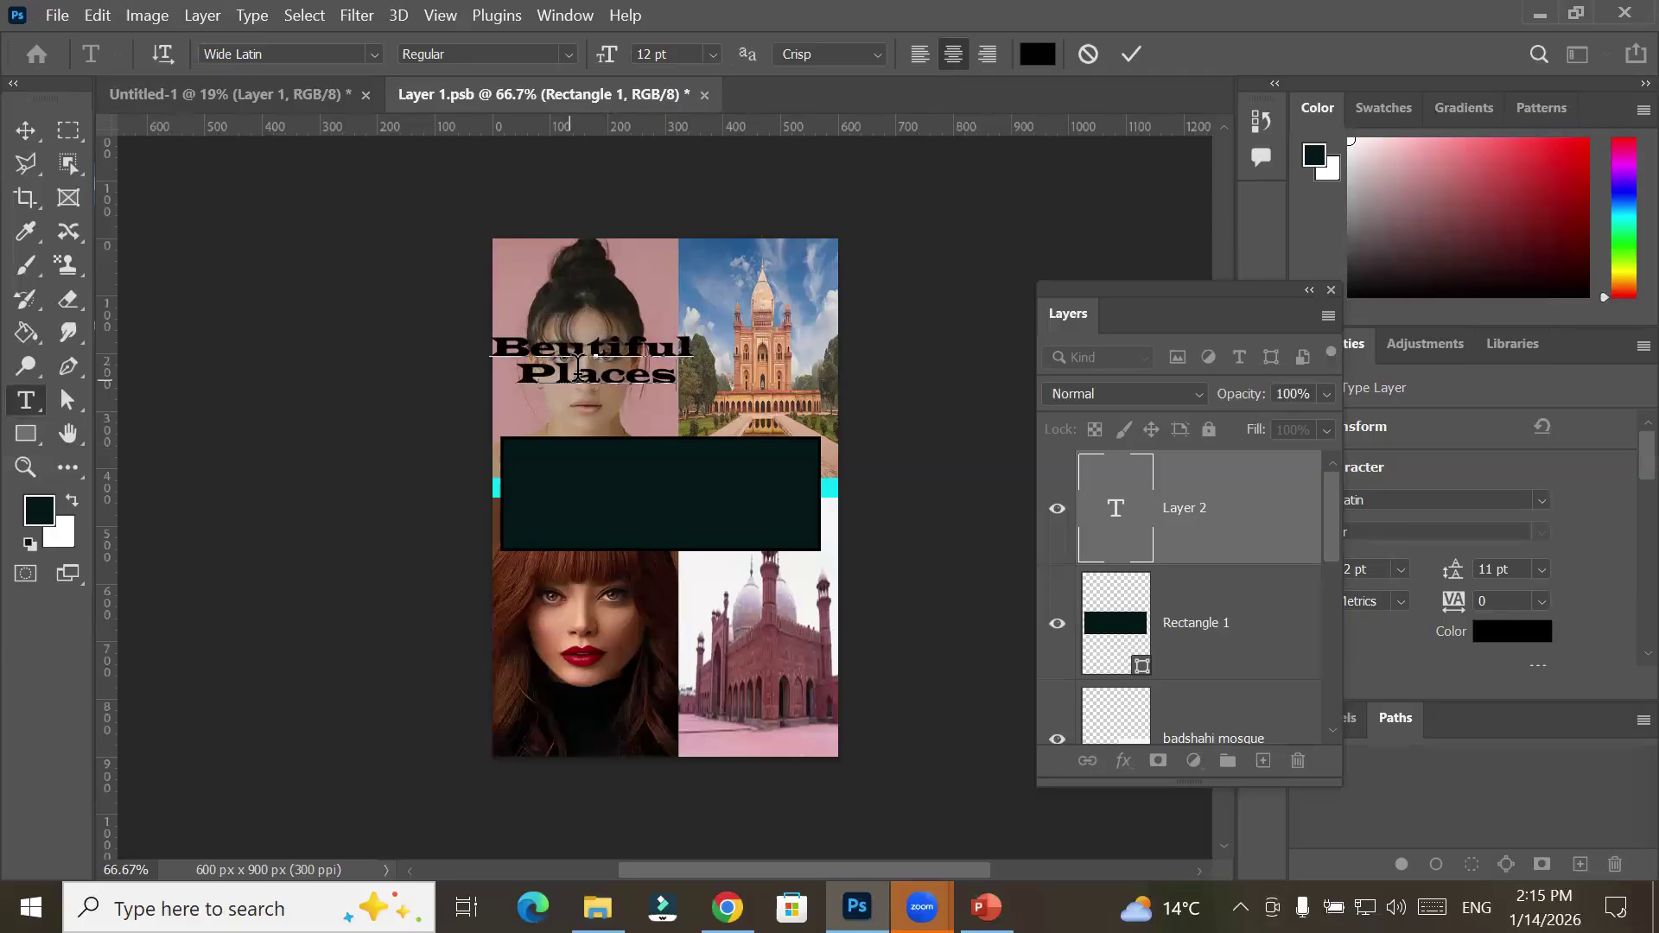
# Recolor both lines of the caption pinkish red
pyautogui.doubleClick(581, 368)
pyautogui.click(665, 374)
pyautogui.moveTo(675, 373); pyautogui.dragTo(469, 323)
pyautogui.click(1044, 59)
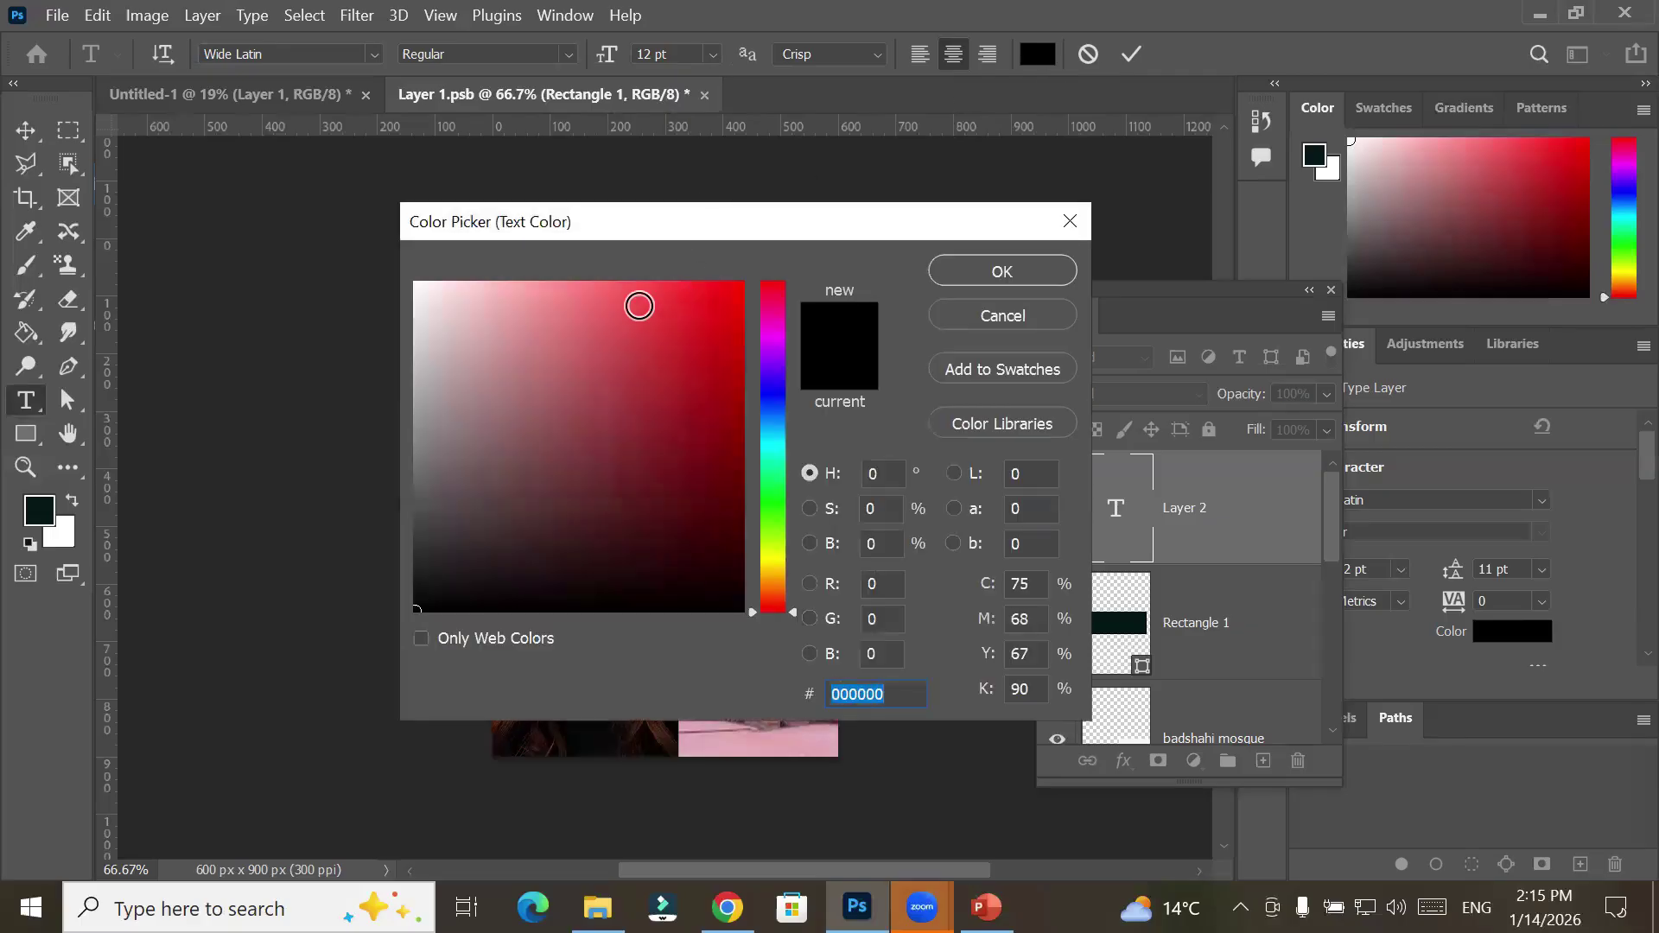
pyautogui.click(640, 305)
pyautogui.click(1001, 271)
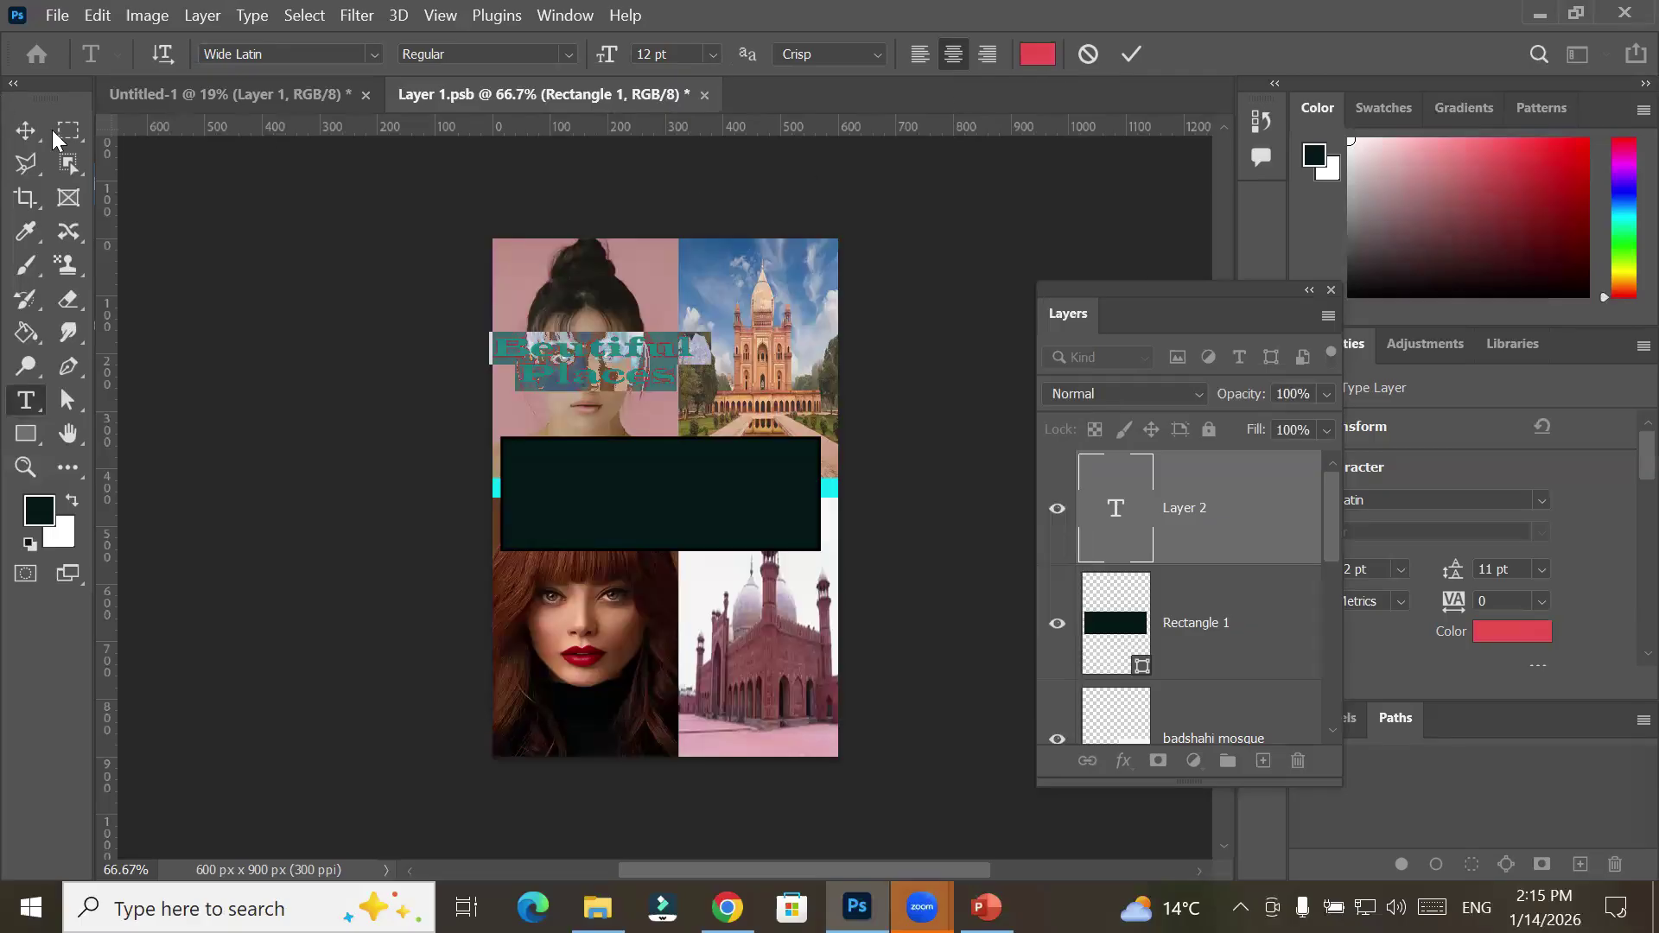
# Place the caption in the middle of the dark rectangle, then close Layer 1.psb with its changes saved
pyautogui.press('v')
pyautogui.moveTo(555, 337); pyautogui.dragTo(631, 484)
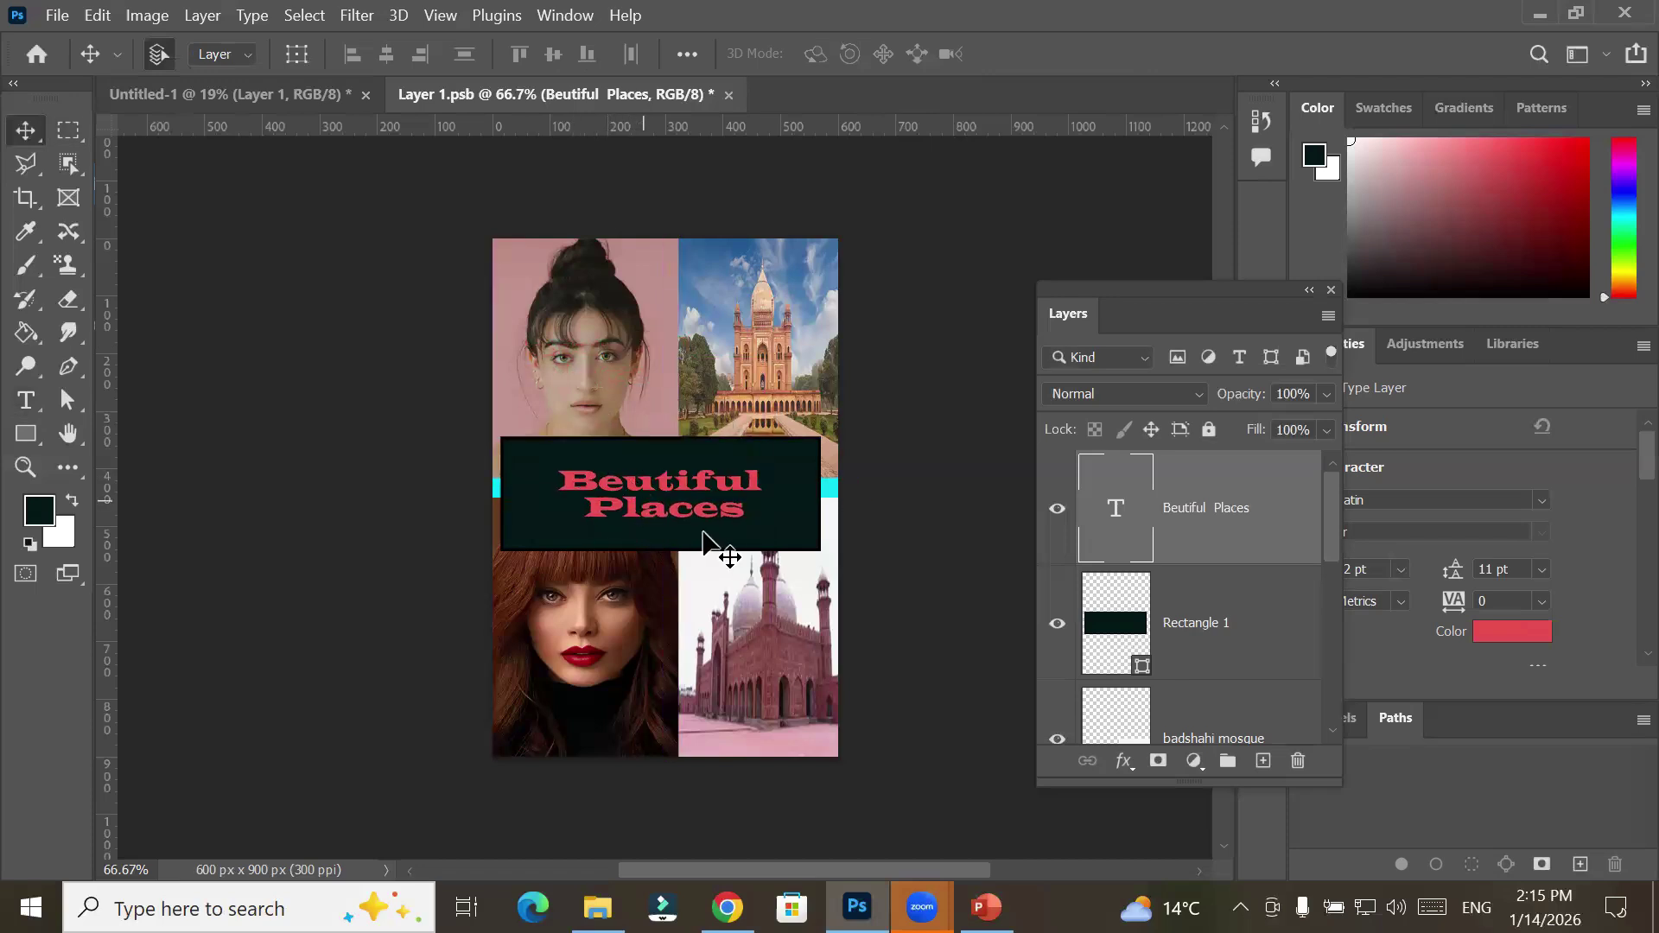
pyautogui.click(731, 93)
pyautogui.click(795, 373)
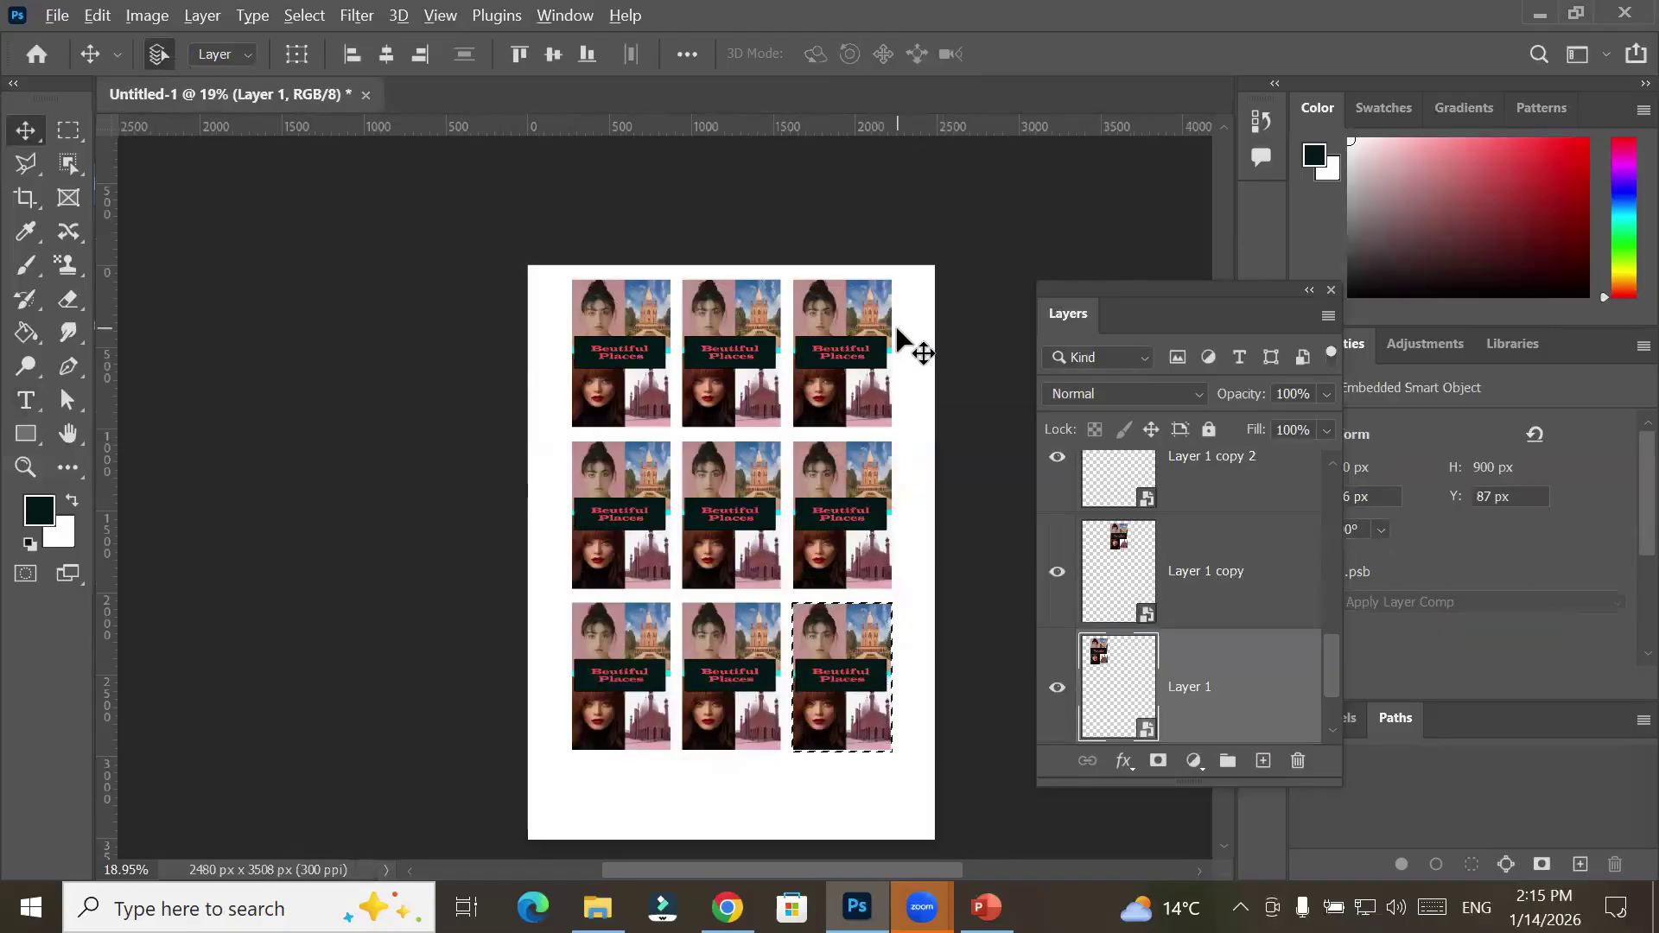
# Examine the updated captioned collage up close in all three rows of placeholders on the A4 page
pyautogui.scroll(7, 895, 328)
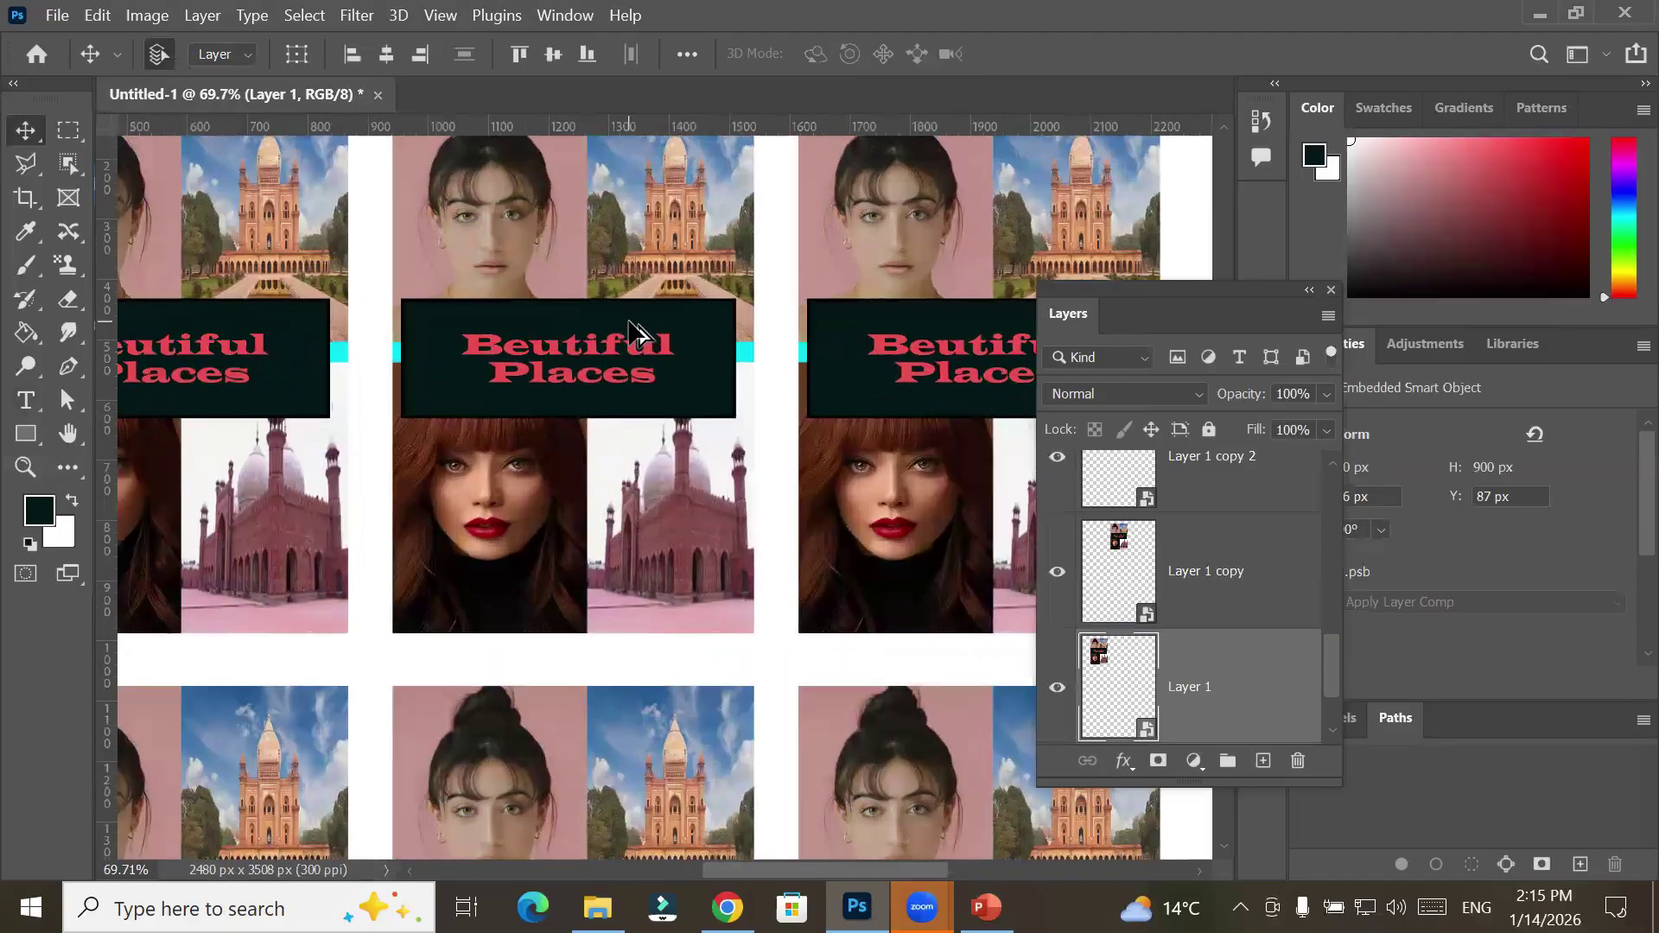
pyautogui.scroll(-10, 628, 328)
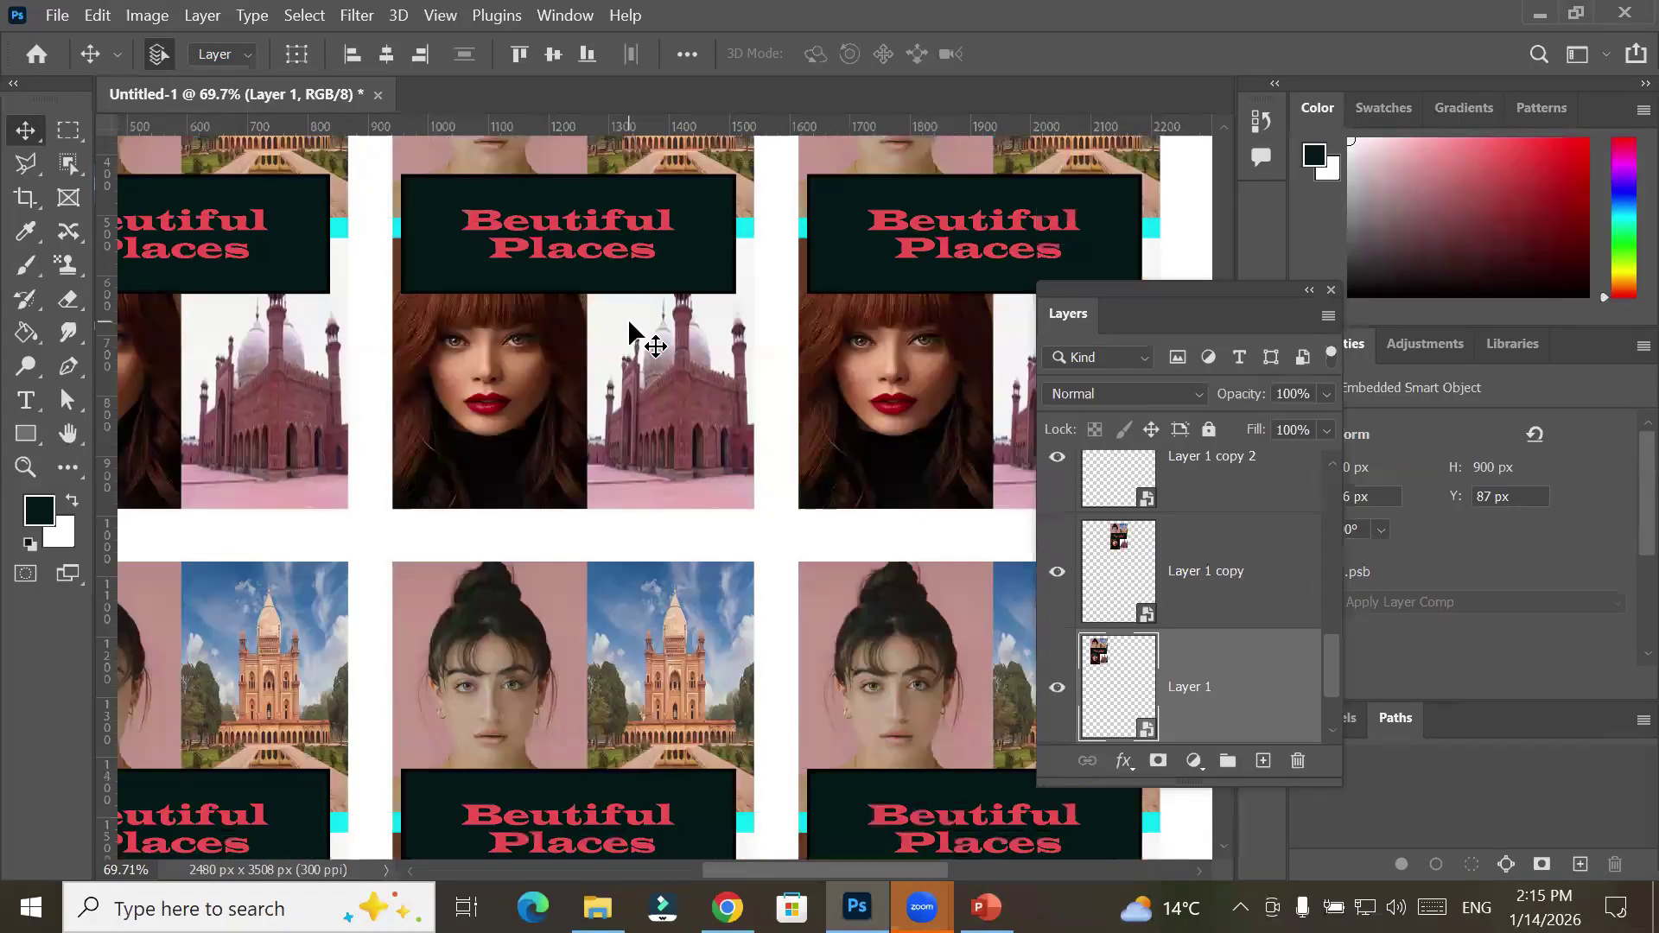
pyautogui.scroll(-10, 628, 328)
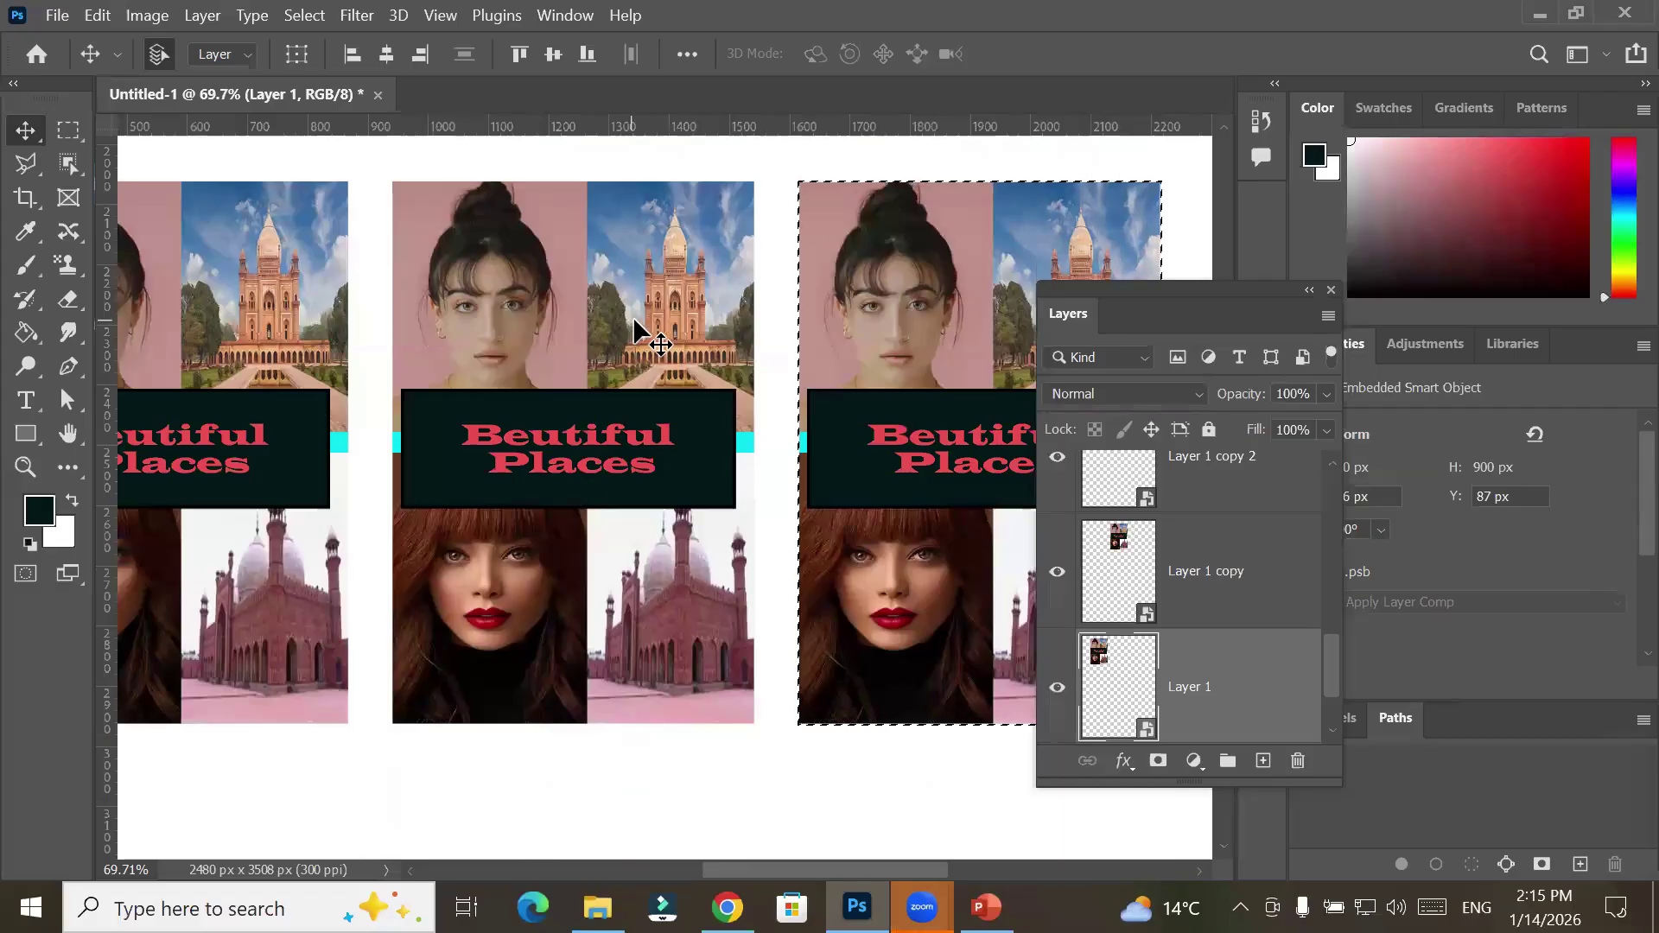
pyautogui.scroll(8, 631, 328)
pyautogui.scroll(8, 639, 329)
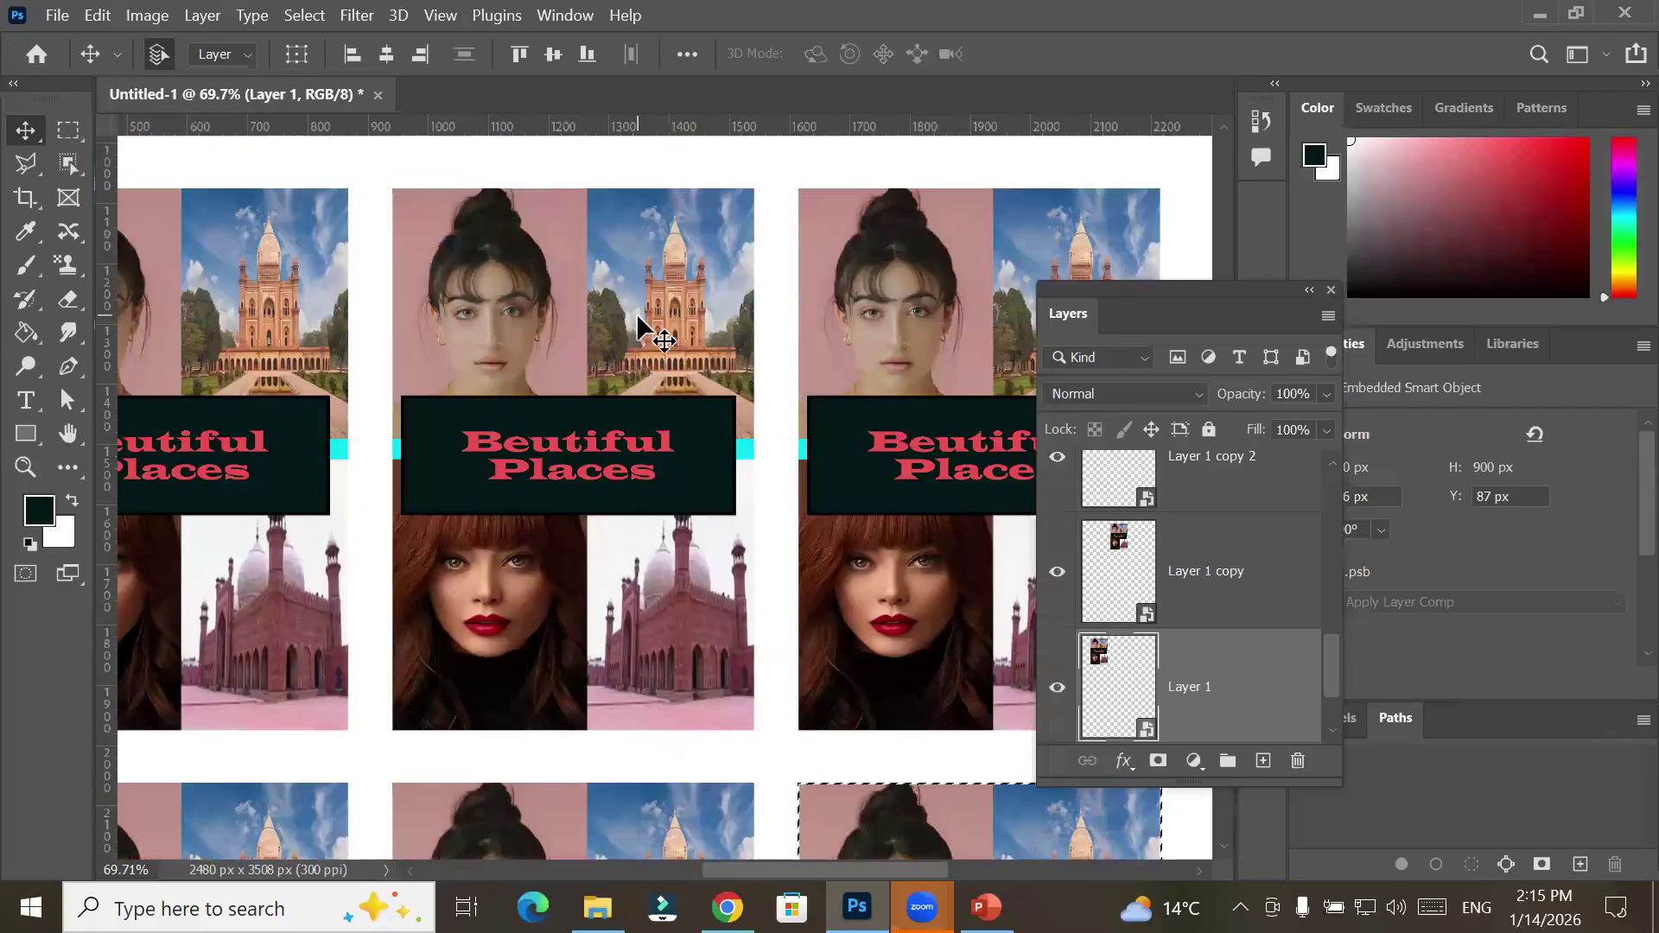
pyautogui.scroll(6, 643, 327)
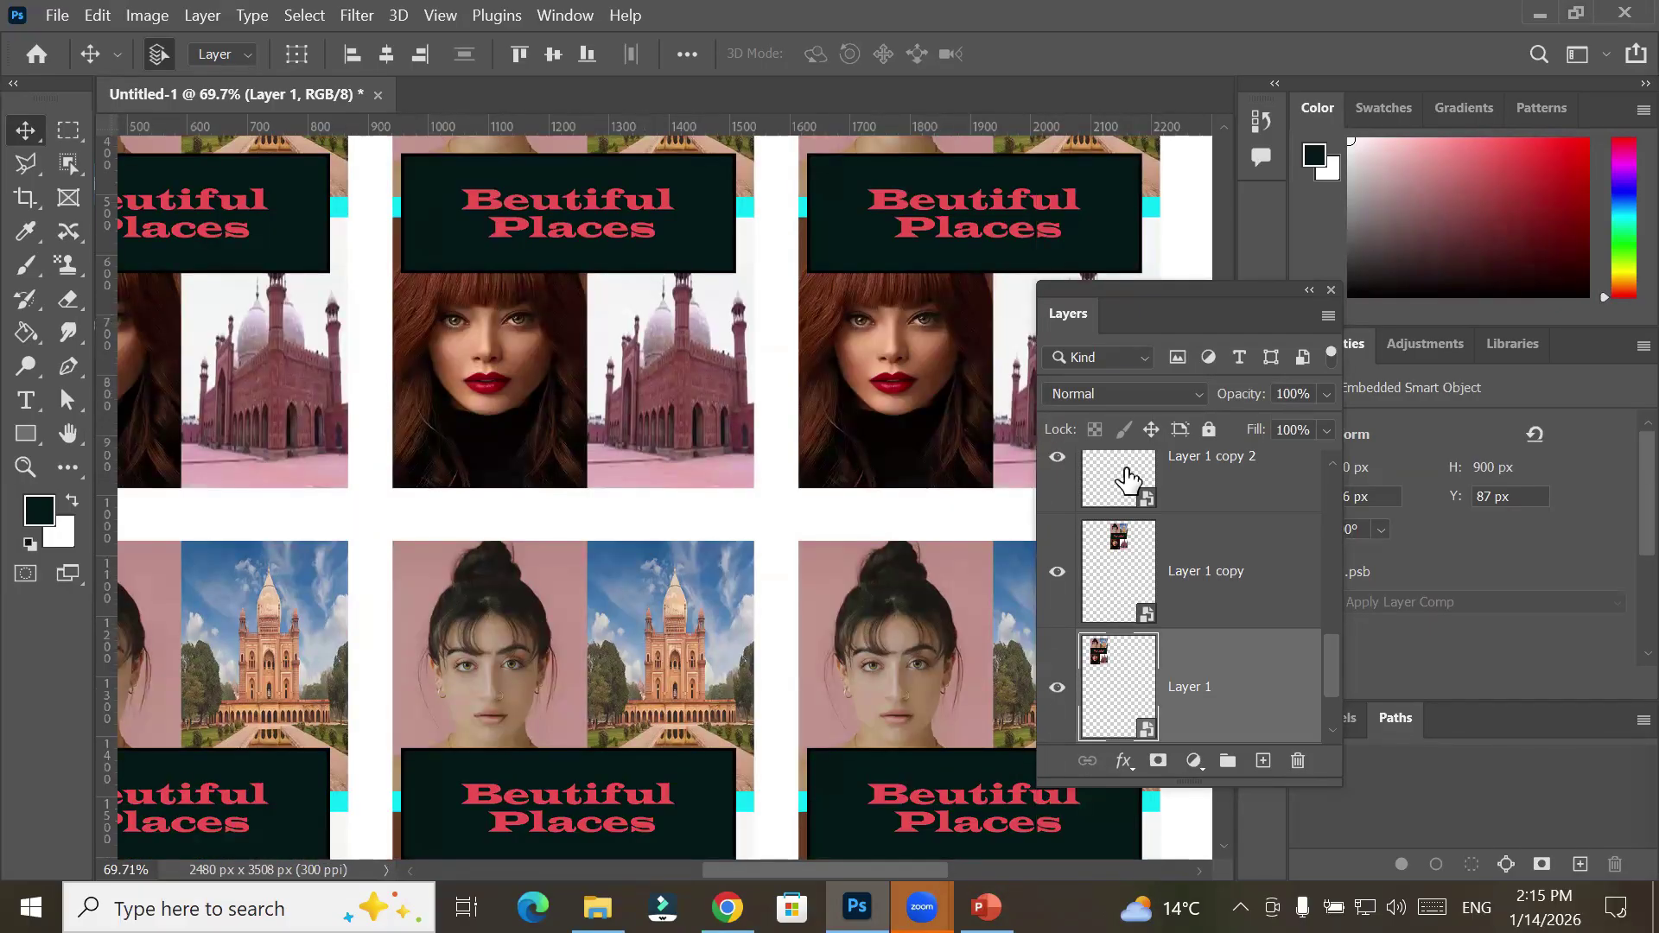
# Reopen Layer 1's smart-object contents, move the dark rectangle and its caption down to the canvas's lower edge, and close the document
pyautogui.scroll(-1, 1203, 499)
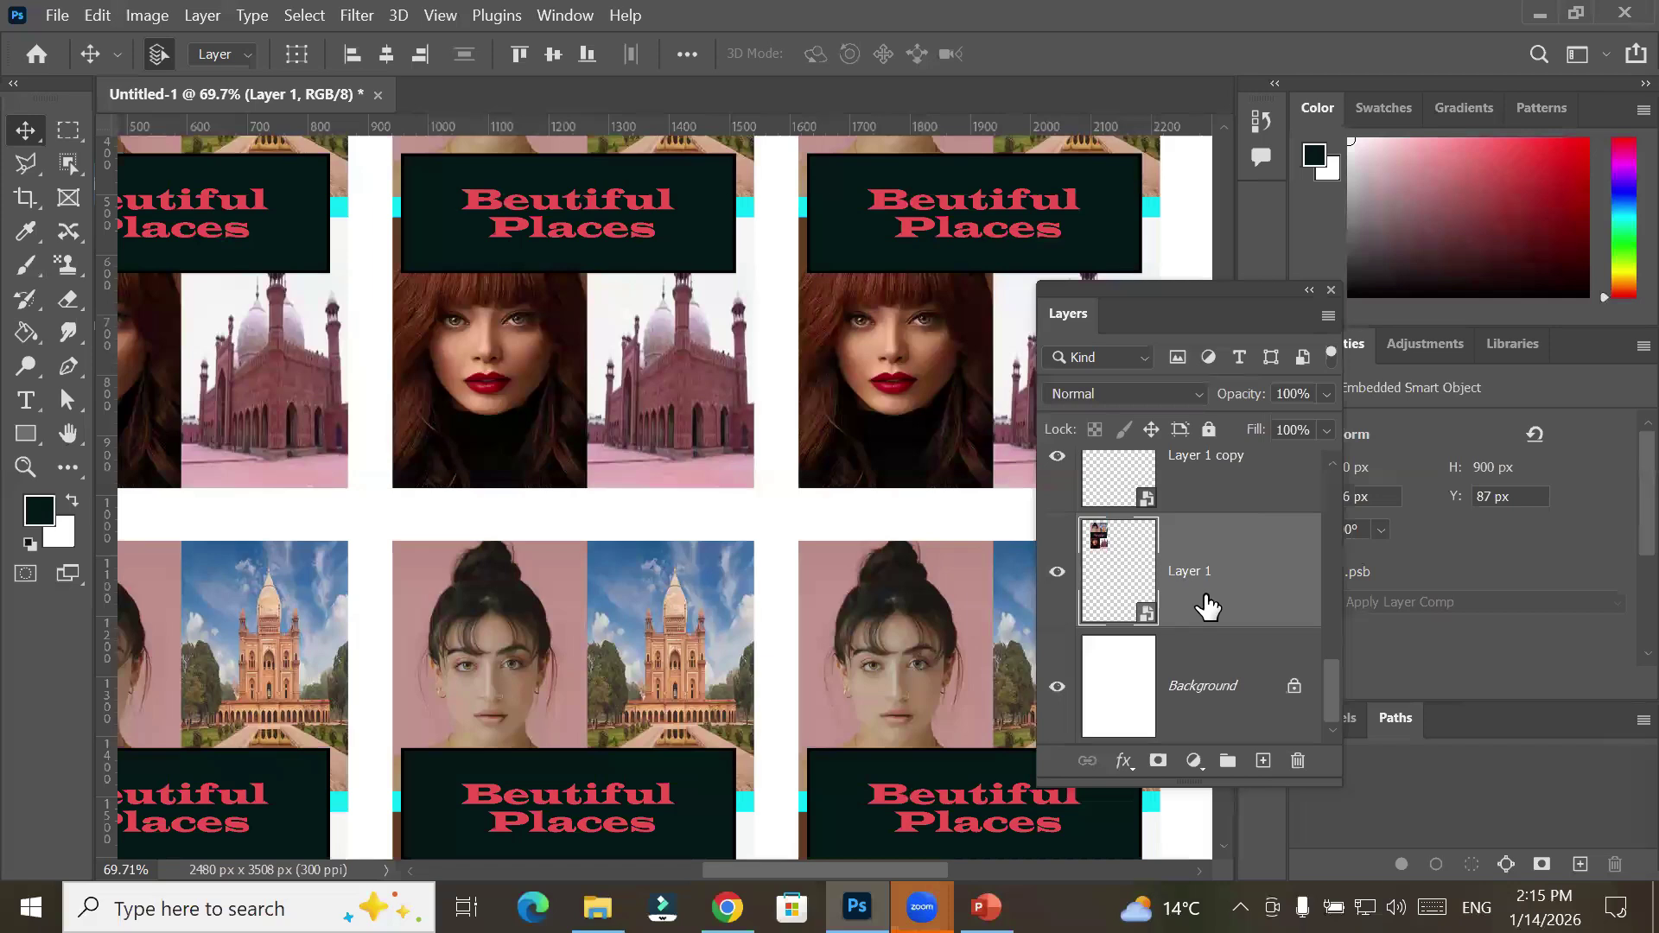
pyautogui.doubleClick(1117, 557)
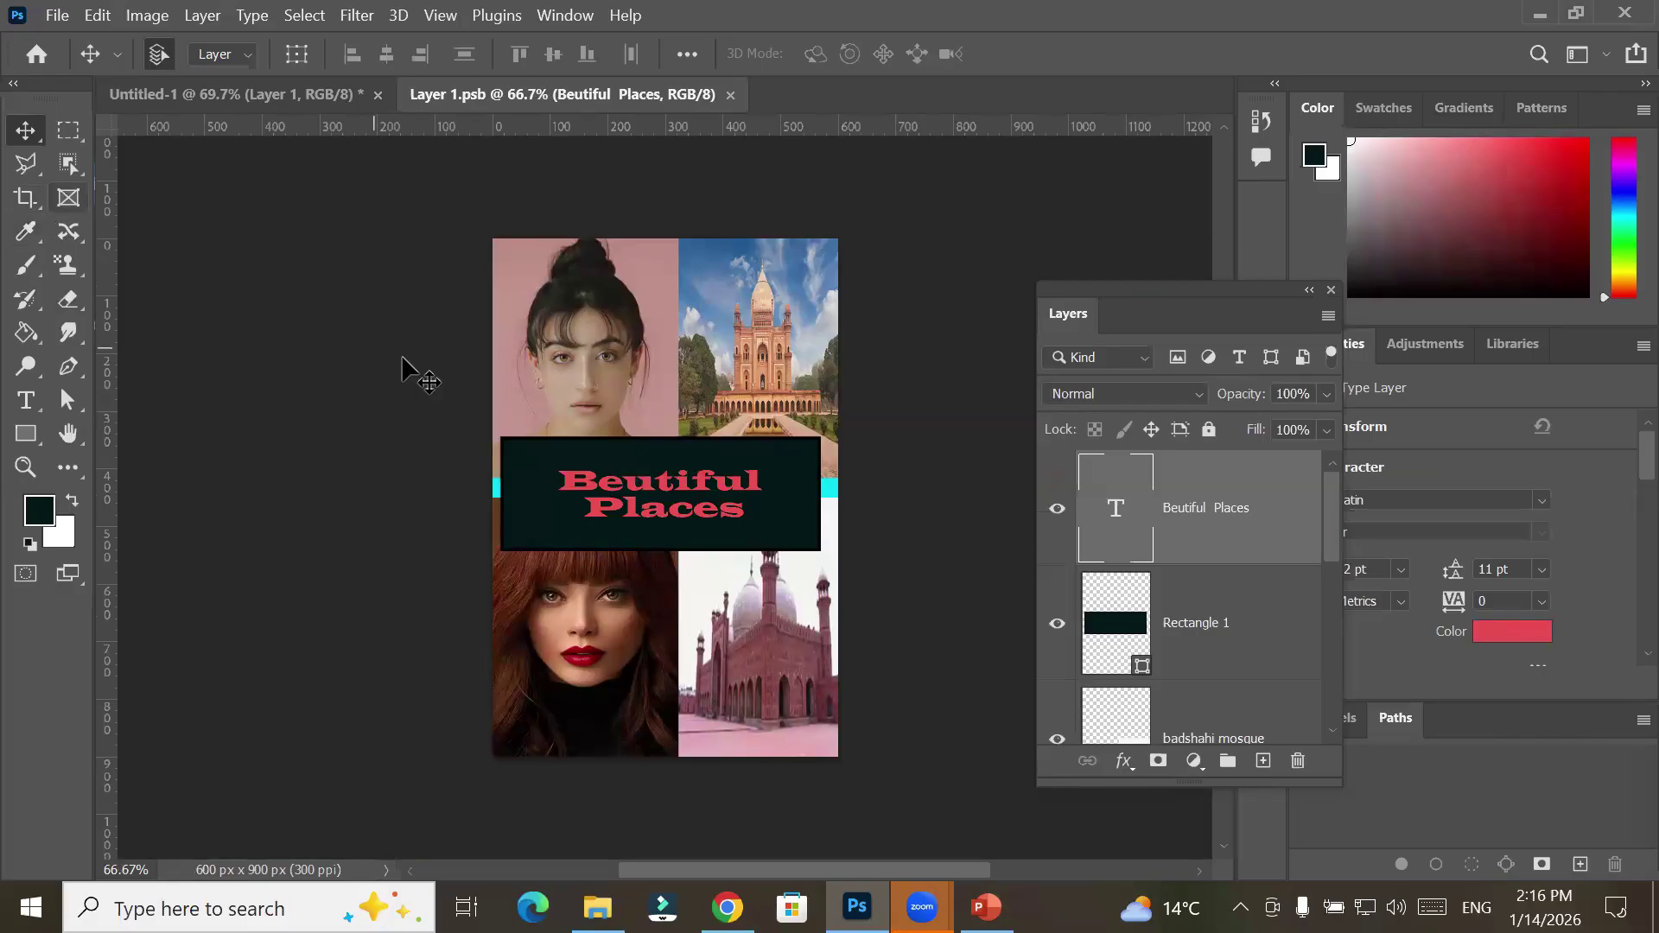
pyautogui.moveTo(654, 461); pyautogui.dragTo(656, 692)
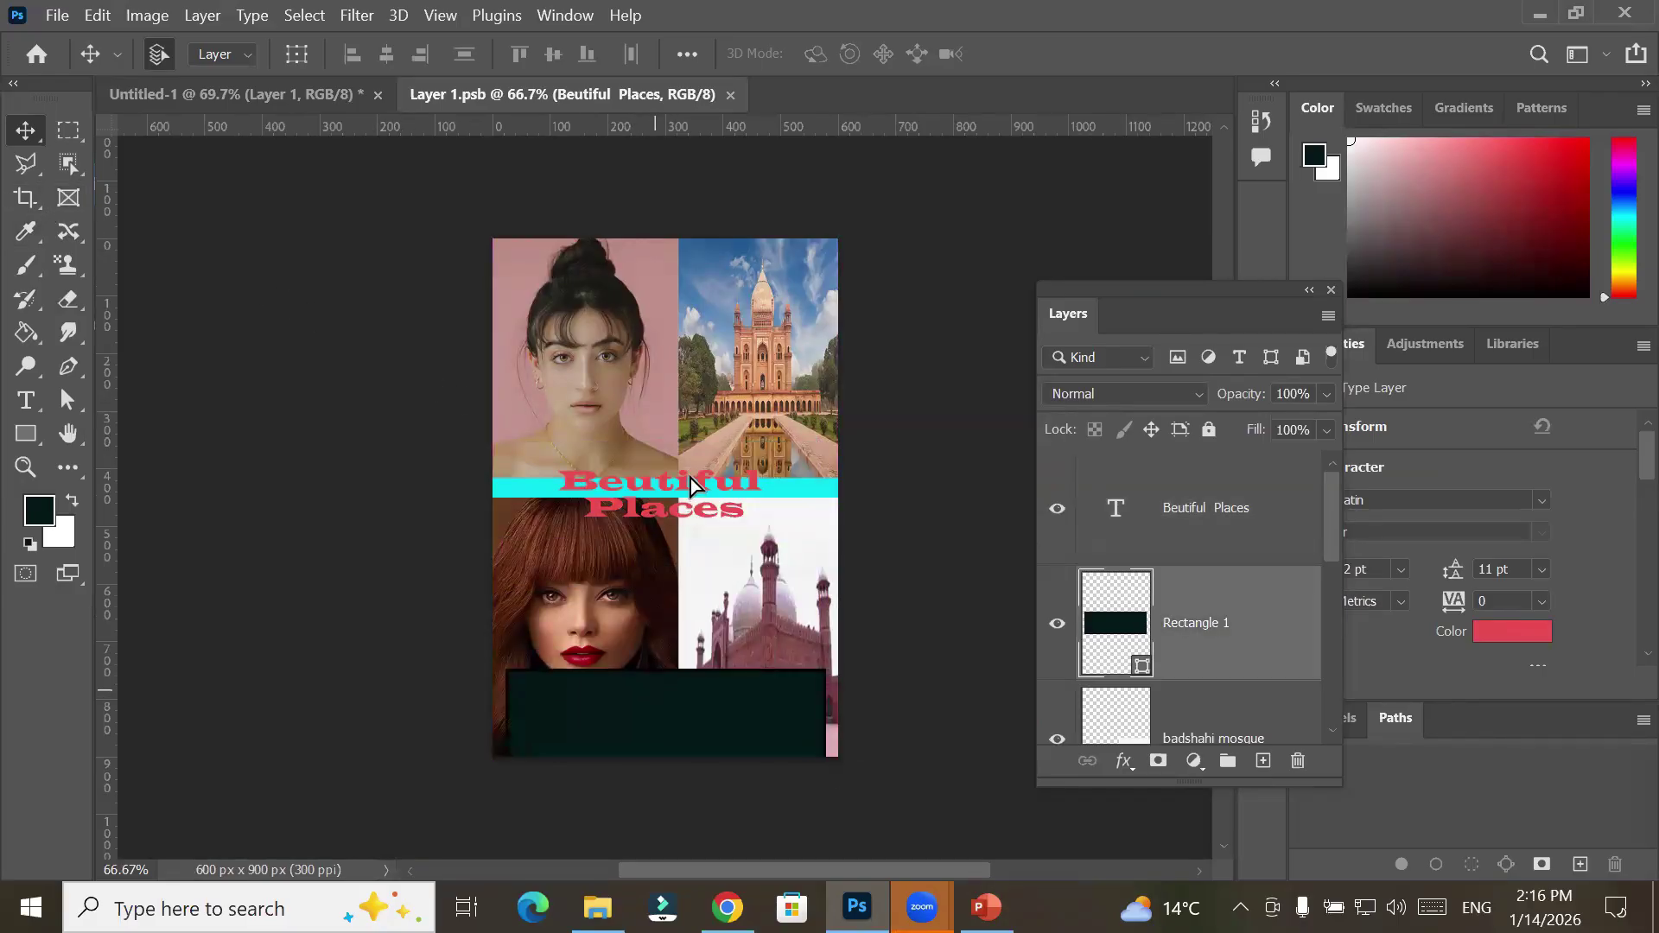
pyautogui.moveTo(683, 484); pyautogui.dragTo(723, 660)
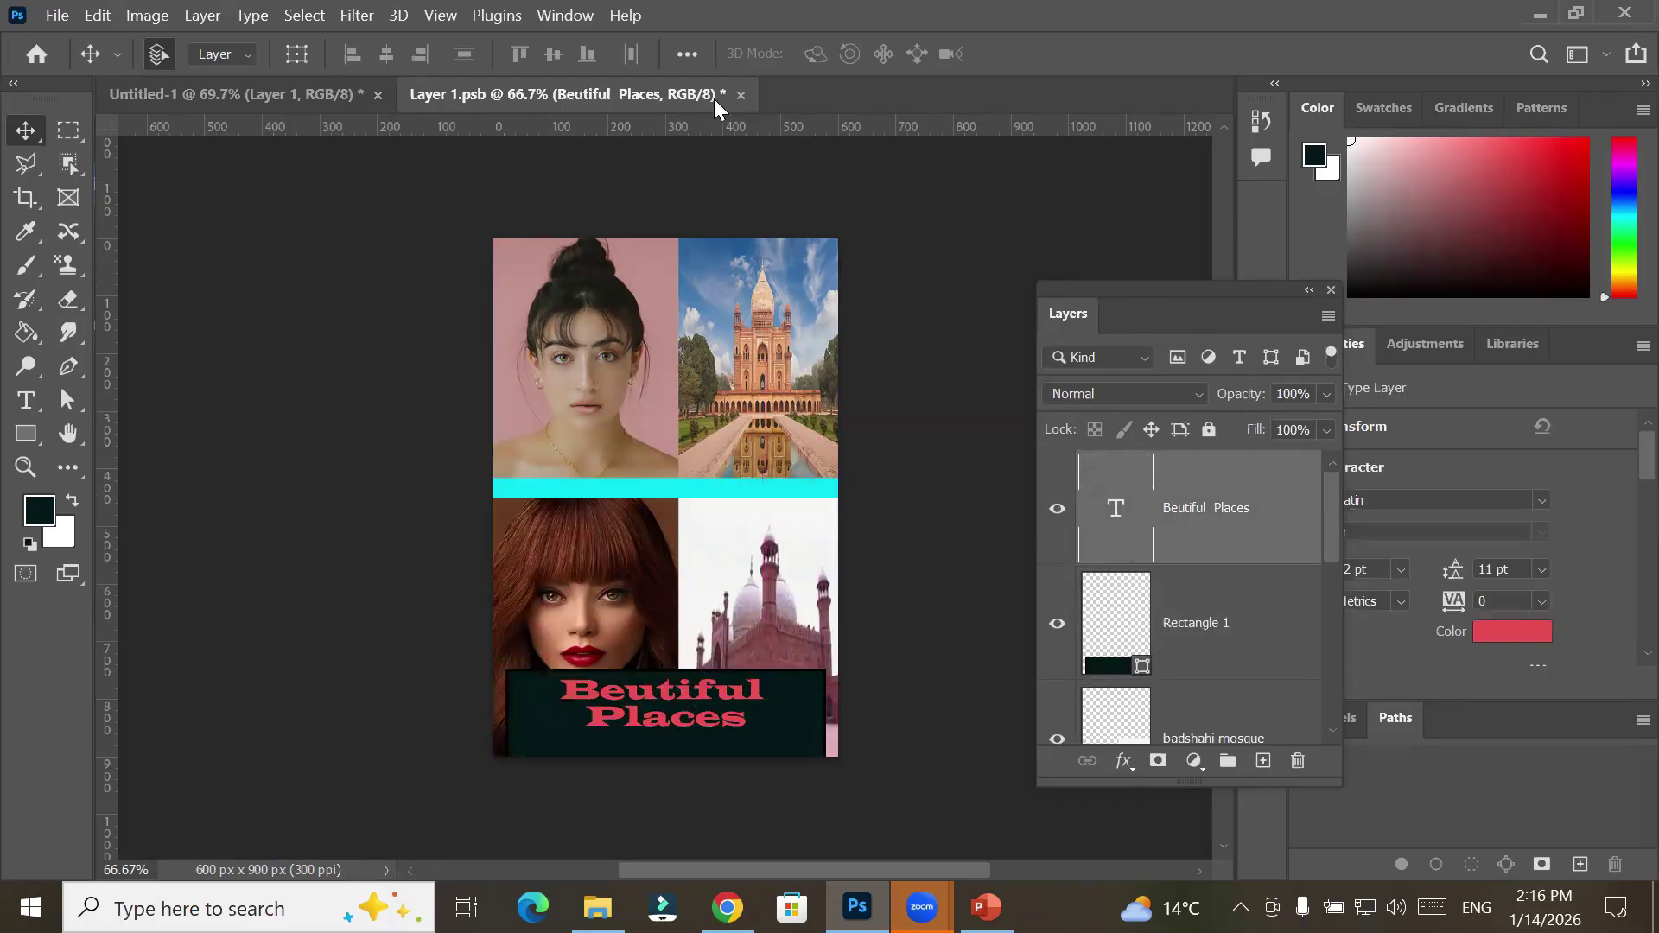
pyautogui.click(739, 96)
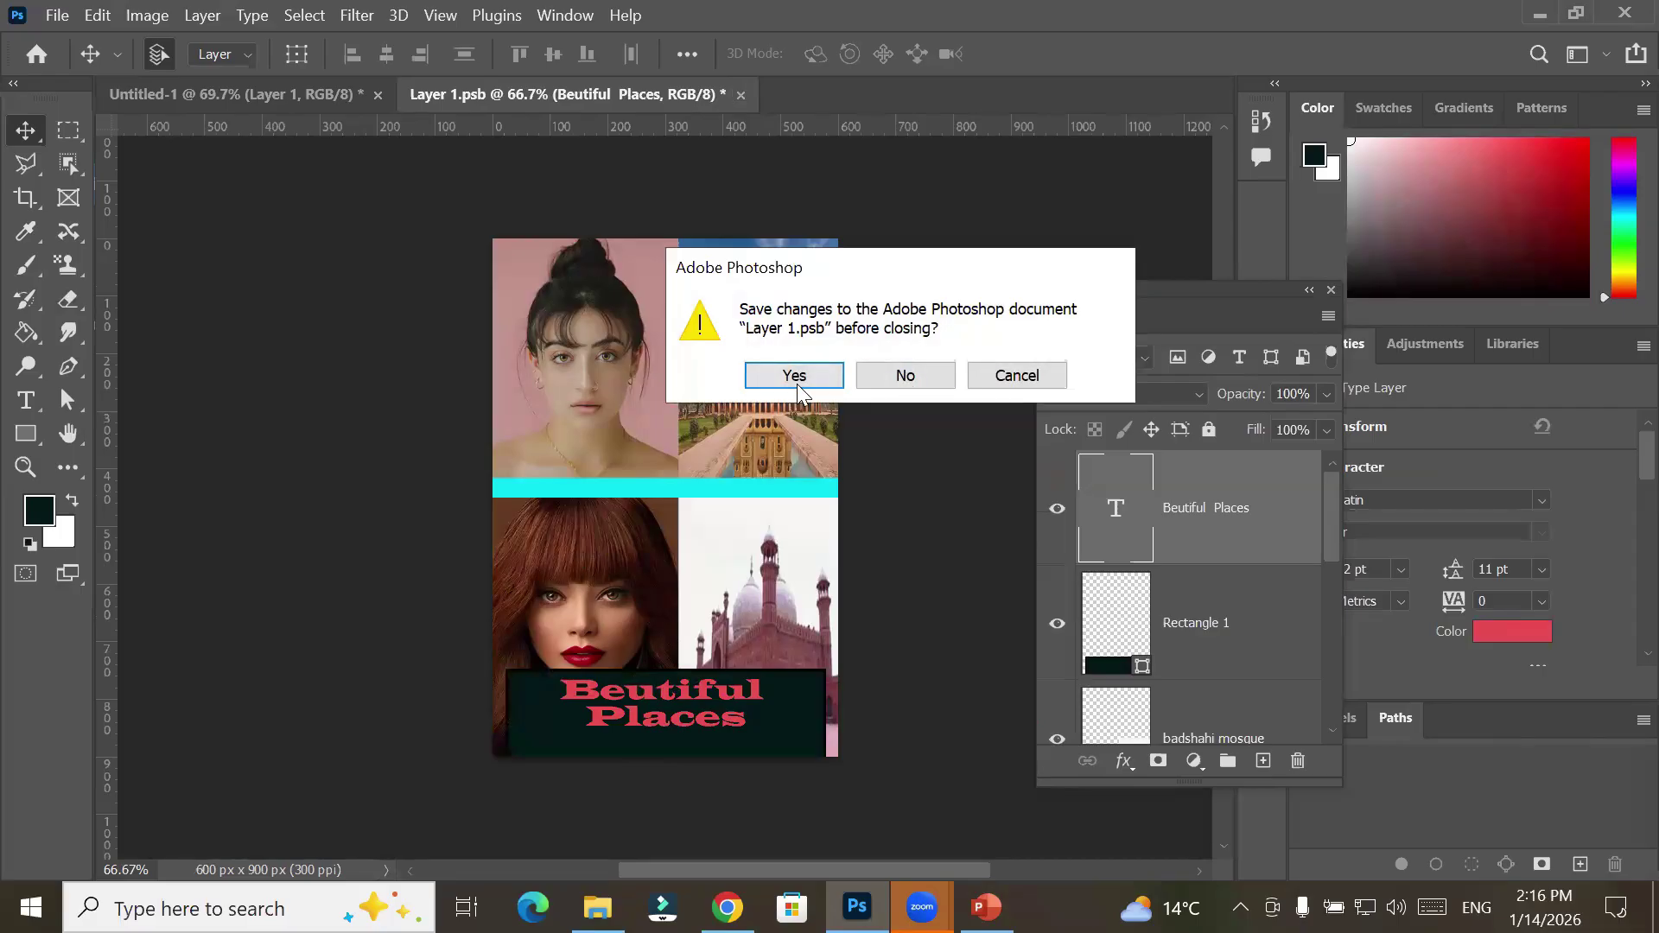
# Save the changes to the smart object document Layer 1.psb and close it
pyautogui.click(795, 377)
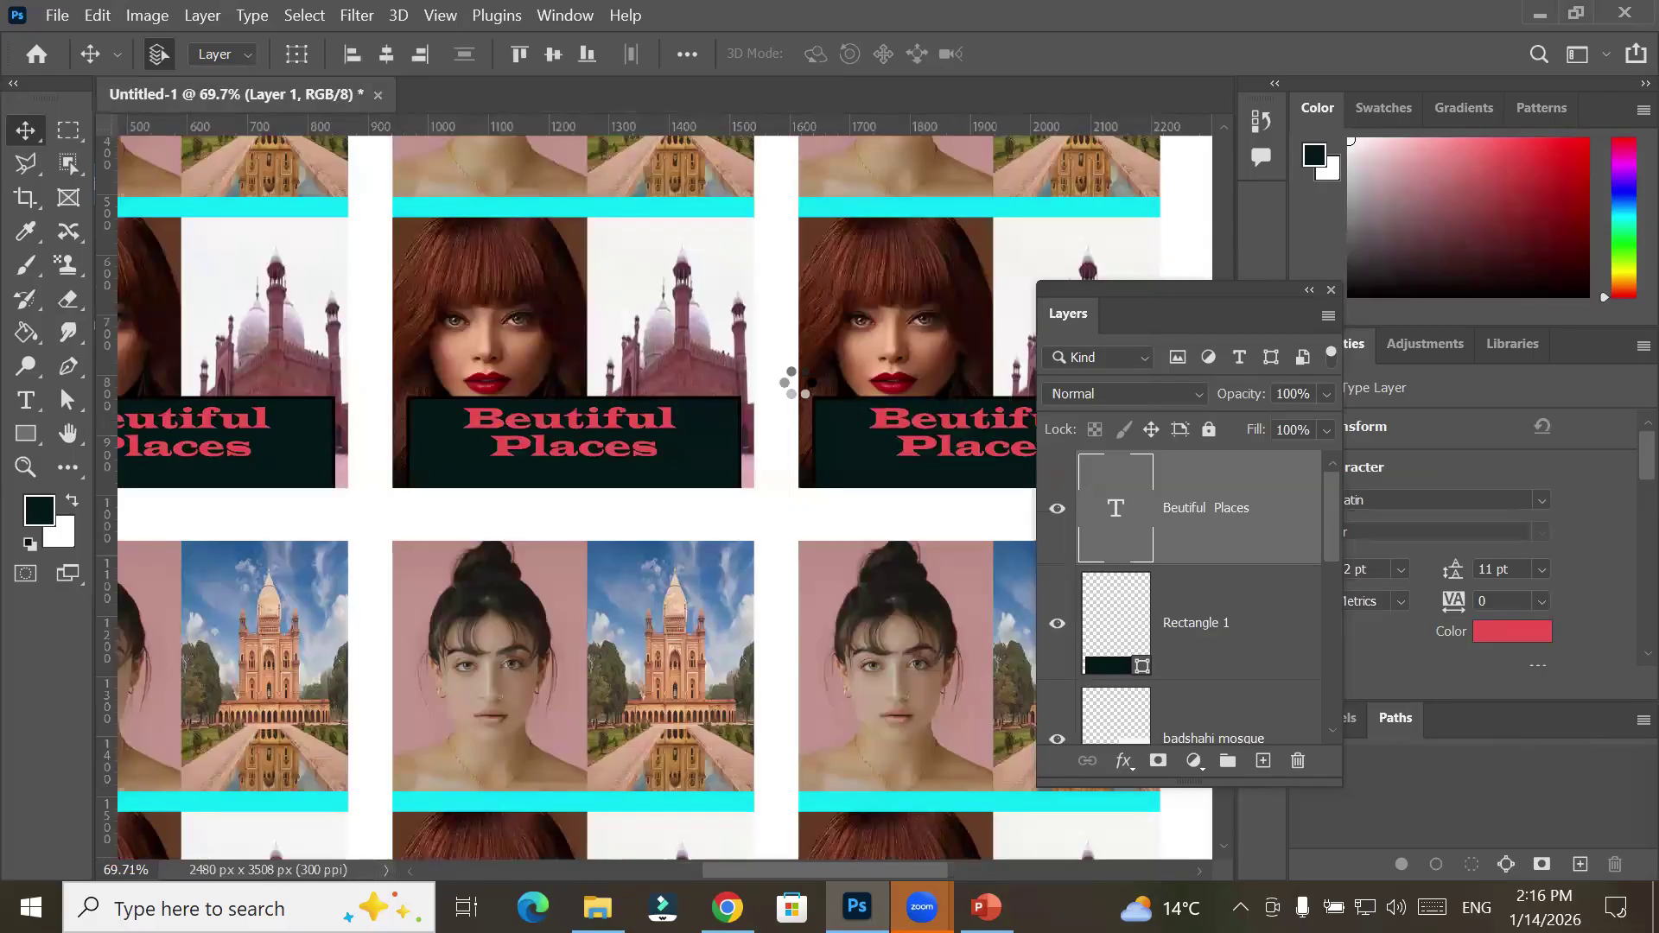
pyautogui.scroll(-3, 799, 388)
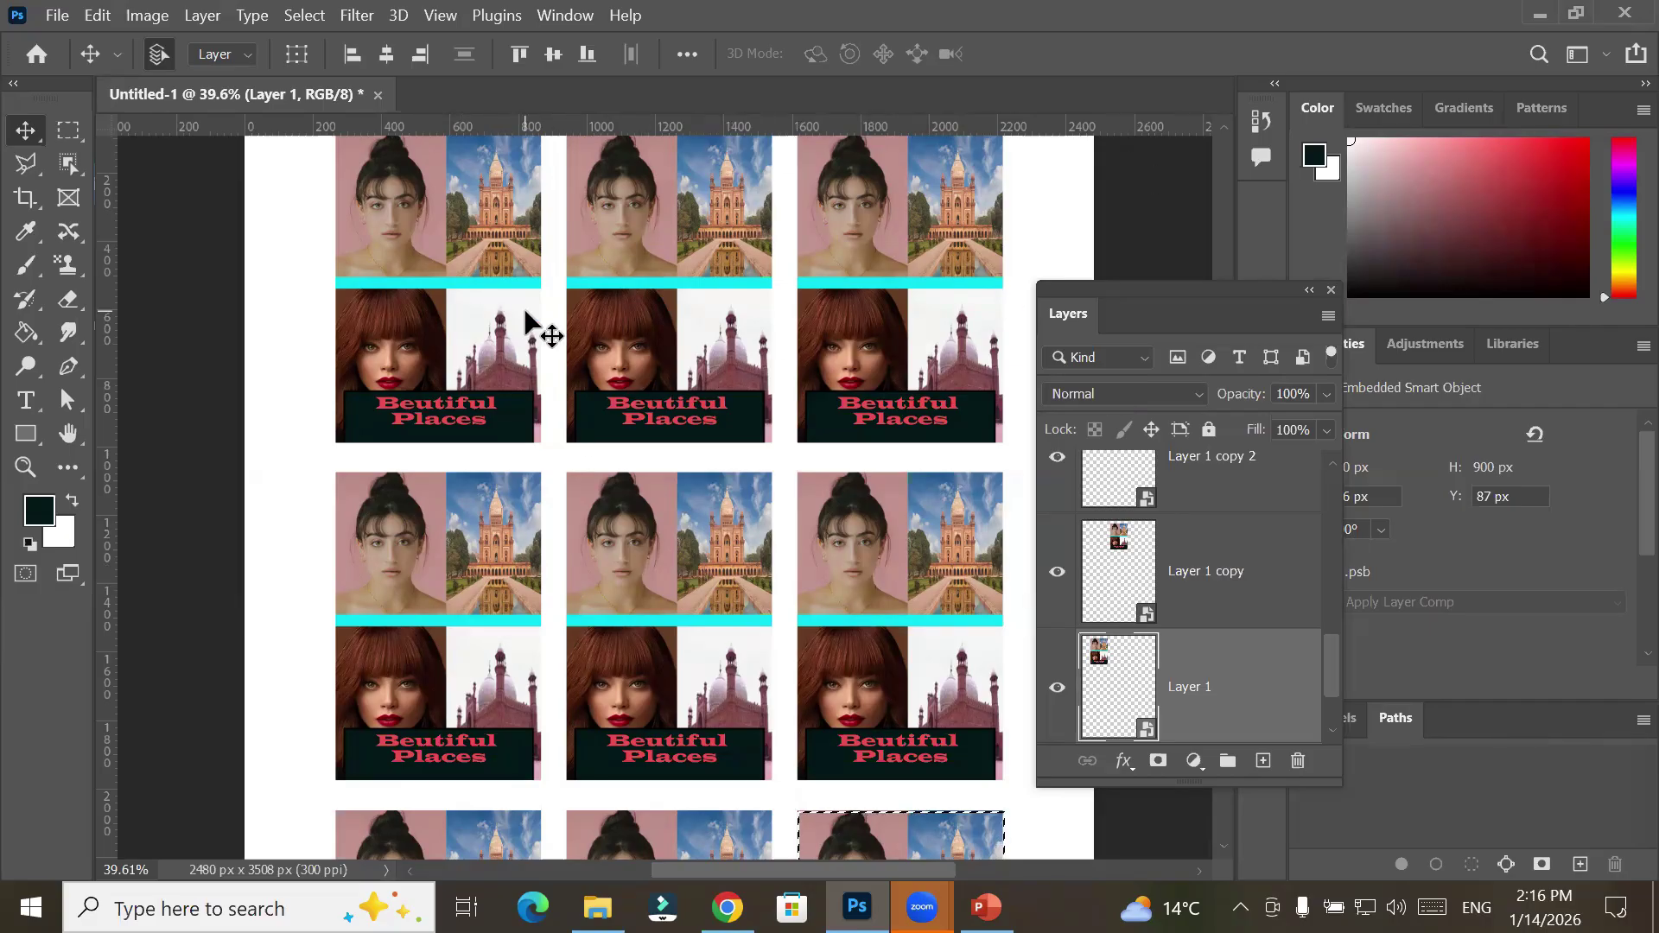
# Create a new A4 document of 210 x 297 mm at 300 ppi
pyautogui.click(57, 15)
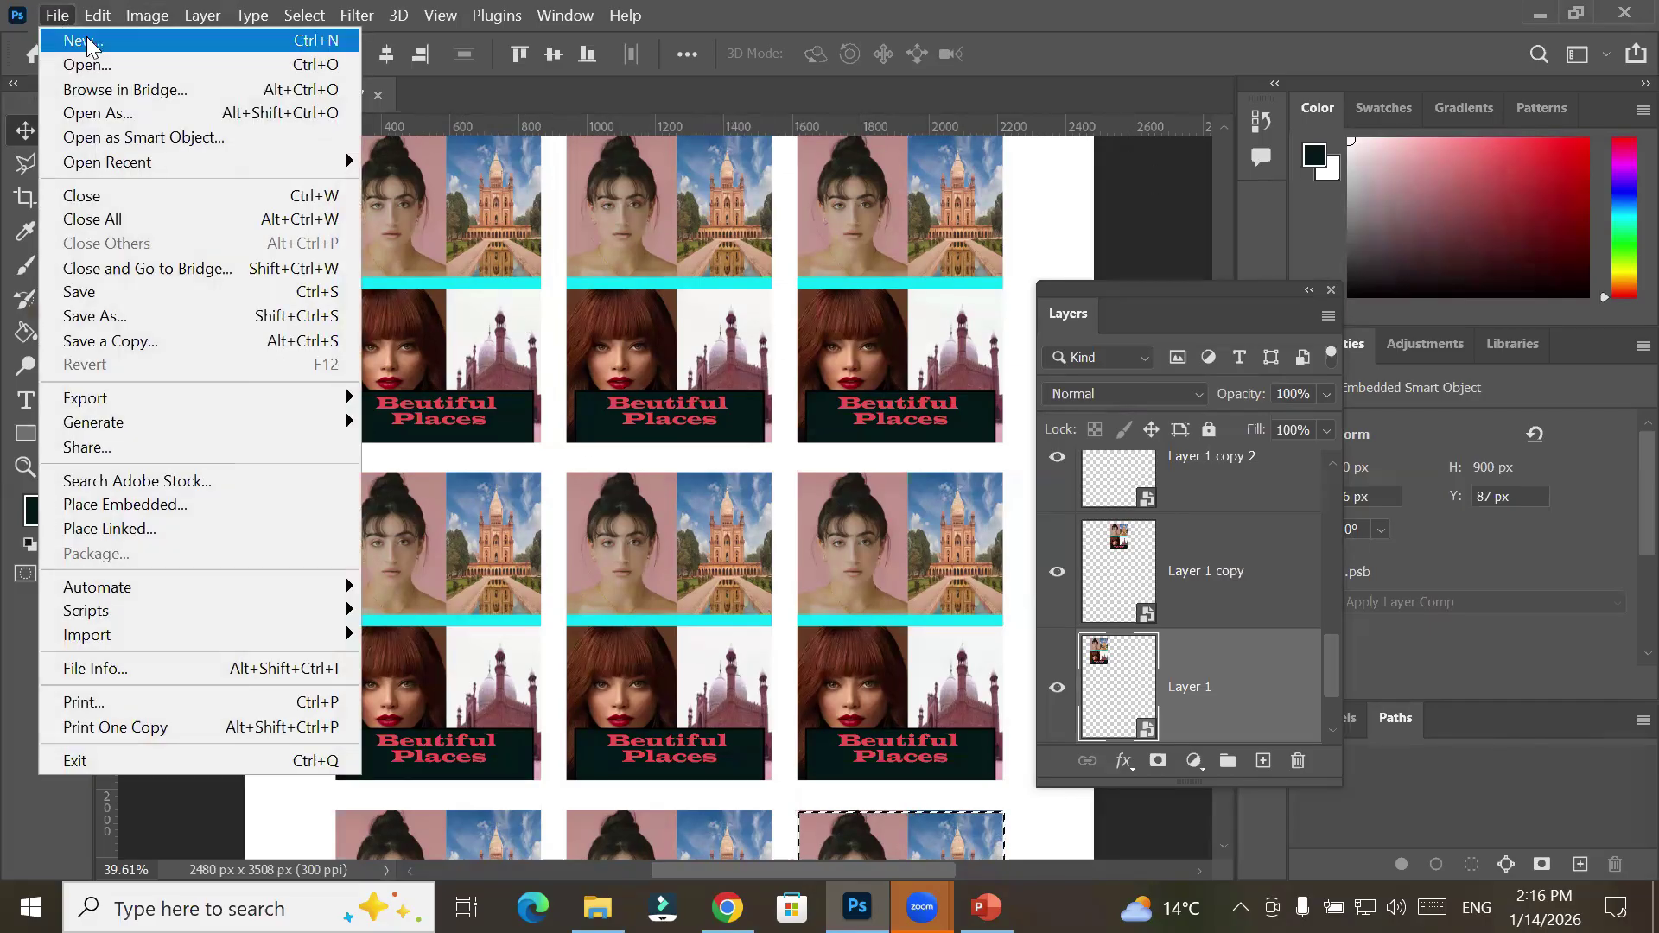
pyautogui.click(86, 42)
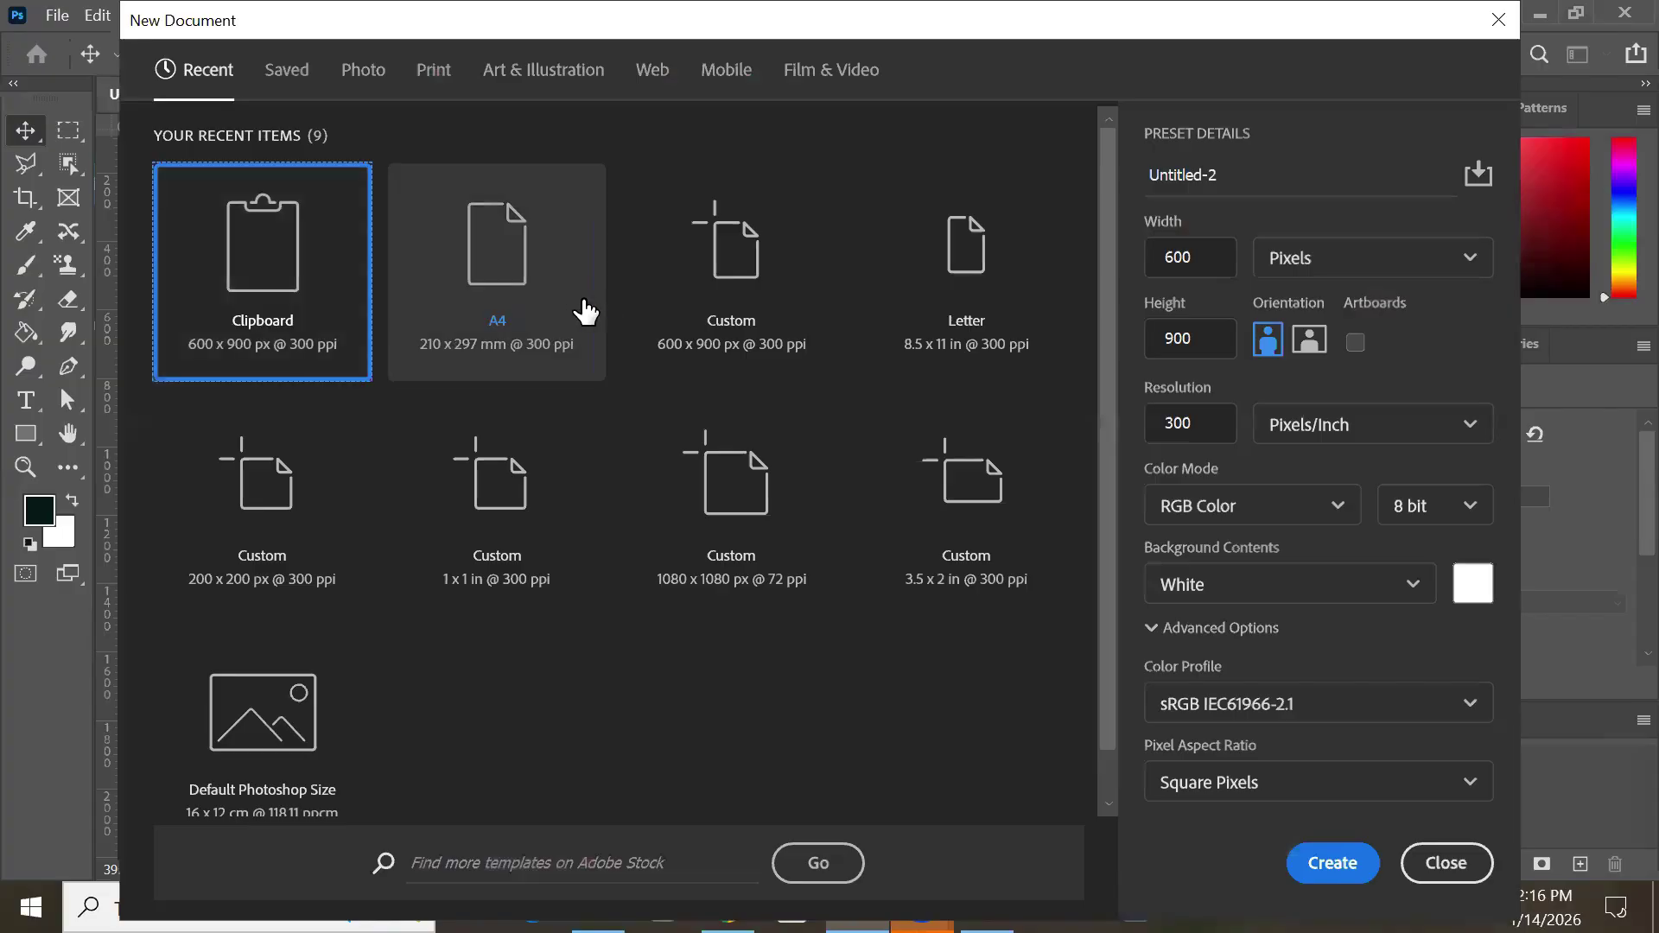
pyautogui.doubleClick(530, 281)
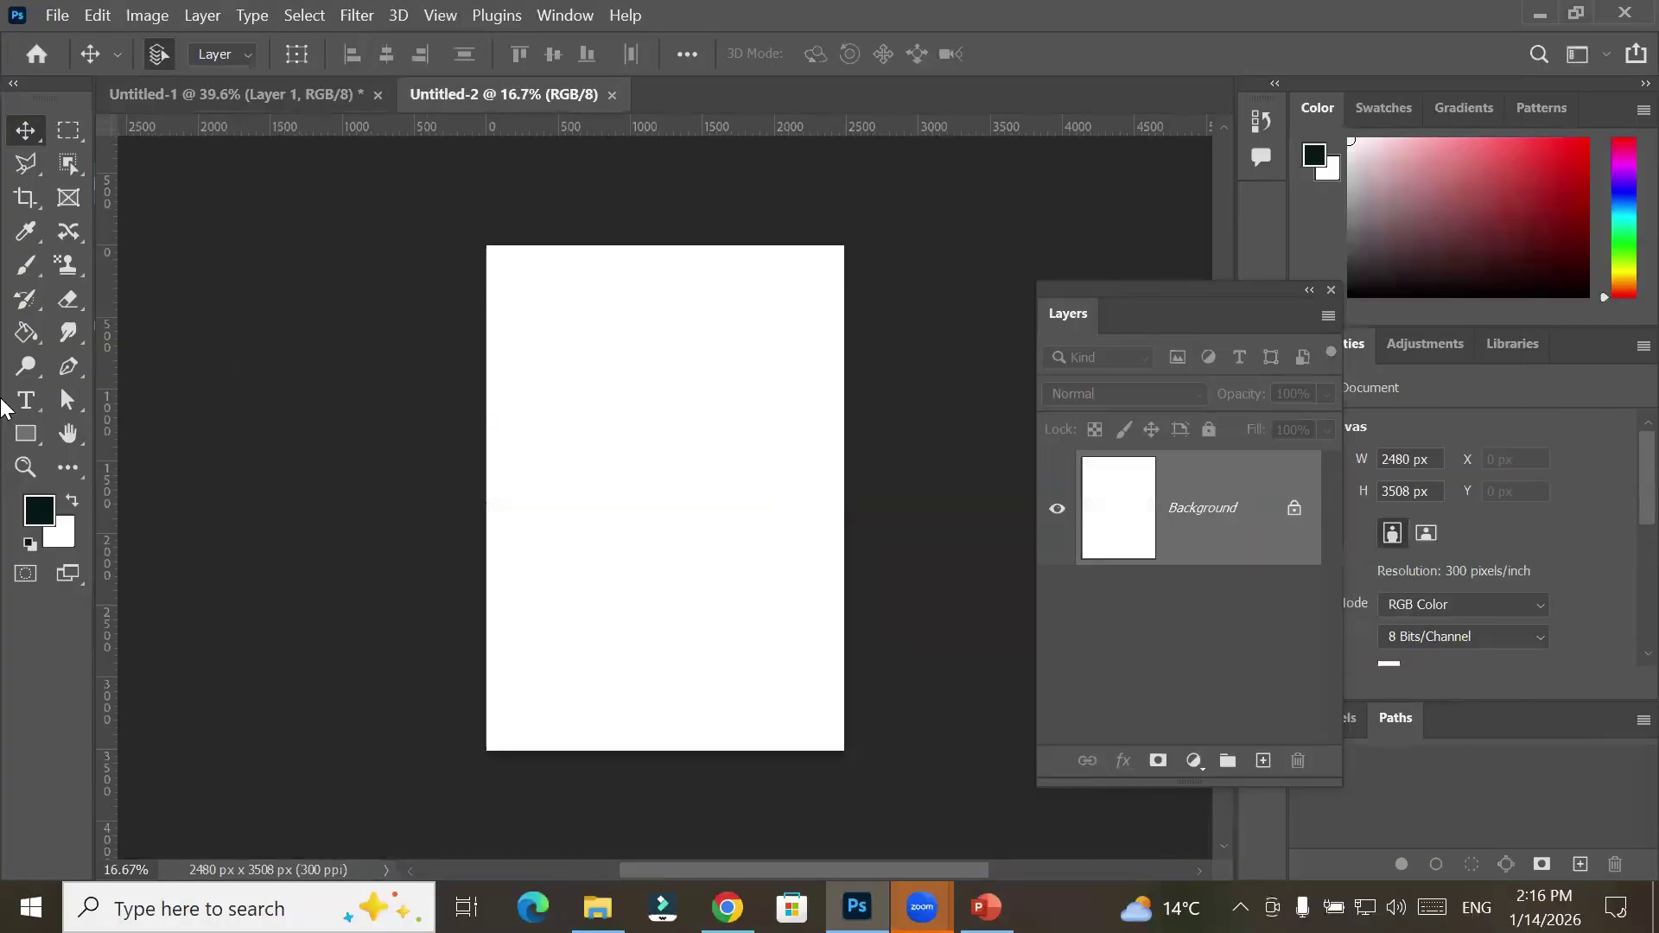
# Add a new layer and draw an irregular freehand Lasso selection about 1037 x 1835 px in the page's upper-left area
pyautogui.click(68, 129)
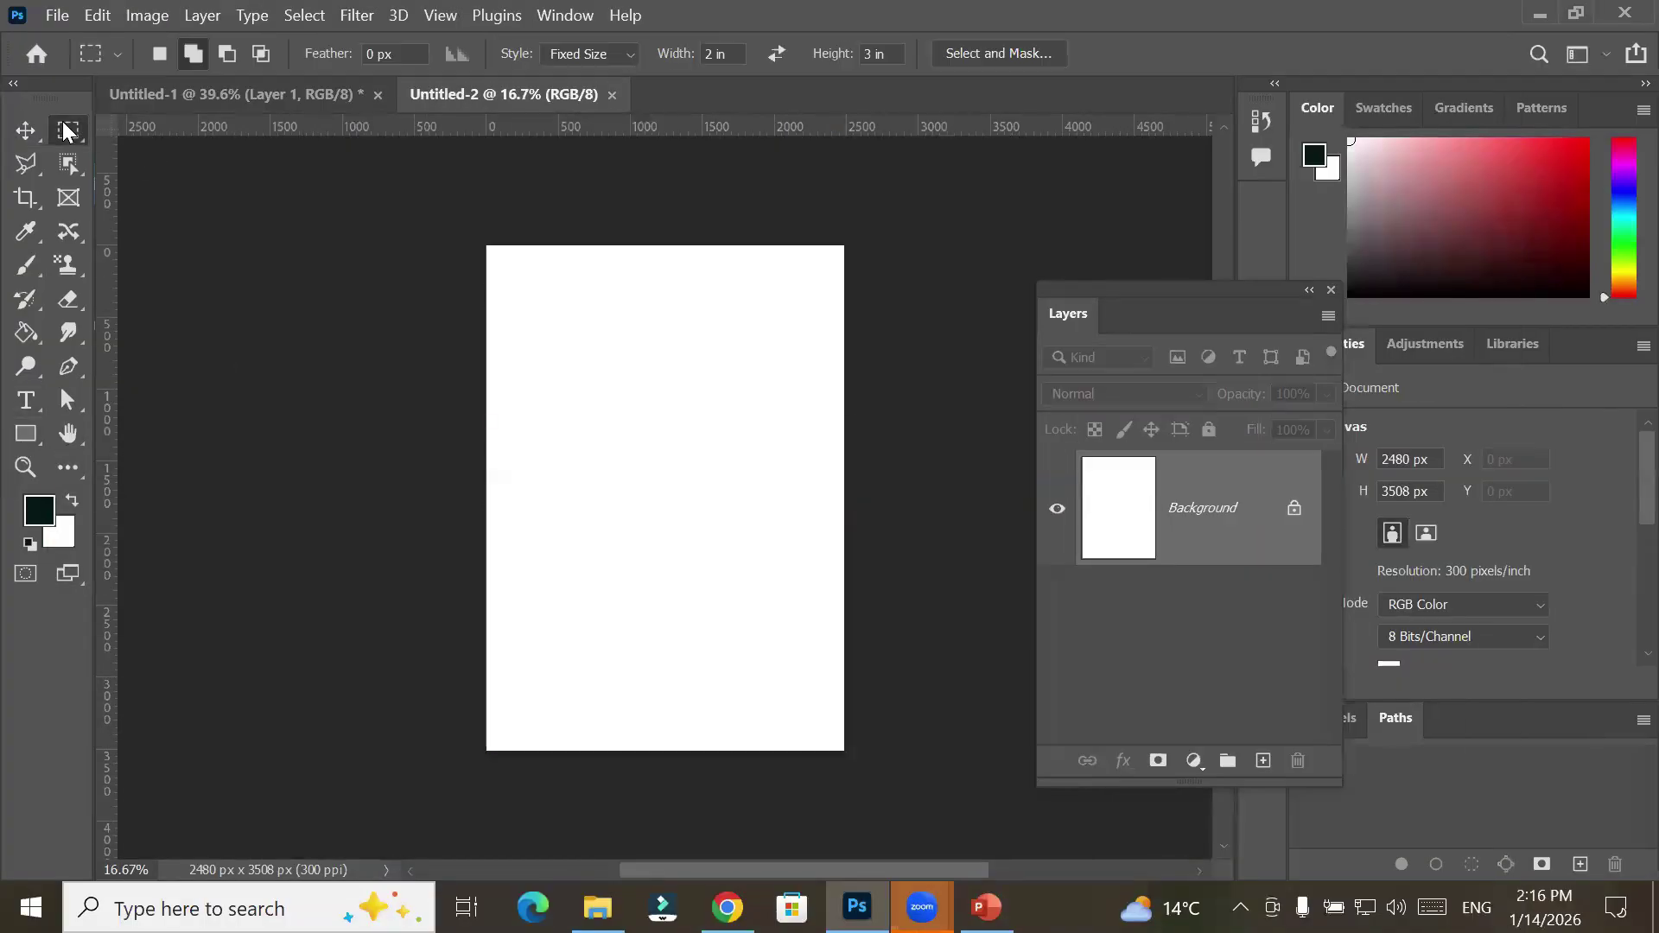
pyautogui.rightClick(68, 129)
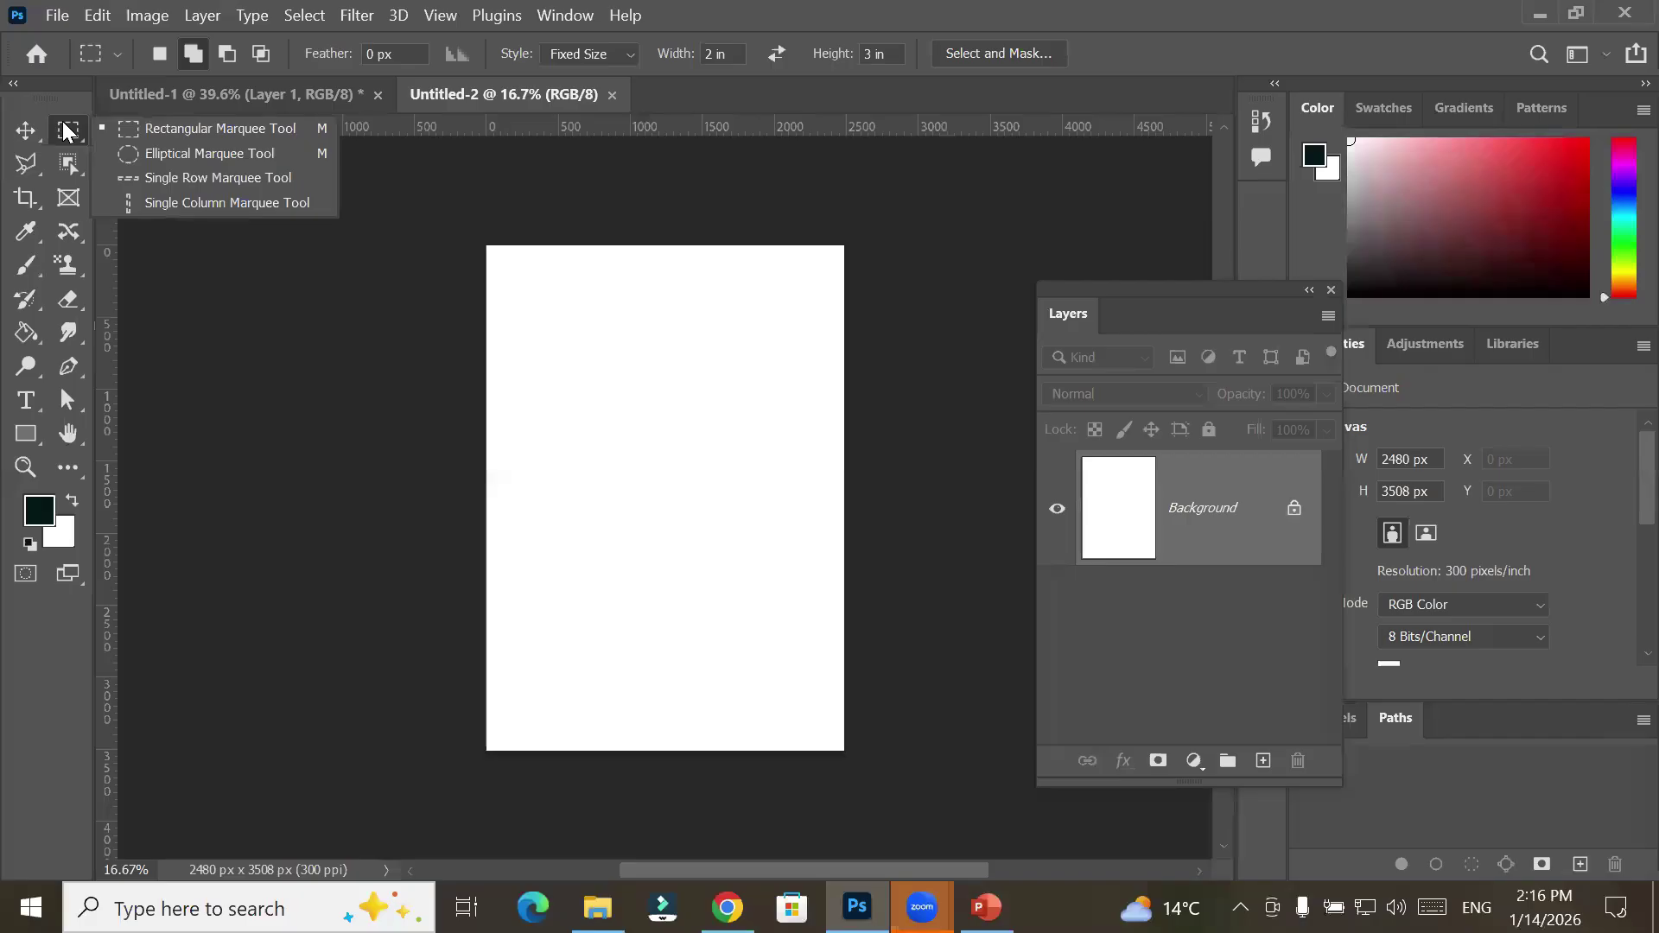
pyautogui.rightClick(31, 178)
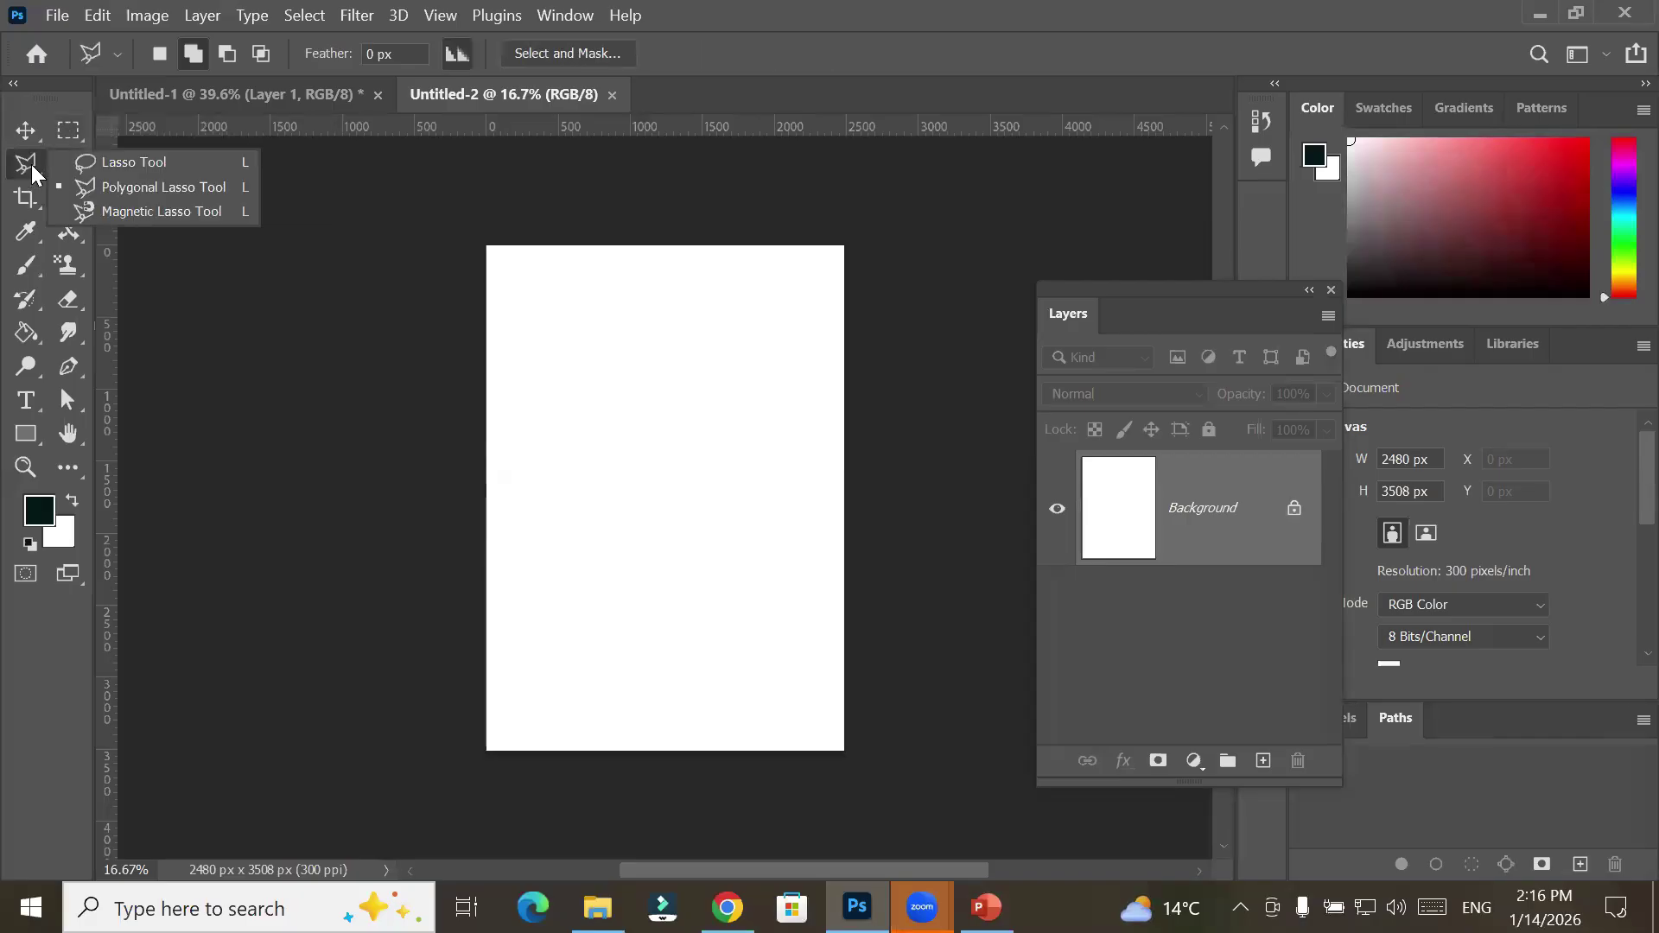
pyautogui.click(166, 162)
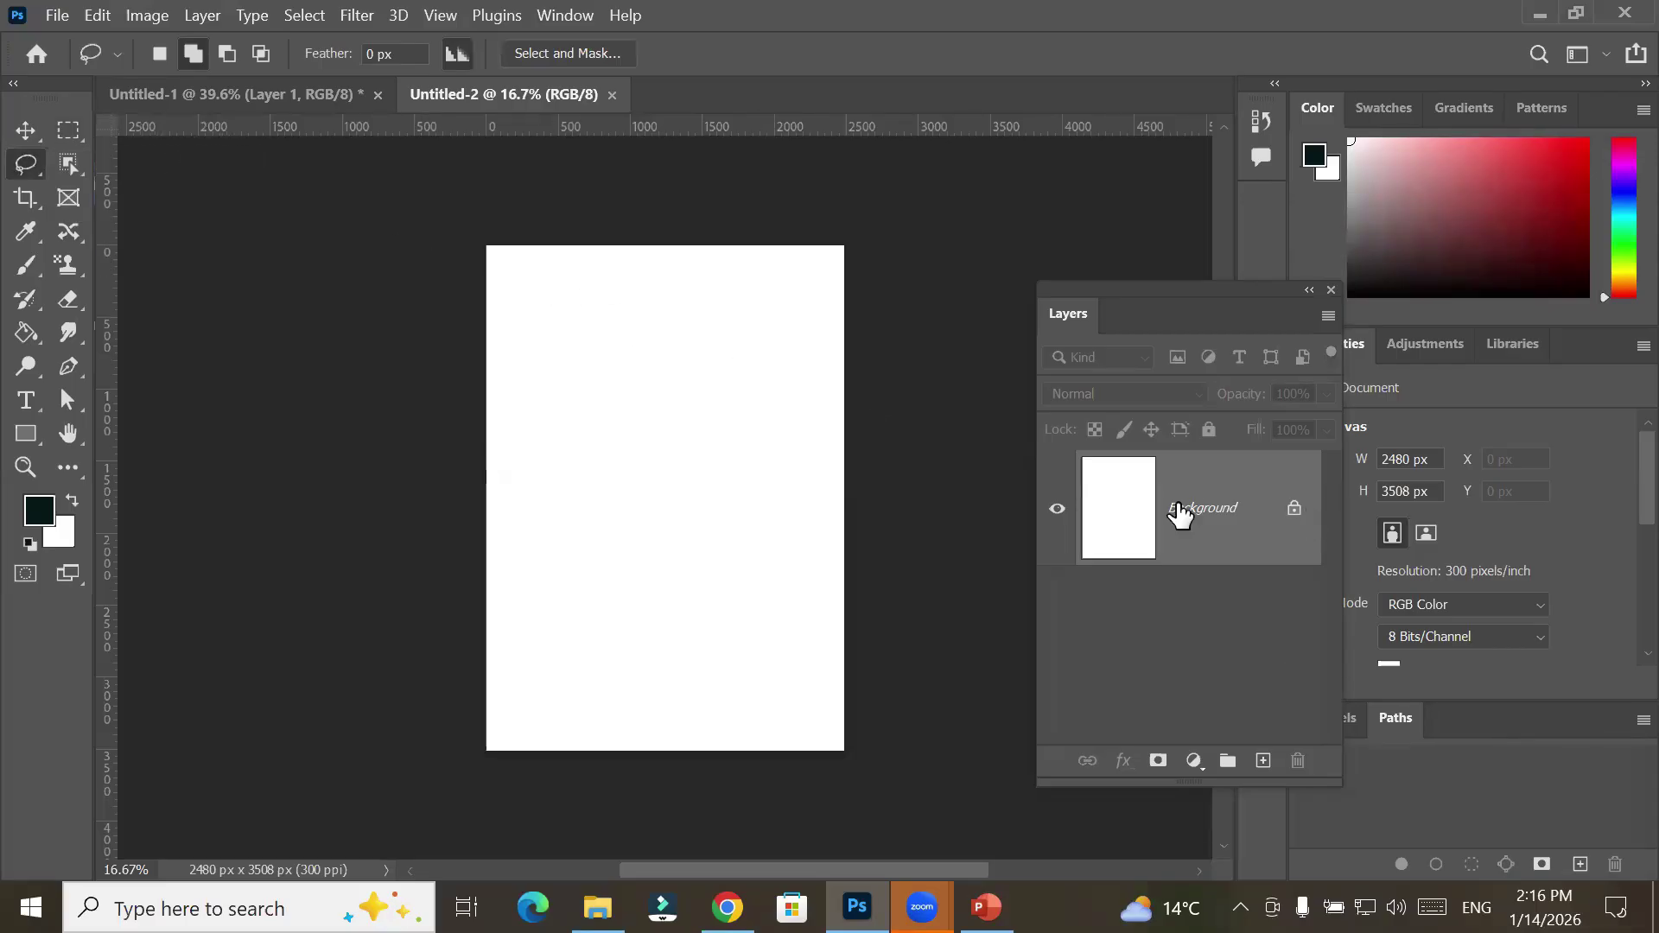
pyautogui.click(1263, 762)
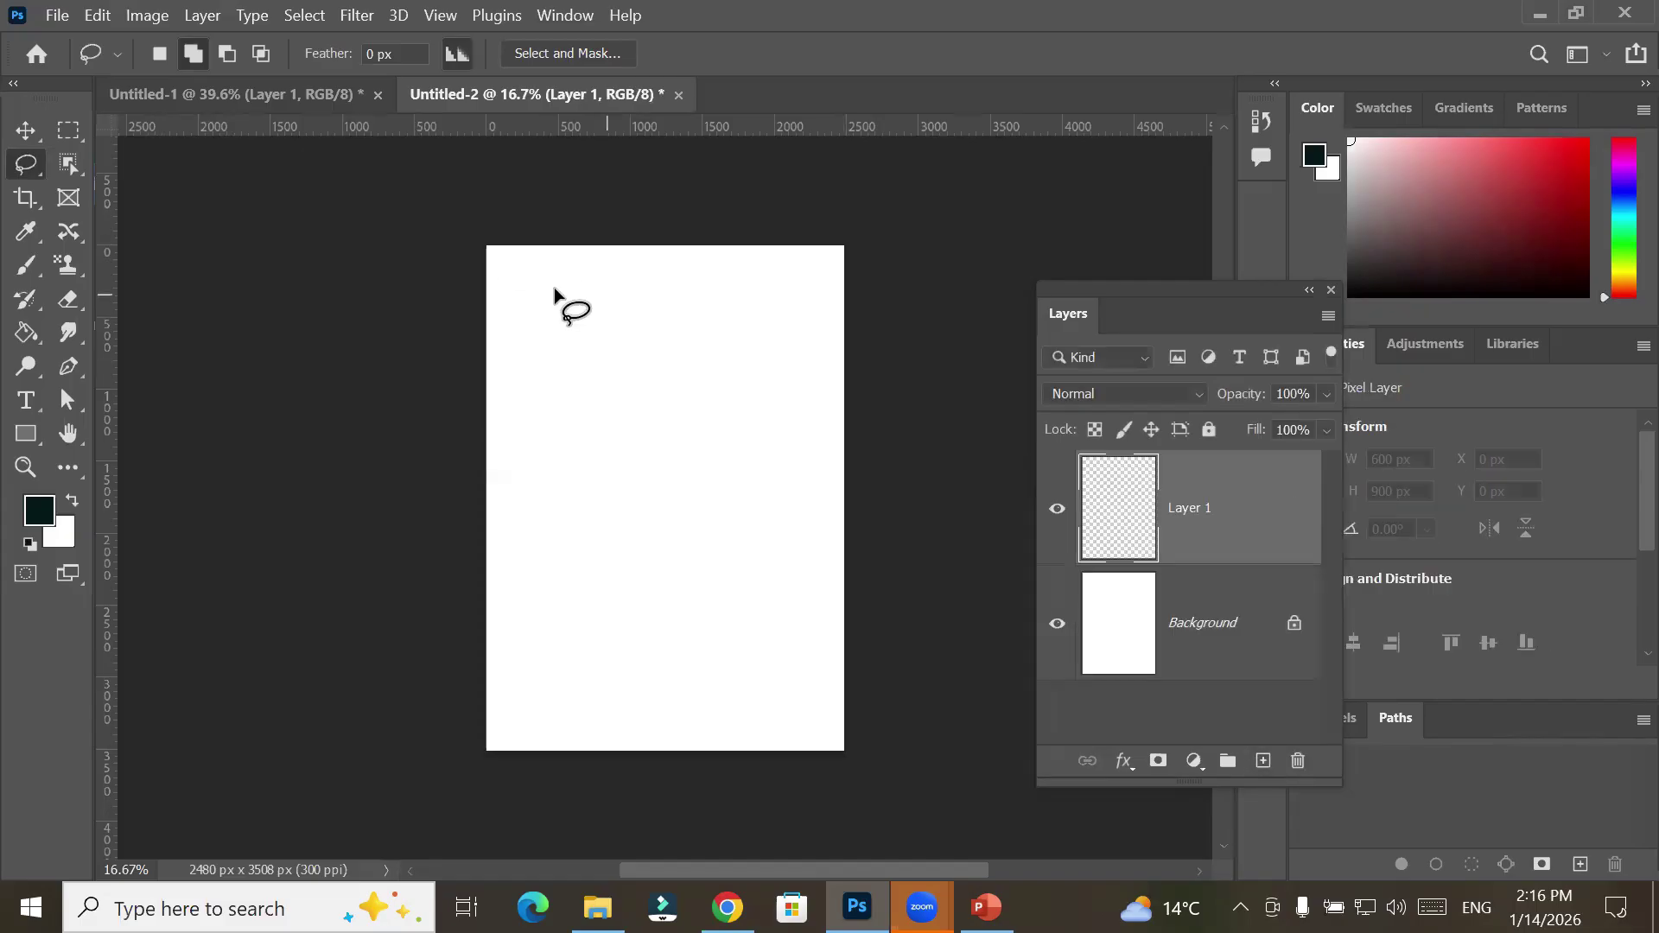
pyautogui.moveTo(553, 270); pyautogui.dragTo(527, 346)
pyautogui.moveTo(558, 263); pyautogui.dragTo(554, 270)
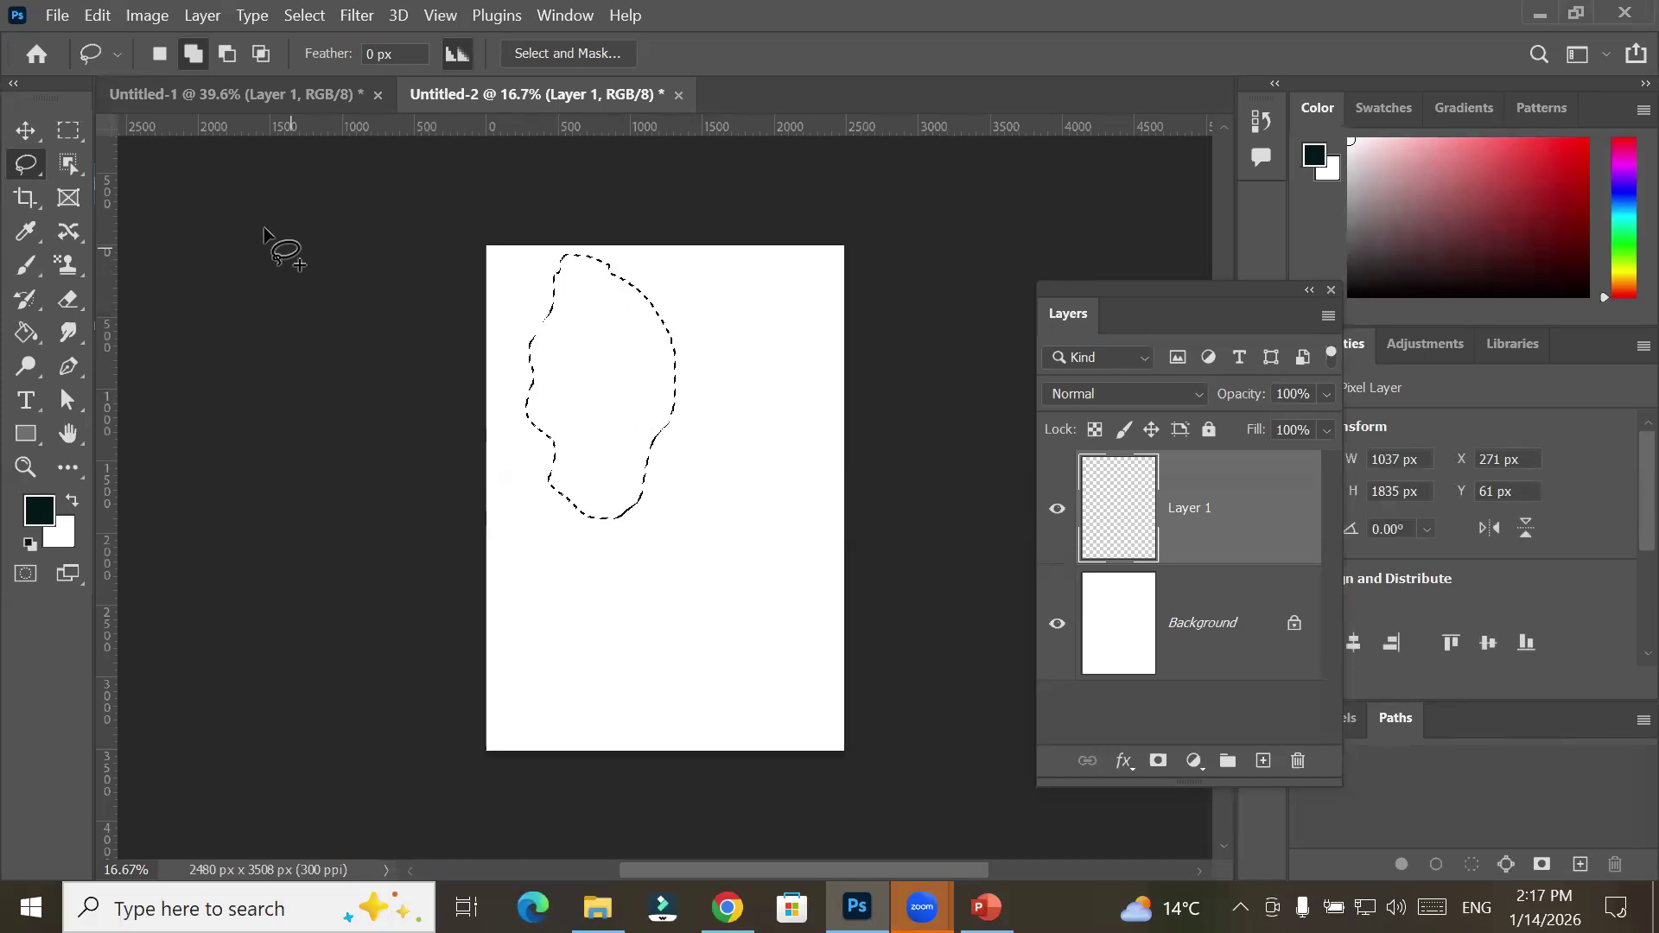
# Try to move the empty lasso selection with the Move tool
pyautogui.click(35, 137)
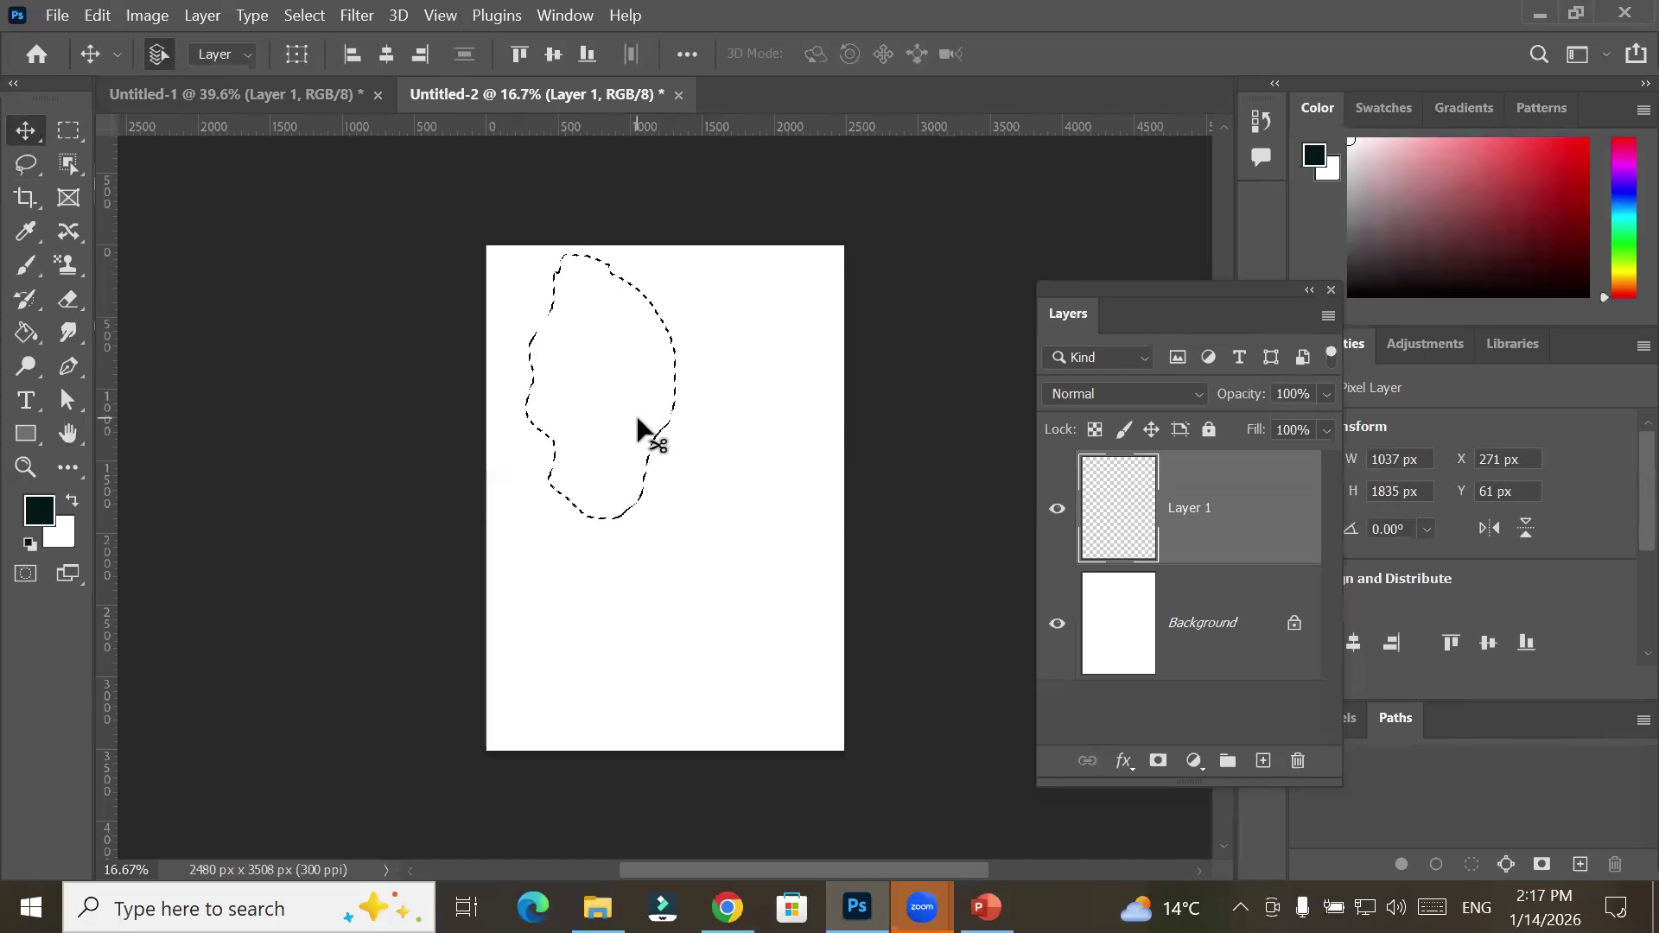
pyautogui.click(588, 380)
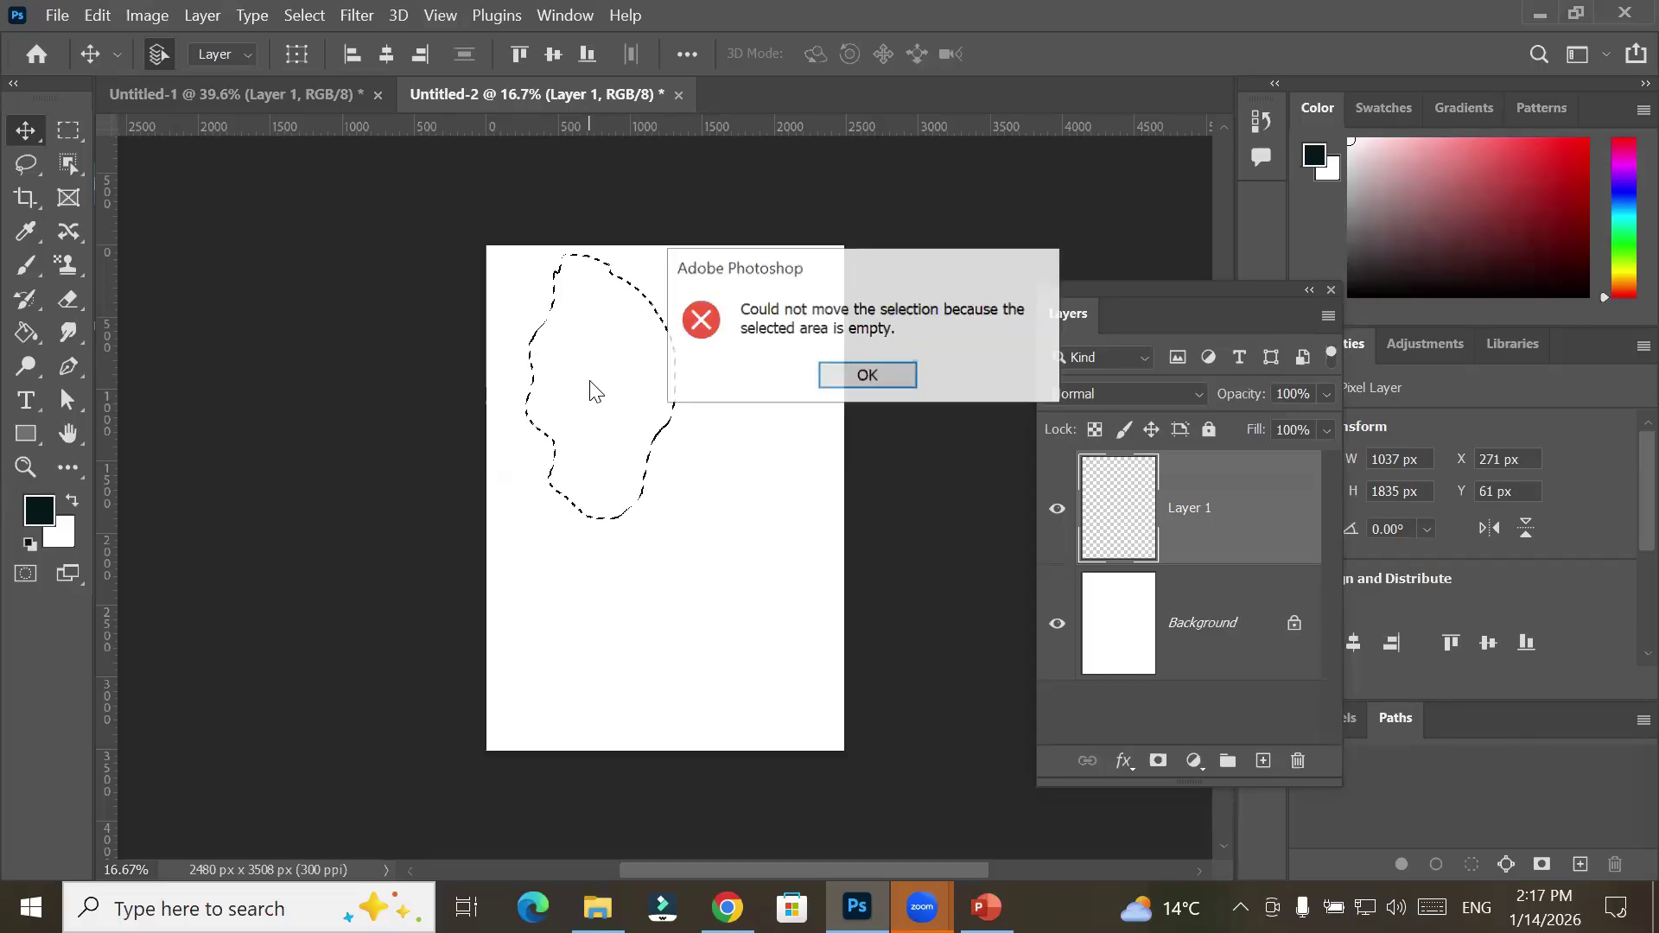
pyautogui.click(866, 375)
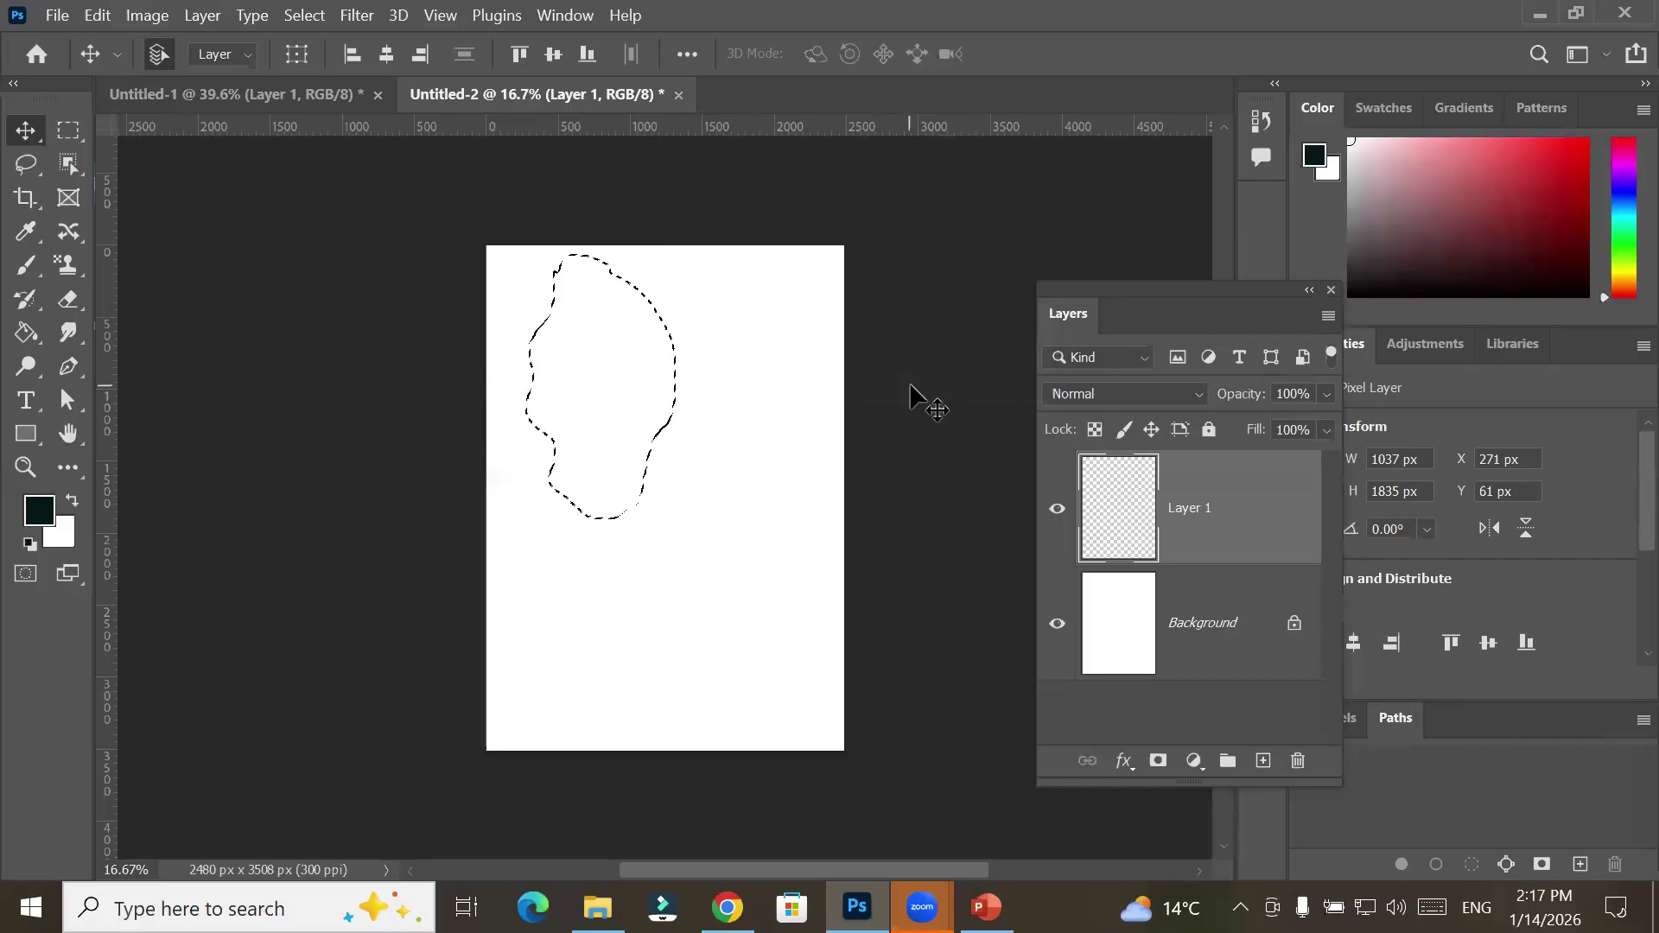
# Stroke the lasso selection with a 10 px dark line located outside the selection edge
pyautogui.click(60, 128)
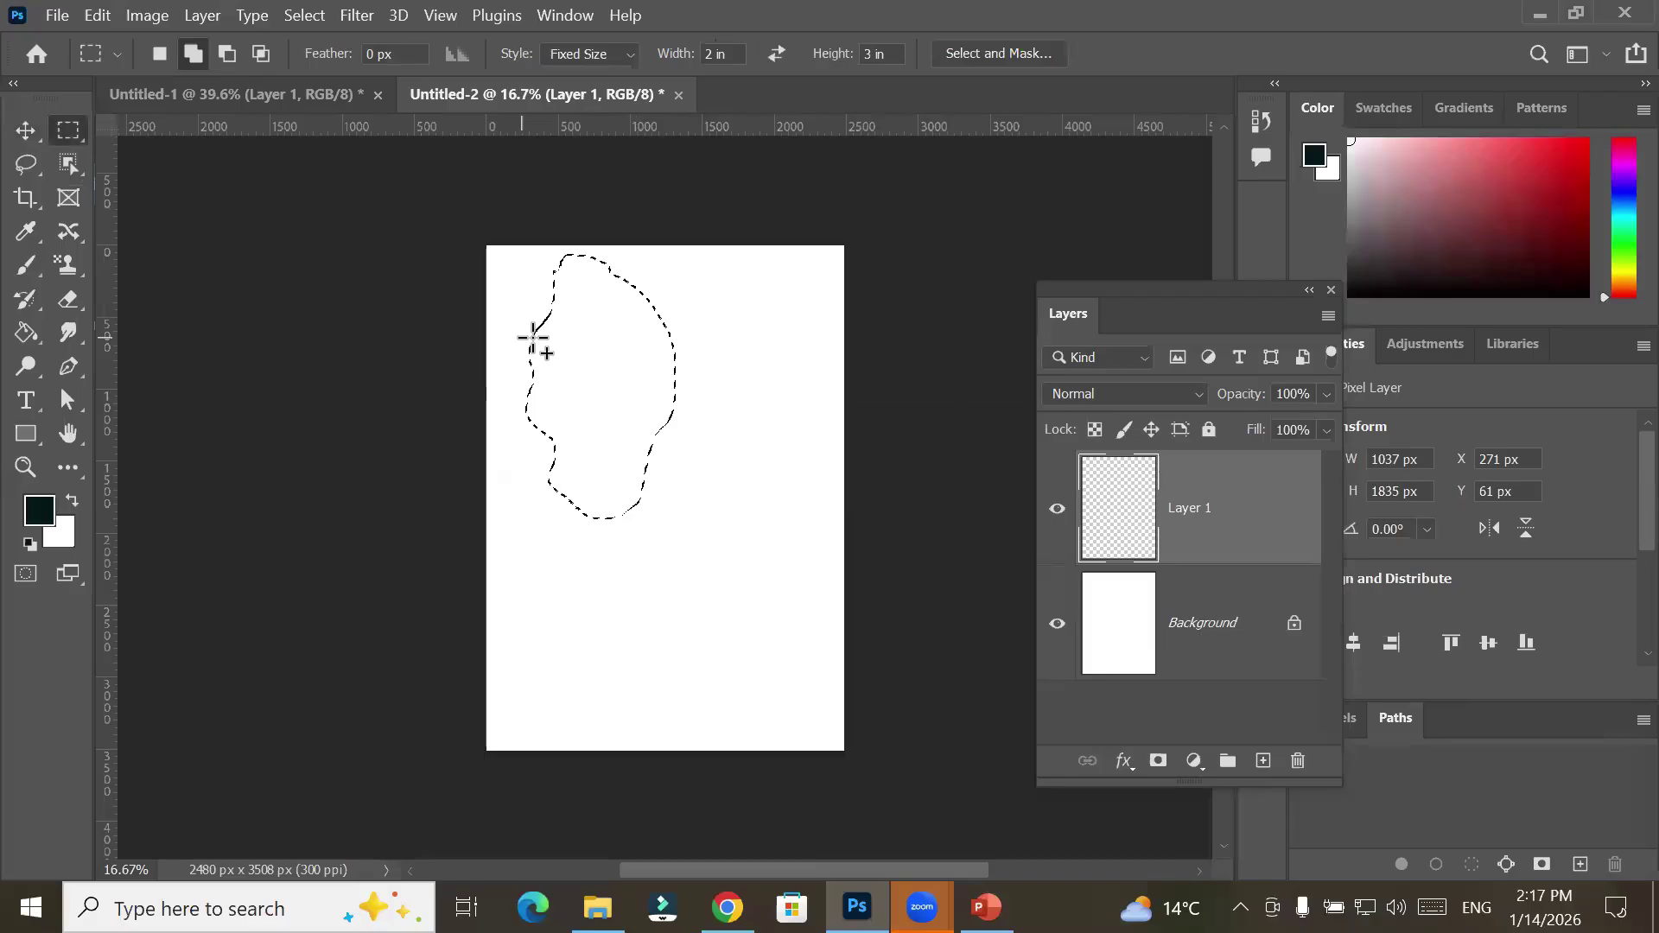
pyautogui.rightClick(607, 377)
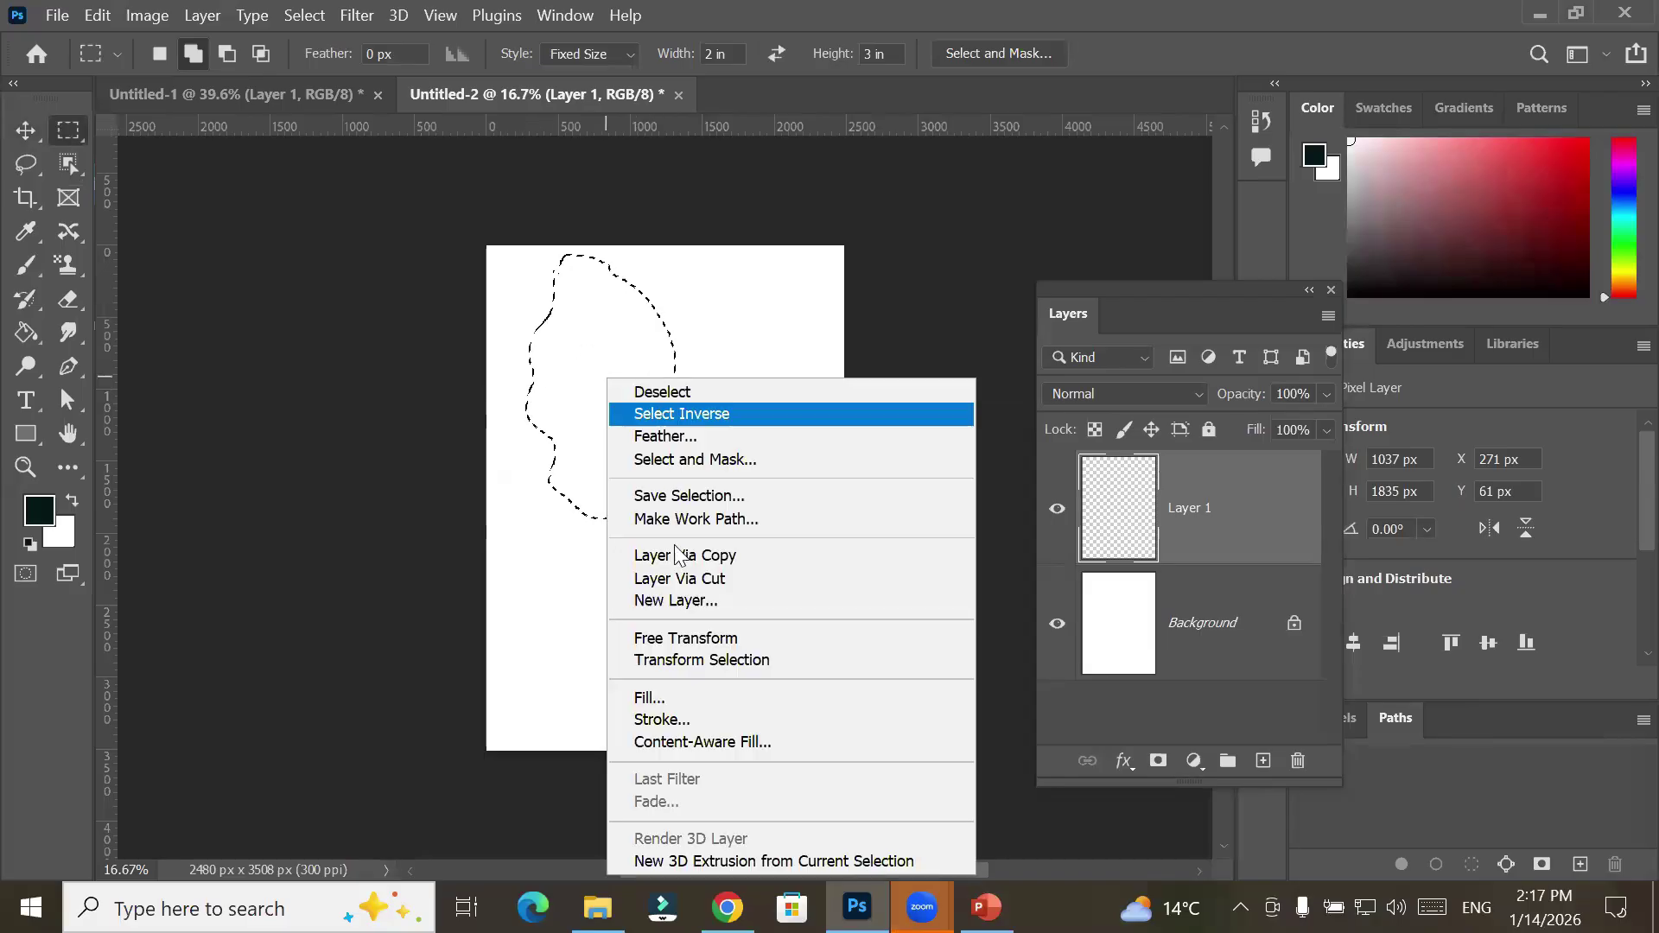
pyautogui.click(696, 719)
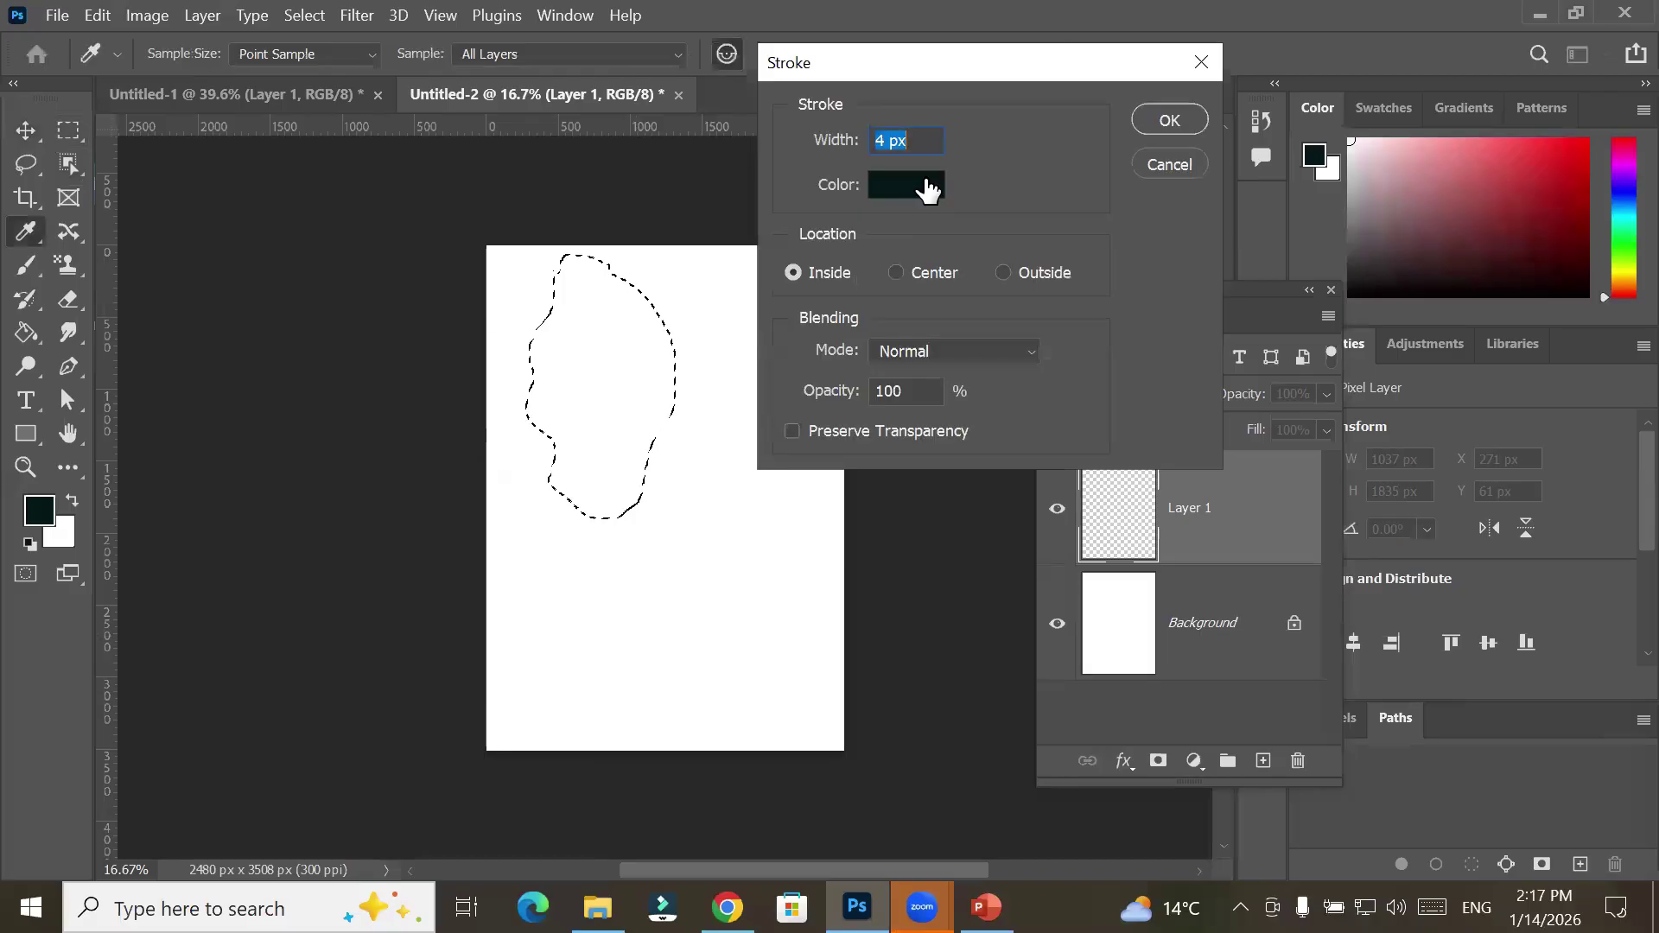
pyautogui.moveTo(883, 139); pyautogui.dragTo(842, 149)
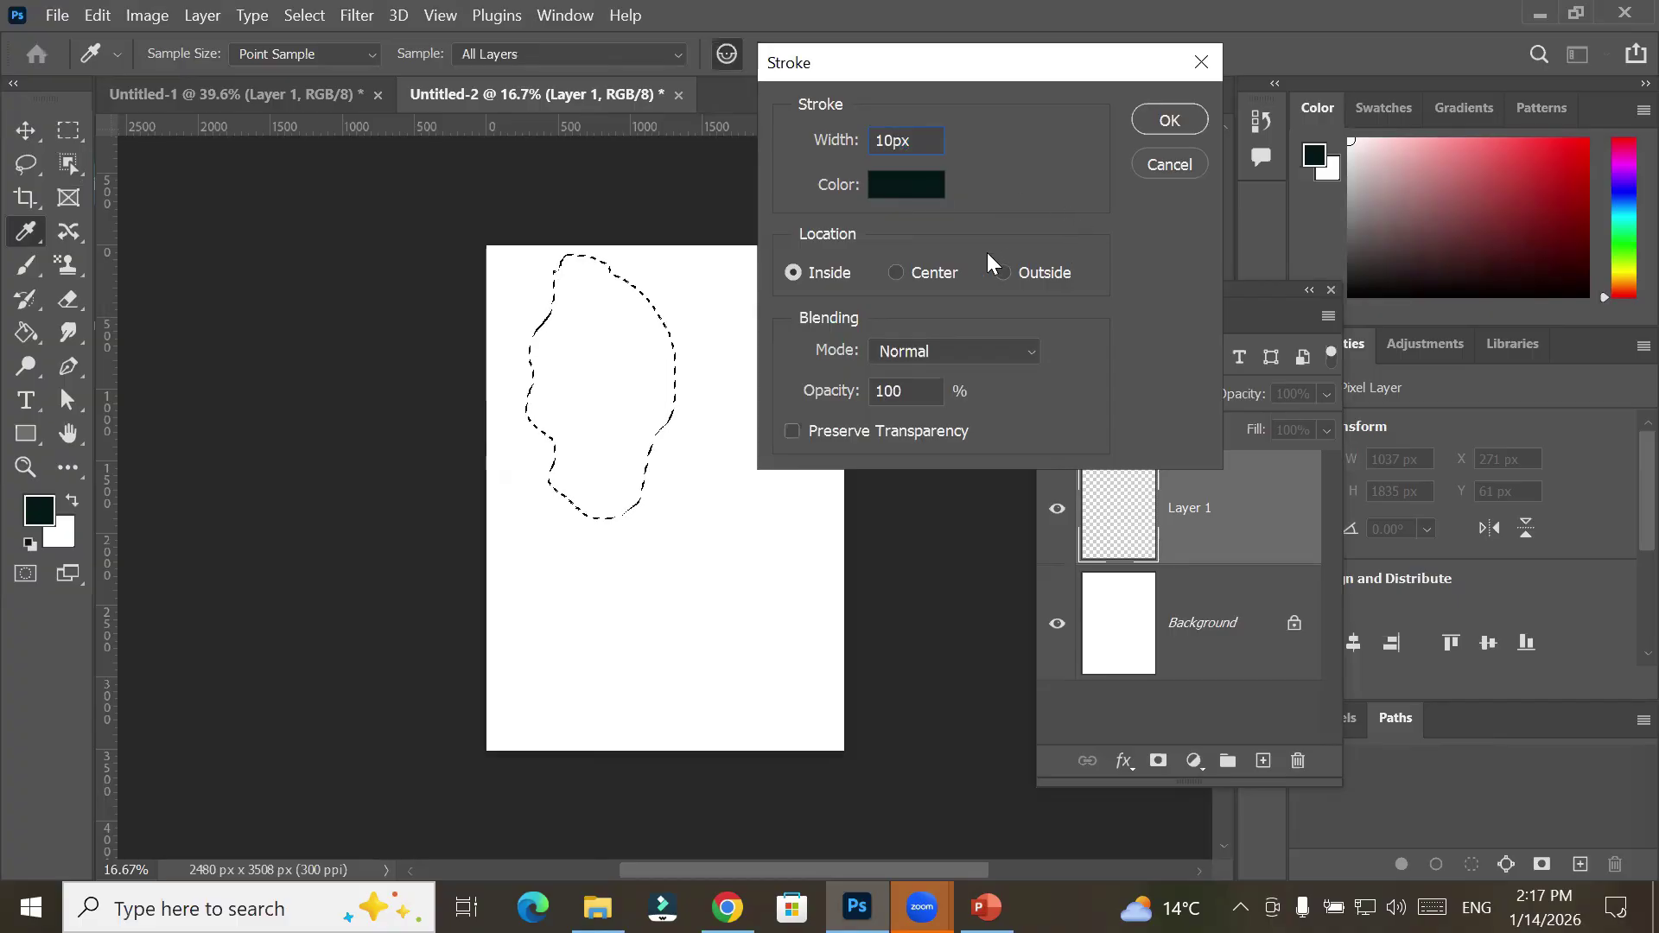
pyautogui.click(1012, 271)
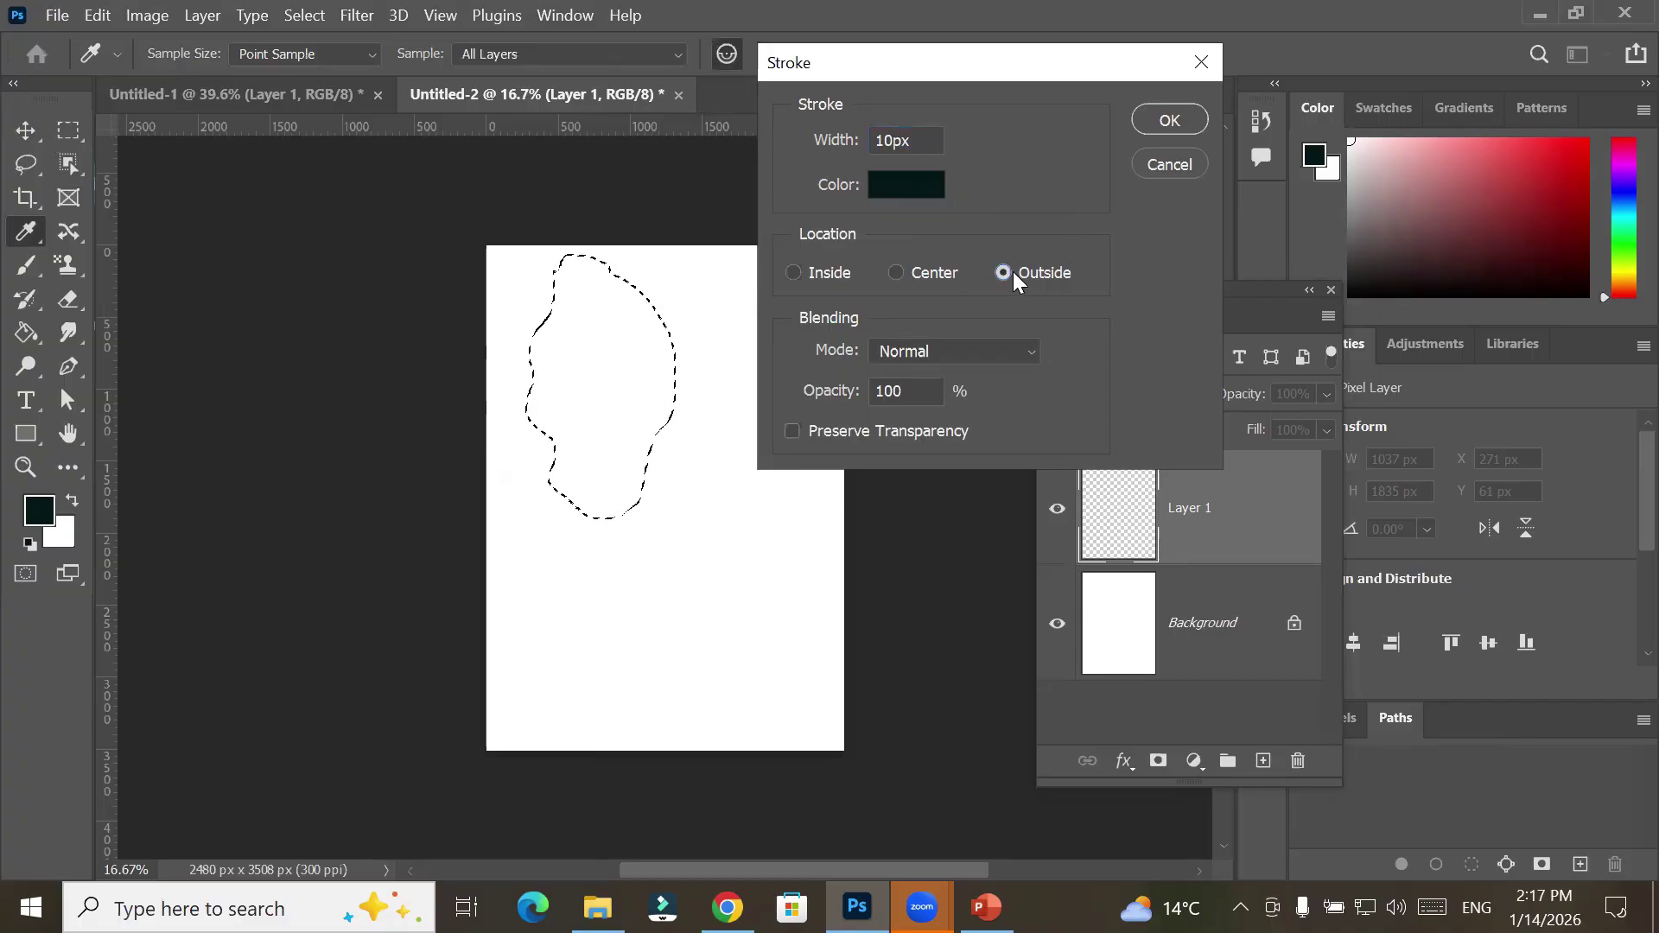
pyautogui.click(1163, 117)
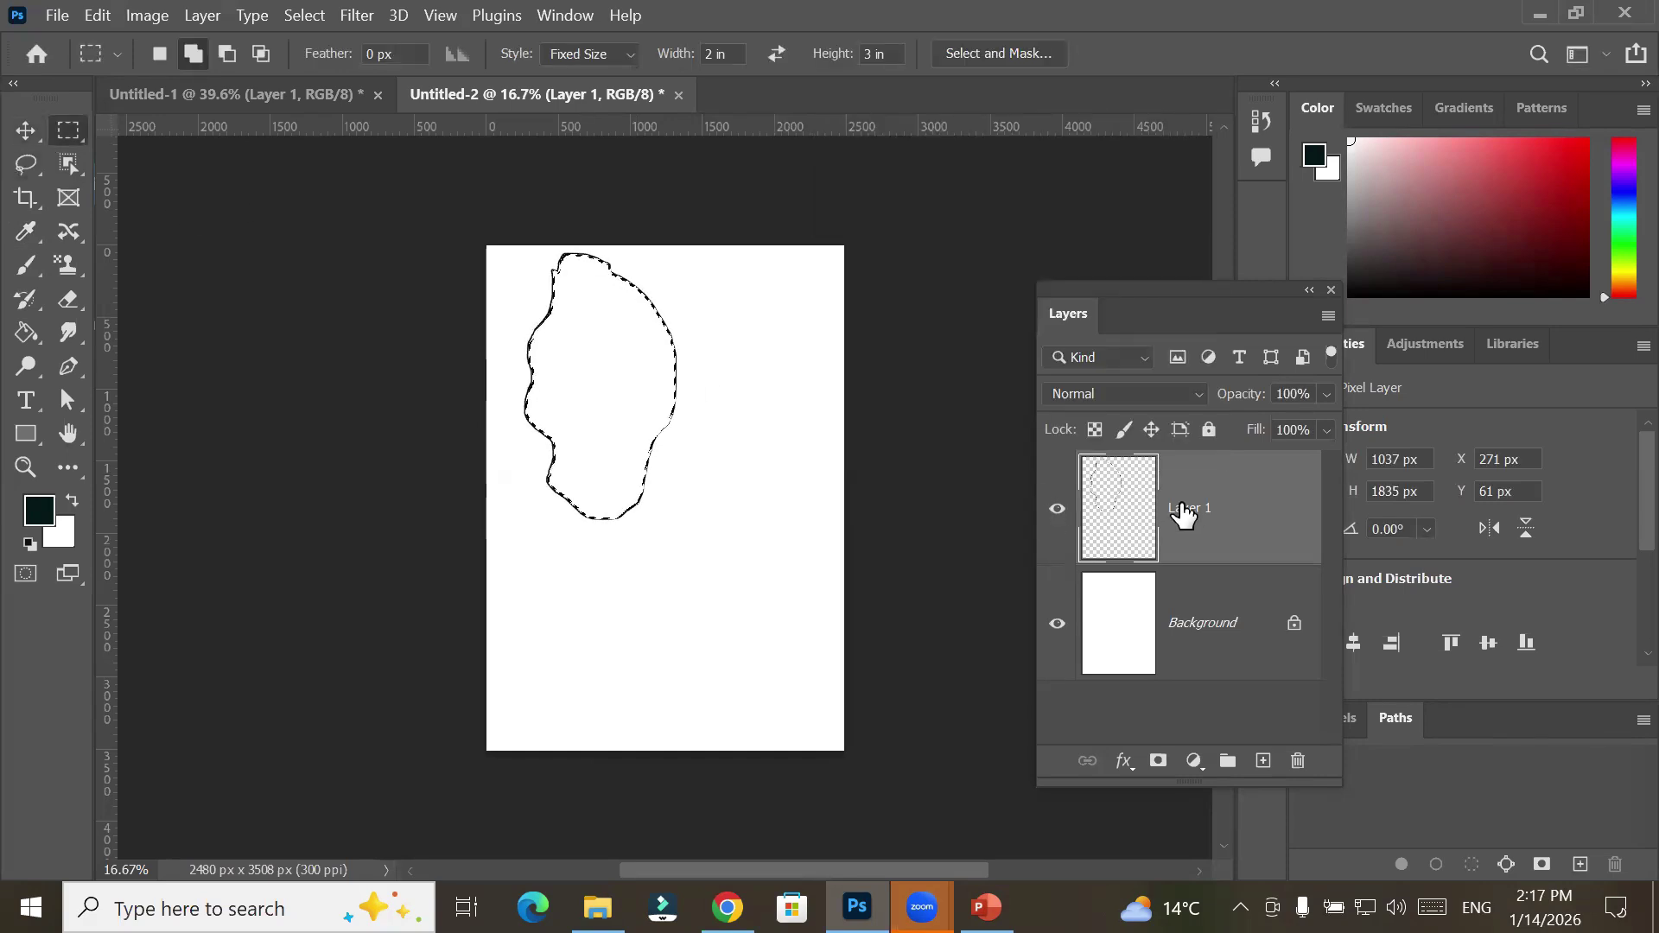
# Convert Layer 1 to a smart object and deselect the lasso selection
pyautogui.rightClick(1222, 508)
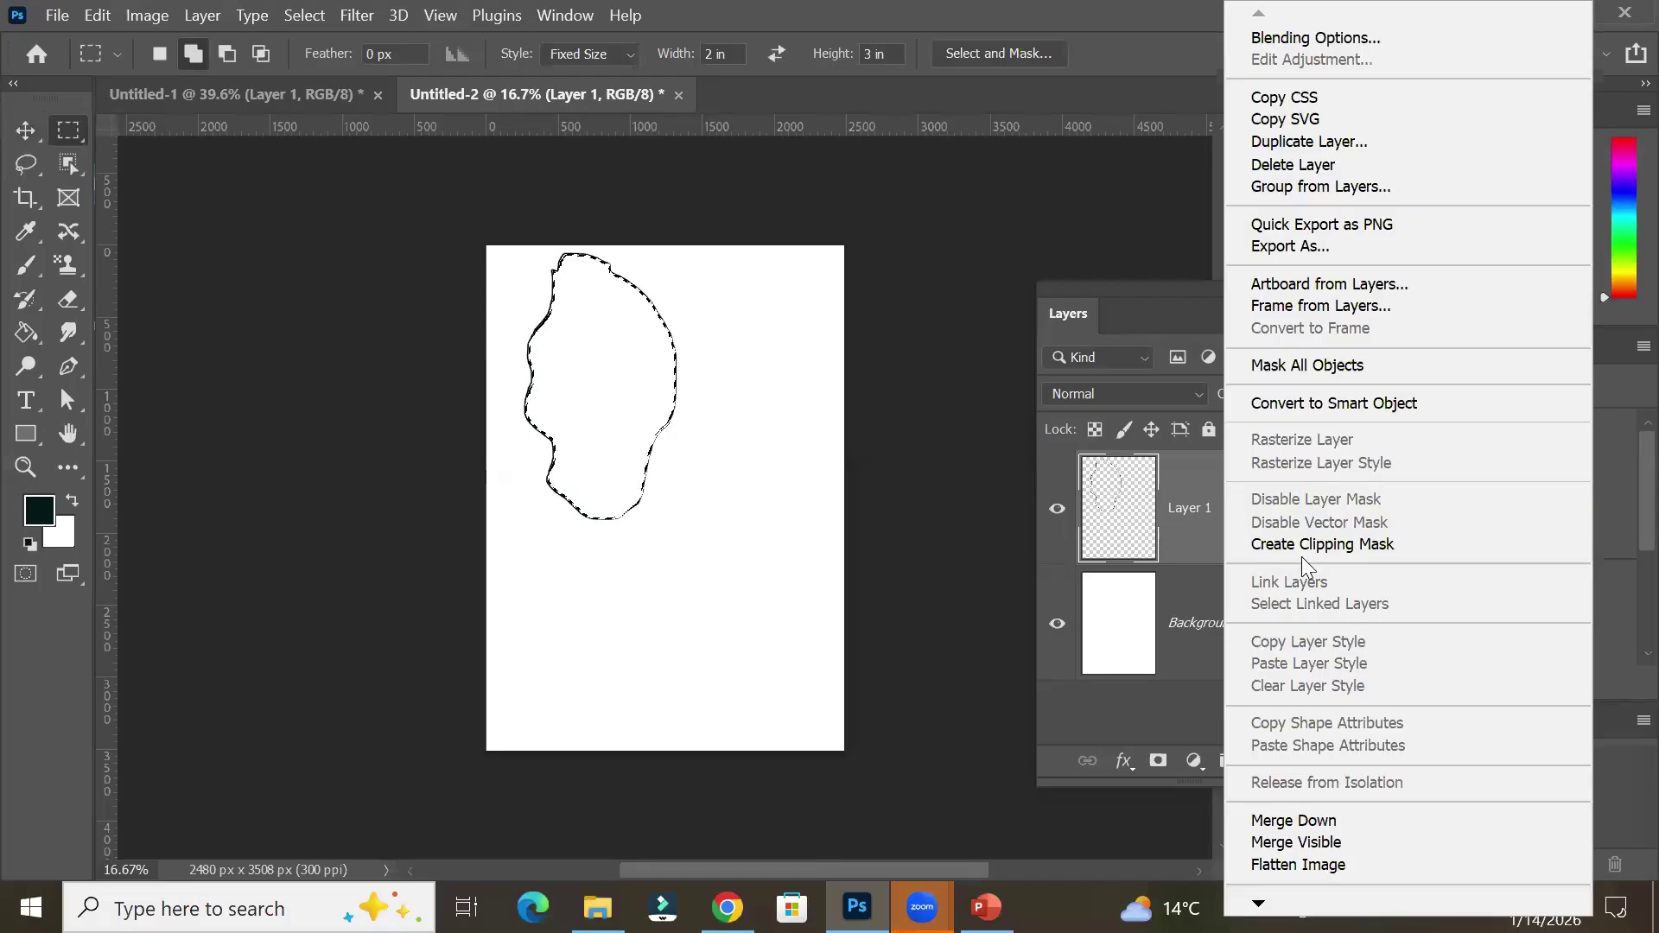
pyautogui.click(1286, 404)
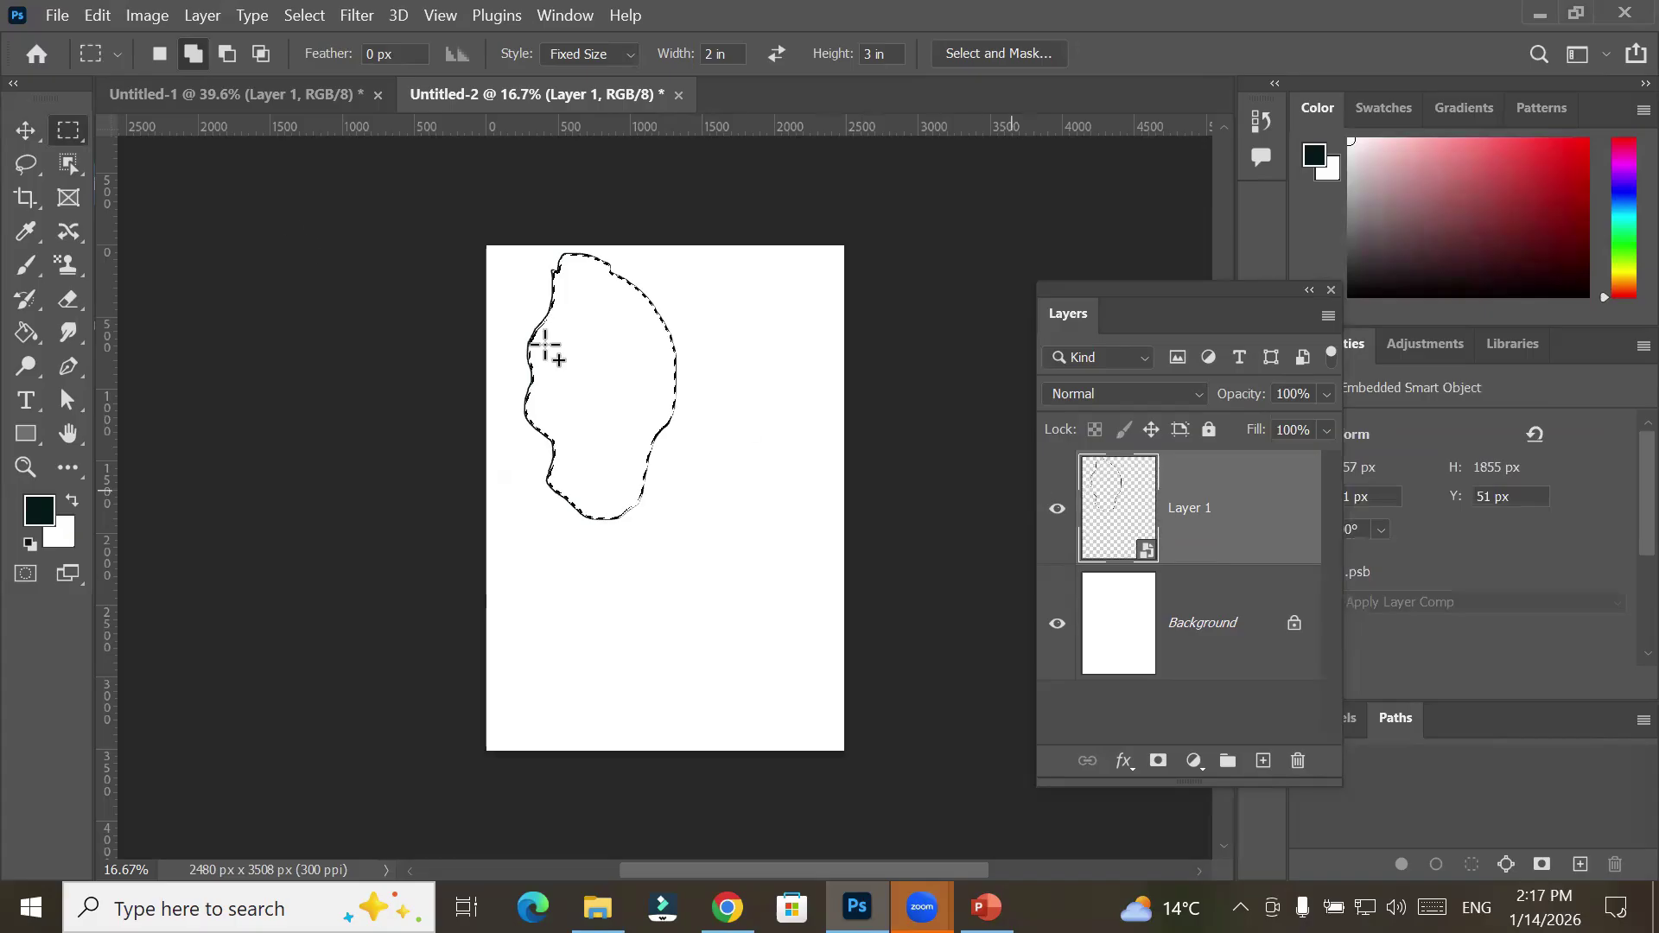
pyautogui.click(25, 135)
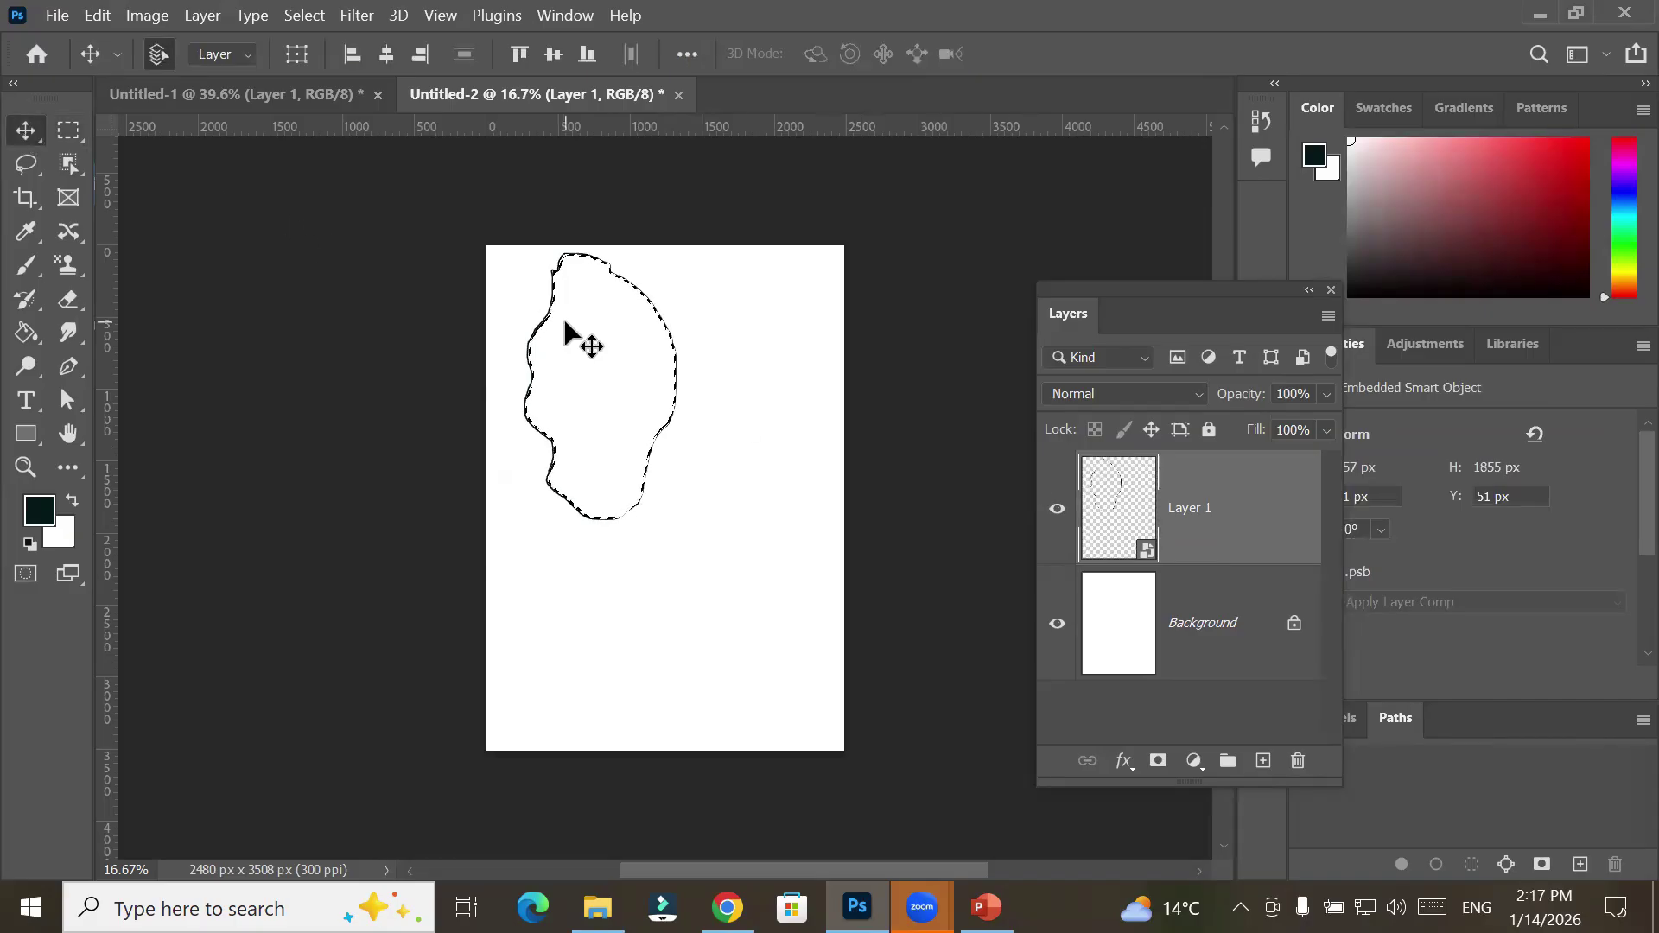
pyautogui.click(666, 406)
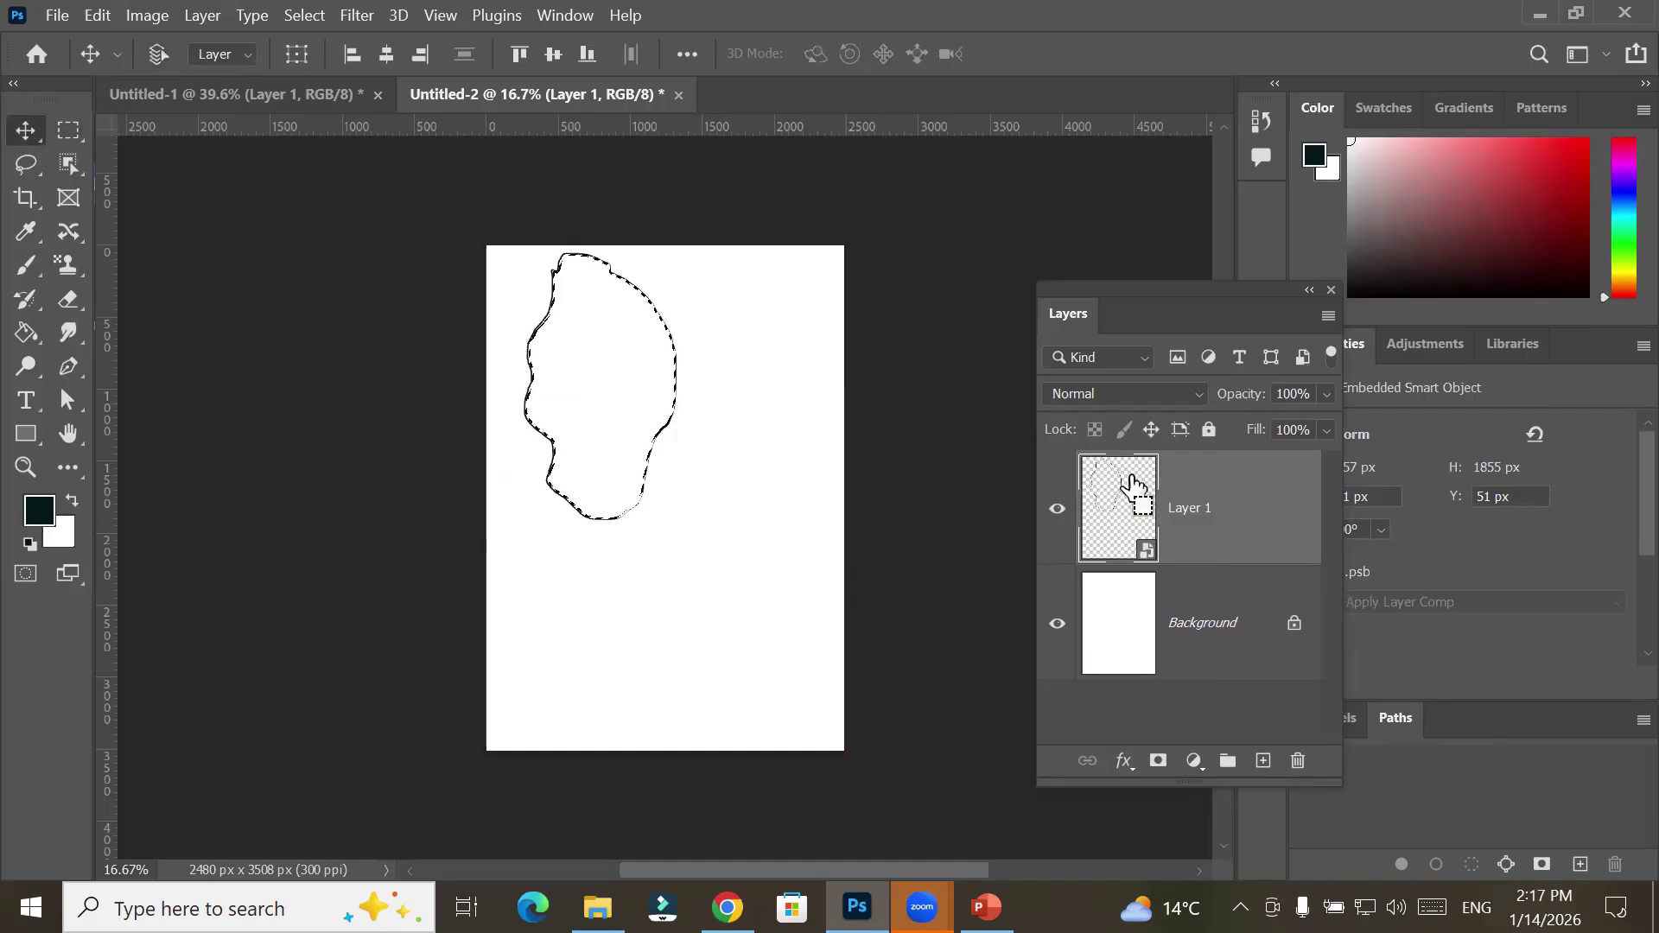
pyautogui.hotkey('ctrl', 'd')
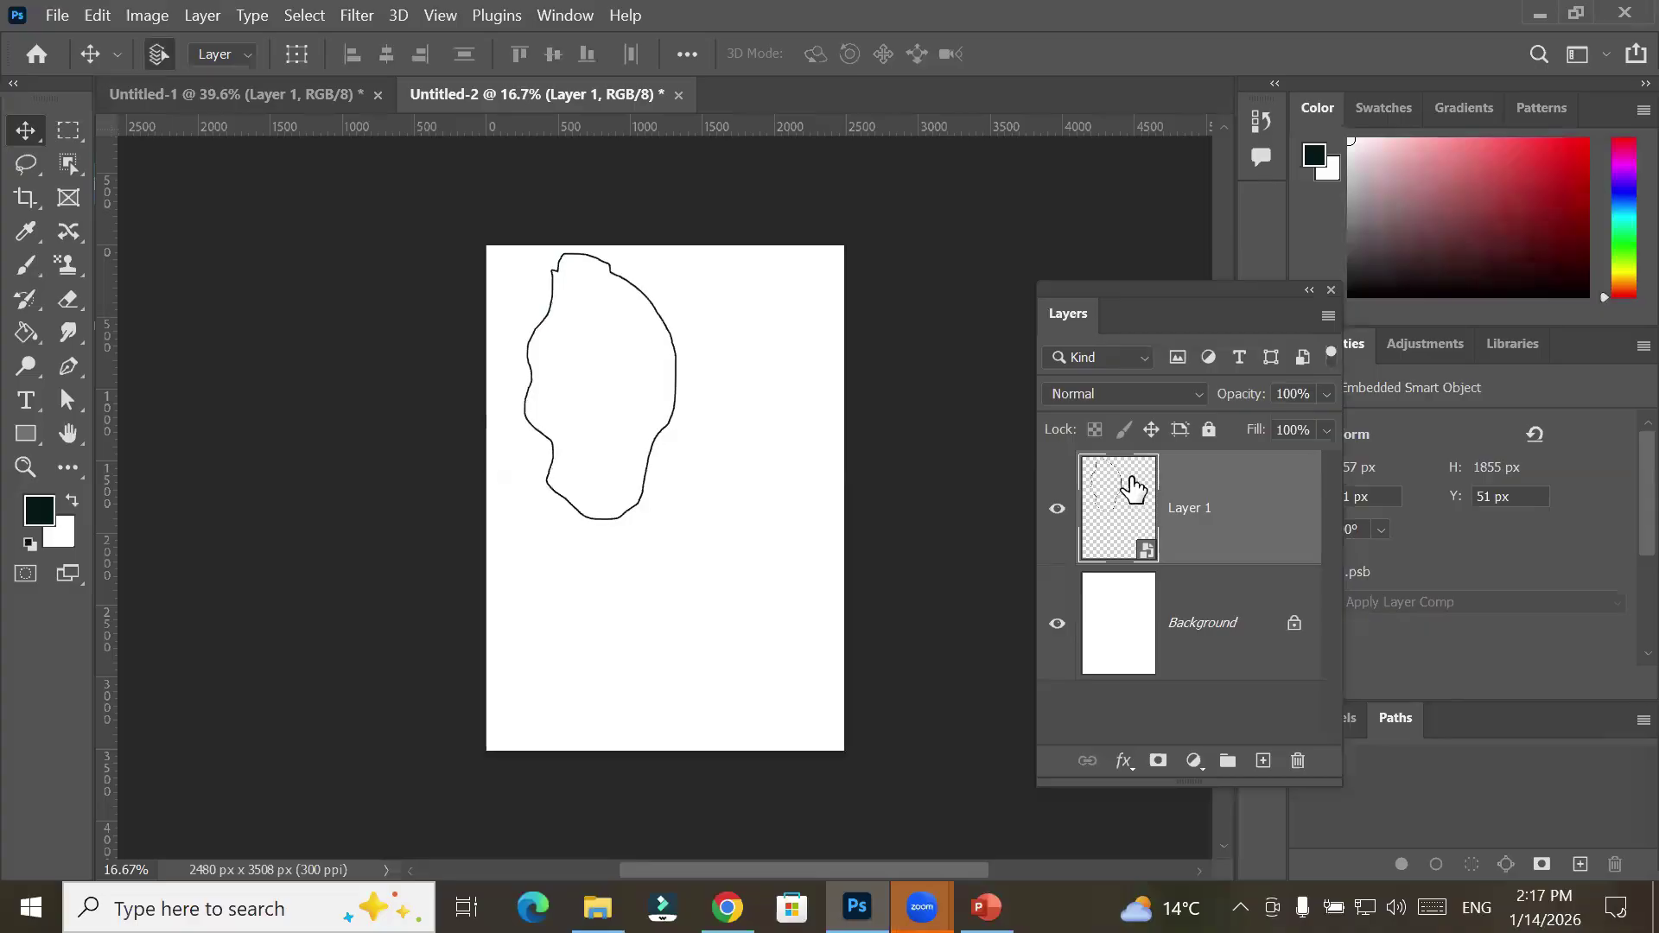
# Scale the stroked outline down to about 69% width and 63% height with Free Transform
pyautogui.hotkey('ctrl', 't')
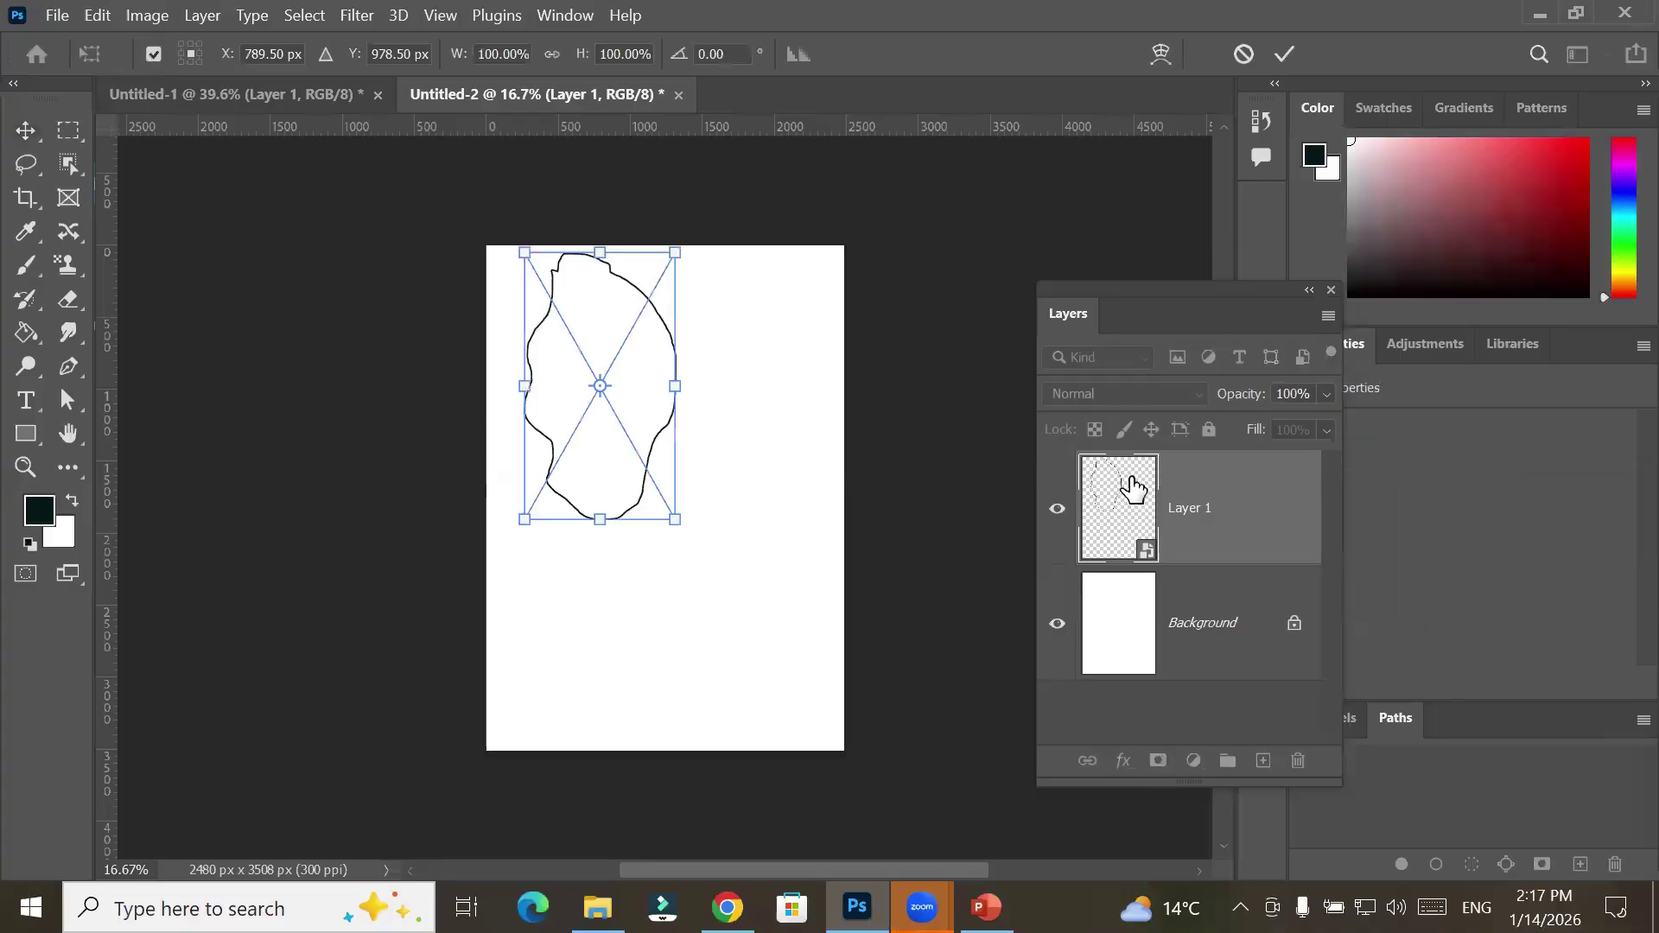
pyautogui.moveTo(675, 515); pyautogui.dragTo(628, 420)
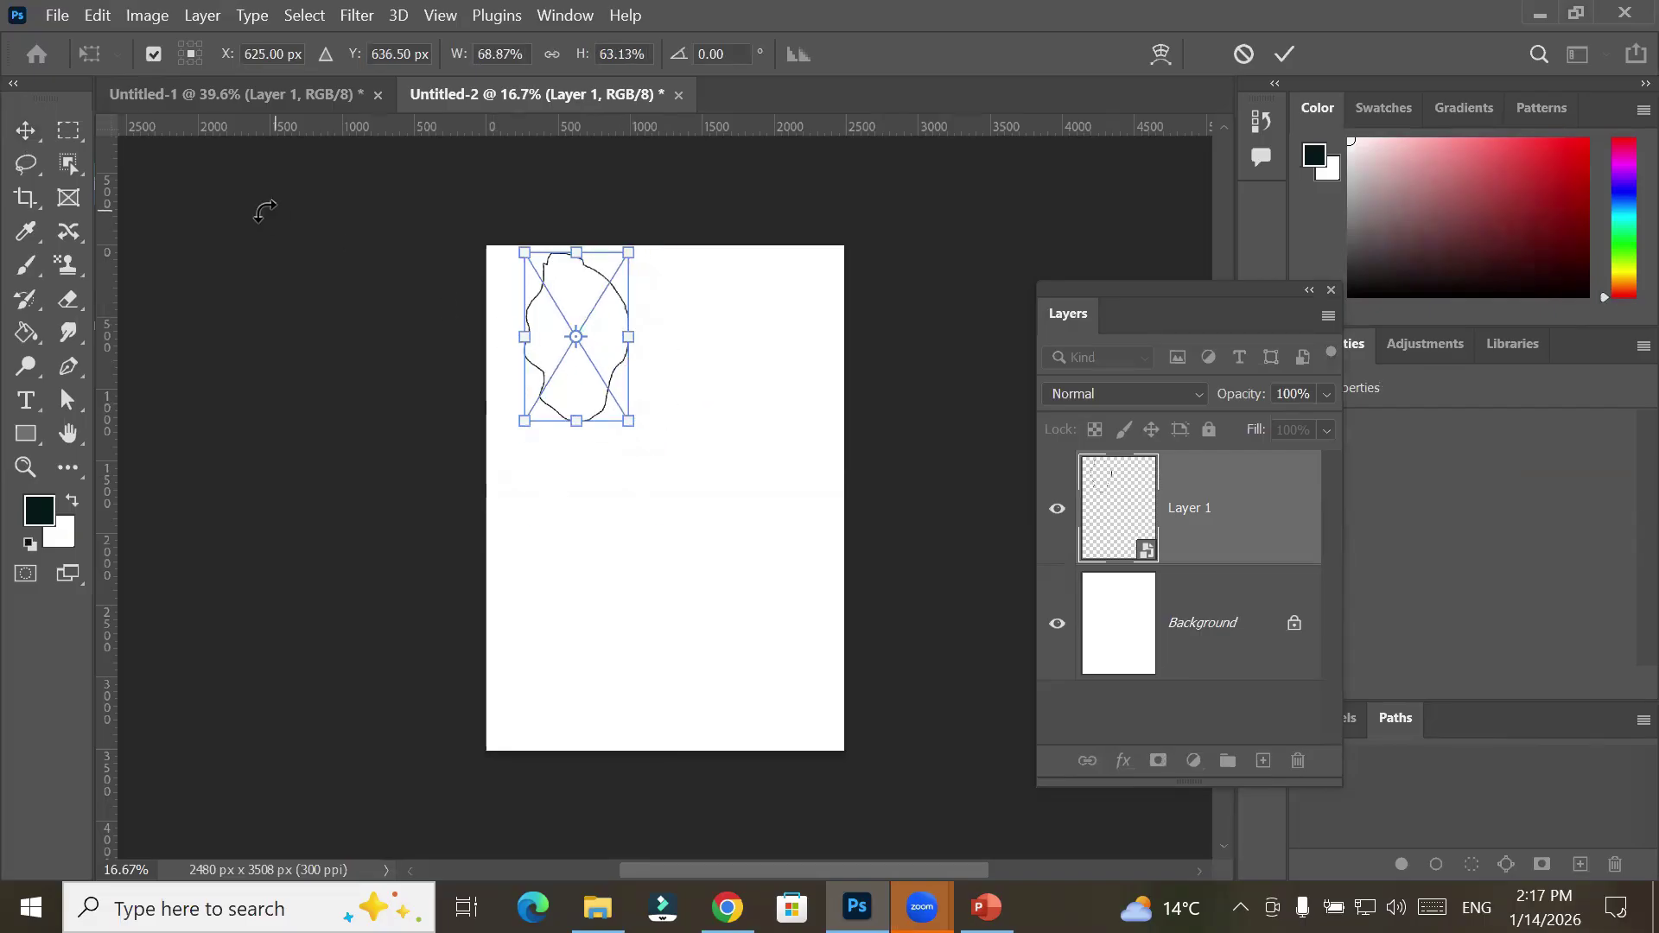
pyautogui.click(45, 142)
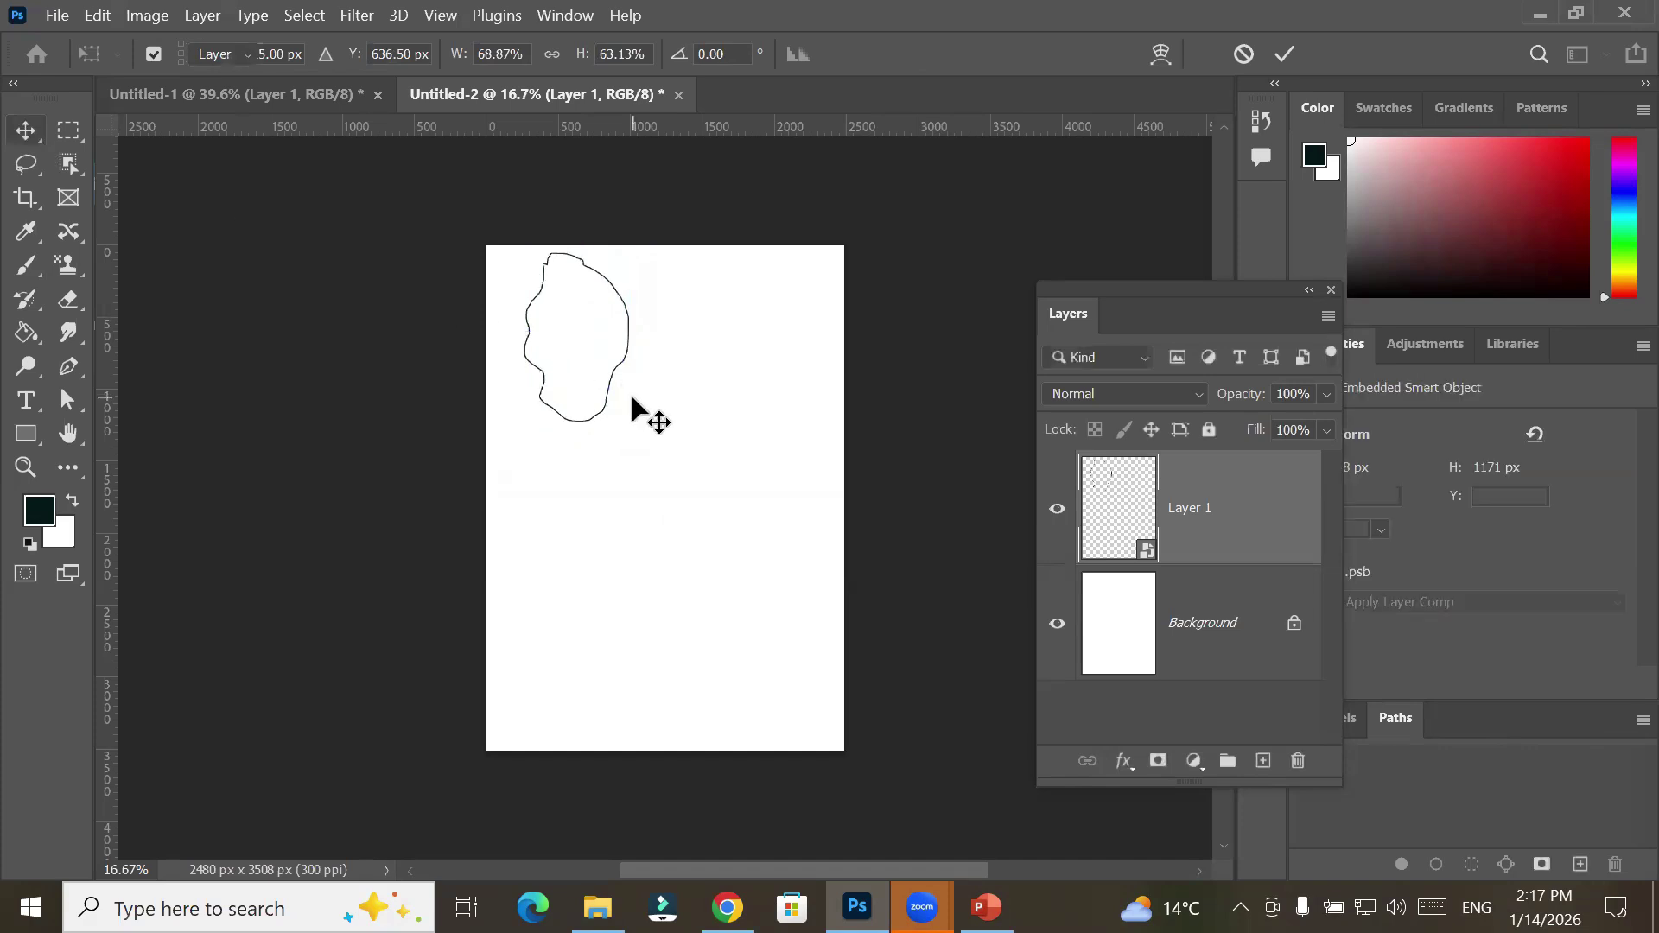
# Free Transform the outline on Layer 1 and move its reference point to about X 1679 px, Y 937 px
pyautogui.click(612, 373)
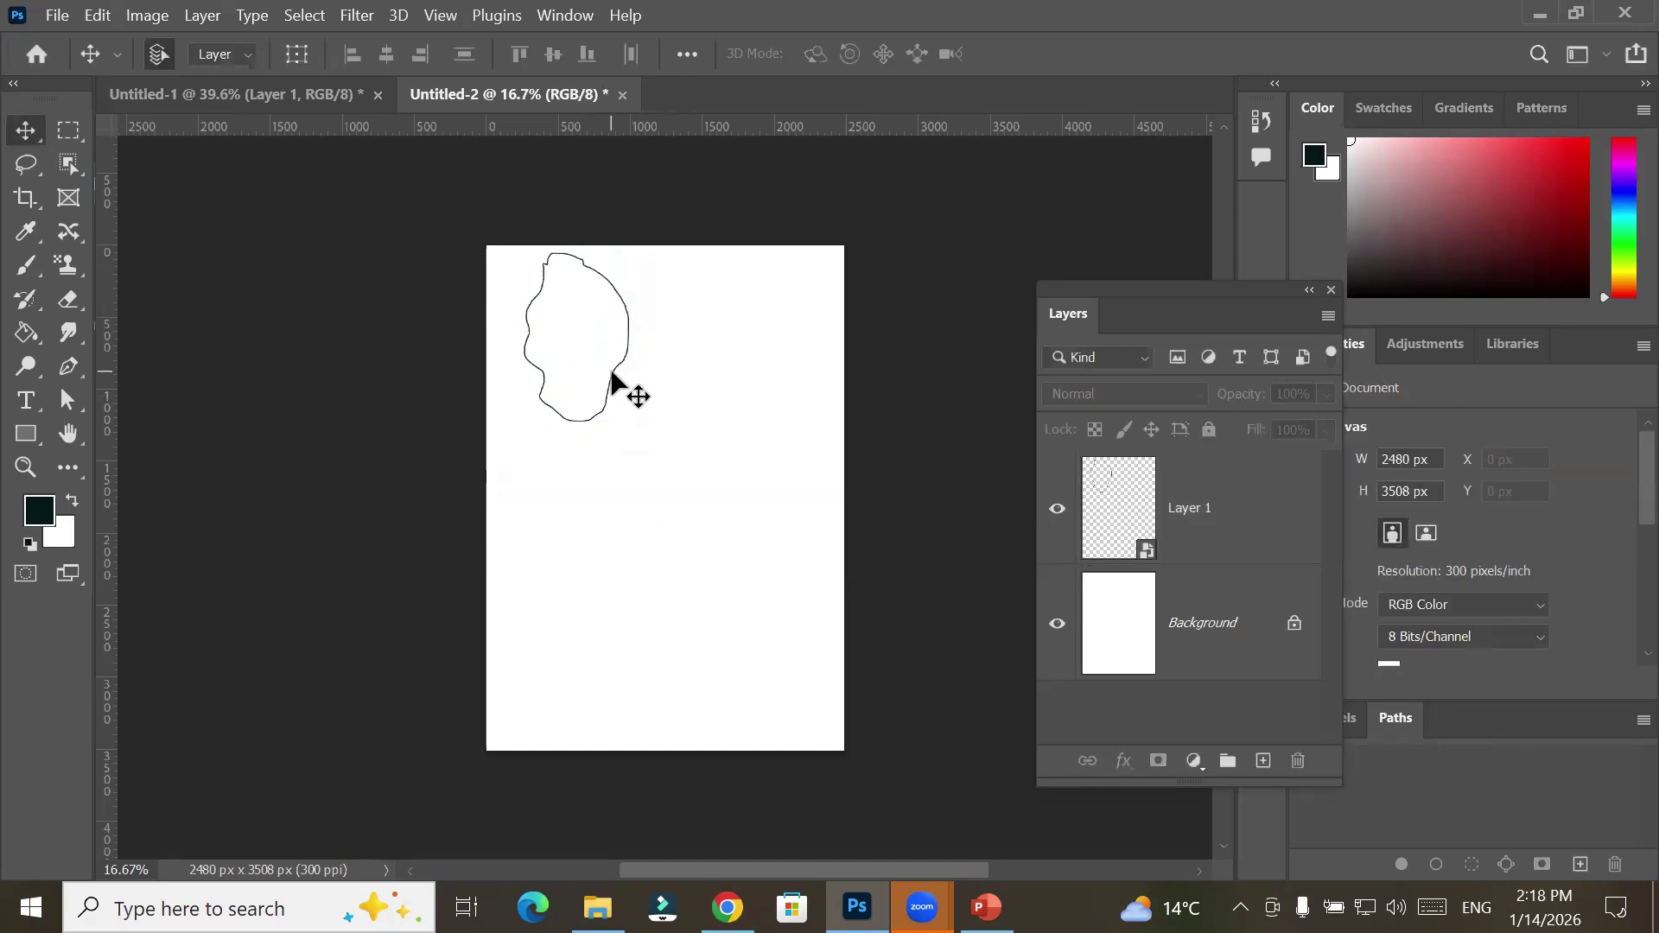
pyautogui.click(792, 383)
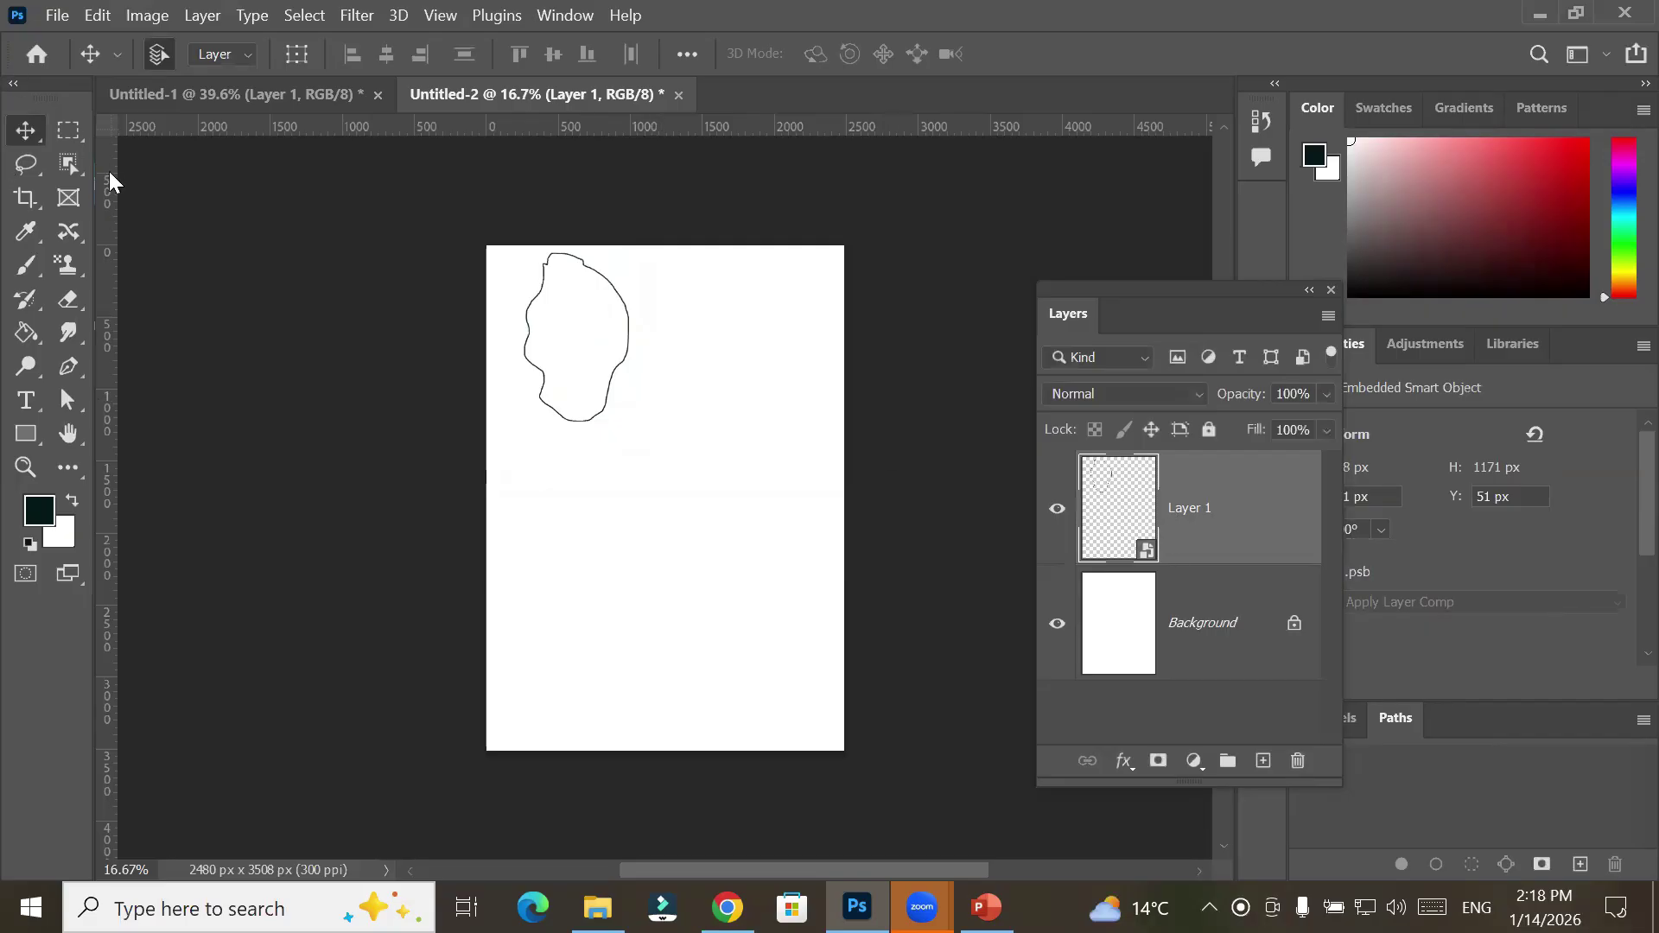
pyautogui.hotkey('ctrl', 't')
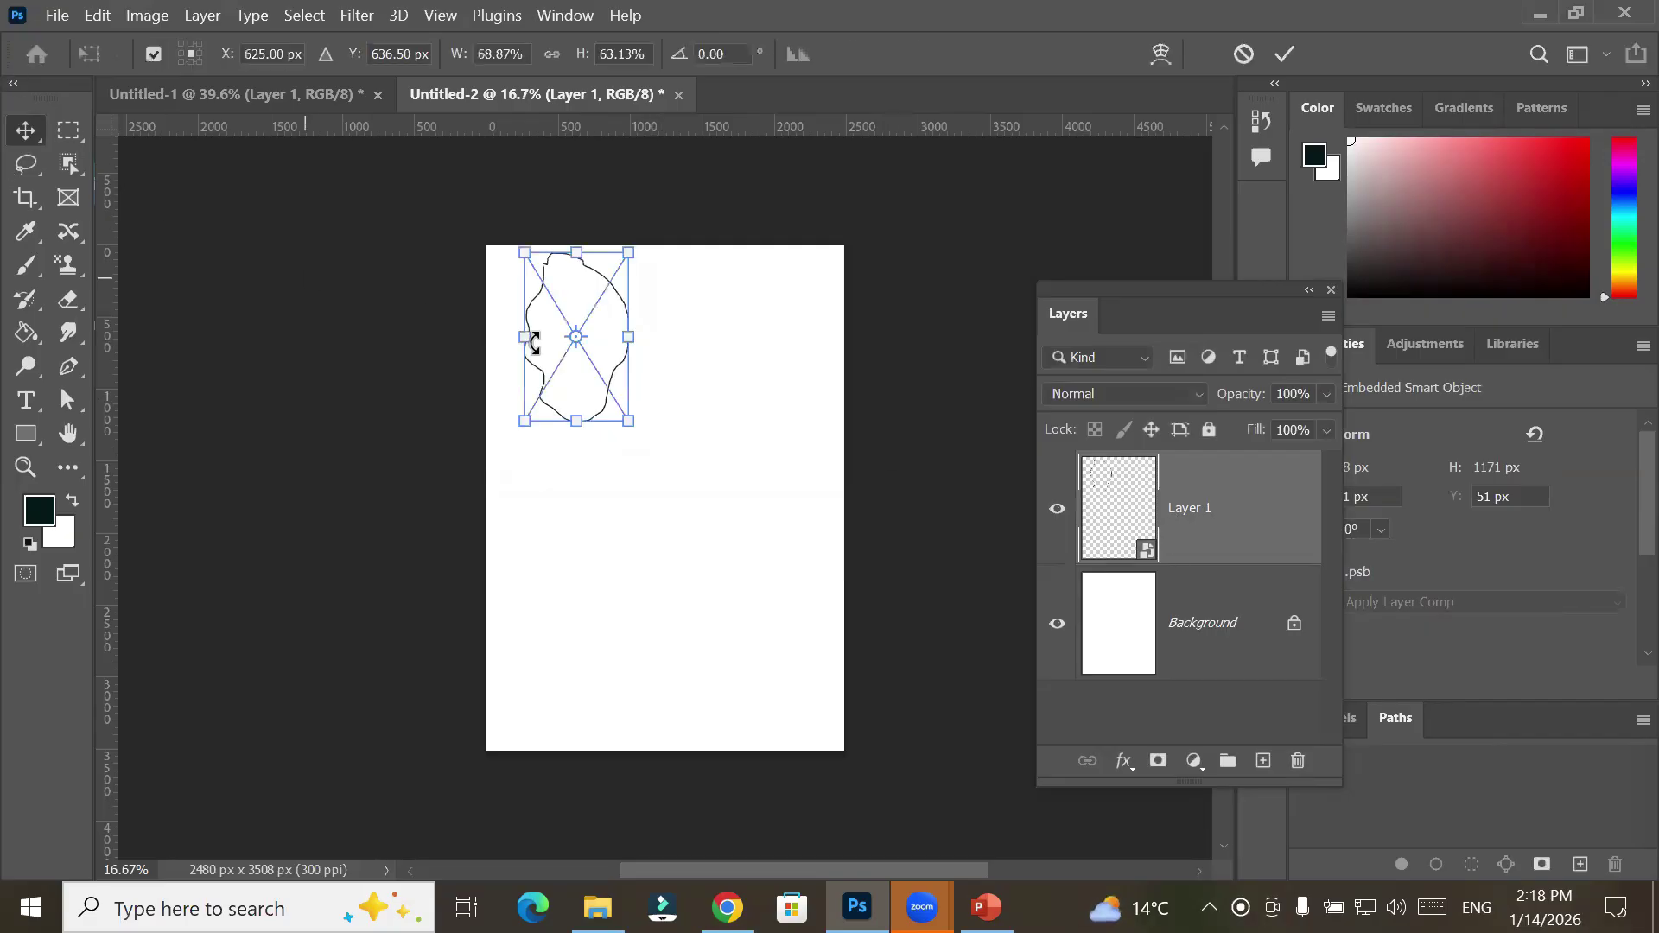
pyautogui.moveTo(565, 355); pyautogui.dragTo(725, 376)
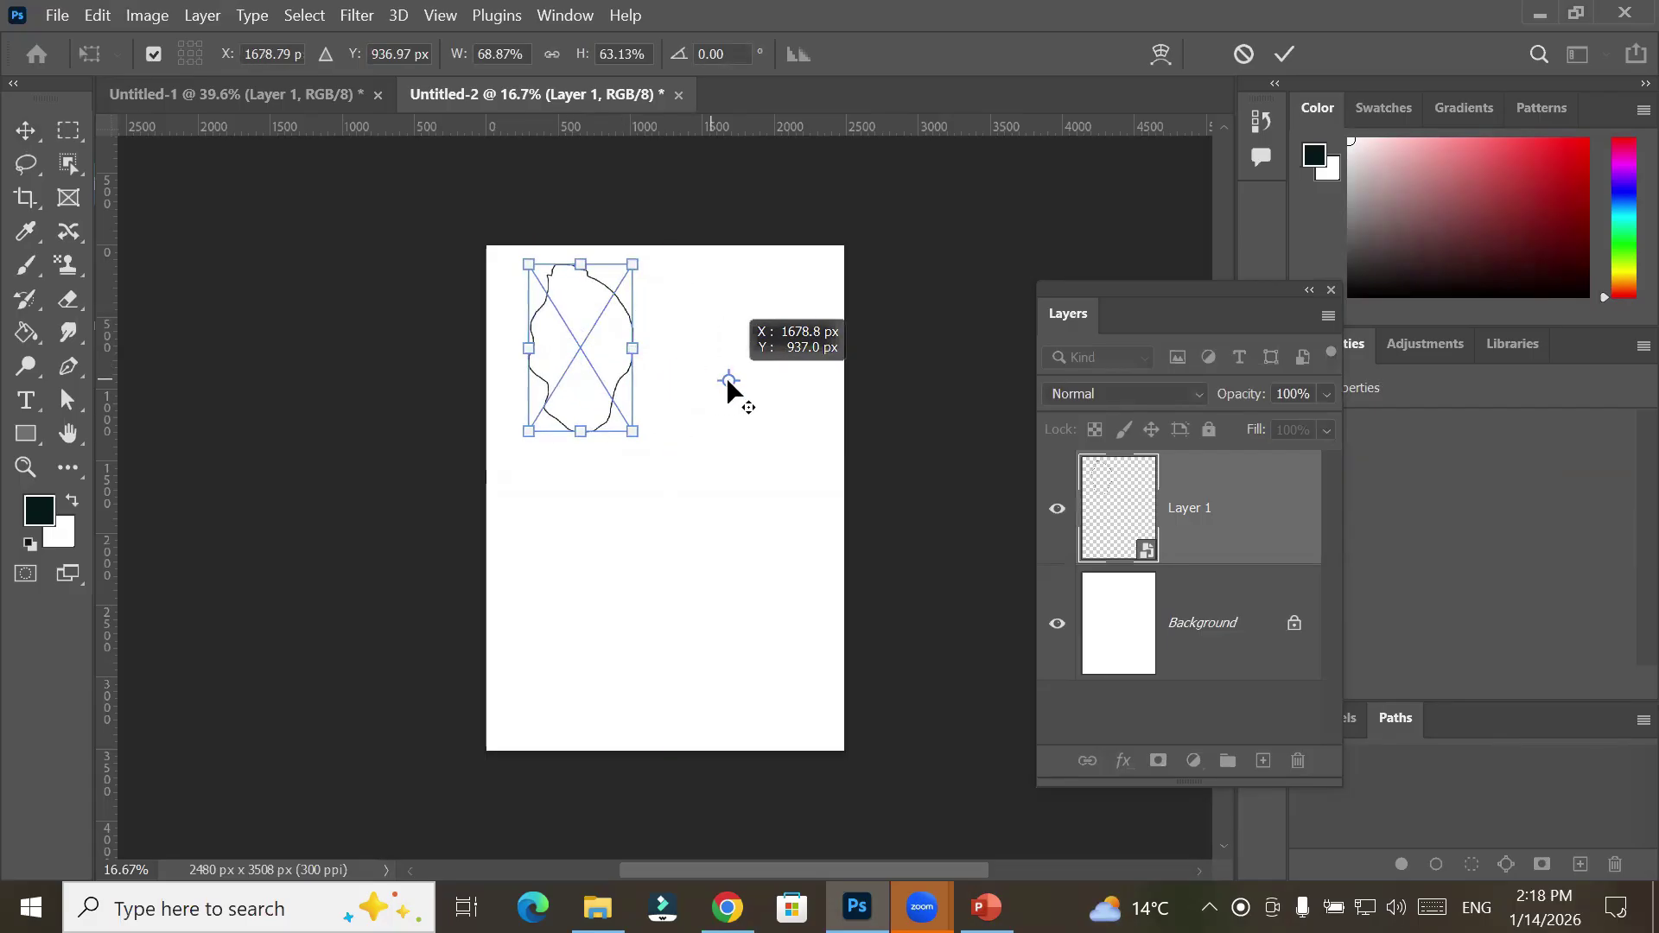
# Try moving the outline to the page's upper-right area and undo the move
pyautogui.moveTo(605, 389); pyautogui.dragTo(789, 579)
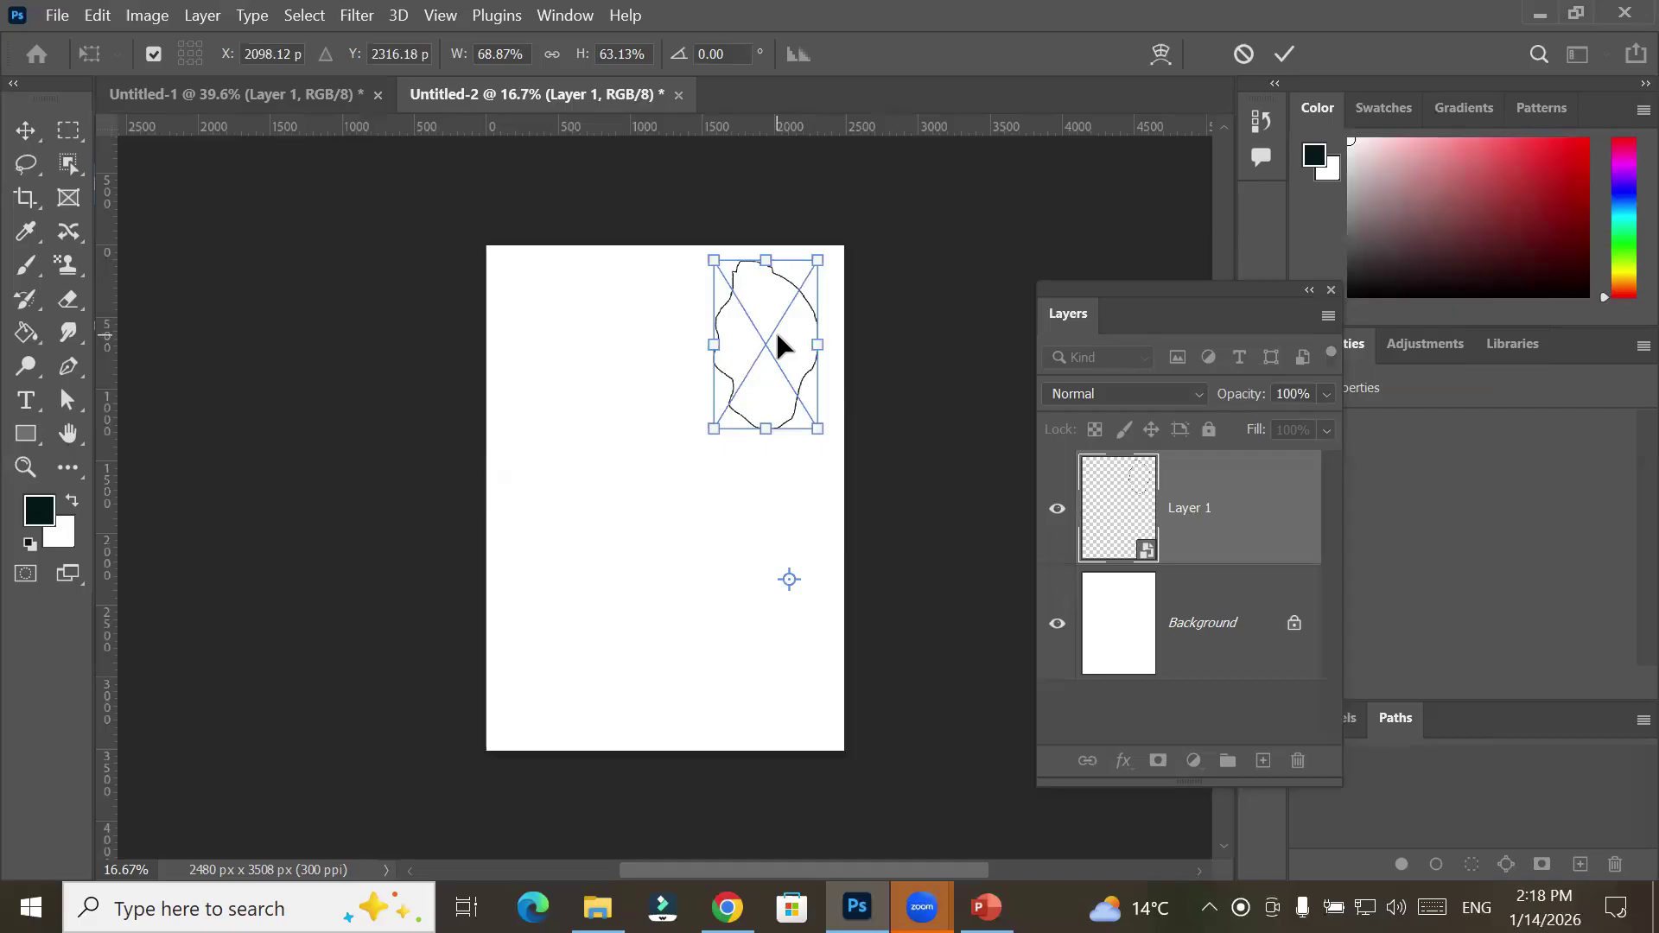
pyautogui.hotkey('ctrl', 'z')
pyautogui.hotkey('ctrl', 'z')
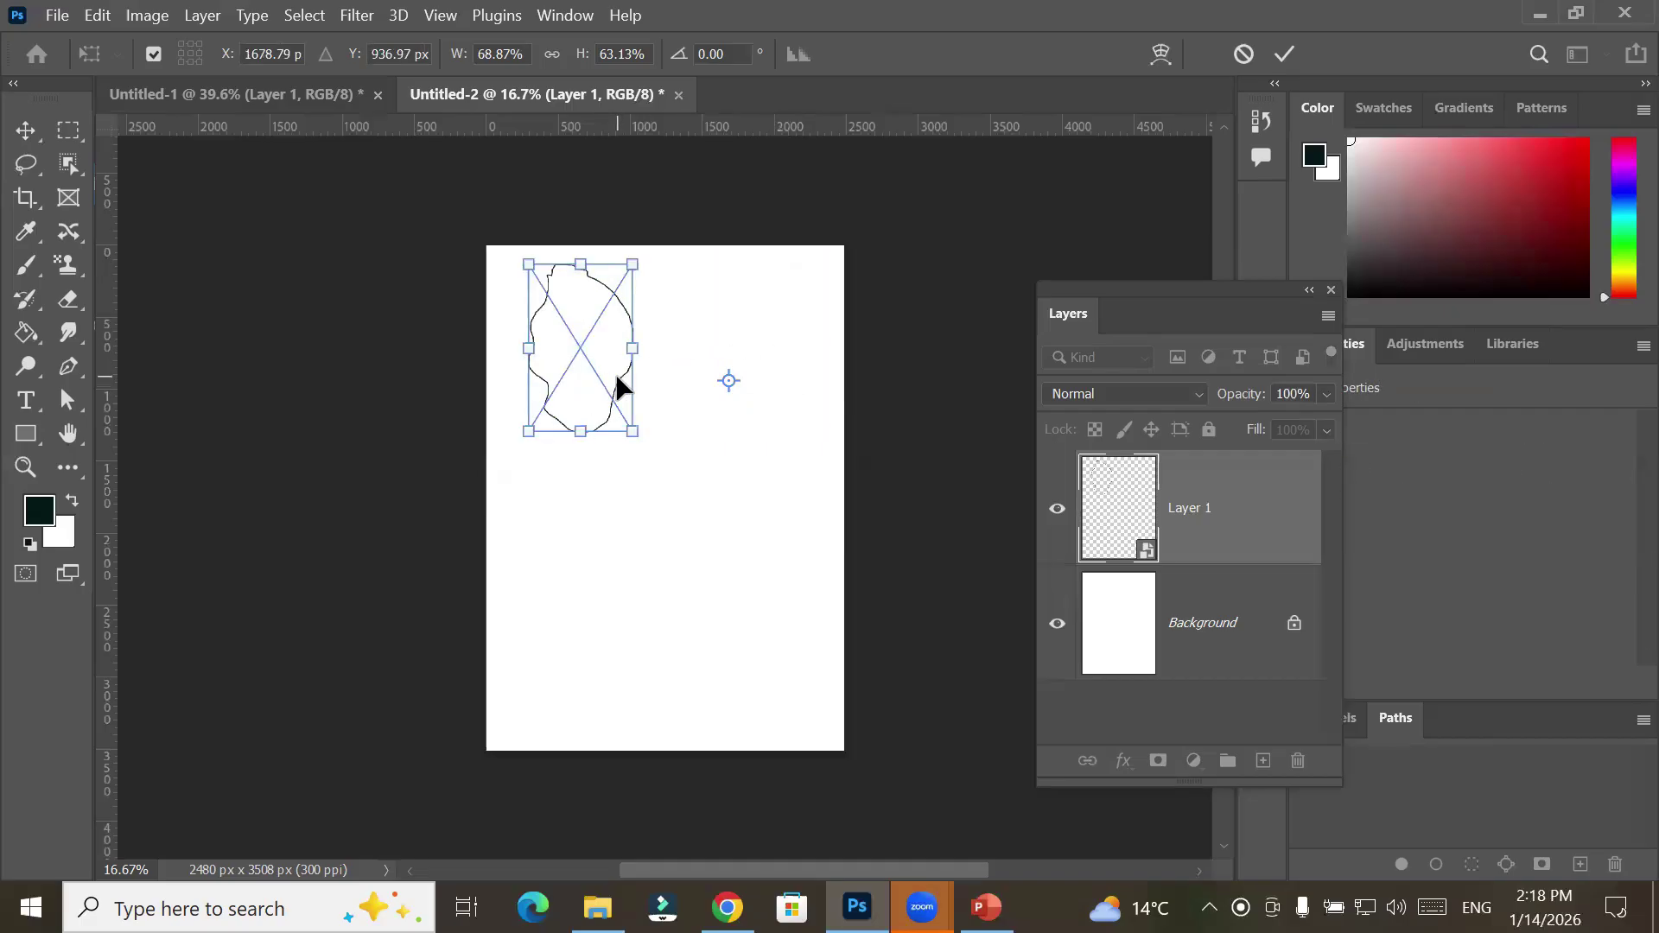
# Shift the outline slightly toward the page's left edge, reposition its reference point to about X 833 px, Y 857 px, and apply the transform
pyautogui.moveTo(616, 377)
pyautogui.mouseDown()
pyautogui.moveTo(789, 377)
pyautogui.moveTo(622, 363)
pyautogui.moveTo(605, 384)
pyautogui.mouseUp()
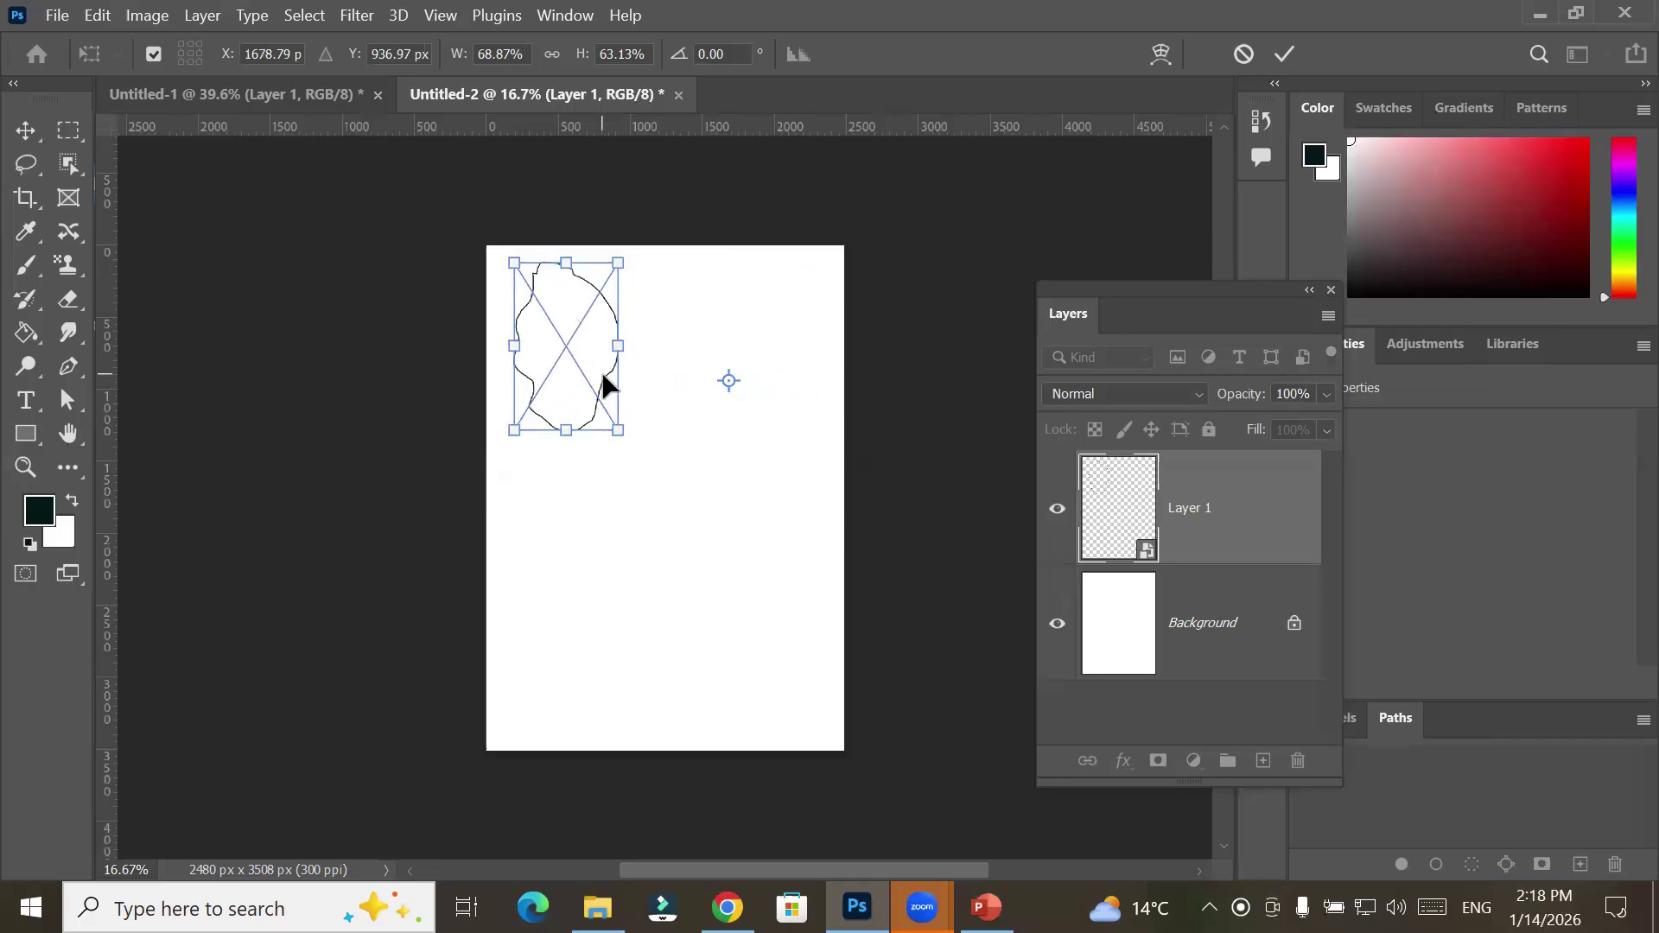
pyautogui.moveTo(729, 380); pyautogui.dragTo(541, 374)
pyautogui.scroll(1, 602, 339)
pyautogui.scroll(1, 602, 350)
pyautogui.scroll(5, 629, 445)
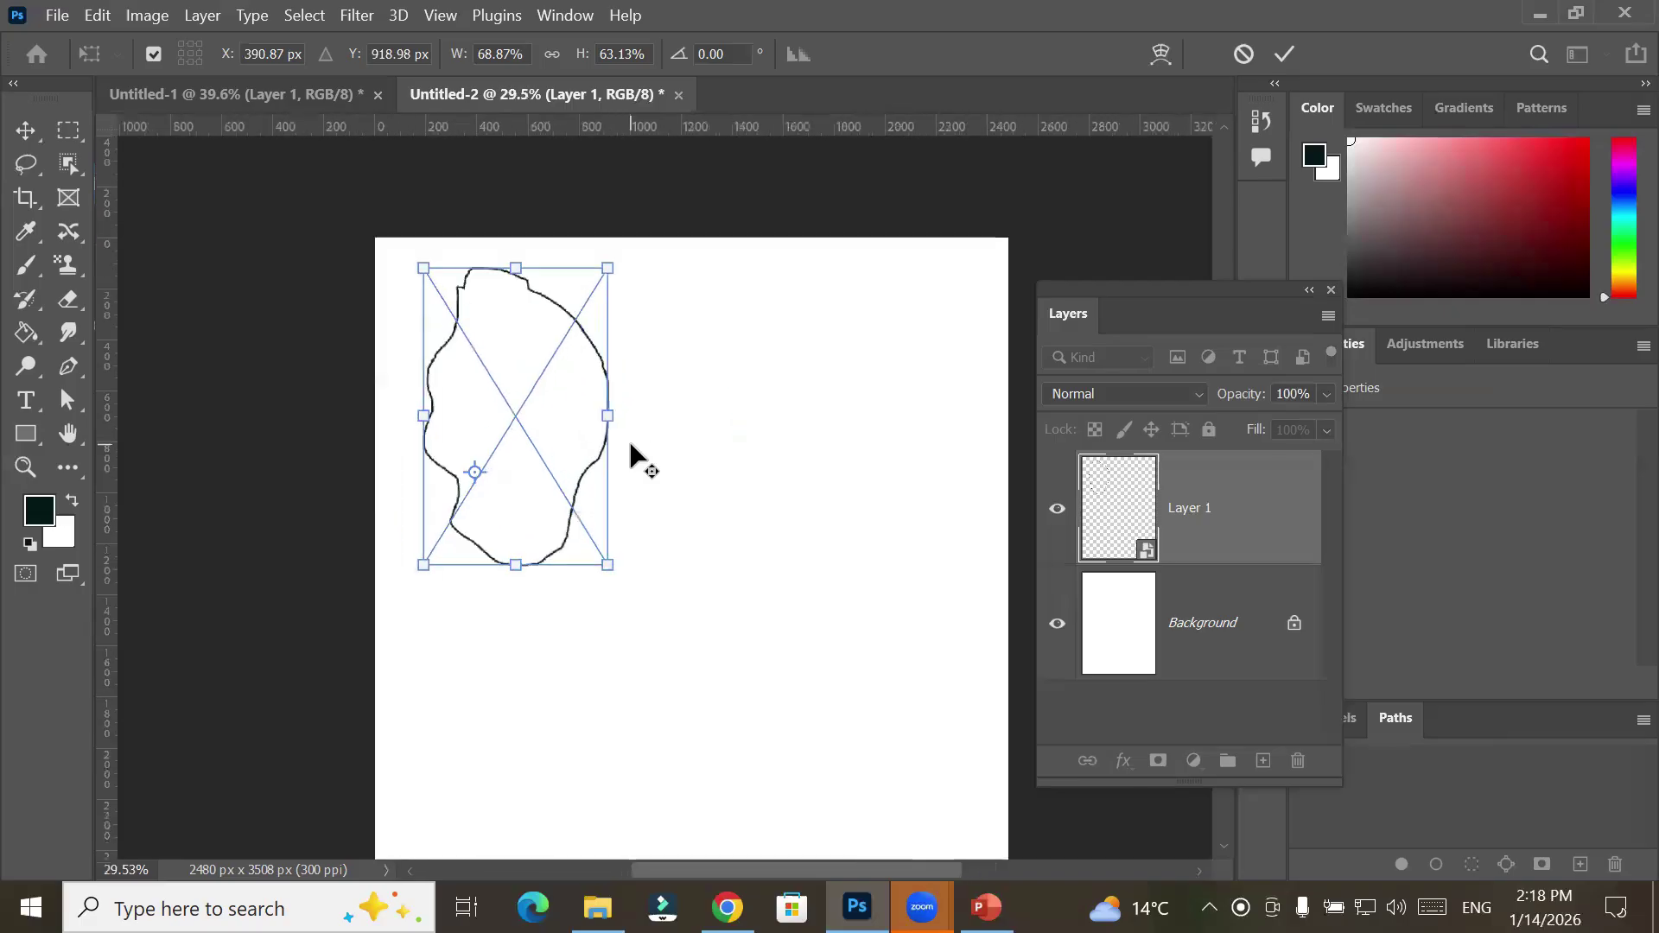
pyautogui.scroll(1, 630, 445)
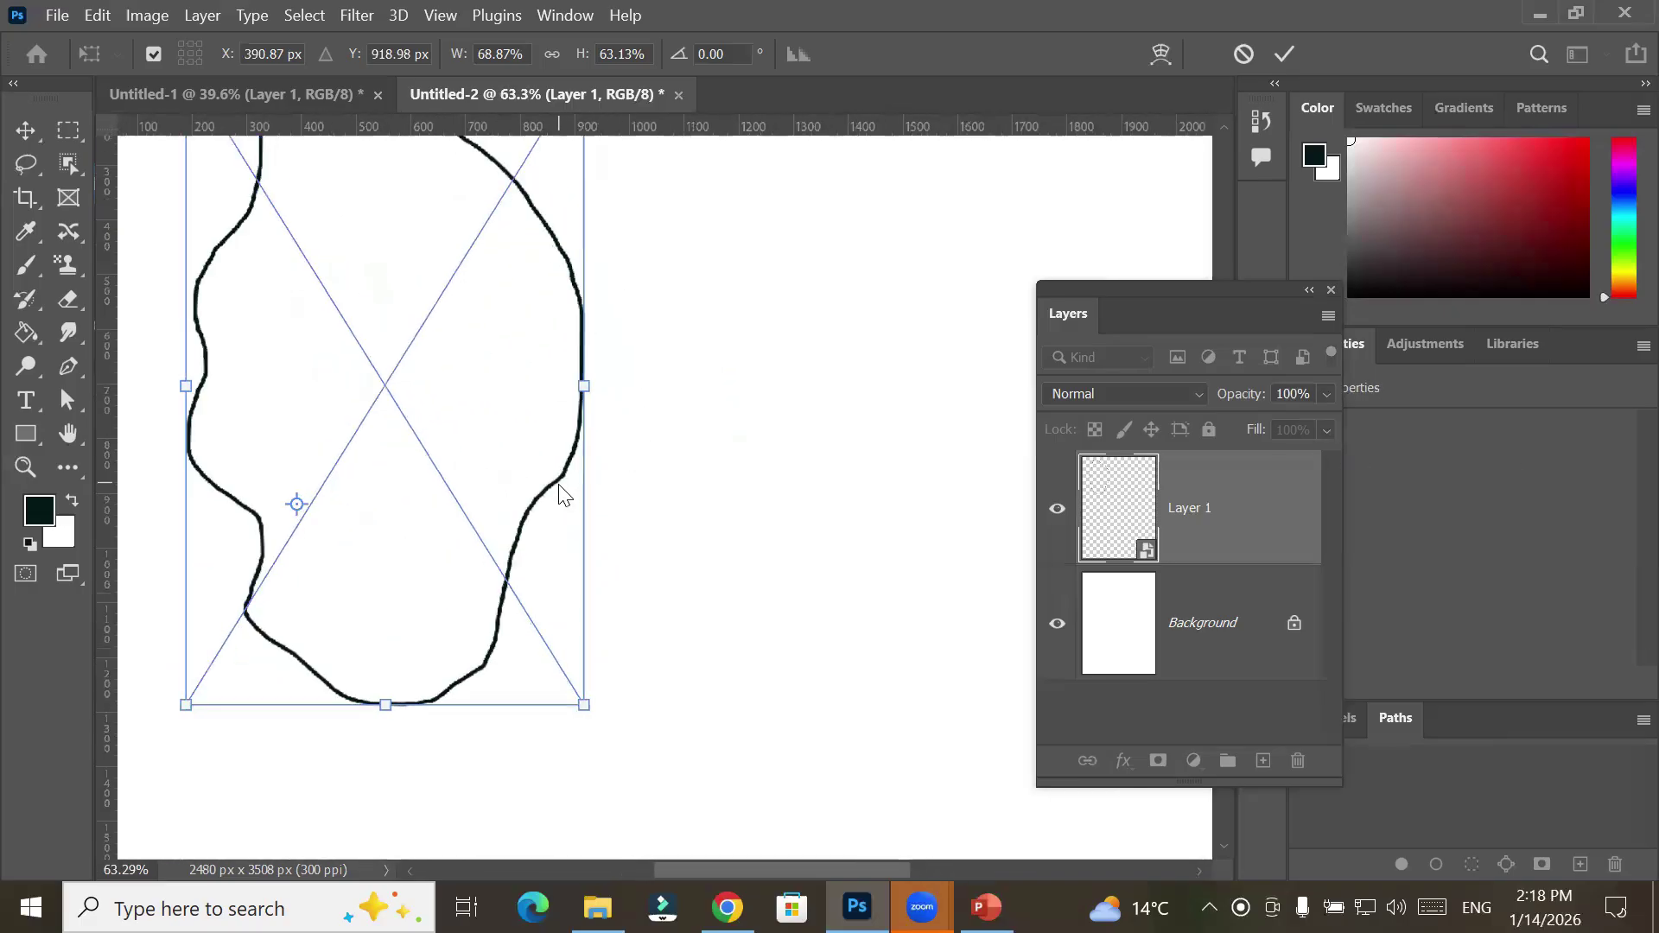
pyautogui.moveTo(564, 494); pyautogui.dragTo(504, 530)
pyautogui.scroll(-3, 504, 523)
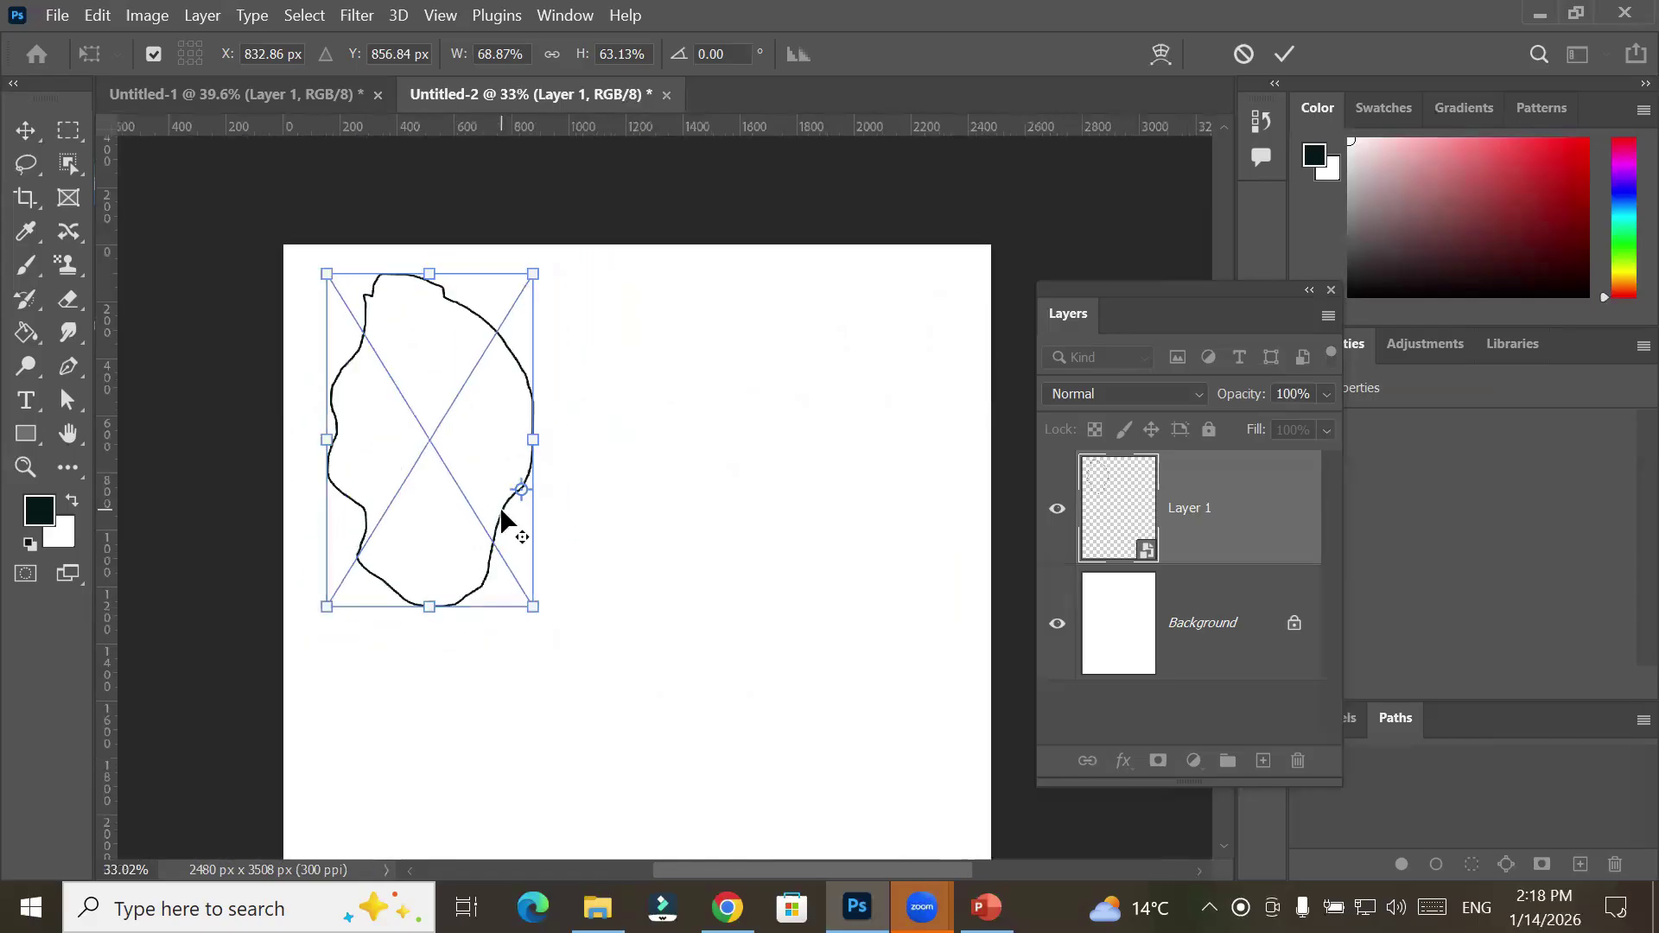
pyautogui.click(1284, 55)
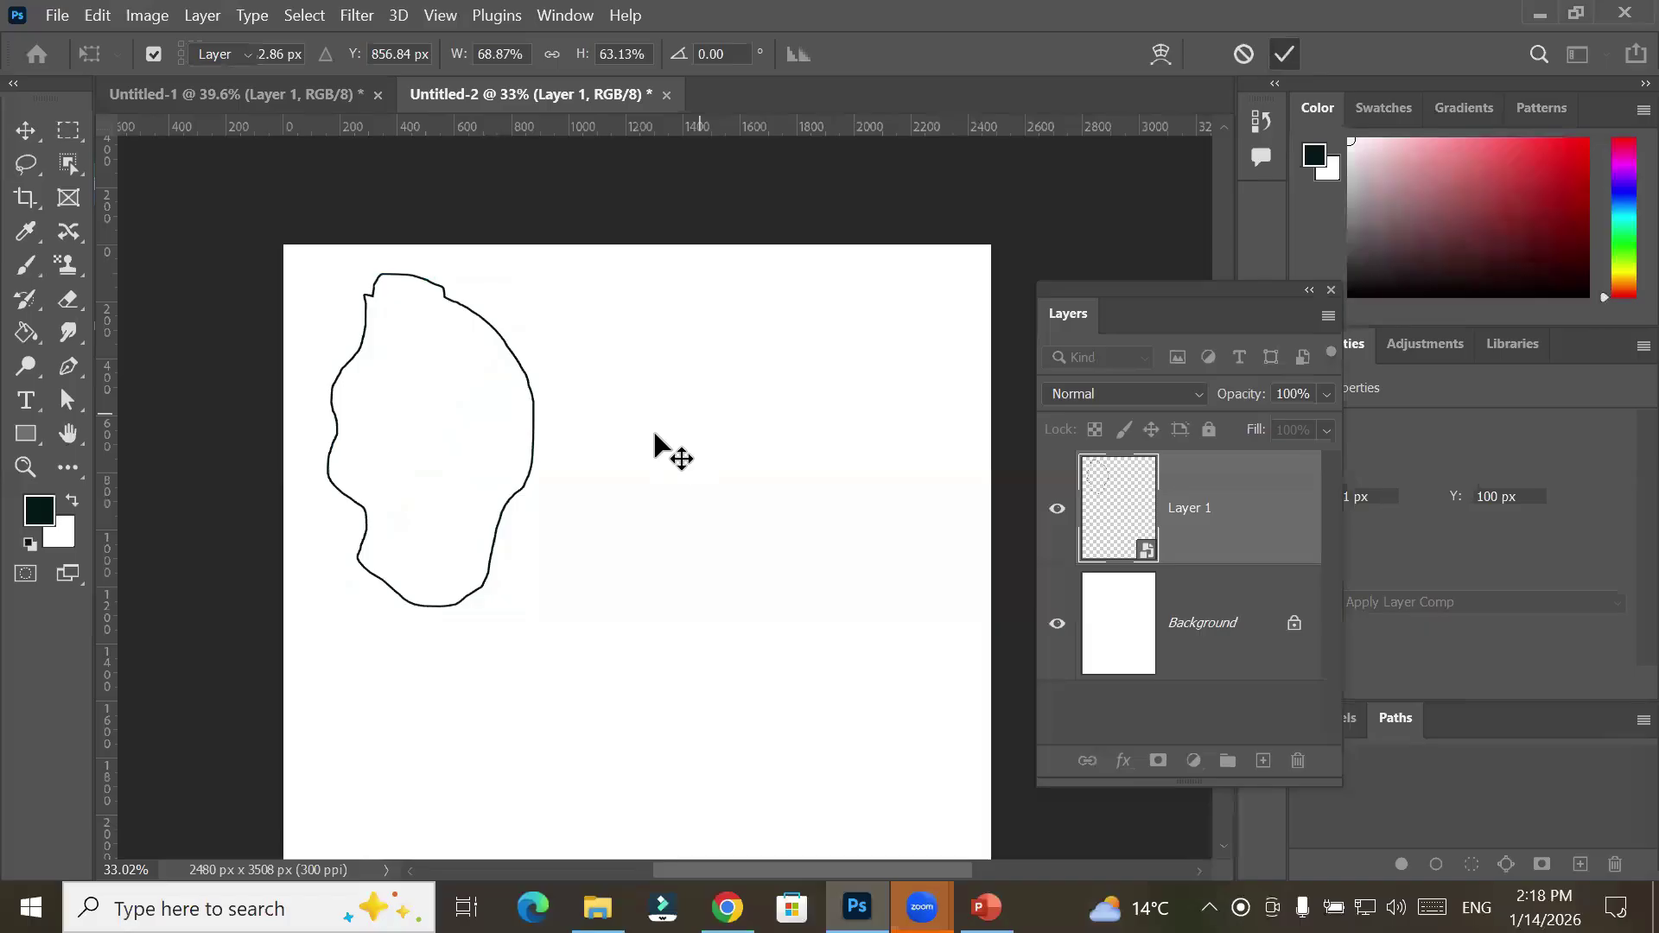
# Move the outline slightly to the right and duplicate it into the page's upper-right area at about Y 142 px
pyautogui.click(535, 471)
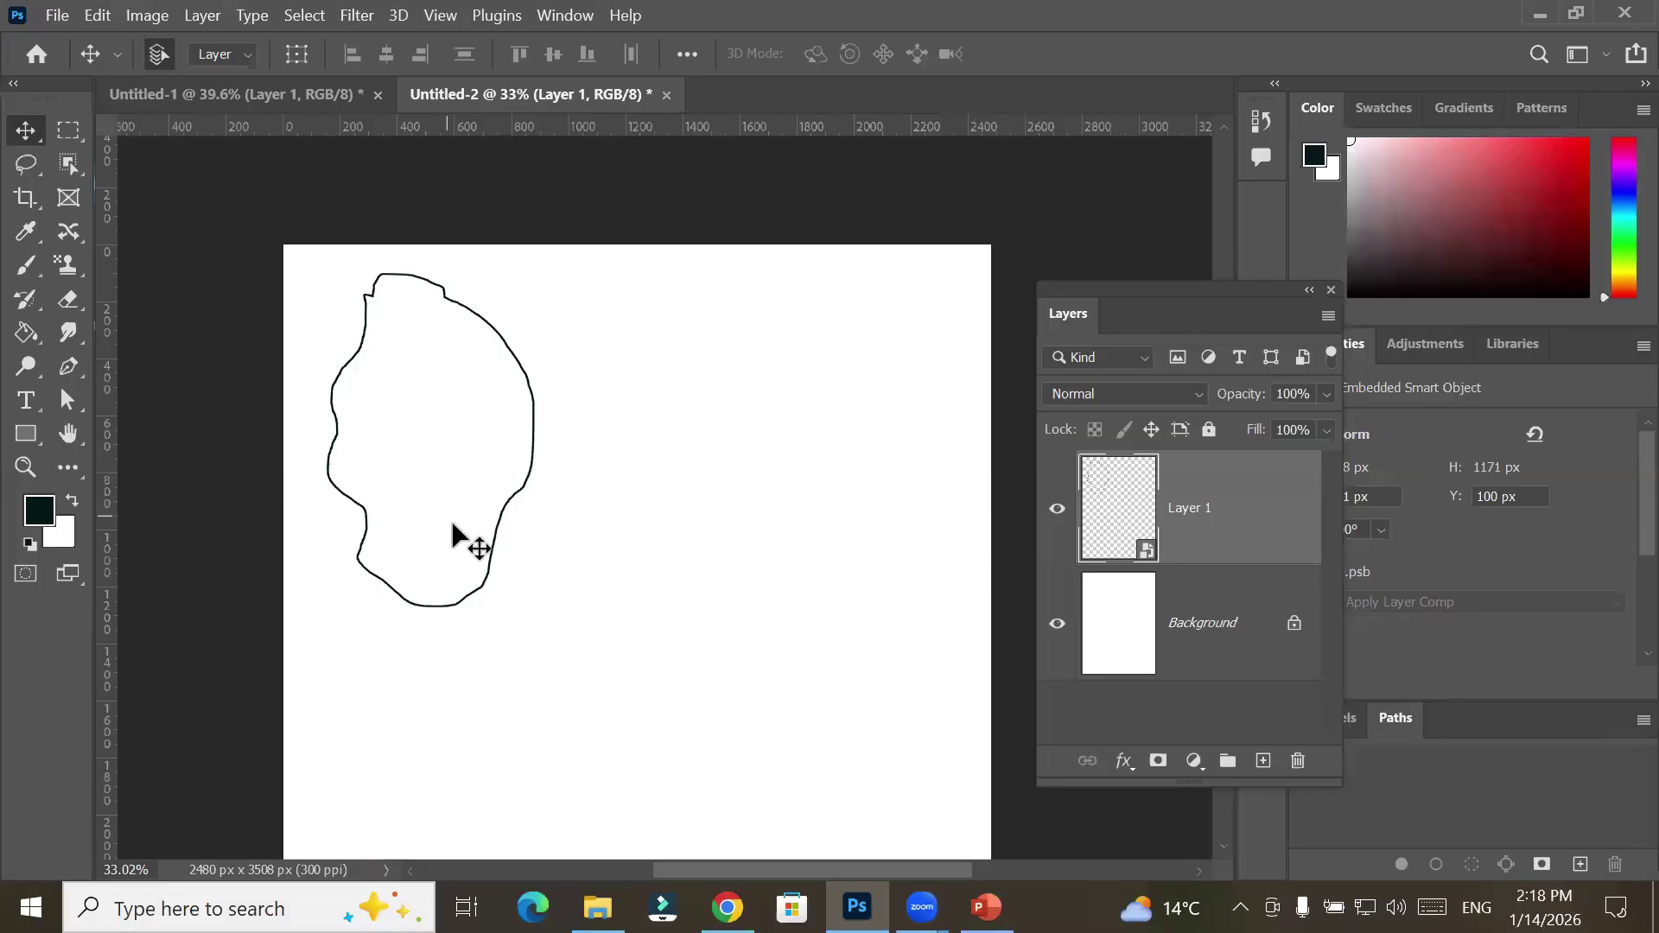
pyautogui.click(498, 565)
pyautogui.moveTo(288, 255)
pyautogui.mouseDown()
pyautogui.moveTo(545, 591)
pyautogui.moveTo(630, 559)
pyautogui.moveTo(568, 550)
pyautogui.moveTo(544, 552)
pyautogui.moveTo(846, 560)
pyautogui.mouseUp()
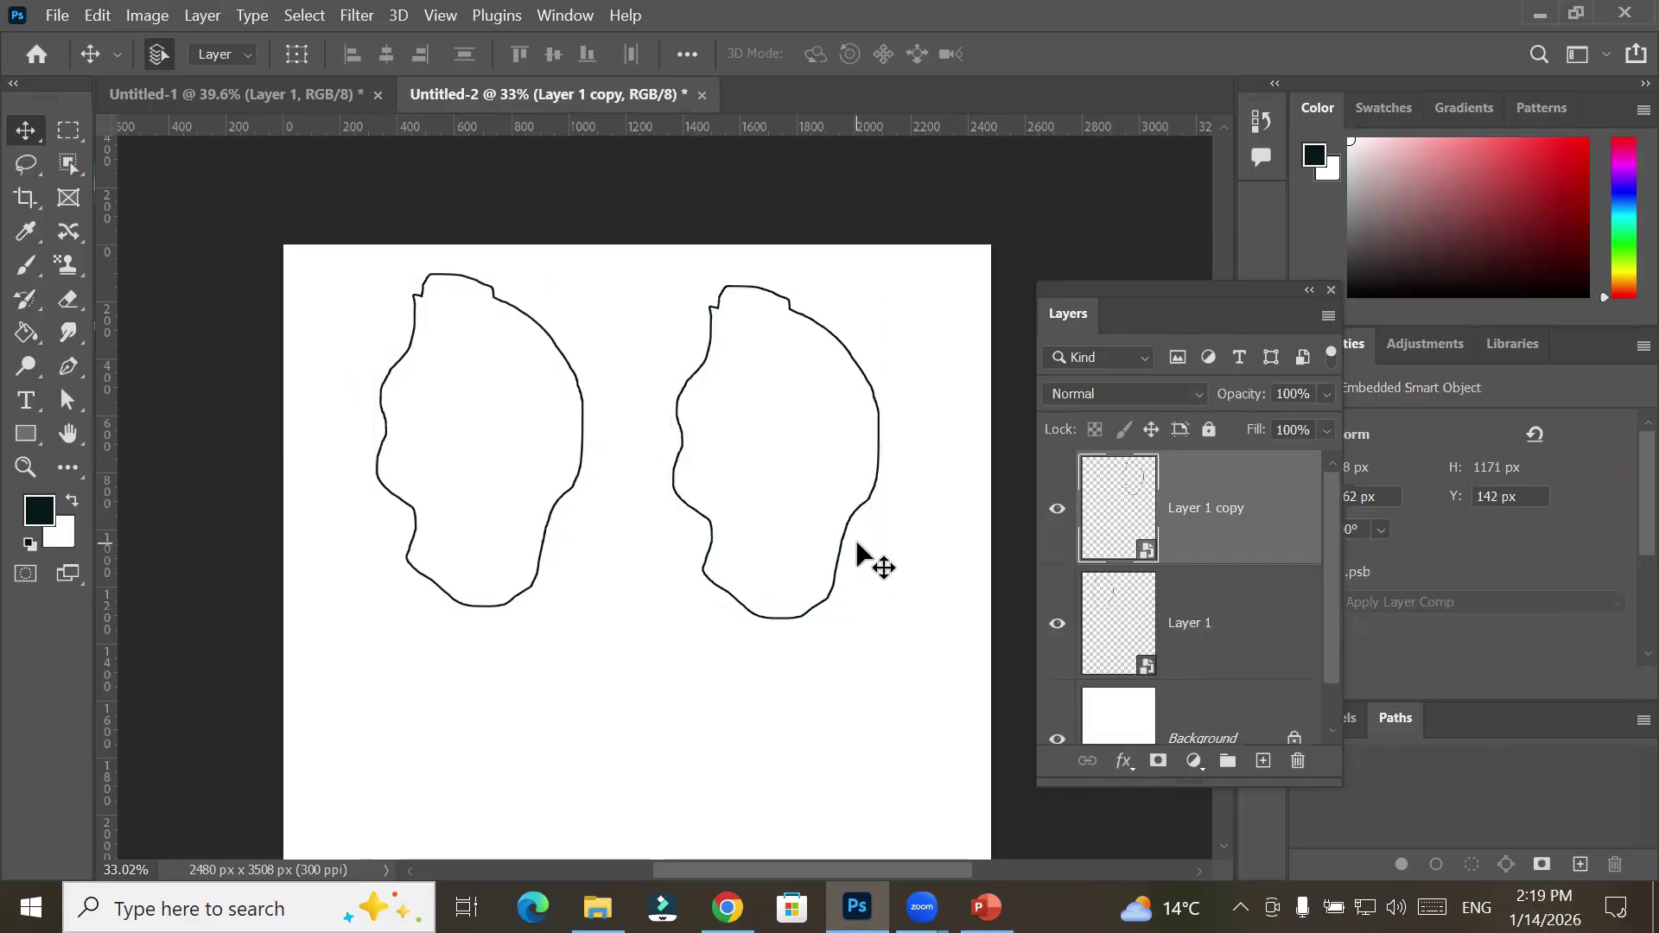
# Duplicate the outline twice more and arrange the four outlines roughly in two rows of two on the page
pyautogui.scroll(-5, 856, 544)
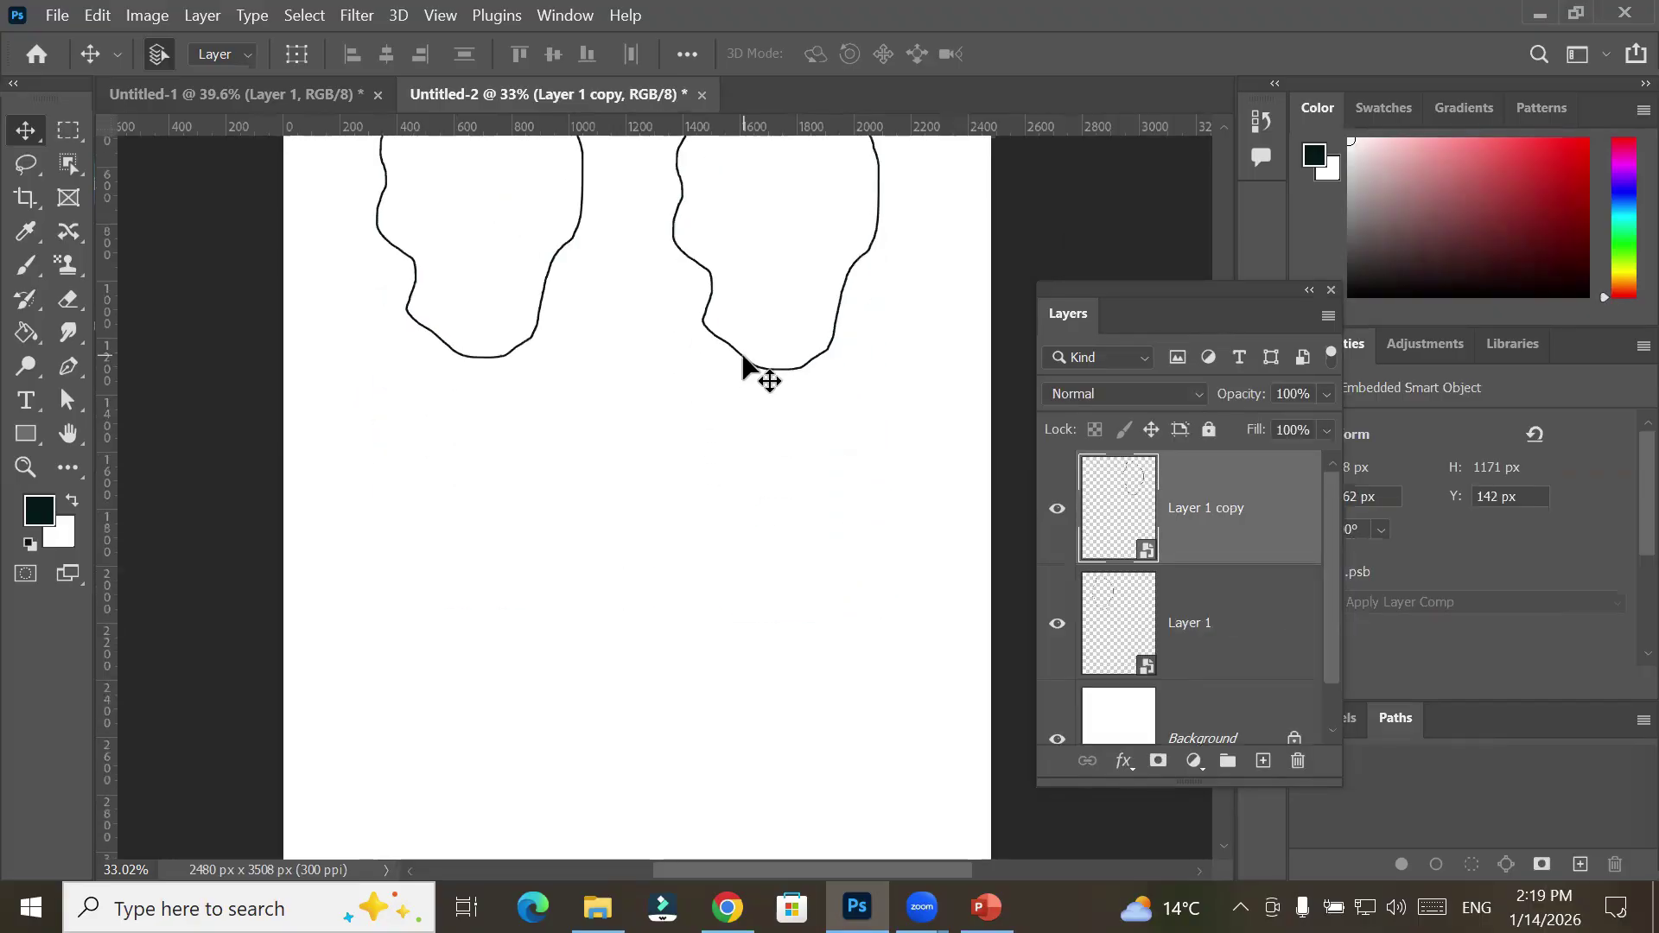
pyautogui.moveTo(743, 367); pyautogui.dragTo(553, 570)
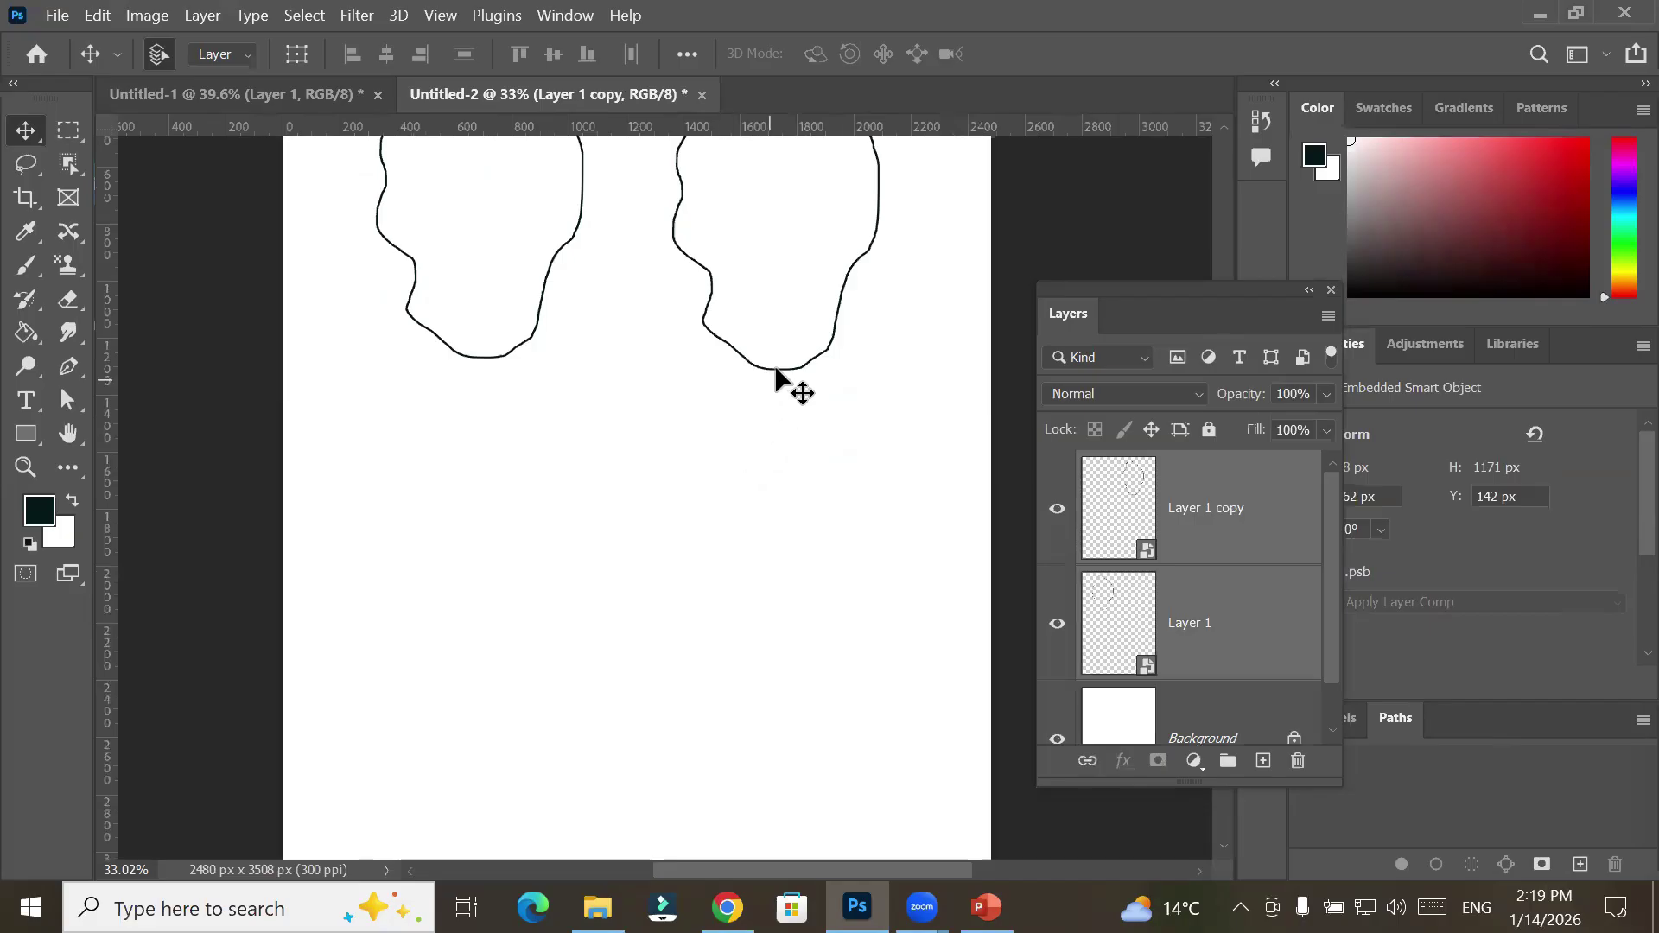
pyautogui.moveTo(776, 370); pyautogui.dragTo(553, 570)
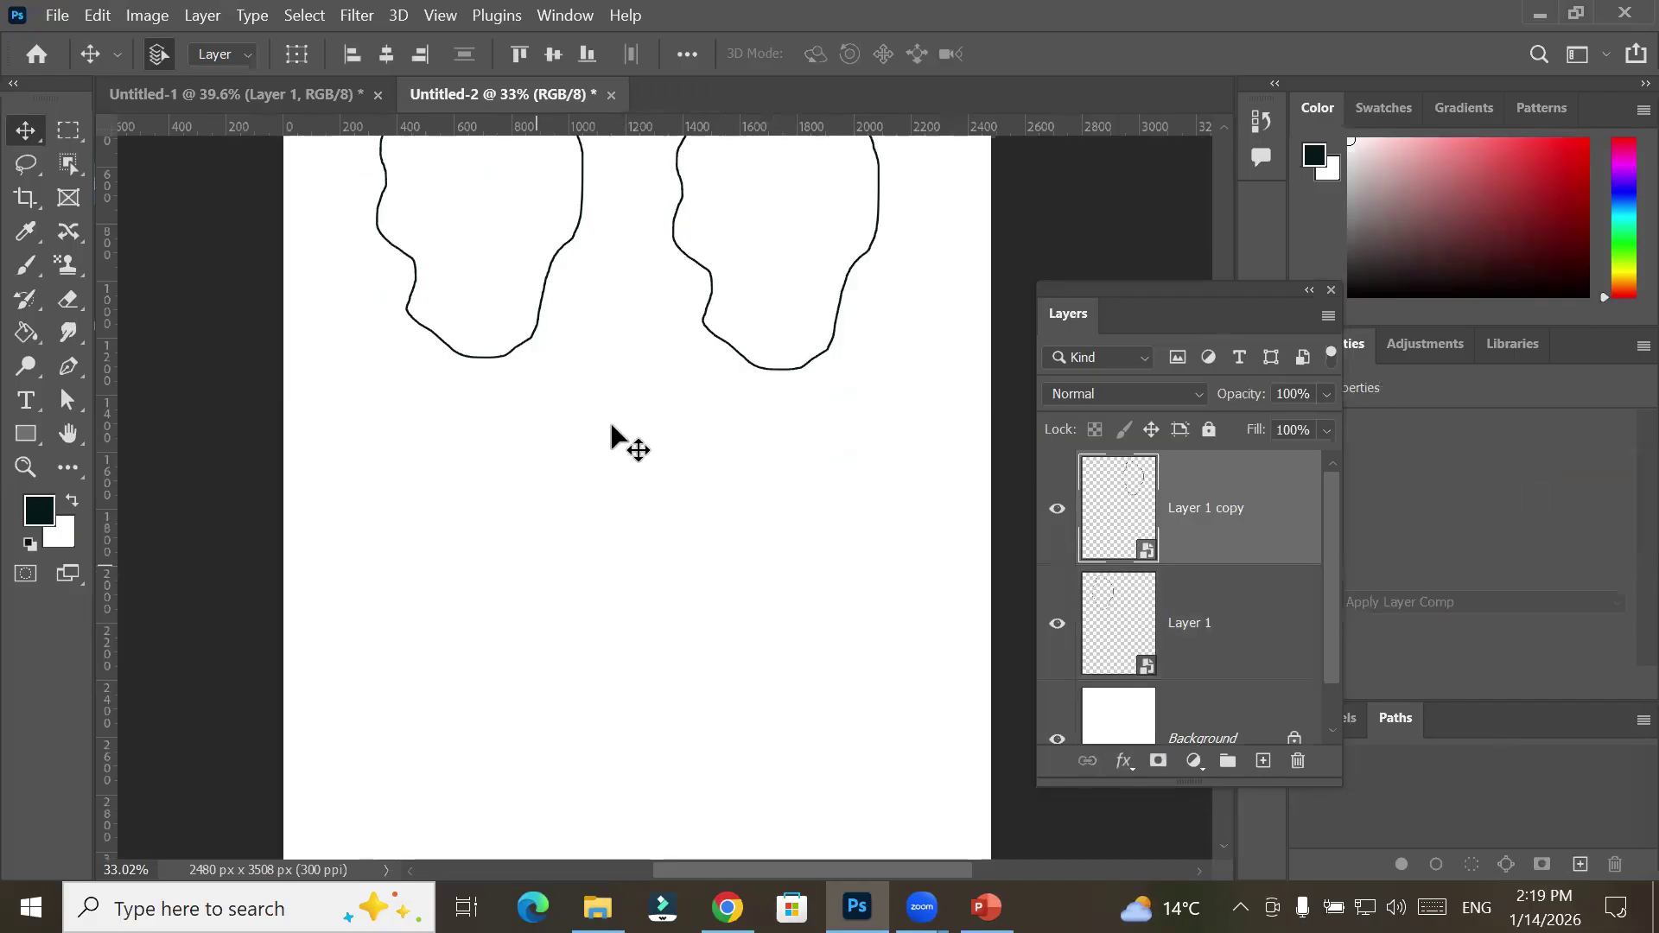
pyautogui.click(849, 280)
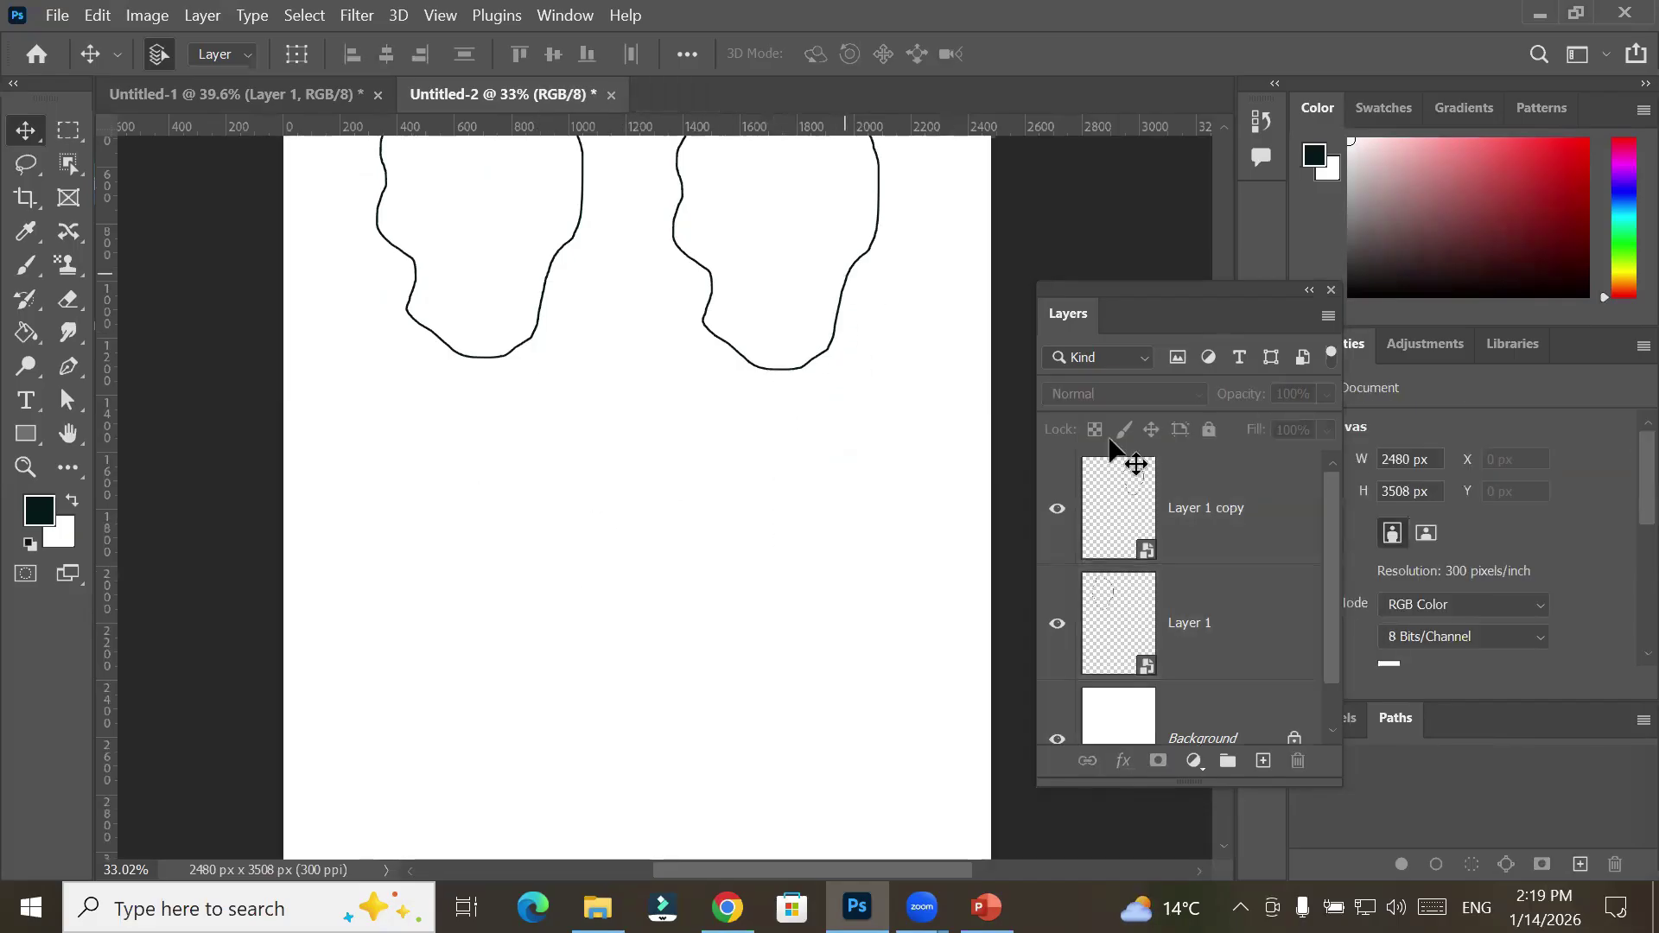
pyautogui.click(1218, 509)
pyautogui.moveTo(837, 359); pyautogui.dragTo(519, 785)
pyautogui.moveTo(519, 785); pyautogui.dragTo(555, 789)
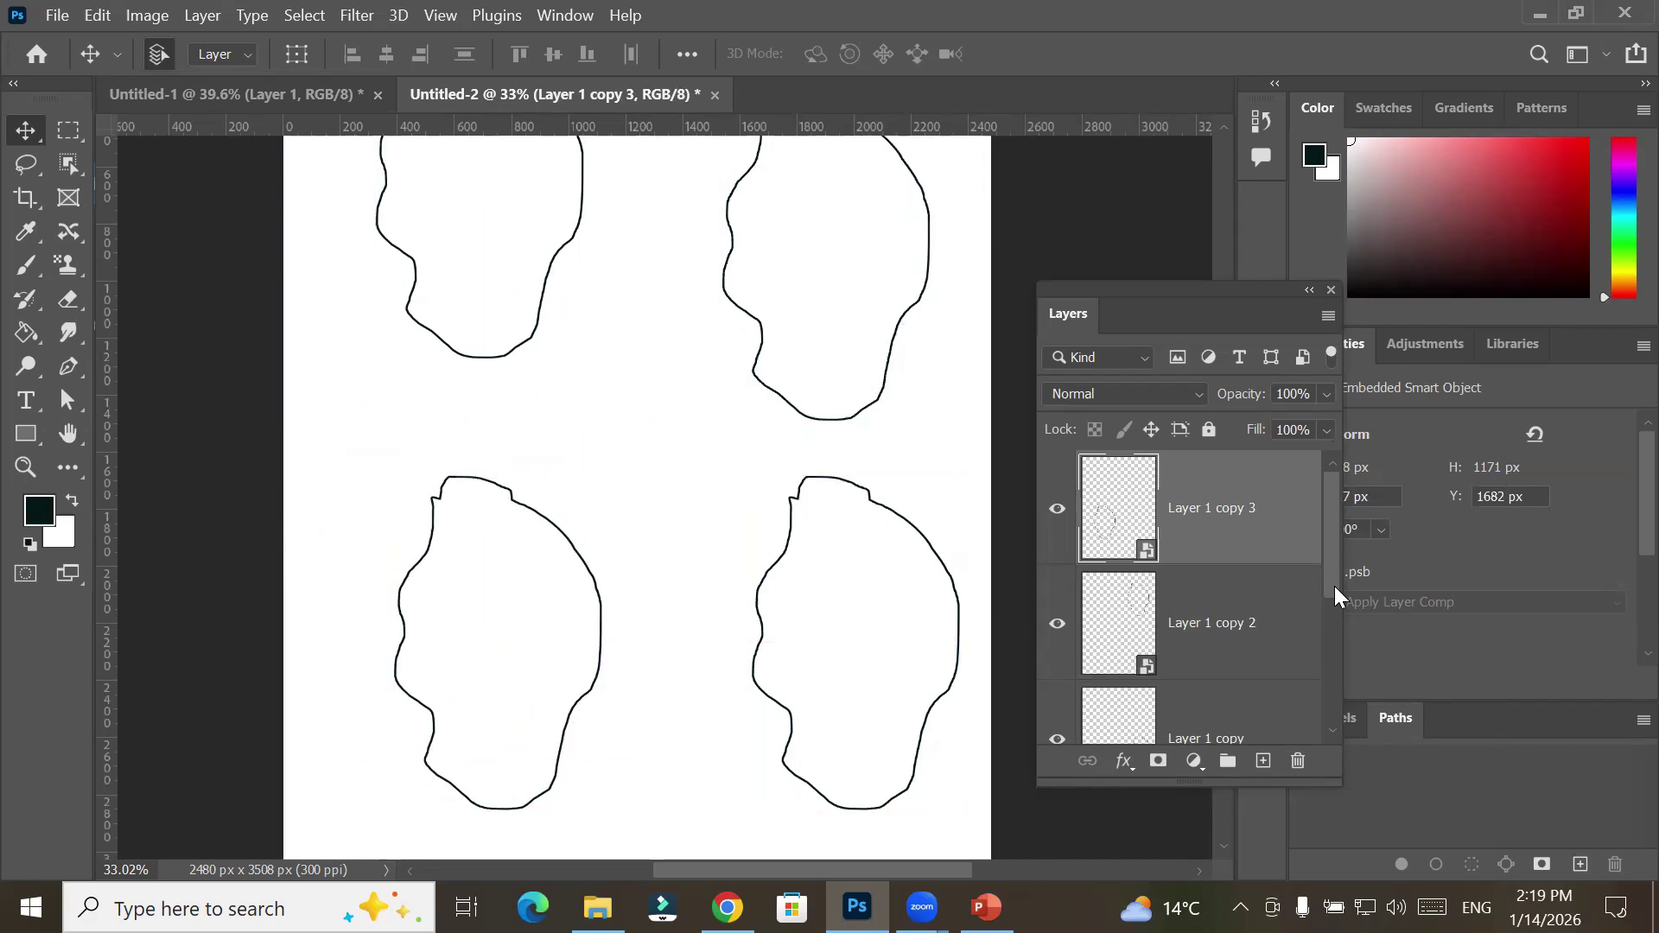
# Open the contents of the original Layer 1 smart object for editing
pyautogui.scroll(-3, 1334, 586)
pyautogui.doubleClick(1136, 586)
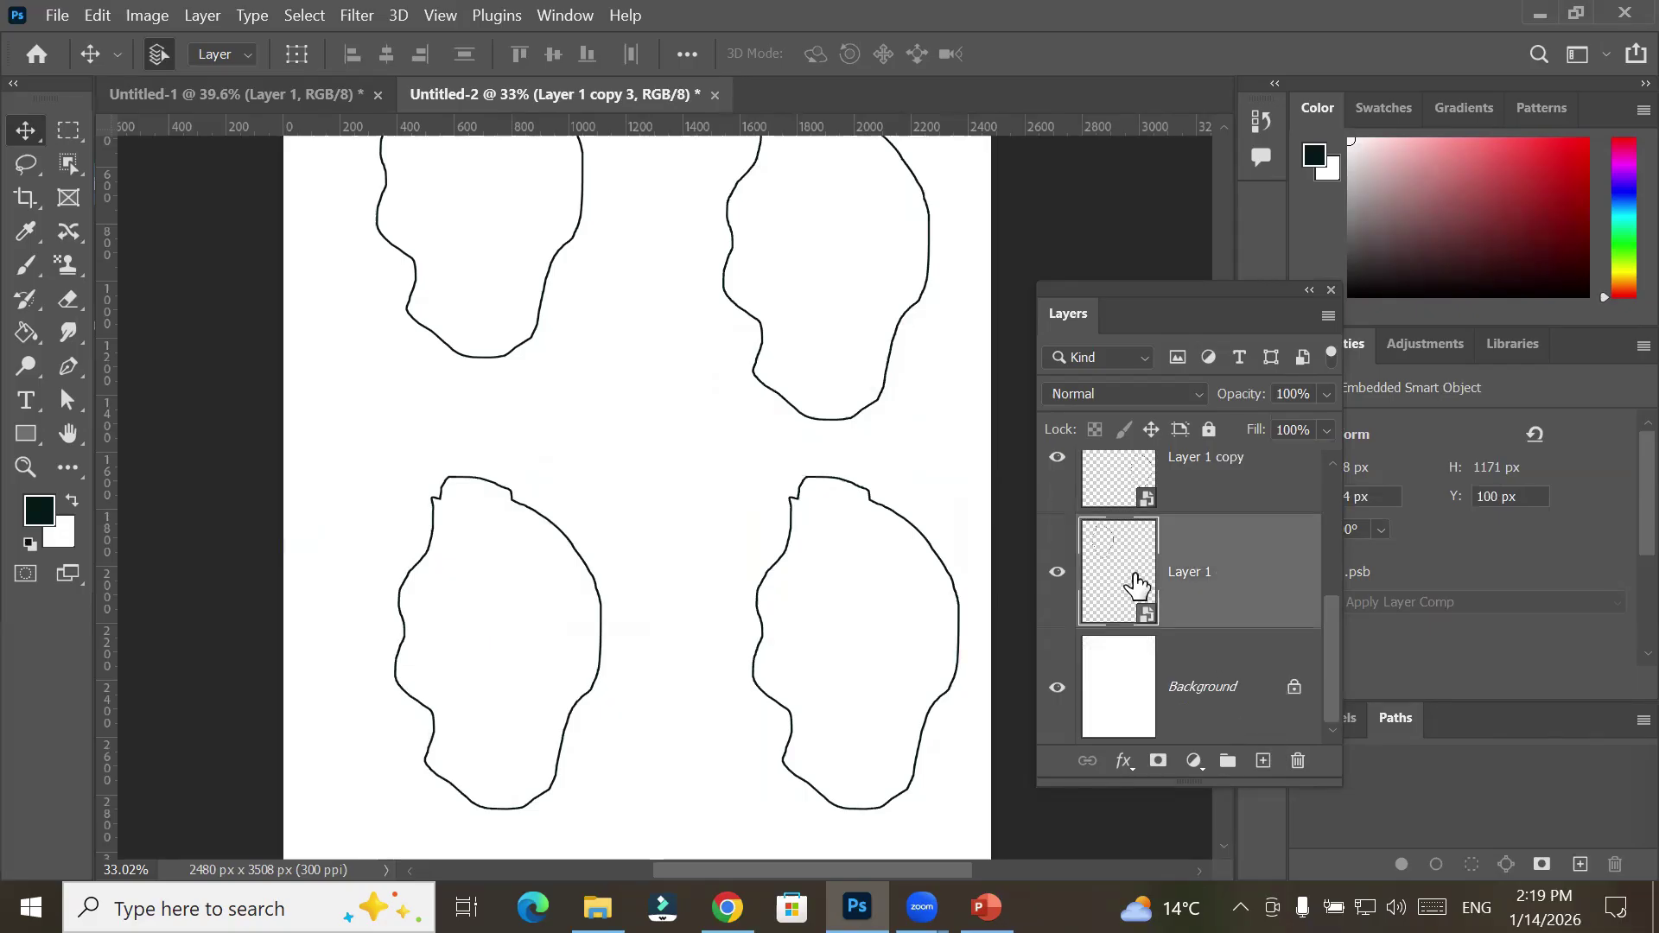
# Place the embedded silhouette photo of a man in a hat from the Models folder at its default size
pyautogui.click(60, 17)
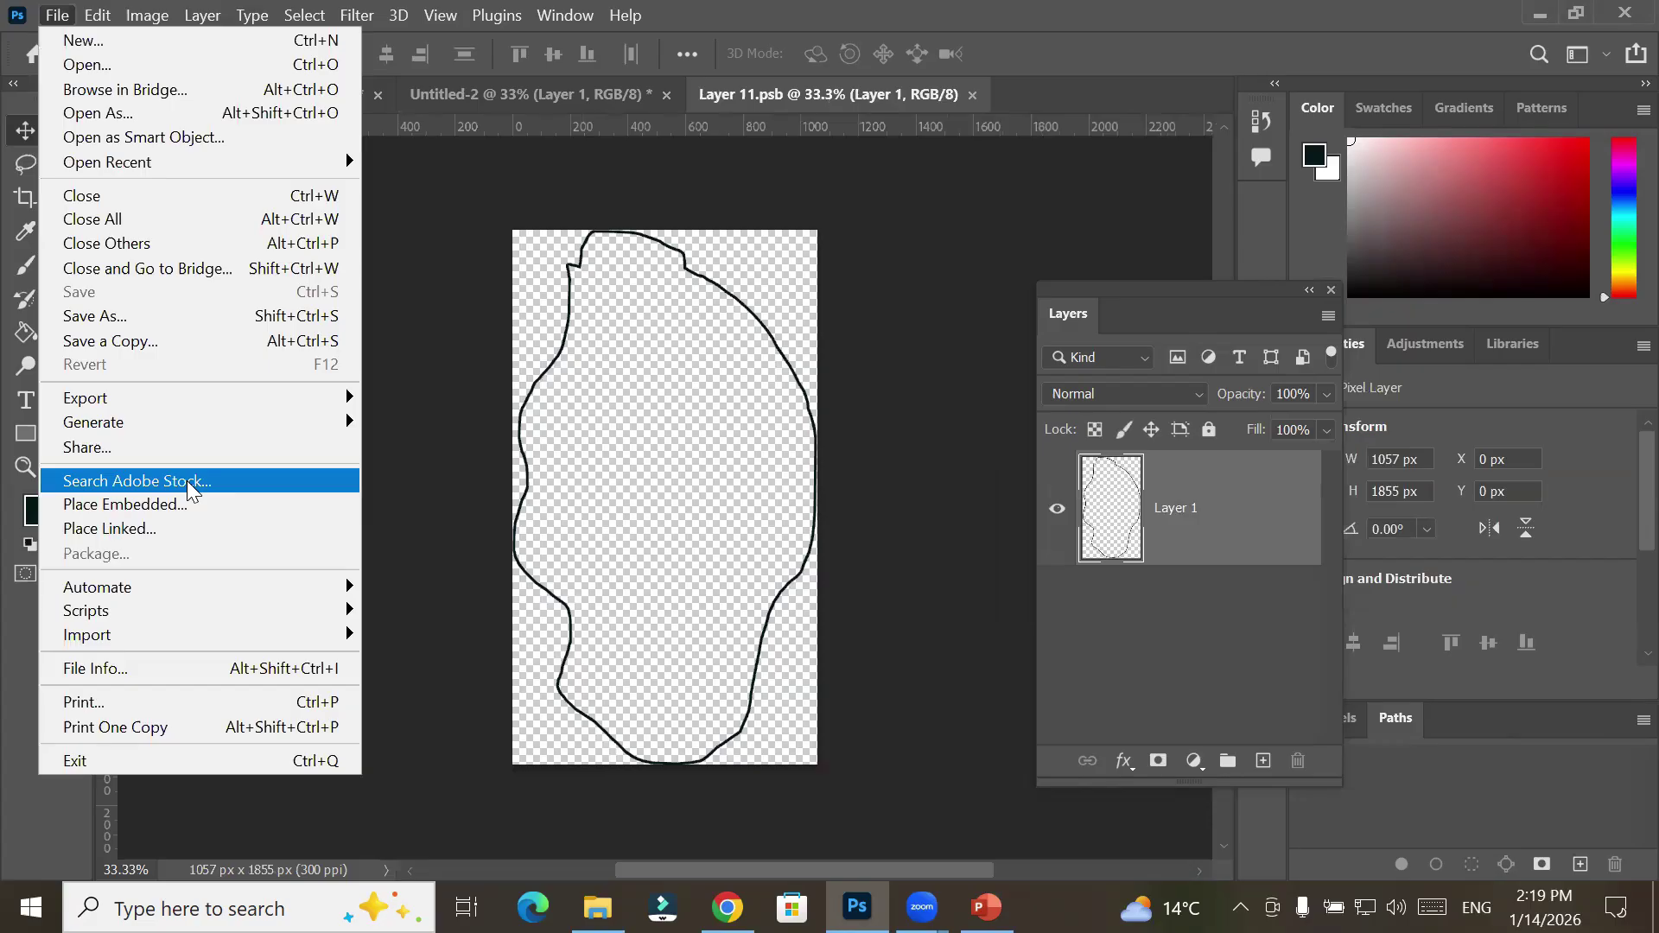
pyautogui.click(192, 505)
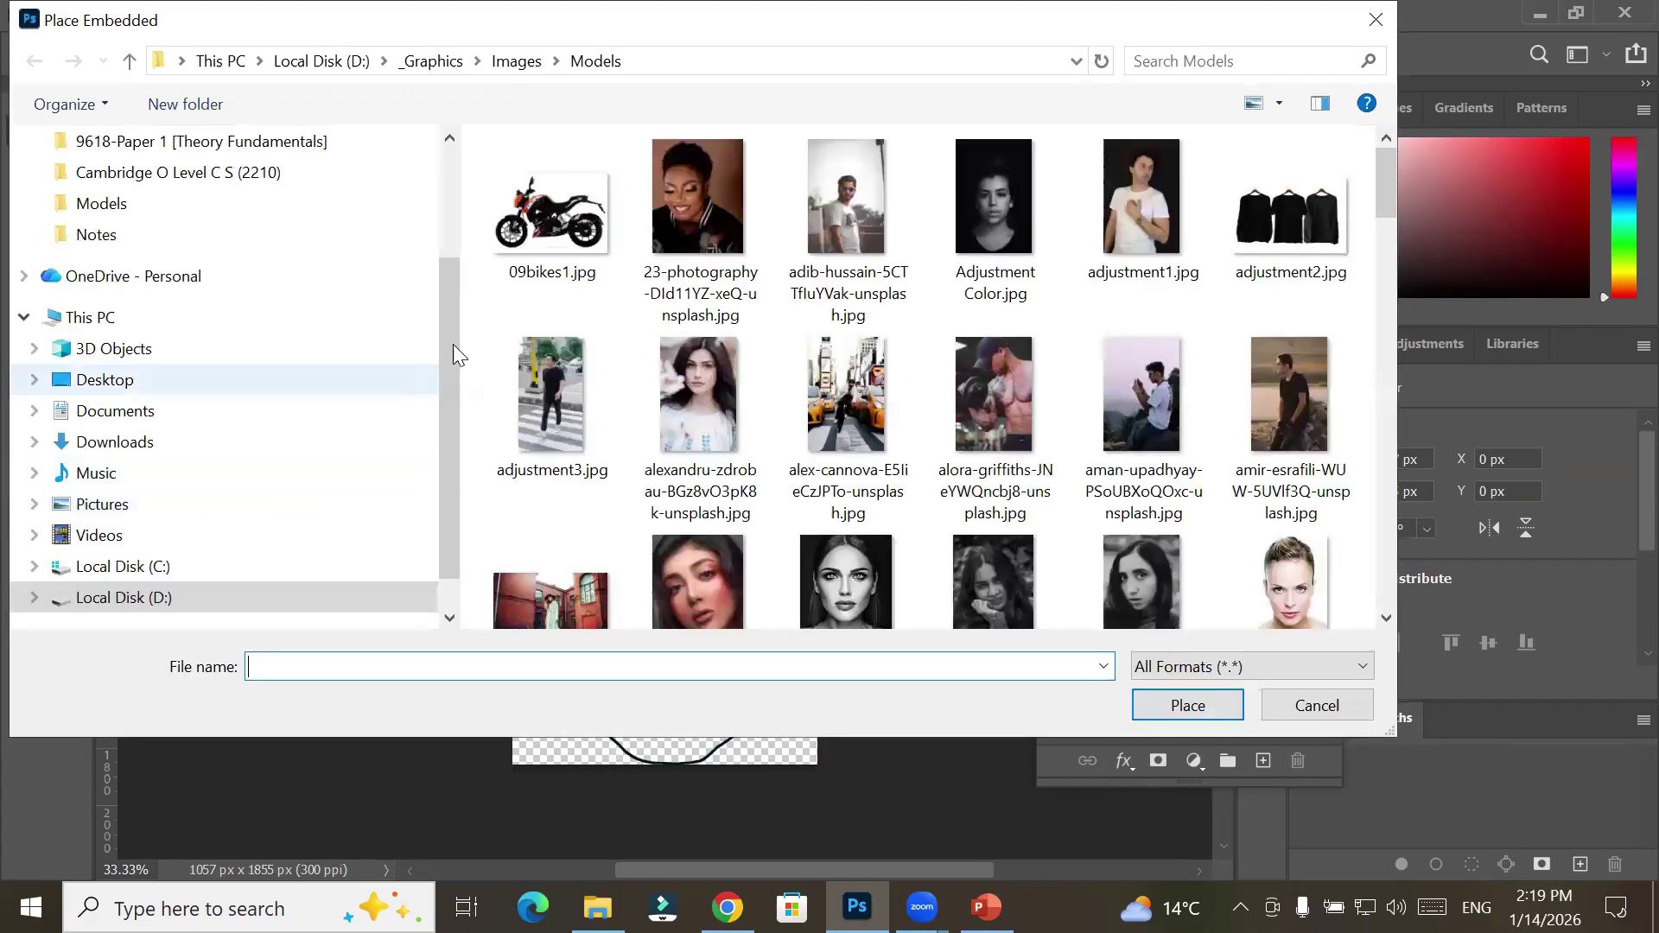
pyautogui.scroll(-5, 899, 485)
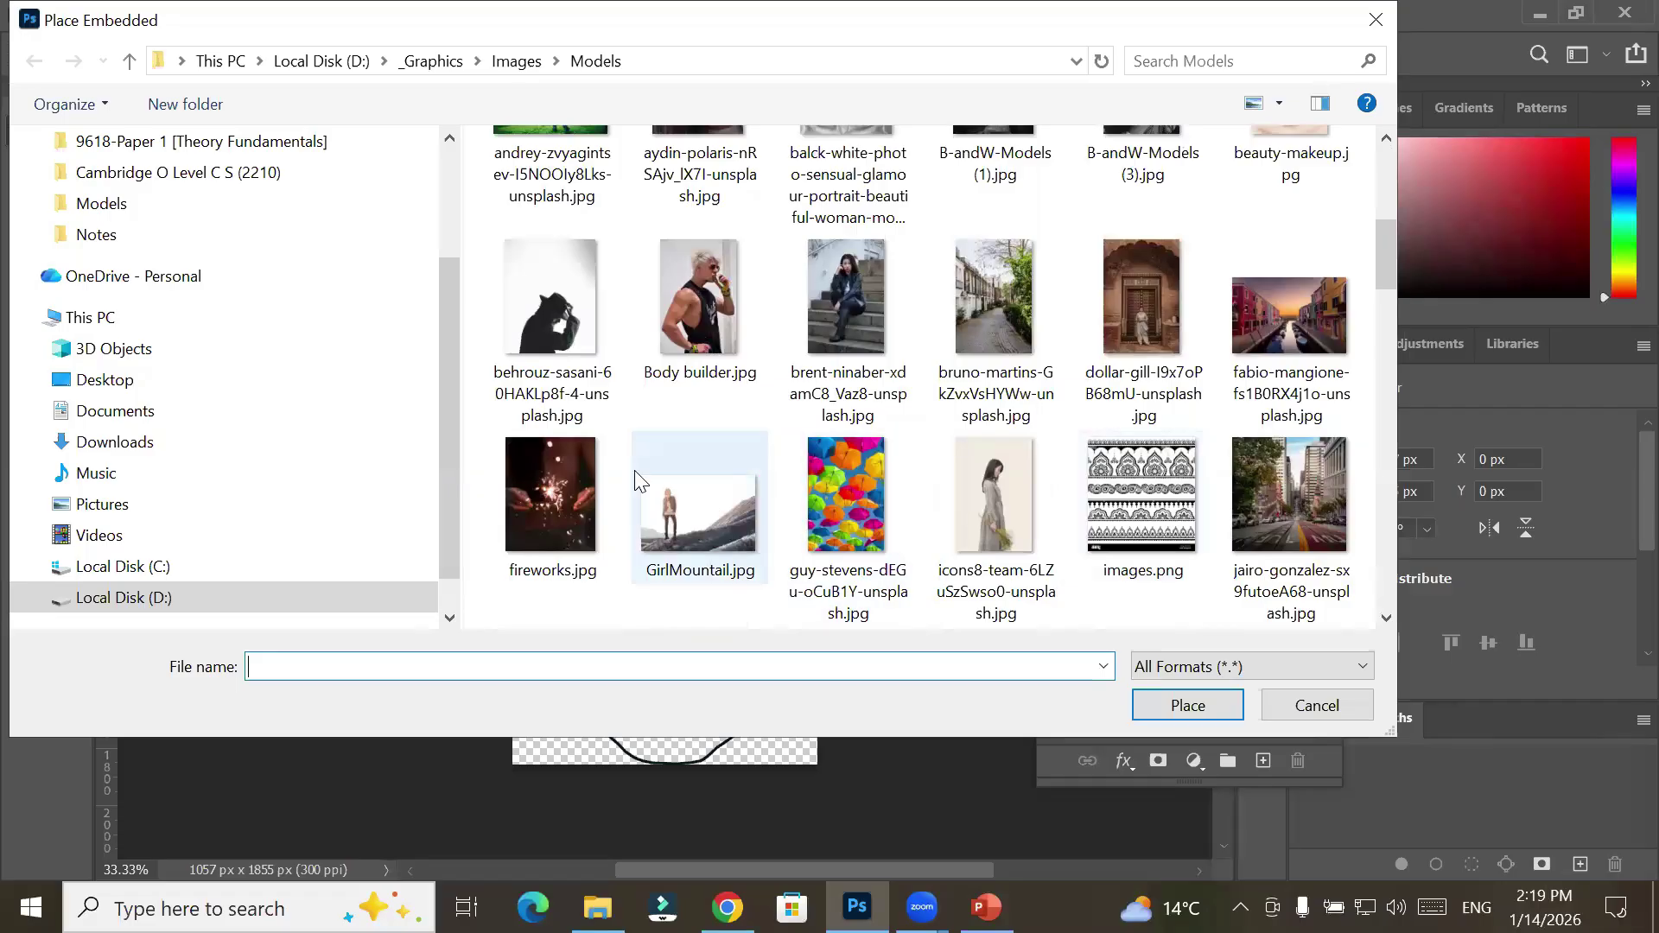
pyautogui.click(548, 290)
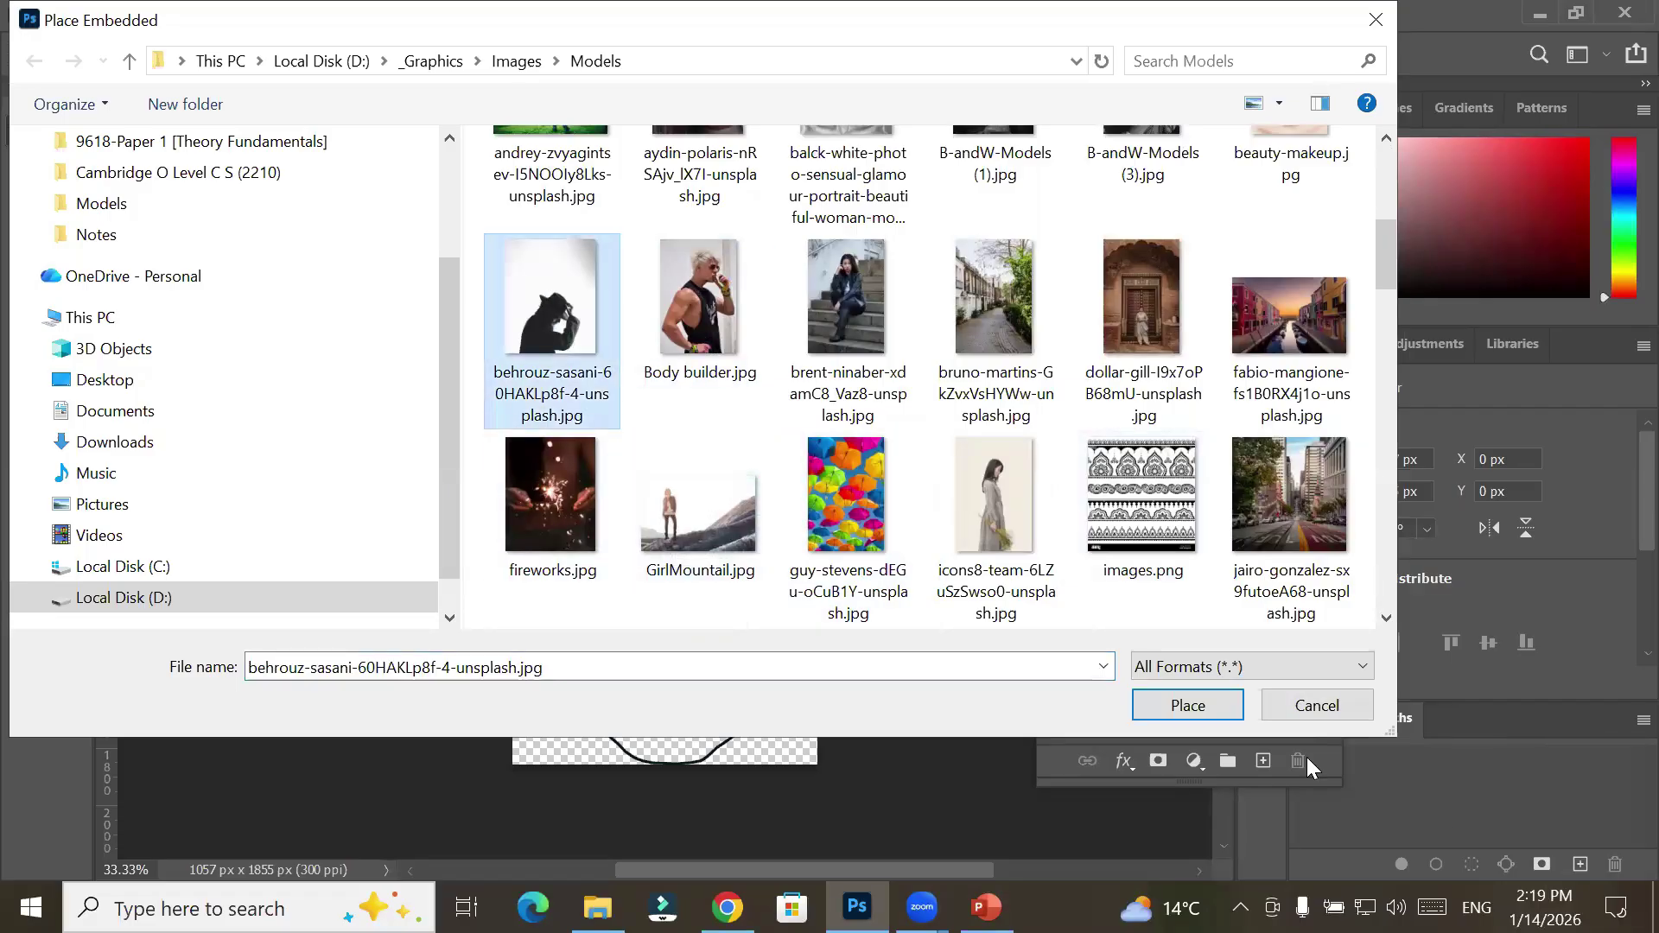
pyautogui.click(1220, 705)
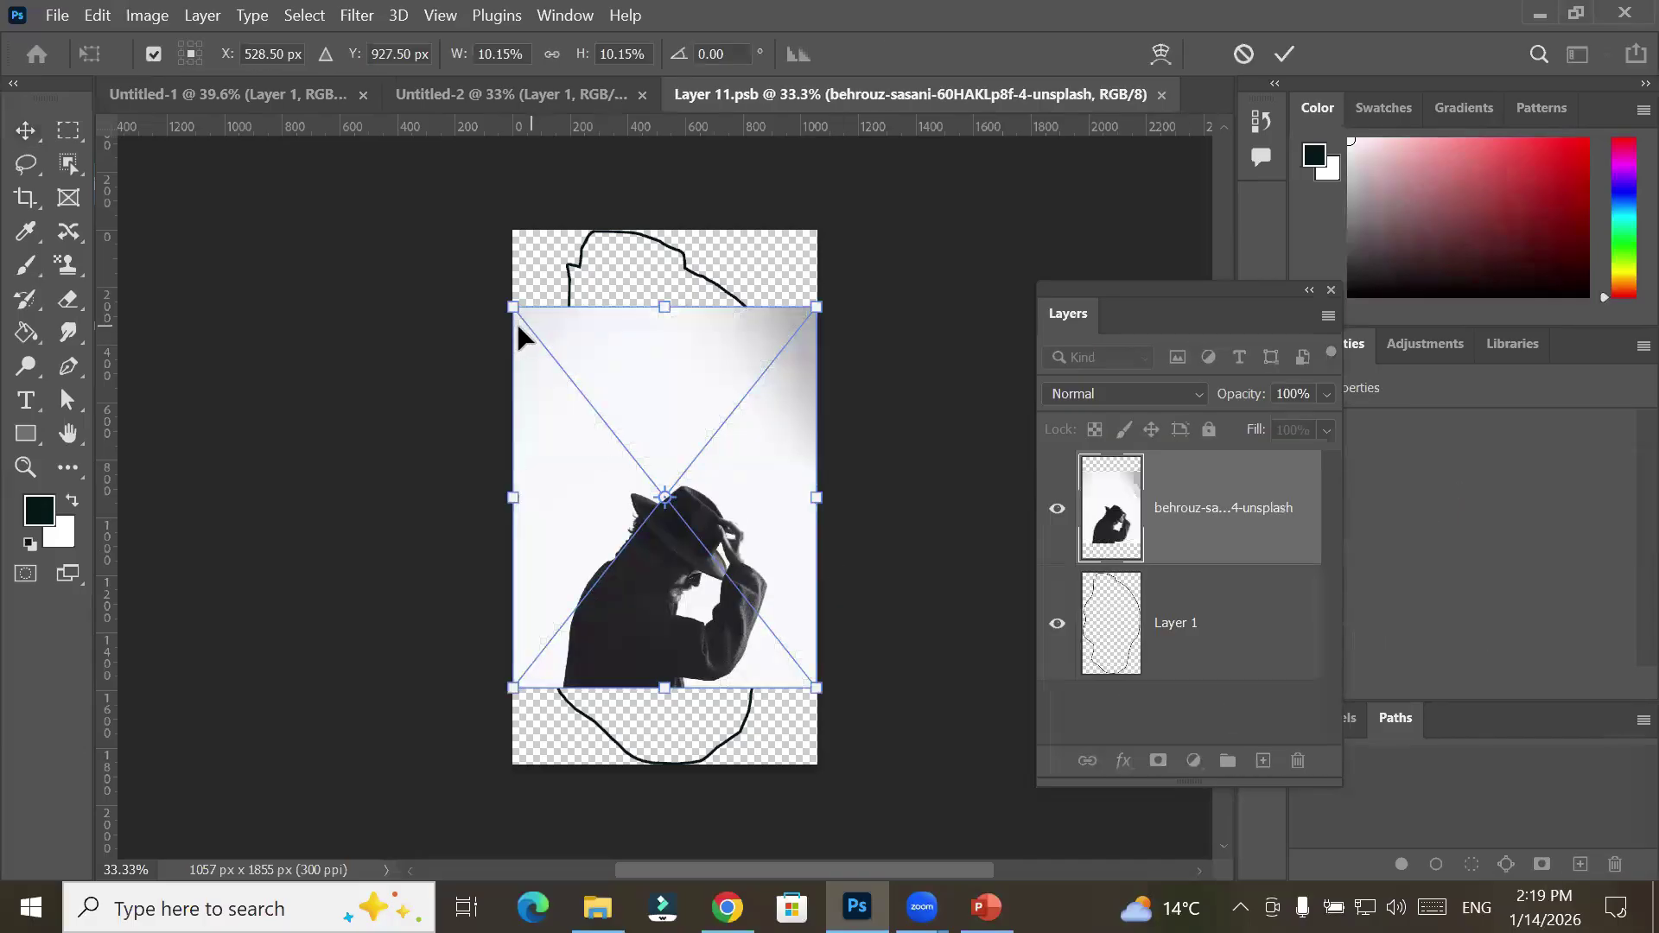
pyautogui.press('Return')
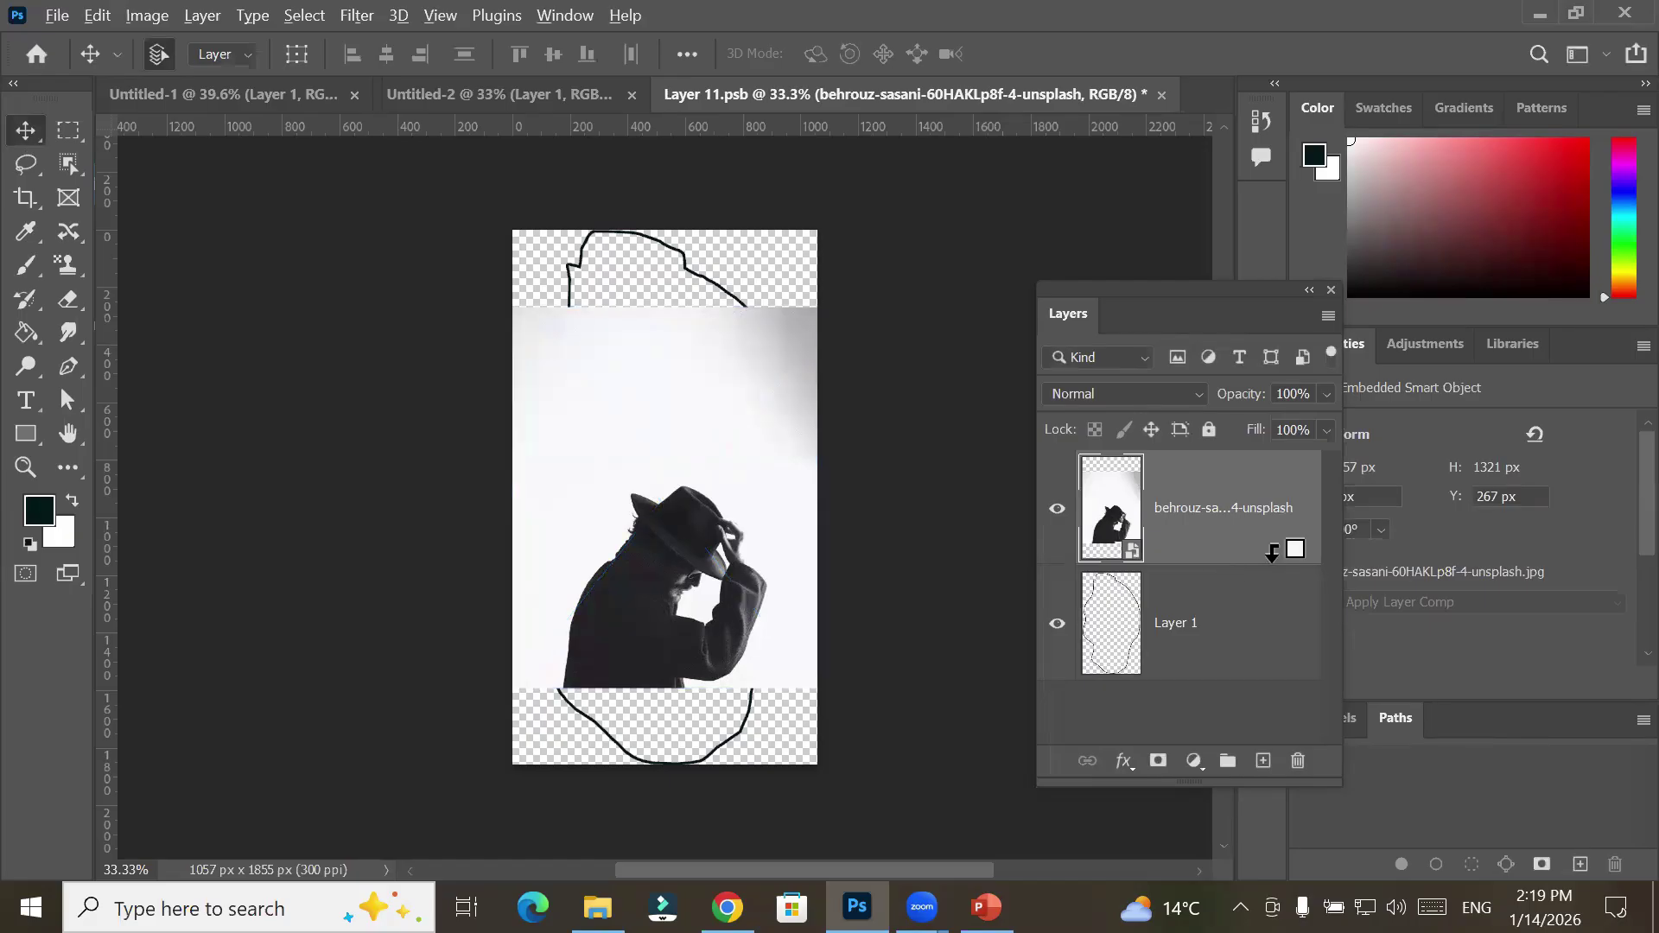
# Try clipping the silhouette photo to Layer 1, release the clipping mask, and delete the photo layer
pyautogui.hotkey('ctrl', 'alt', 'g')
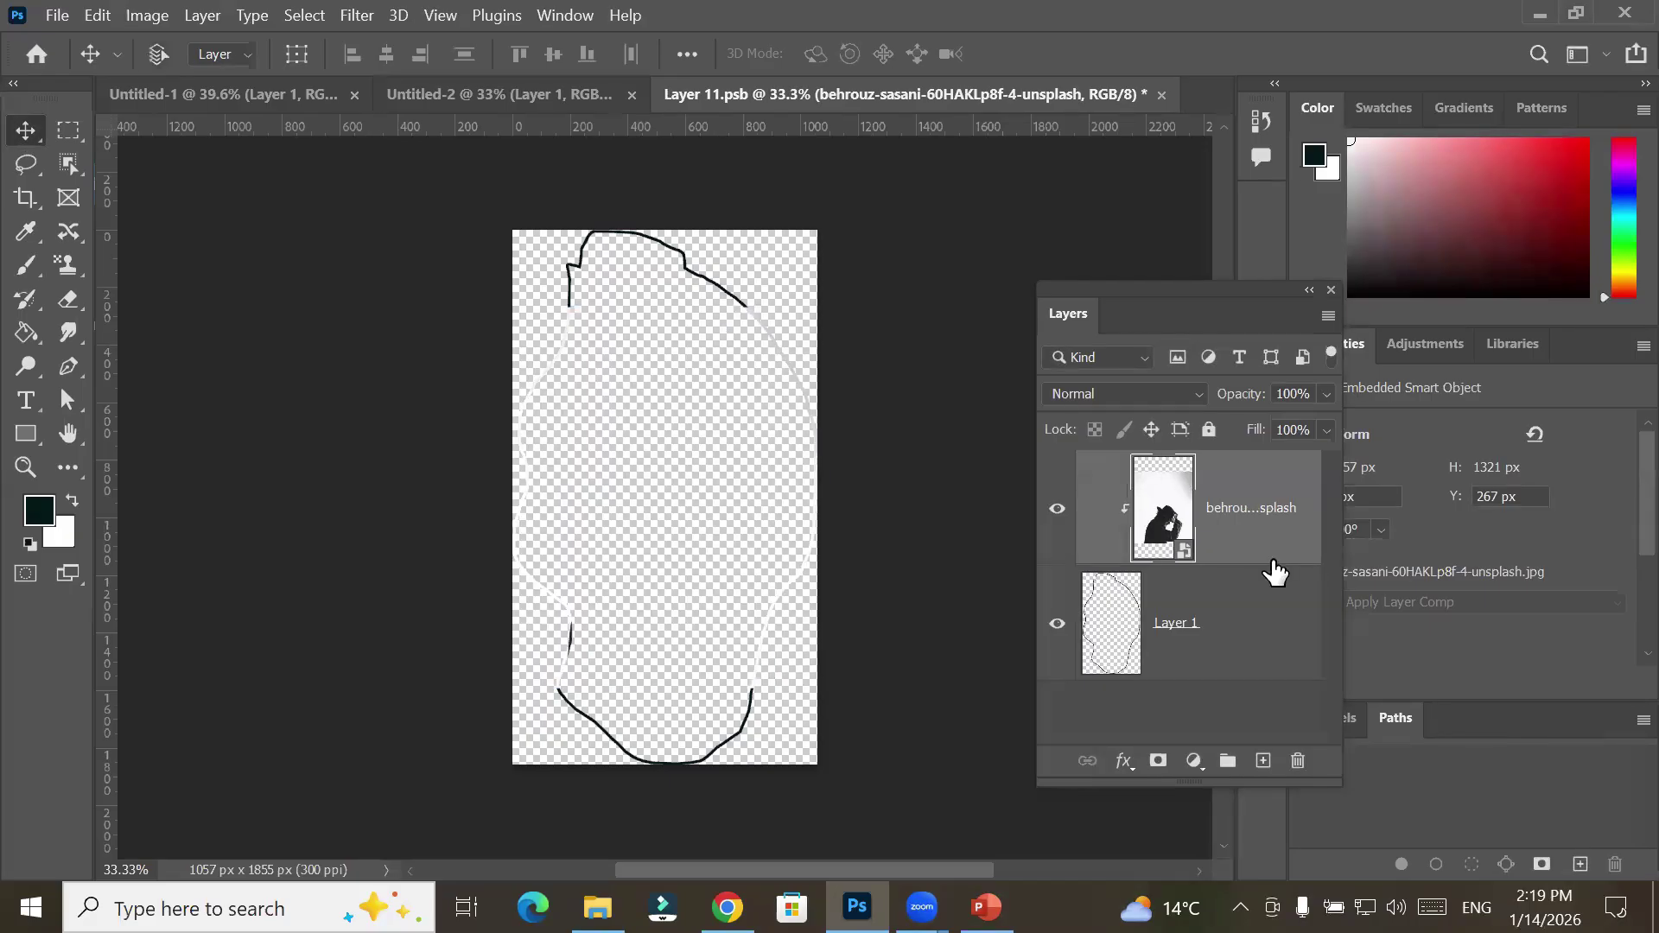
pyautogui.keyDown('alt'); pyautogui.click(1273, 568); pyautogui.keyUp('alt')
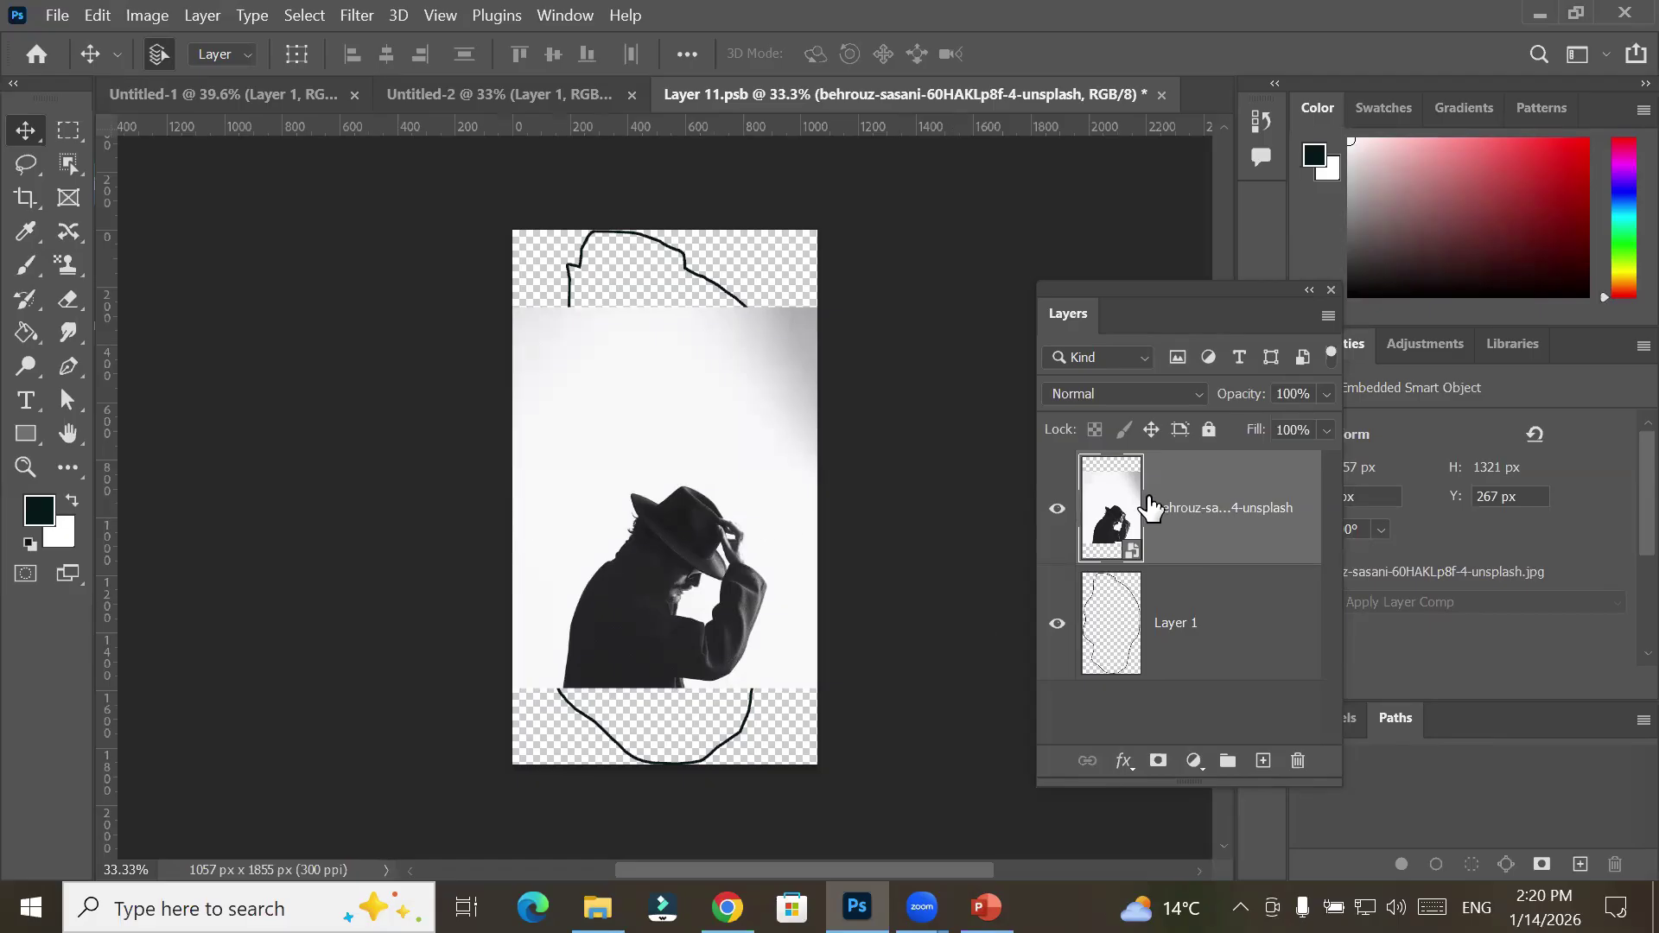
pyautogui.press('Delete')
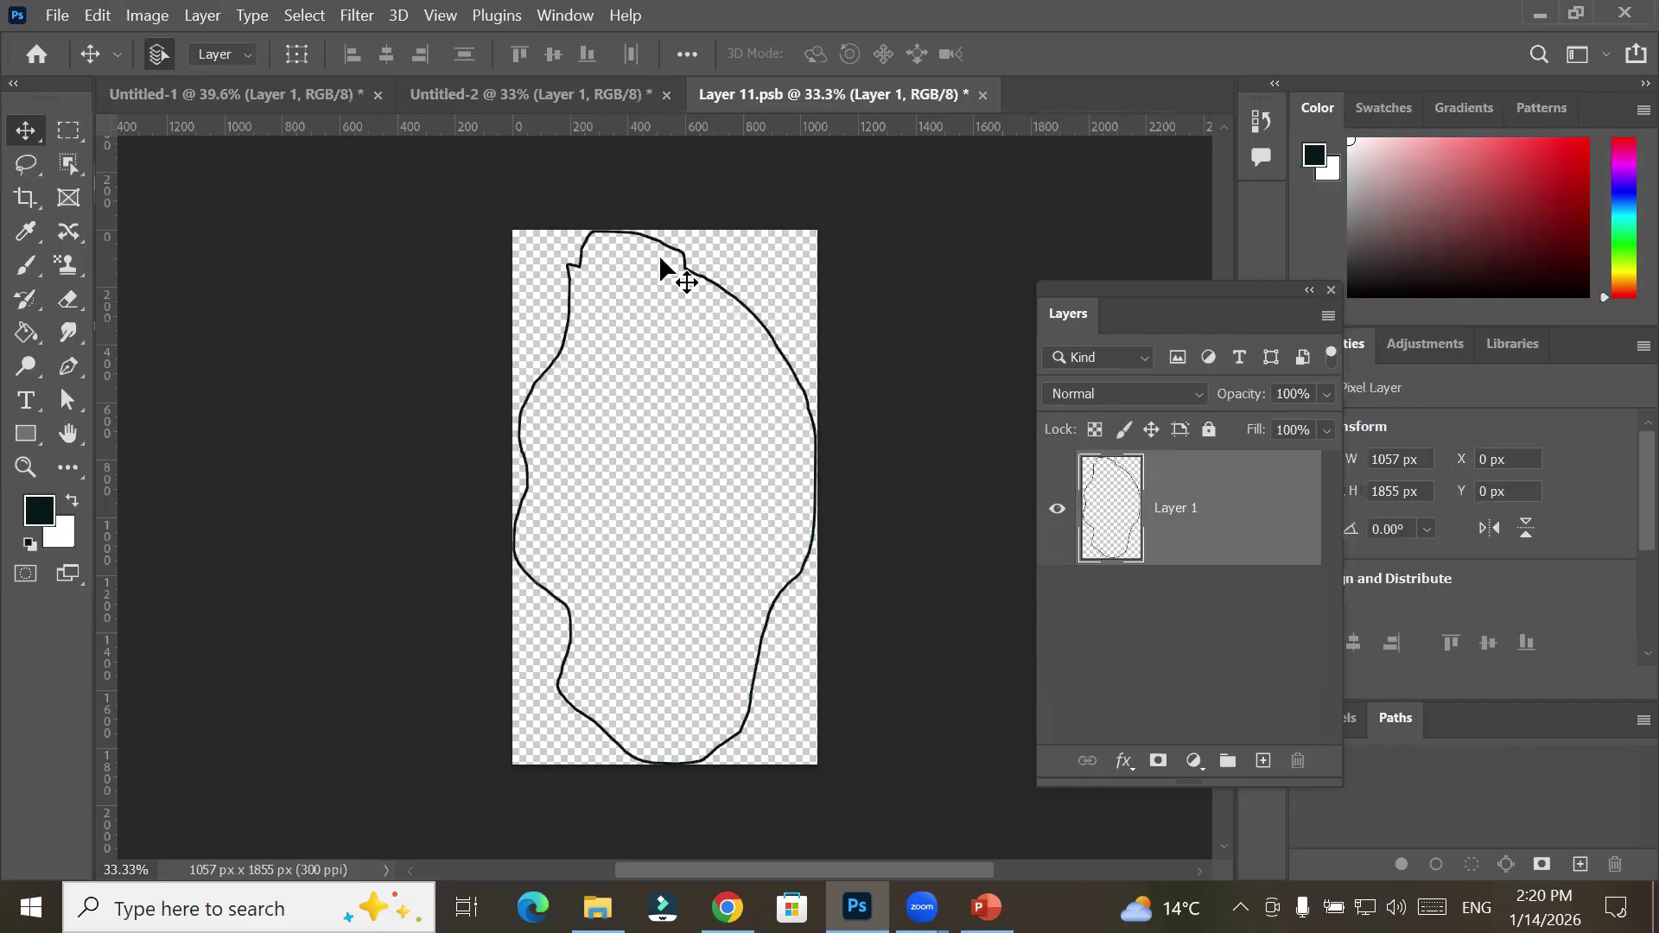
# Place Actor- (4).png from the Transparent PNG folder as an embedded image at its default size above the outline
pyautogui.click(57, 15)
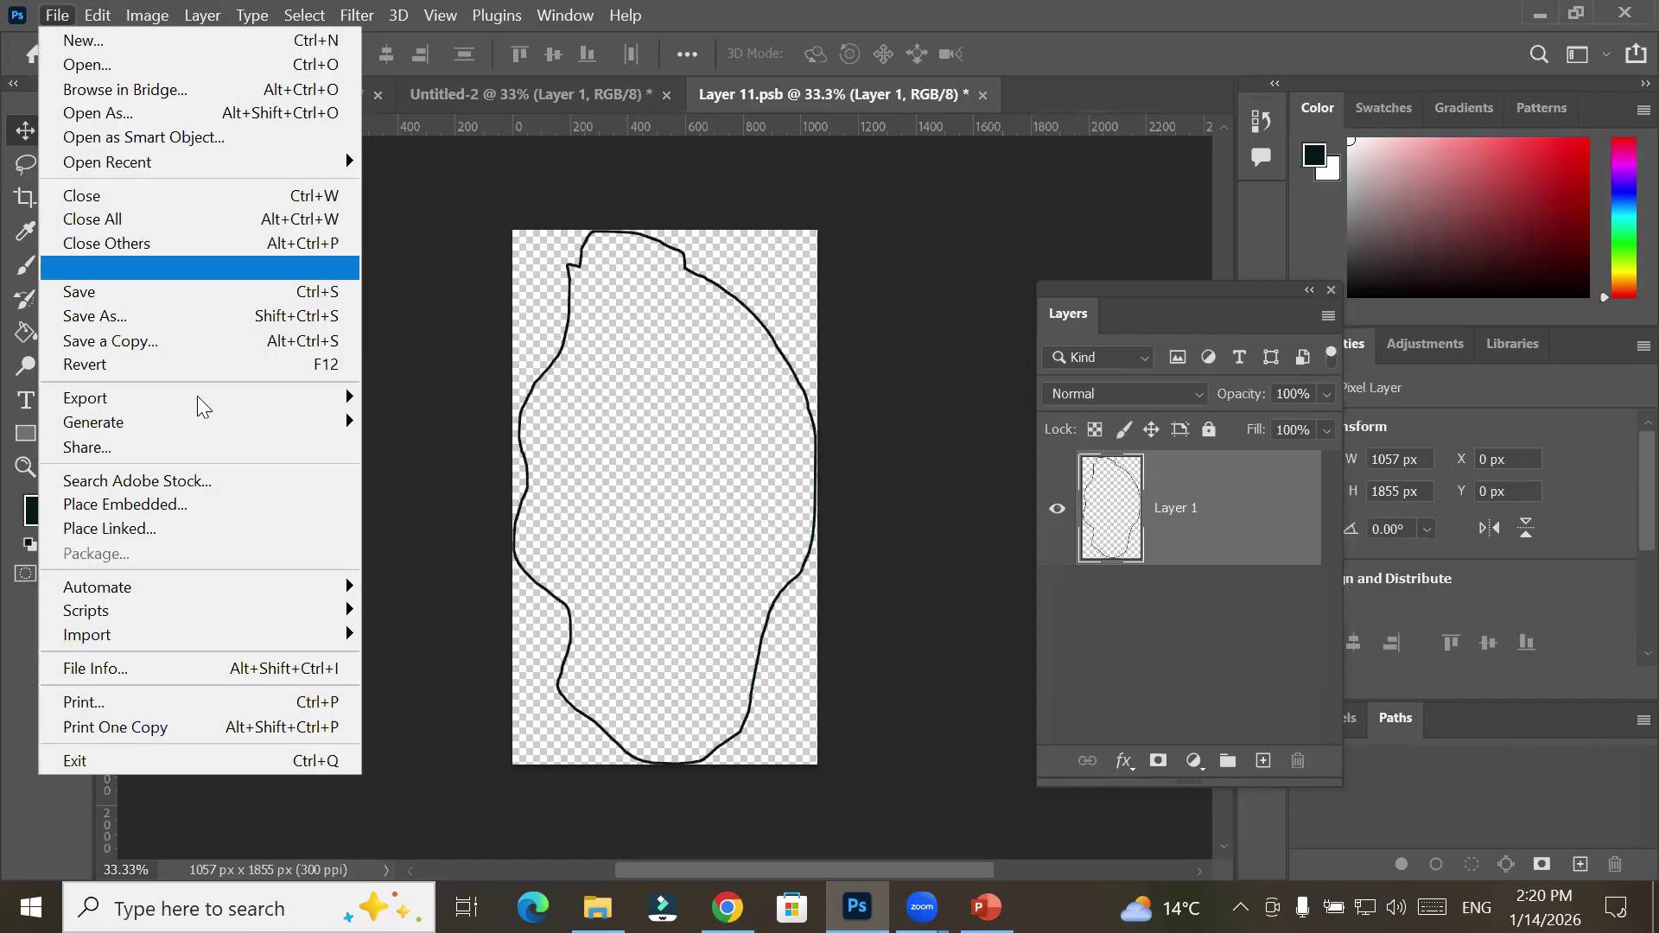
pyautogui.click(312, 504)
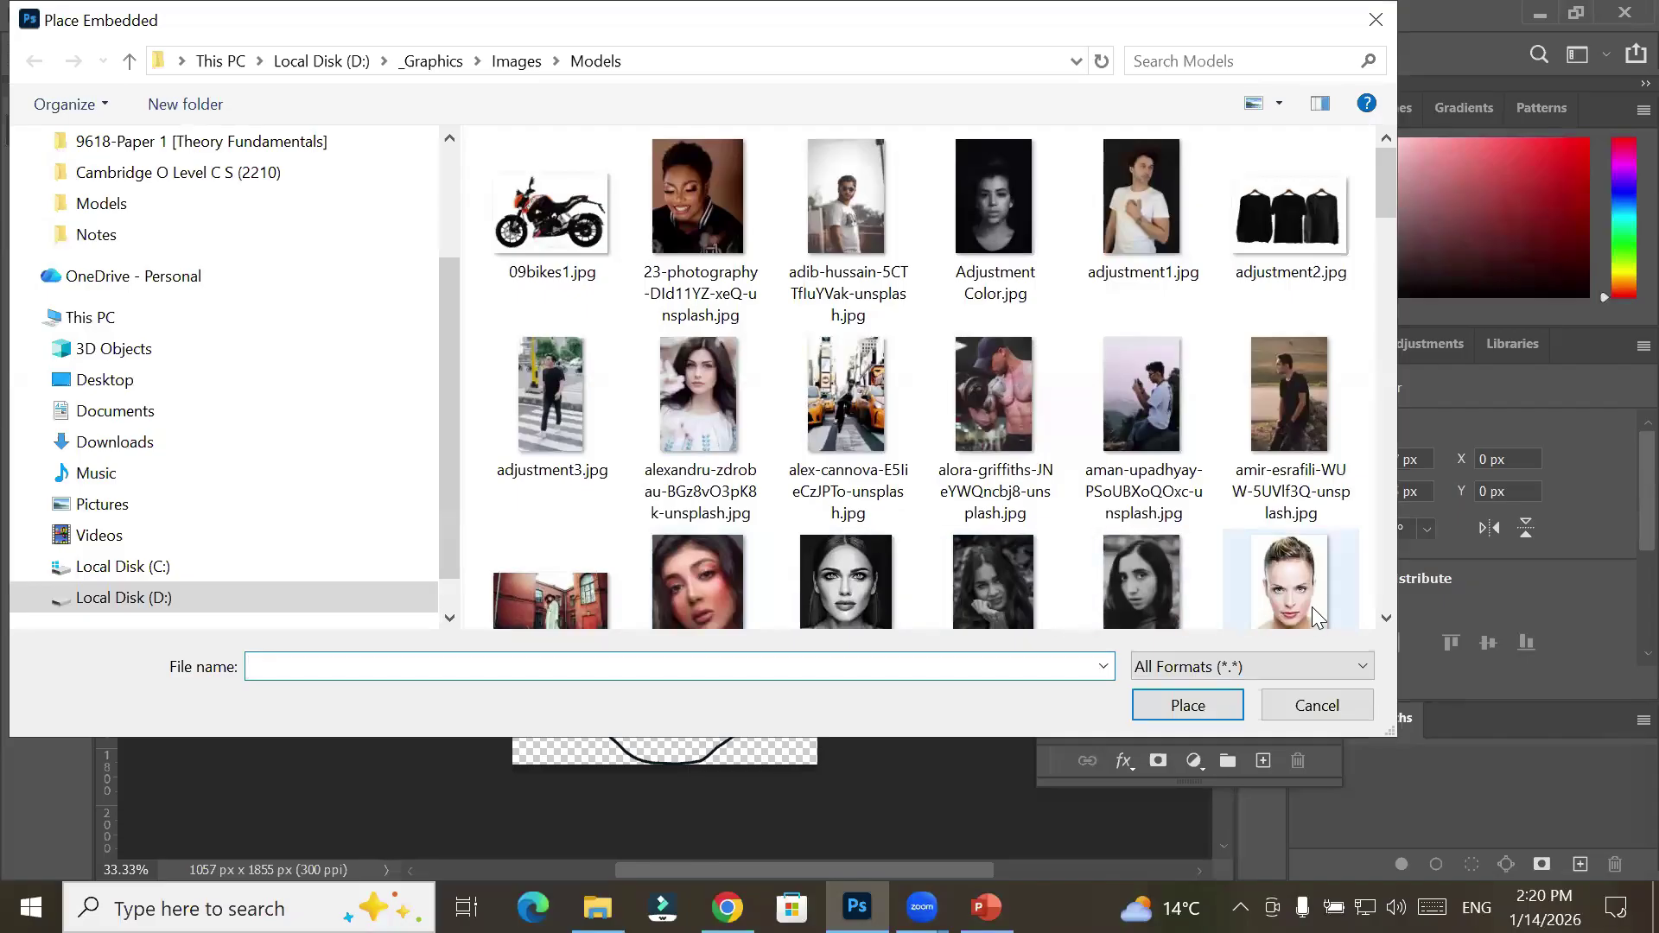
pyautogui.scroll(-5, 544, 392)
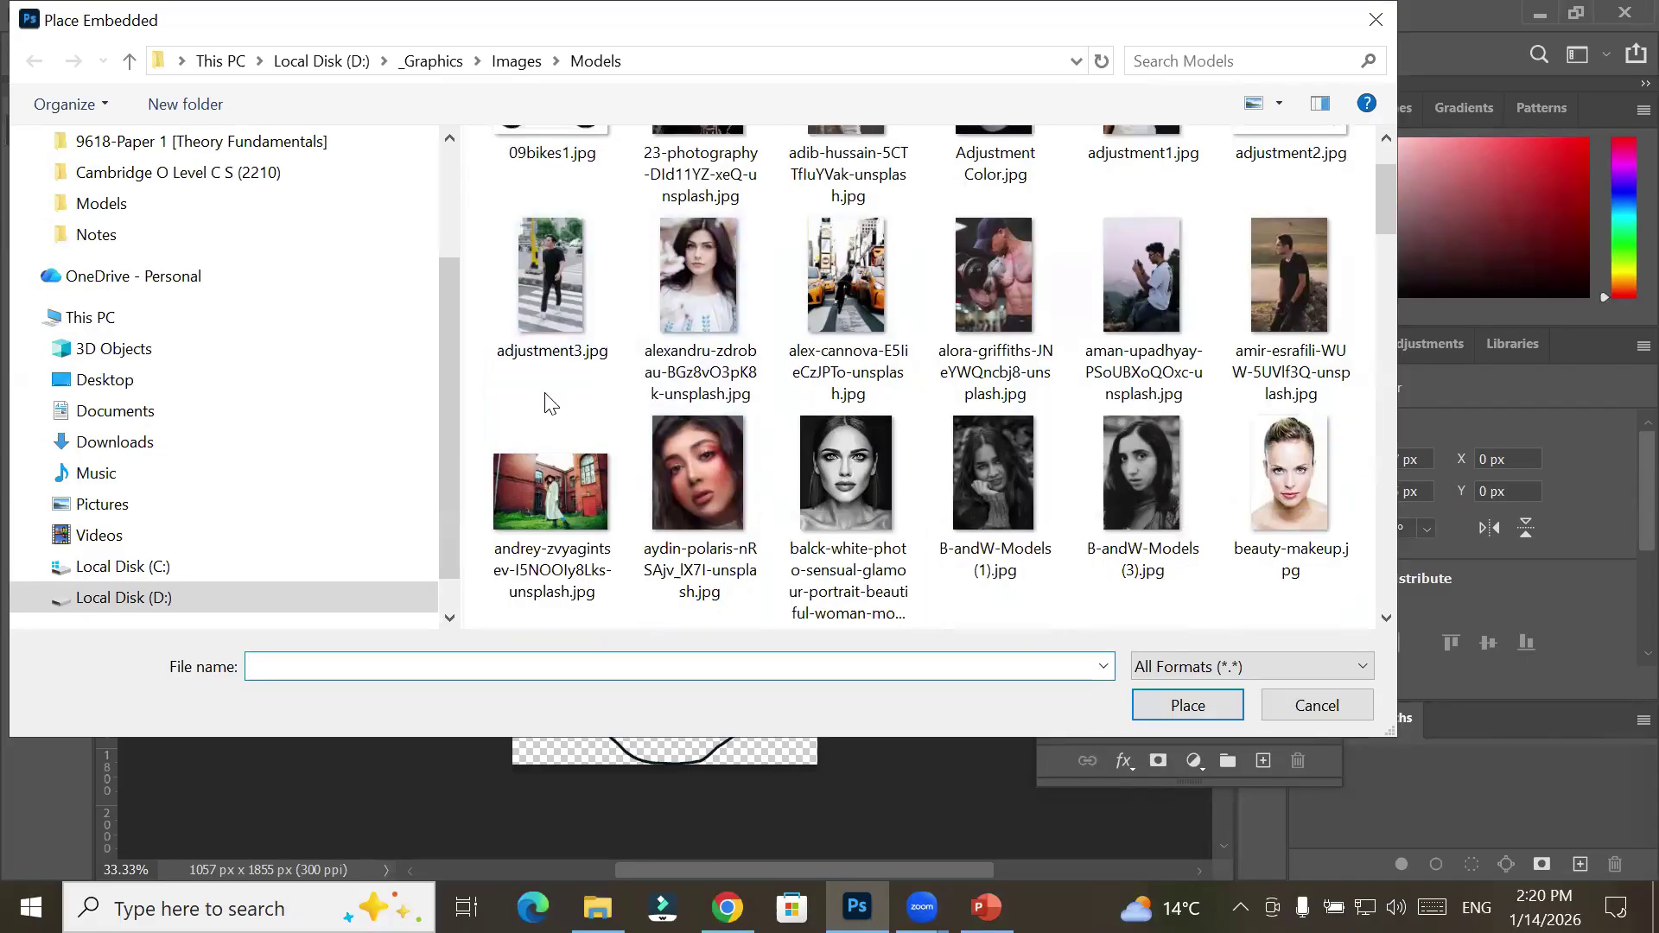
pyautogui.click(519, 61)
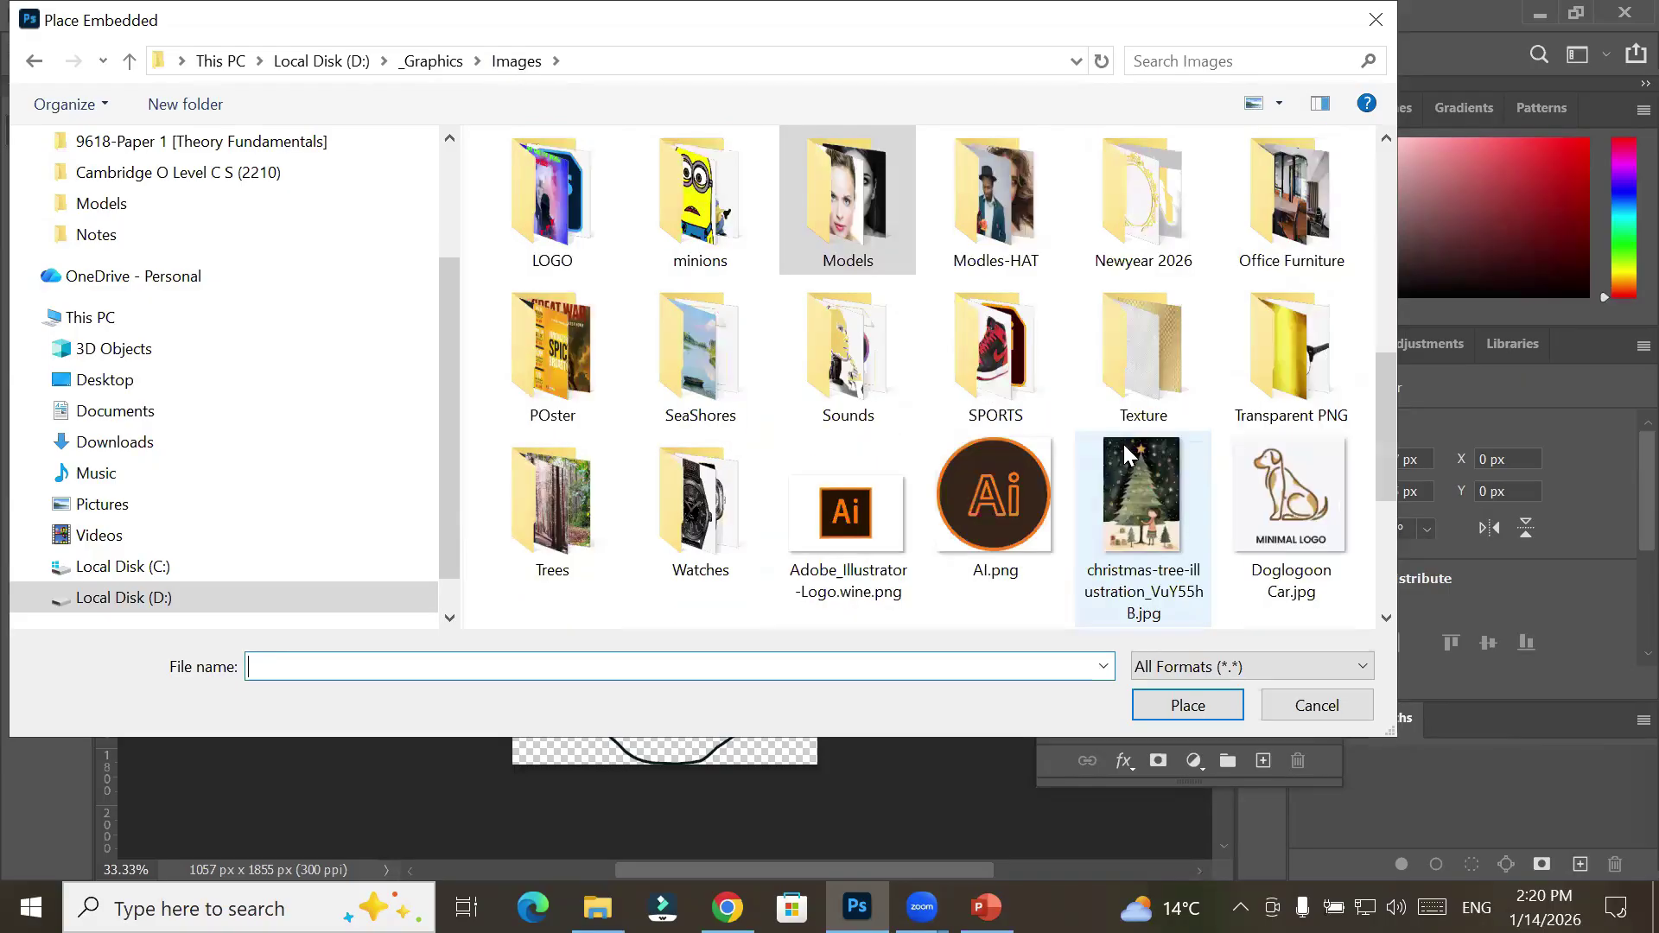
pyautogui.doubleClick(1287, 359)
pyautogui.click(572, 396)
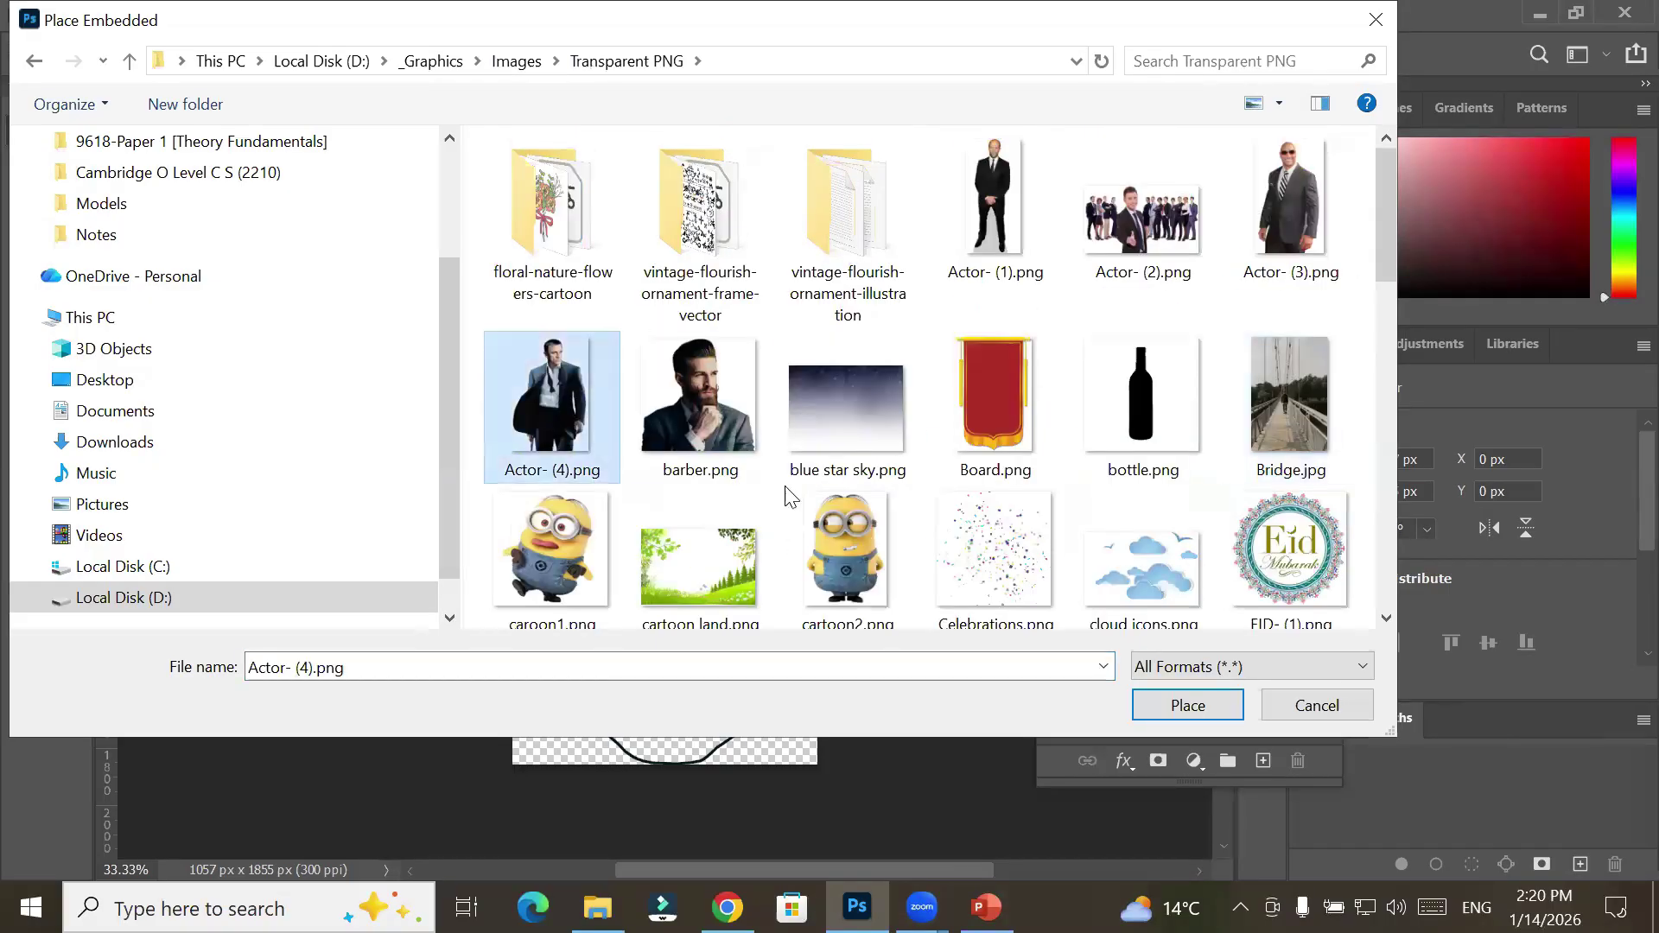
pyautogui.click(1190, 721)
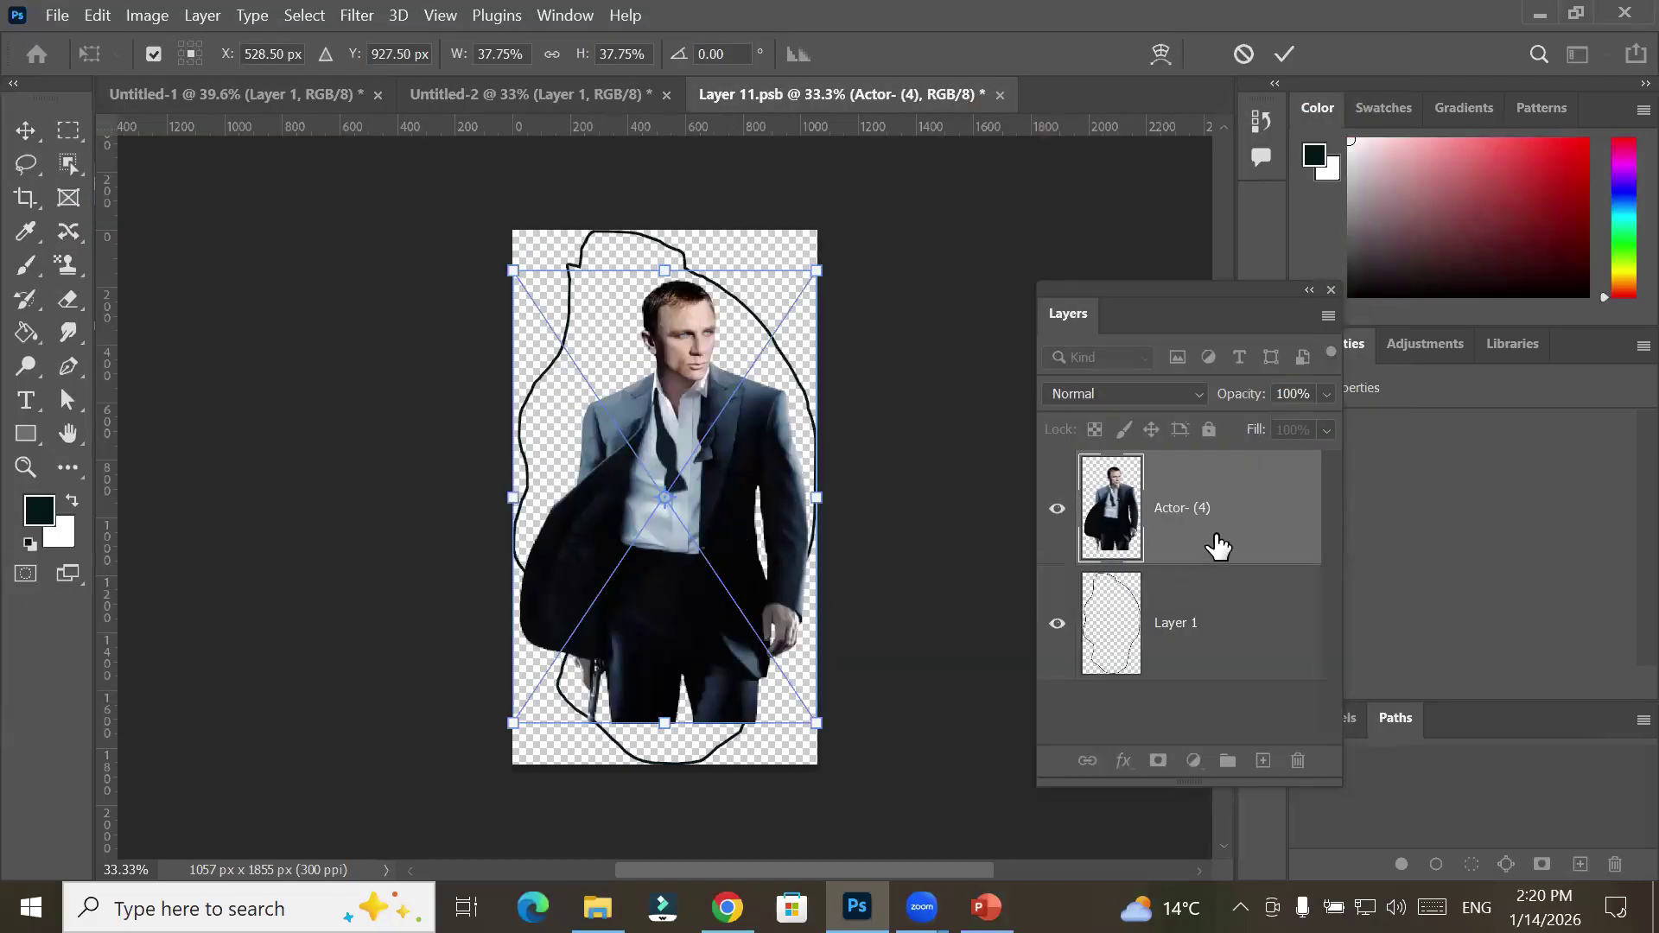
pyautogui.click(1285, 54)
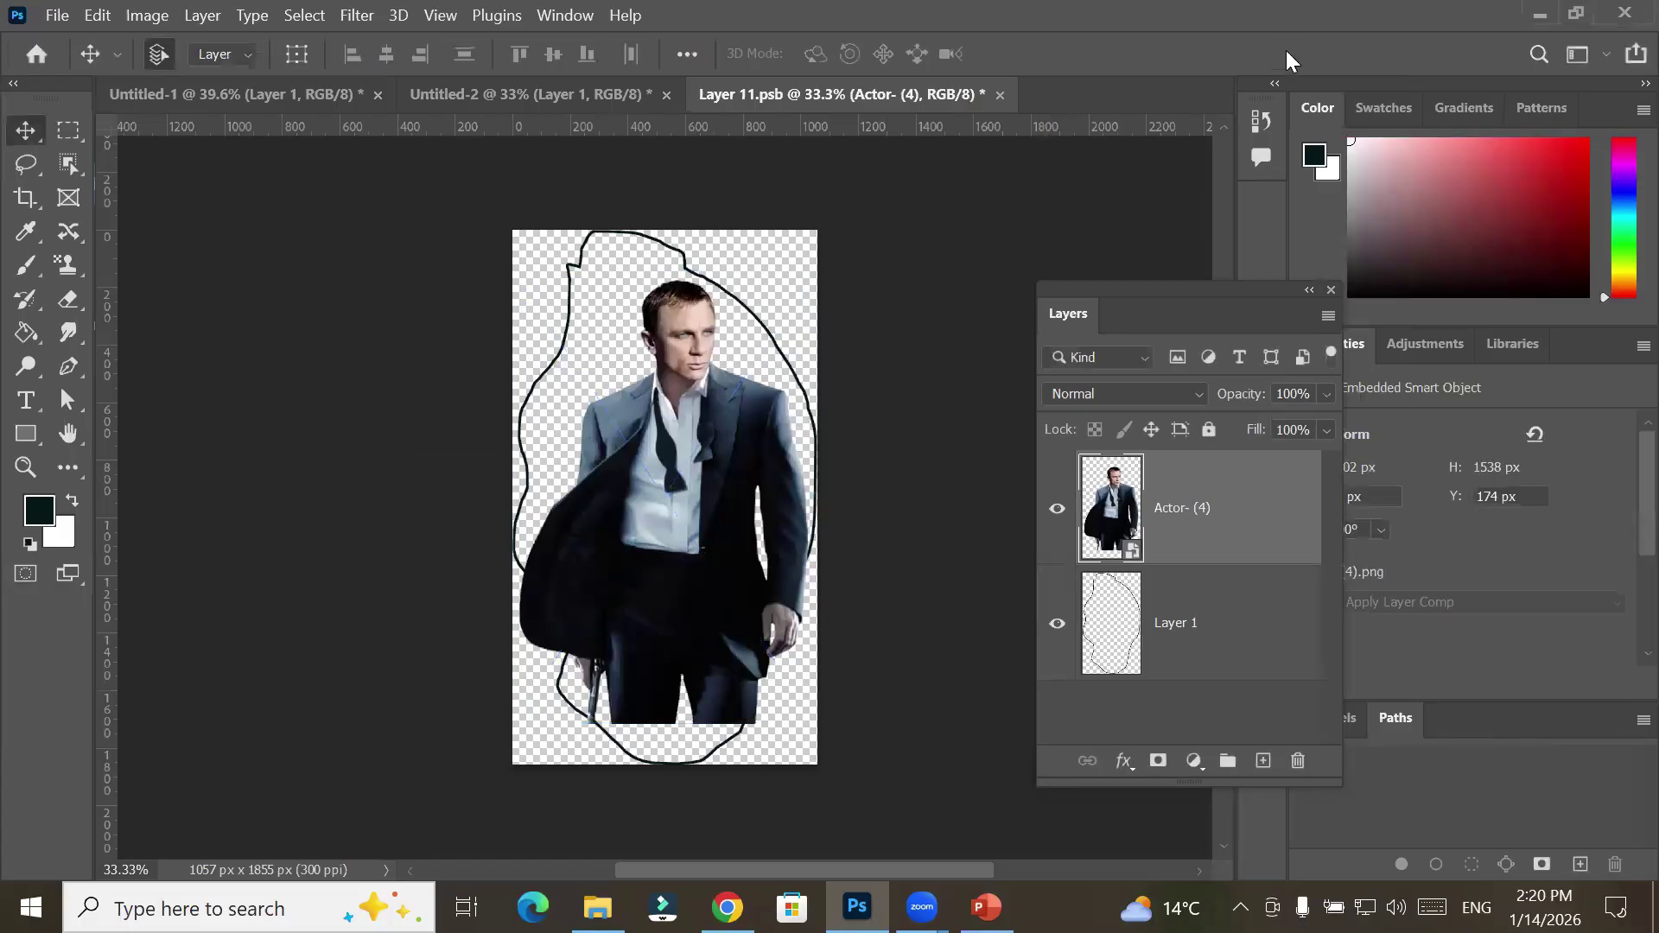
# Close Layer 11.psb with its changes saved and view the updated outlines in the Untitled-2 document
pyautogui.click(1000, 94)
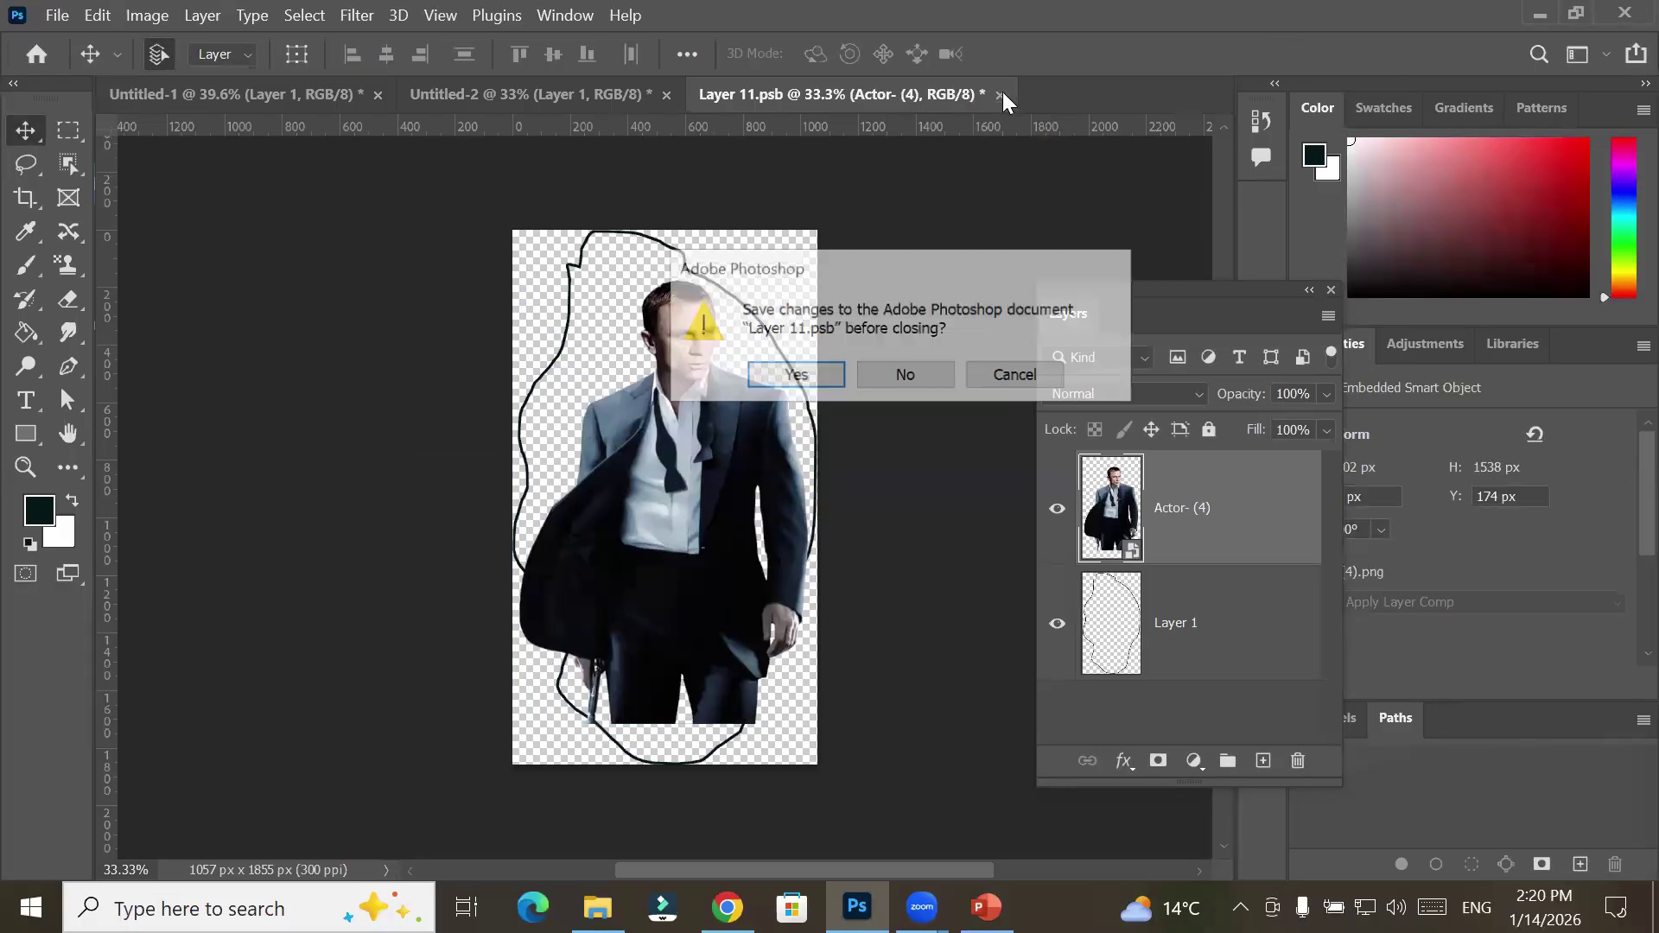
pyautogui.click(768, 374)
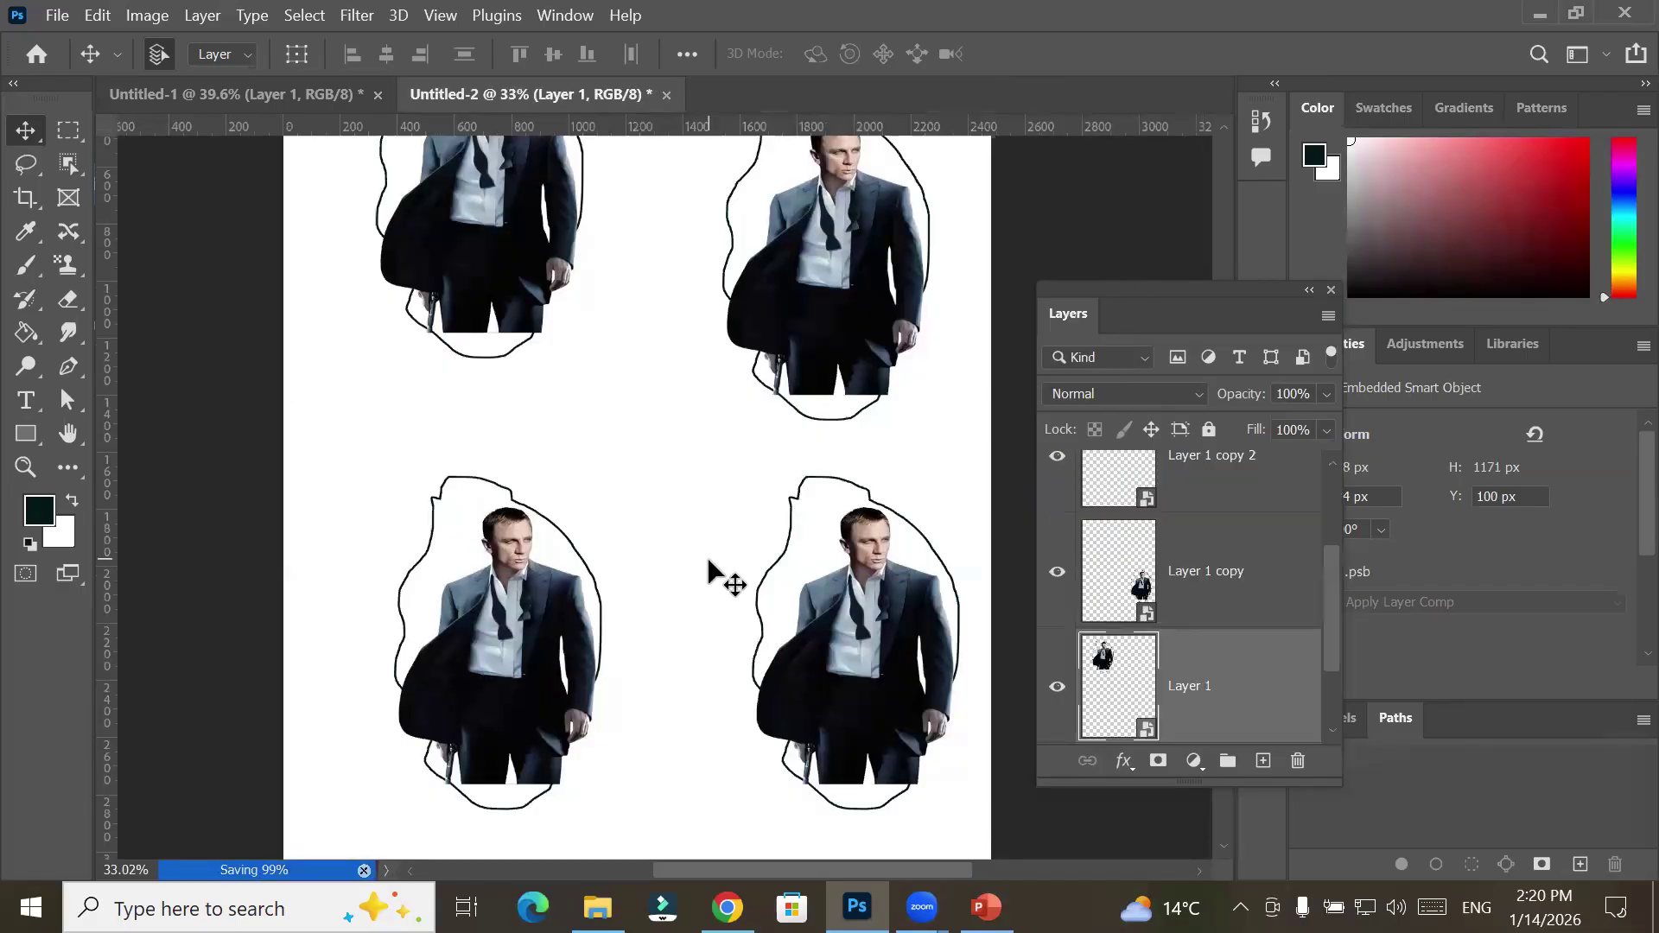
pyautogui.scroll(-2, 709, 561)
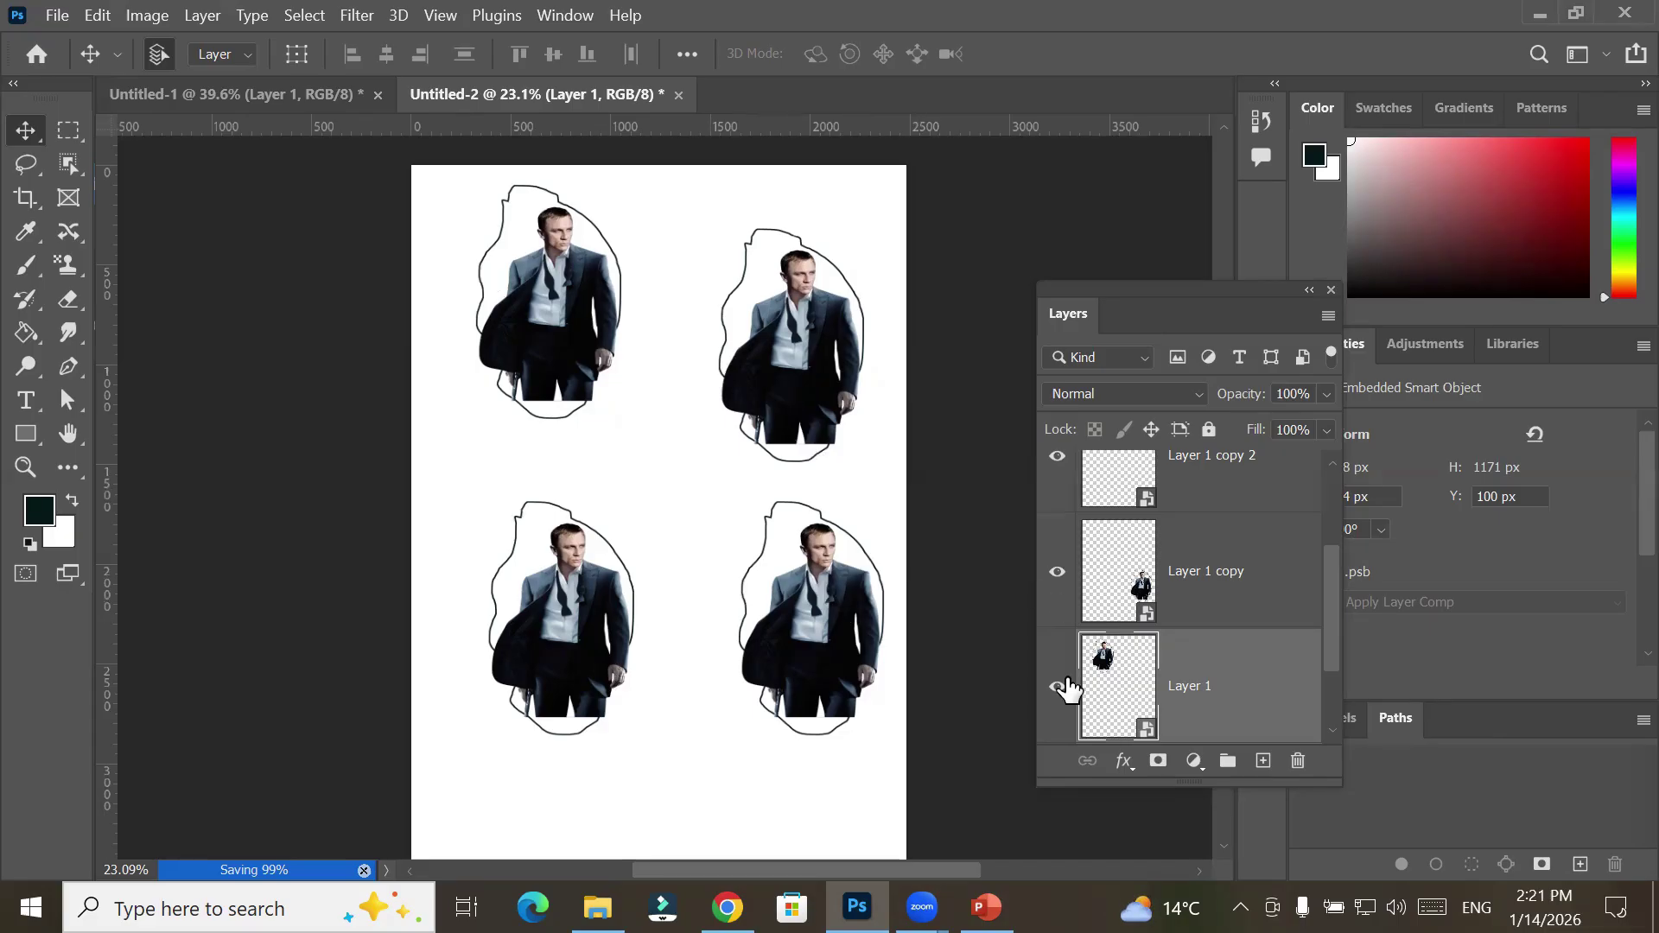
# Reopen the Layer 1 smart object's contents and move the Actor- (4) image up and left to about Y 78 px
pyautogui.doubleClick(1121, 691)
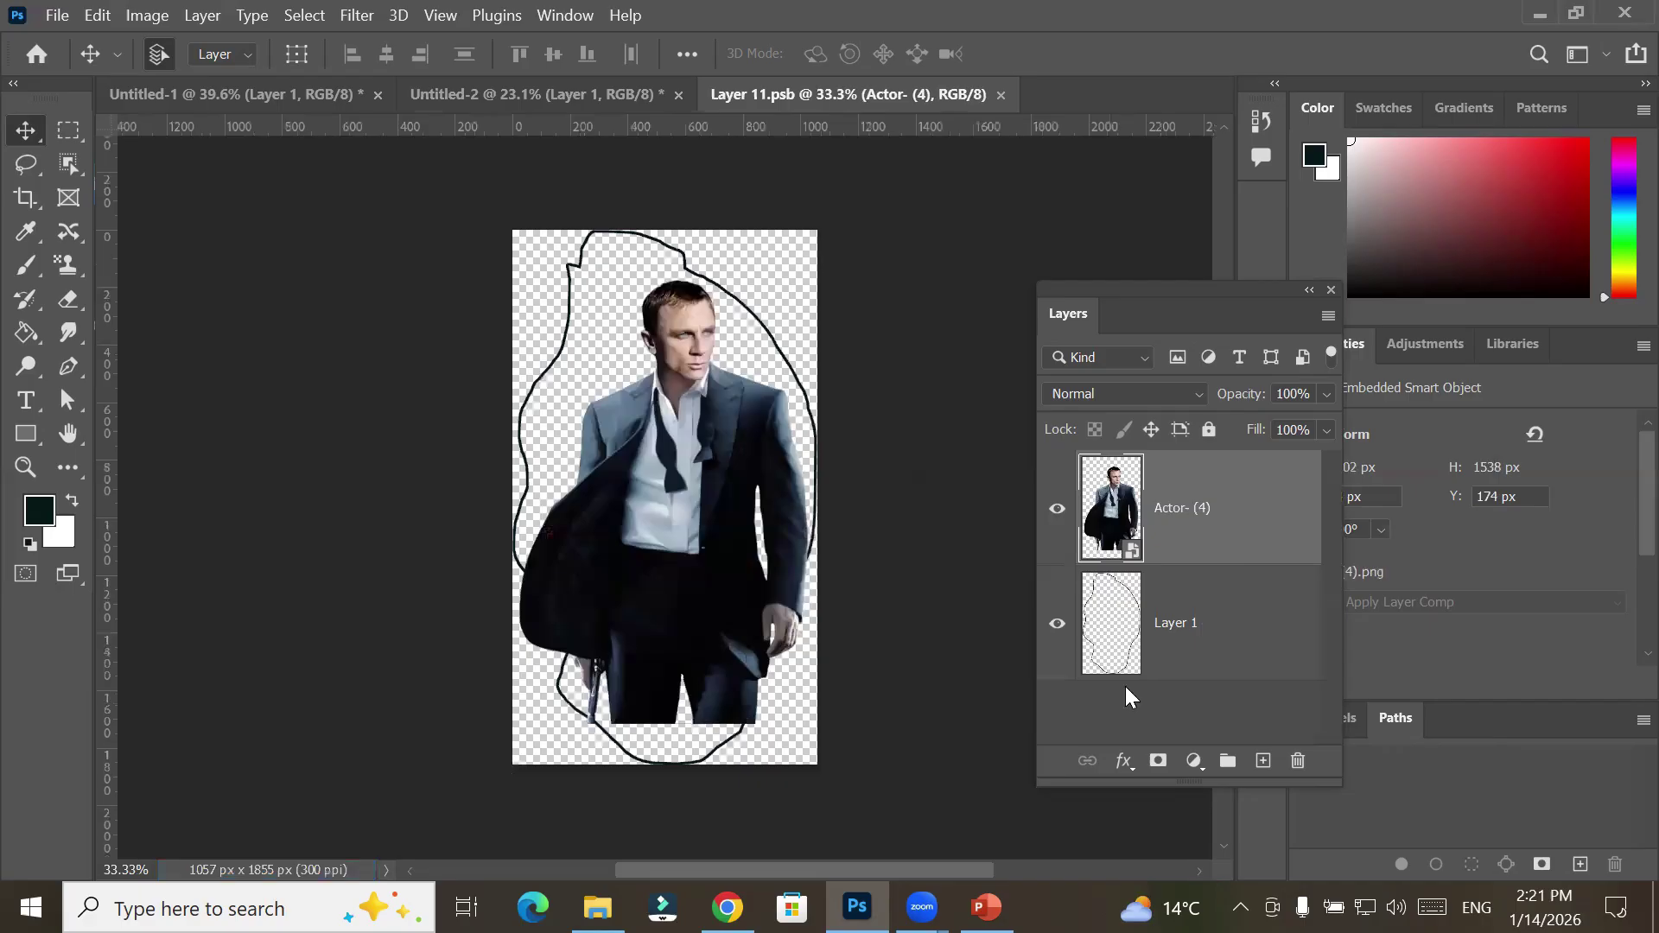
pyautogui.moveTo(700, 504); pyautogui.dragTo(652, 478)
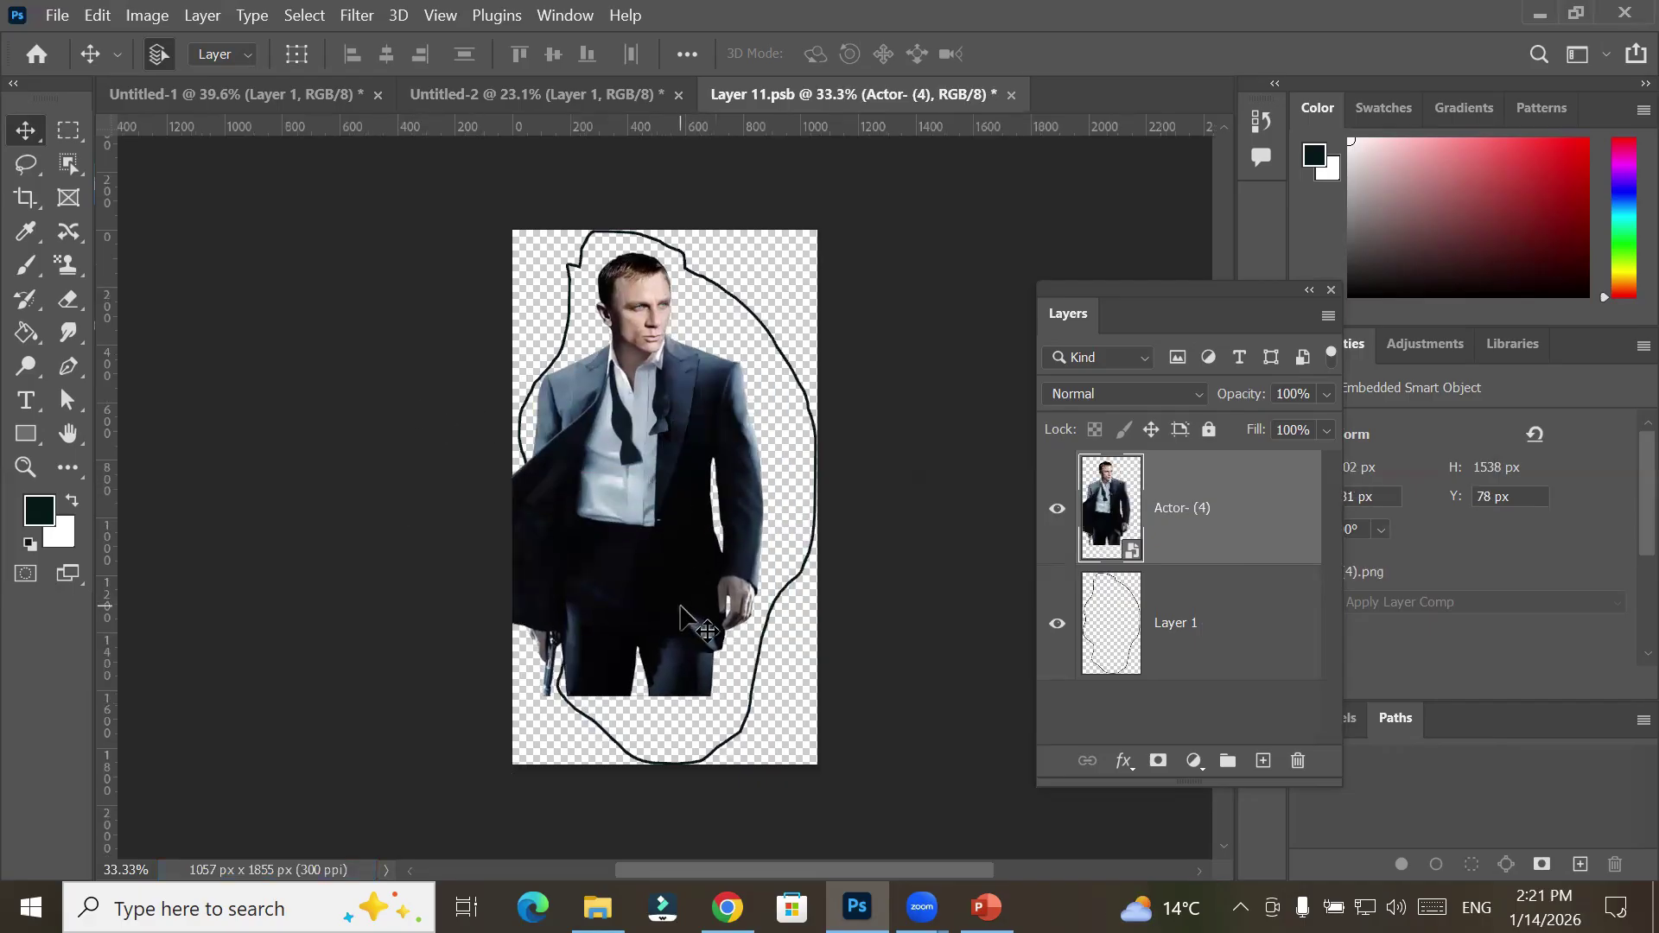
# Place cartoon land.png from the Transparent PNG folder as an embedded image above the Actor- (4) layer
pyautogui.click(57, 15)
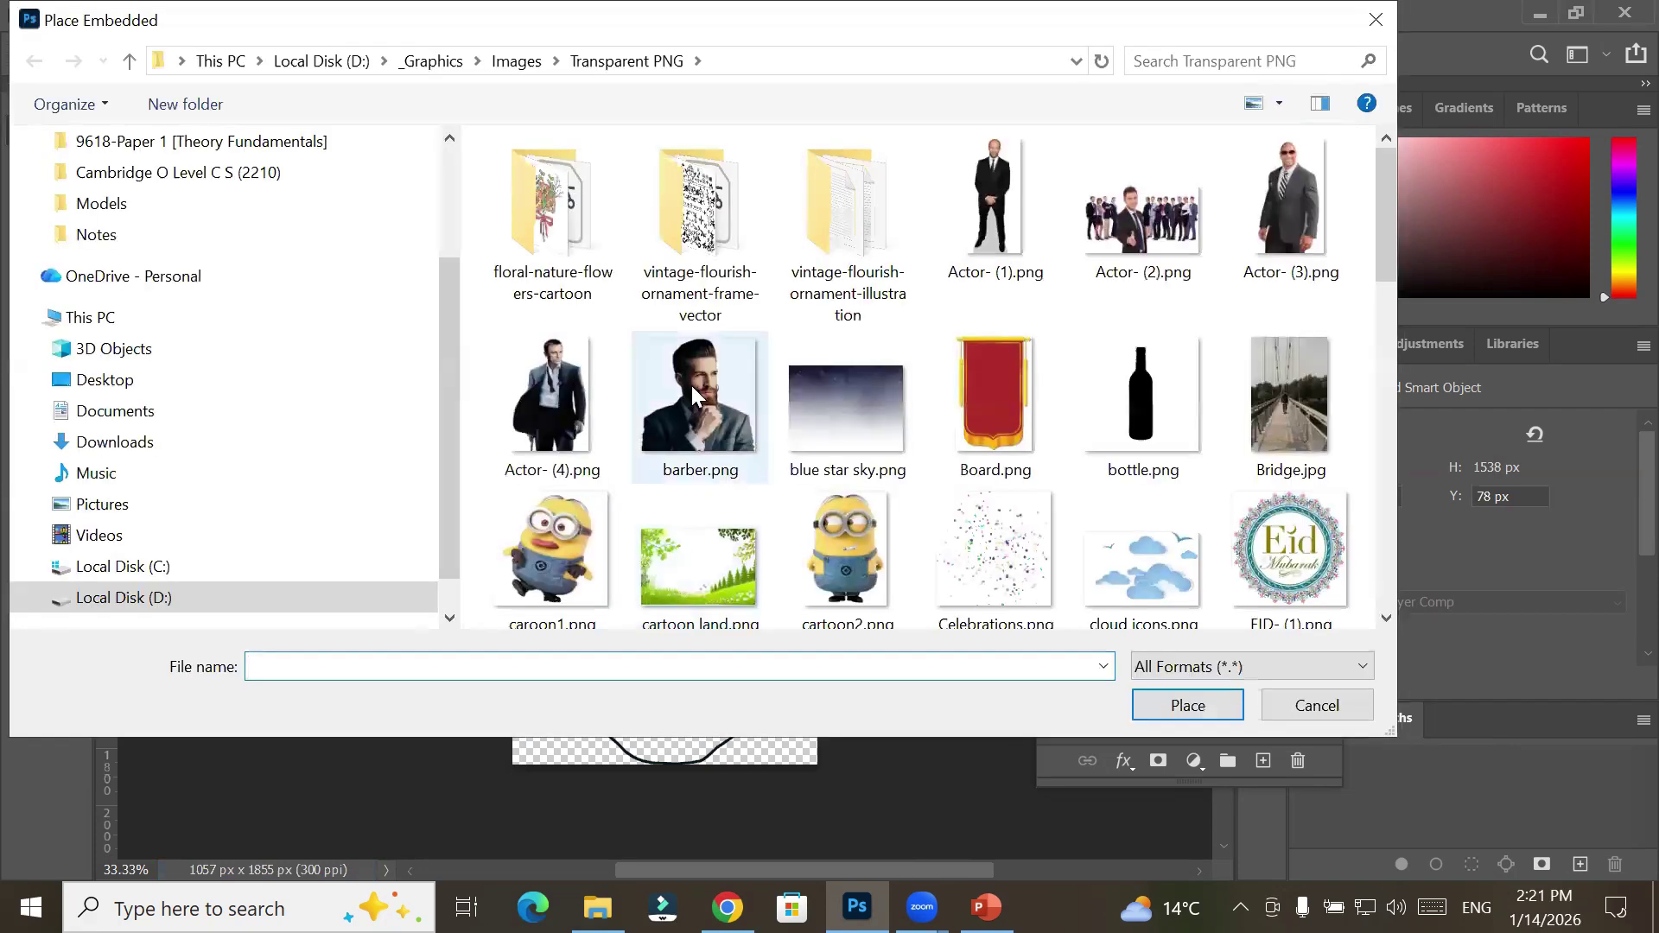
pyautogui.click(681, 384)
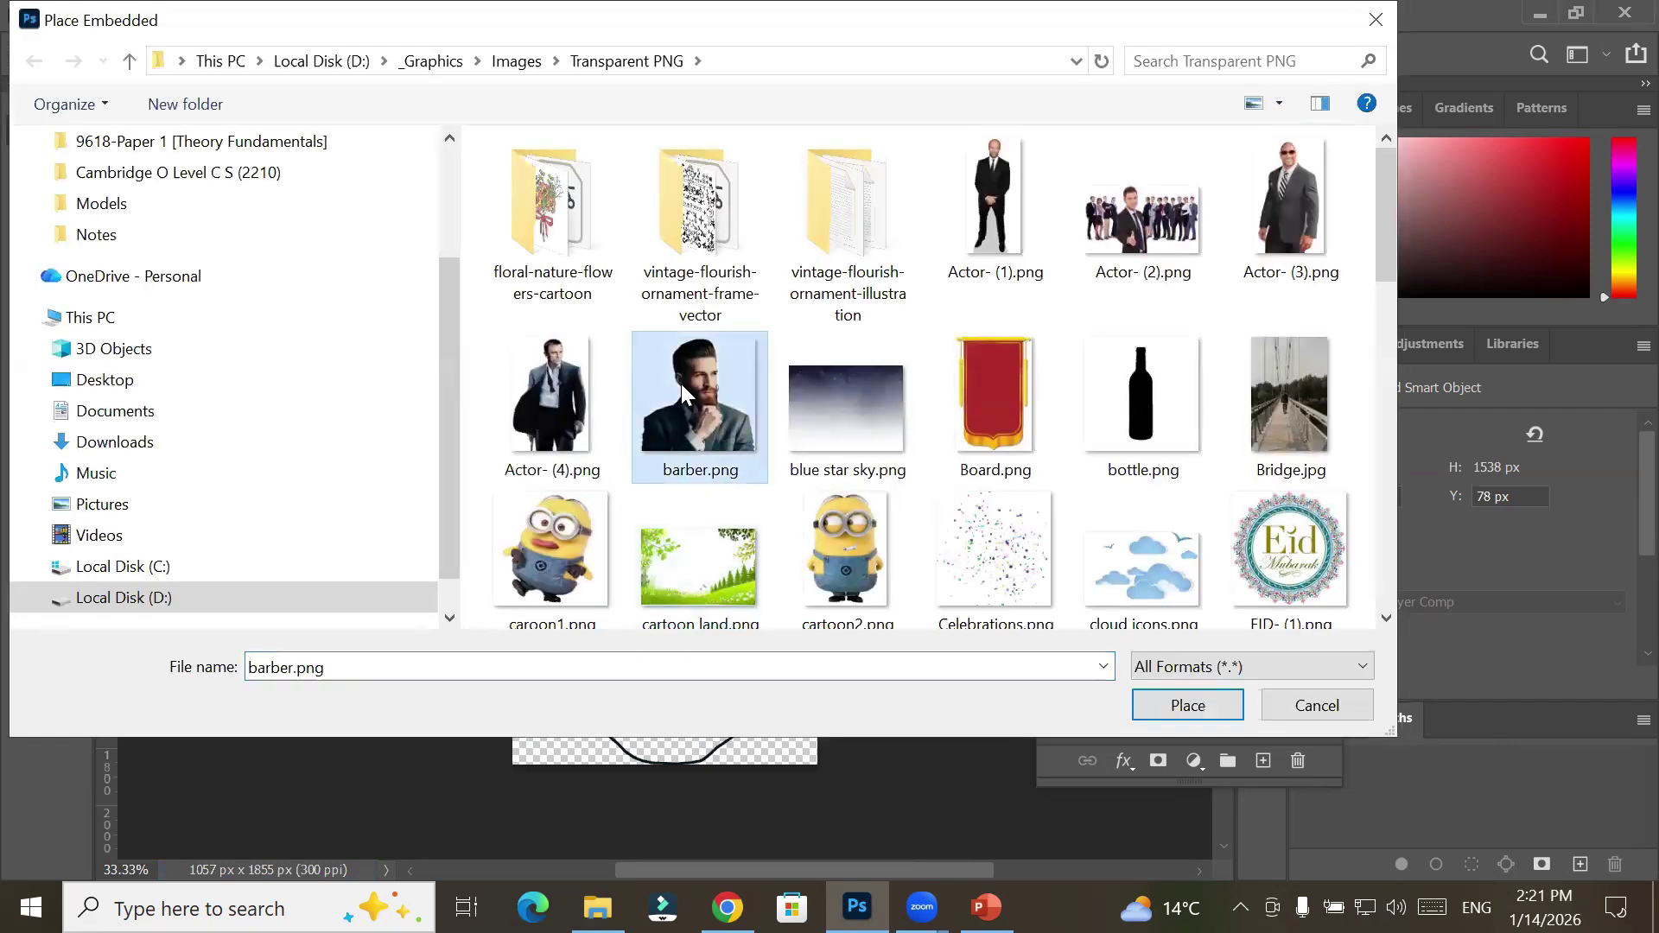
pyautogui.scroll(-3, 836, 385)
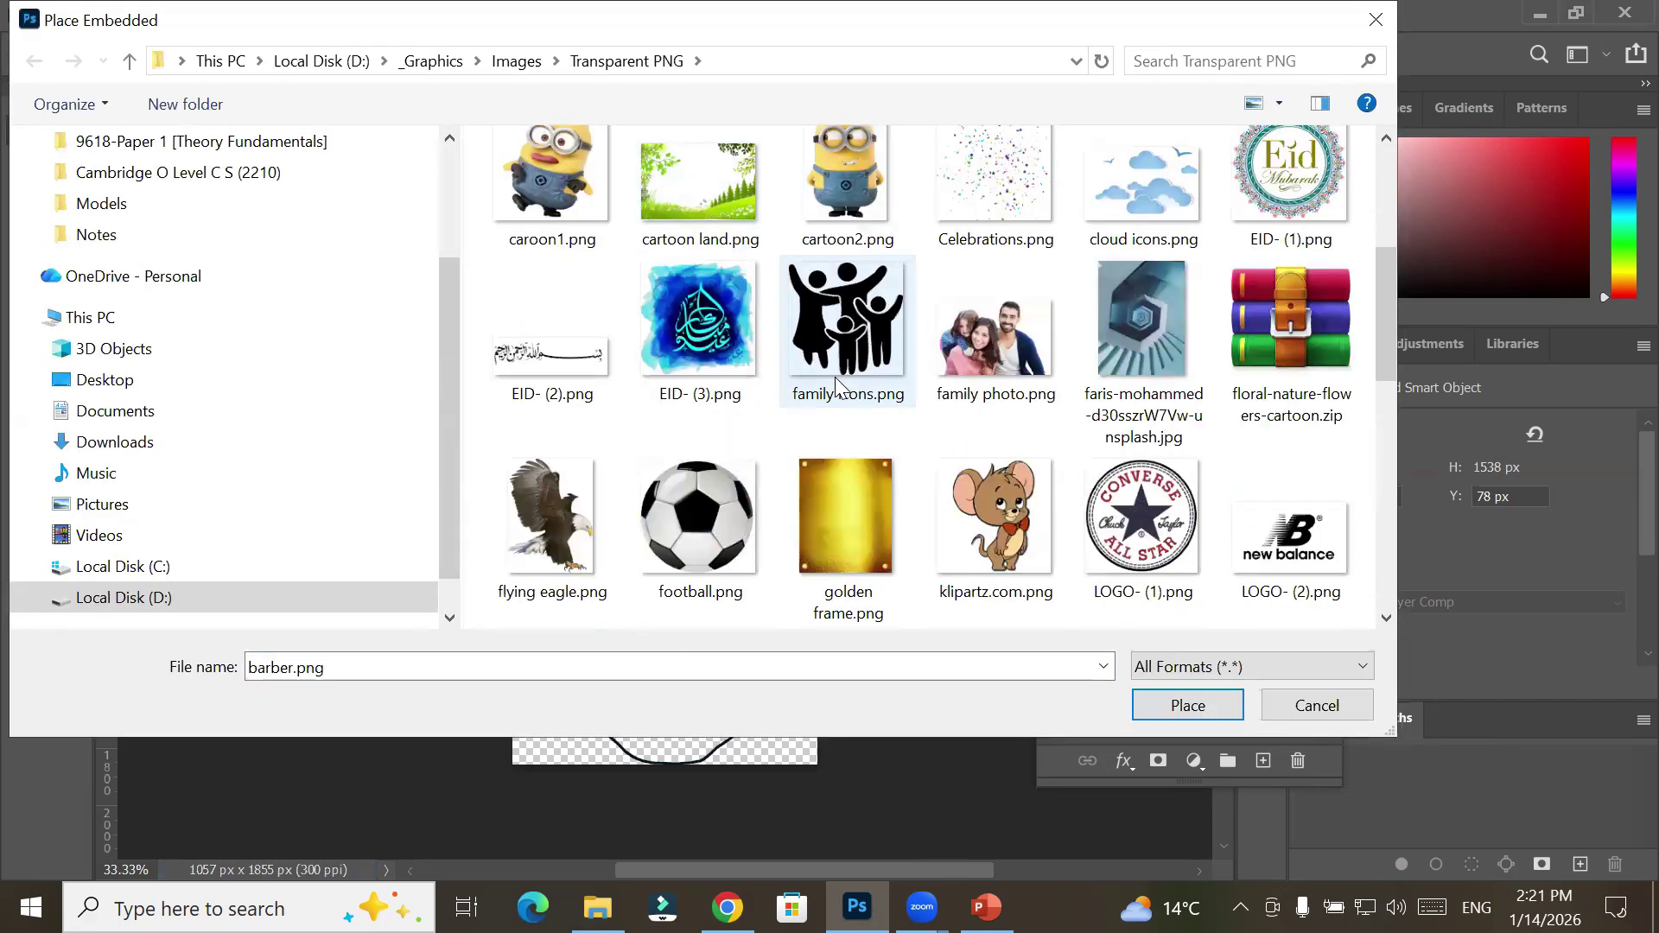
pyautogui.scroll(1, 835, 385)
pyautogui.click(719, 231)
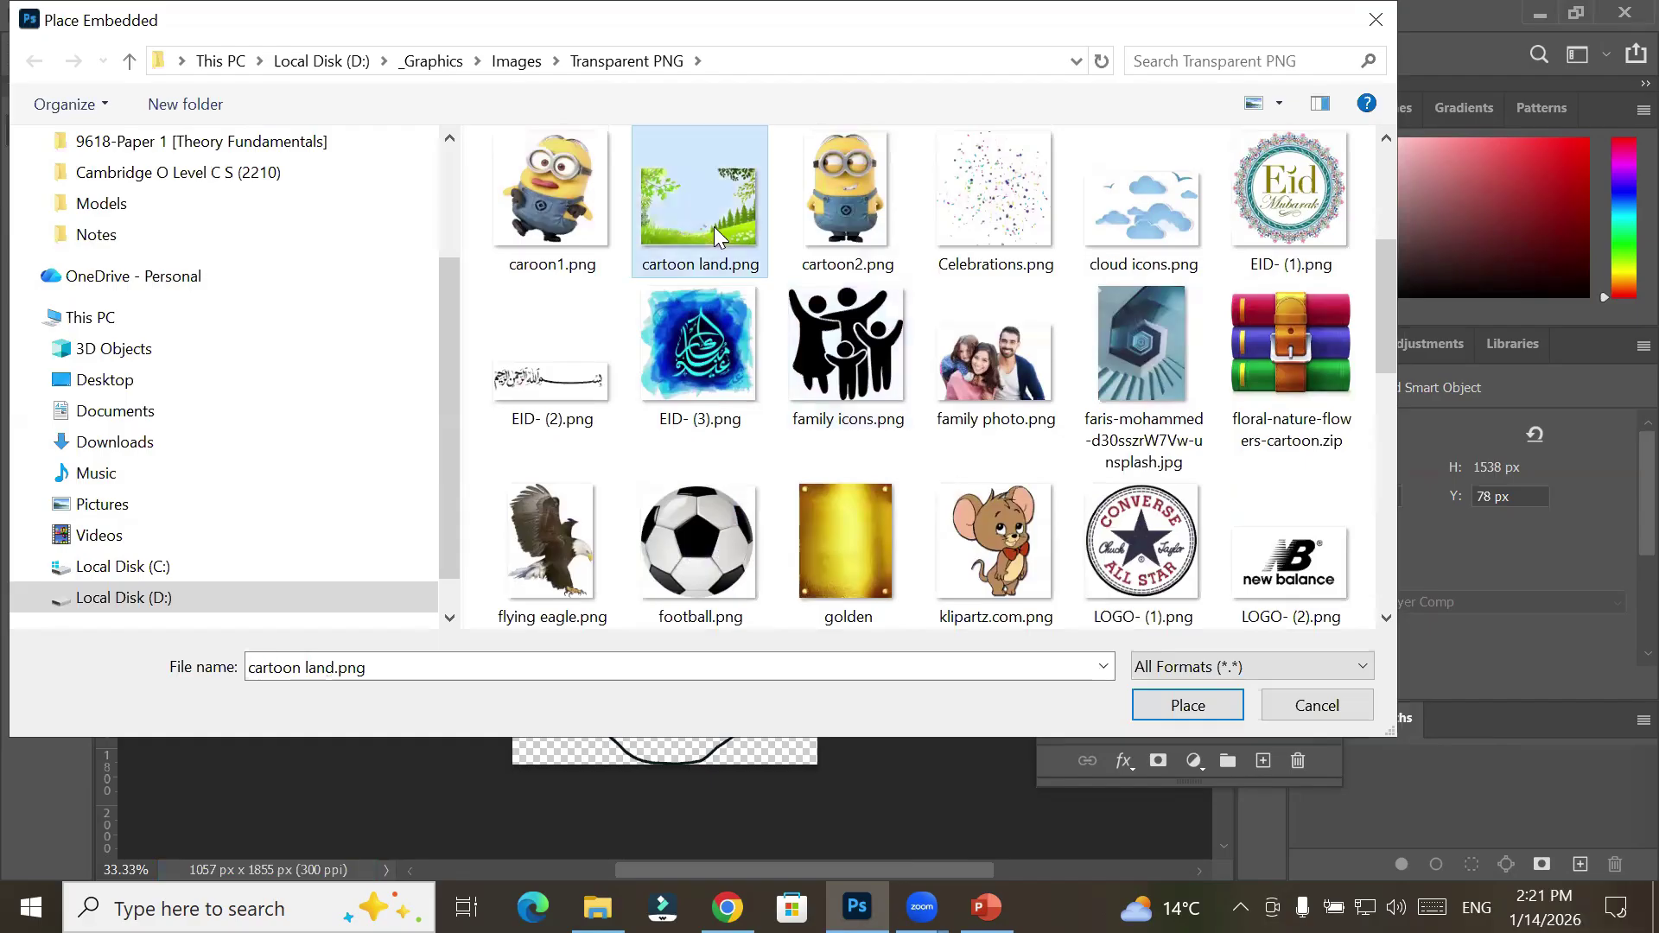
pyautogui.click(1192, 708)
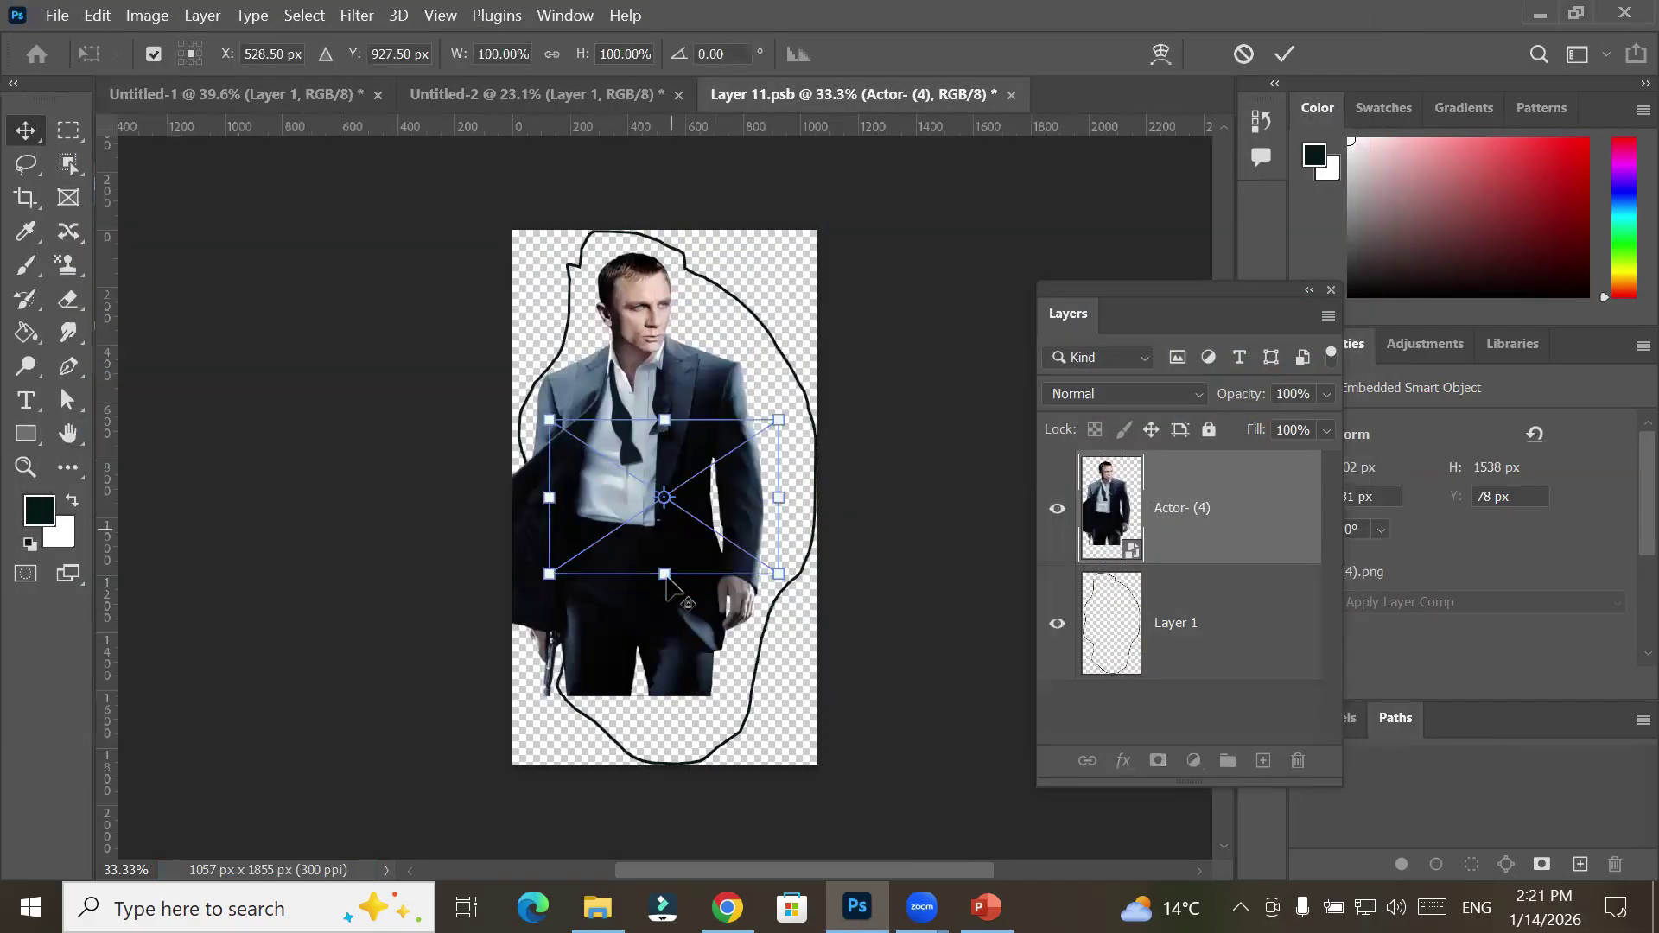
# Stretch the cartoon land image over the whole canvas, to about 132% width and 356% height, and commit the placement
pyautogui.moveTo(664, 574); pyautogui.dragTo(645, 763)
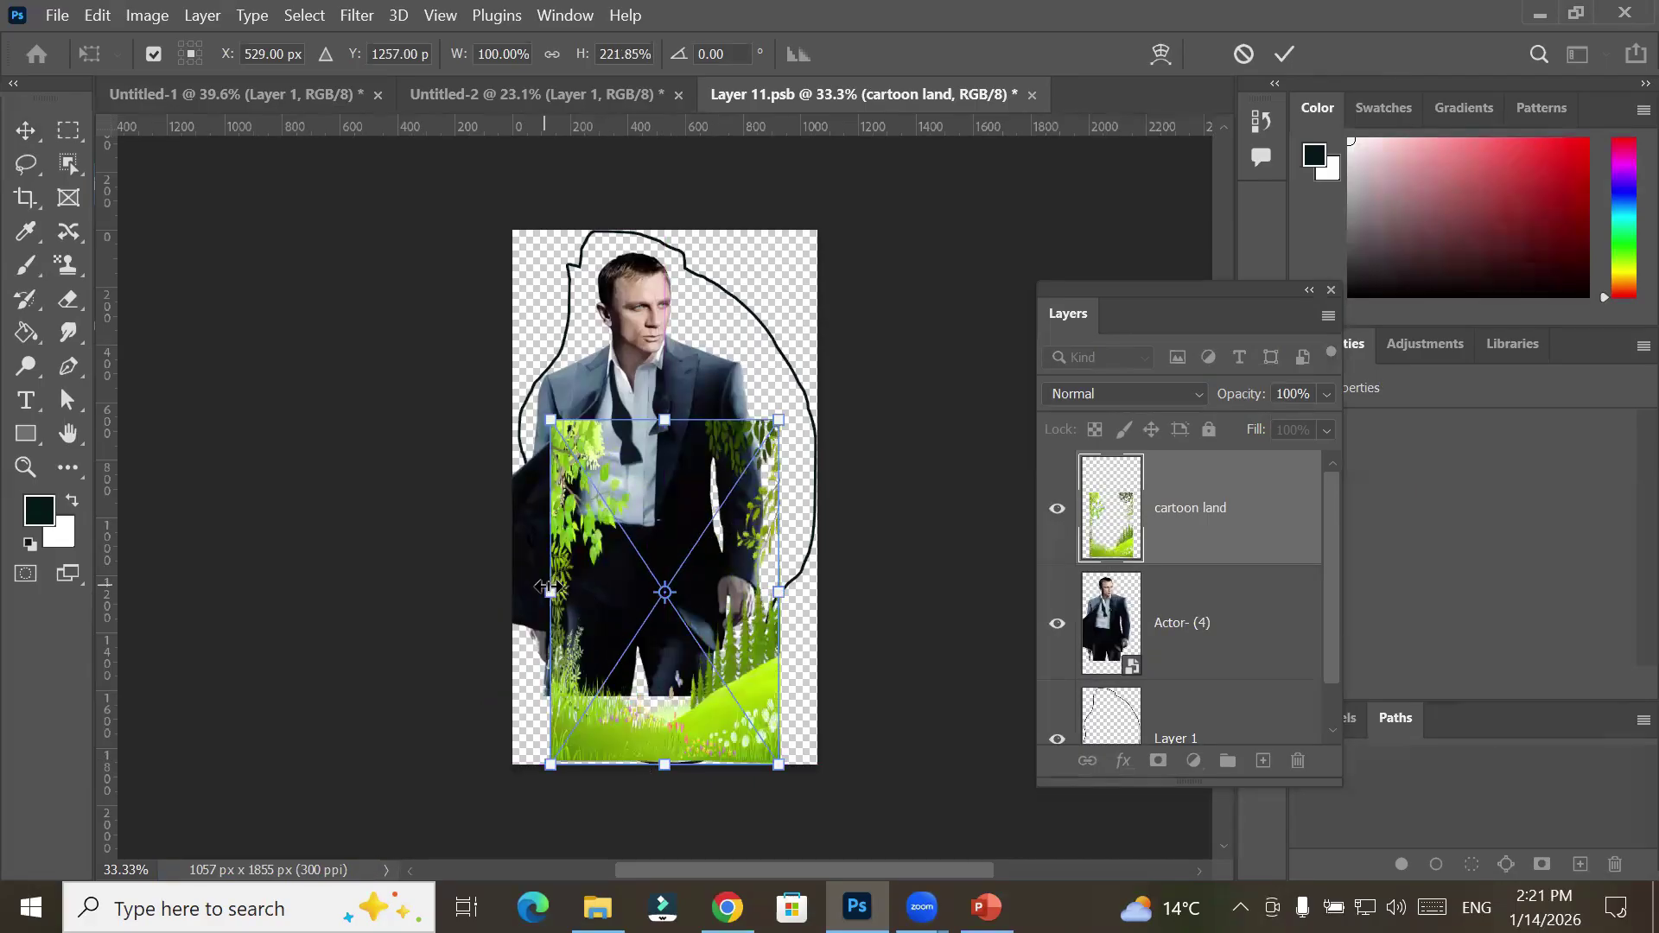
pyautogui.moveTo(551, 592); pyautogui.dragTo(511, 590)
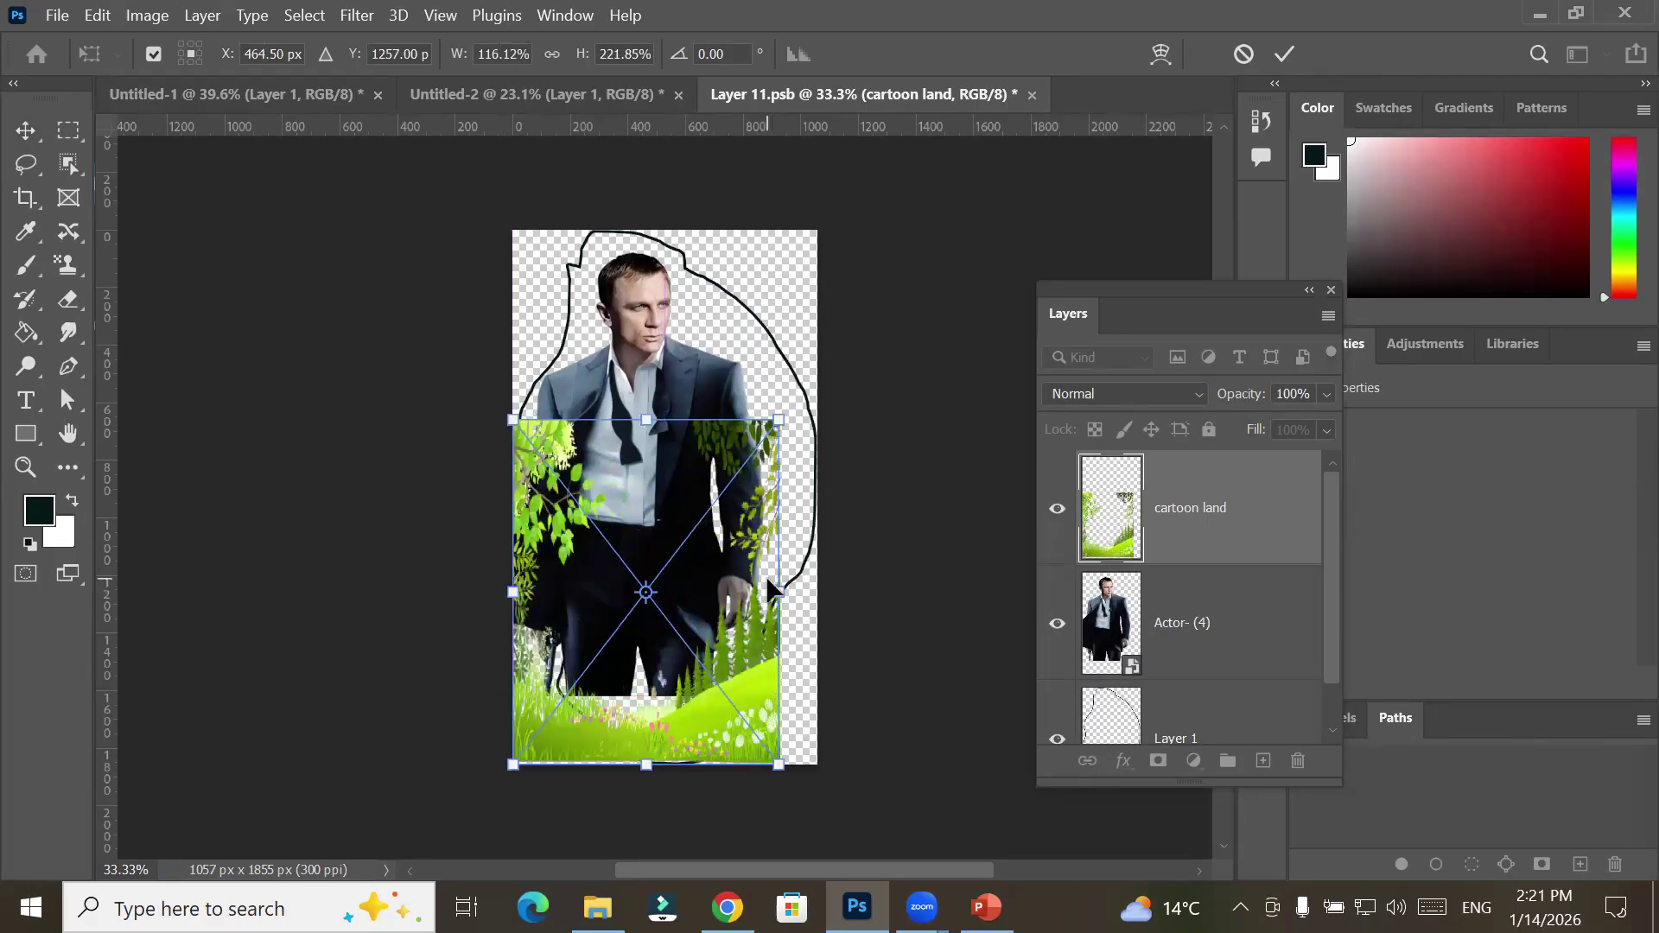
pyautogui.moveTo(780, 593); pyautogui.dragTo(816, 593)
pyautogui.moveTo(665, 421); pyautogui.dragTo(664, 230)
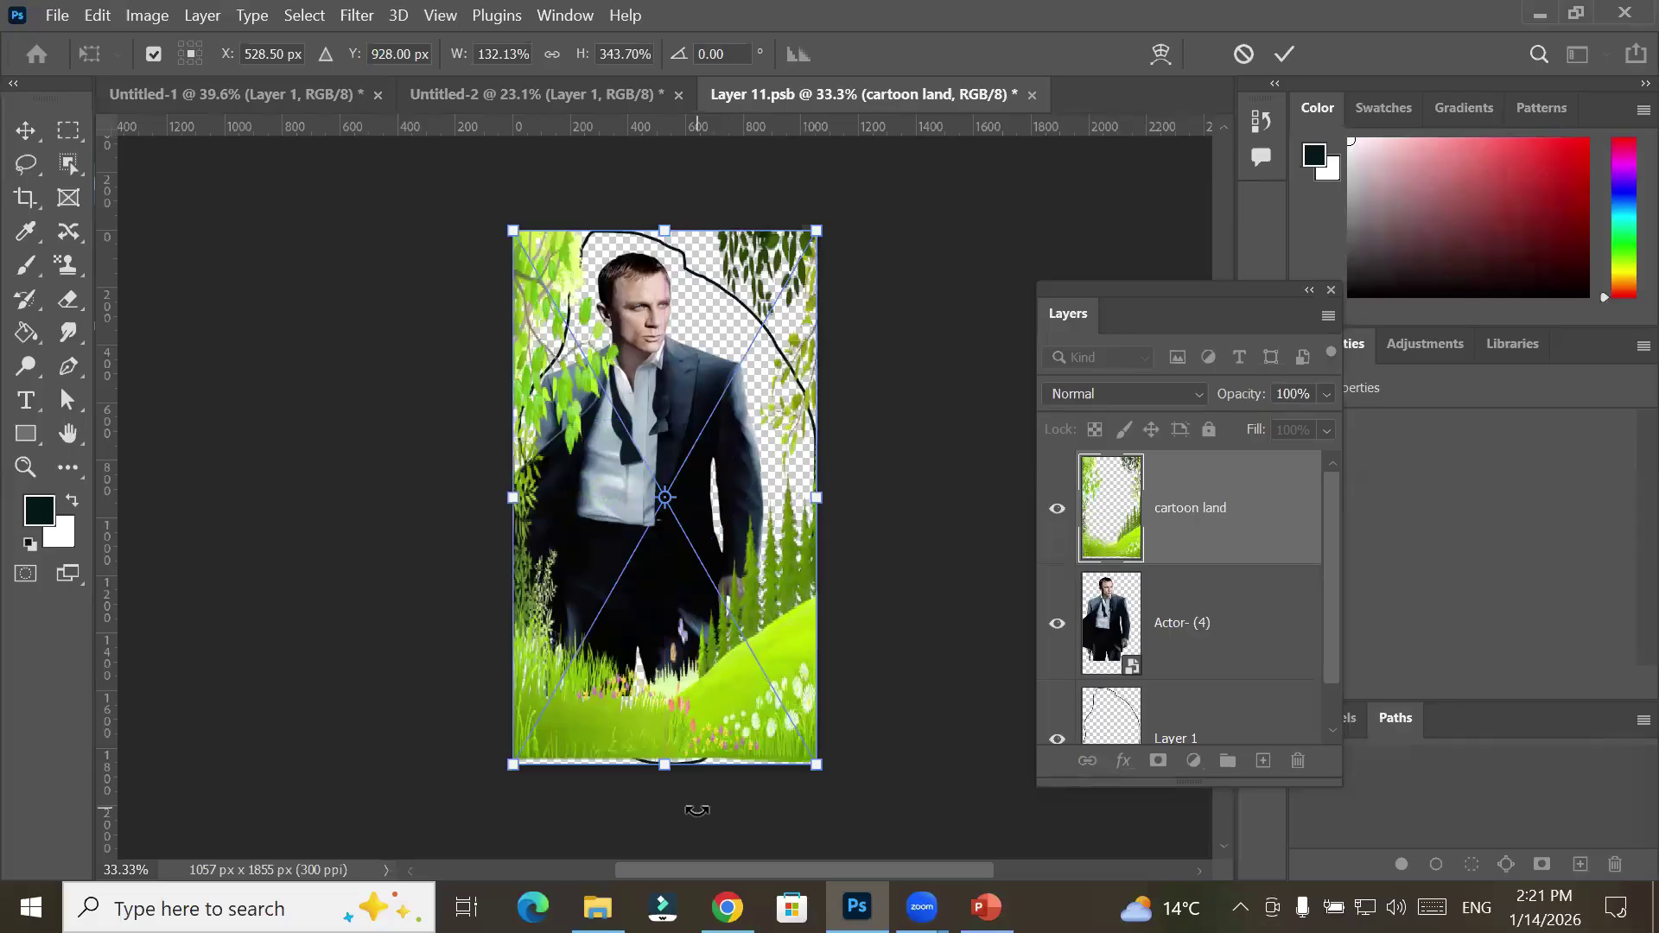
pyautogui.moveTo(669, 771); pyautogui.dragTo(666, 795)
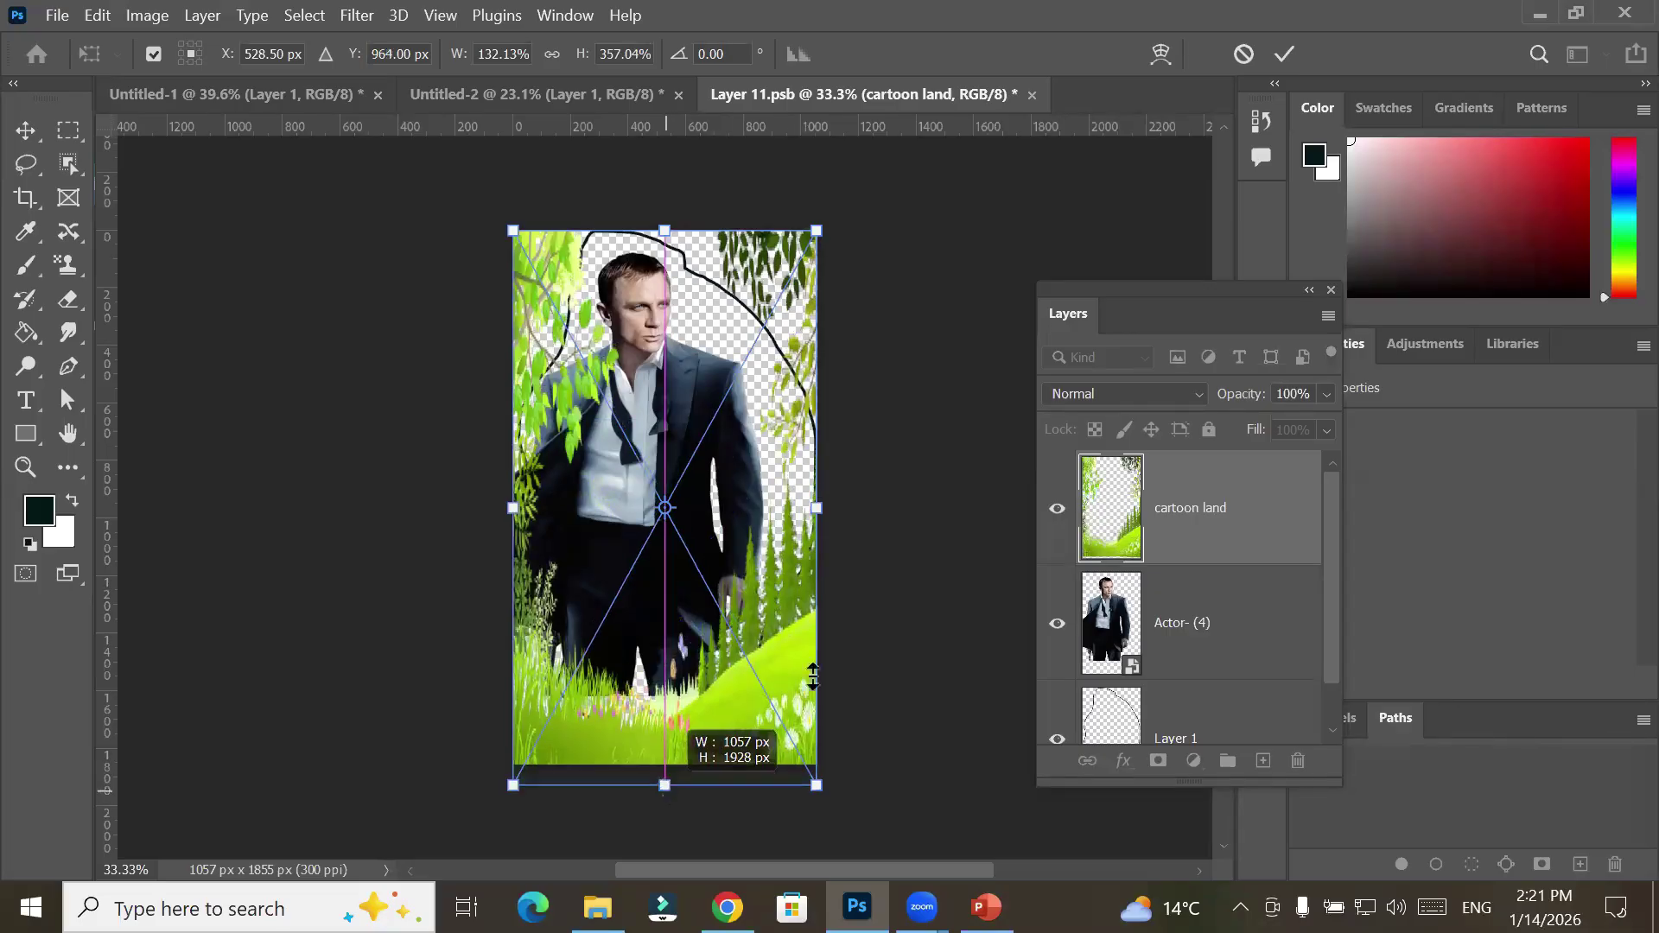
pyautogui.moveTo(812, 676); pyautogui.dragTo(664, 783)
pyautogui.click(1282, 55)
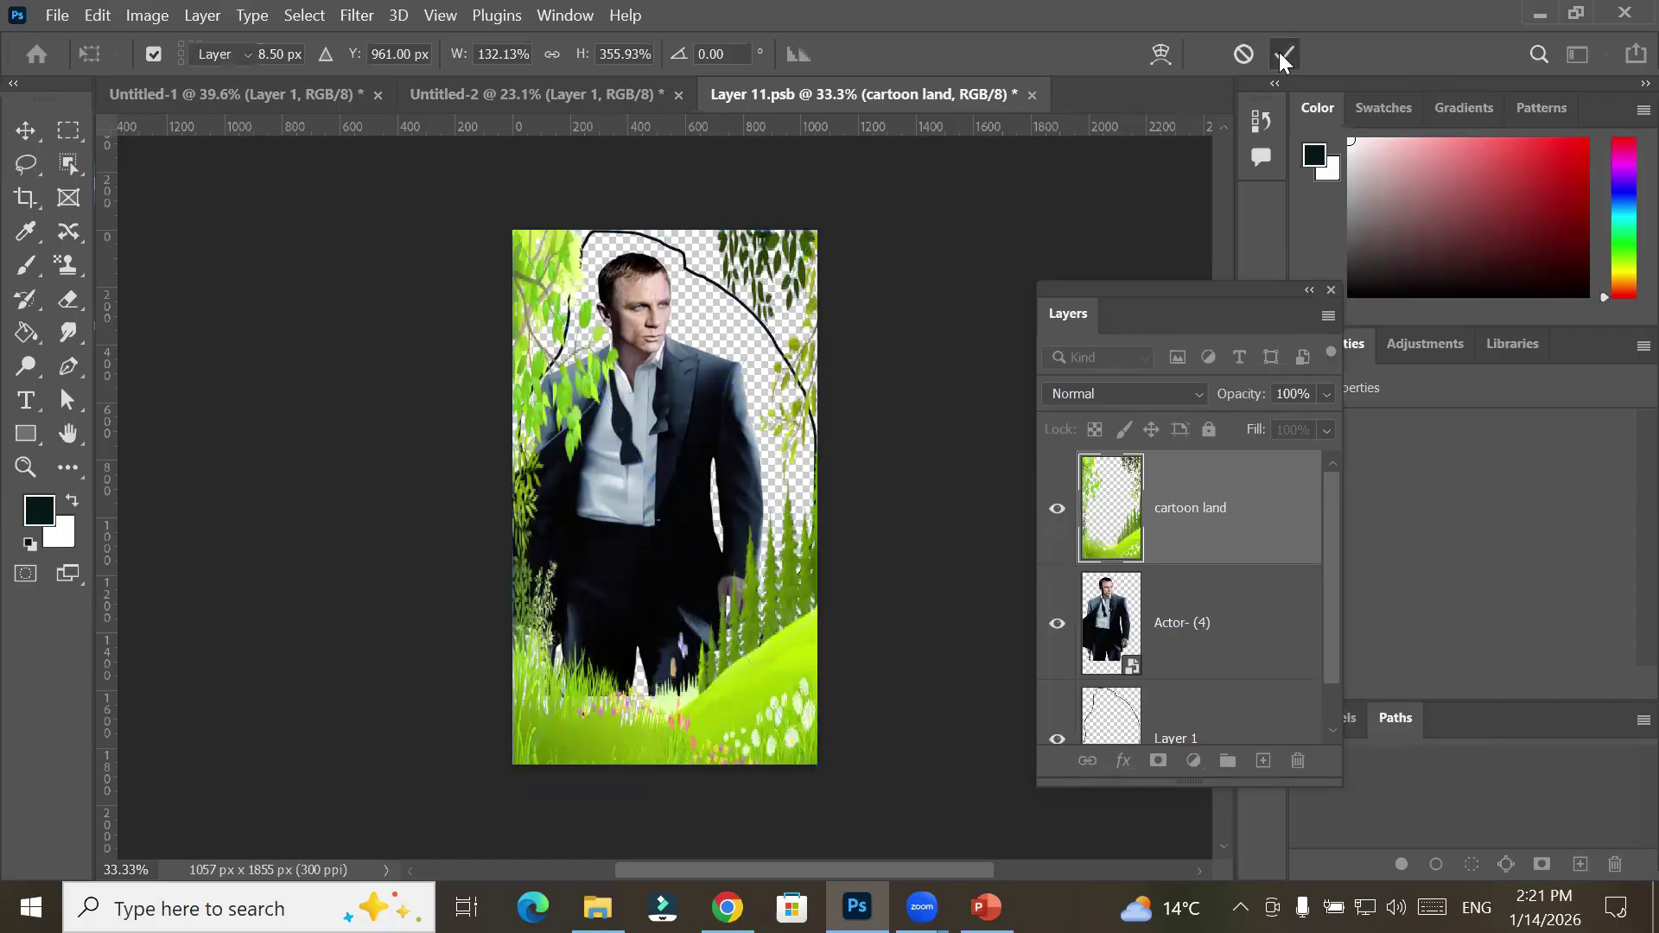
# Close Layer 11.psb with its changes saved
pyautogui.click(1032, 94)
pyautogui.click(792, 376)
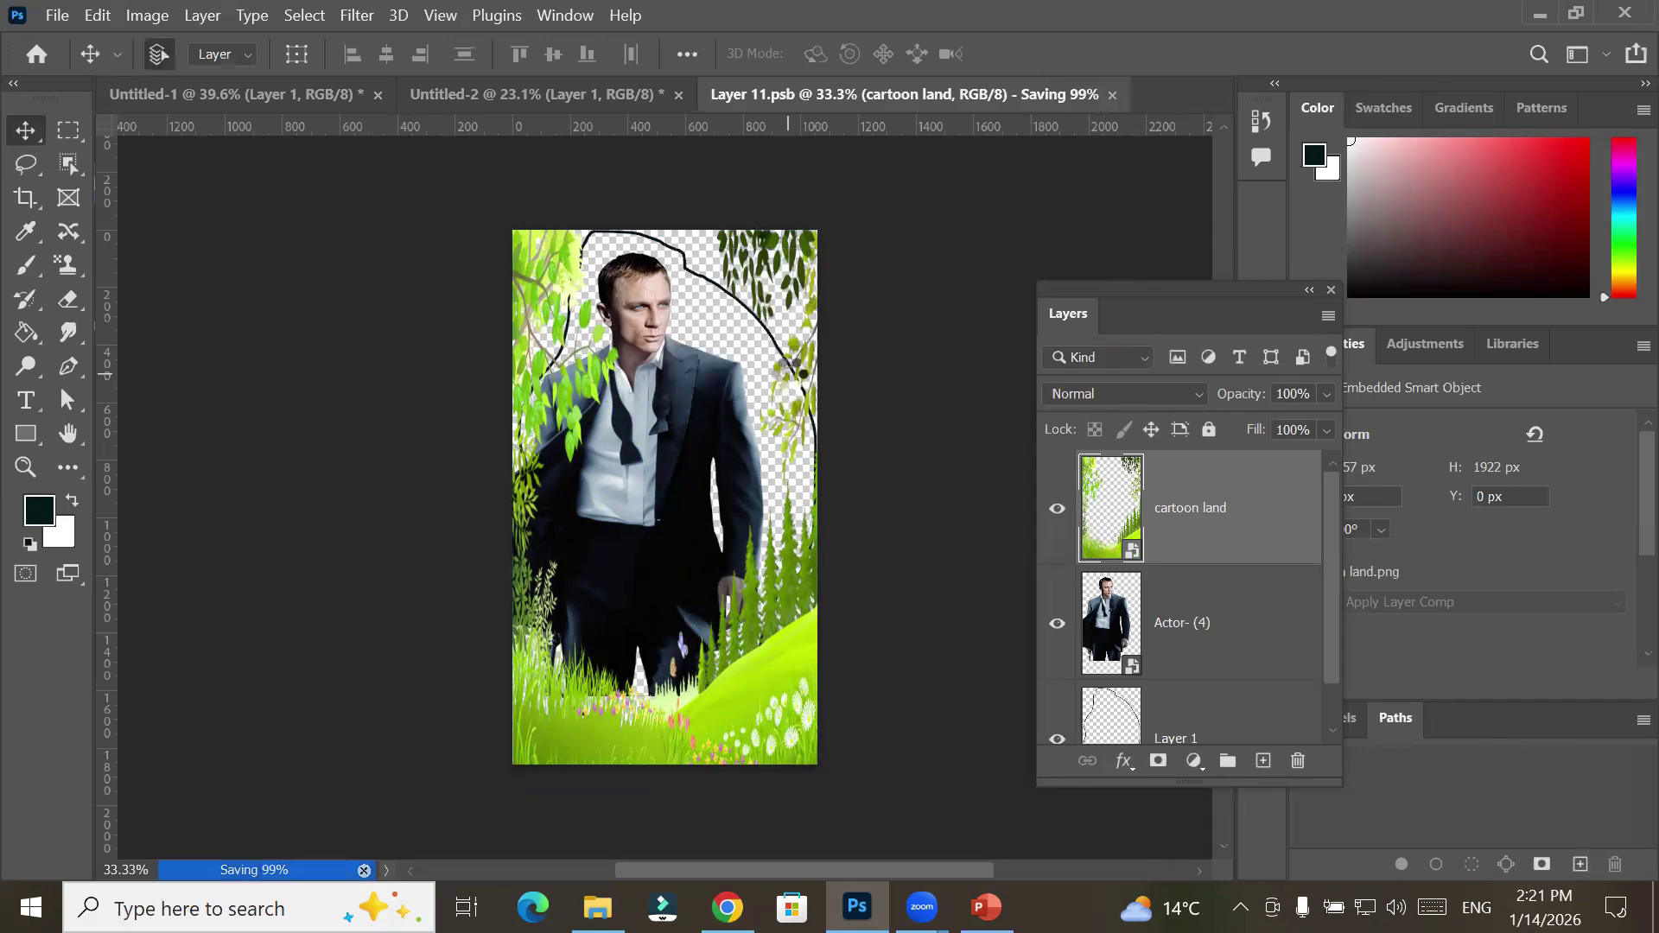
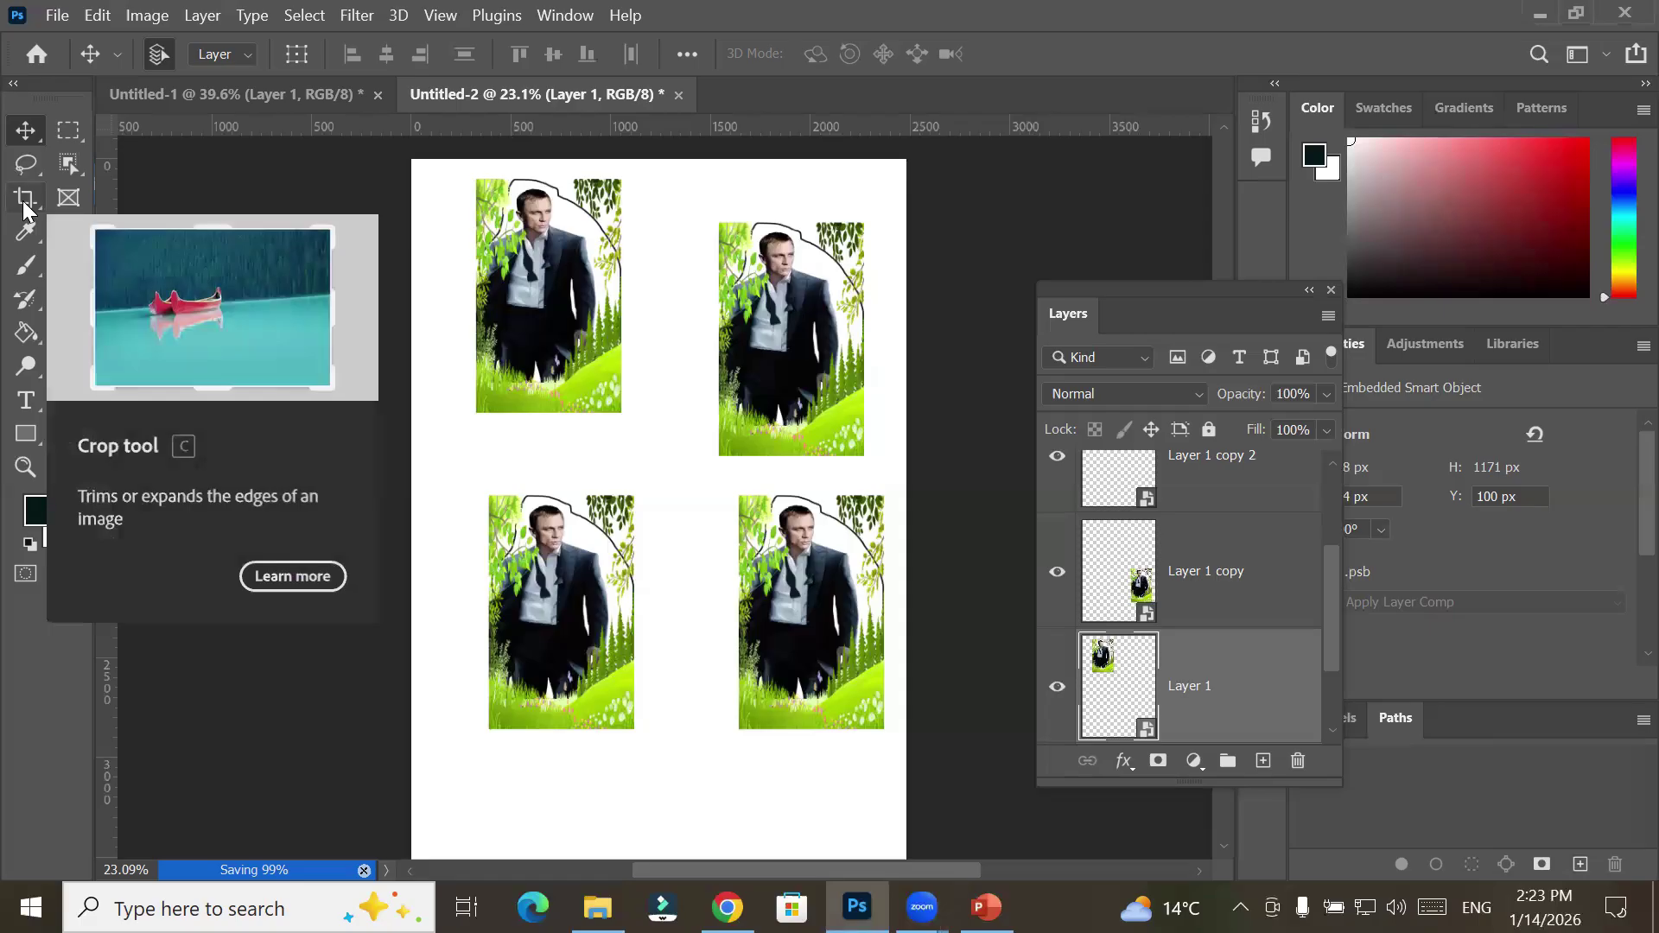
# Close all open documents without saving their changes
pyautogui.click(25, 198)
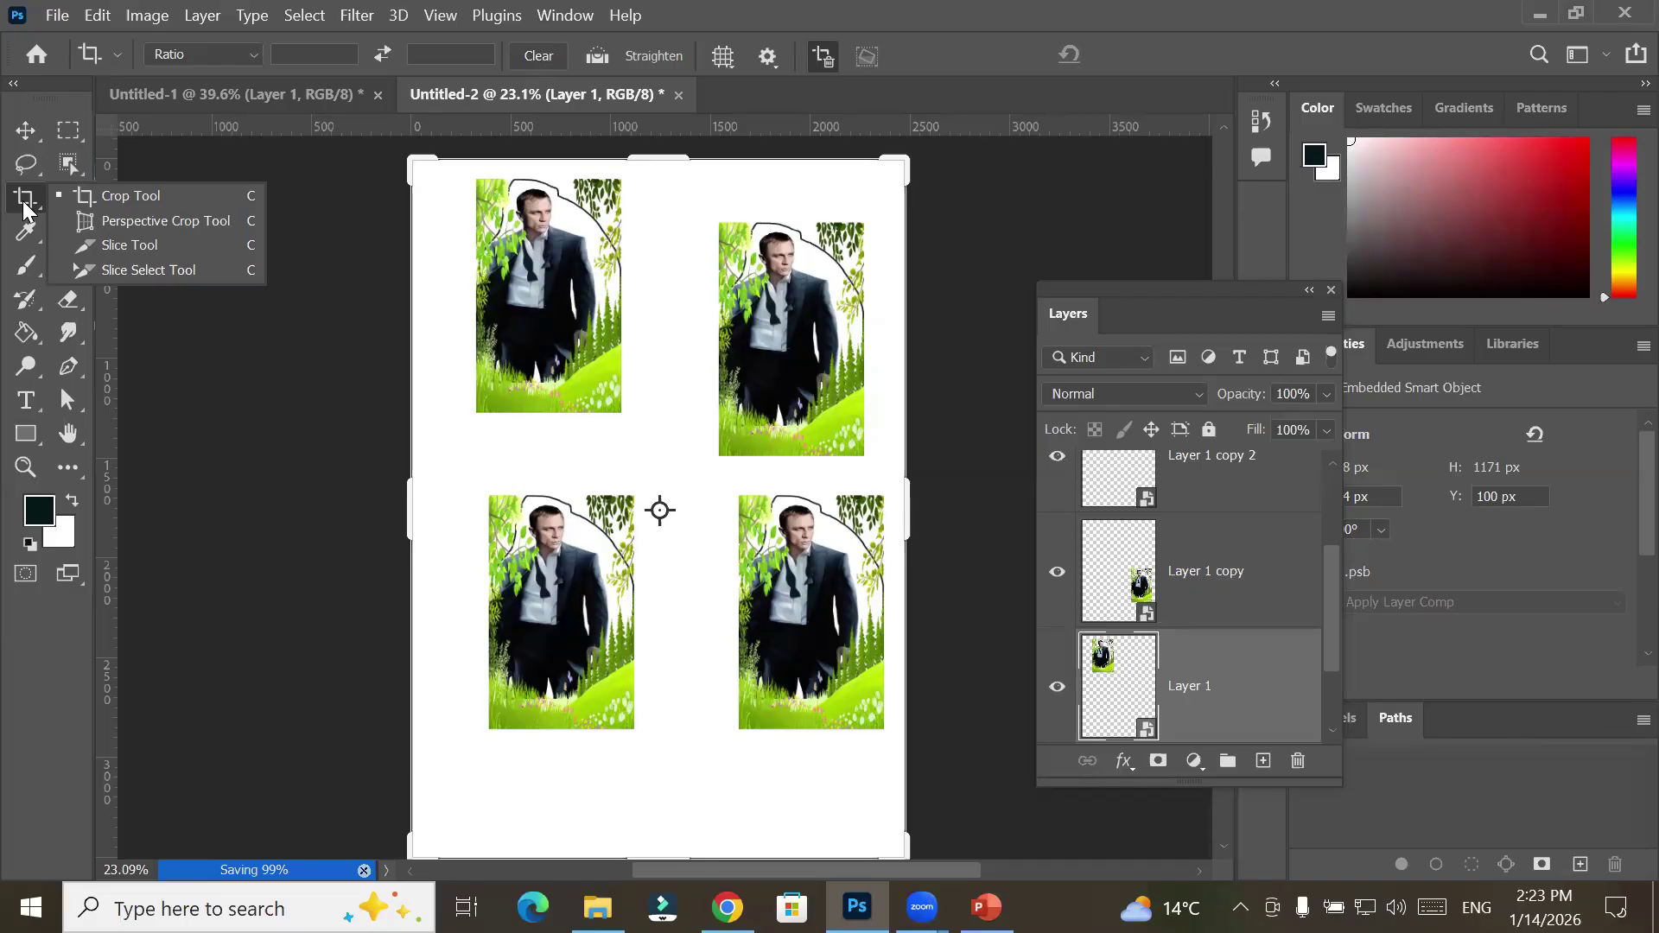
pyautogui.click(57, 15)
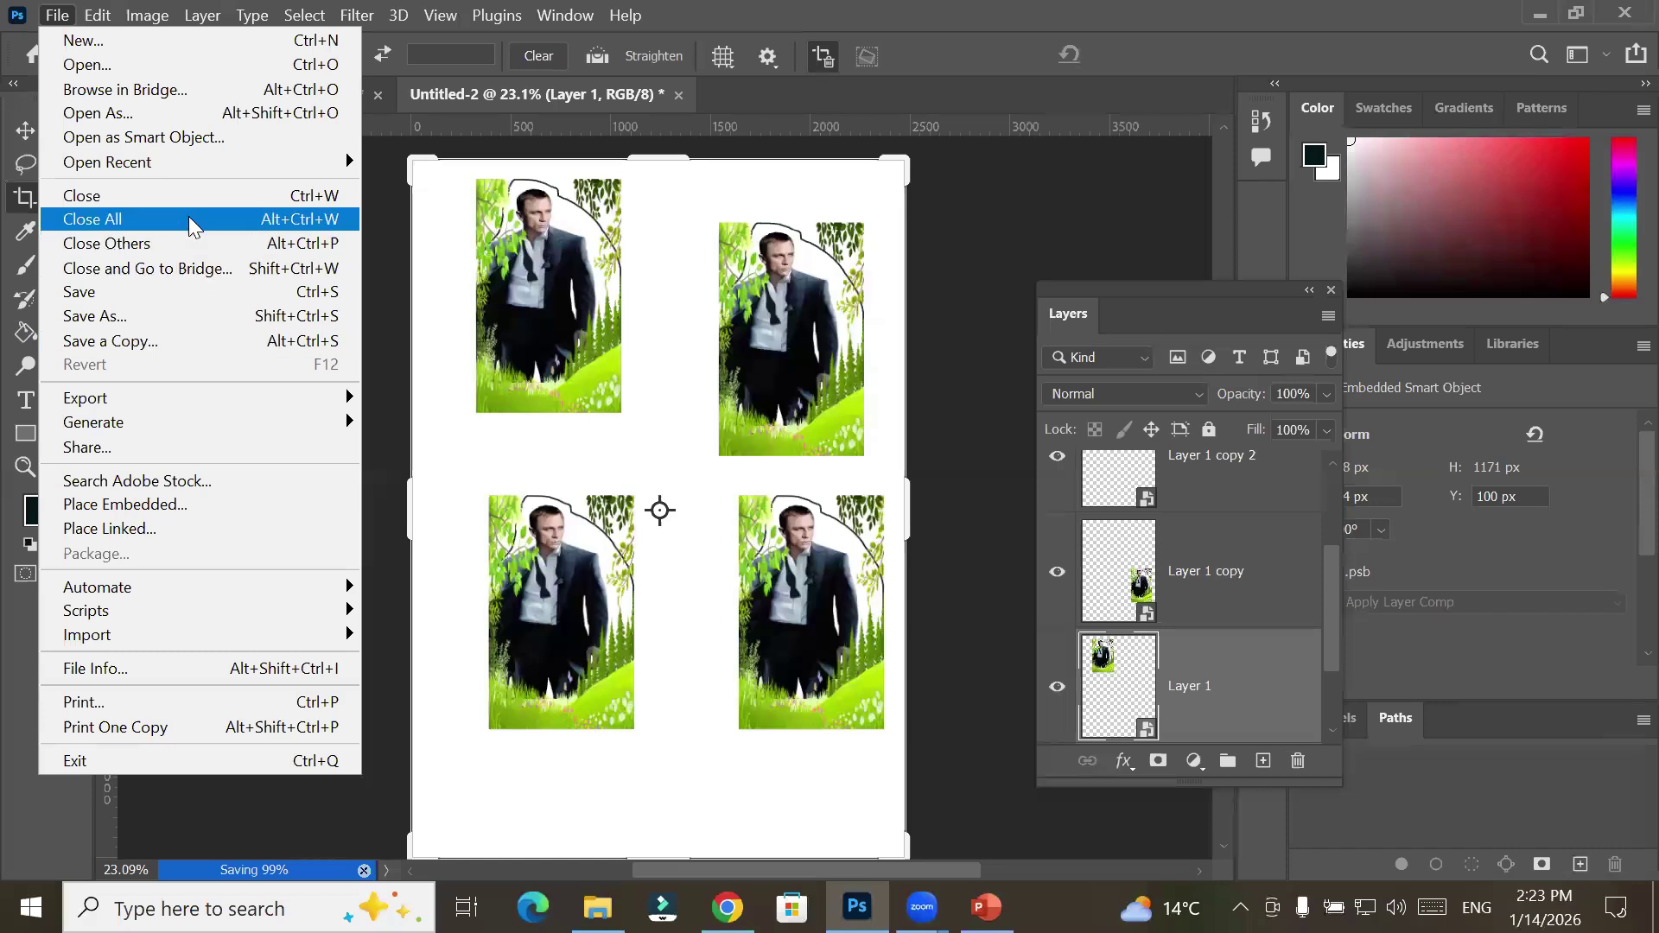
pyautogui.click(191, 223)
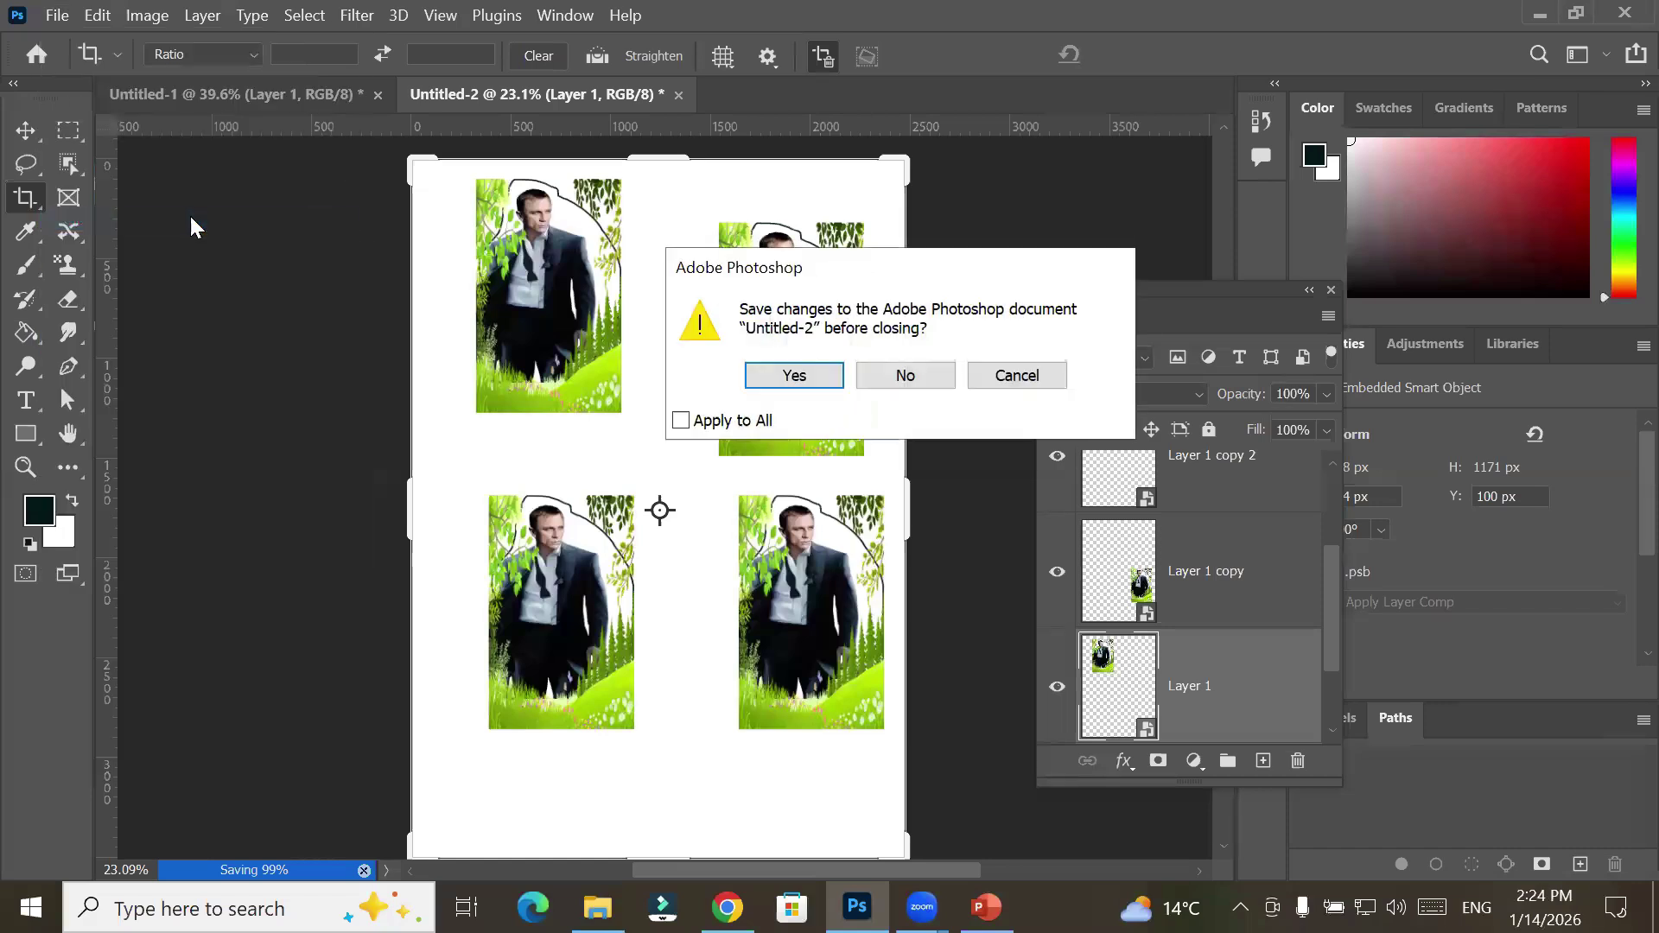
pyautogui.click(884, 374)
pyautogui.click(884, 377)
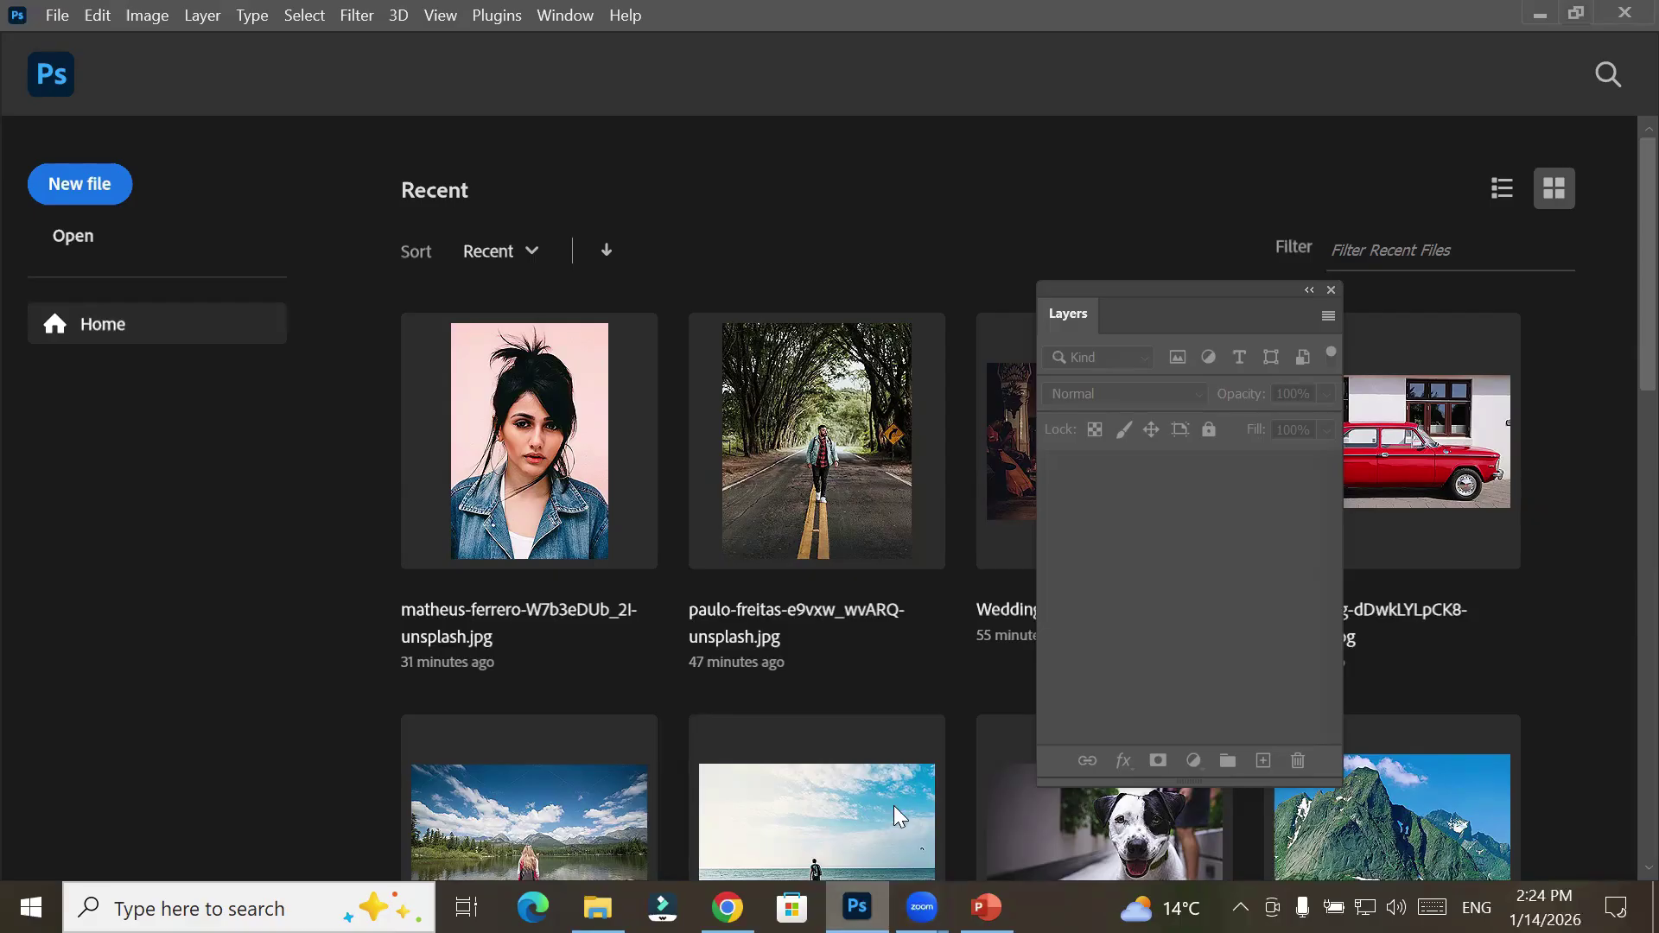
# Create a new A4 document, 210 x 297 mm at 300 ppi, from the recent presets
pyautogui.hotkey('alt', 'Tab')
pyautogui.hotkey('alt', 'Tab')
pyautogui.click(93, 199)
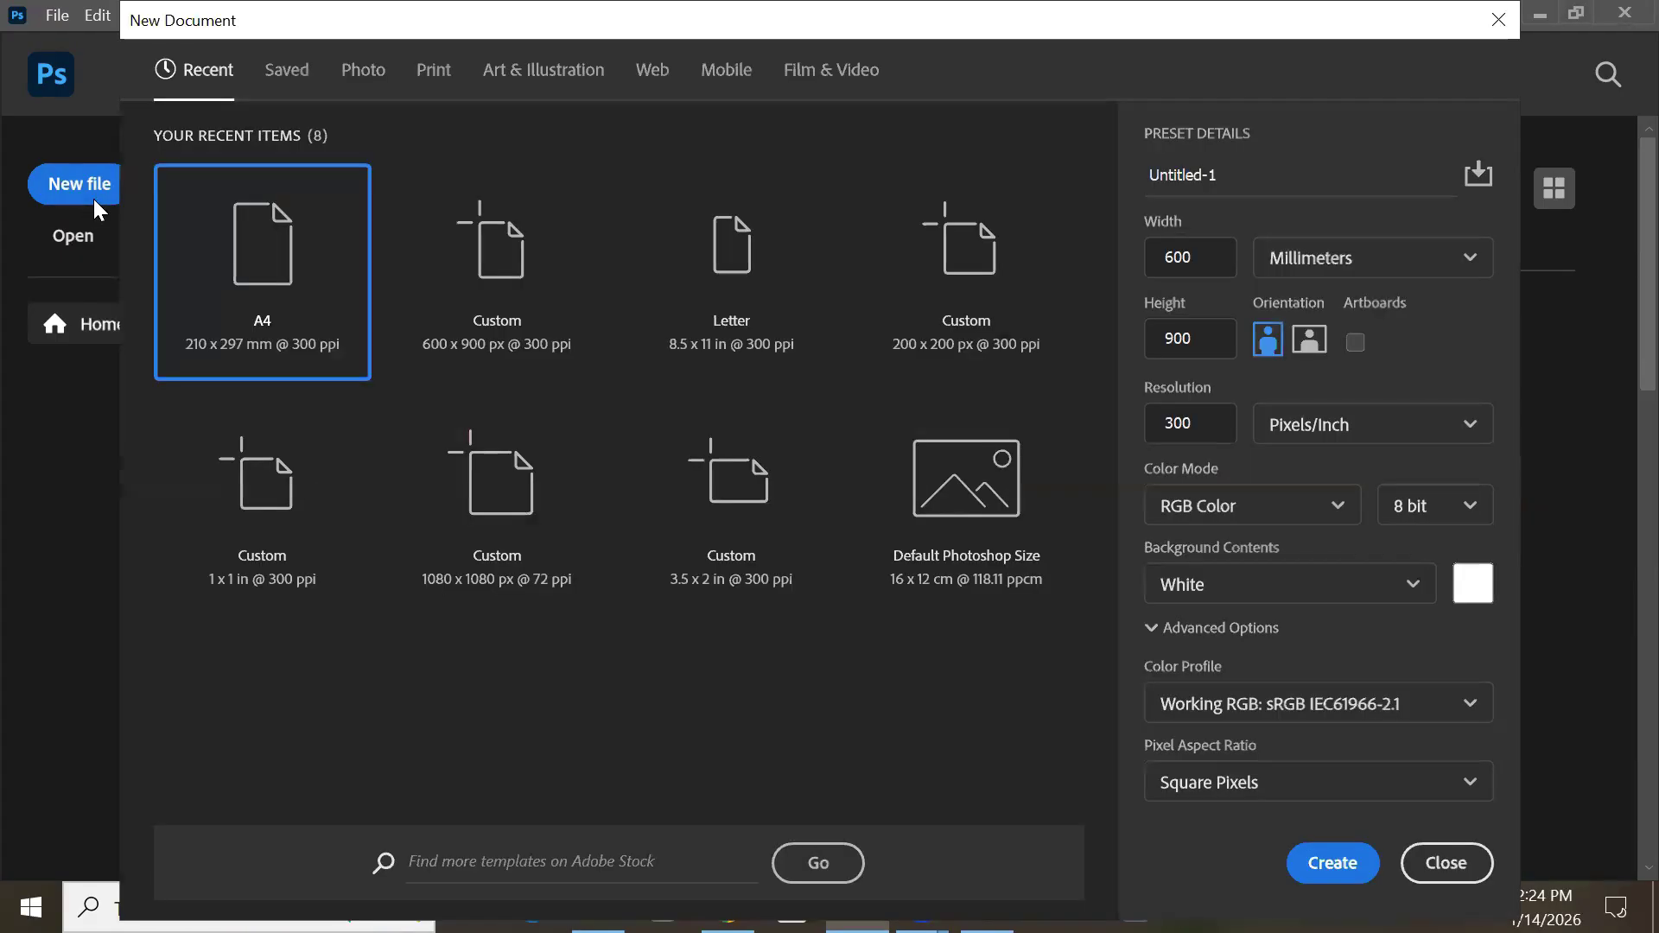
pyautogui.click(443, 282)
pyautogui.doubleClick(443, 282)
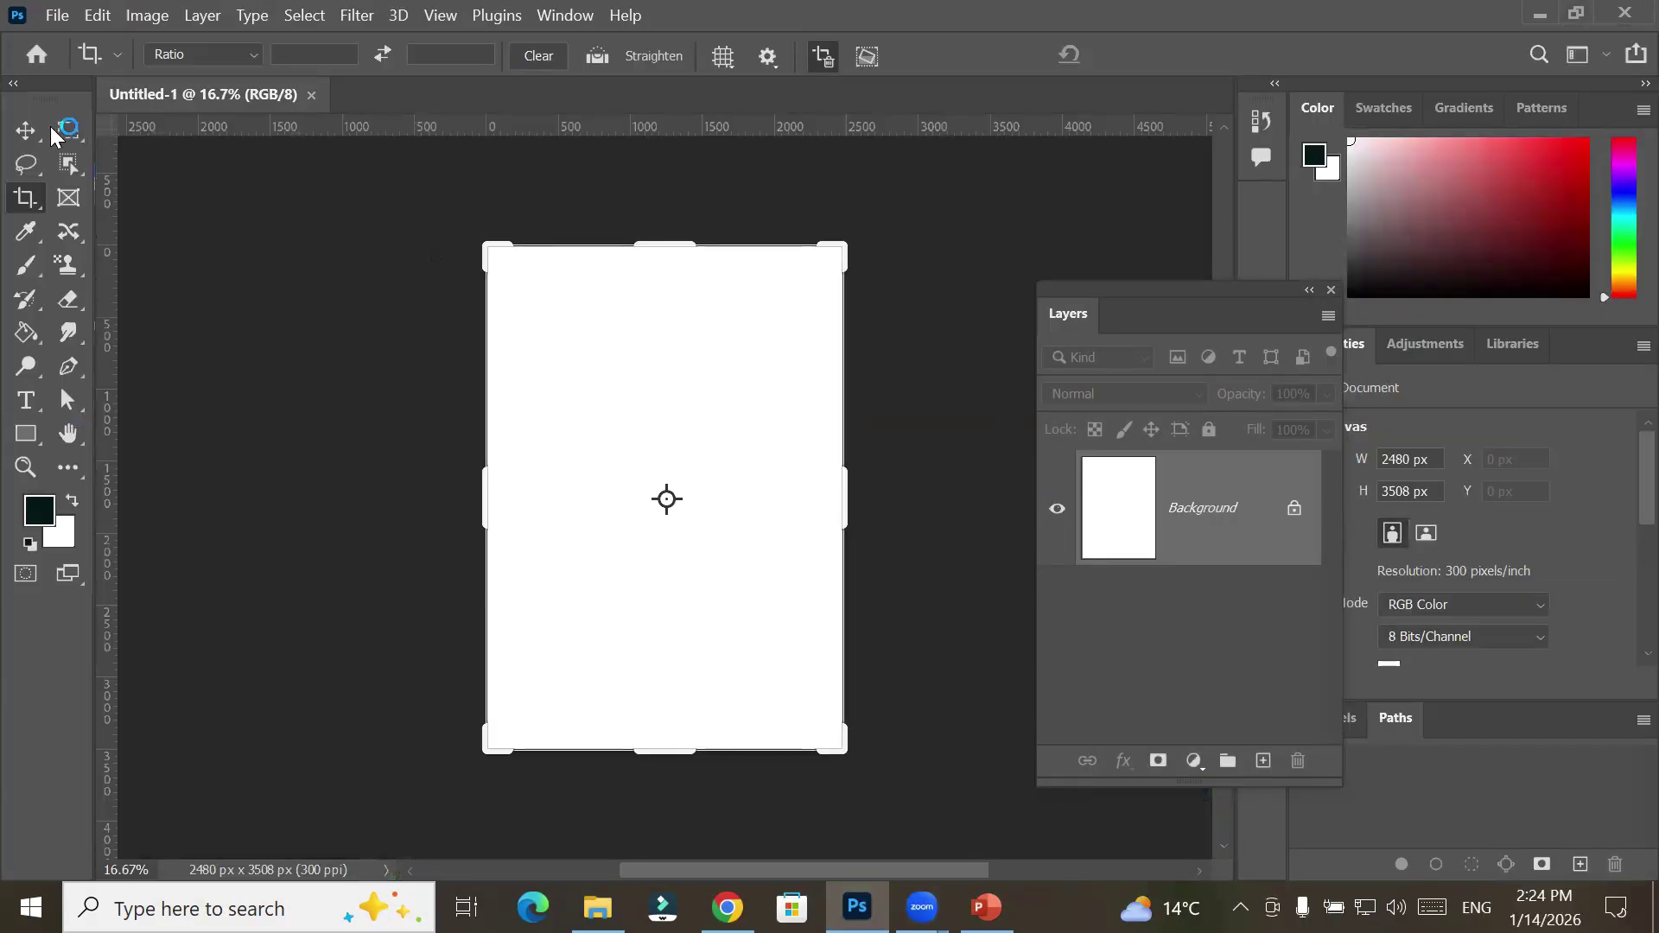
# Draw a dark filled rectangle shape about 1572 x 2068 px in the middle of the page
pyautogui.click(26, 130)
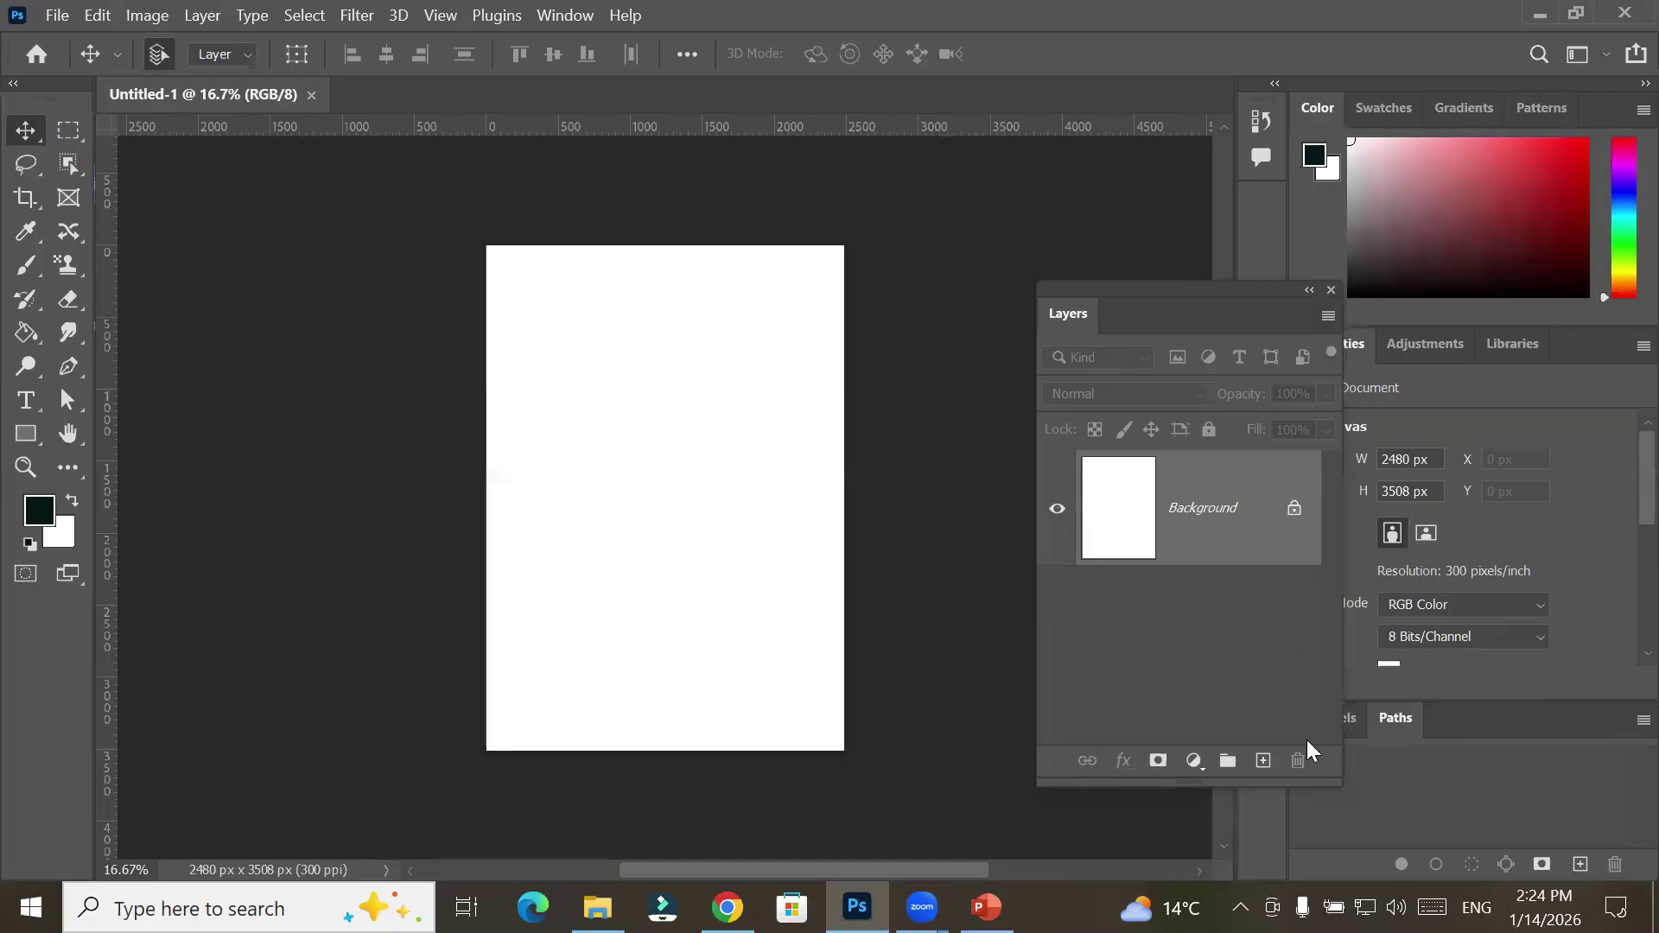
pyautogui.click(25, 435)
pyautogui.moveTo(553, 309); pyautogui.dragTo(779, 608)
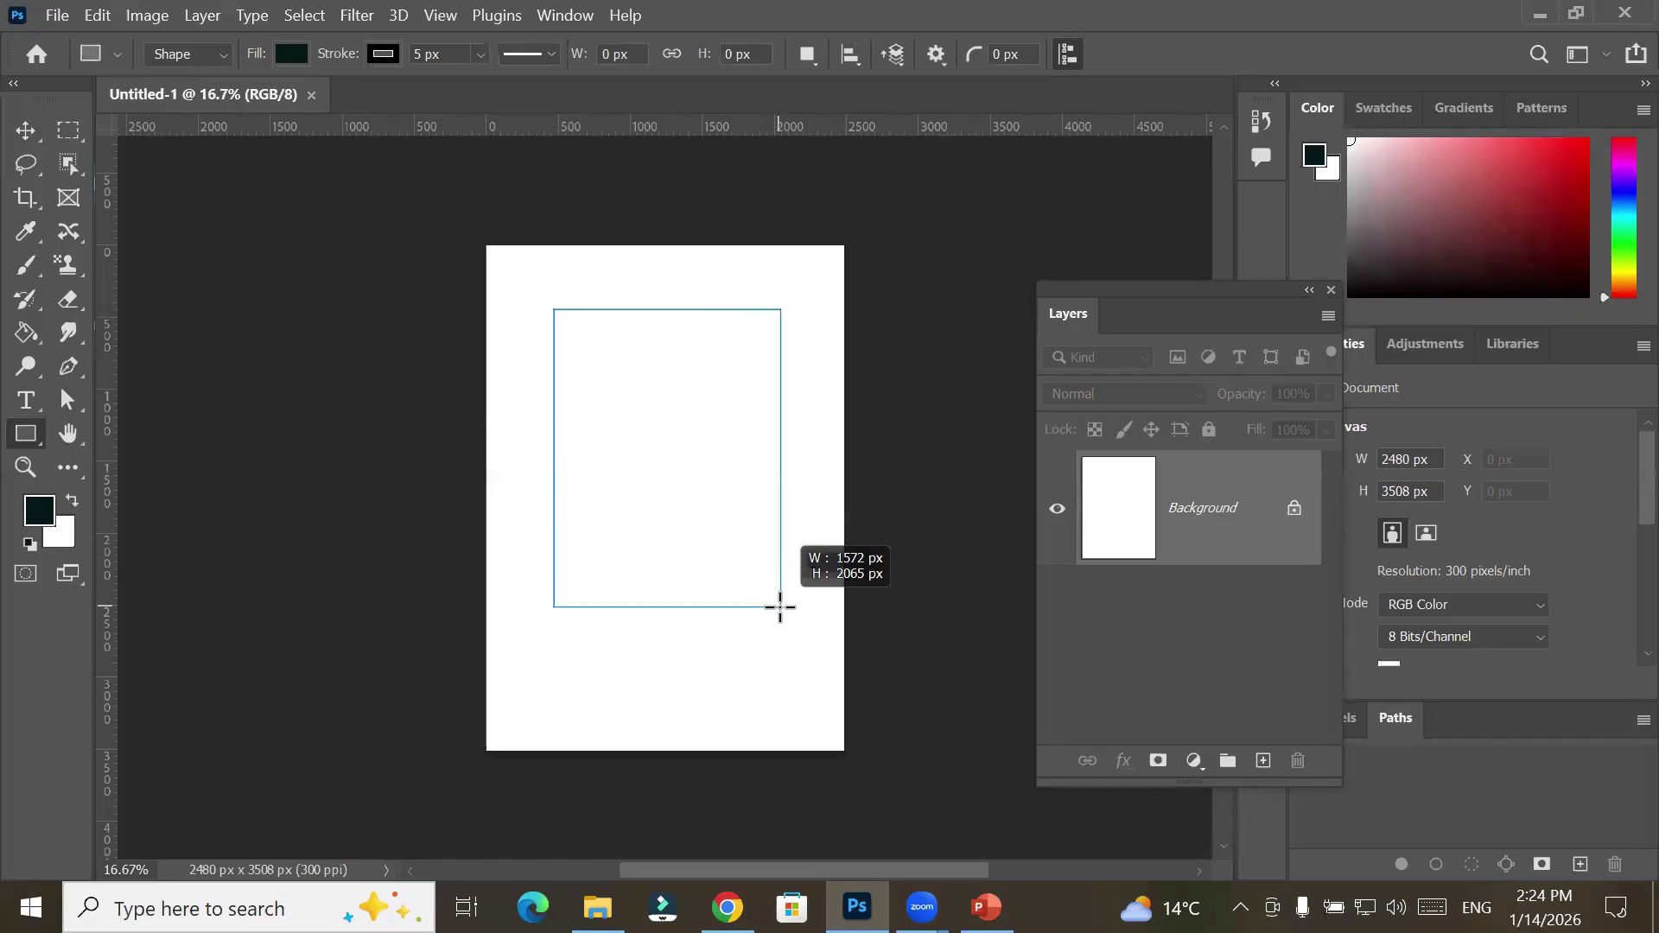
pyautogui.moveTo(779, 608)
pyautogui.mouseDown()
pyautogui.moveTo(777, 673)
pyautogui.moveTo(659, 640)
pyautogui.moveTo(859, 597)
pyautogui.moveTo(596, 685)
pyautogui.moveTo(822, 585)
pyautogui.moveTo(692, 688)
pyautogui.moveTo(674, 561)
pyautogui.moveTo(790, 658)
pyautogui.moveTo(716, 612)
pyautogui.moveTo(789, 573)
pyautogui.moveTo(792, 637)
pyautogui.moveTo(771, 643)
pyautogui.mouseUp()
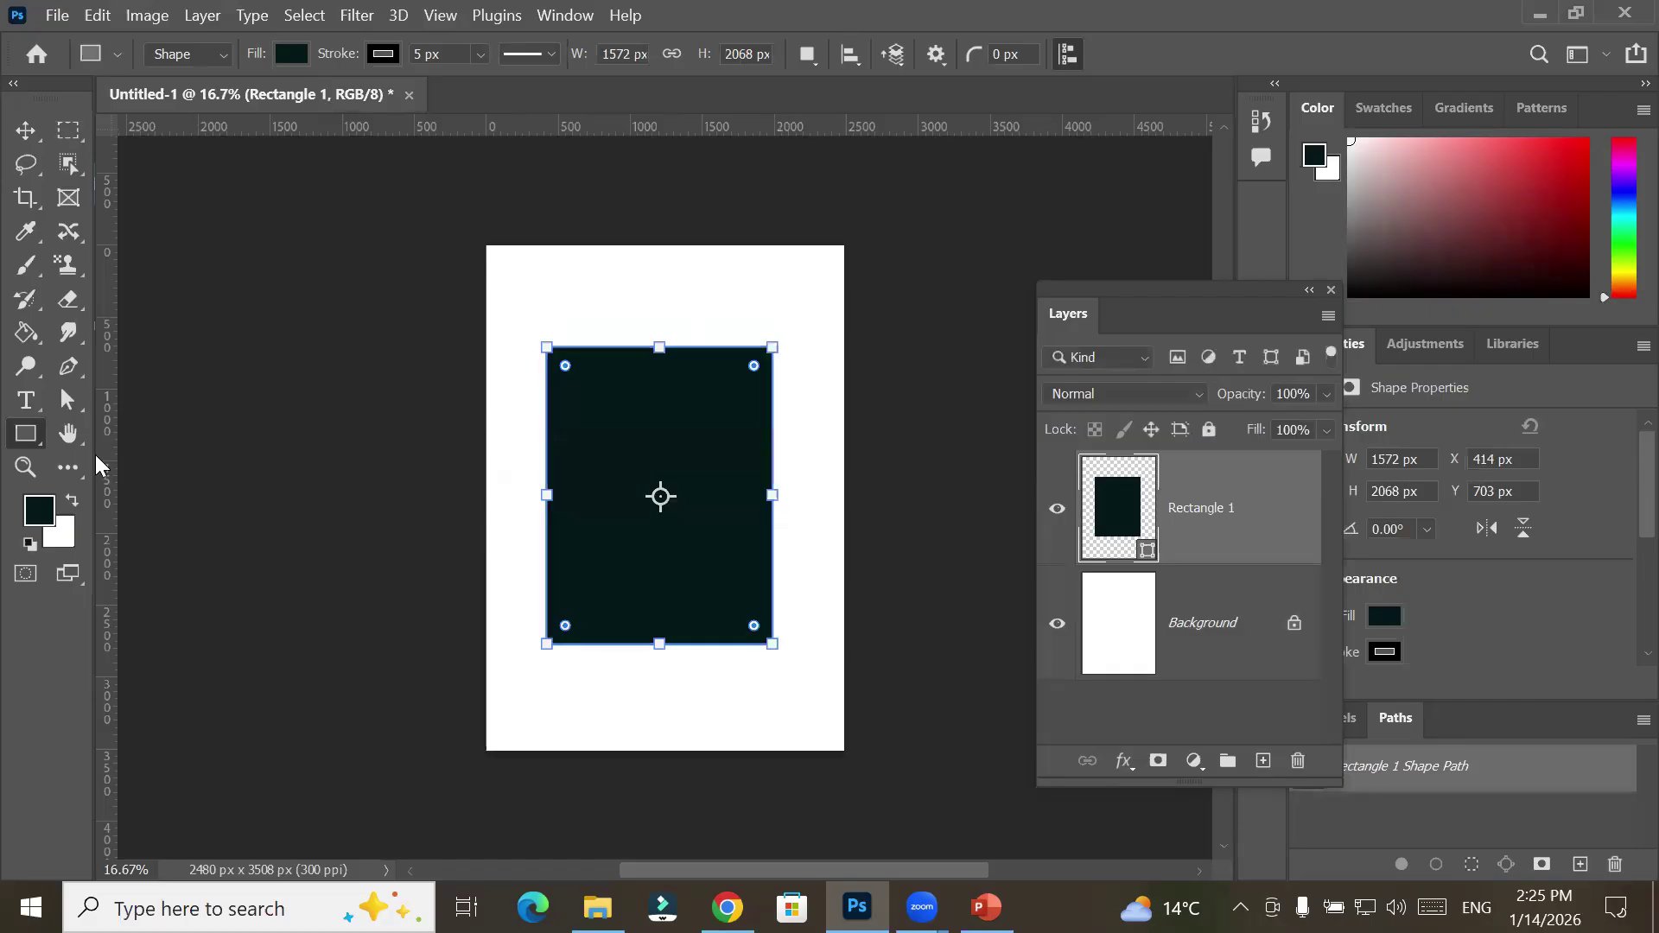
# Draw a near-circular ellipse about 688 x 698 px overlapping the rectangle's lower edge with the Ellipse tool
pyautogui.rightClick(26, 443)
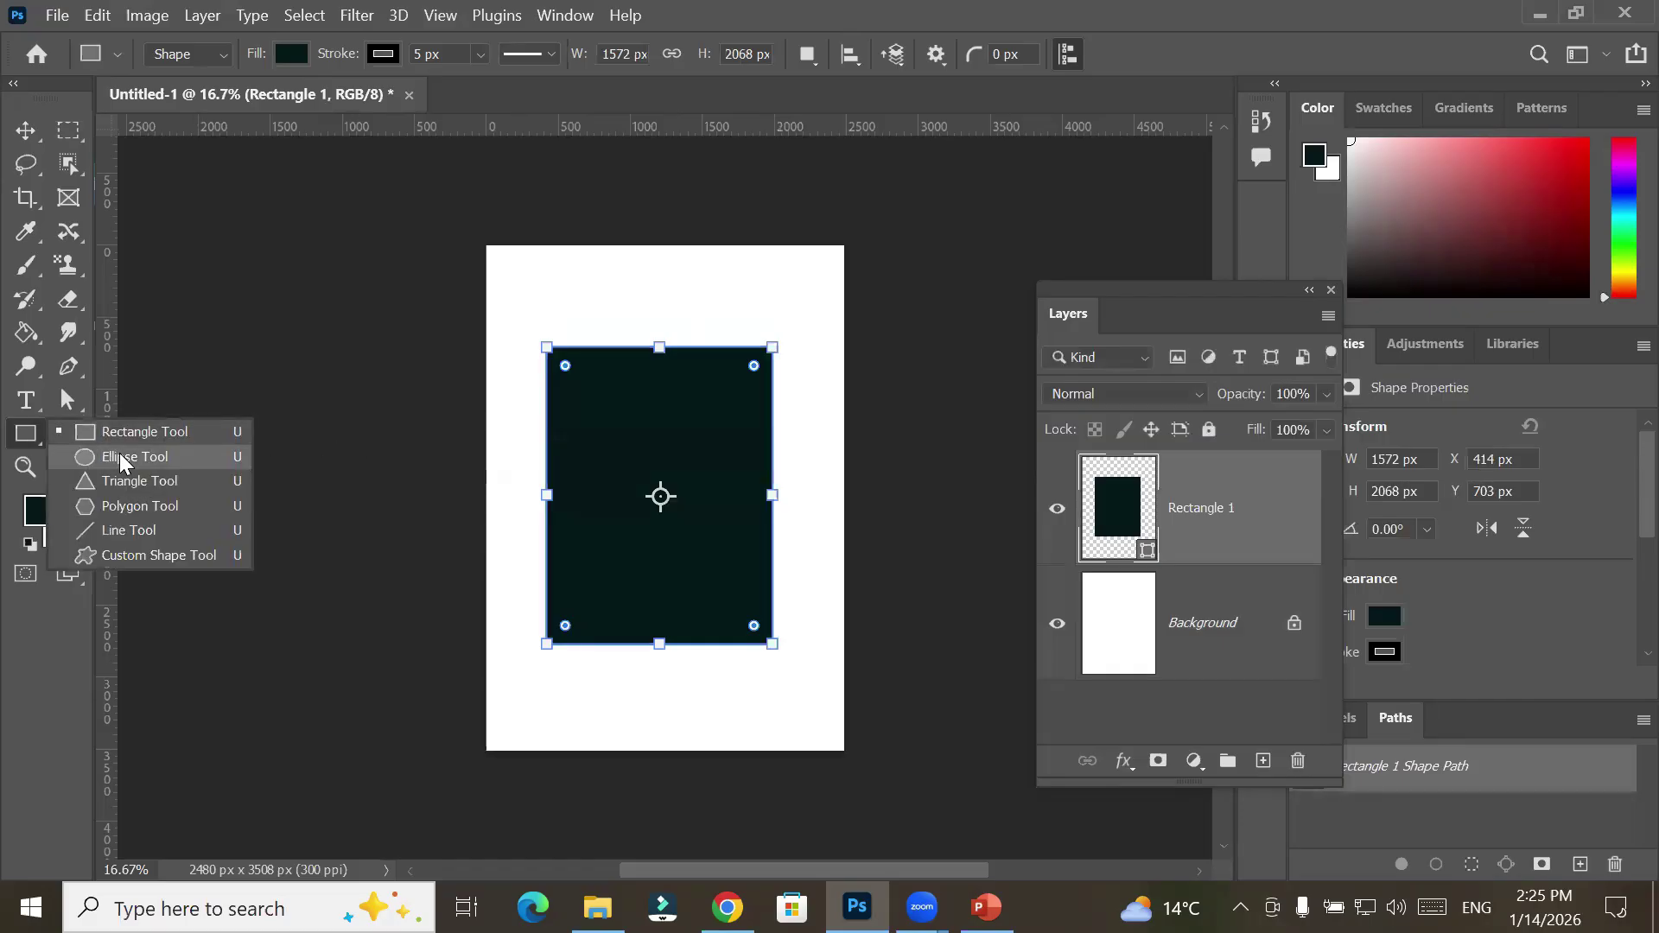
pyautogui.click(122, 458)
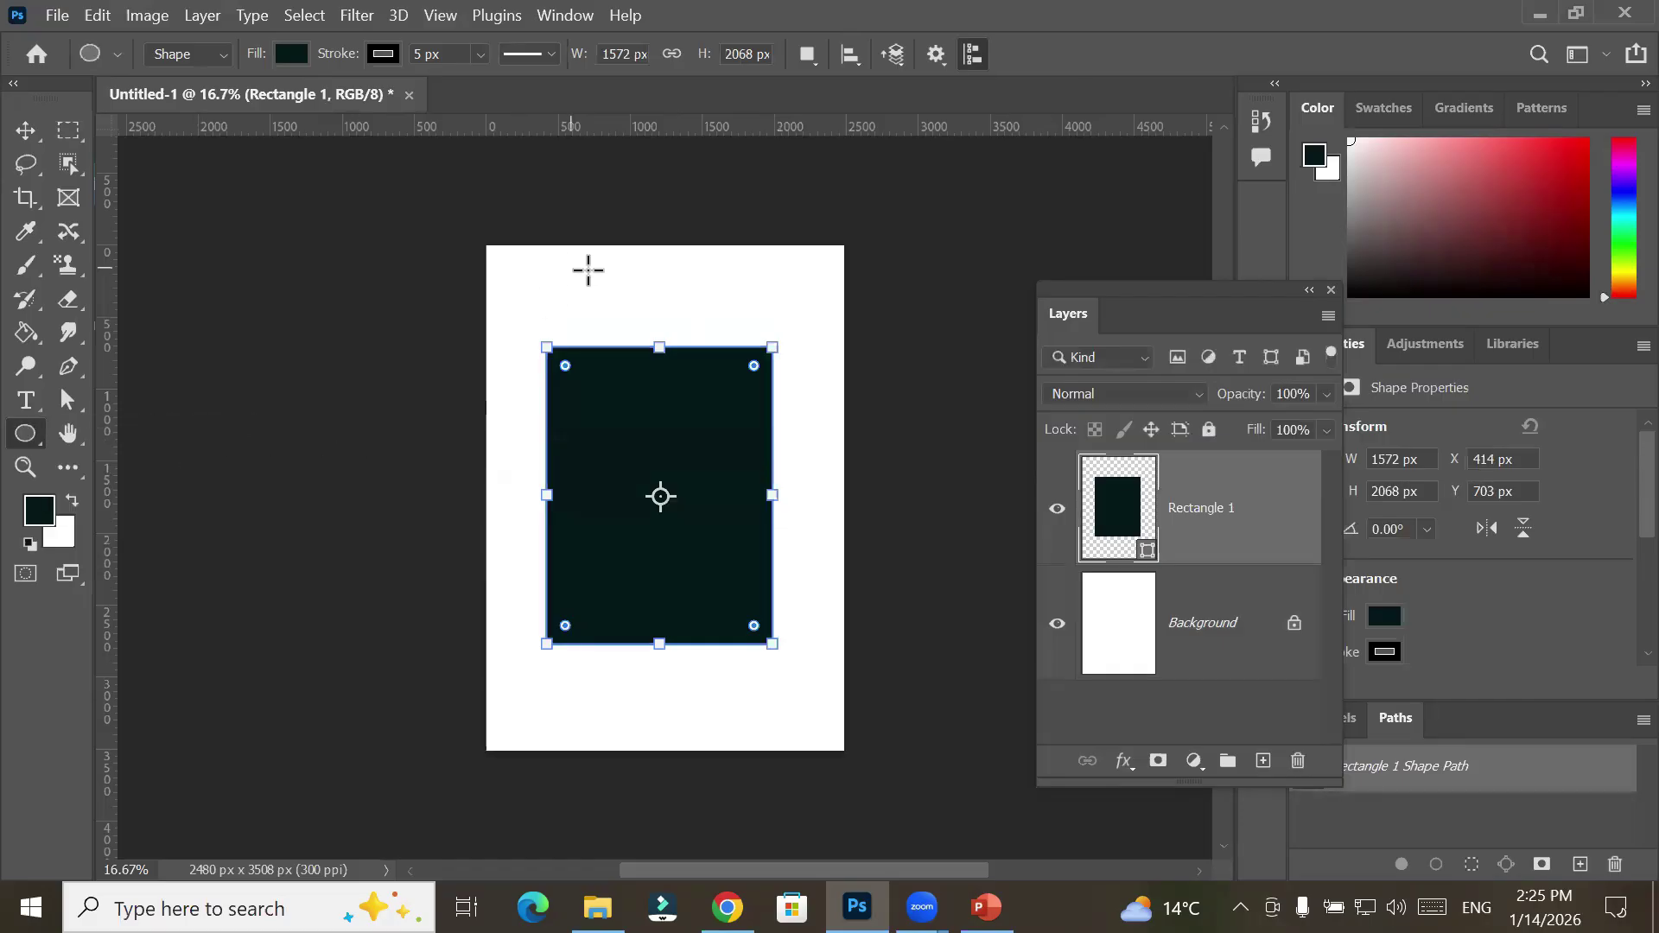
pyautogui.moveTo(590, 271); pyautogui.dragTo(703, 720)
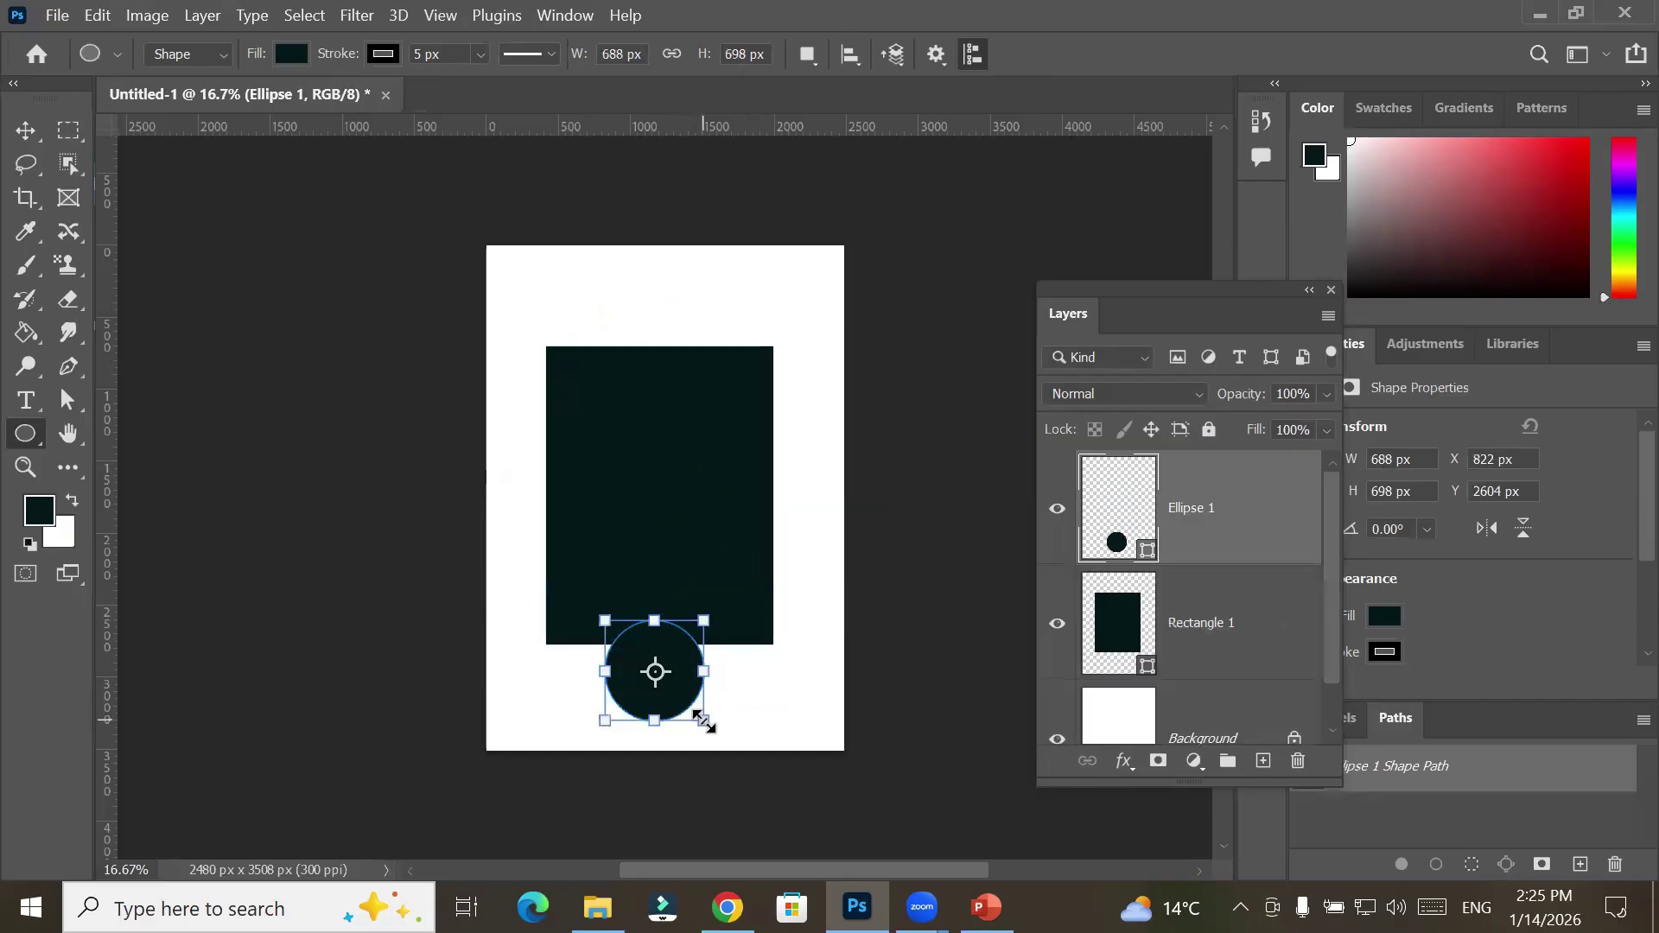
# Draw a triangle about 2075 x 869 px as a roof over the rectangle's upper edge
pyautogui.rightClick(20, 435)
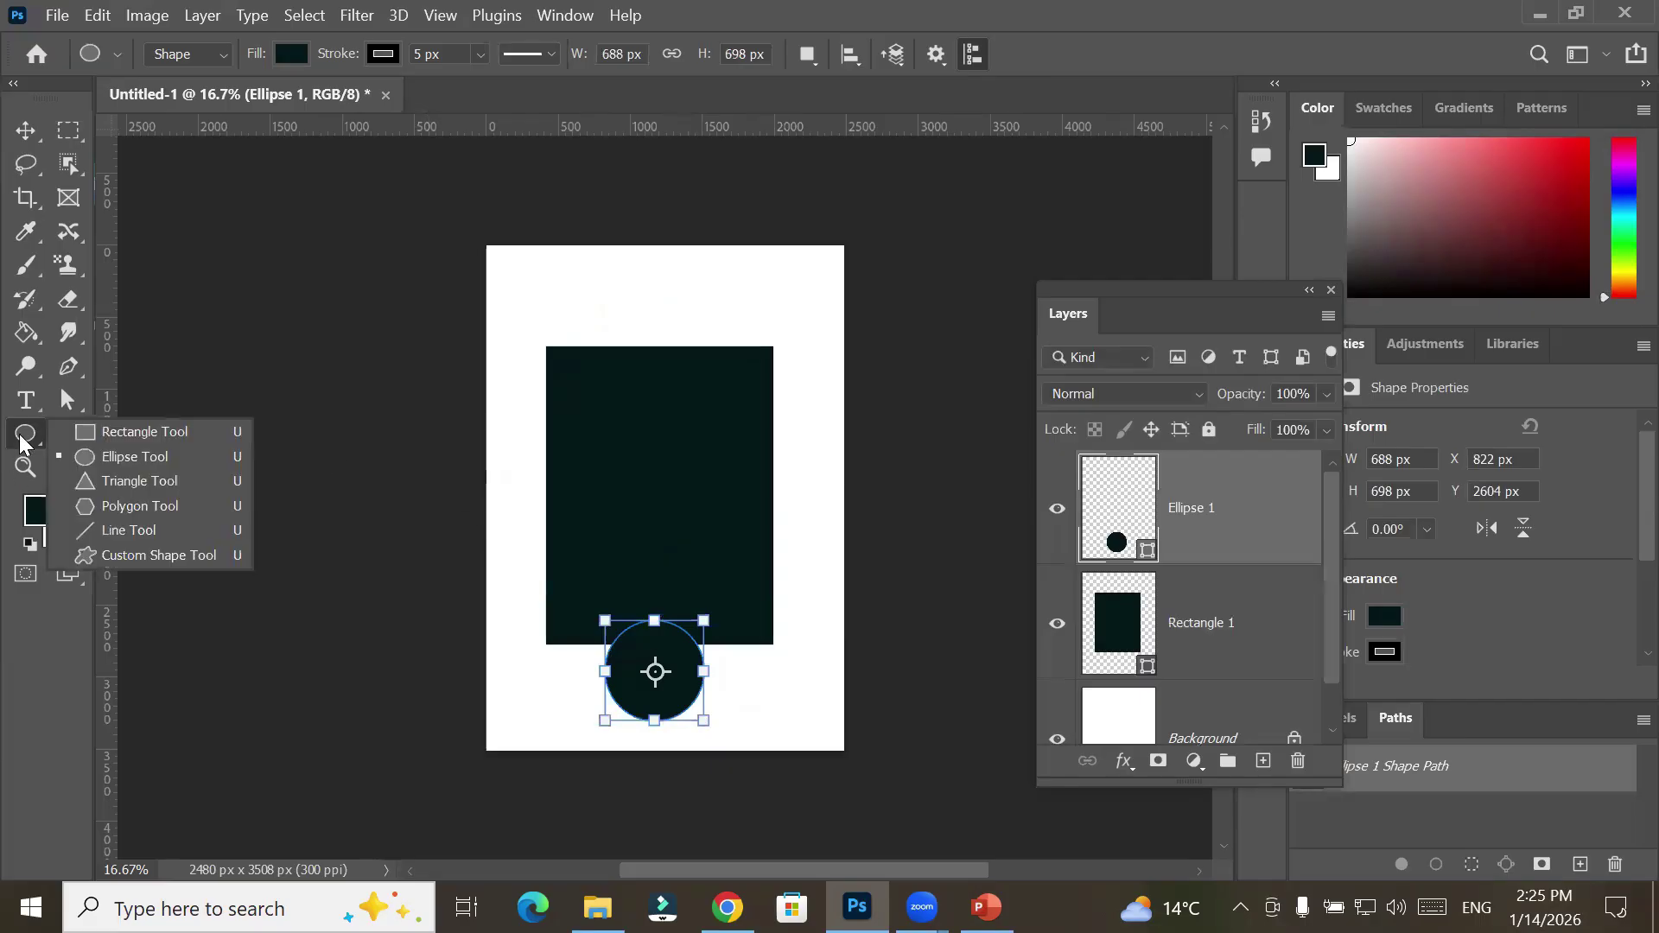
pyautogui.click(177, 488)
pyautogui.moveTo(533, 256); pyautogui.dragTo(834, 382)
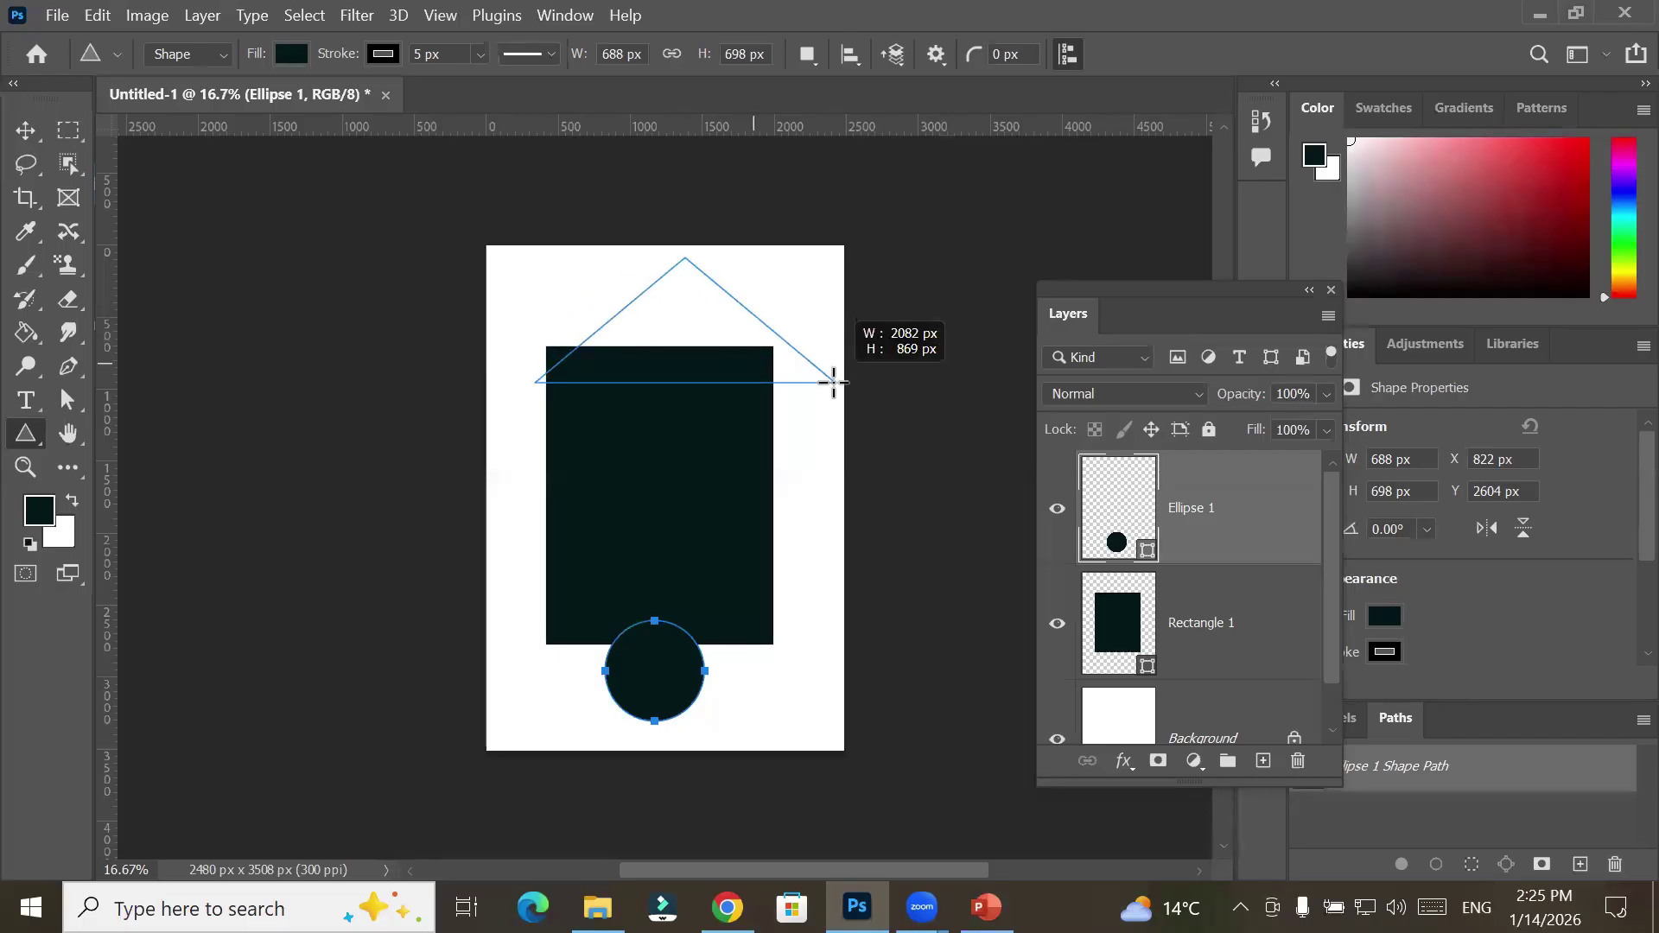
pyautogui.moveTo(834, 382); pyautogui.dragTo(814, 369)
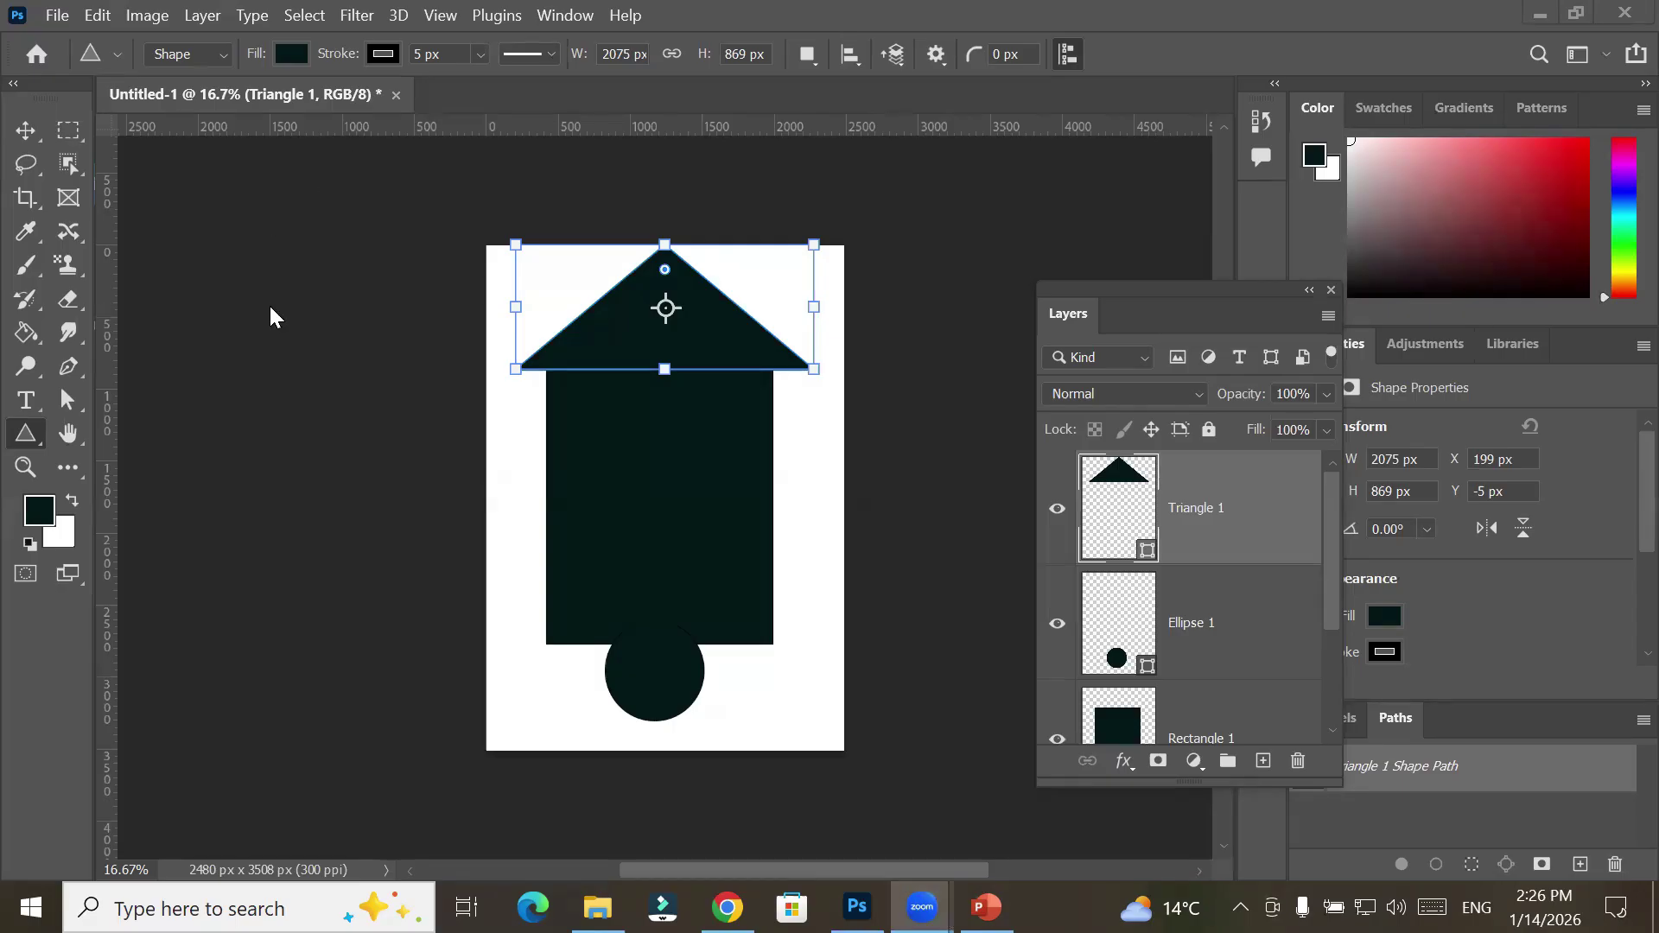
# Create a second A4 document, 210 x 297 mm at 300 ppi, alongside the shapes document
pyautogui.click(26, 201)
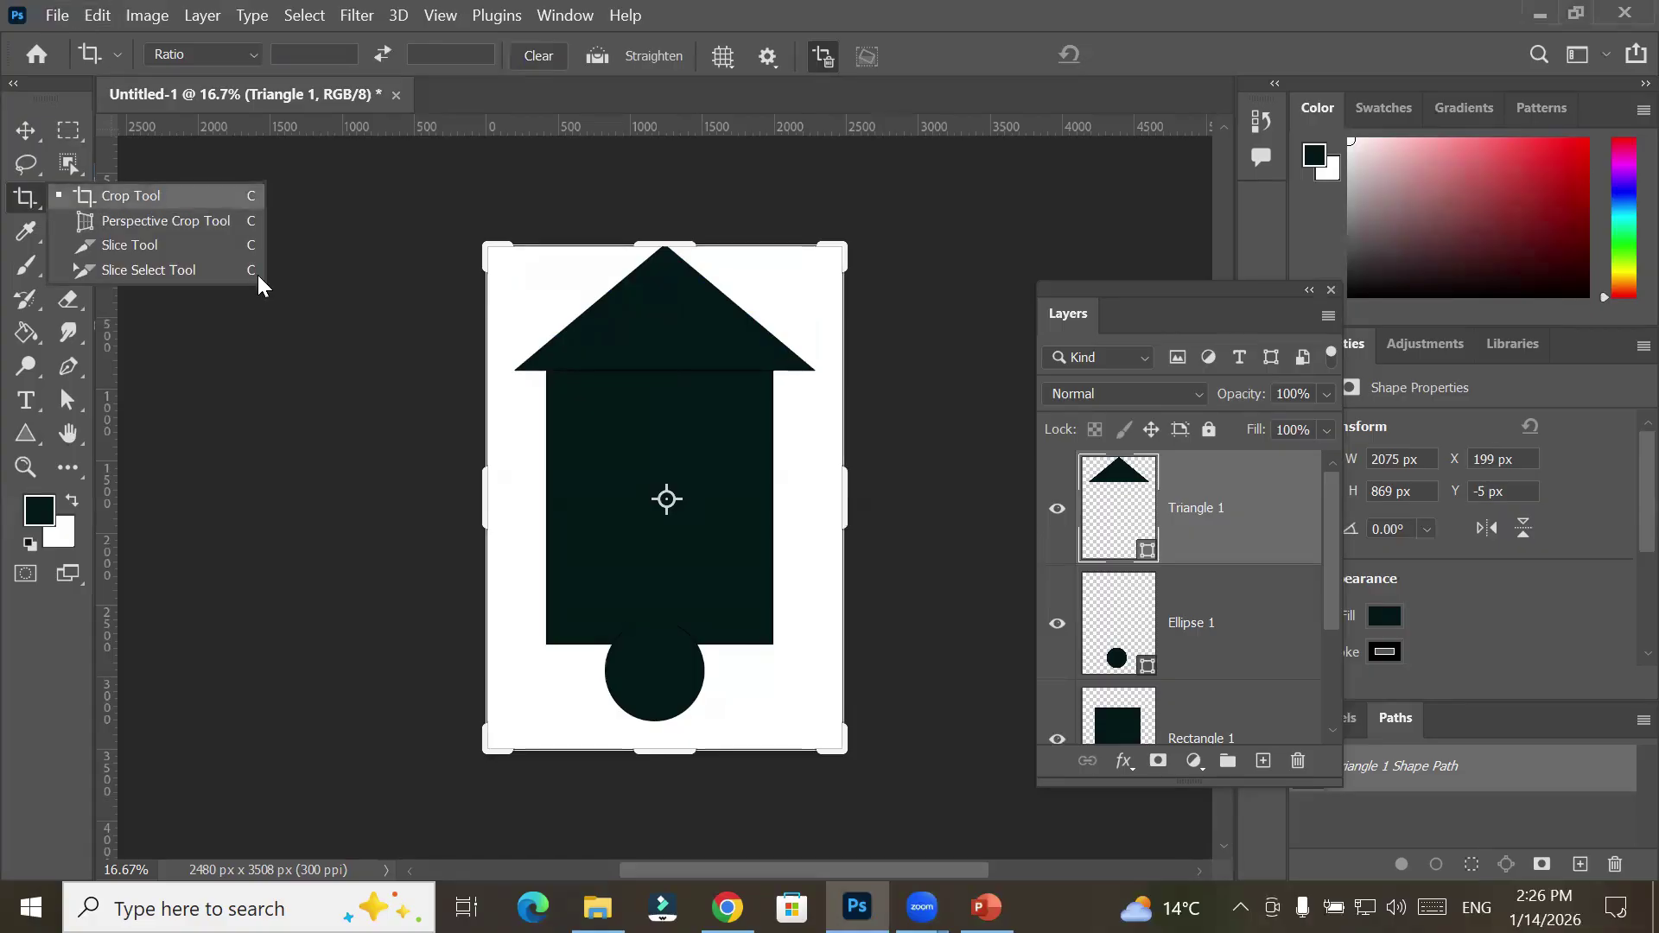
pyautogui.click(53, 16)
pyautogui.click(76, 45)
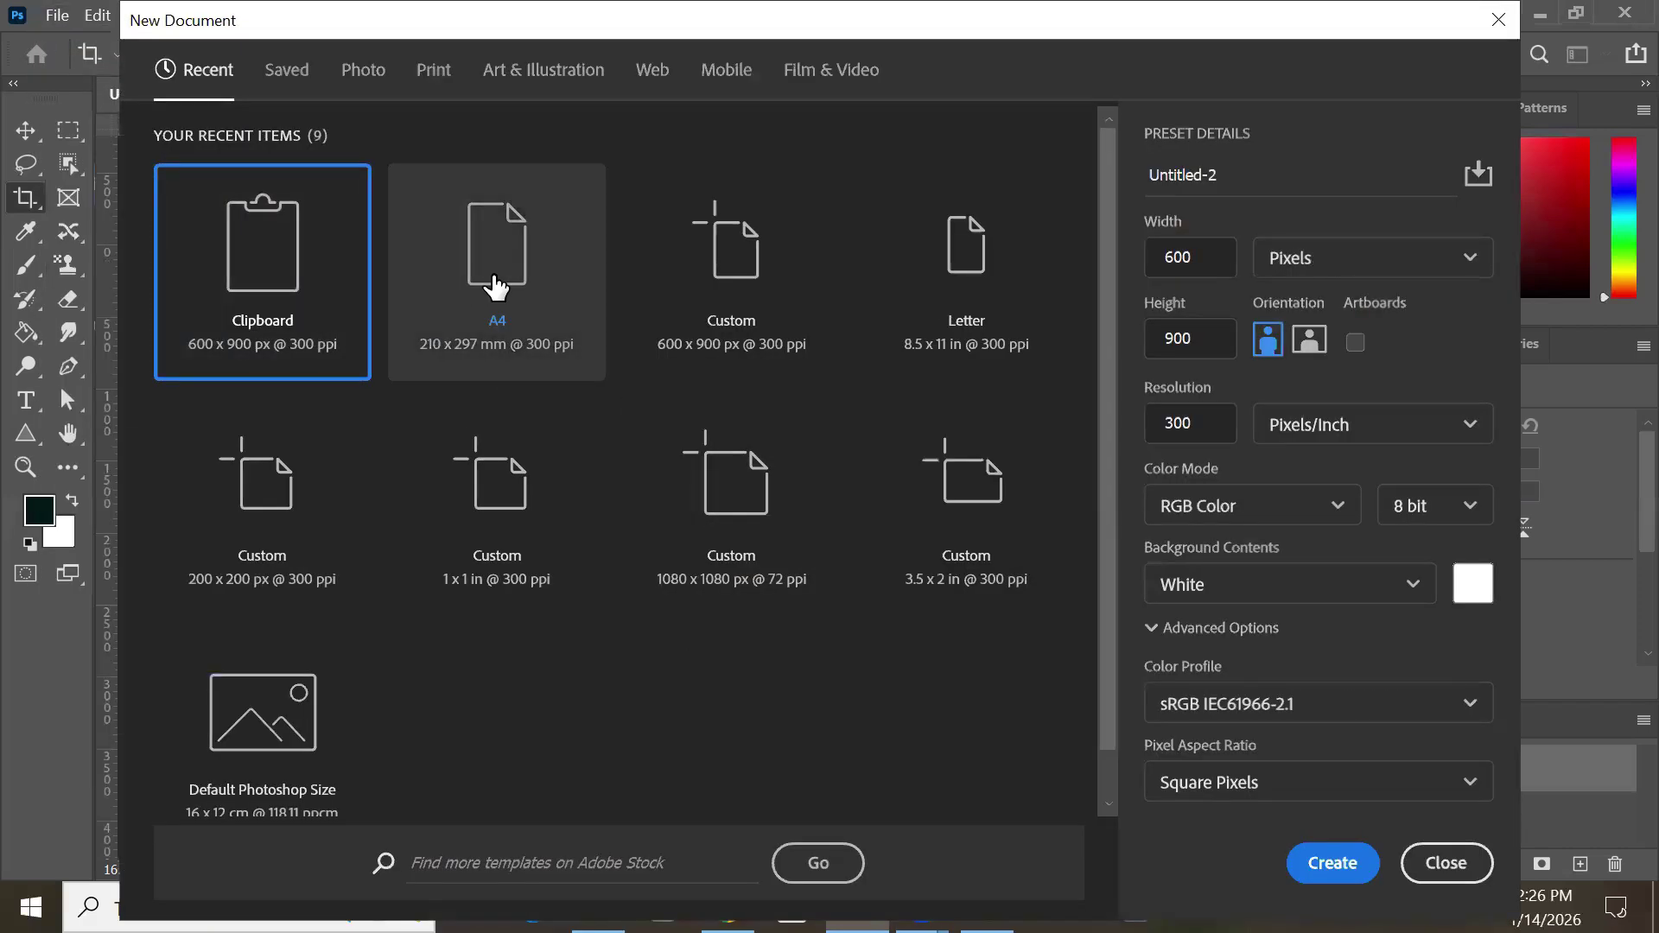
pyautogui.doubleClick(496, 284)
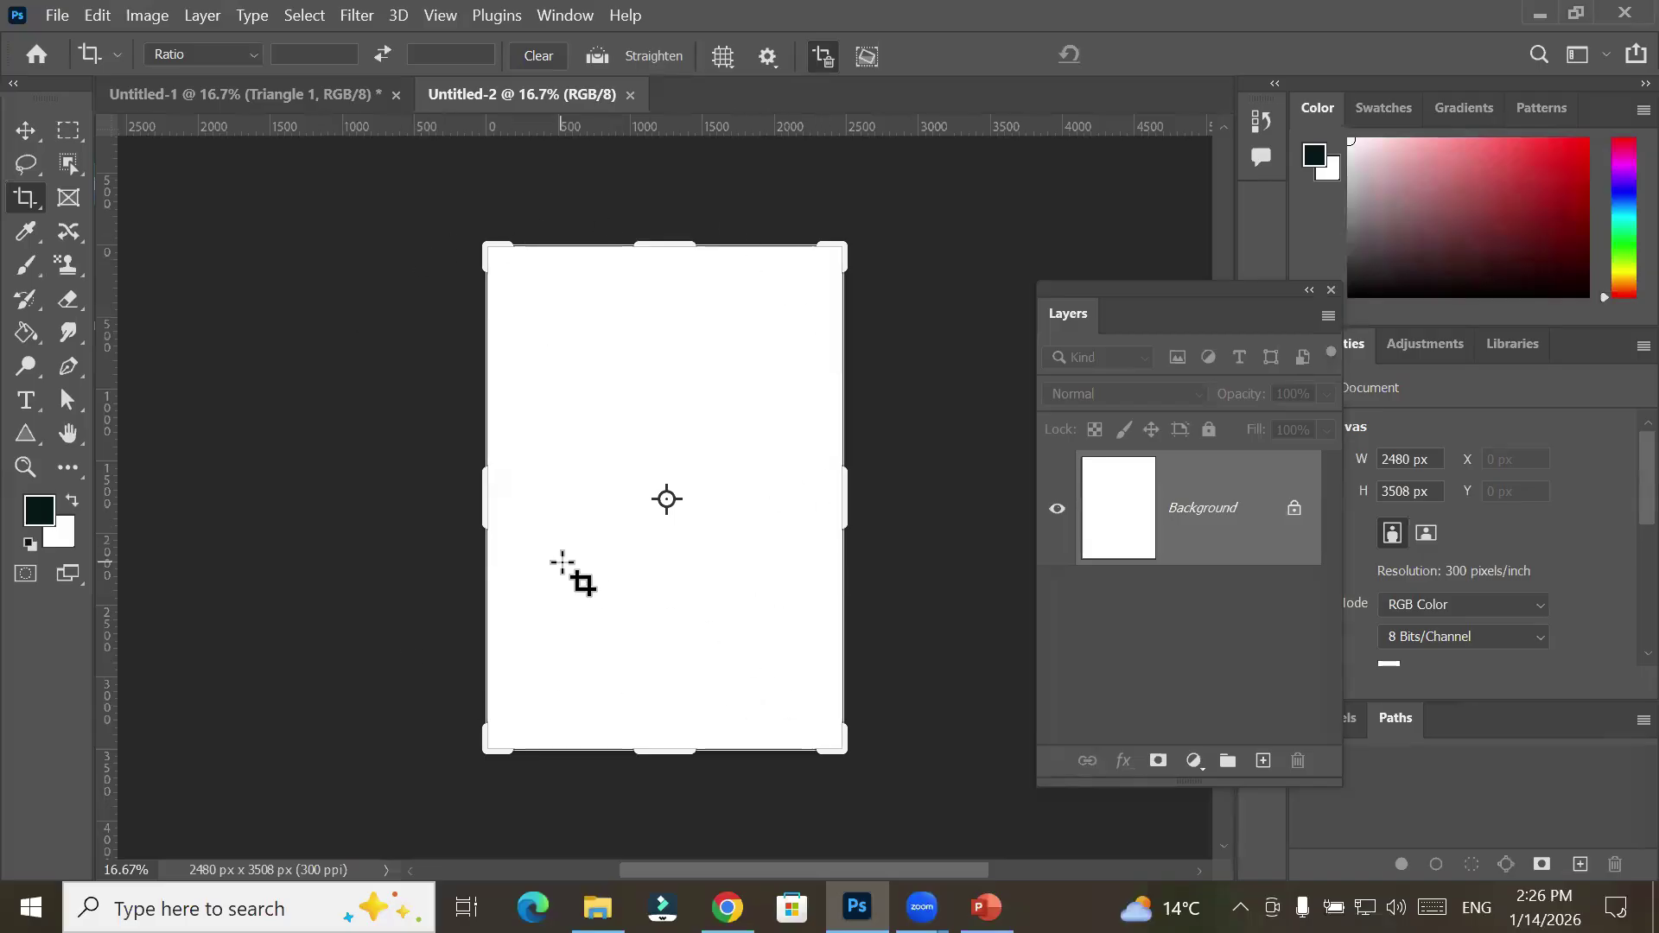
pyautogui.moveTo(645, 245); pyautogui.dragTo(658, 204)
pyautogui.moveTo(844, 486); pyautogui.dragTo(901, 486)
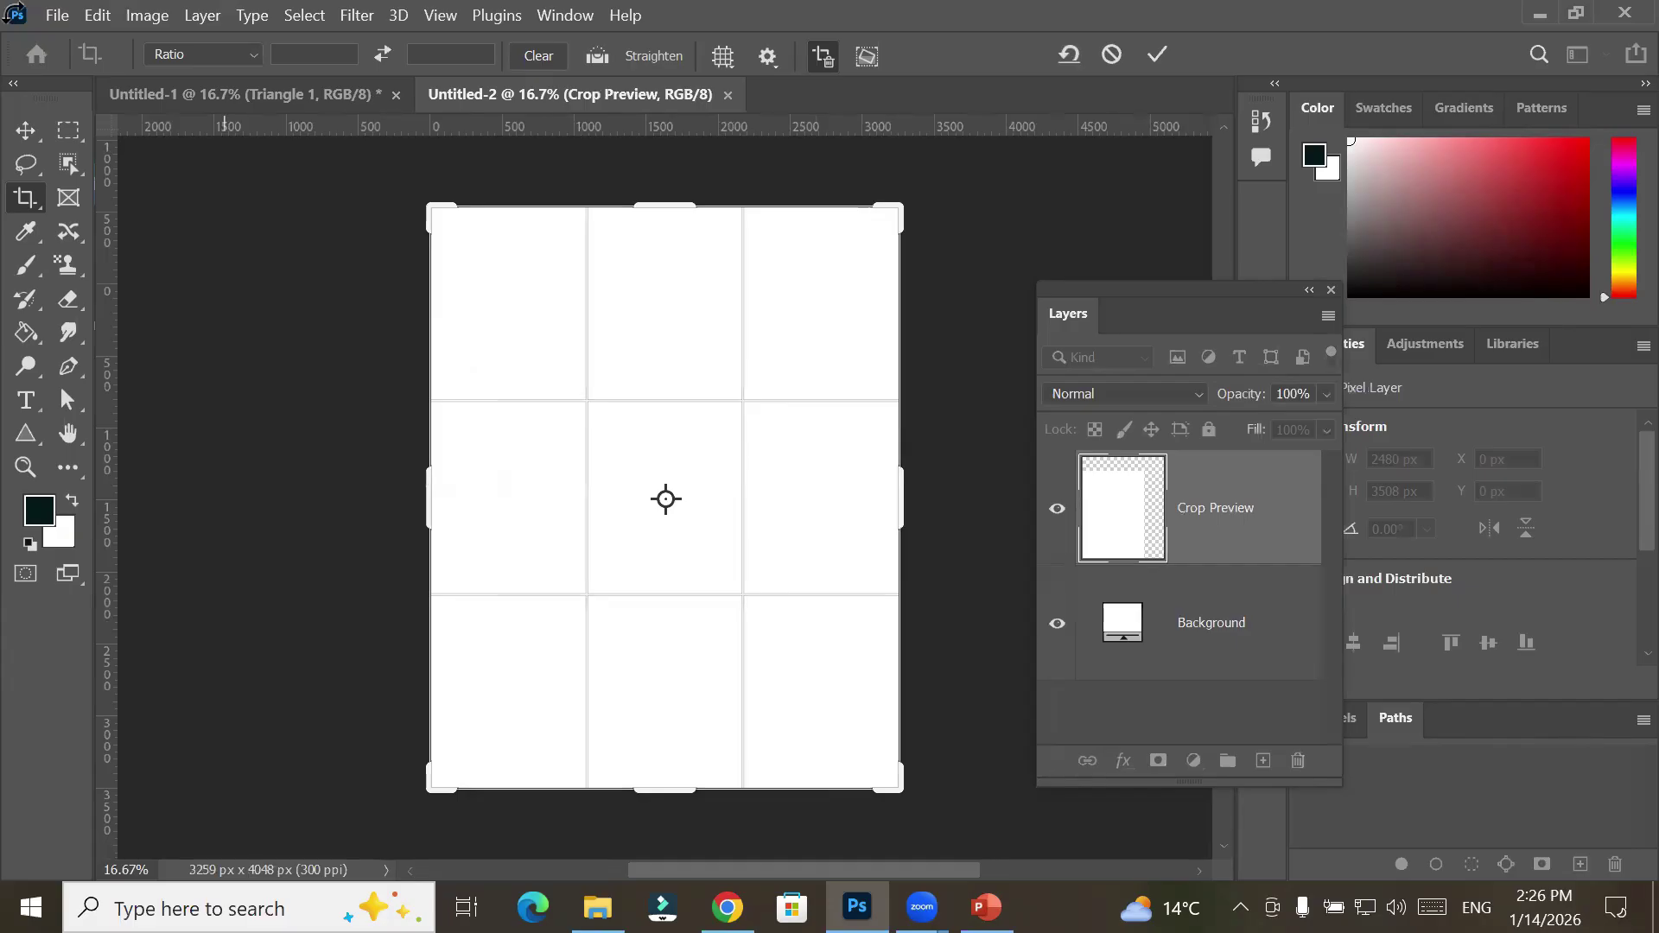
pyautogui.click(55, 16)
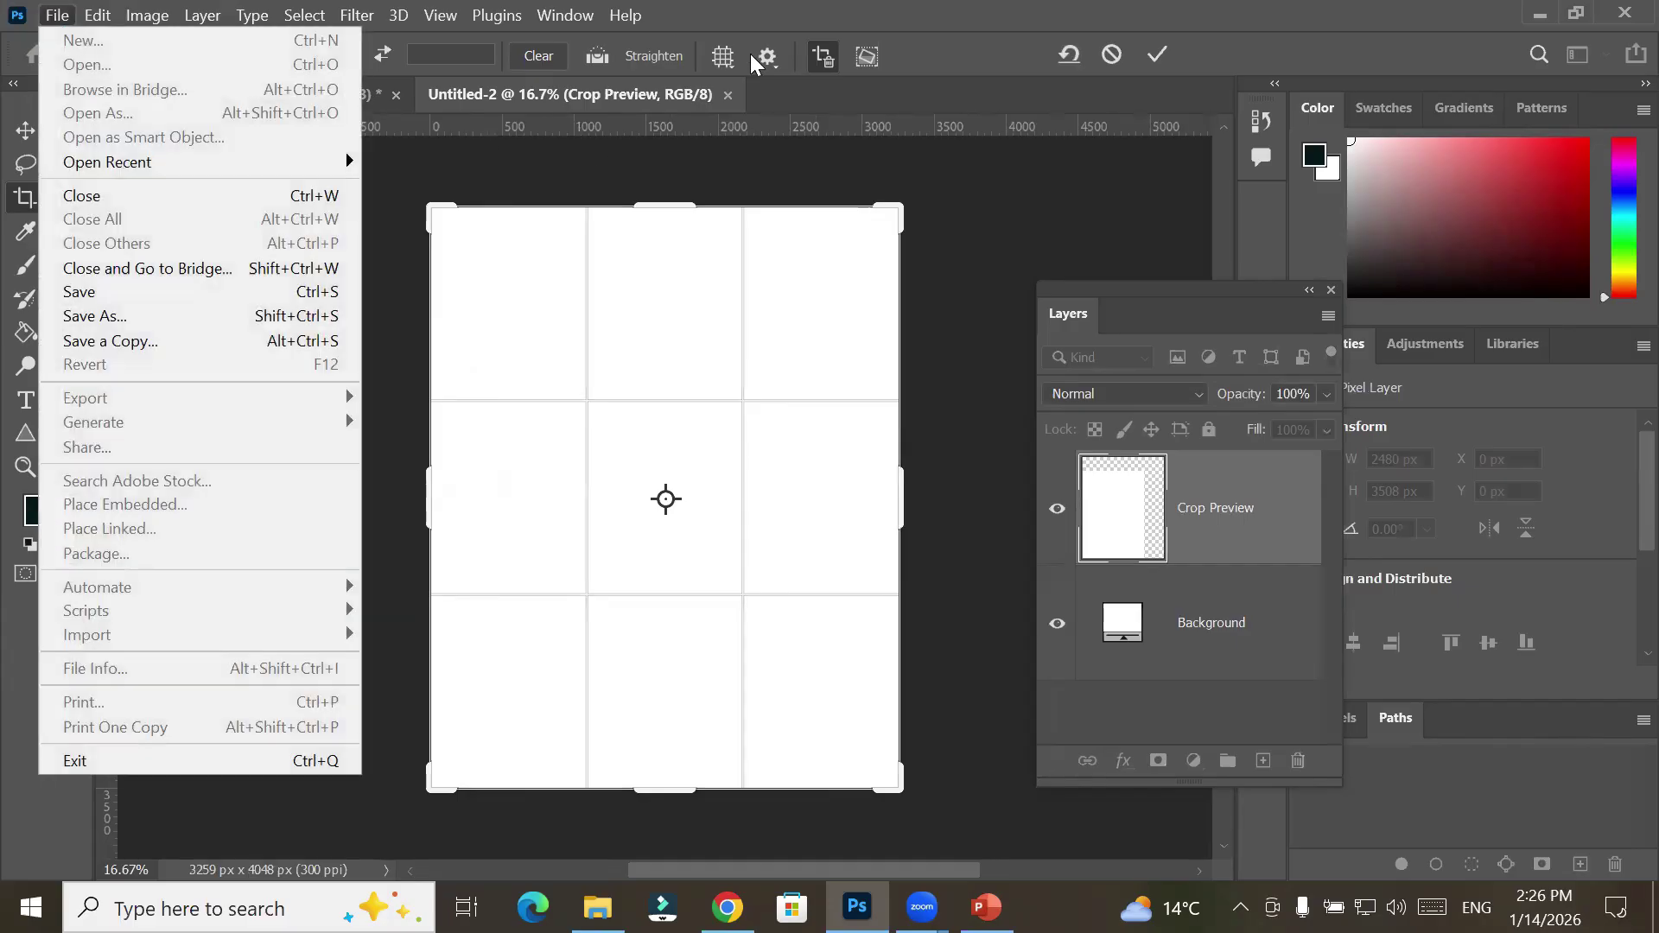
pyautogui.click(1119, 59)
# Create a third A4 document, Untitled-3, at 210 x 297 mm and 300 ppi with a white background
pyautogui.click(57, 17)
pyautogui.click(77, 43)
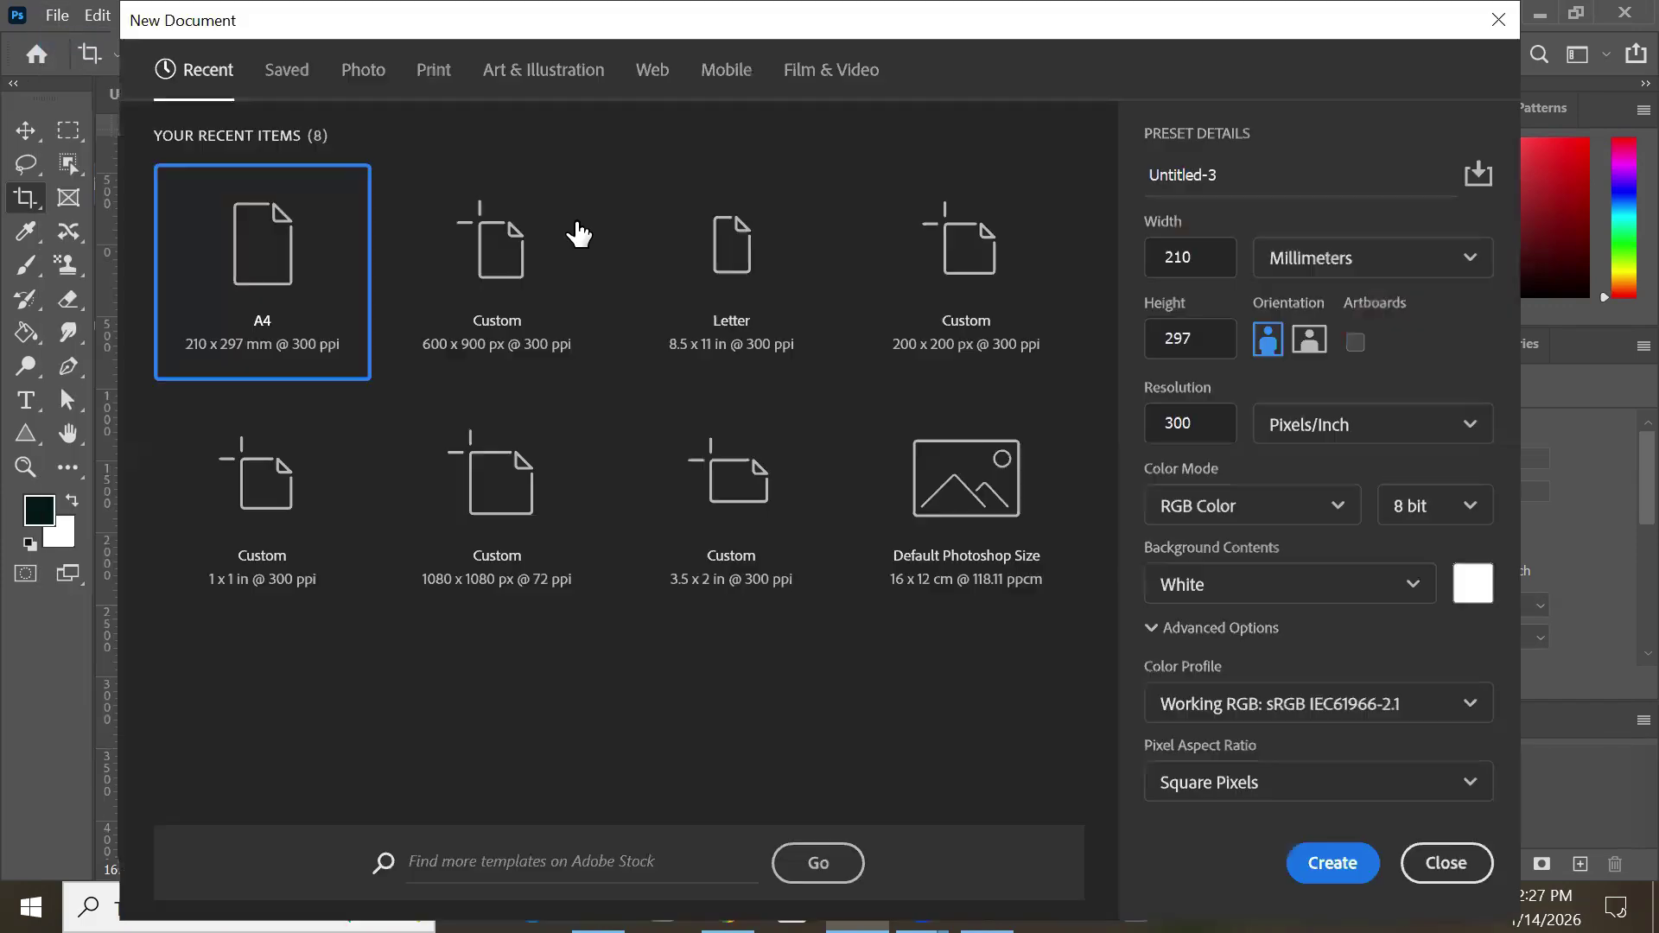
pyautogui.click(497, 302)
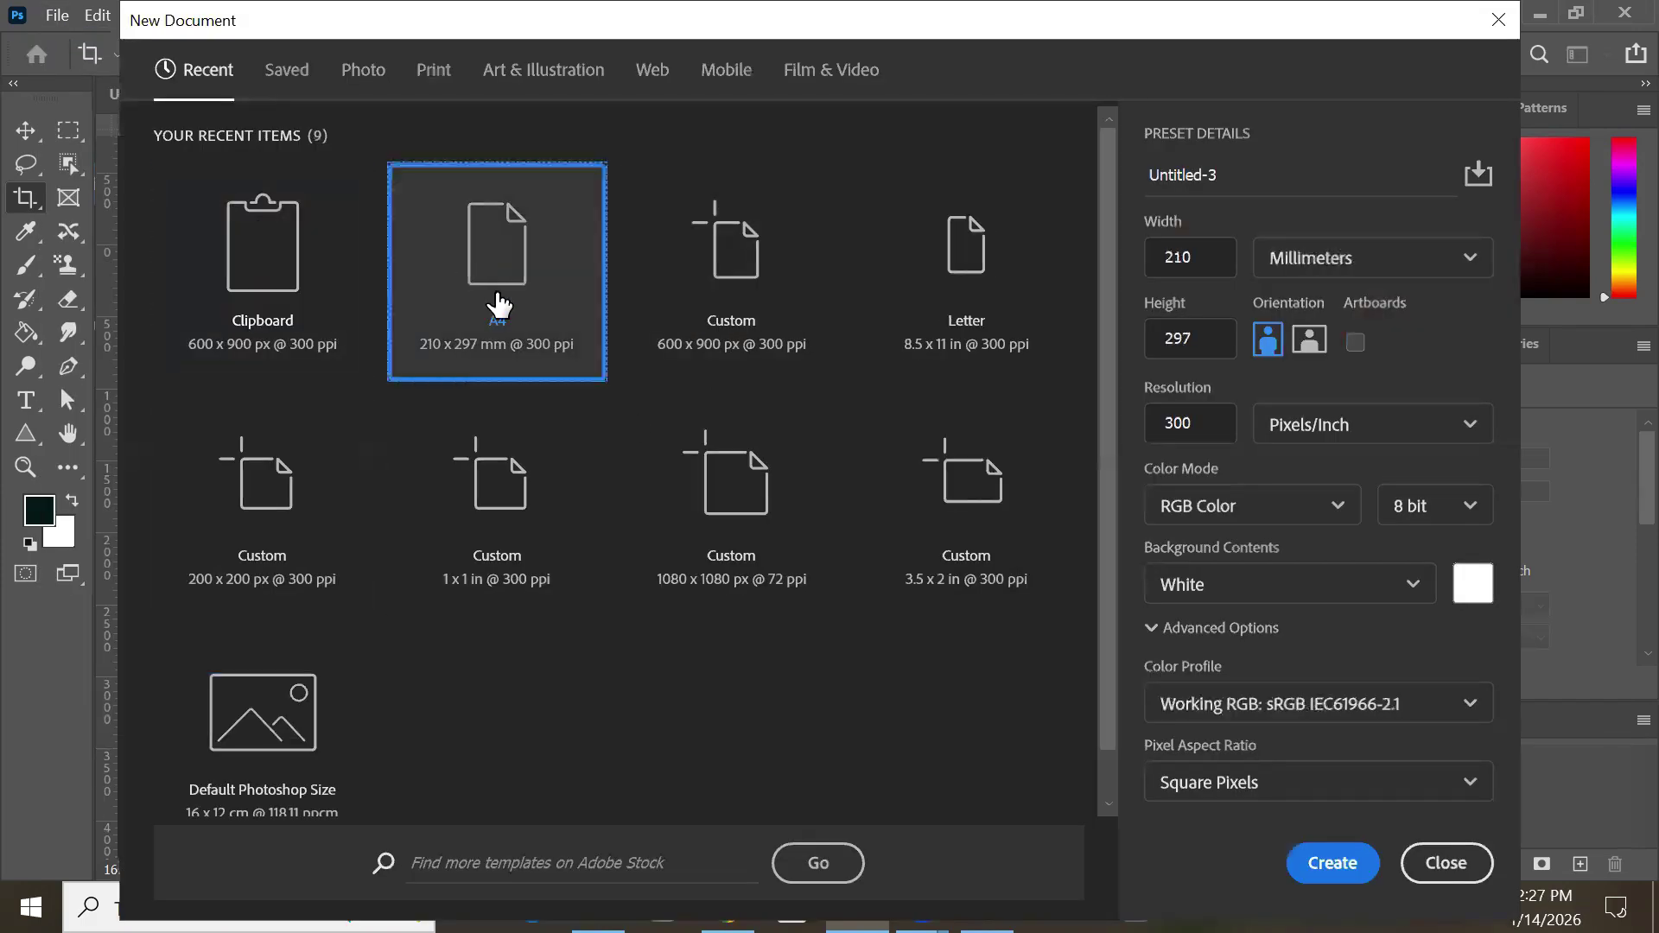
pyautogui.click(498, 303)
pyautogui.click(1330, 869)
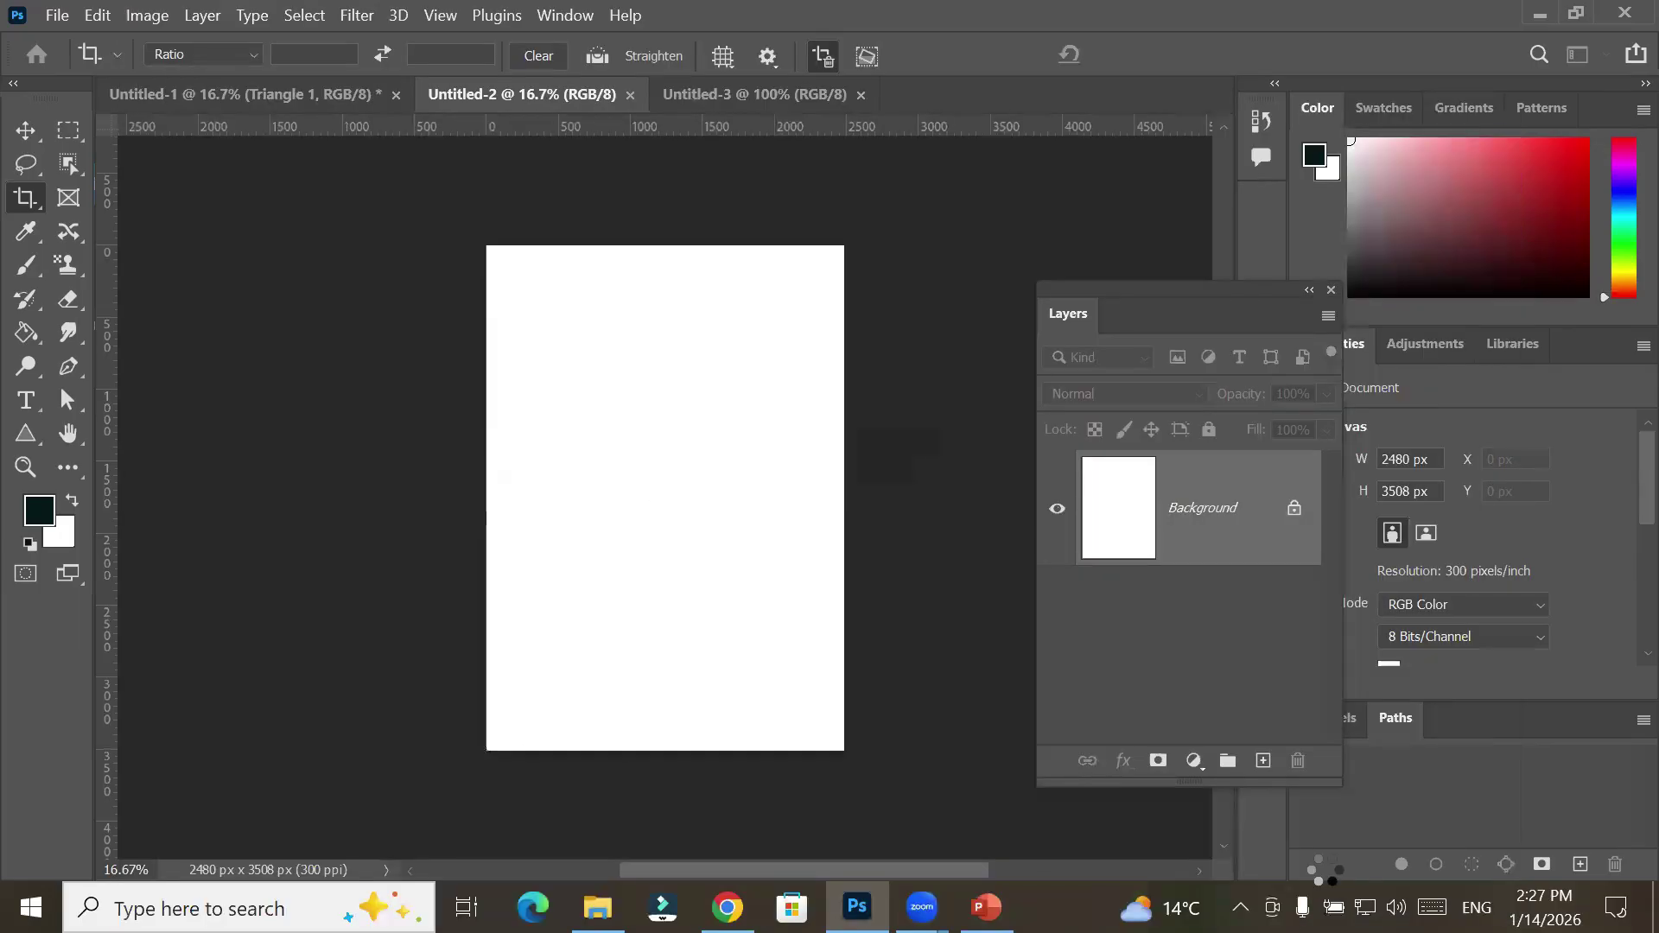
# Activate the Move tool and open the Canvas Size settings for Untitled-3, with the dimensions in inches
pyautogui.click(31, 139)
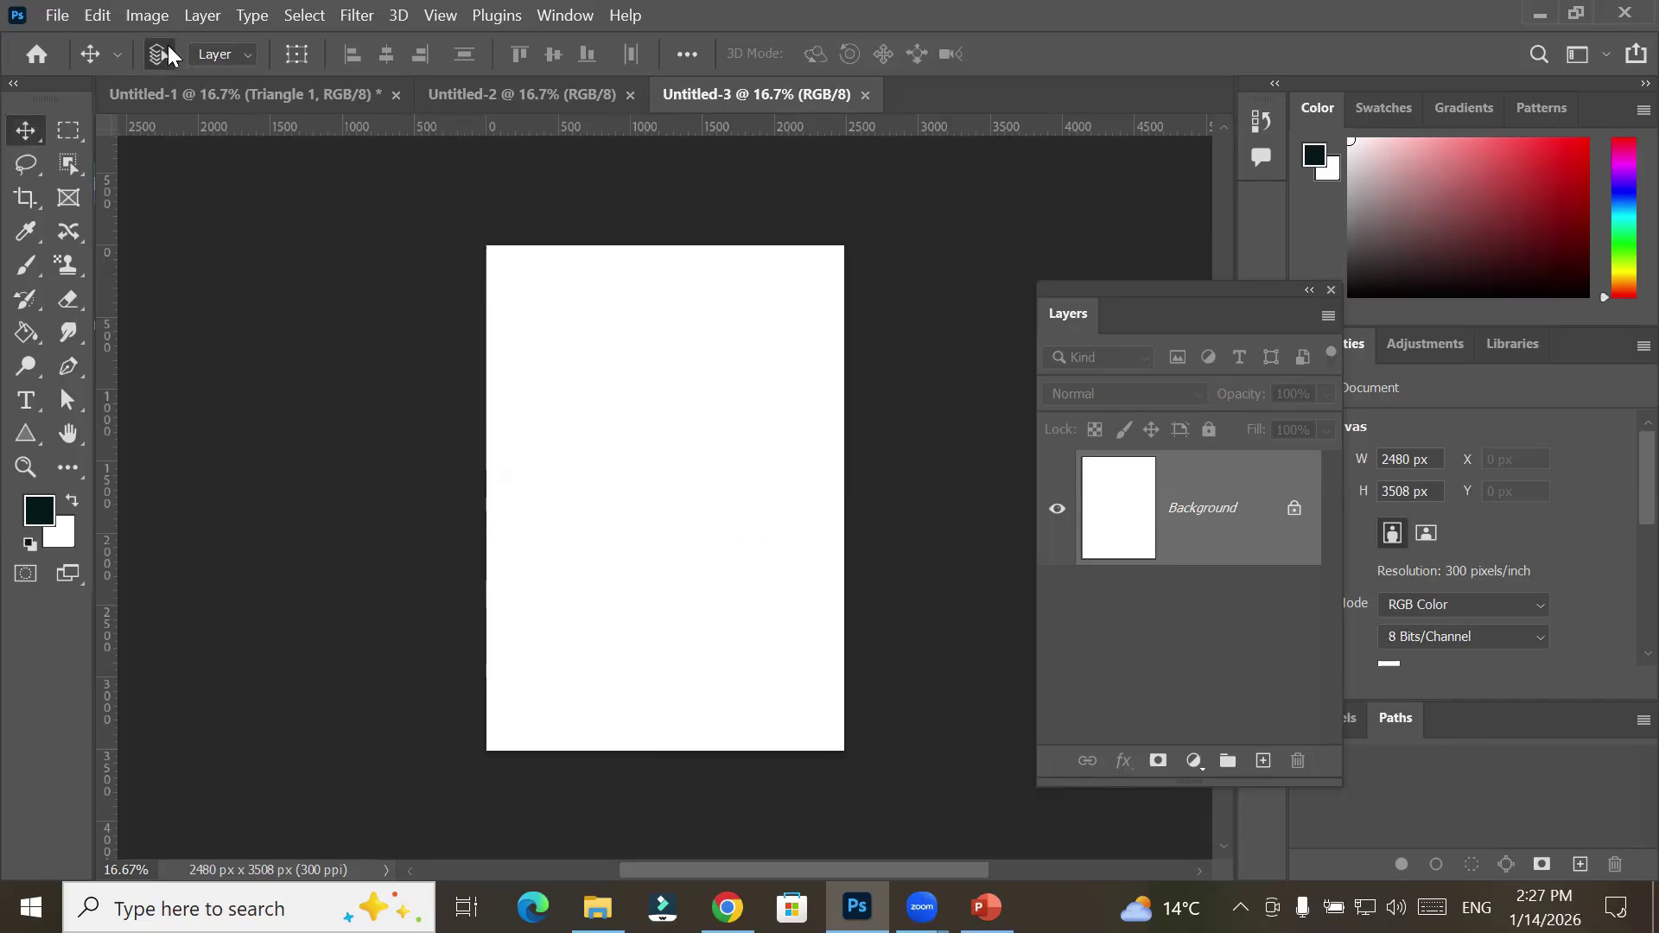
pyautogui.click(149, 15)
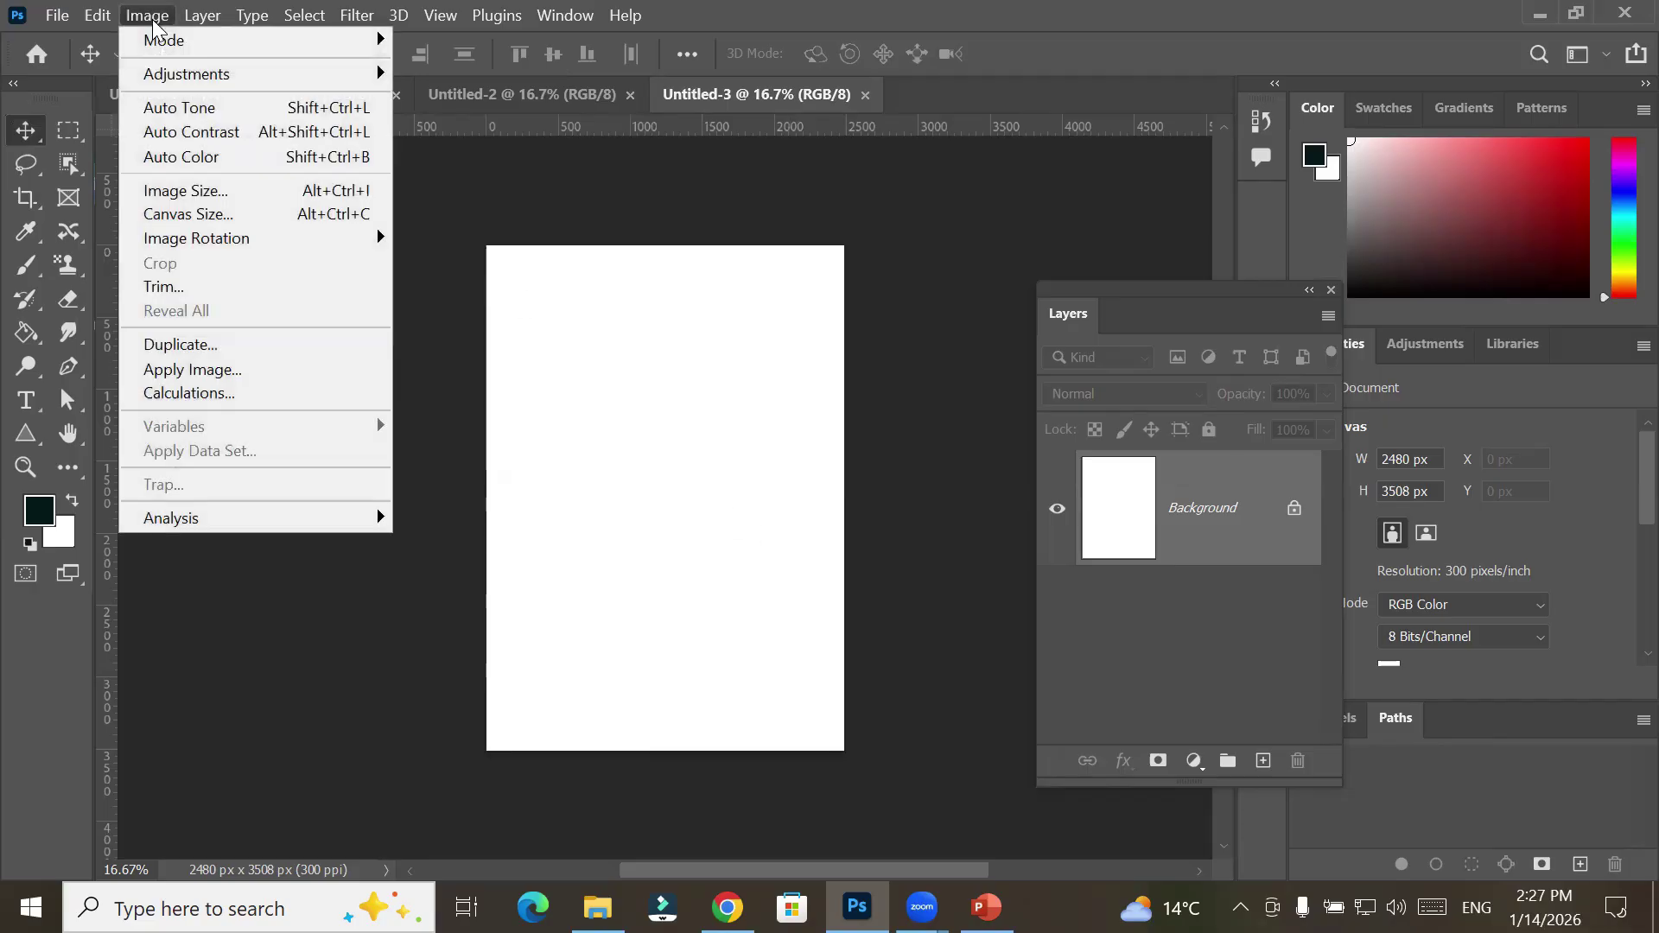
pyautogui.click(191, 216)
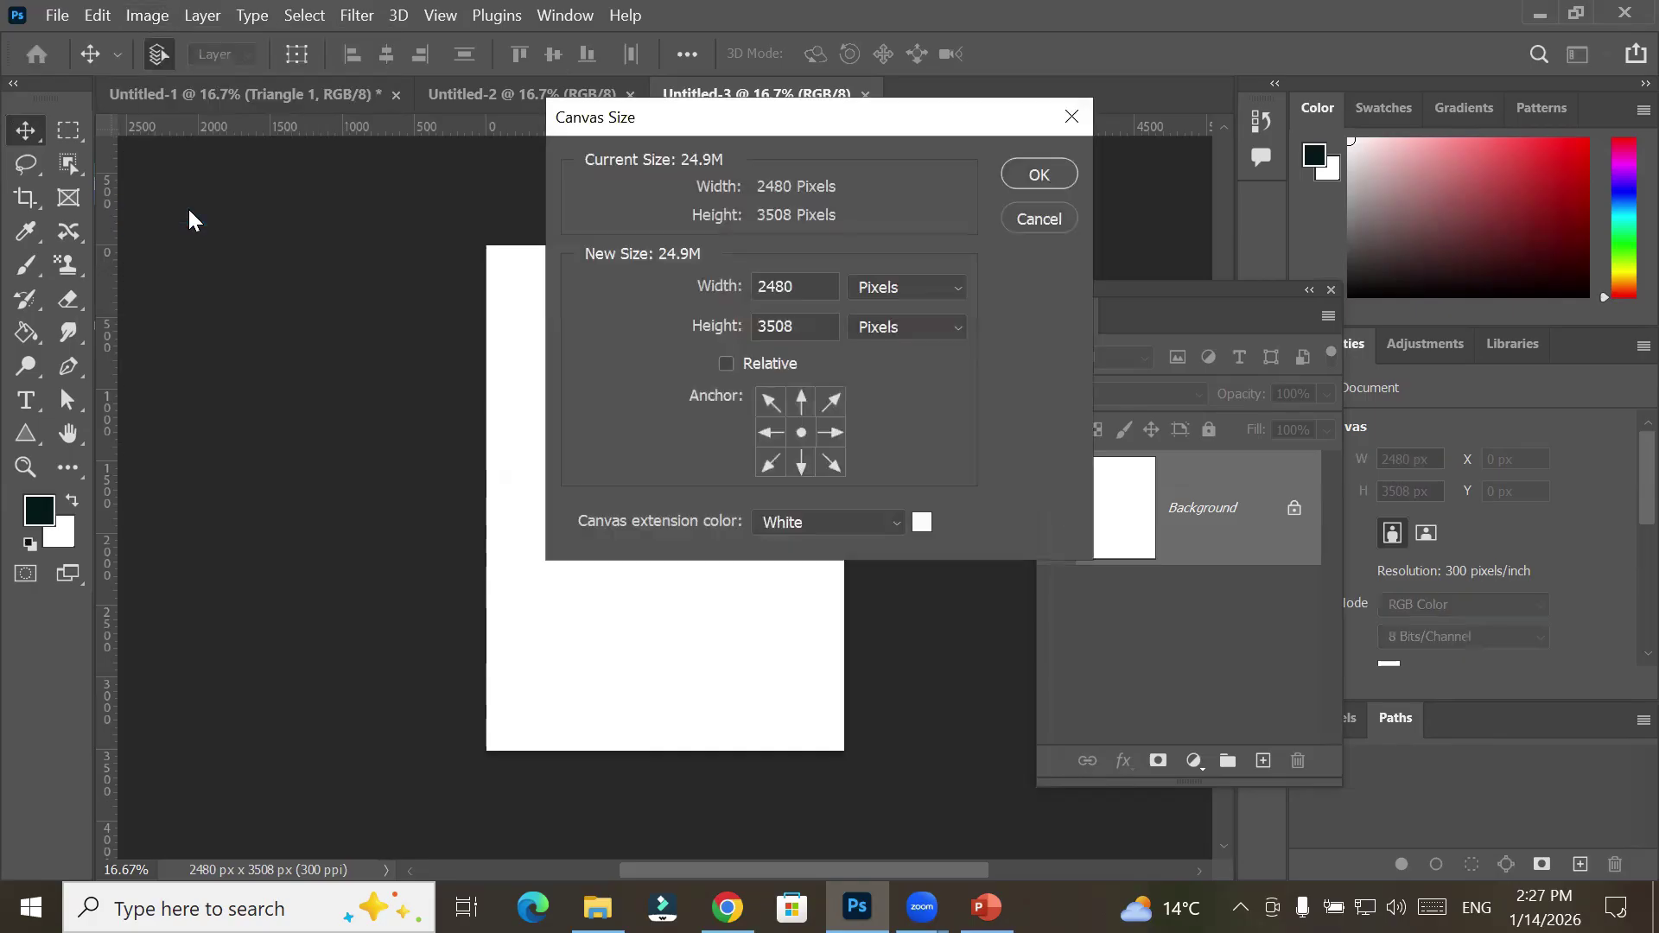
pyautogui.moveTo(871, 122); pyautogui.dragTo(667, 218)
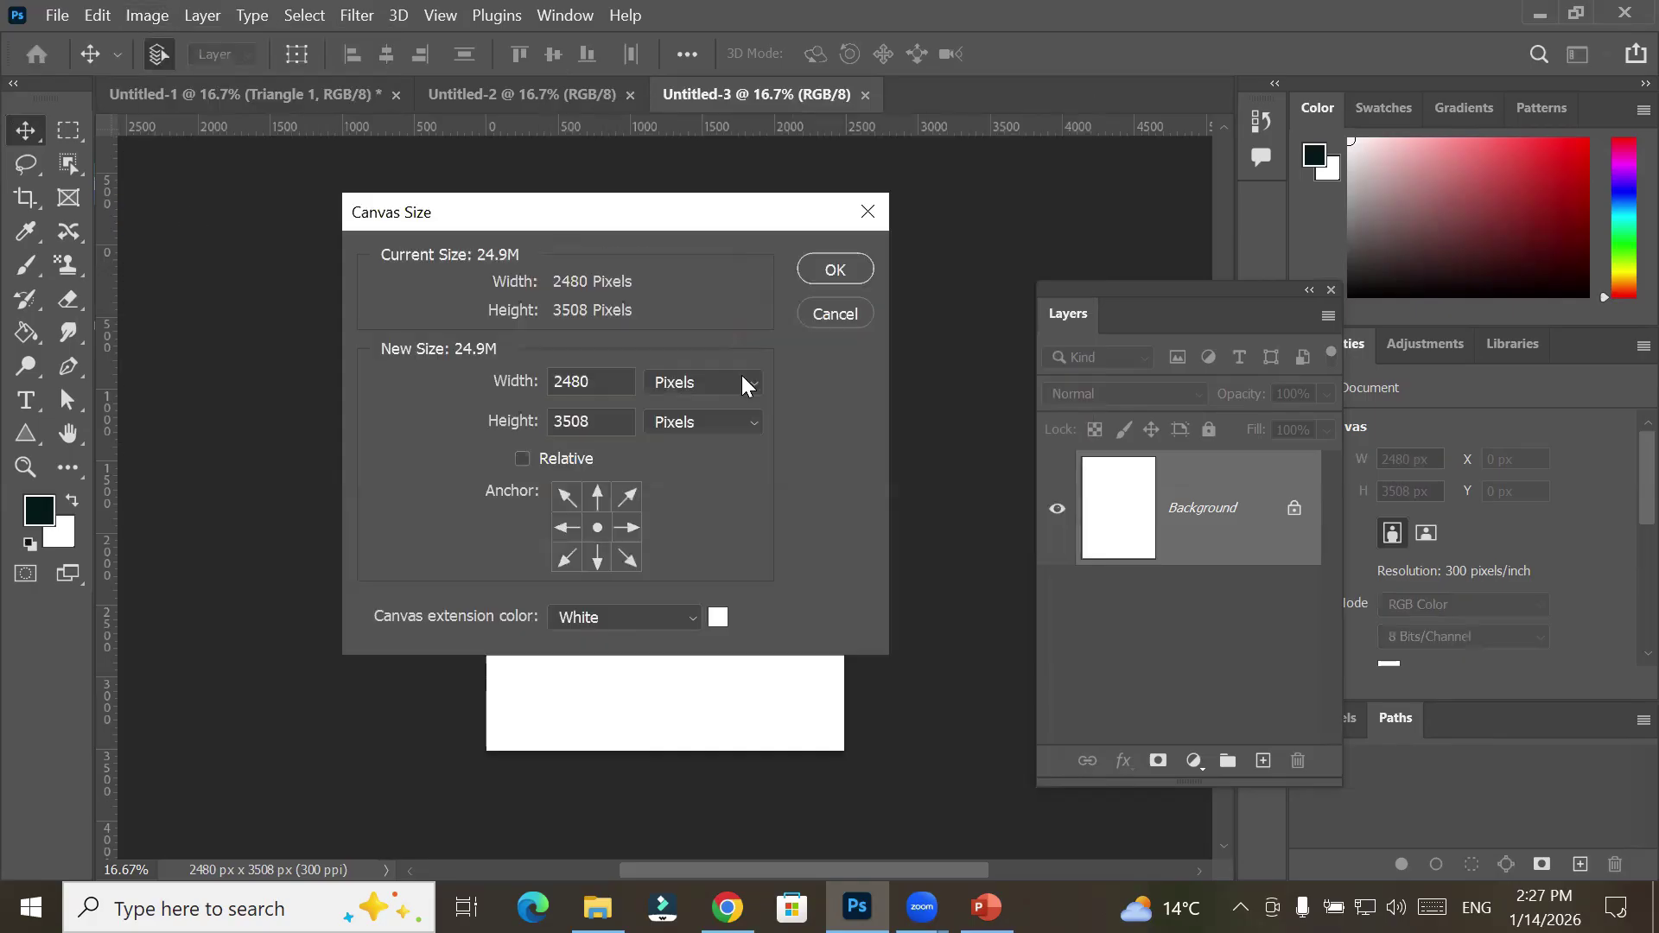
pyautogui.click(743, 377)
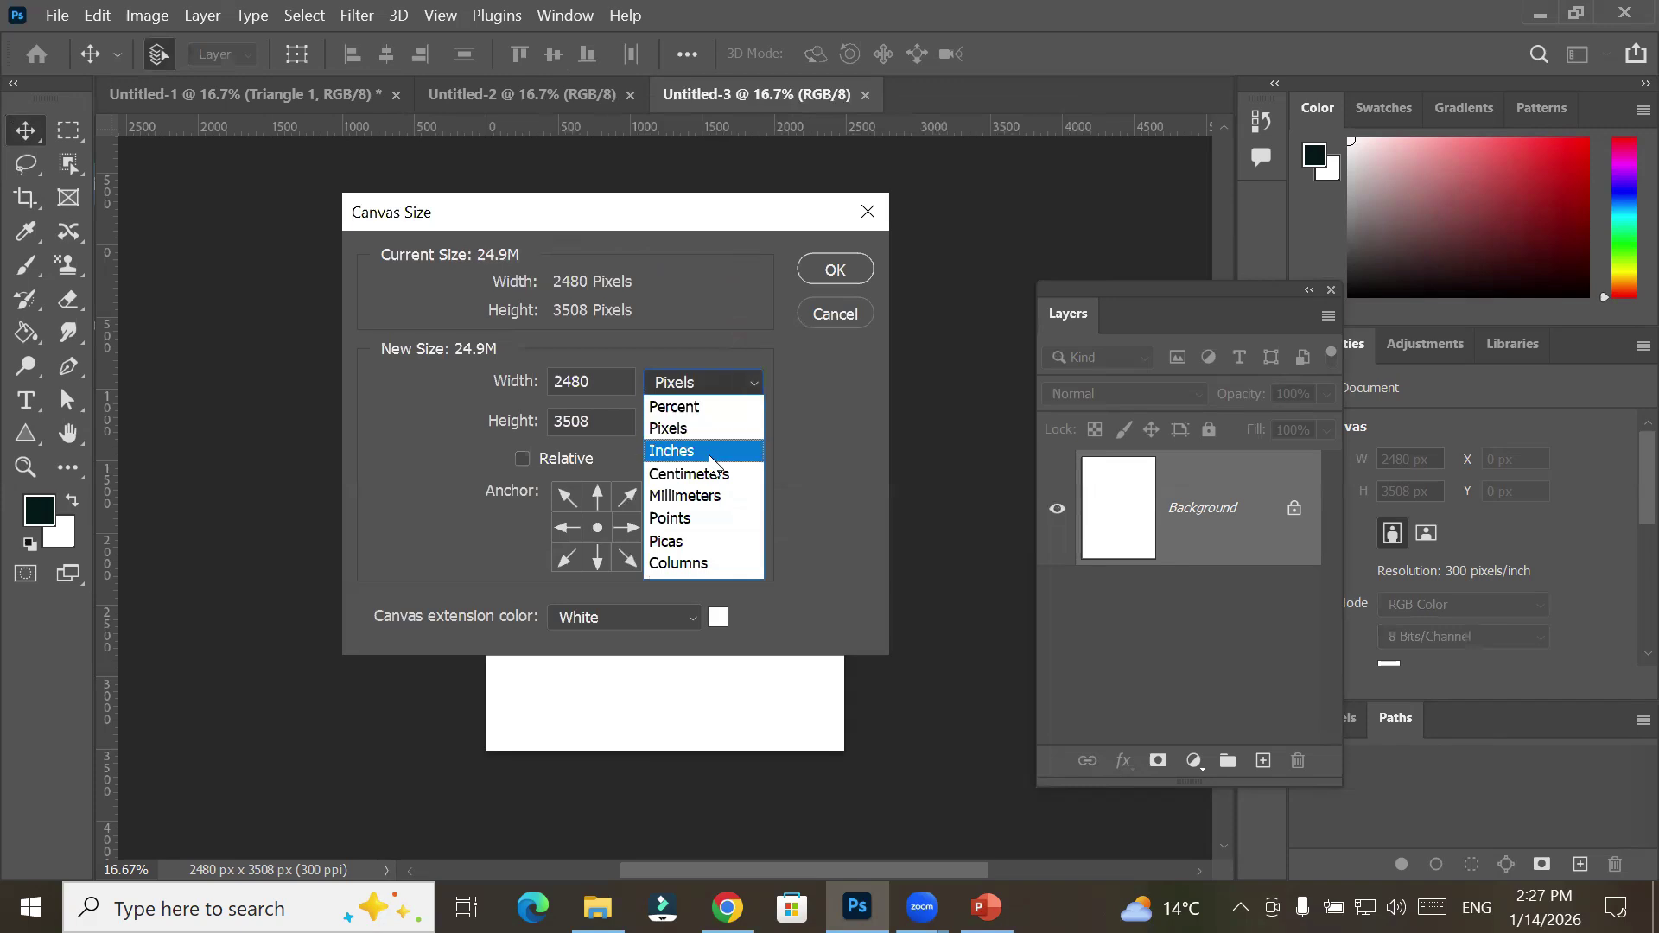
pyautogui.click(710, 455)
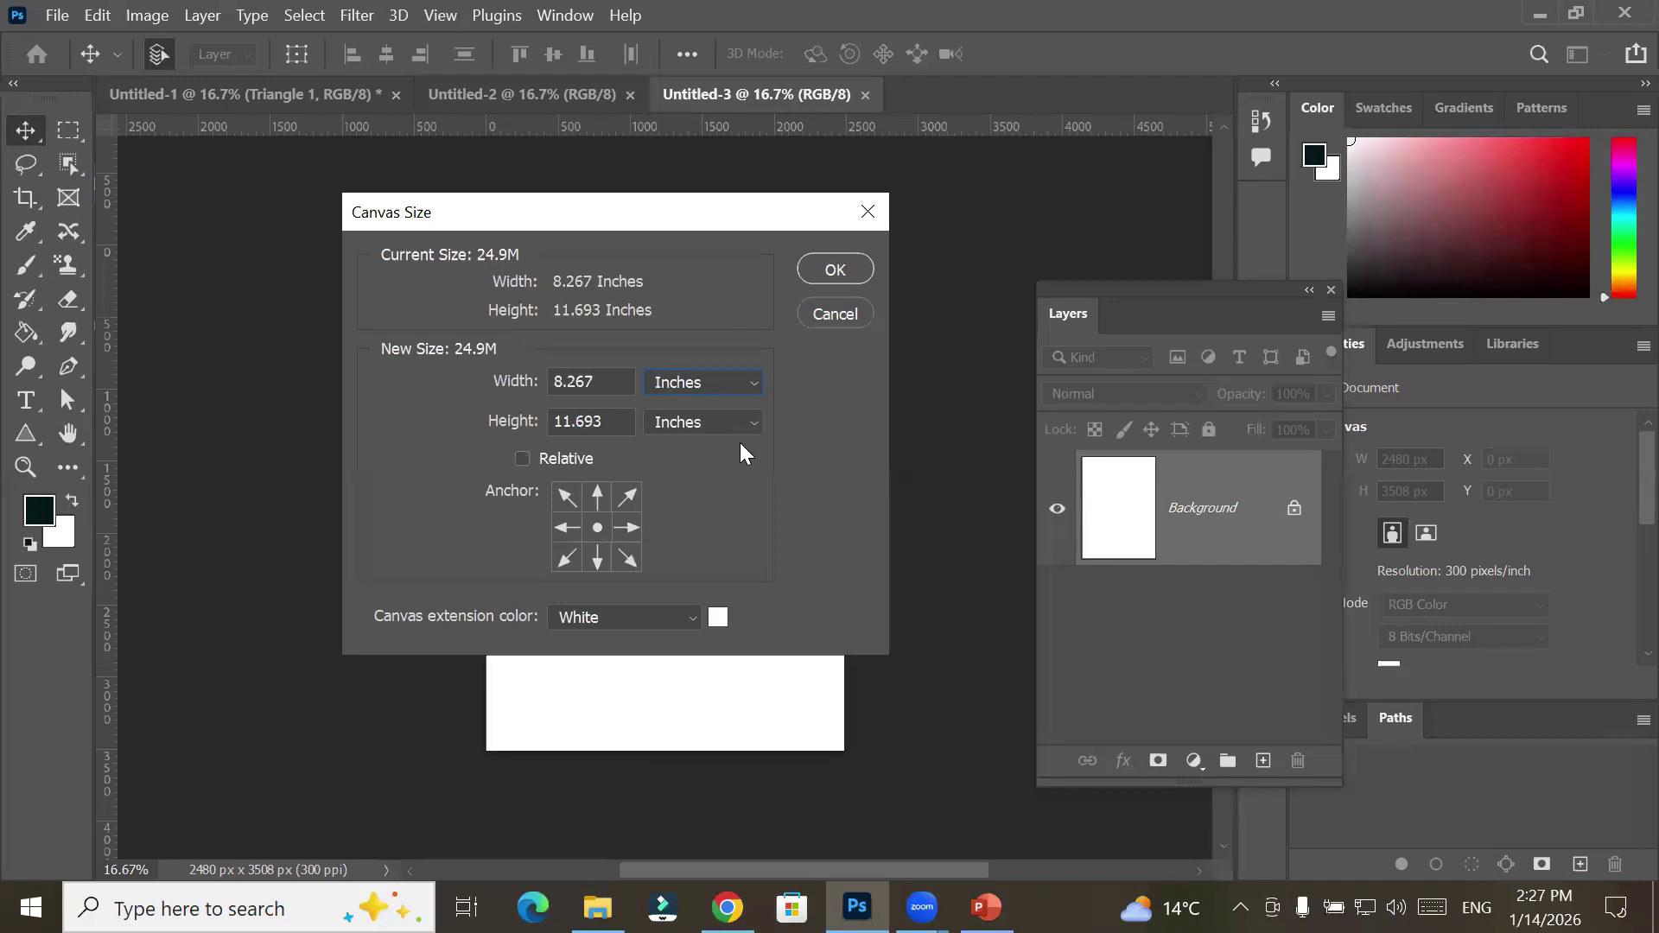
# Make the canvas size change relative, adding 2 inches of width and 4 inches of height
pyautogui.moveTo(596, 381); pyautogui.dragTo(467, 381)
pyautogui.moveTo(610, 419); pyautogui.dragTo(536, 424)
pyautogui.click(522, 458)
pyautogui.write('2')
pyautogui.press('Tab')
pyautogui.write('4')
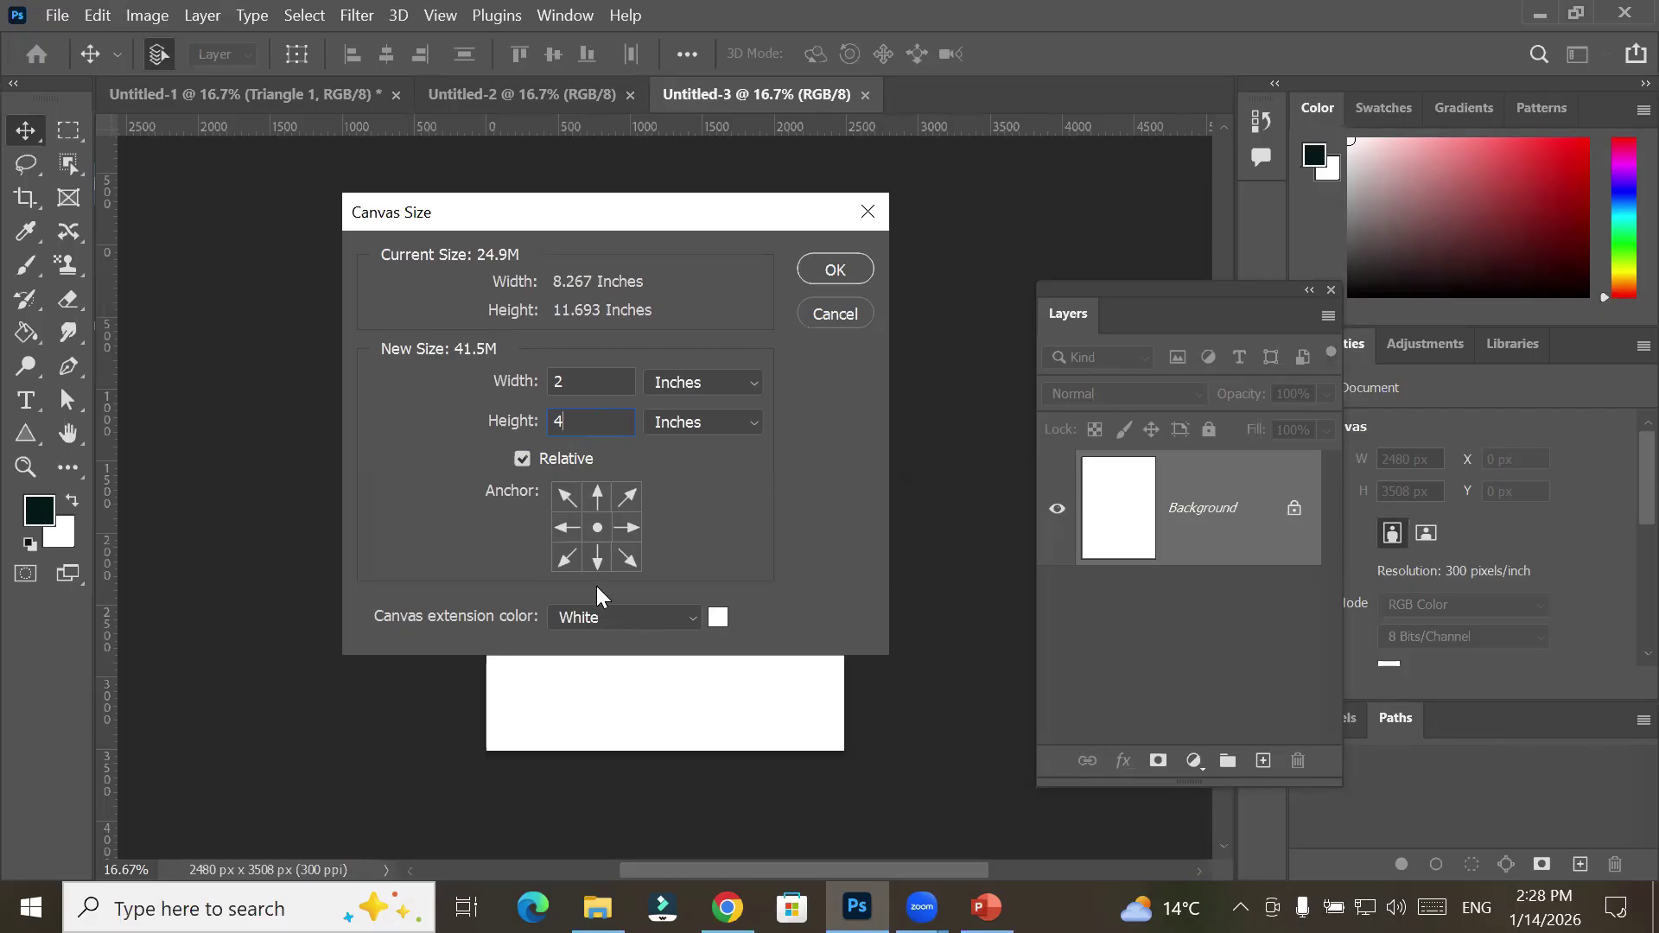
# Choose red #eb0b0b as the canvas extension color and apply the enlarged canvas size
pyautogui.click(718, 620)
pyautogui.moveTo(718, 355); pyautogui.dragTo(728, 308)
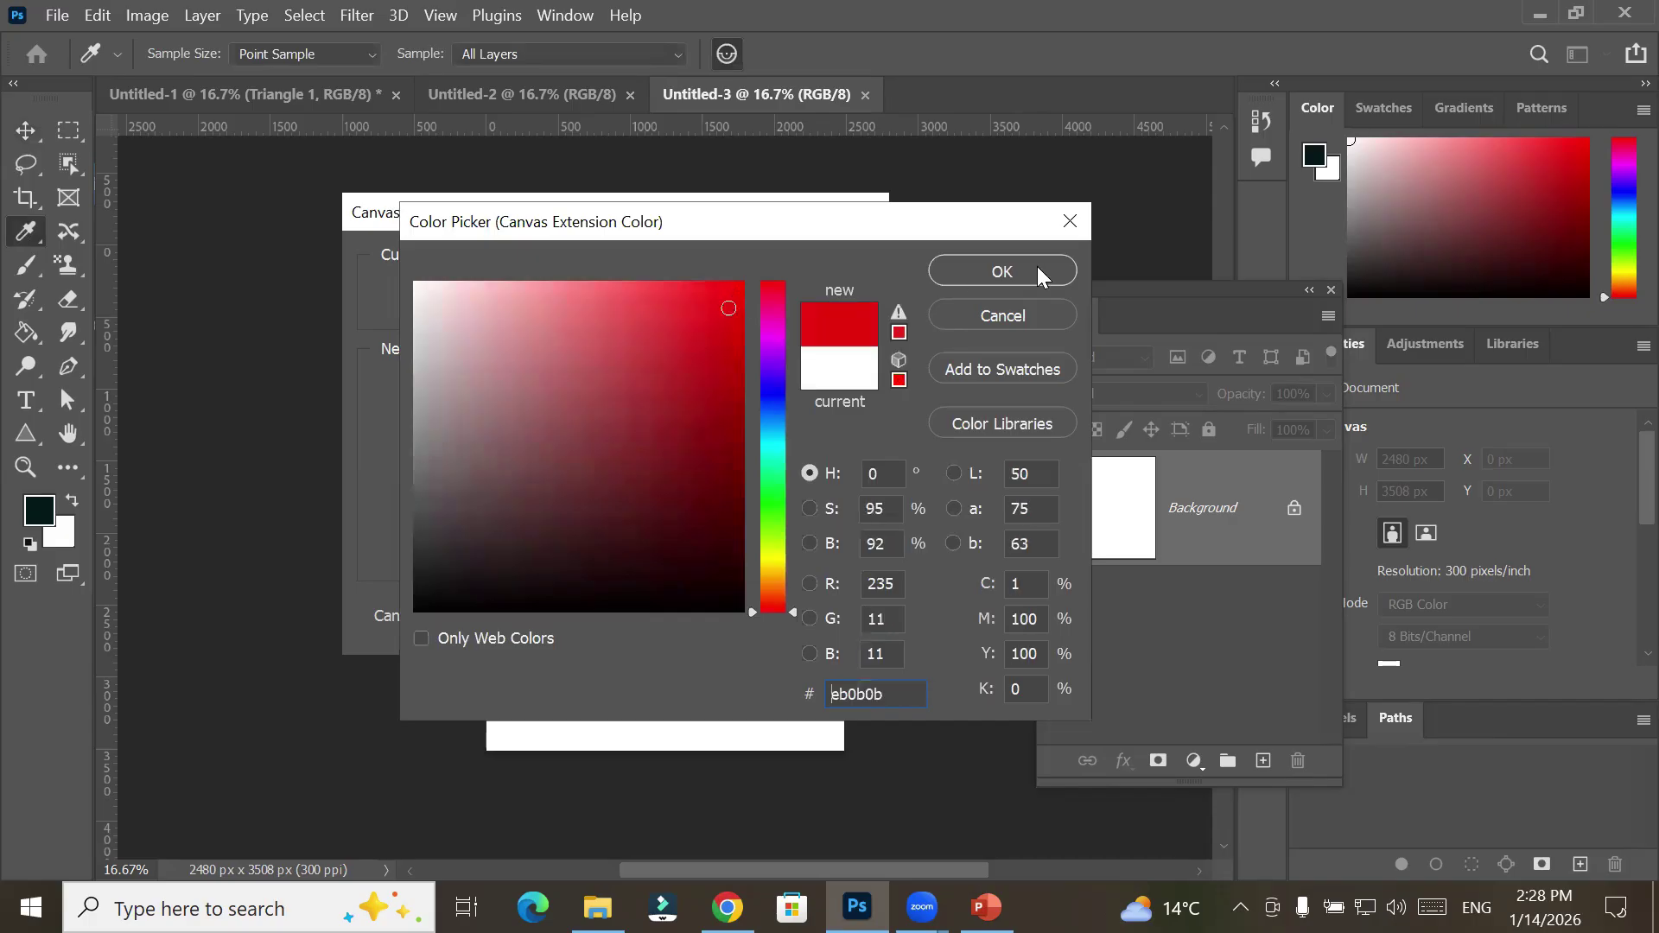
pyautogui.click(1047, 268)
pyautogui.click(855, 266)
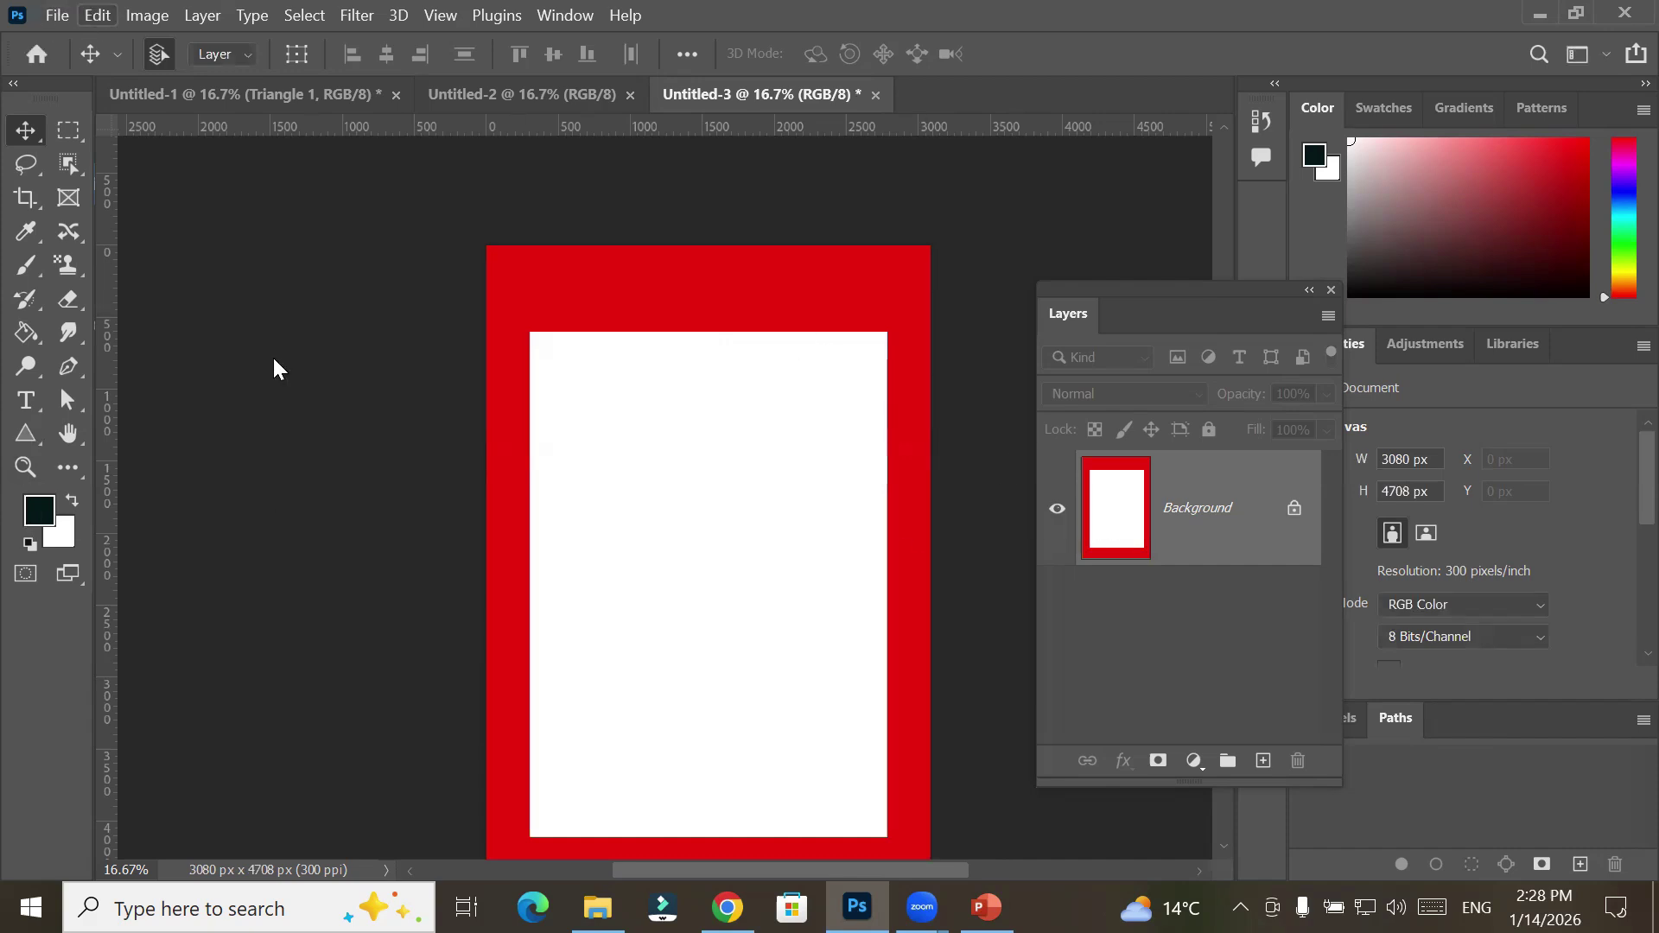
# Fill the whole Background layer with turquoise #08c0d1 at 100% opacity in Normal mode
pyautogui.hotkey('shift', 'F5')
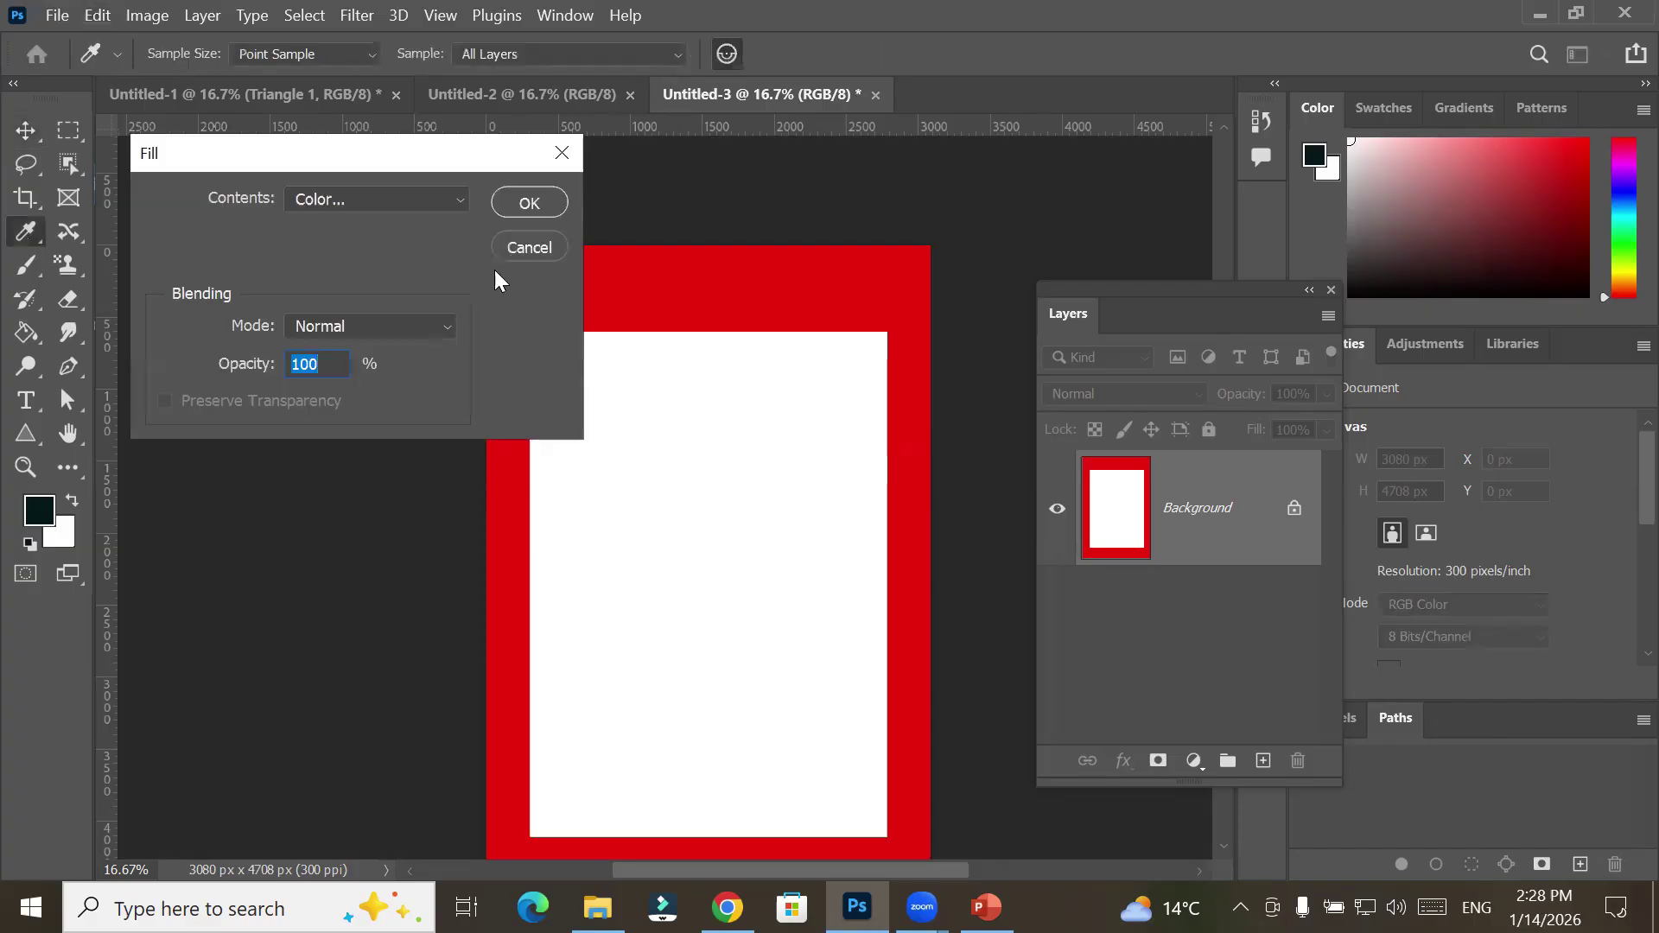
pyautogui.click(416, 197)
pyautogui.click(391, 268)
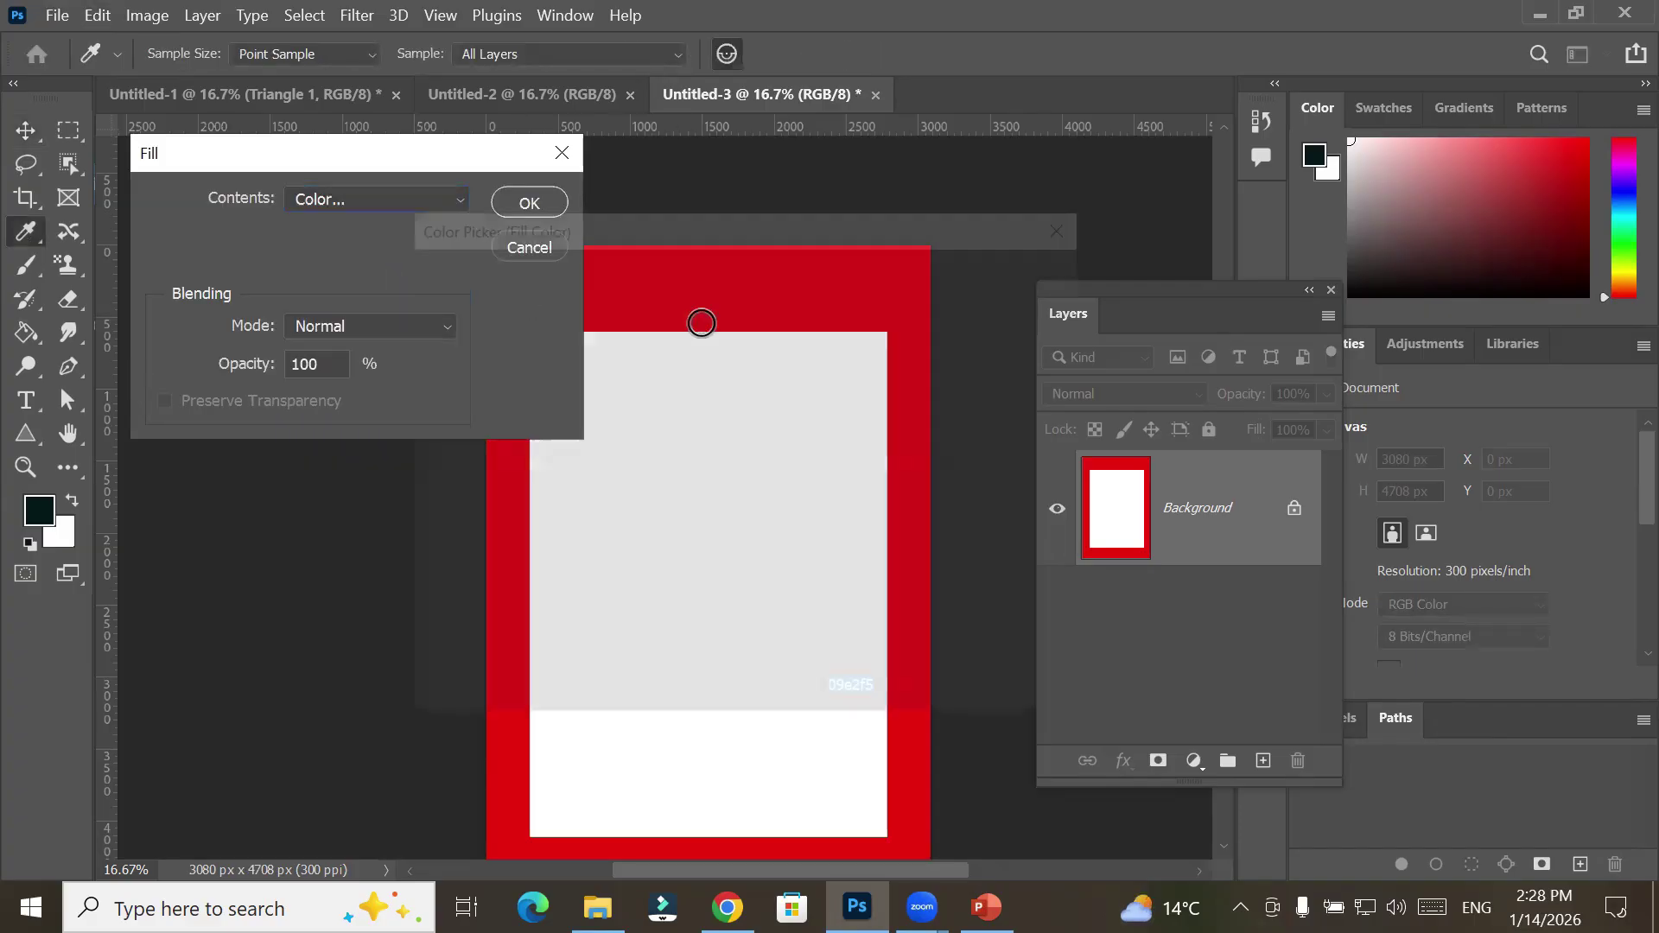
pyautogui.click(730, 336)
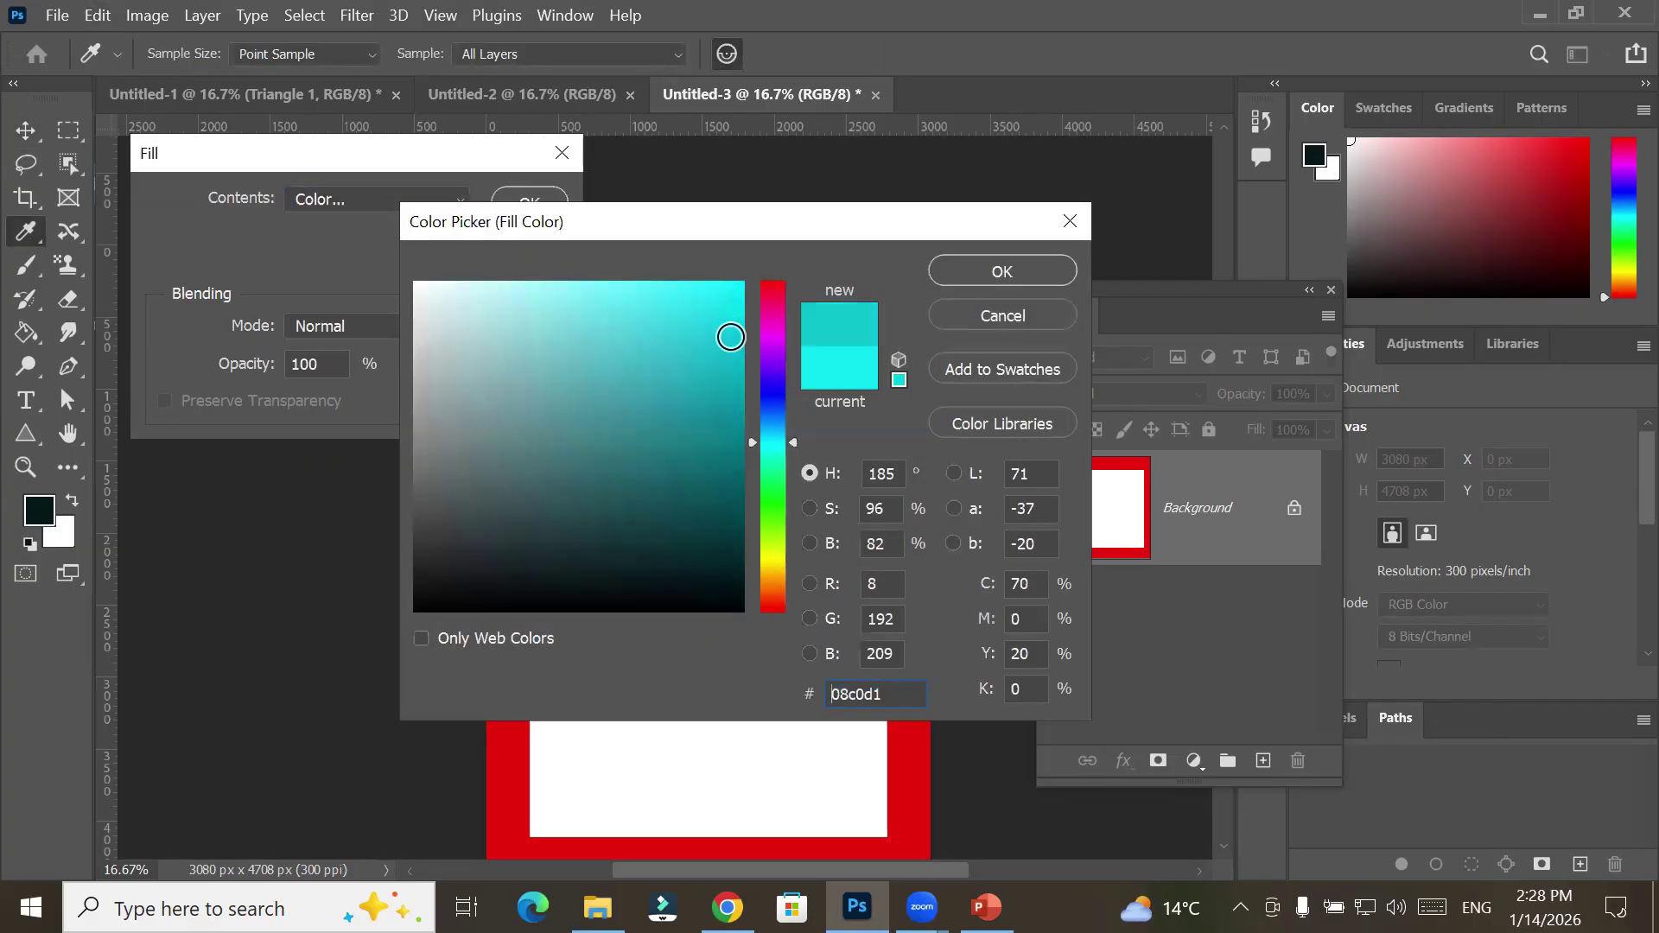
pyautogui.click(1002, 272)
pyautogui.click(508, 200)
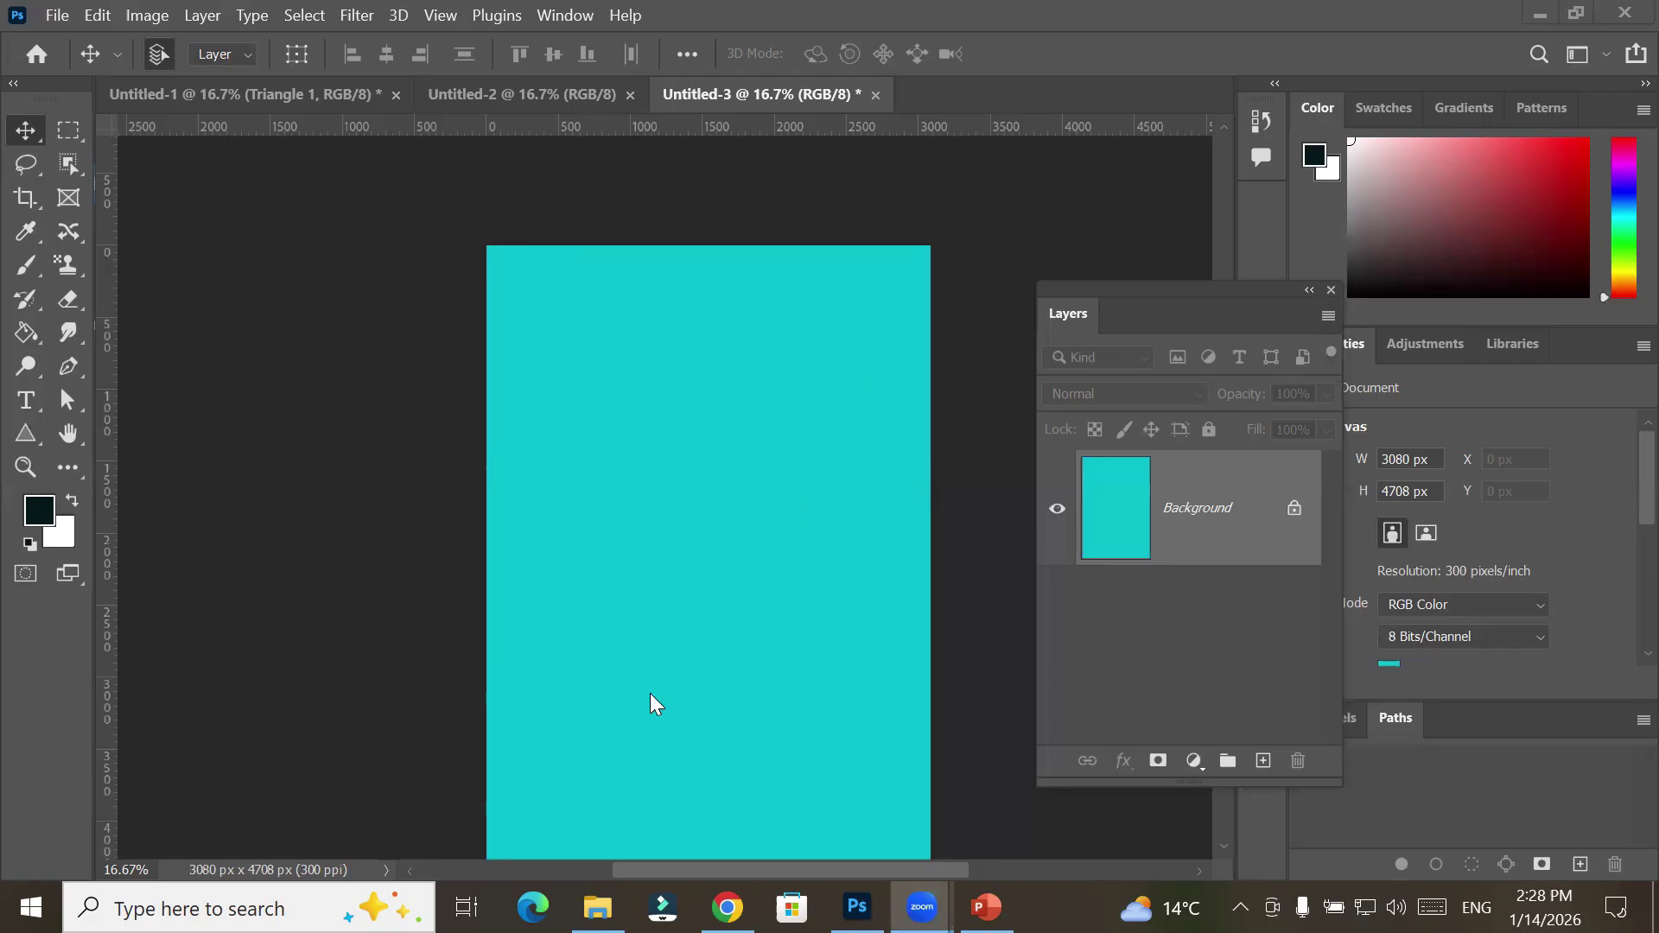
pyautogui.scroll(-3, 664, 609)
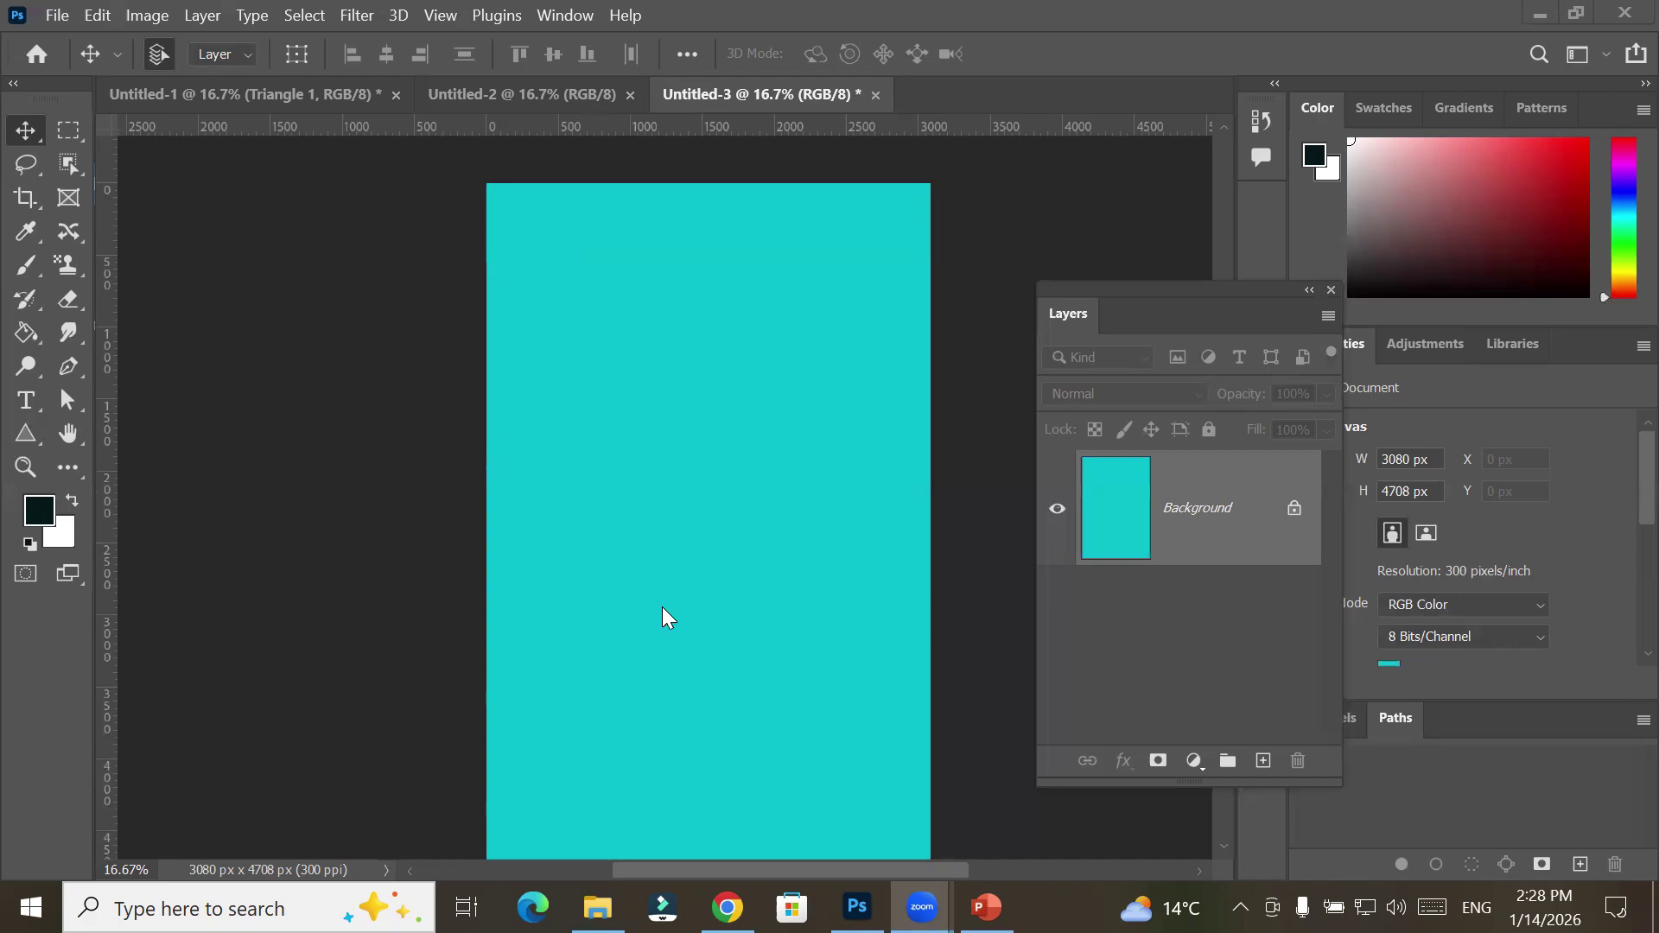
pyautogui.click(147, 16)
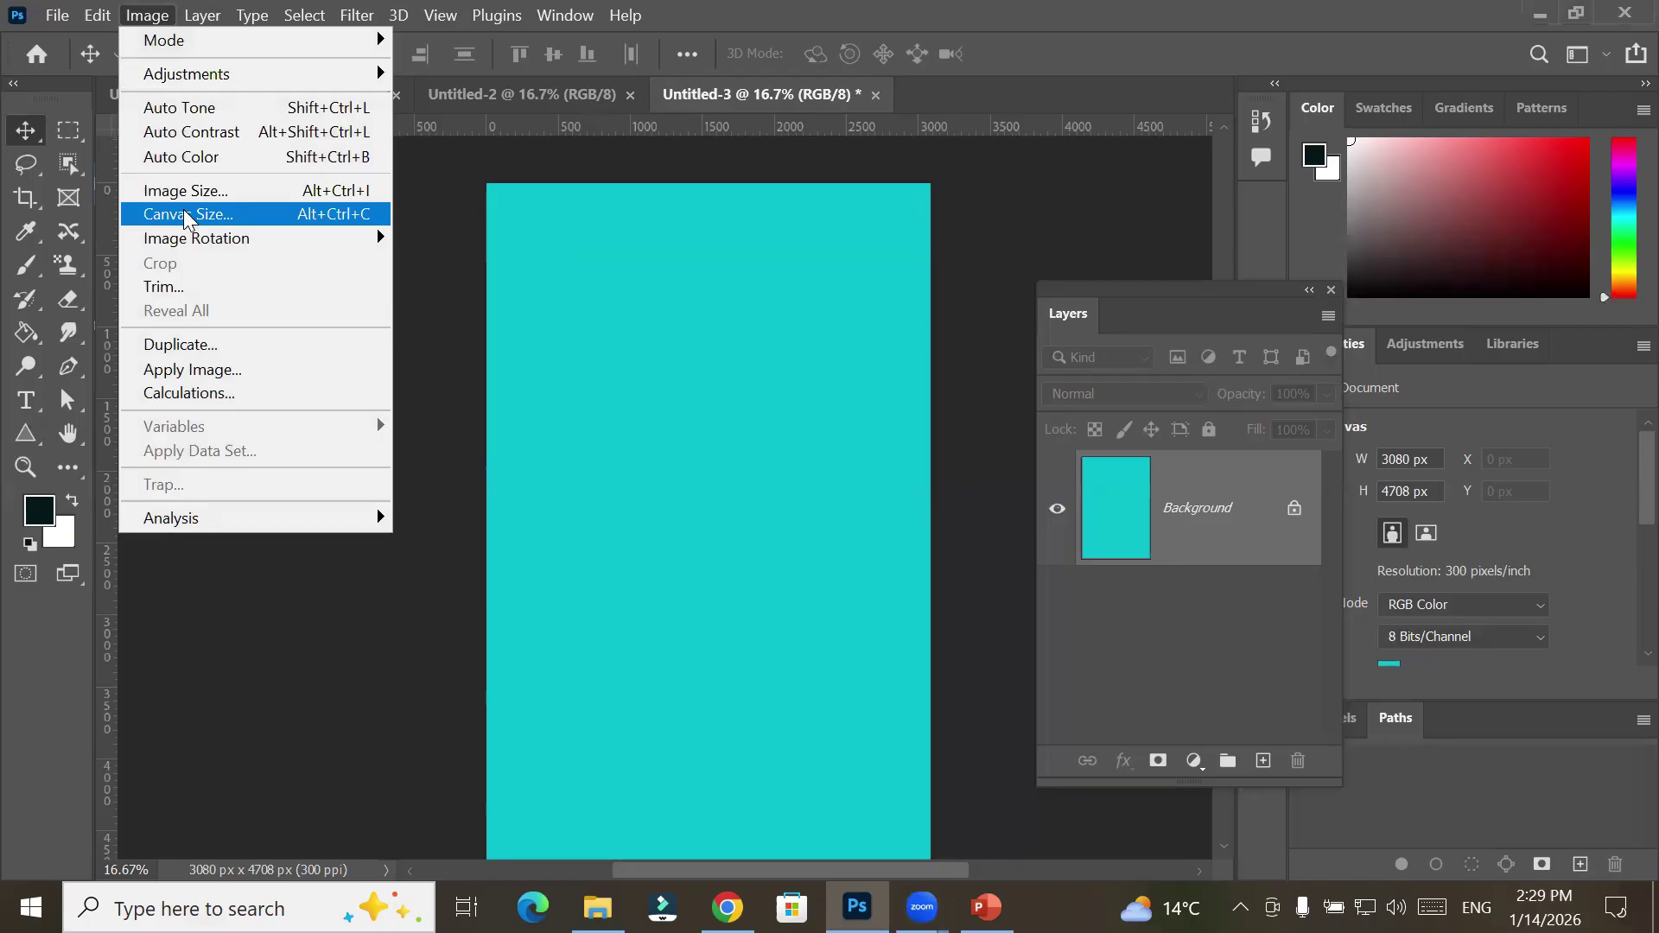
pyautogui.click(658, 263)
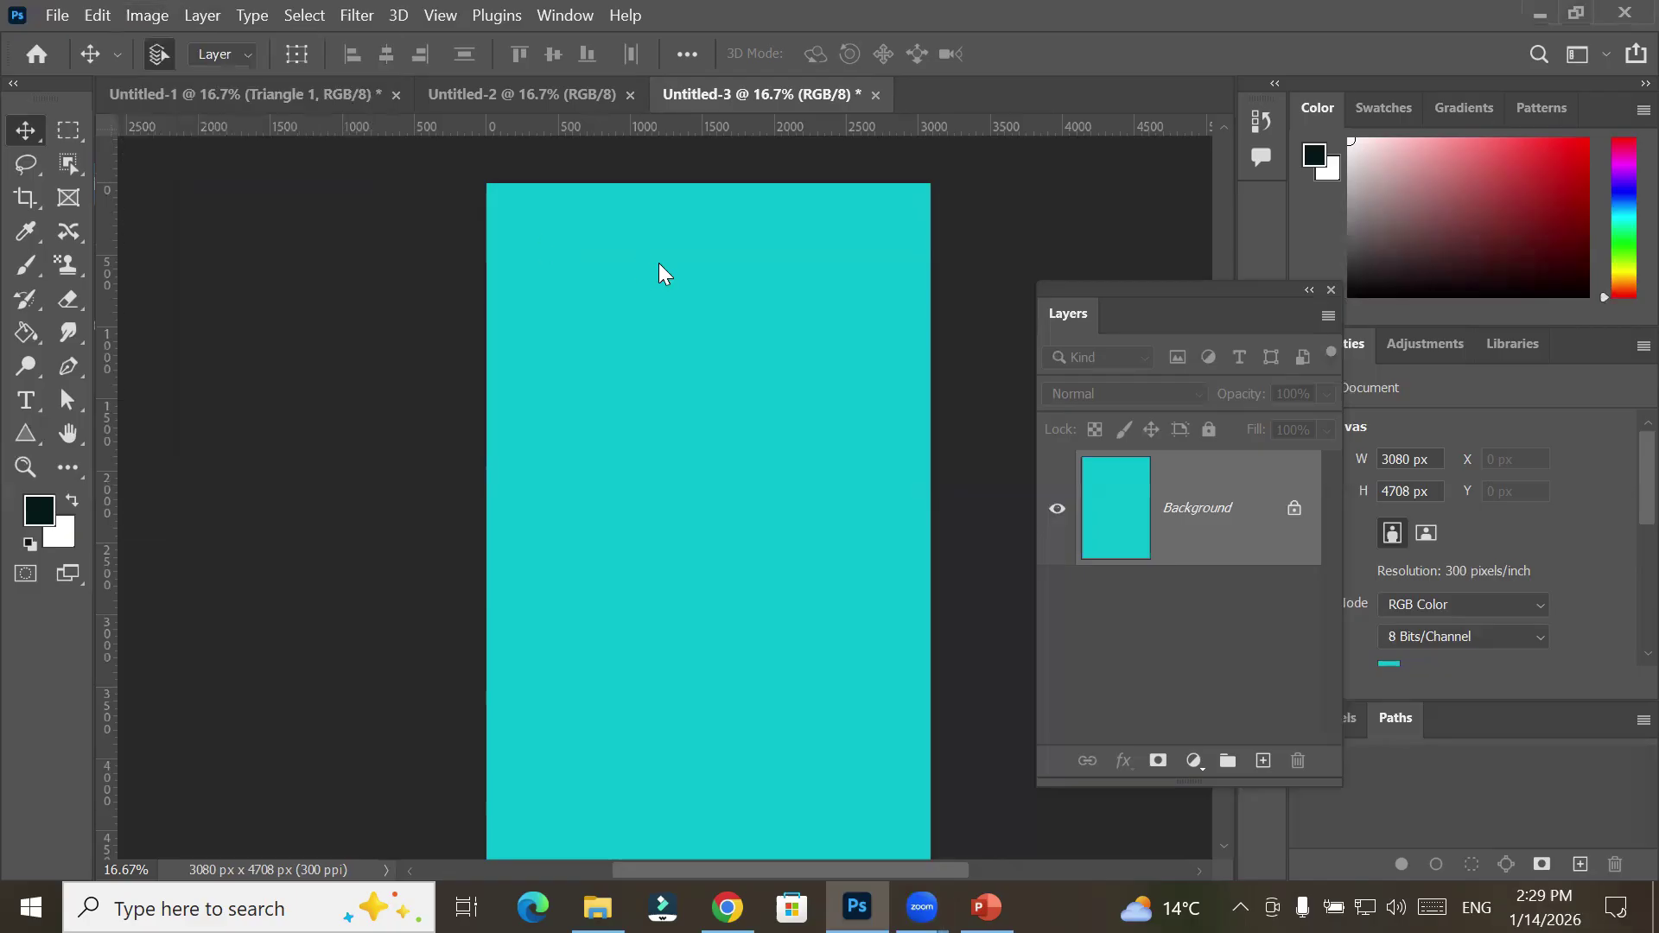
# Crop the turquoise canvas to about 2071 x 3114 px with the Crop tool
pyautogui.click(26, 208)
pyautogui.click(114, 193)
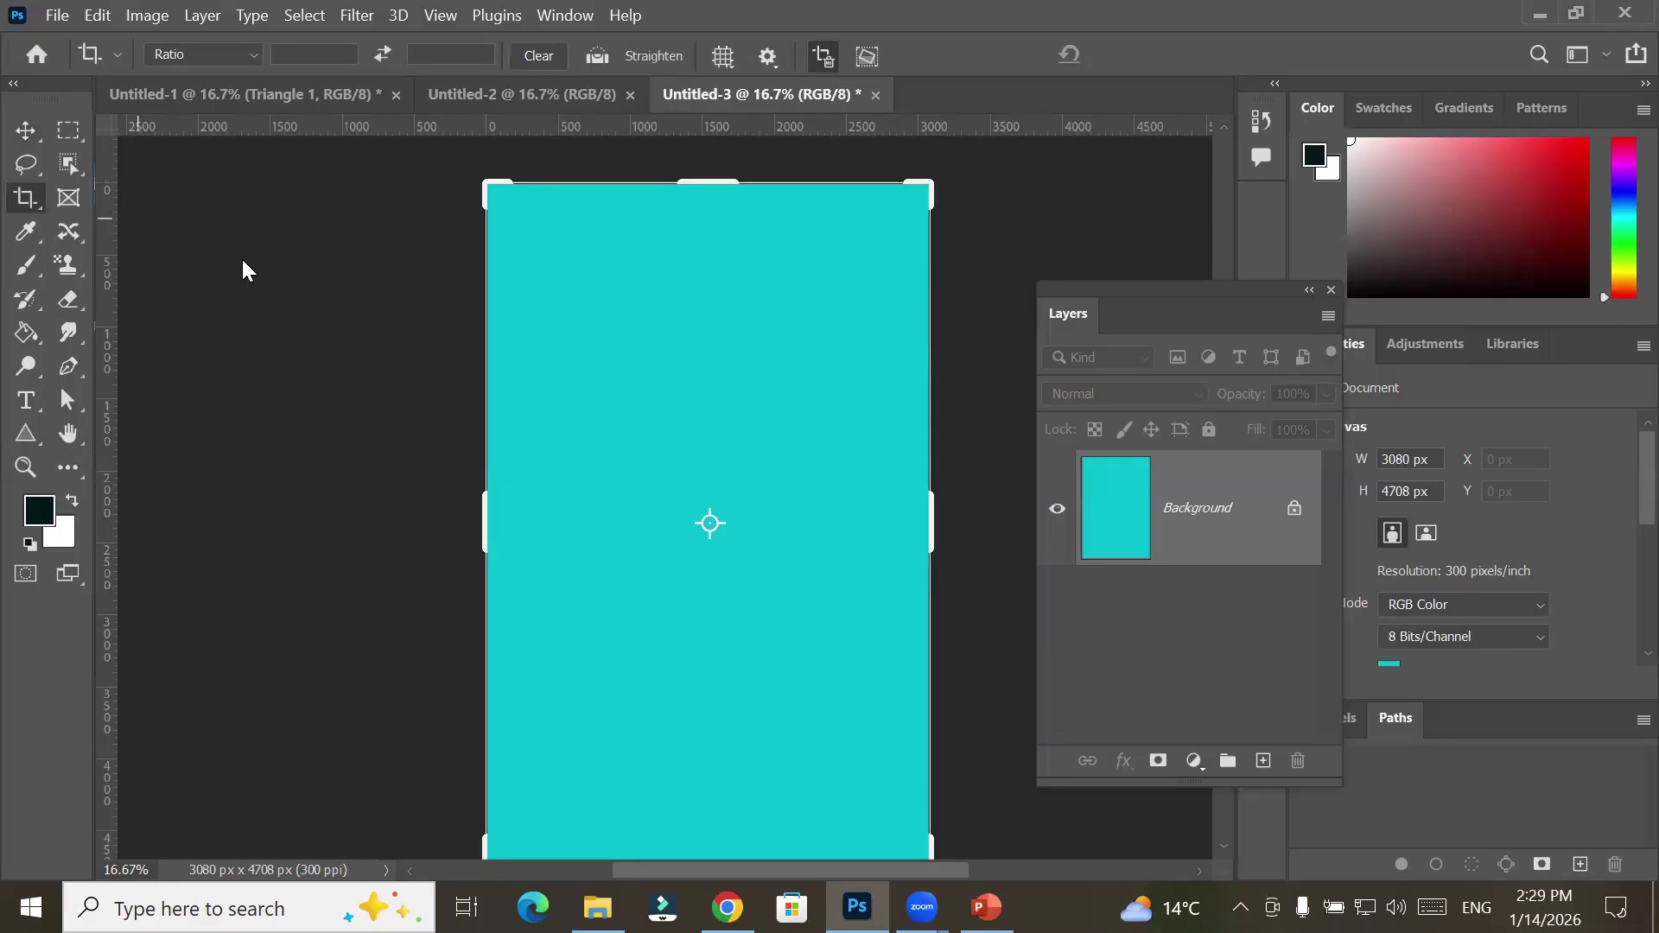
pyautogui.moveTo(474, 518); pyautogui.dragTo(273, 518)
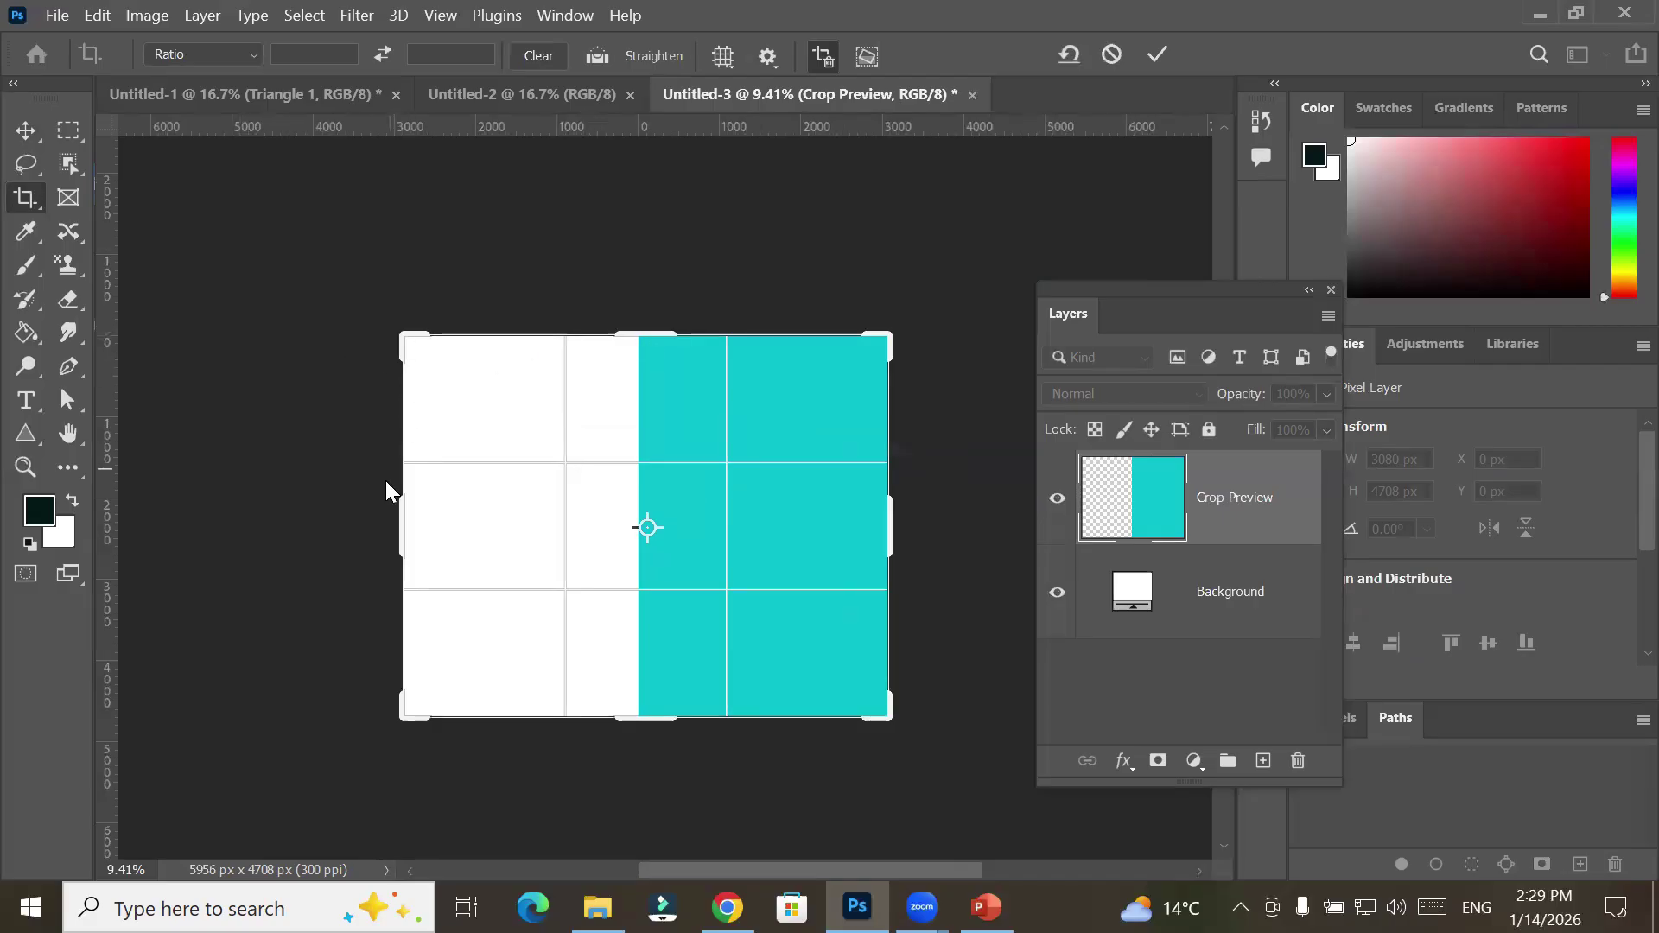
pyautogui.moveTo(399, 521); pyautogui.dragTo(557, 538)
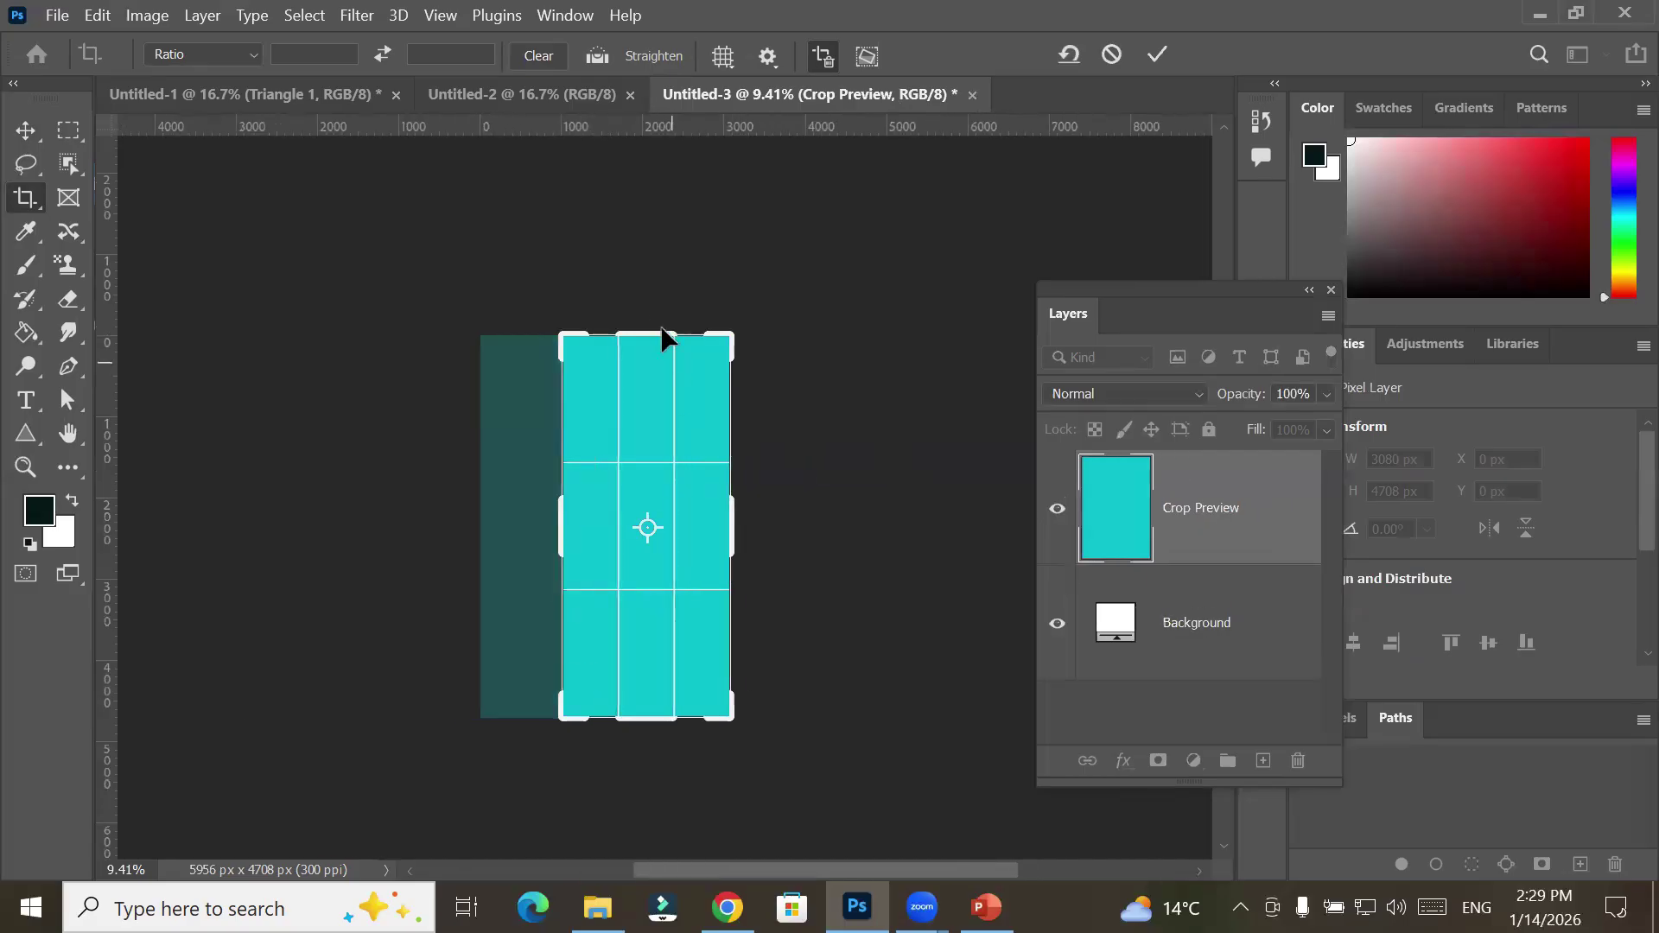
pyautogui.moveTo(661, 334); pyautogui.dragTo(605, 396)
pyautogui.click(1151, 55)
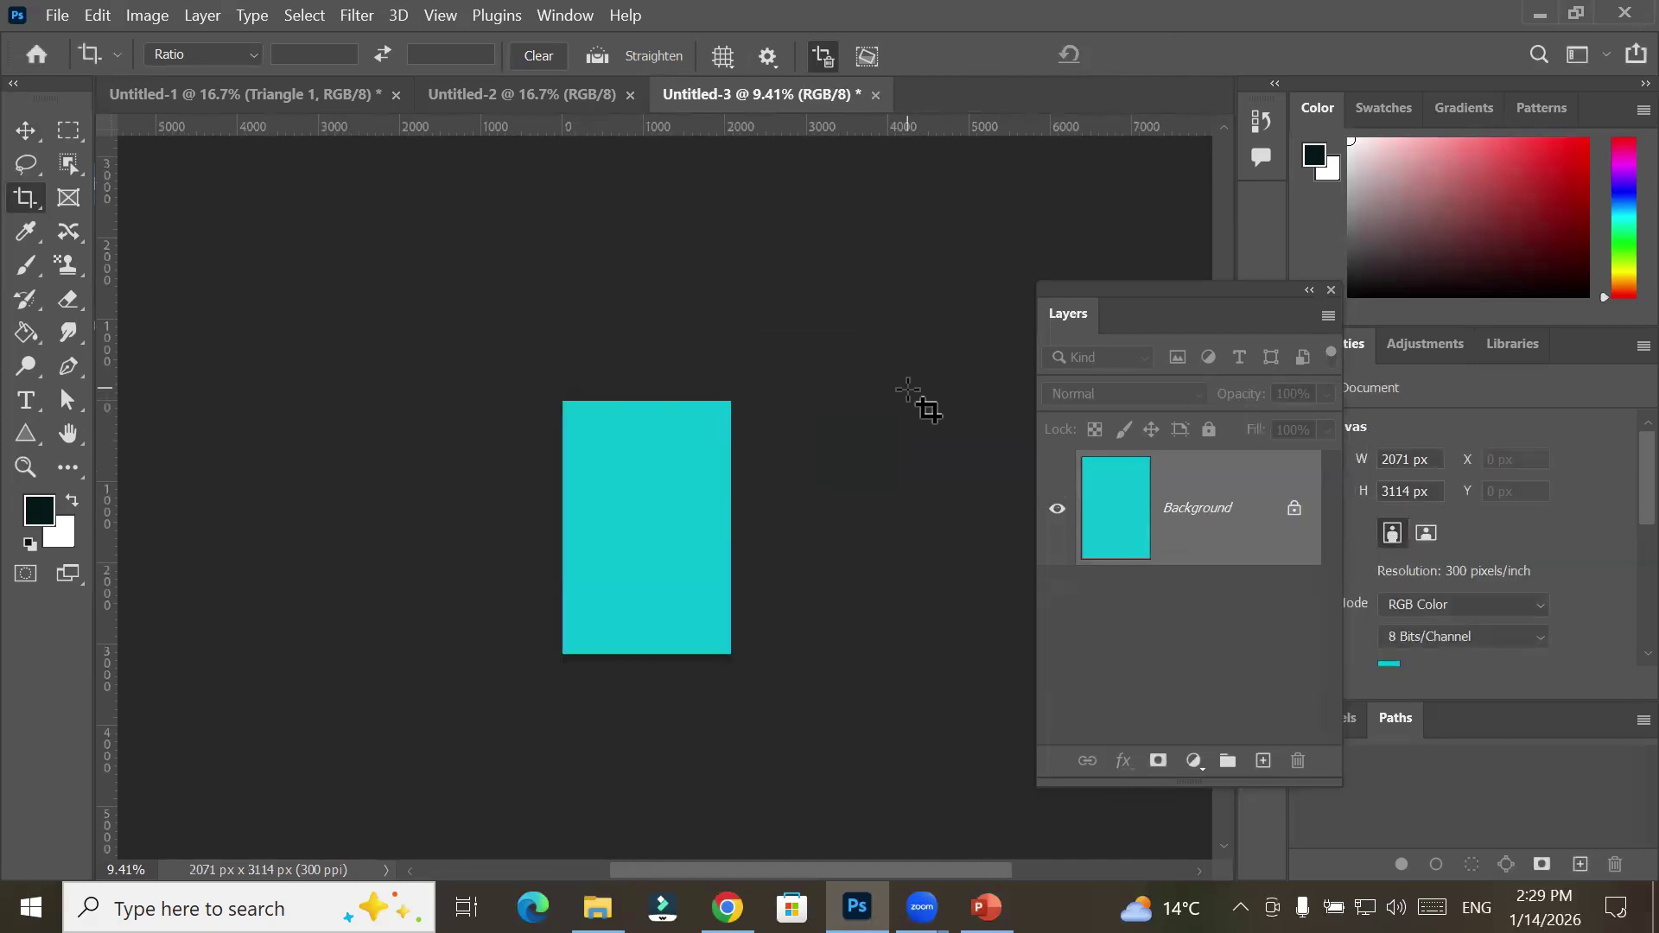
# Open the Canvas Size settings for the cropped document and switch them to absolute dimensions in inches
pyautogui.click(140, 21)
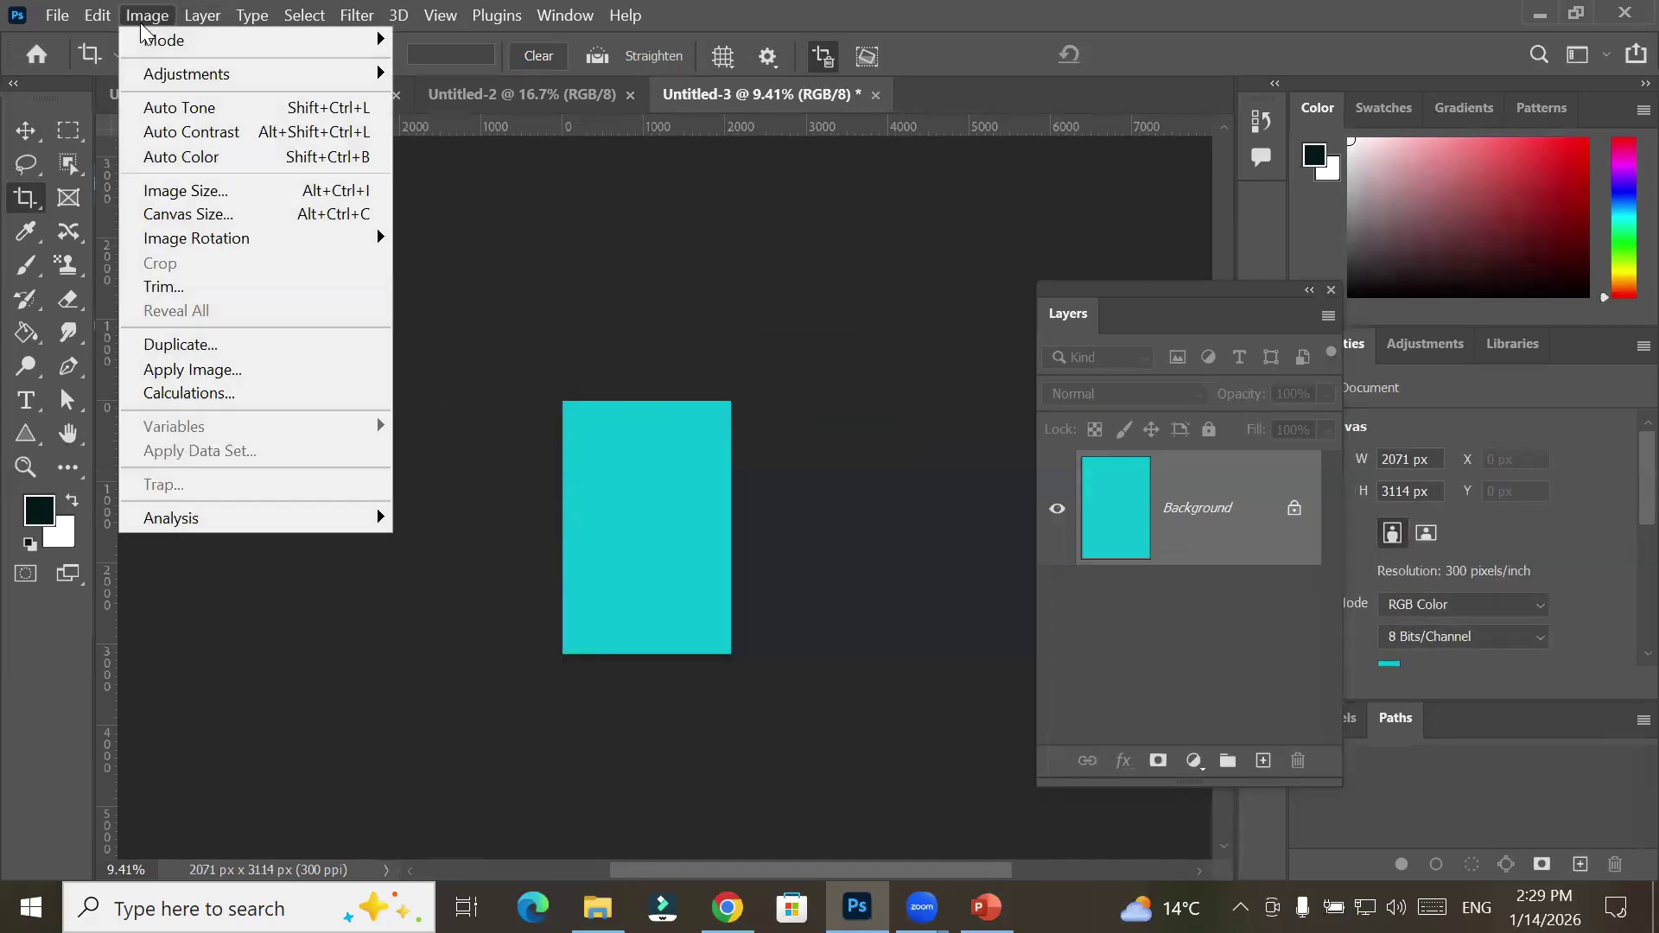
pyautogui.click(186, 215)
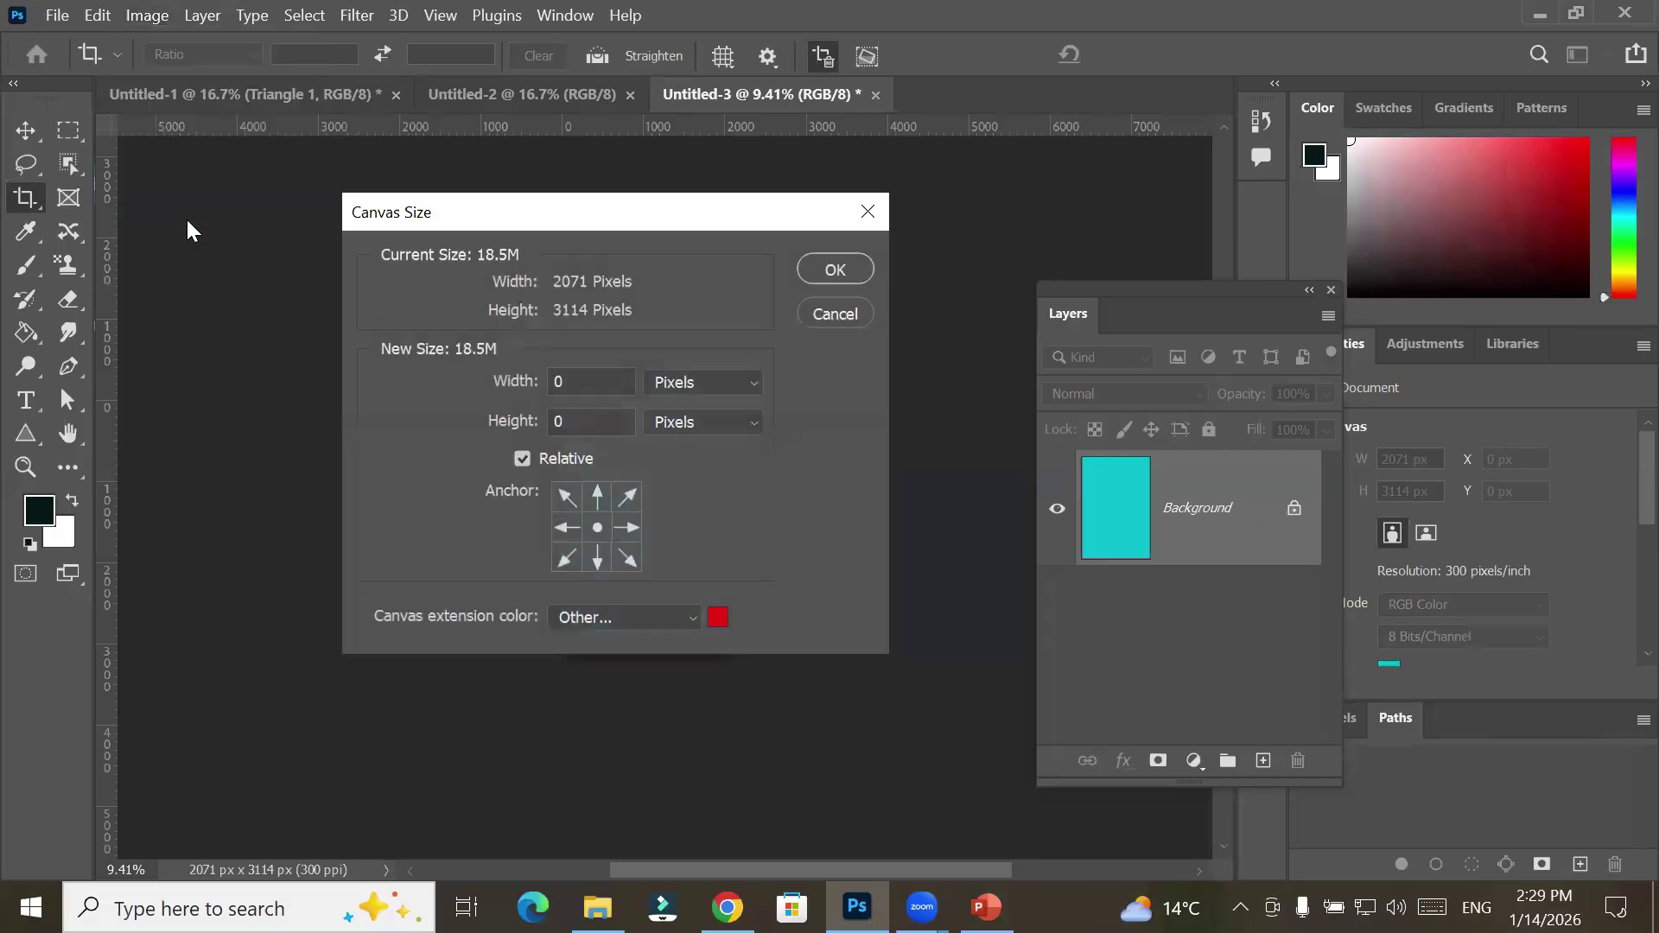
pyautogui.click(521, 457)
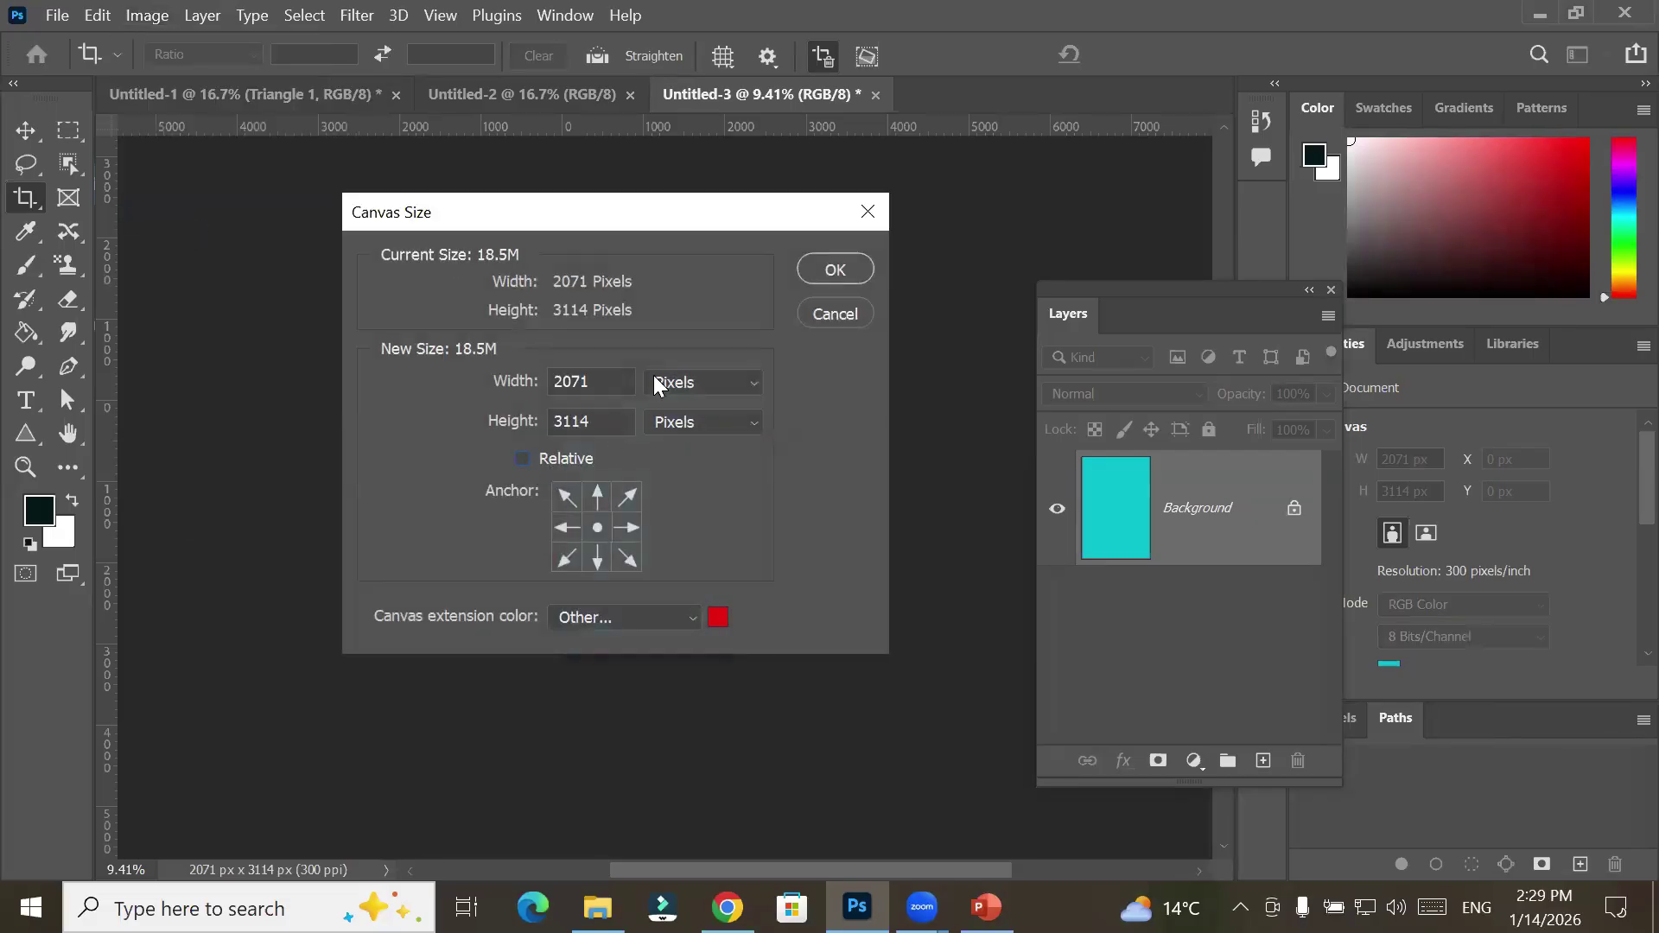
pyautogui.click(710, 386)
pyautogui.click(707, 452)
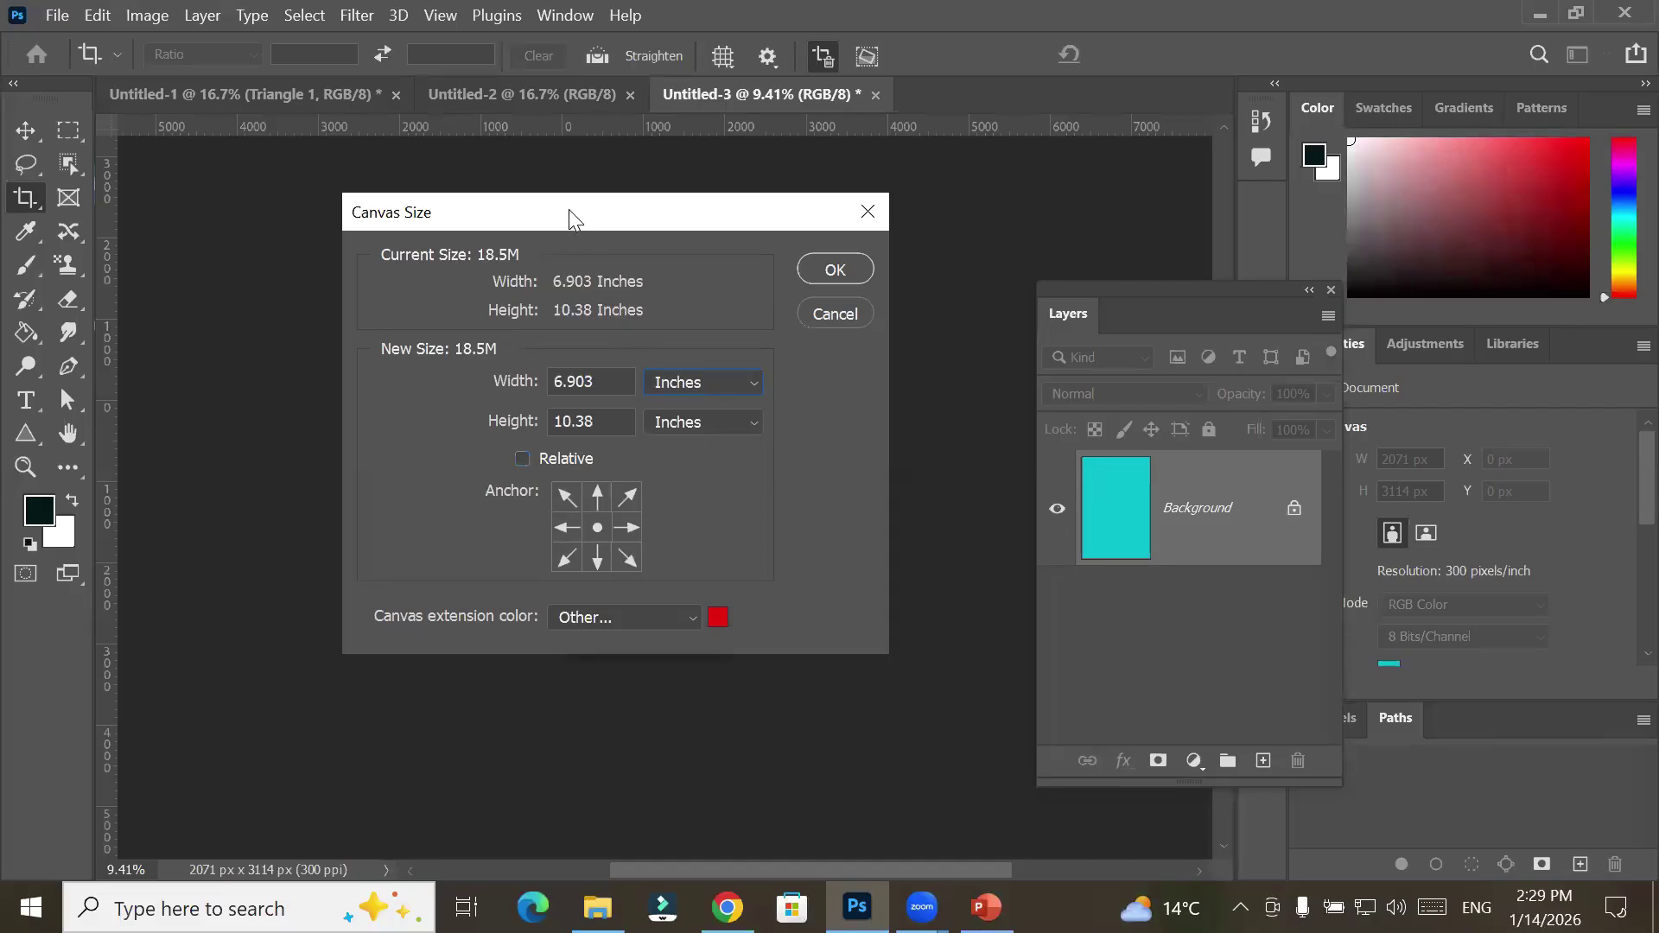
pyautogui.moveTo(570, 216); pyautogui.dragTo(687, 203)
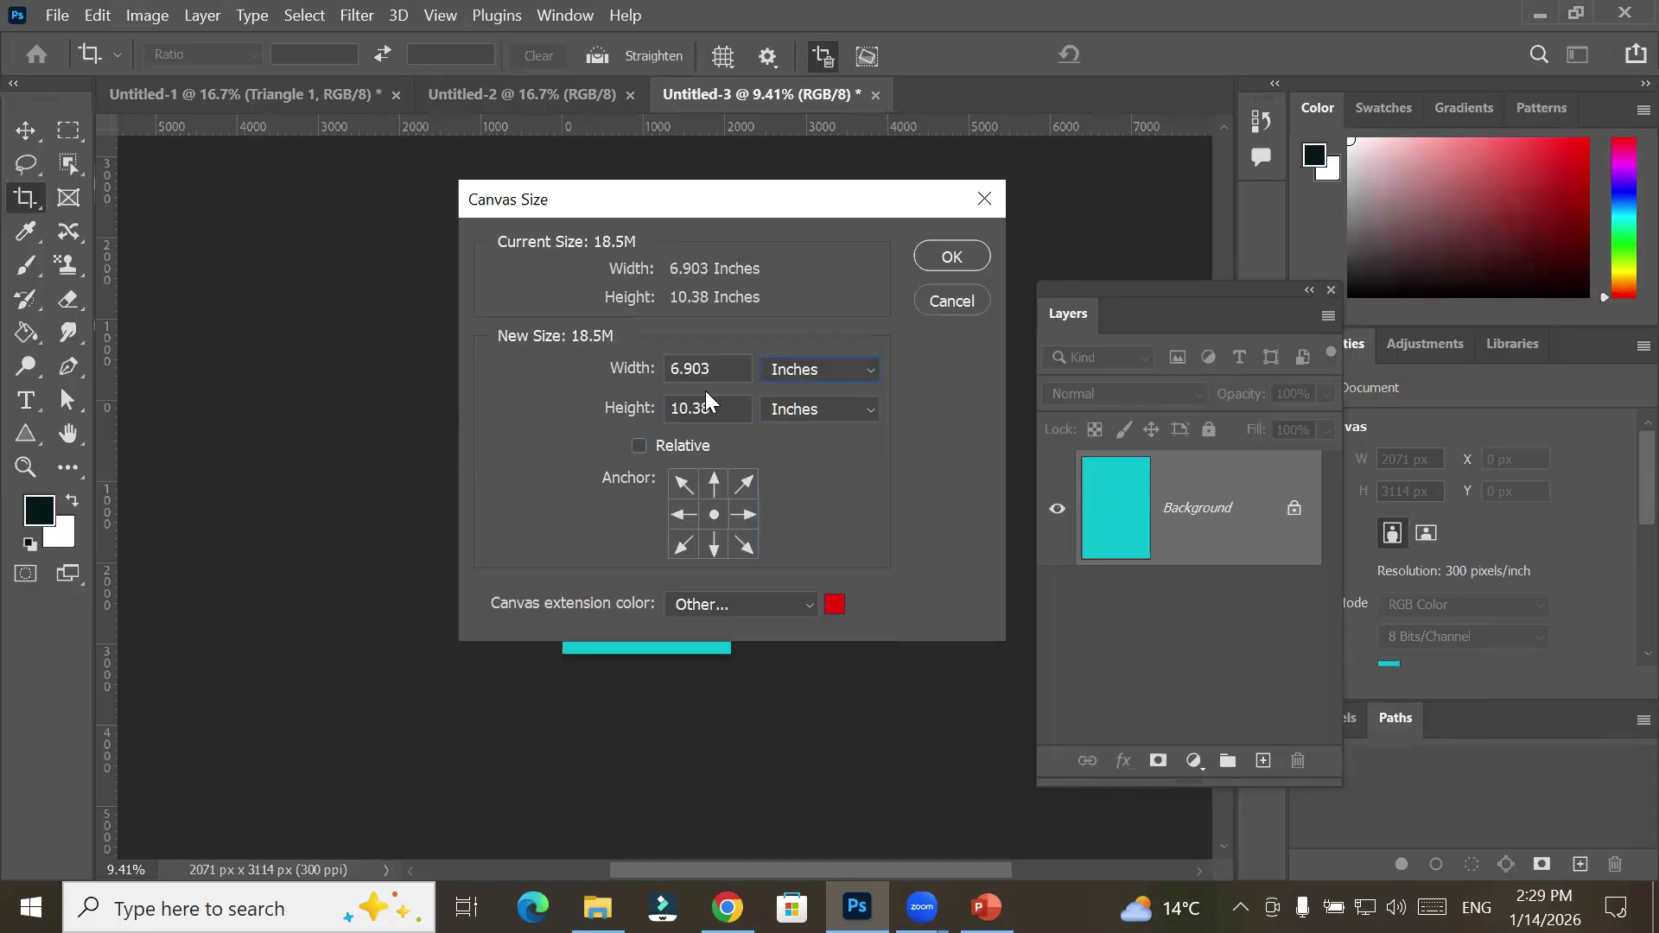
# Set the canvas to 7 inches wide and 11 inches high, keeping the red extension color, and apply it
pyautogui.click(707, 358)
pyautogui.click(733, 403)
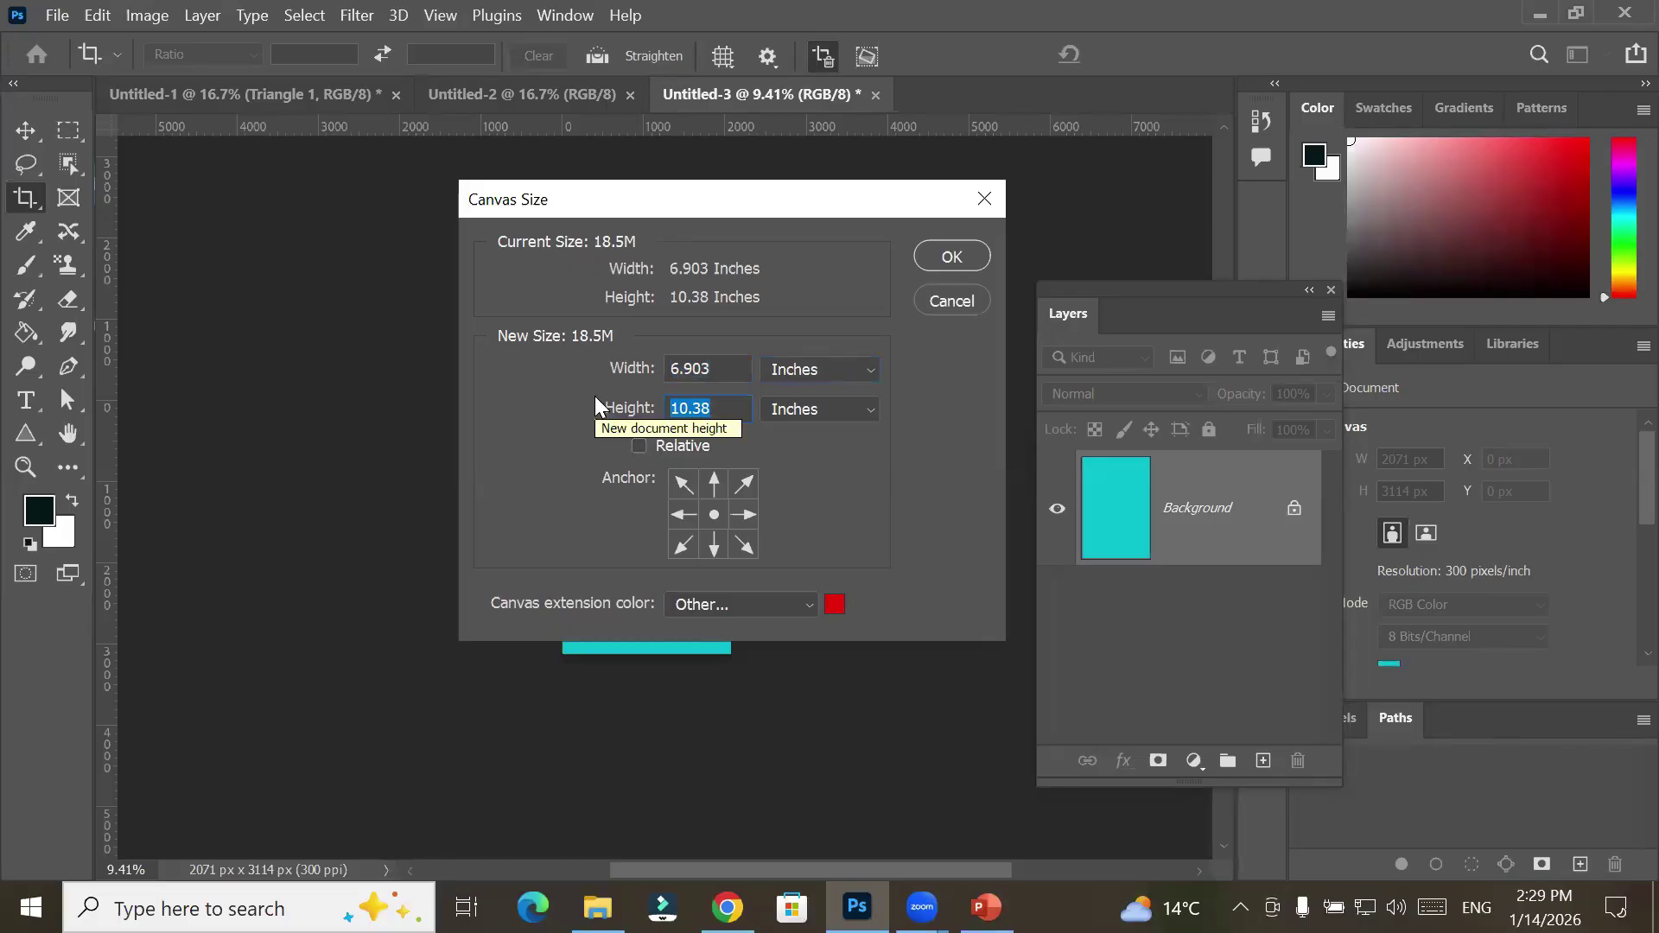
pyautogui.click(732, 368)
pyautogui.moveTo(732, 367); pyautogui.dragTo(540, 359)
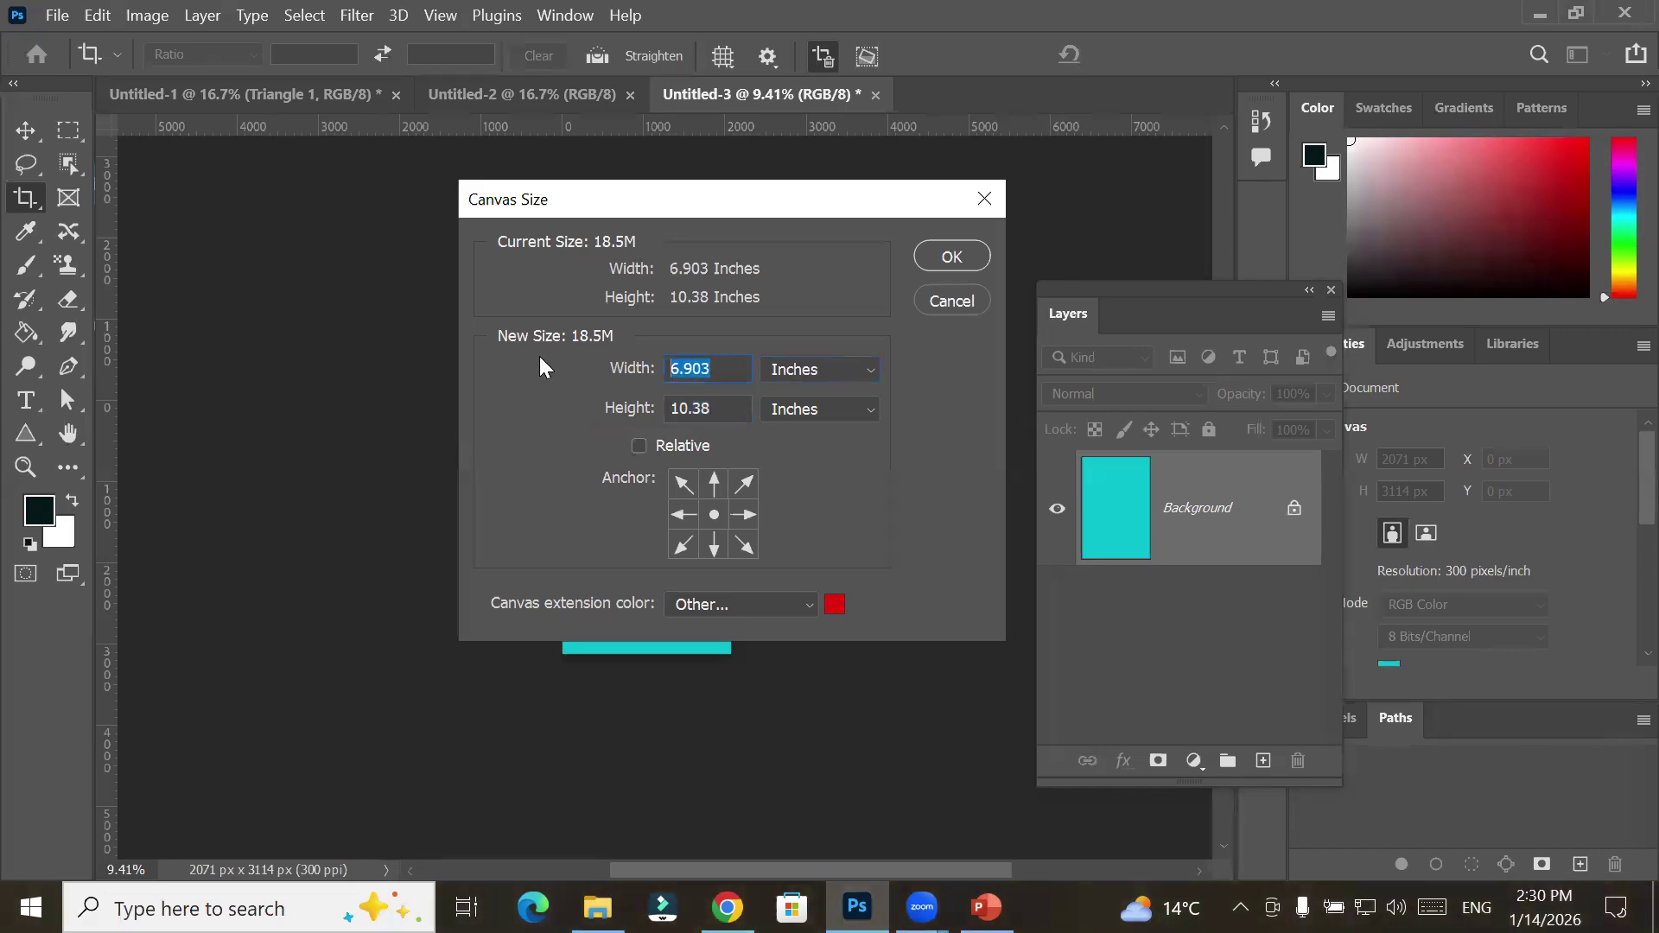
pyautogui.write('7')
pyautogui.moveTo(730, 408); pyautogui.dragTo(584, 413)
pyautogui.write('11')
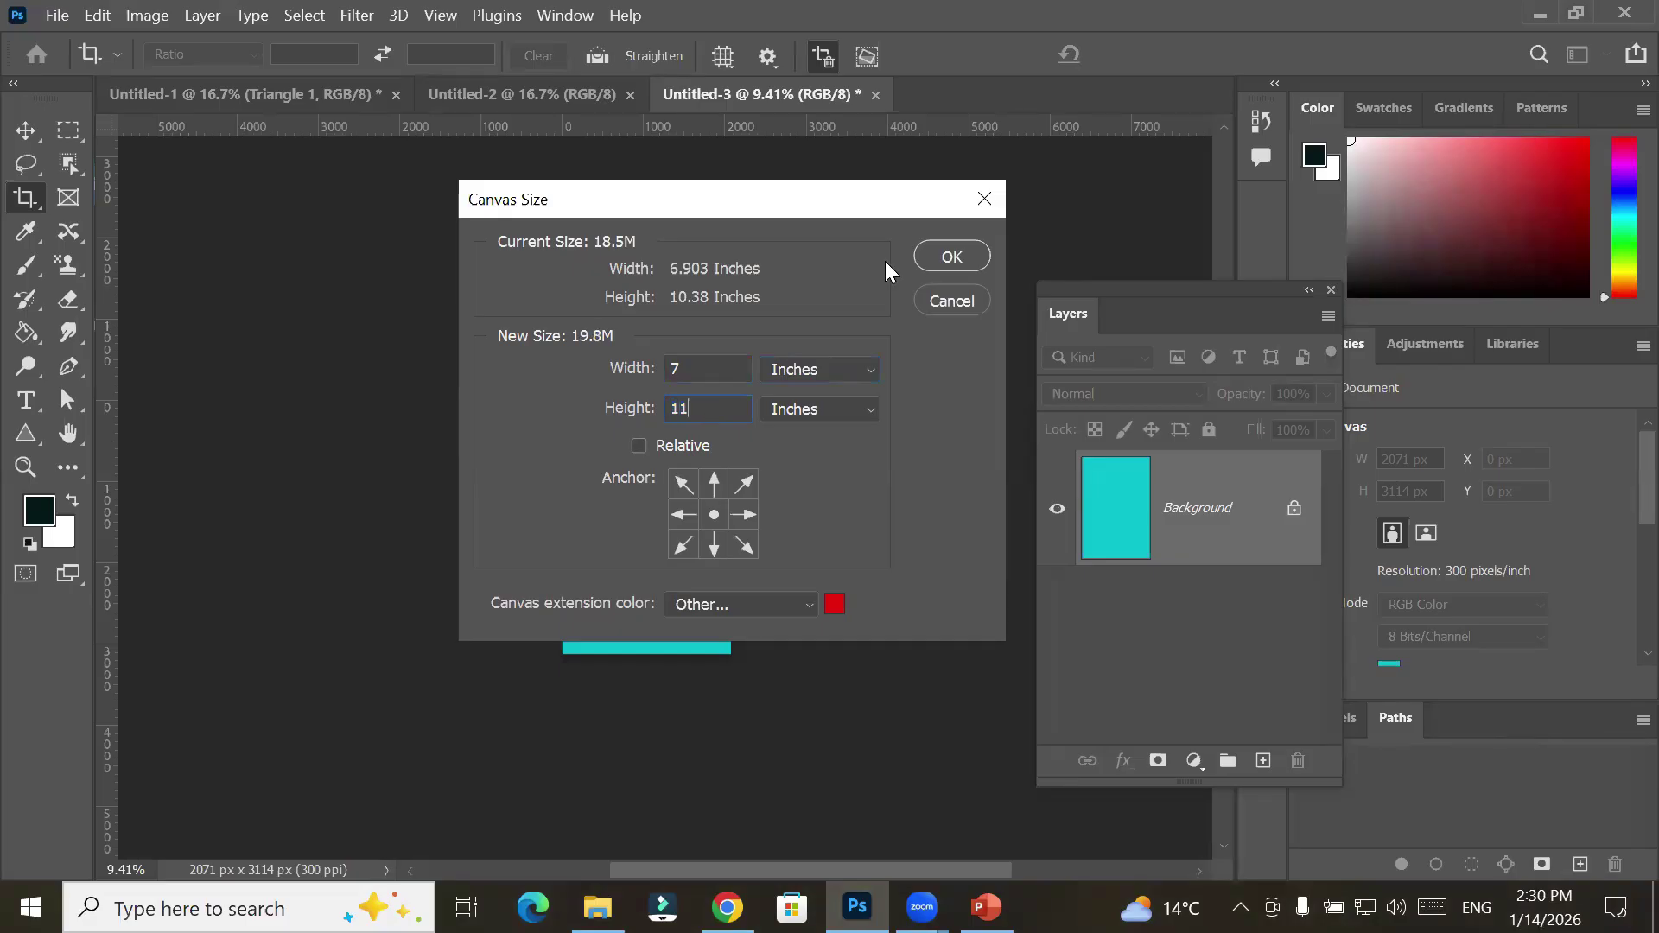
pyautogui.click(952, 256)
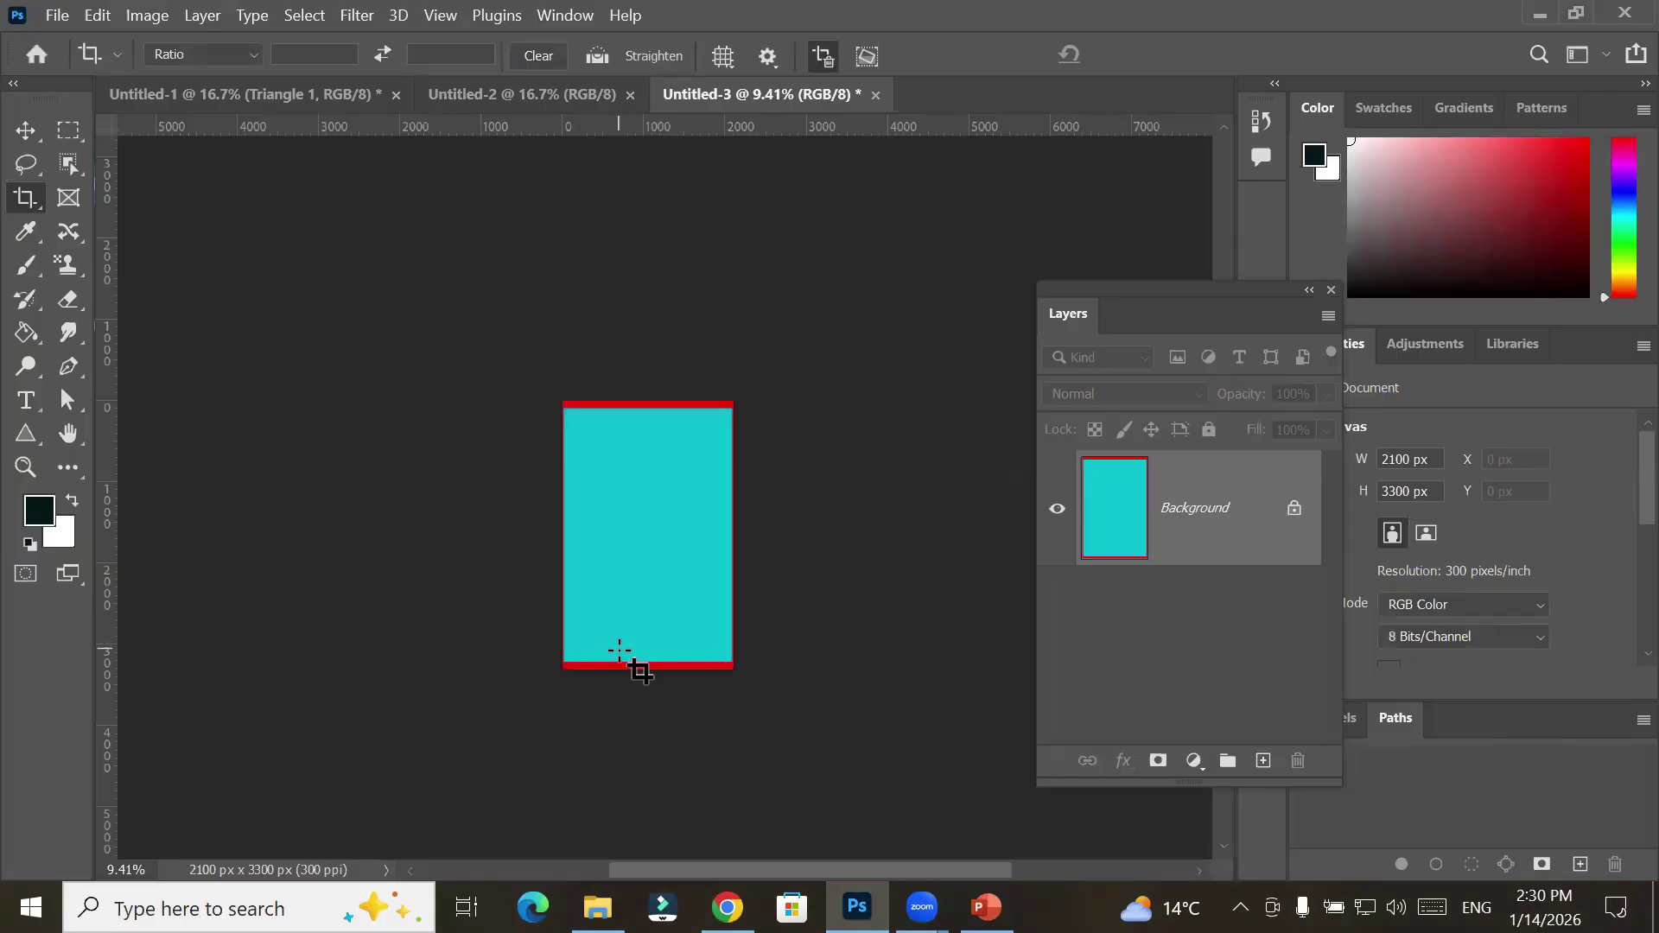
pyautogui.click(153, 16)
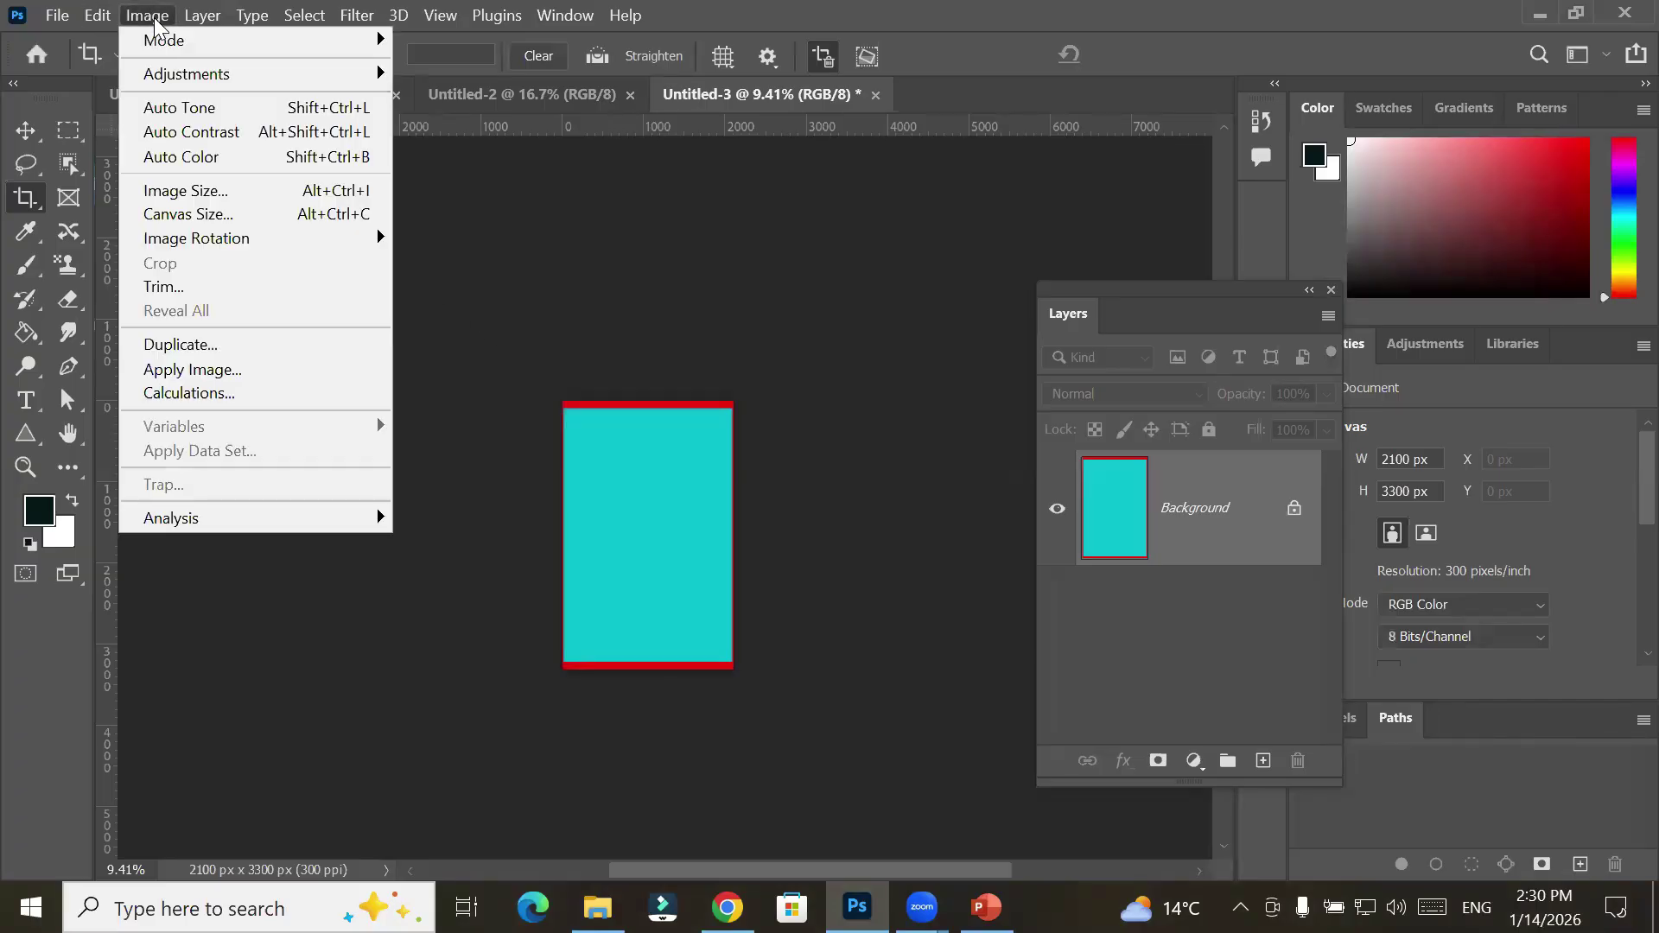
pyautogui.click(238, 217)
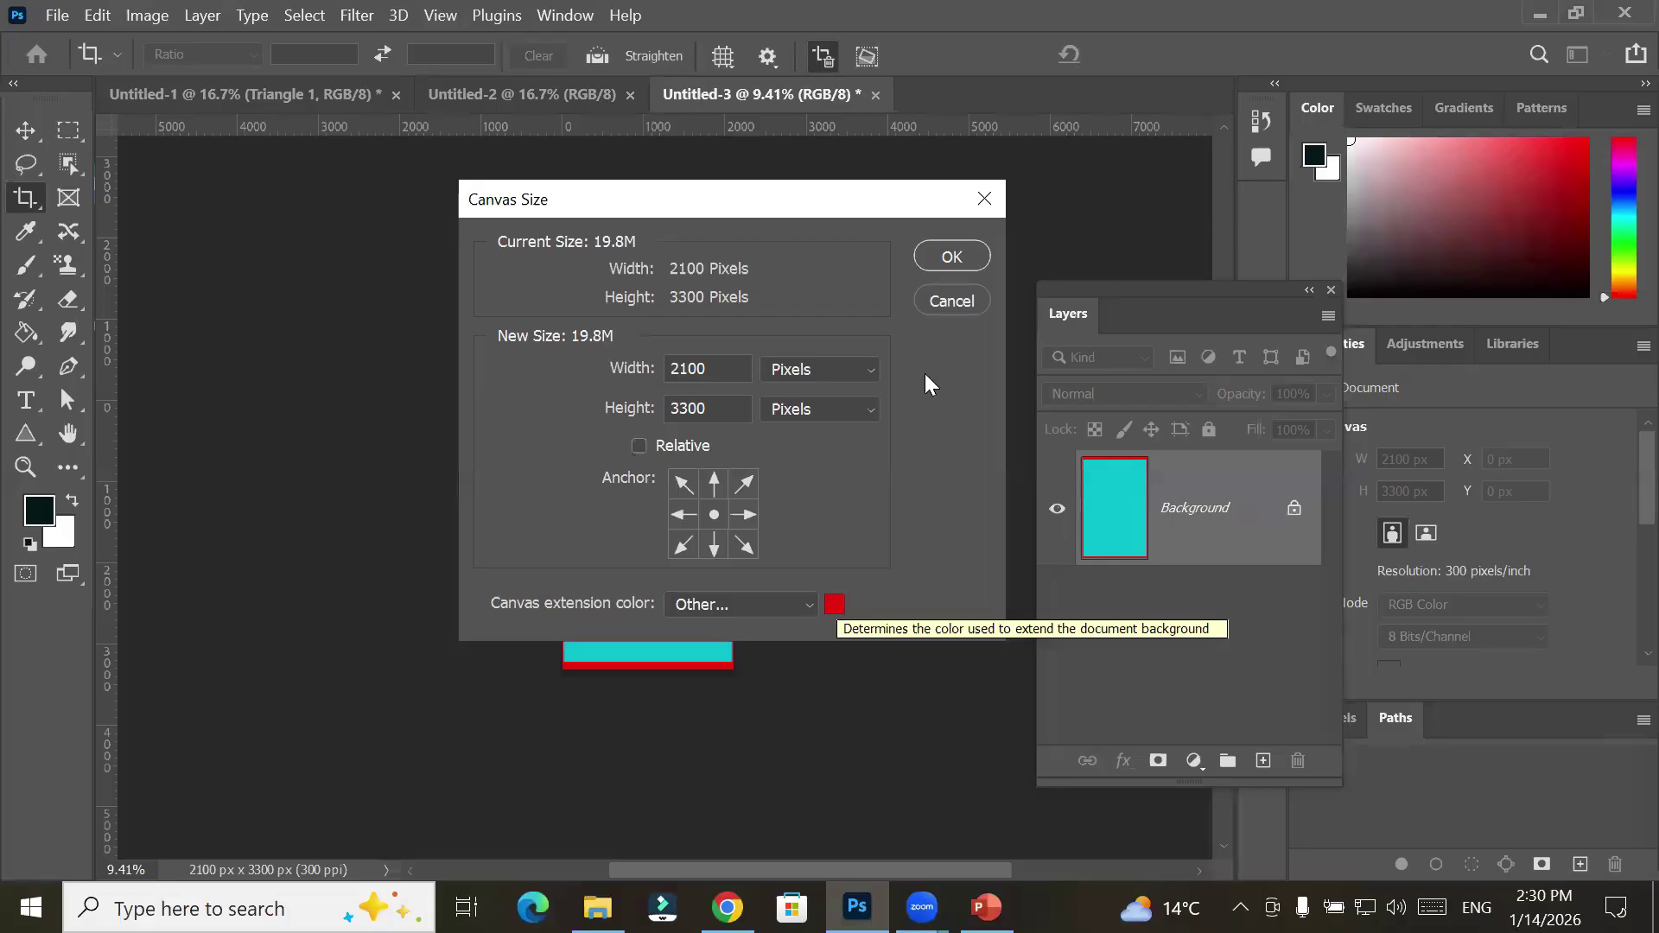
pyautogui.click(933, 305)
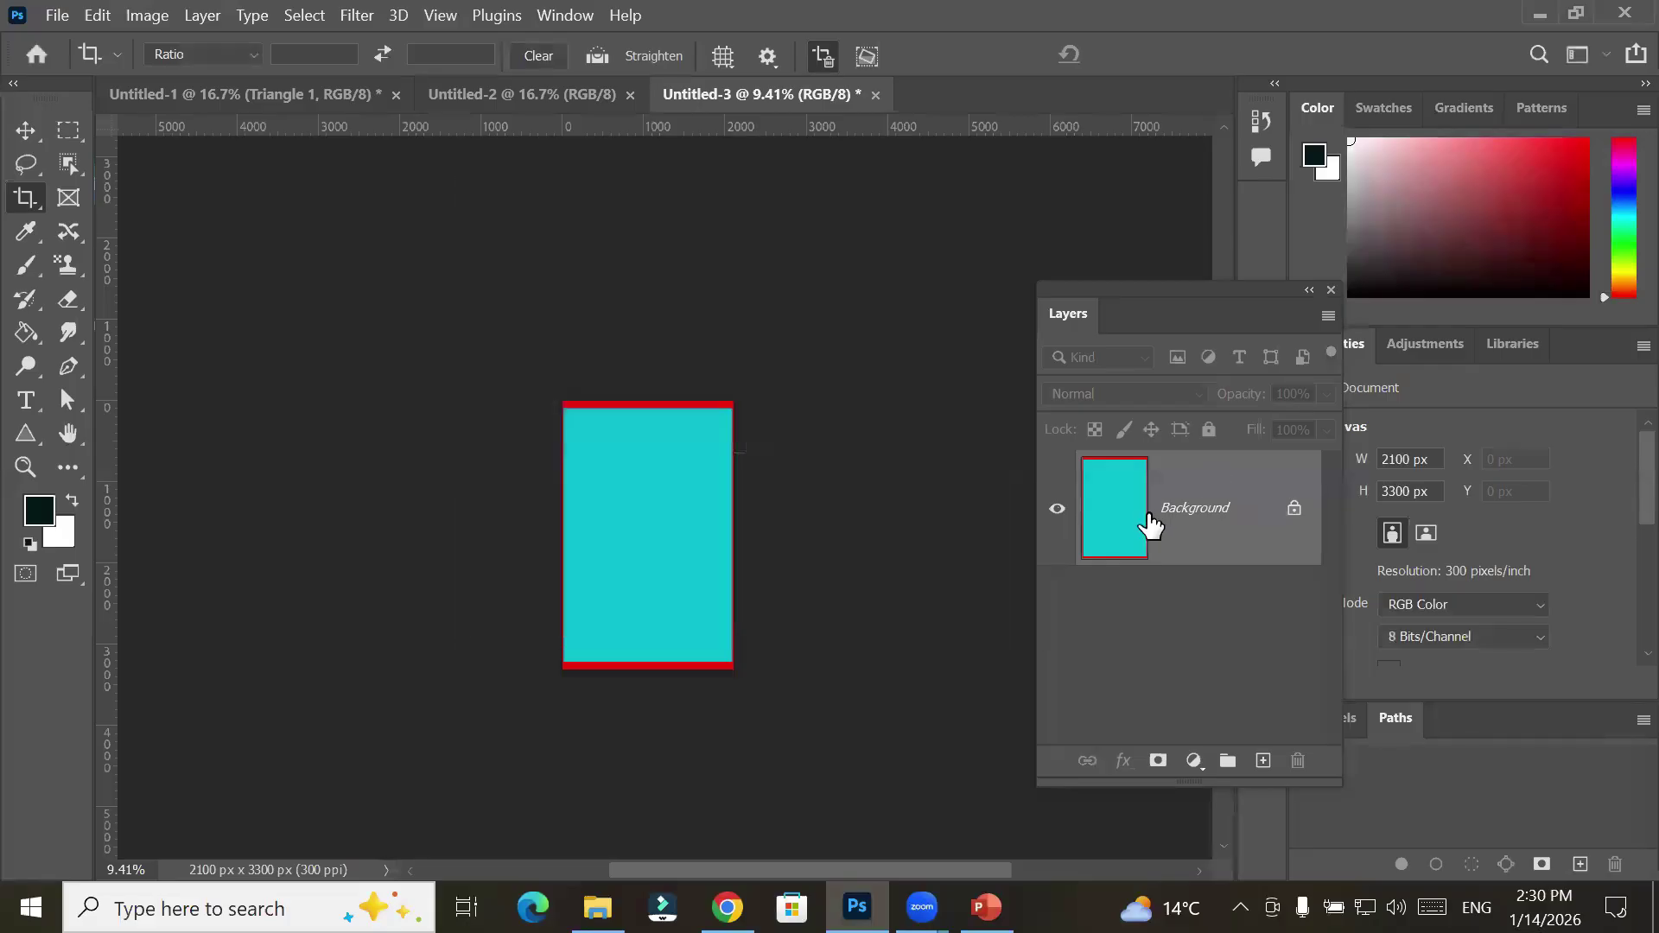
# Fill the whole Background layer with white and activate the Crop tool on the canvas
pyautogui.hotkey('ctrl', 'z')
pyautogui.hotkey('ctrl', 'z')
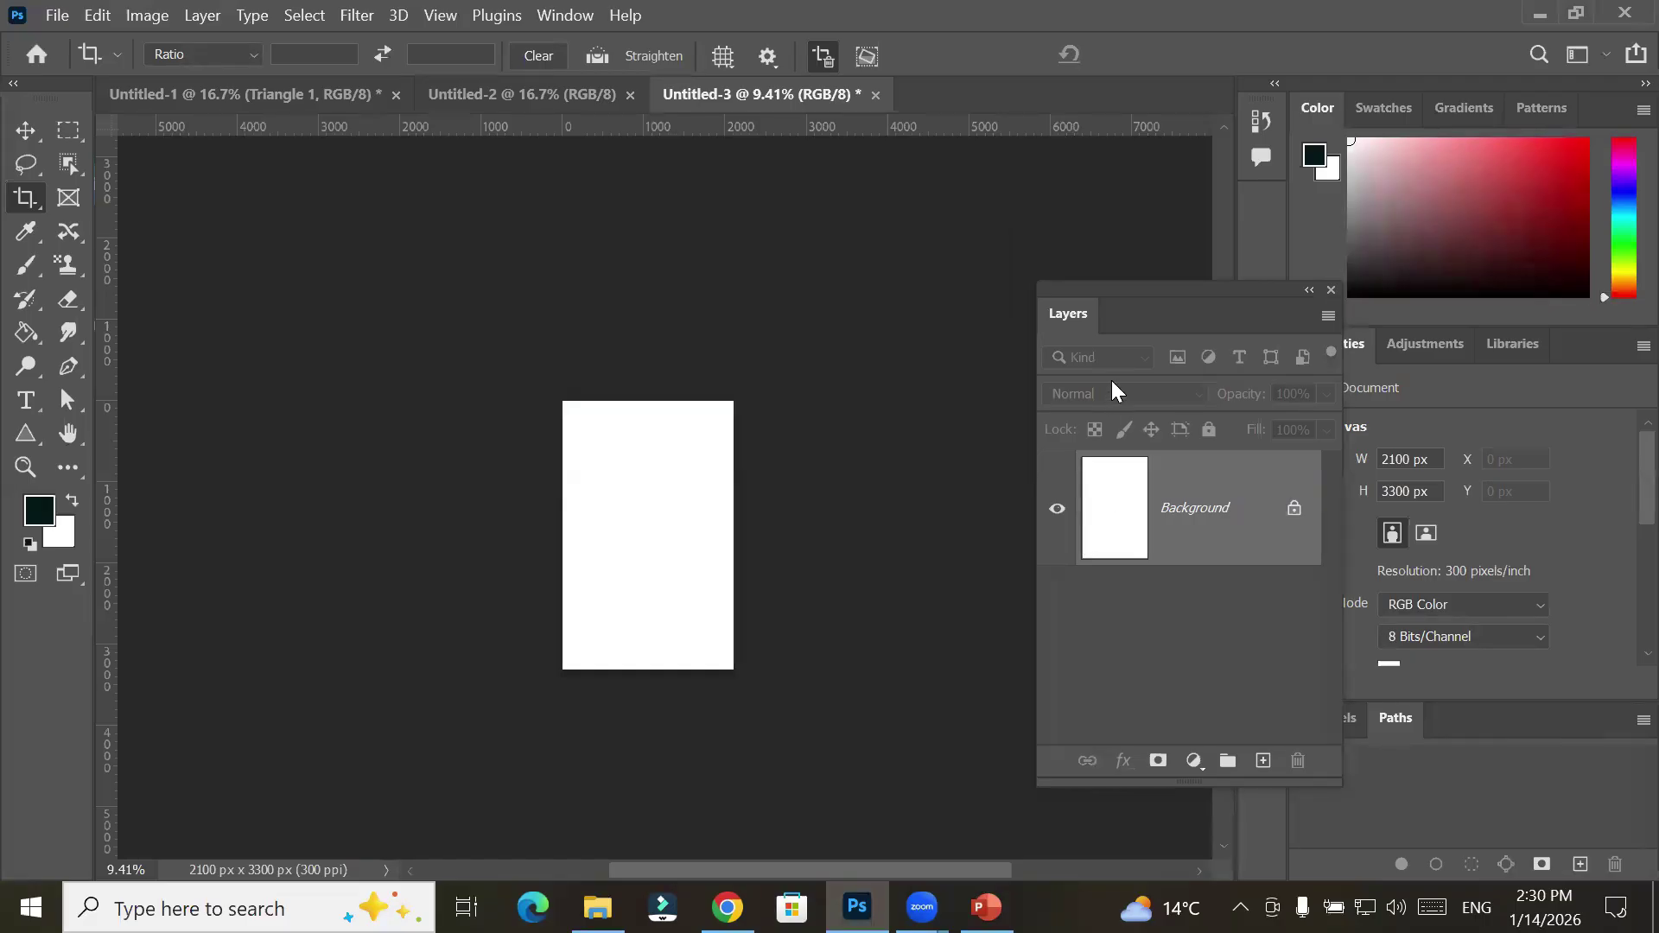
pyautogui.rightClick(17, 208)
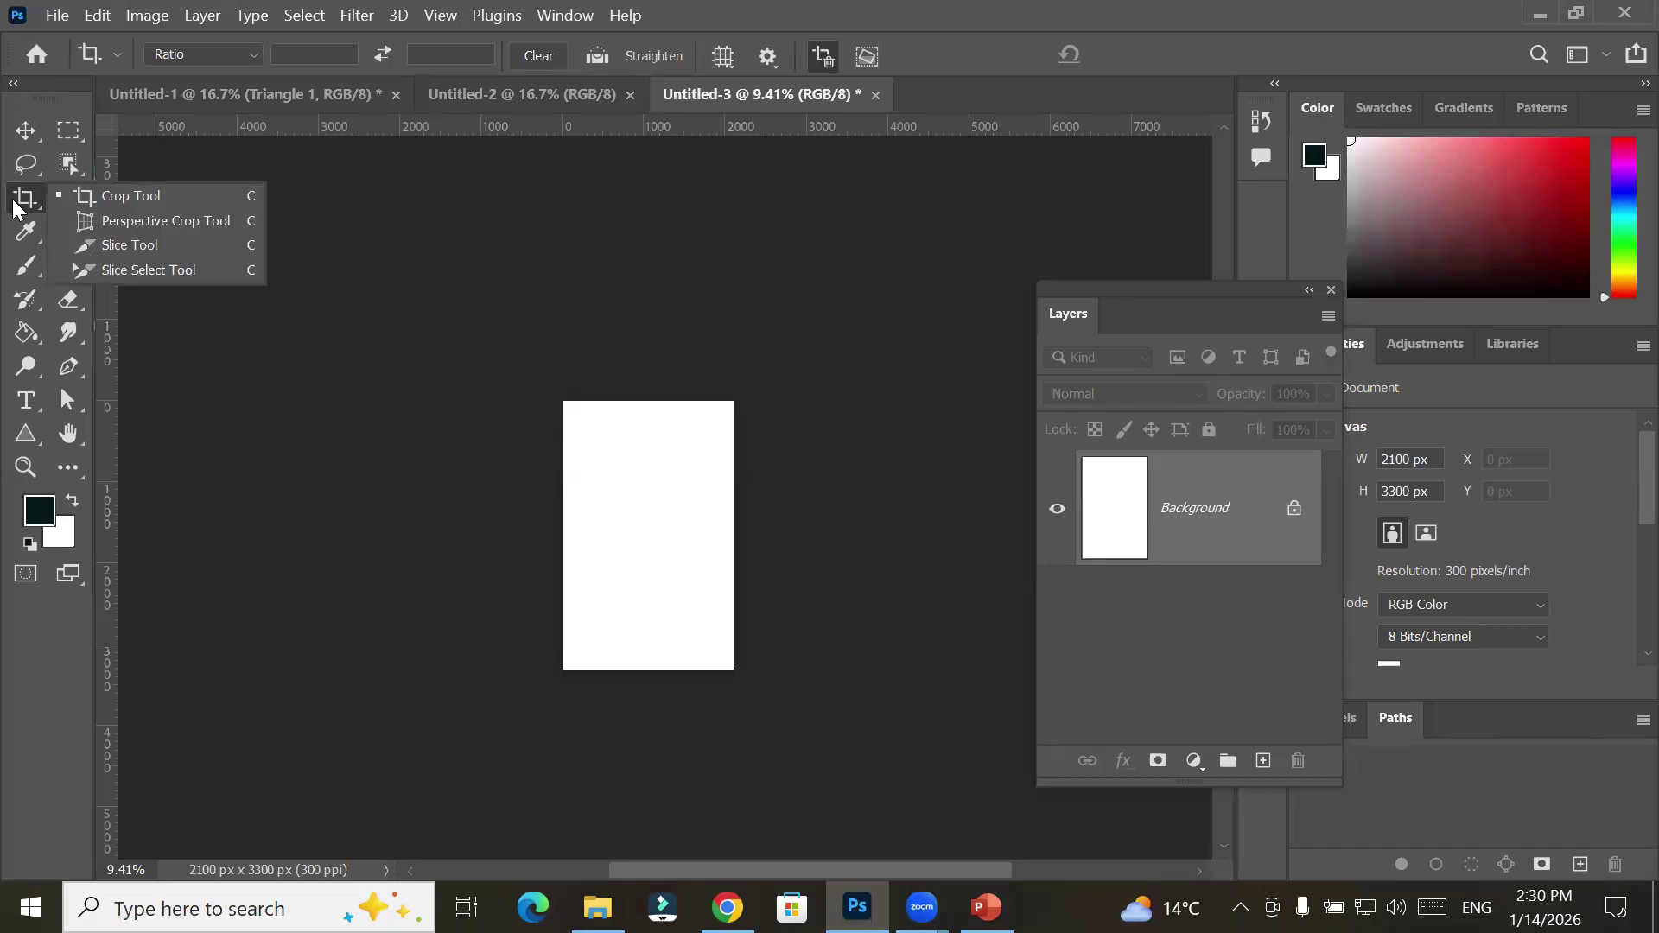
pyautogui.click(17, 208)
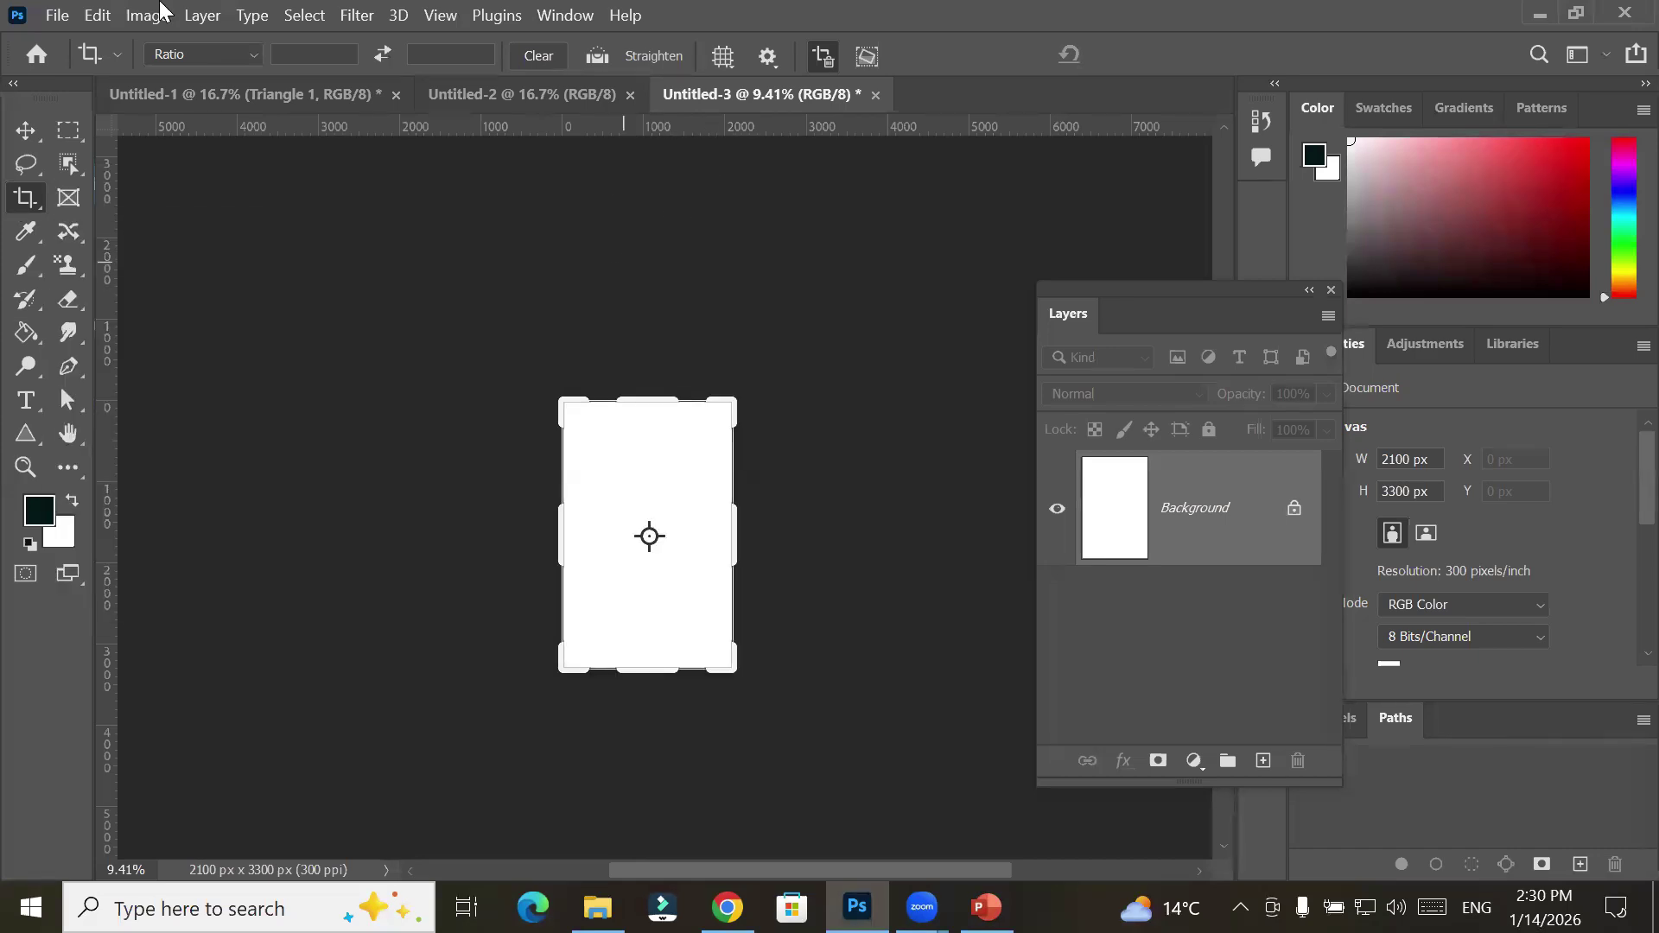
# Open lady with cap.jpeg from the BuildingAndMonoments folder in File Explorer as a new Photoshop document
pyautogui.click(55, 17)
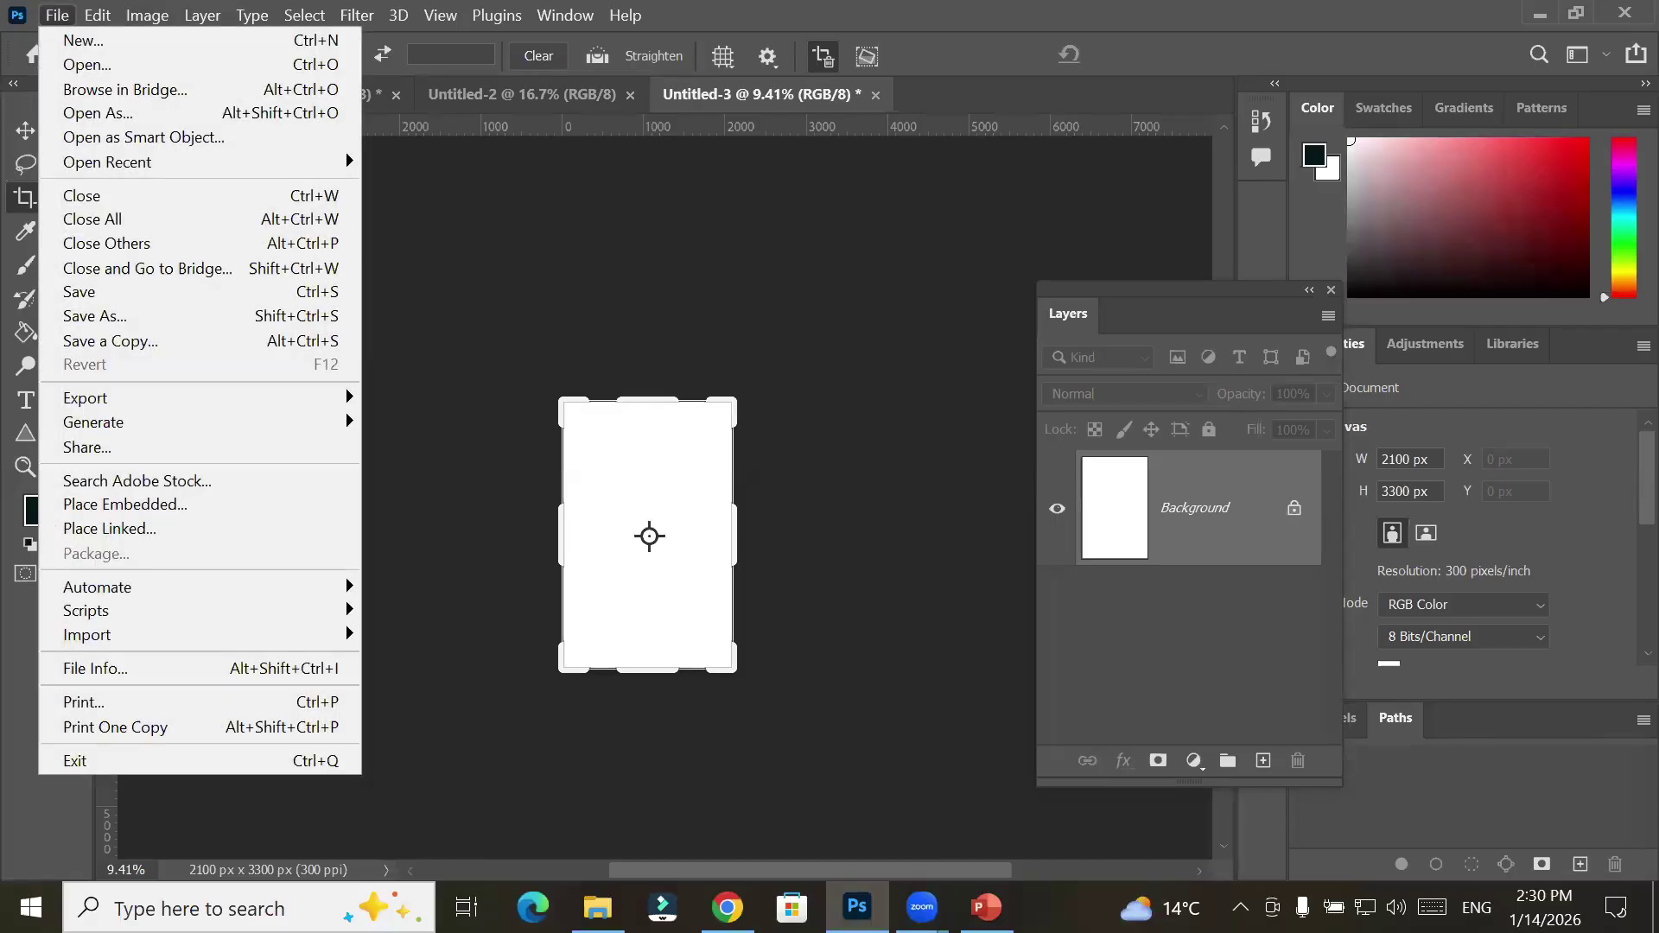
pyautogui.hotkey('alt', 'Tab')
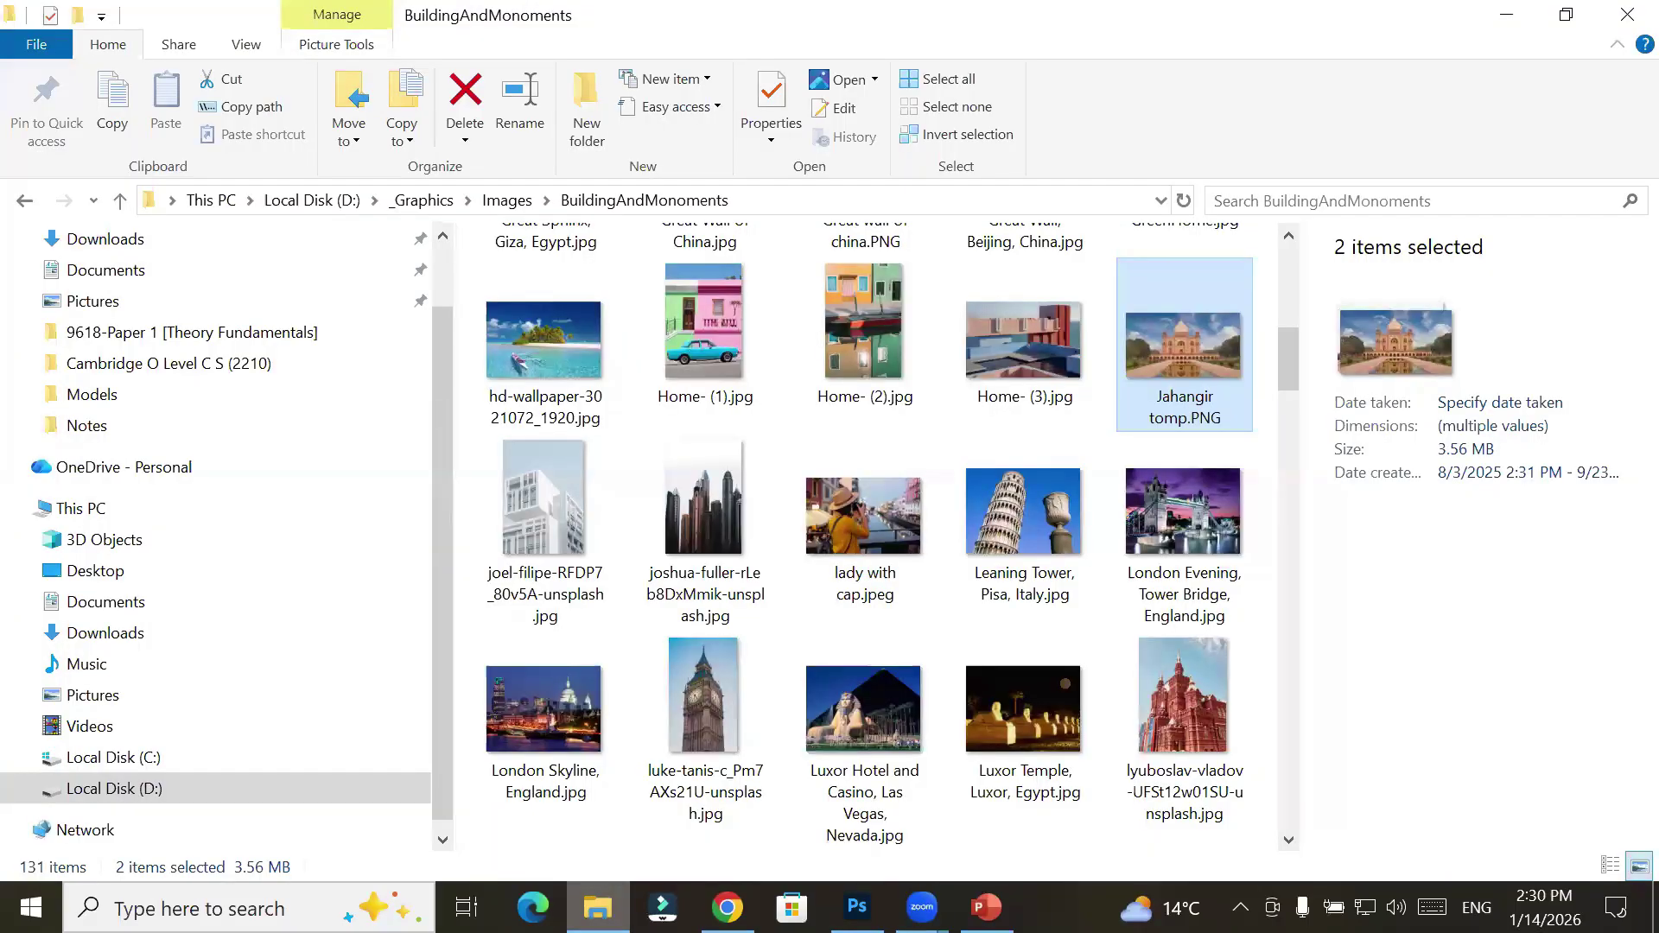
pyautogui.moveTo(864, 527); pyautogui.dragTo(956, 97)
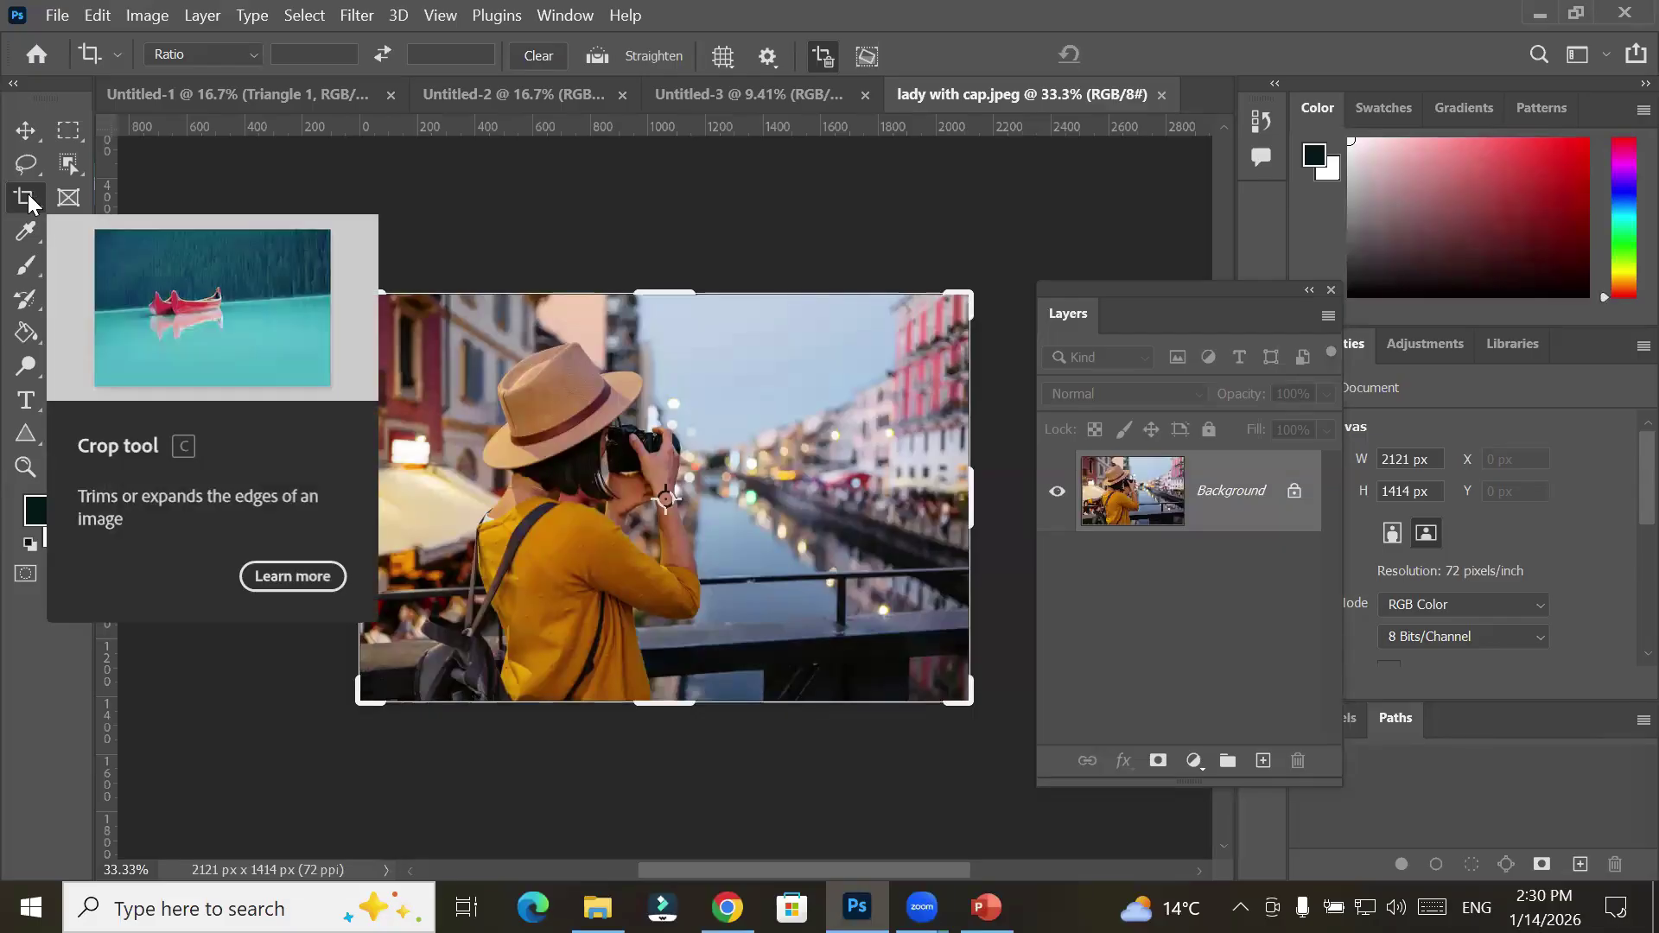
# Narrow the crop box around the woman to about 909 x 1414 px and turn off Delete Cropped Pixels
pyautogui.moveTo(975, 508); pyautogui.dragTo(850, 506)
pyautogui.moveTo(482, 494); pyautogui.dragTo(541, 485)
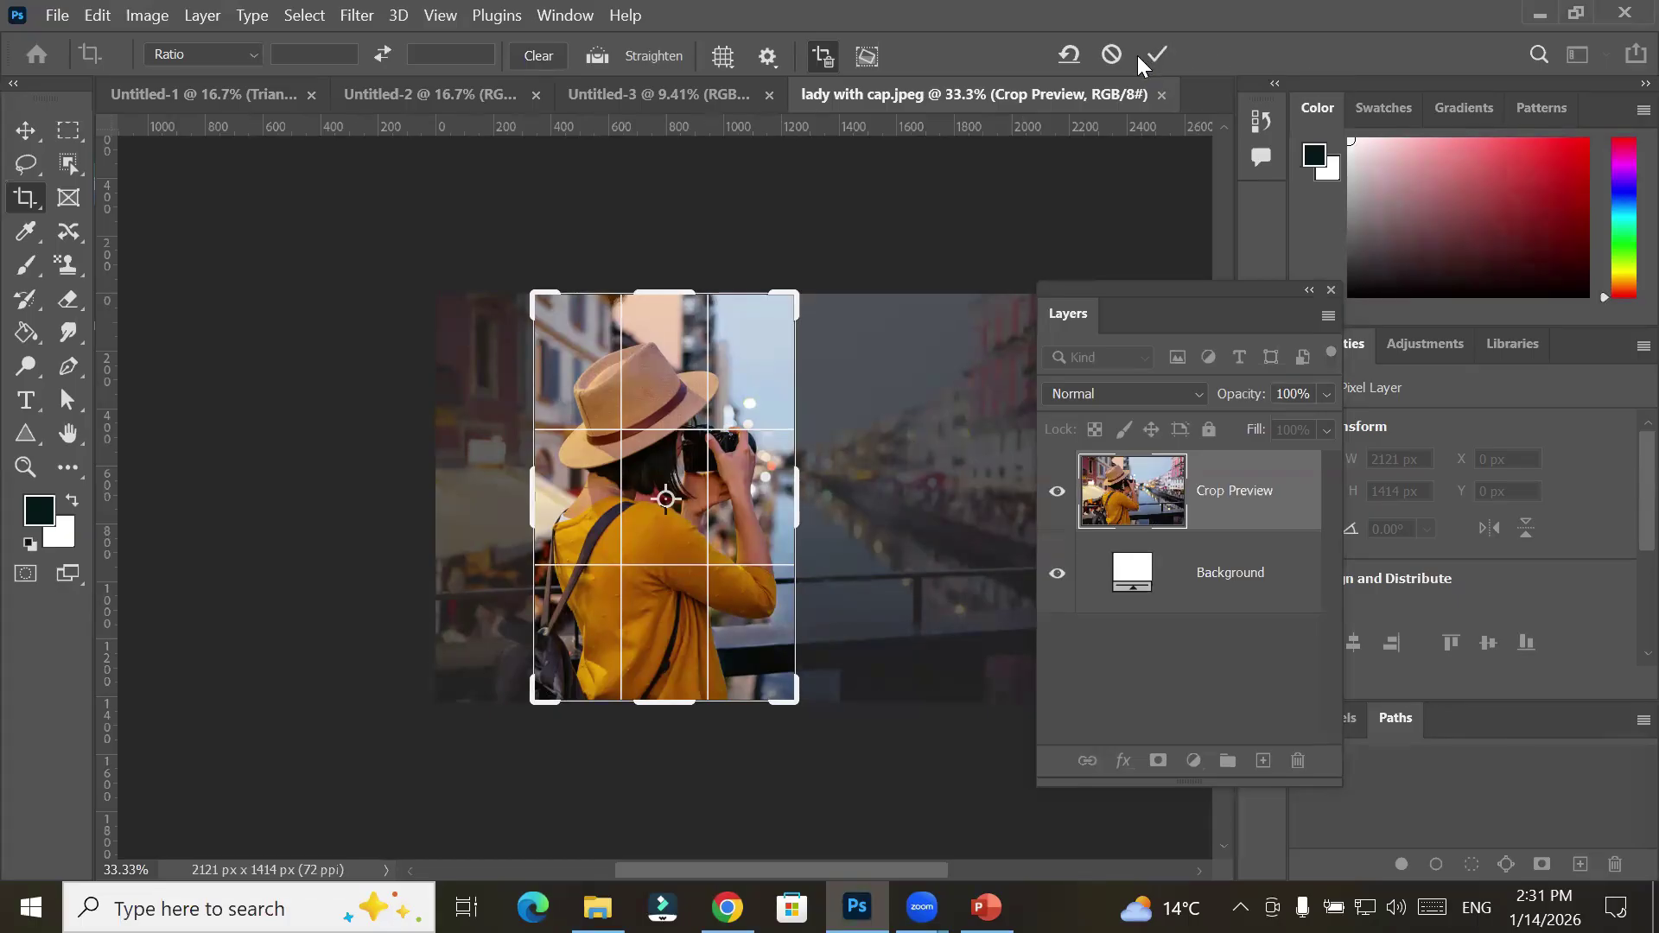
pyautogui.click(819, 56)
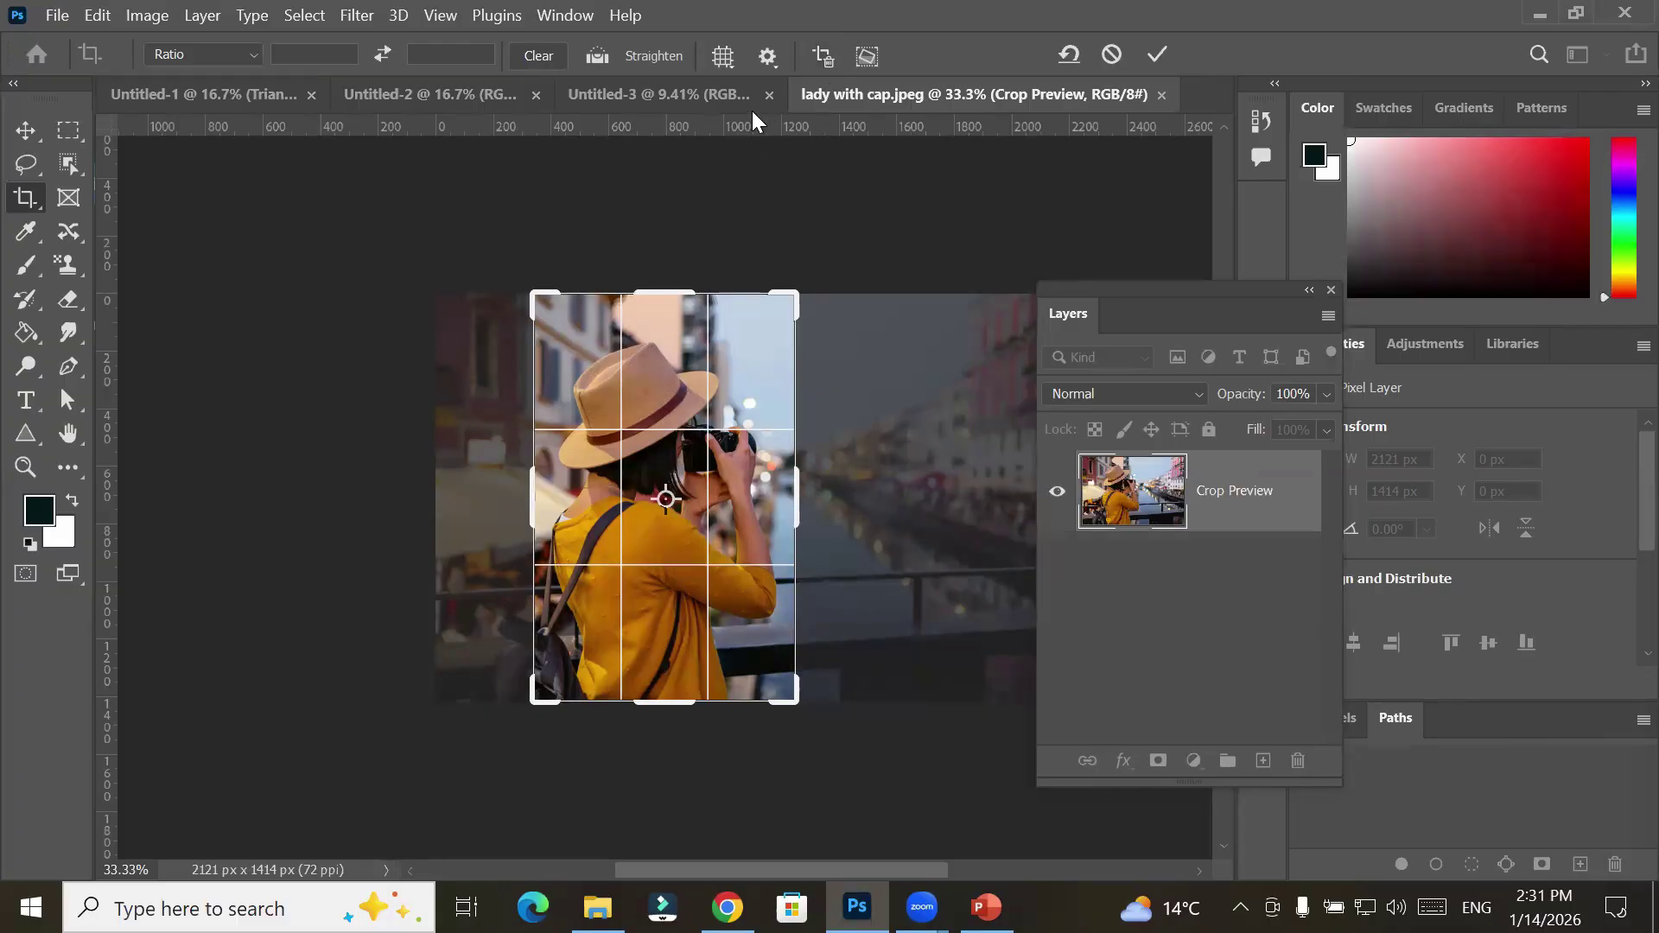
# Compare the crop preview with Show Cropped Area off and on, leave the option enabled, and apply the crop
pyautogui.click(767, 55)
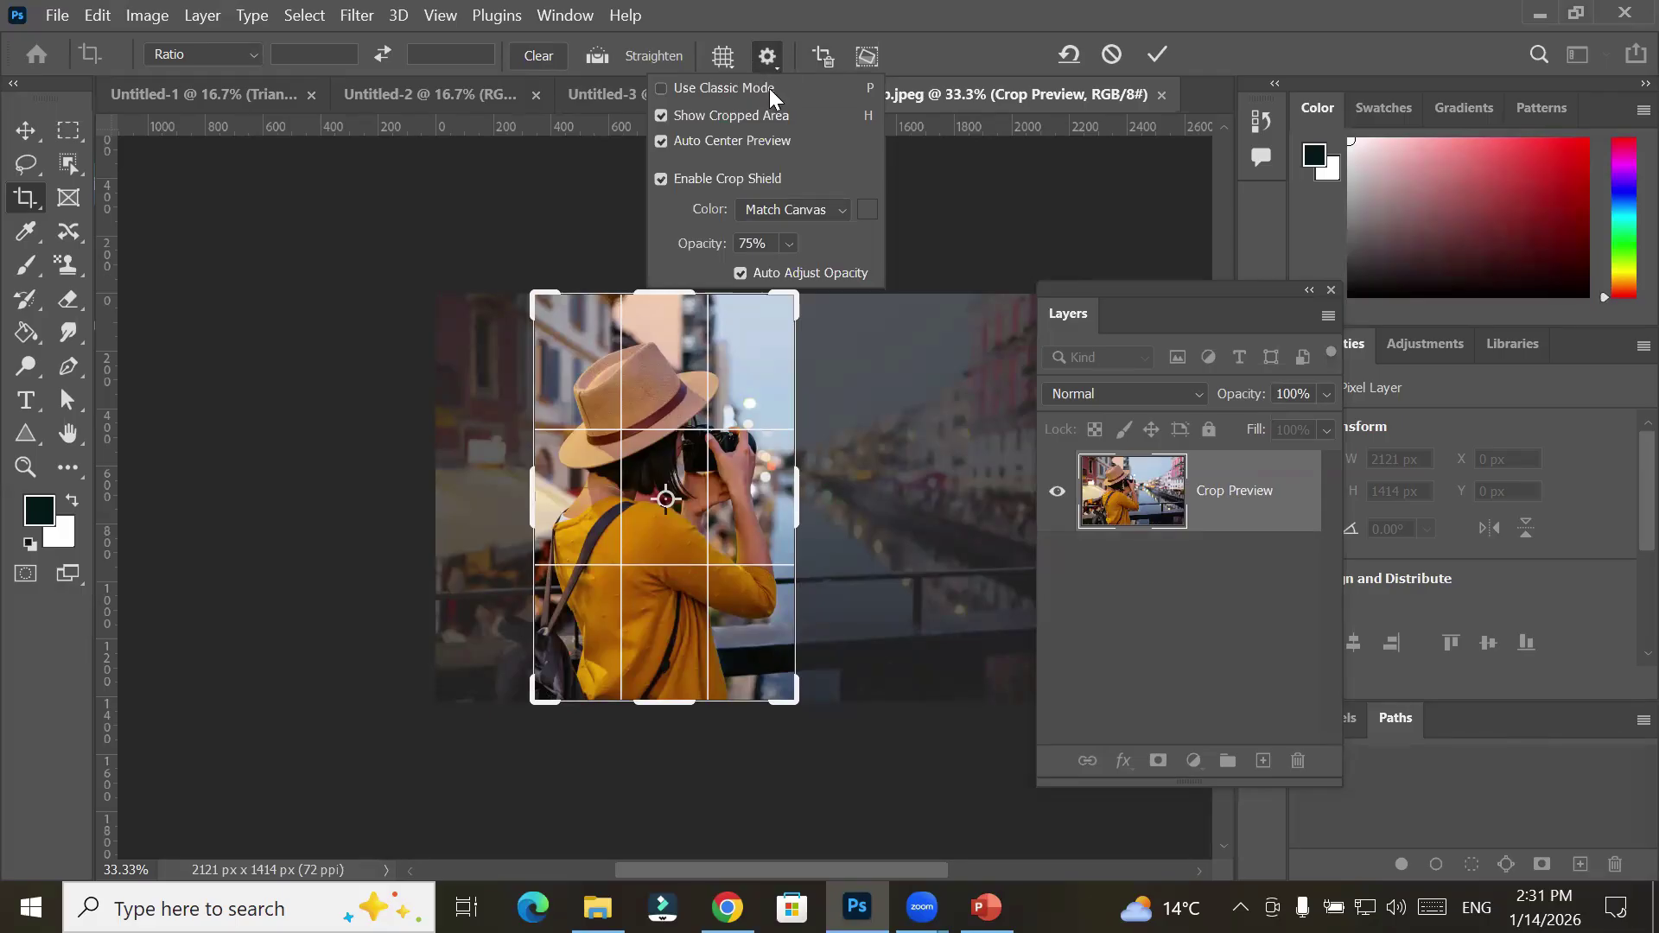
pyautogui.click(659, 113)
pyautogui.click(659, 113)
pyautogui.click(660, 115)
pyautogui.click(660, 115)
pyautogui.click(660, 115)
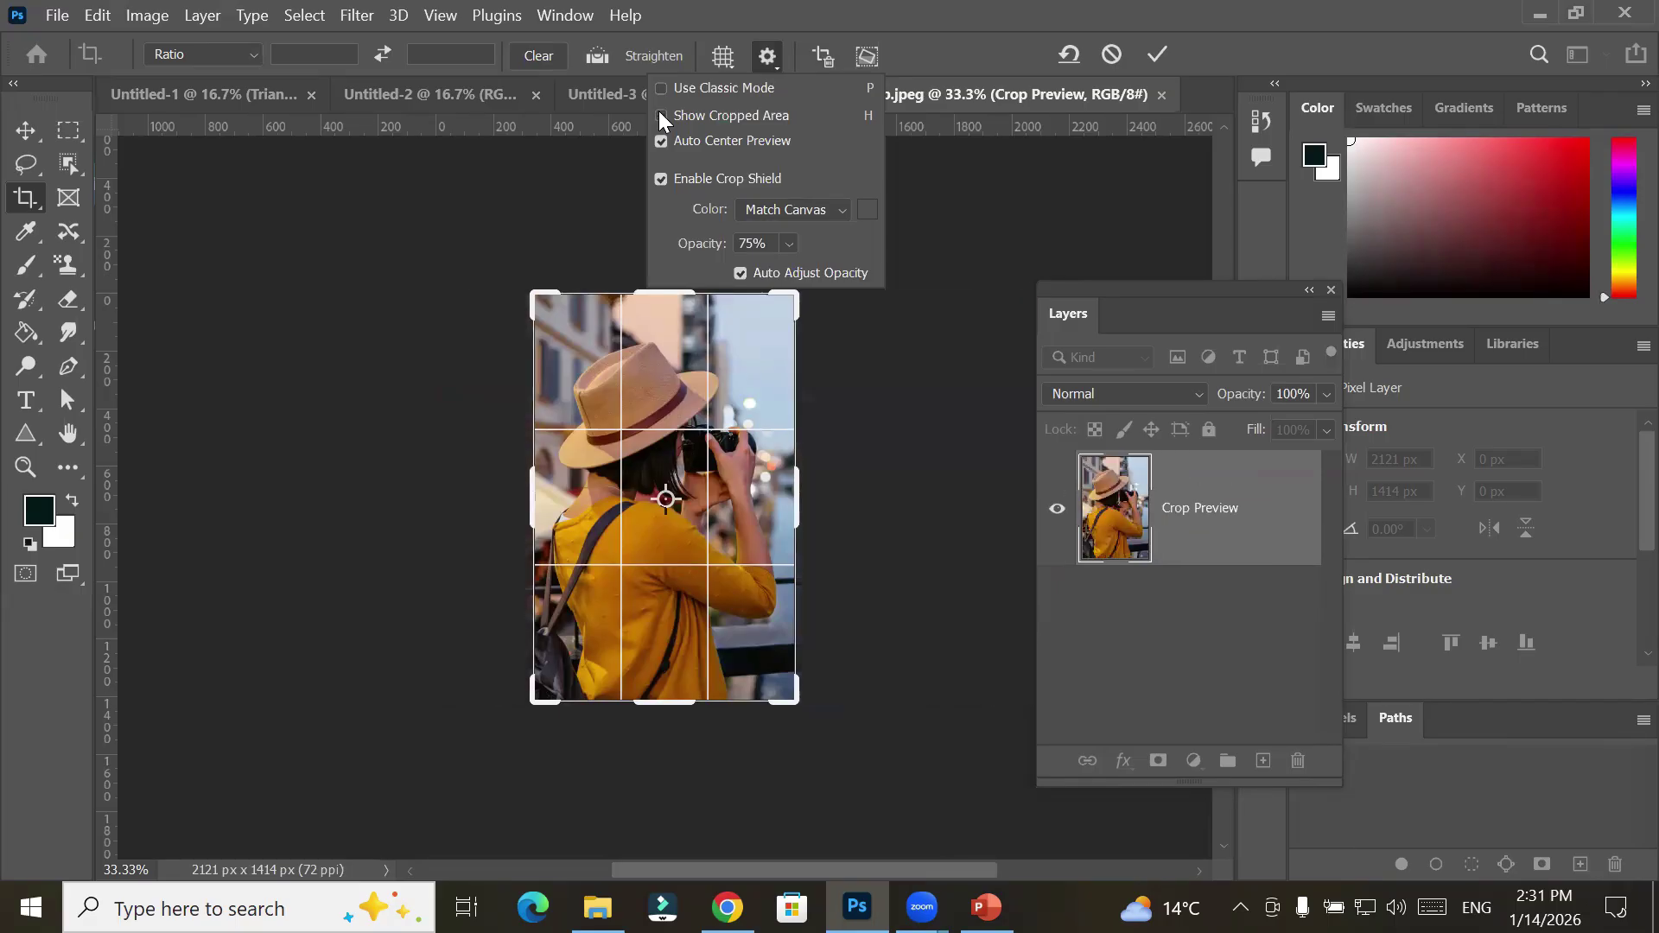
pyautogui.click(660, 113)
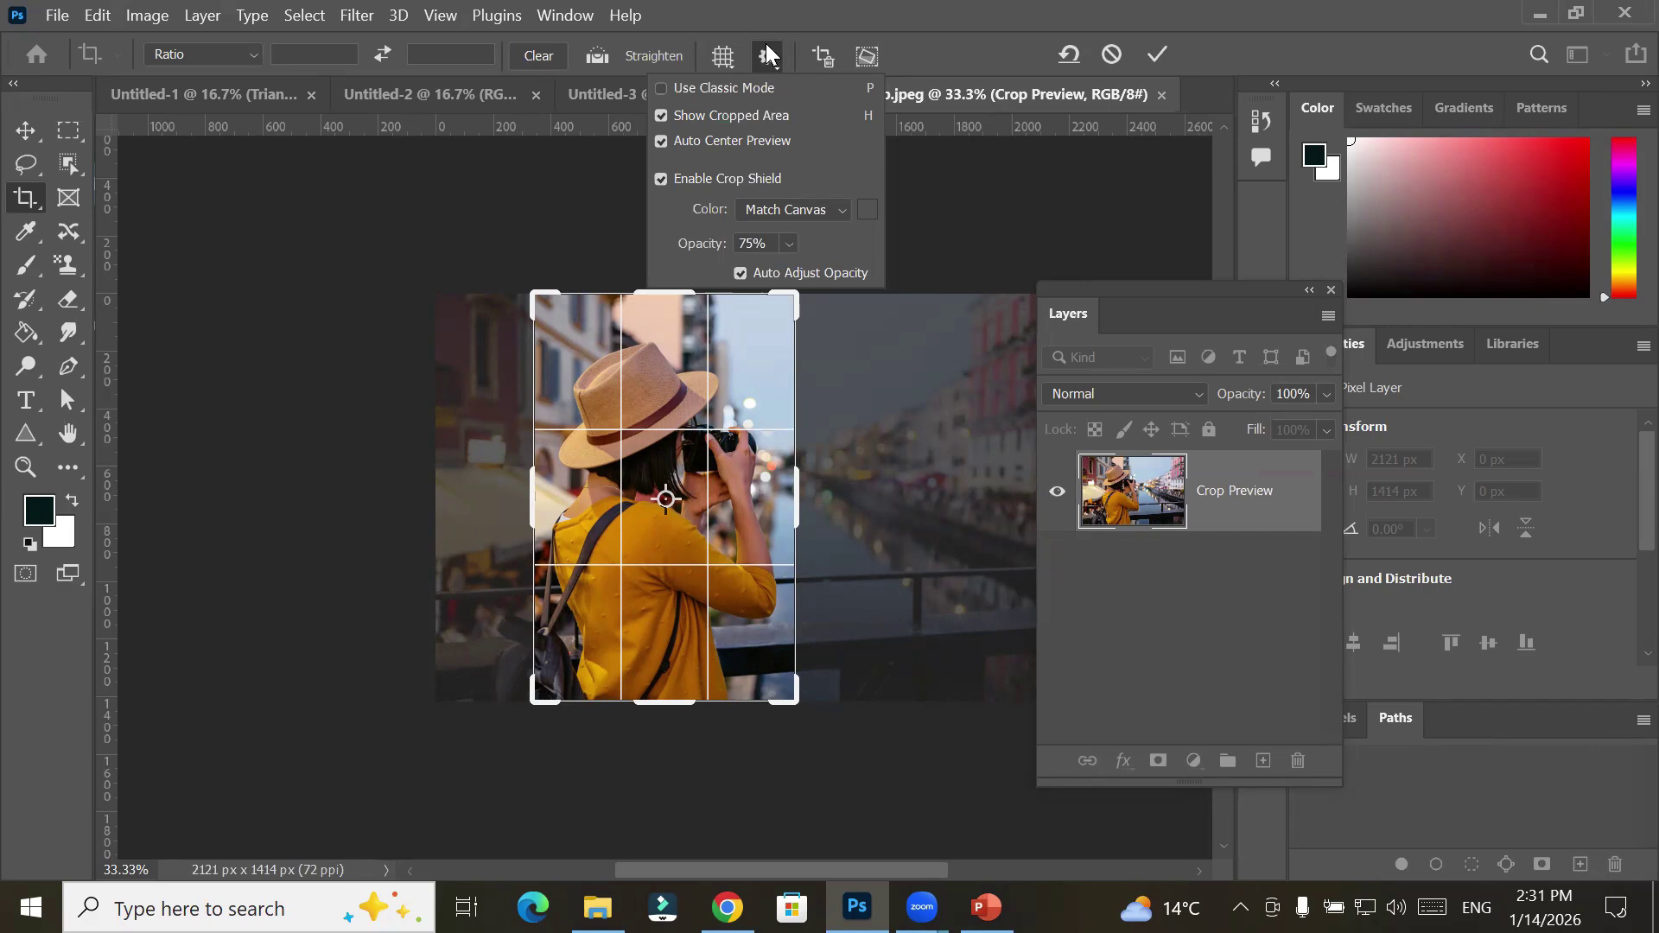
pyautogui.click(663, 114)
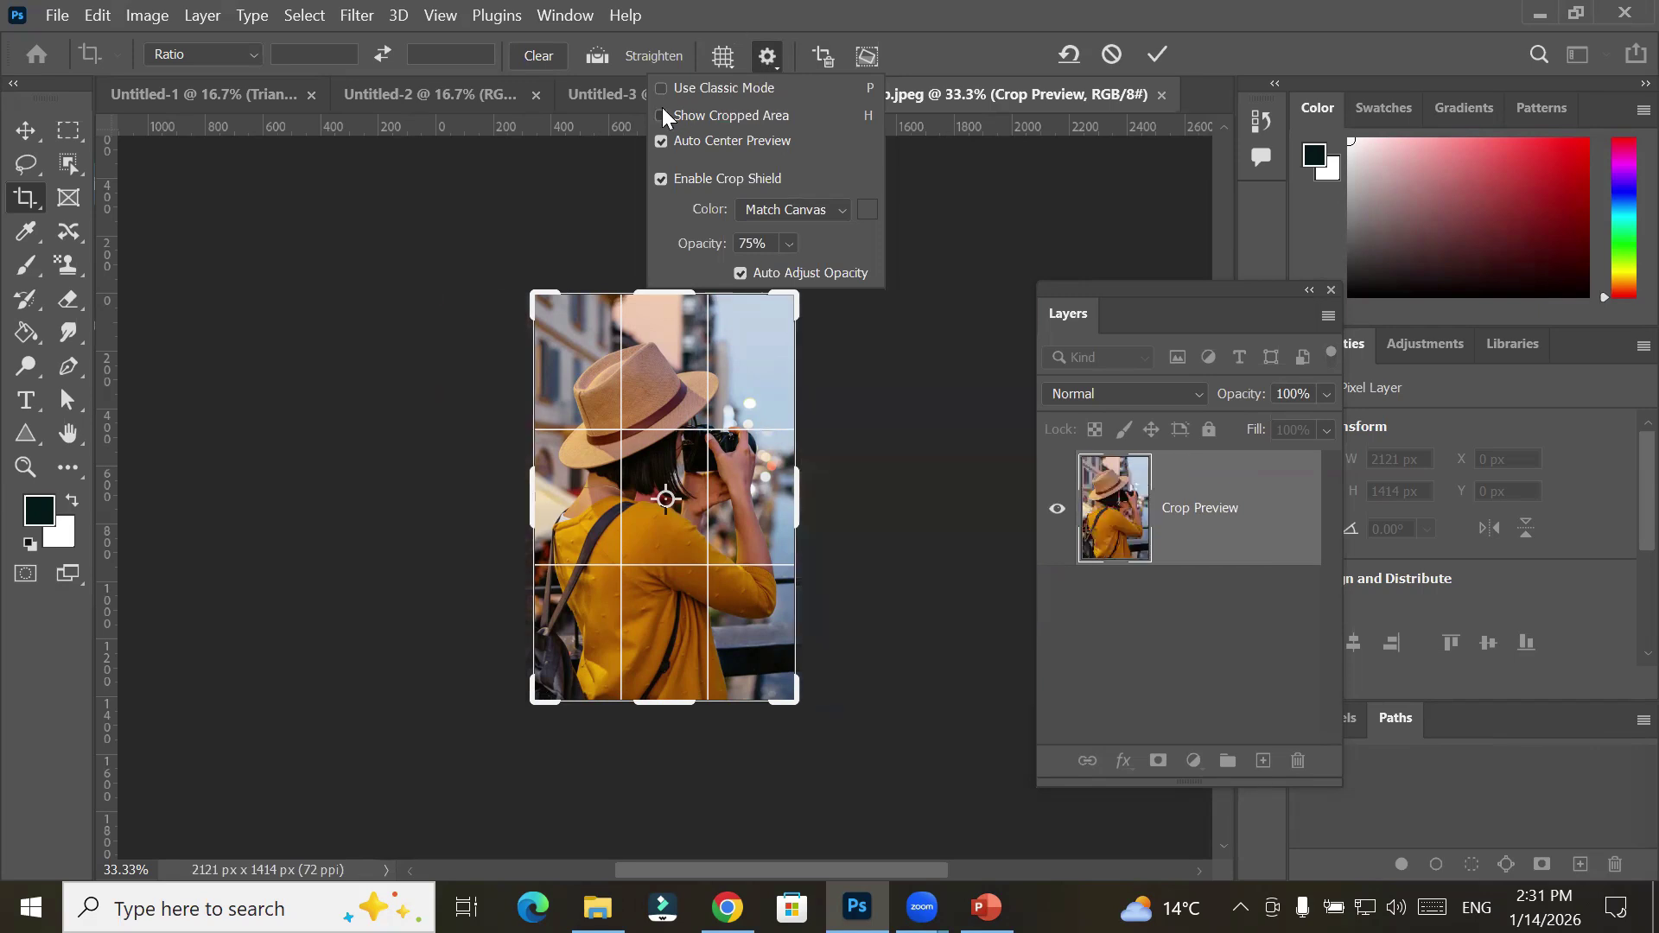
pyautogui.click(662, 115)
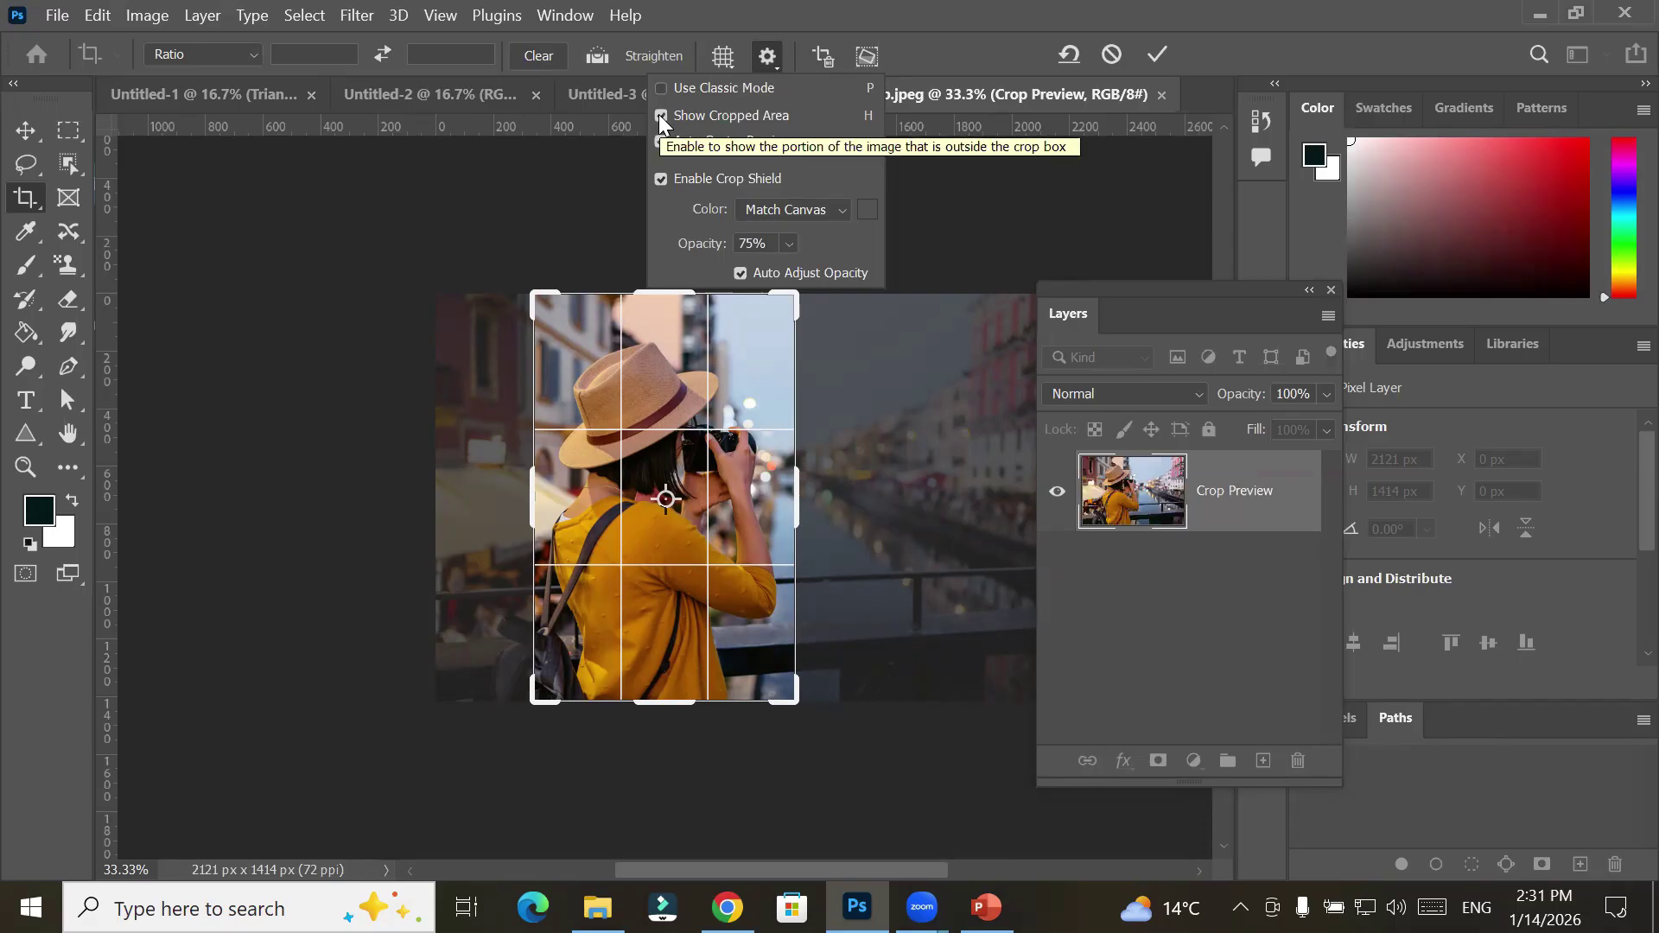
pyautogui.click(660, 115)
pyautogui.click(660, 115)
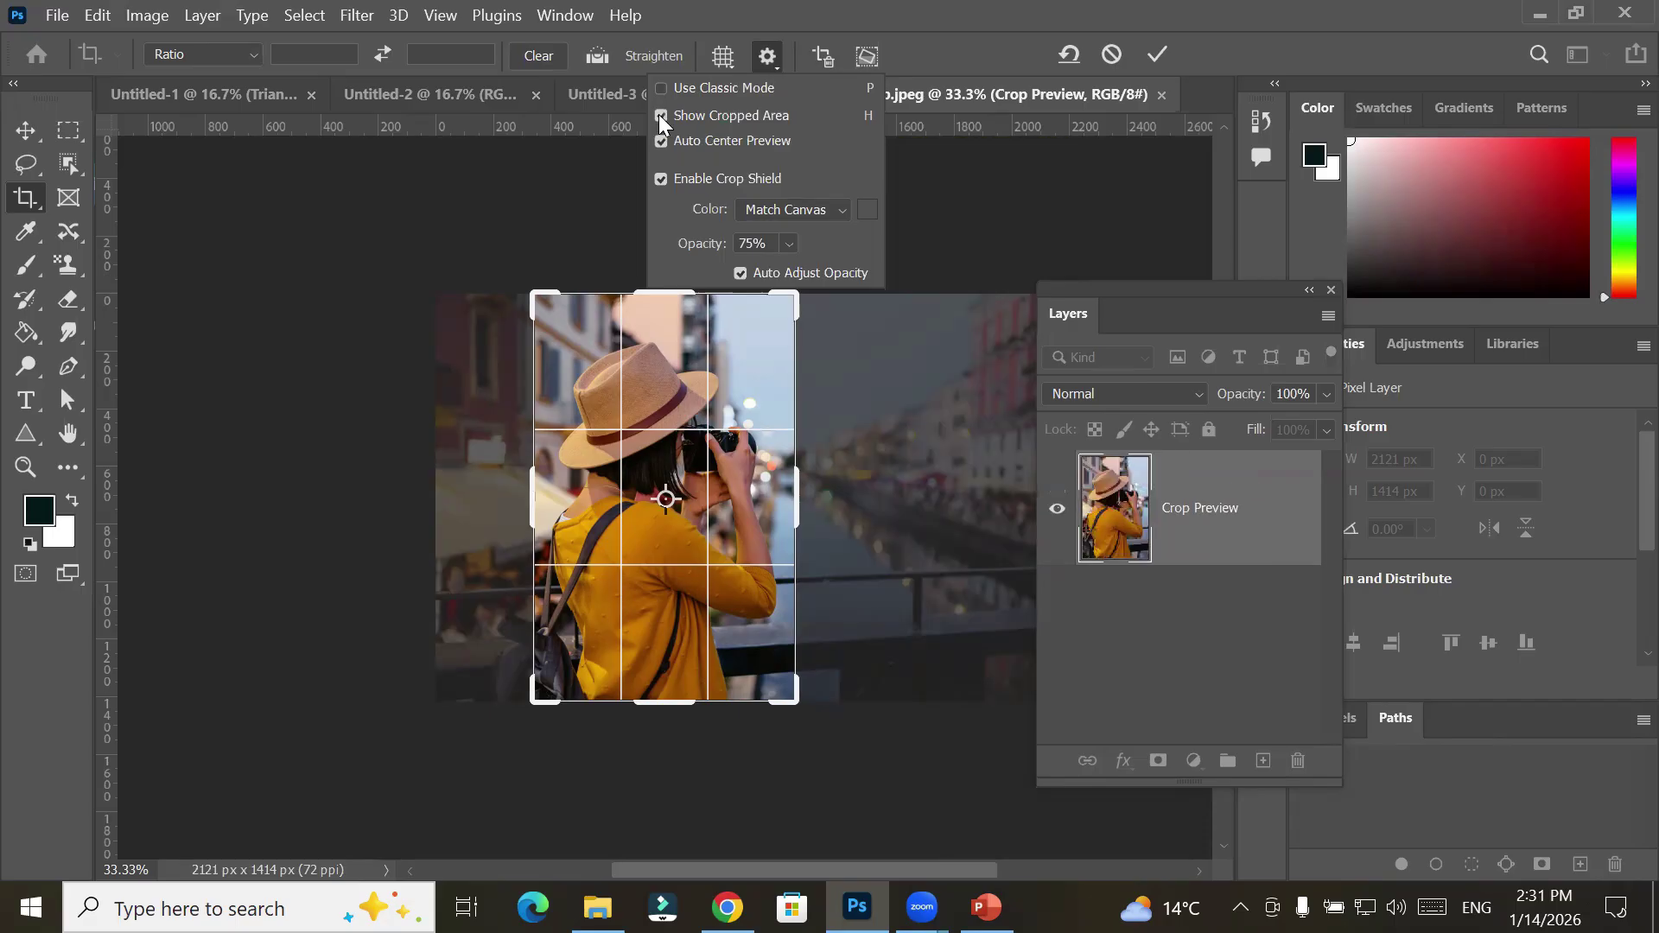
pyautogui.click(1162, 52)
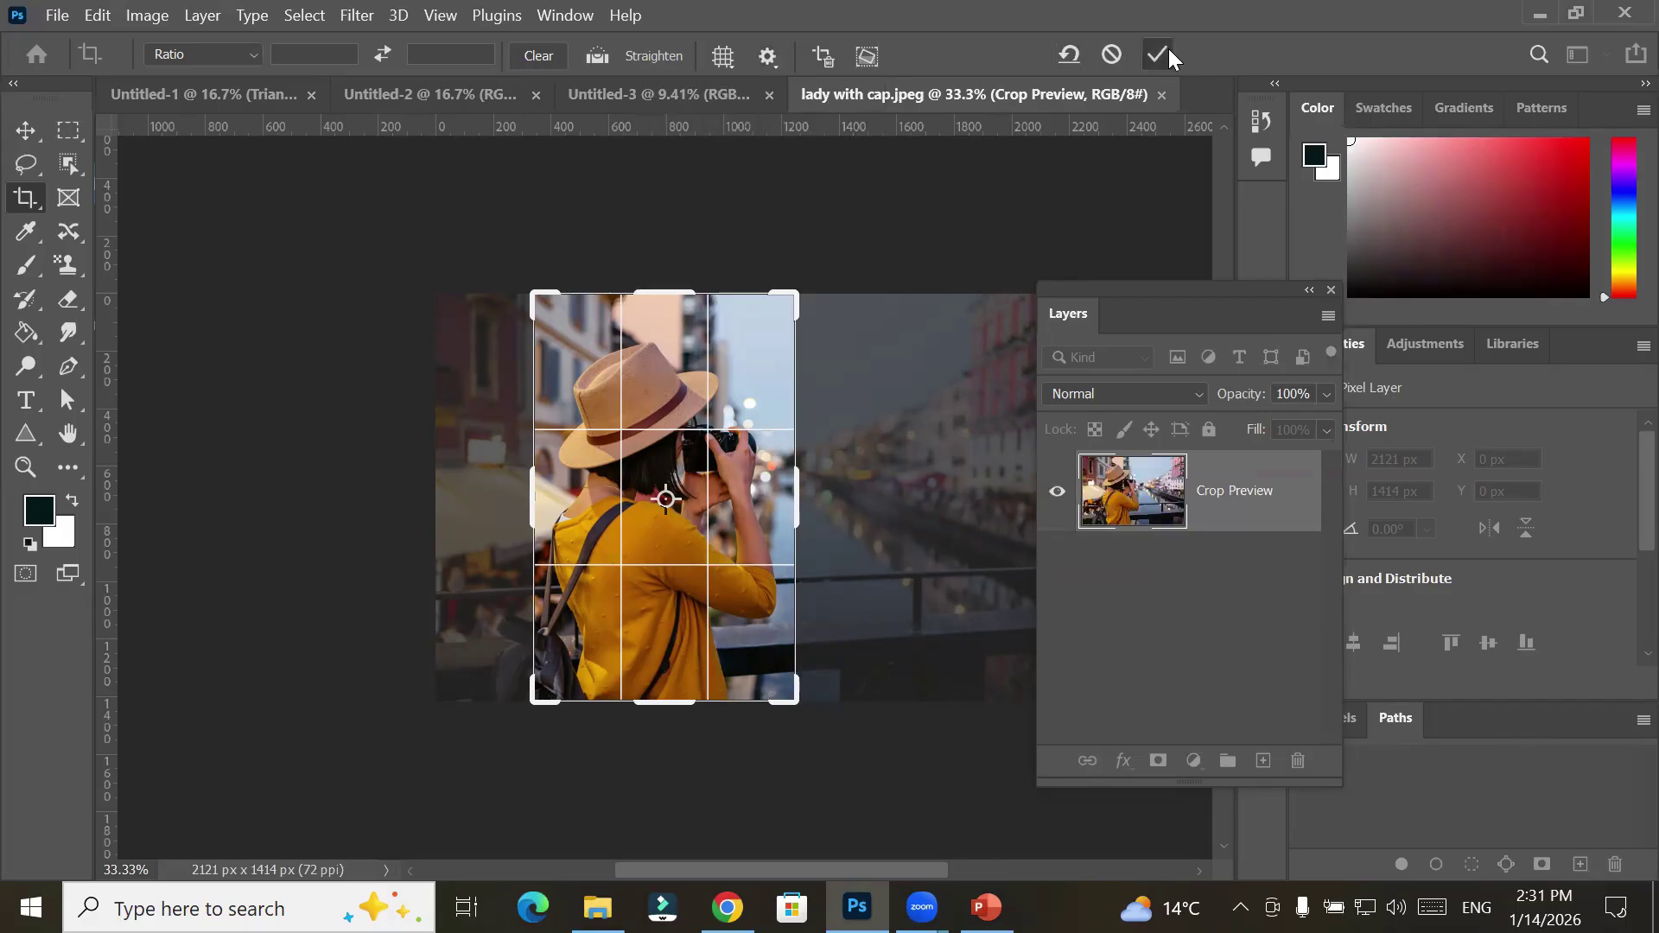
pyautogui.click(1162, 52)
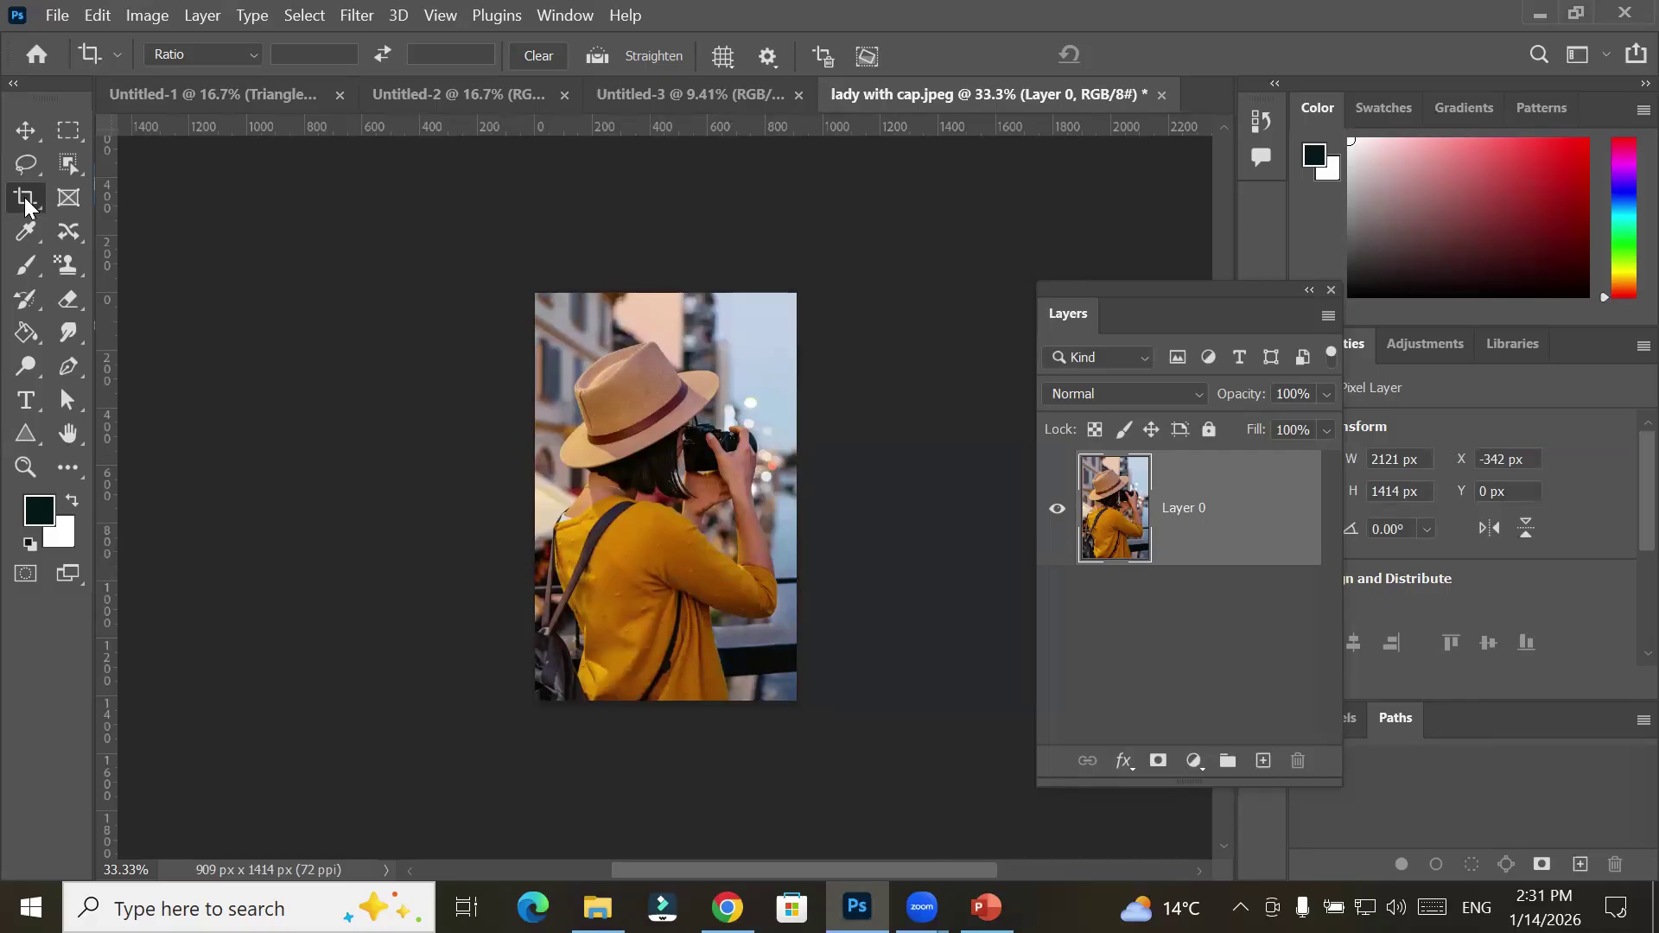
# Try placing the cropped photo layer in the Untitled-2 document, undo it, and return to lady with cap.jpeg
pyautogui.click(26, 131)
pyautogui.moveTo(654, 445); pyautogui.dragTo(498, 90)
pyautogui.moveTo(520, 213); pyautogui.dragTo(617, 463)
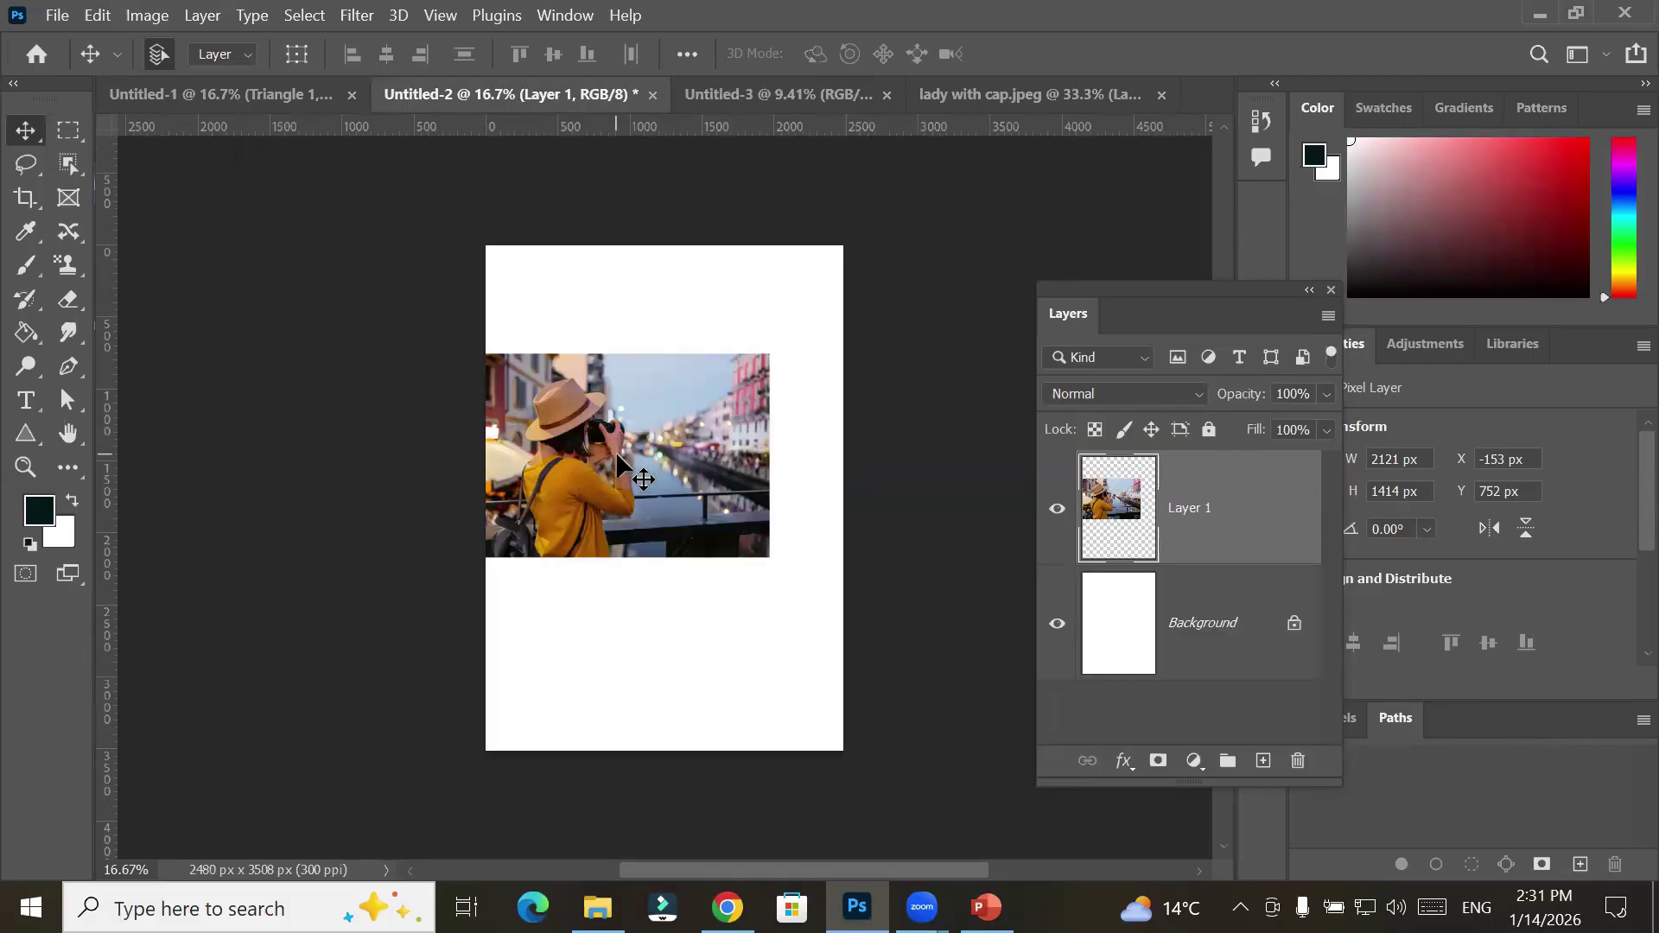
pyautogui.hotkey('ctrl', 'z')
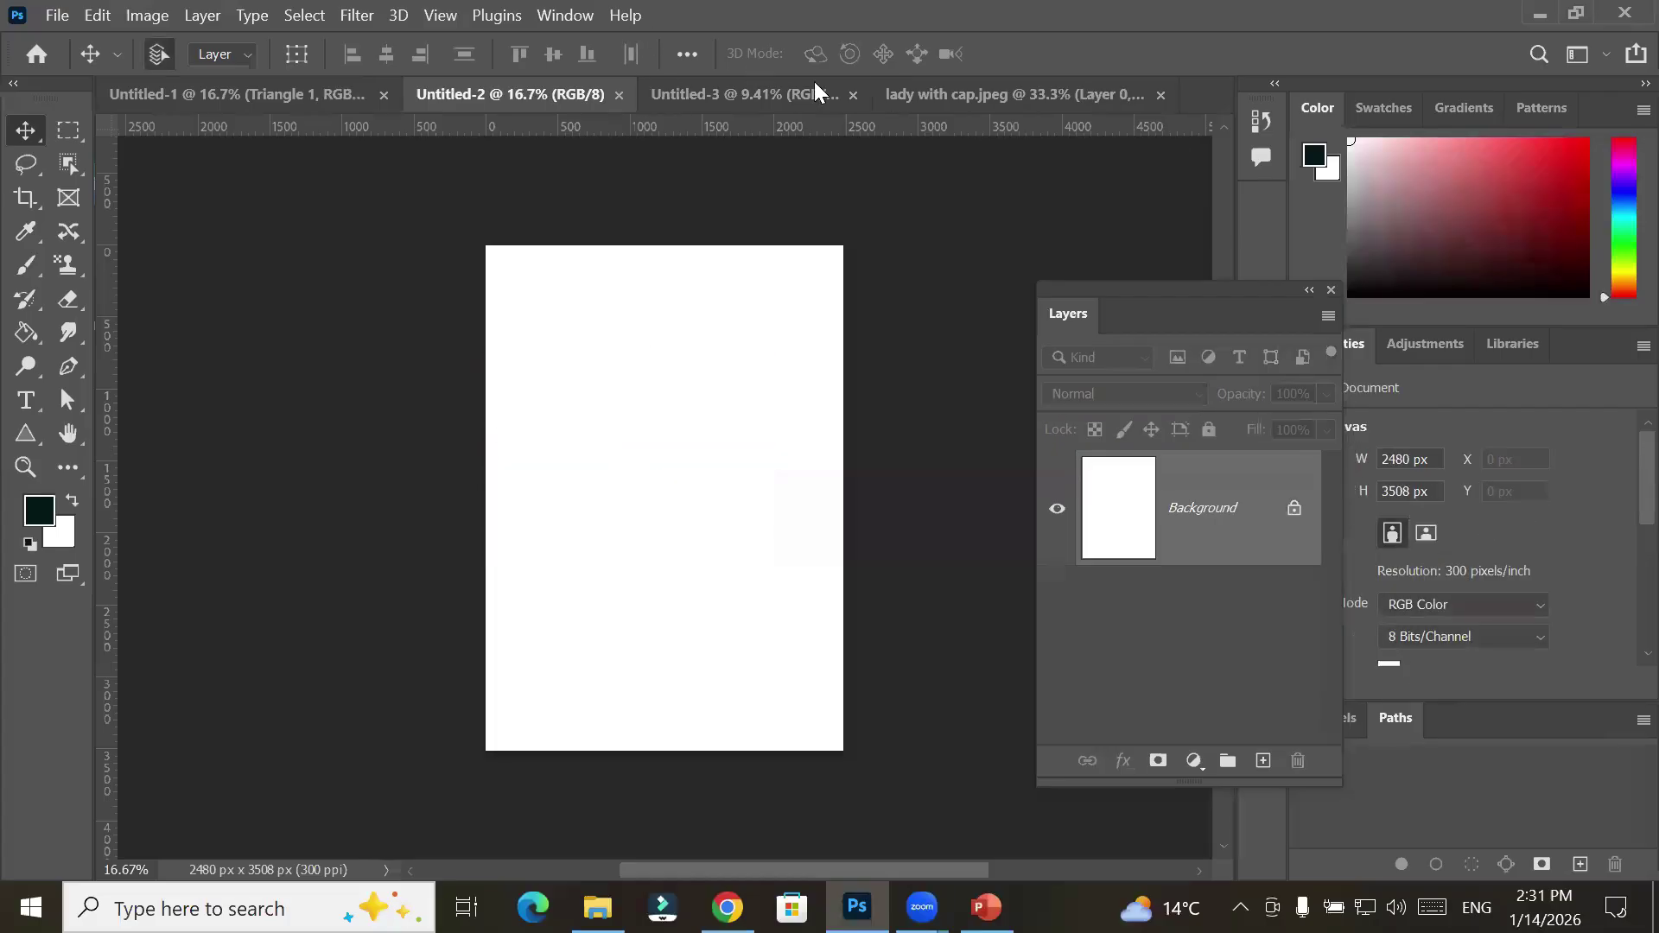
pyautogui.click(997, 93)
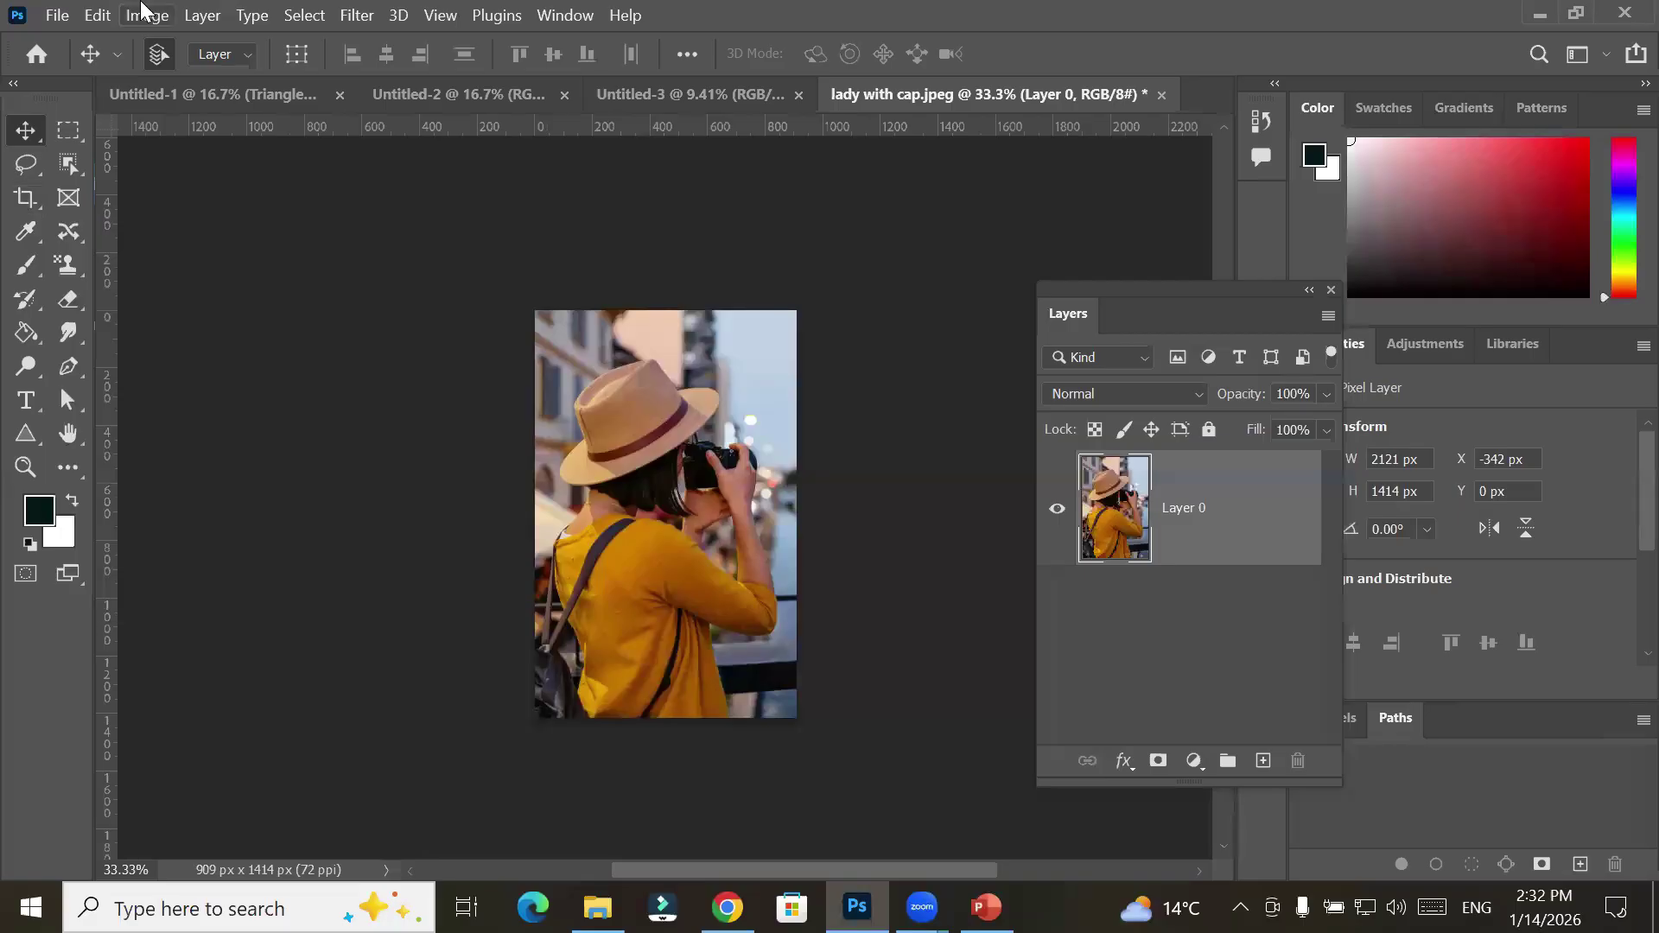
# Extend the crop box beyond the photo's left and bottom edges to about 3434 x 2067 px
pyautogui.click(26, 197)
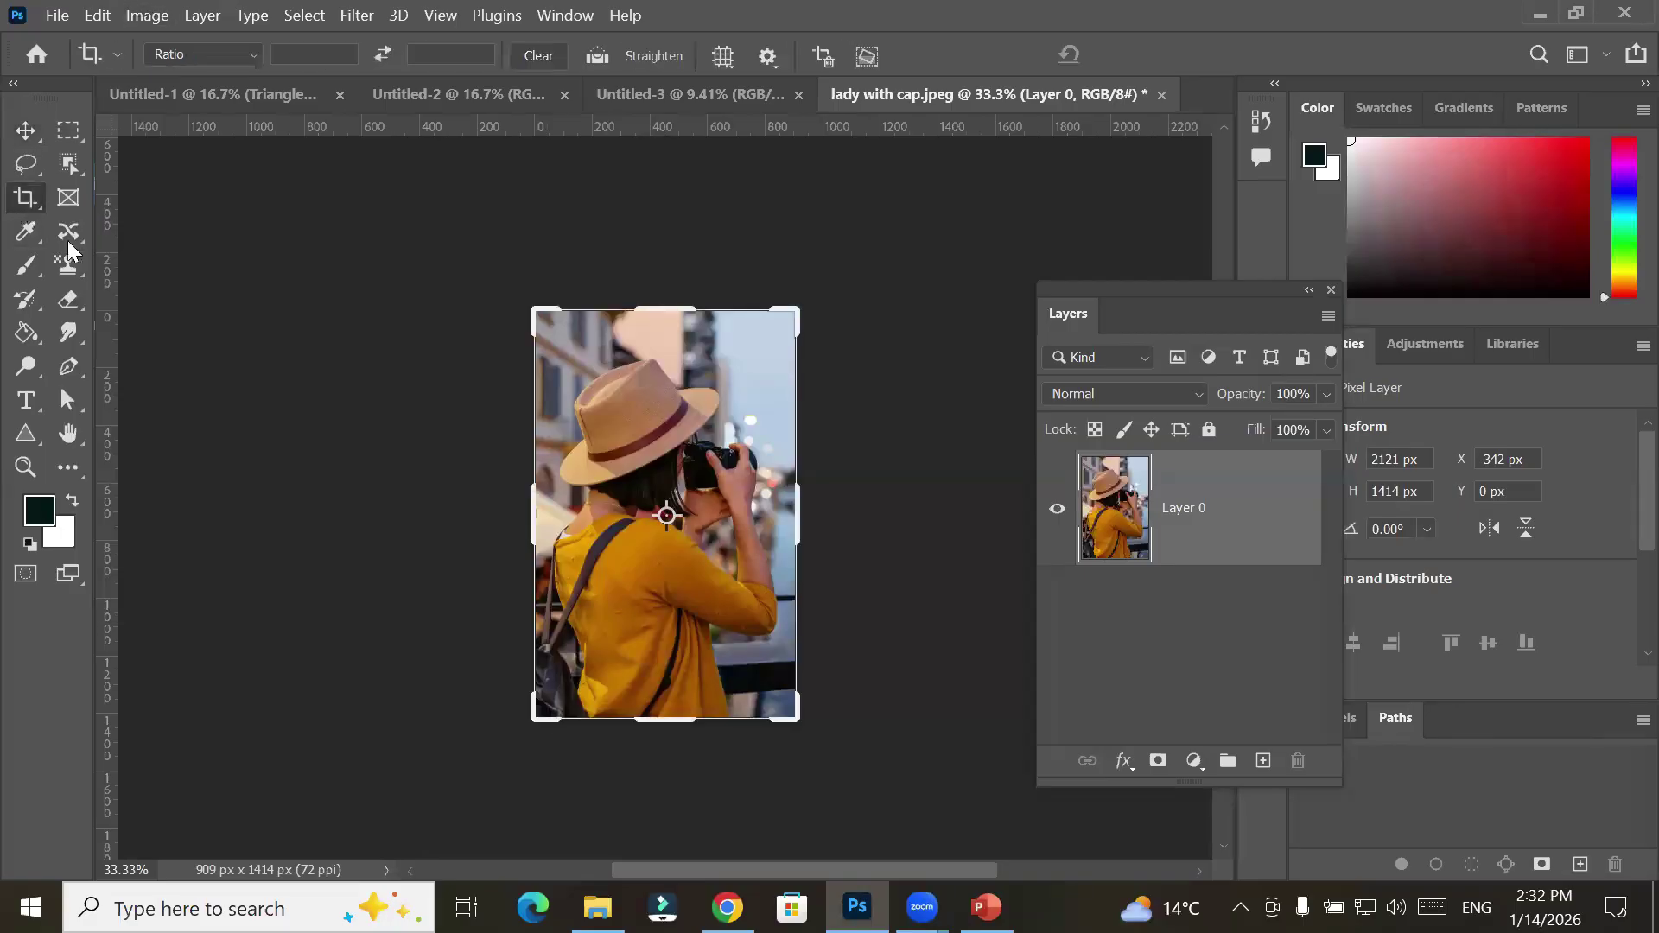
pyautogui.moveTo(508, 519); pyautogui.dragTo(289, 520)
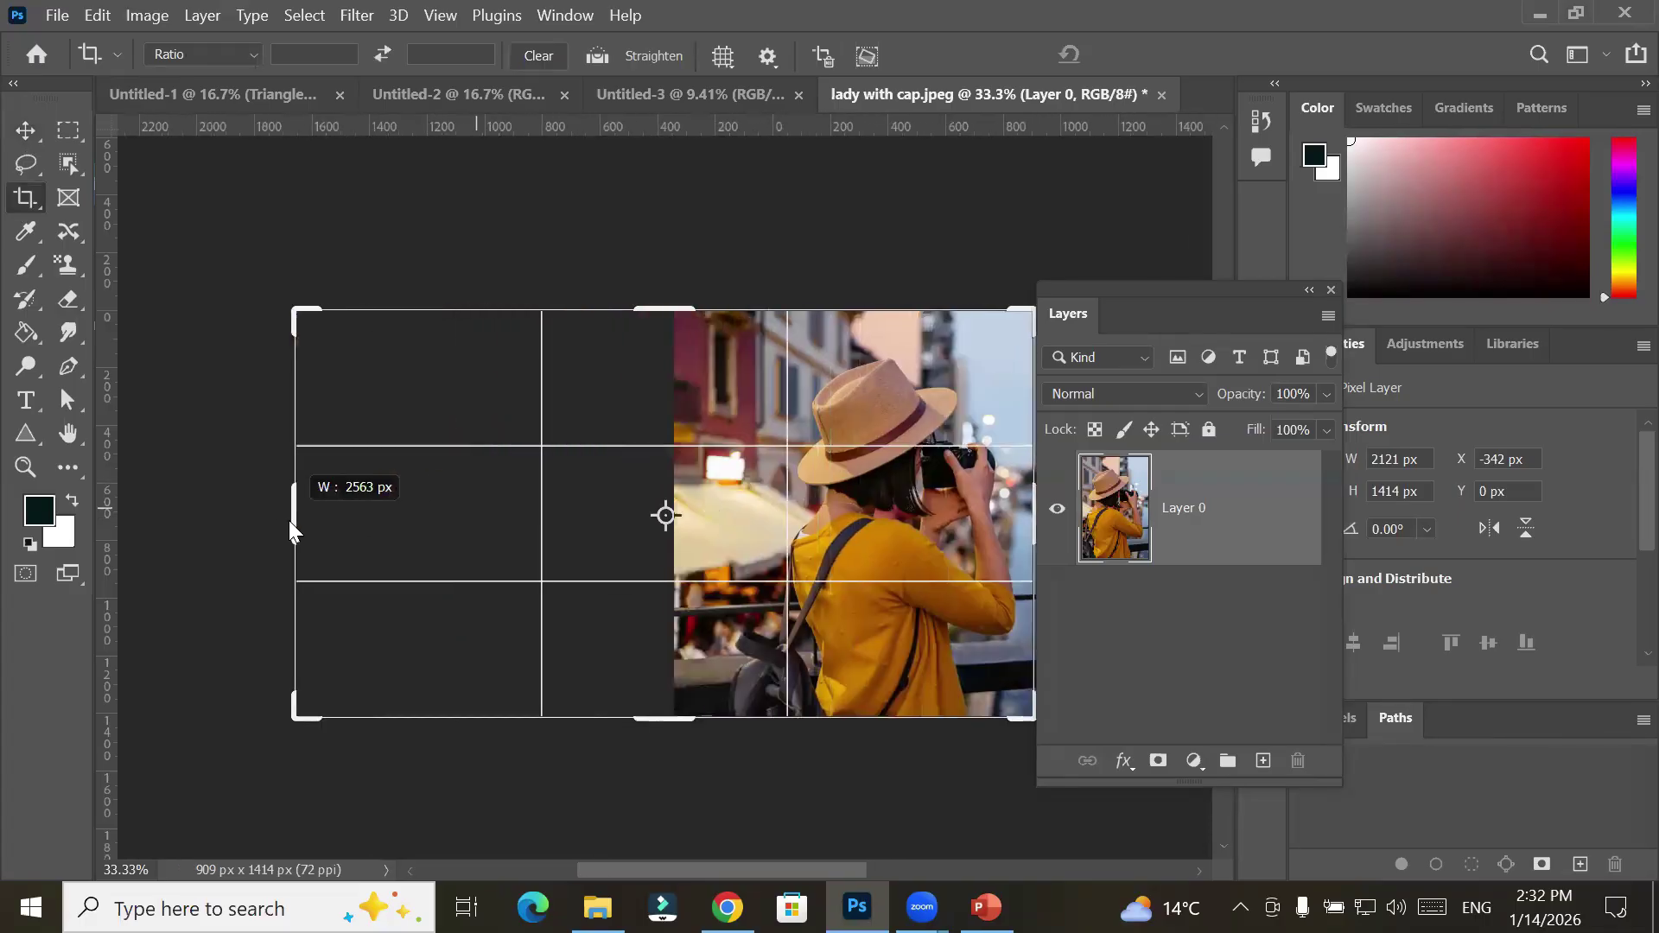
pyautogui.moveTo(679, 717); pyautogui.dragTo(675, 815)
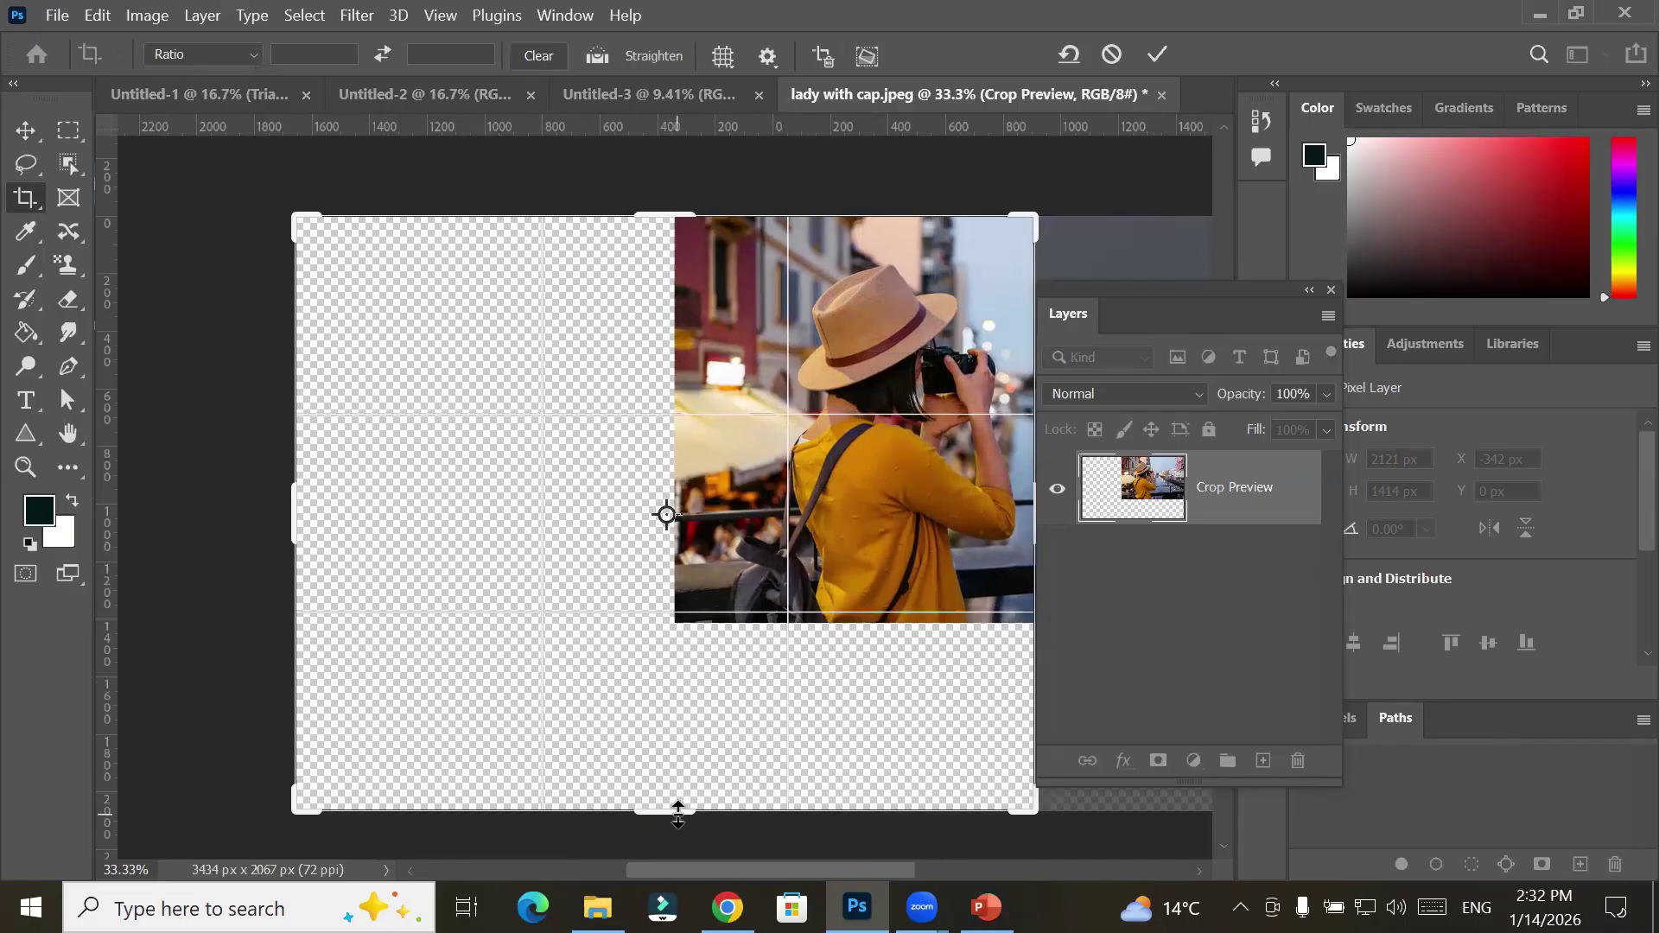
# Compare the crop box with and without the bottom extension using undo and redo, and cancel the crop
pyautogui.hotkey('ctrl', 'z')
pyautogui.hotkey('ctrl', 'shift', 'z')
pyautogui.hotkey('ctrl', 'z')
pyautogui.hotkey('ctrl', 'shift', 'z')
pyautogui.hotkey('ctrl', 'z')
pyautogui.hotkey('ctrl', 'shift', 'z')
pyautogui.hotkey('ctrl', 'z')
pyautogui.hotkey('ctrl', 'shift', 'z')
pyautogui.hotkey('ctrl', 'z')
pyautogui.hotkey('ctrl', 'shift', 'z')
pyautogui.hotkey('ctrl', 'z')
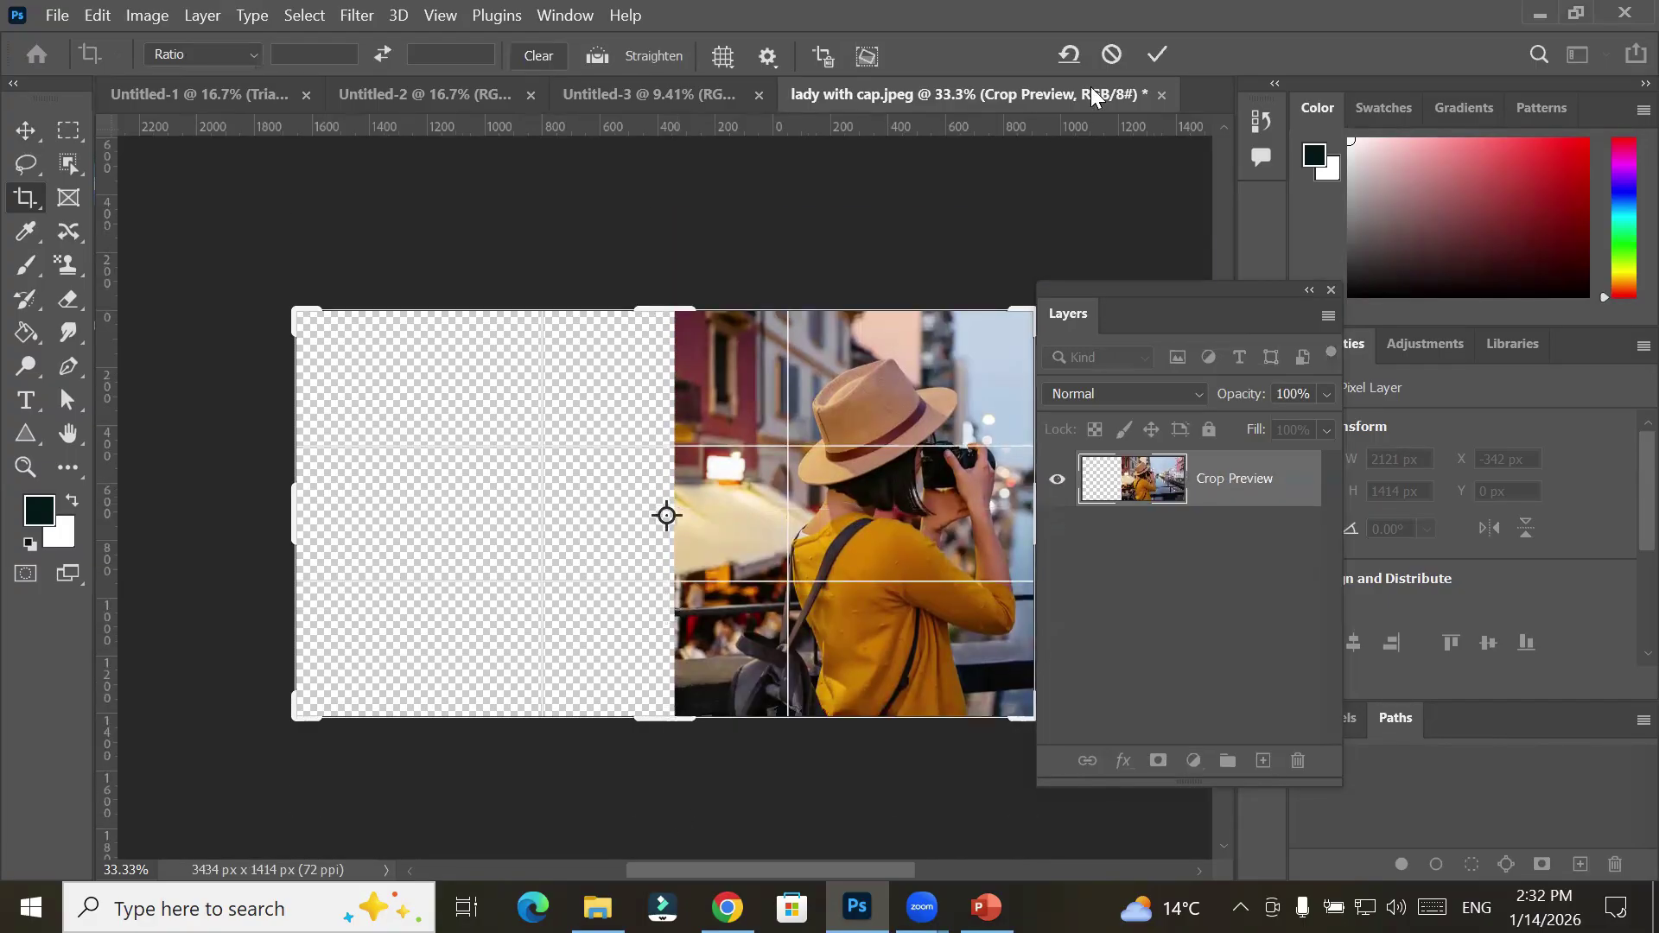
pyautogui.click(1111, 53)
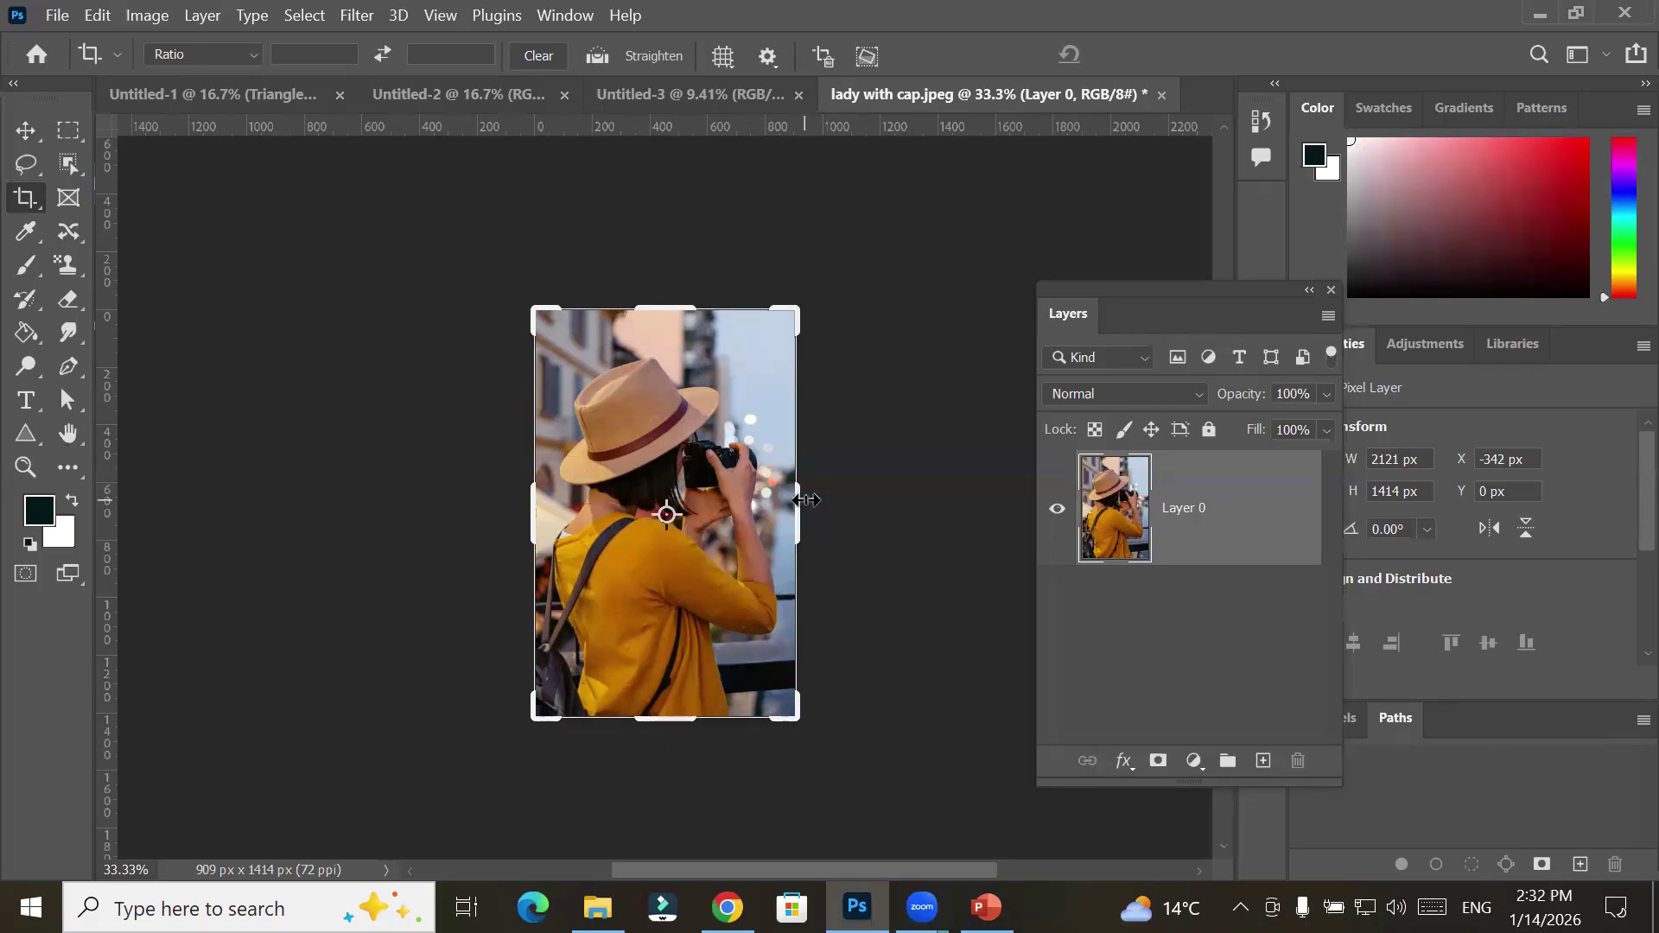
# Try widening the crop box to bring back the photo's hidden sides, undo the widening, and close the crop
pyautogui.click(805, 499)
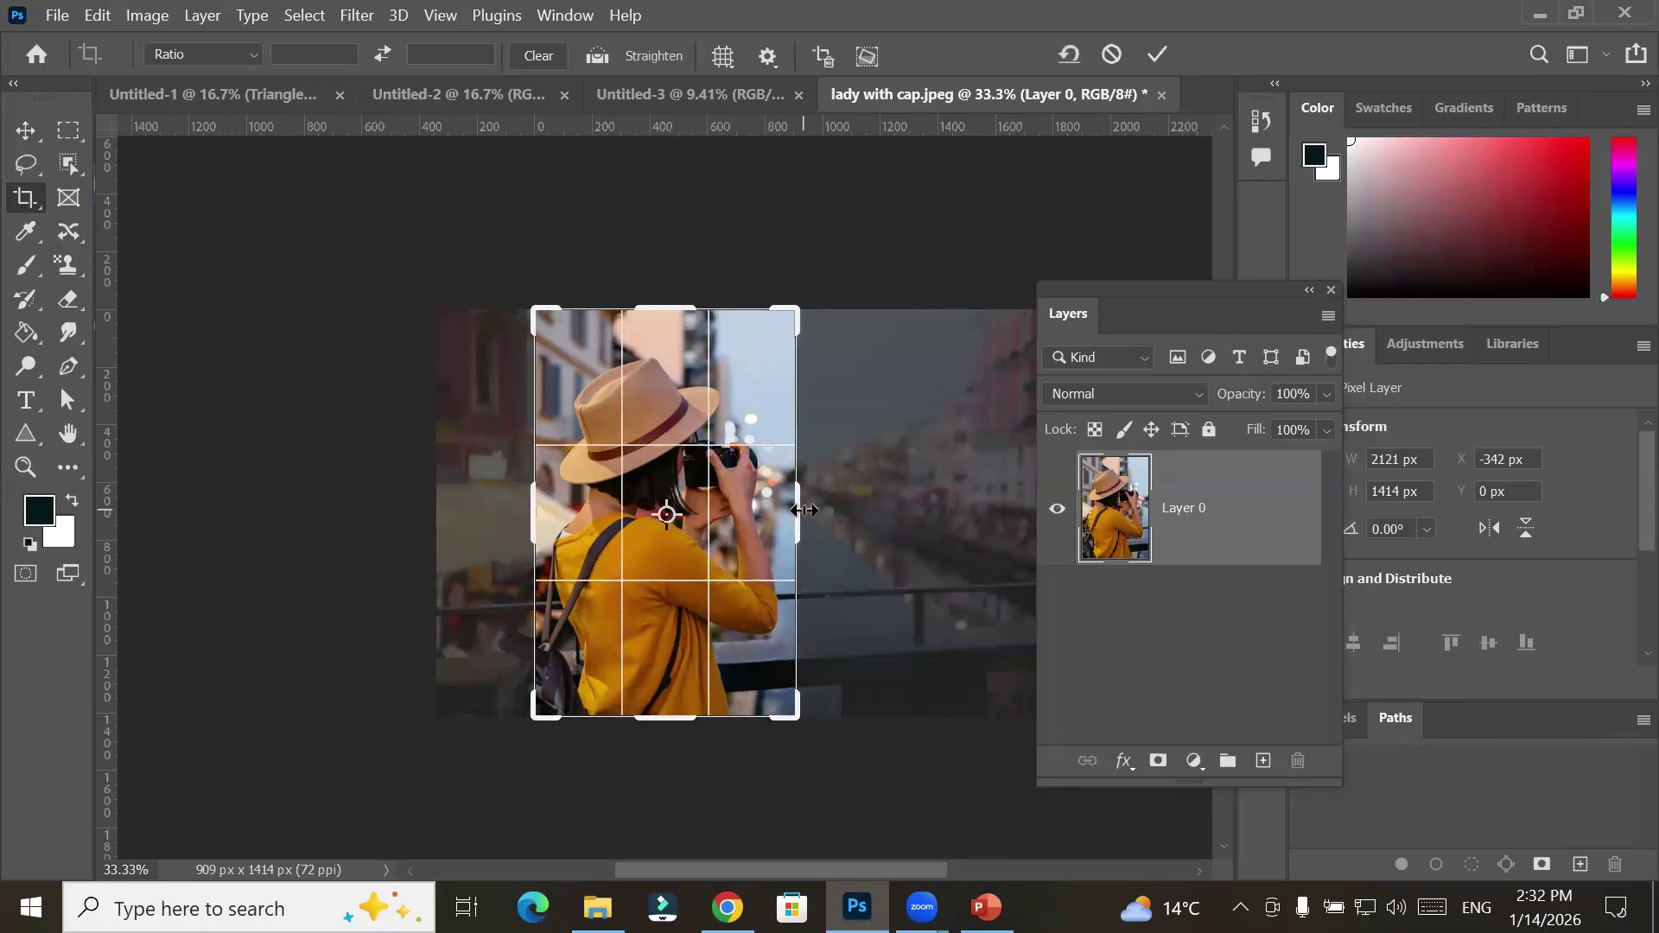
pyautogui.moveTo(801, 512); pyautogui.dragTo(861, 509)
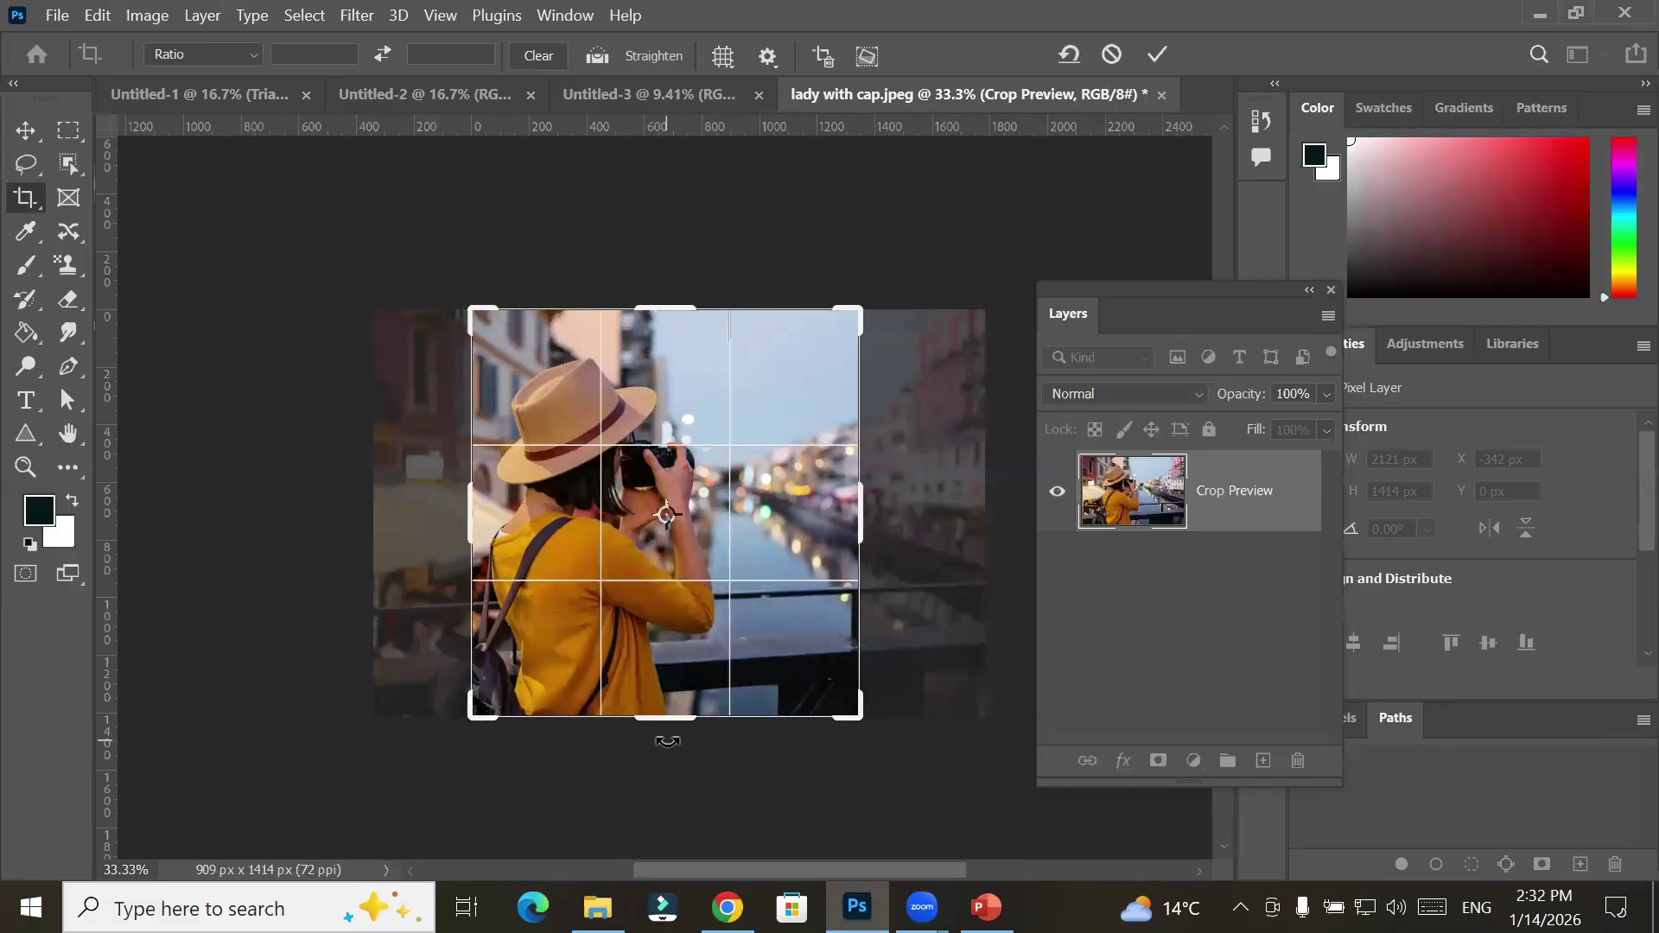
pyautogui.hotkey('ctrl', 'z')
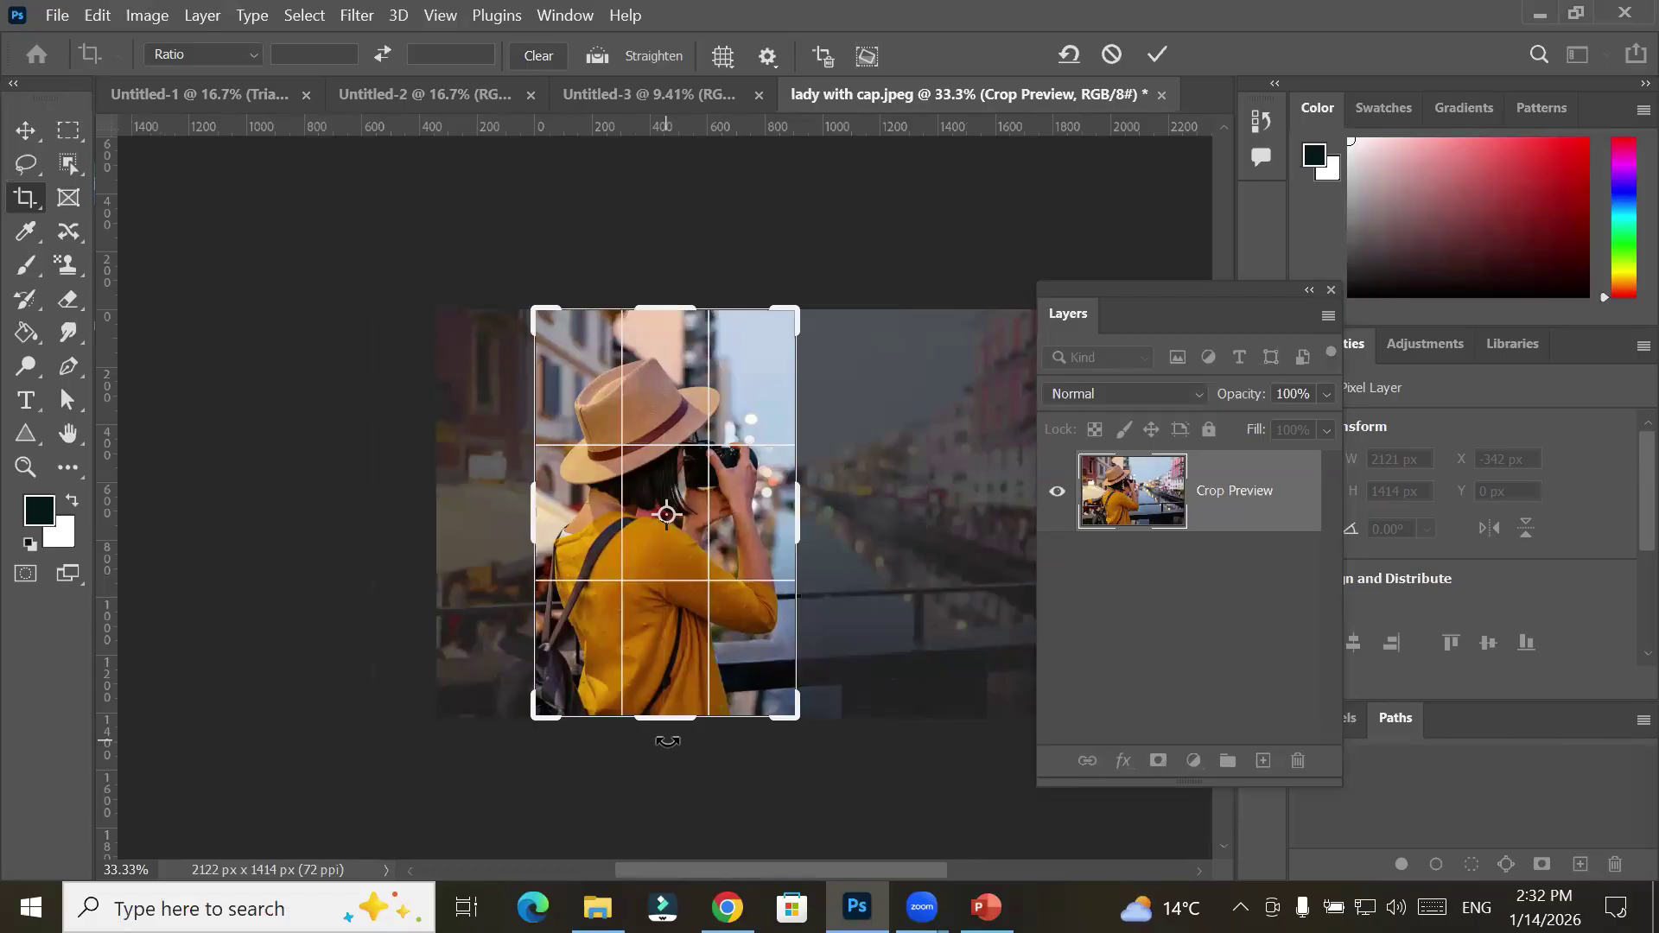
pyautogui.press('Return')
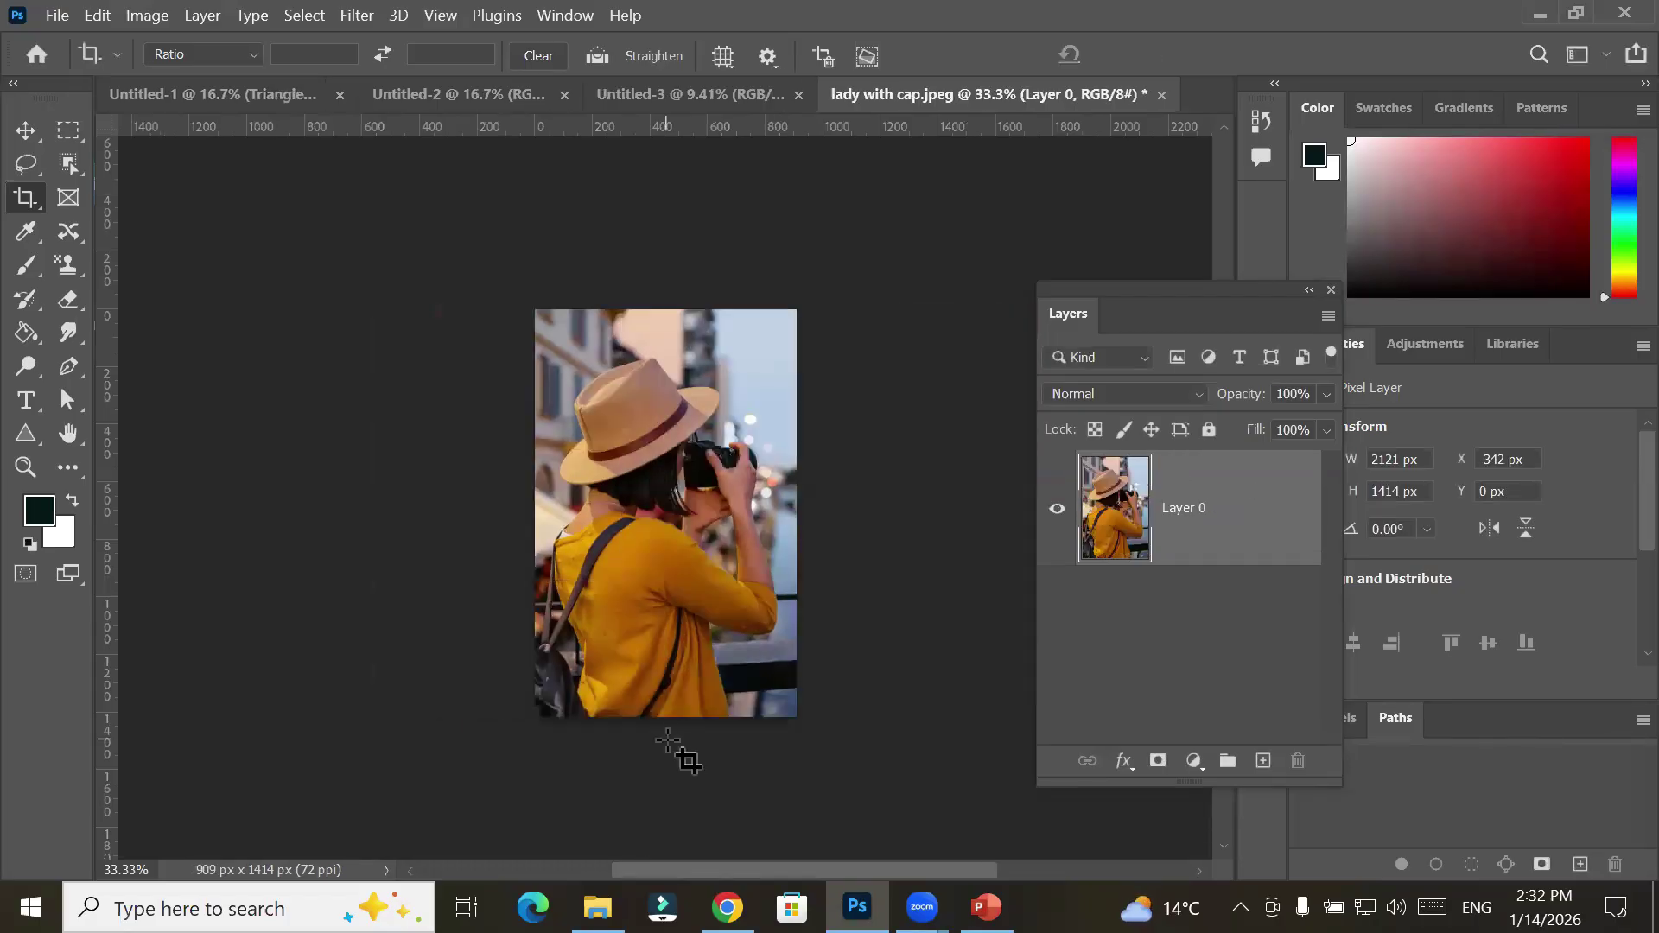
# Crop the photo again at about 909 x 1414 px with Delete Cropped Pixels enabled
pyautogui.click(27, 206)
pyautogui.moveTo(797, 514); pyautogui.dragTo(832, 523)
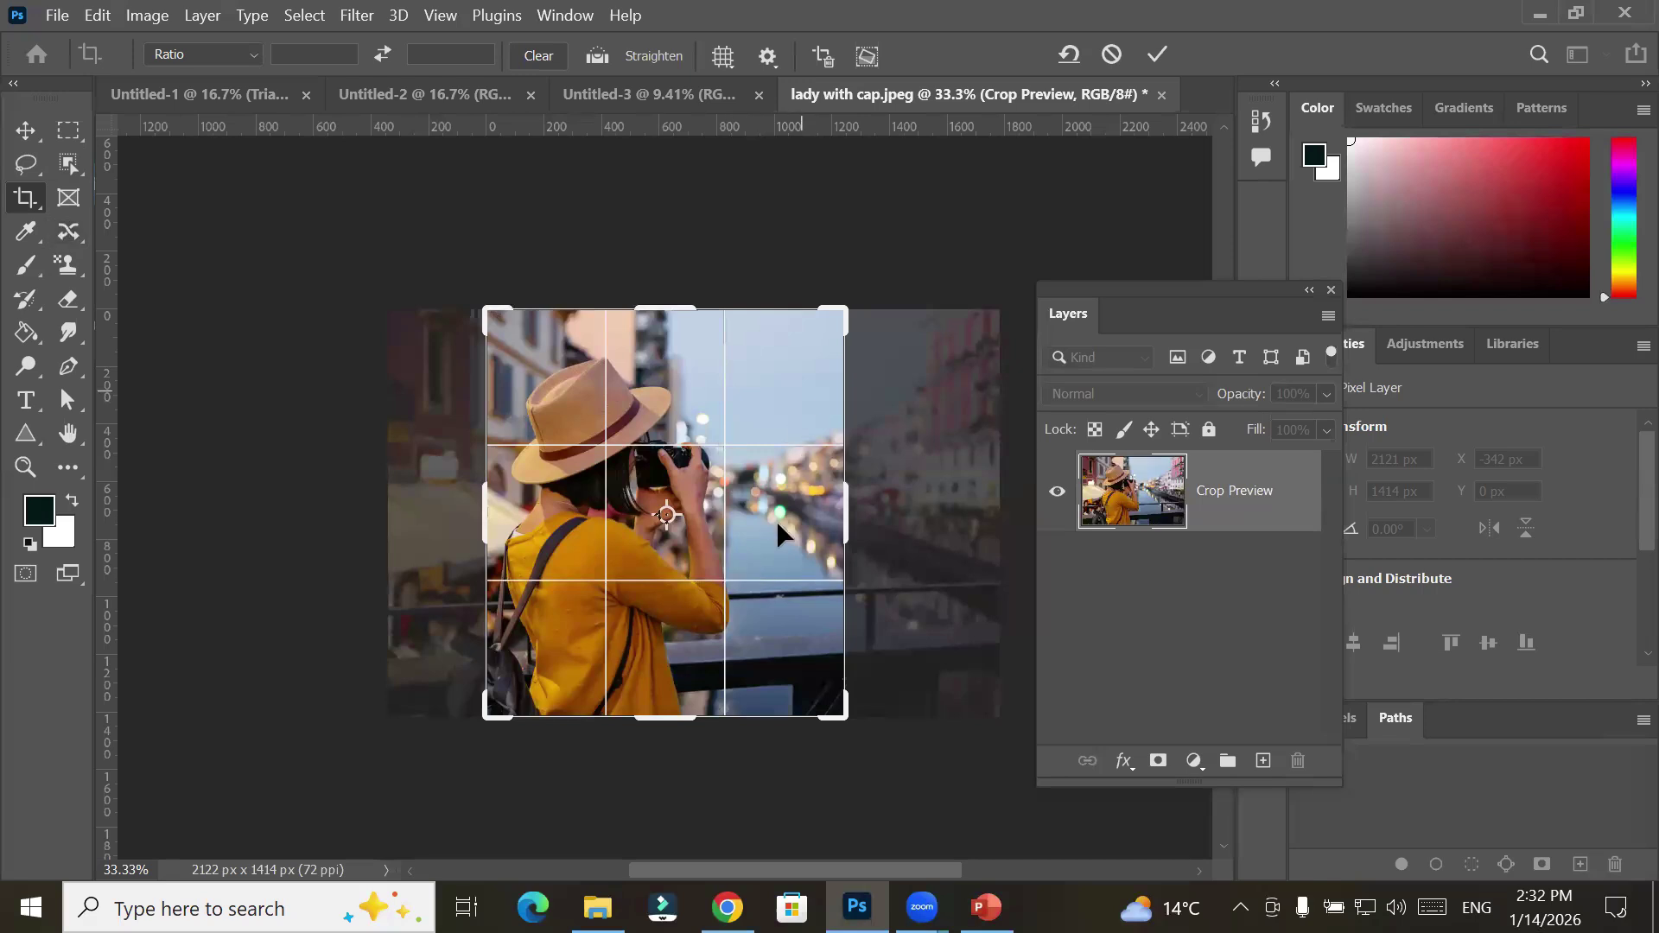
pyautogui.moveTo(844, 515); pyautogui.dragTo(796, 516)
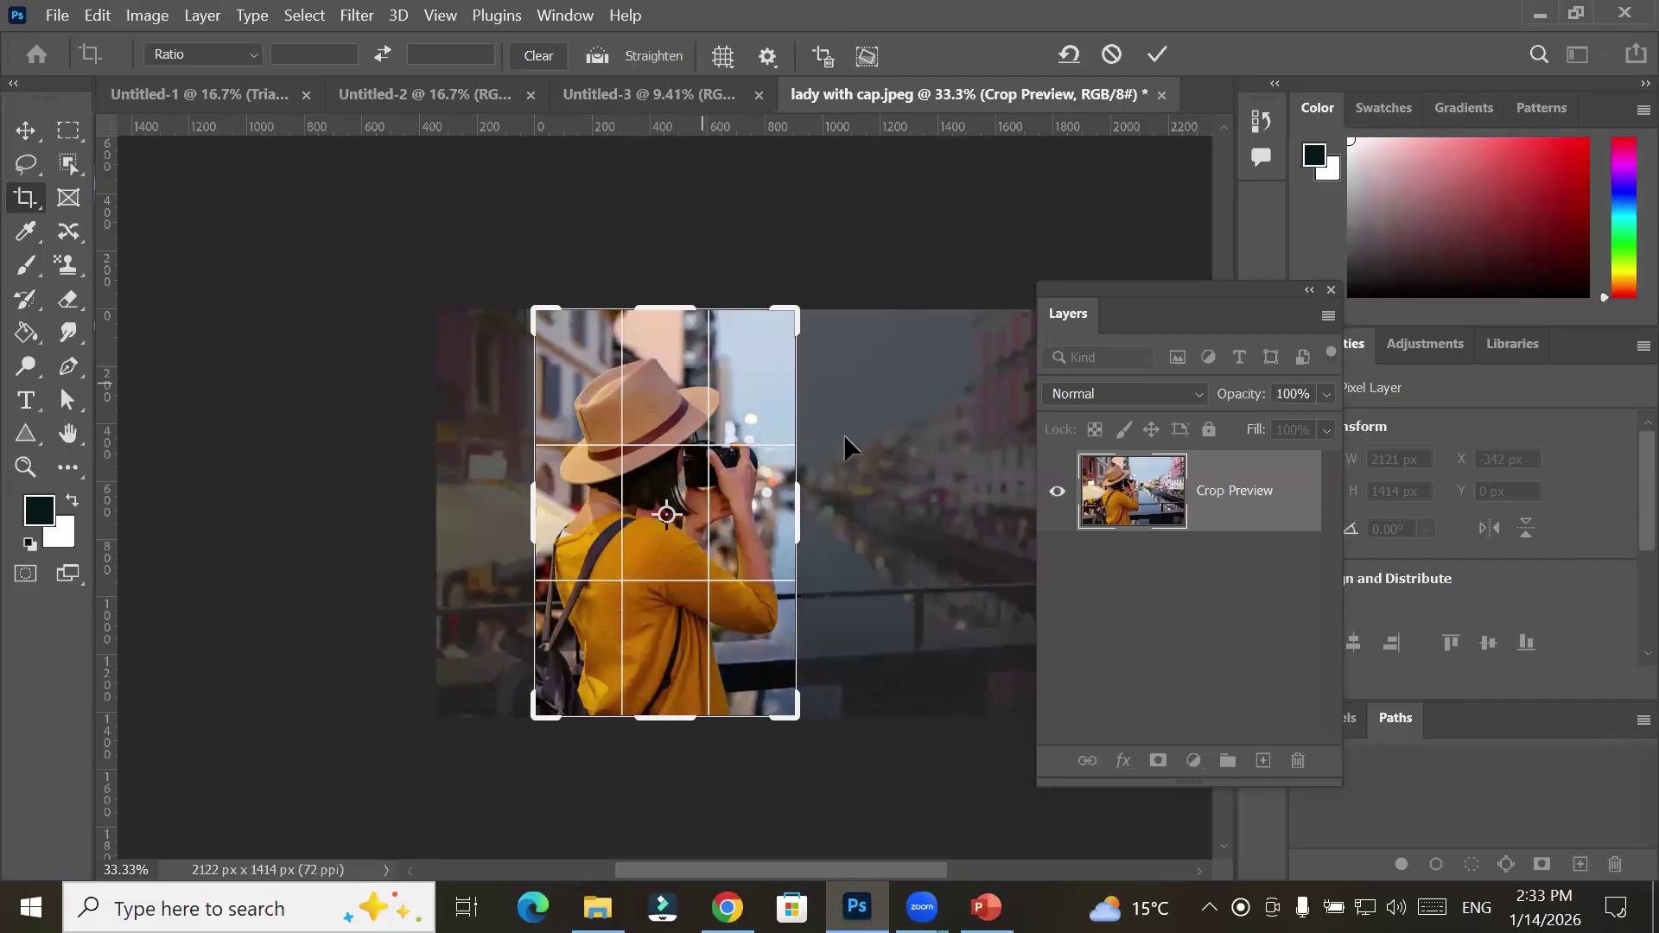
pyautogui.click(820, 54)
pyautogui.click(1157, 55)
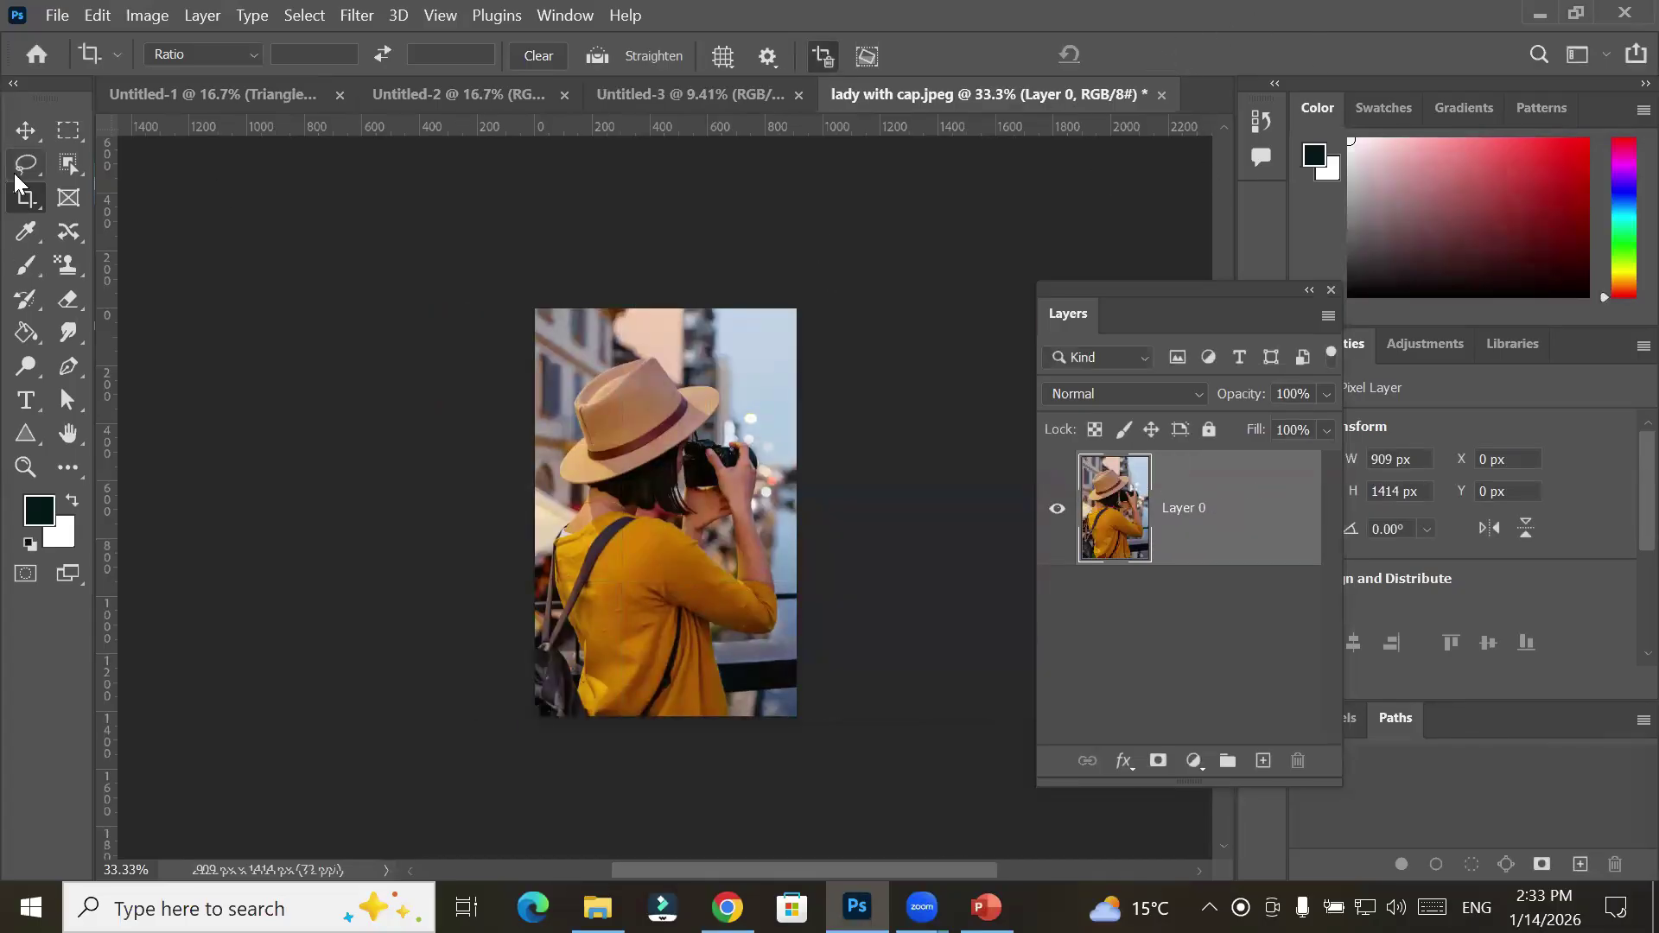
# Extend the canvas beyond the photo's right edge to about 1364 x 1414 px with the Crop tool
pyautogui.click(26, 198)
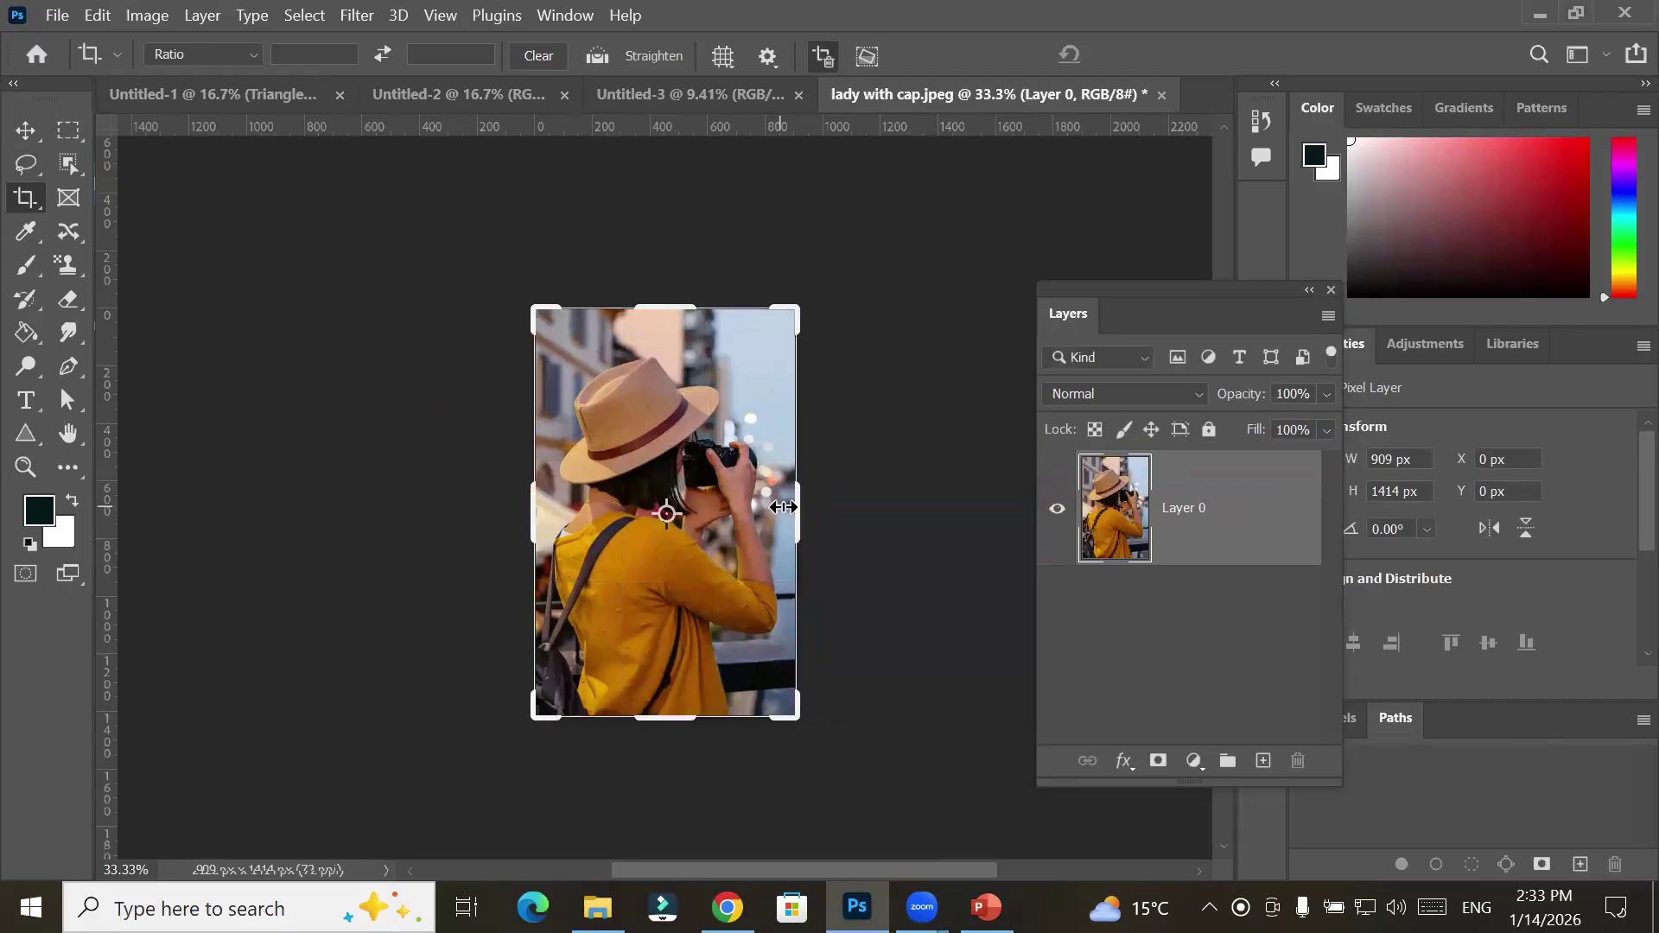
pyautogui.moveTo(799, 508); pyautogui.dragTo(859, 481)
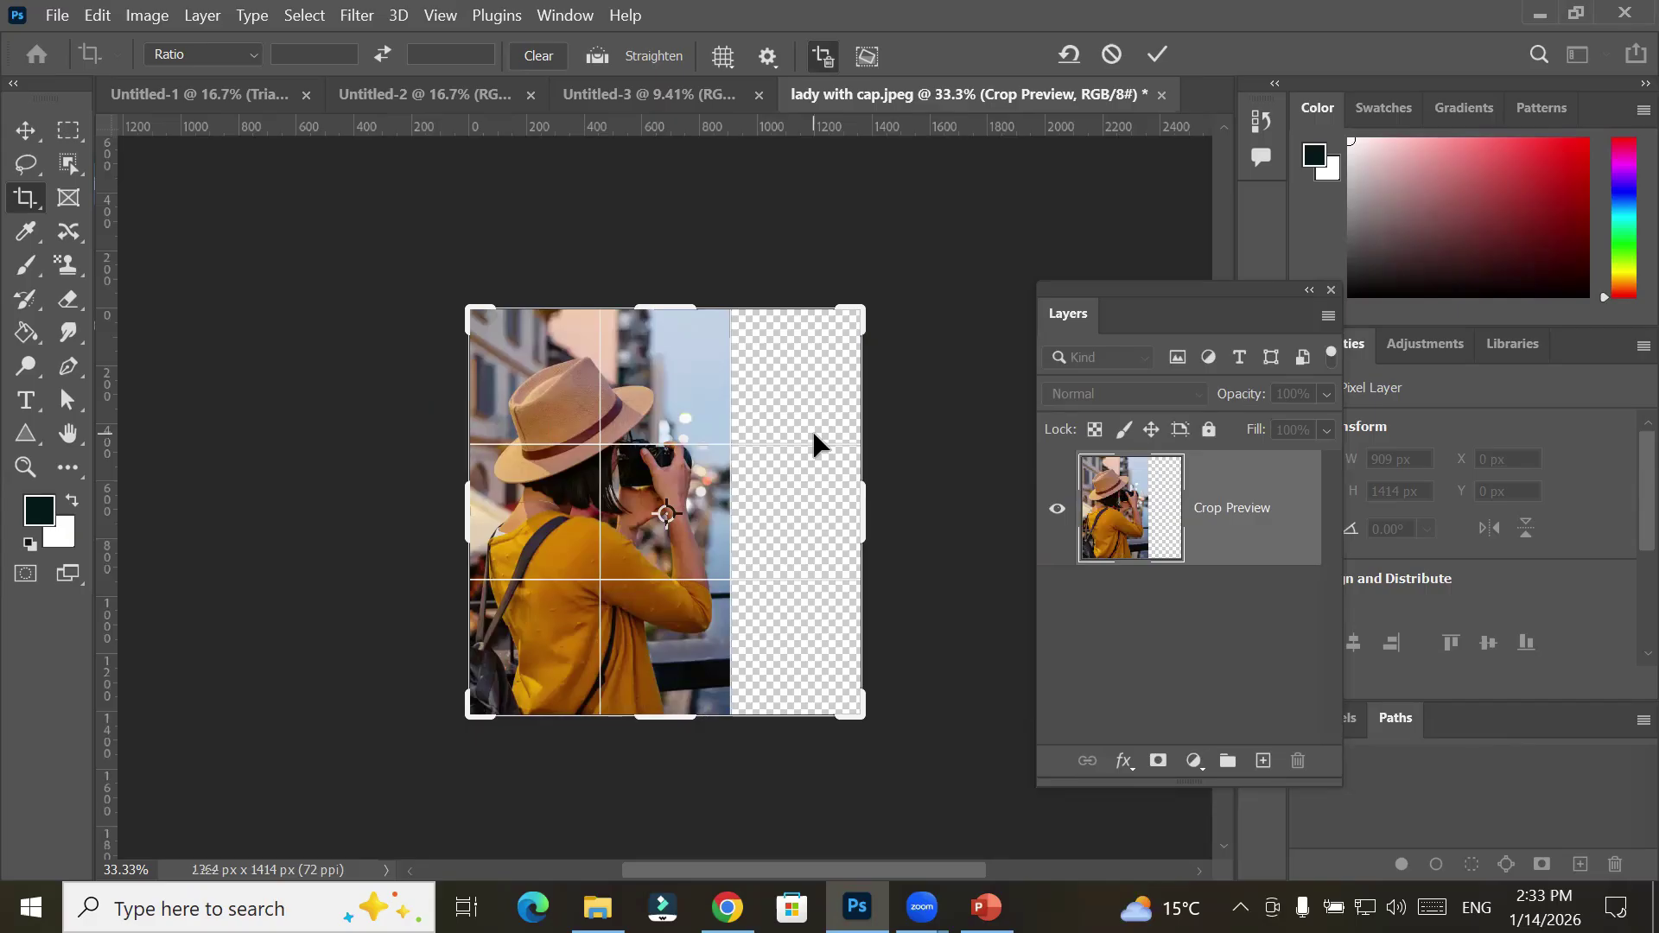
pyautogui.click(822, 56)
pyautogui.press('Return')
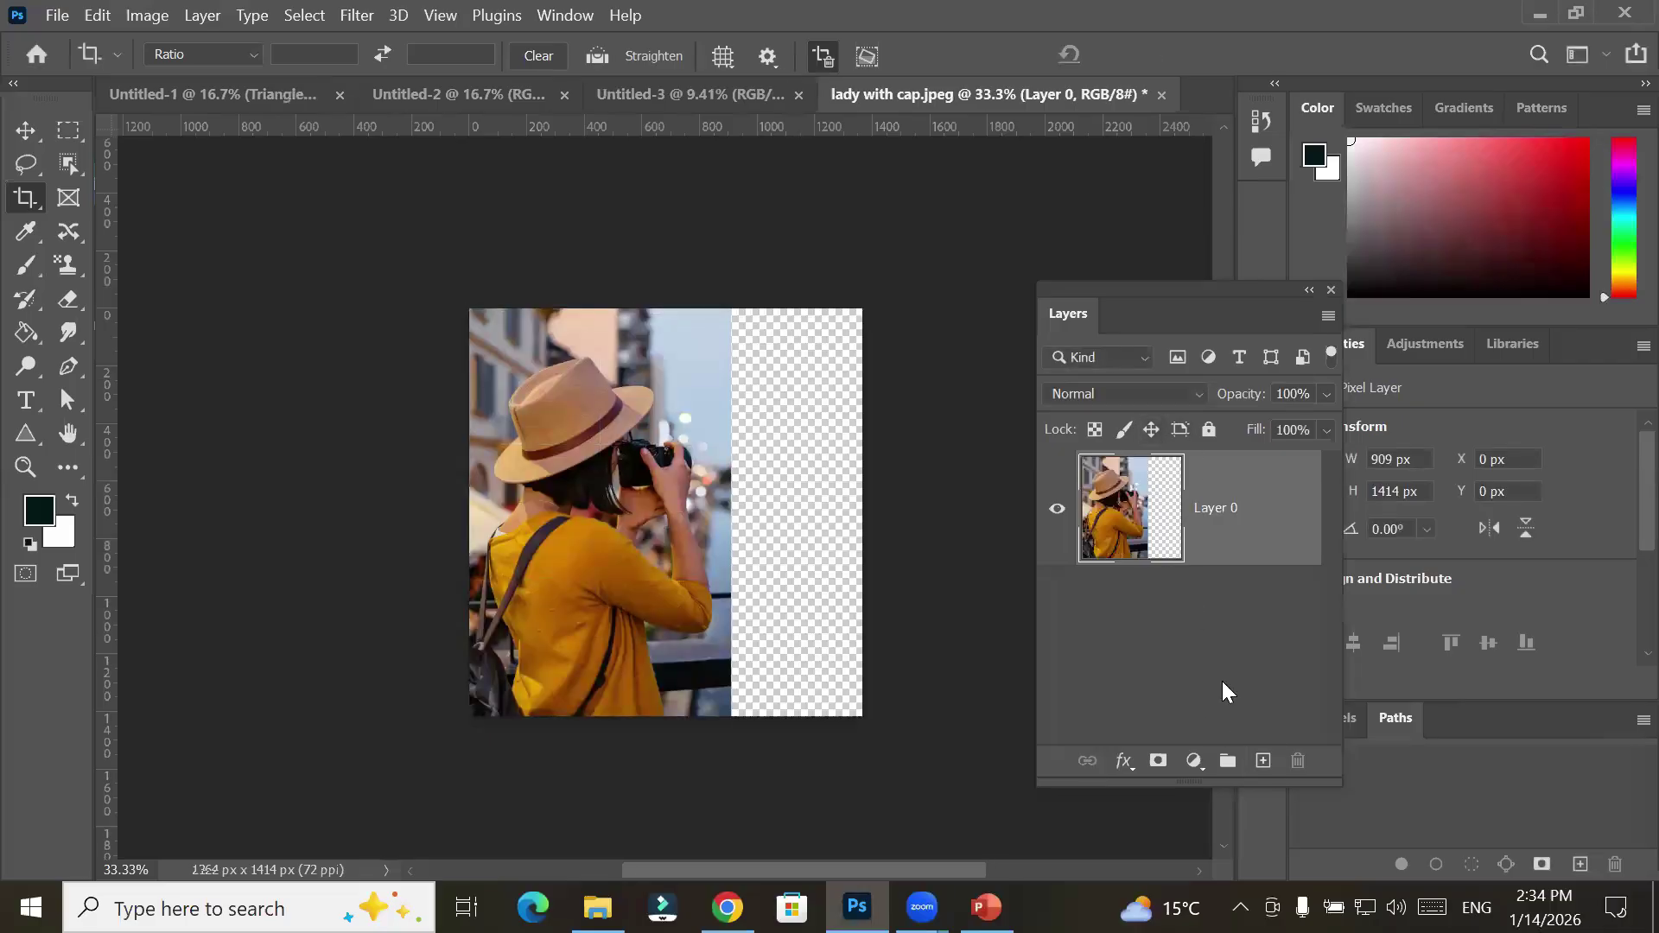
# Add a new layer beneath the photo layer and fill it with the pink foreground color f91068
pyautogui.click(1258, 764)
pyautogui.moveTo(1163, 526); pyautogui.dragTo(1168, 701)
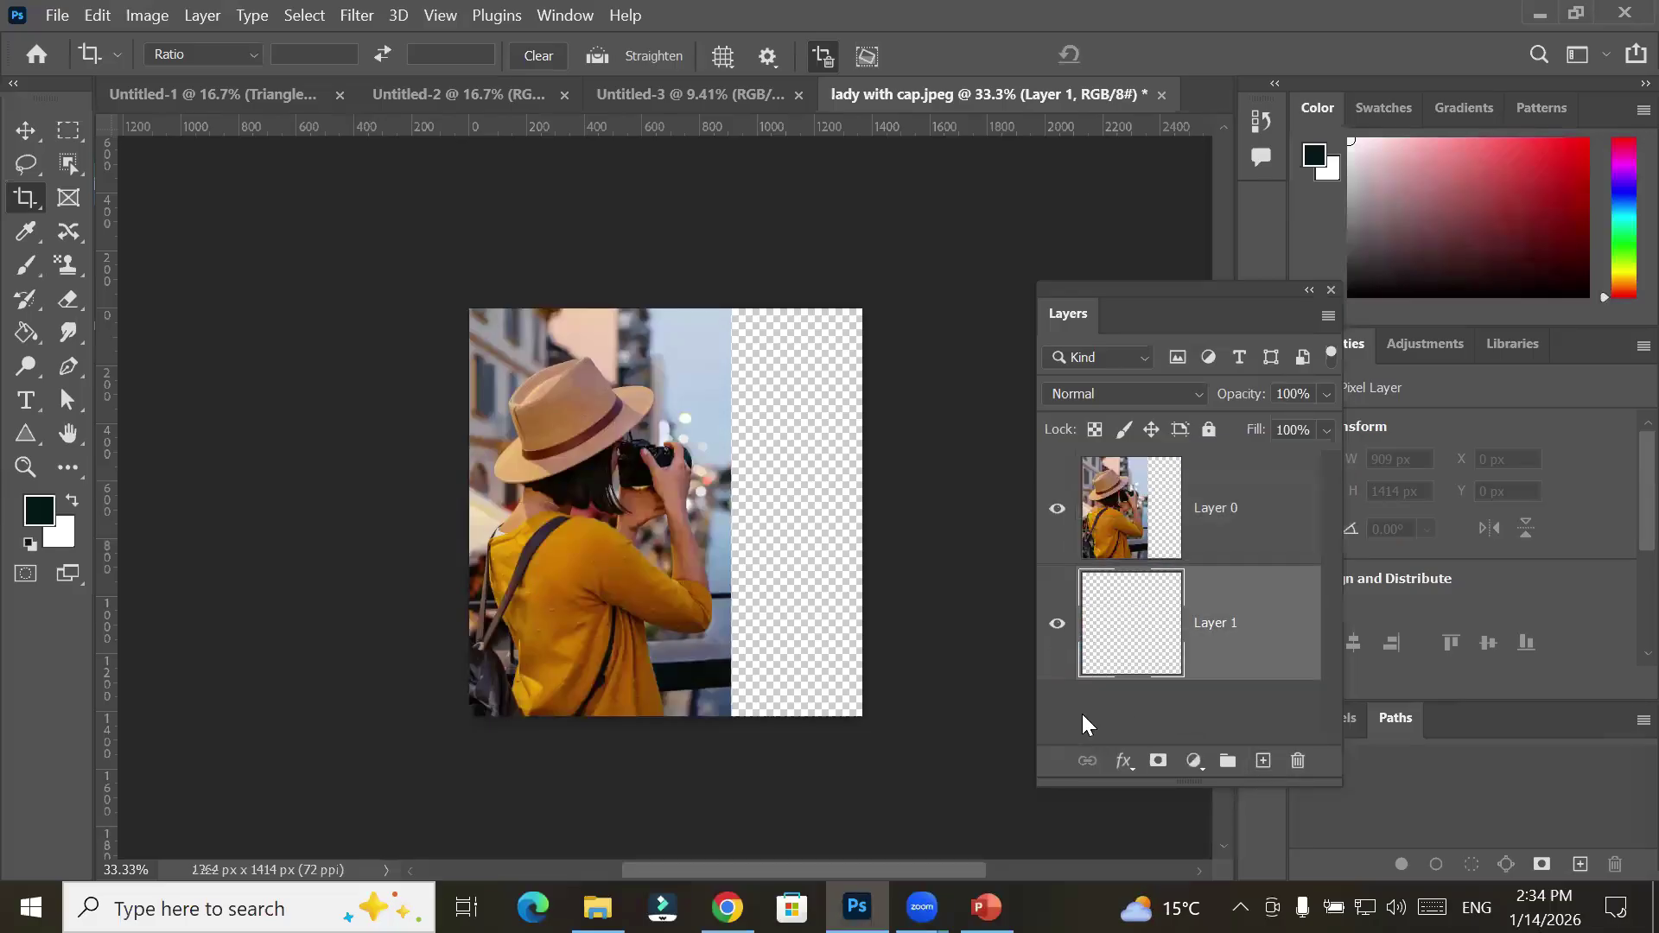
pyautogui.click(39, 513)
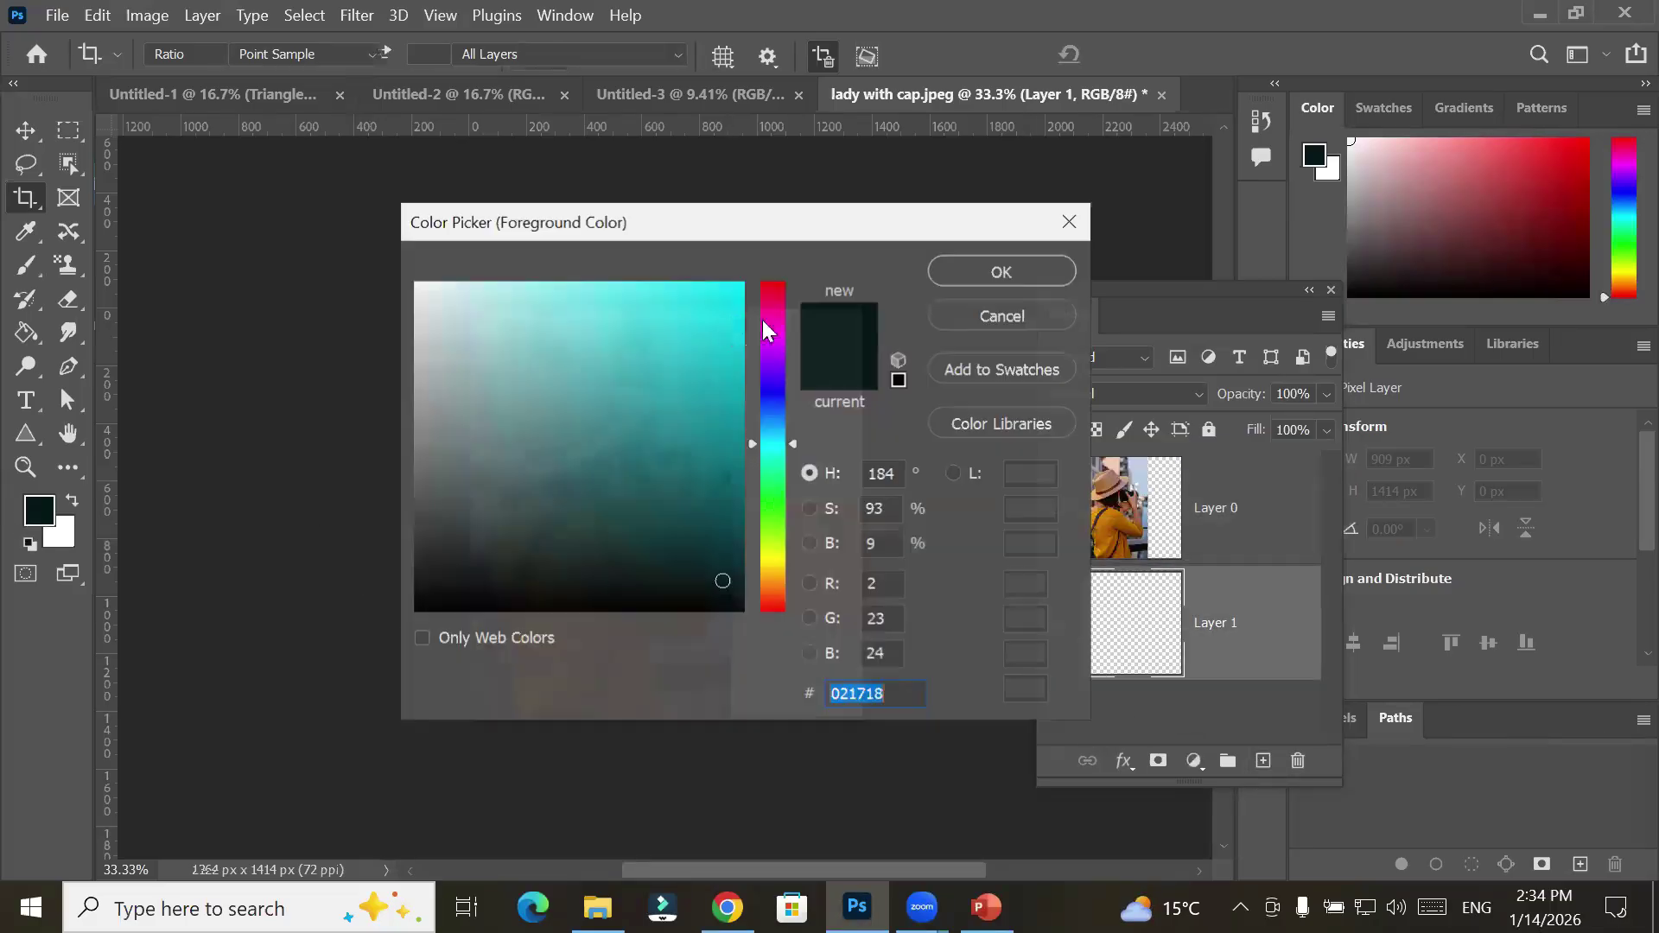
pyautogui.click(781, 301)
pyautogui.click(723, 291)
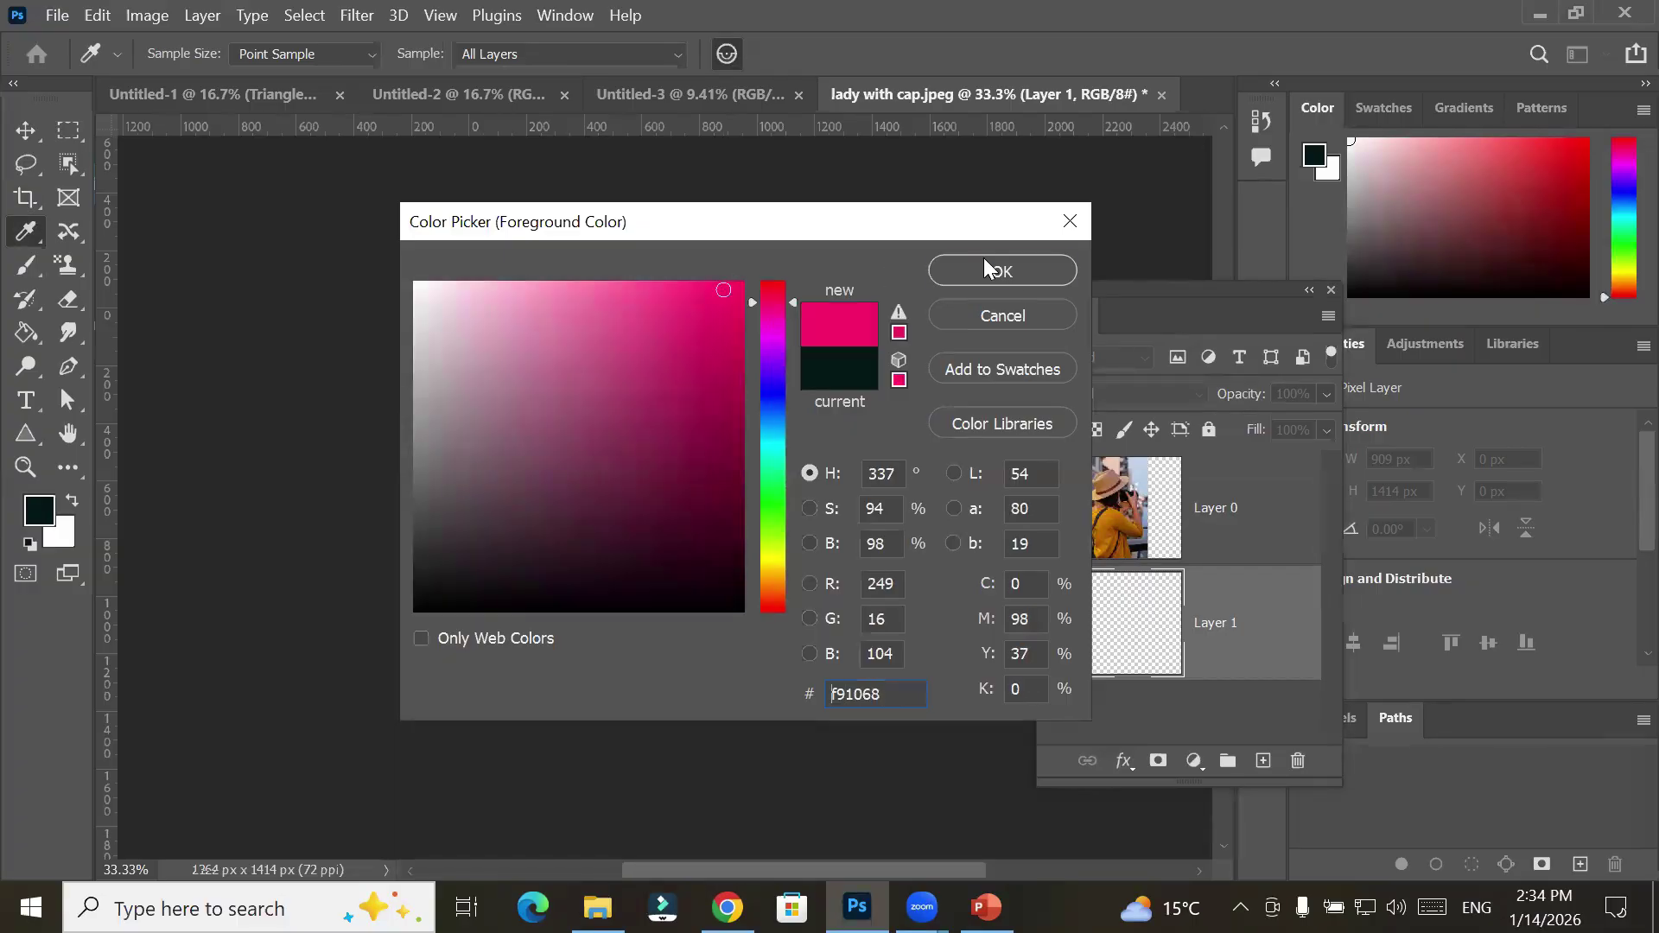
pyautogui.click(983, 259)
pyautogui.press('c')
pyautogui.hotkey('alt', 'BackSpace')
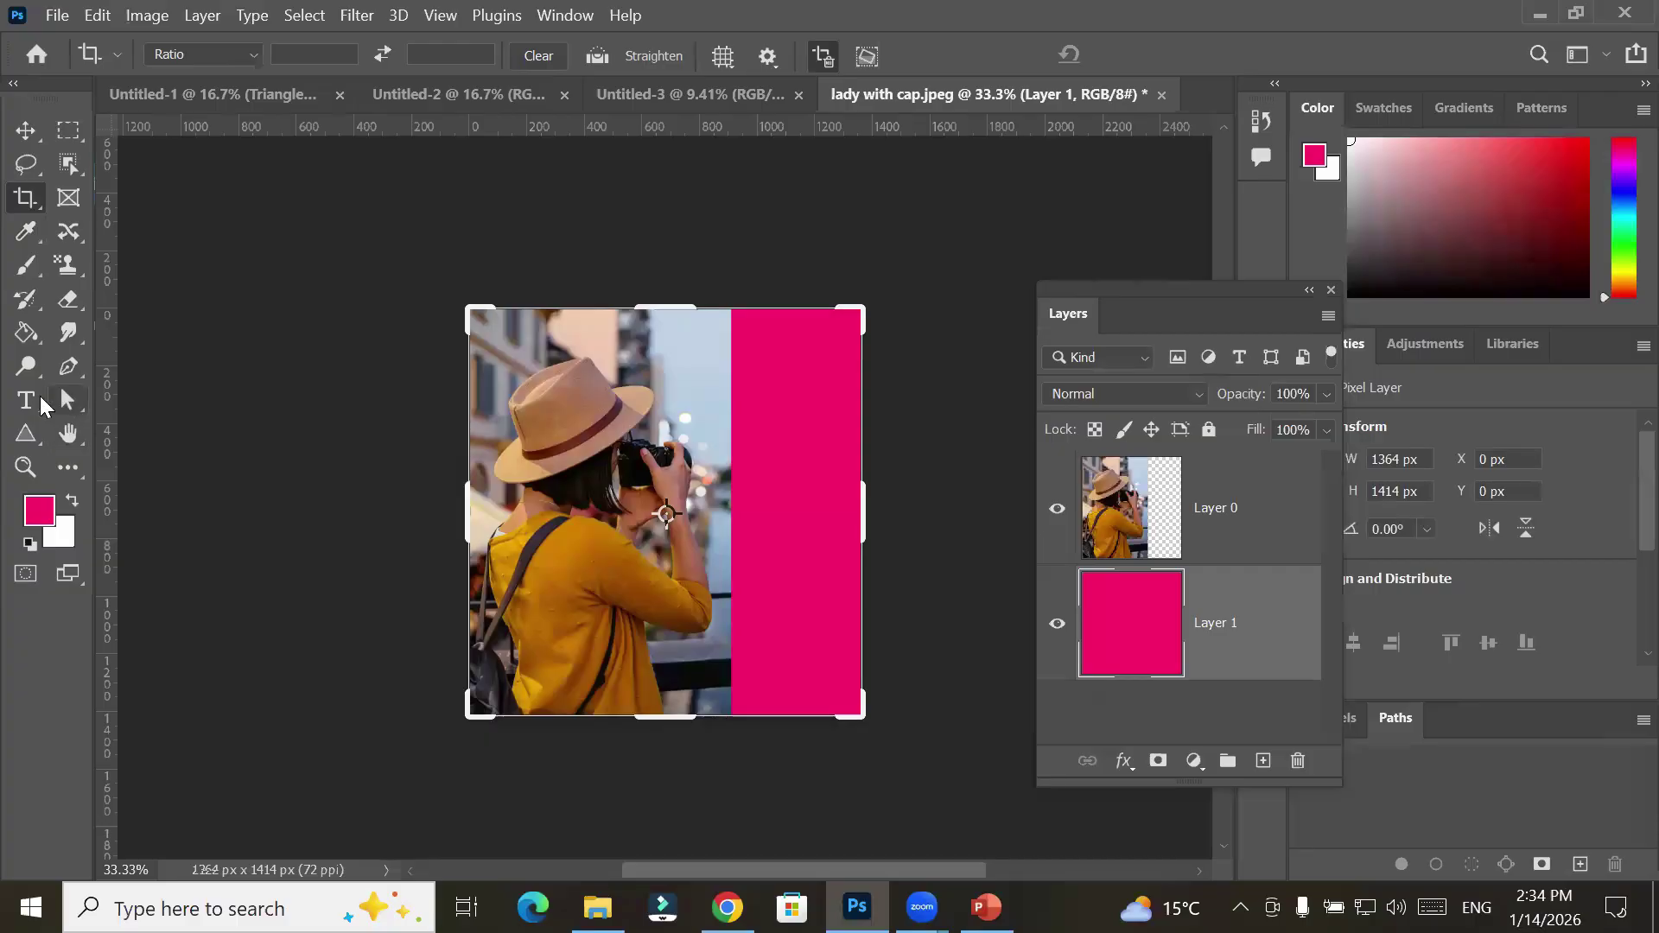
# Add the vertical text MODEL in Wide Latin at 60 pt on the pink area beside the photo
pyautogui.click(19, 403)
pyautogui.click(112, 424)
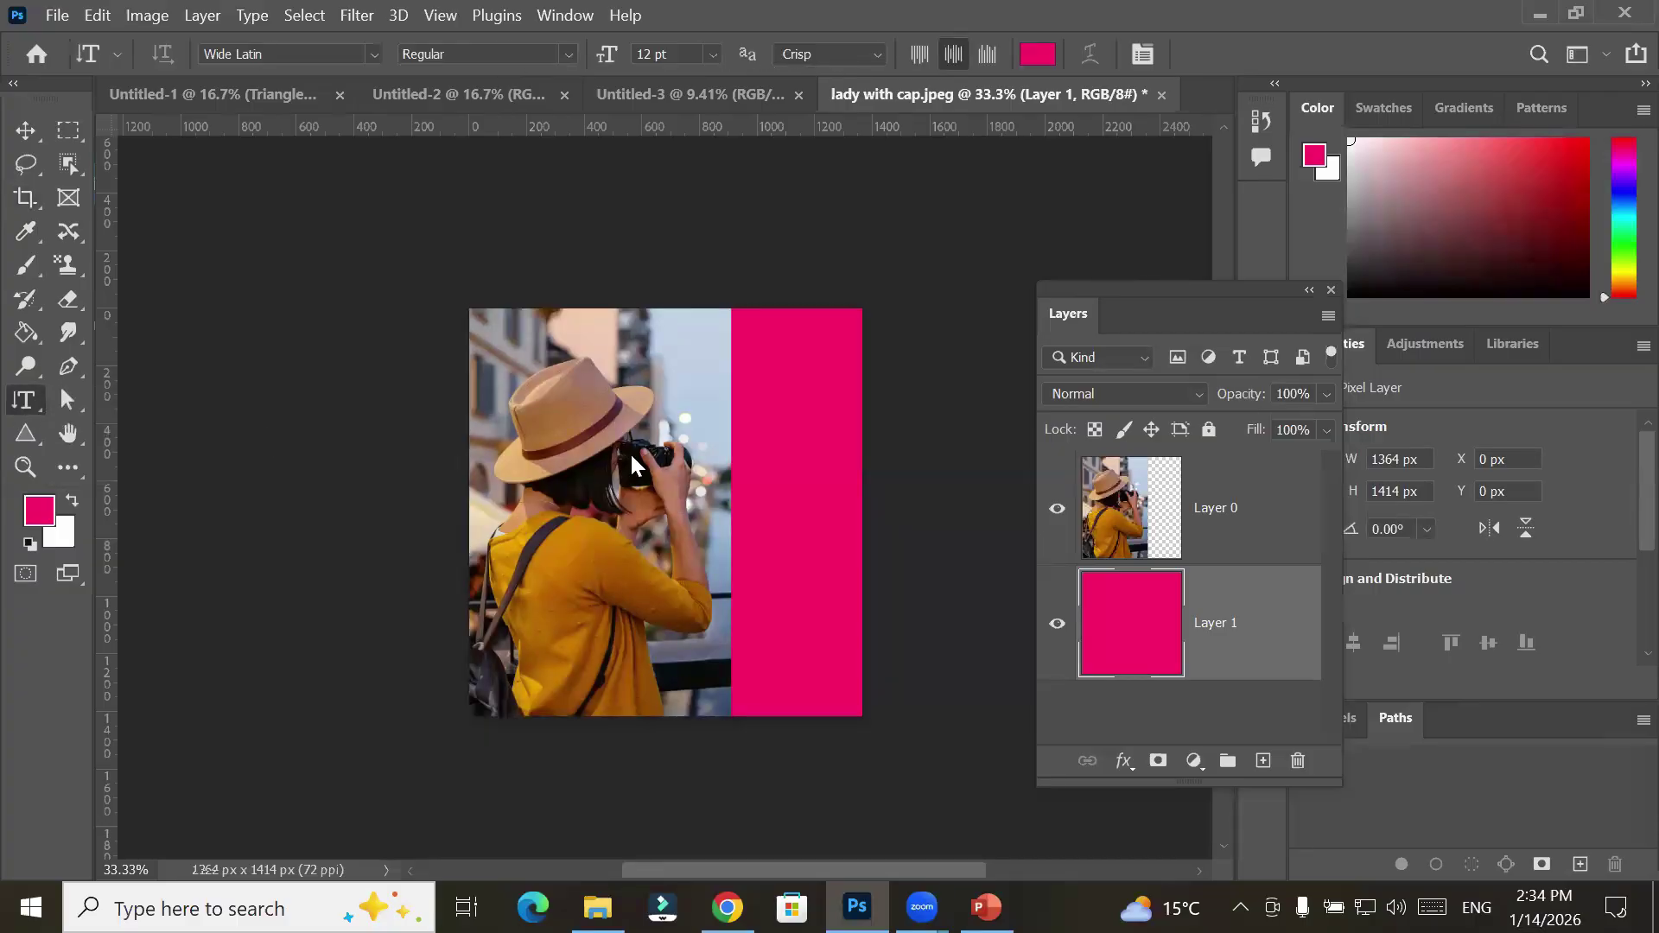
pyautogui.click(780, 500)
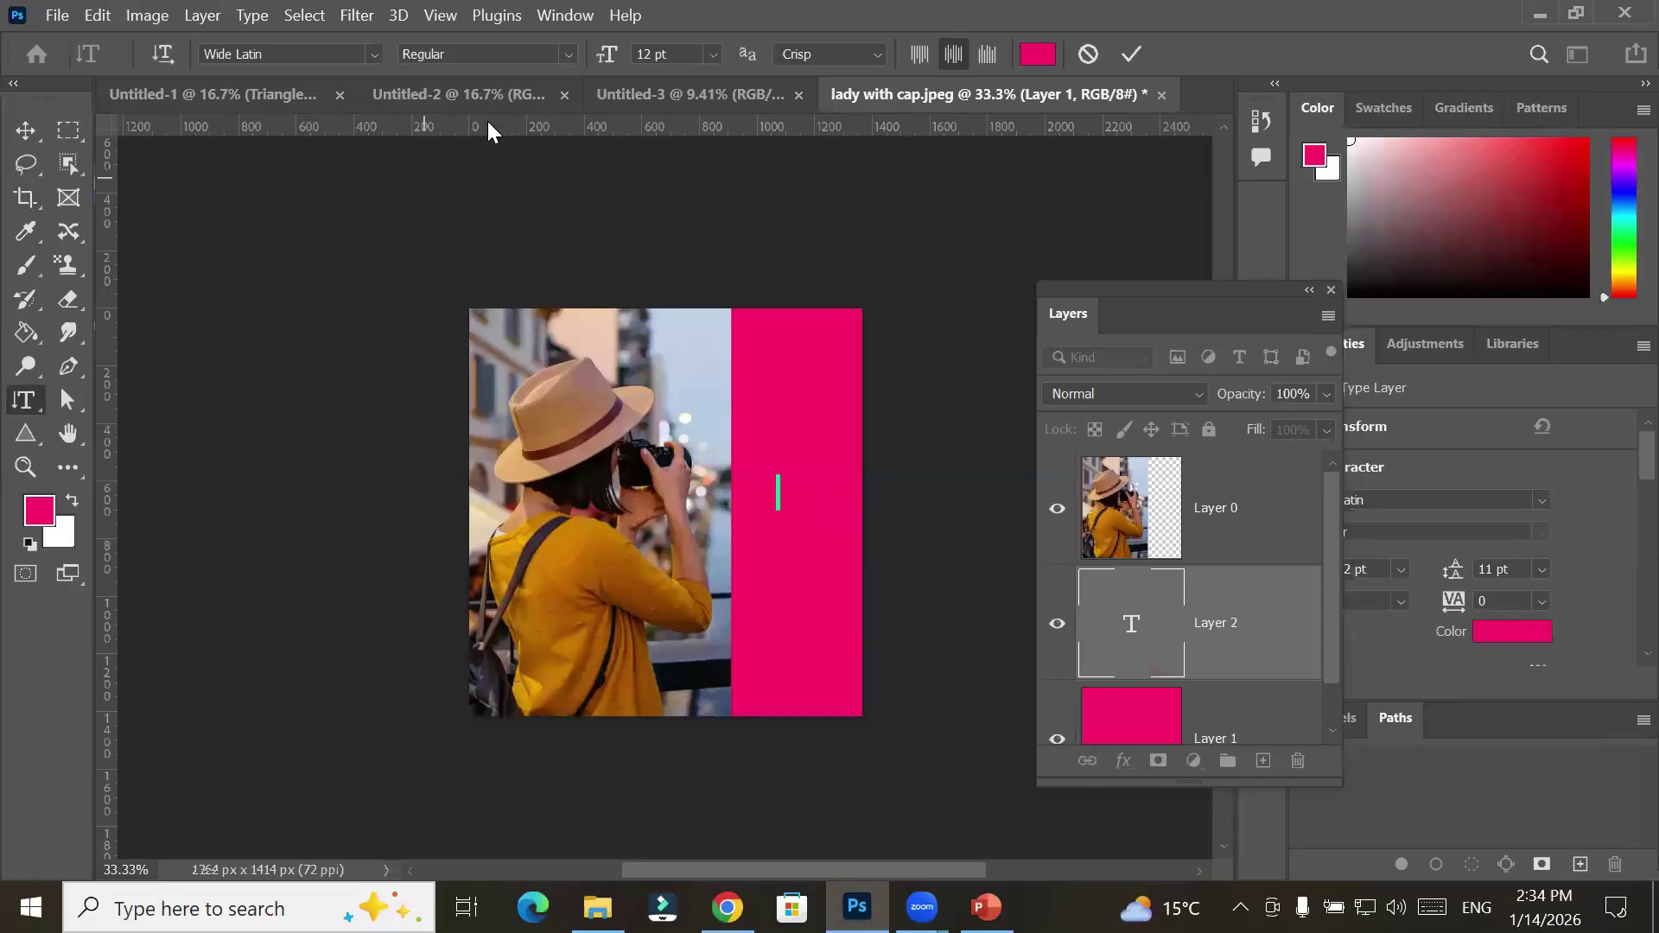
pyautogui.click(713, 55)
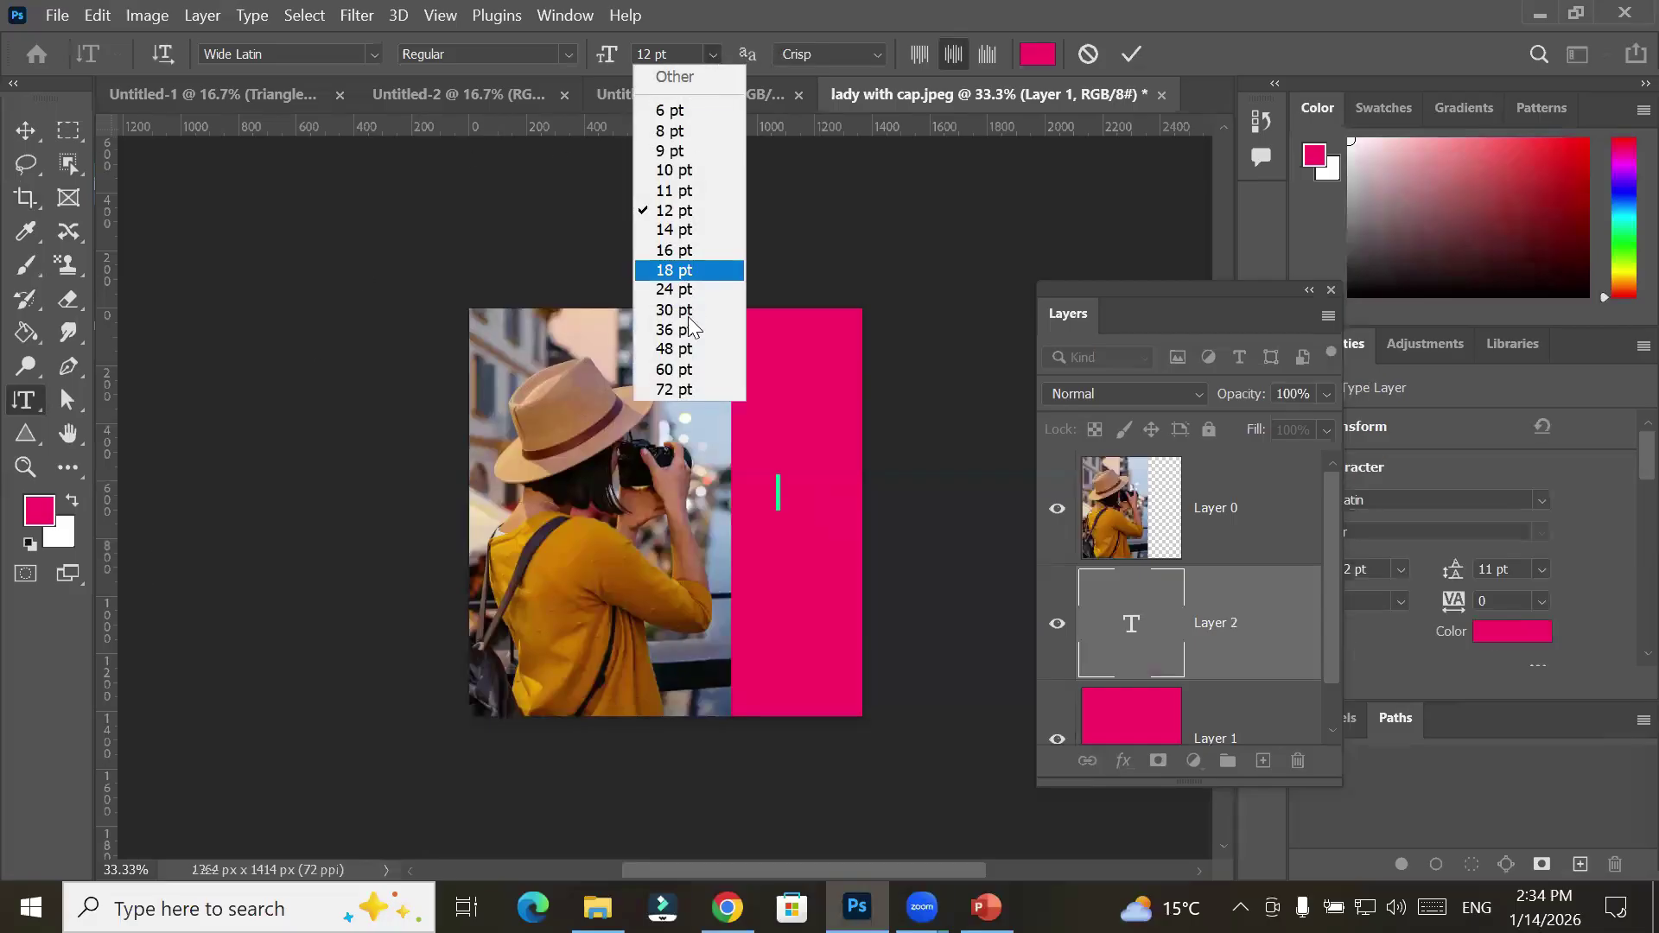
pyautogui.click(687, 367)
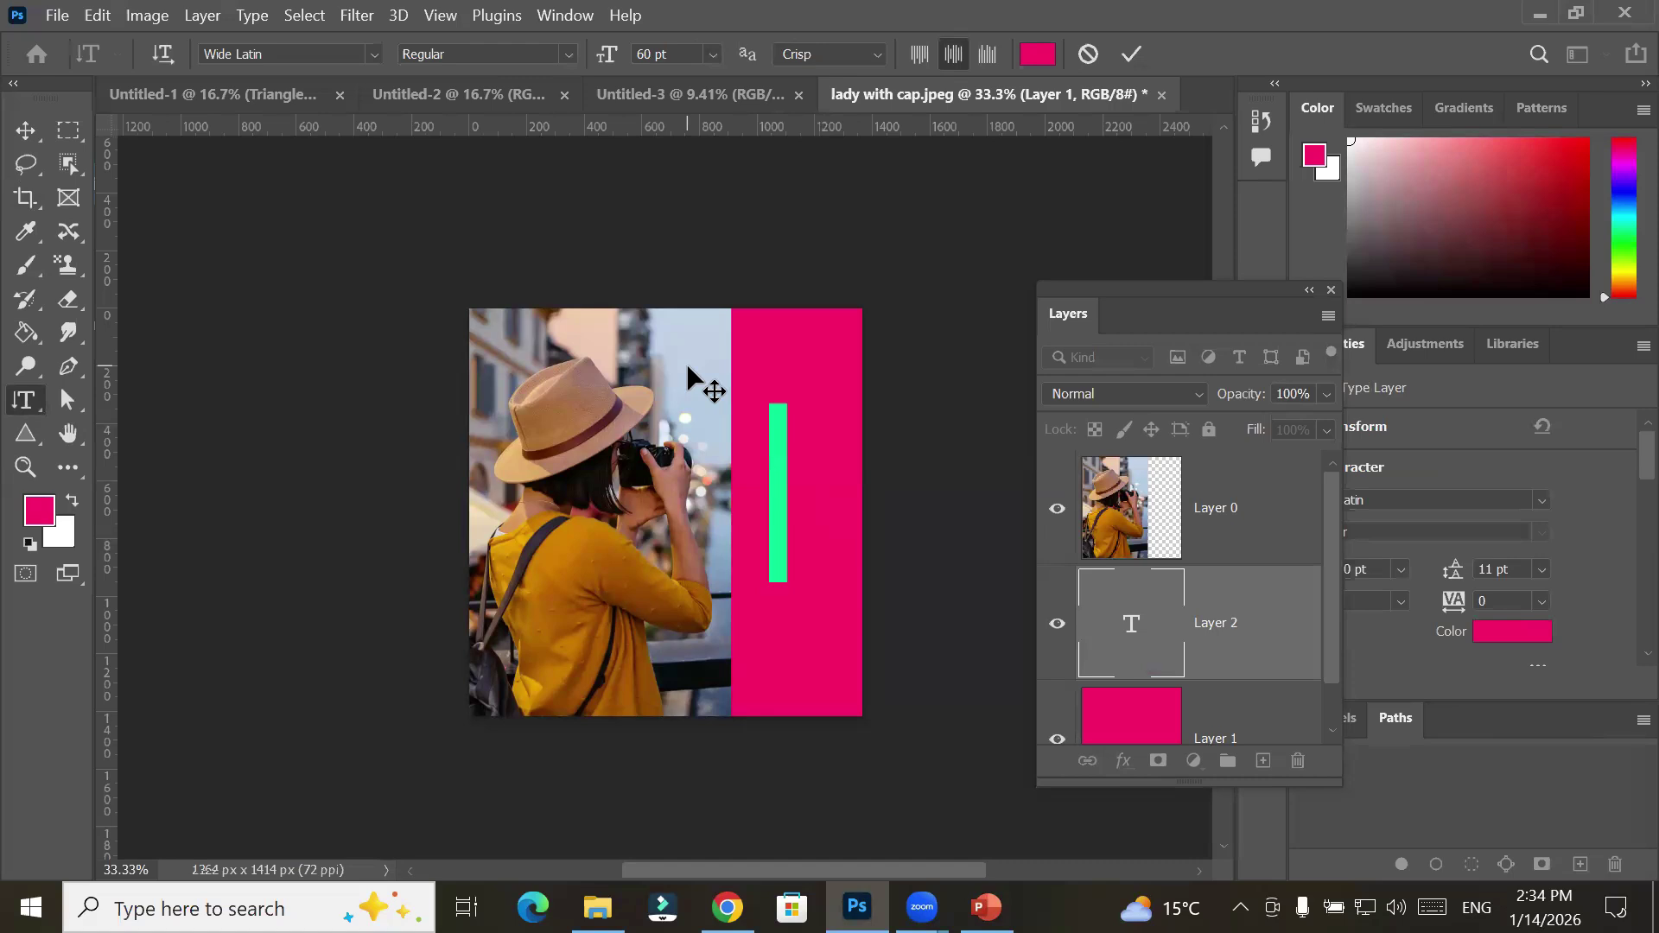
pyautogui.press('BackSpace')
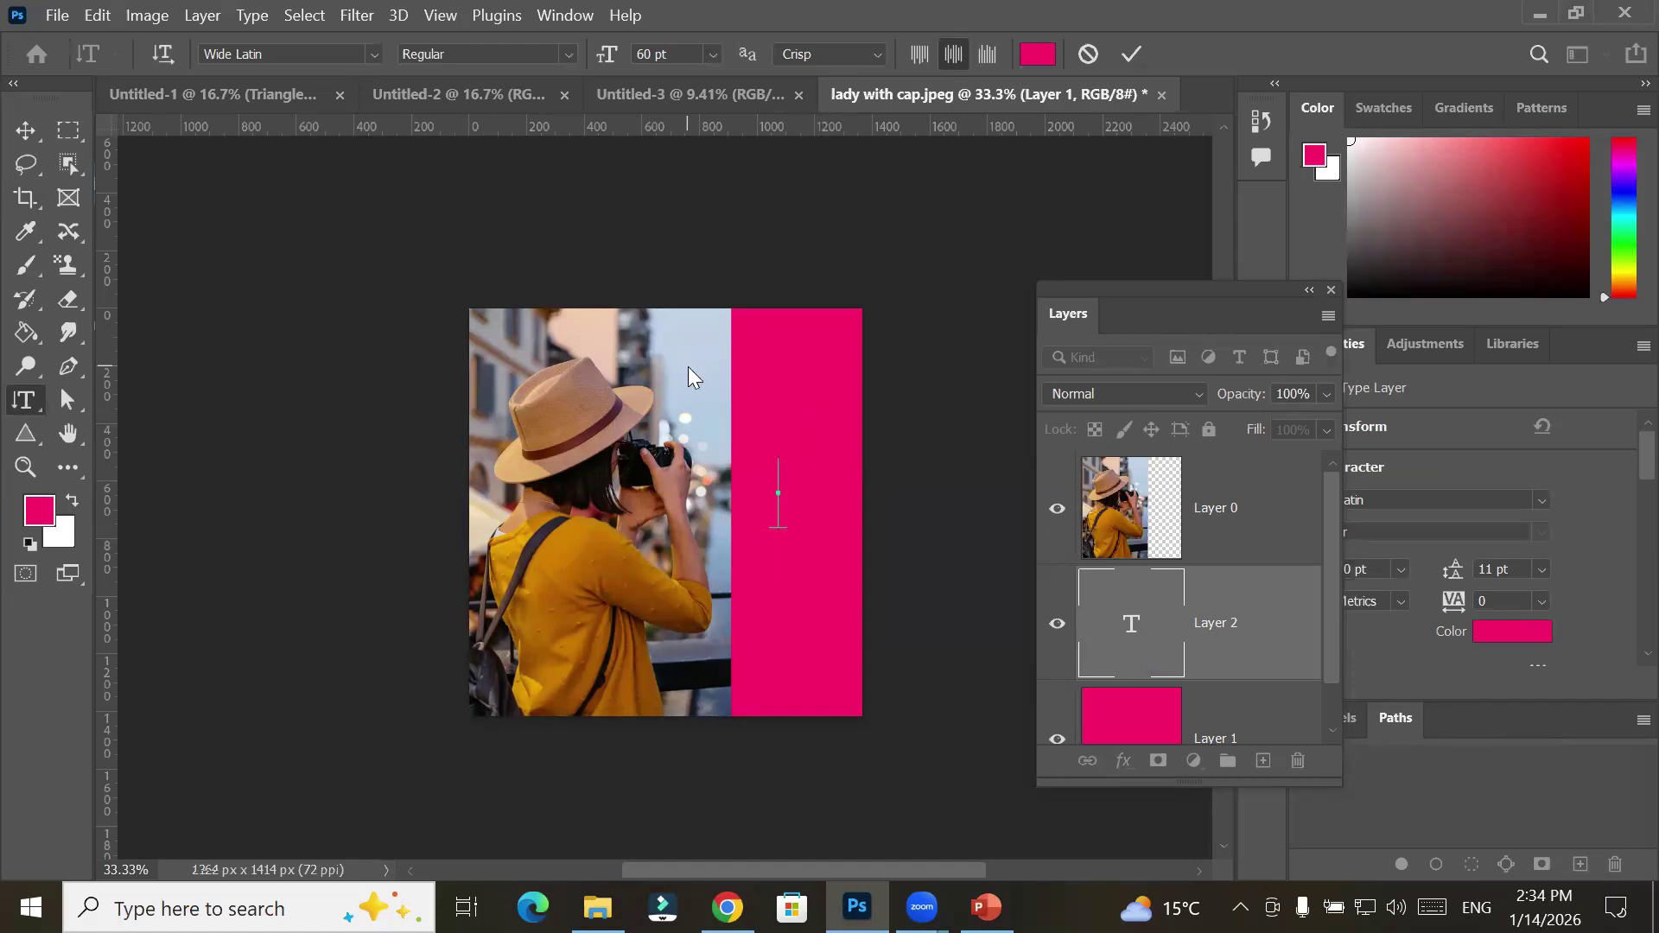
pyautogui.doubleClick(786, 510)
# Change the MODEL text's color to near-black, commit the text and deselect its layer
pyautogui.click(1037, 54)
pyautogui.click(696, 588)
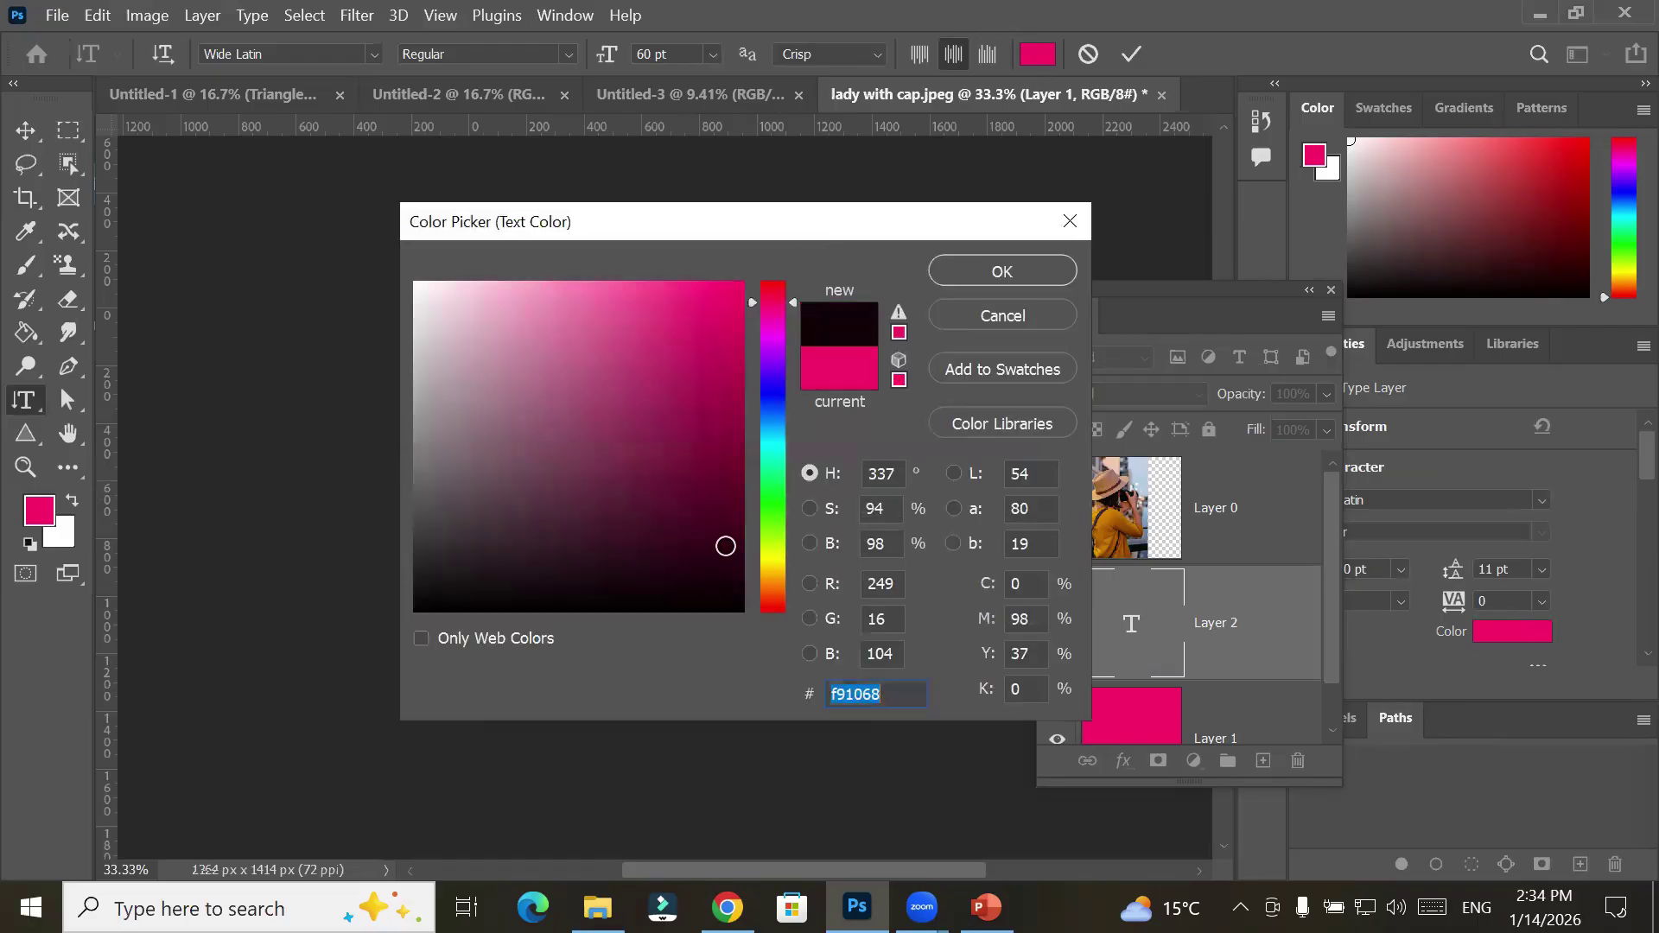
pyautogui.click(992, 277)
pyautogui.click(25, 130)
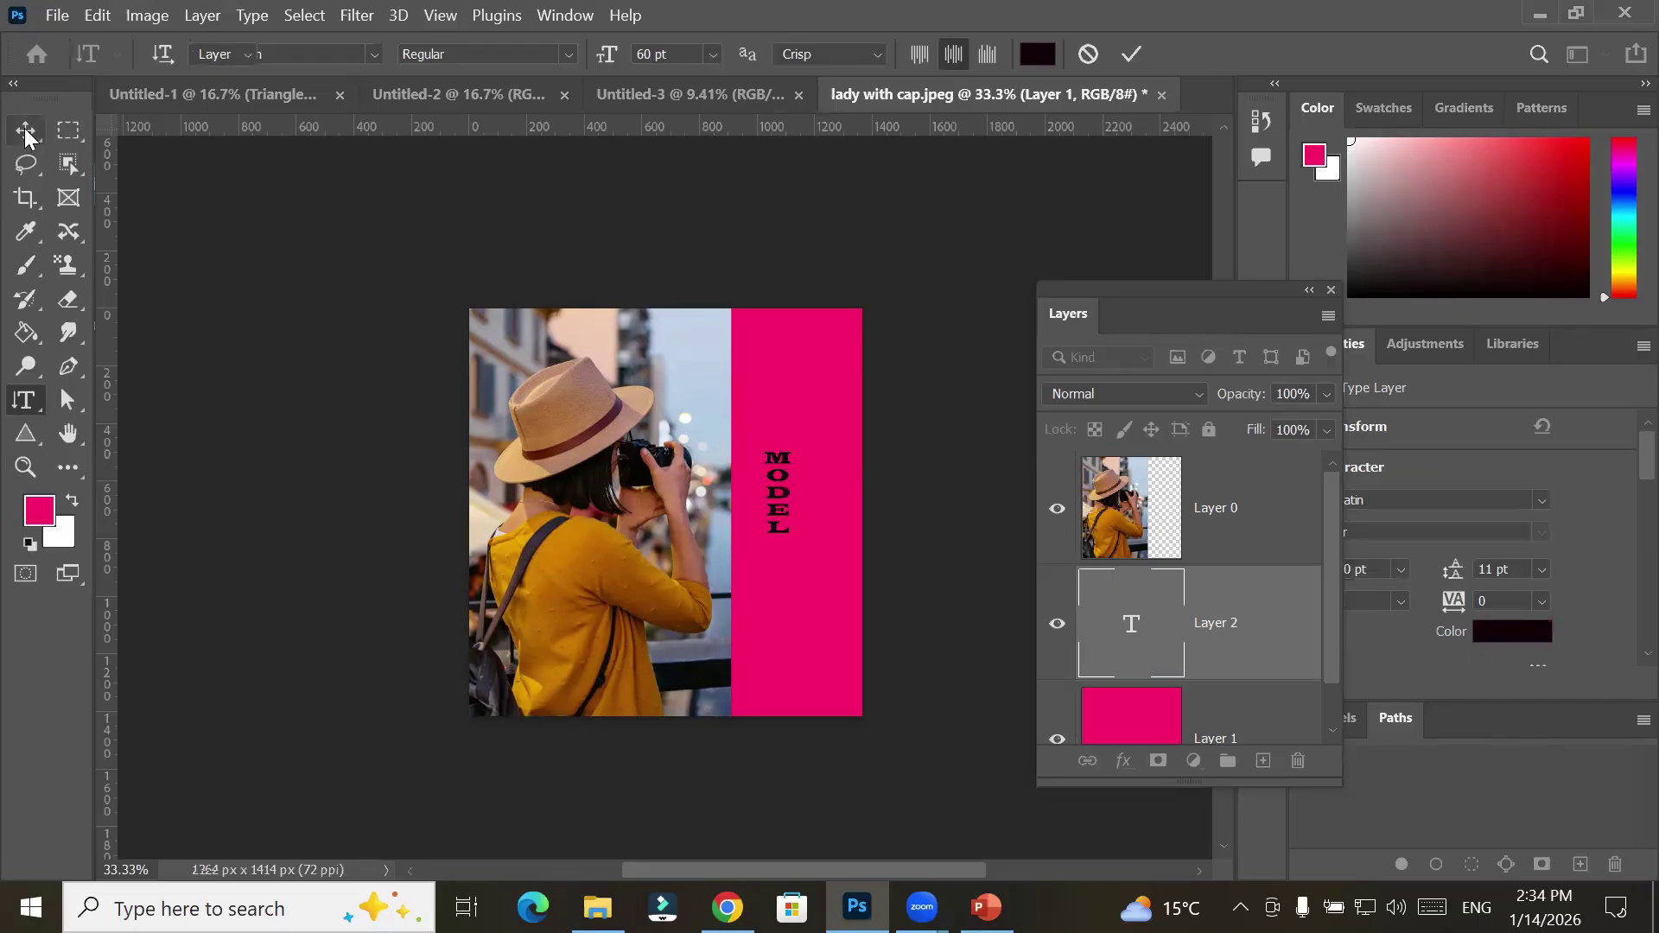
pyautogui.click(273, 635)
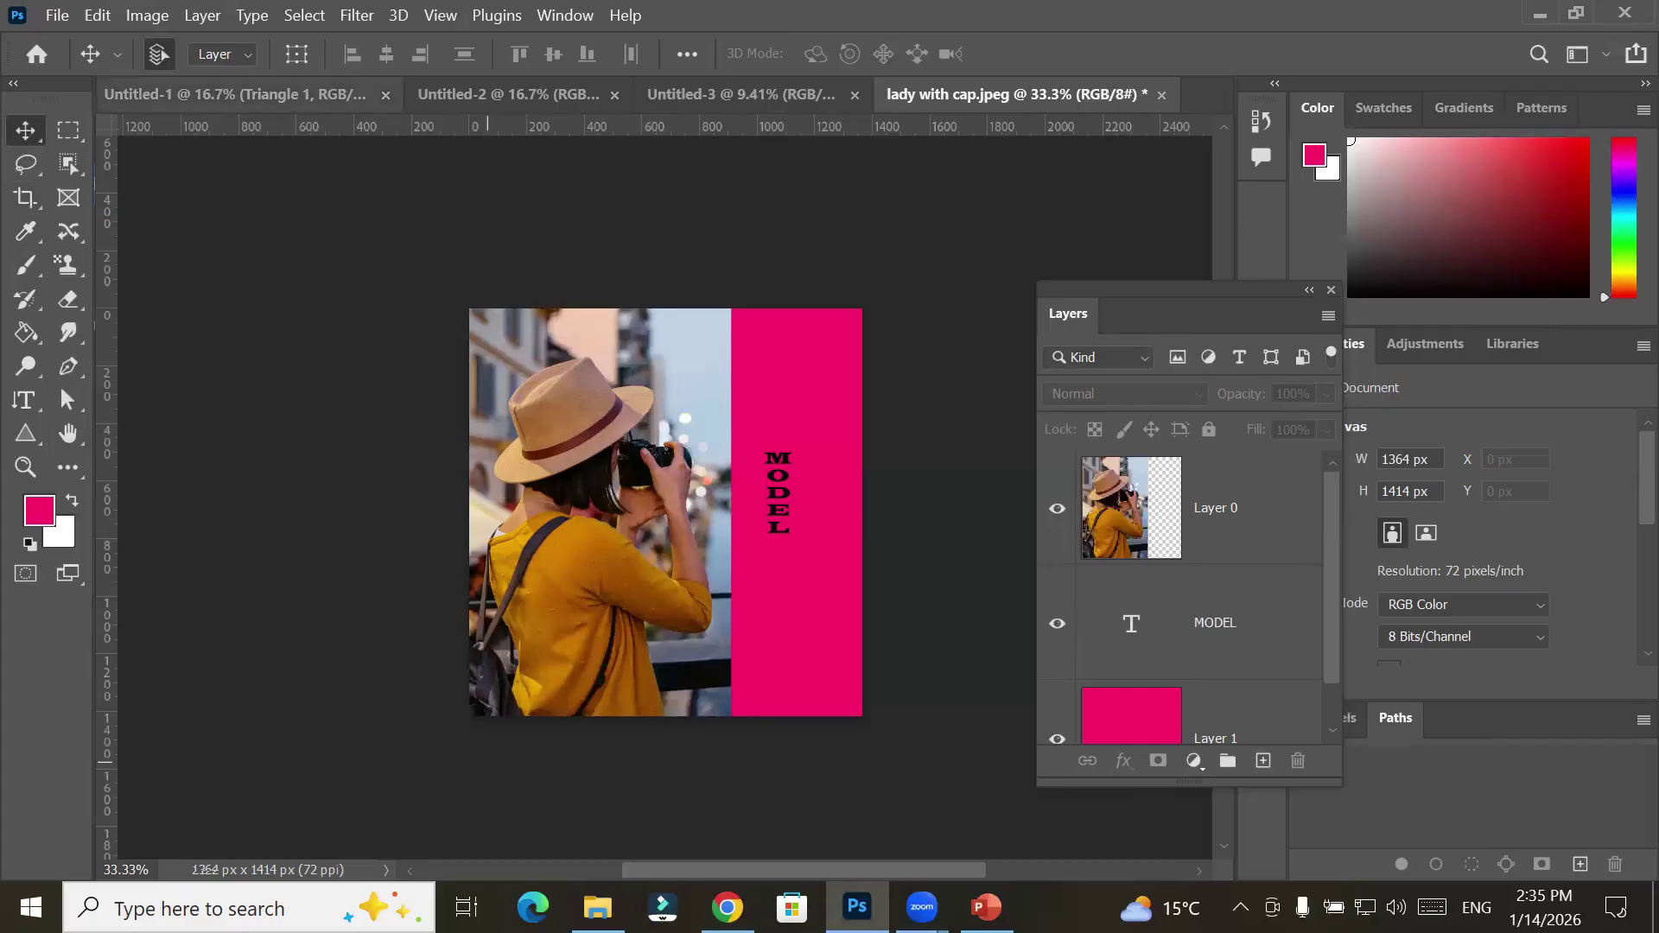
# Switch to File Explorer and try to bring Murano, Venice, Italy.jpg from the BuildingAndMonoments folder into Photoshop
pyautogui.click(597, 908)
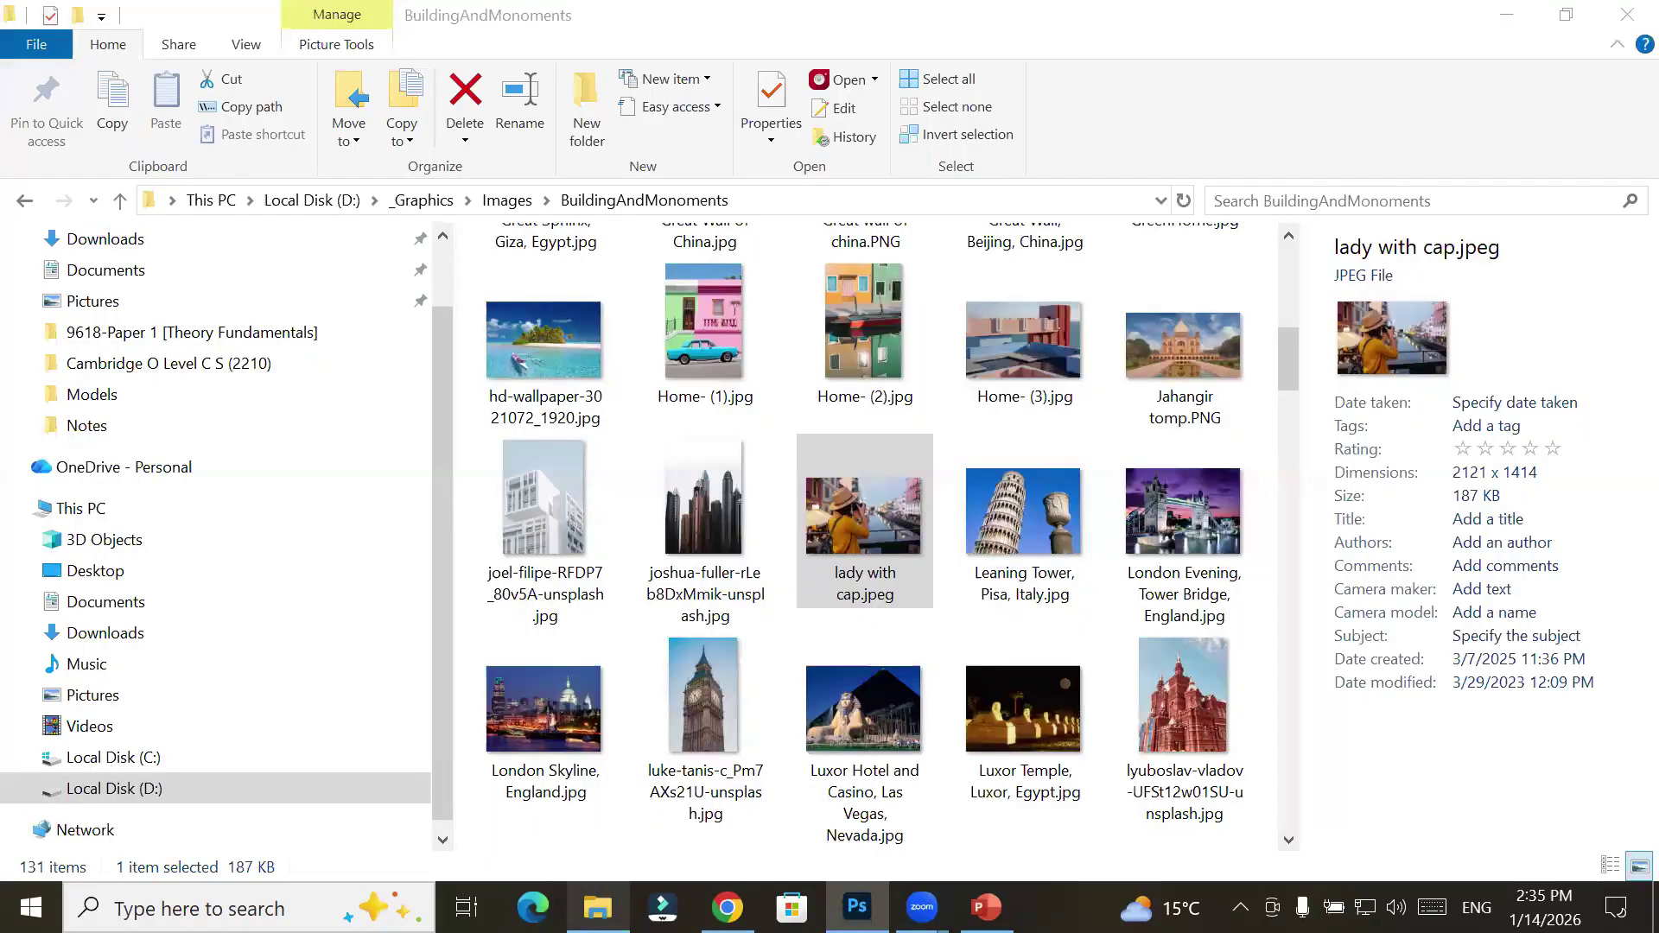
pyautogui.click(810, 560)
pyautogui.scroll(-4, 810, 560)
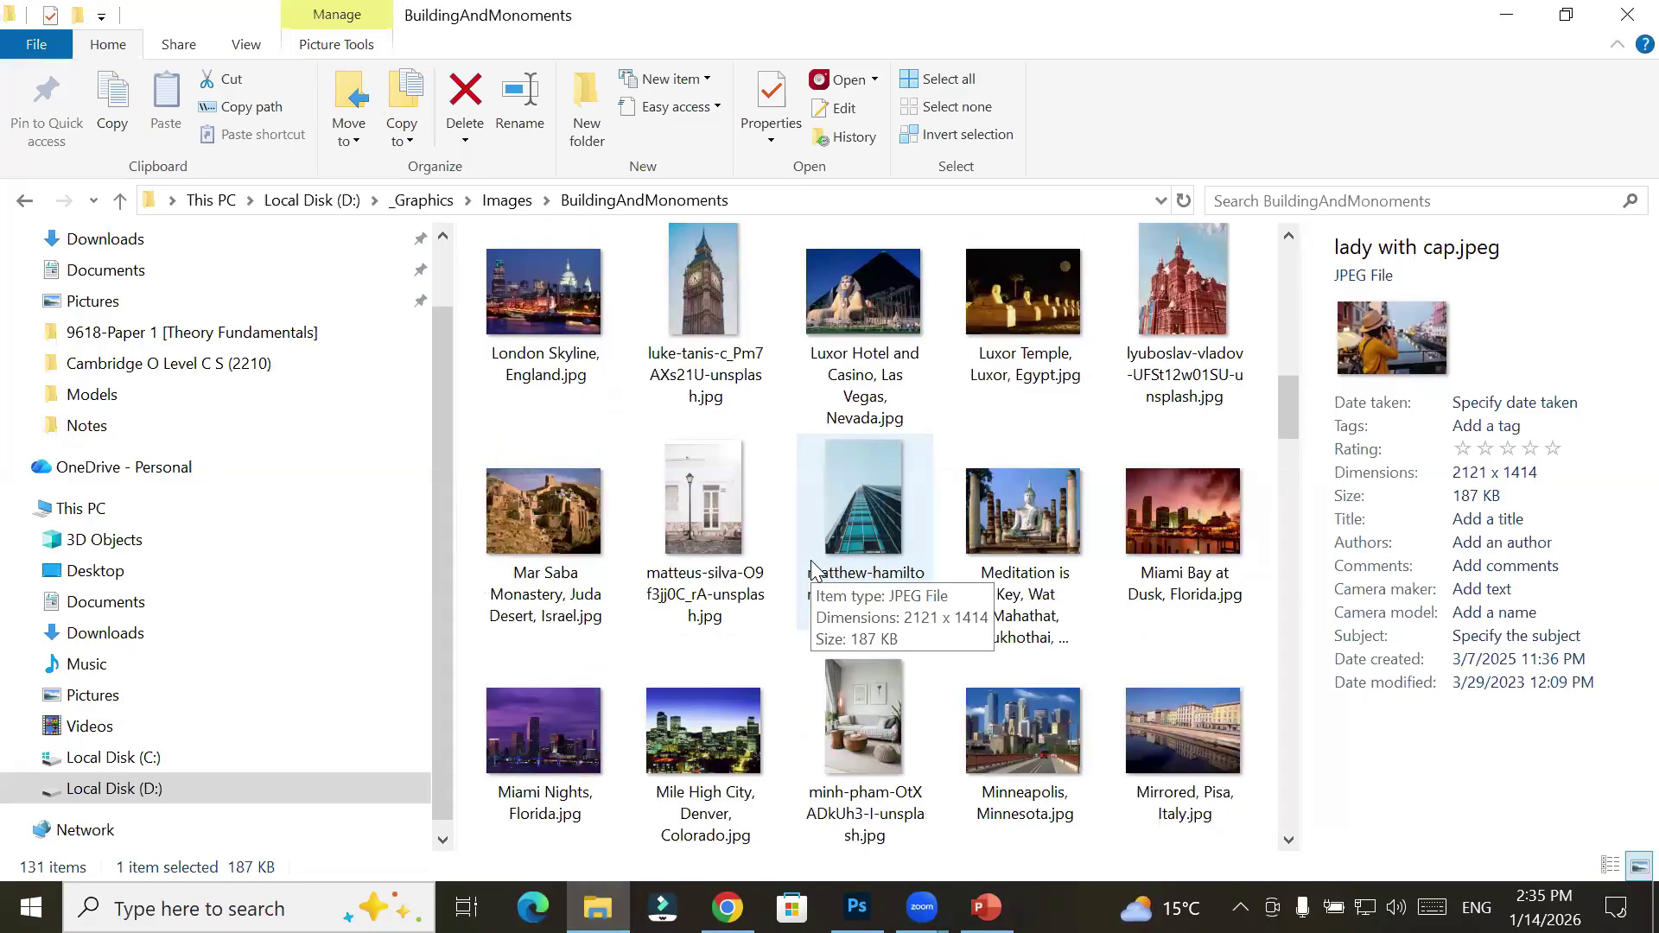
pyautogui.scroll(-5, 810, 563)
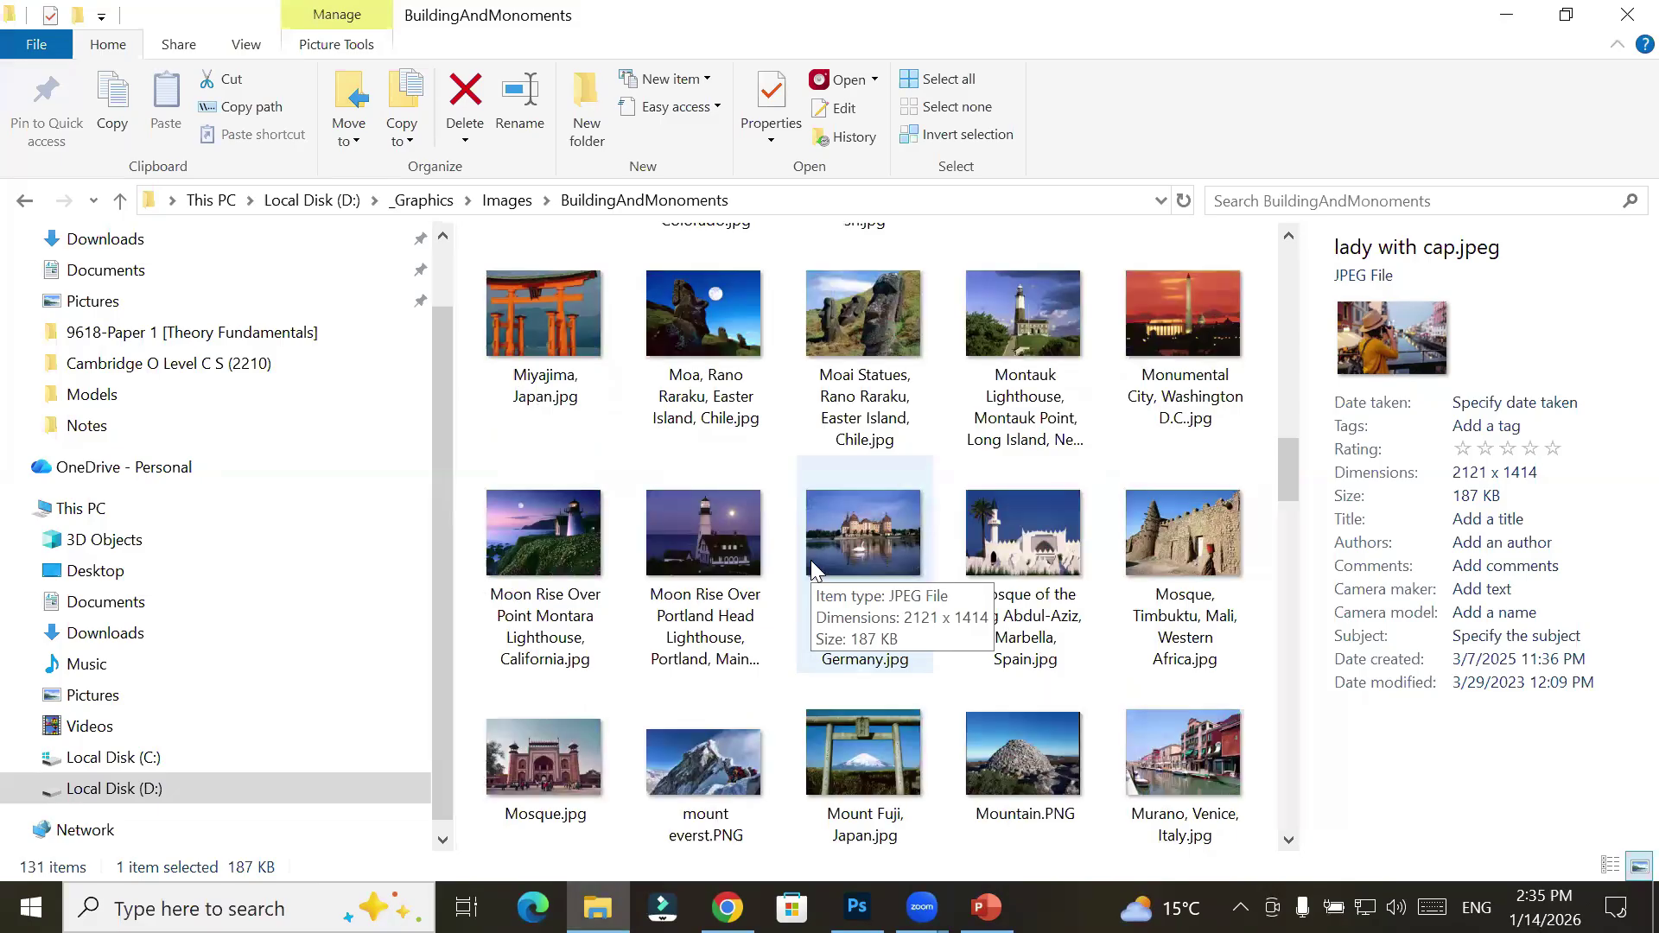
pyautogui.click(507, 760)
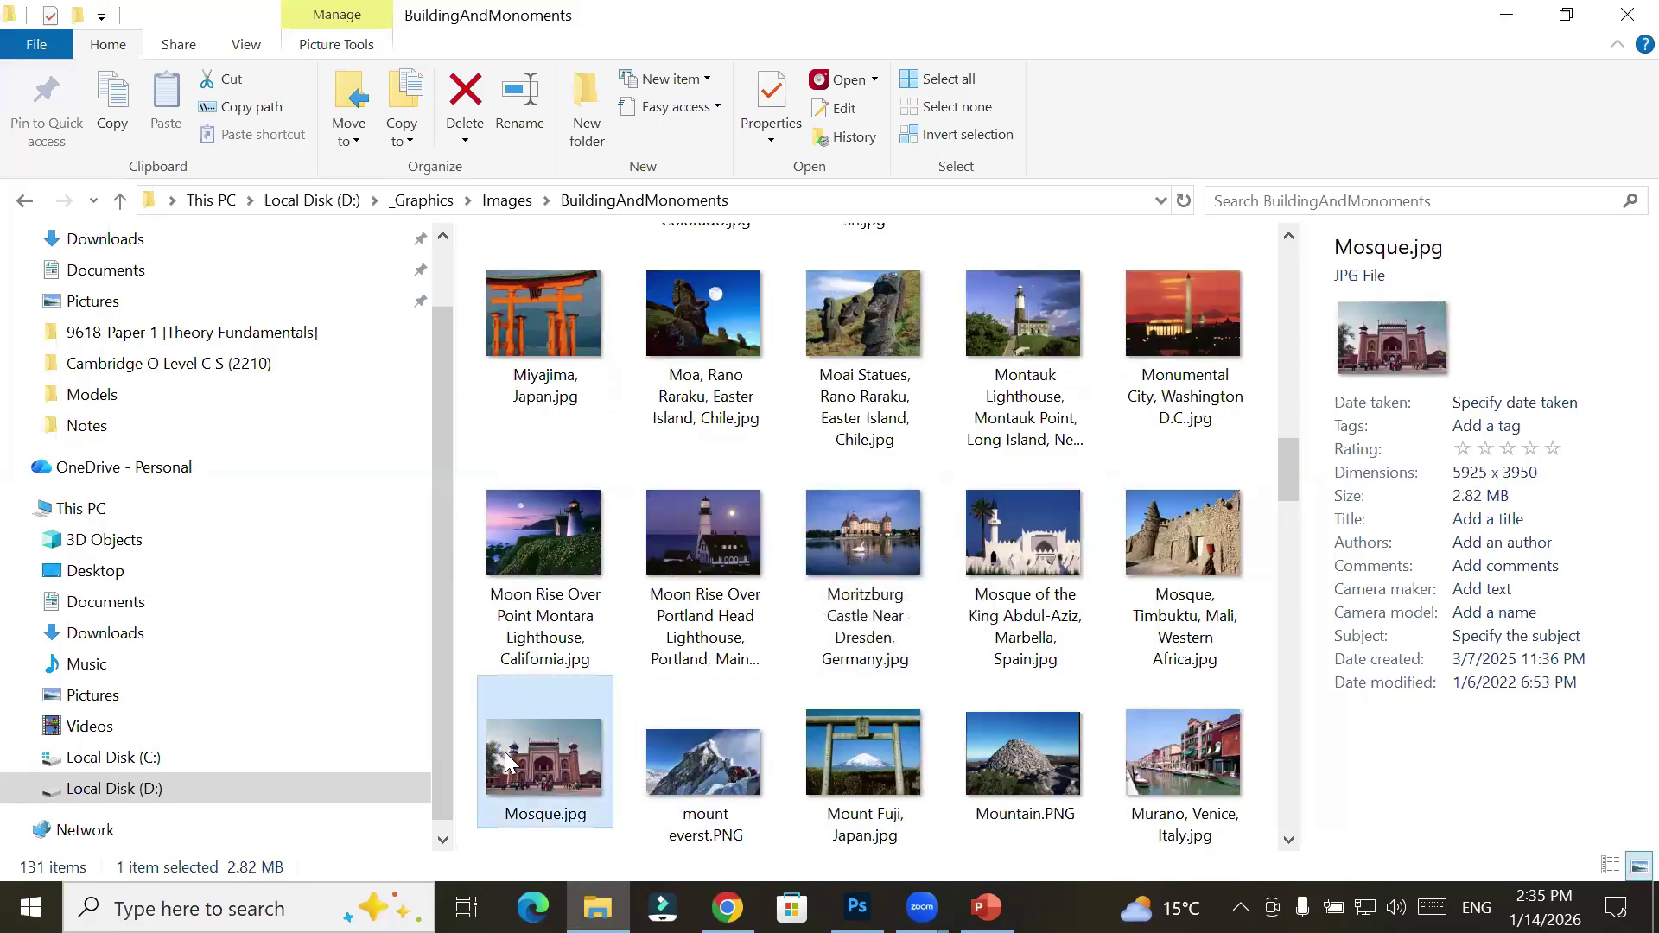
pyautogui.click(1162, 756)
pyautogui.moveTo(1183, 760); pyautogui.dragTo(798, 85)
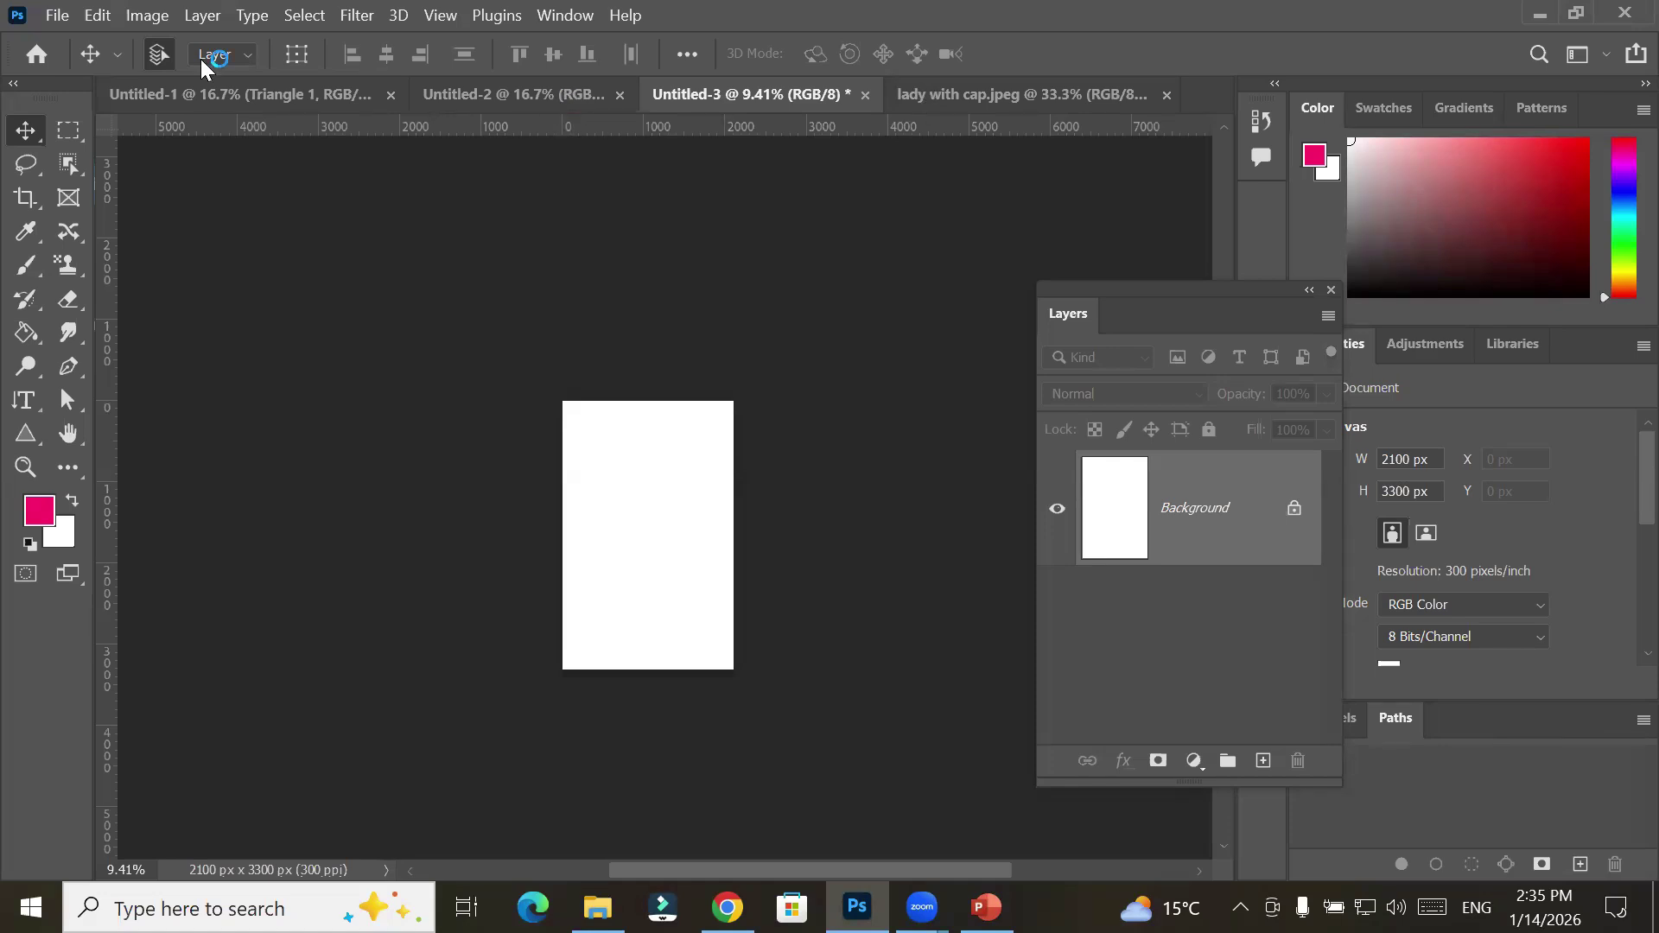
# Close all open documents without saving and reopen the recent file lady with cap.jpeg
pyautogui.click(56, 15)
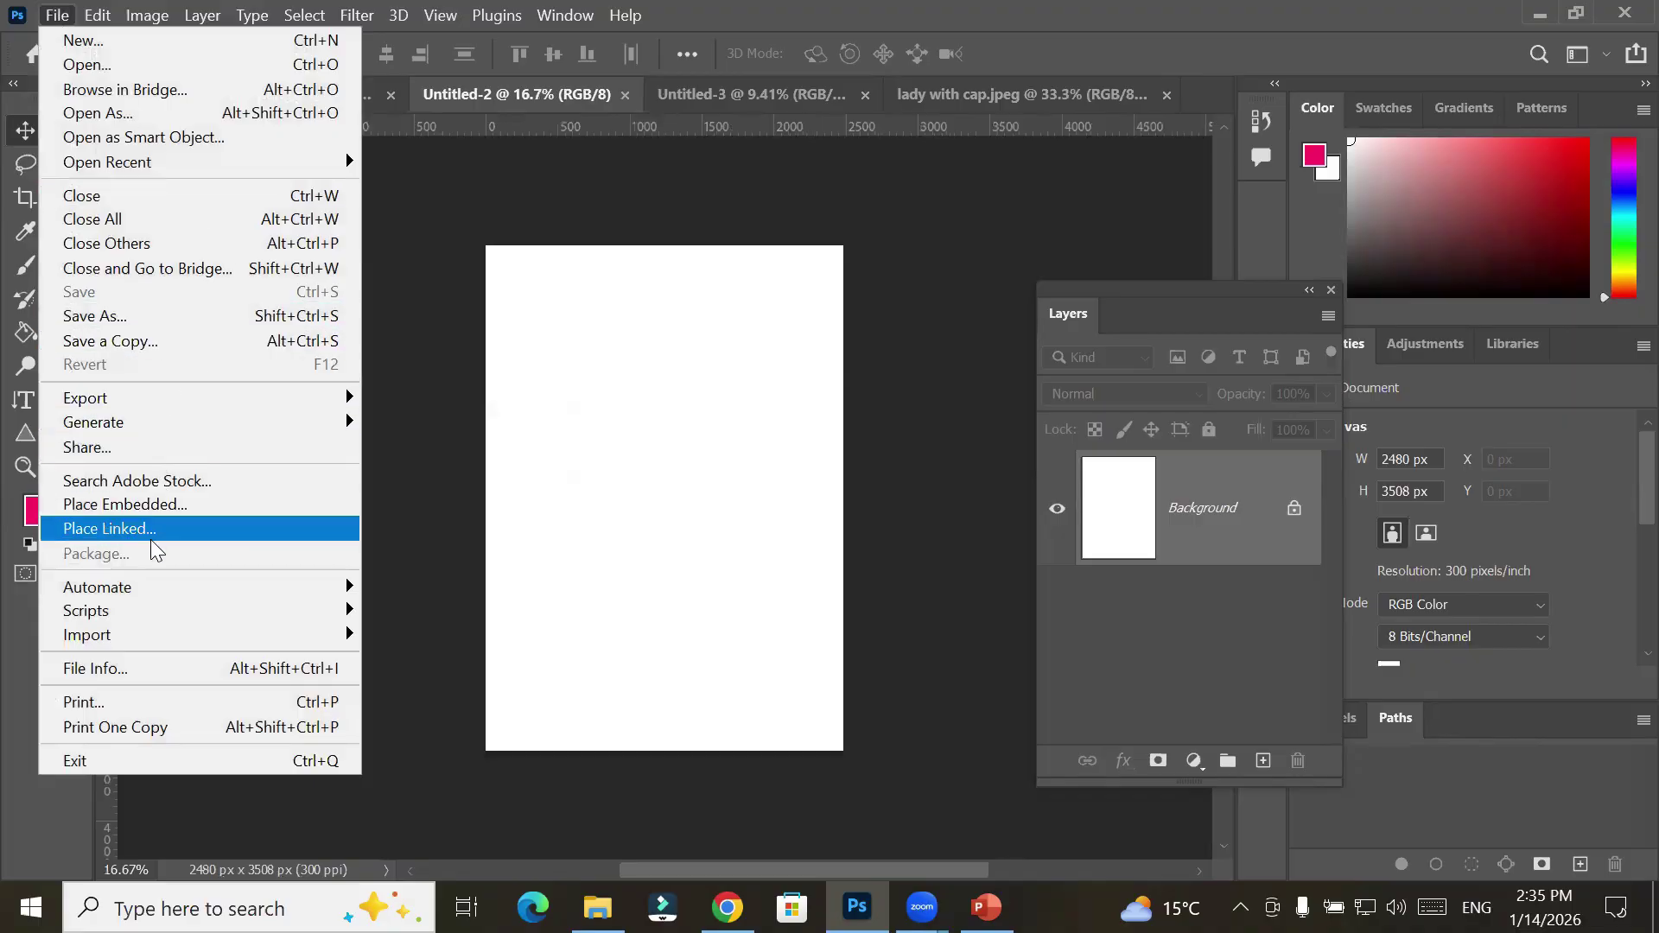
pyautogui.click(153, 223)
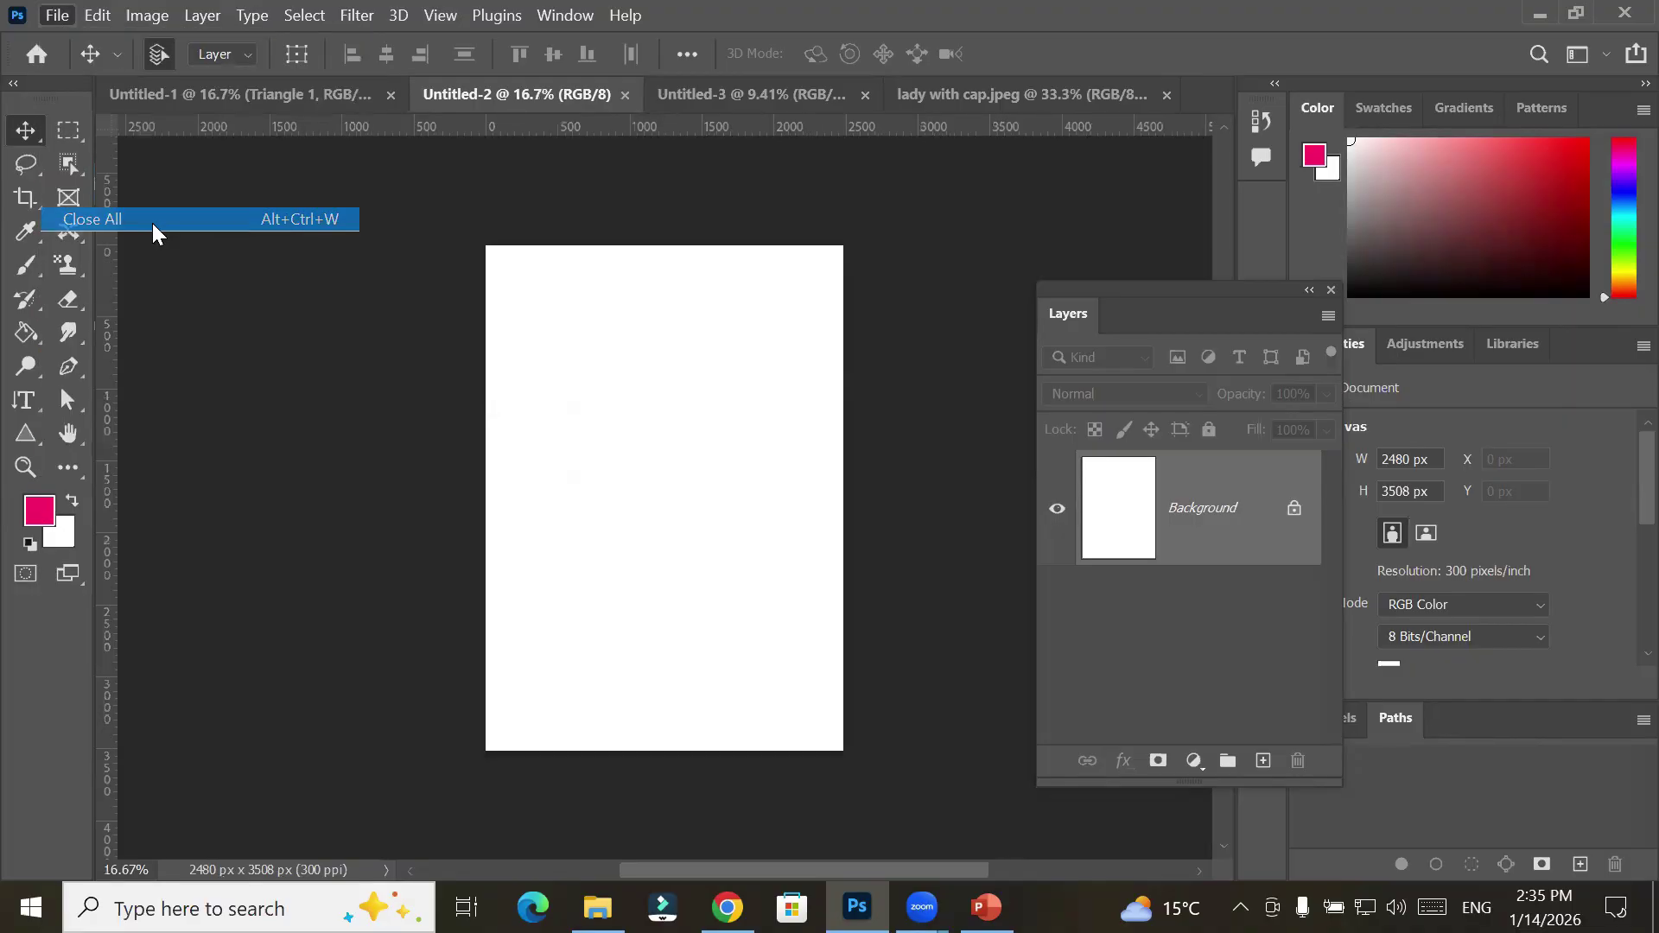
pyautogui.click(893, 373)
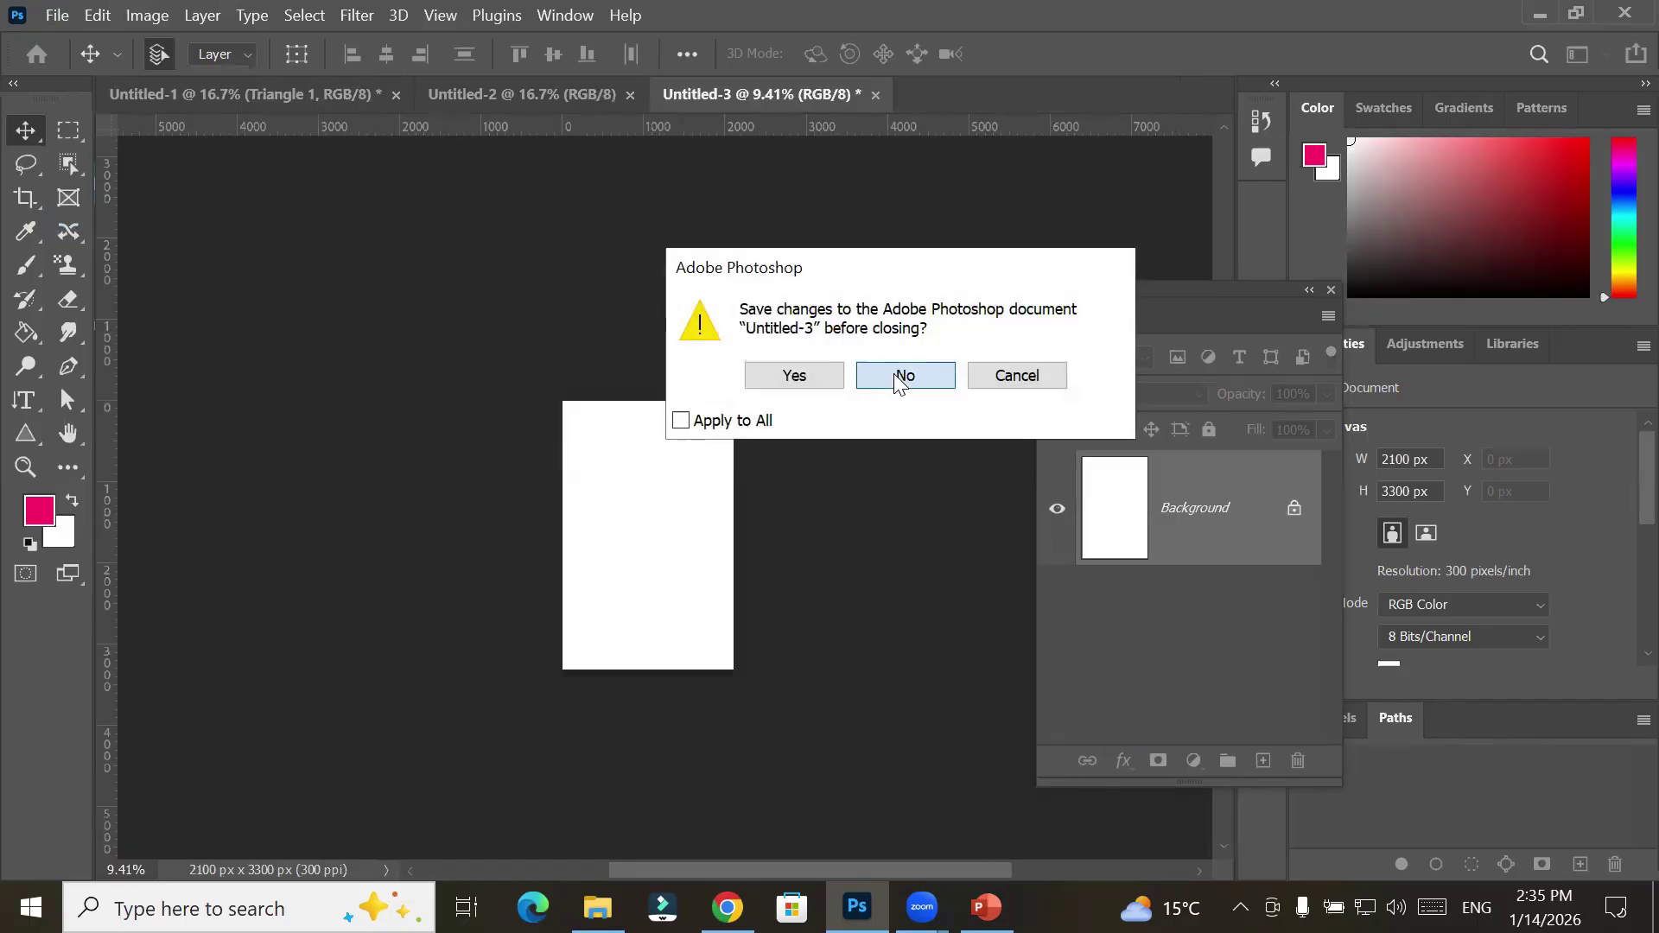
pyautogui.click(894, 373)
pyautogui.click(894, 373)
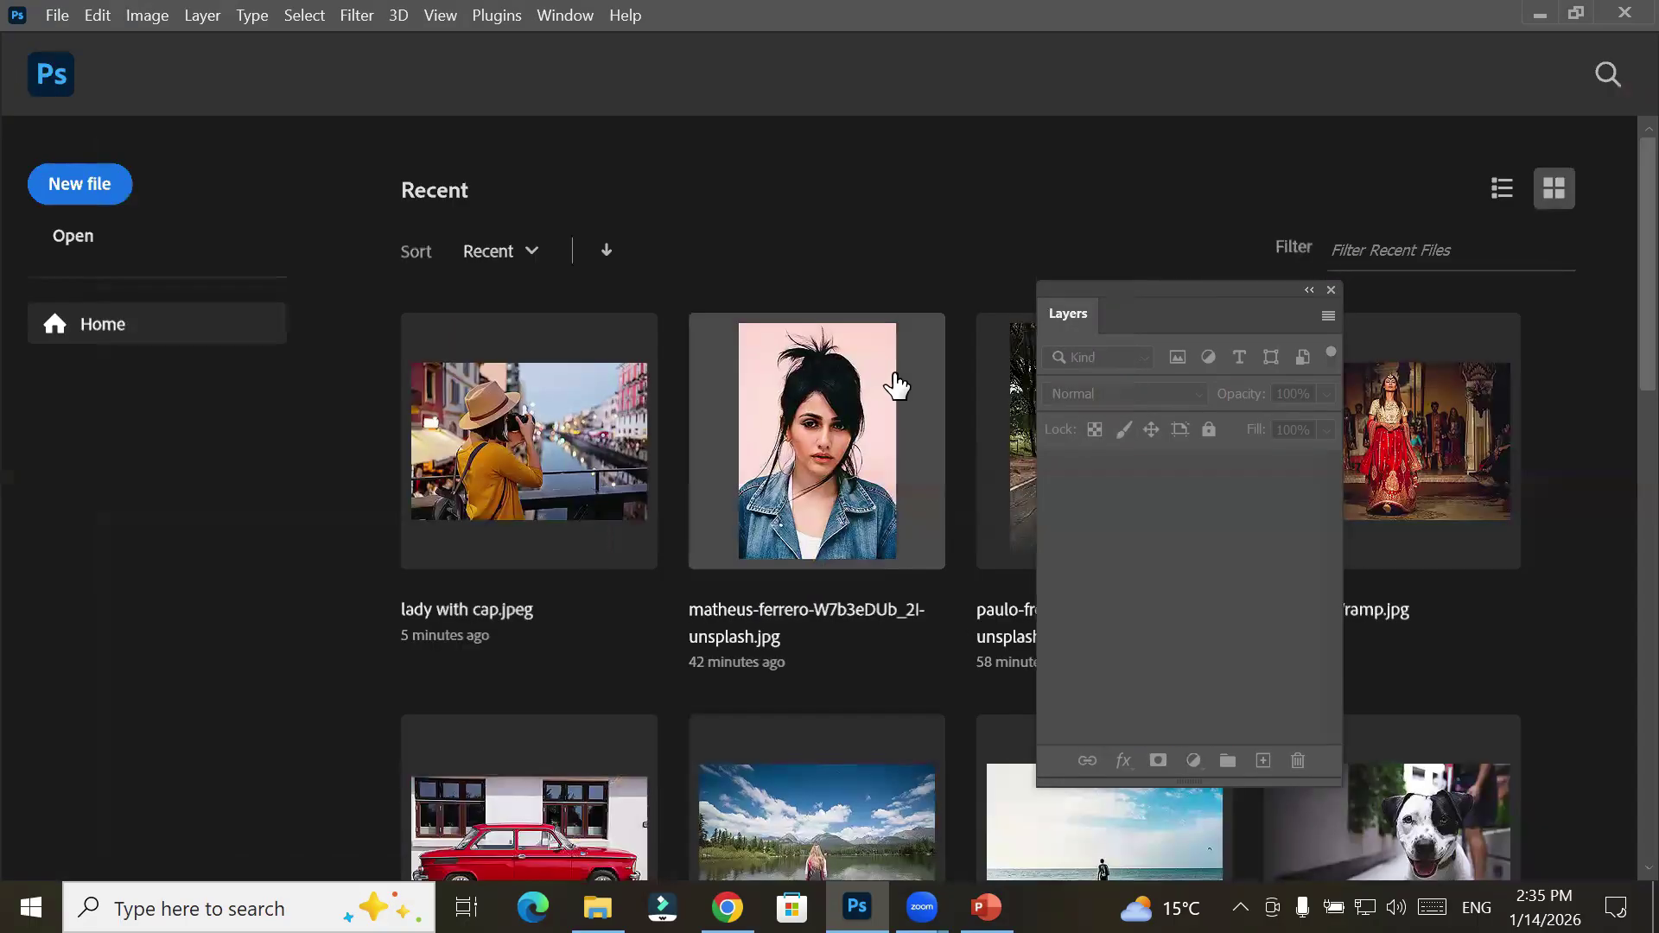
pyautogui.click(495, 441)
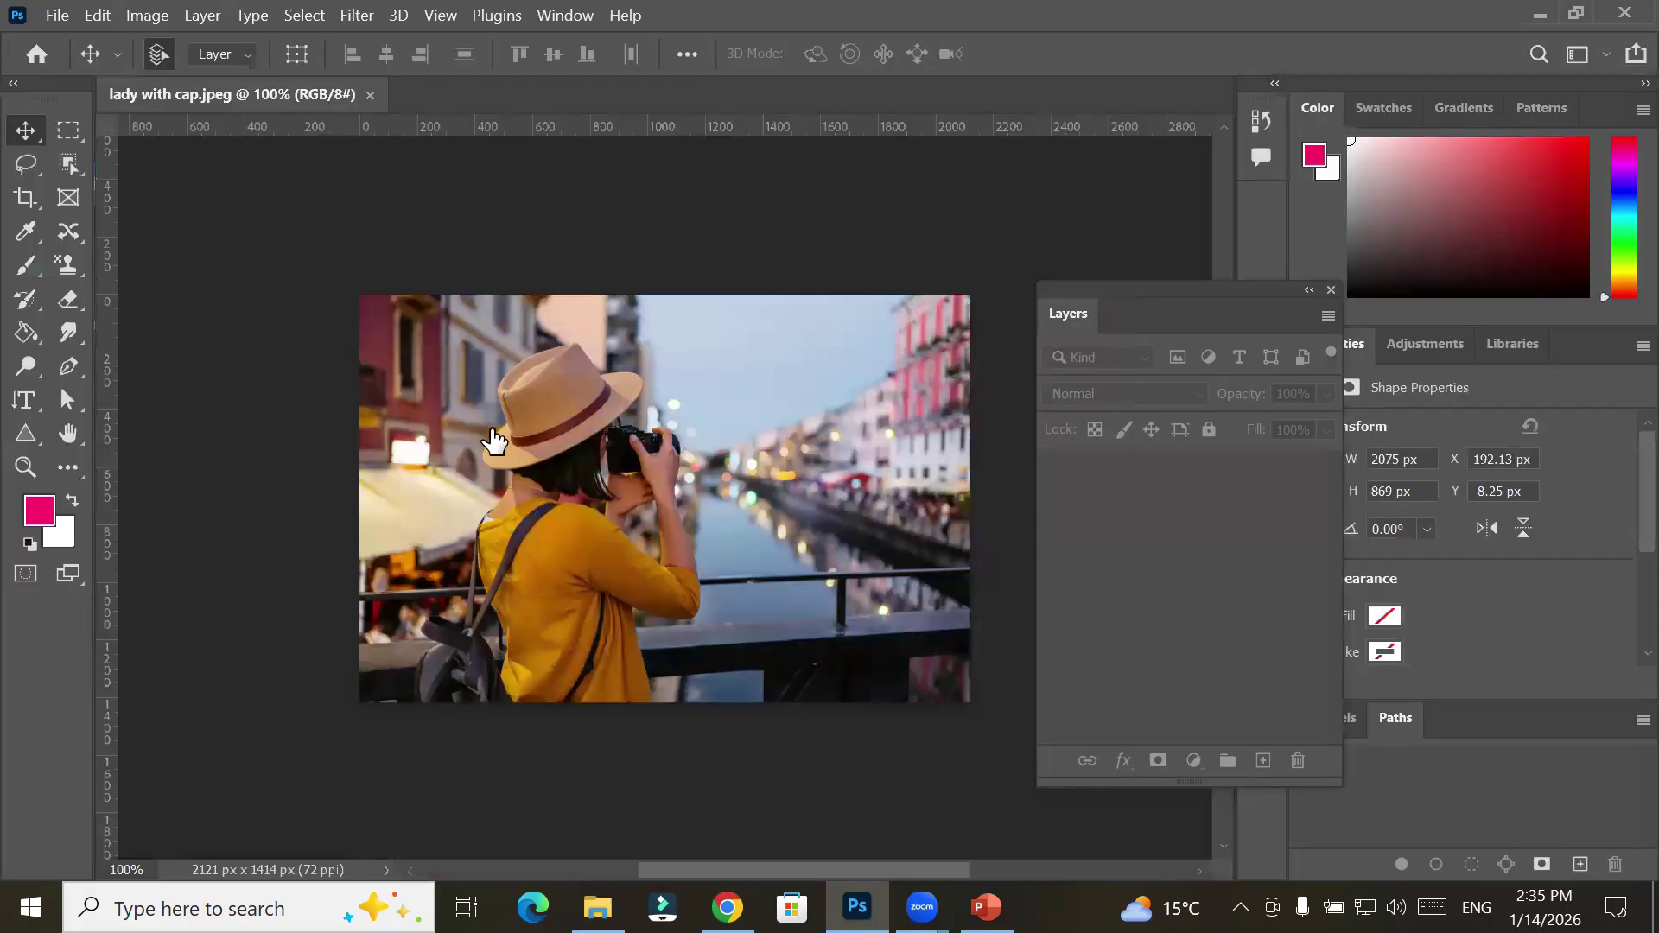
# Try a rotated crop of the photo at about 1322 x 1211 px with Content-Aware enabled, and undo it
pyautogui.click(25, 196)
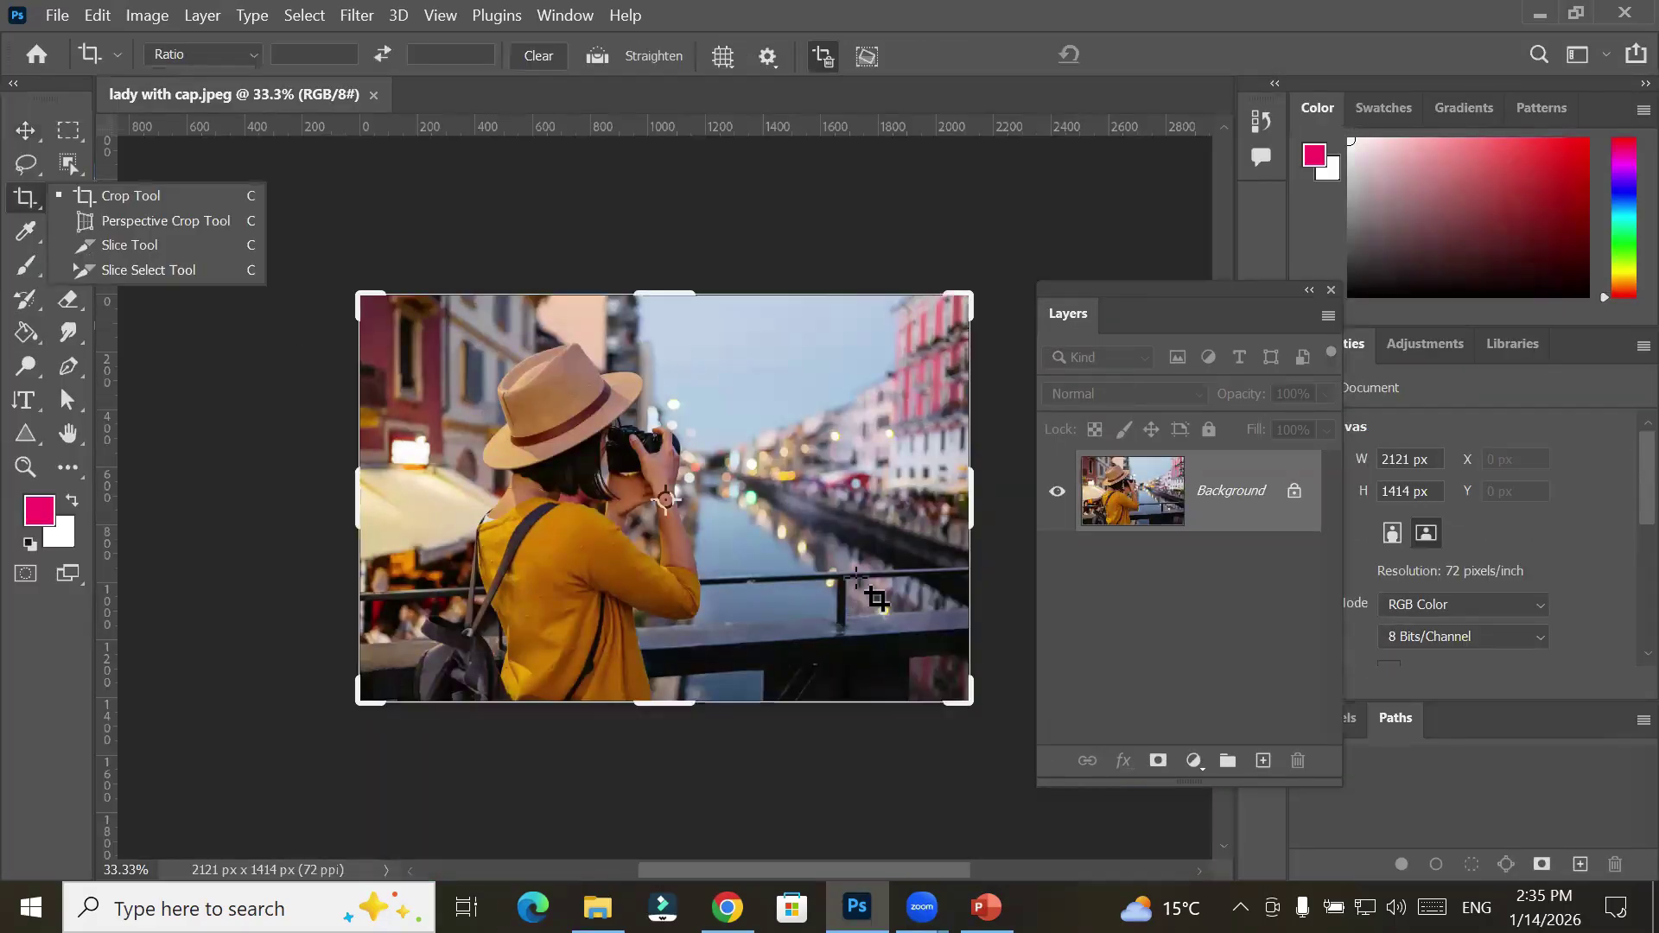
pyautogui.moveTo(994, 261); pyautogui.dragTo(782, 213)
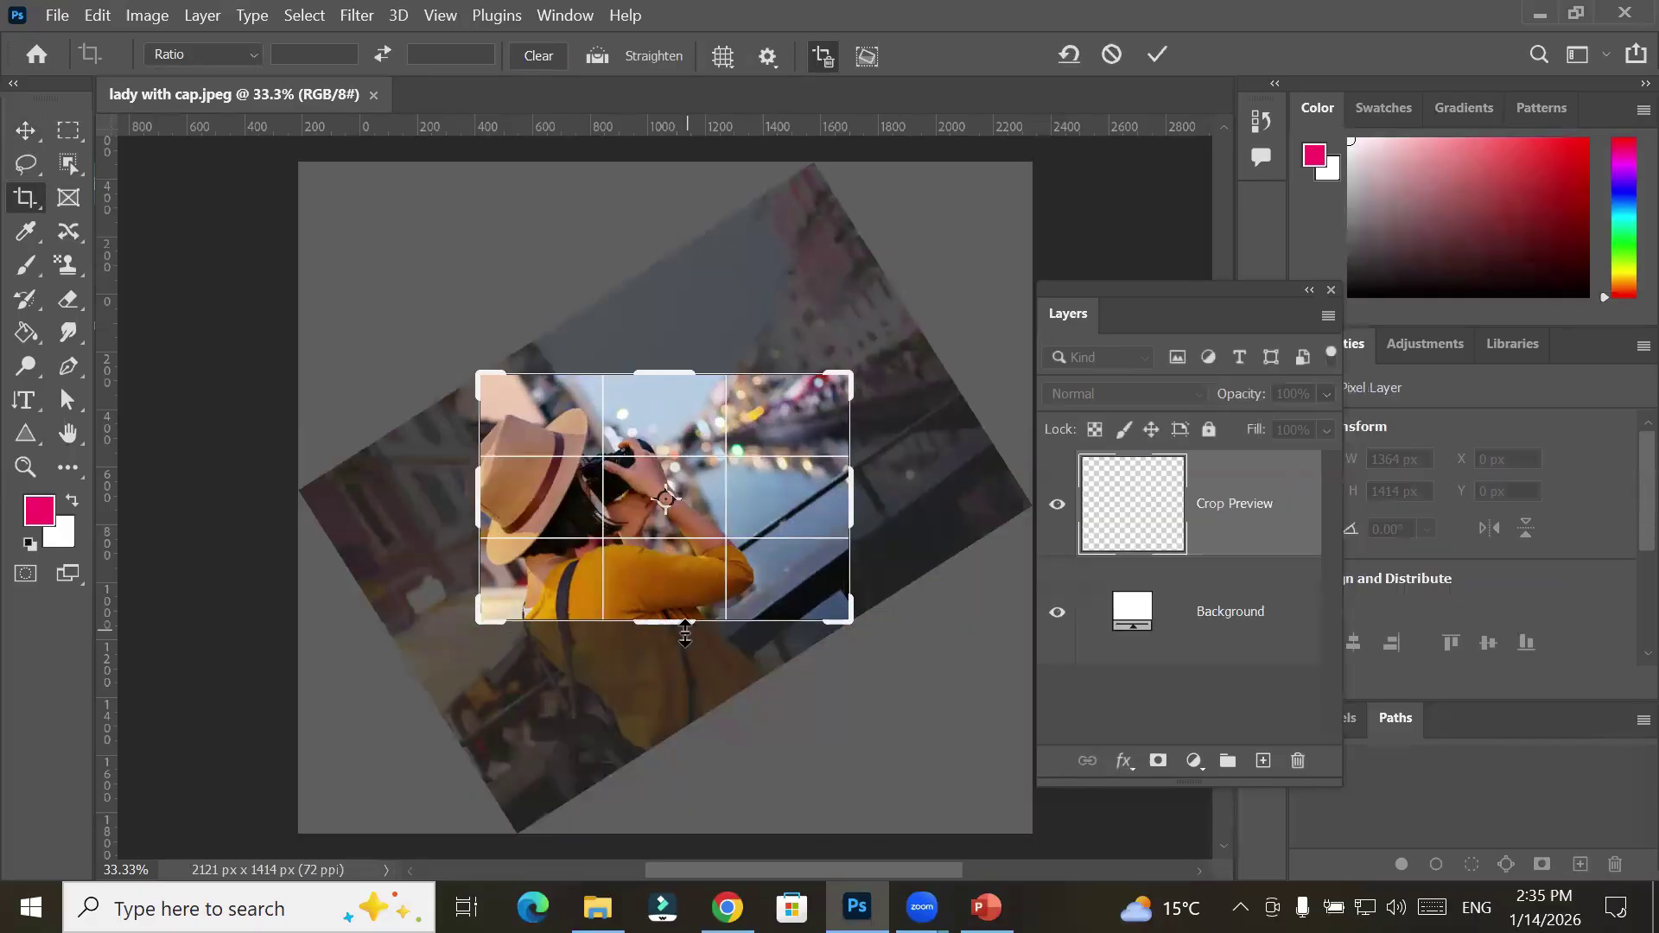
pyautogui.moveTo(667, 622); pyautogui.dragTo(653, 679)
pyautogui.moveTo(475, 498); pyautogui.dragTo(461, 497)
pyautogui.moveTo(874, 494); pyautogui.dragTo(856, 495)
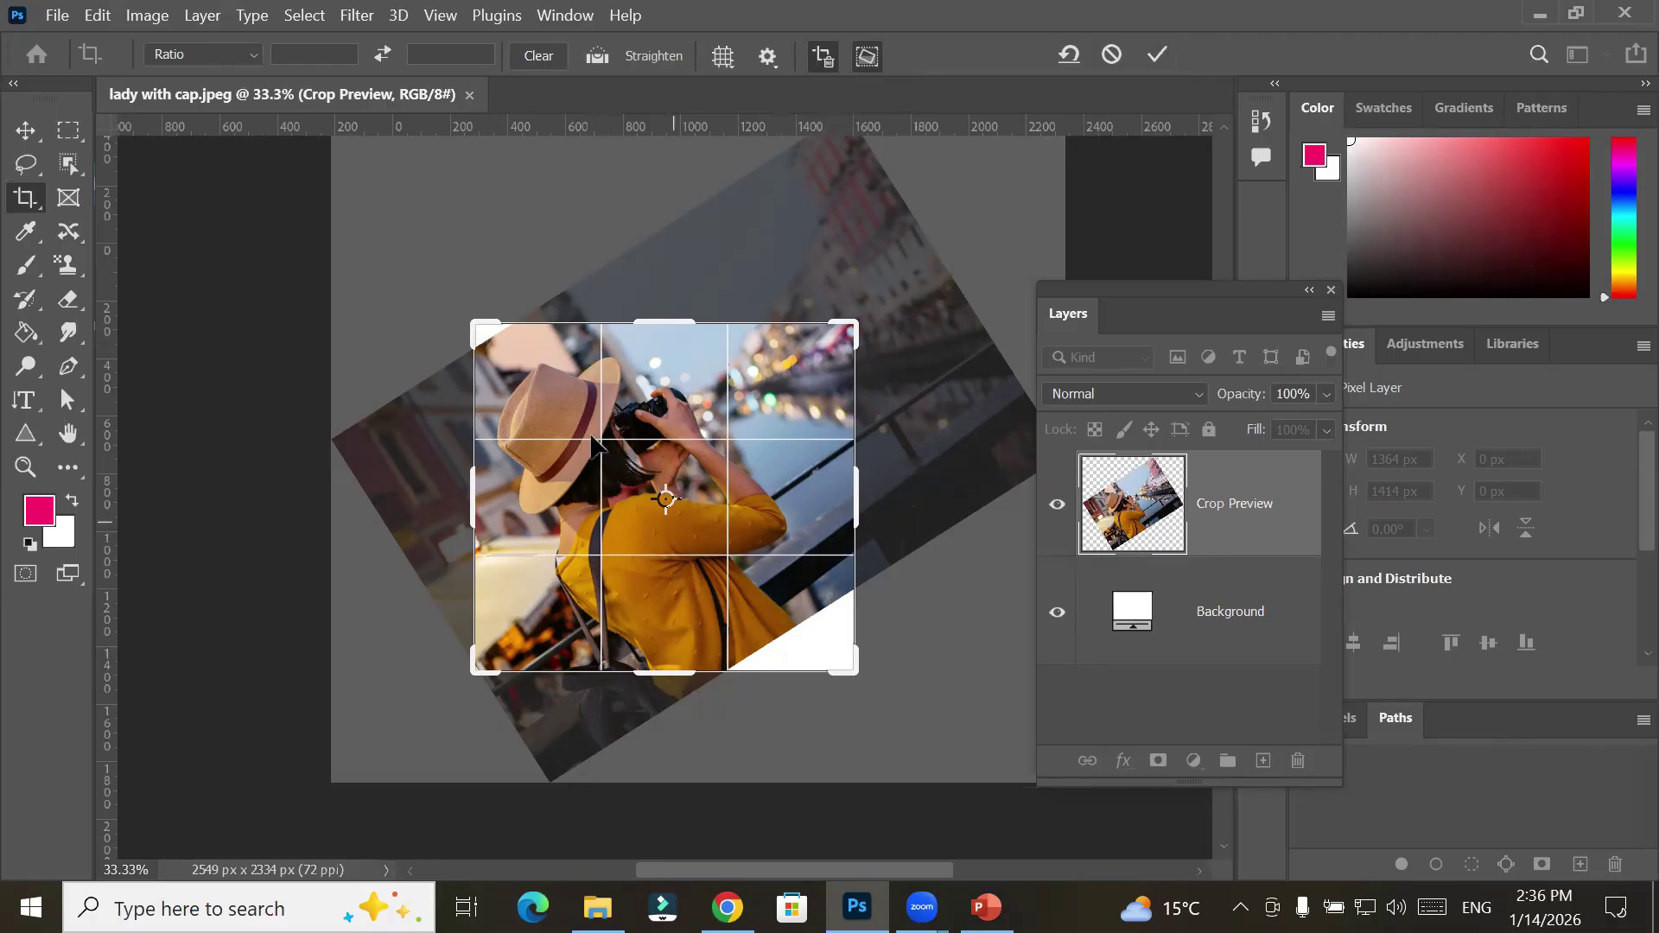
pyautogui.click(1157, 57)
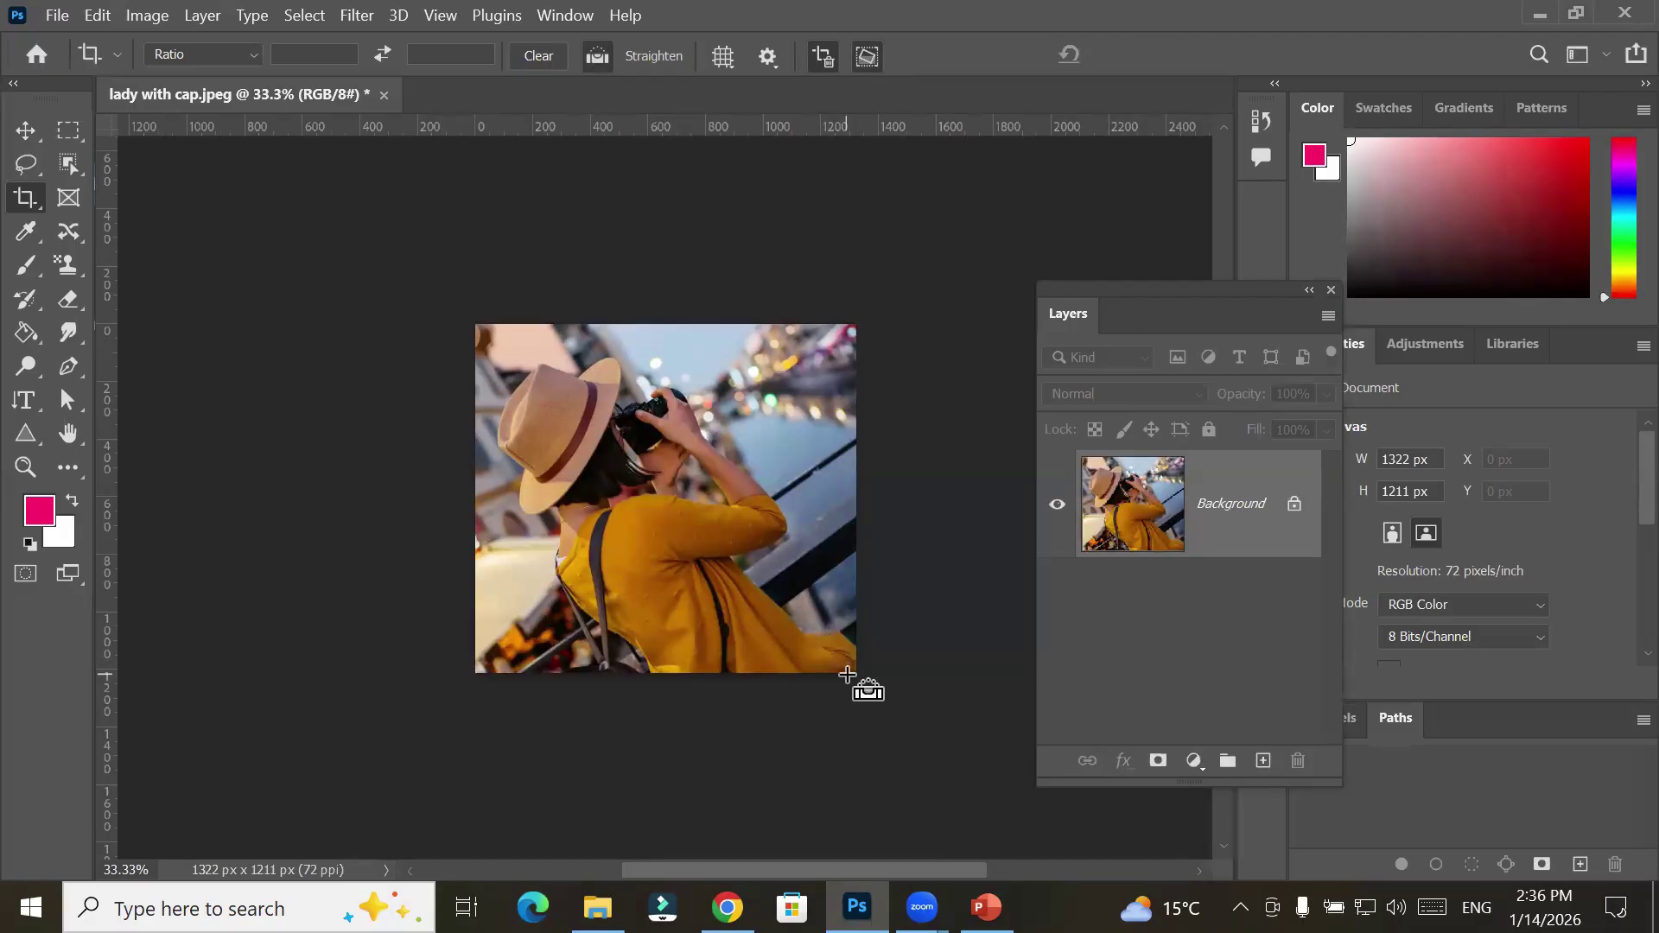
pyautogui.hotkey('ctrl', 'z')
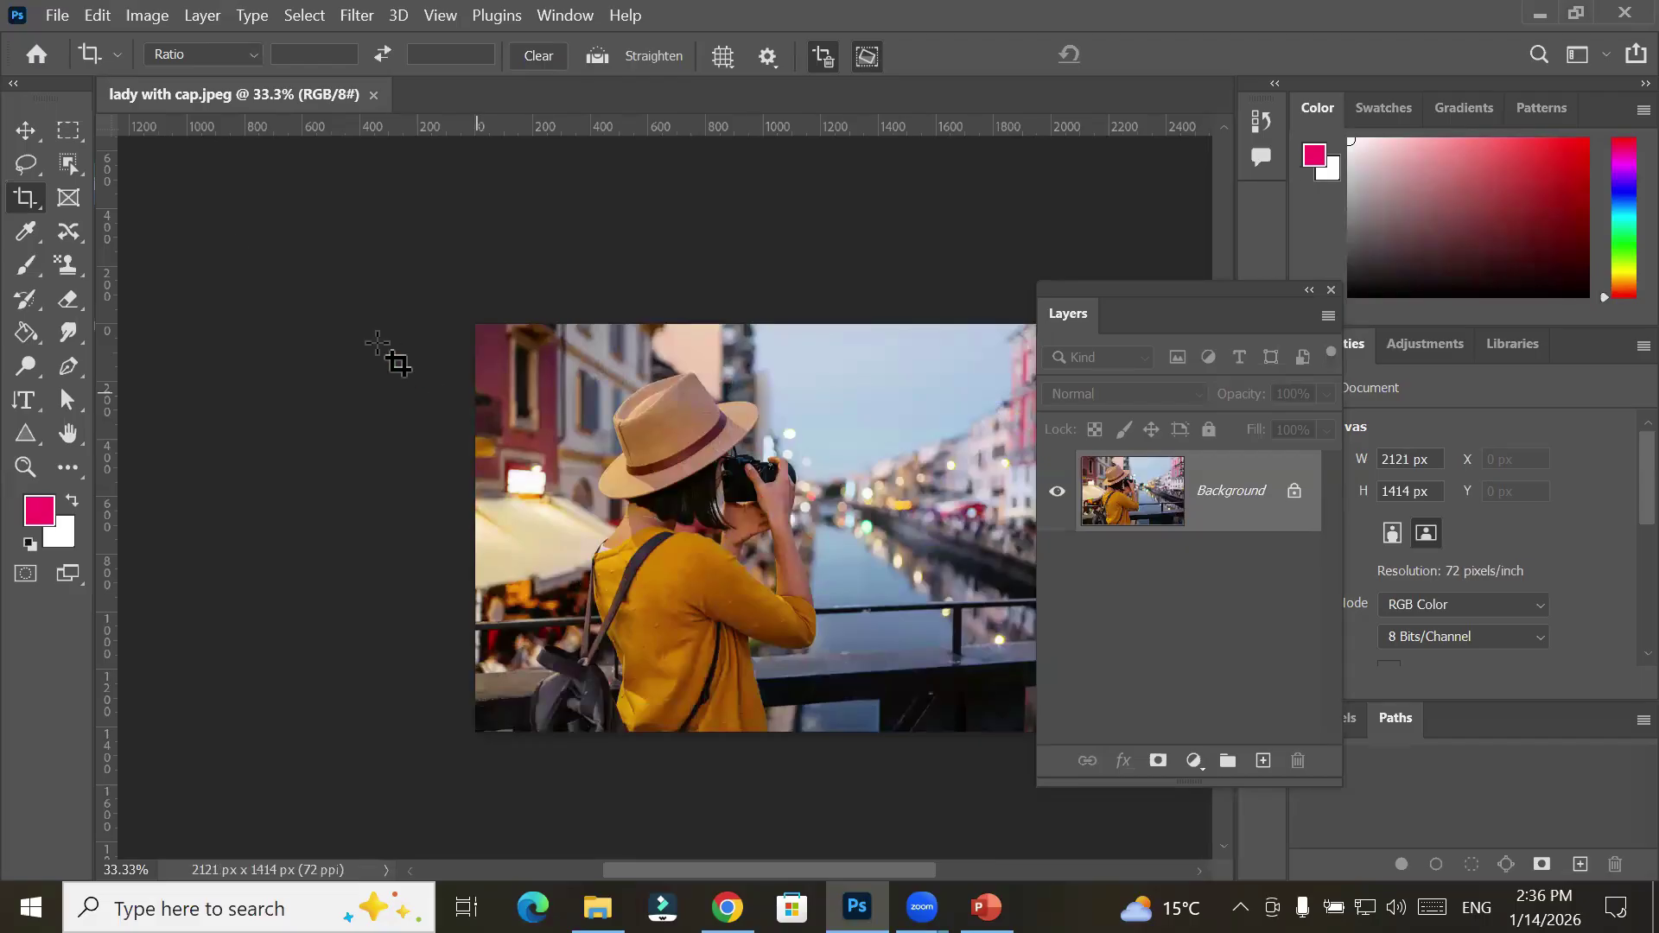
# Extend the canvas above the photo to about 2121 x 1594 px using a Content-Aware crop
pyautogui.click(21, 200)
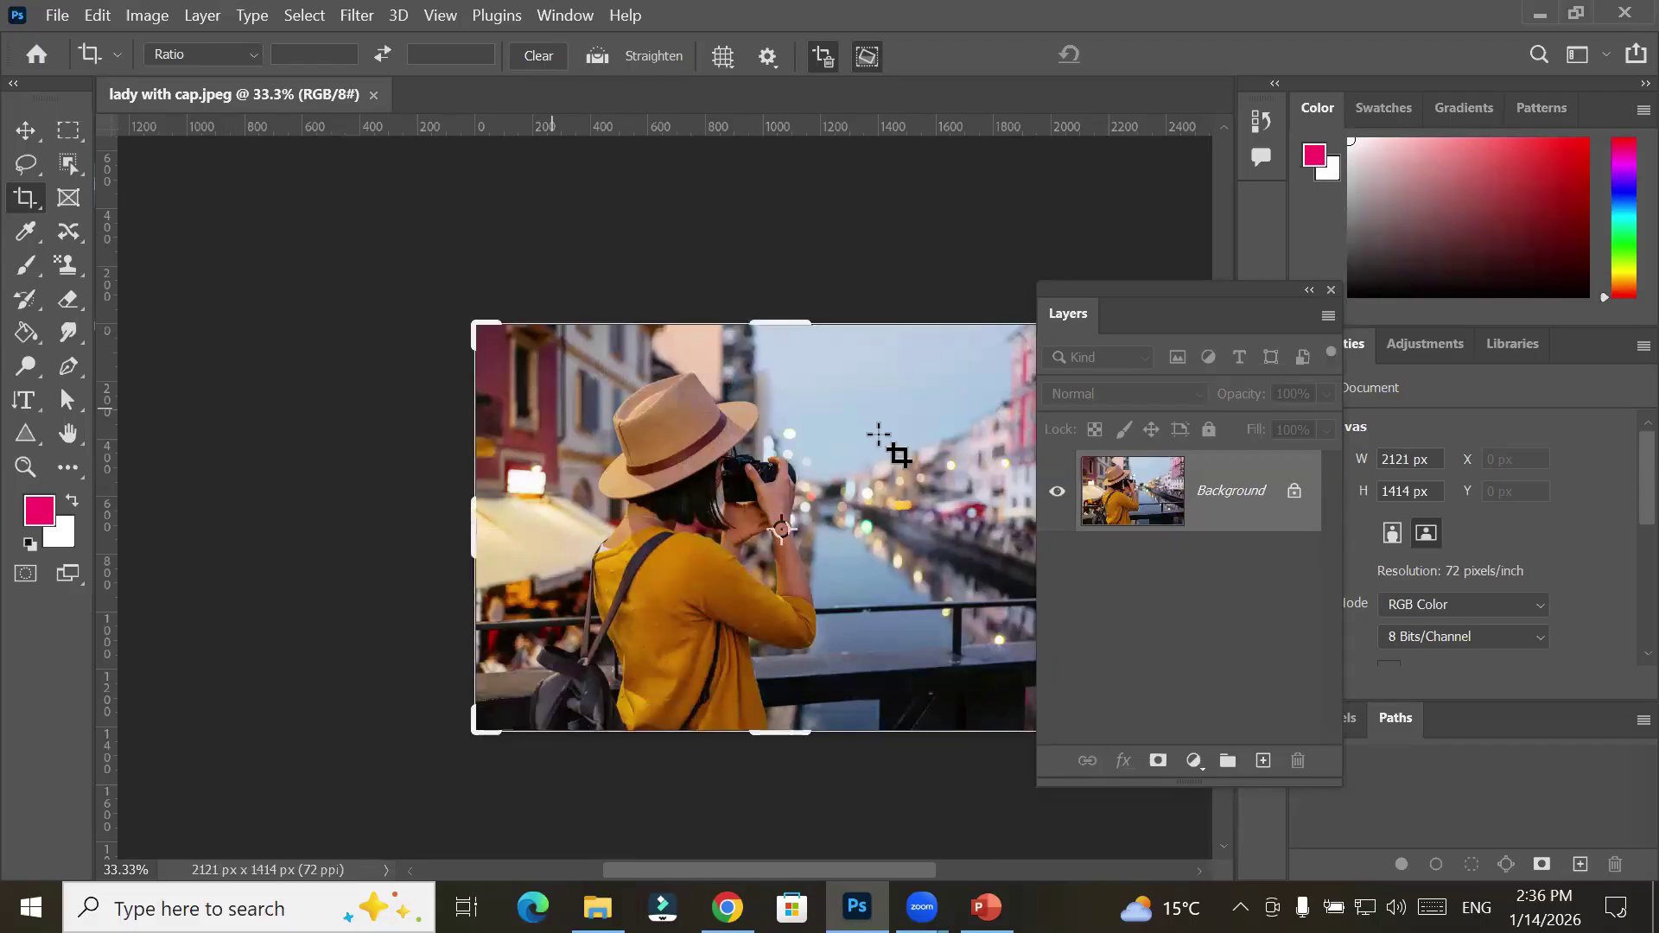
pyautogui.moveTo(1213, 285); pyautogui.dragTo(1300, 466)
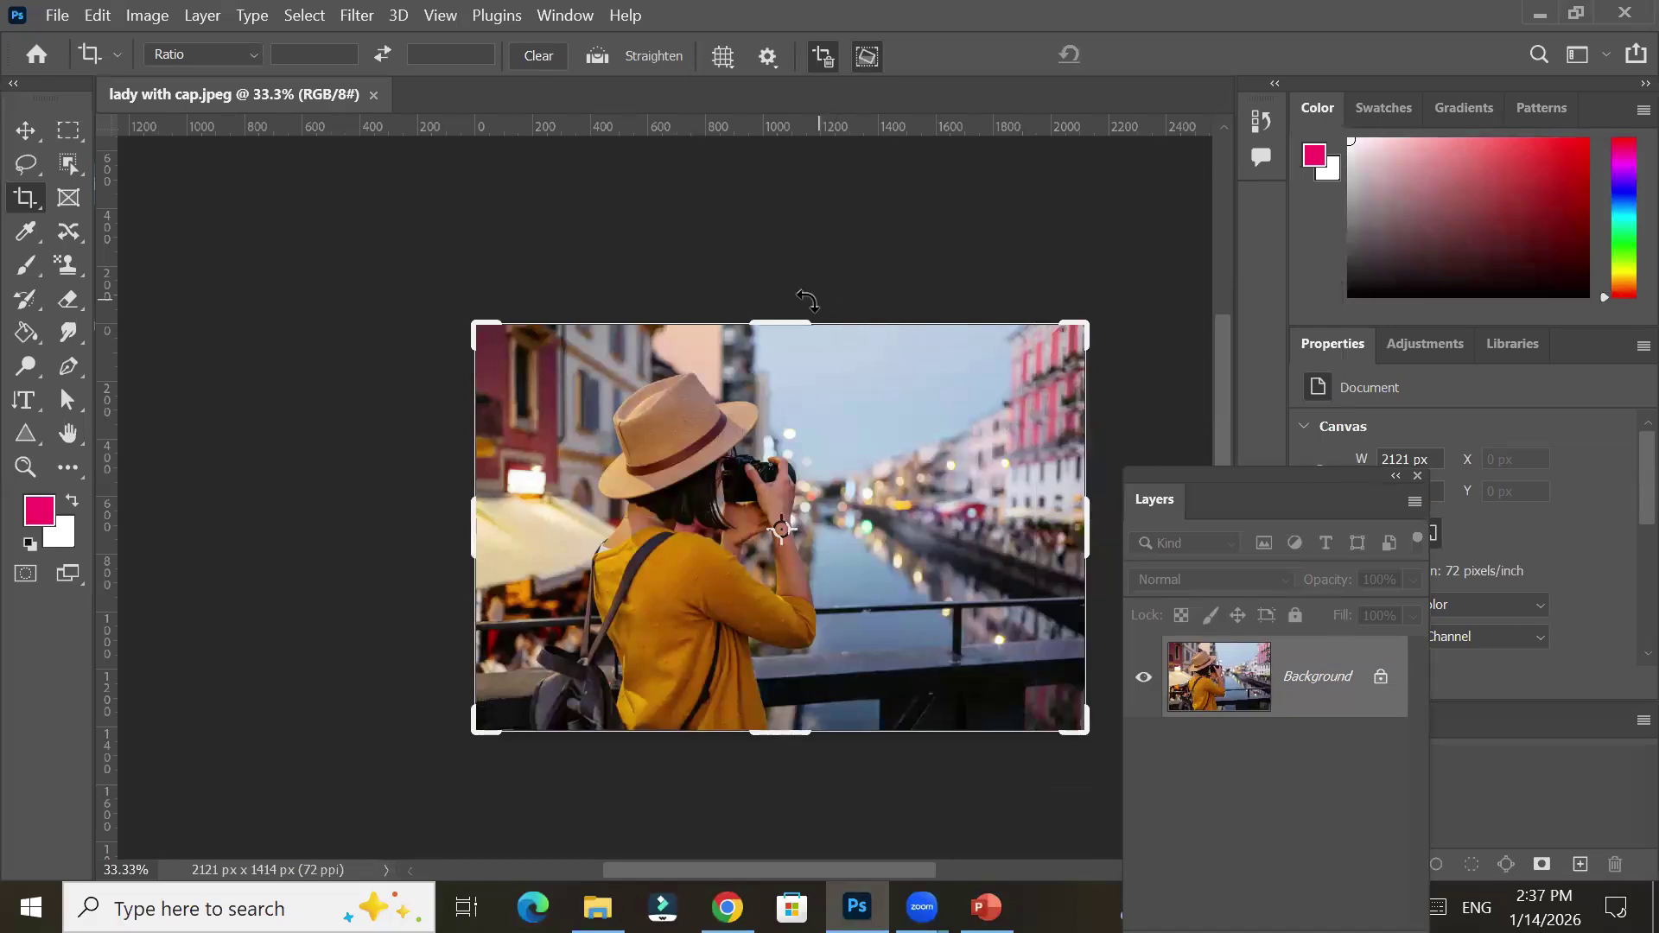
pyautogui.moveTo(789, 323); pyautogui.dragTo(800, 292)
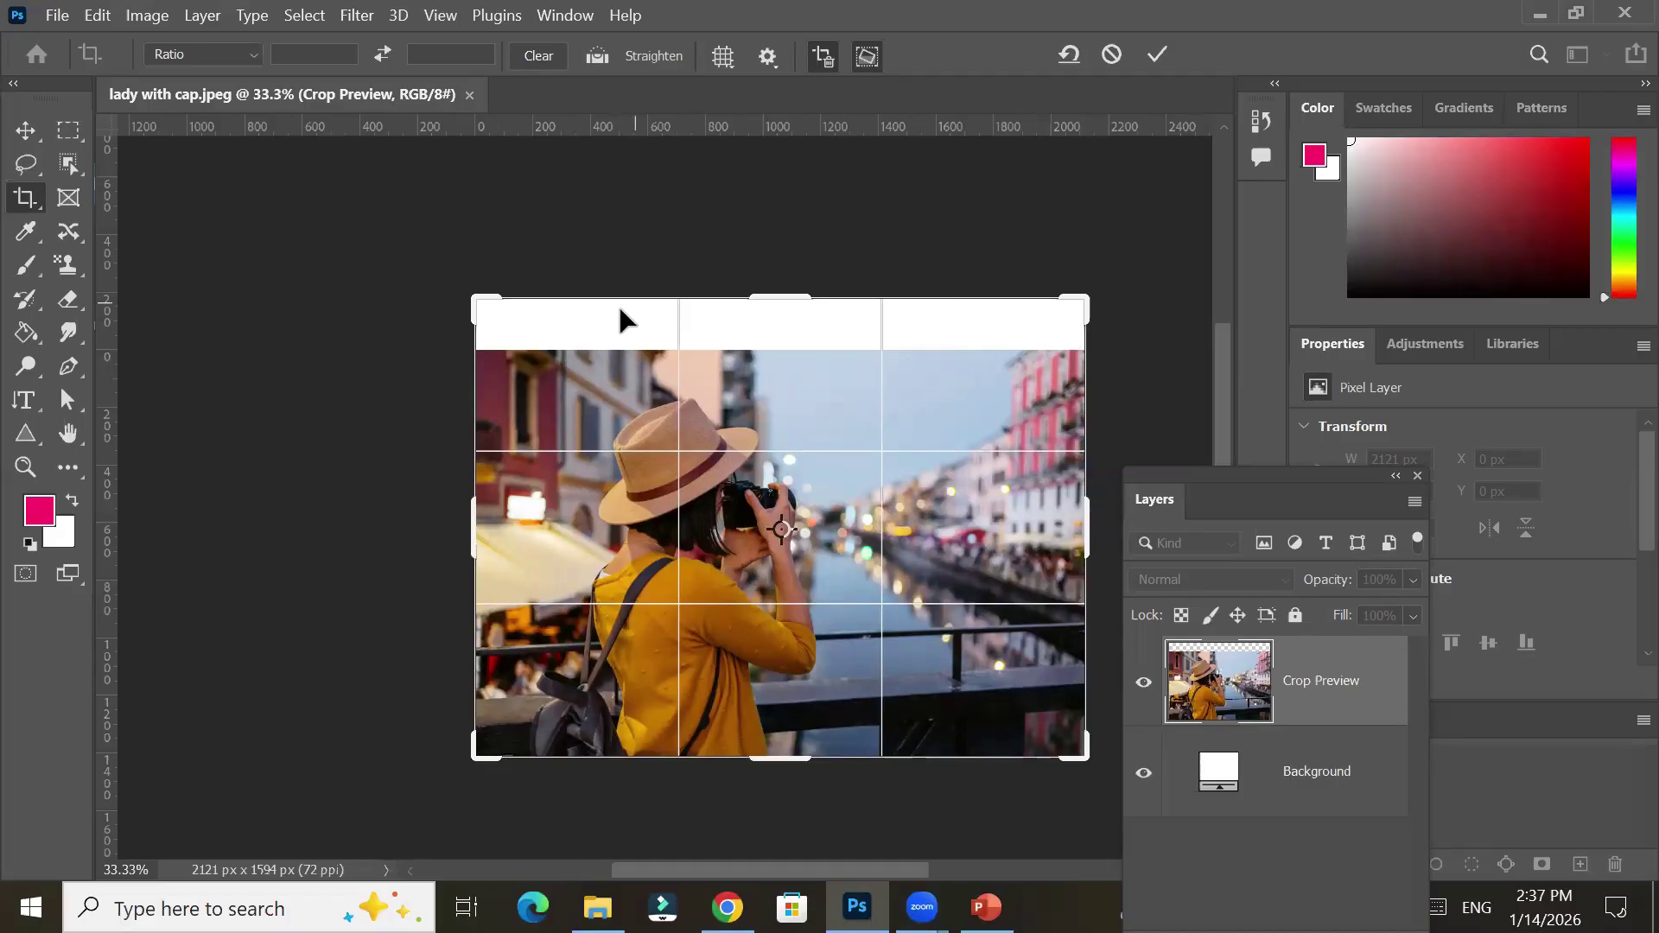
pyautogui.click(867, 57)
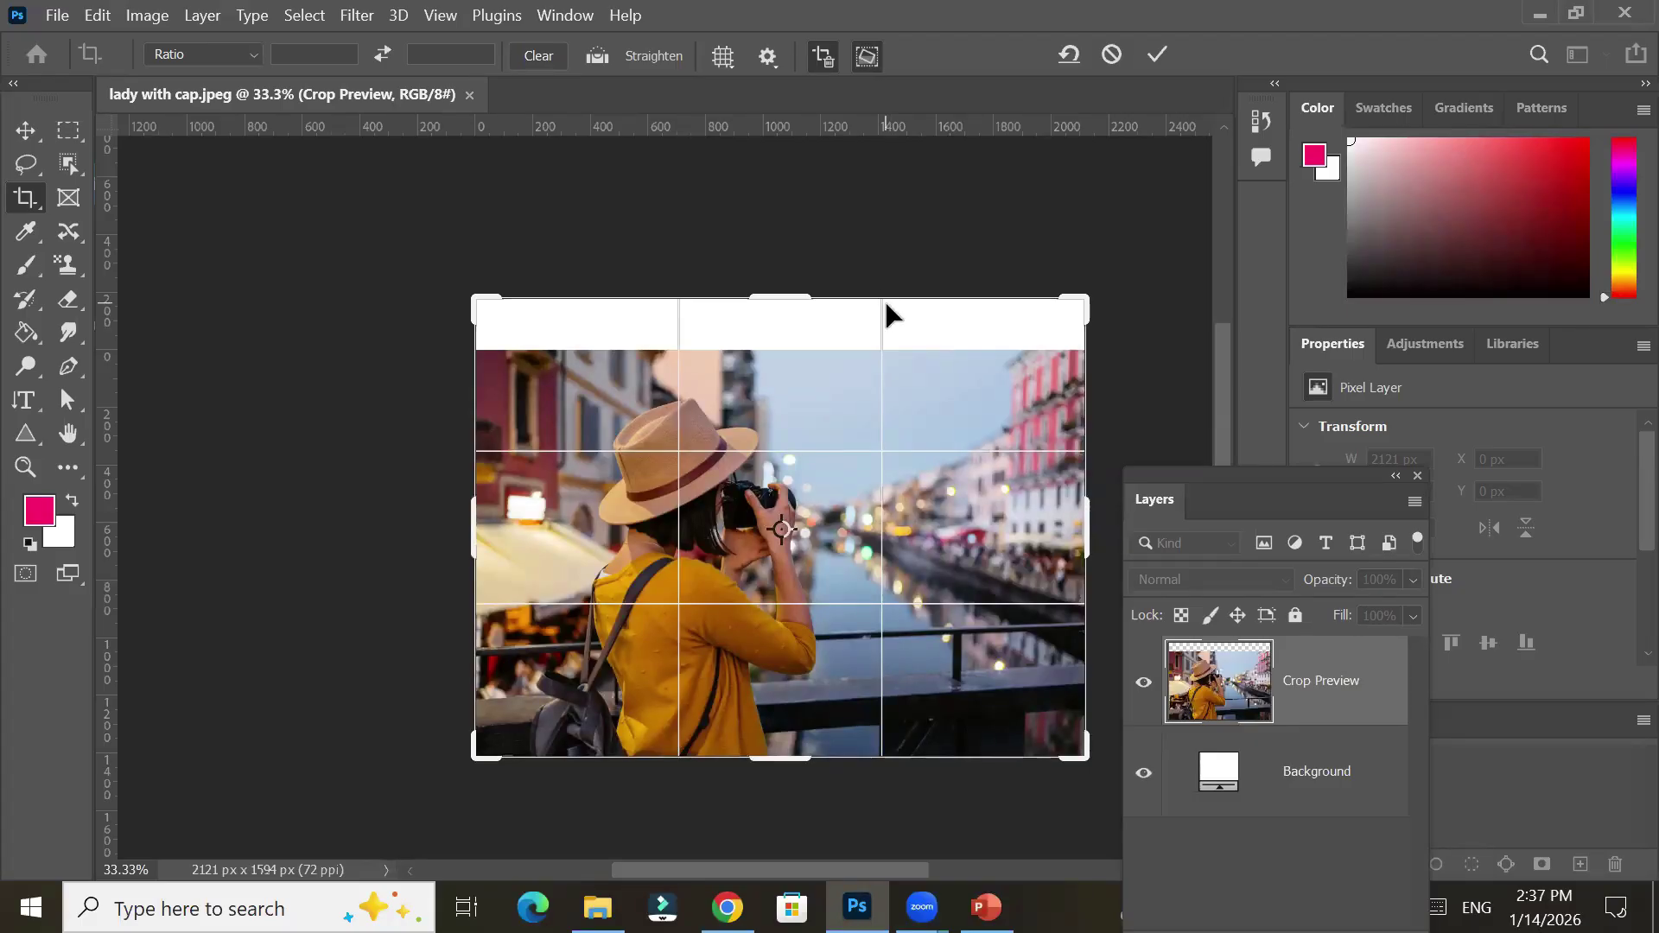
pyautogui.click(1150, 54)
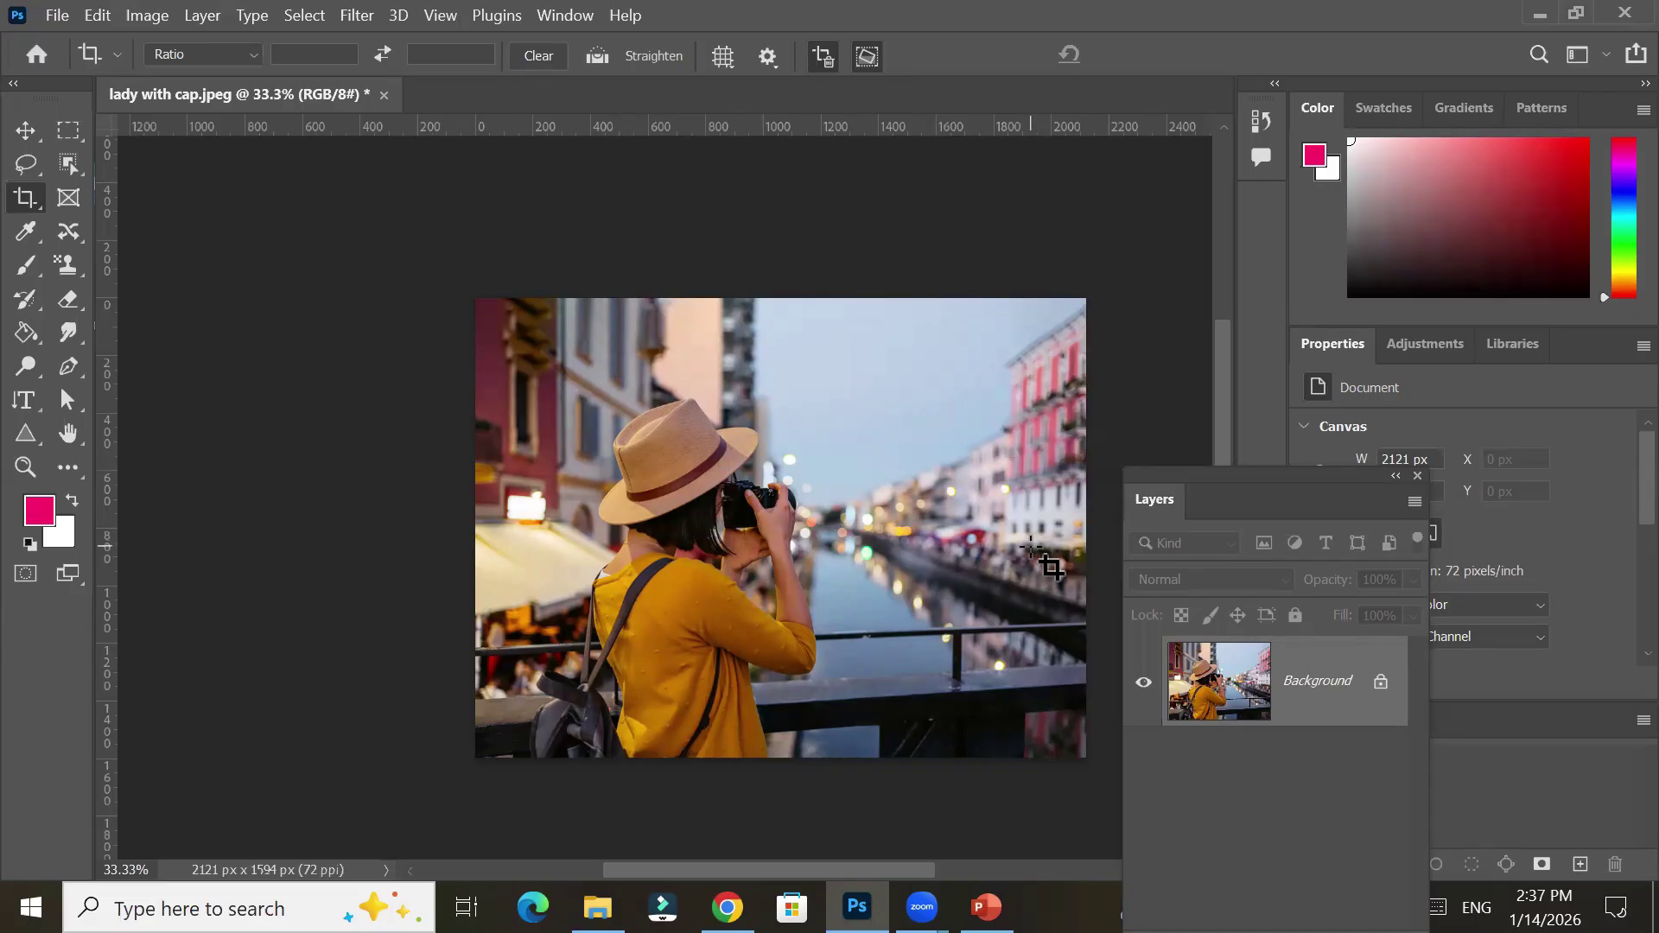
# Extend the canvas beyond the photo's right edge to about 2319 px wide using a Content-Aware crop
pyautogui.moveTo(996, 541); pyautogui.dragTo(680, 511)
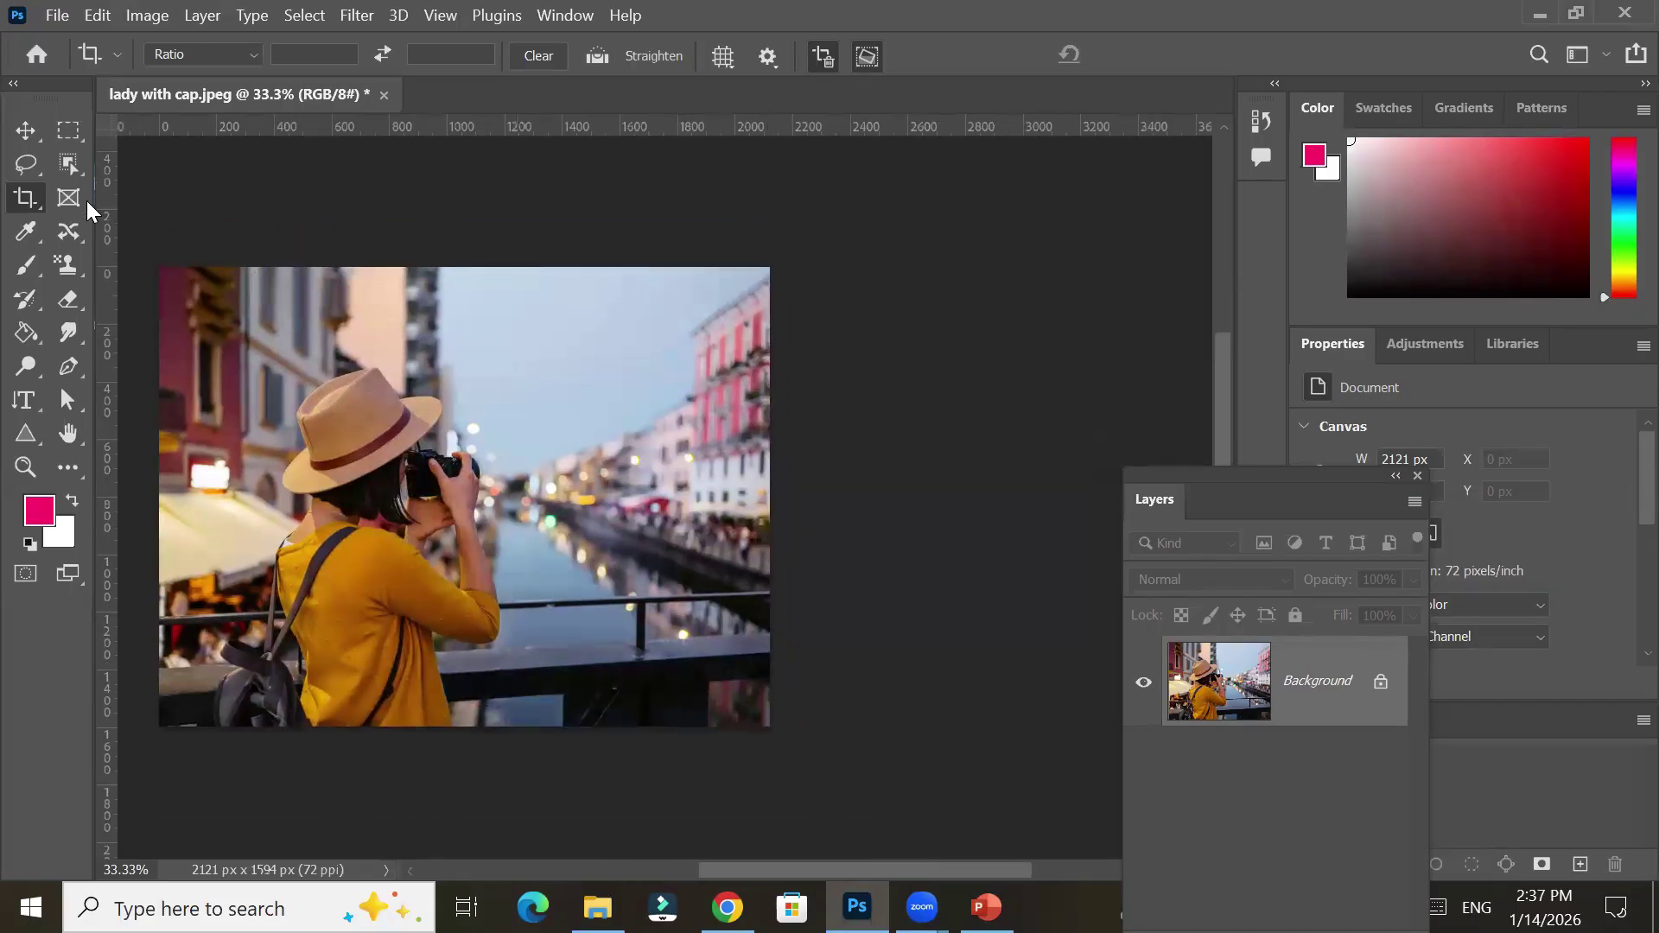
pyautogui.click(26, 204)
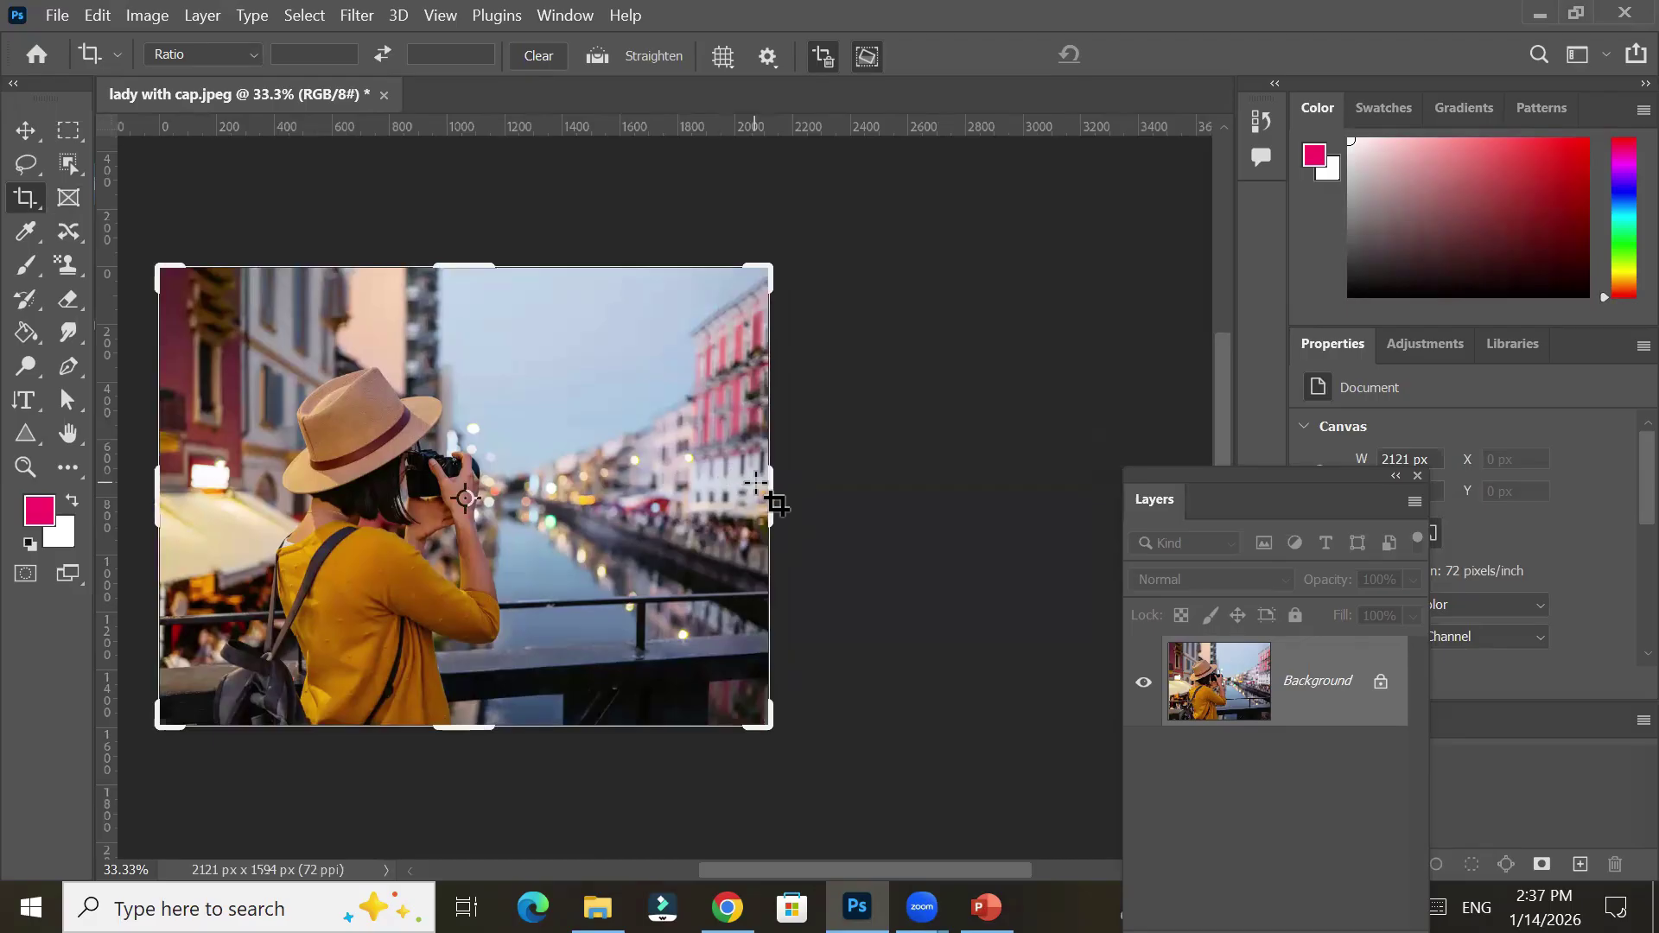
pyautogui.moveTo(773, 484); pyautogui.dragTo(802, 484)
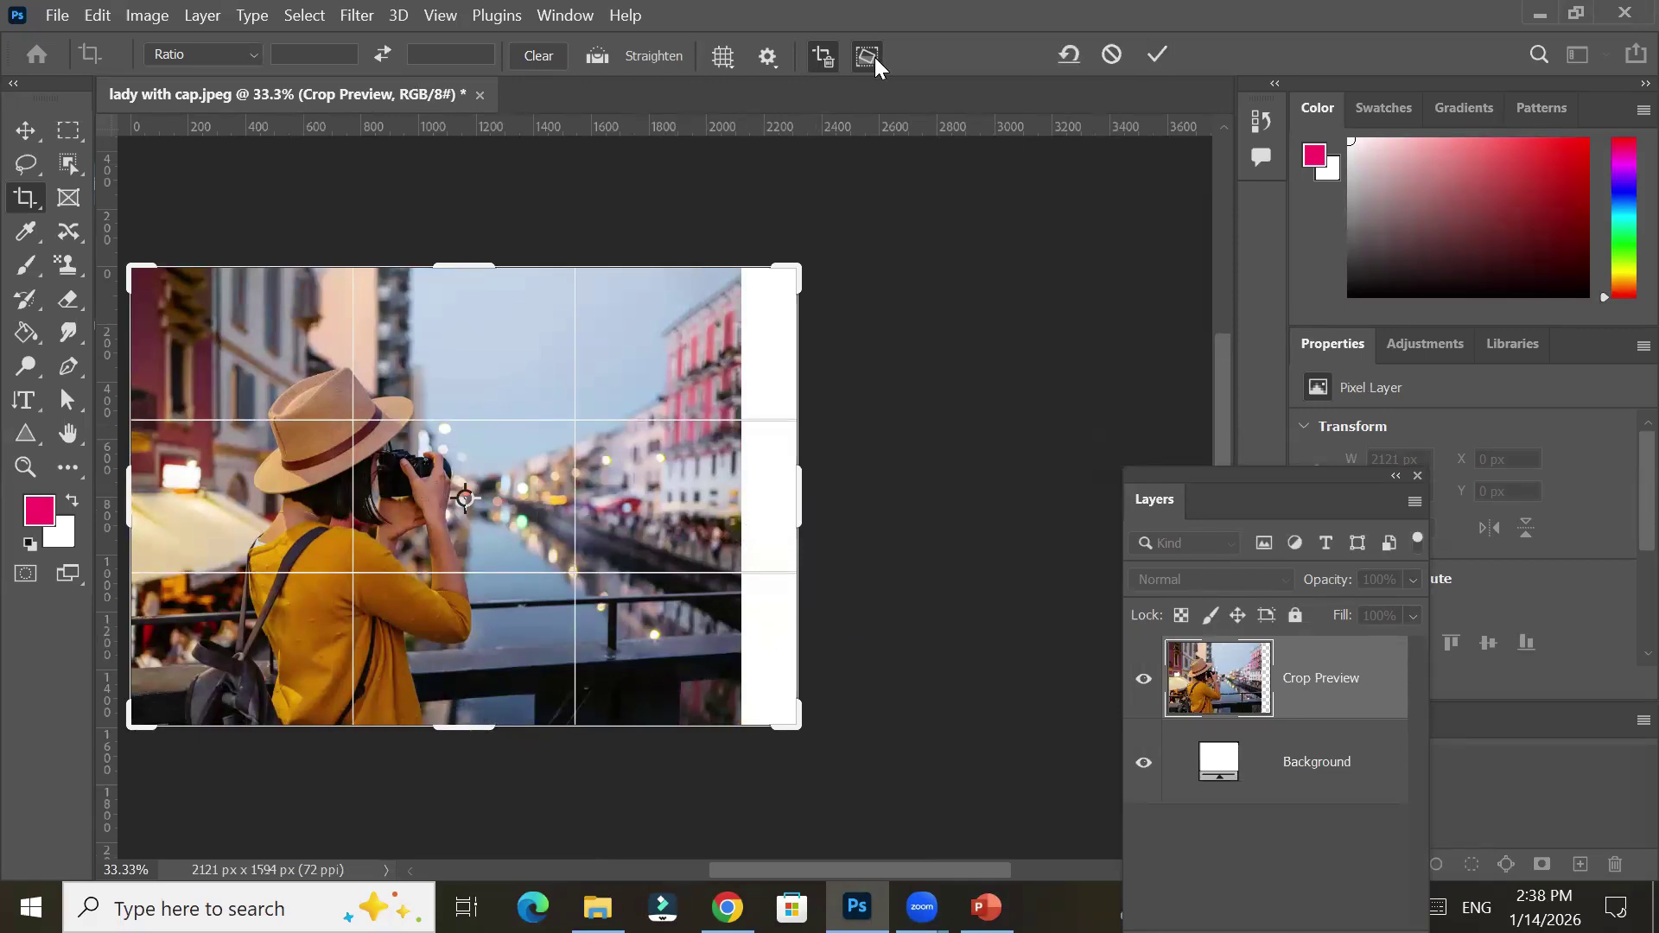
pyautogui.click(1159, 52)
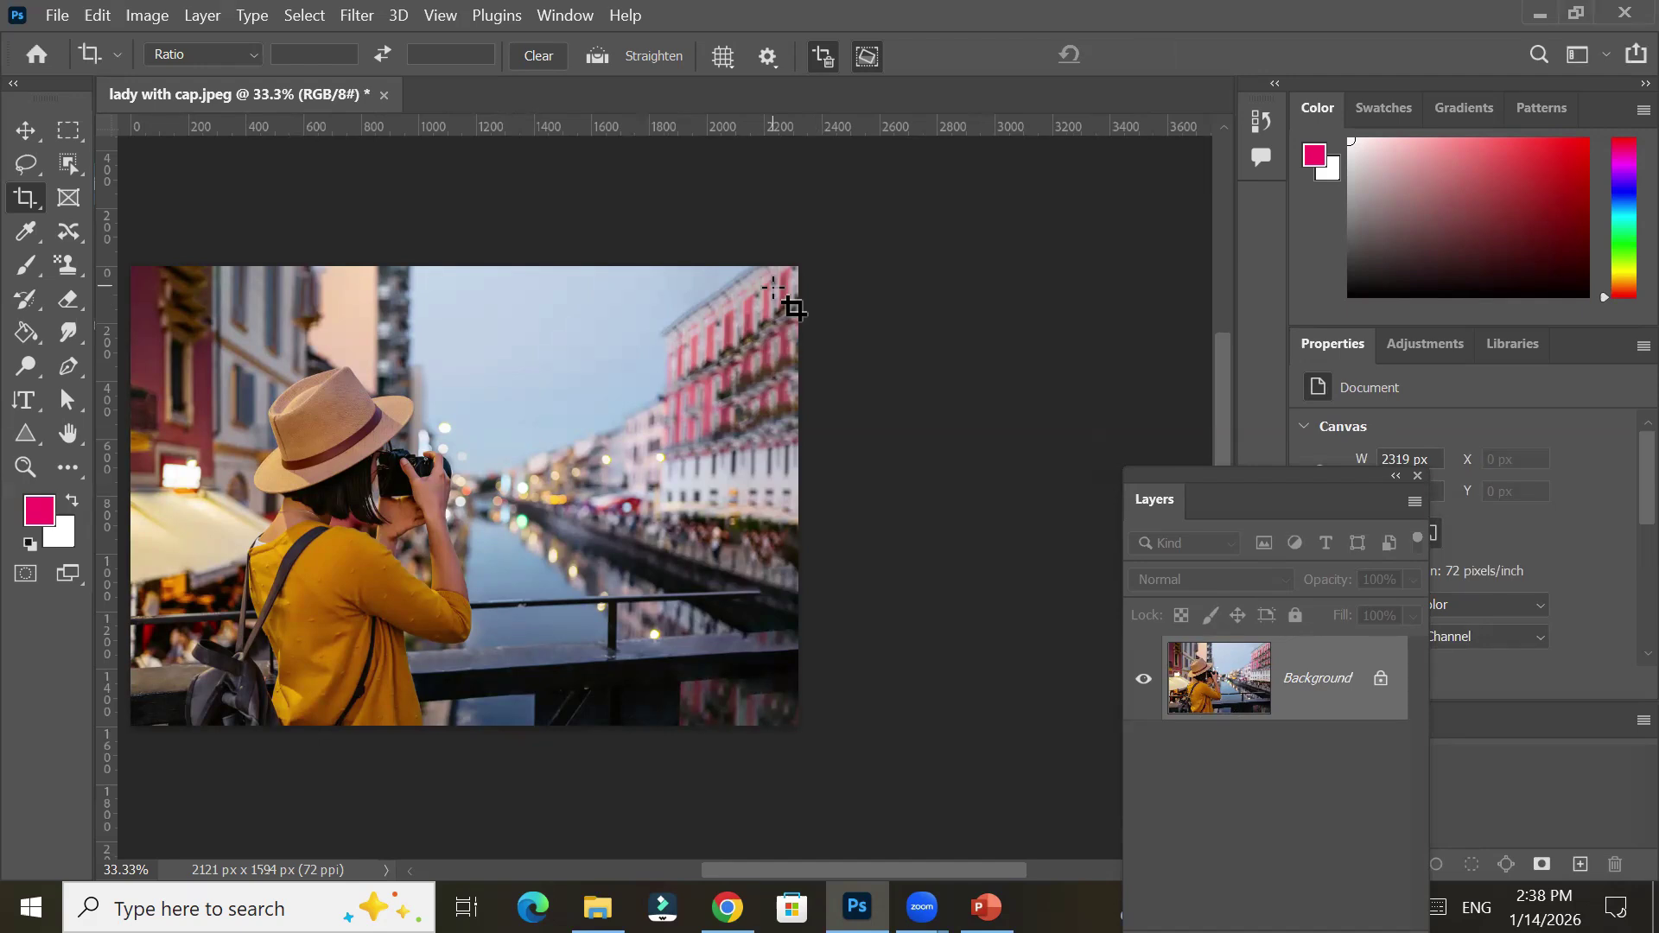
# Start a slightly narrowed crop of the photo and try the Grid and Diagonal crop overlays
pyautogui.click(24, 199)
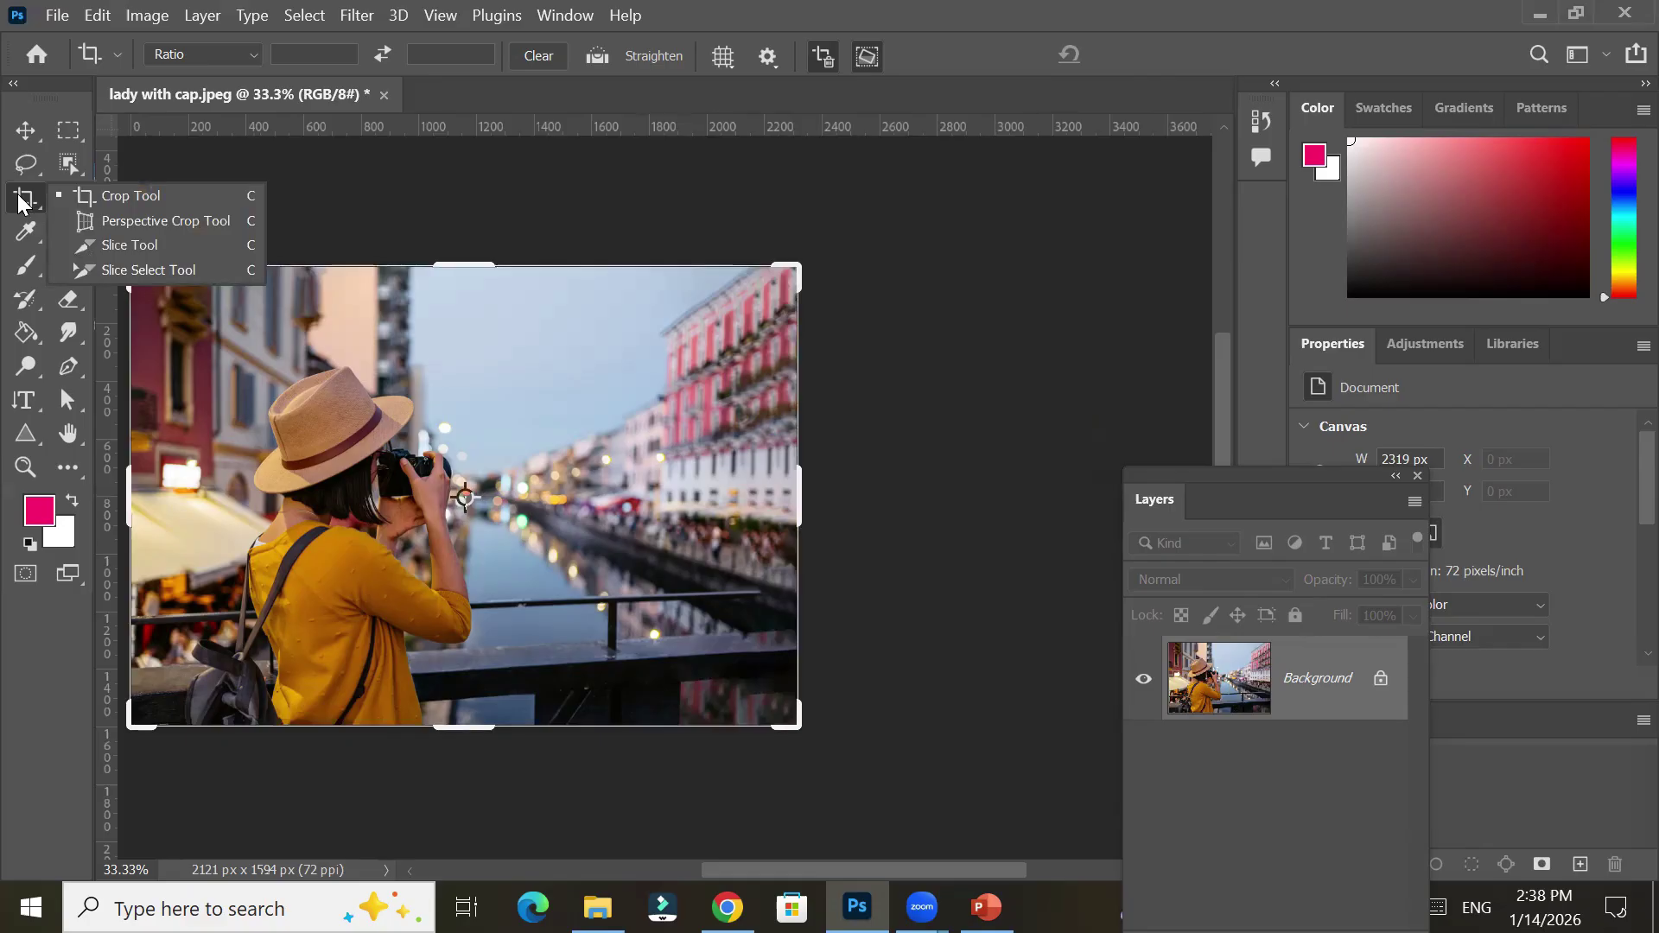
pyautogui.click(23, 202)
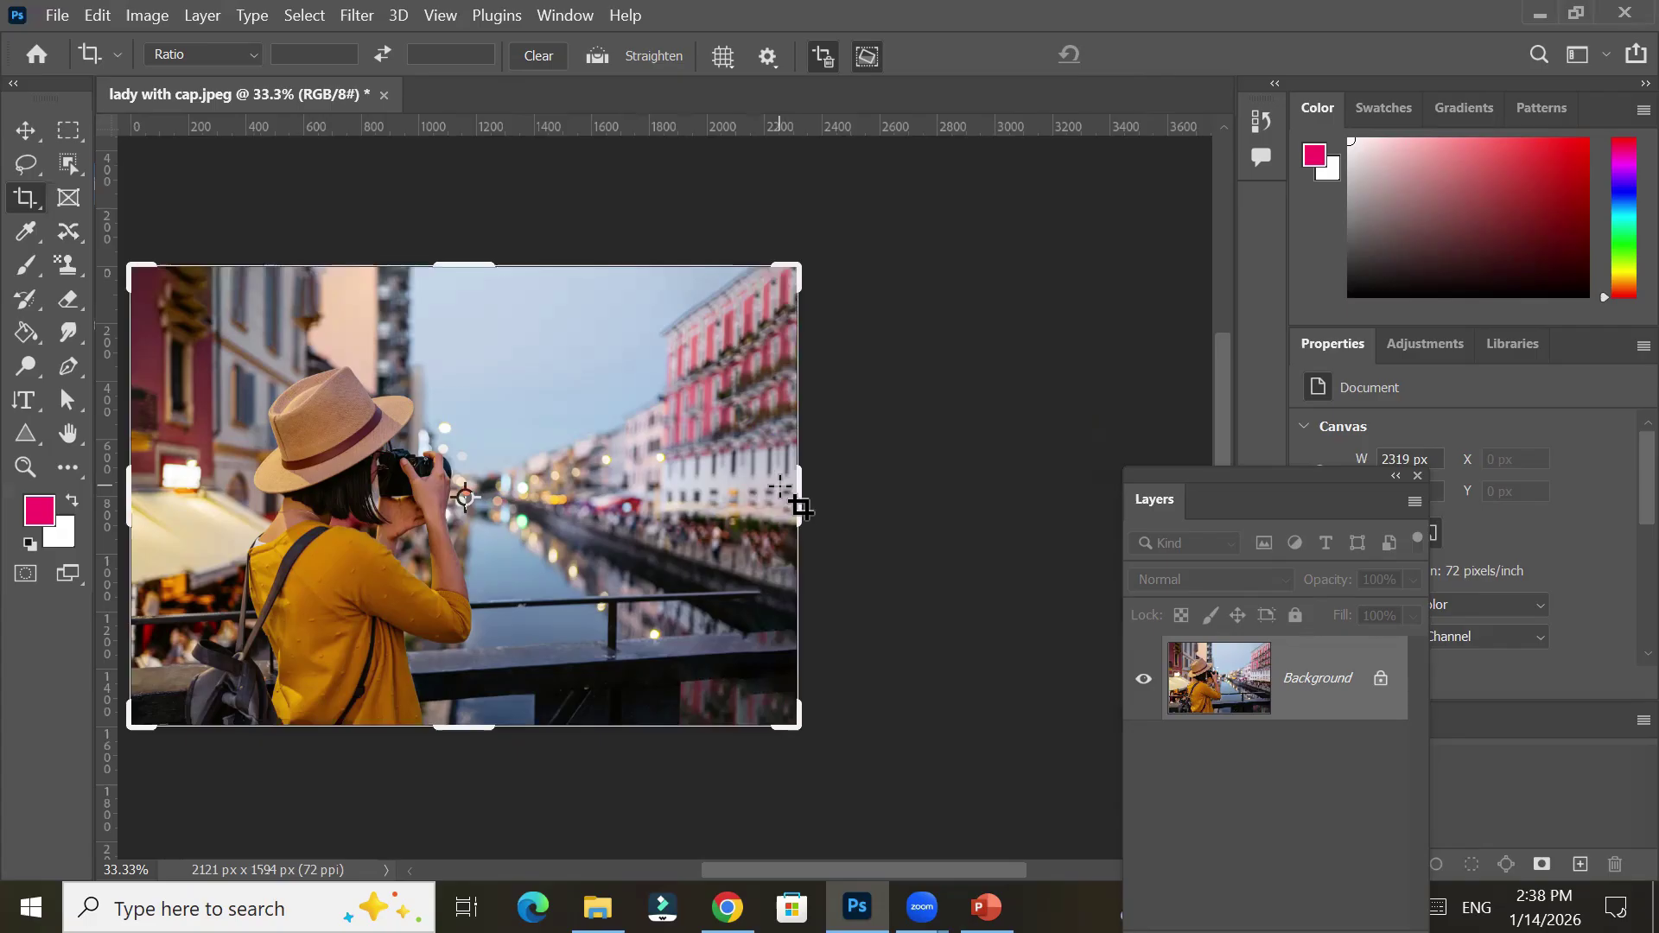
pyautogui.moveTo(796, 491)
pyautogui.mouseDown()
pyautogui.moveTo(761, 495)
pyautogui.moveTo(819, 480)
pyautogui.moveTo(696, 475)
pyautogui.moveTo(794, 467)
pyautogui.mouseUp()
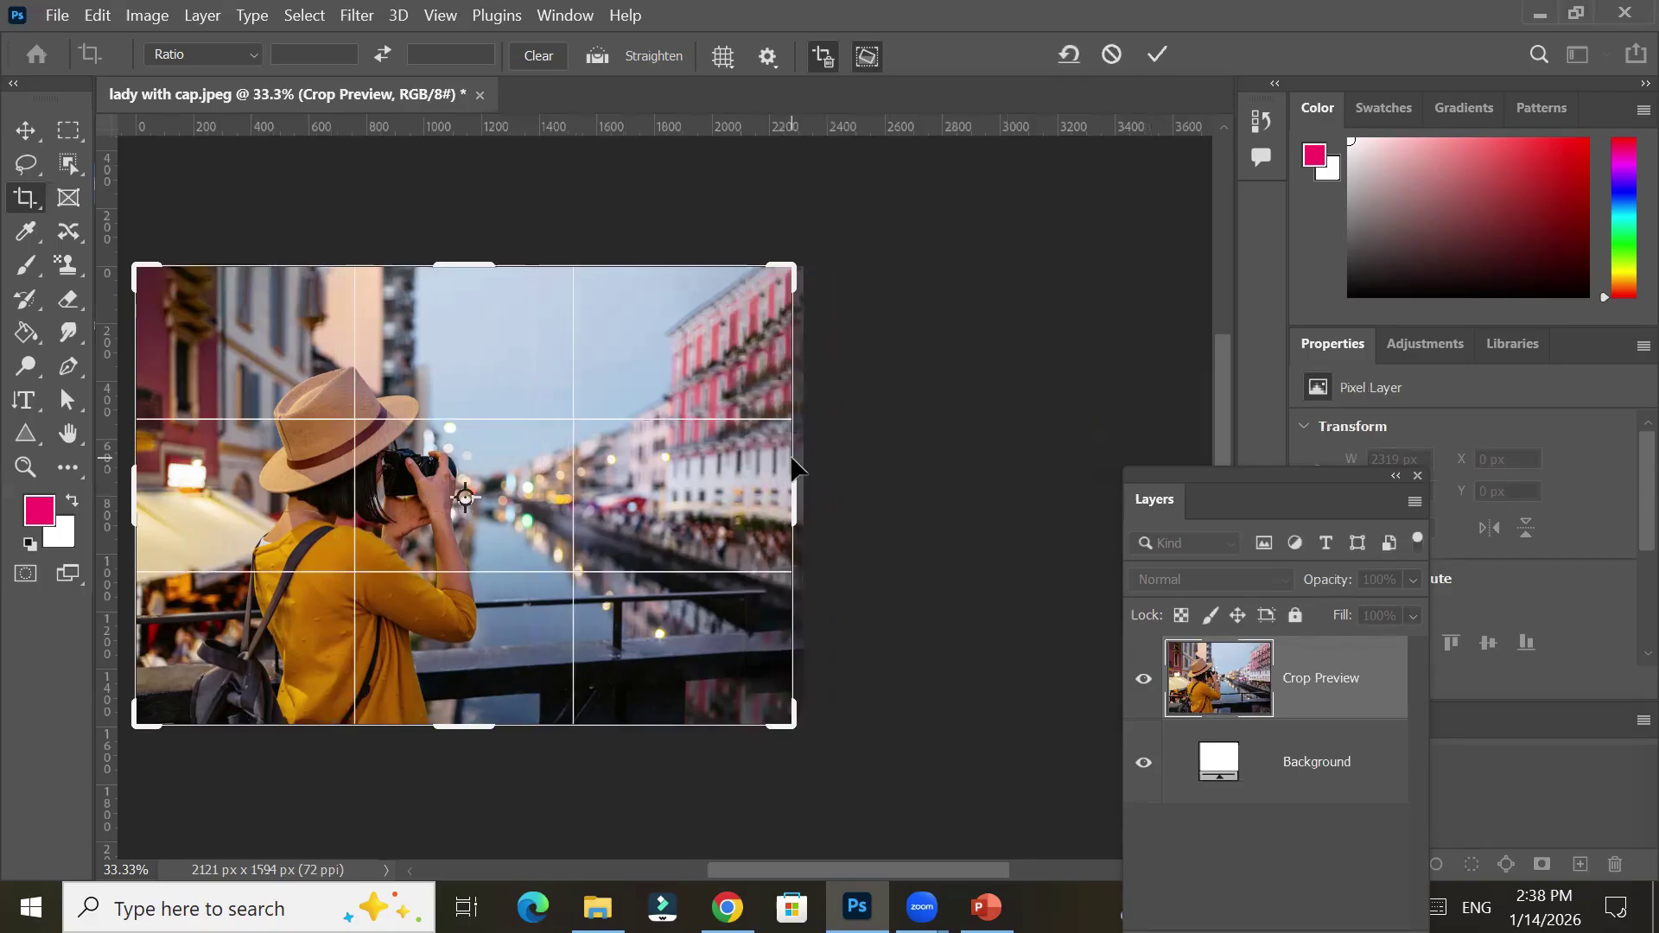
pyautogui.click(723, 56)
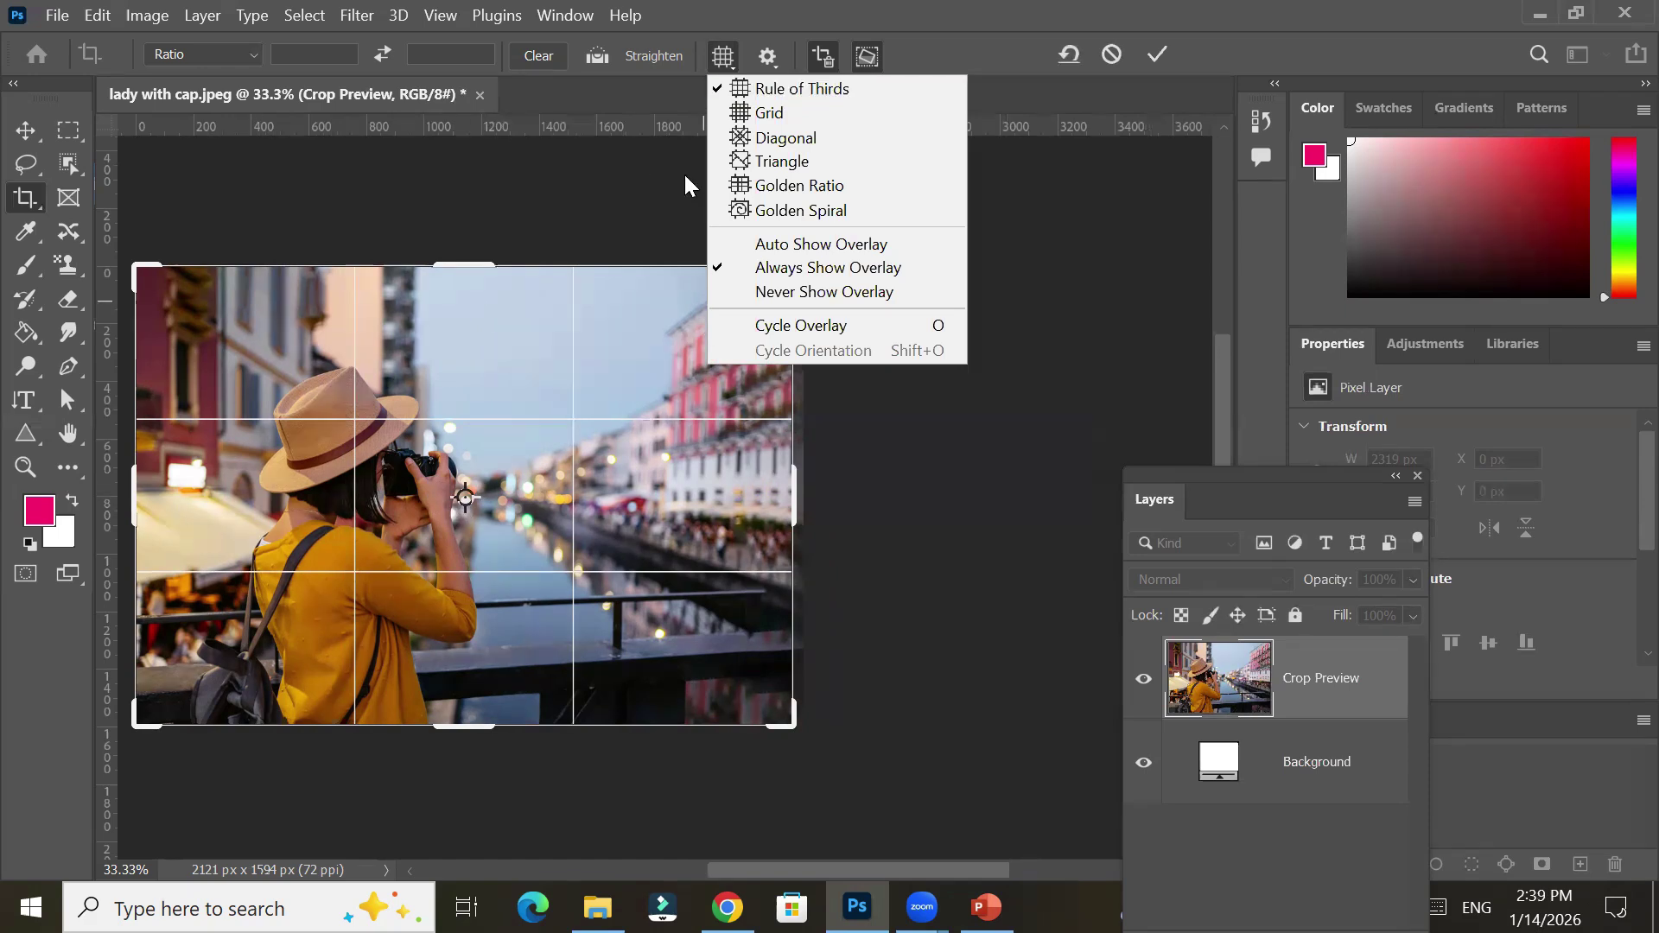
pyautogui.click(762, 114)
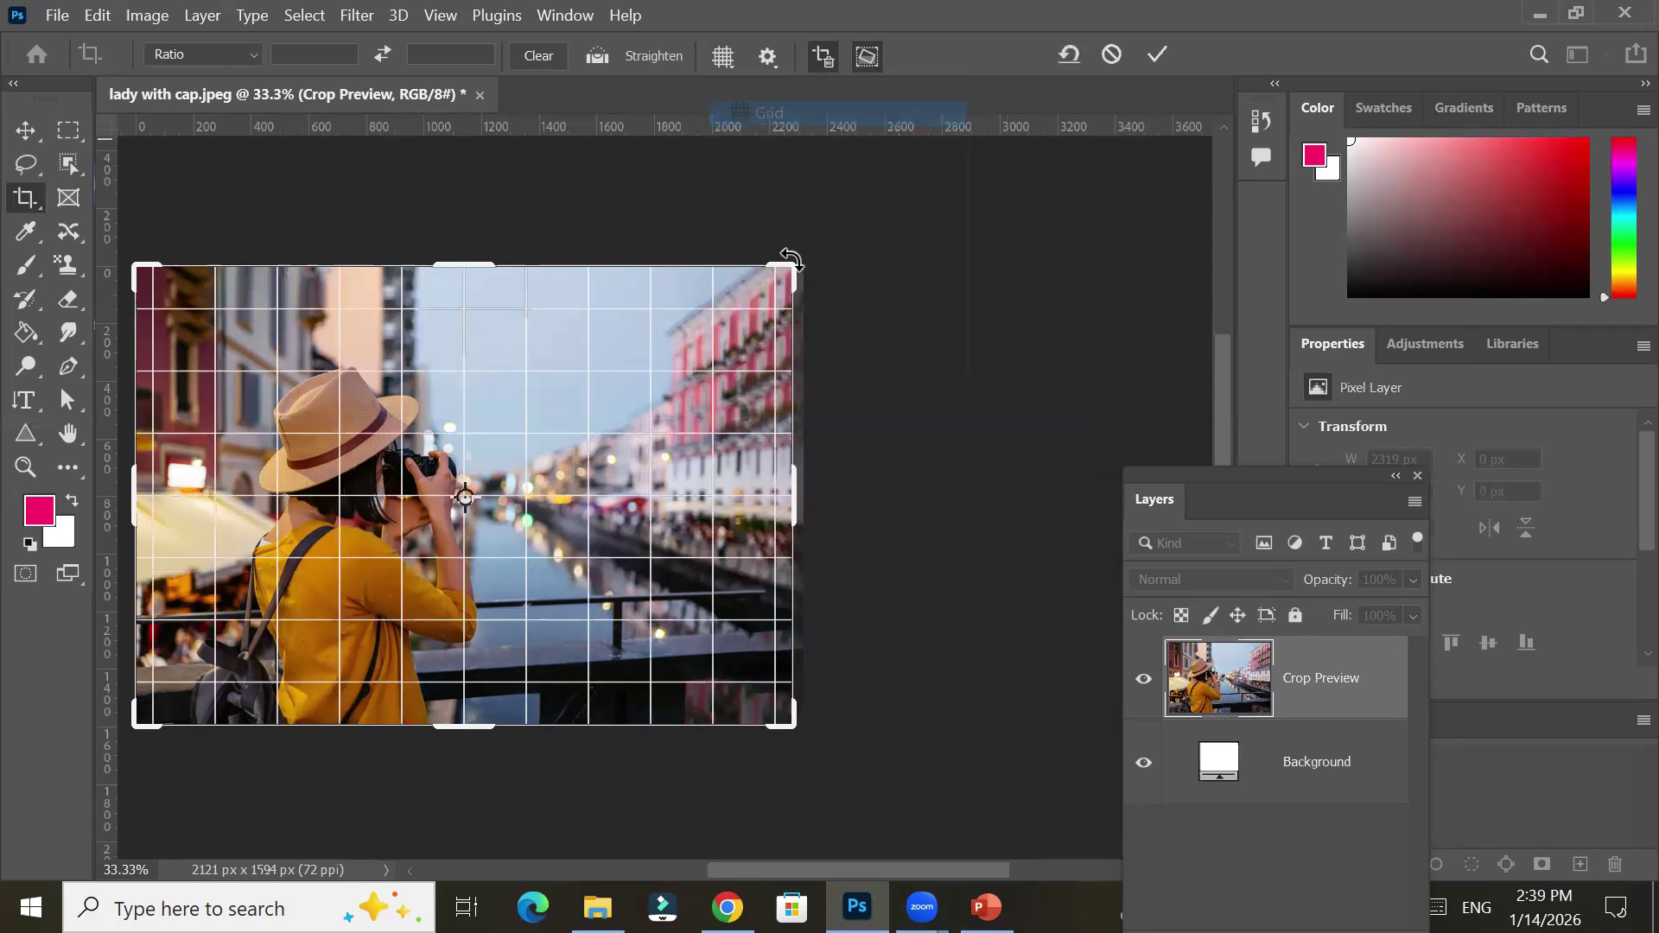
pyautogui.click(720, 59)
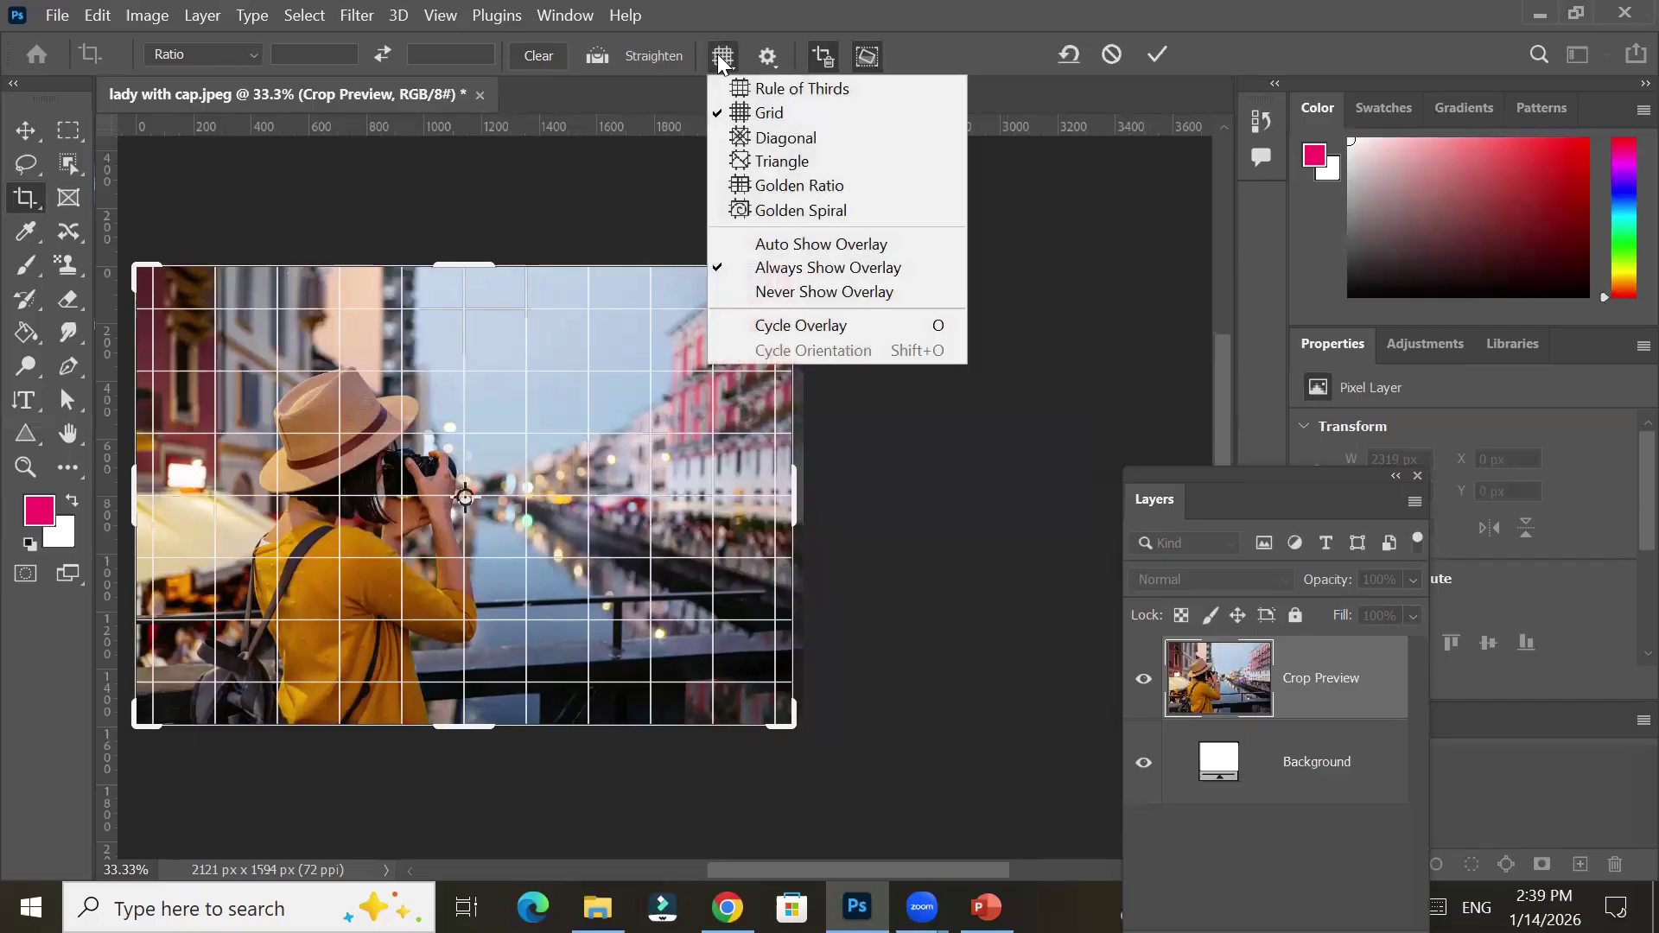
pyautogui.click(778, 139)
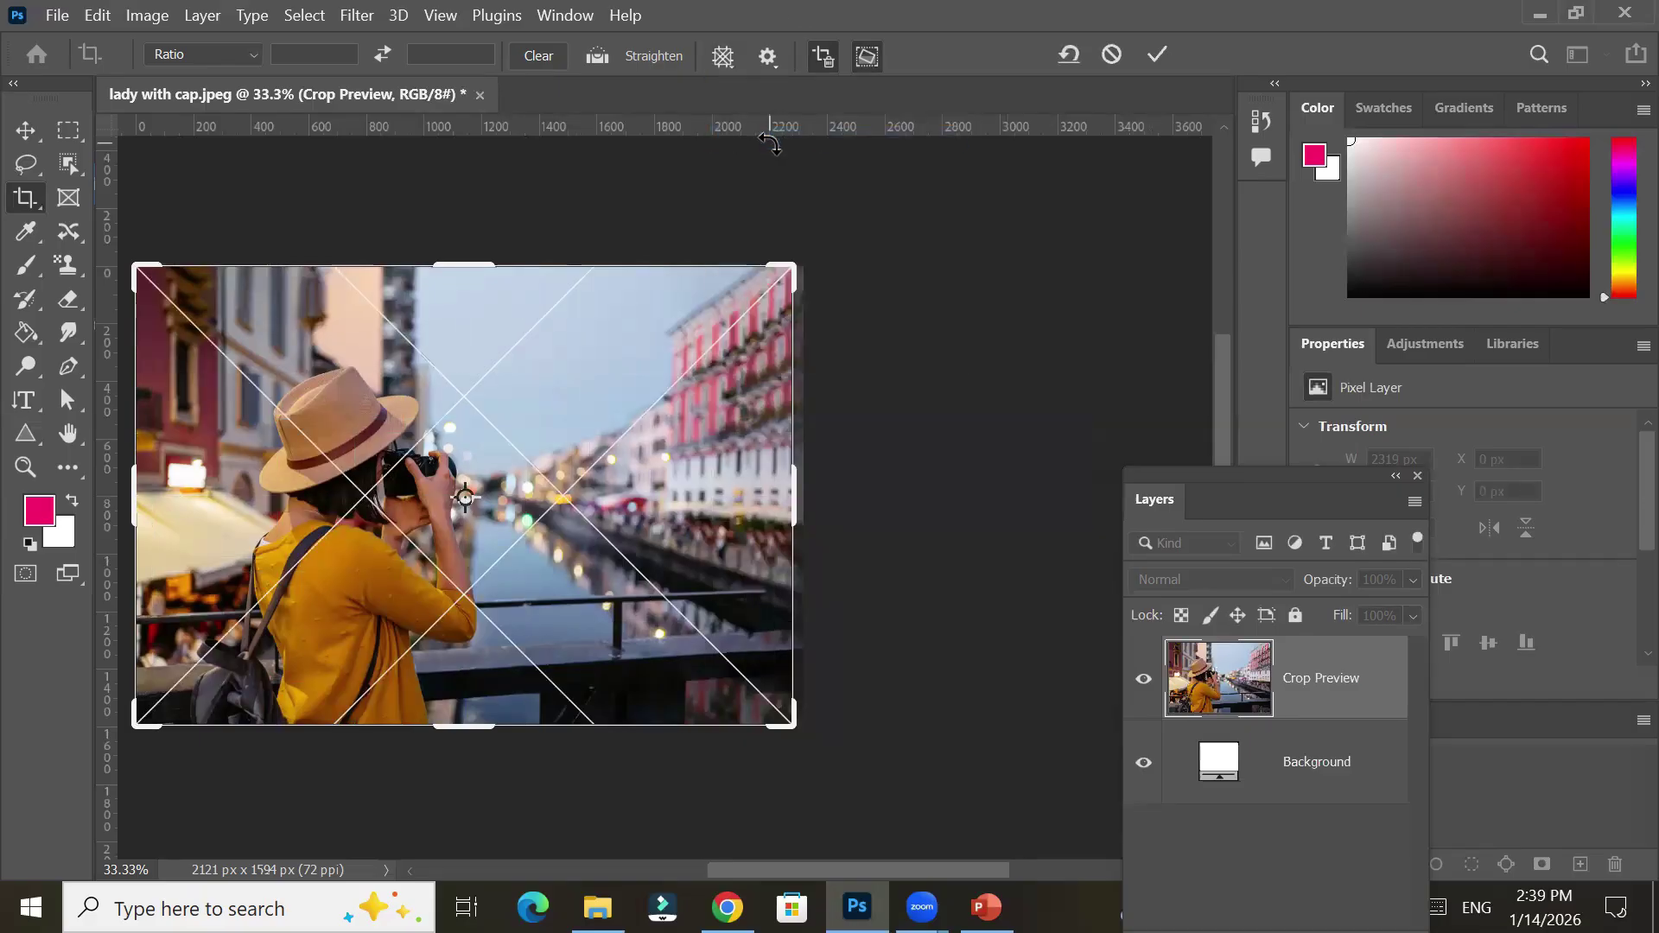
# Try the Triangle, Golden Ratio and Golden Spiral overlays on the crop area
pyautogui.click(724, 56)
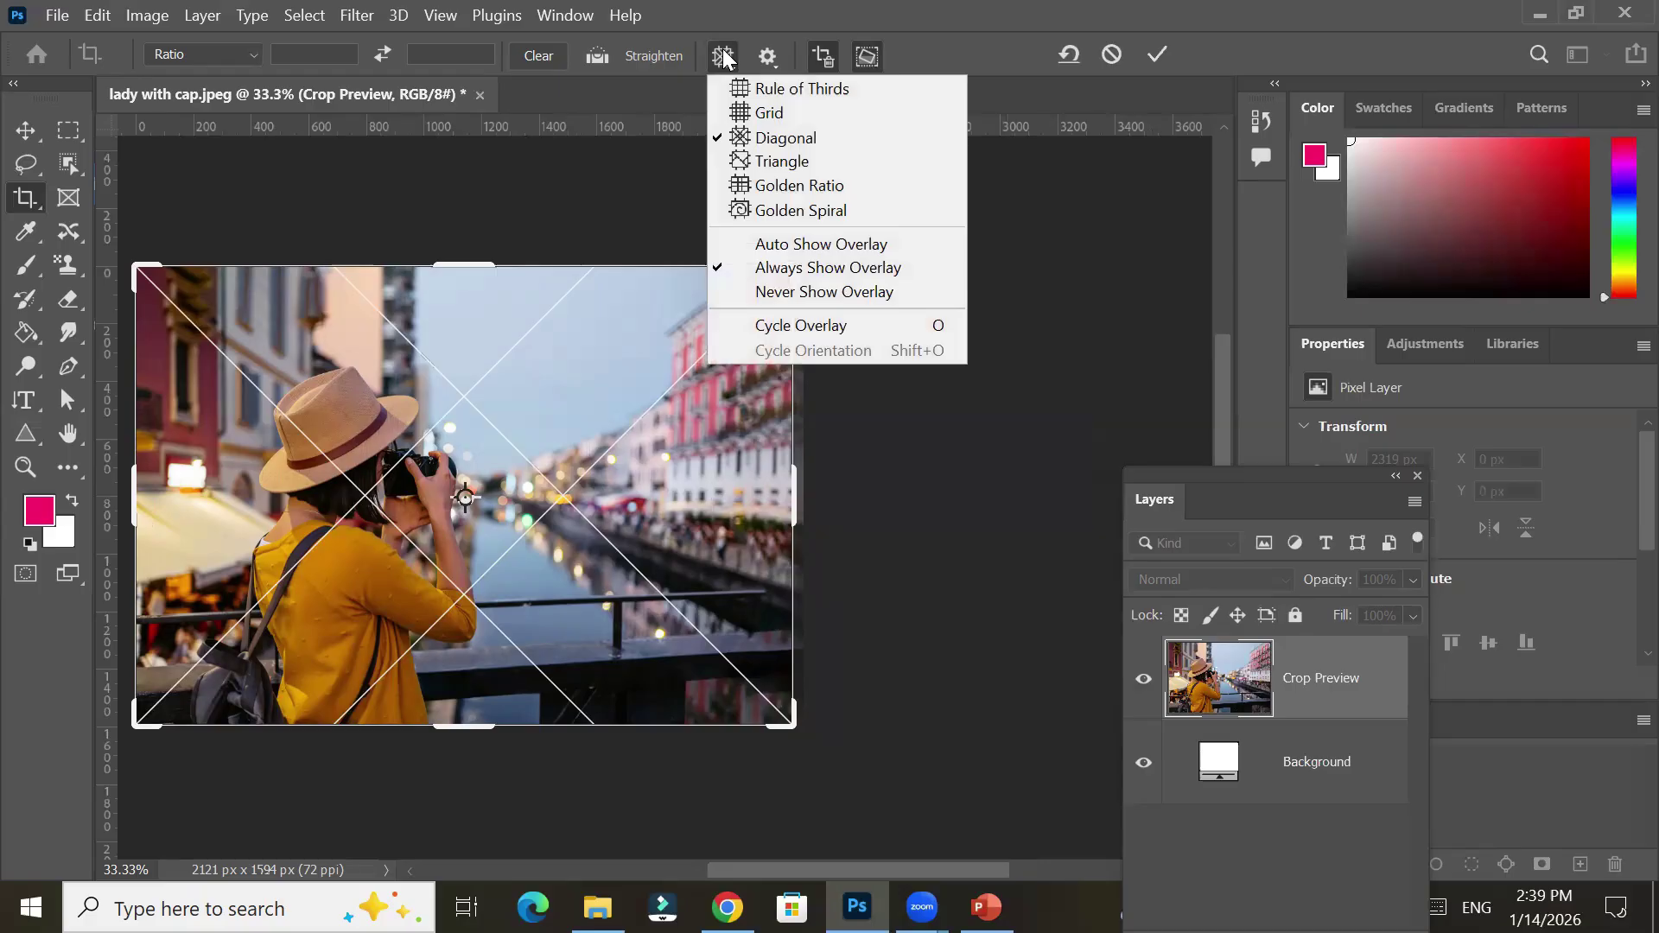
pyautogui.click(781, 160)
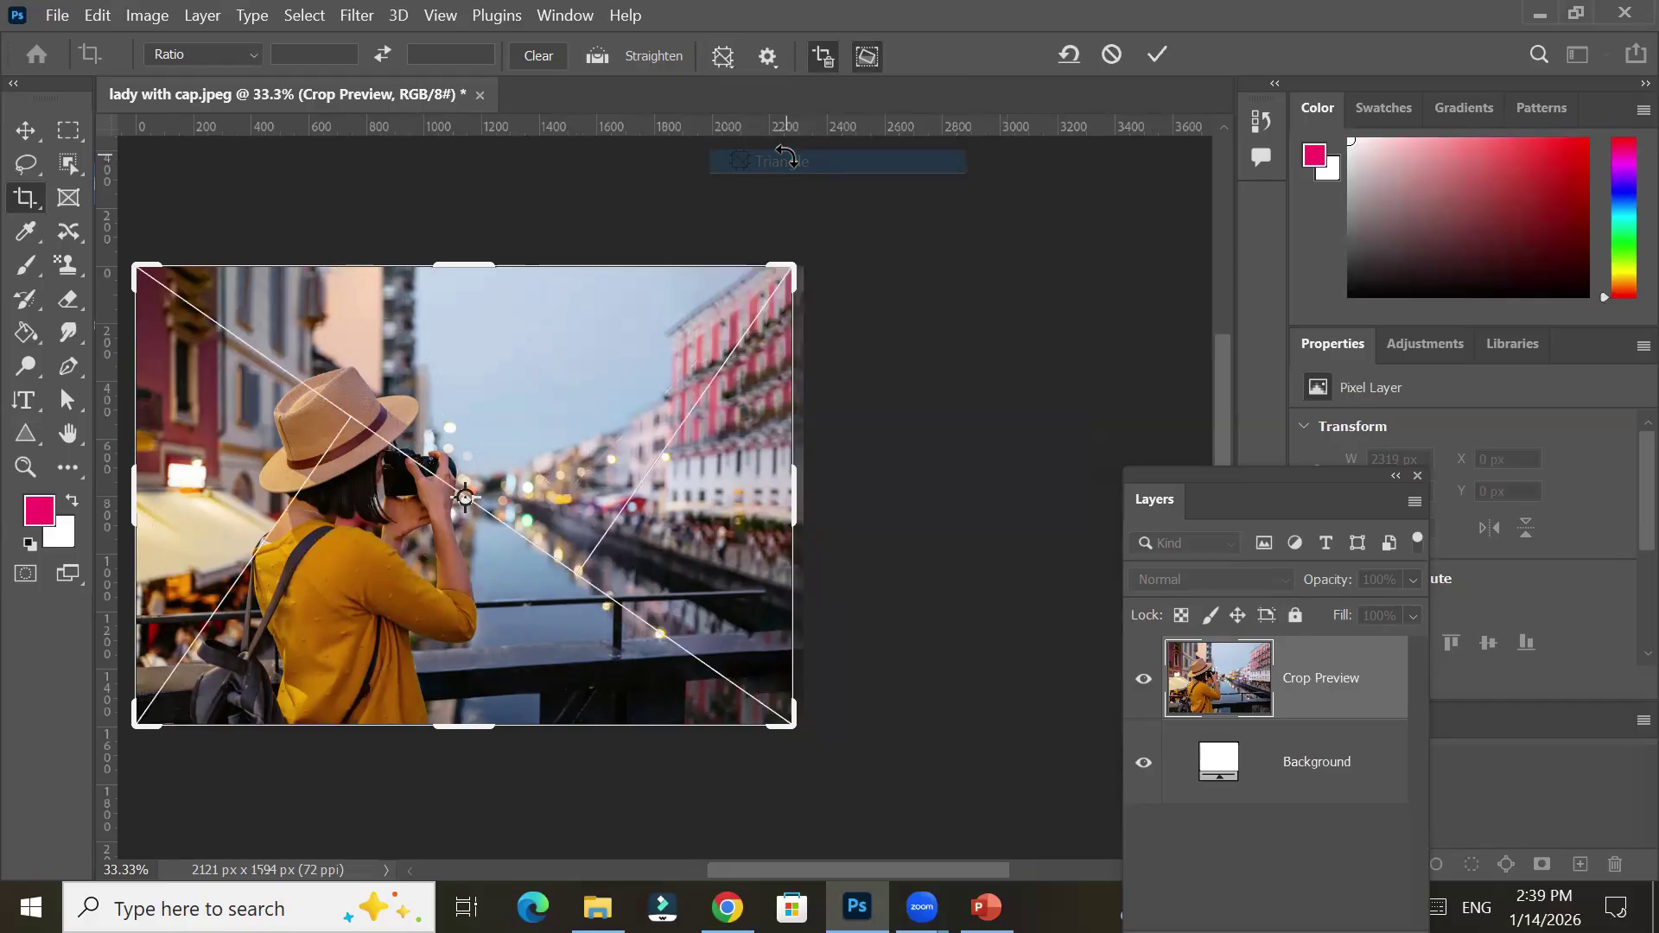
pyautogui.click(720, 57)
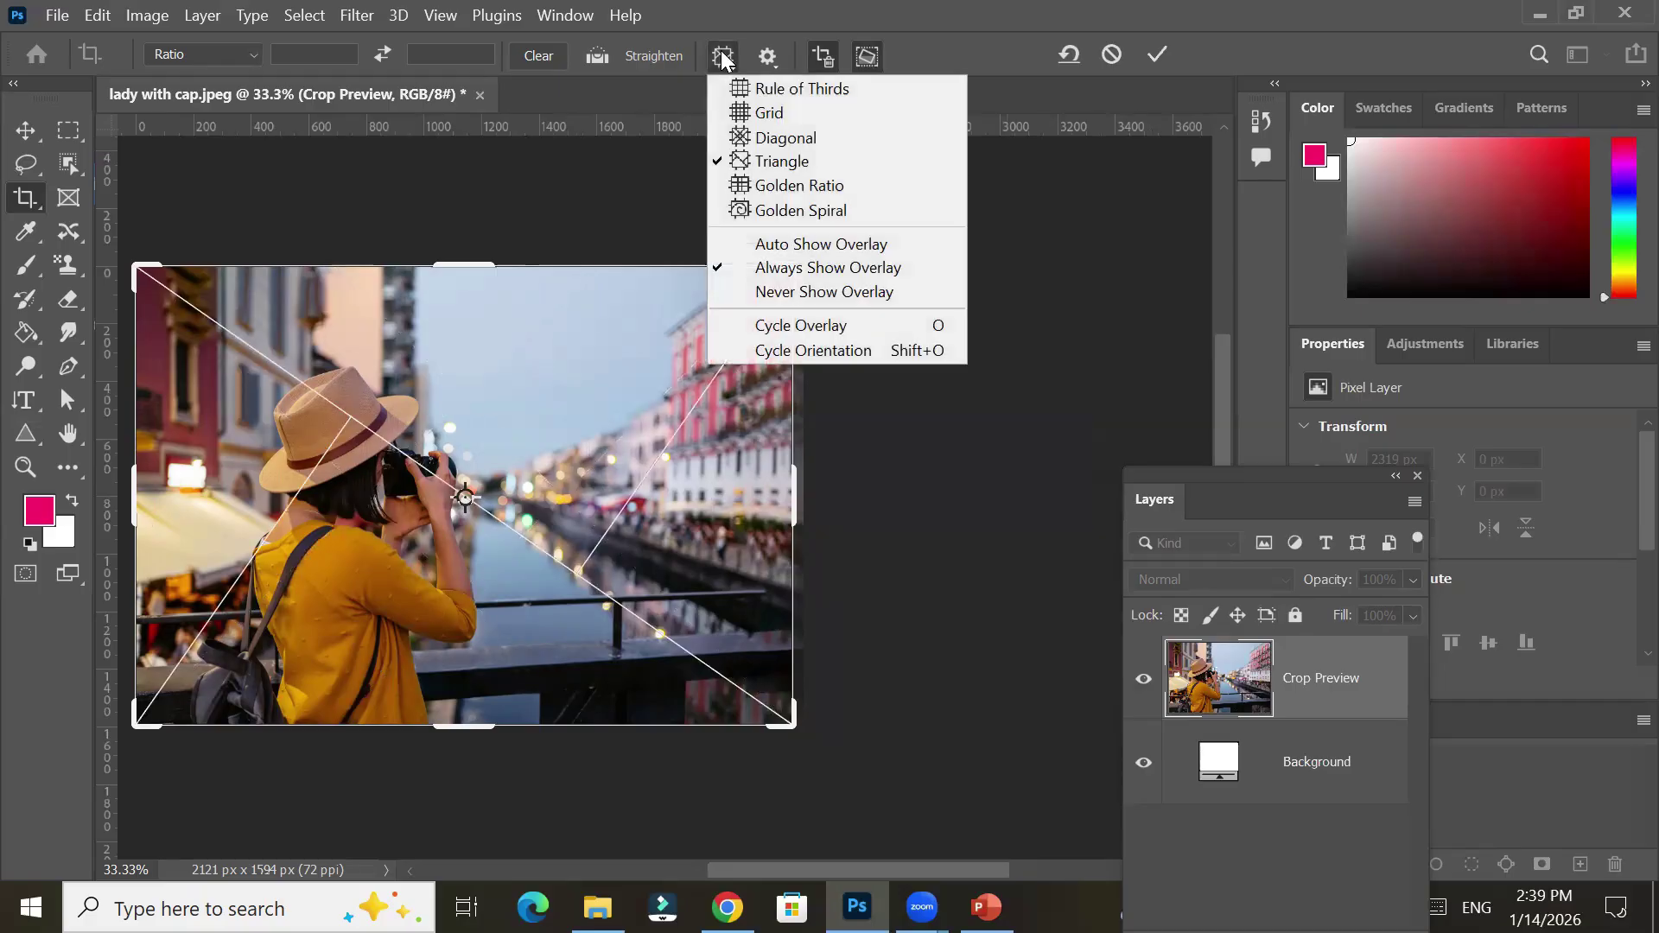
pyautogui.click(837, 184)
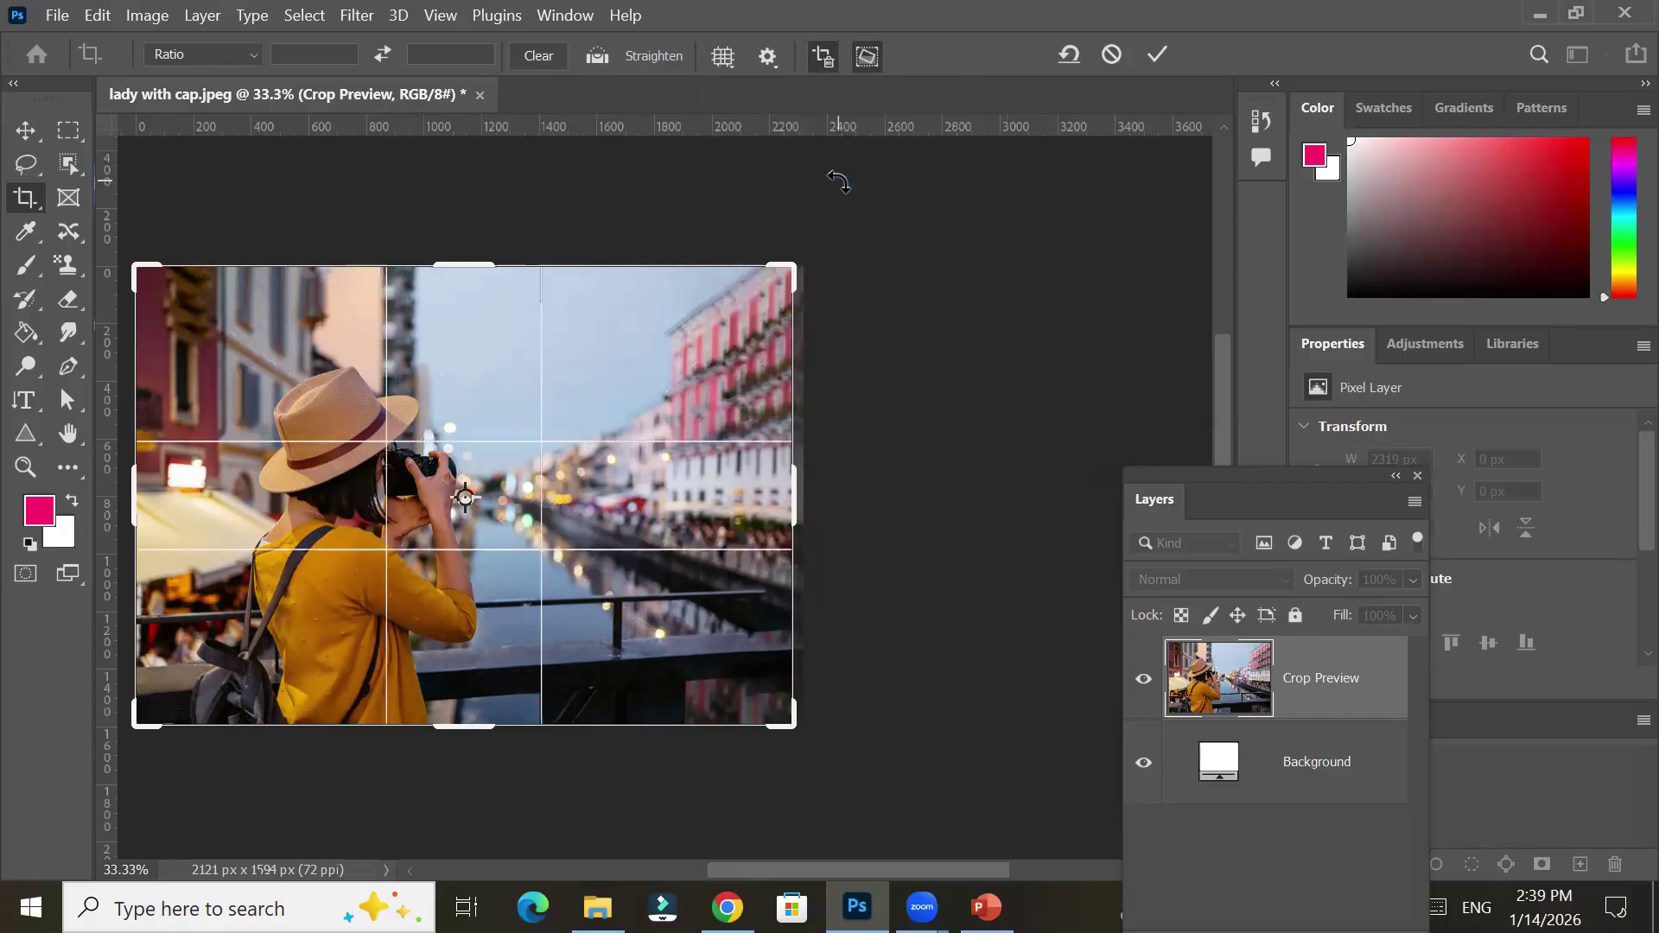
pyautogui.click(725, 62)
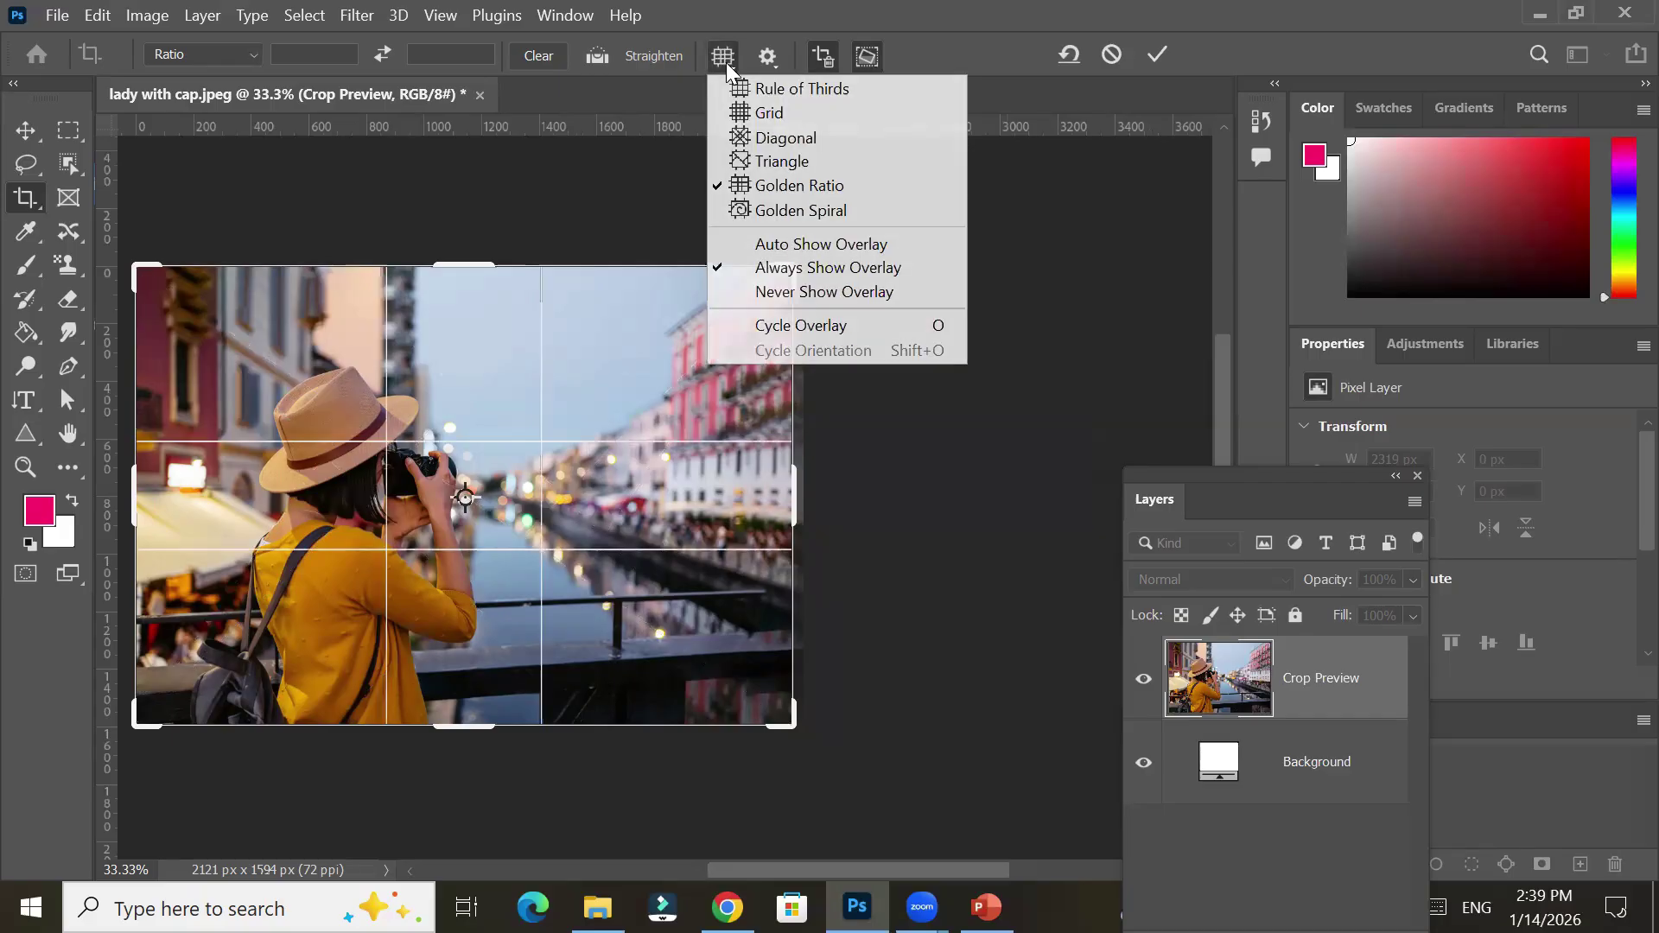
pyautogui.click(880, 210)
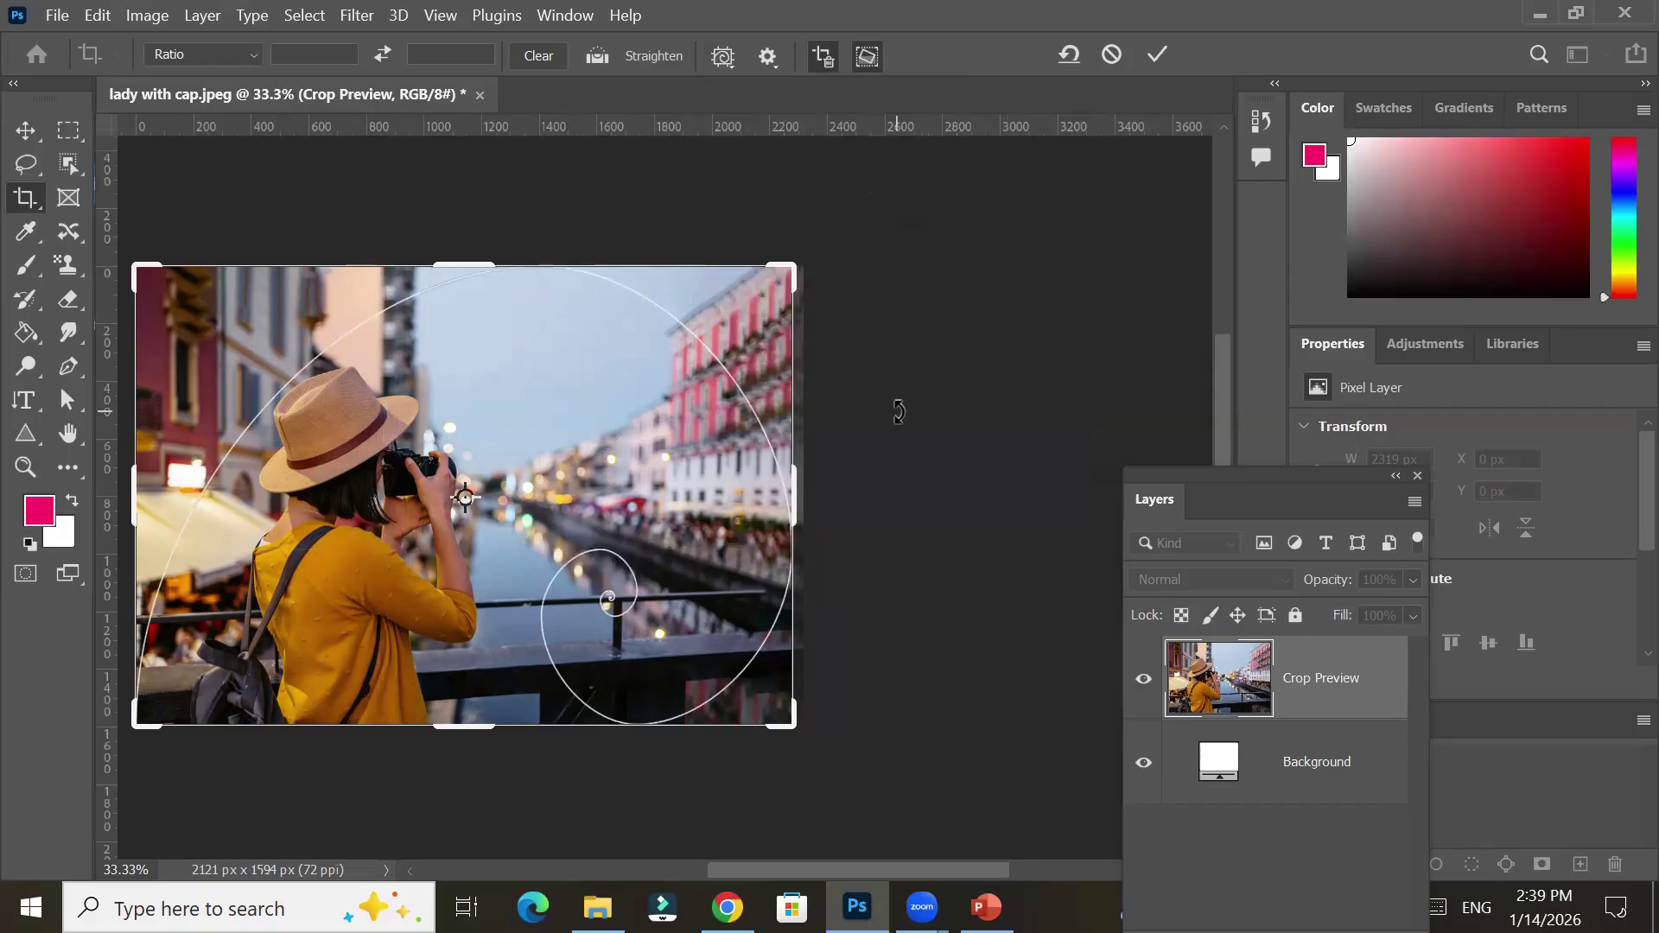
# Crop the photo closely around the woman with the camera, using the Rule of Thirds overlay, and apply the crop
pyautogui.moveTo(806, 488); pyautogui.dragTo(668, 488)
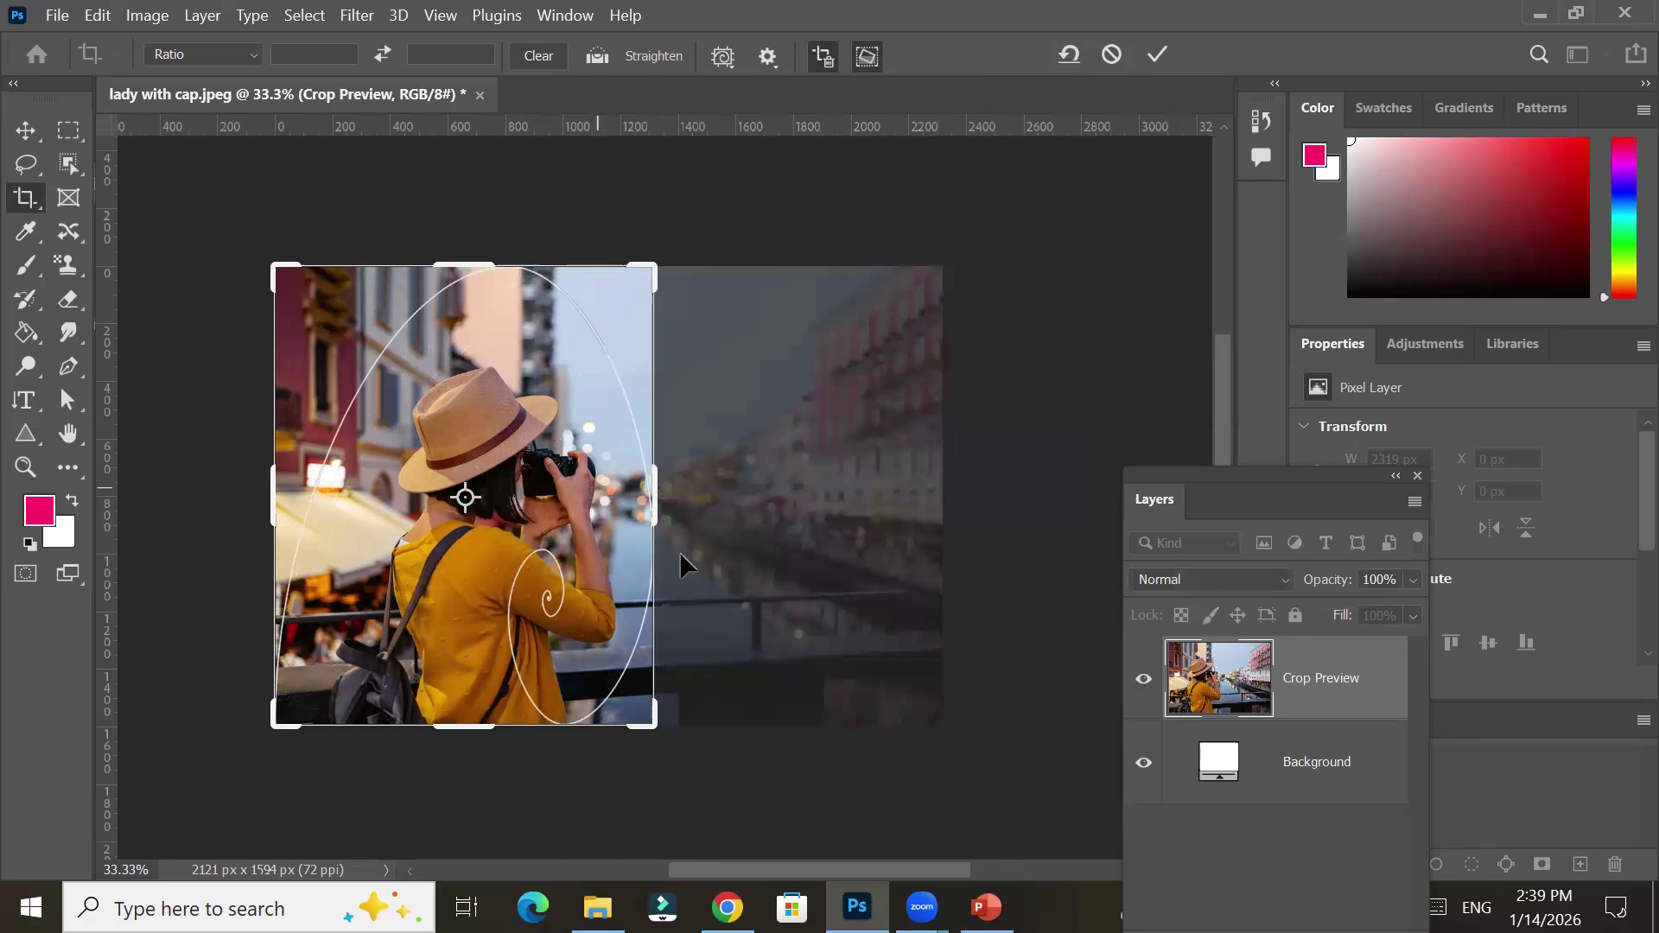
pyautogui.click(713, 57)
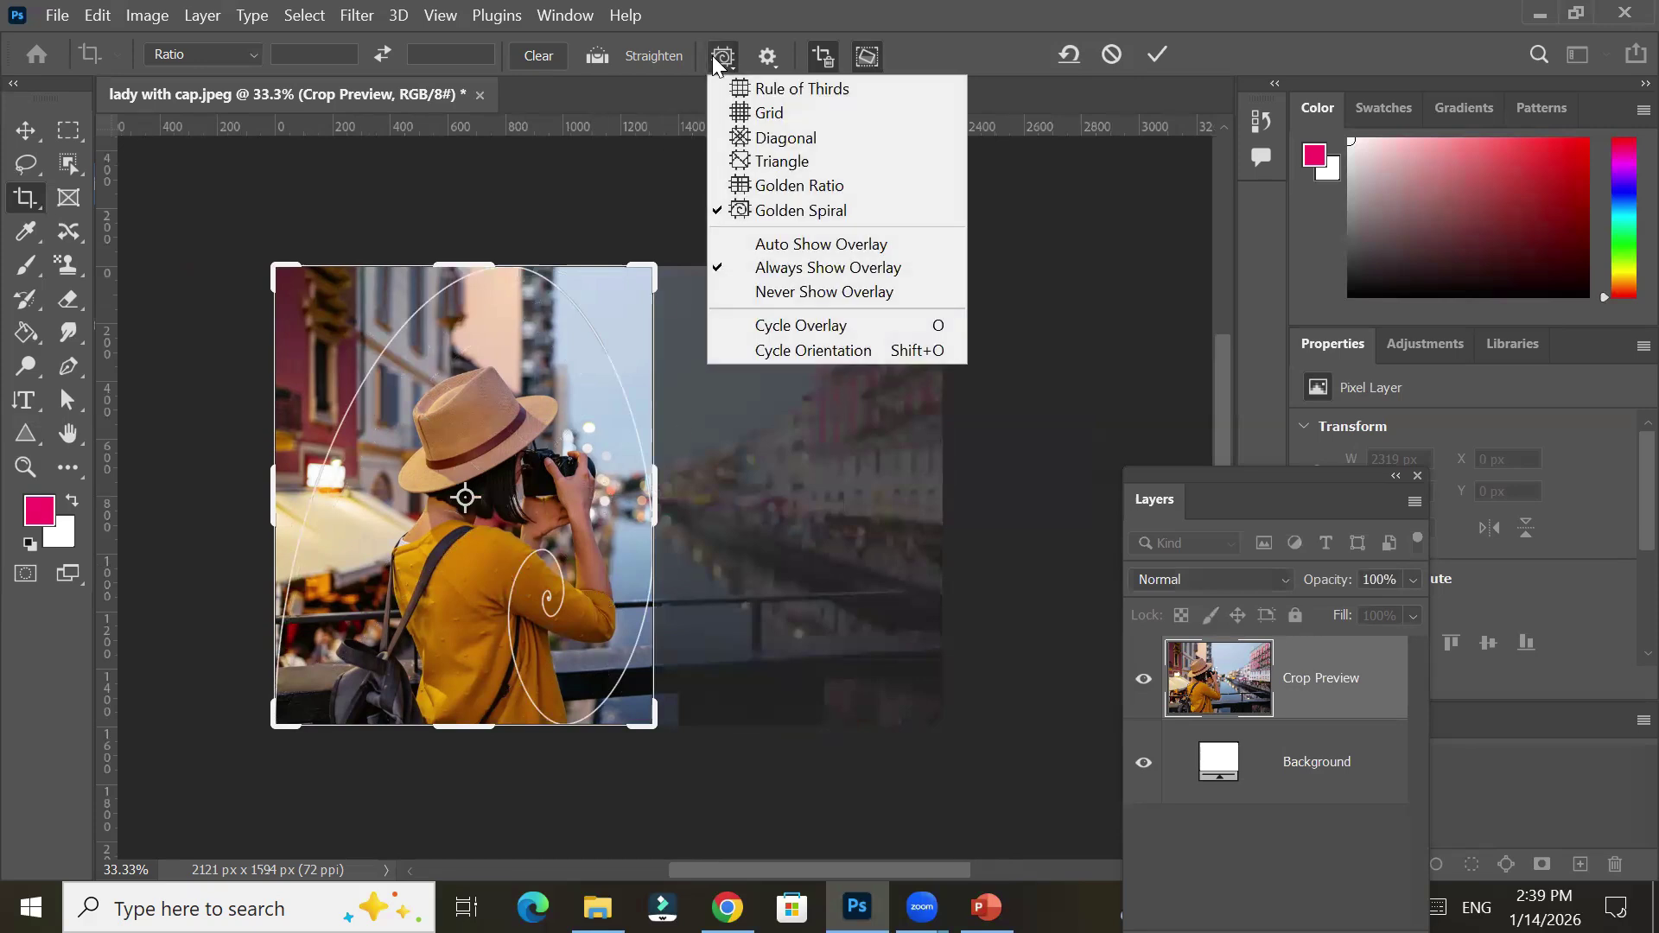
pyautogui.click(845, 89)
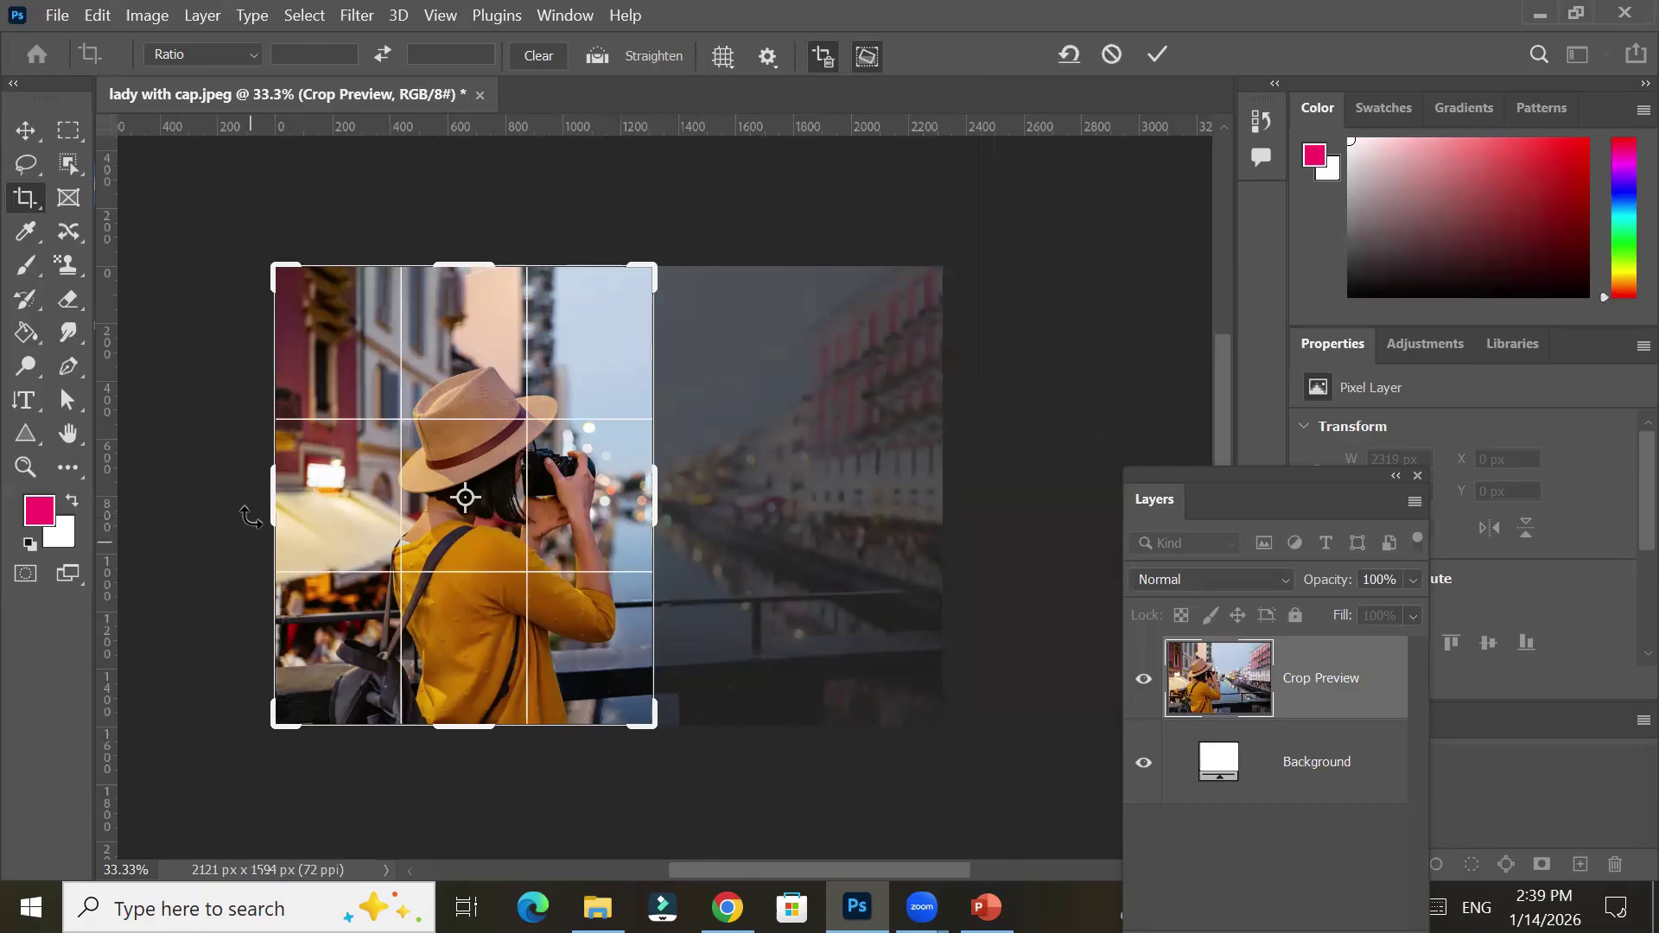
pyautogui.moveTo(273, 516); pyautogui.dragTo(302, 517)
pyautogui.moveTo(442, 266); pyautogui.dragTo(445, 298)
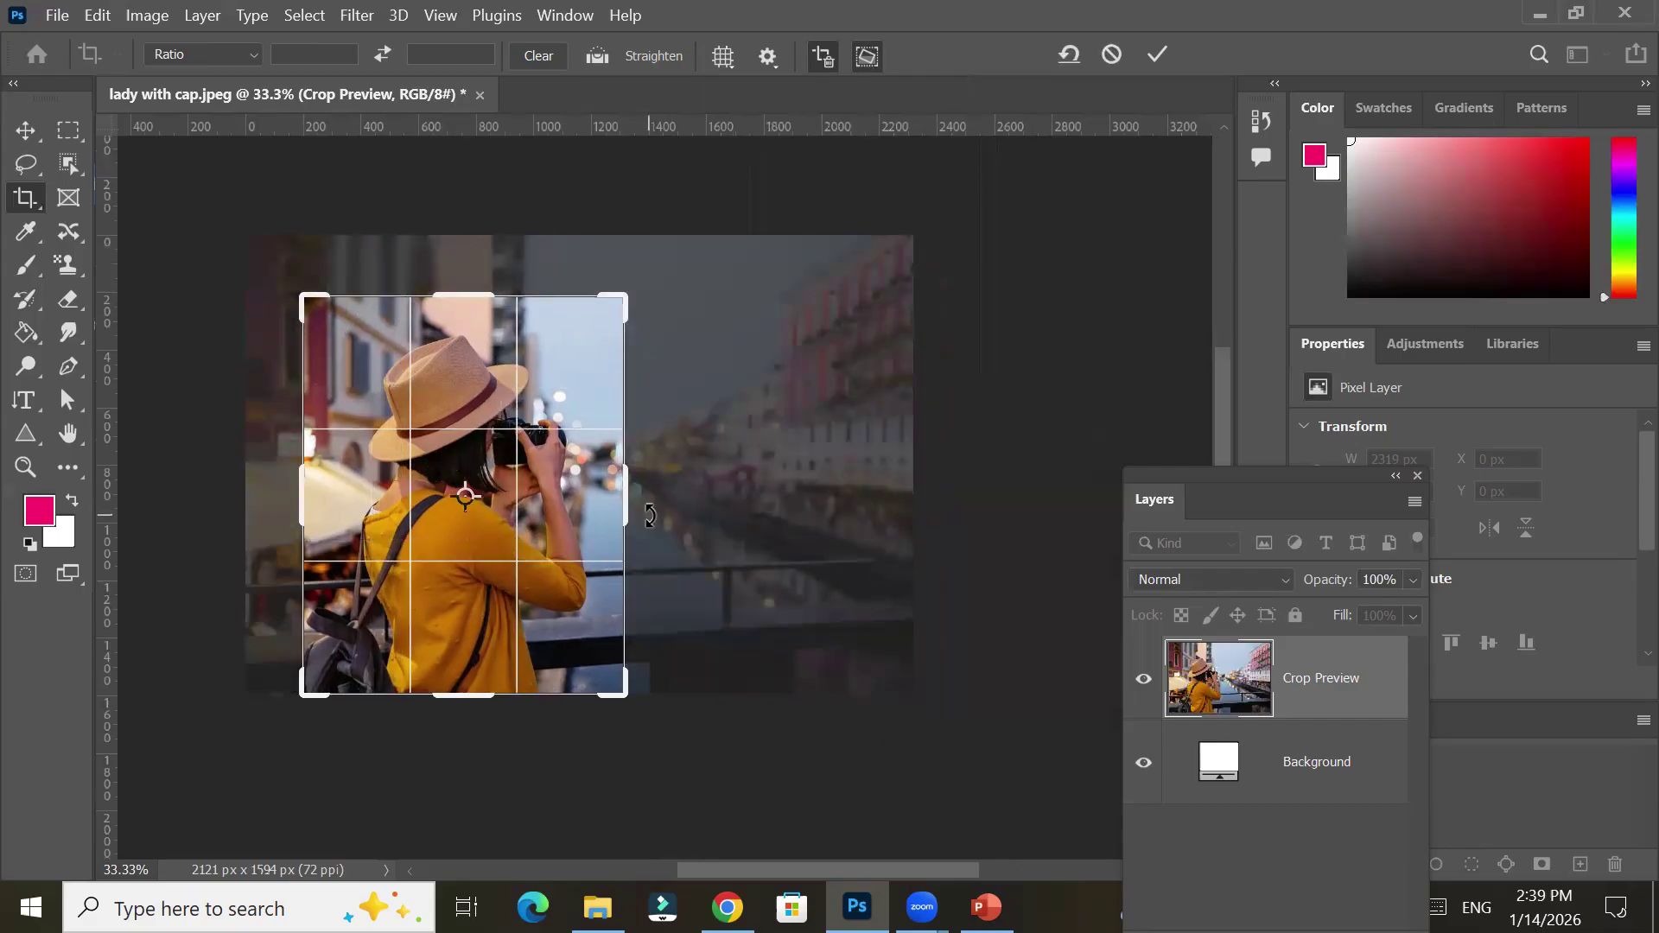
pyautogui.click(1156, 57)
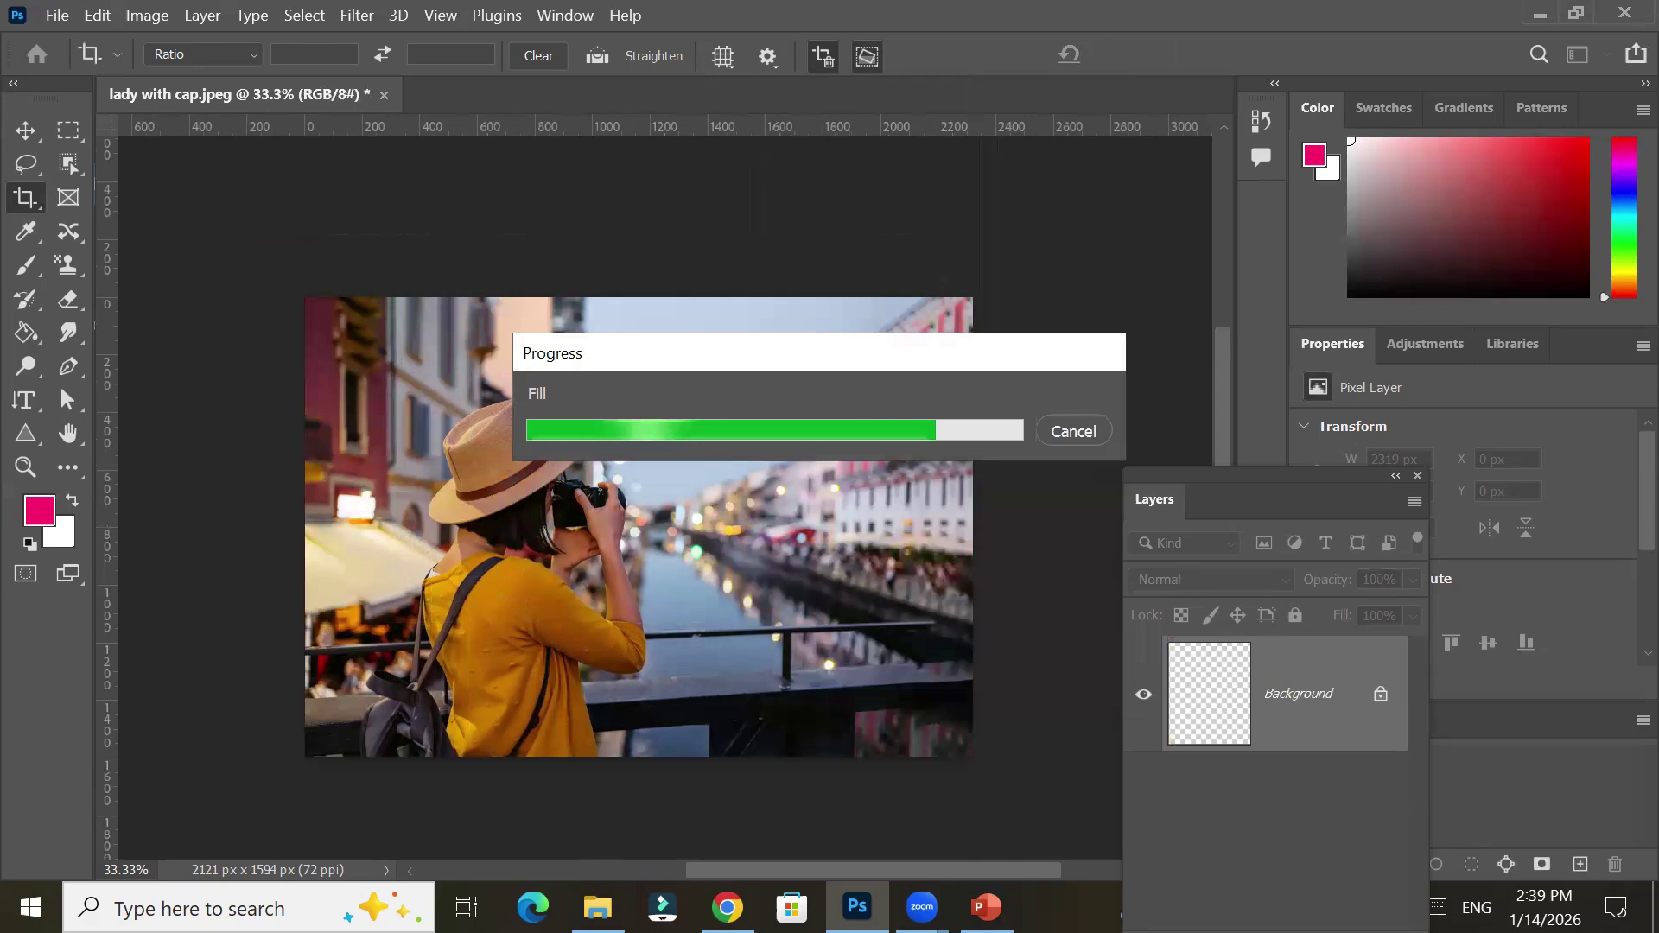
# Switch to File Explorer and open the PerspectiveLab folder in D:\_Graphics\Adobe PhotoShop\LABS
pyautogui.click(597, 907)
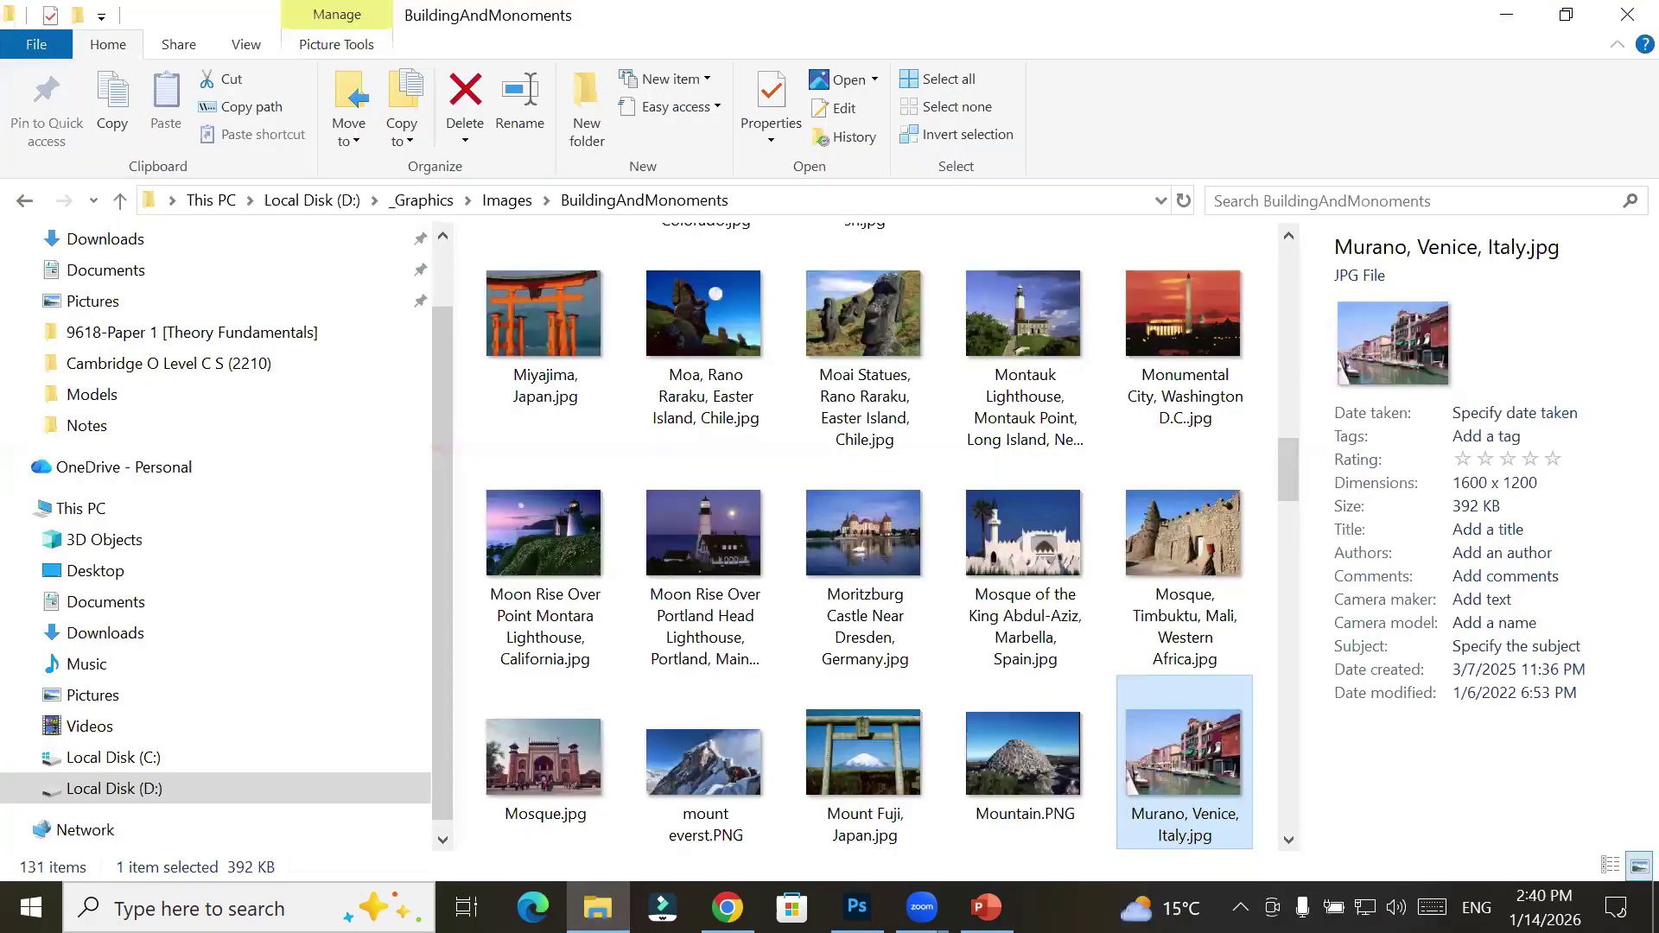
pyautogui.click(436, 202)
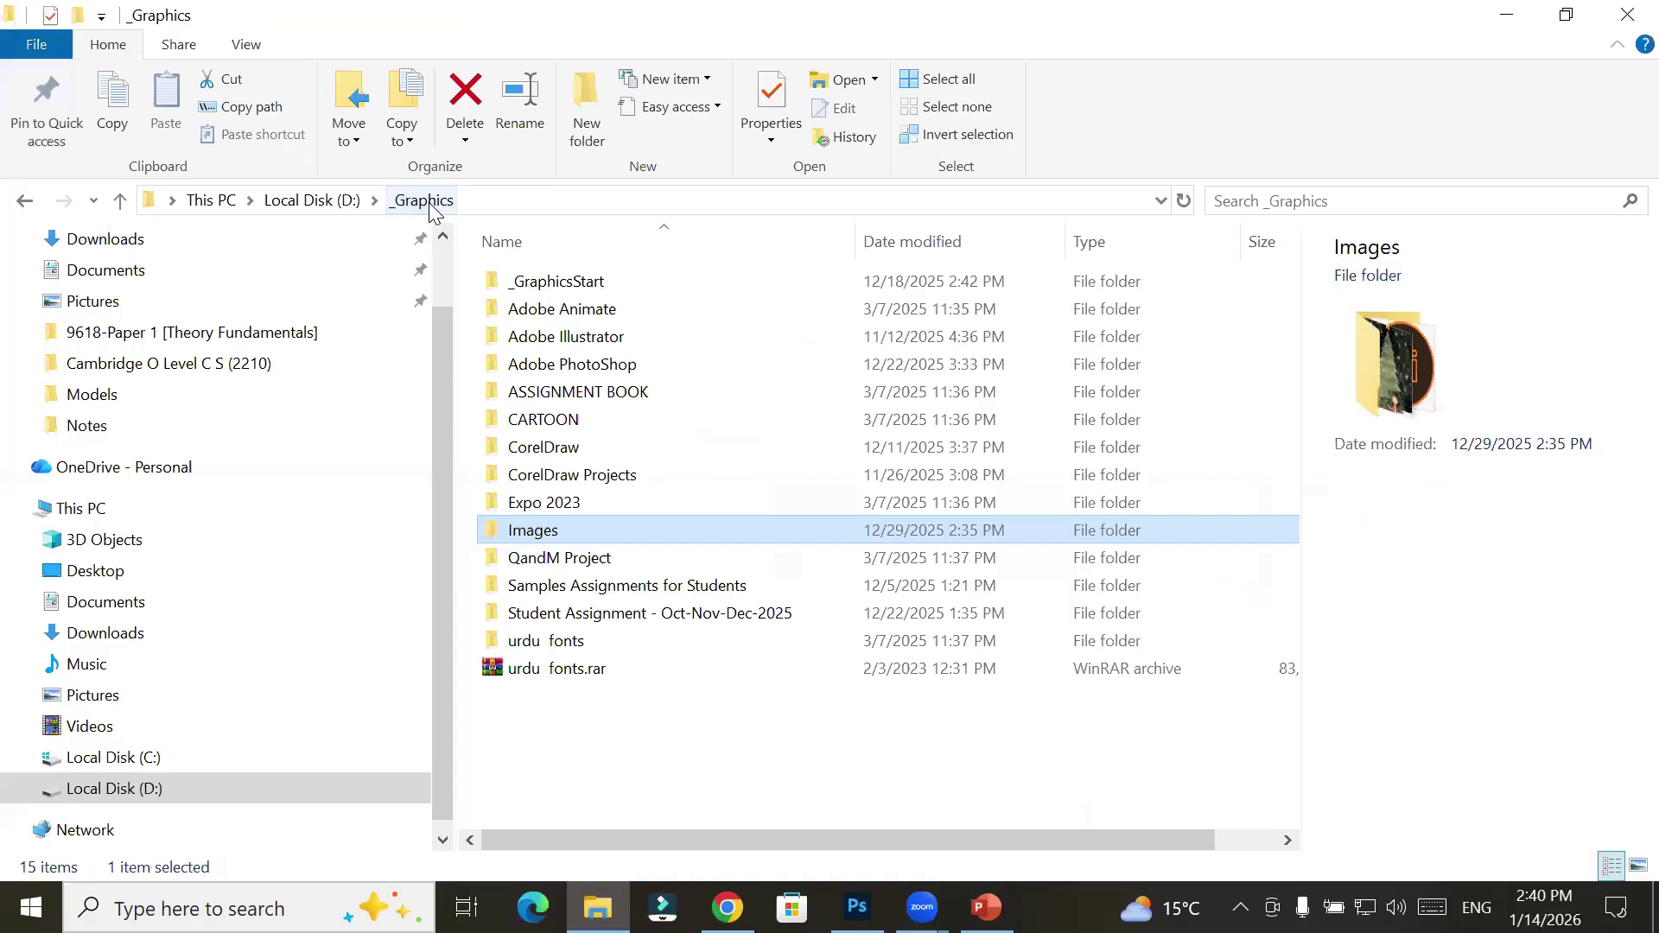
pyautogui.doubleClick(536, 531)
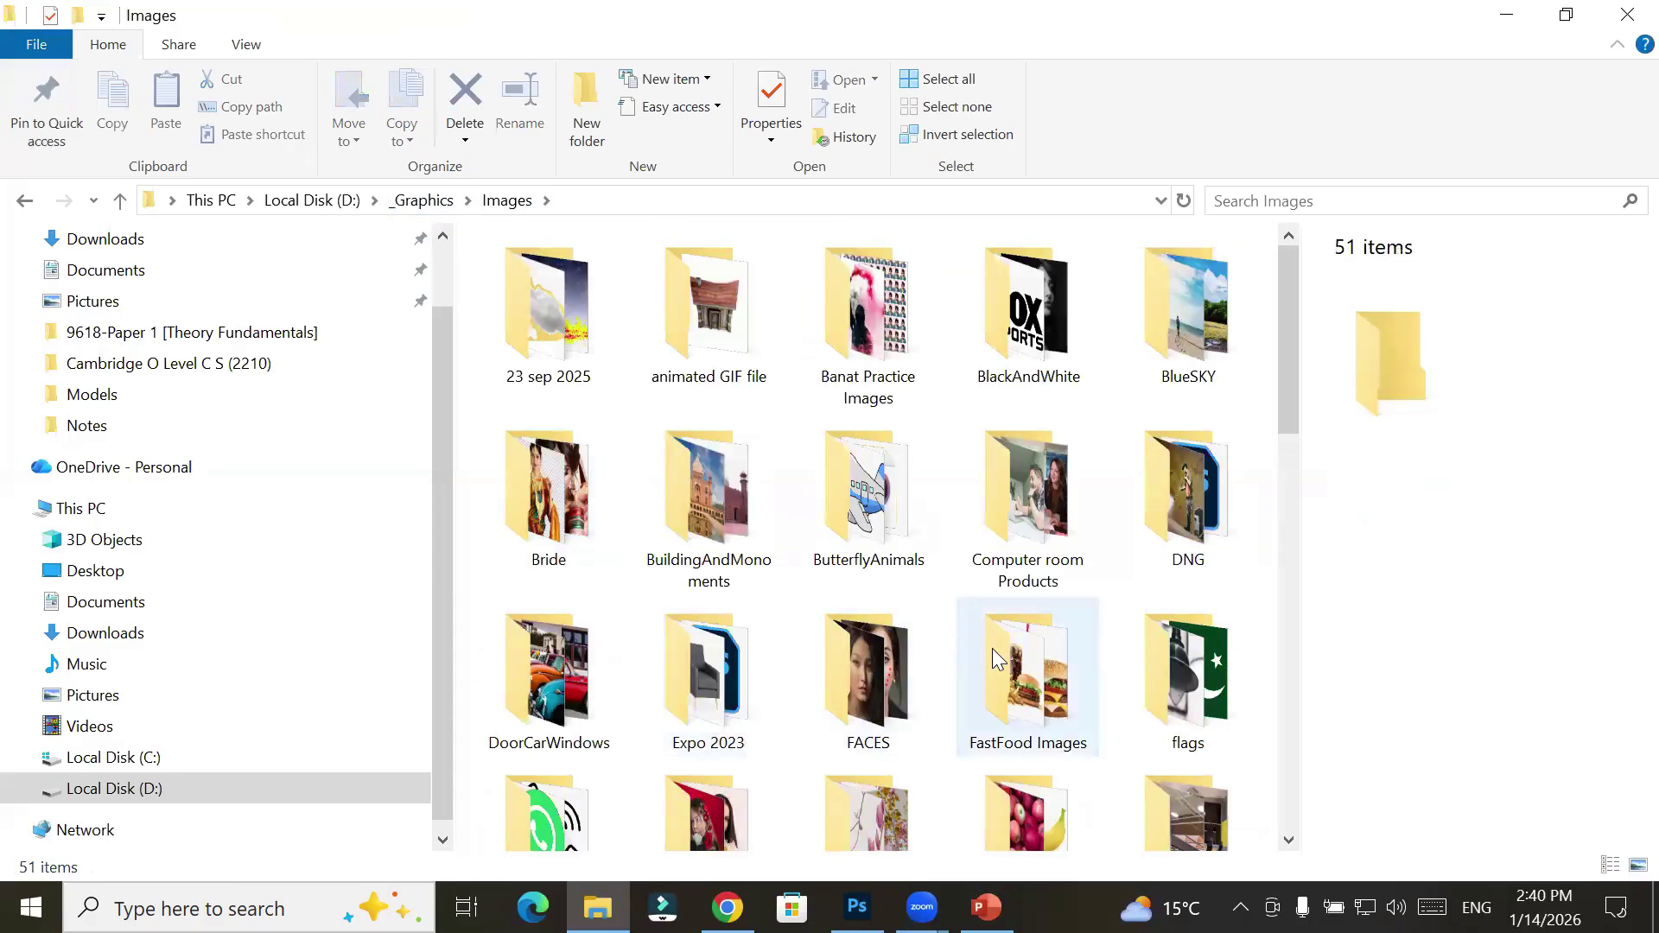
pyautogui.scroll(-10, 991, 648)
pyautogui.scroll(10, 991, 648)
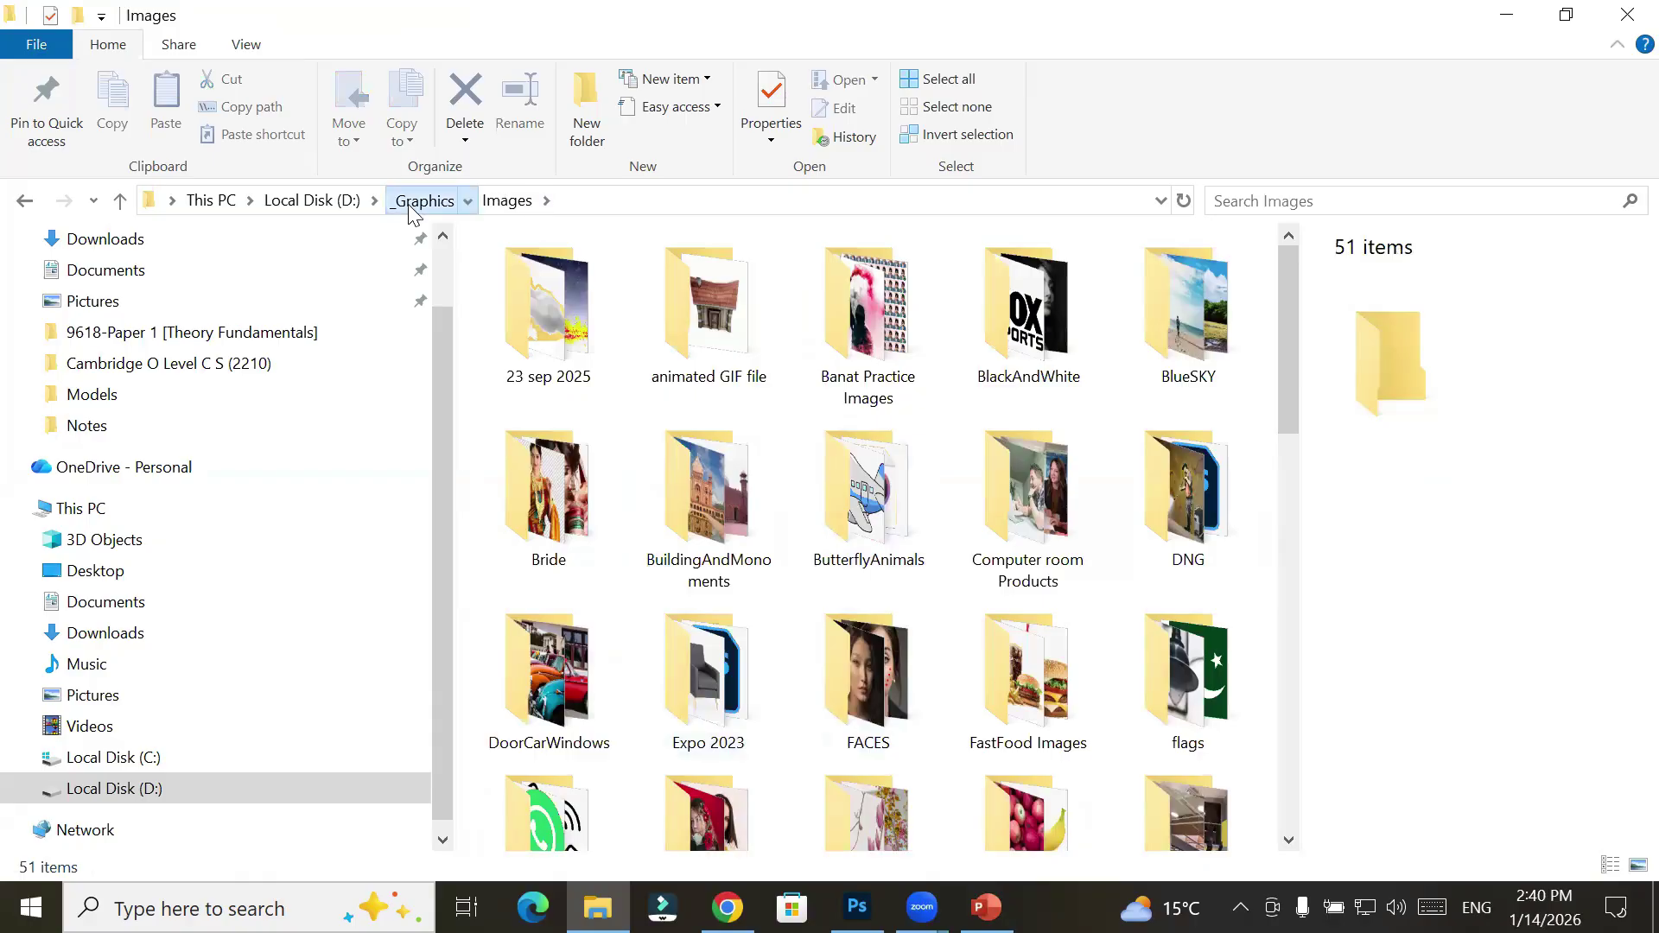
pyautogui.click(422, 202)
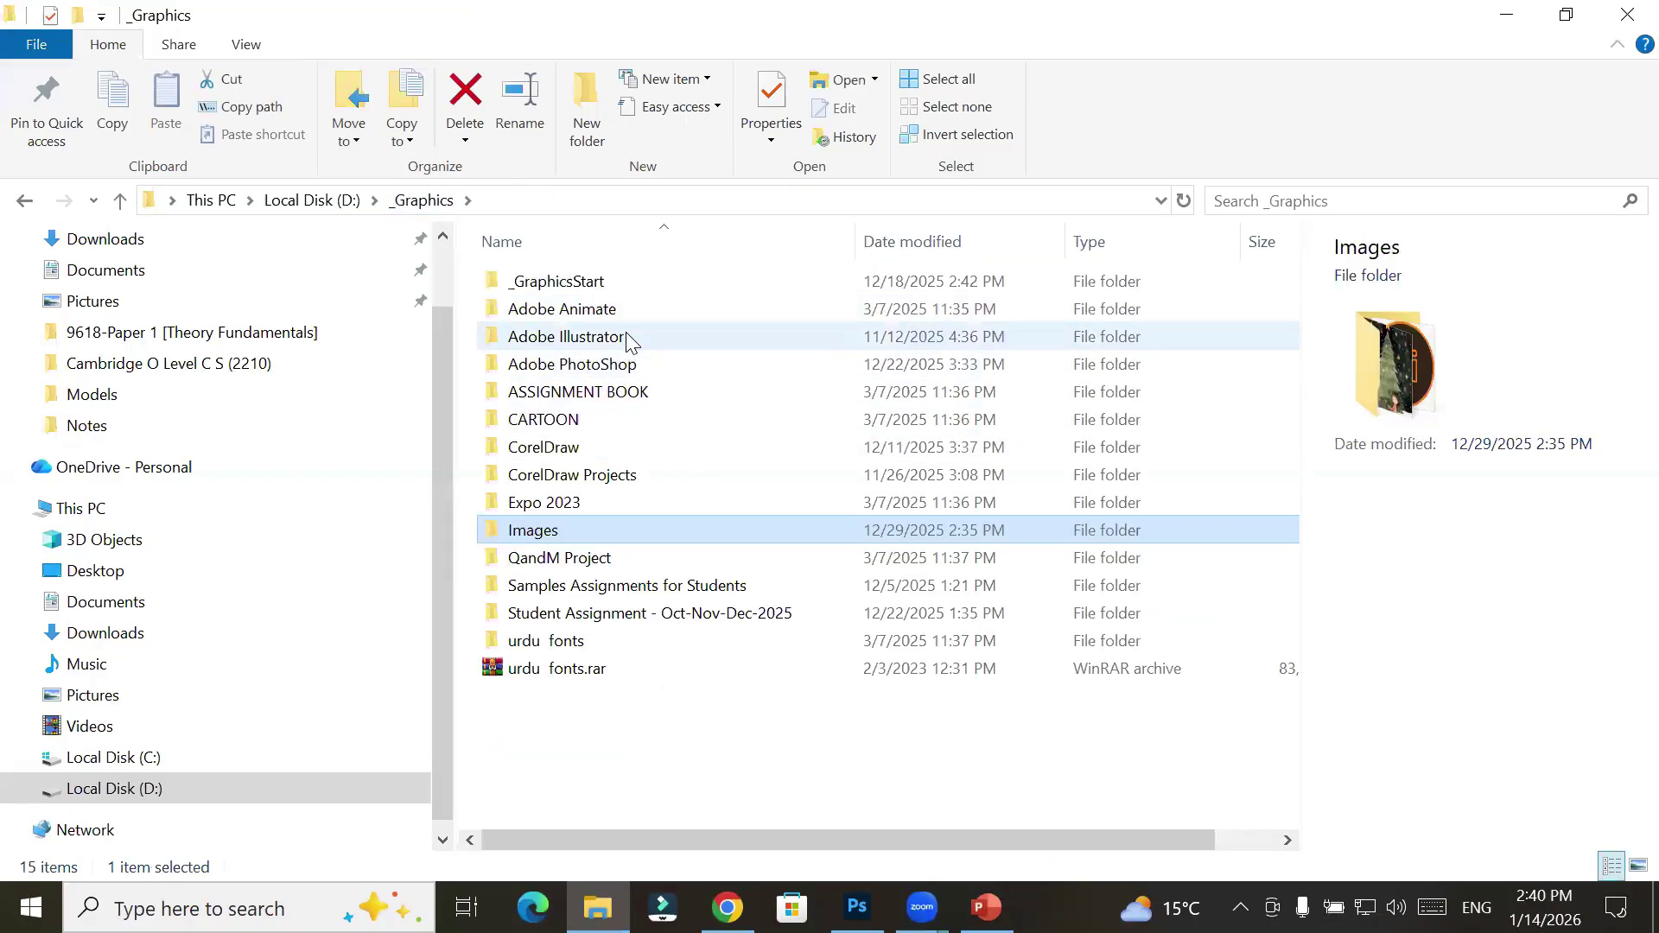
pyautogui.doubleClick(629, 363)
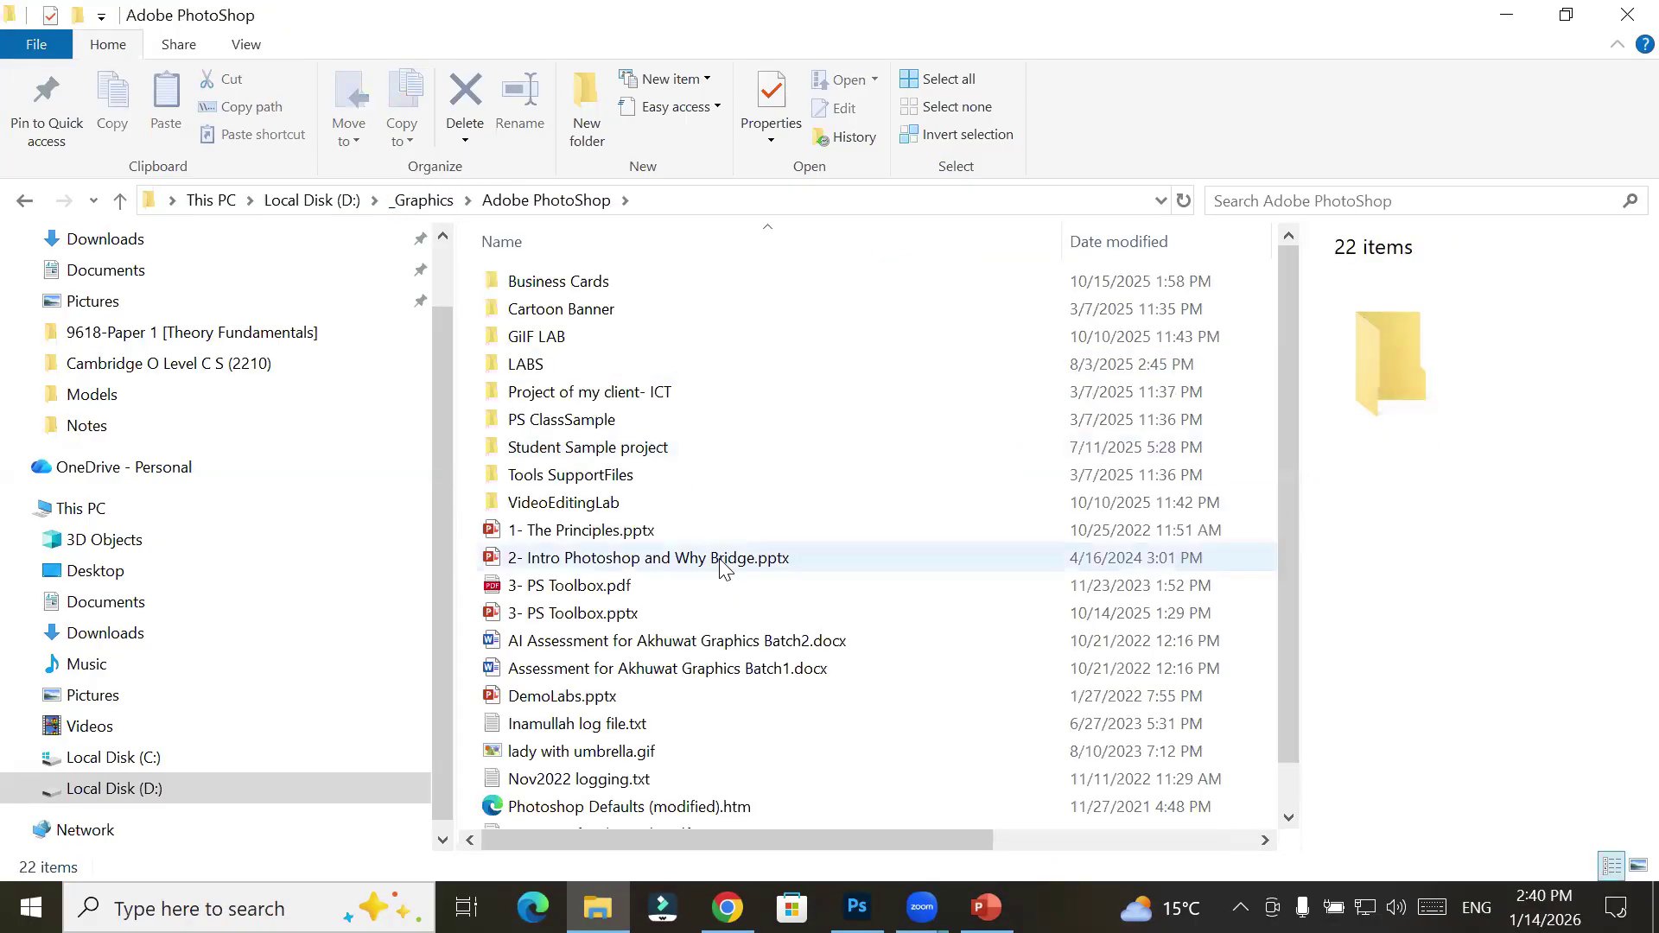
pyautogui.doubleClick(595, 366)
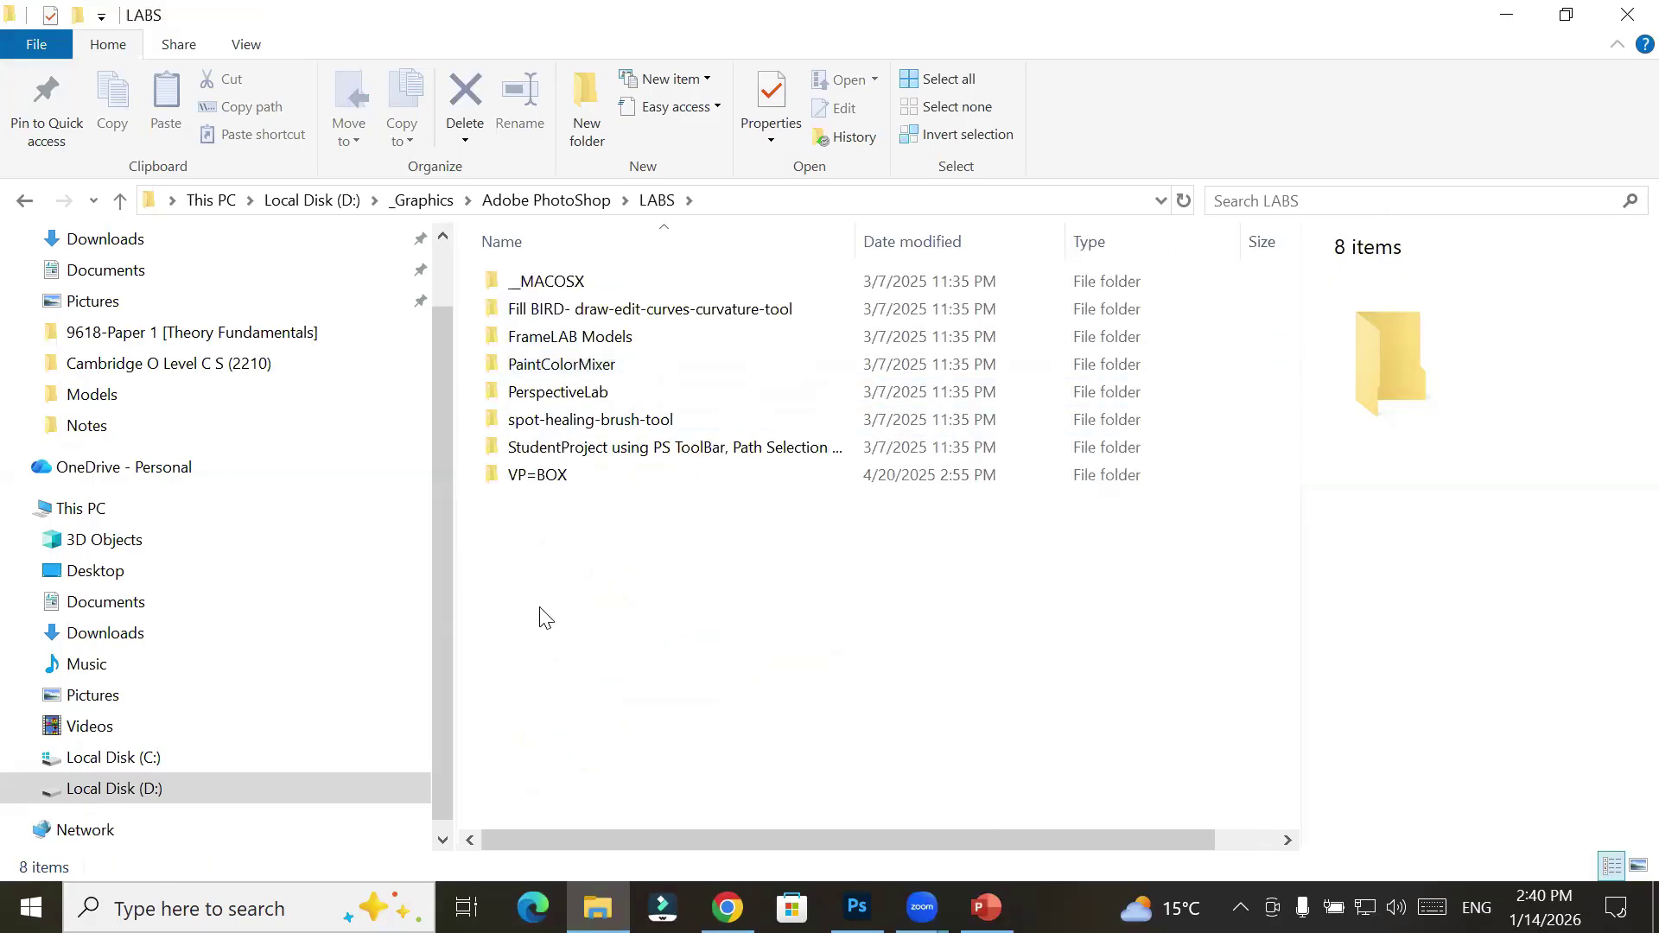
pyautogui.doubleClick(557, 393)
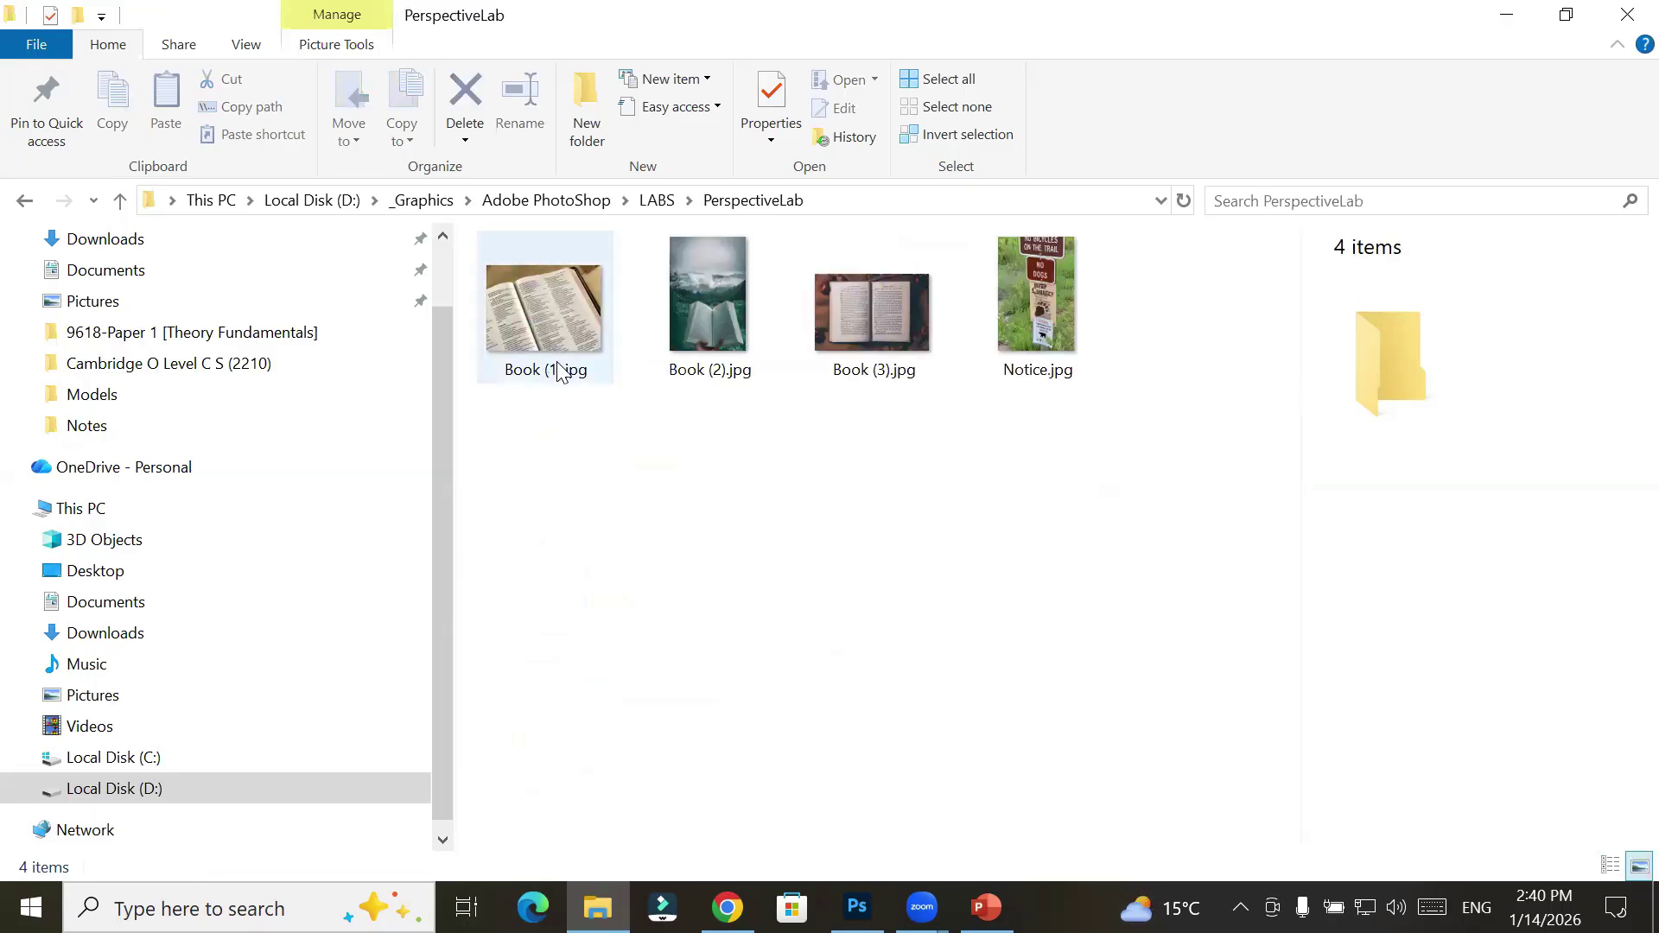
# Open Book (1).jpg and Notice.jpg from the PerspectiveLab folder as separate documents in Photoshop
pyautogui.click(557, 328)
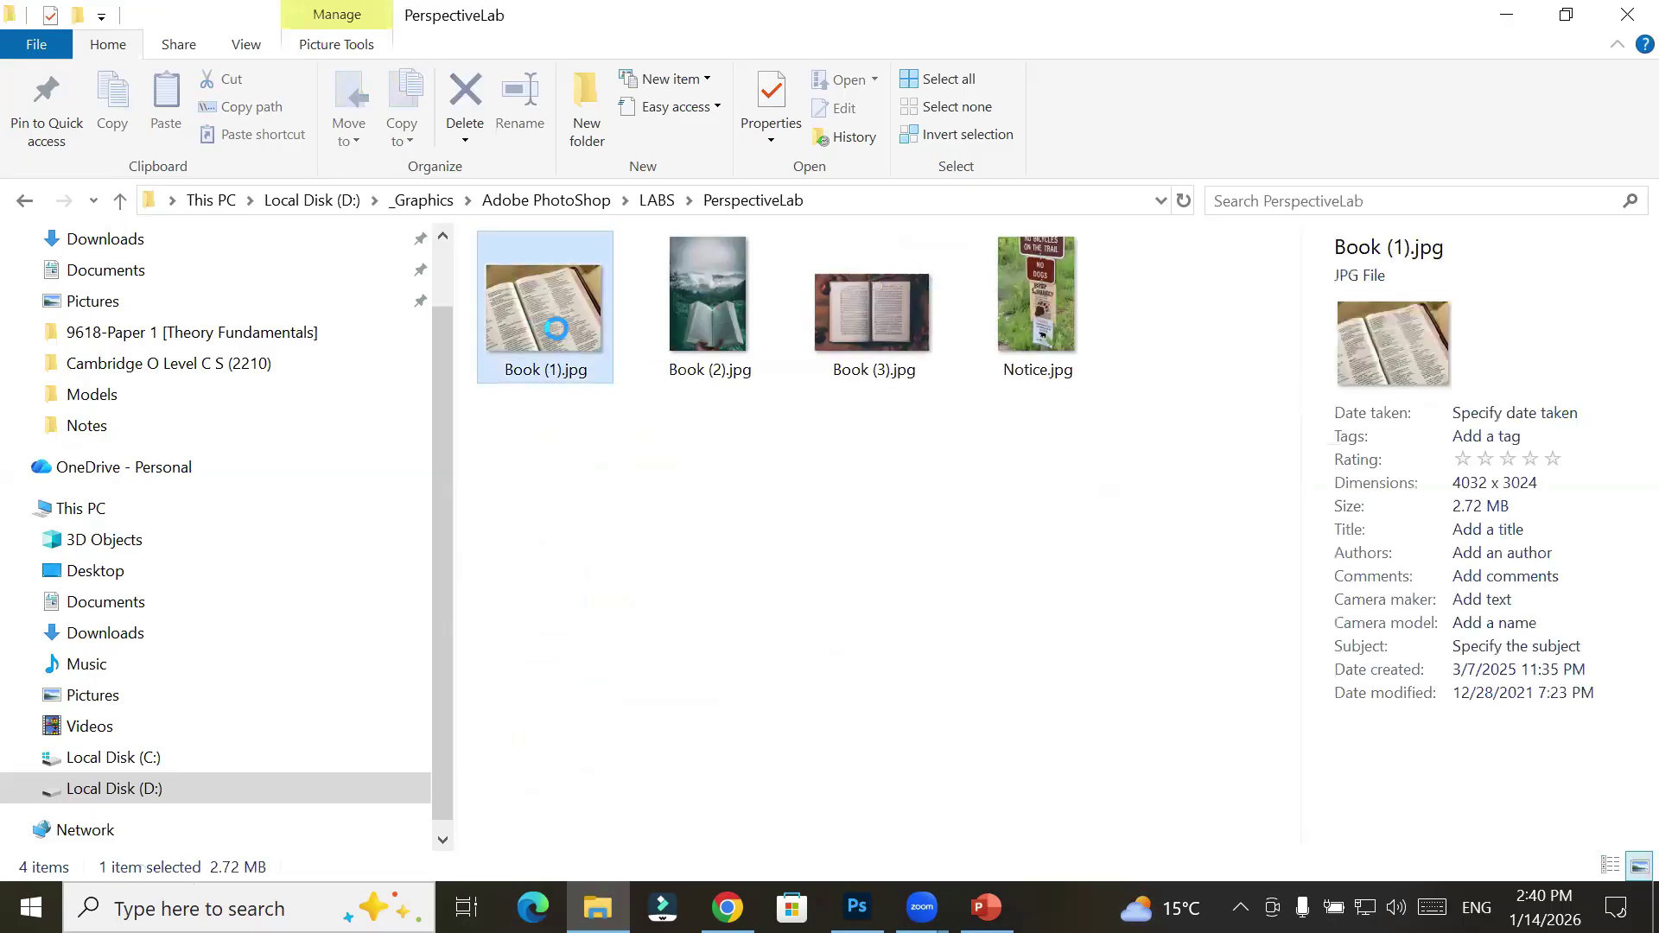
pyautogui.keyDown('ctrl'); pyautogui.click(1057, 312); pyautogui.keyUp('ctrl')
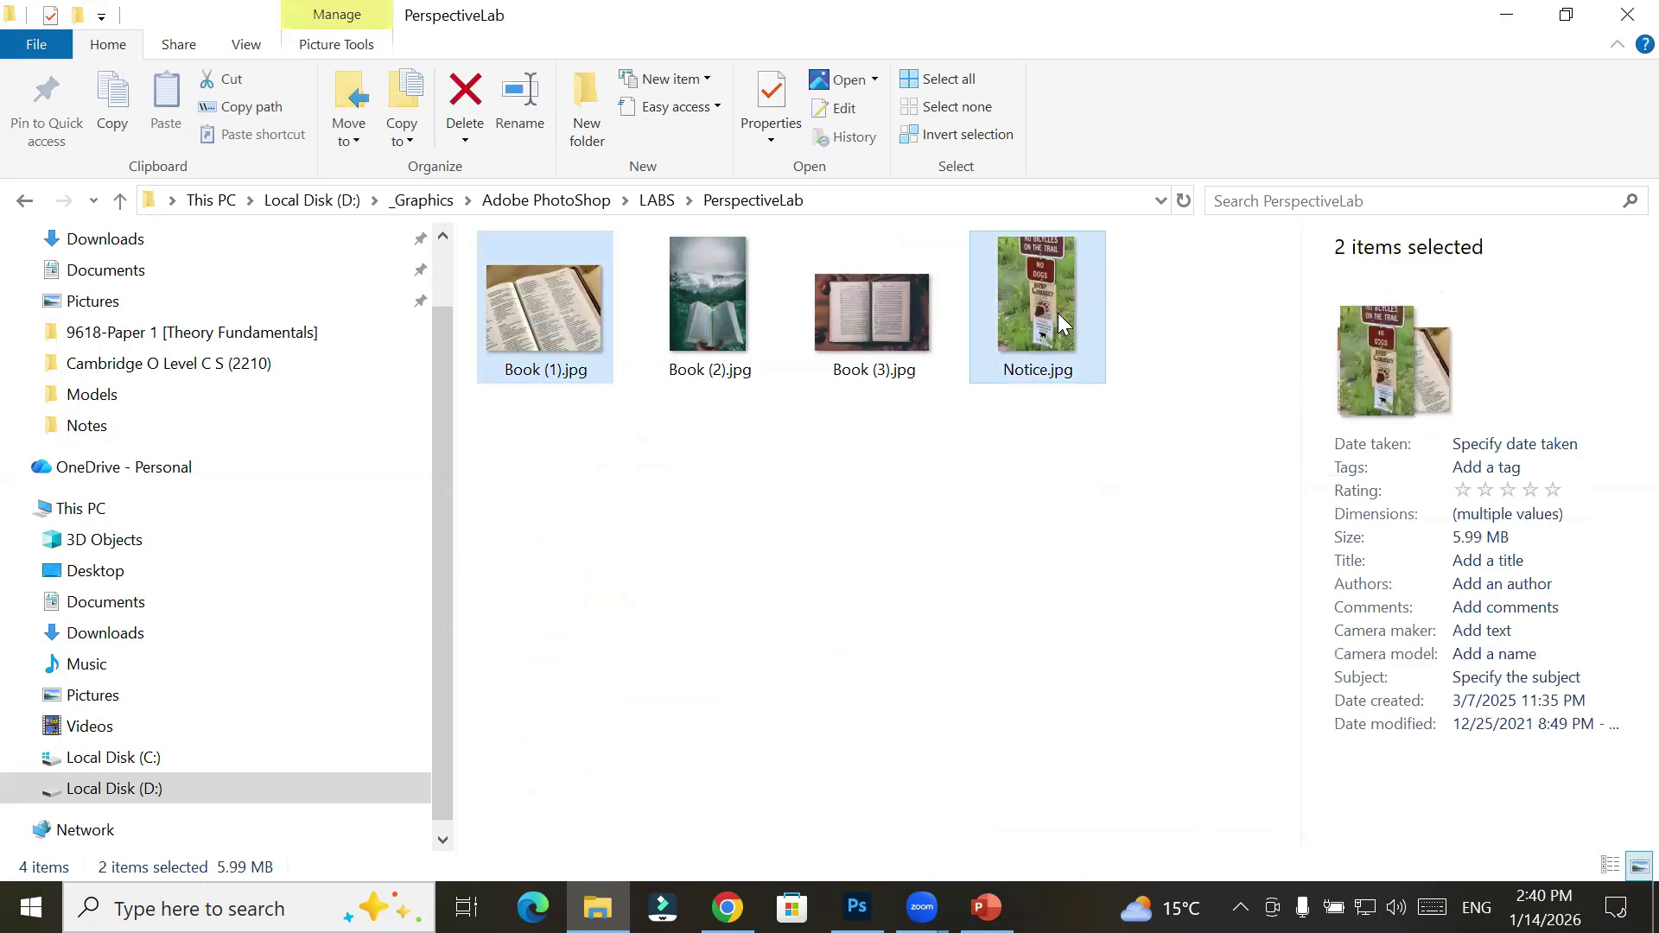
pyautogui.moveTo(1058, 313); pyautogui.dragTo(822, 92)
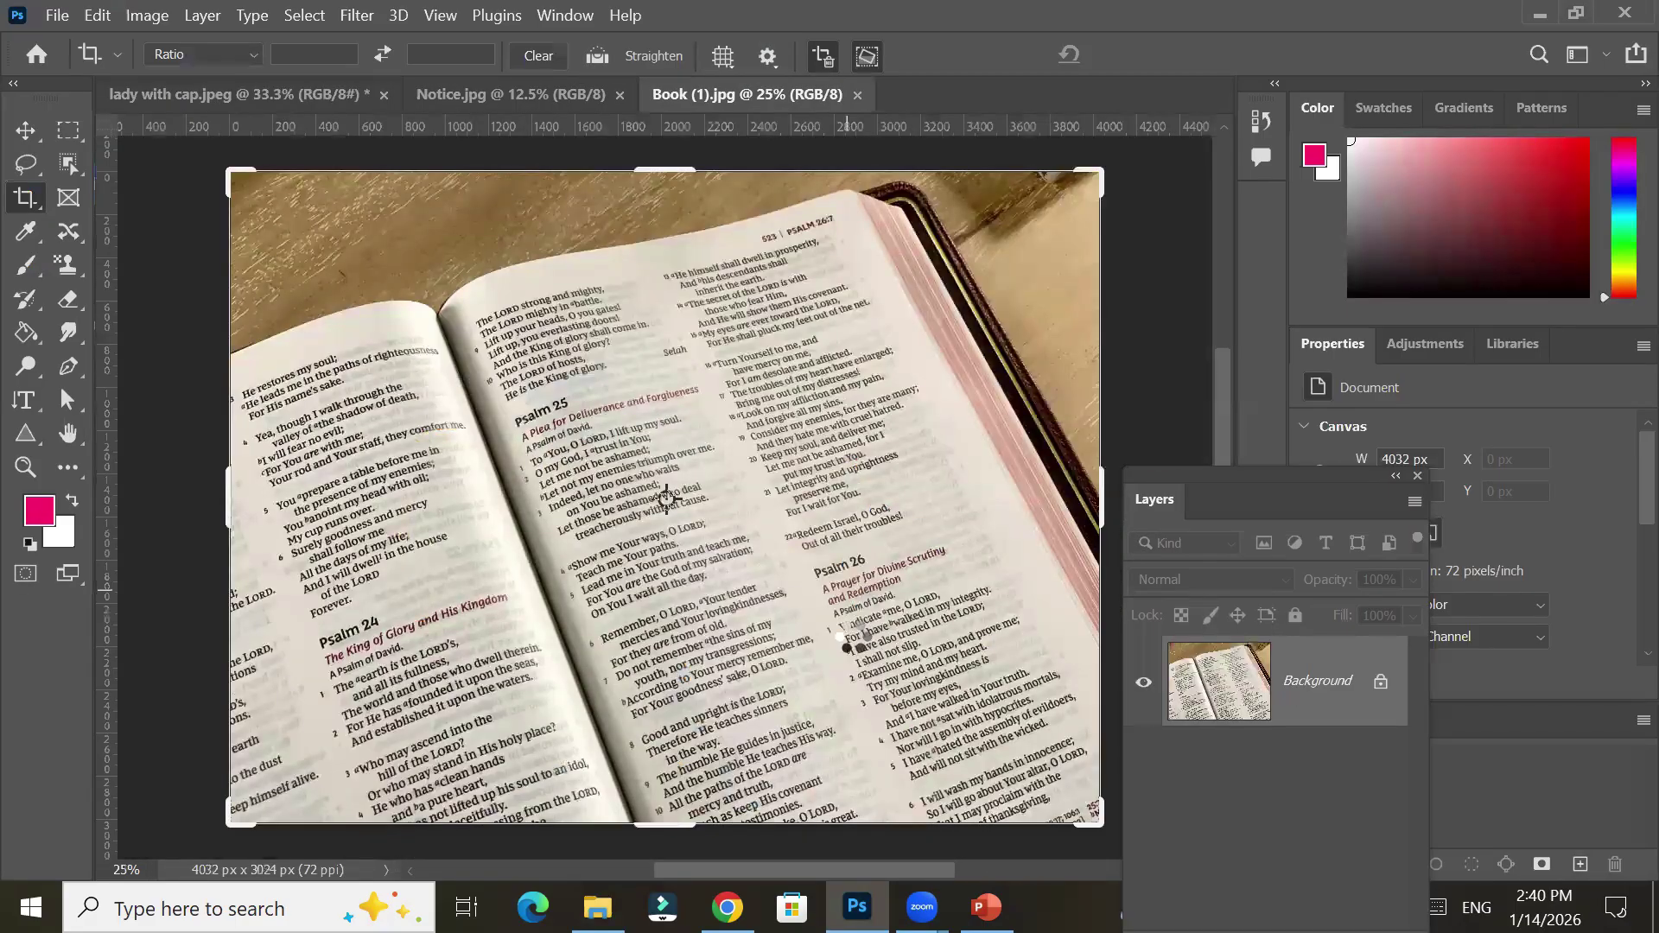
# Try a regular rectangular crop around the Psalm 25 passage on the book page, and cancel it
pyautogui.scroll(2, 666, 499)
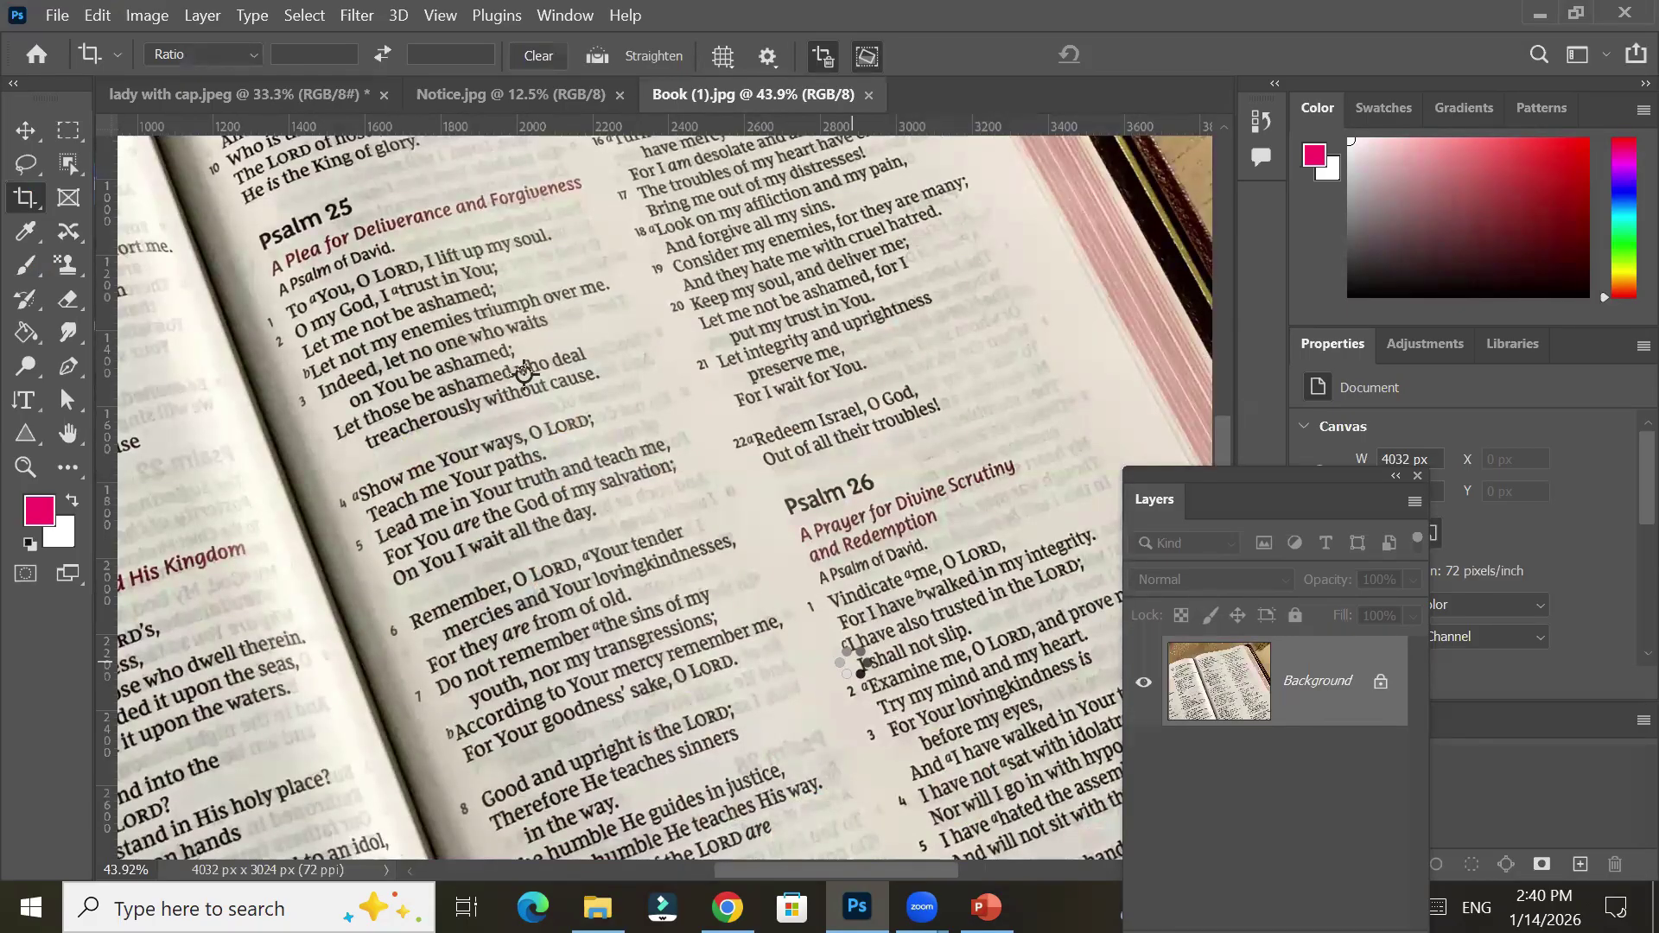
pyautogui.scroll(-2, 605, 442)
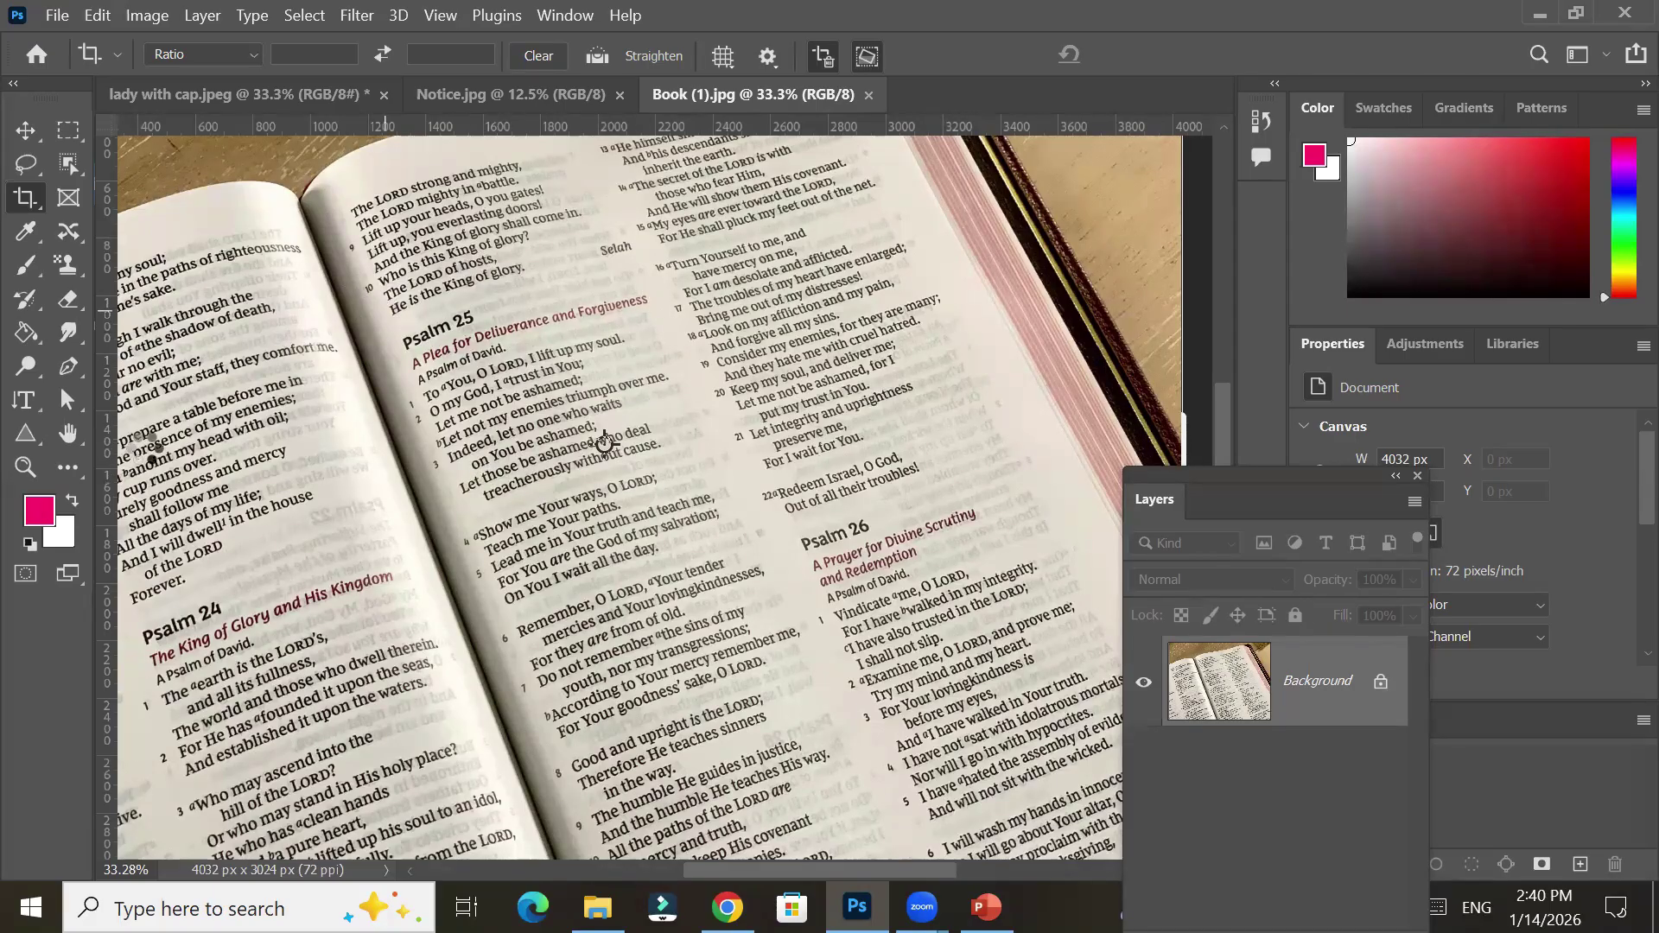
pyautogui.rightClick(22, 204)
pyautogui.click(129, 192)
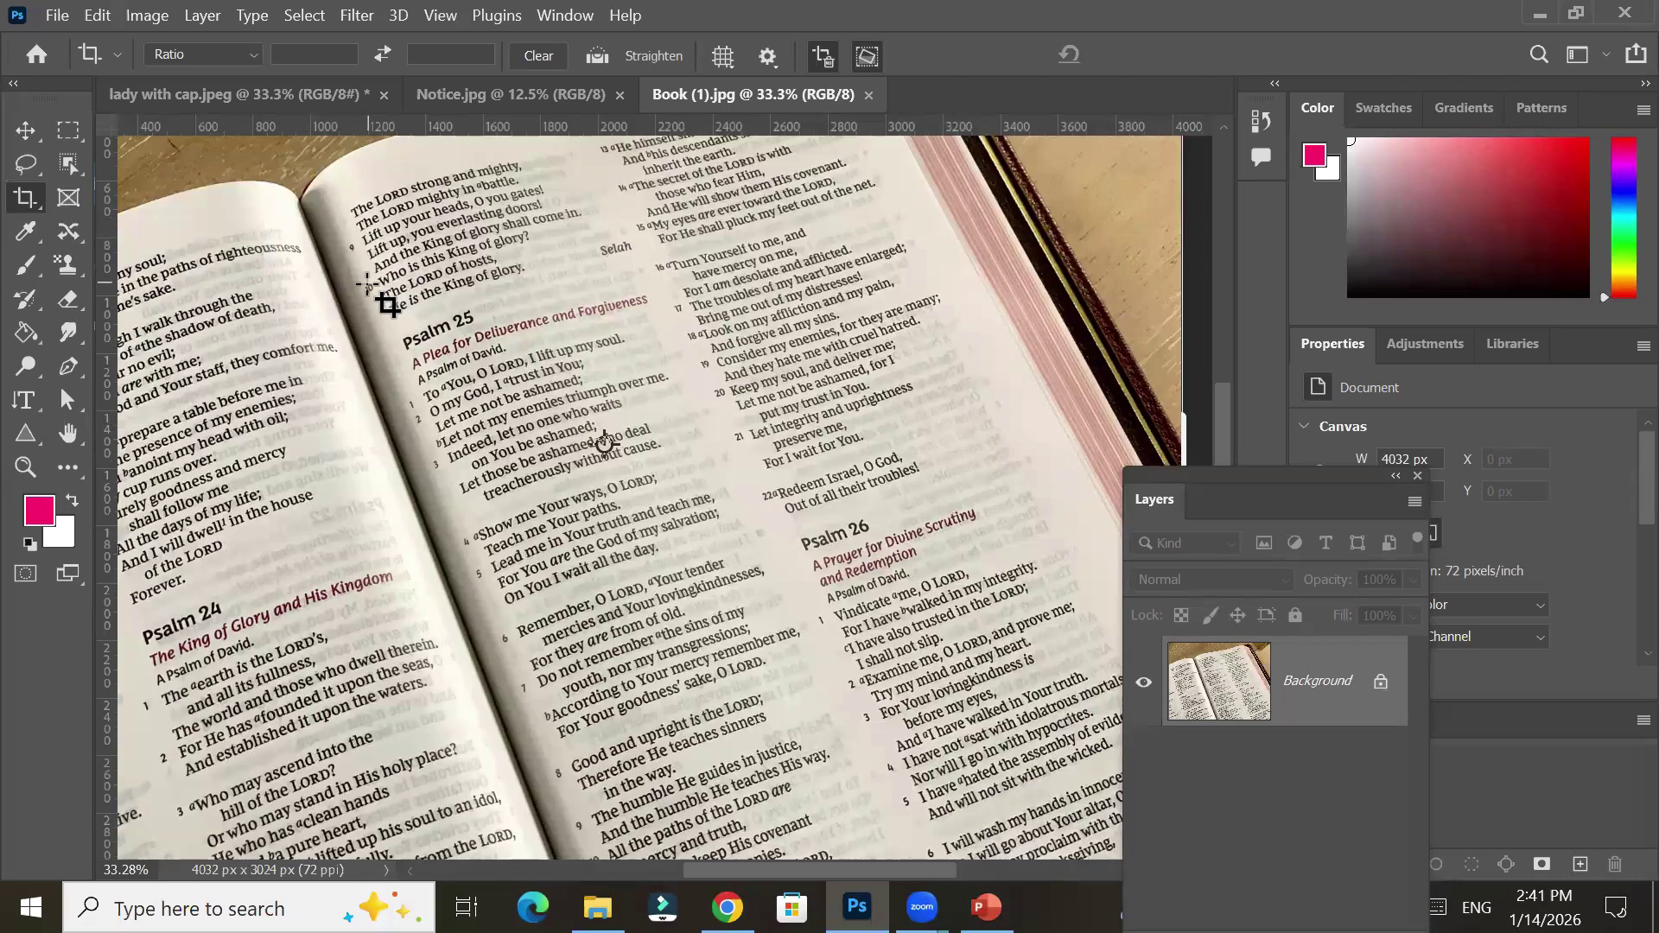
pyautogui.moveTo(366, 283); pyautogui.dragTo(755, 519)
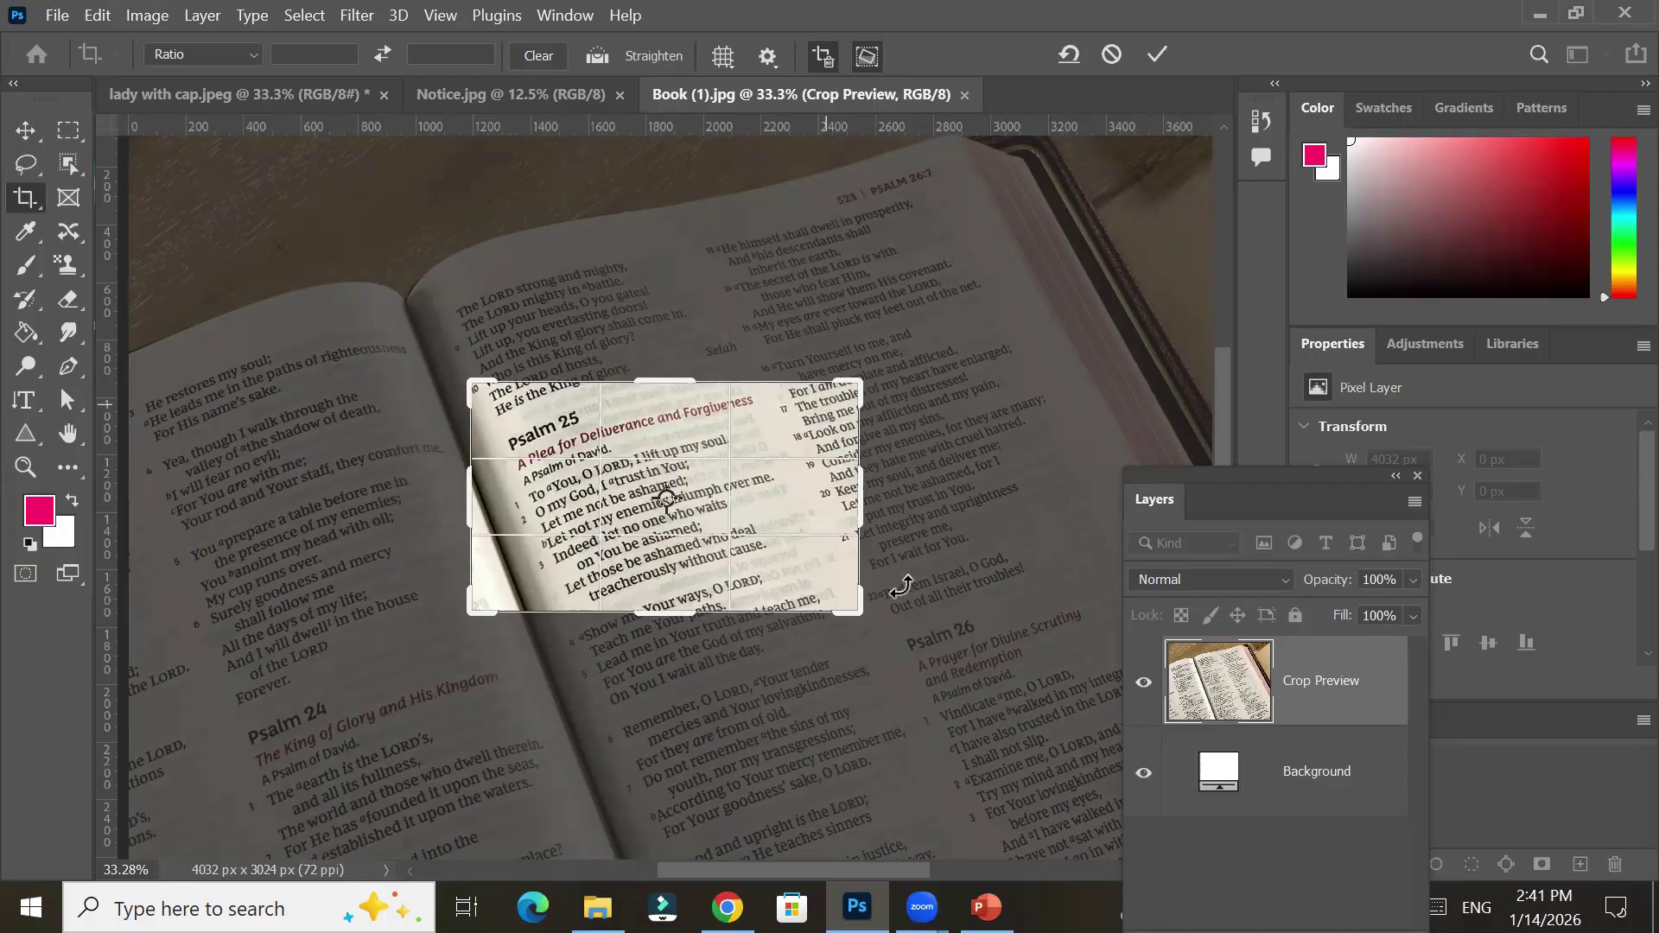
pyautogui.click(1110, 59)
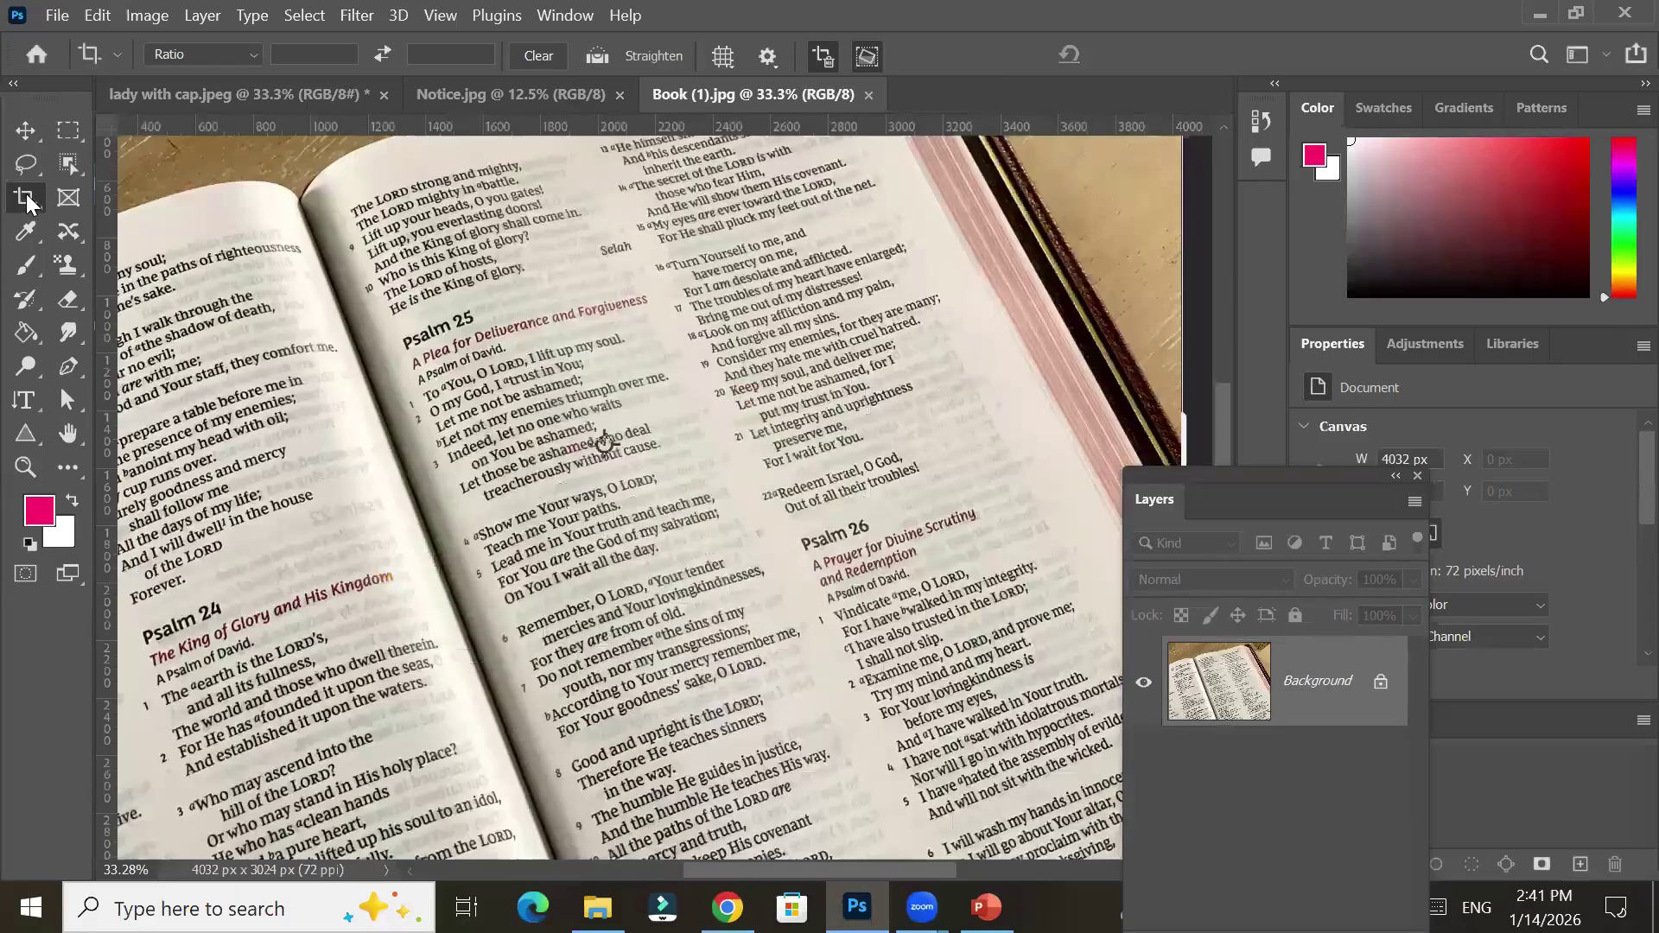
pyautogui.click(139, 221)
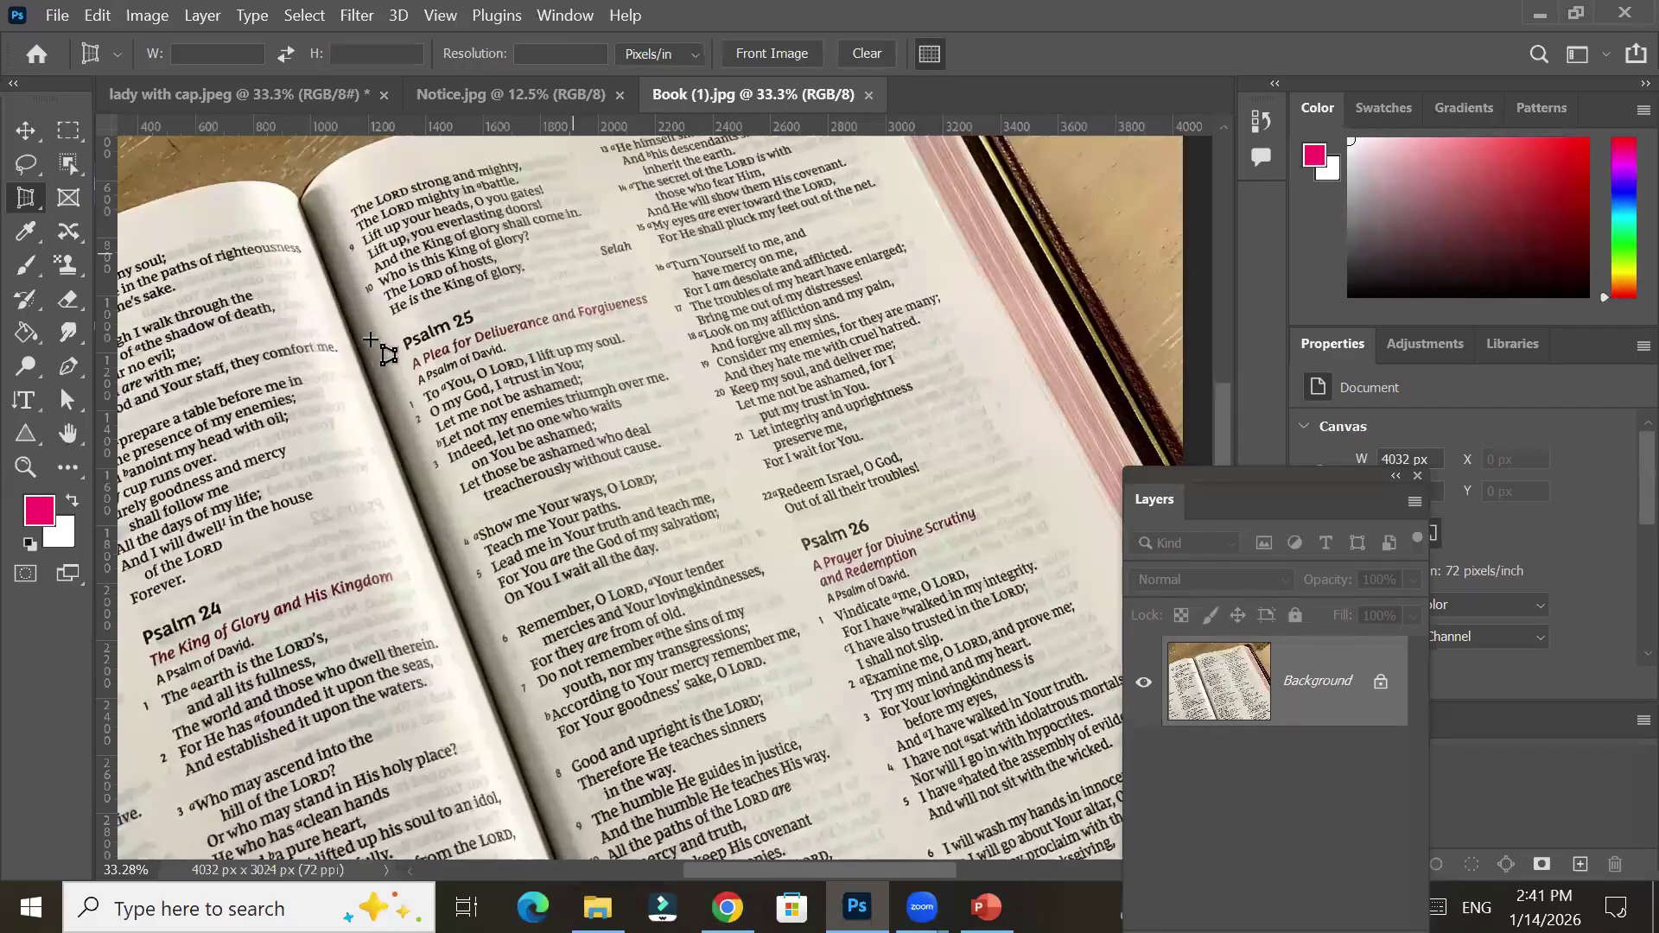
pyautogui.moveTo(372, 340); pyautogui.dragTo(531, 305)
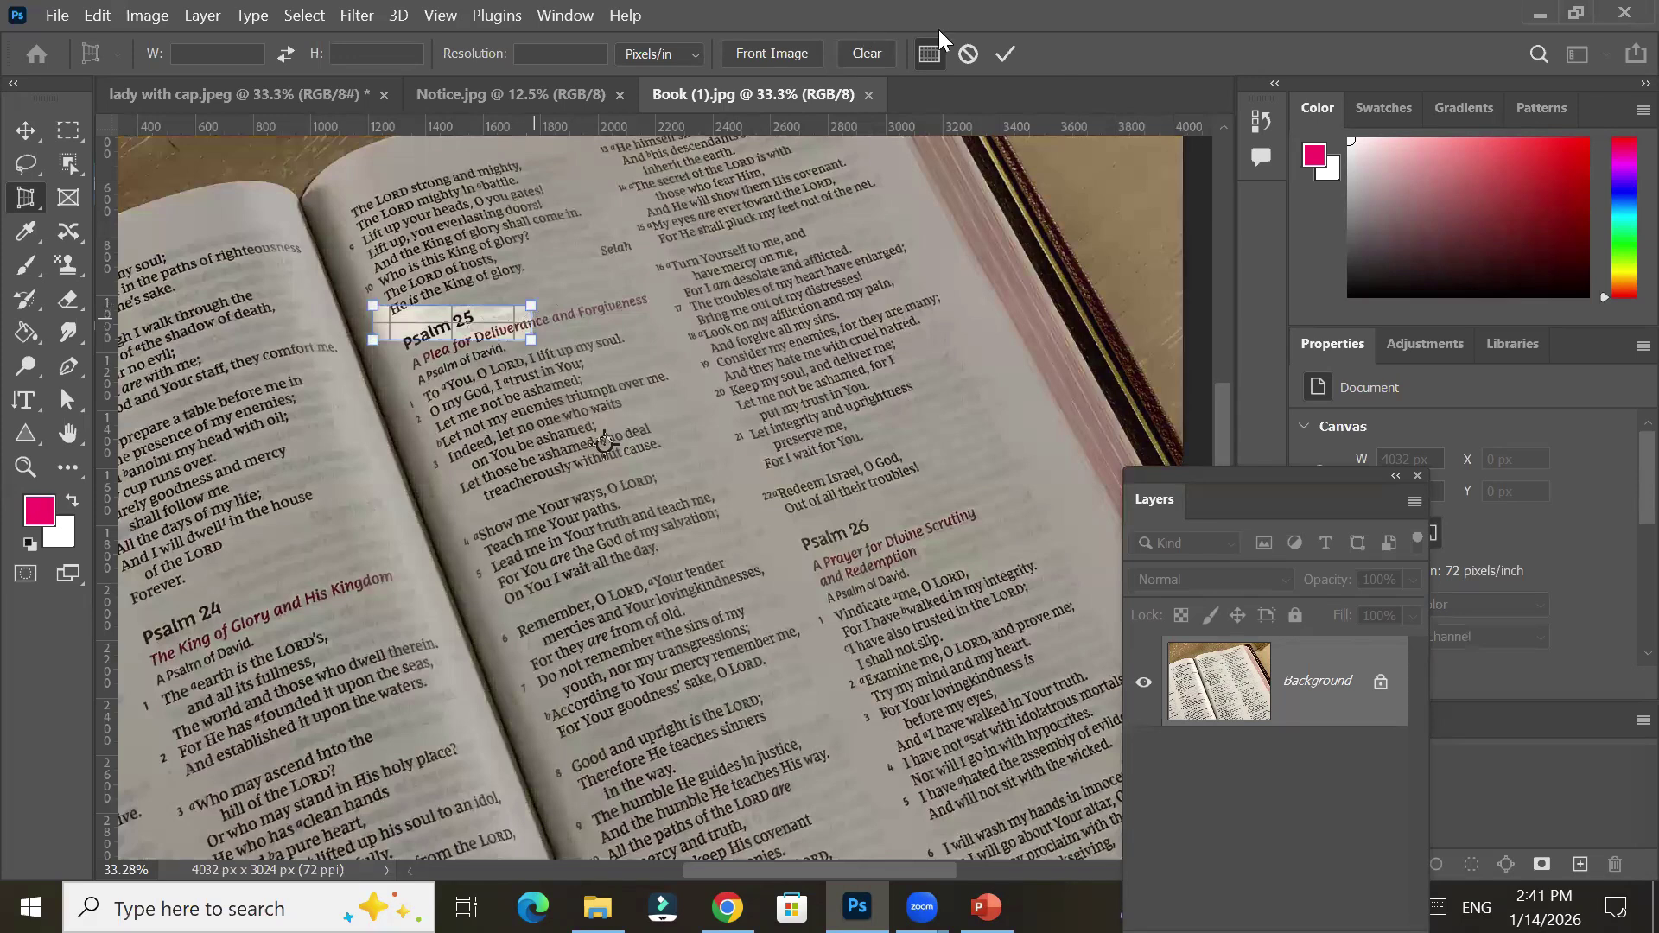
pyautogui.click(884, 48)
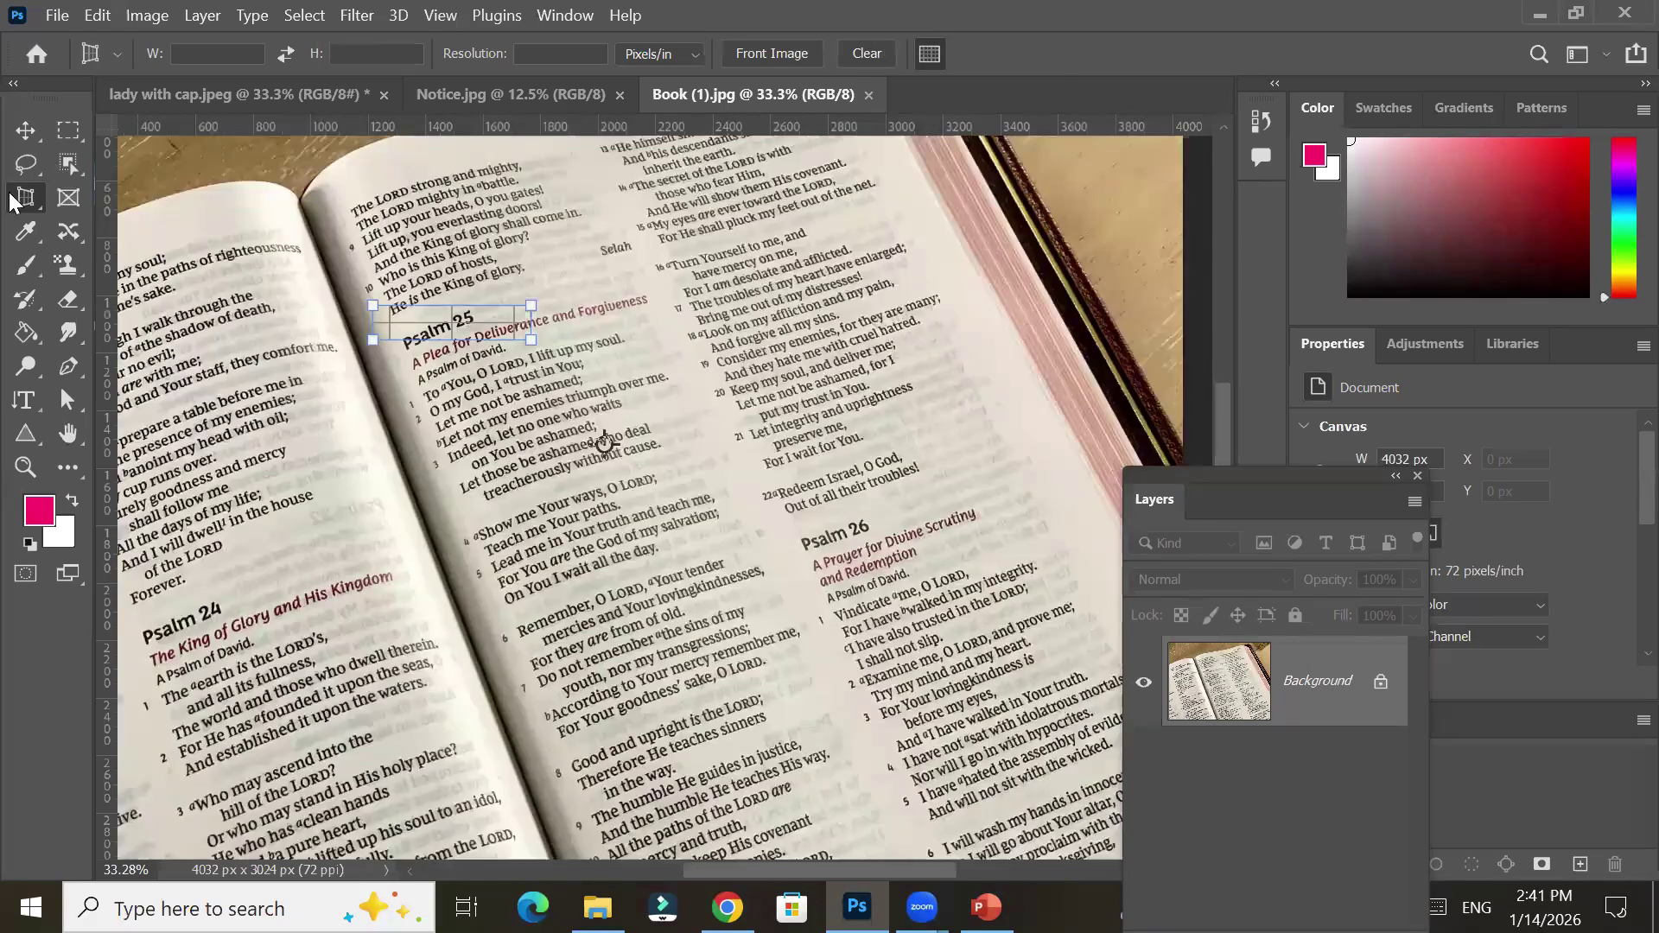
pyautogui.click(69, 131)
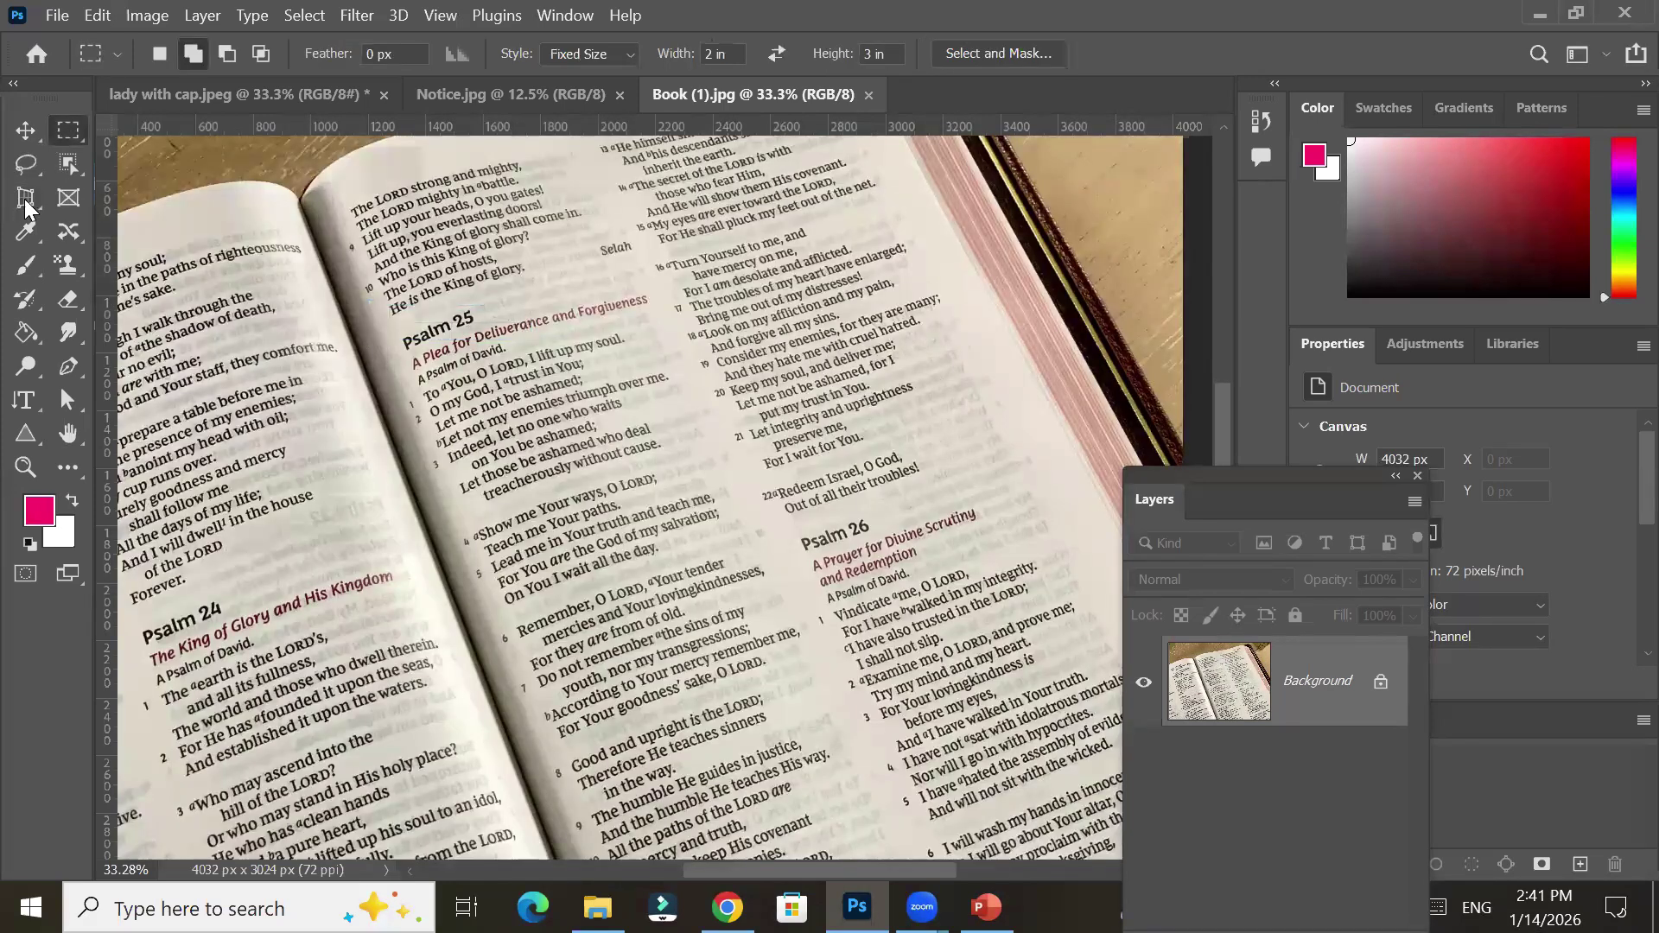
# Try a Perspective Crop around the Psalm 25 passage, placing the four corners along the slant of the text, and apply it
pyautogui.click(26, 207)
pyautogui.click(132, 226)
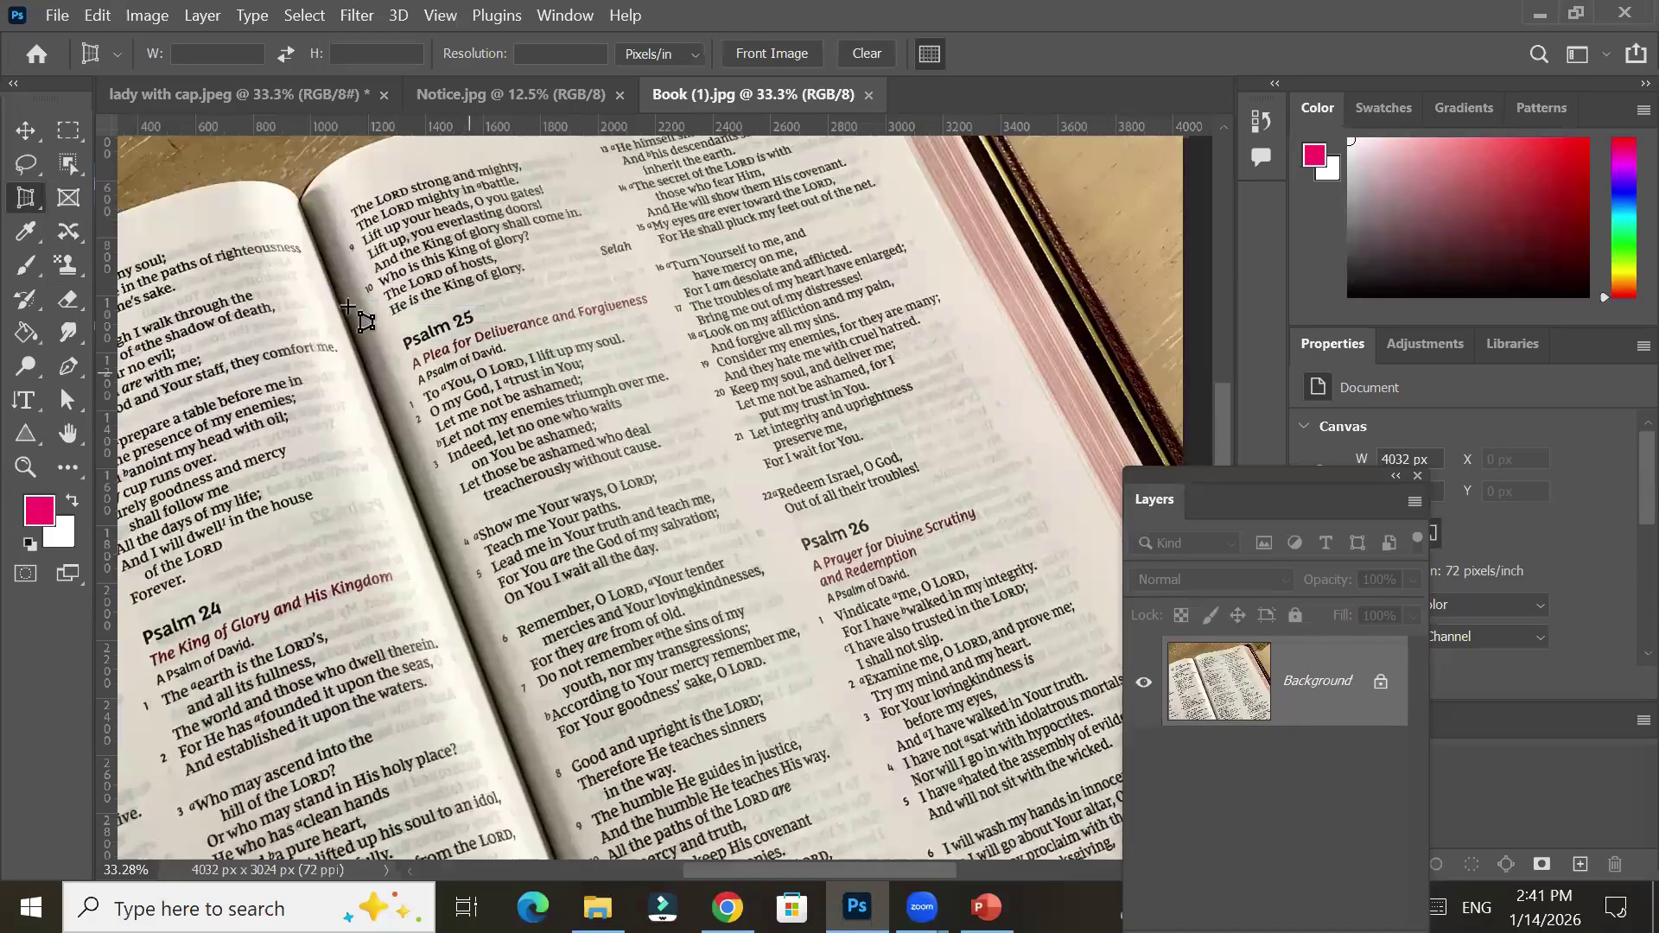
pyautogui.click(376, 337)
pyautogui.click(629, 256)
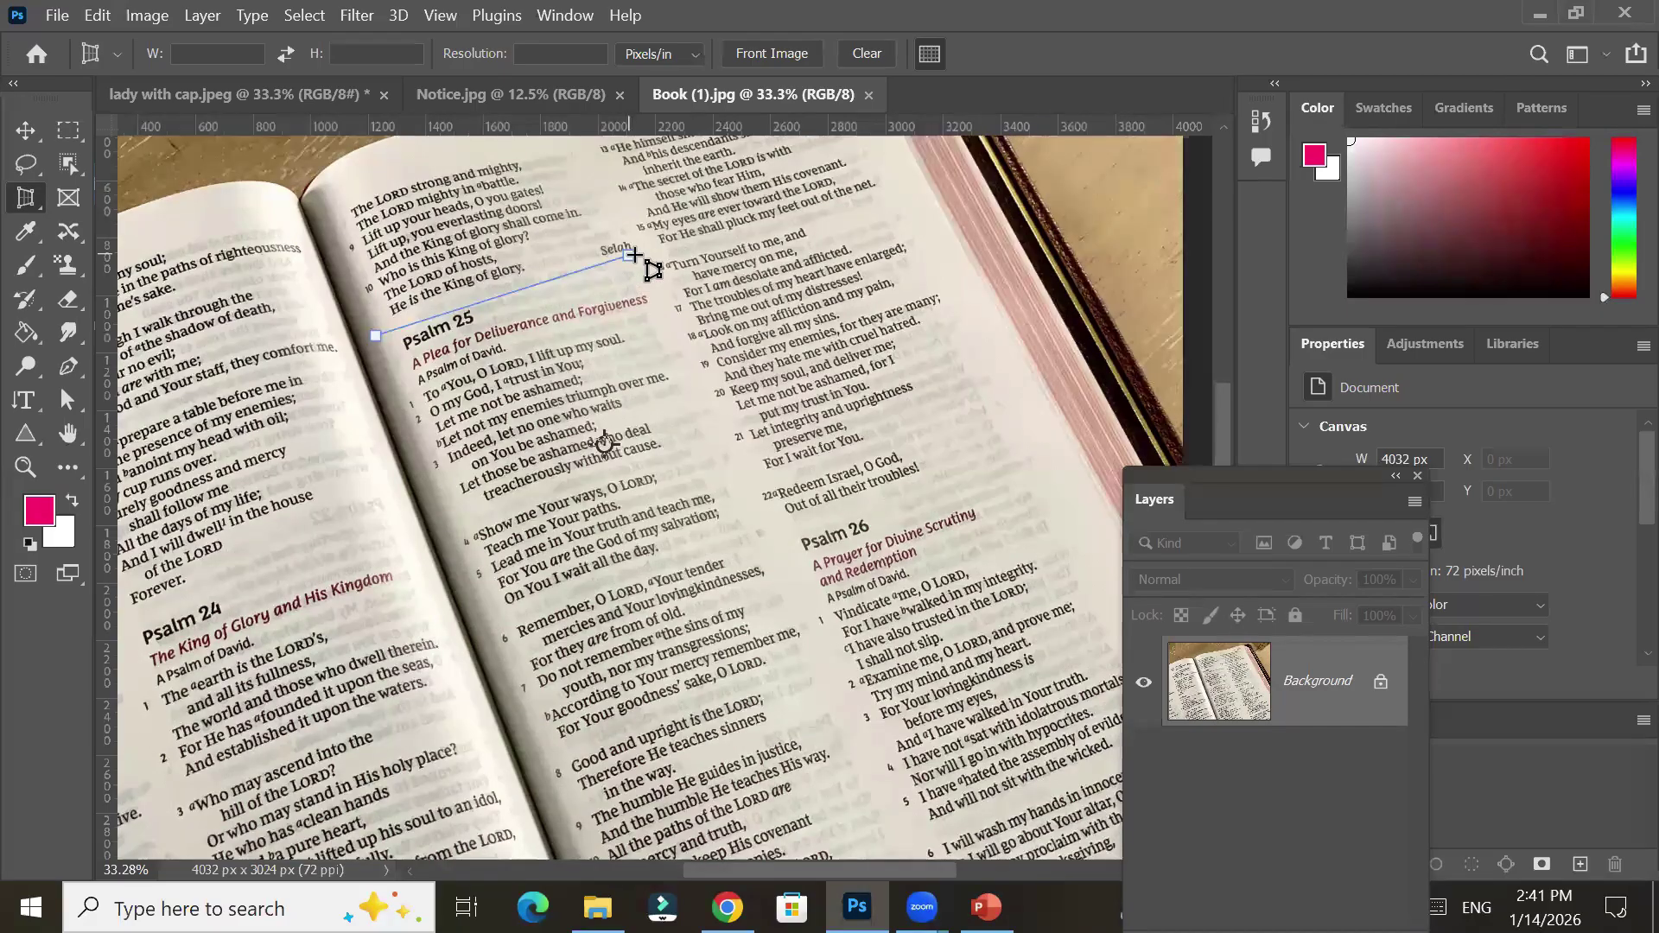
pyautogui.click(700, 443)
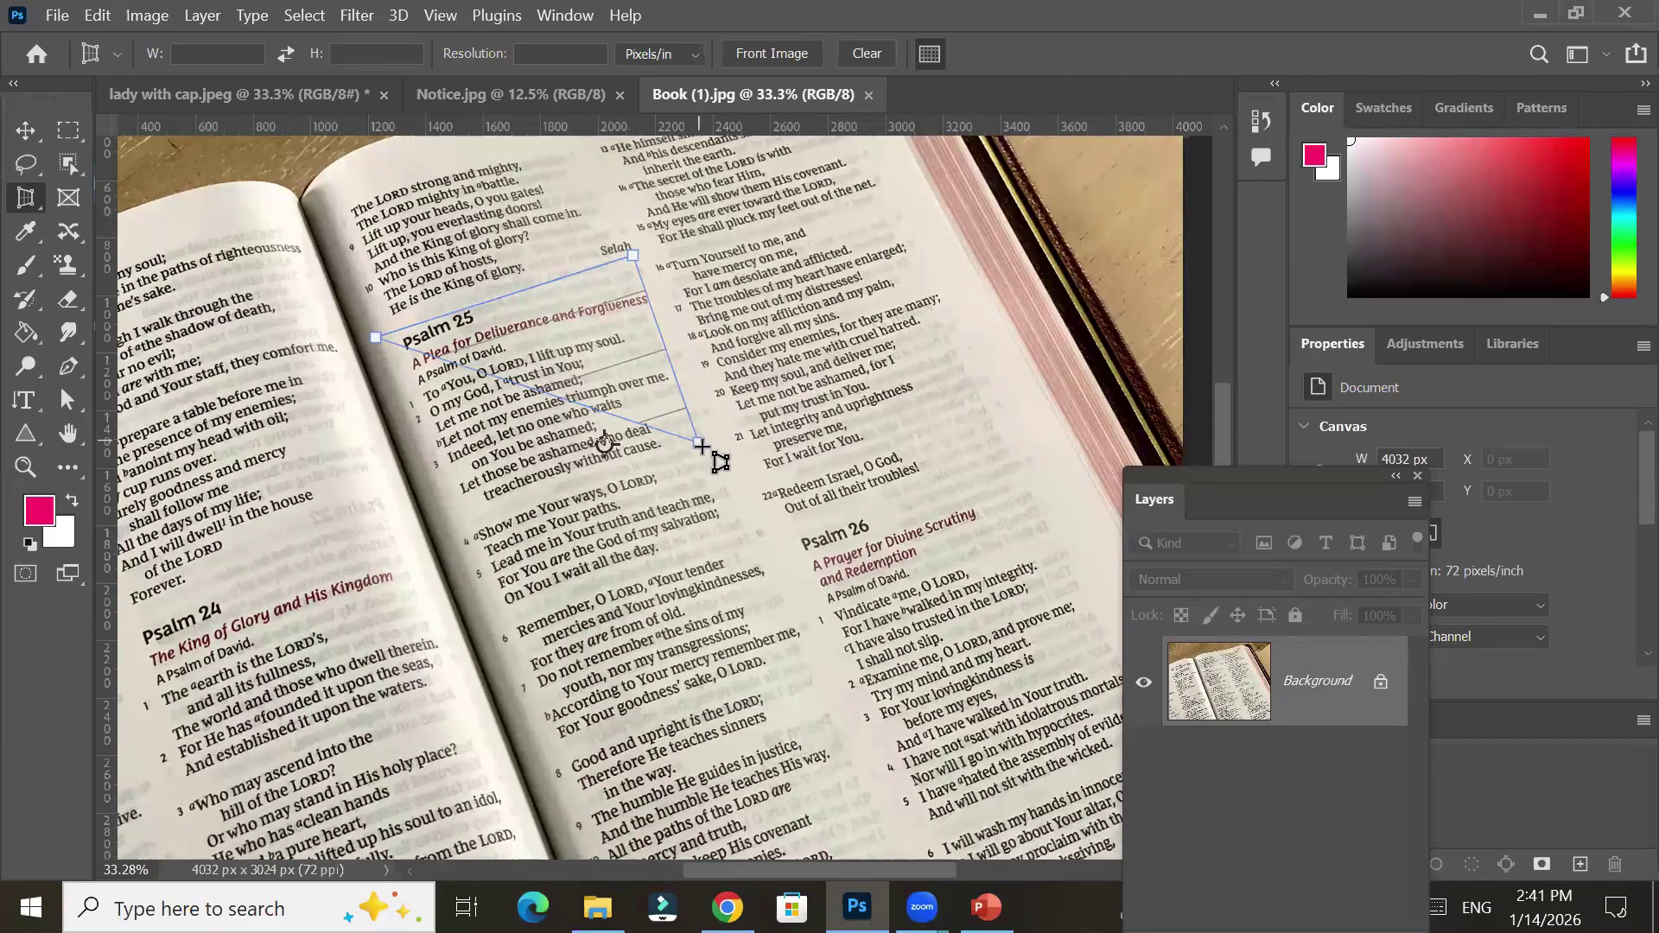
pyautogui.moveTo(700, 445); pyautogui.dragTo(710, 442)
pyautogui.click(539, 468)
pyautogui.moveTo(494, 502); pyautogui.dragTo(444, 526)
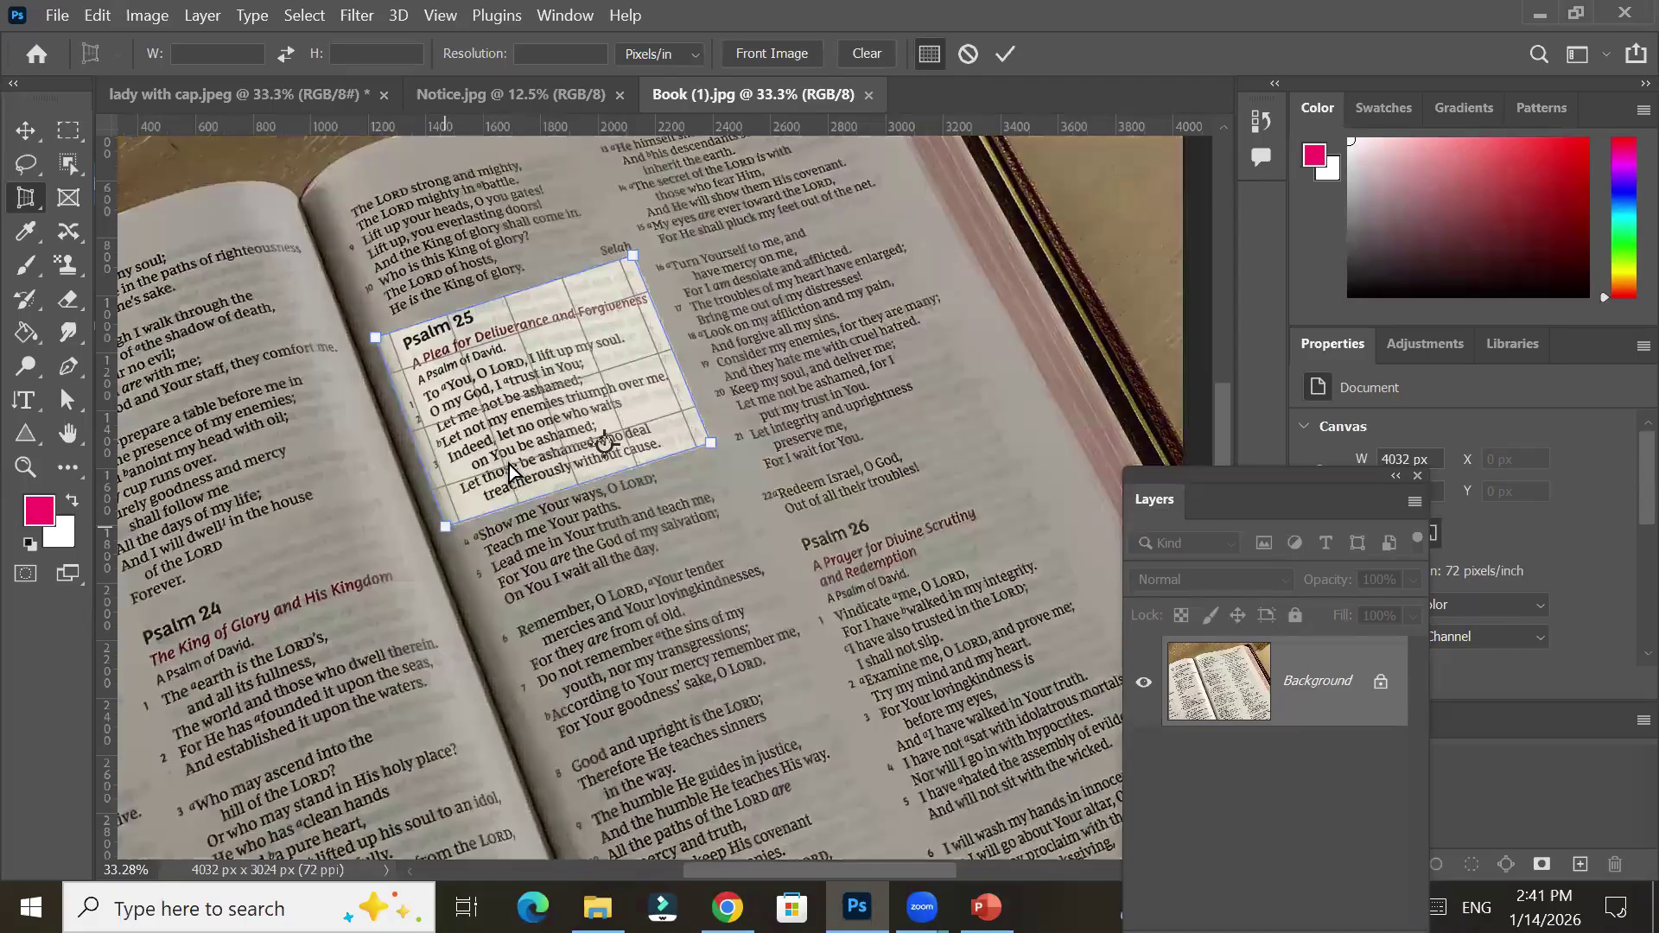
pyautogui.click(1002, 55)
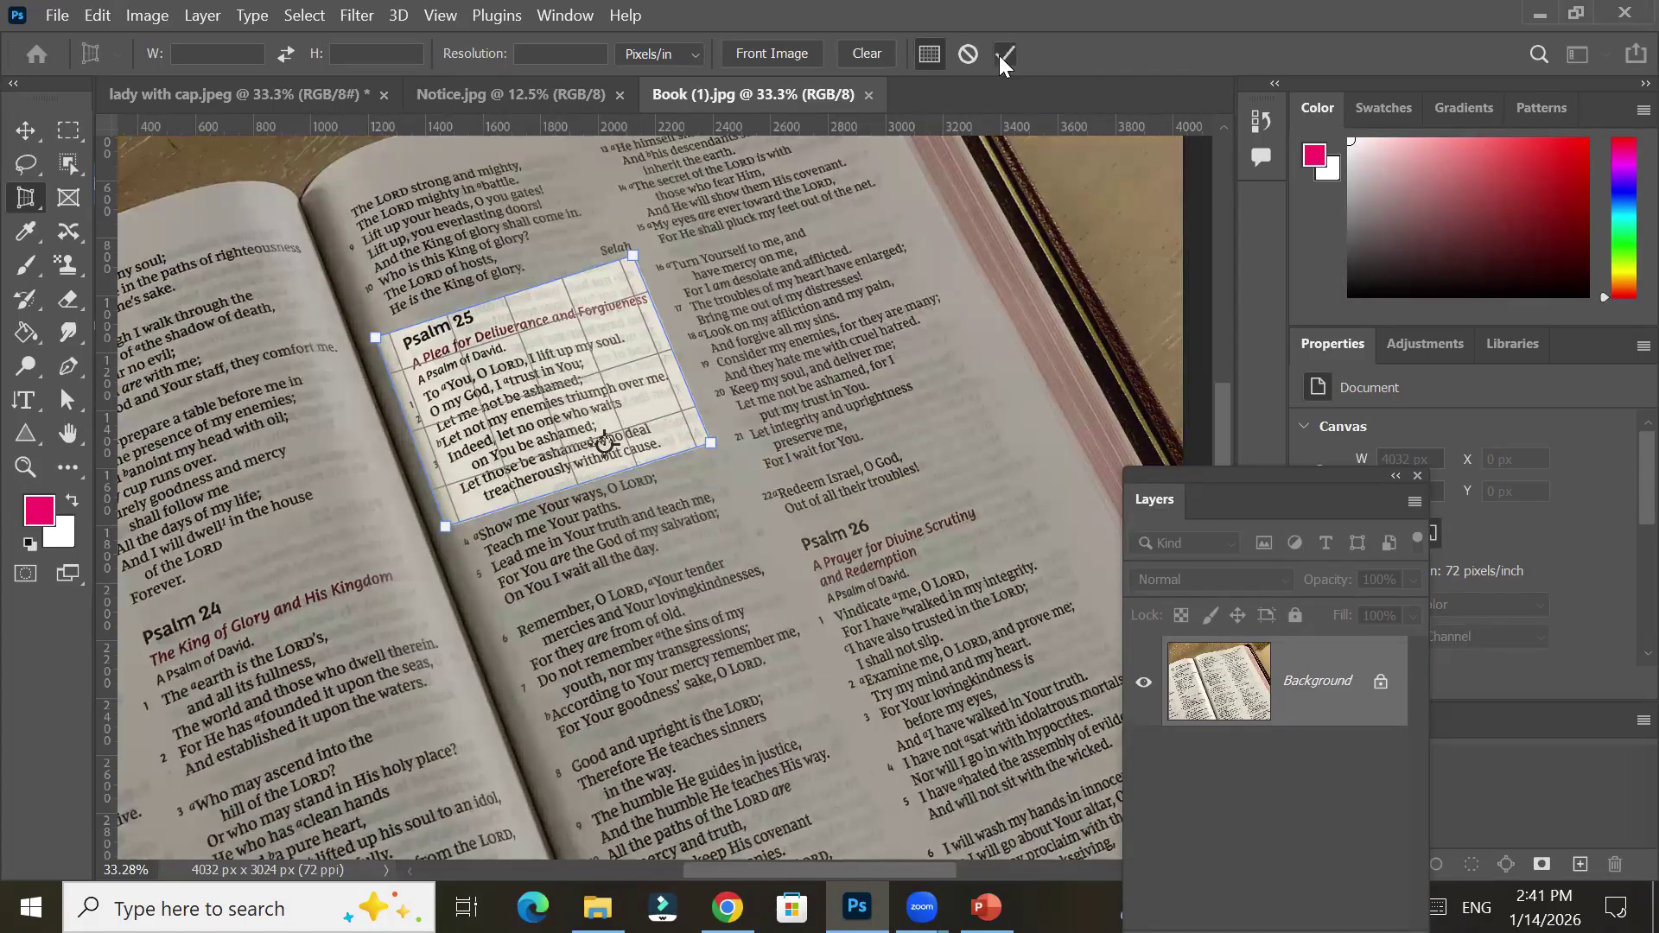
# Check the cropped Psalm 25 passage and undo the perspective crop
pyautogui.press('space')
pyautogui.moveTo(557, 424); pyautogui.dragTo(1015, 466)
pyautogui.scroll(-3, 844, 507)
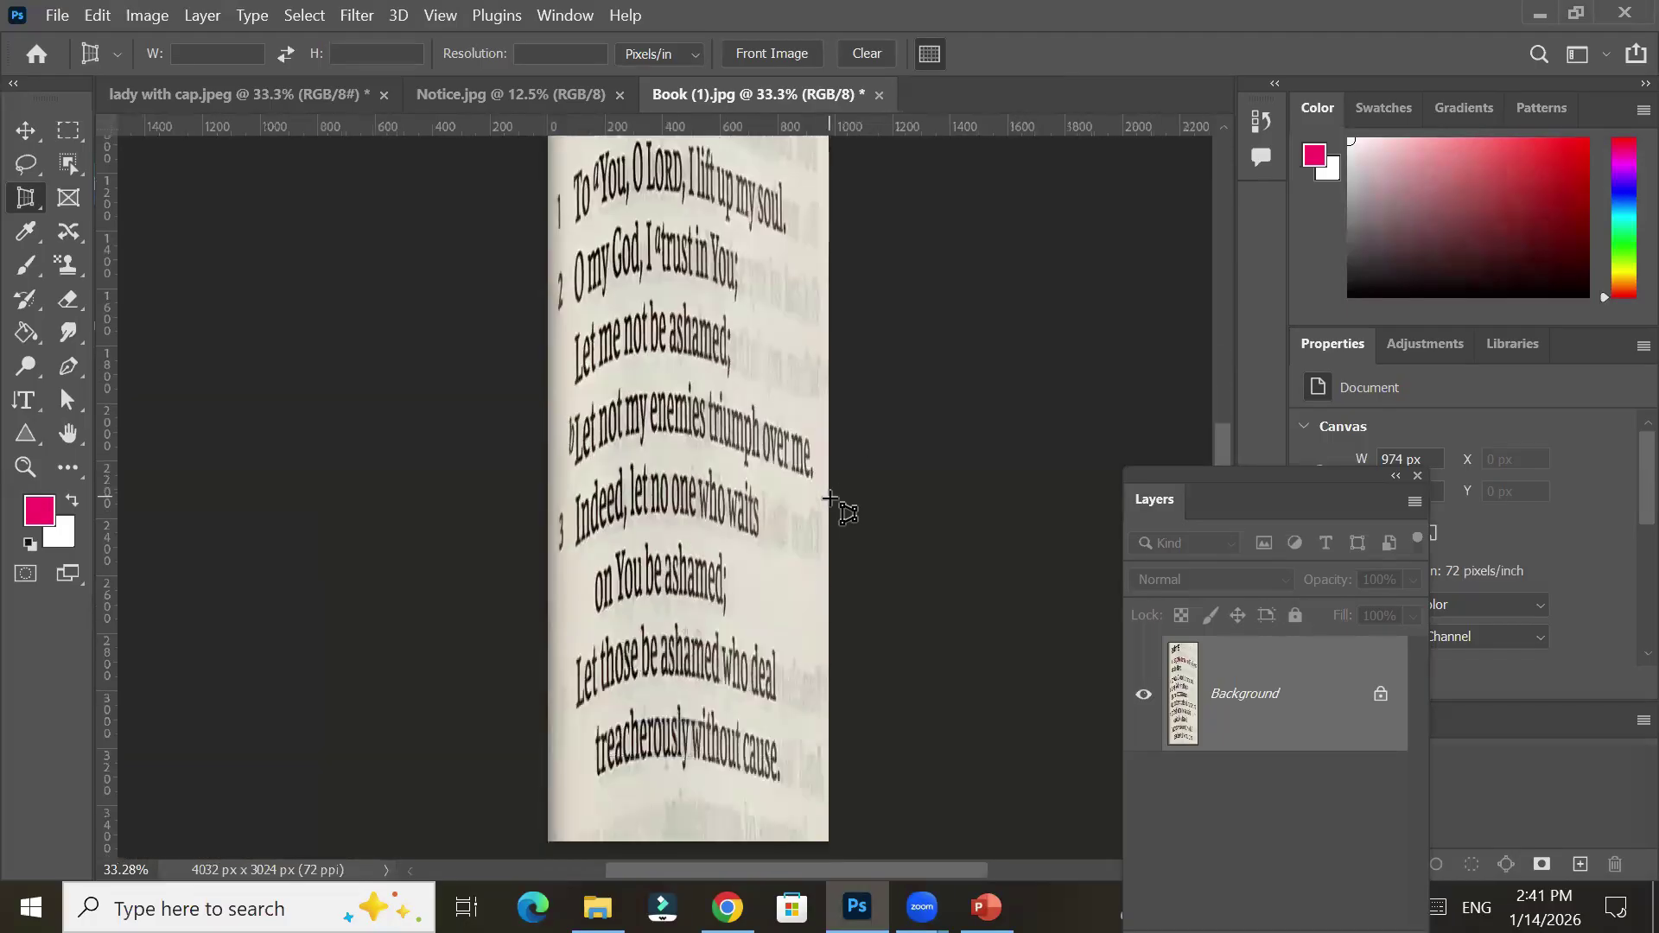
pyautogui.hotkey('ctrl', '-')
pyautogui.hotkey('ctrl', '-')
pyautogui.hotkey('ctrl', '-')
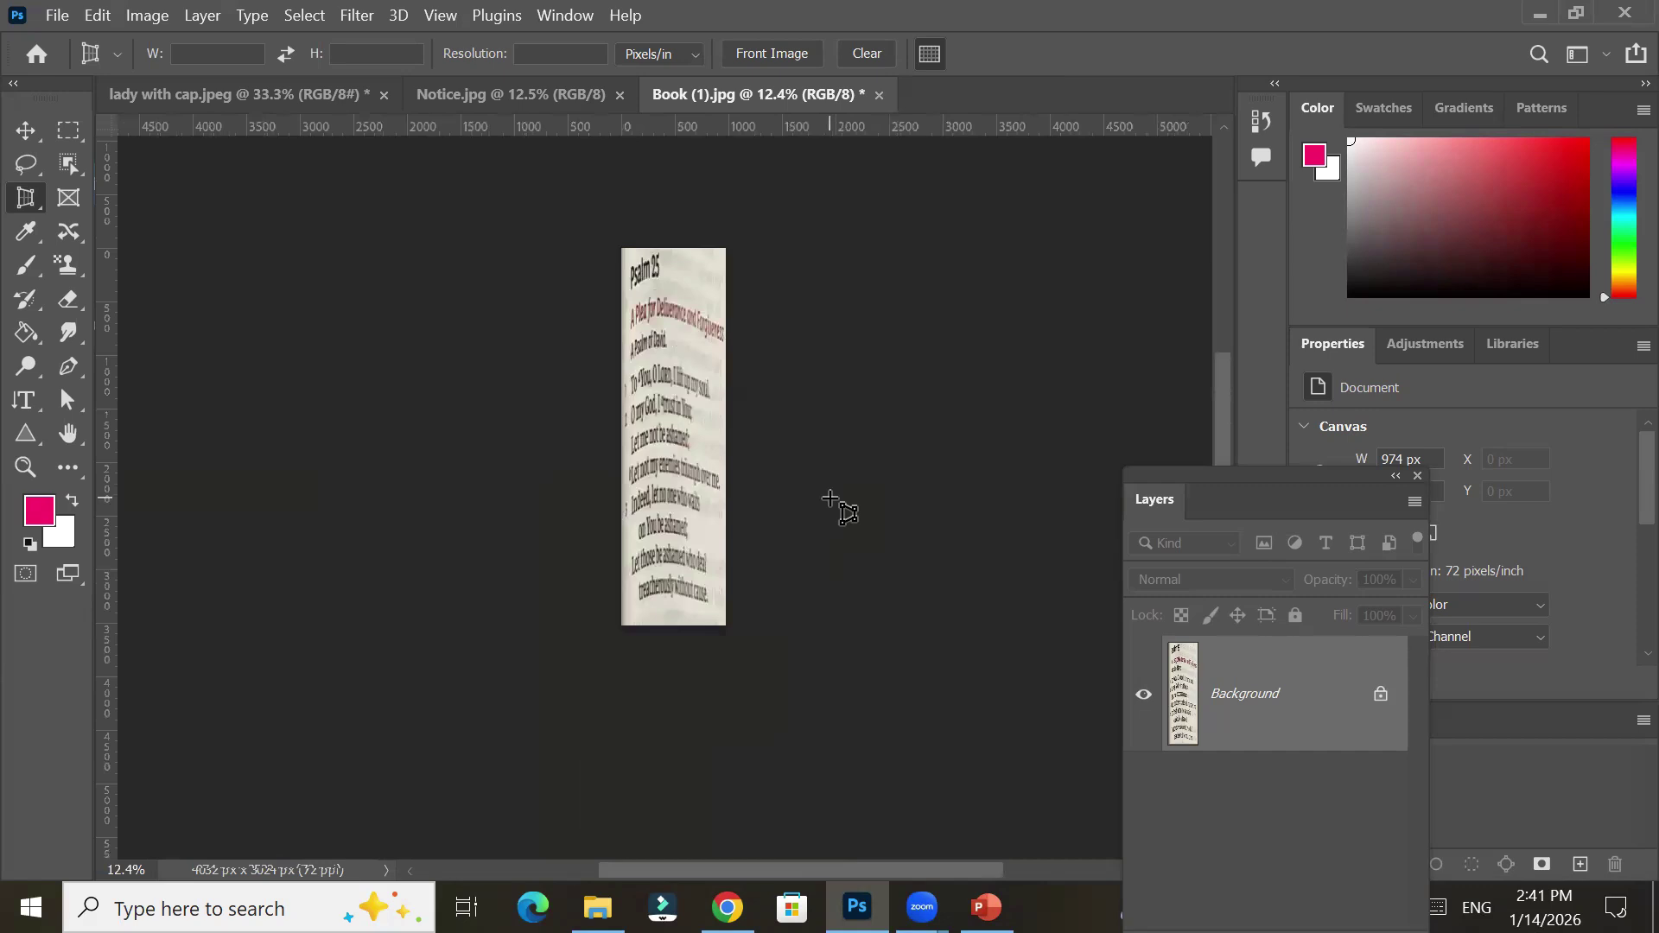
pyautogui.hotkey('ctrl', 'z')
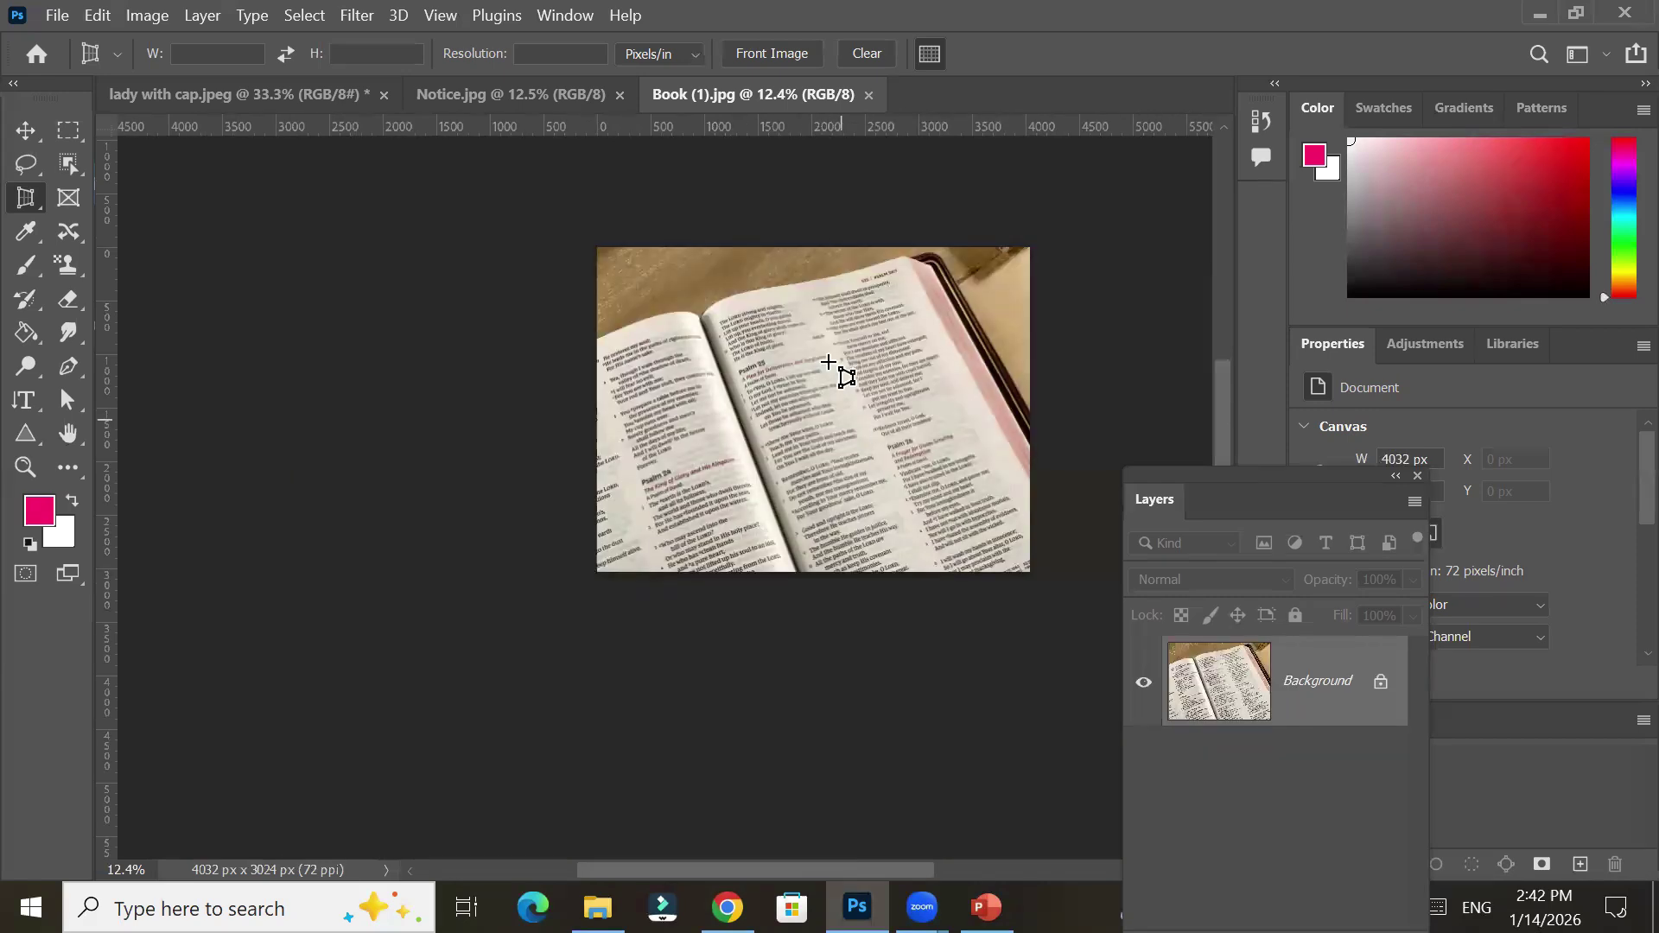
# Perspective-crop the book photo to the Psalm 25 passage, from its heading to verse 3, with corners following the tilted text
pyautogui.scroll(1, 879, 367)
pyautogui.scroll(1, 882, 385)
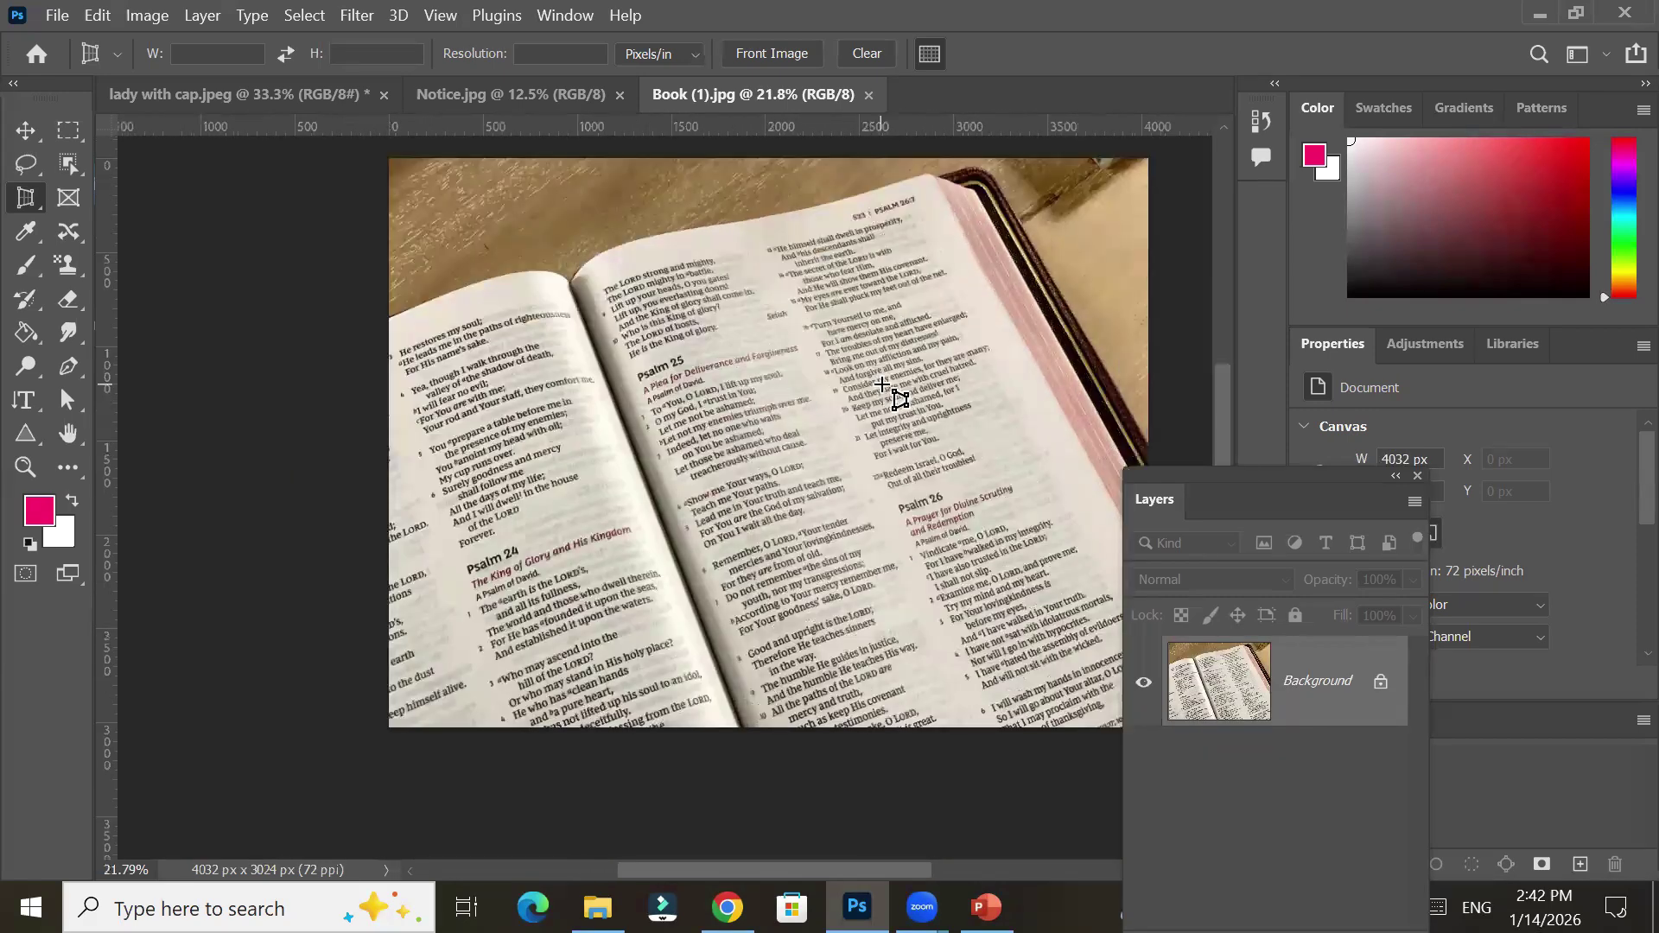
pyautogui.rightClick(36, 199)
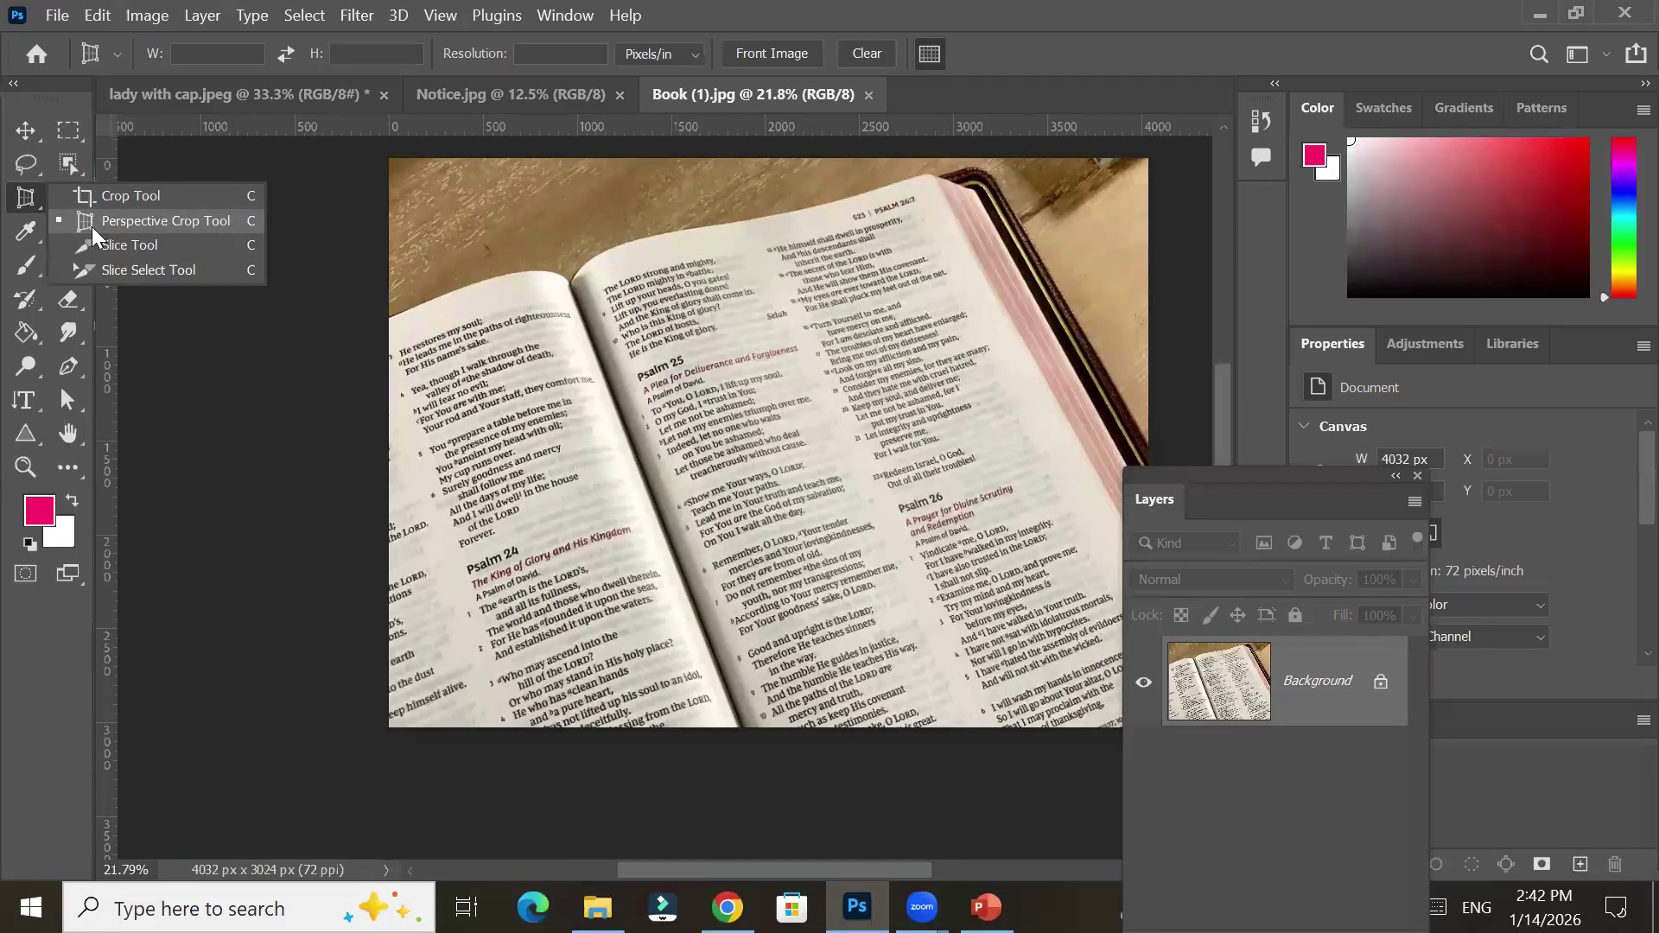
pyautogui.click(616, 369)
pyautogui.click(616, 368)
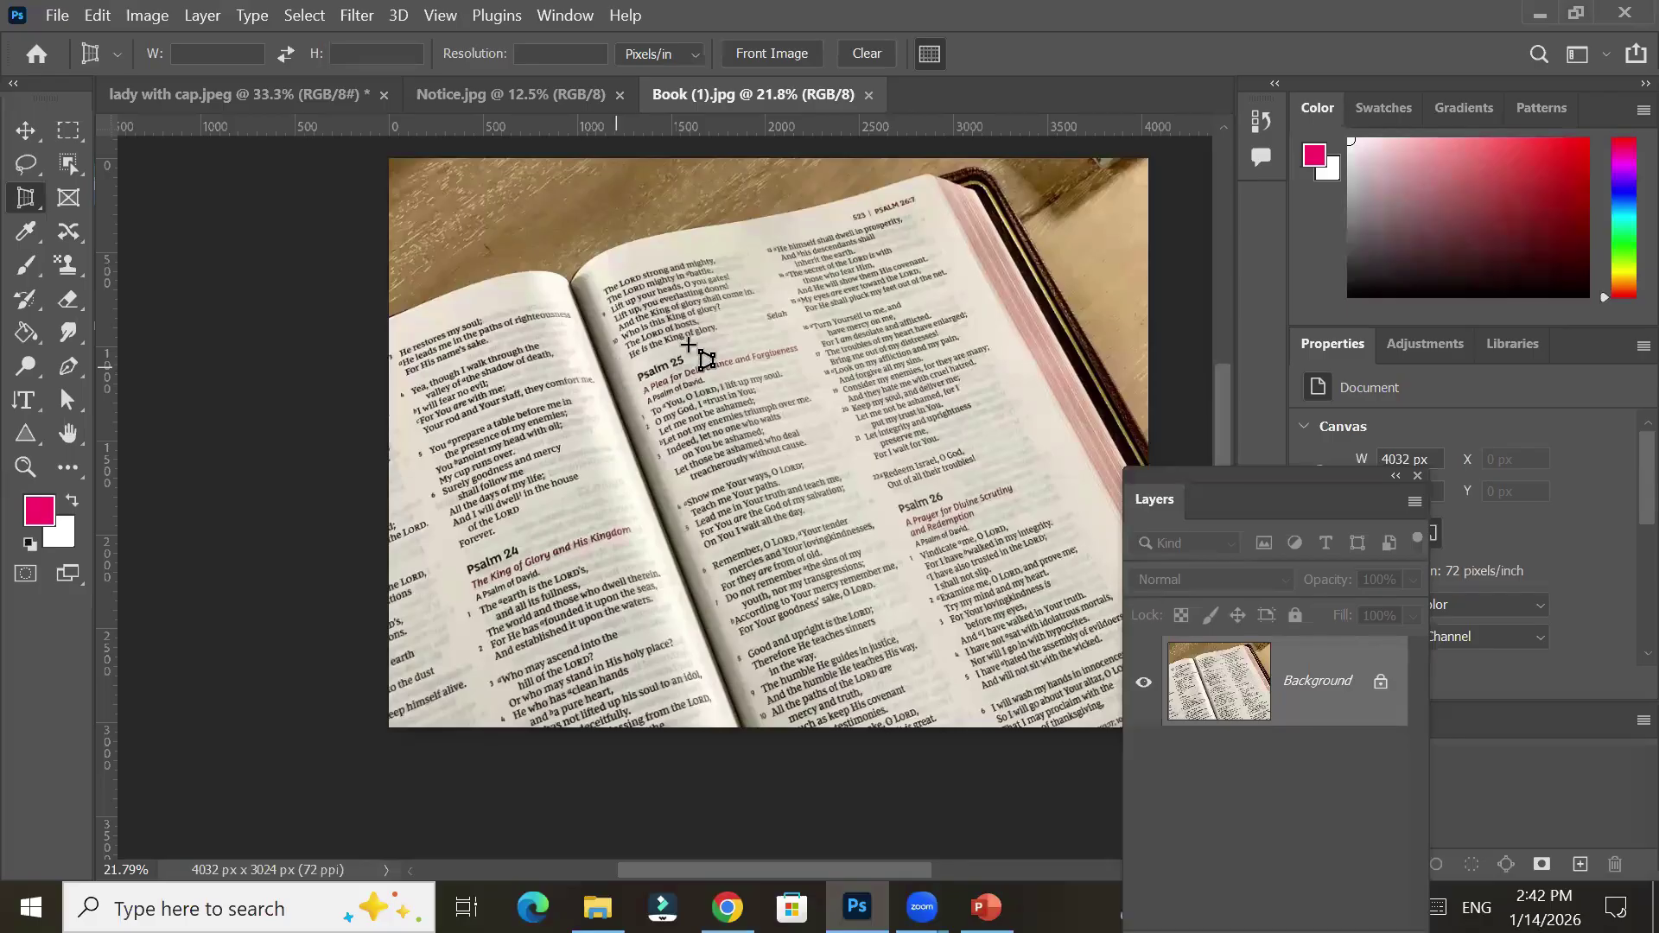
pyautogui.click(793, 321)
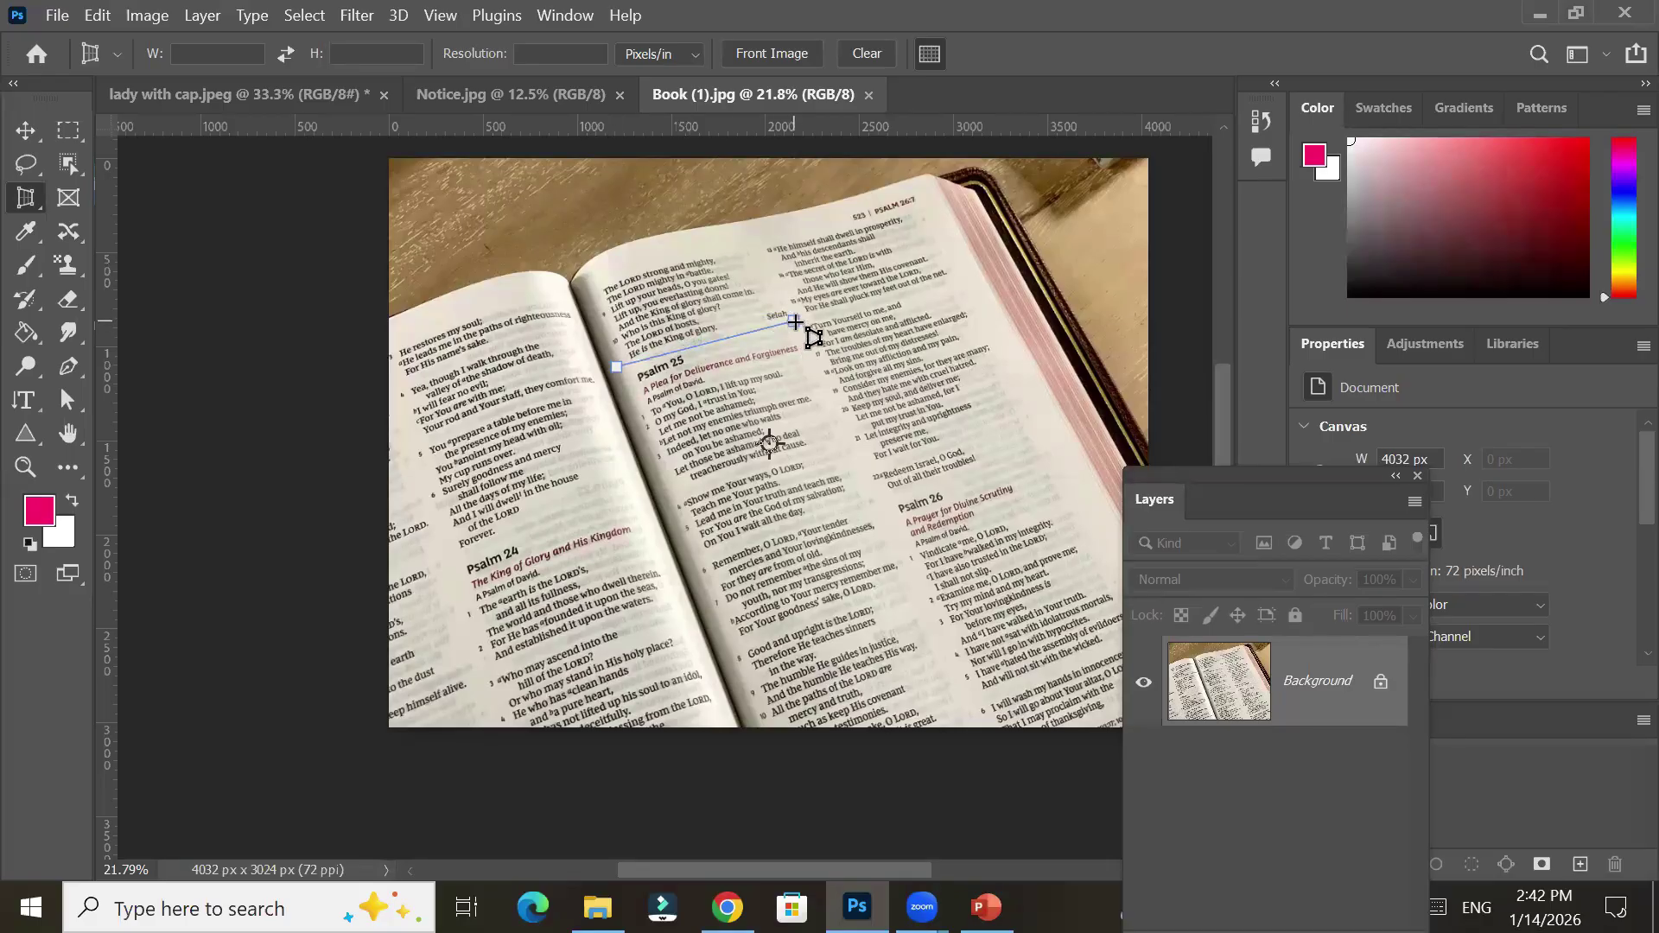
pyautogui.click(836, 443)
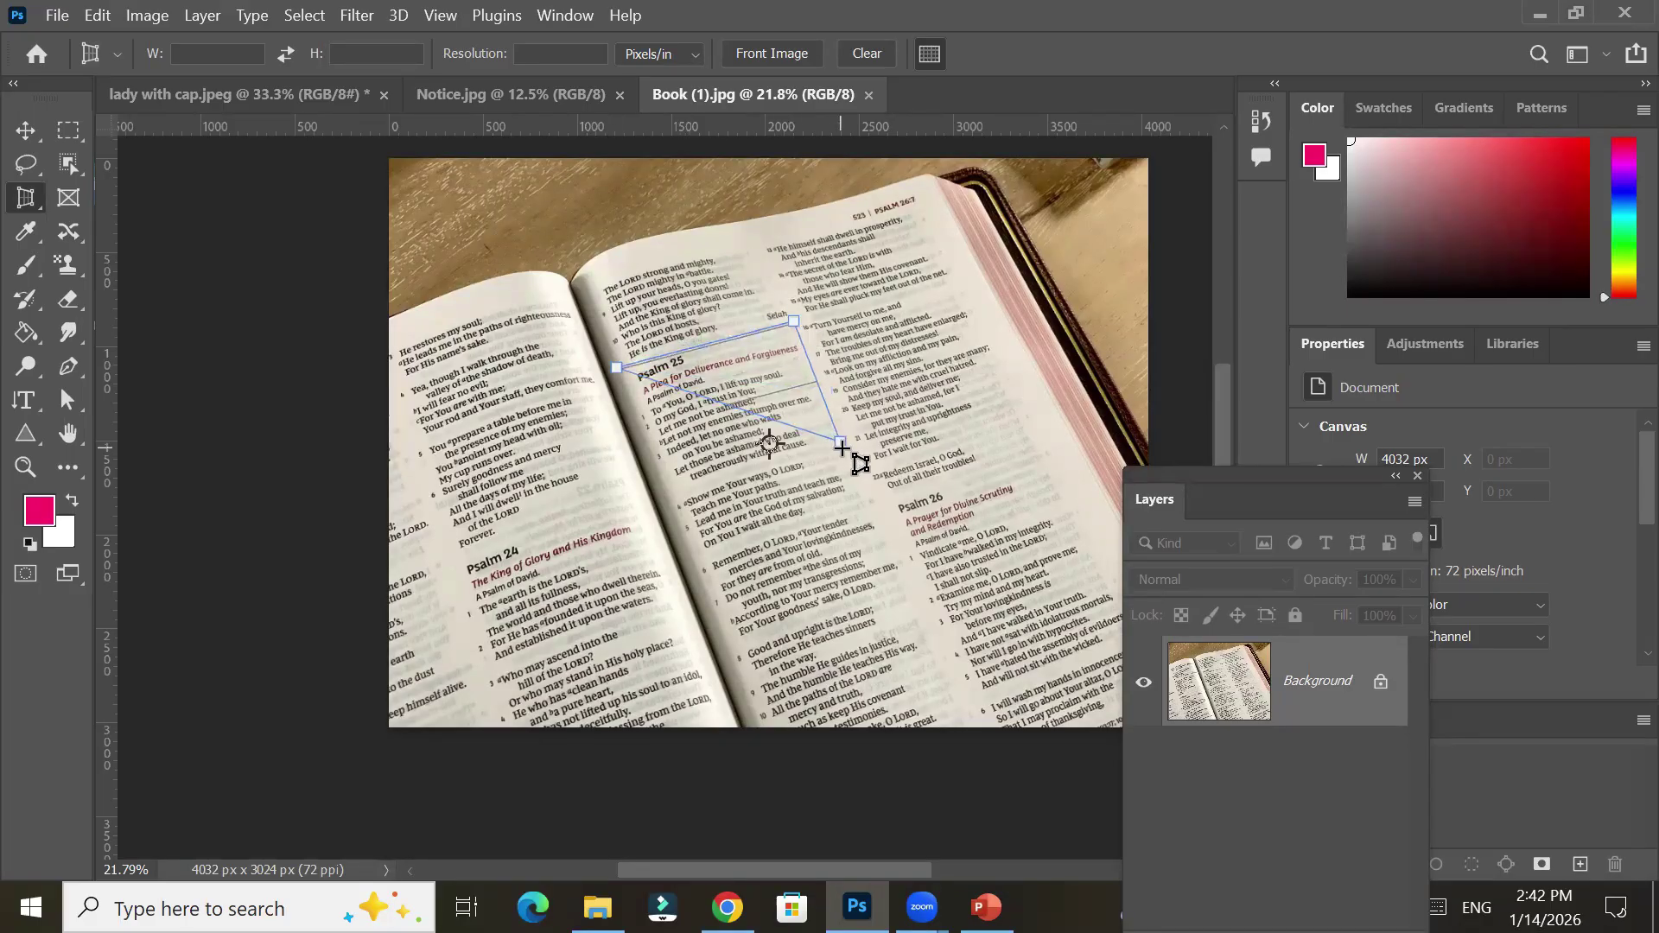
pyautogui.click(727, 488)
pyautogui.moveTo(726, 488); pyautogui.dragTo(675, 499)
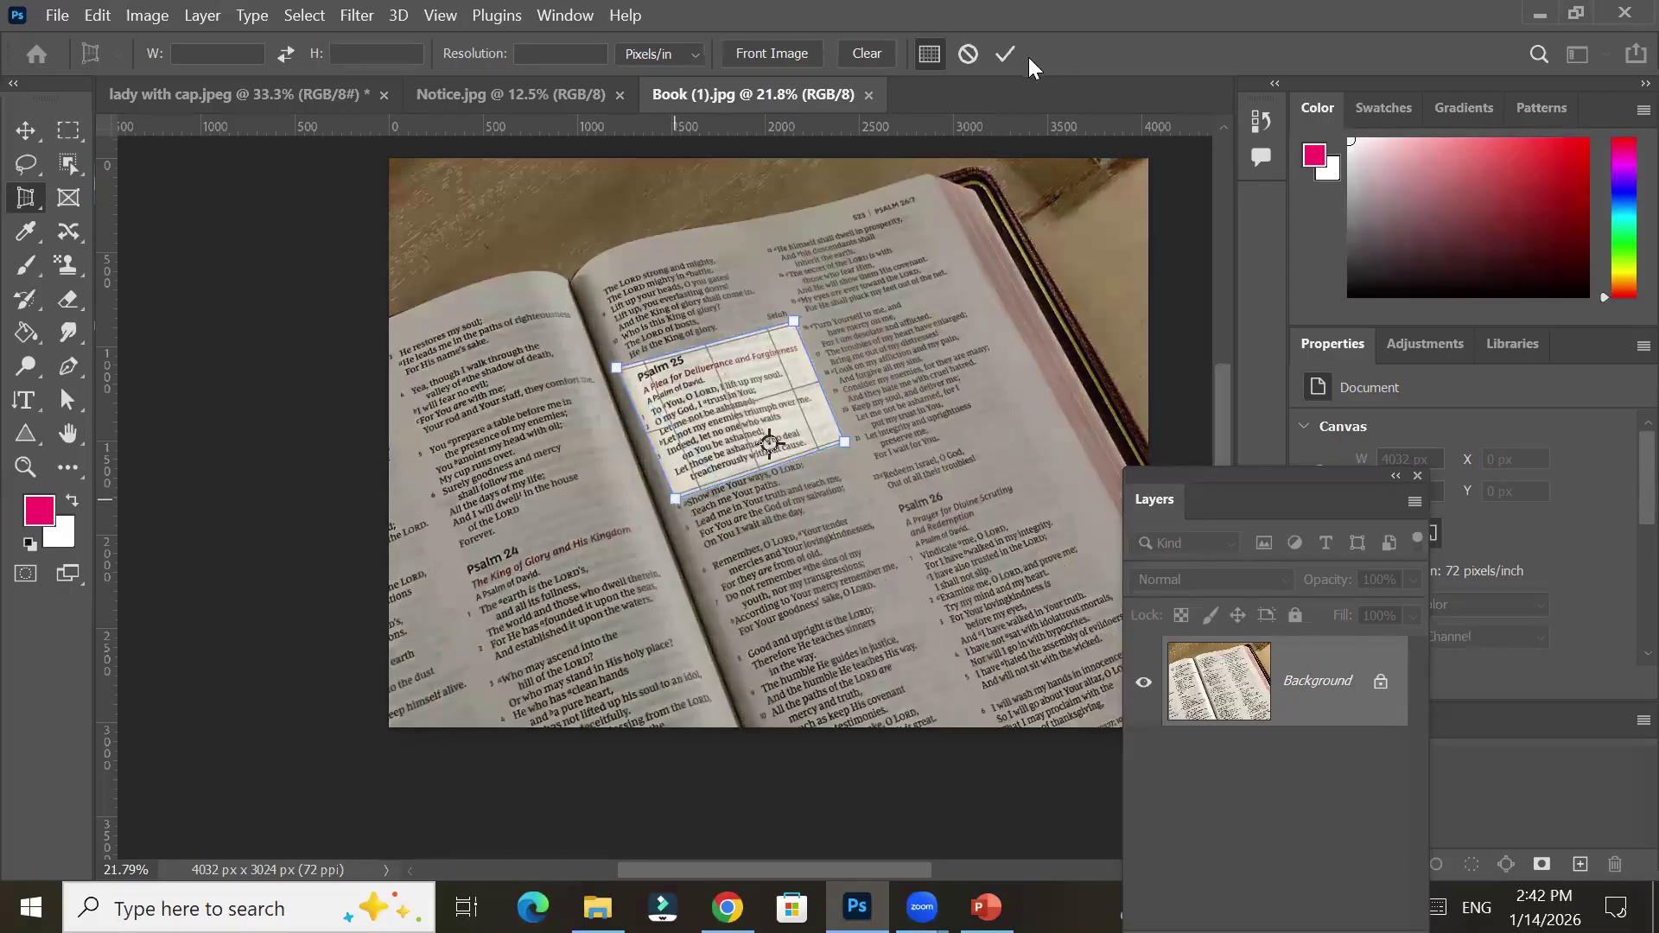
pyautogui.click(1004, 54)
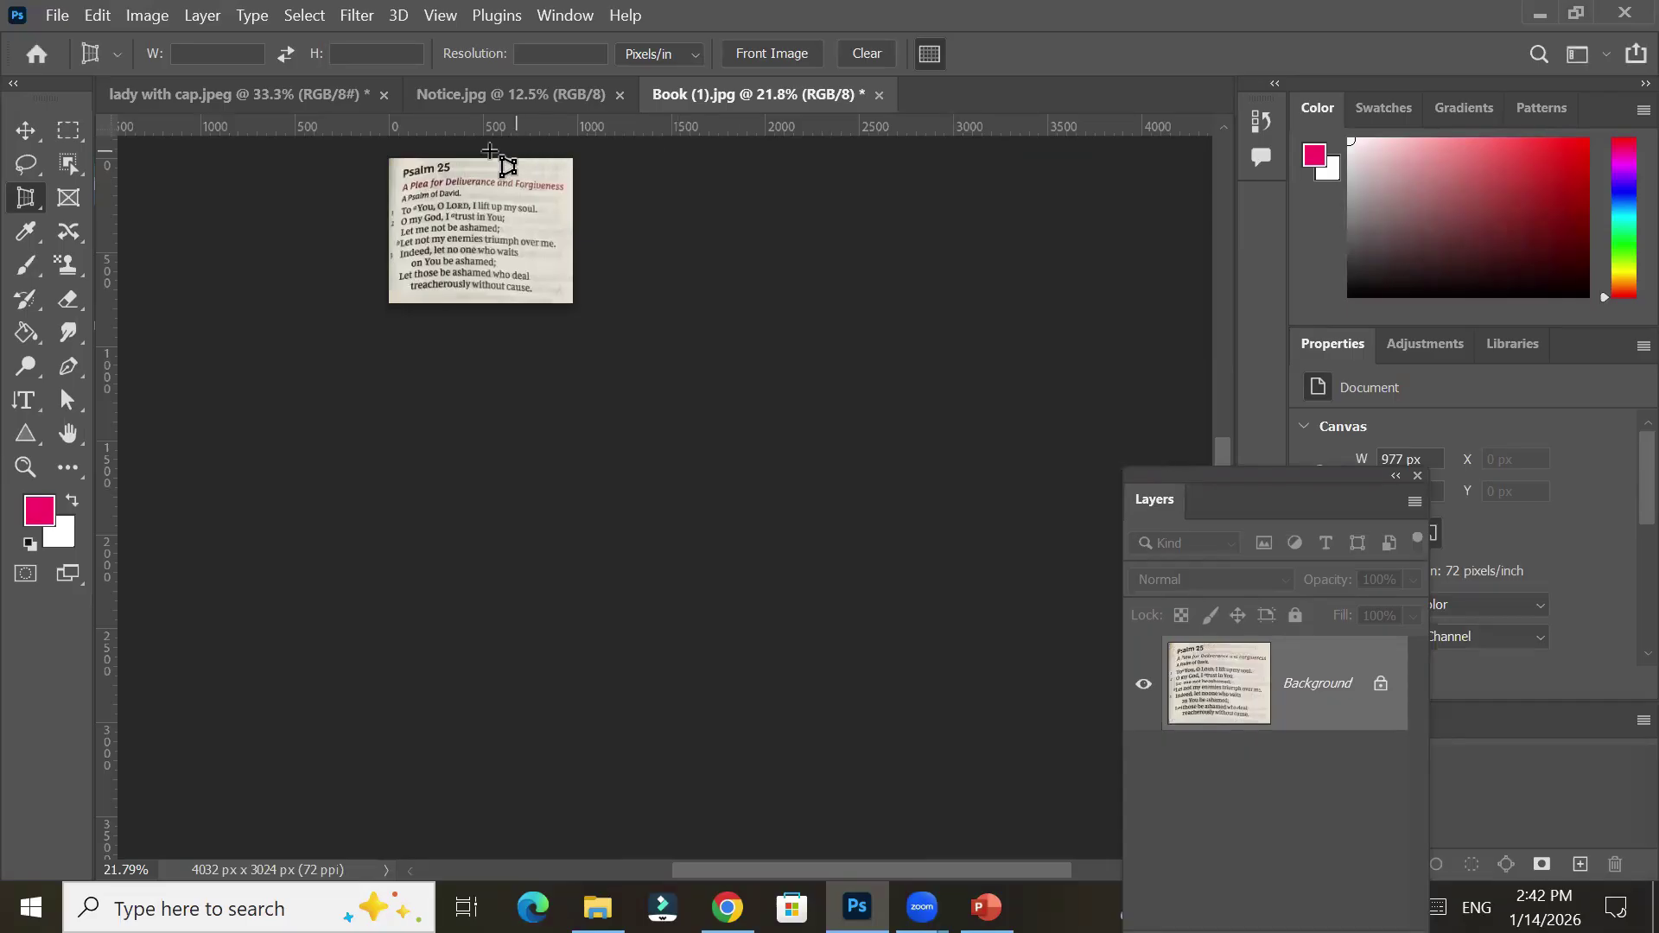
pyautogui.scroll(10, 449, 155)
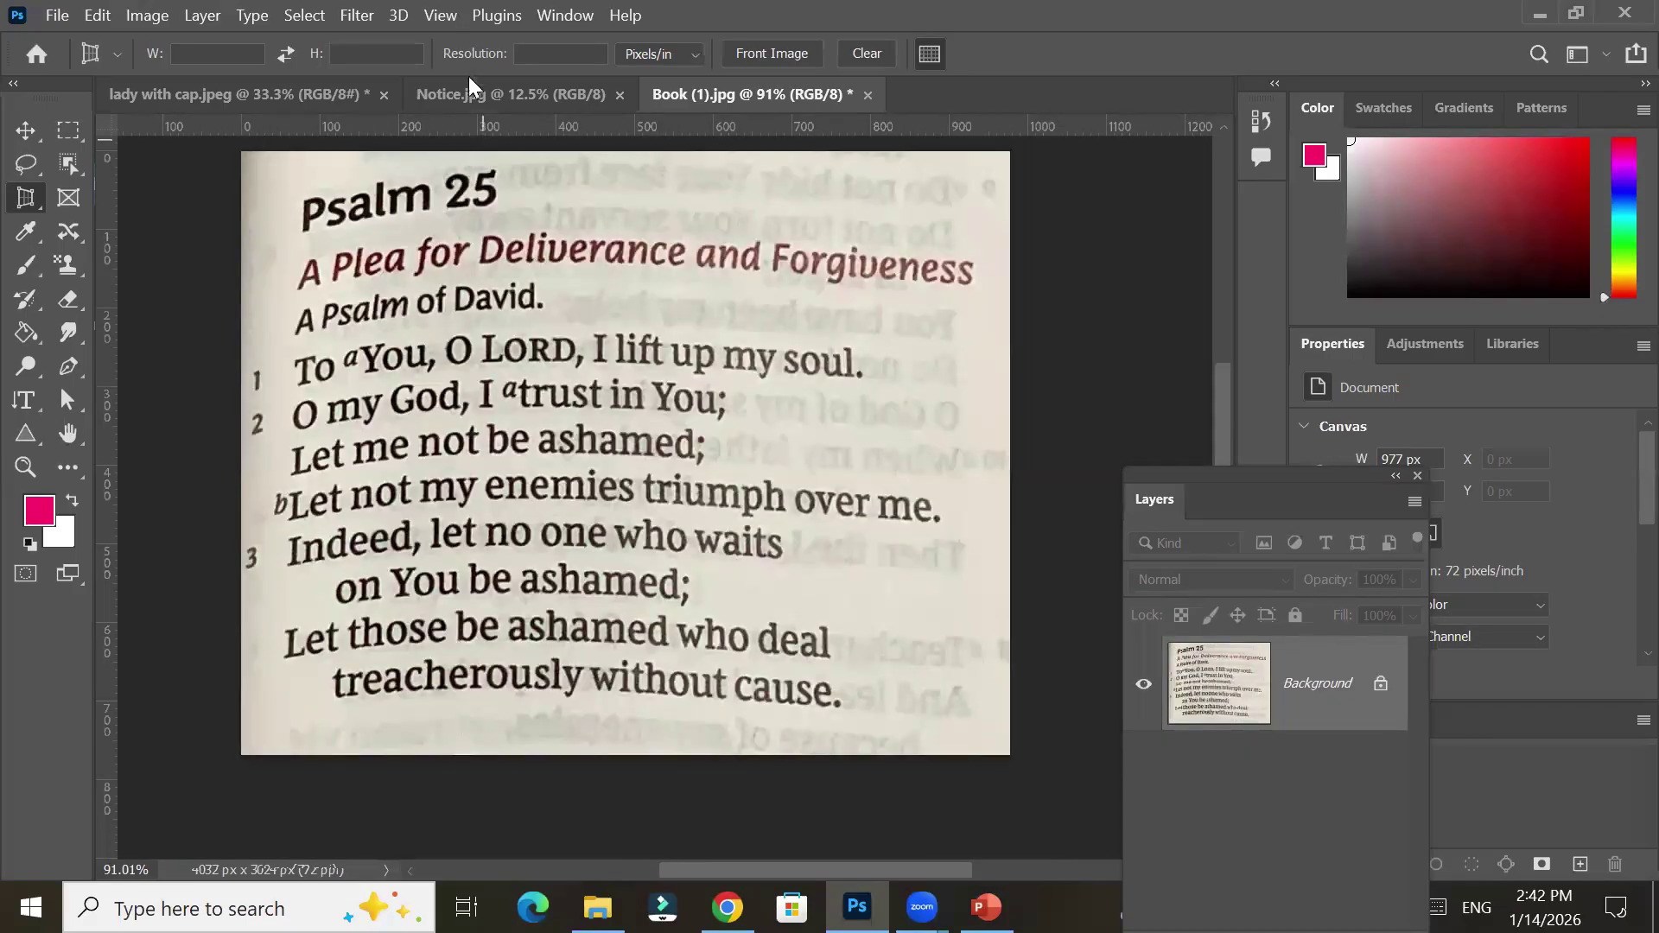
# In Notice.jpg, perspective-crop the photo to the white bear NOTICE sheet, using its four corners, and apply the crop
pyautogui.click(482, 95)
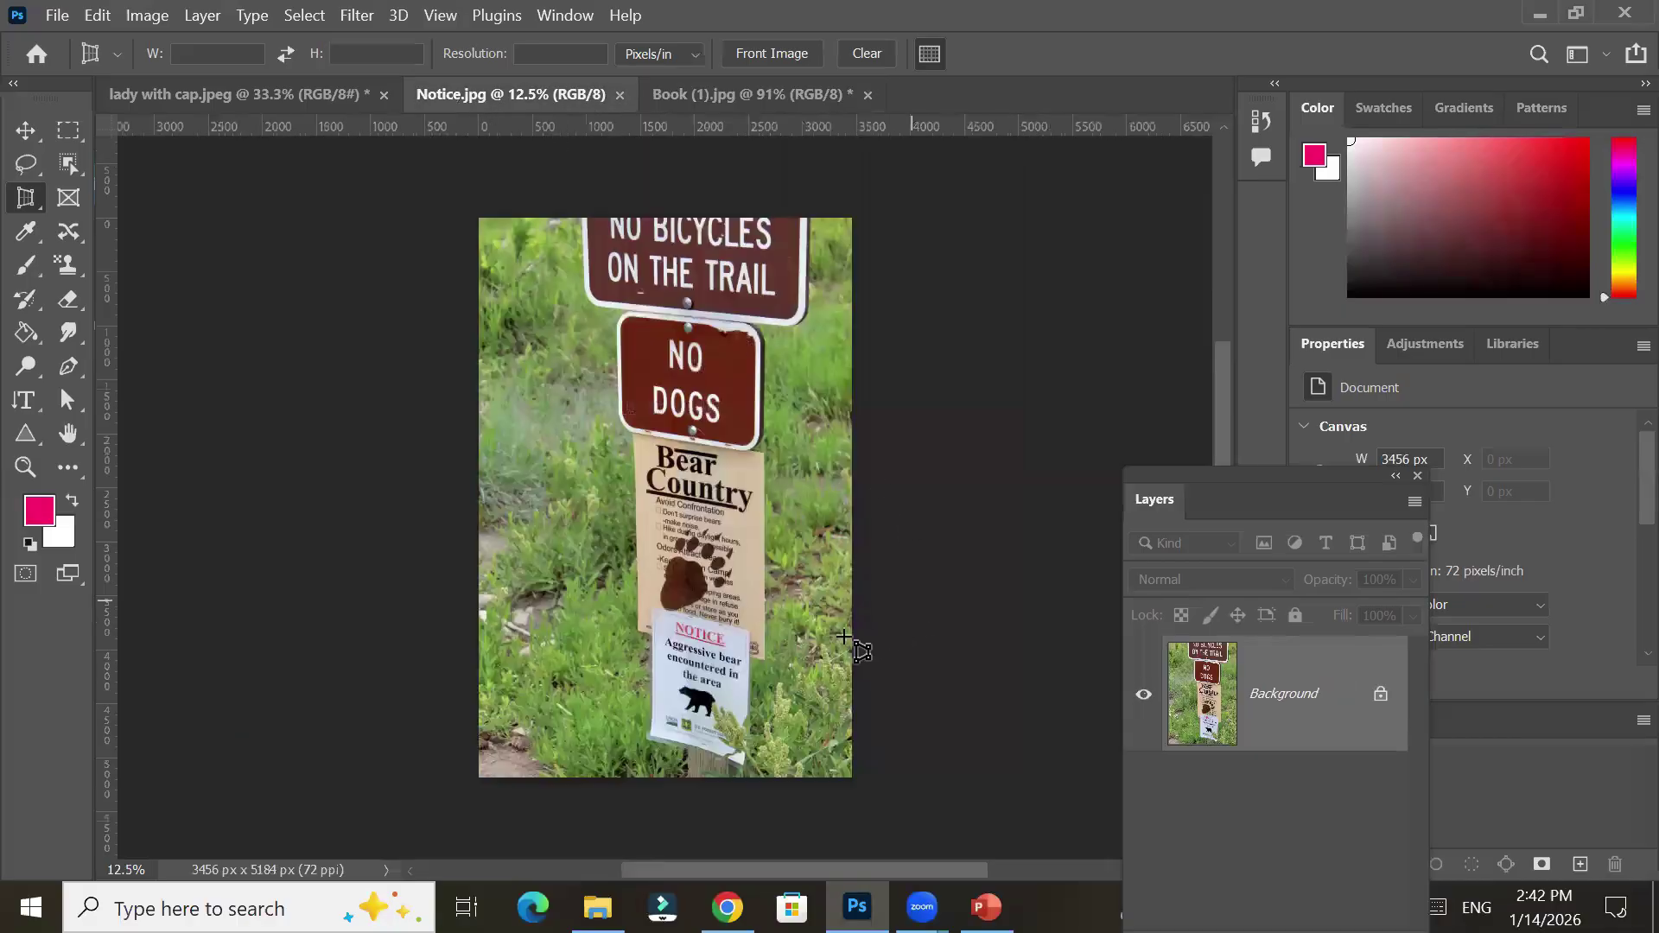
pyautogui.scroll(3, 744, 784)
pyautogui.scroll(4, 743, 785)
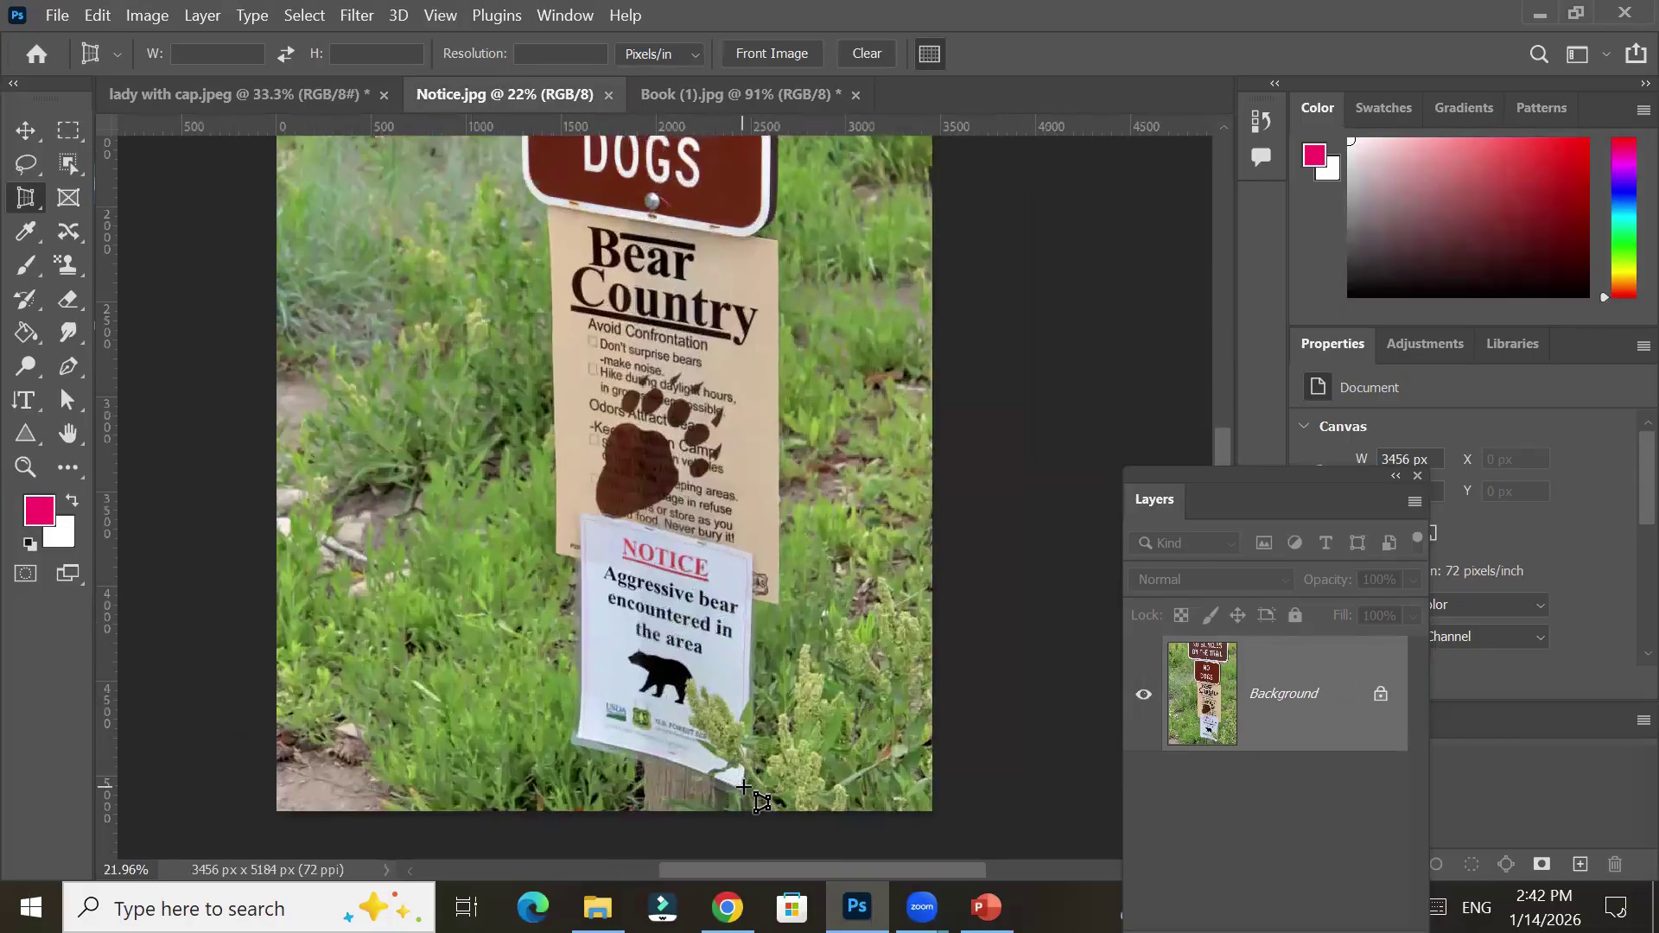
pyautogui.scroll(1, 744, 787)
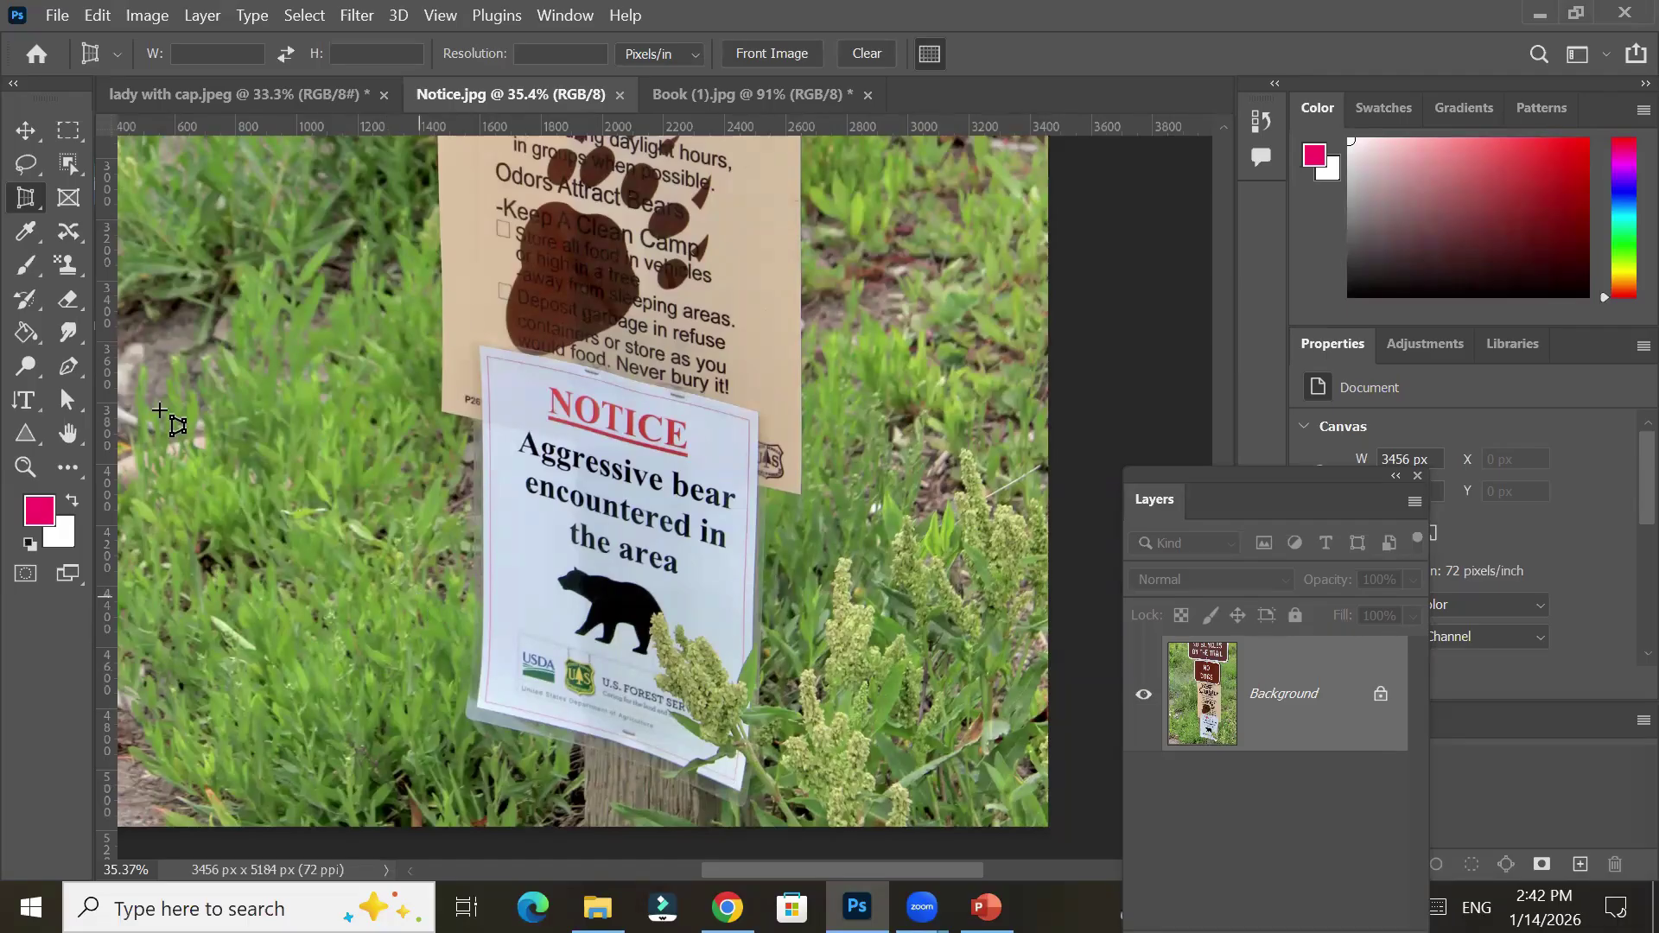
pyautogui.rightClick(29, 198)
pyautogui.click(121, 221)
pyautogui.click(480, 351)
pyautogui.click(759, 423)
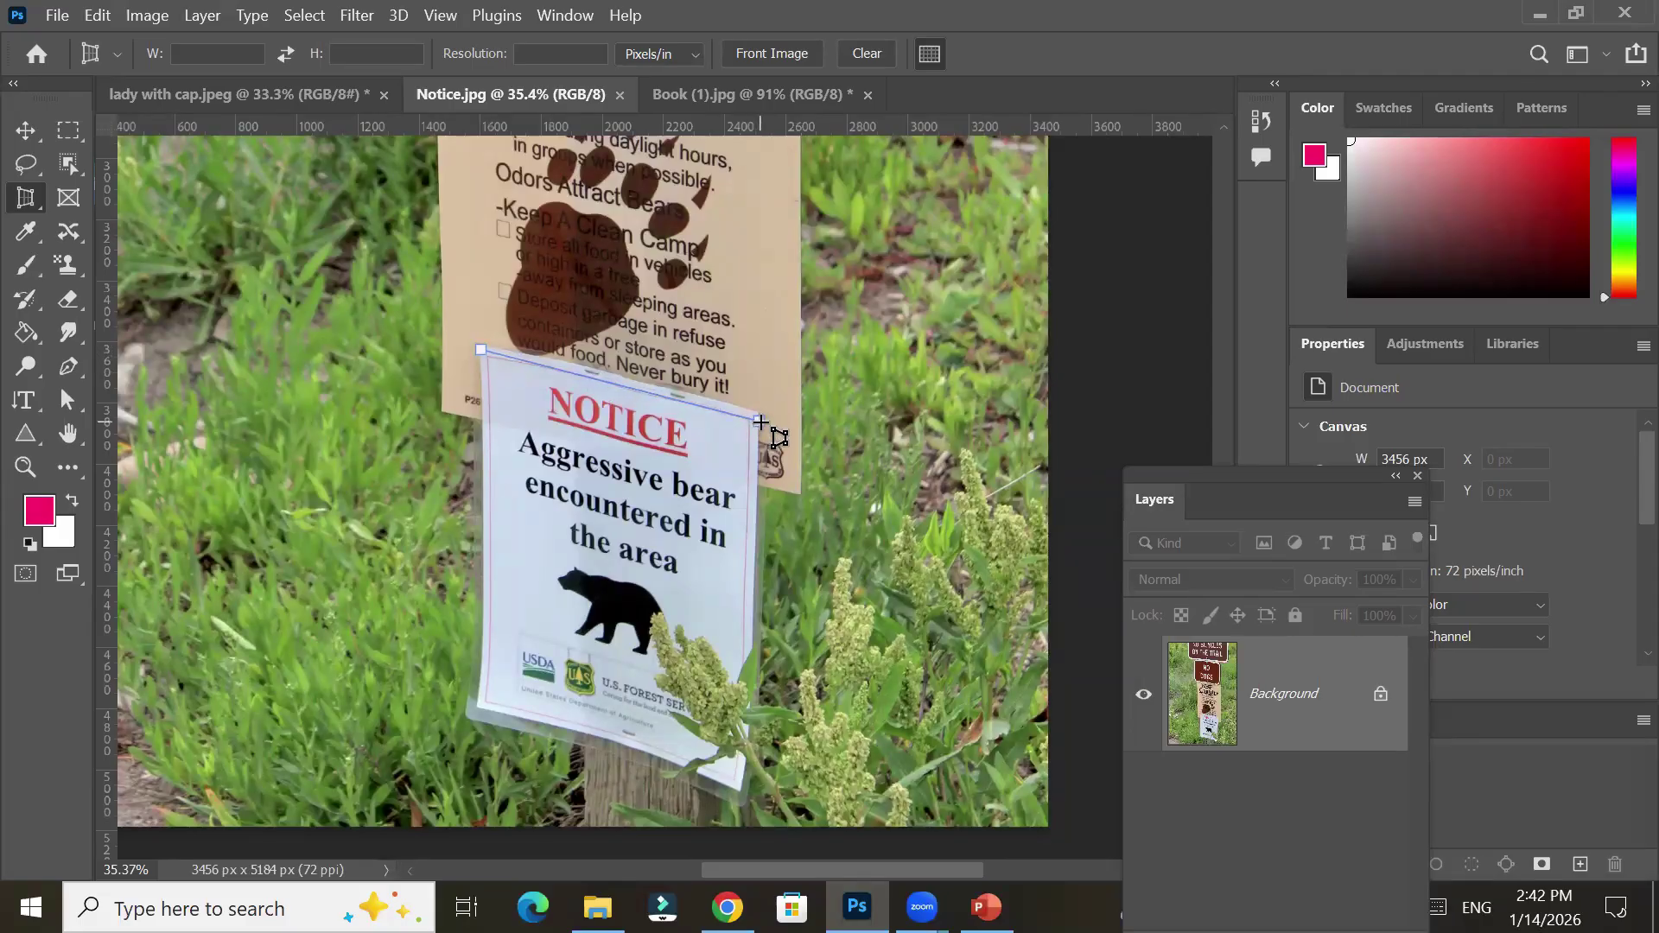
pyautogui.click(733, 789)
pyautogui.click(479, 704)
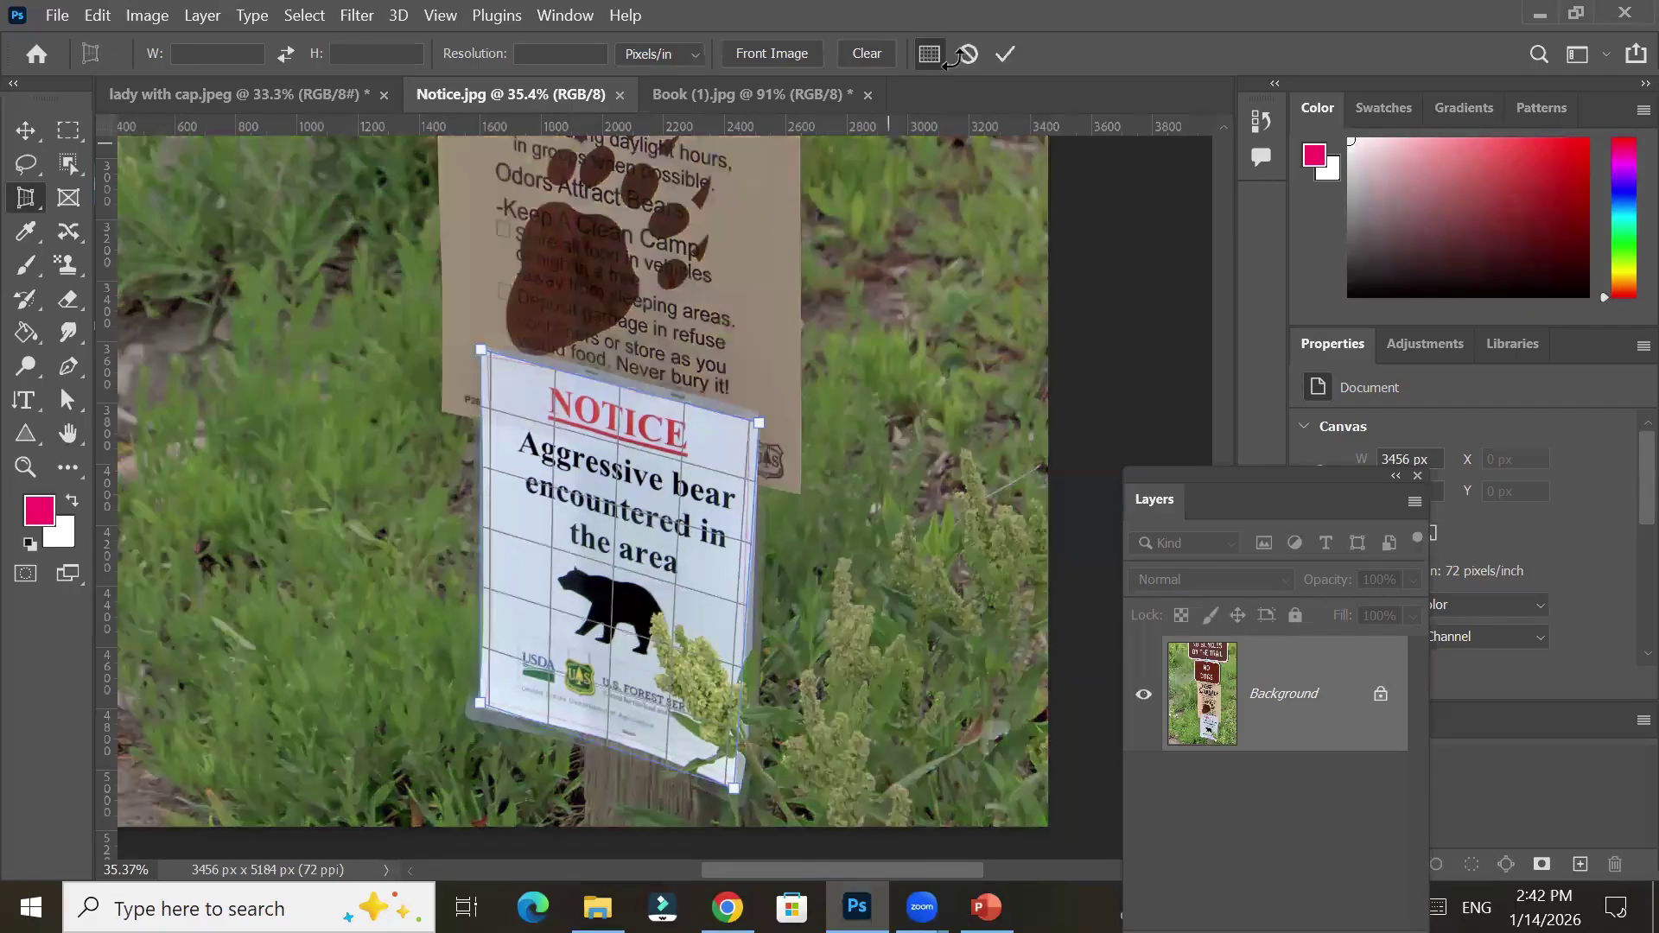
pyautogui.click(1000, 56)
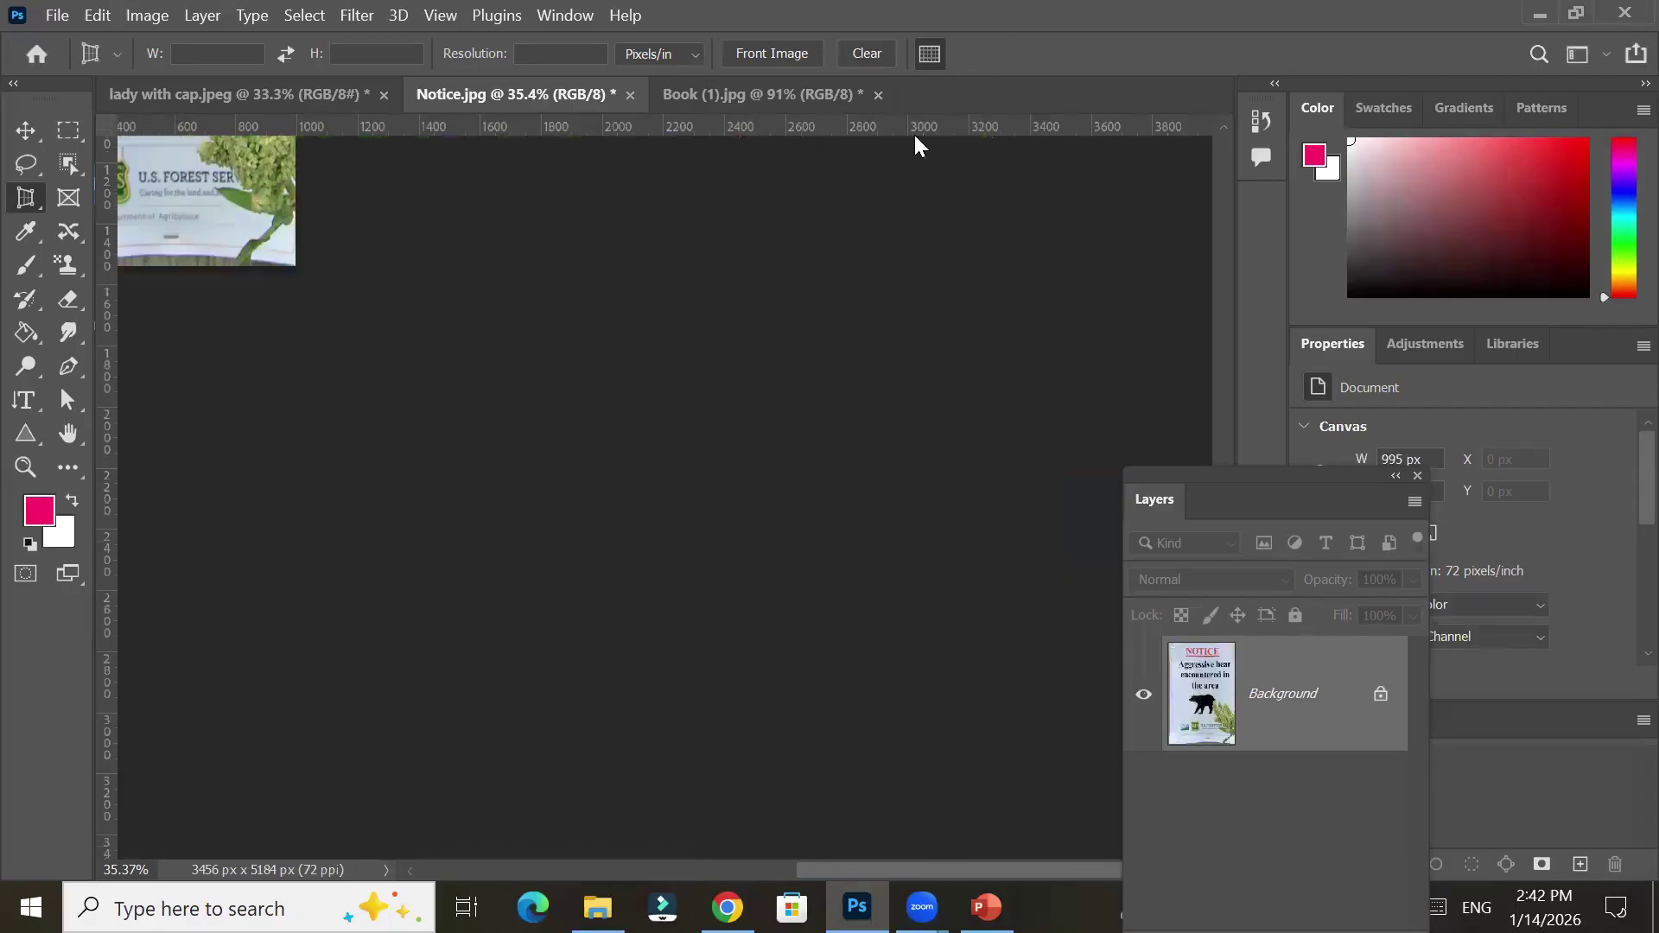
pyautogui.moveTo(642, 599); pyautogui.dragTo(704, 677)
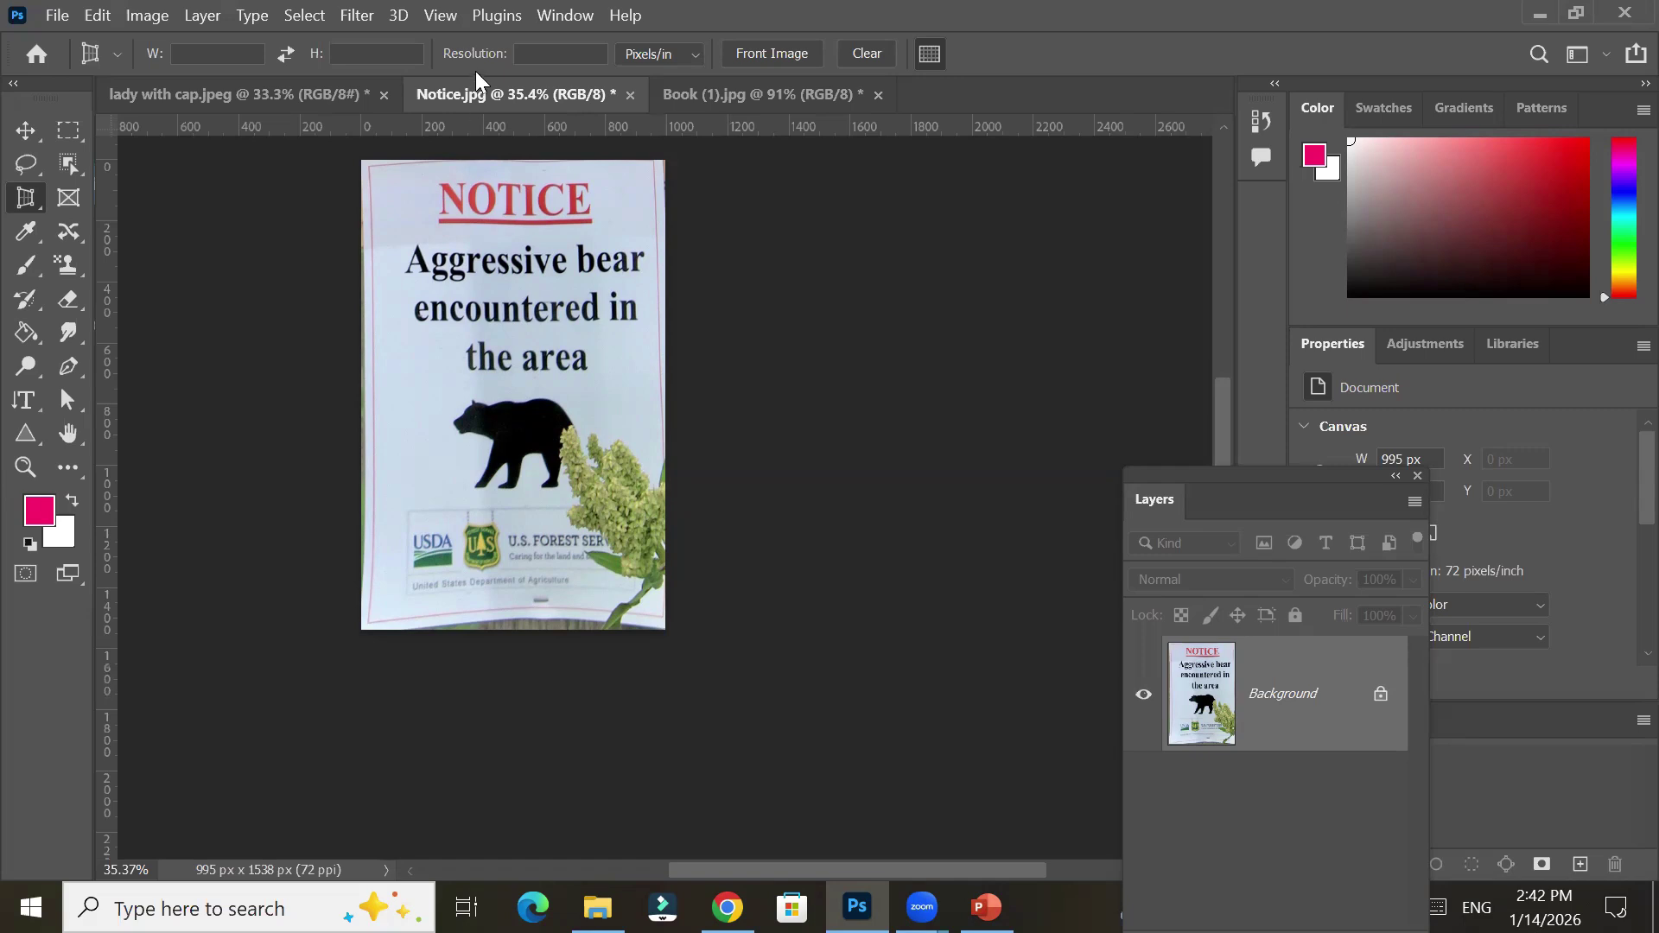
# Review the cropped images in the Book (1).jpg, lady with cap.jpeg and Notice.jpg documents
pyautogui.click(790, 100)
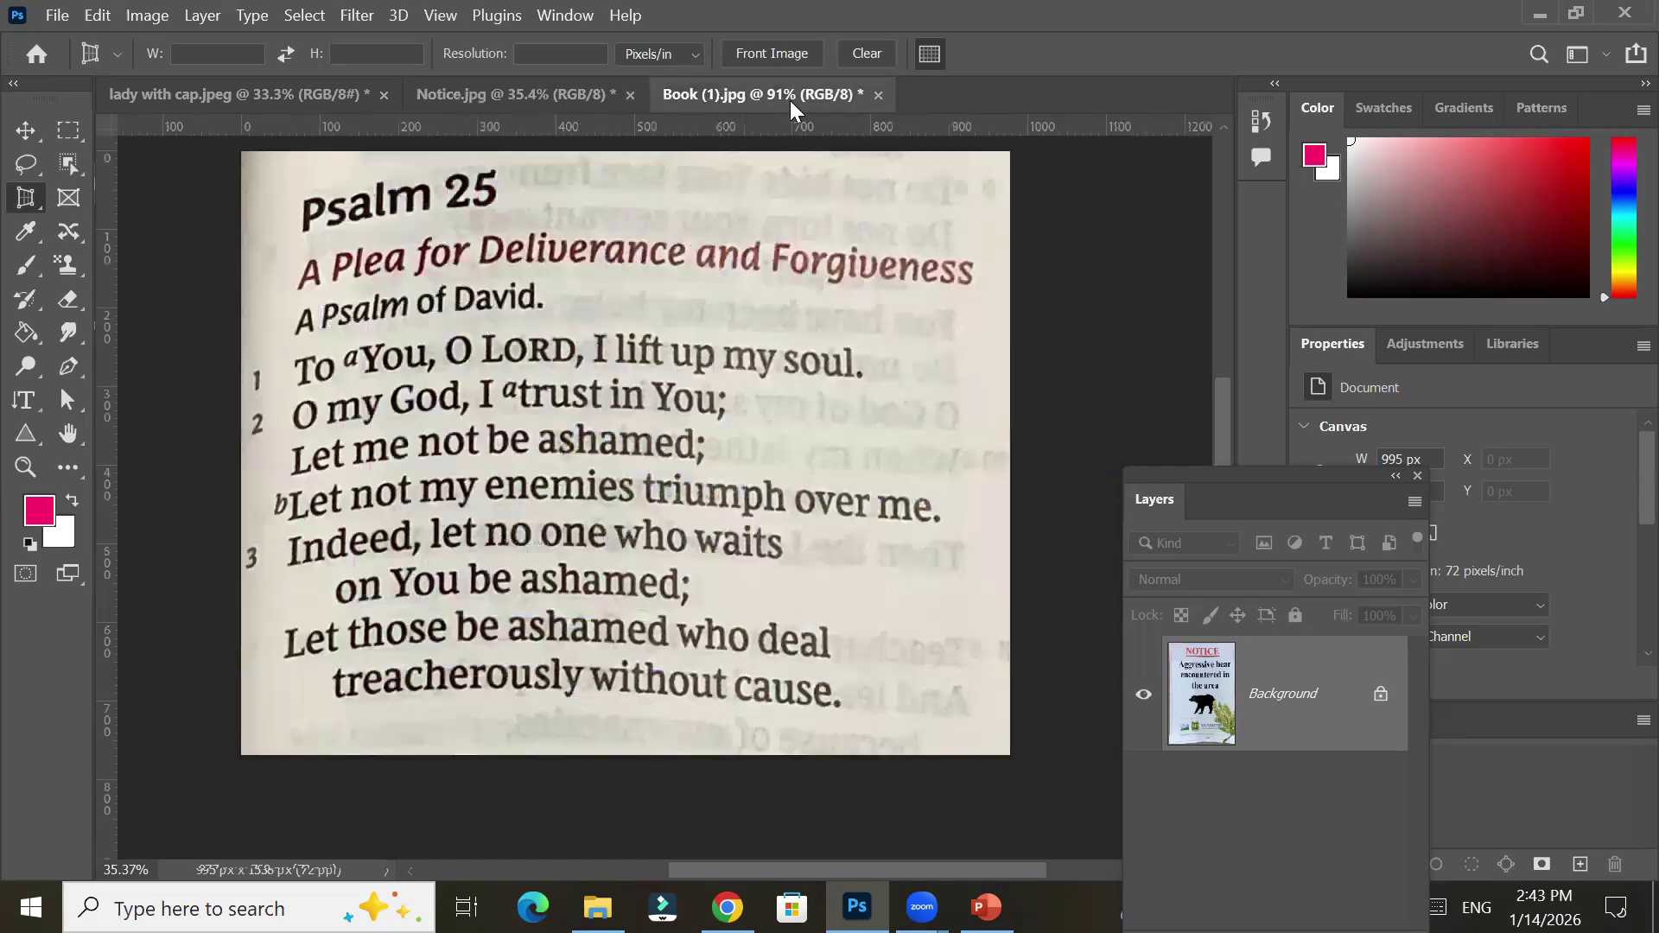
pyautogui.click(252, 90)
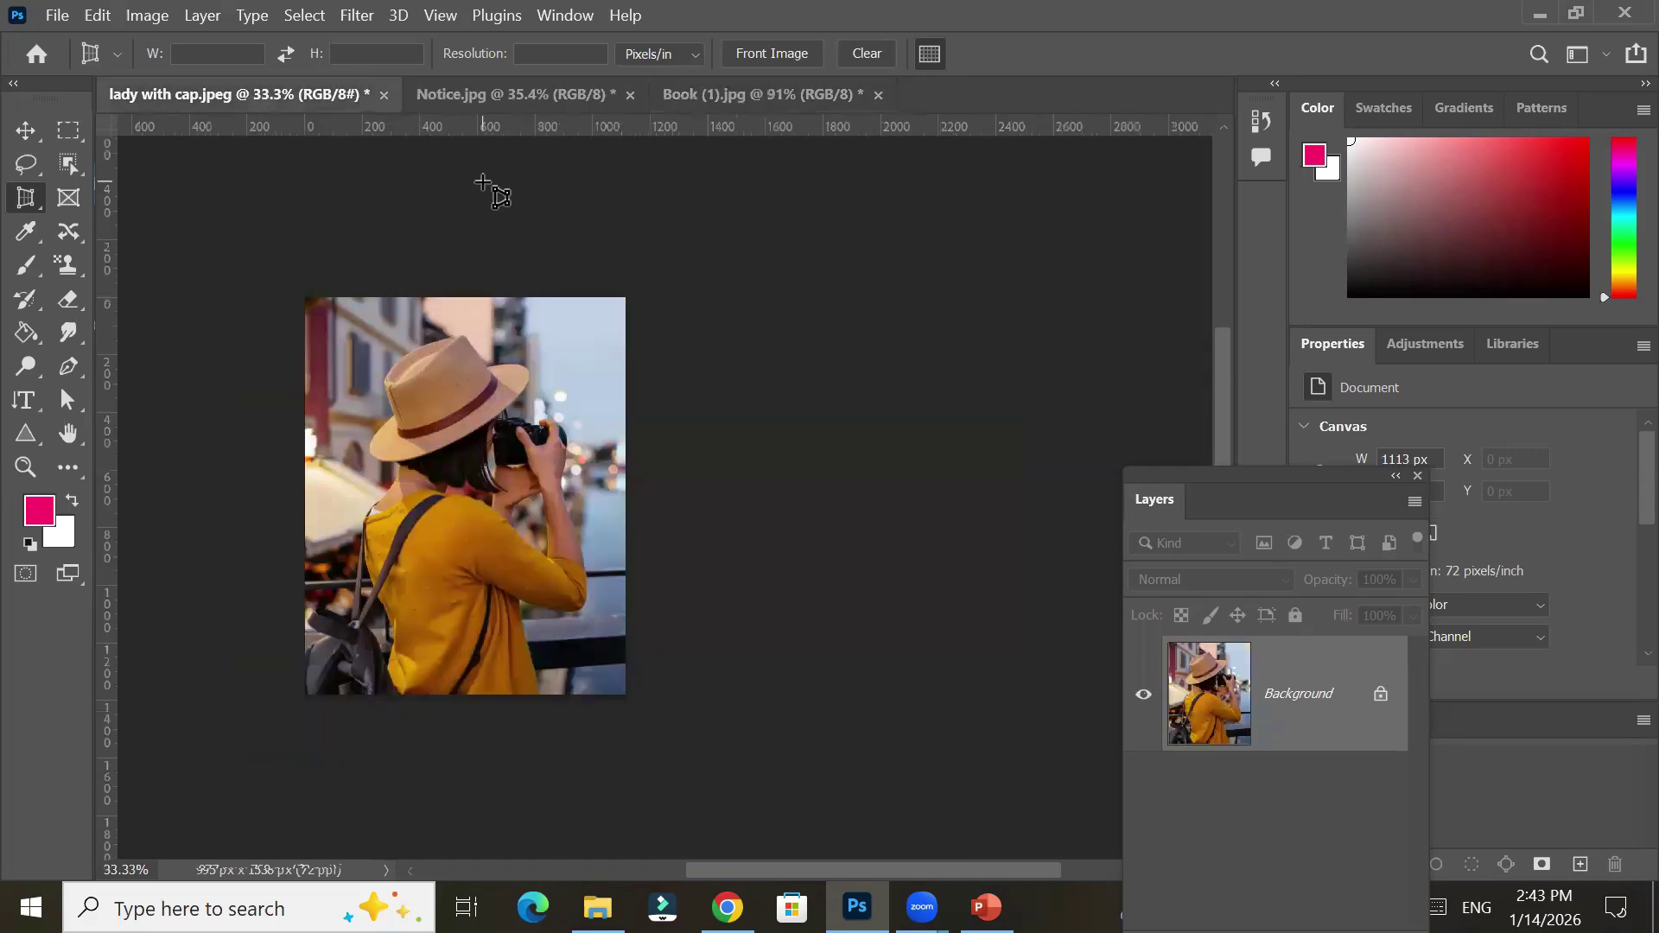
pyautogui.click(537, 98)
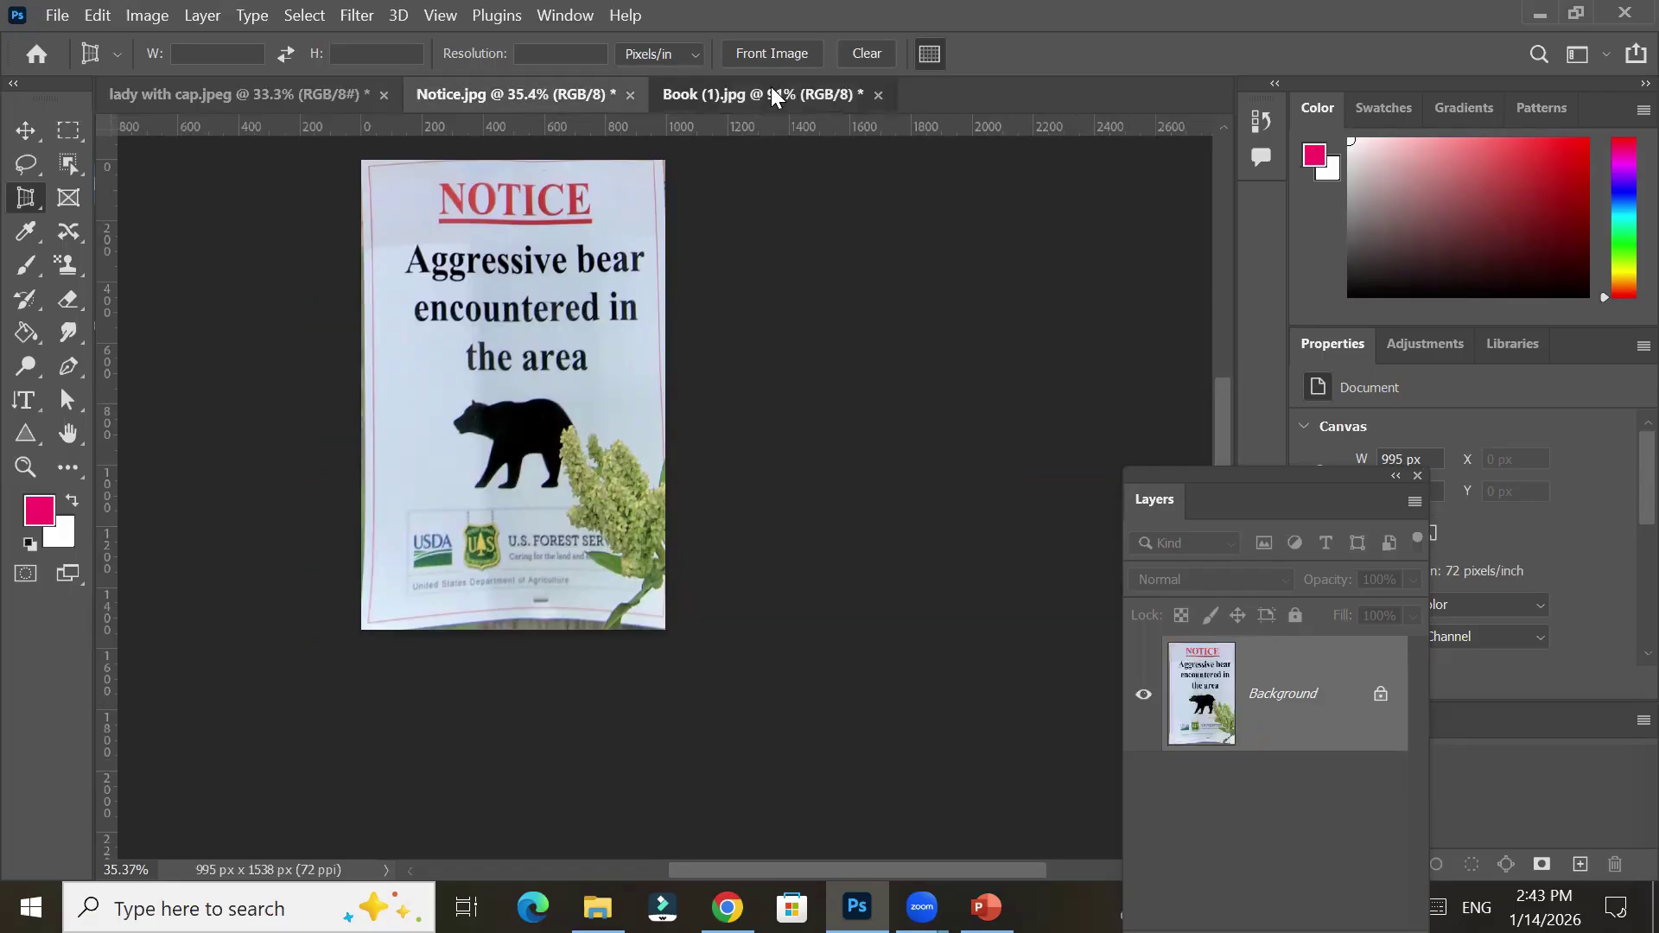
pyautogui.click(770, 90)
pyautogui.scroll(-2, 682, 354)
pyautogui.scroll(3, 683, 354)
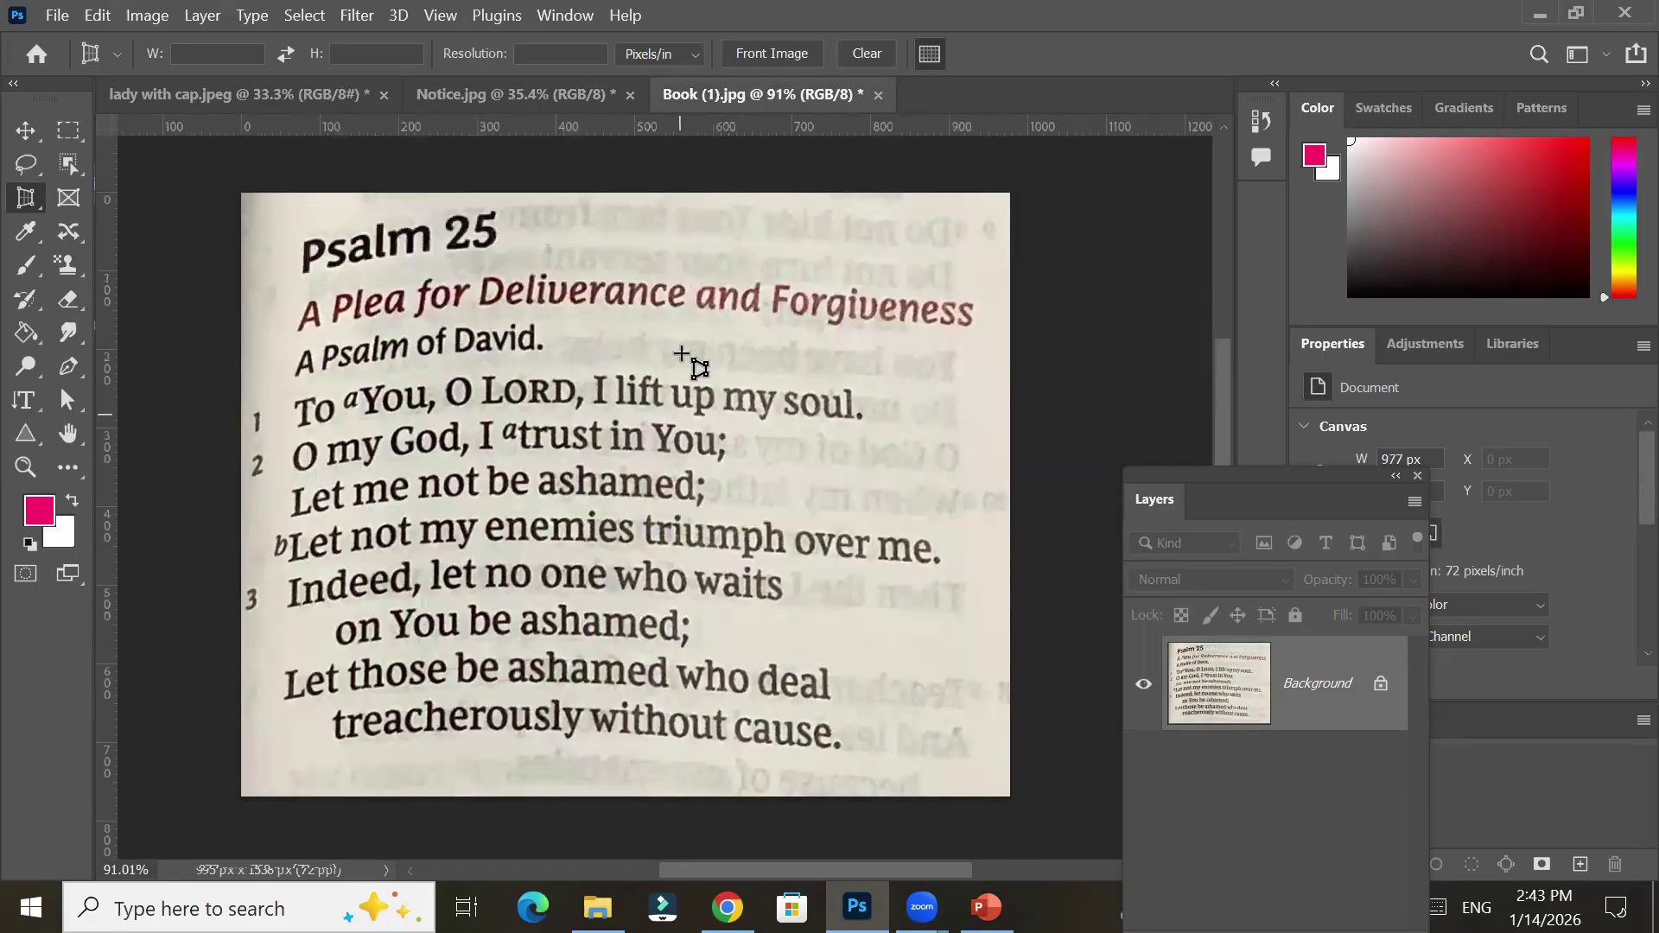
# Close lady with cap.jpeg and Notice.jpg without saving the changes
pyautogui.click(393, 95)
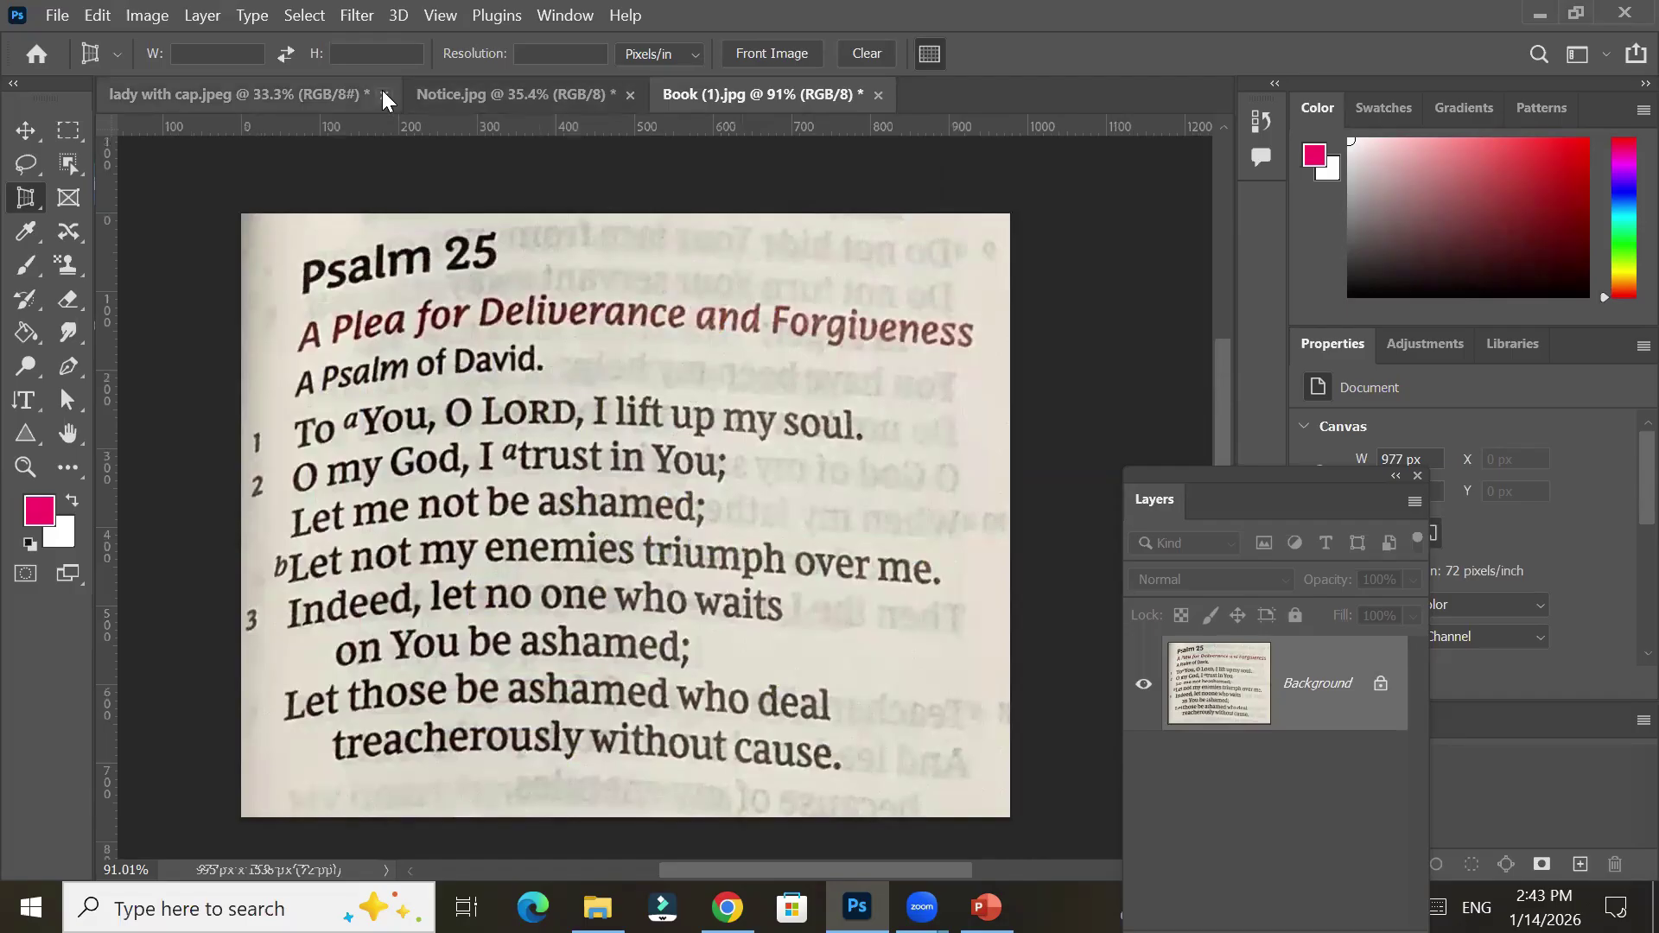
pyautogui.hotkey('ctrl', 'w')
pyautogui.click(902, 374)
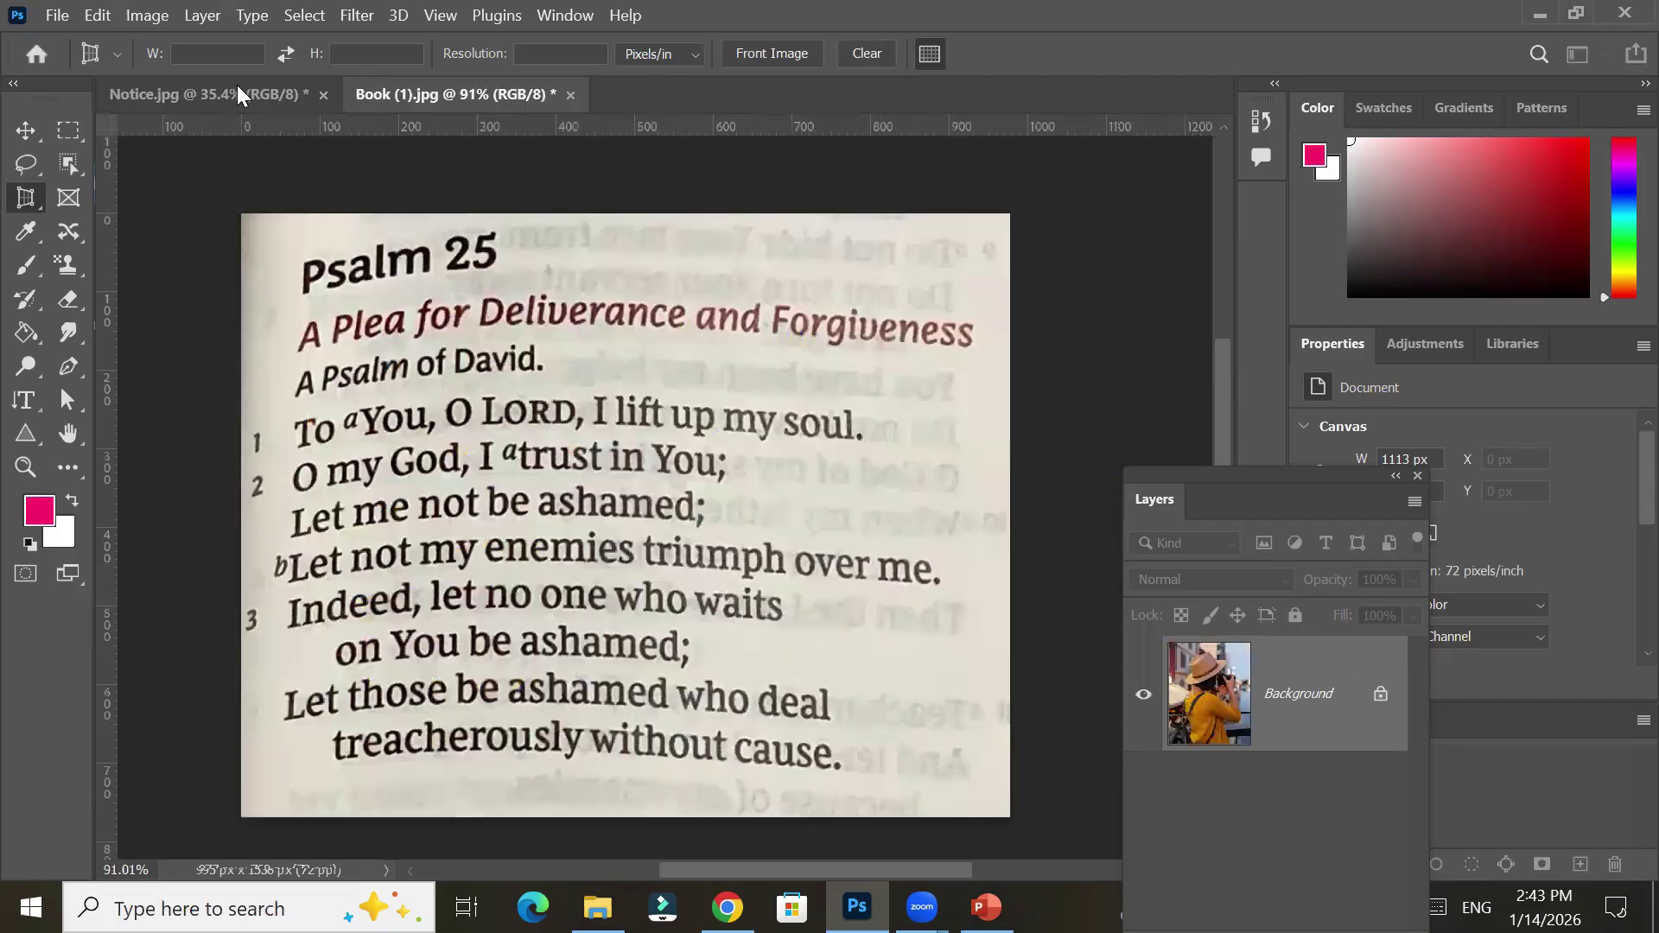
pyautogui.click(316, 91)
pyautogui.hotkey('ctrl', 'w')
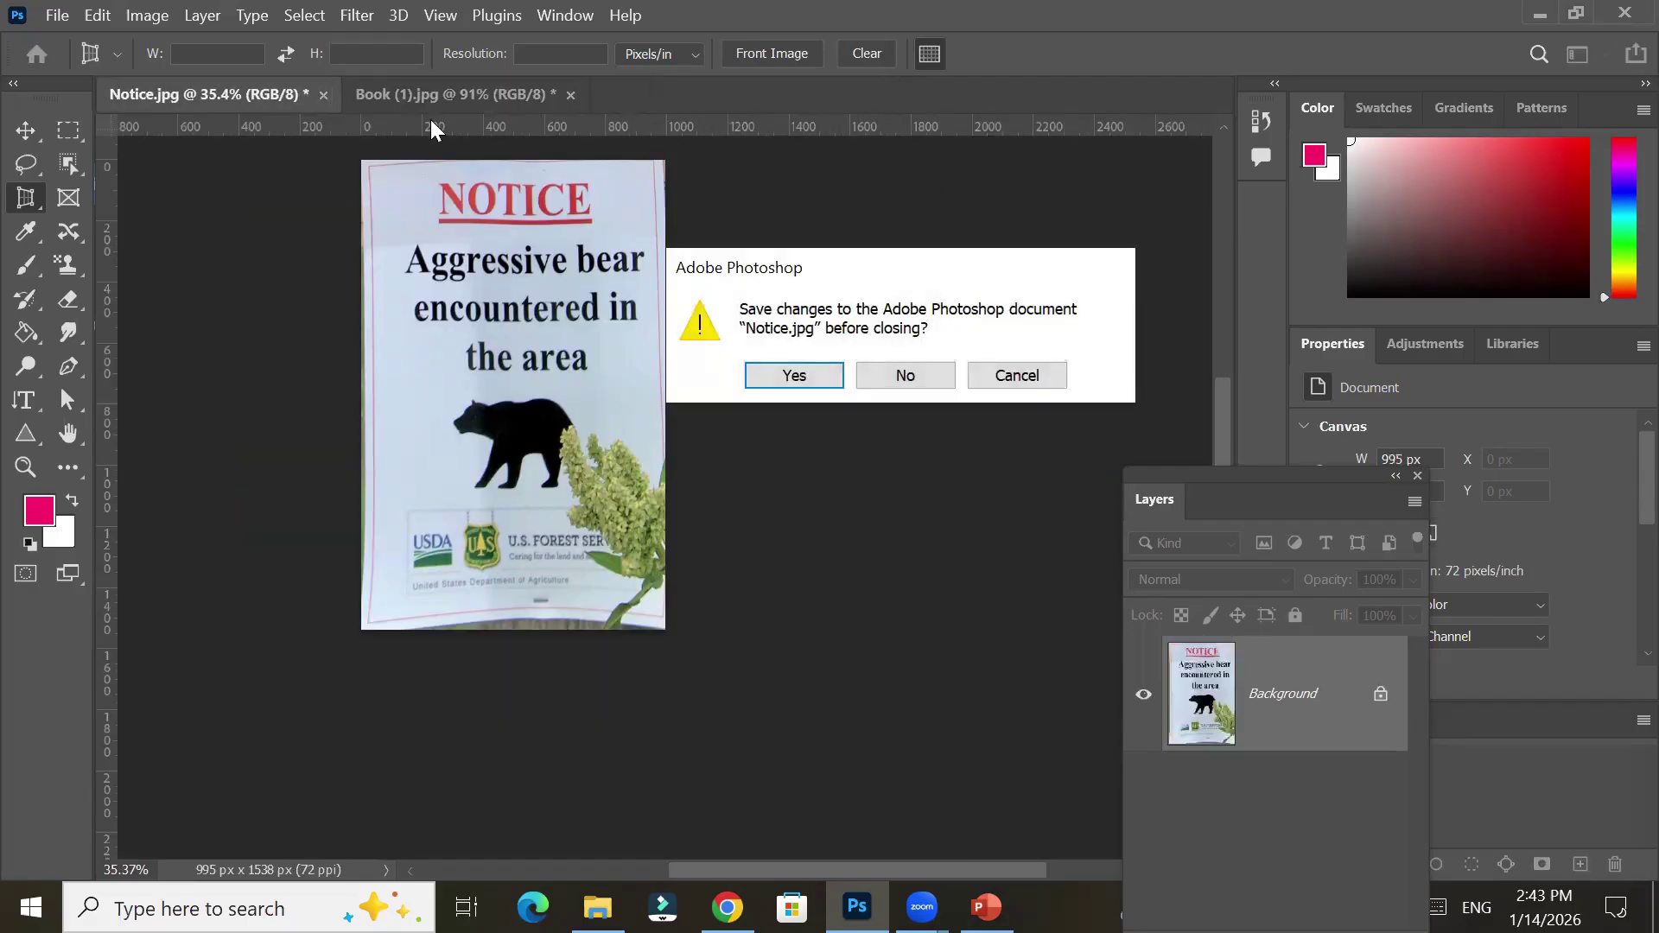
pyautogui.click(871, 374)
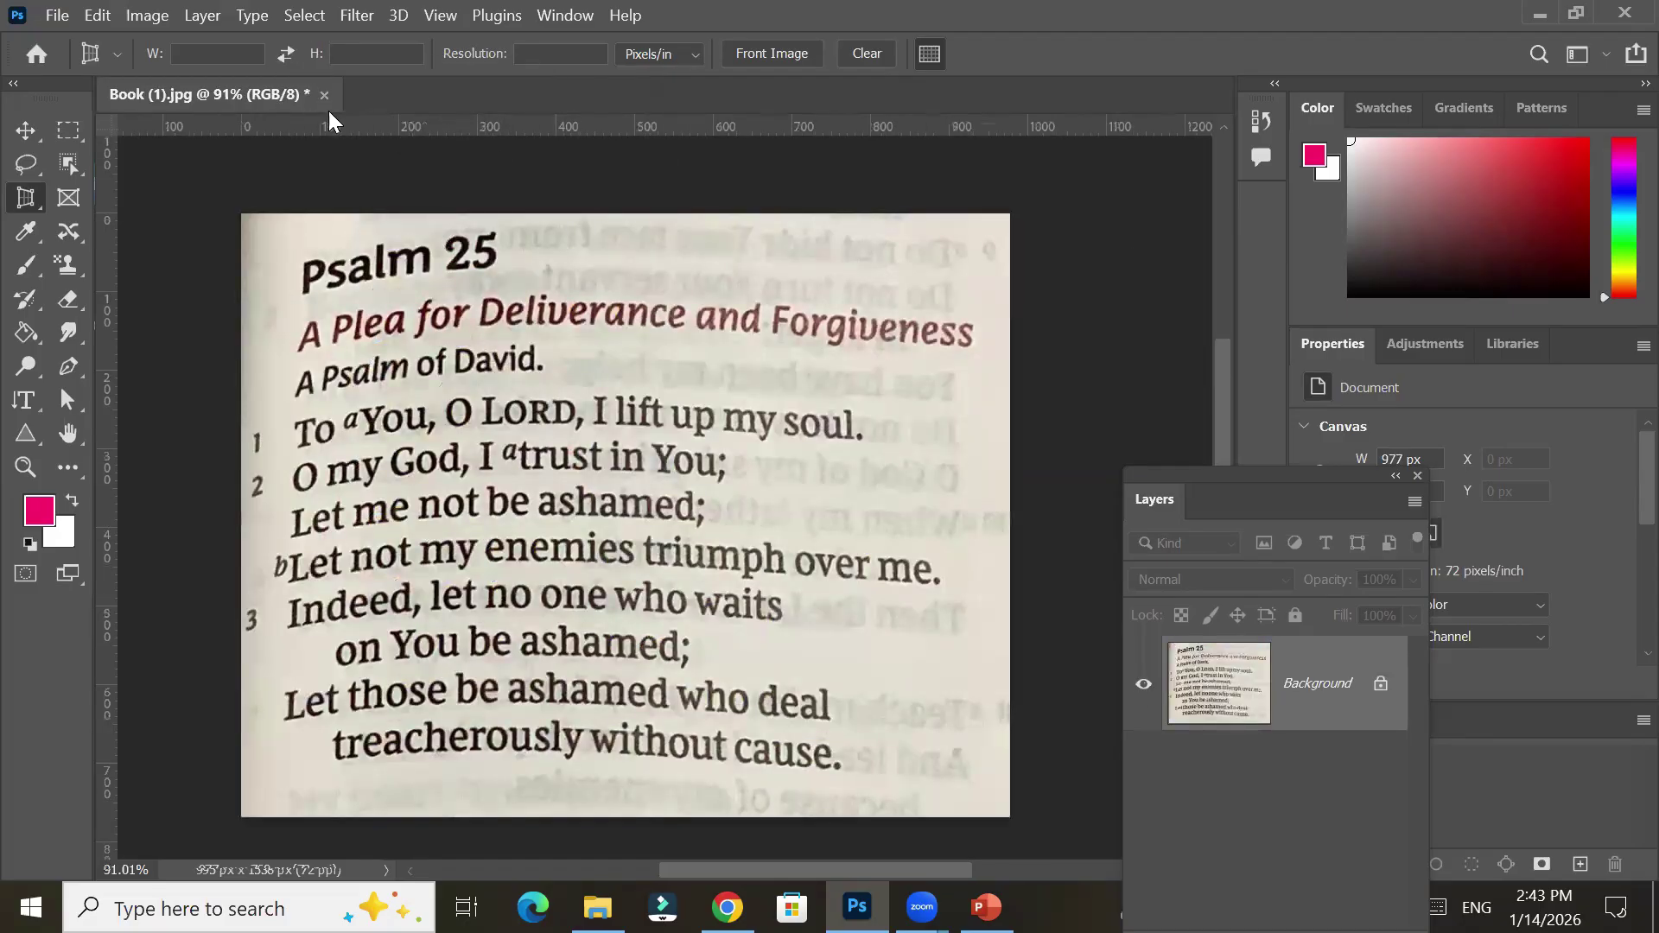
# Close Book (1).jpg without saving the changes and reopen lady with cap.jpeg from the recent files, with the Layers panel moved aside
pyautogui.click(324, 95)
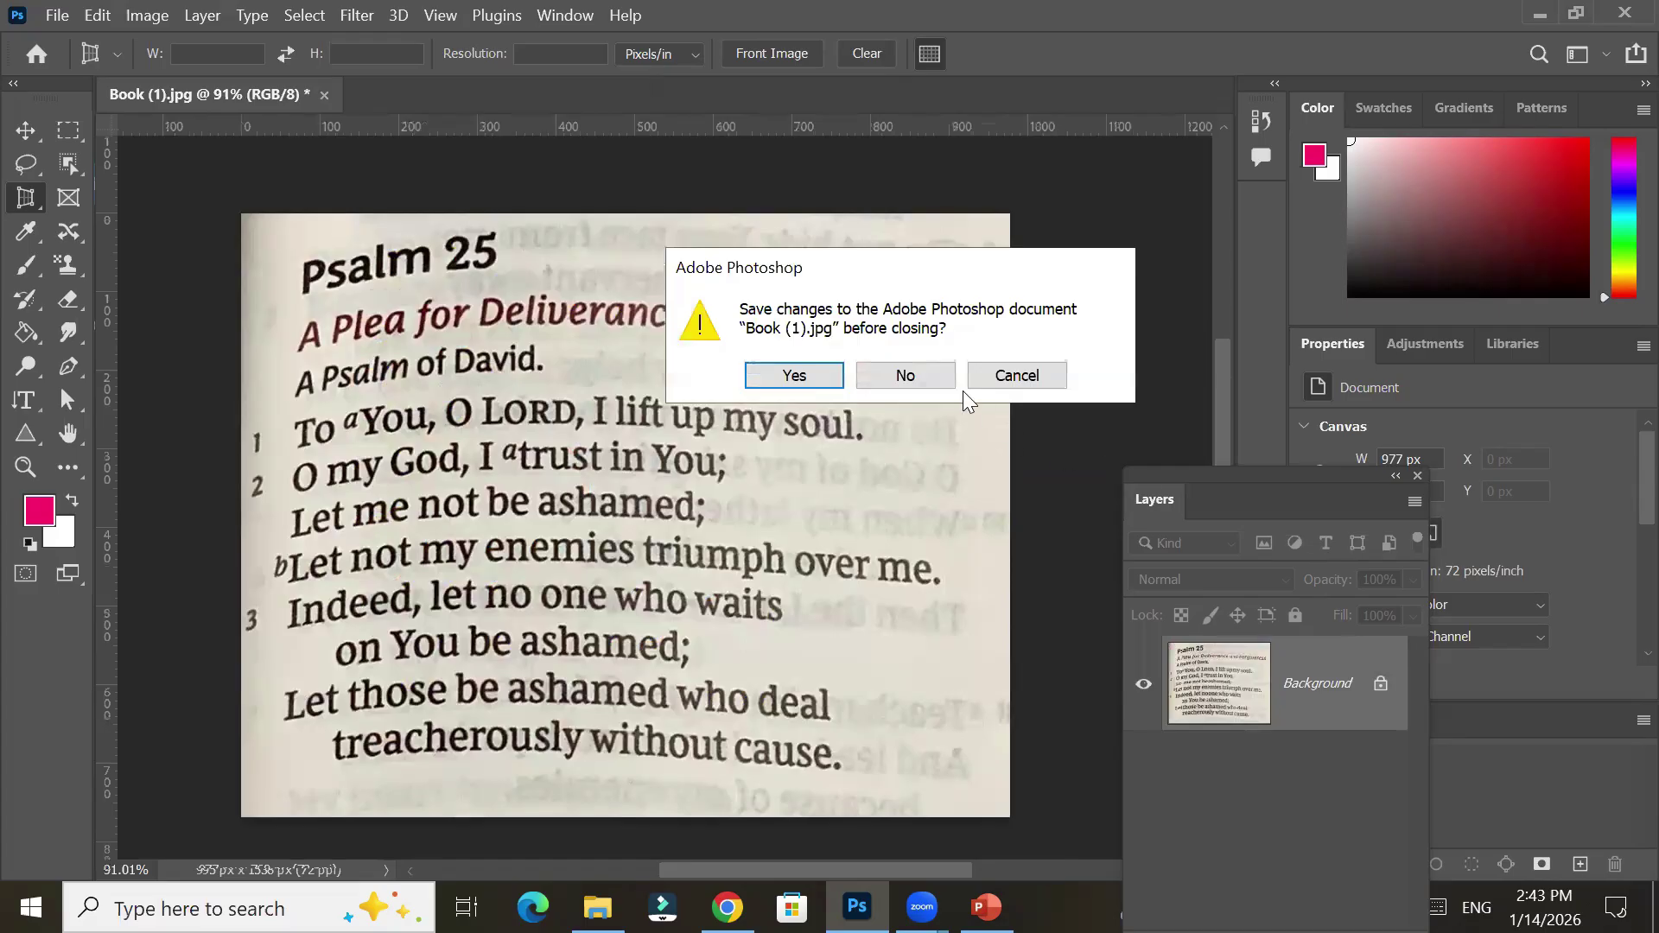
pyautogui.click(904, 375)
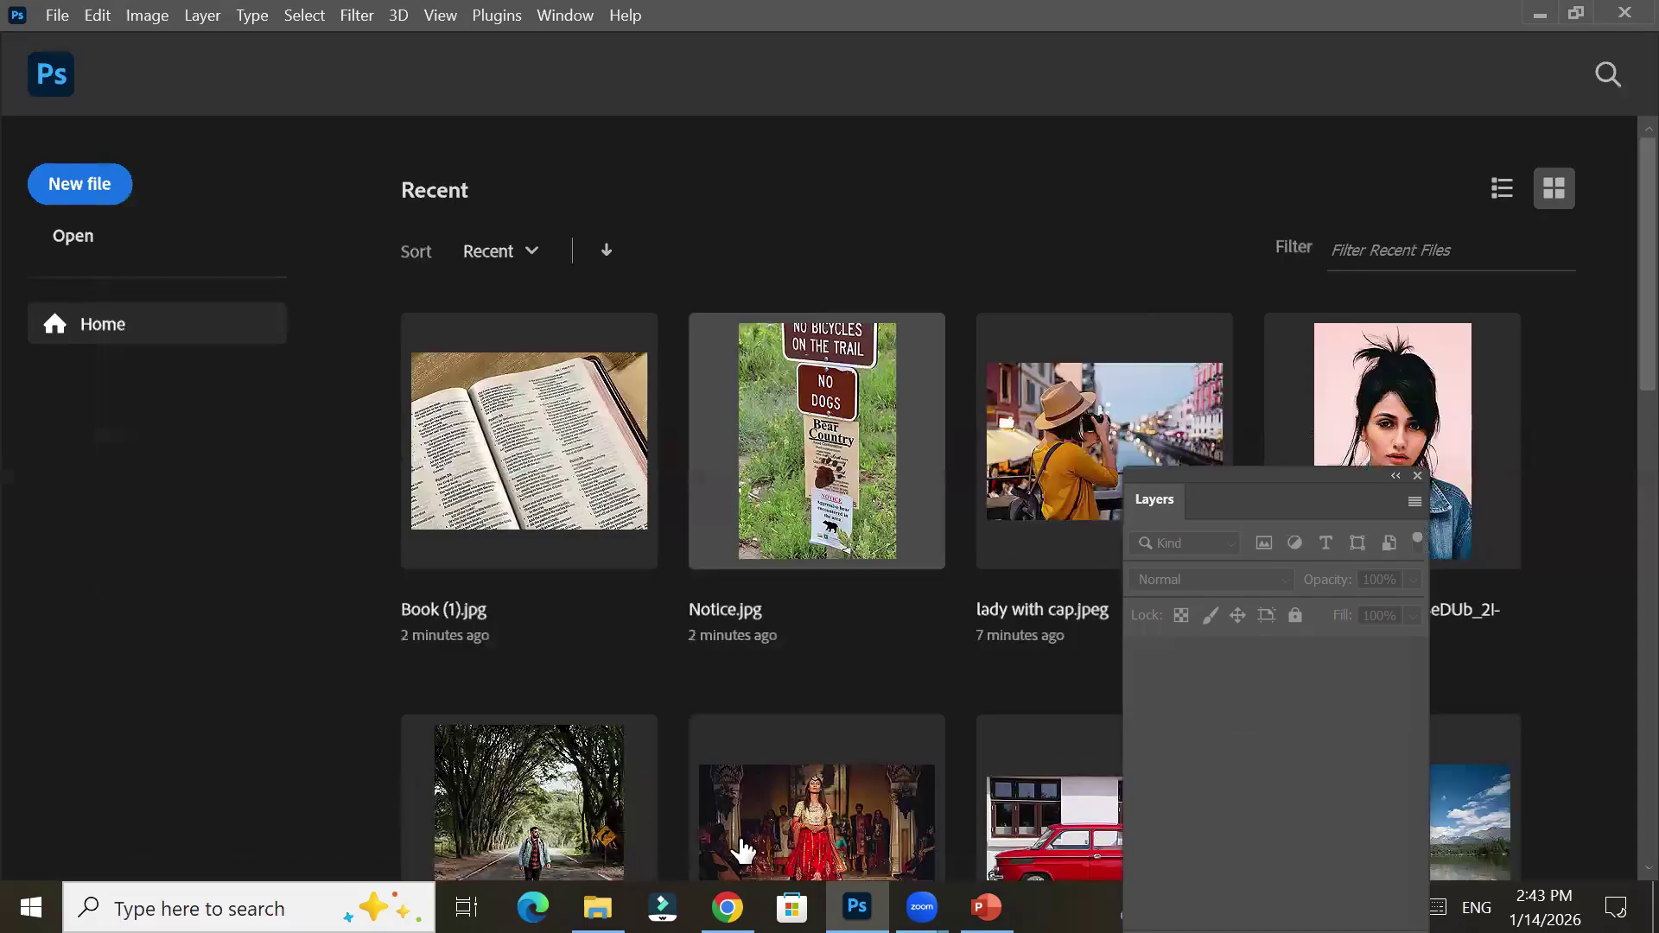
pyautogui.click(1008, 432)
pyautogui.moveTo(1206, 464); pyautogui.dragTo(1415, 477)
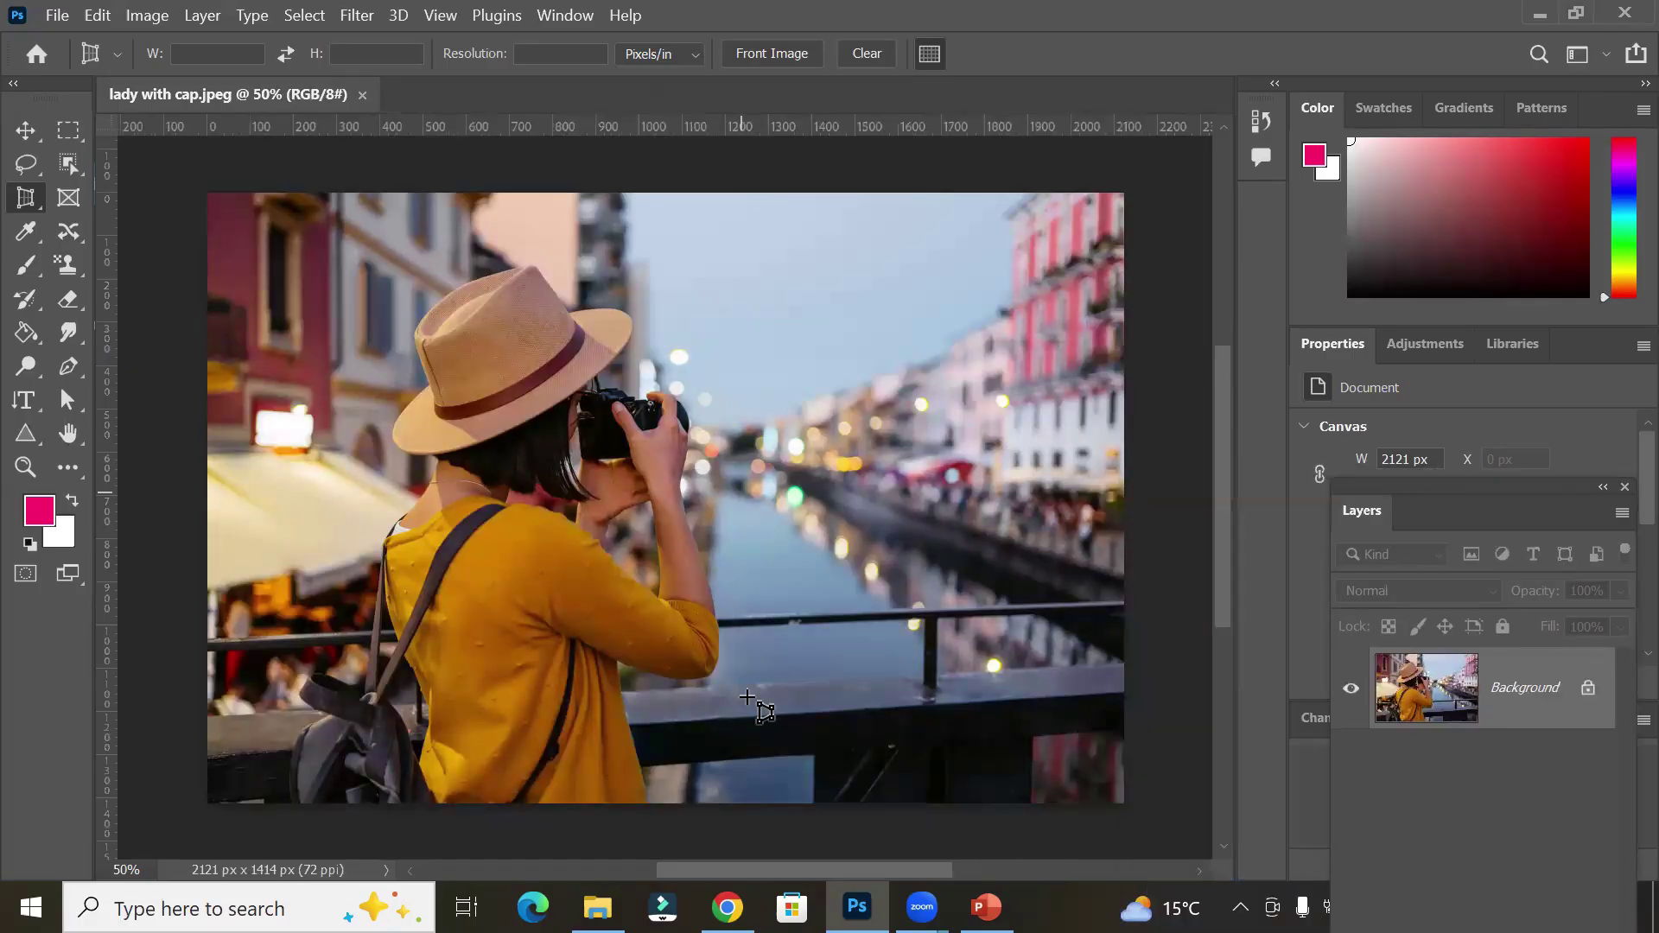
# With the Slice Tool, draw a full-height slice about 1188 px wide around the woman, from the photo's upper-left corner to her elbow
pyautogui.rightClick(26, 197)
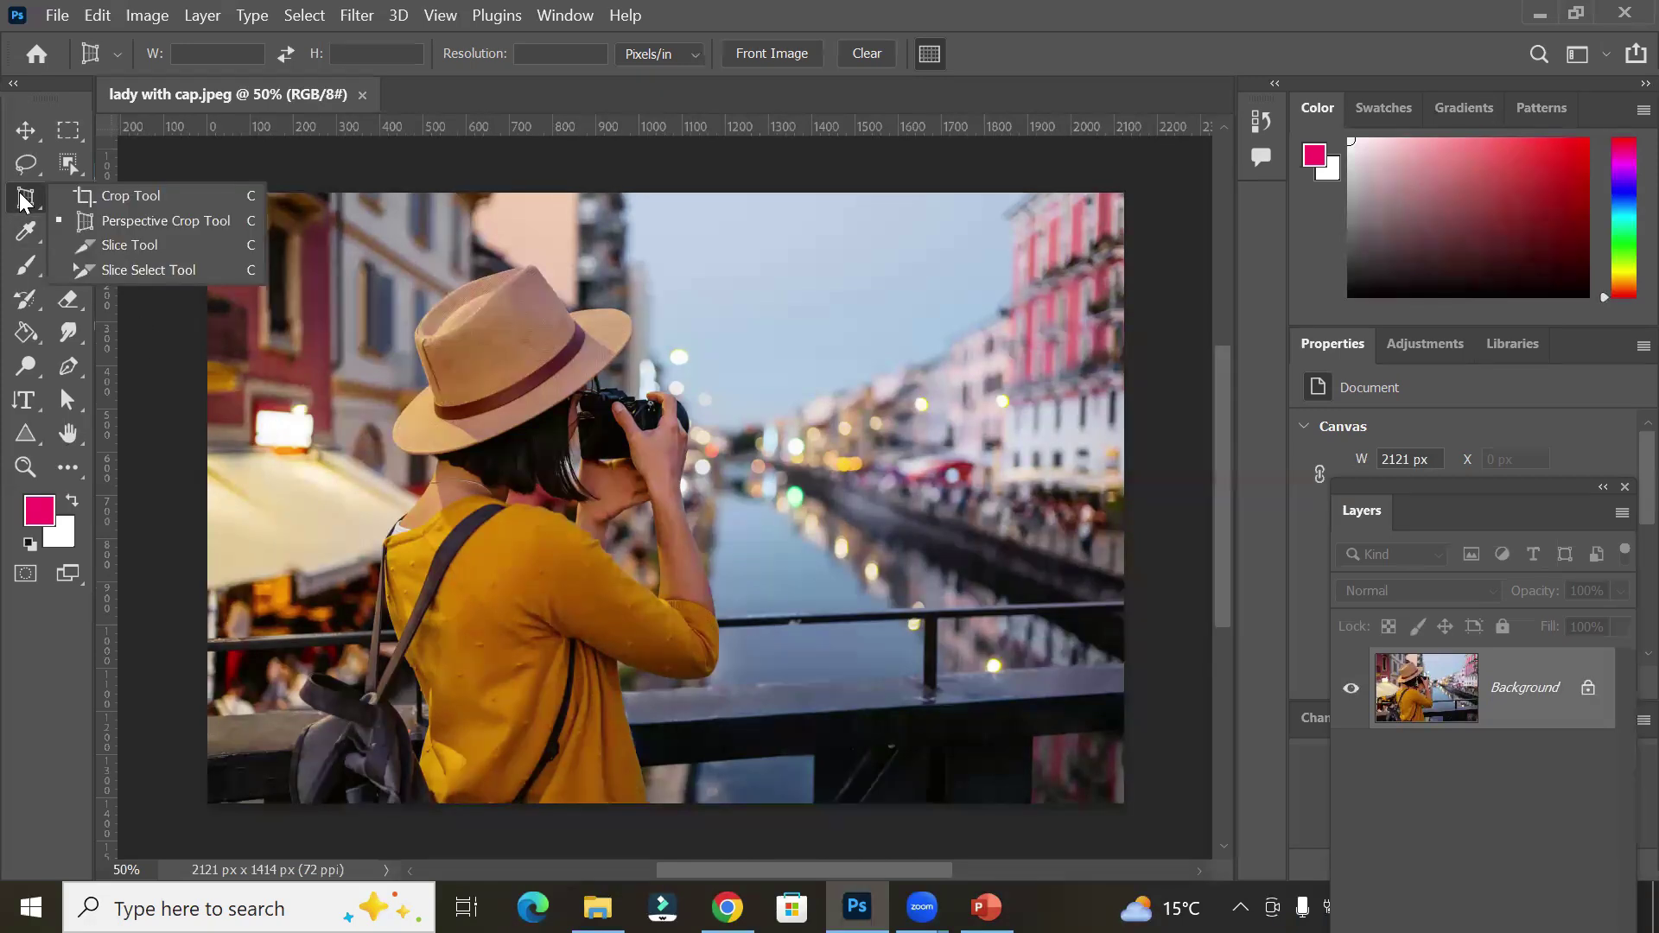
pyautogui.click(124, 242)
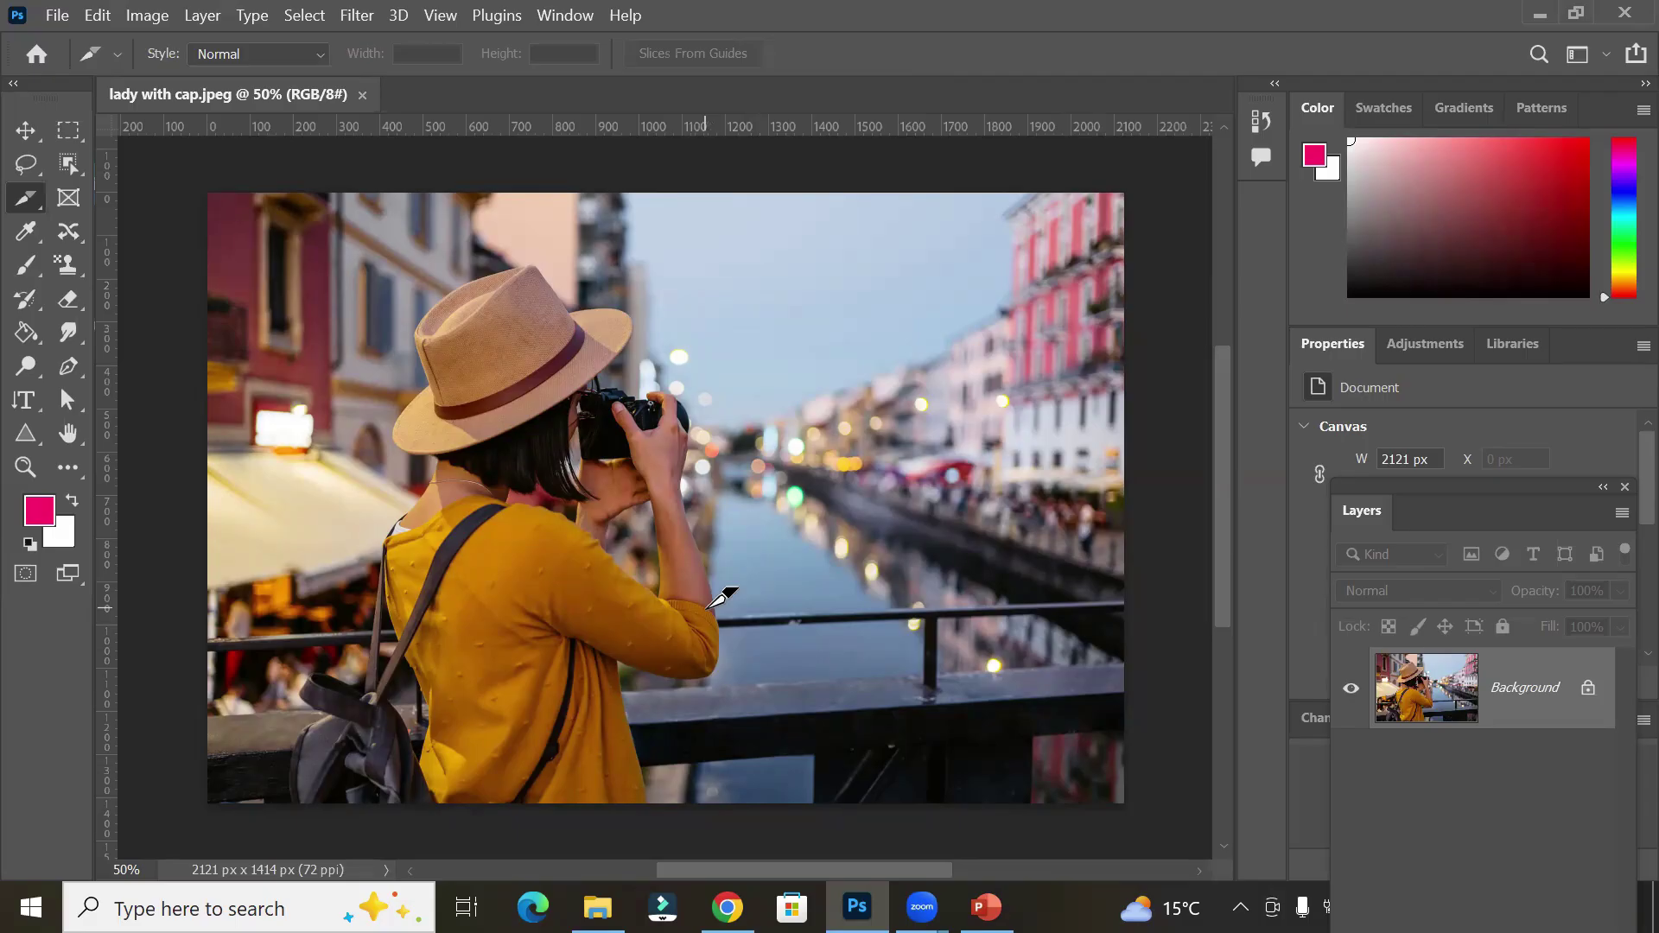
pyautogui.rightClick(31, 201)
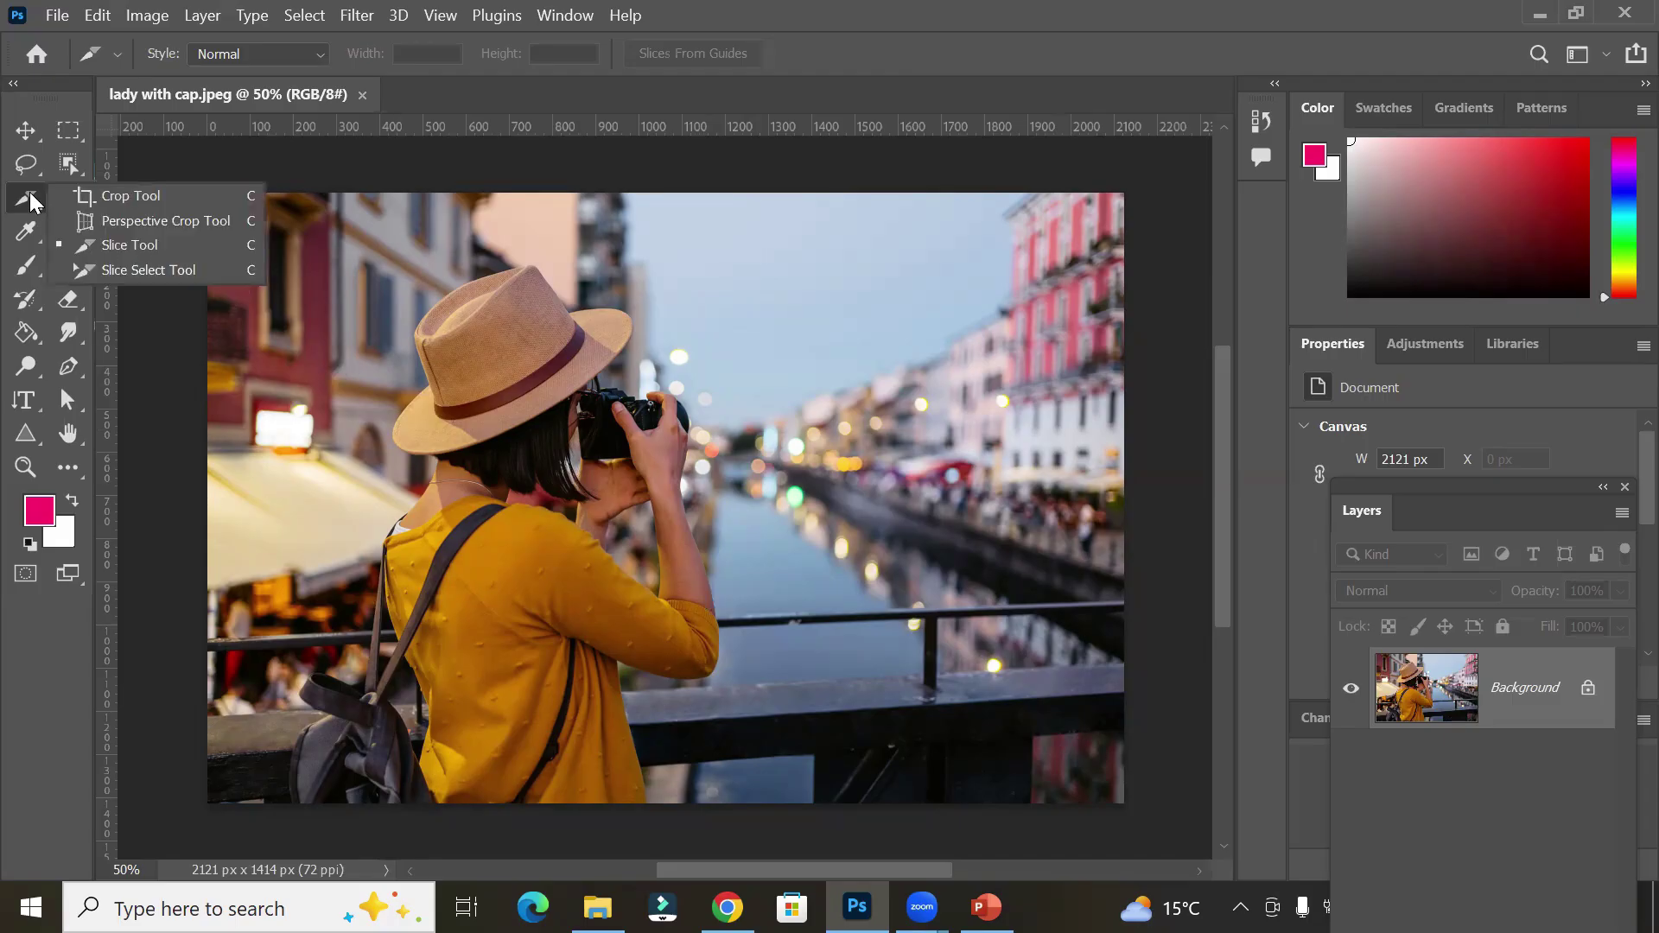
pyautogui.click(131, 243)
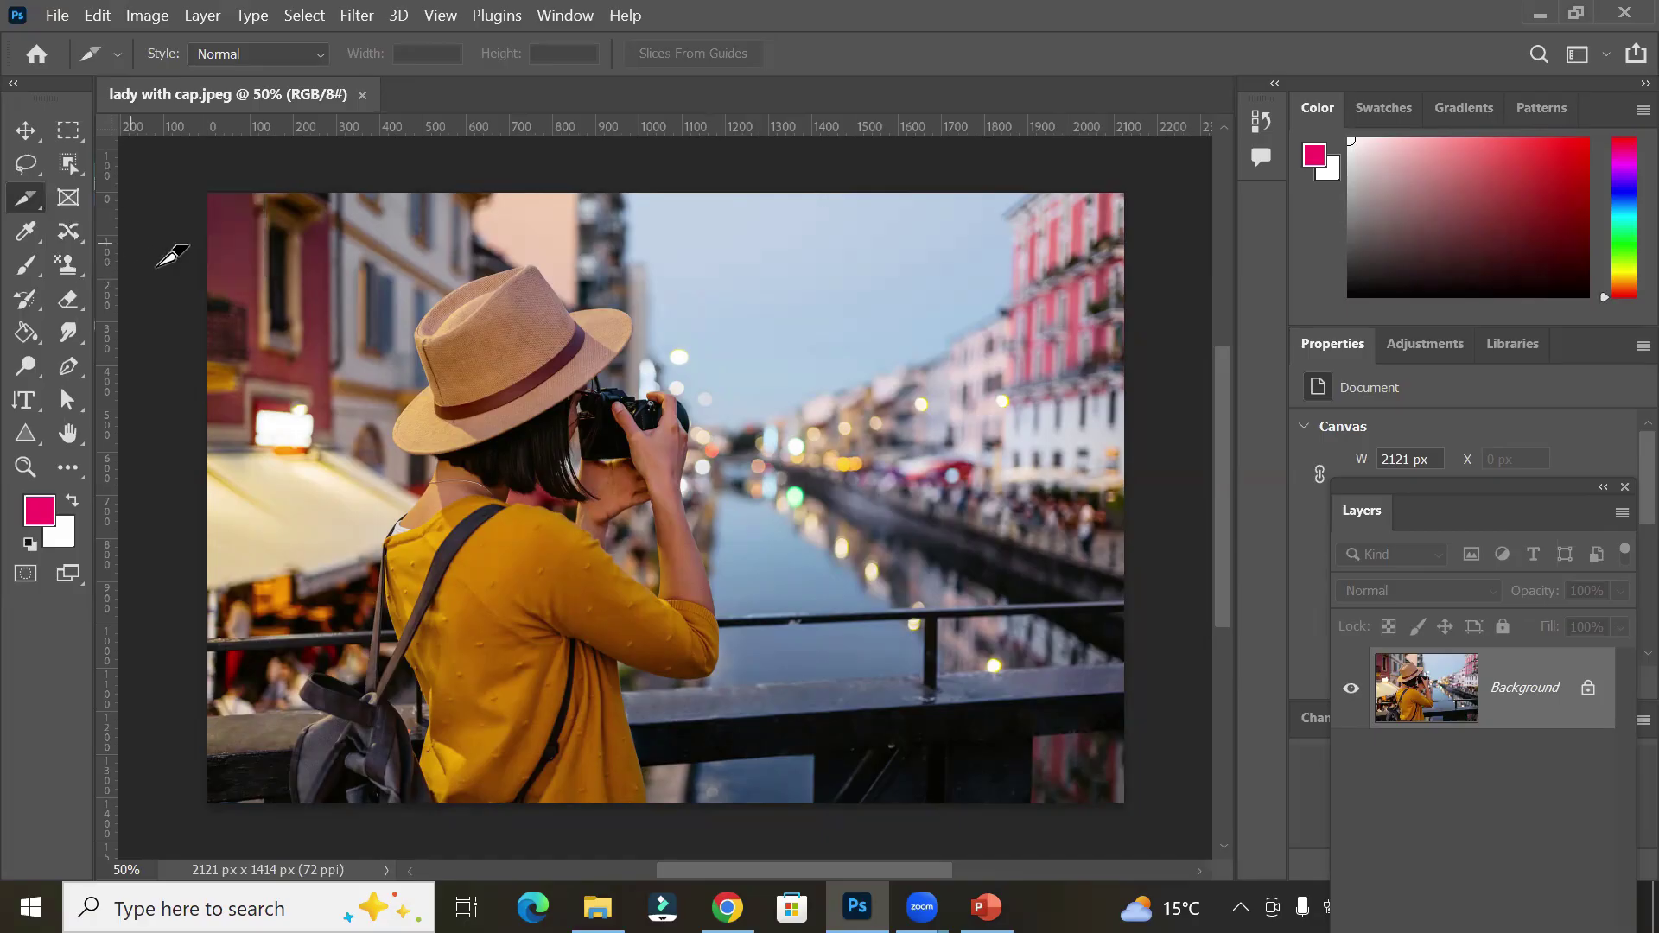
pyautogui.moveTo(208, 190); pyautogui.dragTo(750, 788)
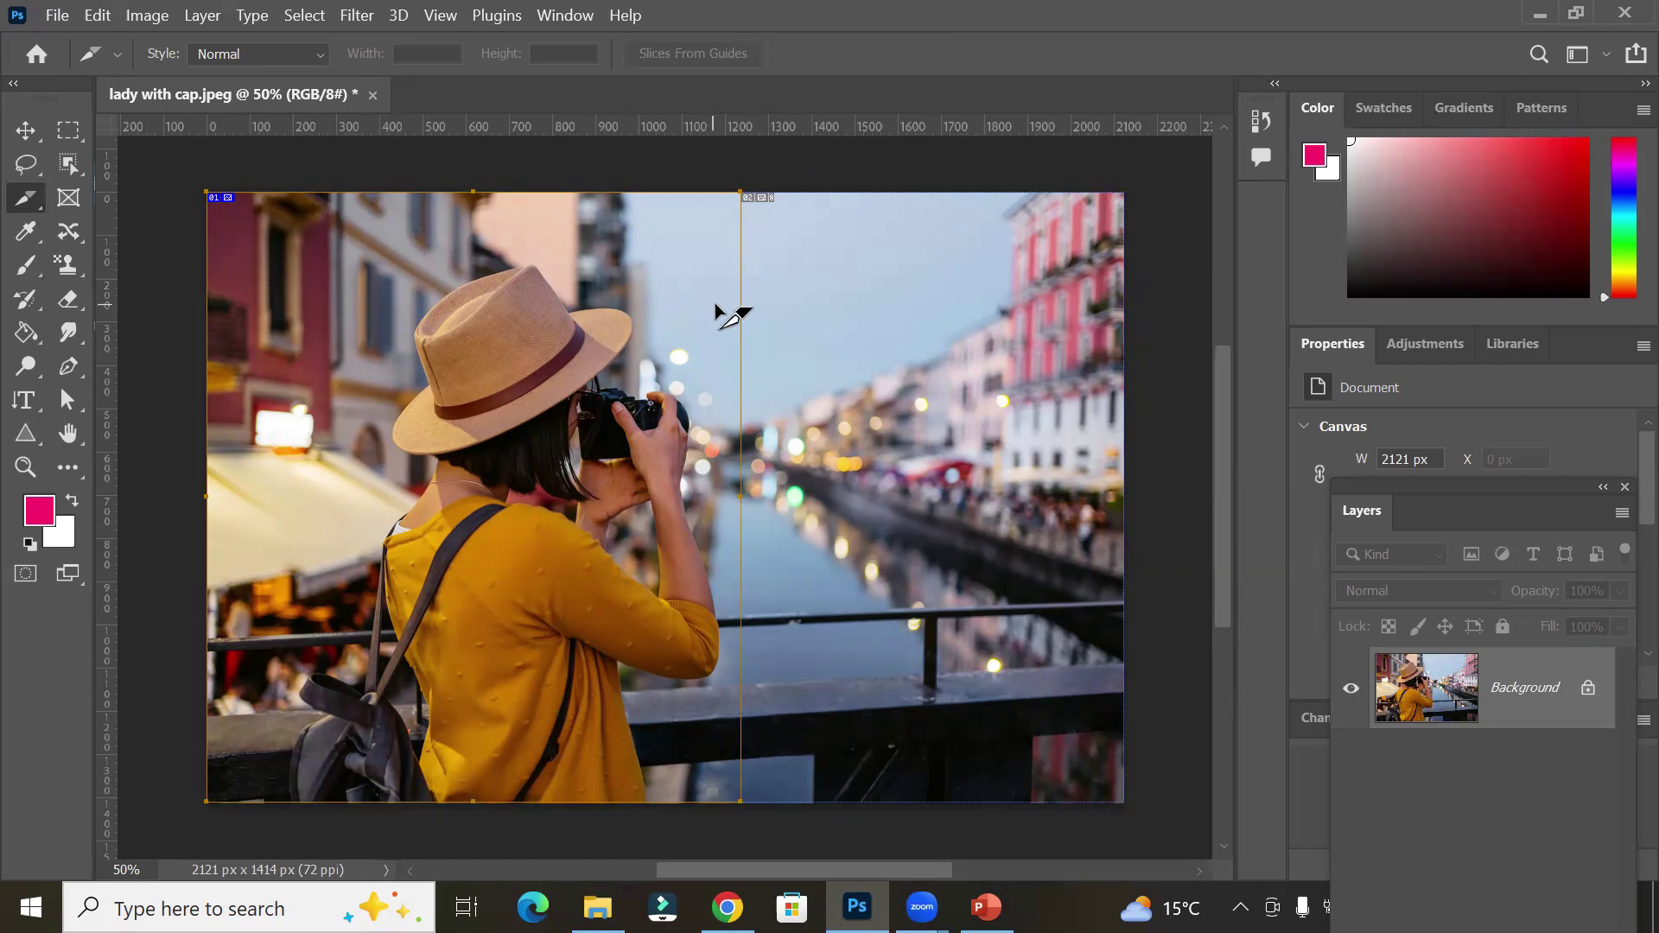
pyautogui.moveTo(741, 307); pyautogui.dragTo(719, 312)
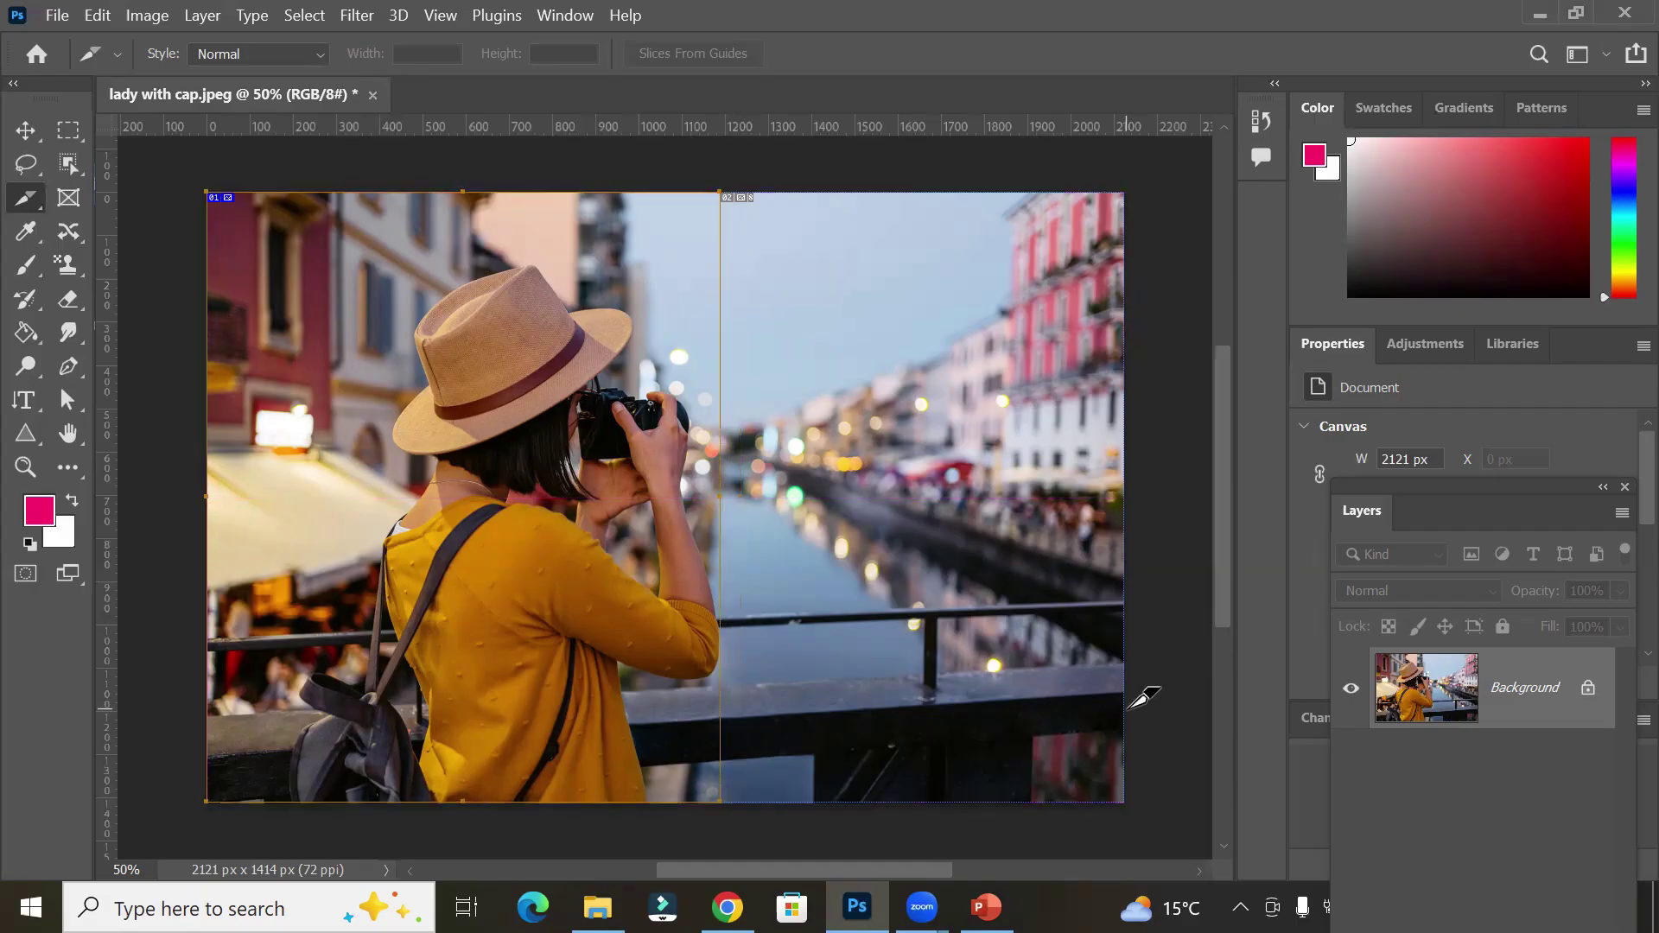
# Open Save for Web (Legacy) for the sliced photo and show the whole original image at 33.3%
pyautogui.click(58, 17)
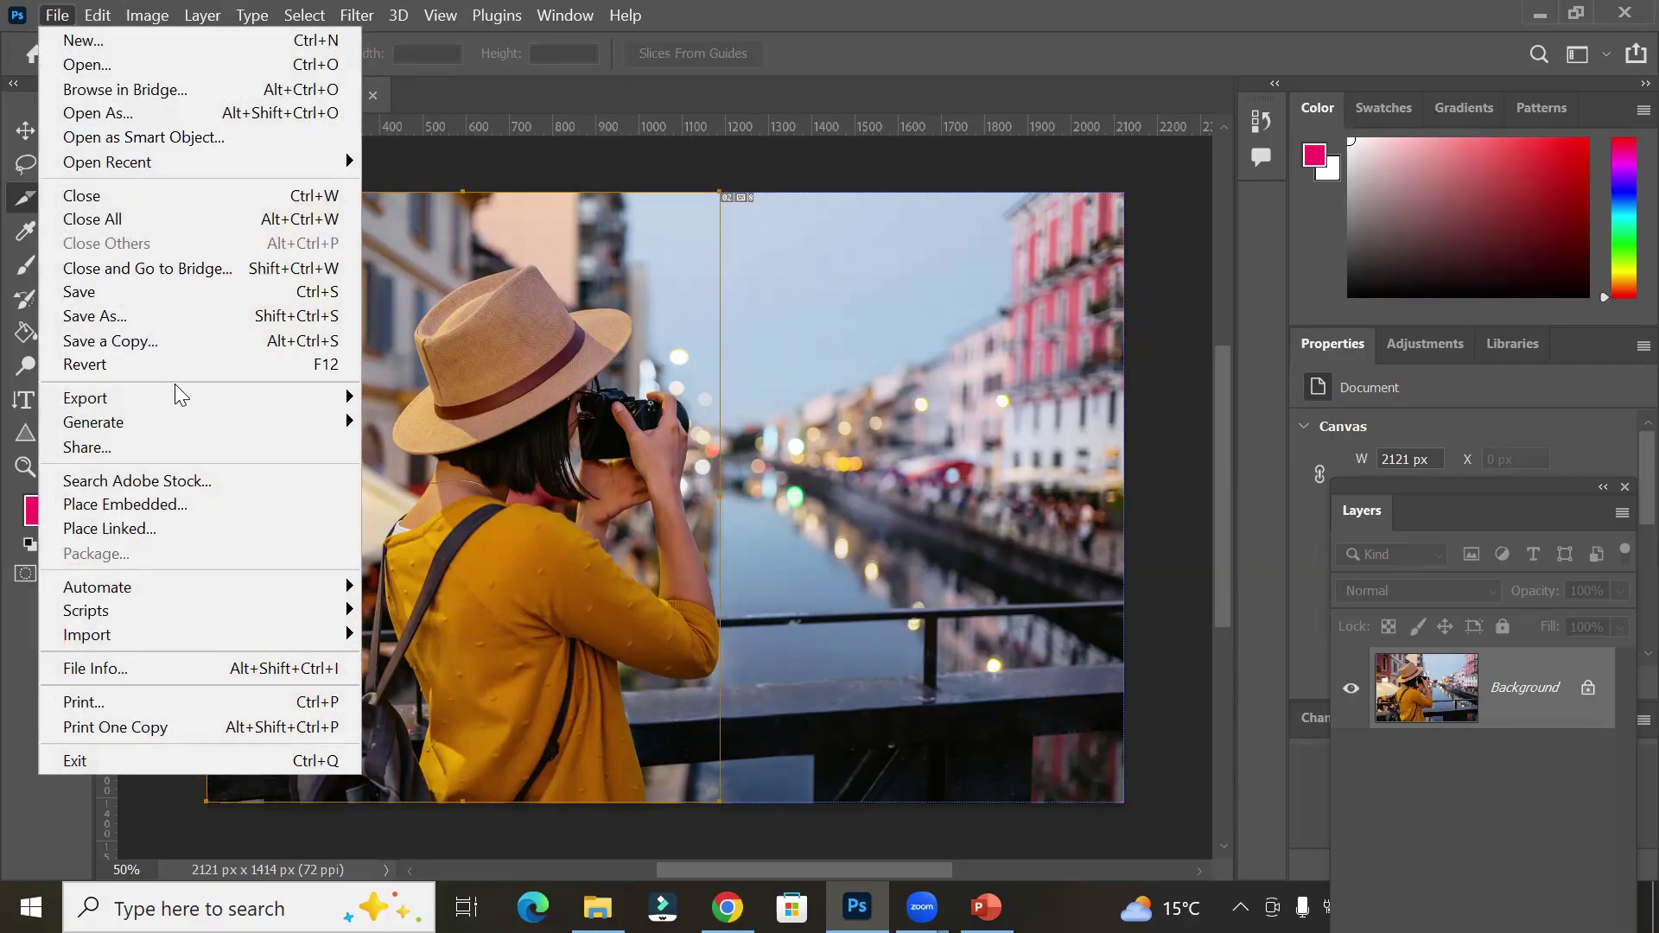
pyautogui.moveTo(178, 397)
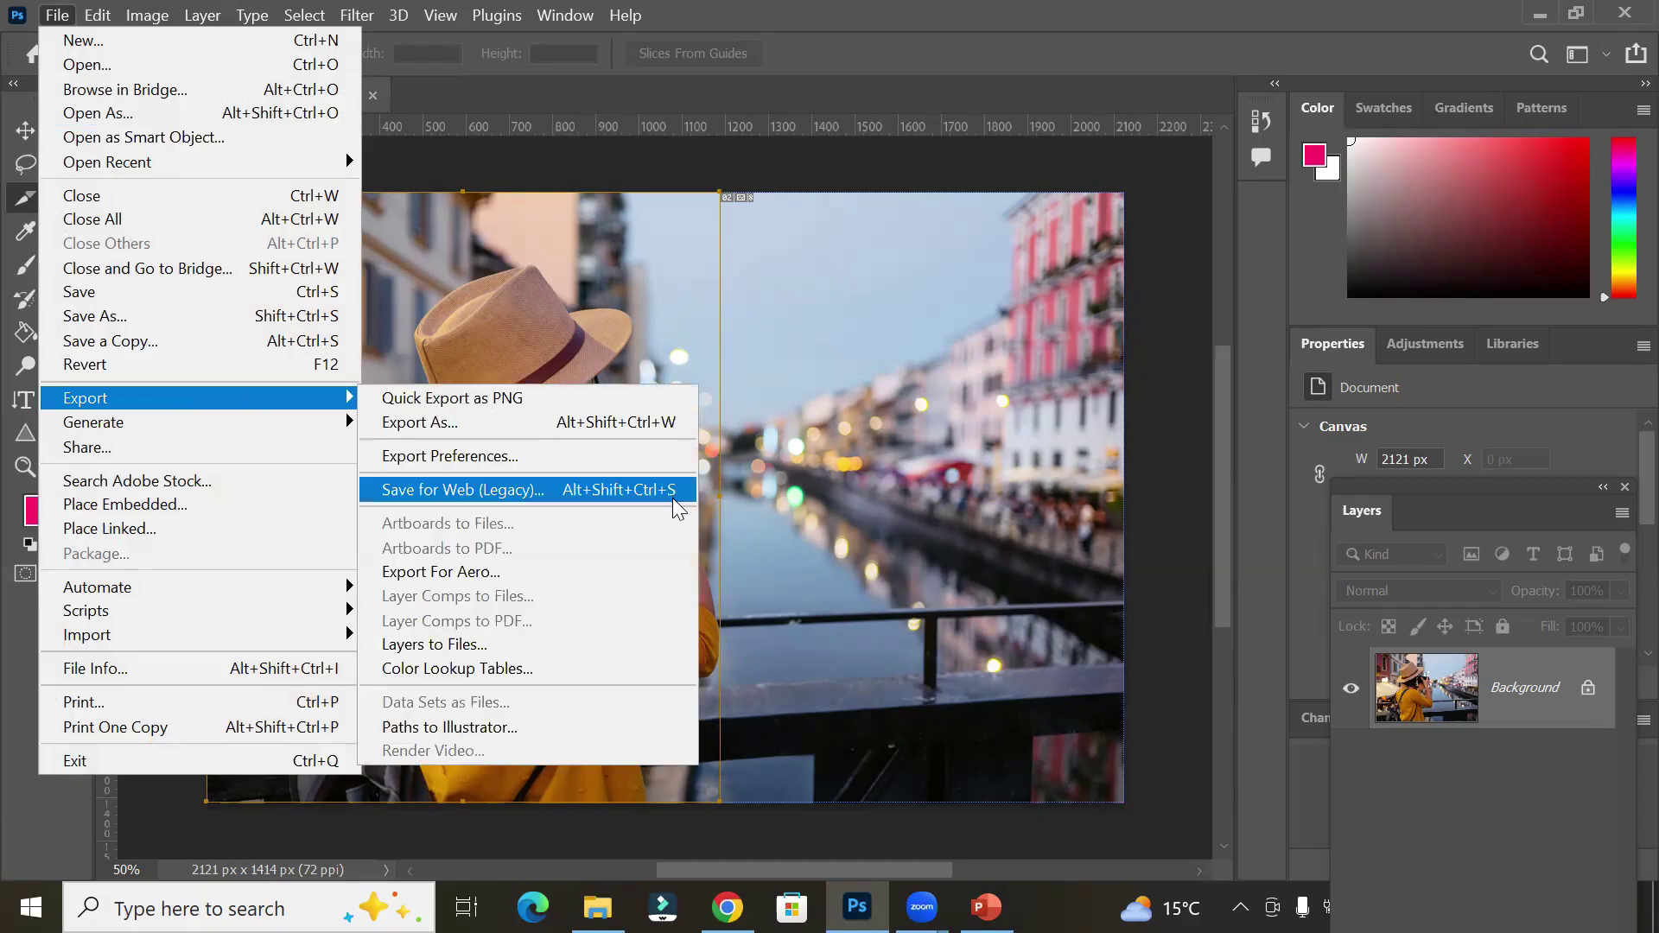
pyautogui.click(546, 489)
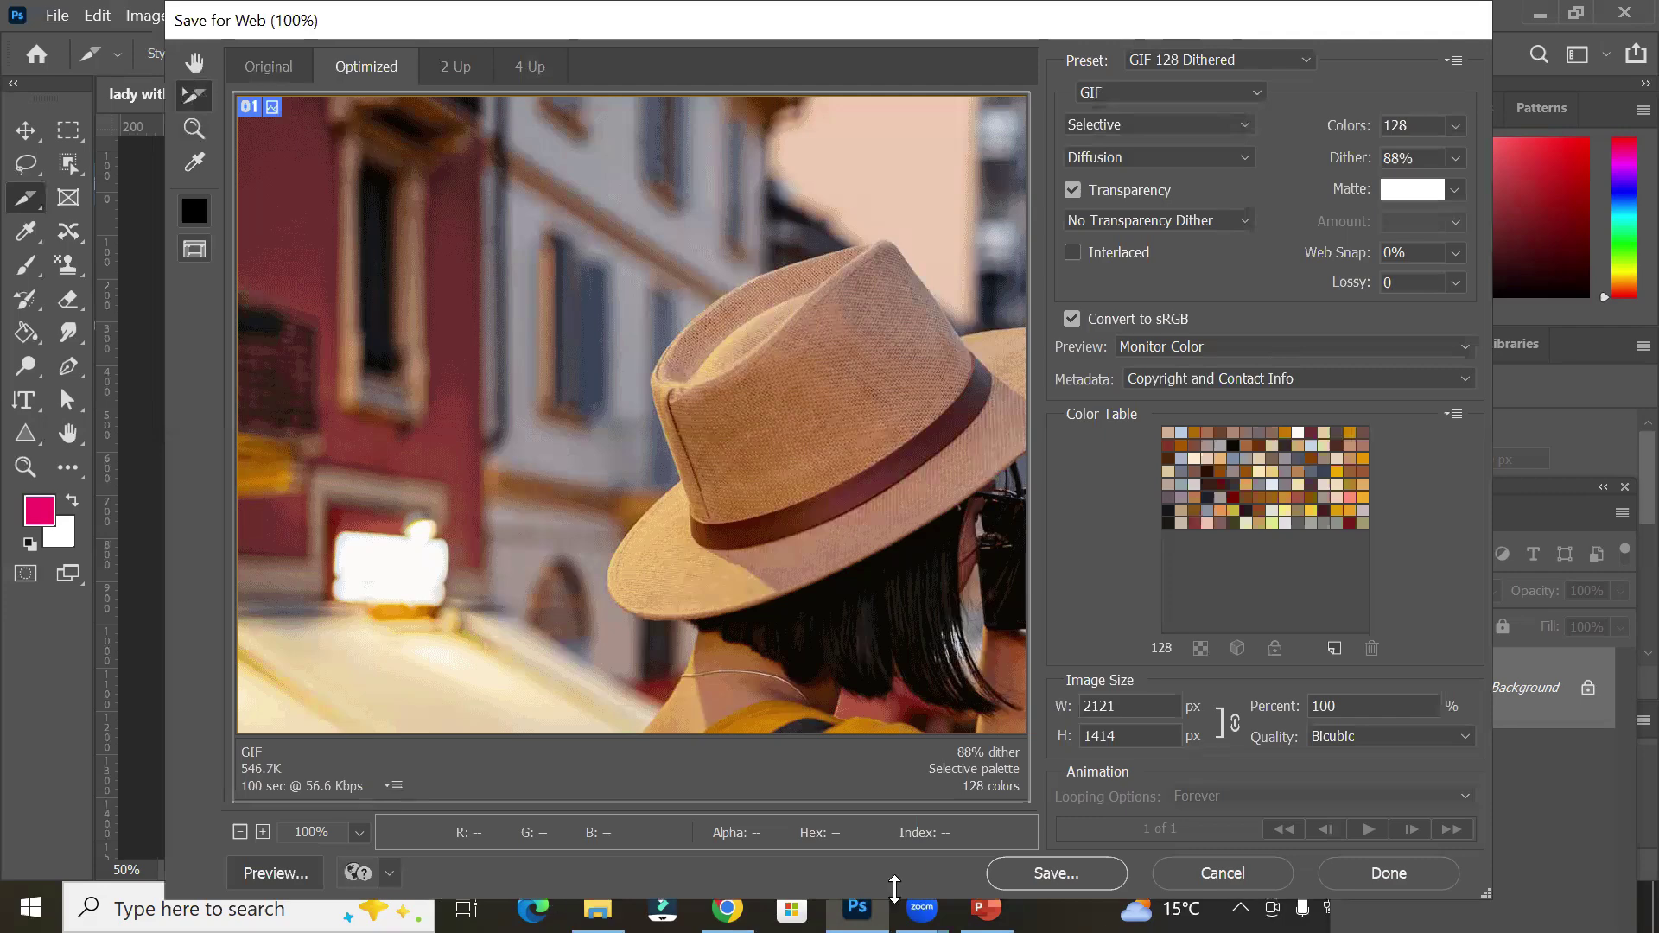
pyautogui.click(278, 62)
pyautogui.click(195, 125)
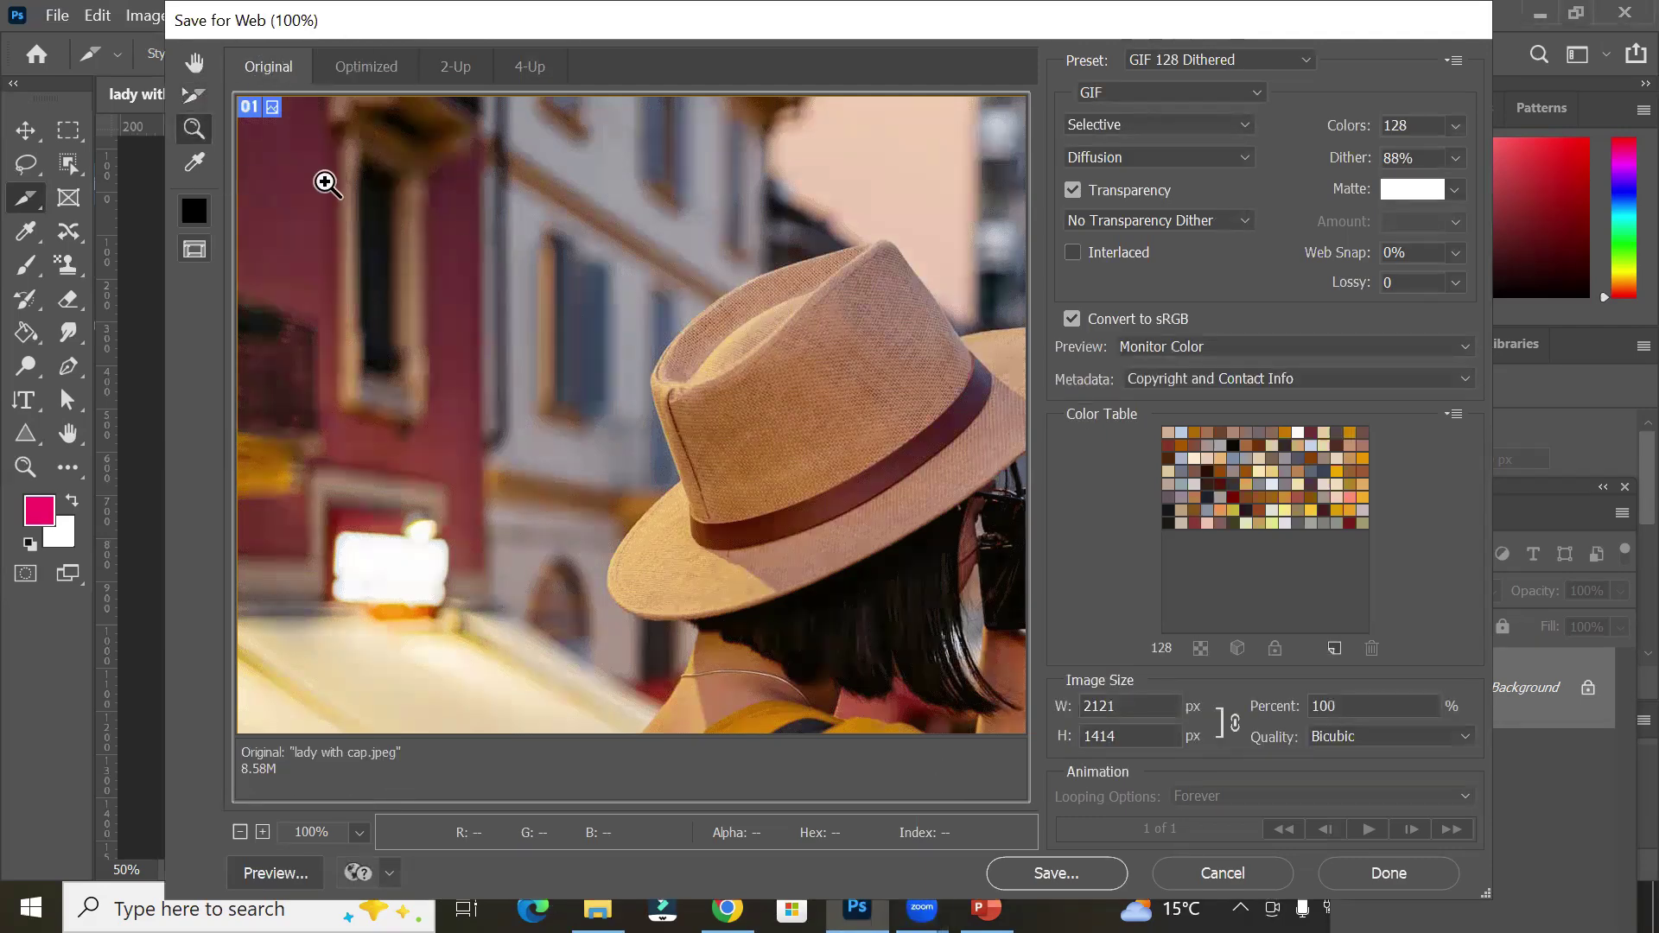
pyautogui.keyDown('alt'); pyautogui.click(524, 246); pyautogui.keyUp('alt')
pyautogui.keyDown('alt'); pyautogui.click(524, 246); pyautogui.keyUp('alt')
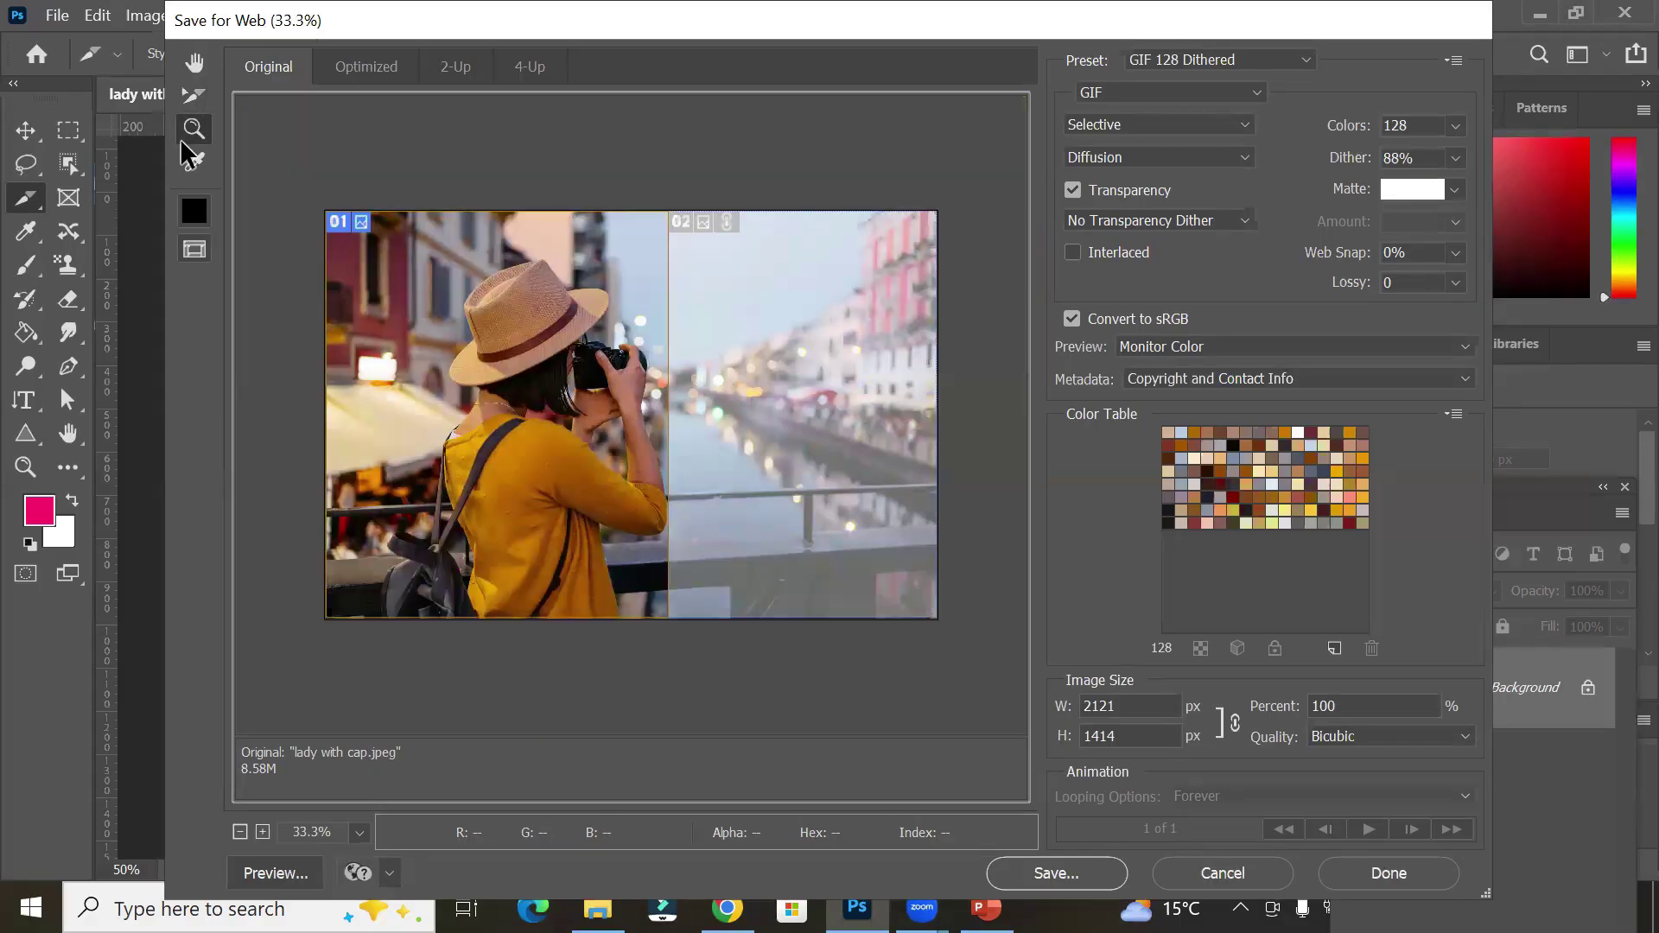
# Switch between the two slices with the Slice Select tool, ending on the canal slice, and set its format to JPEG
pyautogui.click(193, 97)
pyautogui.click(750, 256)
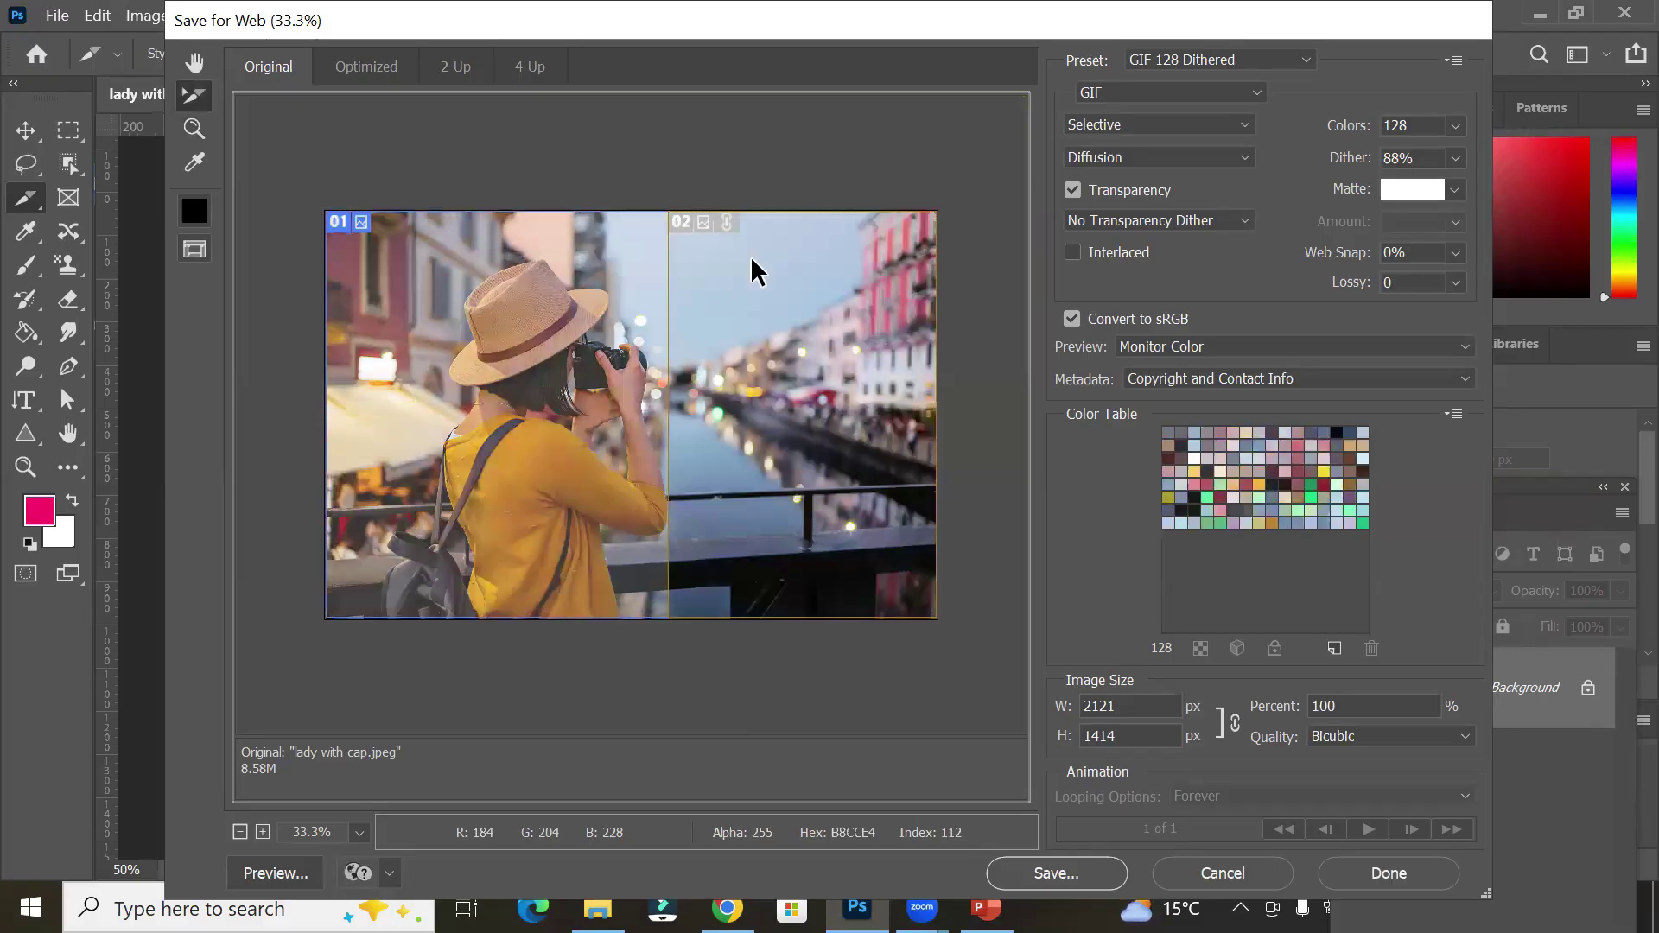
pyautogui.click(524, 268)
pyautogui.click(499, 323)
pyautogui.click(857, 318)
pyautogui.click(550, 360)
pyautogui.click(717, 349)
pyautogui.click(1194, 95)
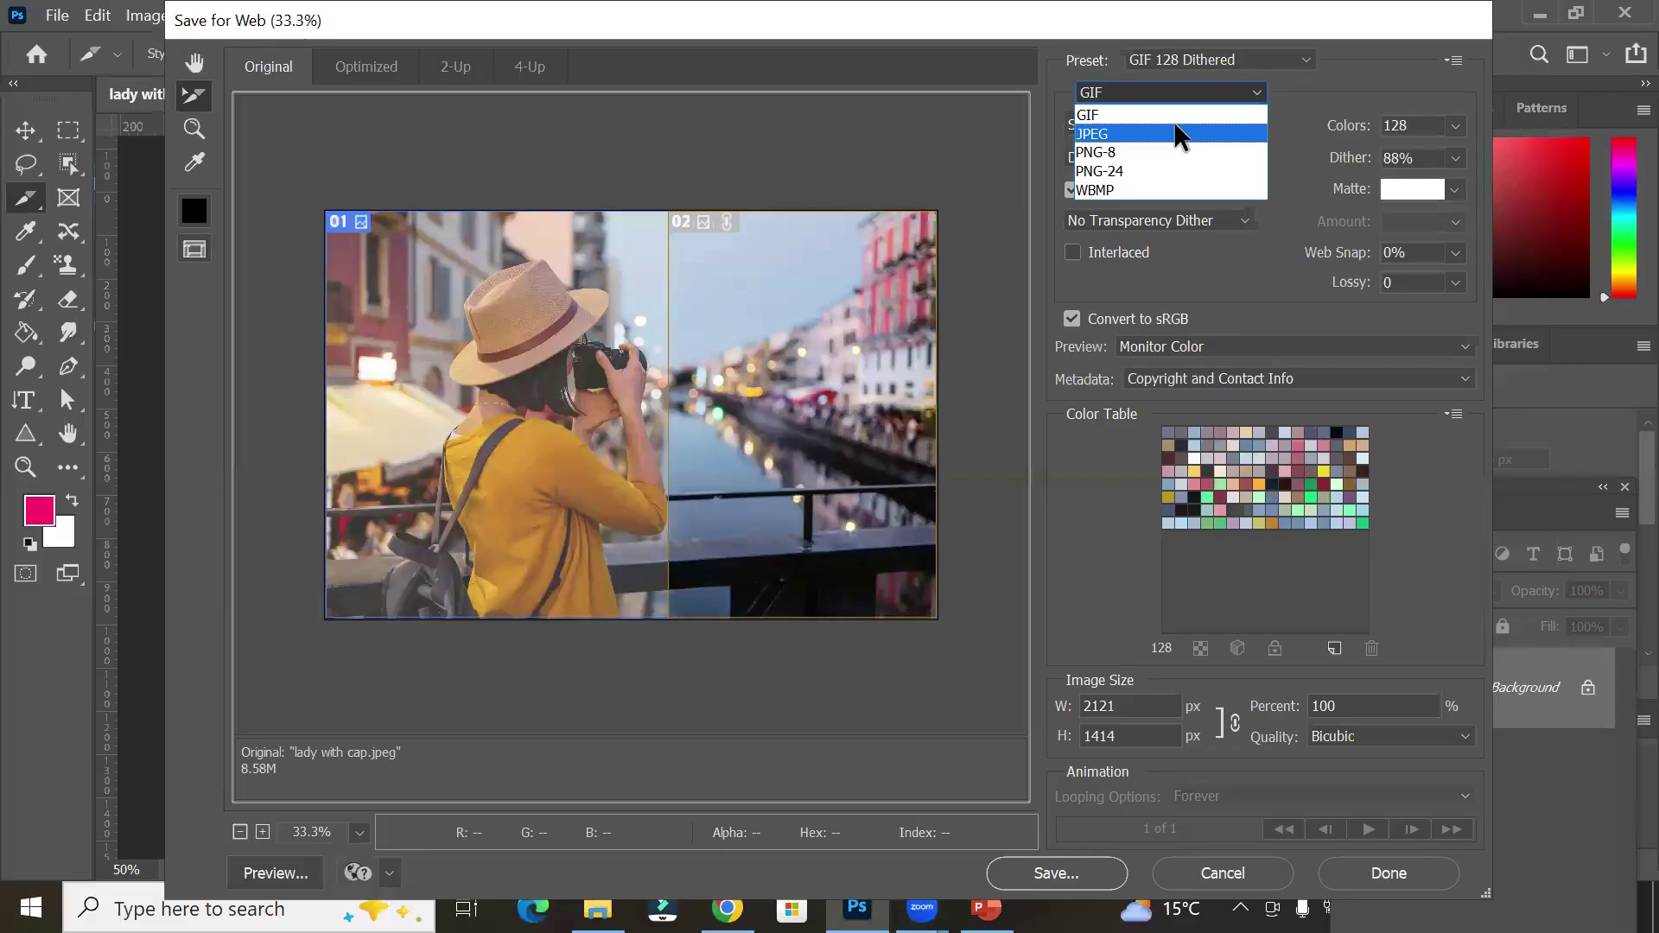
pyautogui.click(1174, 134)
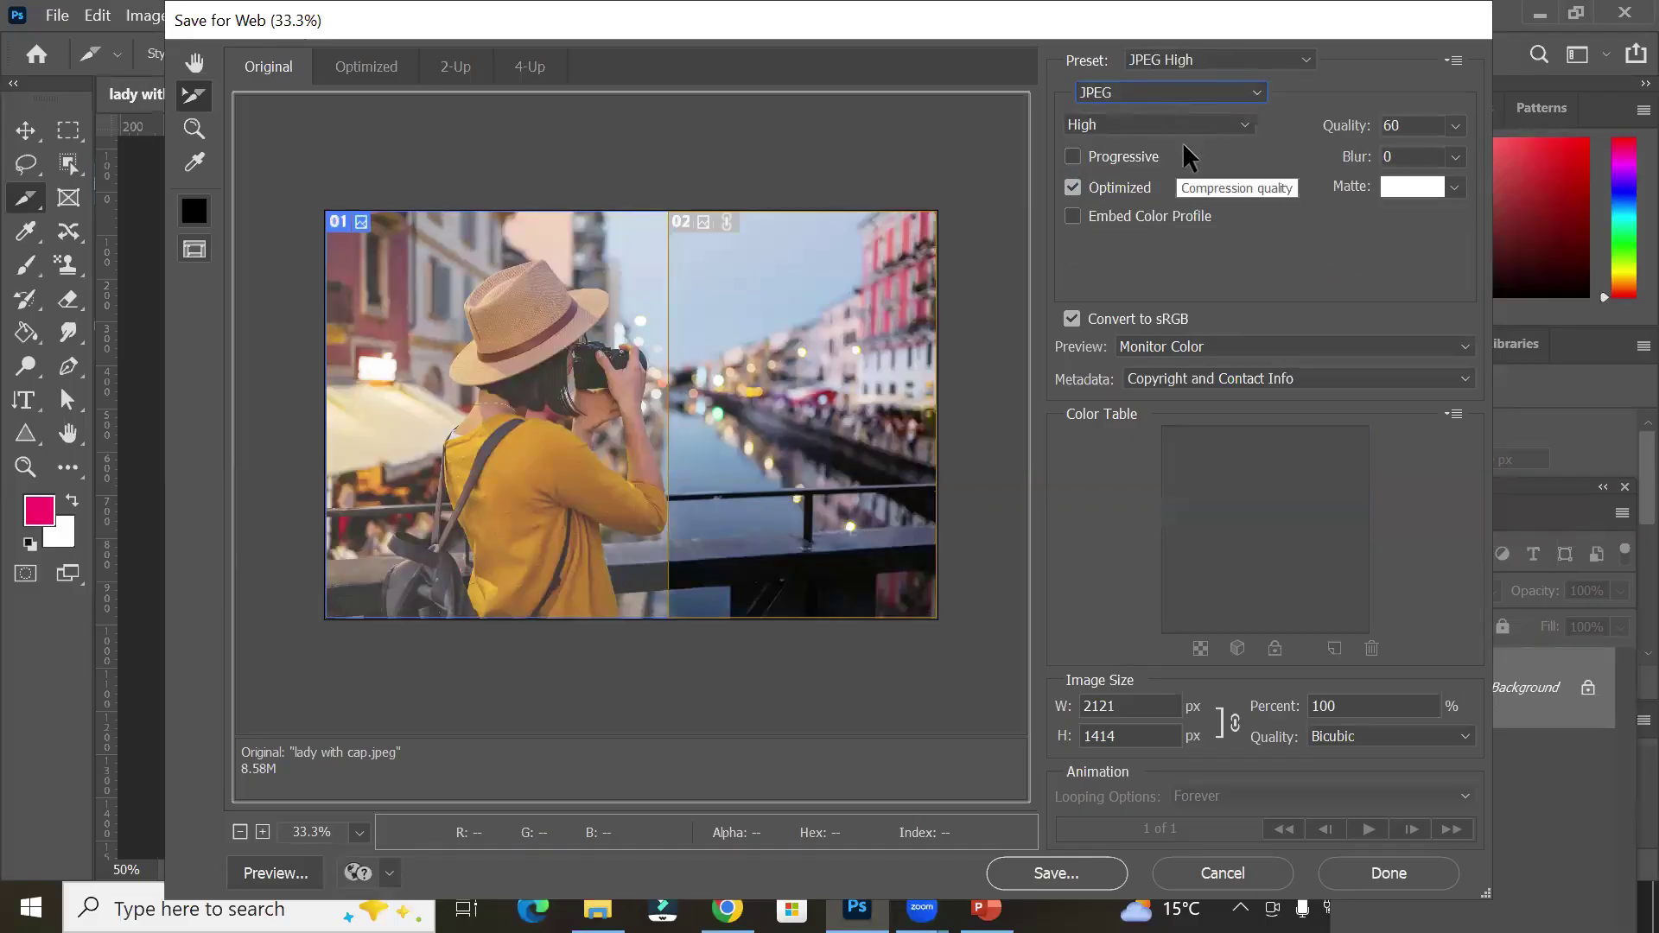
# Save all slices as images only, named lady-with-cap.jpg, in the Kineard College folder on the Desktop
pyautogui.click(1047, 881)
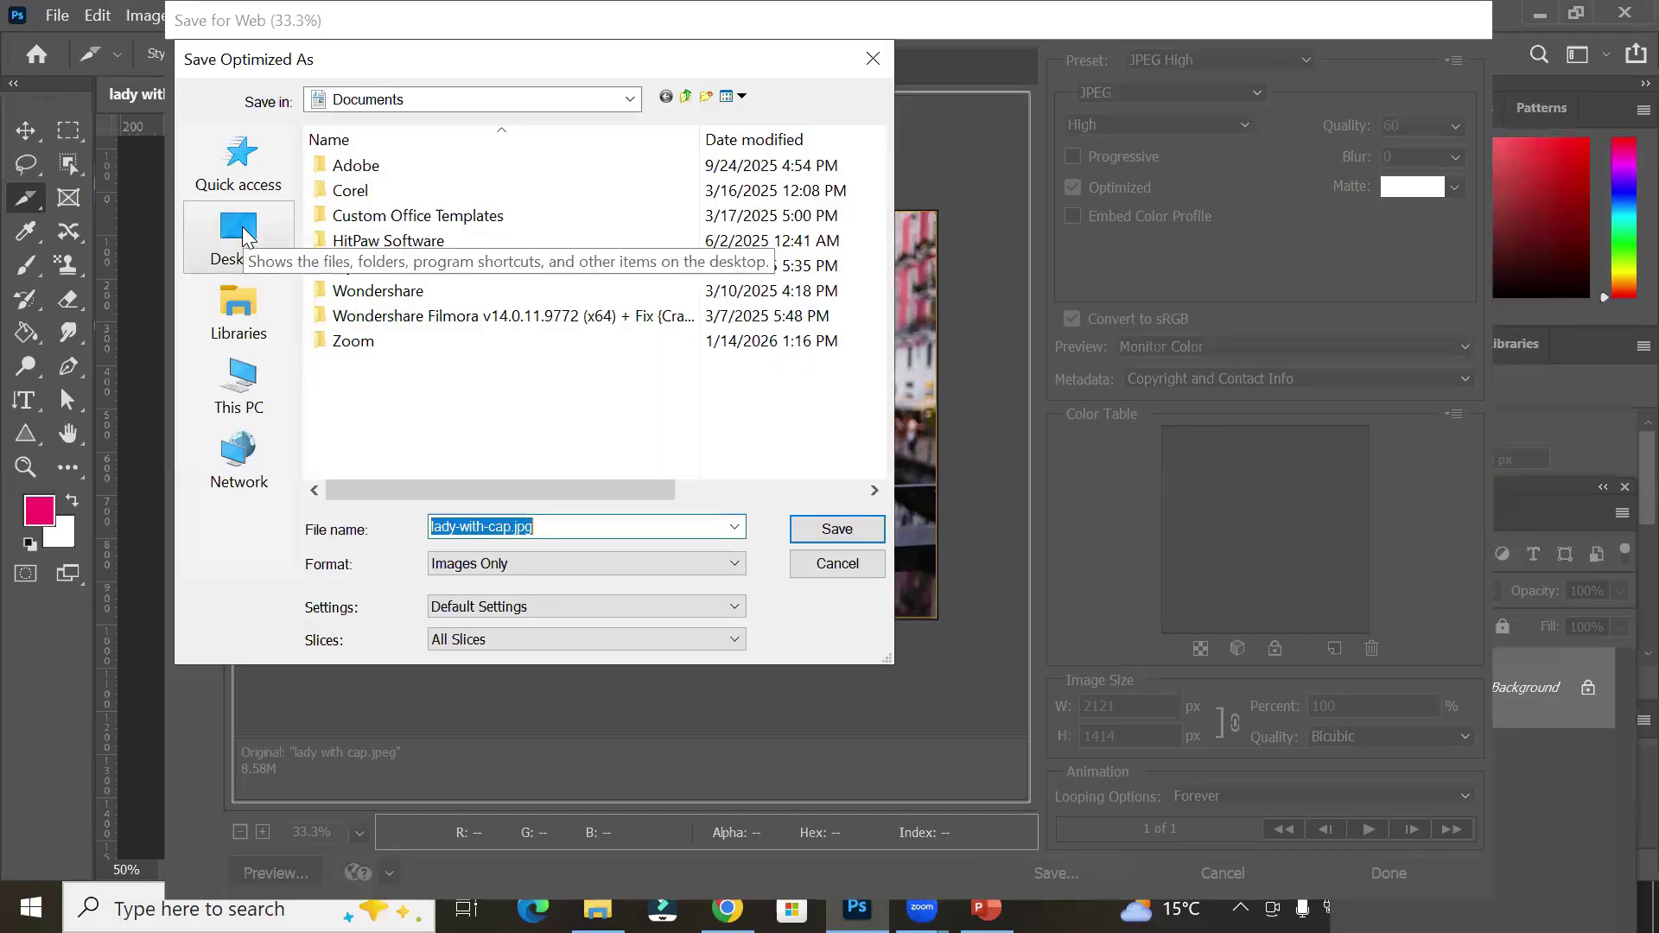
pyautogui.click(246, 232)
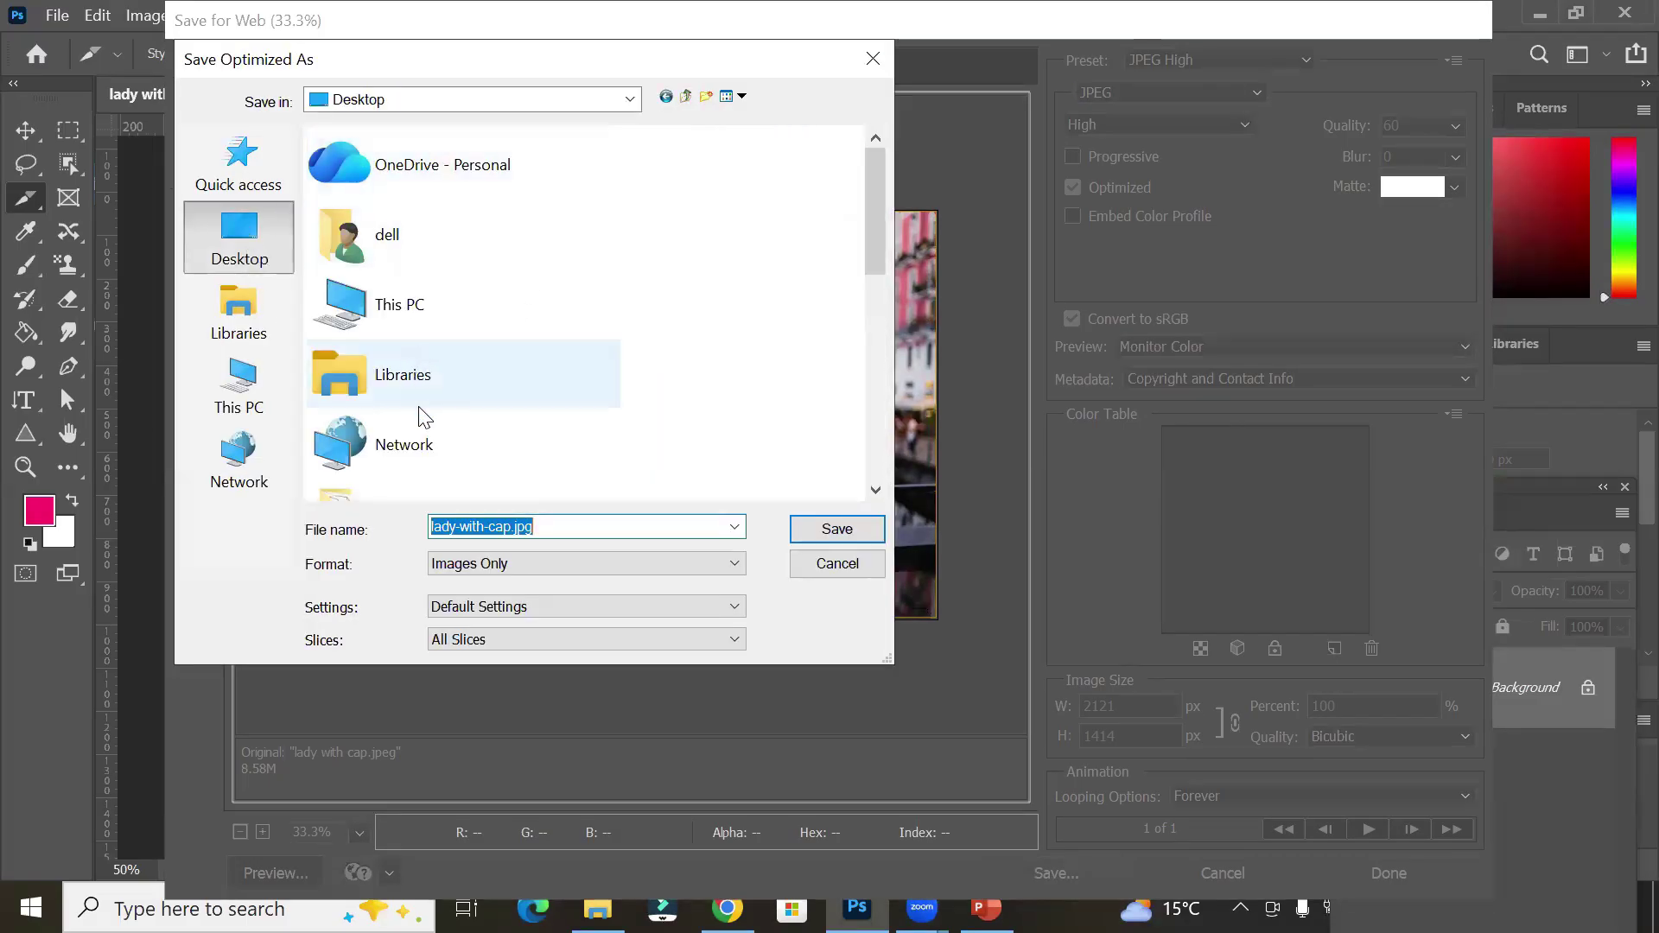
pyautogui.scroll(-5, 424, 417)
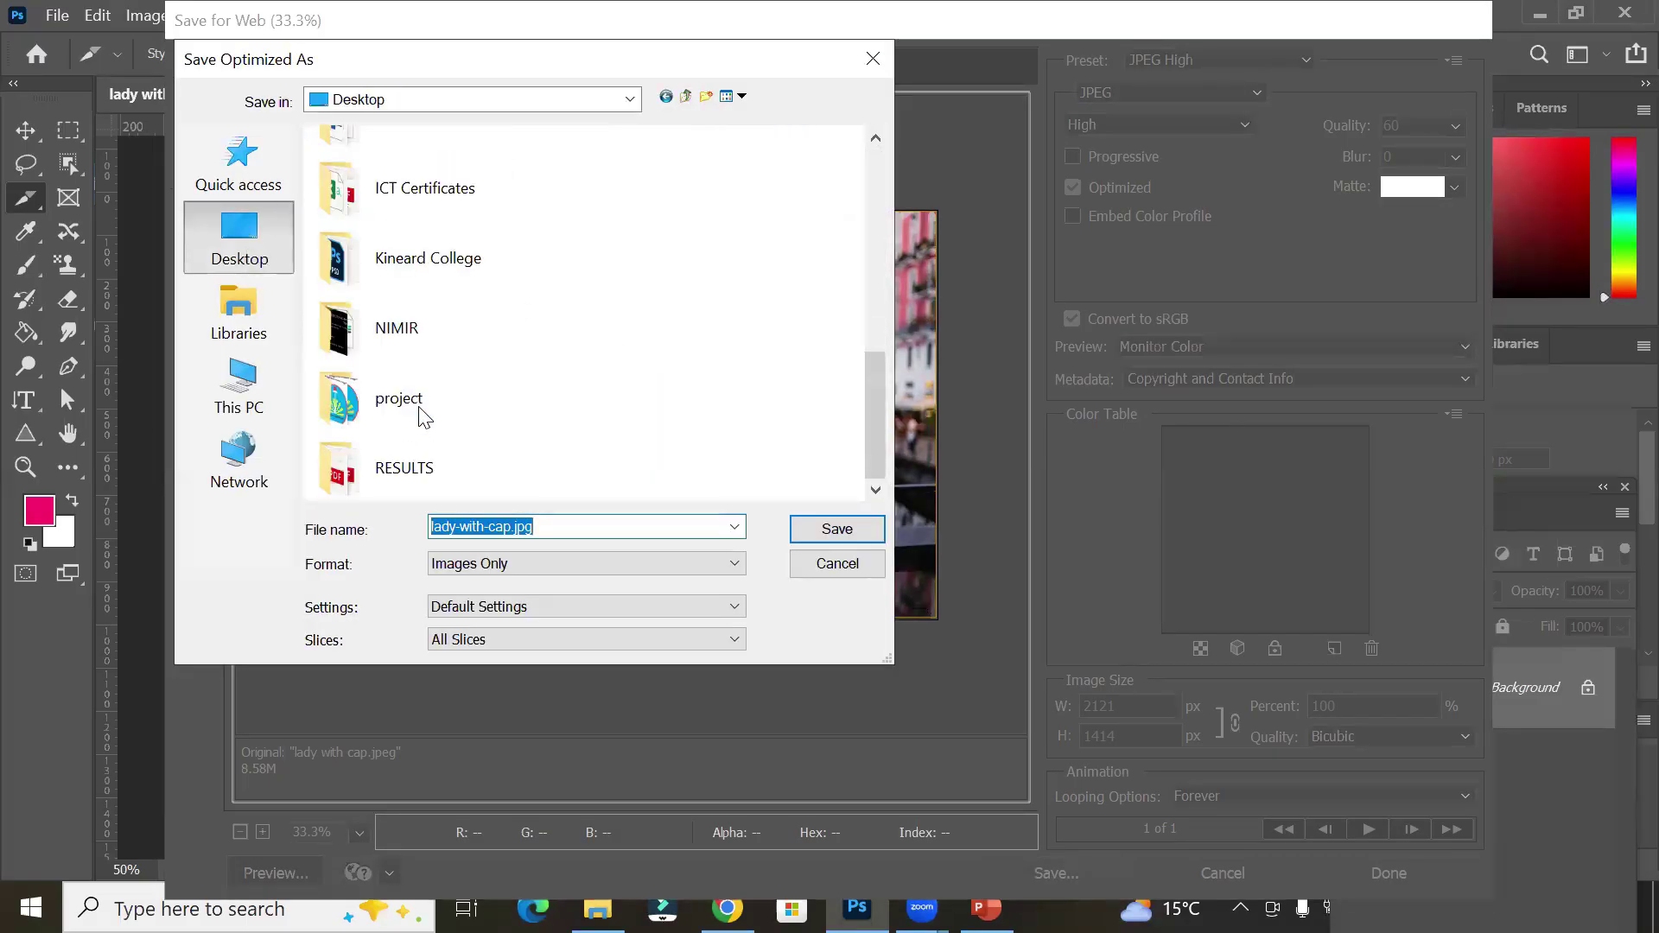
pyautogui.doubleClick(429, 275)
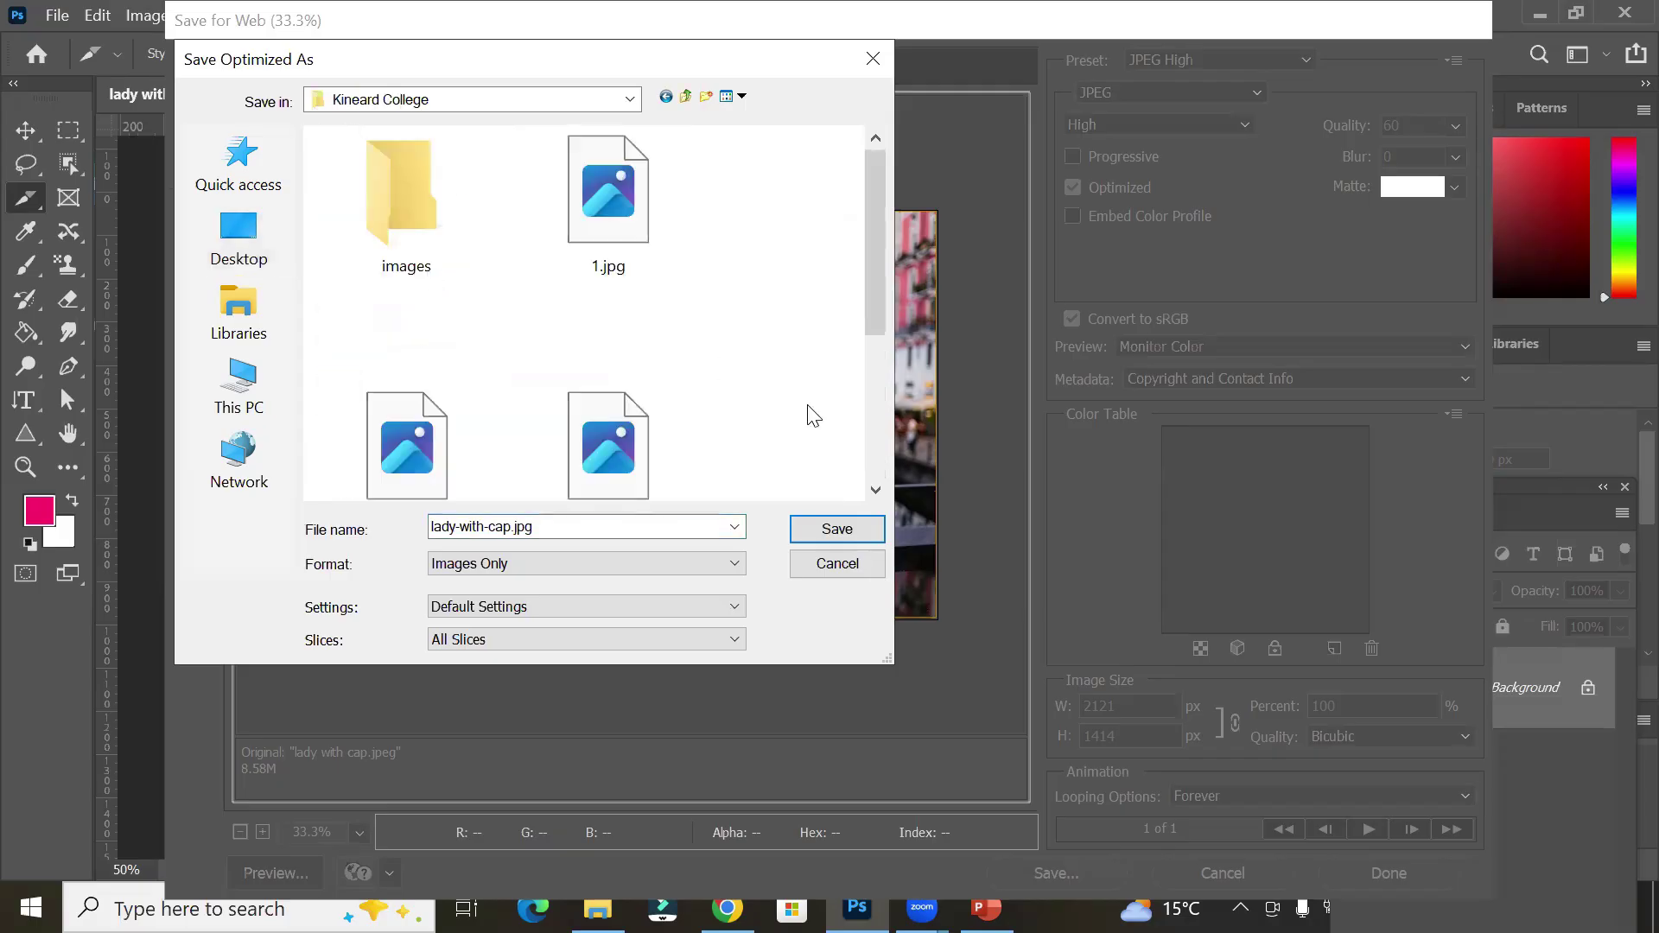
pyautogui.click(838, 531)
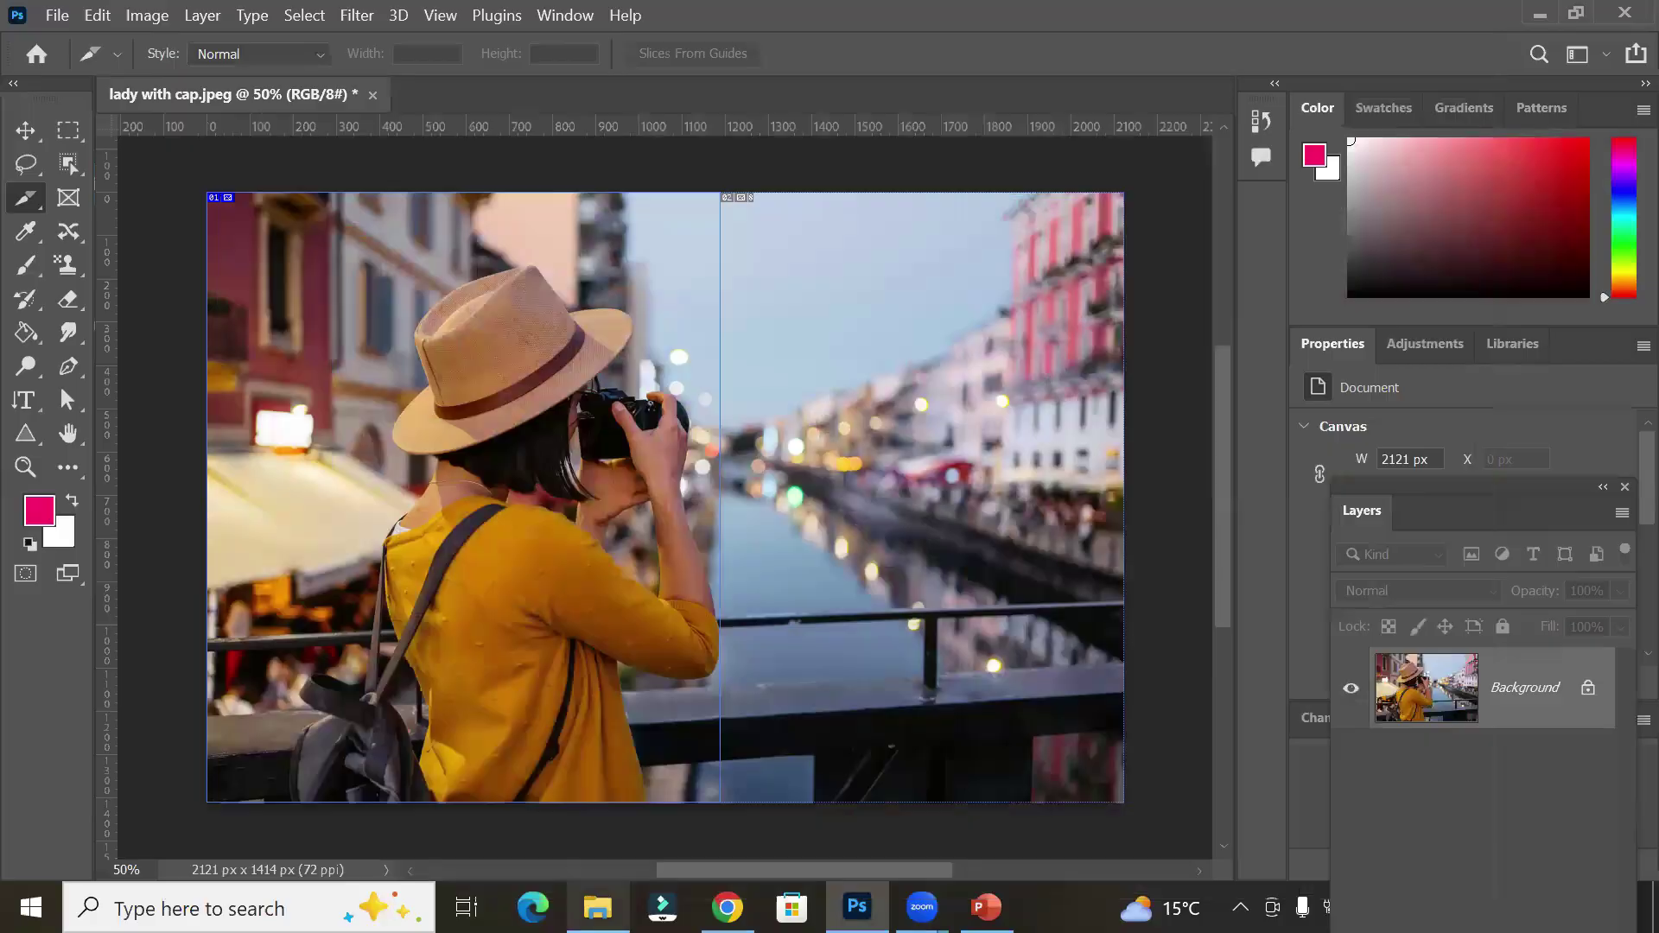
# In File Explorer, open the images folder inside Desktop's Kineard College folder and locate the two exported lady-with-cap slices
pyautogui.click(597, 908)
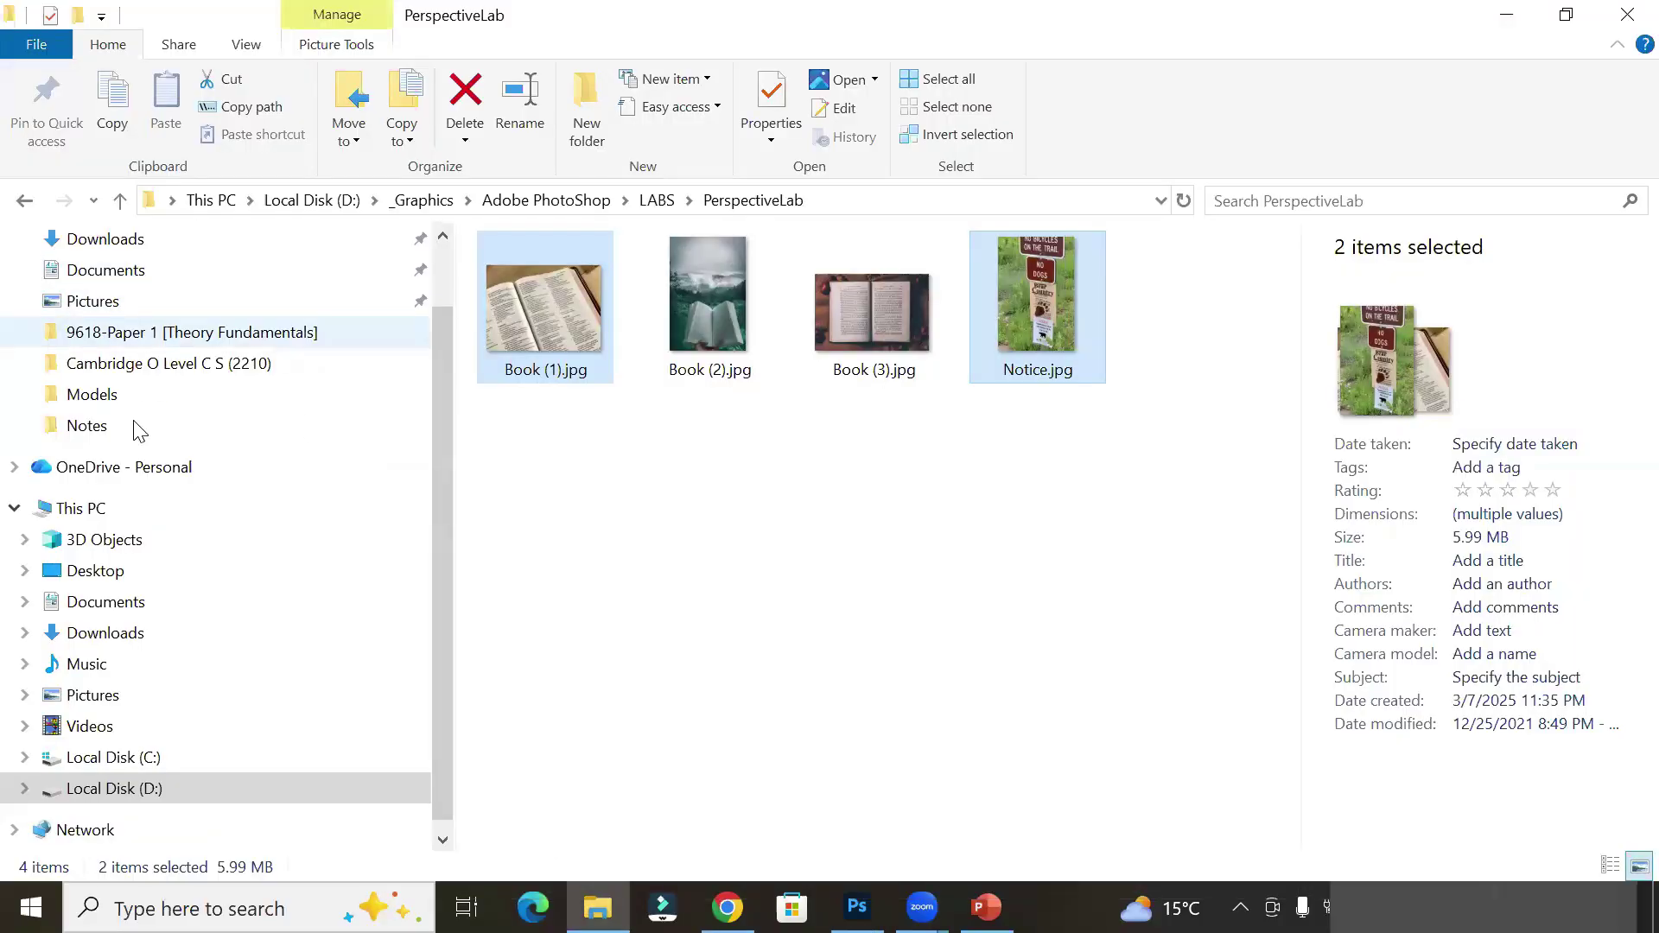
pyautogui.scroll(1, 189, 254)
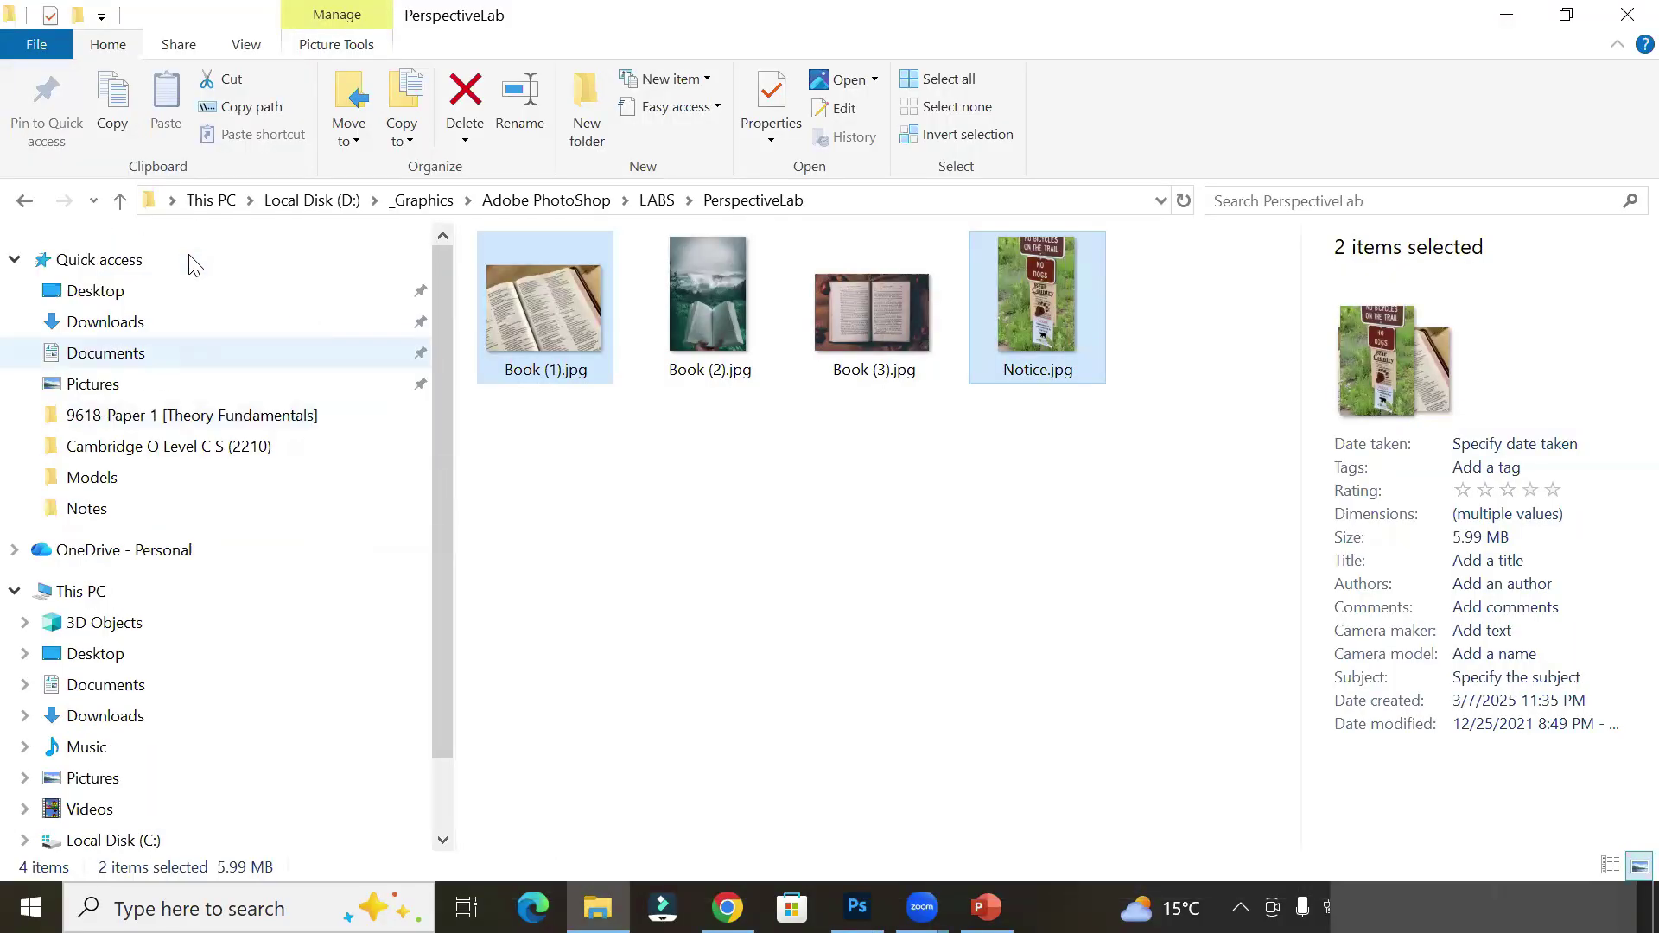
pyautogui.click(167, 301)
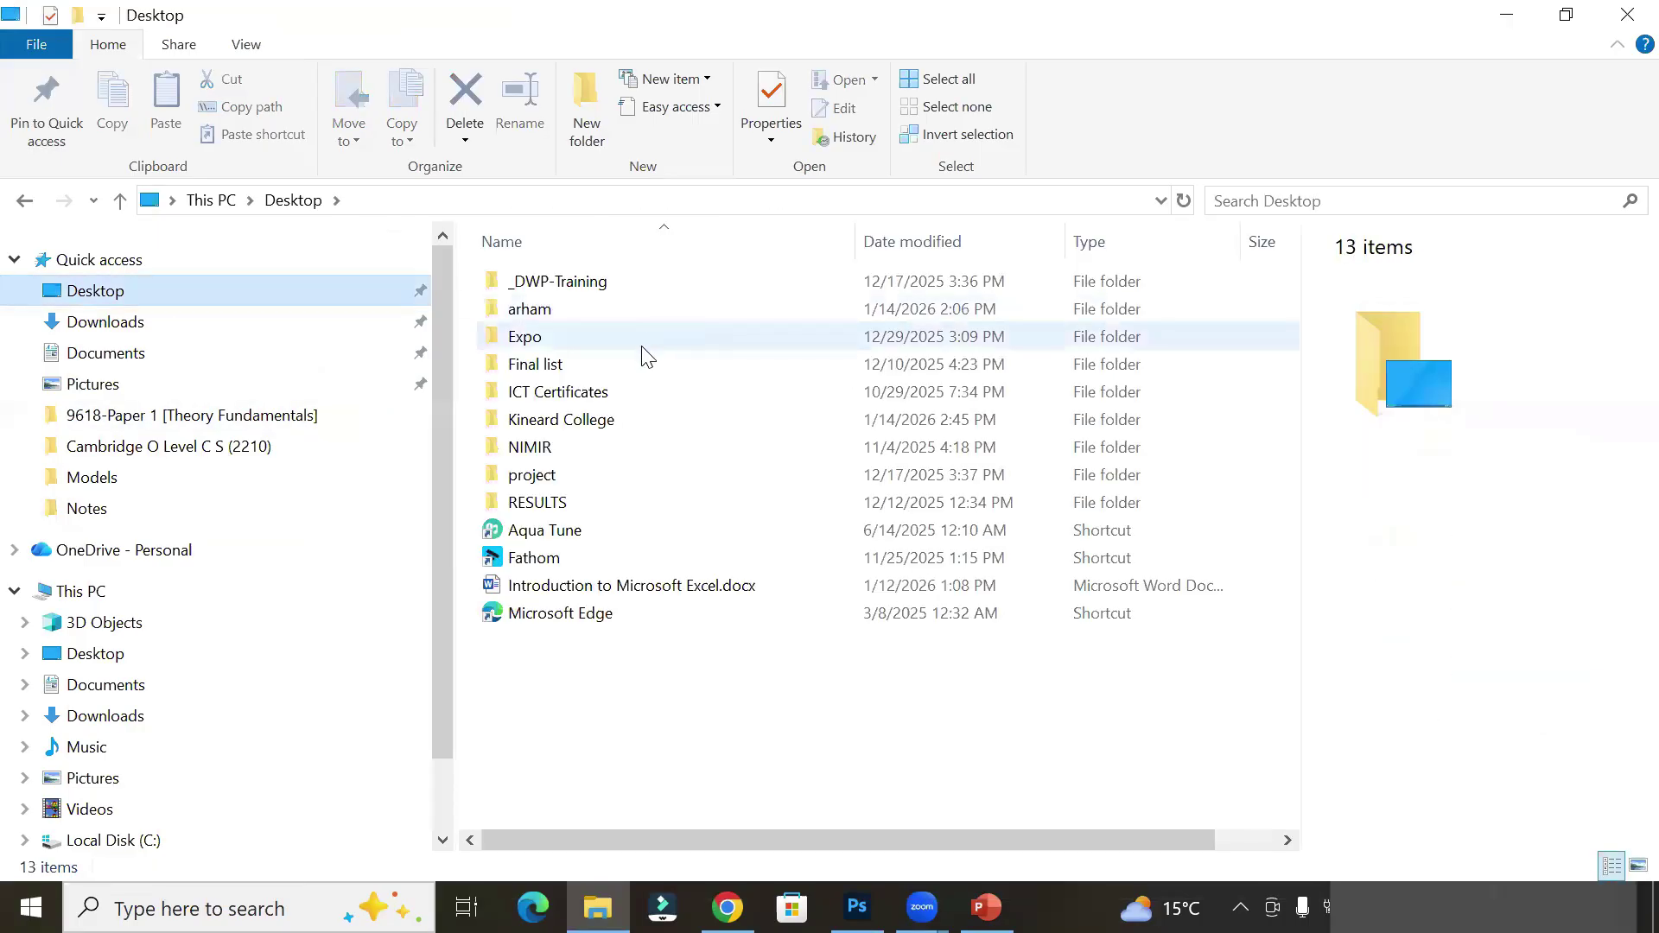
pyautogui.doubleClick(629, 418)
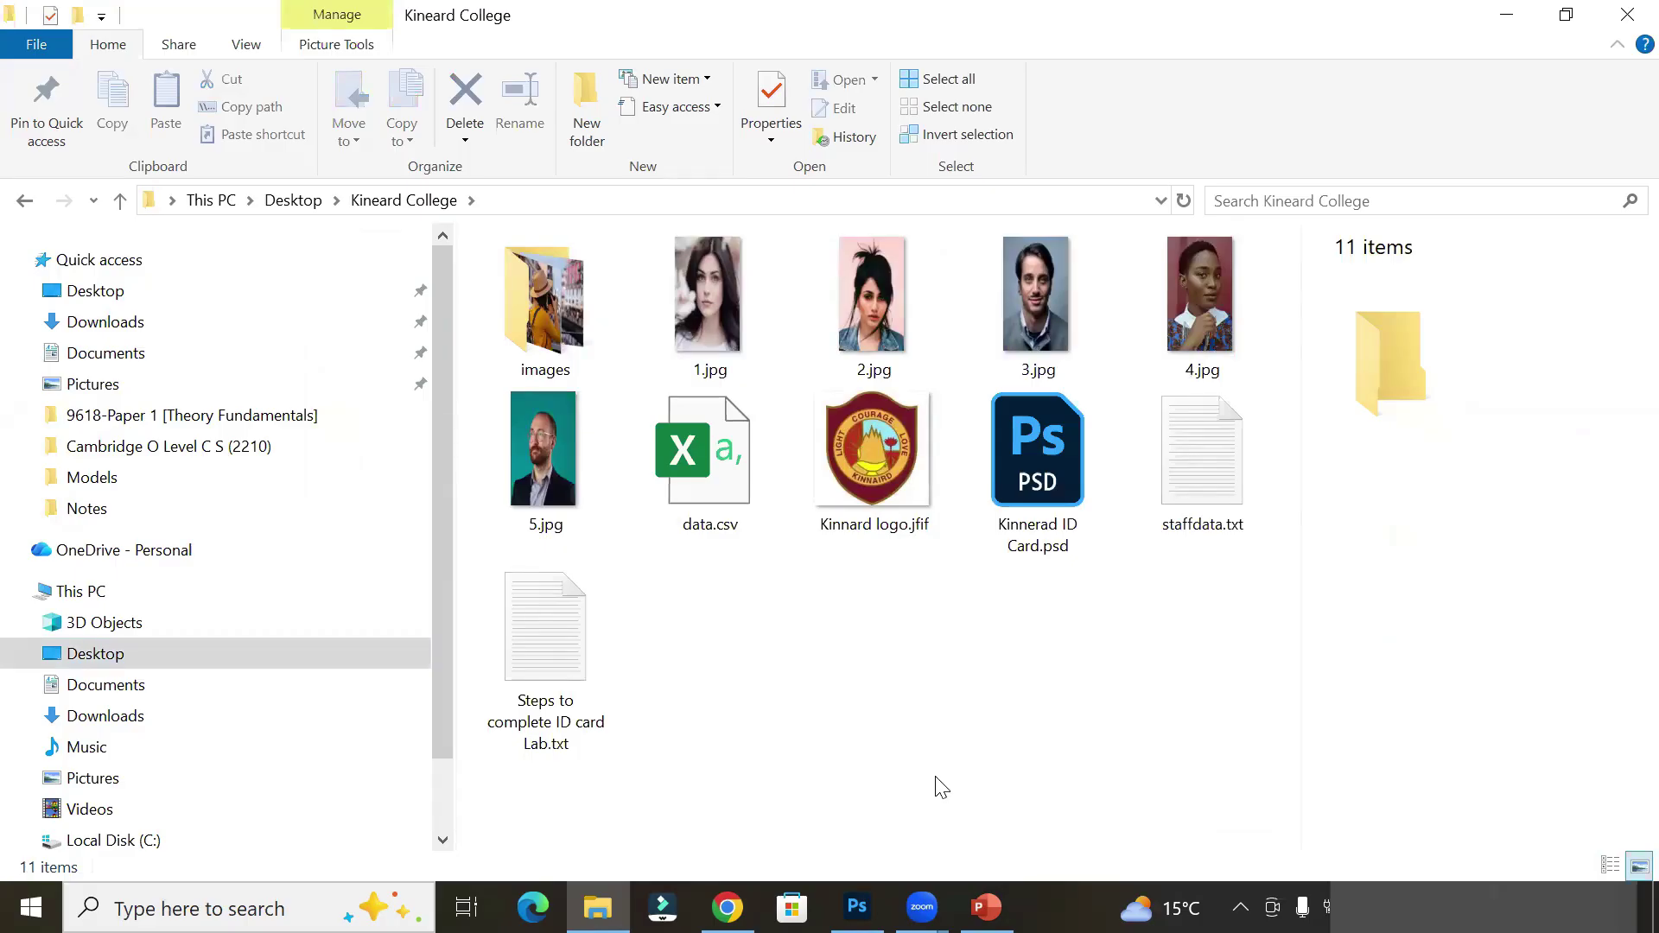
pyautogui.doubleClick(555, 304)
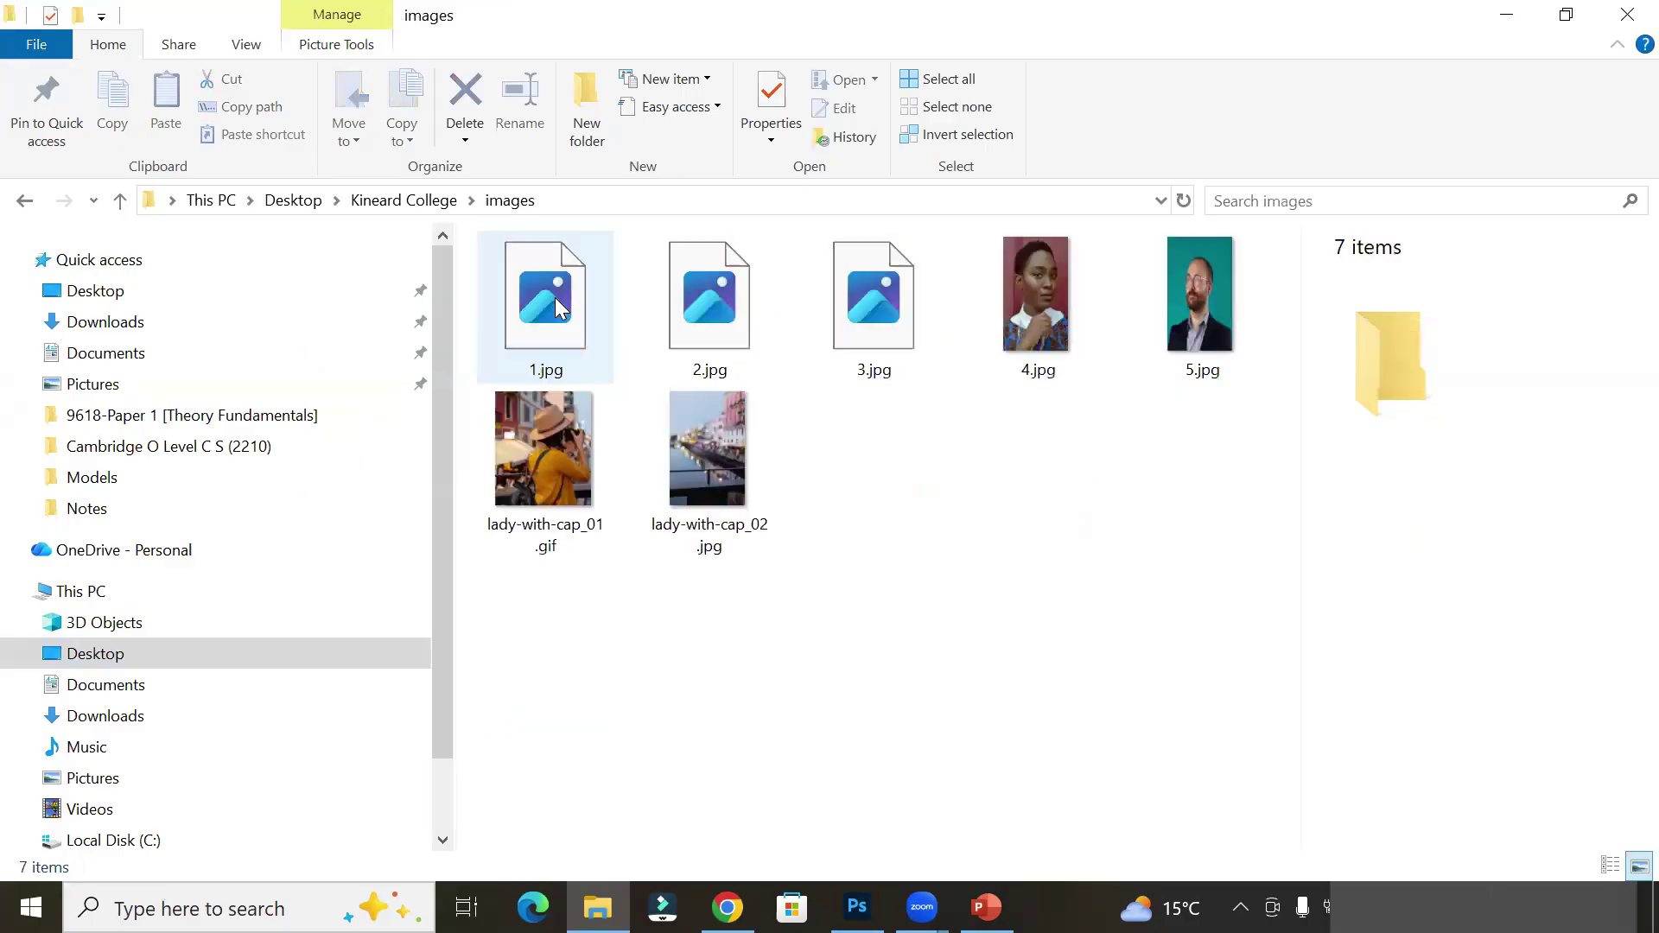
pyautogui.click(550, 442)
pyautogui.keyDown('ctrl'); pyautogui.click(736, 453); pyautogui.keyUp('ctrl')
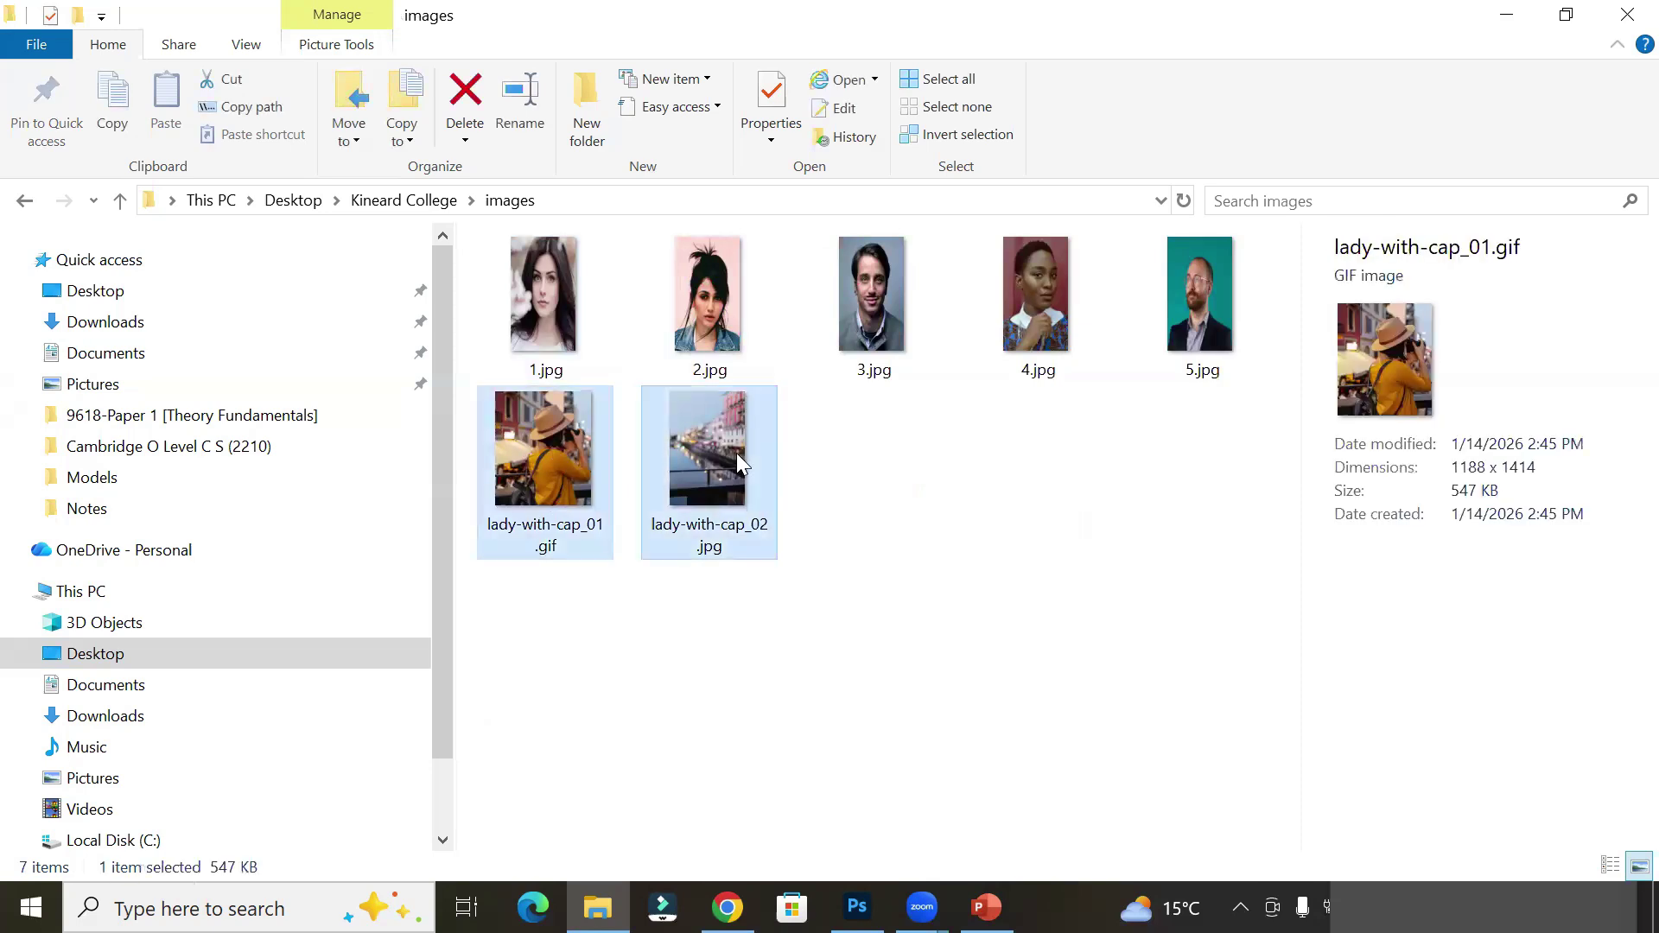
# View lady-with-cap_01.gif and lady-with-cap_02.jpg, close both viewers and switch back to Photoshop
pyautogui.doubleClick(558, 460)
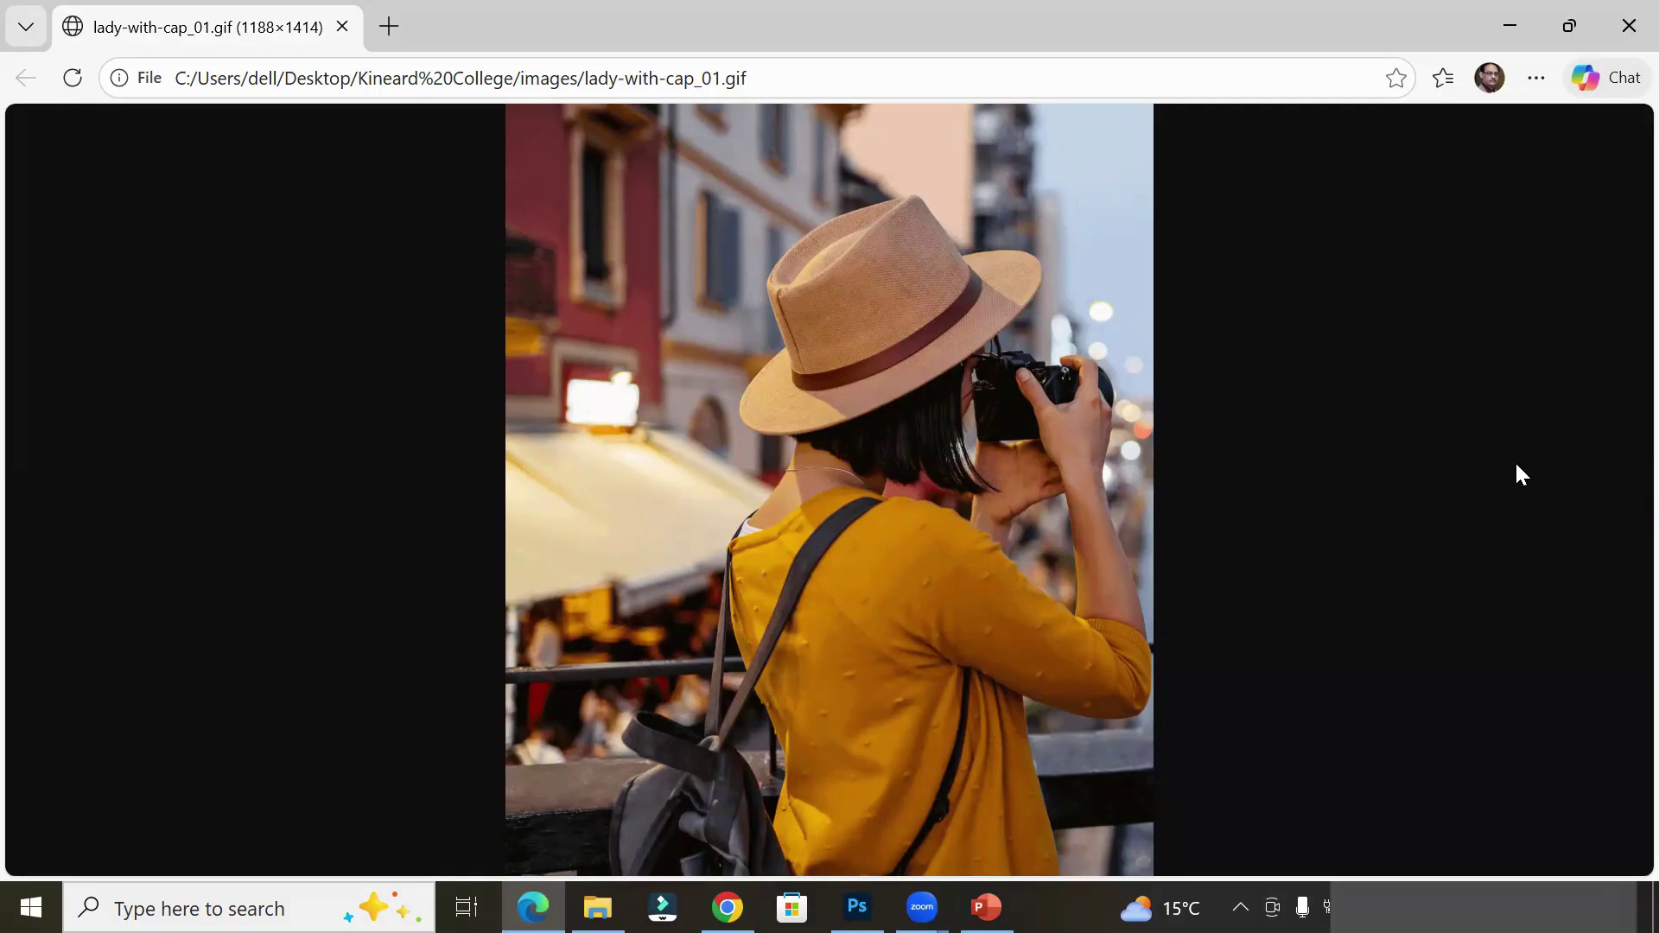
pyautogui.click(1628, 25)
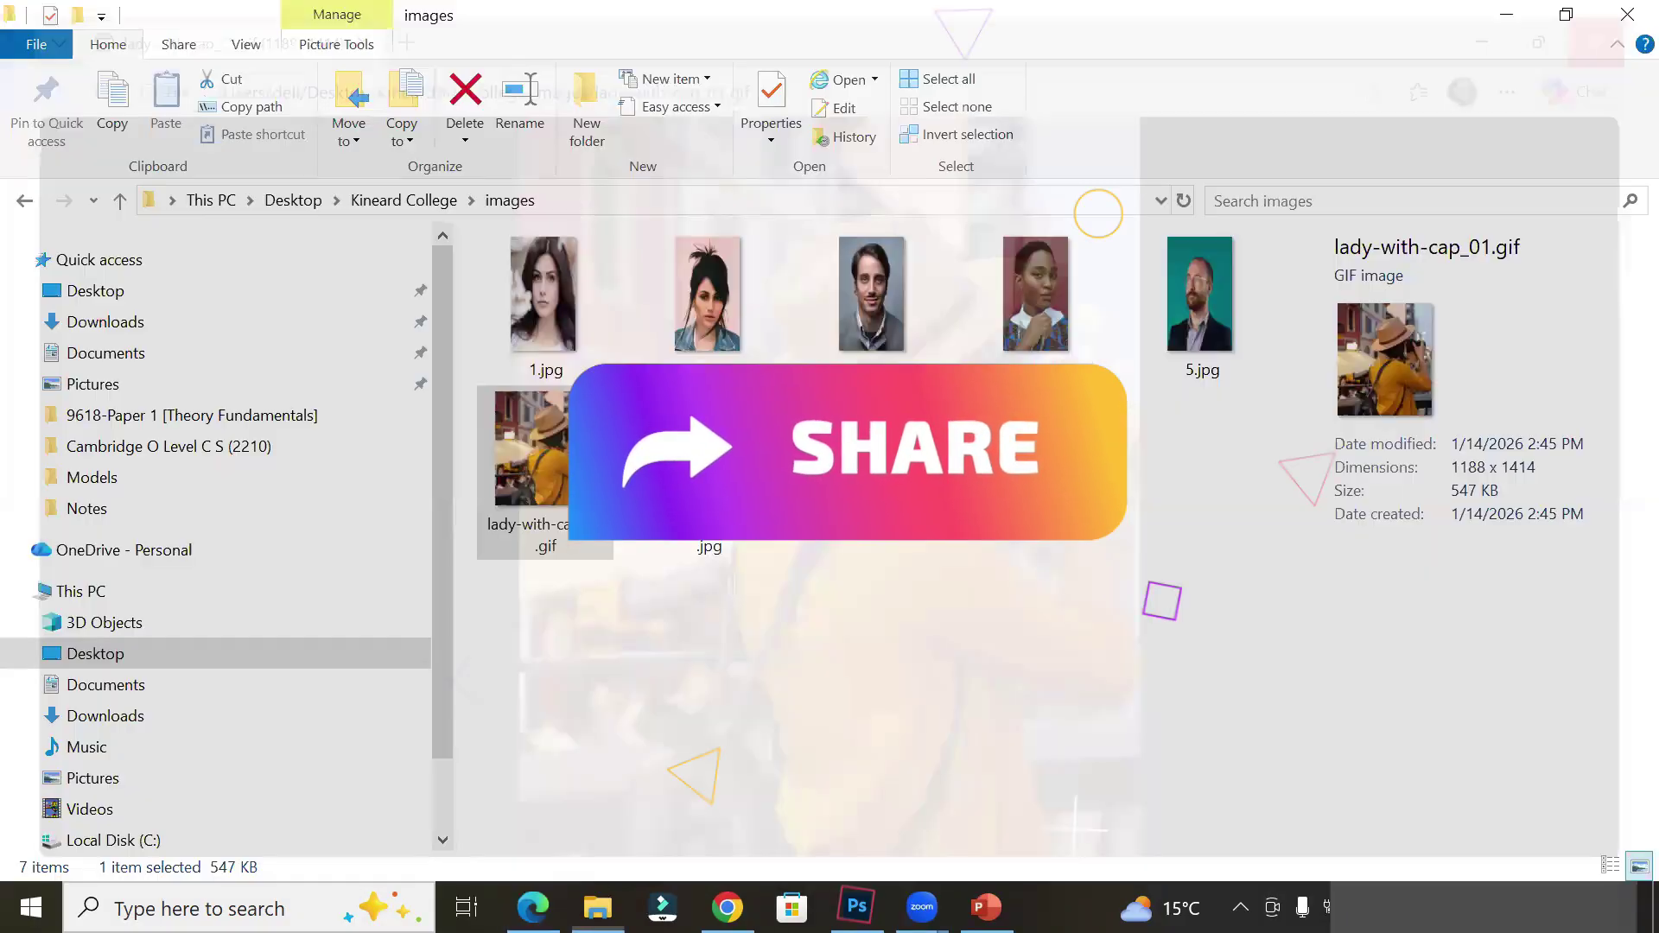
pyautogui.click(709, 466)
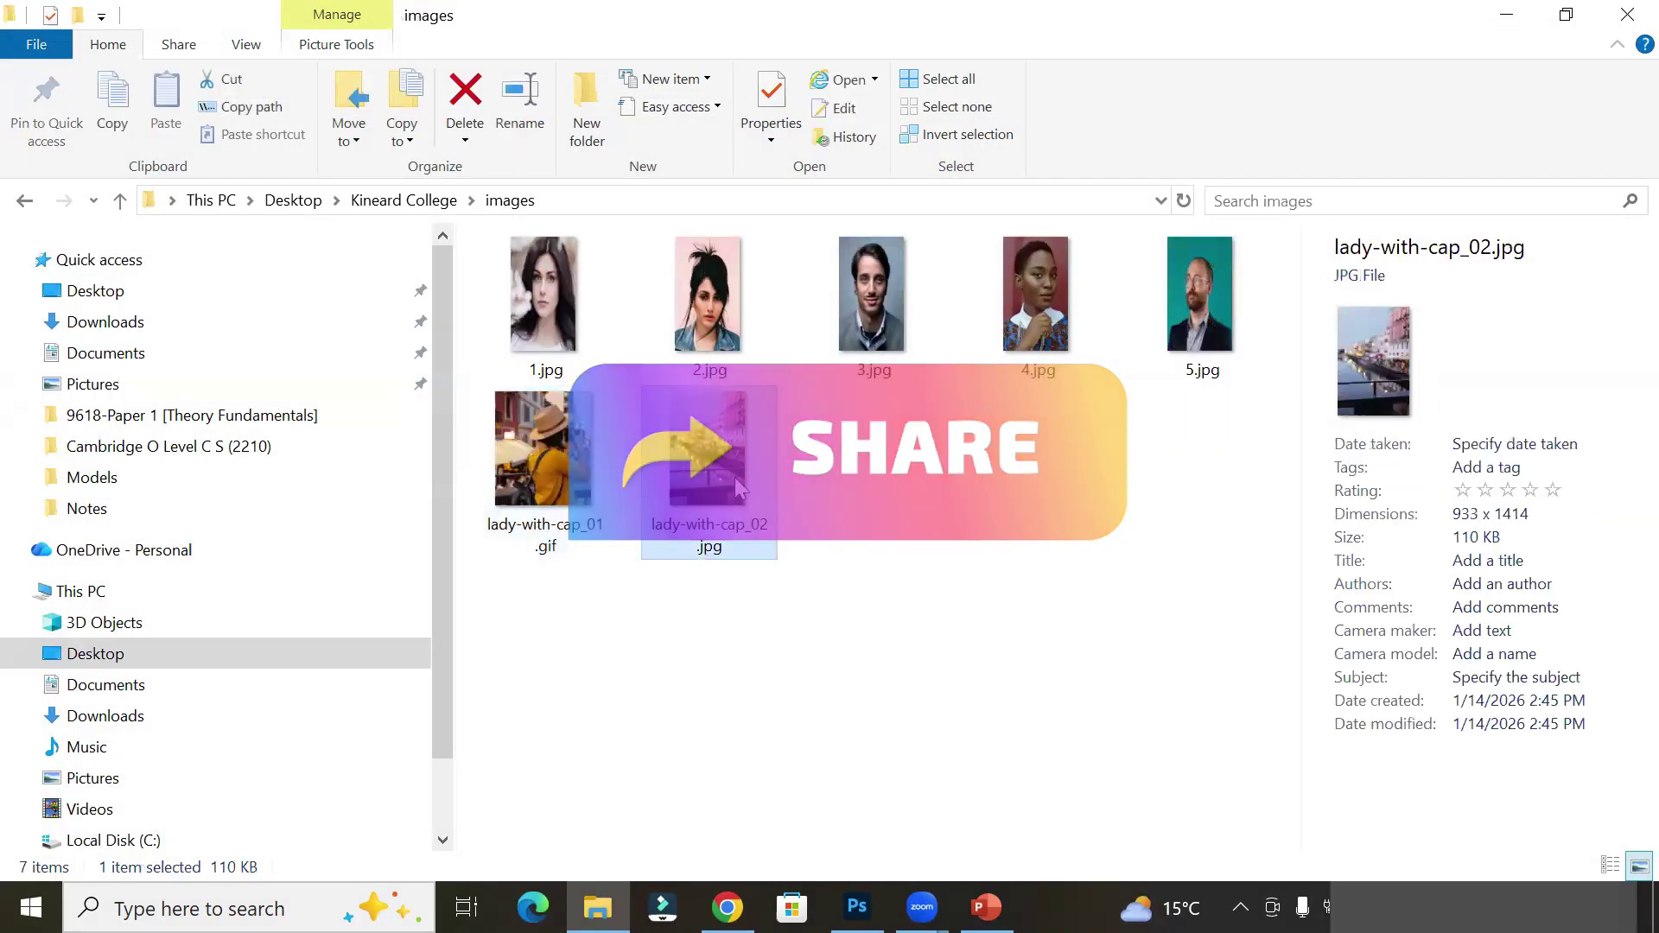
pyautogui.press('Return')
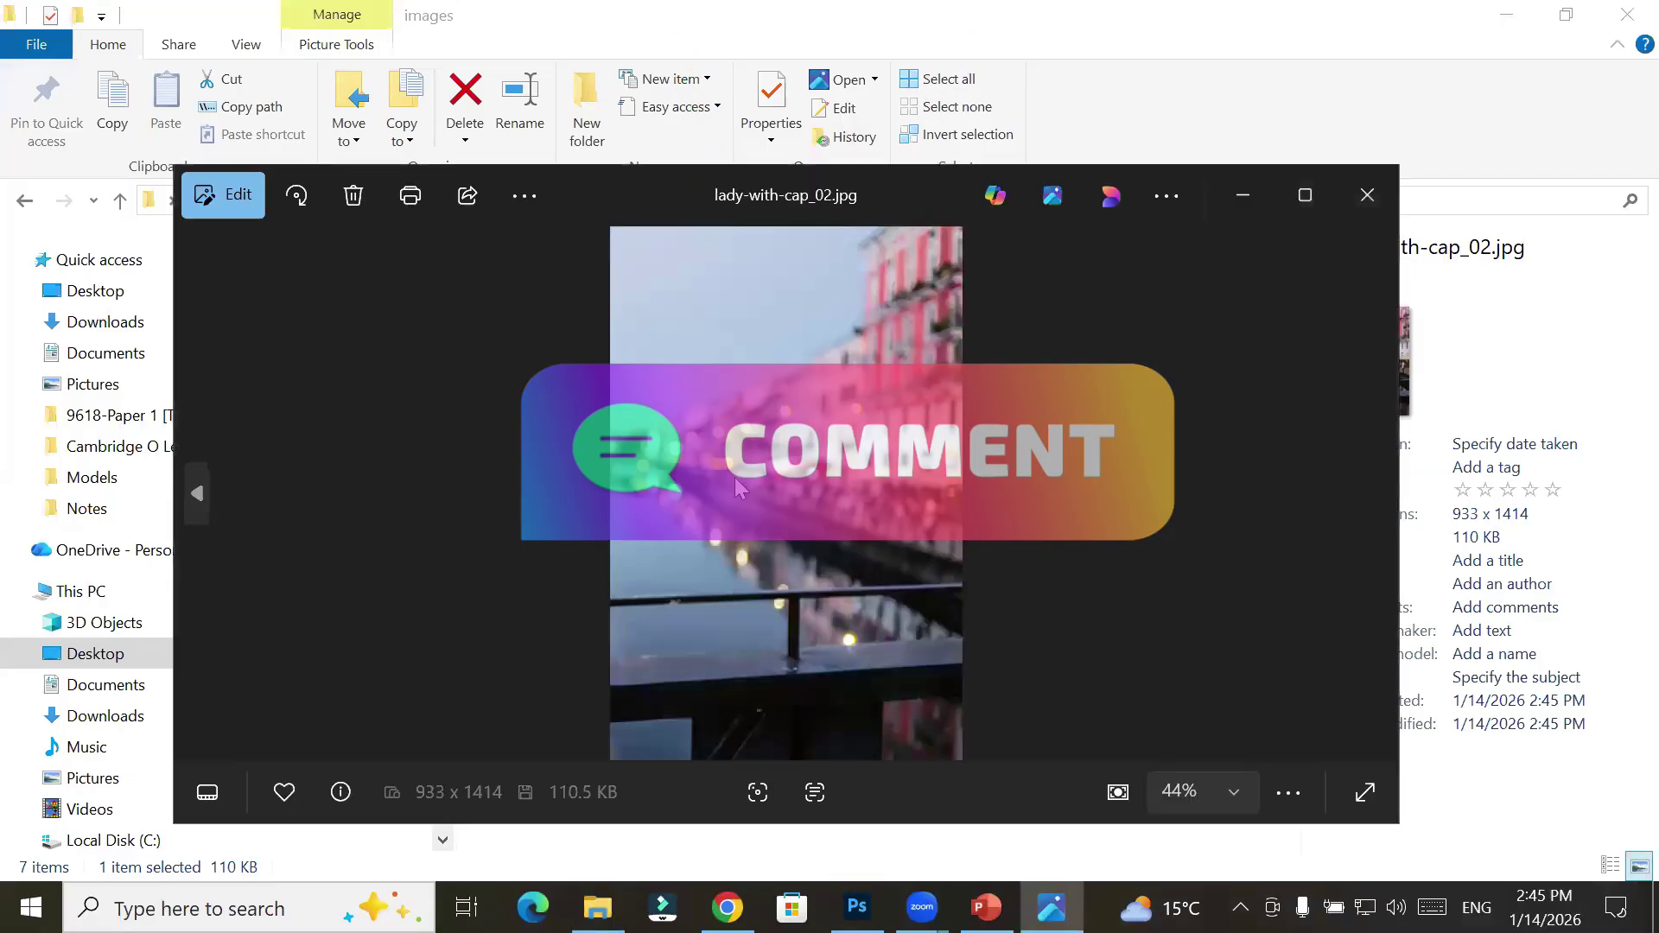
pyautogui.click(1377, 185)
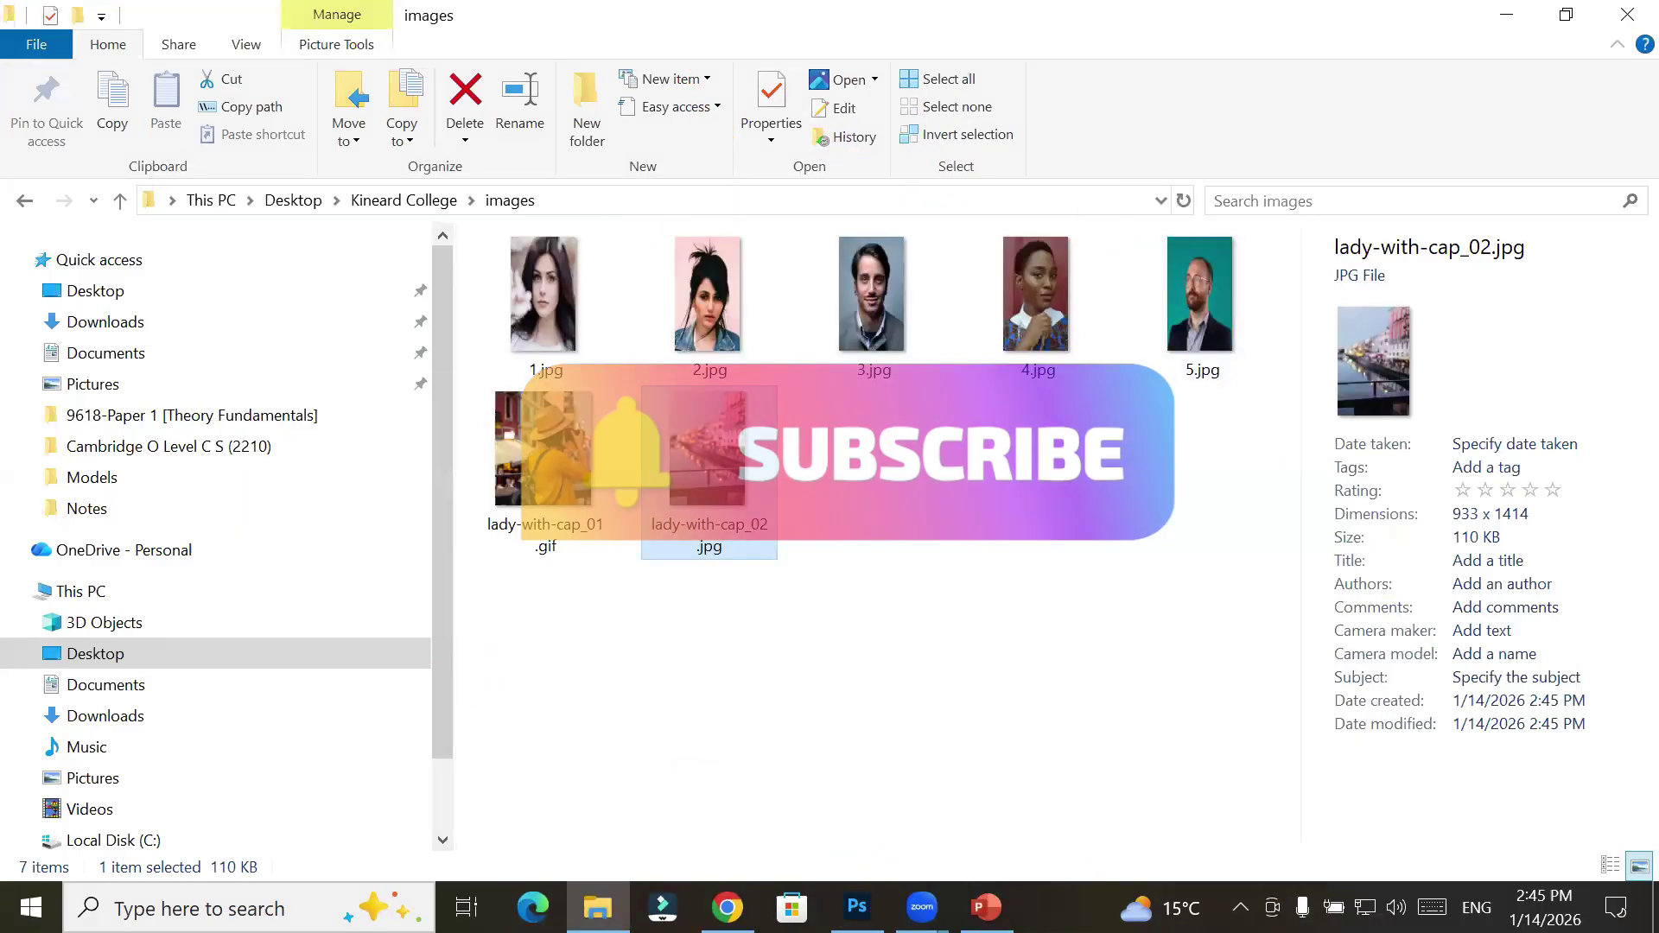
pyautogui.moveTo(857, 907)
pyautogui.click(855, 795)
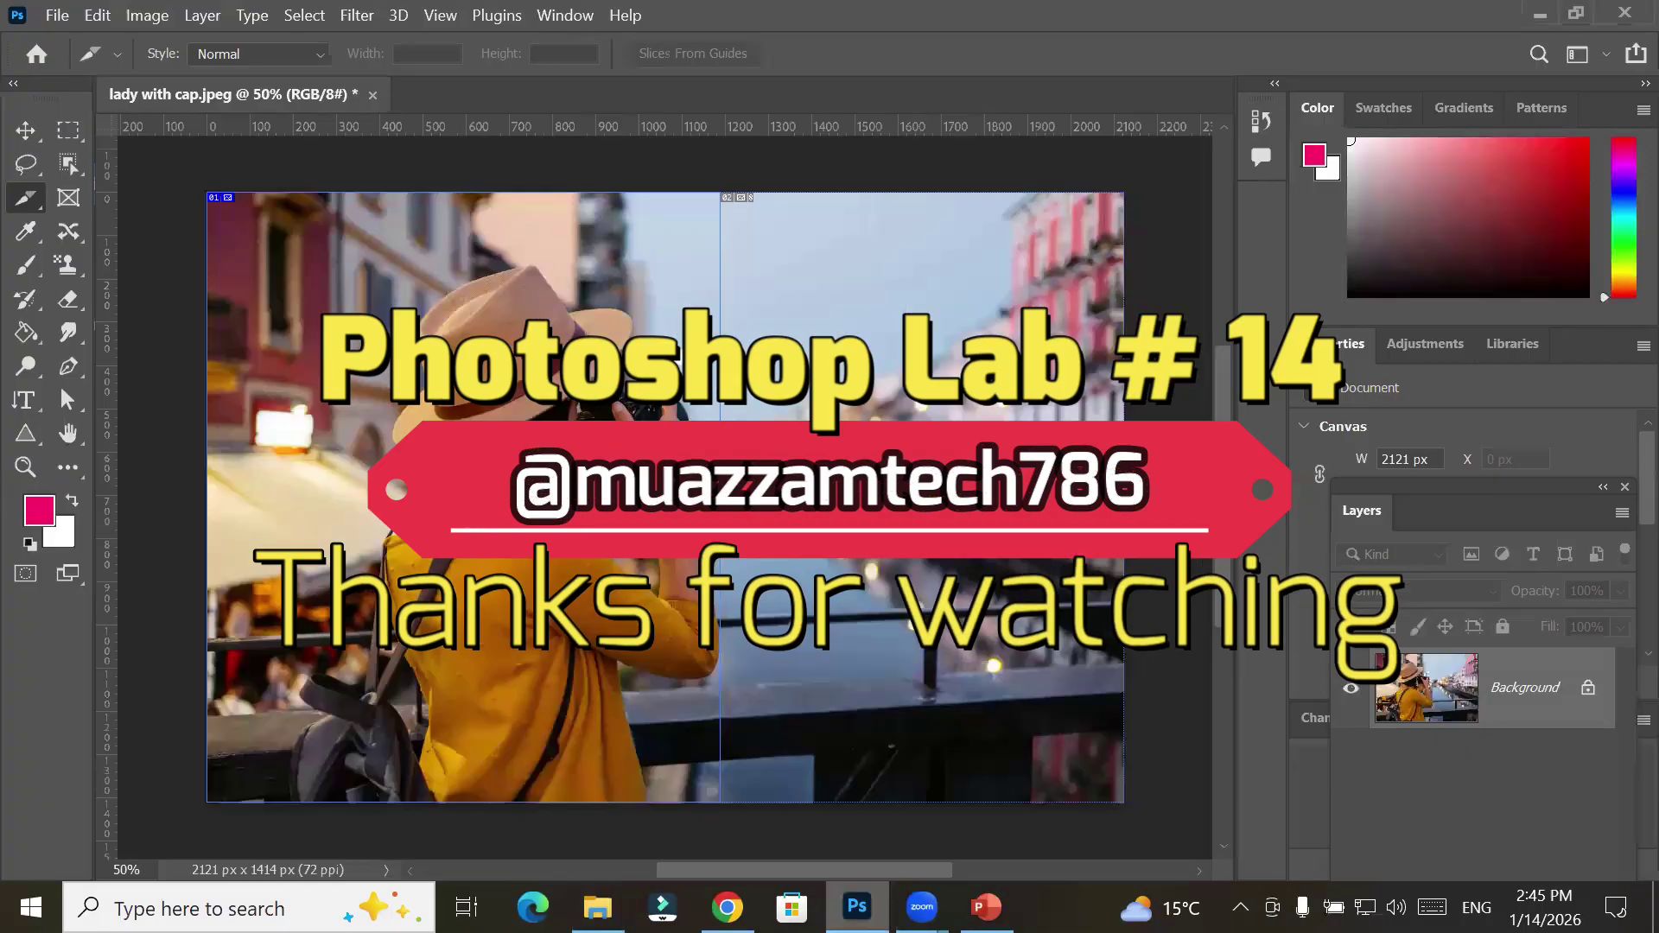